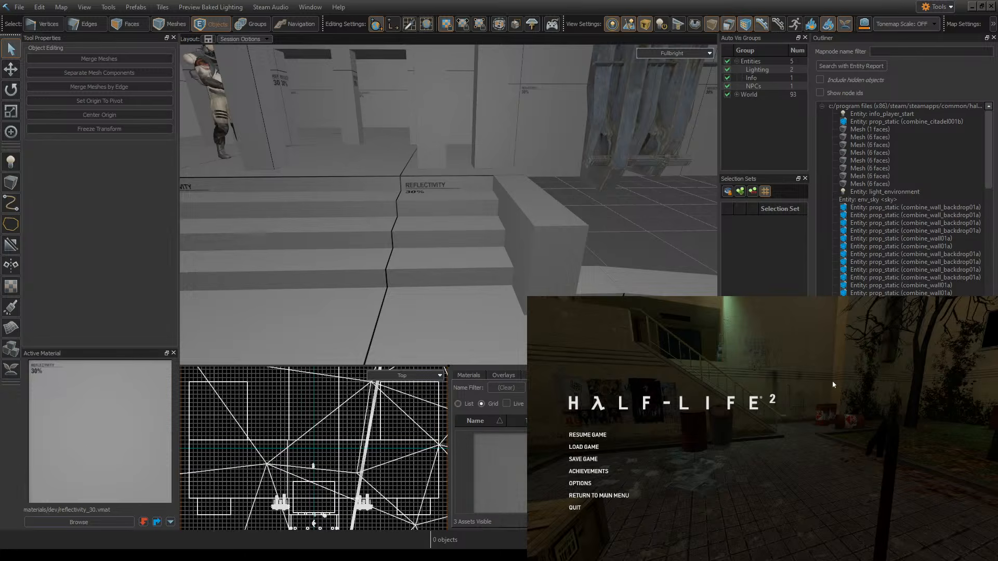
- Open Half-Life 2's audio options and lower the game and music volume
key(Escape)
key(Escape)
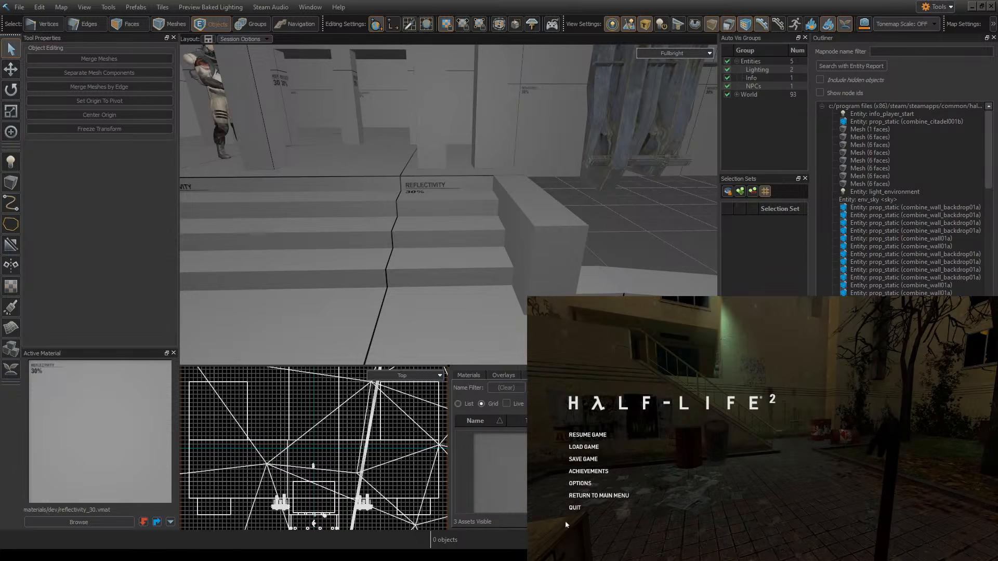
click(579, 483)
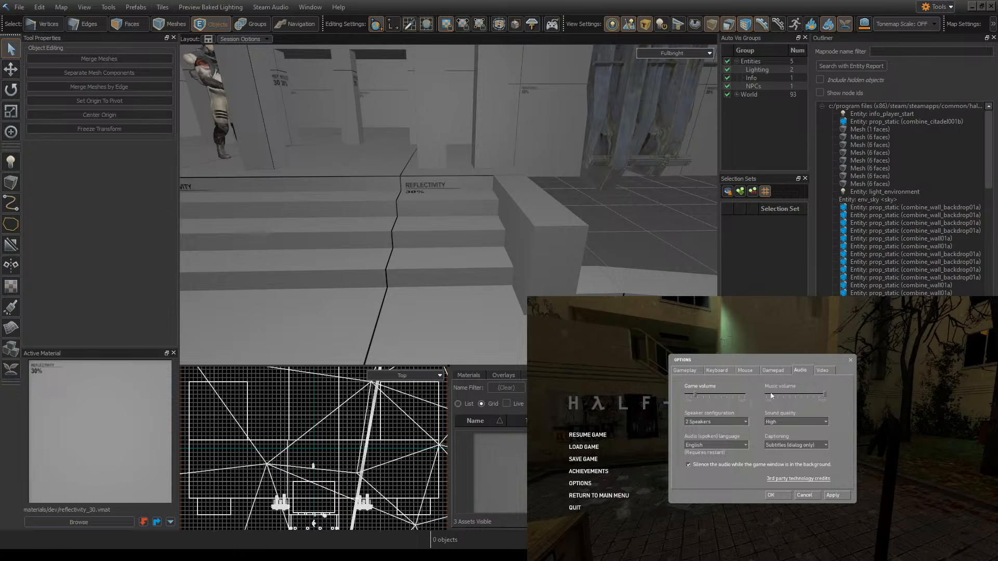
click(771, 395)
drag(697, 395, 687, 396)
key(Escape)
- Climb the outdoor staircase in the game and switch from the crowbar to the revolver
key(w)
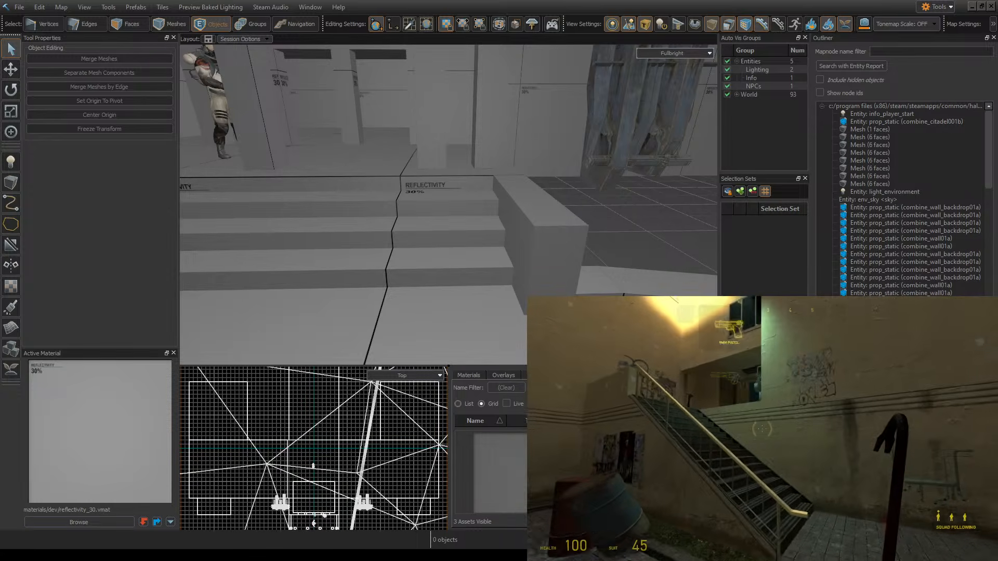
key(2)
key(1)
key(1)
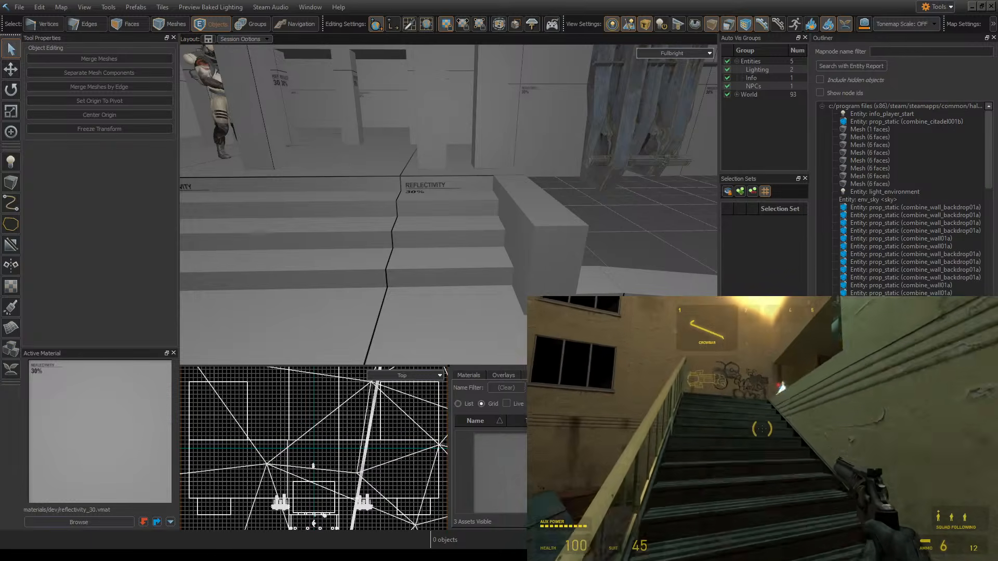
click(762, 428)
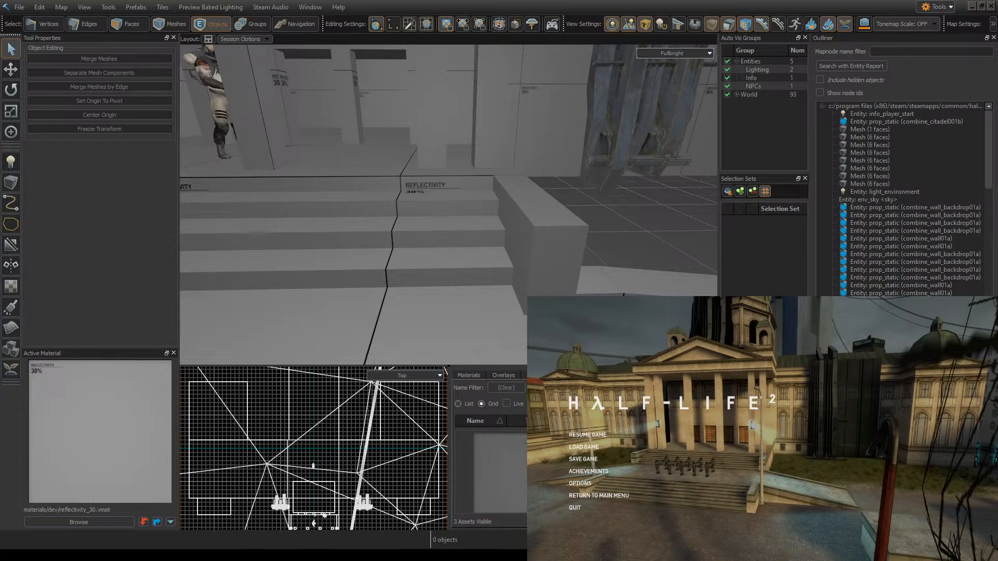
- In the Hammer editor, delete the lowest riser face of the upper stairs leading to the entrance platform
mouse_move(492, 239)
right_down()
mouse_move(448, 204)
mouse_move(502, 242)
right_up()
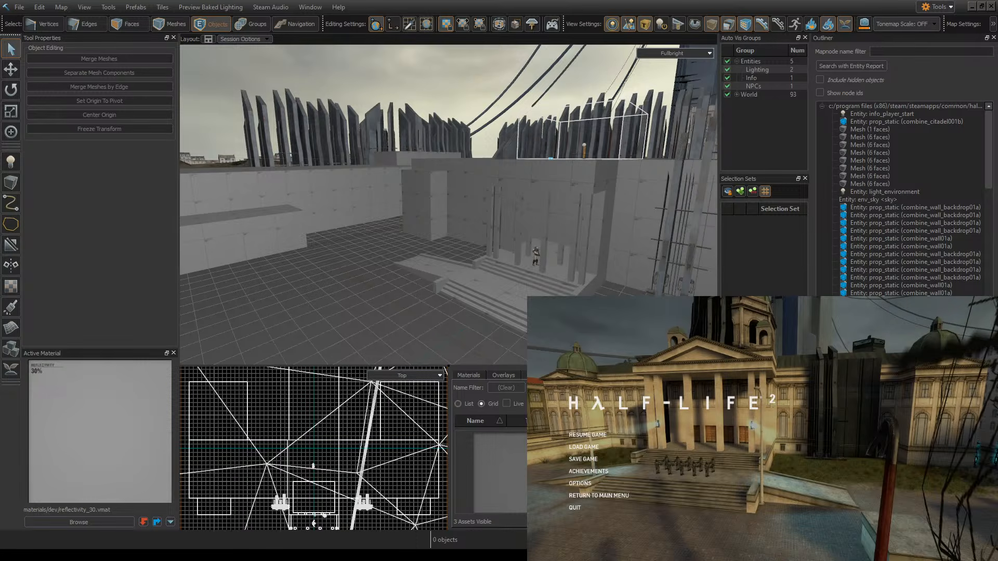
key(z)
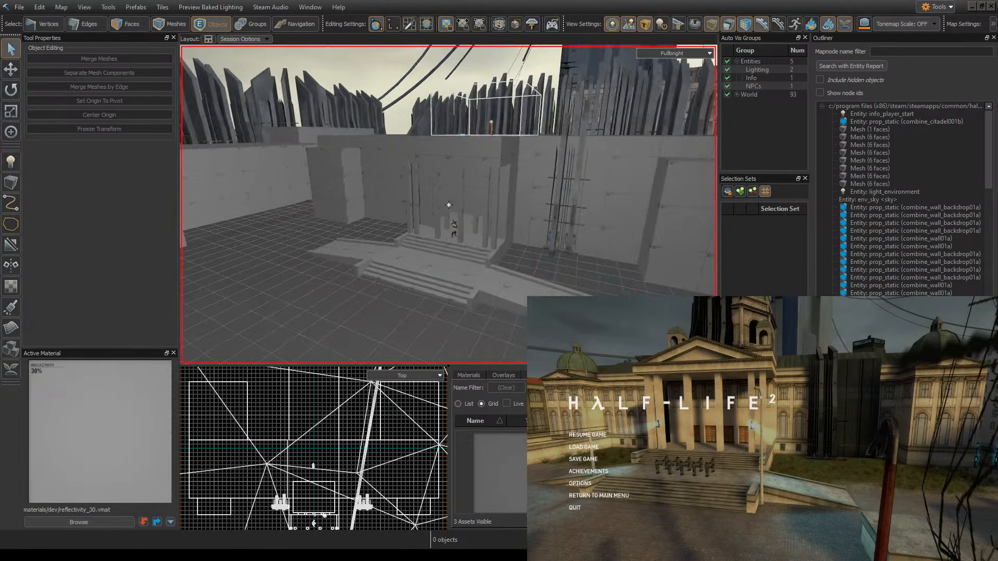
key(w)
key(s)
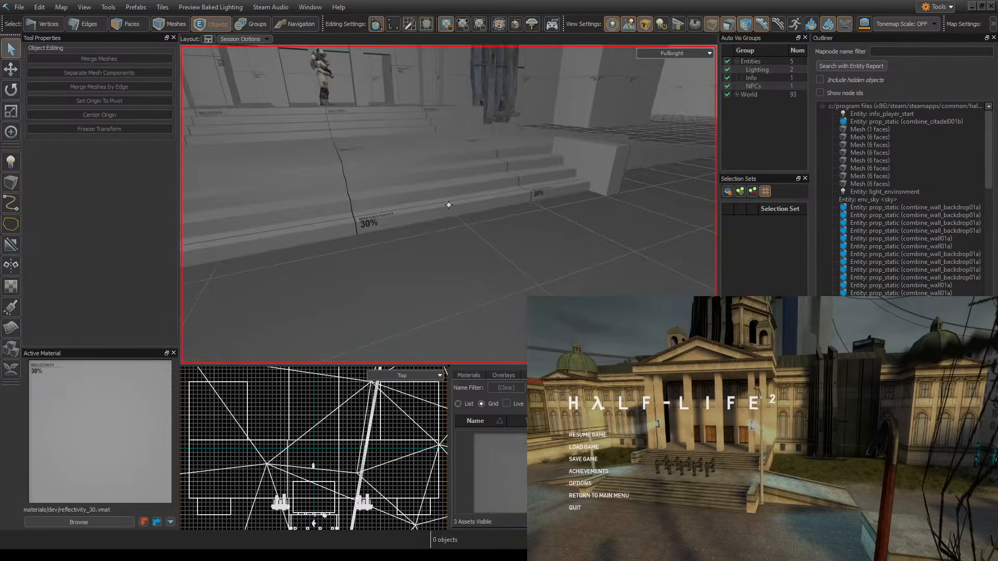
key(z)
click(119, 25)
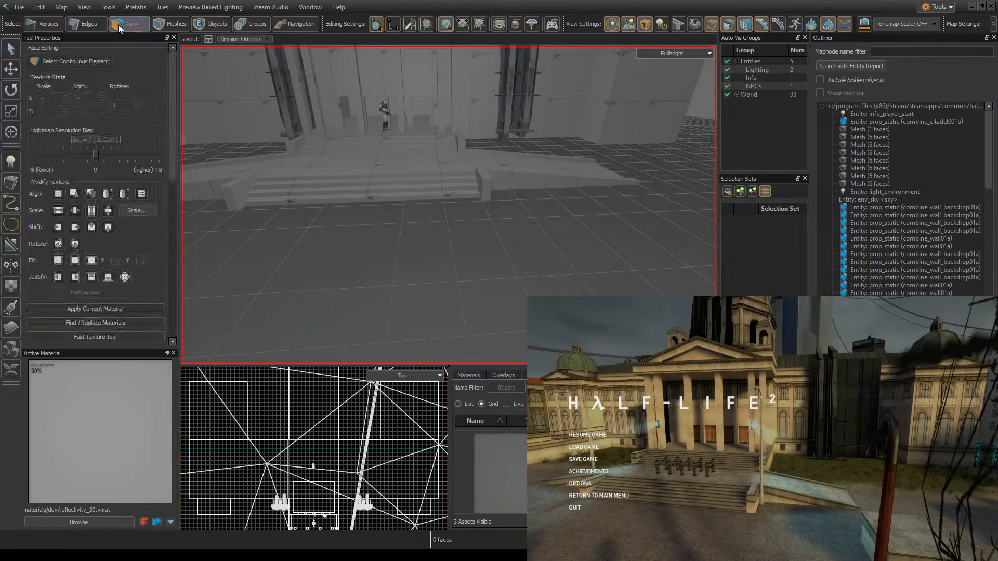
key(z)
key(w)
key(z)
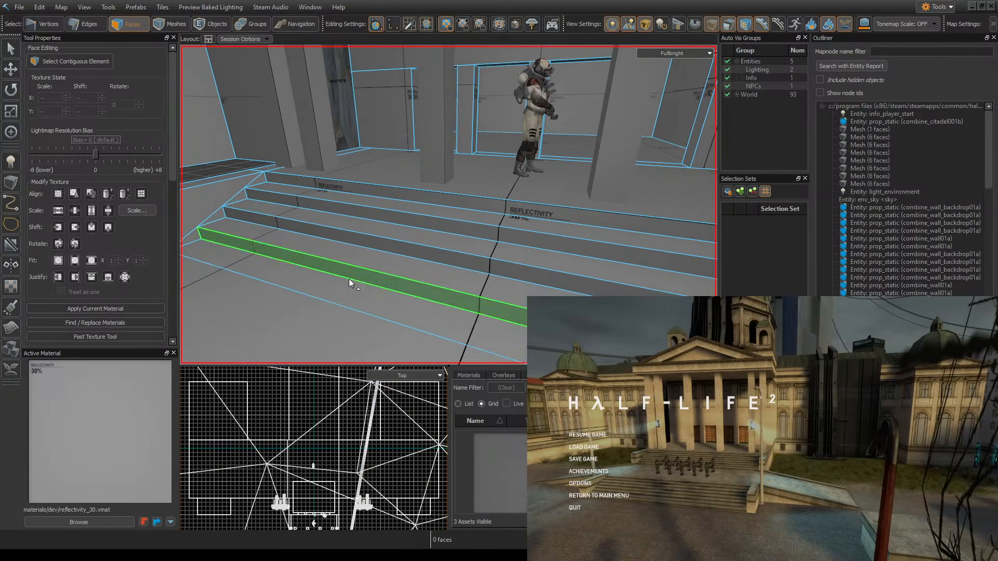
click(359, 284)
key(z)
key(s)
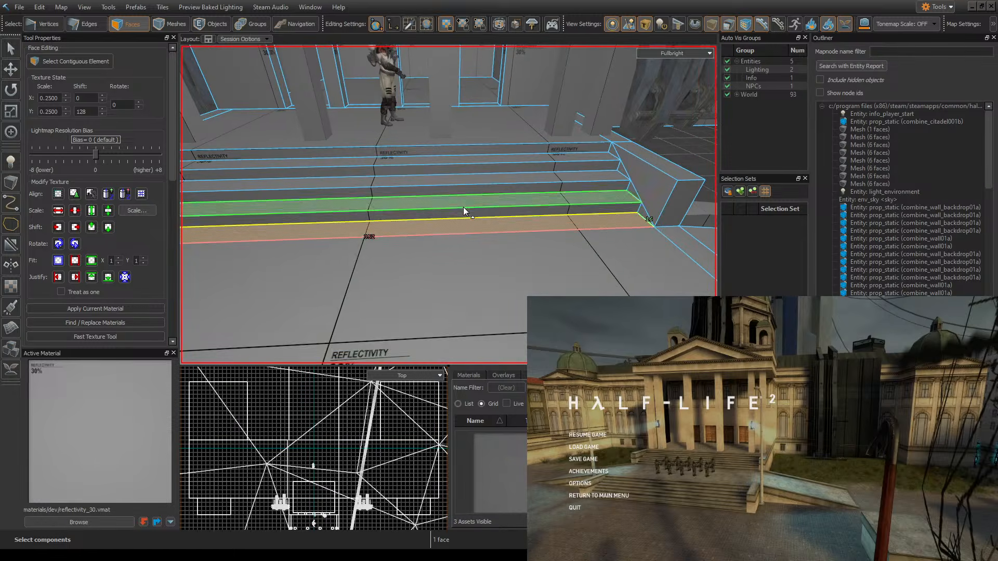
key(z)
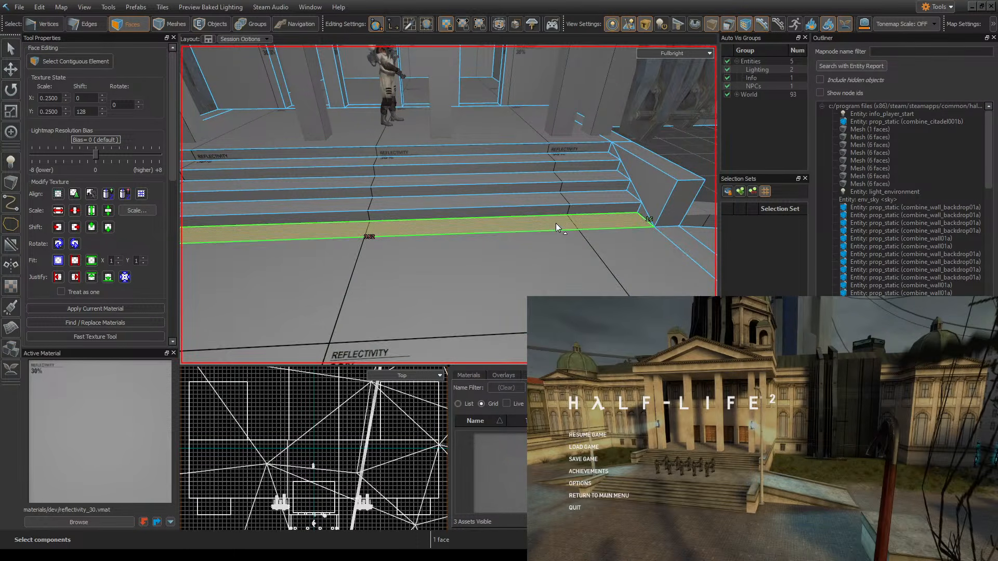
key(Delete)
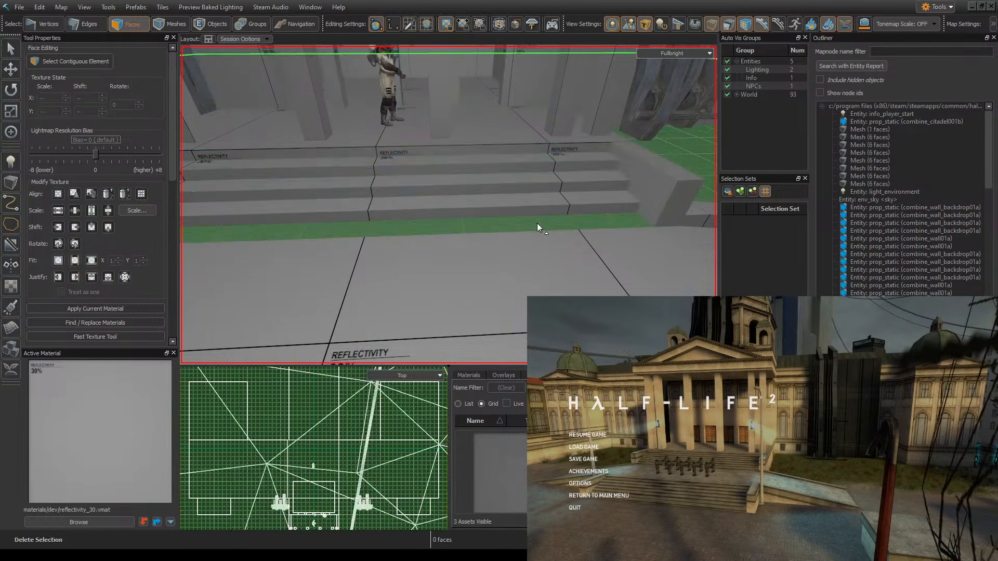
- Delete the remaining tread and riser faces of the upper stairs, working up to the entrance platform
click(520, 196)
key(z)
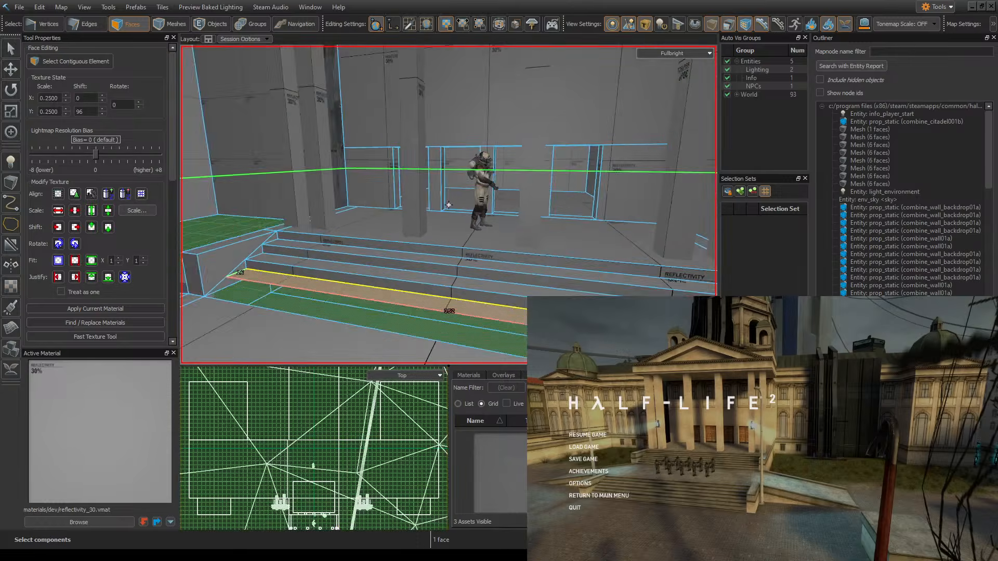
key(z)
right_drag(529, 276, 486, 270)
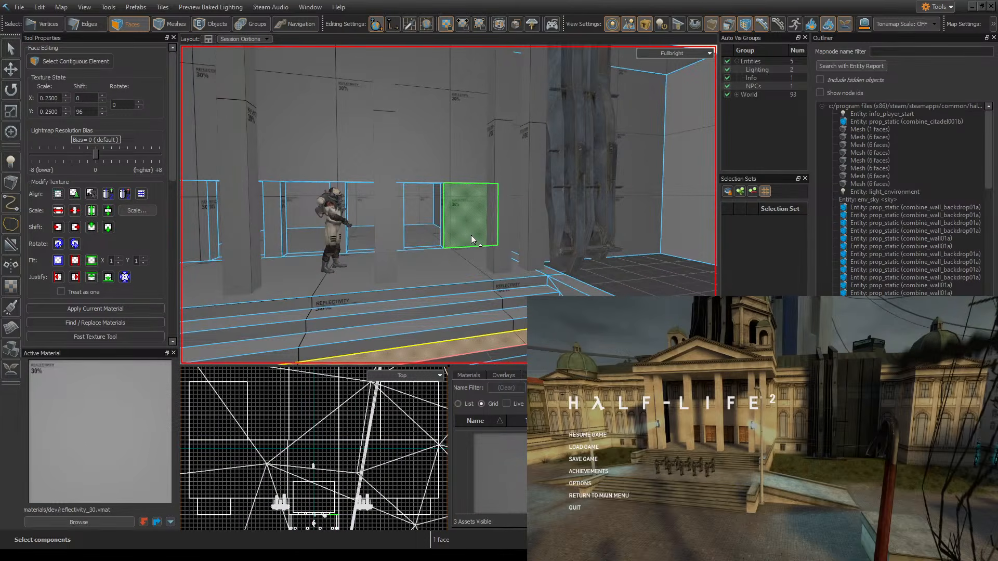
right_drag(500, 232, 487, 319)
click(498, 310)
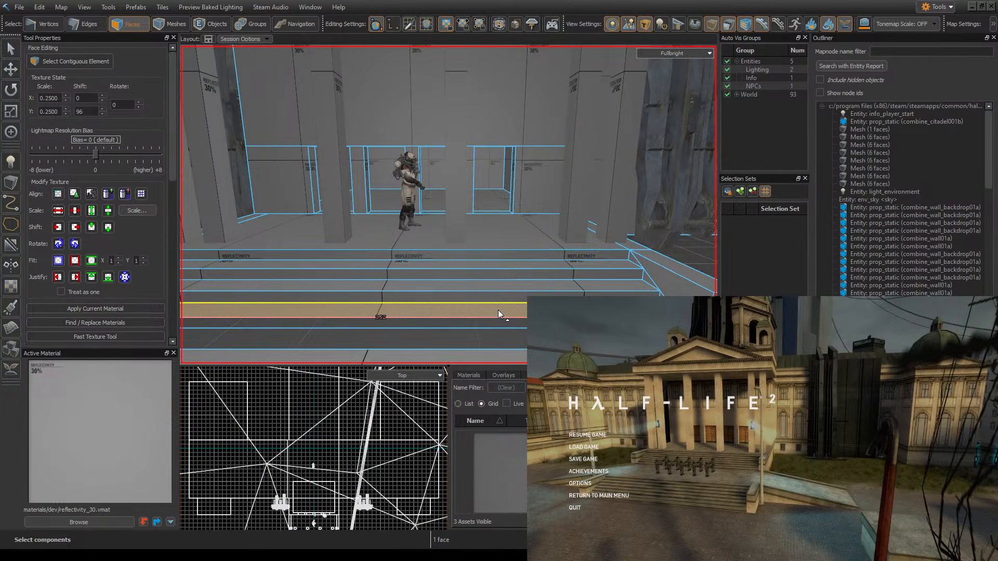
key(Delete)
click(510, 283)
key(Delete)
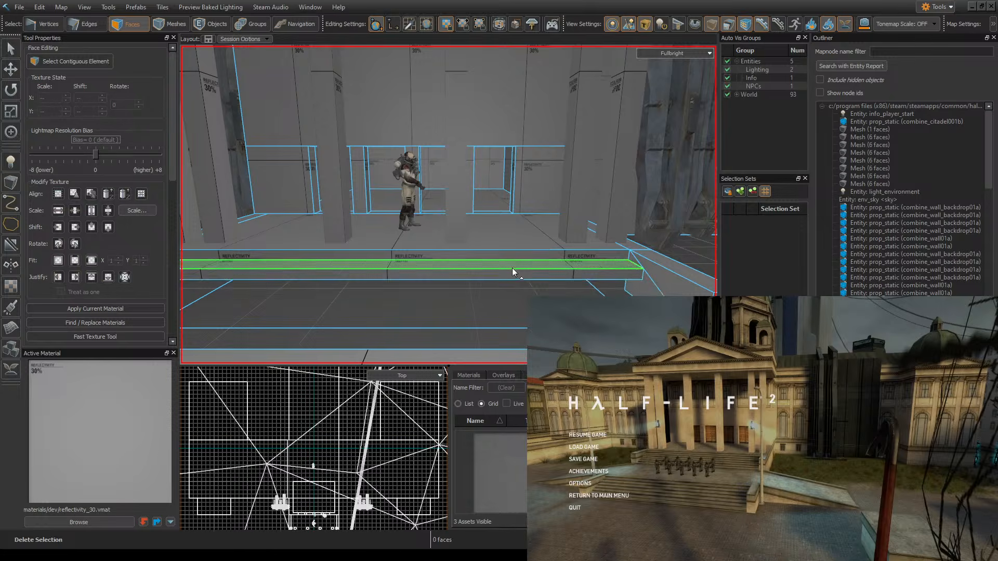
click(512, 271)
click(511, 265)
click(514, 276)
key(Delete)
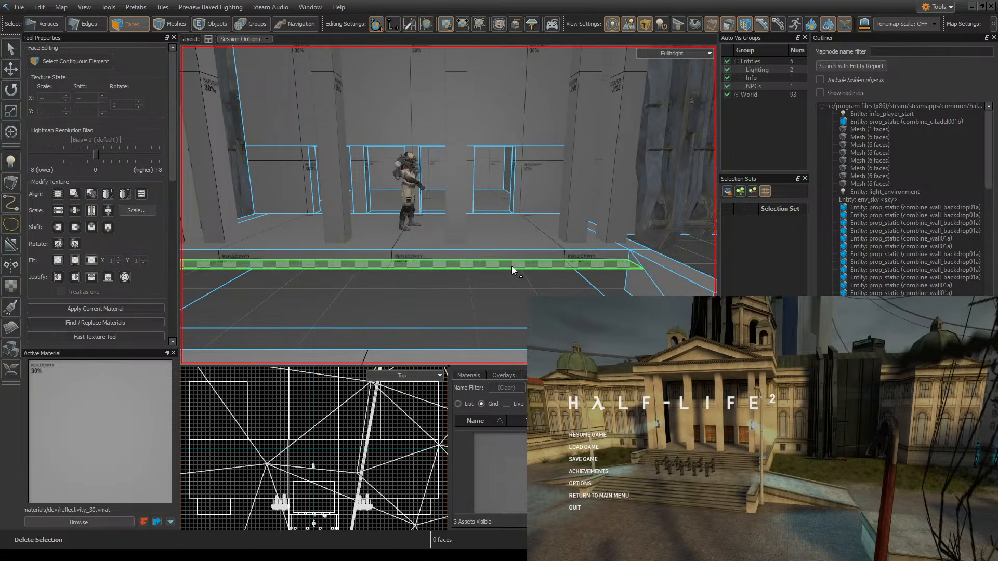
click(512, 266)
key(Delete)
click(510, 254)
key(Delete)
- Delete all tread, riser and corner step faces of the lower front stairs together
right_drag(646, 274, 448, 205)
click(463, 295)
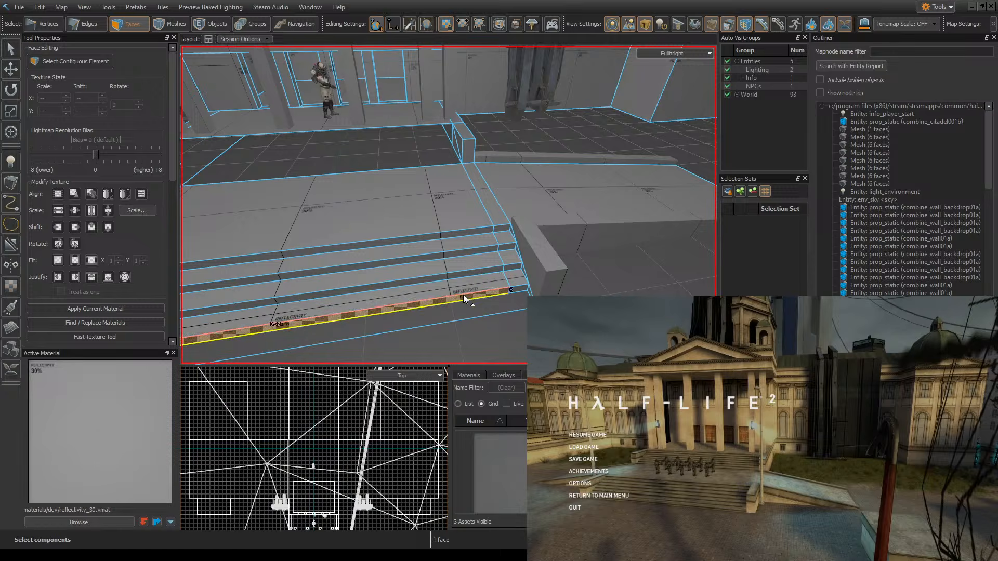
shift+click(463, 284)
shift+click(459, 264)
shift+click(466, 271)
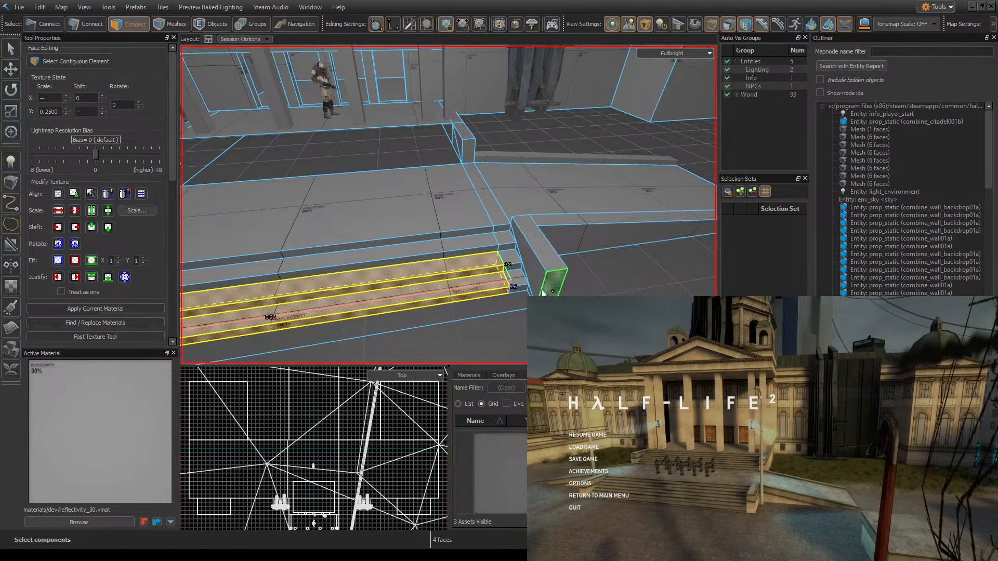
shift+click(517, 290)
shift+click(512, 258)
shift+click(508, 247)
shift+click(505, 238)
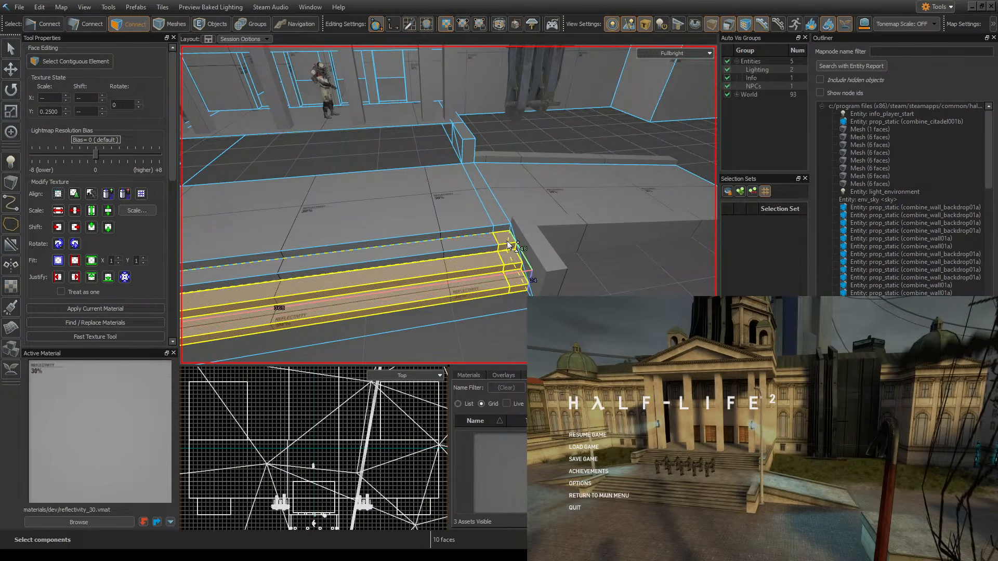
shift+click(487, 241)
shift+click(481, 251)
right_drag(472, 257, 447, 205)
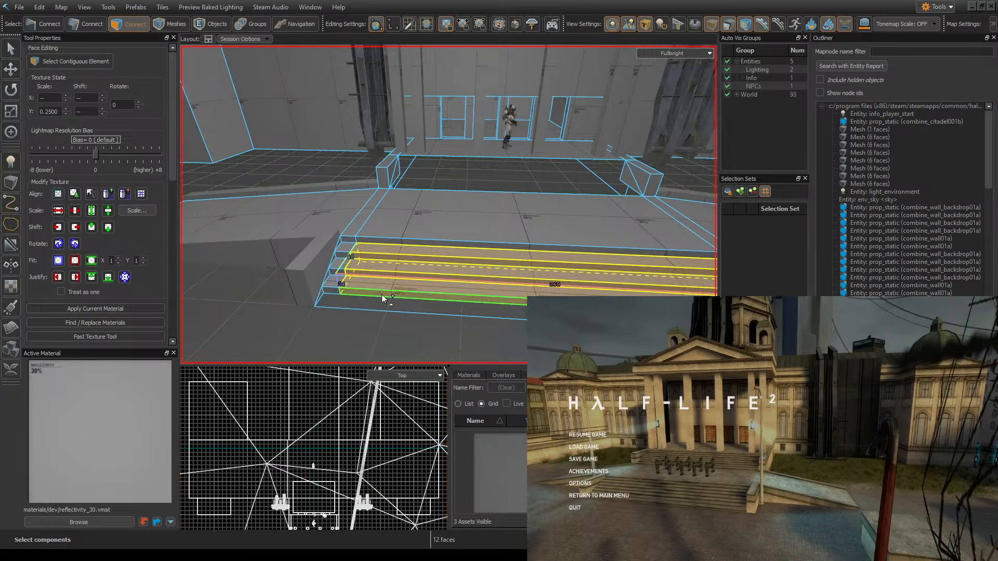
shift+click(332, 291)
shift+click(335, 282)
shift+click(336, 274)
shift+click(339, 265)
shift+click(343, 256)
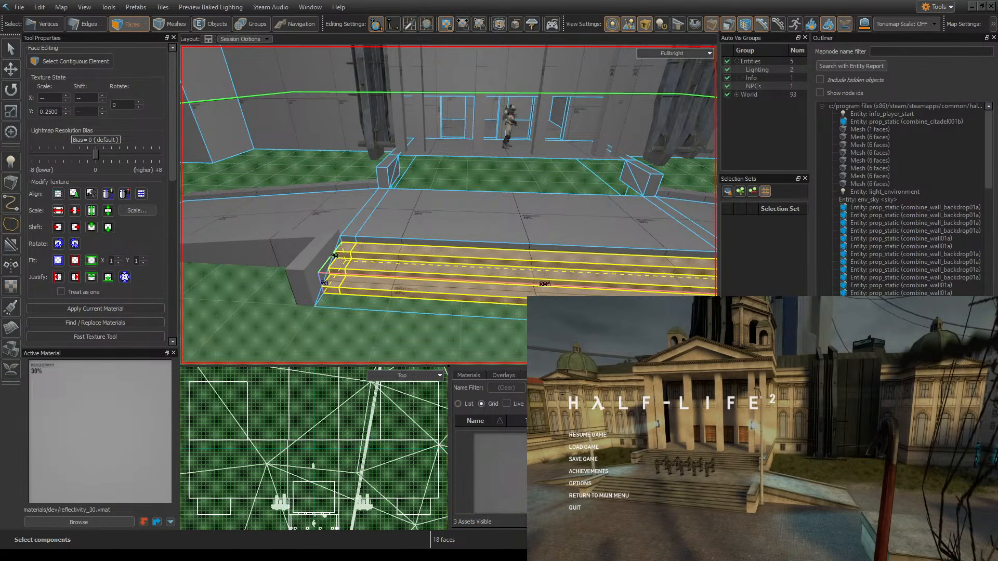
shift+click(348, 240)
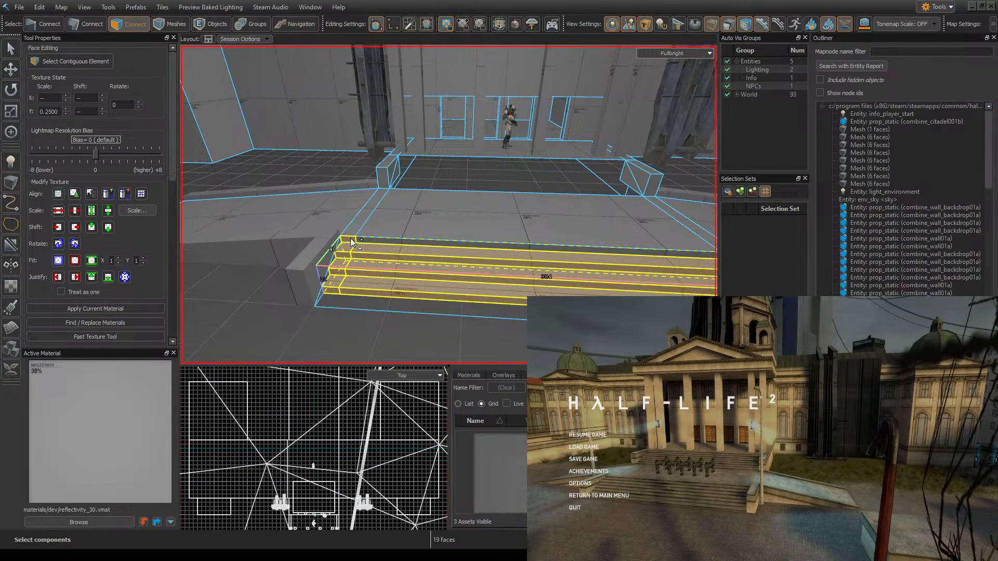
shift+click(447, 244)
right_drag(473, 266, 557, 272)
key(d)
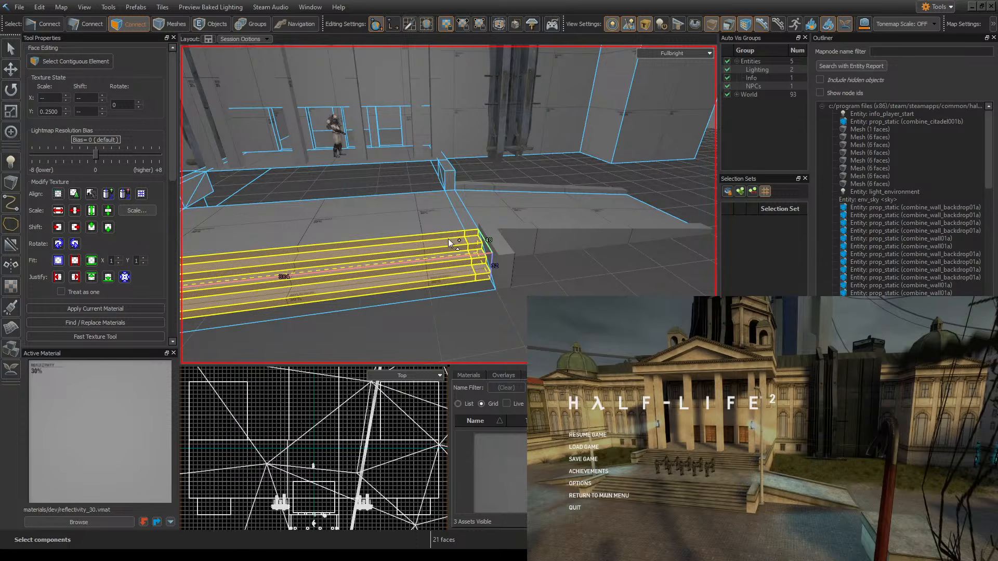
key(Delete)
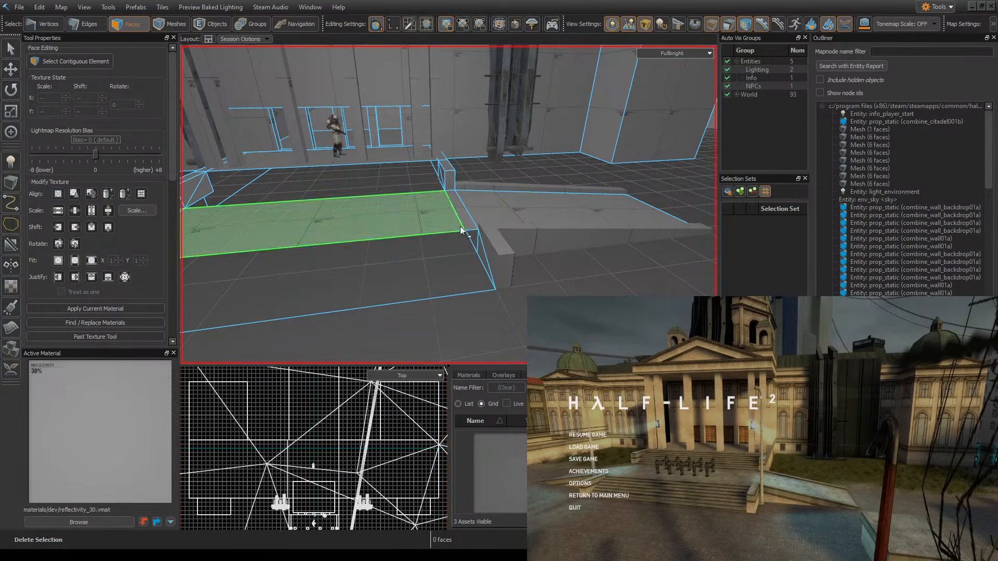
- Combine the top faces of the landing between the two stair openings, including both side strips, into one face
drag(461, 210, 384, 218)
key(d)
right_drag(380, 225, 385, 227)
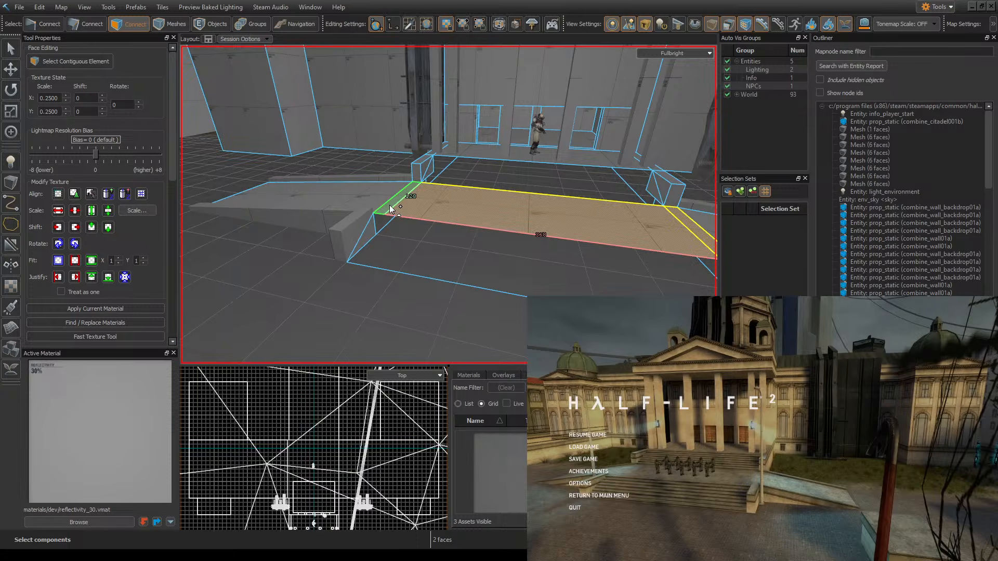
shift+click(391, 209)
key(BackSpace)
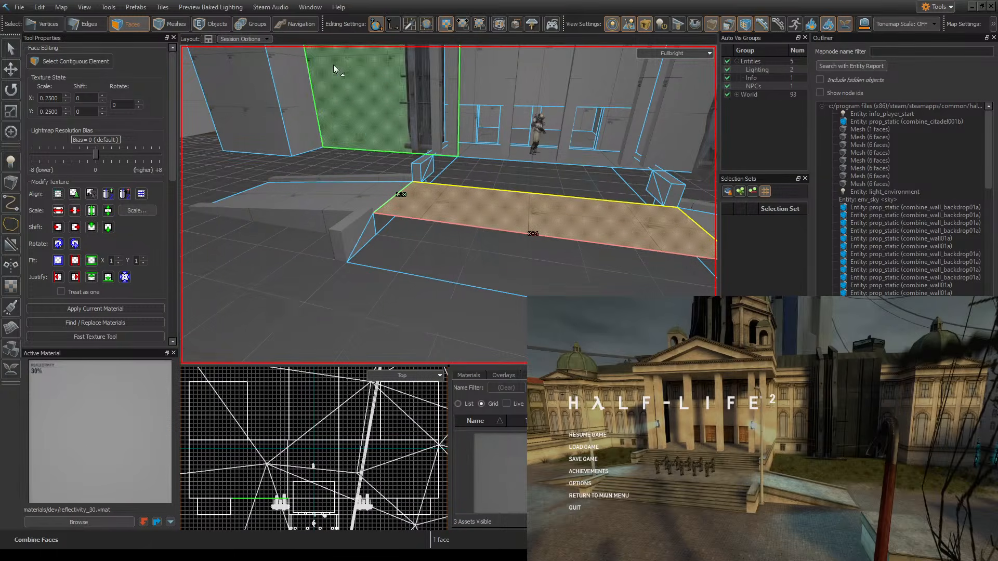
- Try to extrude the front edge of the entrance platform outward over the gap toward the landing
click(88, 23)
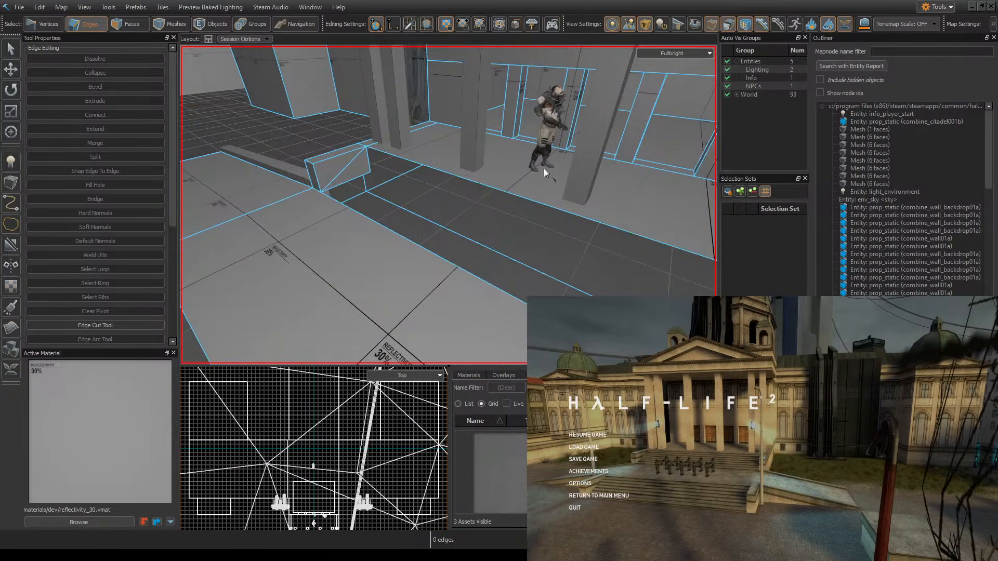
click(513, 188)
right_drag(514, 186, 551, 159)
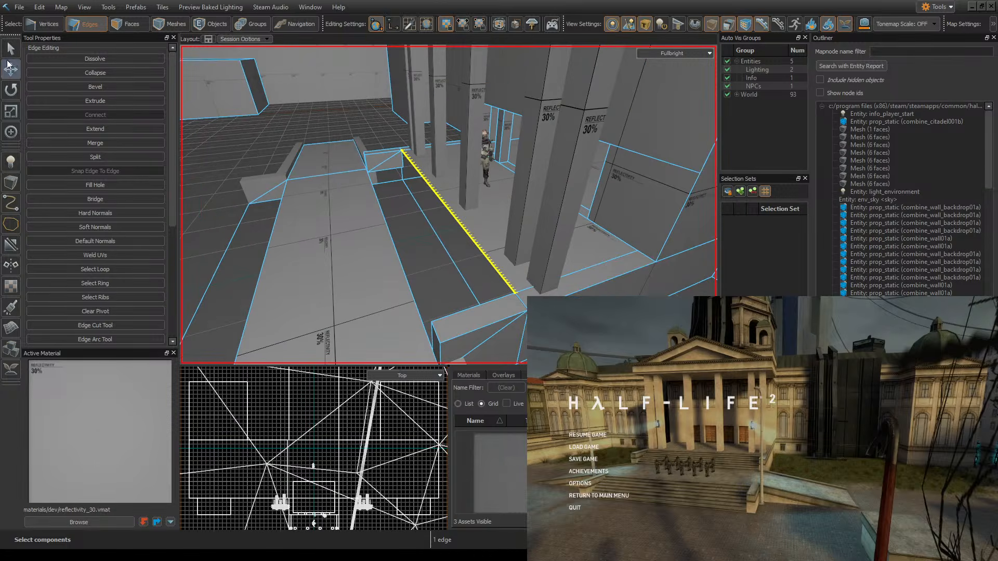
click(9, 65)
key(z)
key(w)
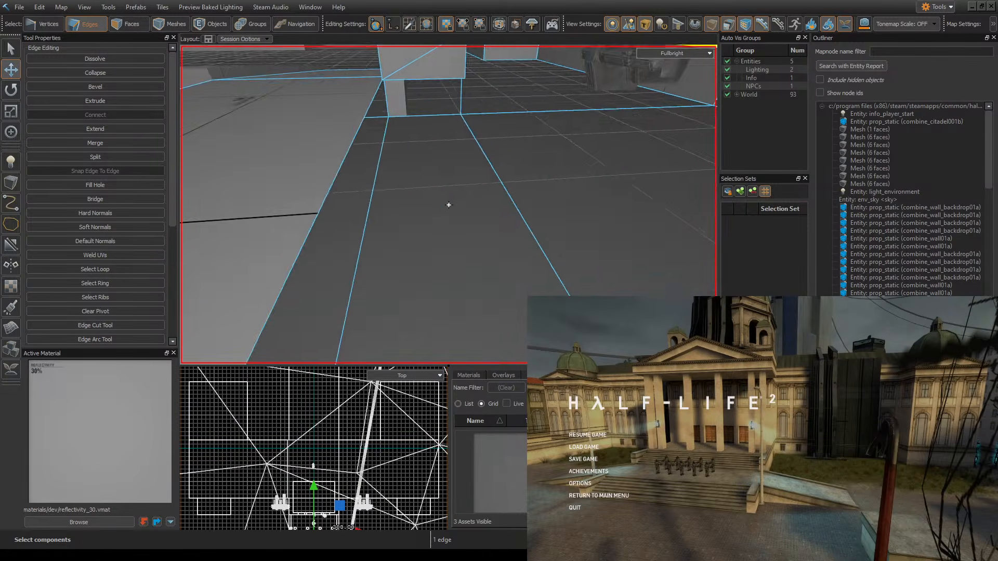
key(z)
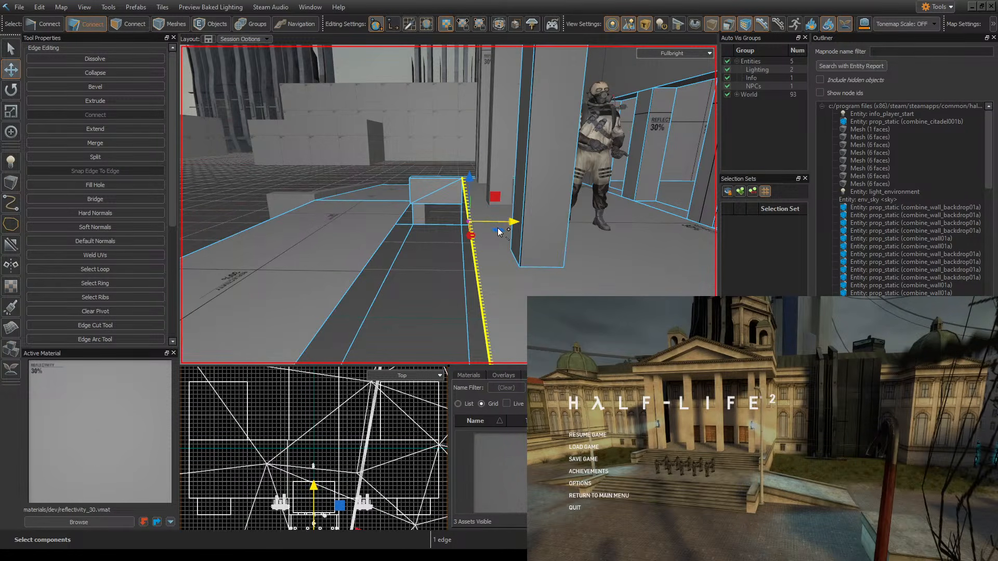
shift+drag(497, 232, 450, 225)
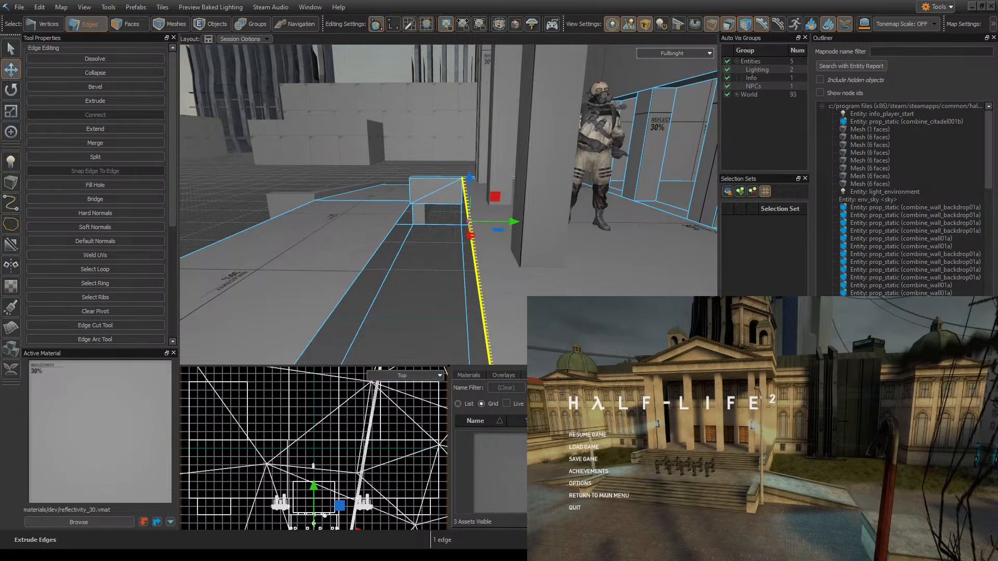
right_drag(582, 258, 569, 260)
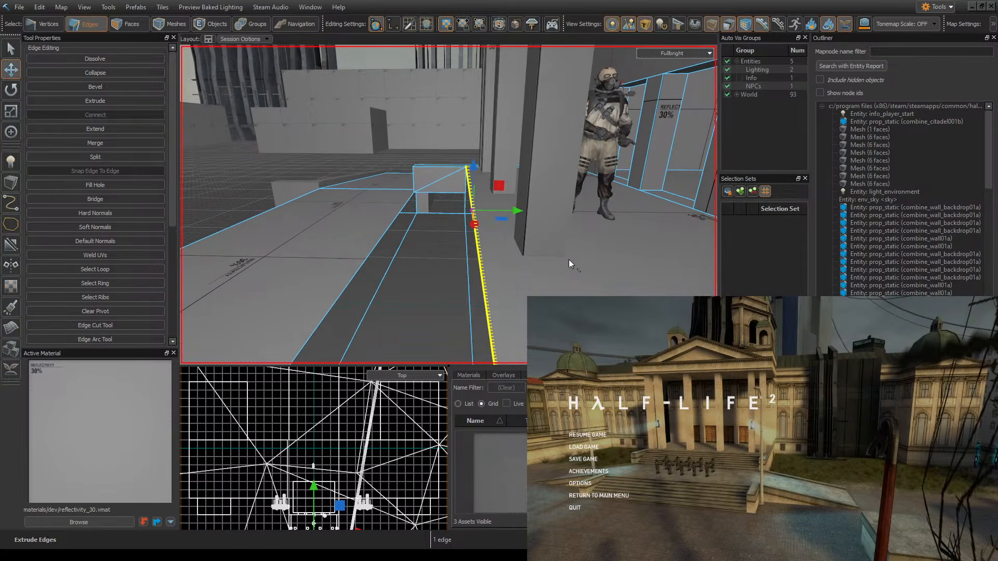
shift+drag(507, 217, 466, 184)
- Clear the edge selection and resume Half-Life 2 to examine the reference building's stairs
key(Escape)
key(alt+Tab)
key(Escape)
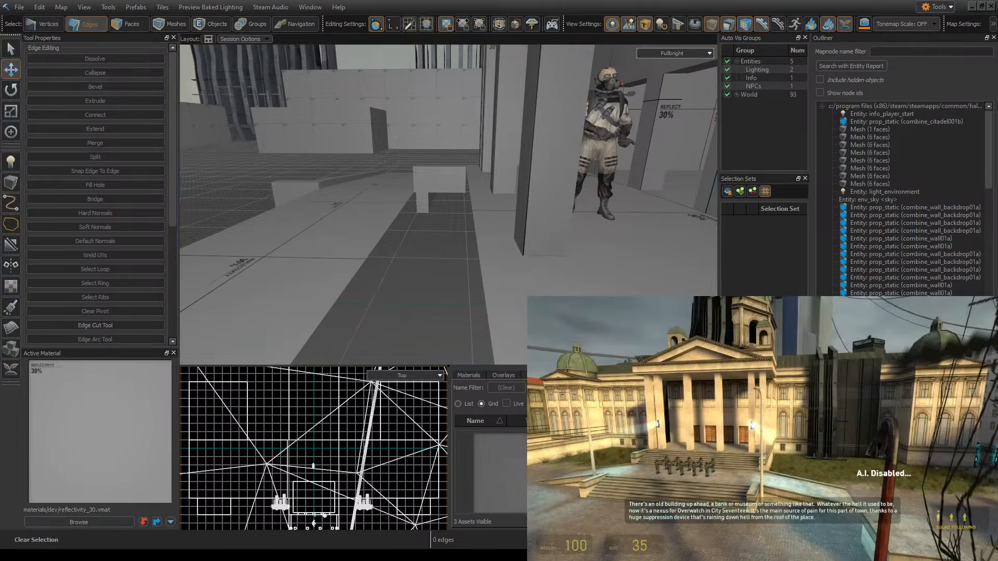
- Examine the reference building's front stairs up close in Half-Life 2, pause the game, and return to Hammer
key(w)
key(w)
key(s)
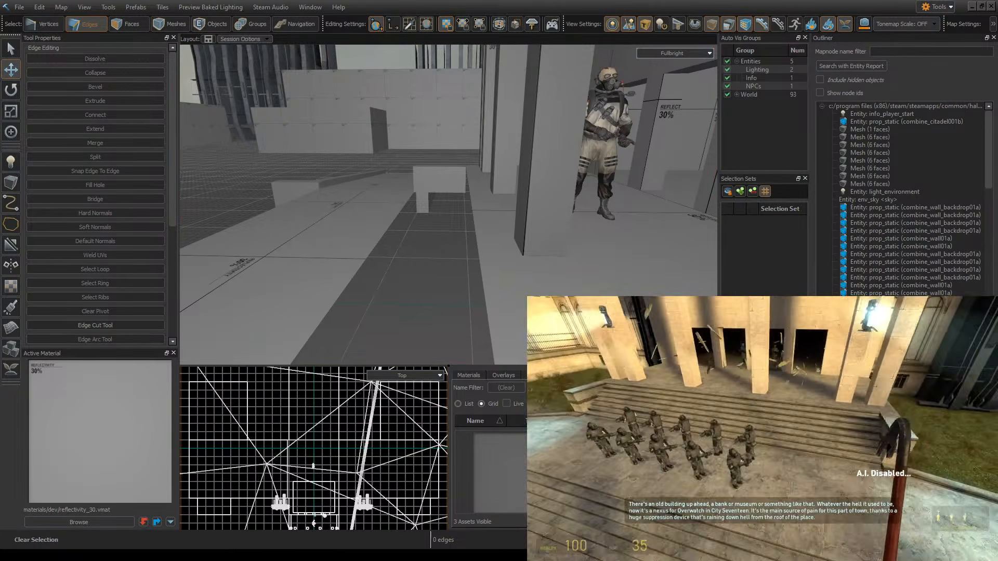
key(w)
key(Escape)
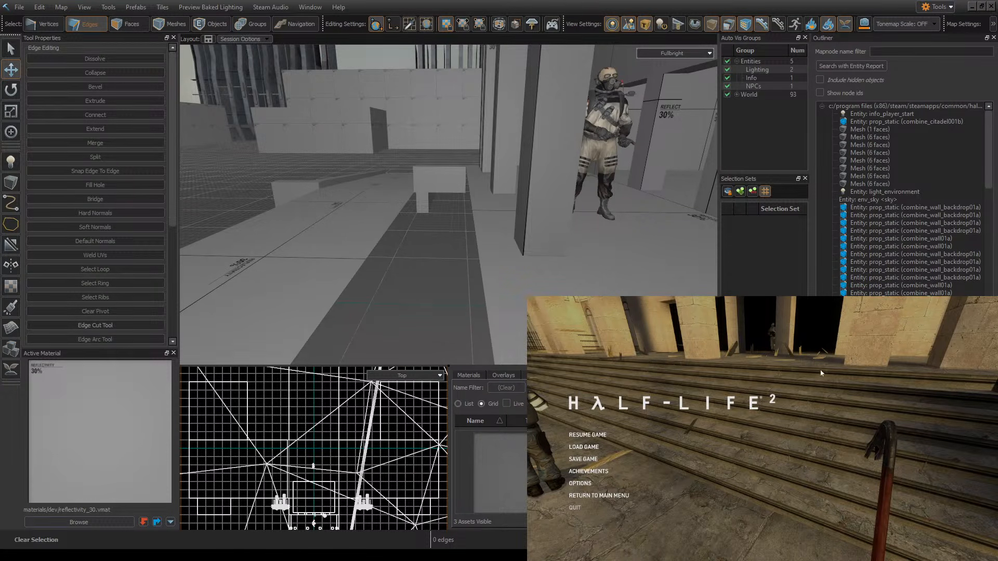
key(alt+Tab)
- Try to extrude the front edge of the entrance platform down and outward into a row of steps toward the landing
right_drag(446, 203, 525, 254)
key(a)
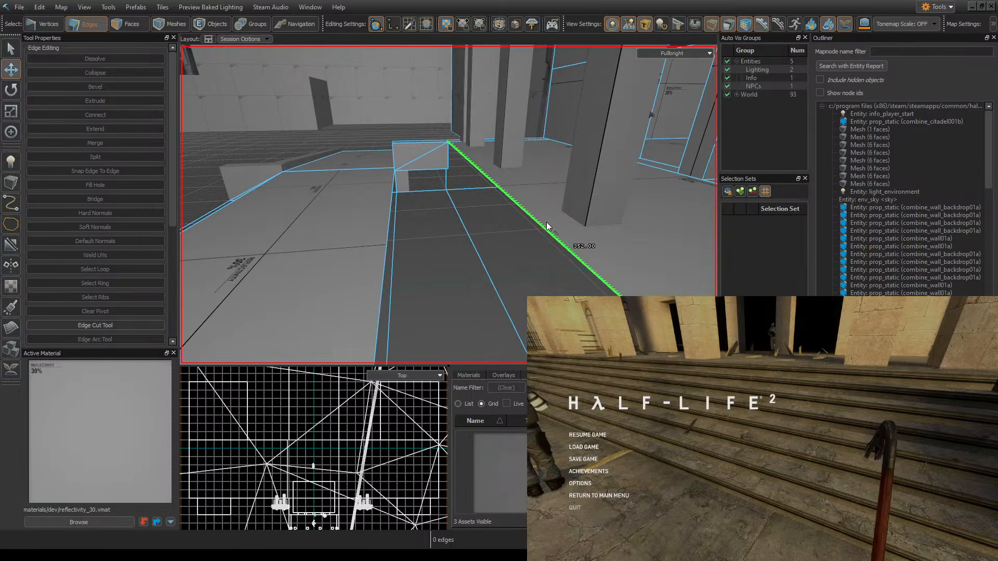
click(548, 229)
shift+drag(499, 142, 499, 157)
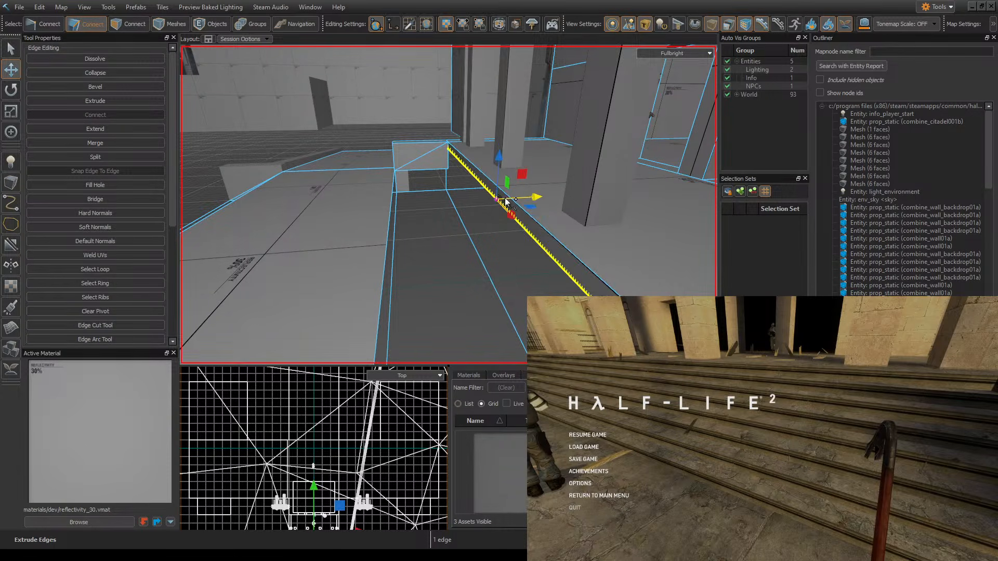
shift+drag(533, 199, 453, 235)
key(z)
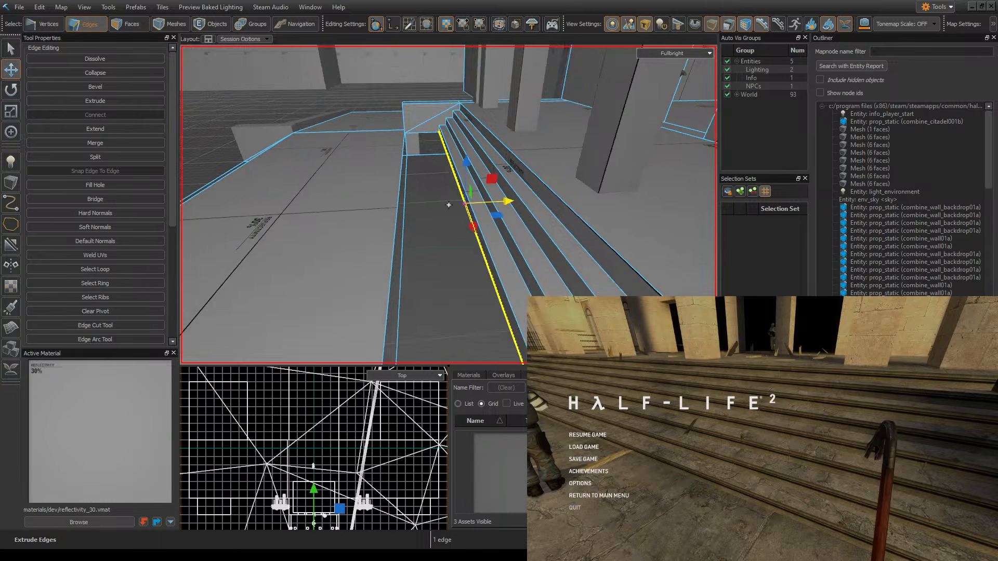
- Undo the step extrusions back to the original front edge of the entrance platform
key(w)
key(s)
key(z)
key(ctrl+z)
key(ctrl+z)
key(ctrl+z)
key(ctrl+z)
key(ctrl+z)
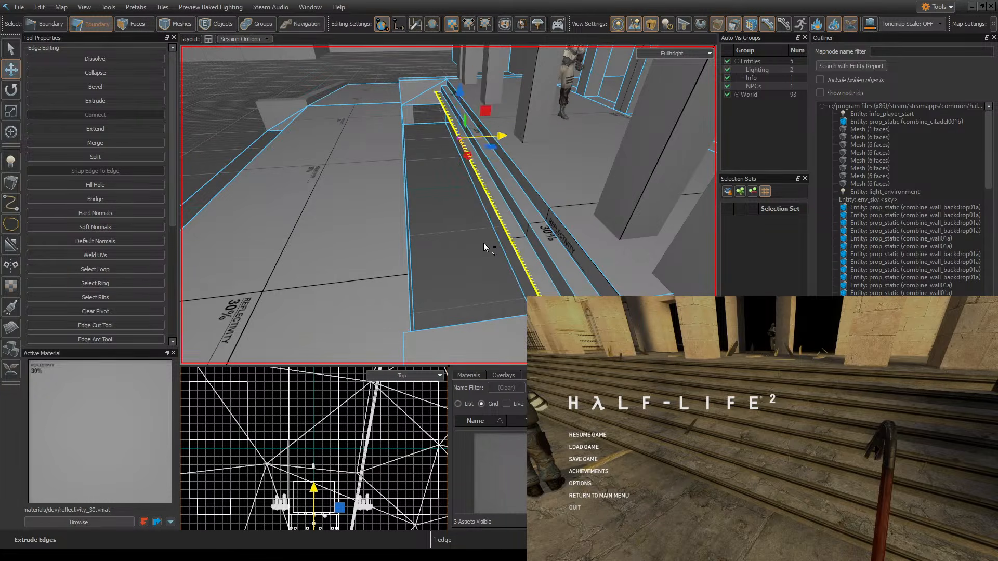
key(ctrl+z)
key(ctrl+z)
key(ctrl+z)
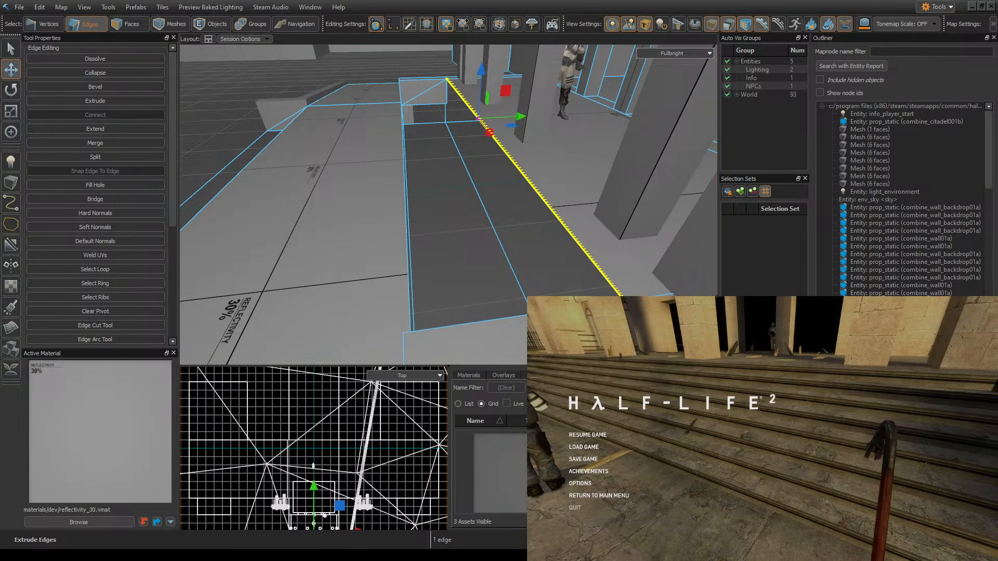
- Extrude the entrance platform's front edge repeatedly down and outward to form alternating risers and treads of the upper stairs
key(z)
key(d)
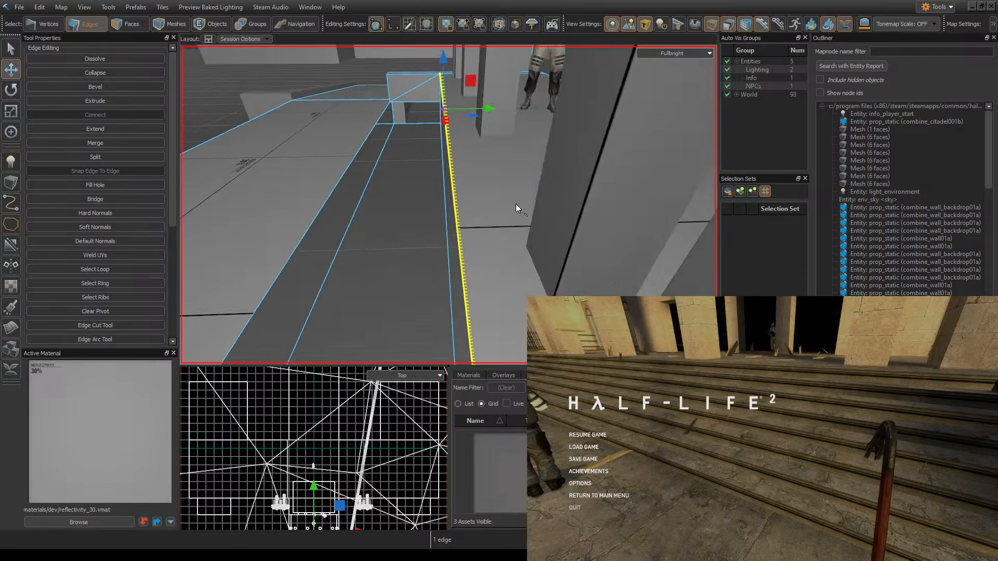
key(z)
shift+drag(559, 128, 466, 152)
key(ctrl+z)
right_drag(483, 172, 449, 205)
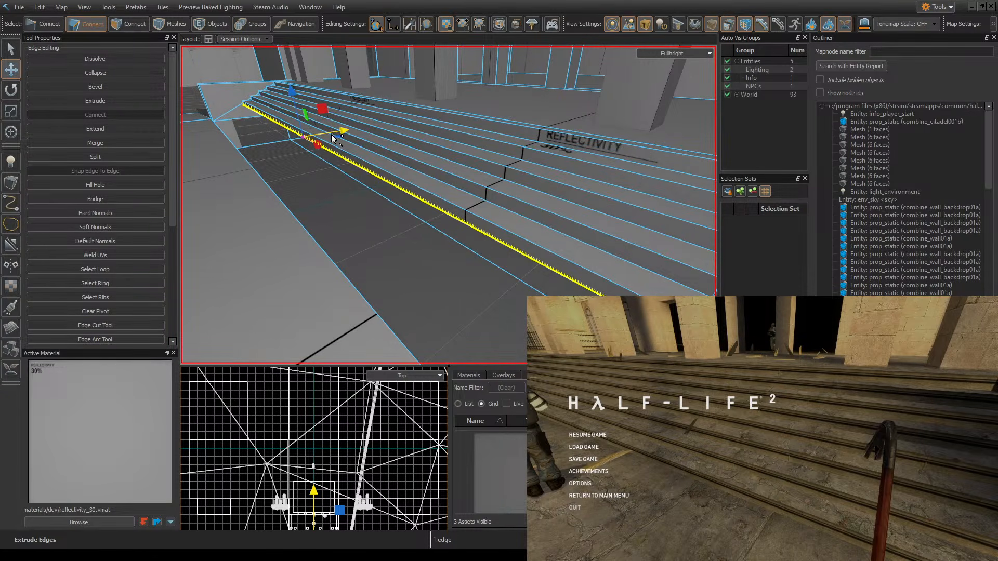
shift+drag(331, 135, 291, 148)
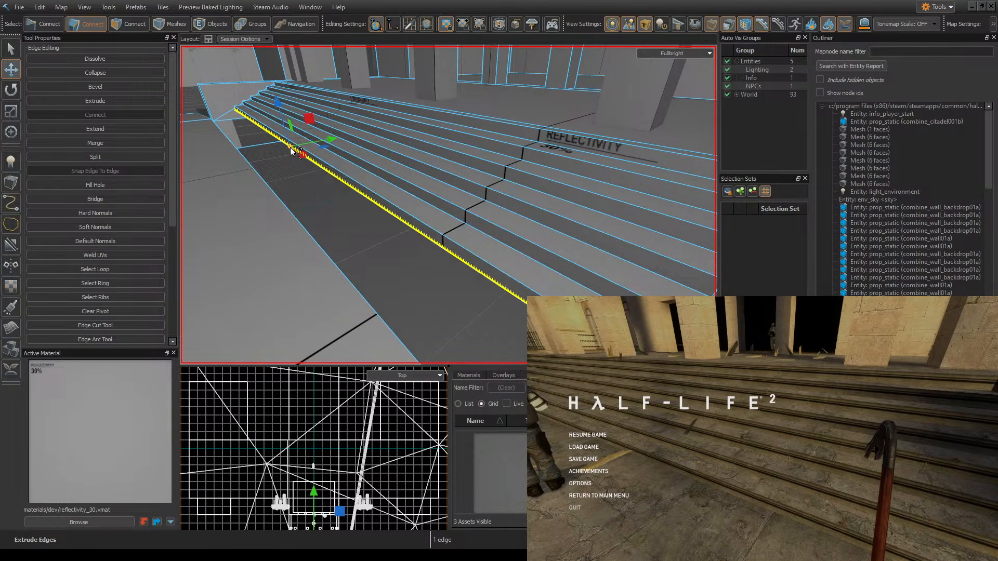
right_drag(291, 149, 349, 119)
shift+drag(419, 94, 351, 103)
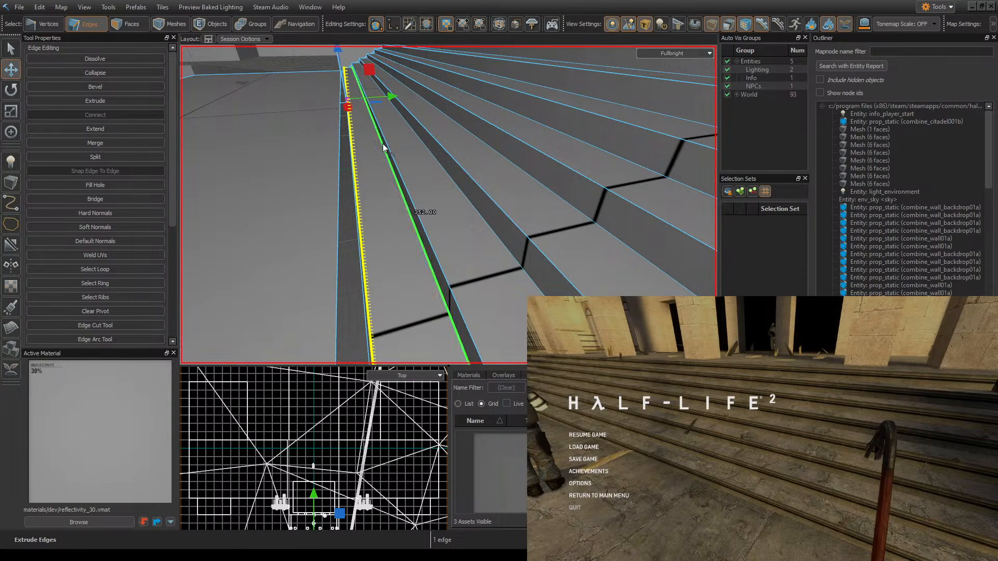
- Extrude the lowest edge of the upper stairs downward and outward until the last step meets the landing
key(z)
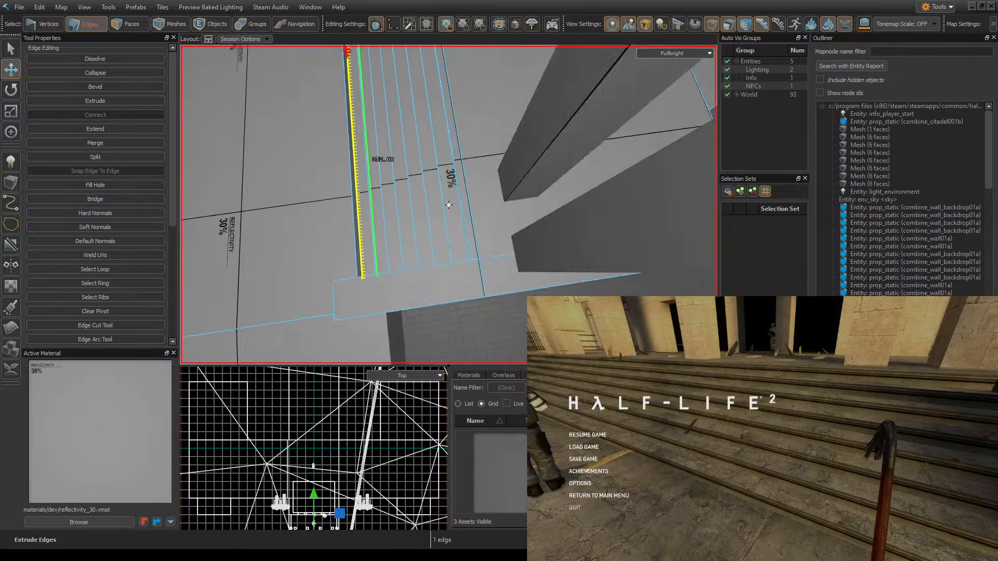
key(z)
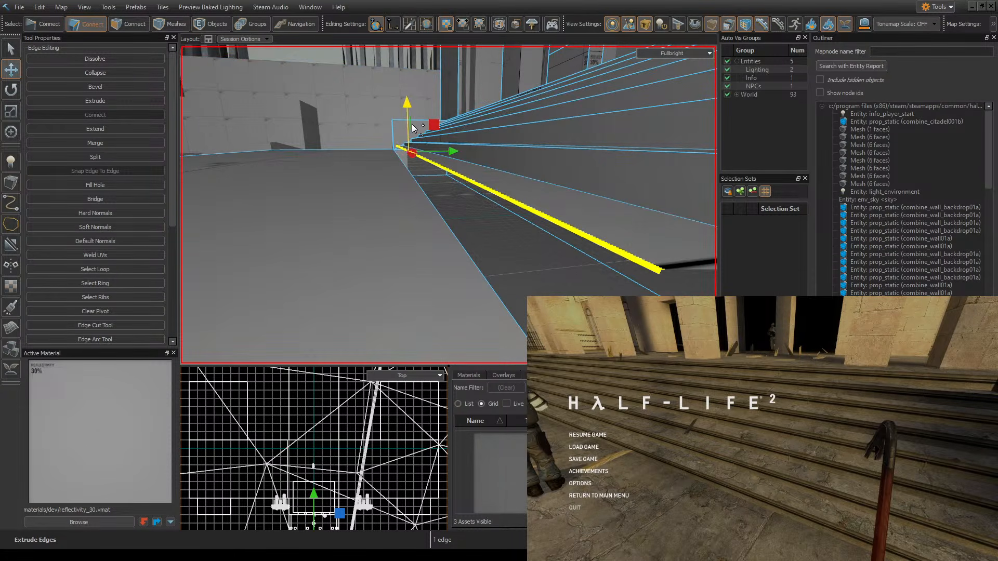
shift+drag(408, 125, 427, 160)
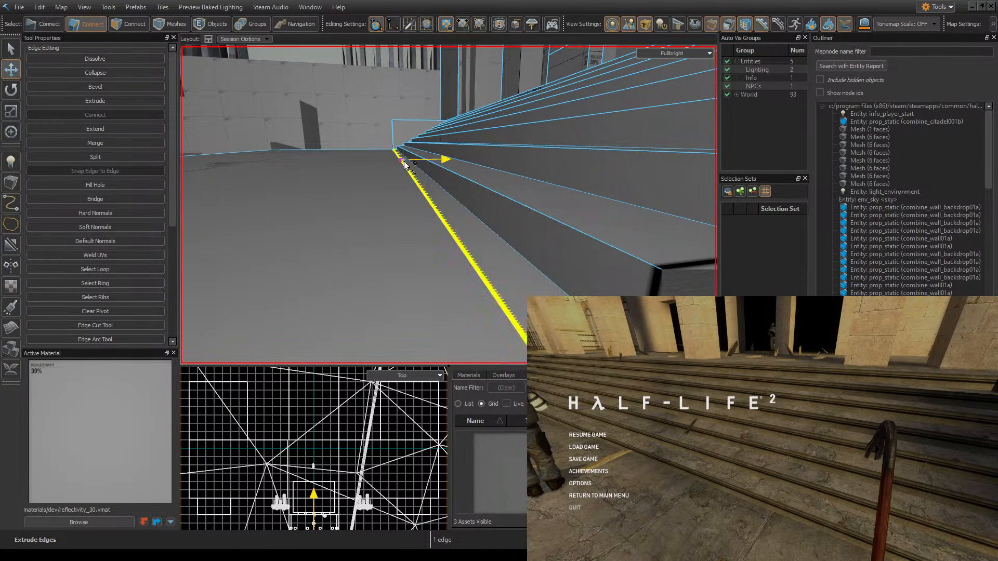
key(z)
key(z)
scroll(486, 239, down, 3)
key(z)
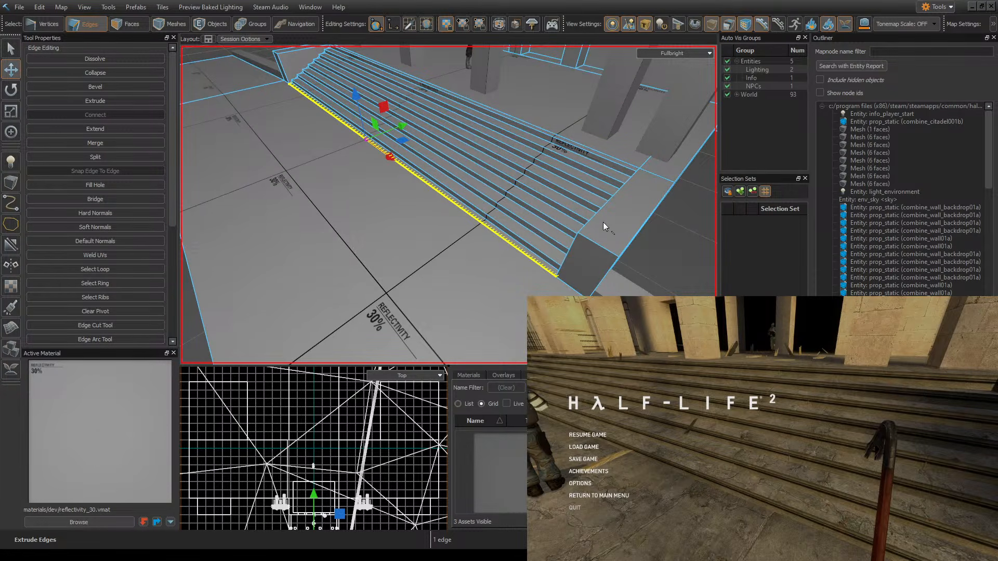
- Resume Half-Life 2 to examine where the reference stairs meet the stone side wall, and pause it again
key(Escape)
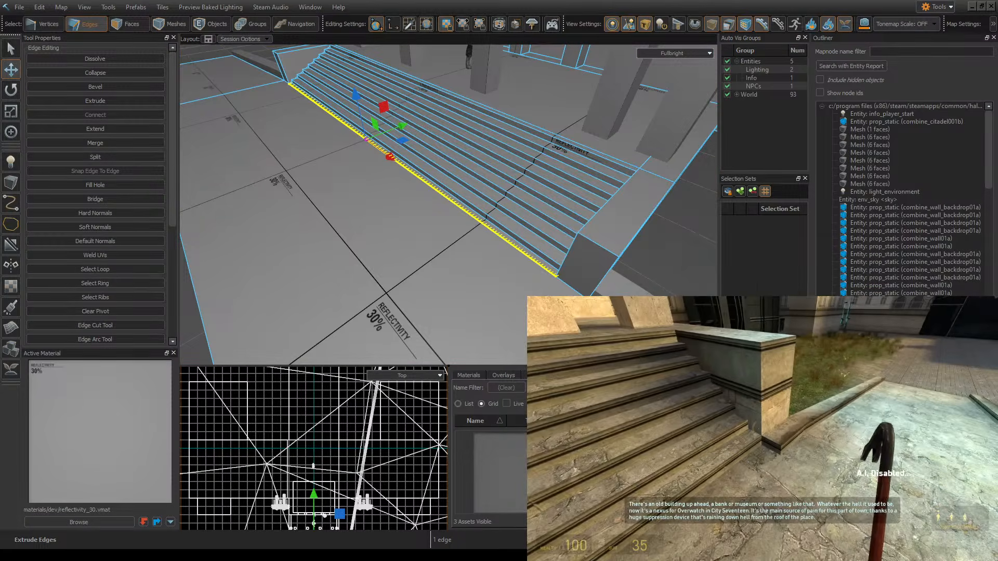
key(Escape)
- Extrude the landing's outer front edge down and outward to form the first risers and treads of the lower stairs
key(z)
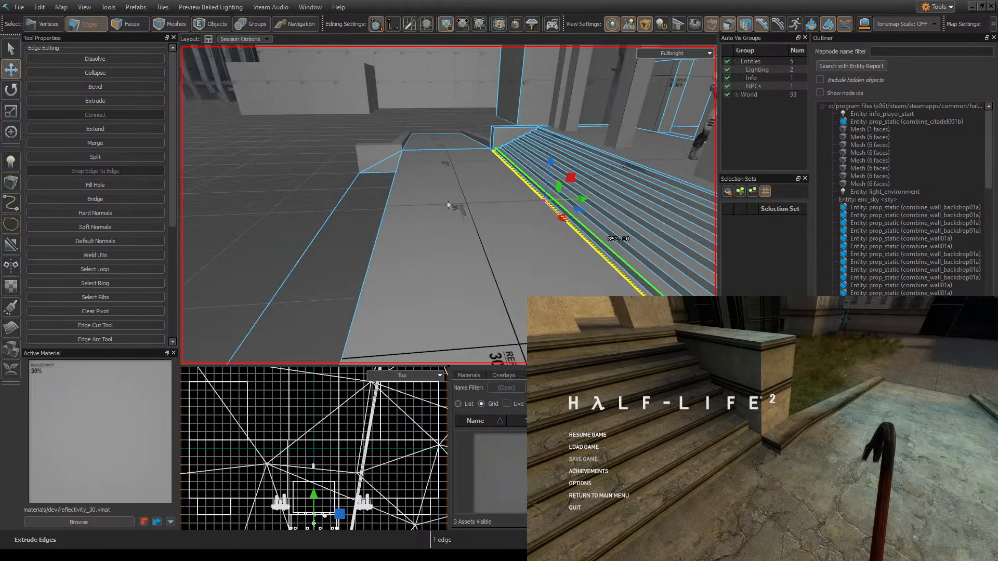
key(z)
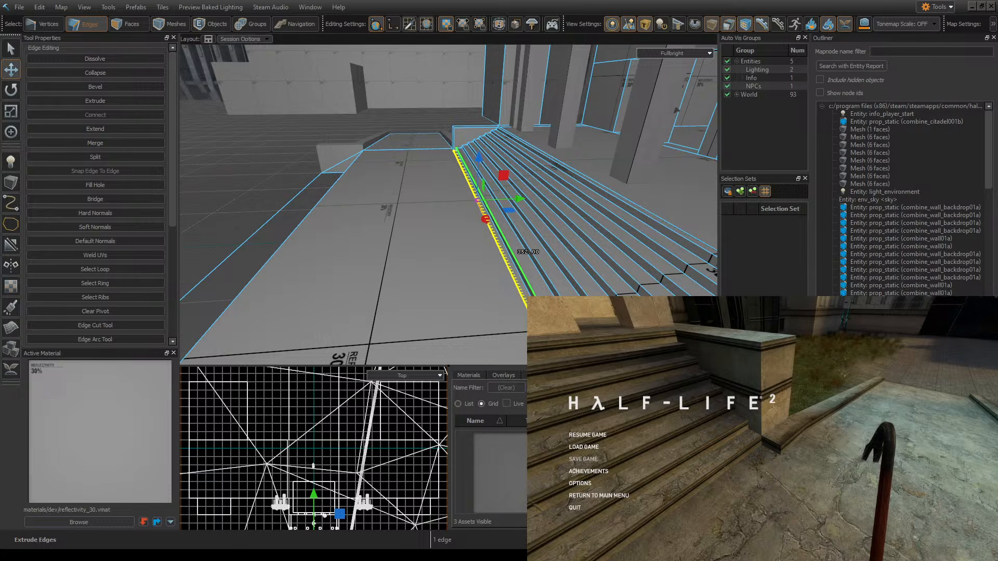
key(z)
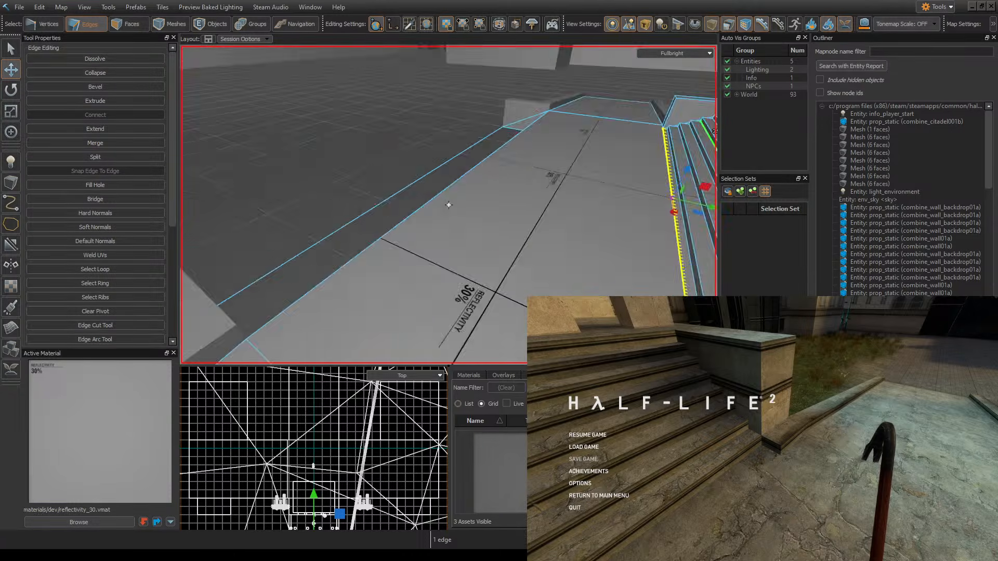
key(w)
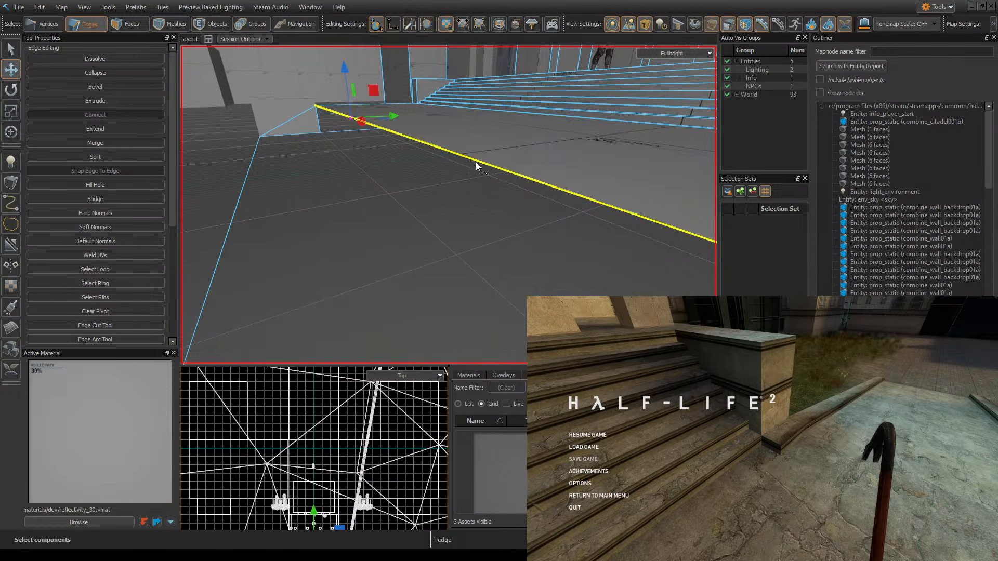
key(a)
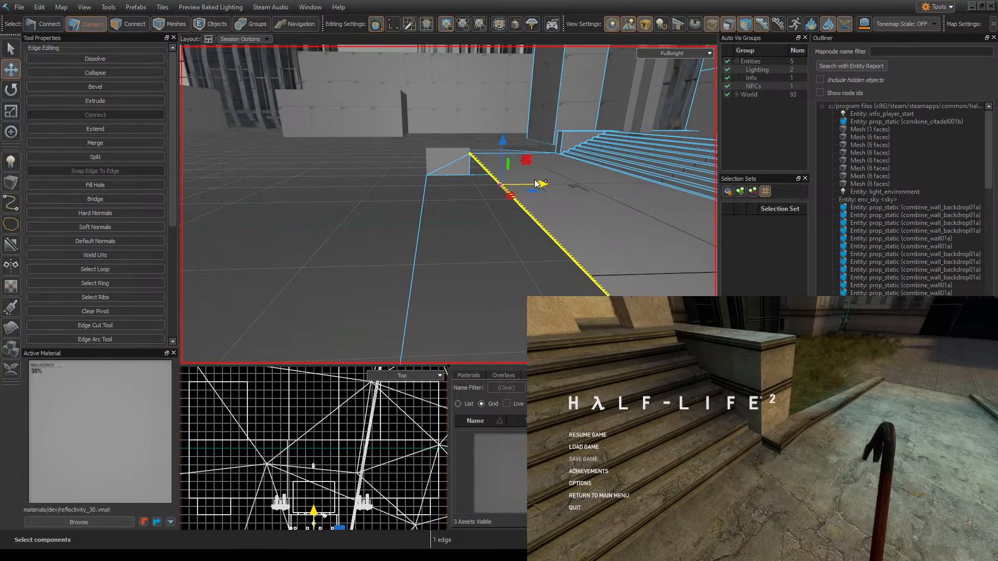
shift+drag(507, 186, 495, 186)
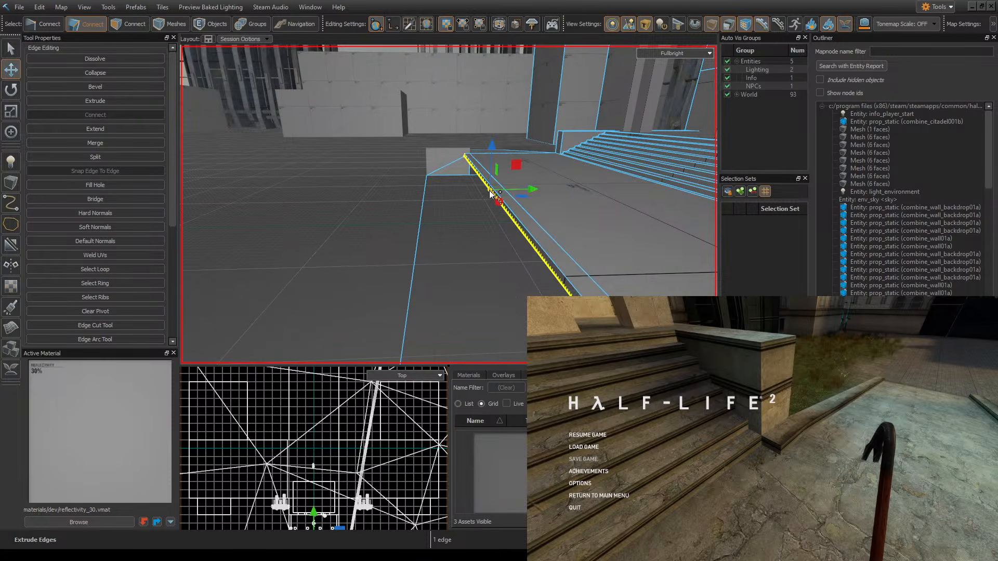
shift+drag(530, 190, 486, 195)
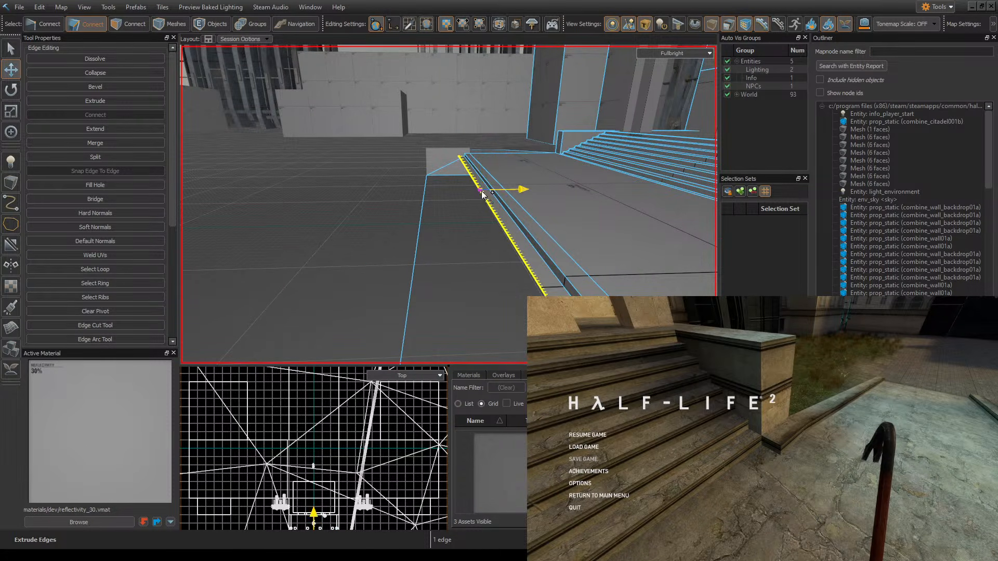
right_drag(564, 270, 405, 140)
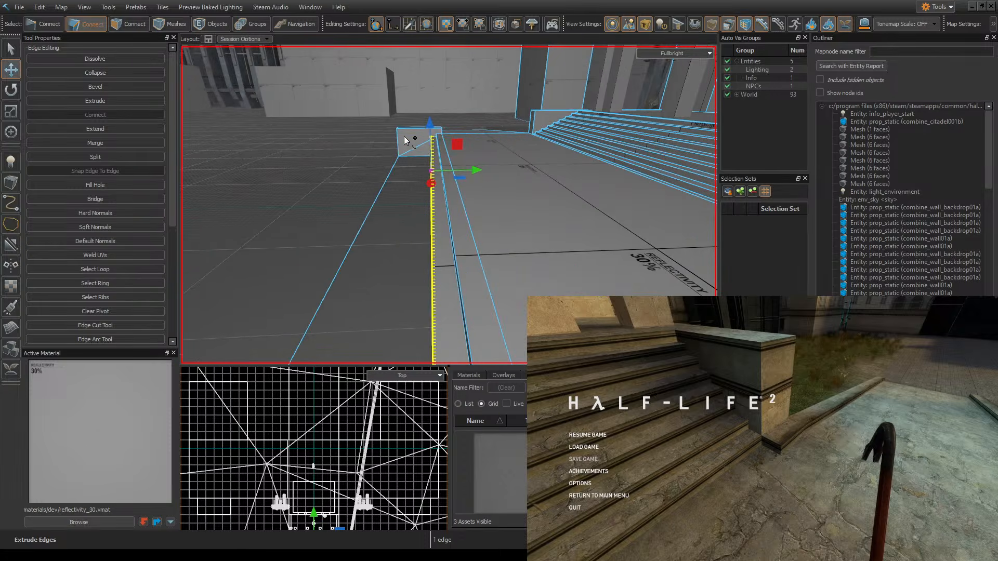
mouse_move(475, 204)
right_down()
mouse_move(540, 228)
mouse_move(489, 201)
right_up()
drag(341, 164, 325, 204)
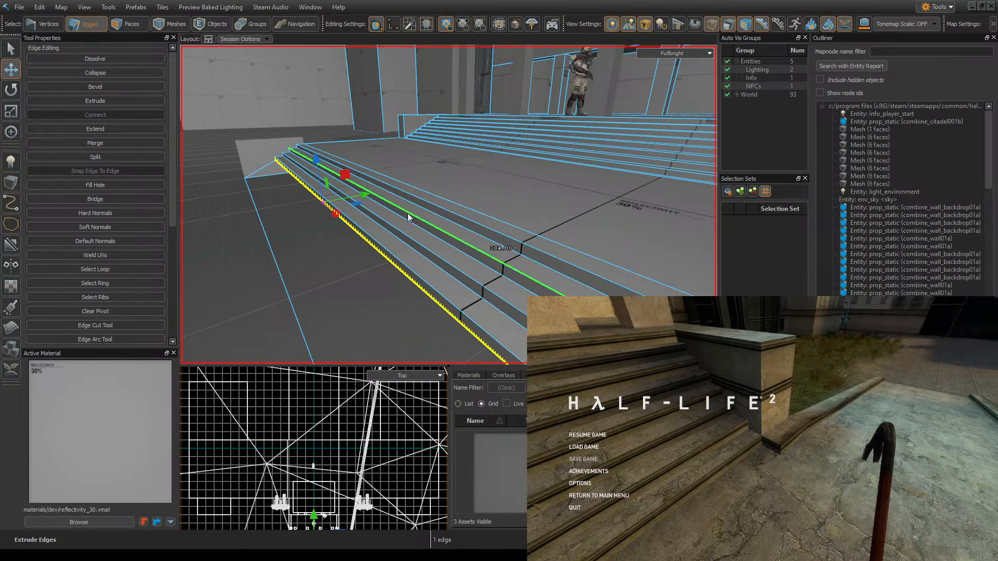
- Extrude the lower stairs' outermost edge into further treads and risers until the last riser reaches the ground
right_drag(416, 202, 401, 218)
shift+drag(392, 179, 332, 189)
right_drag(441, 177, 487, 250)
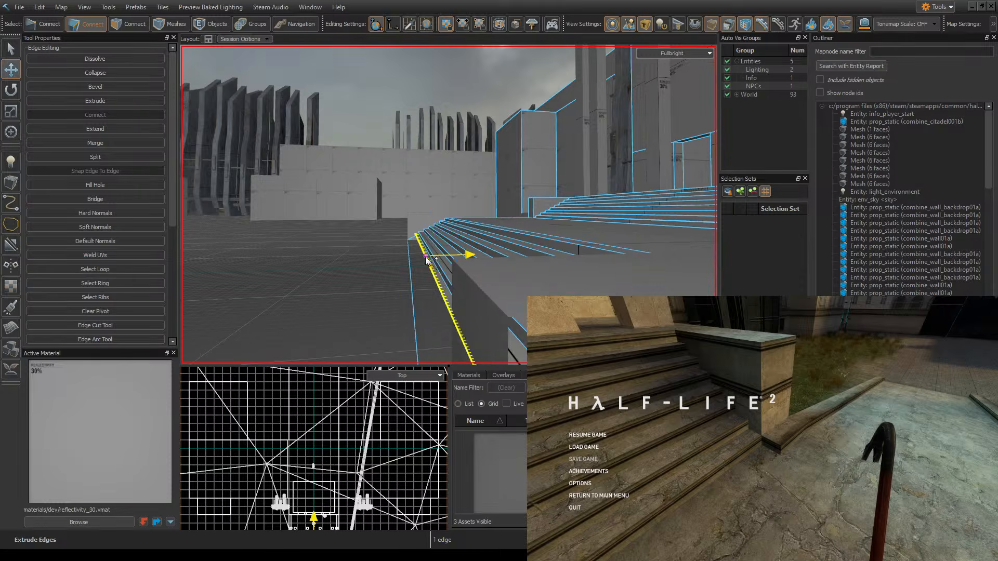
shift+drag(420, 260, 420, 262)
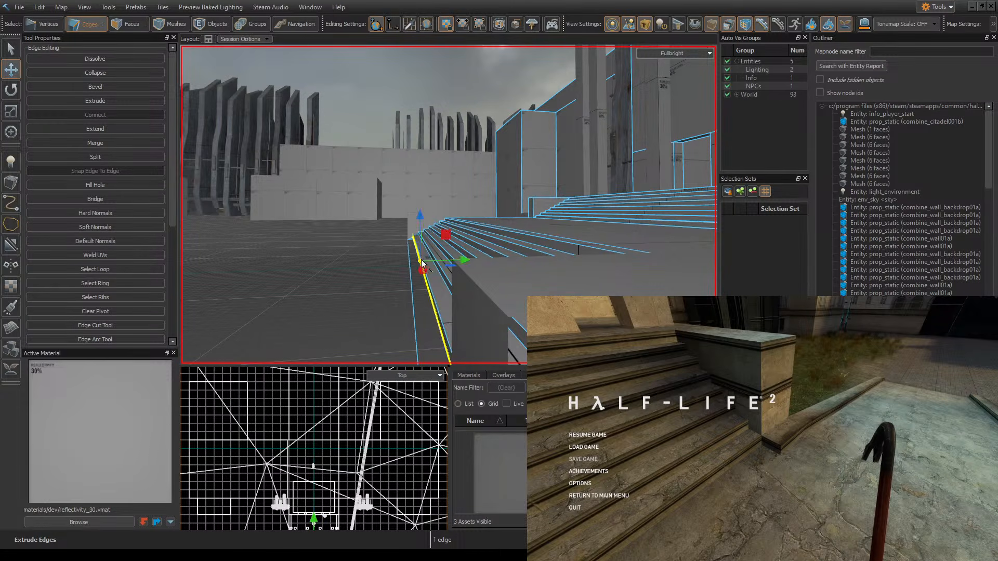
right_drag(420, 262, 437, 229)
shift+drag(499, 169, 453, 169)
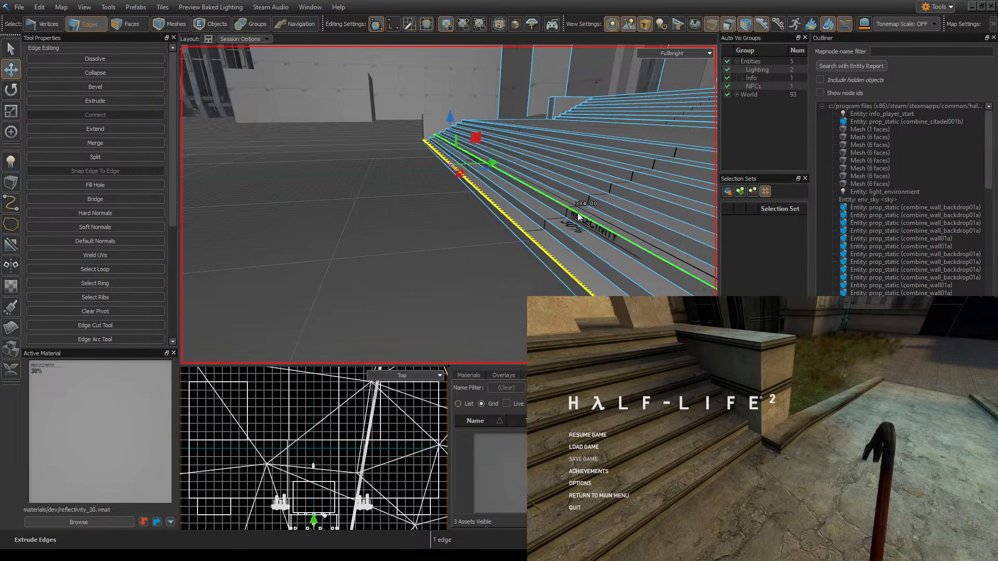
right_drag(579, 217, 449, 205)
shift+drag(314, 123, 315, 161)
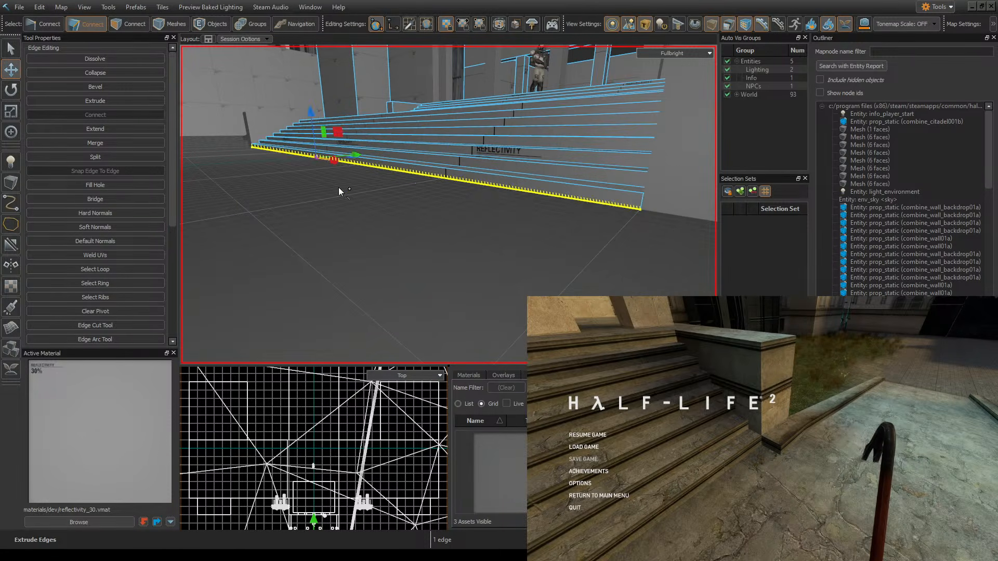
right_drag(338, 187, 439, 276)
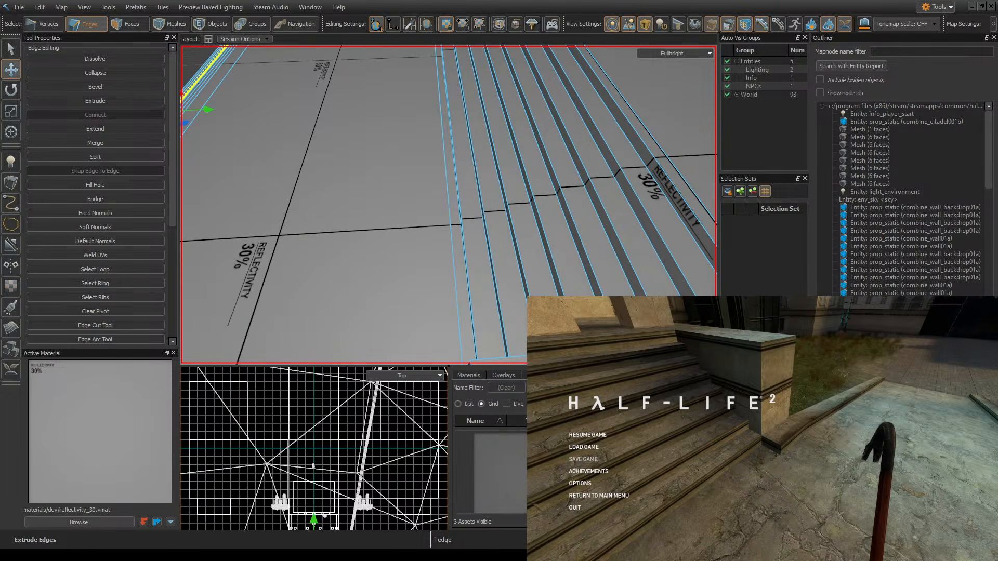
- Delete 16 tread and riser faces of the upper stairs between the entrance platform and the landing
click(123, 24)
mouse_move(468, 296)
mouse_down()
mouse_move(539, 260)
mouse_move(669, 230)
mouse_up()
key(d)
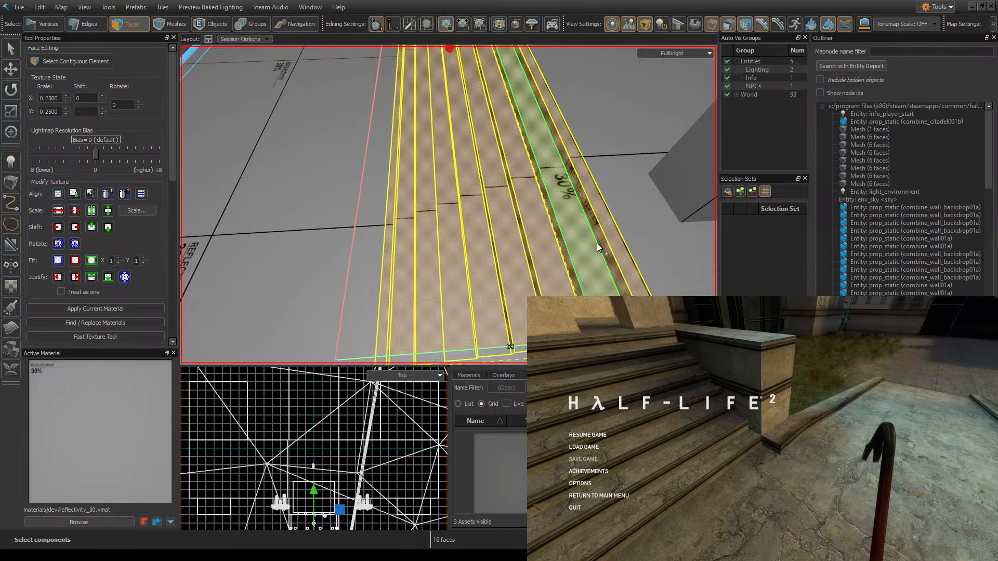
key(Delete)
- Delete the leftover tread face along the landing at the foot of the upper stair opening
click(95, 26)
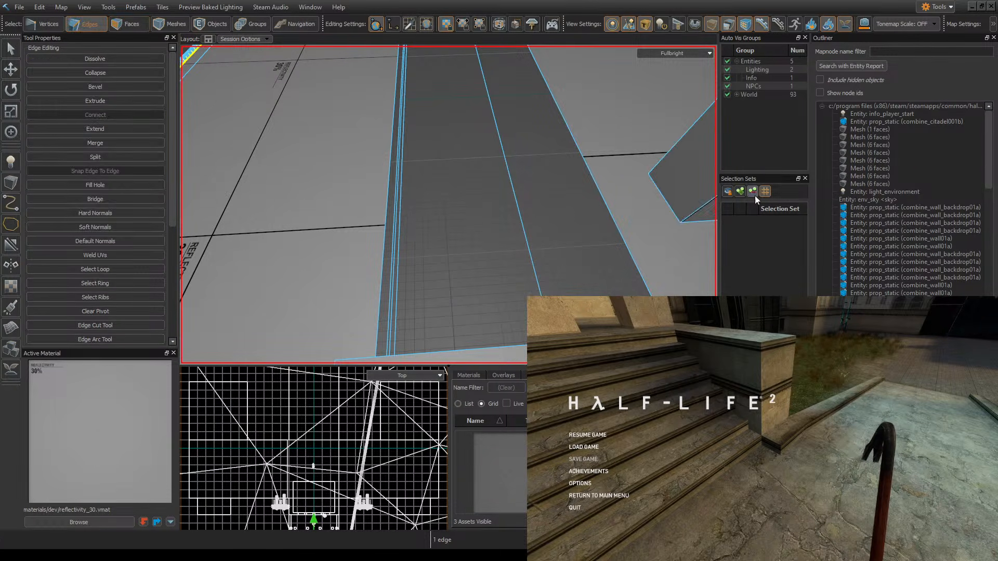
right_drag(625, 211, 449, 205)
key(w)
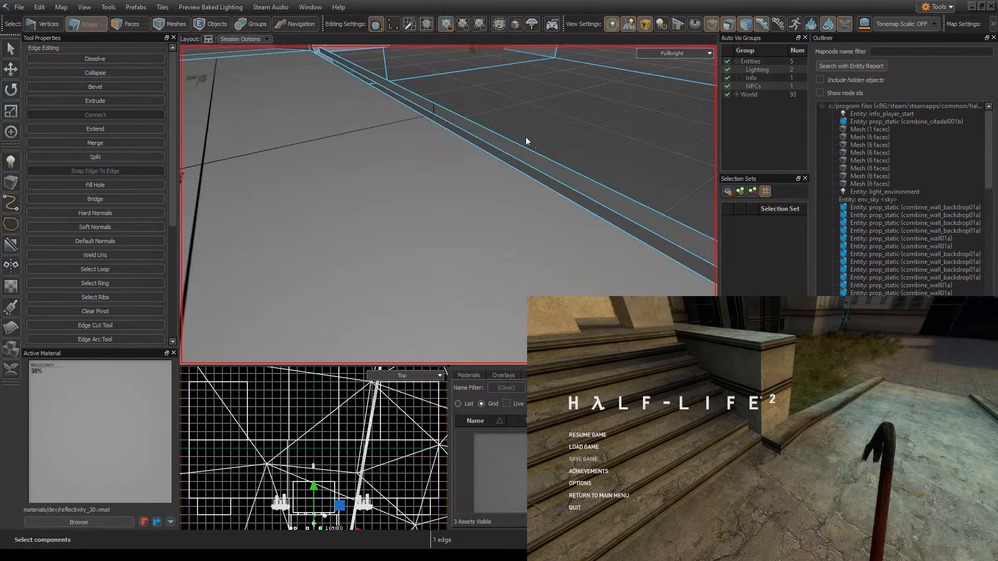
click(127, 28)
click(596, 226)
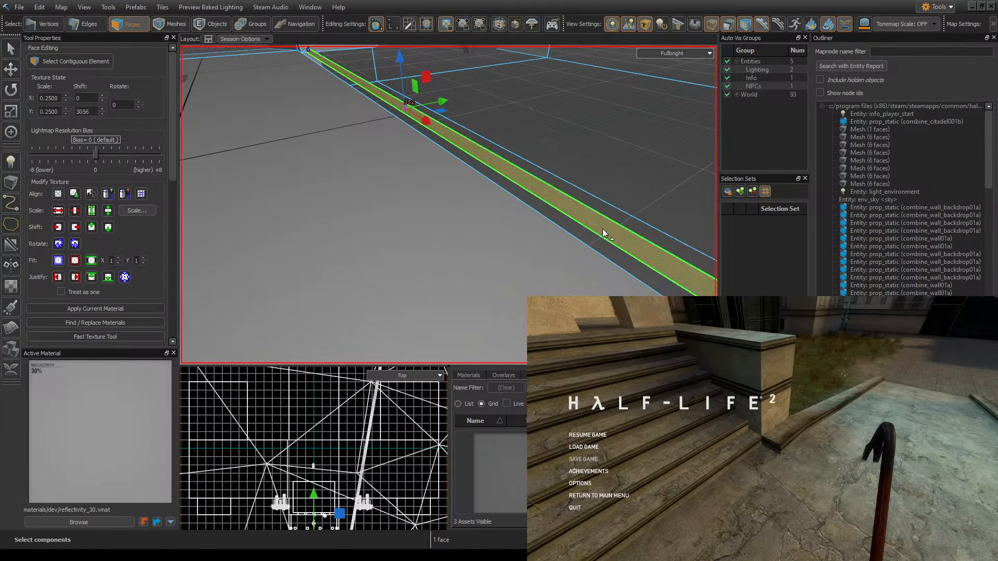
key(Delete)
right_drag(613, 248, 449, 205)
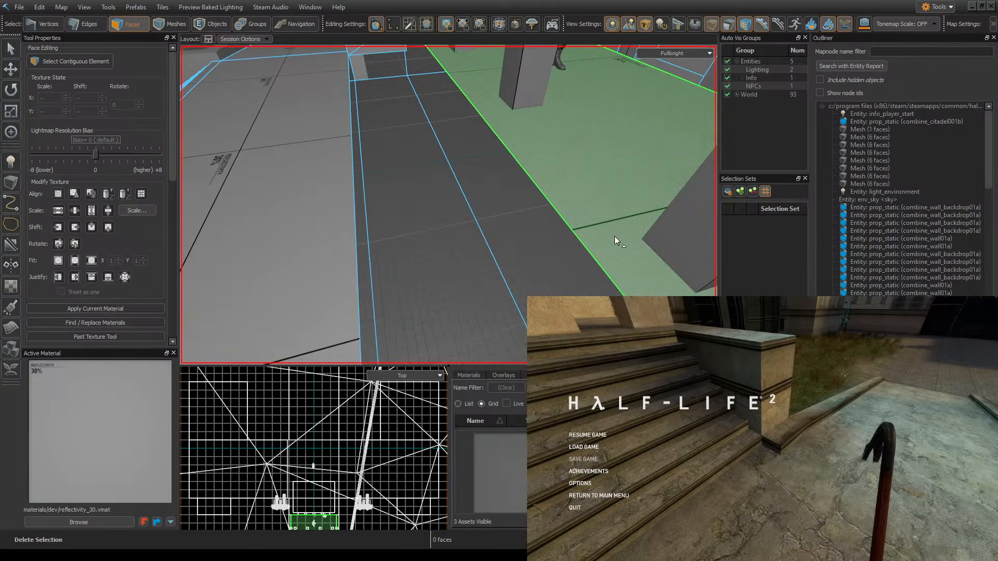
- Extrude the entrance platform's front edge down and outward to form the first riser and tread of the upper stairs
right_drag(615, 236, 448, 205)
click(83, 24)
click(551, 192)
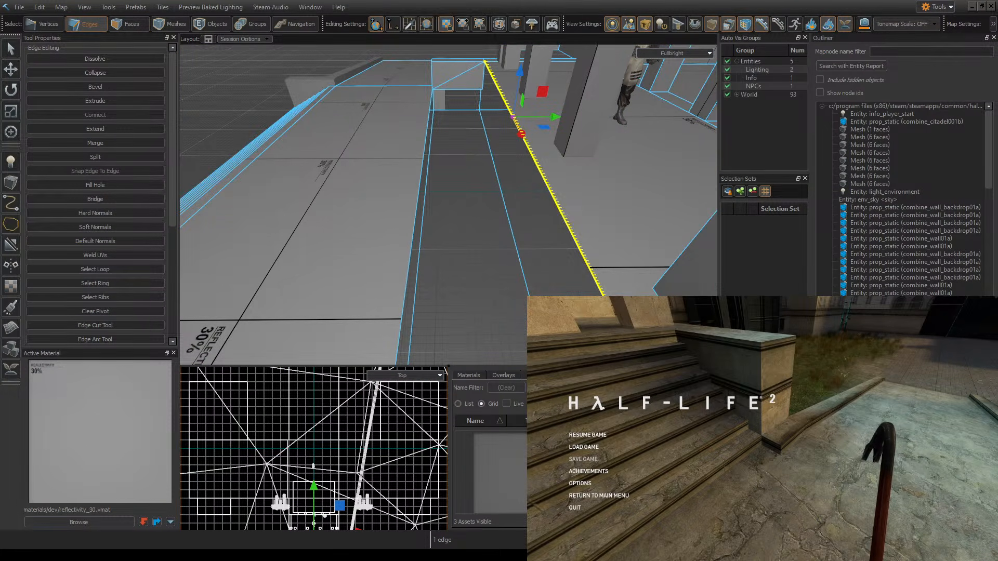
mouse_move(611, 206)
right_down()
mouse_move(449, 205)
mouse_move(611, 206)
right_up()
right_drag(566, 164, 533, 159)
shift+drag(479, 195, 443, 194)
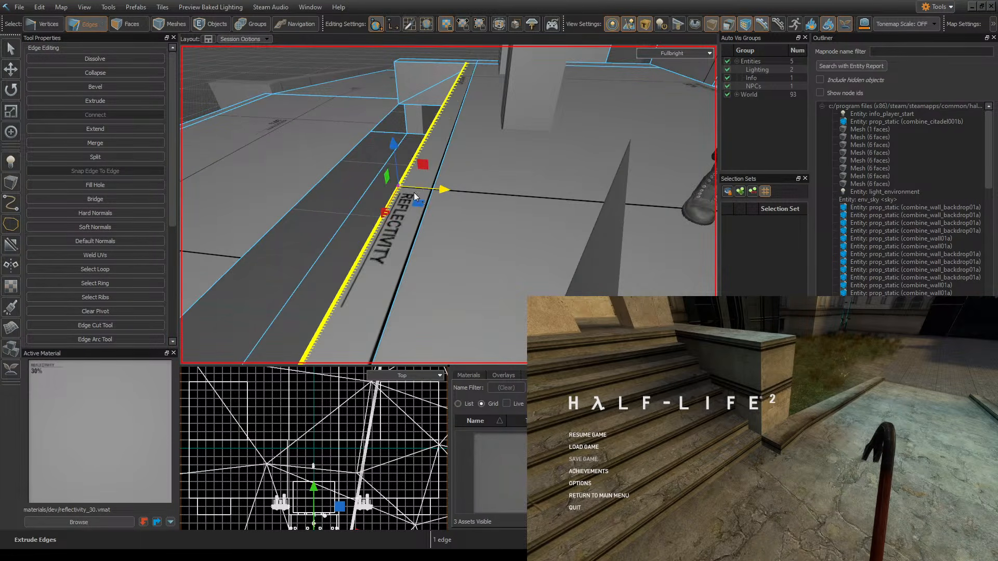
right_drag(442, 194, 543, 168)
shift+drag(520, 158, 468, 177)
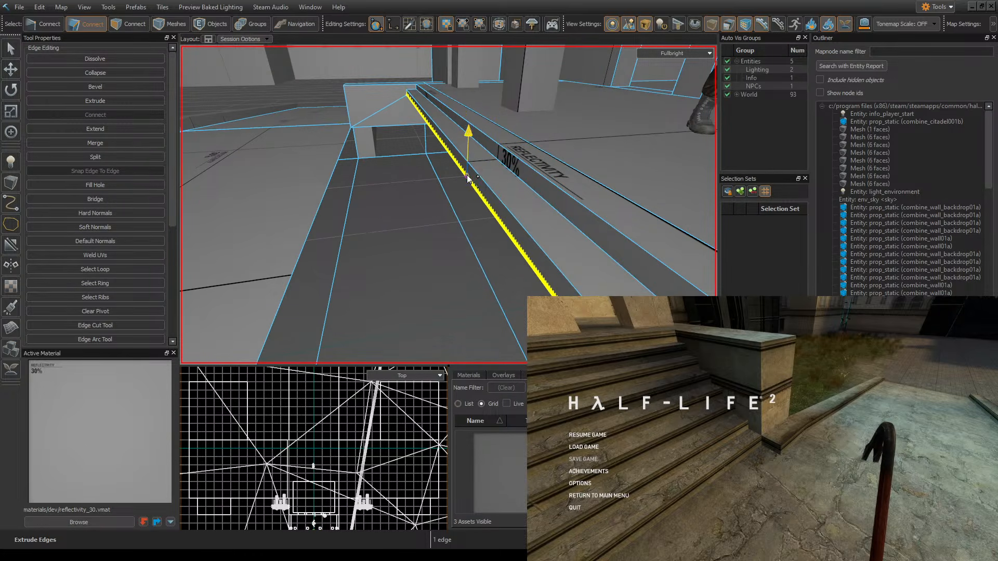
- Extrude the upper stairs' outermost edge alternately outward and down into further treads and risers, adjusting the last riser's height
right_drag(522, 175, 448, 205)
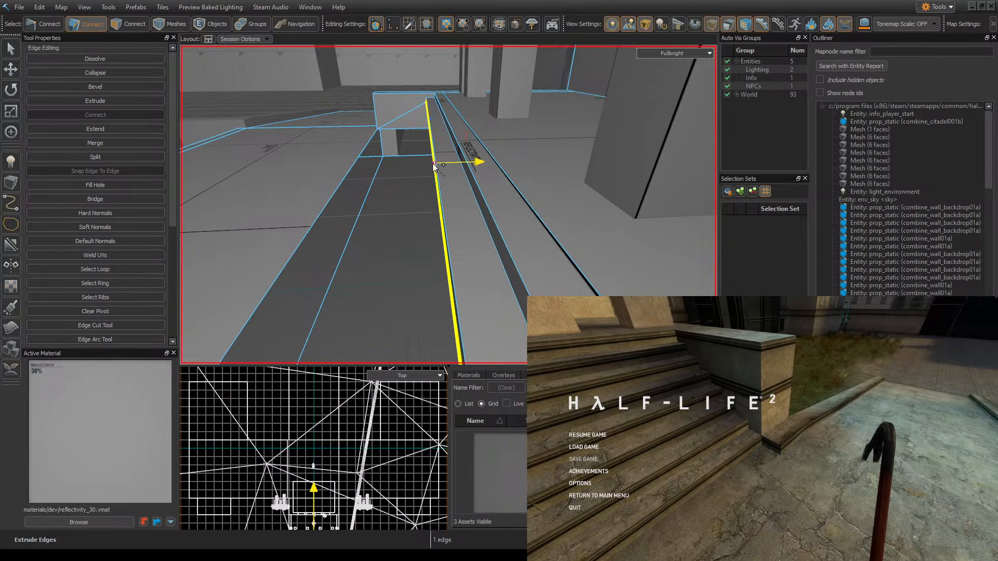
shift+drag(433, 164, 414, 165)
right_drag(414, 164, 449, 205)
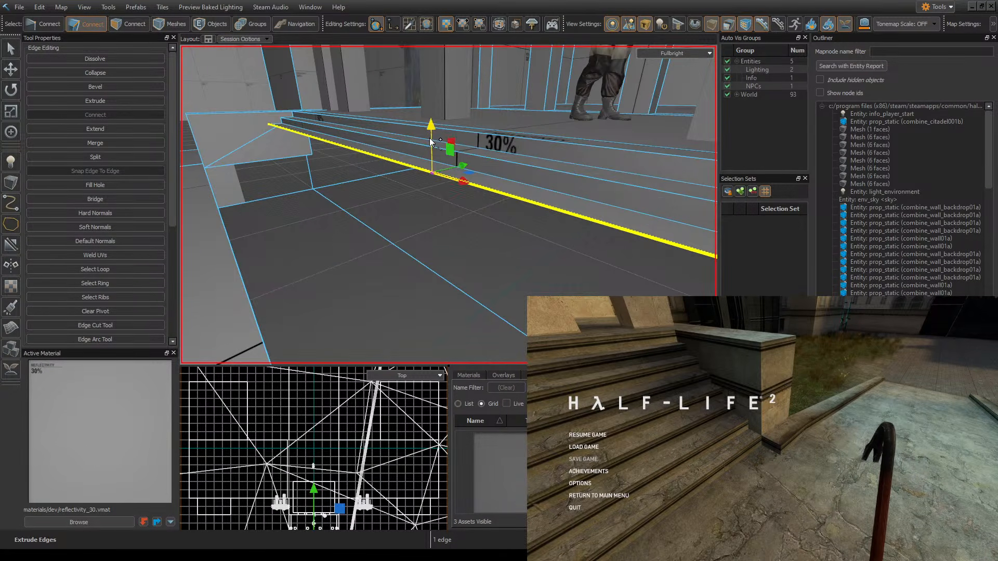
right_drag(429, 139, 449, 205)
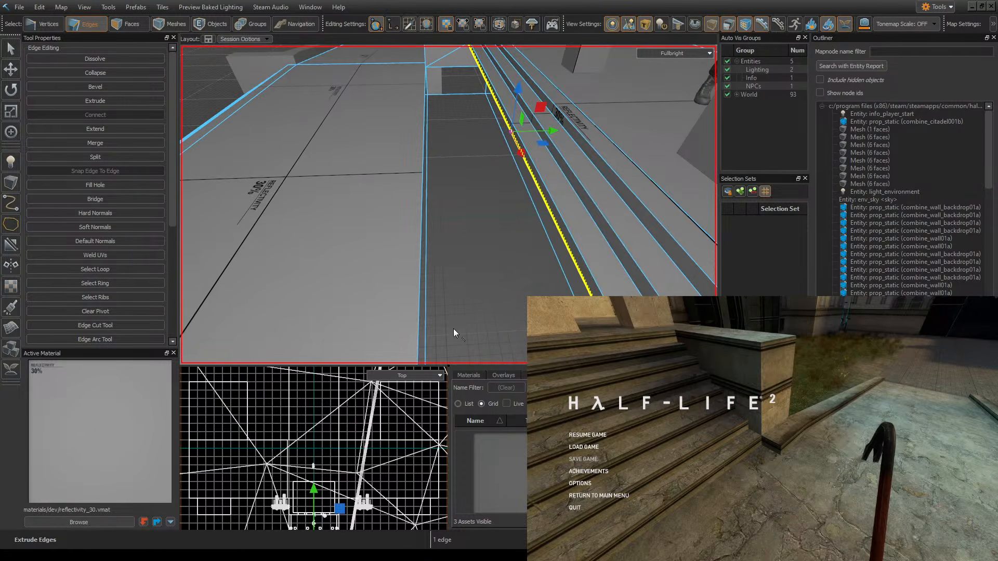
right_drag(453, 329, 449, 204)
right_drag(398, 232, 449, 204)
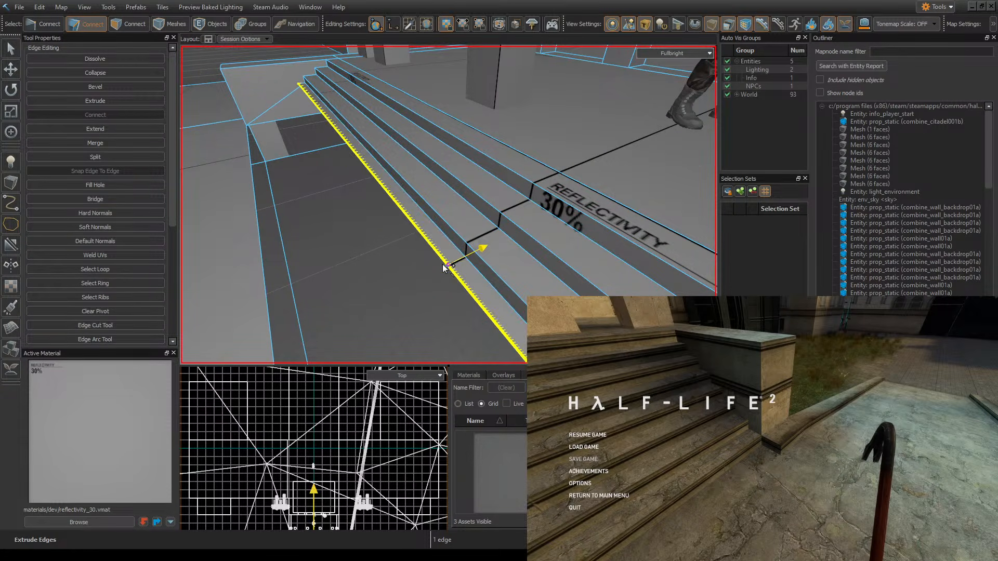
right_drag(442, 264, 471, 276)
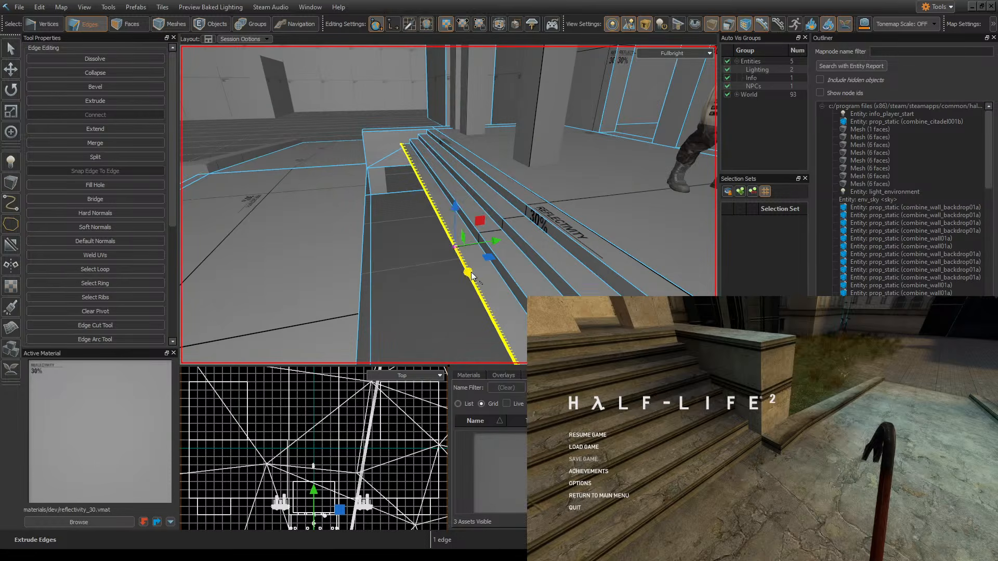
drag(460, 227, 455, 257)
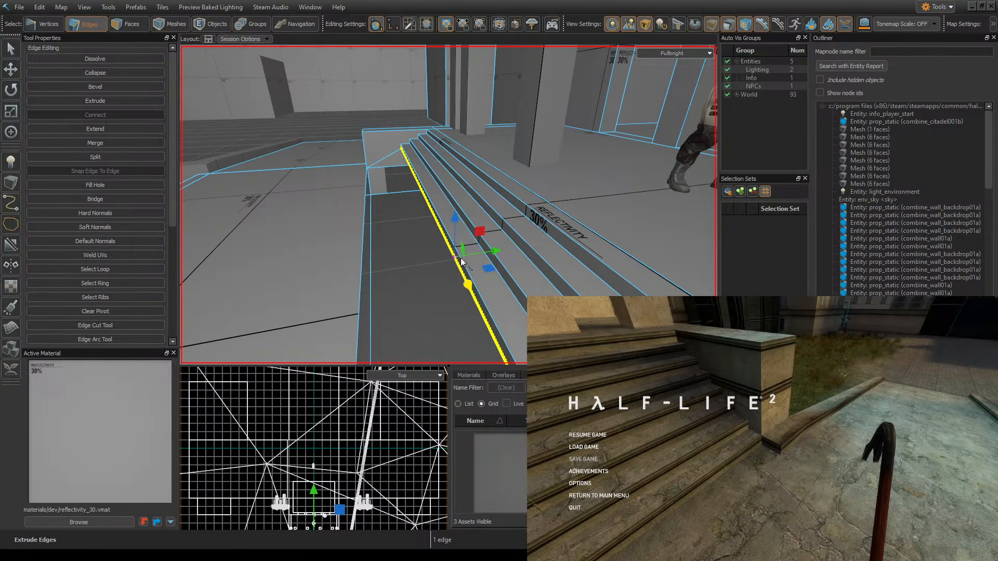
right_drag(461, 263, 449, 204)
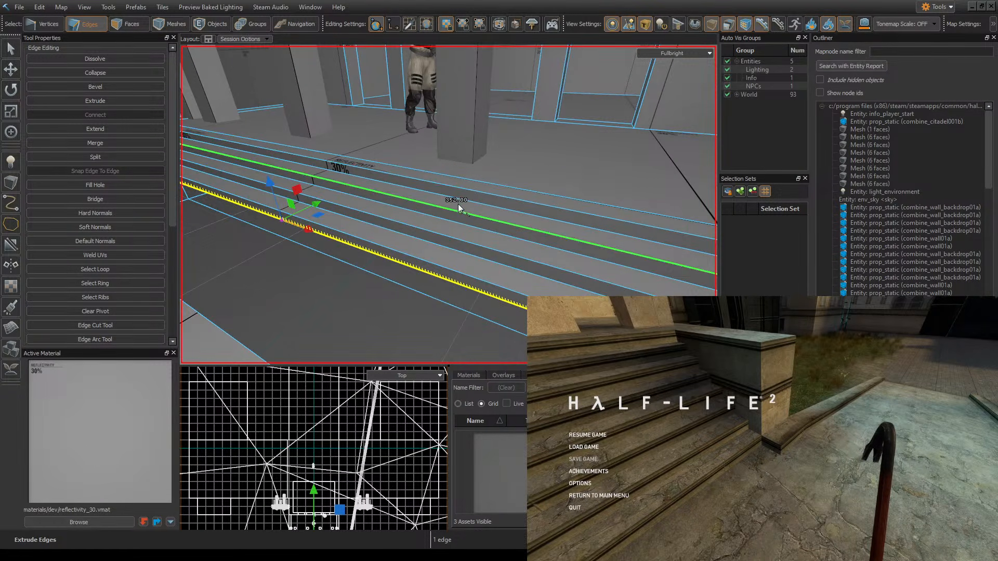
- Extrude the final treads and risers of the upper stairs until they meet the landing, and save the map
right_drag(424, 266, 391, 174)
drag(396, 161, 331, 185)
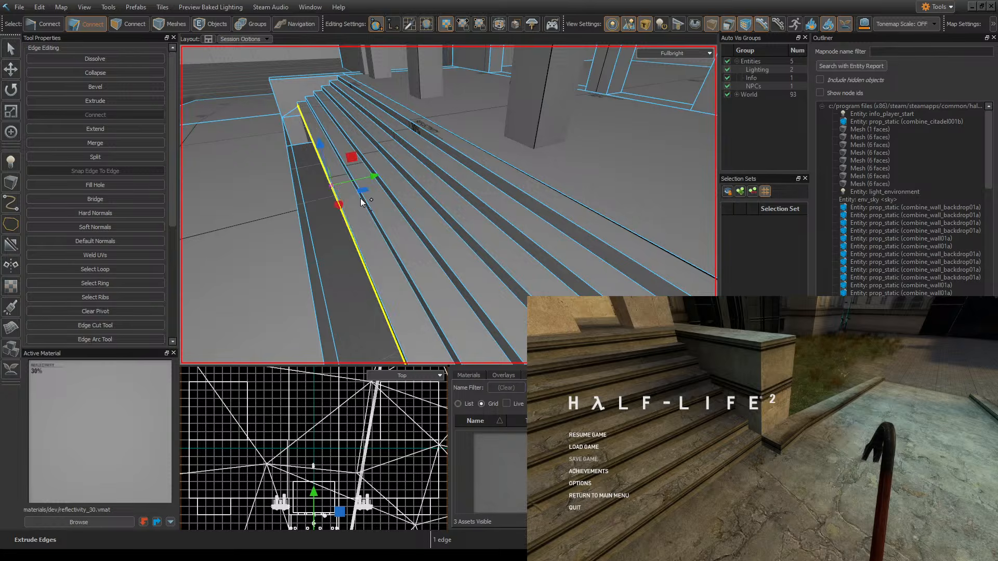
right_drag(360, 198, 427, 199)
drag(413, 173, 324, 229)
right_drag(323, 229, 448, 204)
key(ctrl+s)
- Inspect the rebuilt upper and lower stairs, the landing and its side walls from several angles
right_drag(528, 201, 448, 205)
click(469, 148)
right_drag(469, 149, 449, 205)
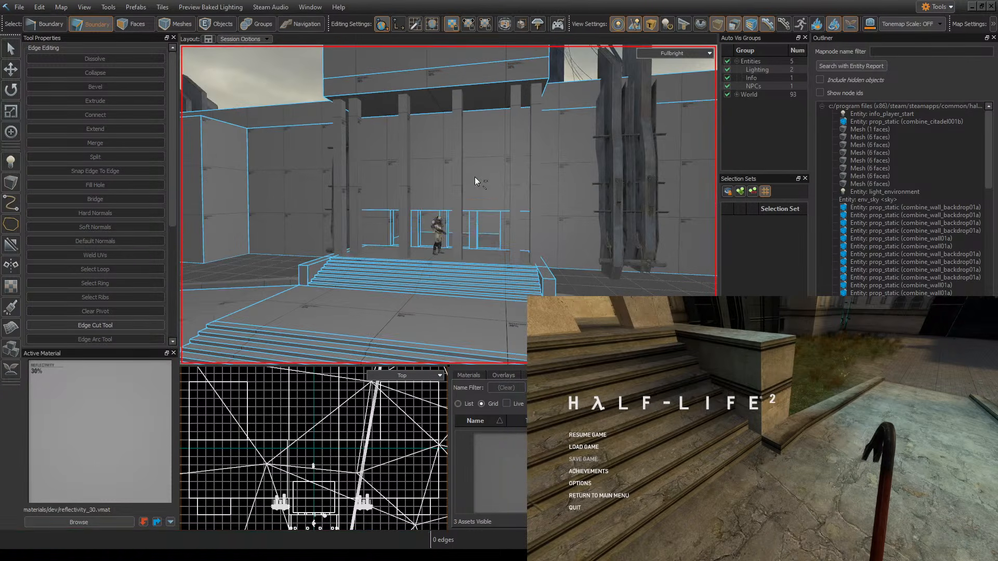
key(ctrl+s)
right_drag(620, 276, 447, 233)
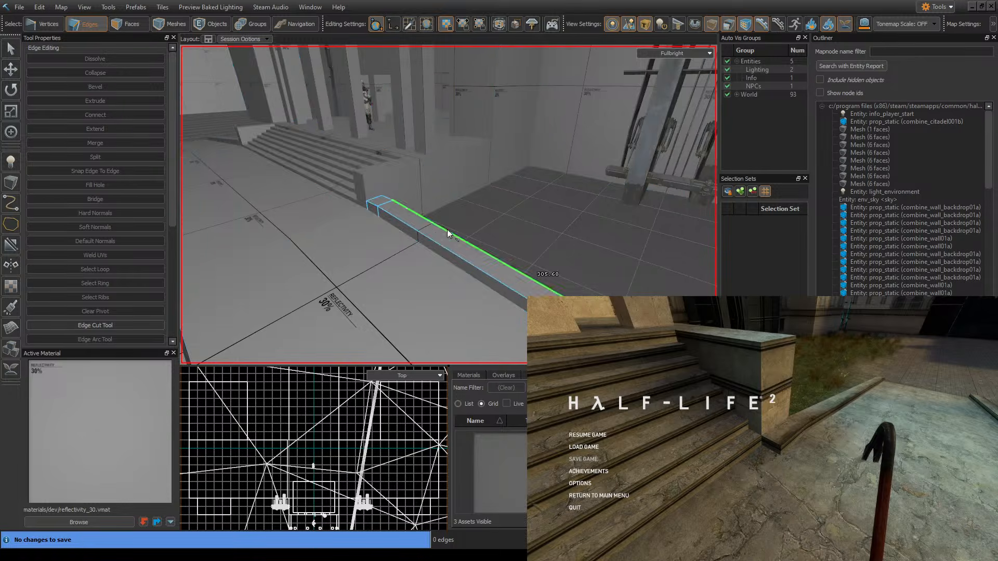
right_drag(409, 191, 290, 178)
right_drag(537, 225, 485, 221)
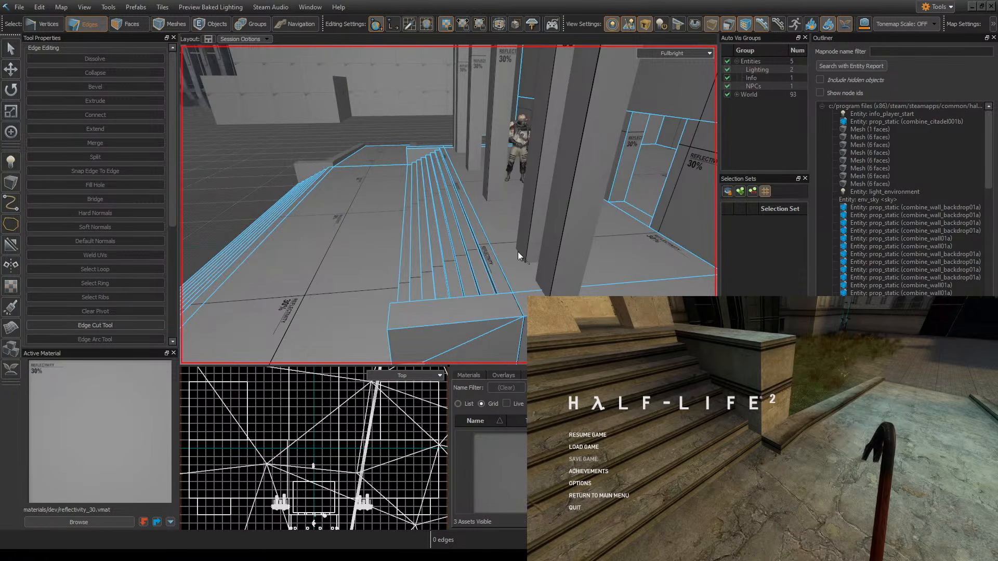
right_drag(518, 251, 454, 154)
key(ctrl+s)
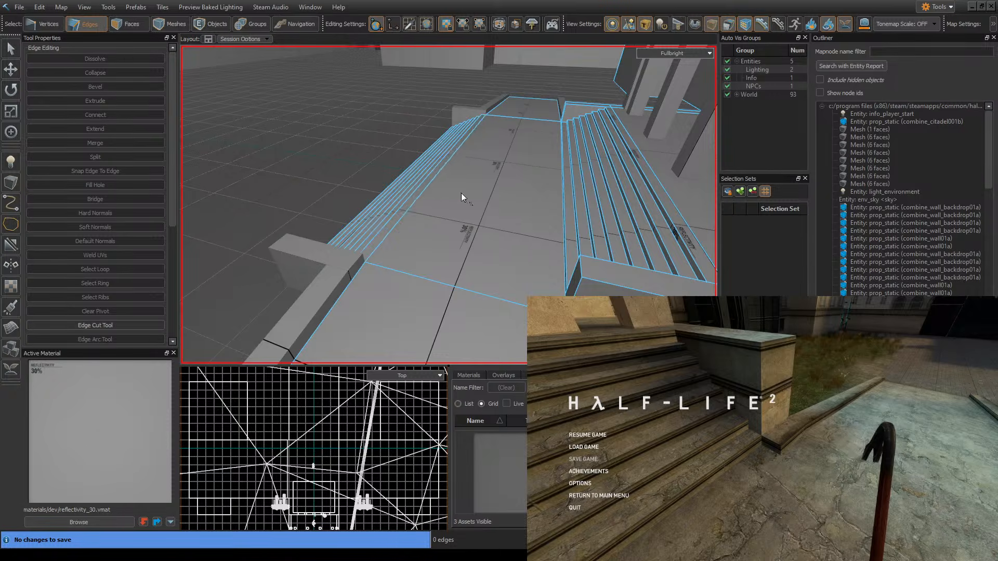
mouse_move(461, 192)
right_down()
mouse_move(449, 205)
mouse_move(459, 217)
mouse_move(449, 205)
right_up()
click(448, 213)
right_drag(588, 228, 514, 211)
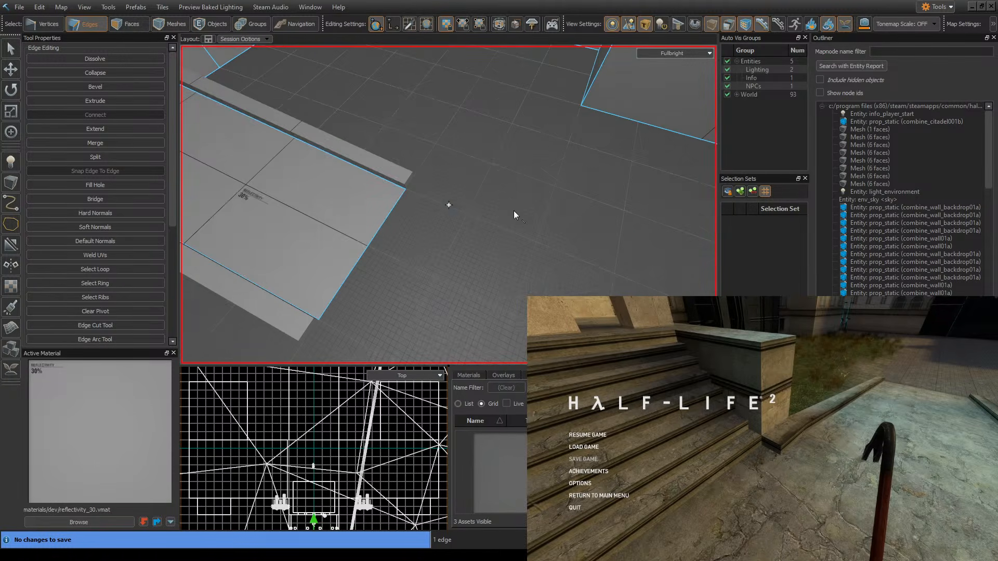
click(379, 224)
right_drag(380, 224, 586, 263)
right_drag(536, 217, 448, 205)
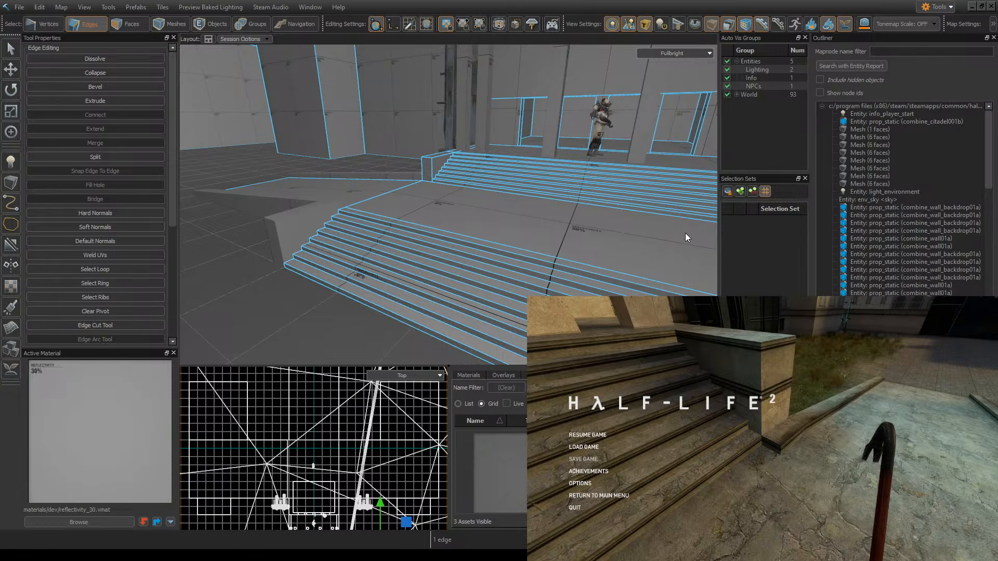
mouse_move(620, 270)
right_down()
mouse_move(605, 274)
mouse_move(670, 260)
mouse_move(624, 262)
right_up()
key(ctrl+s)
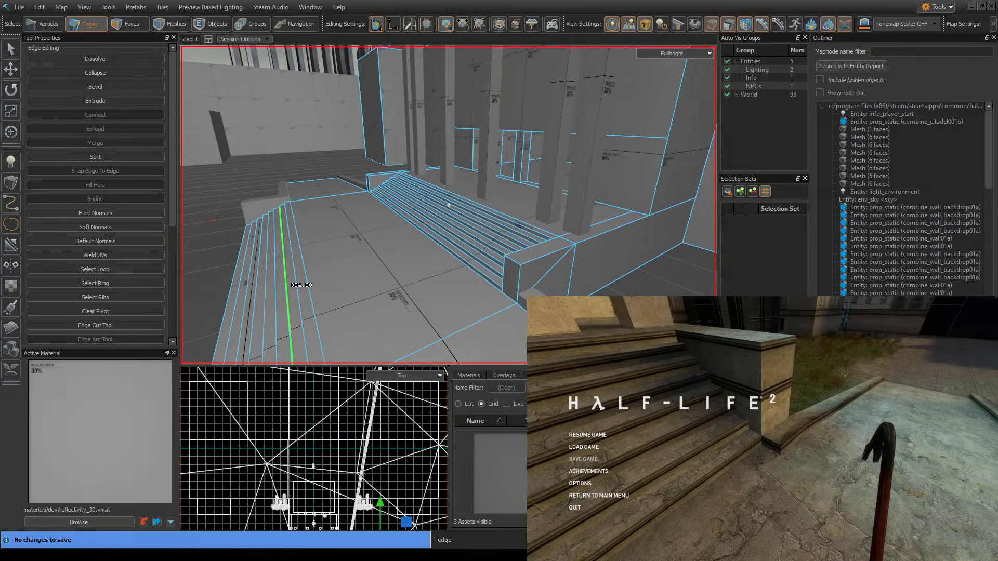
mouse_move(448, 205)
right_down()
mouse_move(421, 206)
mouse_move(468, 206)
right_up()
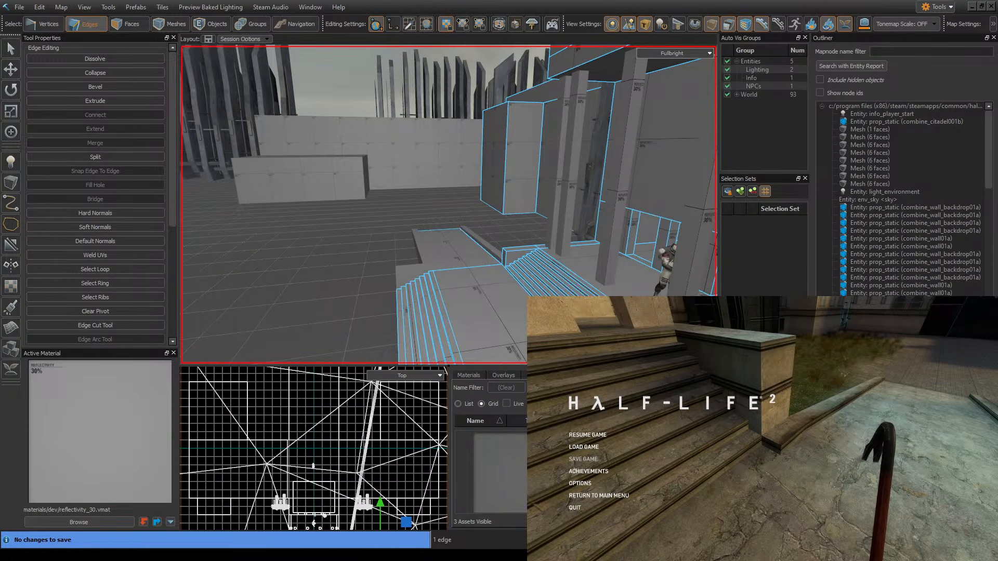
- Switch to Half-Life 2 and examine the Nexus facade, stairs and the walled lawn beside the entrance
key(Escape)
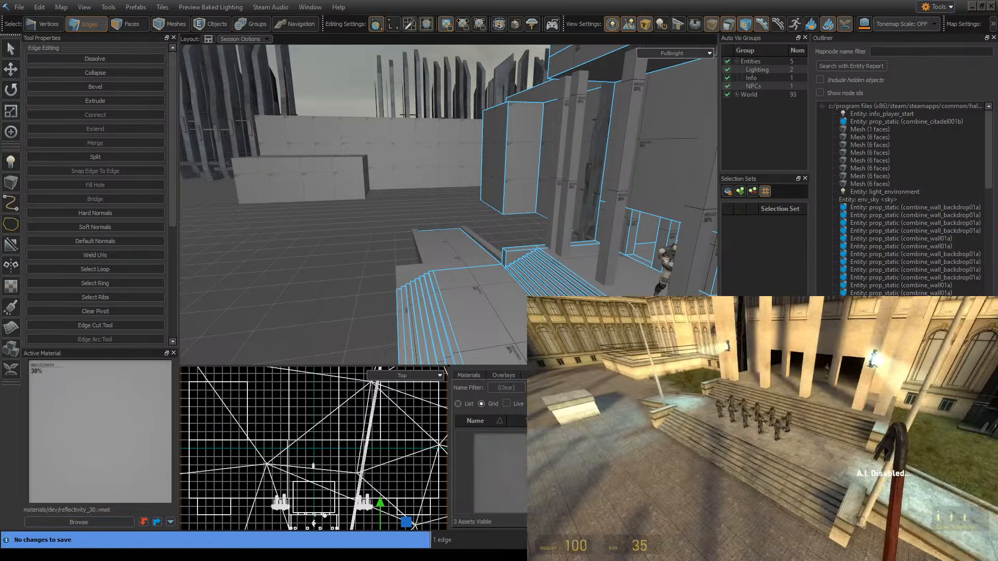
key(w)
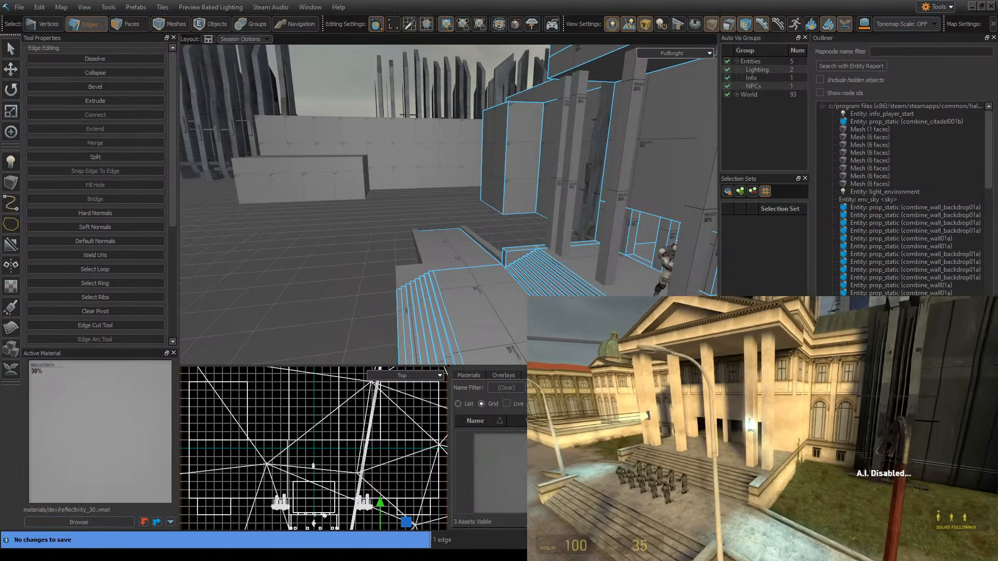
key(Escape)
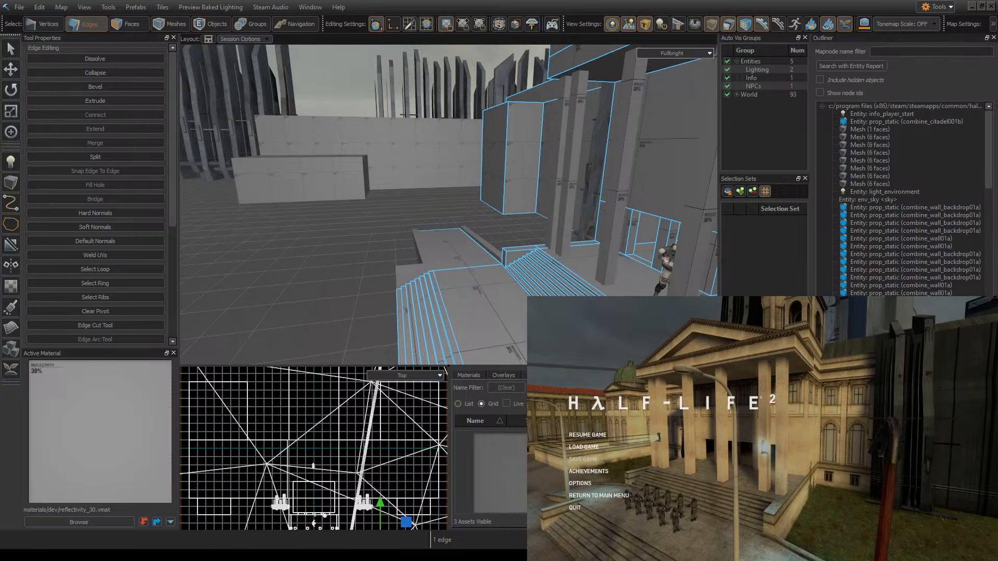
key(Escape)
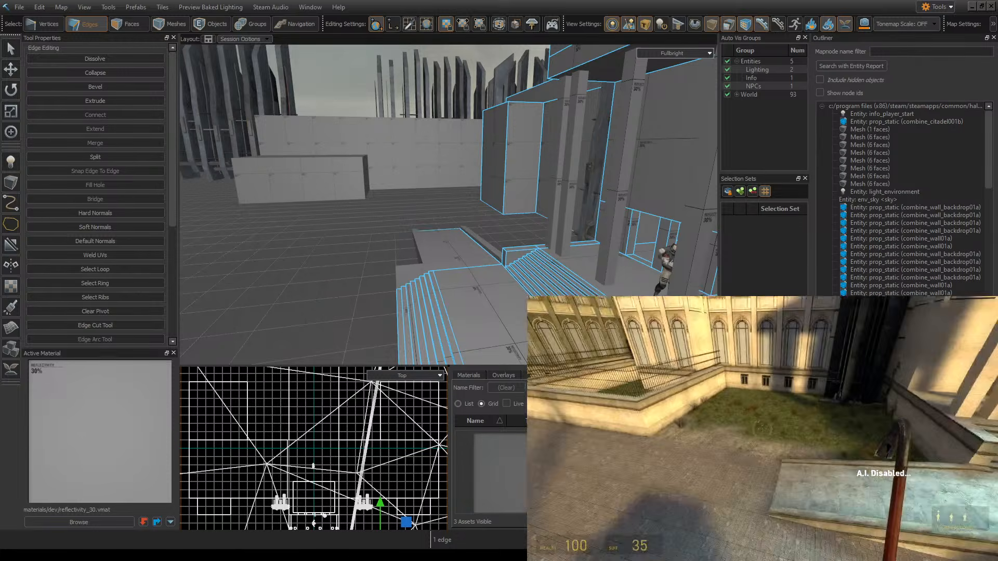
key(Escape)
- On a finer grid, draw a block 16 wide, 192 long and 64 high on the ground alongside the entrance platform
right_drag(448, 206, 468, 204)
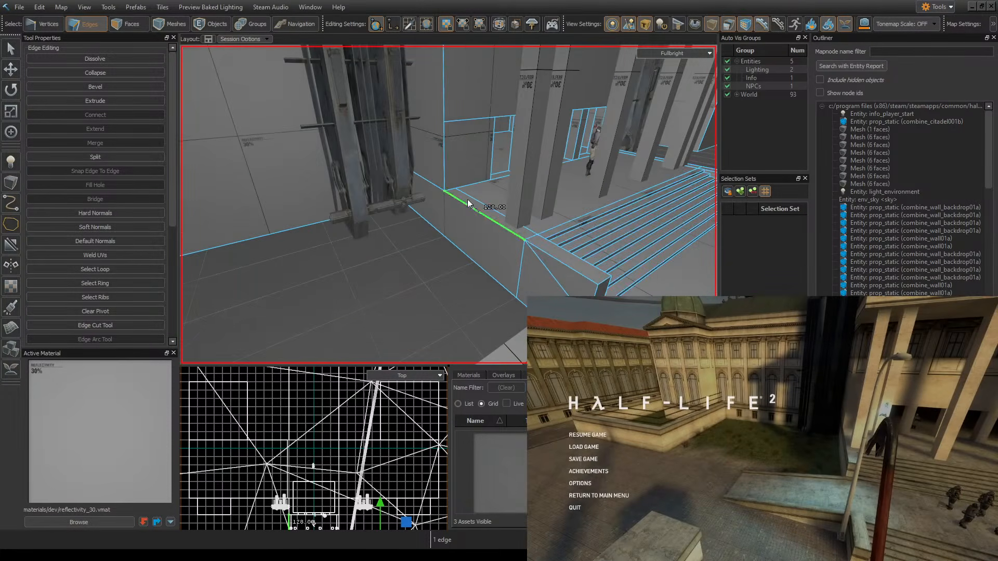
right_drag(613, 141, 631, 148)
click(17, 187)
right_drag(473, 202, 457, 210)
right_drag(587, 269, 507, 250)
key(bracketleft)
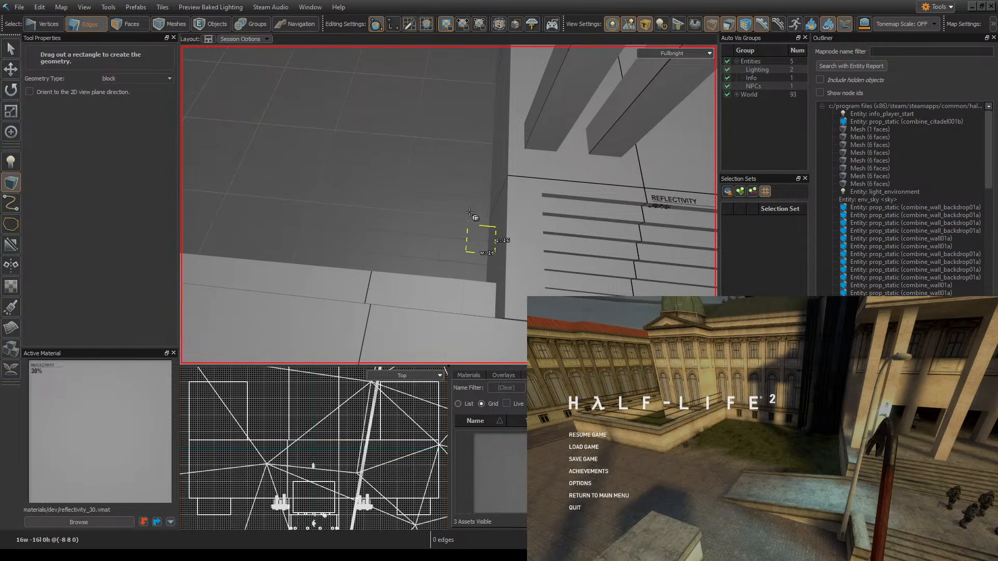
drag(468, 88, 467, 87)
right_drag(467, 87, 450, 207)
click(513, 314)
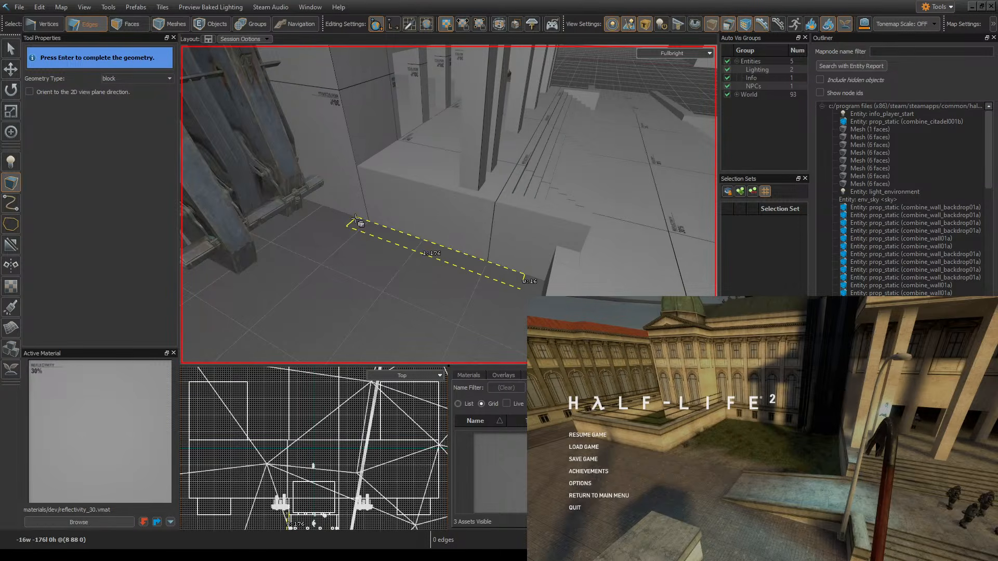
drag(356, 218, 415, 186)
right_drag(415, 186, 450, 207)
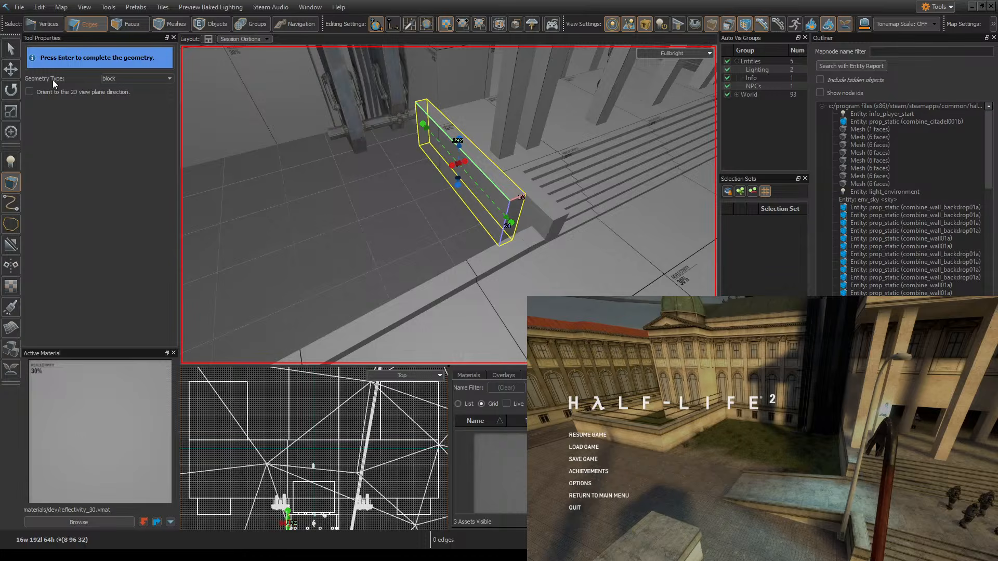
- Complete the block and move it as an object across the yard, away from the entrance platform toward the protruding building corner
click(11, 70)
click(221, 25)
mouse_move(336, 116)
right_down()
mouse_move(448, 205)
mouse_move(336, 116)
right_up()
drag(488, 190, 276, 174)
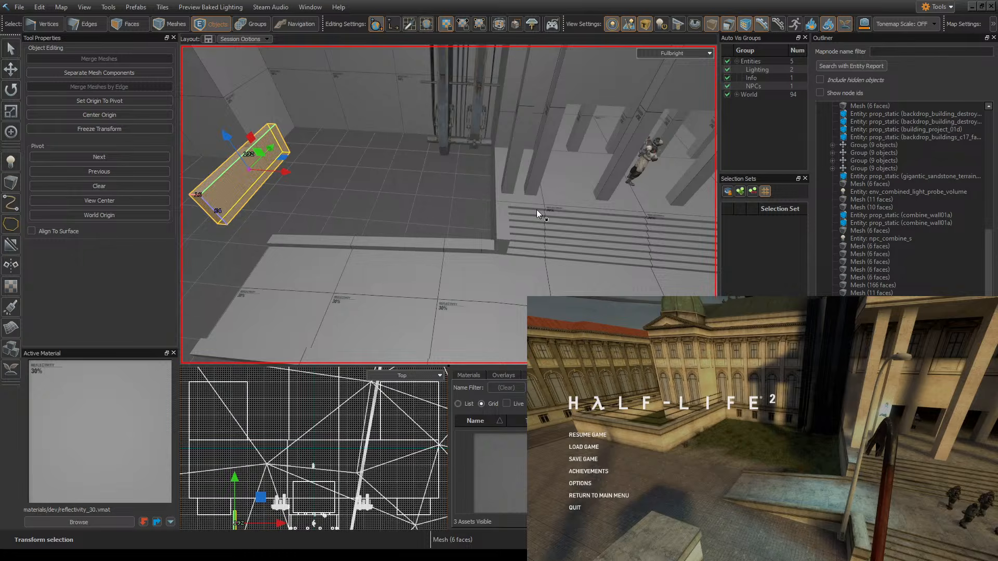
mouse_move(536, 210)
right_down()
mouse_move(447, 205)
mouse_move(539, 210)
right_up()
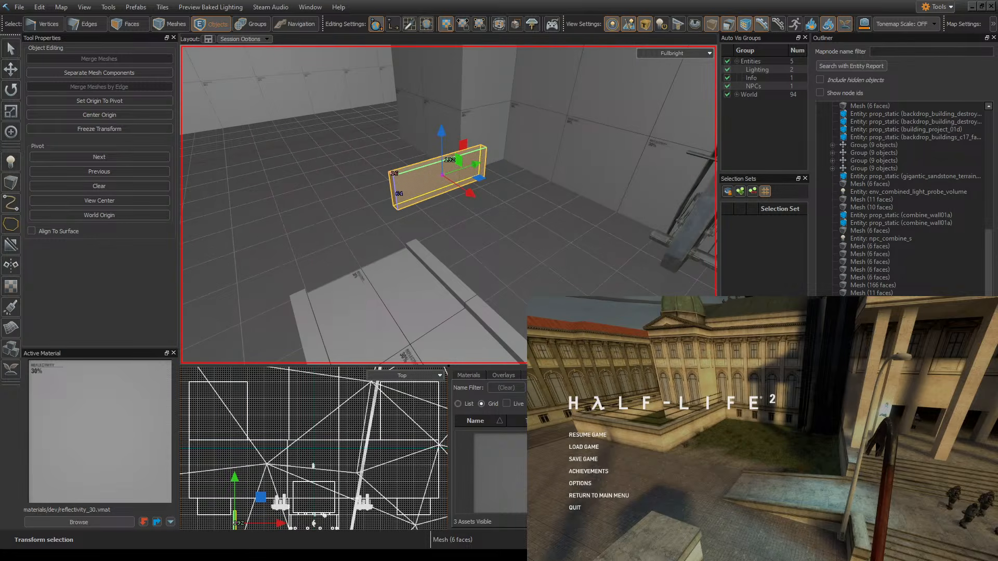
- Switch to Half-Life 2 and examine where the low lawn wall meets the corner of the building
key(alt+Tab)
key(Escape)
key(w)
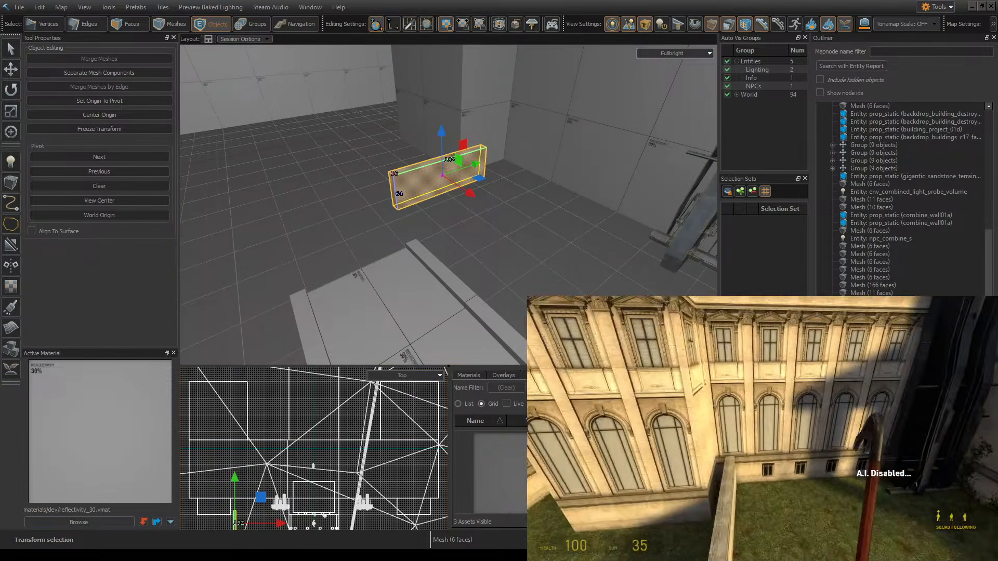
key(s)
key(Escape)
- Try shifting the wall block sideways in Hammer to line it up with the protruding building corner
key(w)
right_drag(457, 205, 448, 205)
key(w)
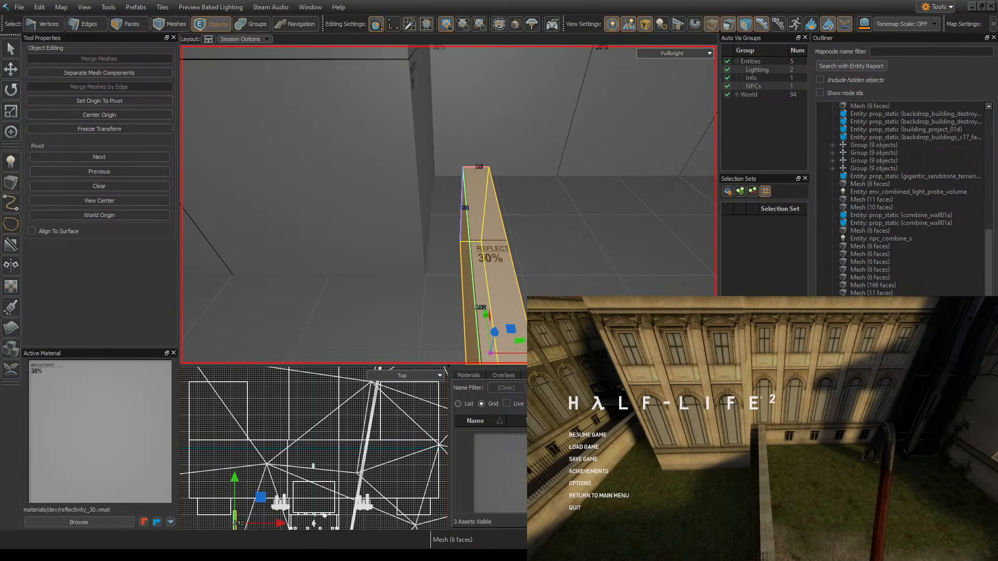
drag(511, 355, 471, 357)
key(a)
key(d)
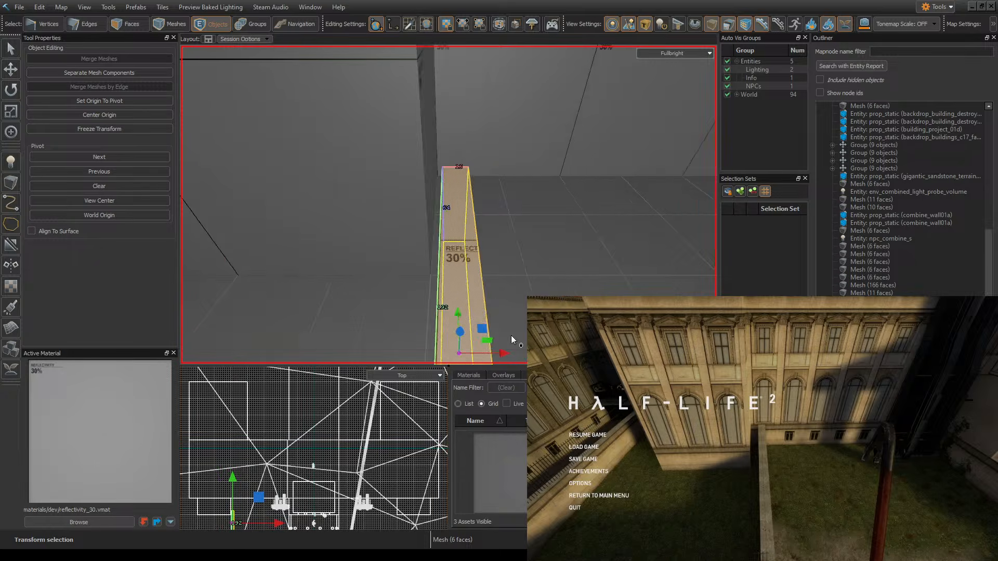
drag(383, 354, 415, 354)
key(d)
right_drag(415, 354, 258, 168)
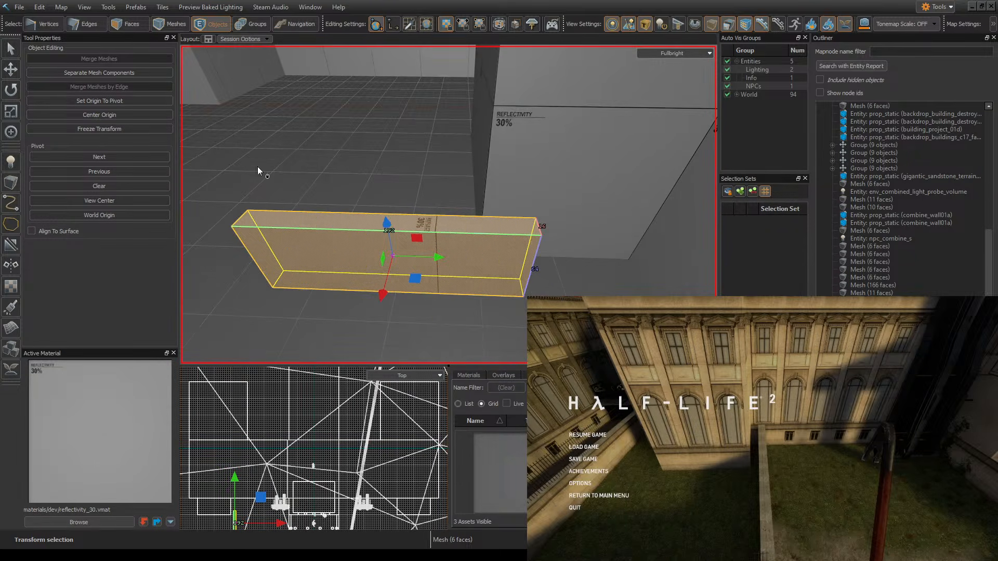
- Lengthen the wall block by pulling its inner end toward the building wall
click(11, 48)
drag(528, 261, 673, 267)
key(d)
right_drag(668, 267, 476, 240)
key(a)
key(d)
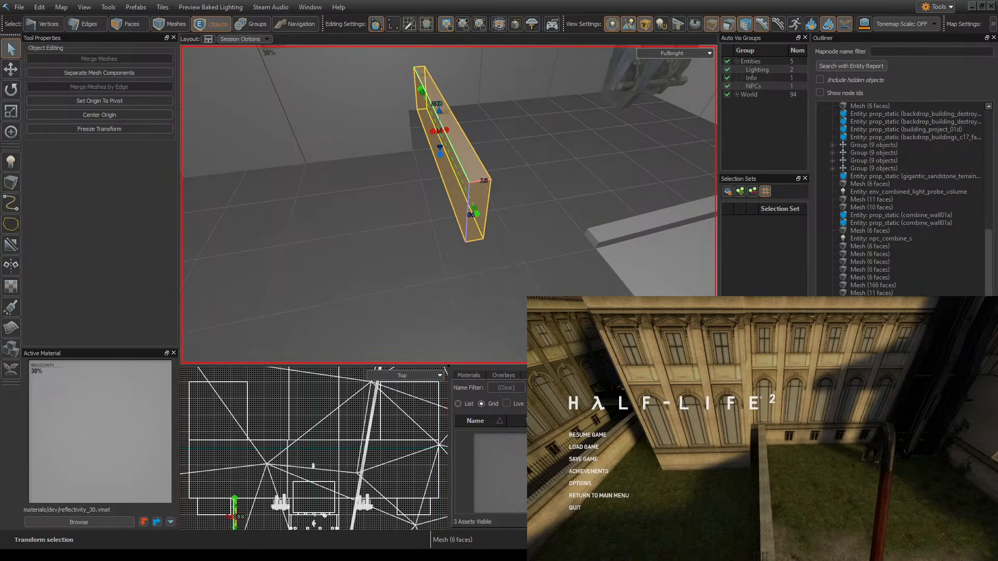
- Adjust the outer end of the wall block after comparing the lawn wall's length with Half-Life 2
key(Escape)
key(s)
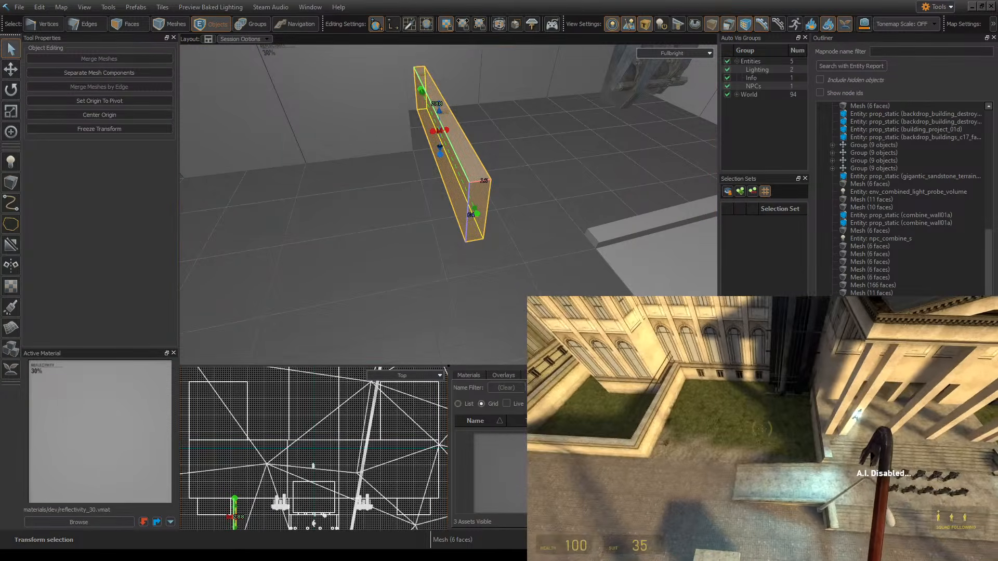
key(Escape)
right_drag(448, 205, 513, 159)
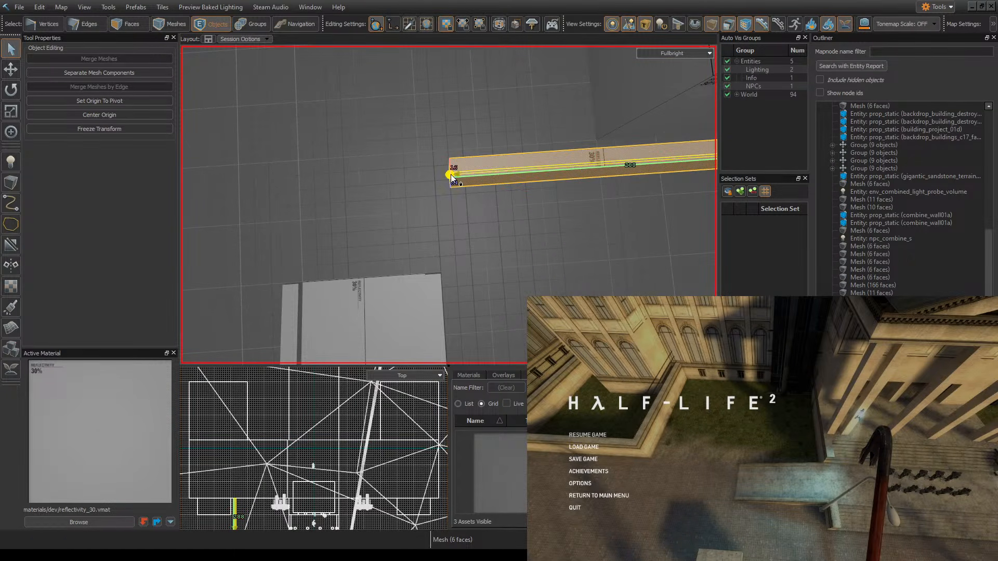
drag(434, 178, 434, 177)
right_drag(434, 178, 448, 205)
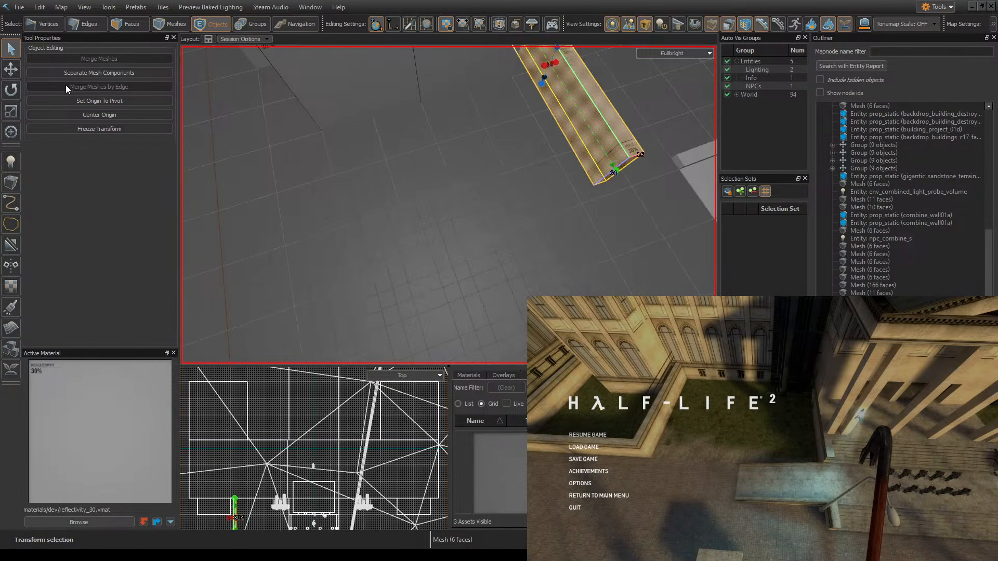
- Clip the wall block vertically near its outer end, keeping both sides, to mark off a narrow corner face
click(136, 24)
right_drag(364, 171, 448, 205)
click(491, 246)
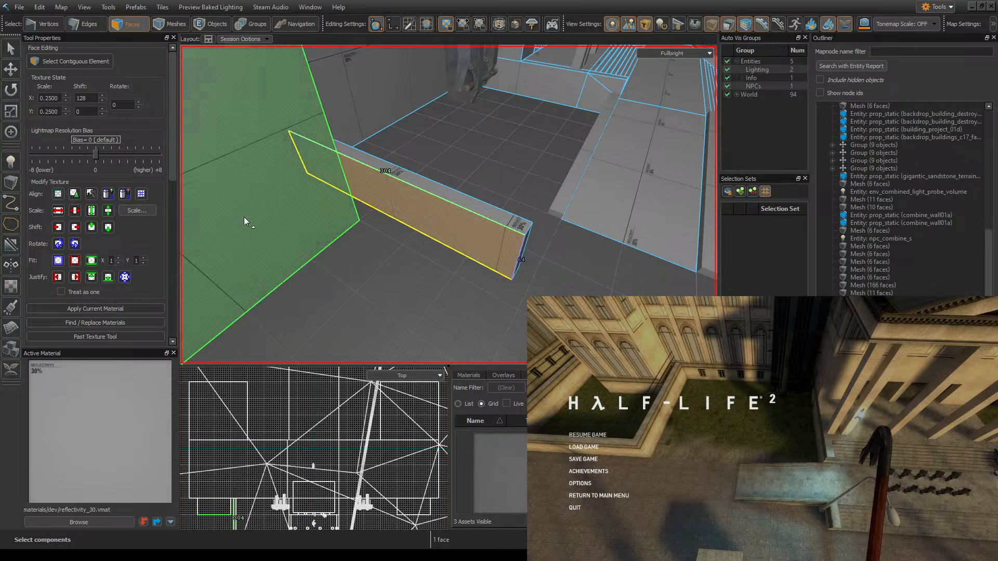
click(12, 247)
right_drag(477, 154, 448, 205)
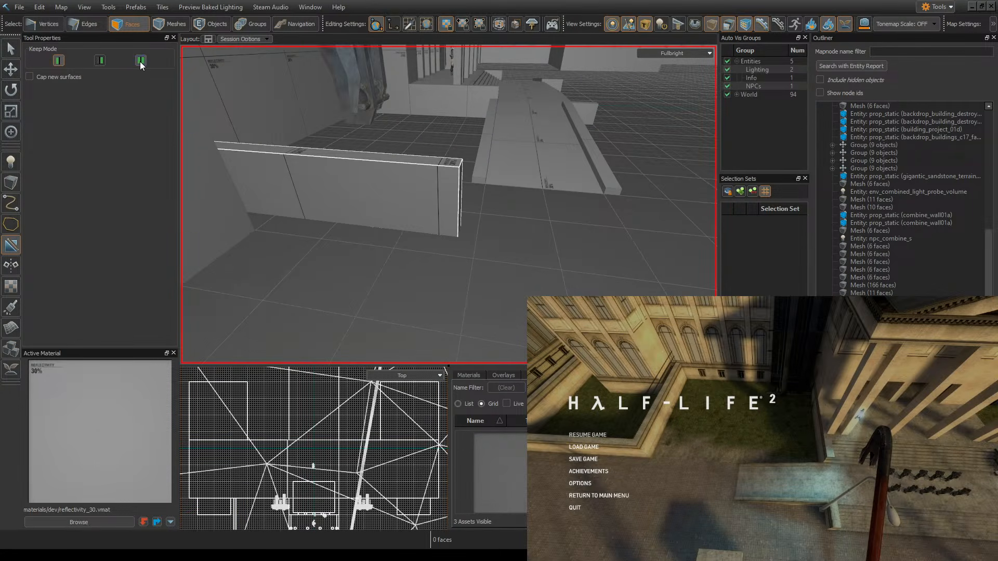
click(141, 62)
drag(439, 188, 443, 208)
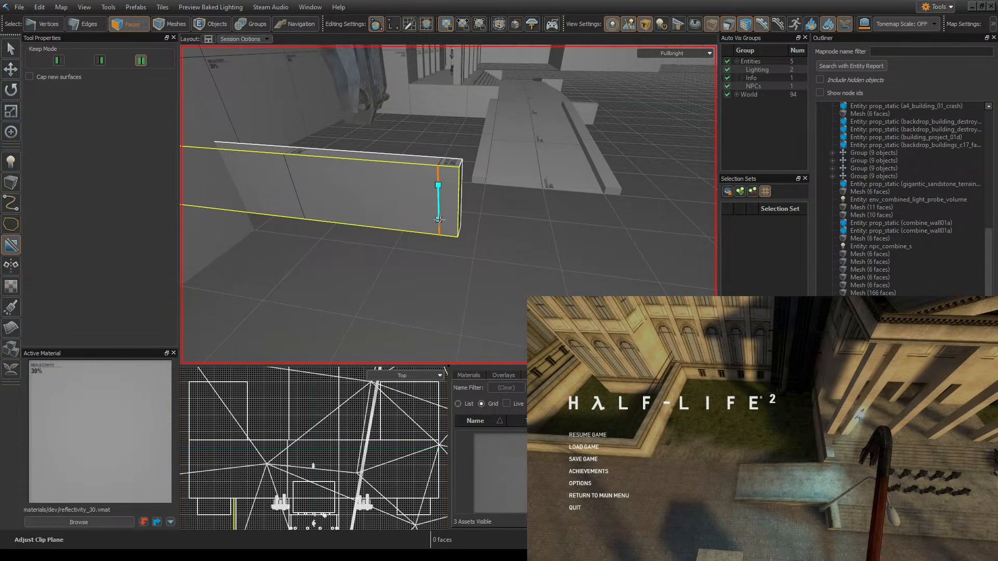
key(Return)
- Extrude the narrow corner face away from the stairs to form the front run of the lawn wall
click(450, 211)
click(7, 77)
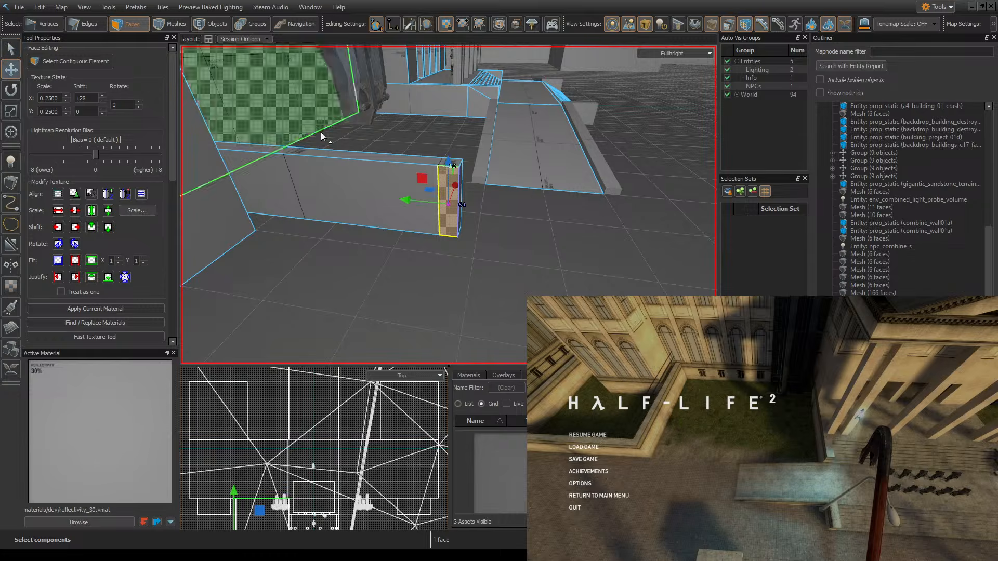
right_drag(540, 151, 448, 205)
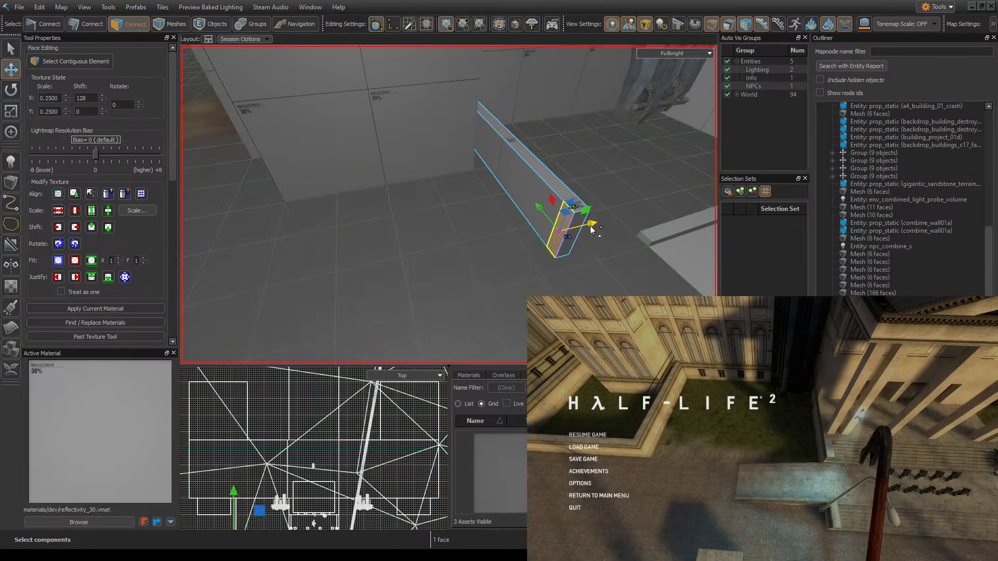
shift+drag(568, 213, 245, 289)
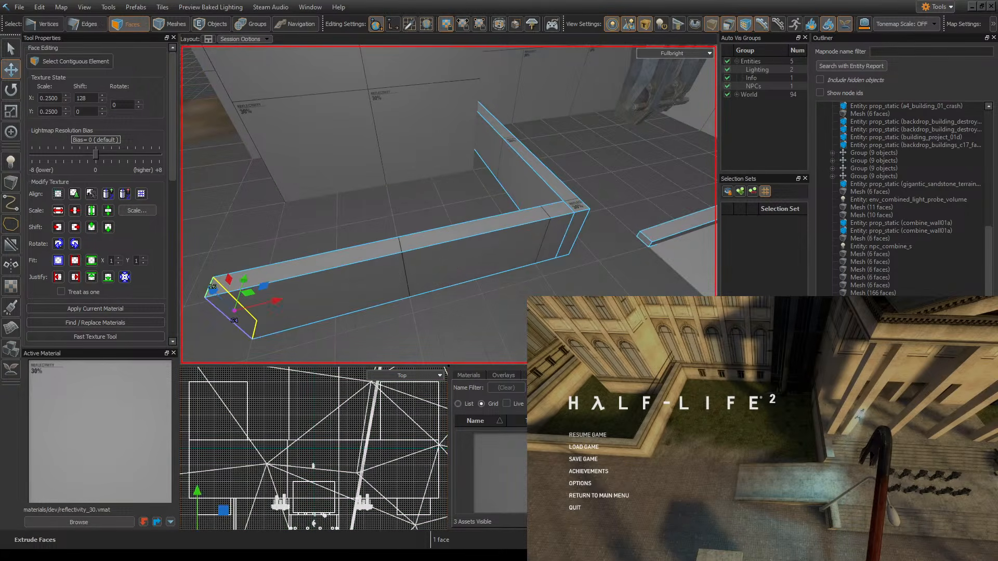
- Check the lawn enclosure in Half-Life 2 and lengthen the front wall by moving its end face farther out
click(587, 436)
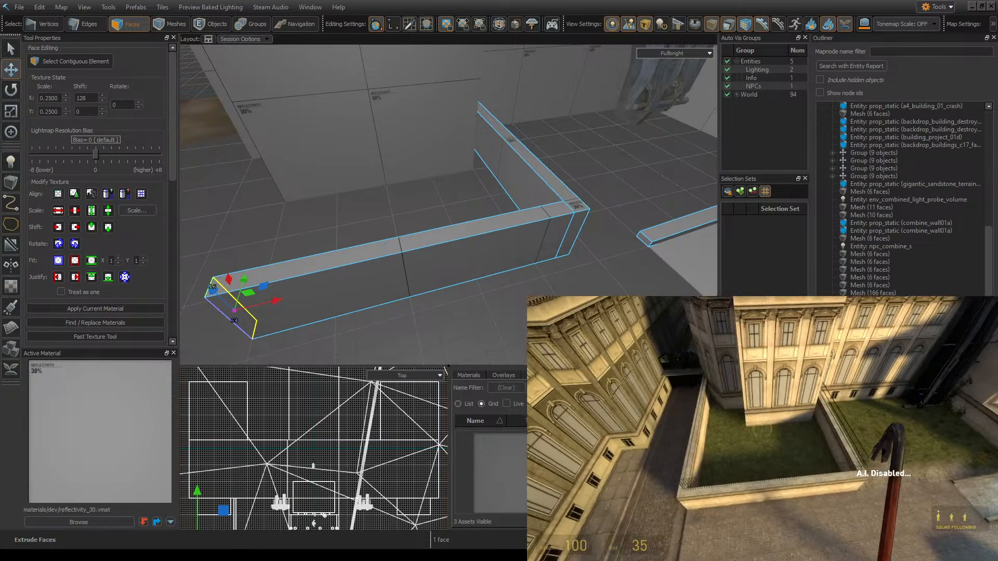
key(Escape)
key(s)
mouse_move(505, 239)
right_down()
mouse_move(447, 205)
mouse_move(506, 240)
right_up()
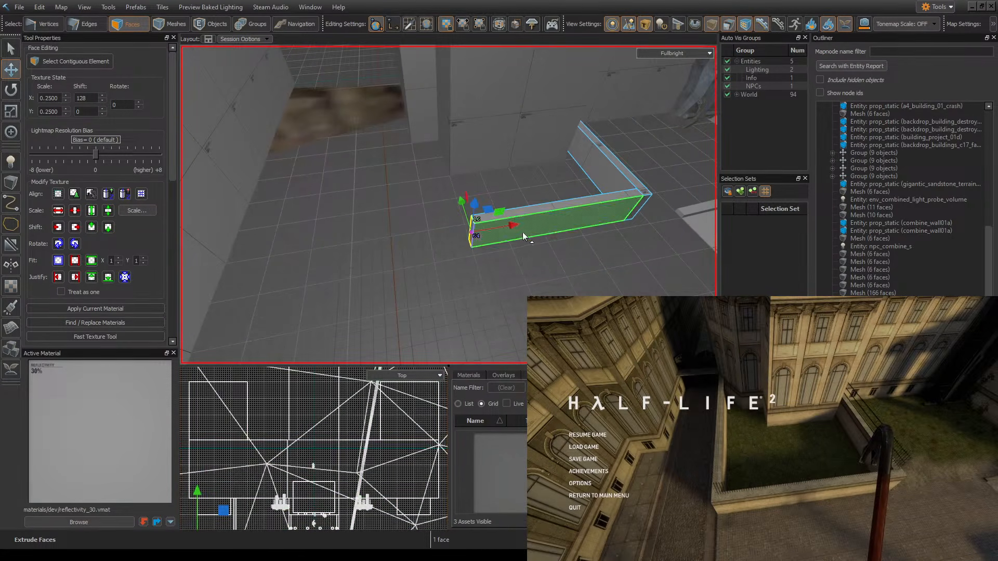
drag(472, 236, 388, 249)
- Save the map and clip the front wall vertically near its far end, keeping both sides
right_drag(497, 230, 449, 205)
key(a)
click(440, 304)
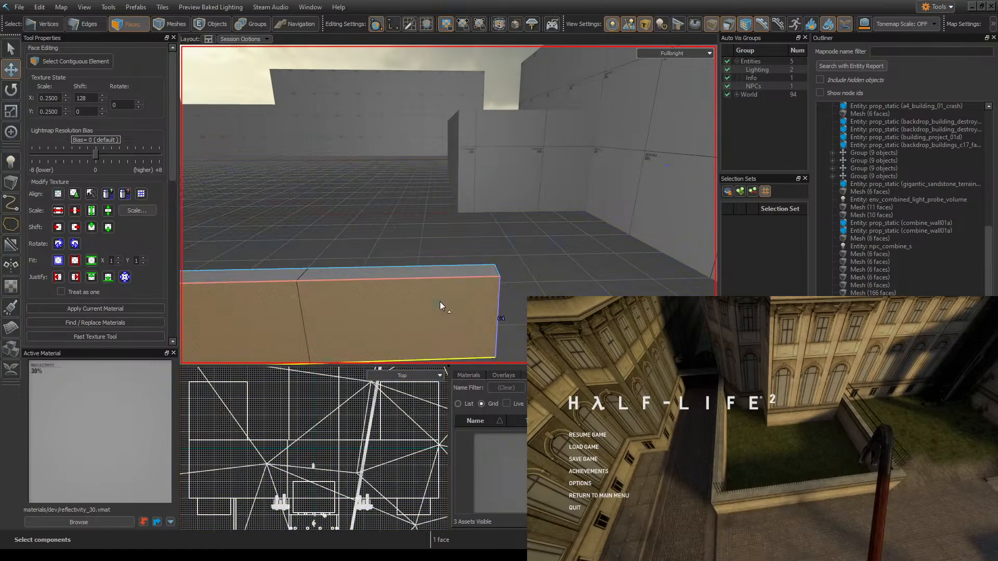
key(ctrl+s)
right_drag(548, 276, 449, 205)
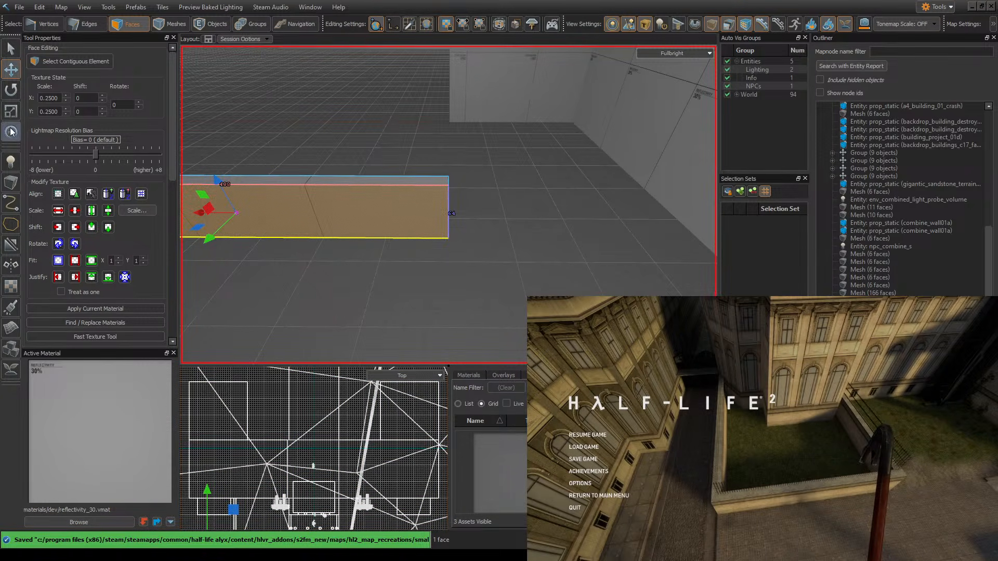
click(11, 244)
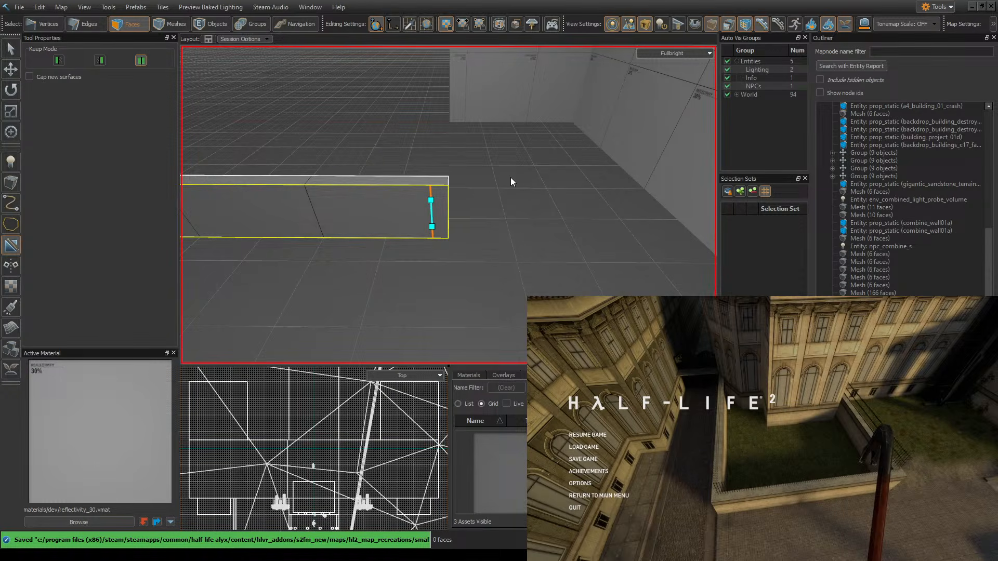
key(Return)
- Extrude the new narrow face back toward the building to form the far side of the lawn wall
click(440, 217)
right_drag(440, 217, 449, 205)
click(11, 69)
shift+drag(430, 147, 259, 143)
mouse_move(449, 204)
right_down()
mouse_move(617, 254)
mouse_move(449, 205)
right_up()
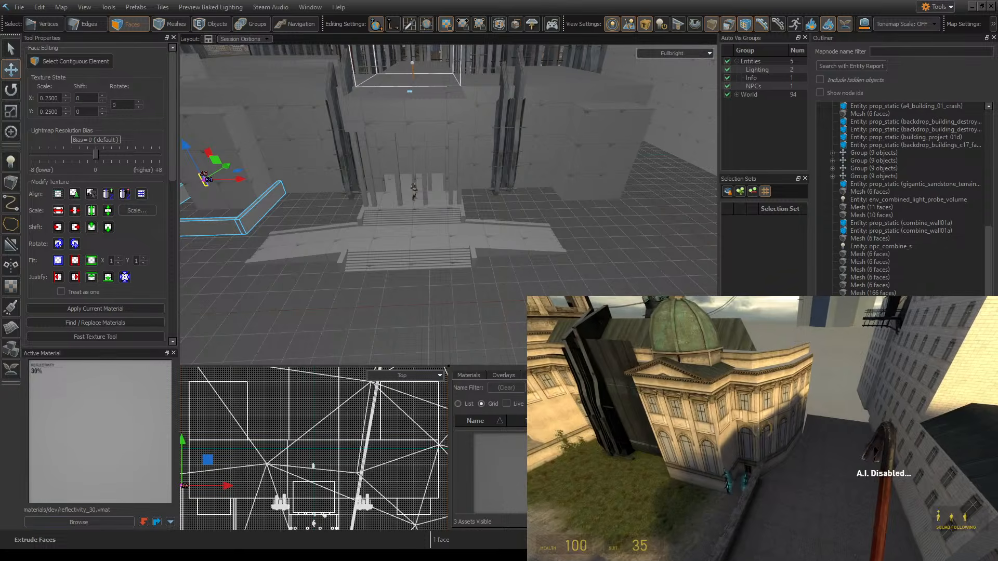
- Compare the protruding building blocks and their rooflines with Half-Life 2, and save the map
key(Escape)
key(z)
key(w)
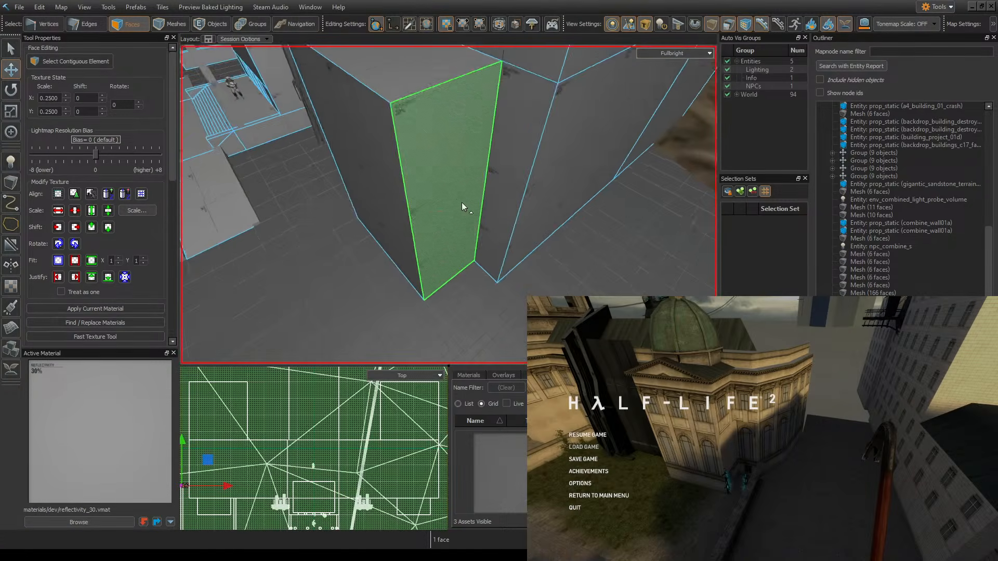
click(576, 192)
key(z)
key(z)
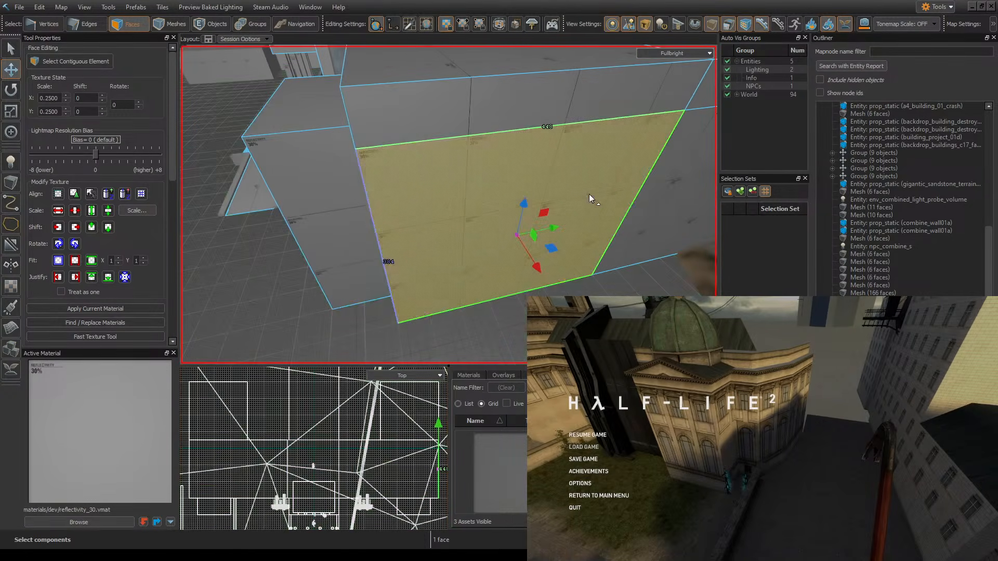
key(ctrl+s)
key(z)
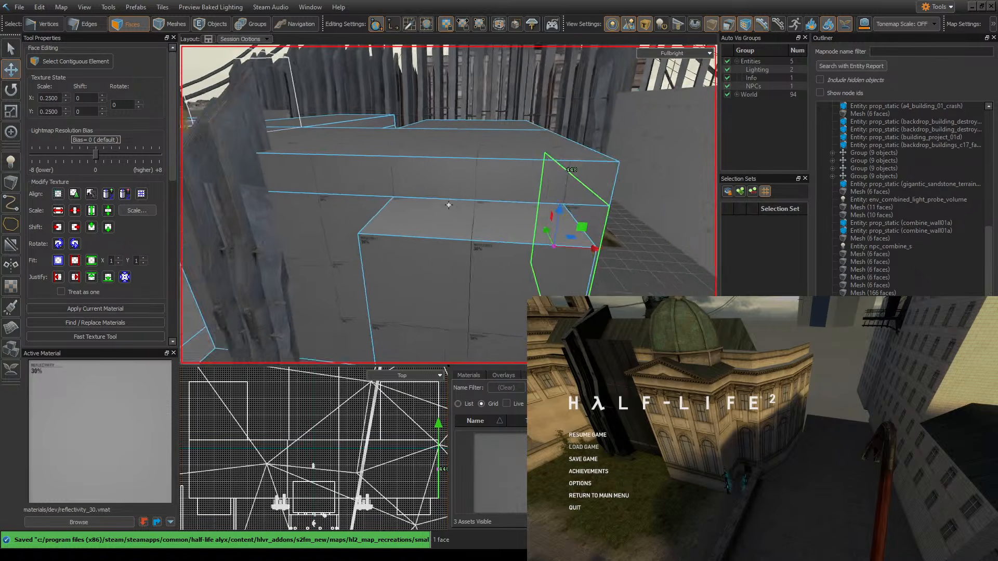
key(z)
- Extrude the top face of the protruding block opposite the walled lawn slightly upward to form a thin band
click(382, 226)
key(z)
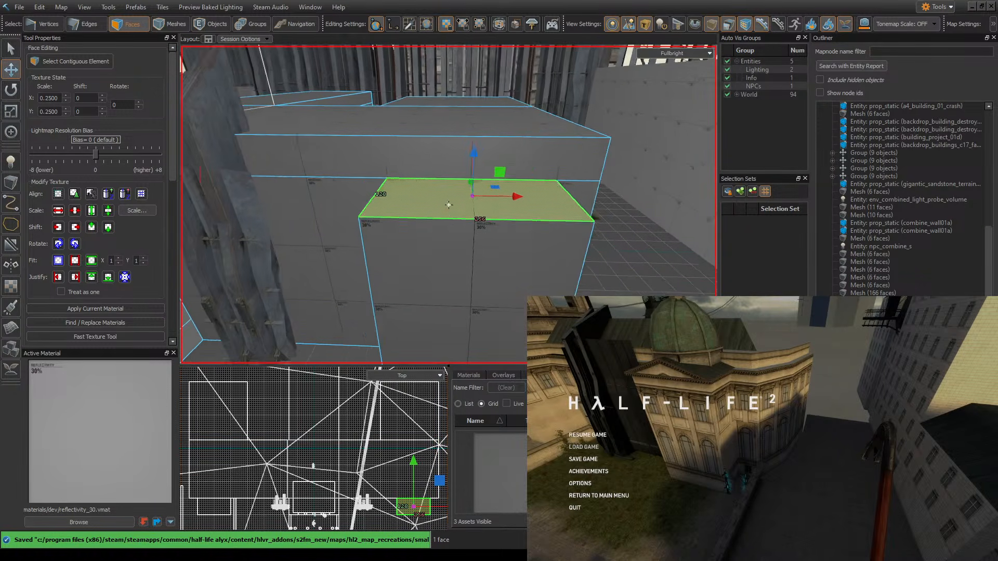
key(z)
click(11, 62)
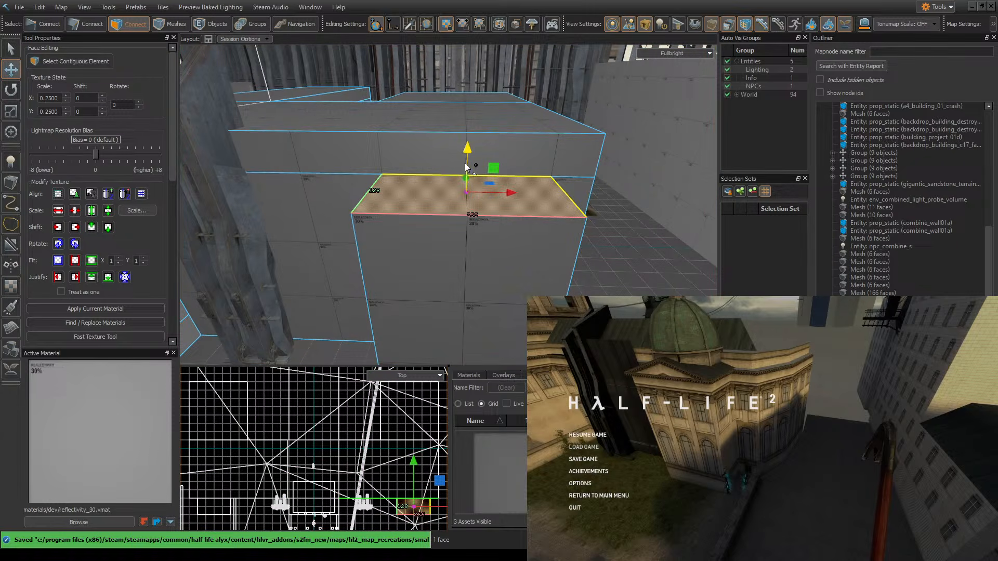
shift+drag(467, 196, 468, 190)
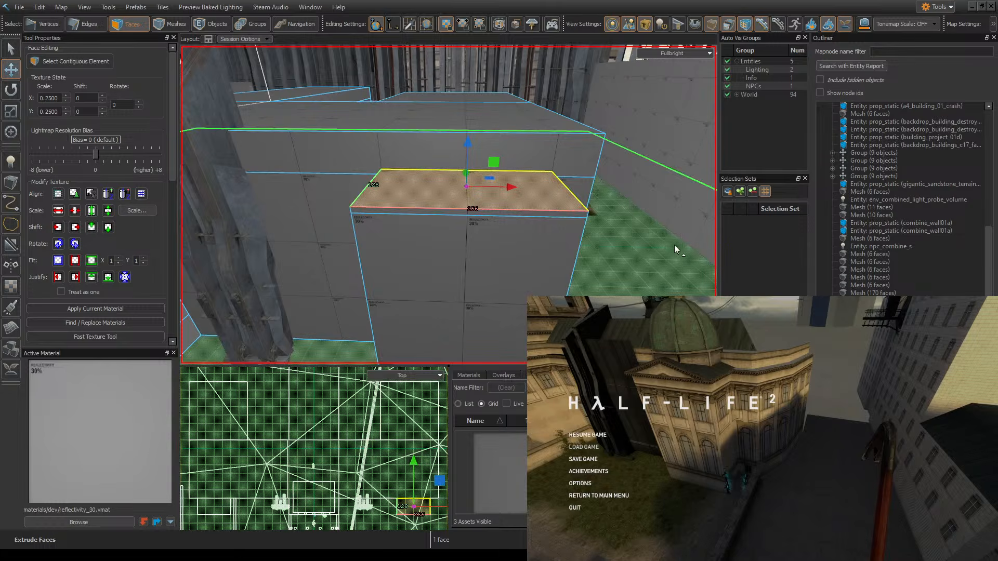
- Grow the selection to the band's side faces and extrude them outward by scaling to create an overhanging roof ledge
key(w)
mouse_move(601, 218)
right_down()
mouse_move(448, 205)
mouse_move(601, 218)
right_up()
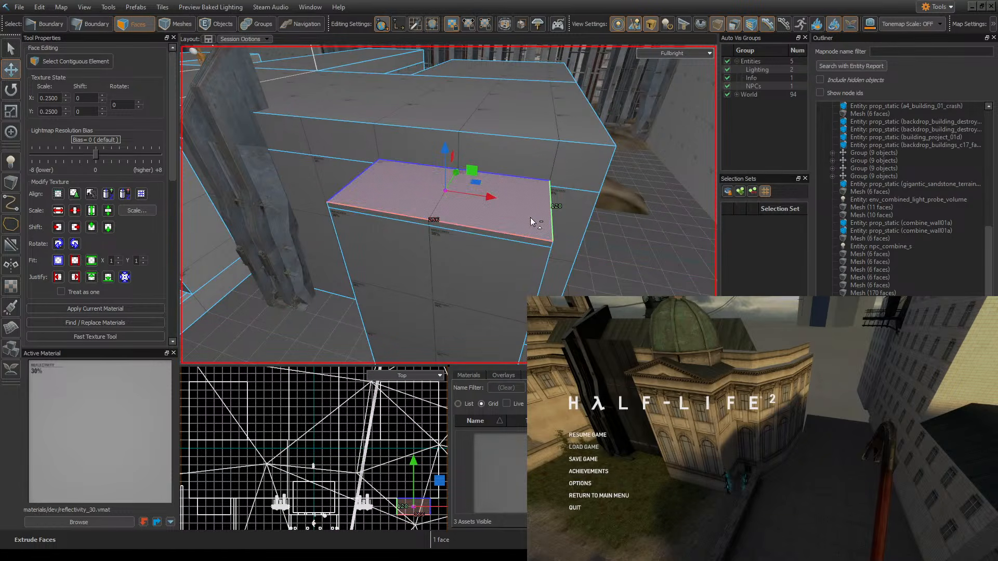
key(ctrl+KP_Add)
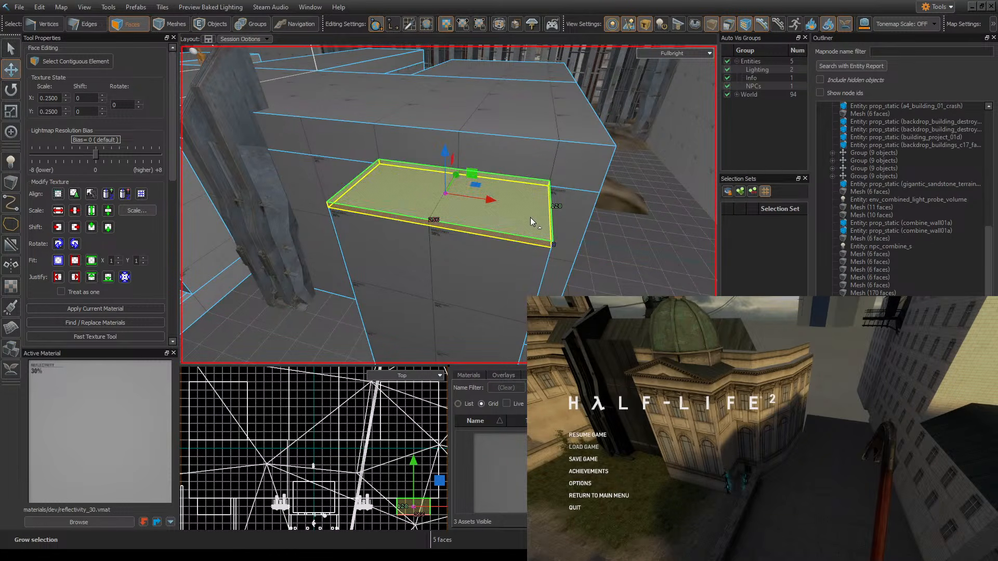
click(10, 111)
shift+drag(486, 199, 457, 170)
- Scale the roof ledge along its depth so it also overhangs the front of the block
key(z)
key(w)
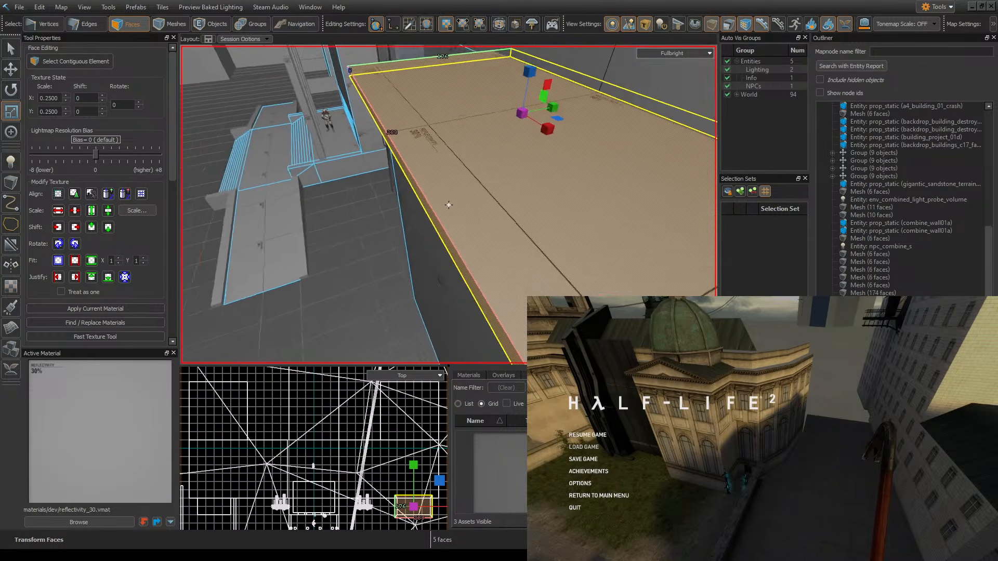
key(s)
key(w)
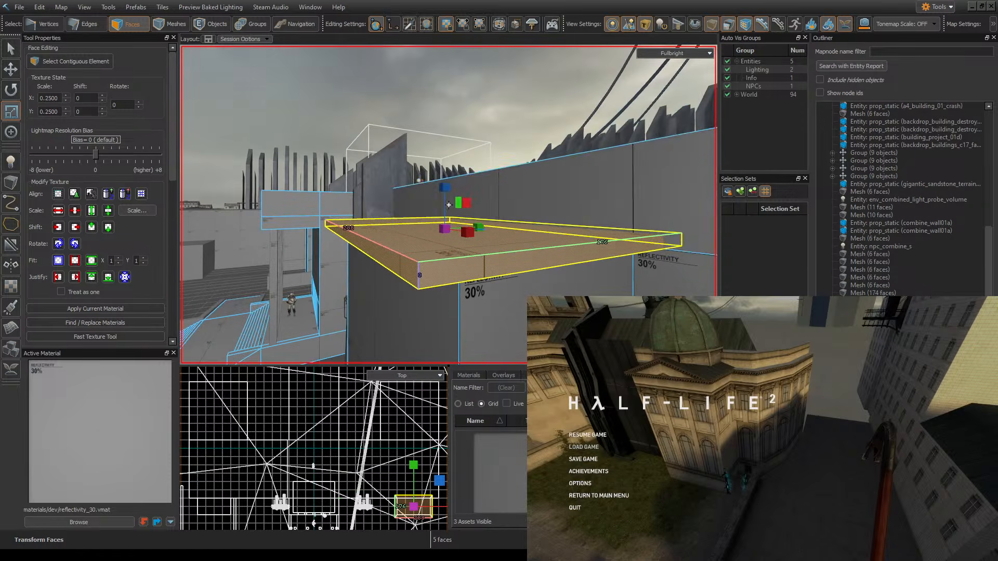
key(z)
drag(483, 223, 467, 225)
key(z)
key(w)
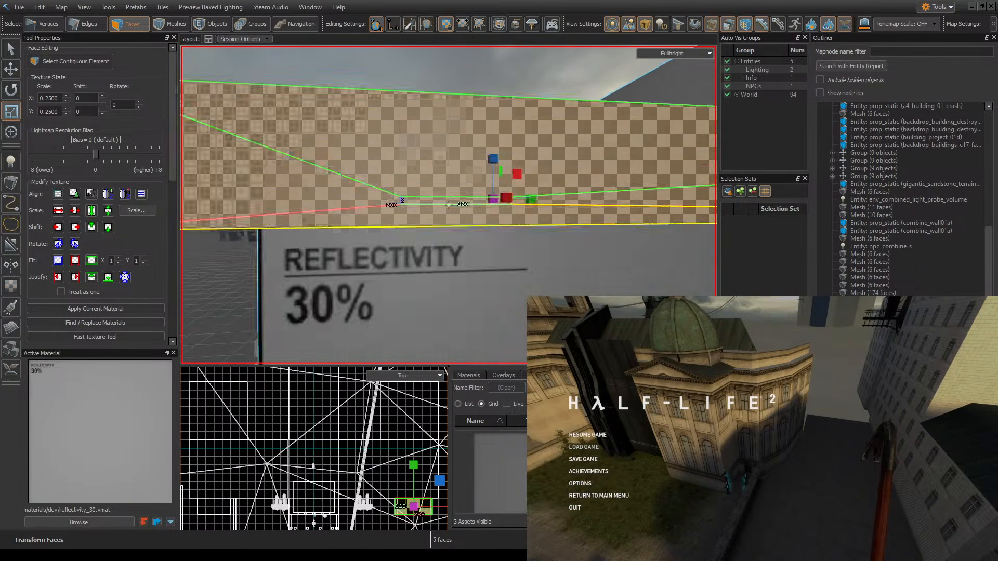
key(s)
key(z)
key(z)
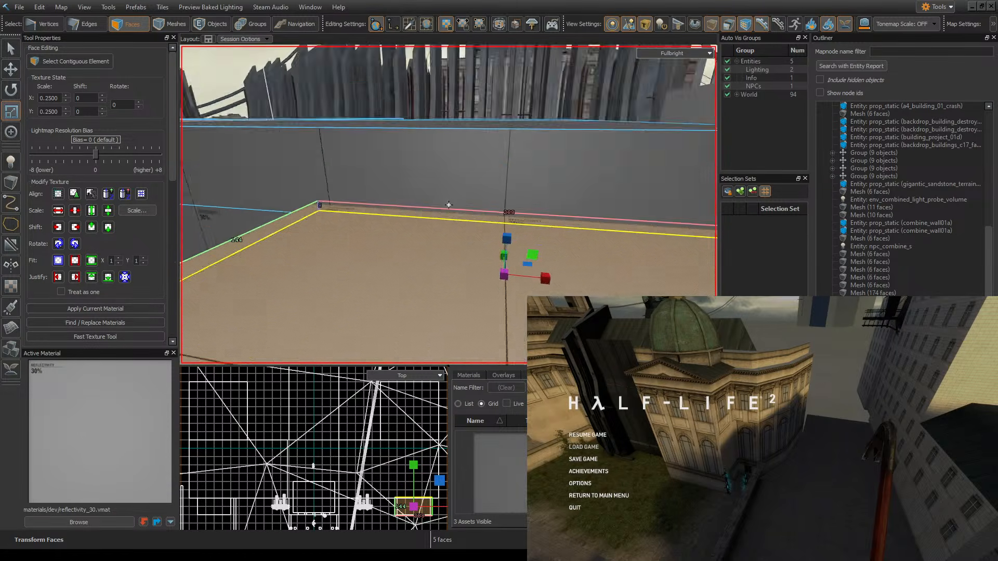
key(z)
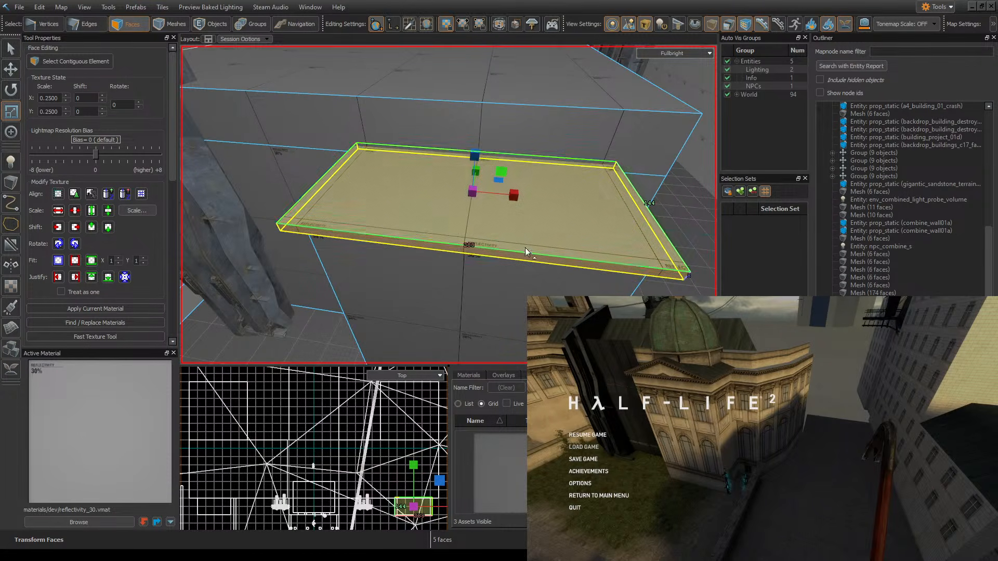
- Extrude the top face of the other protruding block, beside the walled lawn, slightly upward to form a matching band
click(11, 49)
click(464, 201)
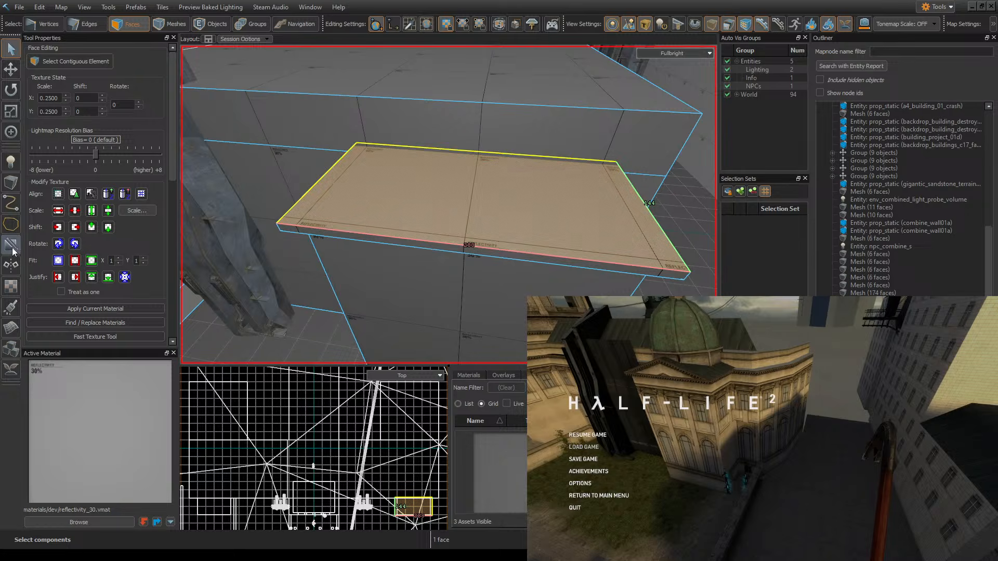
key(z)
key(z)
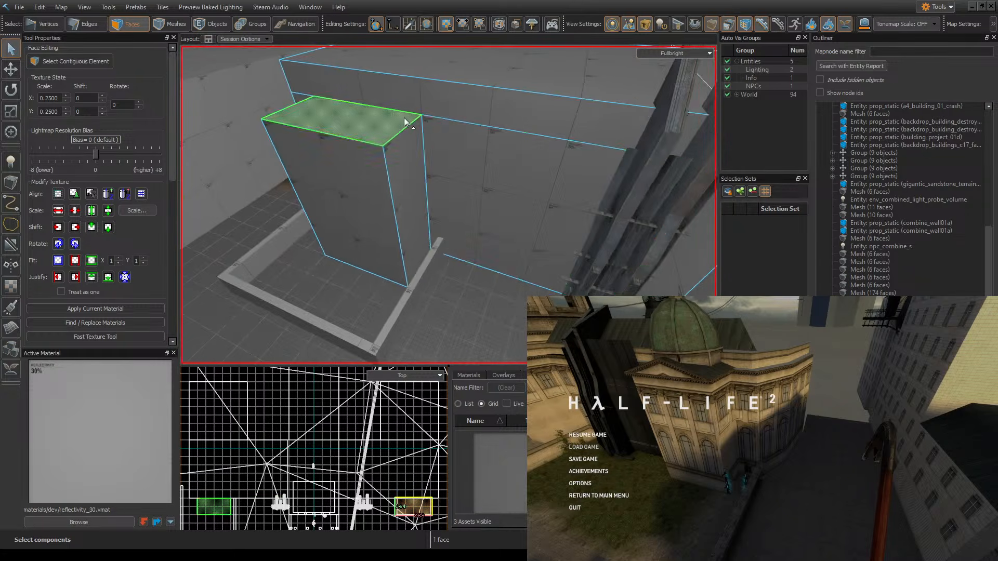
click(411, 120)
key(z)
key(w)
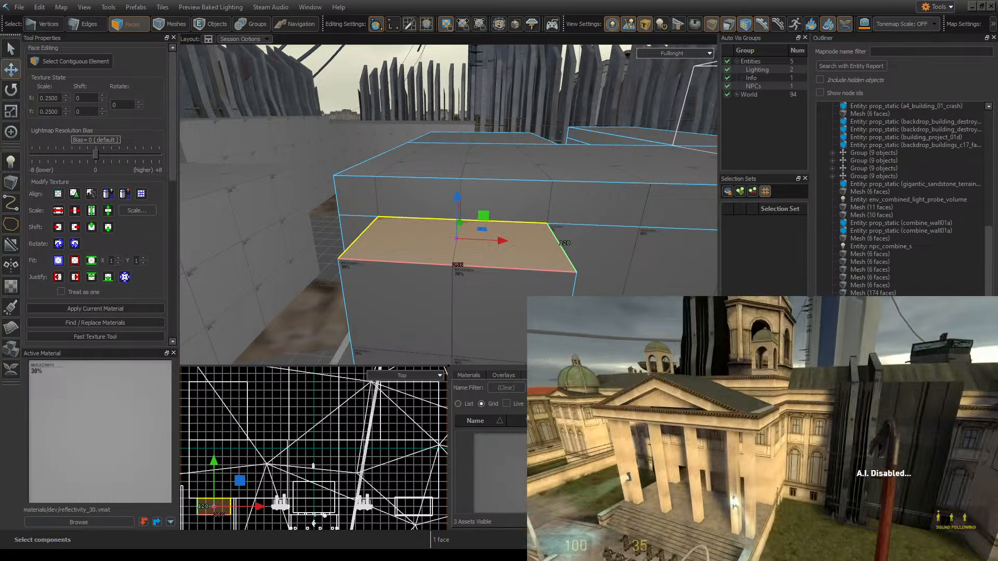
right_drag(448, 179, 462, 195)
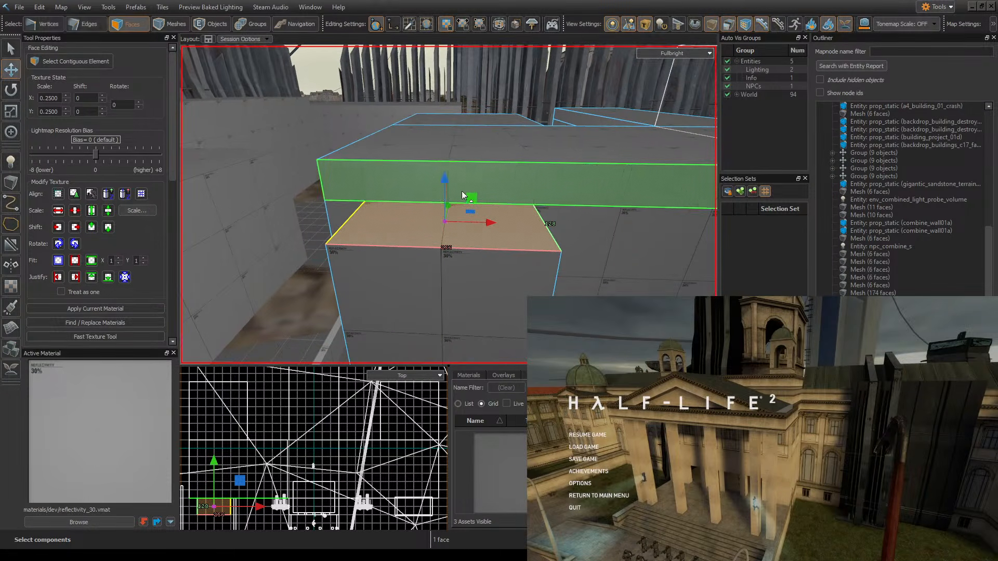
shift+drag(446, 220, 445, 213)
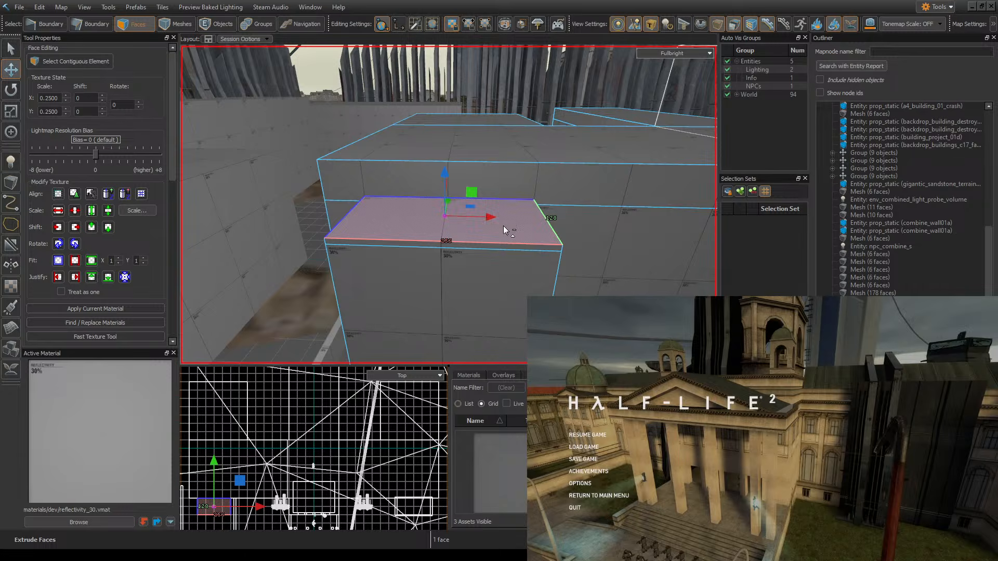
- Grow the selection to the second band's side faces and extrude them outward by scaling along the block's width
key(ctrl+Up)
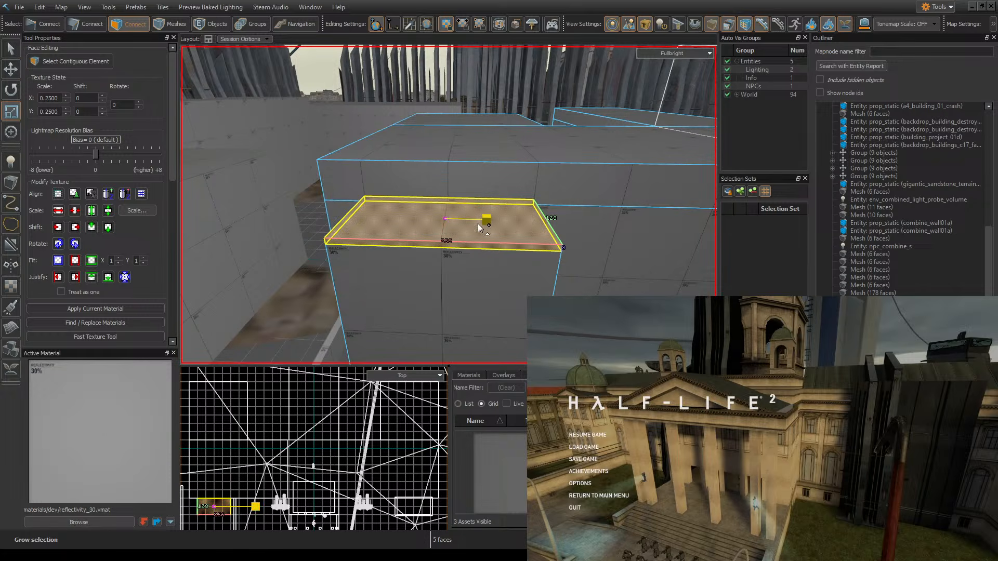
shift+drag(479, 227, 492, 224)
key(z)
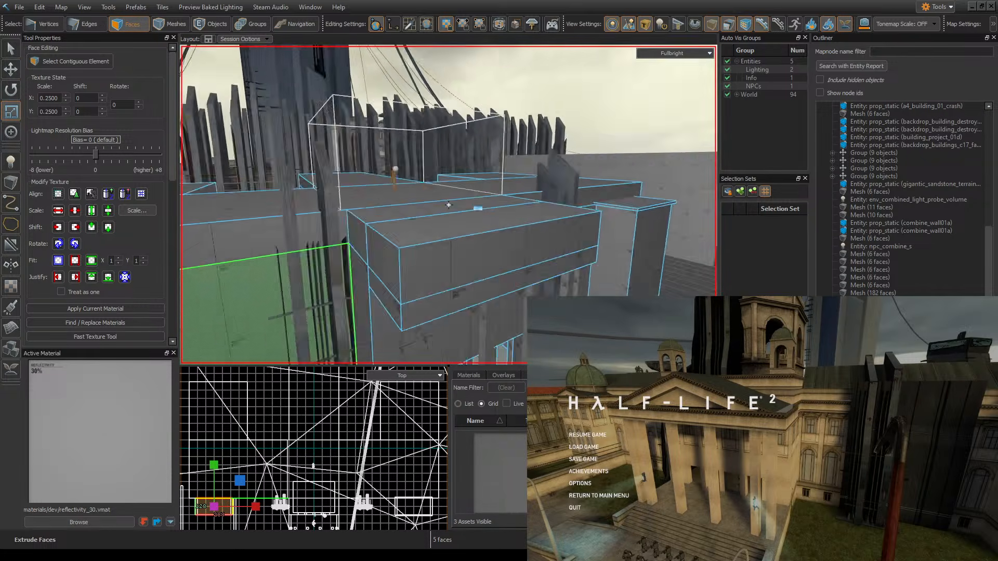
- Scale the second roof ledge along its depth so it also overhangs the front of the block beside the walled lawn
key(s)
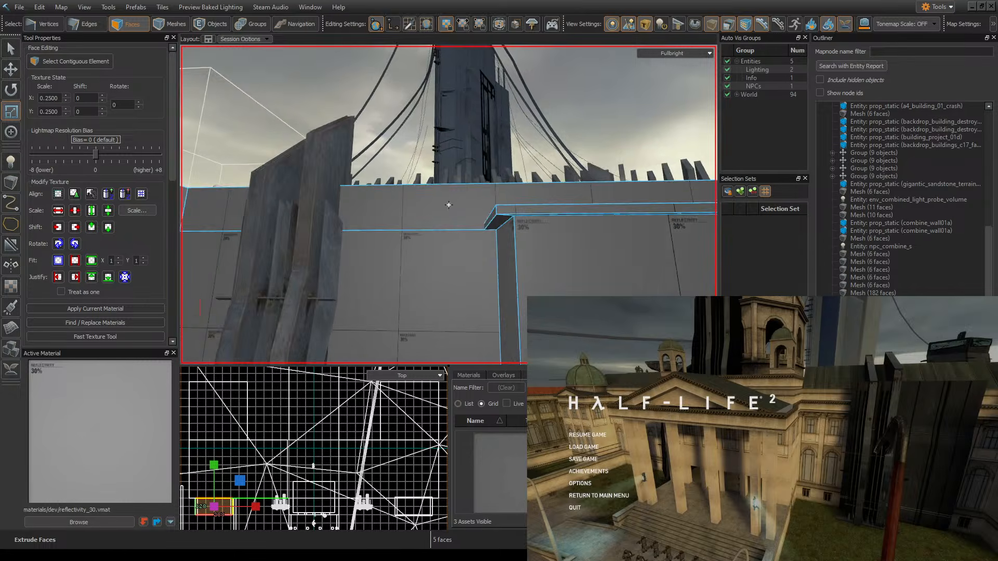
key(w)
key(z)
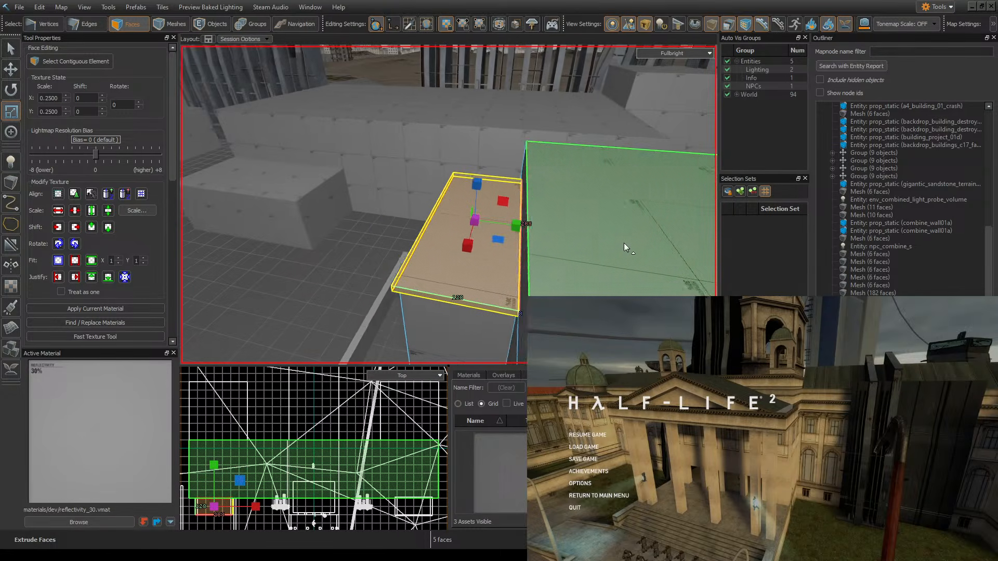
key(t)
key(z)
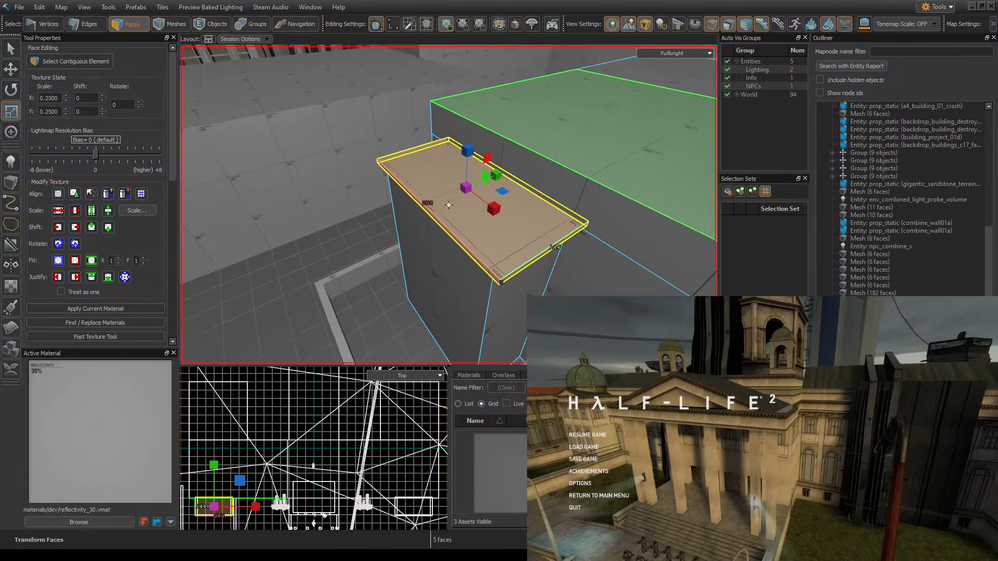
key(w)
key(w)
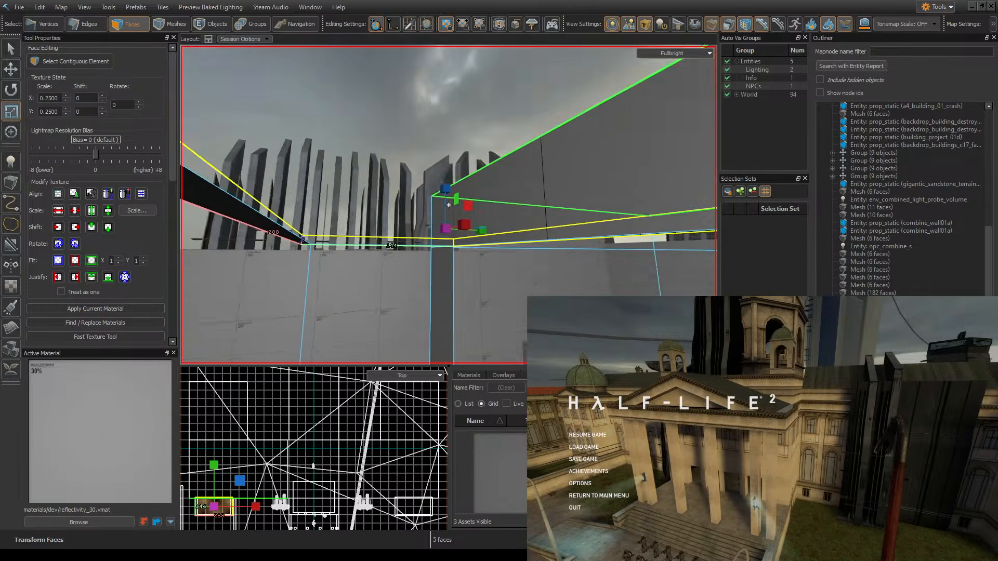
key(w)
key(s)
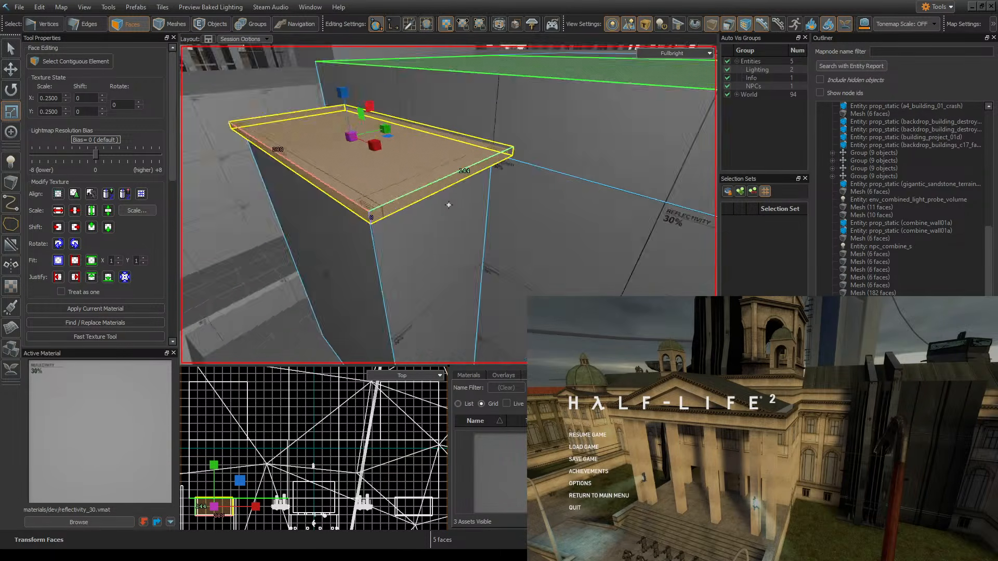
- Inspect both overhanging roof ledges and the surrounding building blockout from several angles
key(w)
key(s)
key(w)
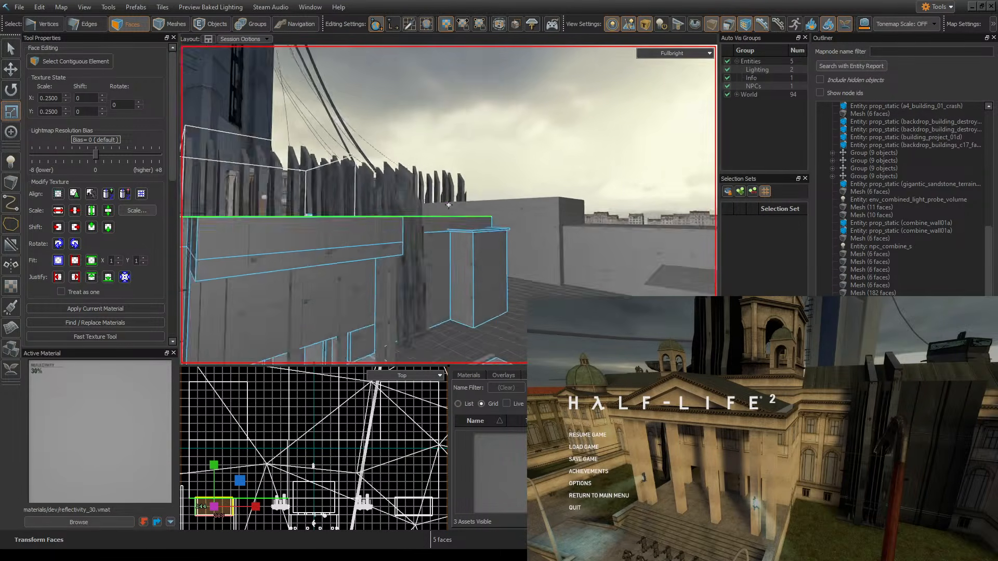
key(w)
key(s)
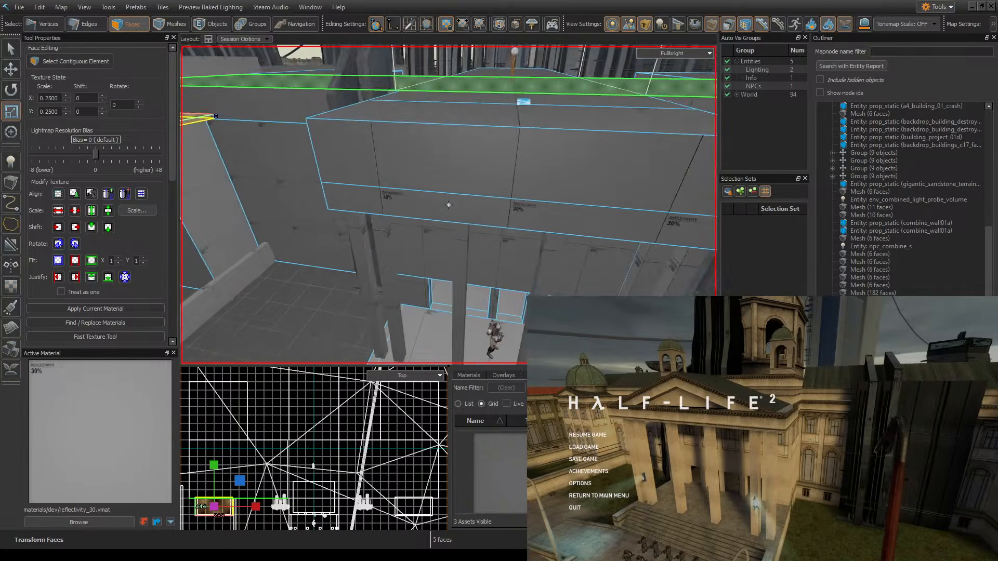
key(z)
key(z)
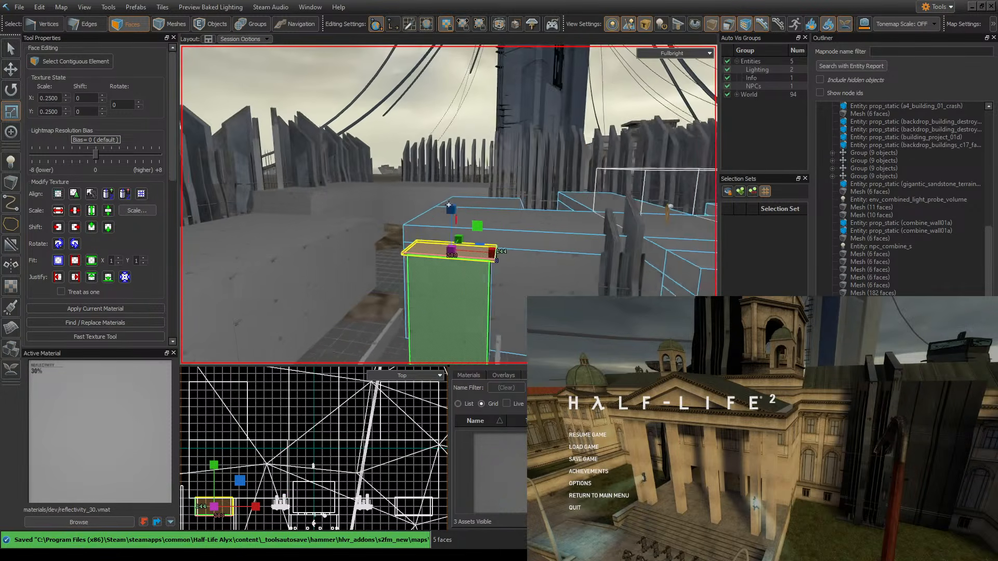
key(w)
key(s)
key(z)
key(z)
key(s)
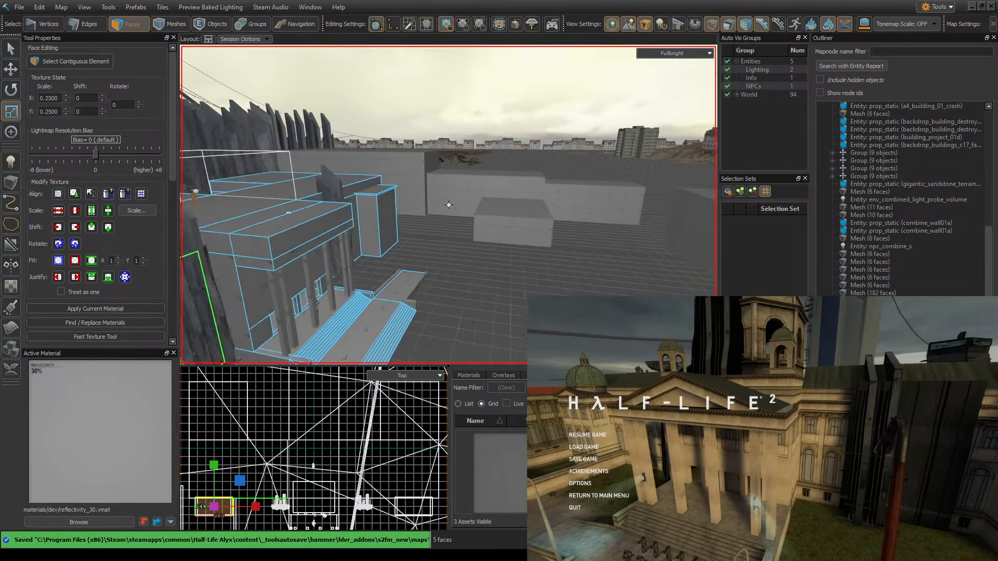
key(w)
key(z)
key(z)
key(s)
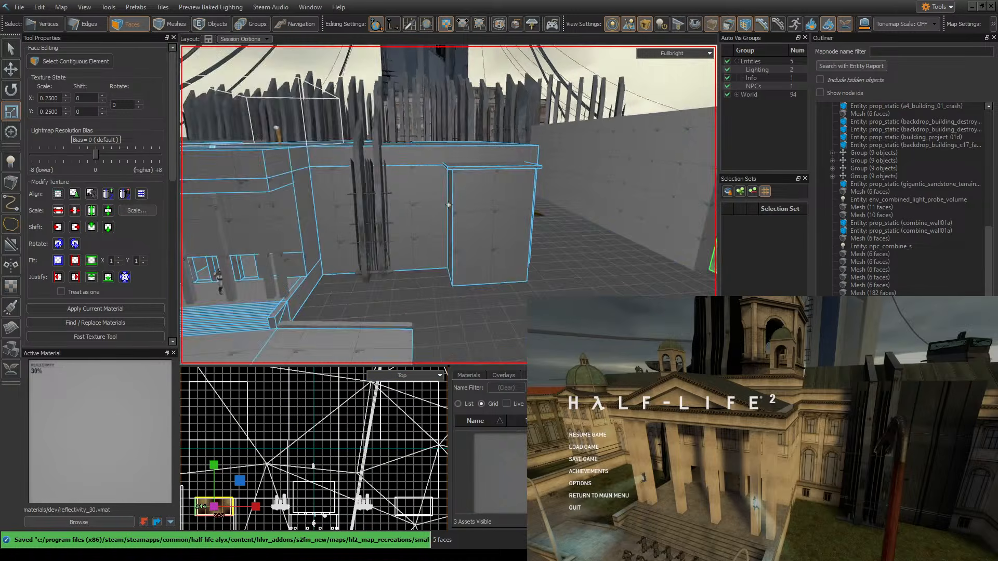
key(w)
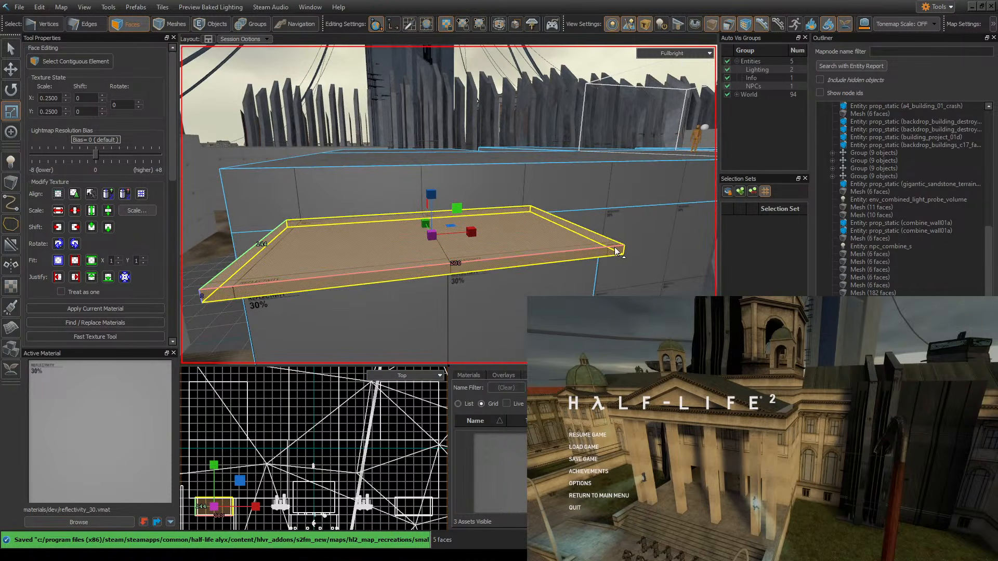
key(z)
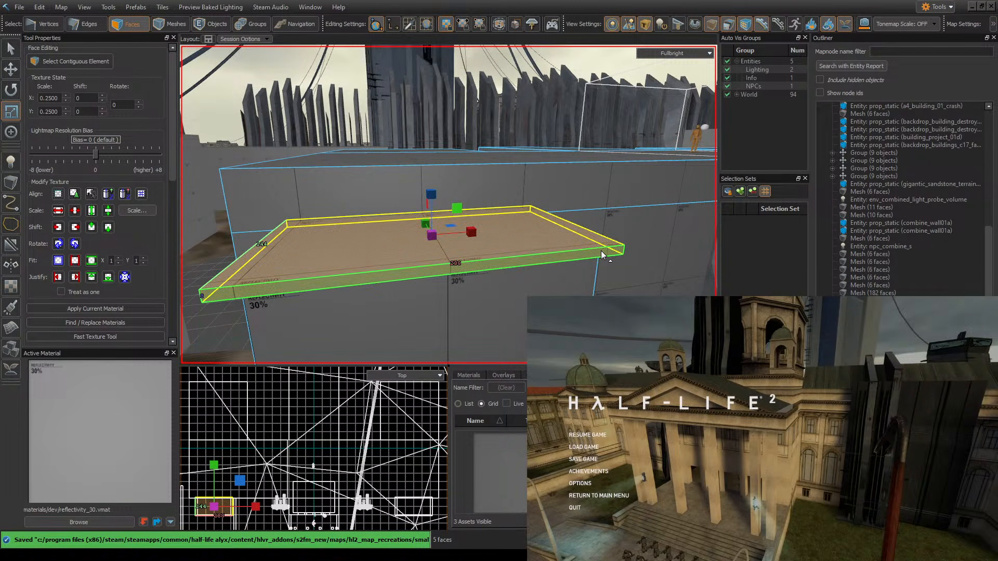
key(z)
key(w)
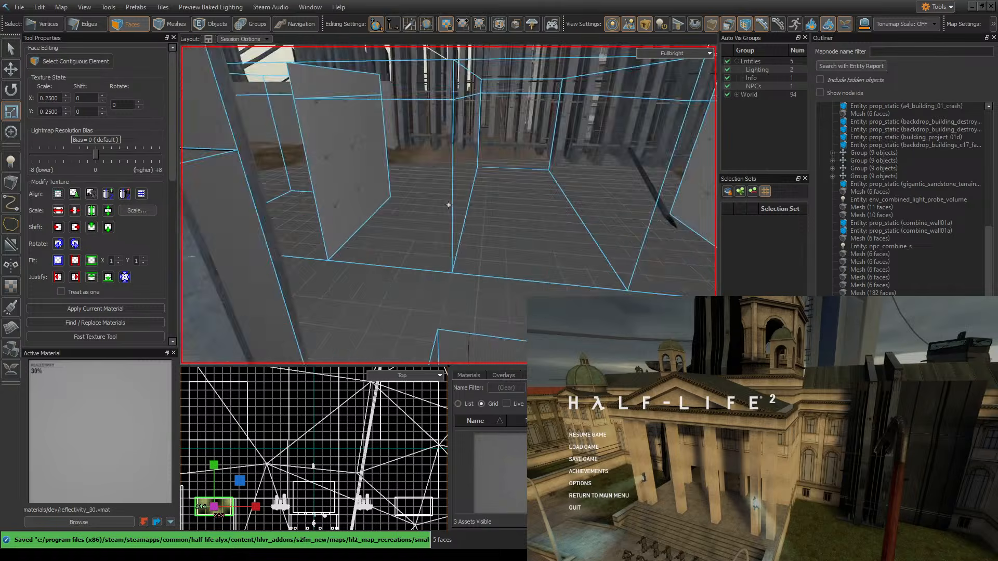
key(s)
key(z)
key(z)
key(w)
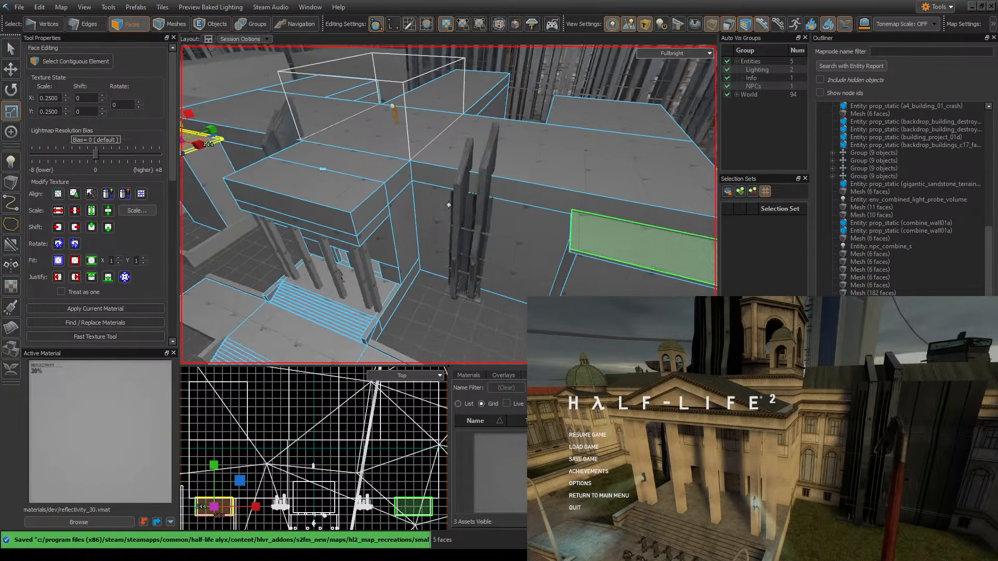
key(a)
key(z)
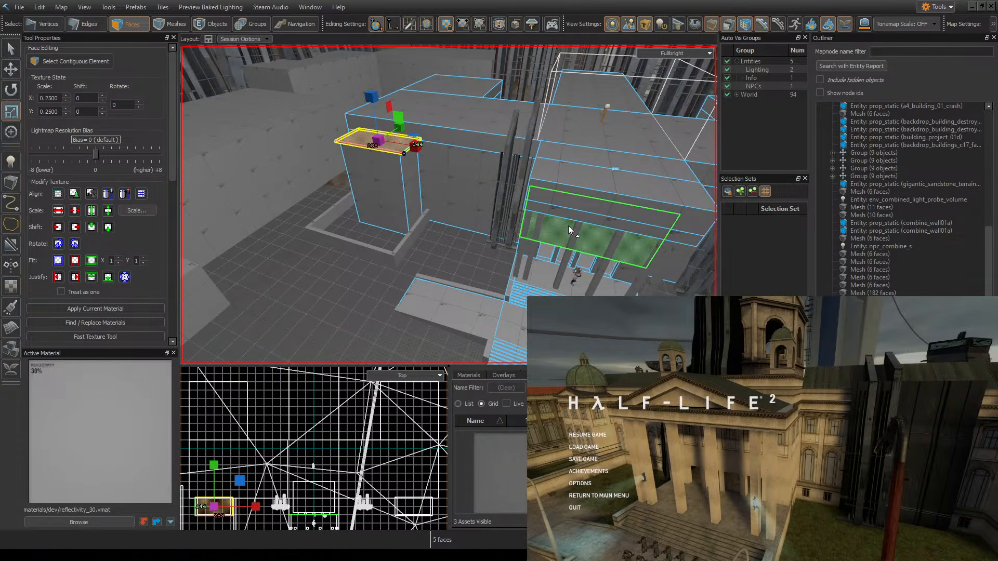
key(z)
key(w)
key(z)
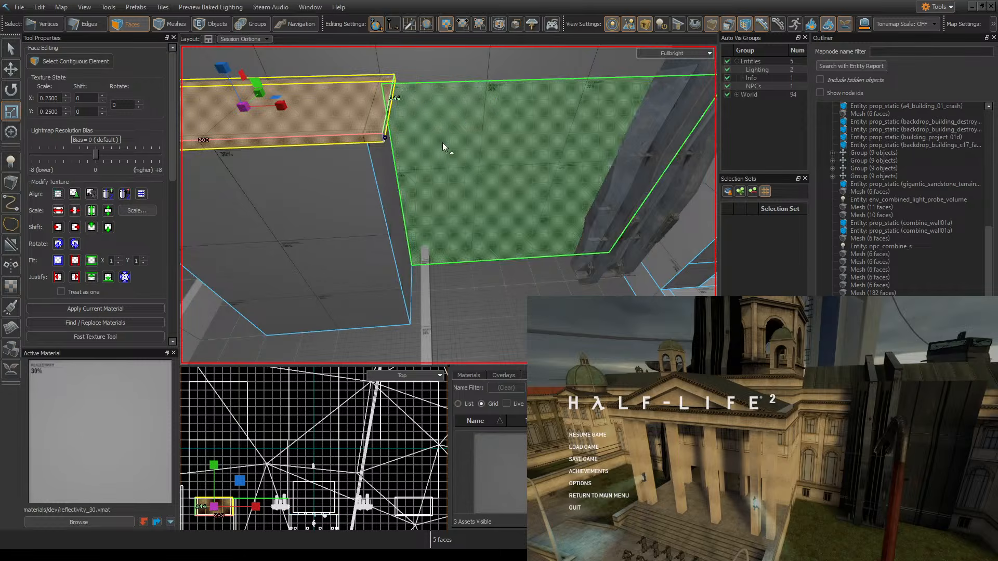
- Select the top face of the second ledge and split it front to back through its middle with the Clipping tool, keeping both halves
click(371, 134)
key(z)
key(z)
key(w)
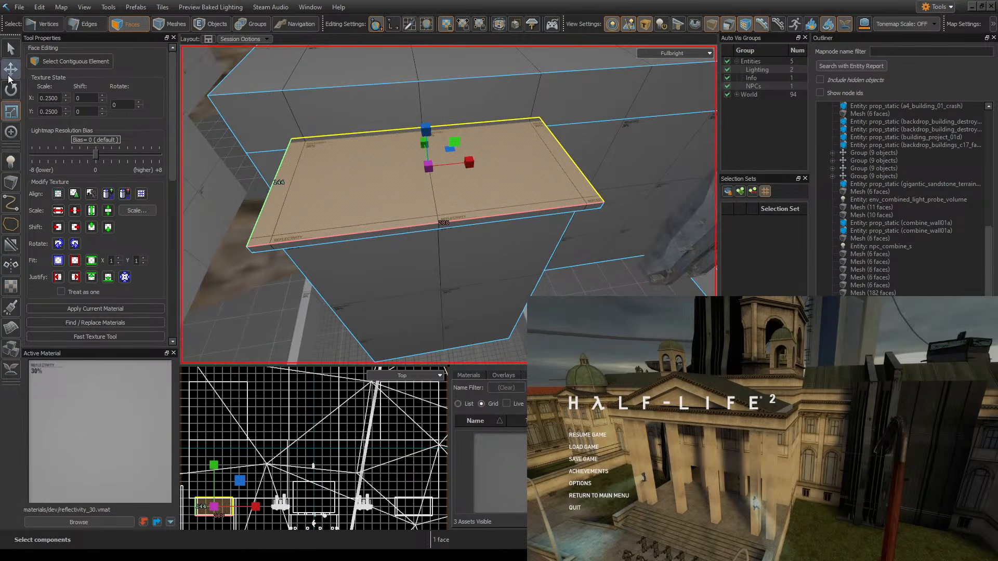
key(z)
click(11, 246)
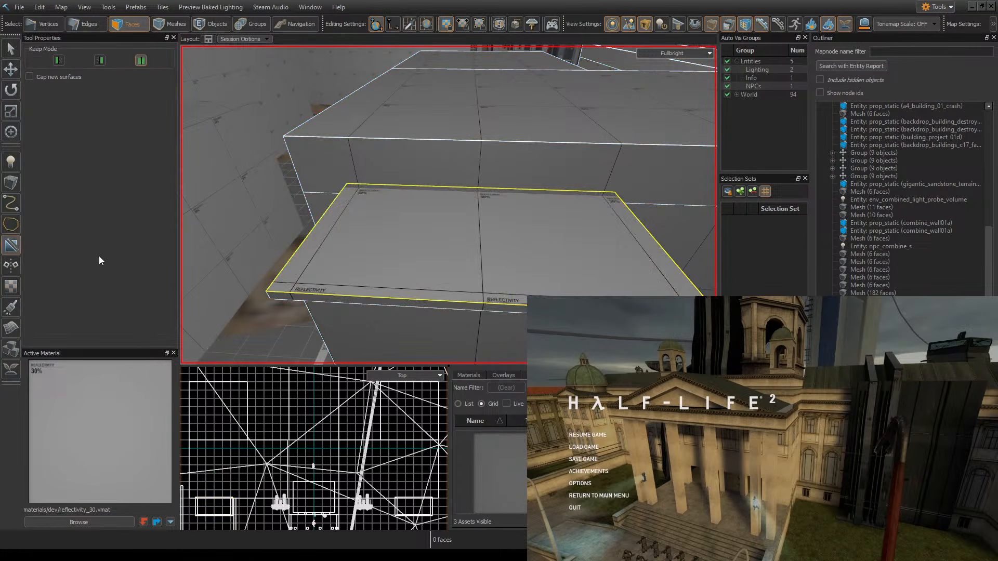
drag(478, 219, 484, 246)
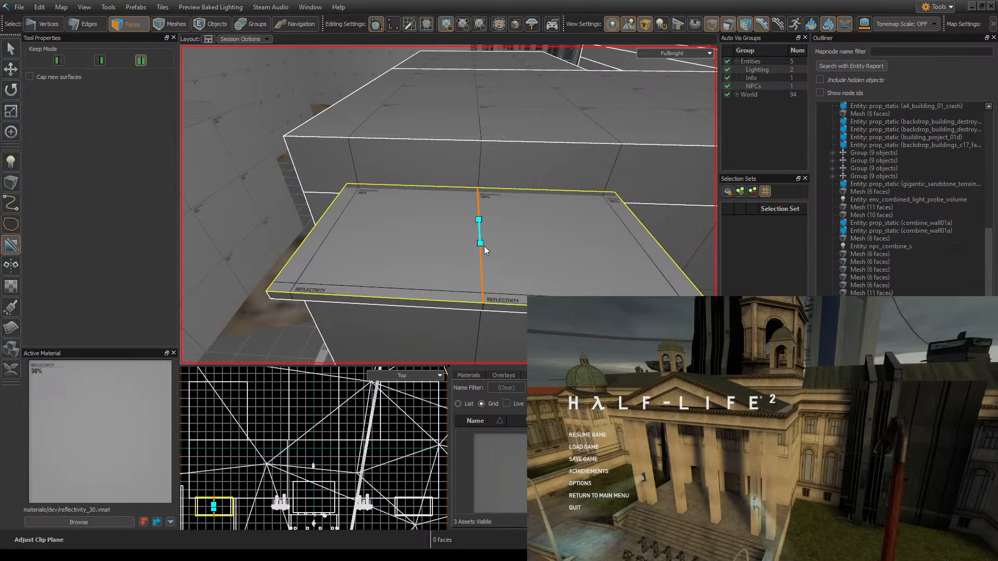
key(Return)
- Select the new centre edge across the second ledge's top for moving
click(86, 23)
click(491, 252)
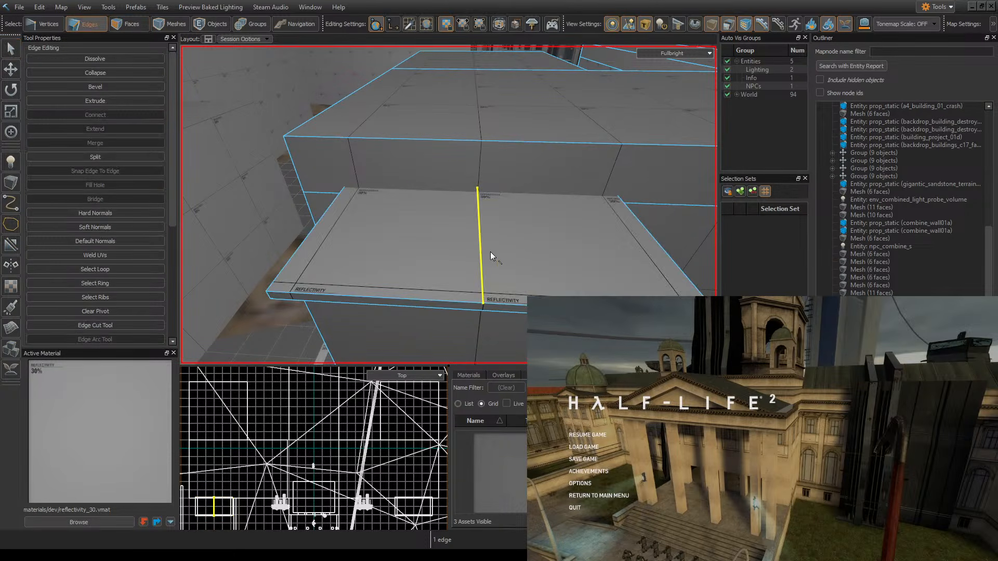
click(11, 69)
key(z)
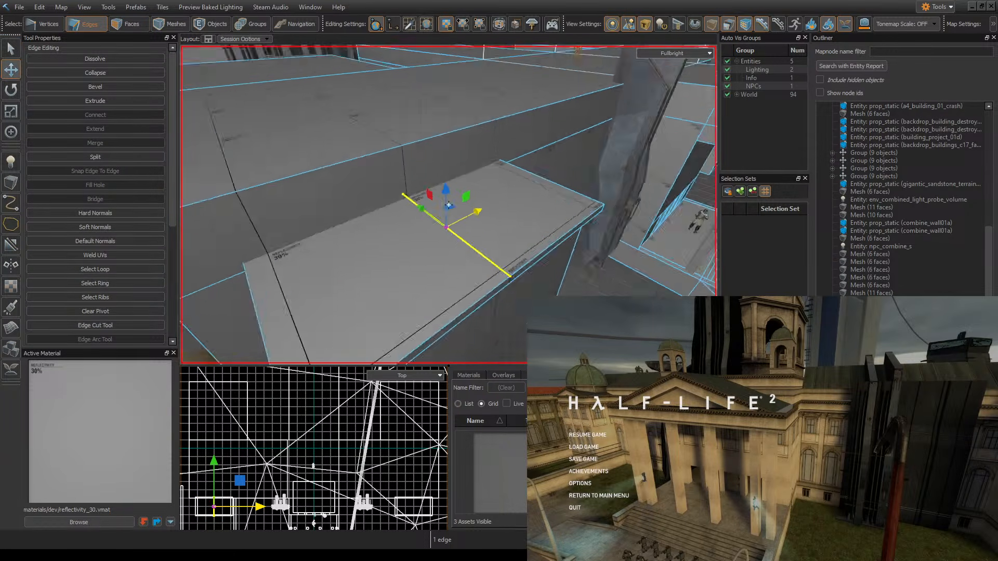
key(z)
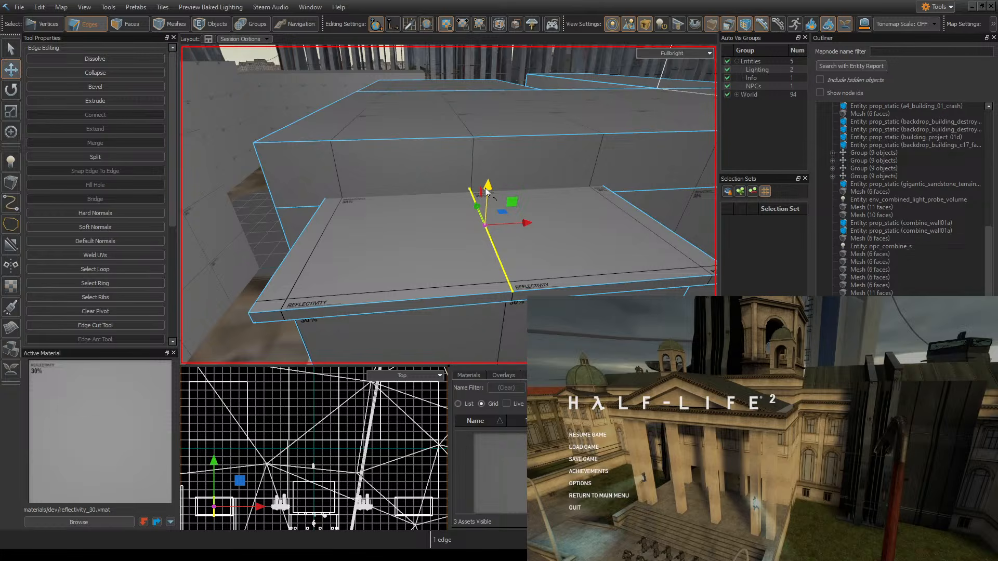
- Switch to Half-Life 2 and examine the triangular pediment on the domed building's wing as a reference for the ledge
key(alt+Tab)
key(Escape)
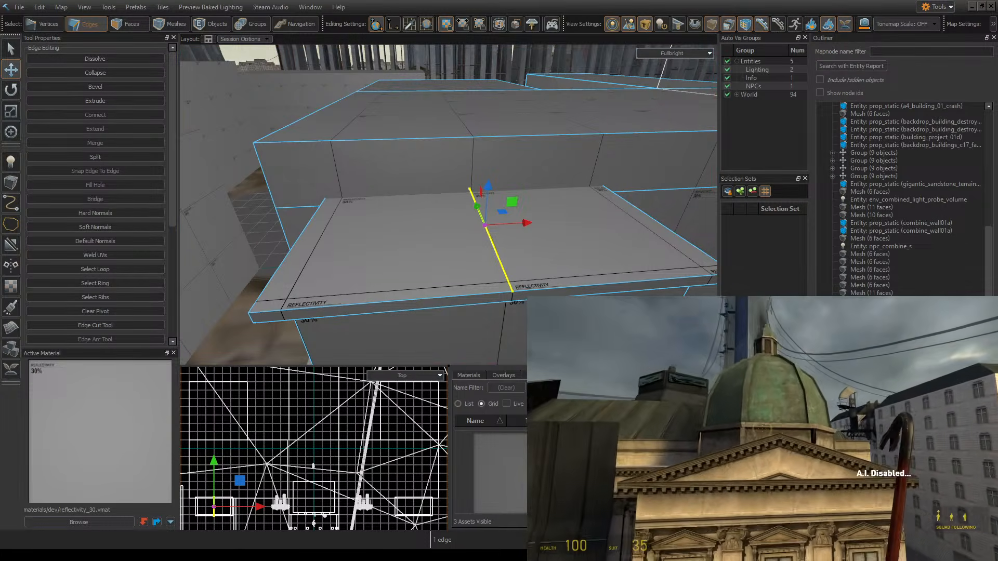
key(Escape)
key(alt+Tab)
key(z)
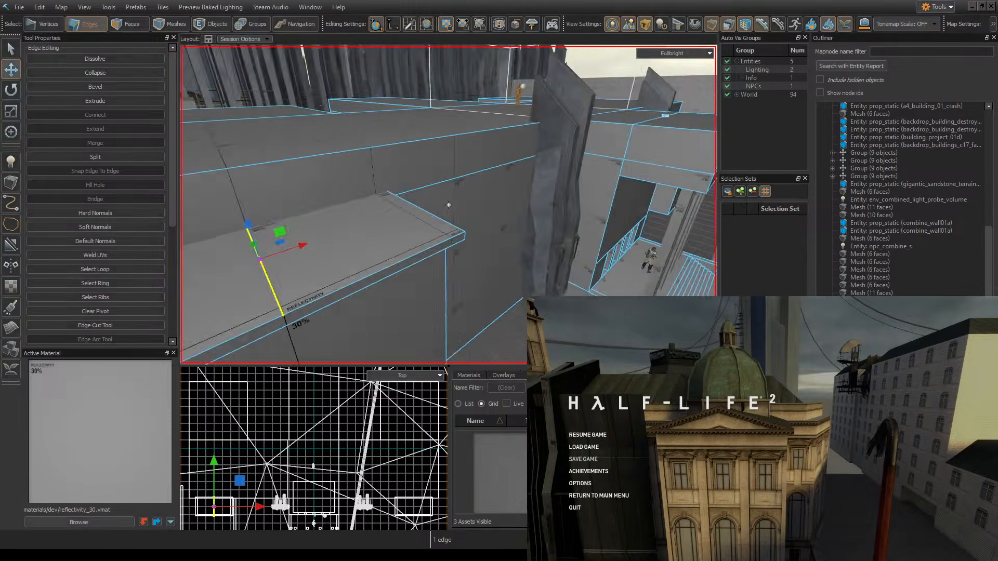
key(a)
key(z)
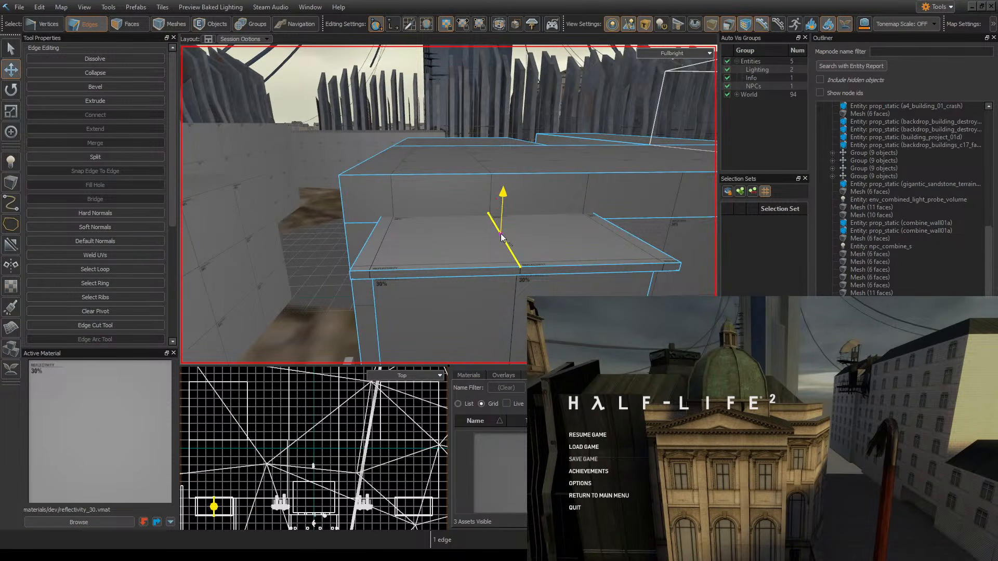
- Raise the ledge's centre edge to form a gabled roof, fine-tuning the ridge height on a smaller grid
drag(502, 236, 495, 192)
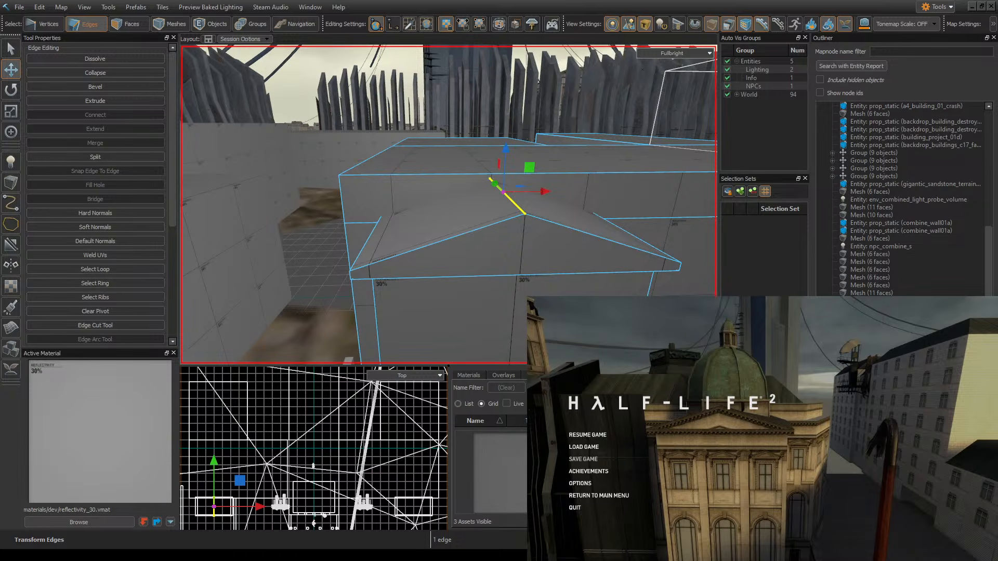
key(bracketleft)
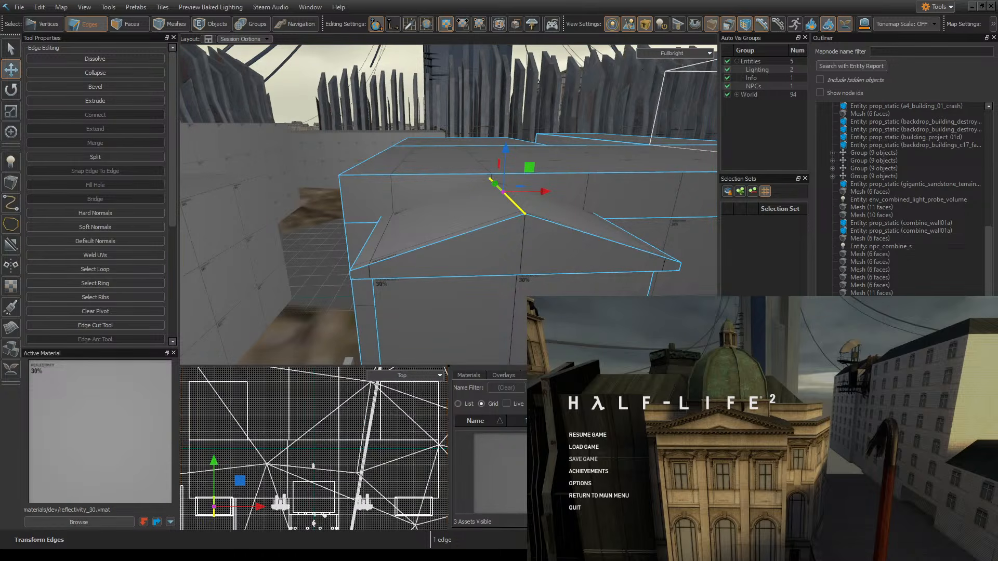
mouse_move(504, 186)
mouse_down()
mouse_move(492, 204)
mouse_move(500, 199)
mouse_up()
- Select the top face of the ledge on the opposite protruding block and split it front to back through its middle with the Clipping tool
key(z)
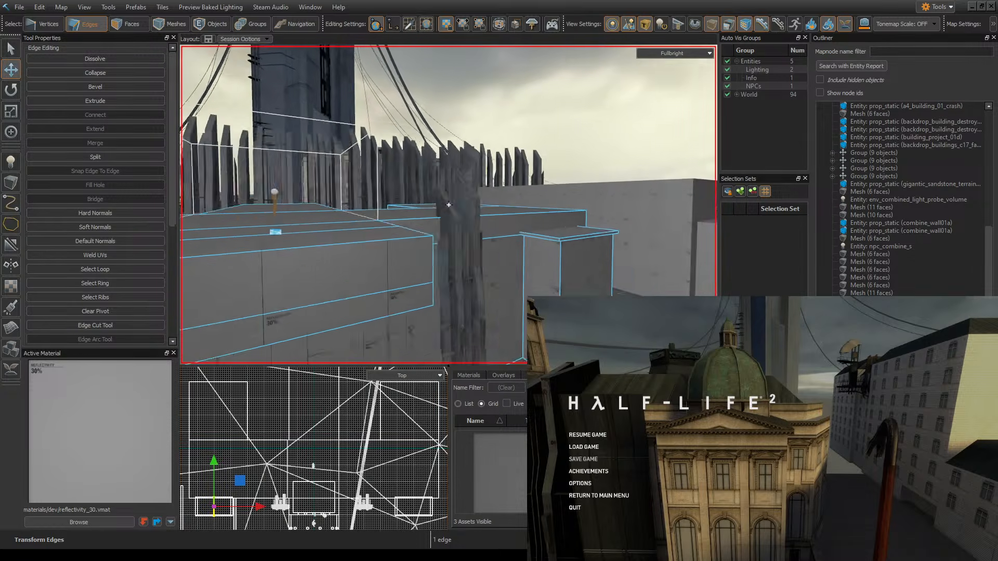
key(z)
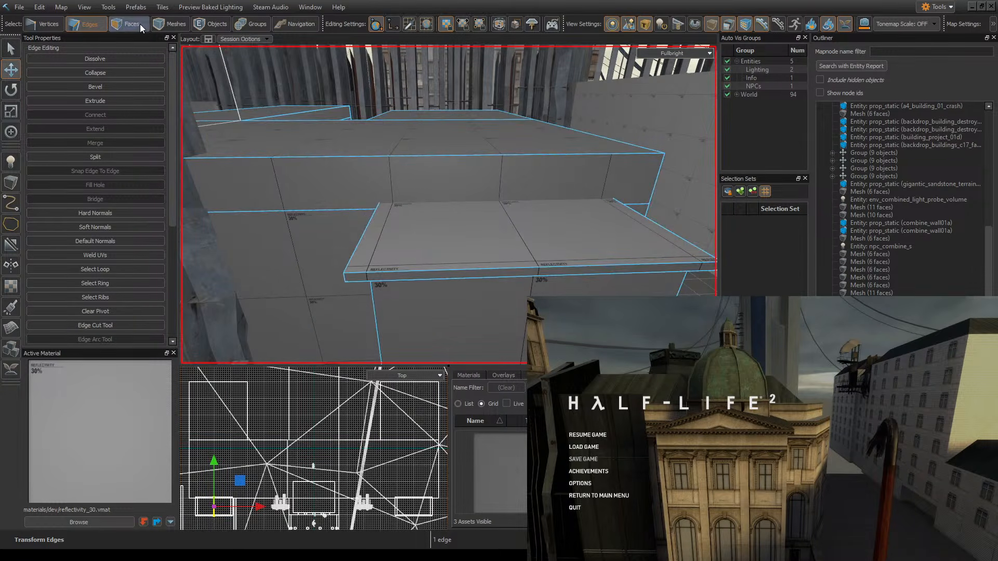
click(133, 24)
click(535, 241)
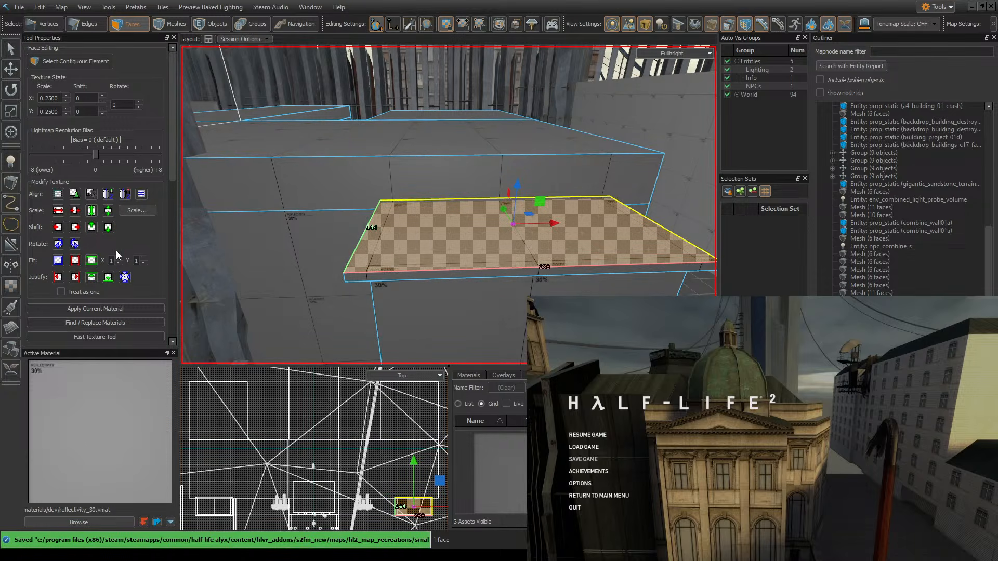
click(12, 246)
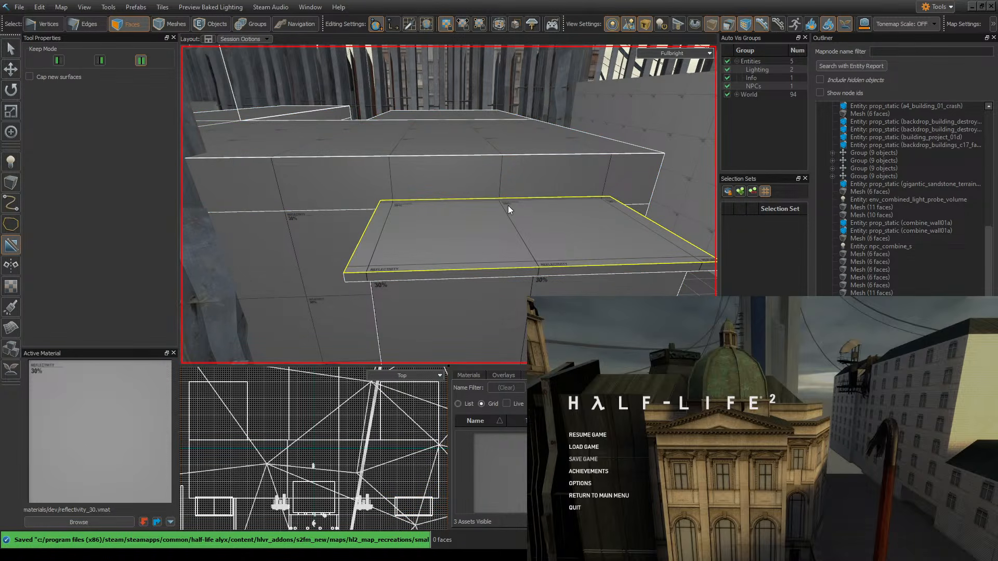
drag(502, 206, 522, 234)
key(Return)
- Select the opposite ledge's new centre edge and raise it to form a matching gabled roof
key(2)
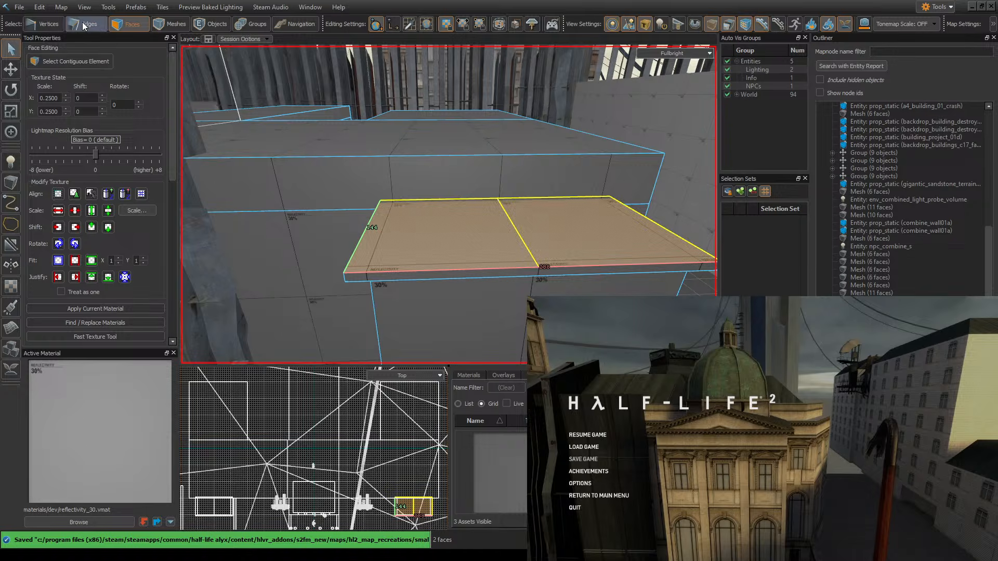
click(14, 76)
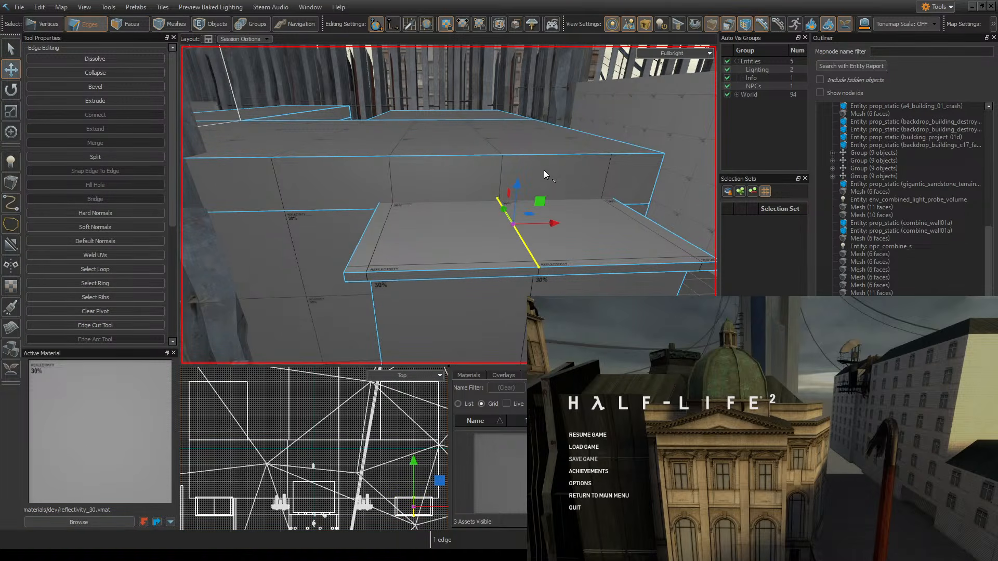
drag(520, 187, 516, 190)
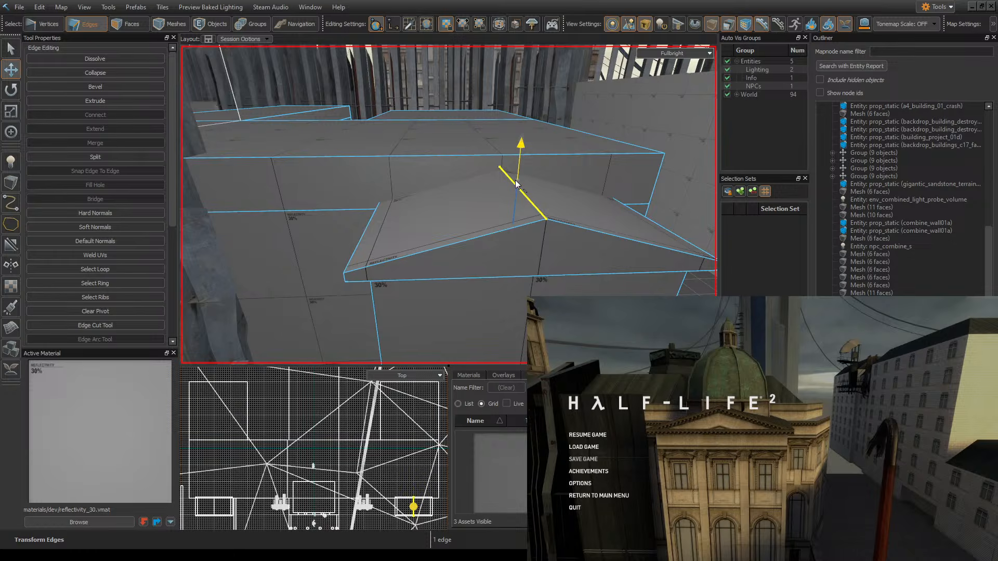
key(z)
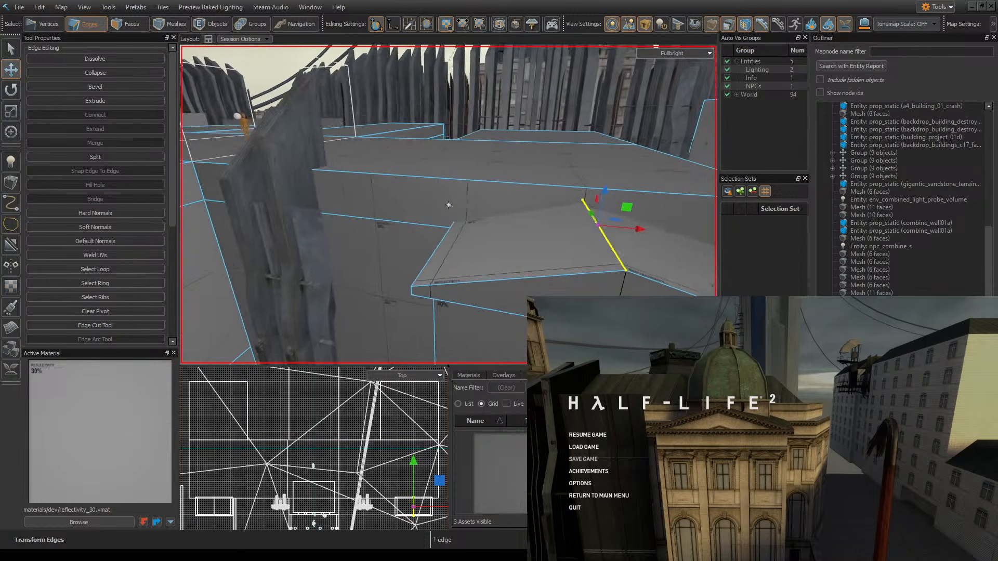
- Inspect the gabled roofs on both protruding blocks from several sides and save the map
key(z)
key(z)
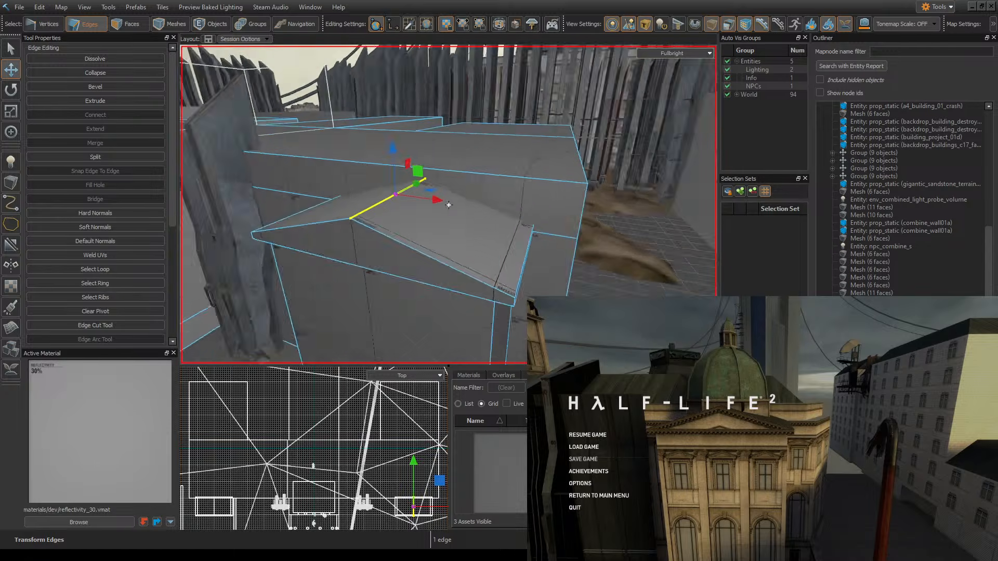
key(w)
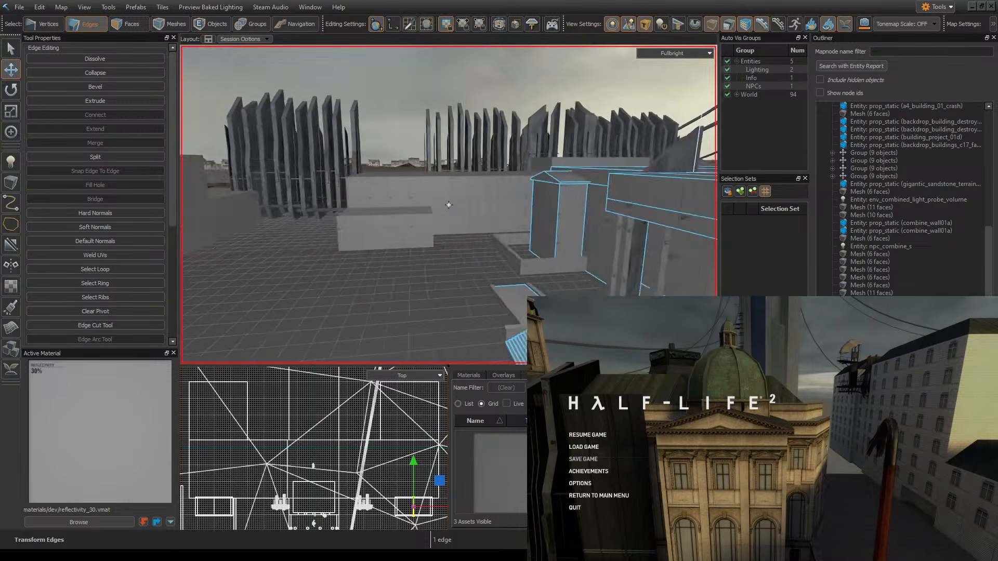
key(w)
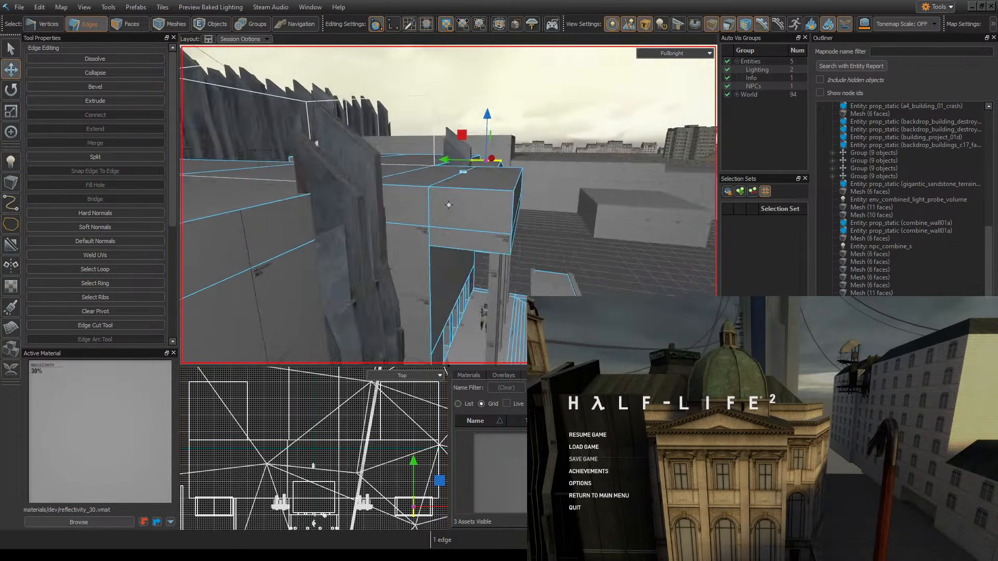
key(w)
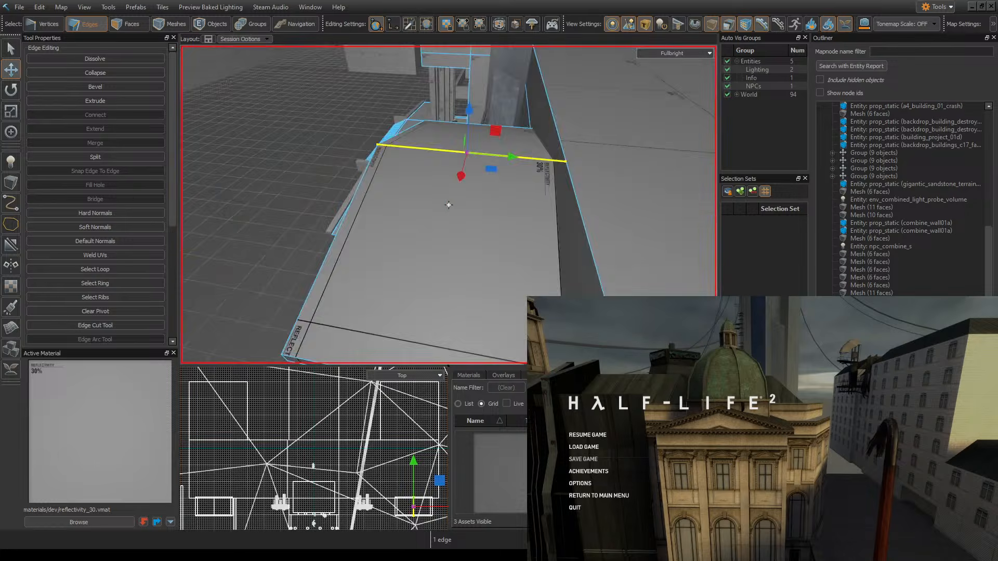
key(w)
key(z)
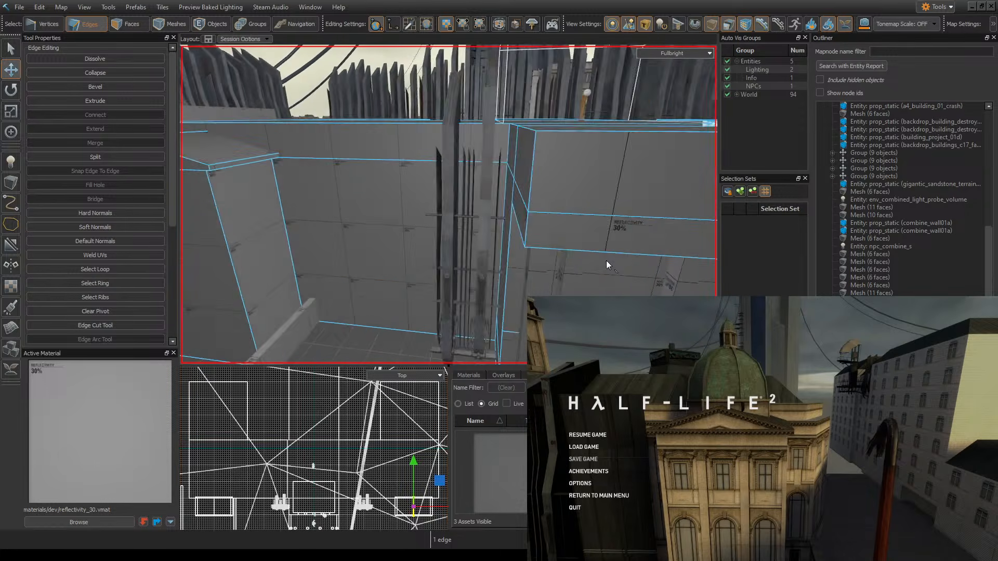
key(z)
key(s)
key(z)
key(ctrl+s)
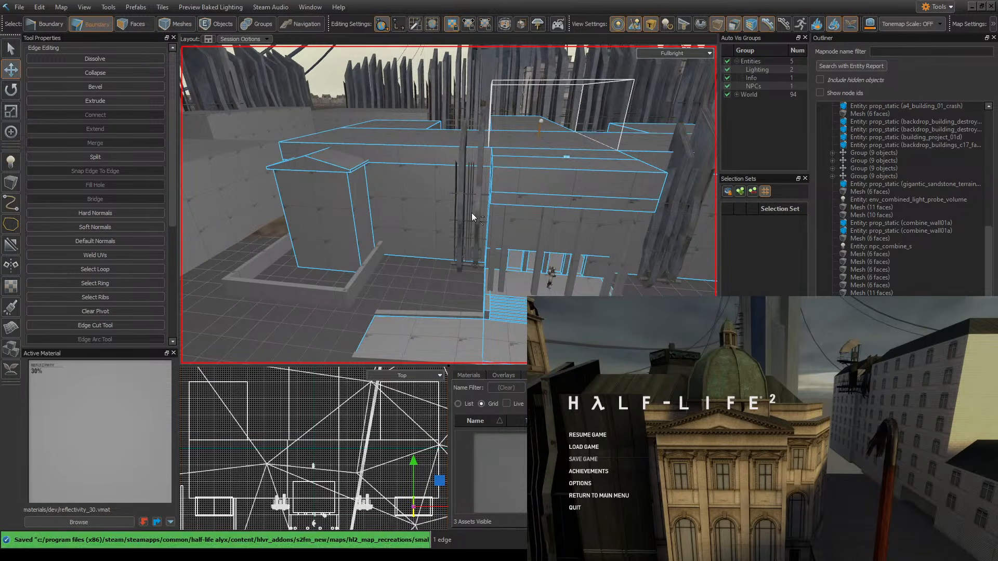
- Switch to Half-Life 2 and examine the columned entrance portico with its triangular pediment
key(z)
key(alt+Tab)
key(Escape)
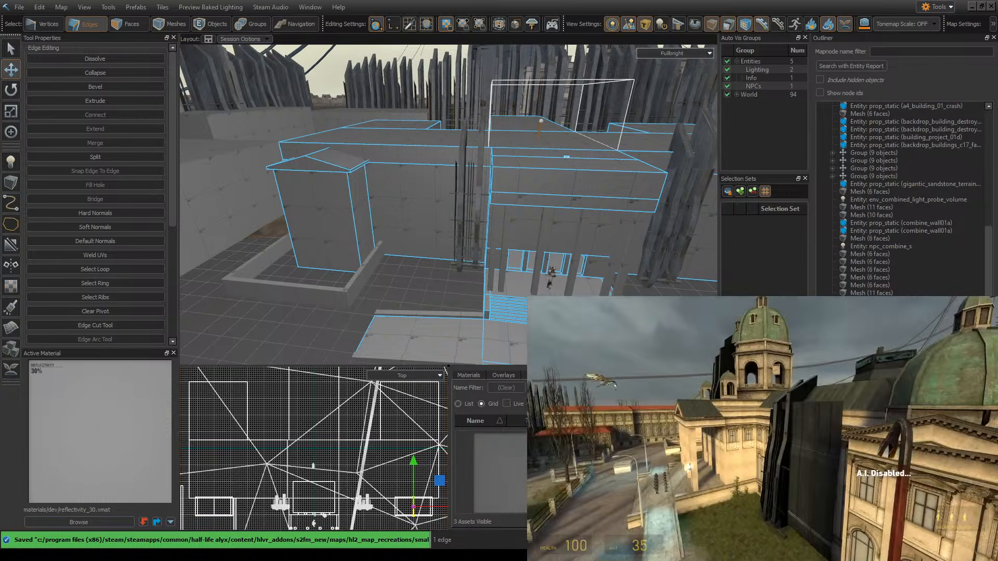
key(w)
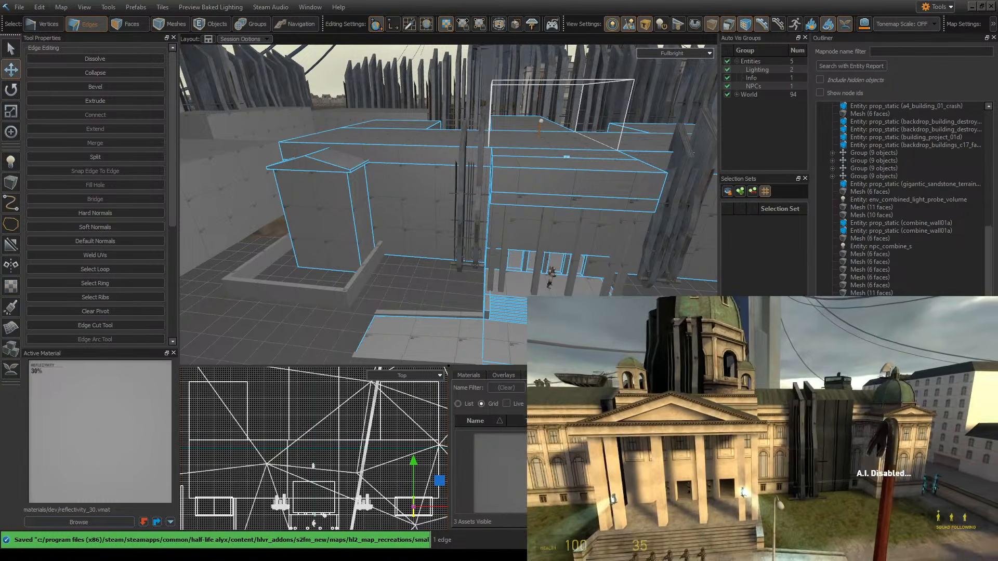
key(Escape)
- Switch back to Hammer and examine the entrance portico's top surface, selecting its front face and the strip behind it
key(z)
key(w)
key(z)
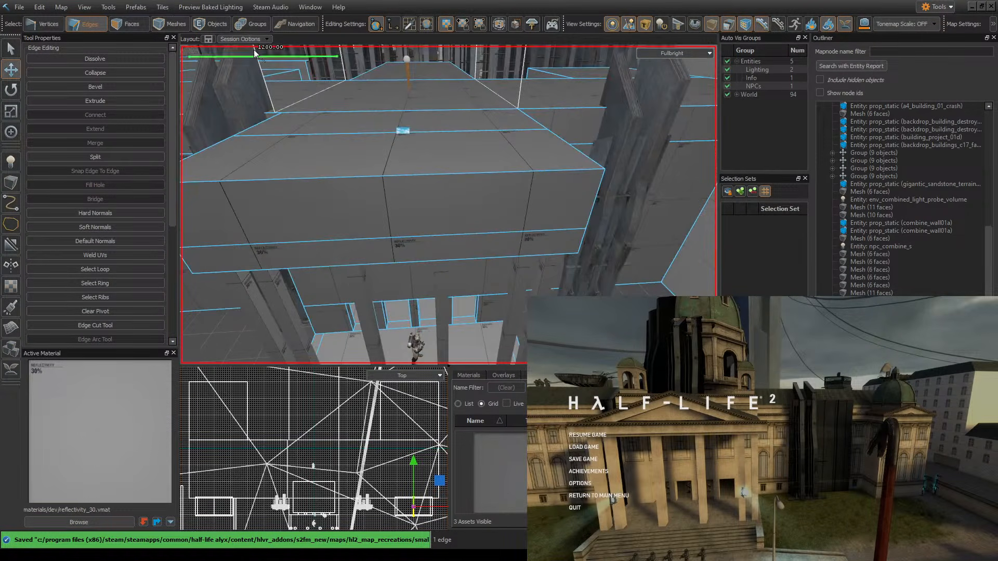
click(133, 27)
click(389, 152)
key(z)
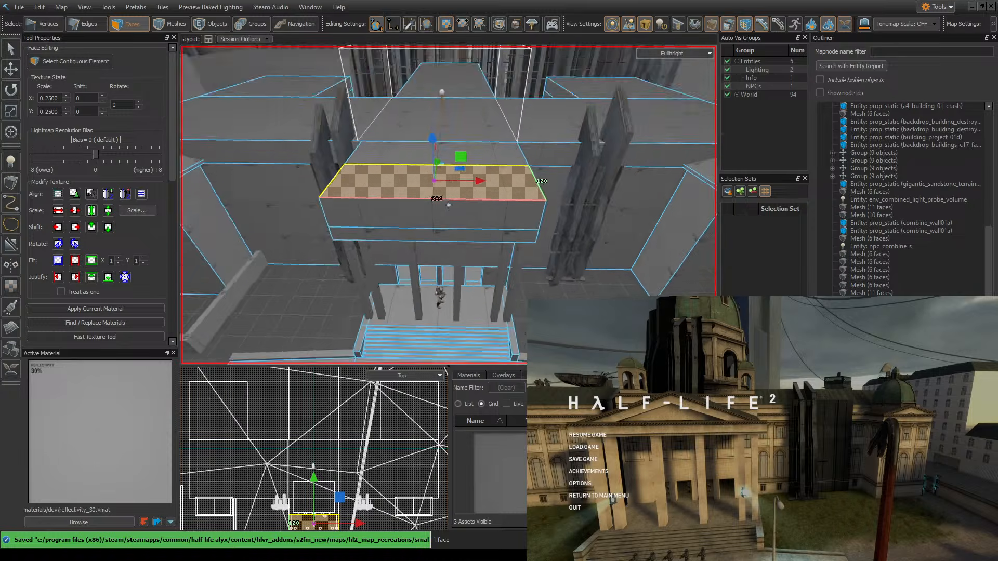
key(z)
key(z)
key(d)
key(z)
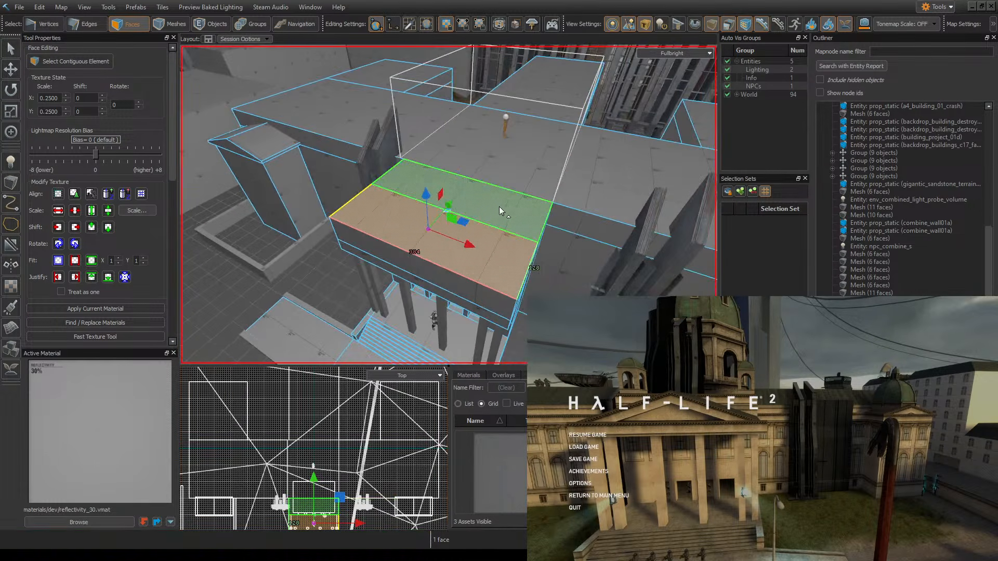
click(480, 207)
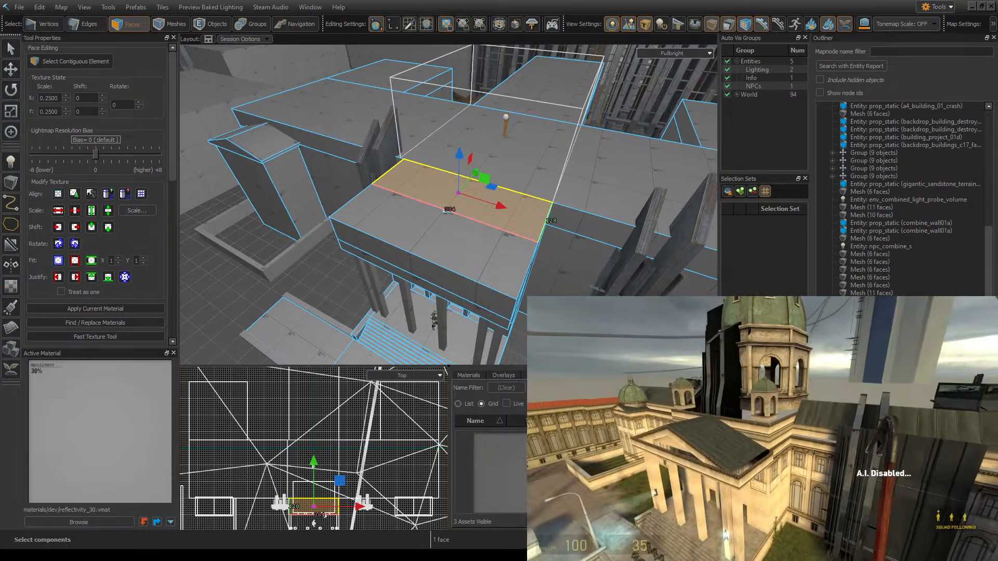
- Compare the portico roof's shape in Half-Life 2 with the blockout's flat entrance block in Hammer
key(Escape)
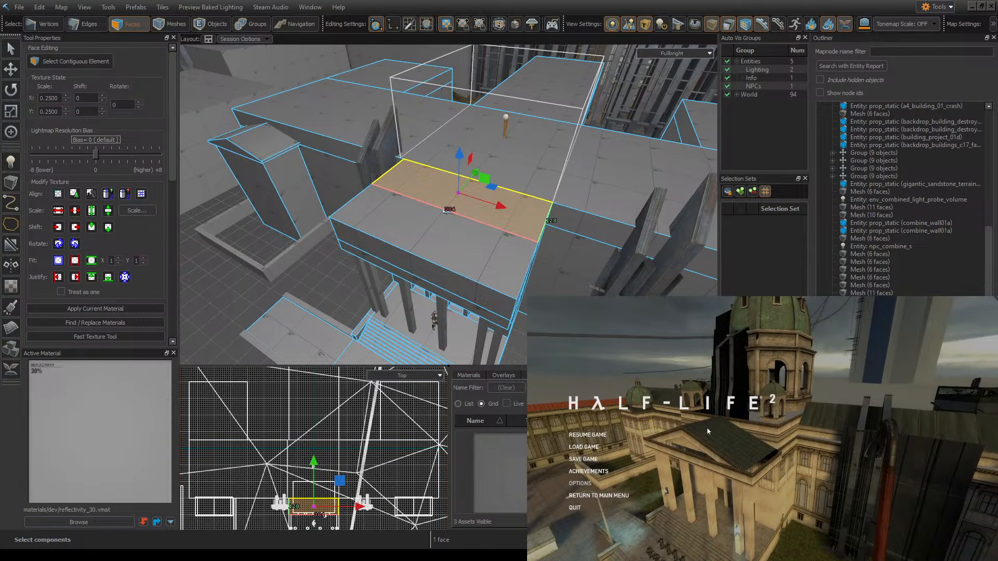
key(z)
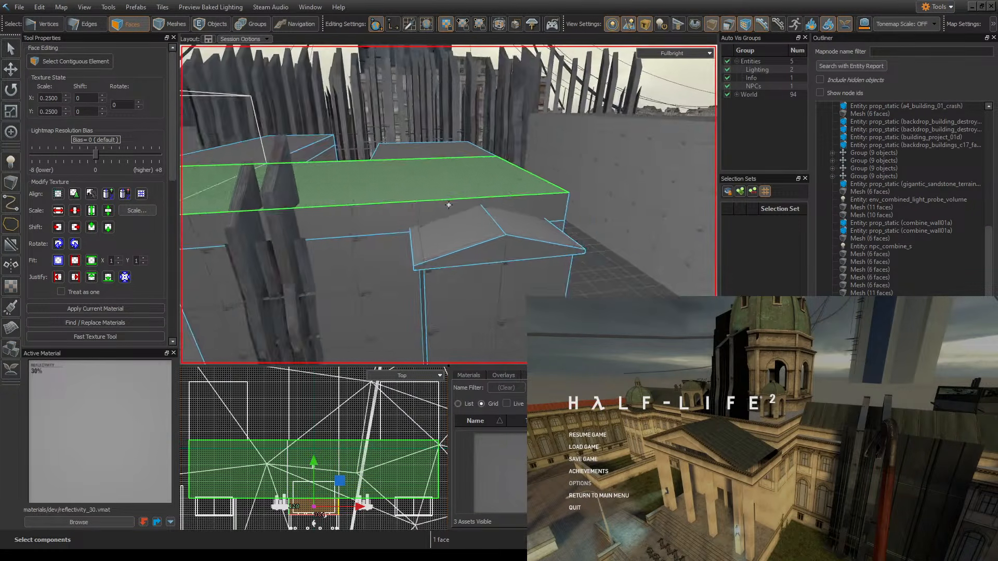
key(z)
mouse_move(637, 179)
right_down()
mouse_move(638, 202)
mouse_move(639, 181)
right_up()
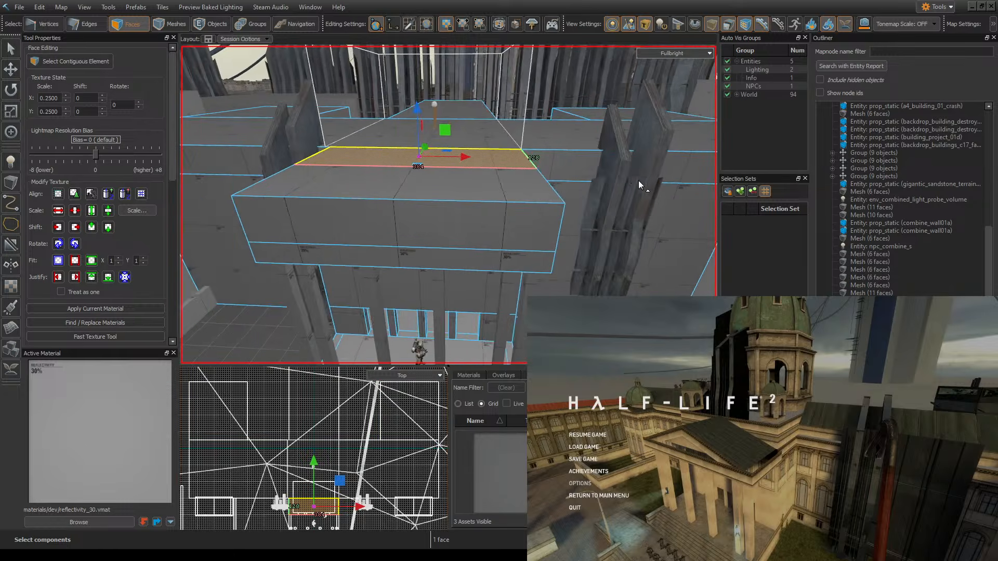
key(d)
right_drag(488, 204, 487, 204)
key(2)
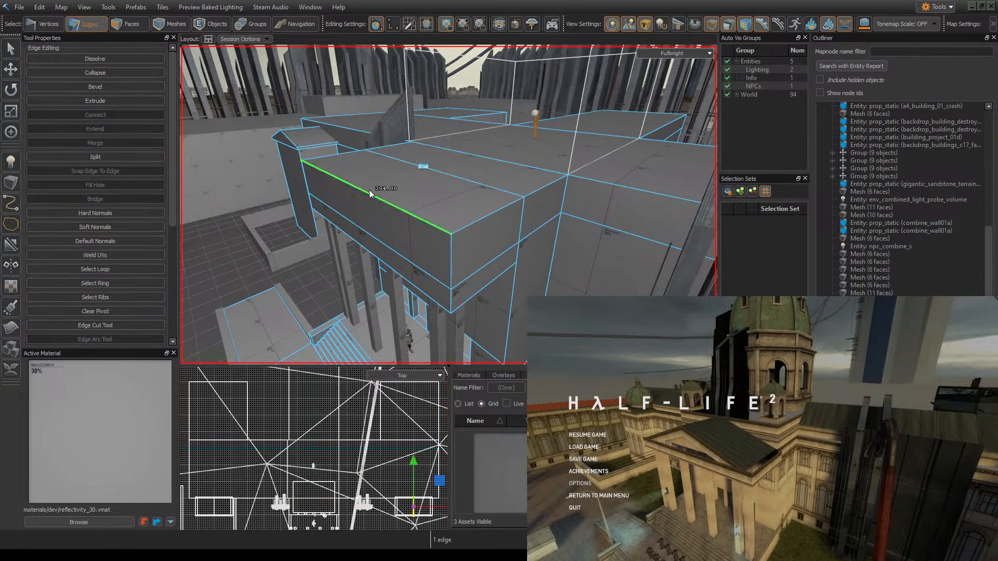
click(468, 225)
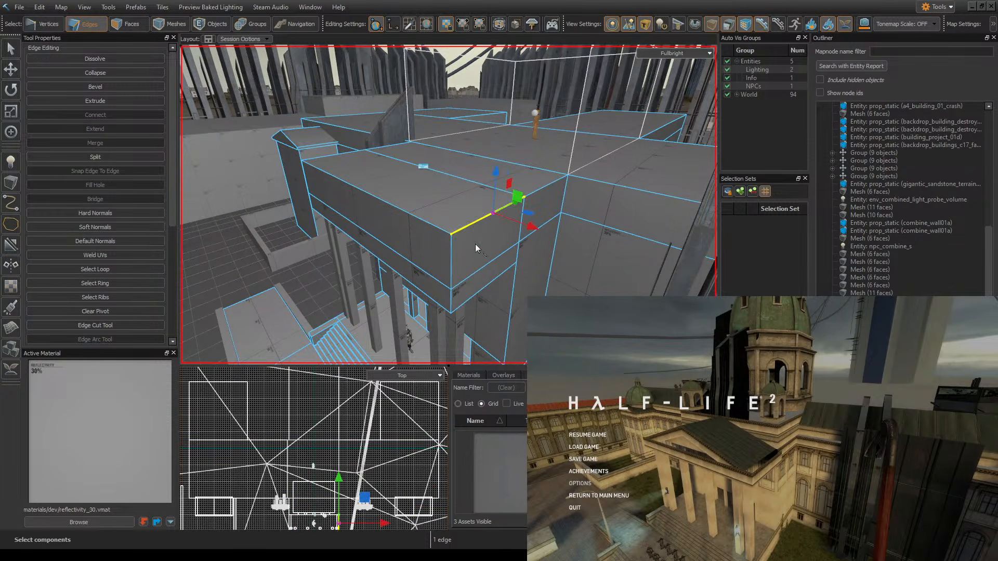
click(36, 24)
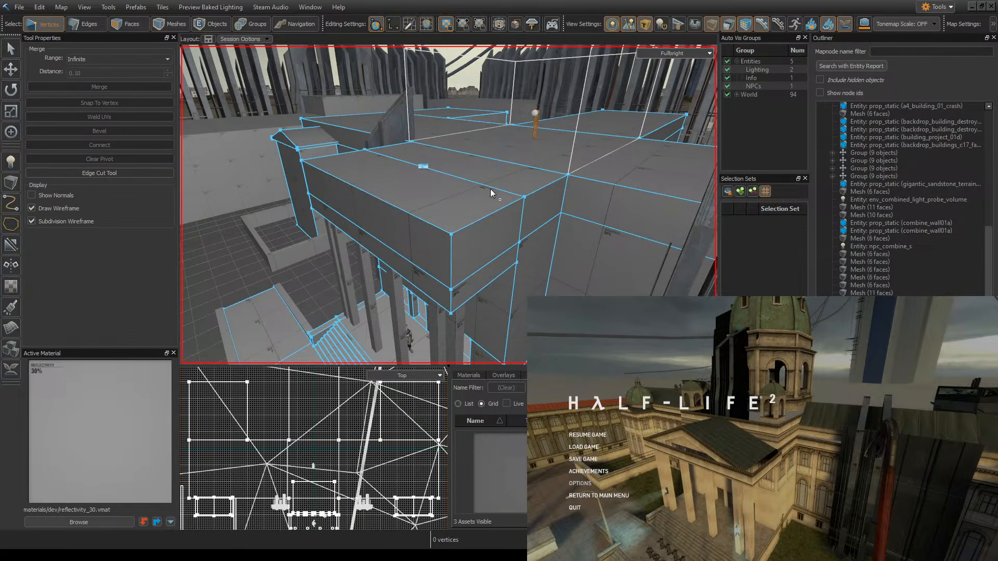
click(116, 25)
drag(408, 190, 481, 229)
right_drag(481, 229, 418, 173)
- Select the faces around the portico's tall upper section, excluding the main roof face behind it, and delete them
click(411, 167)
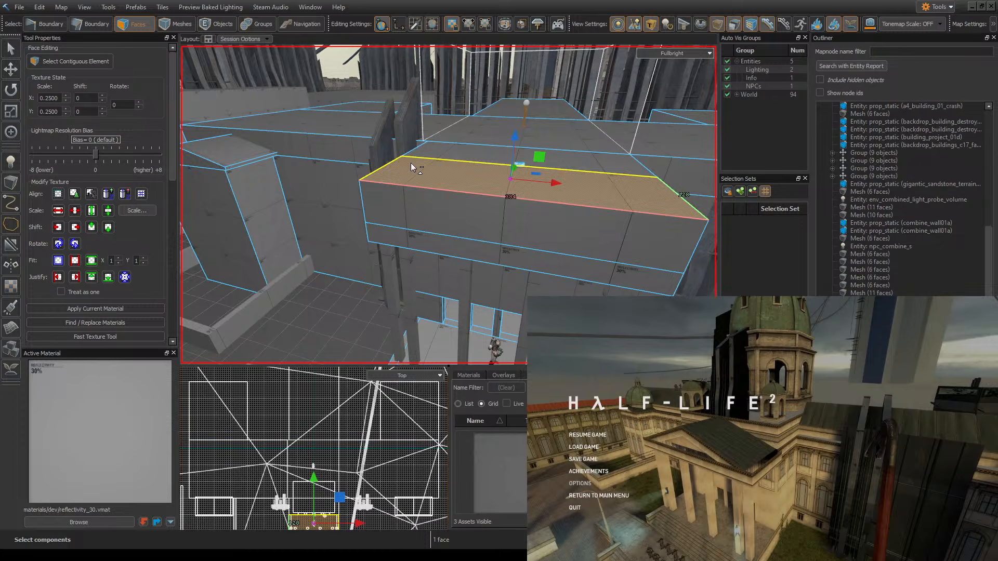
key(KP_Add)
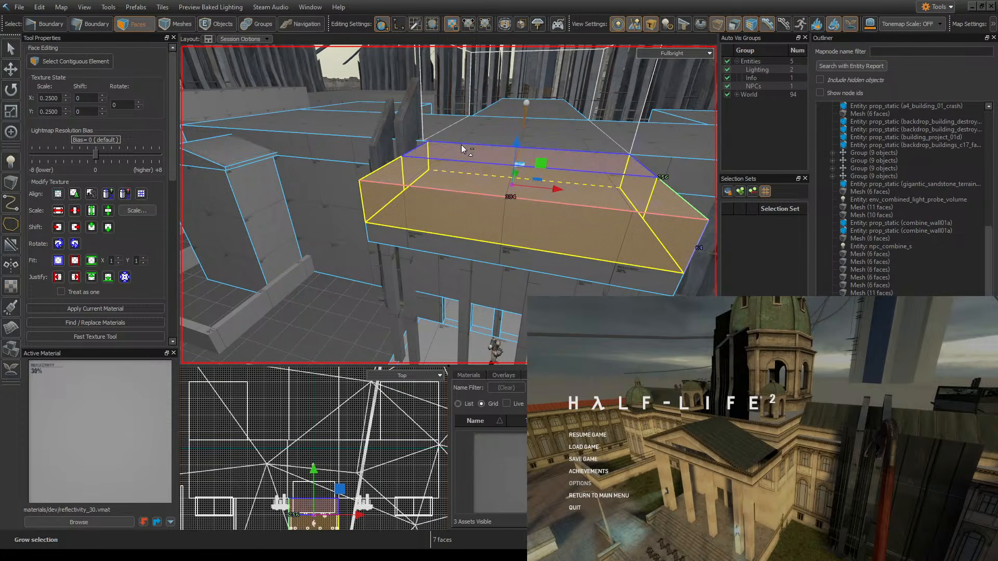
ctrl+click(463, 150)
right_drag(548, 191, 448, 205)
ctrl+click(478, 274)
ctrl+click(540, 284)
right_drag(541, 284, 449, 205)
key(Delete)
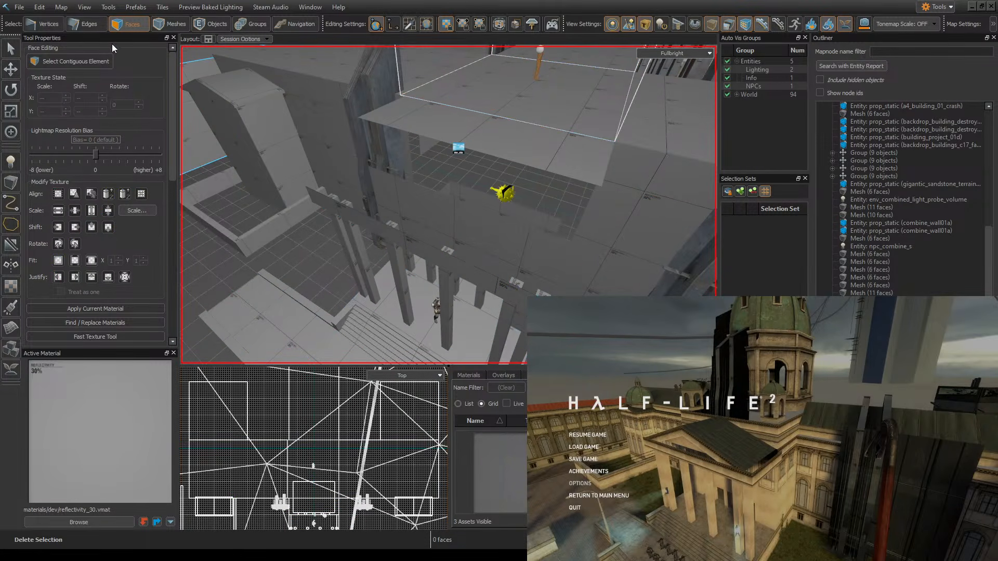
- Extrude the top front edge of the portico's remaining ledge back to the building wall and save the map
click(86, 24)
right_drag(519, 242, 552, 248)
click(456, 246)
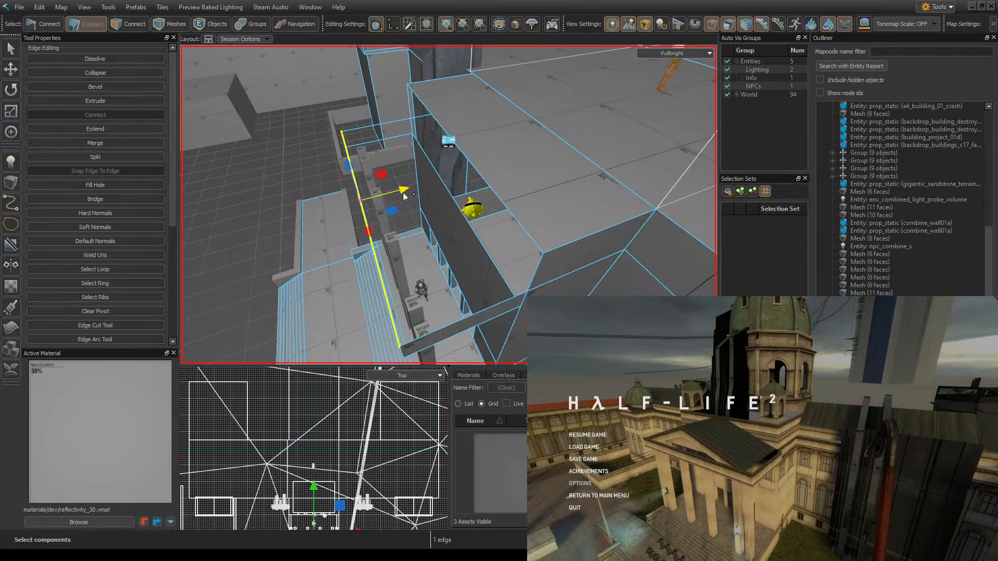
shift+drag(399, 193, 449, 195)
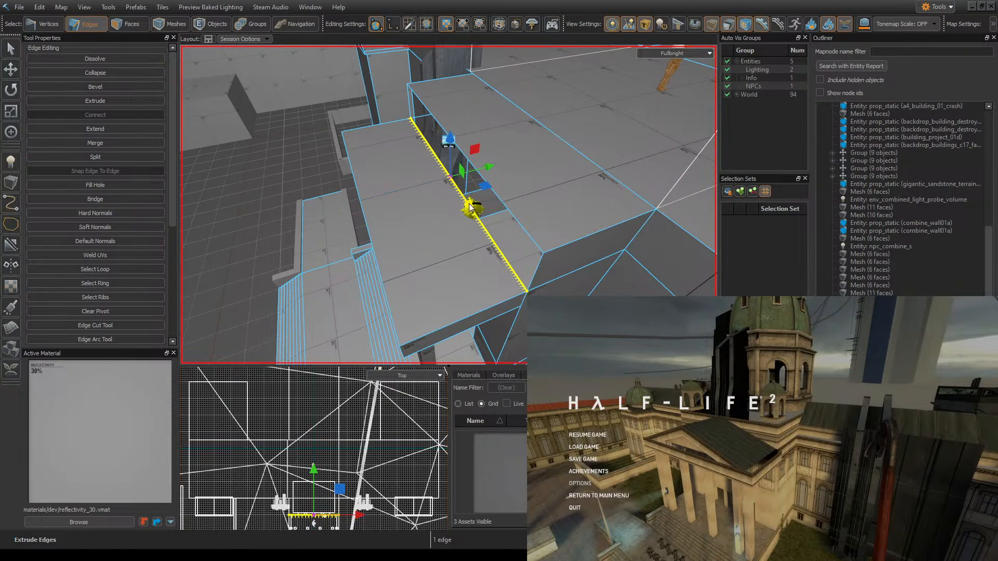
key(ctrl+s)
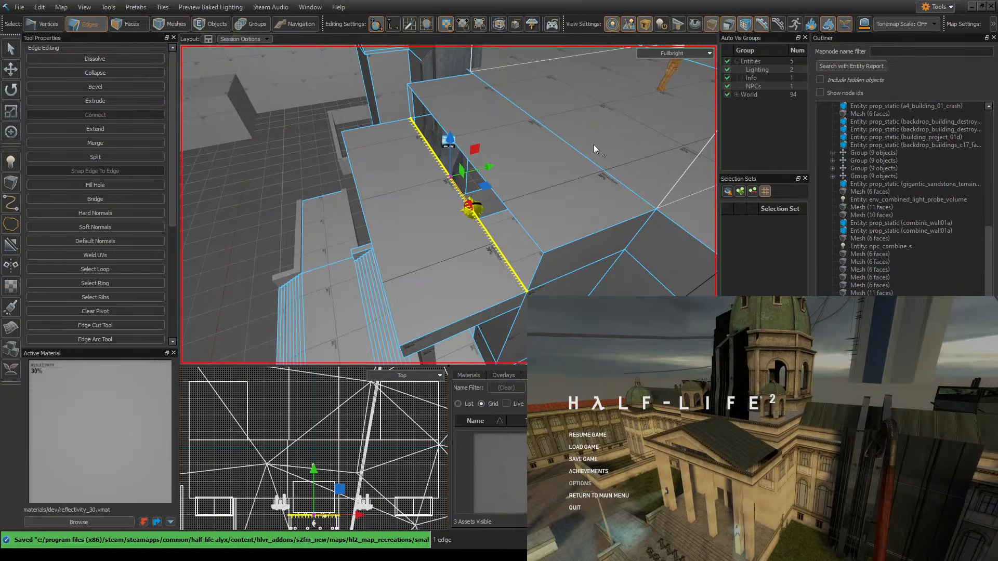
- Extrude the ledge's new rear edge straight up to the main roof's edge to close the opening
right_drag(594, 144, 463, 152)
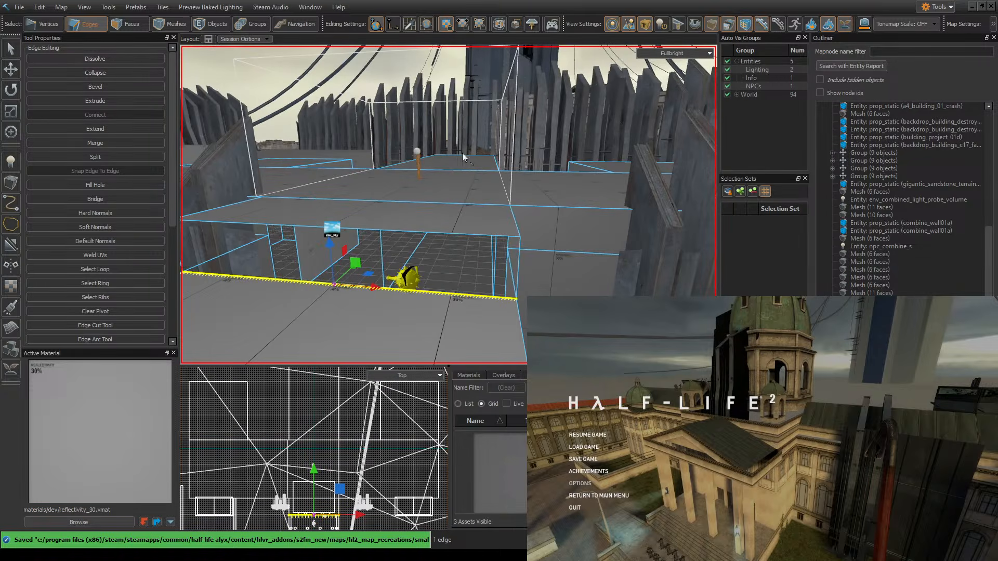
drag(346, 252, 340, 226)
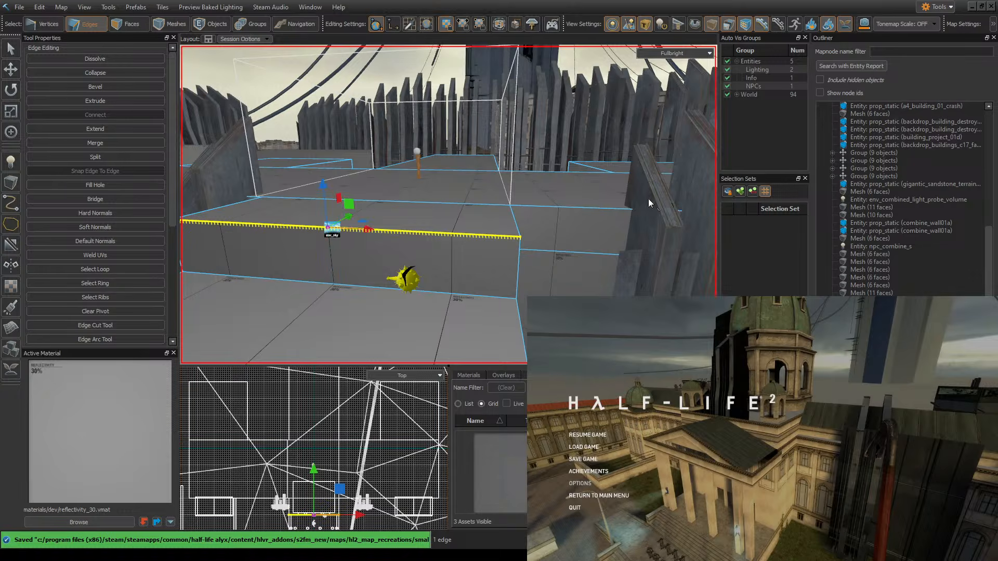
right_drag(589, 202, 448, 204)
right_drag(537, 156, 448, 205)
- Select the portico ledge's top face, save the map, and cut a narrow strip along one end with the Clipping tool
click(124, 24)
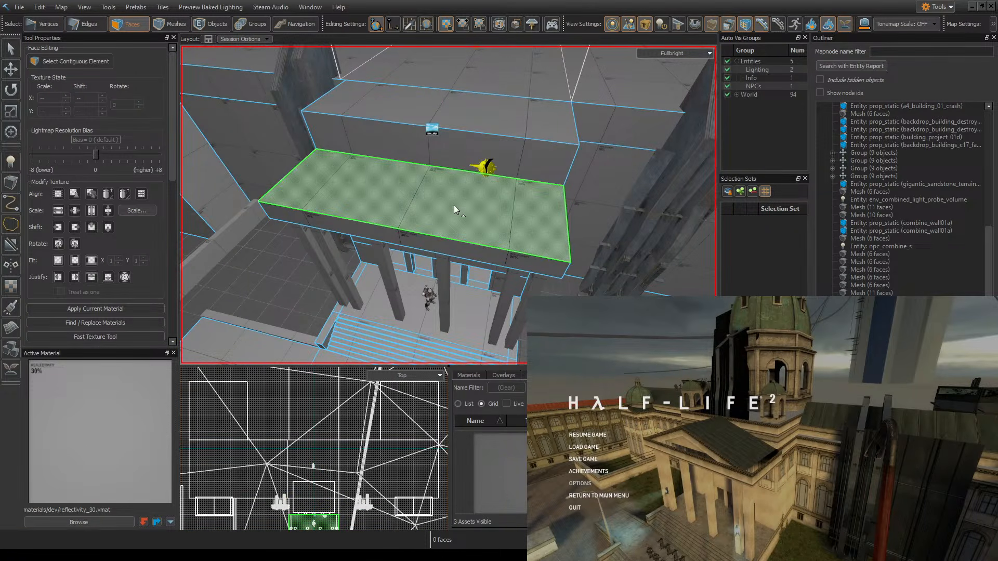
click(477, 210)
key(ctrl+s)
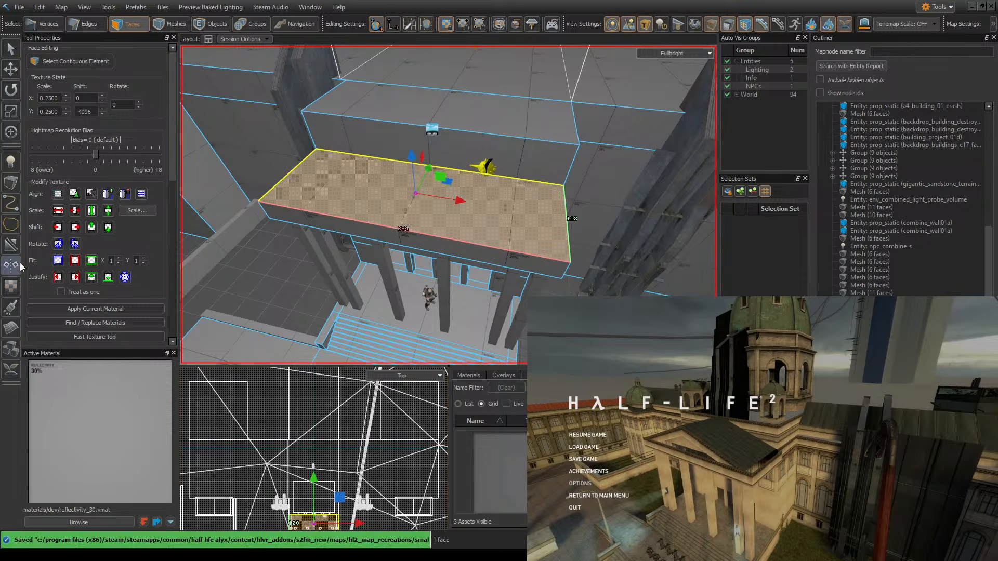
click(11, 245)
drag(554, 248, 553, 217)
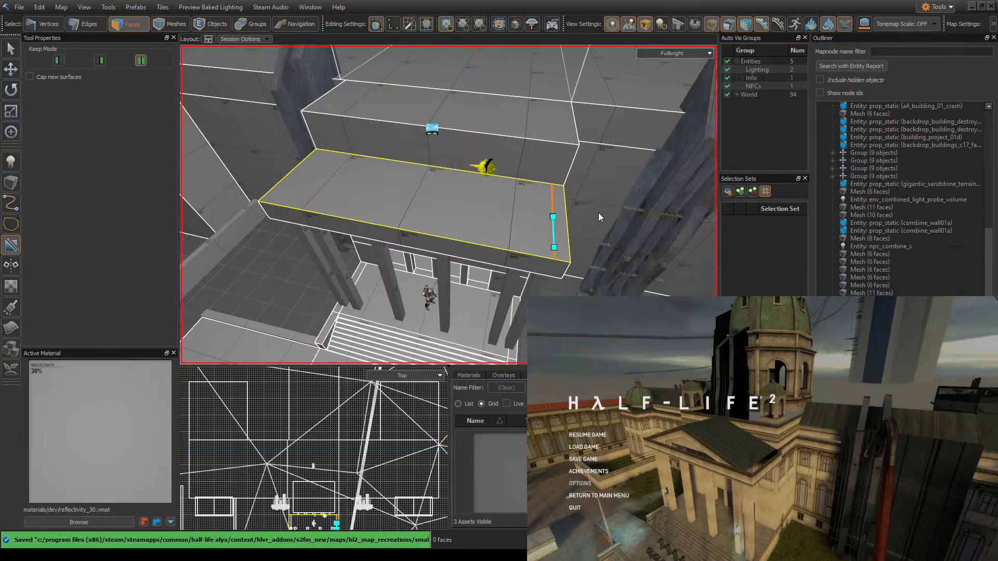
key(Return)
- Cut a matching narrow strip along the opposite end of the portico's top face with the Clipping tool
click(17, 244)
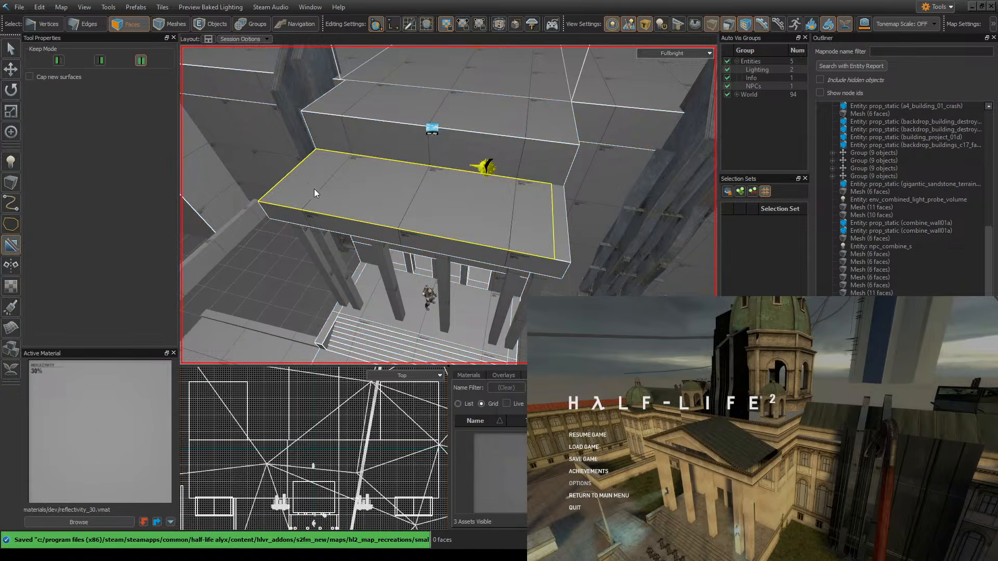
mouse_move(278, 204)
mouse_down()
mouse_move(290, 182)
mouse_move(321, 166)
mouse_up()
right_drag(322, 166, 369, 177)
drag(332, 247, 325, 198)
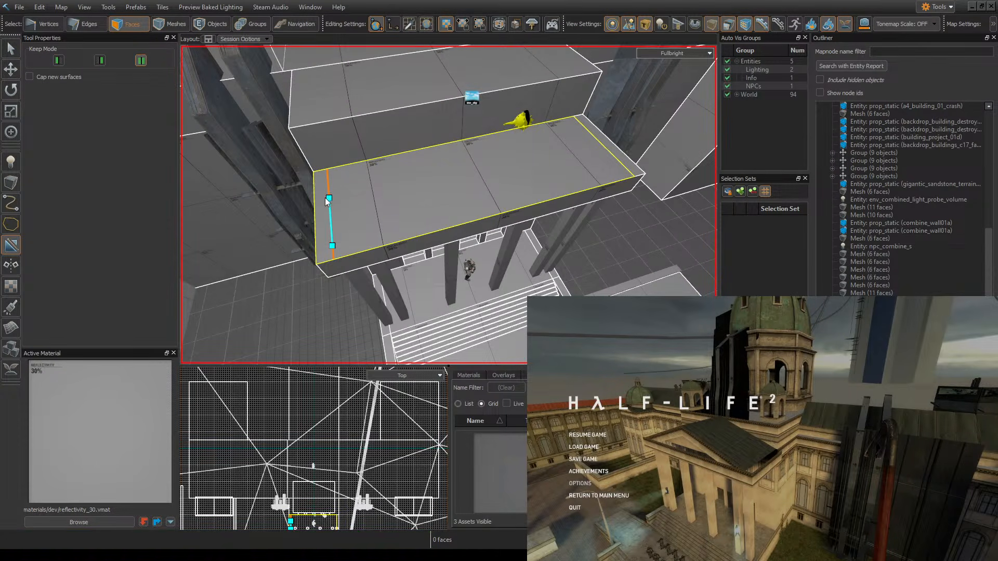
key(Return)
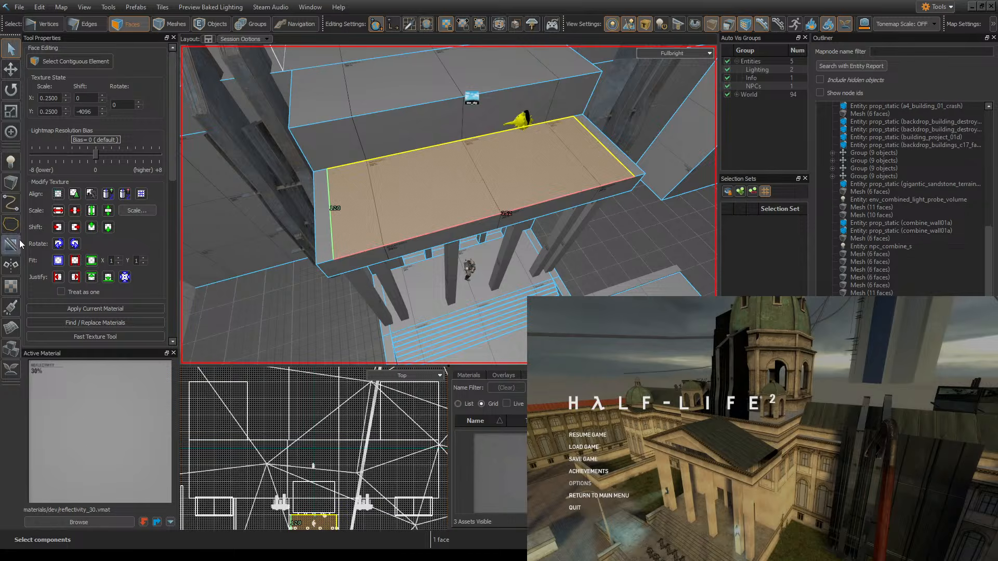
- Split the portico's remaining top face front to back through its middle and select the new centre edge
click(19, 244)
right_drag(510, 221, 519, 162)
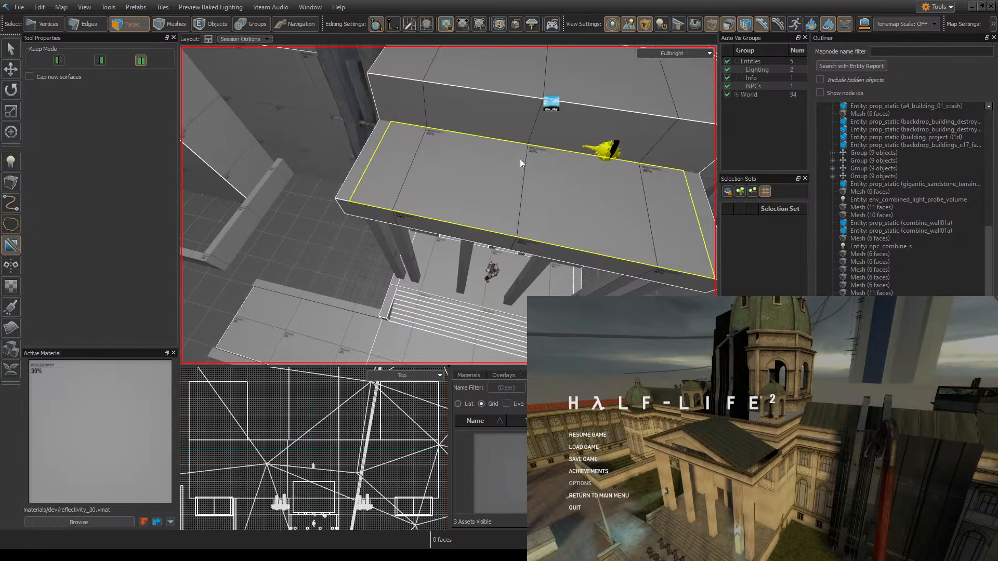
drag(520, 160, 515, 198)
key(Return)
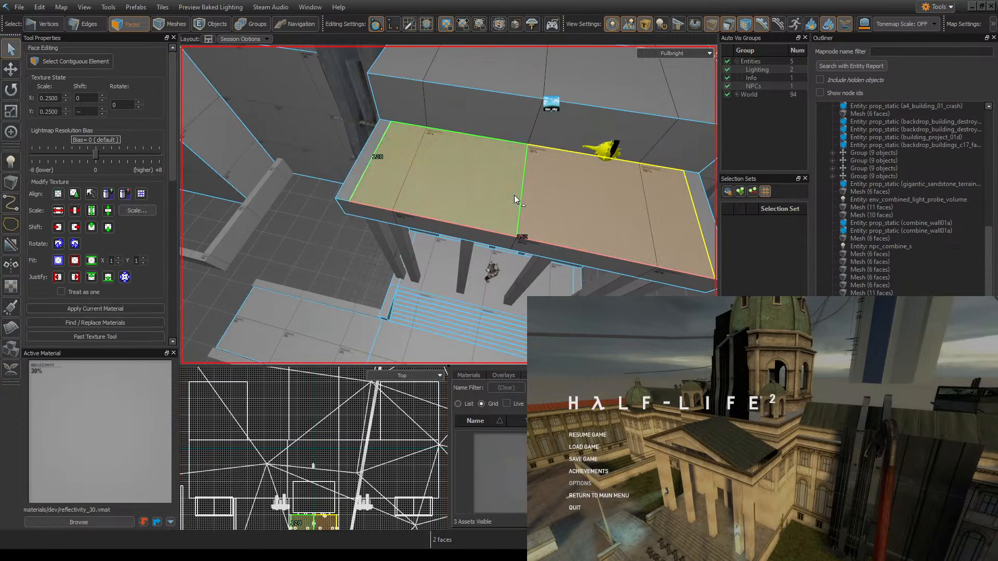
click(89, 23)
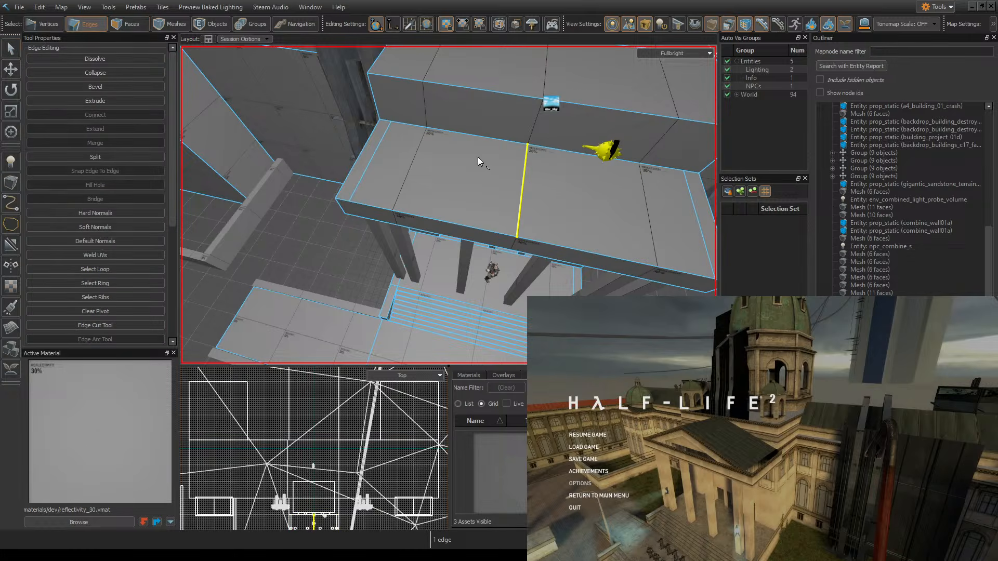
- Raise the portico roof's selected centre edge to form a gabled roof
right_drag(498, 227, 454, 154)
drag(466, 146, 456, 123)
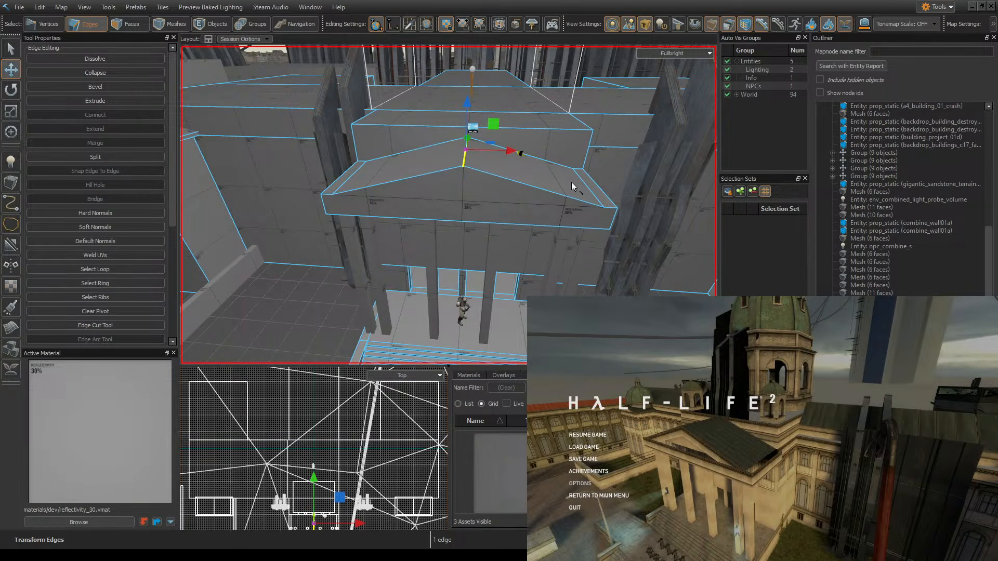
right_drag(571, 182, 449, 204)
key(w)
right_drag(570, 180, 448, 205)
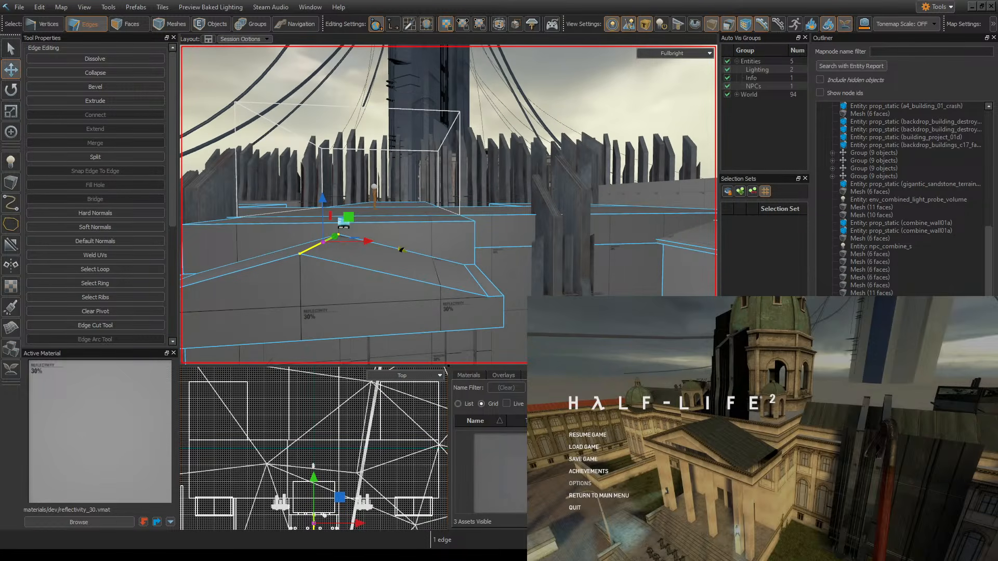
right_drag(488, 248, 448, 205)
- Delete the wall face behind the portico's gable and raise the gable's ridge edge slightly
click(127, 24)
click(502, 170)
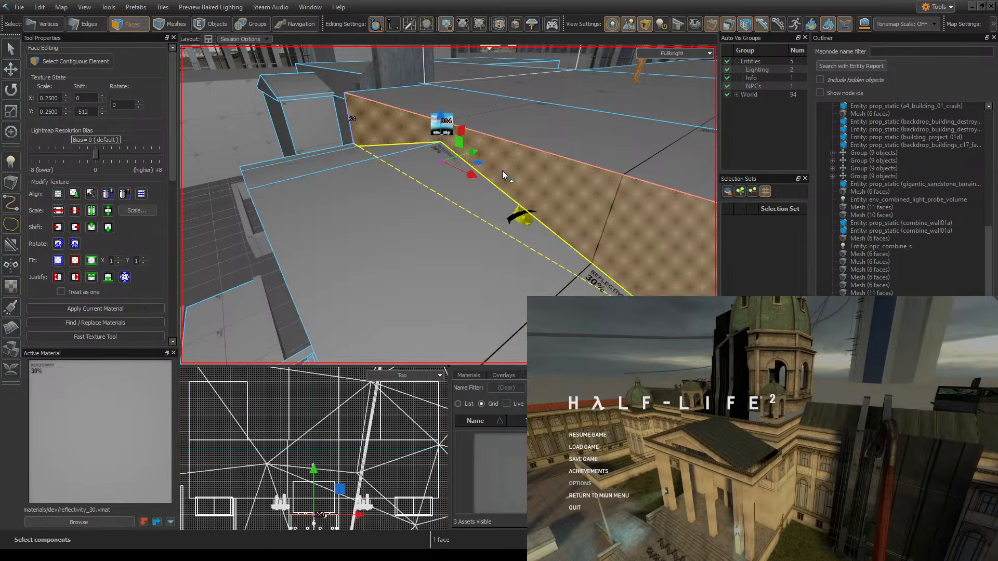
key(Delete)
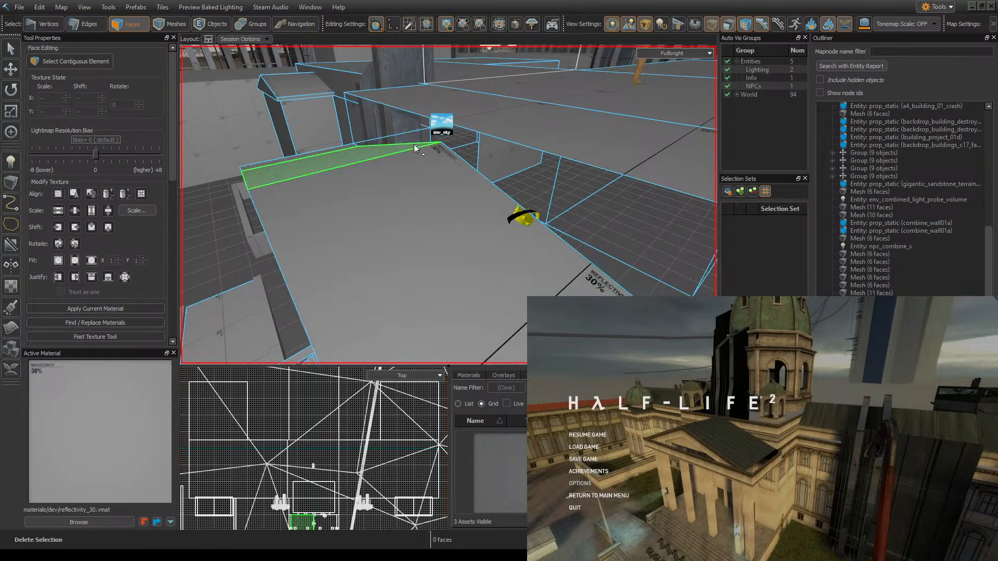
click(87, 24)
drag(360, 150, 363, 141)
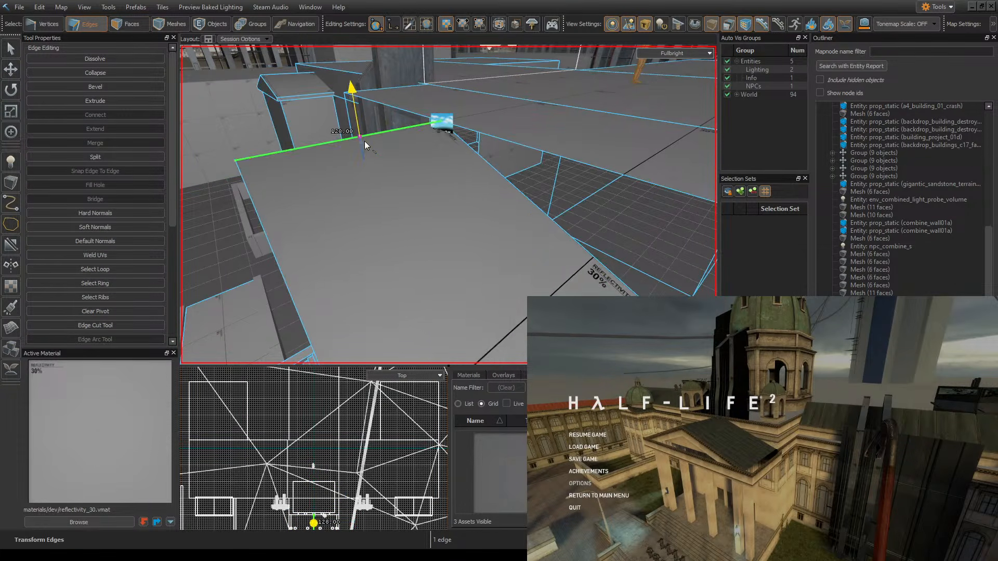
- Extrude the upper roof's front edge downward behind the portico gable to rebuild the wall, then save the map
key(z)
key(z)
click(514, 194)
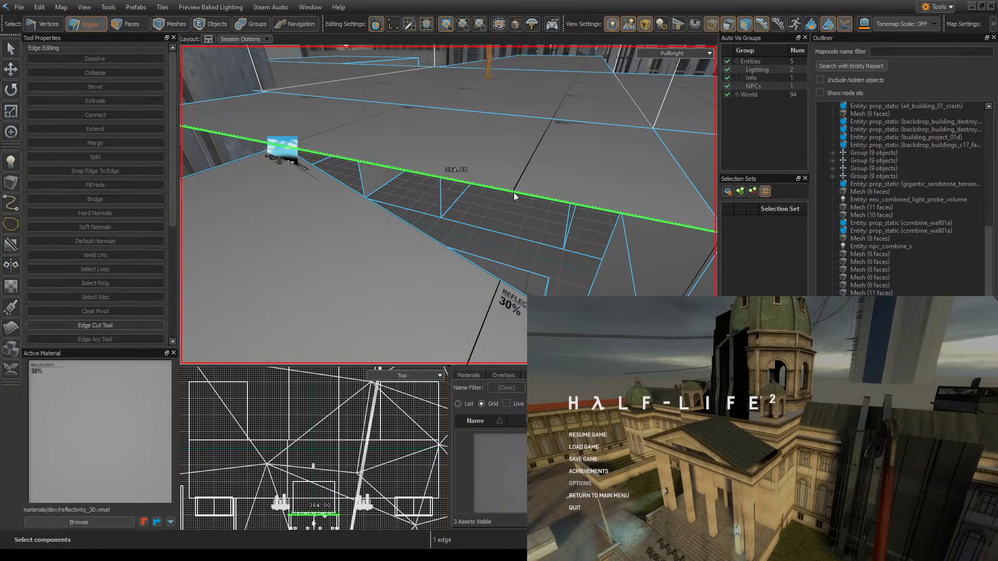
key(z)
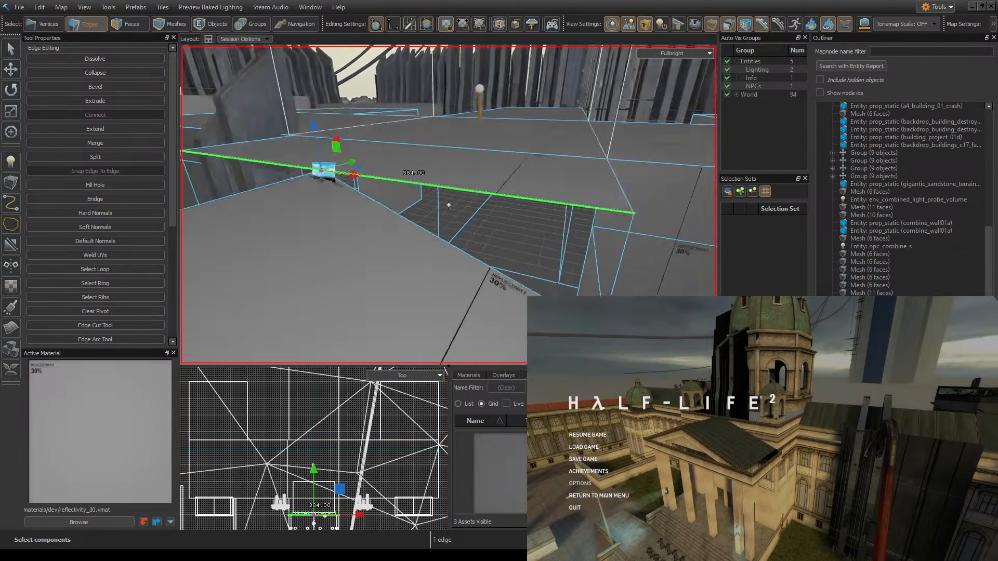
key(z)
shift+drag(410, 178, 413, 238)
key(z)
key(z)
click(647, 123)
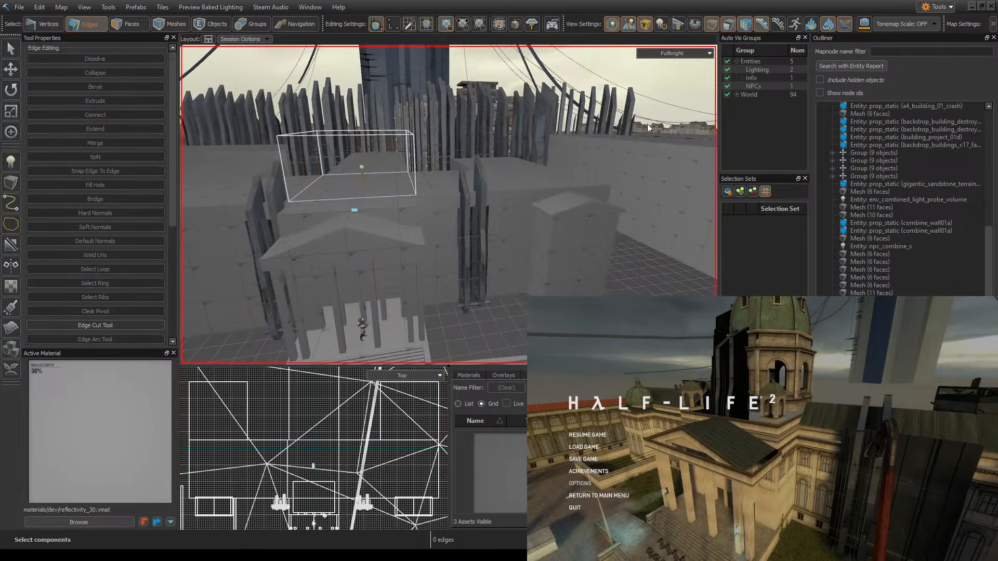
key(z)
key(z)
key(ctrl+s)
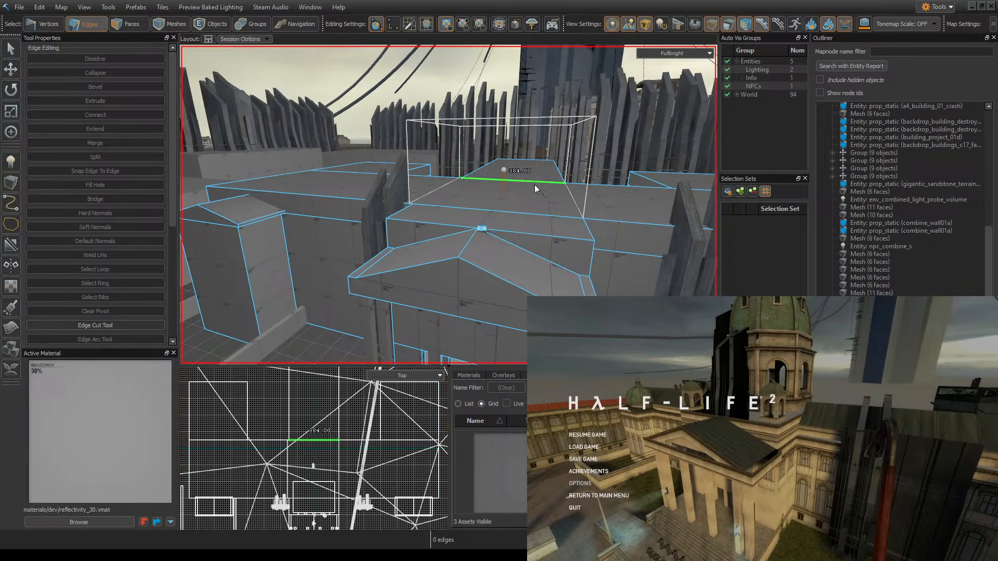
- Select the portico's ridge edge and inspect the gable and side wings from several angles
click(461, 252)
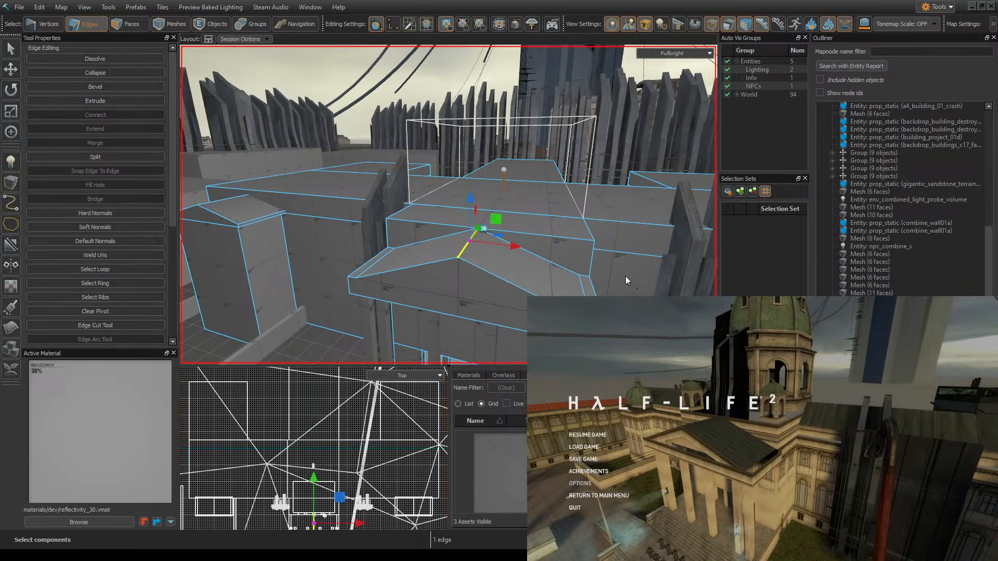
key(ctrl+s)
right_drag(592, 195, 676, 202)
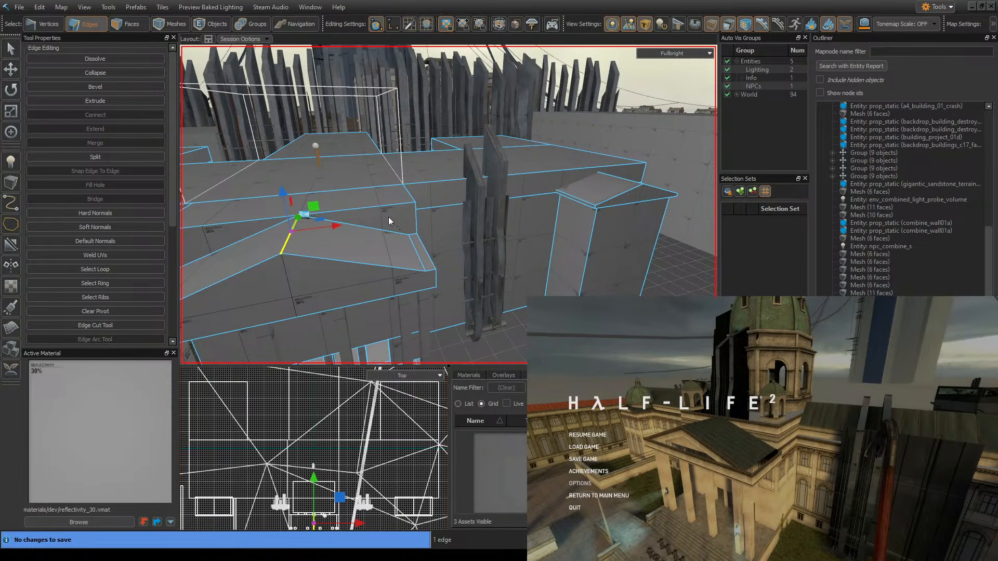
right_drag(660, 217, 626, 243)
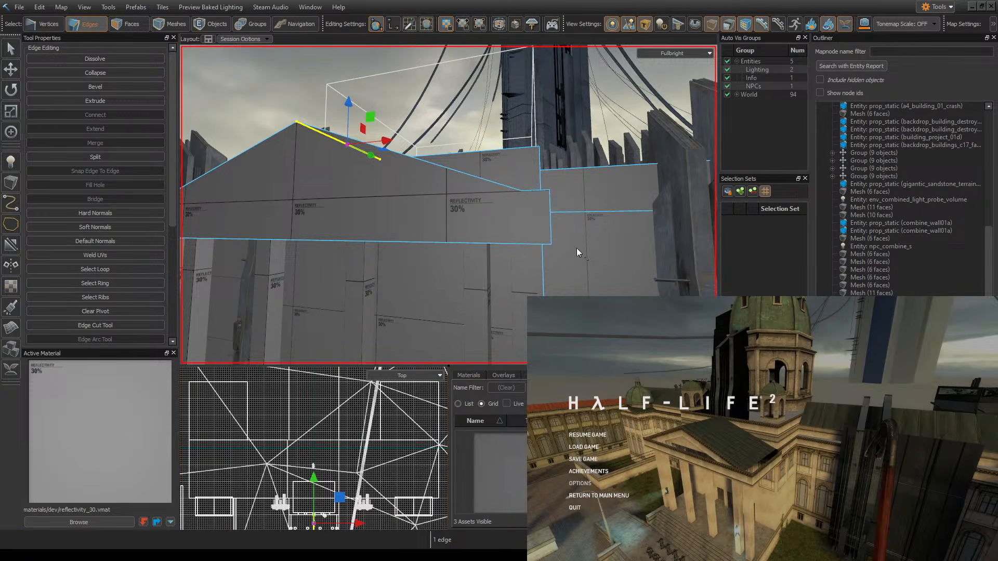
right_drag(553, 198, 448, 205)
key(ctrl+s)
mouse_move(526, 223)
right_down()
mouse_move(449, 205)
mouse_move(535, 220)
right_up()
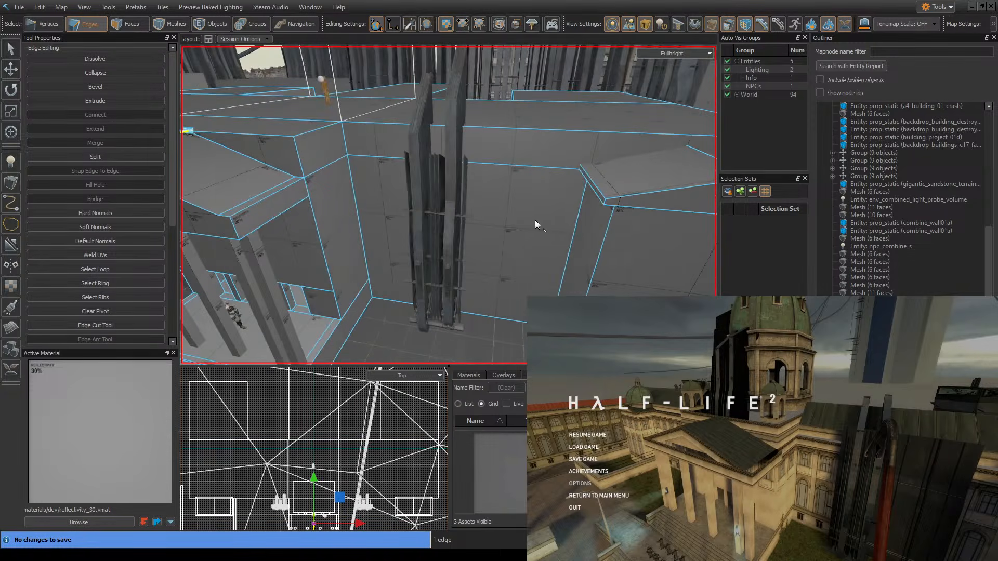
right_drag(455, 167, 532, 152)
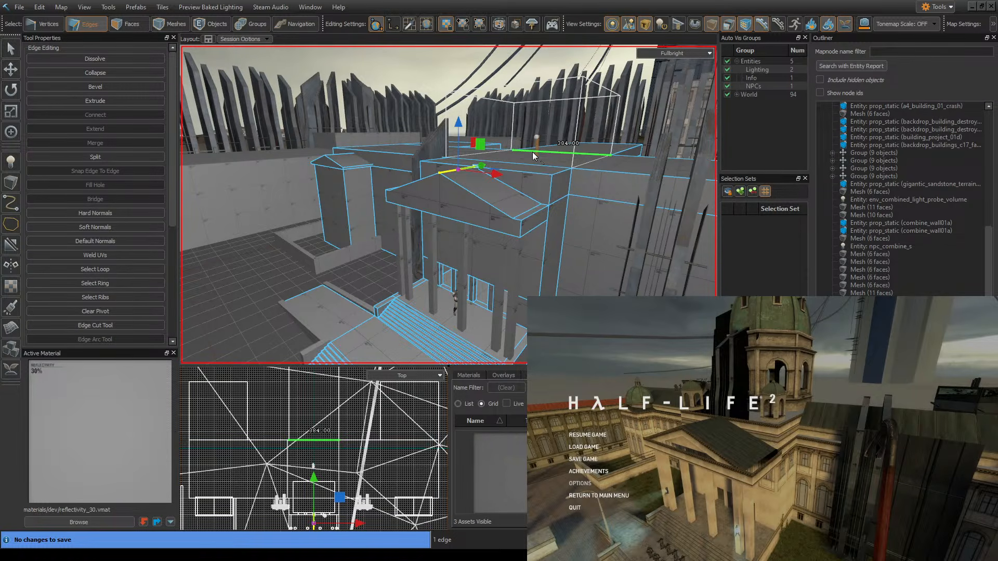
right_drag(516, 123, 584, 196)
- Resume the Half-Life 2 game and examine the reference building's side pediment and dome, then pause it
click(587, 435)
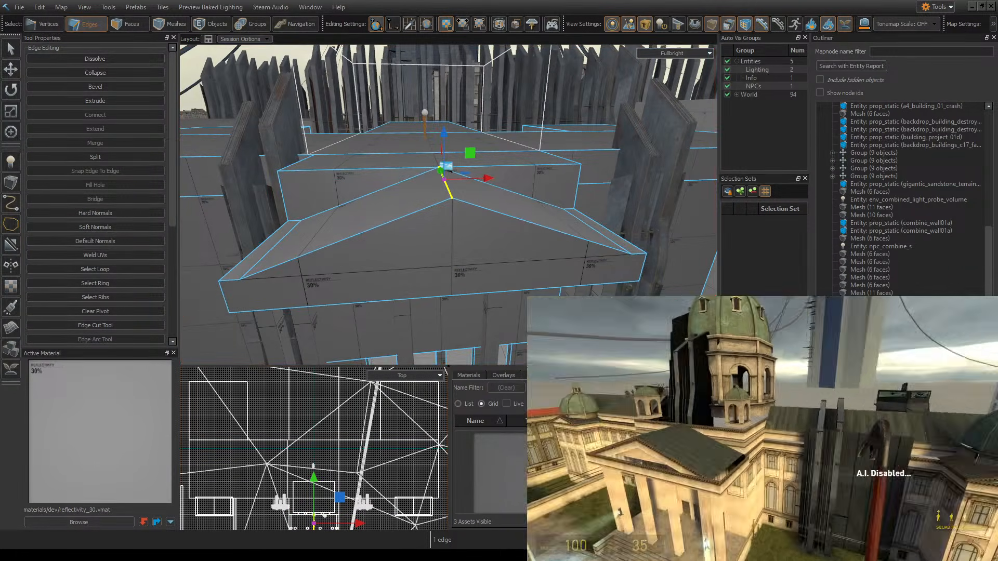
key(w)
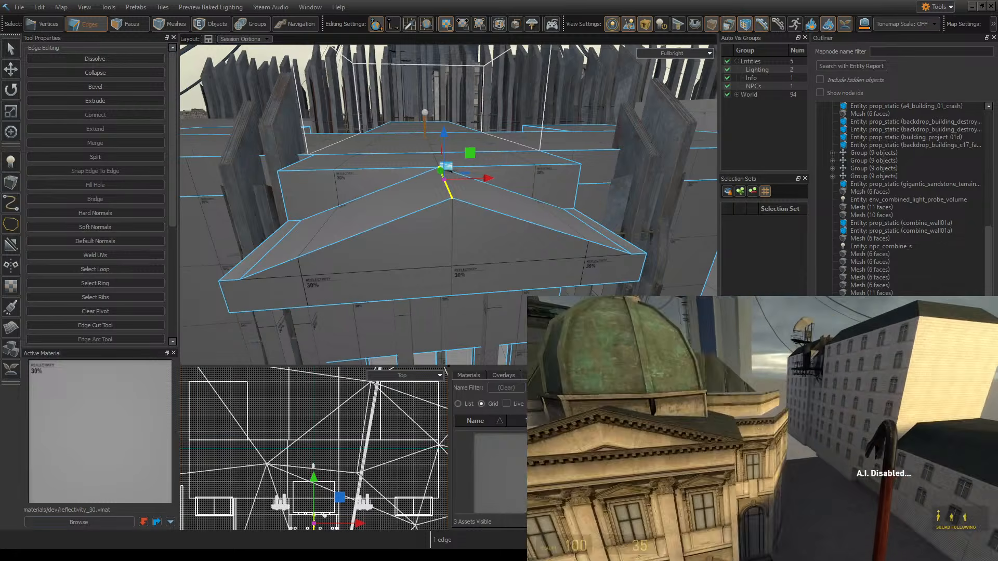
key(s)
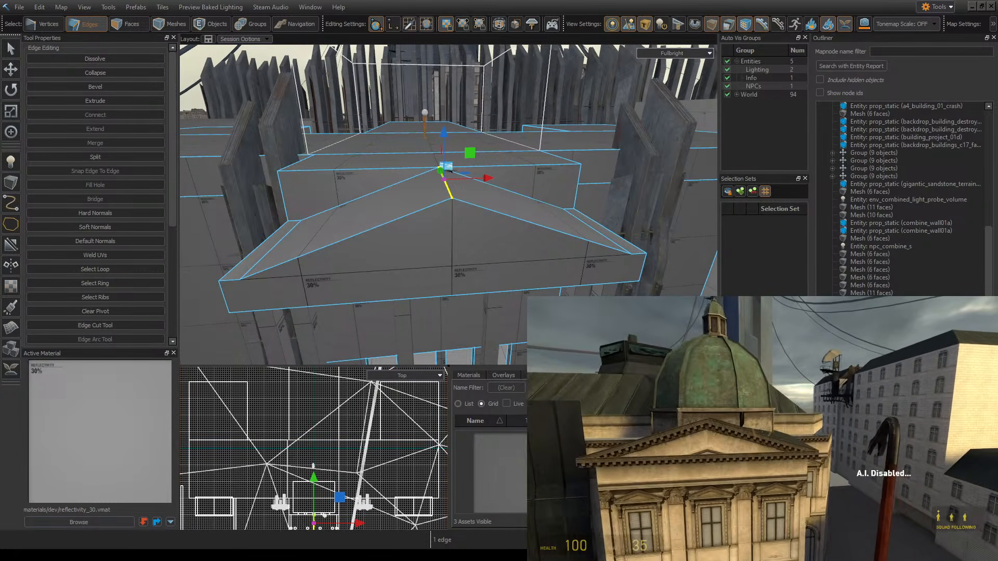
key(s)
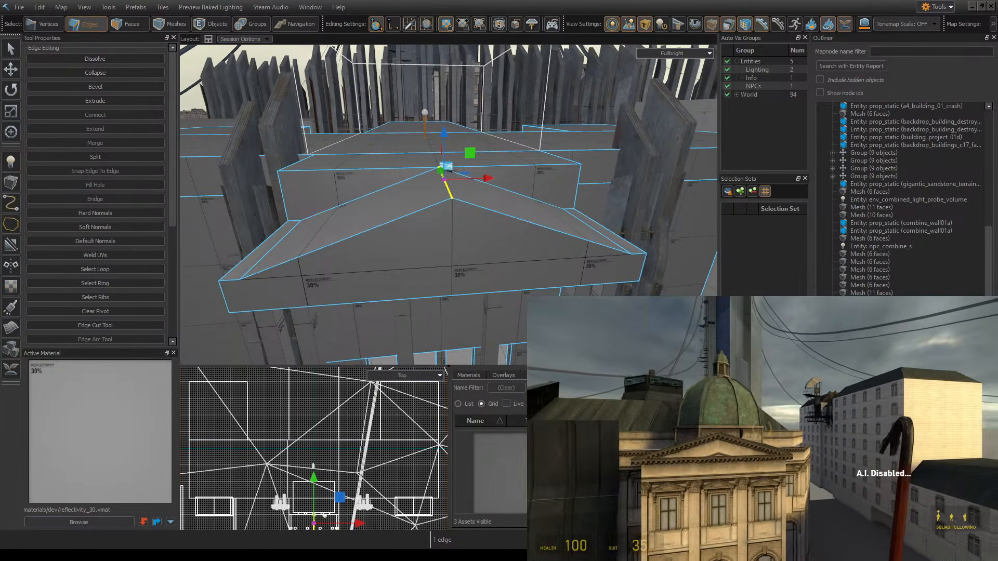
key(w)
key(d)
key(s)
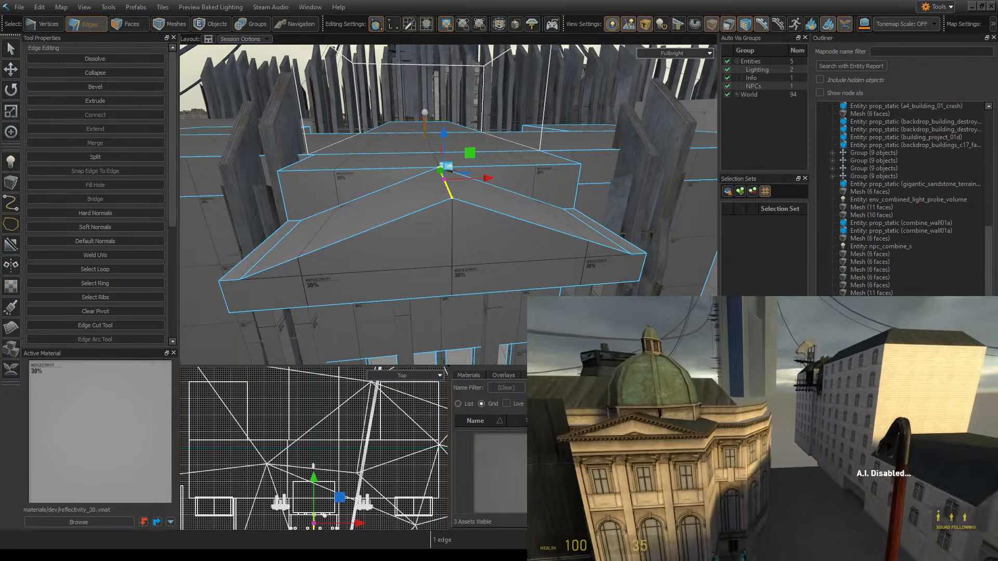
key(Escape)
- Back in Hammer, raise the ridge edges of both side wings' pediments slightly
key(w)
mouse_move(516, 149)
right_down()
mouse_move(567, 140)
mouse_move(557, 130)
mouse_move(517, 149)
right_up()
right_drag(448, 170, 409, 175)
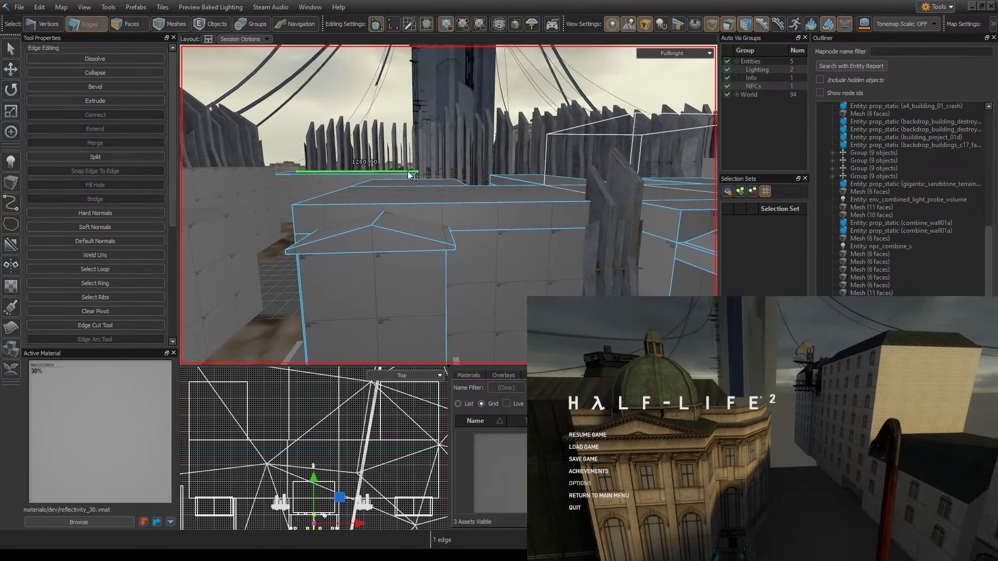
click(376, 223)
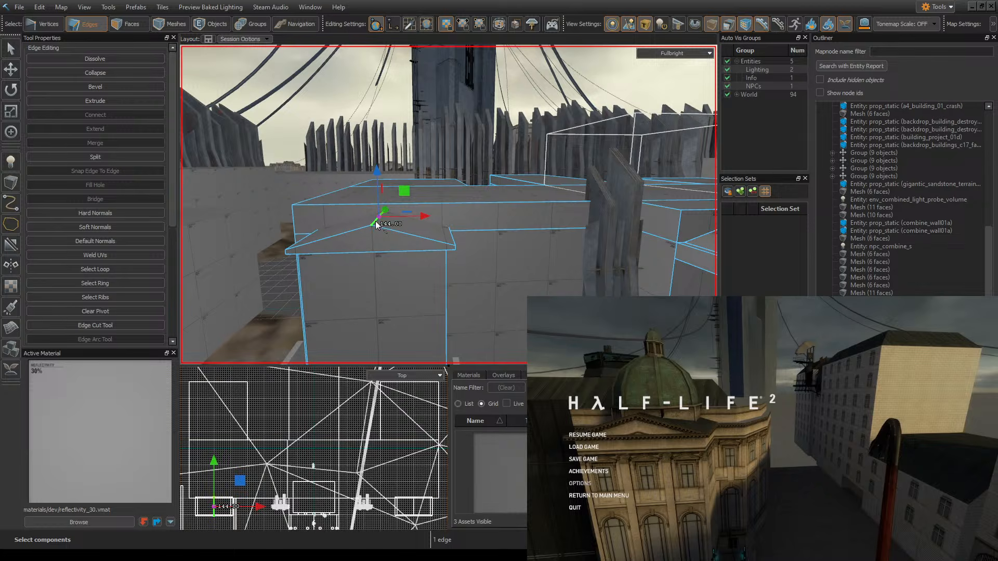
key(w)
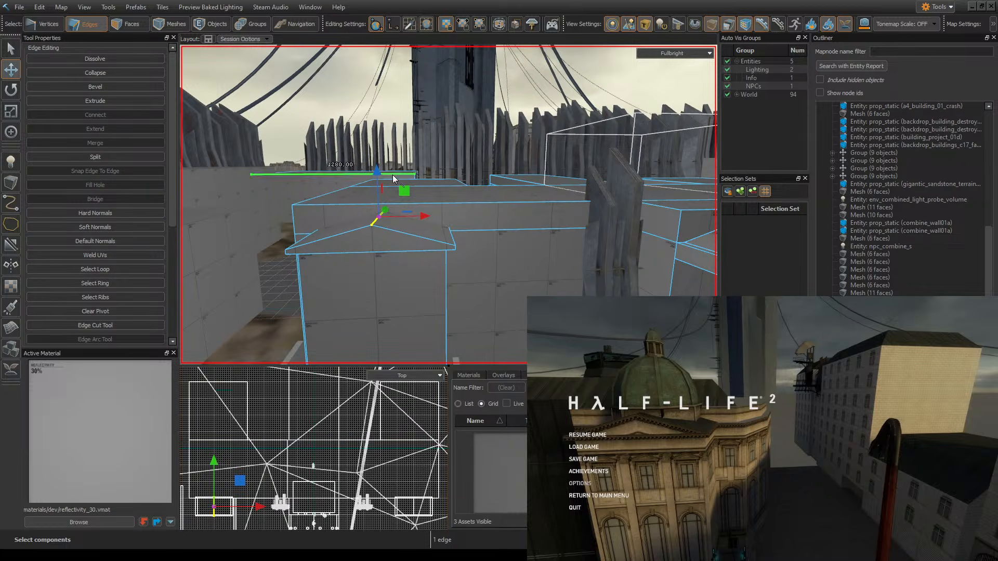
drag(380, 221, 379, 215)
right_drag(458, 228, 507, 246)
click(559, 273)
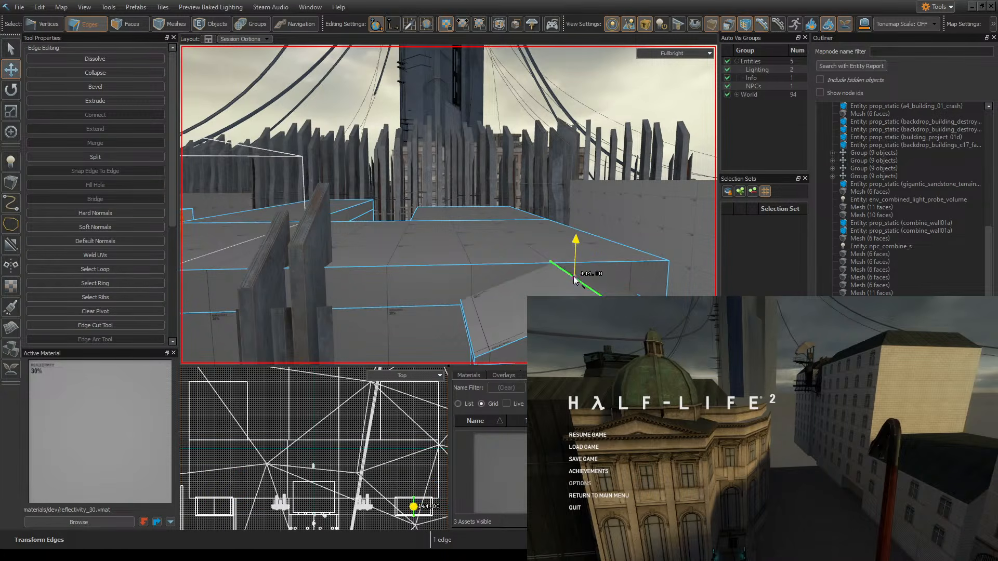
right_drag(573, 276, 449, 205)
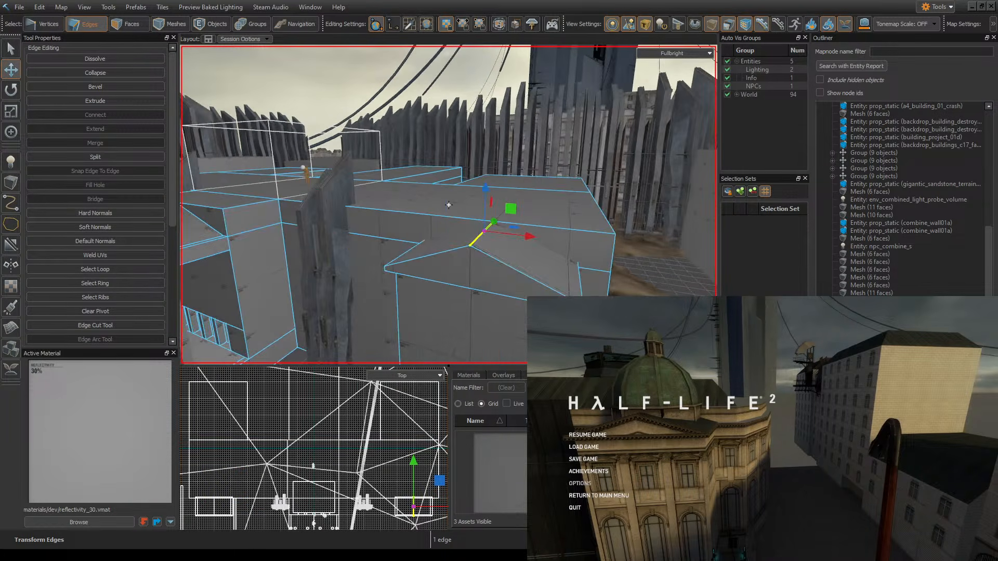
- Compare the portico and side wings with the reference building in Half-Life 2 from several angles
right_drag(654, 288, 594, 264)
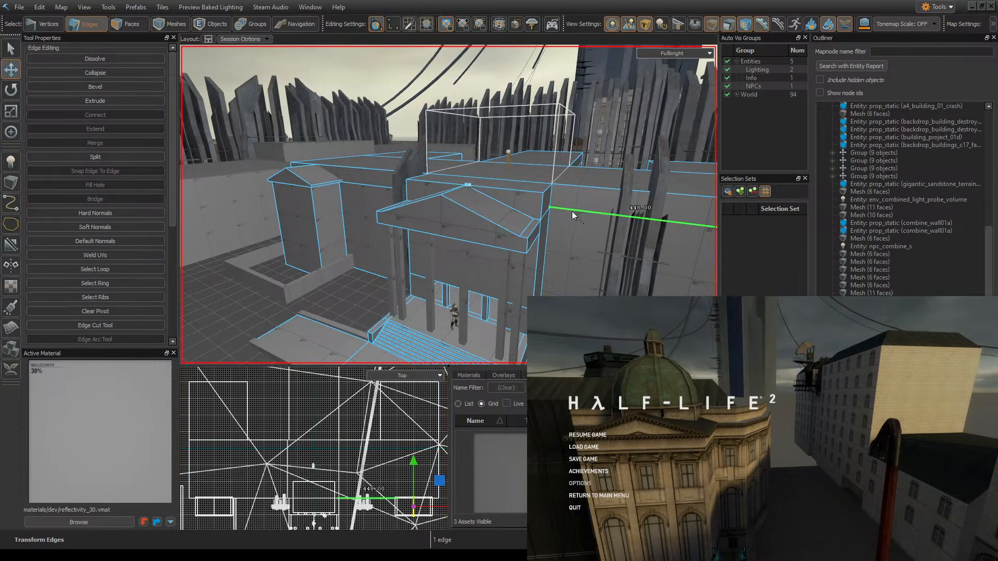
click(587, 435)
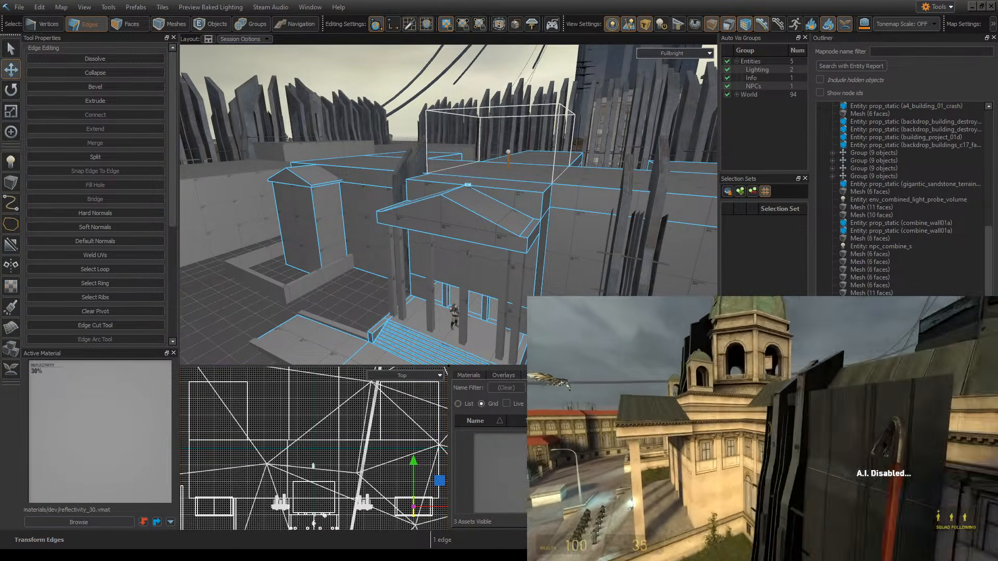
key(Escape)
key(z)
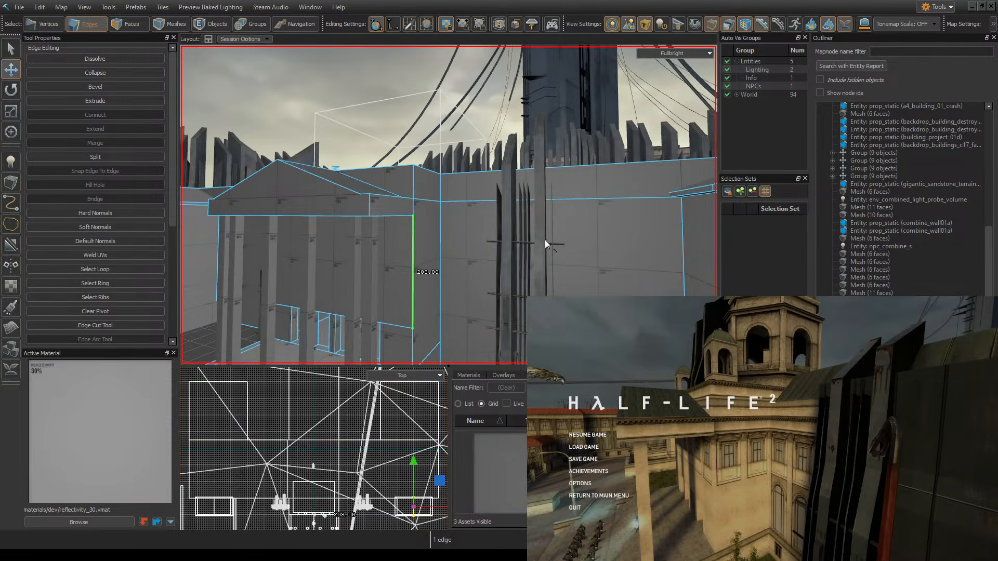
key(z)
key(s)
key(z)
key(z)
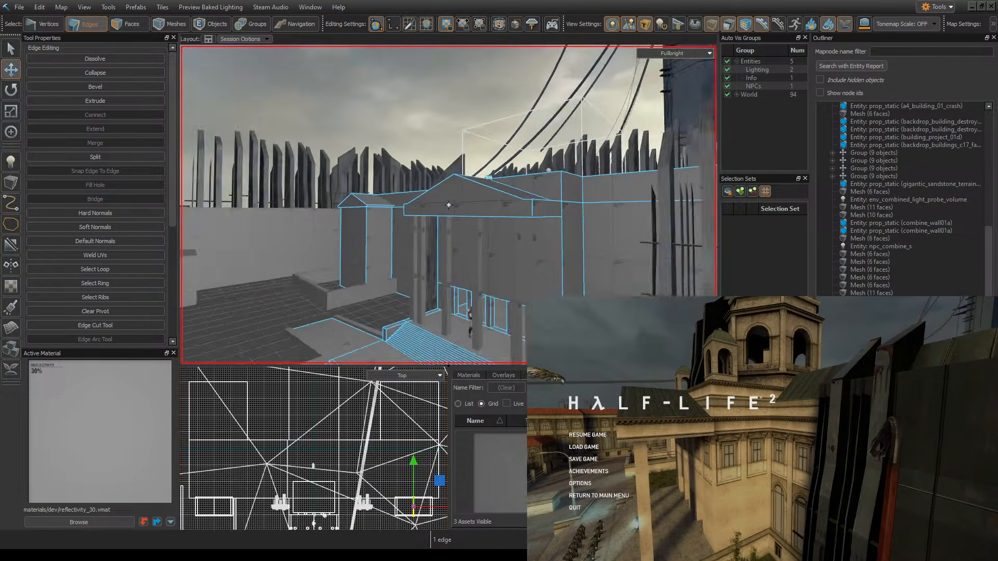
key(w)
key(z)
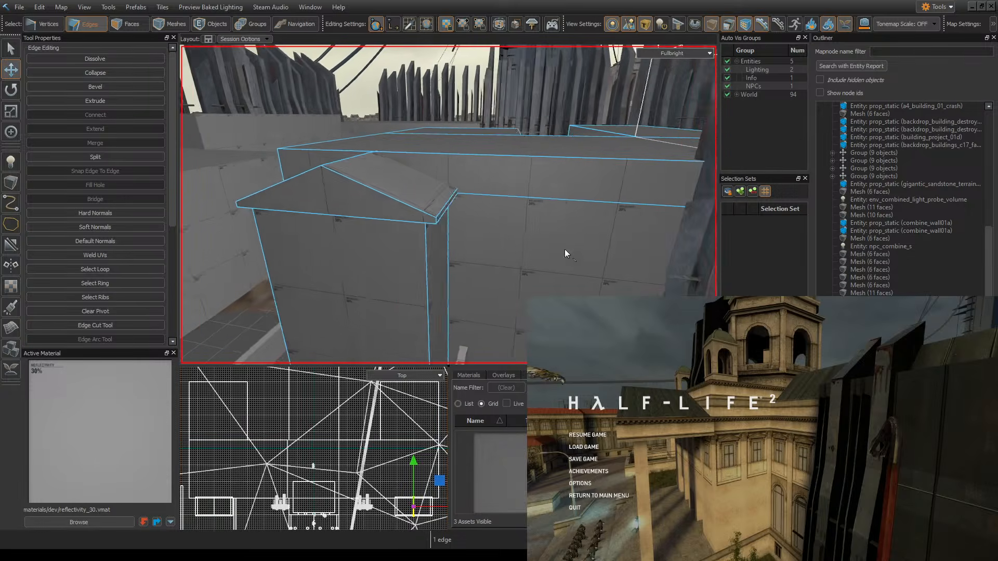
key(z)
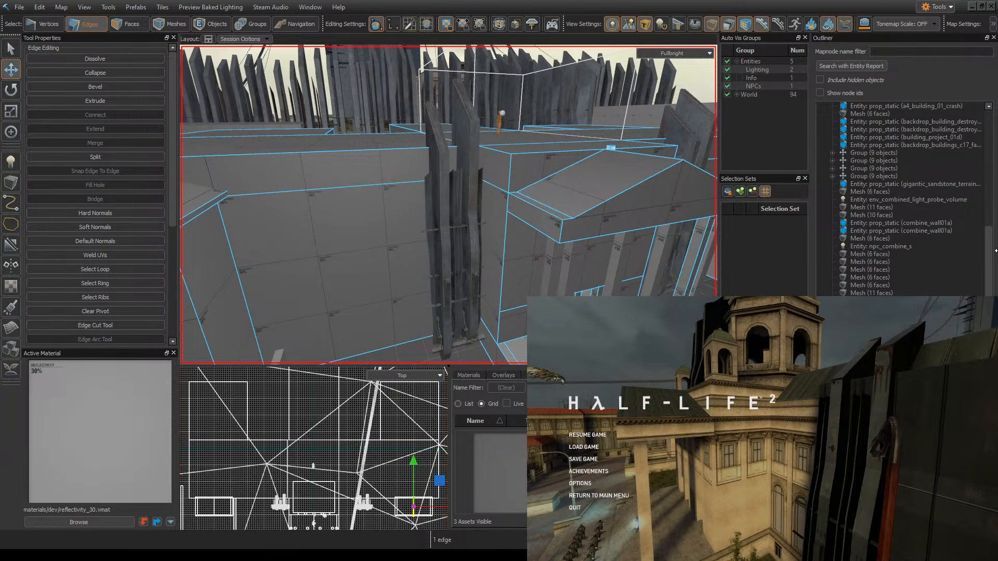
click(542, 209)
key(z)
key(w)
key(d)
key(s)
key(z)
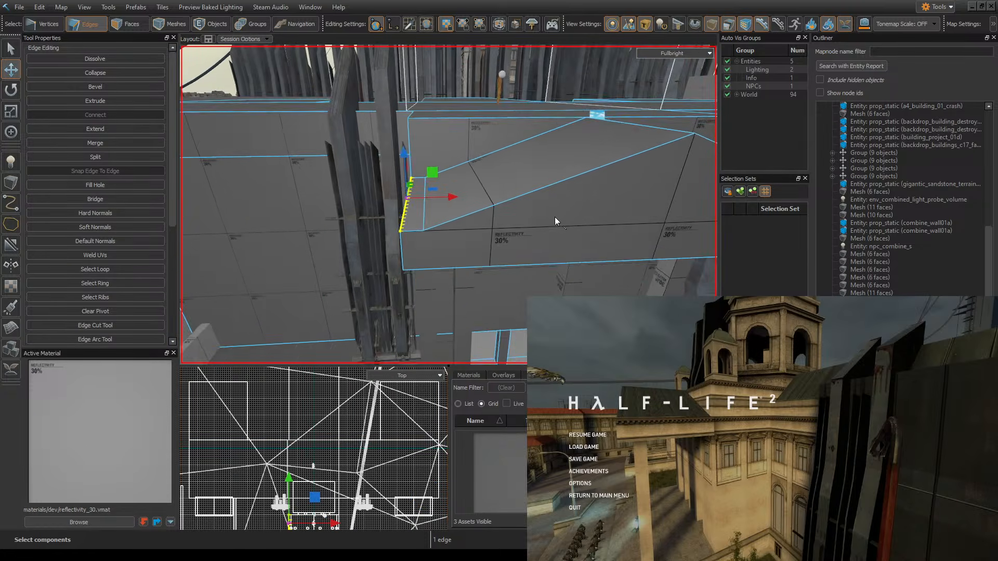
- Select the narrow strip faces at both ends of the portico roof and move them up slightly
click(134, 28)
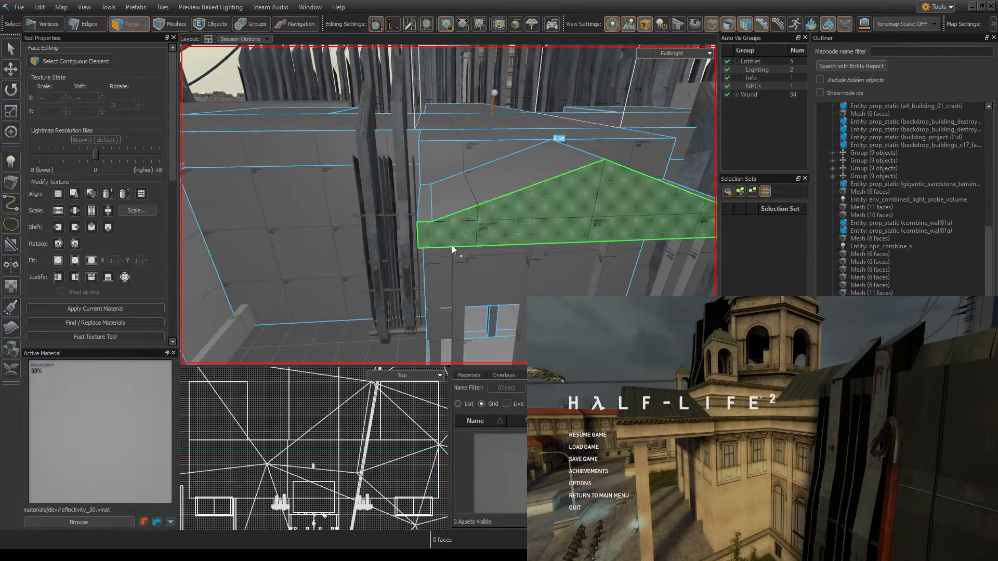
click(426, 204)
key(z)
key(s)
key(d)
key(w)
key(z)
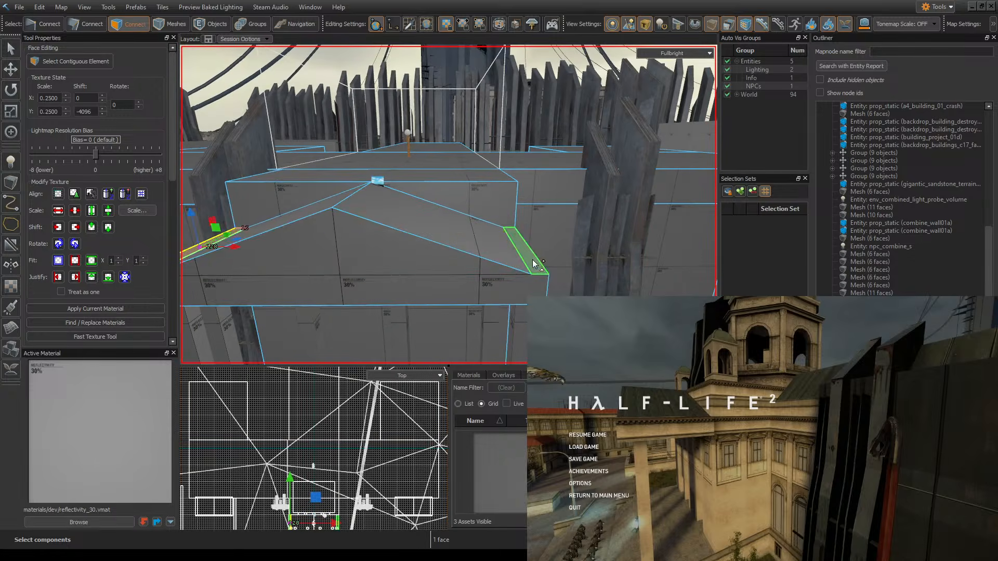
ctrl+click(535, 264)
key(z)
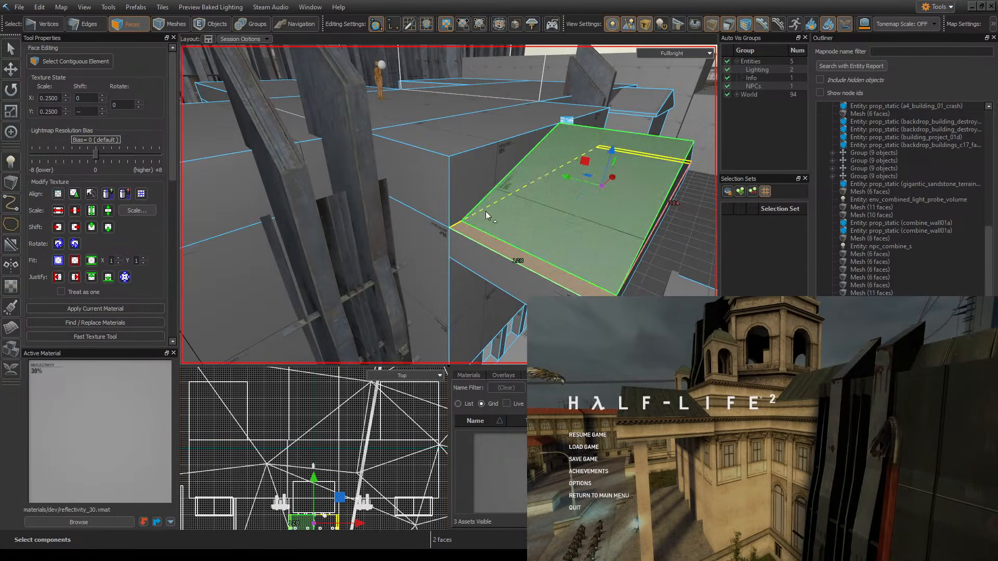
drag(603, 186, 604, 177)
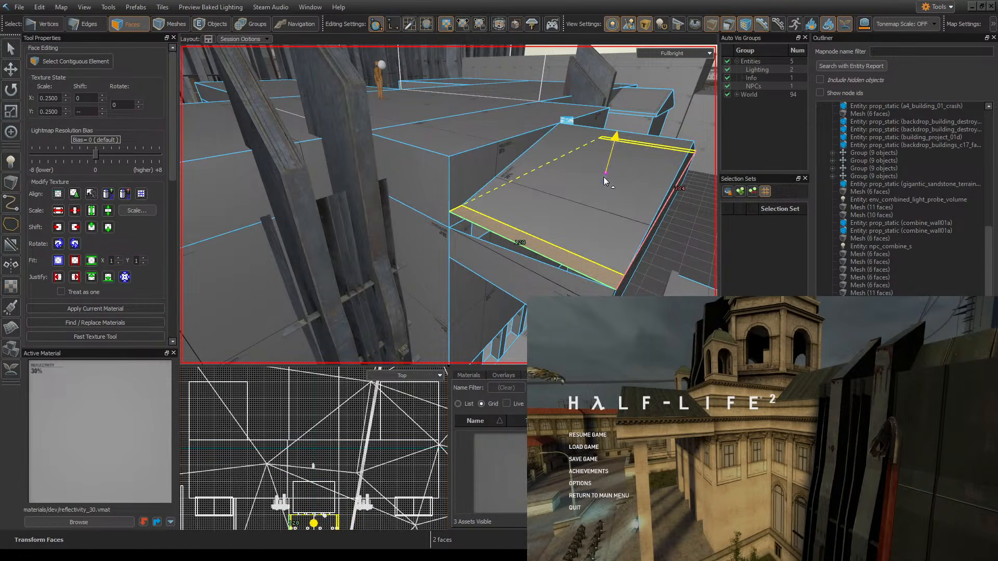
- Try to raise the portico roof's back edge where it meets the main building wall
key(z)
key(d)
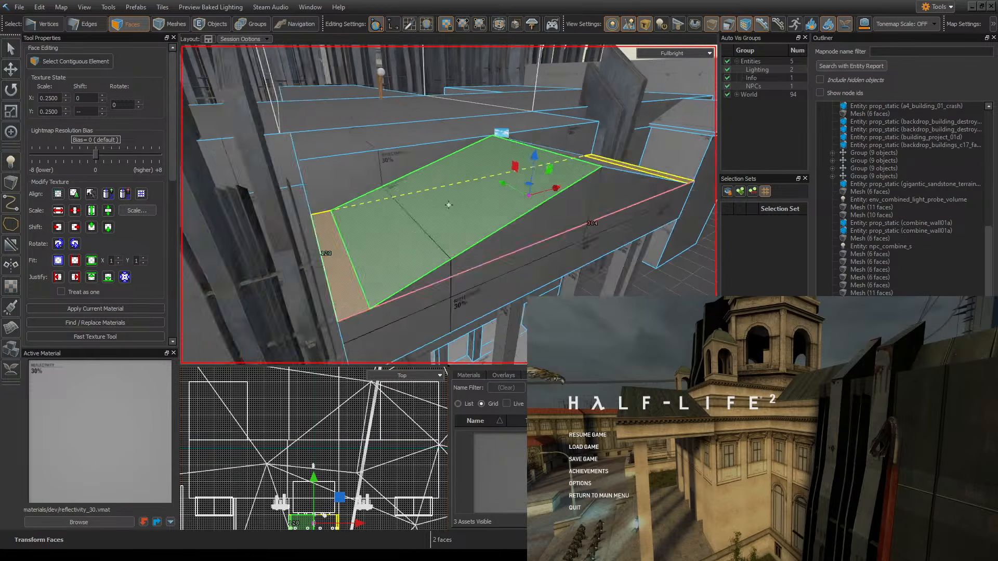
key(a)
key(z)
click(92, 24)
click(477, 229)
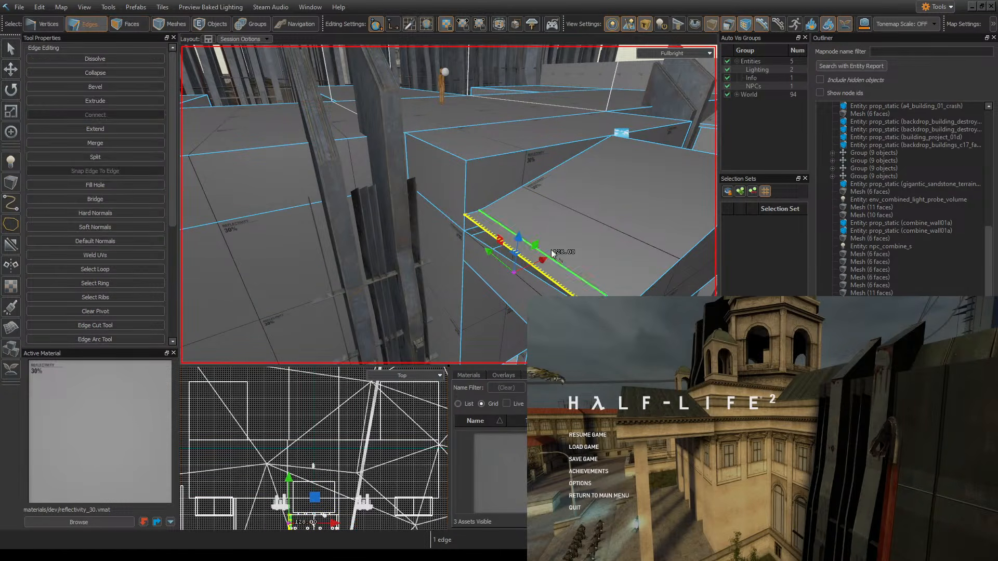
click(552, 198)
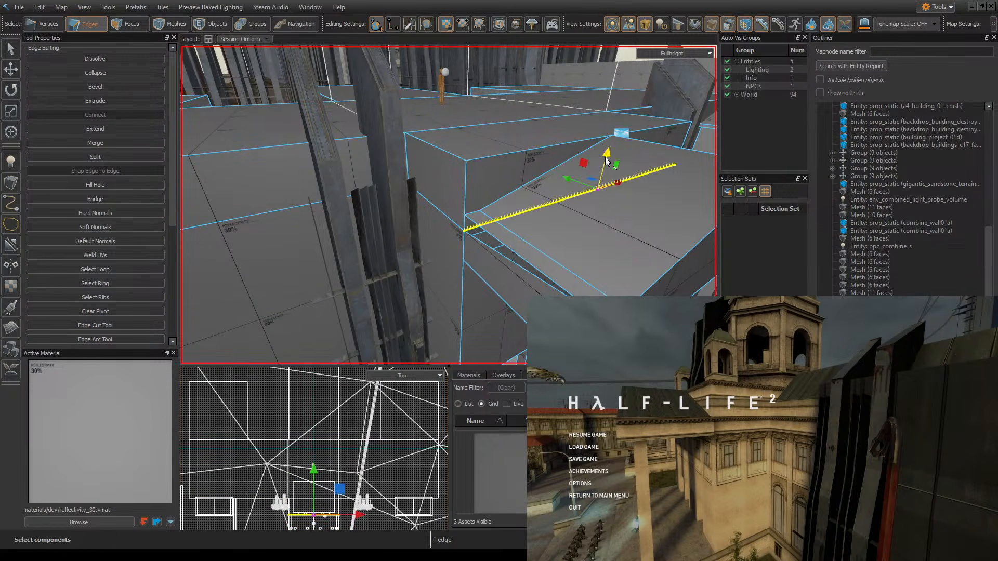
mouse_move(605, 157)
mouse_down()
mouse_move(593, 186)
mouse_move(592, 170)
mouse_up()
key(z)
key(d)
key(s)
key(z)
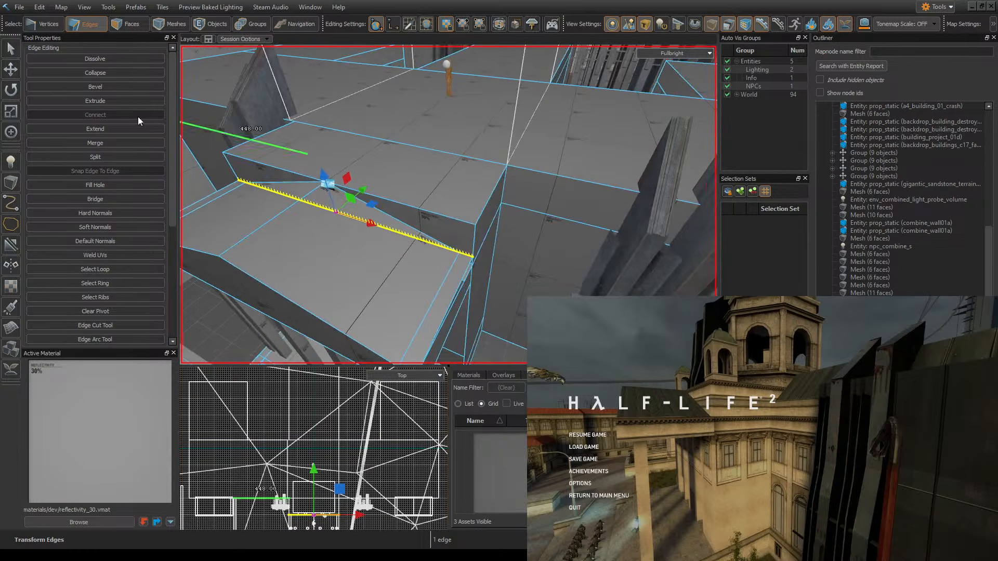
- Try to raise the portico fascia's corner vertex at the wall to the roof's level, then undo that move
click(27, 25)
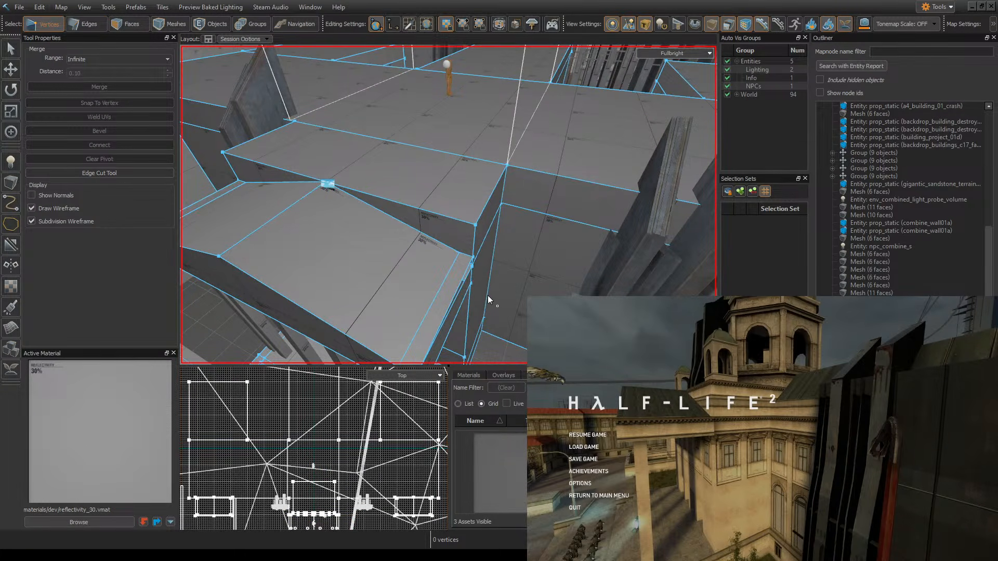
click(470, 270)
key(z)
key(w)
key(s)
key(z)
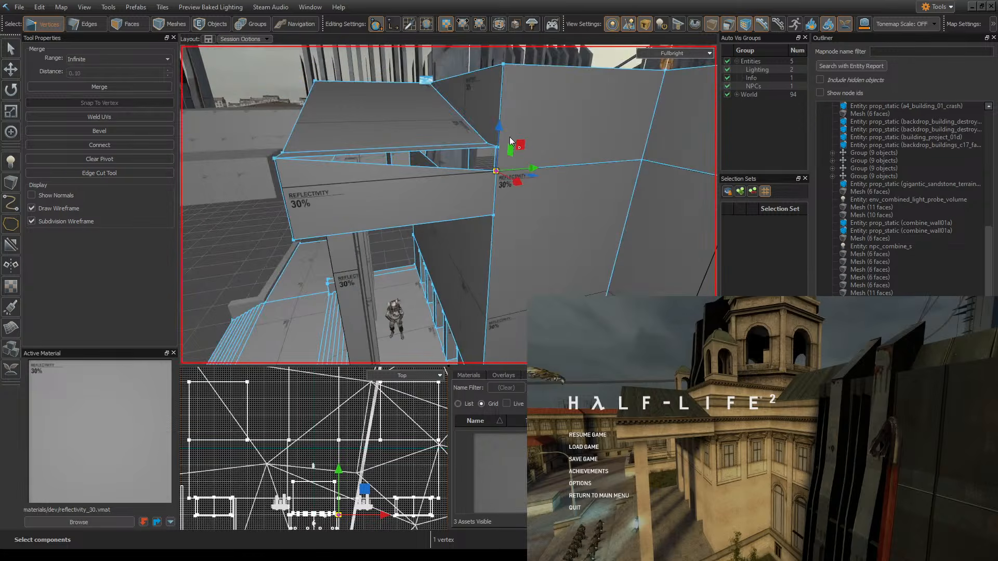
drag(496, 171, 497, 149)
key(z)
key(d)
key(z)
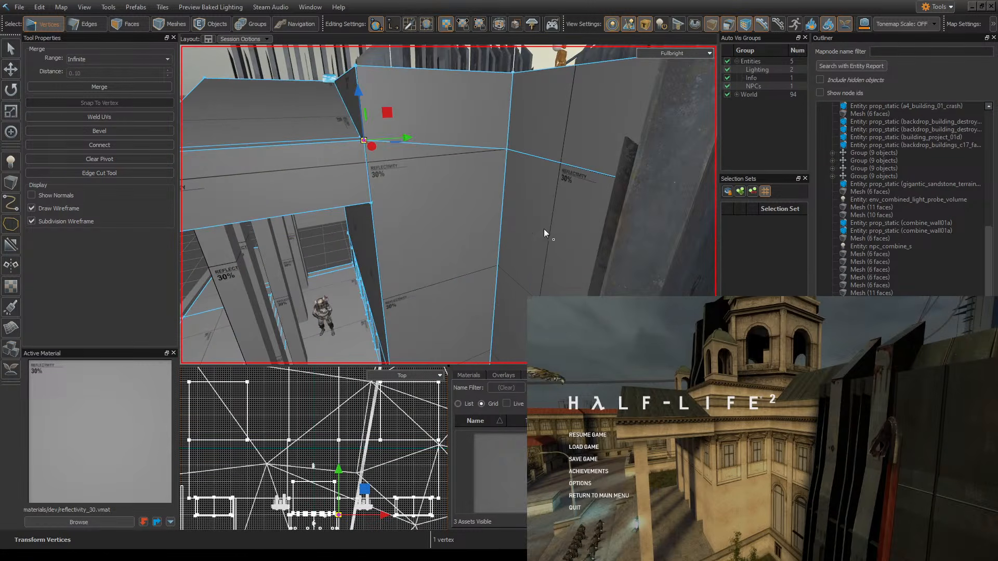
key(ctrl+z)
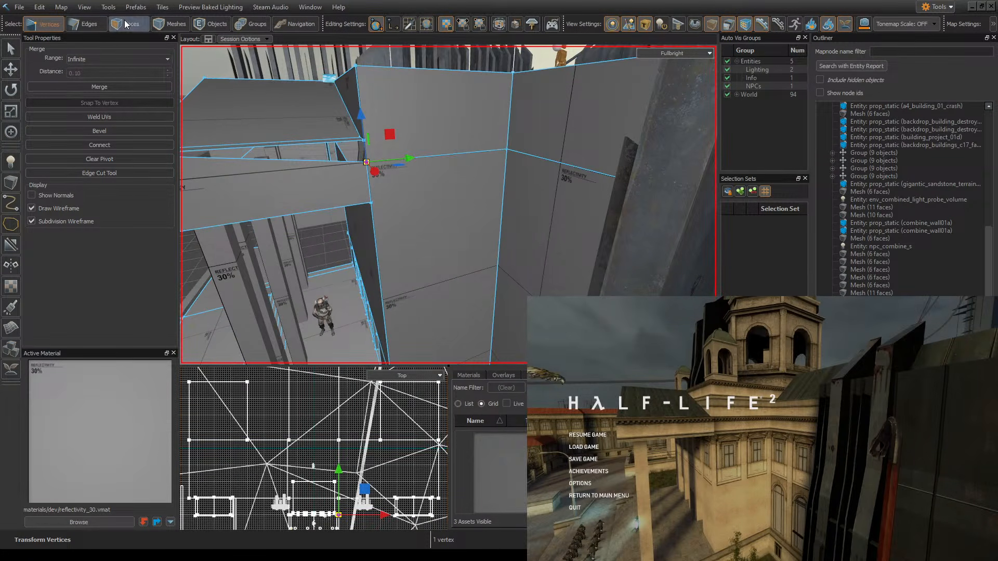
- Try selecting the horizontal wall edges beside the portico, following them around to the side wing
click(124, 21)
click(101, 21)
click(448, 153)
ctrl+click(573, 167)
key(z)
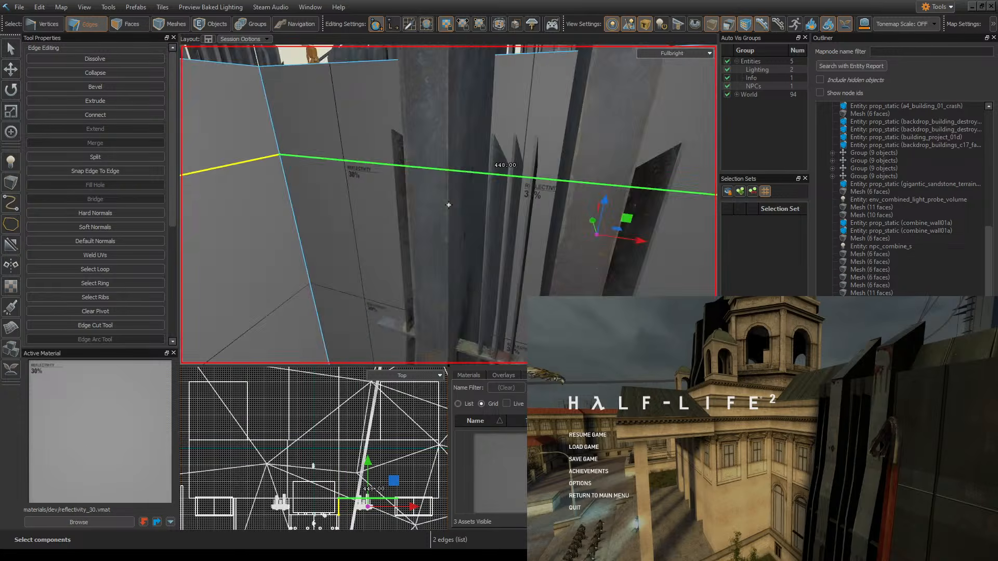
key(w)
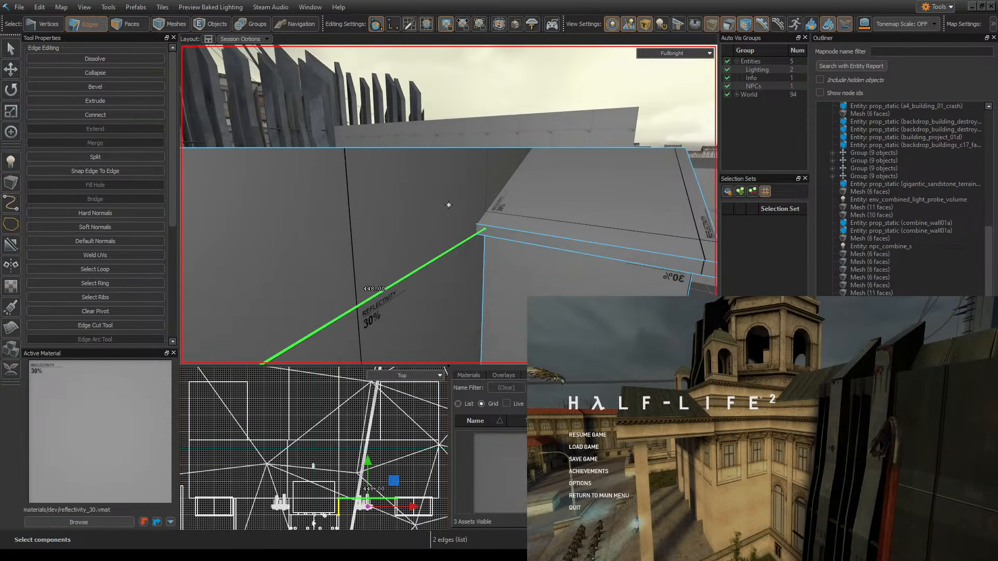
key(s)
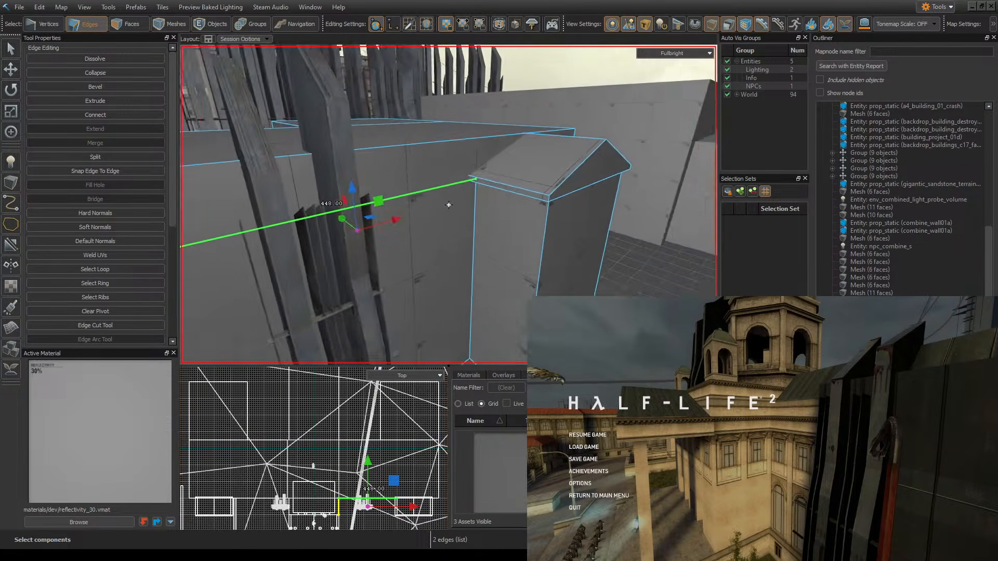
key(w)
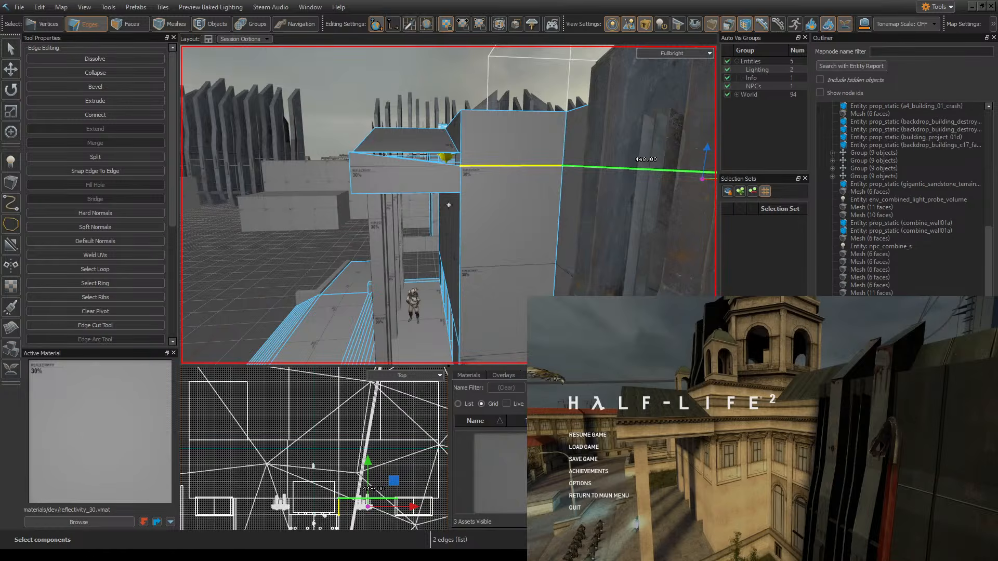
key(w)
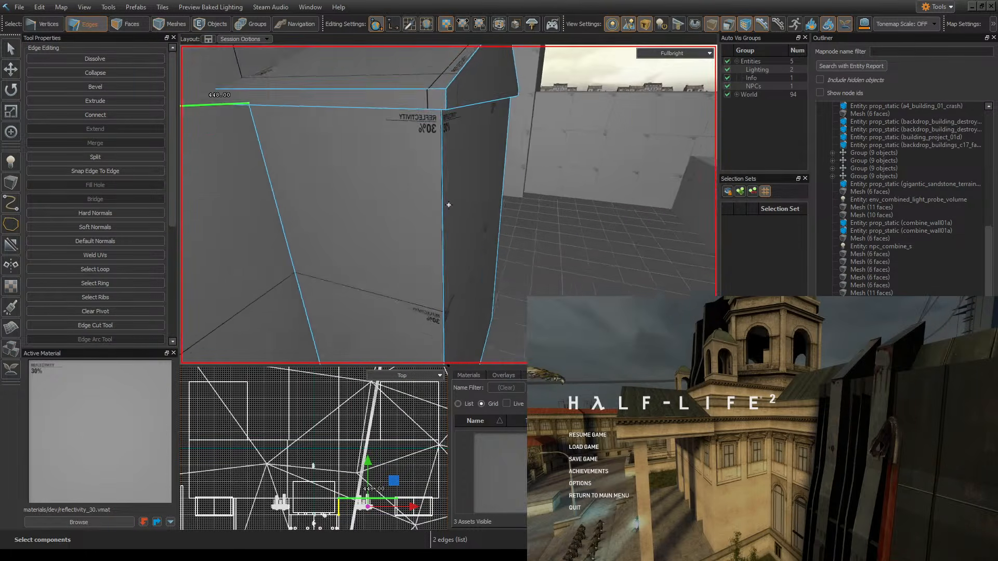
key(s)
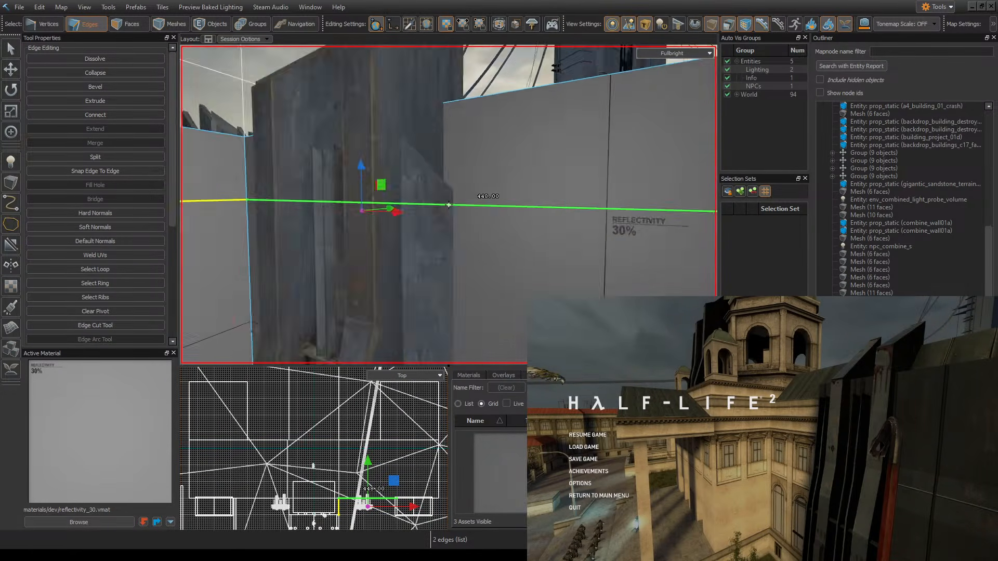
key(s)
key(w)
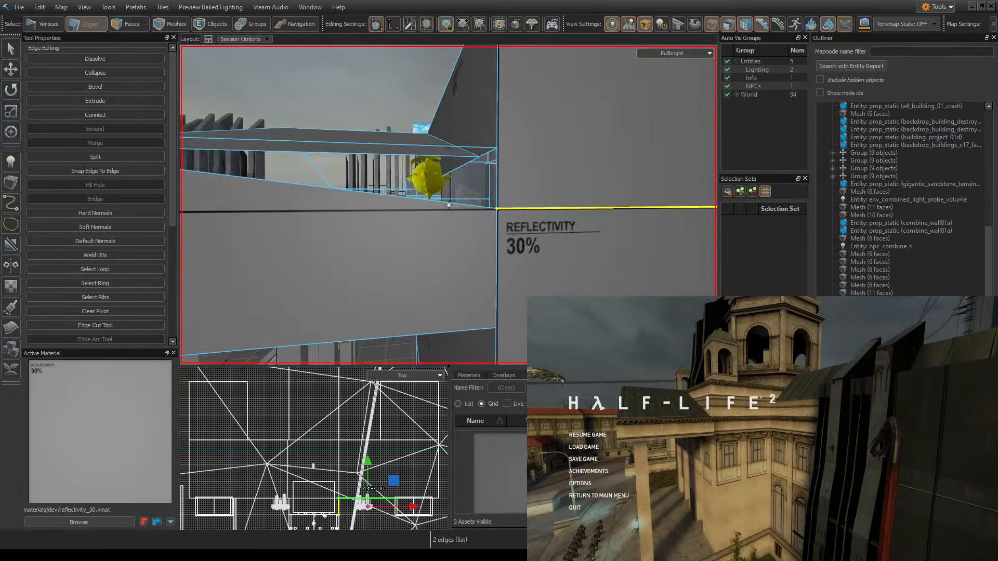
key(s)
key(z)
ctrl+click(582, 173)
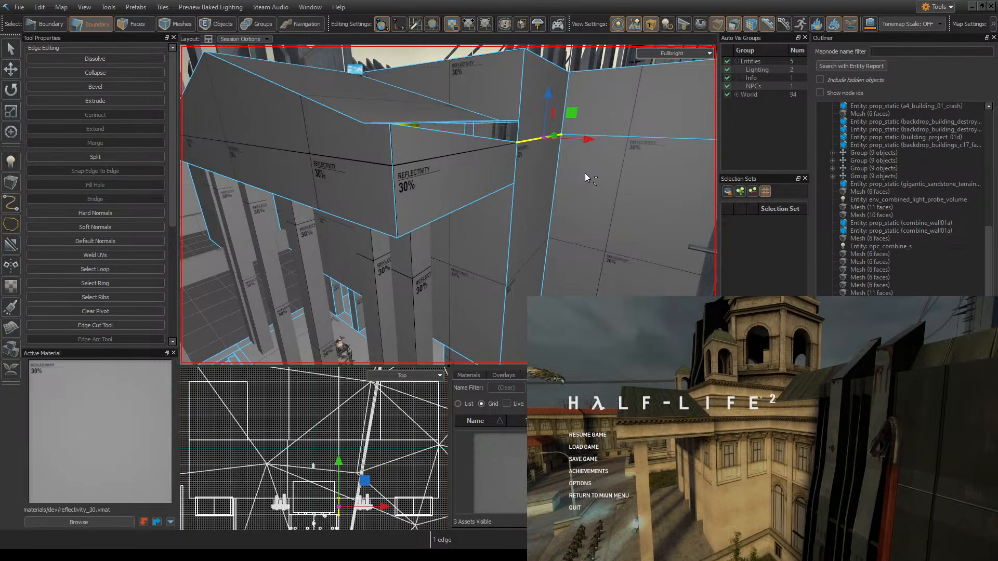
- Undo the recent portico edge and roof strip changes
key(ctrl+z)
key(ctrl+z)
key(ctrl+z)
key(ctrl+z)
key(ctrl+z)
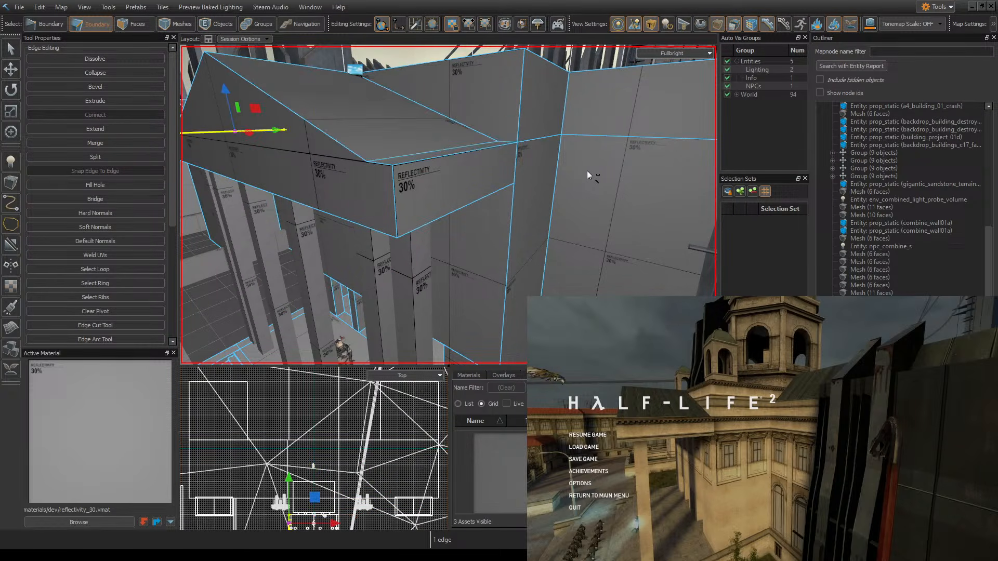
- Raise the two narrow end strip faces of the portico roof slightly and increase the grid size by two increments
click(130, 26)
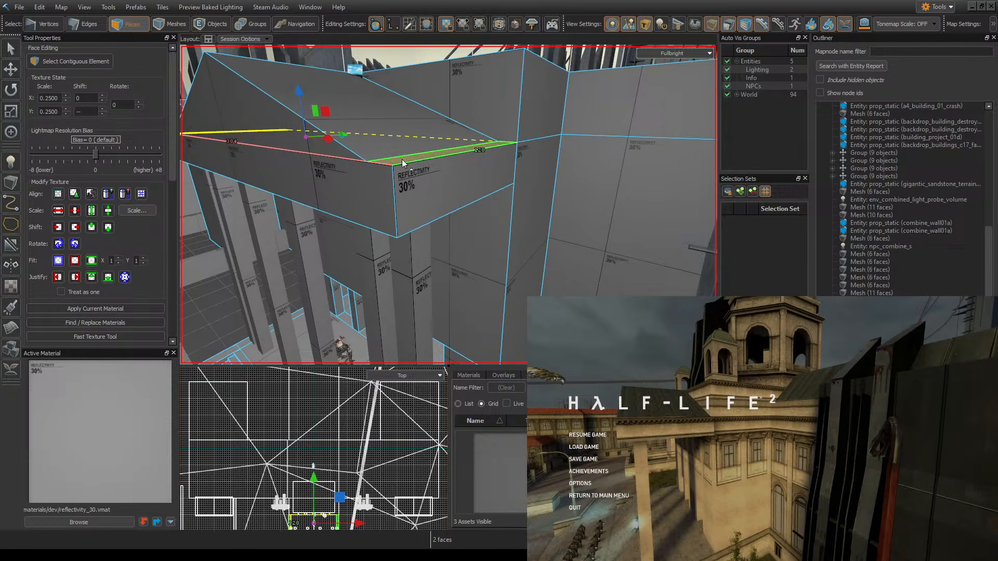
drag(300, 104, 305, 133)
key(bracketright)
key(bracketright)
- Save the map and clip the upper wall faces beside the portico horizontally at the portico roof's eave height, keeping both sides
key(z)
key(w)
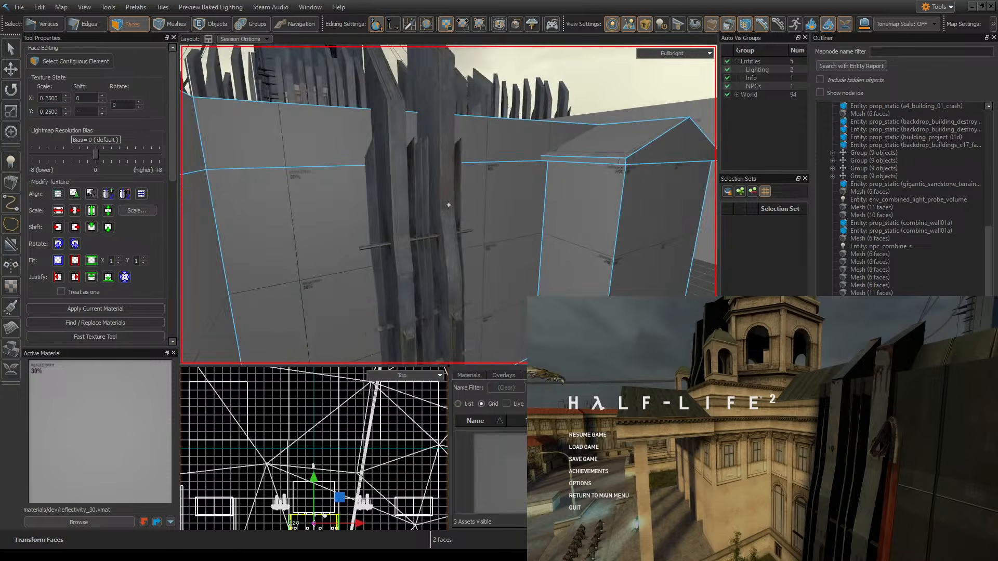
click(449, 205)
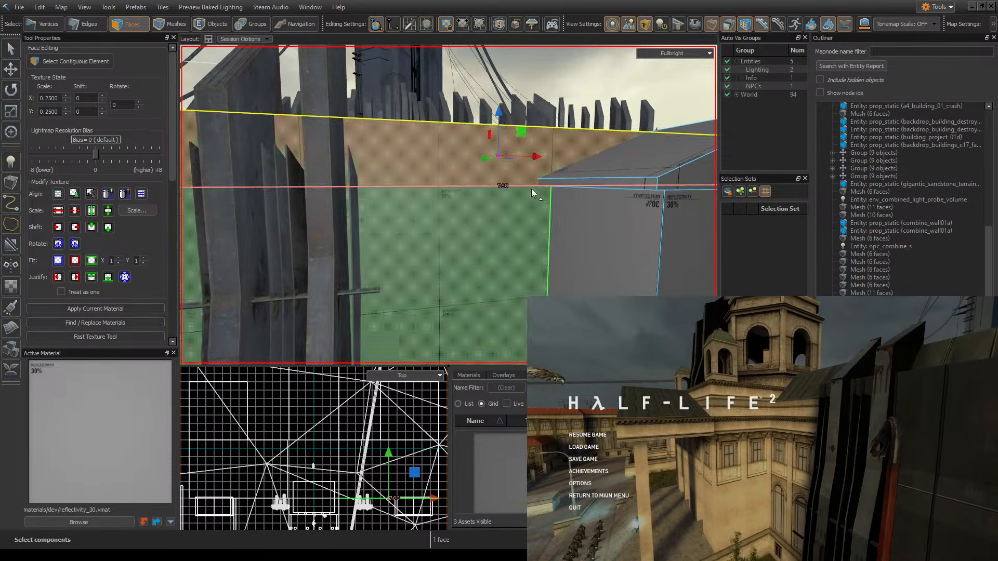
key(z)
ctrl+click(511, 201)
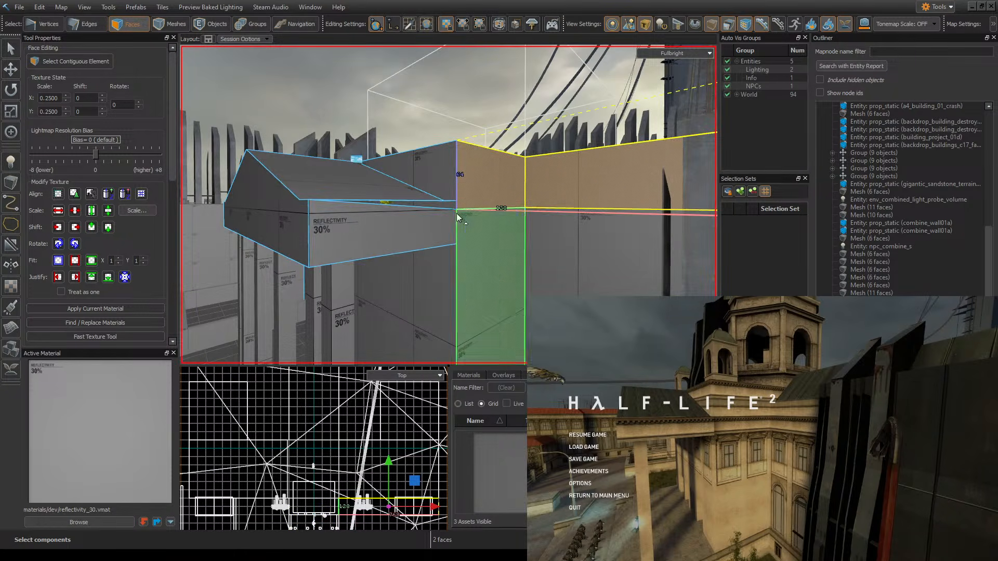
key(ctrl+s)
click(11, 244)
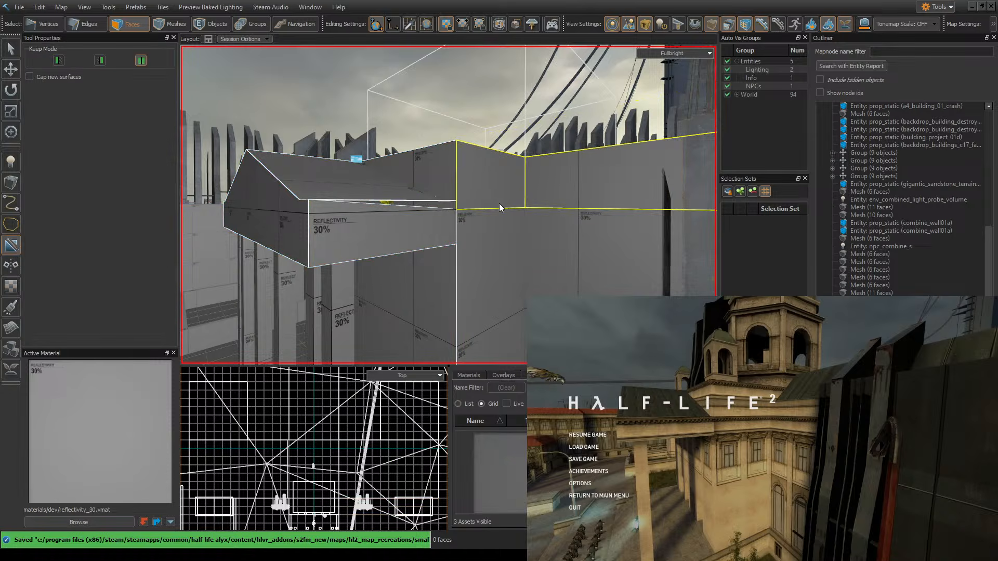
scroll(449, 205, up, 5)
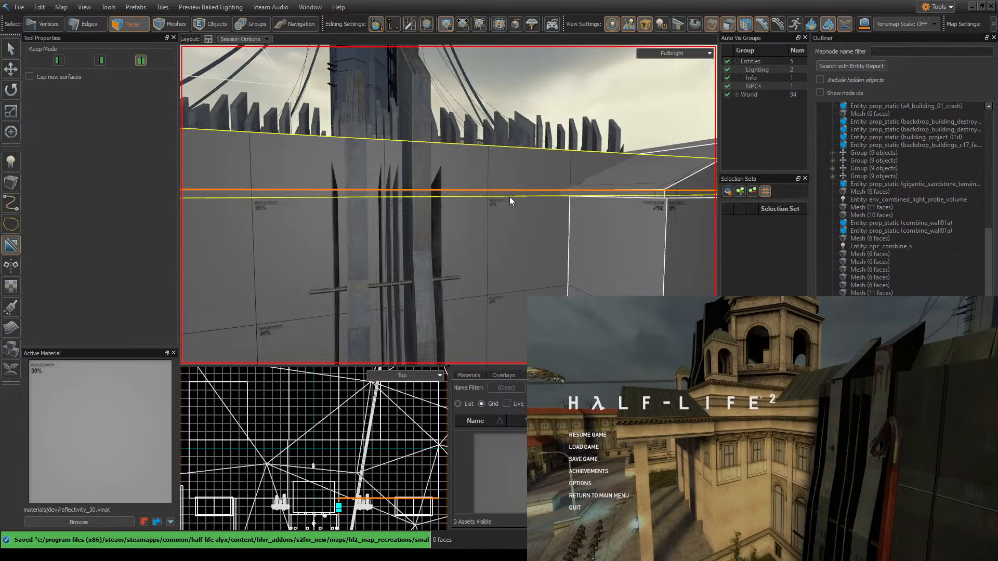
right_drag(510, 196, 448, 204)
key(Return)
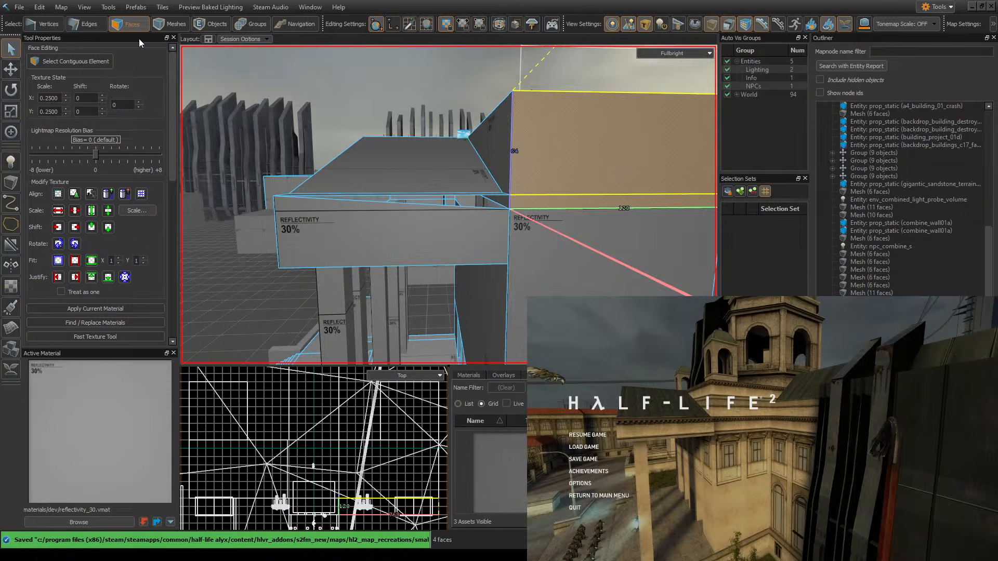
- Delete the portico's side fascia face and rebuild it by bridging the roof's eave edge to the bottom edge
click(385, 237)
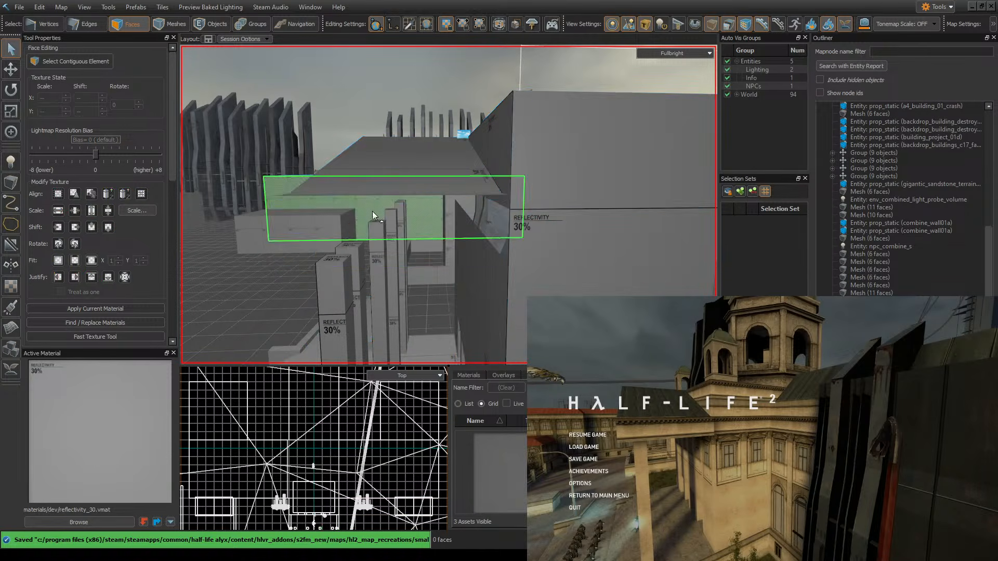
key(2)
click(402, 196)
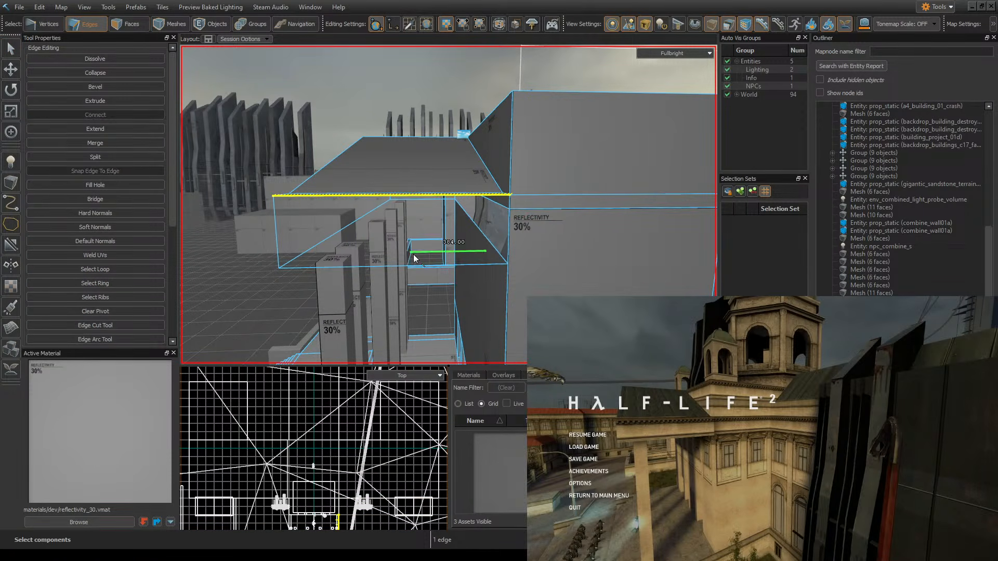
ctrl+click(405, 264)
key(b)
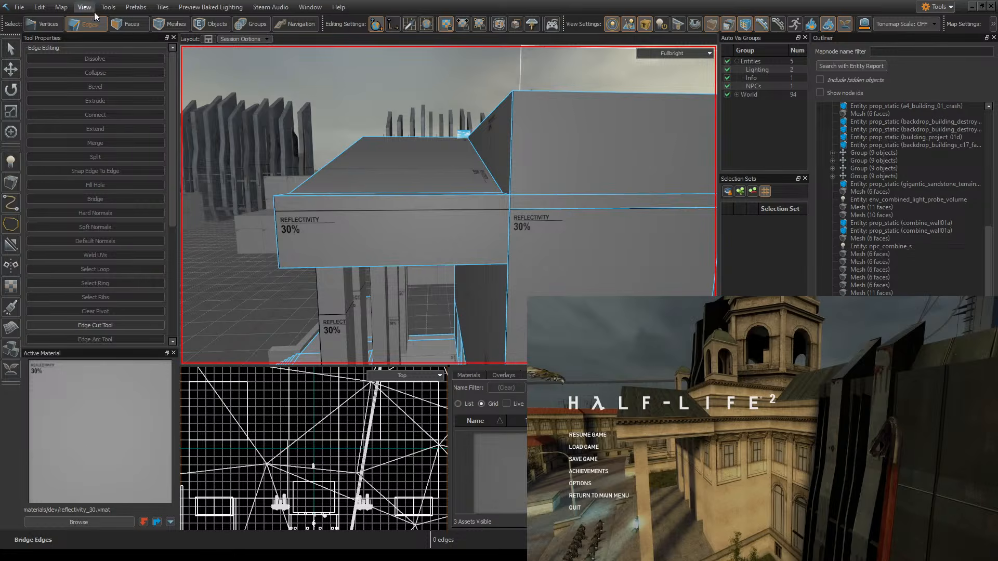
- Clip the rebuilt portico side face horizontally to split off a narrow strip along its upper edge
click(133, 32)
click(391, 235)
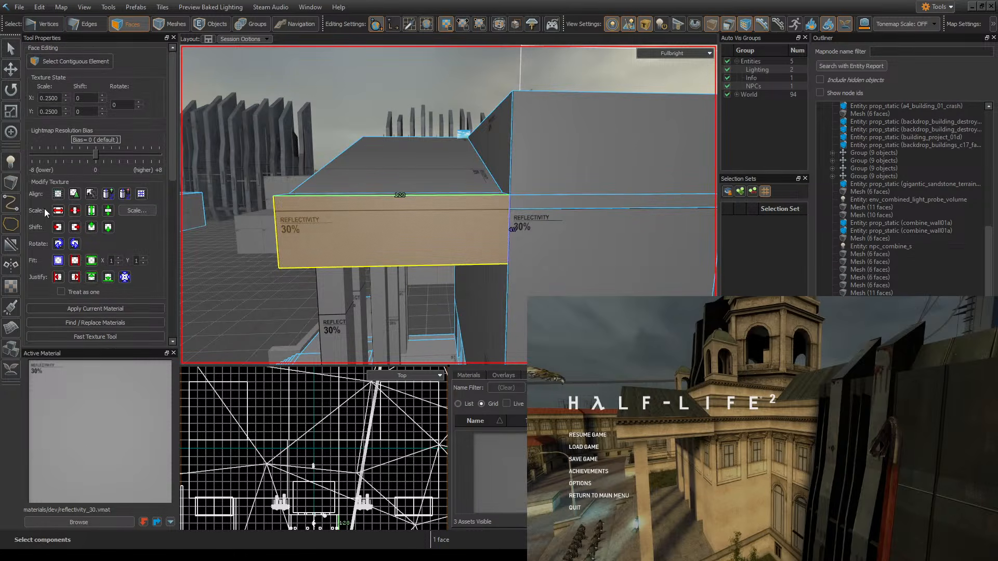
click(11, 248)
key(Return)
key(z)
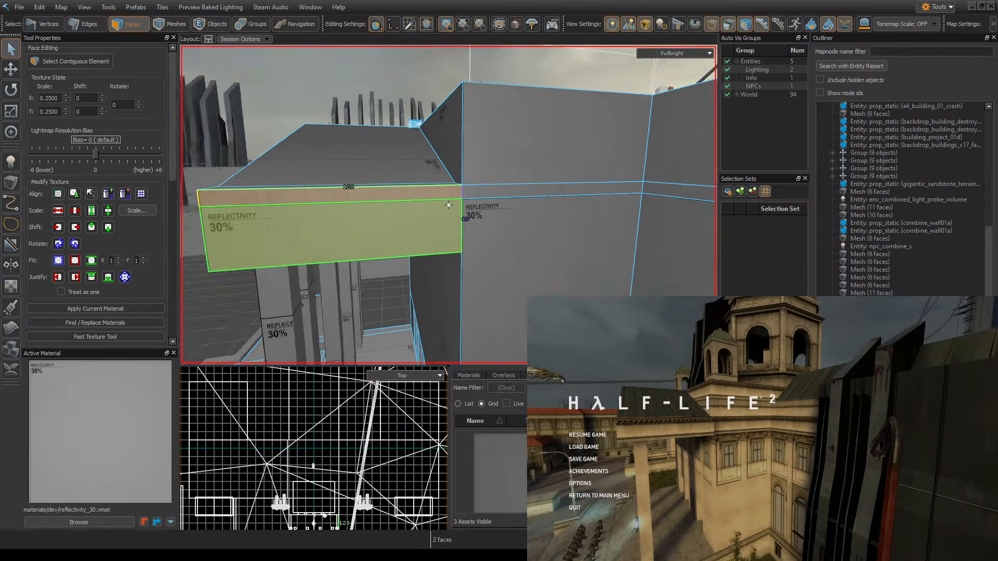
- Clip the portico's front and other side face, the adjoining upper walls and the near wing's pediment horizontally at eave height, keeping both sides
key(z)
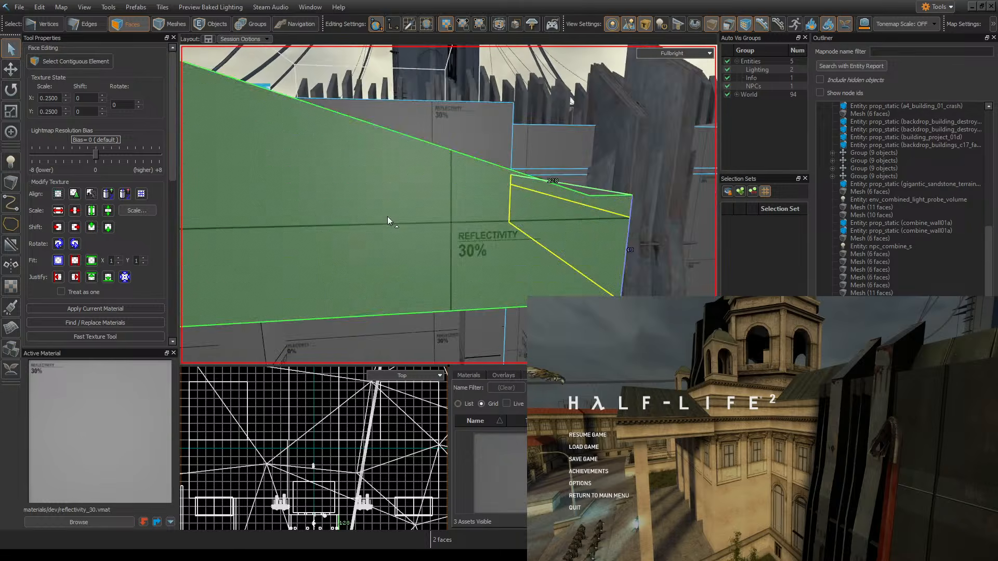
click(394, 217)
key(z)
key(z)
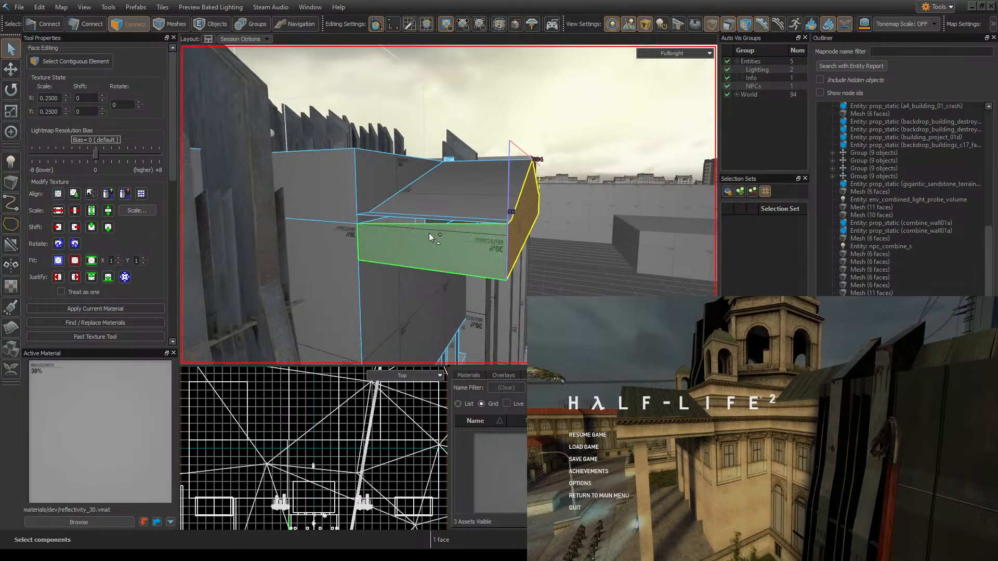
ctrl+click(427, 234)
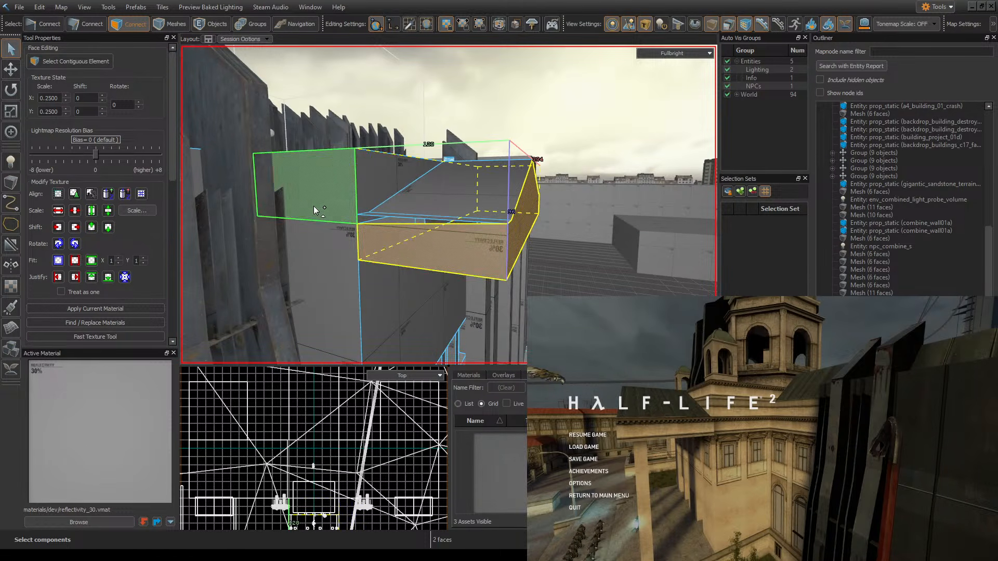
ctrl+click(314, 209)
key(z)
key(z)
key(z)
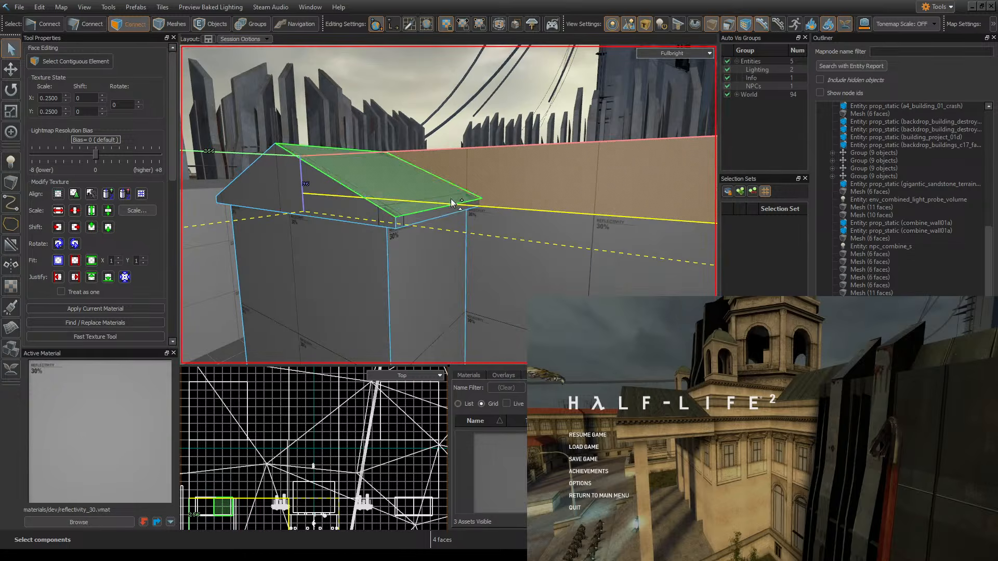
ctrl+click(461, 209)
key(z)
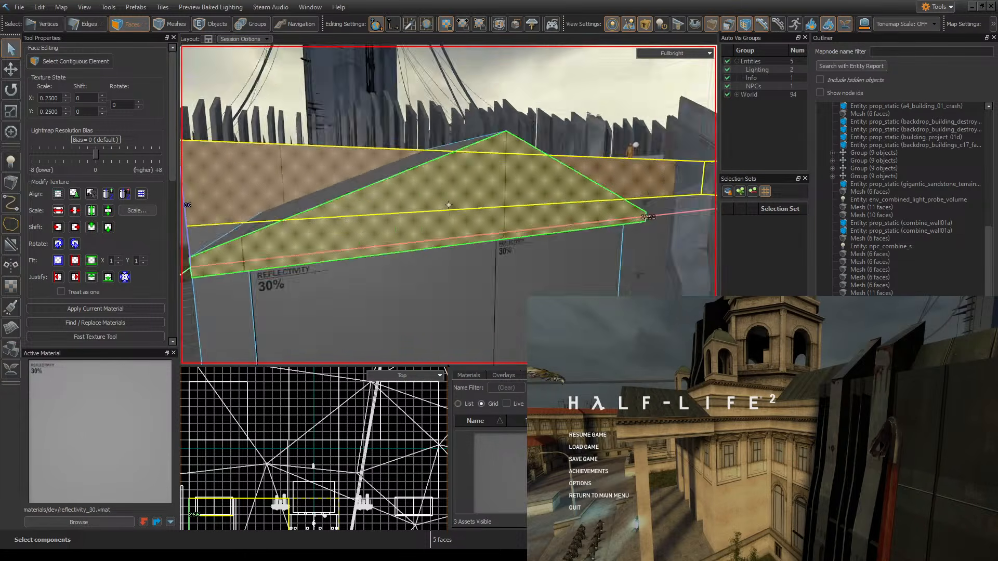
key(z)
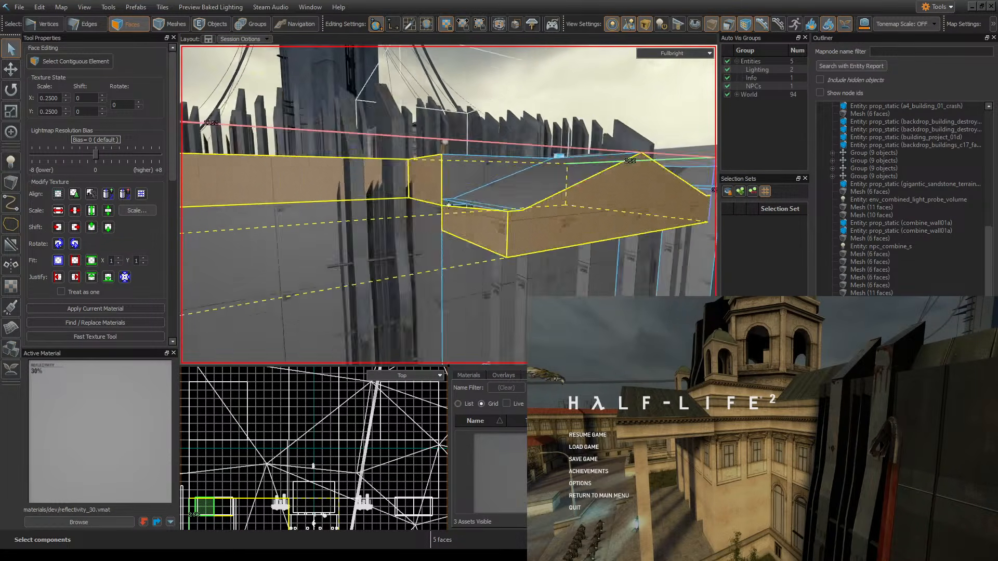
key(z)
click(11, 249)
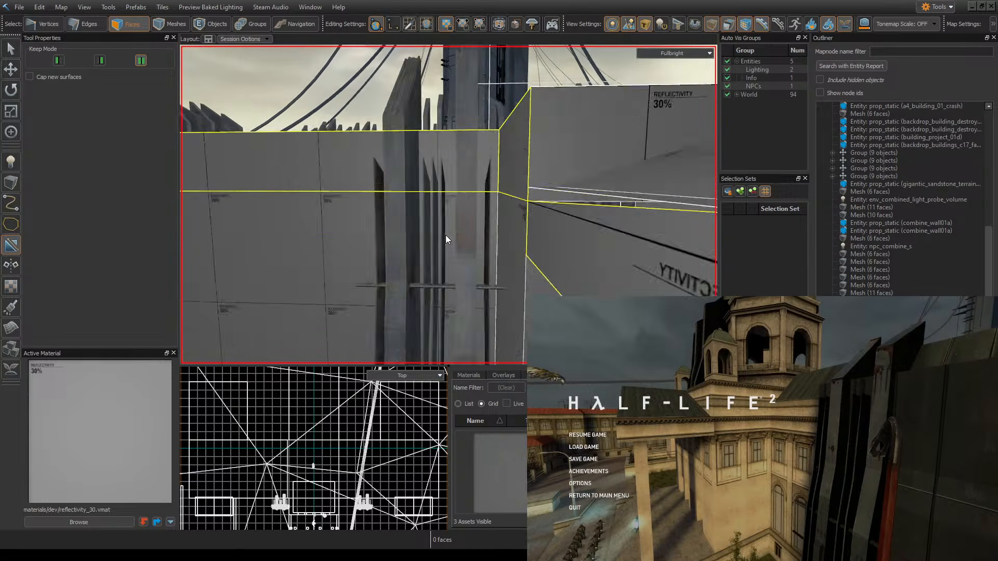
key(z)
key(s)
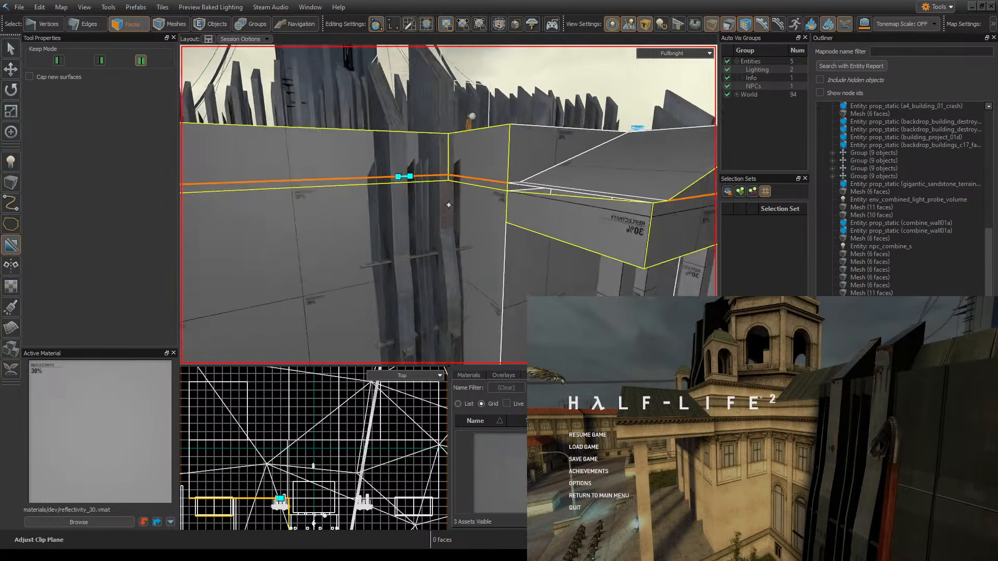
key(Return)
- Delete the fascia face on the portico's other side, rebuild it by bridging the roof's eave edge to the lower edge, and save the map
click(597, 170)
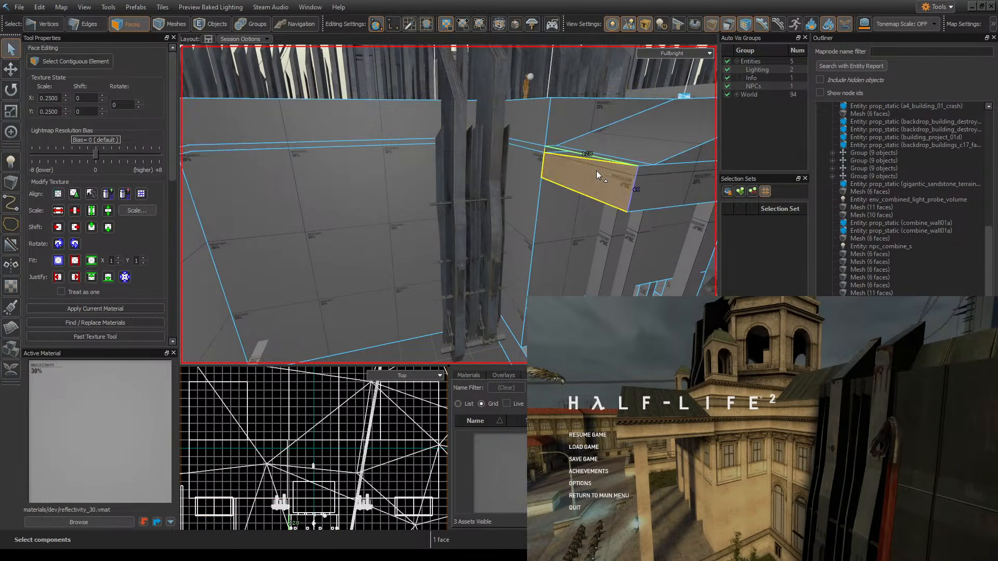
key(Delete)
key(z)
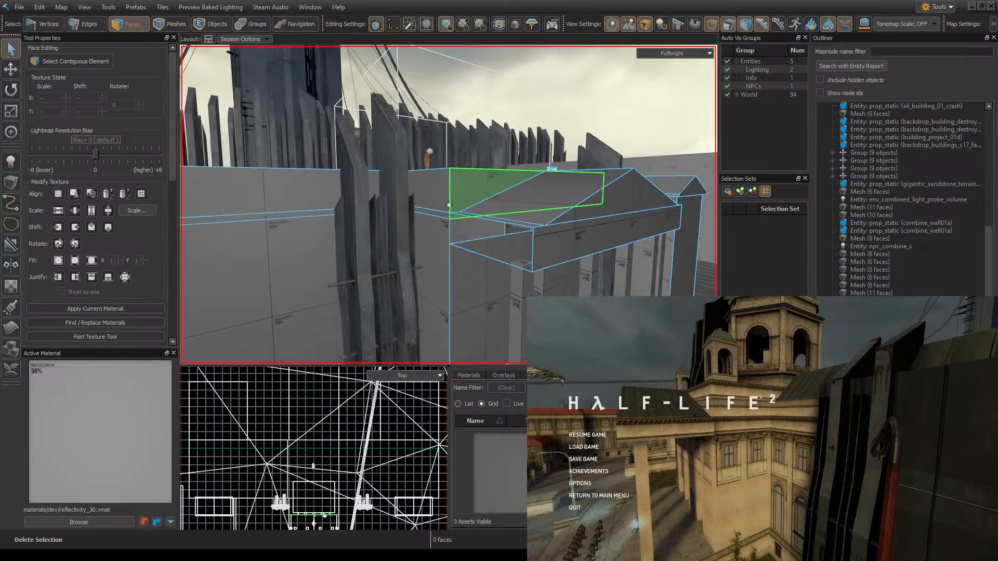
key(w)
key(z)
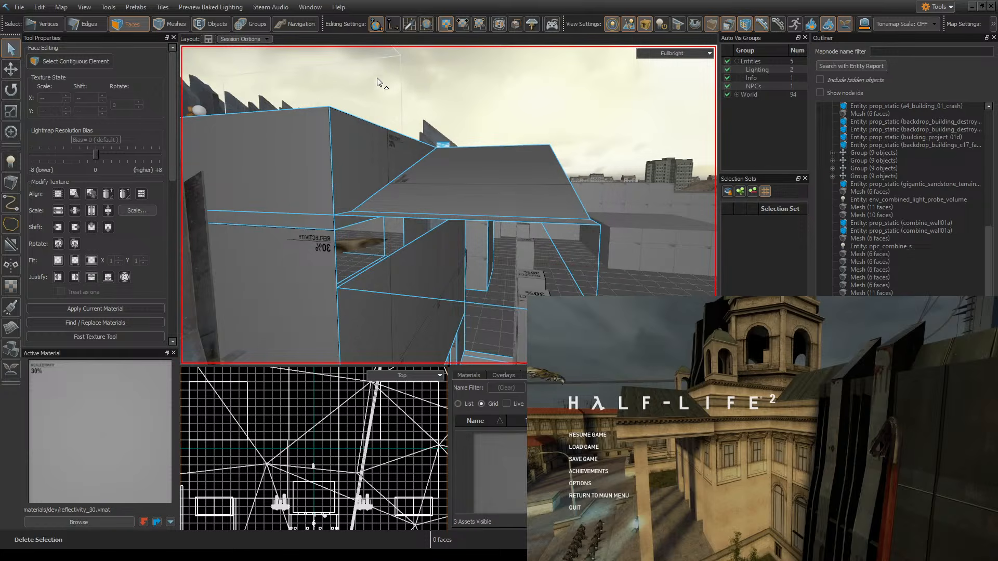
click(100, 29)
click(472, 223)
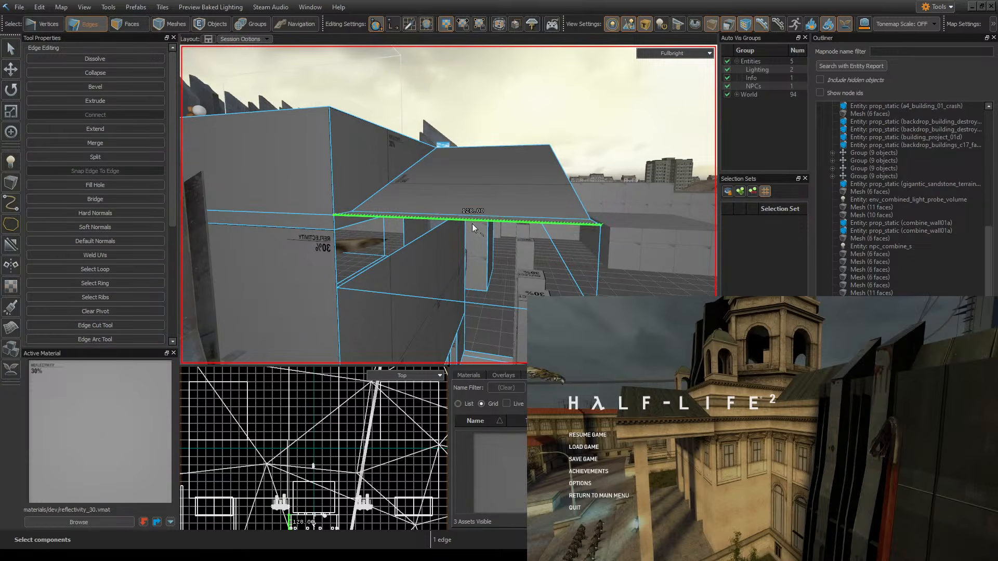
shift+click(457, 298)
key(alt+b)
key(z)
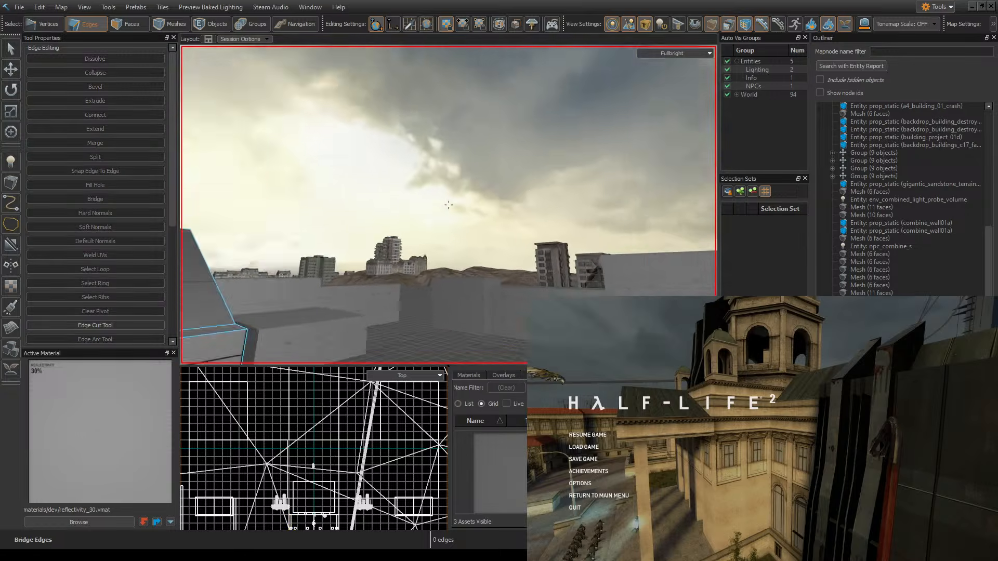
key(ctrl+s)
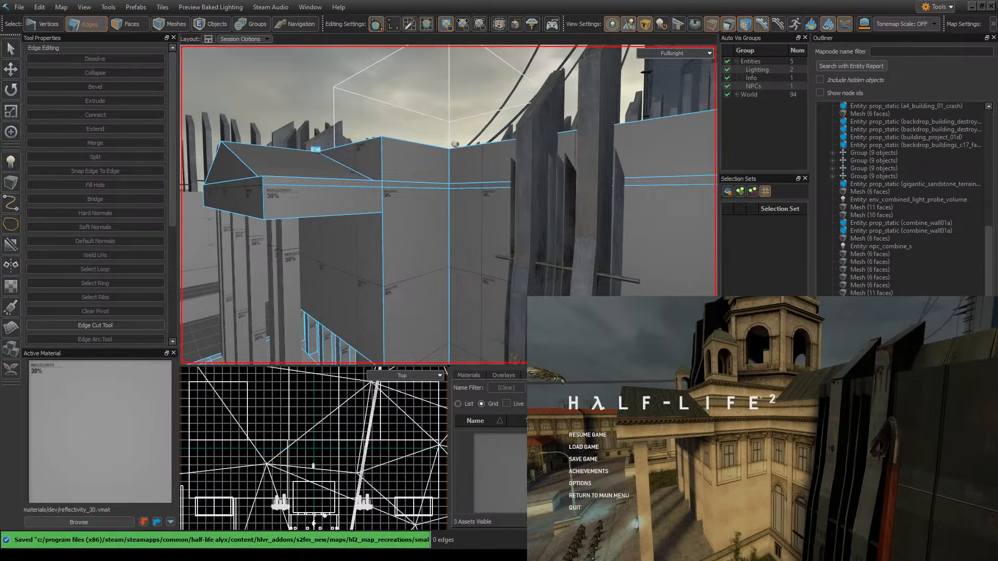
- Inspect the roof ledges, wing pediments and wall junctions from around and inside the building blockout
key(z)
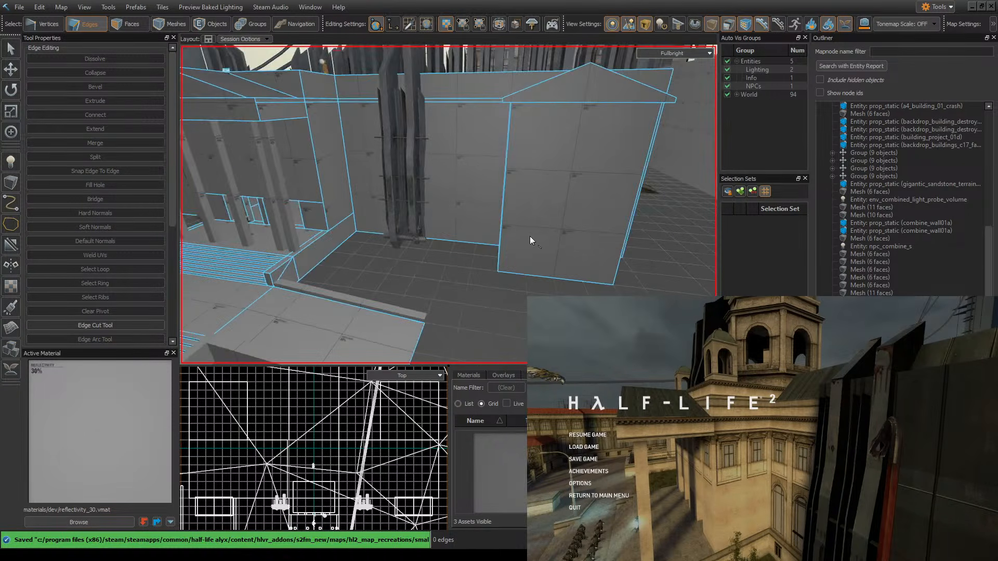
key(z)
key(z)
click(124, 24)
key(z)
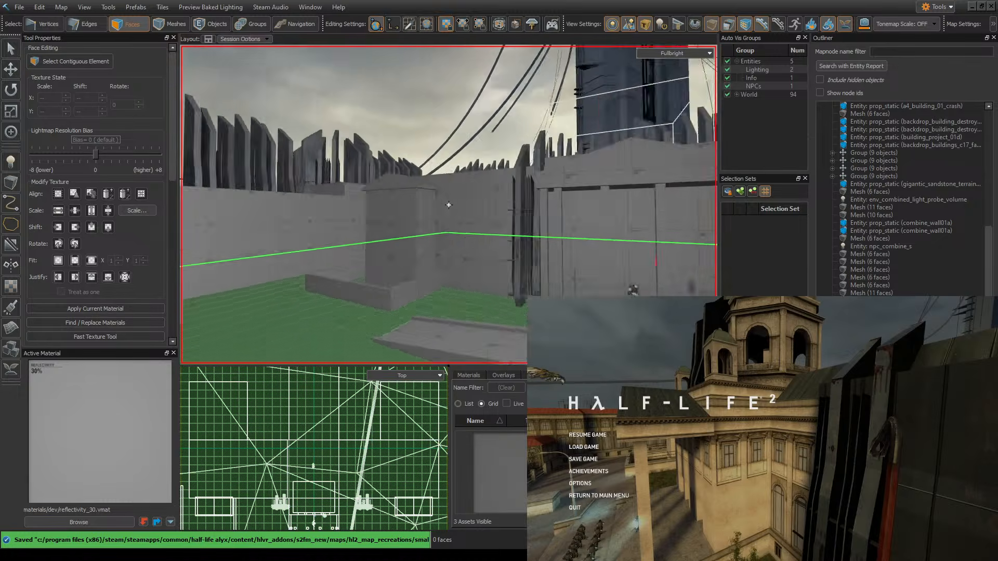
key(w)
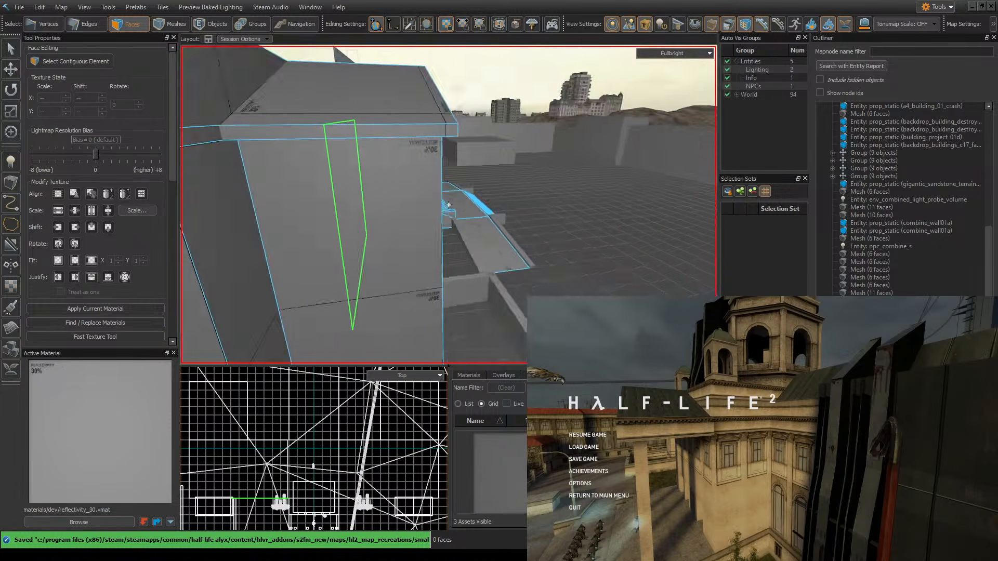
key(w)
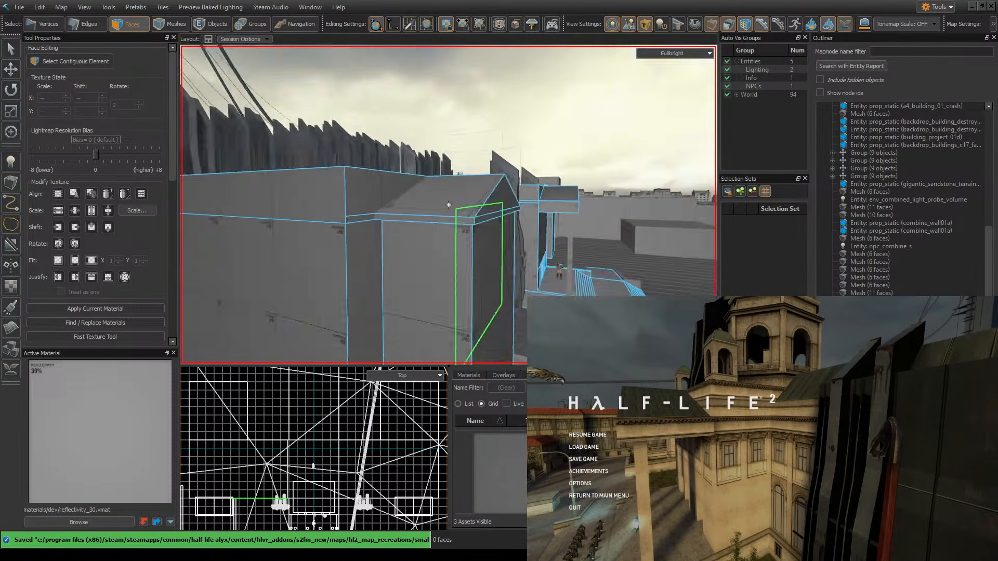
key(w)
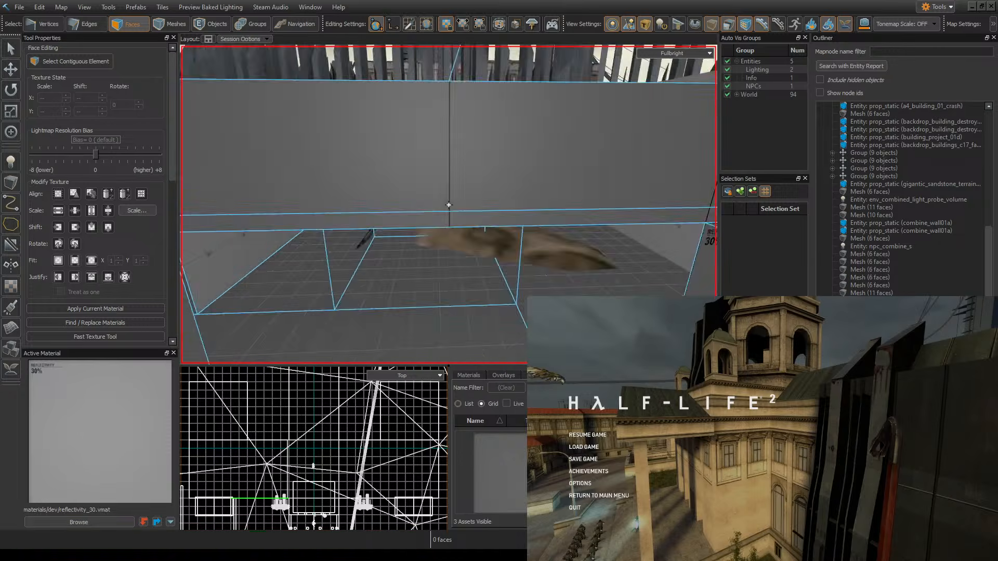
key(w)
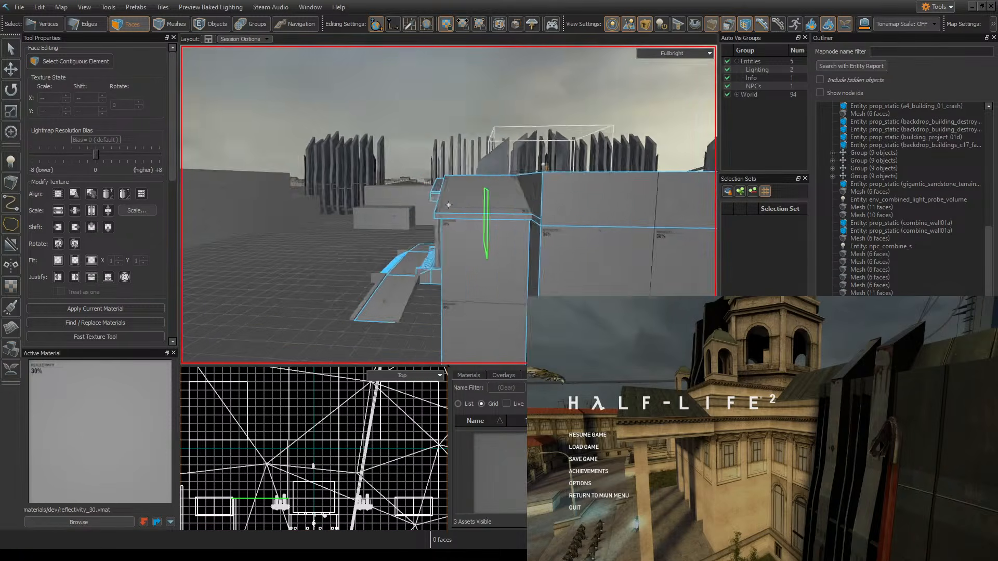
key(z)
- Examine the far wing's eave, side wall and pediment faces and compare them with the portico roof
click(561, 227)
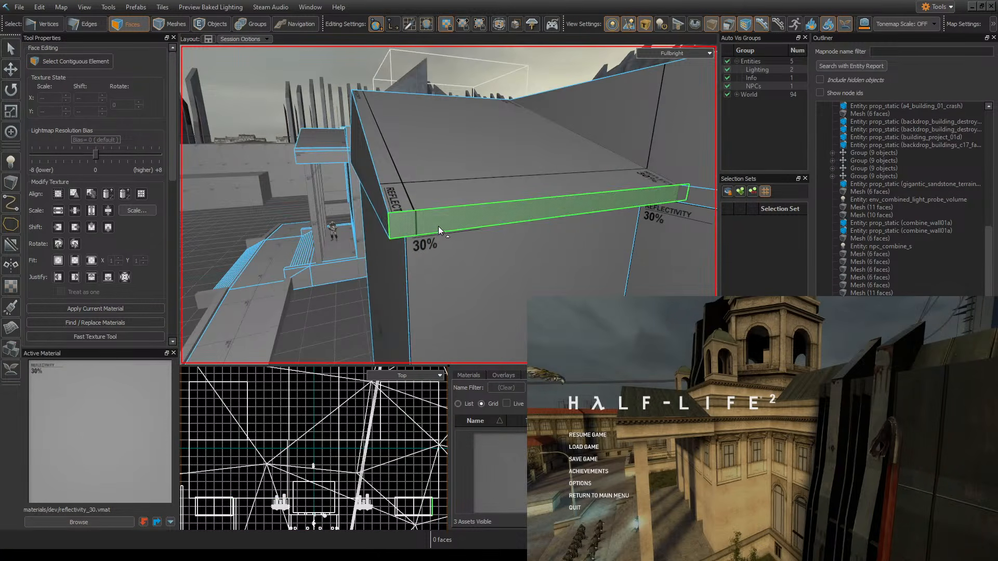
click(382, 213)
click(401, 262)
key(z)
key(a)
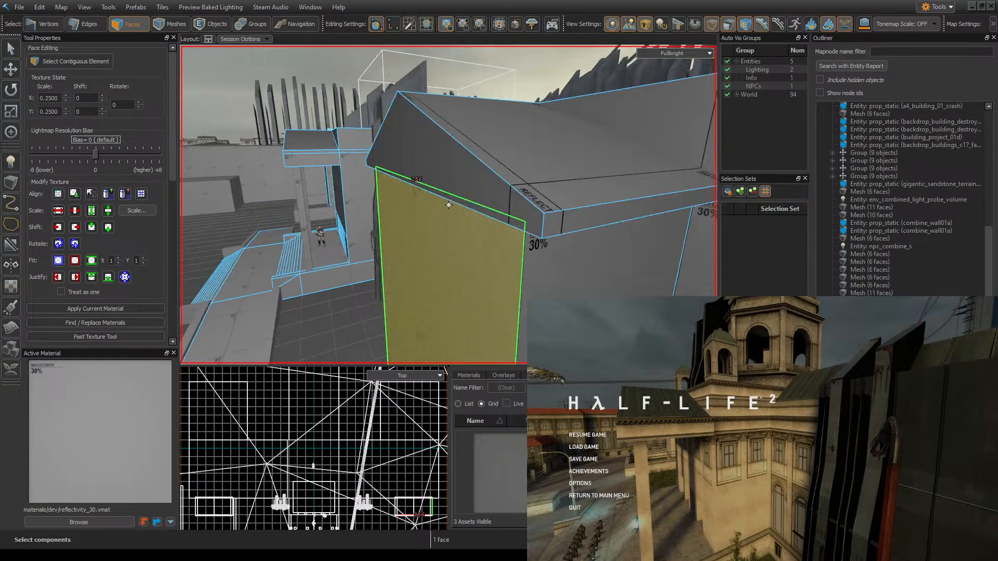
key(z)
click(450, 179)
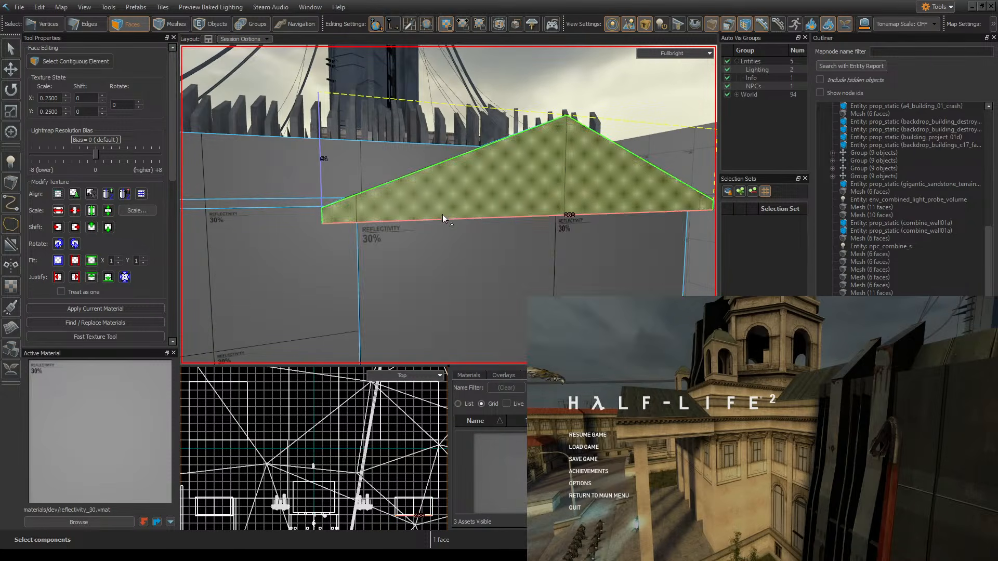
click(439, 241)
key(z)
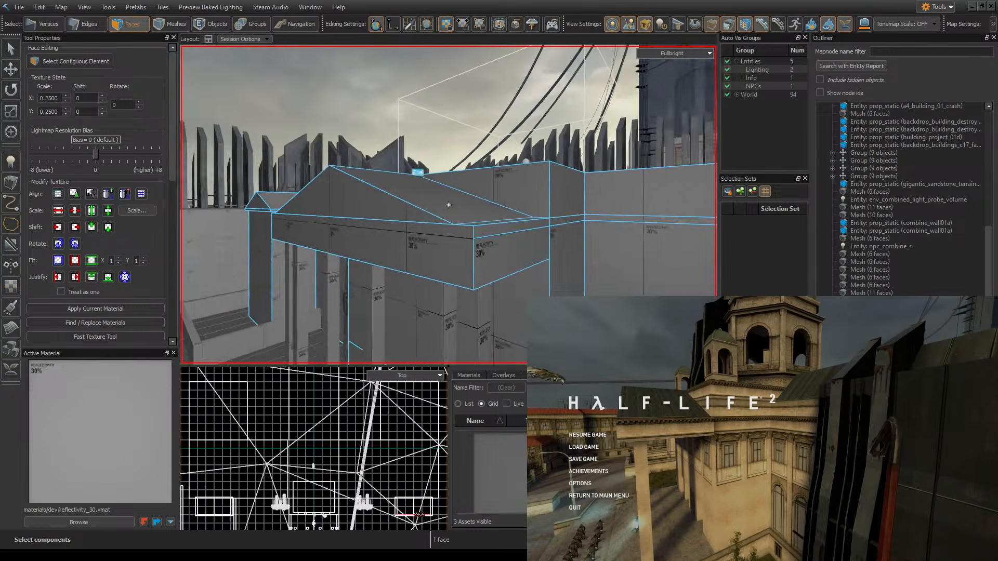
key(z)
- Clip the portico's front fascia horizontally below the pediment to split off a narrow strip along its upper edge, keeping both sides
click(537, 236)
key(z)
key(a)
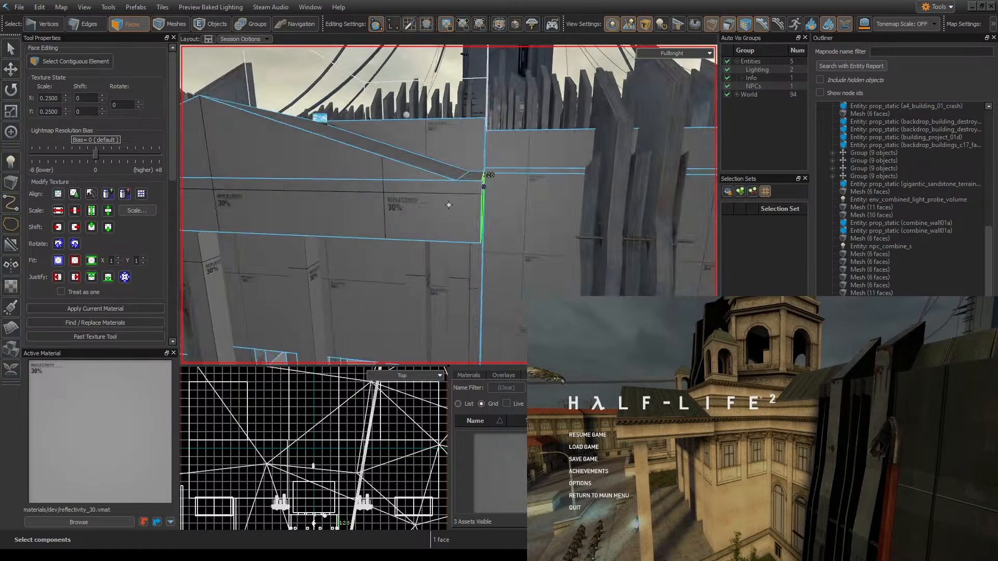
key(z)
click(493, 208)
key(z)
key(a)
key(z)
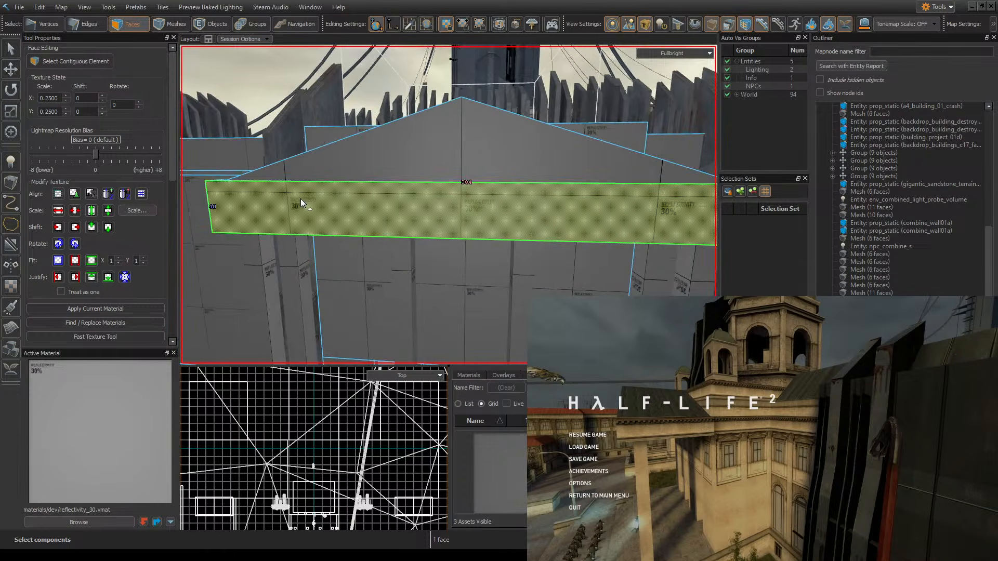
click(11, 246)
drag(438, 195, 393, 195)
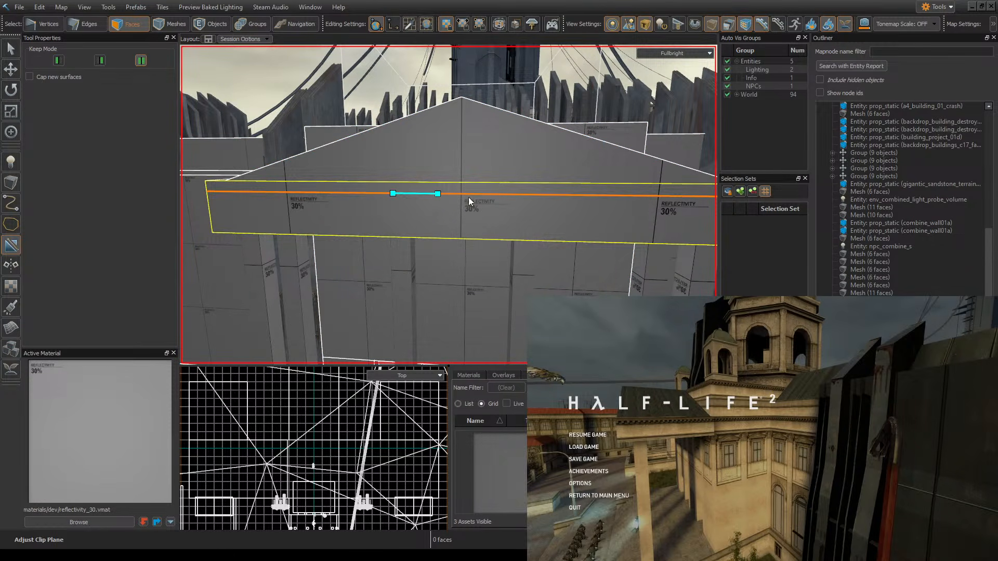
key(Return)
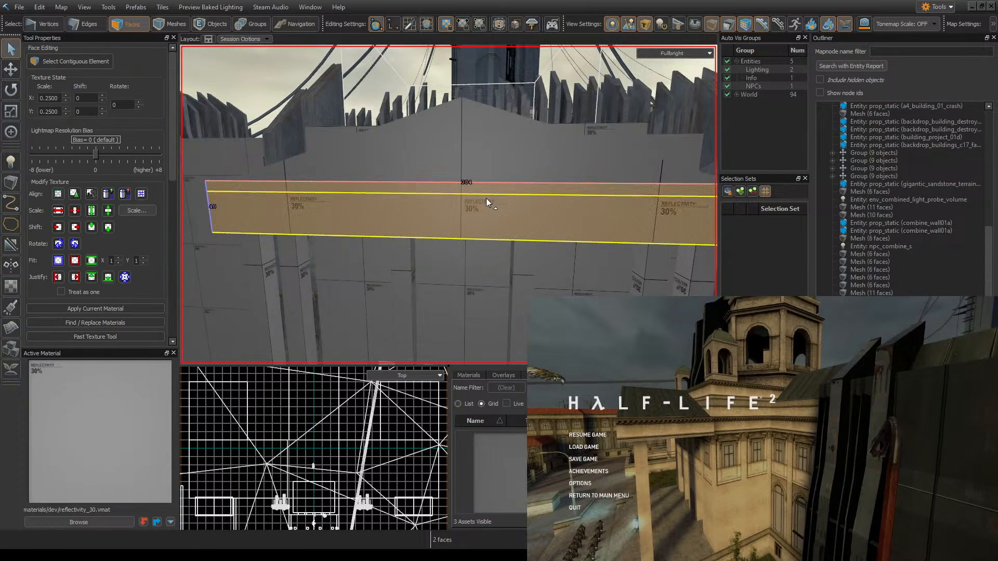
- Clip the rebuilt fascia on the portico's other side horizontally to continue the narrow strip along its upper edge
key(z)
key(a)
key(z)
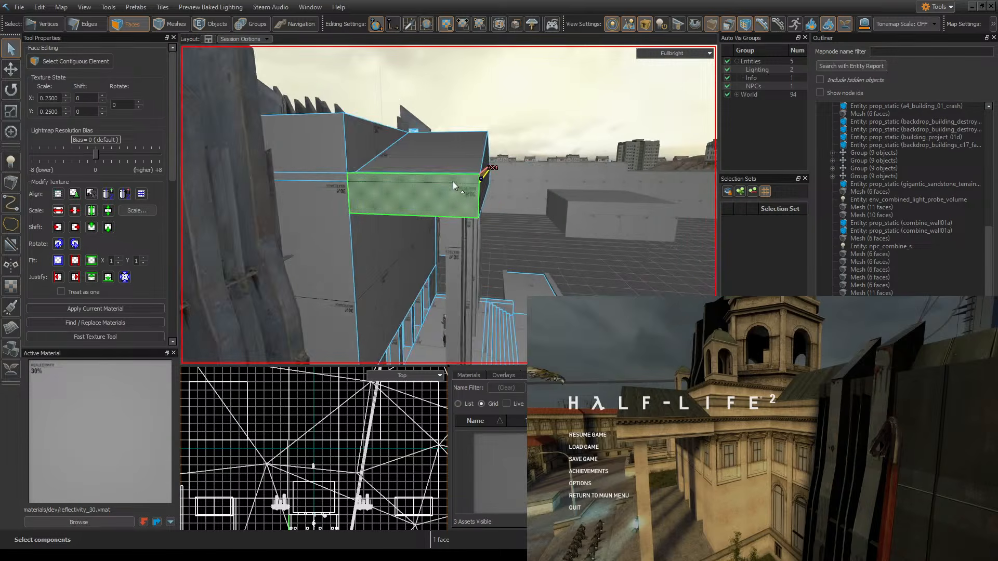
click(453, 182)
key(w)
click(17, 245)
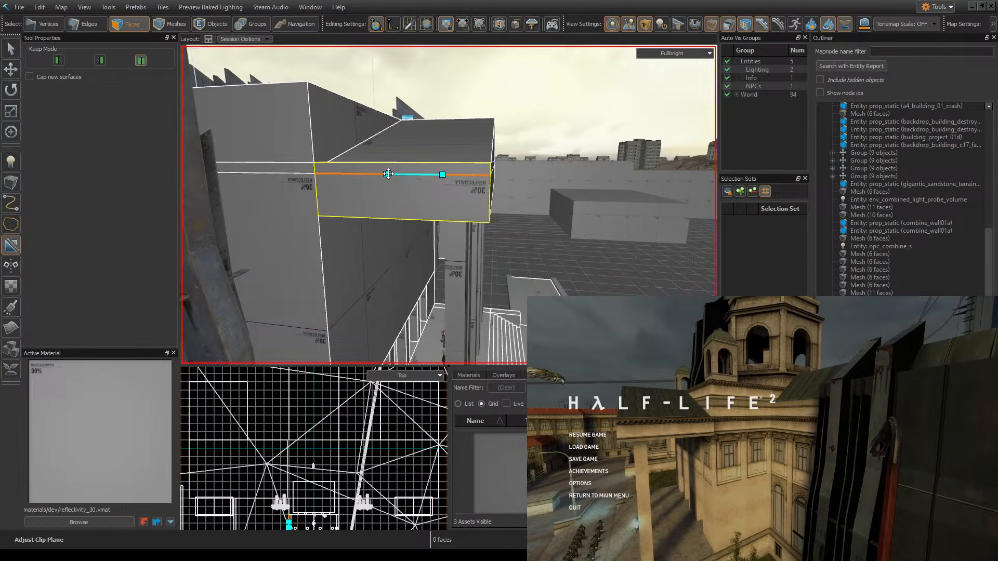
key(Return)
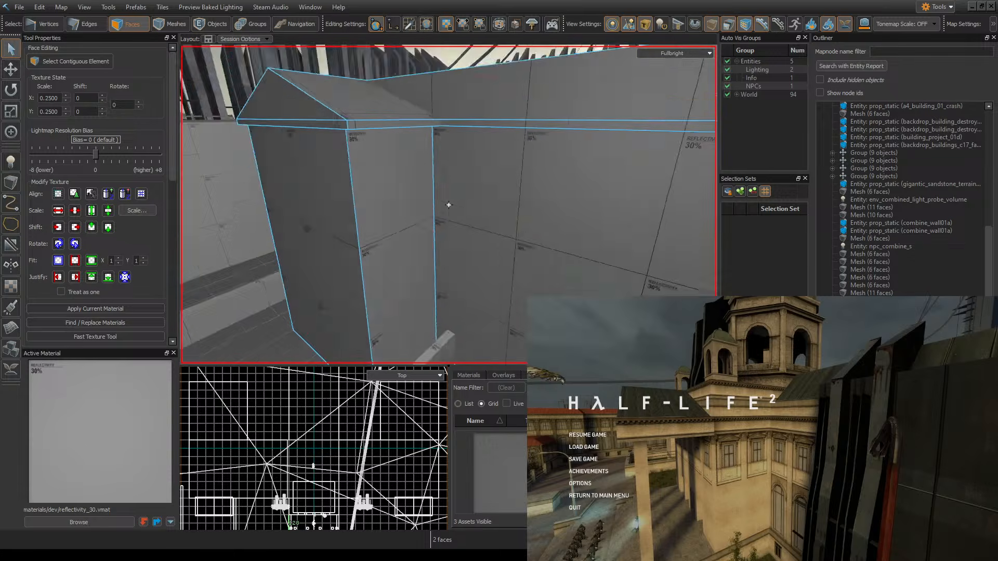
- Save the map and clip the far wing's pediment face horizontally at the eave corners, separating the triangular gable from the strip beneath it
key(z)
key(s)
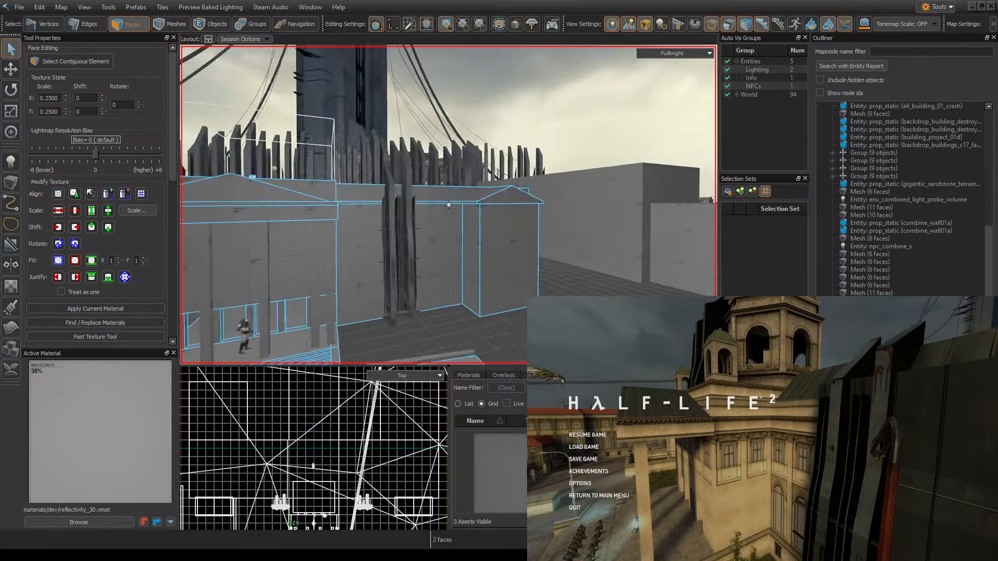
key(z)
key(ctrl+s)
key(f)
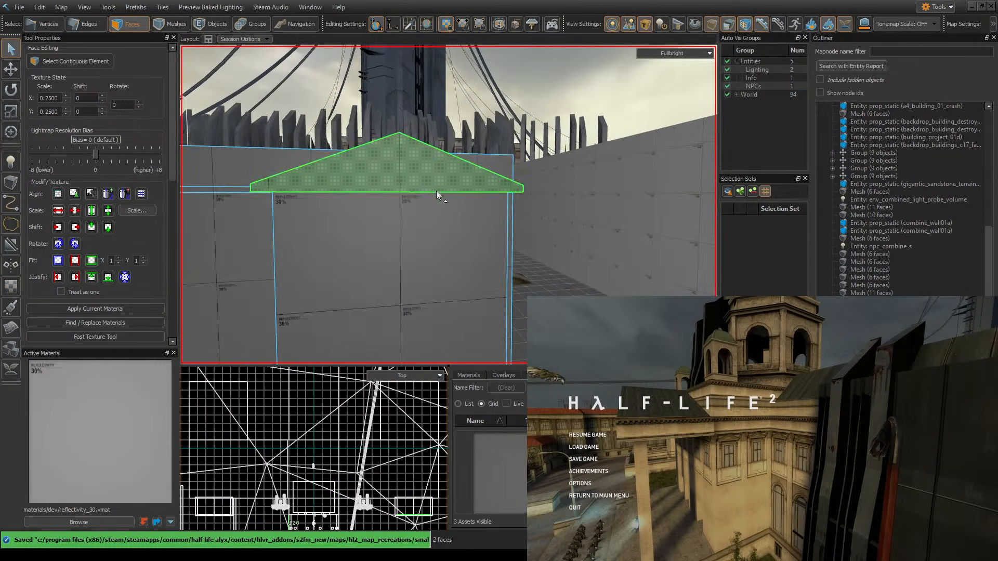
click(11, 244)
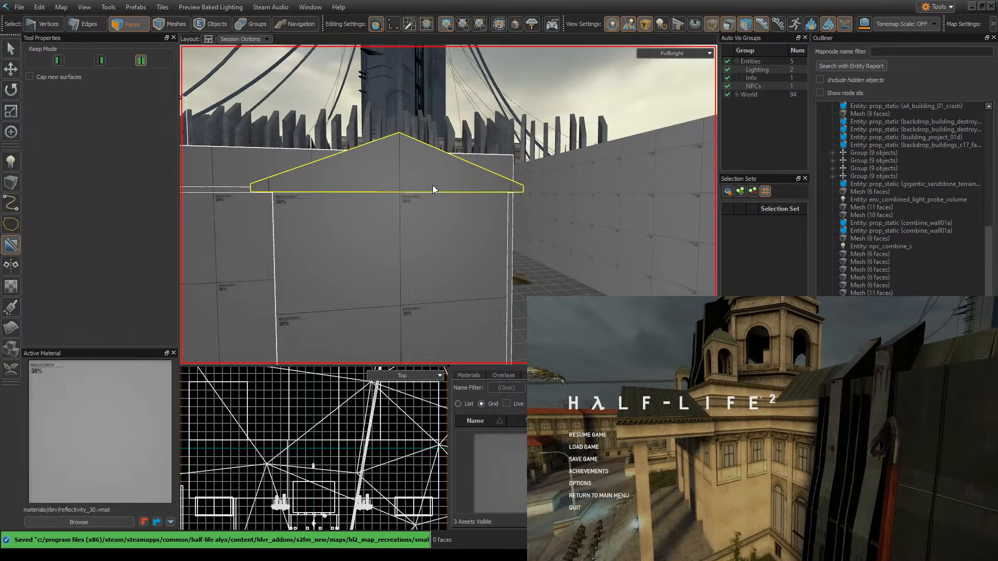
key(Return)
click(423, 169)
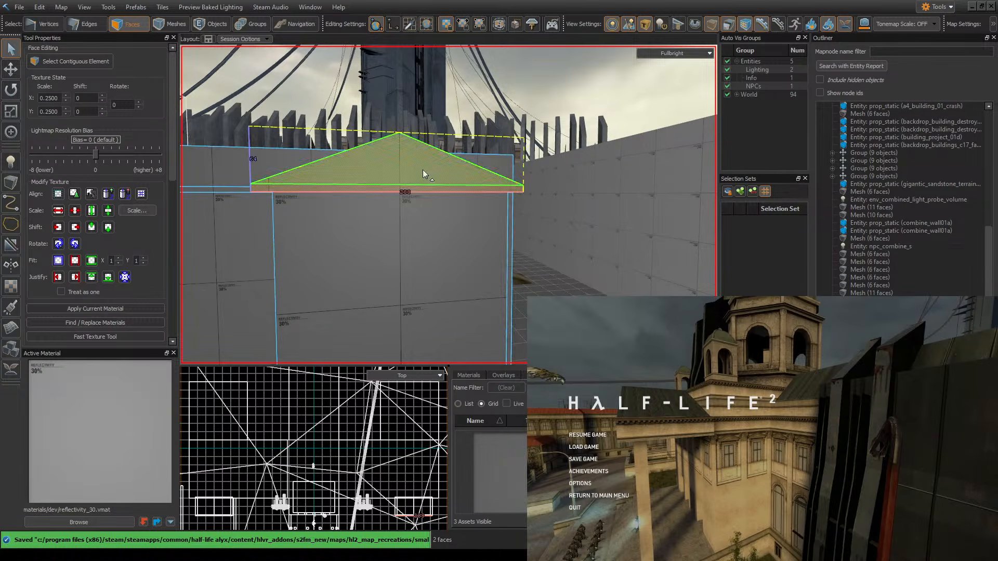
- Examine the building's end wall, including the strip beneath the roof and the wall face below it
key(z)
key(d)
key(z)
ctrl+click(606, 129)
key(d)
key(s)
click(554, 163)
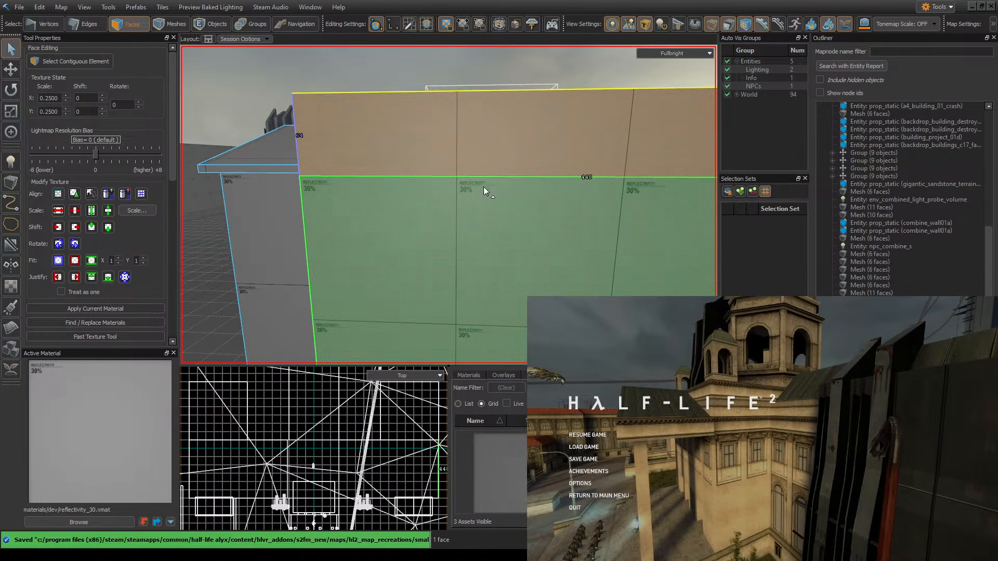
- Switch to Half-Life 2 and compare the Nexus building's side facade and wall divisions with the blockout's end wall
click(587, 436)
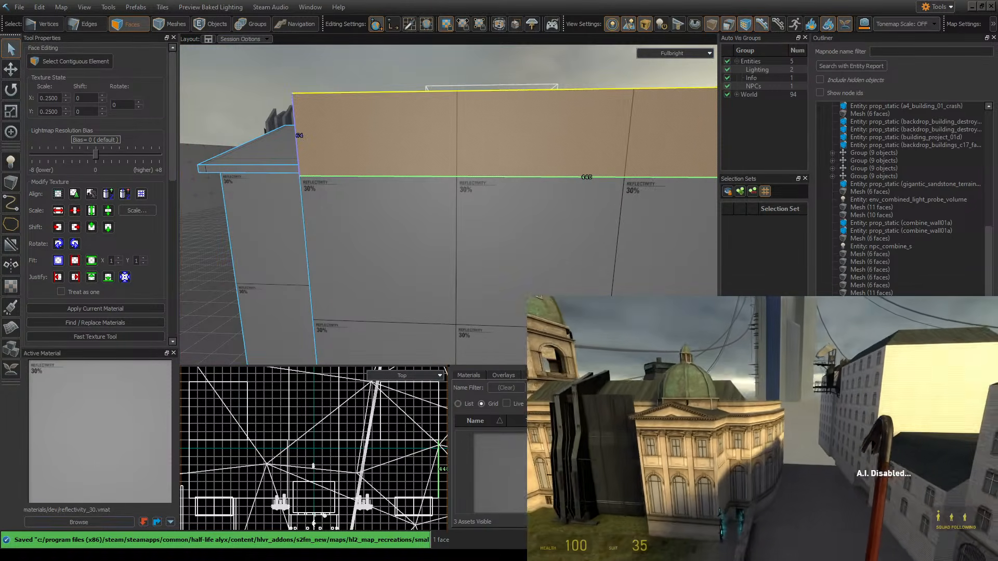
key(Escape)
mouse_move(431, 217)
right_down()
mouse_move(447, 205)
mouse_move(432, 218)
right_up()
key(s)
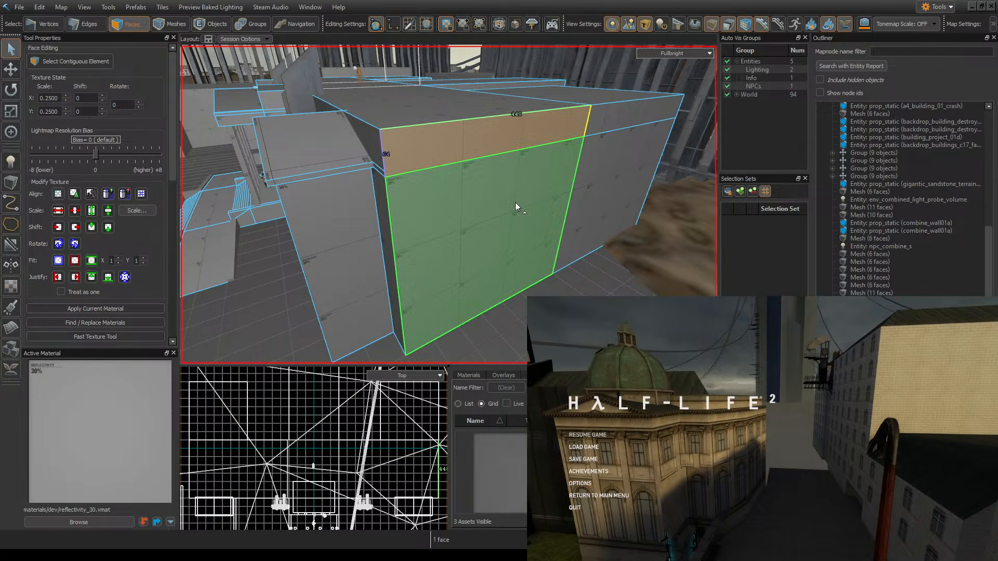
right_drag(515, 202, 449, 205)
key(d)
click(587, 435)
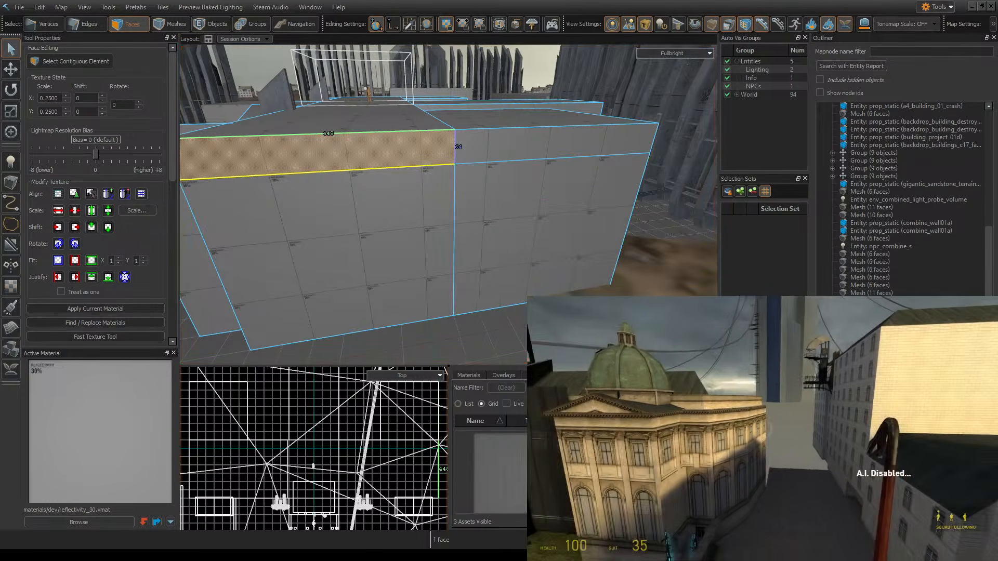
key(w)
key(s)
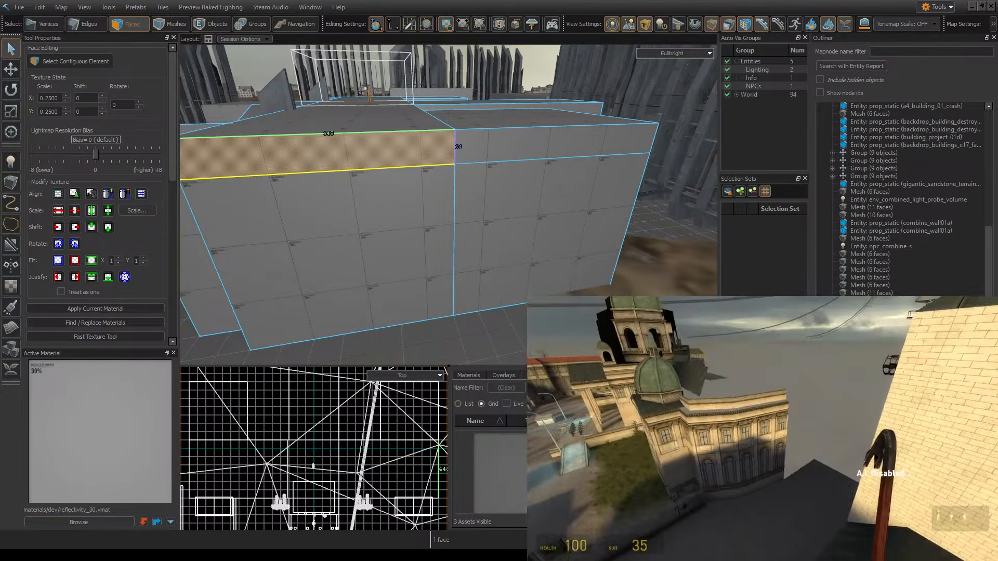
key(s)
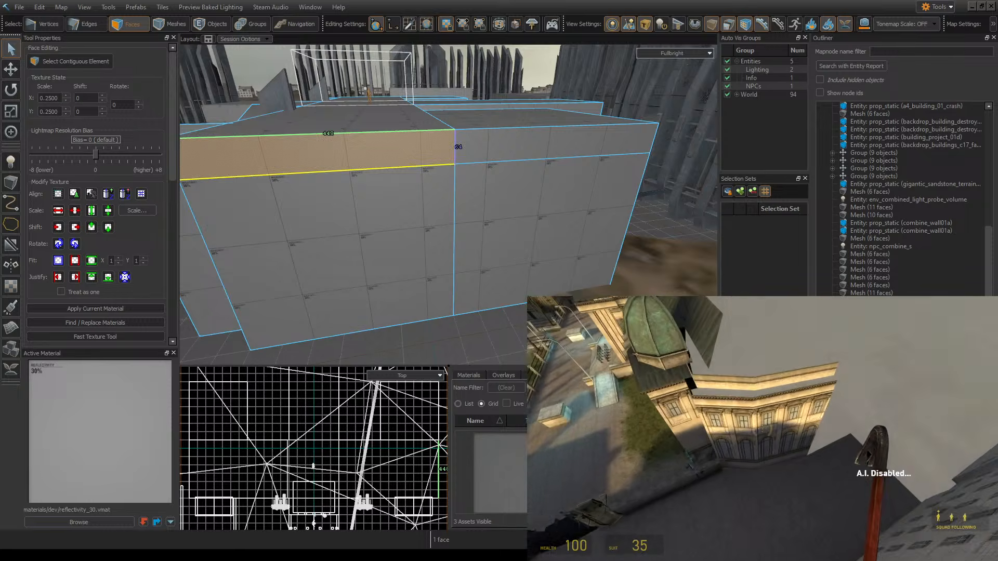
key(Escape)
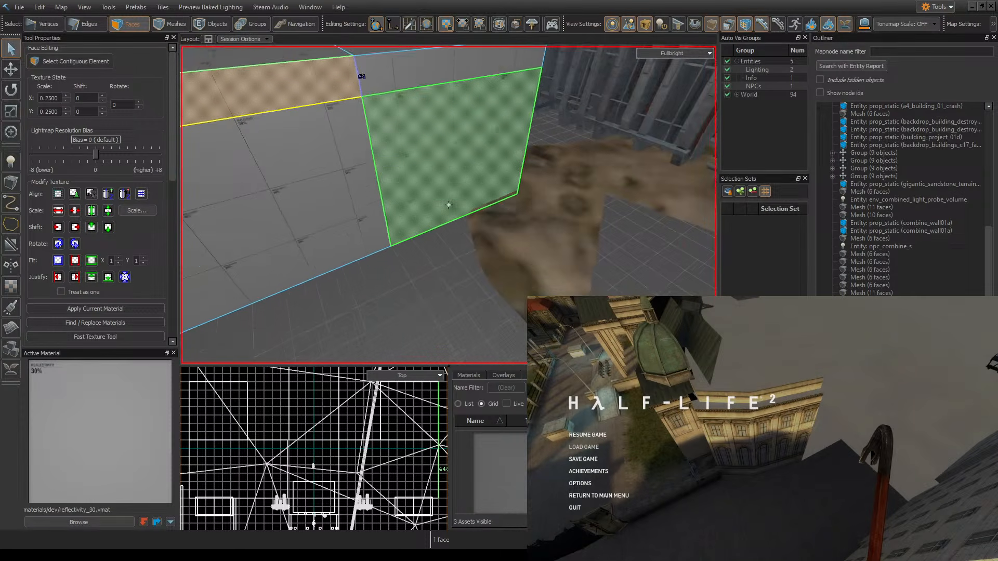
- Try to combine the end wall's upper strip and lower wall faces into a single face
right_drag(448, 204, 509, 174)
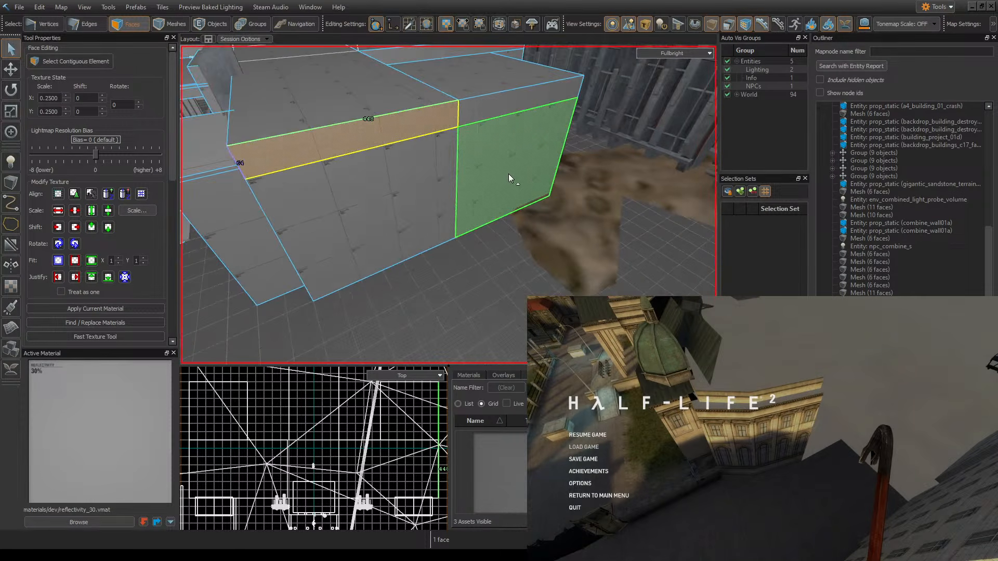
click(366, 213)
ctrl+click(401, 124)
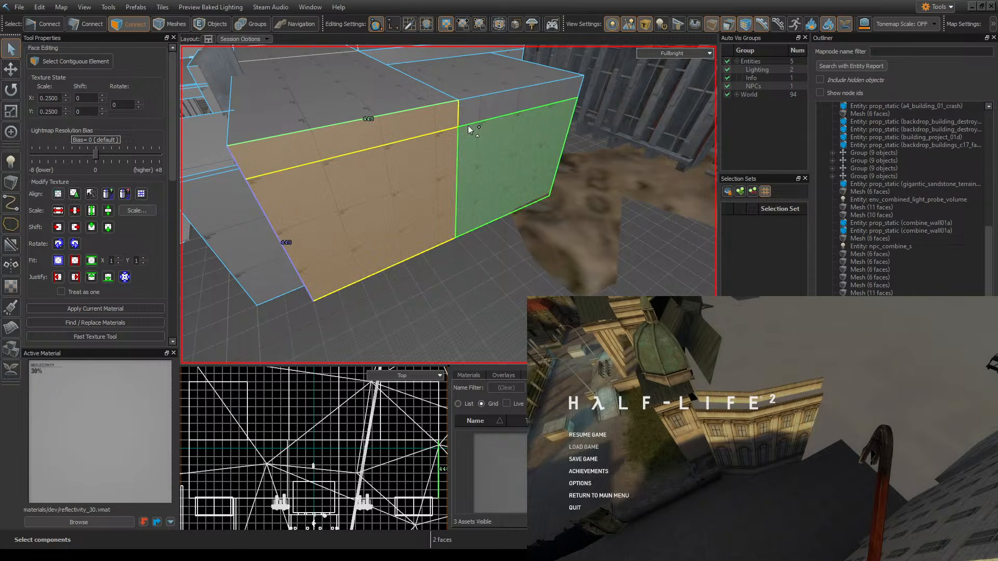
ctrl+click(467, 127)
key(BackSpace)
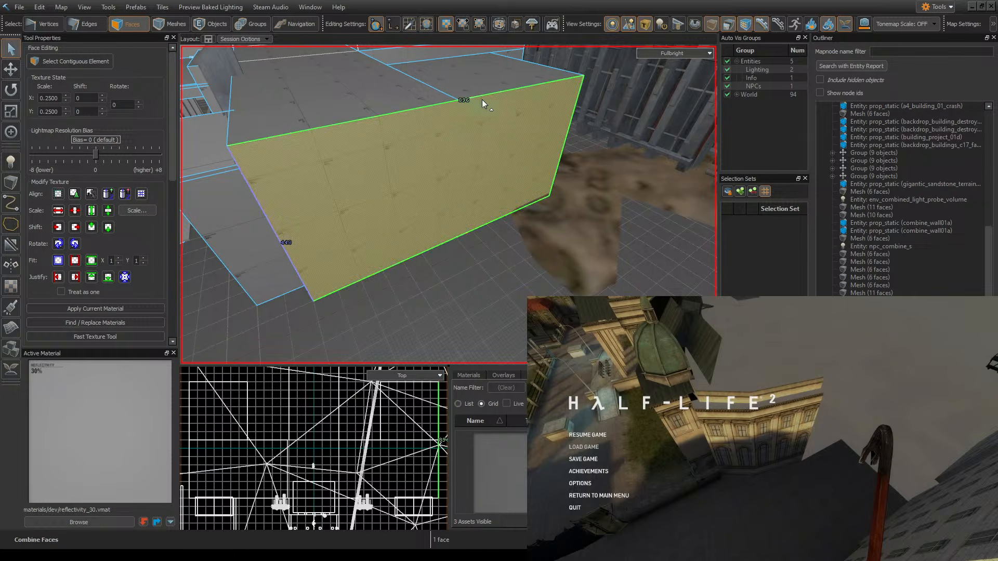
right_drag(504, 95, 448, 205)
key(ctrl+z)
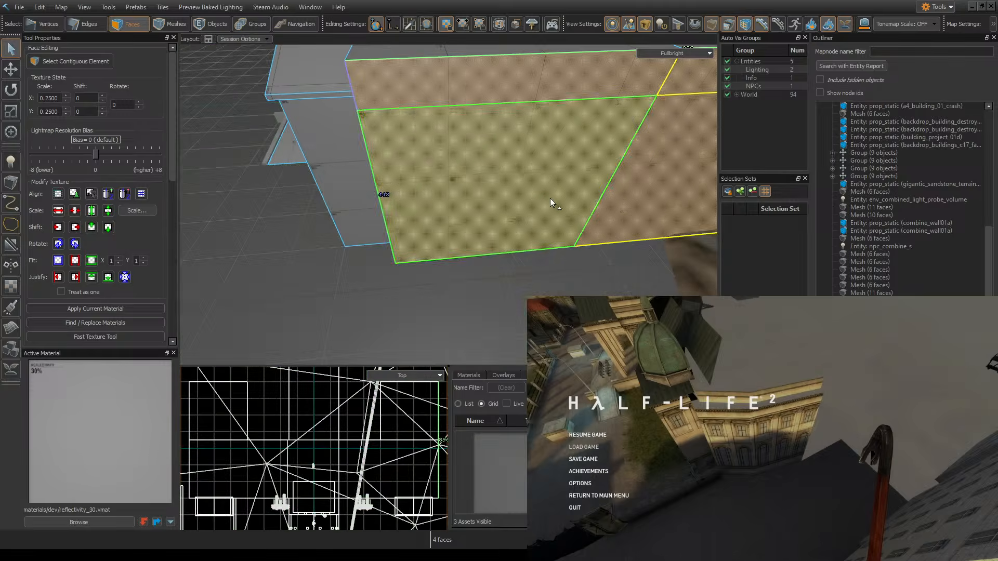
click(493, 175)
mouse_move(567, 206)
right_down()
mouse_move(448, 205)
mouse_move(568, 206)
right_up()
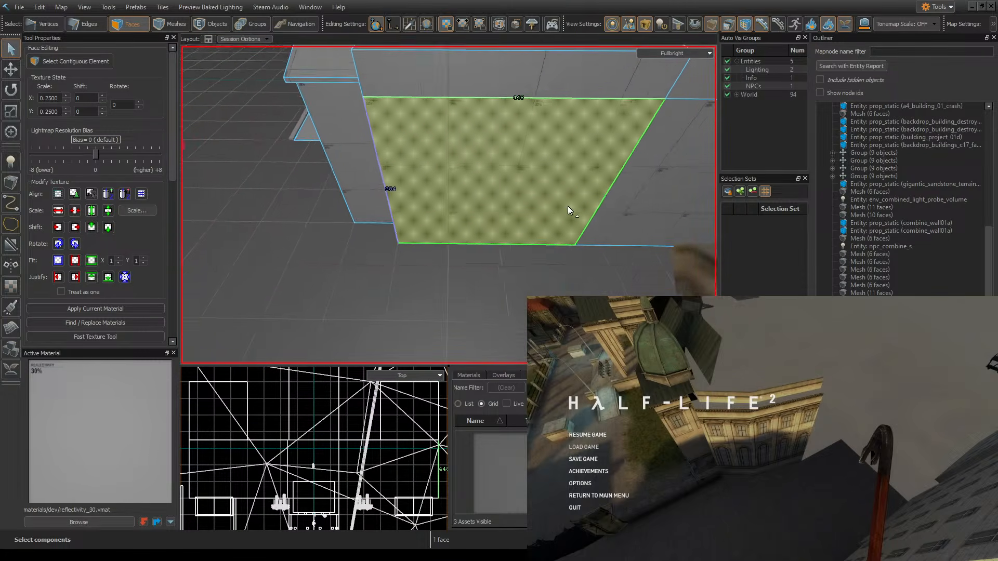
click(10, 243)
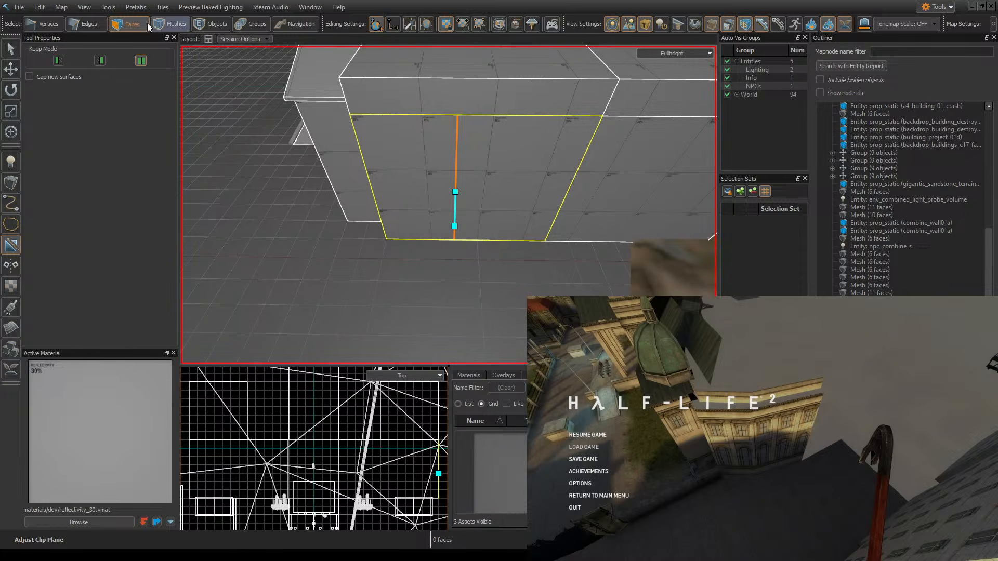
click(10, 49)
- Save the map and clip the lower portico-side faces of both opposite end walls vertically near their middle, keeping both sides
click(401, 217)
key(z)
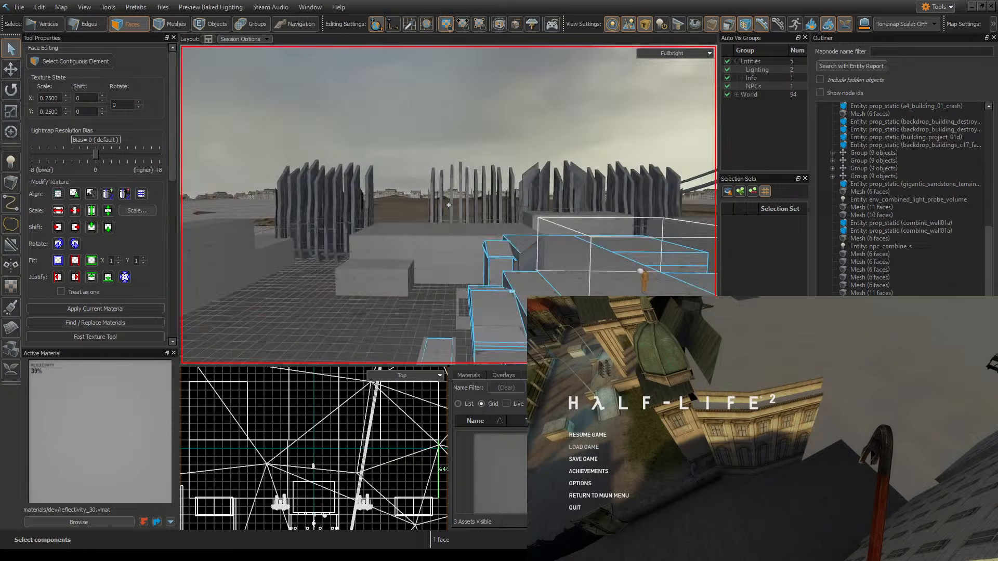
key(w)
key(z)
ctrl+click(416, 252)
key(z)
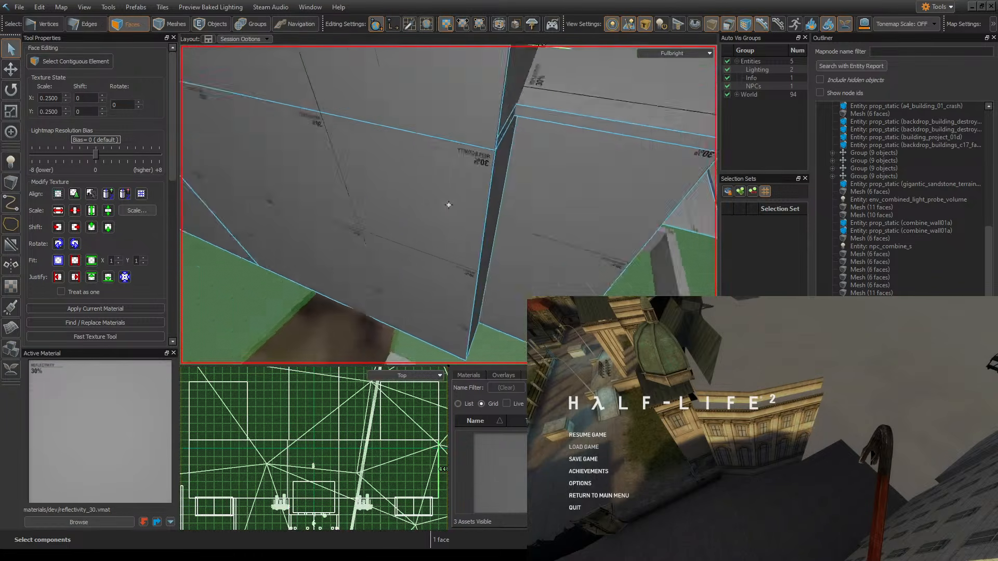
key(z)
ctrl+click(457, 239)
key(z)
key(w)
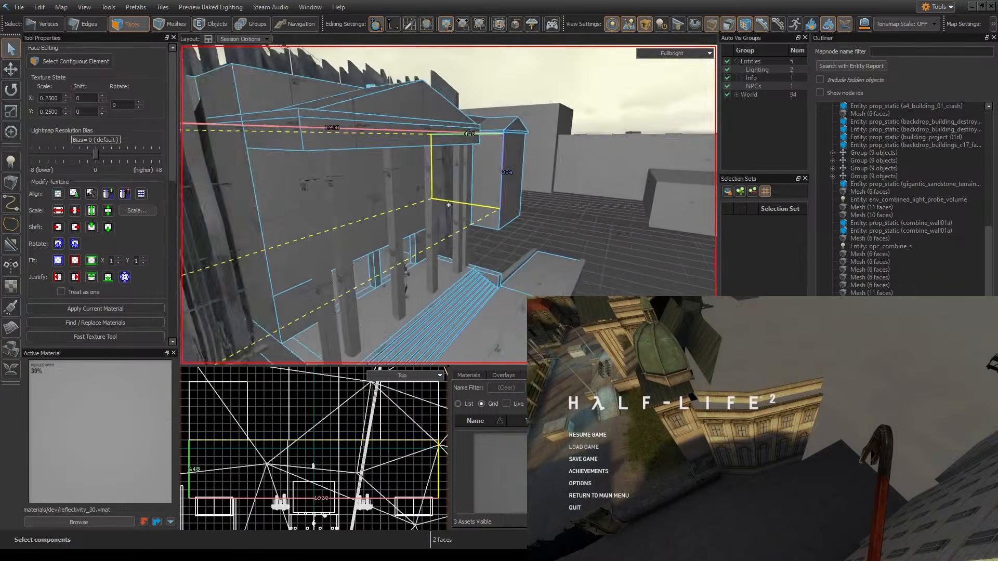
key(z)
key(ctrl+s)
key(shift+x)
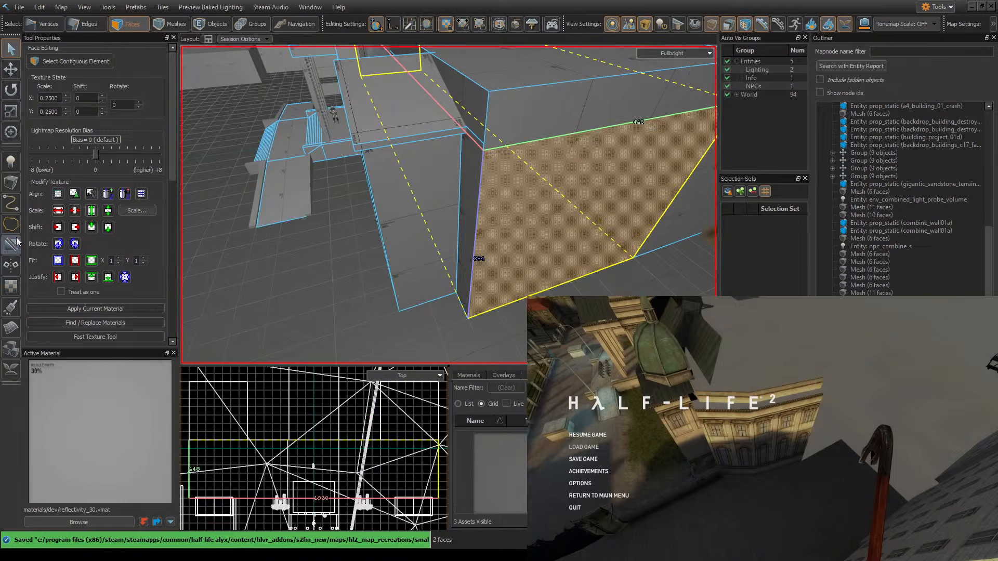
key(d)
key(z)
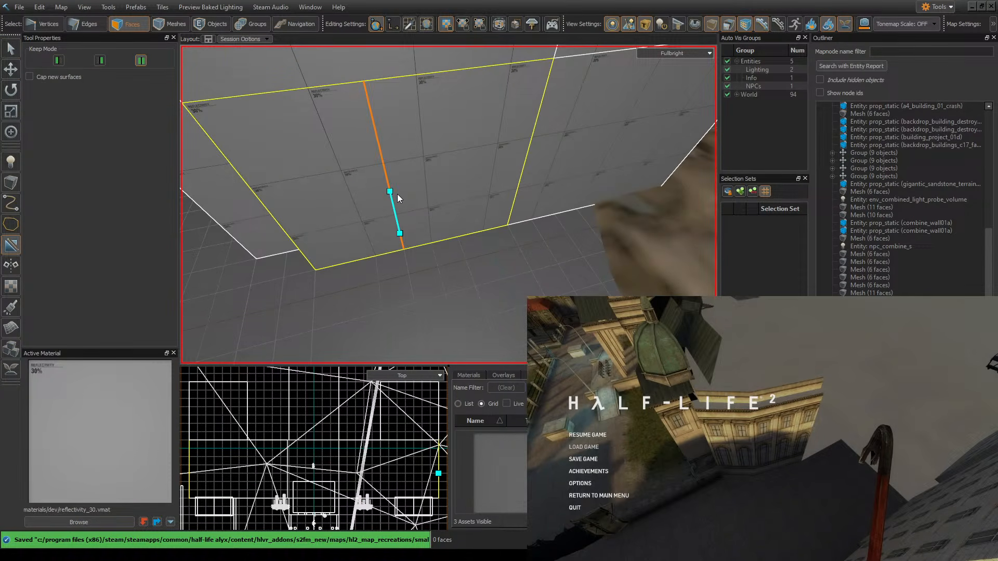
key(Return)
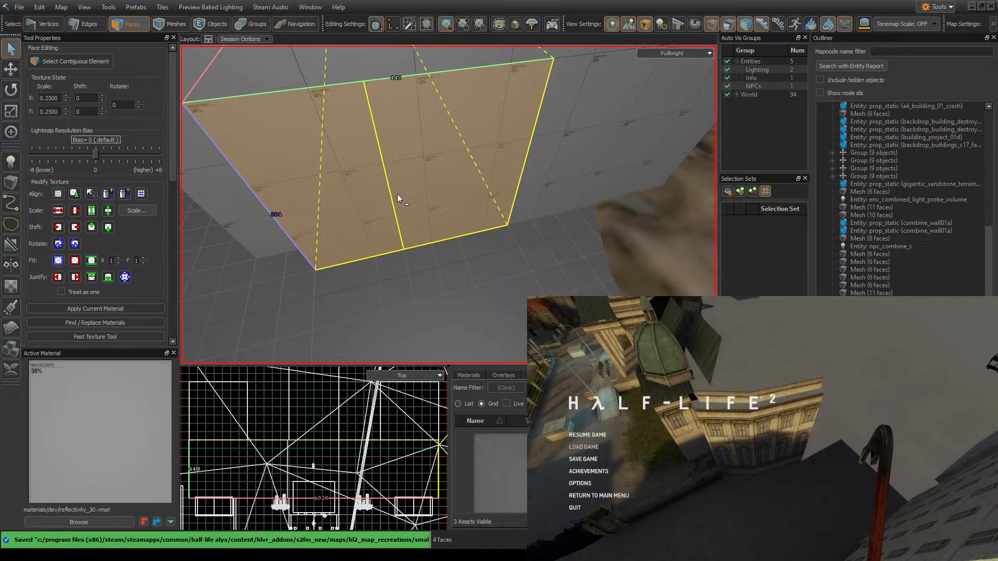
click(86, 23)
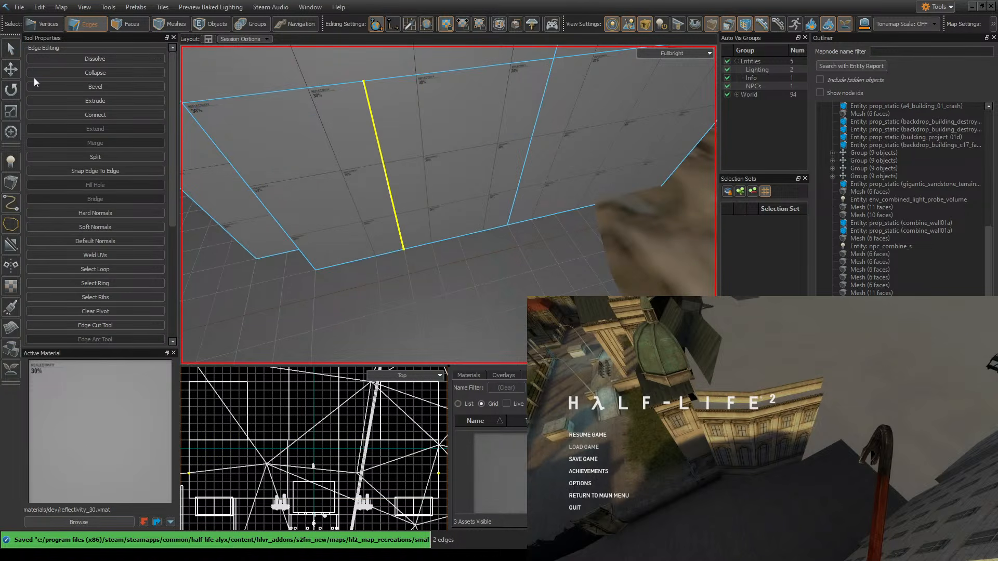
key(z)
key(z)
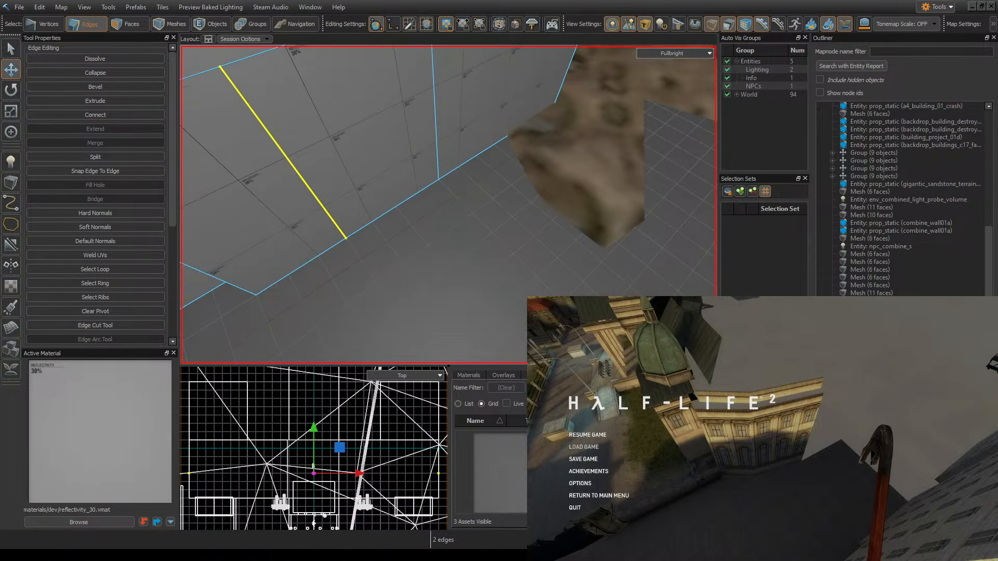
right_drag(448, 205, 442, 151)
- Clip the rear lower face of the near end wall vertically near its middle, keeping both sides
click(117, 24)
click(528, 200)
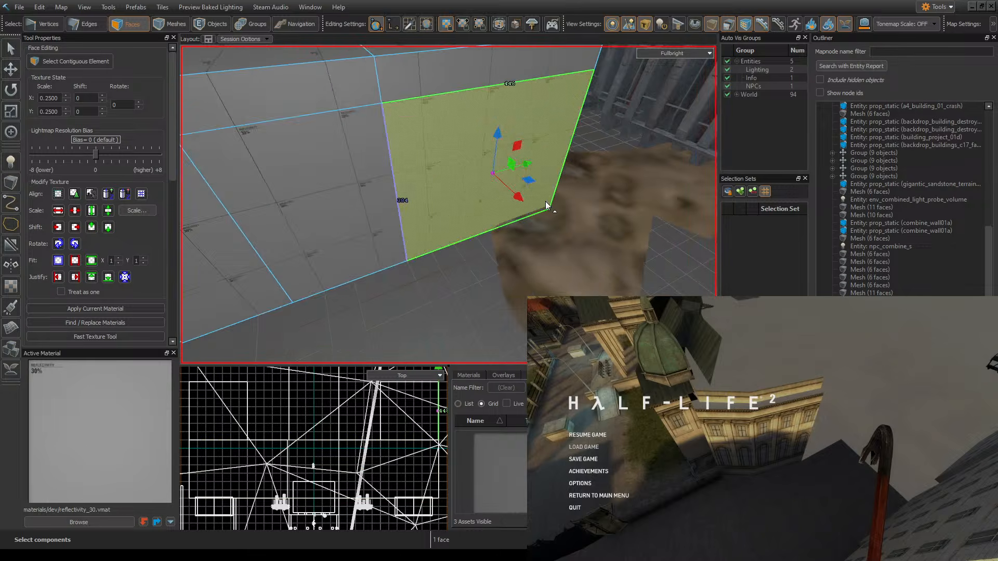
right_drag(541, 206, 446, 195)
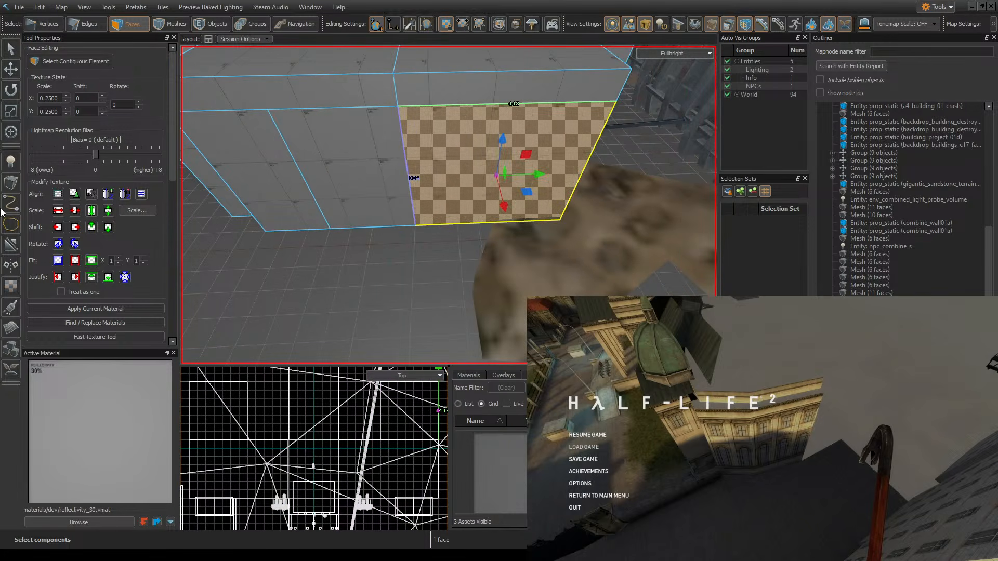
click(5, 244)
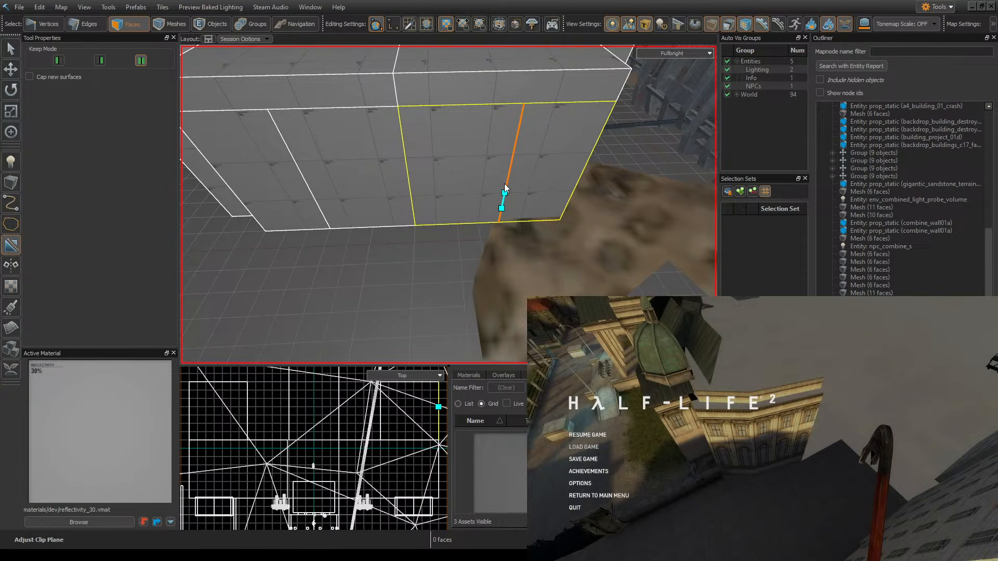
key(Return)
click(439, 194)
ctrl+click(379, 190)
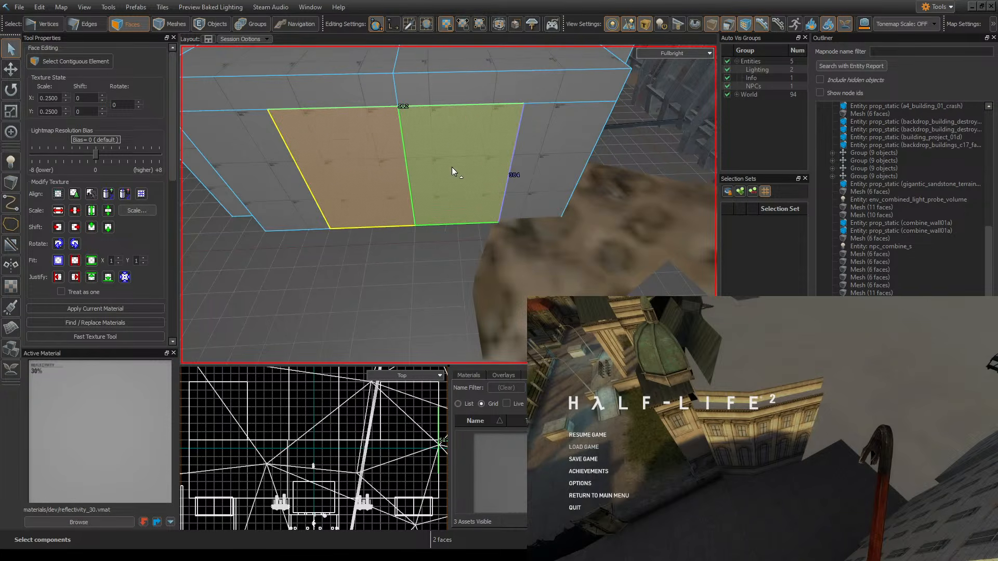
click(470, 90)
key(a)
right_drag(443, 137, 448, 203)
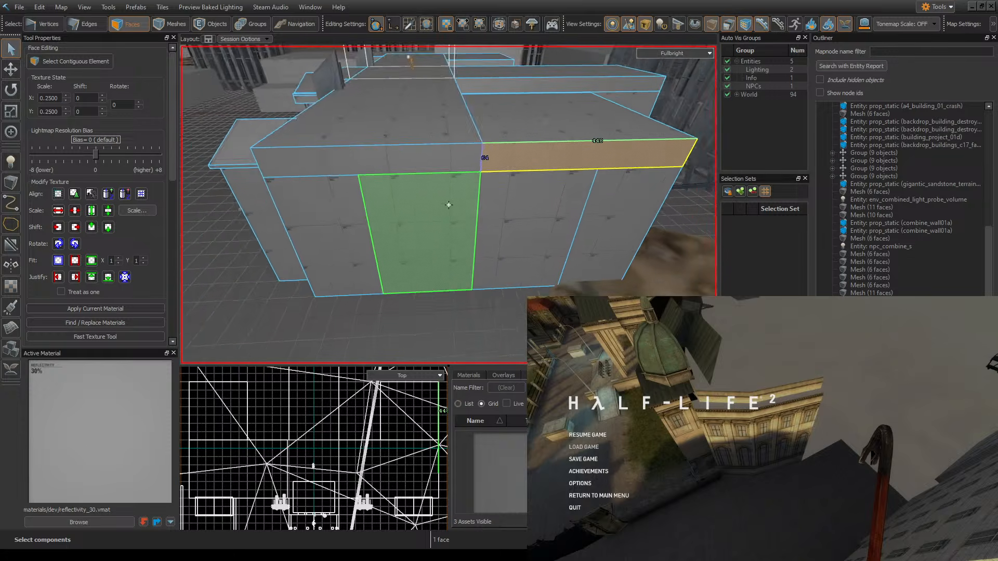
click(10, 245)
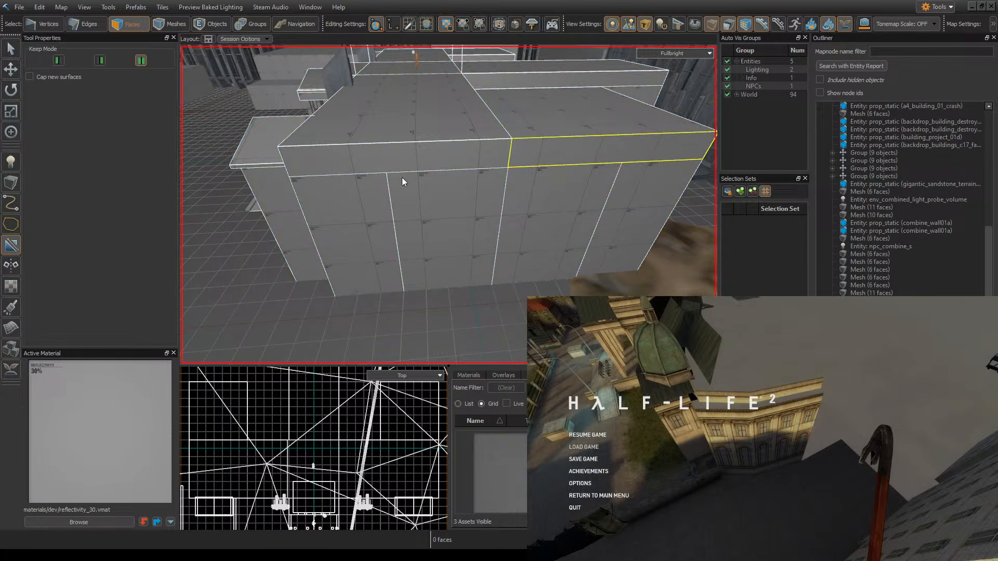
click(10, 48)
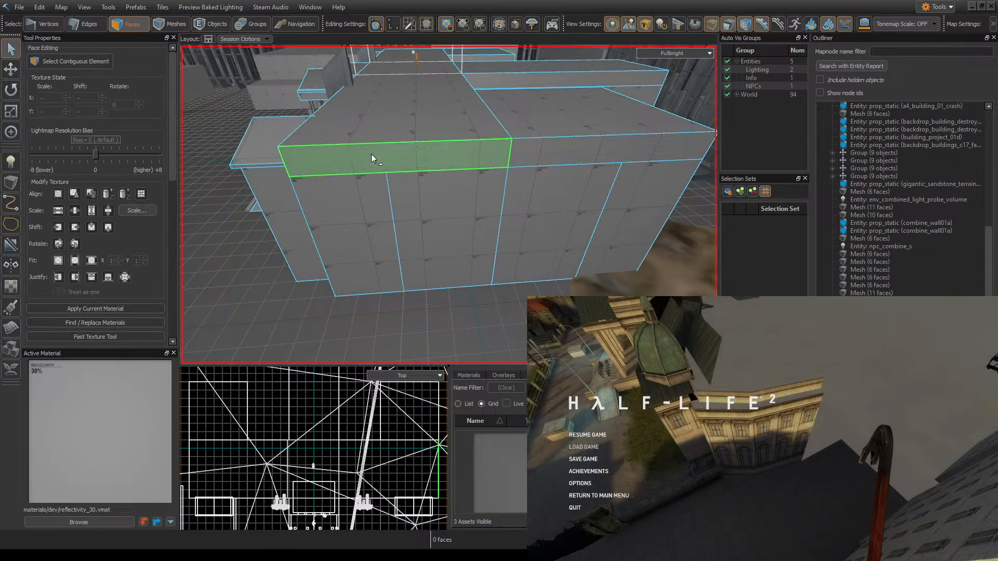
- Select both faces of the upper strip along the near end wall
click(372, 155)
ctrl+click(545, 151)
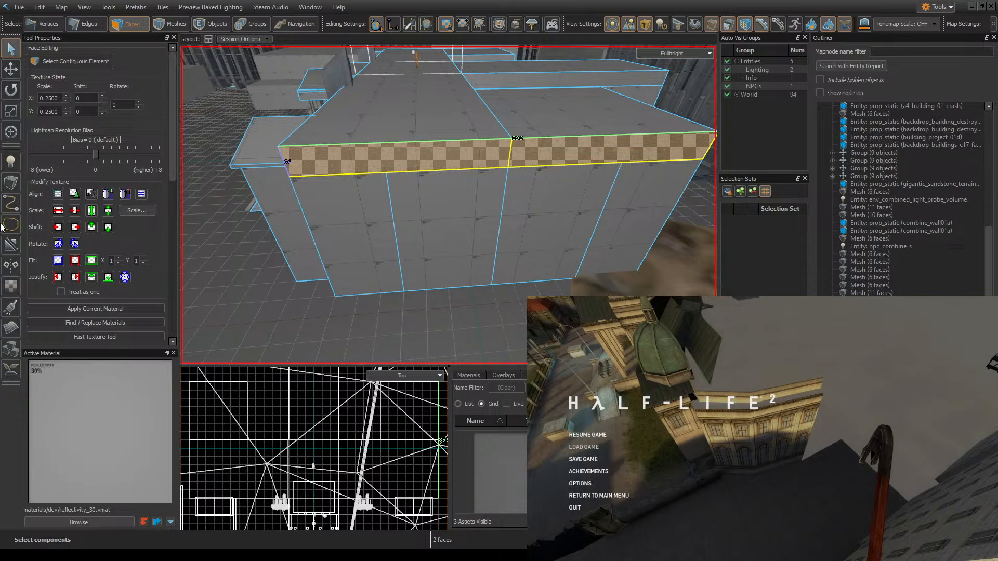
- Clip the end wall's upper band with two vertical cuts that continue the outer seams of the faces below
click(14, 252)
drag(386, 172, 382, 144)
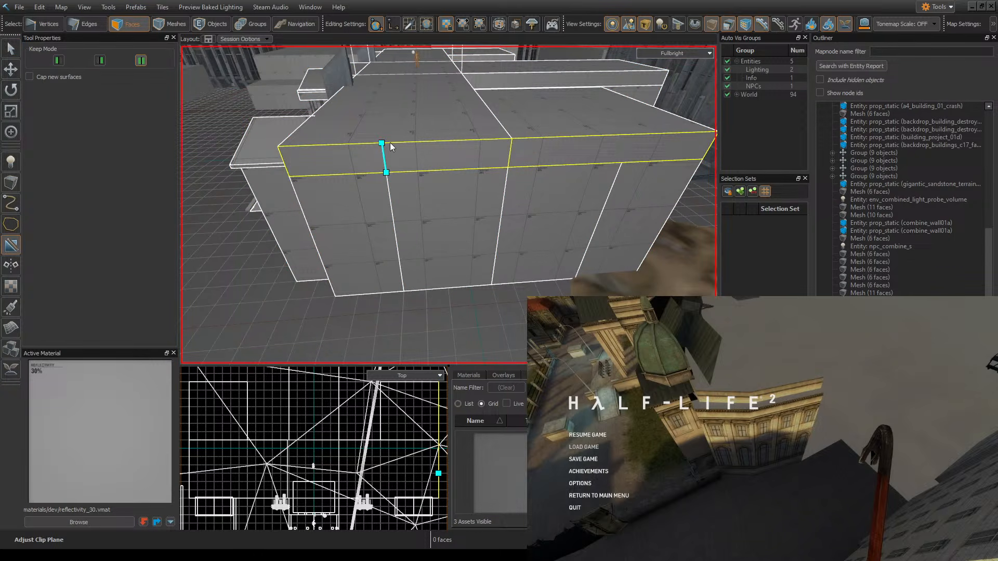
key(Return)
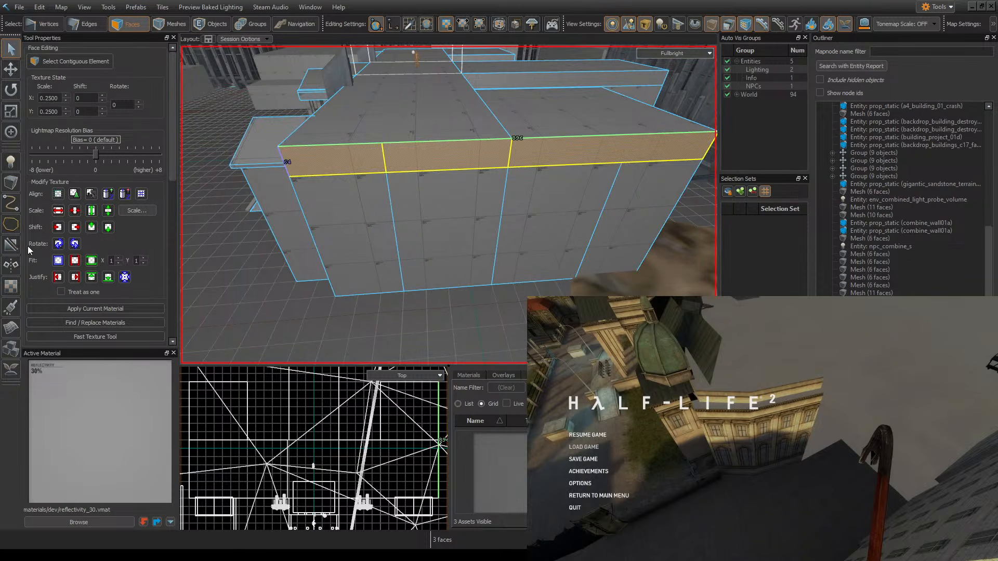
click(14, 250)
drag(623, 163, 629, 143)
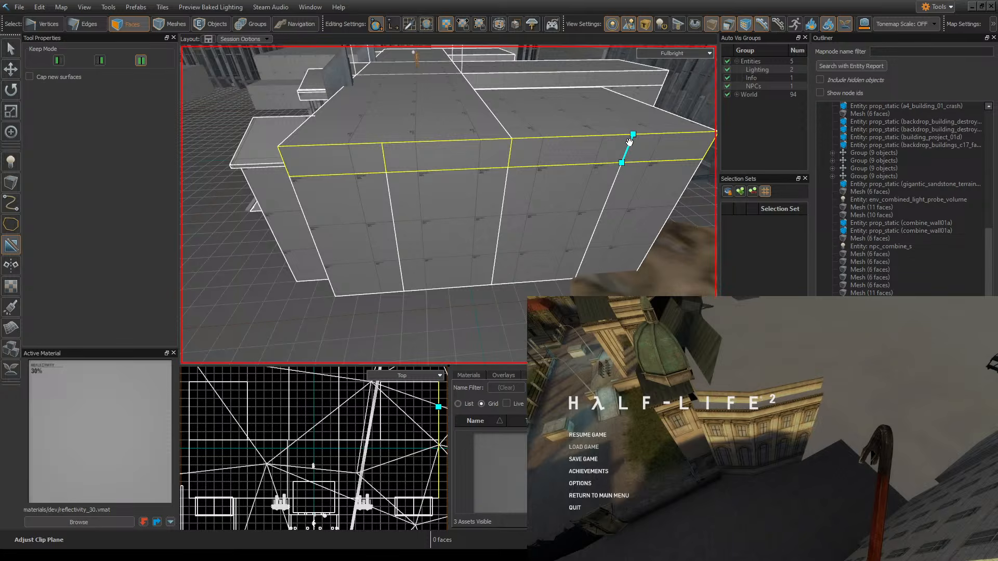
key(Return)
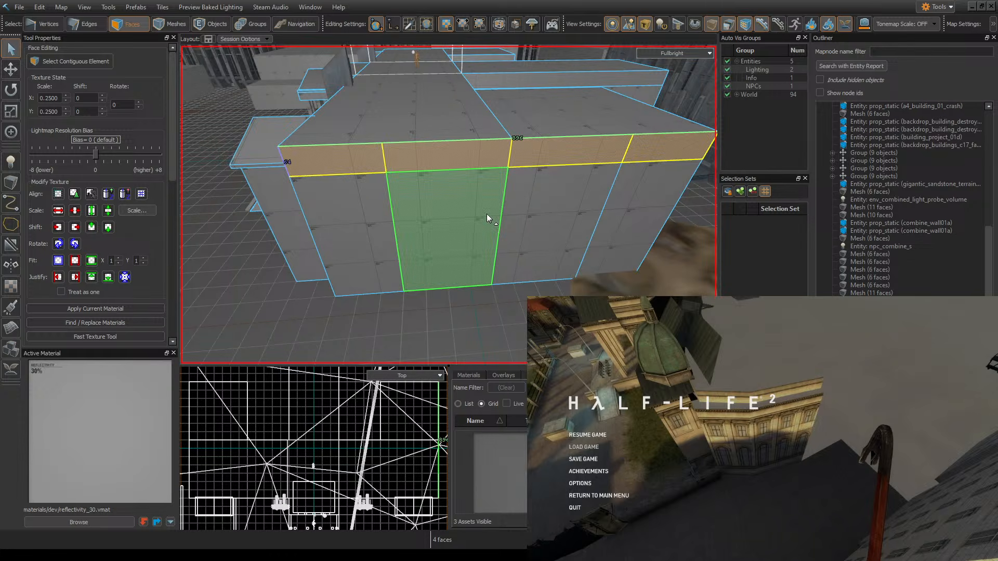
- Select the four middle faces of the end wall, including their upper band parts, and move them outward from the building
right_drag(487, 213, 498, 316)
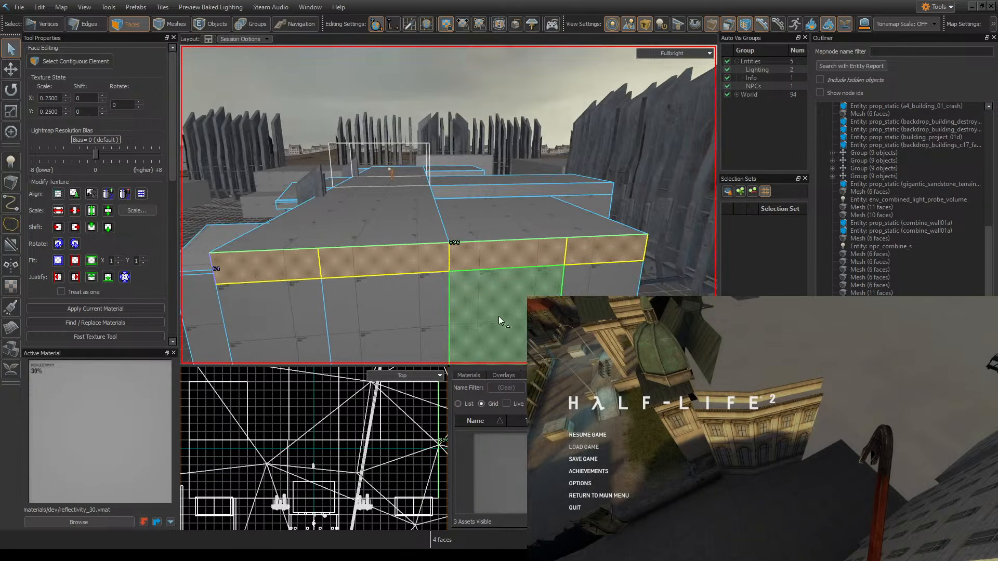
click(510, 295)
ctrl+click(401, 298)
ctrl+click(403, 262)
ctrl+click(495, 251)
right_drag(495, 250, 530, 266)
key(w)
drag(464, 218, 474, 221)
right_drag(550, 256, 299, 150)
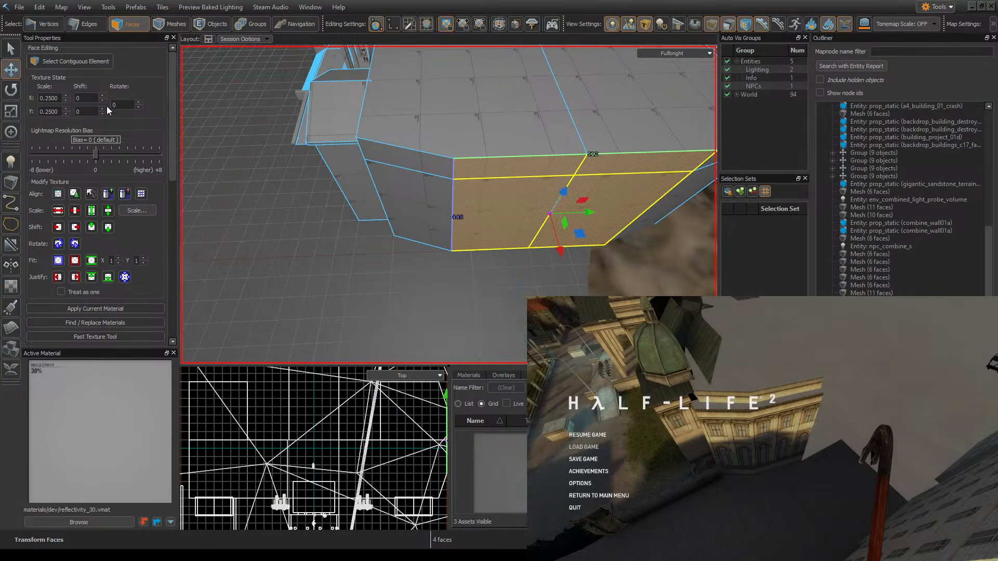
- Try to shift the vertical corner edges of the protruding wall section sideways, and undo the edge changes
click(83, 25)
double_click(454, 208)
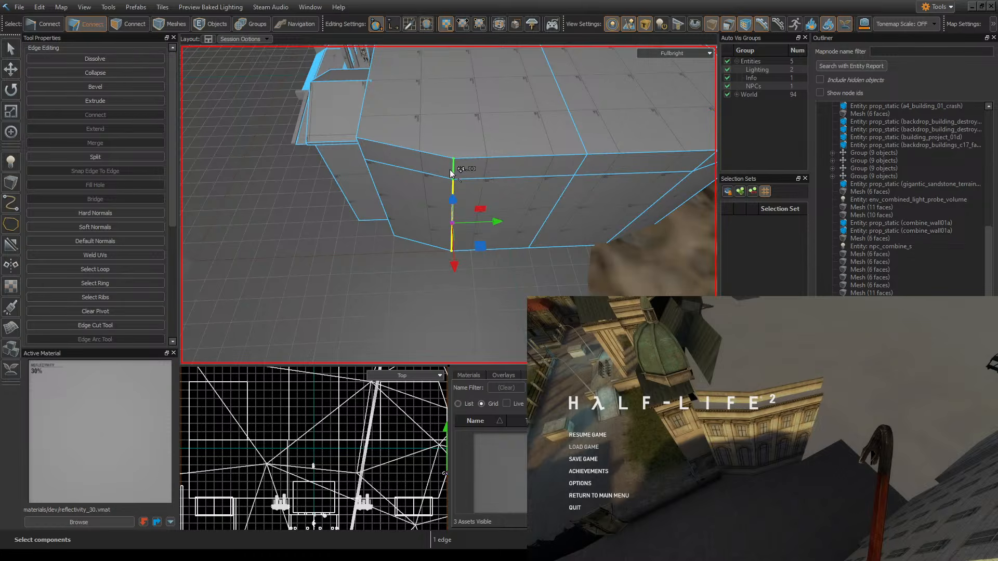
drag(495, 215, 485, 209)
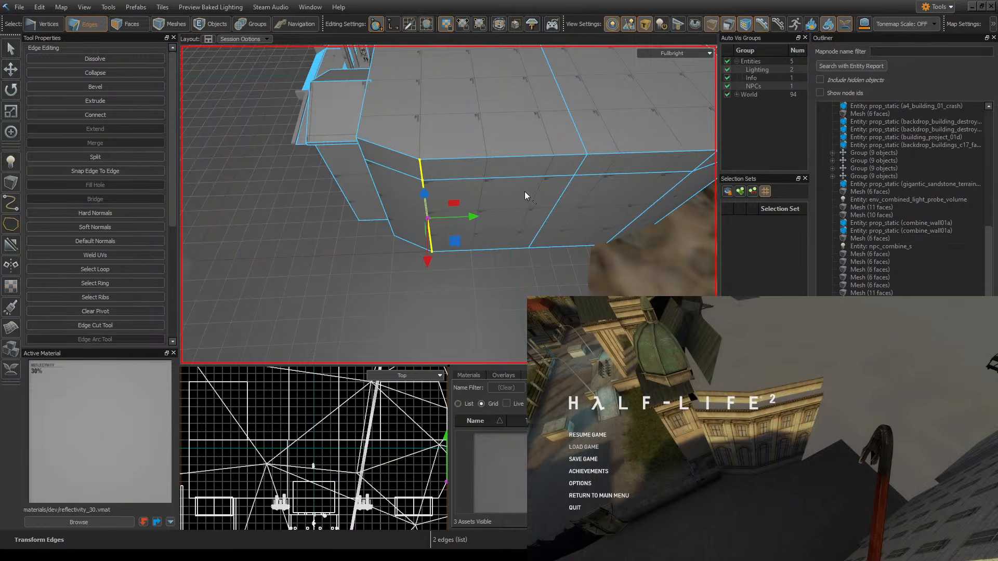
key(ctrl+z)
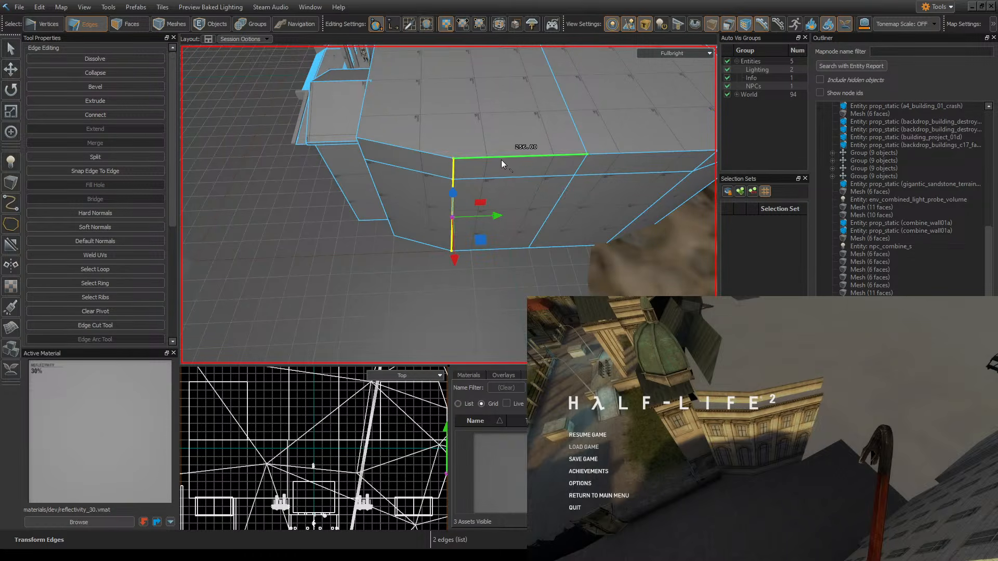
right_drag(501, 160, 464, 142)
click(436, 170)
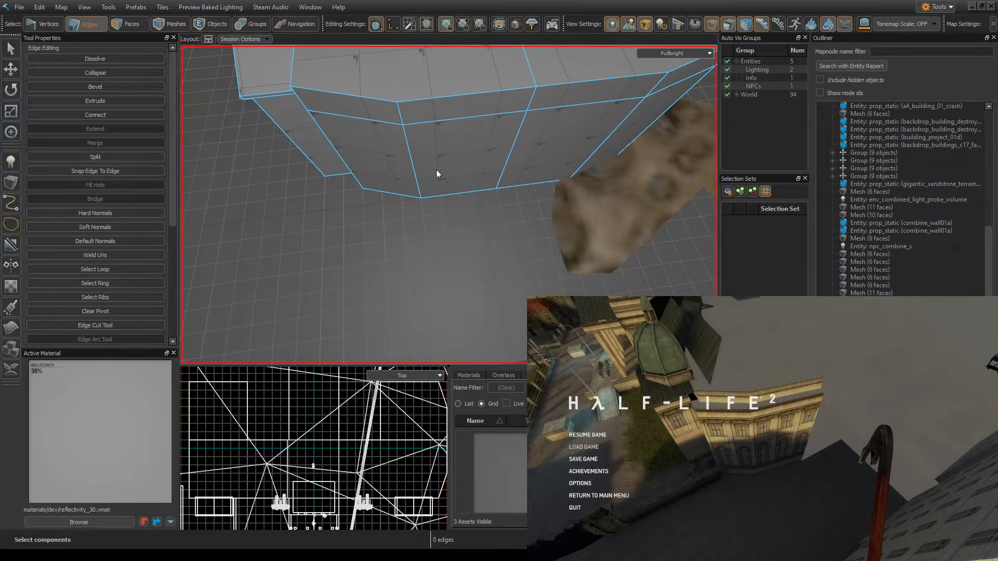
click(420, 170)
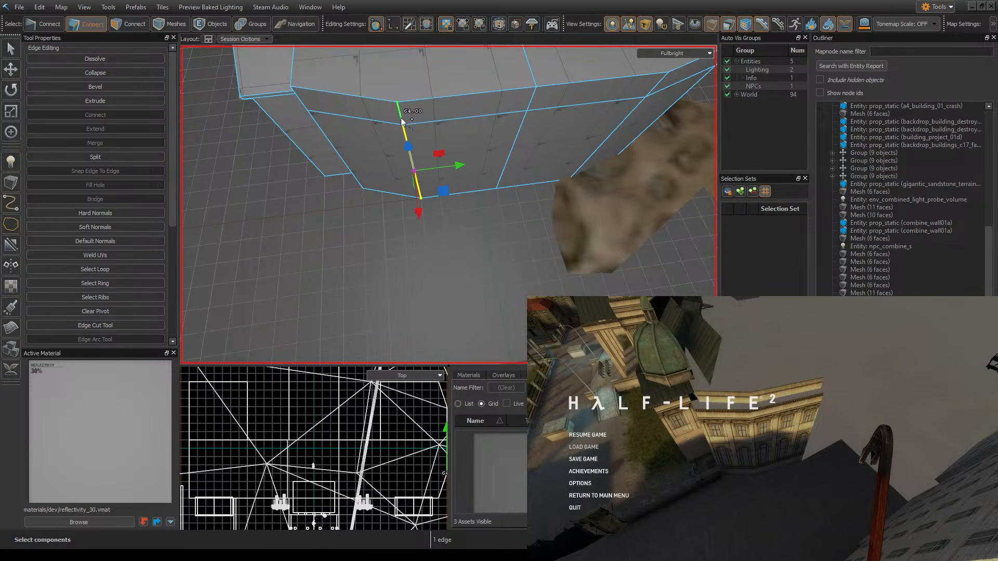
right_drag(401, 163, 453, 197)
key(ctrl+z)
key(ctrl+z)
key(ctrl+z)
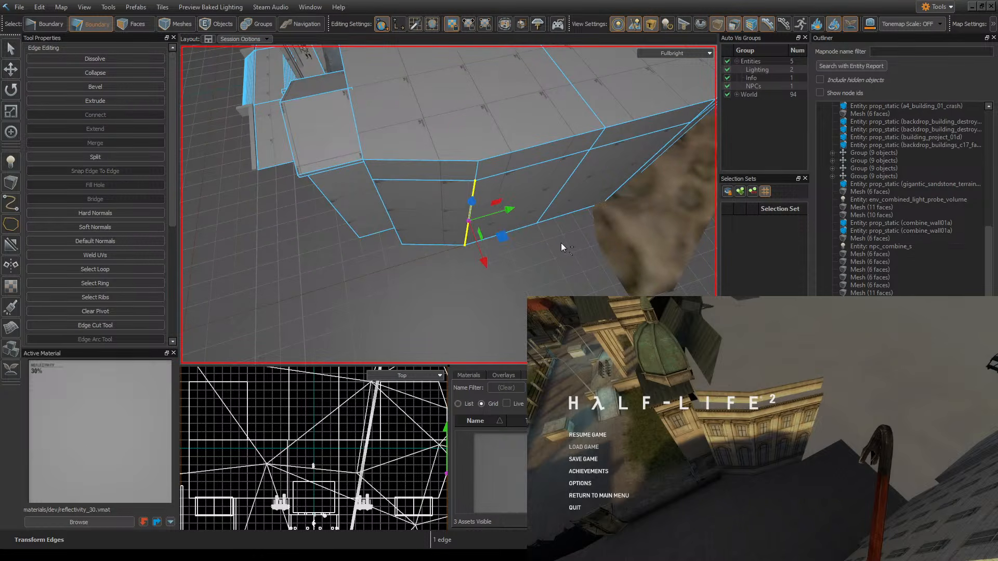
- Pull the full central vertical seam of the protruding wall outward, and reduce the grid size by two levels
right_drag(541, 235, 428, 199)
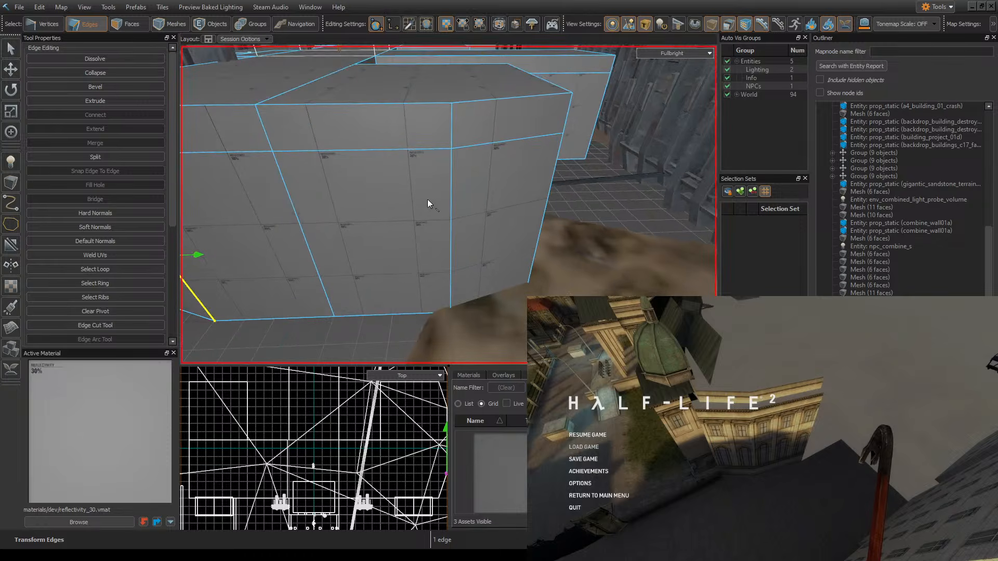
shift+click(295, 210)
right_drag(295, 210, 449, 205)
key(bracketleft)
key(bracketleft)
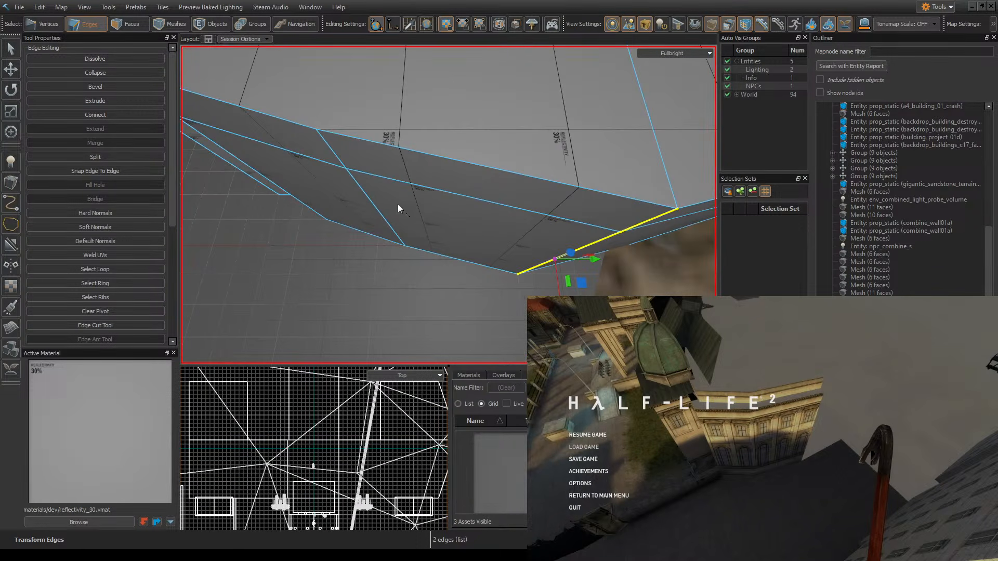
- Select the upper and lower edges of the seams on both sides of the centre and adjust their depth together
click(382, 217)
right_drag(382, 217, 448, 205)
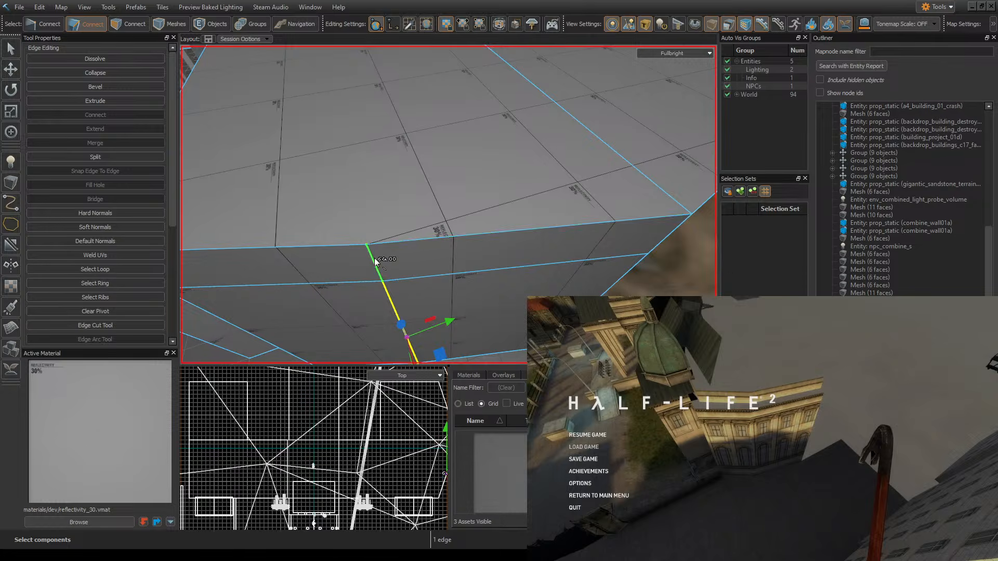
ctrl+click(378, 264)
right_drag(378, 264, 448, 204)
ctrl+click(531, 240)
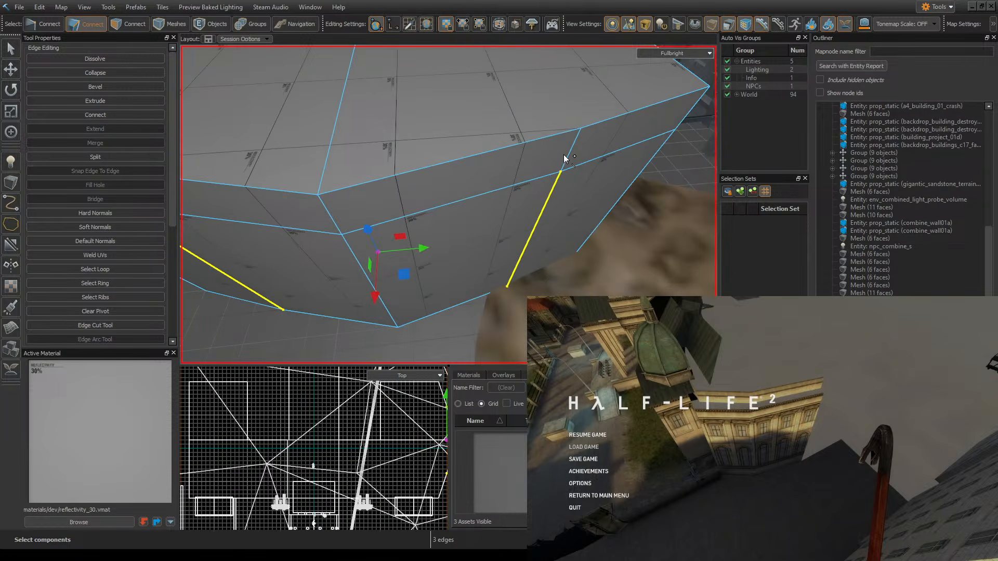
ctrl+click(566, 154)
right_drag(566, 155, 555, 170)
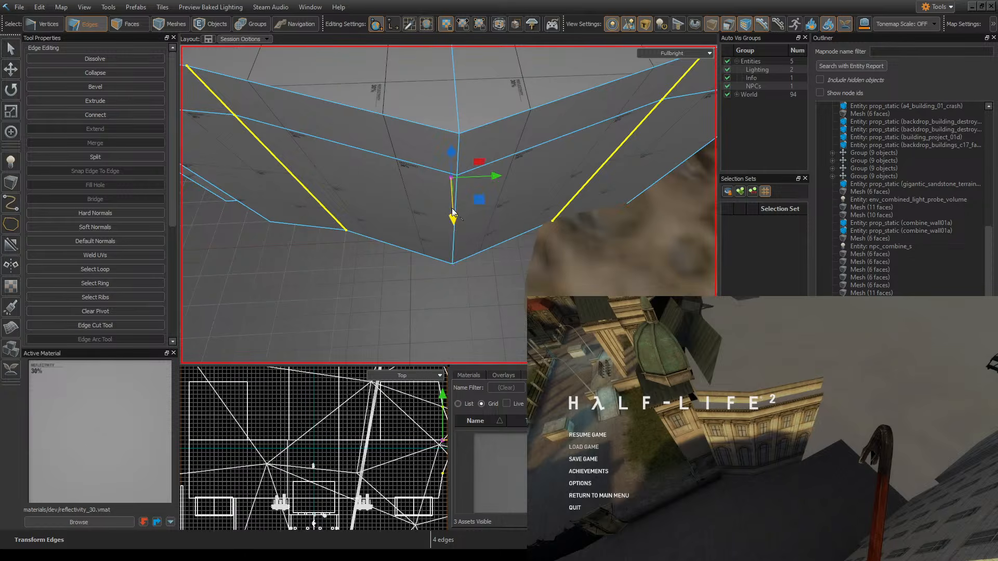
- Select both edges of the central seam and move them back slightly to soften the wall's point into a curve
click(454, 227)
ctrl+click(459, 155)
right_drag(458, 155, 530, 183)
drag(529, 187, 478, 142)
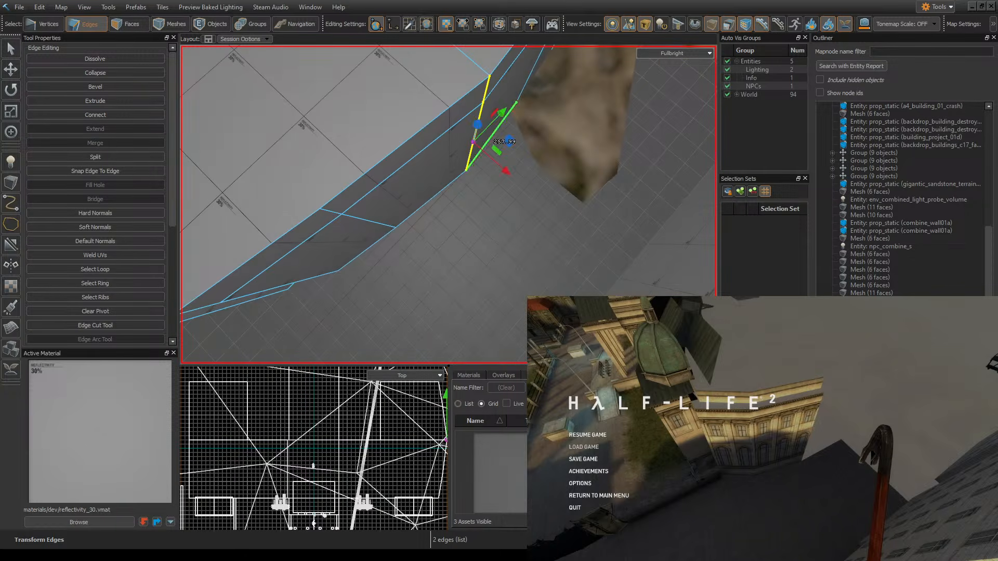
right_drag(479, 142, 449, 205)
- Try to move the lower edges of the two side seams apart, away from the wall's centre
click(569, 165)
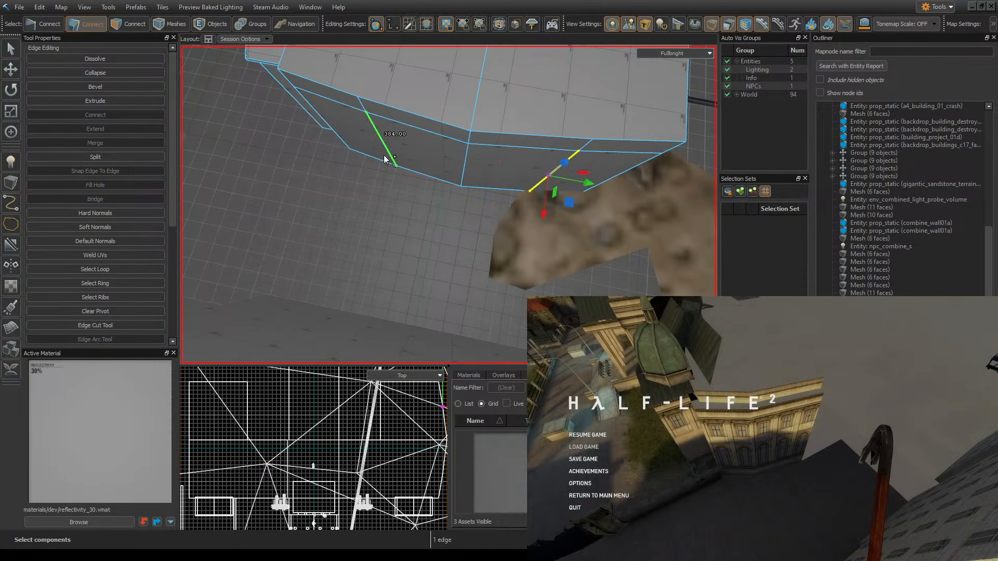
ctrl+click(382, 139)
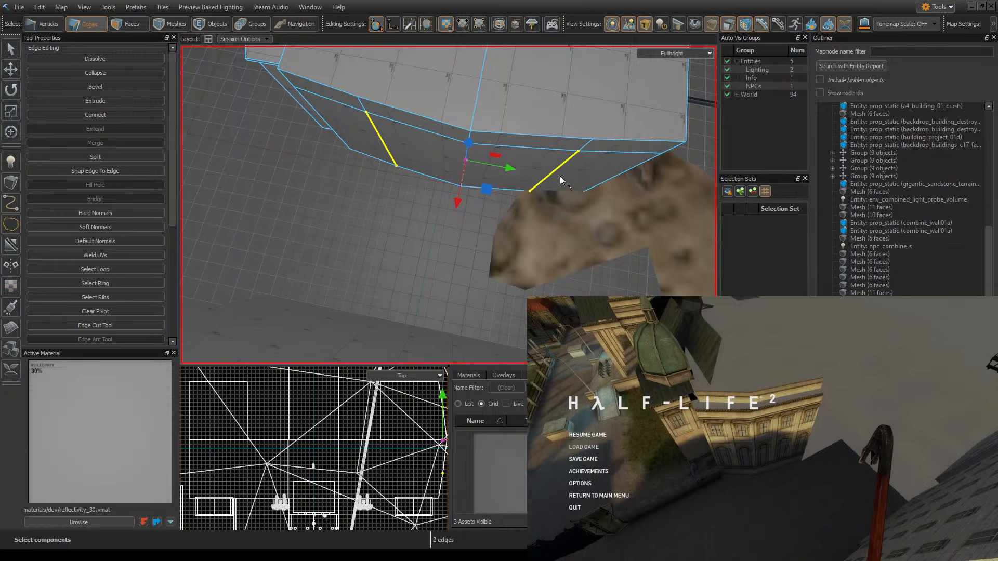
click(556, 174)
drag(552, 177, 559, 177)
click(379, 150)
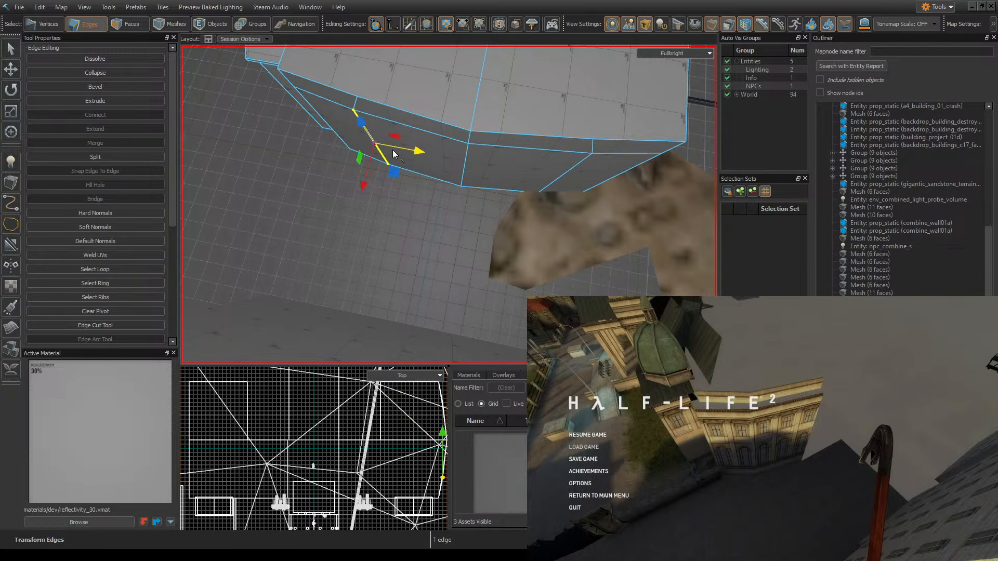
key(z)
key(w)
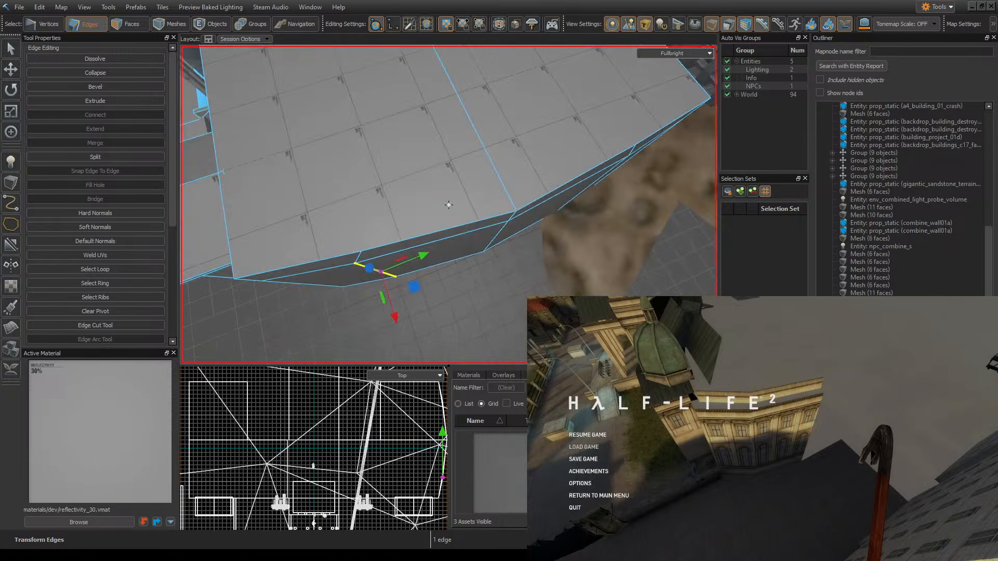
- Undo the sideways moves of the lower edges on both side seams
key(d)
key(s)
scroll(465, 157, up, 1)
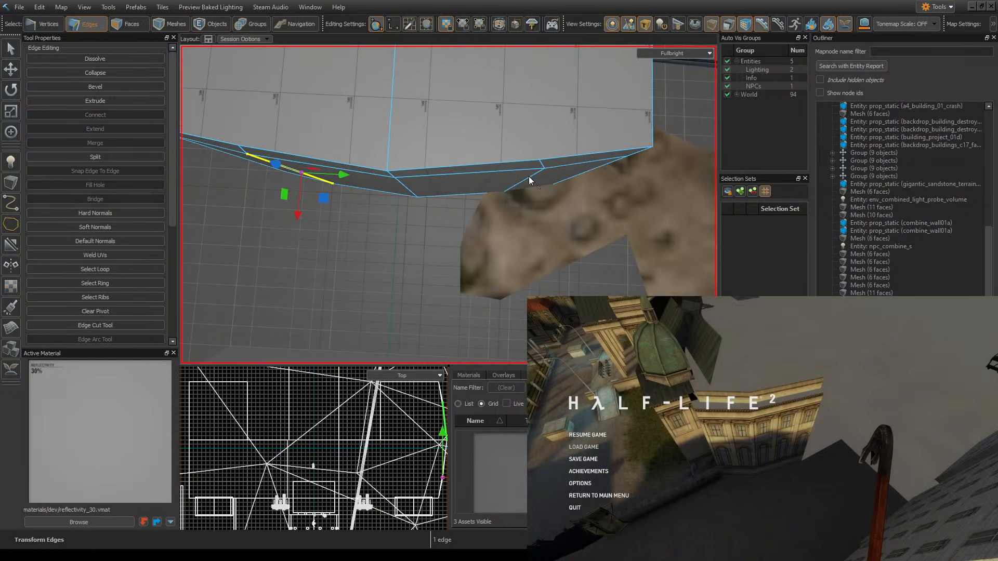
key(alt+Right)
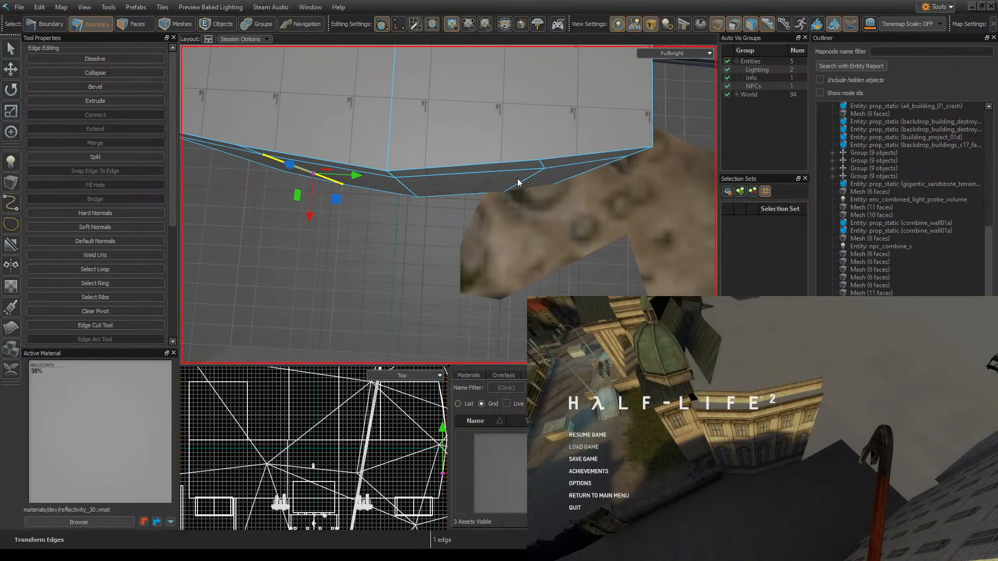
key(w)
mouse_move(507, 173)
right_down()
mouse_move(448, 205)
mouse_move(512, 160)
right_up()
key(s)
key(ctrl+z)
- Select the upper and lower edges of the side seam nearest the rock and move them slightly outward
shift+click(659, 95)
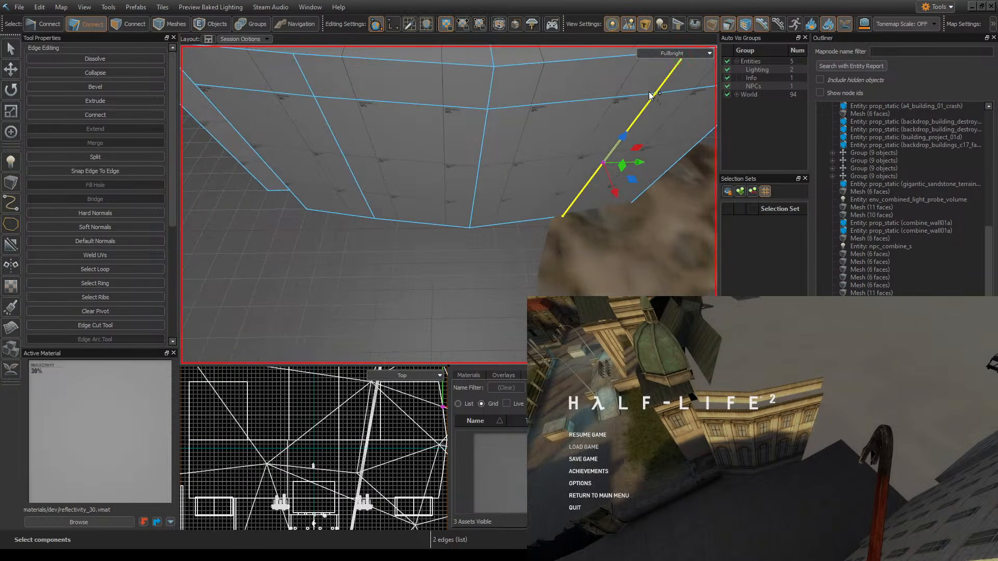
right_drag(658, 96, 525, 174)
drag(520, 158, 521, 164)
right_drag(522, 164, 381, 150)
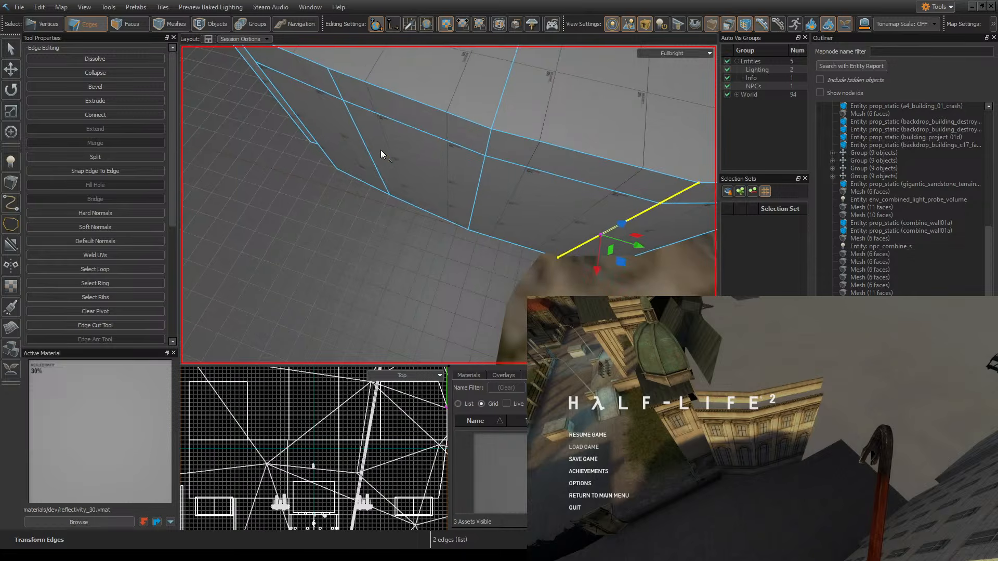
- Move both edges of the opposite side seam slightly outward to match the curve, and save the map
click(368, 150)
shift+click(338, 83)
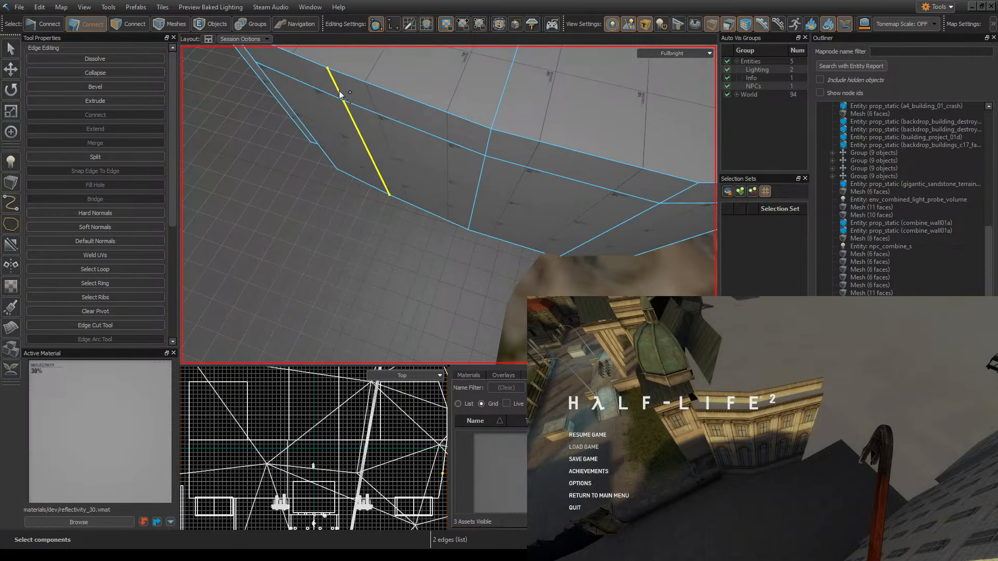
drag(357, 184, 351, 194)
right_drag(372, 153, 449, 205)
key(ctrl+s)
- Select faces on the building's opposite end wall and clip its upper band vertically in line with the seam below
click(133, 23)
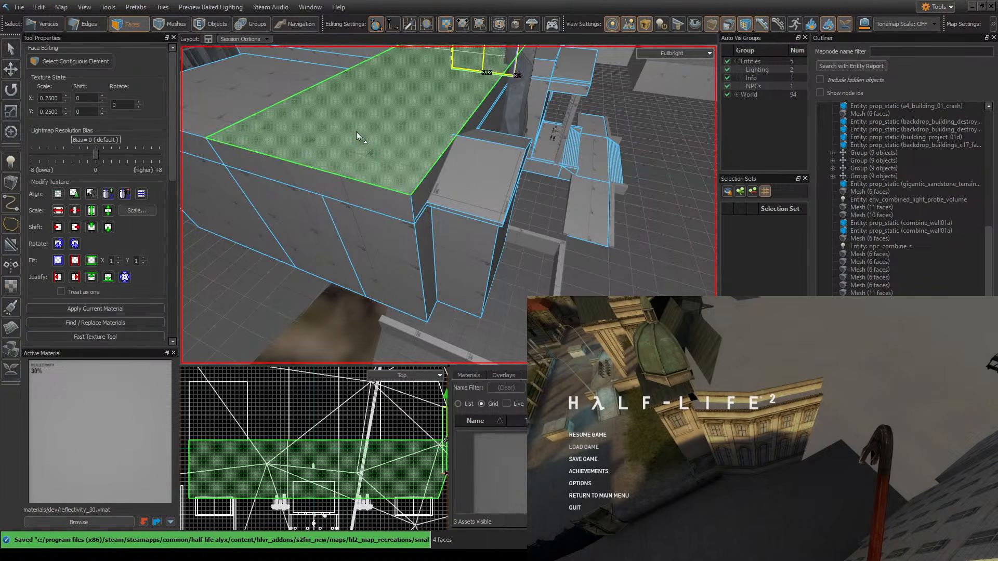
right_drag(356, 135, 448, 205)
click(358, 180)
right_drag(359, 180, 448, 205)
shift+click(460, 140)
shift+click(670, 112)
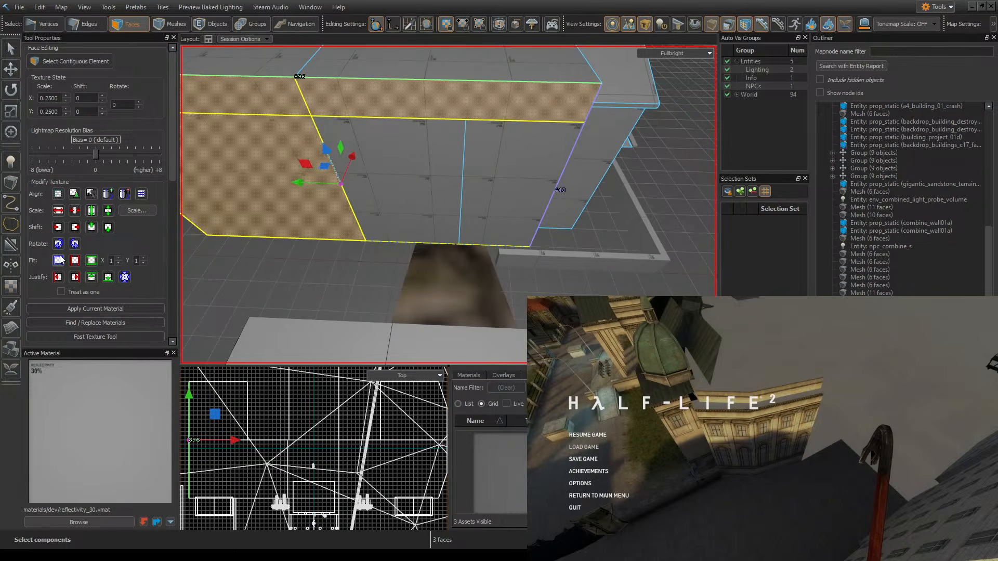
click(11, 245)
drag(466, 100, 465, 119)
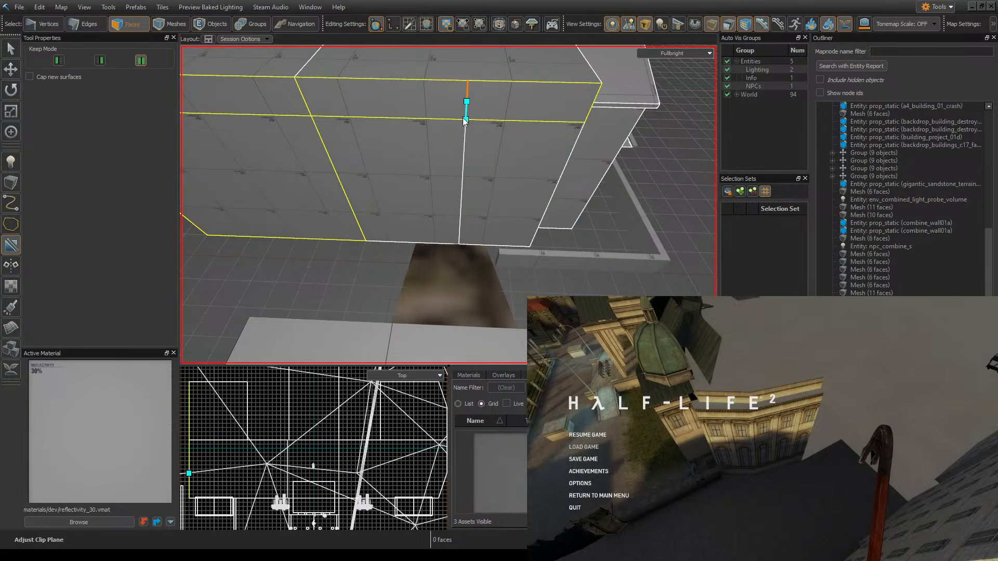
key(Return)
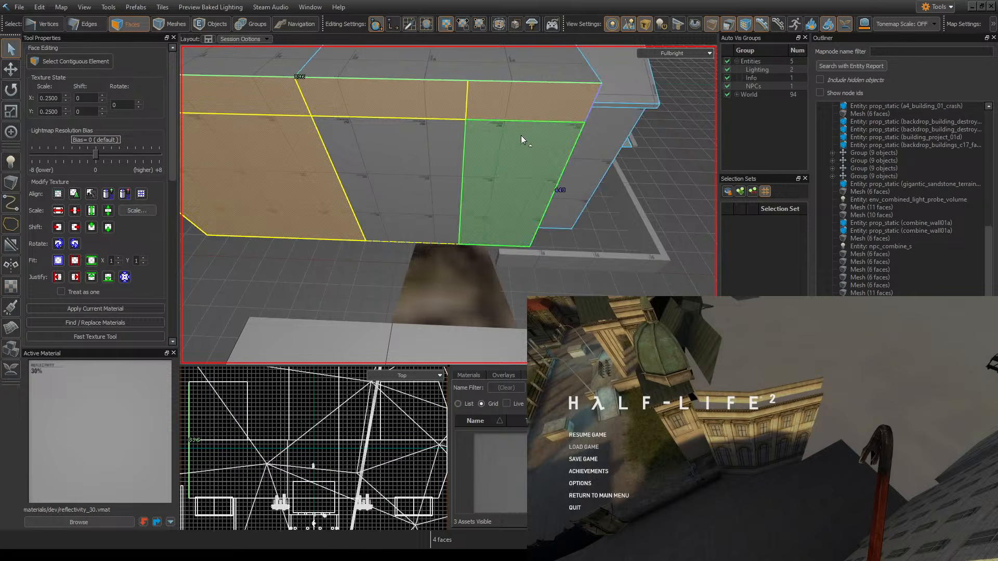
- Clip the uncut half of the opposite end wall vertically through the lower face and upper band, and select a middle face
right_drag(521, 135, 449, 205)
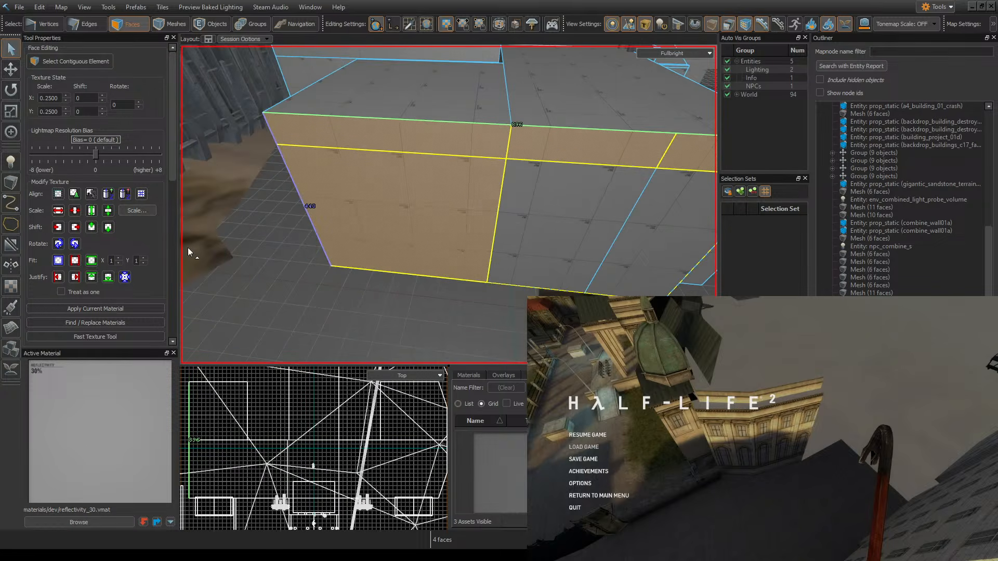
click(11, 245)
right_drag(322, 260, 335, 268)
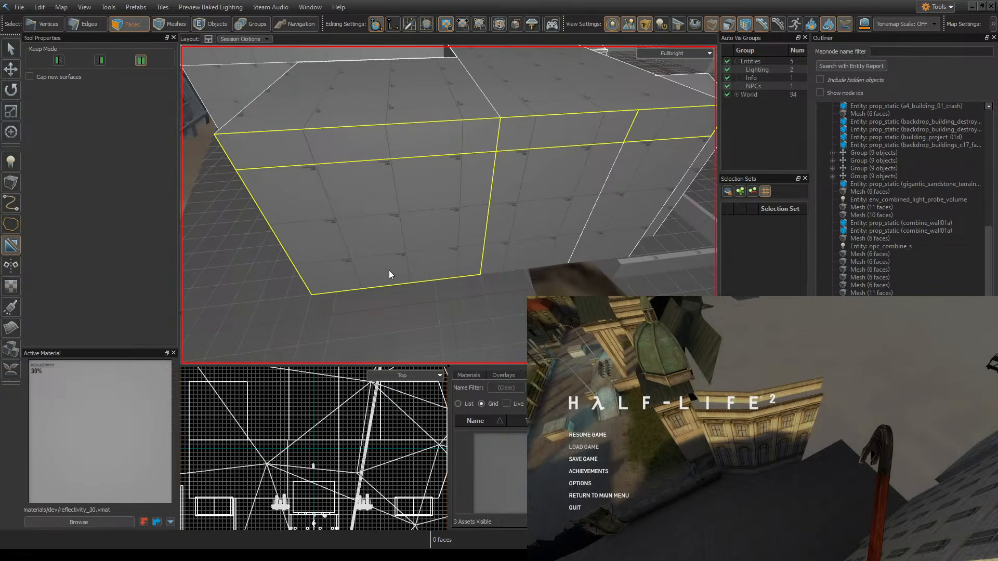
key(bracketright)
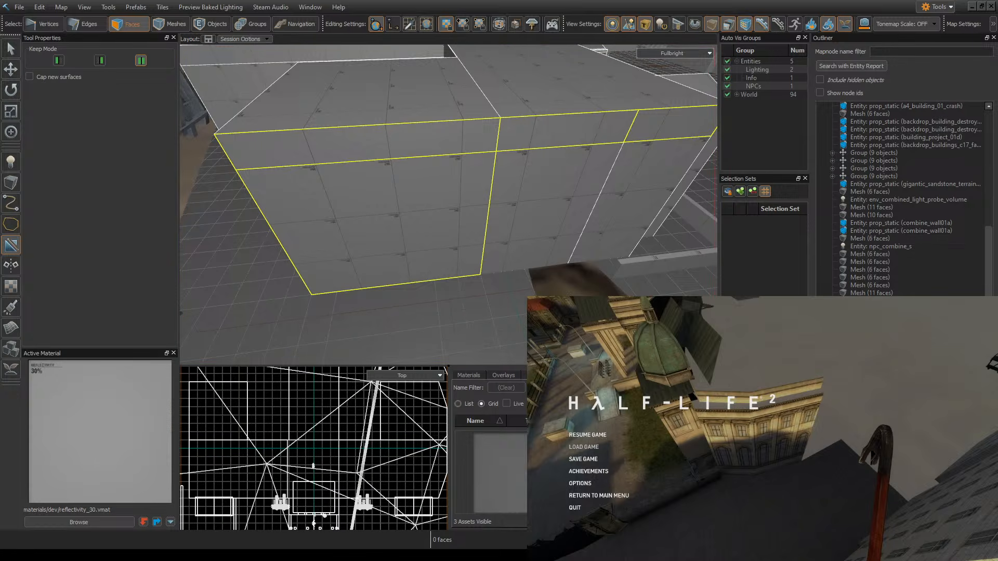
drag(383, 275, 376, 237)
mouse_move(382, 230)
right_down()
mouse_move(463, 209)
mouse_move(473, 187)
mouse_move(501, 226)
right_up()
key(Return)
click(467, 142)
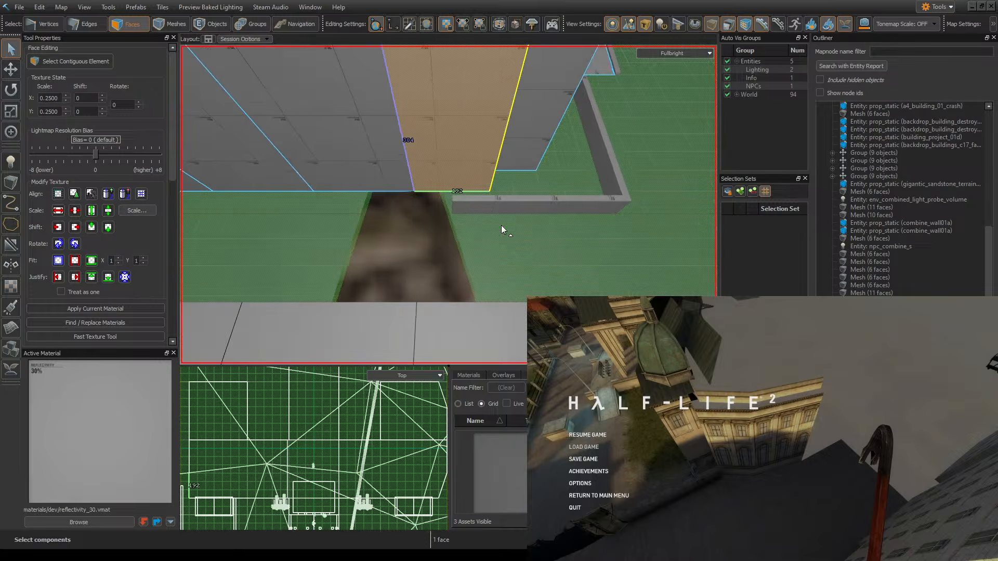
- Save the map and select the lower edge of the seam on the clipped end wall in edge selection mode
right_drag(496, 320, 386, 171)
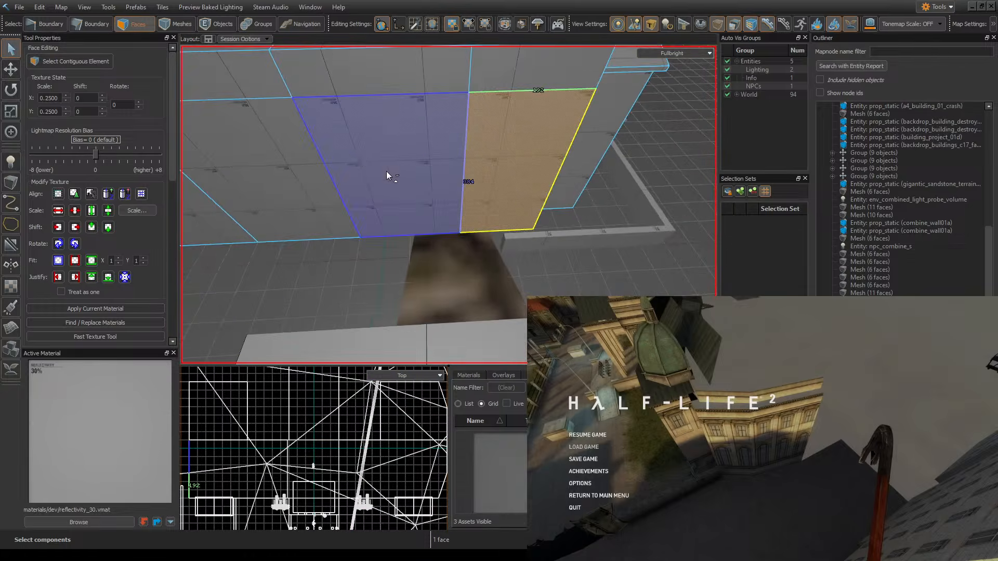
key(ctrl+s)
right_drag(460, 235, 610, 225)
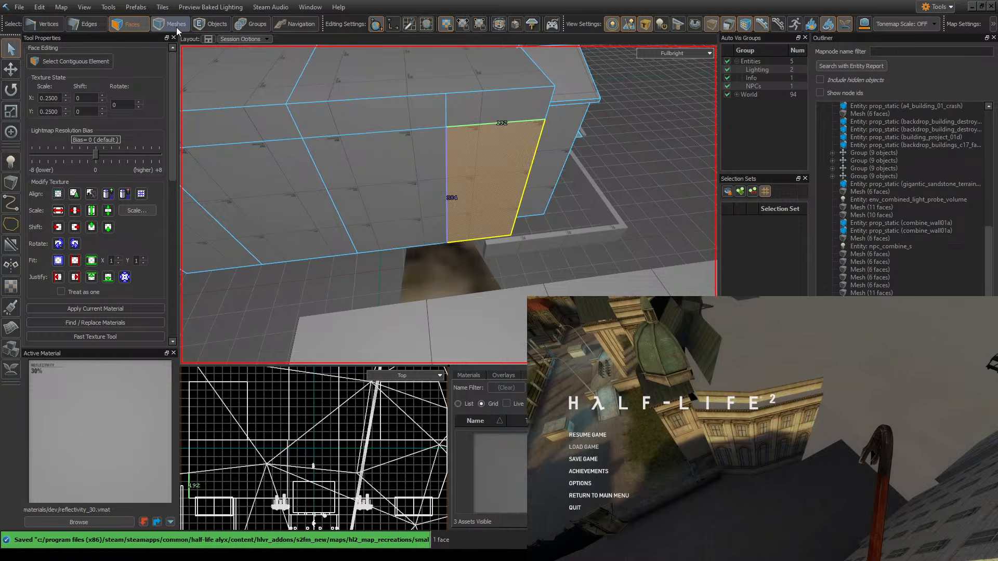
click(102, 24)
right_drag(456, 154, 457, 176)
click(474, 223)
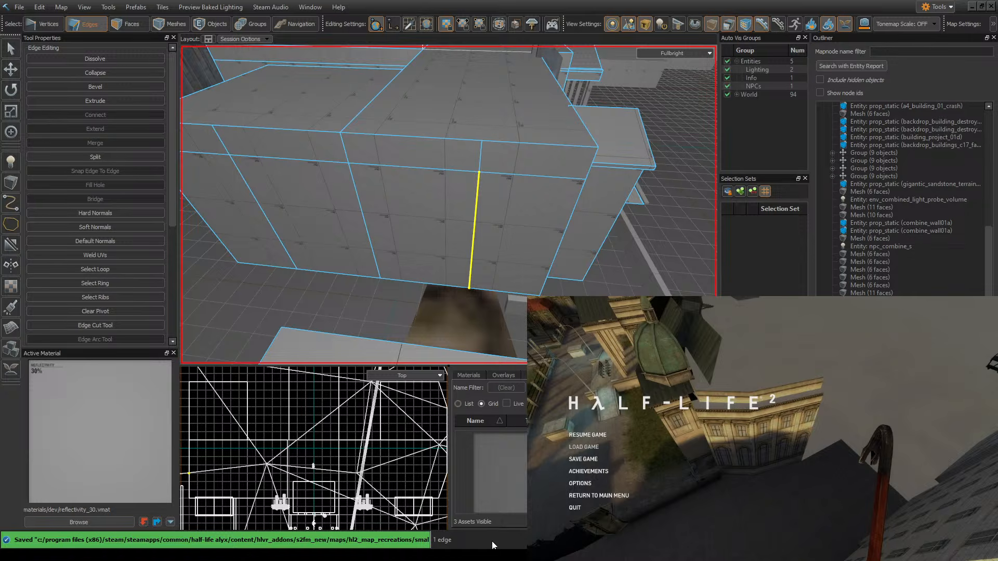
click(391, 544)
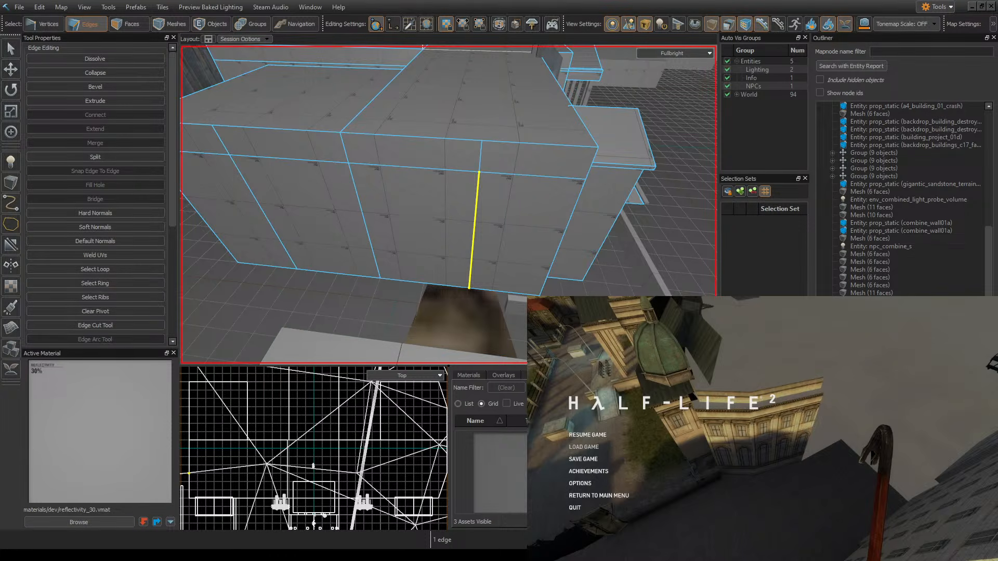
right_drag(448, 205, 419, 219)
key(ctrl+s)
mouse_move(500, 205)
right_down()
mouse_move(448, 204)
mouse_move(516, 201)
right_up()
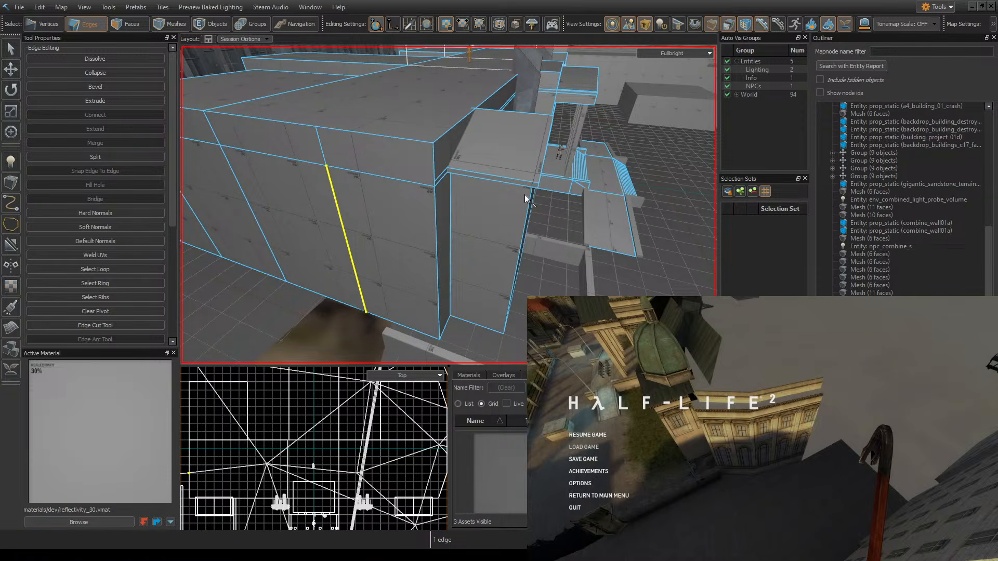
right_drag(553, 232, 448, 205)
key(ctrl+s)
- Add the remaining edges of the end wall's three vertical seams to the selection and move all six outward to bow the wall
ctrl+click(435, 123)
right_drag(435, 124, 448, 205)
click(11, 70)
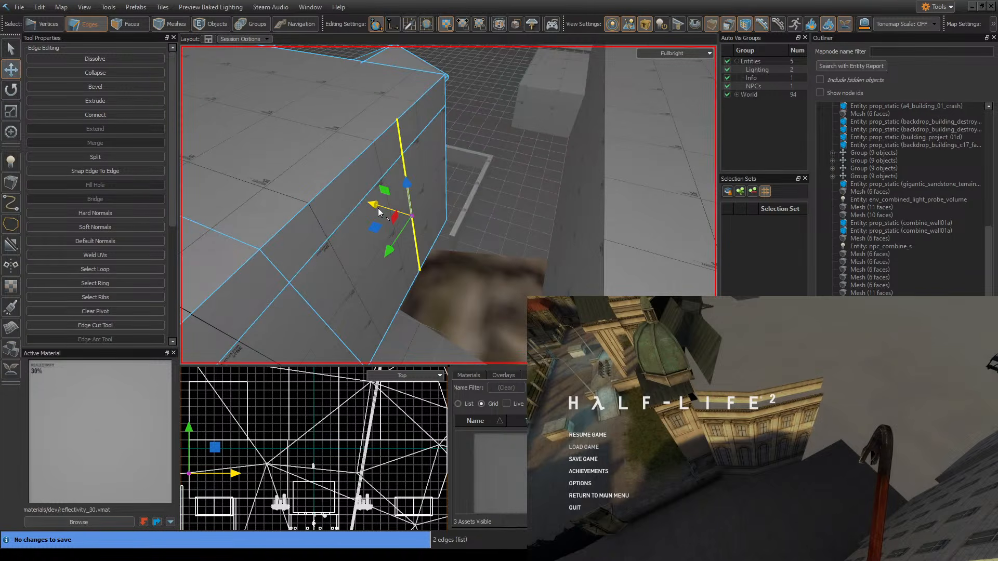
right_drag(379, 212, 448, 205)
ctrl+click(292, 257)
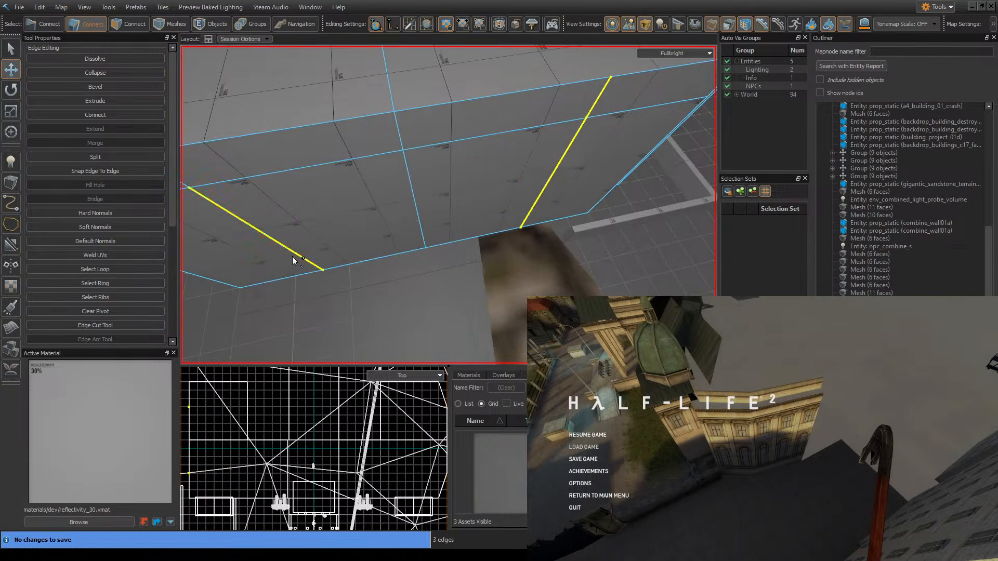
right_drag(292, 257, 449, 204)
ctrl+click(368, 201)
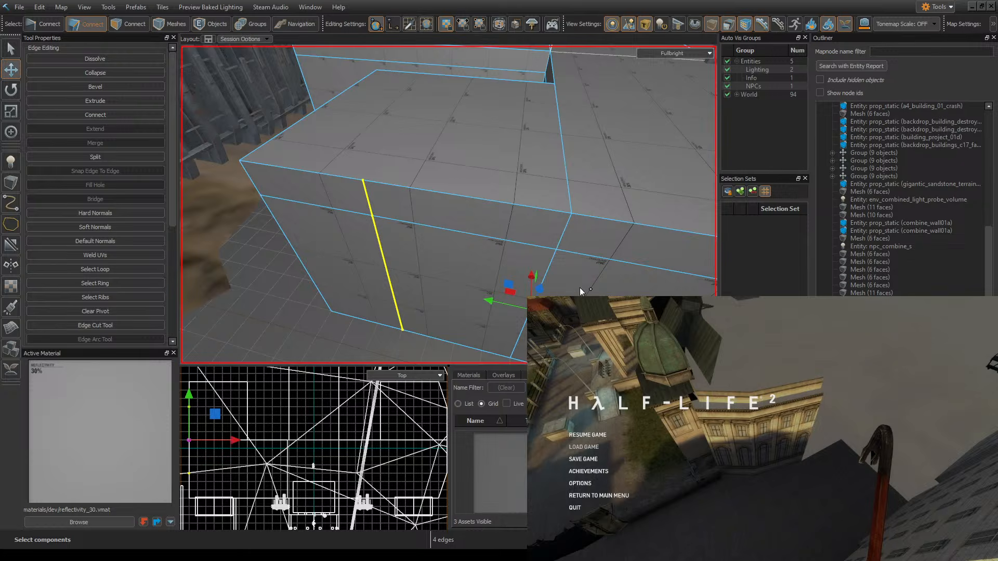
ctrl+click(546, 272)
ctrl+click(564, 236)
right_drag(564, 235, 459, 227)
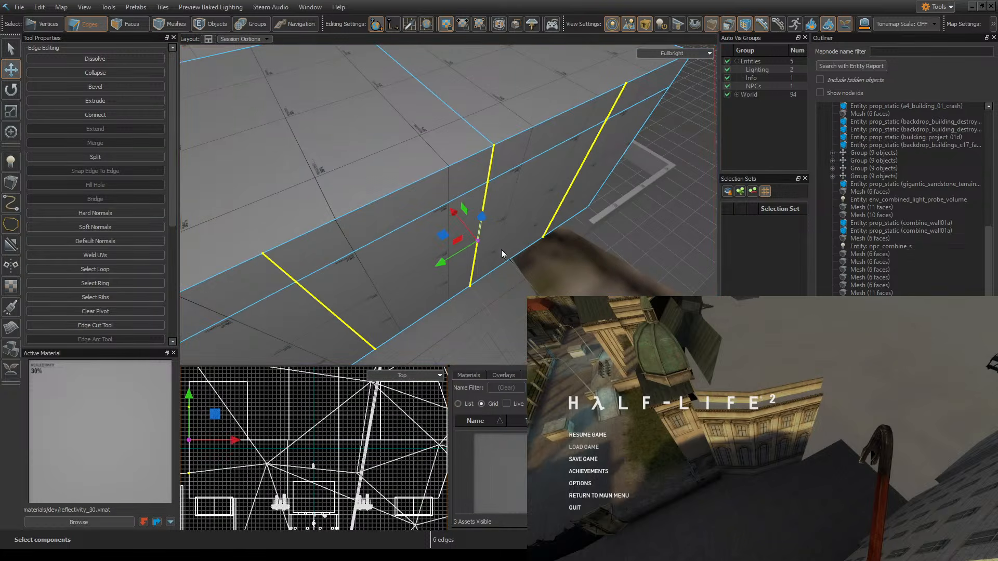
drag(462, 224, 482, 252)
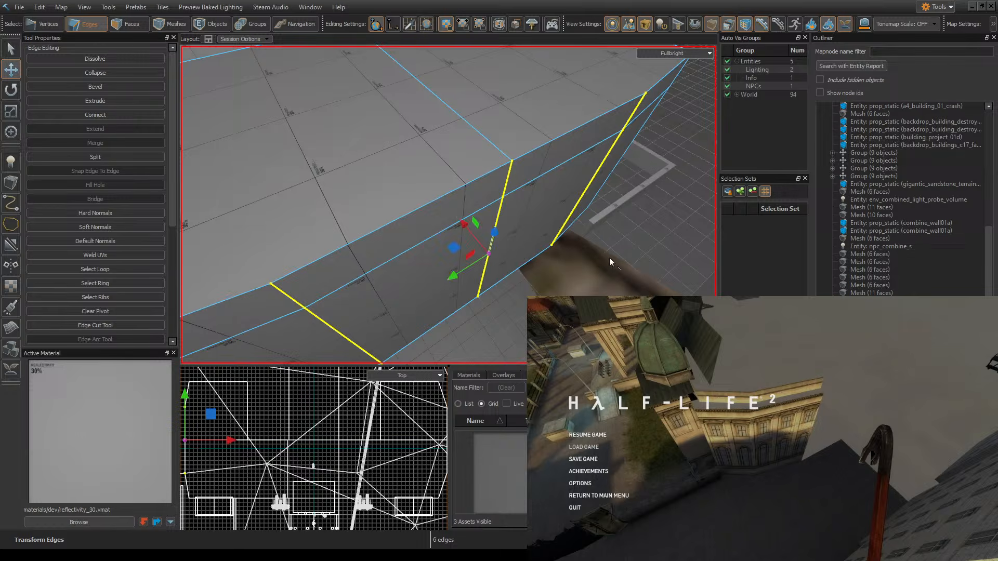
right_drag(483, 253, 448, 205)
- Select the upper and lower edges of a side seam on the opposite end wall and adjust how far they protrude
click(411, 197)
shift+click(410, 196)
drag(496, 151, 435, 156)
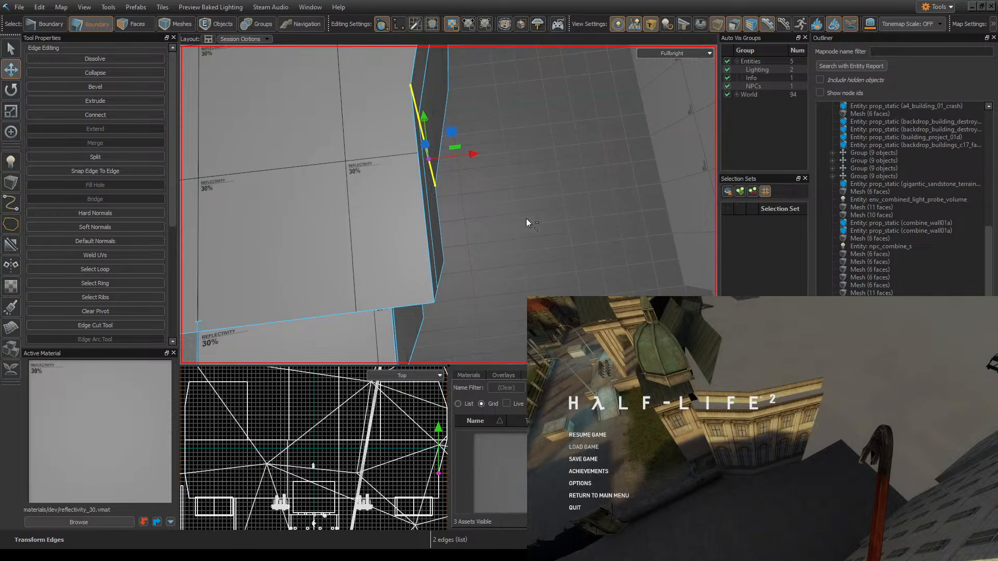
key(ctrl+z)
drag(496, 151, 433, 170)
key(z)
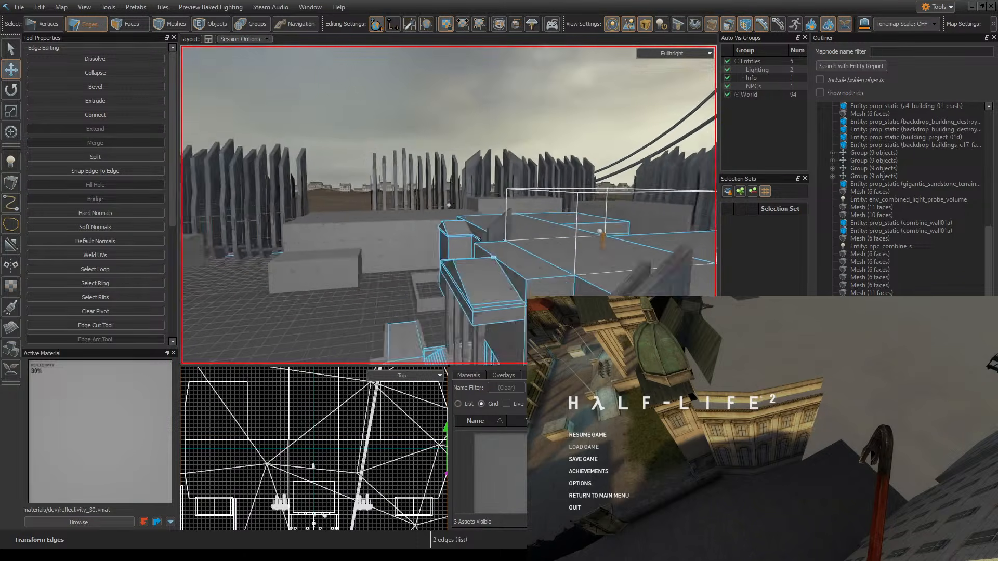
- Select the upper and lower edges of all three seams on the newly bowed end wall and move them slightly farther outward
key(w)
key(z)
click(458, 274)
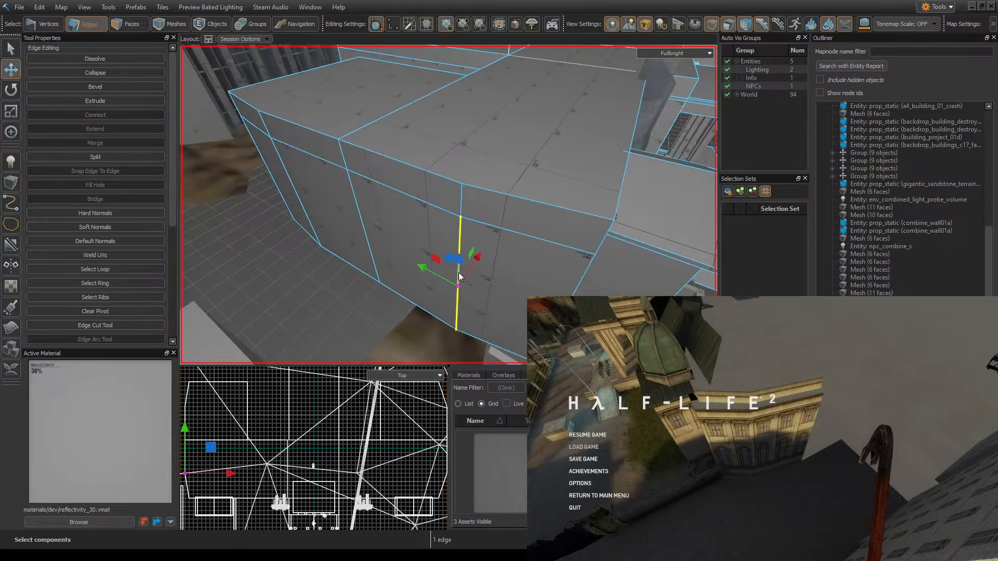
shift+click(461, 204)
key(z)
key(a)
key(z)
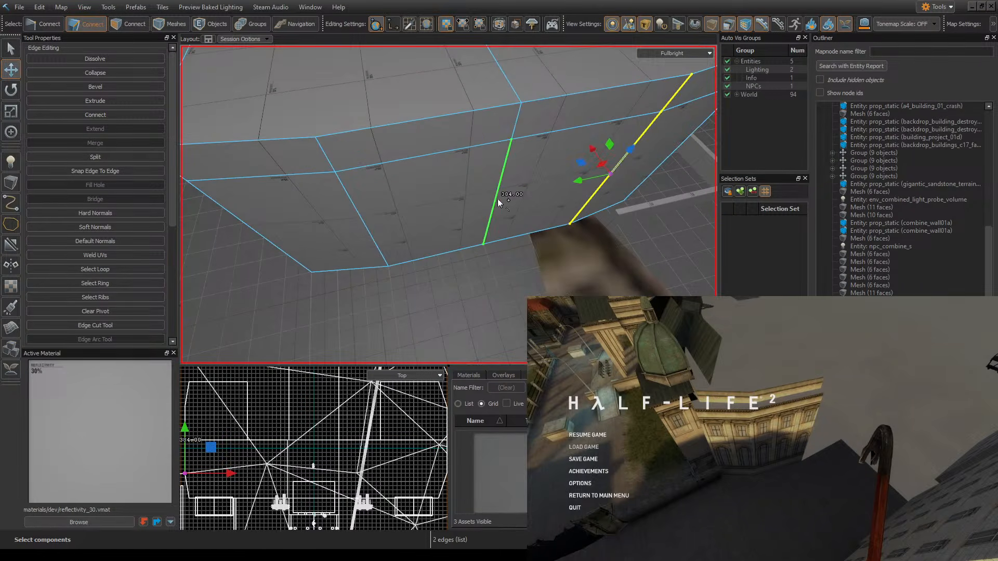
shift+click(498, 202)
shift+click(359, 216)
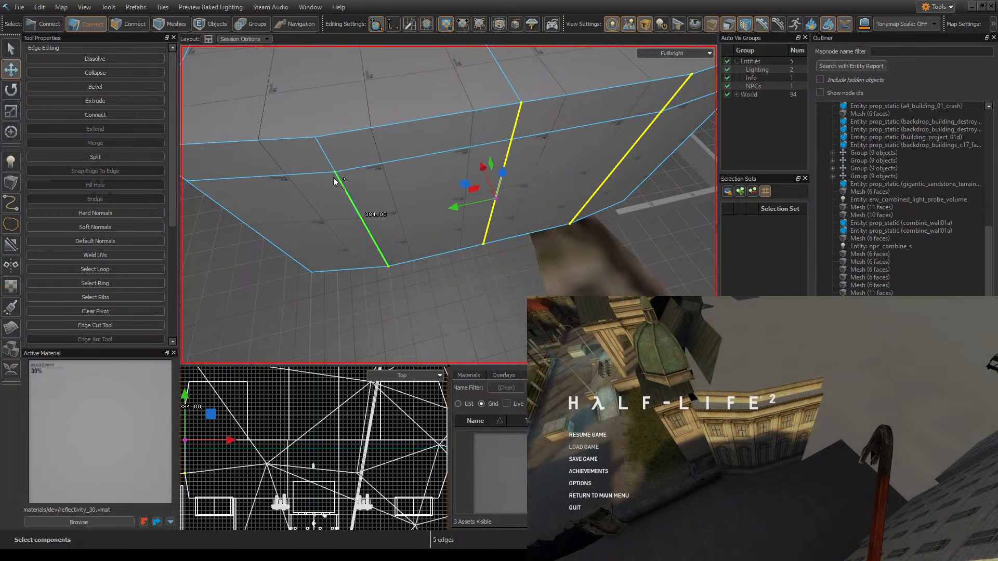
drag(493, 194, 508, 227)
key(z)
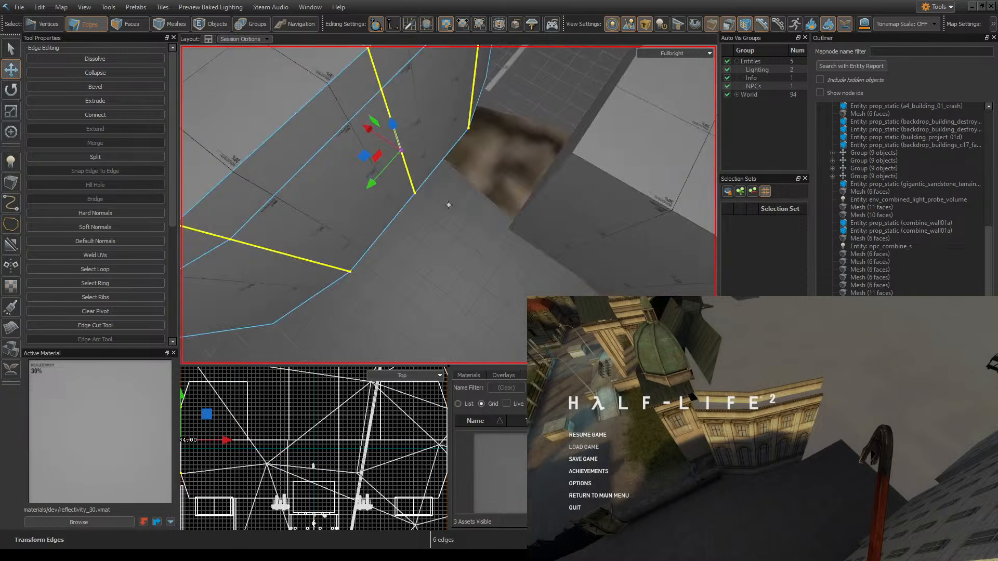
key(z)
key(z)
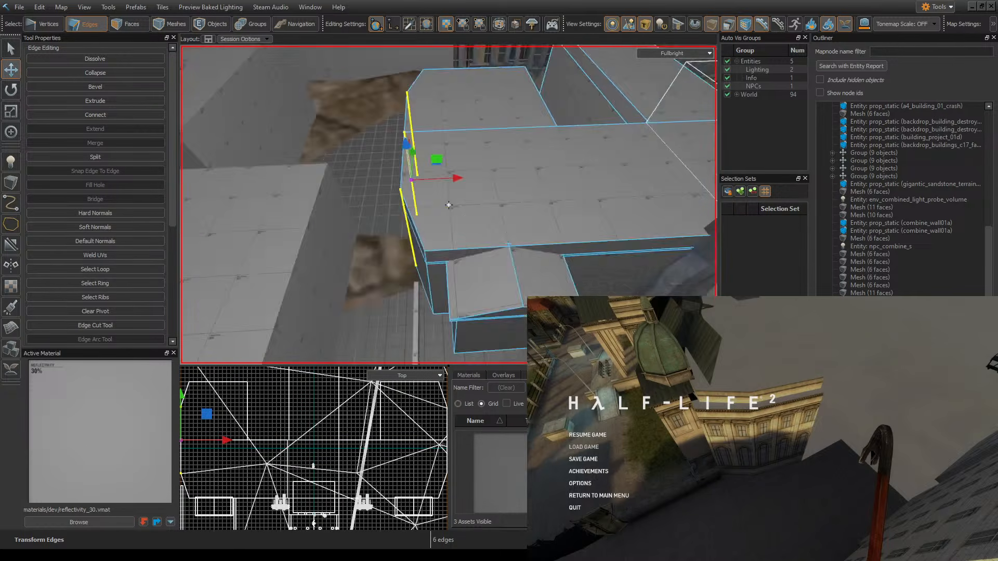
key(z)
- Select both edges of the middle seam on the opposite end wall and move them slightly outward
click(585, 289)
key(z)
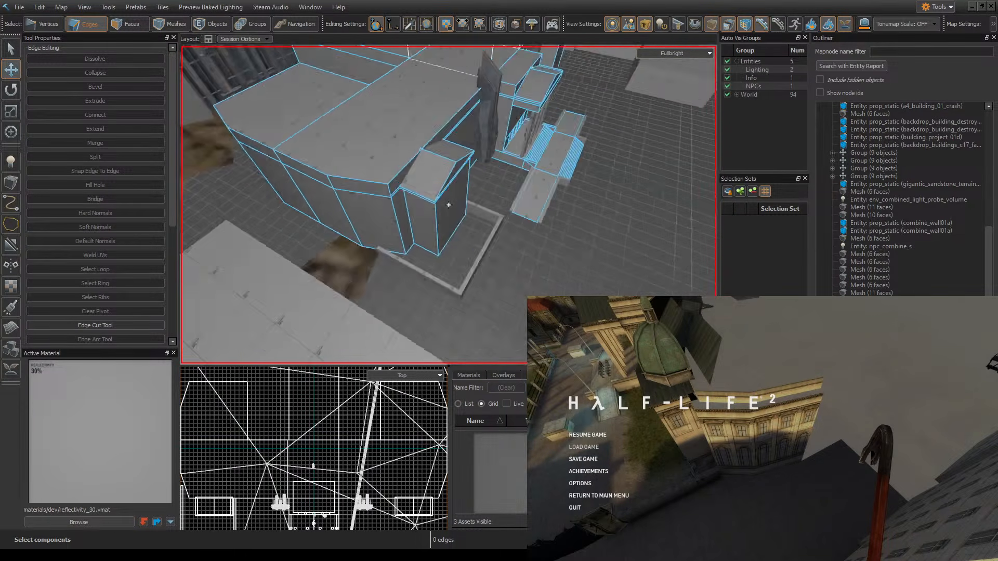
key(d)
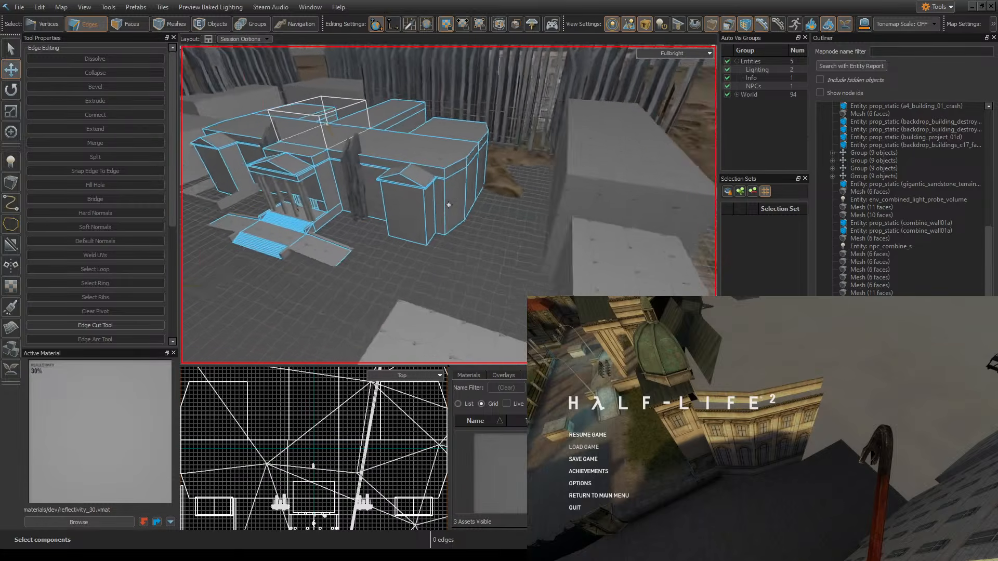
key(w)
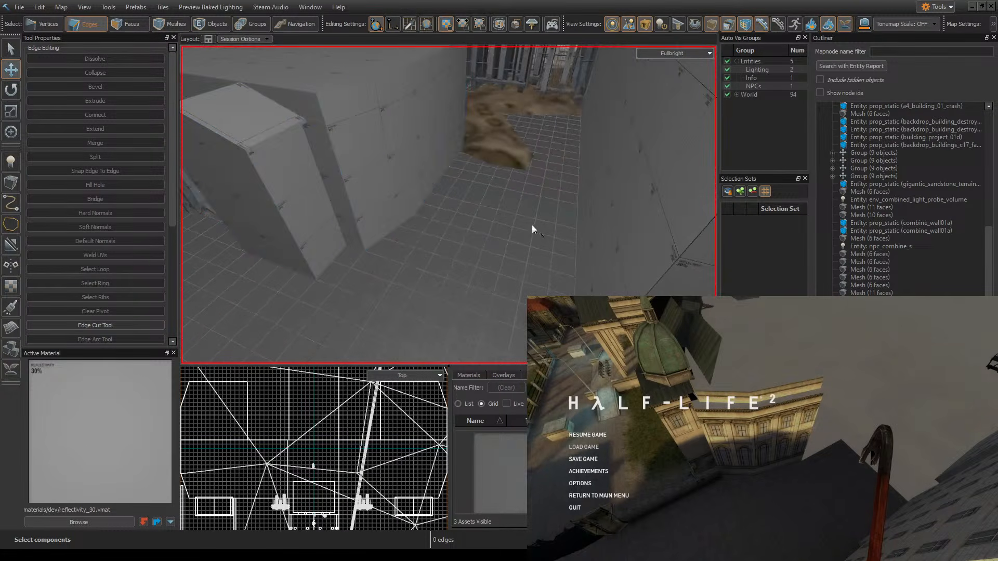
click(443, 145)
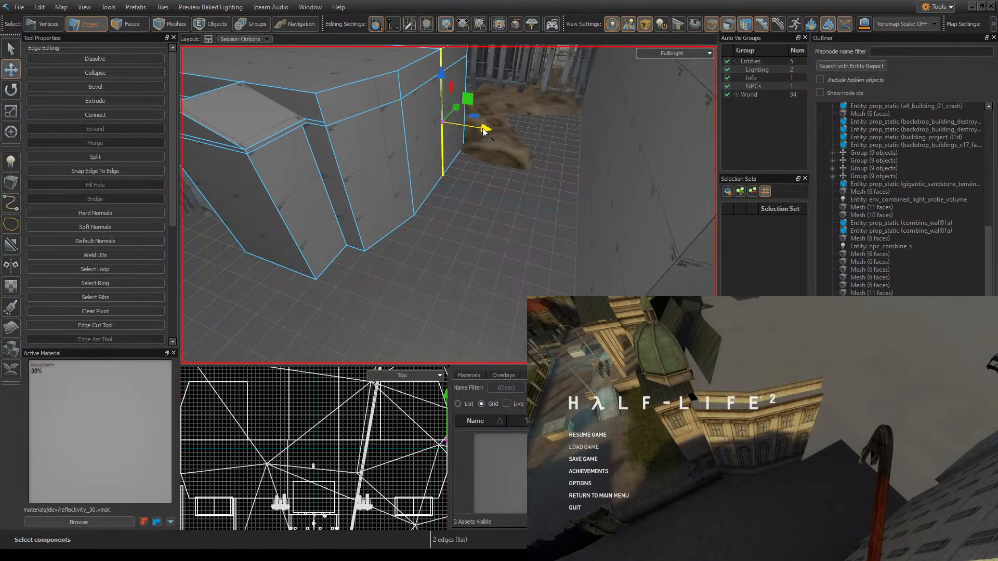
drag(474, 130, 486, 130)
key(z)
- Select both edges of the newly bowed end wall's middle seam and move them slightly outward to round the curve
key(s)
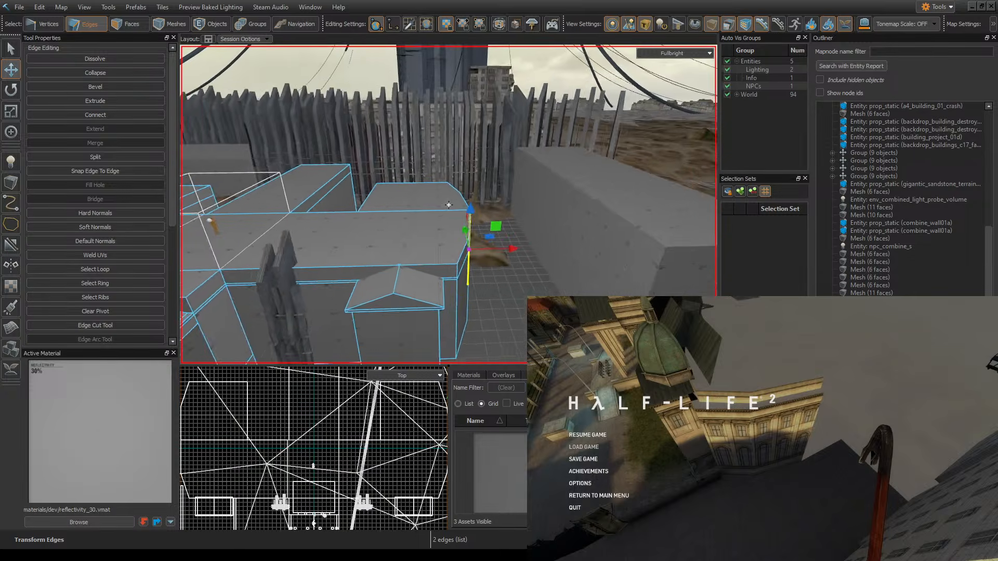
key(w)
key(a)
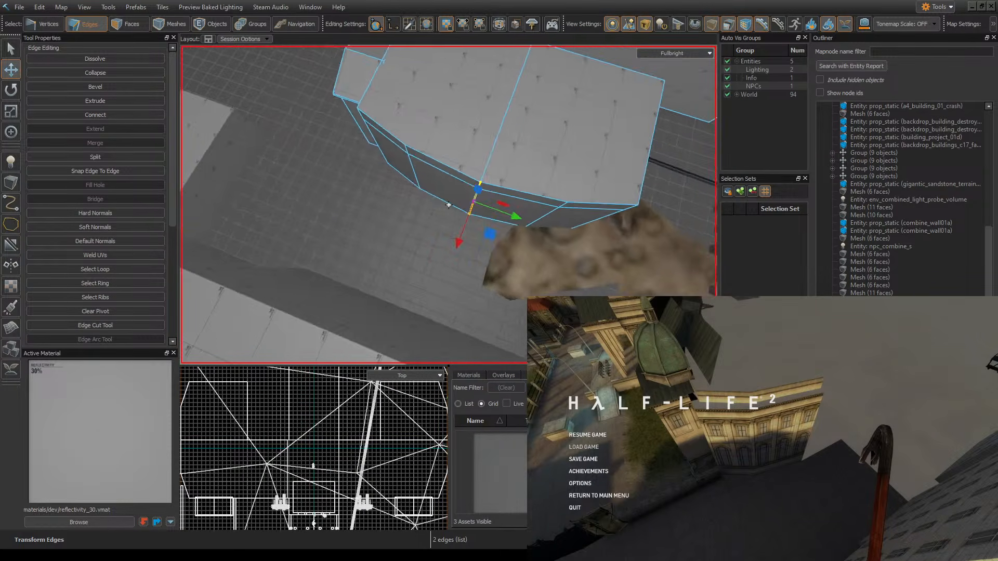
key(w)
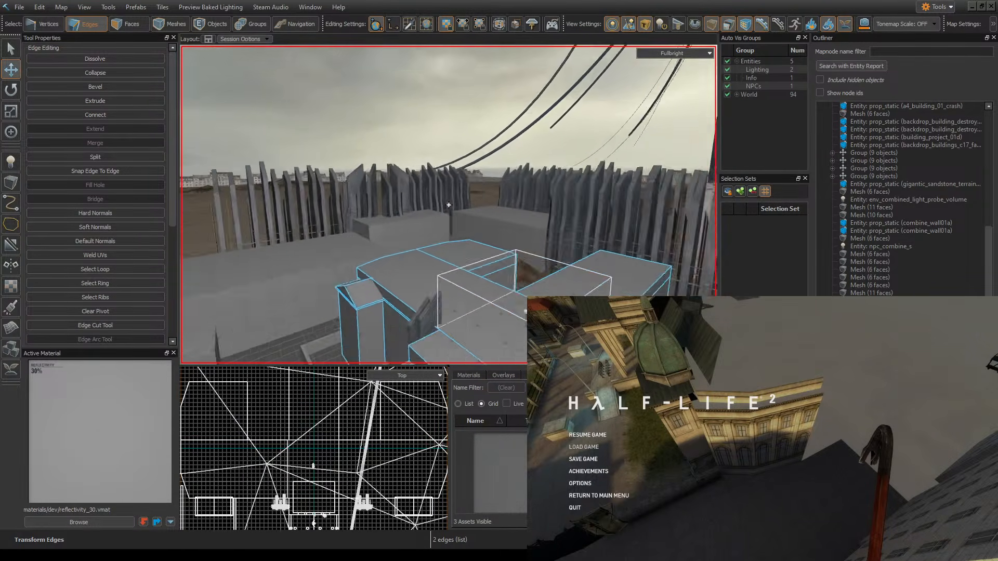
key(z)
click(429, 185)
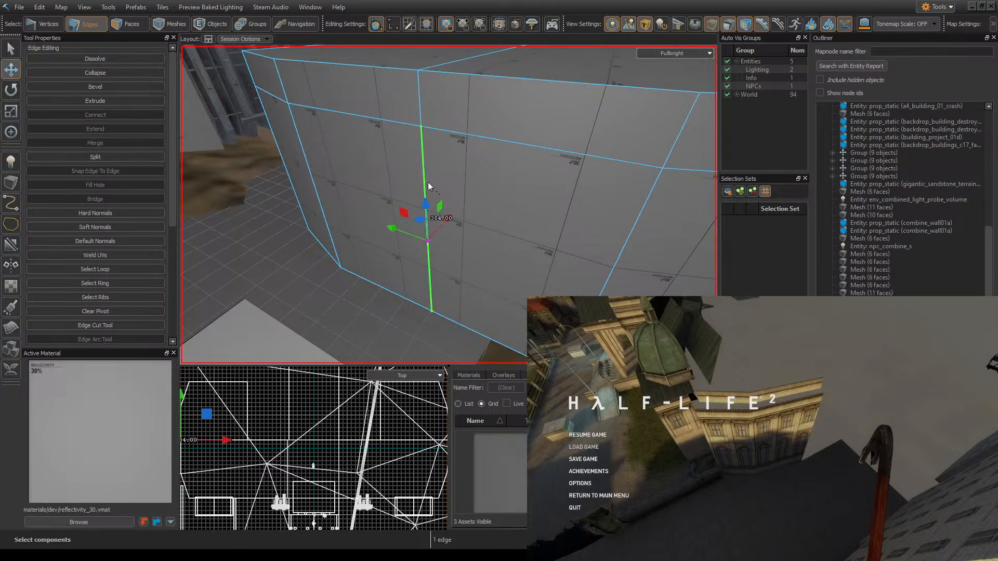
ctrl+click(425, 119)
drag(453, 203, 414, 233)
- Save the map and examine the building's front, entrance stairs and end wings
key(z)
key(s)
key(d)
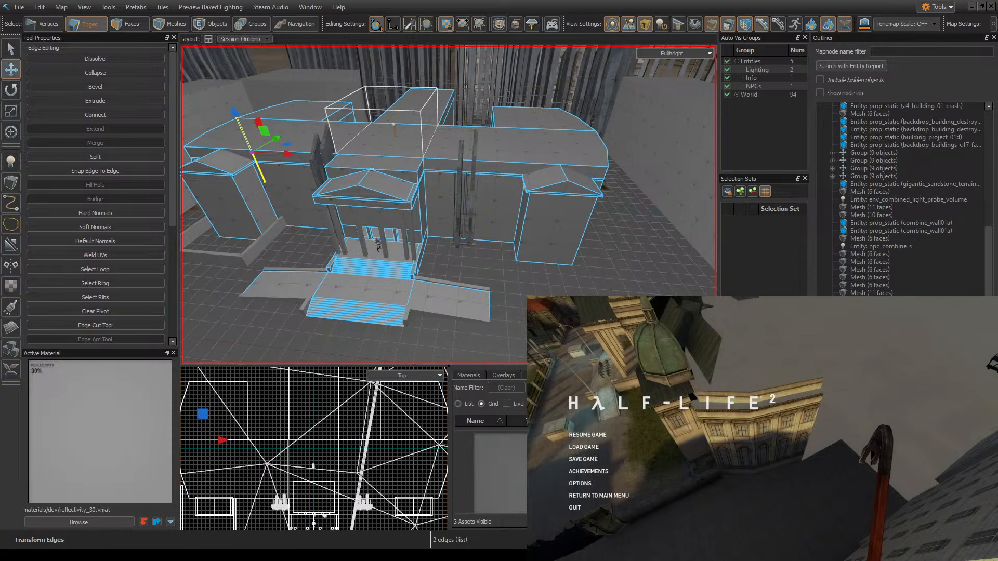
key(z)
key(z)
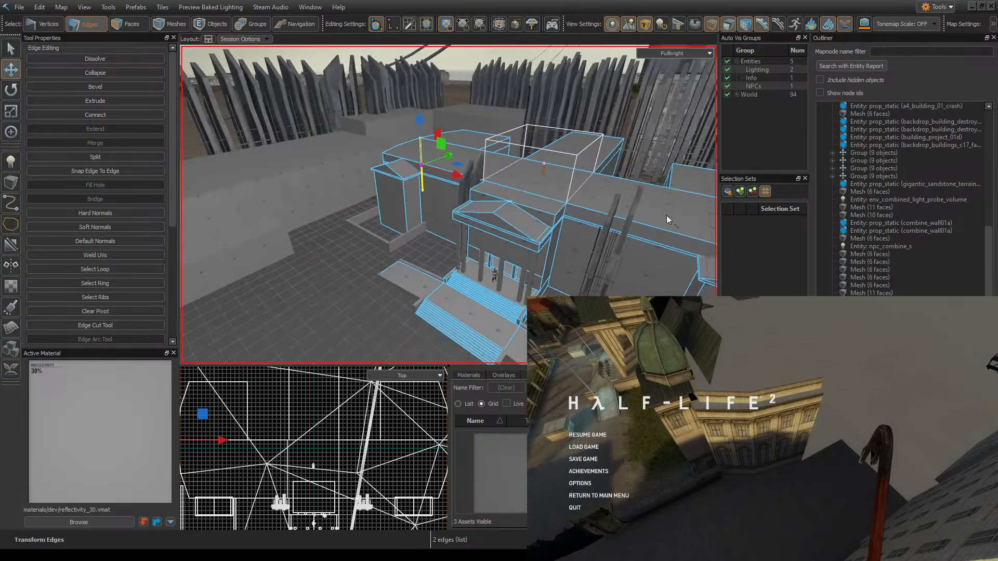
key(ctrl+s)
key(z)
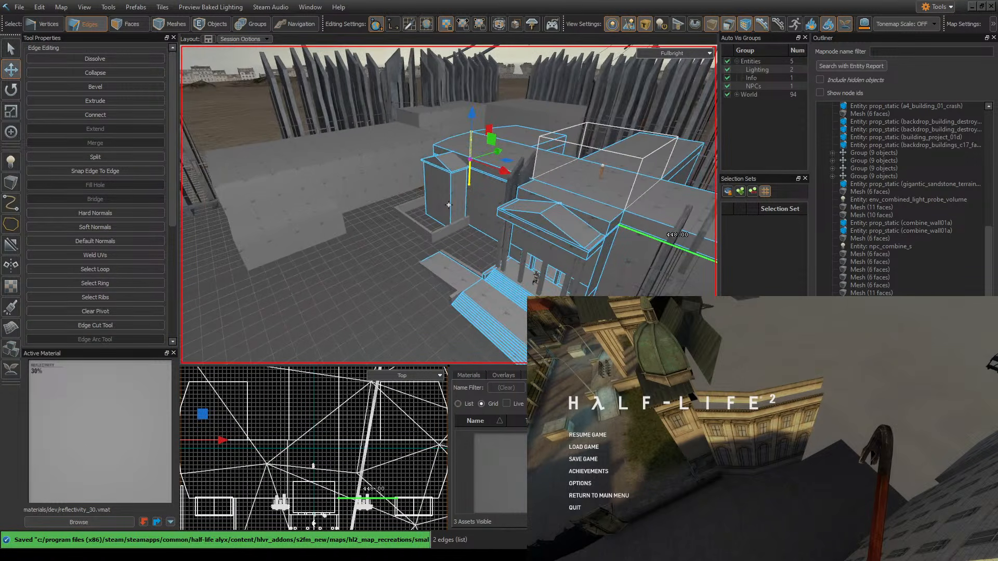
key(w)
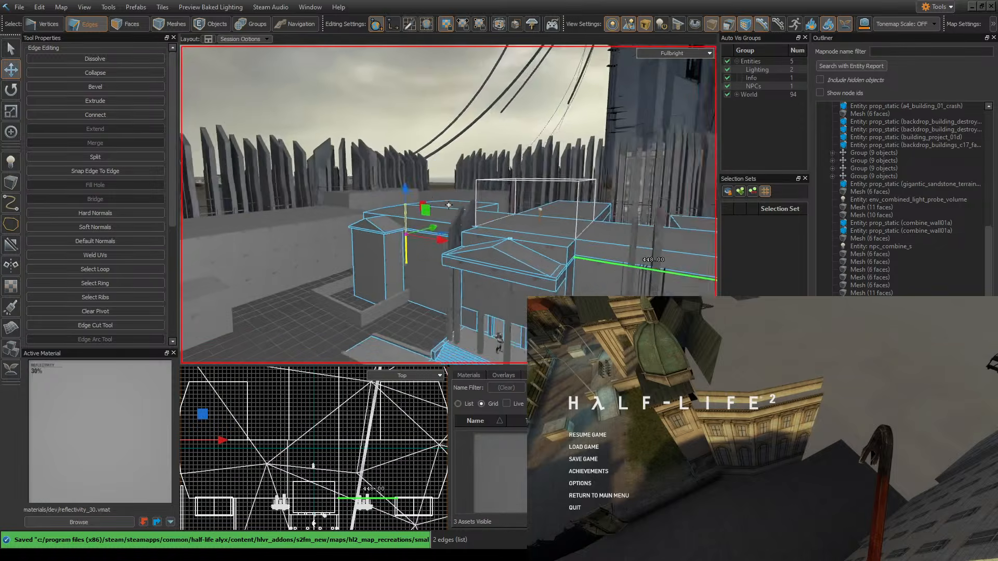
key(w)
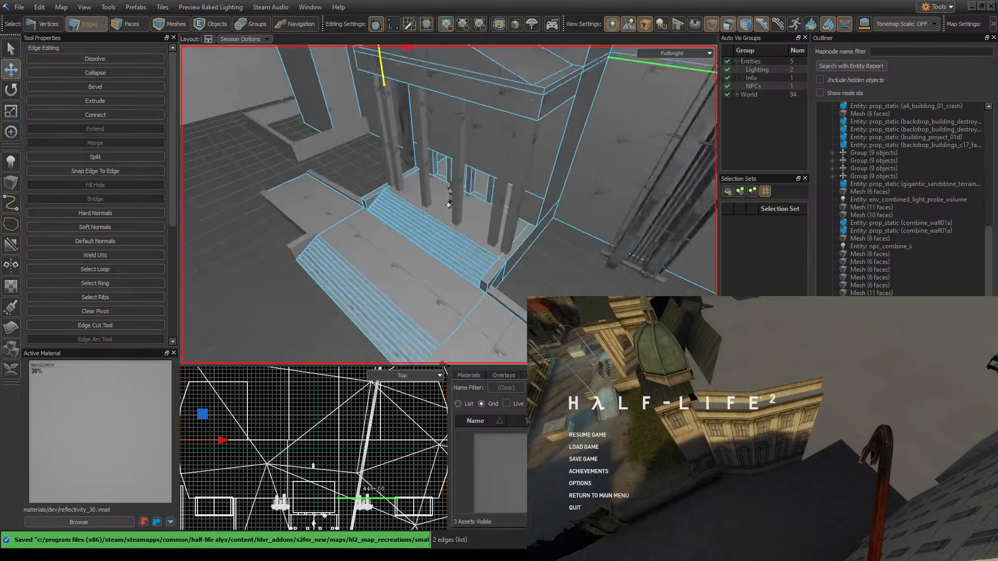
key(s)
key(w)
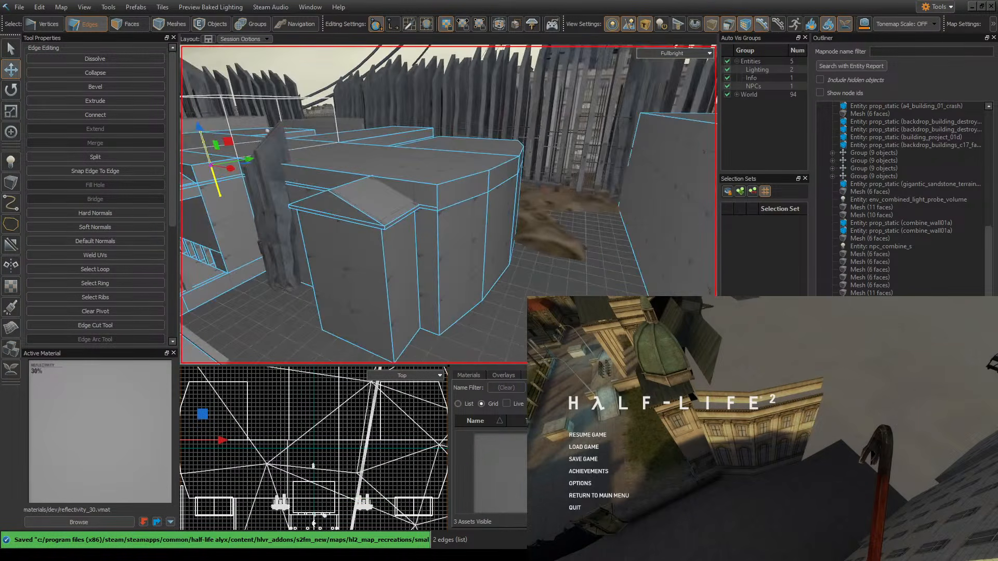
- Switch to Half-Life 2, examine the reference building's domed end wing from another angle, and return to the map editor
key(alt+Tab)
key(Escape)
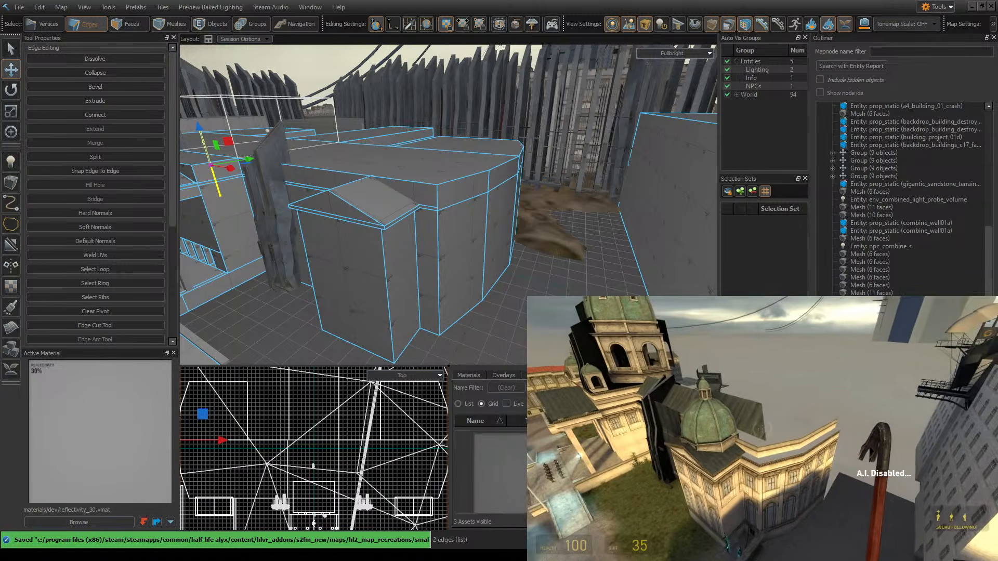
key(a)
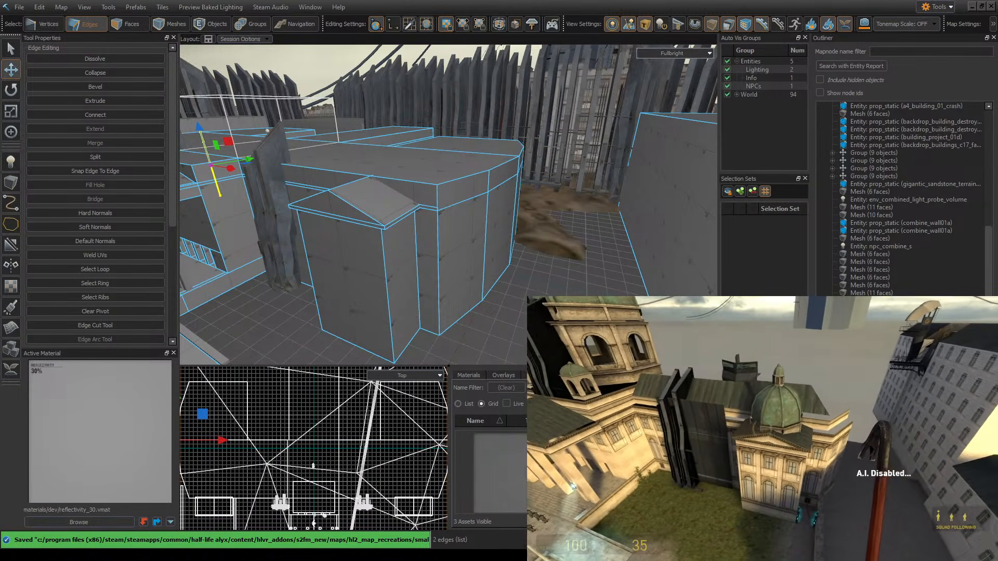
key(Escape)
key(alt+Tab)
- Examine the blockout's end wings and roofline from several sides for comparison with the reference building
right_drag(448, 205, 408, 205)
key(w)
key(ctrl+s)
key(w)
right_drag(483, 216, 448, 205)
key(s)
key(a)
key(a)
right_drag(513, 226, 448, 205)
key(d)
key(a)
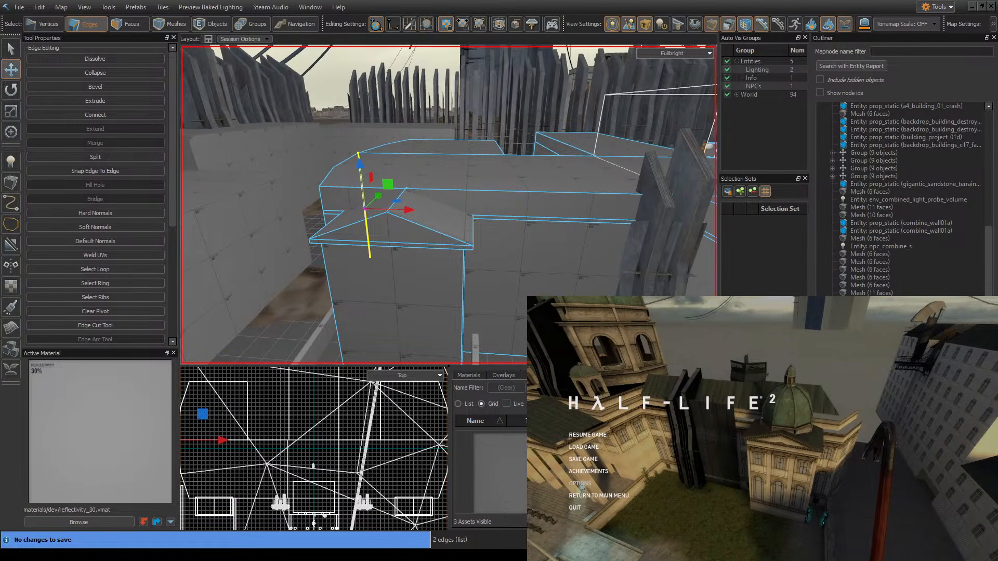
key(a)
right_drag(609, 288, 448, 205)
key(d)
right_drag(415, 284, 449, 205)
key(s)
key(w)
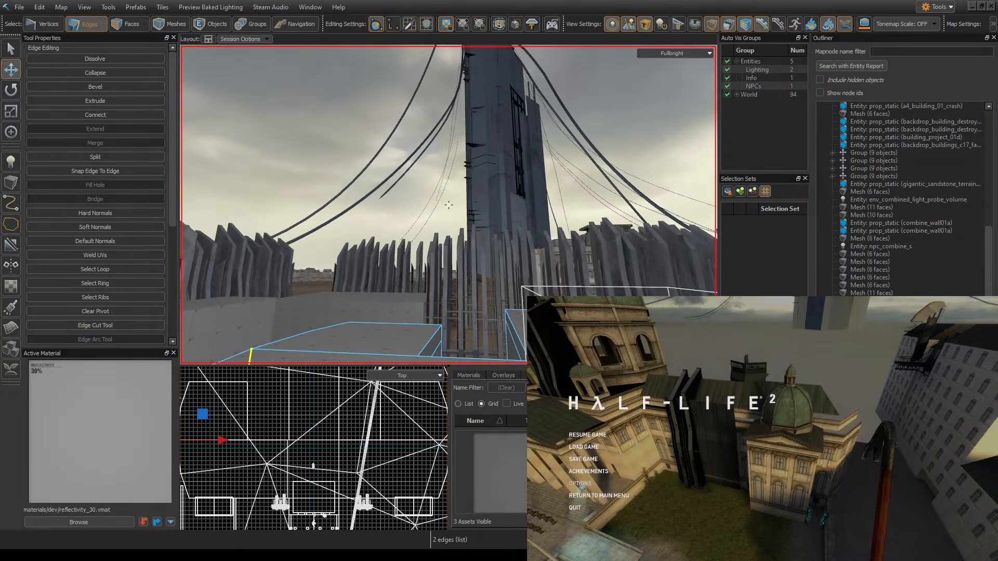
- Resume Half-Life 2 to view the domed end wing from above, and return to the map editor
click(587, 435)
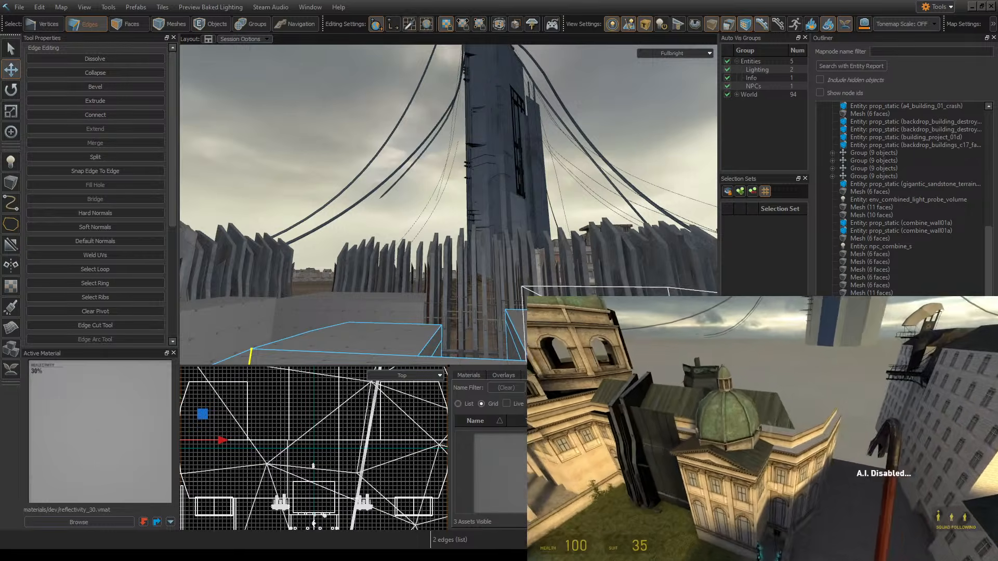
key(Escape)
key(d)
right_drag(456, 181, 456, 180)
- Save the map and open the detailed plaza map that contains the Terminal Hotel and the station building
key(ctrl+s)
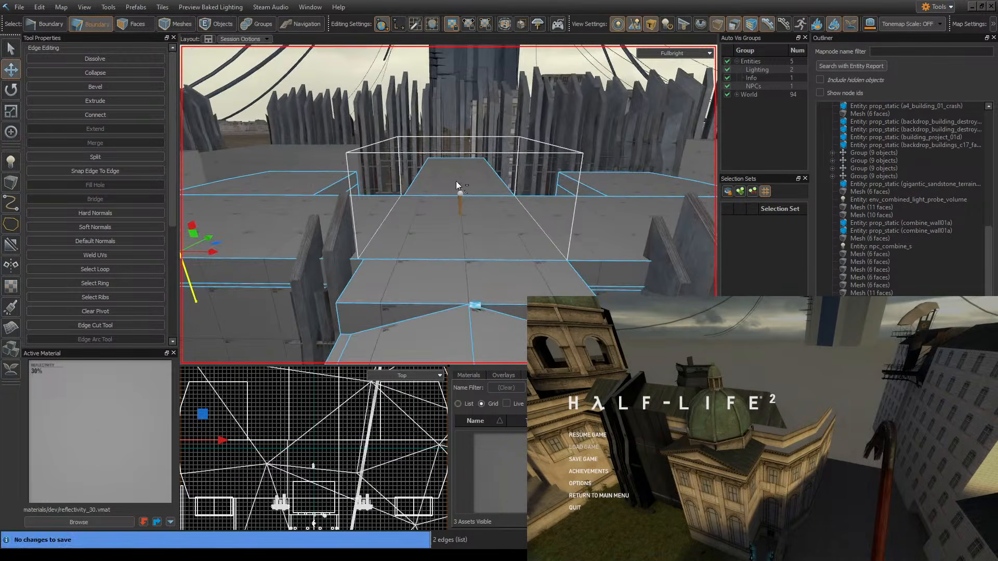
click(19, 8)
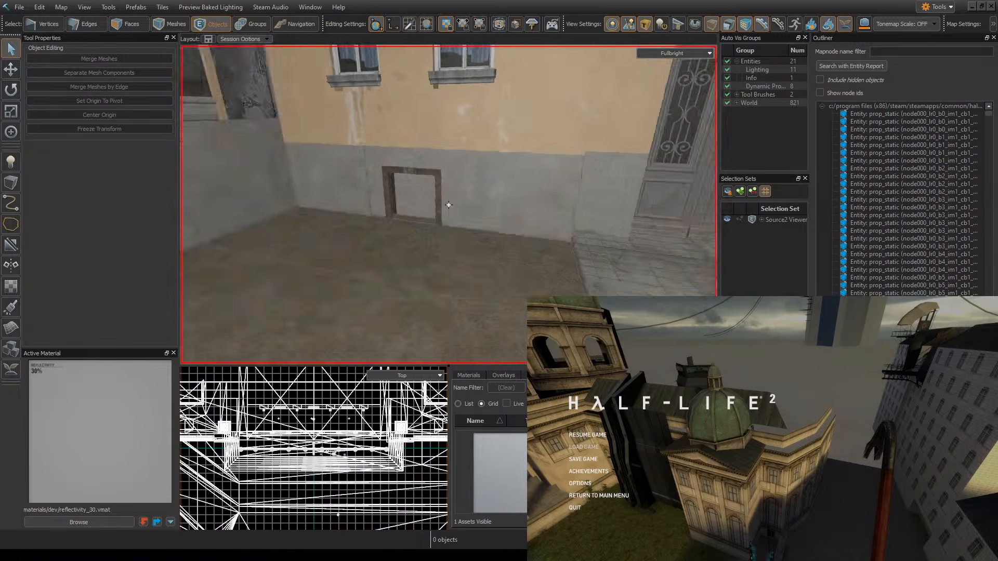
key(w)
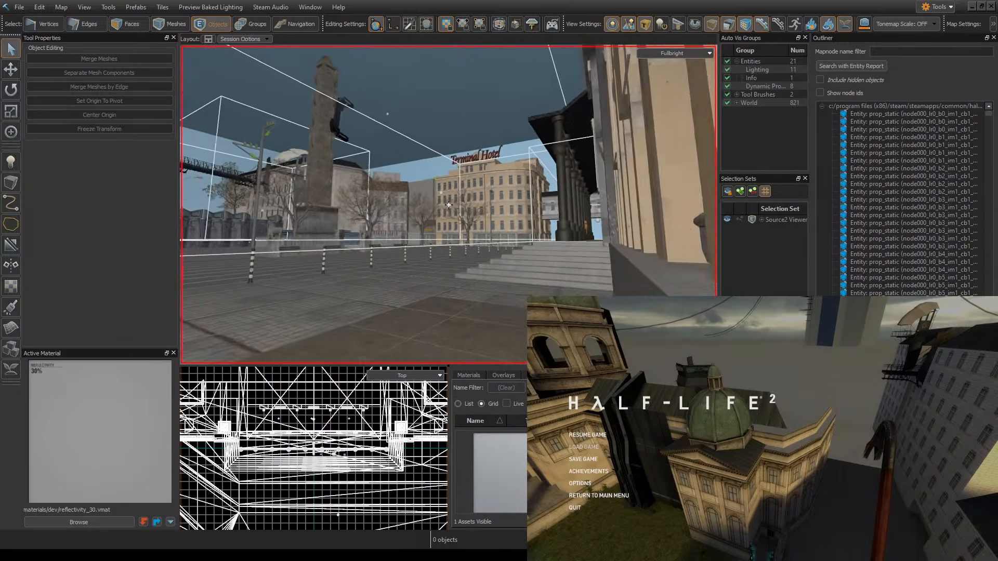
key(w)
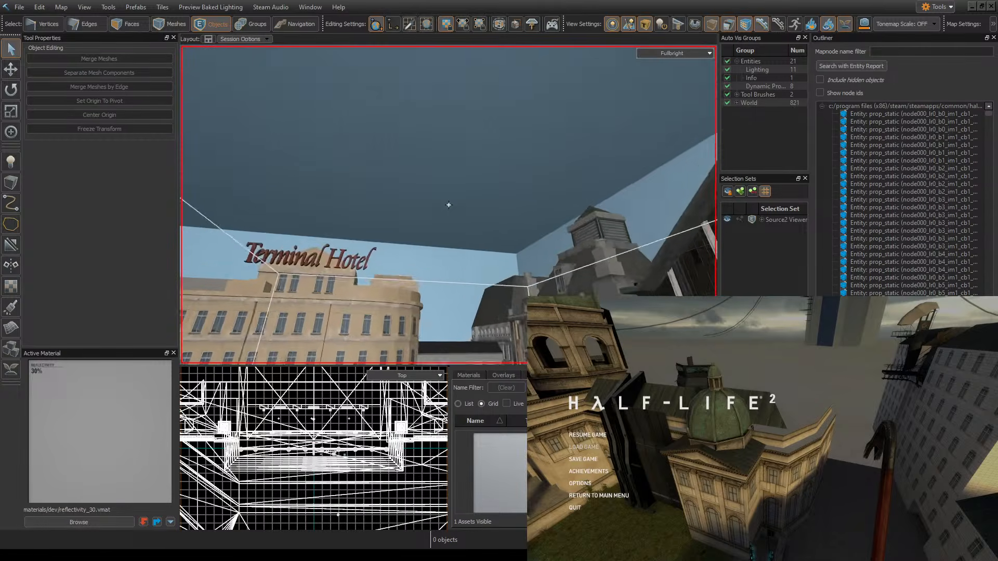
key(w)
key(z)
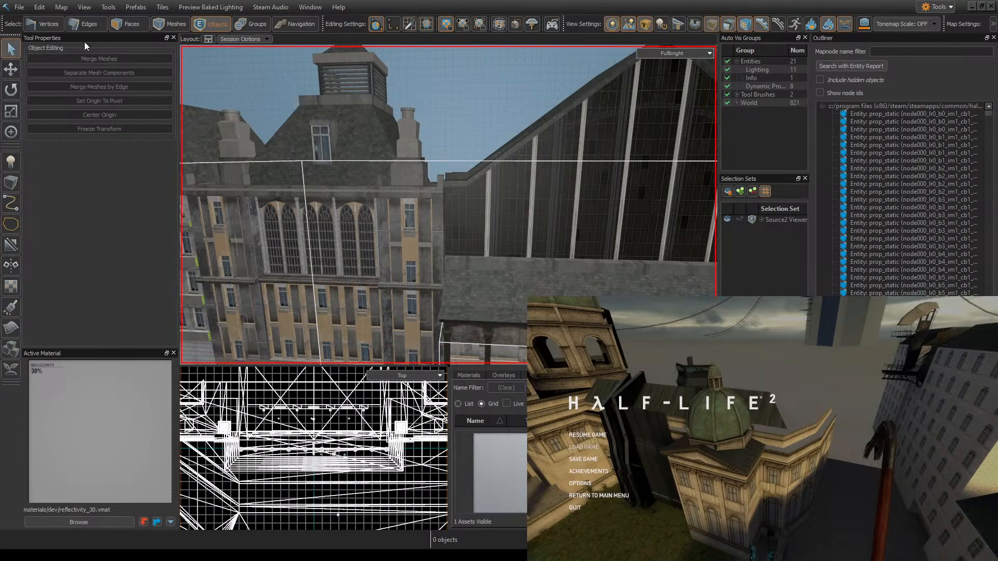
- Switch to face selection and examine how the station's gabled front, colonnade and side wings are built from mesh faces
click(146, 25)
key(z)
key(w)
key(z)
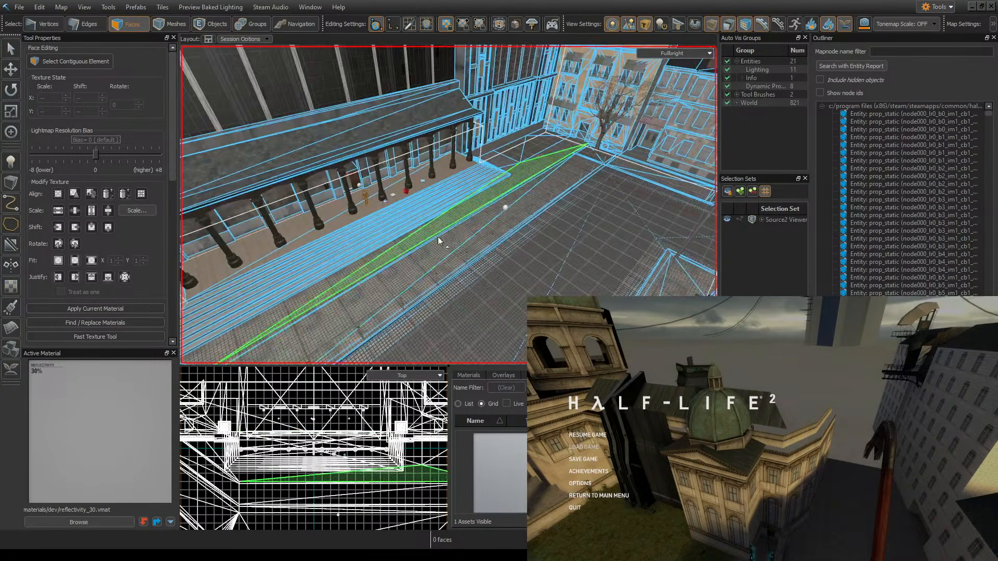
key(z)
key(s)
key(z)
key(z)
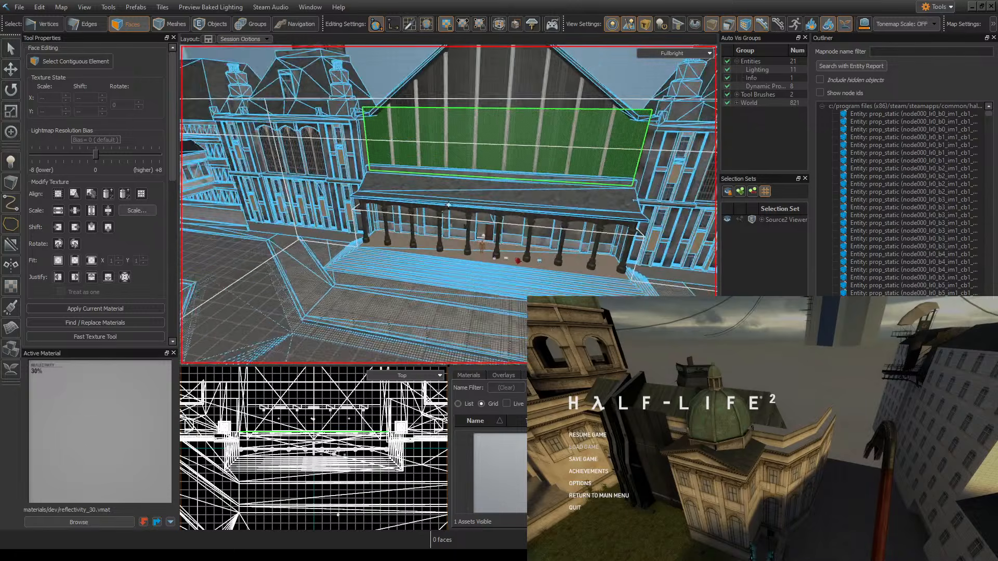
key(z)
key(z)
key(z)
key(z)
key(w)
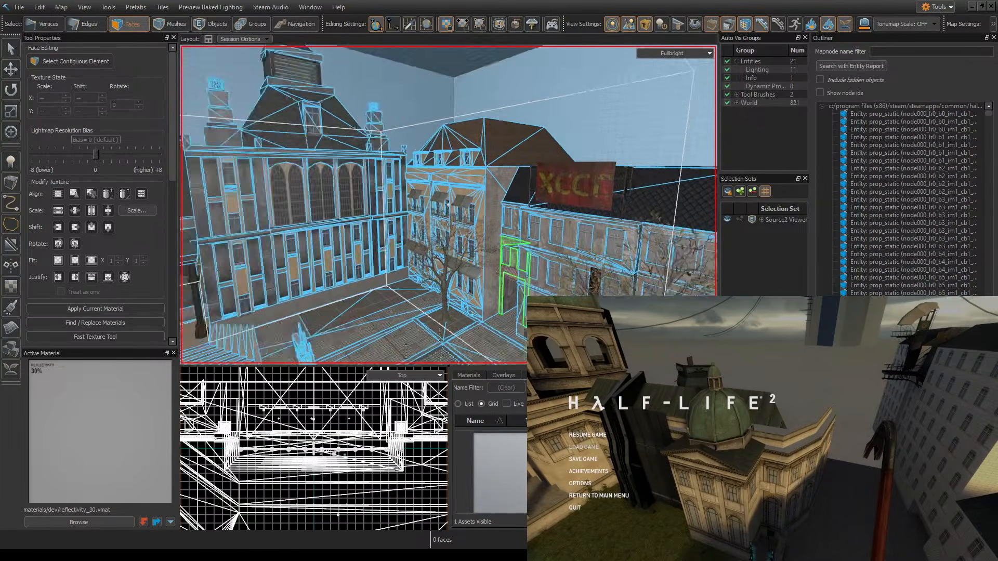
key(w)
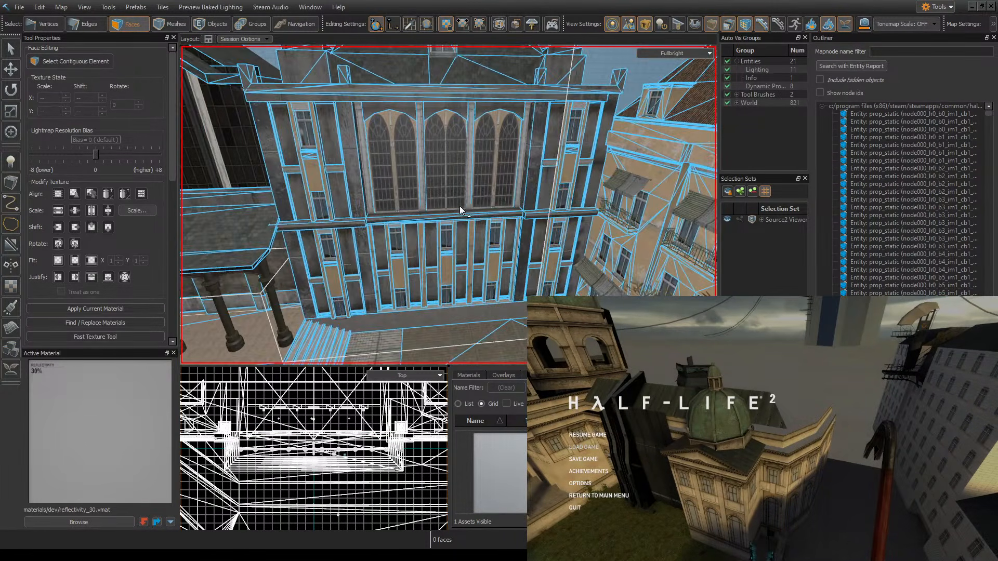
- Examine the tall arched windows on the station's side wing up close and from below
key(z)
key(w)
key(z)
key(z)
key(w)
key(z)
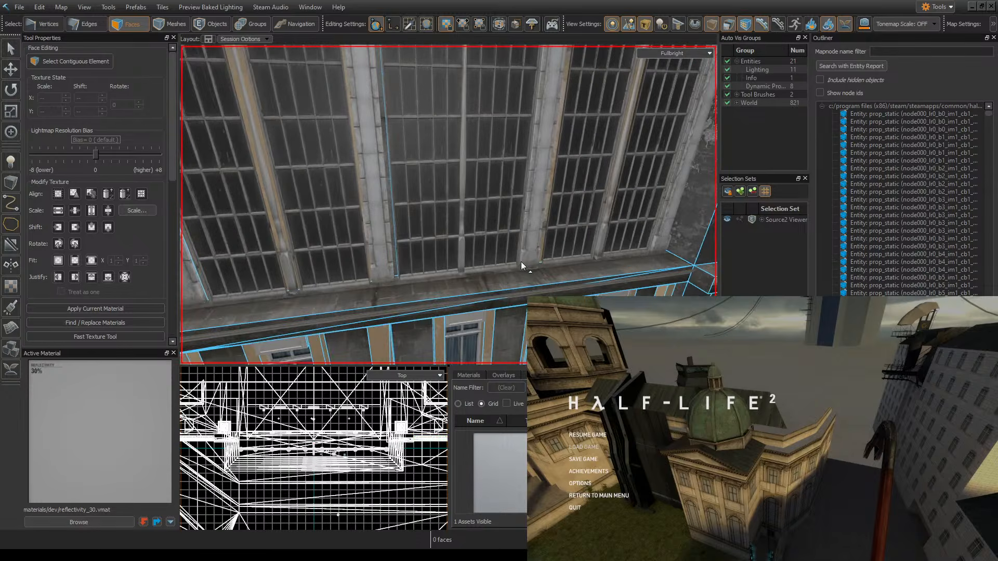
key(z)
key(s)
key(z)
key(z)
key(z)
- Switch to object selection, select one of the arched window props on the station's side wing, and save the map
click(212, 27)
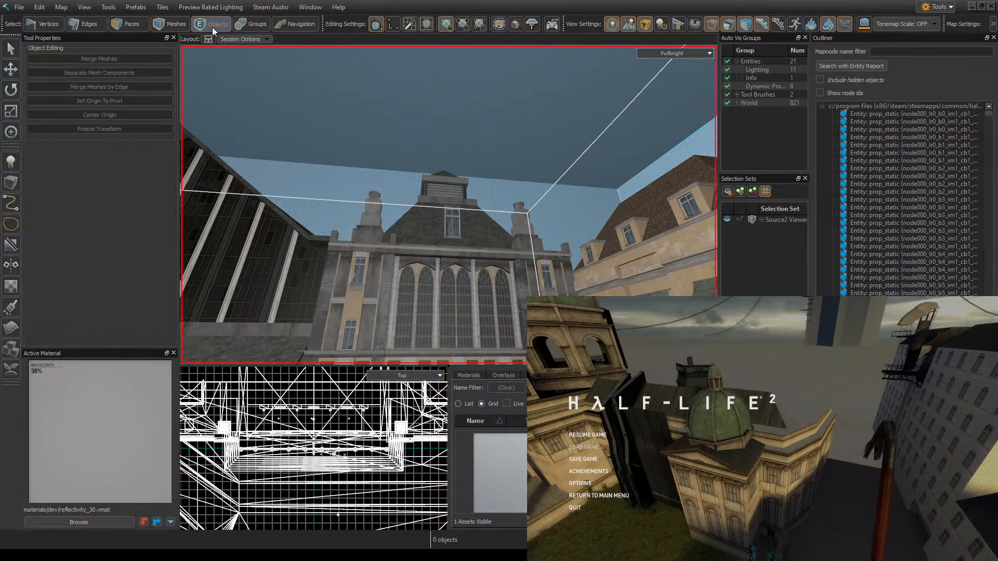
key(z)
key(w)
key(z)
key(z)
key(z)
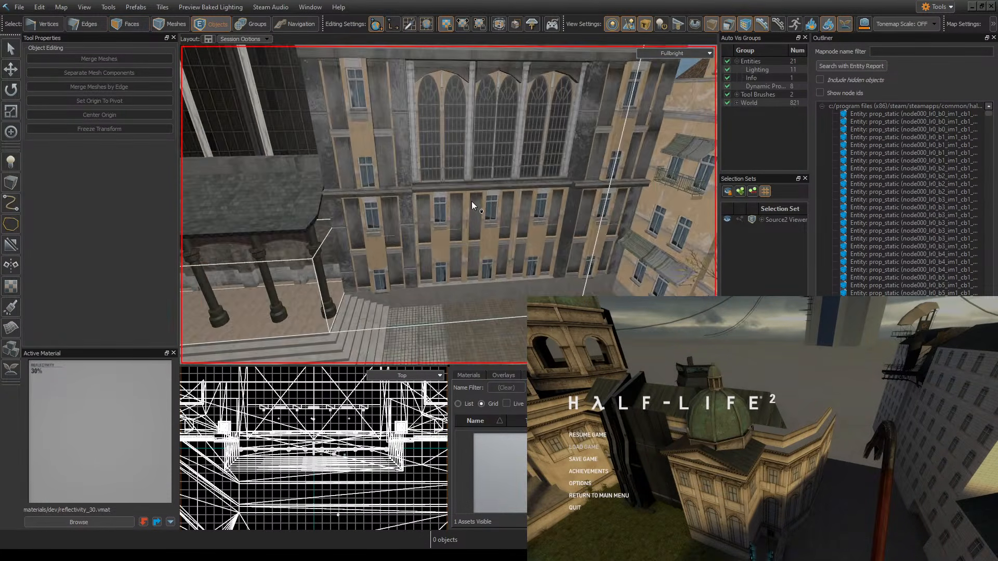
key(z)
key(s)
key(z)
click(447, 166)
key(z)
key(z)
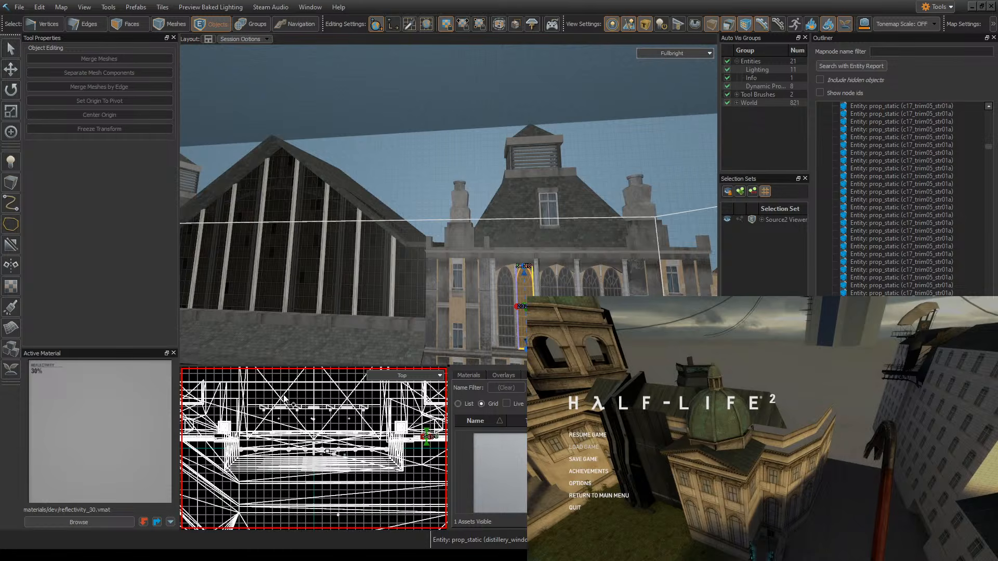
key(ctrl+s)
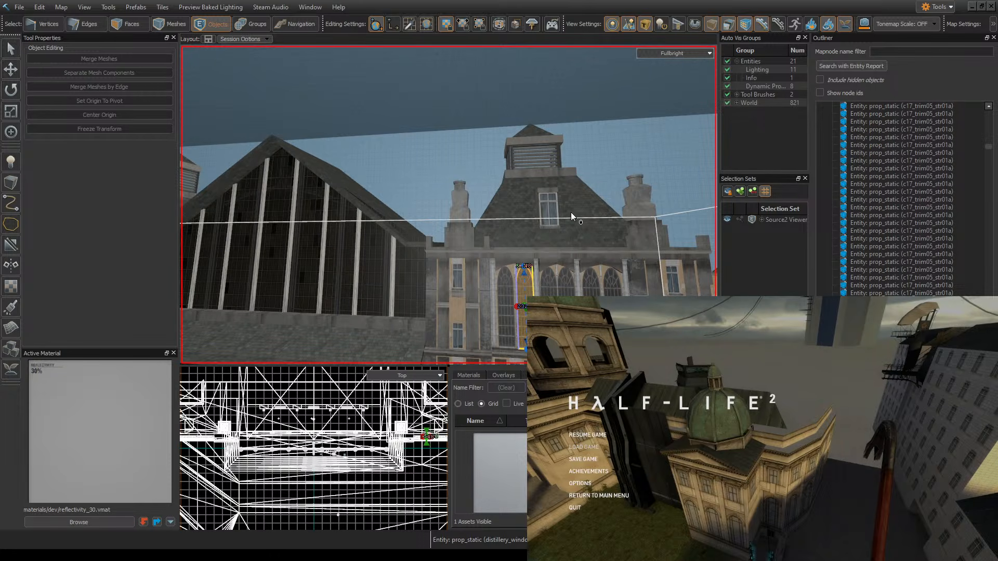
- Examine the selected arched window, the pillars between the windows and the adjoining narrow window bays
key(z)
key(w)
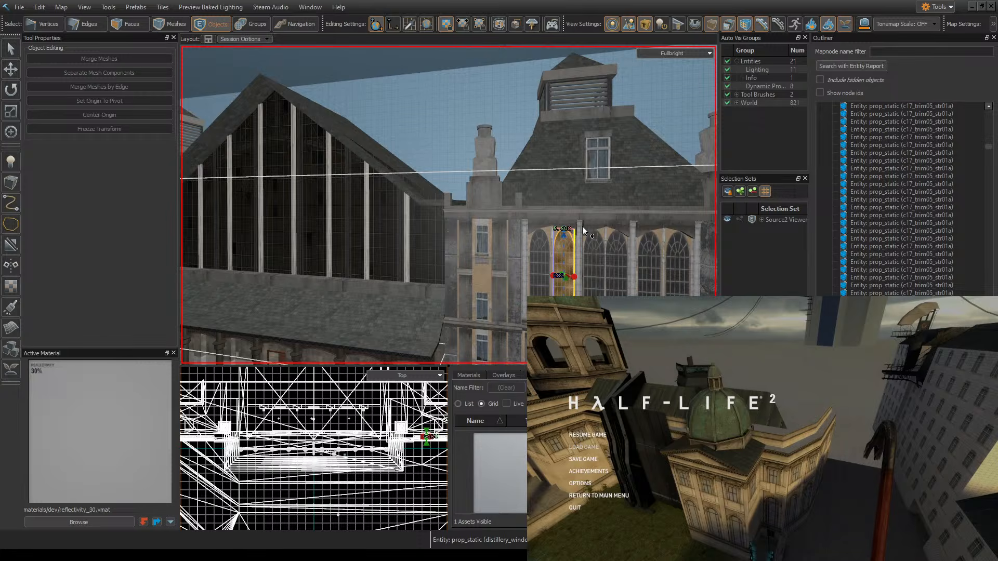
key(z)
key(z)
key(z)
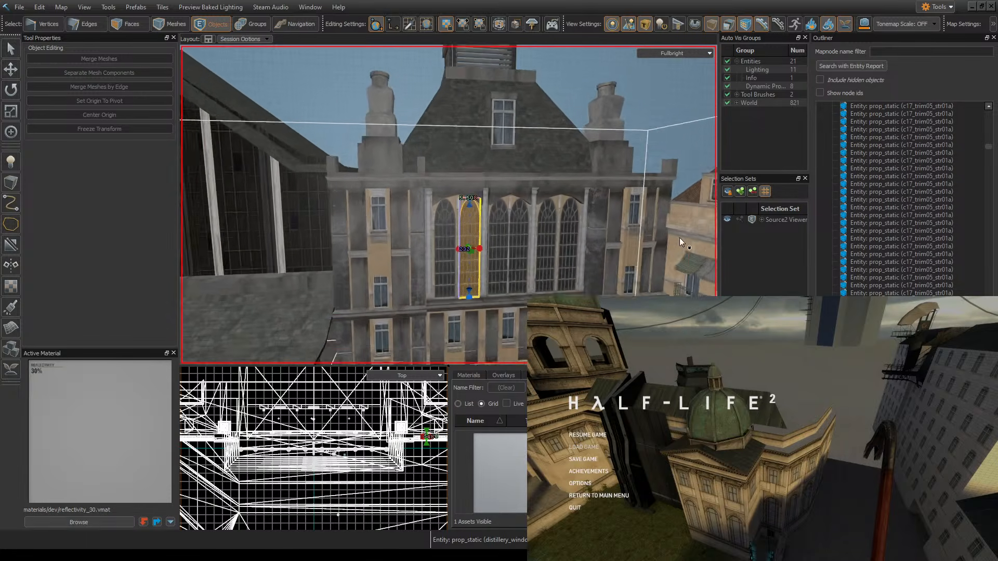
key(w)
key(z)
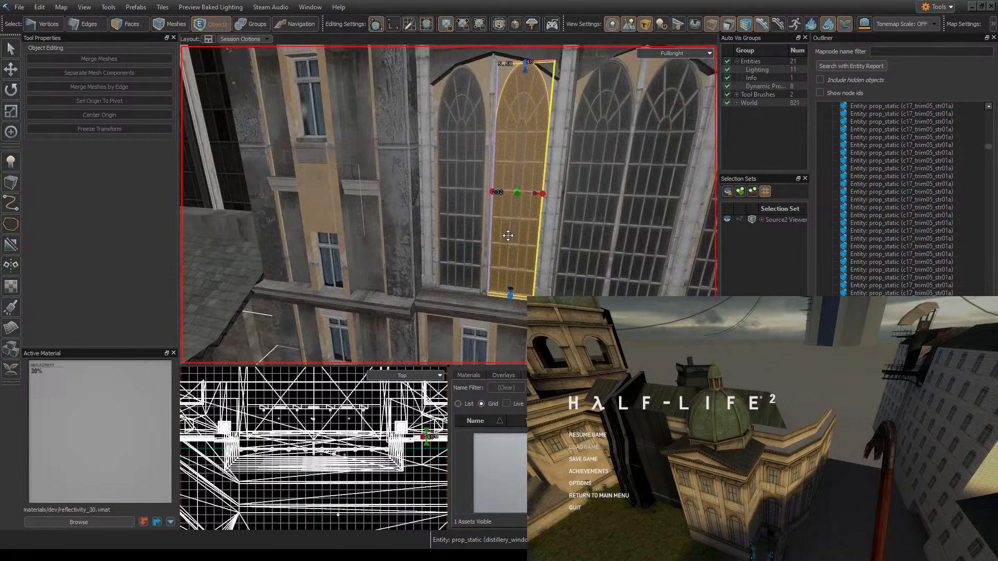
key(z)
key(s)
key(w)
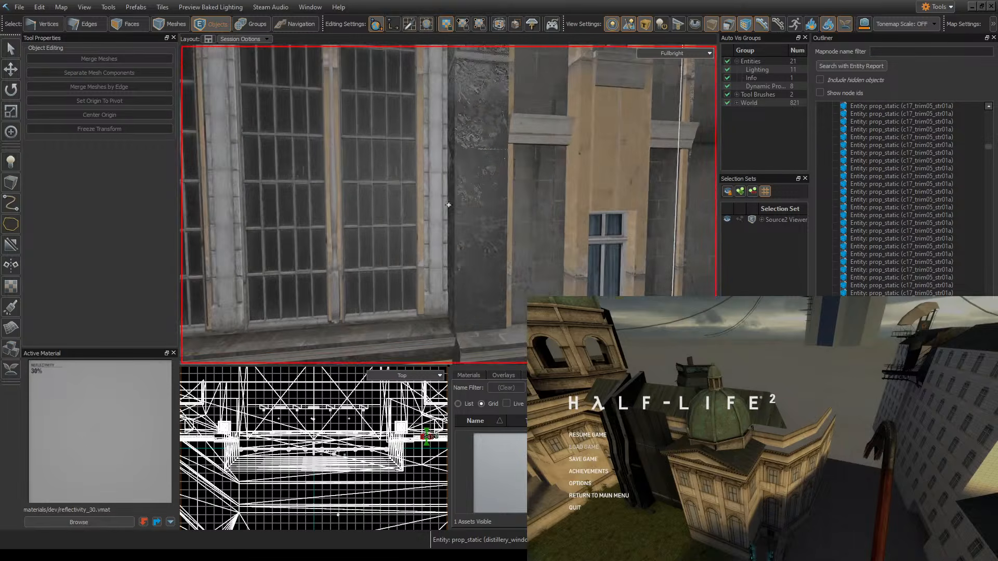
key(d)
key(s)
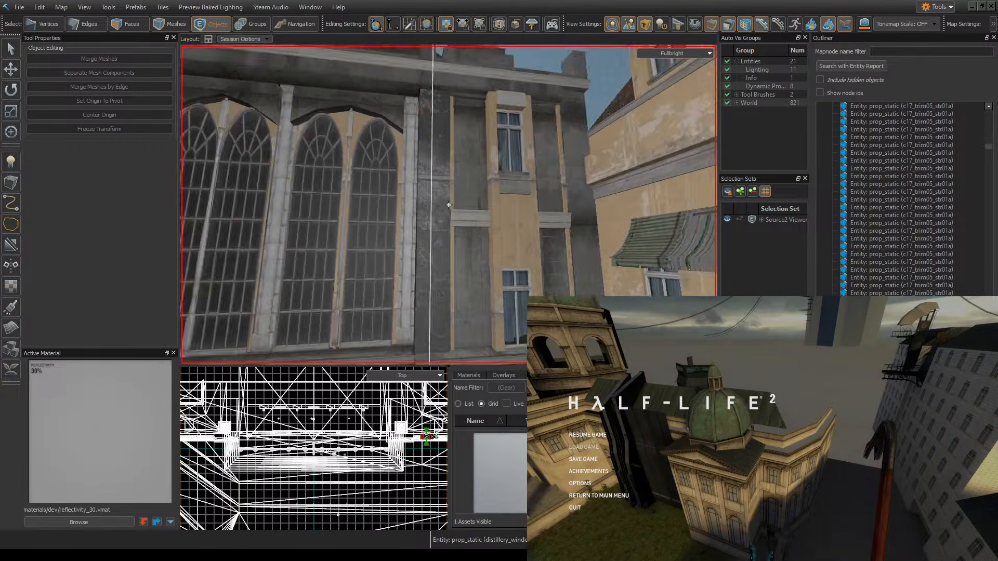
- Examine the side wing's sloped roof, cornice and overall window arrangement from above and up close
key(z)
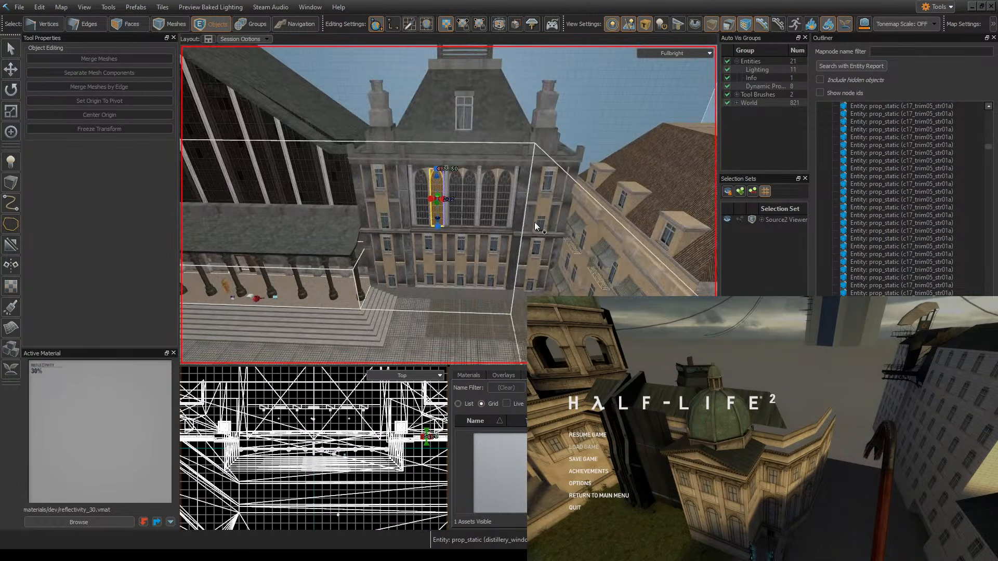
key(z)
key(w)
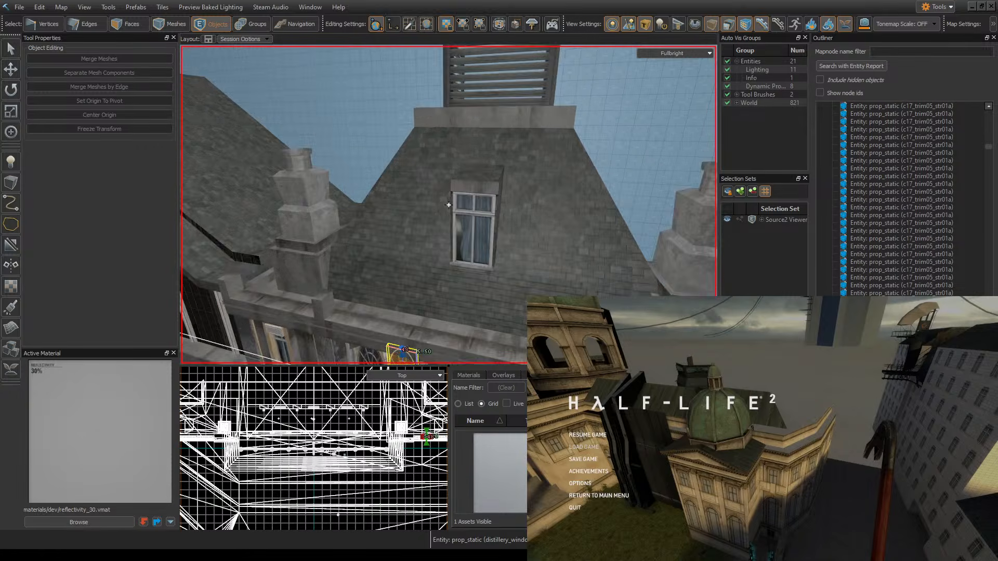
key(s)
key(w)
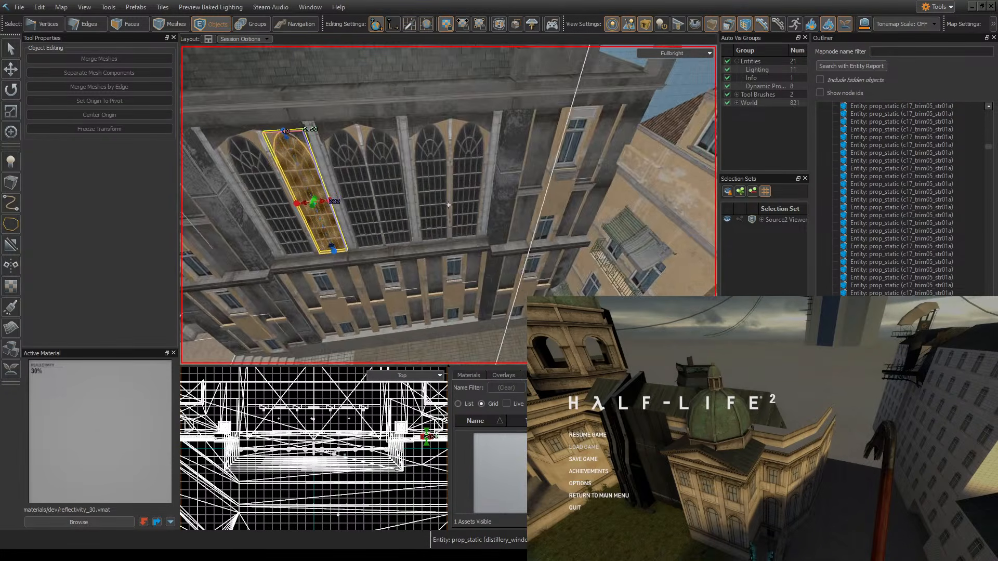
key(w)
key(z)
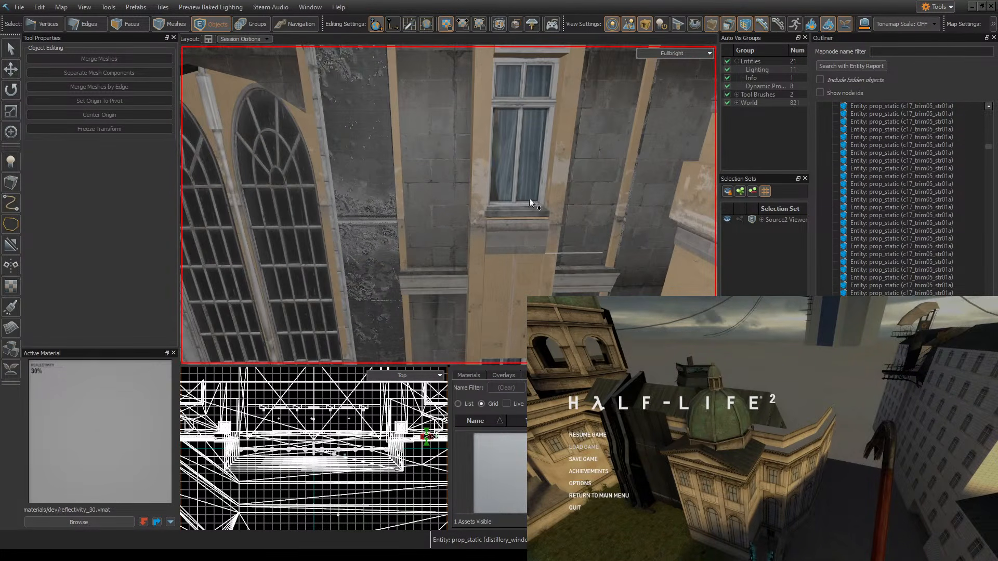
key(z)
key(s)
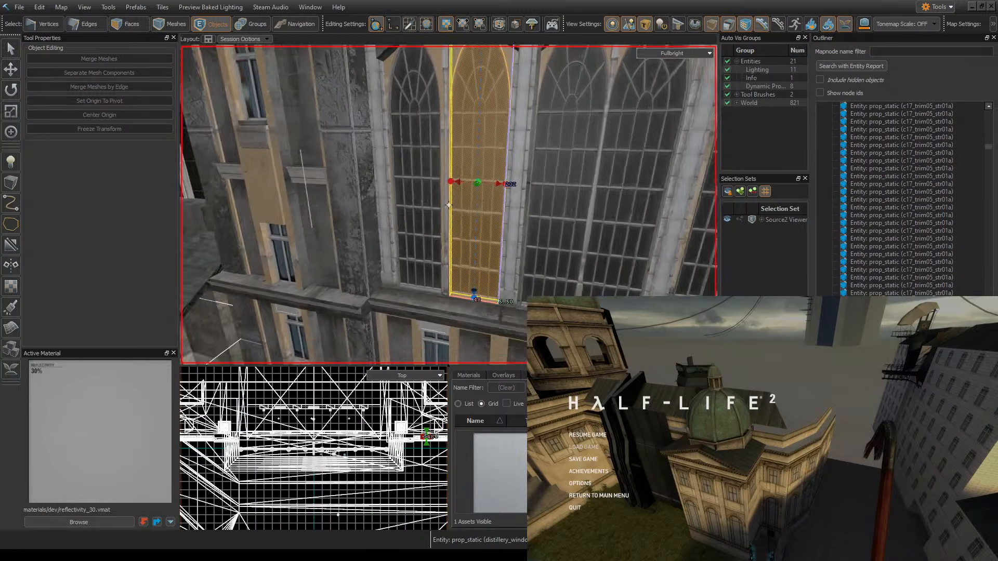
key(s)
key(w)
key(z)
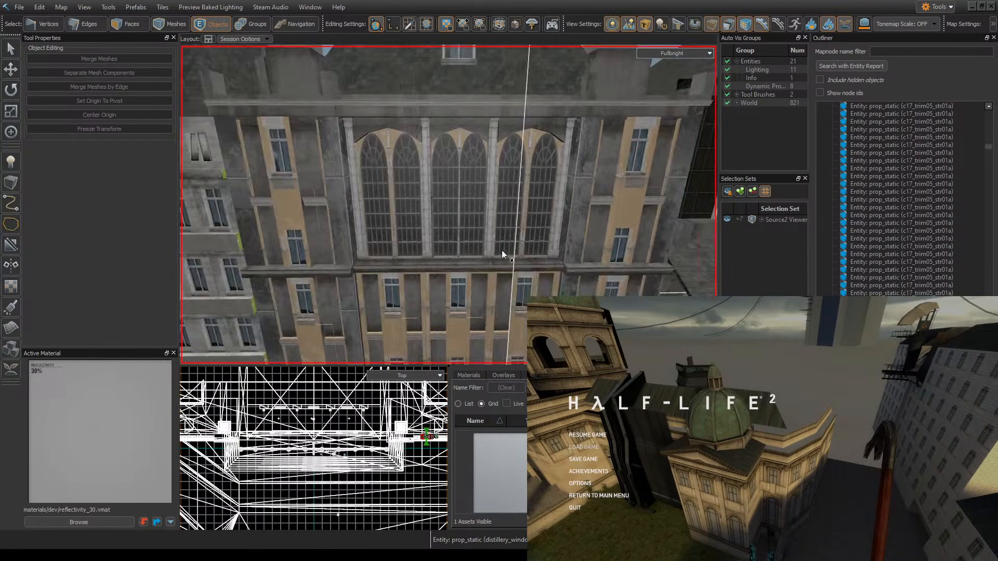
- Examine the buildings around the plaza, including the hotel's rounded corner and roofline, the tiled roofs and the round brick tower
key(z)
key(w)
key(z)
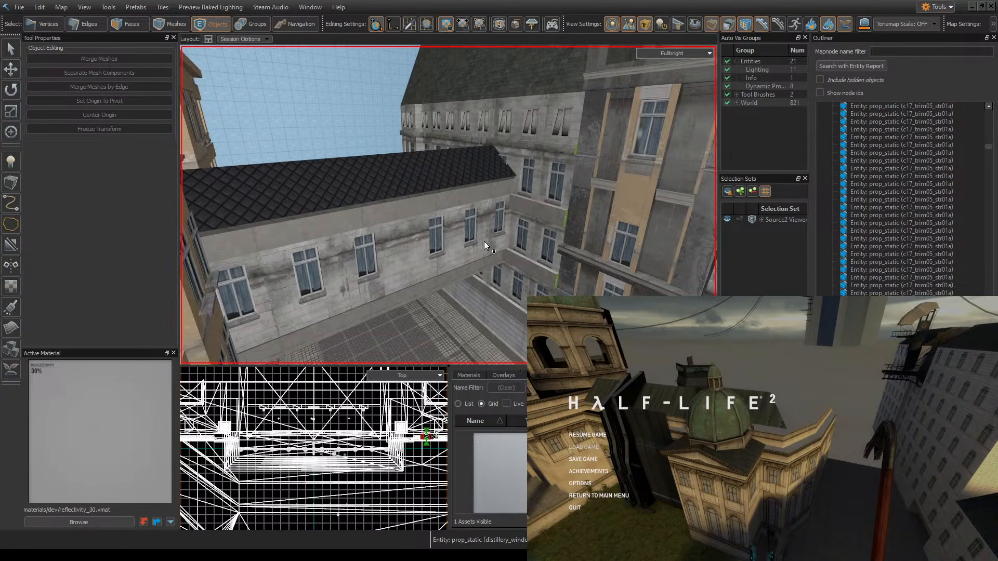
key(z)
key(w)
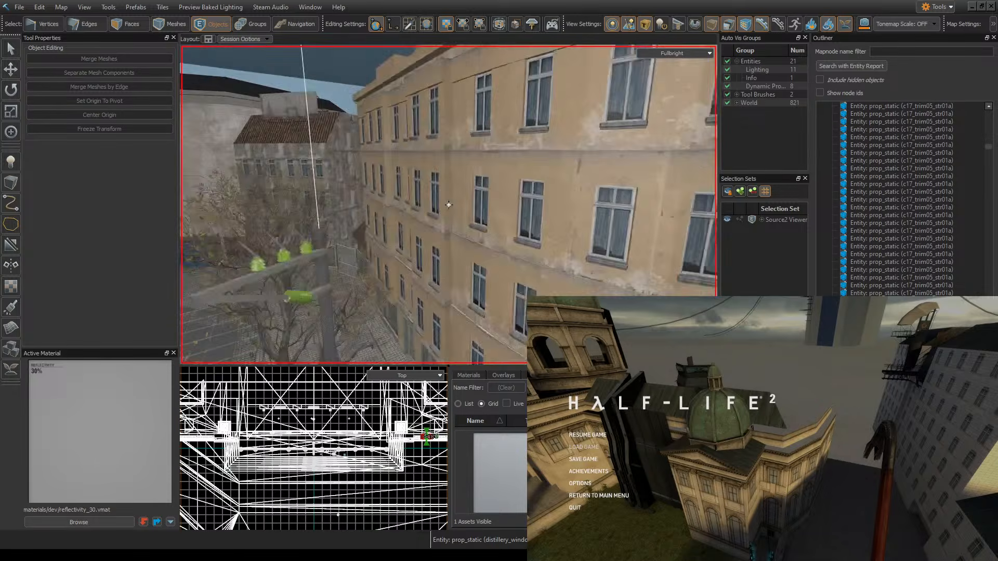
key(s)
key(w)
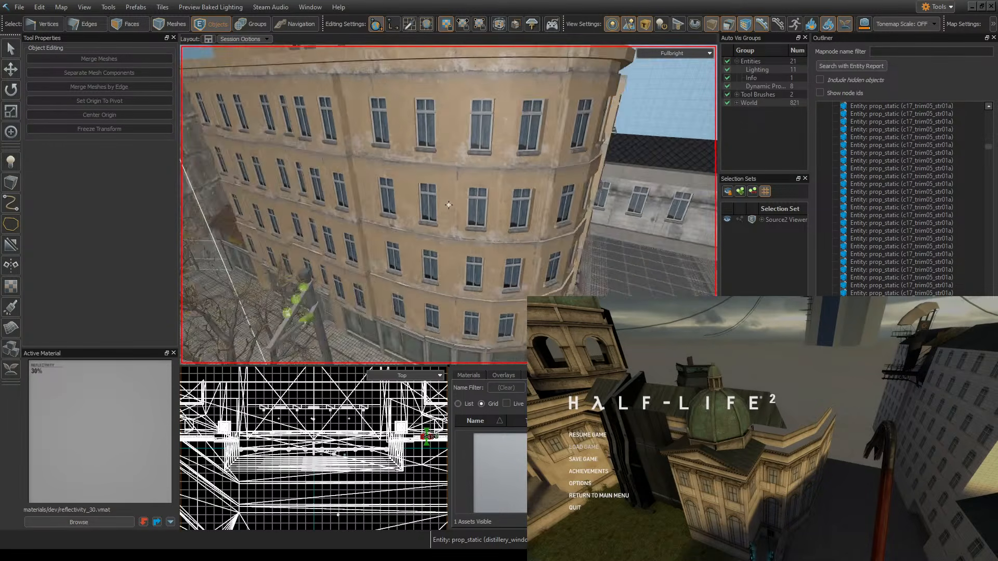
key(z)
right_drag(541, 224, 533, 234)
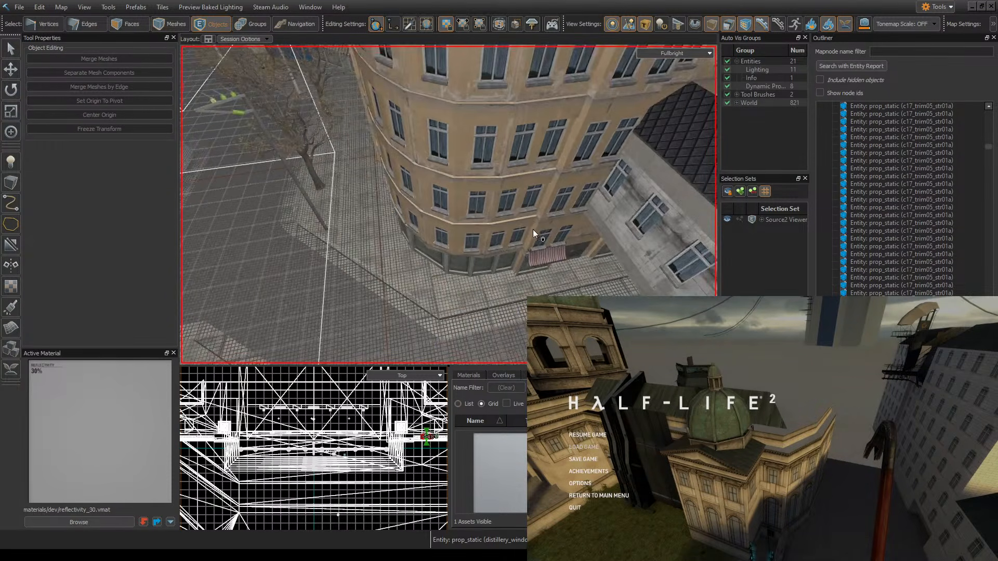
key(w)
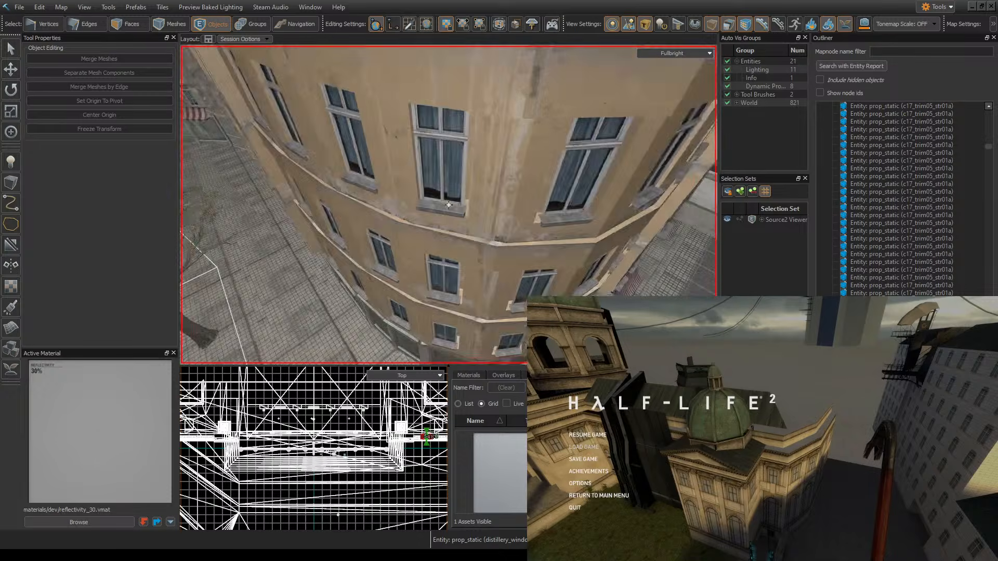
key(s)
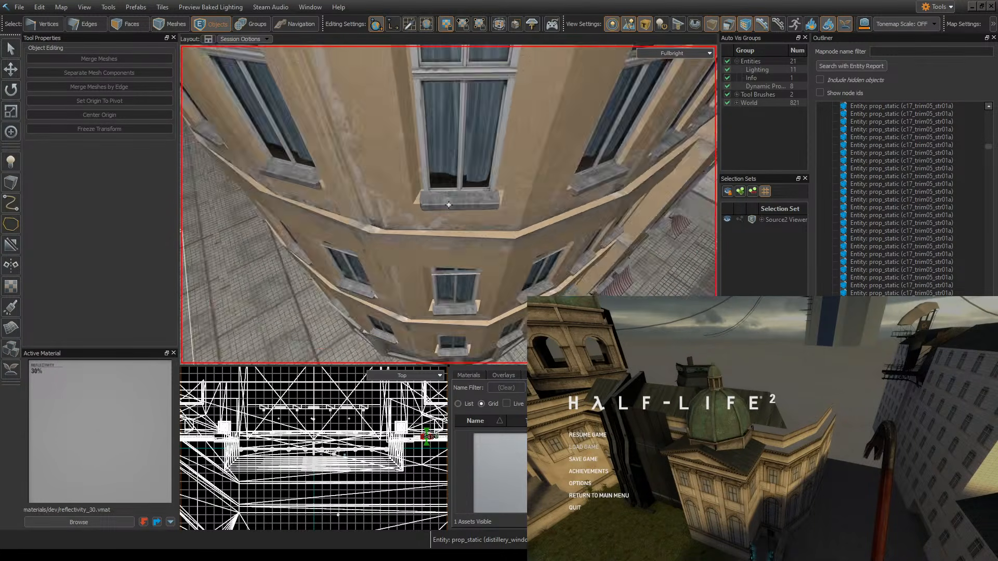
key(w)
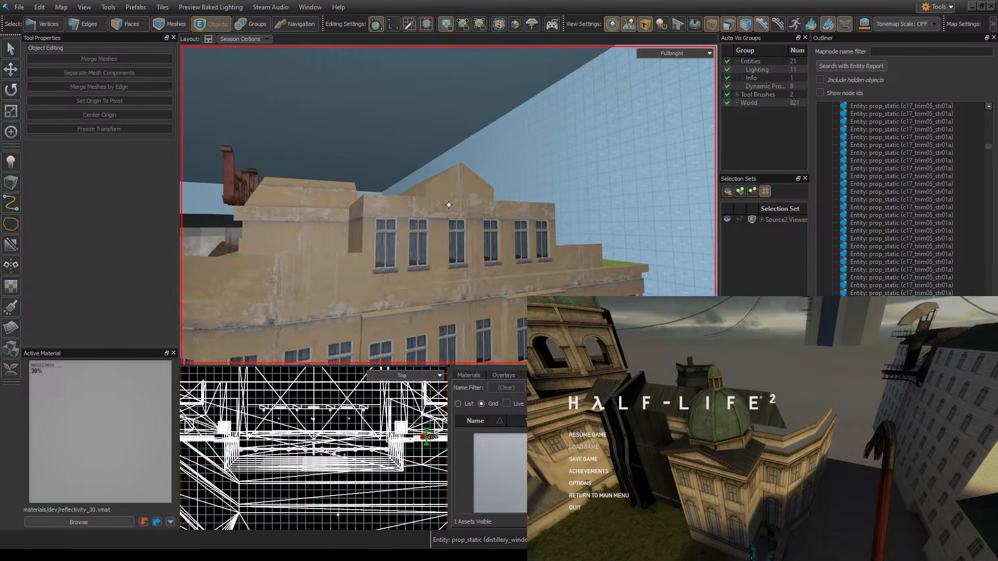
key(w)
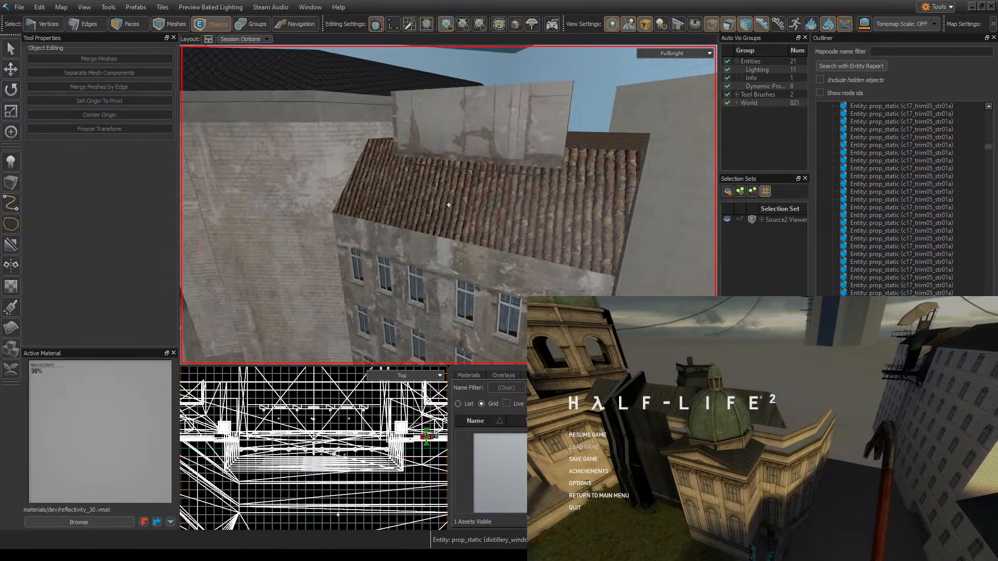
key(s)
key(w)
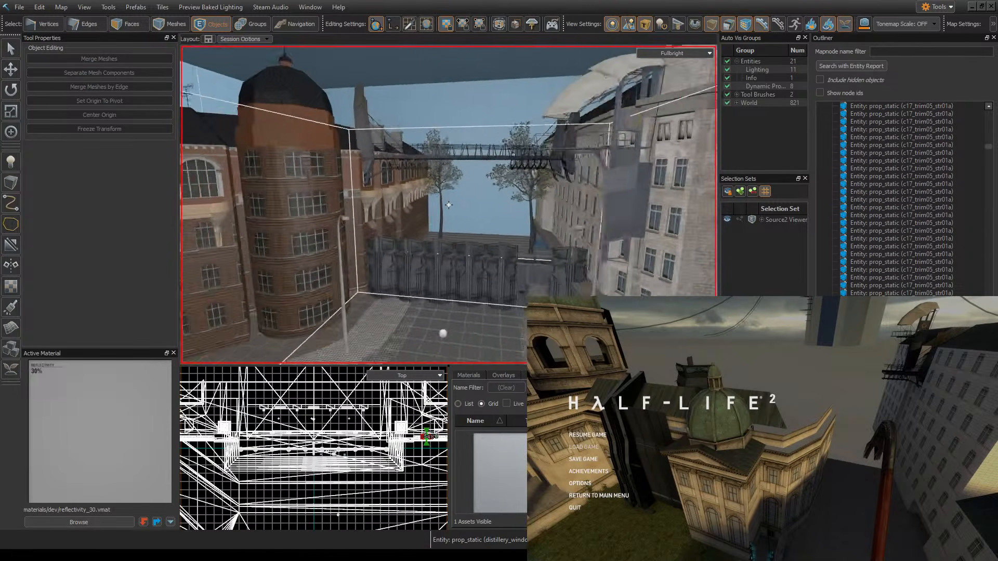
- Examine the plaza's bridge, Combine barricade, canopied corner building and red-striped awning from above and up close
key(s)
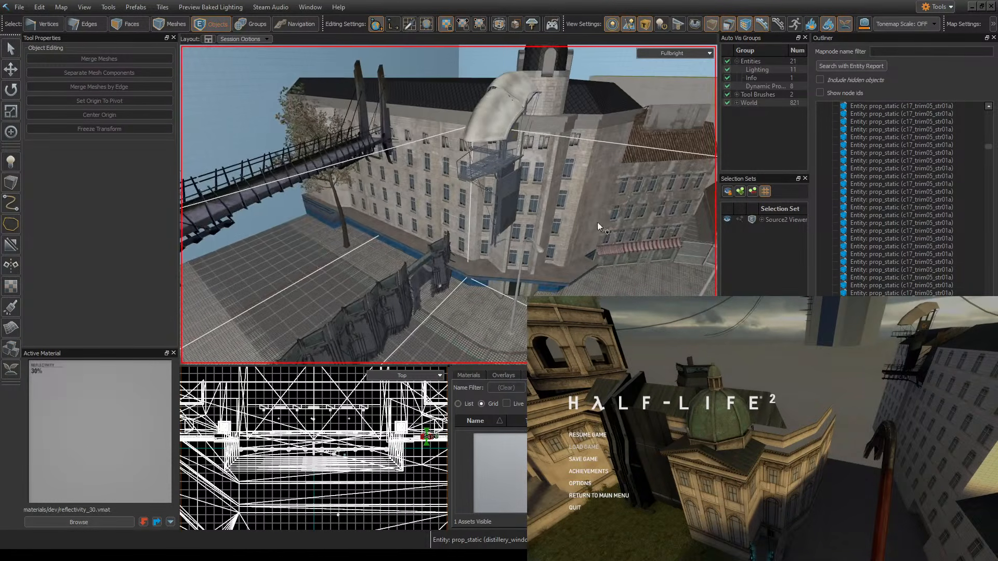
key(w)
right_drag(449, 205, 464, 260)
key(s)
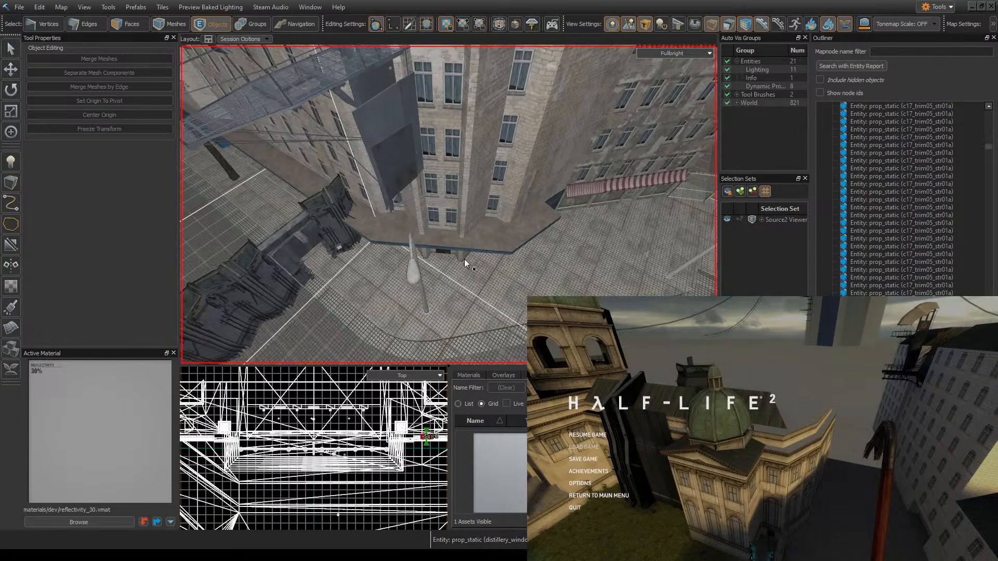
right_drag(494, 194, 449, 205)
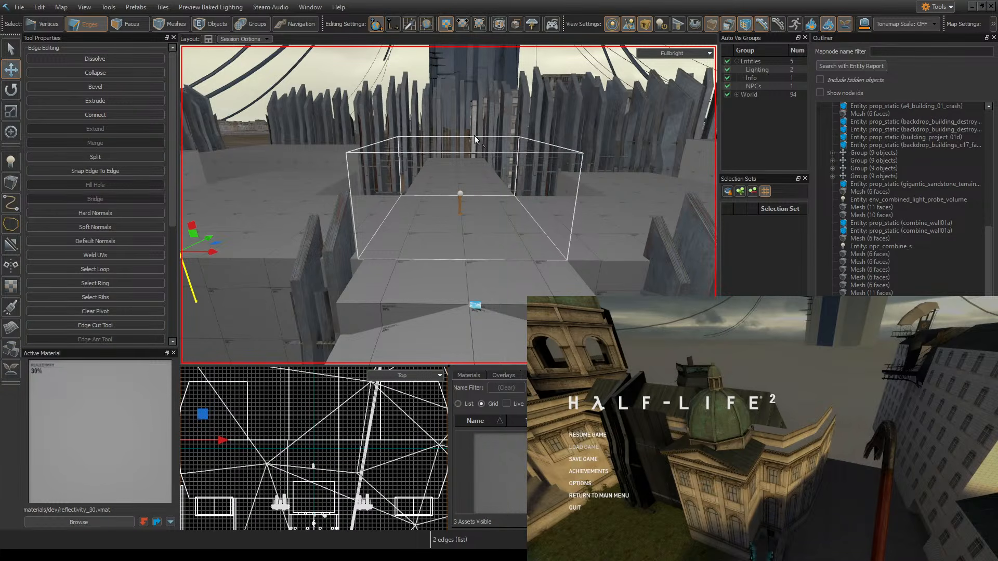
- In the blockout map, examine the roof blocks, entrance steps, ramp and side pavilion, and save the map
key(z)
key(w)
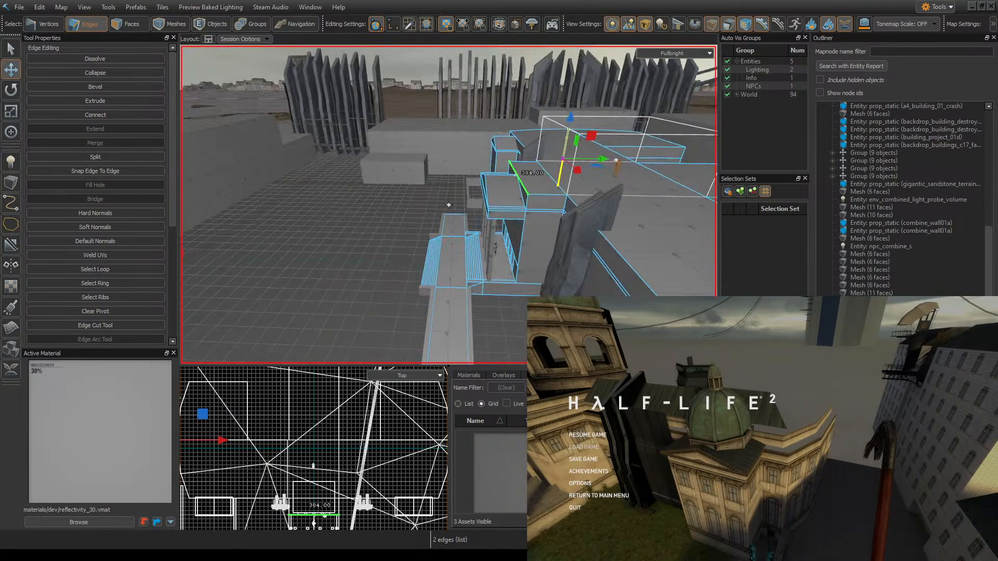
key(ctrl+s)
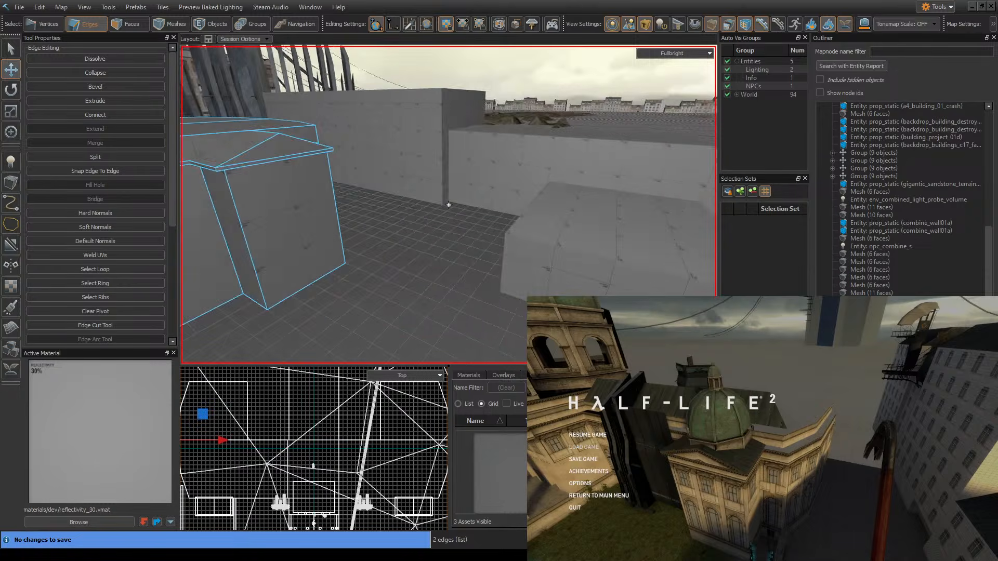
key(z)
key(z)
key(w)
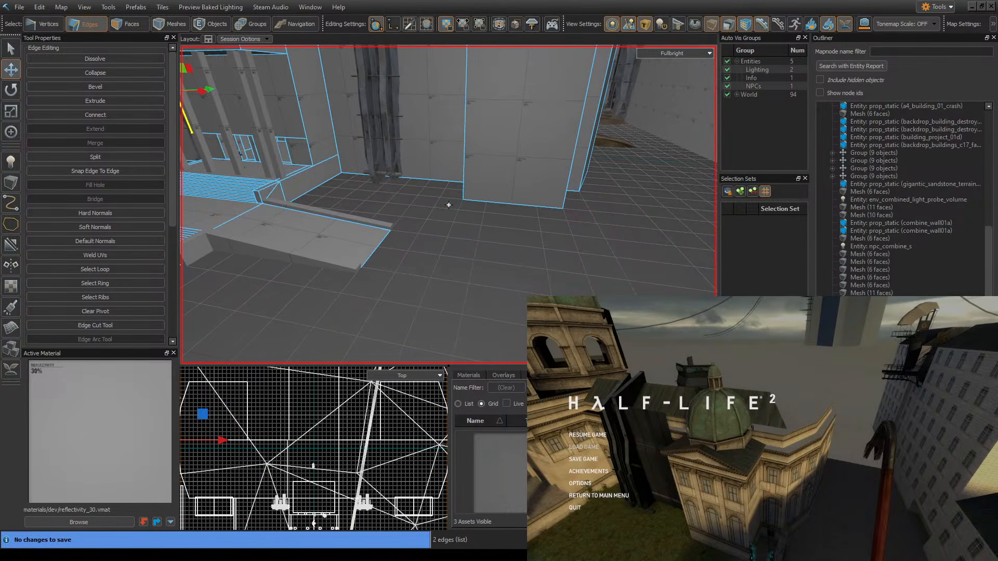
- Examine the front portico, both side pavilions and the walls between them, and save the map again
right_drag(564, 200, 563, 196)
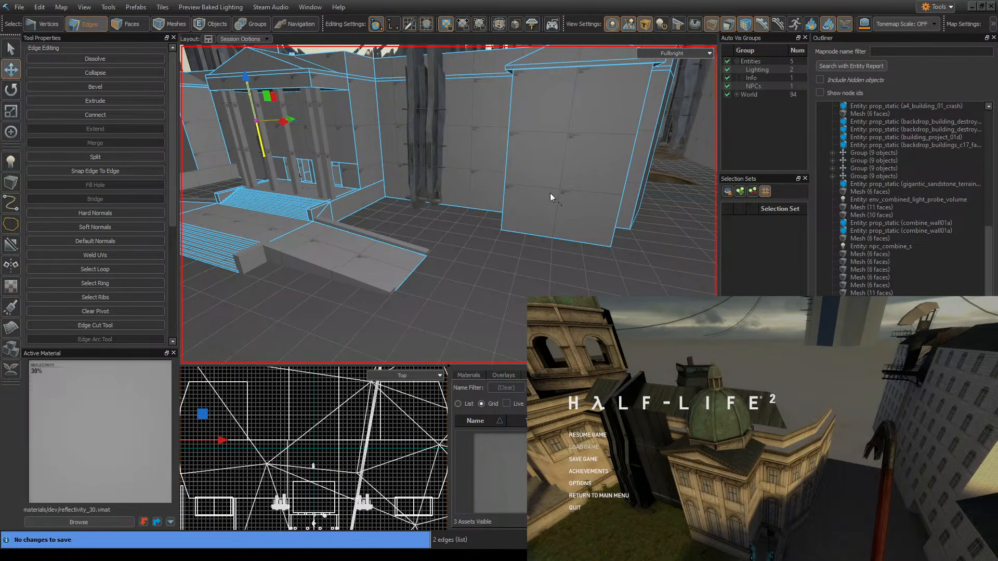
right_drag(491, 168, 490, 169)
key(z)
key(w)
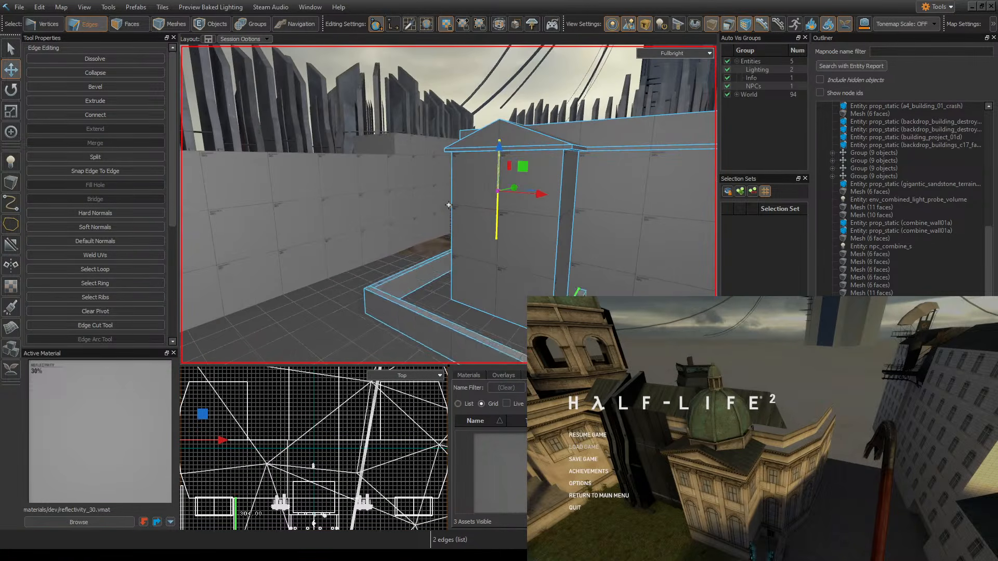
key(ctrl+s)
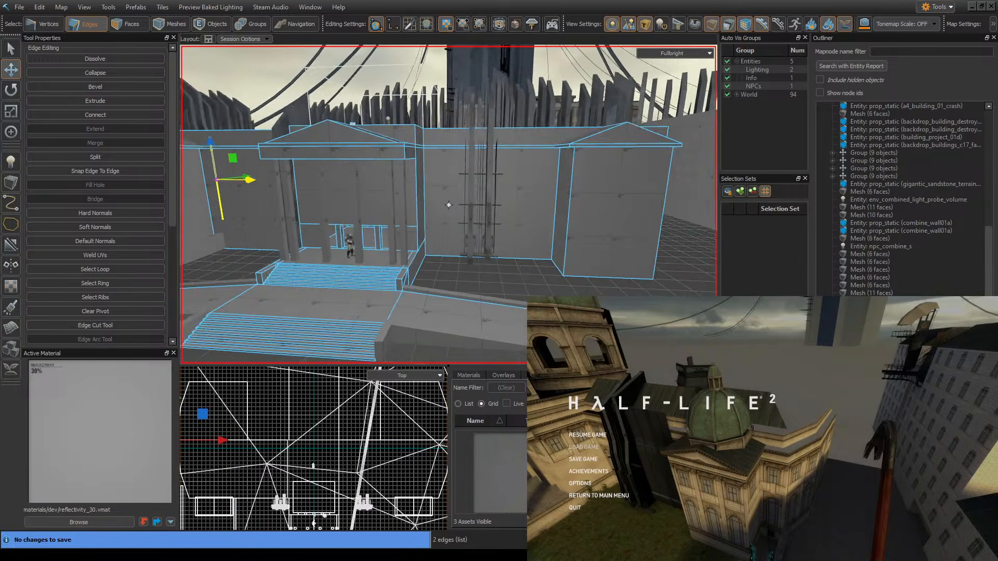
right_drag(449, 205, 522, 198)
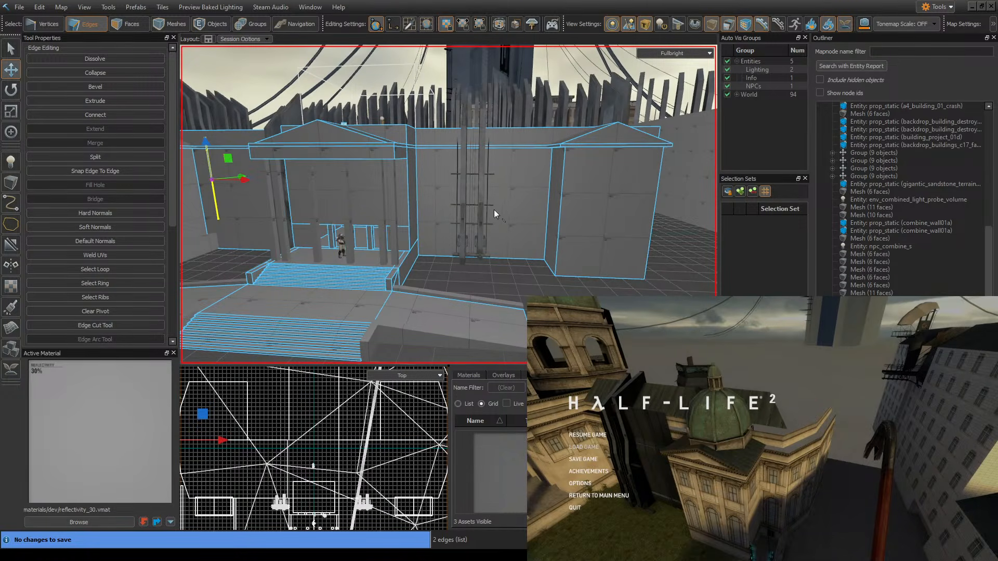
right_drag(469, 211, 448, 205)
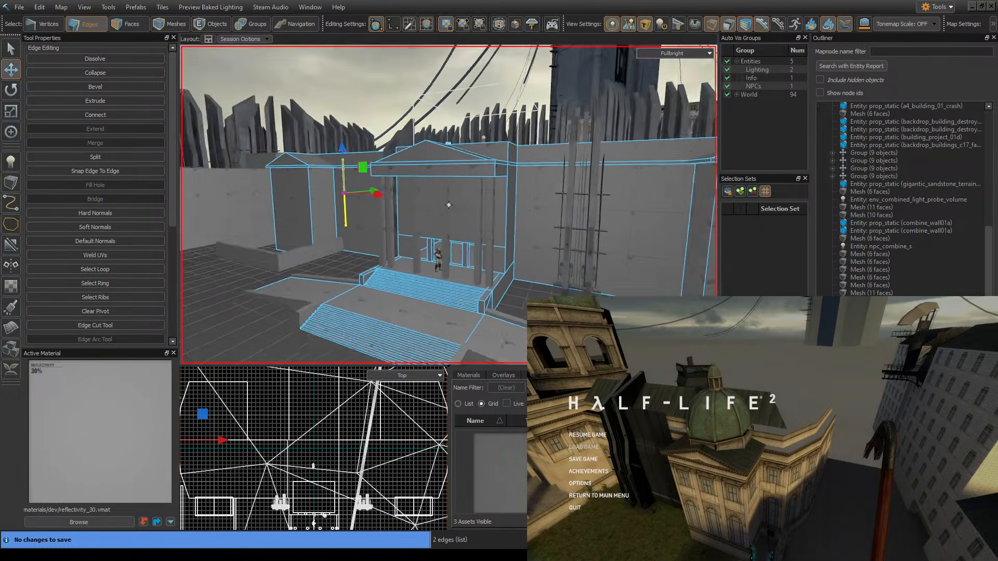
- Switch to face selection, select the side pavilion's front wall, examine the adjoining roofs, and save the map
click(131, 24)
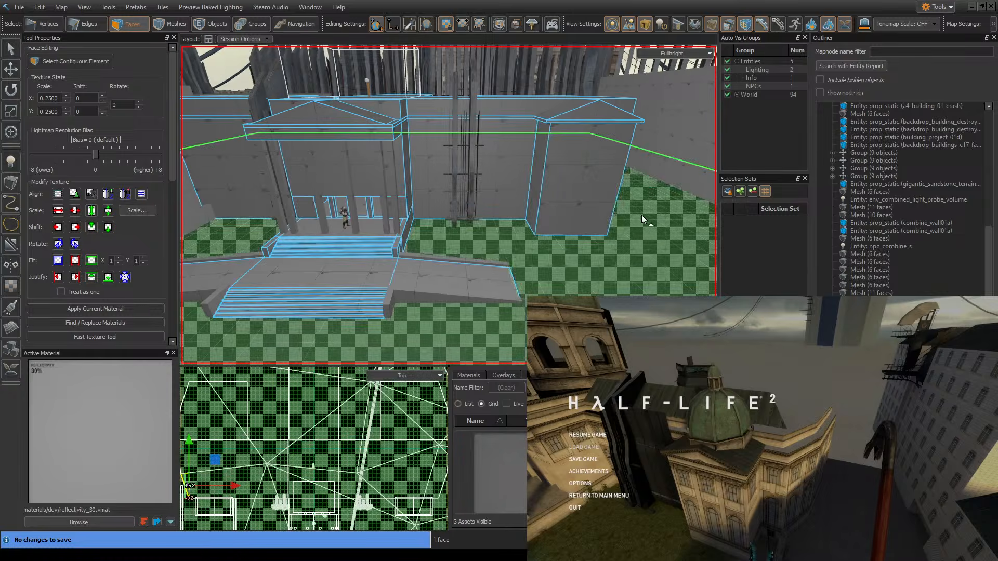
click(577, 174)
right_drag(577, 173, 448, 205)
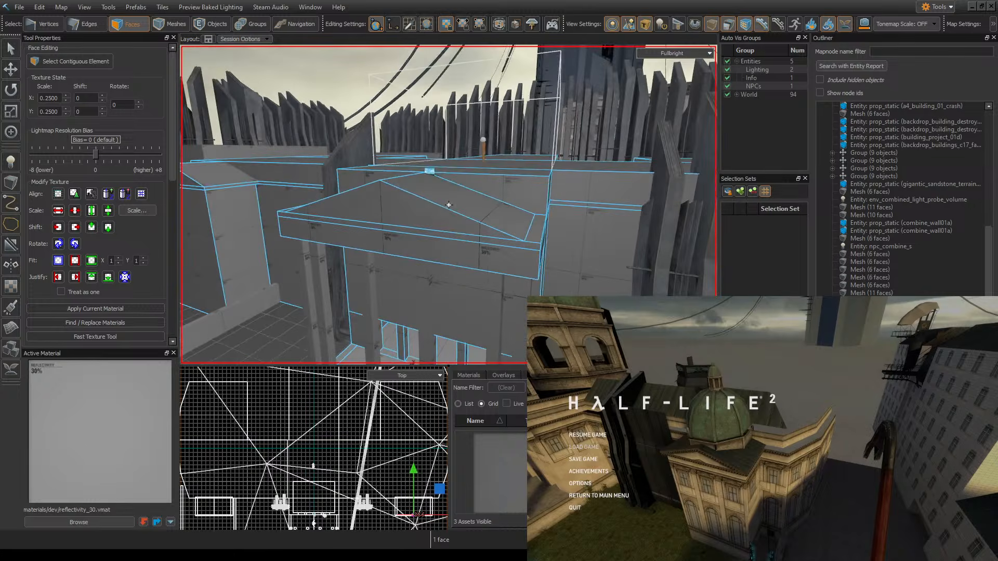
click(556, 177)
right_drag(556, 178, 448, 205)
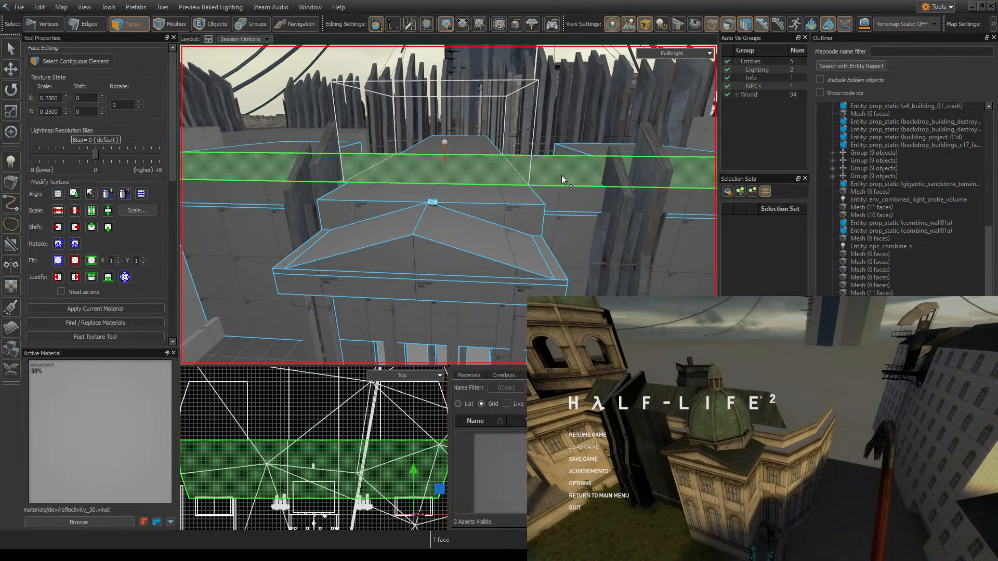
right_drag(571, 173, 620, 186)
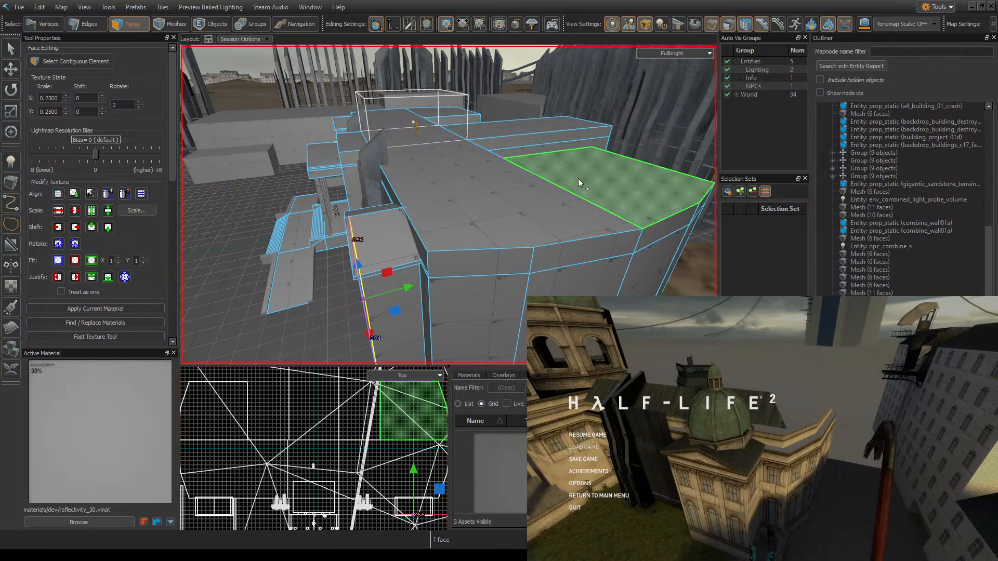
right_drag(574, 168, 449, 205)
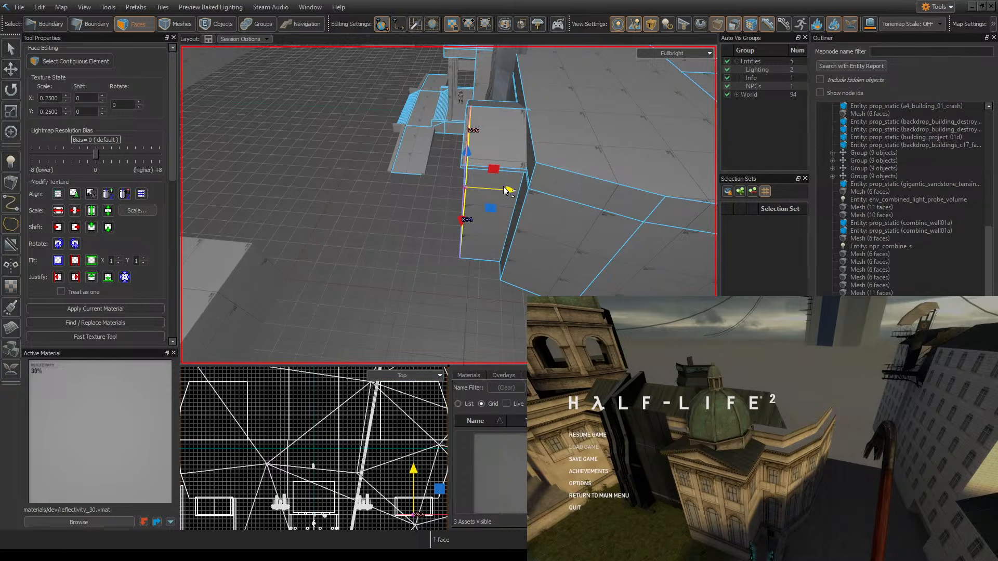
key(ctrl+s)
right_drag(546, 206, 448, 205)
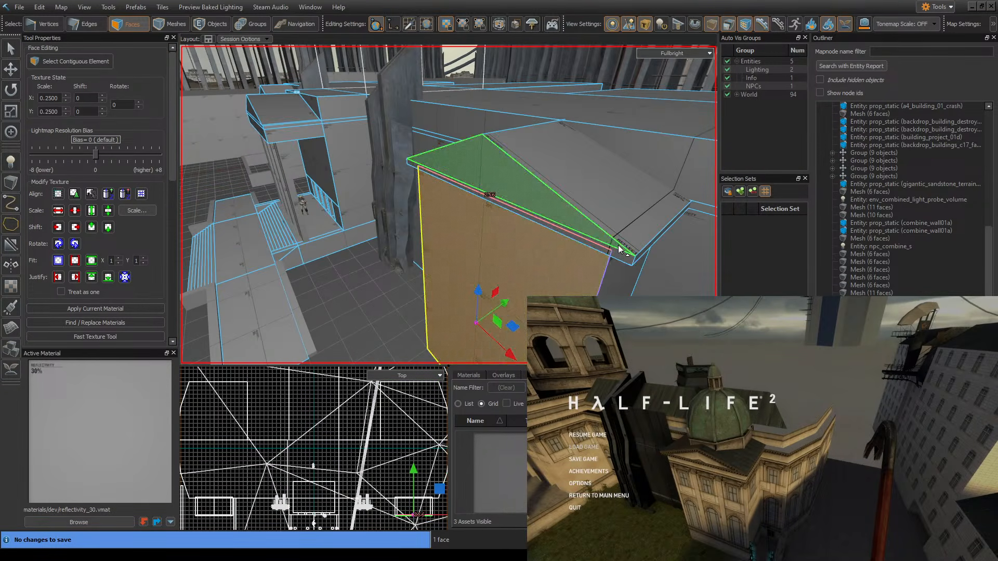
- Select the thin trim faces beneath the side pavilion's roof to examine how the cornice wraps around it, and save the map
click(627, 263)
click(639, 261)
right_drag(597, 266, 449, 205)
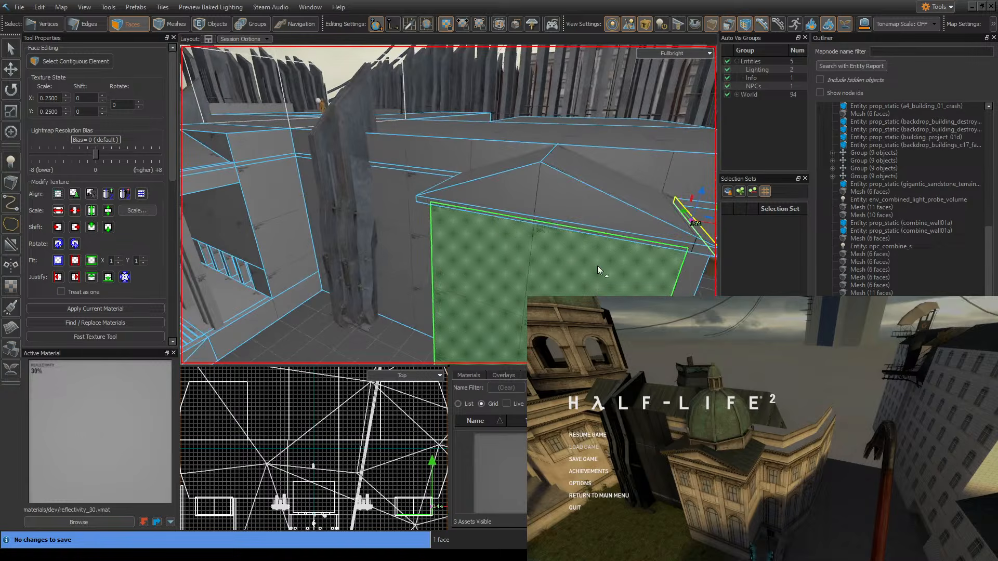
right_drag(518, 252, 454, 205)
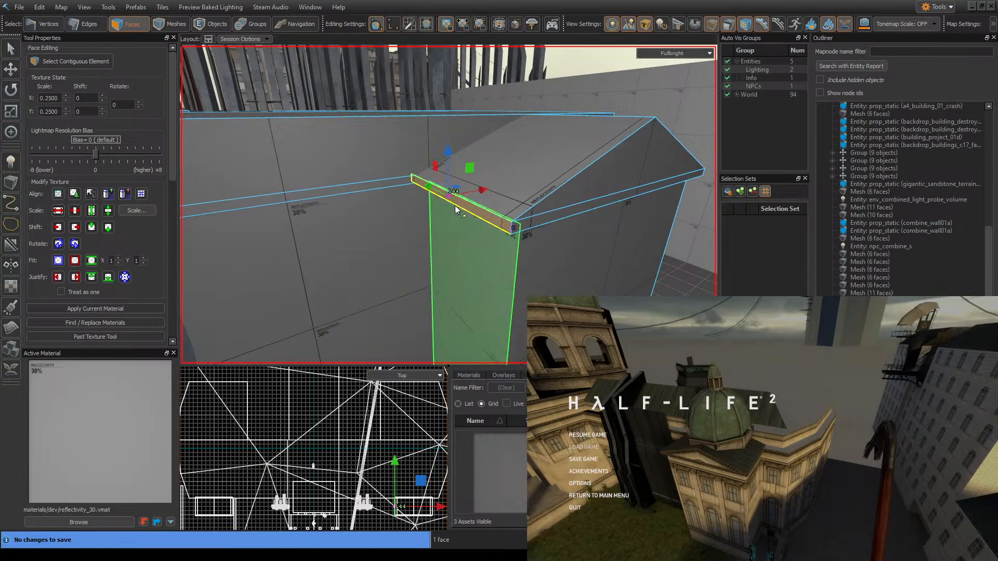
click(358, 185)
mouse_move(562, 236)
right_down()
mouse_move(448, 205)
mouse_move(462, 226)
mouse_move(530, 209)
mouse_move(449, 205)
mouse_move(477, 200)
right_up()
click(501, 216)
click(524, 213)
key(ctrl+s)
- Select the cornice strip on the wall beside the portico and the trim across the side pavilion's front for inspection
click(486, 206)
click(434, 212)
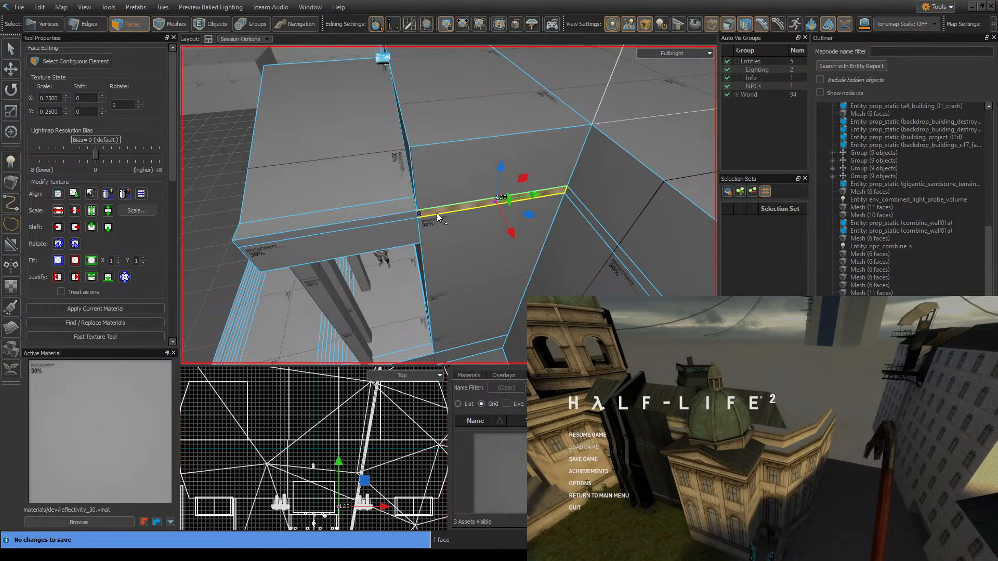
click(391, 213)
right_drag(396, 218, 444, 237)
click(443, 223)
ctrl+click(473, 232)
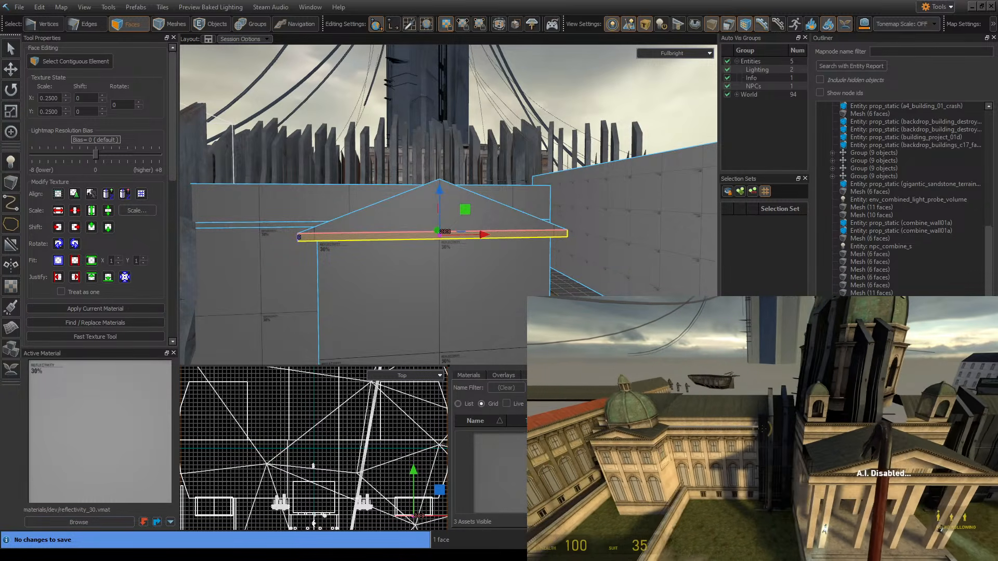
- Pause the Half-Life 2 reference facing the portico and start the Block tool at the blockout roof corner above the entrance
key(Escape)
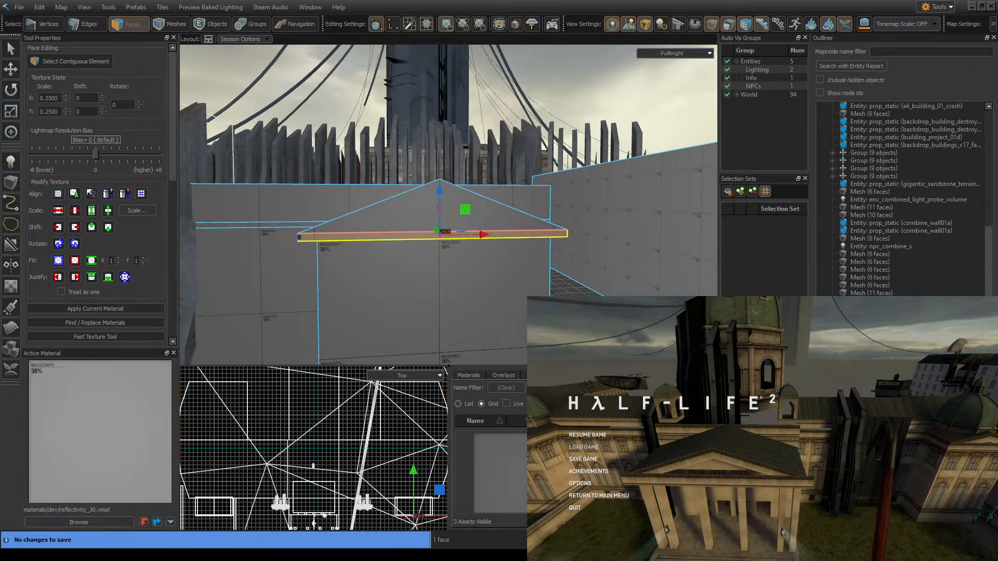
key(z)
mouse_move(449, 205)
right_down()
mouse_move(332, 195)
mouse_move(448, 205)
right_up()
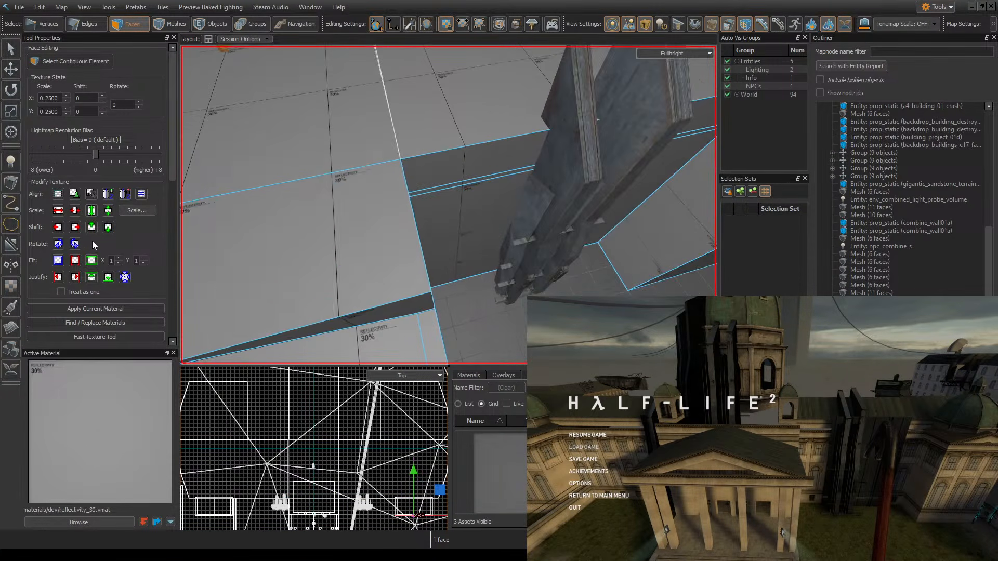
click(10, 184)
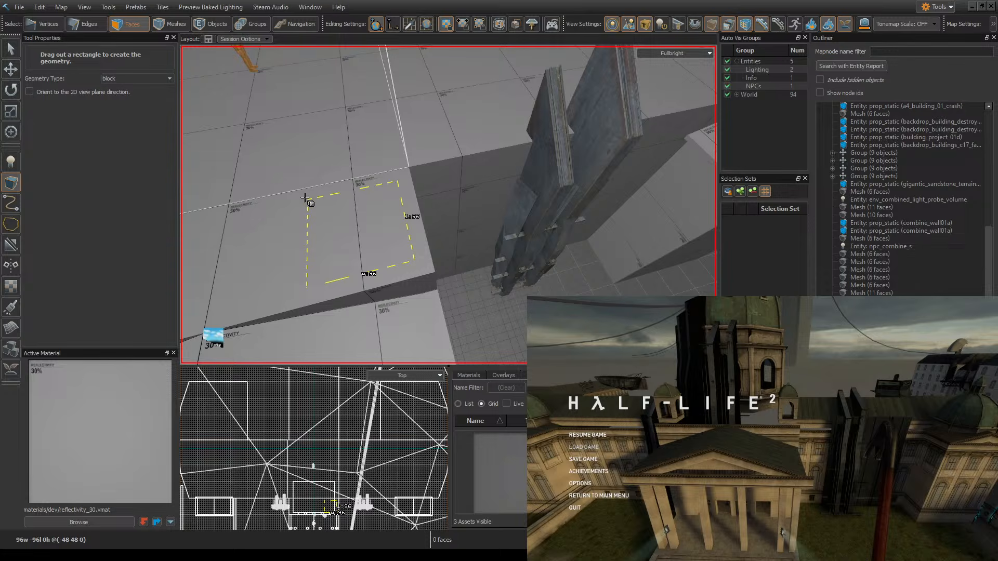
key(s)
right_drag(408, 216, 358, 202)
key(w)
key(Escape)
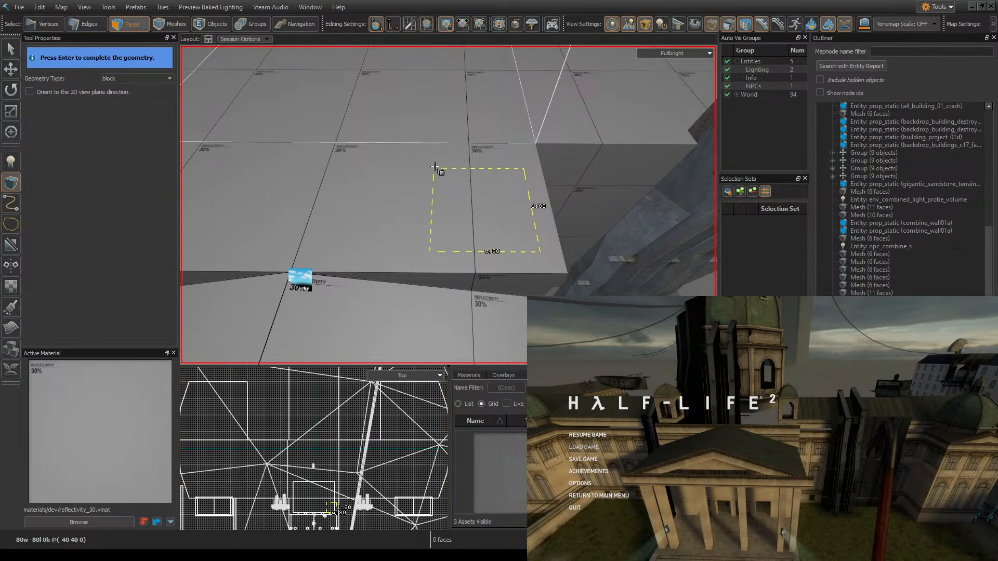
key(s)
right_drag(434, 167, 449, 205)
key(w)
key(Escape)
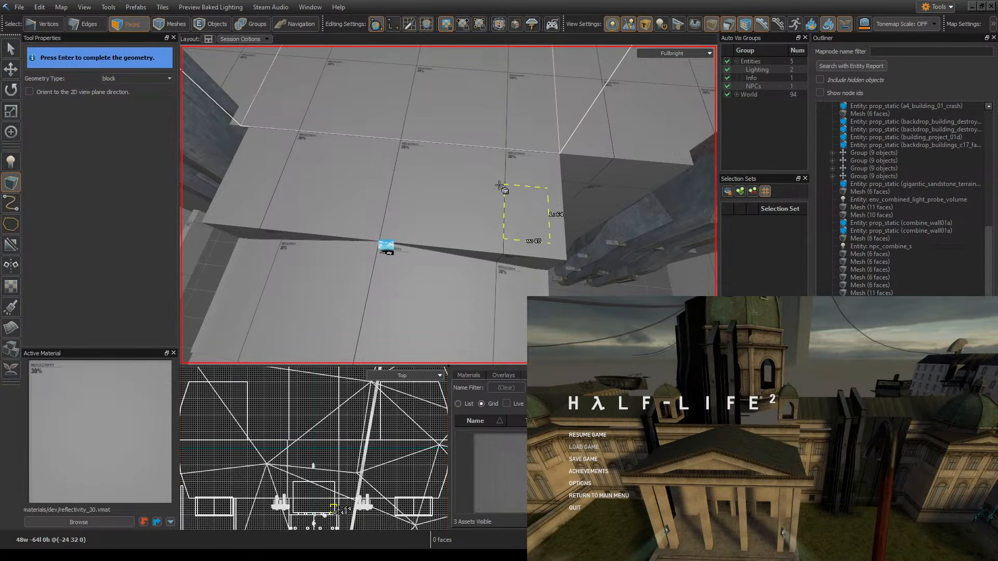
- Create a block about 64 by 64 units and 112 units high on the roof corner above the portico
right_drag(448, 204, 448, 205)
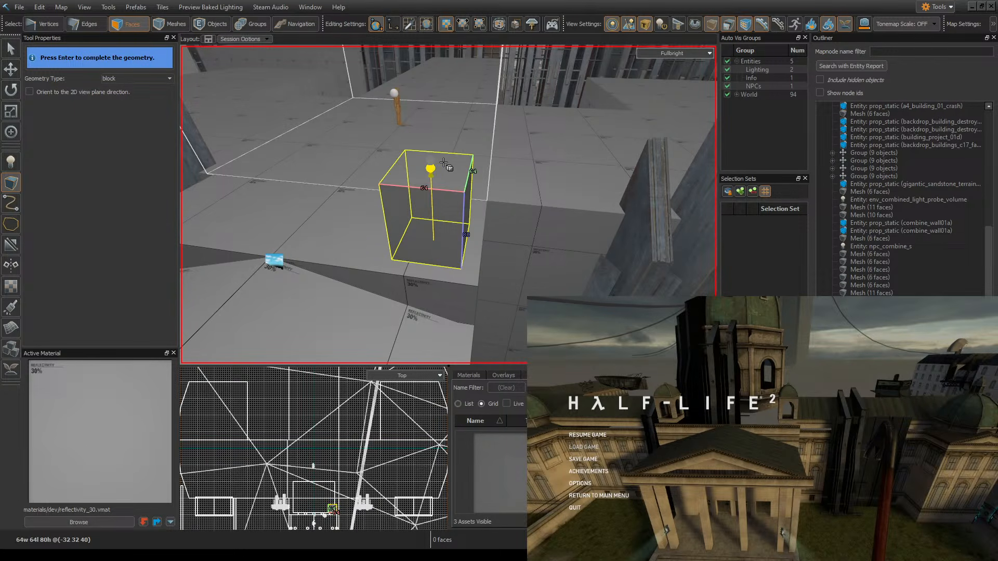
drag(440, 144, 441, 128)
right_drag(460, 149, 438, 147)
key(ctrl+s)
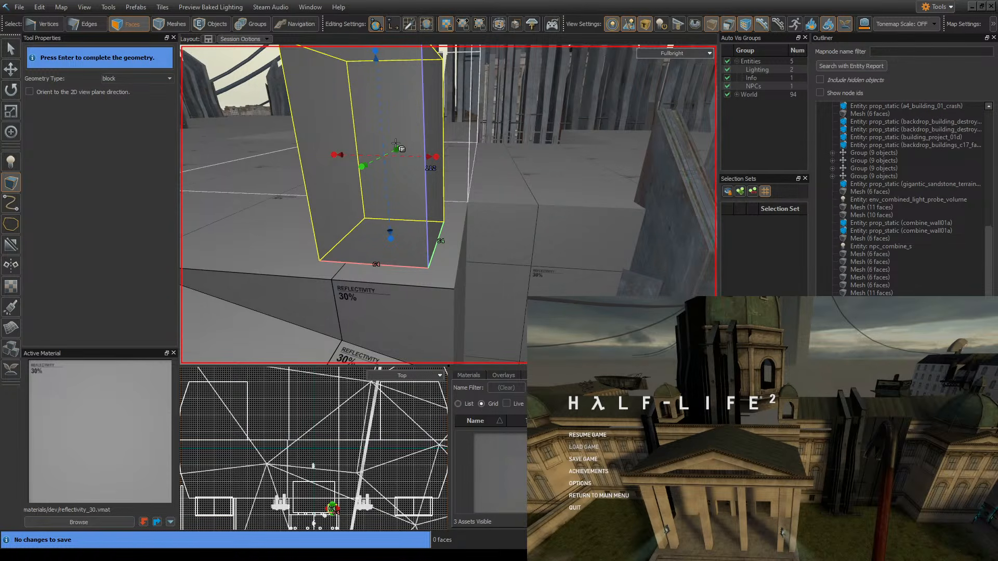
scroll(396, 143, down, 10)
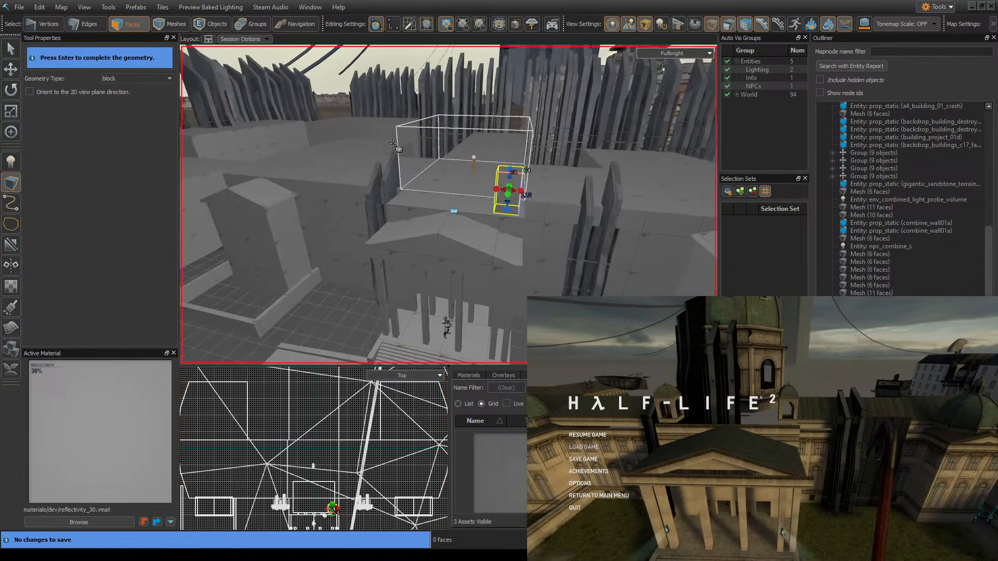
right_drag(401, 145, 458, 134)
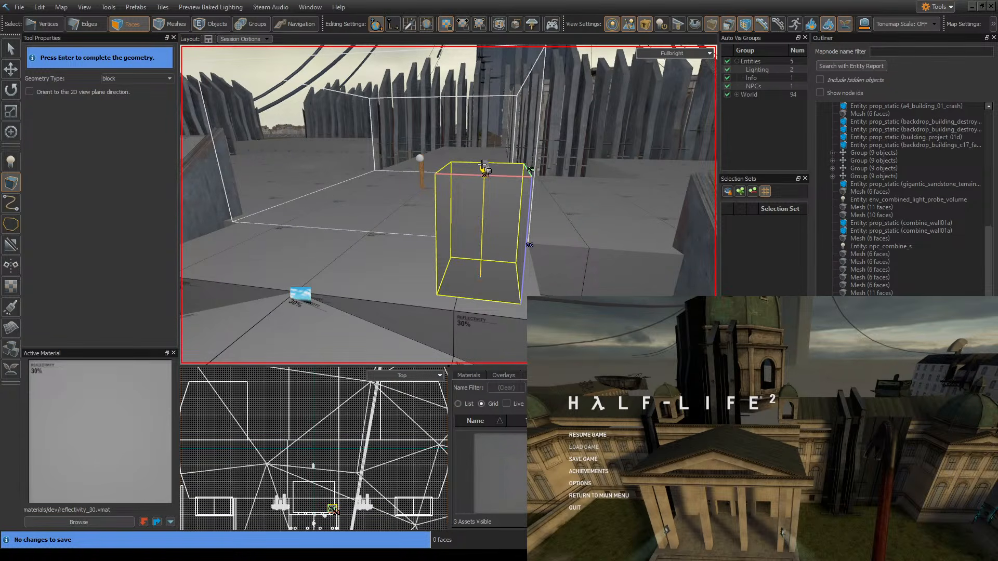
drag(483, 164, 491, 156)
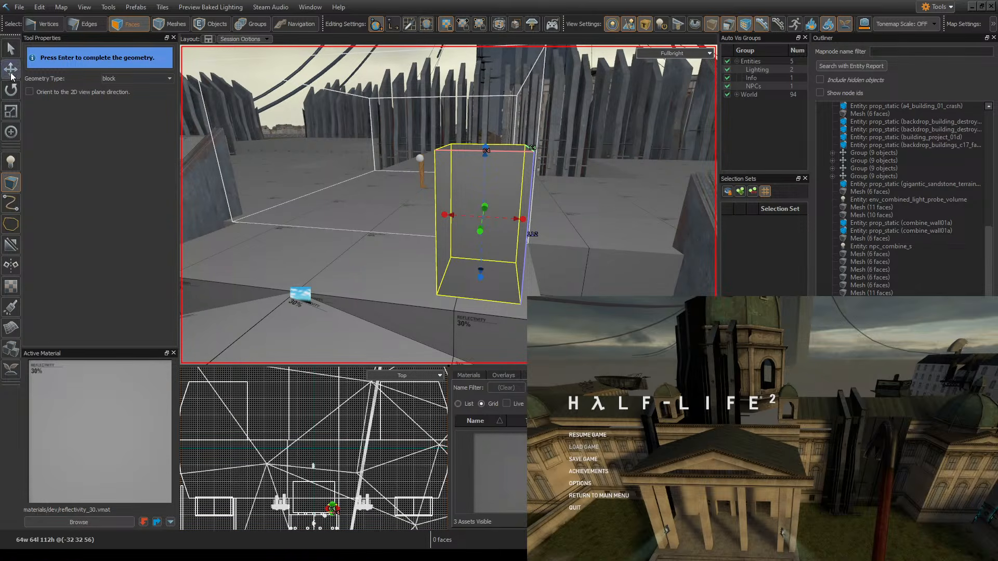
key(Return)
- Switch to object selection and duplicate the new roof block to the opposite corner above the portico
click(193, 22)
scroll(546, 145, down, 5)
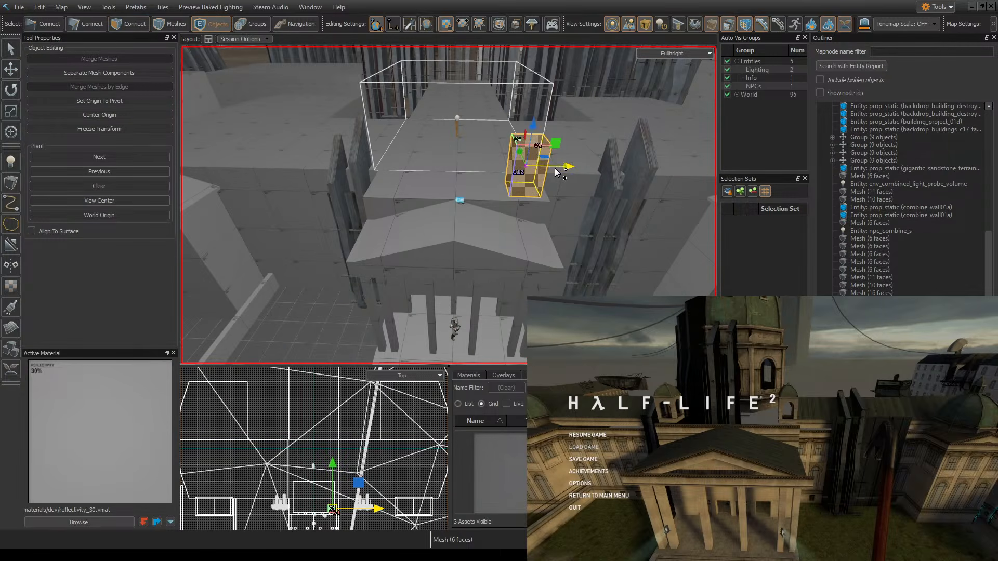
shift+drag(541, 165, 388, 163)
right_drag(388, 163, 449, 205)
- Switch to face selection, select the top face of each roof block in turn, and save the map
key(3)
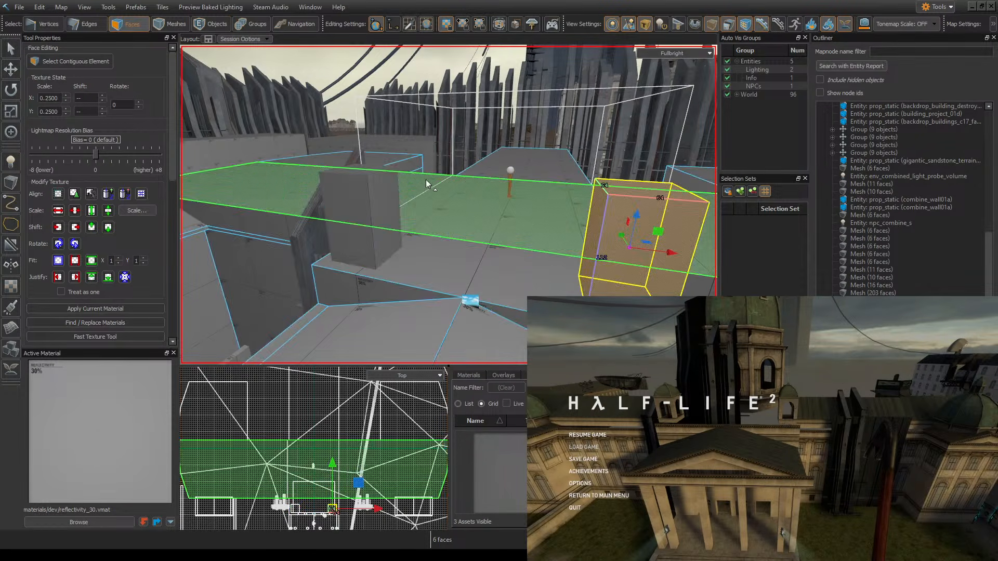
click(376, 170)
right_drag(666, 192, 500, 173)
click(501, 178)
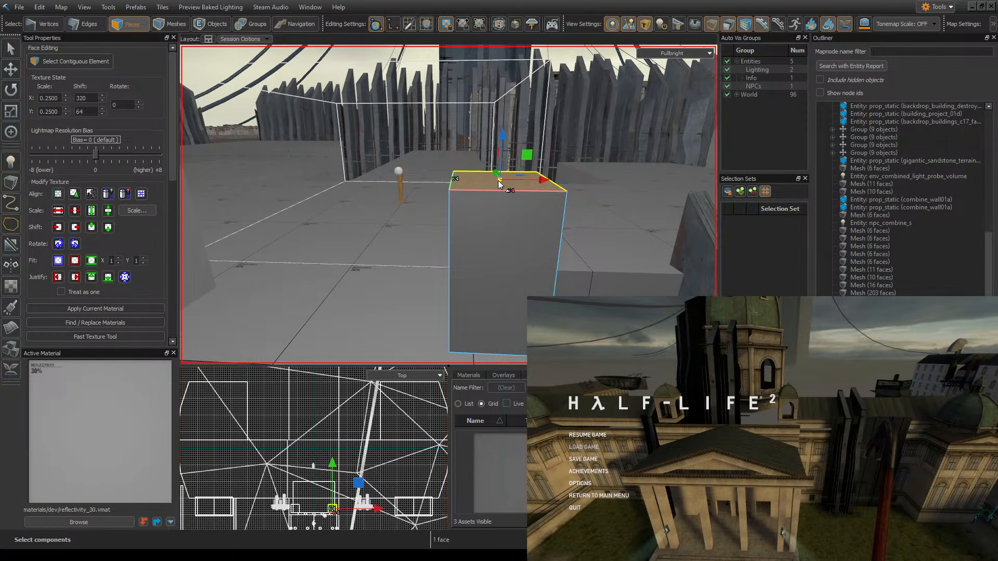
key(ctrl+s)
mouse_move(499, 185)
right_down()
mouse_move(449, 205)
mouse_move(497, 179)
right_up()
right_drag(631, 223, 537, 245)
click(258, 279)
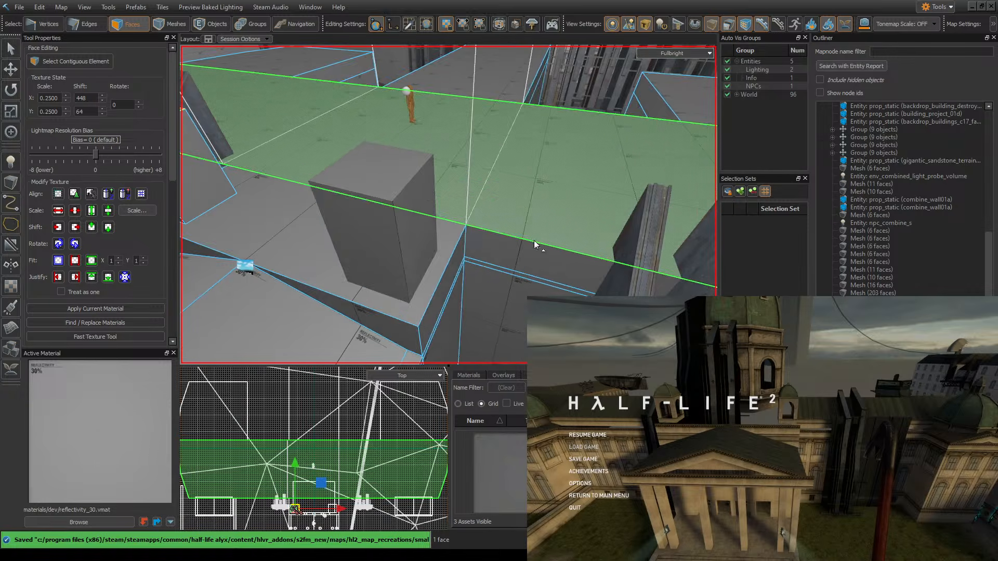
- Select the four side faces of the roof block above the portico and save the map
click(383, 250)
right_drag(475, 232, 440, 233)
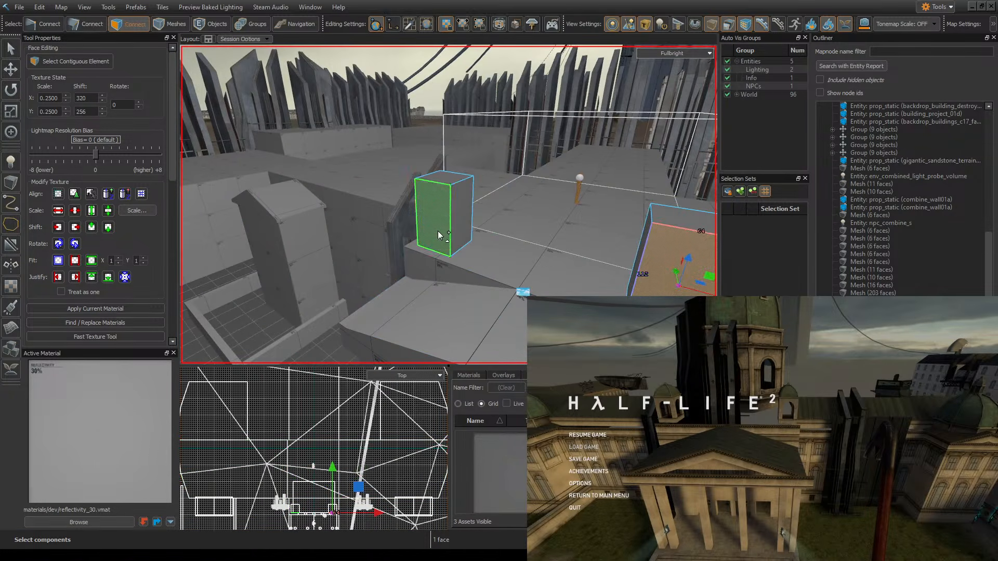
click(441, 235)
ctrl+click(465, 234)
right_drag(531, 211, 582, 245)
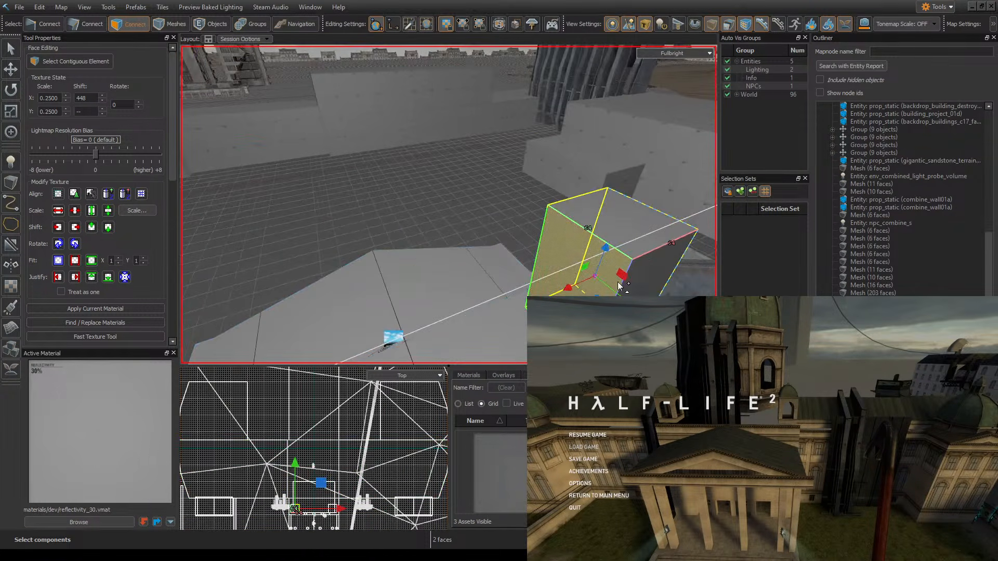
ctrl+click(637, 286)
mouse_move(638, 286)
right_down()
mouse_move(449, 205)
mouse_move(642, 270)
right_up()
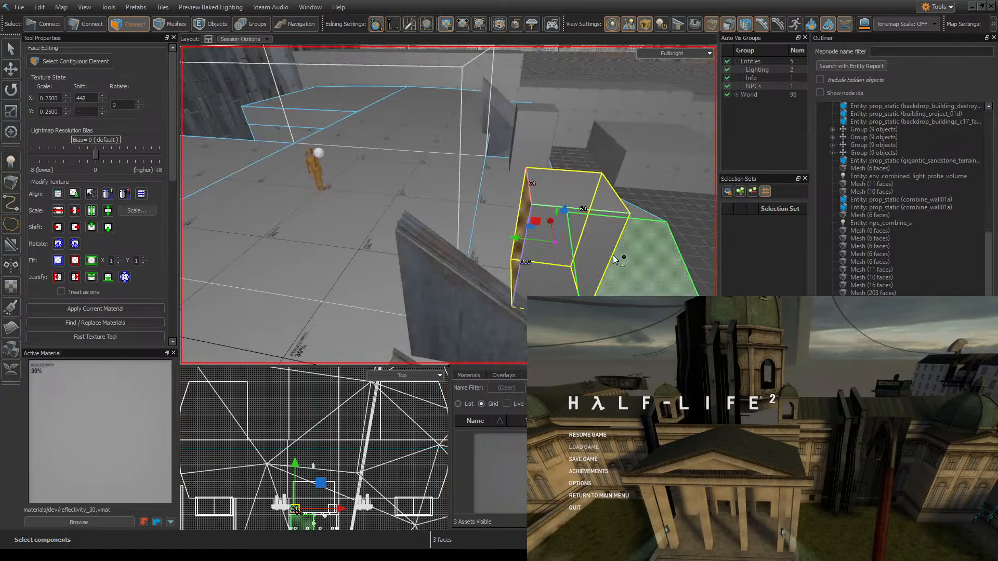
ctrl+click(581, 255)
right_drag(580, 255, 568, 227)
key(ctrl+s)
key(d)
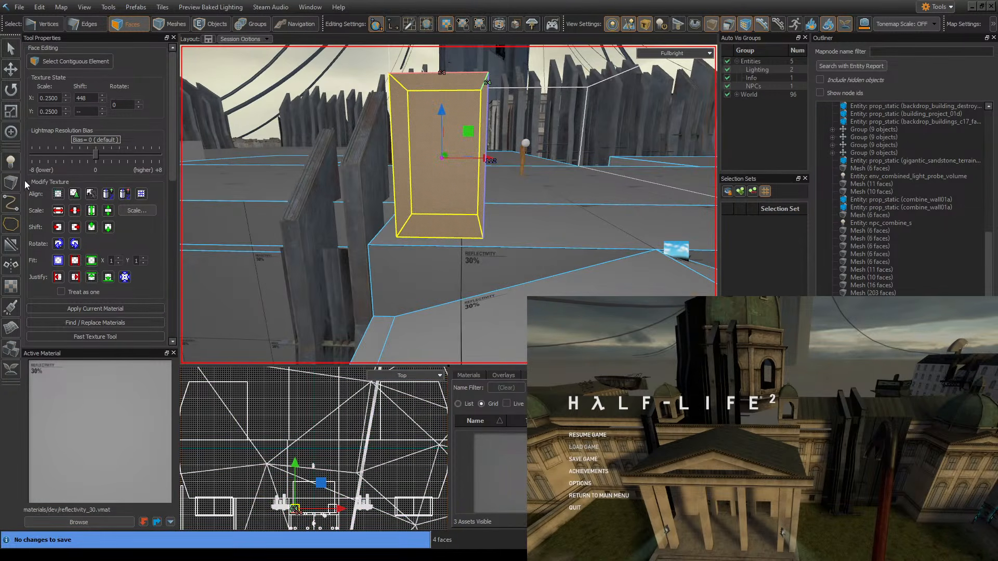
click(11, 243)
drag(417, 217, 477, 221)
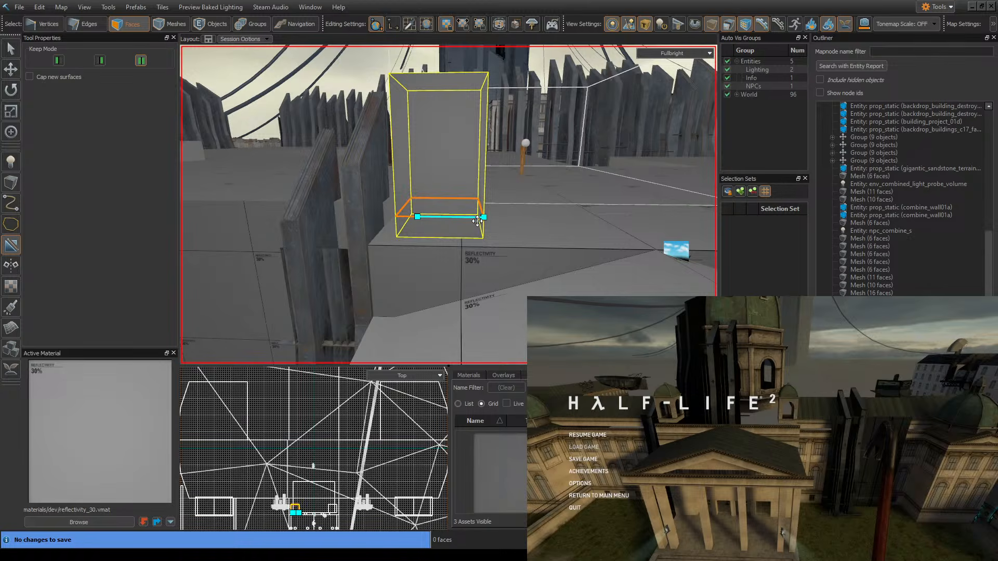
right_drag(550, 217, 464, 174)
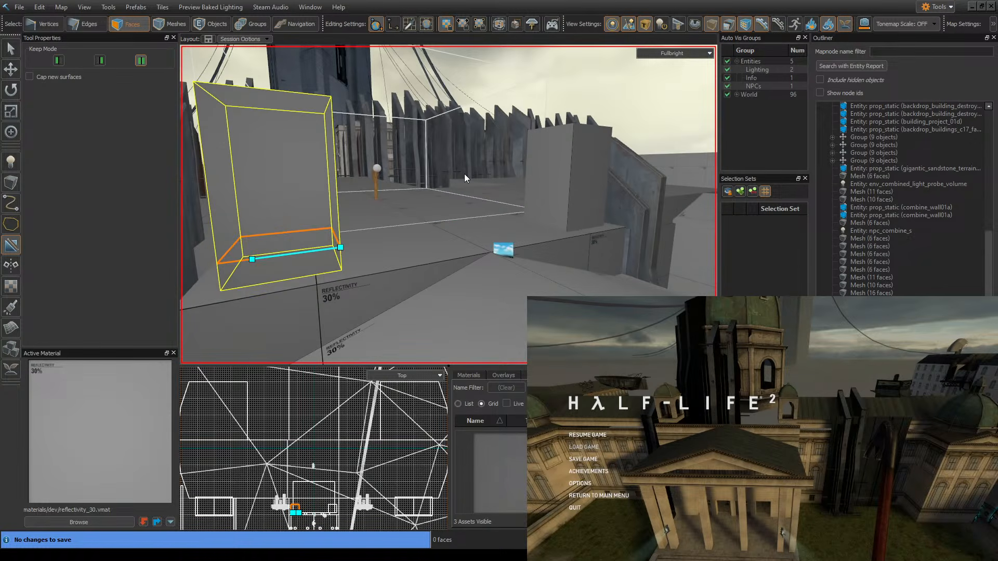
click(11, 49)
- Switch to object selection and delete the roof block whose side faces were selected, keeping its twin on the opposite corner
key(5)
click(306, 178)
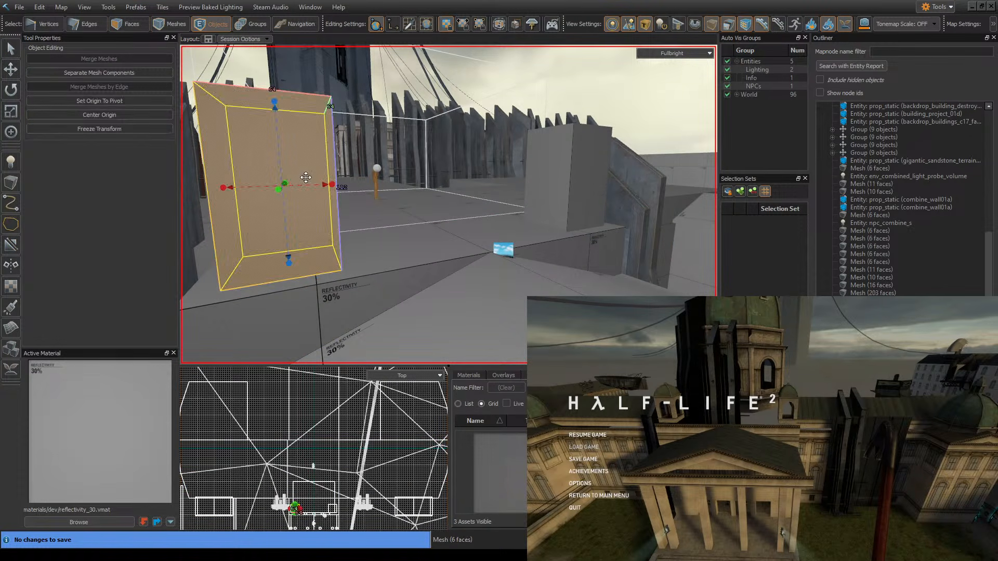
key(Delete)
right_drag(635, 209, 448, 205)
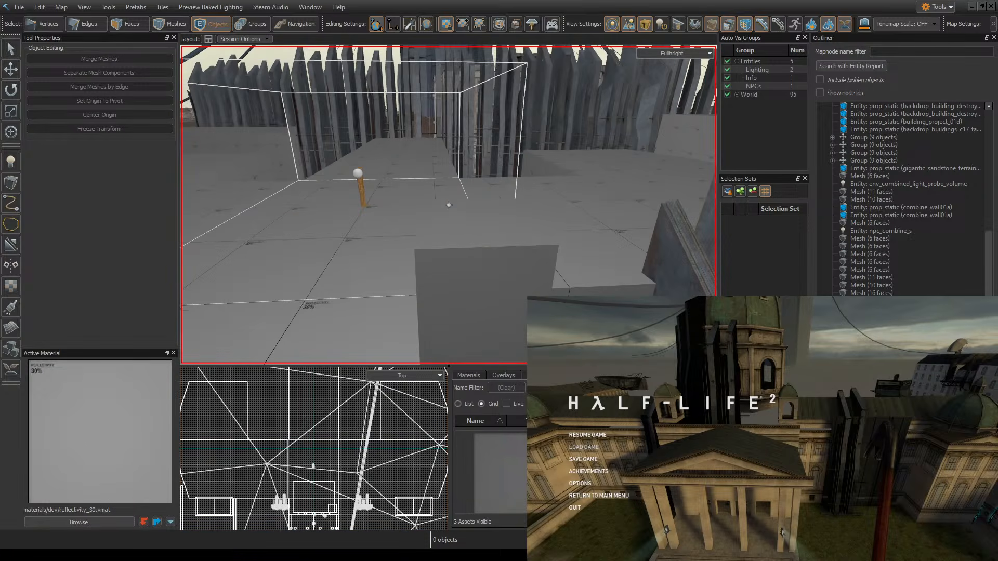
- Switch to face selection and inset the top face of the remaining roof block slightly with a scaled extrusion
click(123, 24)
click(509, 231)
right_drag(508, 231, 493, 167)
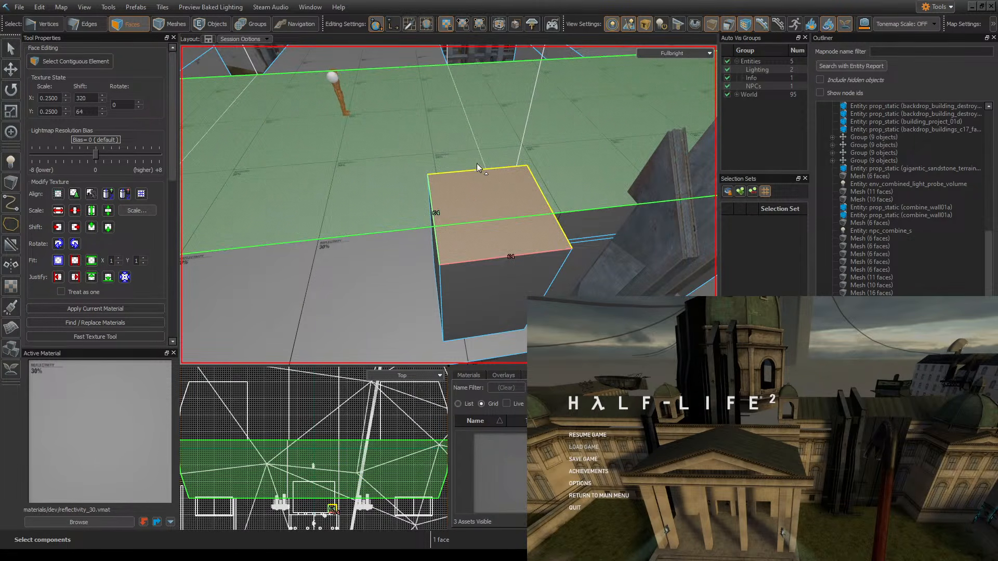
click(14, 113)
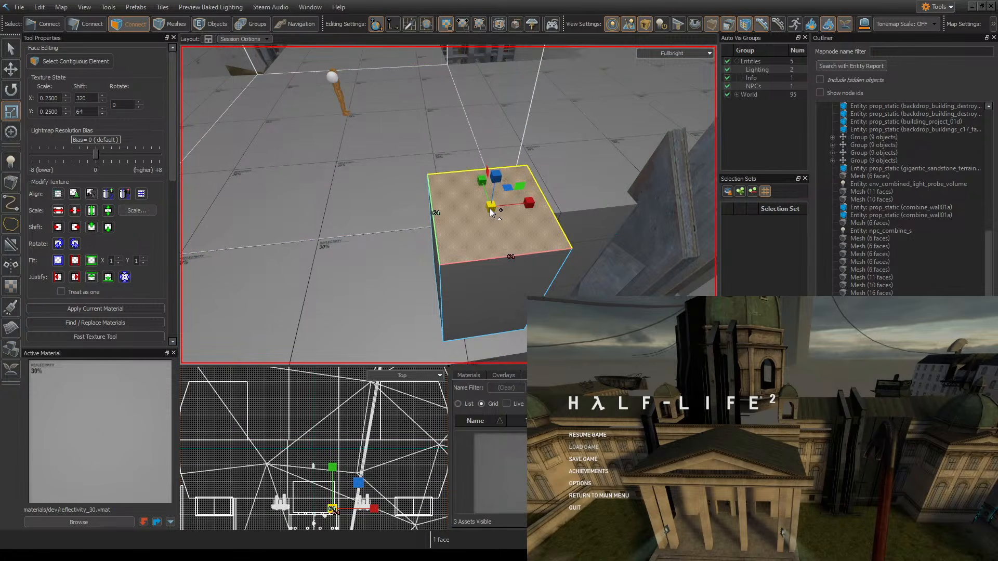
shift+drag(532, 207, 512, 192)
drag(479, 157, 459, 149)
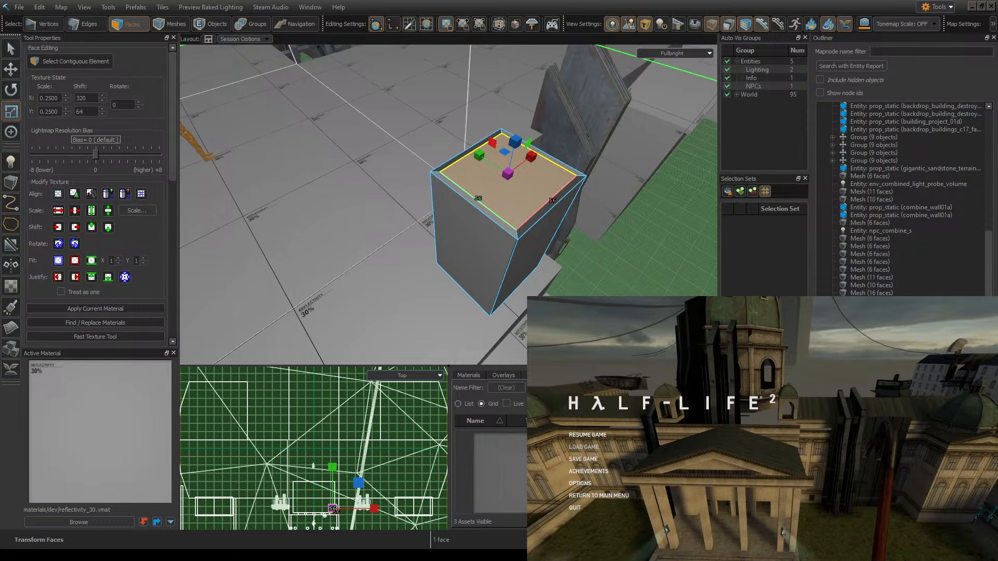
- Activate the move tool and examine the roof block's inset top face from several angles
right_drag(490, 210, 515, 203)
click(12, 72)
right_drag(449, 205, 521, 207)
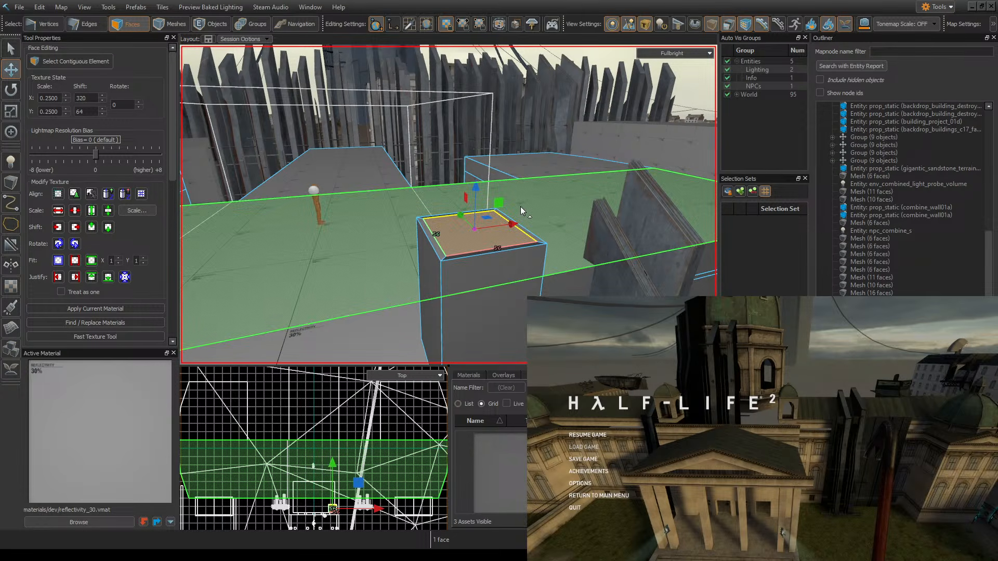
right_drag(520, 207, 569, 227)
key(w)
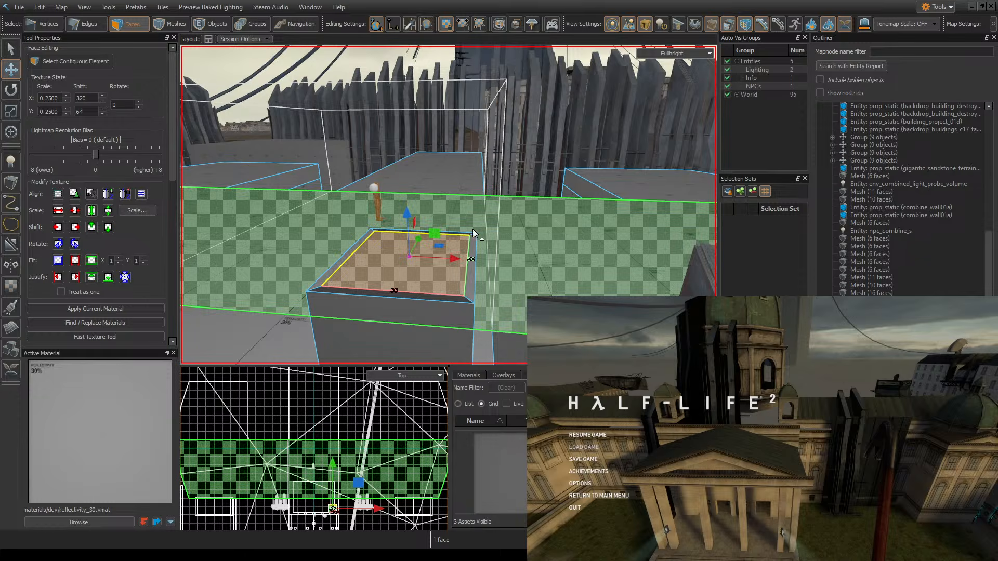
right_drag(467, 217, 547, 251)
key(w)
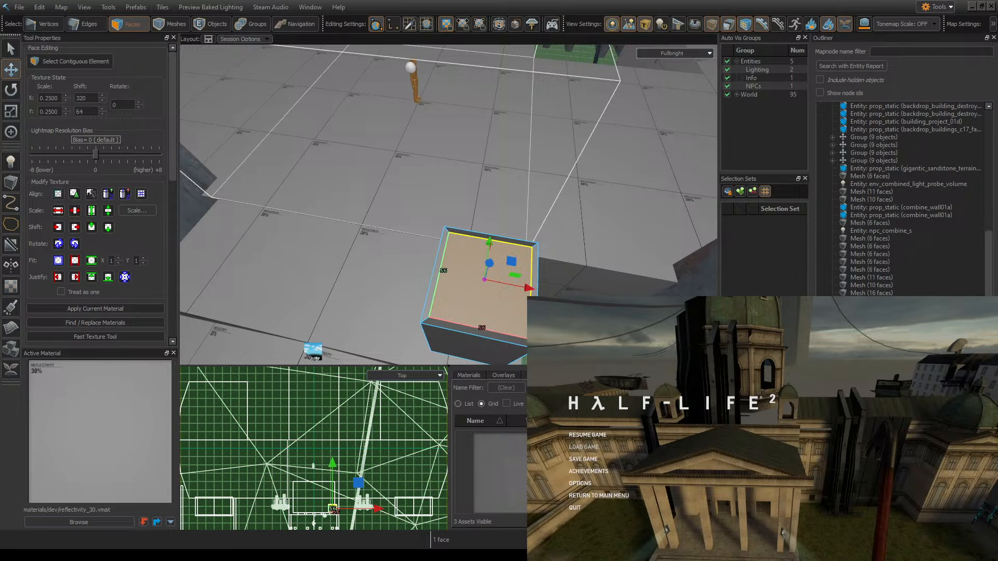
right_drag(483, 261, 551, 287)
key(w)
key(s)
right_drag(548, 236, 547, 221)
key(w)
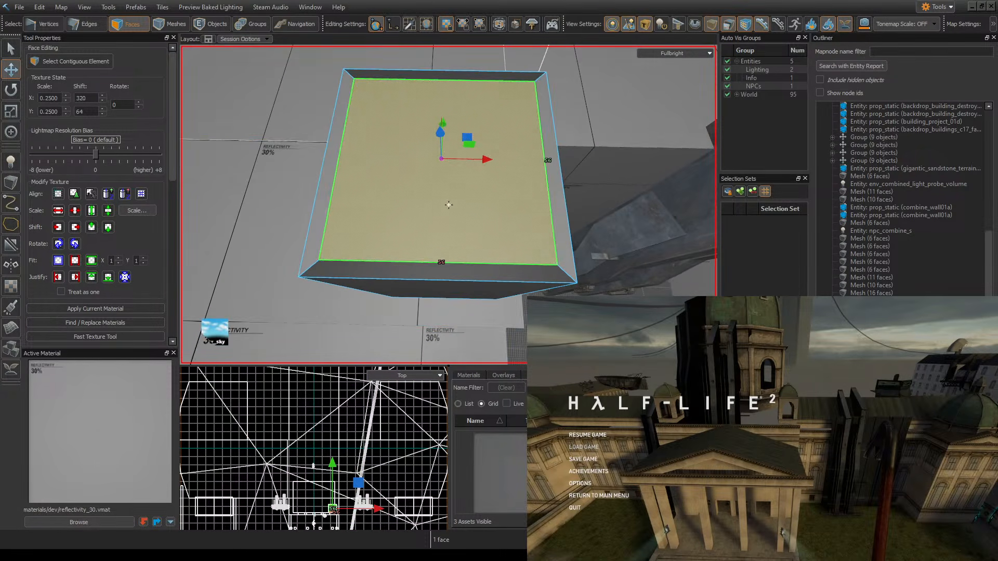
- Resume the Half-Life 2 reference, fly in to examine the small corner tower's domed roof from above, and pause there
click(824, 372)
key(Escape)
key(w)
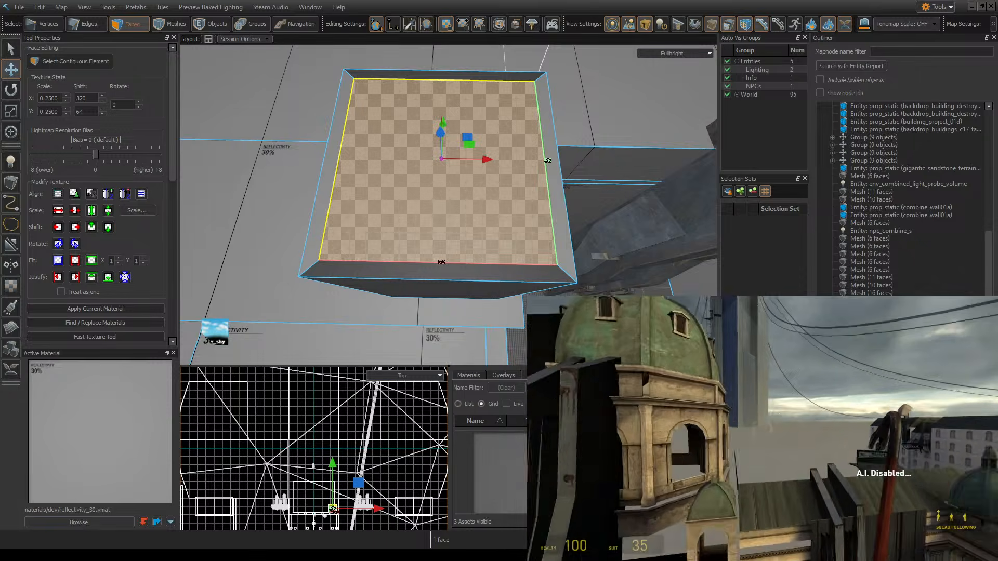
key(w)
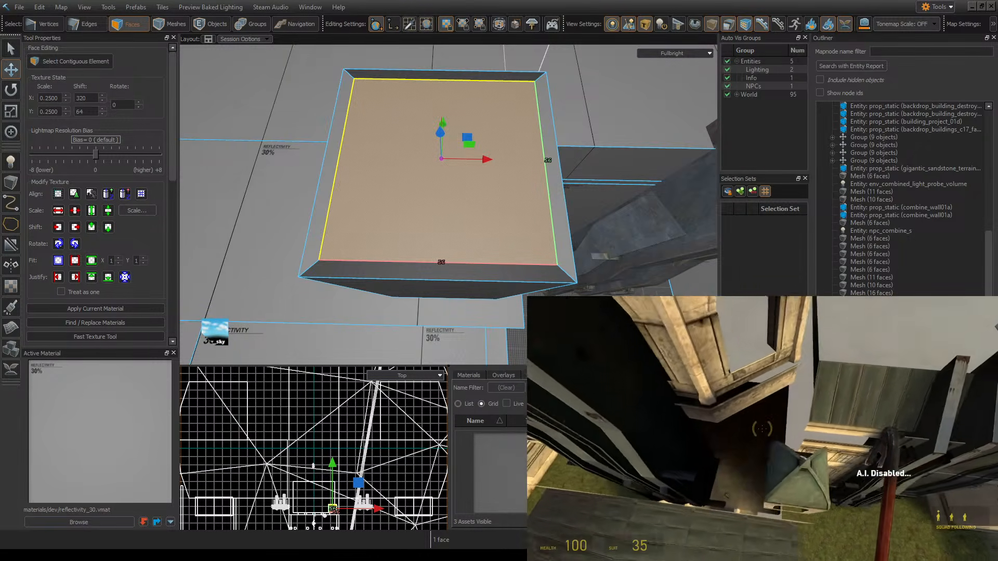
key(Escape)
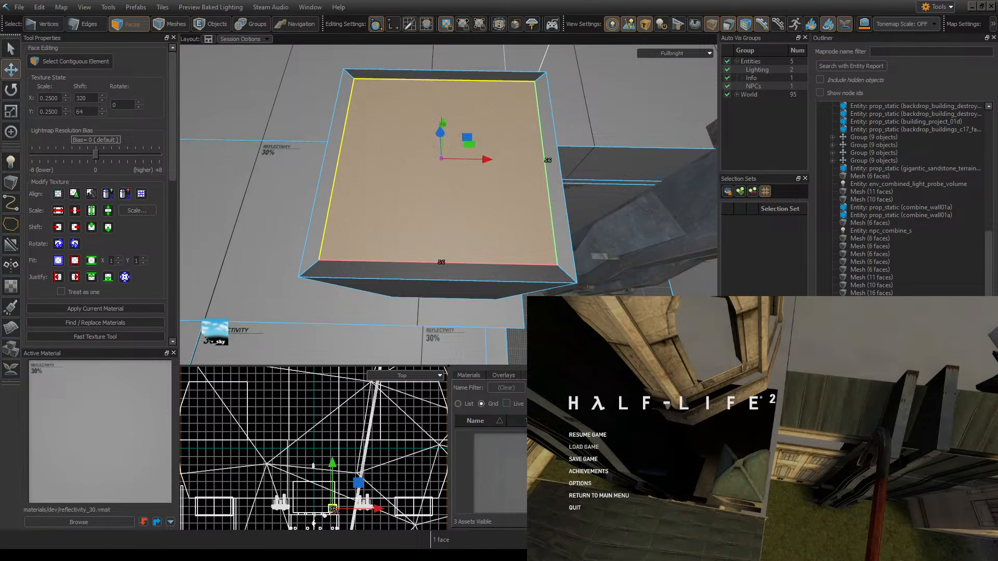
right_drag(425, 159, 435, 164)
key(s)
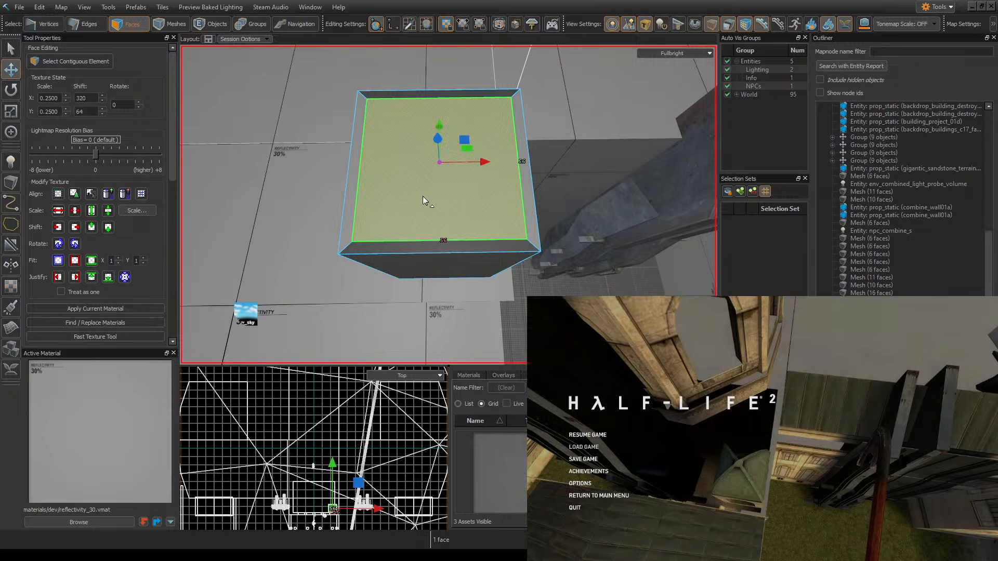
click(662, 406)
key(Escape)
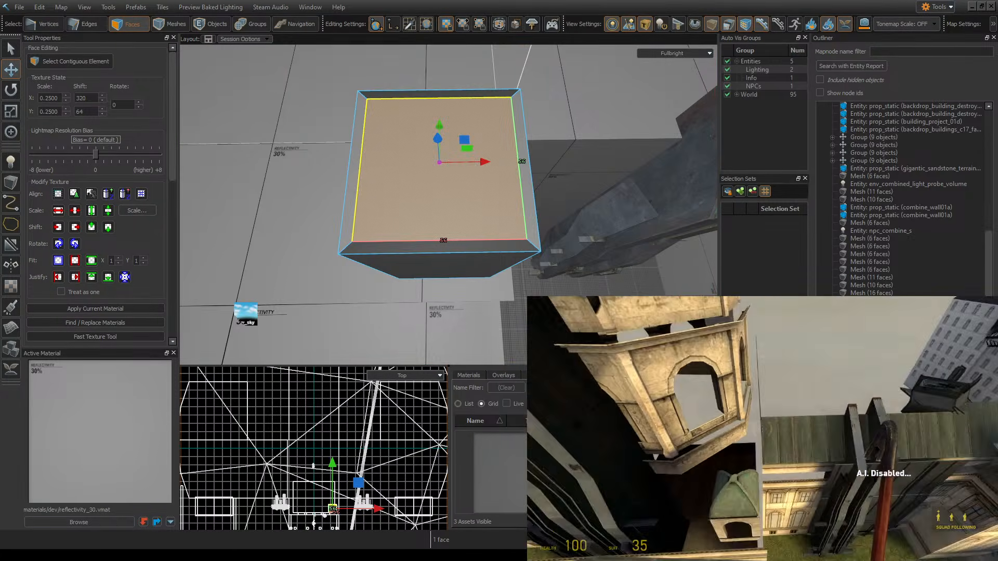
key(w)
key(s)
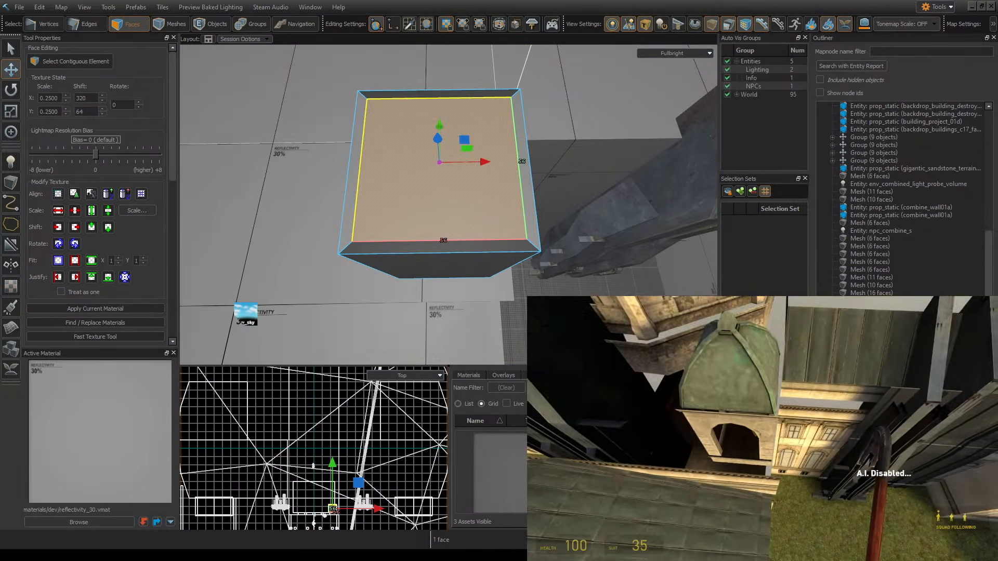
key(Escape)
- Return to the Hammer viewport and undo the last two changes to the roof block
right_drag(532, 201, 548, 180)
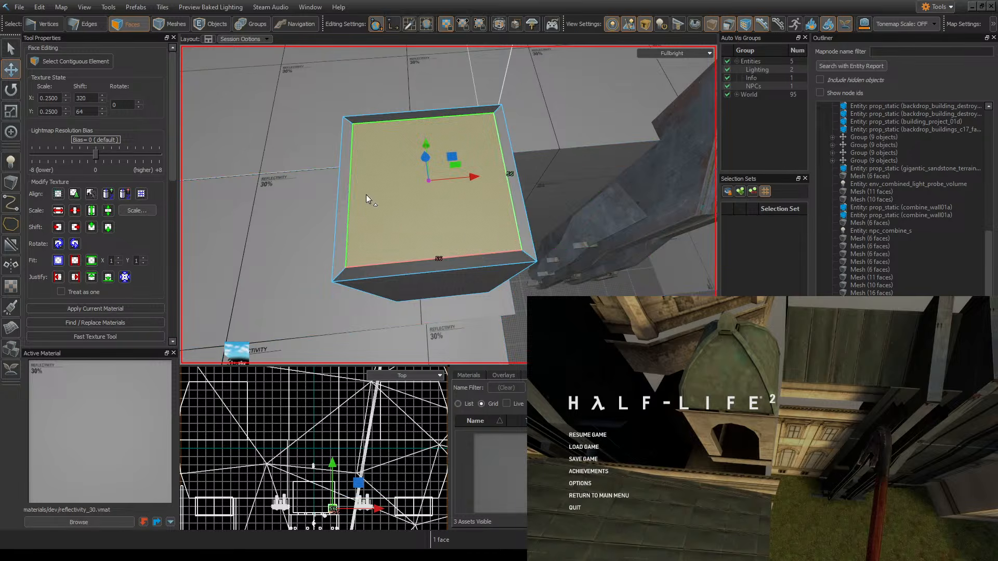
key(w)
right_drag(509, 228, 507, 196)
key(ctrl+z)
key(ctrl+z)
key(s)
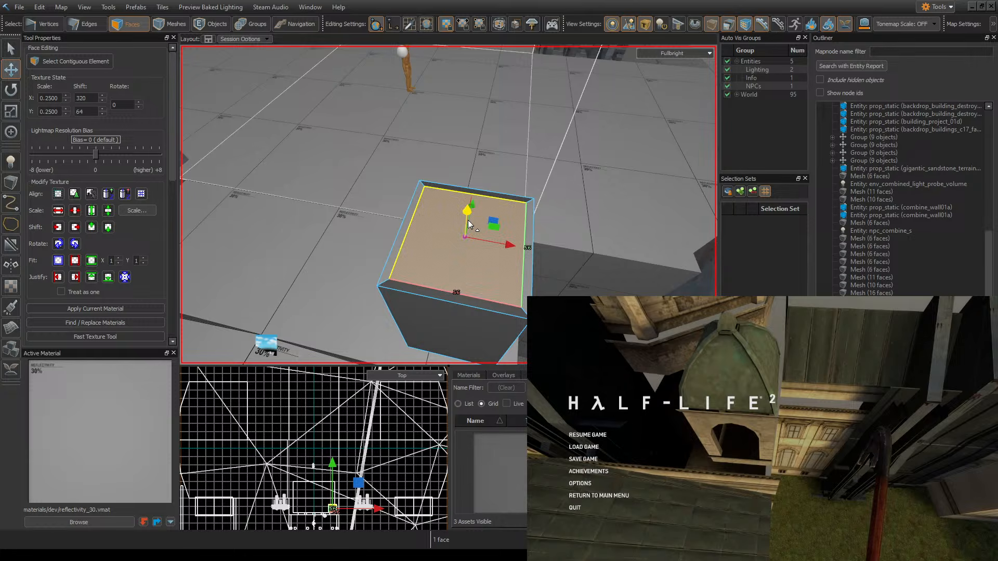
- Inset the roof block's top face down to a small central square and raise that square to form a pyramid roof
mouse_move(469, 225)
right_down()
mouse_move(475, 217)
mouse_move(480, 241)
right_up()
key(w)
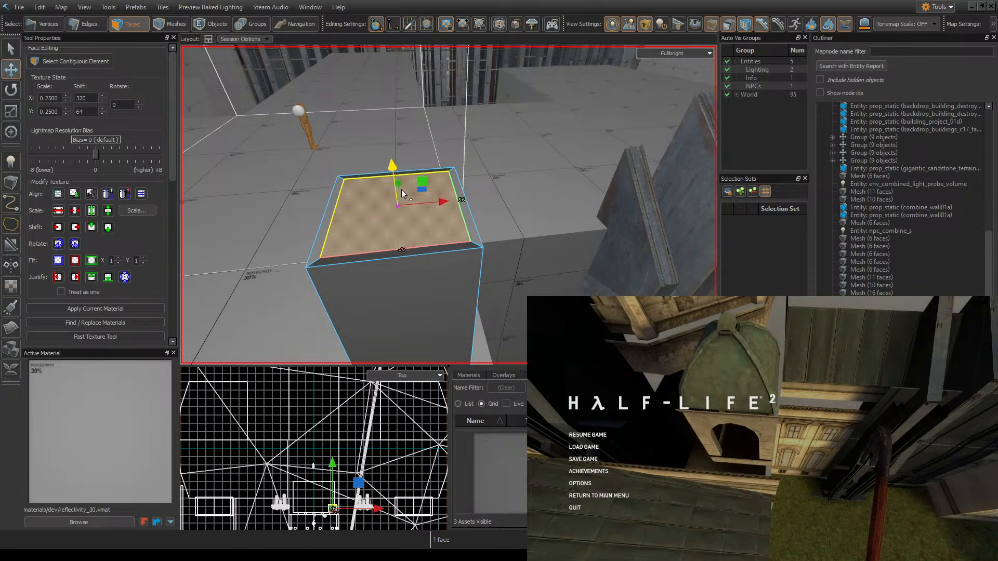
right_drag(471, 197, 452, 200)
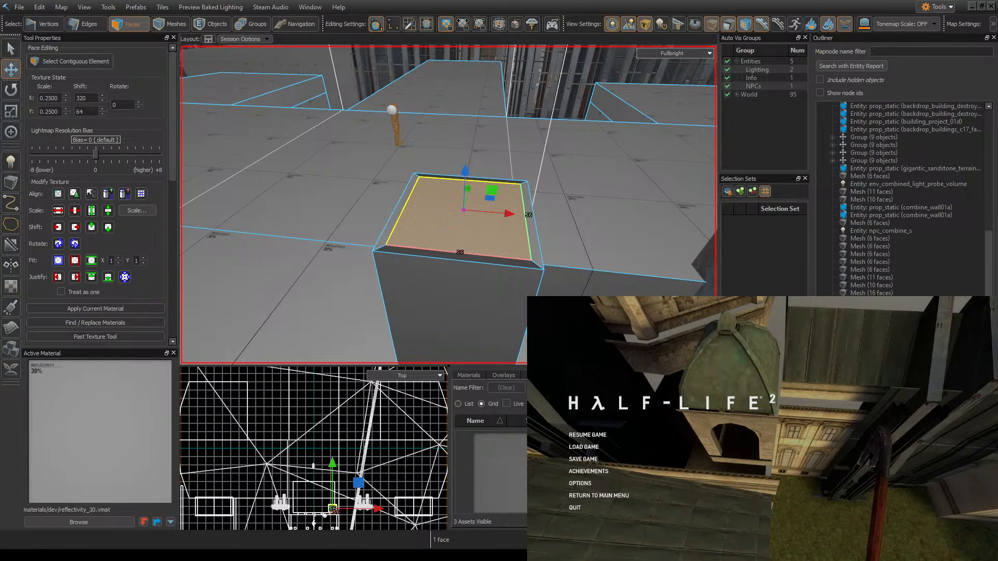
key(w)
right_drag(545, 229, 545, 260)
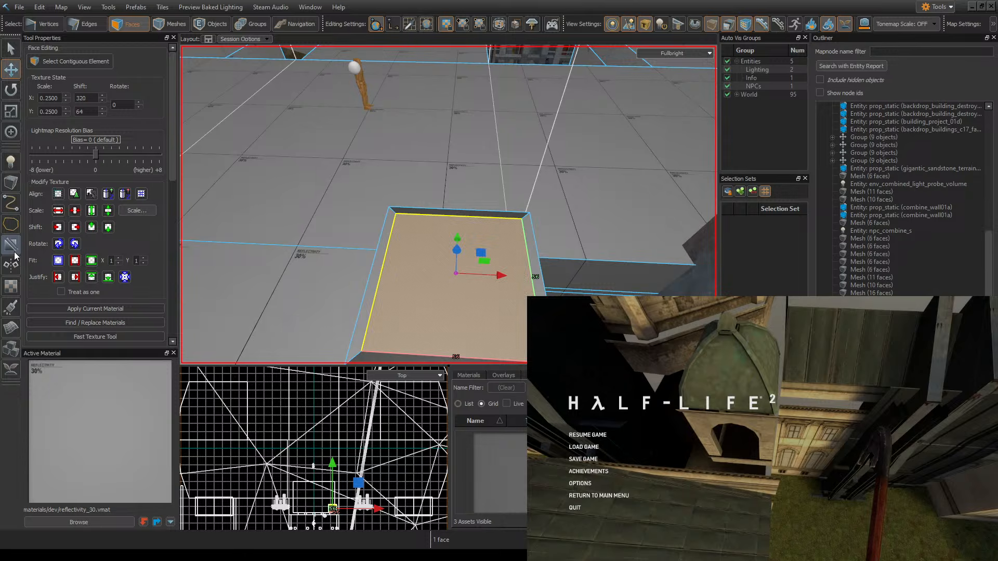
click(11, 110)
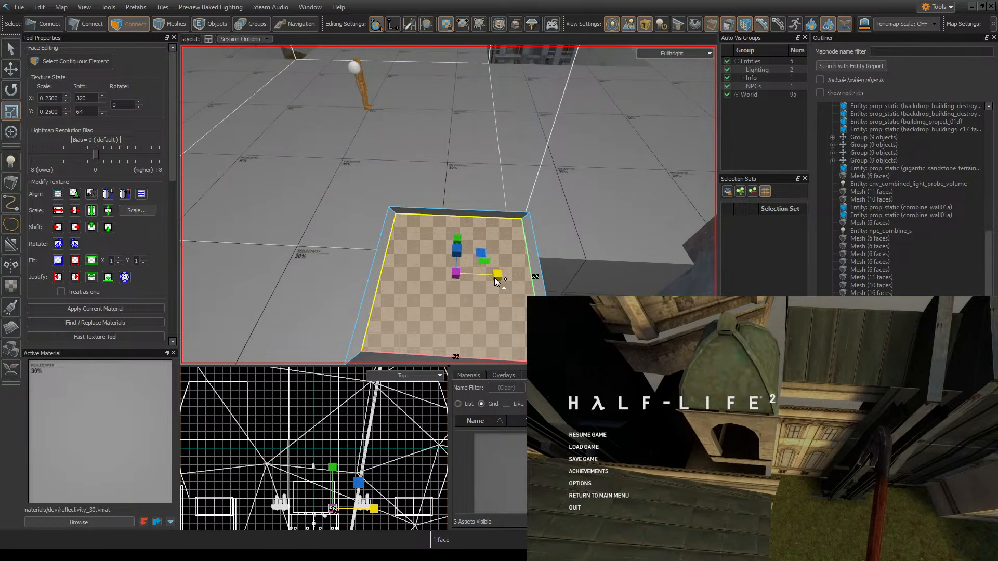
shift+drag(495, 280, 458, 271)
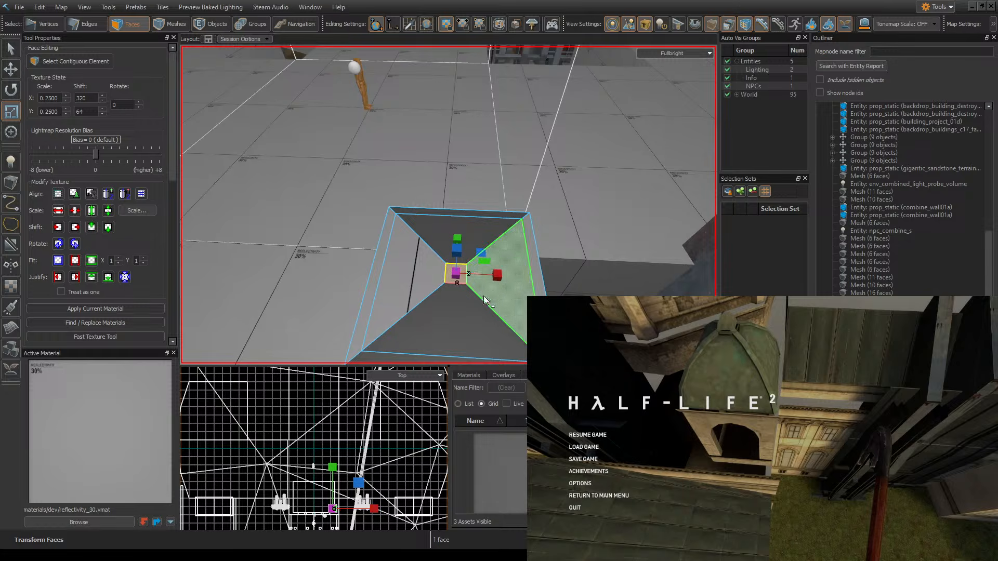
key(w)
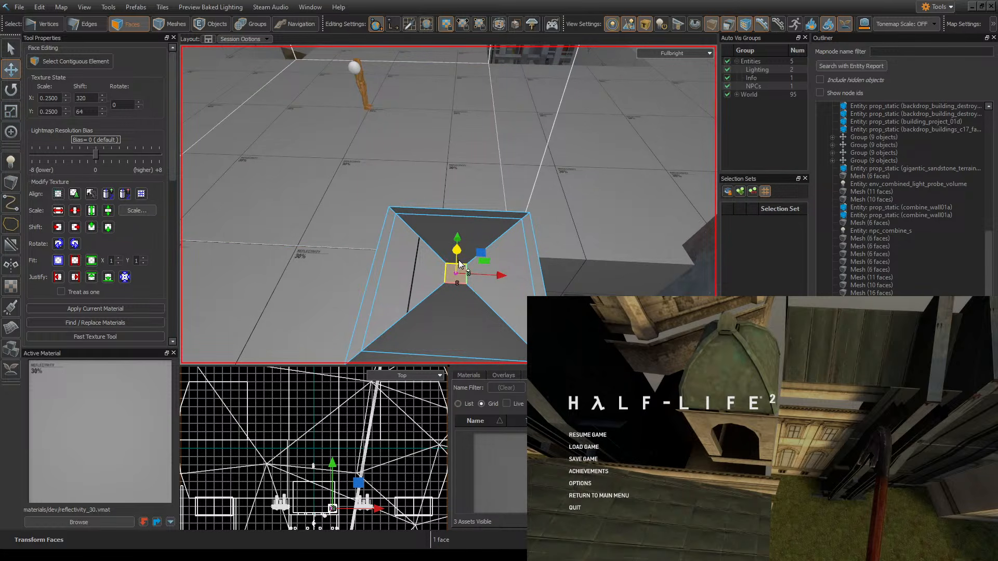
drag(456, 250, 460, 231)
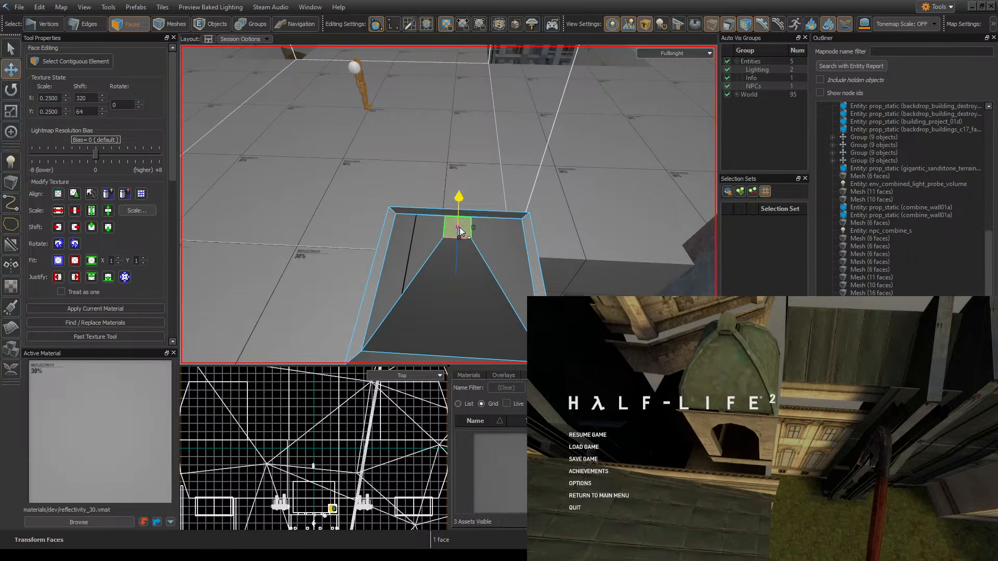
- Examine the corner tower's pyramid roof from several angles, checking its slope and rim against the reference
key(z)
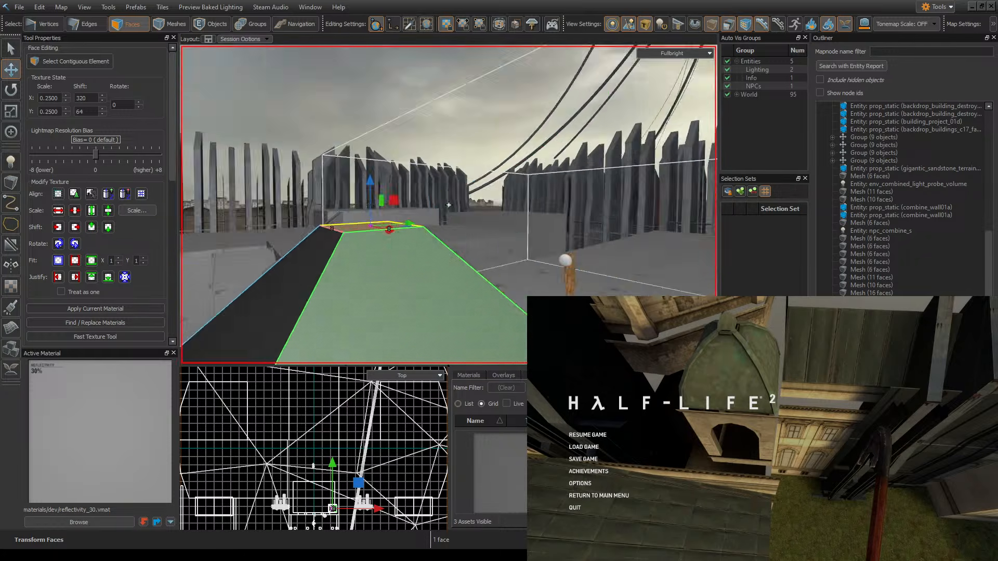
key(w)
key(z)
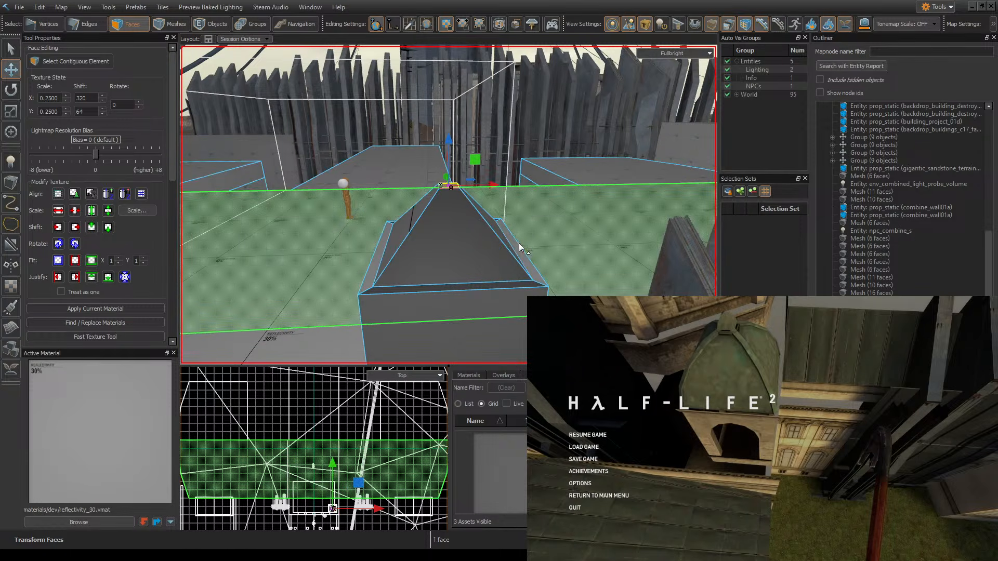
key(z)
key(w)
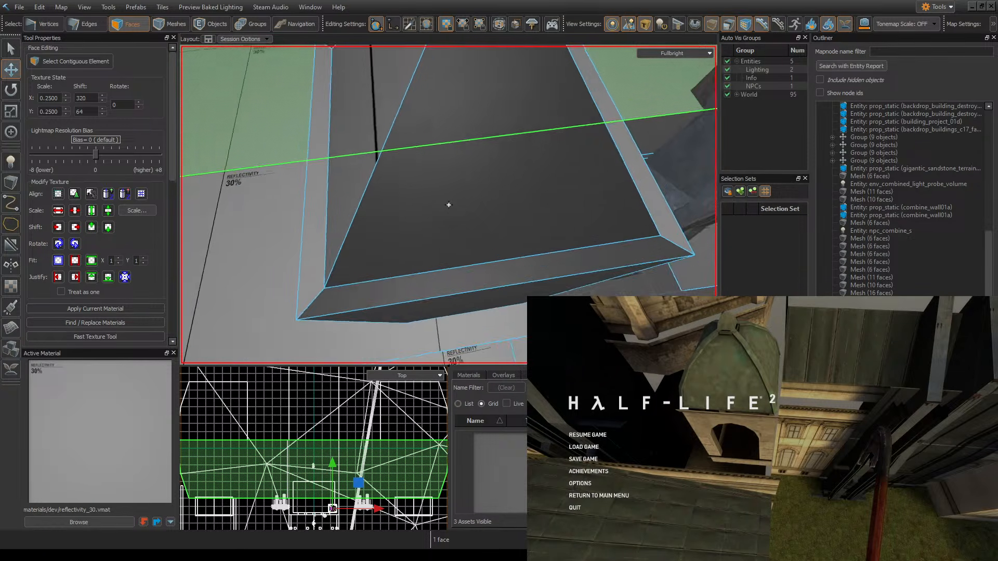
key(s)
key(z)
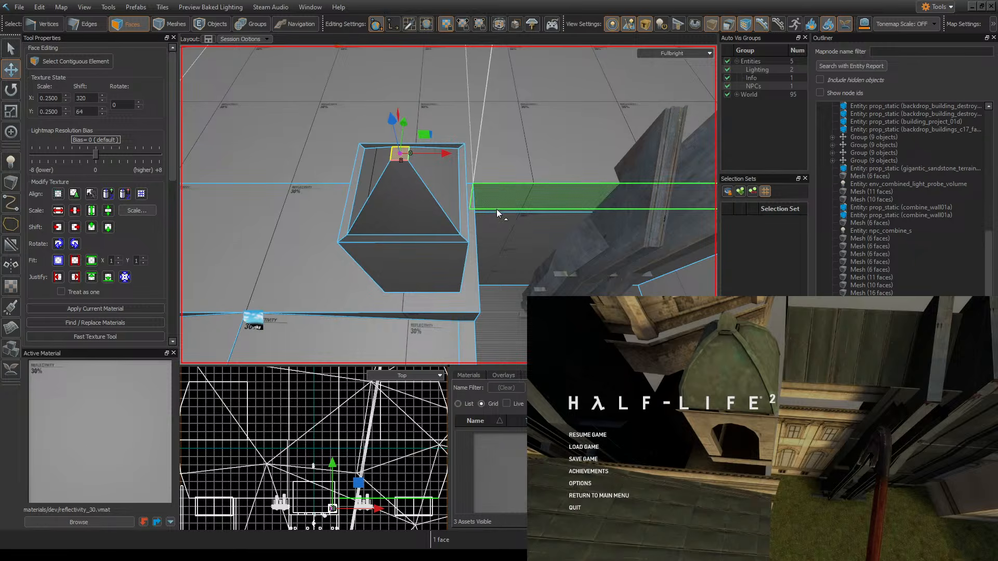
key(z)
key(w)
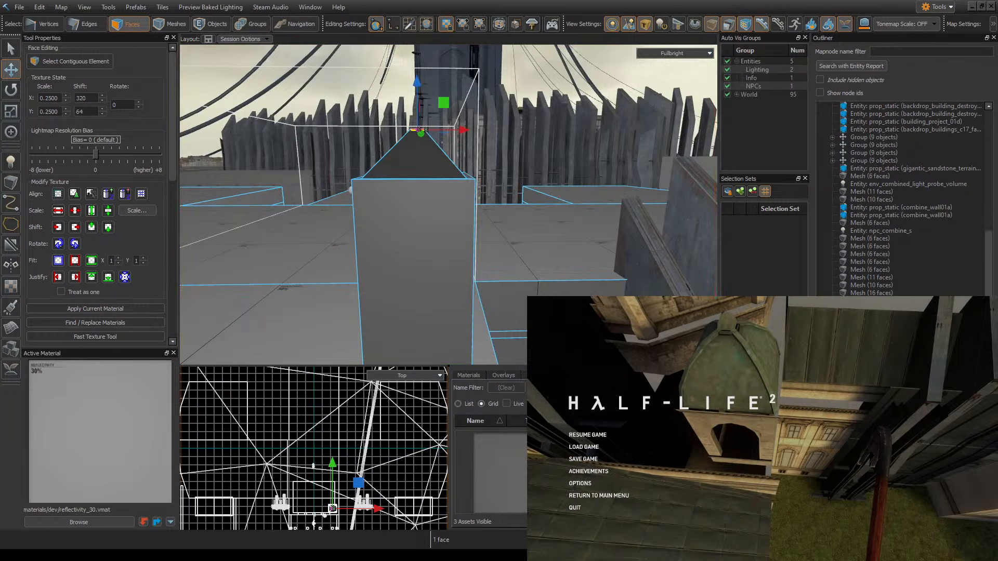
- Switch to Half-Life 2, resume the game, fly around the small corner tower to examine its roof and arched opening, and pause again
key(z)
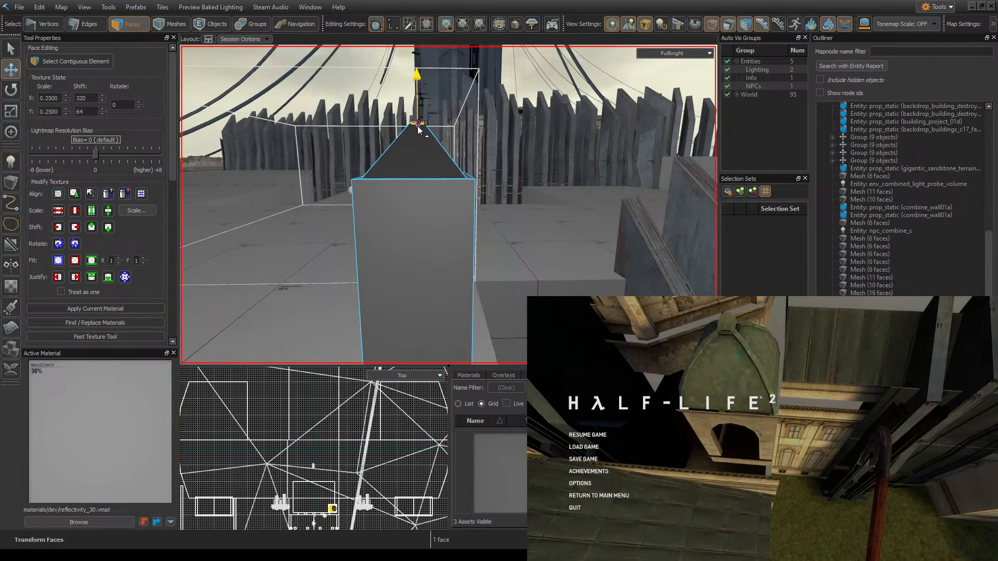
right_drag(511, 188, 674, 205)
key(alt+Tab)
key(Escape)
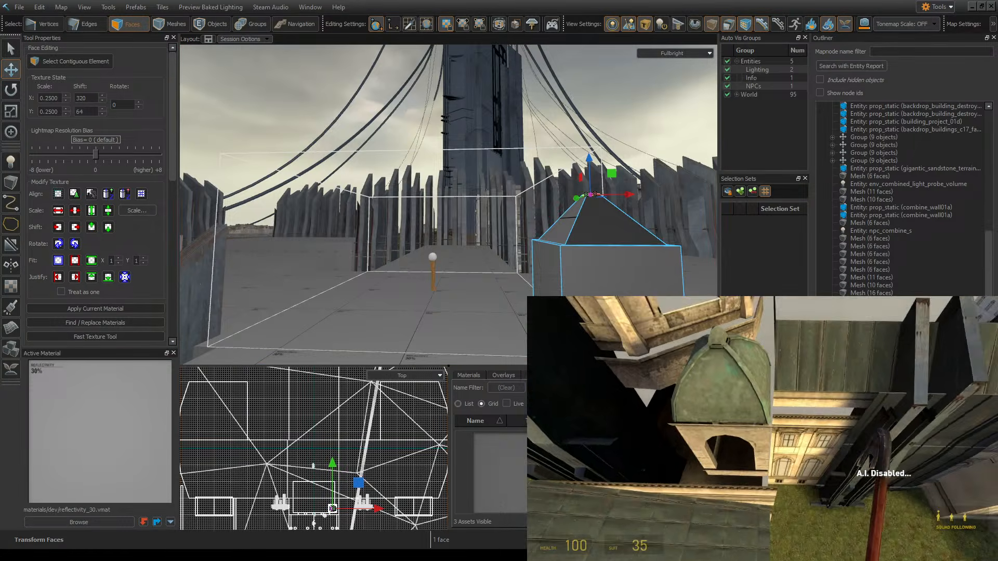
key(w)
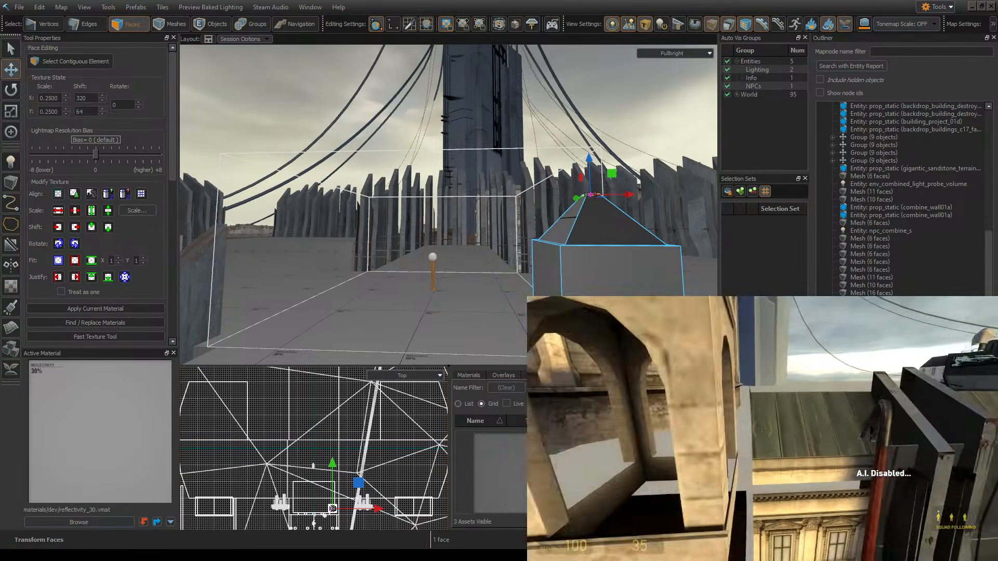
key(s)
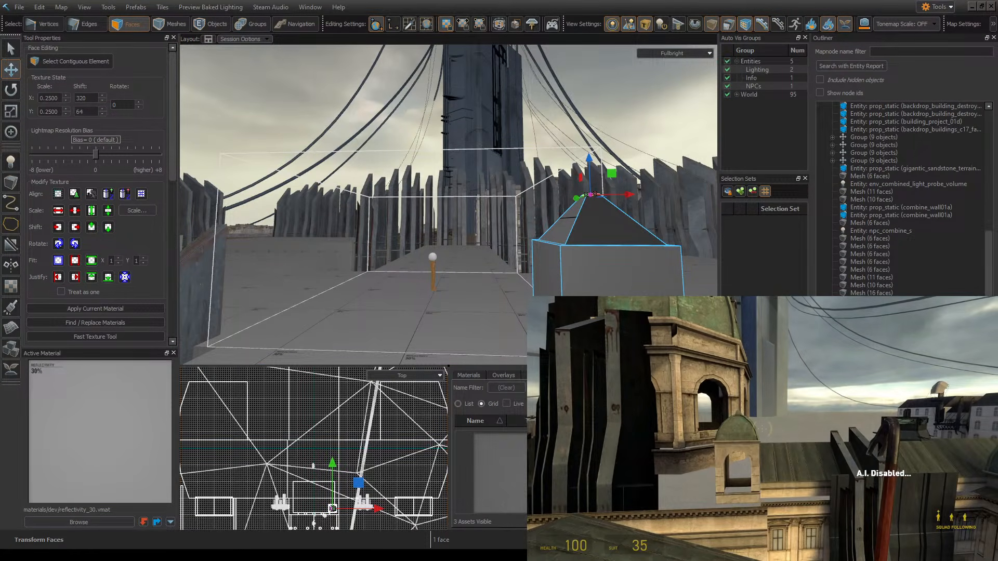
key(Escape)
- Return to the Hammer viewport, select all four sloping faces of the corner tower's pyramid roof, and save the map
right_drag(592, 175, 669, 203)
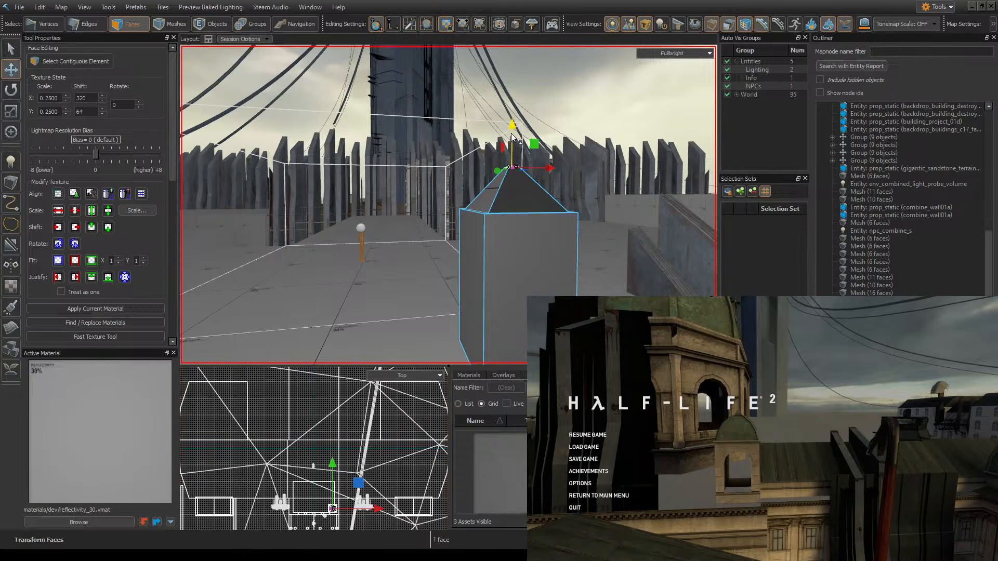
right_drag(598, 177, 633, 189)
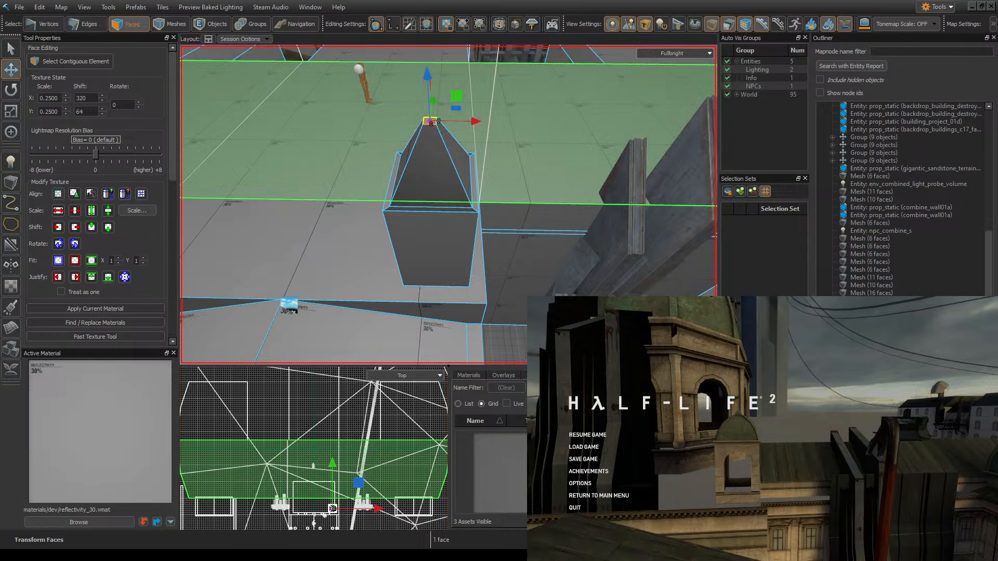
right_drag(559, 195, 564, 189)
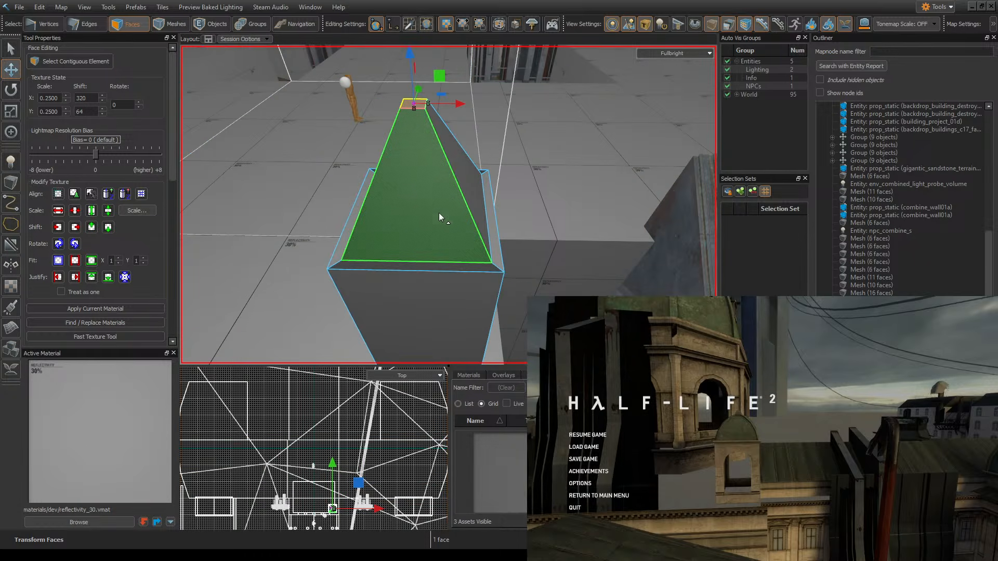
click(438, 215)
right_drag(579, 198, 449, 205)
ctrl+click(396, 205)
ctrl+click(396, 205)
ctrl+click(466, 163)
key(ctrl+s)
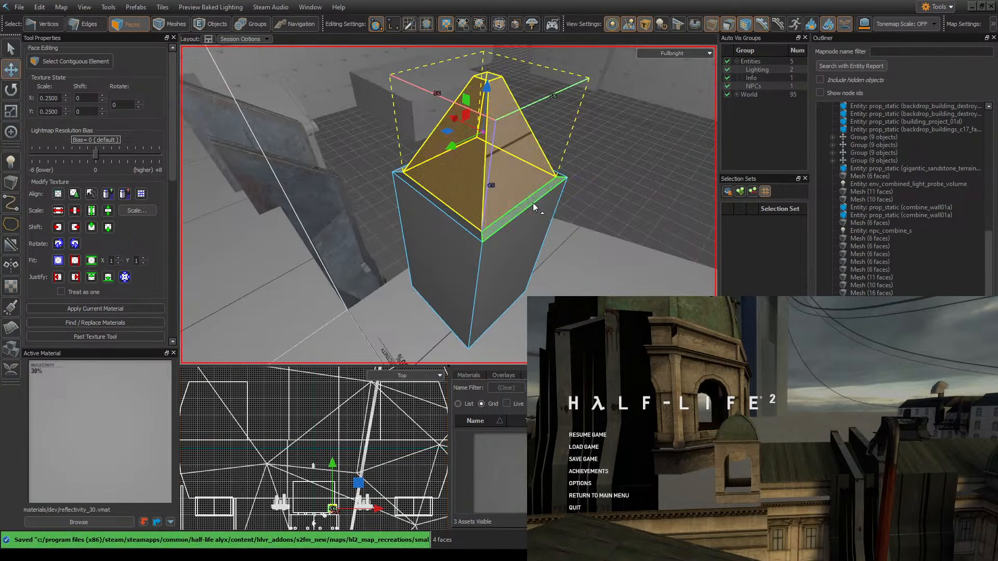
right_drag(533, 203, 177, 236)
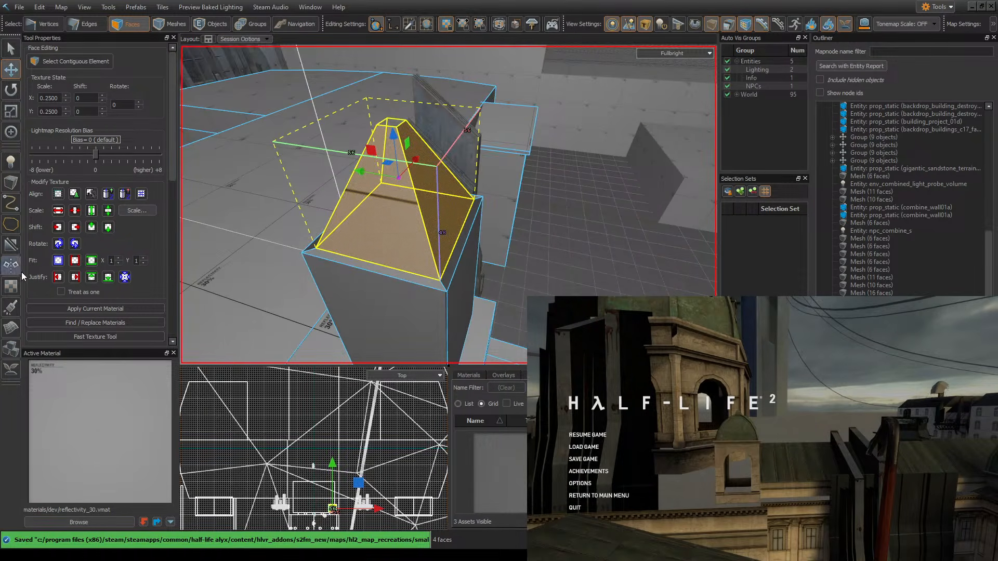
click(20, 248)
right_drag(242, 117, 155, 131)
click(12, 90)
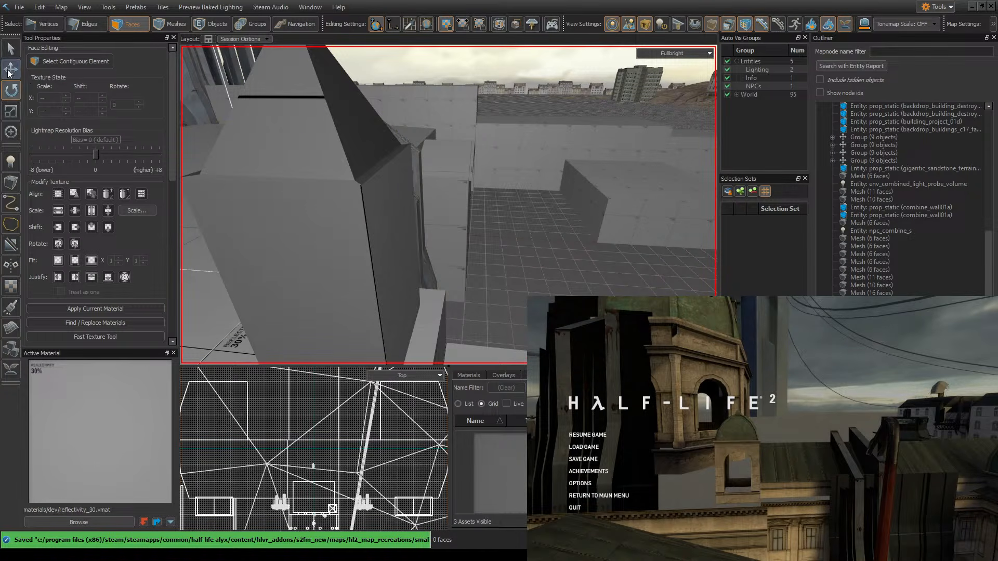
click(12, 70)
key(z)
key(z)
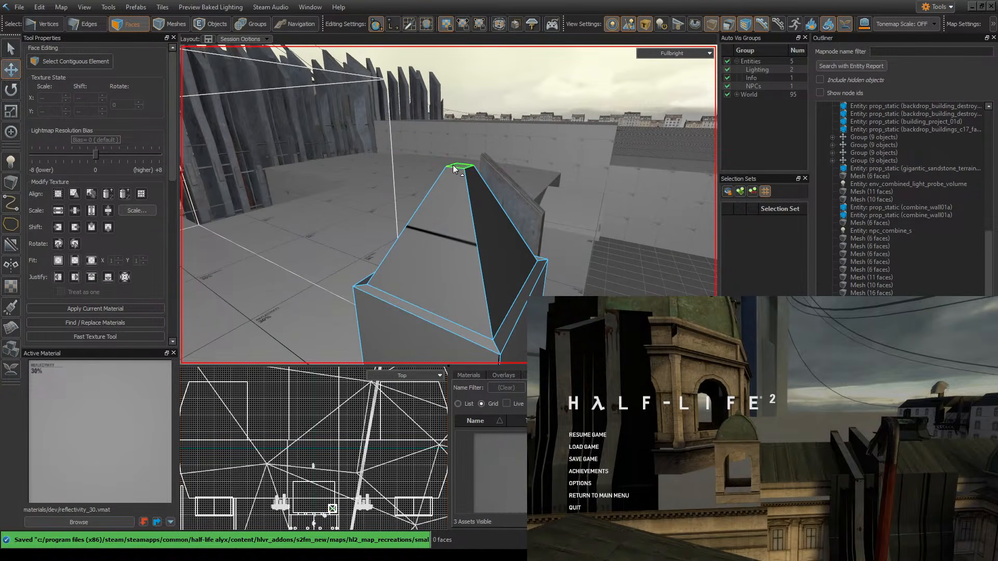
- Extrude the roof's small top face into a short square block, lower its height, and extrude a second short section above it
click(460, 166)
shift+drag(453, 151, 464, 108)
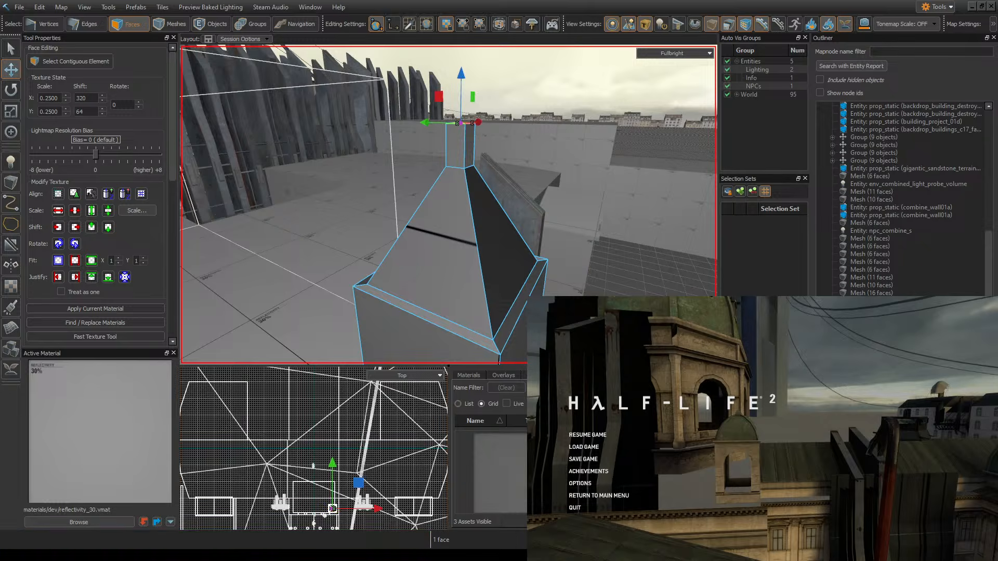
key(z)
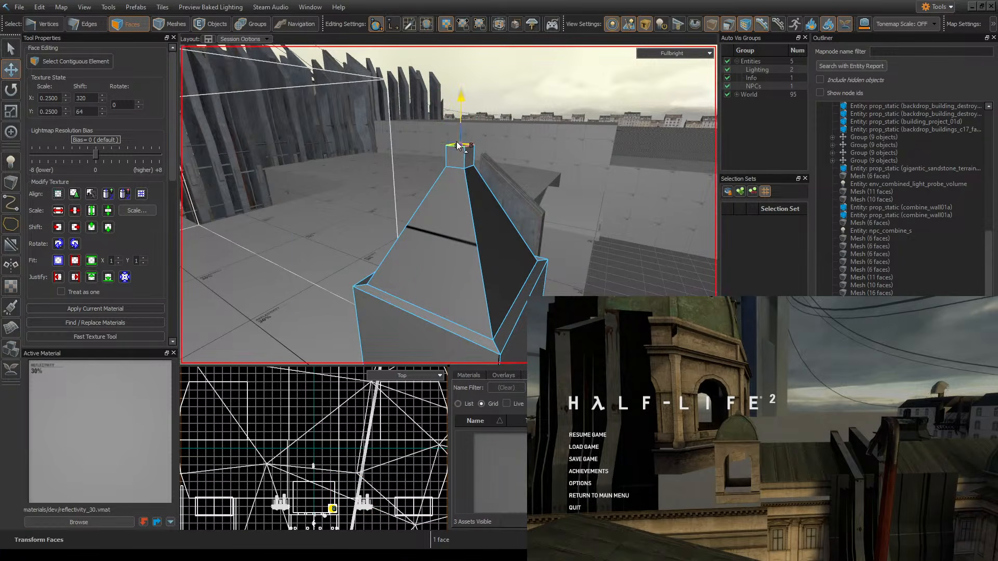
key(d)
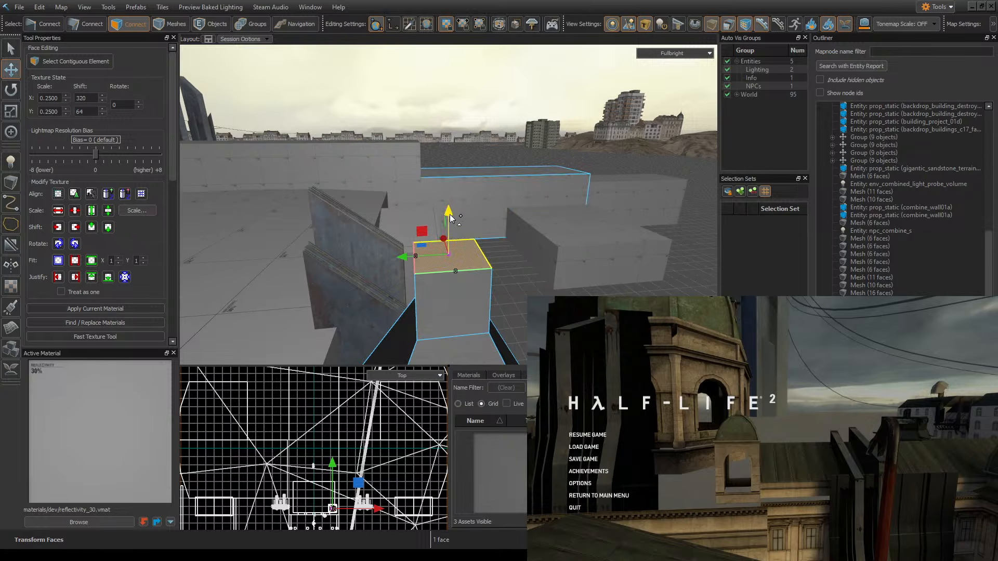
shift+drag(446, 244, 444, 234)
click(10, 52)
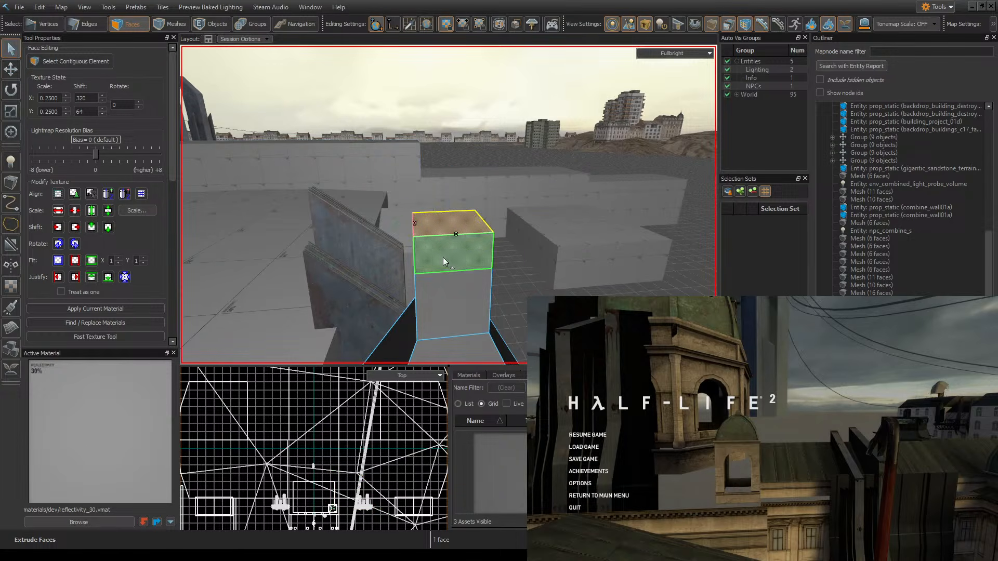
- Merge the four top vertices of the small roof finial into a single vertex
click(49, 24)
click(412, 212)
shift+click(475, 211)
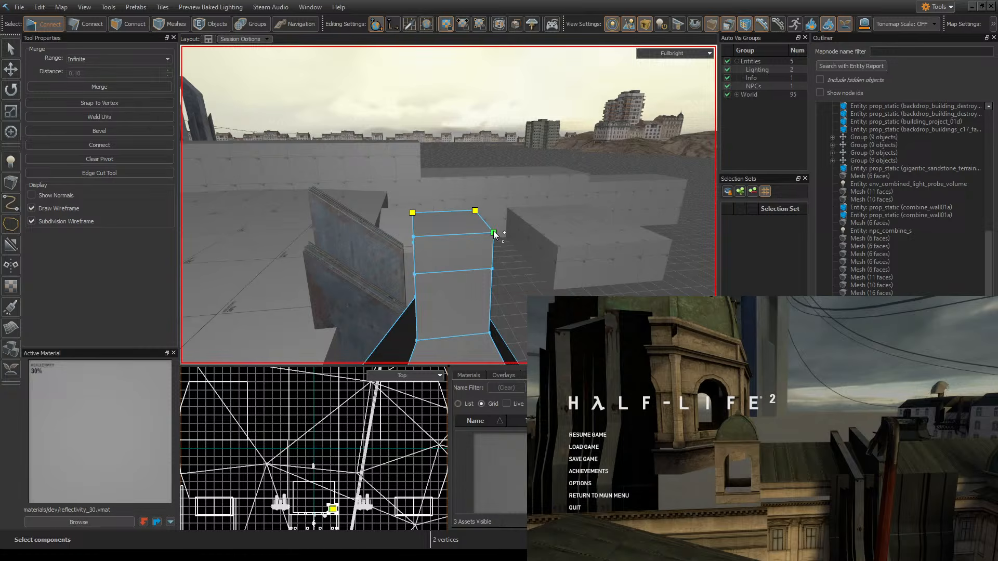
click(124, 88)
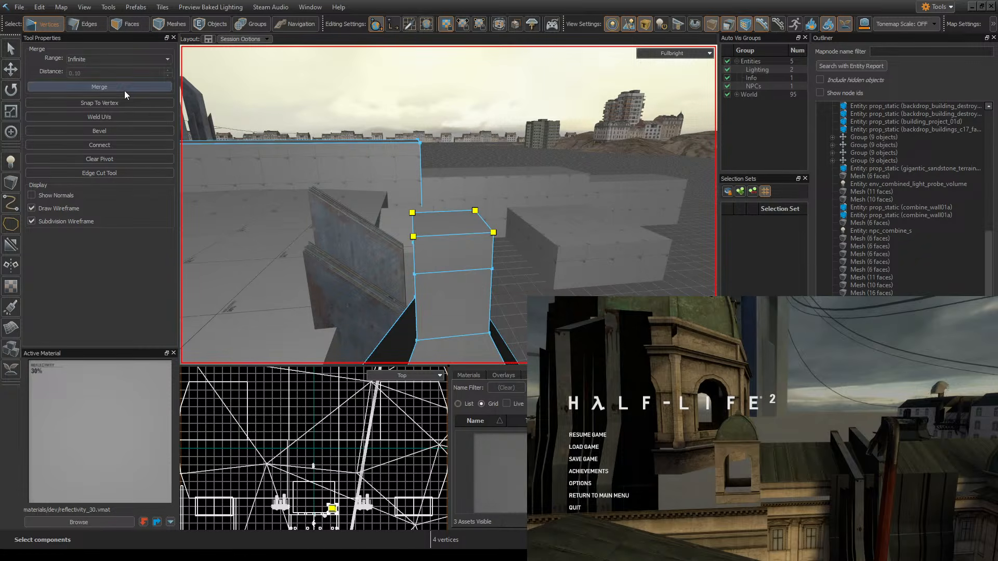
- Move the merged vertex over the centre of the finial to form a pointed tip, and save the map
click(15, 76)
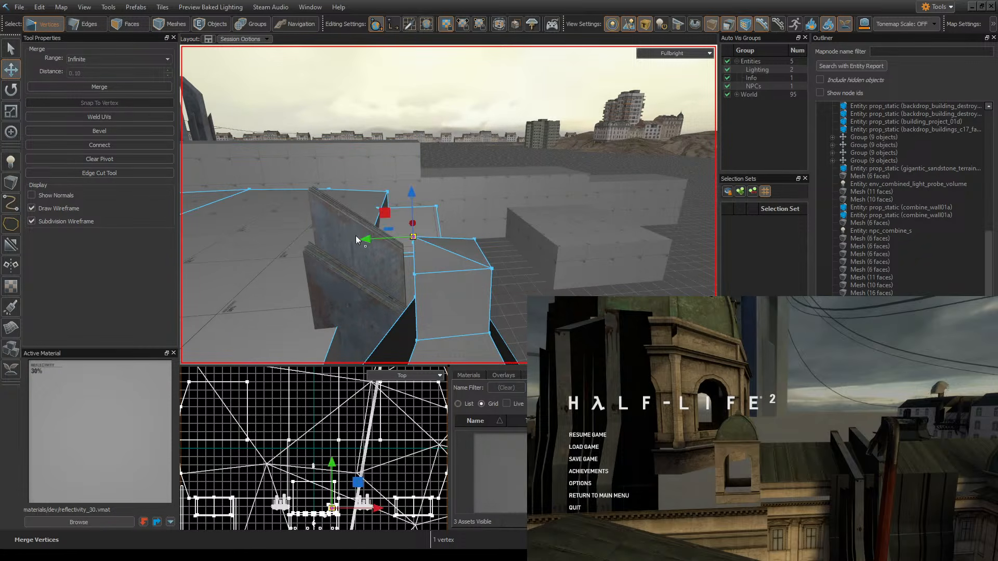
drag(358, 240, 467, 196)
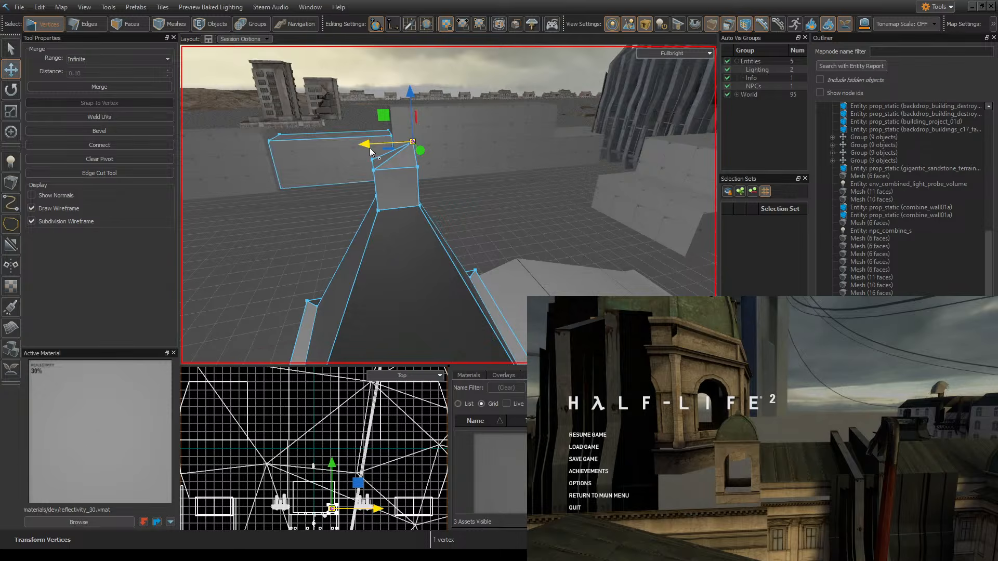
drag(366, 144, 344, 146)
right_drag(442, 171, 448, 205)
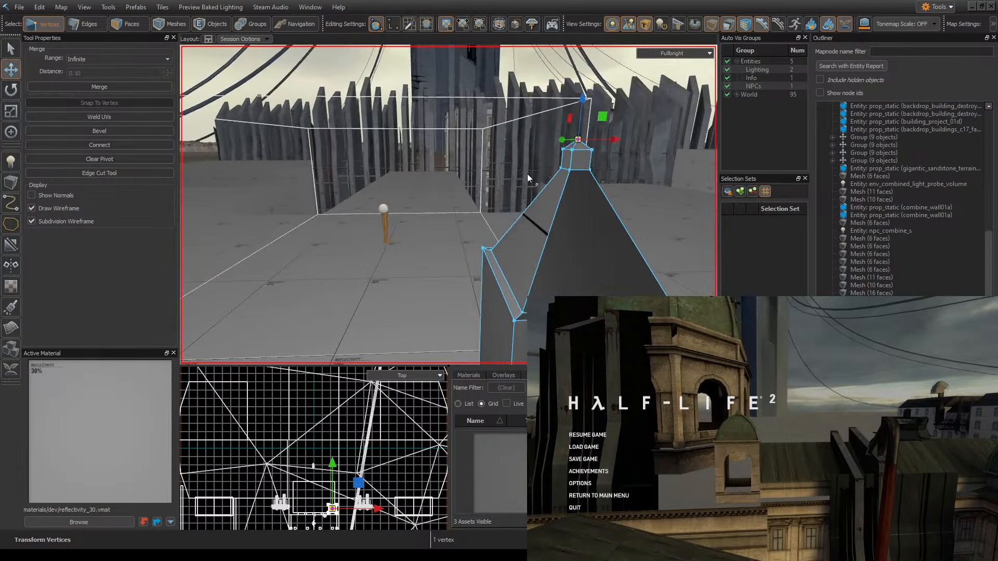
key(ctrl+s)
- Select the four sloping roof faces below the finial, working around the tower
key(3)
click(612, 232)
key(d)
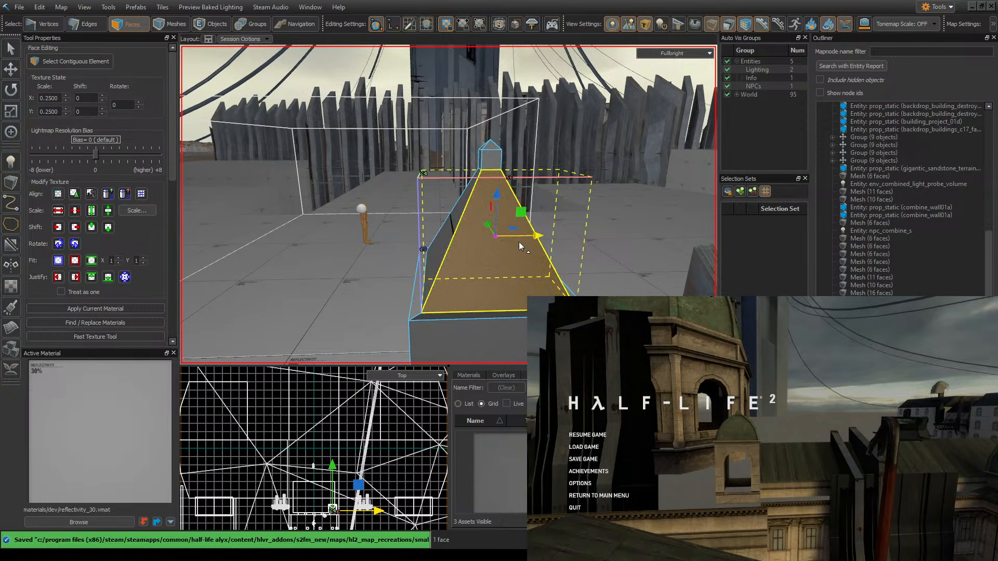
key(a)
right_drag(518, 241, 449, 205)
shift+click(556, 245)
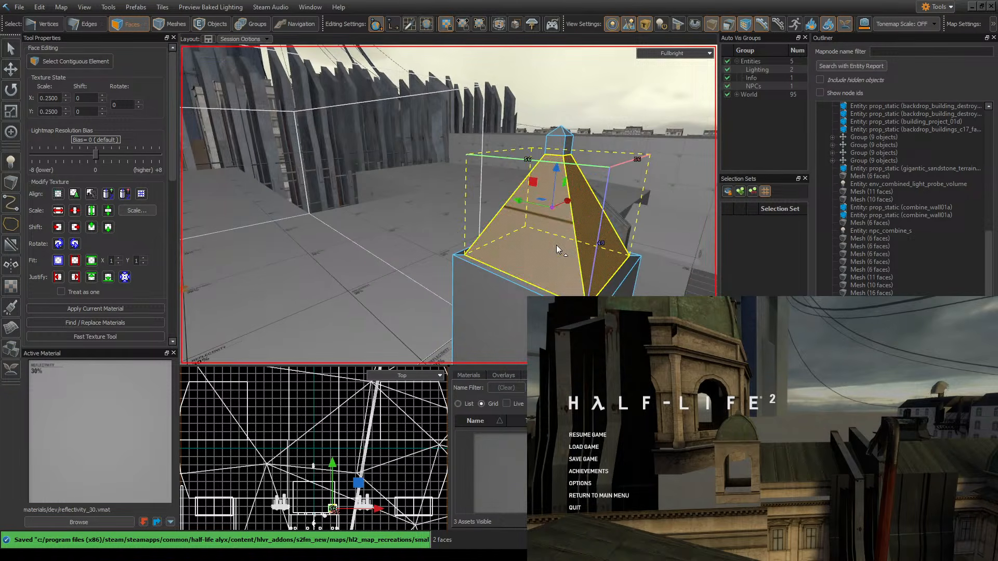
key(a)
right_drag(556, 246, 448, 205)
shift+click(384, 247)
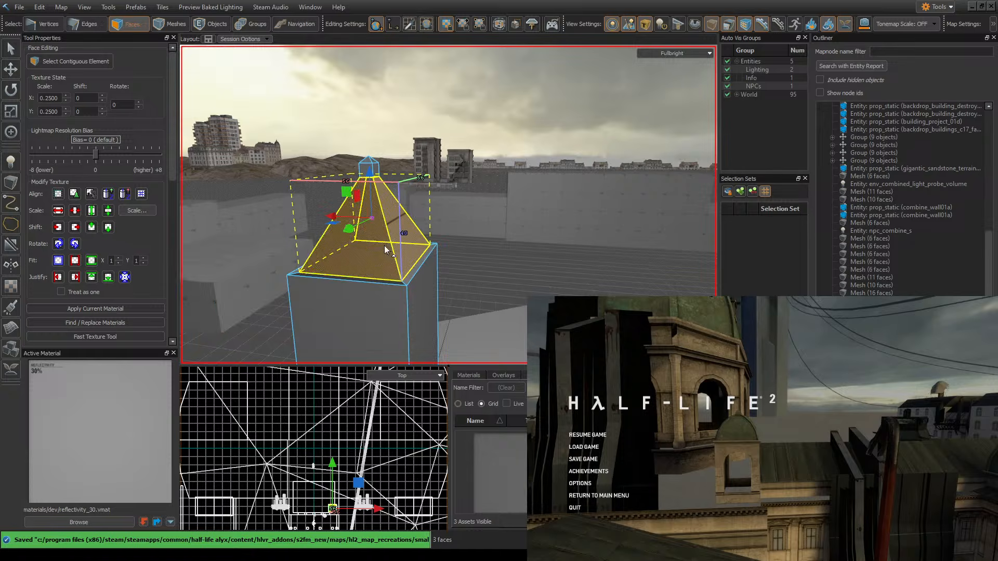
right_drag(383, 247, 449, 205)
key(a)
shift+click(214, 314)
right_drag(213, 314, 451, 228)
- Try horizontal clip lines across the lower part of all four selected roof faces, checking the cut from several sides
click(18, 248)
drag(450, 224, 511, 223)
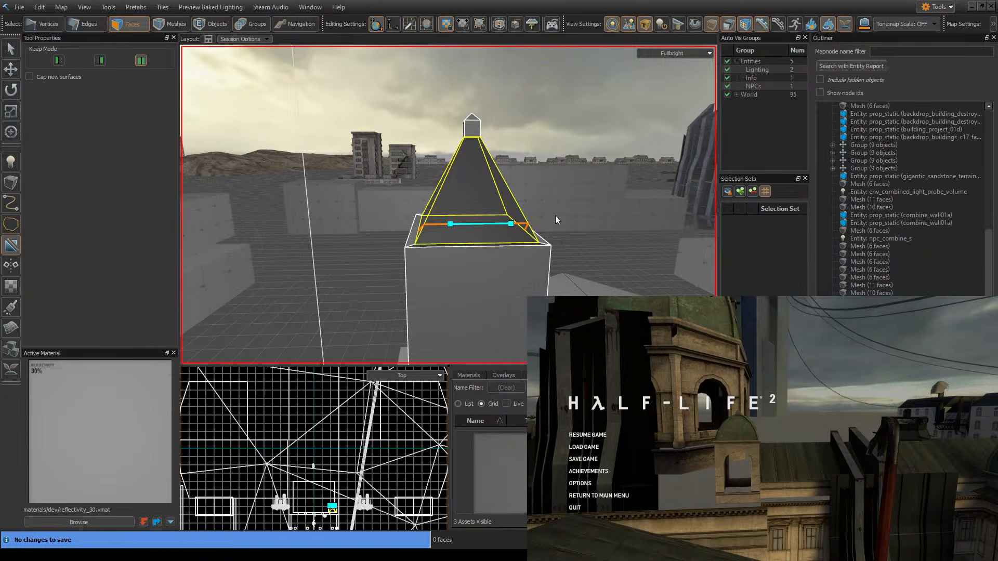
right_drag(555, 215, 554, 216)
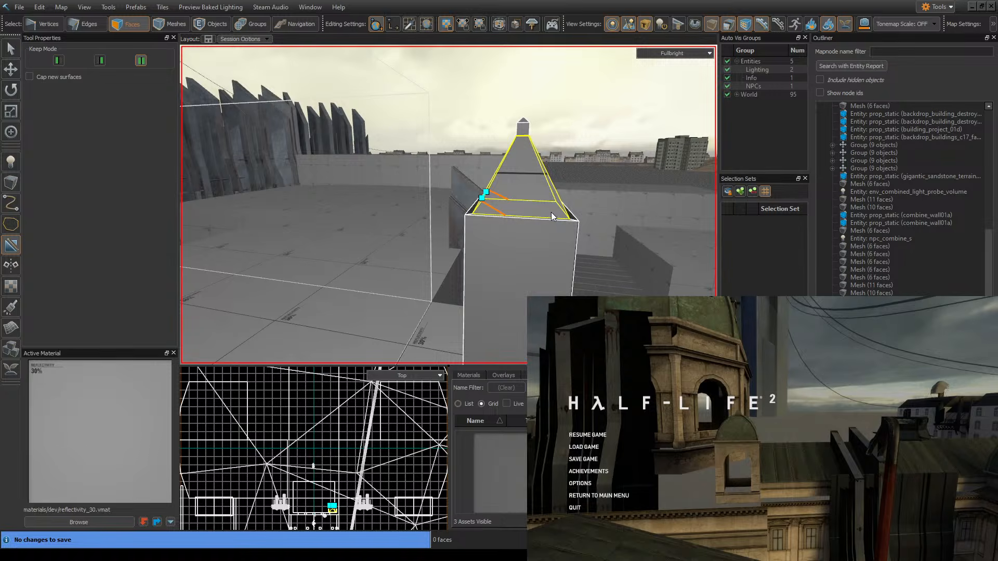
key(ctrl+s)
key(Escape)
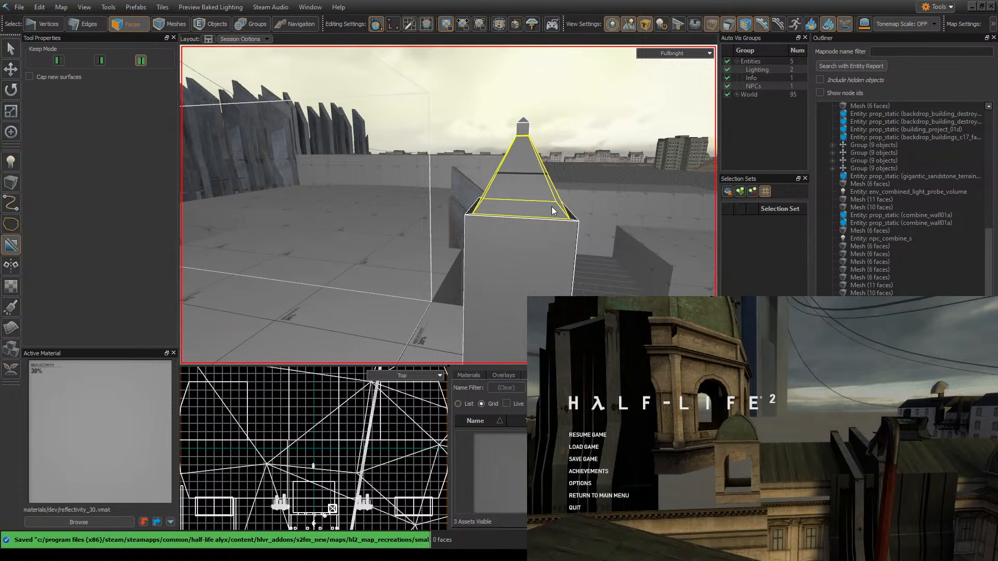
right_drag(551, 207, 599, 190)
key(Escape)
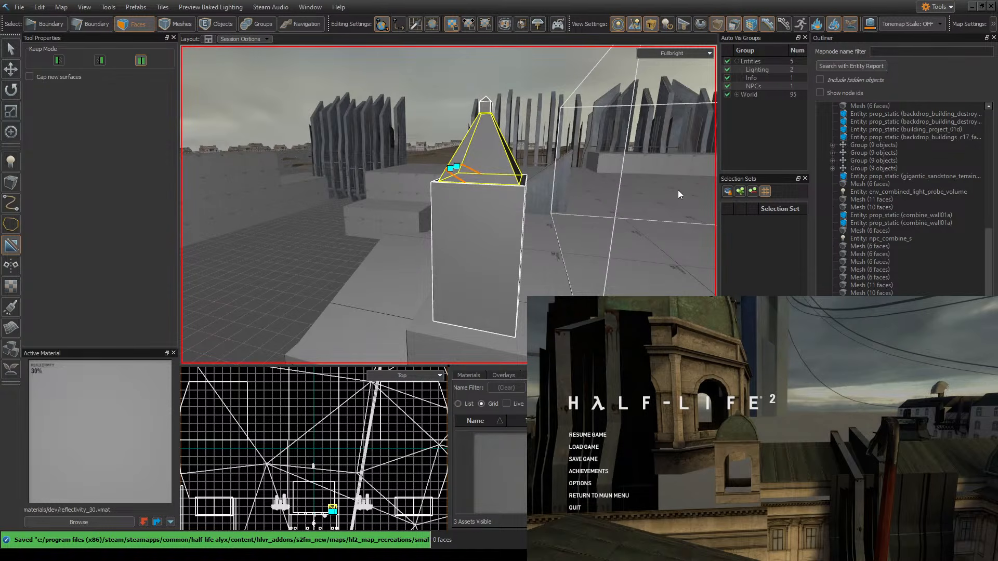
key(Escape)
right_drag(678, 189, 677, 190)
right_drag(449, 205, 449, 204)
drag(335, 213, 456, 223)
scroll(457, 223, down, 5)
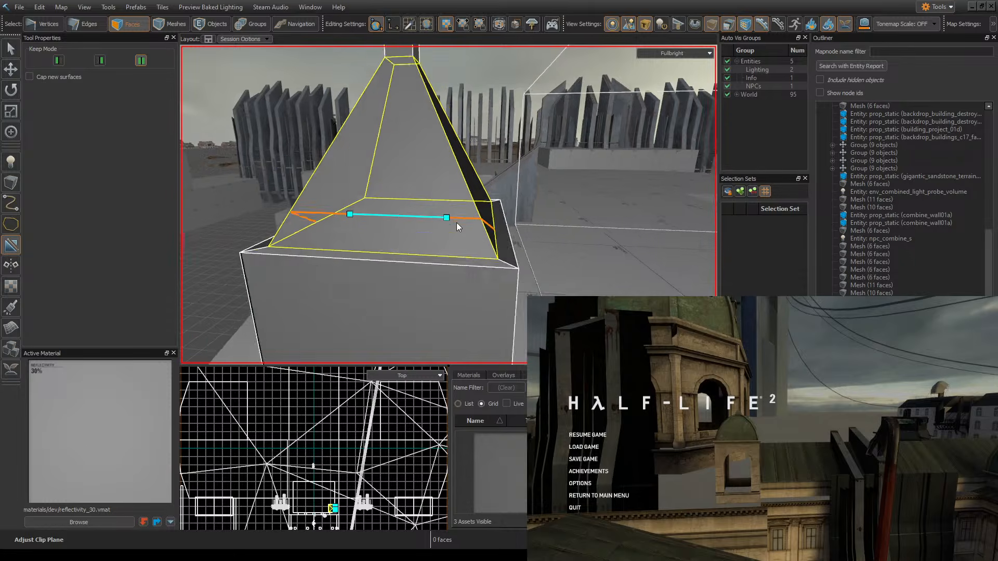
key(Escape)
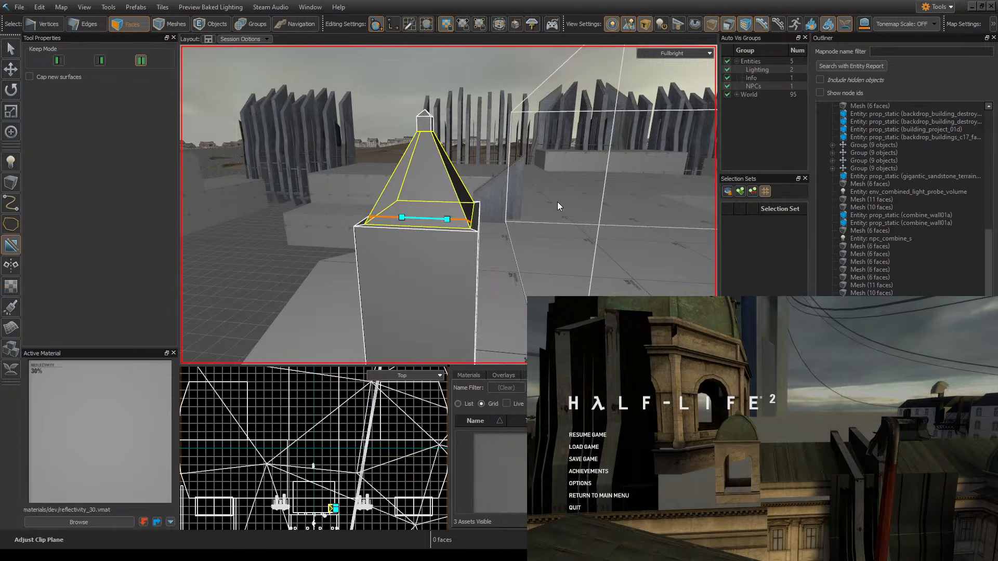
right_drag(558, 202, 449, 205)
key(Escape)
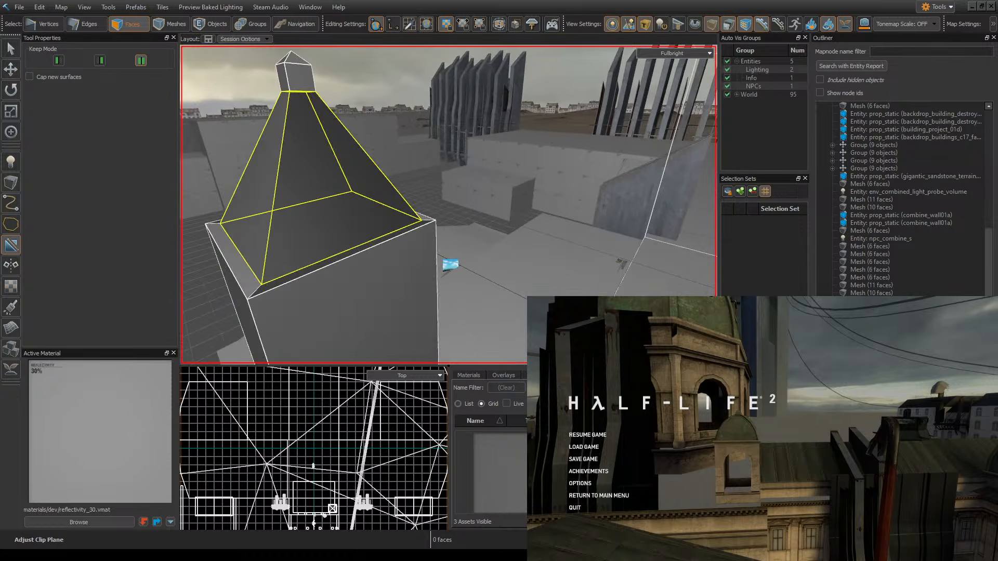
- Select a single sloping roof face, save the map, and clip the face horizontally just above its base, keeping both parts
click(9, 49)
right_drag(410, 208, 342, 207)
click(520, 214)
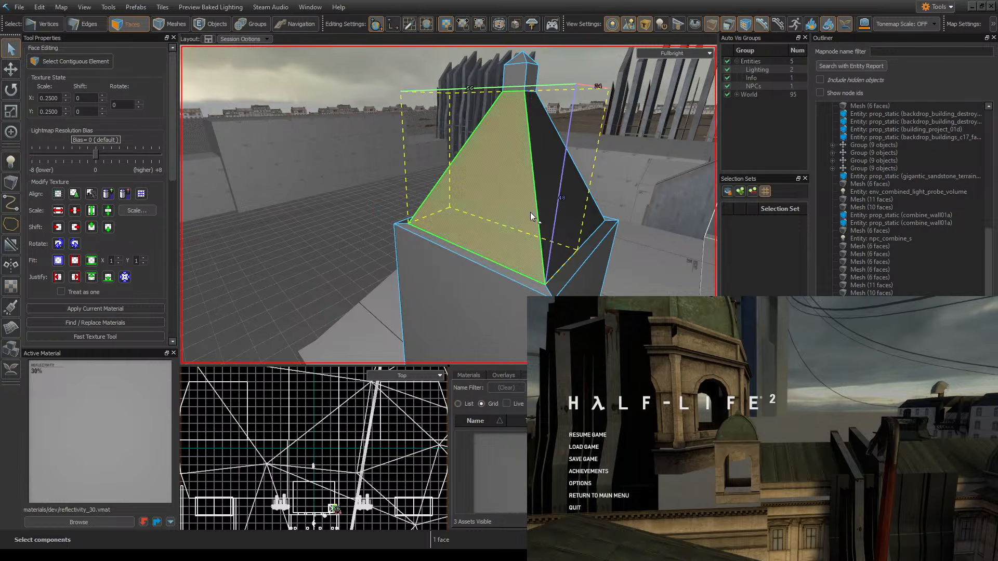
shift+click(567, 196)
right_drag(567, 196, 483, 218)
click(618, 156)
right_drag(618, 155, 584, 173)
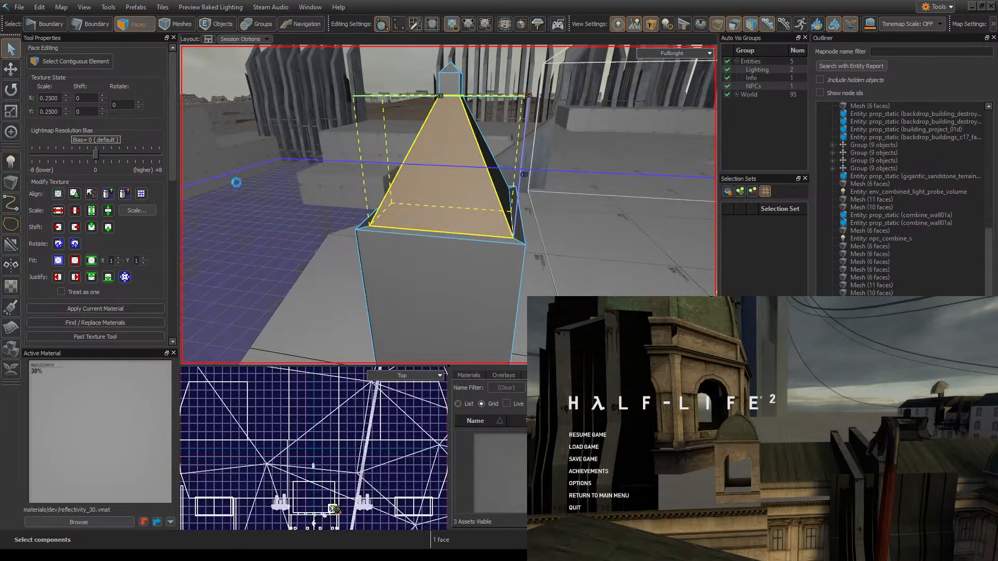
key(ctrl+s)
key(shift+x)
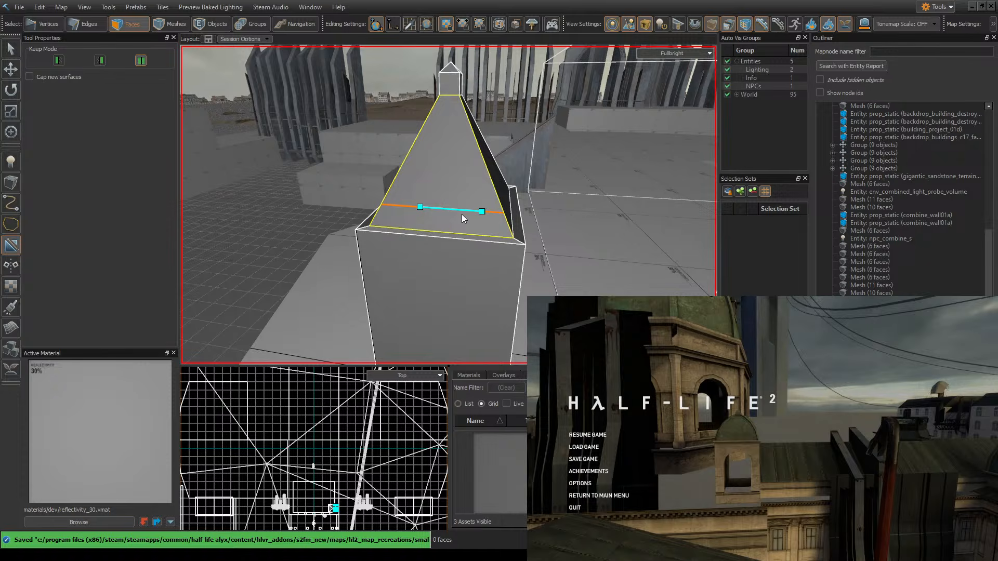
key(Return)
- Select the adjacent sloping roof face and clip it horizontally near its base, keeping both parts
key(shift+s)
click(491, 175)
right_drag(491, 175, 536, 189)
click(11, 244)
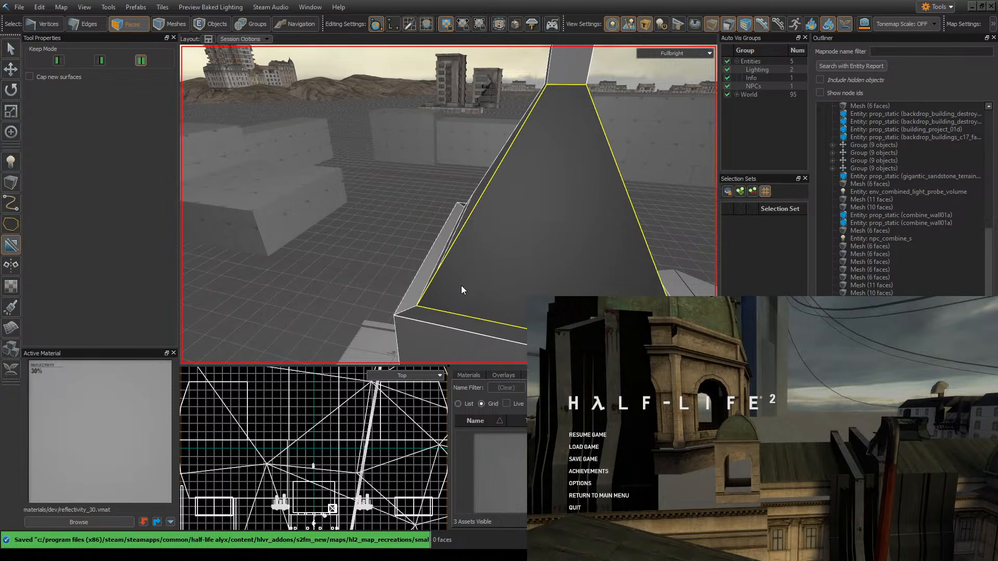
key(Return)
- Select the next uncut sloping roof face of the corner tower and clip it horizontally near its base, keeping both parts
key(shift+s)
right_drag(572, 240, 604, 275)
key(d)
click(603, 274)
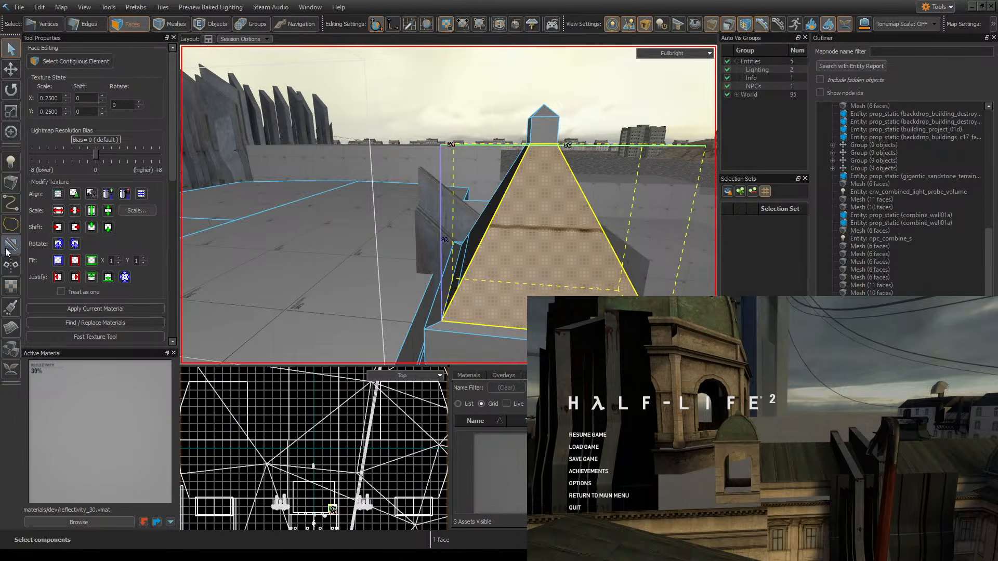
click(9, 248)
key(Return)
- Select the remaining uncut sloping roof face and clip it horizontally just above its base, keeping both parts
key(shift+s)
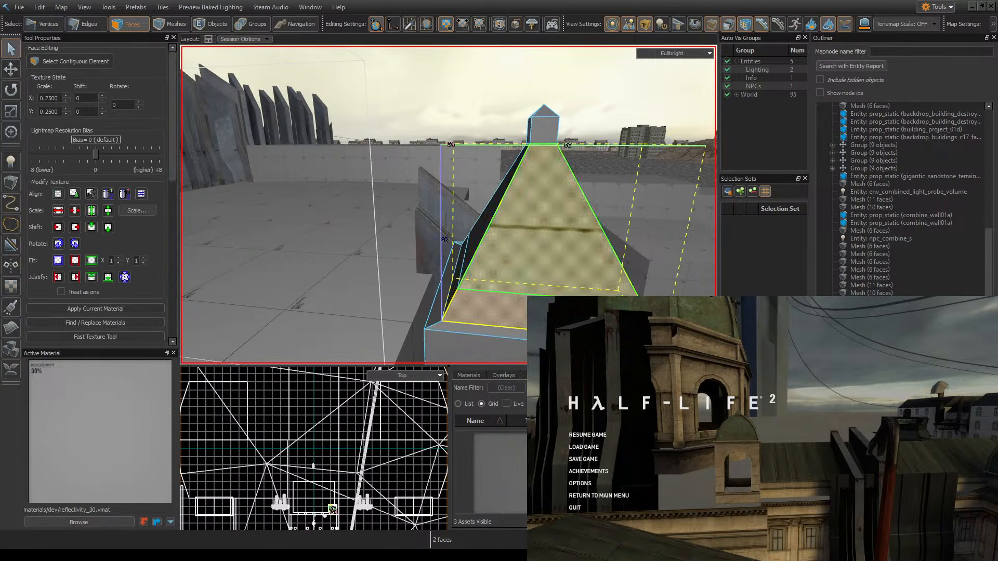
key(d)
right_drag(592, 208, 510, 160)
click(510, 162)
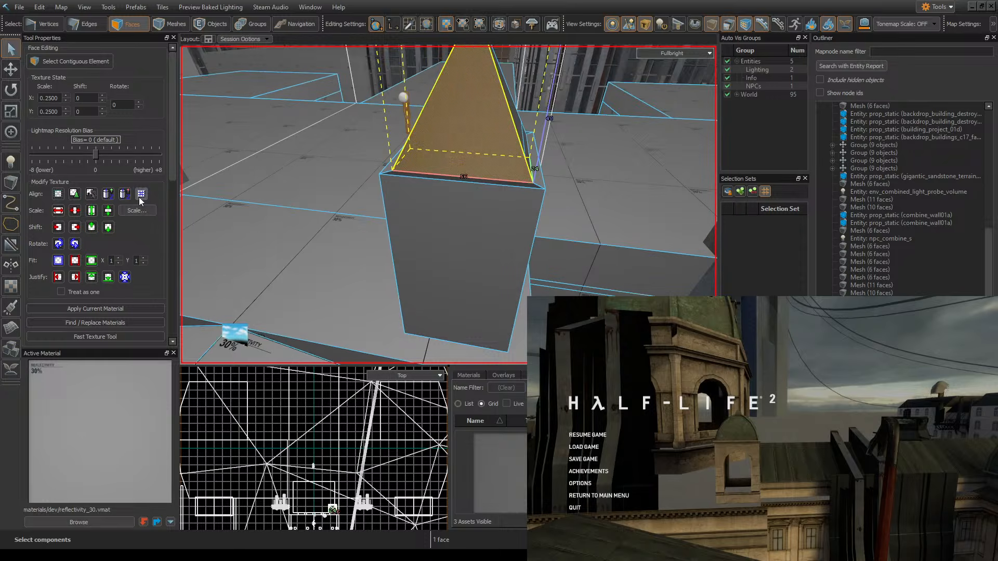
click(16, 247)
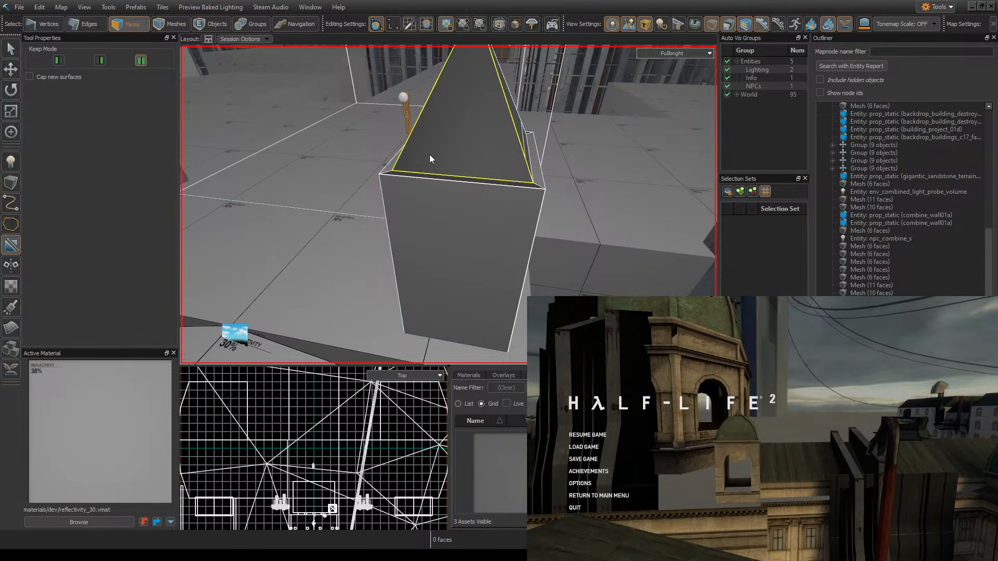
drag(429, 155, 463, 167)
key(Return)
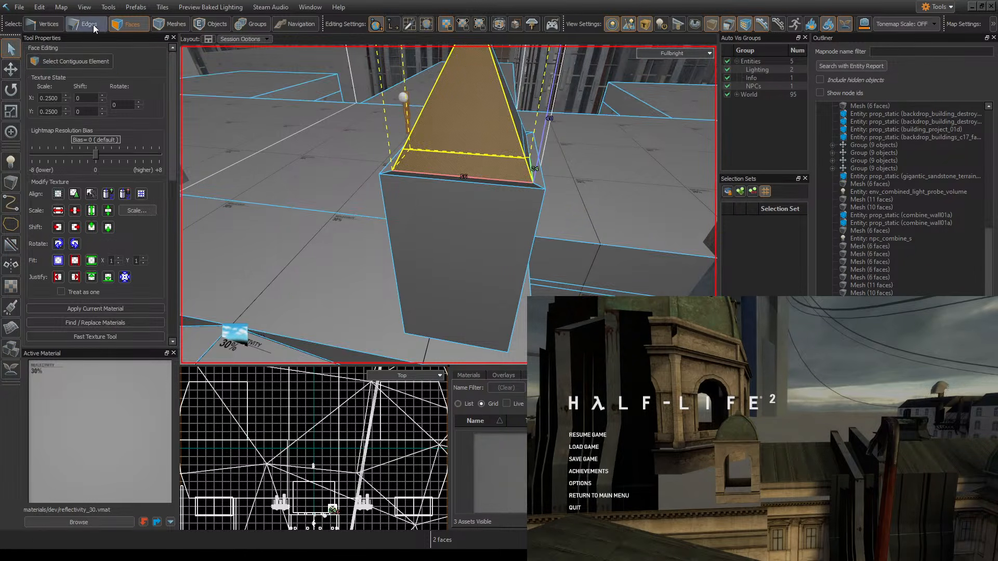
- Select the new cut edge on the roof face in edge mode, save the map, and check the cuts around the tower
click(92, 24)
click(477, 155)
right_drag(478, 155, 398, 116)
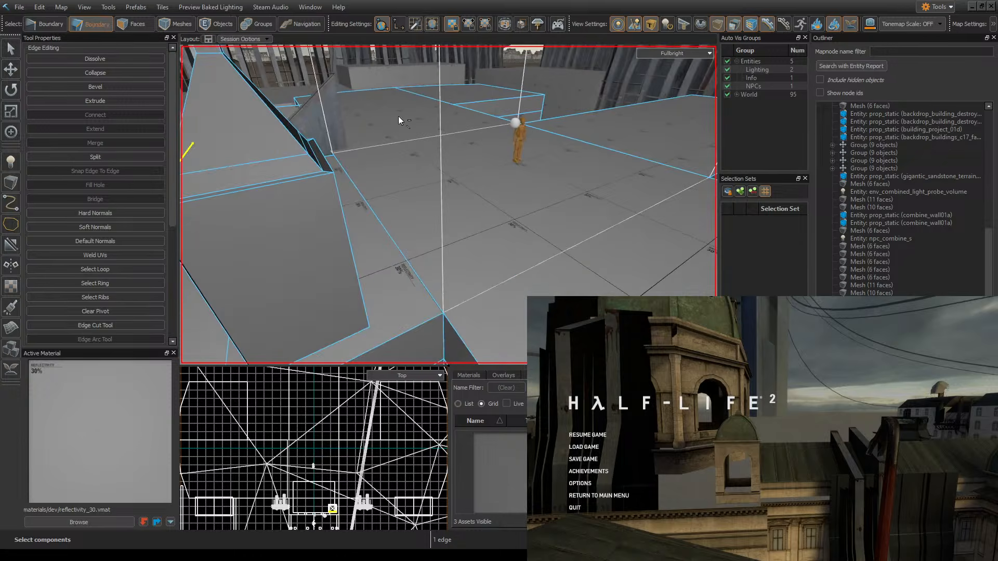
key(ctrl+s)
mouse_move(525, 129)
right_down()
mouse_move(449, 205)
mouse_move(525, 129)
right_up()
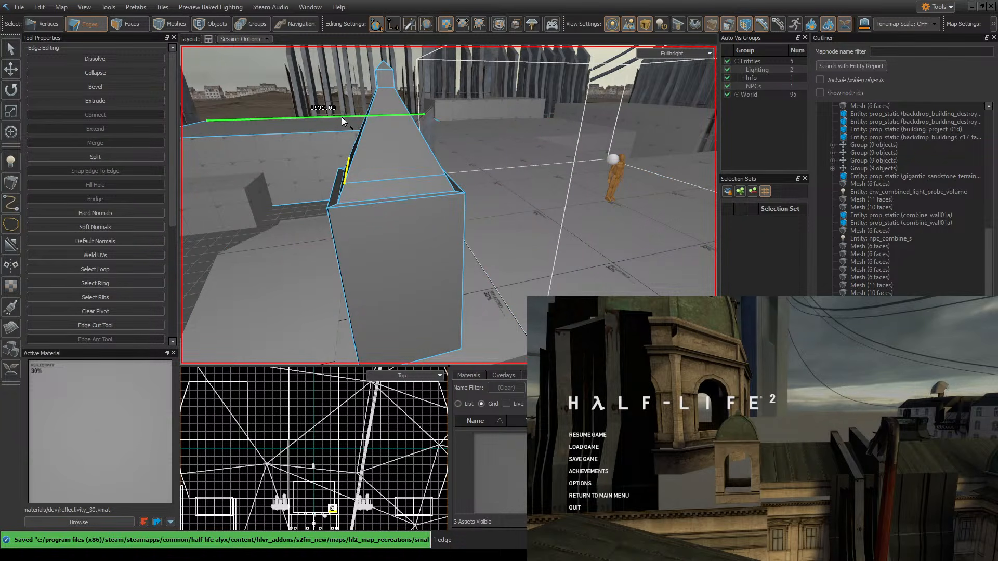
right_drag(338, 117, 339, 117)
key(shift+x)
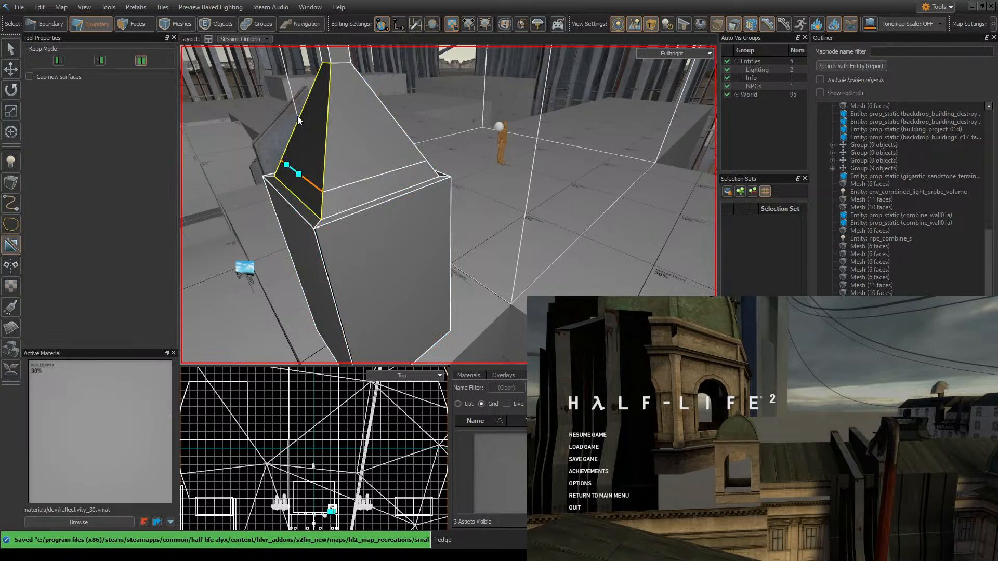
- Undo the horizontal clips made on the tower's sloping roof faces
key(ctrl+z)
key(ctrl+z)
key(ctrl+z)
key(ctrl+z)
key(ctrl+z)
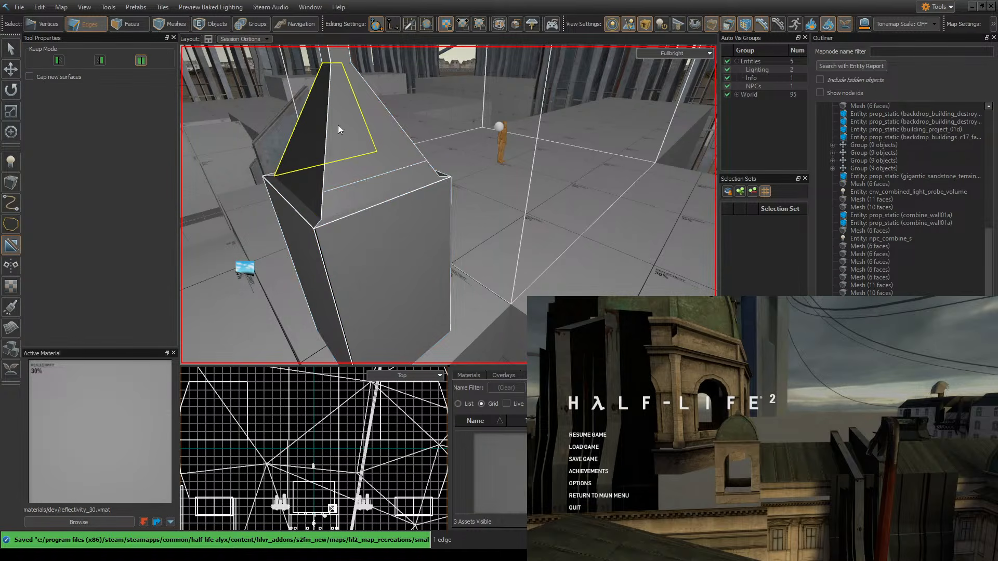
right_drag(338, 125, 387, 134)
key(ctrl+z)
key(ctrl+z)
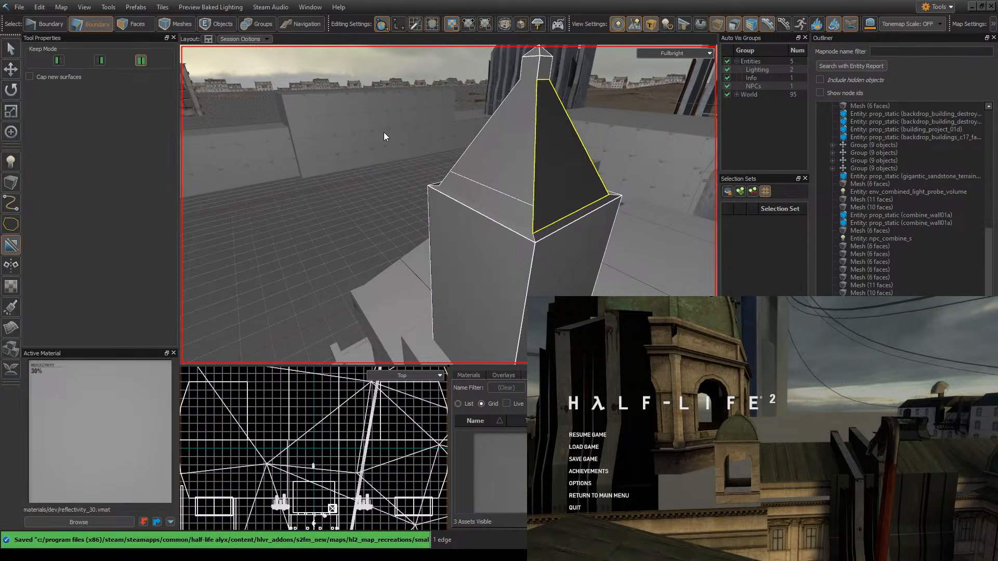
key(ctrl+z)
key(ctrl+z)
key(ctrl+z)
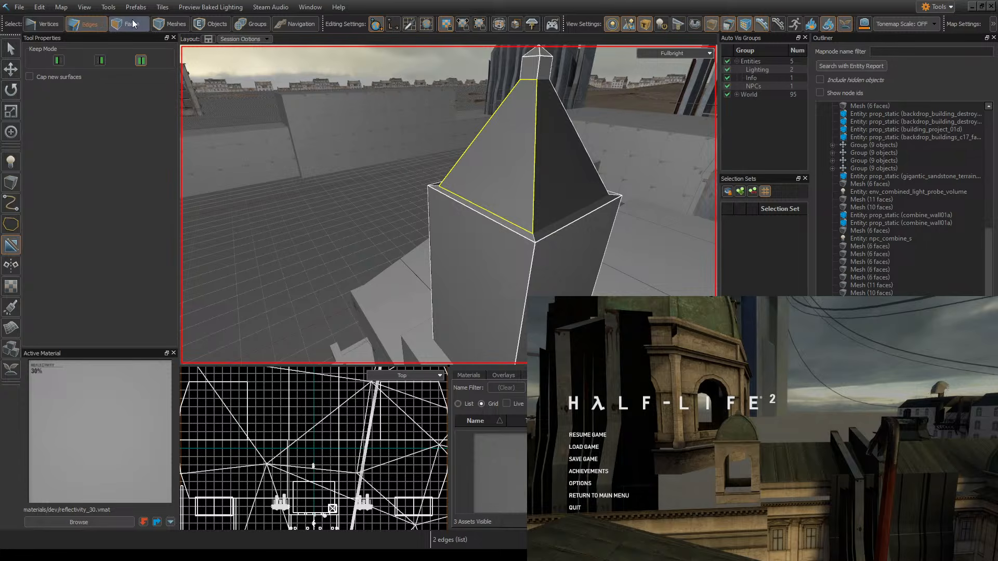
- Select all four sloping roof faces below the finial in face mode and save the map
click(132, 19)
click(523, 181)
ctrl+click(562, 182)
right_drag(650, 179, 549, 167)
ctrl+click(548, 168)
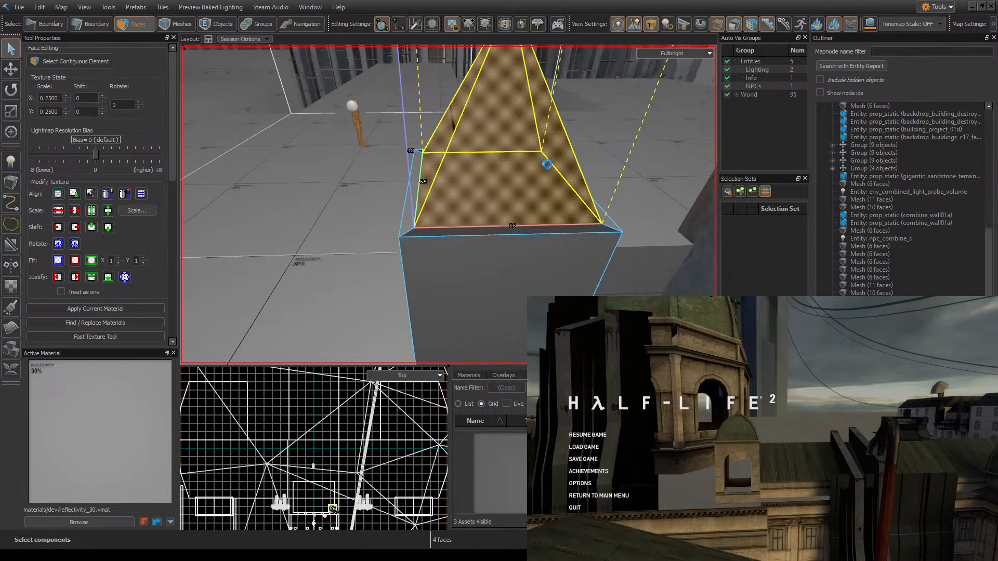
key(ctrl+s)
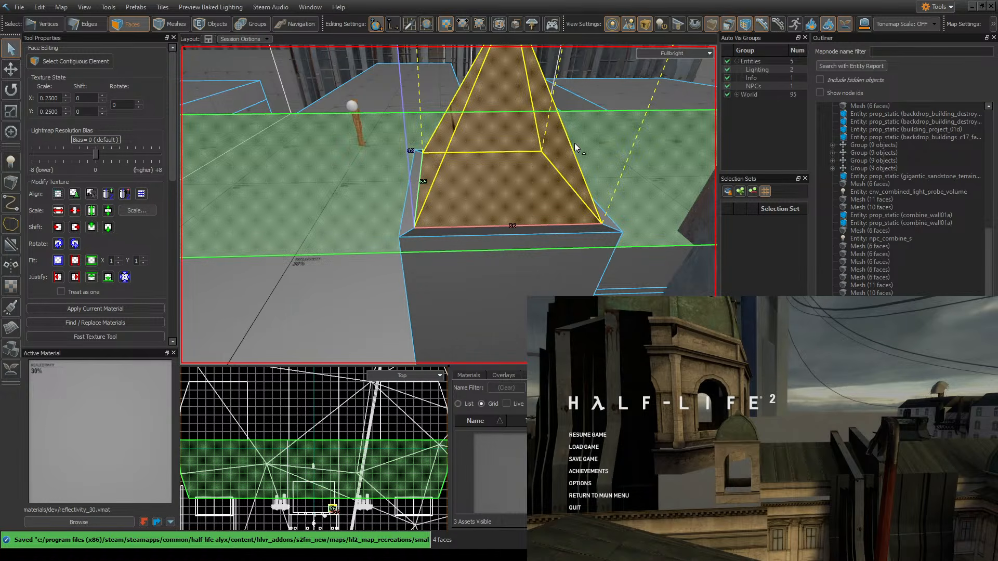
- Examine the four selected roof faces and the available face-editing operations for a way to divide them
right_drag(638, 182, 623, 180)
key(s)
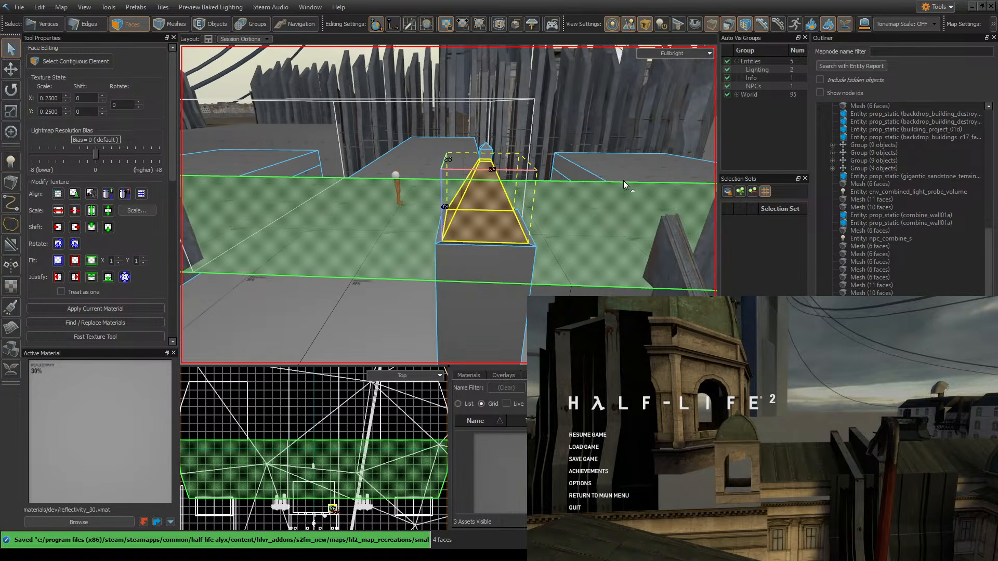
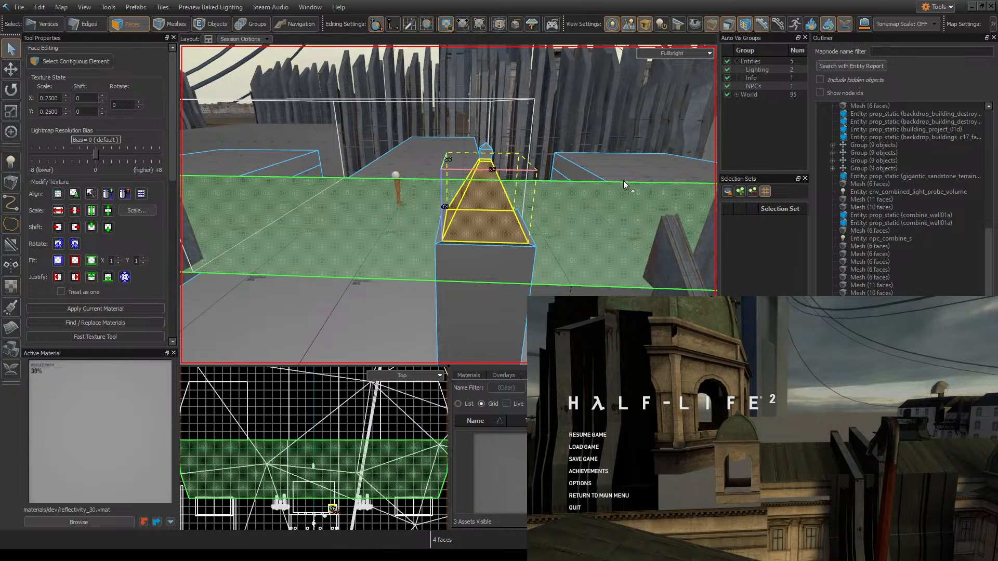
right_drag(617, 184, 448, 204)
key(ctrl+s)
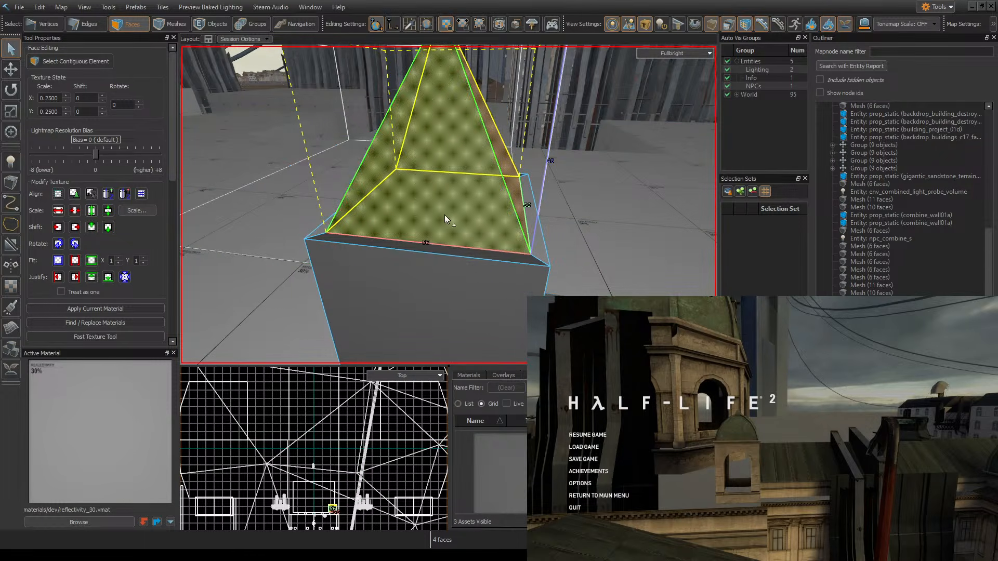
right_drag(445, 214, 445, 214)
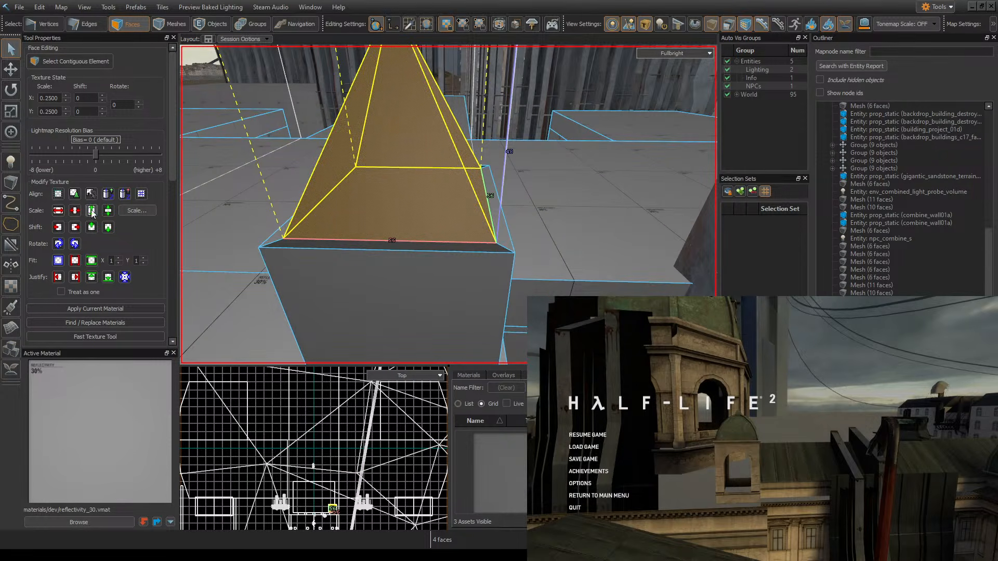
scroll(26, 204, down, 5)
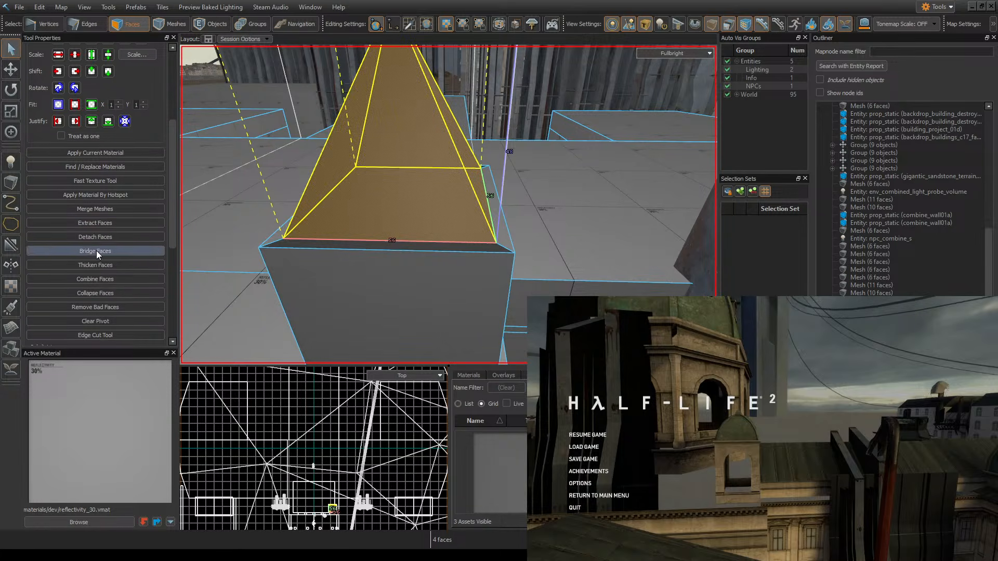
scroll(111, 306, down, 1)
scroll(112, 311, down, 1)
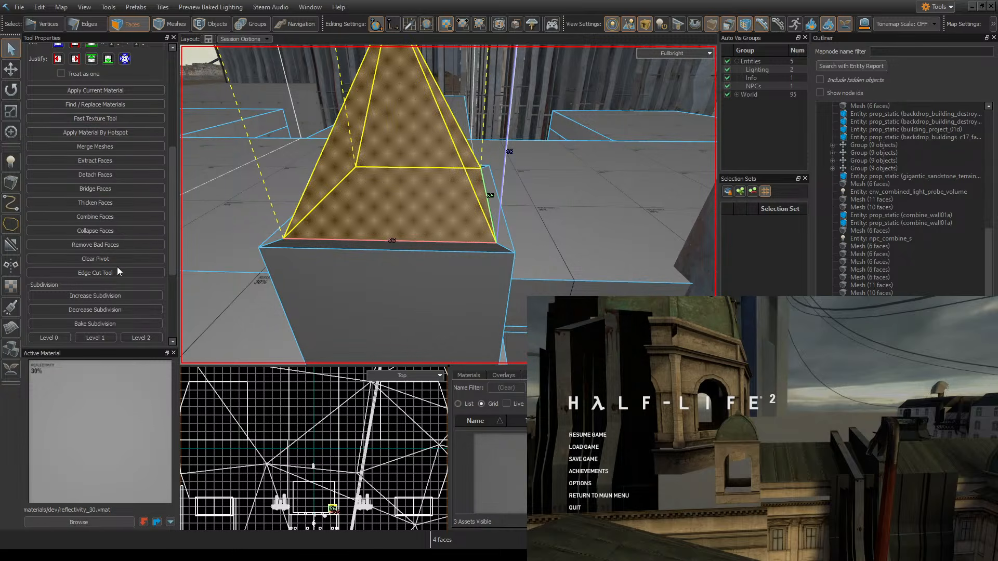
scroll(119, 271, up, 4)
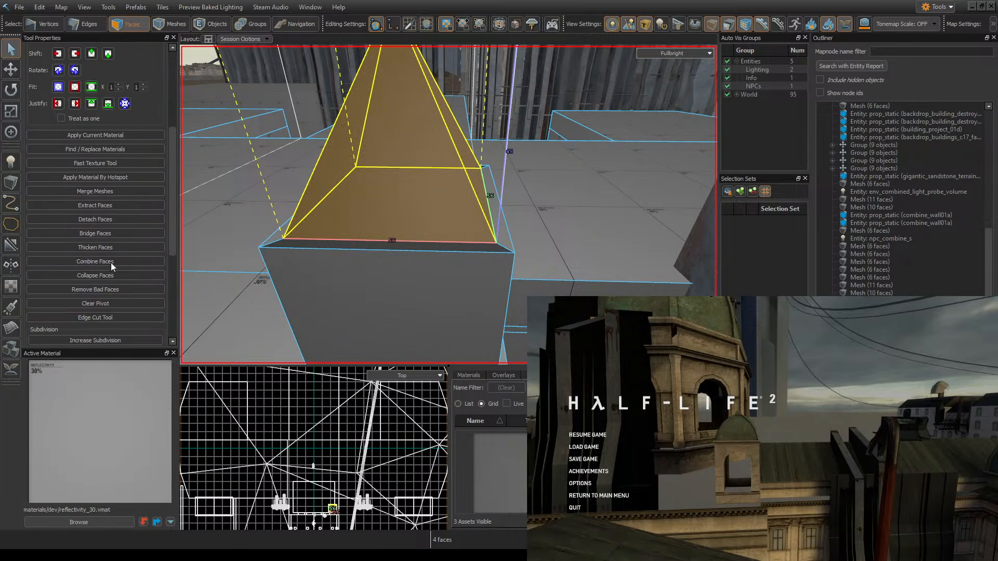
click(112, 263)
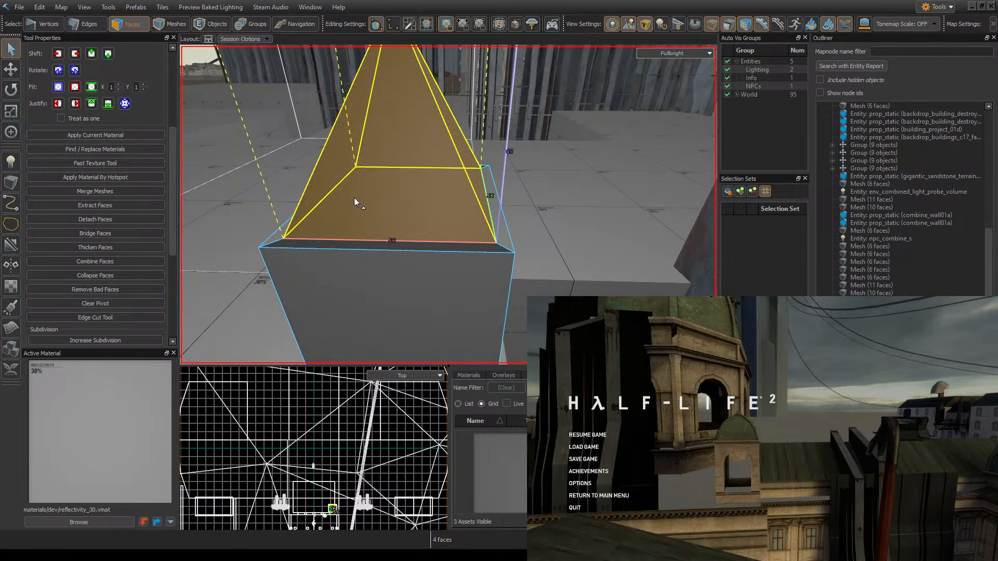
key(z)
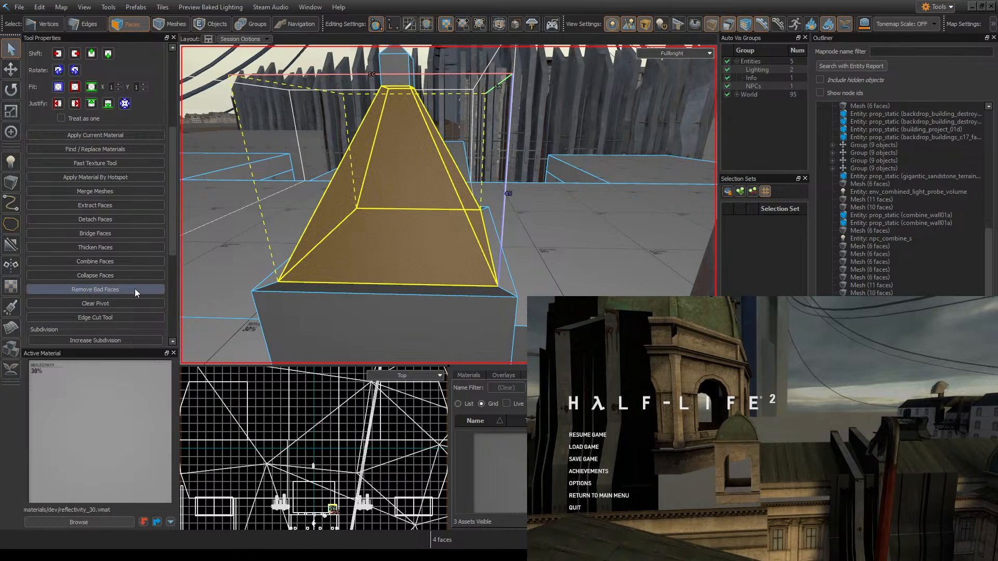
- Set the Quad Slice divisions to X 0 and Y 2 and check the preview on the four roof faces
scroll(135, 289, down, 4)
scroll(137, 296, down, 2)
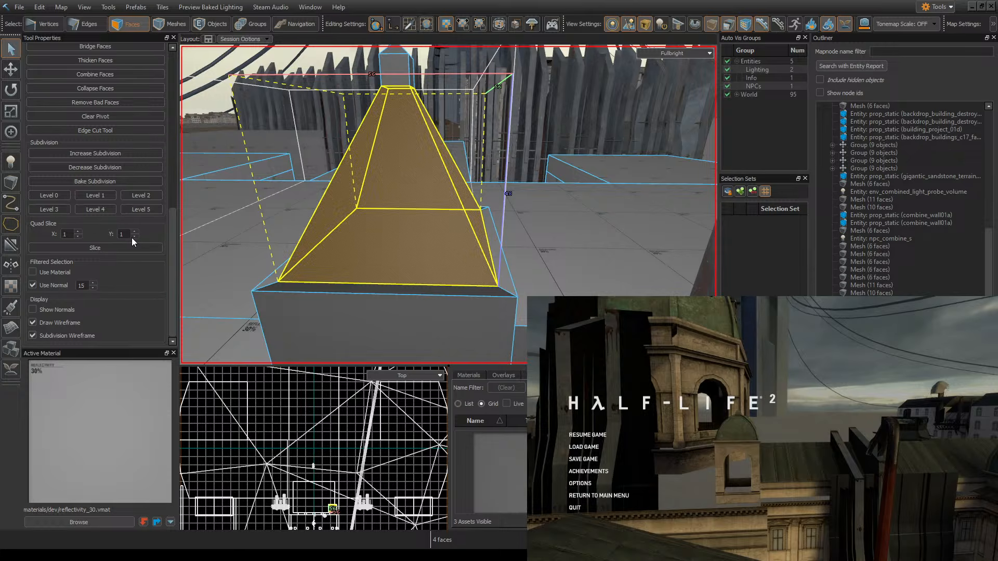
double_click(130, 234)
text(2)
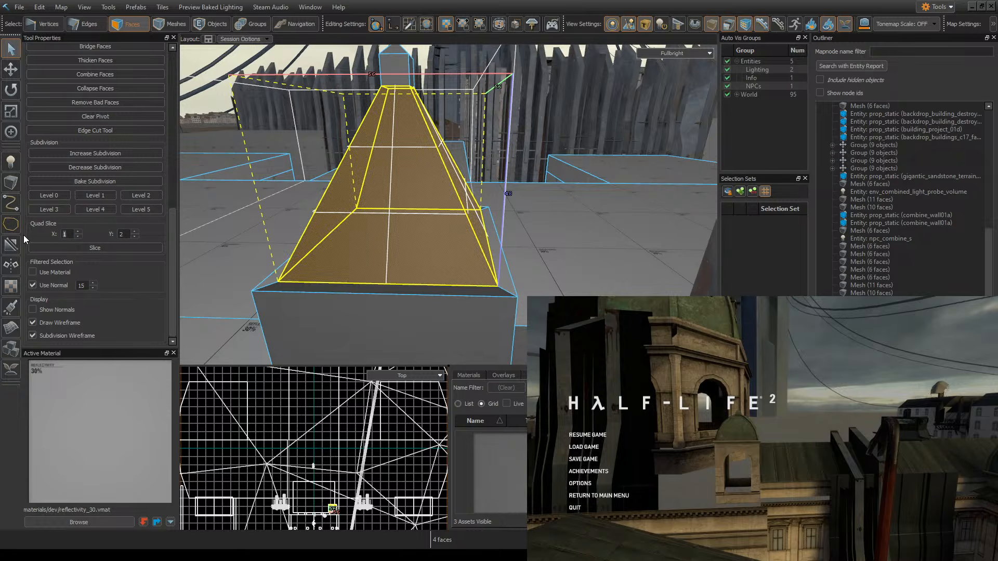
text(0)
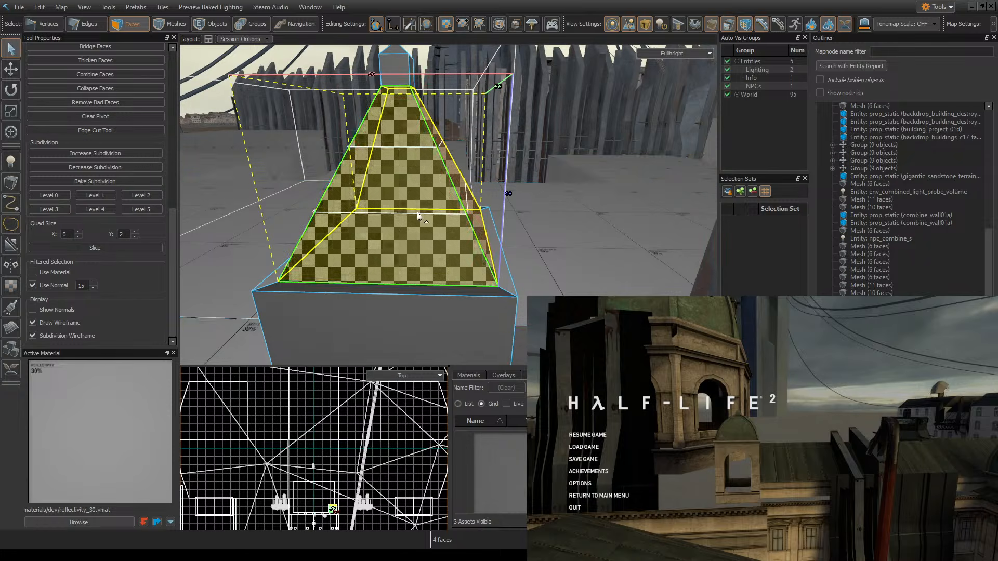
key(d)
right_drag(417, 211, 447, 204)
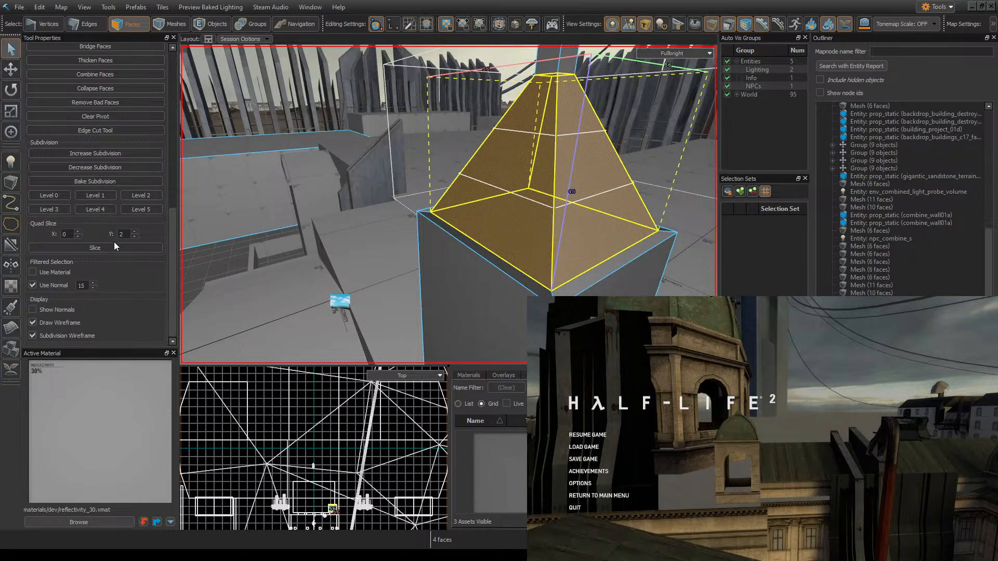
- Try a Quad Slice Y value of 3, raise it to 4, and slice the selected roof faces
click(129, 233)
key(BackSpace)
text(3)
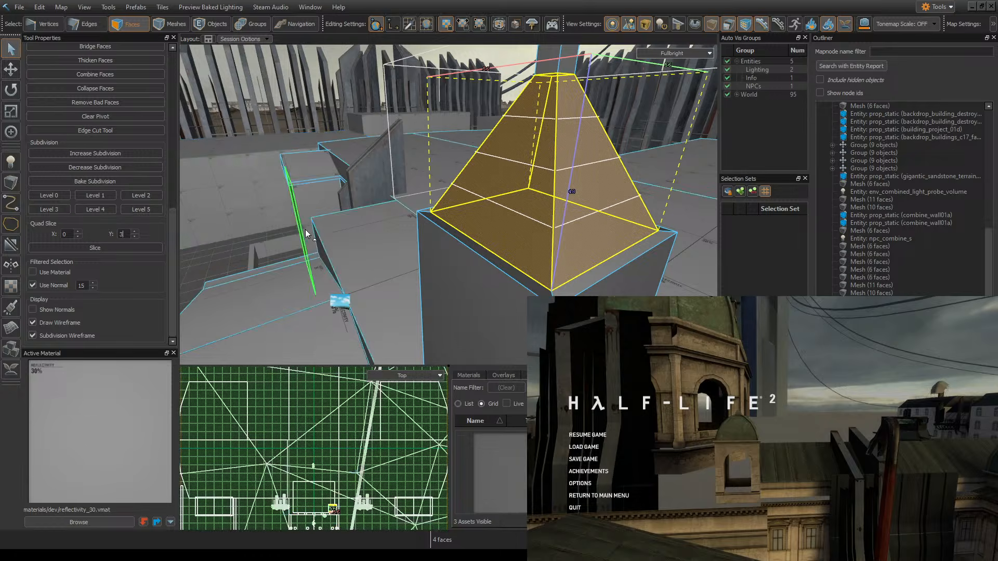
right_drag(305, 229, 448, 205)
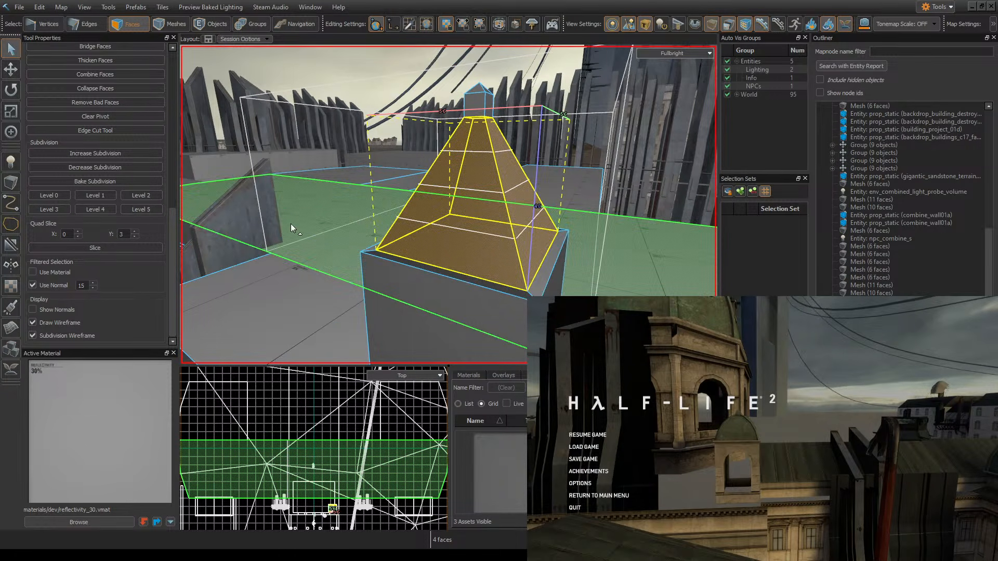
click(129, 234)
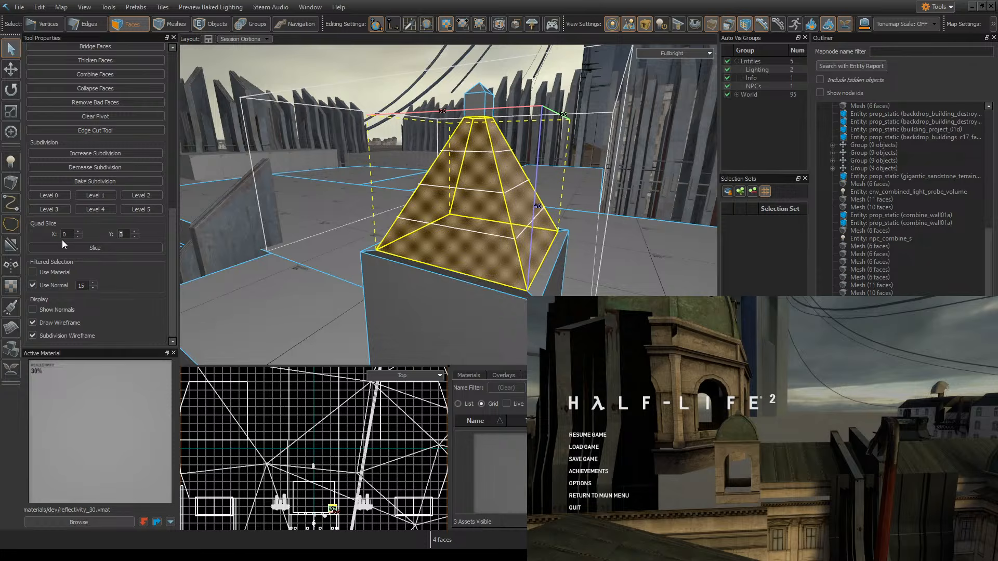
text(4)
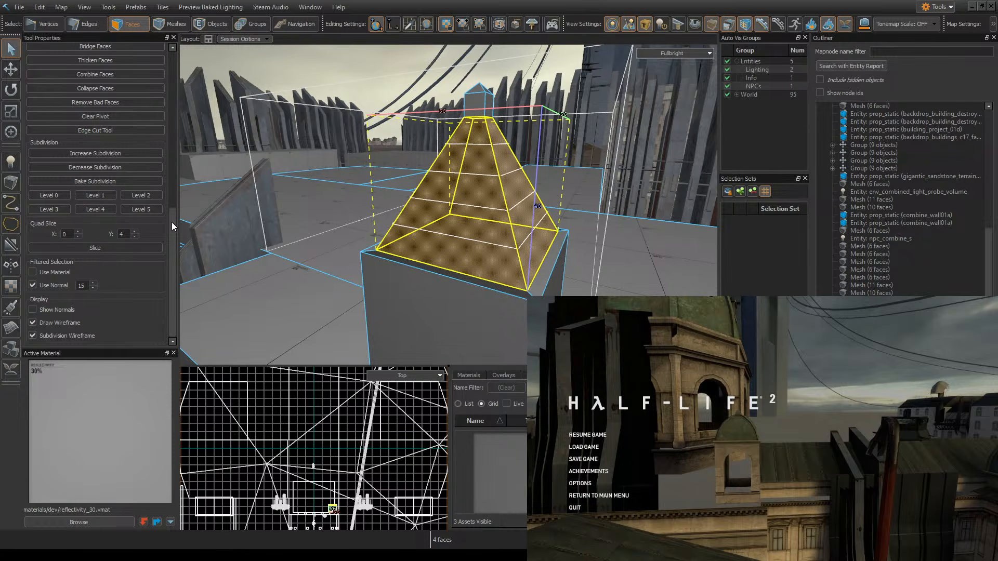
right_drag(283, 213, 279, 213)
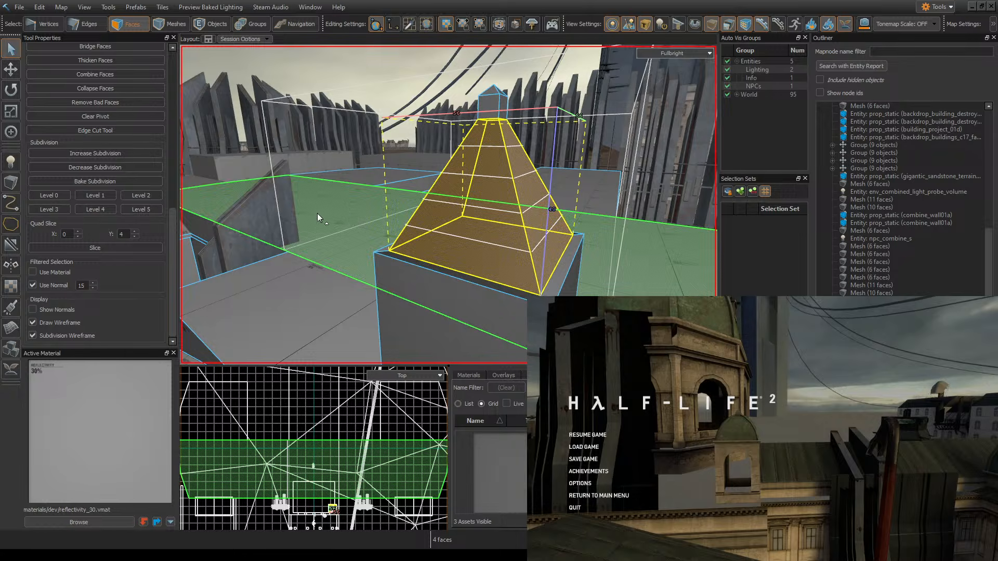
click(94, 248)
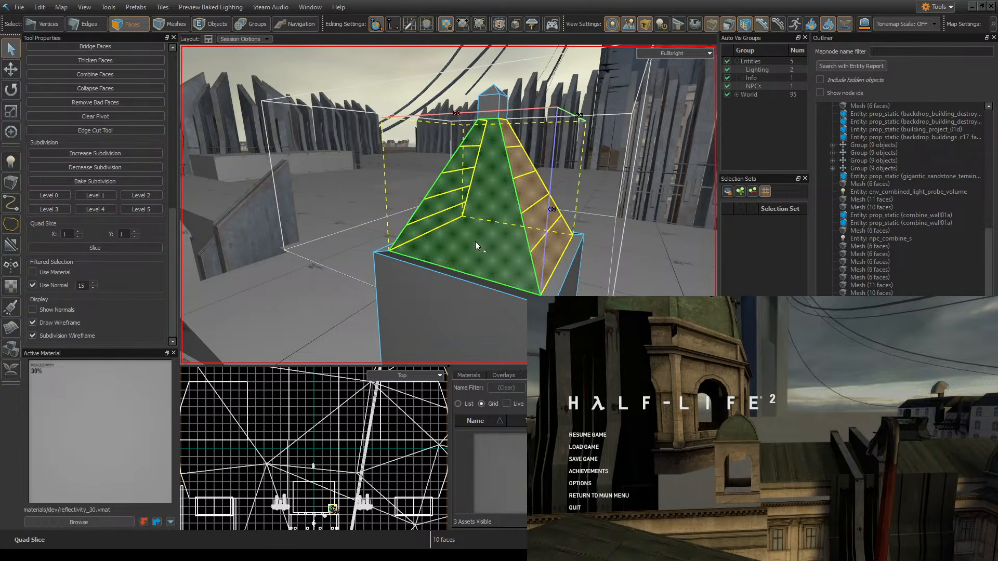
- Select the two roof faces left unsliced and set the Quad Slice divisions to X 0 and Y 4
click(508, 245)
key(d)
right_drag(510, 245, 448, 206)
shift+click(546, 241)
key(d)
right_drag(547, 242, 343, 229)
drag(72, 234, 41, 232)
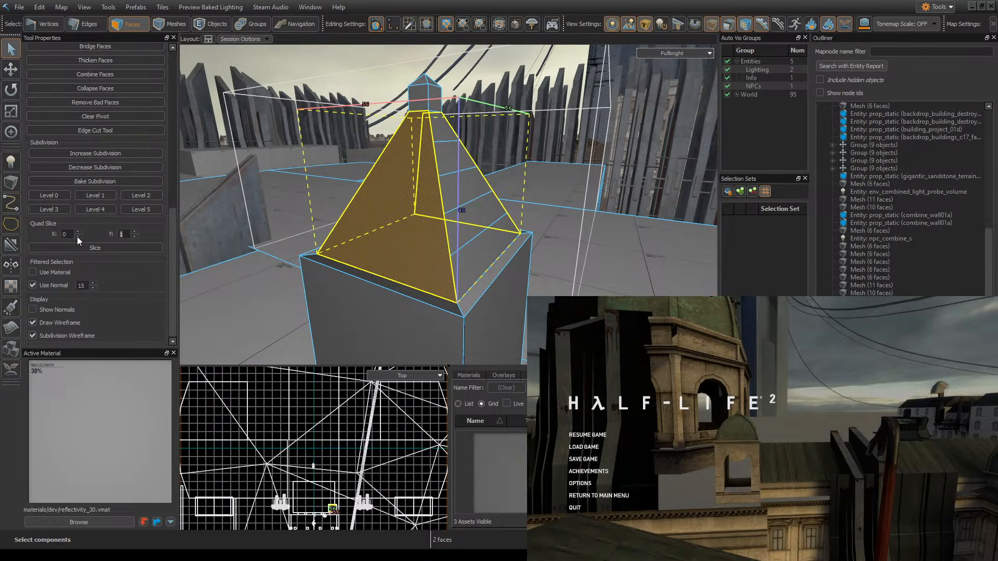
text(4)
- Try selecting a different roof face from the tower's other side, and undo the latest selection changes
right_drag(357, 223, 426, 219)
key(d)
key(s)
click(413, 217)
key(a)
key(ctrl+z)
key(ctrl+z)
key(ctrl+z)
key(ctrl+z)
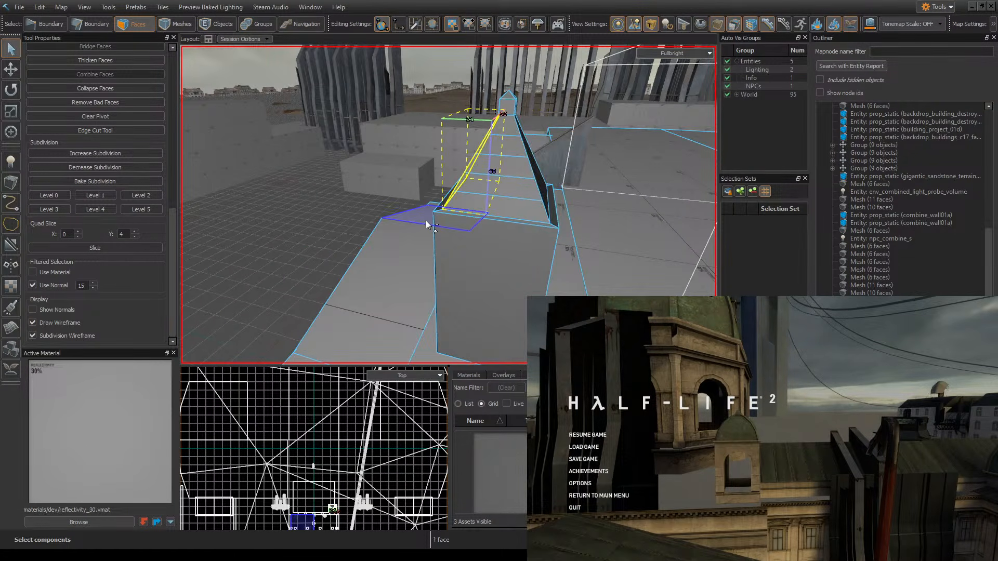
key(ctrl+z)
key(ctrl+z)
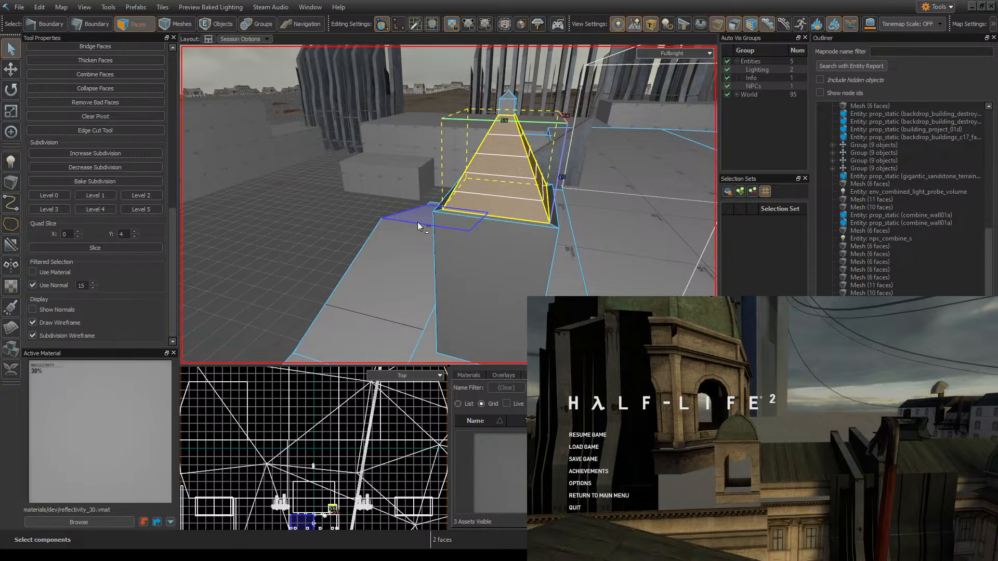
- Select two opposite roof faces on the corner tower and slice them with Quad Slice X 0 and Y 4
key(a)
right_drag(417, 223, 460, 177)
click(389, 193)
key(d)
ctrl+click(404, 206)
click(105, 245)
- Try slicing the tower's two remaining roof faces with Quad Slice X 0 and Y 4
click(292, 221)
key(d)
ctrl+click(350, 166)
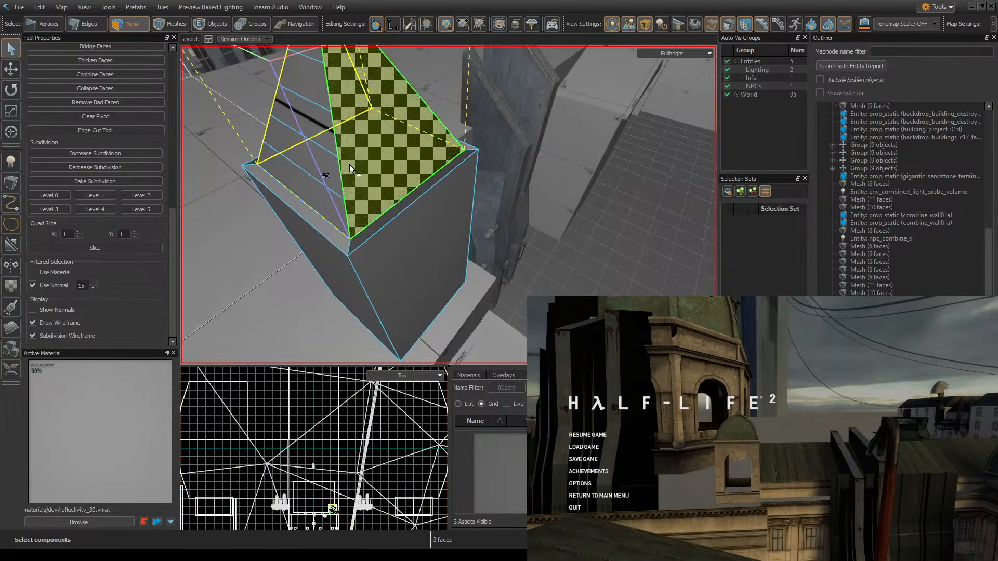
click(123, 233)
key(Return)
click(69, 234)
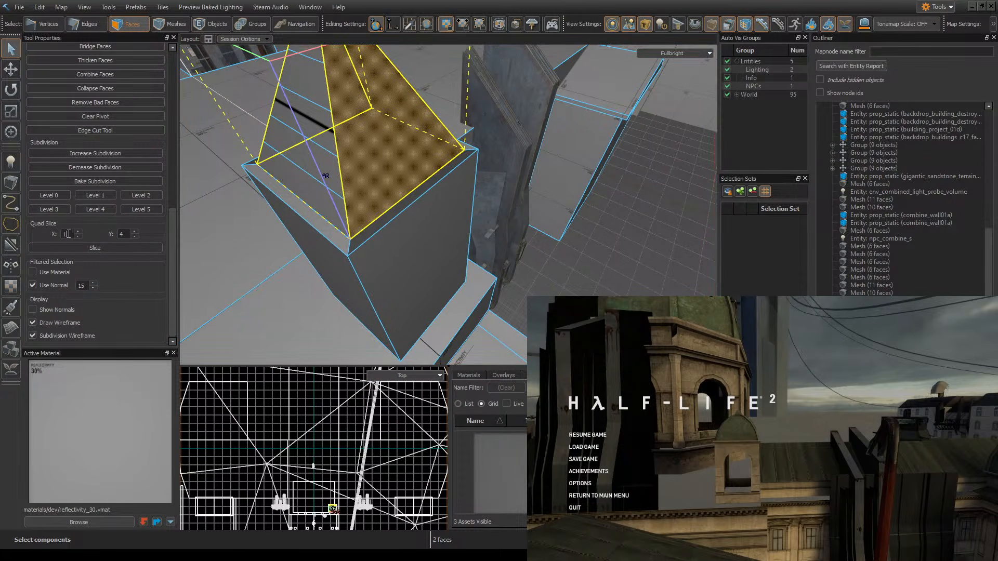
click(86, 247)
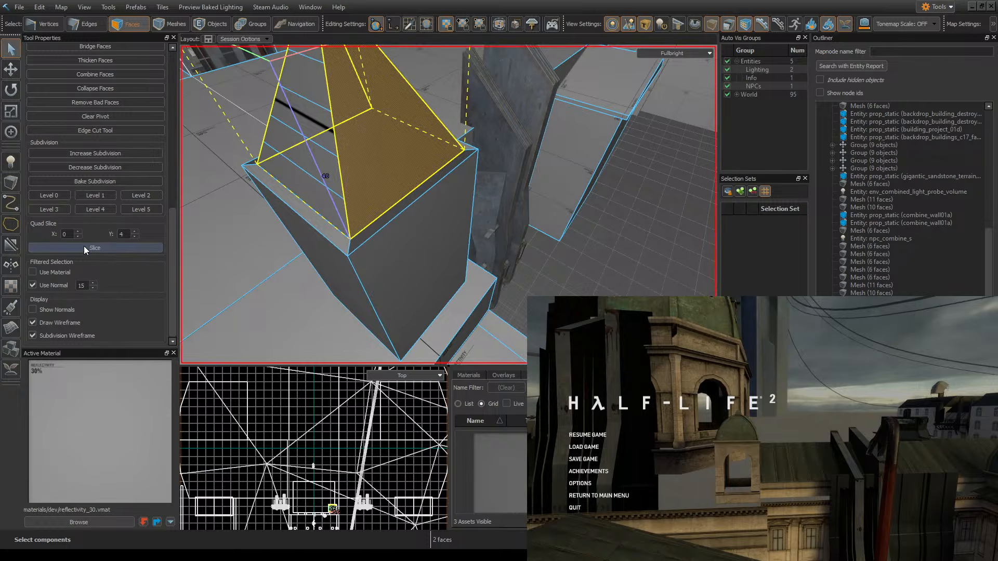
- Select the two unsliced roof faces again and extract them into a separate mesh
click(370, 150)
alt+drag(461, 209, 448, 231)
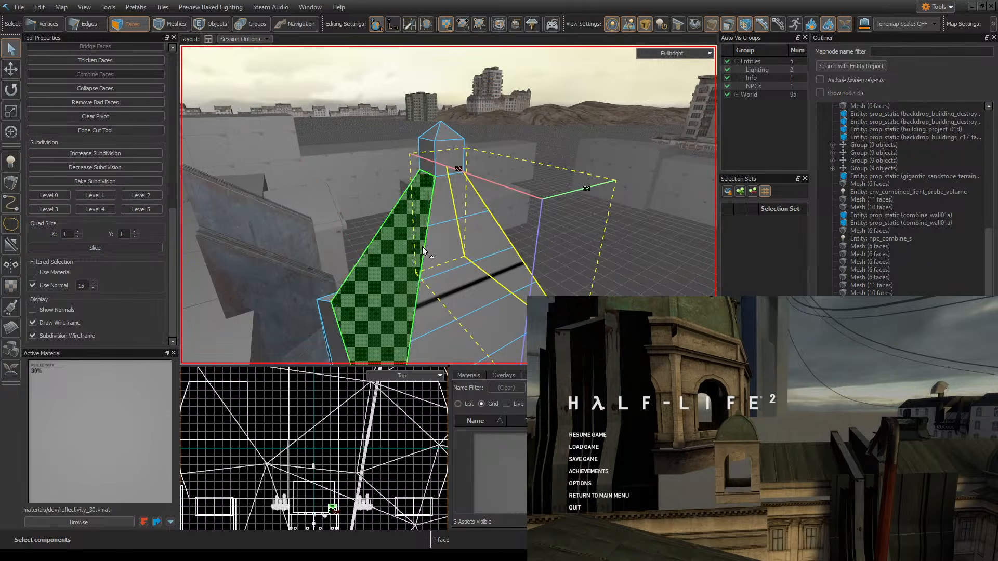
click(458, 235)
right_drag(458, 236, 481, 233)
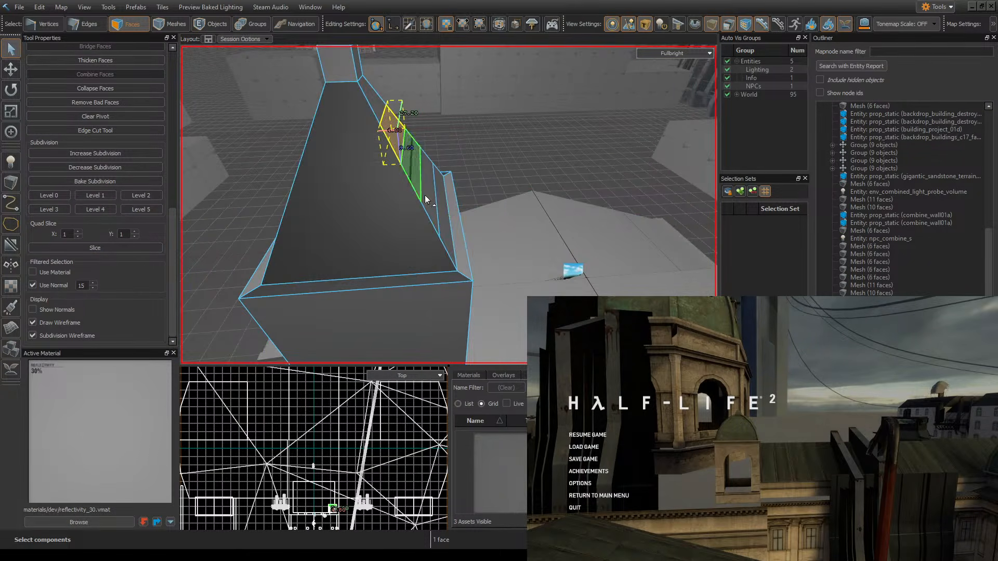
click(377, 208)
right_drag(520, 202, 449, 205)
ctrl+click(518, 150)
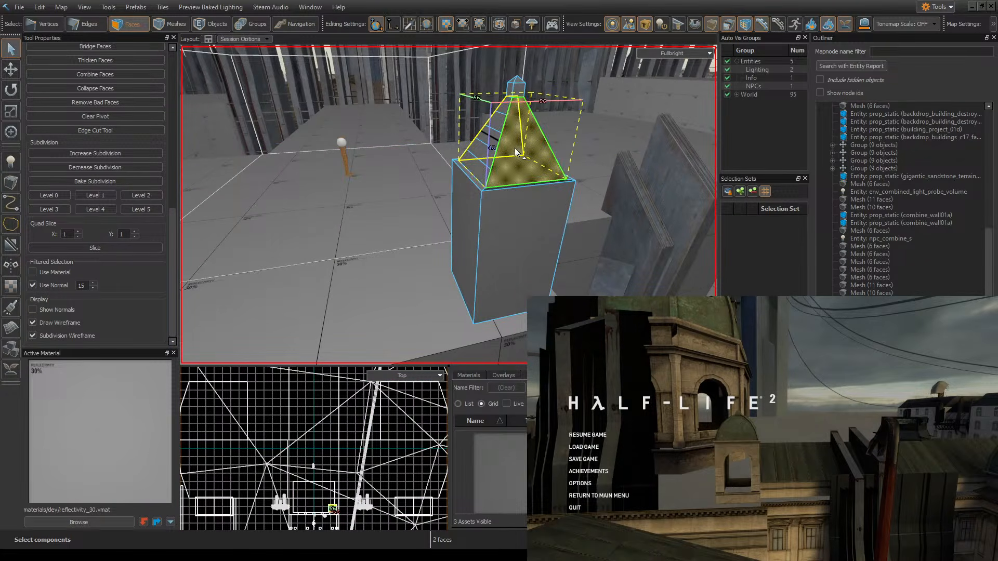
key(alt+n)
- Set the Quad Slice Y divisions to 4 for the extracted roof faces and reactivate face selection
right_drag(516, 152, 449, 204)
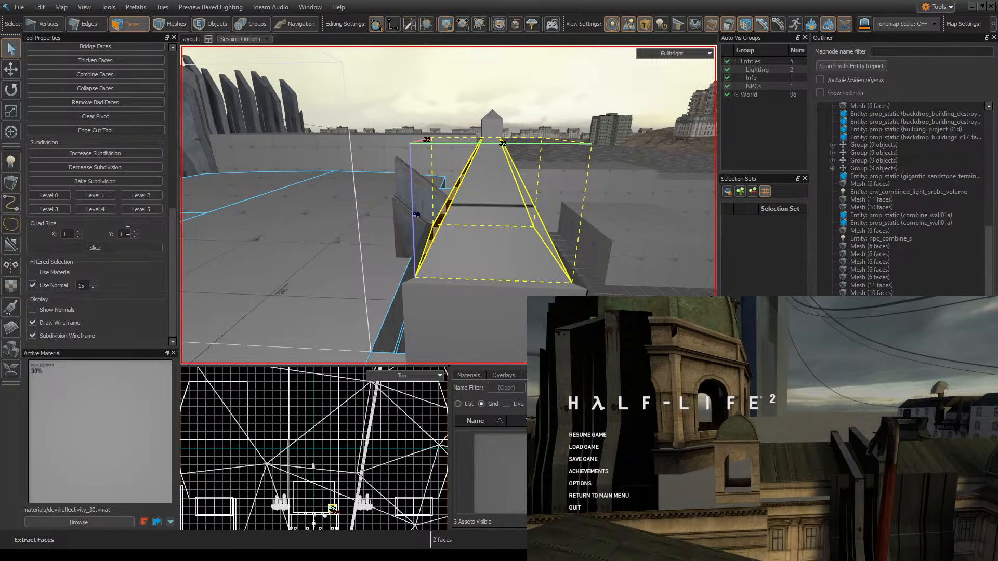
right_drag(201, 240, 449, 205)
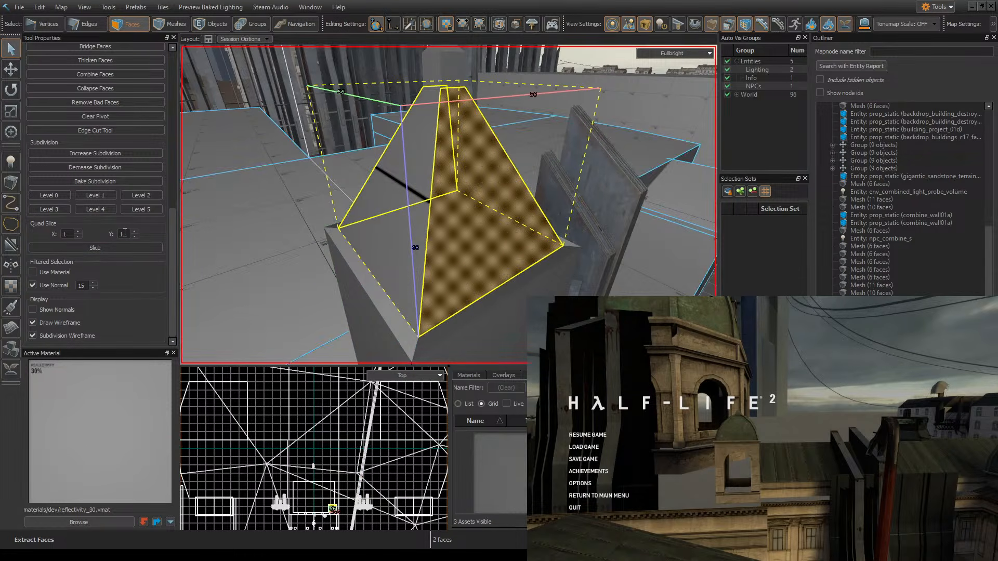
drag(125, 235, 61, 242)
text(4)
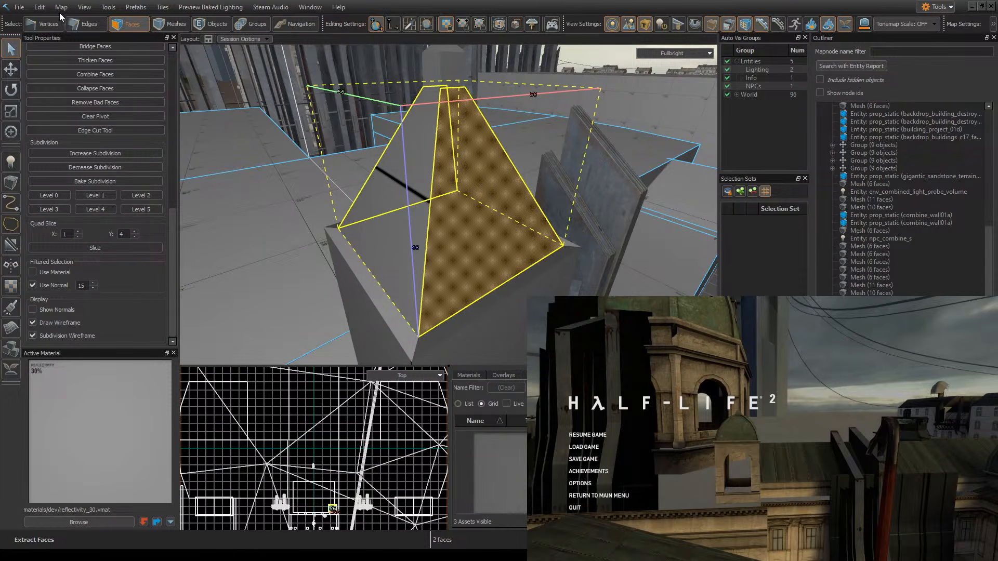
click(15, 69)
click(13, 90)
click(13, 50)
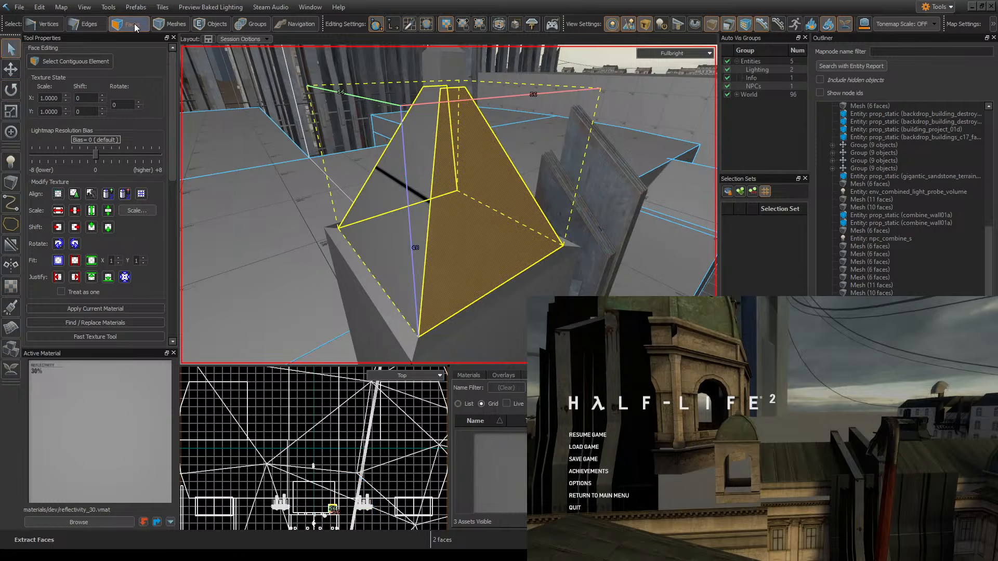
- Select a single extracted roof face and try slicing it with a Quad Slice Y value of 4
click(482, 152)
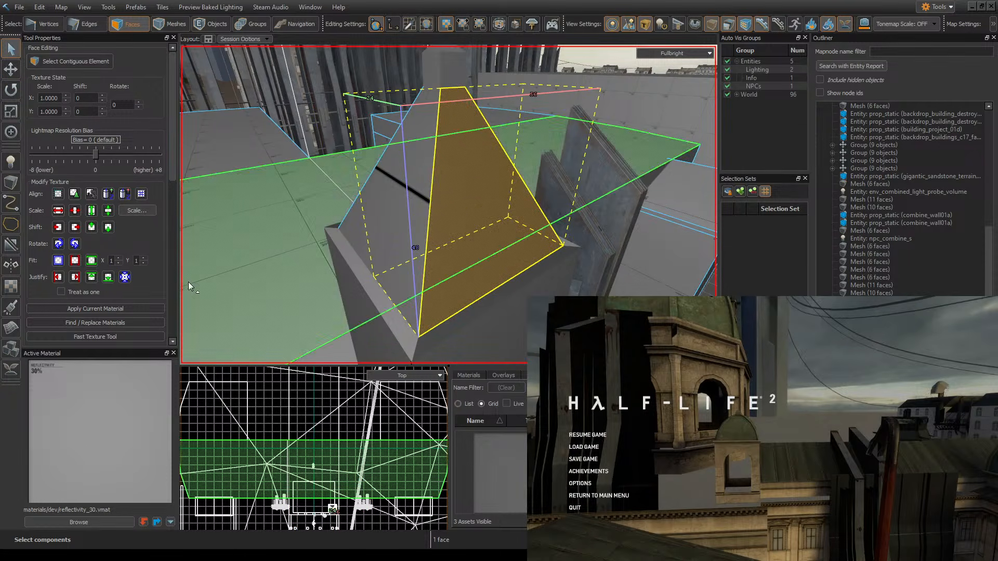
key(z)
key(w)
key(s)
key(z)
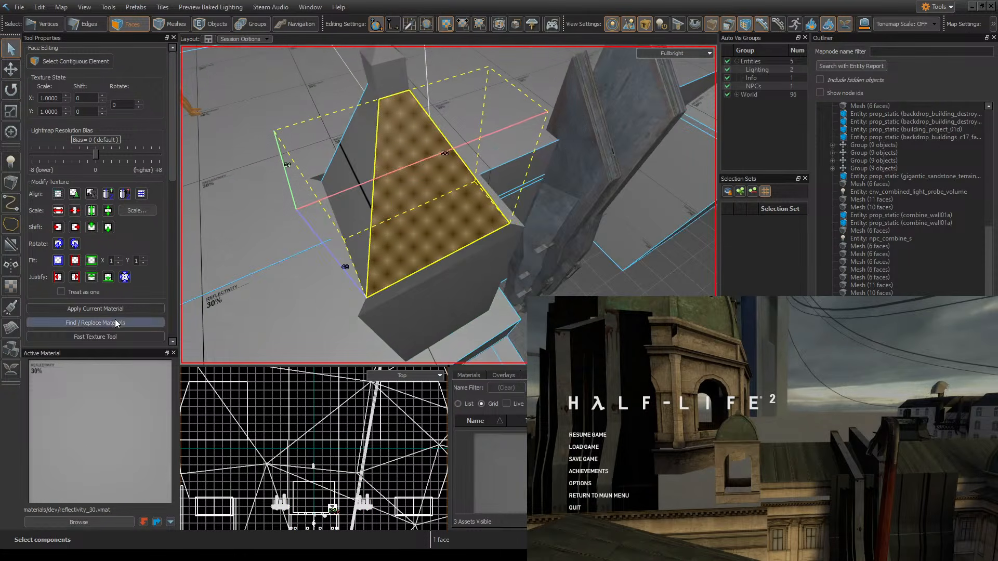
scroll(101, 284, down, 10)
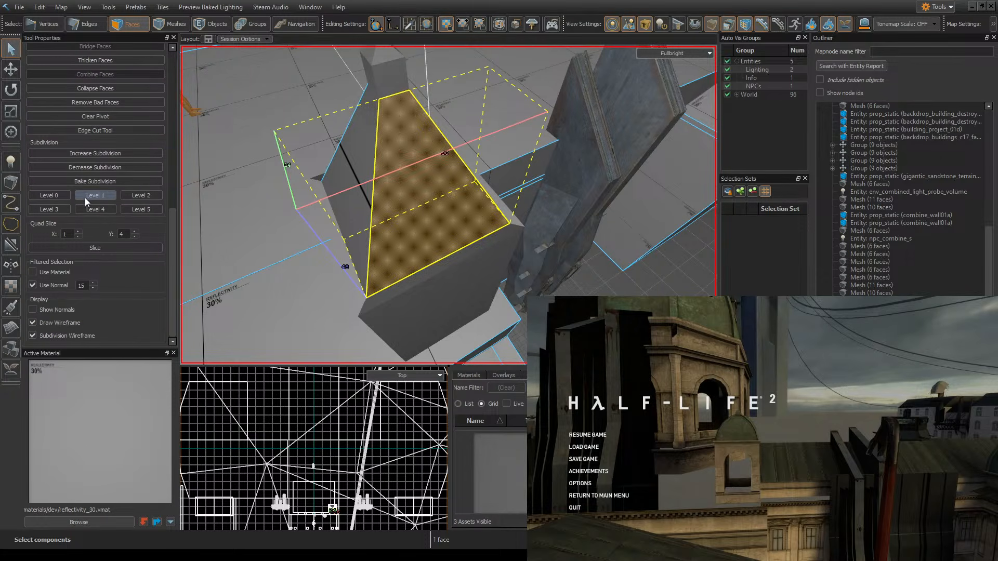
click(109, 245)
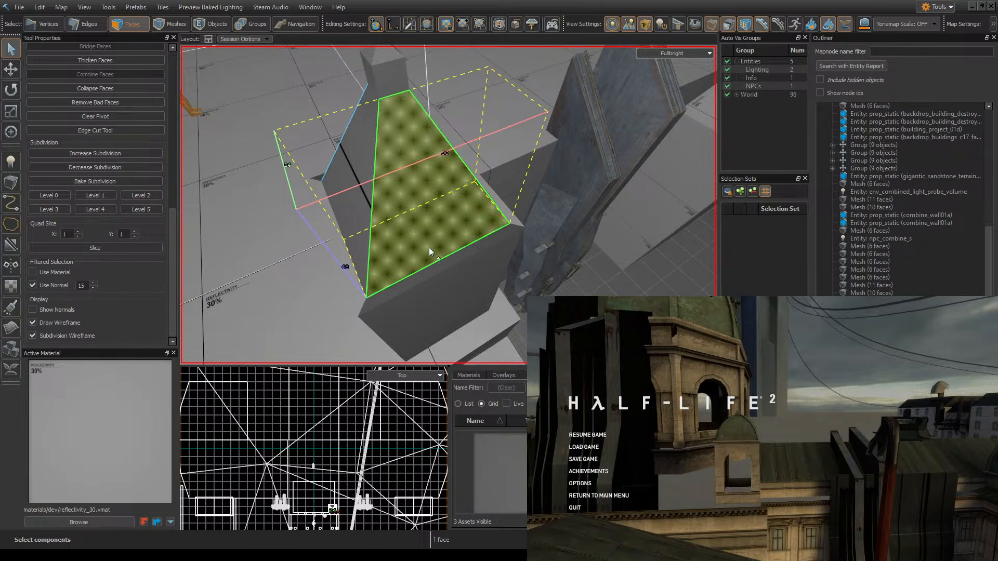
- Check the sliced and unsliced roof faces and undo the face extraction
click(357, 216)
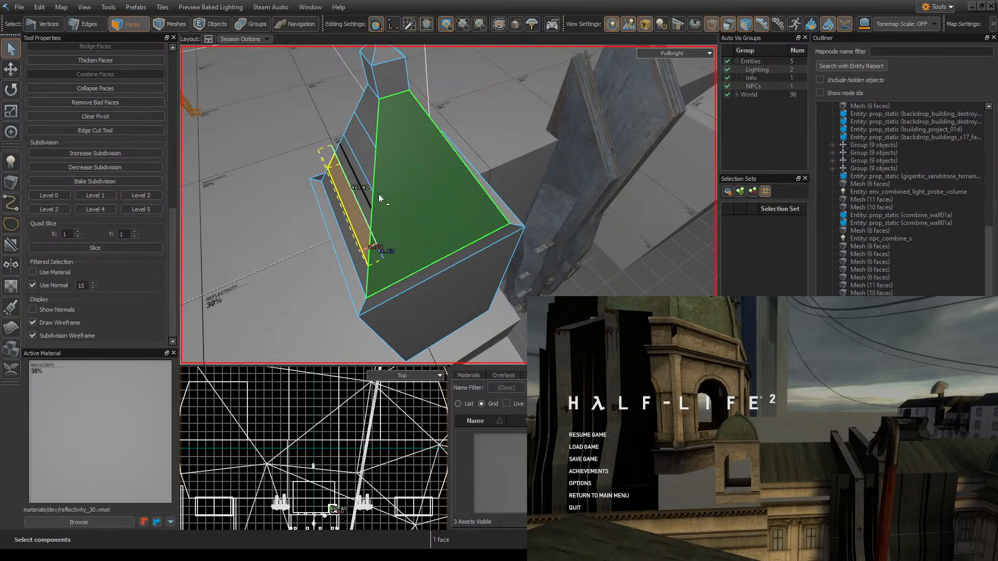
click(427, 189)
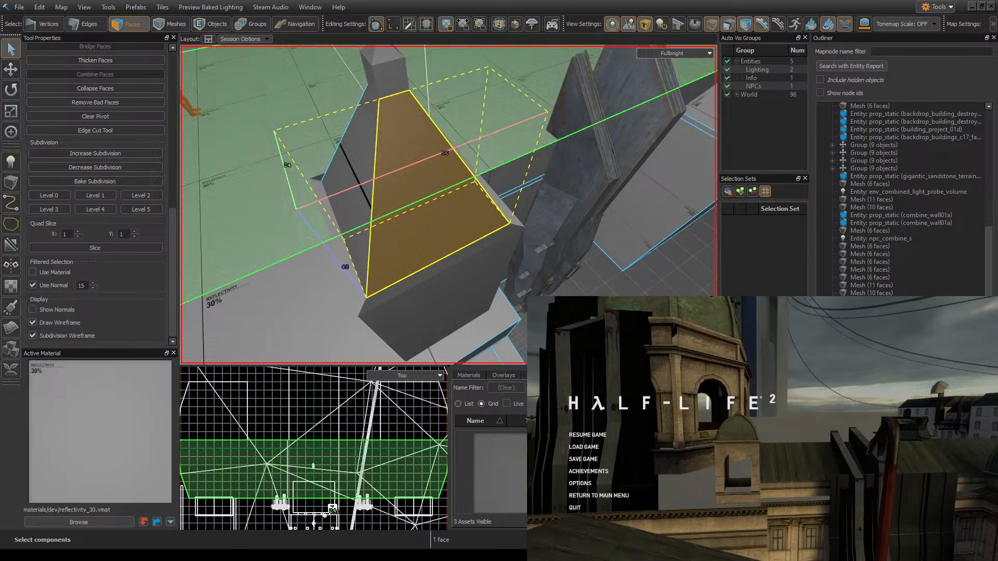
right_drag(247, 264, 264, 250)
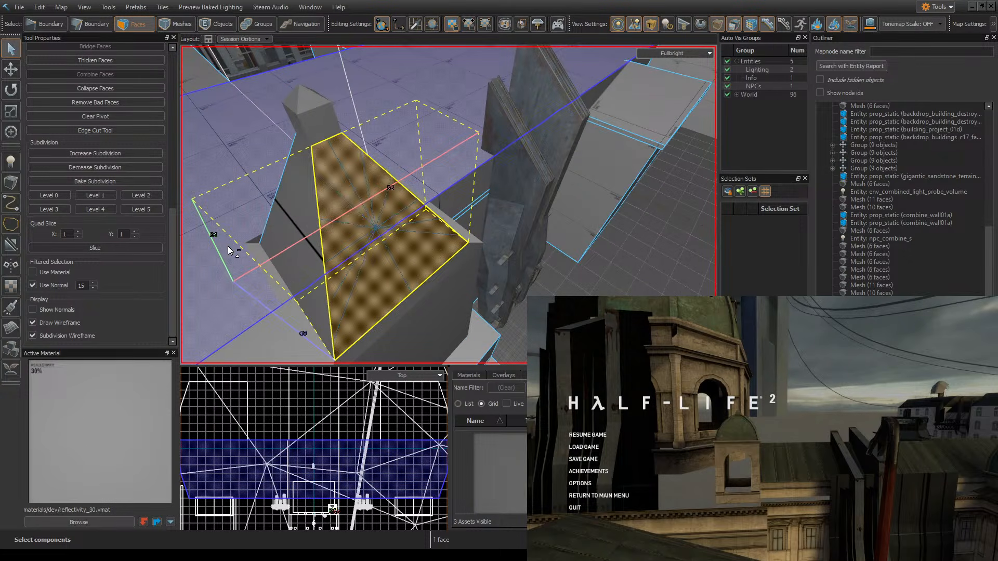
key(ctrl+z)
key(ctrl+z)
key(ctrl+z)
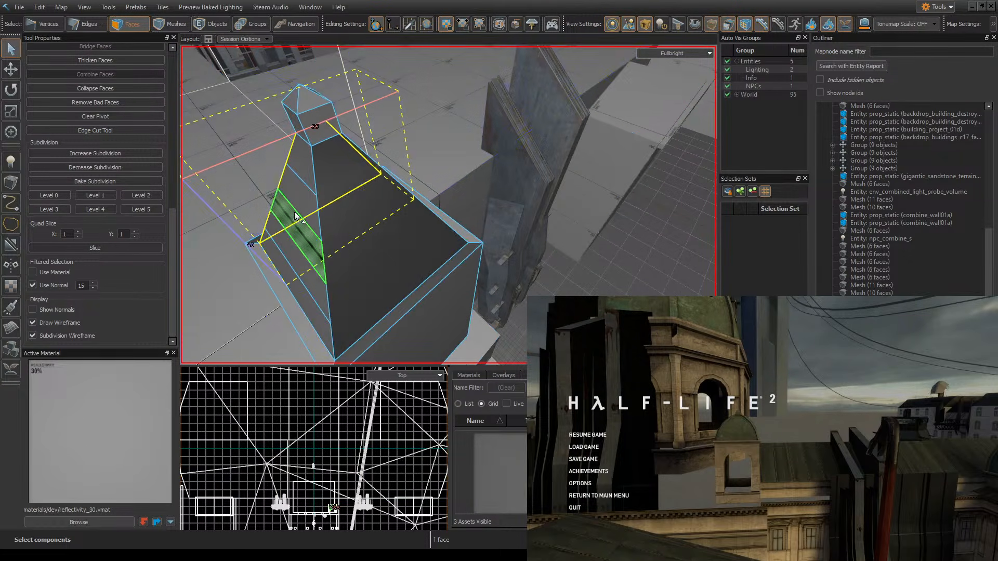
- Try selecting the opposite roof faces and undo back past the earlier roof slice
right_drag(306, 221, 461, 113)
right_drag(575, 175, 429, 278)
right_drag(447, 198, 373, 251)
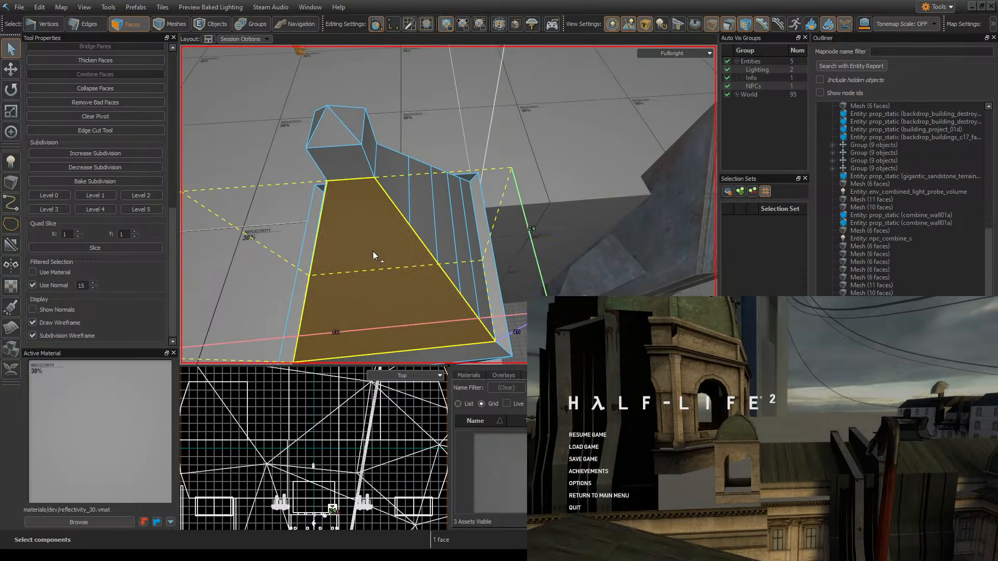
ctrl+click(452, 247)
key(ctrl+z)
key(ctrl+z)
key(ctrl+z)
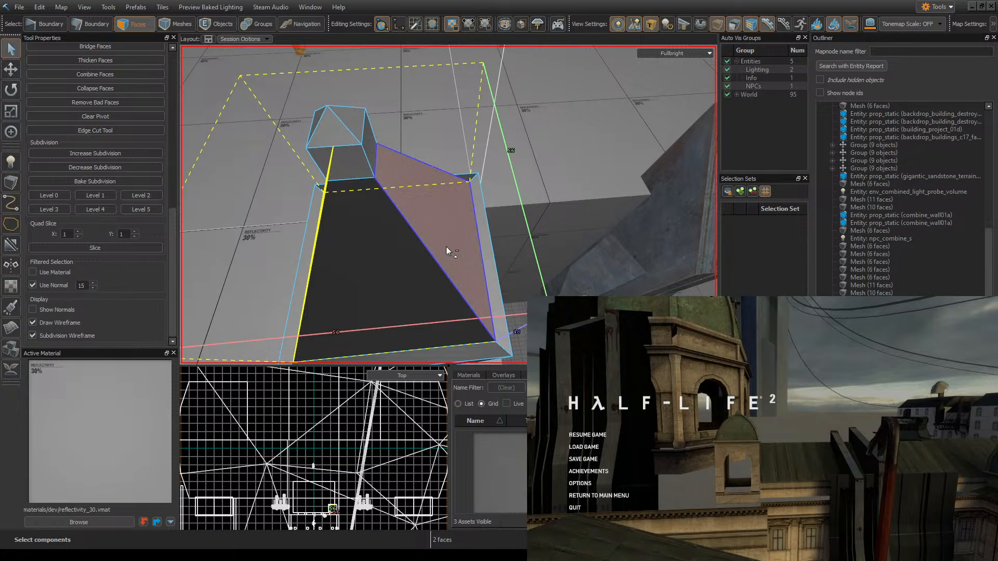
- Select two opposite unsliced roof faces, set Quad Slice to X 0 and Y 4, and slice them
right_drag(446, 246, 448, 205)
right_drag(552, 254, 449, 205)
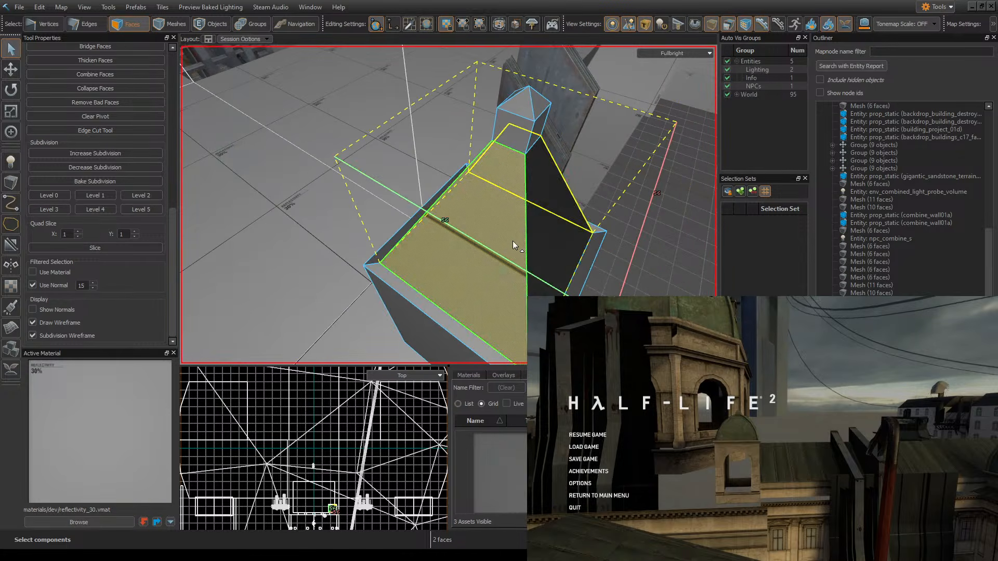
click(512, 241)
right_drag(512, 241, 521, 216)
ctrl+click(517, 213)
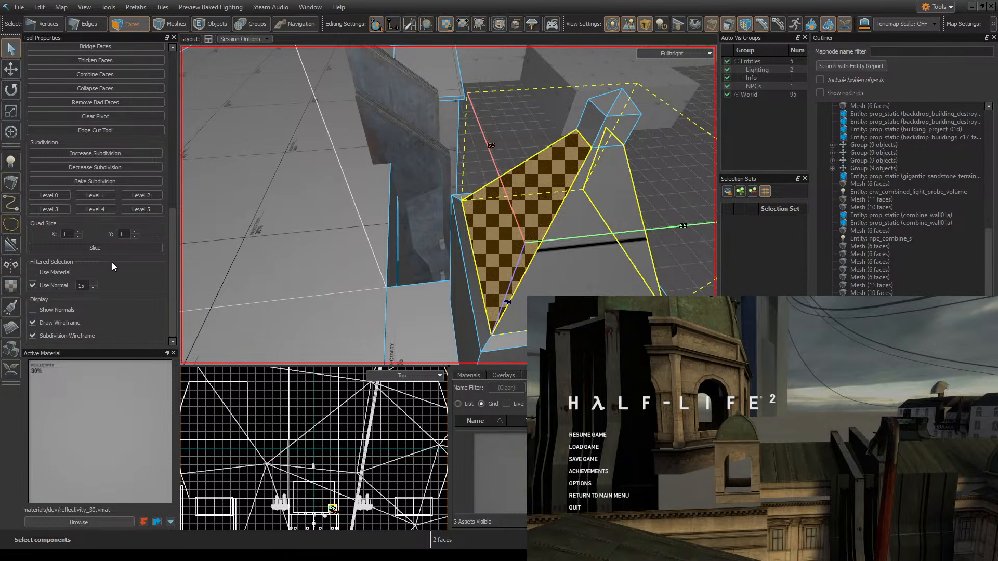
double_click(125, 233)
text(4)
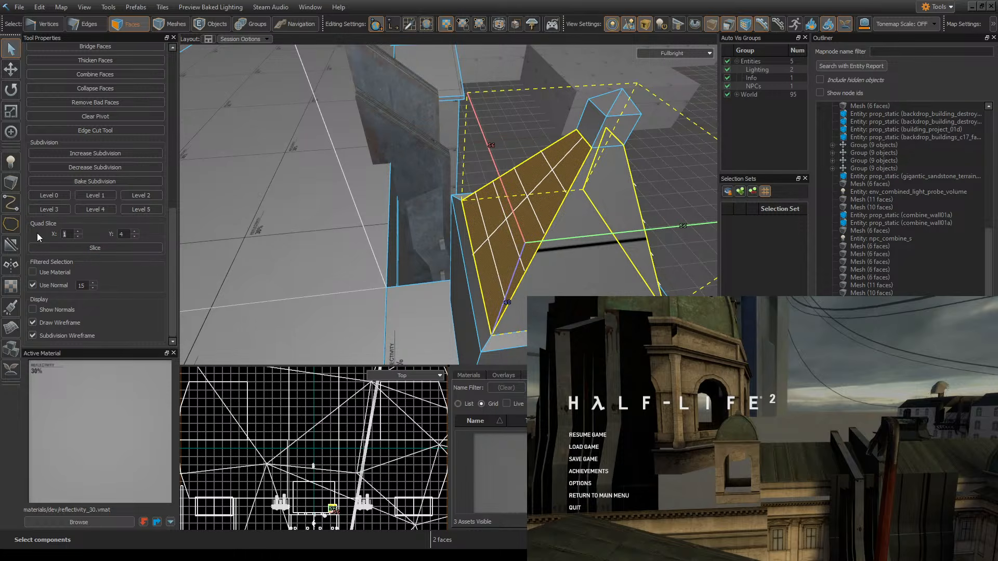
text(6)
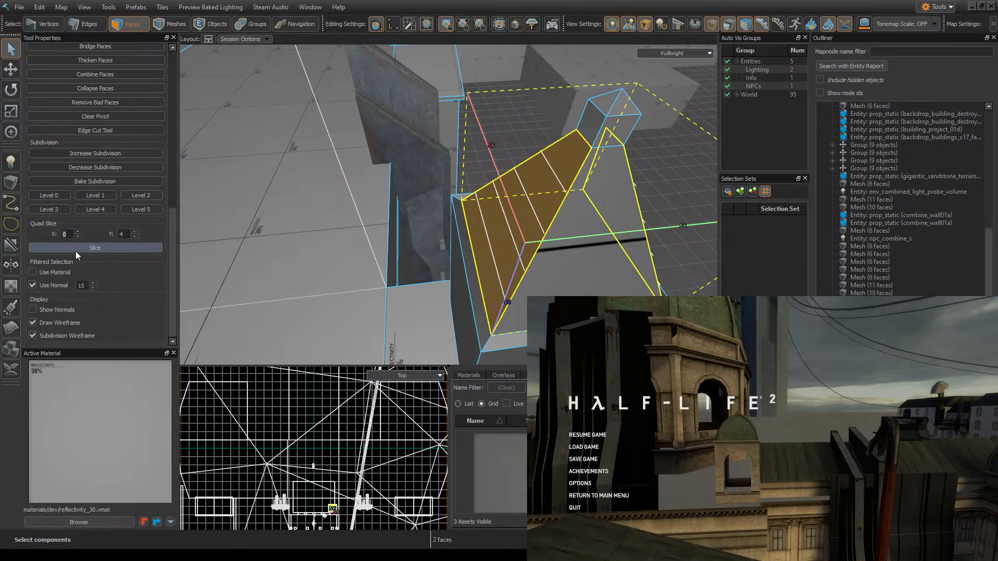
click(85, 249)
- Select the other pair of opposite roof faces and try slicing them with changed Quad Slice divisions
click(554, 238)
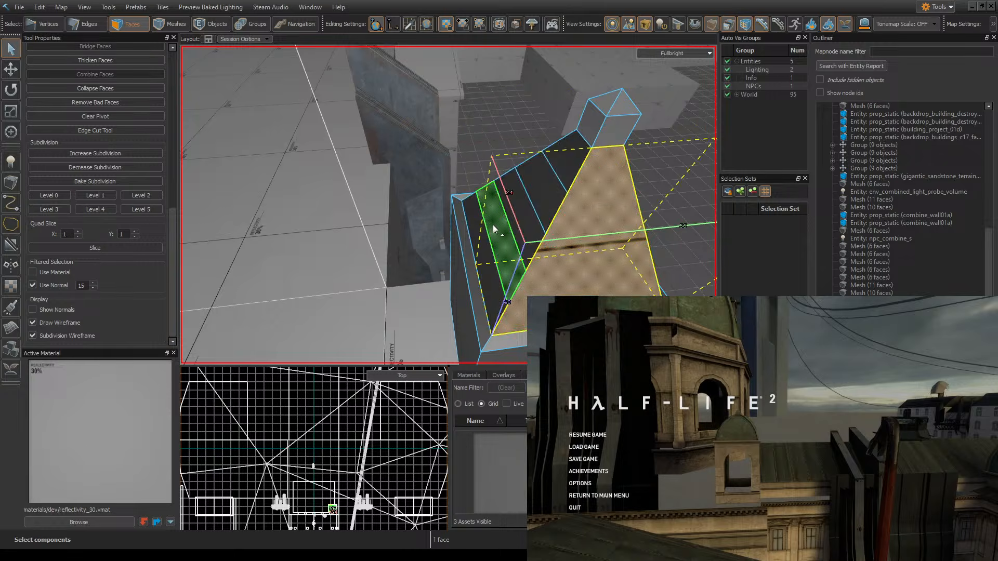
right_drag(493, 225, 448, 208)
ctrl+click(430, 248)
right_drag(429, 248, 448, 208)
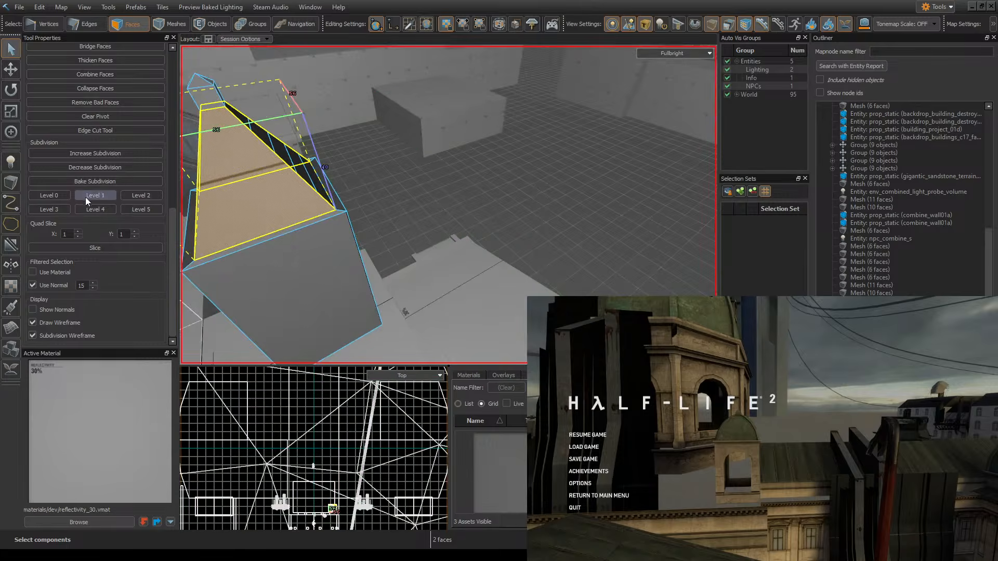
drag(123, 234, 104, 237)
text(2)
click(94, 245)
text(32)
- Extract the pair of roof faces and select one extracted face, first as an object and then as a face
mouse_move(300, 244)
right_down()
mouse_move(448, 204)
mouse_move(301, 244)
right_up()
click(410, 263)
mouse_move(401, 223)
right_down()
mouse_move(497, 202)
mouse_move(473, 187)
mouse_move(448, 205)
mouse_move(418, 201)
mouse_move(455, 202)
right_up()
key(alt+n)
scroll(455, 201, down, 2)
click(225, 25)
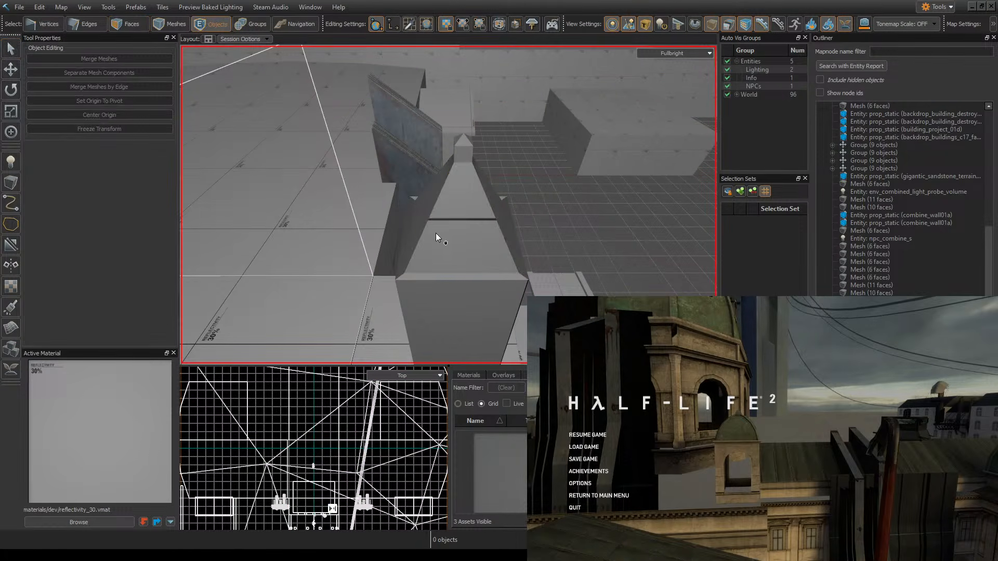
click(436, 233)
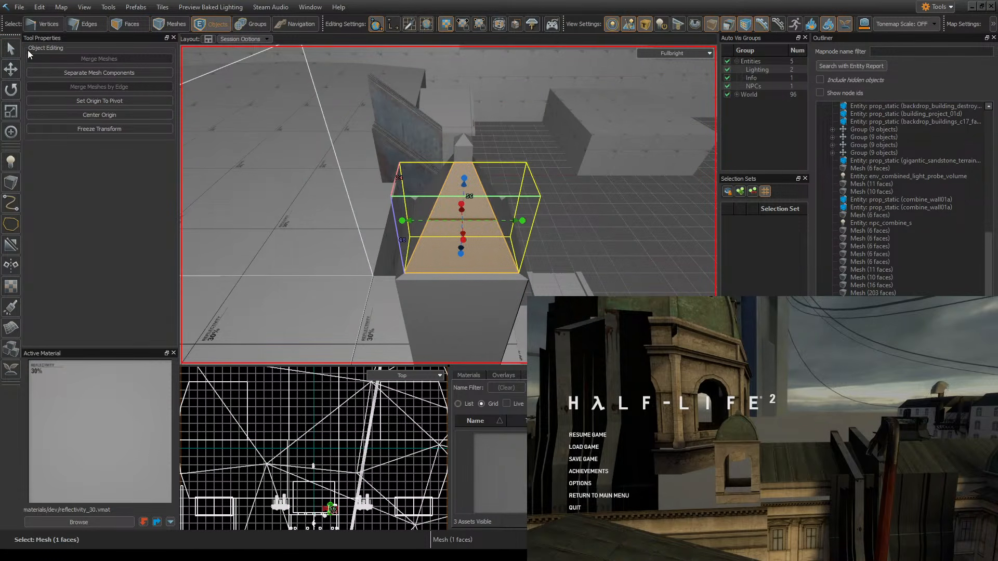
click(127, 27)
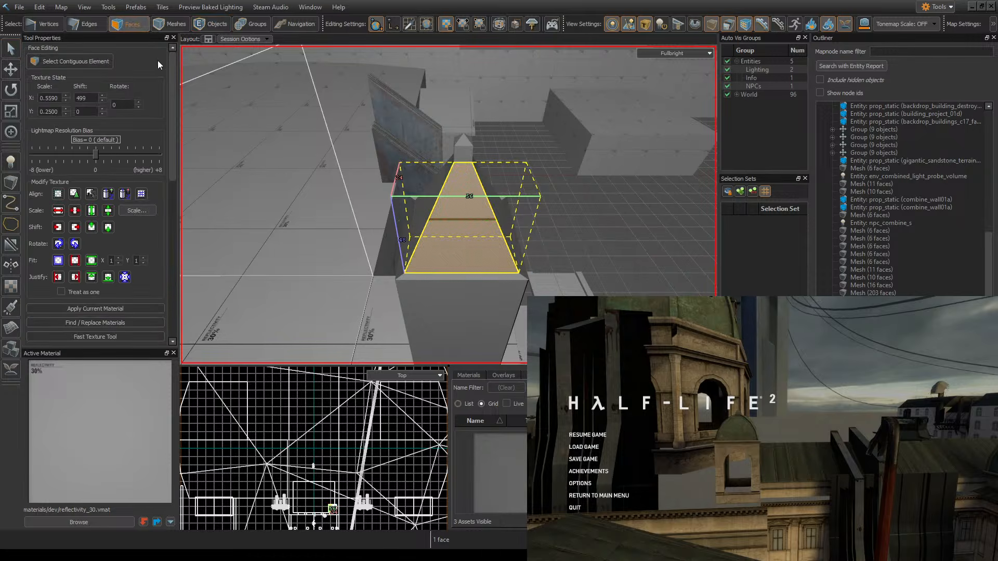
- Try a Quad Slice Y value of 4 on the single extracted roof face
click(440, 219)
click(442, 223)
scroll(48, 285, down, 4)
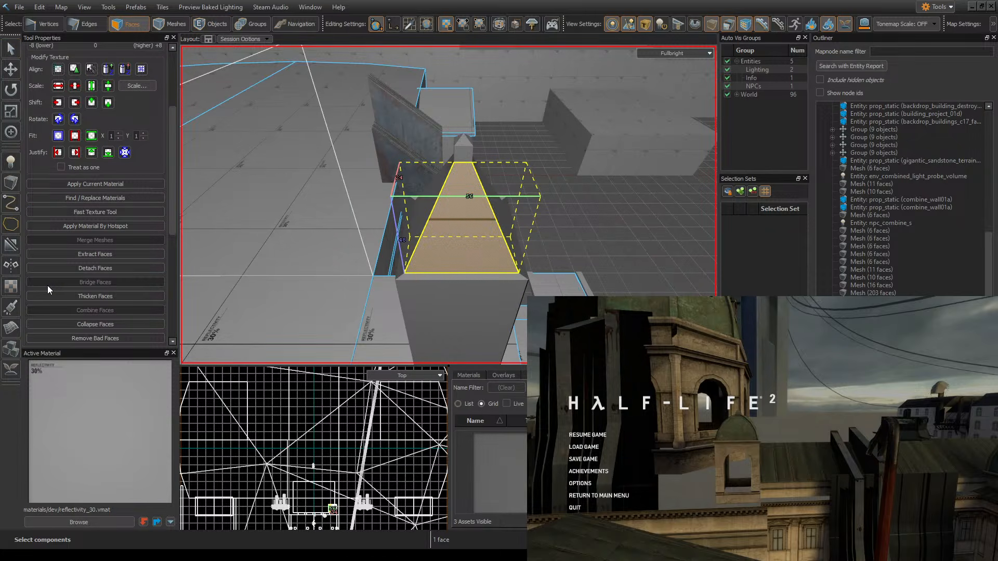
scroll(48, 285, down, 5)
click(119, 235)
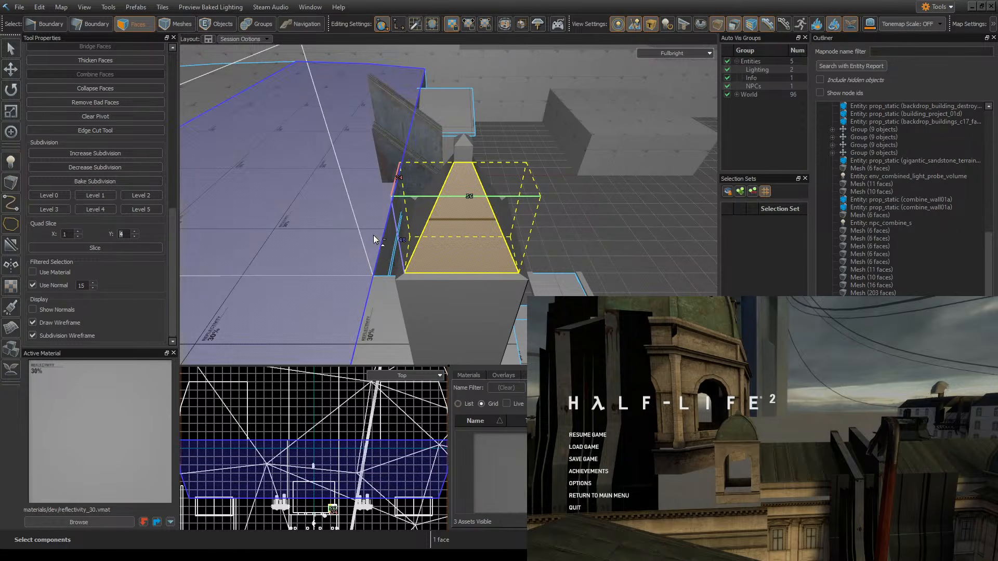
click(343, 239)
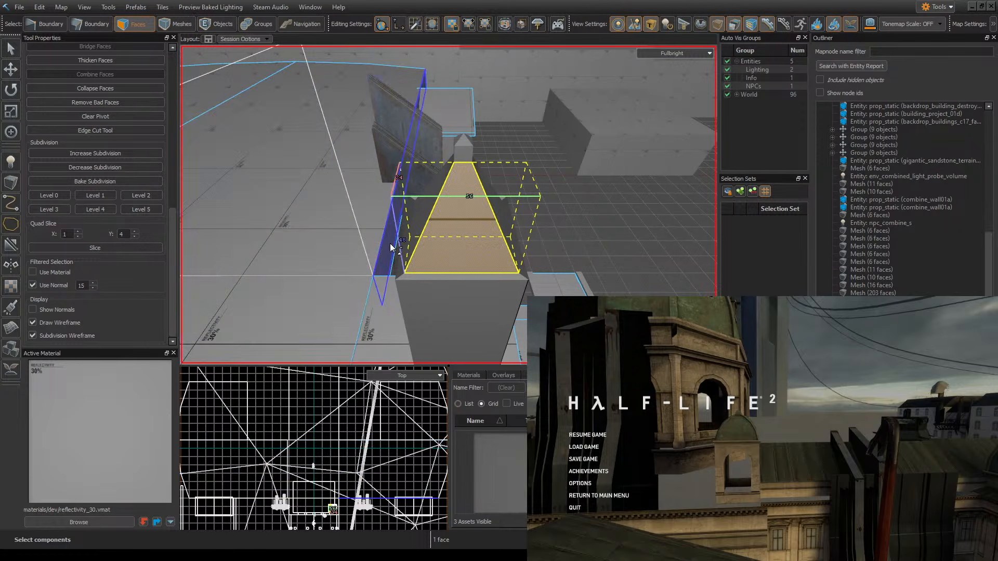
- Undo the roof face extraction and the preceding slices
key(ctrl+z)
key(ctrl+z)
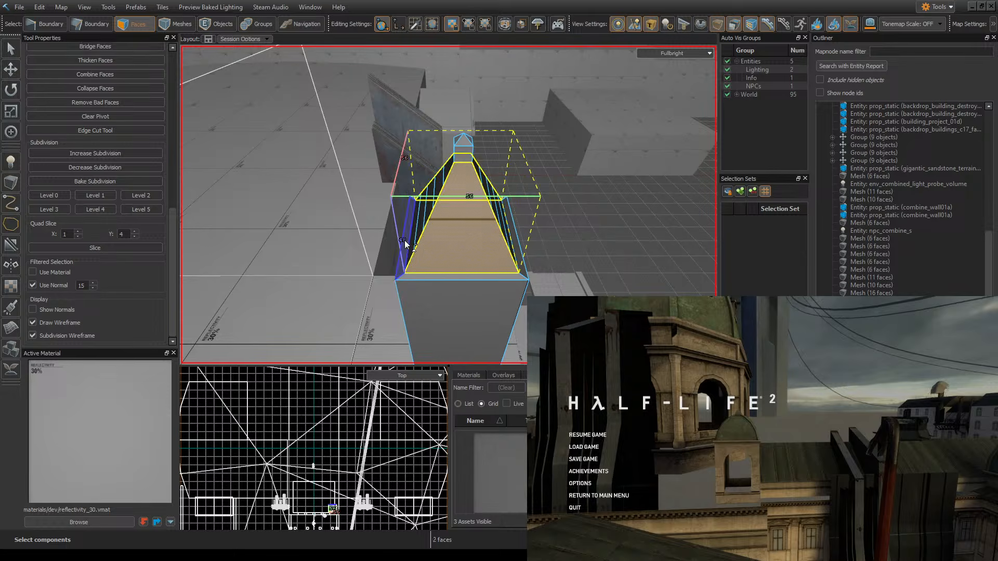
key(ctrl+z)
key(ctrl+z)
key(ctrl+z)
key(ctrl+z)
key(ctrl+z)
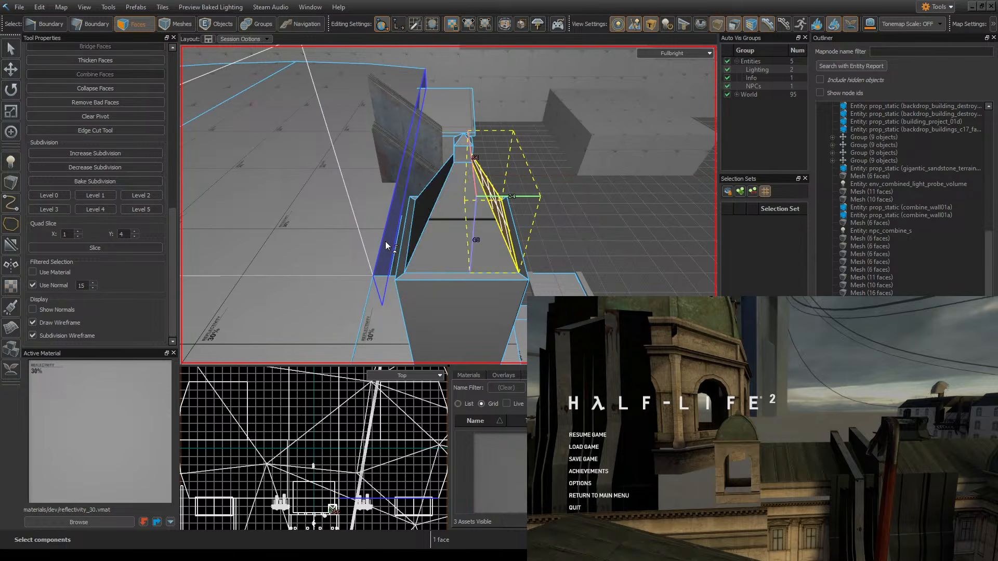
- Select two opposite sloping faces of the corner tower's roof and extract them into a separate mesh
click(461, 239)
right_drag(466, 241, 432, 227)
ctrl+click(457, 229)
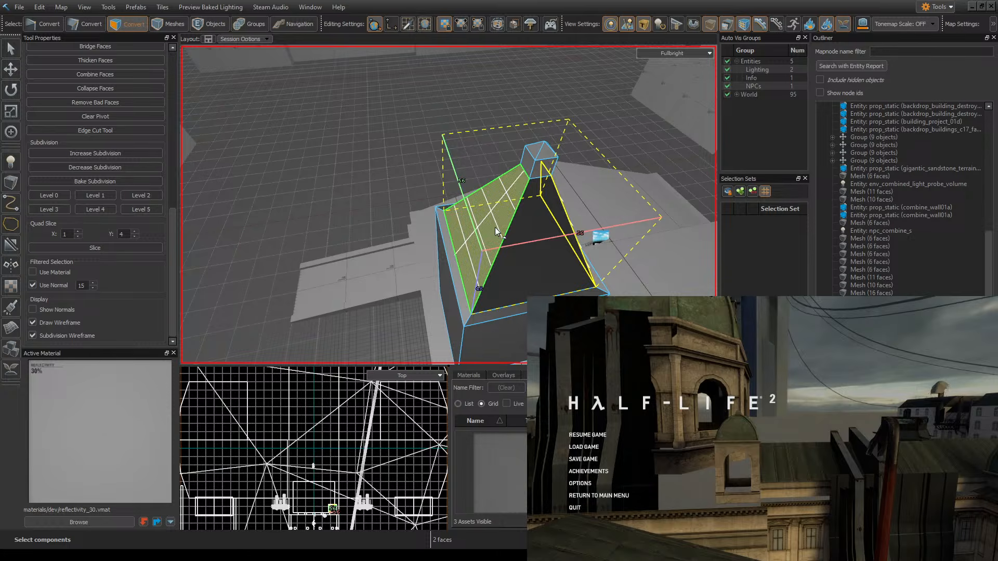
key(alt+n)
right_drag(515, 244, 312, 285)
click(365, 267)
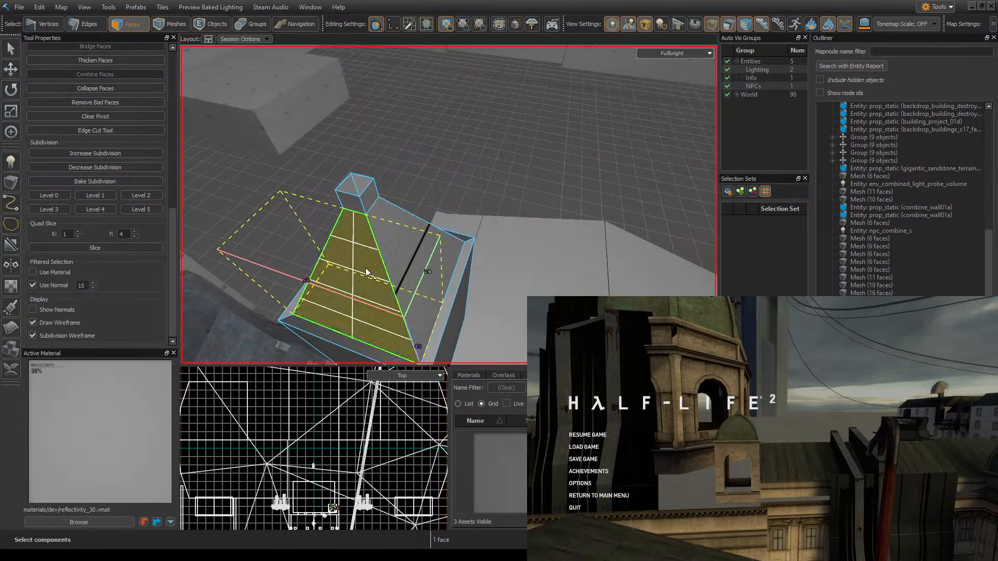
right_drag(366, 267, 443, 243)
shift+click(532, 246)
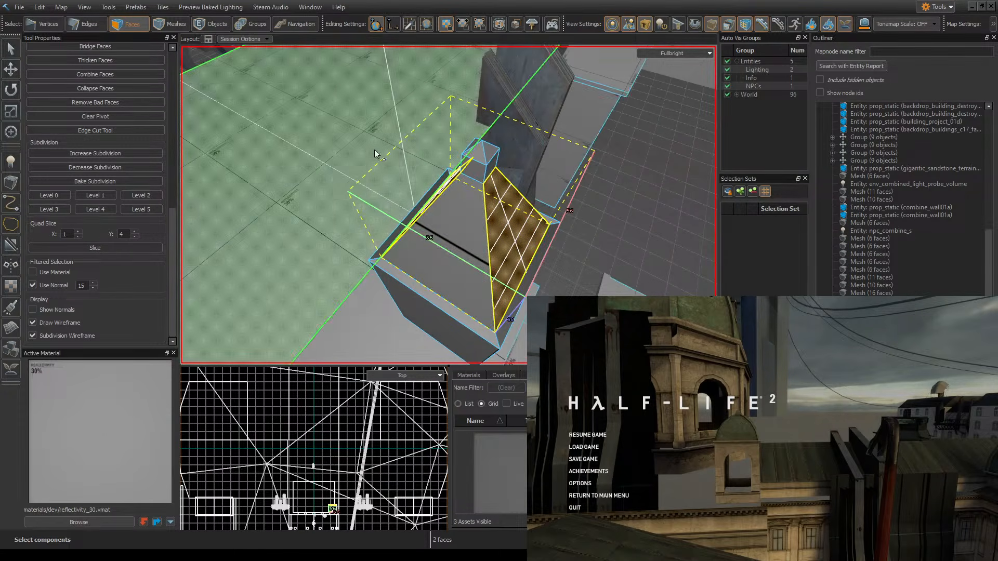
- Select the extracted pair of roof faces and slice them into horizontal bands with Quad Slice X 0 and Y 4
click(205, 29)
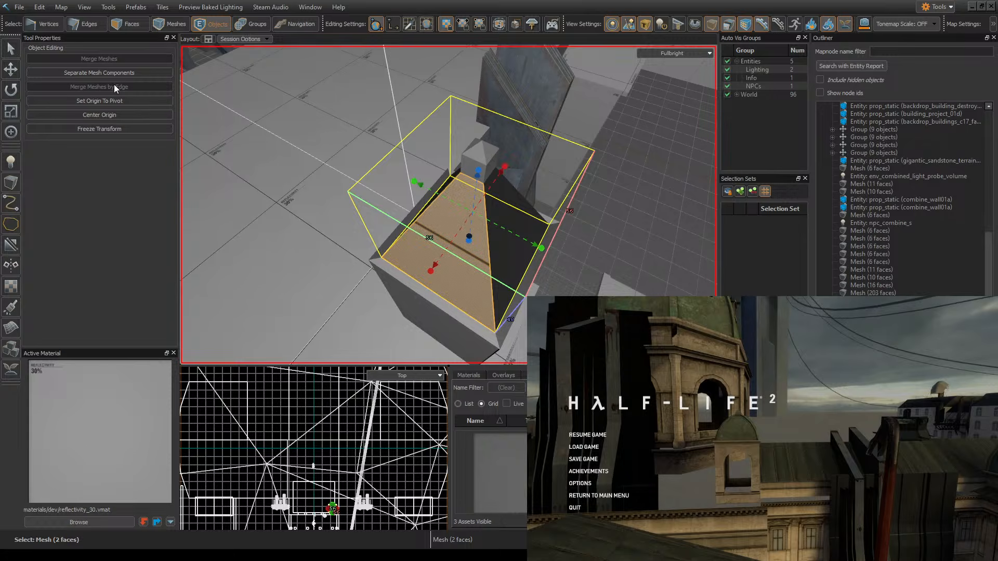
click(127, 24)
right_drag(425, 248, 364, 254)
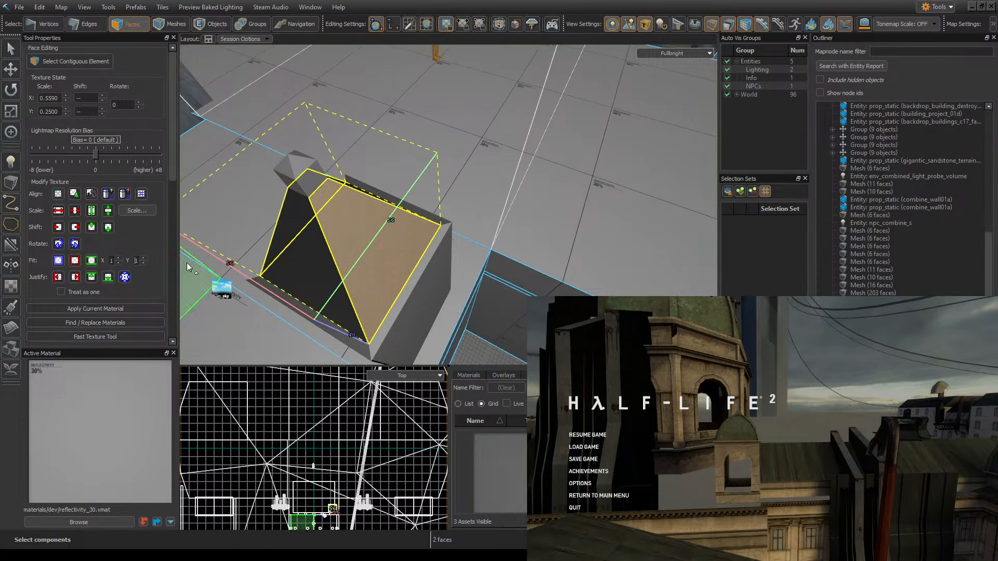
scroll(114, 220, down, 10)
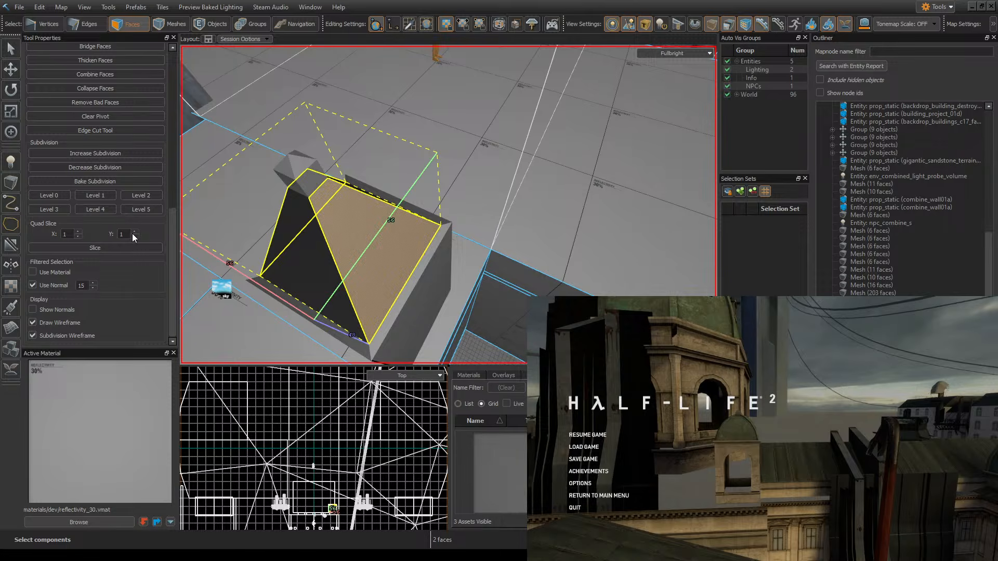
drag(127, 234, 73, 234)
text(4)
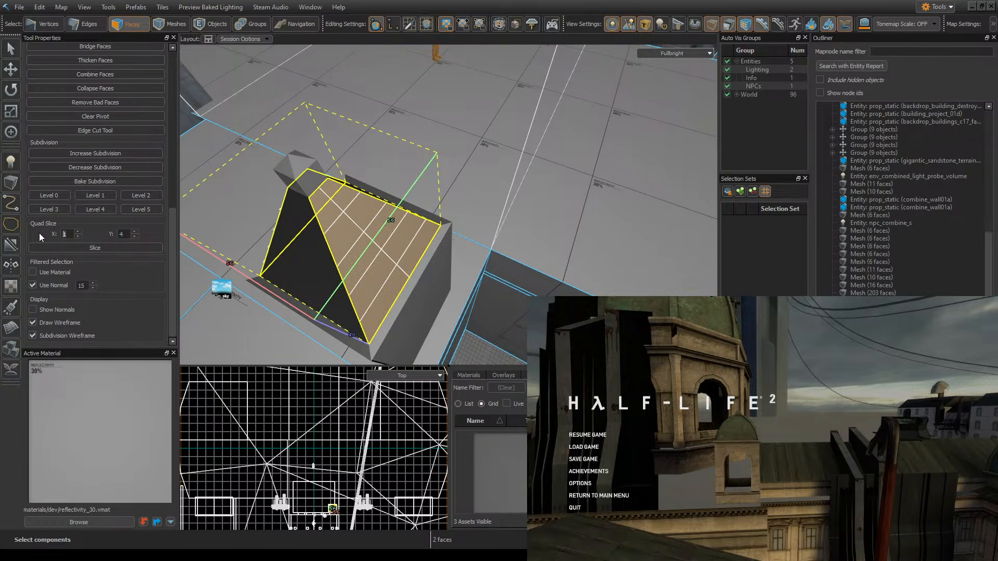
text(0)
alt+drag(332, 245, 229, 242)
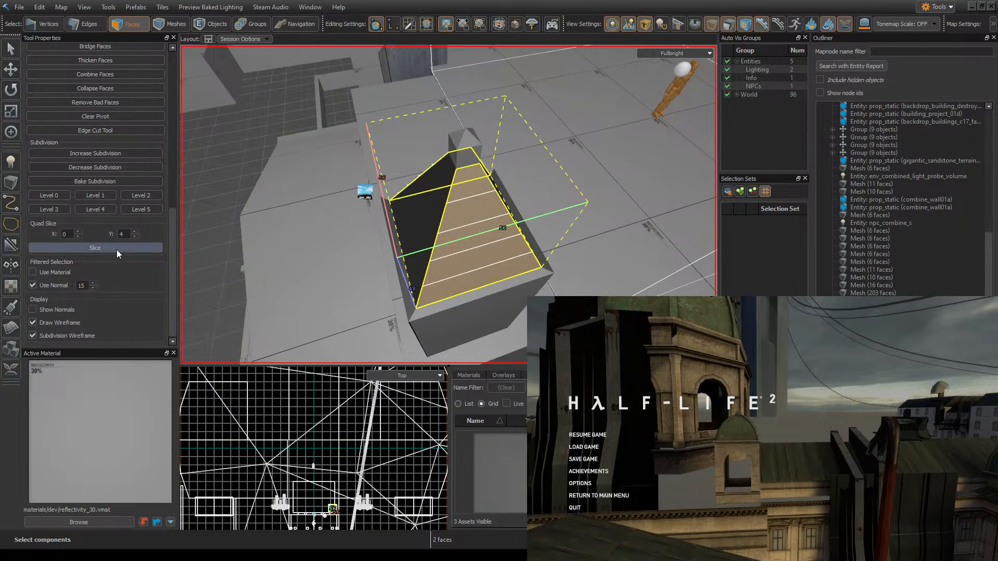
click(117, 250)
- Select the two remaining sloping roof faces on the tower mesh and slice them with Quad Slice X 0 and Y 4
alt+drag(333, 239, 407, 194)
click(455, 226)
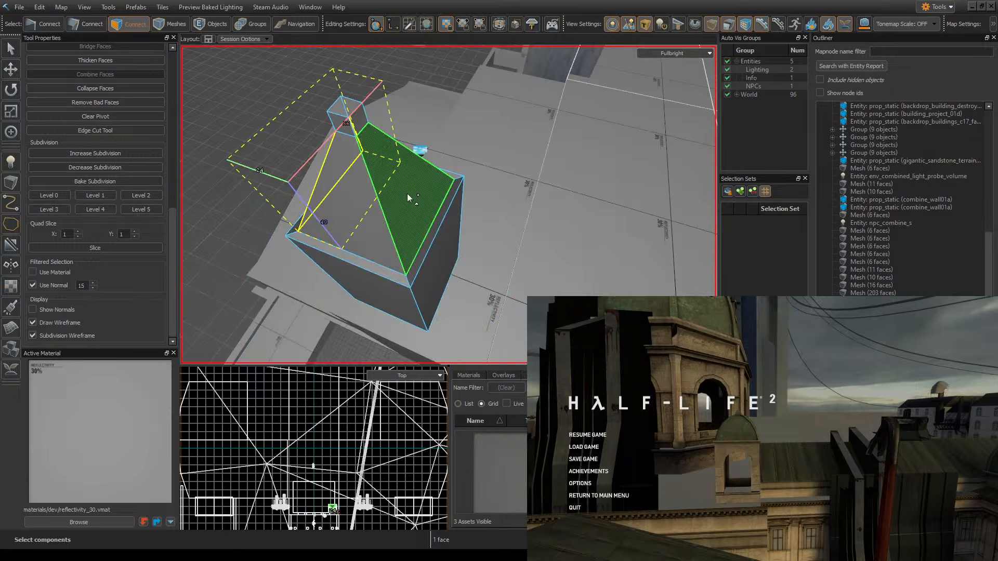
ctrl+click(408, 198)
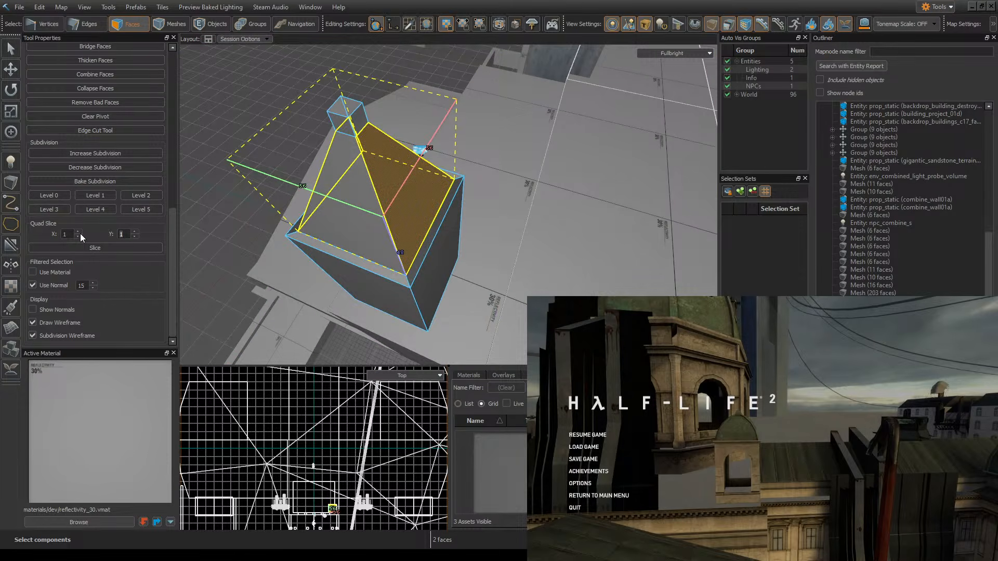
text(4)
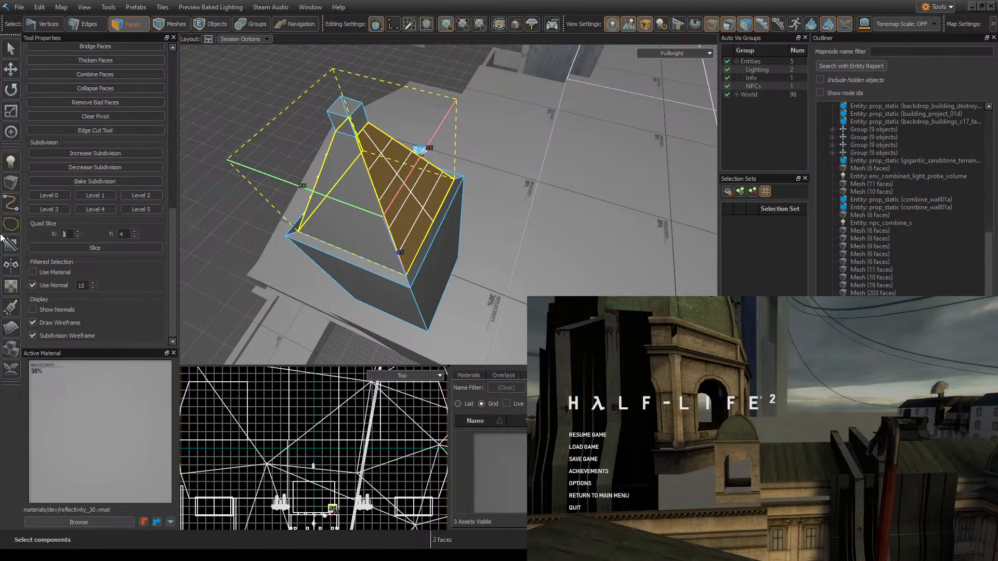
click(51, 250)
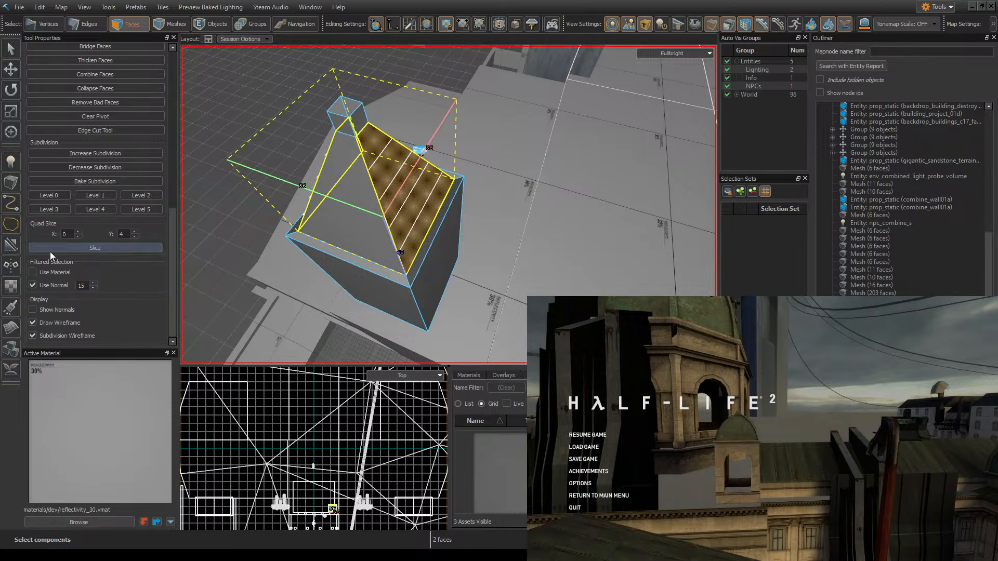
- Merge the extracted roof faces back with the tower mesh into one object
click(383, 235)
right_drag(399, 232, 426, 167)
click(211, 27)
ctrl+click(506, 152)
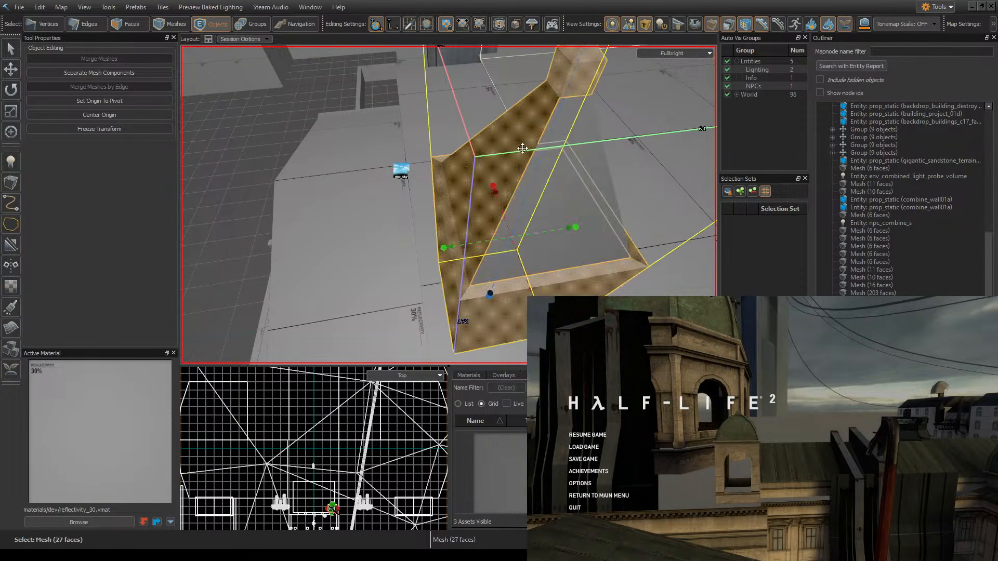
key(ctrl+m)
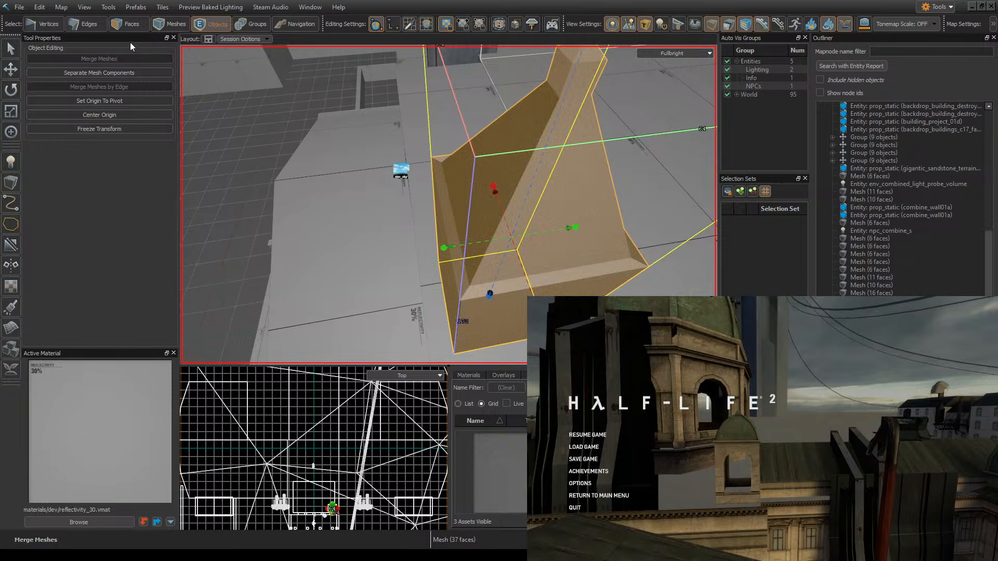
- Check the sliced bands around the tower roof, select an edge along its corner, and save the map
click(129, 24)
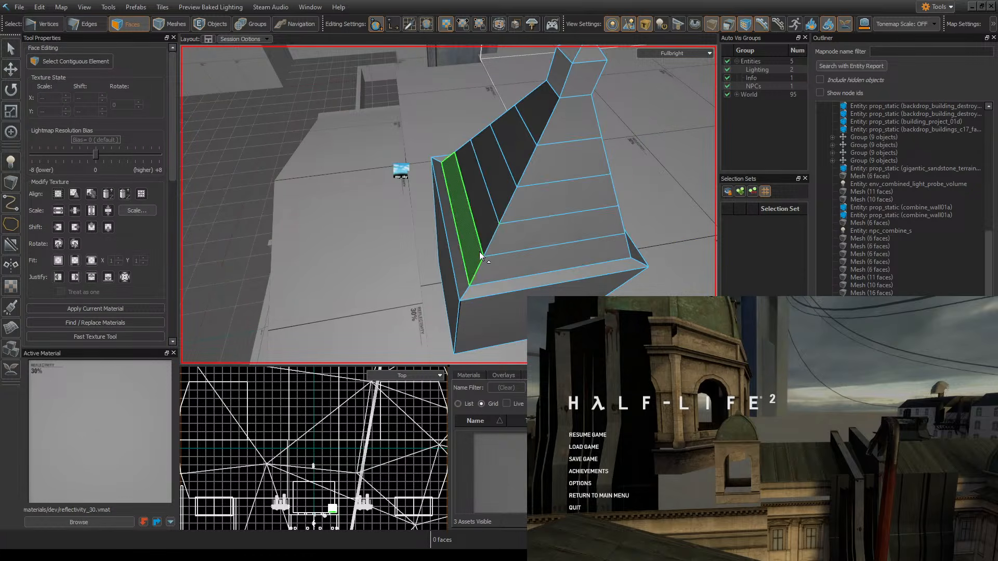
right_drag(479, 251, 85, 57)
click(87, 24)
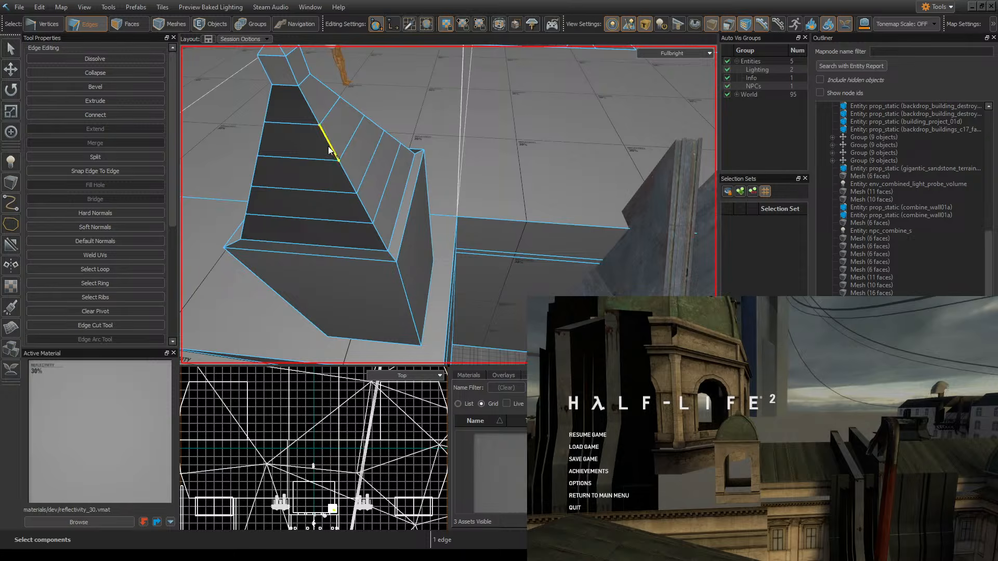
right_drag(304, 109, 482, 163)
key(ctrl+s)
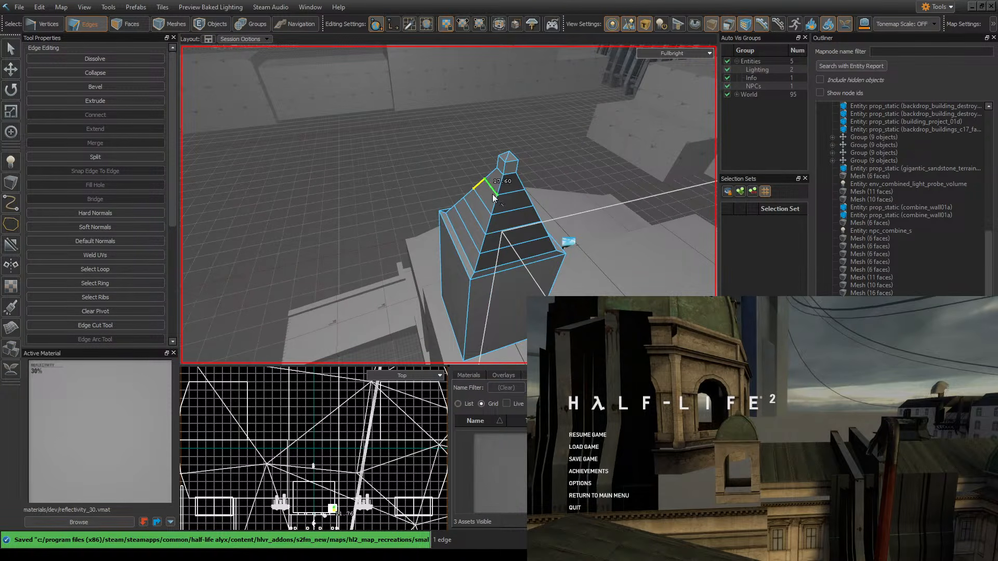
- Select the four corner vertices of the lowest slice ring on the tower roof
click(49, 23)
right_drag(538, 246, 538, 246)
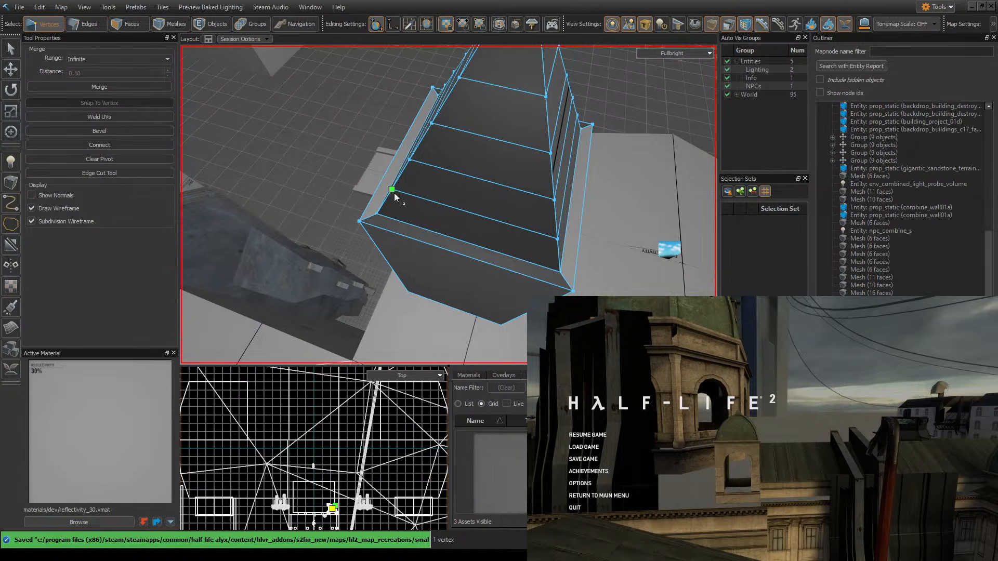
click(11, 69)
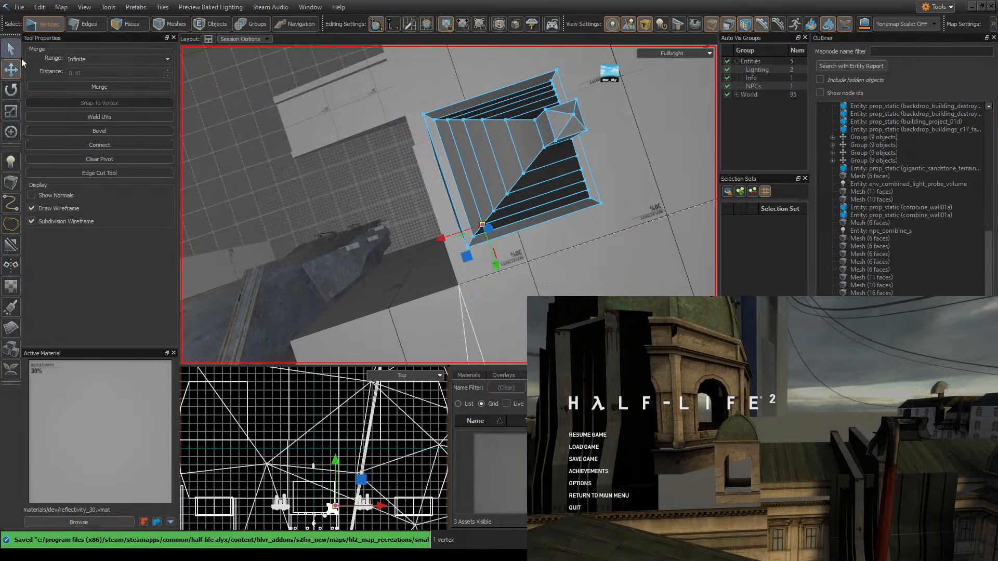
ctrl+click(458, 198)
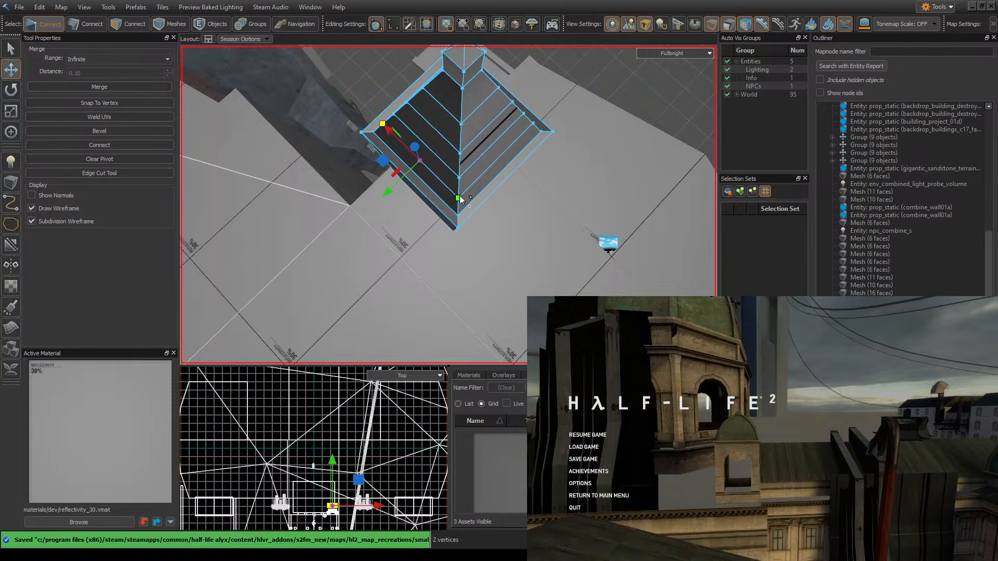
ctrl+click(535, 125)
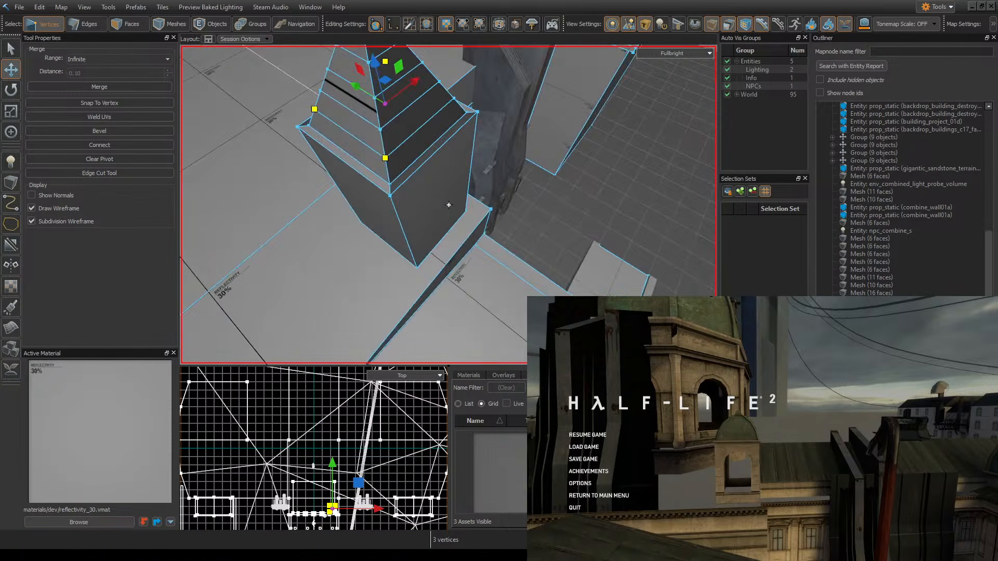
ctrl+click(600, 135)
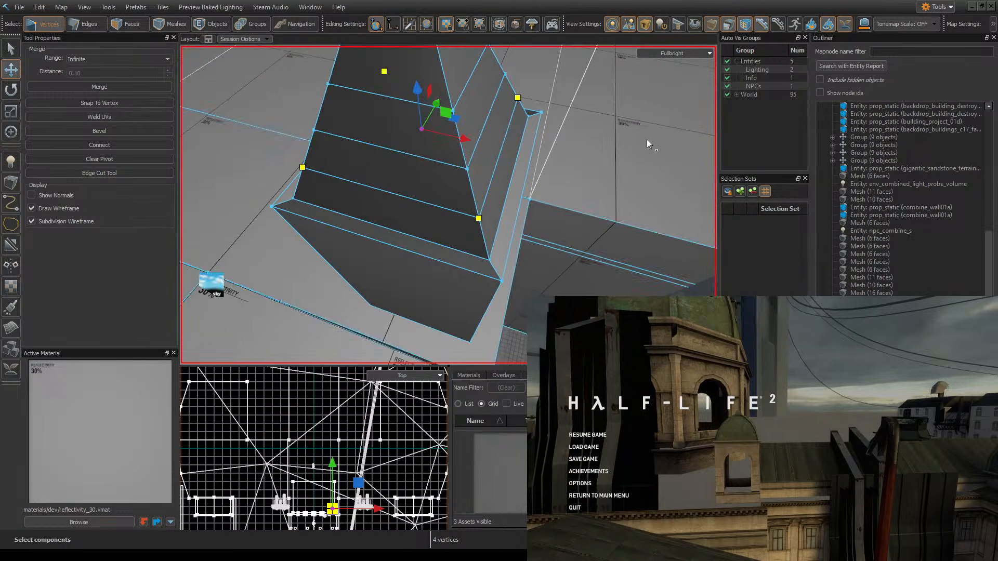
- Scale the lowest ring's four vertices outward horizontally so the base of the tower roof bulges
click(17, 113)
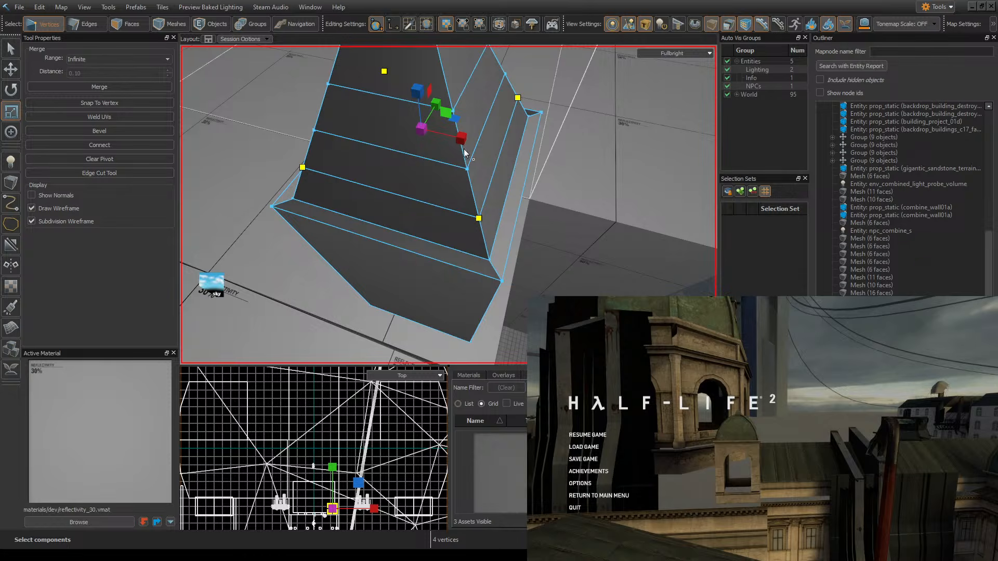
drag(460, 137, 467, 134)
right_drag(466, 133, 449, 205)
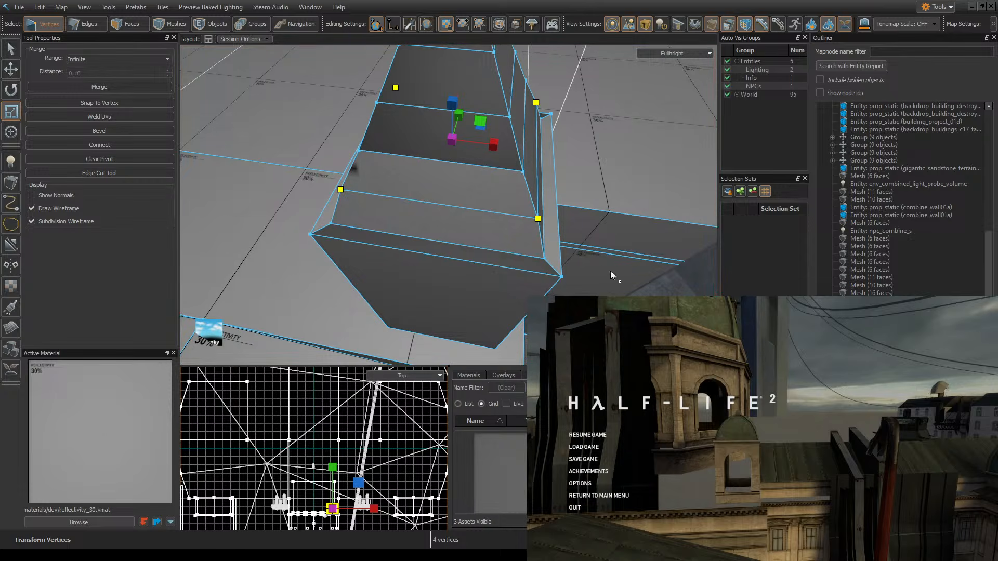
drag(495, 145, 497, 143)
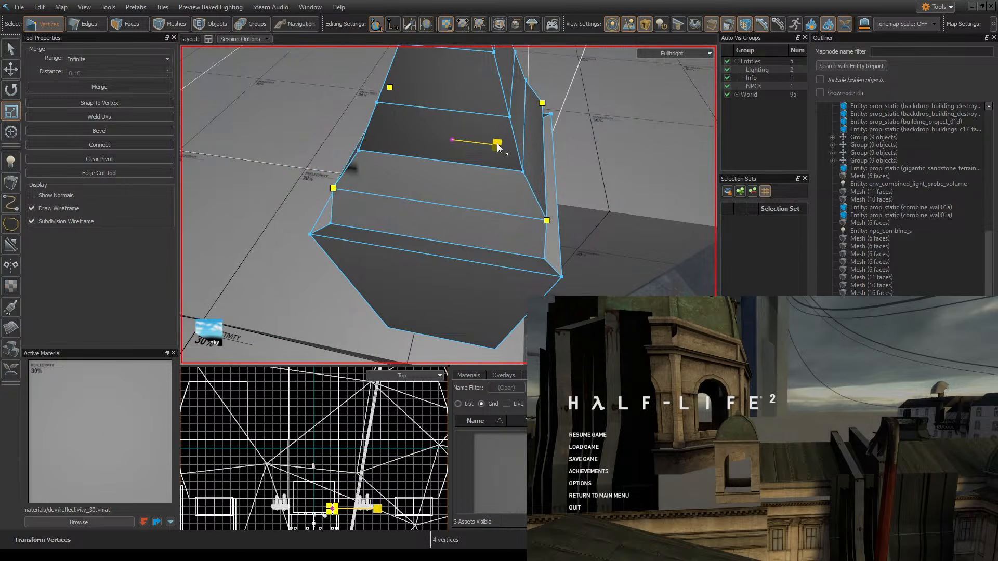
right_drag(497, 144, 448, 205)
drag(498, 202, 507, 192)
right_drag(506, 192, 535, 211)
- Select the four corner vertices of the second slice ring from the bottom of the tower roof
click(510, 209)
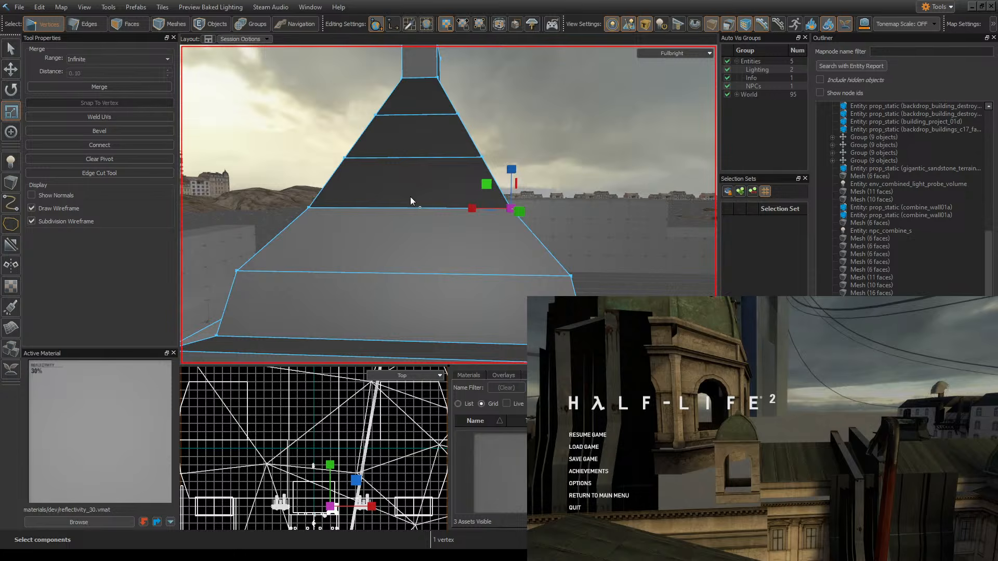
ctrl+click(310, 208)
right_drag(310, 208, 289, 172)
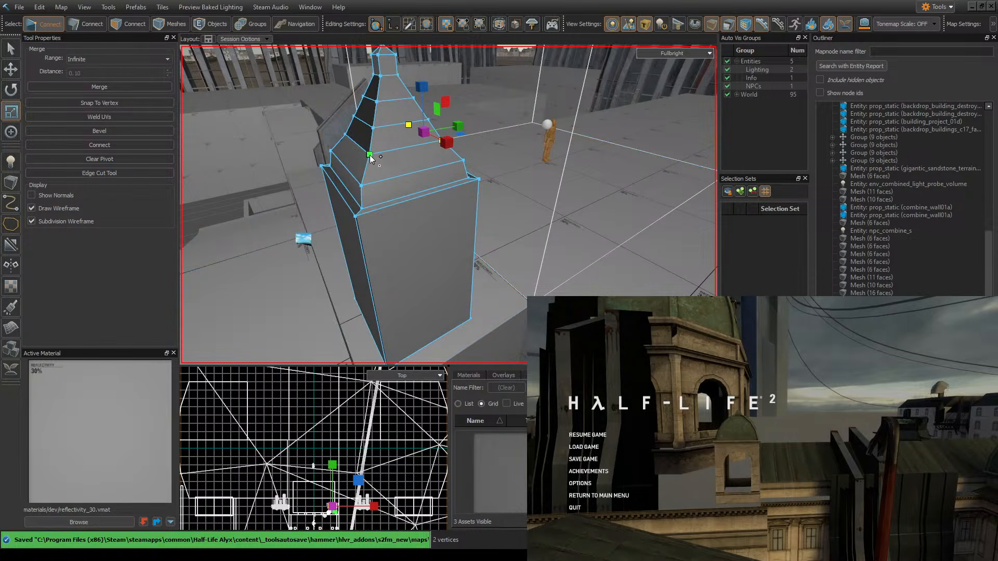
right_drag(370, 156, 505, 154)
ctrl+click(265, 155)
click(540, 155)
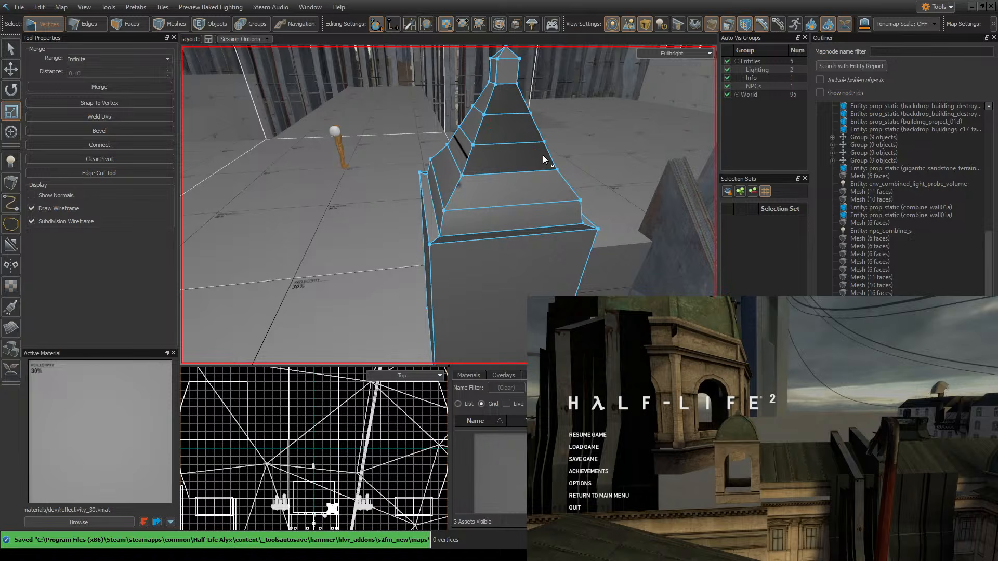
click(559, 156)
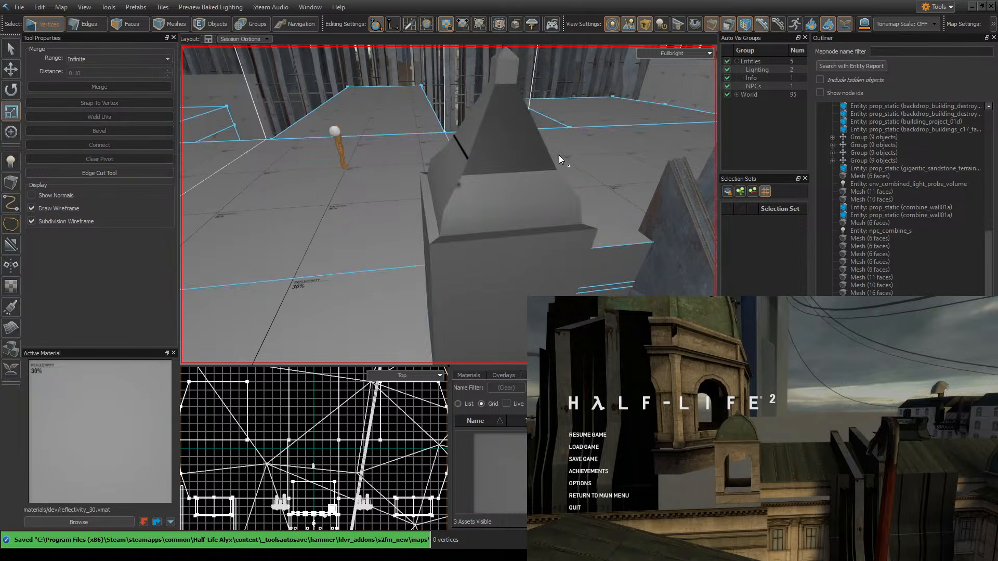
click(492, 172)
alt+double_click(525, 171)
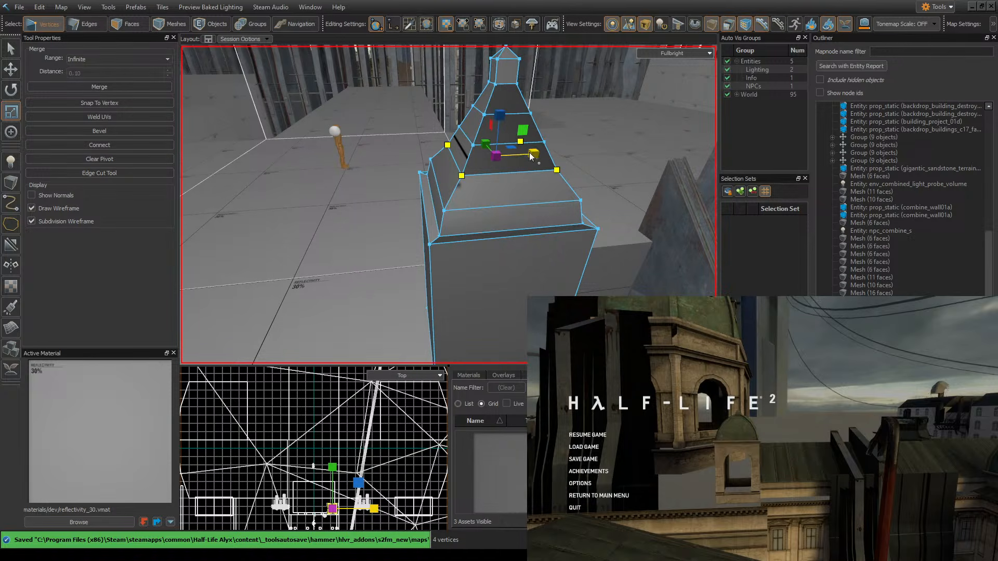
- Scale the second ring's four vertices horizontally to give the tower roof a rounded, dome-like profile
drag(531, 154, 544, 155)
right_drag(544, 155, 448, 204)
drag(458, 169, 474, 172)
right_drag(475, 171, 449, 205)
drag(470, 184, 468, 185)
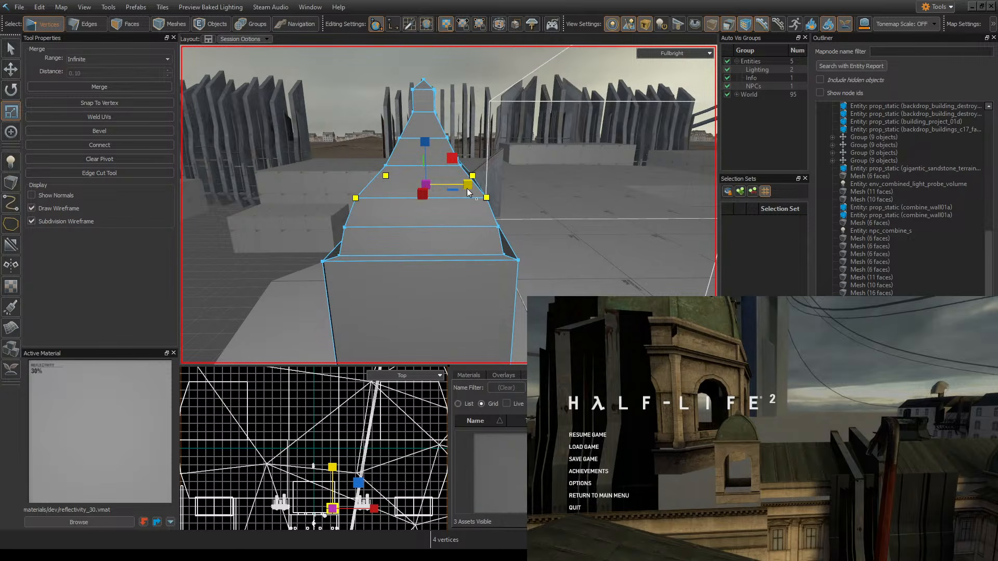
right_drag(481, 173, 457, 176)
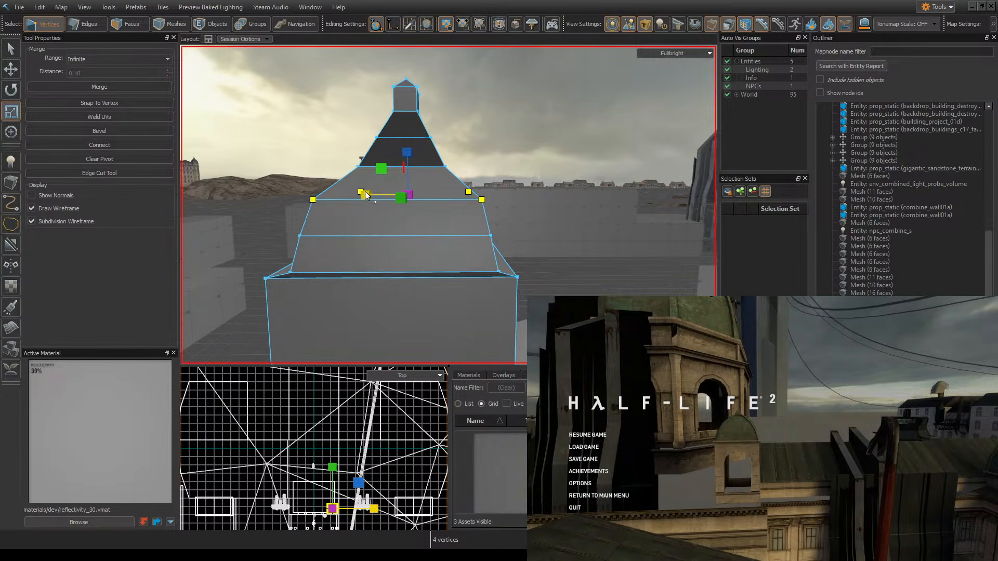
drag(365, 192, 370, 192)
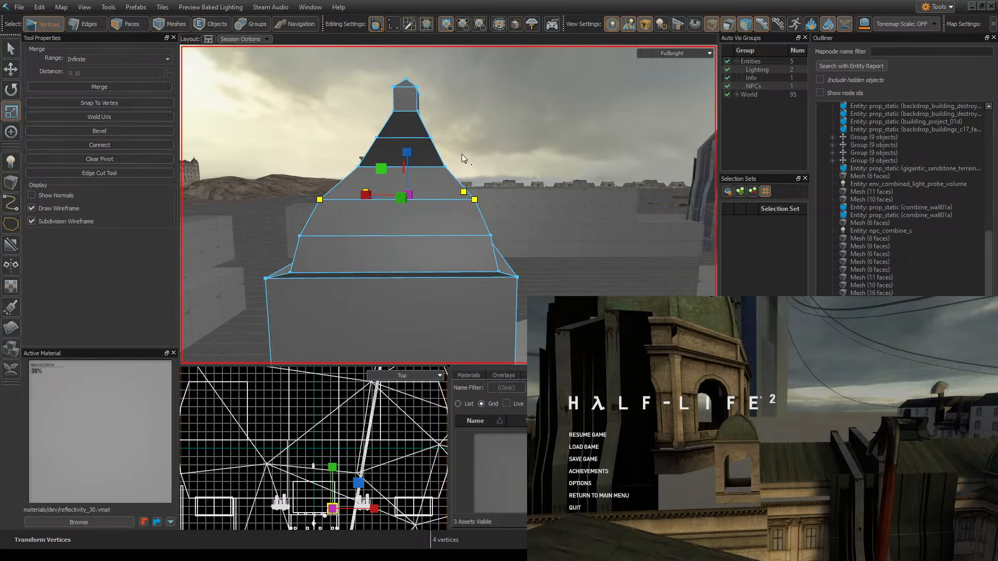
- Select two adjacent edges of the uppermost slice ring on the tower roof, just below the finial block
click(83, 26)
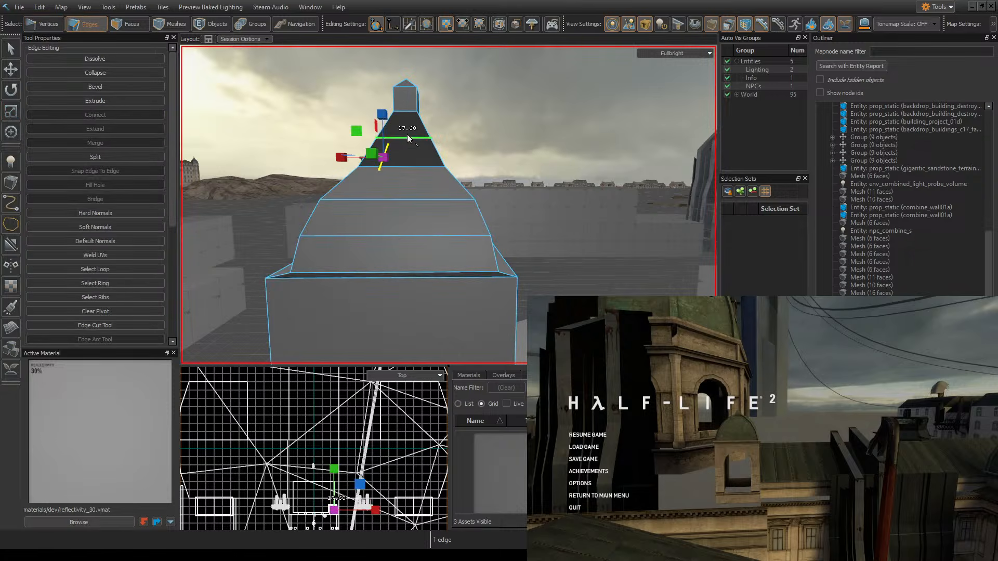
click(407, 136)
key(d)
right_drag(407, 136, 448, 204)
ctrl+click(547, 186)
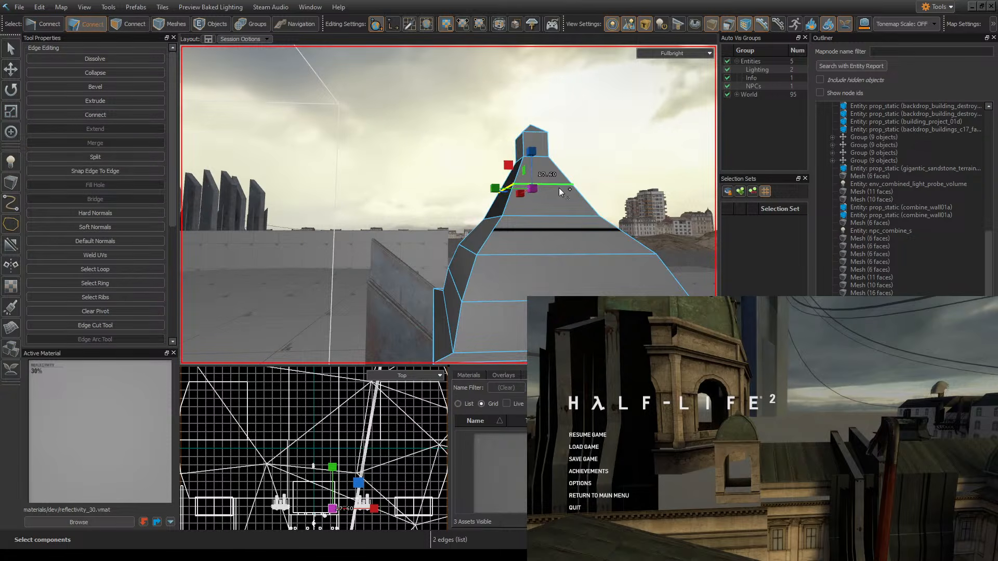
right_drag(559, 188, 624, 175)
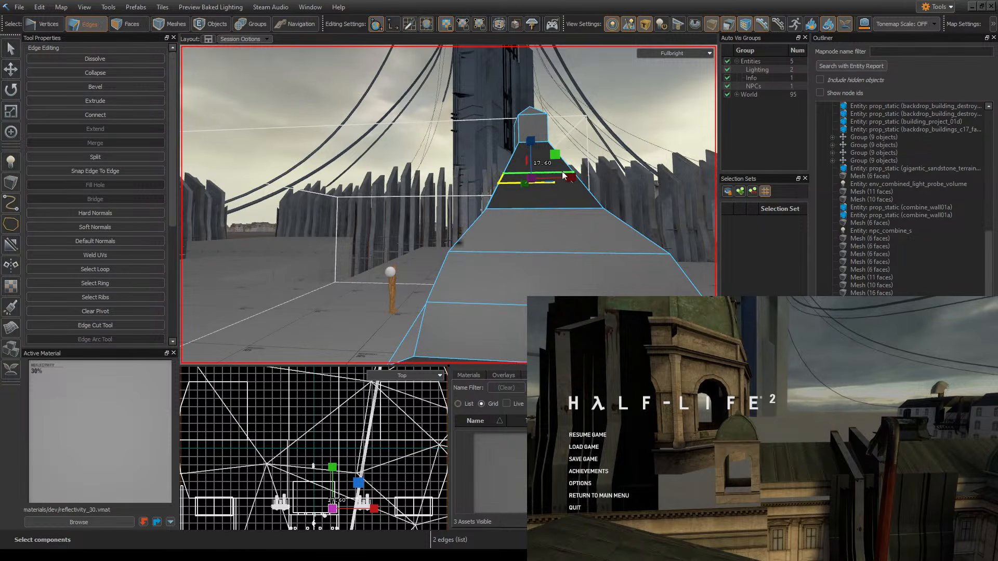
- Switch to Half-Life 2, resume the game and examine the green dome on the corner tower from different distances
key(alt+Tab)
click(587, 435)
key(w)
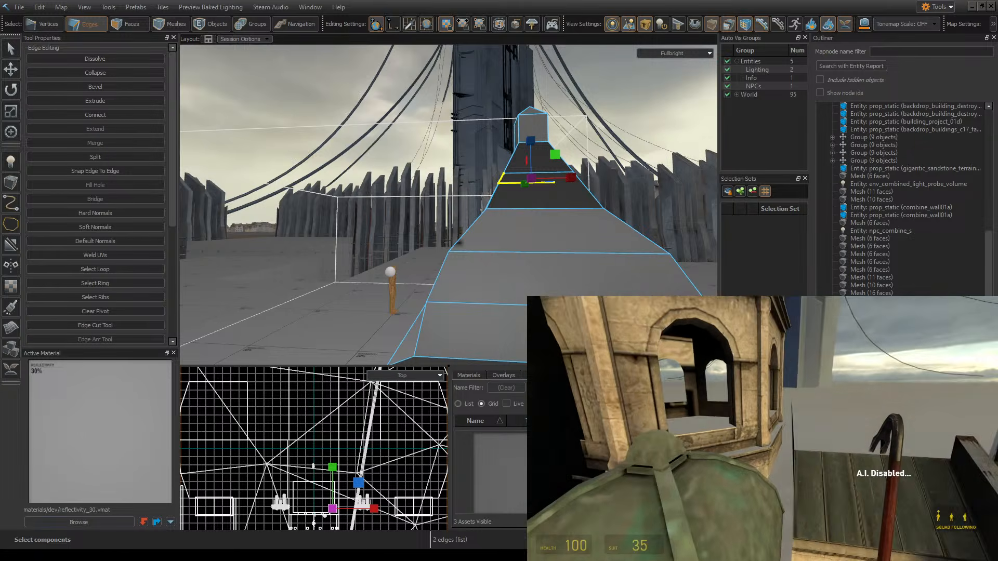
key(s)
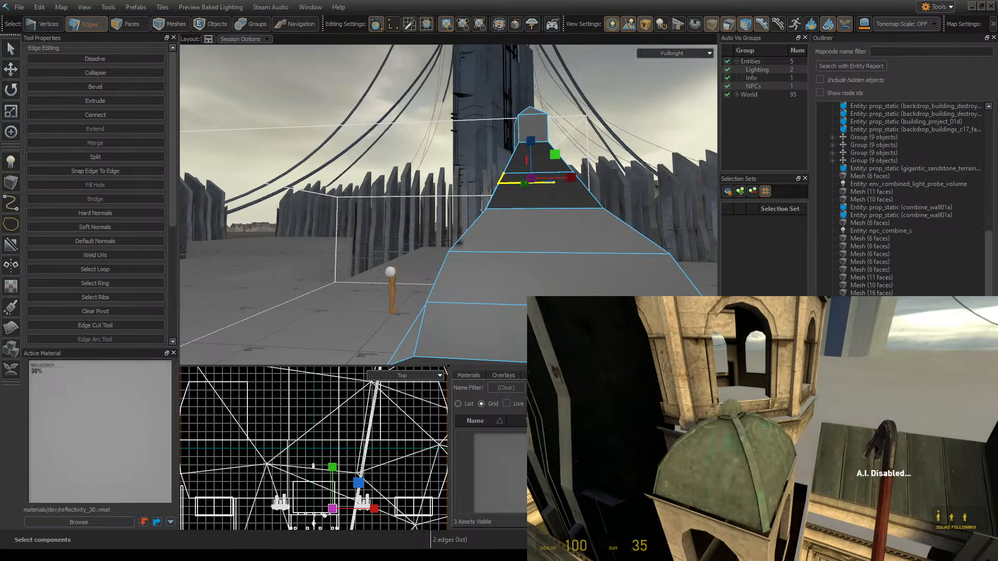
key(Escape)
- Complete the four-edge selection of the uppermost slice ring and move the ring straight down to round the dome's top
mouse_move(652, 211)
right_down()
mouse_move(681, 192)
mouse_move(652, 211)
right_up()
key(w)
right_drag(582, 200, 544, 187)
shift+click(560, 198)
key(d)
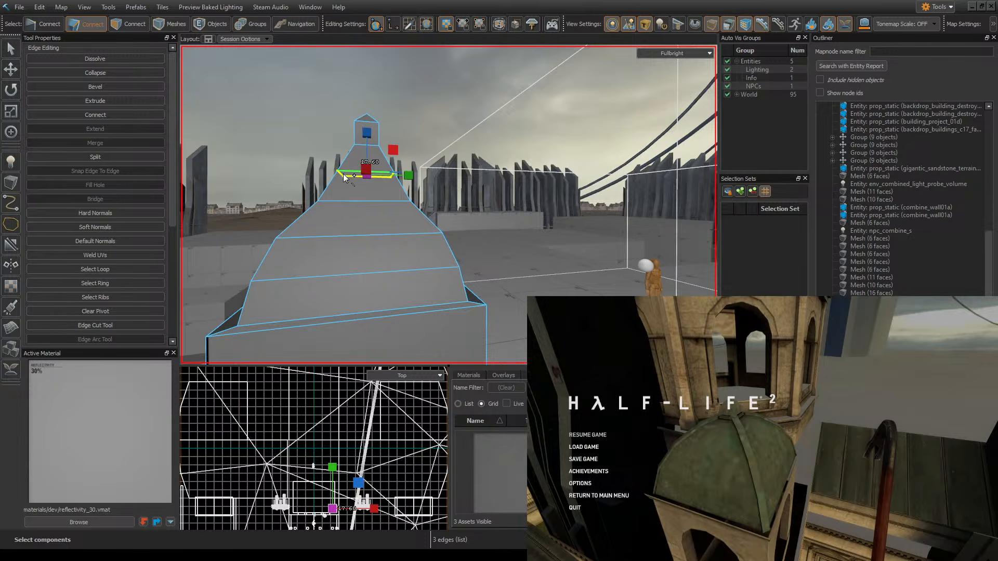
shift+click(342, 174)
key(a)
right_drag(342, 173, 453, 180)
scroll(528, 128, up, 4)
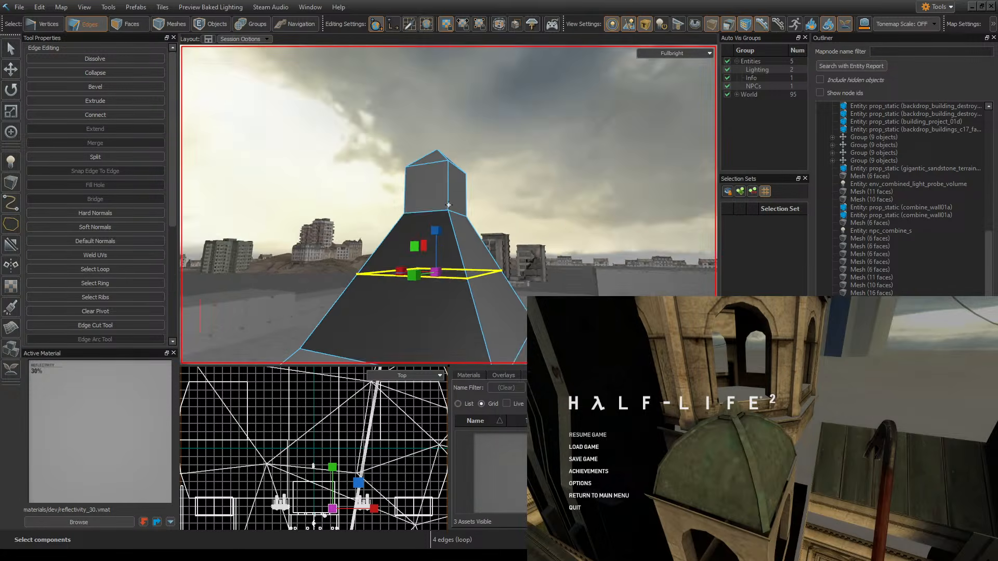
click(9, 72)
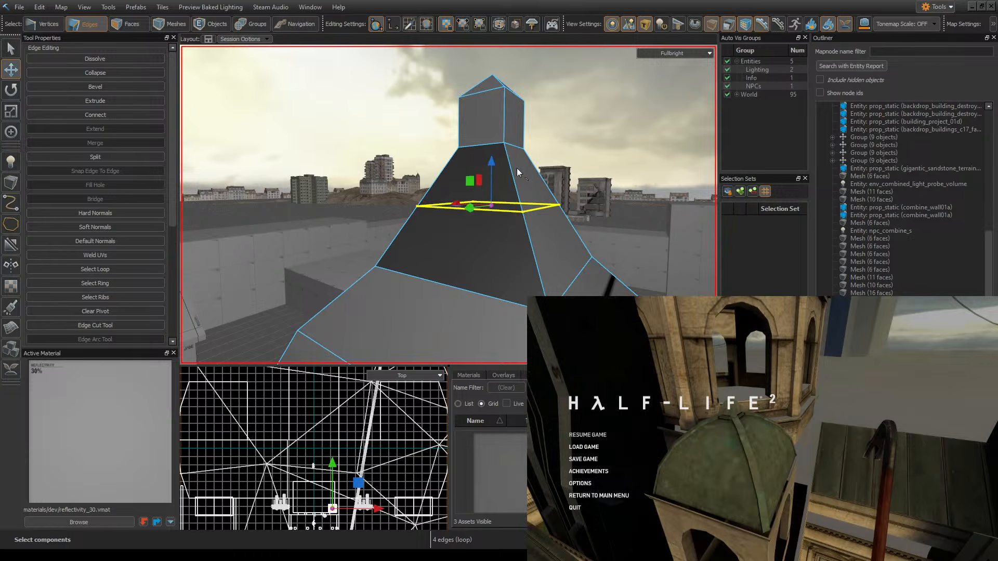
drag(491, 210, 486, 250)
right_drag(487, 250, 448, 205)
- Select all eight faces of the finial block on the dome and move them down until the block sits low on the dome
click(130, 25)
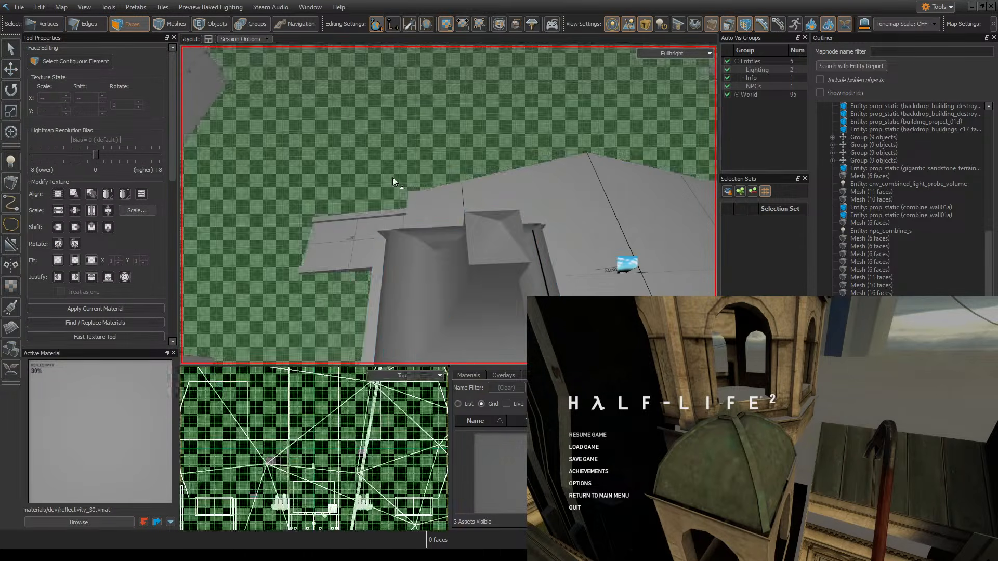
click(498, 237)
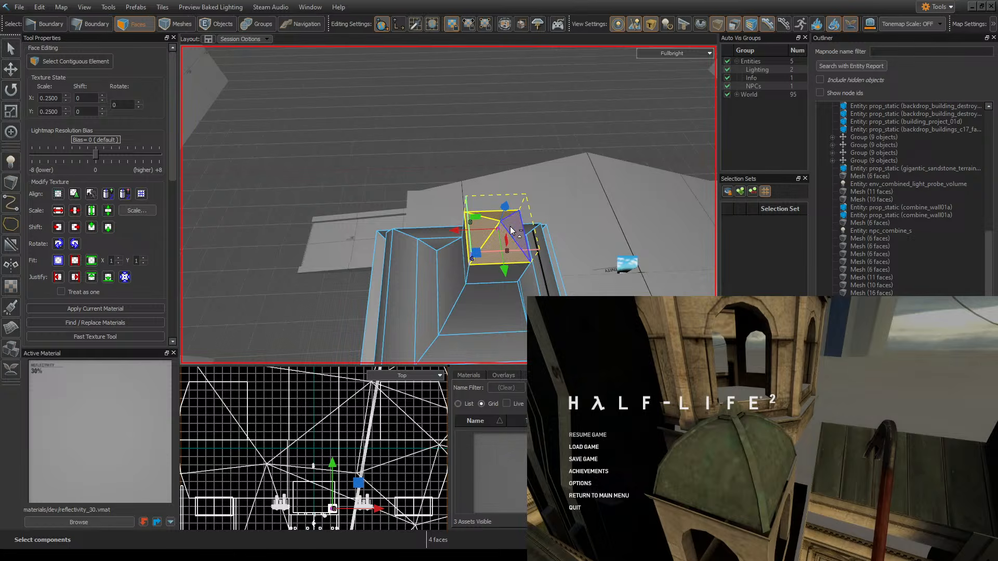
key(ctrl+KP_Add)
right_drag(510, 227, 449, 204)
drag(559, 117, 539, 177)
right_drag(539, 174, 449, 205)
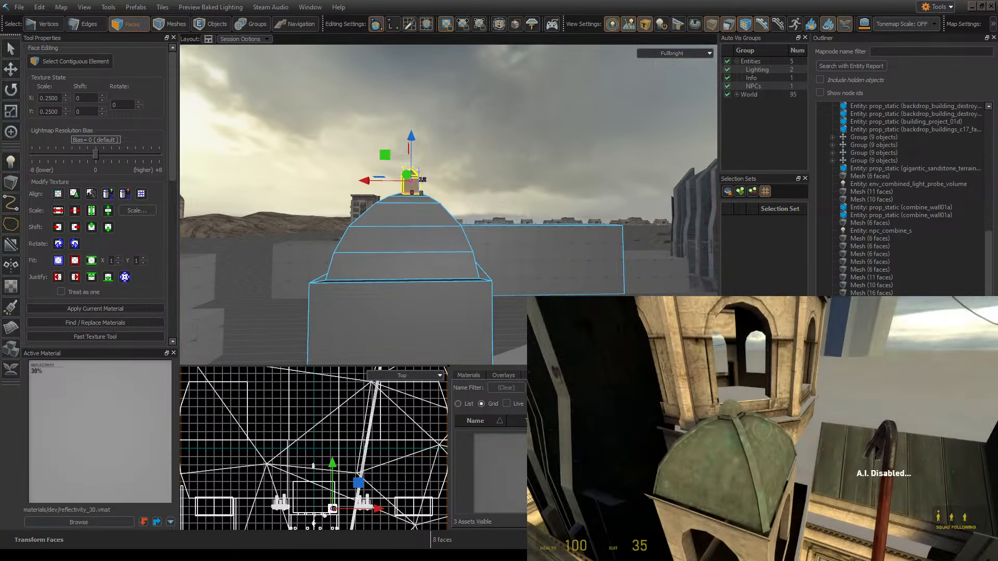
right_drag(569, 220, 220, 104)
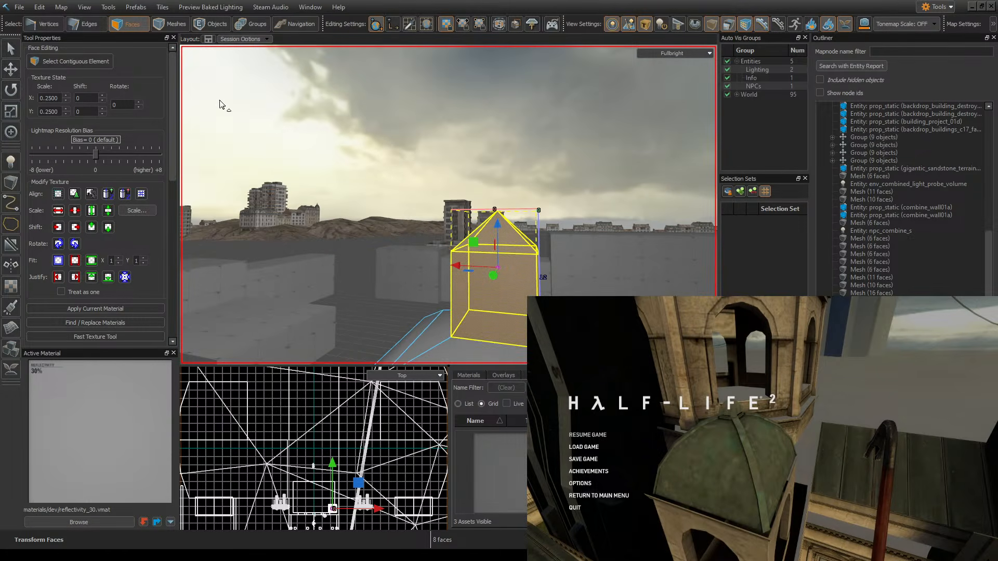
- Select only the four pyramid faces capping the finial and lower them to shorten the finial
click(99, 25)
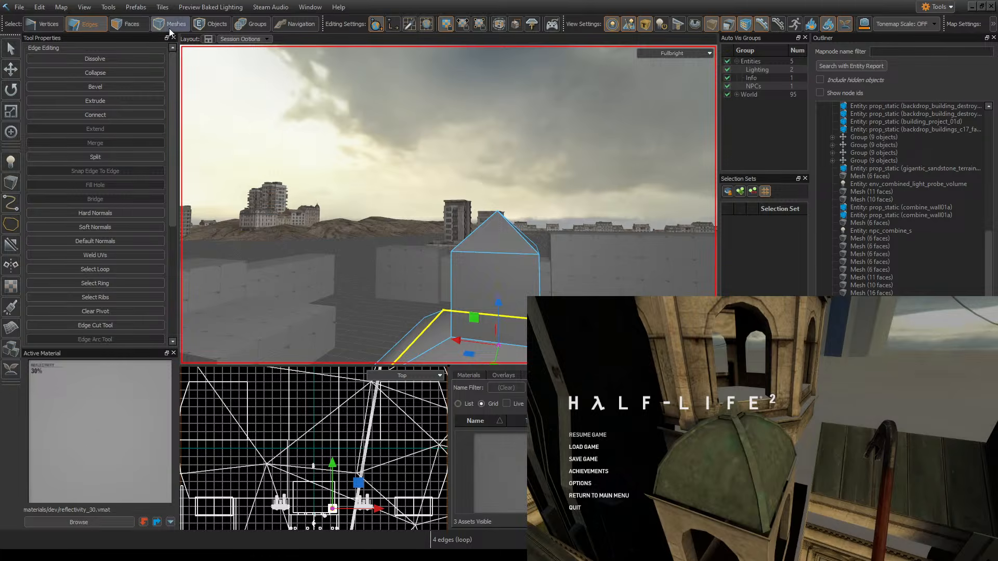
click(129, 25)
mouse_move(495, 207)
right_down()
mouse_move(448, 205)
mouse_move(495, 207)
right_up()
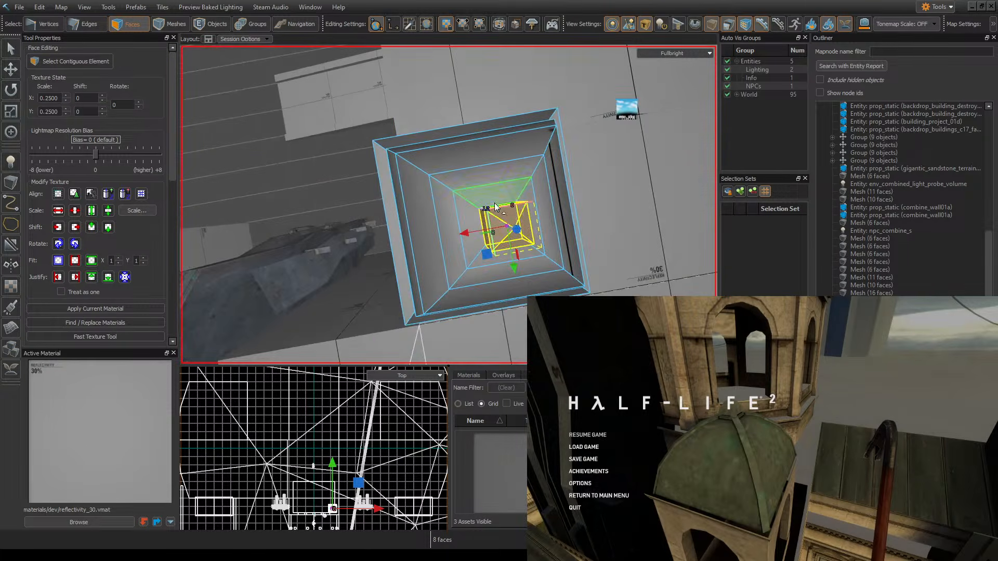
drag(498, 215, 521, 234)
mouse_move(521, 235)
right_down()
mouse_move(448, 205)
mouse_move(521, 235)
right_up()
scroll(522, 235, down, 3)
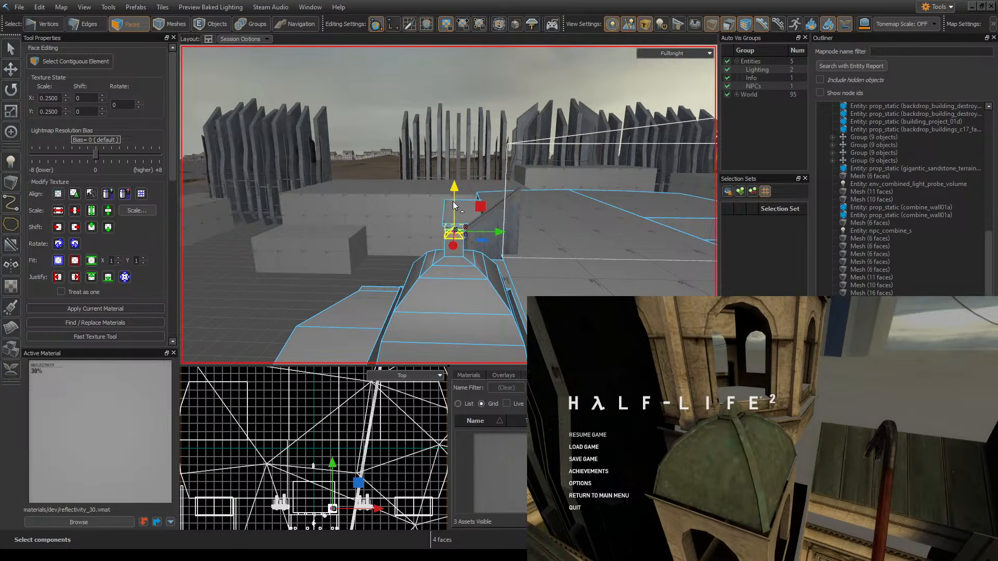
drag(454, 192, 455, 199)
key(w)
right_drag(474, 238, 448, 204)
key(w)
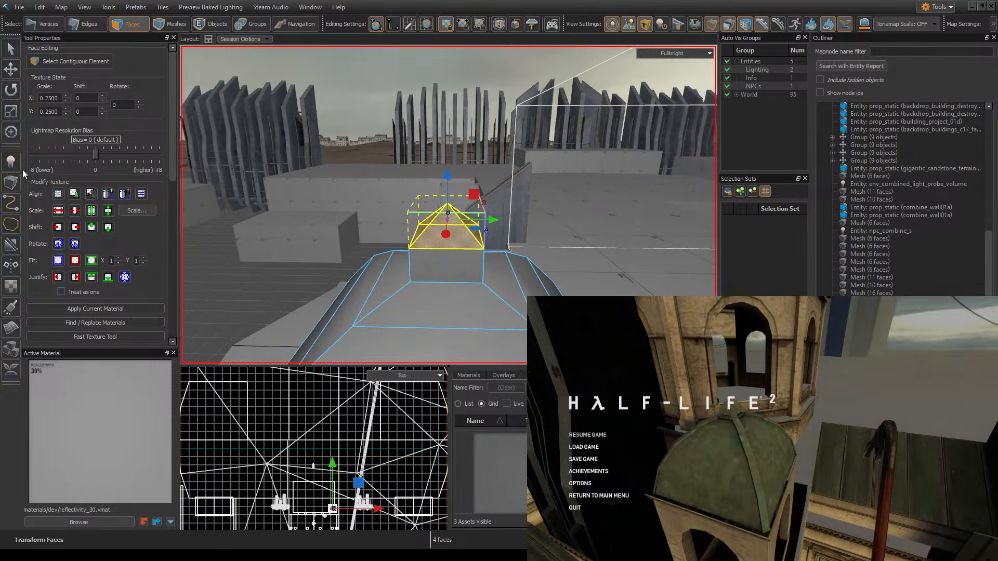
- Scale the finial's four pyramid faces inward along both horizontal axes so the block tapers upward, and save the map
click(10, 110)
drag(491, 220, 482, 220)
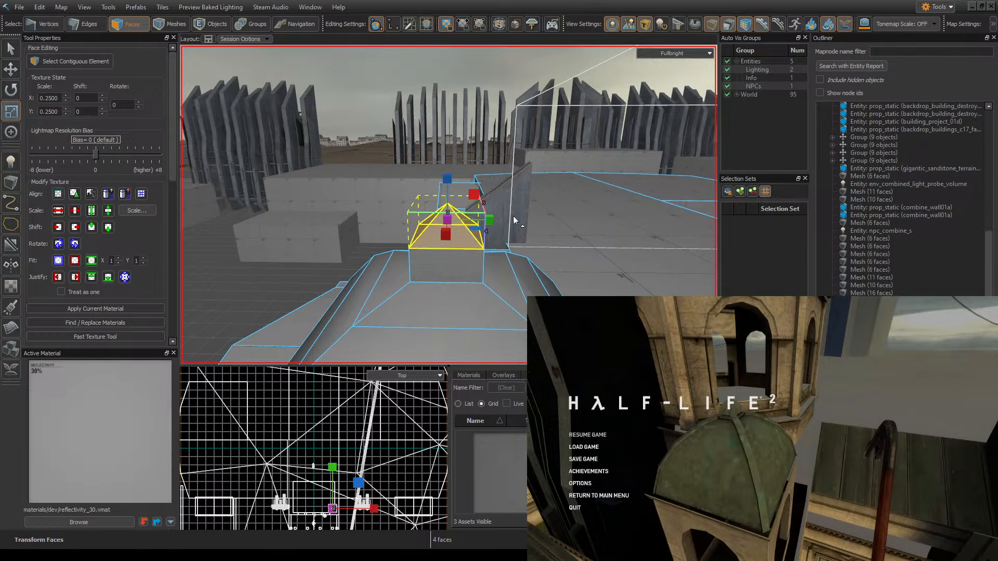
right_drag(547, 221, 544, 220)
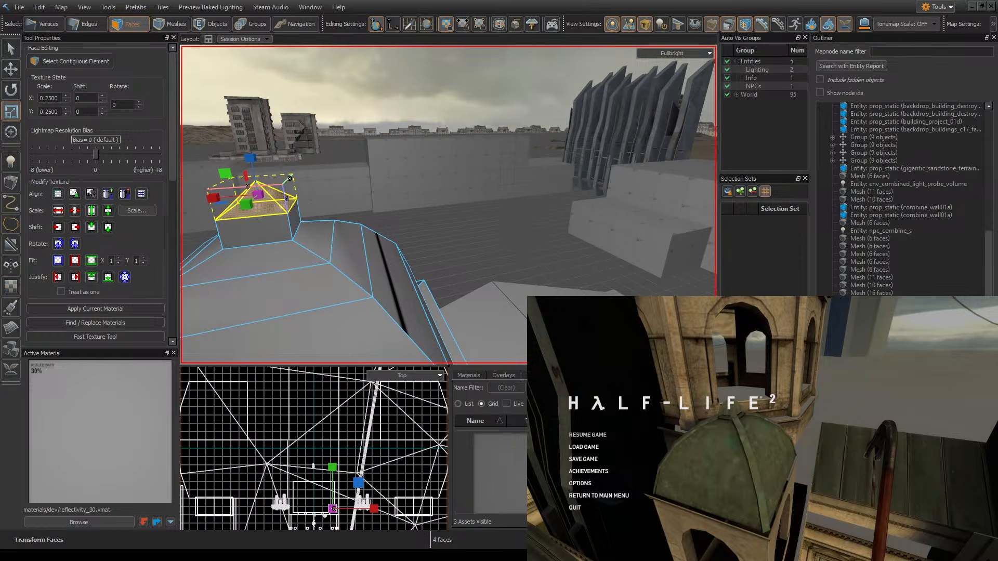
right_drag(444, 274, 427, 245)
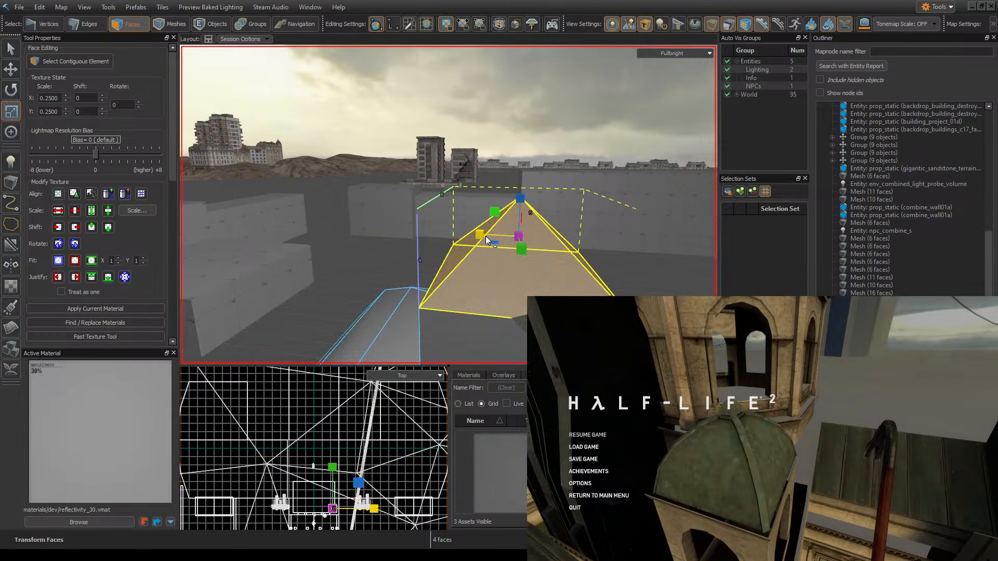
drag(483, 236, 488, 236)
right_drag(488, 236, 447, 205)
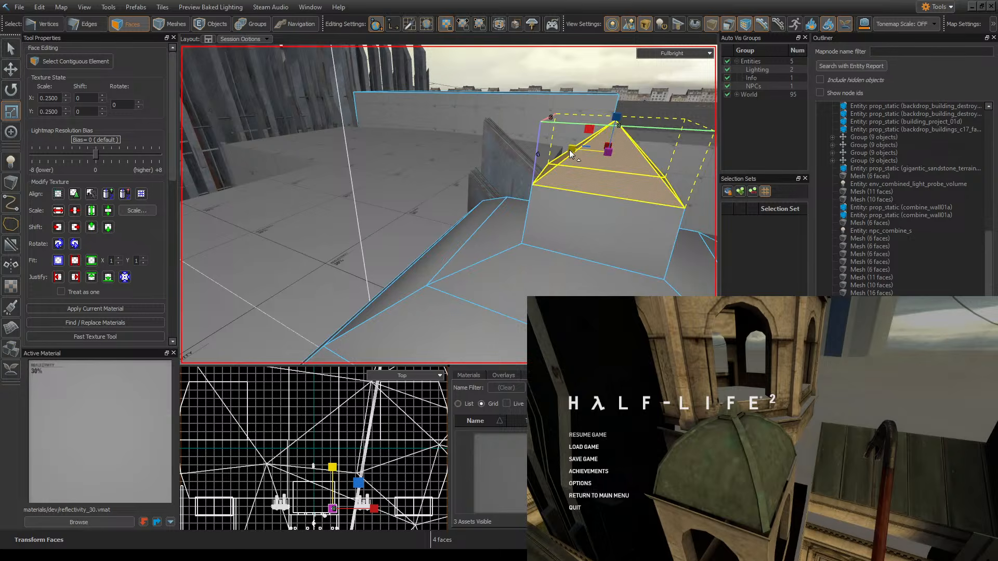
drag(576, 152, 584, 154)
right_drag(583, 155, 449, 205)
key(ctrl+s)
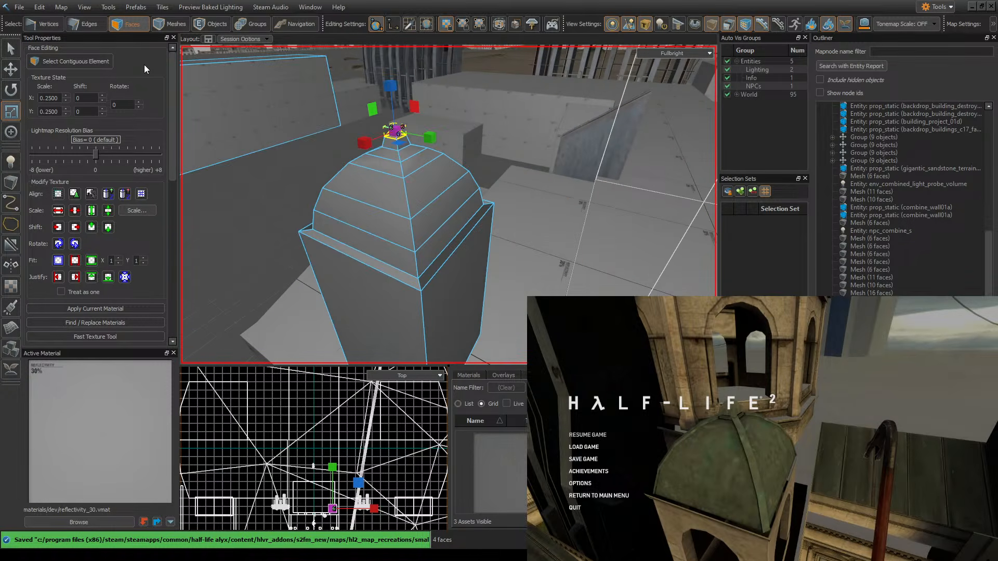
- Bevel the five edges running down one corner of the dome from the finial to the ledge, forming a narrow strip
click(83, 24)
right_drag(513, 205, 514, 205)
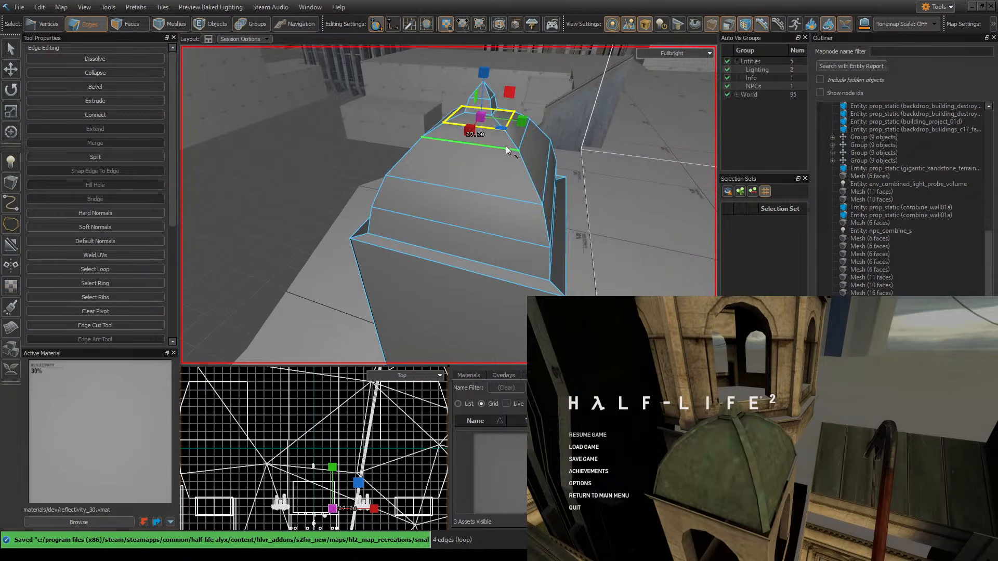
click(507, 146)
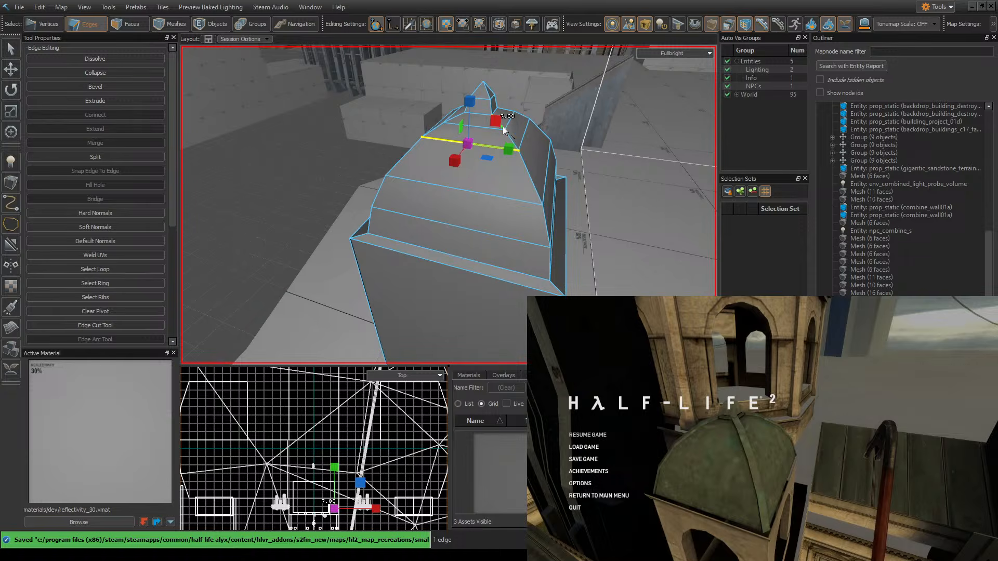
click(503, 127)
shift+click(513, 145)
shift+click(526, 167)
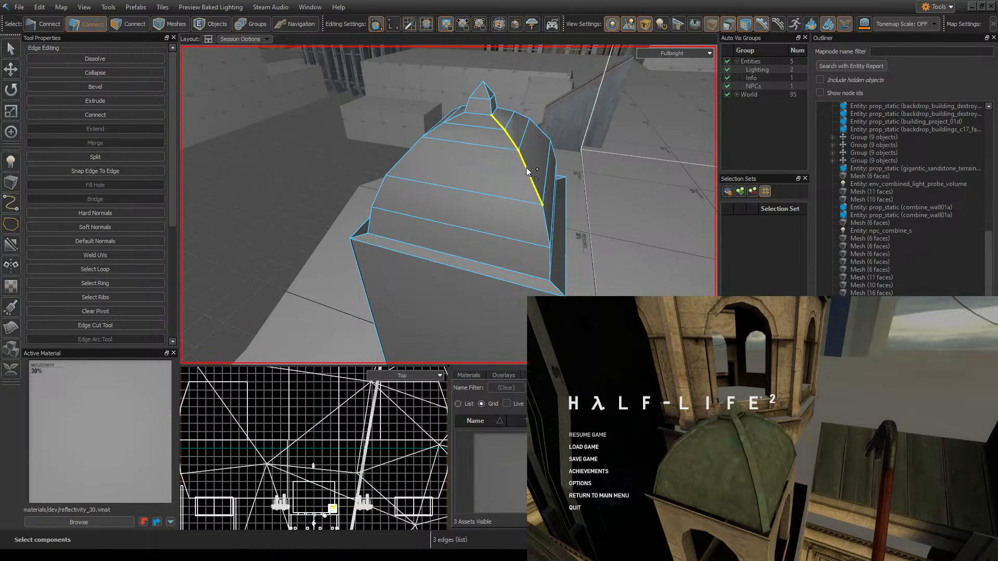
shift+click(548, 237)
right_drag(564, 259, 498, 242)
shift+click(489, 229)
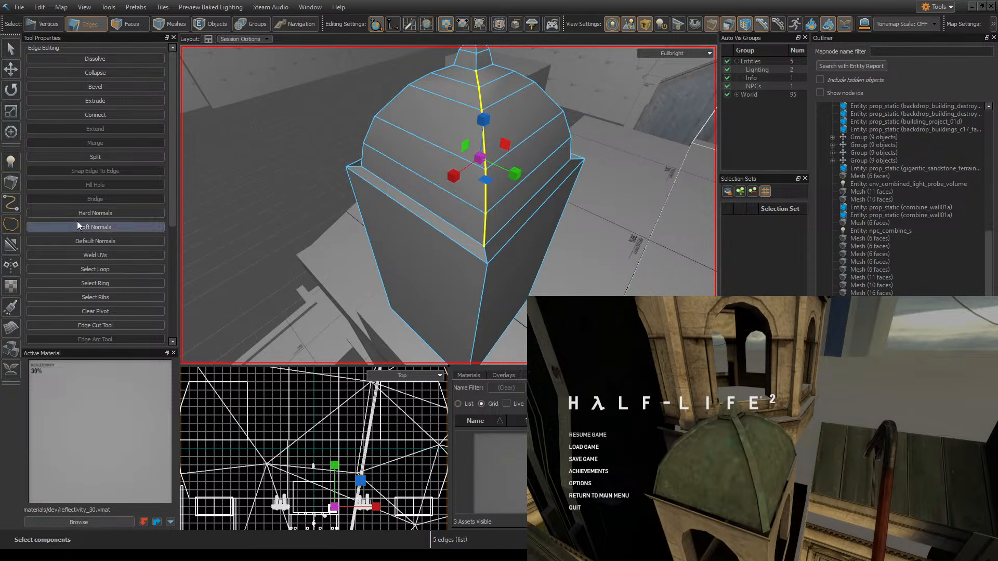
click(109, 87)
right_drag(429, 206, 502, 203)
key(w)
key(w)
key(s)
key(w)
key(a)
key(d)
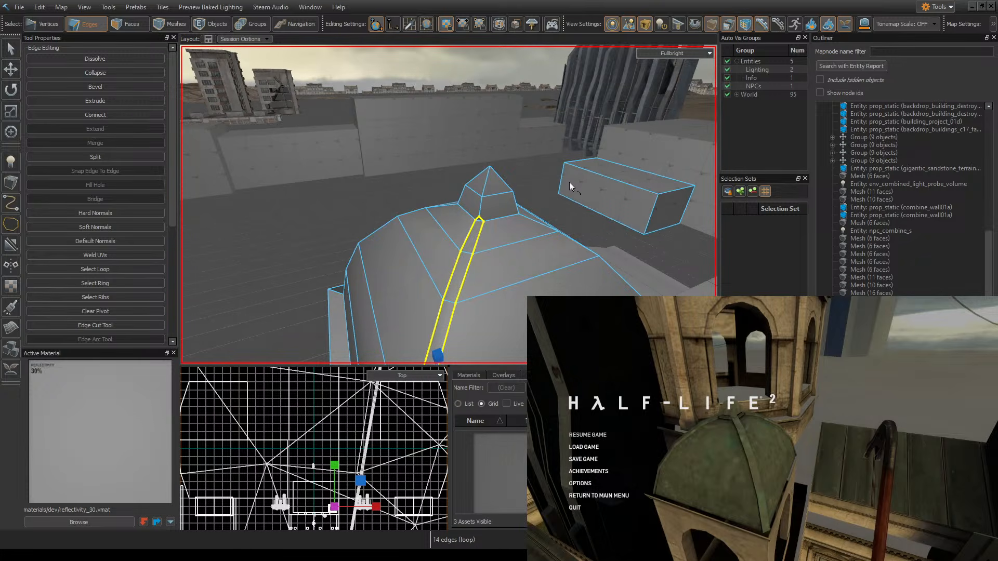
- Undo the last bevel and select the dome's corner ridge edges up to the tip of the spire
right_drag(569, 182, 449, 205)
key(ctrl+z)
scroll(425, 175, up, 3)
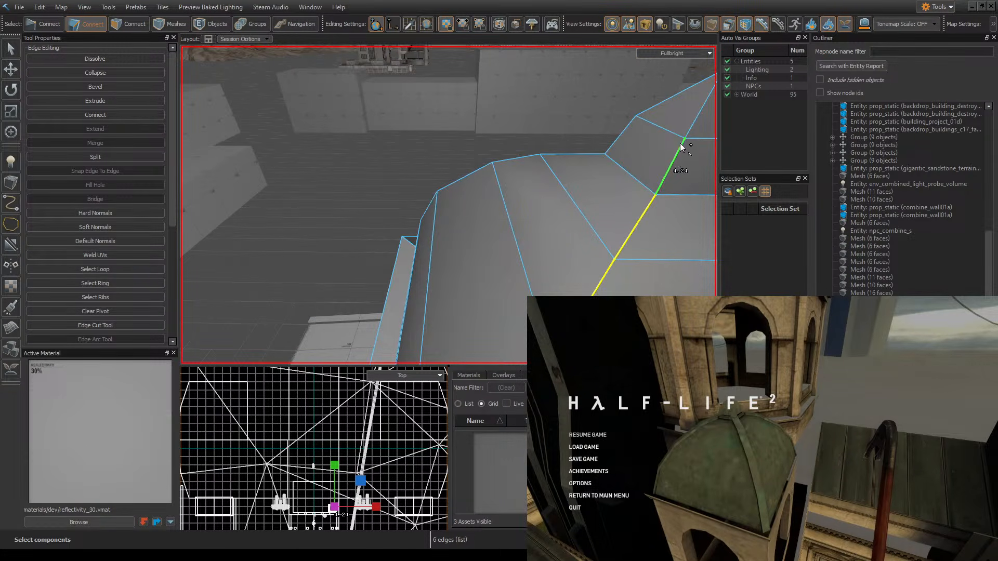
right_drag(669, 136, 449, 204)
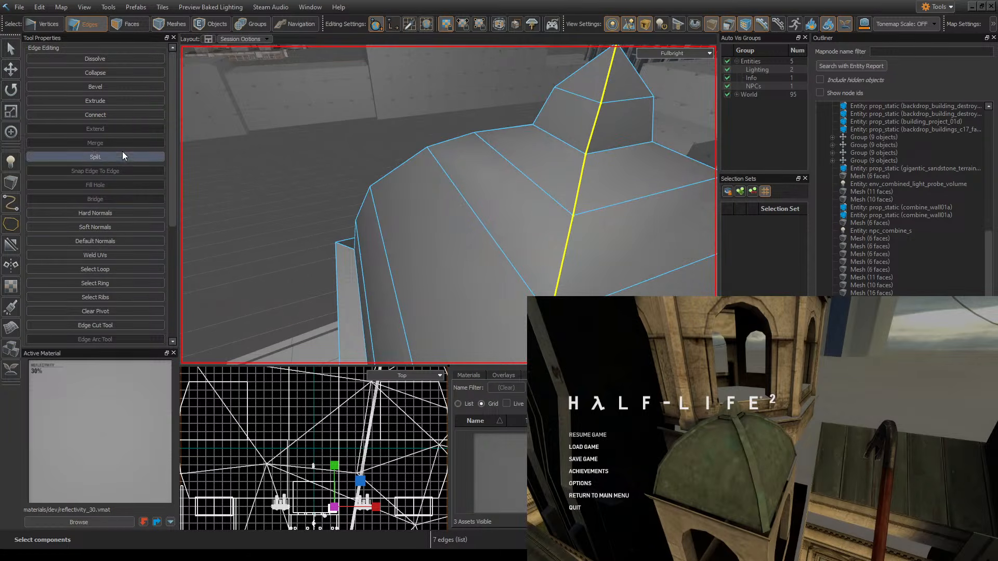
click(113, 87)
right_drag(261, 130, 448, 204)
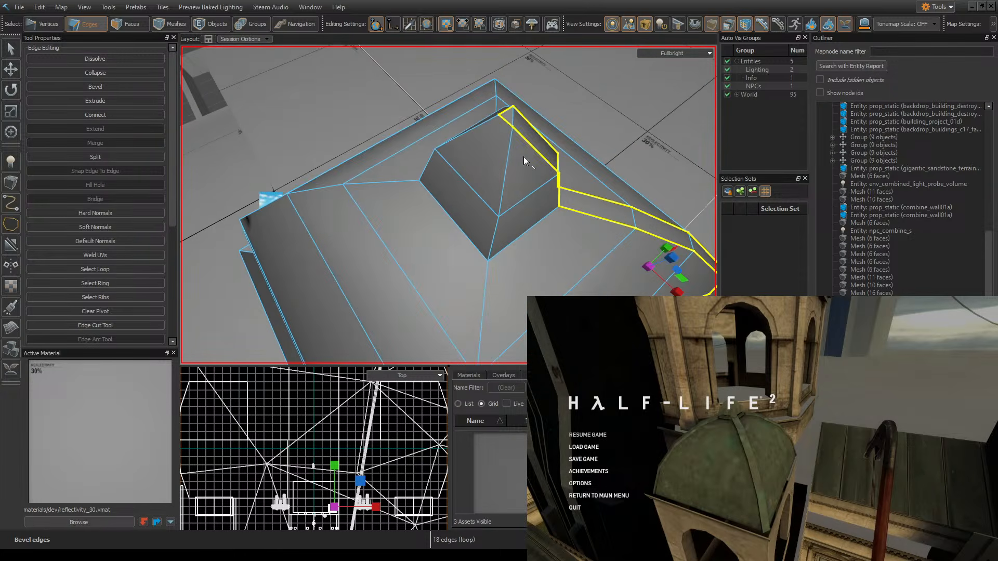
right_drag(536, 139, 448, 205)
right_drag(448, 205, 626, 163)
key(ctrl+z)
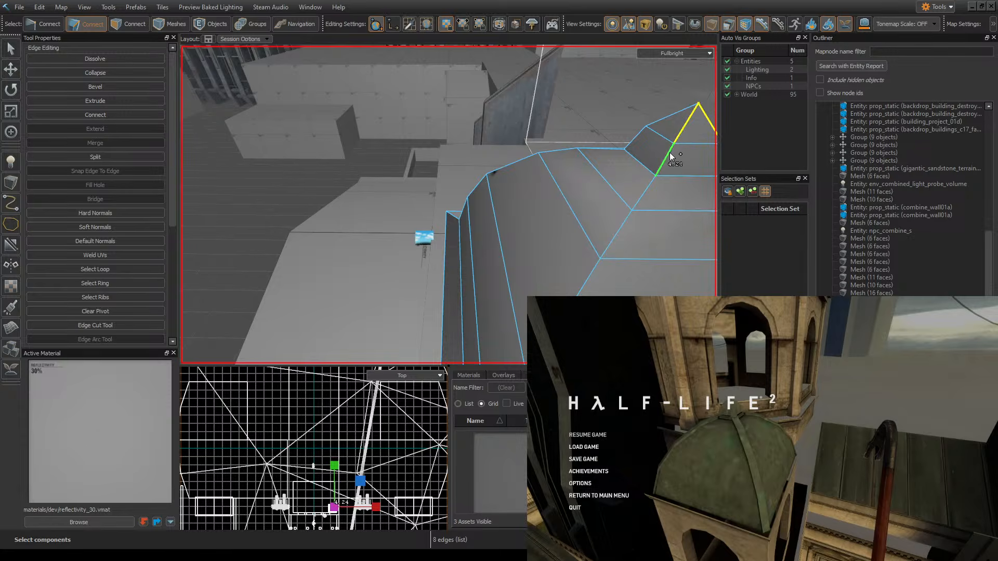
- Extend the edge selection down the dome's corner ridges to the base, including the lower edges of another corner
right_drag(578, 289, 466, 284)
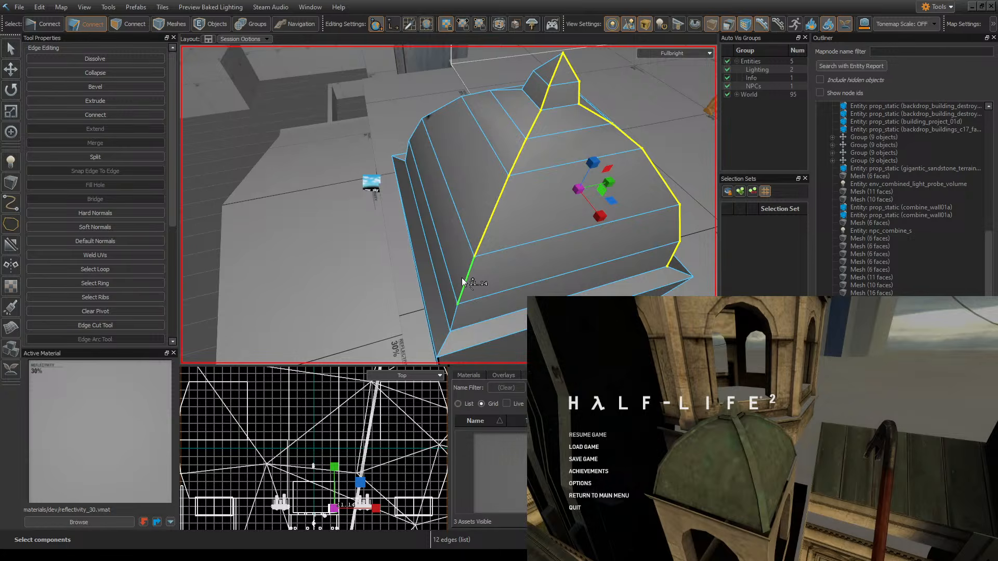
ctrl+click(462, 278)
ctrl+click(457, 306)
right_drag(459, 308, 532, 232)
ctrl+click(508, 207)
ctrl+click(513, 183)
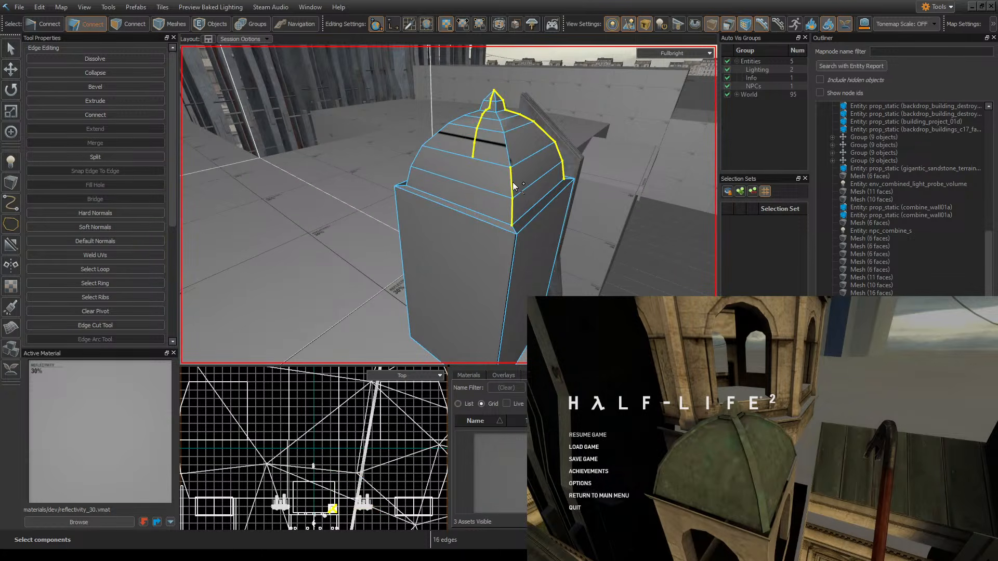
- Add the remaining corner ridge edges on the dome and spire to the selection, and bevel all four ridges
right_drag(515, 177, 497, 171)
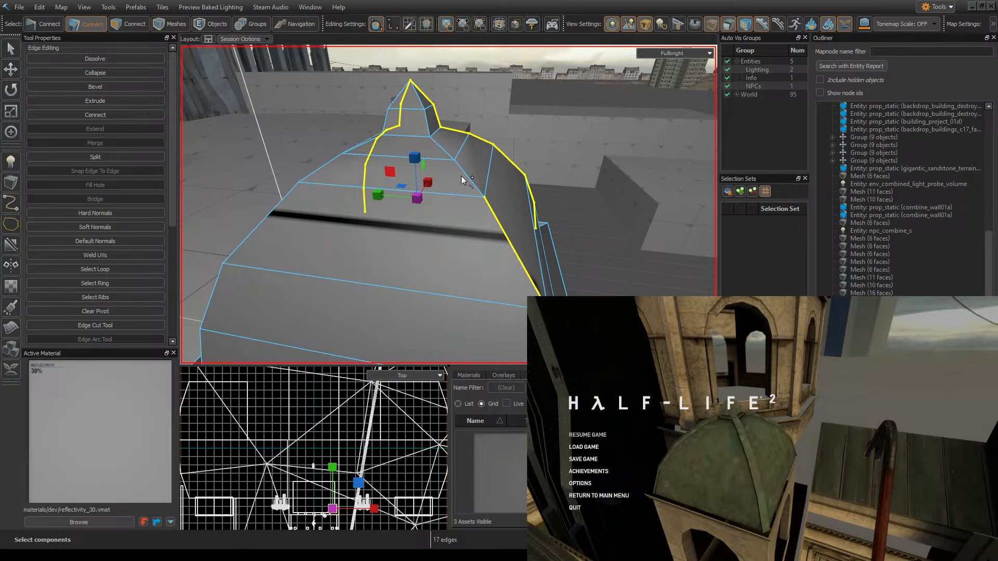
ctrl+click(424, 129)
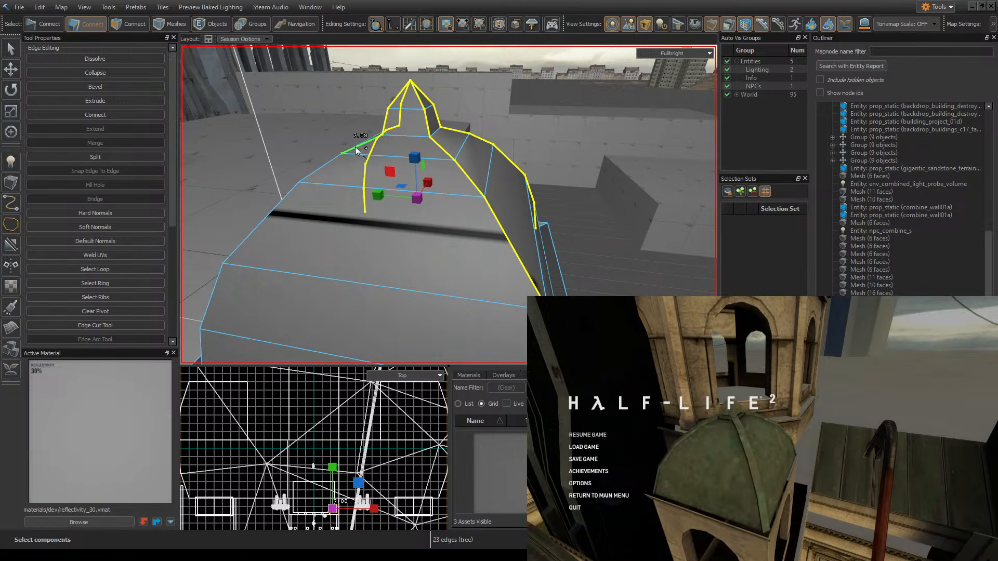
ctrl+click(357, 151)
mouse_move(357, 151)
right_down()
mouse_move(381, 145)
mouse_move(448, 205)
mouse_move(364, 158)
right_up()
ctrl+click(348, 144)
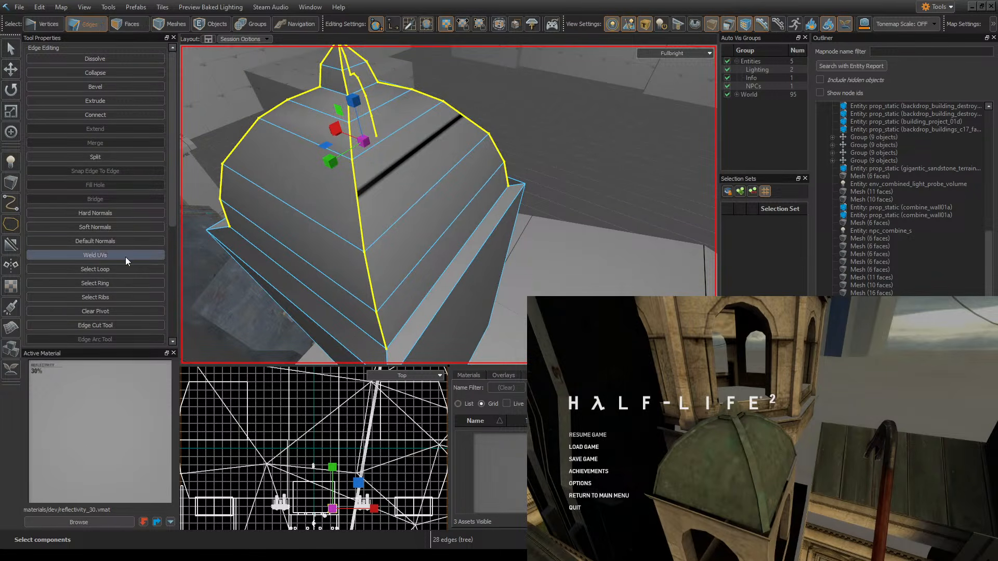
click(117, 85)
right_drag(361, 203, 448, 205)
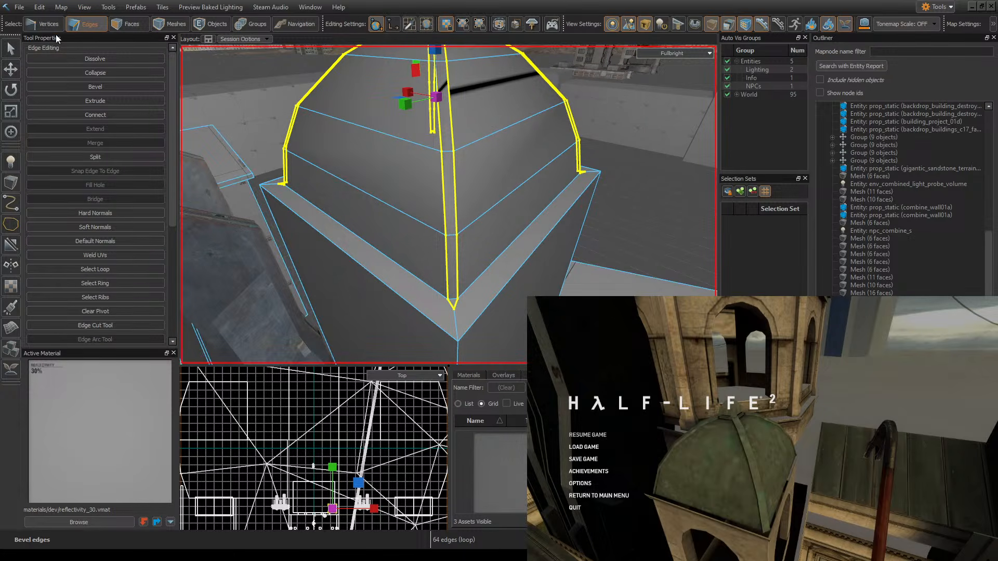
- Select the five curved panel faces between the beveled ridges on one side of the dome
click(120, 23)
click(488, 211)
right_drag(488, 211, 472, 285)
mouse_move(472, 285)
ctrl+mouse_down()
mouse_move(463, 314)
mouse_move(462, 210)
mouse_move(449, 173)
mouse_move(461, 164)
ctrl+mouse_up()
right_drag(461, 163, 461, 163)
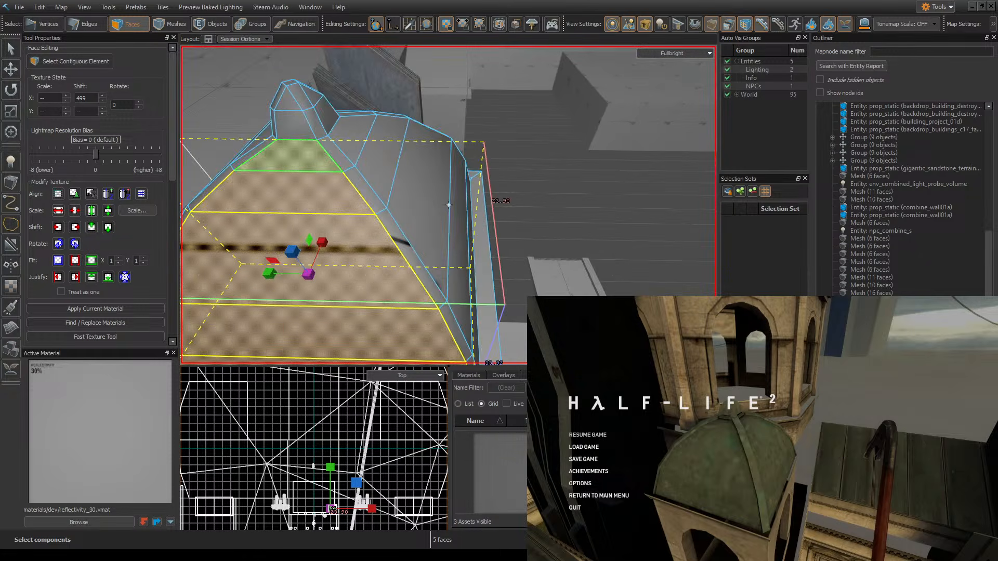
right_drag(447, 206, 447, 207)
right_drag(413, 170, 412, 170)
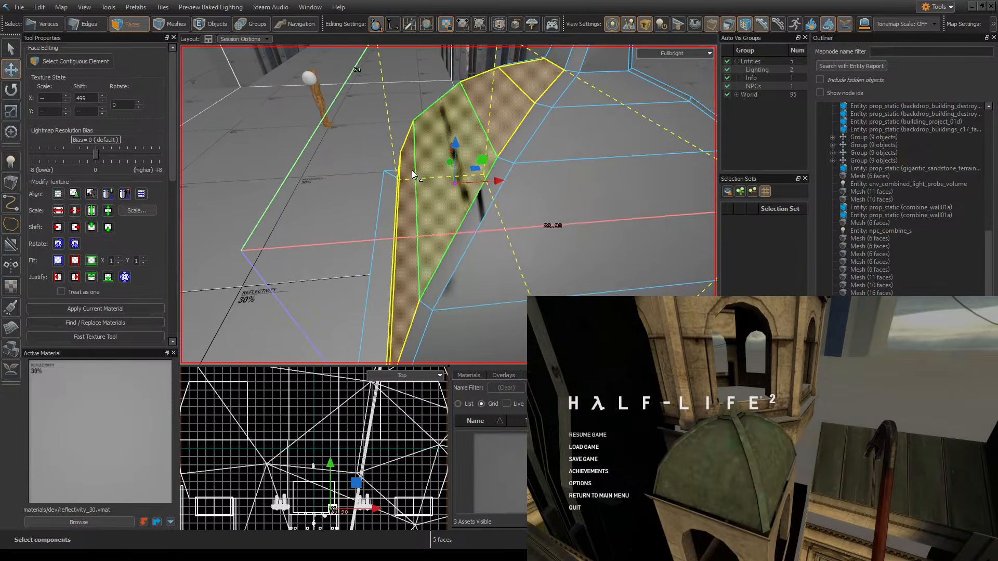
- Add the five panel faces on the adjacent side of the dome to the selection
right_drag(520, 200, 520, 200)
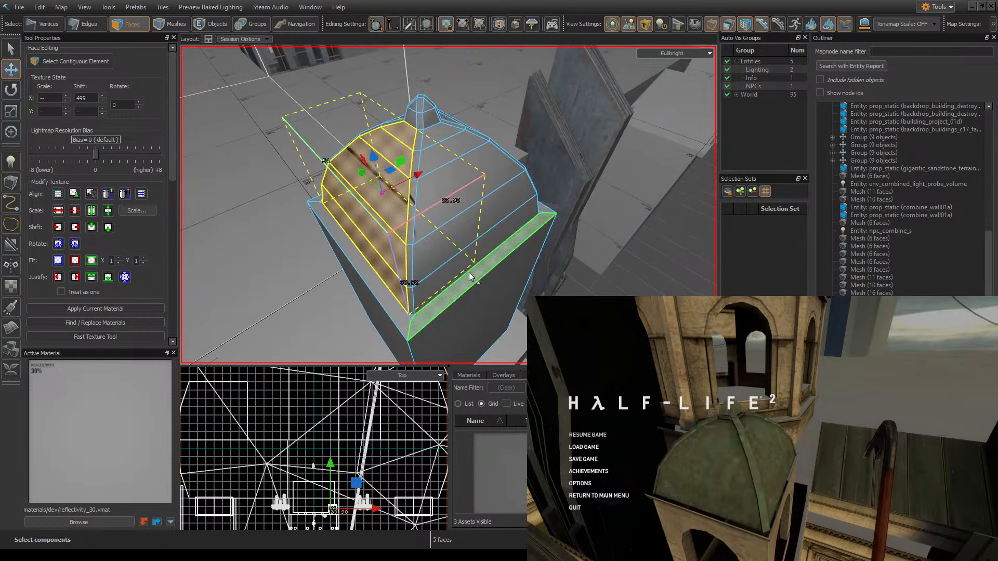
shift+click(468, 258)
shift+click(464, 236)
shift+click(450, 201)
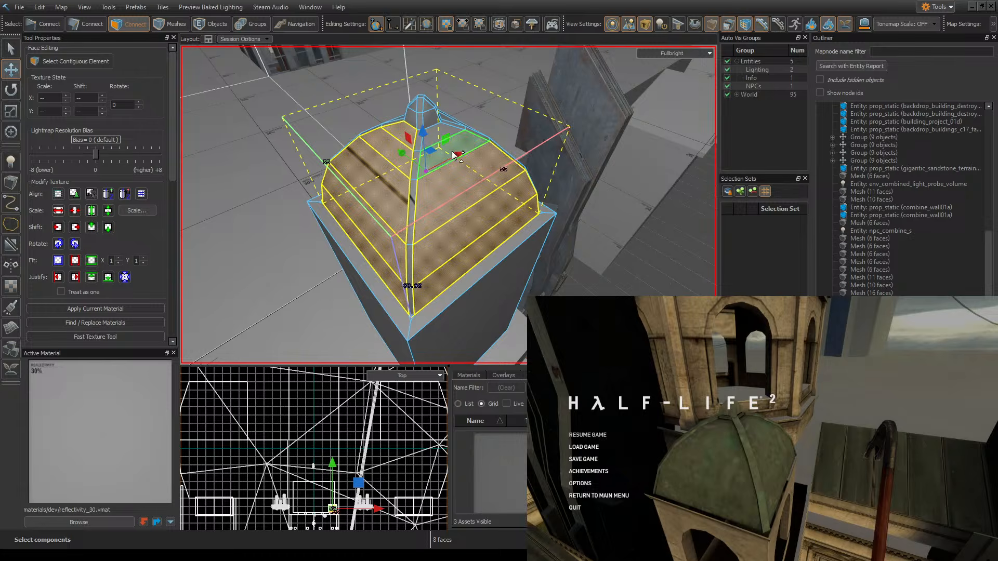
shift+click(442, 134)
right_drag(442, 134, 442, 134)
- Add the panel faces on the dome's remaining two sides to the selection
shift+drag(492, 138, 464, 67)
right_drag(563, 92, 563, 92)
shift+drag(505, 180, 492, 126)
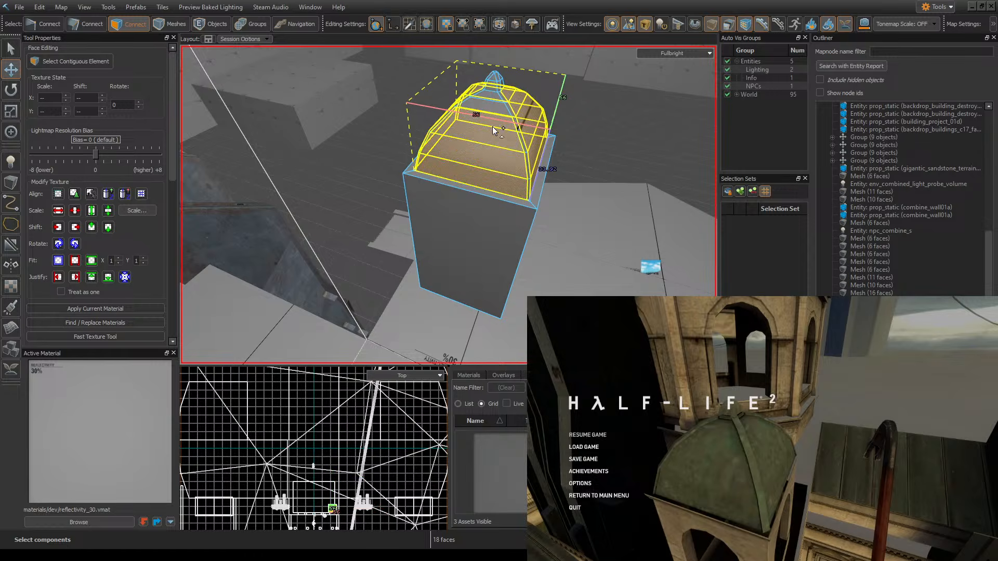
right_drag(571, 150, 571, 149)
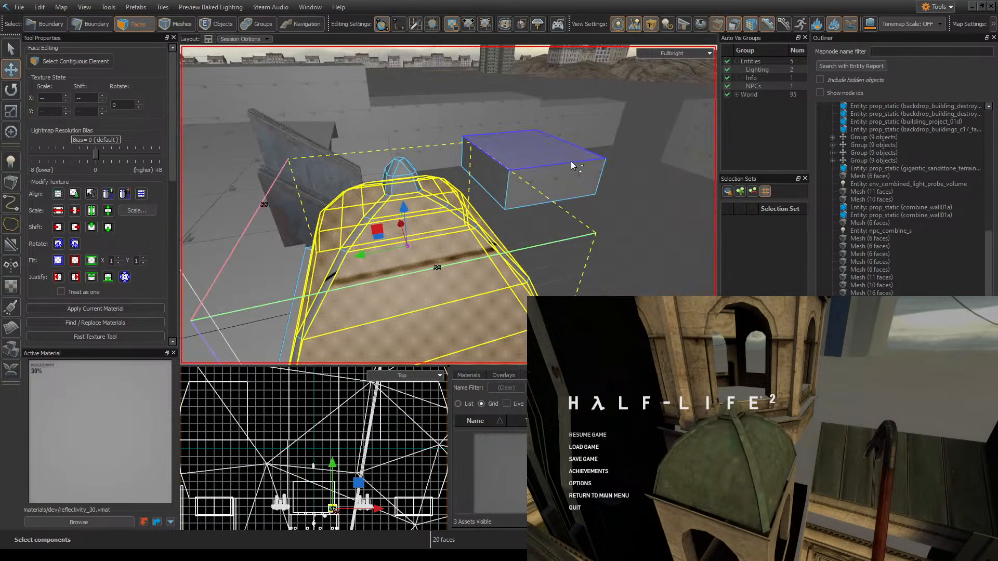
- Save the map, scale the selected dome panels slightly inward so the corner ribs stand out, and clear the selection
key(ctrl+s)
key(r)
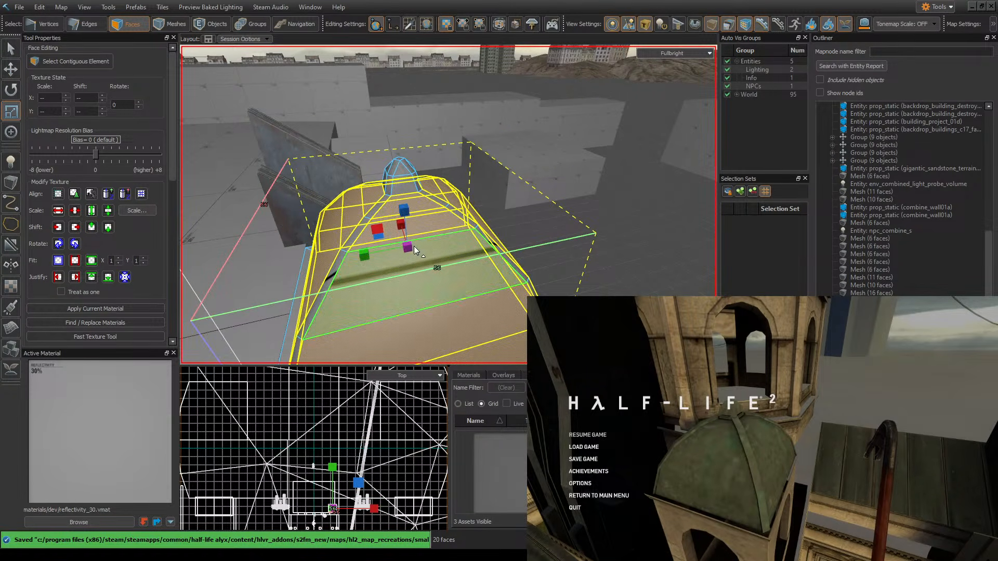
drag(361, 254, 367, 252)
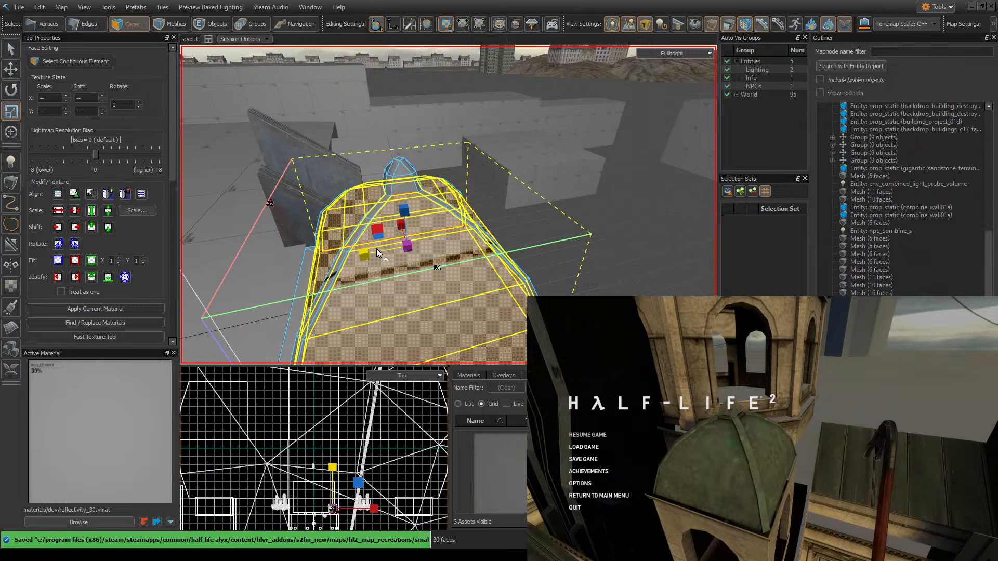
right_drag(377, 249, 379, 221)
right_drag(429, 180, 295, 145)
drag(375, 146, 373, 144)
mouse_move(468, 161)
right_down()
mouse_move(449, 205)
mouse_move(463, 179)
right_up()
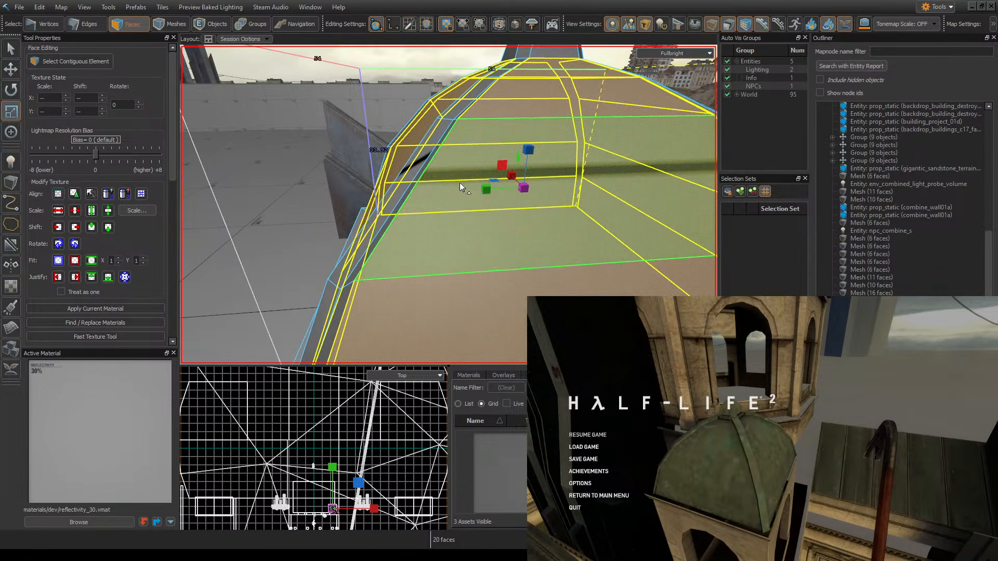
mouse_move(486, 189)
mouse_down()
mouse_move(474, 189)
mouse_move(488, 189)
mouse_up()
right_drag(488, 188, 445, 165)
click(391, 137)
key(w)
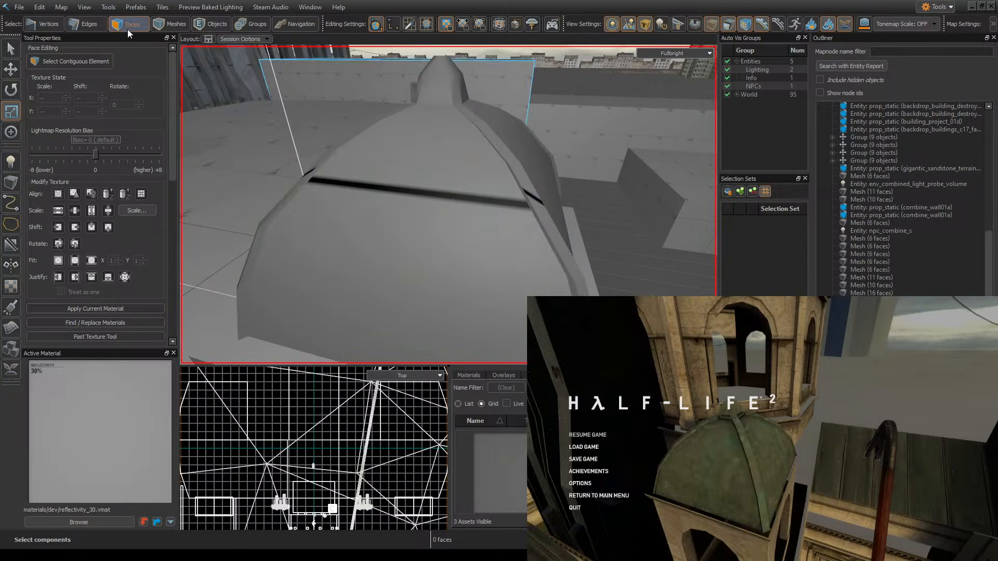
- Select all connected faces of the domed tower, realign their texture, clear the selection and save the map
double_click(450, 213)
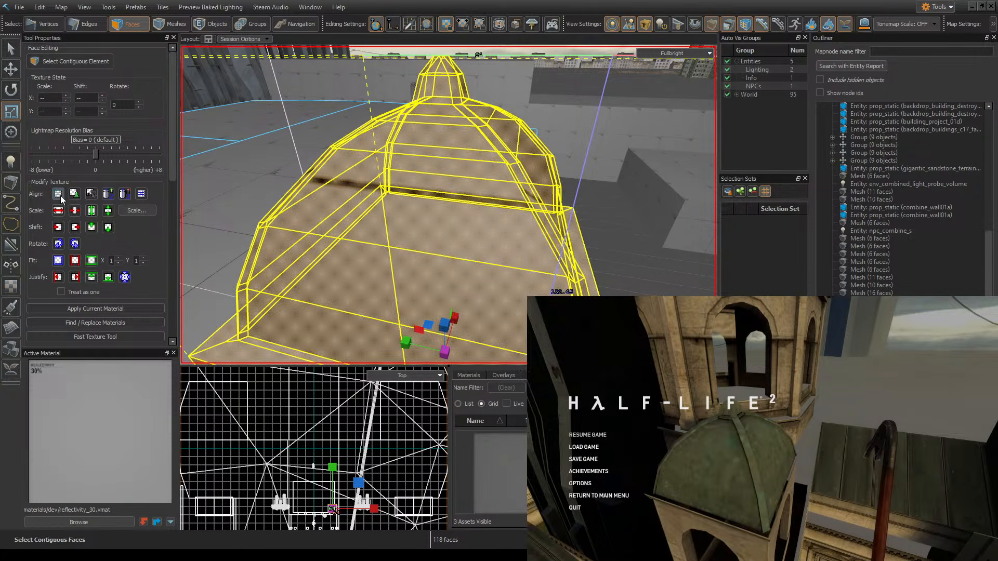
click(60, 195)
right_drag(449, 205, 449, 205)
click(422, 127)
click(490, 176)
click(606, 304)
click(601, 288)
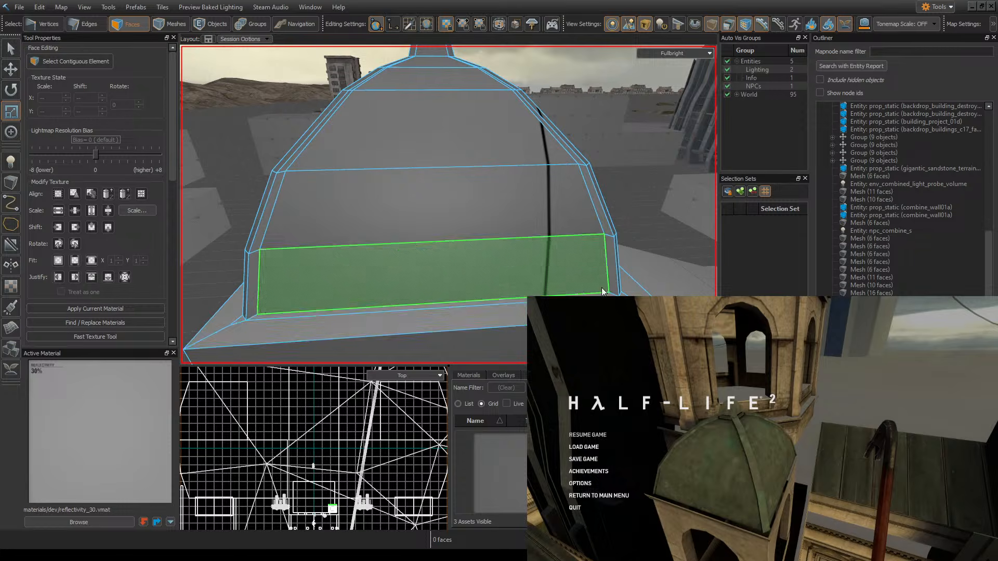
right_drag(601, 288, 449, 205)
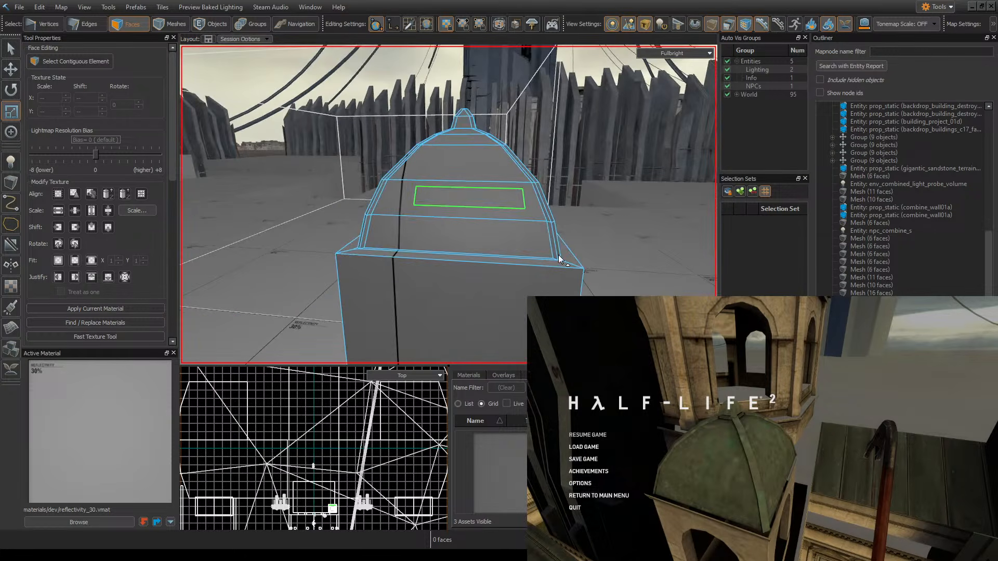
key(ctrl+s)
- Select two adjacent side faces of the tower's box-shaped body beneath the dome
right_drag(558, 255, 449, 205)
click(544, 229)
right_drag(512, 205, 448, 205)
right_drag(472, 260, 448, 205)
click(386, 230)
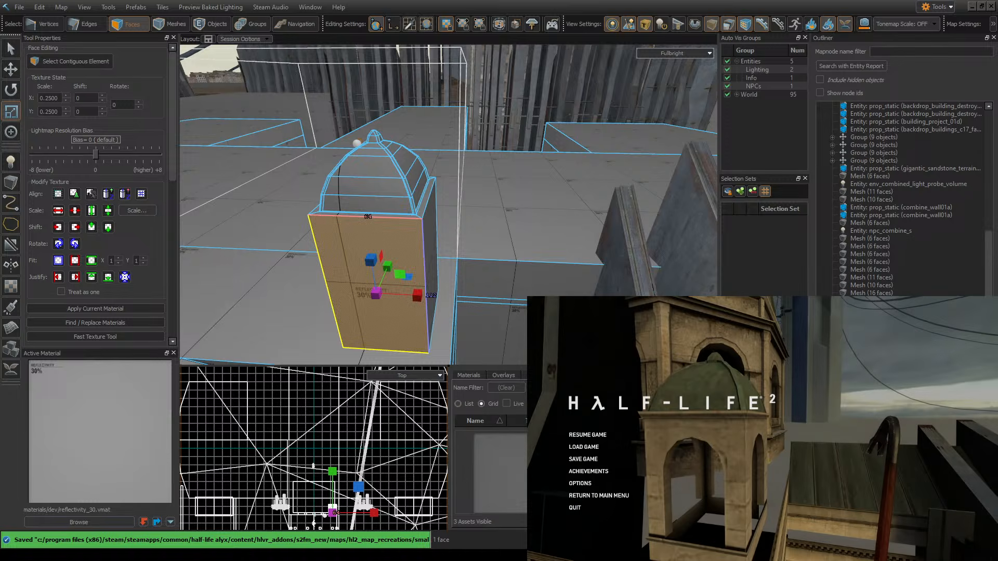
key(w)
right_drag(521, 242, 449, 205)
key(s)
key(w)
ctrl+click(521, 263)
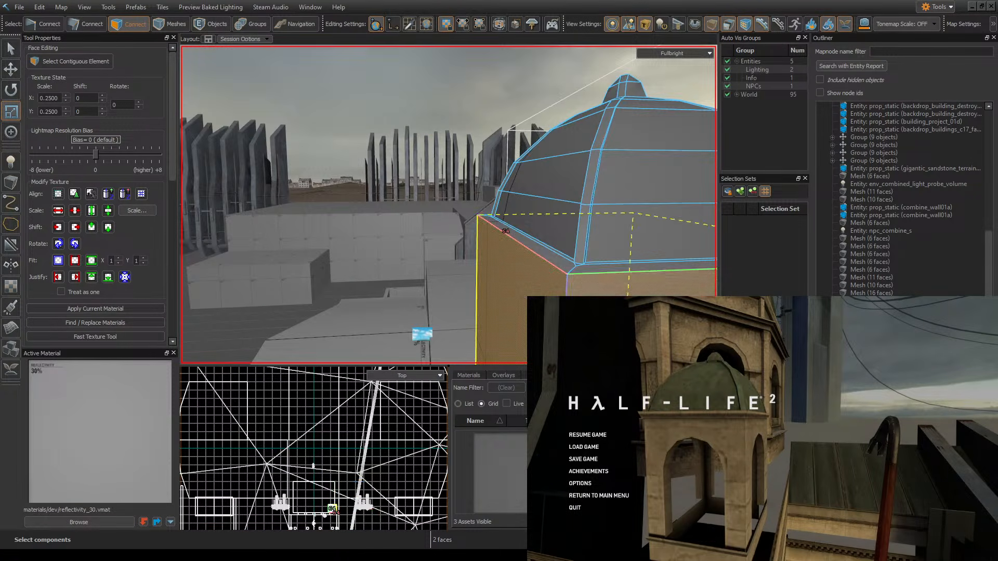
- Add the other two side faces of the tower's body to the selection and save the map
right_drag(521, 263, 449, 205)
key(d)
key(s)
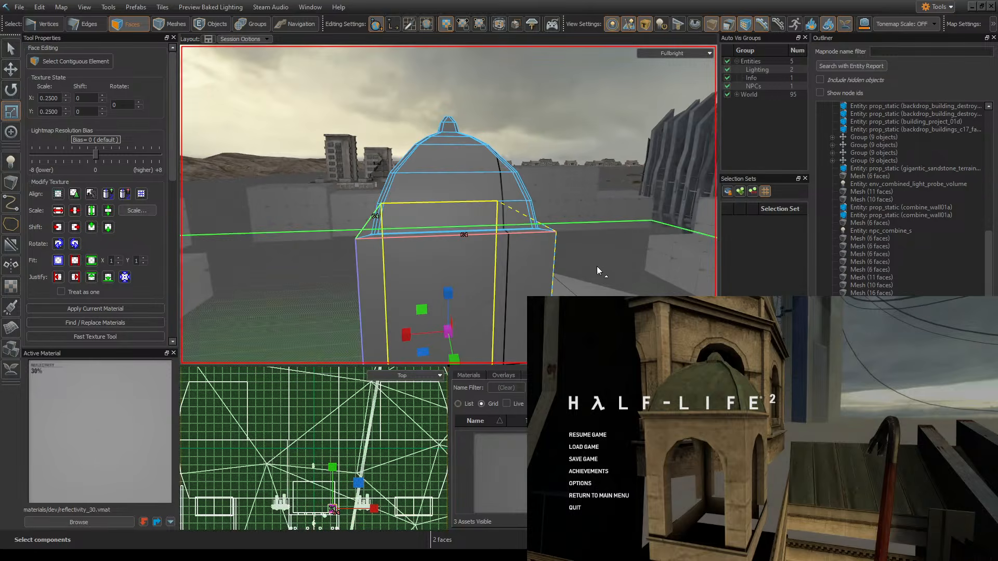
ctrl+click(479, 300)
right_drag(594, 238, 604, 226)
key(d)
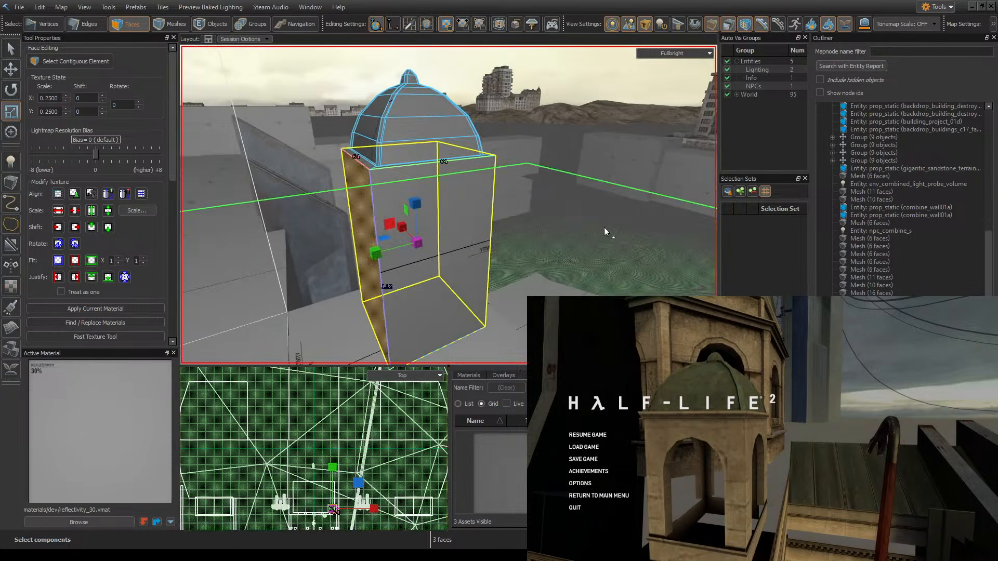
ctrl+click(413, 192)
key(ctrl+s)
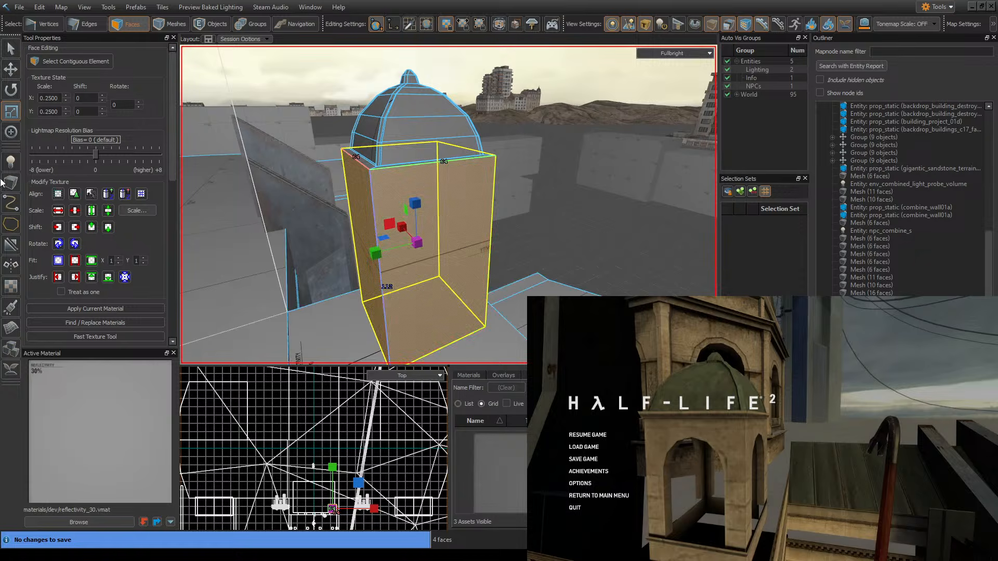
- Activate the Clipping tool on the selected side faces and try a cut line near the upper corner of the tower's body
click(4, 248)
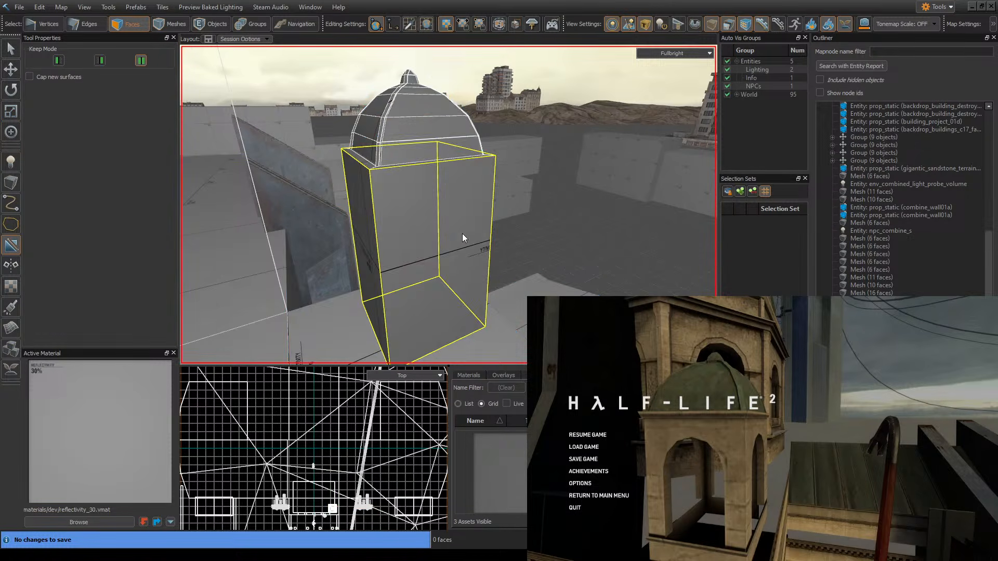
key(a)
right_drag(462, 233, 449, 205)
drag(579, 221, 535, 216)
key(ctrl+z)
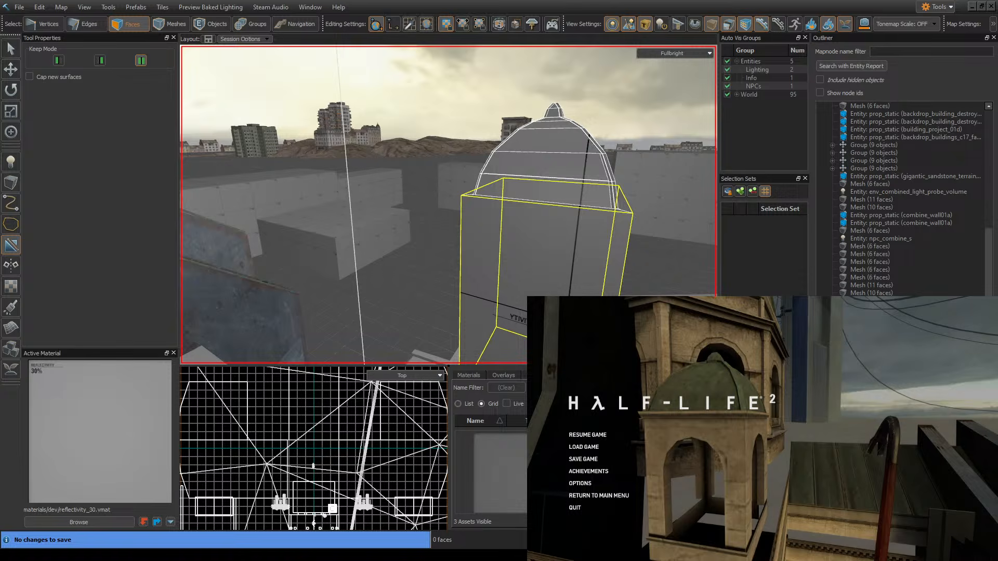
key(bracketright)
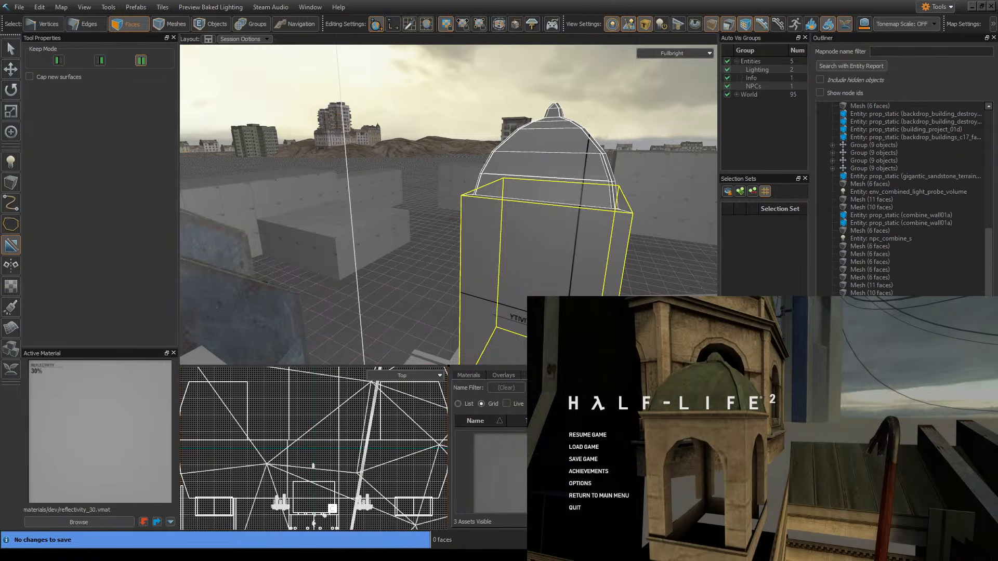
drag(610, 222, 590, 220)
key(Return)
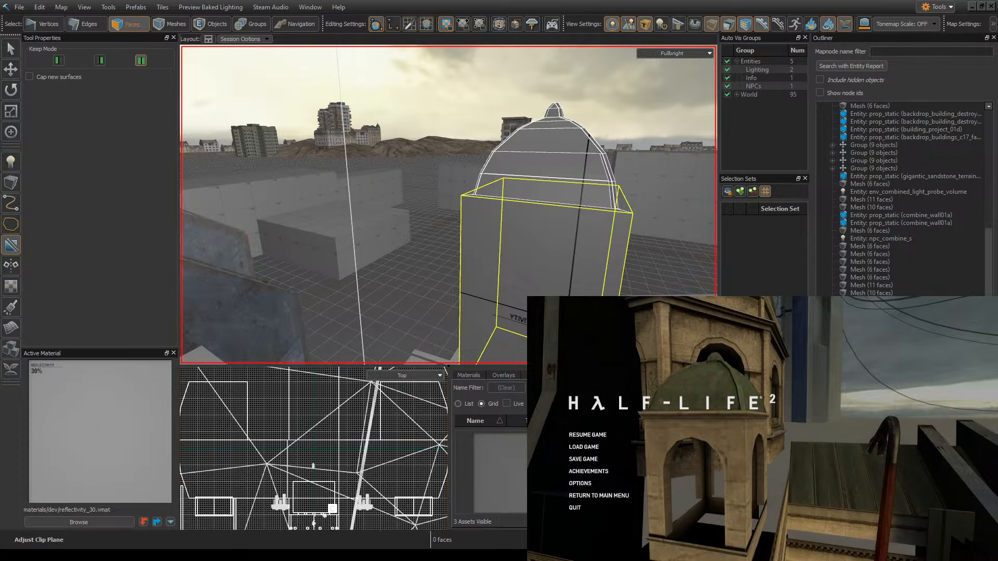
key(bracketright)
click(600, 223)
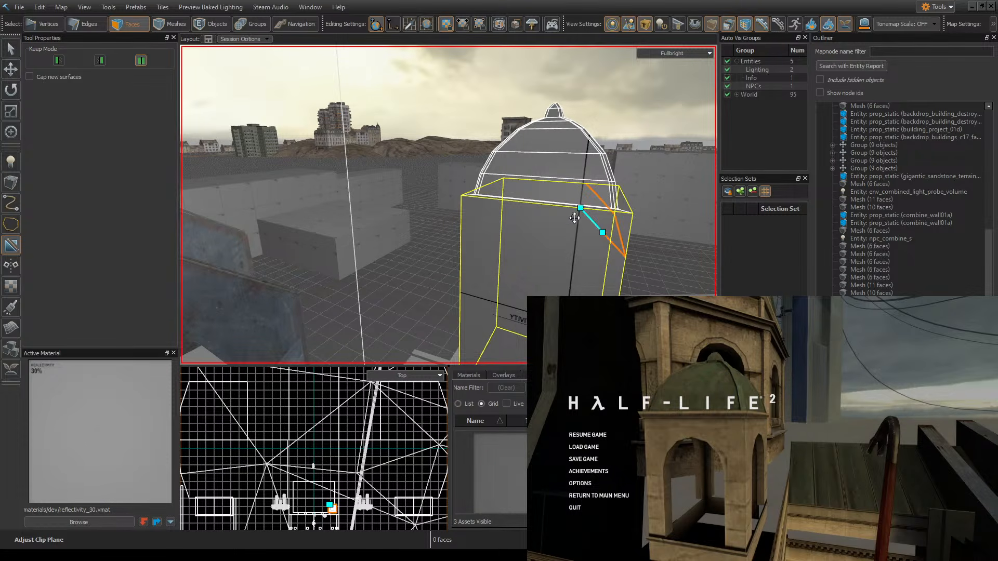
key(Escape)
drag(619, 222, 563, 218)
key(Escape)
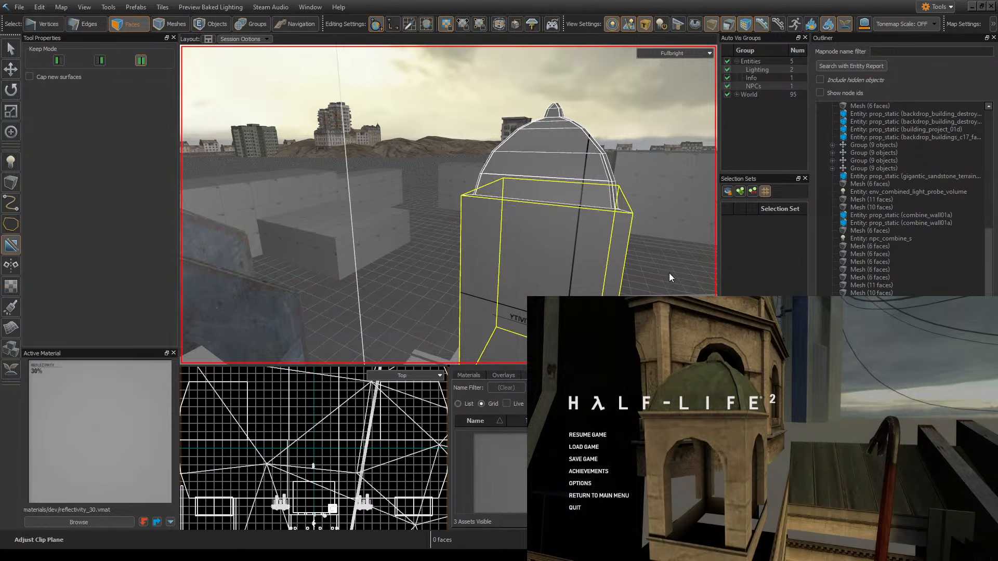
scroll(594, 201, up, 2)
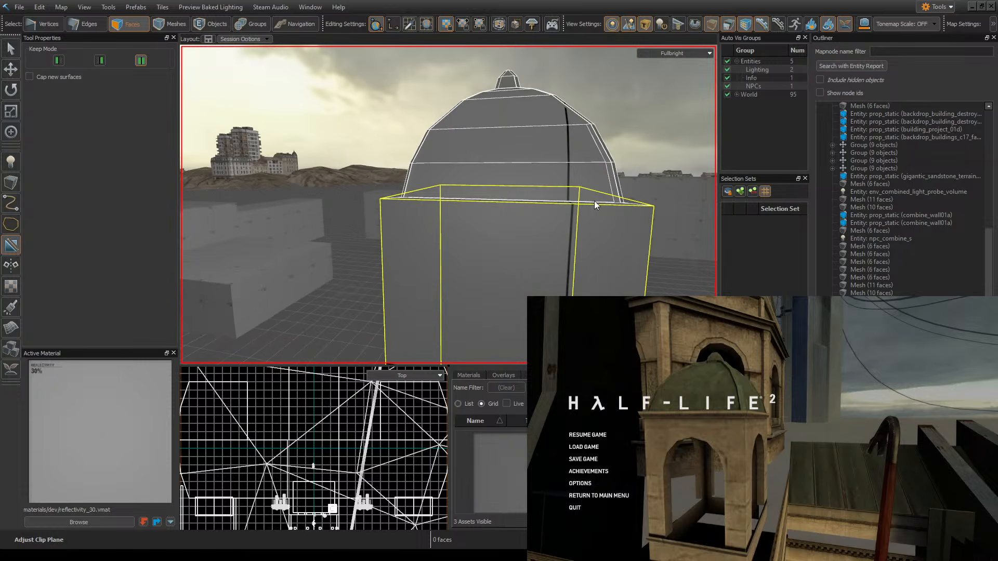
drag(611, 223, 553, 219)
key(Escape)
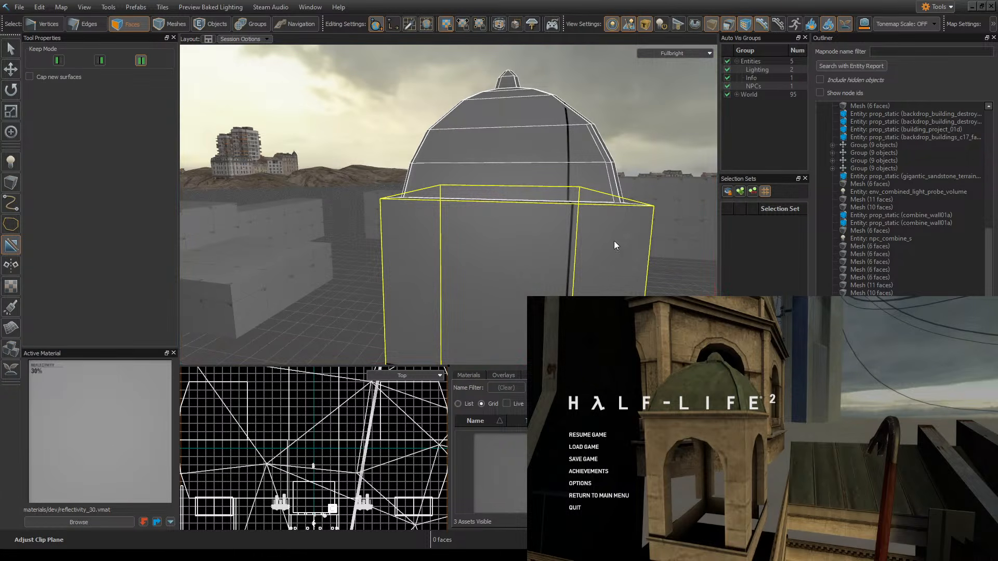
drag(621, 223, 512, 225)
key(Escape)
key(Escape)
- Cut a horizontal line around the tower body's four side faces just below its upper edge with the Clipping tool
mouse_move(643, 215)
mouse_down()
mouse_move(572, 212)
mouse_move(572, 223)
mouse_move(600, 220)
mouse_up()
key(ctrl+z)
key(ctrl+z)
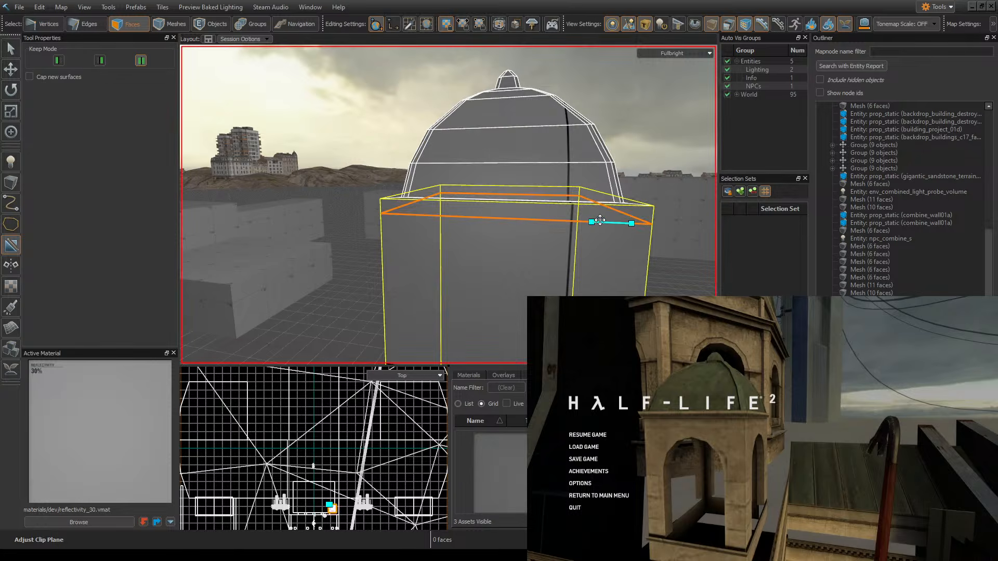
right_drag(591, 222, 619, 198)
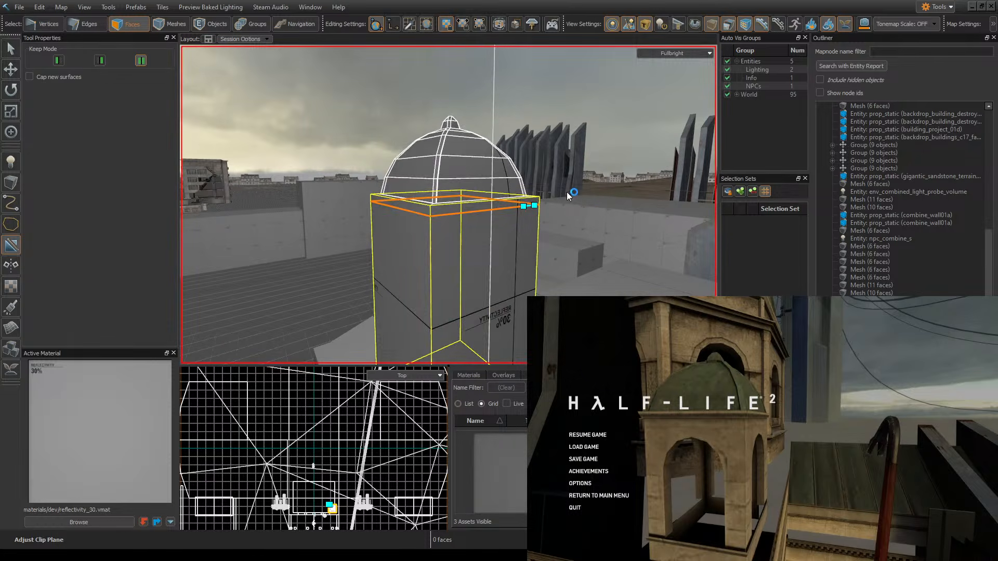
key(Return)
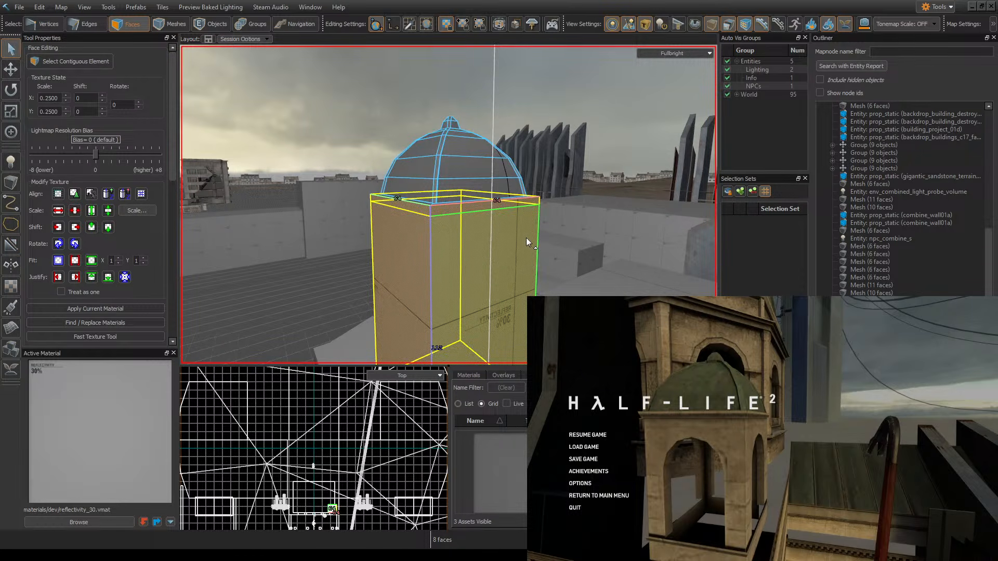
- Select one large side face of the tower's body below the new cut and save the map
click(526, 244)
right_drag(586, 244, 602, 223)
right_drag(448, 205, 593, 211)
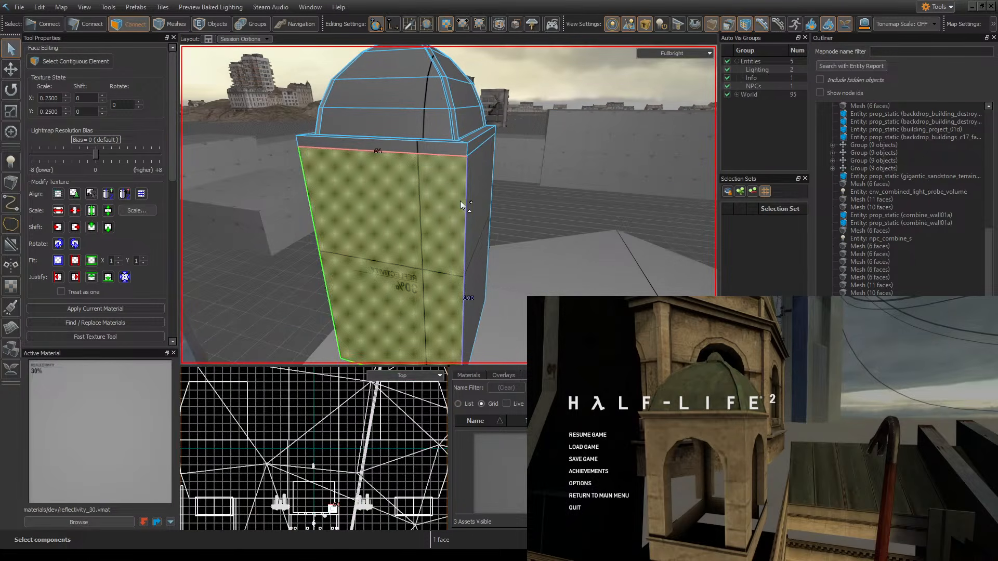
right_drag(457, 202, 457, 201)
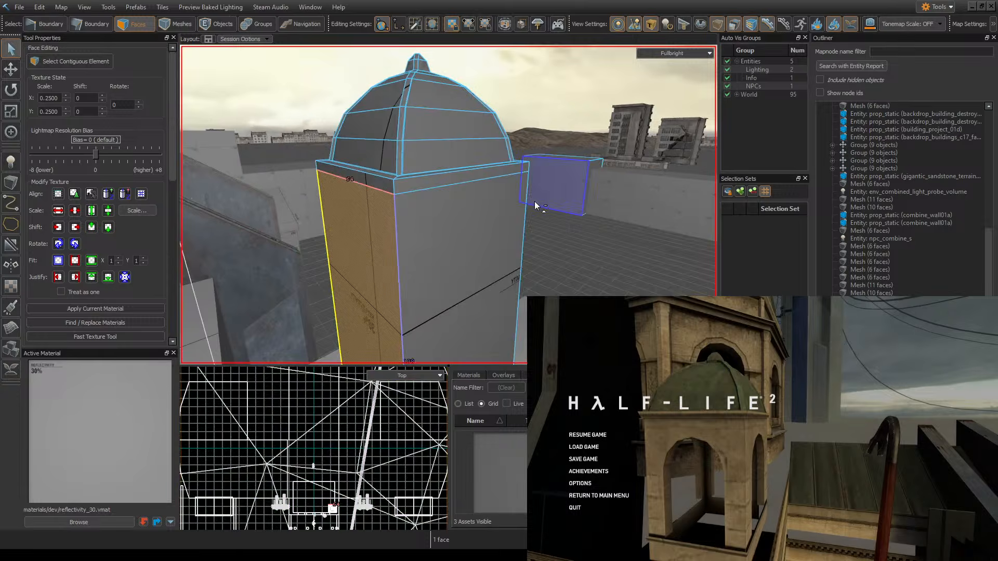
key(ctrl+s)
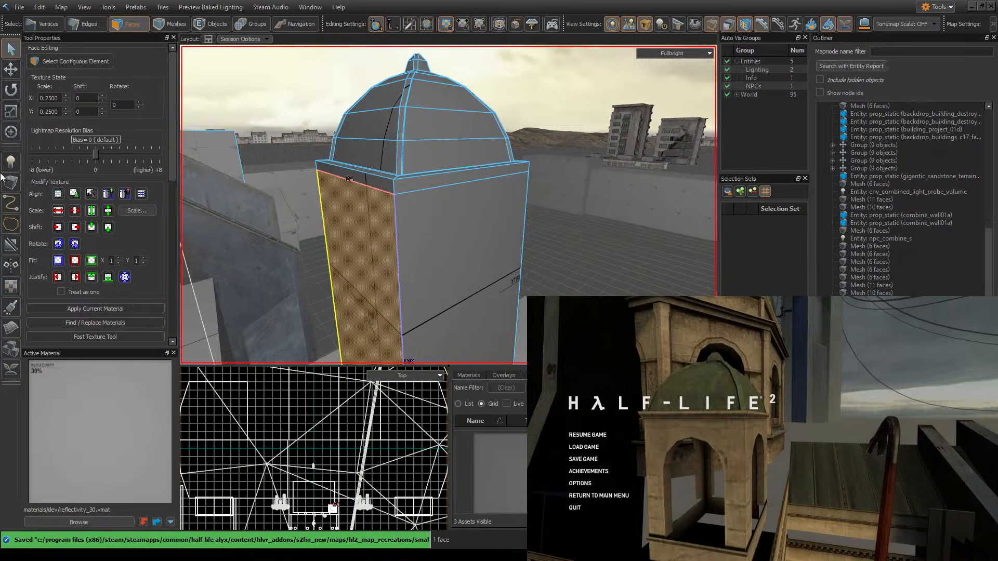
- Add the remaining side faces below the cut to the selection and save the map
ctrl+click(453, 248)
right_drag(539, 252, 557, 232)
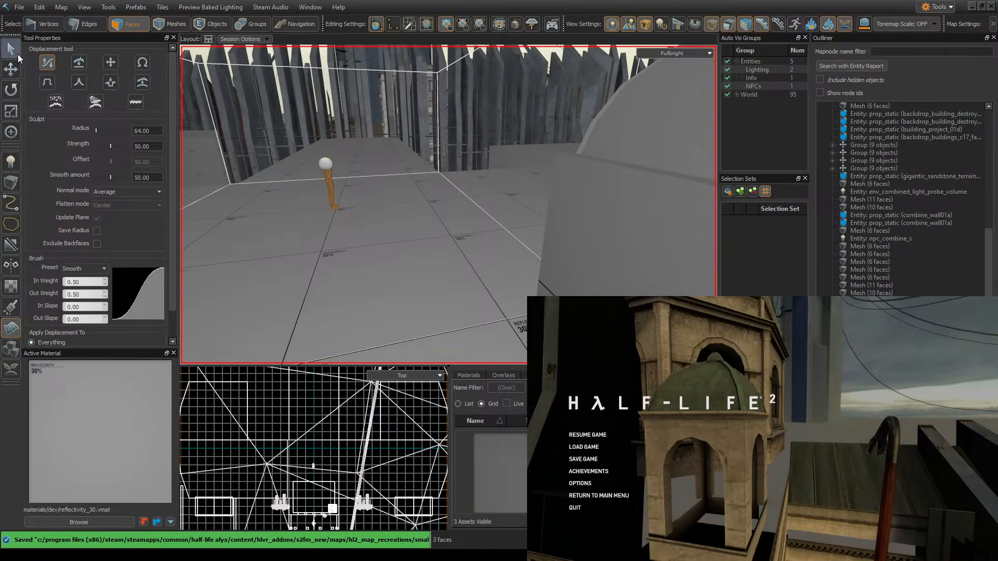
click(8, 50)
right_drag(551, 156, 456, 127)
ctrl+click(455, 131)
right_drag(400, 160, 565, 164)
key(ctrl+s)
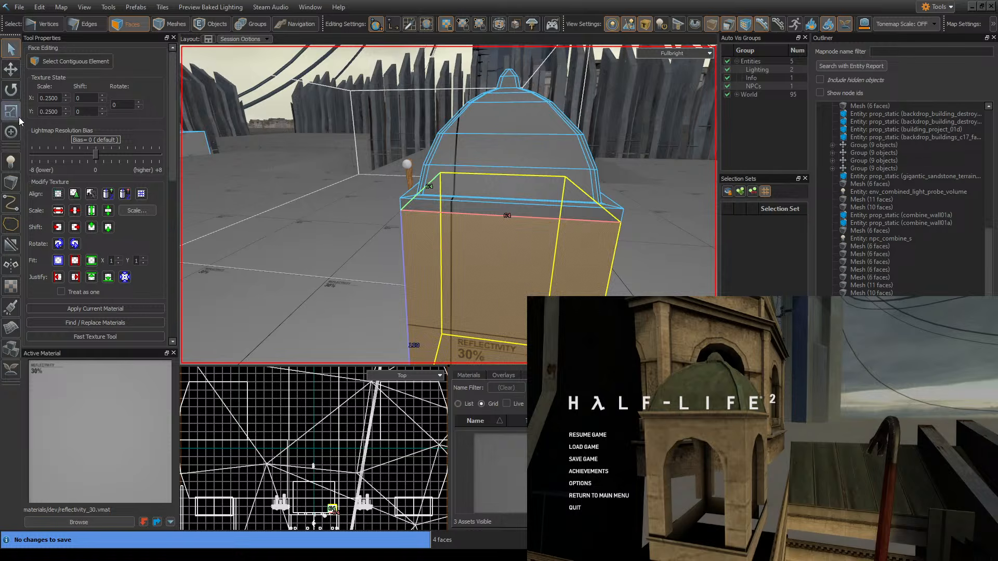
- Try scaling the four selected side faces of the tower's body inward, and undo it
click(12, 112)
right_drag(488, 192, 461, 232)
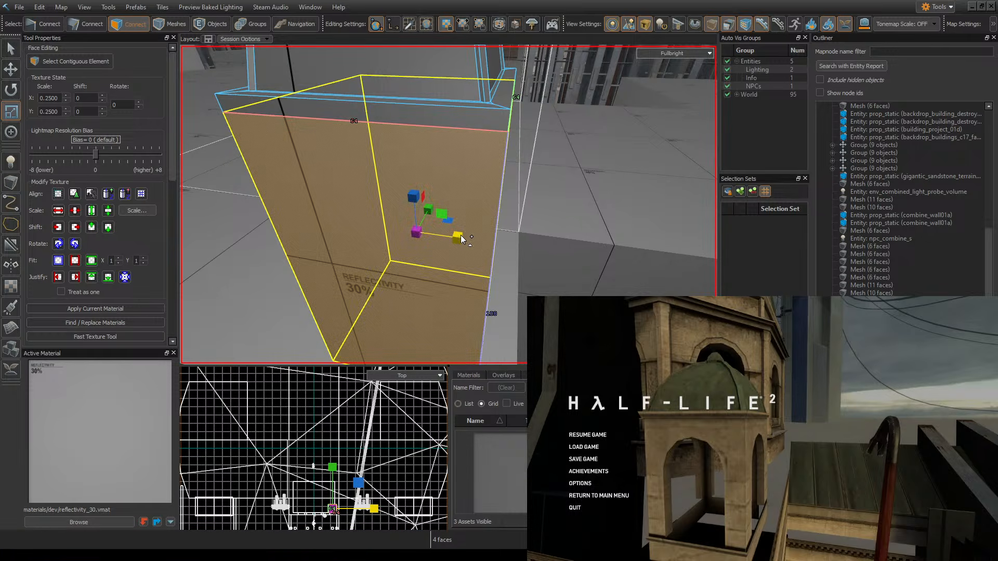
drag(413, 232, 411, 231)
right_drag(411, 230, 449, 204)
key(ctrl+z)
- Add the tower's bottom face to the selection and scale the body faces inward beneath the overhanging trim
right_drag(494, 253, 470, 310)
right_drag(437, 291, 437, 254)
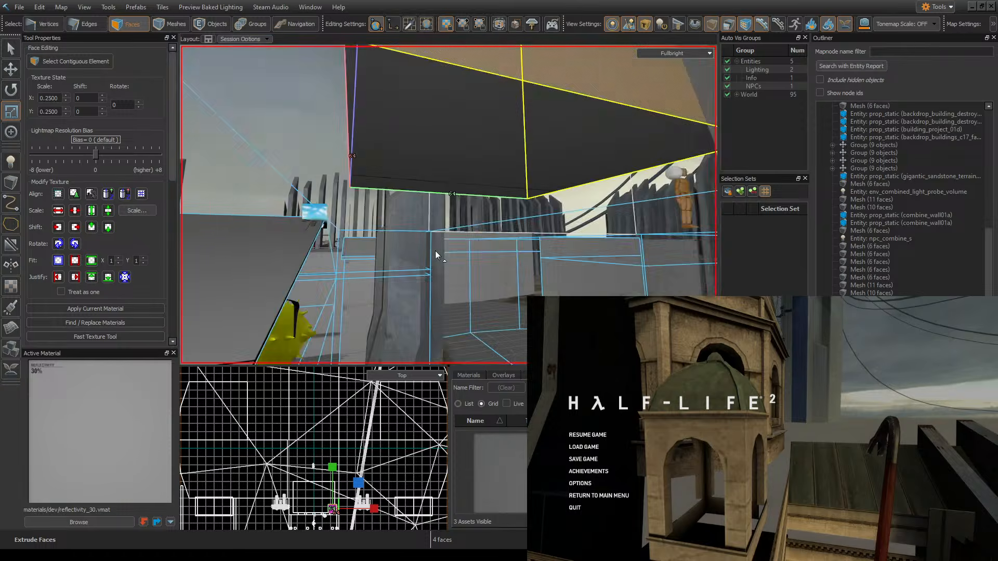
ctrl+click(461, 134)
right_drag(461, 134, 444, 205)
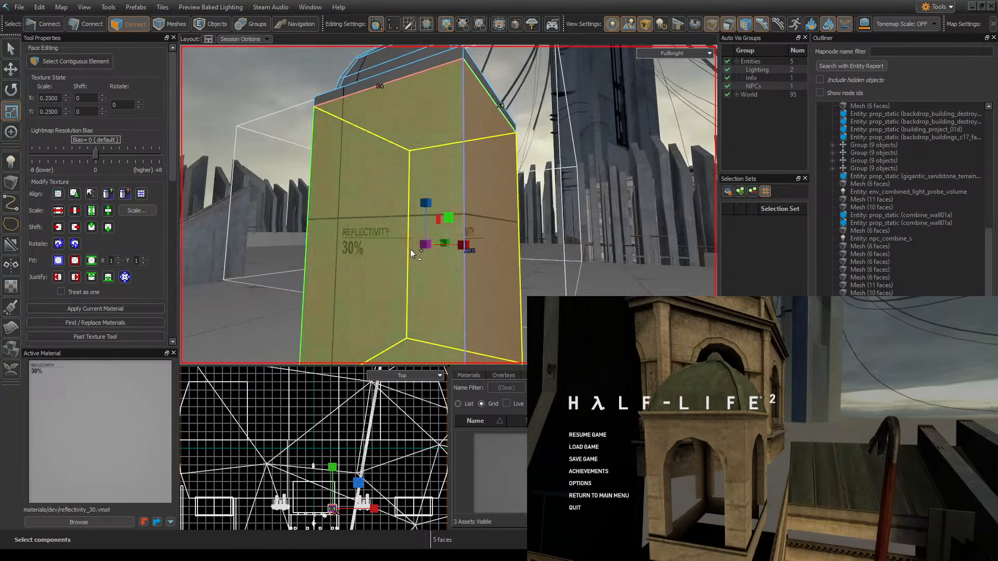
shift+drag(427, 247, 425, 245)
right_drag(425, 245, 448, 205)
key(ctrl+z)
drag(503, 295, 500, 288)
- Select only the bottom face of the tower's body and move it upward
key(w)
key(z)
key(a)
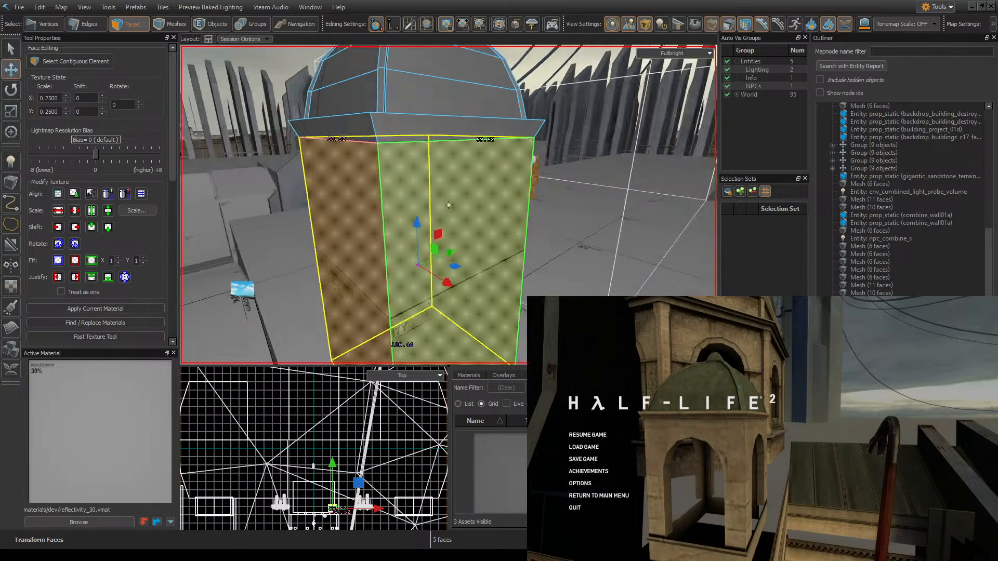
key(d)
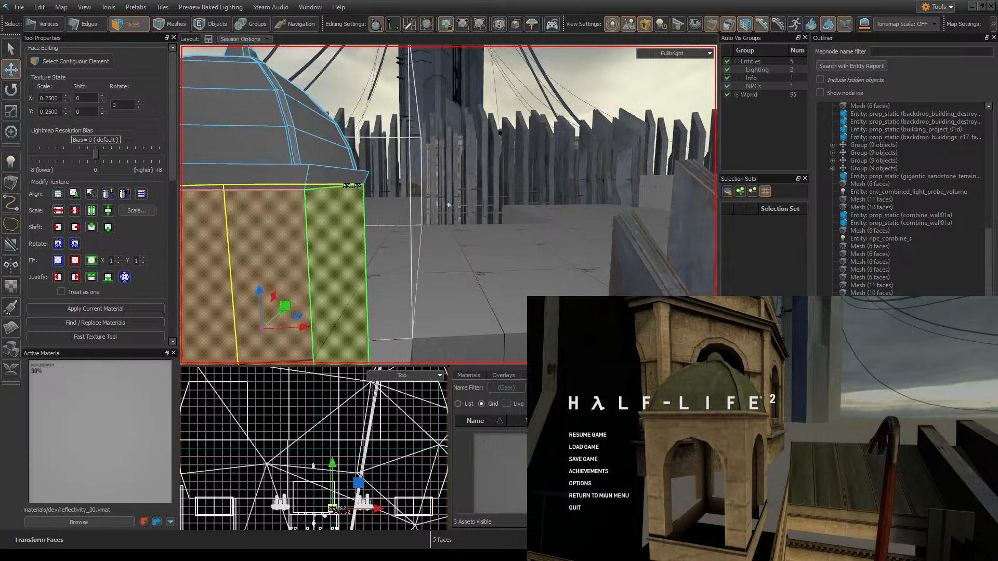
key(z)
key(z)
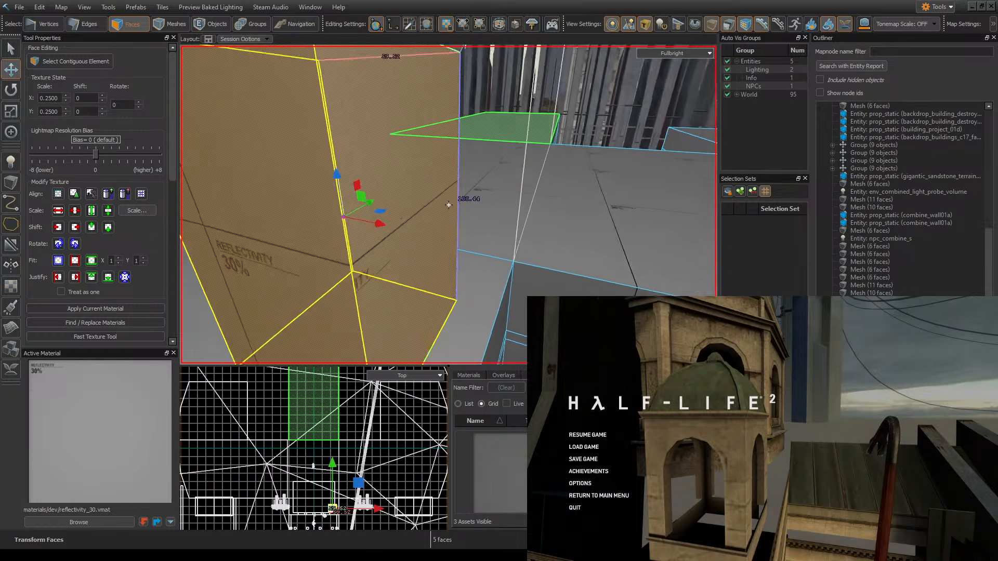
key(s)
key(w)
key(s)
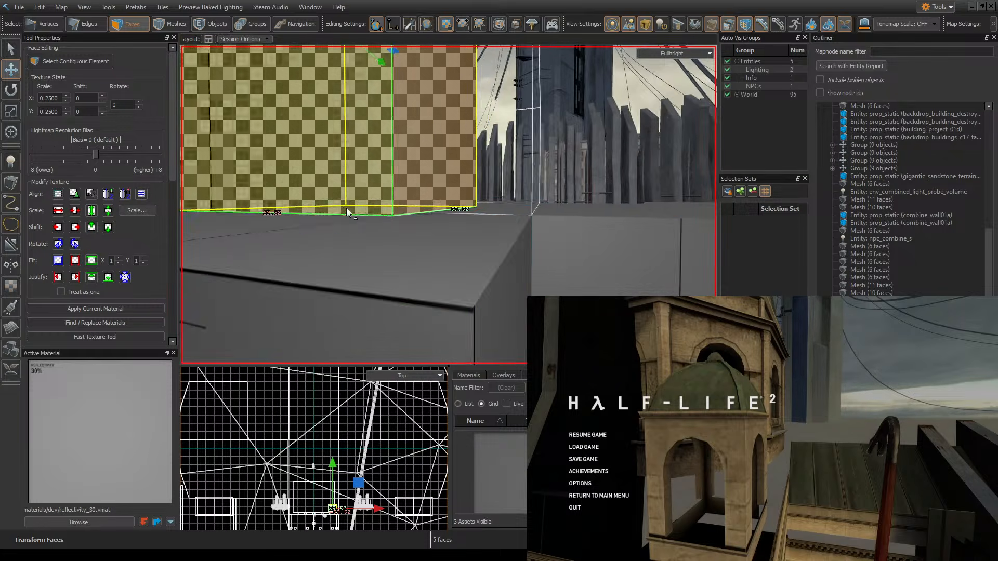
key(s)
key(w)
key(z)
click(407, 173)
key(z)
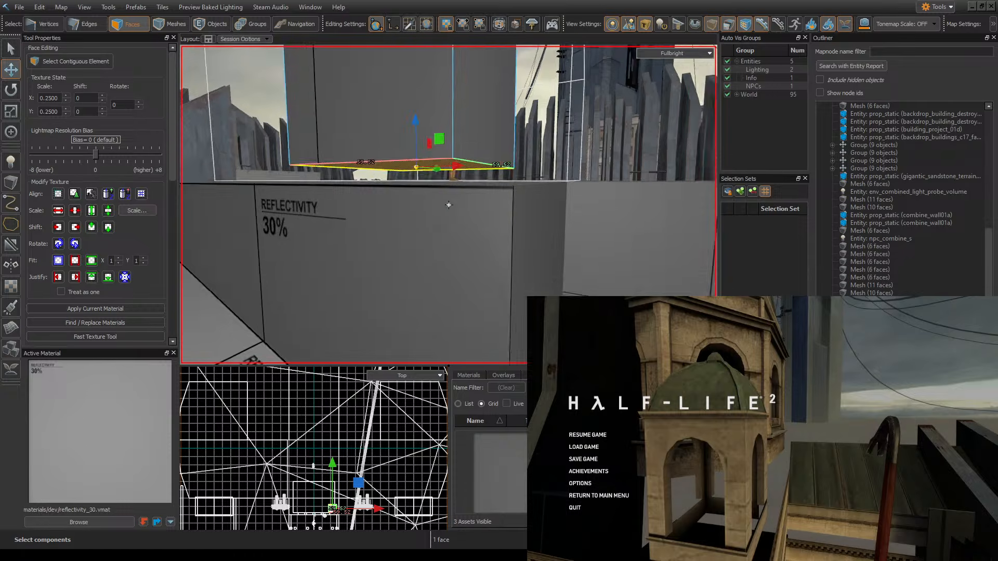
key(s)
key(z)
drag(437, 203, 438, 173)
- Reduce the grid size and adjust the height of the tower's bottom face
key(z)
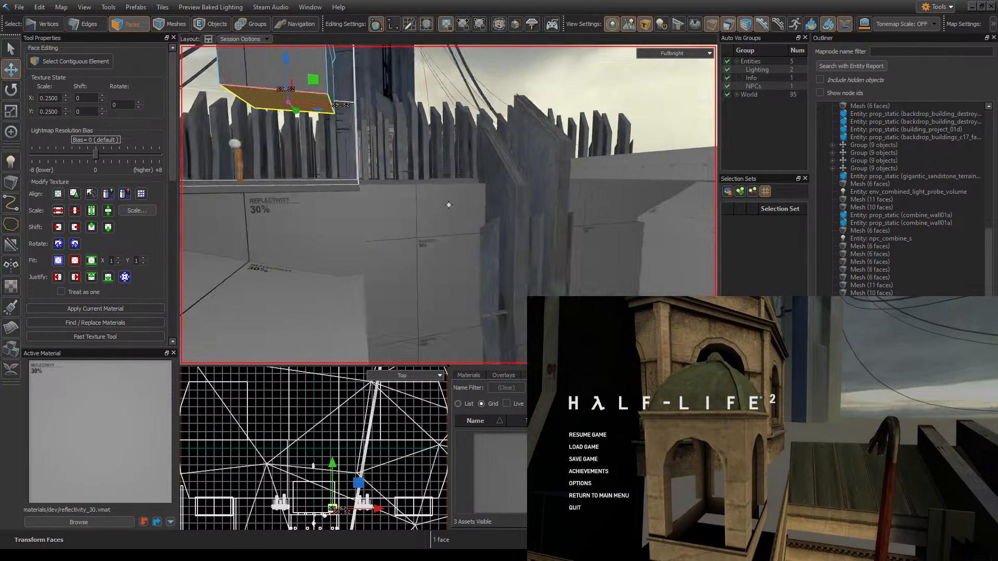
key(d)
key([)
key(z)
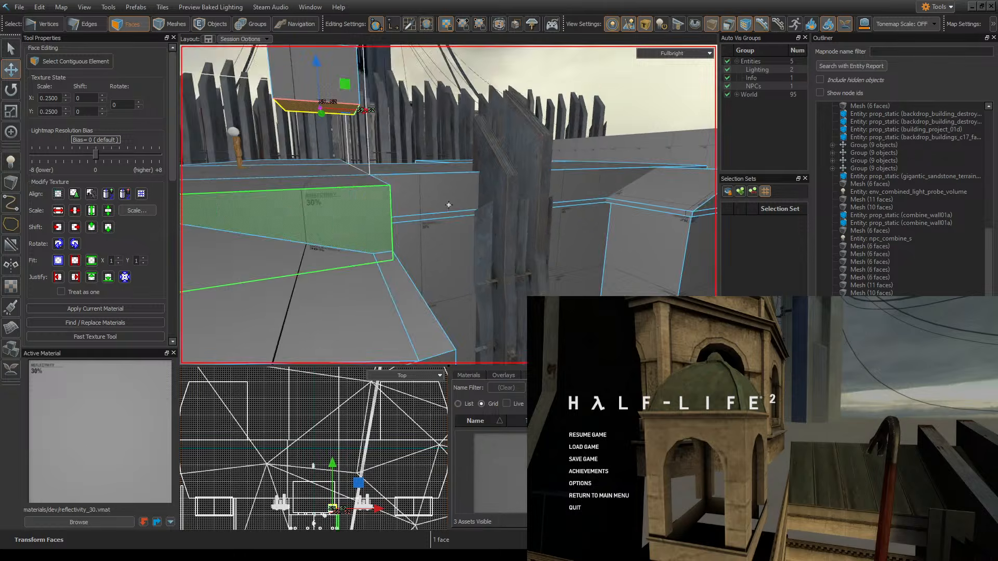
mouse_move(352, 196)
mouse_down()
mouse_move(355, 229)
mouse_move(364, 207)
mouse_up()
- Switch to Half-Life 2, view the reference tower from farther away and pause the game again
click(775, 427)
key(Escape)
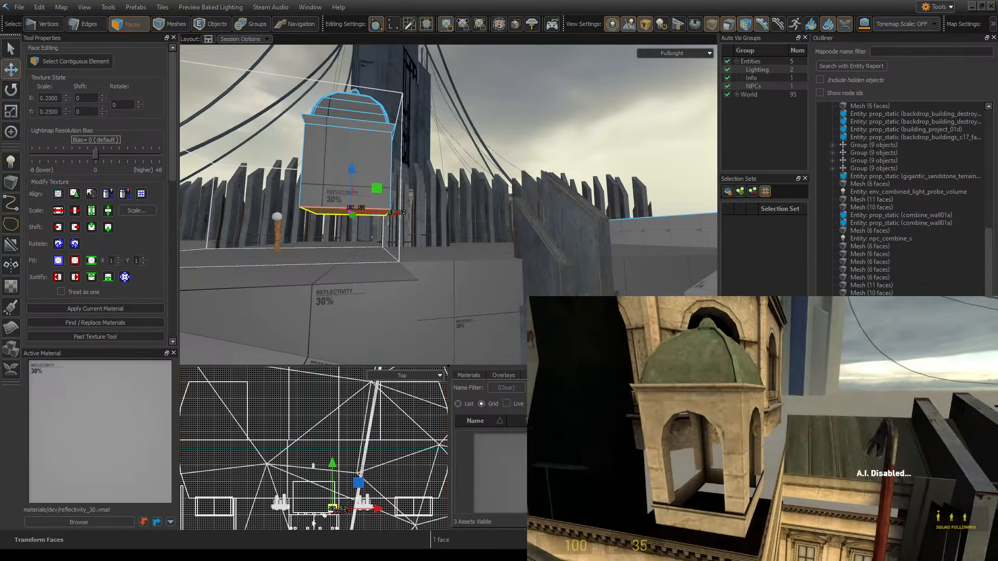
key(Escape)
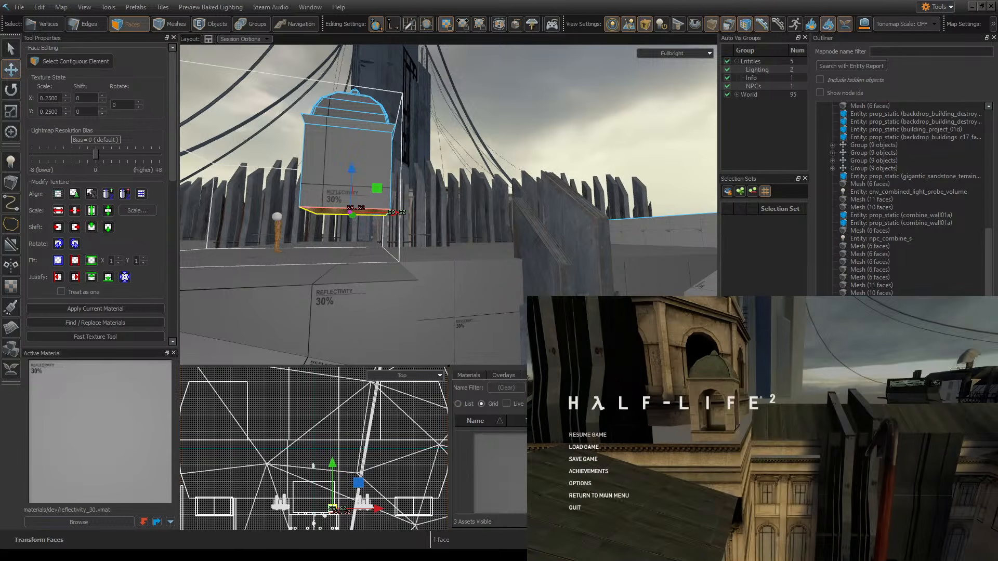
- Lower the tower's bottom face toward the rooftop beneath it
right_drag(442, 144, 424, 148)
drag(387, 164, 388, 184)
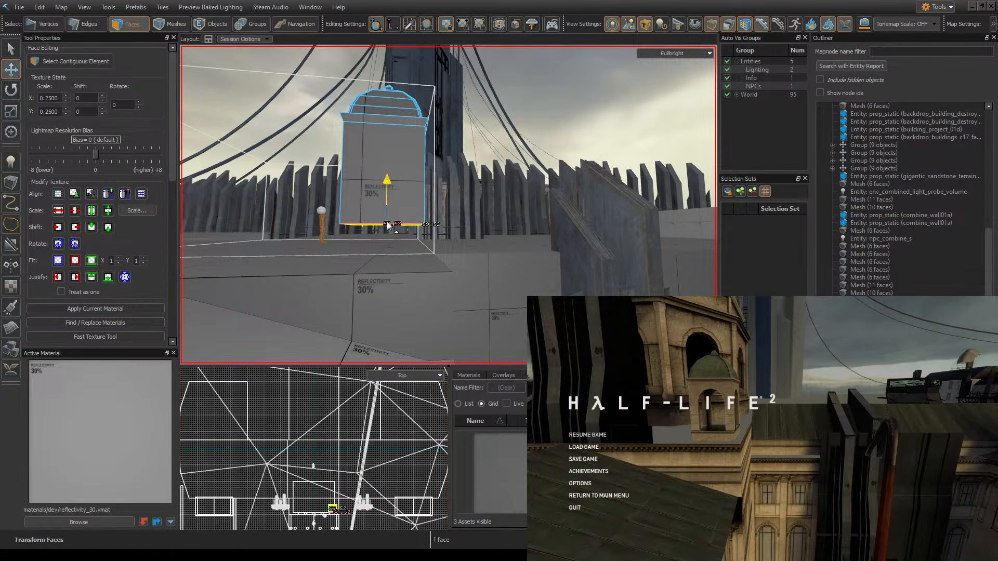
right_drag(453, 226, 557, 232)
drag(361, 206, 365, 236)
right_drag(383, 233, 448, 204)
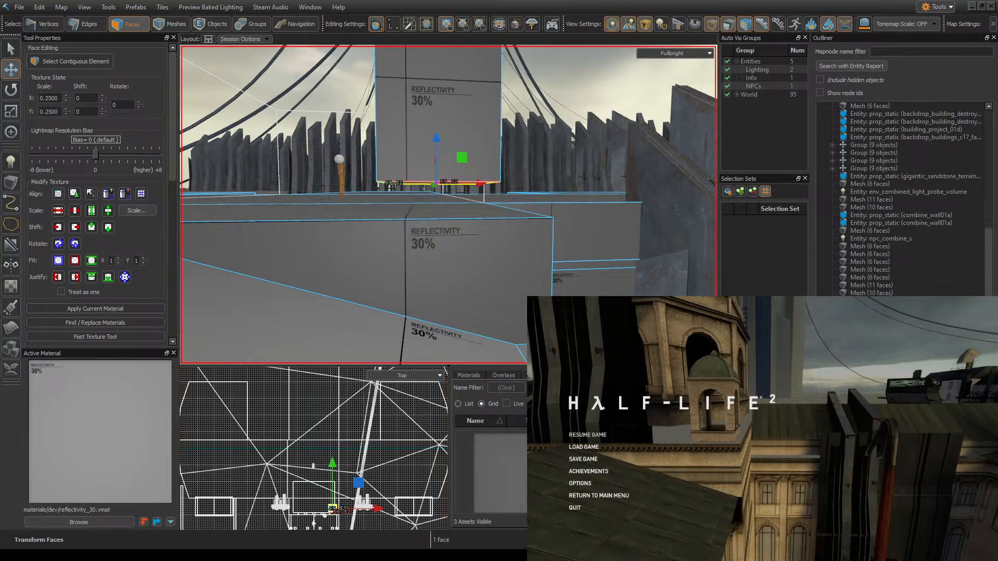
- Extrude the tower's bottom face downward to form a short base section and save the map
key(w)
mouse_move(509, 244)
right_down()
mouse_move(509, 229)
mouse_move(510, 244)
mouse_move(499, 233)
right_up()
key(s)
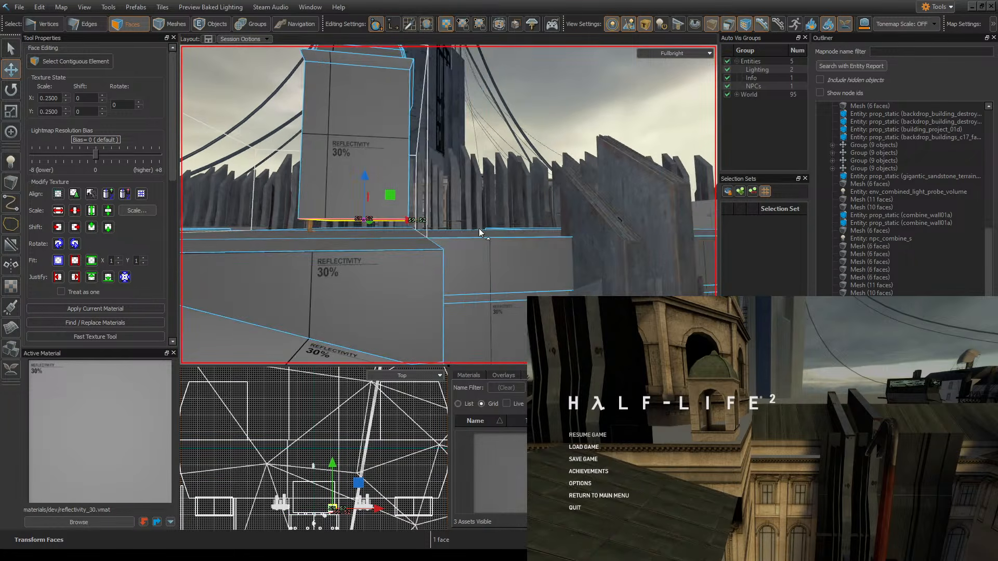
scroll(381, 198, up, 2)
shift+drag(344, 187, 347, 240)
key(s)
mouse_move(510, 257)
right_down()
mouse_move(489, 259)
mouse_move(510, 257)
right_up()
key(w)
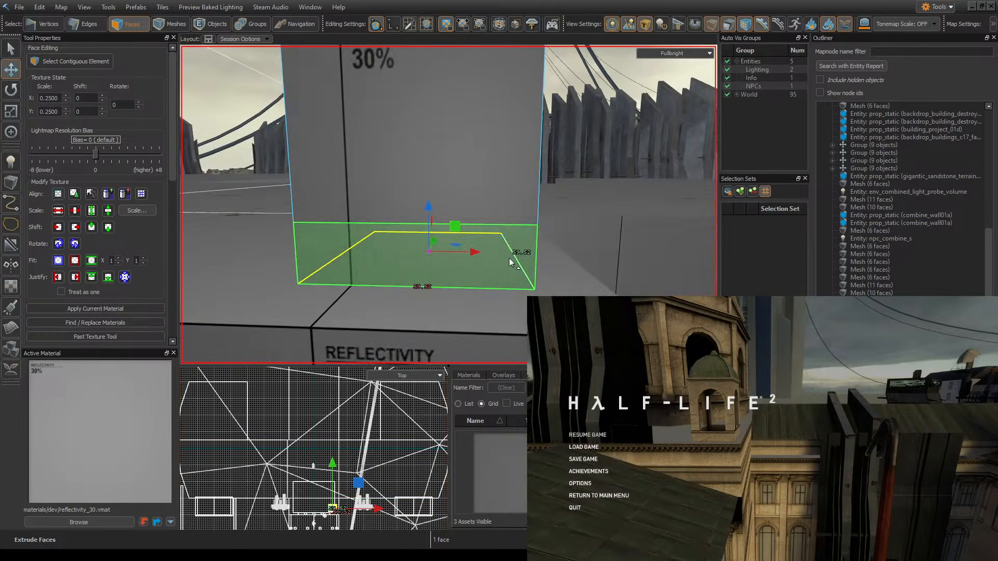
key(d)
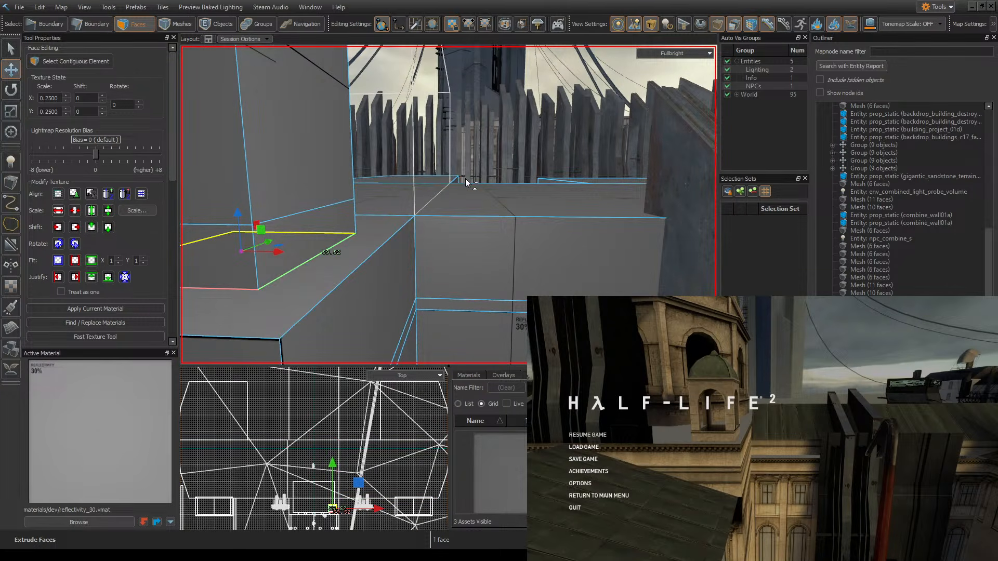
key(ctrl+s)
- Select the four side faces of the tower's body between the trim and the base section, and save the map
key(s)
right_drag(448, 204, 559, 217)
key(w)
click(350, 232)
key(d)
key(ctrl+s)
click(488, 219)
key(a)
shift+click(538, 214)
key(w)
shift+click(350, 220)
mouse_move(398, 222)
right_down()
mouse_move(410, 223)
mouse_move(385, 221)
right_up()
shift+click(261, 258)
right_drag(261, 258, 493, 201)
- Examine the tower's proportions up close and from a distance against the surrounding rooftops
key(w)
key(s)
key(w)
key(s)
key(w)
key(s)
key(w)
key(s)
key(d)
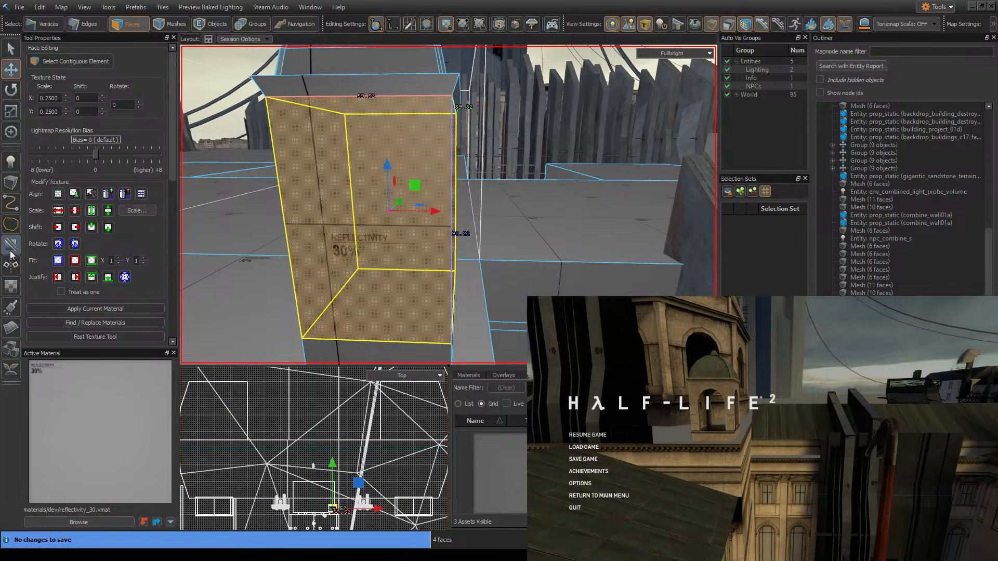
key(s)
right_drag(487, 243, 449, 205)
right_drag(613, 252, 448, 204)
key(s)
key(w)
key(s)
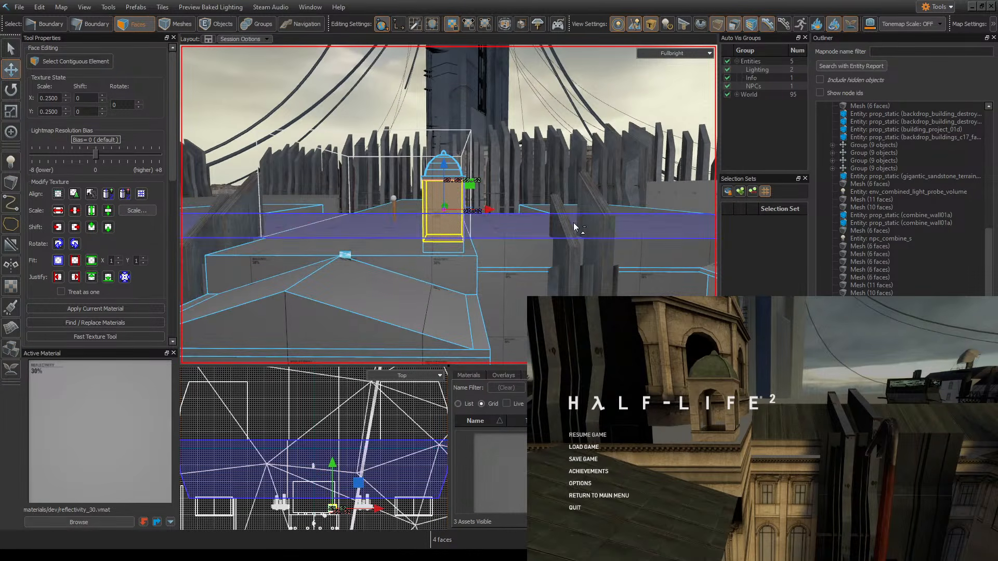
- Undo the side face selections and the extrusion of the base section
key(ctrl+z)
key(ctrl+z)
key(ctrl+z)
key(ctrl+z)
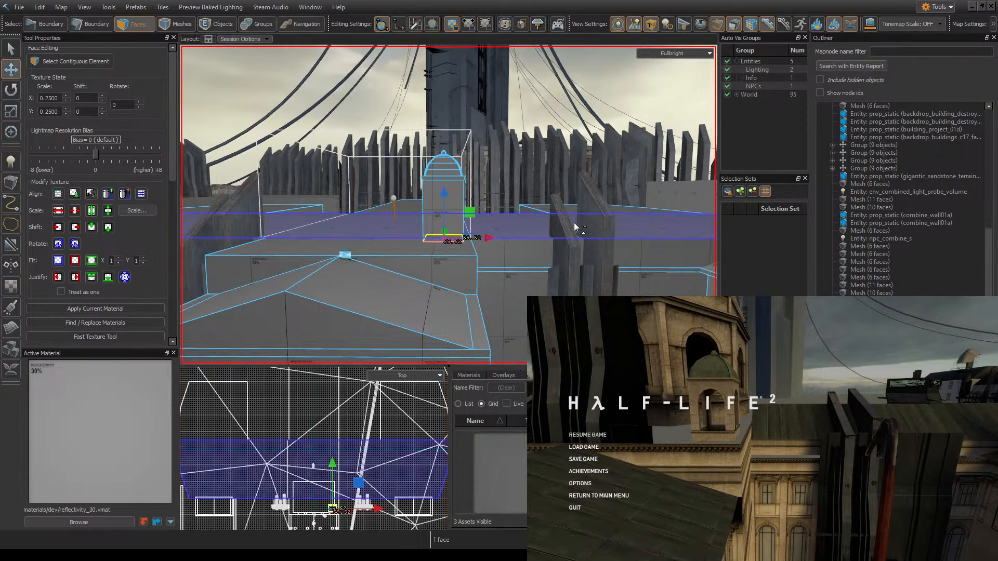
- Extrude the tower's bottom face downward again to form the base section
key(w)
right_drag(574, 223, 574, 224)
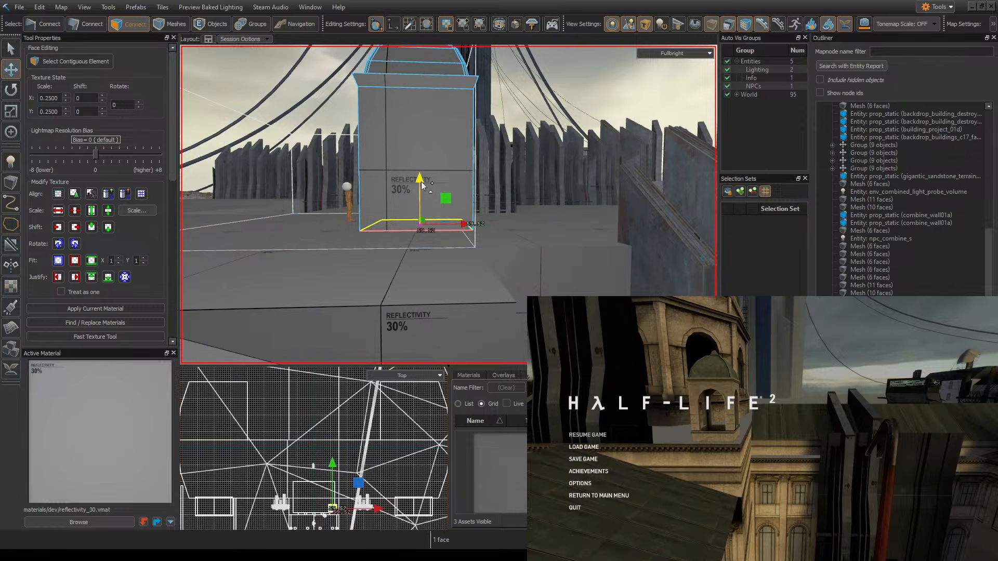
shift+drag(421, 182, 418, 251)
key(d)
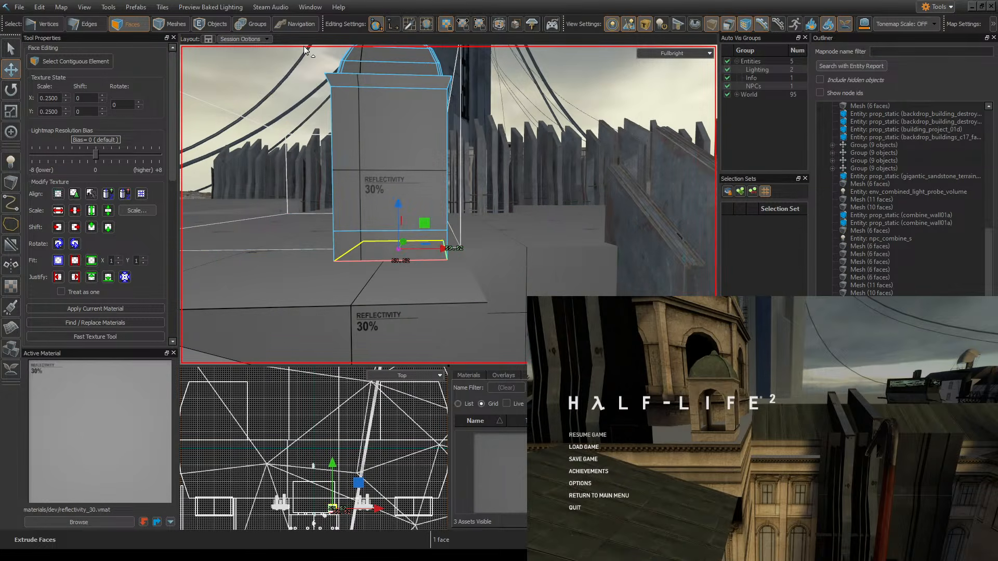
- Select the whole tower as an object, move it down onto the rooftop and increase the grid size
click(211, 24)
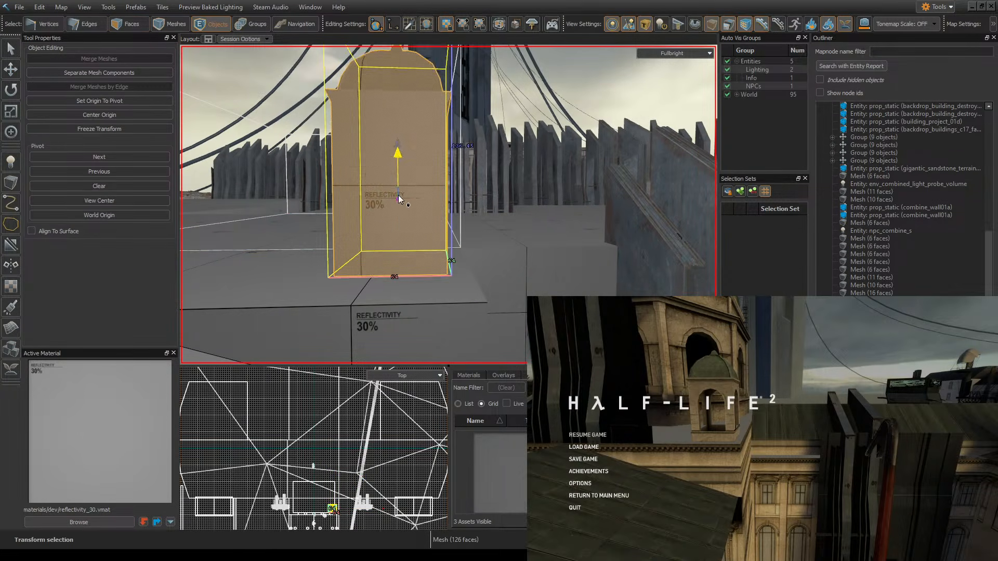
mouse_move(399, 196)
mouse_down()
mouse_move(397, 221)
mouse_move(398, 201)
mouse_up()
right_drag(398, 201, 449, 205)
key(w)
key(w)
key(s)
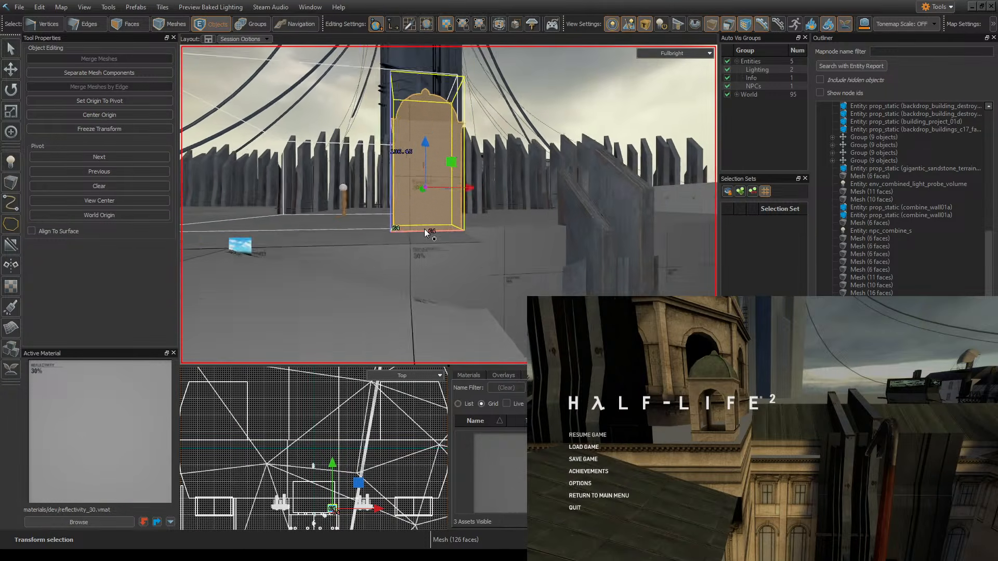
scroll(424, 229, up, 3)
key(])
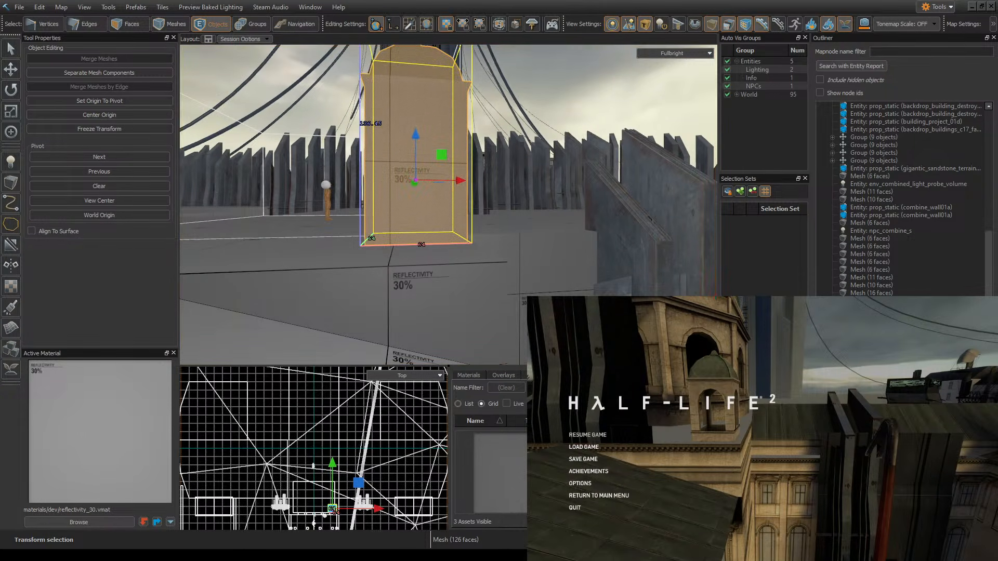
- Save the map and switch from object editing back to face editing on the tower
right_drag(449, 205, 448, 205)
key(w)
key(ctrl+s)
key(3)
click(422, 153)
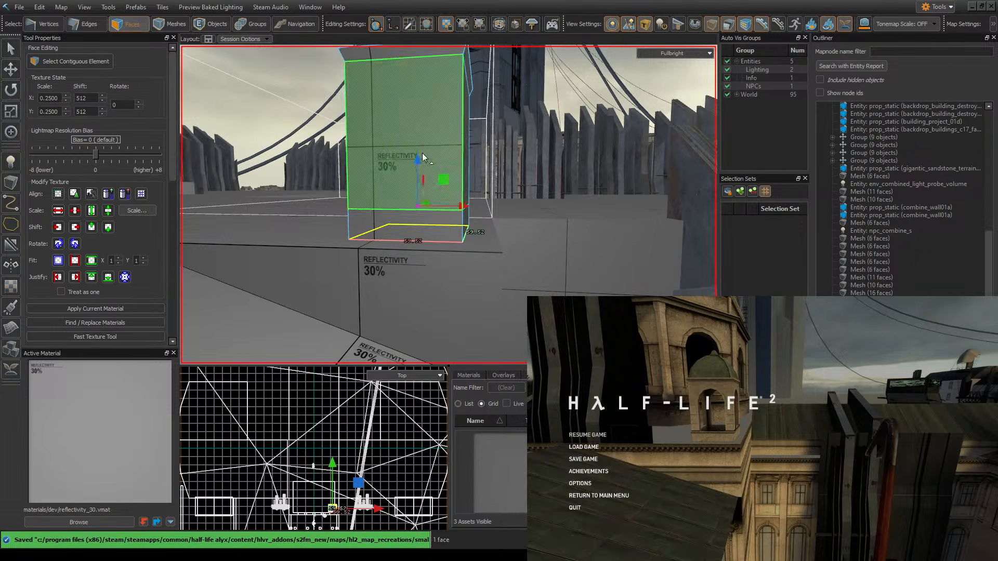
key(ctrl+s)
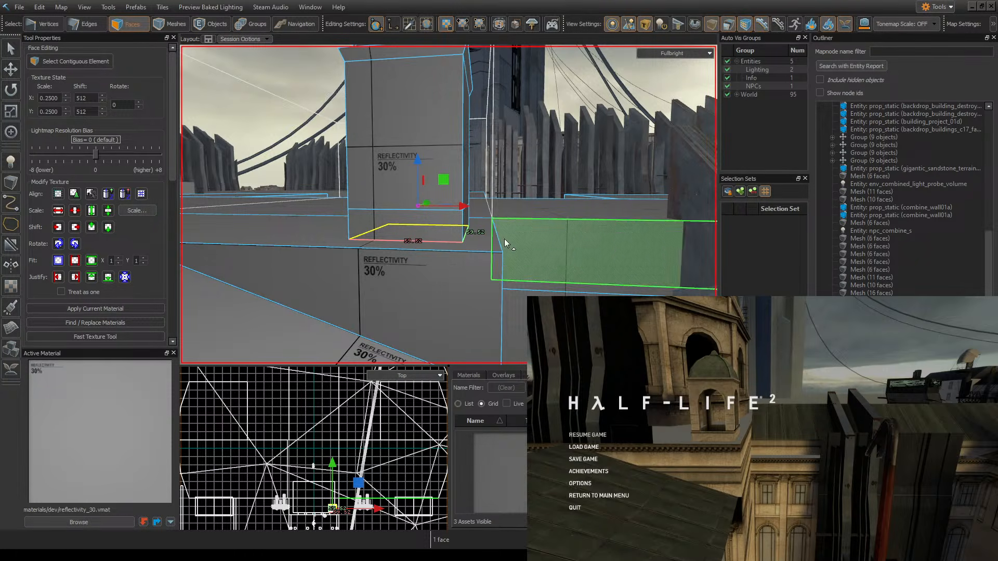
- Compare the tower's lower body and base section with the Half-Life 2 reference view
right_drag(511, 247, 473, 250)
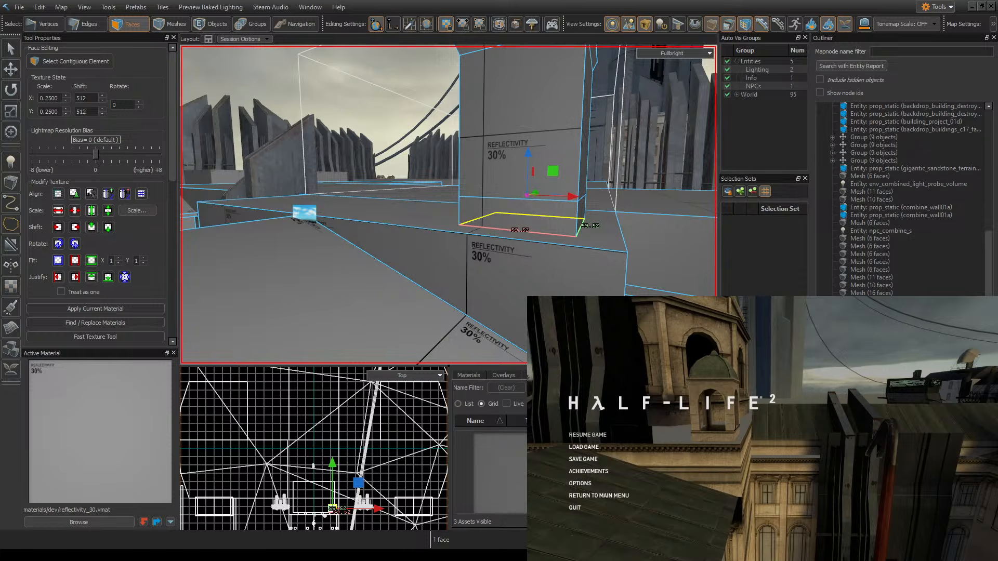
key(z)
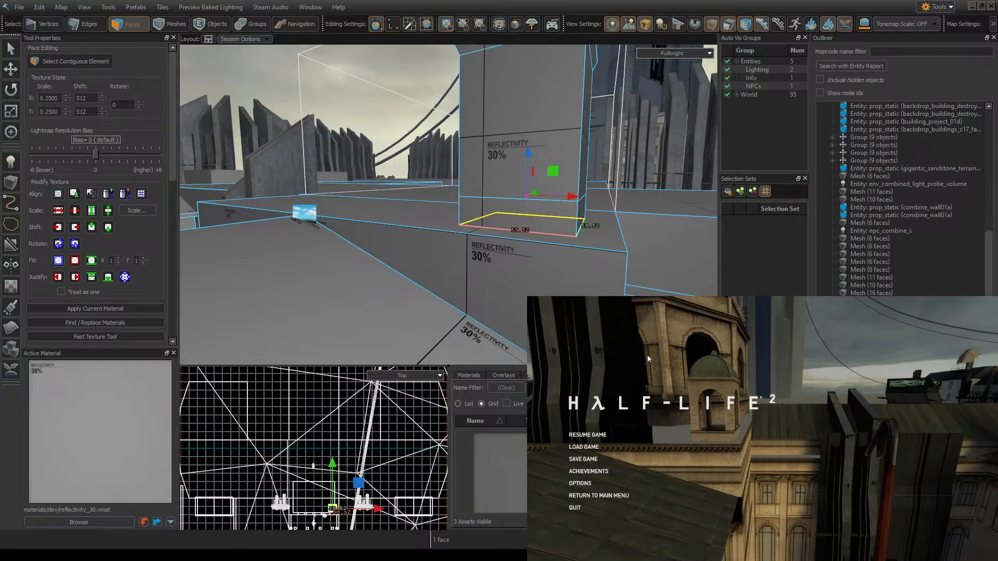
mouse_move(553, 181)
right_down()
mouse_move(554, 135)
mouse_move(554, 181)
right_up()
key(w)
key(s)
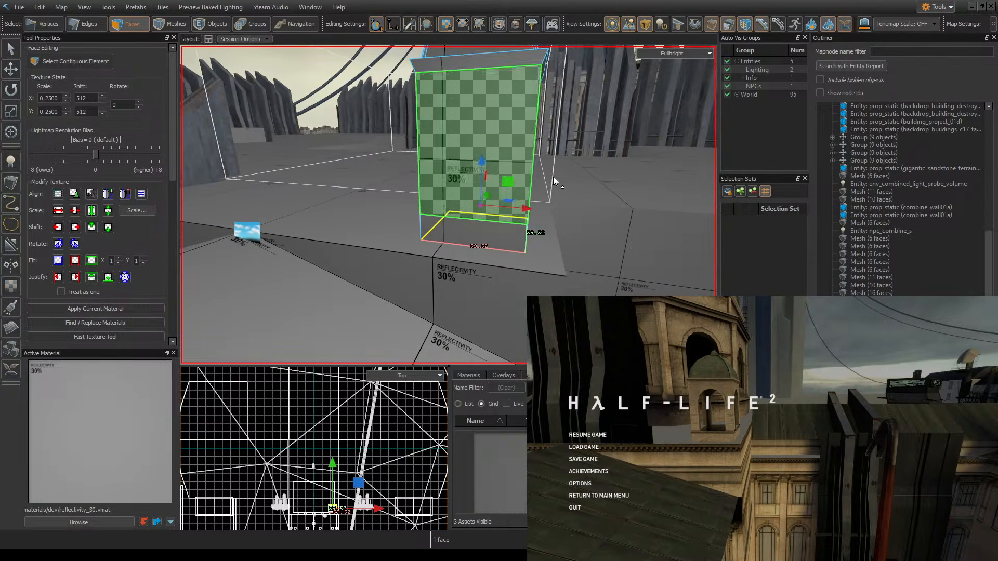
key(ctrl+s)
key(alt+Tab)
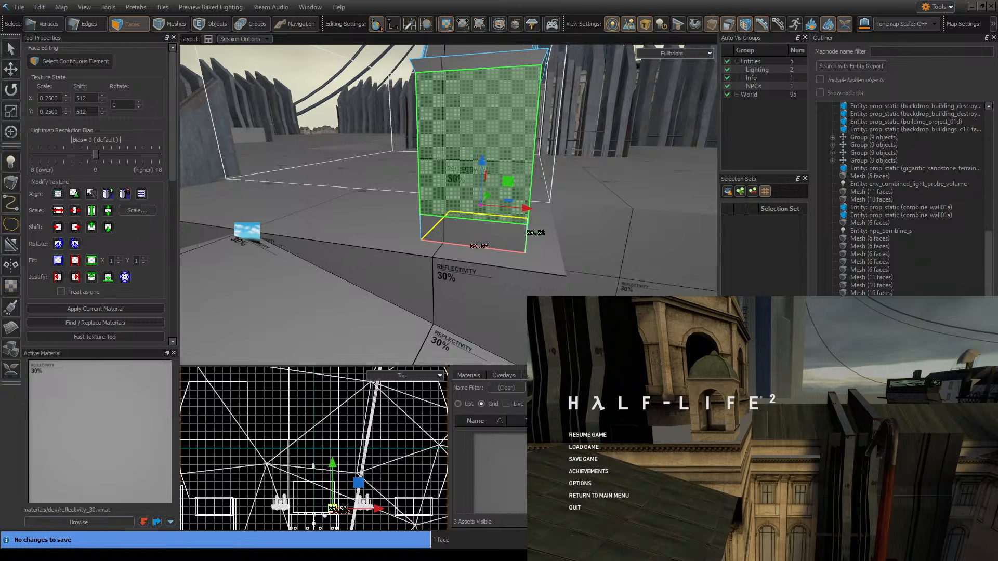
key(alt+Tab)
key(alt+Tab)
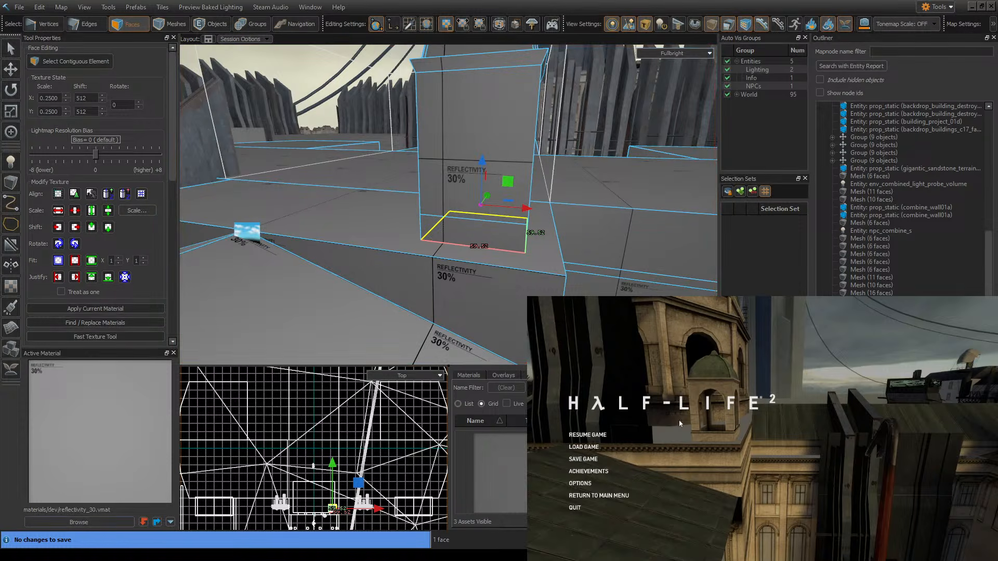
right_drag(449, 205, 454, 178)
click(454, 177)
key(ctrl+s)
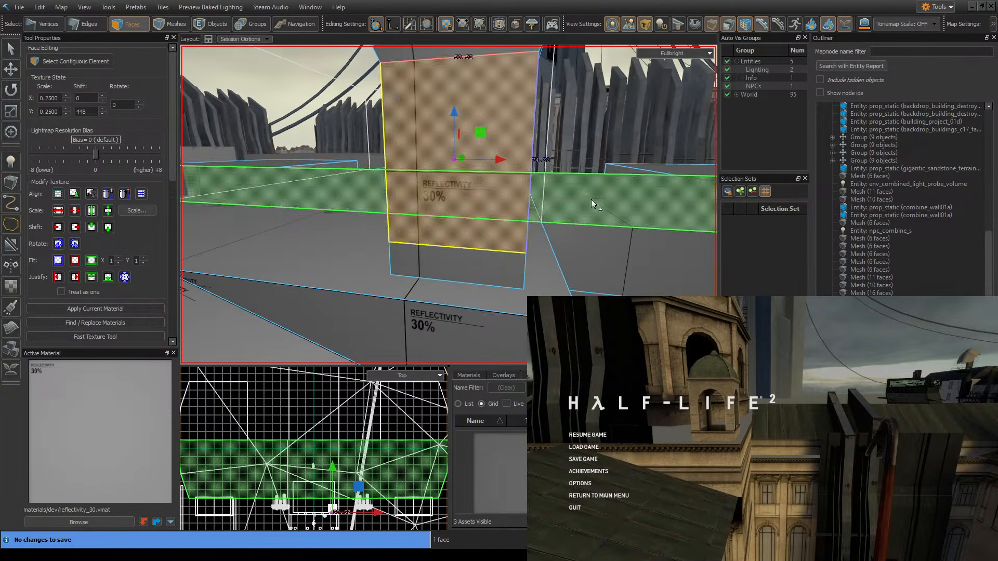
right_drag(592, 204, 449, 205)
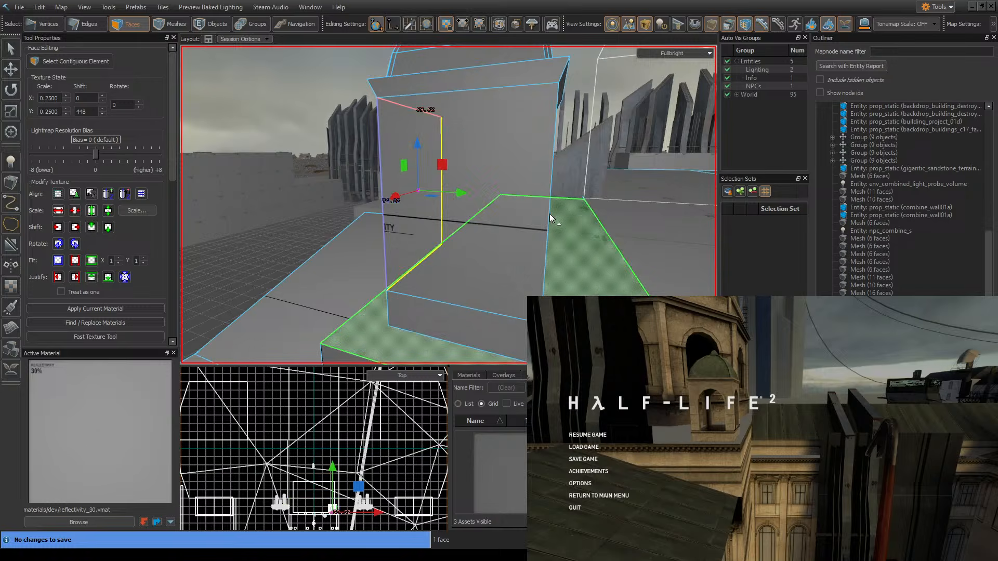
right_drag(550, 214, 449, 205)
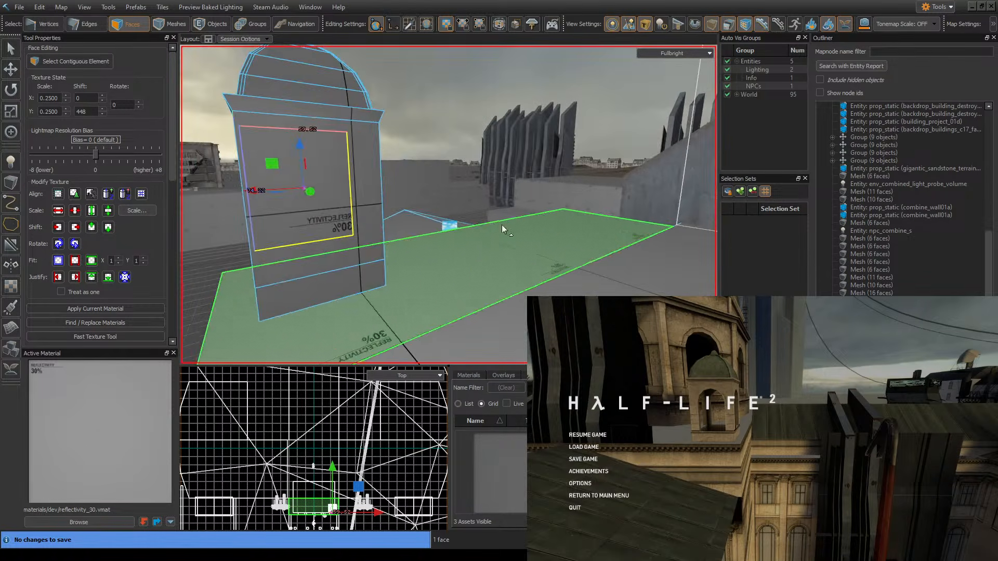
shift+click(351, 212)
right_drag(352, 212, 335, 213)
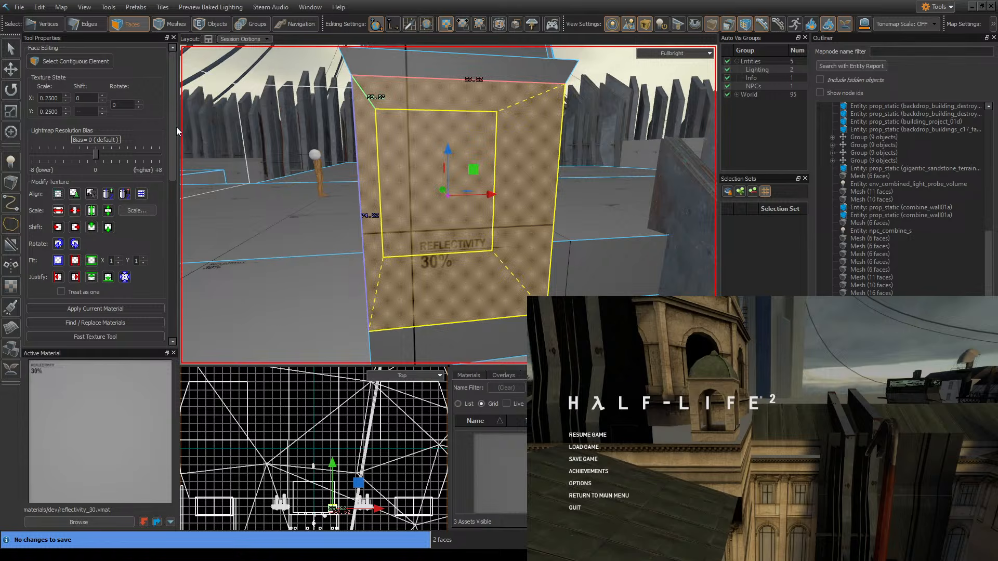
drag(169, 117, 172, 215)
key(s)
right_drag(448, 205, 250, 179)
key(w)
click(11, 245)
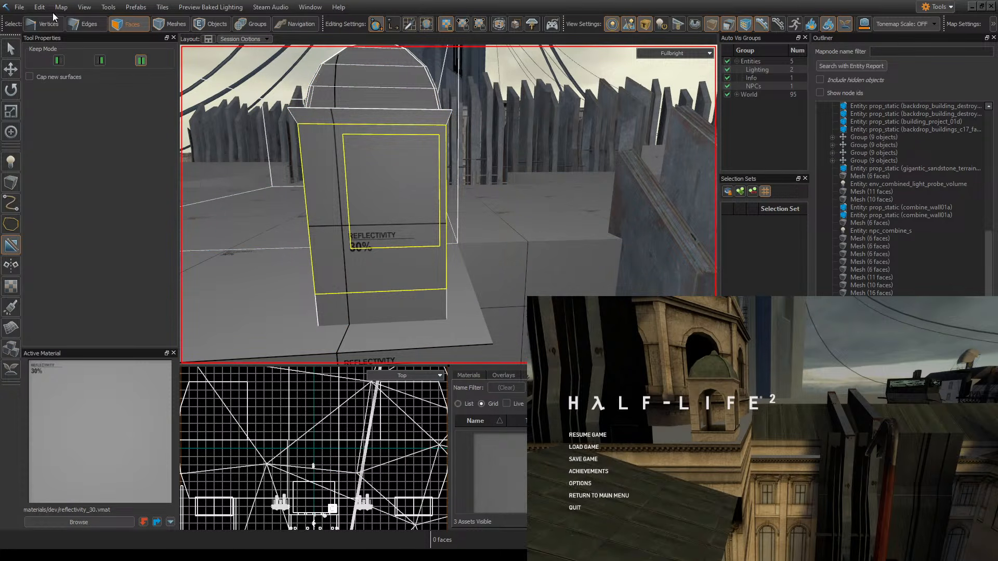
click(11, 49)
key(w)
right_drag(271, 171, 572, 201)
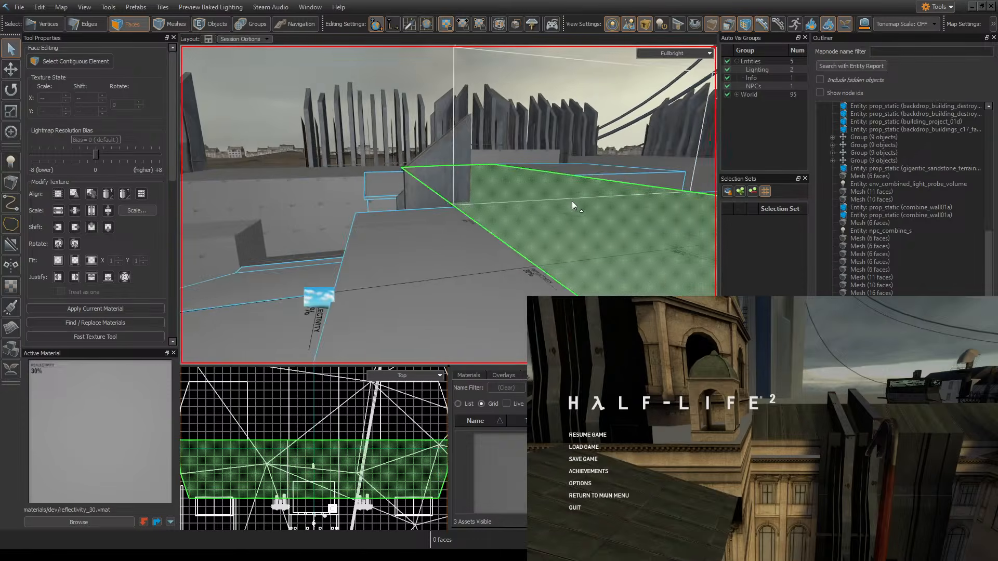
- Select the four side faces of the tower body between the upper trim and the base section
key(s)
click(572, 227)
ctrl+click(522, 226)
right_drag(522, 225, 448, 205)
key(s)
ctrl+click(542, 233)
ctrl+click(580, 208)
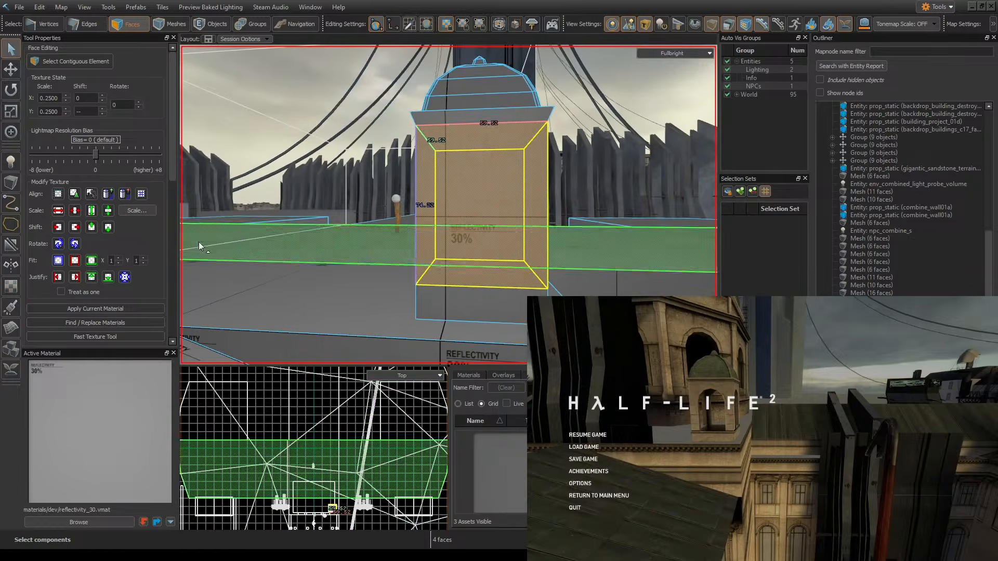
- Reduce the grid size and cut the four side faces horizontally near the top of the body with the Clipping Tool
key(shift+x)
drag(499, 165, 449, 163)
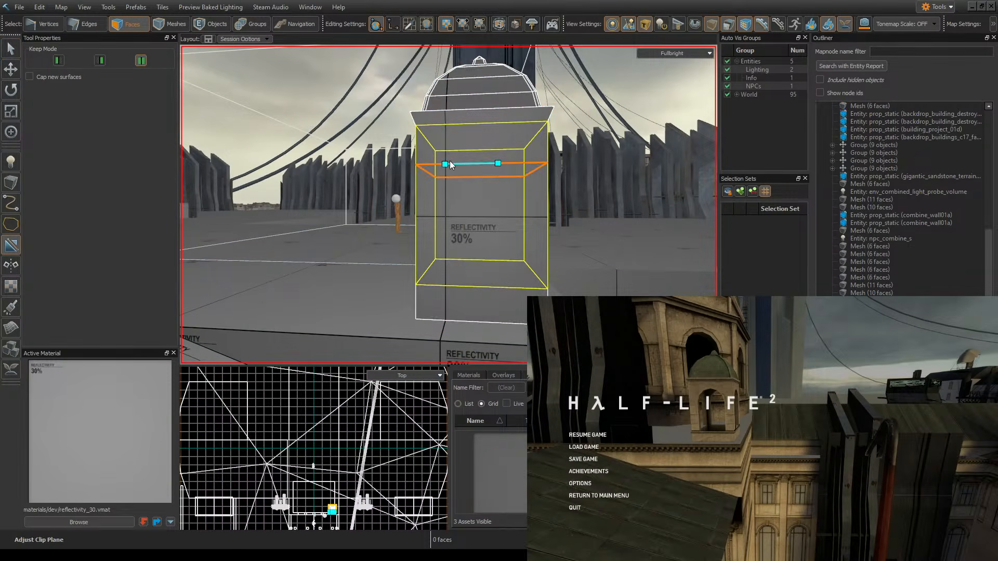
key(Escape)
key([)
key([)
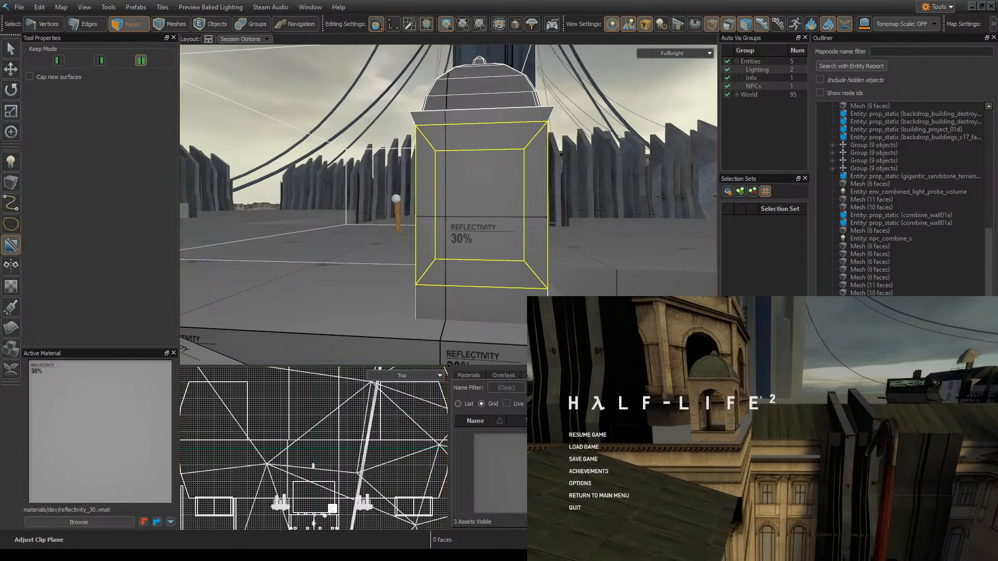
drag(445, 147, 480, 146)
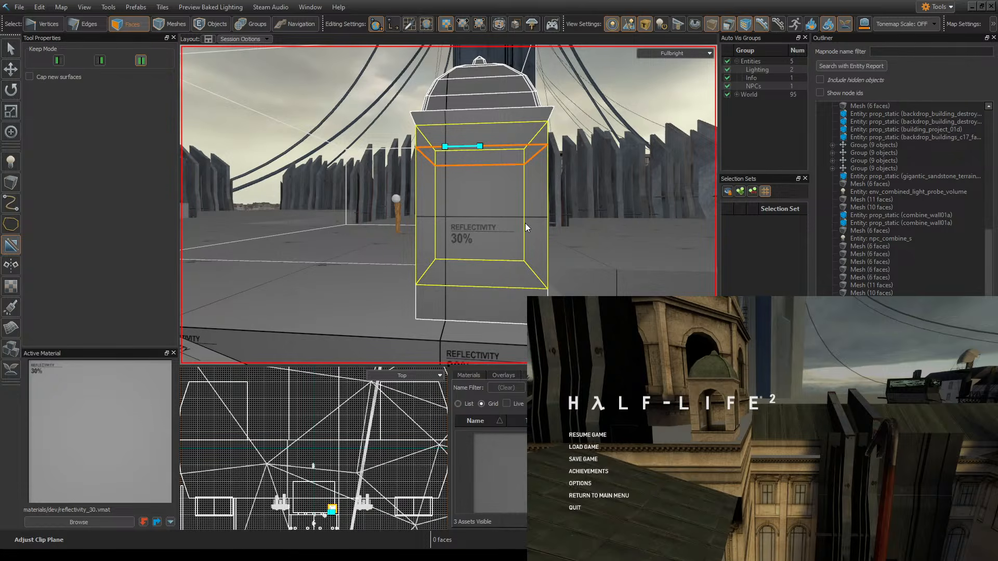
key(Return)
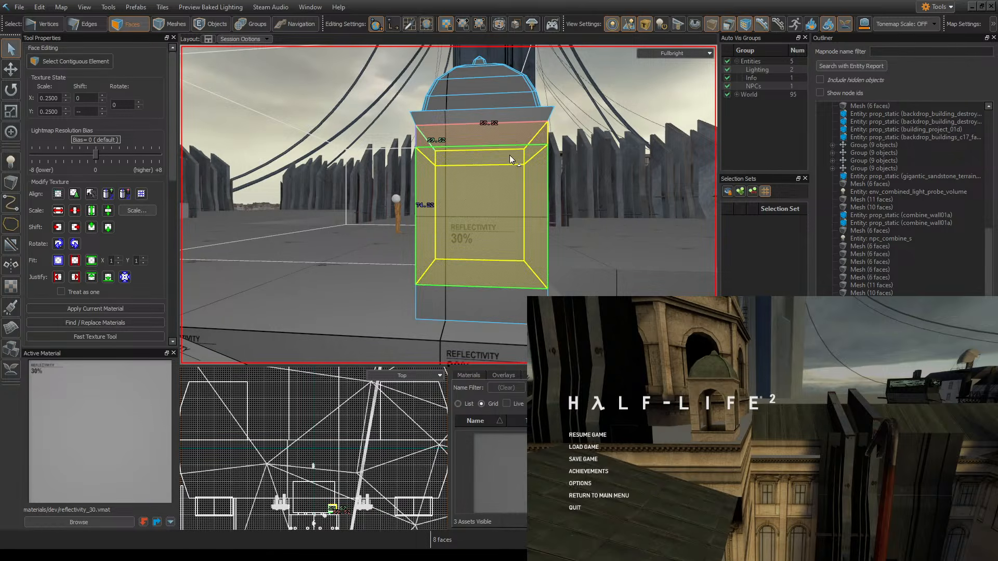
- Undo the horizontal cut around the tower body
right_drag(568, 164, 568, 133)
key(w)
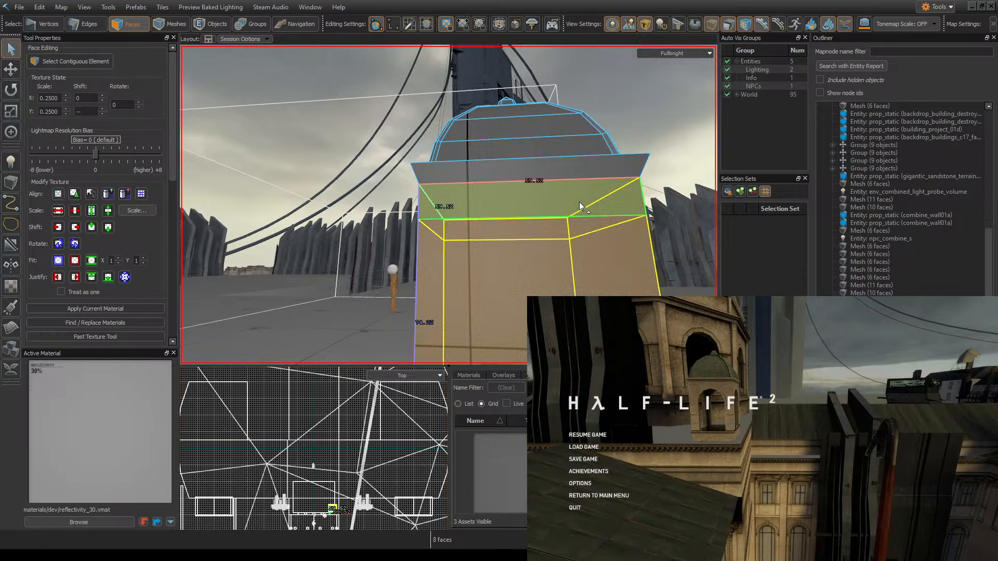
key(ctrl+z)
key(ctrl+z)
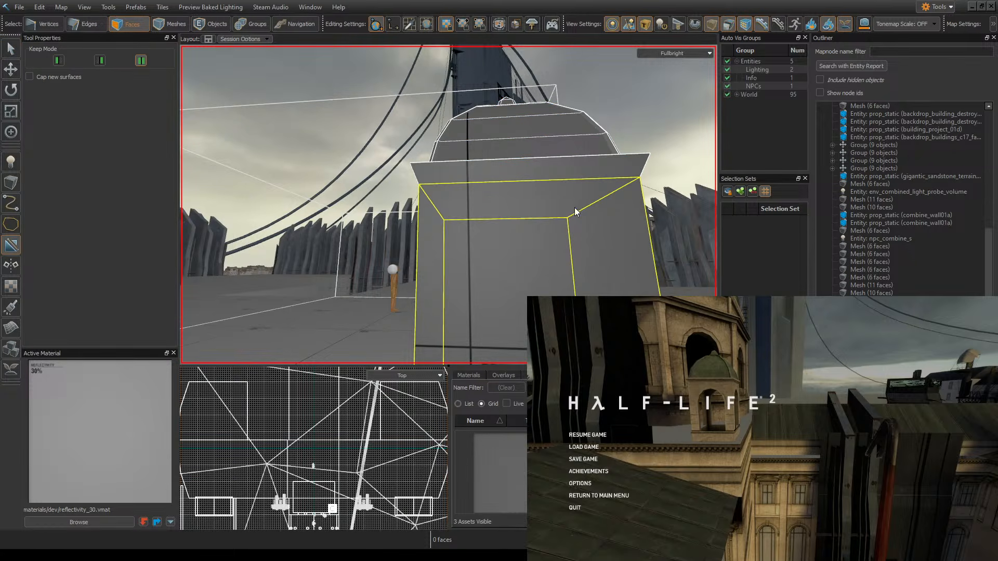
- Return to face selection and reselect all four side faces of the tower body
right_drag(575, 207, 575, 270)
key(s)
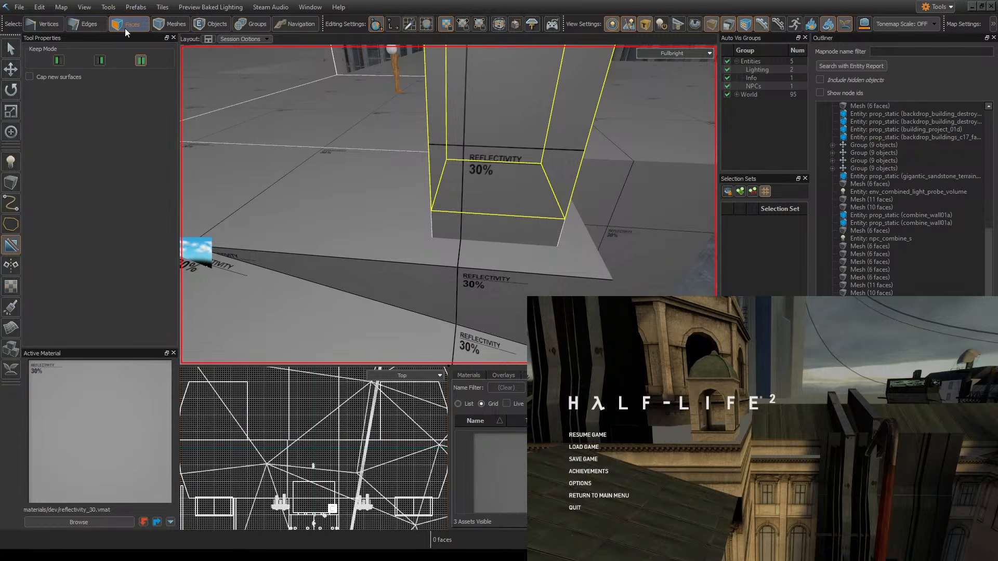
click(5, 48)
click(512, 138)
key(d)
right_drag(595, 157, 588, 134)
shift+click(636, 203)
key(d)
shift+click(569, 142)
key(s)
shift+click(522, 162)
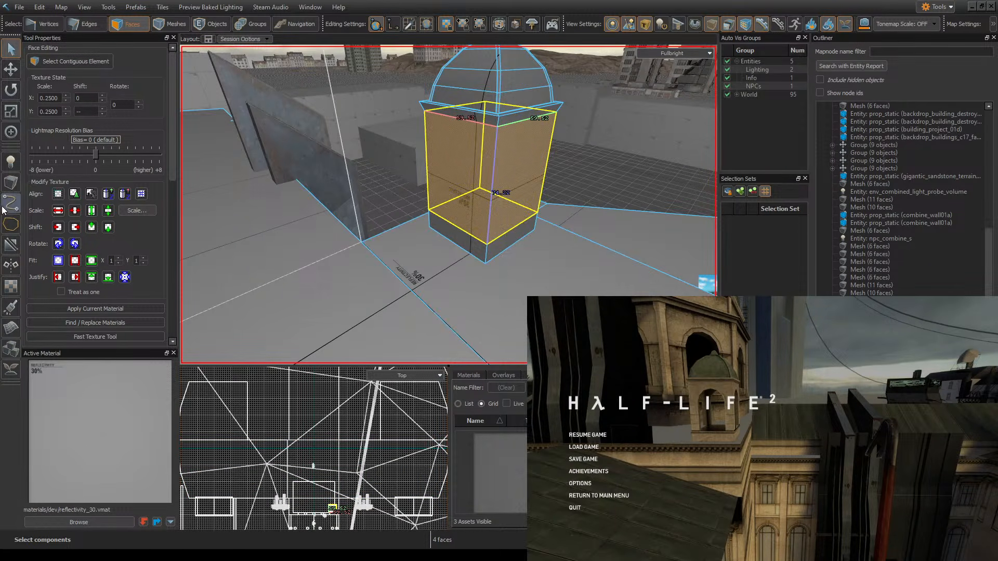
- Extrude the four side faces with the Scale tool, scale them inward and increase the grid size
click(8, 113)
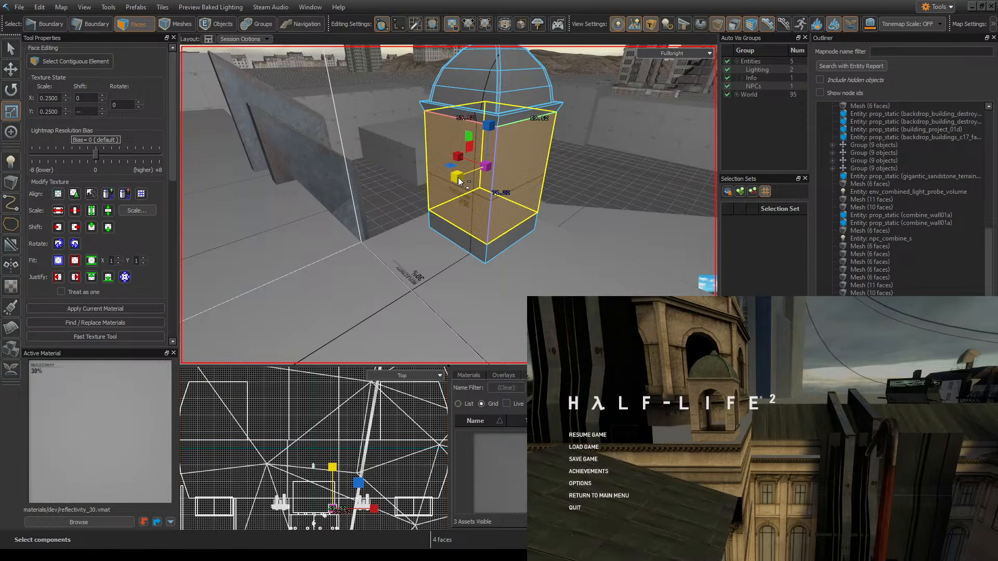
shift+drag(457, 179, 473, 174)
key(a)
right_drag(473, 174, 495, 170)
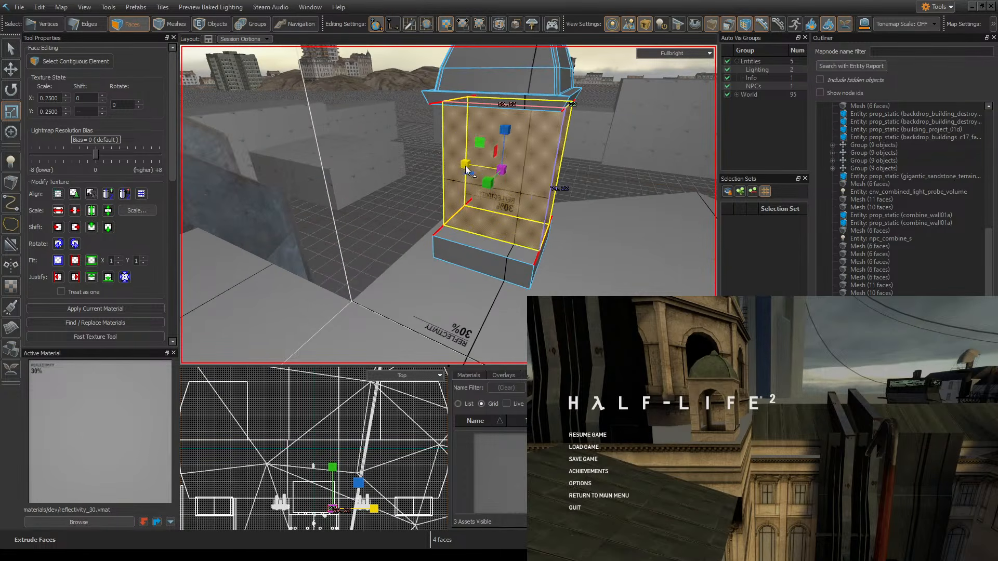
drag(467, 168, 482, 167)
key(bracketright)
key(bracketright)
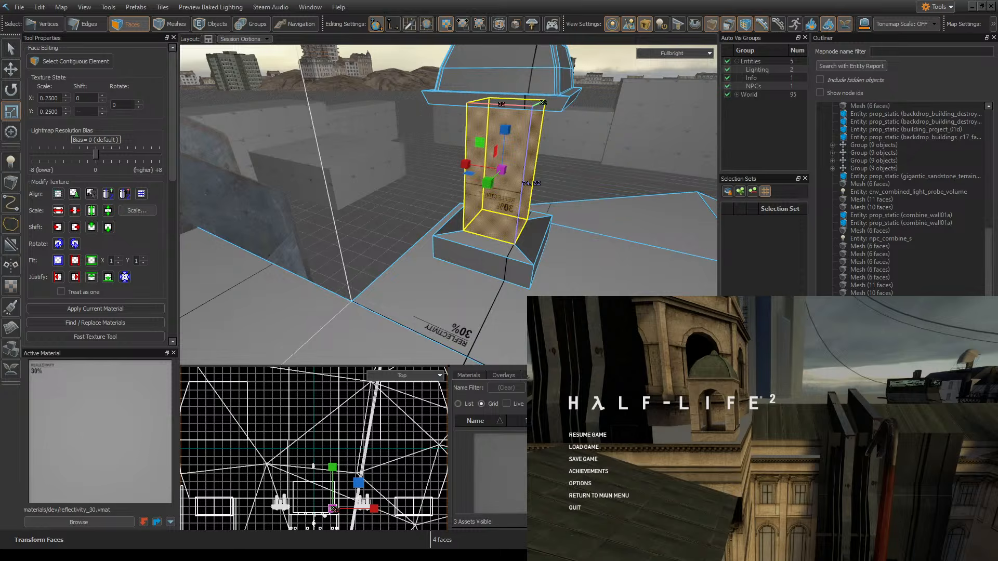
- Rescale the extruded body horizontally so it sits slightly inside the trim and base section, and save the map
key(d)
mouse_move(481, 166)
right_down()
mouse_move(601, 219)
mouse_move(470, 173)
right_up()
mouse_move(393, 192)
mouse_down()
mouse_move(358, 186)
mouse_move(385, 194)
mouse_up()
right_drag(448, 204, 566, 215)
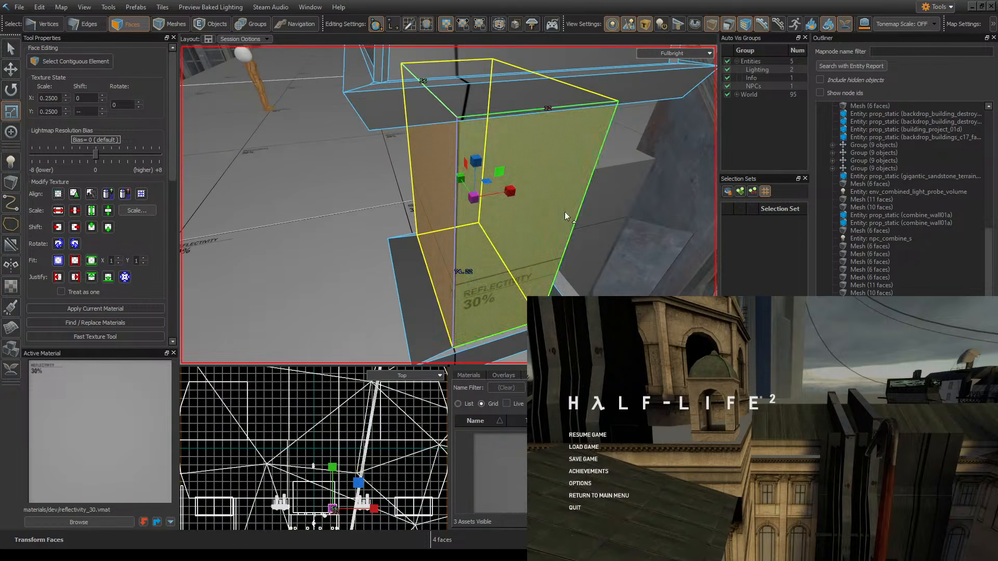
drag(509, 193, 534, 191)
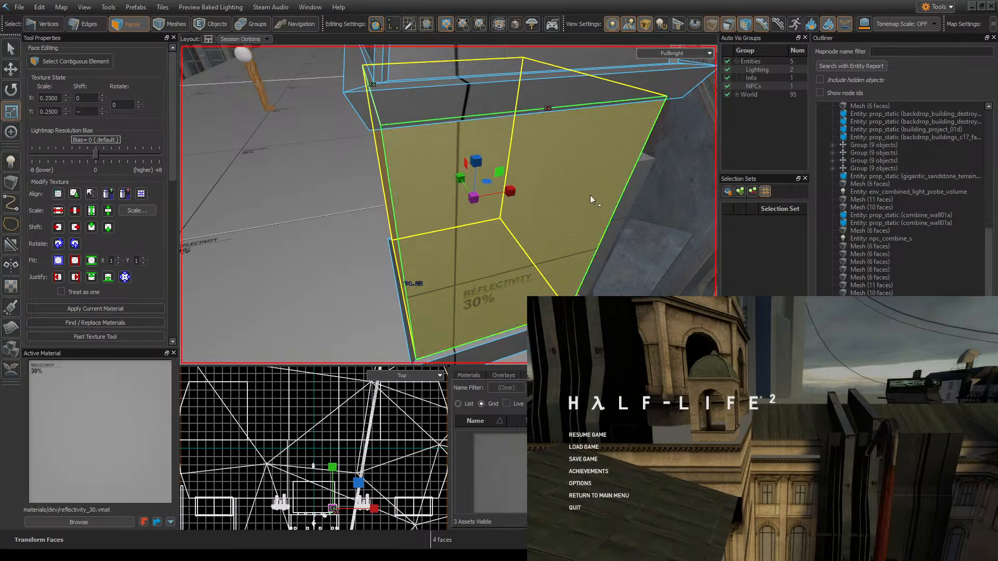
right_drag(591, 198, 449, 205)
key(ctrl+s)
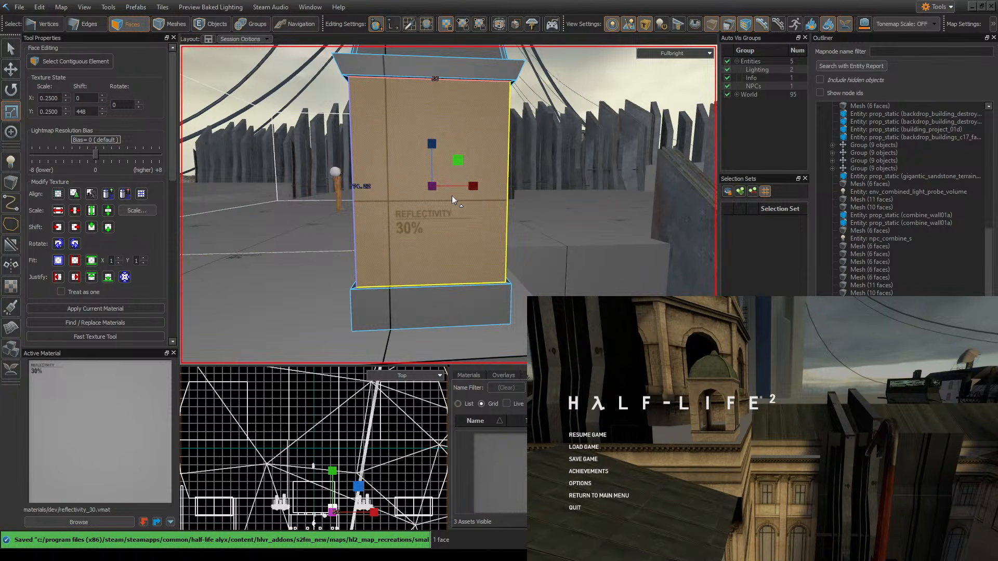
- Reduce the grid size and select the four recessed side faces of the tower body
click(451, 195)
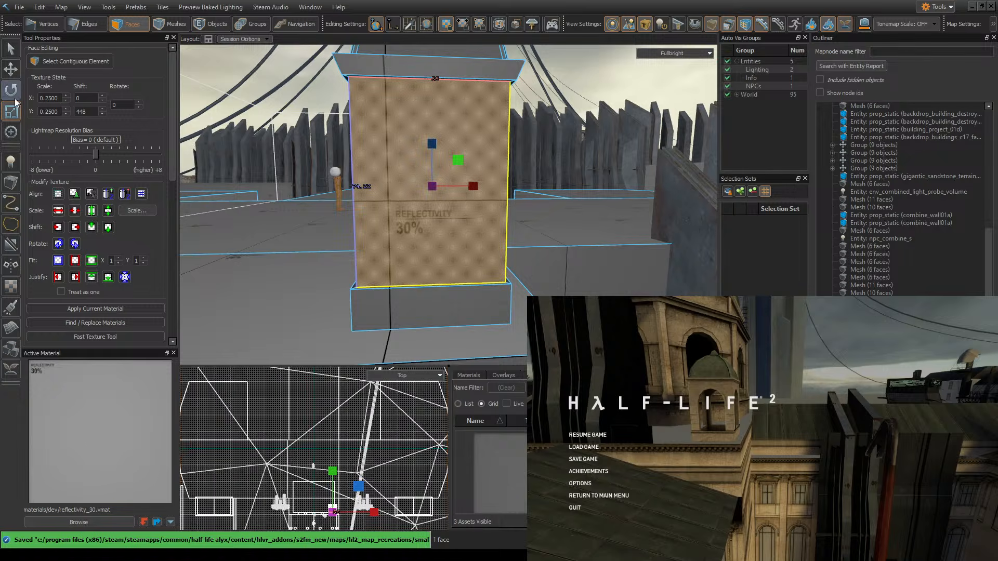
key(q)
right_drag(450, 175, 448, 205)
ctrl+click(563, 196)
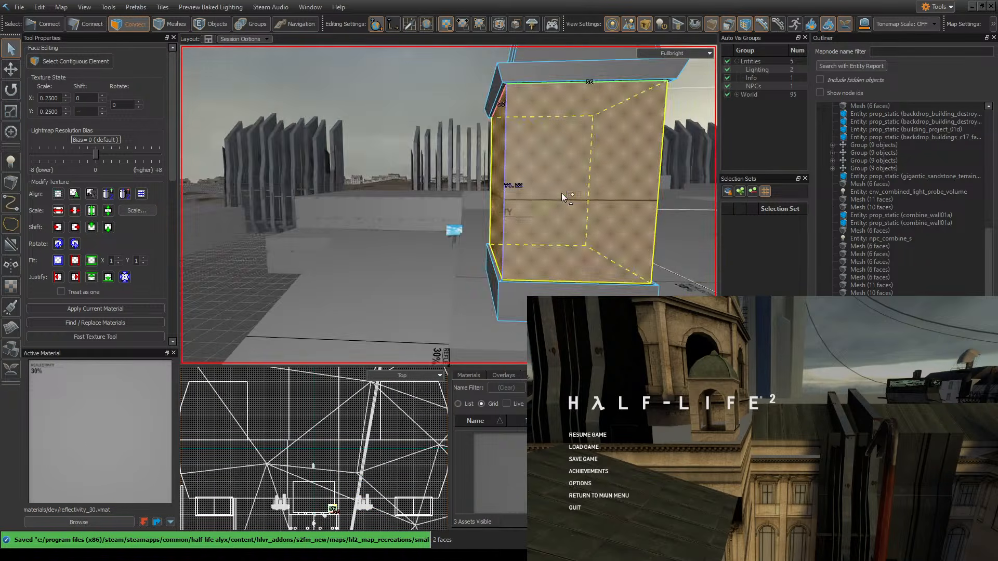
right_drag(564, 196, 448, 205)
ctrl+click(597, 211)
right_drag(597, 212, 449, 205)
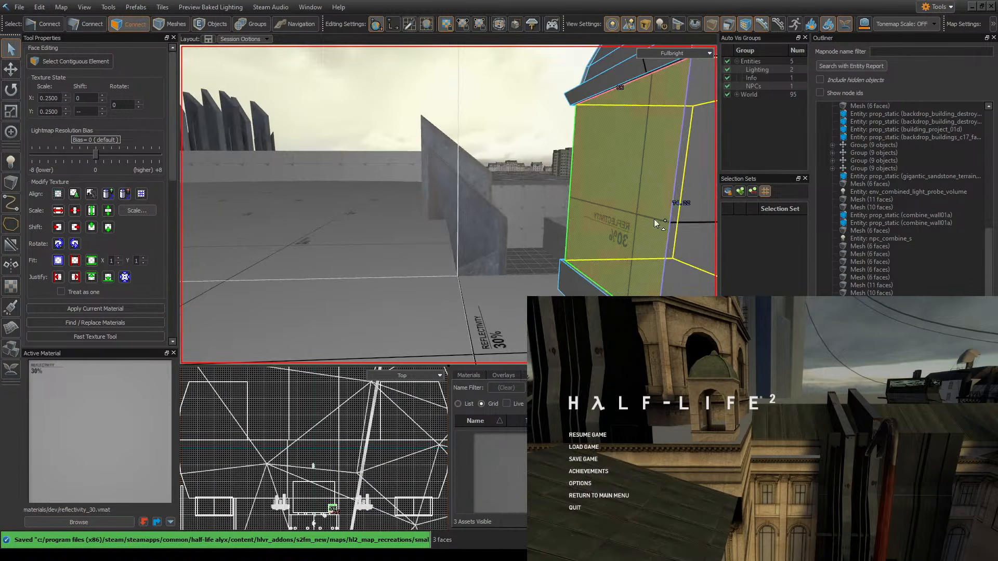
ctrl+click(657, 222)
right_drag(657, 222, 449, 205)
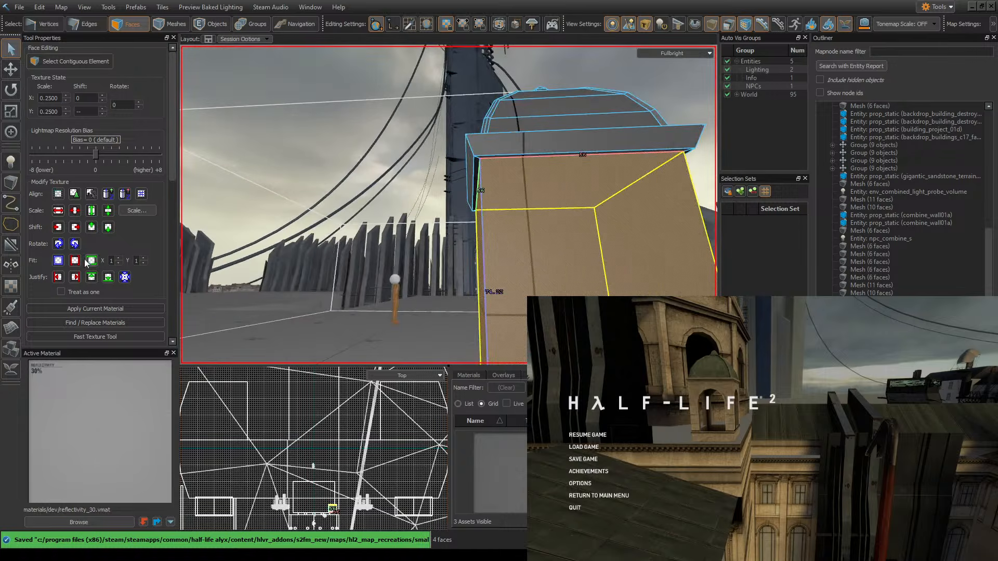
- Increase the grid size and clip the four recessed side faces with a level horizontal cut in their upper part, keeping both sides
click(11, 248)
drag(530, 229, 590, 229)
right_drag(606, 230, 449, 205)
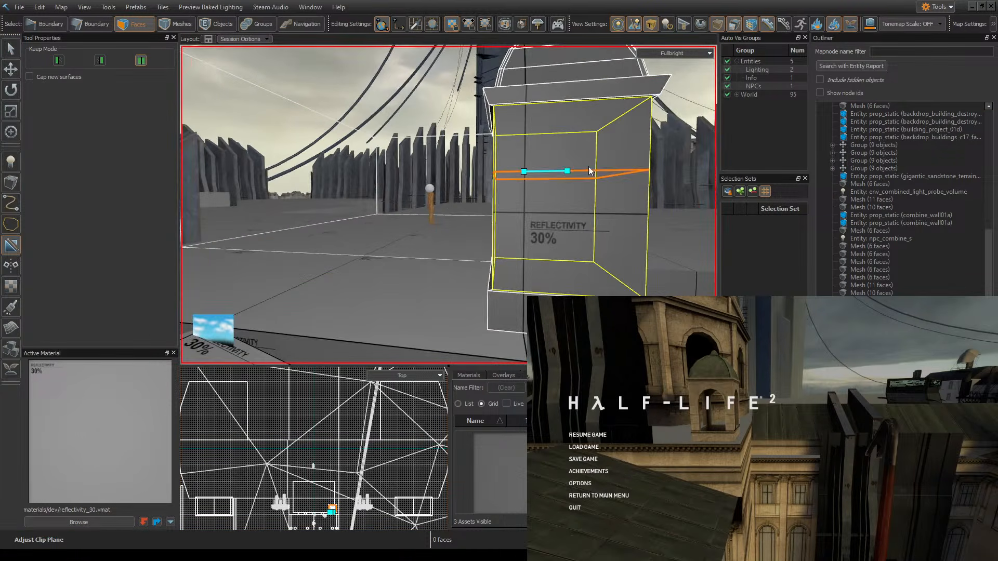
drag(570, 155, 613, 157)
drag(525, 130, 612, 127)
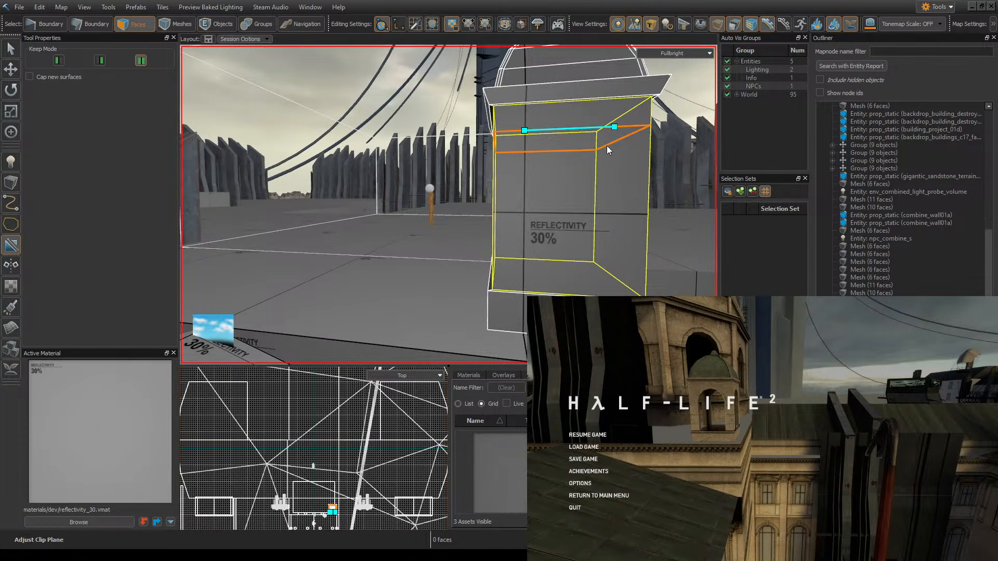
key(Escape)
key(])
drag(525, 153, 575, 153)
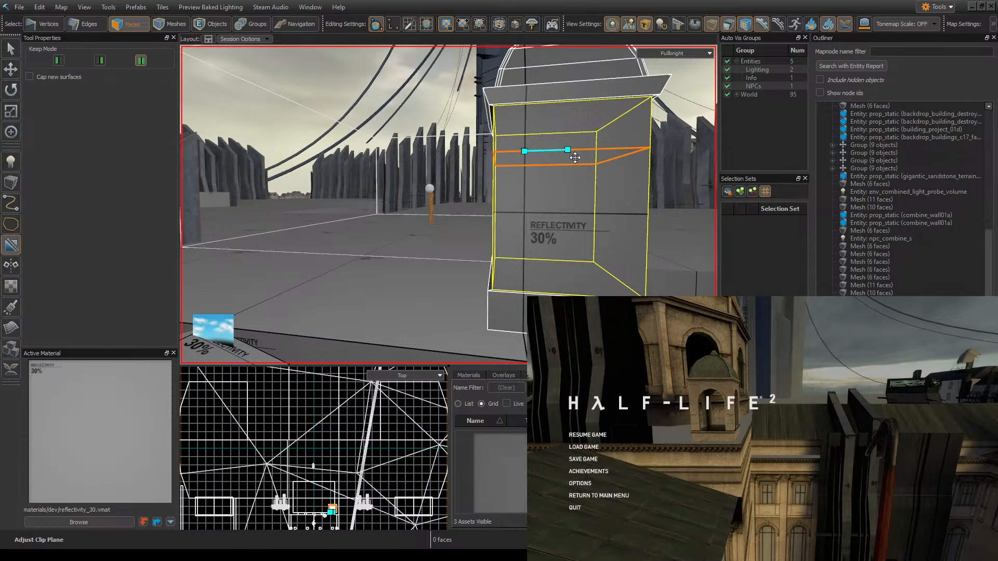
key(Return)
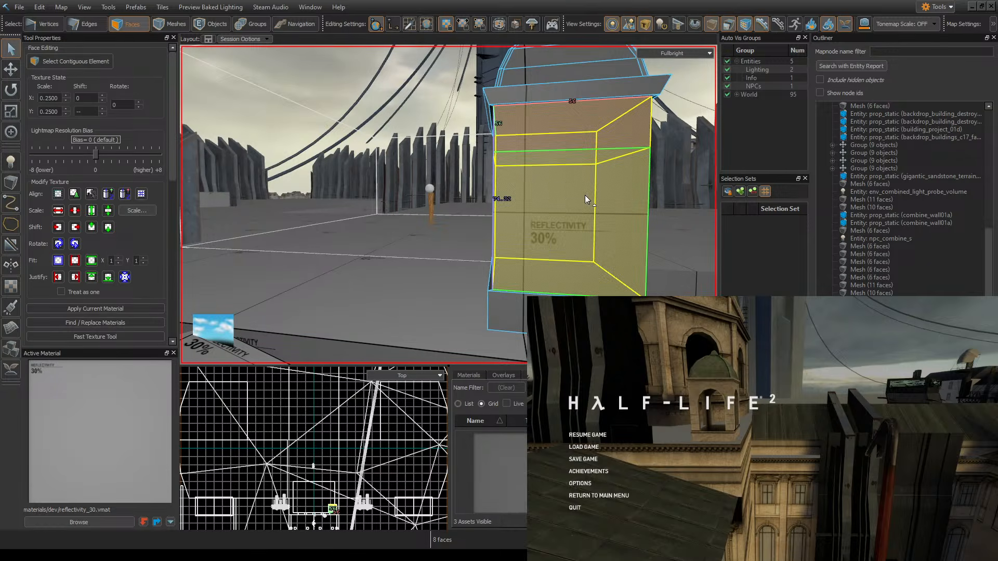
- Select the front face below the horizontal cut on the tower body and save the map
click(585, 195)
key(ctrl+s)
key(d)
right_drag(572, 182, 538, 184)
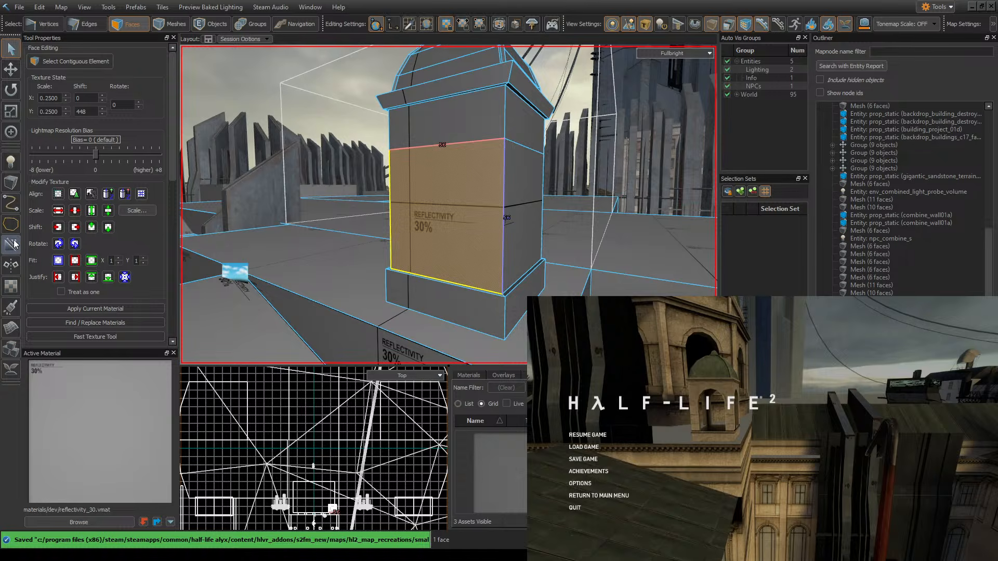
click(13, 224)
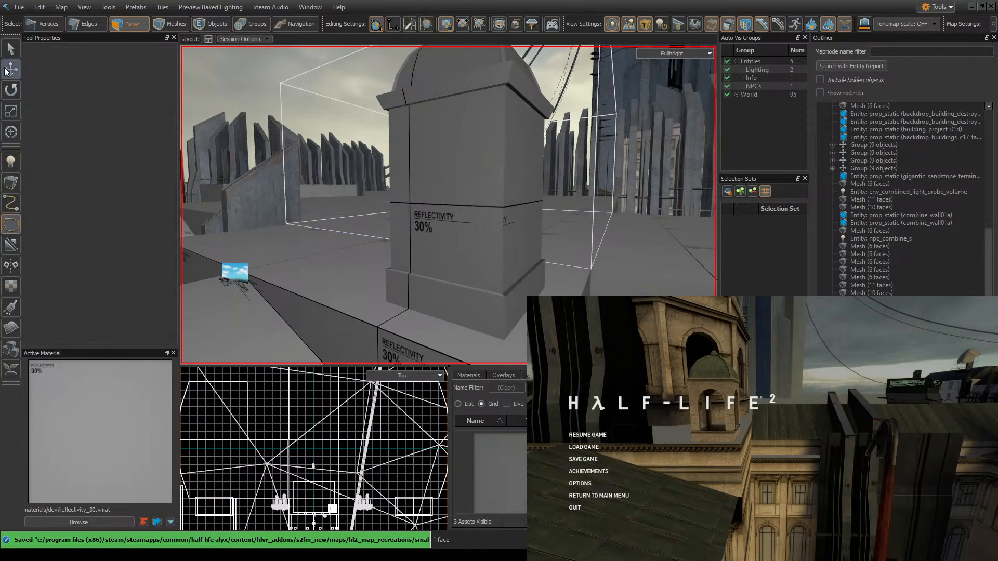
click(10, 49)
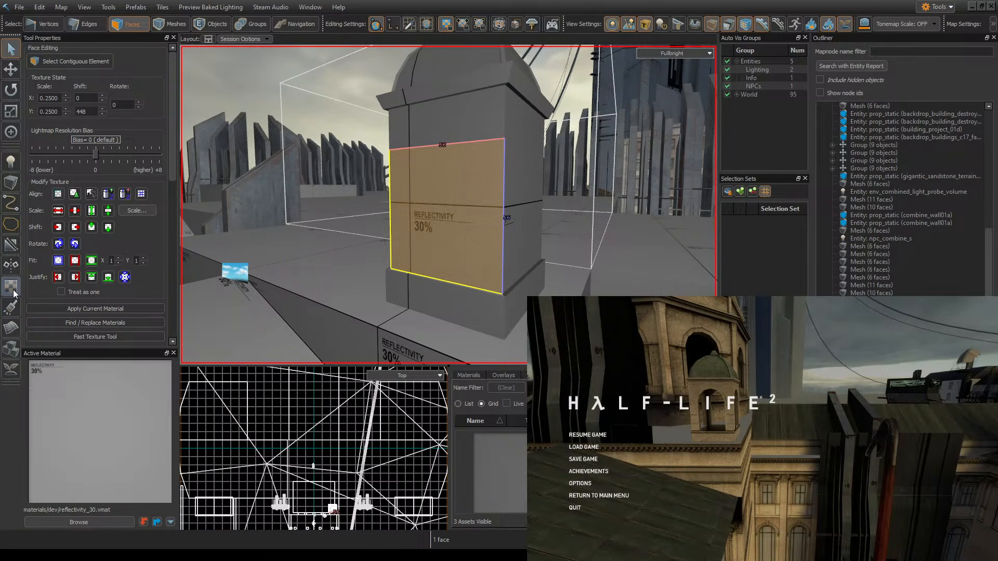
click(16, 248)
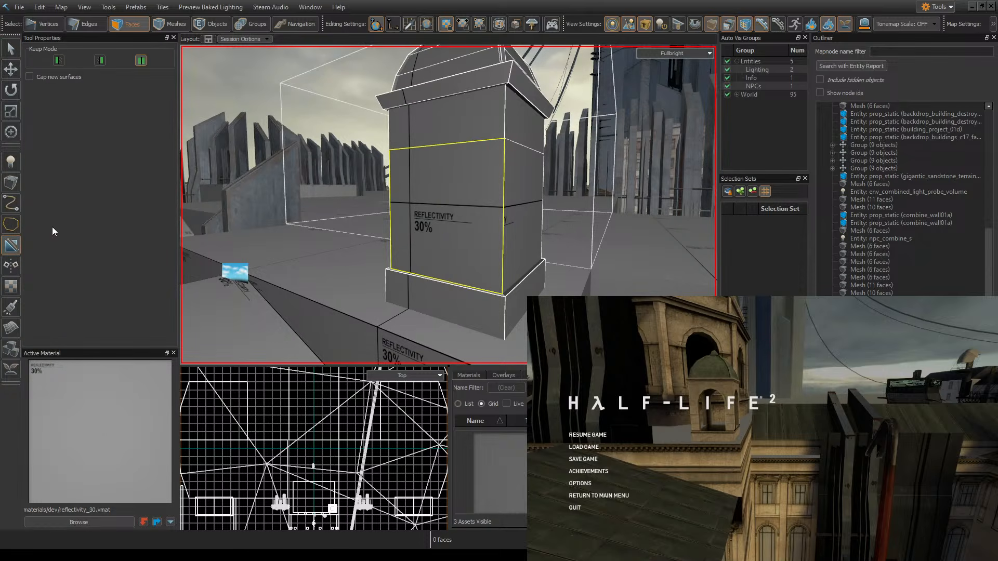
click(11, 48)
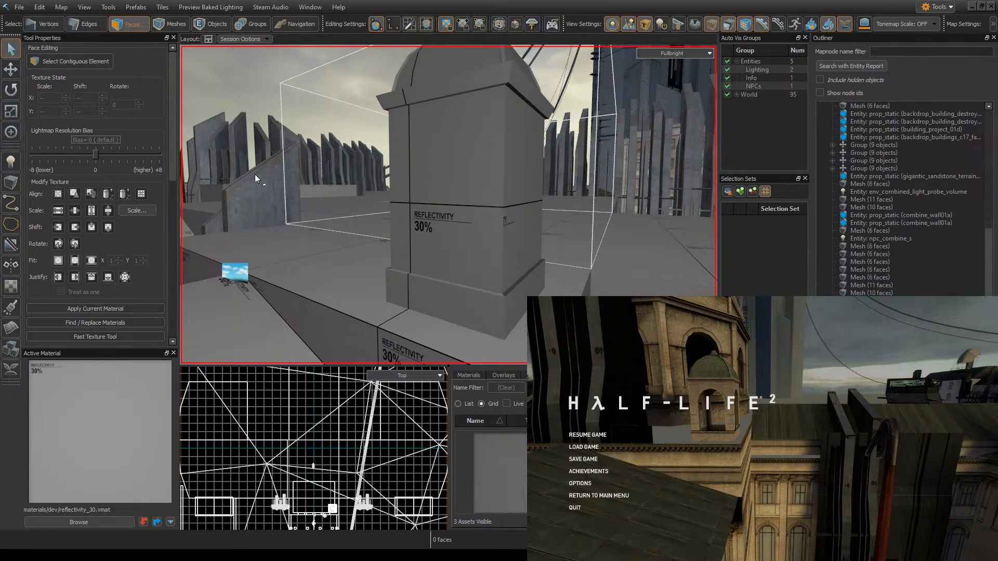
click(416, 171)
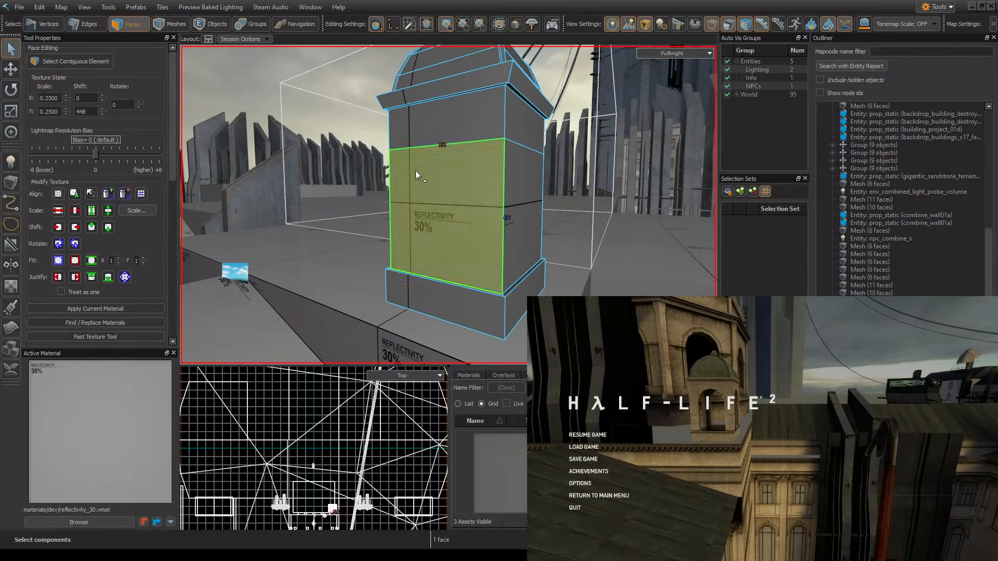
click(79, 21)
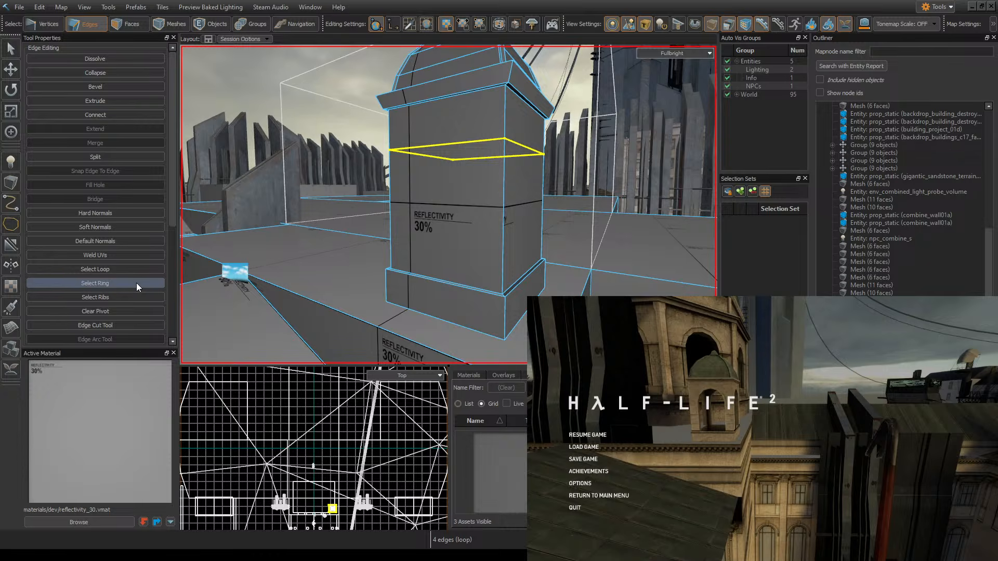
scroll(136, 284, down, 4)
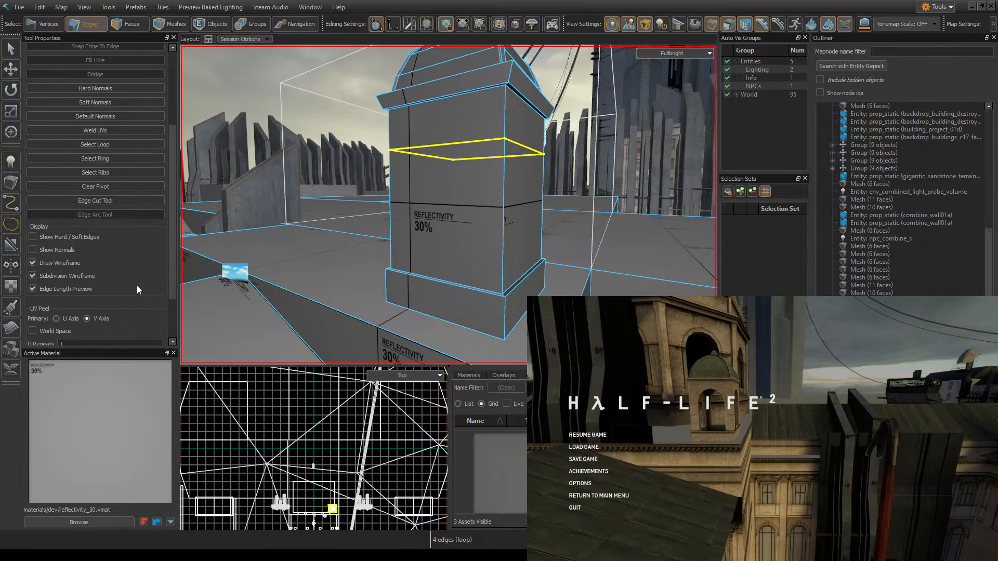
click(432, 280)
click(452, 140)
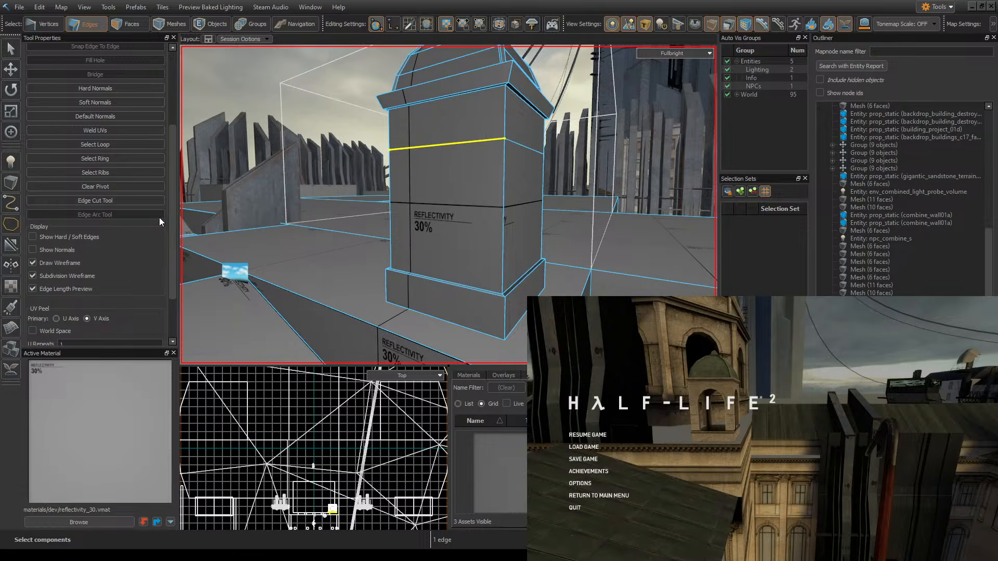
click(132, 199)
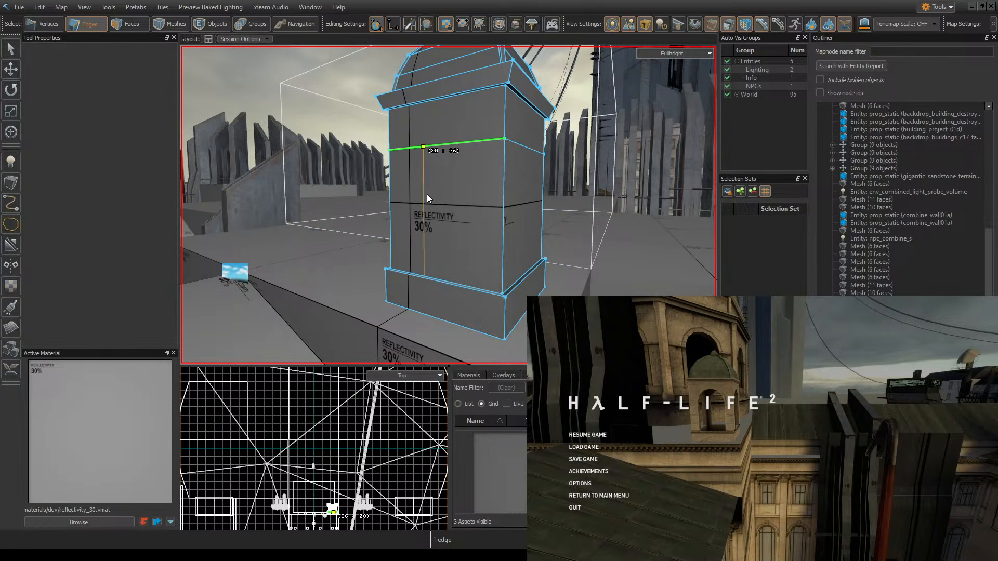
key(Escape)
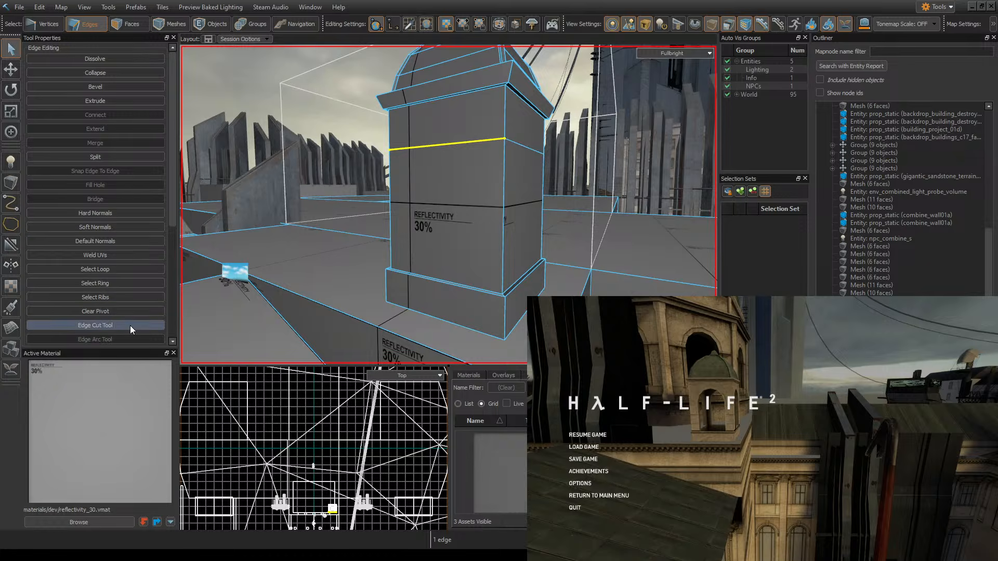
scroll(130, 325, down, 3)
scroll(130, 322, down, 2)
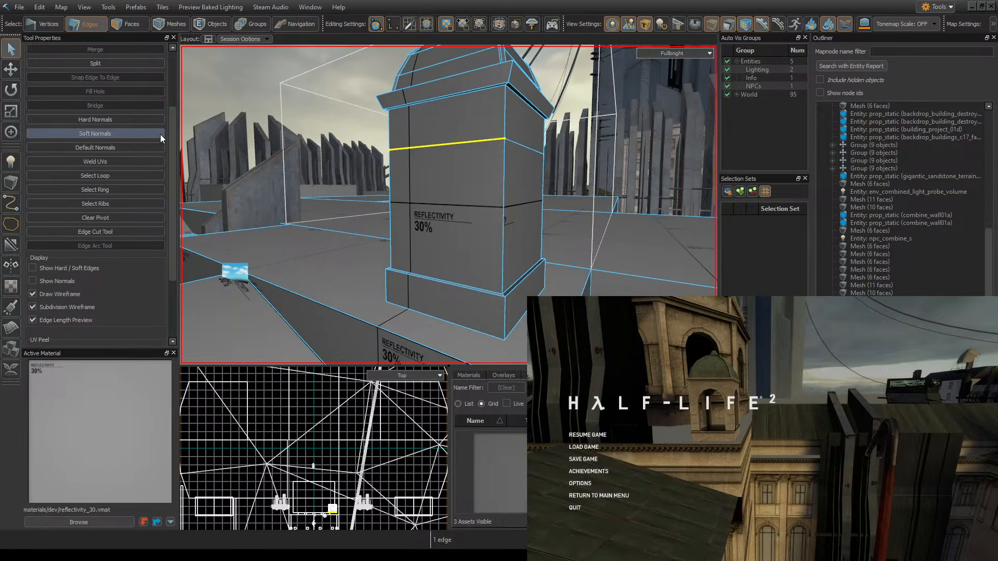
scroll(148, 105, up, 2)
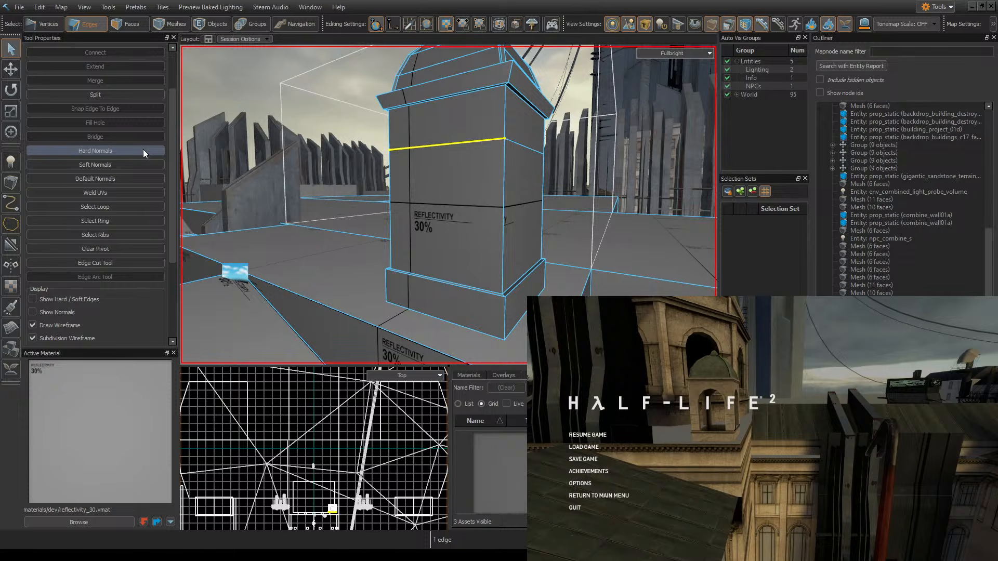
- Try cutting a freeform outline into the lower front face of the tower body with the Edge Cut Tool
click(123, 25)
click(446, 218)
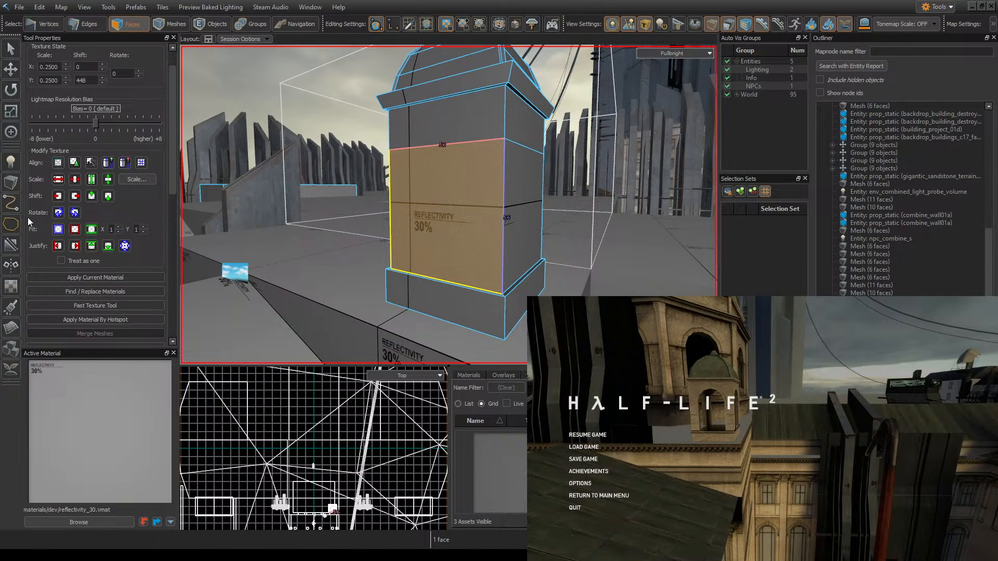
scroll(27, 217, up, 2)
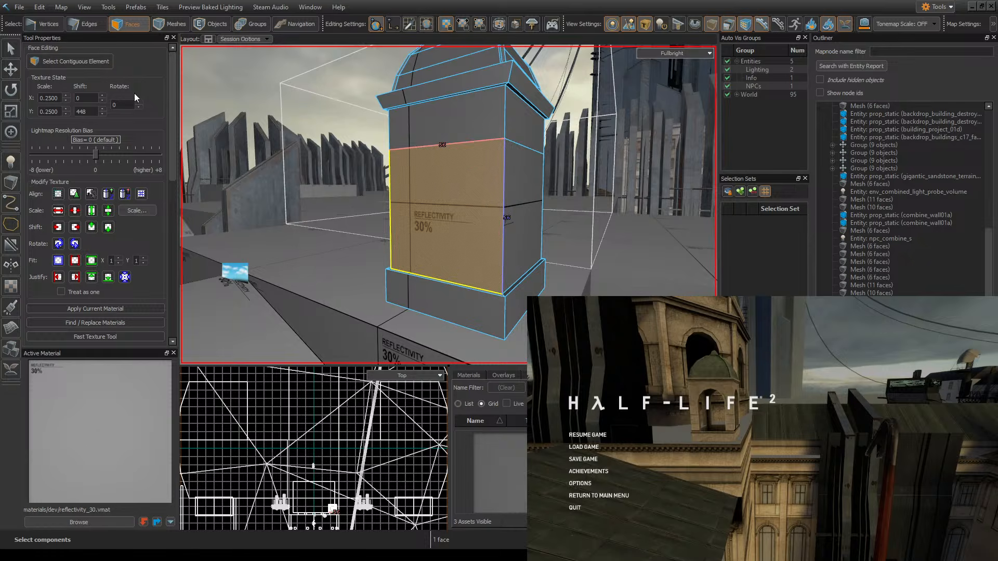
click(10, 51)
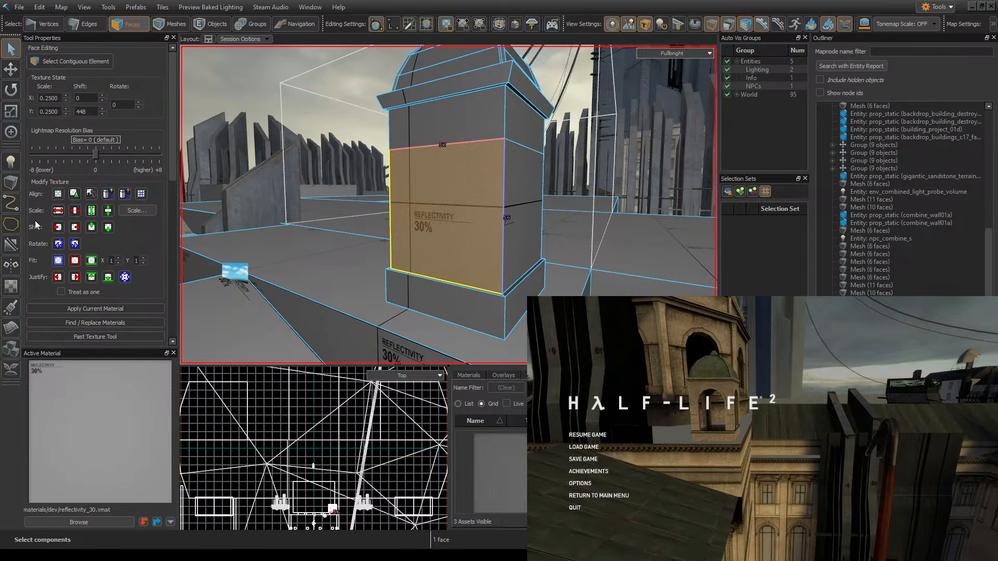
scroll(36, 222, down, 5)
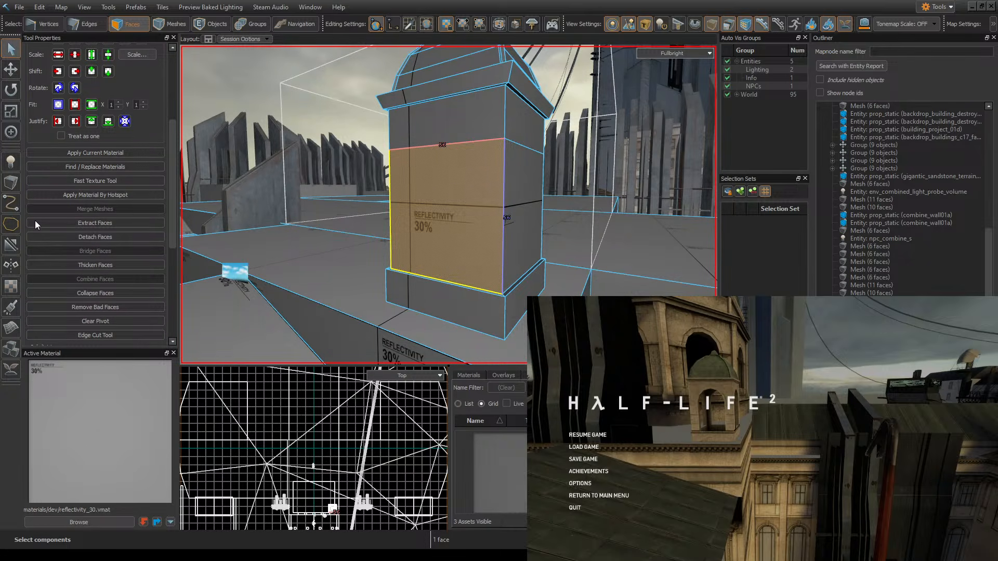
scroll(35, 224, down, 1)
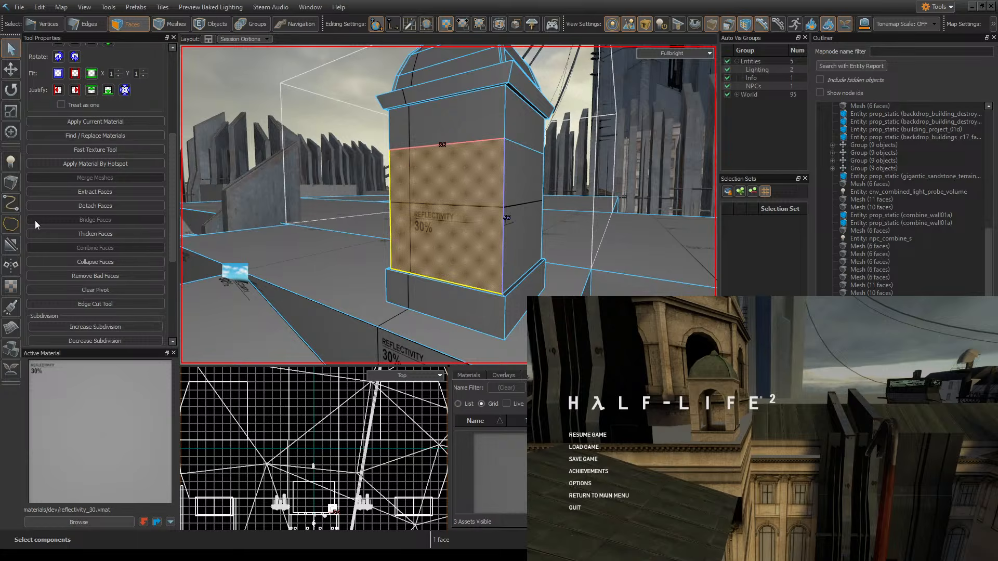
click(113, 303)
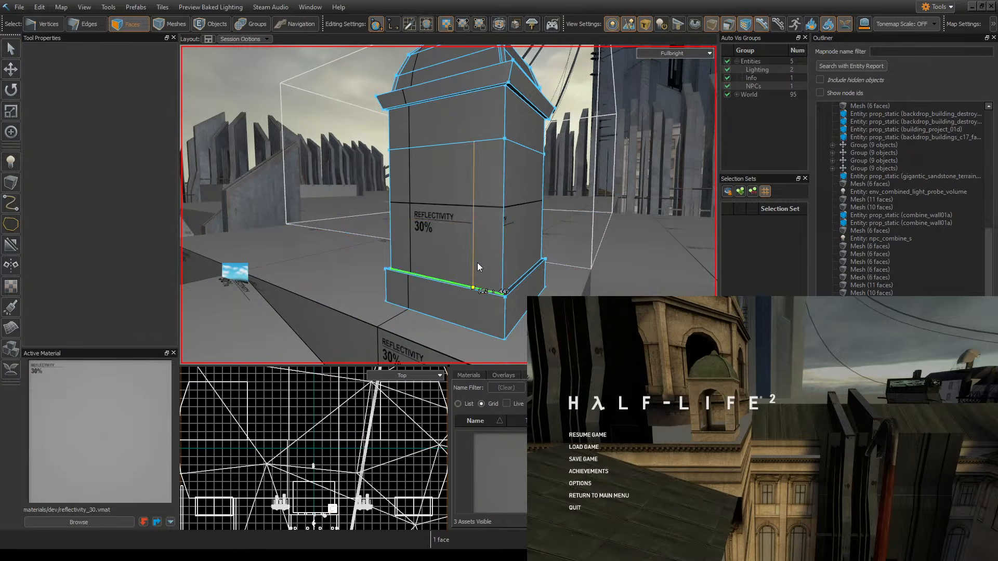
click(463, 237)
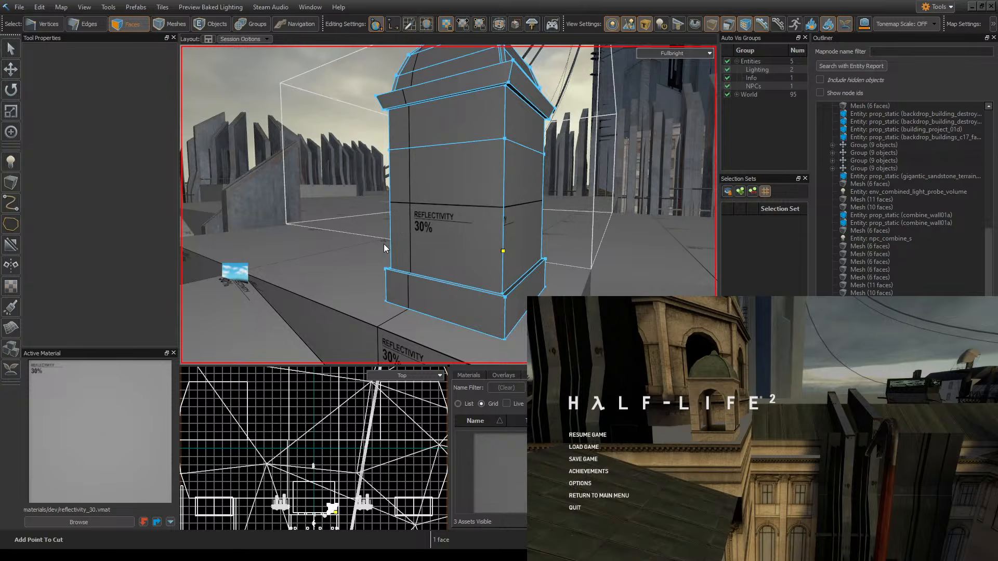
click(398, 237)
click(440, 262)
click(439, 242)
key(Return)
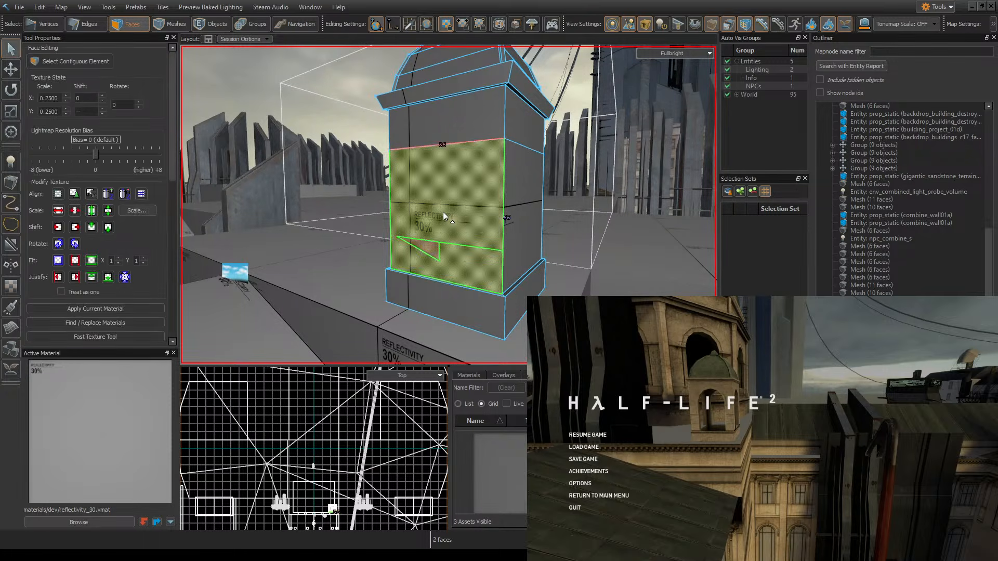
- Undo the edge cut and reselect the lower front face of the tower body
key(ctrl+z)
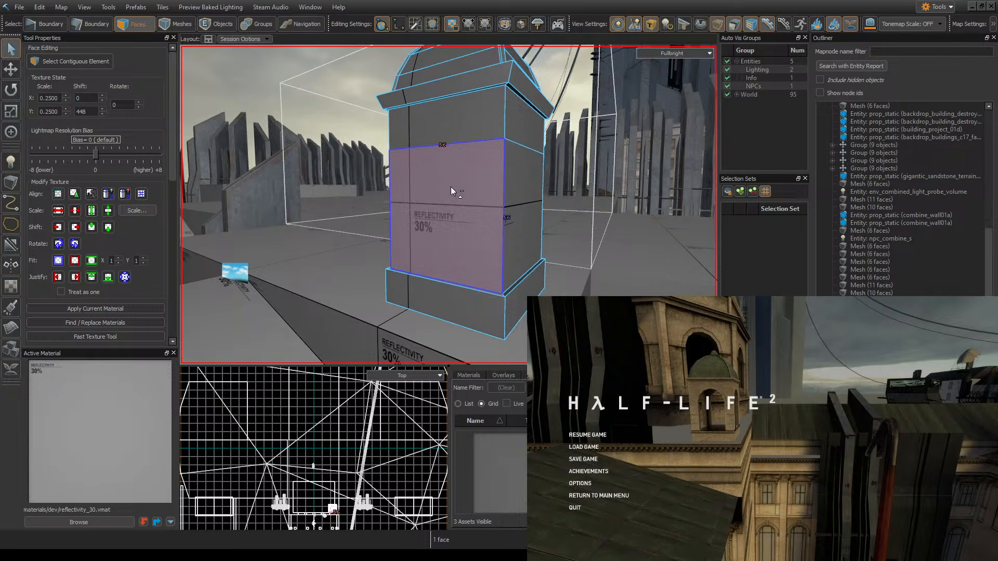
click(446, 189)
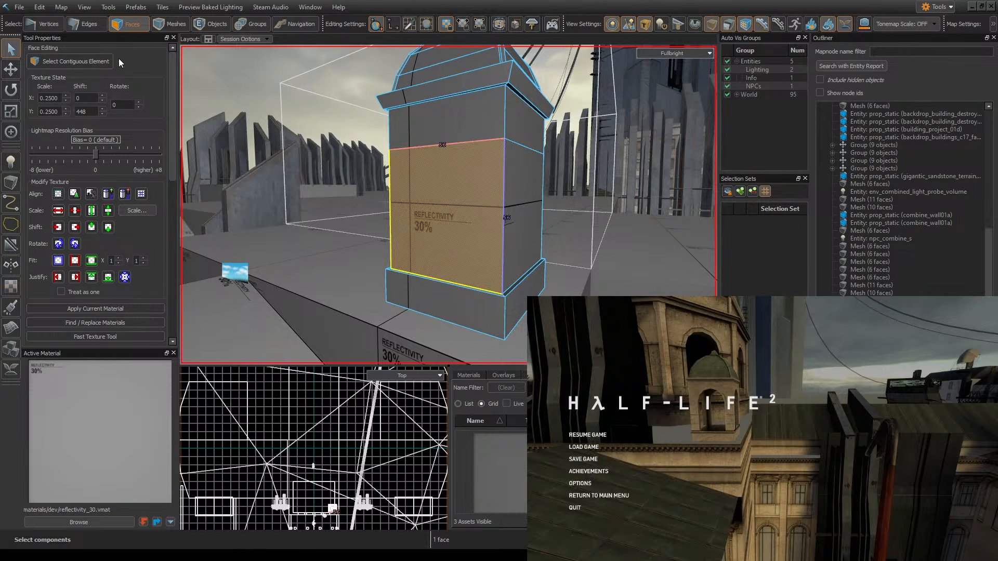
drag(173, 111, 213, 385)
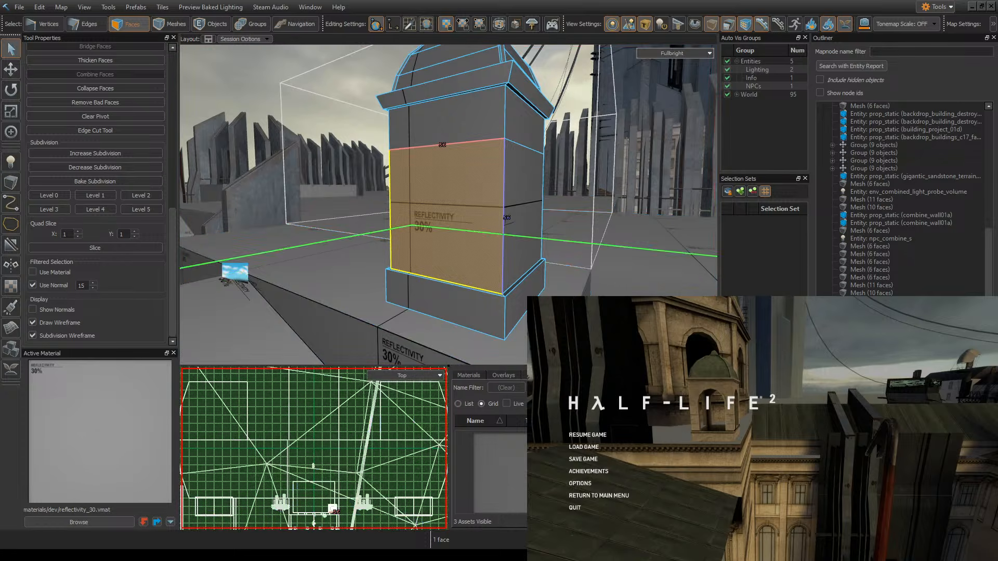
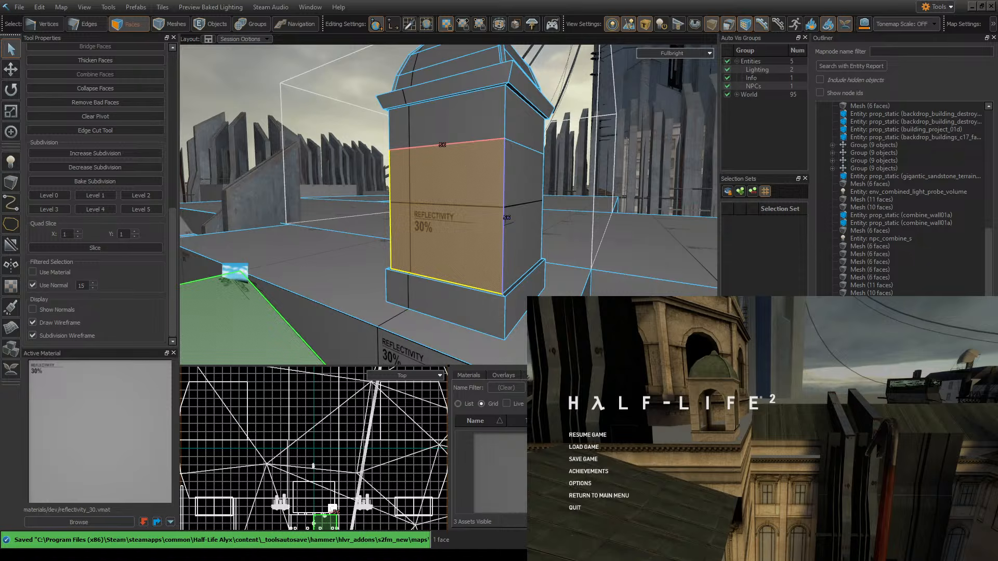
mouse_move(515, 255)
right_down()
mouse_move(449, 205)
mouse_move(467, 231)
mouse_move(476, 190)
mouse_move(504, 157)
right_up()
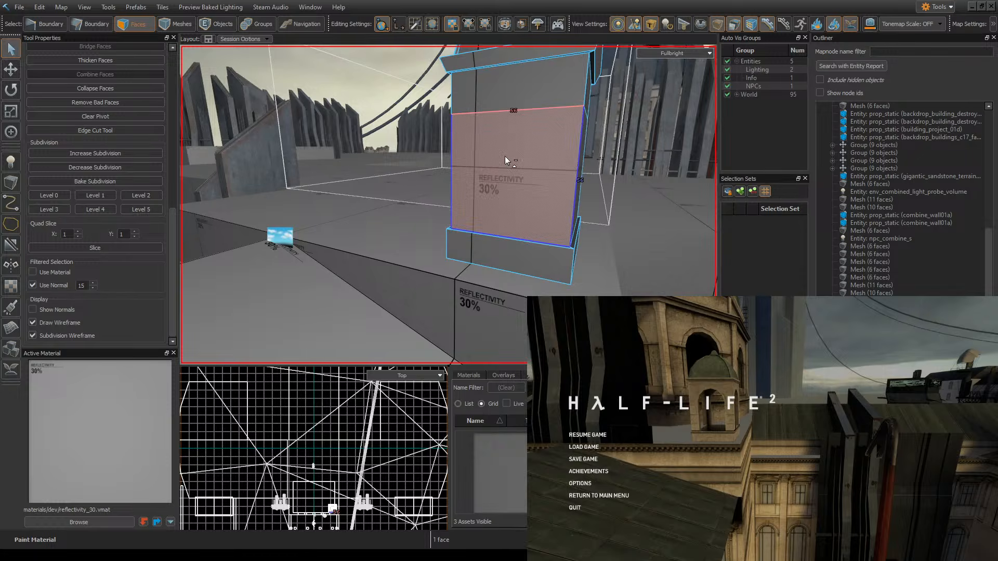
- Undo the recent edits back through the horizontal clip across the tower body's side faces
key(shift+x)
key(ctrl+z)
key(ctrl+z)
key(ctrl+z)
key(ctrl+z)
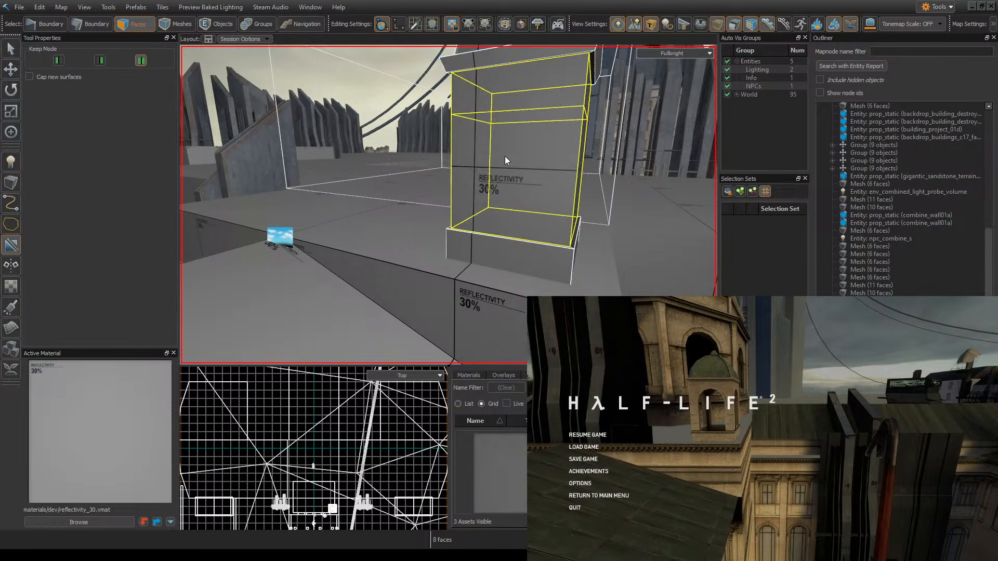
key(ctrl+z)
- Select the front face and the opposite rear face of the recessed tower body and save the map
click(11, 49)
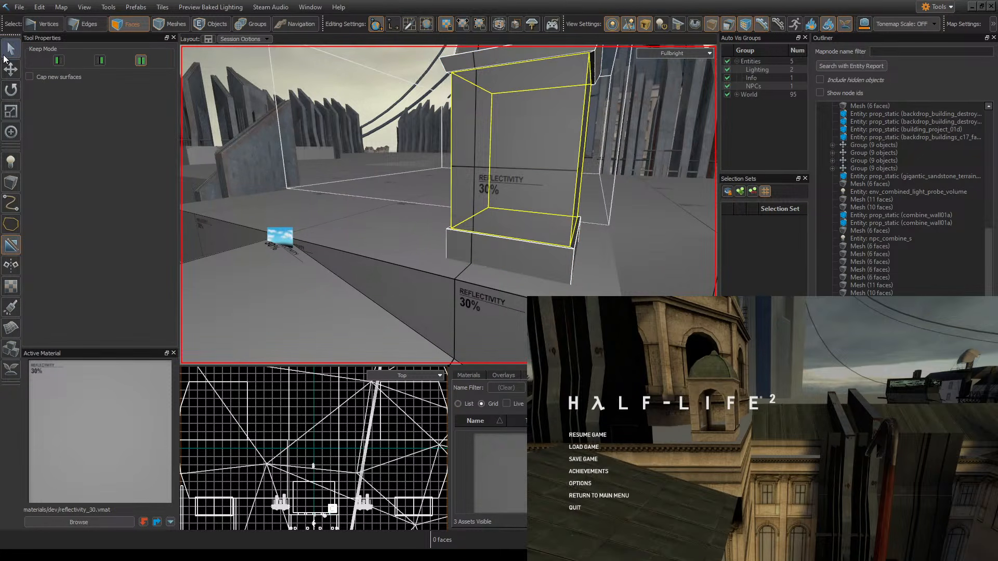
click(512, 174)
right_drag(511, 175, 486, 205)
ctrl+click(704, 264)
key(ctrl+s)
- Refine the grid and clip the tower body's front and rear faces vertically near both side edges, keeping both halves
click(11, 244)
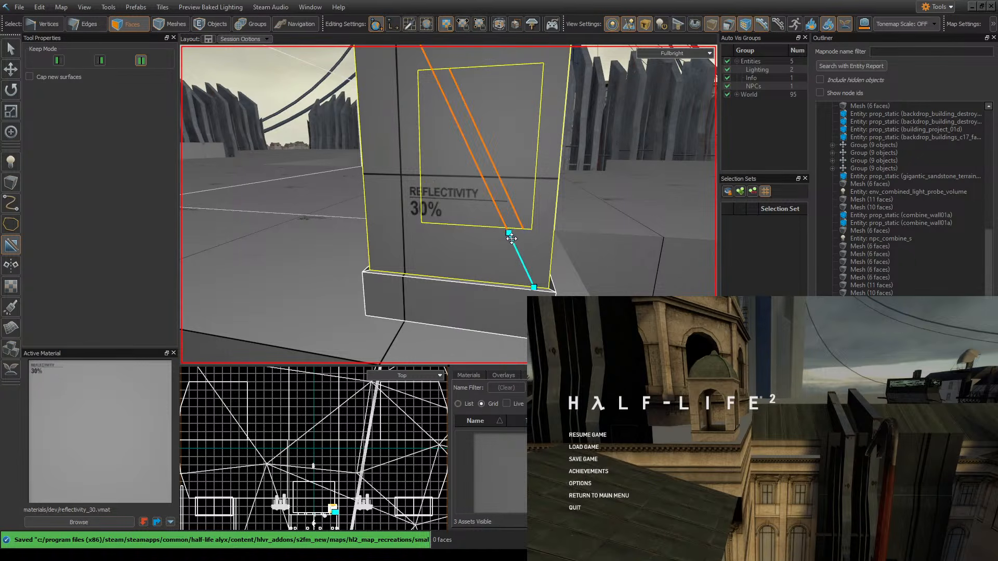
key(bracketleft)
key(bracketleft)
drag(506, 284, 509, 234)
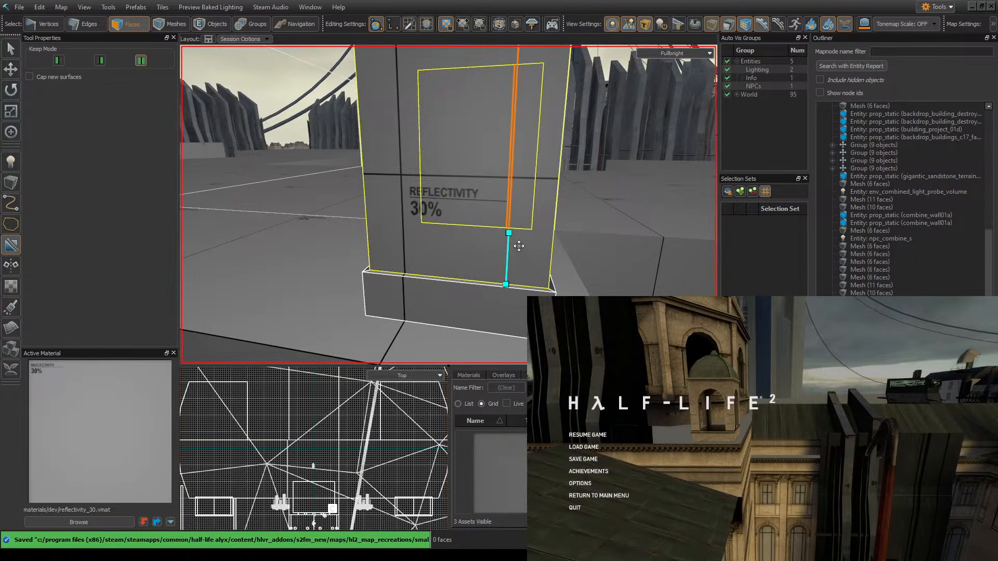
right_drag(504, 195, 448, 204)
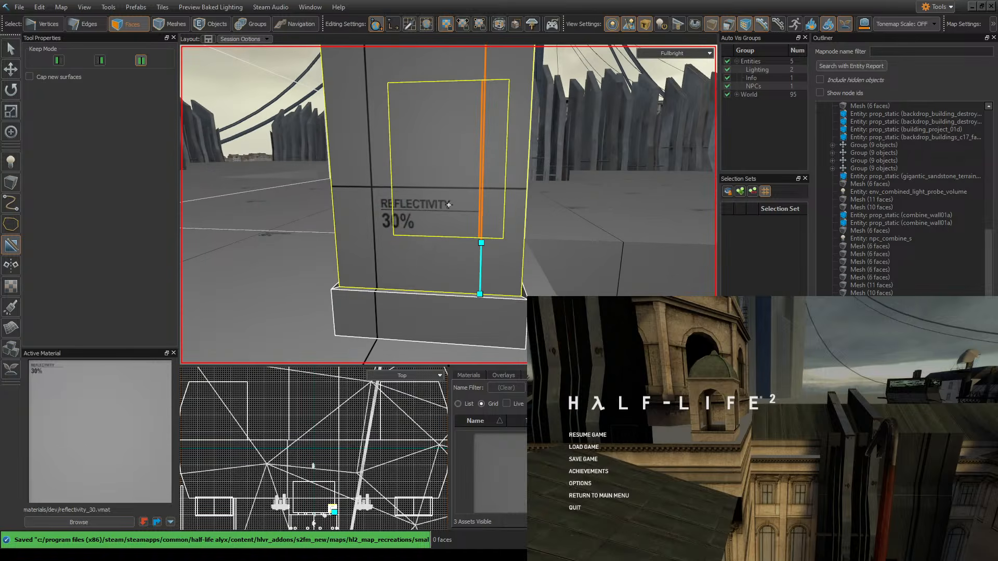
key(Return)
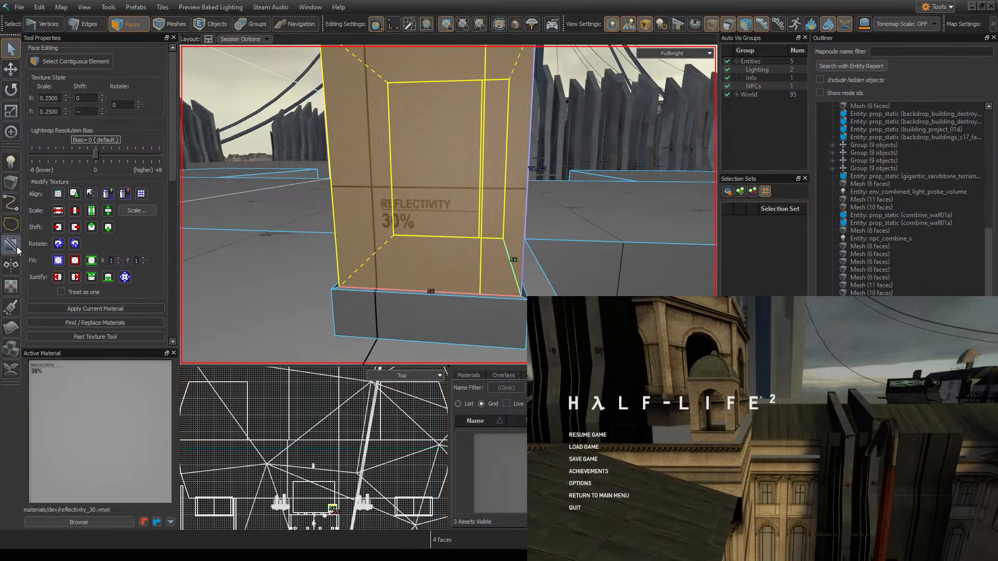
click(11, 245)
drag(364, 286, 372, 240)
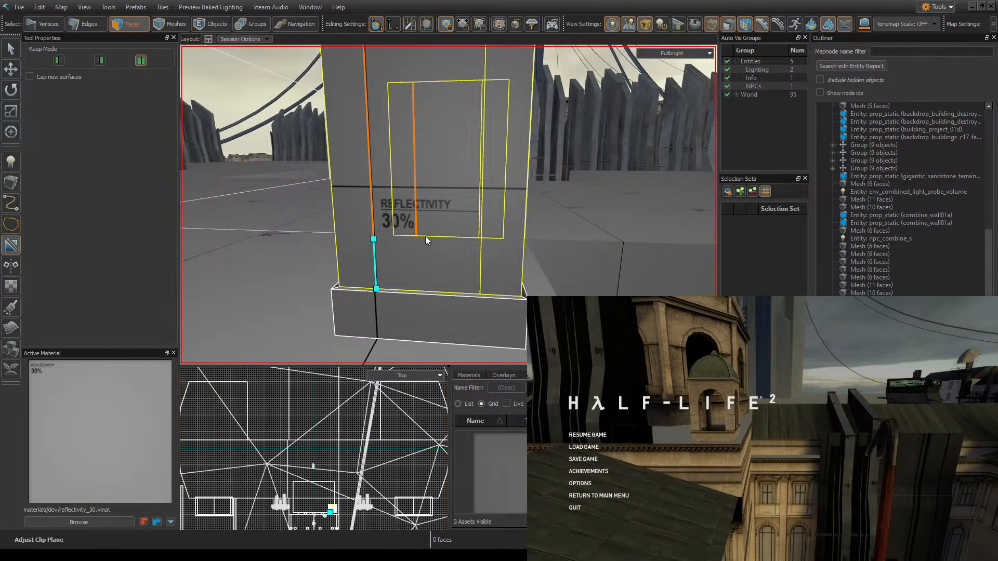
key(Return)
- Select the remaining two opposite side faces of the tower body and save the map
right_drag(426, 237, 449, 205)
click(356, 193)
right_drag(356, 194, 449, 205)
ctrl+click(423, 189)
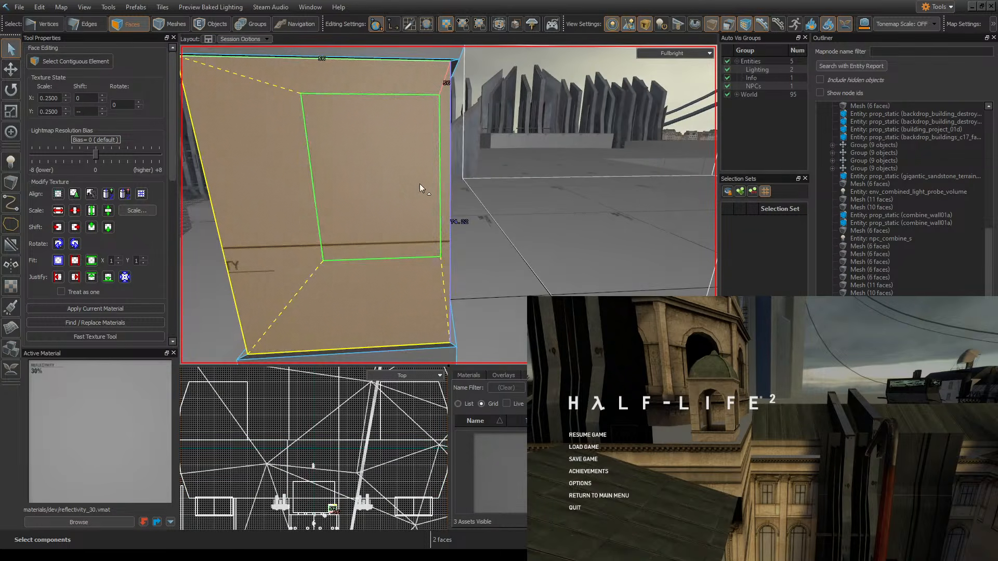
key(ctrl+s)
- Clip the two selected side faces vertically near both edges and select the middle panel of the near side
click(11, 246)
right_drag(279, 202, 283, 223)
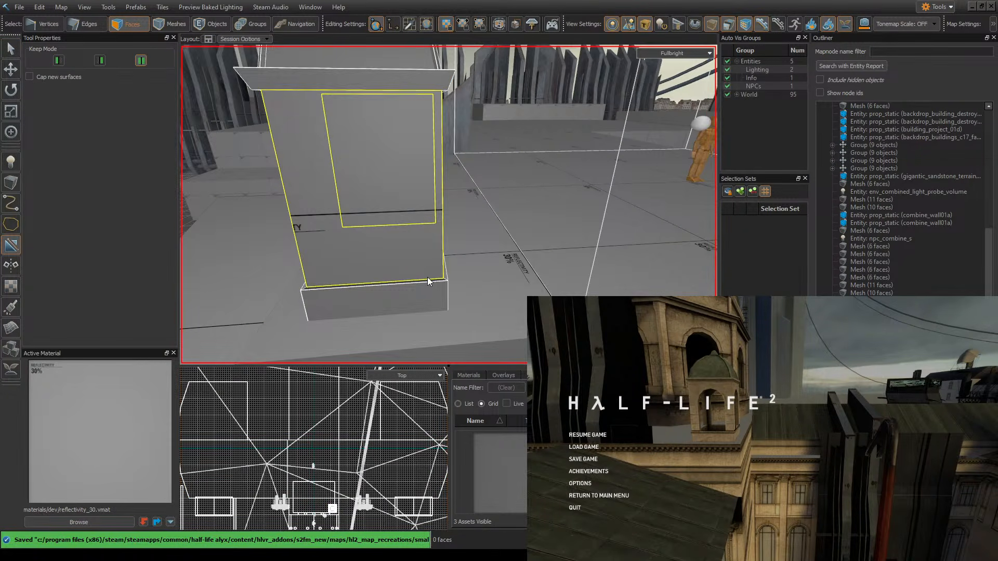
drag(416, 281, 421, 231)
key(Return)
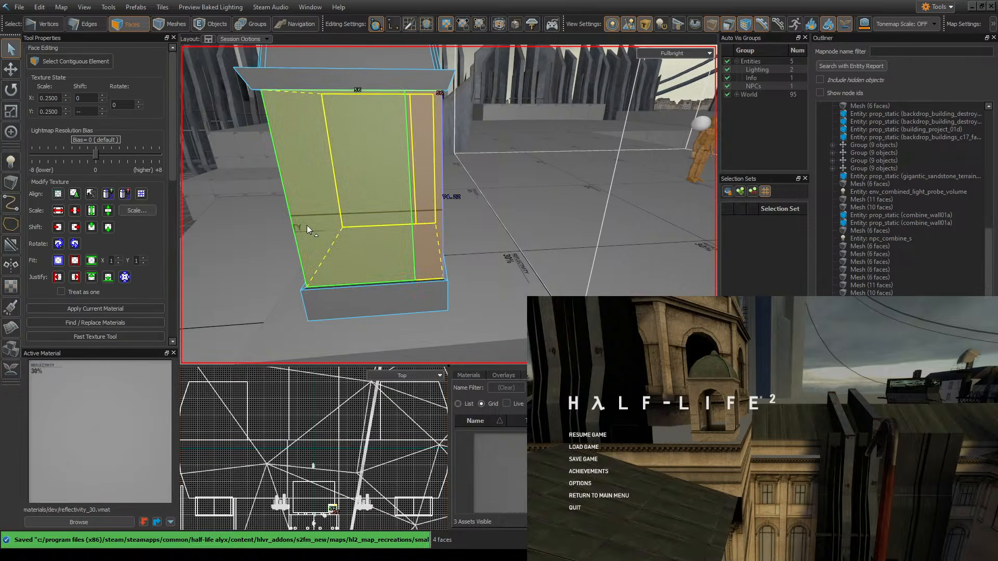
click(11, 247)
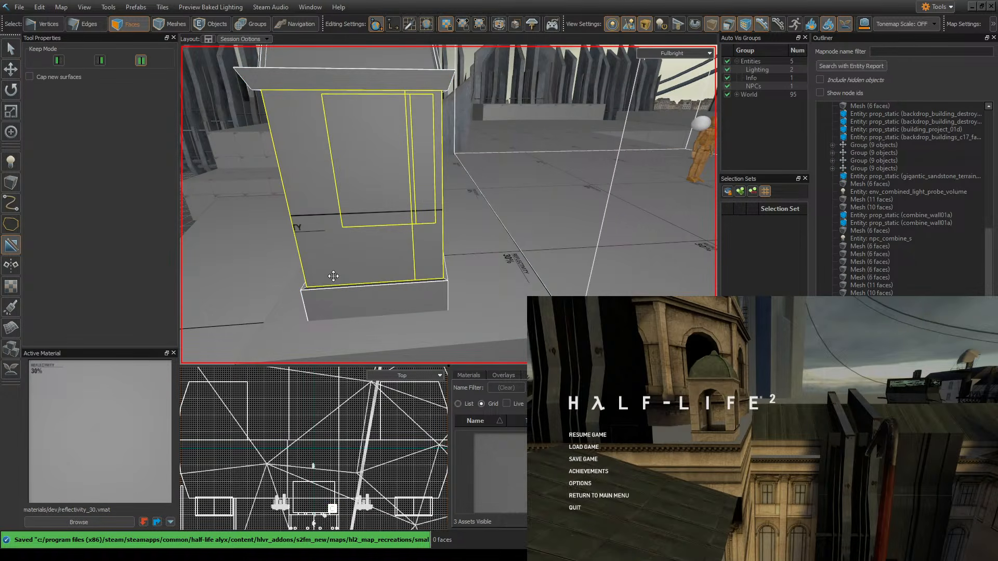
drag(337, 285, 337, 248)
key(Return)
click(370, 248)
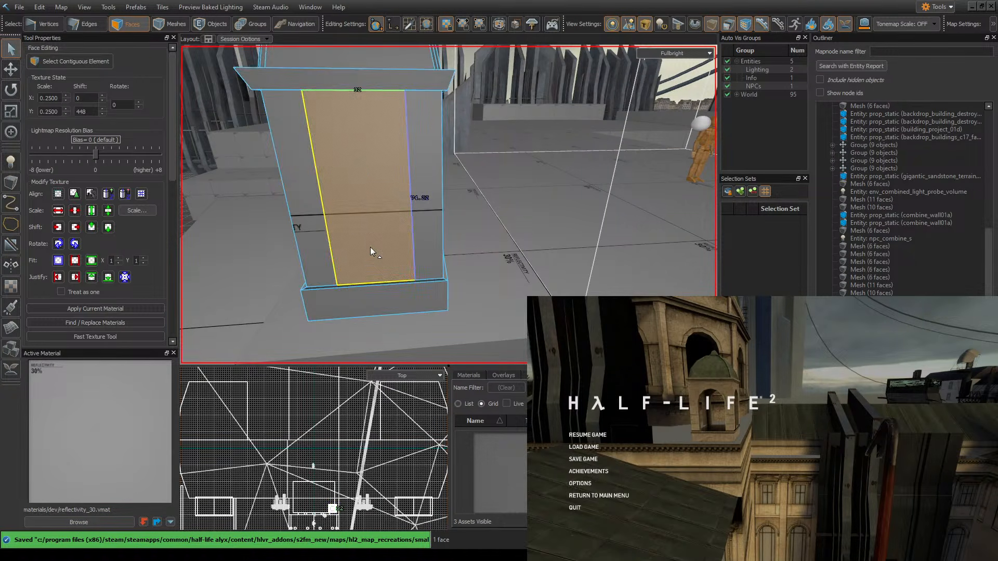
- Split the bottom edge of the side's middle panel and select the panel's loose edge
right_drag(386, 223, 401, 223)
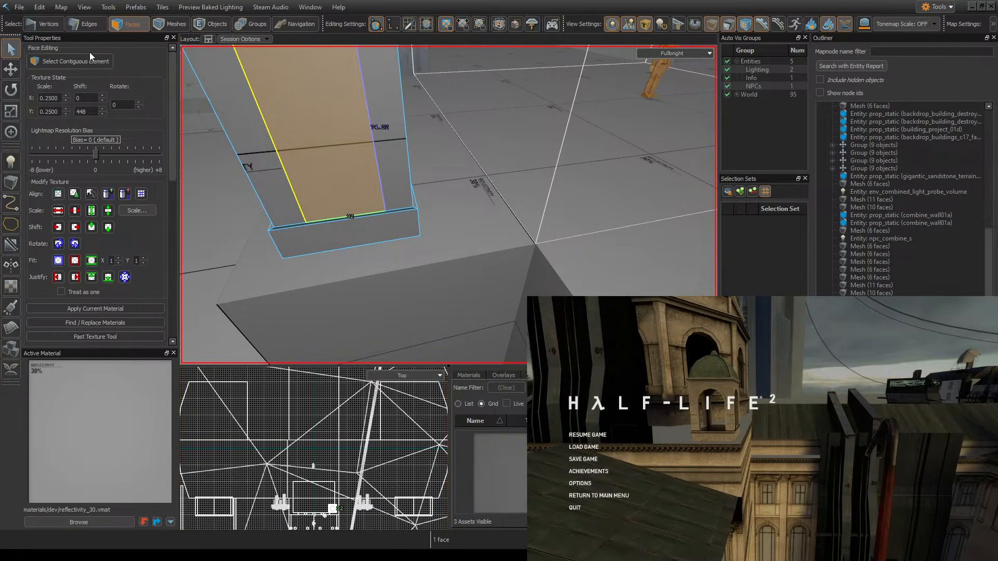
click(86, 25)
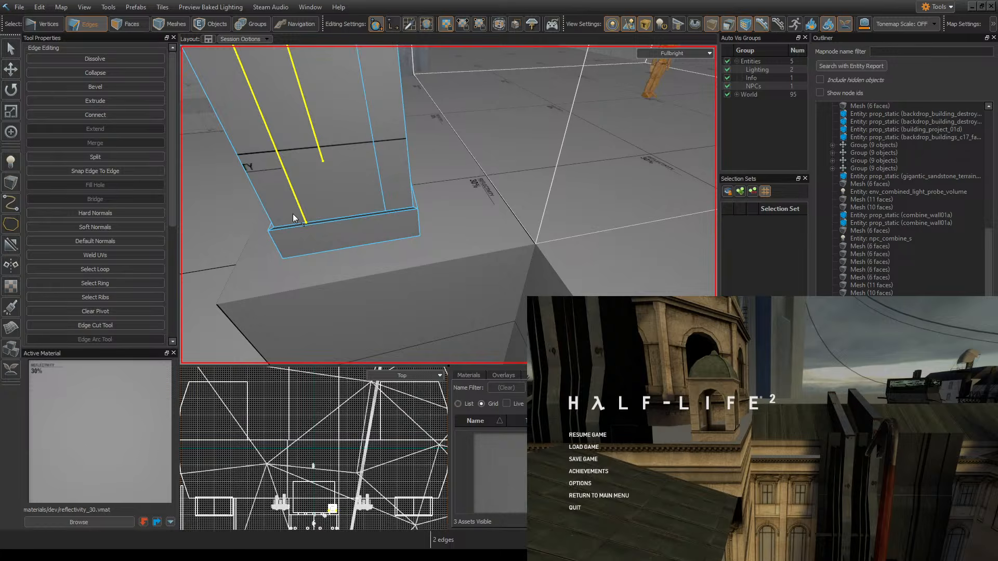
click(331, 219)
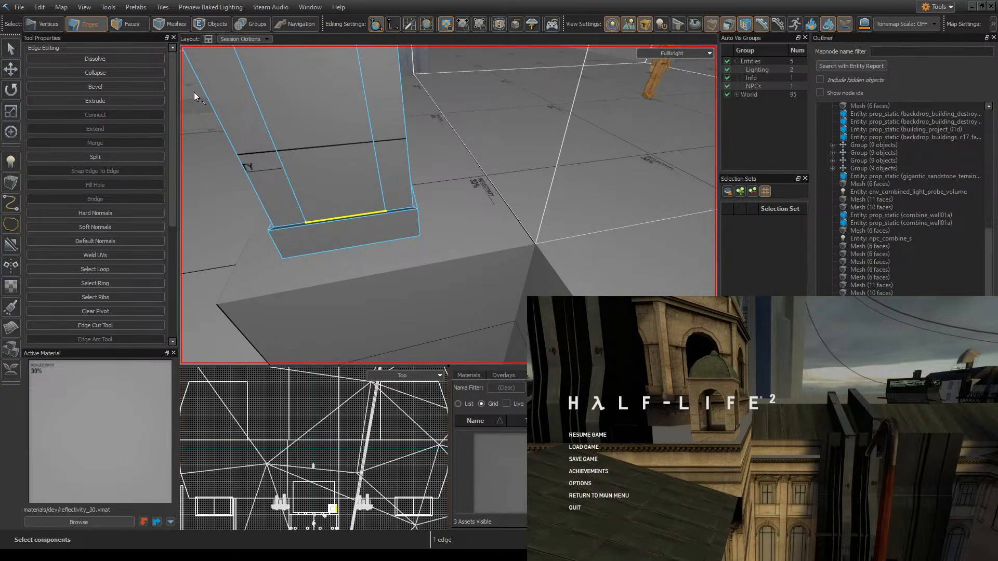
click(101, 156)
click(340, 216)
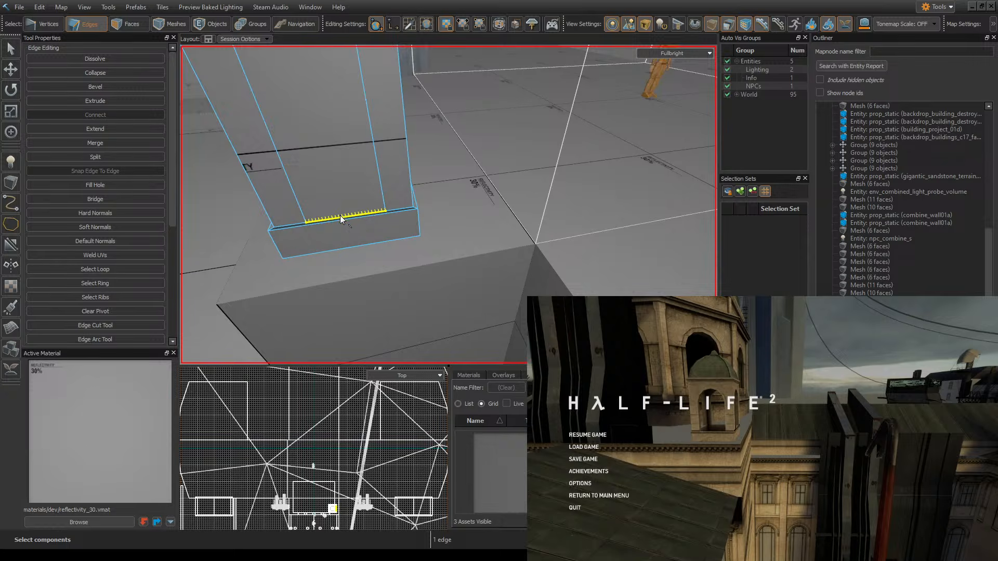
- Try bending the panel's split bottom edge into an arch with the Edge Arc Tool, using an arc height of about -61
right_drag(454, 222, 448, 203)
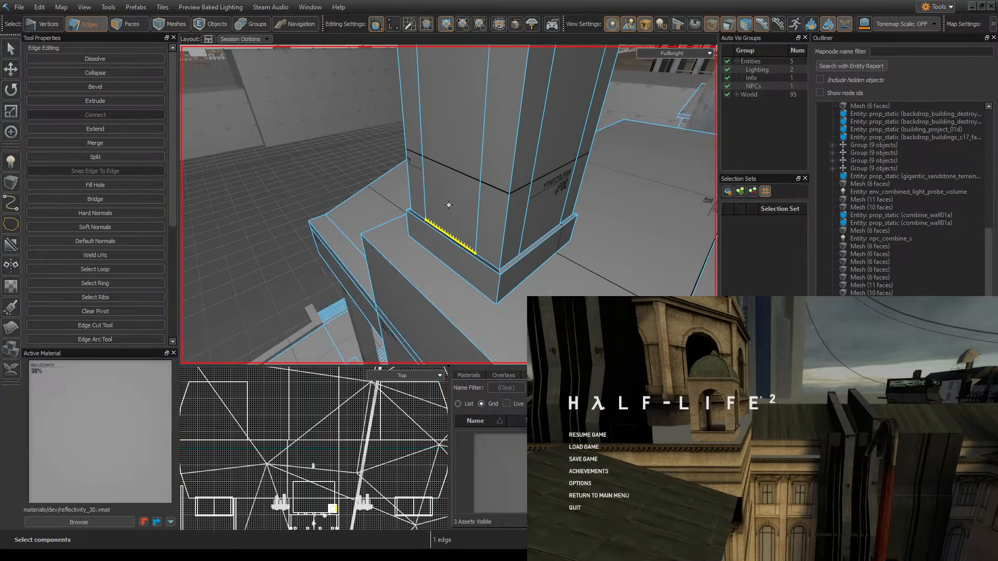
click(107, 339)
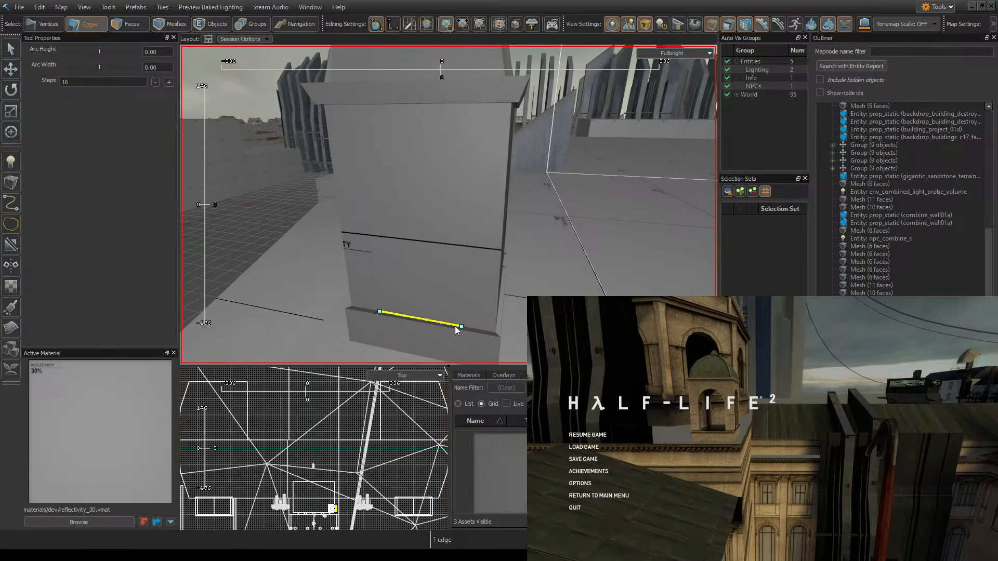
drag(204, 323, 209, 369)
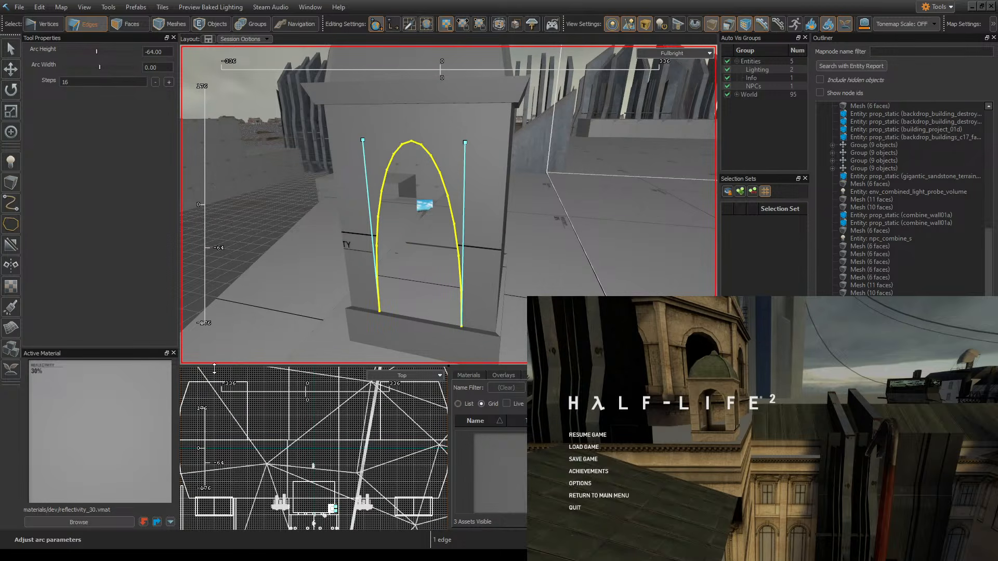
mouse_move(439, 69)
mouse_down()
mouse_move(419, 71)
mouse_move(461, 72)
mouse_move(441, 72)
mouse_up()
mouse_move(466, 141)
mouse_down()
mouse_move(461, 256)
mouse_move(453, 150)
mouse_move(442, 208)
mouse_move(465, 146)
mouse_move(456, 230)
mouse_move(469, 278)
mouse_move(462, 154)
mouse_up()
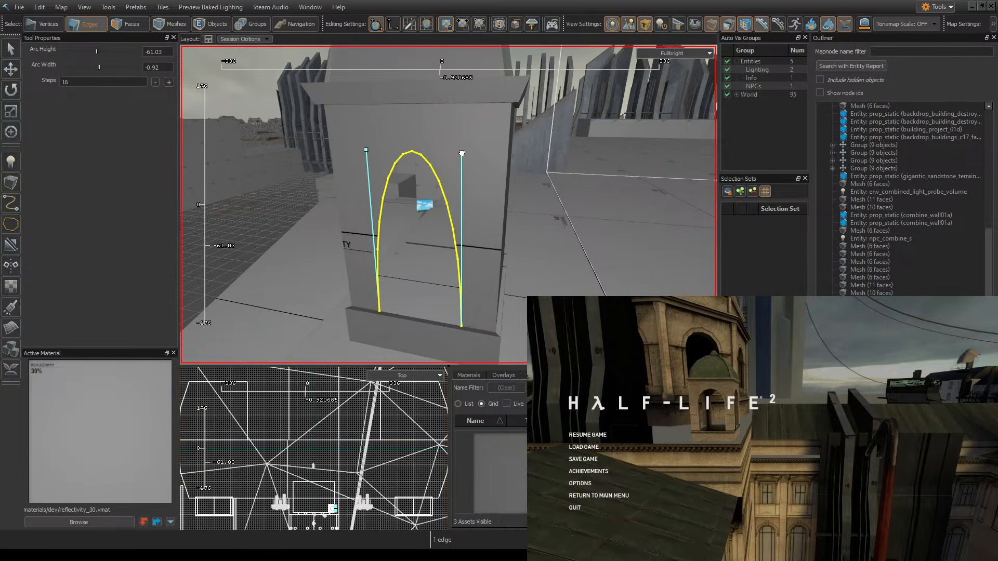
drag(462, 153, 456, 155)
key(Escape)
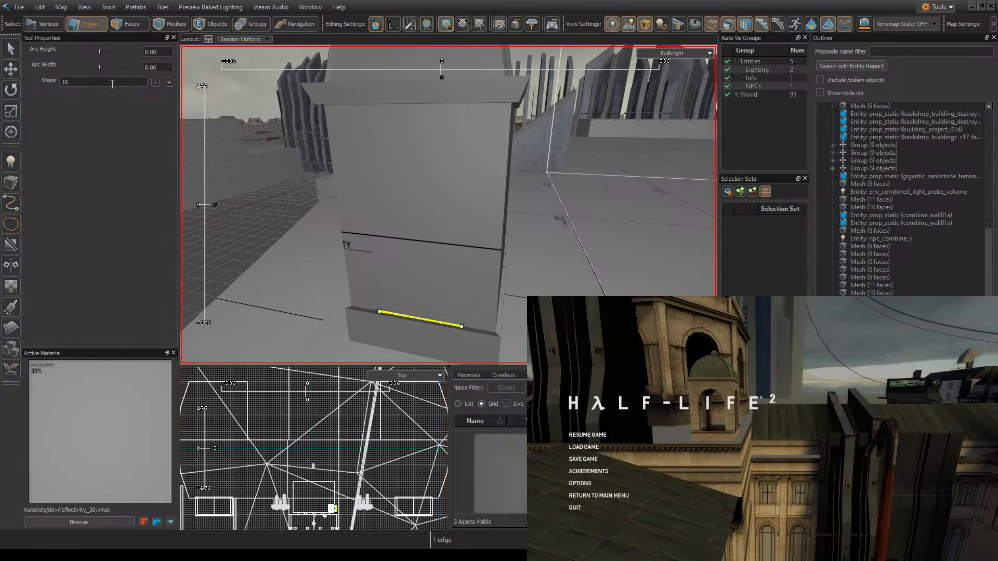
- Try an arc height of -48 on the split bottom edge and undo the arc changes
drag(100, 51, 97, 48)
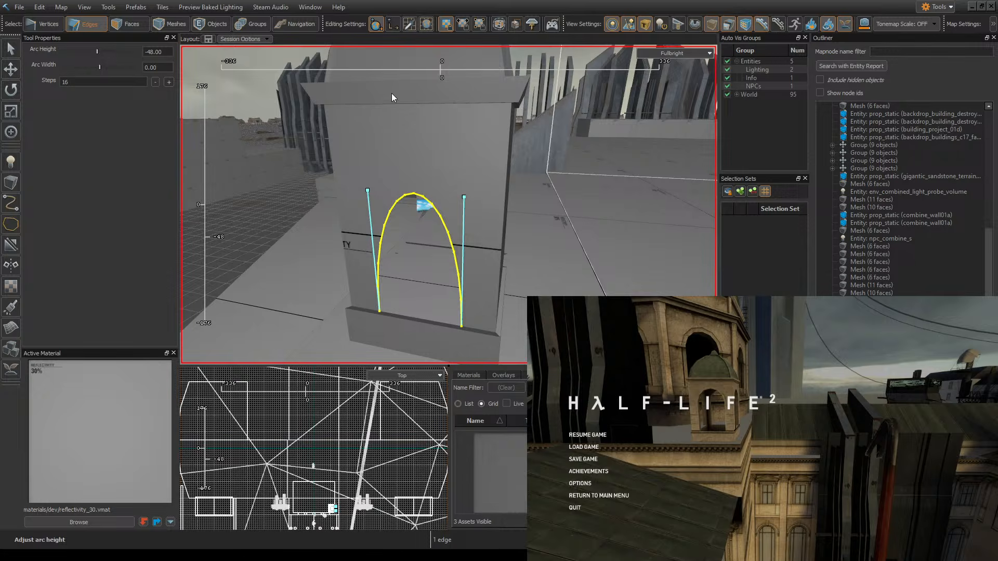
drag(99, 66, 99, 61)
key(ctrl+z)
key(ctrl+z)
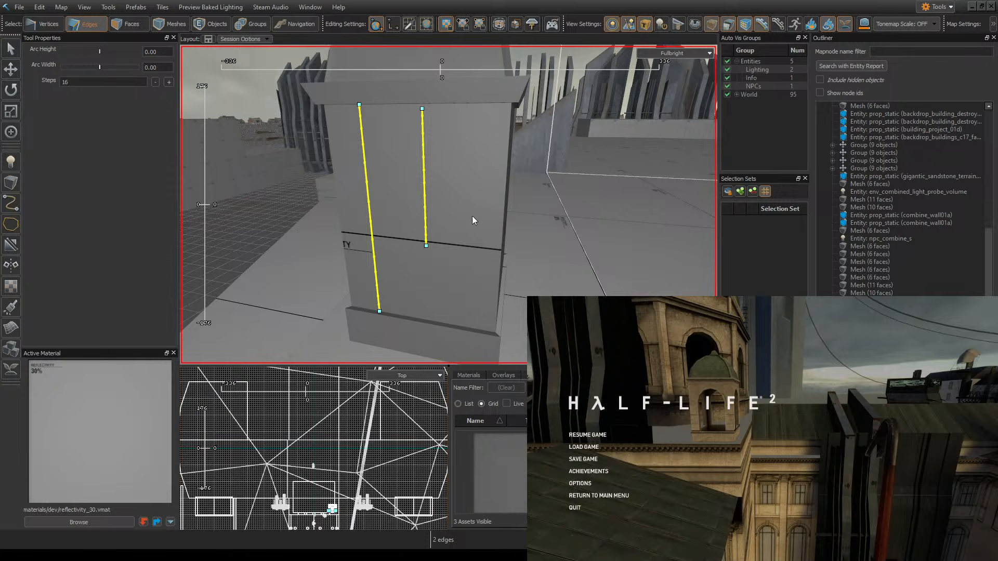
- Undo the remaining edits back to the second vertical clip of the side faces and apply that clip again
click(19, 52)
key(shift+x)
key(ctrl+z)
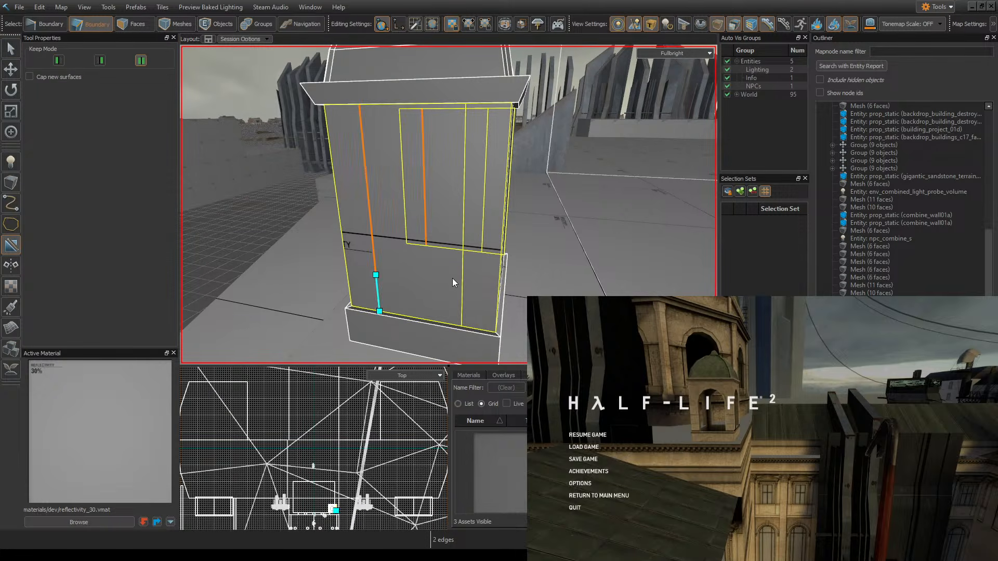
key(ctrl+z)
key(ctrl+y)
key(ctrl+z)
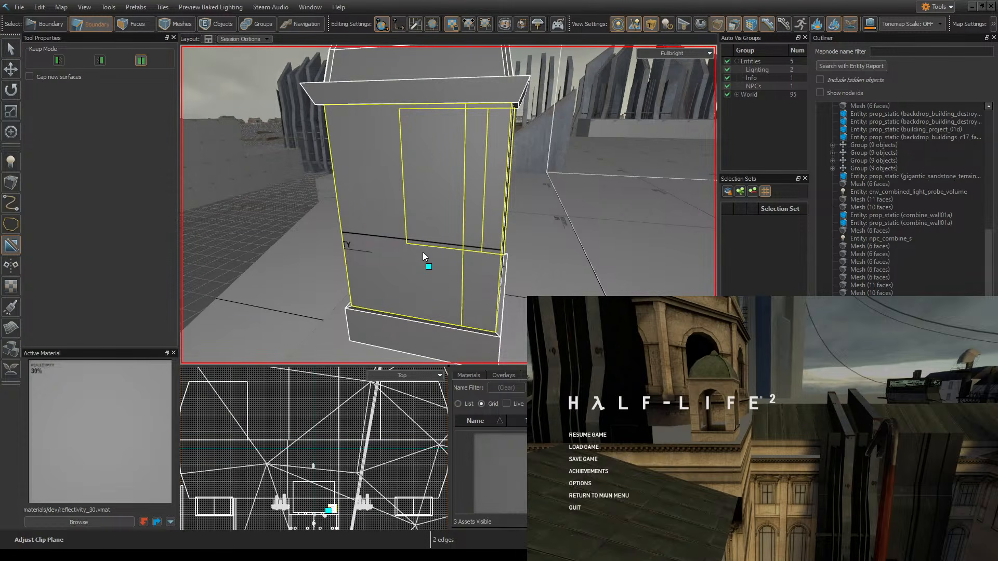
key(ctrl+y)
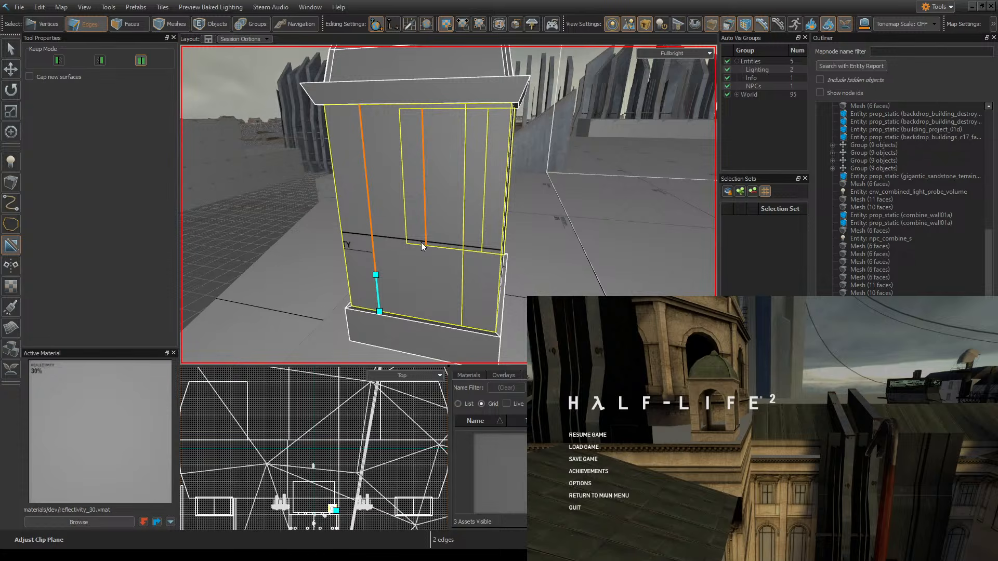
key(Return)
- Switch to face selection and select the middle panel on one side of the tower body
key(z)
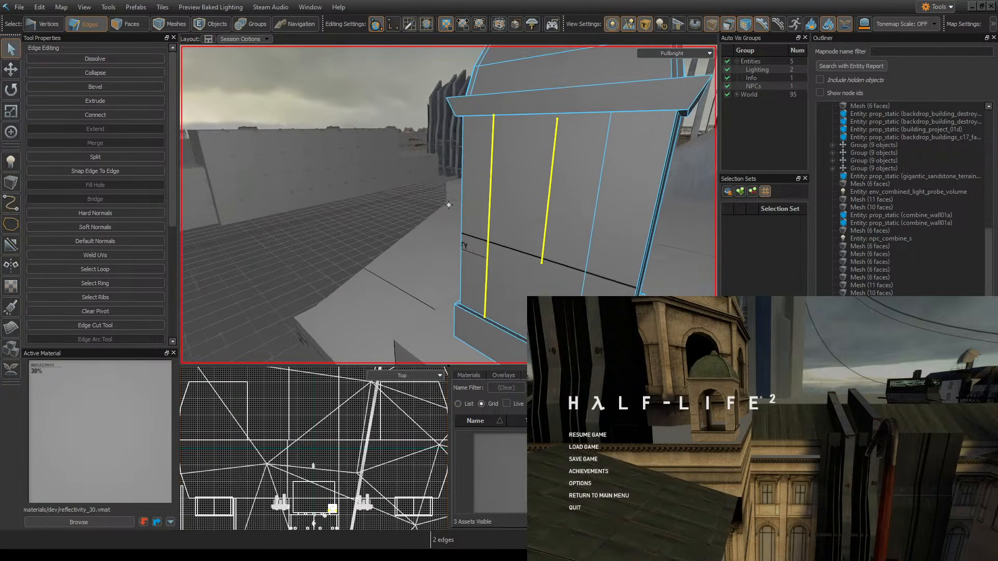
key(d)
key(z)
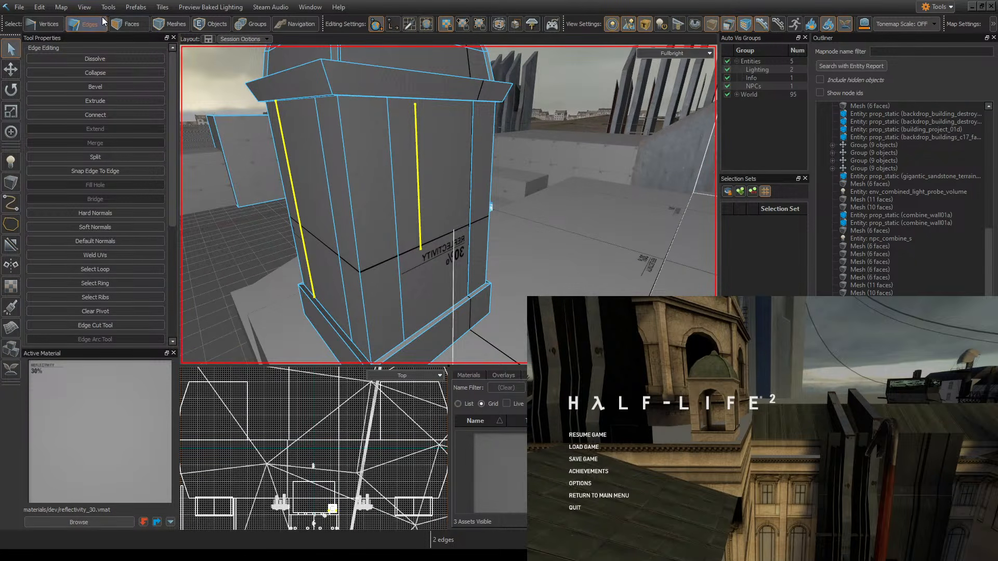
click(124, 24)
key(z)
key(a)
key(z)
click(413, 237)
key(z)
key(a)
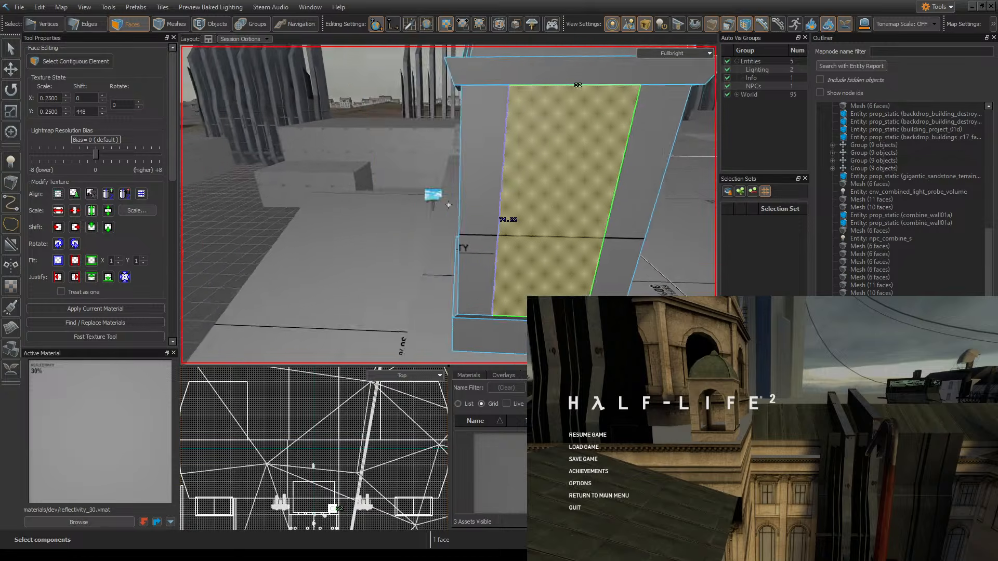
key(z)
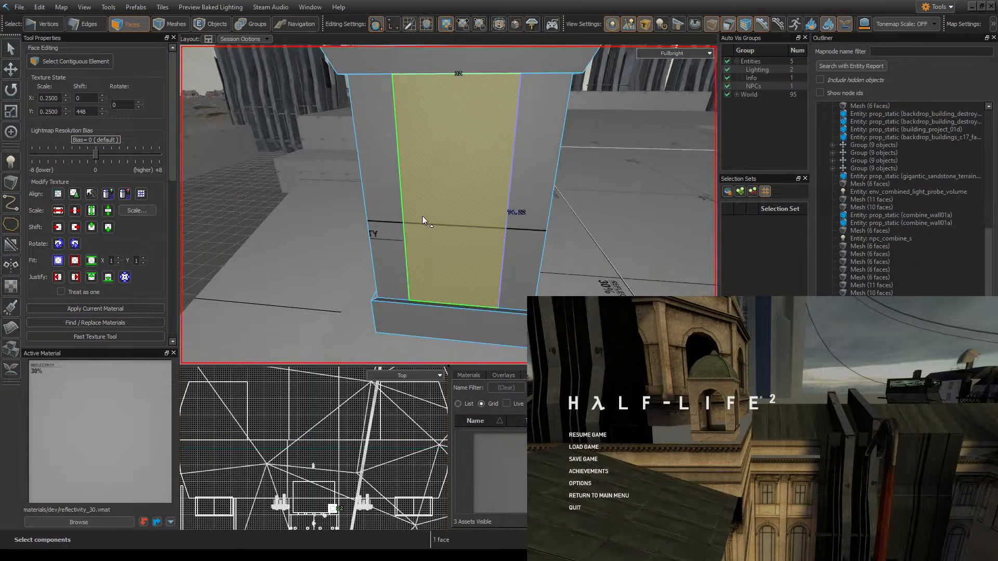
- Add the middle panels of the other three sides to the face selection and save the map
key(z)
key(d)
key(z)
ctrl+click(393, 231)
key(z)
key(d)
key(z)
ctrl+click(444, 225)
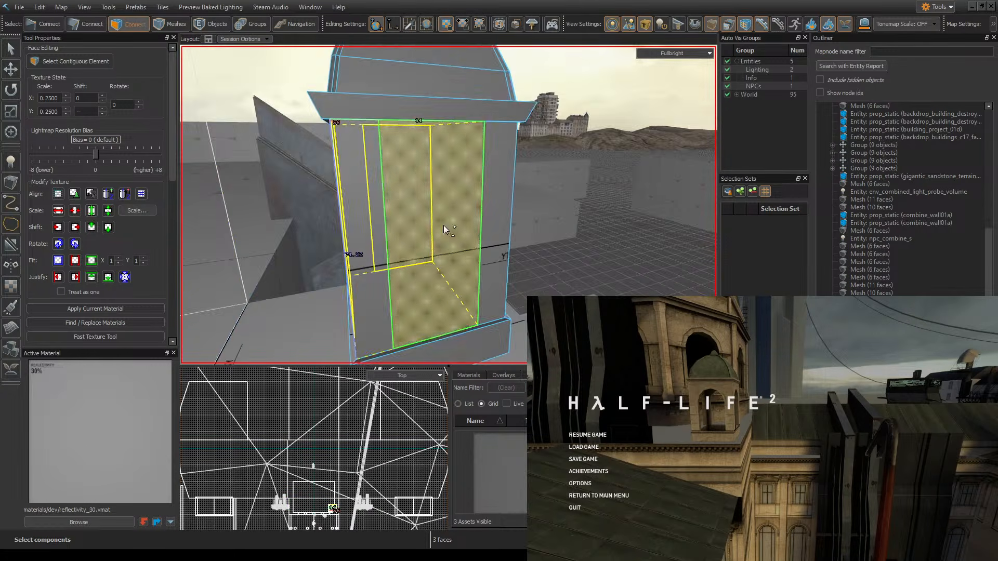
key(z)
key(d)
key(z)
ctrl+click(389, 217)
key(z)
key(d)
key(z)
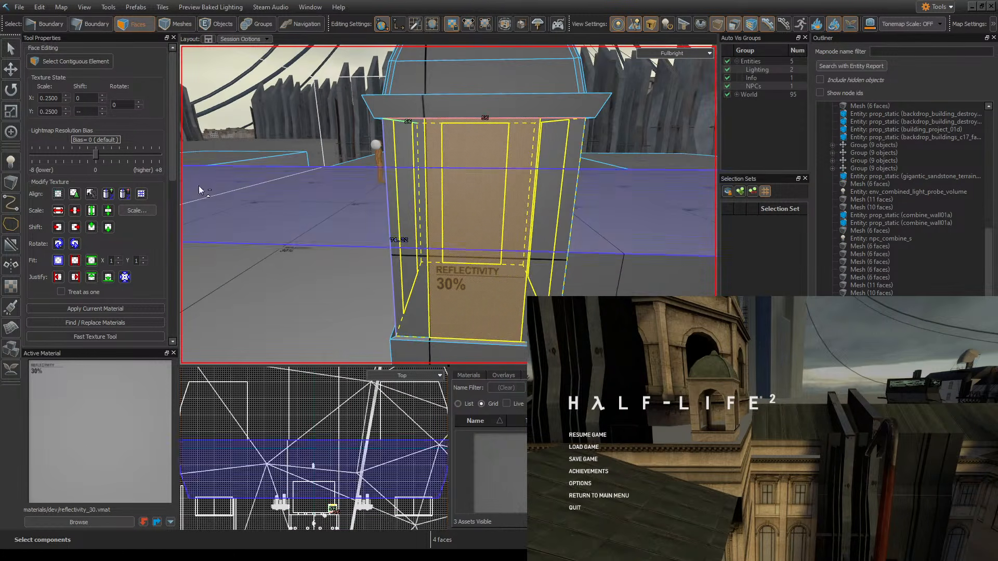
key(ctrl+s)
- Clip the four middle panels horizontally a little above mid-height, keeping both halves
click(9, 246)
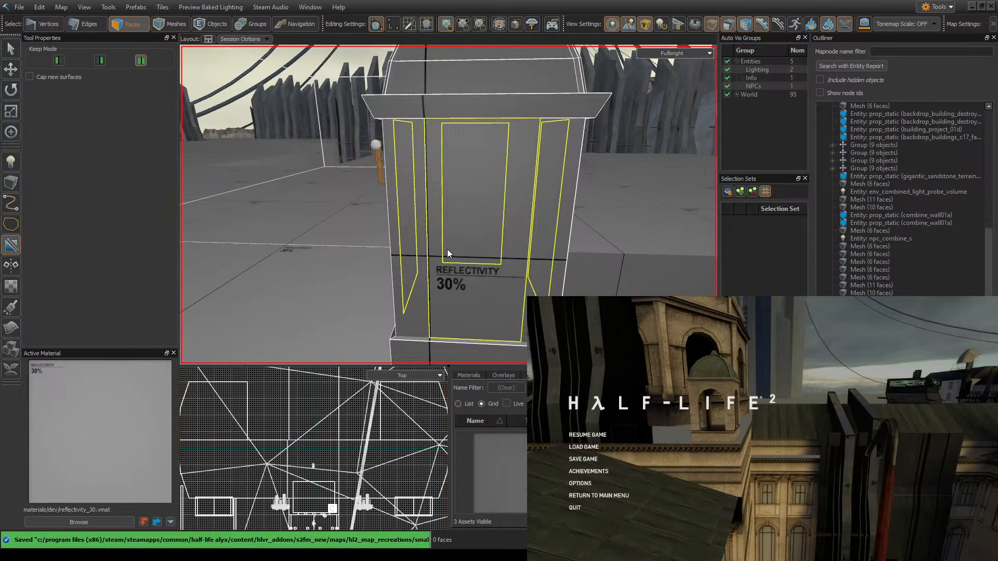
drag(439, 238, 477, 227)
key(Escape)
key(z)
key(s)
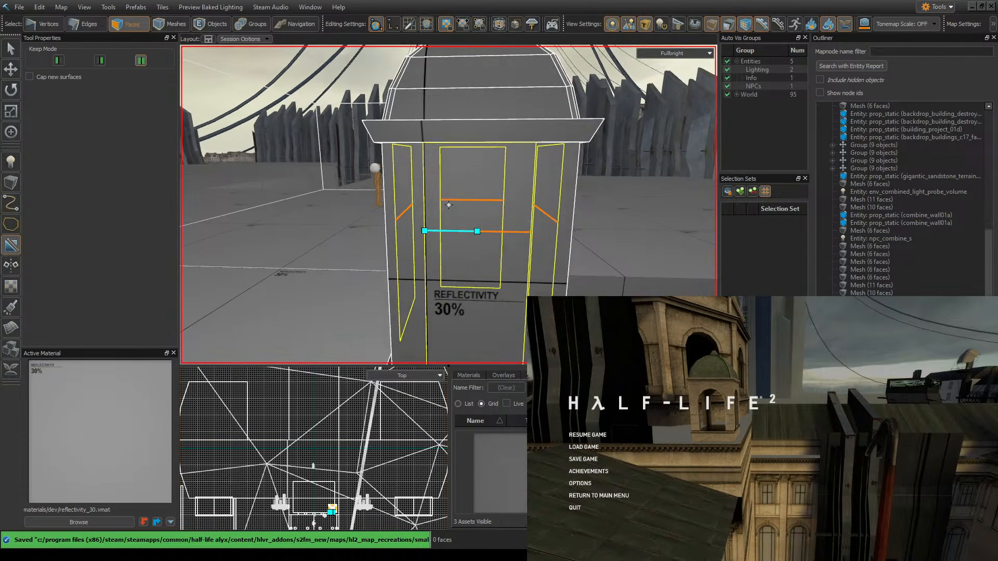
key(z)
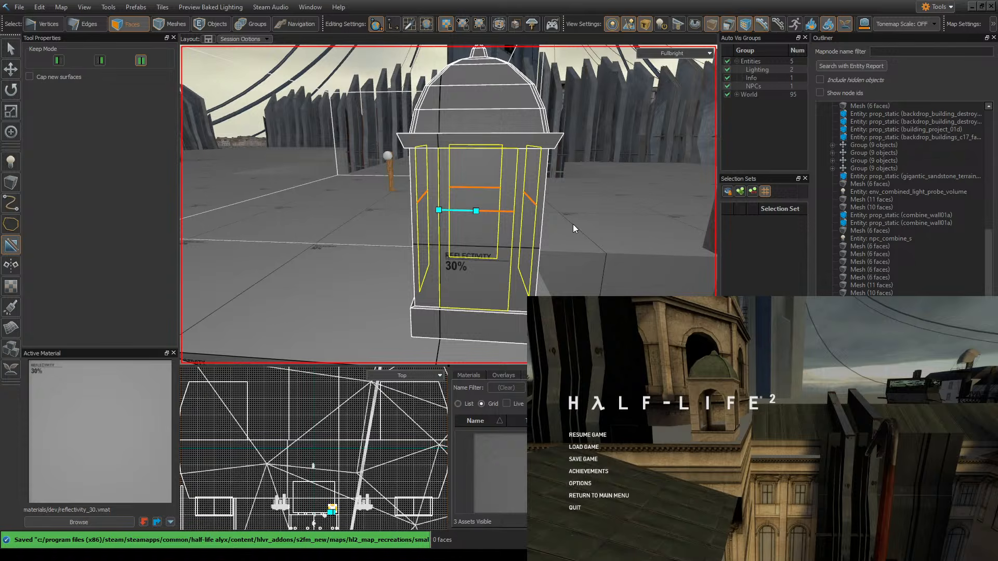
key(Return)
- Select the lower middle panels on all four sides of the tower body, delete them and save the map
click(473, 245)
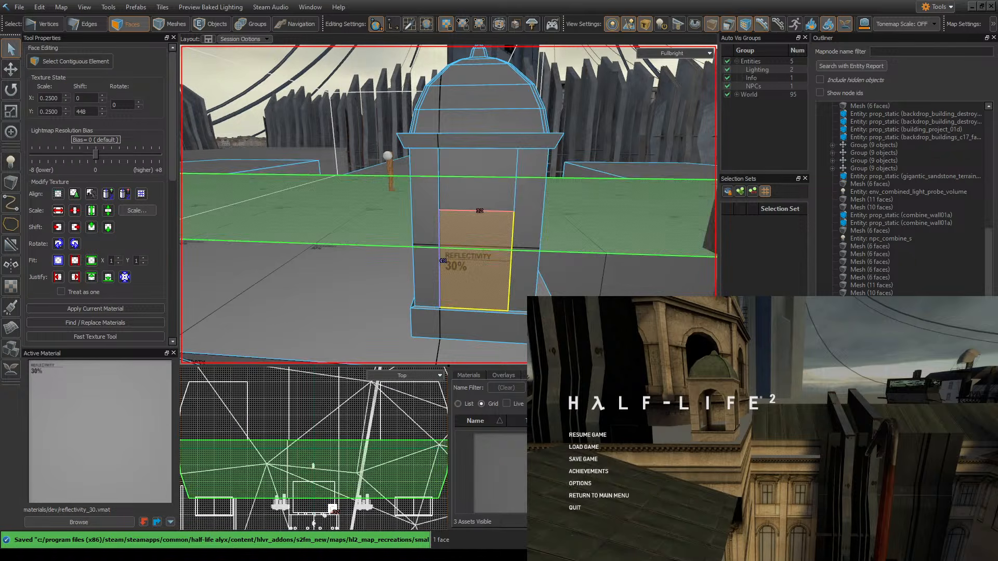
key(z)
key(a)
key(z)
ctrl+click(497, 252)
key(z)
key(a)
key(z)
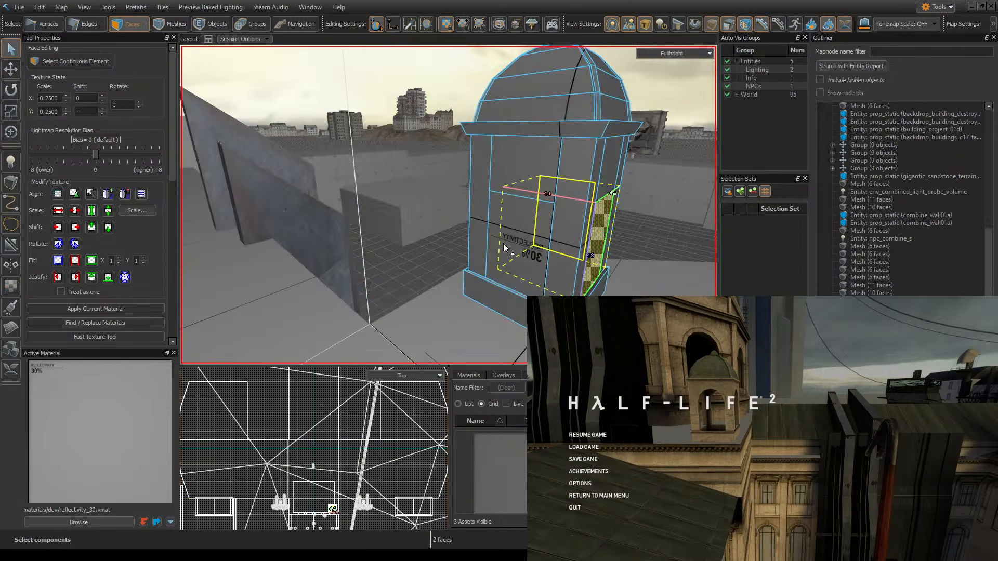
ctrl+click(501, 239)
key(z)
key(a)
key(z)
shift+click(525, 226)
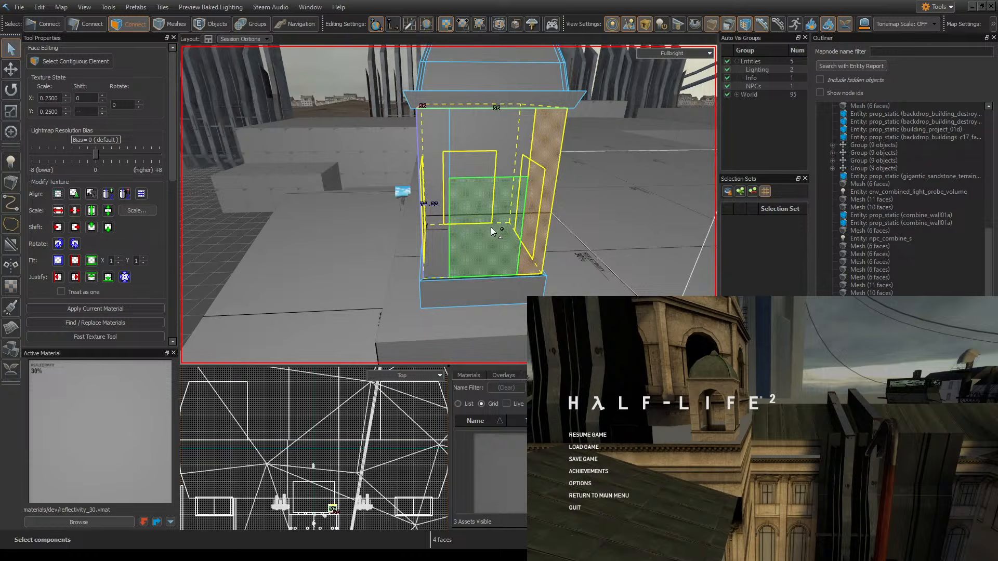
ctrl+click(528, 218)
shift+click(489, 229)
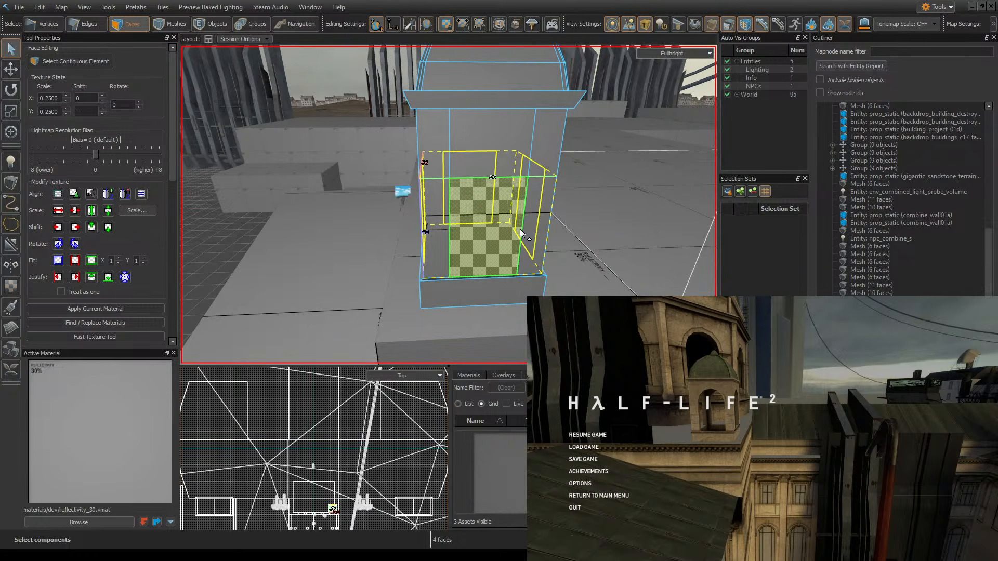
key(Delete)
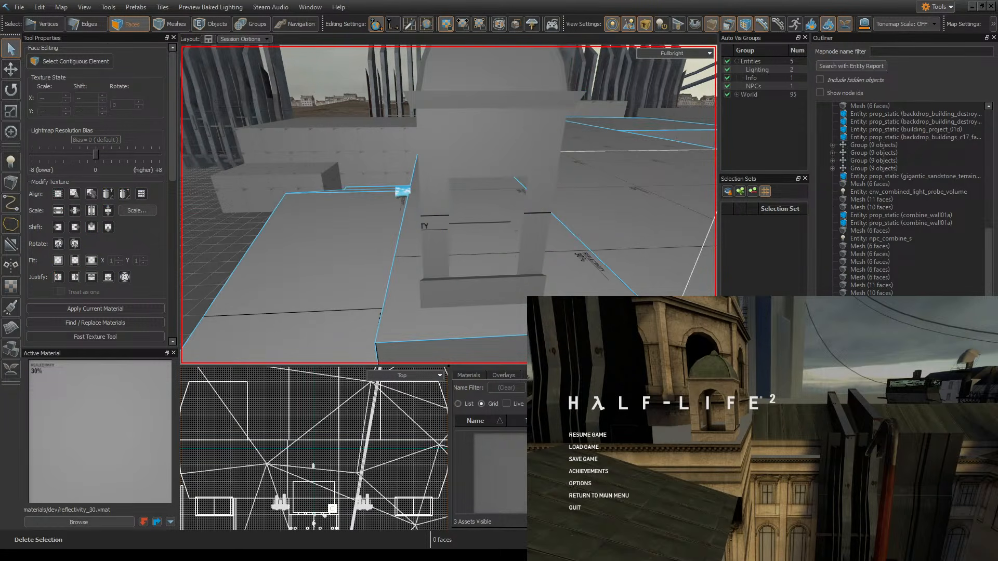
key(ctrl+s)
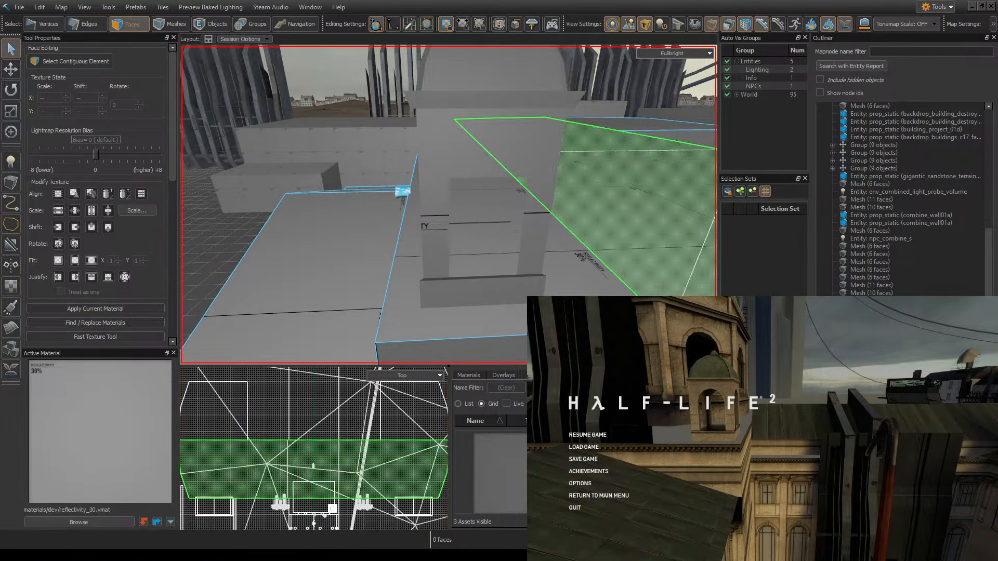
- Switch to edge selection and select the top edges of the four openings
key(z)
key(s)
key(w)
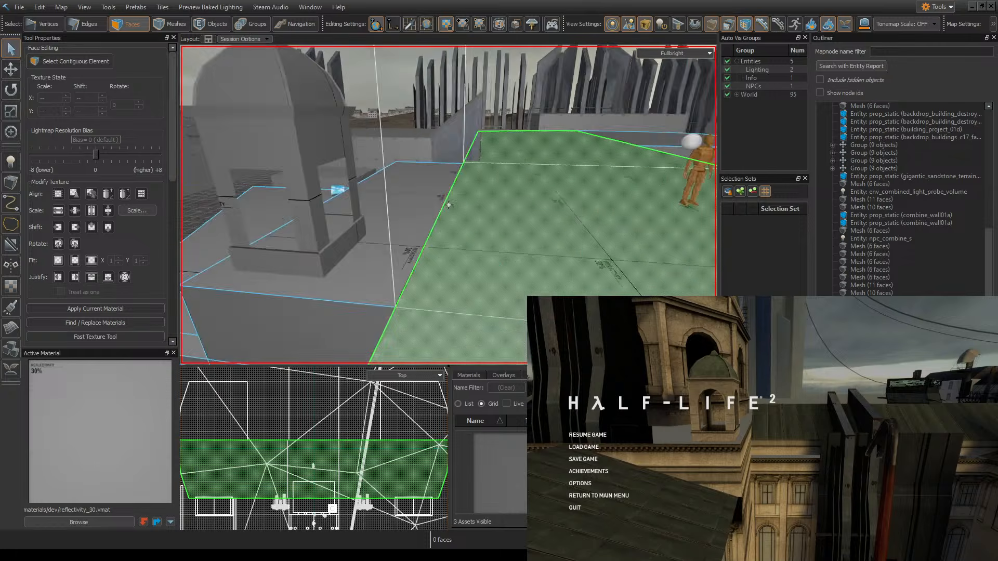
key(s)
key(z)
right_drag(608, 219, 560, 171)
key(w)
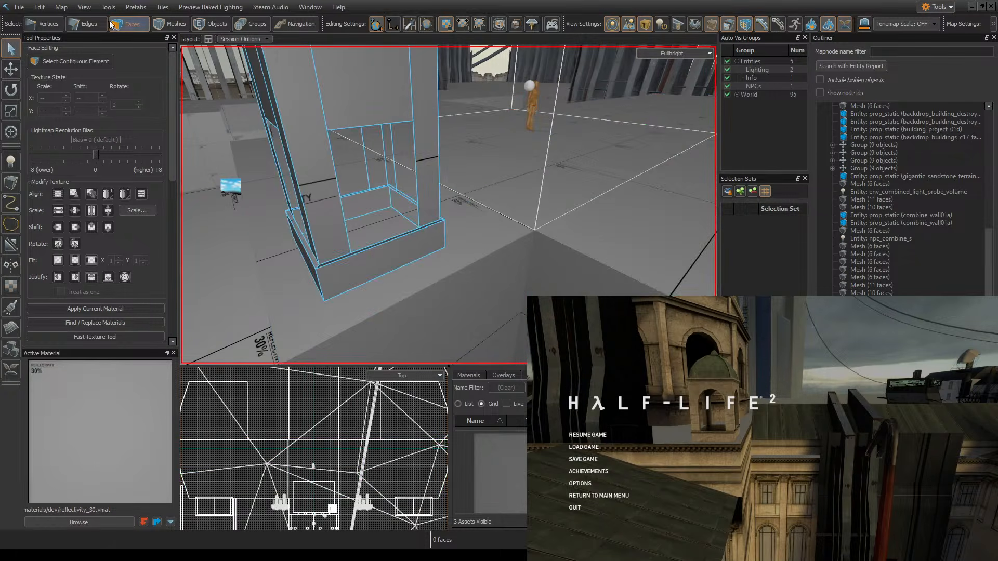
click(86, 24)
right_drag(447, 163, 526, 264)
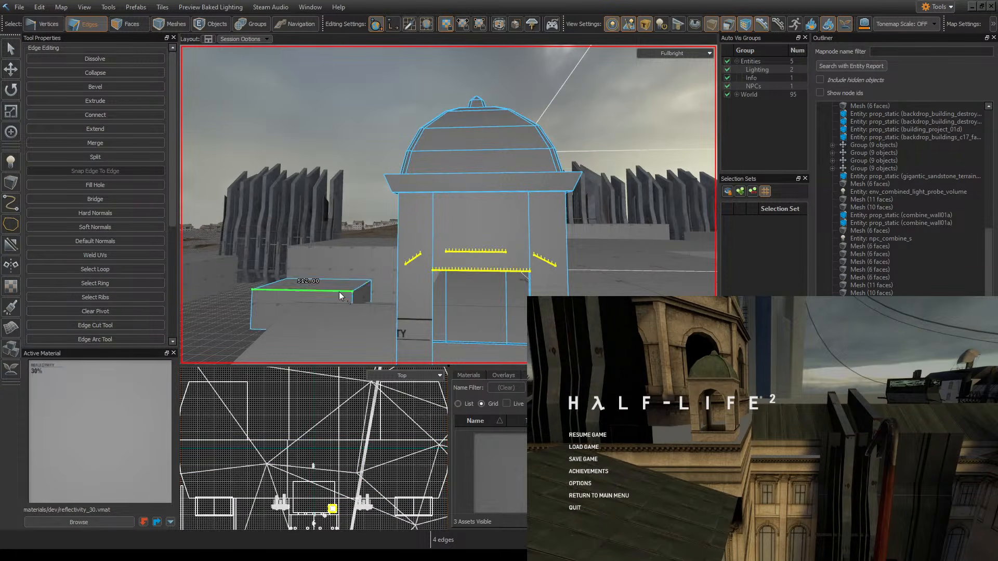
- Bend the four selected edges into arches using the Edge Arc tool with an arc height of -16 and 16 steps
click(99, 339)
key(a)
right_drag(475, 273, 559, 285)
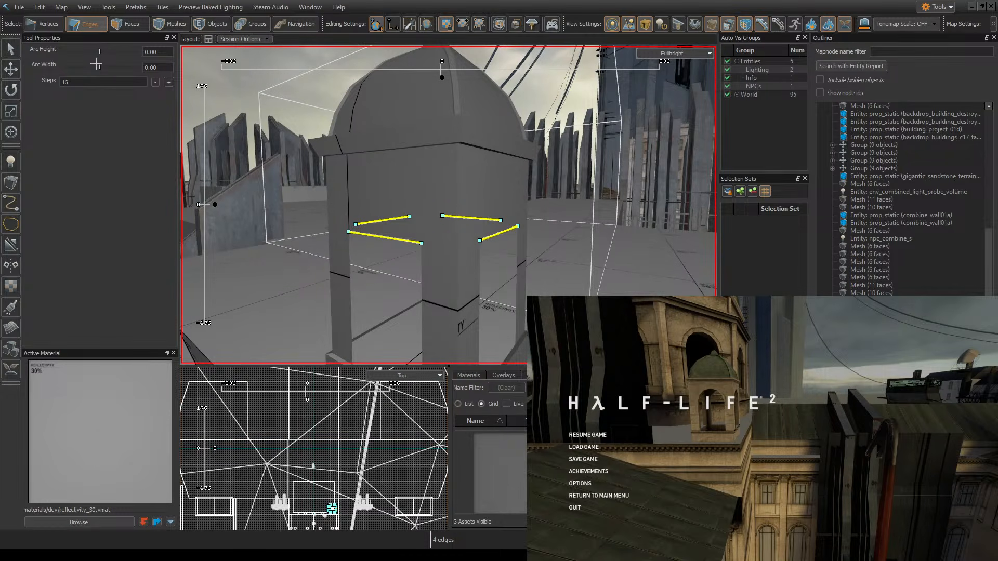
drag(98, 51, 98, 51)
right_drag(311, 119, 449, 205)
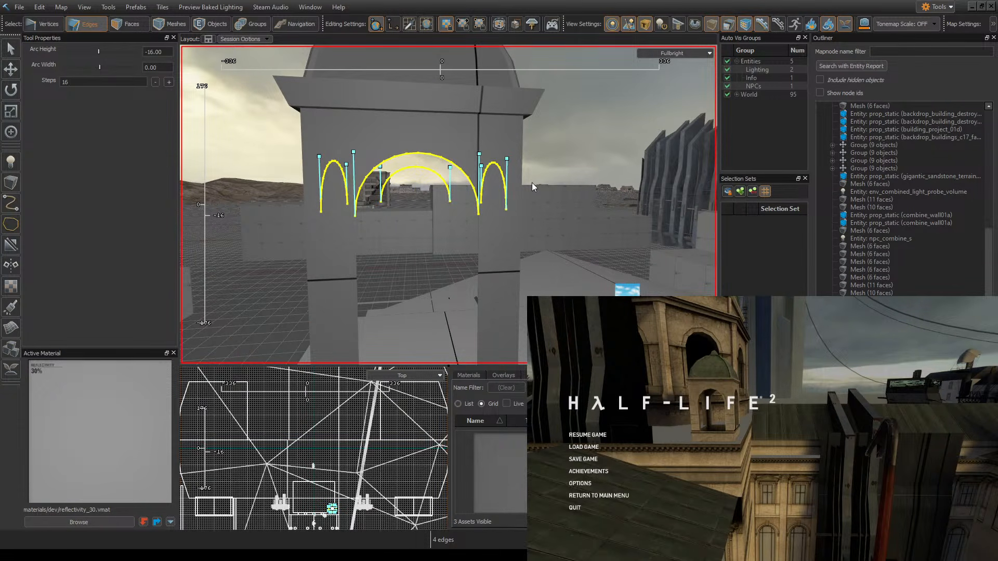
right_drag(531, 183, 553, 178)
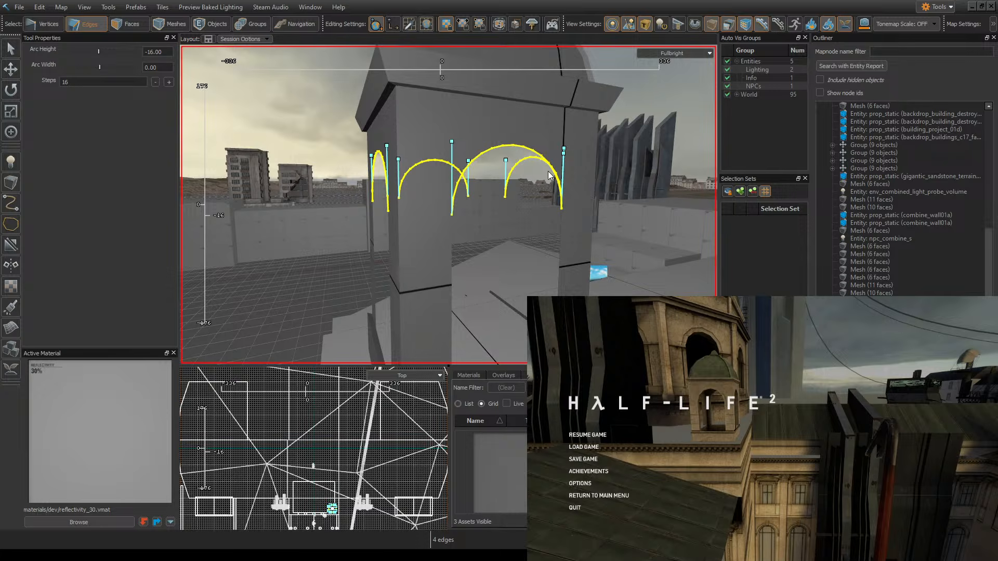
key(Return)
right_drag(449, 205, 448, 205)
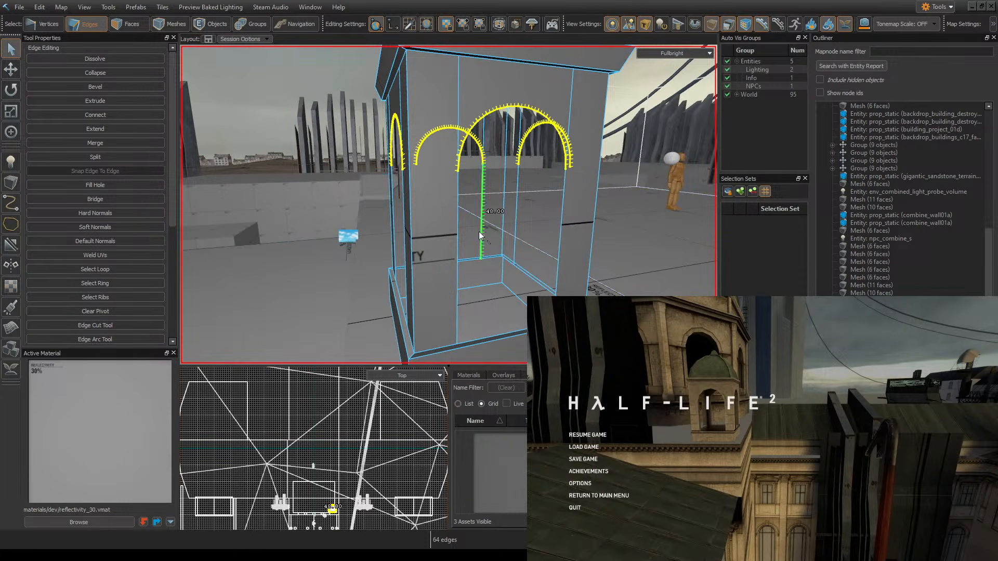
- Select one vertical side edge of an arched opening and the adjoining arch segments over its crown
click(568, 226)
right_drag(527, 227, 449, 205)
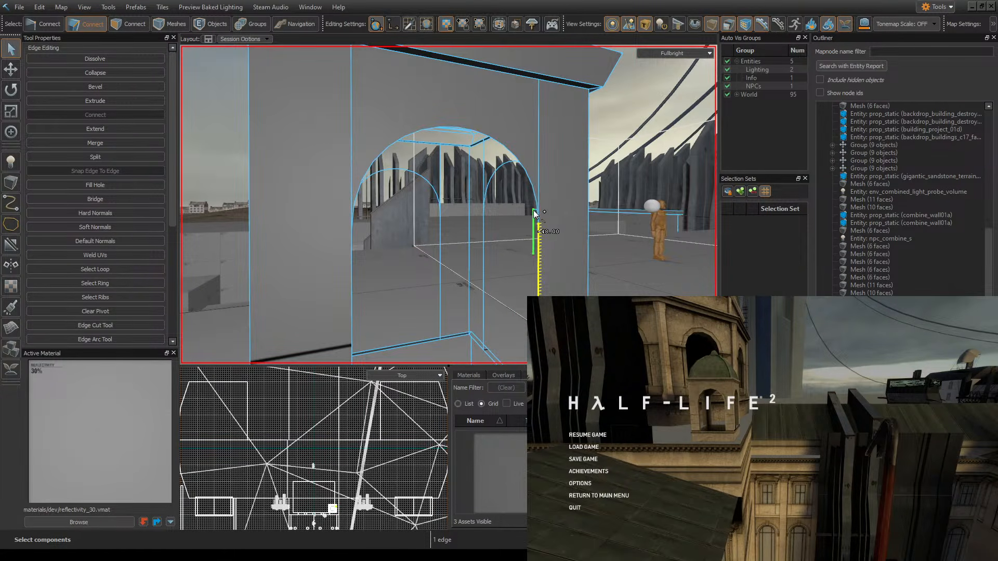
ctrl+click(534, 196)
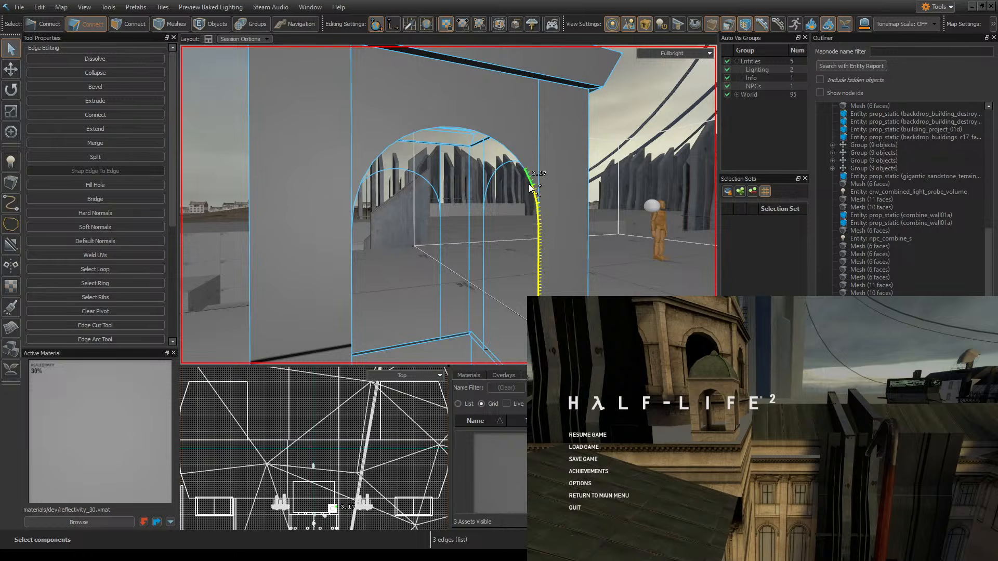
ctrl+click(523, 174)
ctrl+click(518, 162)
mouse_move(507, 148)
ctrl+mouse_down()
mouse_move(468, 130)
mouse_move(416, 131)
mouse_move(355, 160)
ctrl+mouse_up()
key(d)
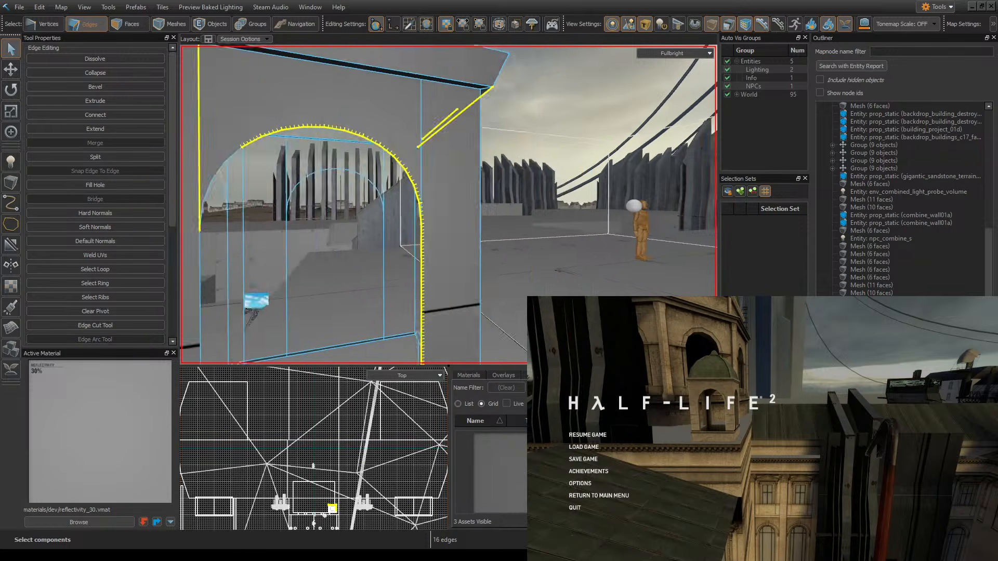
key(s)
right_drag(387, 202, 403, 170)
key(a)
- Add the remaining arch segments and the opposite vertical side edge of the same opening to the selection
ctrl+click(377, 168)
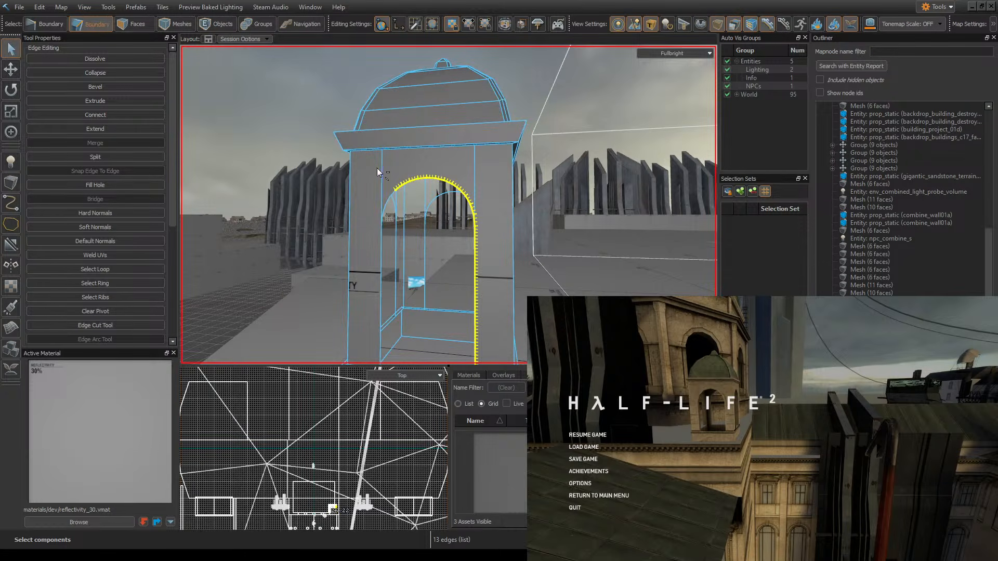
ctrl+click(390, 198)
ctrl+click(388, 212)
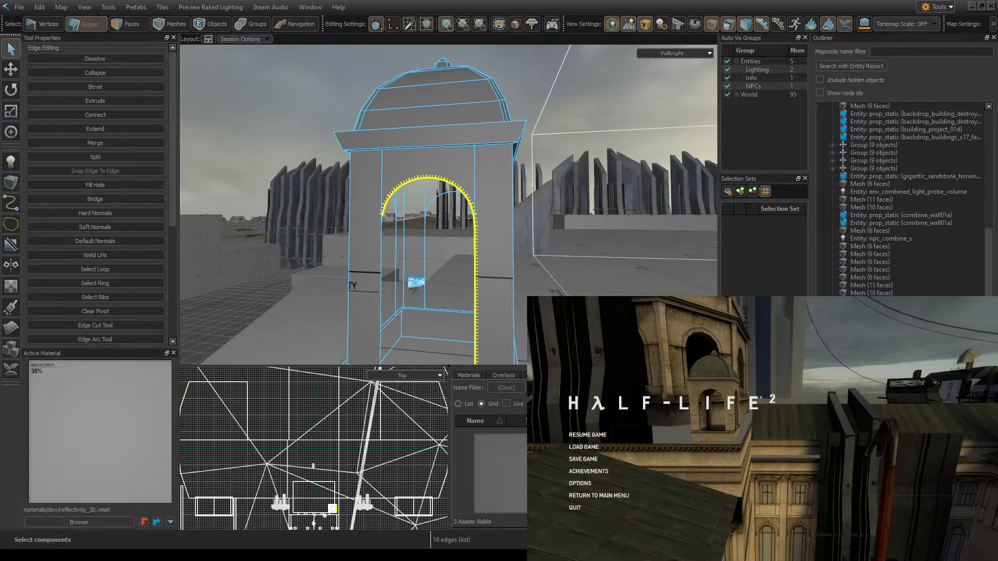
key(w)
right_drag(450, 311, 419, 307)
key(s)
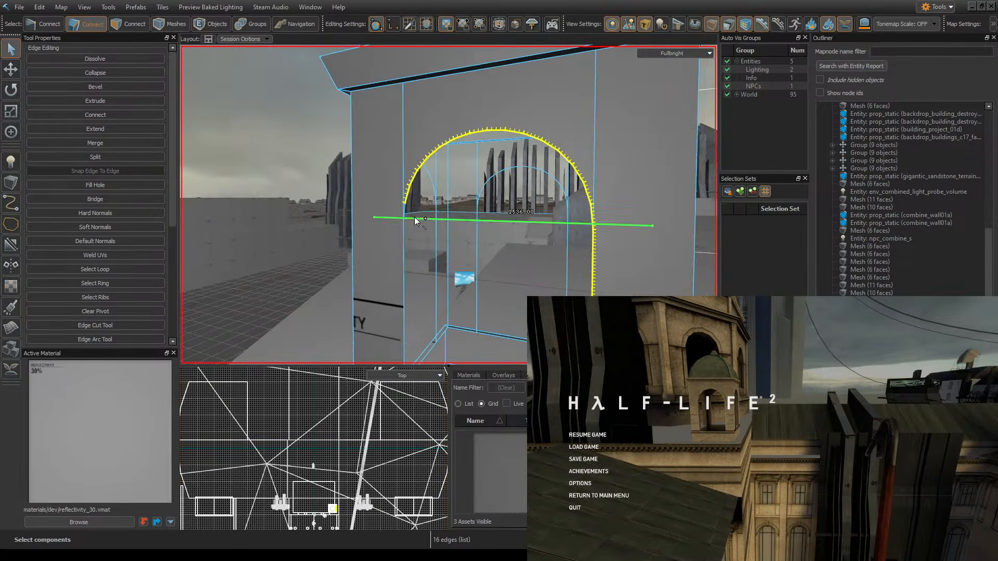
ctrl+click(406, 213)
right_drag(406, 213, 502, 223)
ctrl+click(440, 179)
- Extrude the selected arch and side edges a short distance inward to give the opening depth
key(d)
key(w)
key(a)
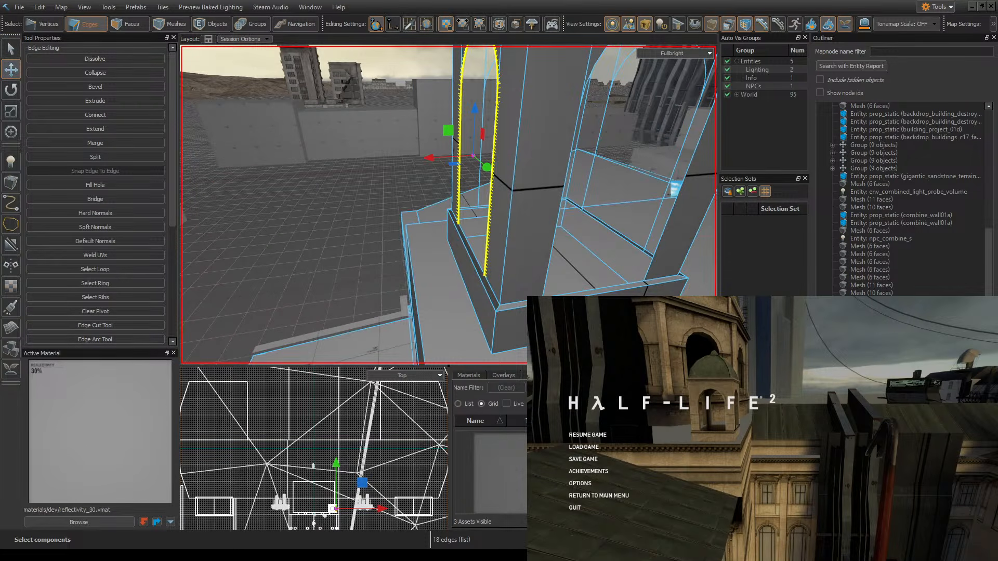
right_drag(449, 205, 416, 203)
key(d)
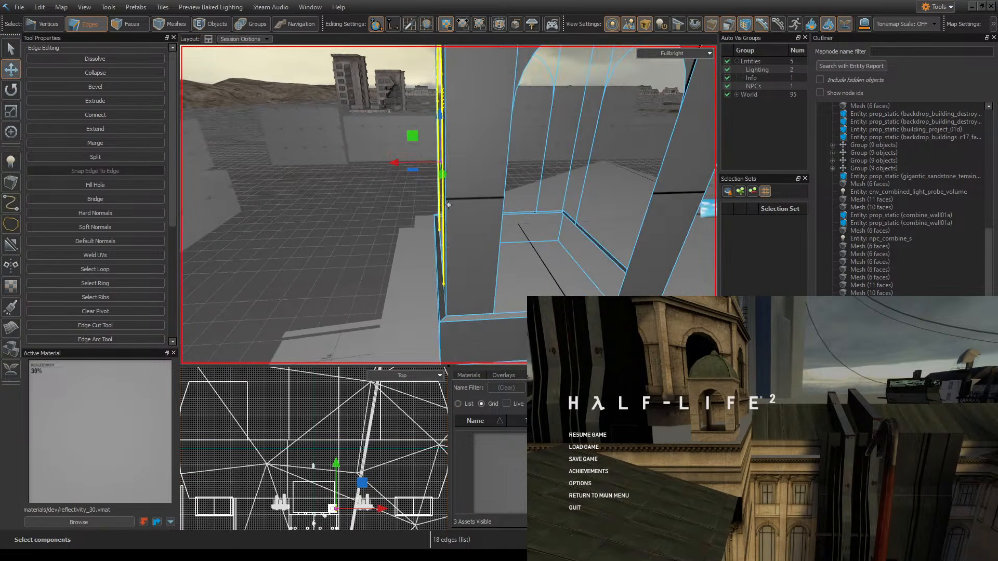
shift+drag(399, 160, 464, 166)
key(s)
right_drag(464, 166, 449, 205)
key(w)
key(s)
key(s)
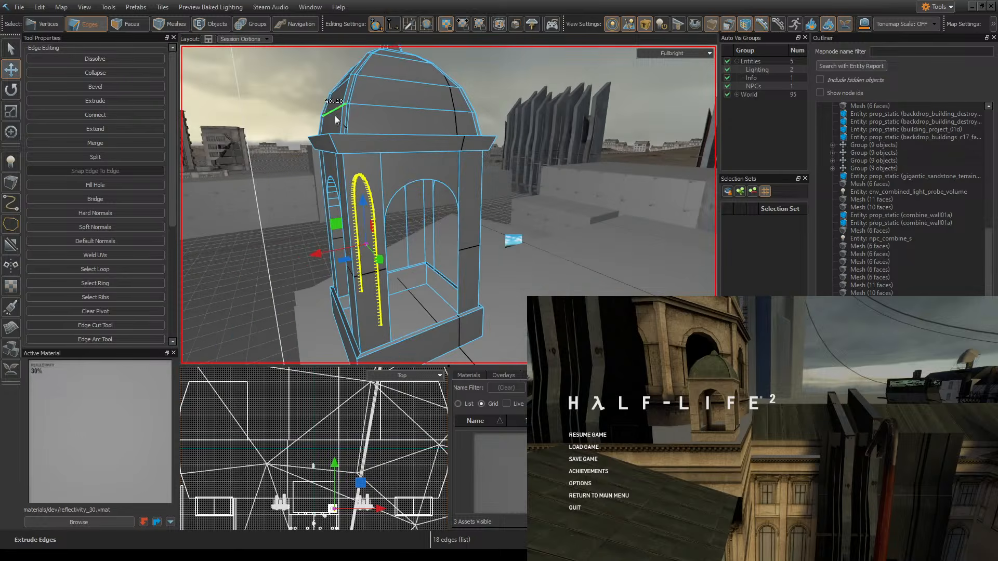
- Select the two vertical side edges of the next arched opening
right_drag(388, 208, 448, 205)
key(a)
key(d)
right_drag(493, 162, 448, 204)
click(432, 307)
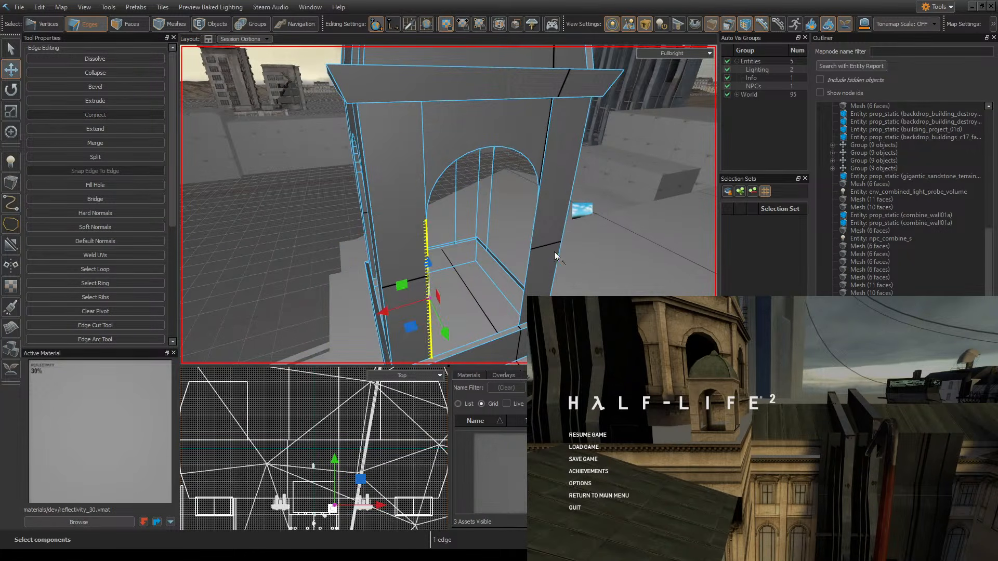
ctrl+click(530, 265)
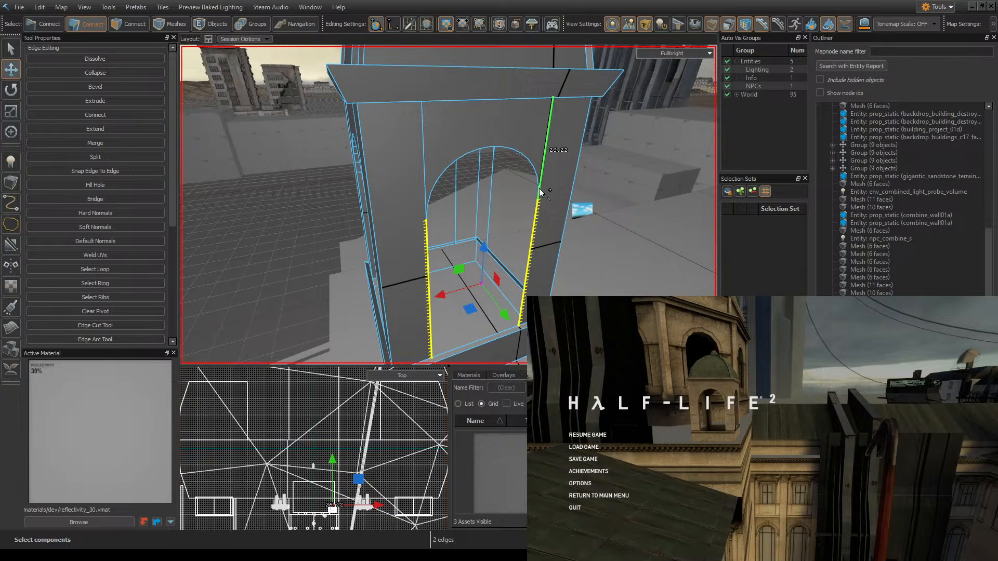
key(w)
right_drag(539, 190, 449, 205)
key(s)
key(w)
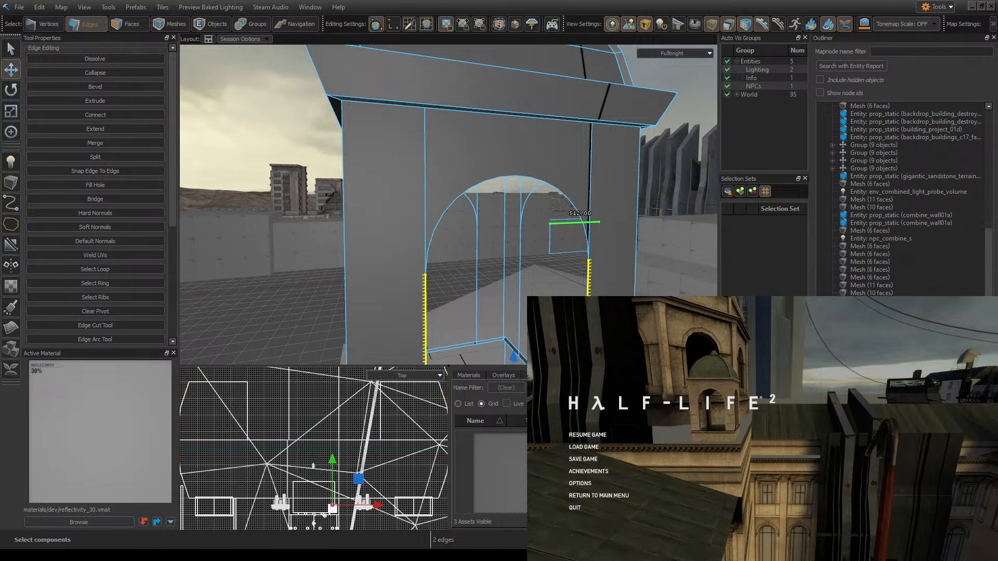
key(z)
key(d)
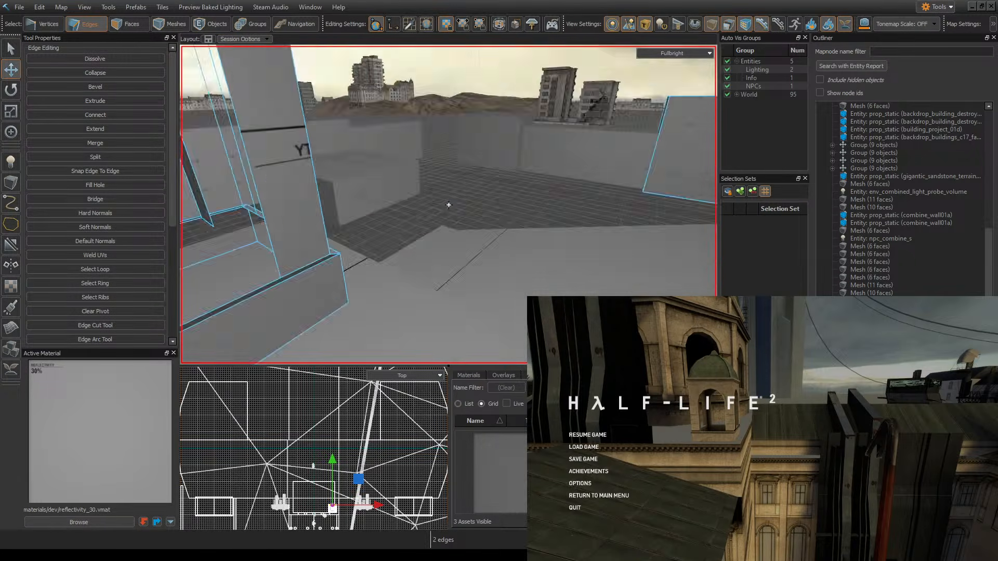
key(w)
key(s)
key(z)
key(z)
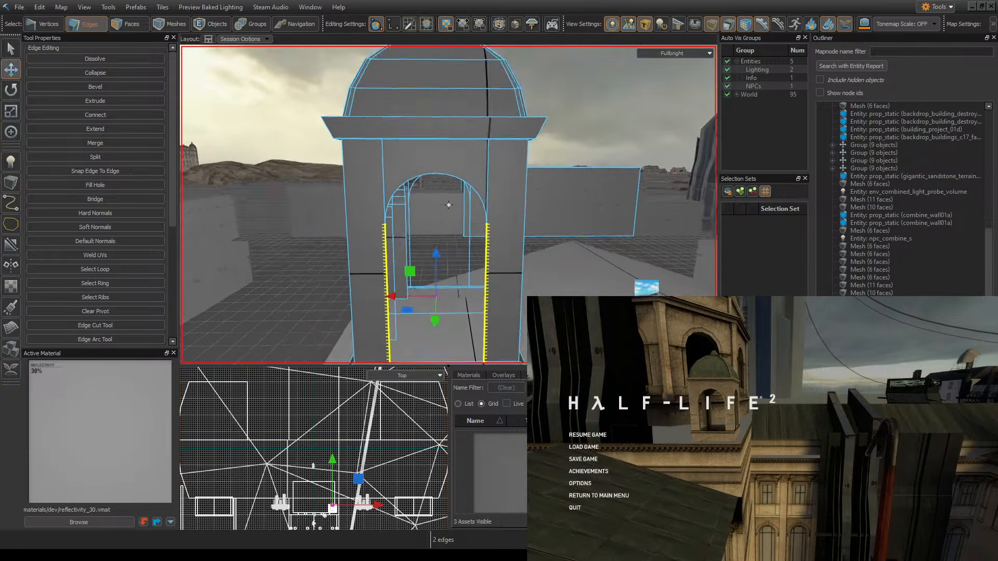
key(w)
key(z)
- Add all the arch segments between the two side edges to the selection and save the map
shift+click(508, 226)
shift+click(508, 206)
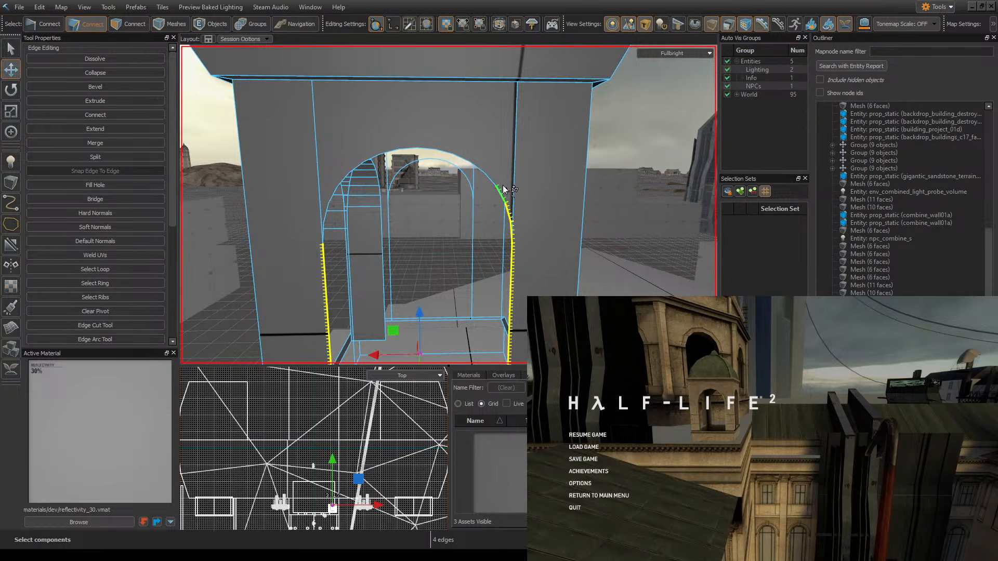
shift+click(502, 186)
shift+click(488, 175)
shift+click(475, 166)
shift+click(462, 157)
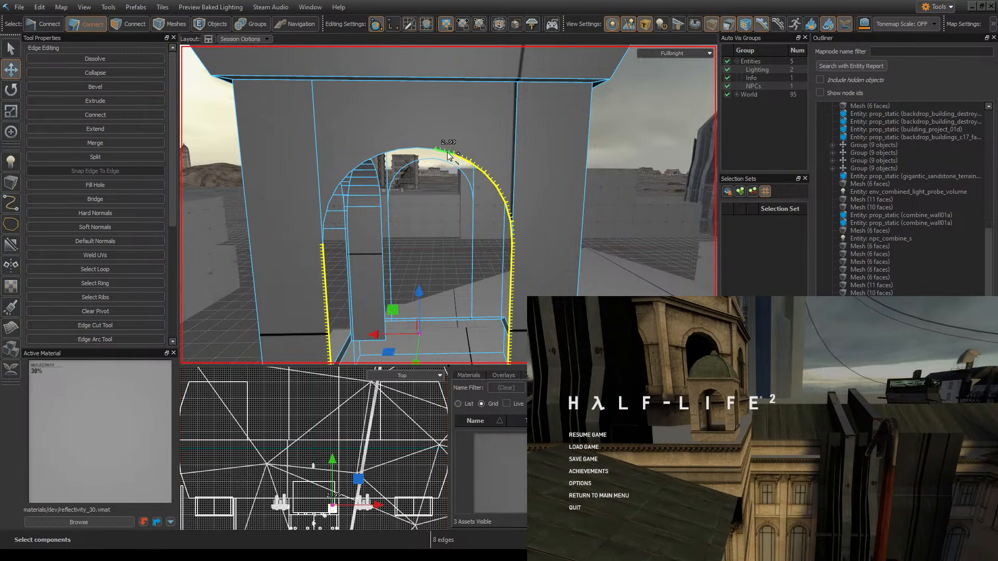
shift+click(445, 152)
shift+click(426, 149)
shift+click(410, 148)
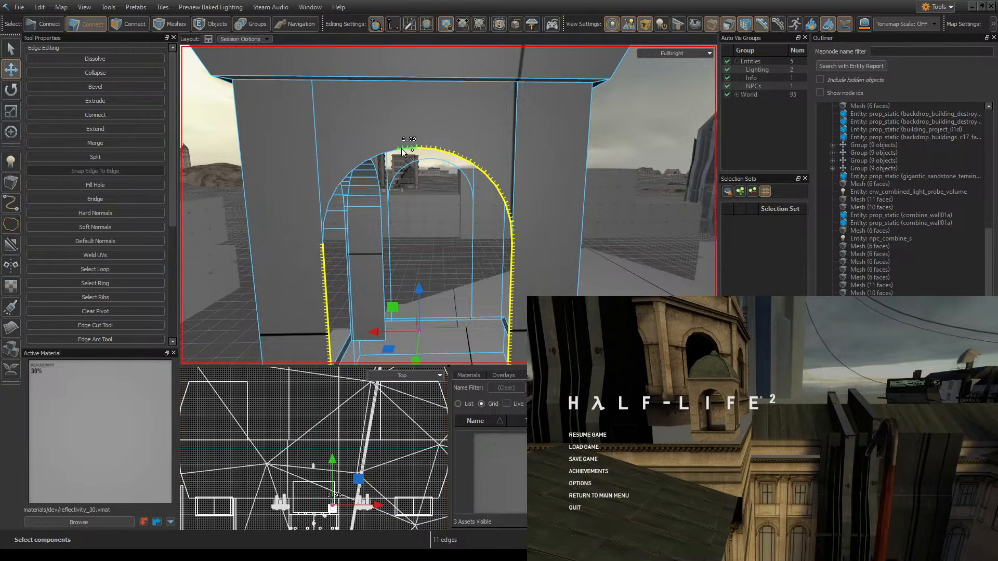
shift+click(391, 152)
shift+click(374, 158)
shift+click(360, 167)
shift+click(346, 180)
shift+click(336, 193)
shift+click(327, 212)
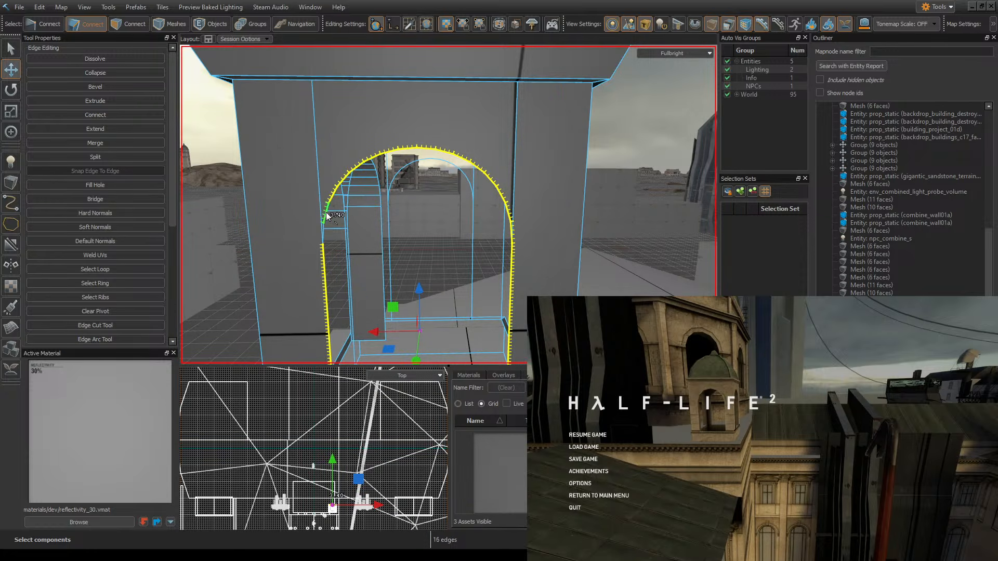
shift+click(325, 234)
right_drag(442, 207, 416, 260)
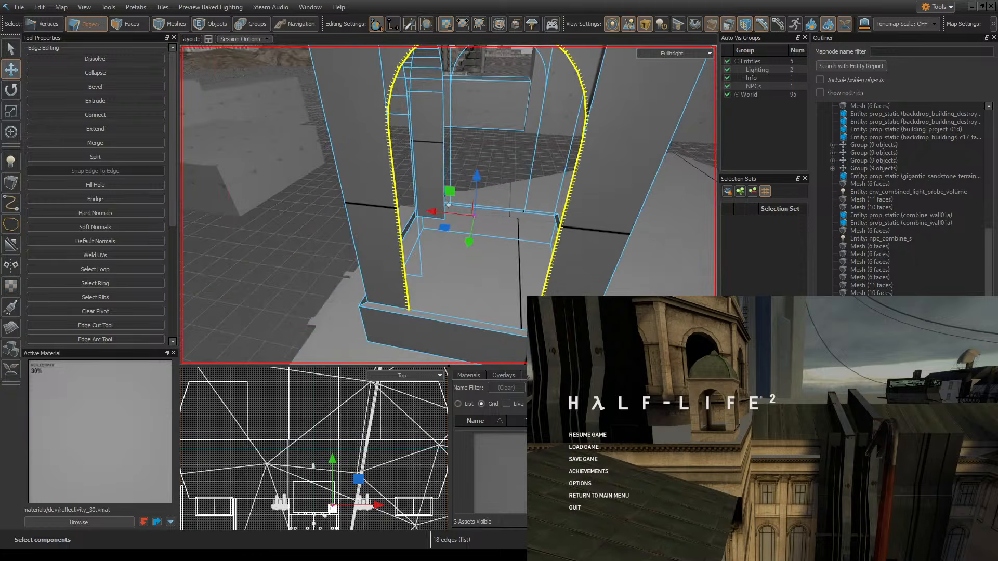
key(ctrl+s)
- Extrude the second opening's arch and side edges inward to give it depth
right_drag(537, 229, 360, 206)
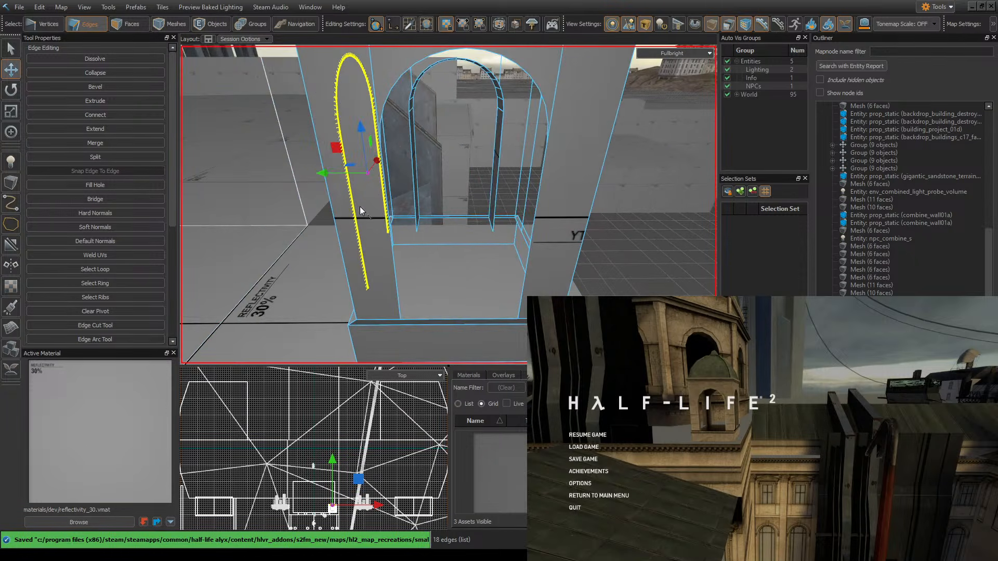
right_drag(505, 210, 373, 200)
right_drag(317, 188, 384, 230)
- Try to select the complete edge loop of the next arched opening, including its bottom edge
click(339, 237)
double_click(336, 267)
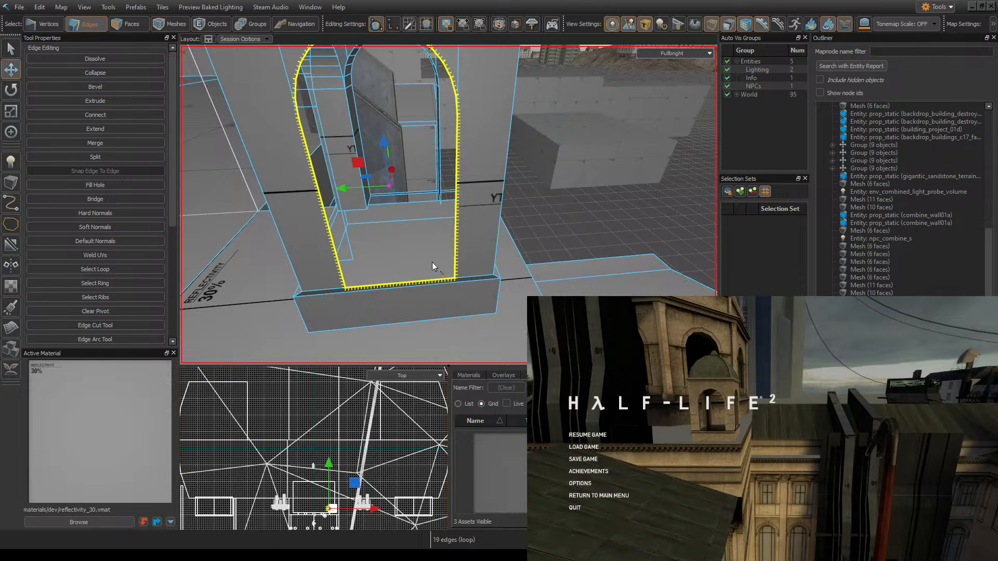
right_drag(433, 263, 449, 205)
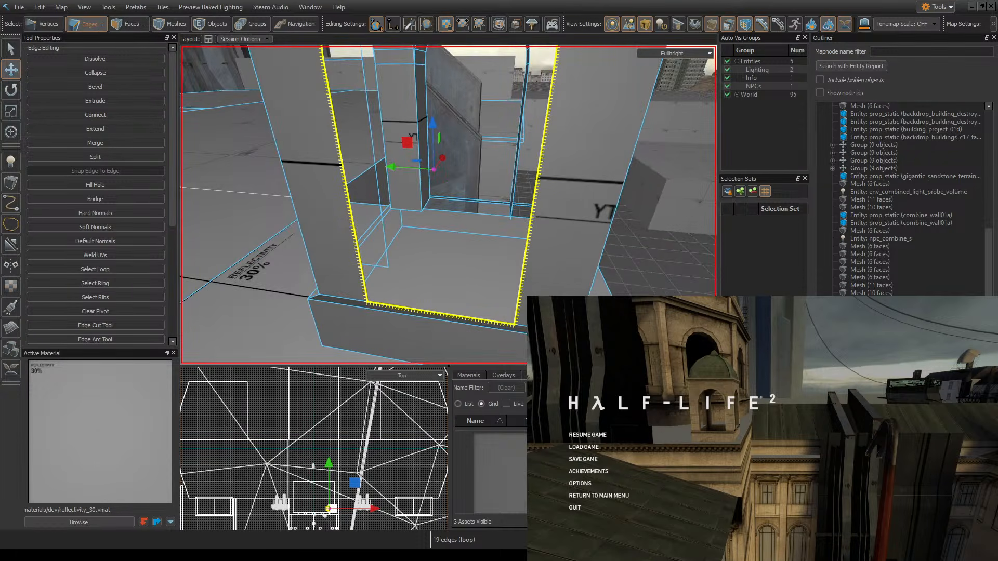
right_drag(414, 336, 449, 204)
key(ctrl+z)
key(ctrl+z)
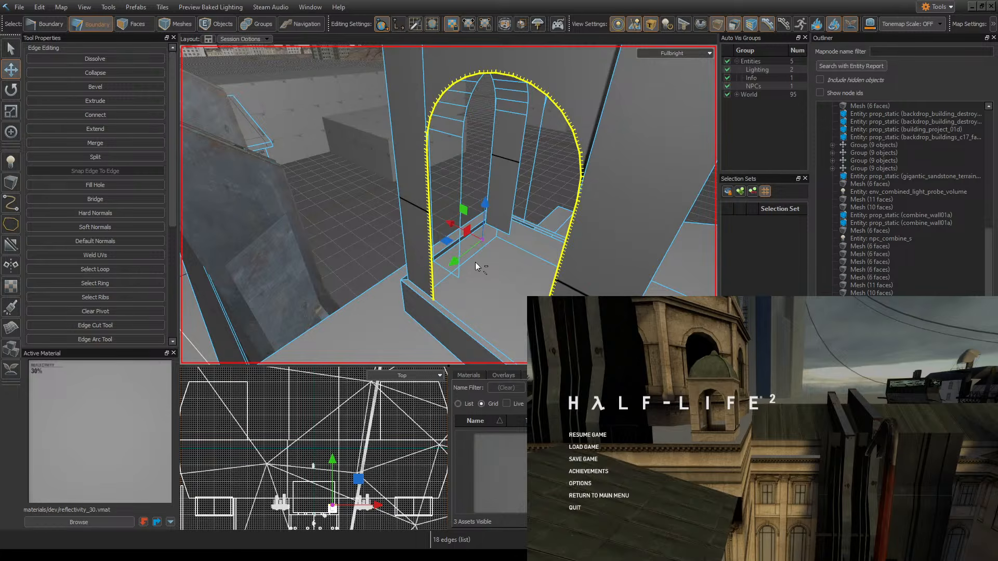
- Undo the second opening's inward extrusion together with the edge selections made for it
right_drag(475, 263, 449, 205)
key(ctrl+z)
key(ctrl+z)
key(ctrl+z)
key(ctrl+z)
key(ctrl+z)
key(ctrl+z)
key(ctrl+z)
key(ctrl+z)
key(ctrl+z)
key(ctrl+z)
key(ctrl+z)
key(ctrl+z)
key(ctrl+z)
key(ctrl+z)
key(ctrl+z)
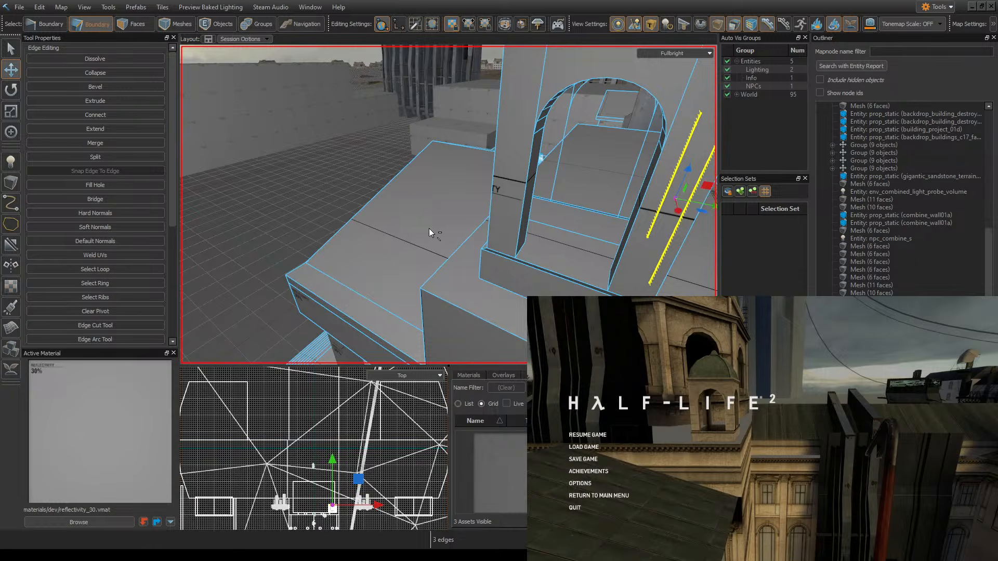
key(ctrl+z)
- Try to extrude the complete edge loop of the second opening inward
right_drag(570, 245, 540, 208)
click(554, 235)
double_click(554, 236)
shift+drag(484, 273, 518, 262)
right_drag(516, 262, 564, 260)
key(ctrl+z)
key(ctrl+z)
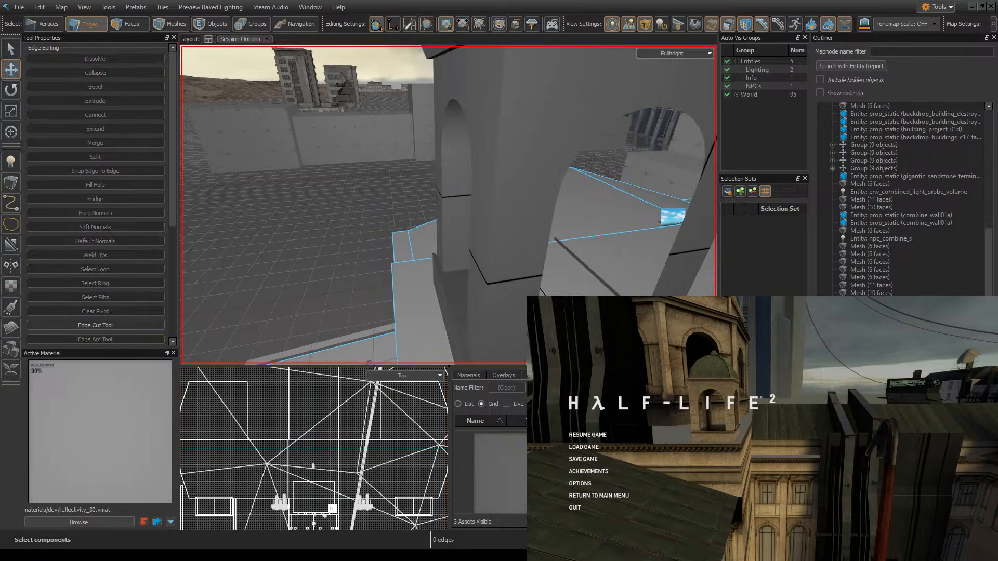
- Extrude the complete edge loops of the remaining arched openings inward, including their bottom edges, to match the wall depth
shift+drag(627, 280, 591, 245)
right_drag(614, 251, 443, 187)
double_click(526, 220)
shift+drag(441, 175, 407, 161)
right_drag(529, 186, 460, 232)
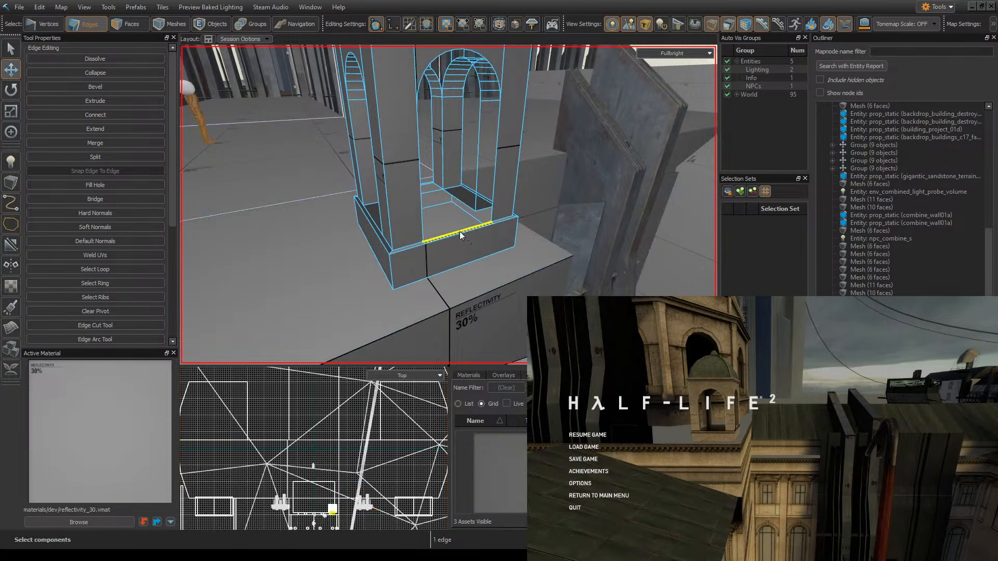
double_click(460, 231)
shift+drag(454, 152, 453, 152)
- Check the inner corner edges of the tower and compare its openings with the domed tower in Half-Life 2
right_drag(454, 153, 372, 189)
click(493, 237)
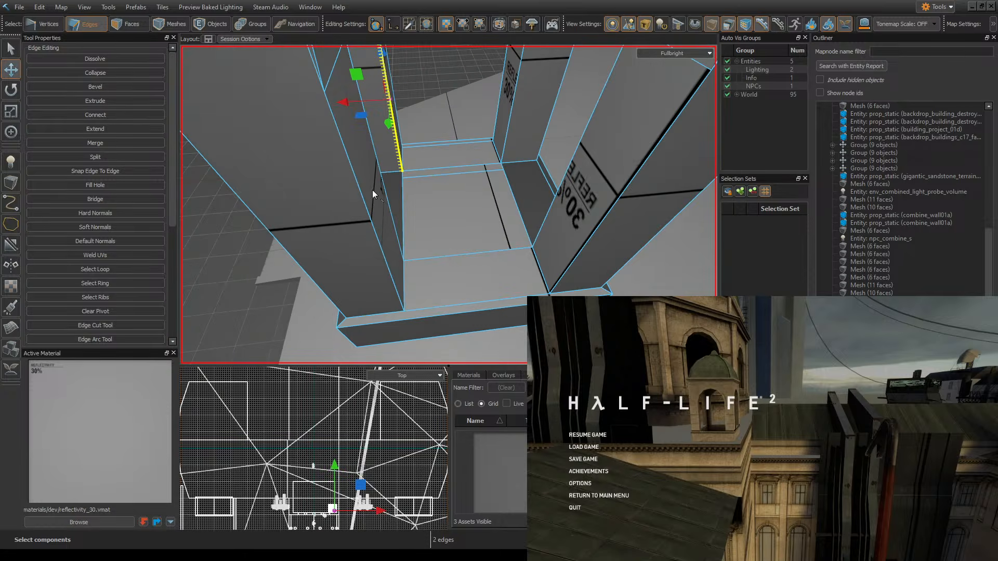
key(alt+Tab)
key(Escape)
key(w)
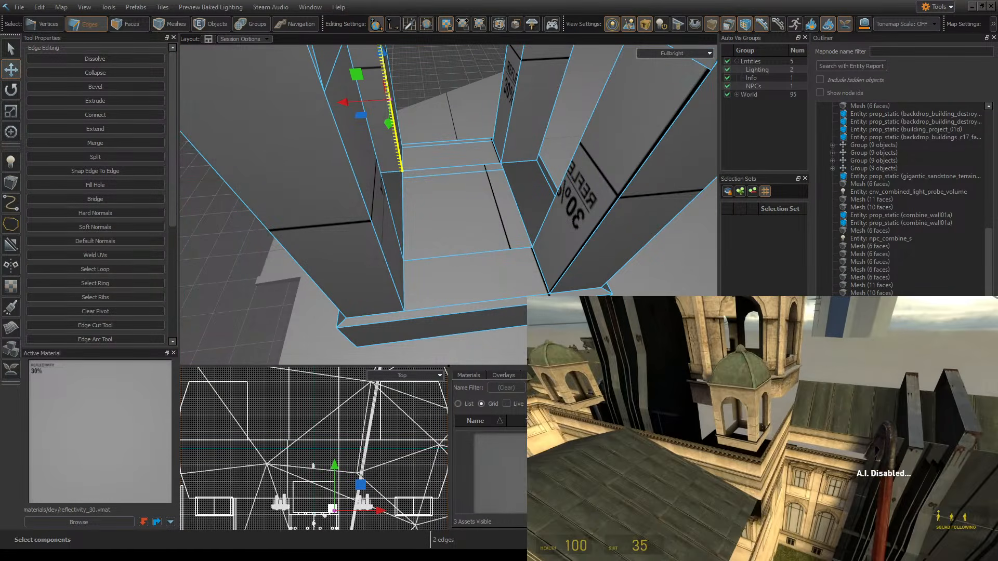
key(Escape)
key(alt+Tab)
- Bridge the two opposite inner sill edges to close the floor inside the tower
right_drag(512, 244, 439, 225)
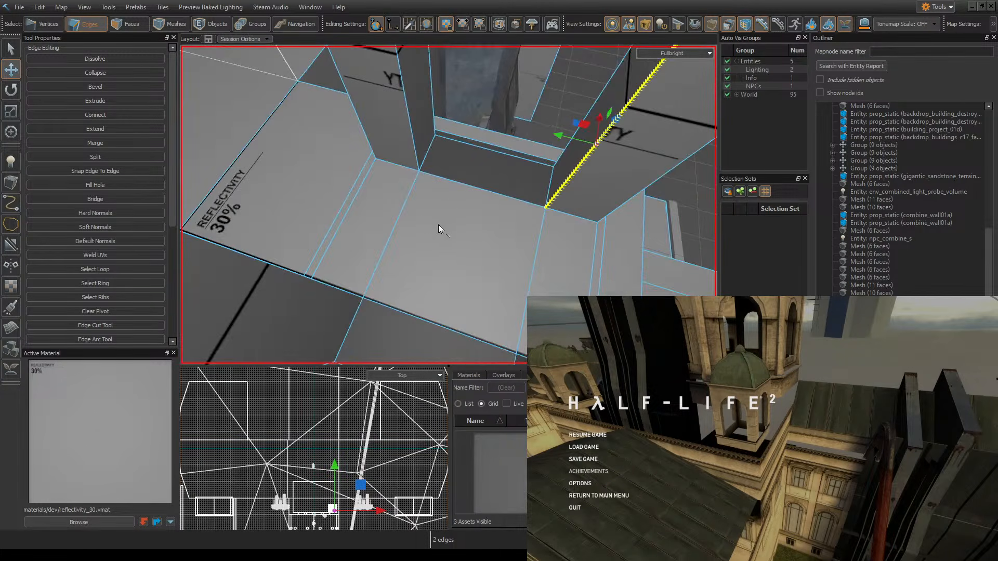
right_drag(433, 180, 438, 201)
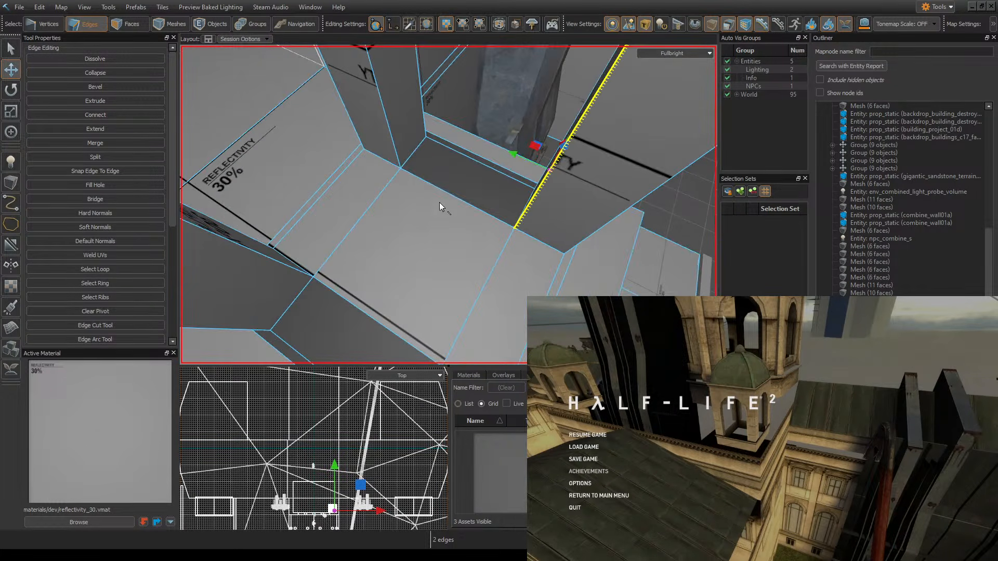
click(441, 192)
ctrl+click(381, 330)
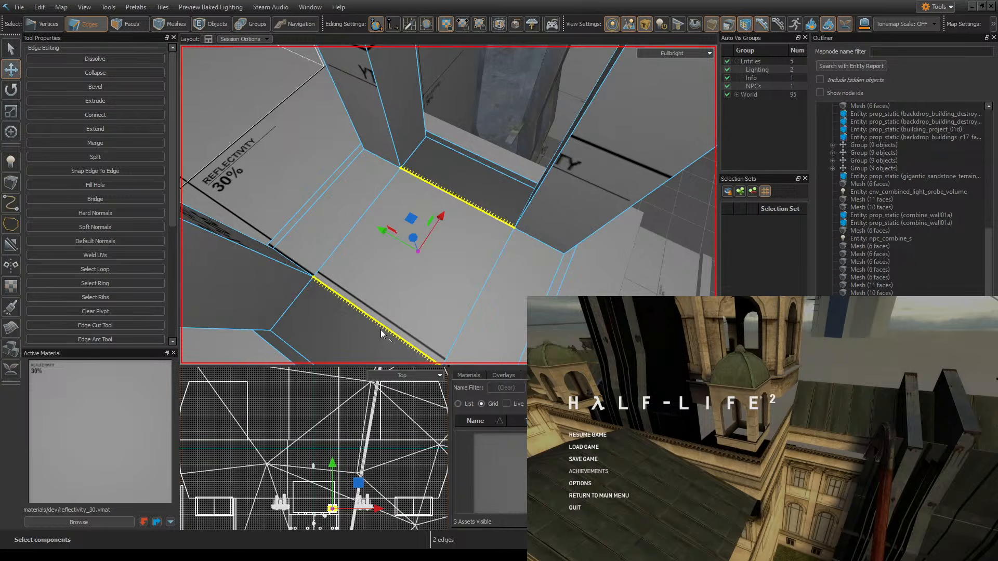
key(alt+b)
right_drag(477, 291, 519, 270)
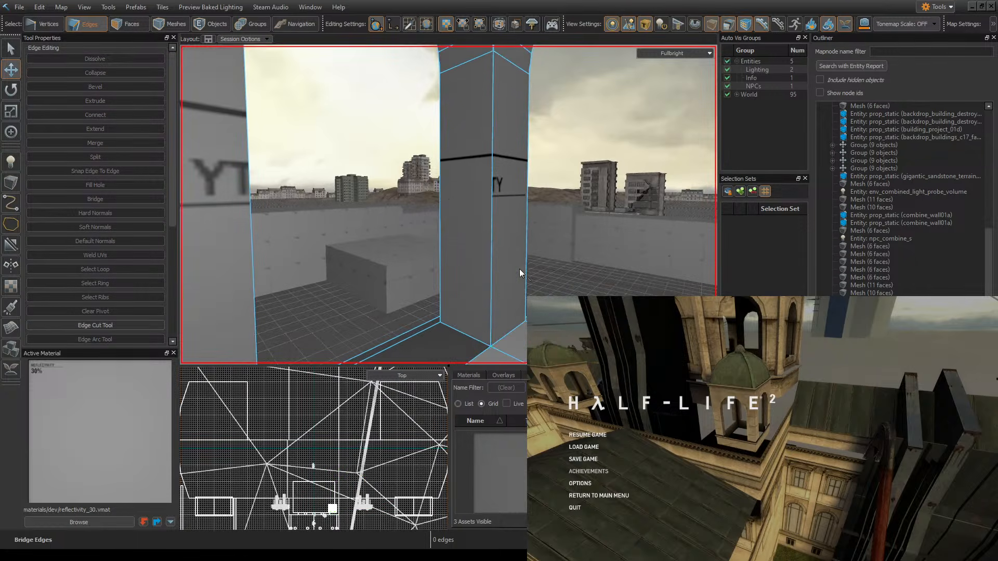
- Merge the separated vertical edges at the tower's inner corners so adjoining opening walls meet
double_click(494, 240)
key(m)
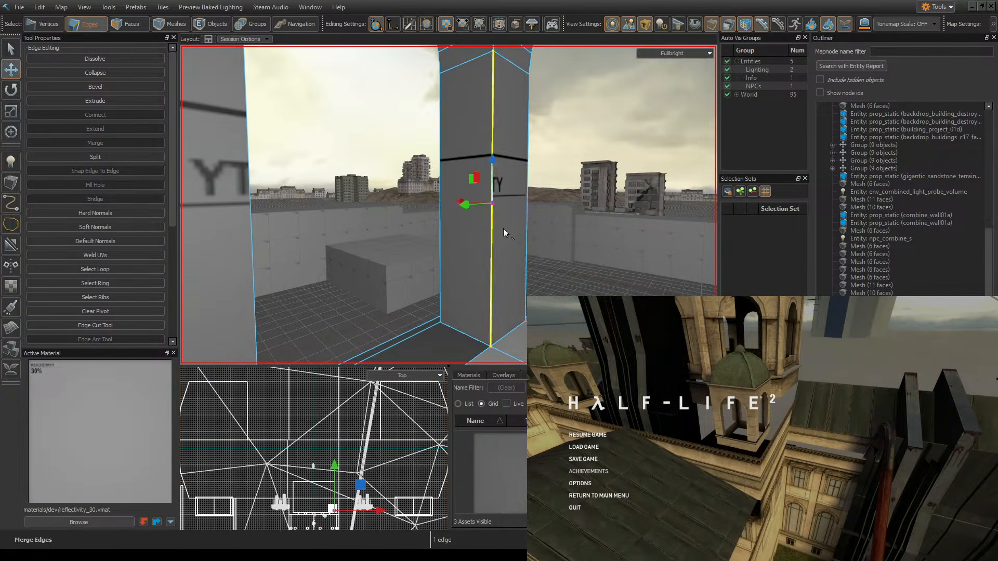
right_drag(504, 228, 420, 222)
double_click(541, 205)
key(m)
click(516, 203)
ctrl+click(419, 205)
key(m)
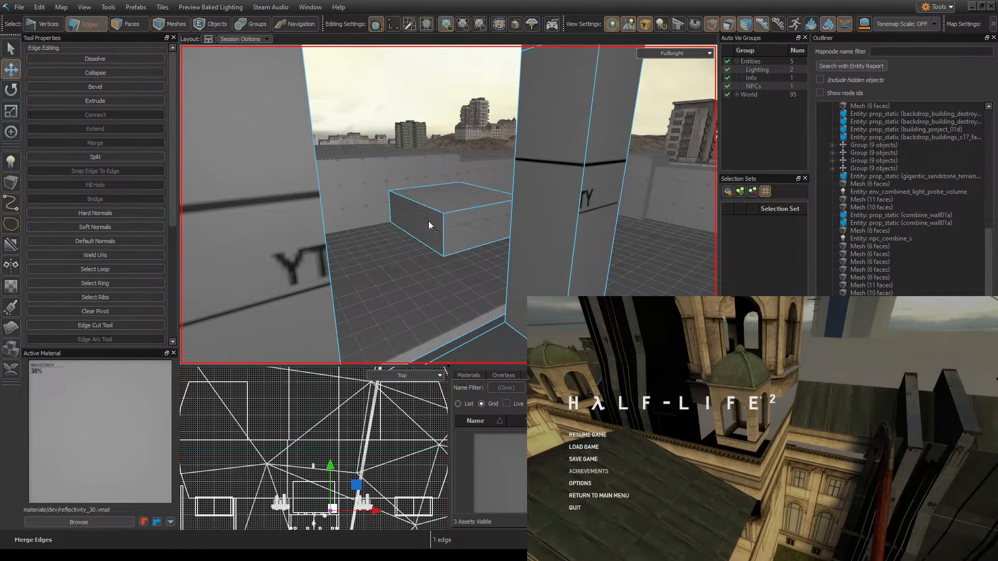
click(570, 232)
- Save the map and fill the hole bounded by the inner arch edge loop to close the tower's ceiling
right_drag(562, 229, 474, 213)
key(ctrl+s)
double_click(464, 216)
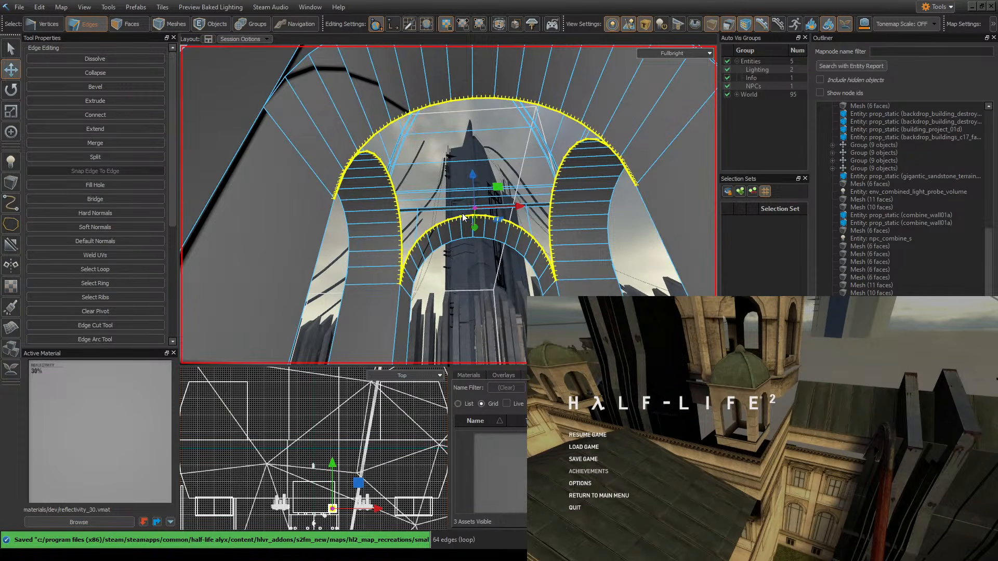
click(111, 186)
right_drag(541, 235, 449, 205)
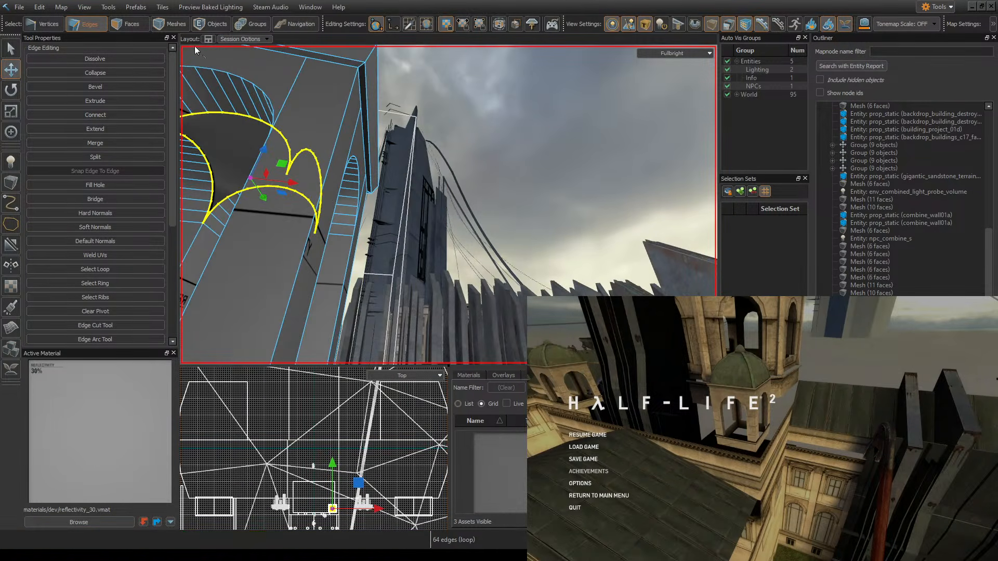
- Select the new ceiling face in face mode to check it from below, and save the map
click(118, 23)
click(242, 165)
right_drag(242, 165, 449, 205)
right_drag(531, 268, 448, 204)
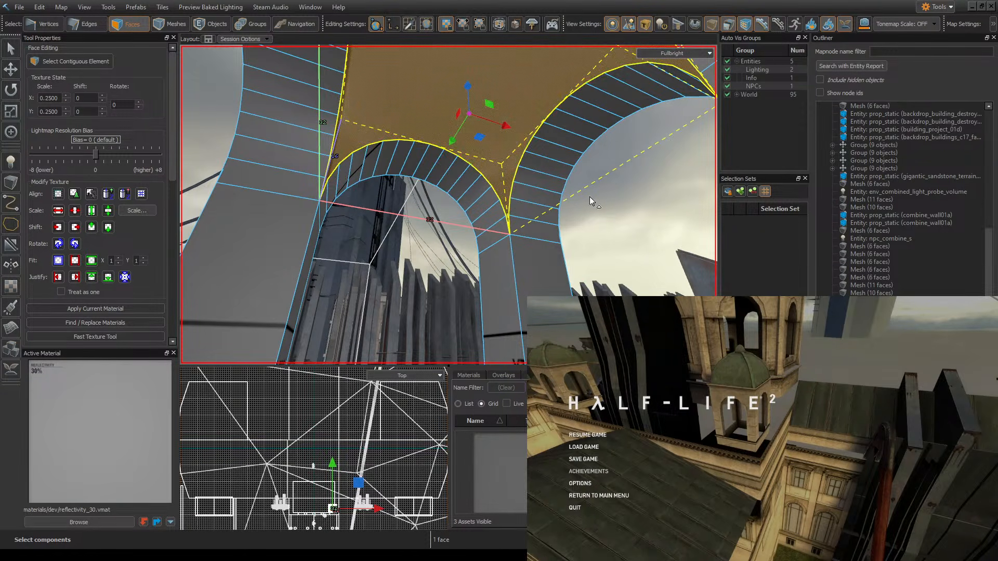
right_drag(590, 200, 449, 204)
key(ctrl+s)
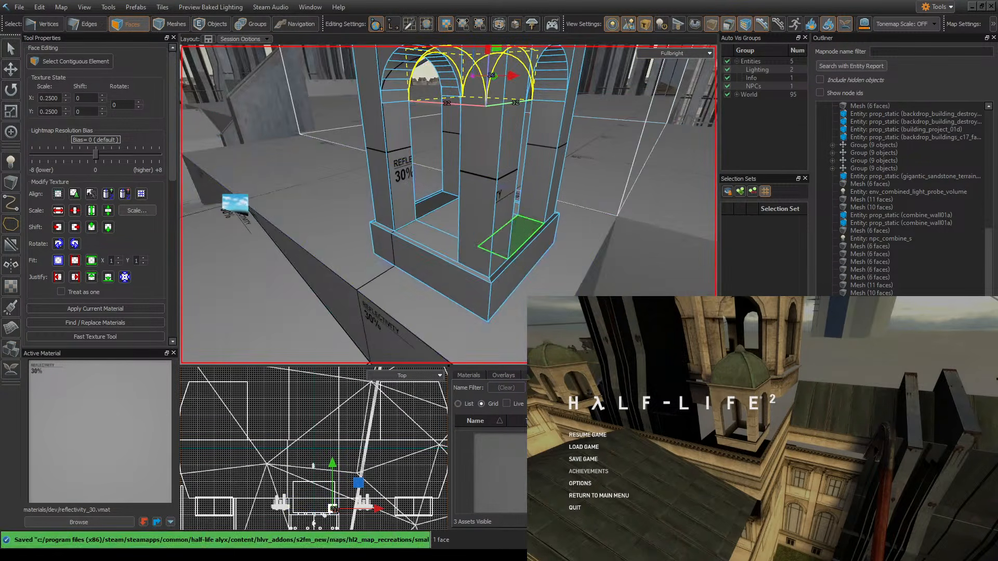
- Extrude the floor face inside the tower downward into the base
right_drag(520, 235, 448, 205)
right_drag(461, 251, 448, 204)
click(506, 255)
right_drag(507, 255, 449, 204)
shift+drag(359, 200, 367, 242)
mouse_move(449, 205)
right_down()
mouse_move(518, 298)
mouse_move(448, 205)
right_up()
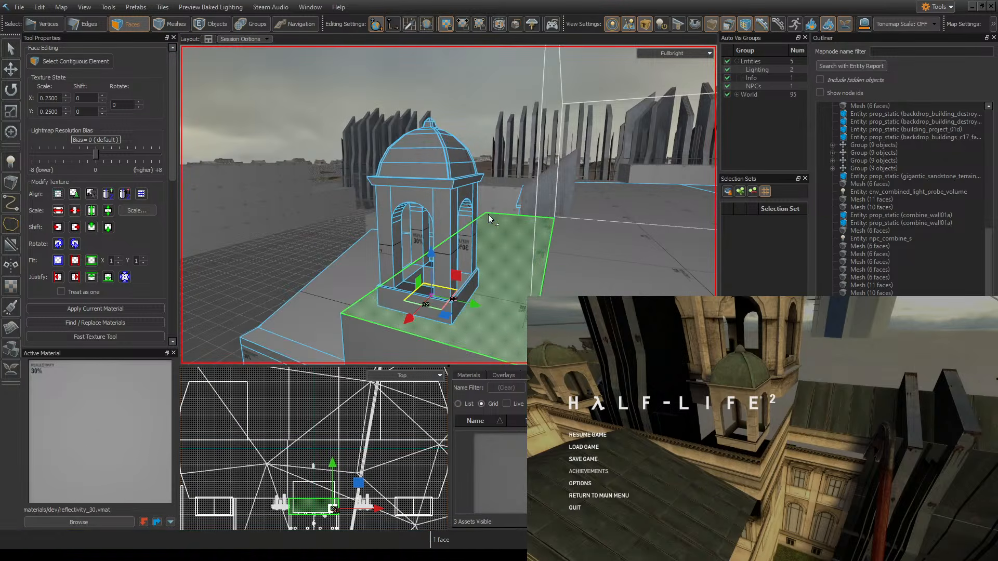
- Align the texture of all the tower's faces to the world and save the map
click(441, 197)
double_click(441, 197)
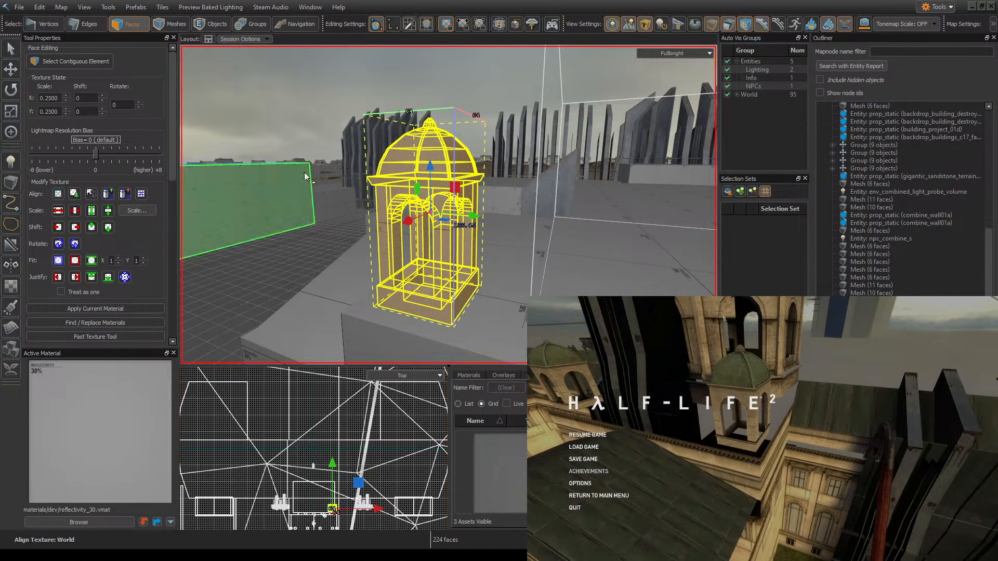
click(320, 79)
right_drag(320, 79, 449, 205)
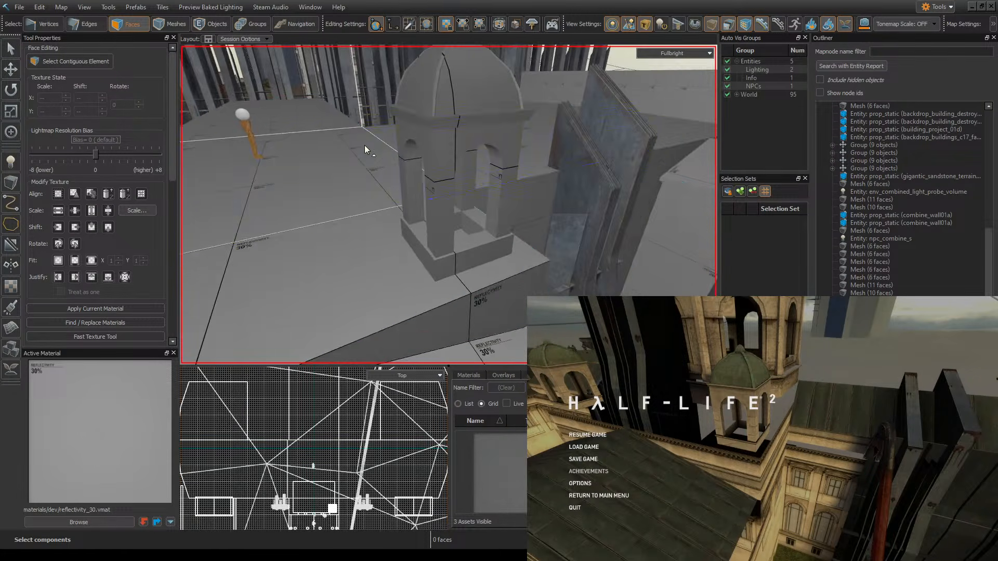
key(ctrl+s)
- Examine the domed towers in Half-Life 2 and compare their locations with the rooftops and gabled roof in the map
right_drag(497, 158, 449, 205)
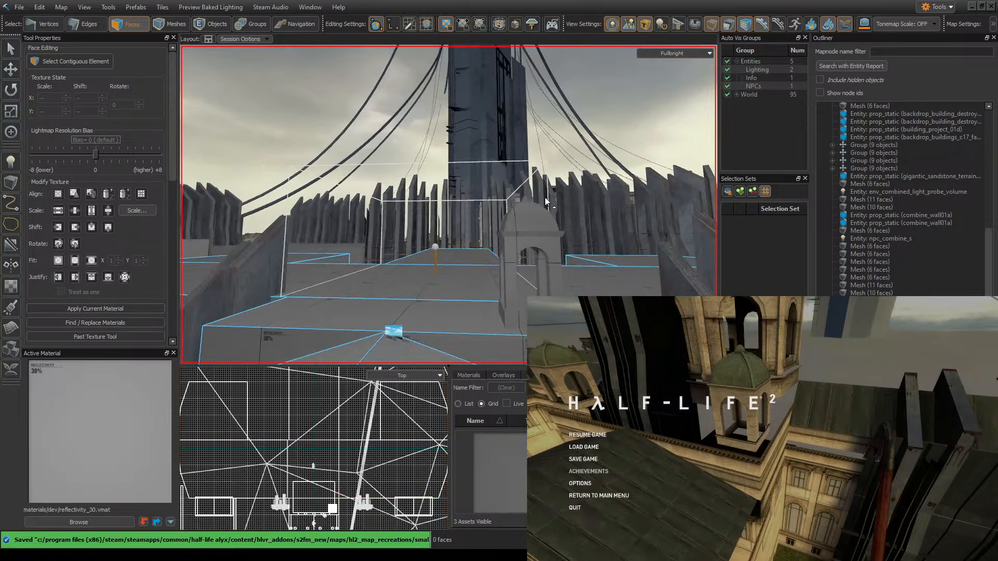
click(587, 435)
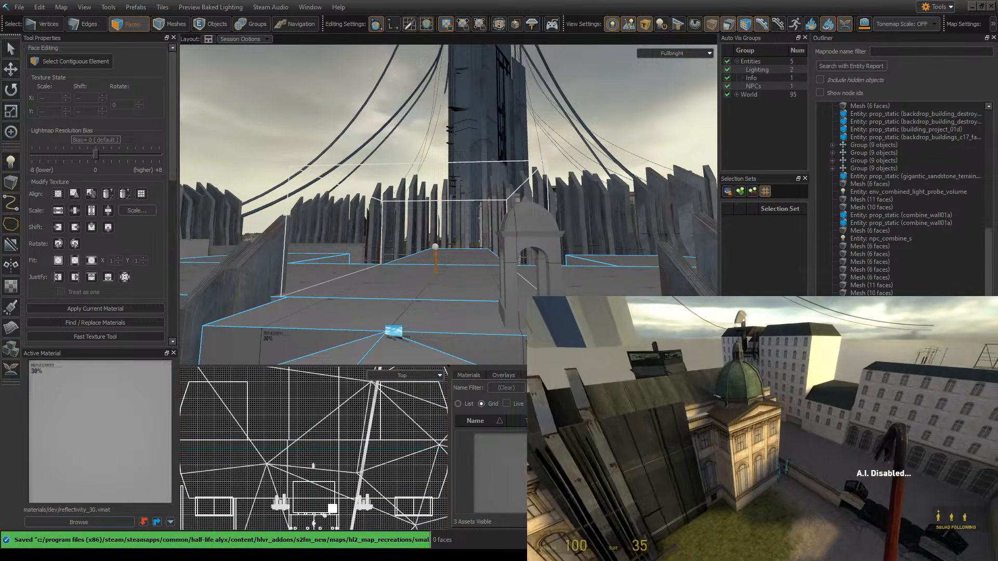
key(s)
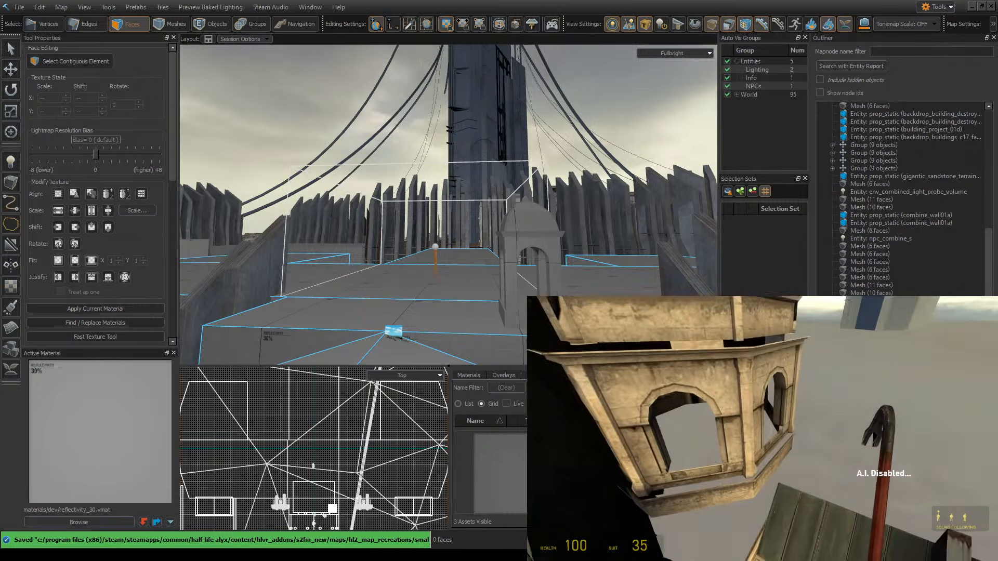
key(s)
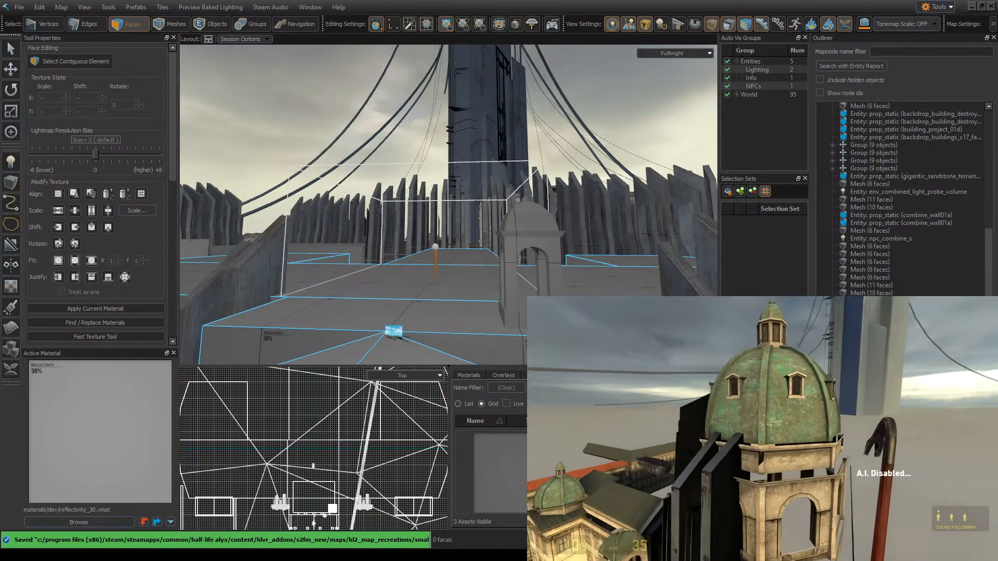
key(w)
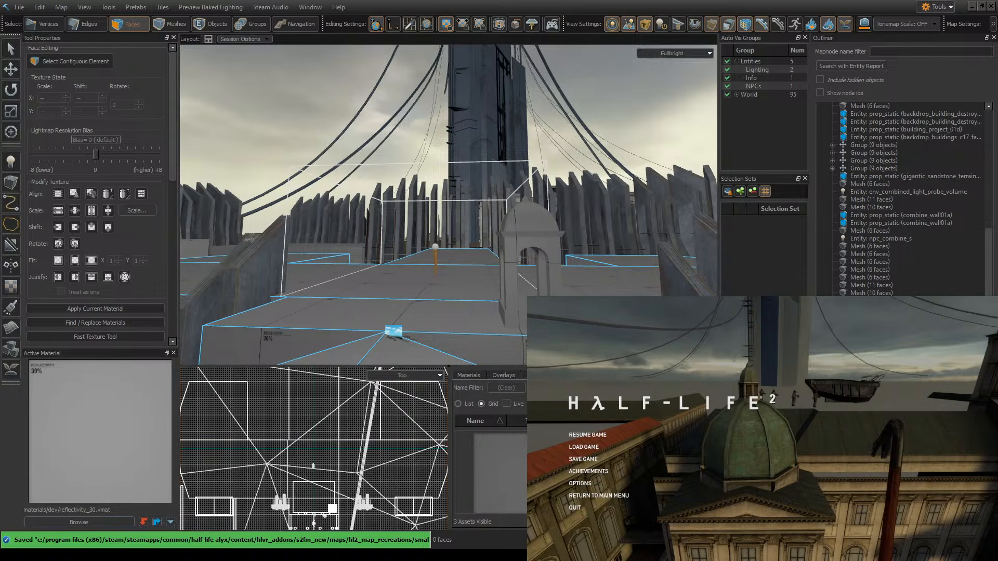
key(z)
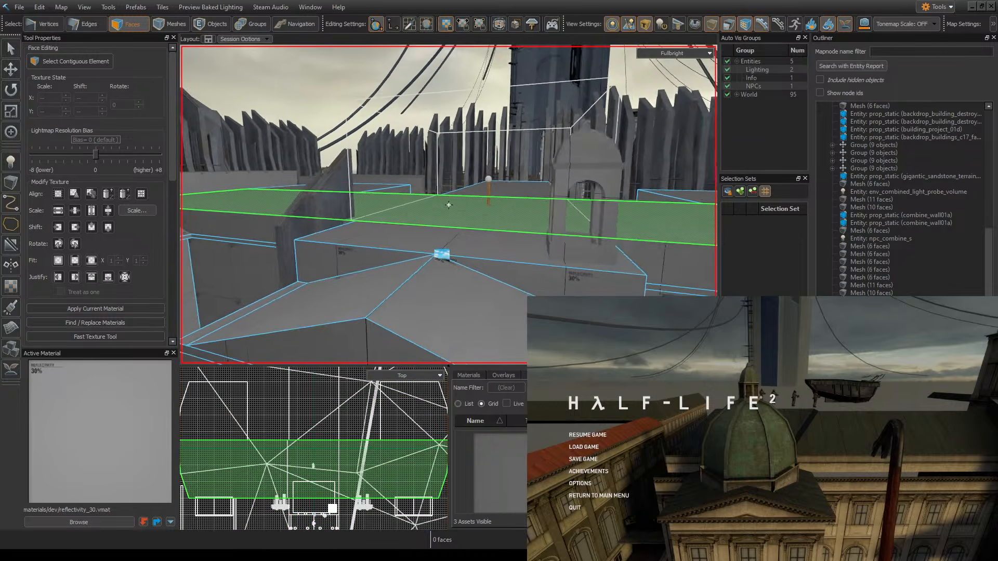
key(ctrl+s)
key(s)
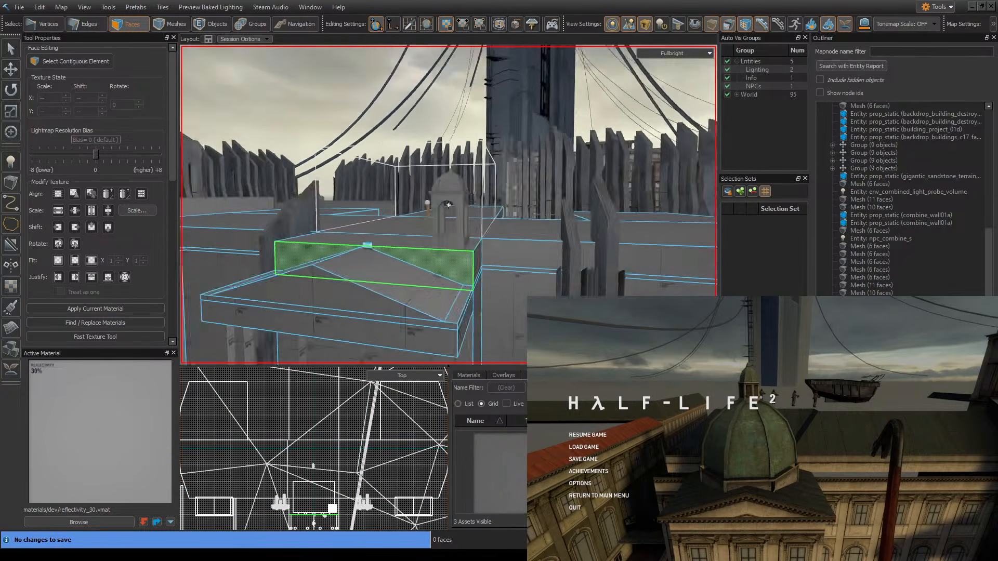
key(w)
key(d)
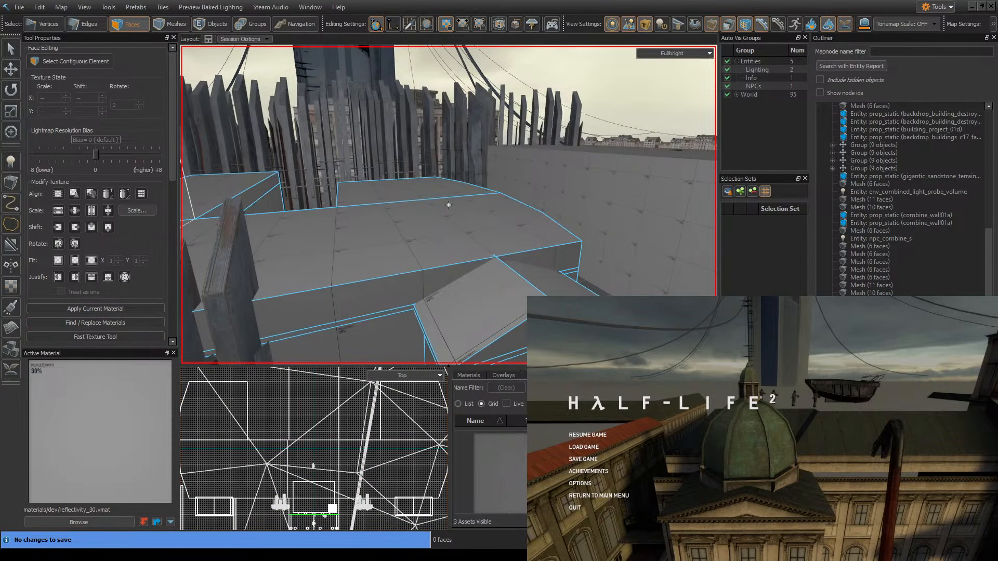
key(z)
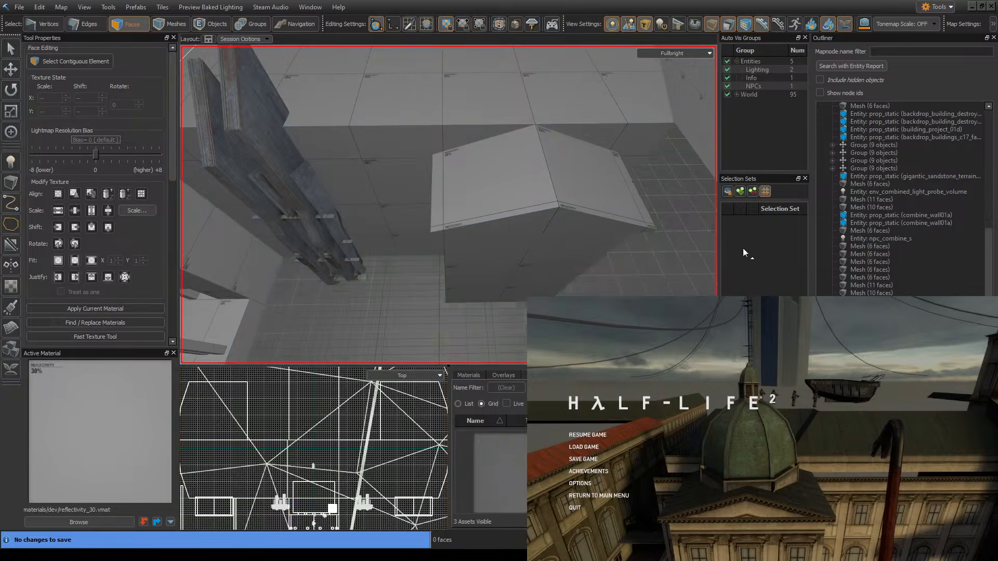
key(Escape)
key(s)
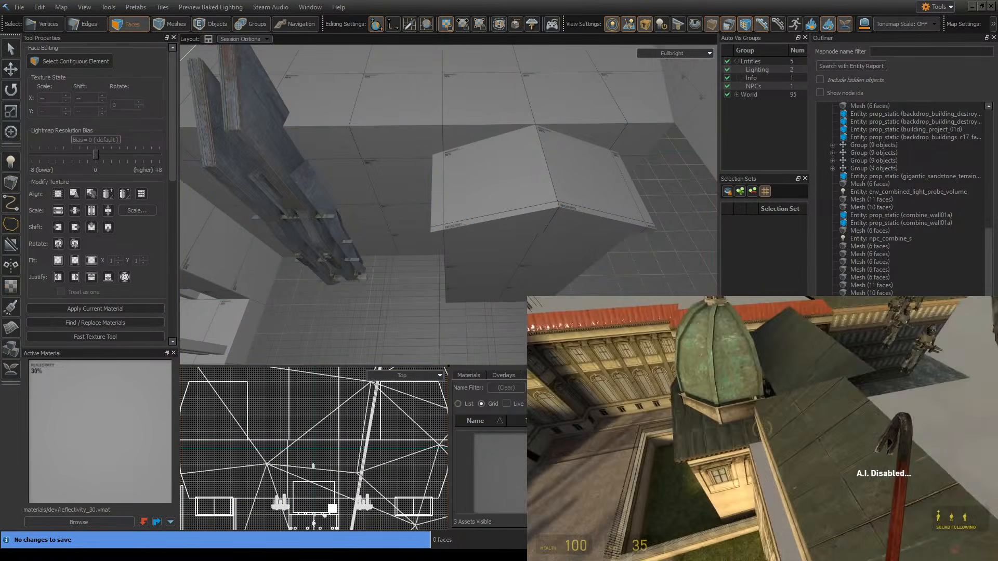
key(Escape)
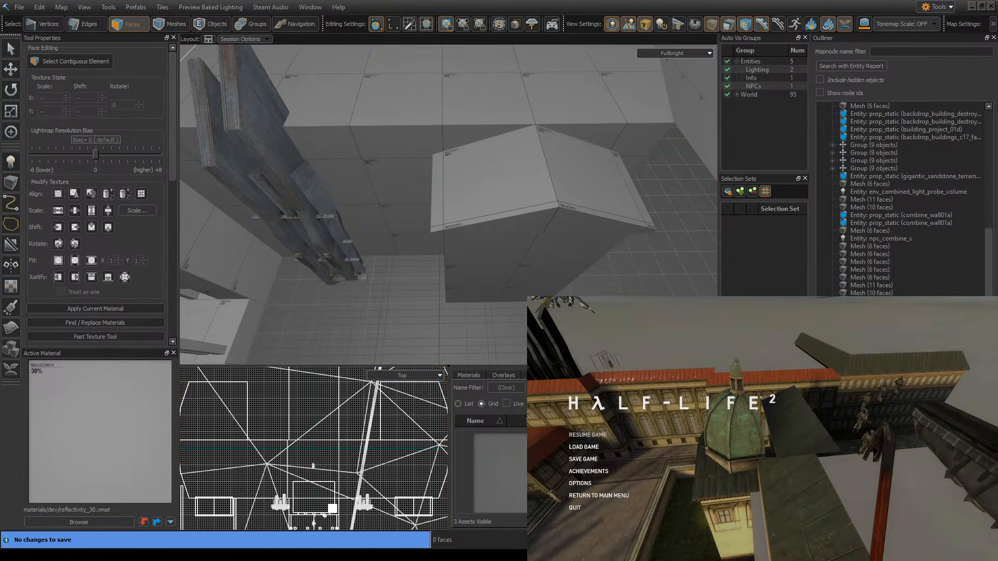
- Save the map and start new block geometry with the geometry type set to cylinder
key(z)
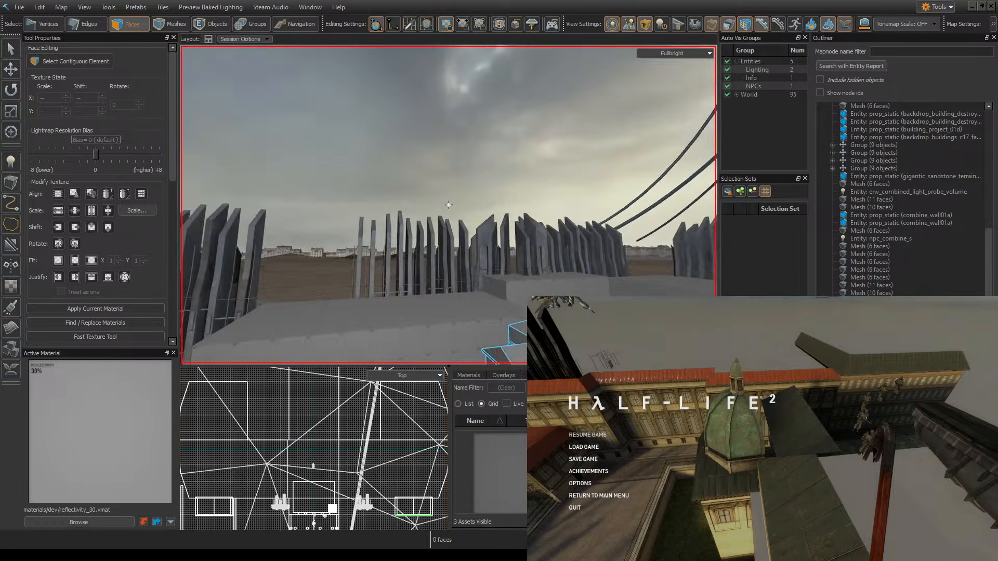
key(s)
key(z)
key(ctrl+s)
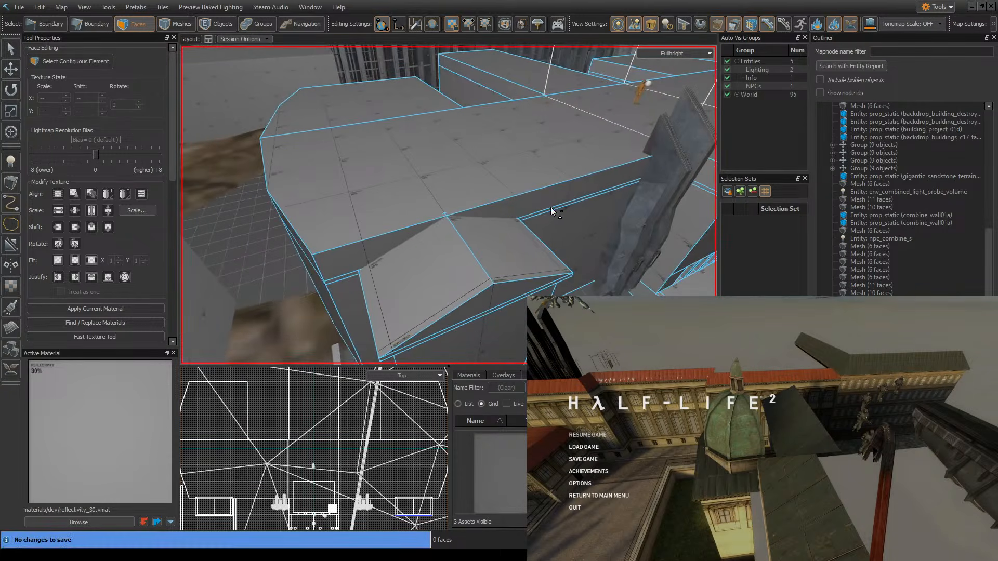
click(9, 184)
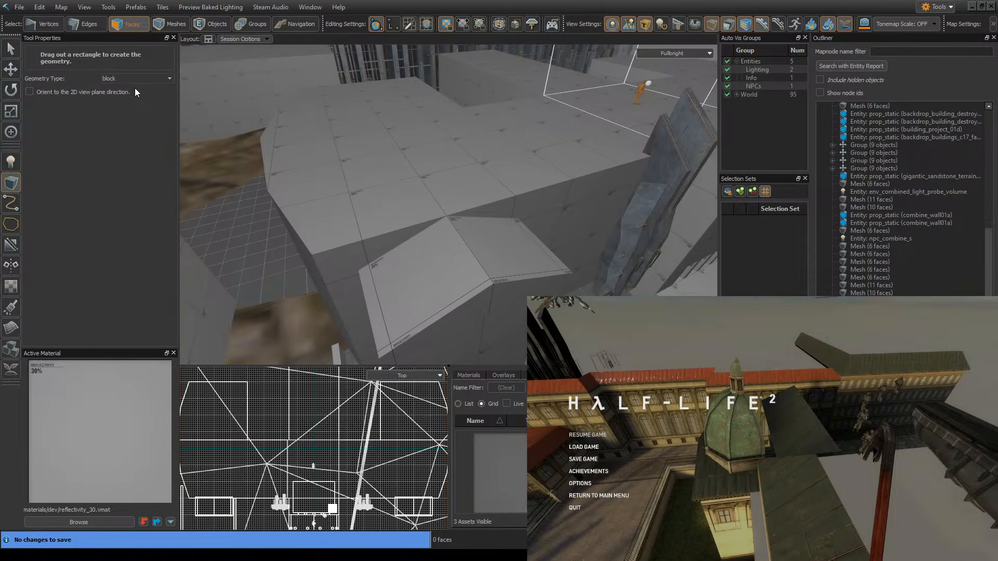
click(133, 102)
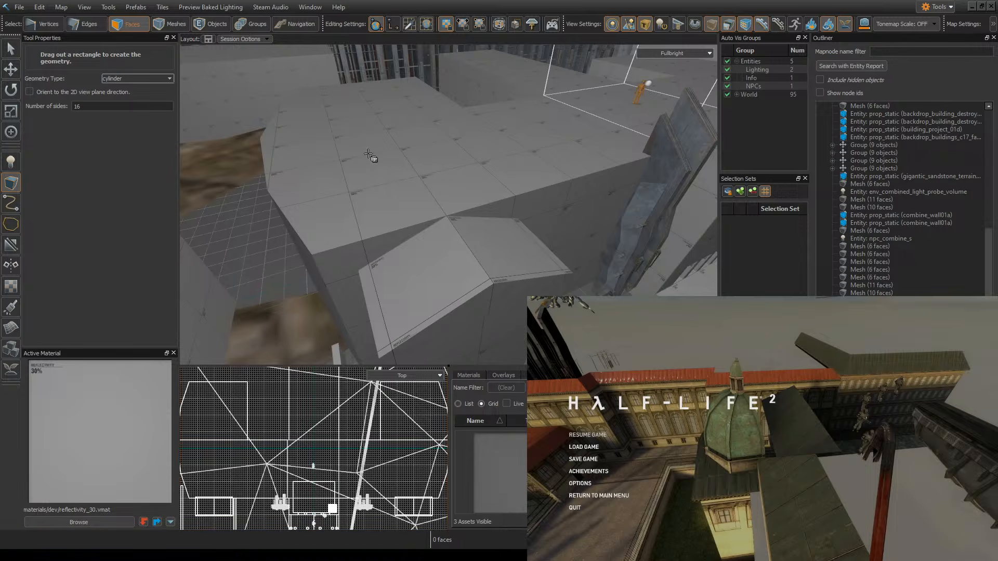
mouse_move(468, 138)
right_down()
mouse_move(448, 205)
mouse_move(468, 139)
right_up()
- Check the dome's outline from above in Half-Life 2, and set the new cylinder's number of sides to 8 in Hammer
click(588, 436)
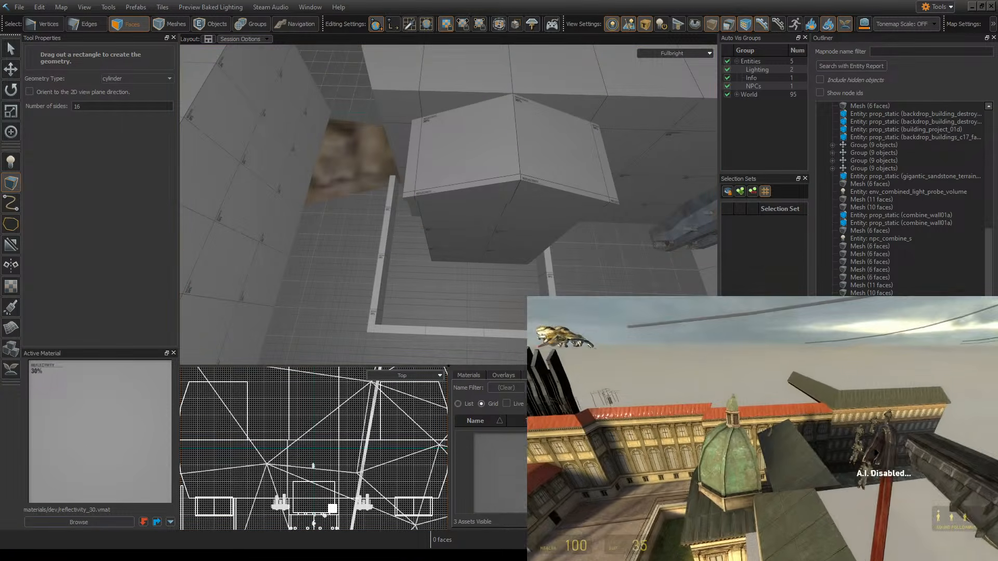
key(w)
key(s)
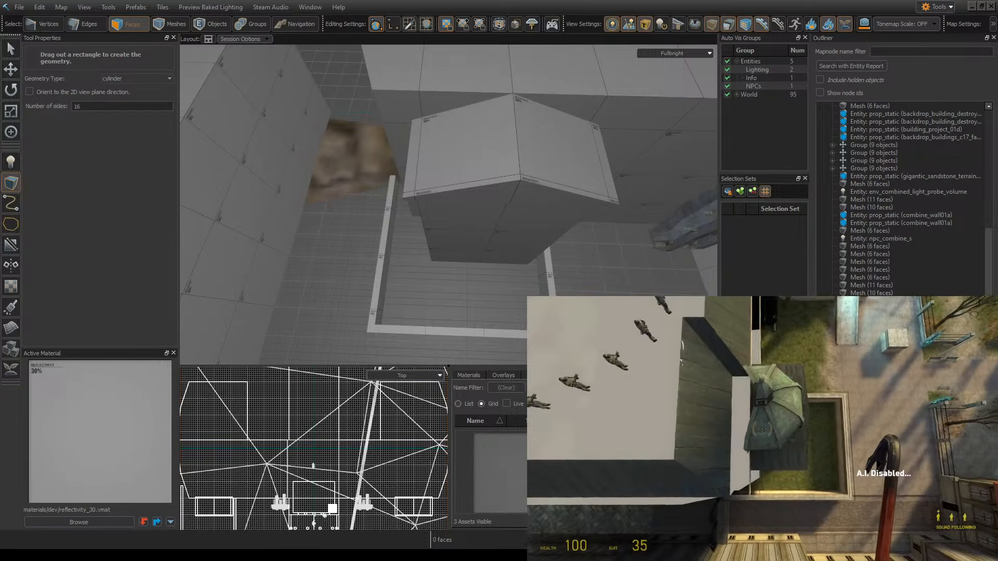
key(d)
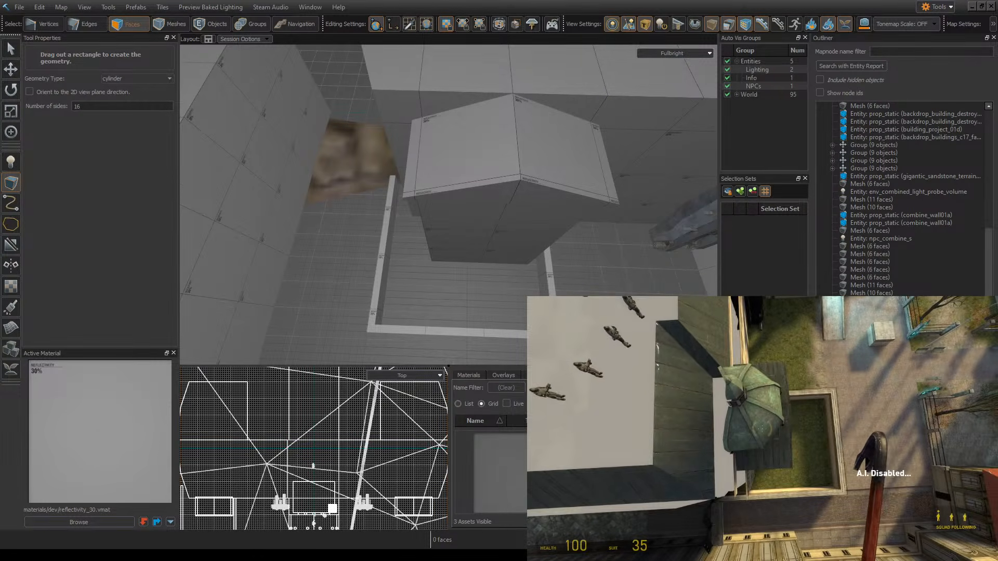
key(Escape)
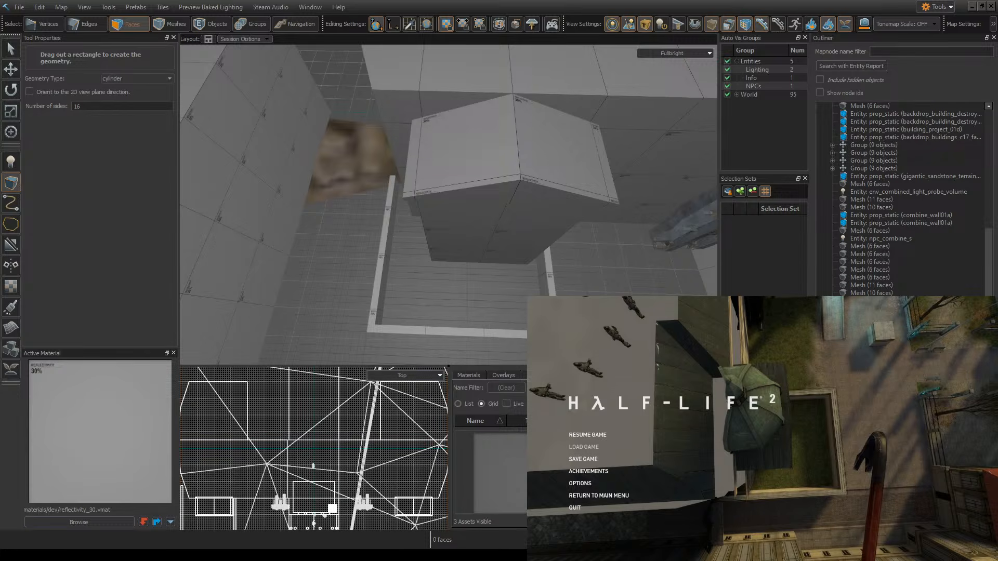
click(95, 107)
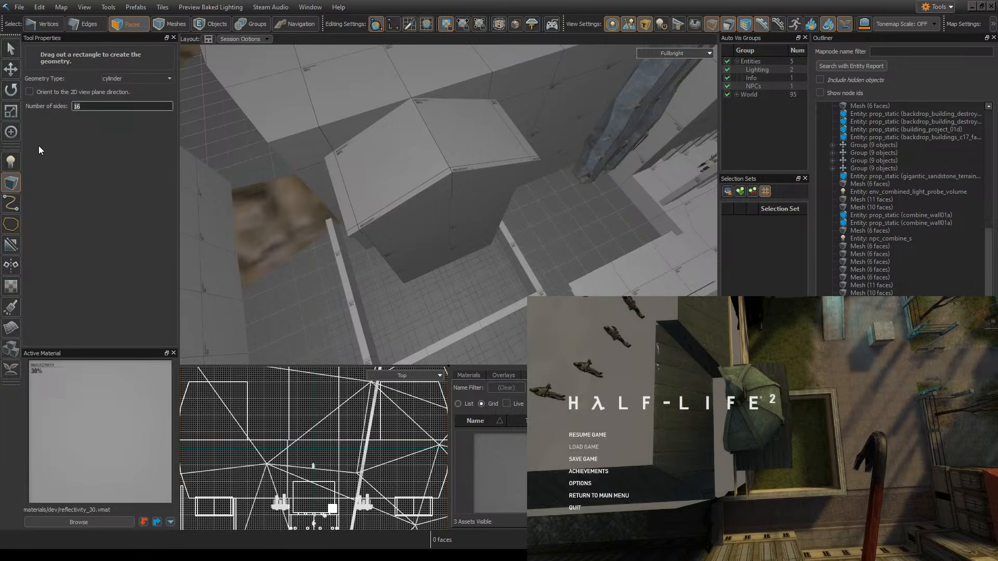
key(BackSpace)
key(BackSpace)
text(8)
key(Return)
- Create a cylinder 256 units wide, 256 long and 16 high on the flat roof behind the gabled roof
right_drag(397, 180, 430, 204)
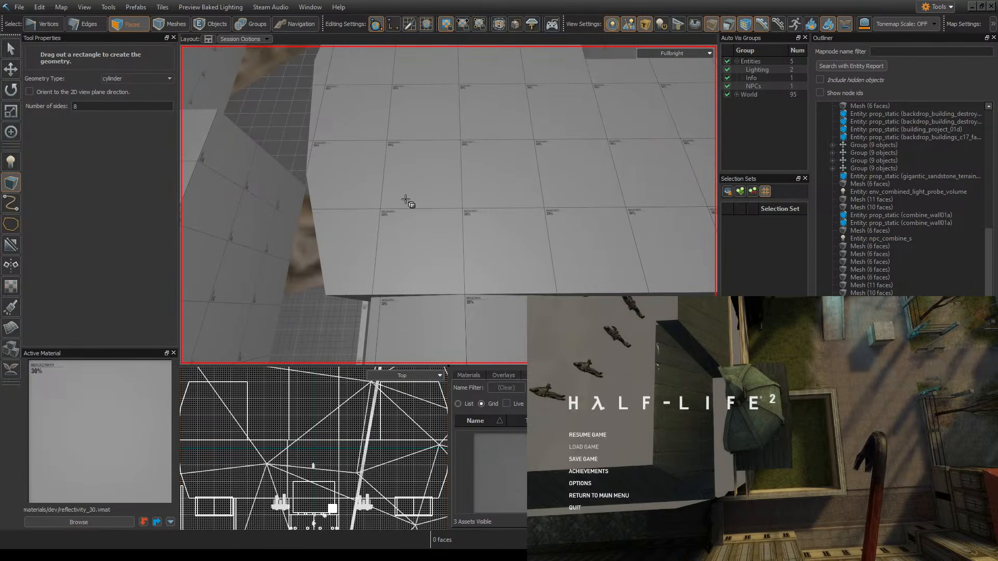
drag(422, 174, 613, 344)
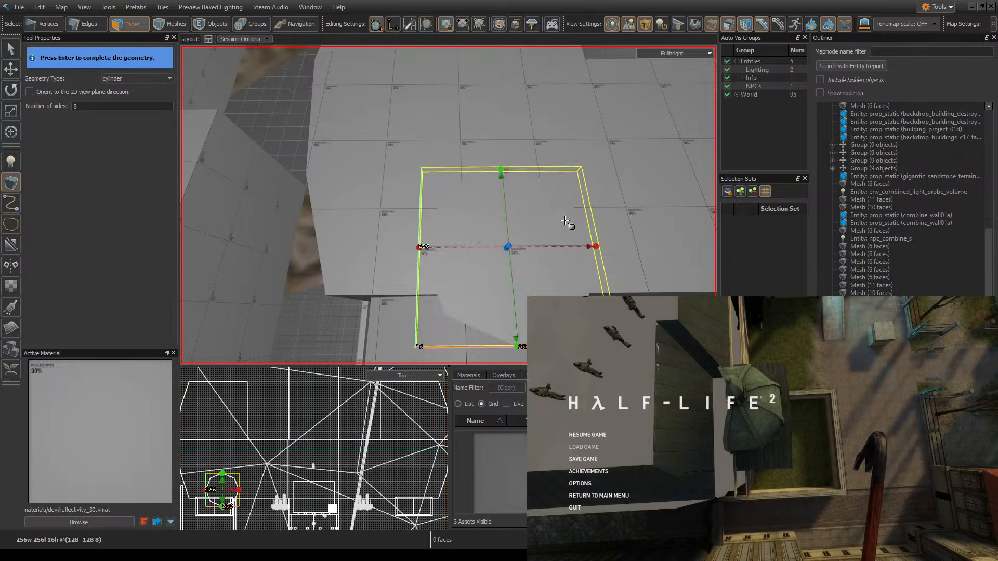
key(z)
key(z)
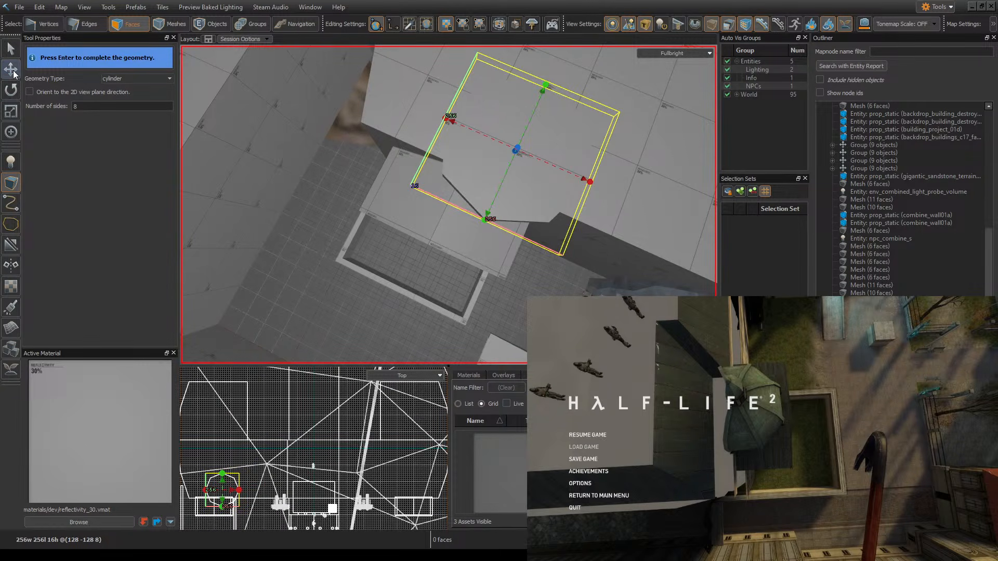
key(Return)
- Rotate the octagonal mesh as an object about its vertical axis until one flat side runs parallel to the gabled front
click(11, 89)
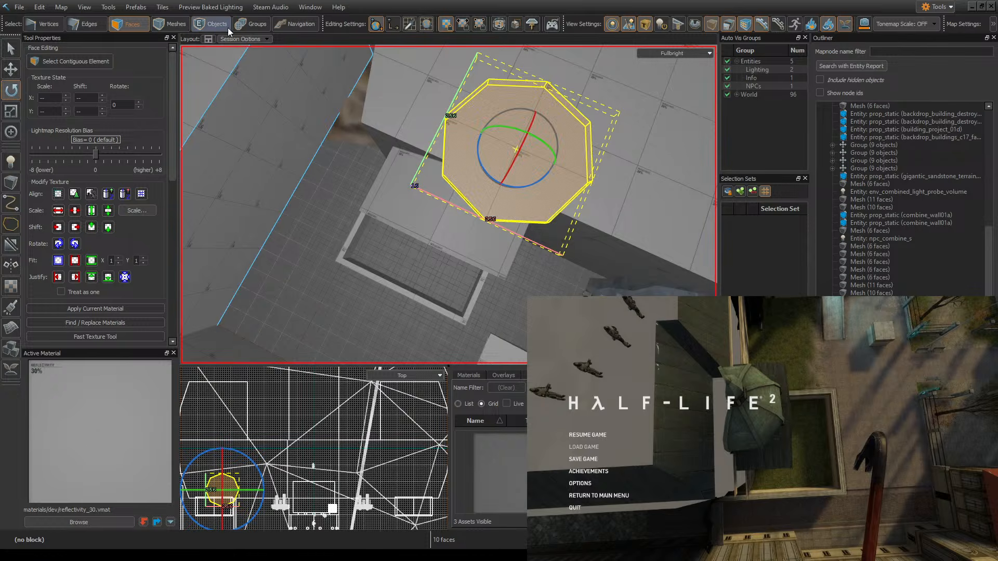
click(229, 28)
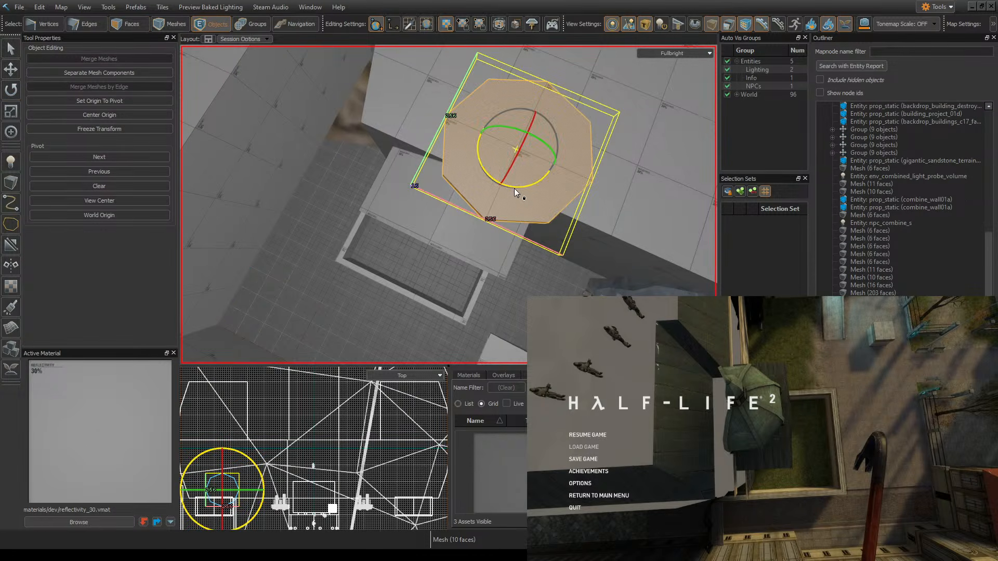
drag(514, 189, 489, 185)
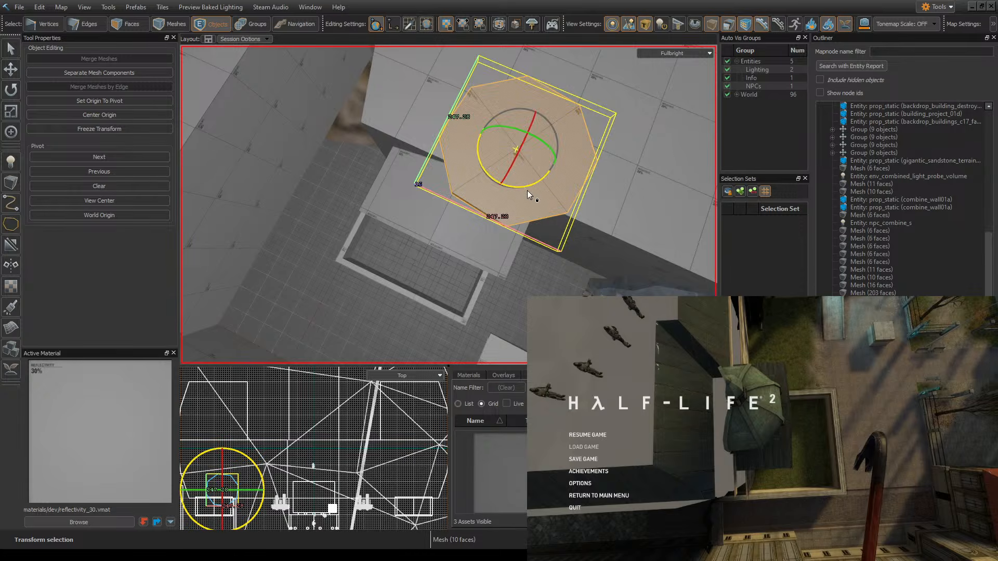
drag(527, 190, 538, 189)
right_drag(538, 188, 566, 216)
key(w)
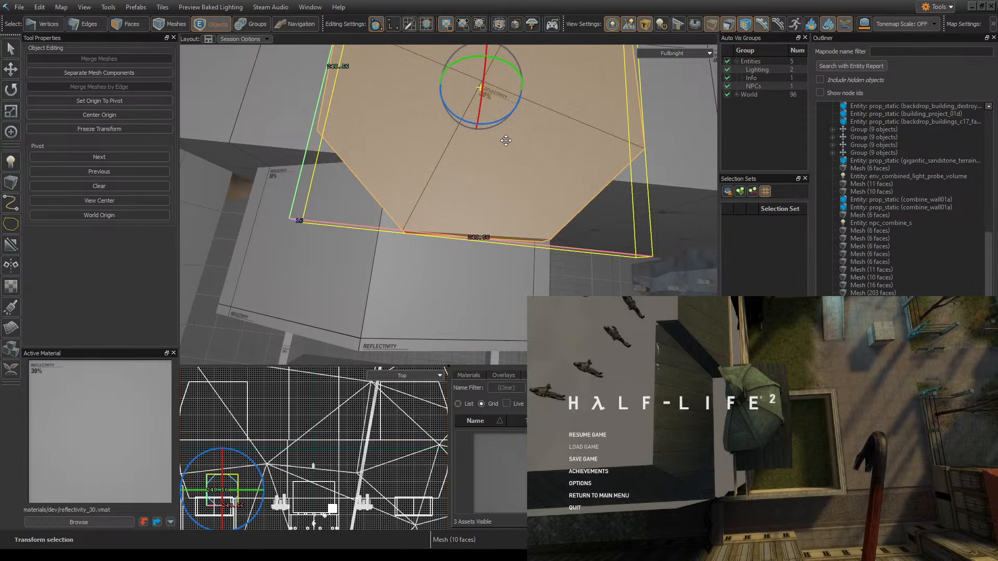
drag(497, 125, 494, 124)
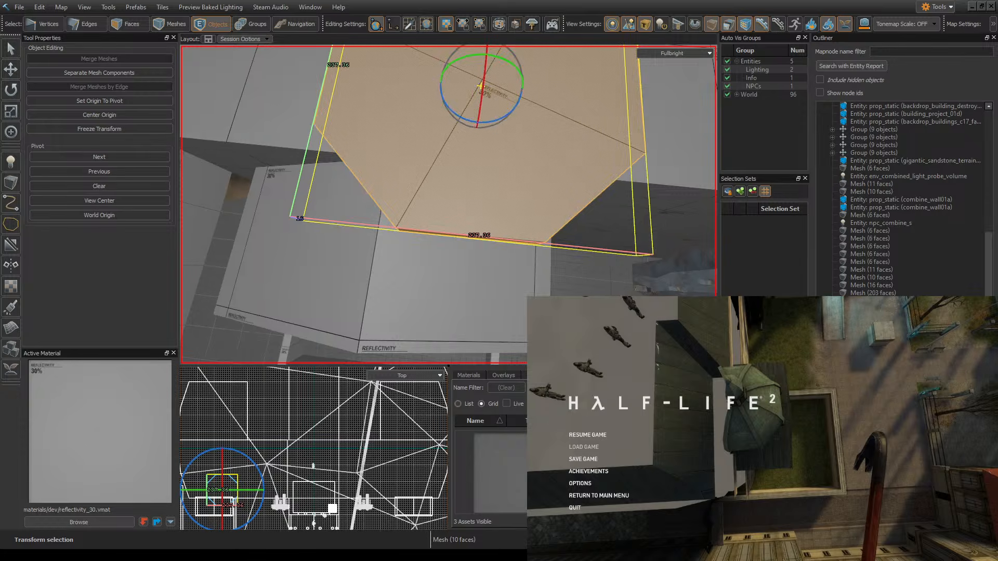
key(w)
right_drag(493, 123, 532, 155)
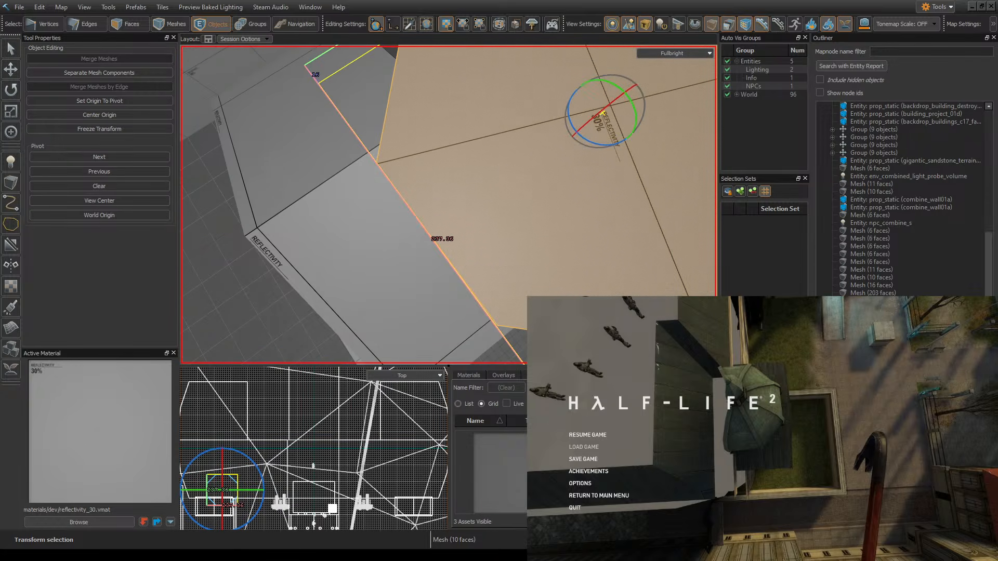
key(s)
right_drag(550, 243, 593, 226)
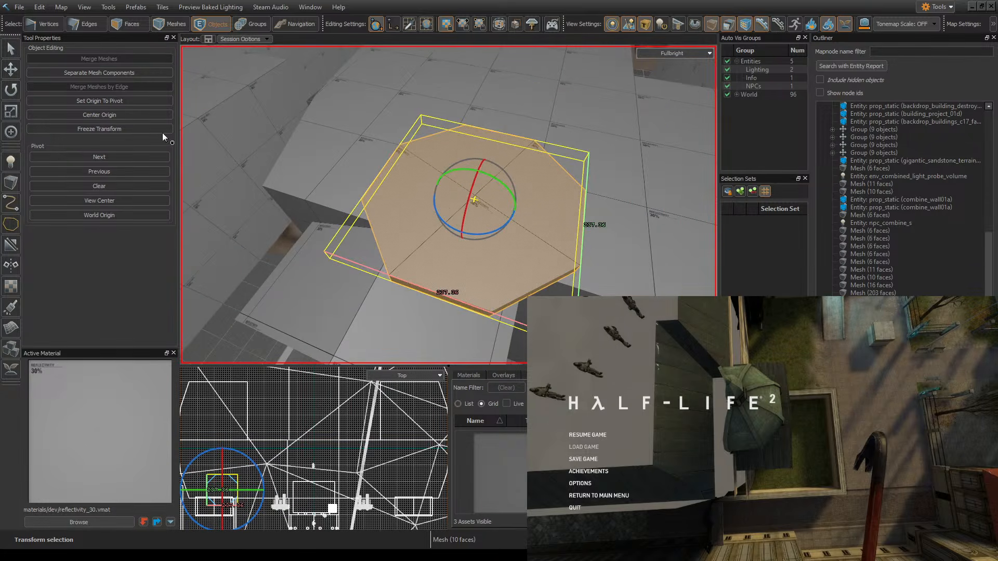
- Move the octagonal mesh across the flat roof so it sits over the gabled roof
click(10, 68)
scroll(606, 171, up, 3)
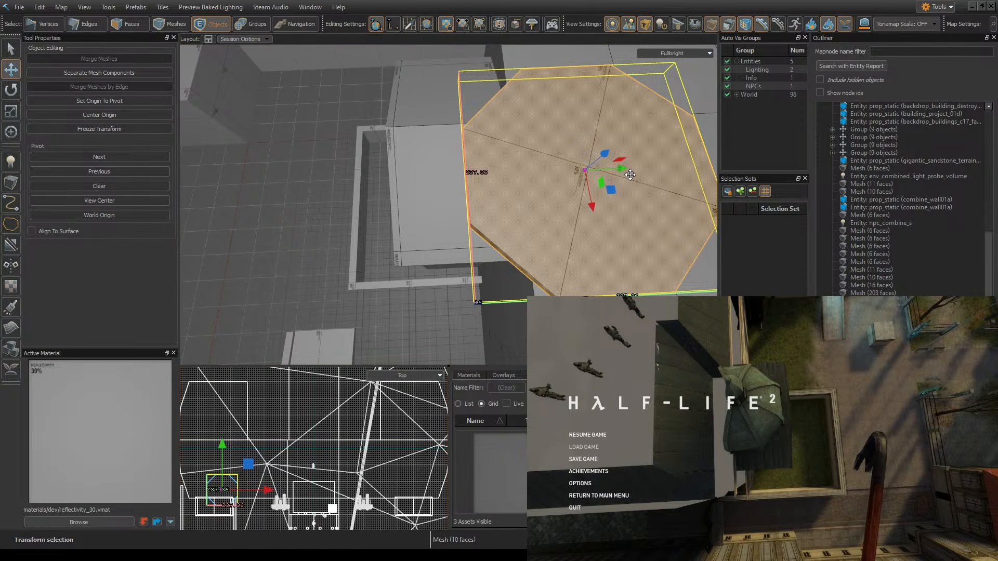
drag(625, 174, 513, 175)
right_drag(513, 175, 553, 173)
key(s)
scroll(449, 204, up, 3)
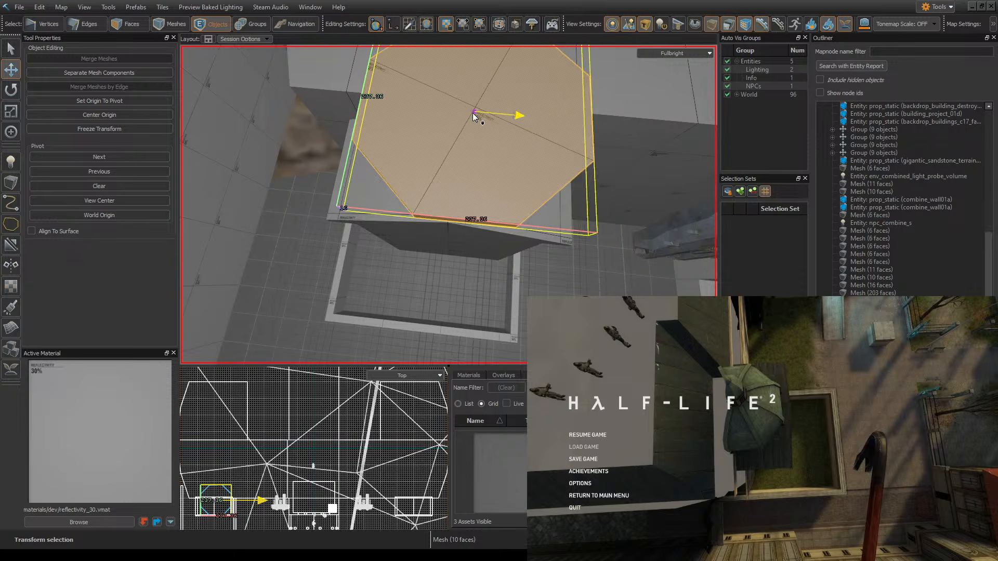
key(s)
right_drag(449, 205, 434, 170)
- Scale the octagonal mesh down to about 199 units in both length and width
click(15, 56)
key(d)
right_drag(457, 203, 401, 197)
key(a)
right_drag(531, 202, 530, 176)
key(s)
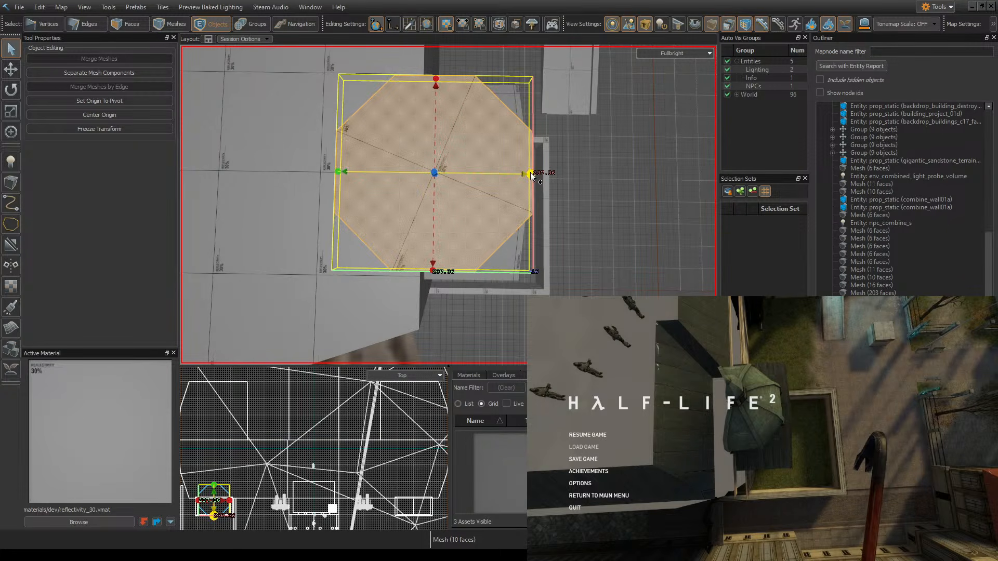
drag(531, 176, 508, 172)
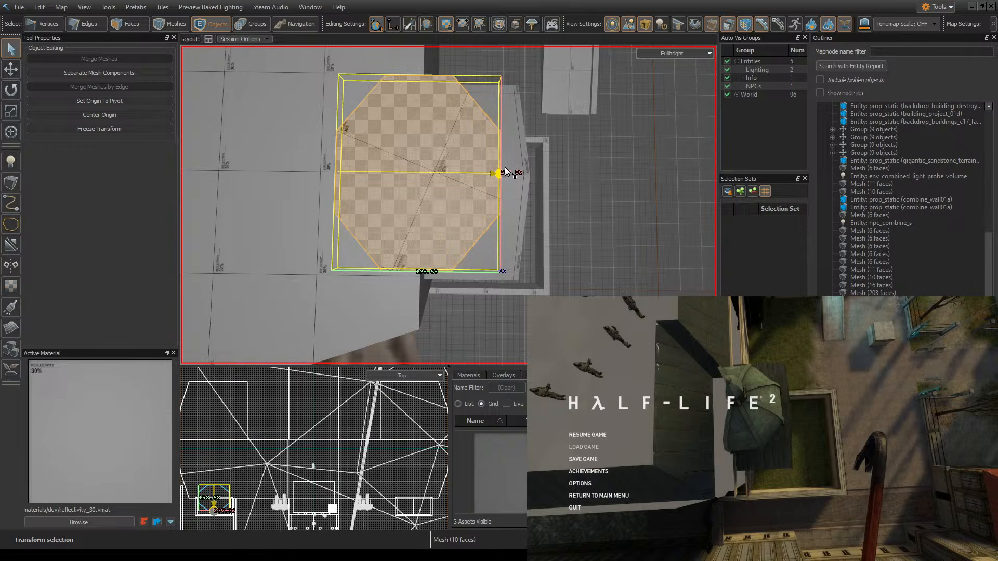
right_drag(506, 170, 579, 186)
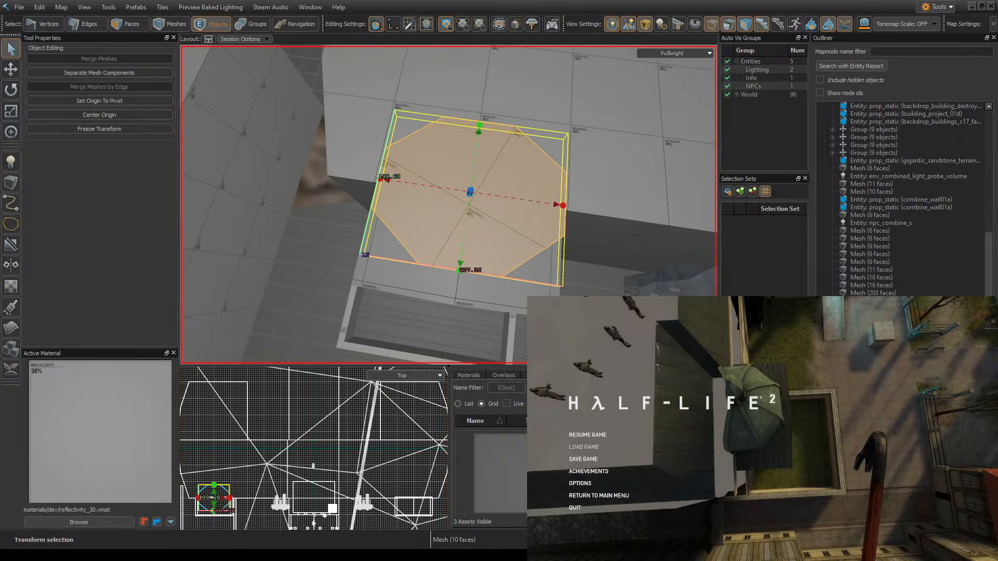
key(])
mouse_move(473, 270)
mouse_down()
mouse_move(454, 289)
mouse_move(452, 322)
mouse_move(457, 272)
mouse_up()
drag(562, 206, 533, 204)
- Centre the octagonal mesh over the gabled roof and lower it to the ridge, fine-tuning its sideways position on the grid
right_drag(533, 204, 448, 205)
key(w)
drag(458, 165, 470, 167)
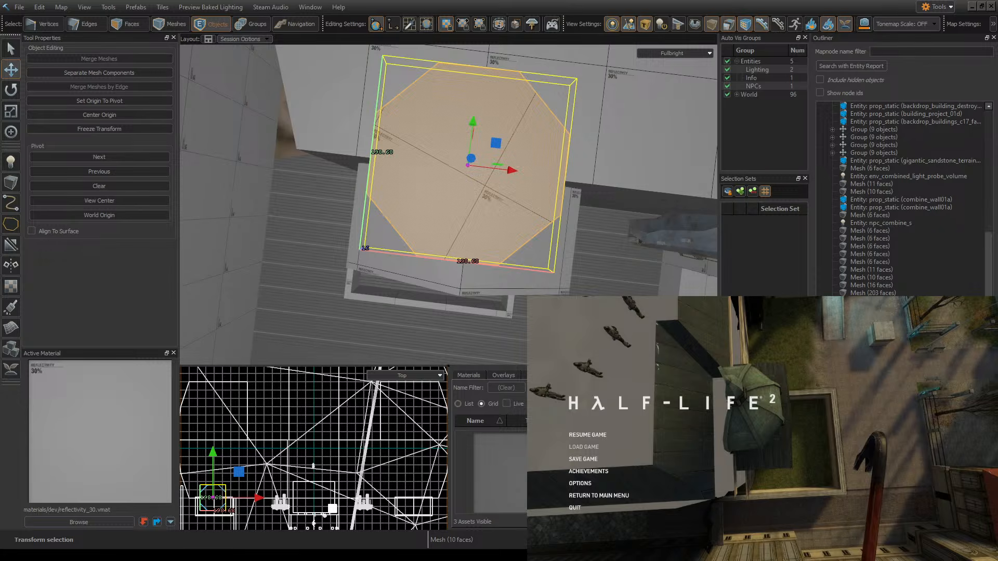
right_drag(594, 258, 449, 204)
drag(441, 126, 440, 146)
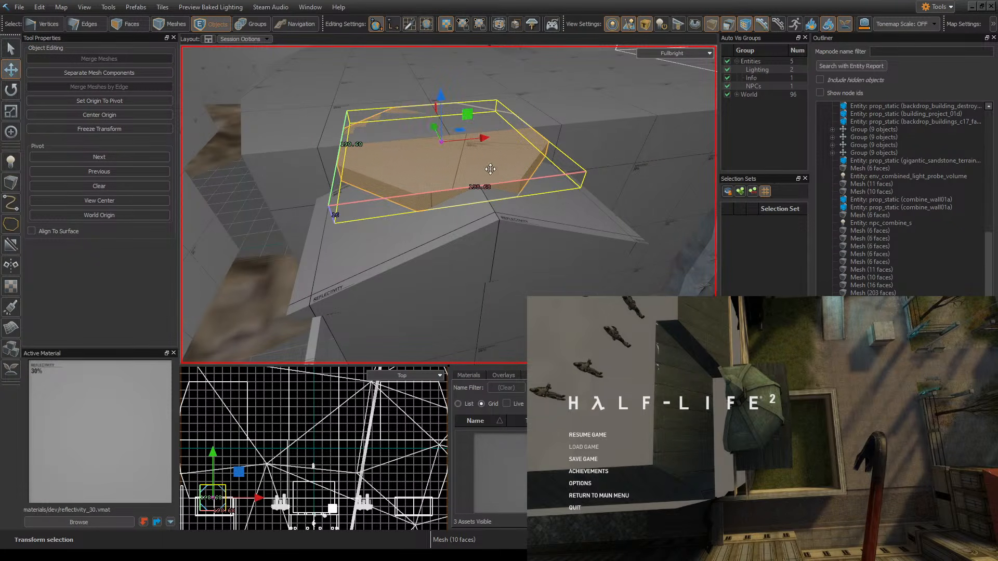
right_drag(488, 164, 448, 205)
right_drag(371, 99, 449, 205)
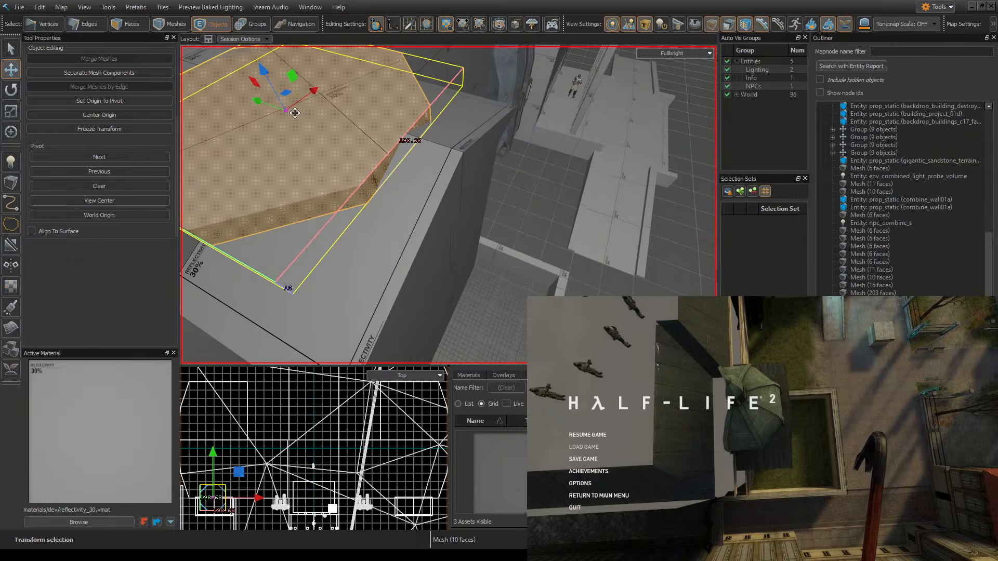
key(])
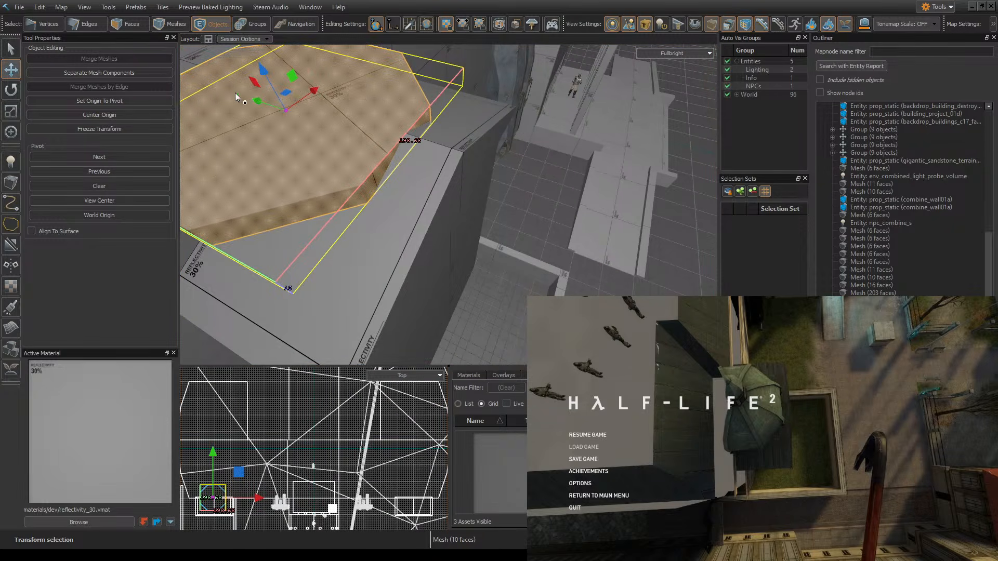
right_drag(236, 96, 448, 204)
drag(463, 194, 466, 194)
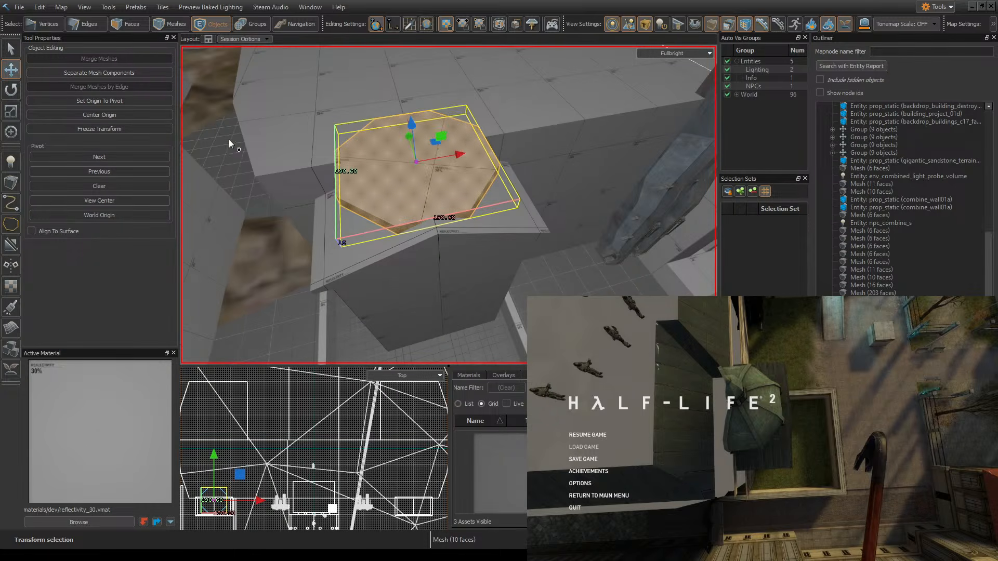
- Compare the dome's front view in Half-Life 2, and raise the octagonal mesh above the gable ridge
click(588, 435)
key(w)
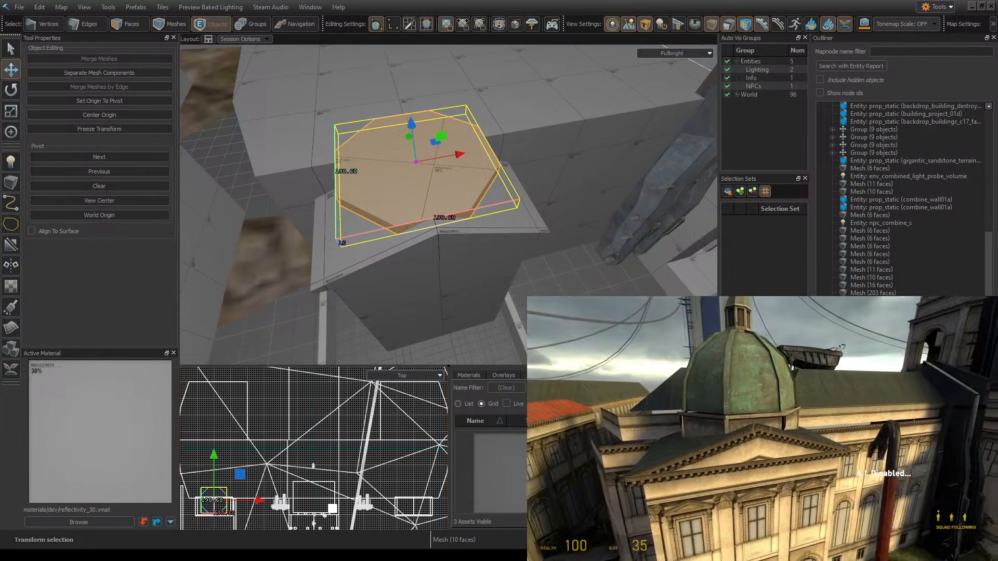
key(Escape)
mouse_move(491, 177)
right_down()
mouse_move(448, 205)
mouse_move(491, 177)
right_up()
key(w)
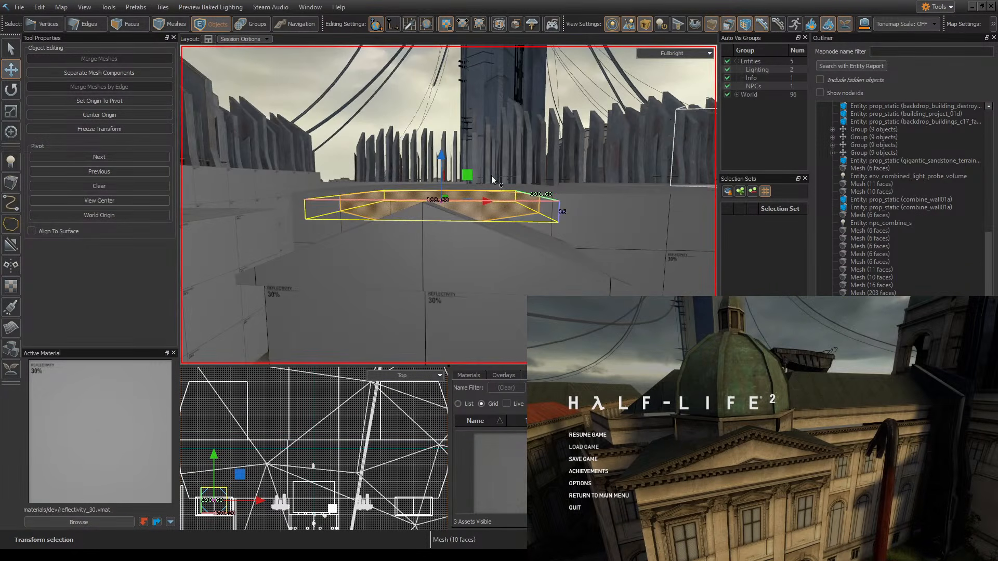
drag(440, 201, 438, 195)
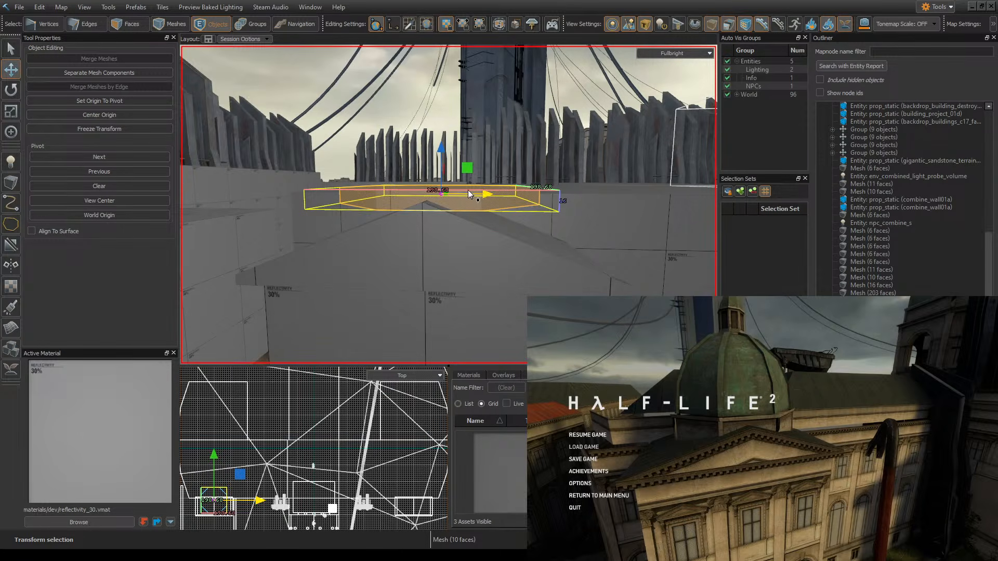
drag(441, 193, 445, 189)
key(])
key(])
key([)
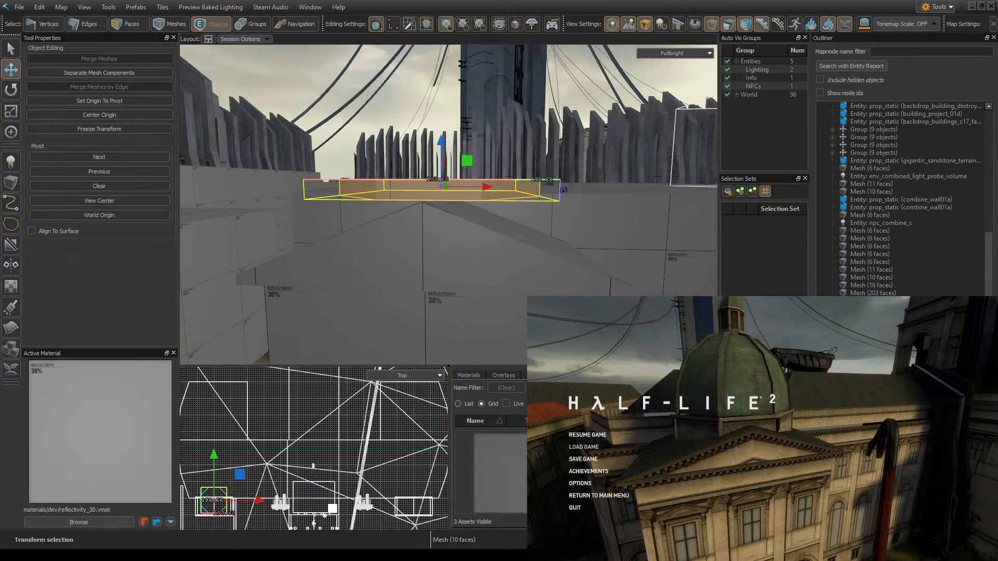
- Lower the octagonal mesh's bottom face down into the gabled roof and save the map
click(131, 22)
key(z)
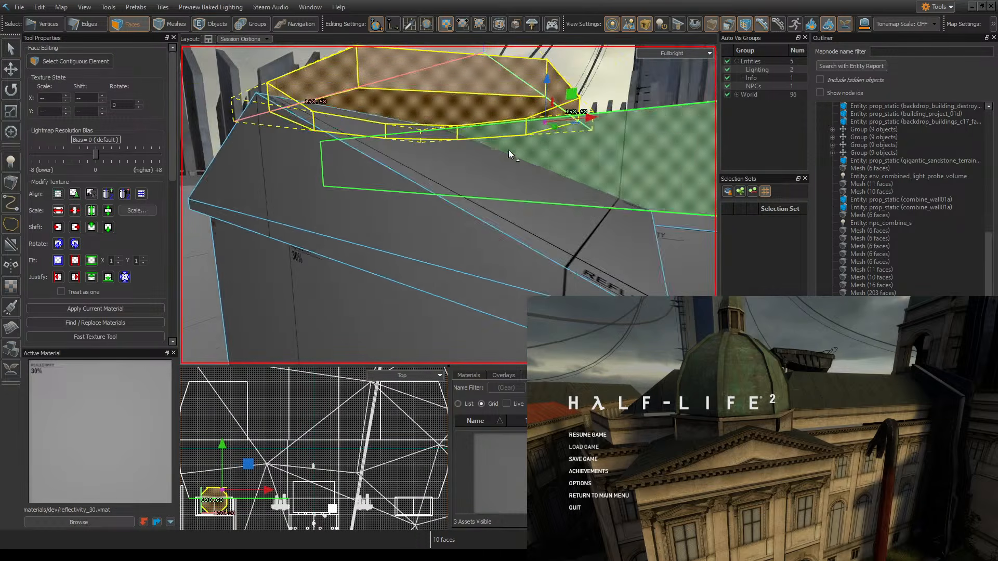
click(425, 151)
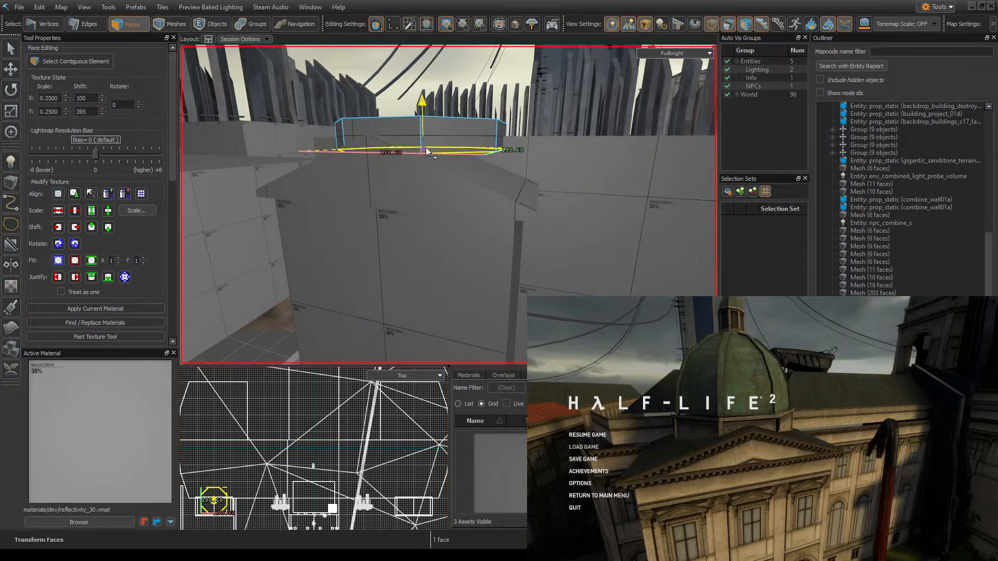
drag(426, 148, 426, 173)
right_drag(427, 175, 523, 167)
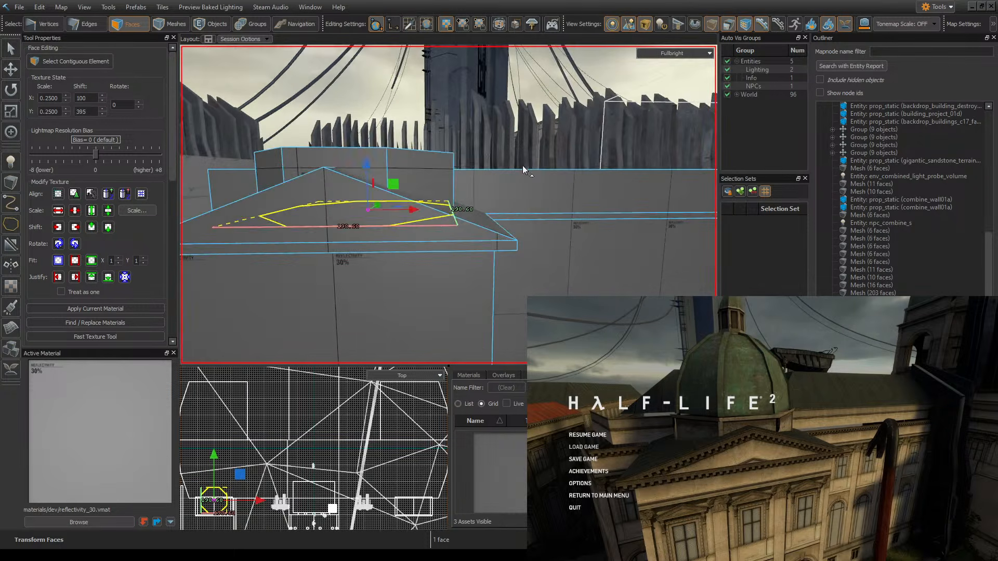
click(529, 116)
key(z)
key(z)
key(ctrl+s)
key(z)
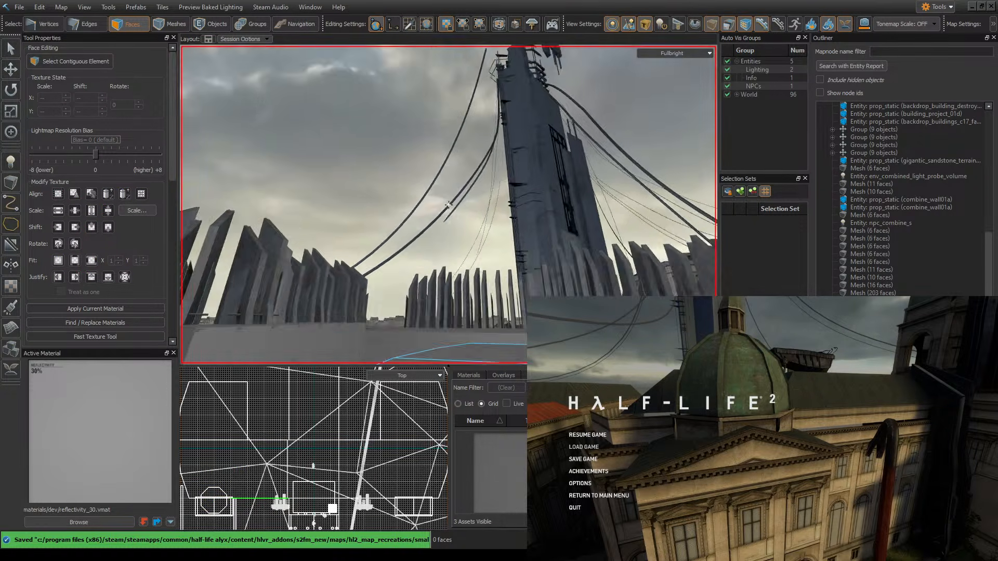
- Lower the octagonal mesh's top face slightly using a coarser grid
key(z)
click(549, 274)
key(z)
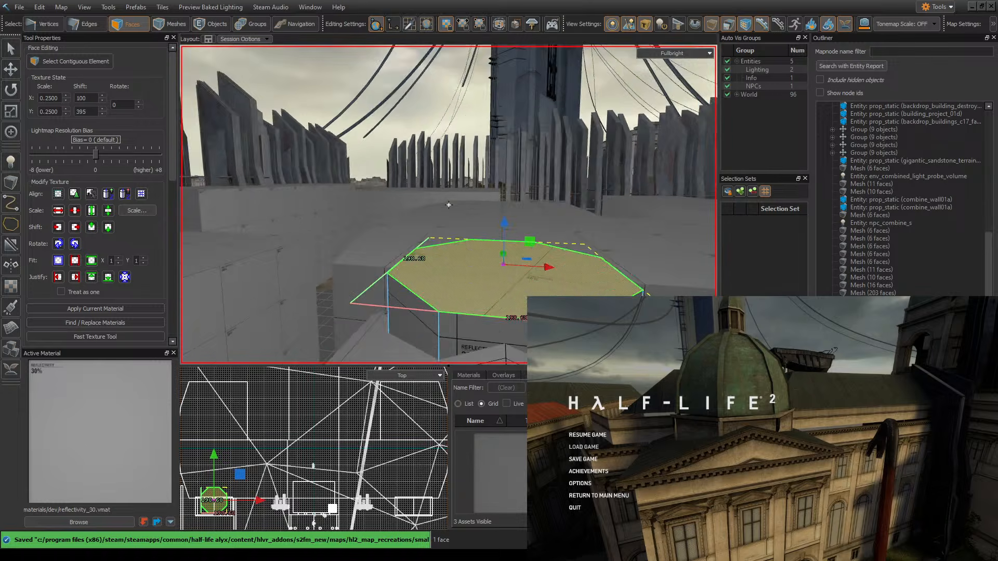
key(s)
key(z)
drag(479, 237, 480, 256)
key(ctrl+z)
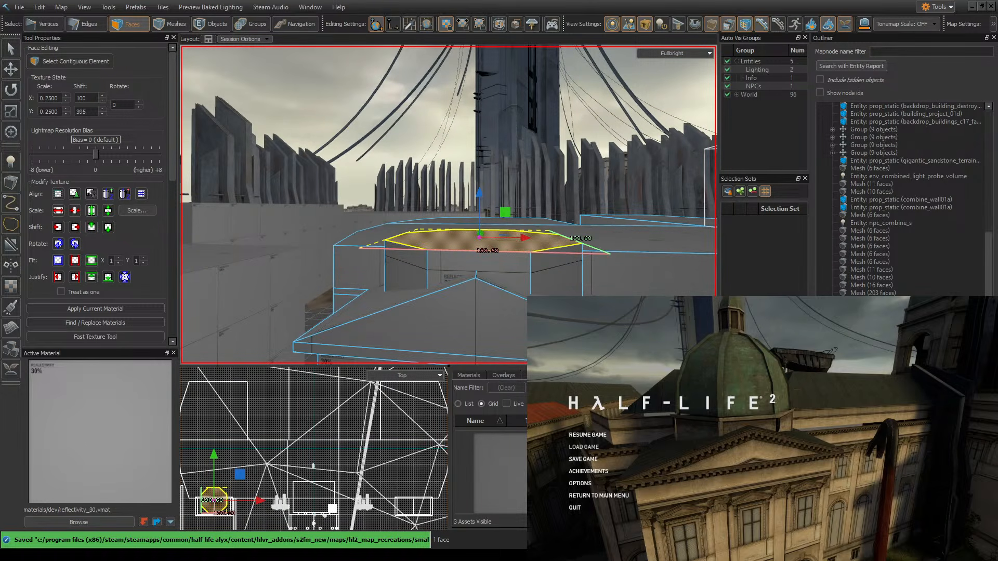
key(bracketright)
key(bracketright)
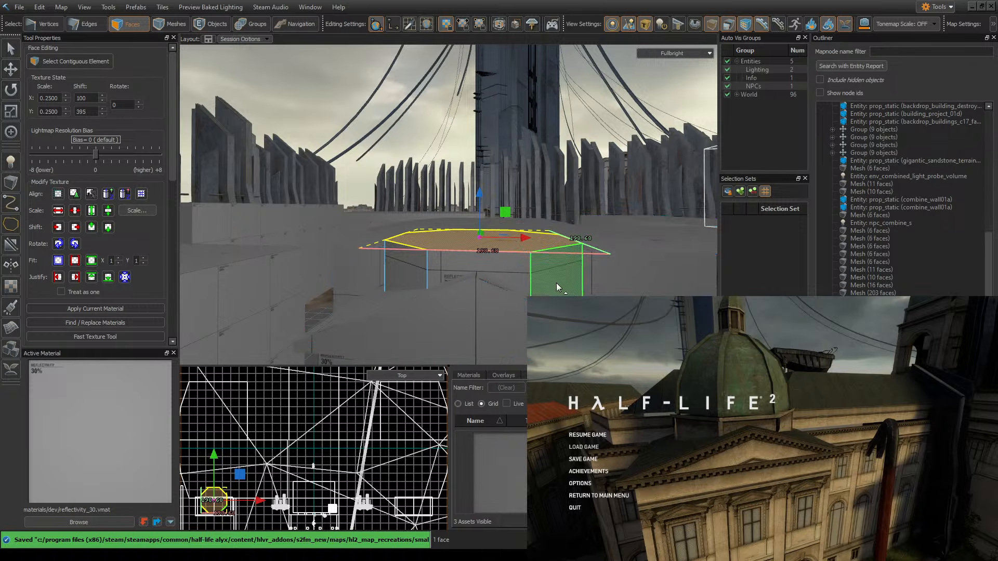
drag(479, 208, 479, 244)
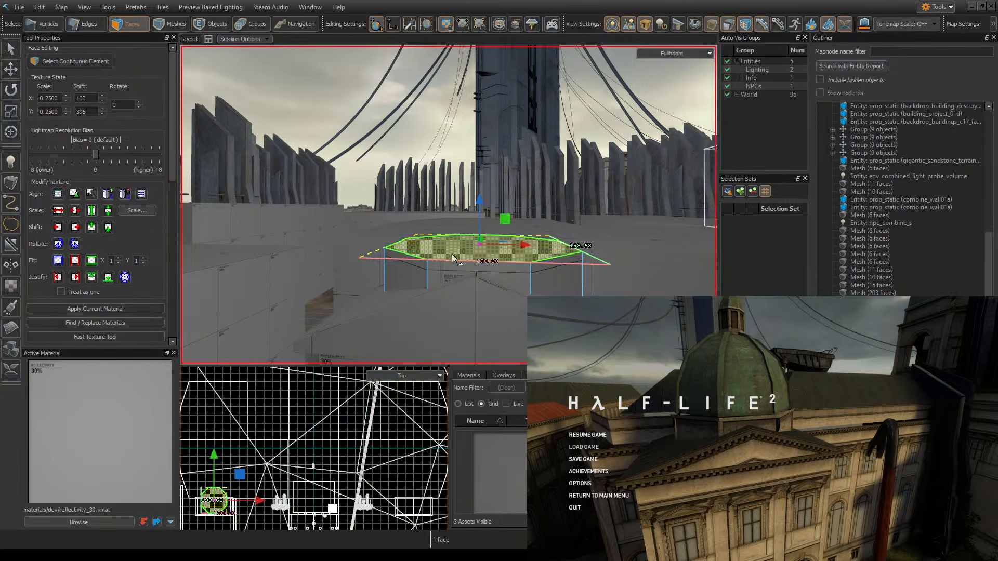
mouse_move(452, 258)
right_down()
mouse_move(465, 258)
mouse_move(452, 259)
right_up()
- Try to extrude the octagon's top face upward into a thin band, and undo it
key(w)
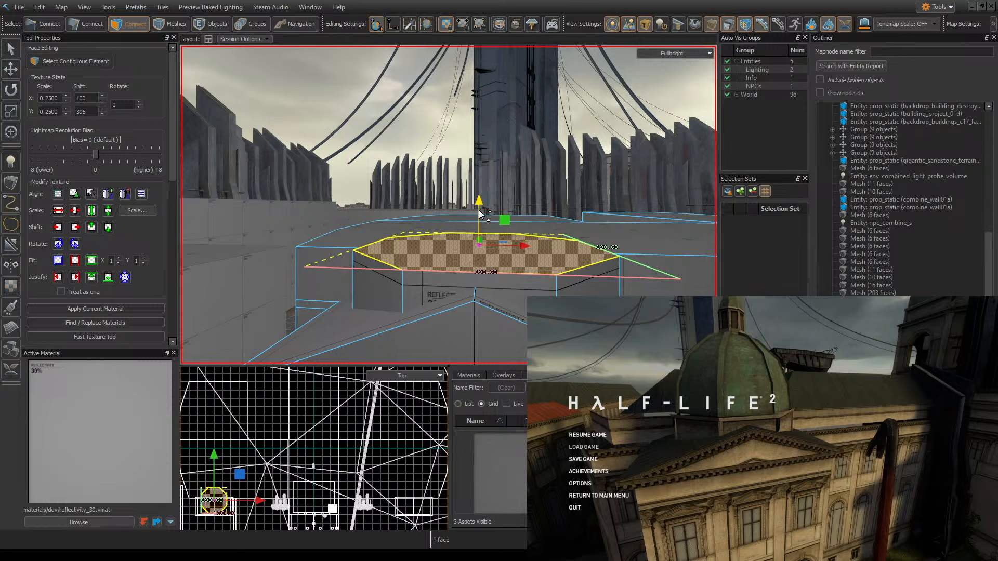
shift+drag(480, 210, 480, 201)
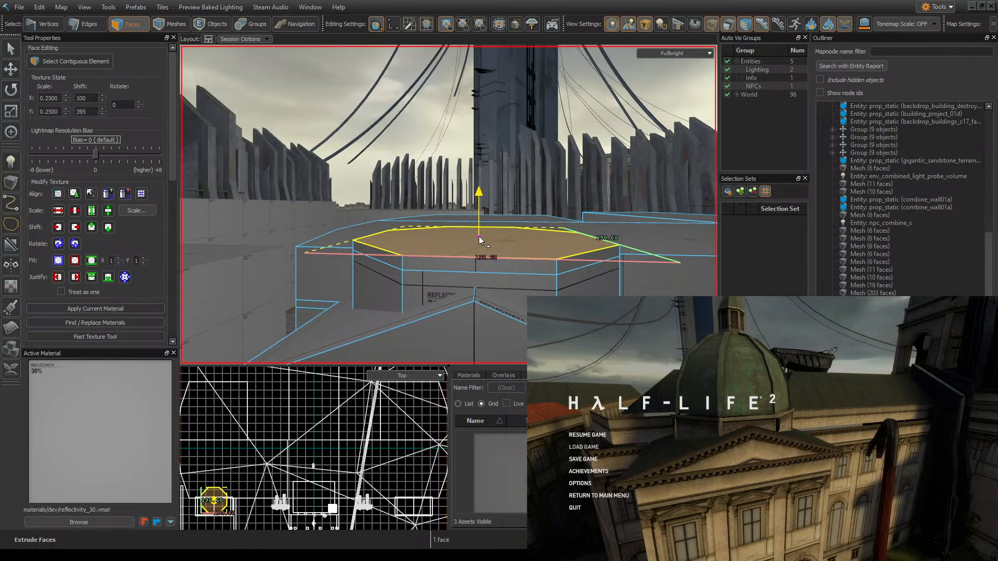
drag(479, 200, 479, 244)
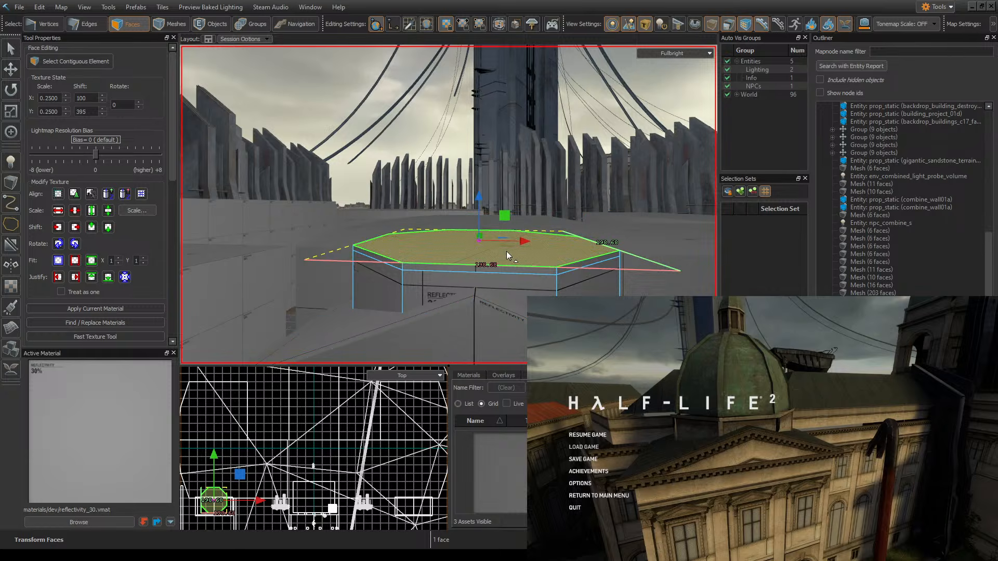
key(z)
key(s)
key(z)
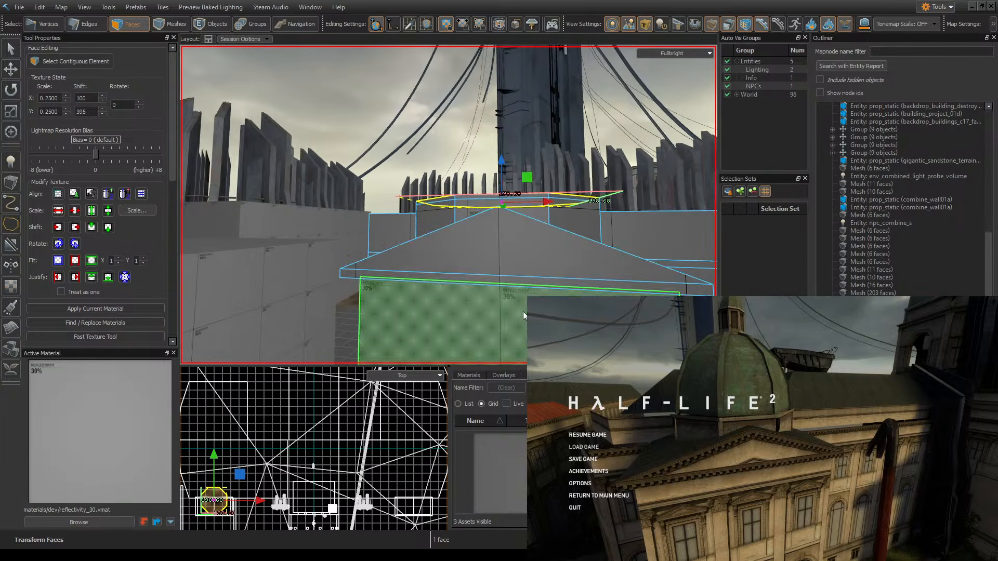
key(z)
key(w)
key(s)
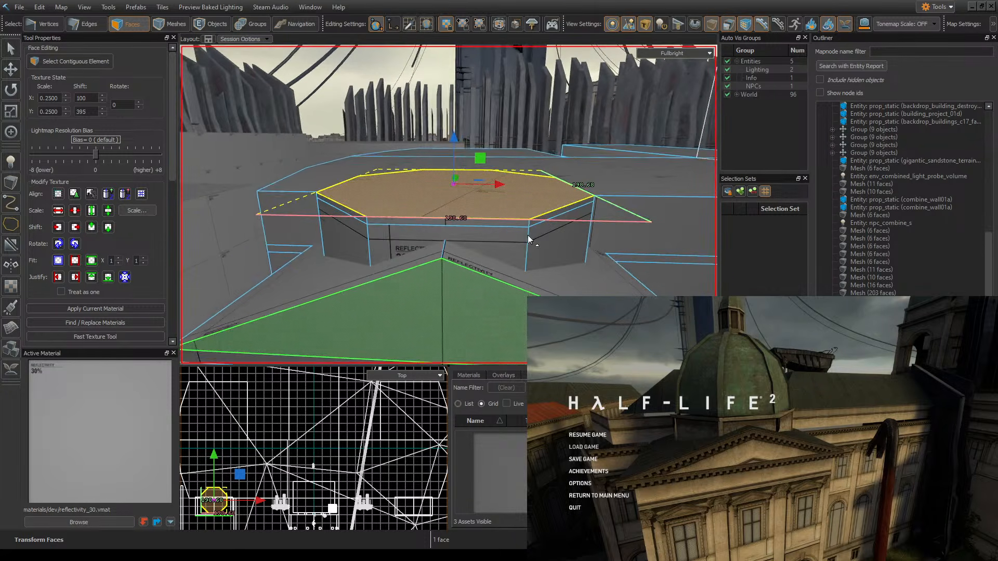
key(z)
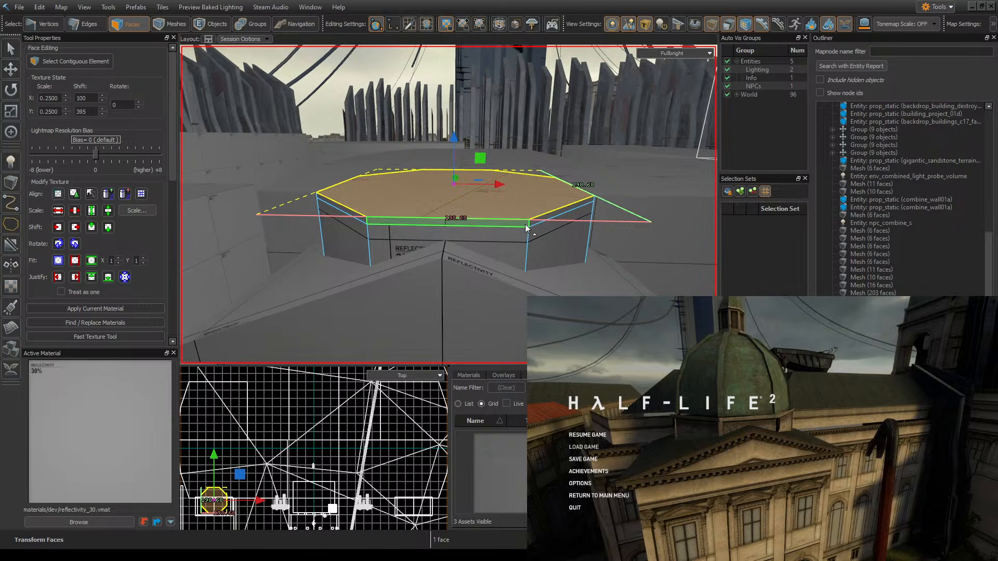
key(ctrl+z)
key(ctrl+z)
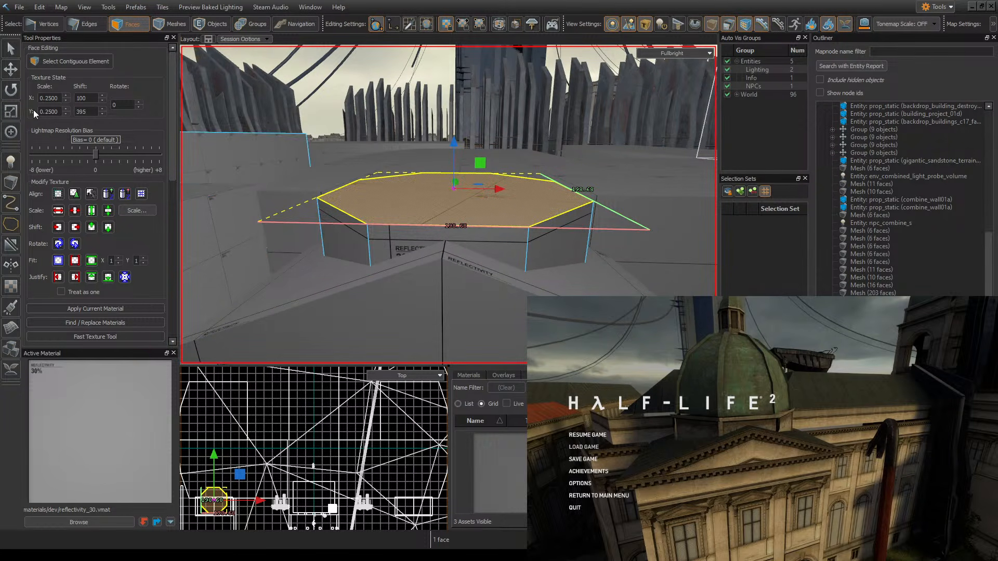
- Extrude the octagon's top face outward by scaling it up in length and width, forming a flared edge
click(11, 111)
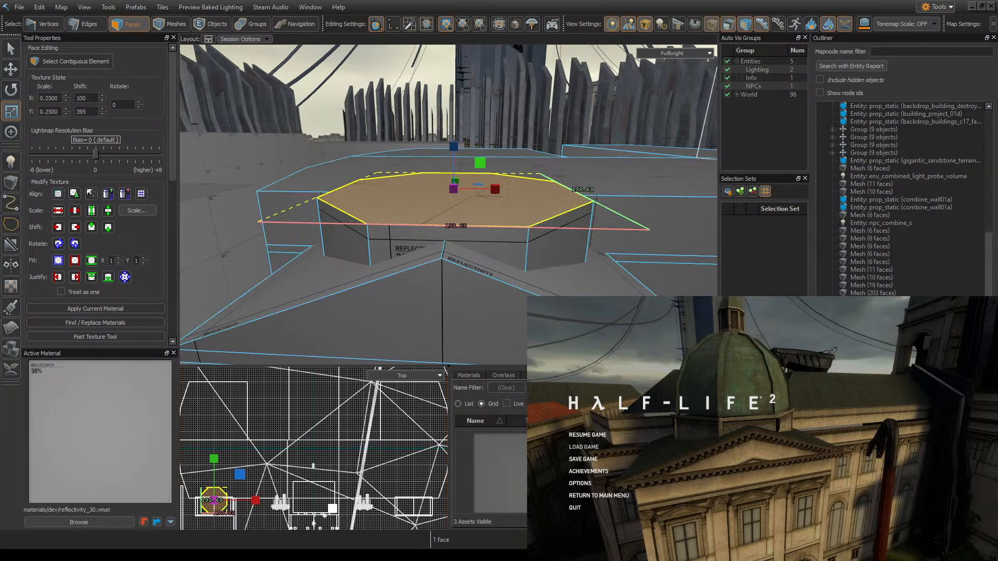
key(])
shift+drag(497, 189, 504, 189)
right_drag(504, 189, 533, 195)
mouse_move(639, 212)
mouse_down()
mouse_move(625, 210)
mouse_move(644, 209)
mouse_up()
right_drag(644, 209, 448, 204)
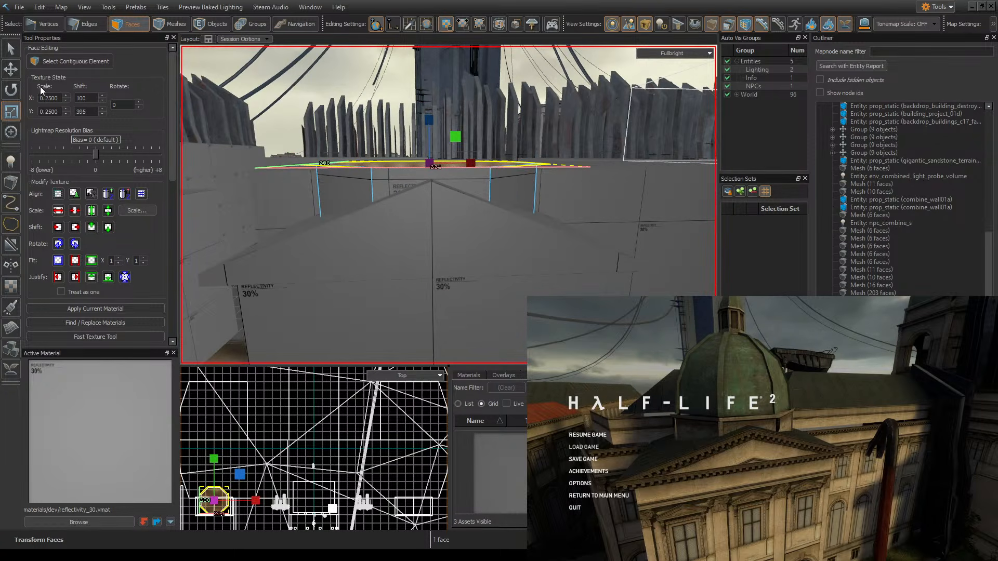
- Check the dome's base in Half-Life 2, and extrude the widened top face upward into a thin rim
click(21, 70)
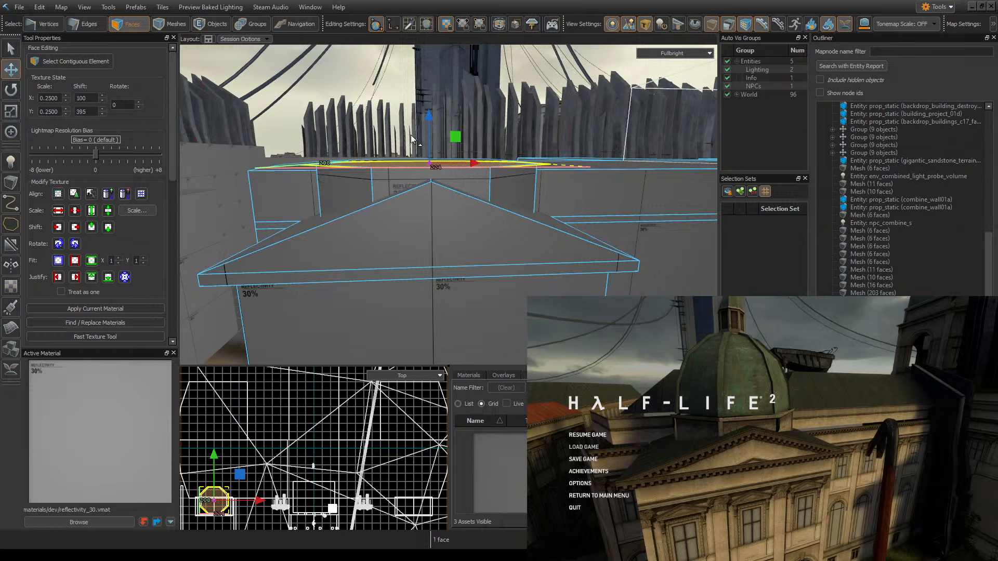
drag(425, 125, 430, 155)
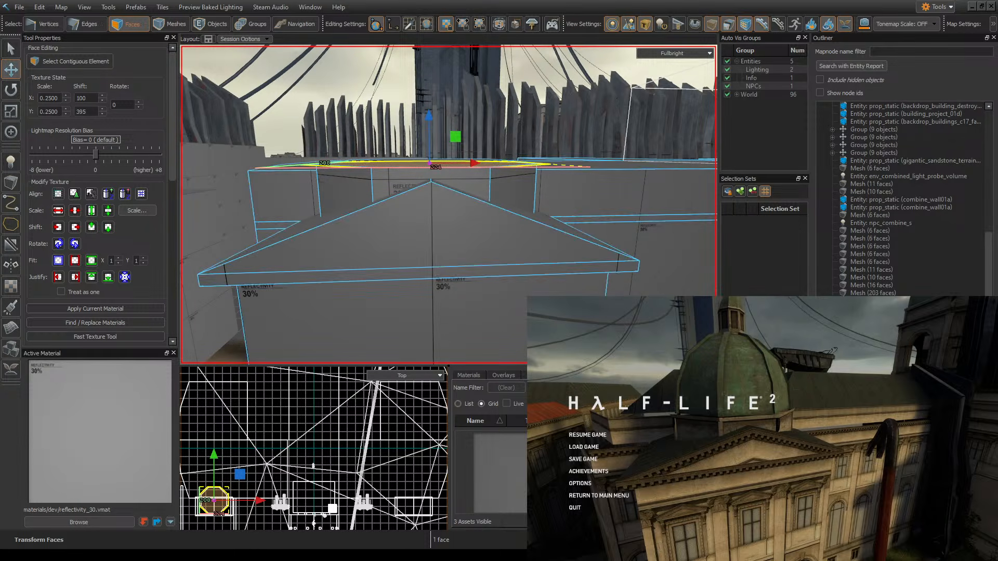
click(587, 435)
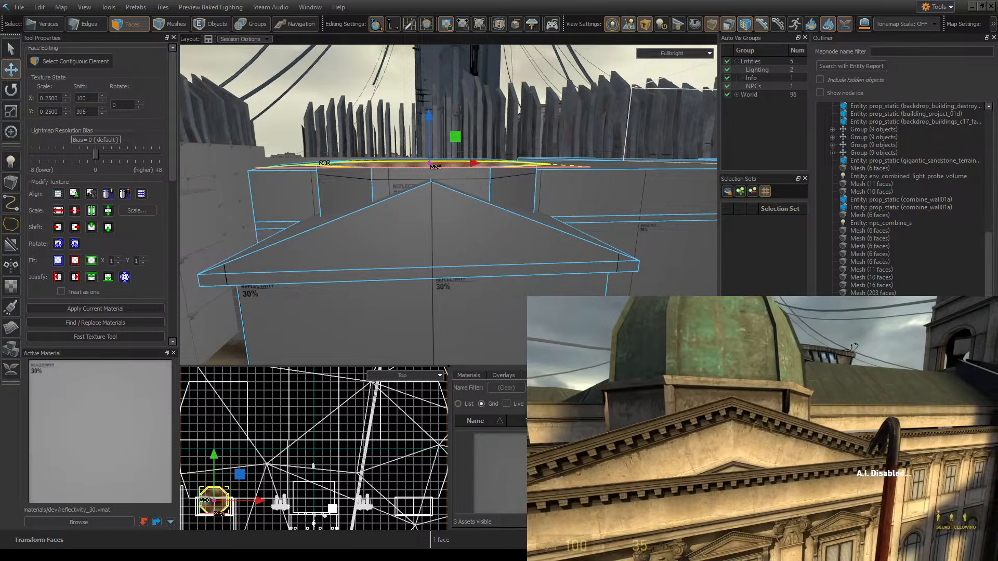
key(Escape)
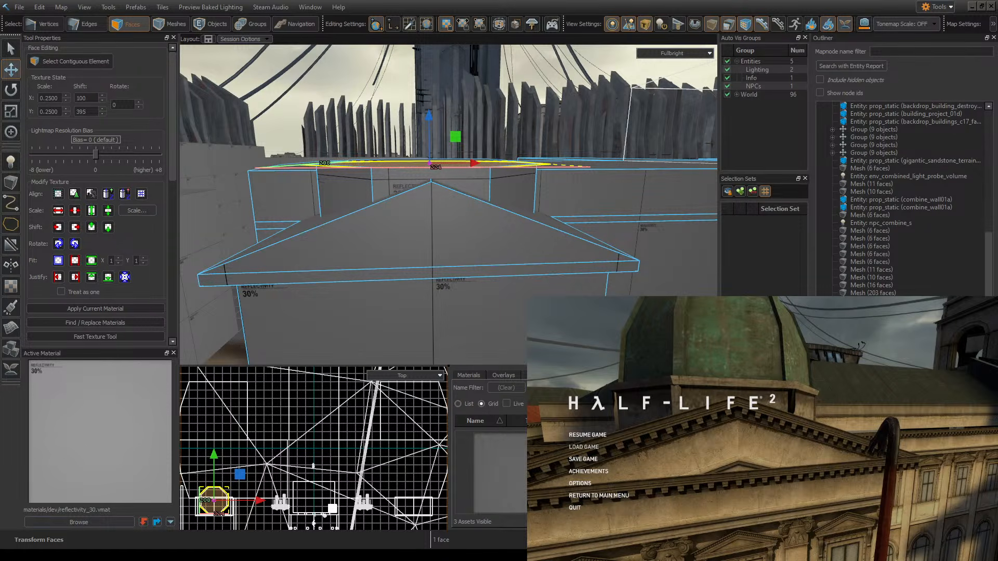
right_drag(410, 192, 409, 173)
drag(416, 173, 417, 204)
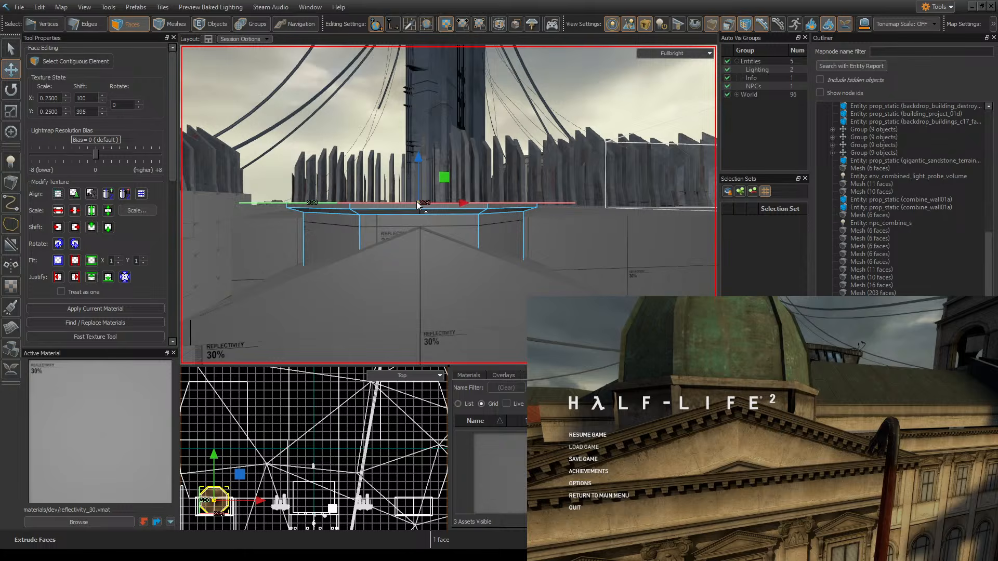
- Compare the ledge under the dome in Half-Life 2, and extrude an inset octagon from the top face by scaling it inward
right_drag(537, 198, 569, 206)
click(587, 435)
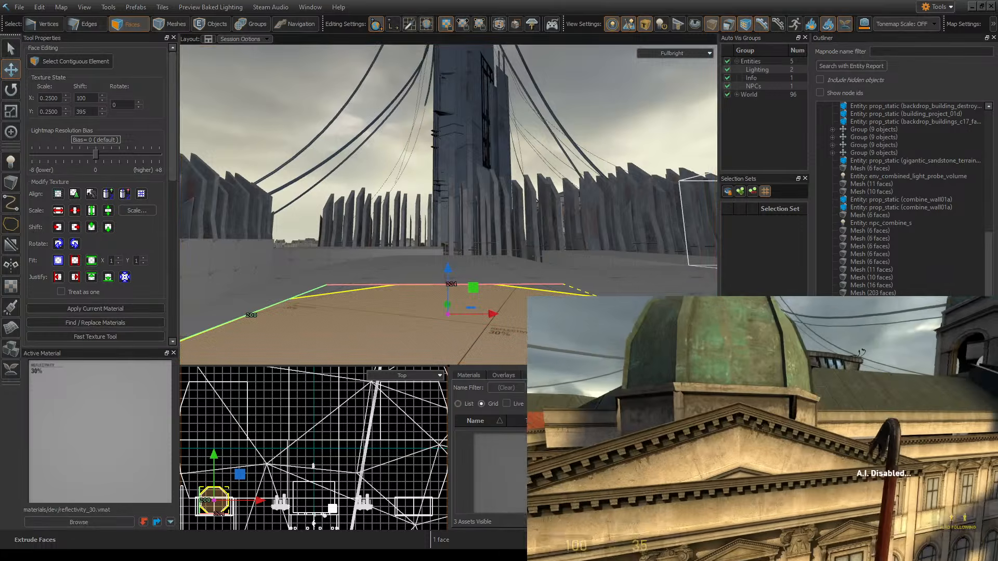
key(Escape)
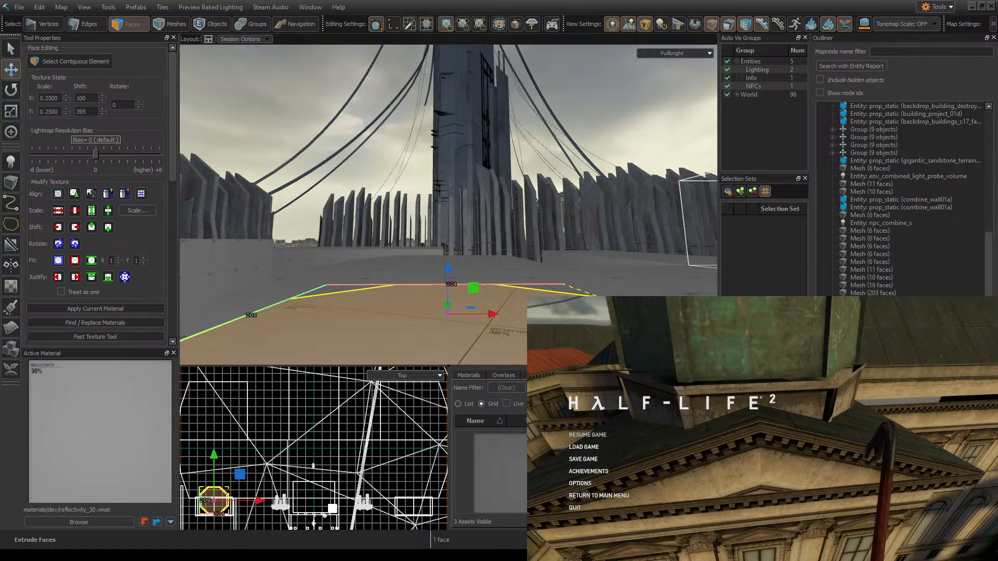
right_drag(458, 271, 449, 204)
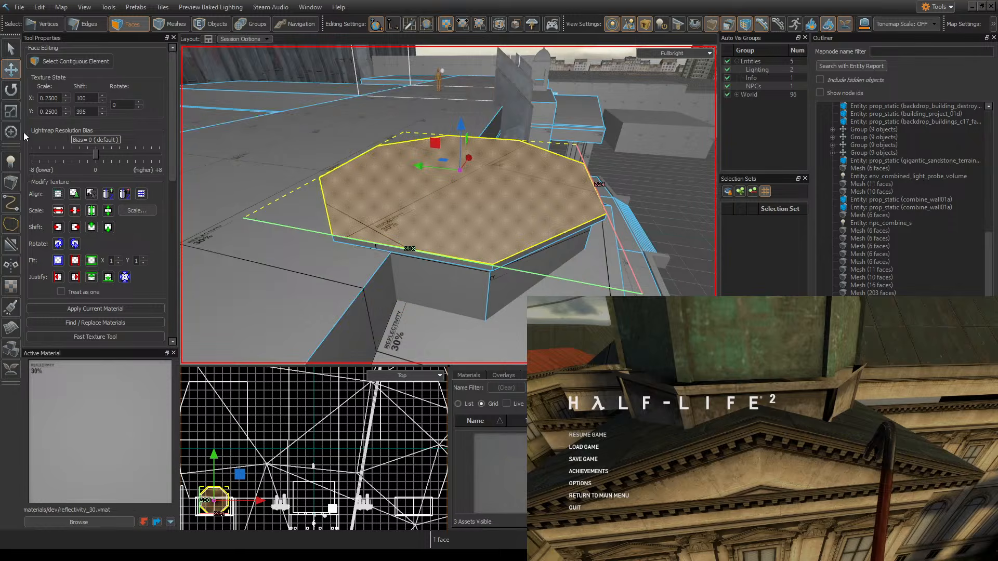
click(11, 112)
shift+drag(421, 166, 429, 168)
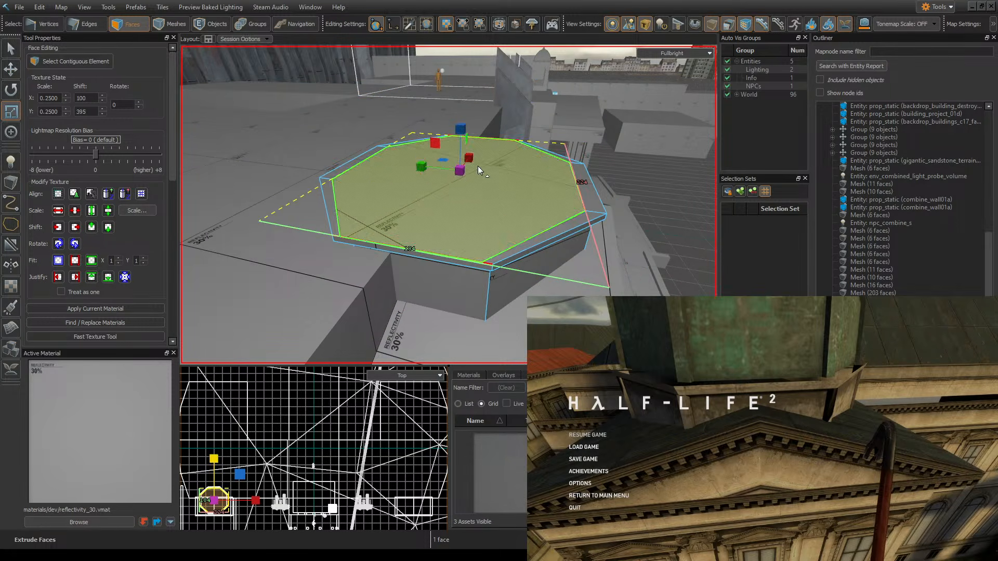
right_drag(506, 171, 505, 171)
drag(440, 161, 434, 162)
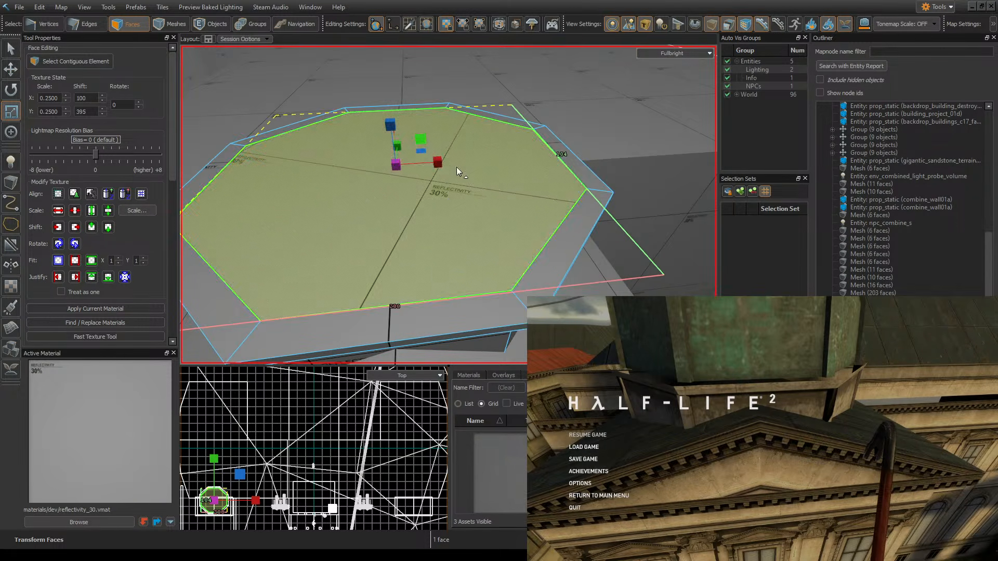
right_drag(458, 172, 473, 170)
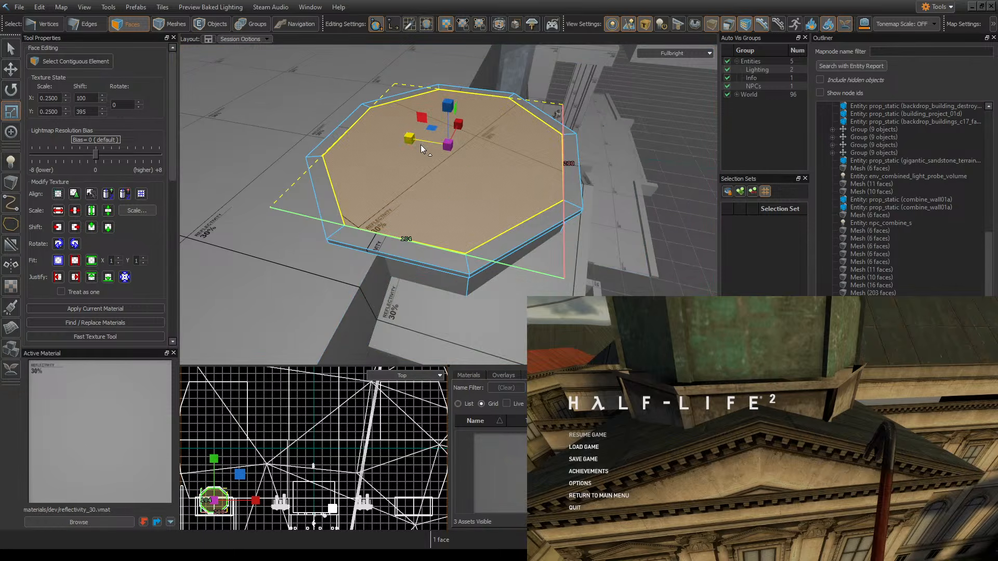
- Rescale the inset top face in length and width to leave a narrow rim around it, and save the map
drag(409, 139, 474, 142)
drag(484, 98, 491, 98)
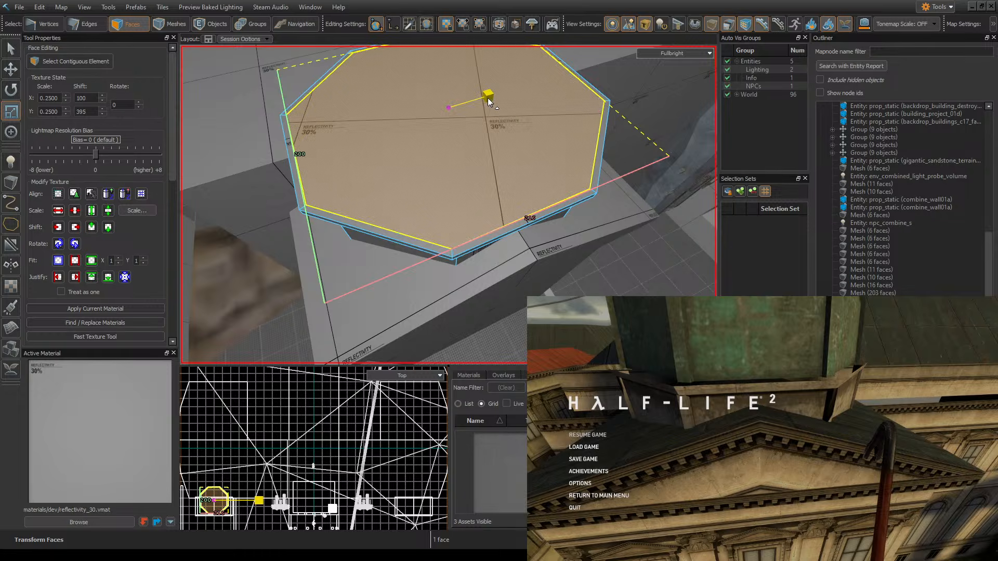
right_drag(490, 97, 448, 205)
key(z)
key(ctrl+s)
key(z)
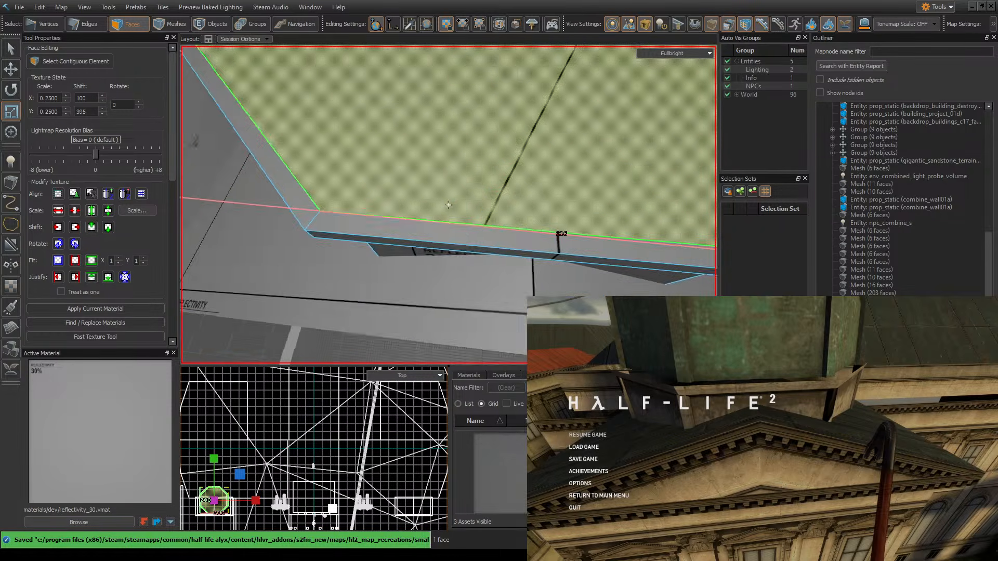
key(z)
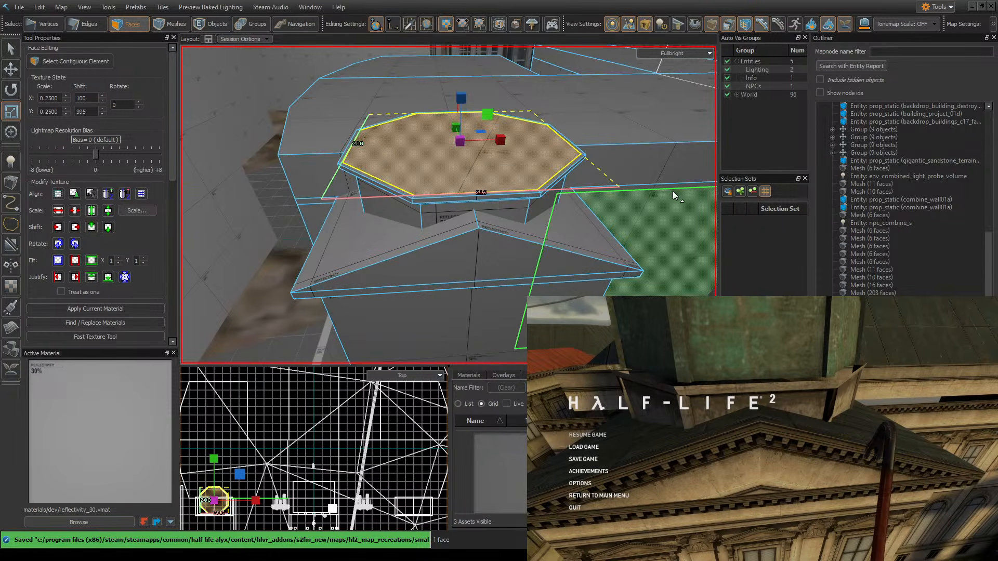
- Examine the green dome and the neighbouring roofs from several angles in Half-Life 2
click(786, 377)
key(Escape)
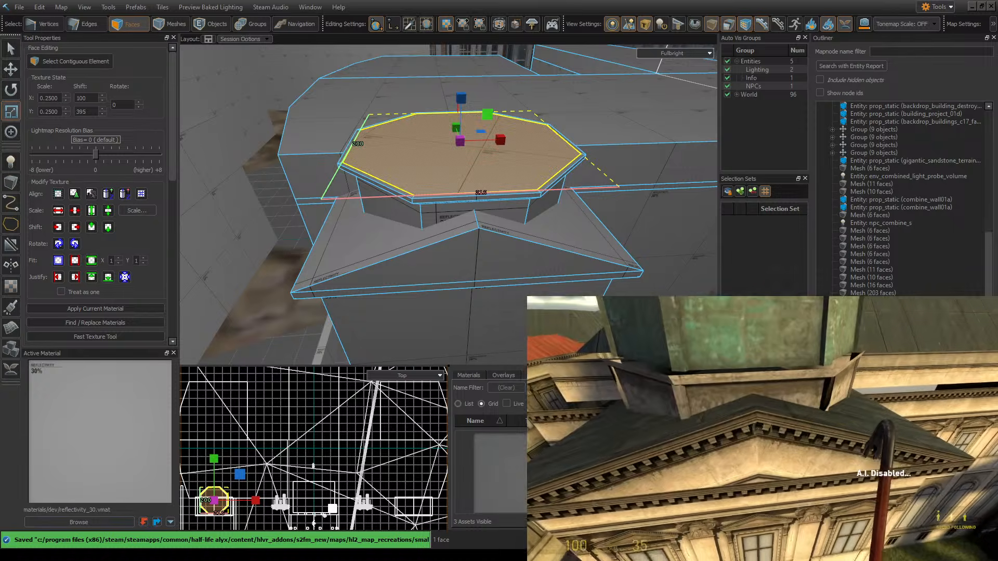
key(s)
key(w)
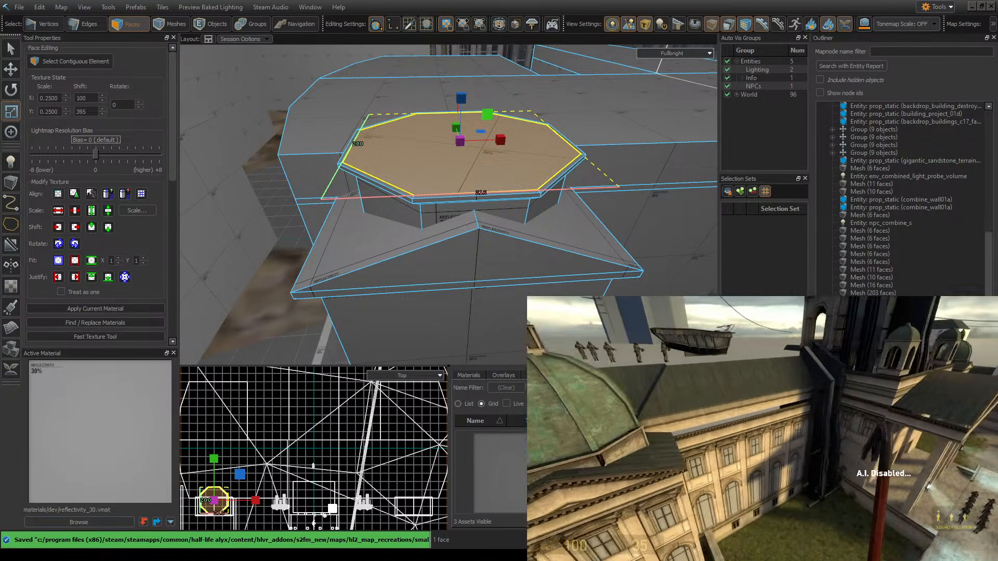
key(w)
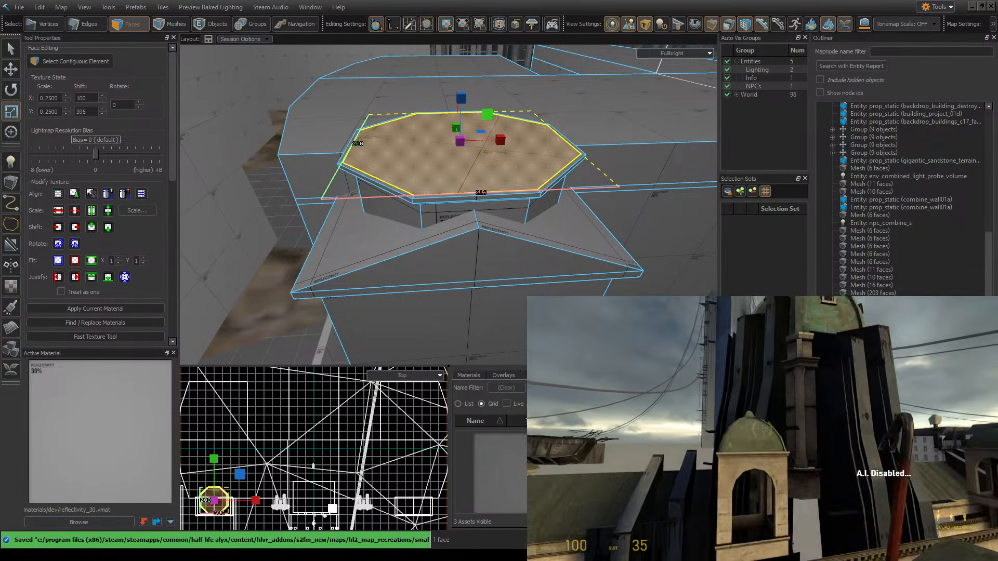
key(s)
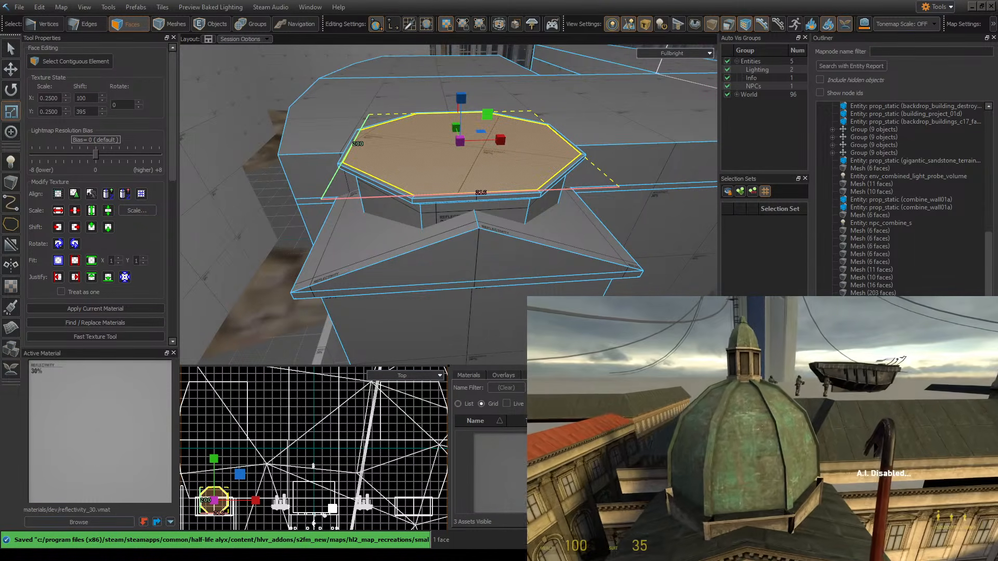
- Extrude the inset octagonal face upward from the rim to form the dome's lowest tiers
key(w)
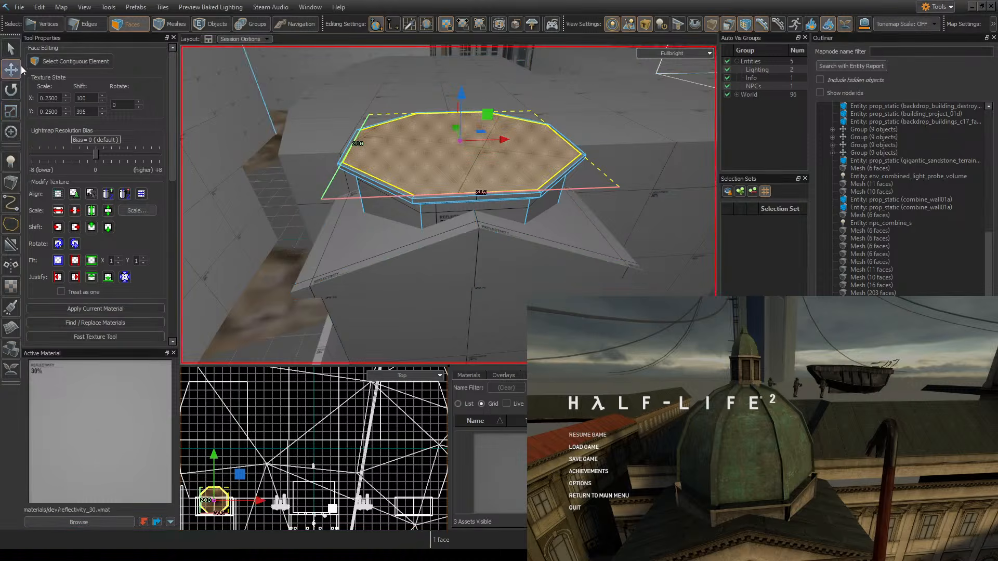
right_drag(529, 220, 517, 224)
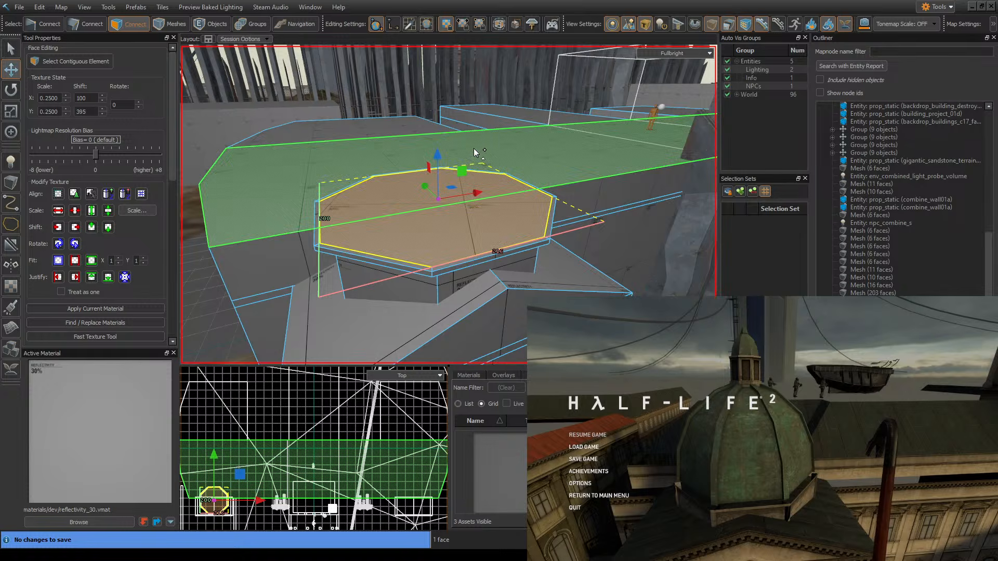
right_drag(475, 153, 543, 268)
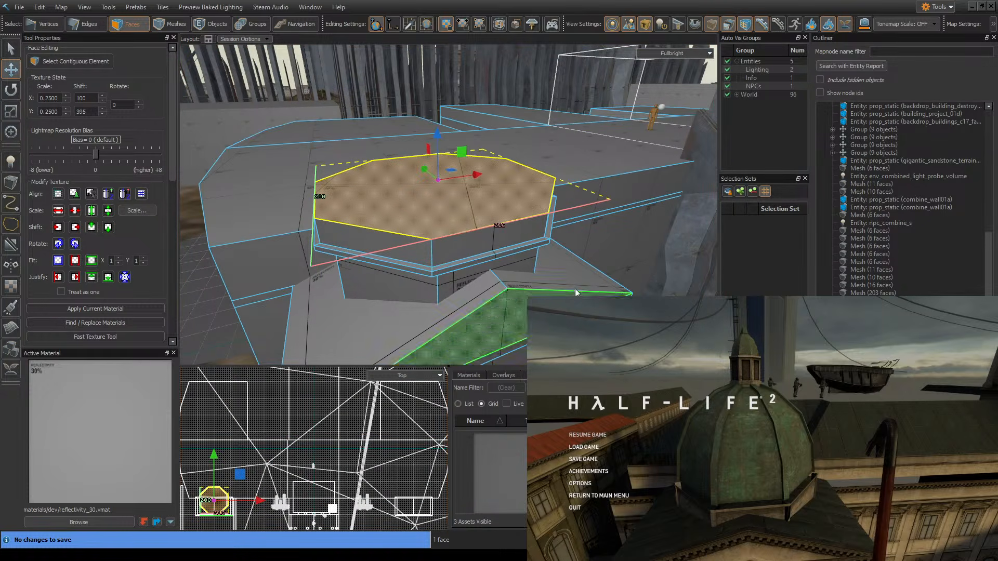
mouse_move(439, 178)
mouse_down()
mouse_move(440, 168)
mouse_move(436, 216)
mouse_move(424, 177)
mouse_move(424, 188)
mouse_up()
key(a)
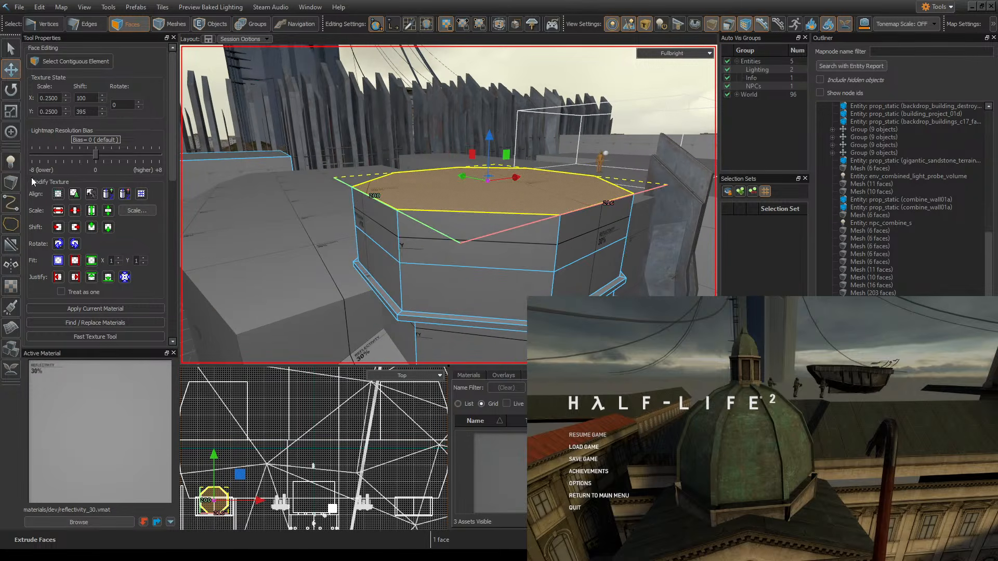
- Scale the dome's top face slightly inward in length and width so the upper tier tapers
click(11, 113)
key(w)
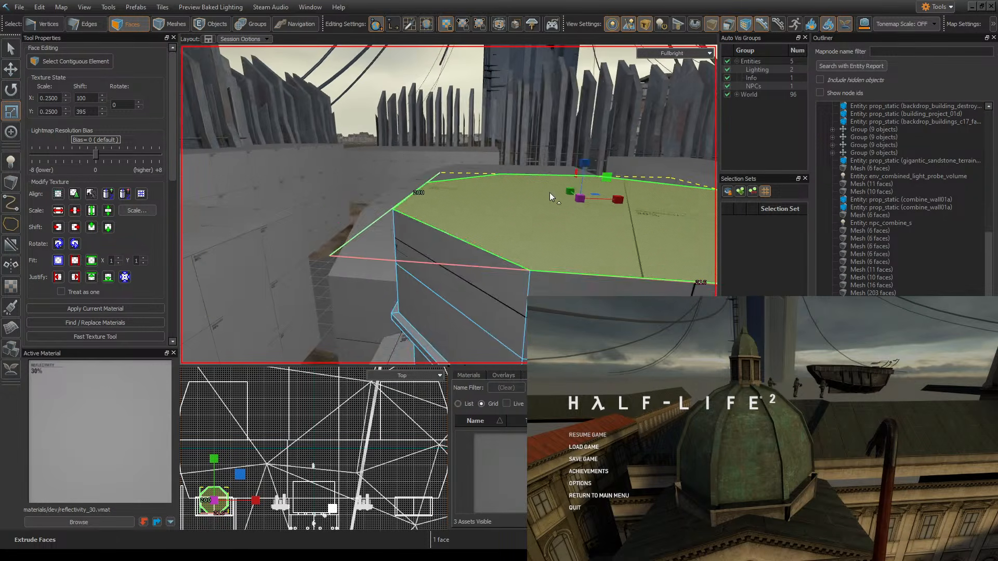
drag(556, 200, 552, 200)
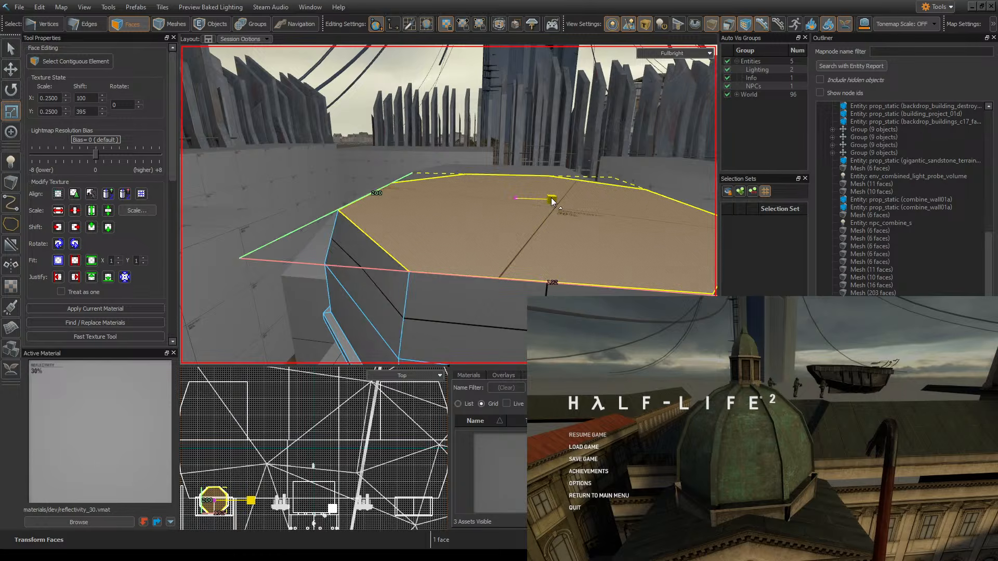
key(a)
right_drag(551, 200, 492, 185)
key(s)
drag(430, 185, 433, 185)
right_drag(433, 186, 448, 205)
key(w)
key(s)
key(w)
key(d)
drag(497, 174, 501, 173)
key(a)
right_drag(501, 174, 449, 205)
key(s)
key(w)
key(t)
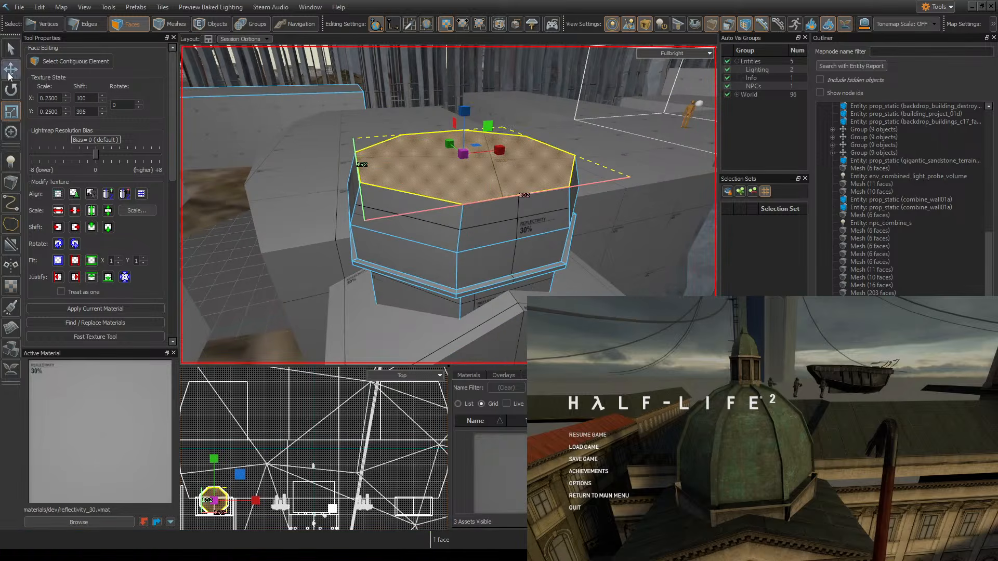
- Extrude the top face upward into another dome tier and scale the new face inward in both directions
shift+drag(463, 146, 461, 126)
click(11, 116)
right_drag(445, 188, 445, 189)
drag(457, 138, 452, 137)
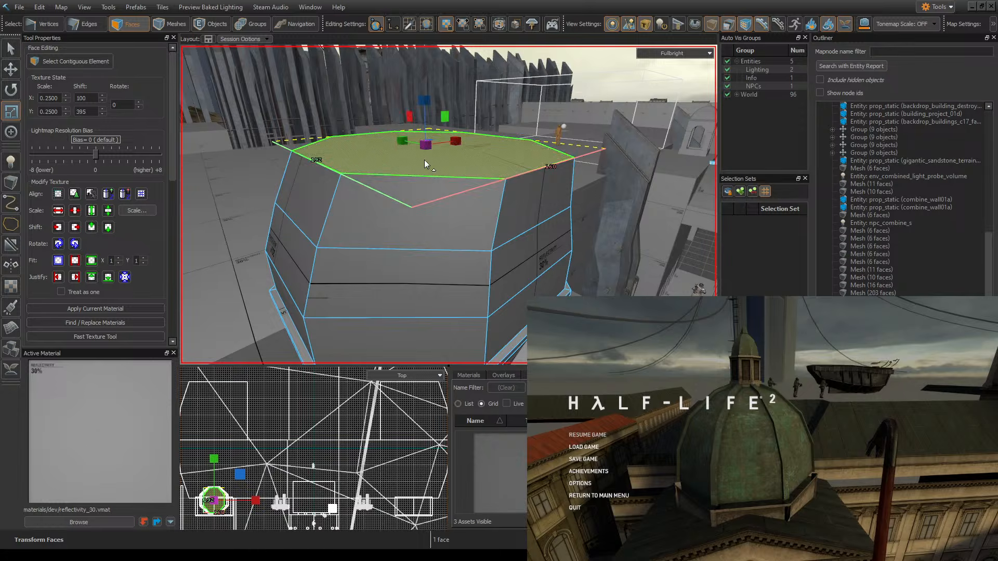
right_drag(424, 160, 466, 166)
drag(514, 166, 522, 166)
right_drag(522, 167, 522, 167)
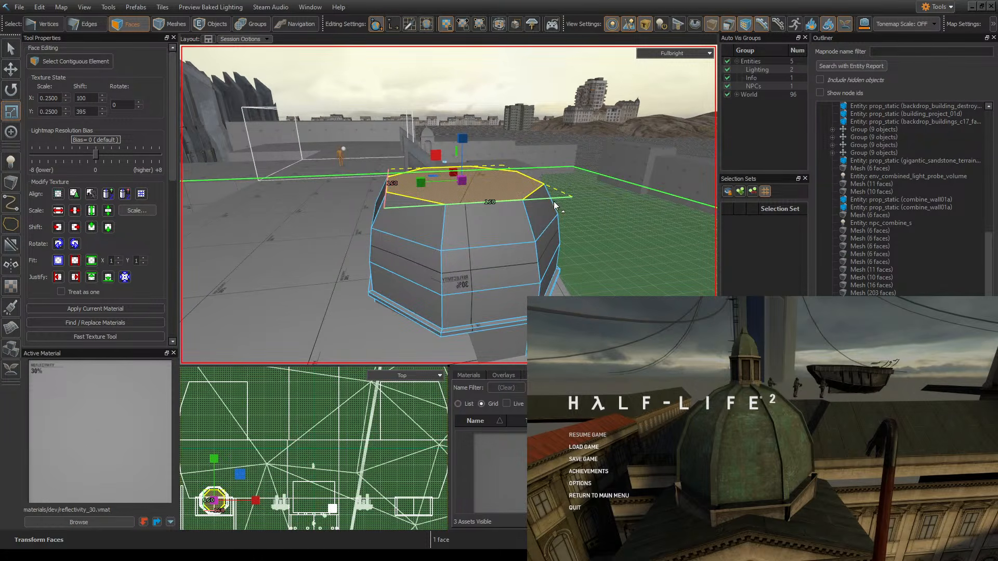
- Compare the dome's curve from several sides and scale its top face further inward in length and width
right_drag(554, 201, 559, 207)
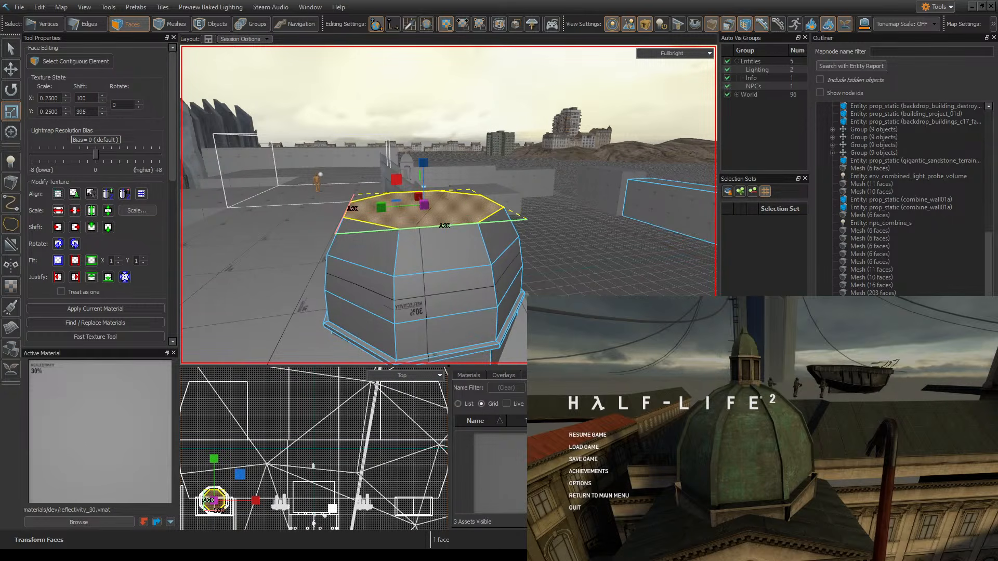
right_drag(395, 169, 392, 179)
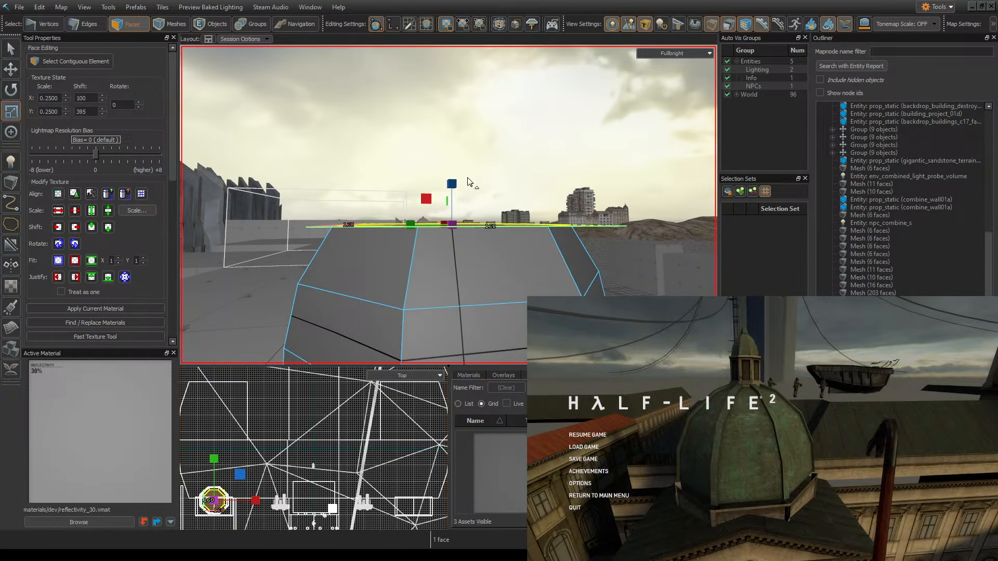
right_drag(565, 174, 519, 155)
key(d)
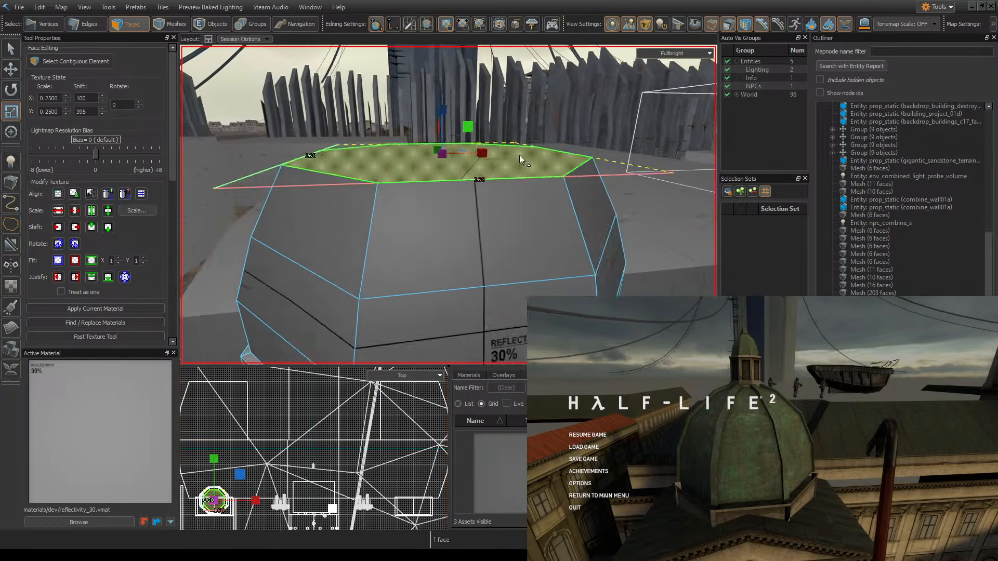
key(s)
drag(481, 165, 479, 164)
key(a)
right_drag(479, 164, 474, 166)
drag(451, 185, 463, 182)
key(a)
right_drag(463, 182, 454, 205)
key(s)
key(a)
key(w)
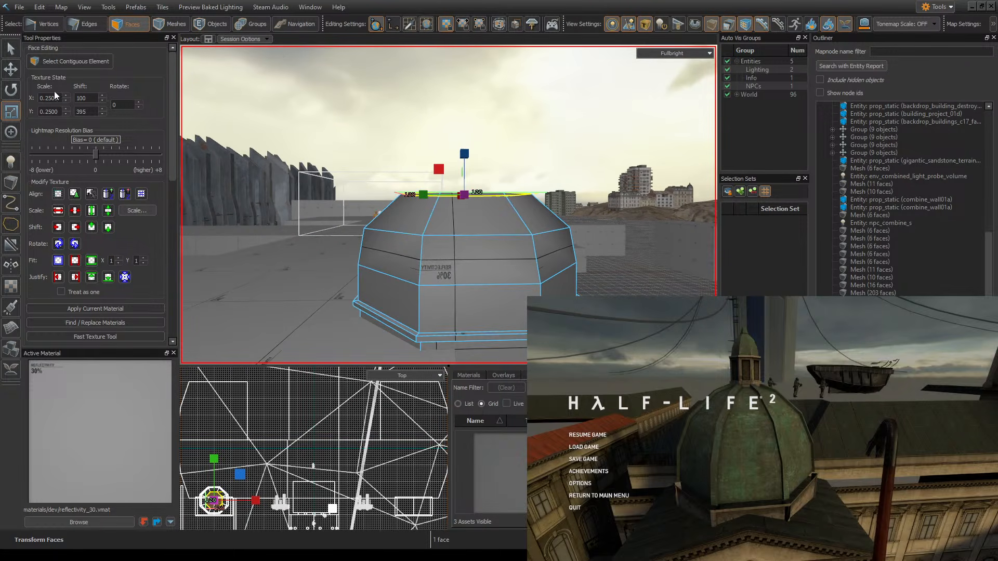
- Extrude the uppermost dome tier and shrink its top face in both directions into a small octagonal cap
right_drag(425, 155, 424, 156)
key(w)
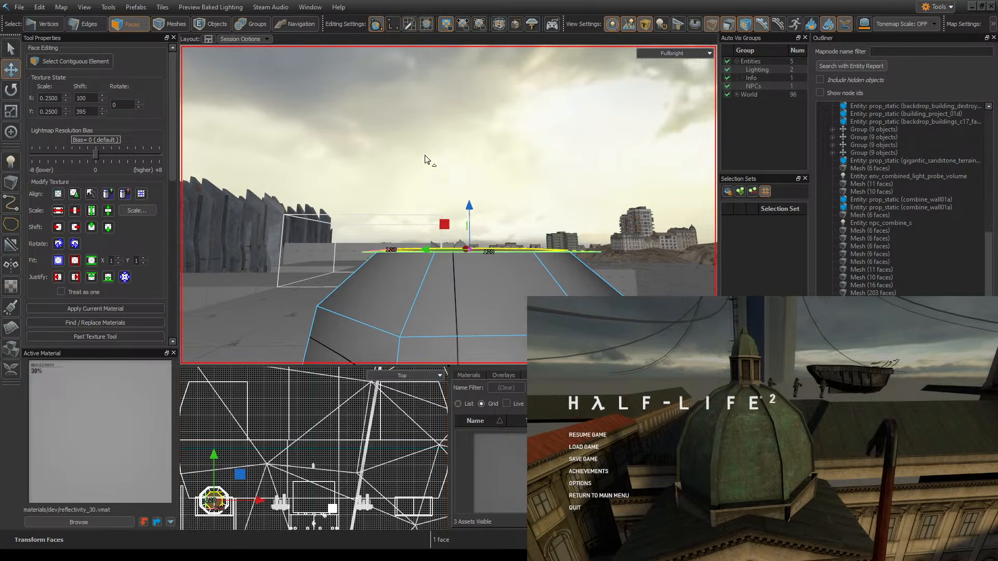
mouse_move(470, 211)
shift+mouse_down()
mouse_move(464, 233)
mouse_move(461, 206)
shift+mouse_up()
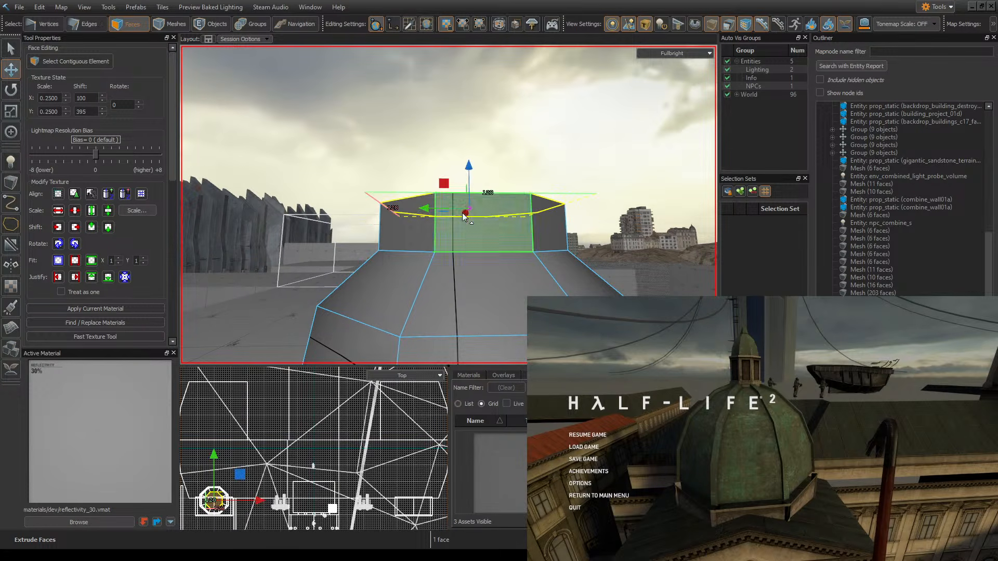
click(11, 110)
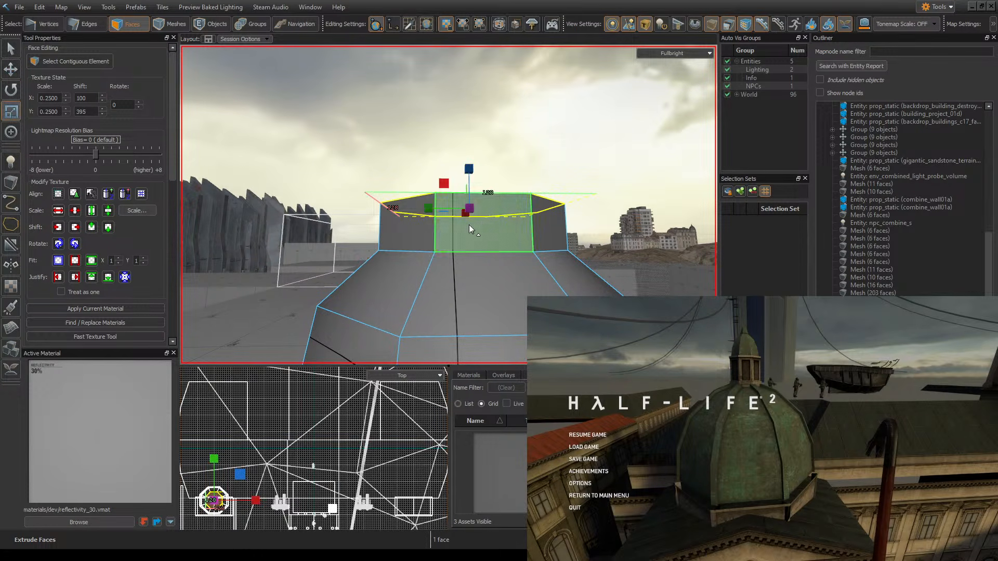
drag(427, 208, 452, 209)
right_drag(508, 216, 486, 223)
drag(454, 210, 439, 207)
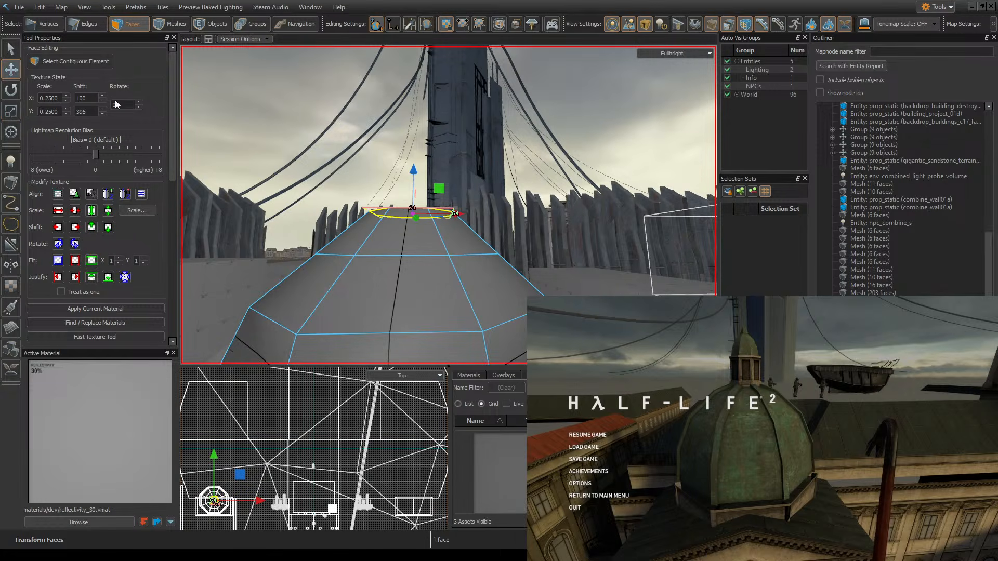
- Compare the modelled dome's overall height and curve with the green dome in Half-Life 2
right_drag(425, 211, 448, 228)
click(407, 124)
right_drag(404, 88, 449, 205)
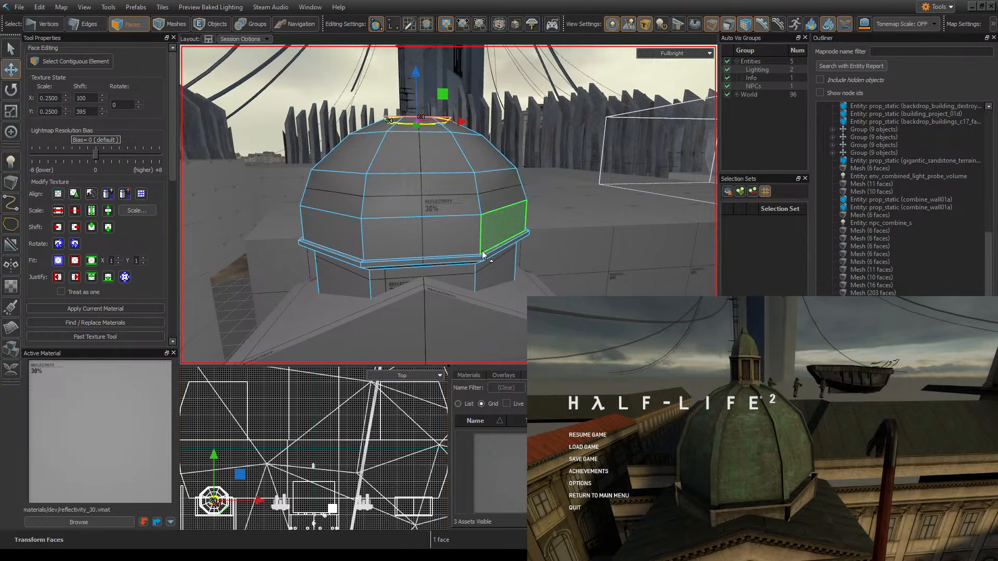
right_drag(484, 254, 448, 176)
click(587, 435)
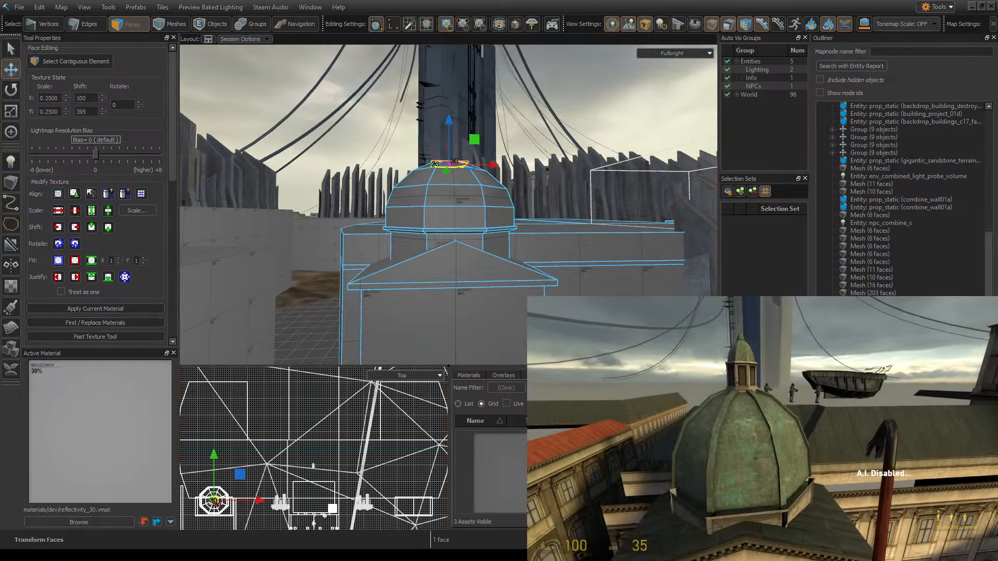
key(w)
key(s)
key(s)
key(w)
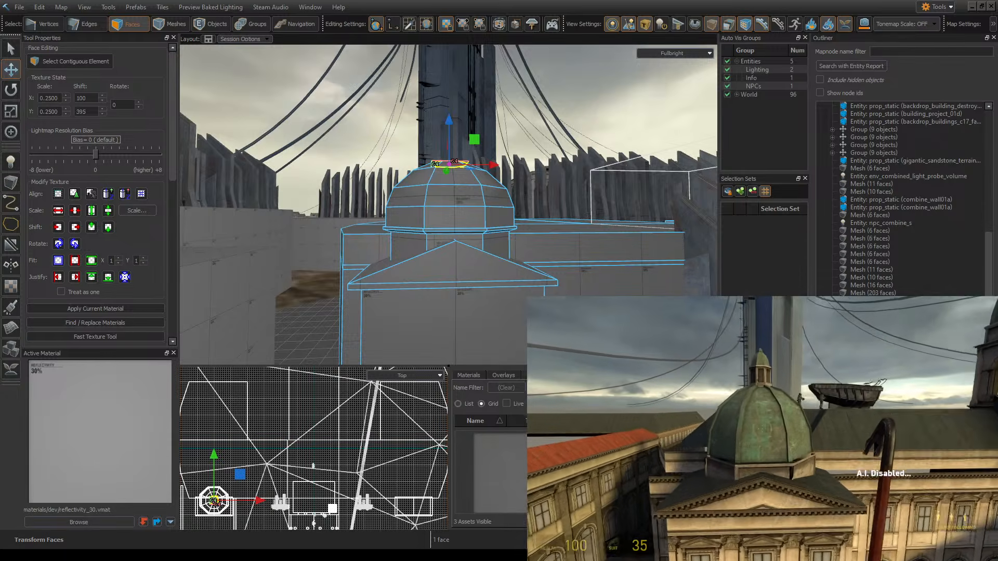
key(s)
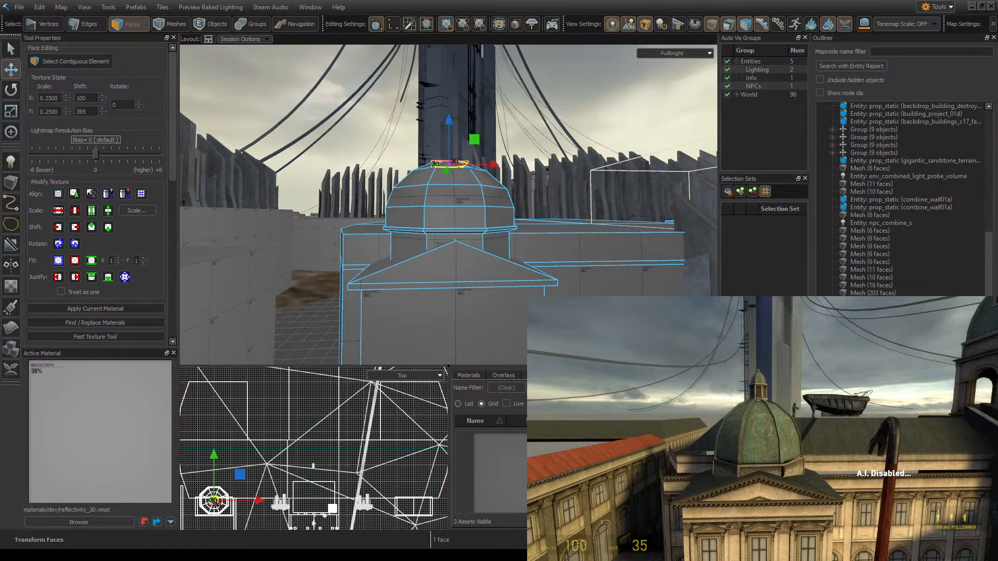
key(Escape)
- Grow the selection from the dome's cap over the three tiers below it and raise them to heighten the lowest tier
key(w)
right_drag(566, 212, 429, 234)
key(w)
key(s)
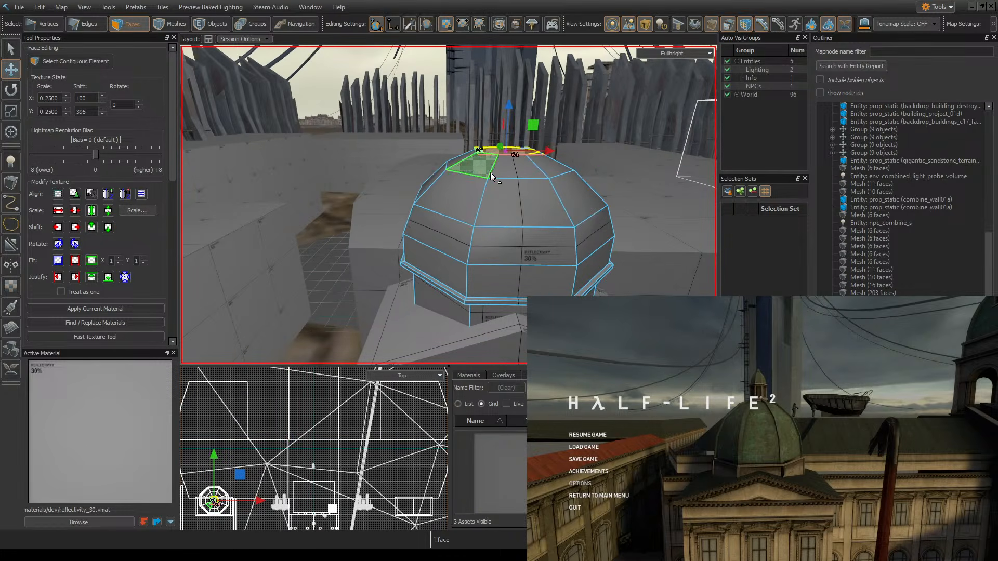
key(ctrl)
ctrl+scroll(491, 176, up, 3)
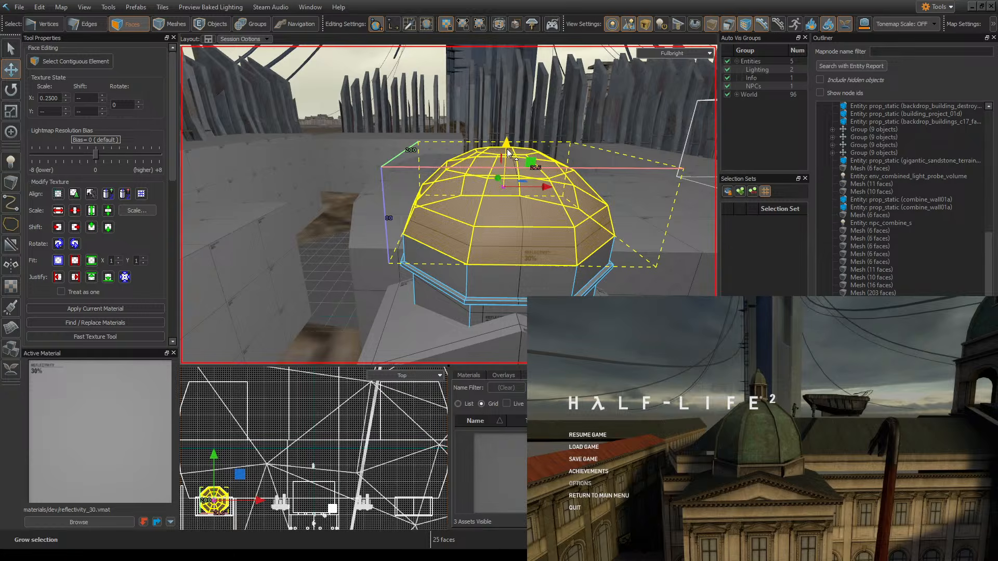
click(521, 235)
shift+click(584, 221)
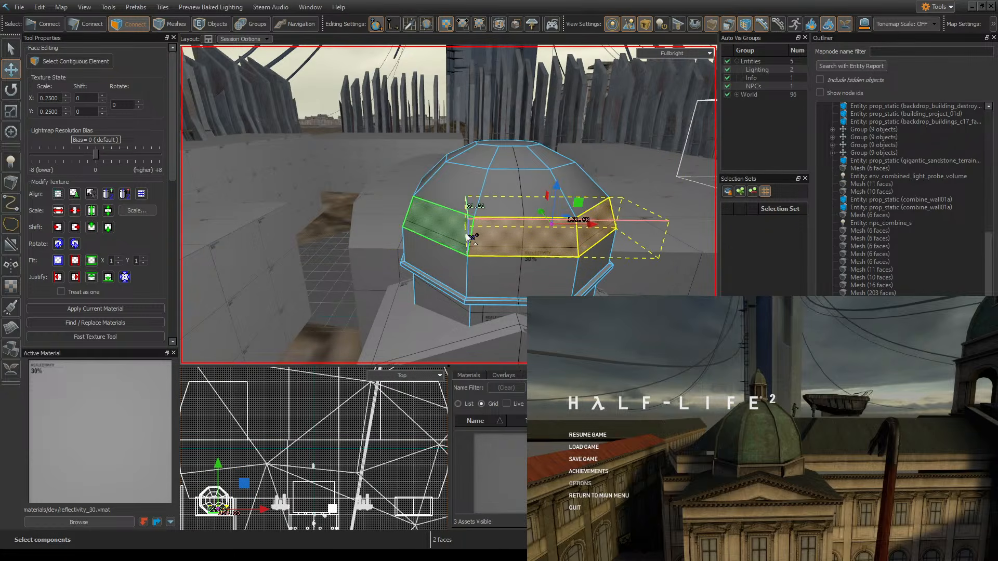
- Select the dome's cap with the two tiers below it and move them upward to stretch the dome
click(513, 143)
key(ctrl)
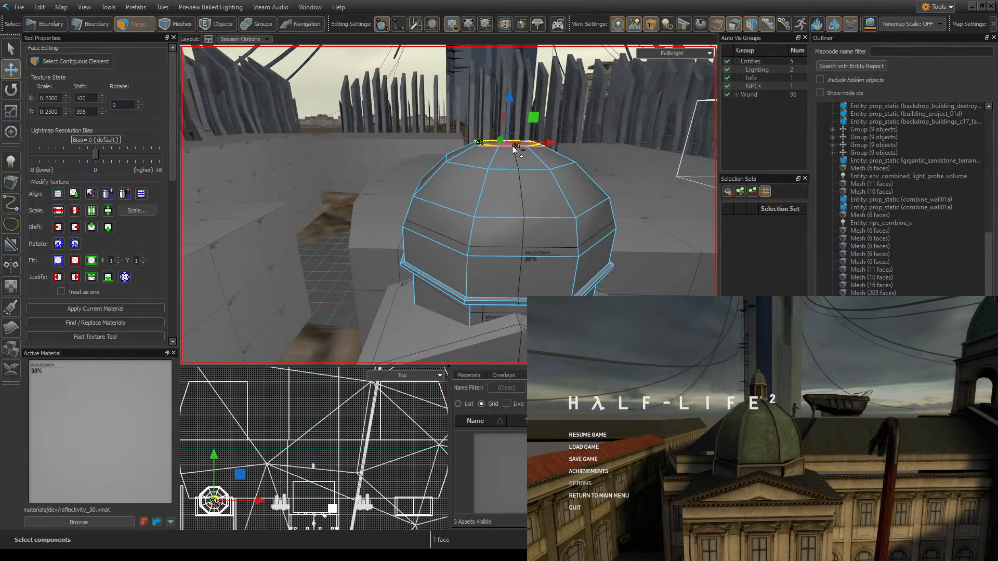
ctrl+scroll(513, 146, up, 2)
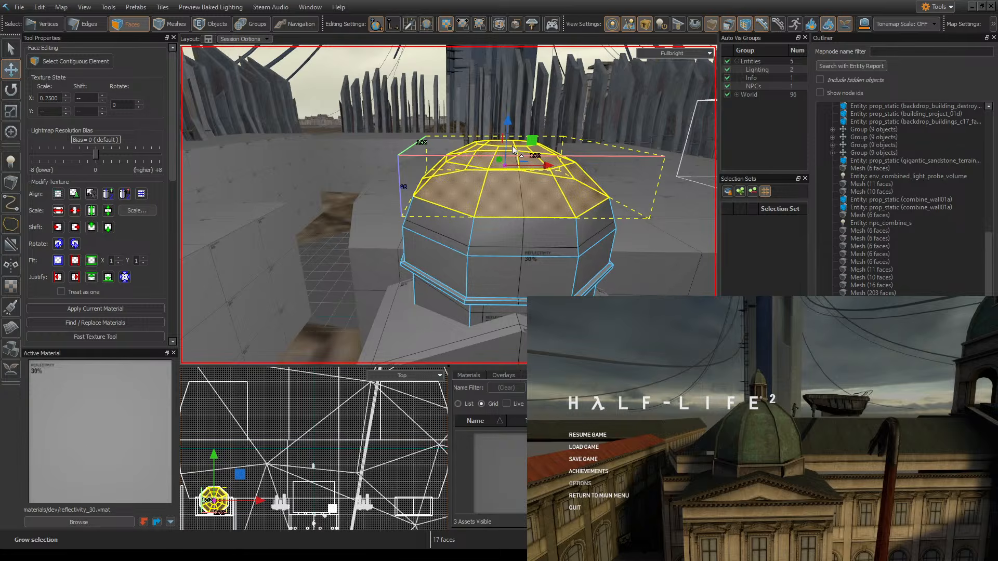
drag(504, 164, 501, 157)
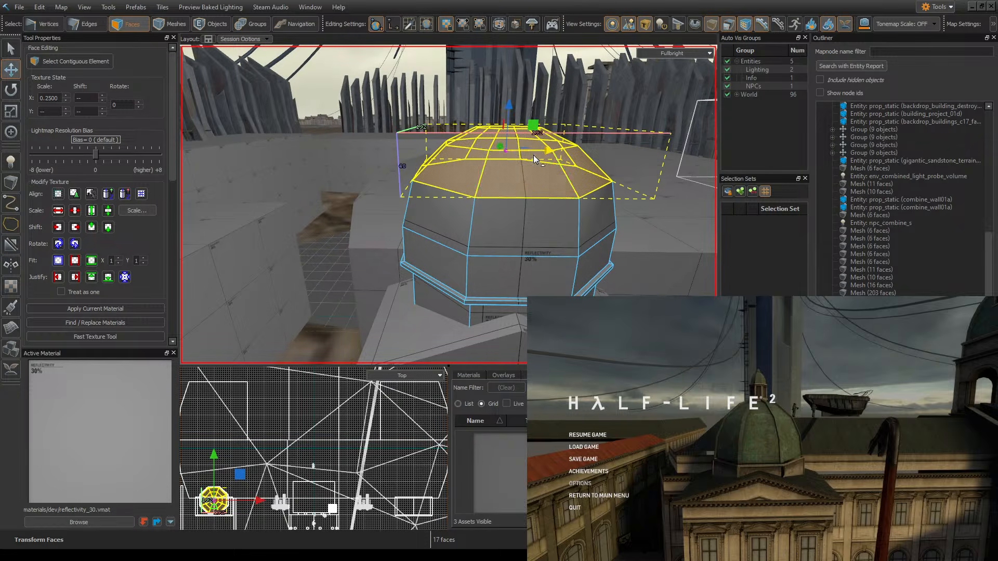
right_drag(533, 156, 527, 169)
- Reduce the selection to the dome's cap and its topmost tier and raise them to make the top steeper
ctrl+scroll(514, 155, down, 2)
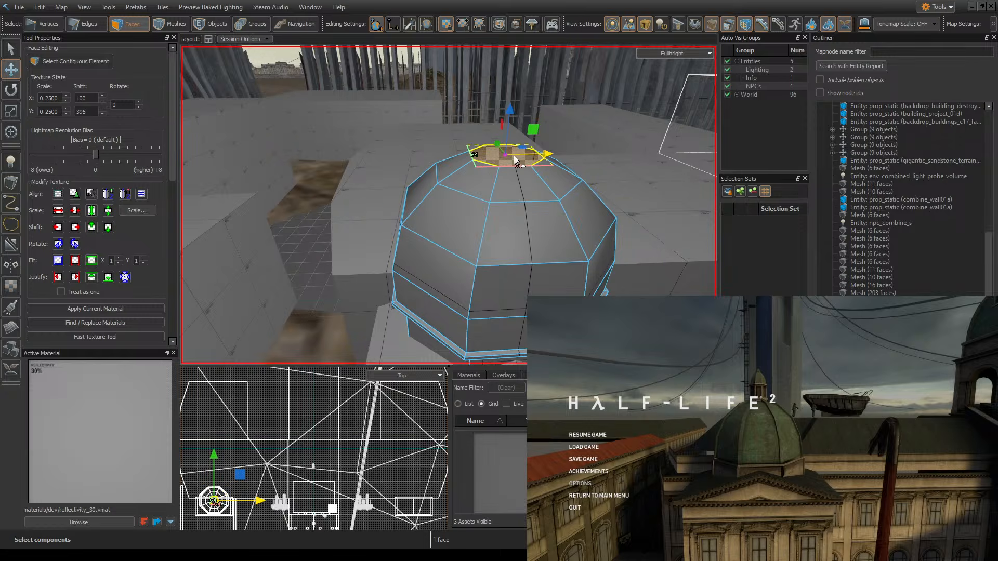
ctrl+scroll(514, 155, up, 2)
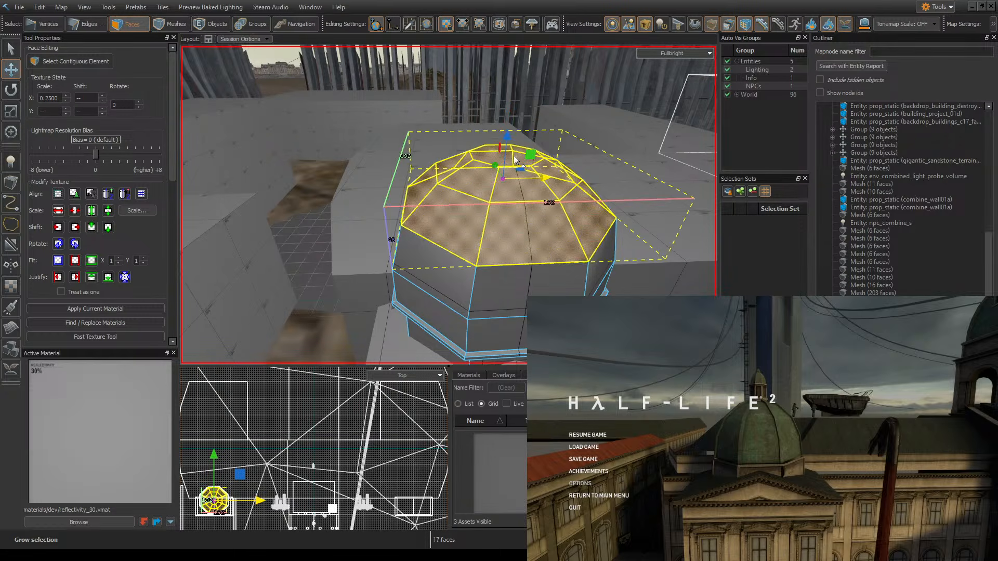
ctrl+scroll(518, 160, down, 2)
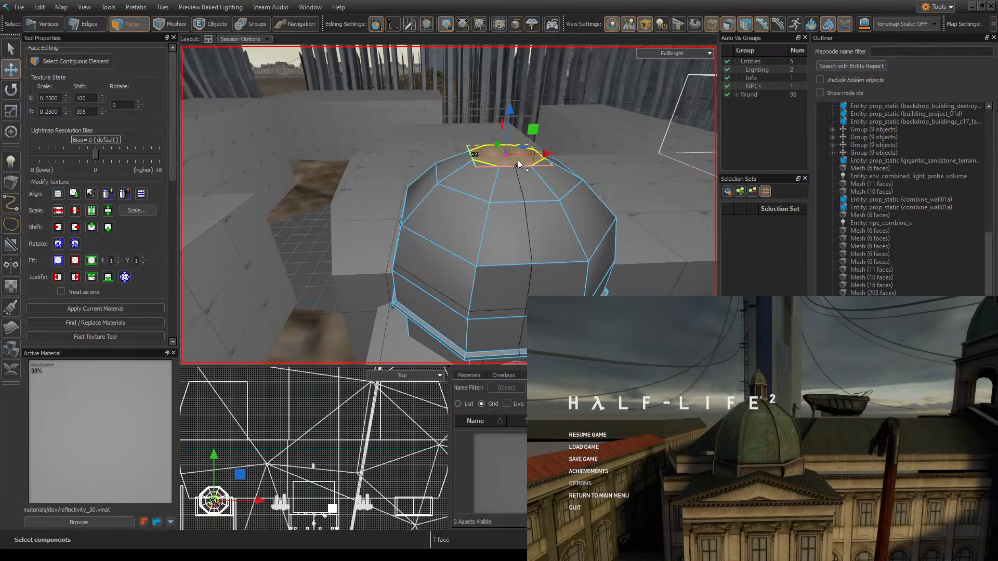
ctrl+scroll(517, 161, up, 1)
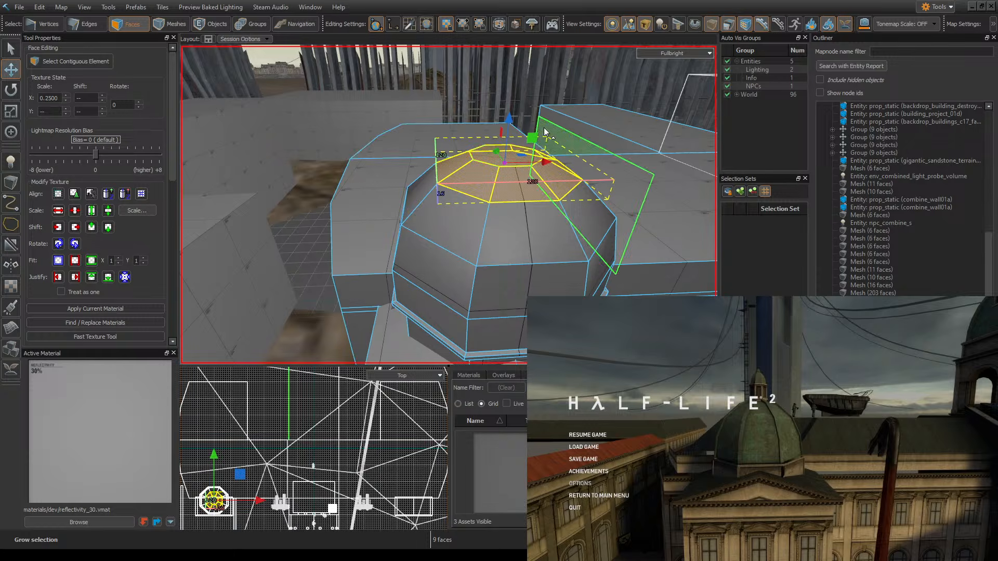
drag(504, 164, 504, 154)
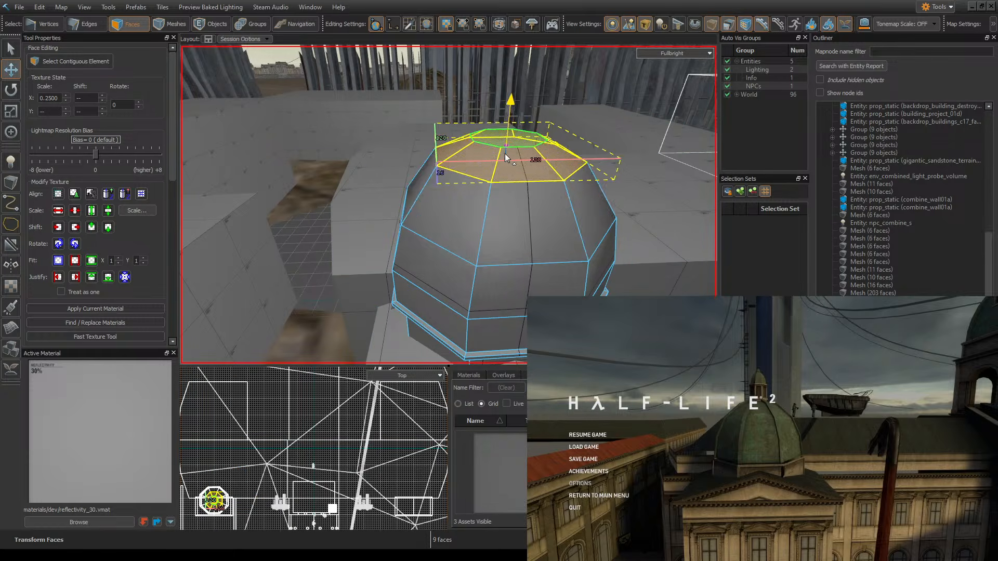
- Deselect the dome faces, check the dome from a distance, and save the map
key(z)
key(s)
key(d)
key(z)
click(652, 122)
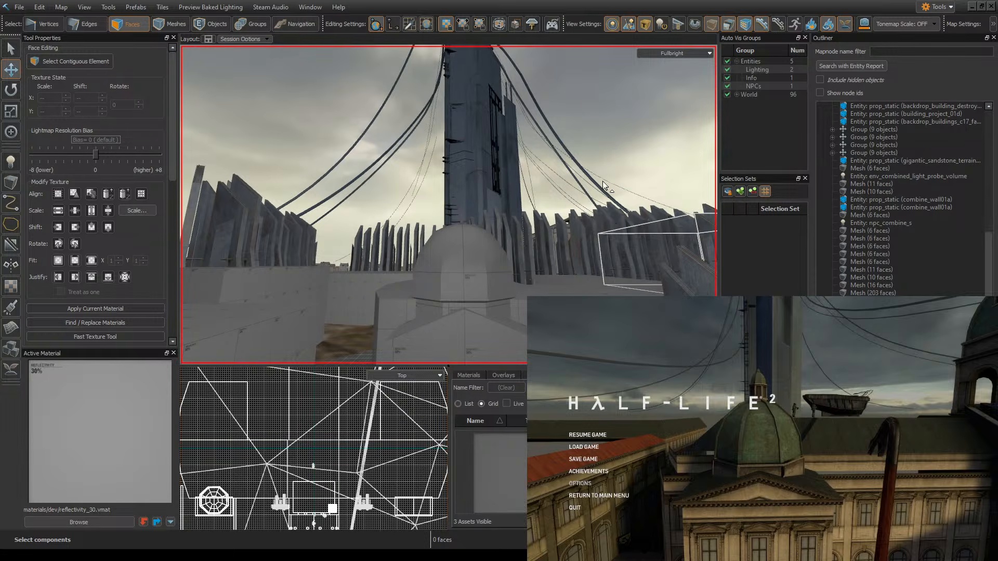
key(z)
key(z)
key(ctrl+s)
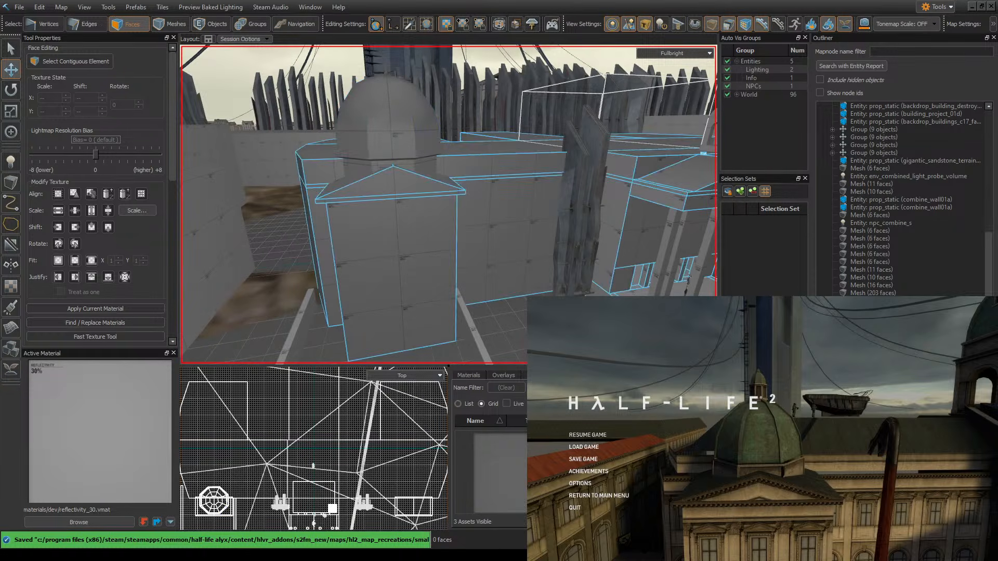
- Examine the lantern and small cupola on top of the green dome up close in Half-Life 2
click(588, 435)
key(w)
key(w)
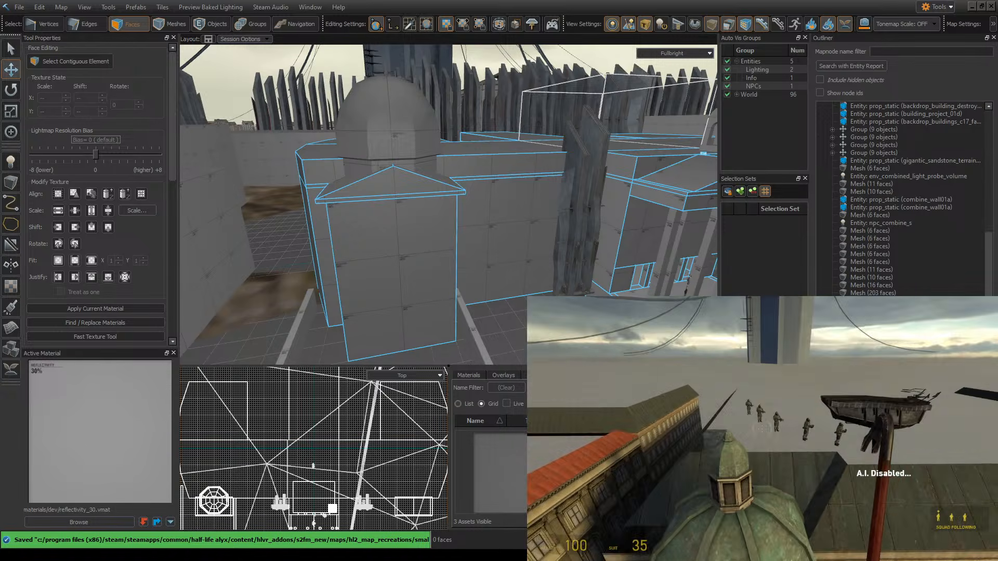
key(w)
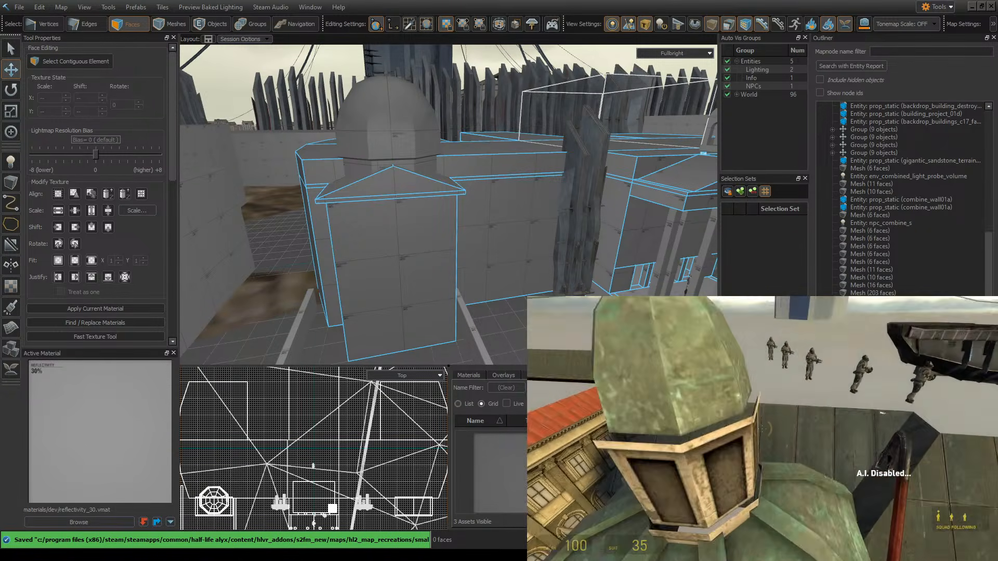
key(s)
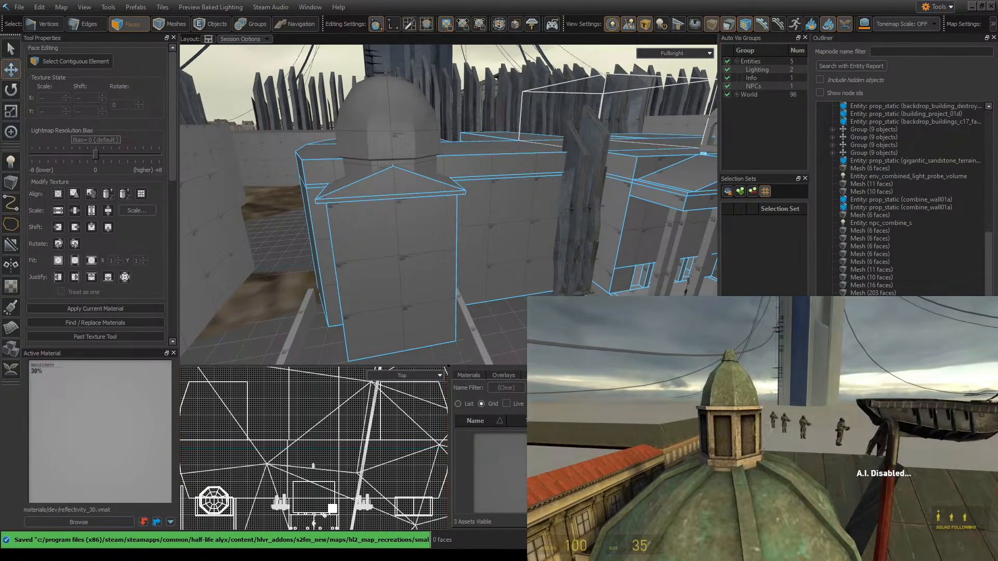
key(Escape)
key(Escape)
key(w)
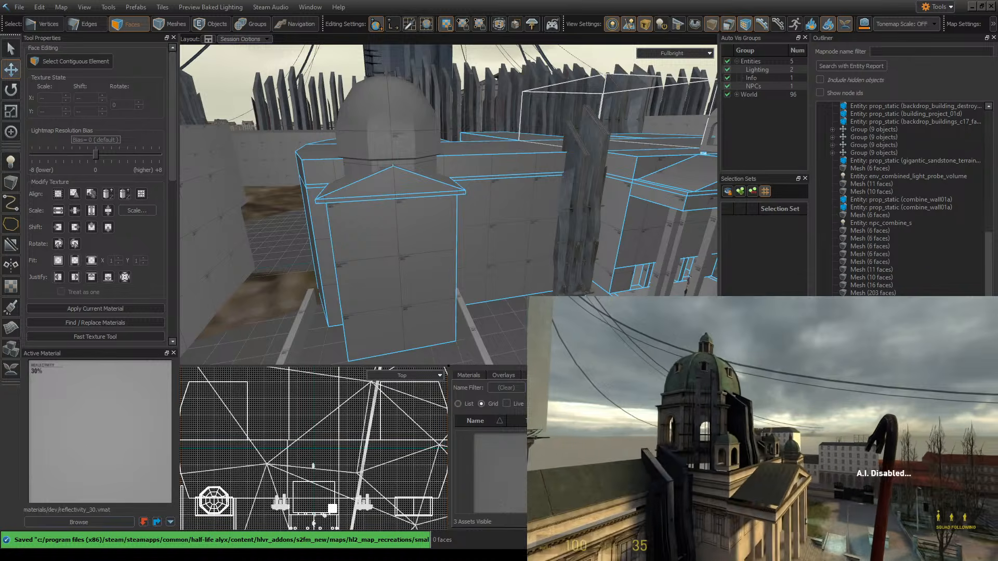
- Examine the green dome and its rooftop lantern in the Half-Life 2 reference, and pause the game there
key(w)
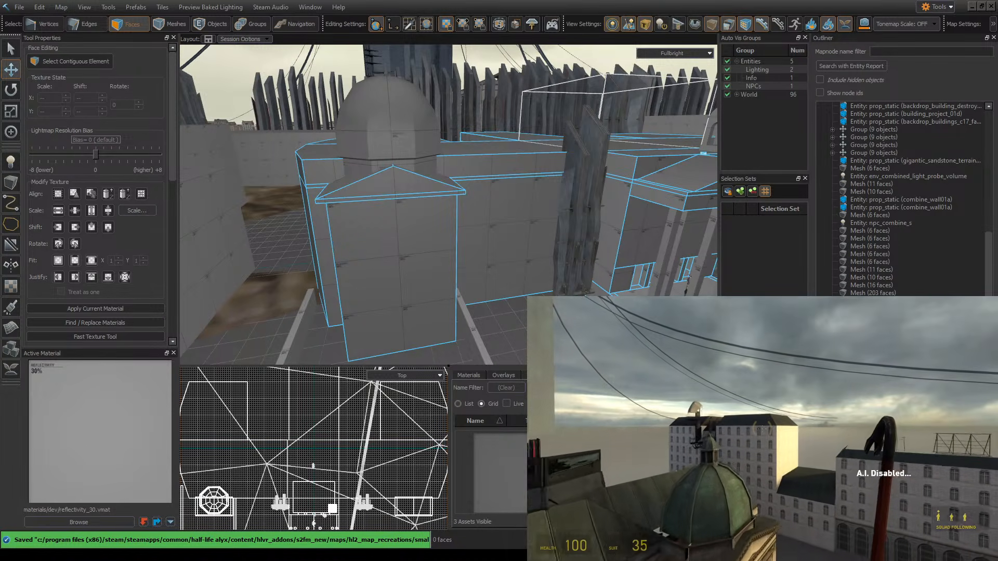
key(w)
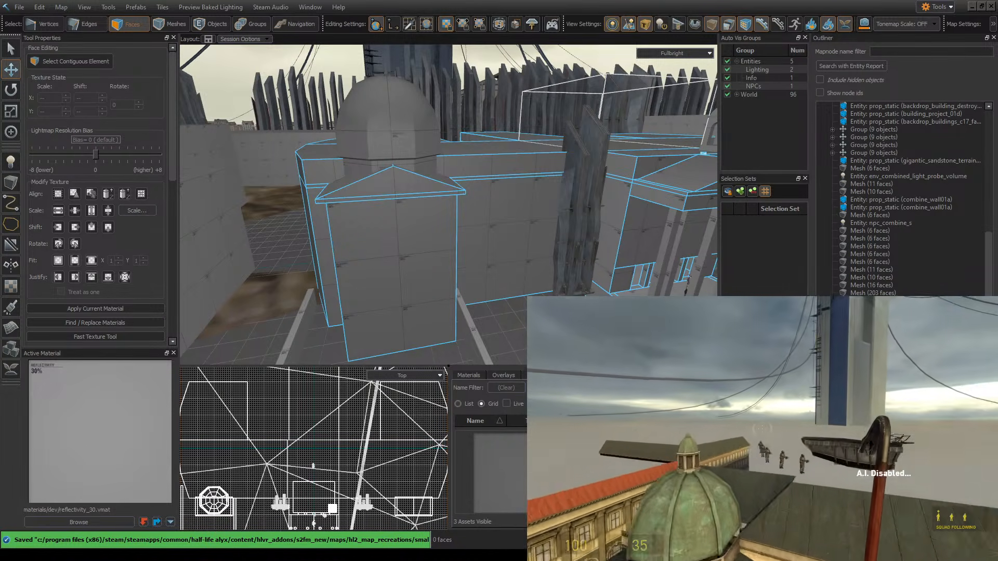
key(Escape)
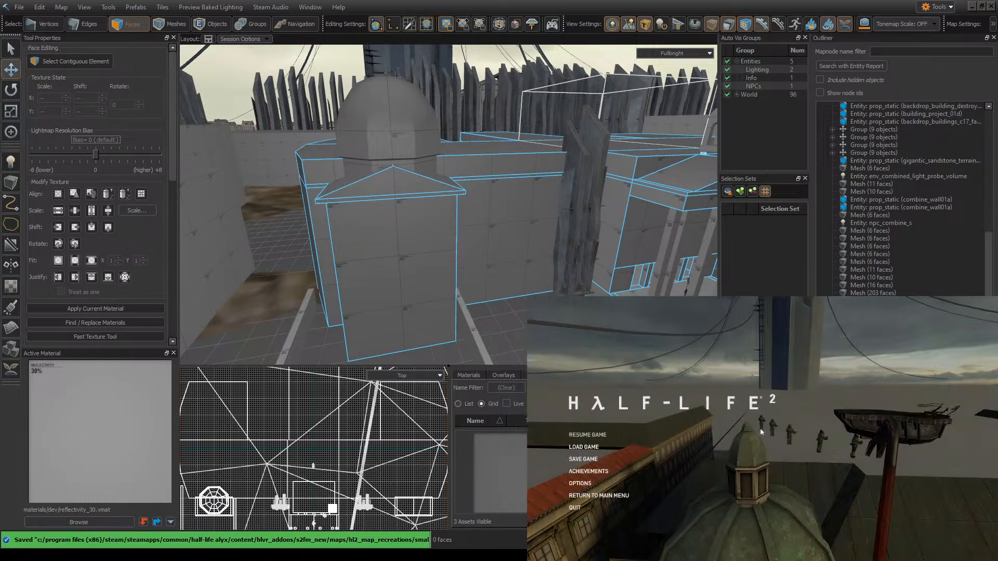
- Select the blockout dome's octagonal top face and frame the dome's lantern closely in the paused Half-Life 2 reference
key(z)
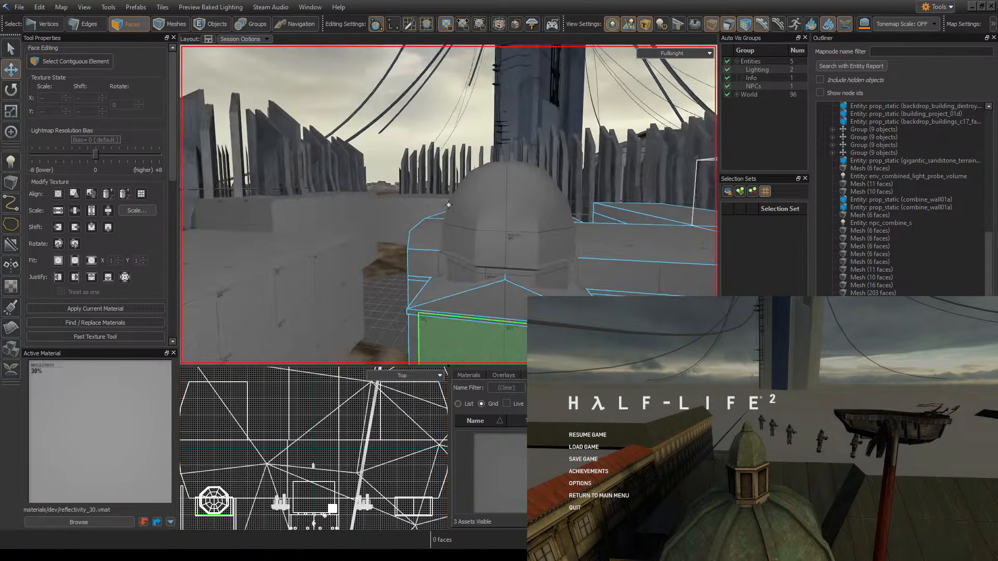
key(w)
key(z)
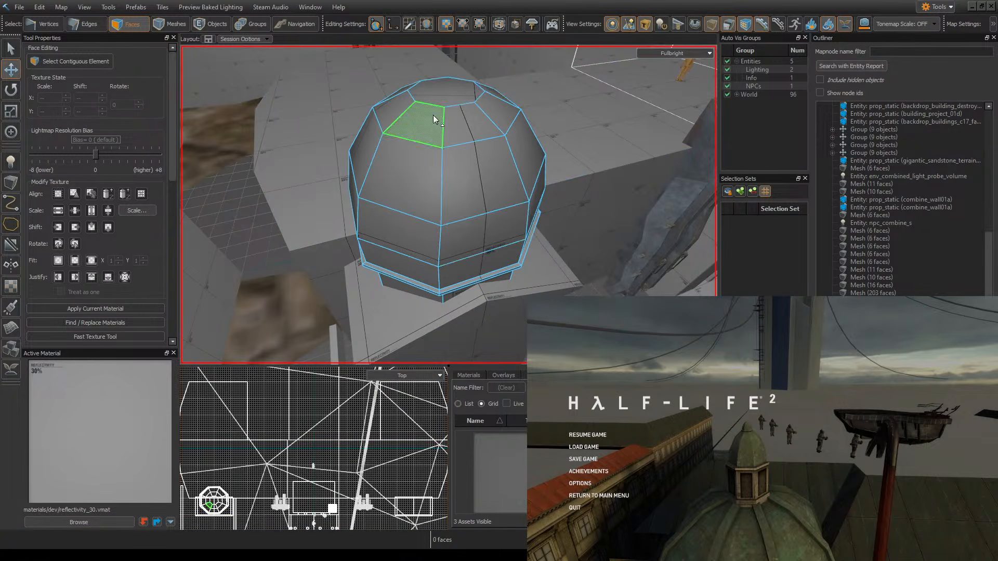
click(457, 92)
key(z)
key(z)
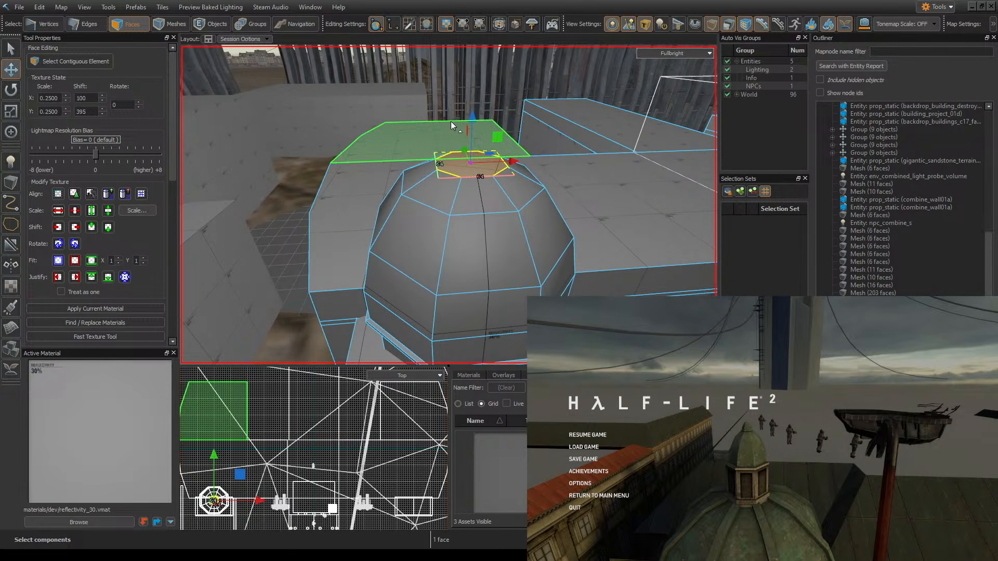
key(Escape)
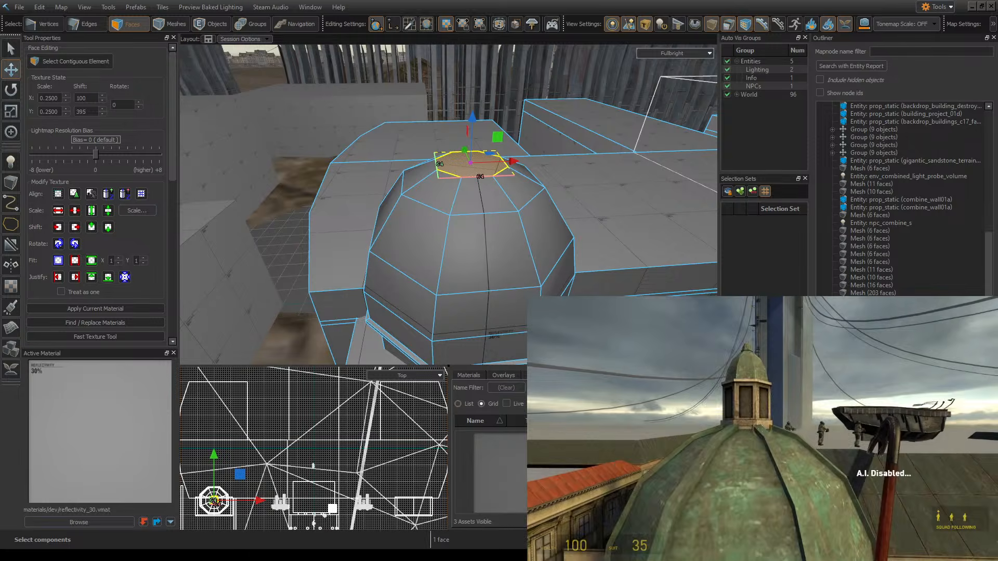
key(Escape)
- Extrude the dome's octagonal top face inward with a coarser grid, leaving a narrow even rim around it
right_drag(567, 192, 561, 213)
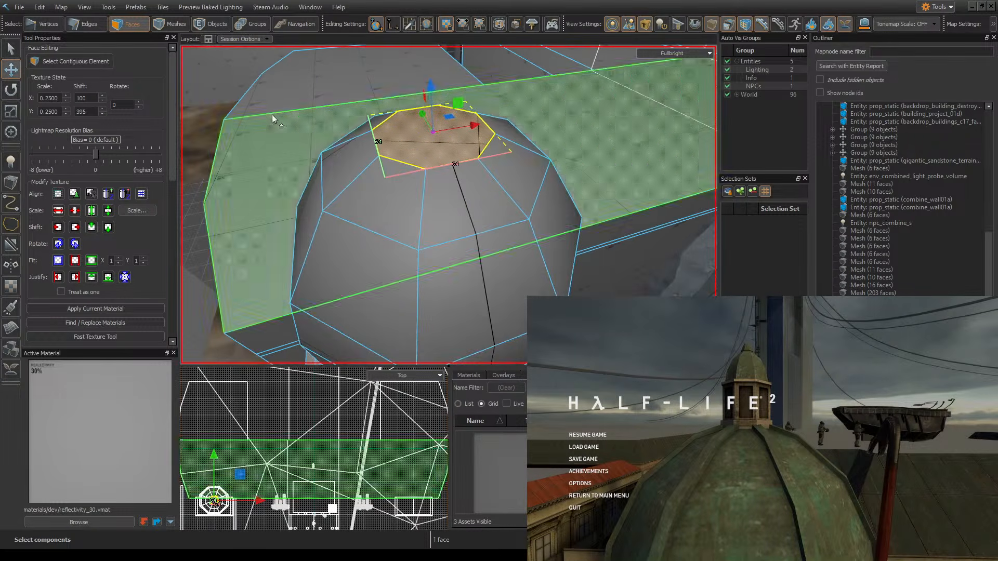
click(11, 112)
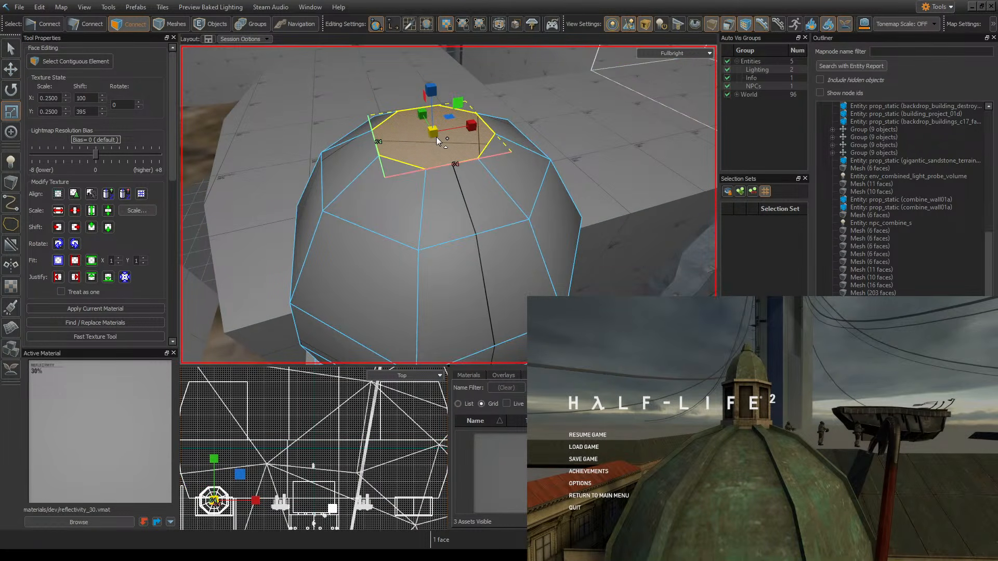
shift+drag(438, 141, 468, 126)
key(bracketright)
right_drag(467, 163, 491, 175)
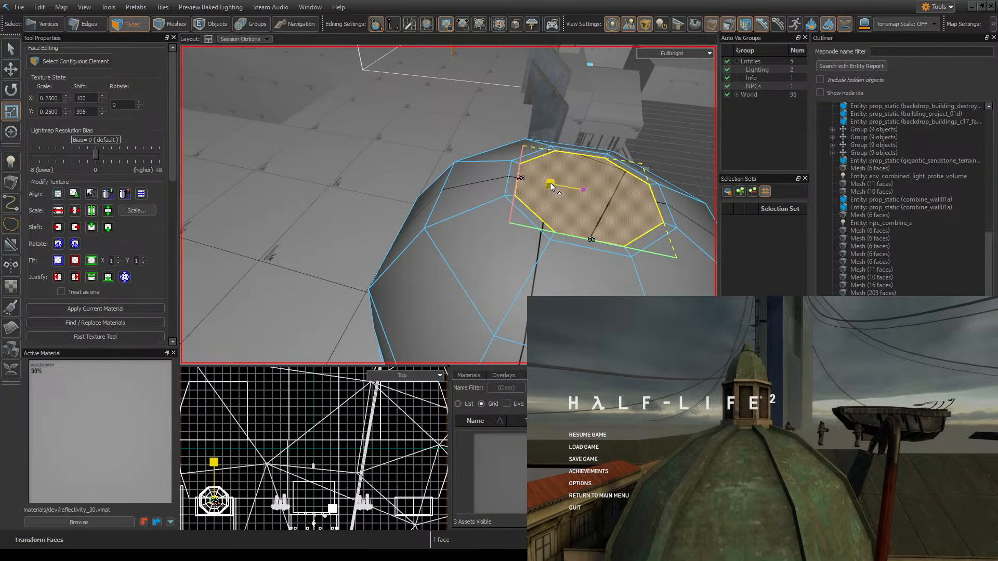
drag(553, 186, 553, 186)
right_drag(552, 186, 535, 182)
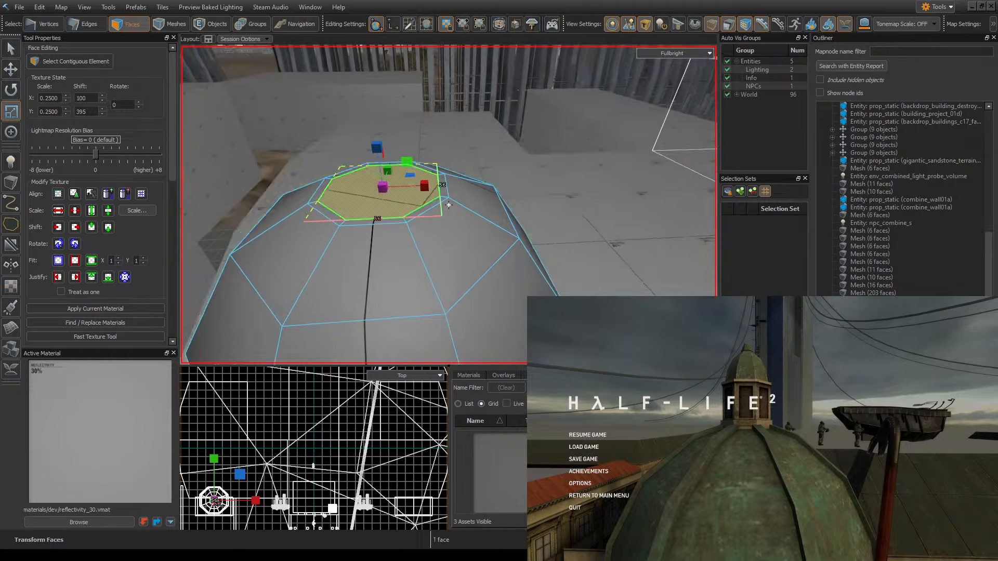
- Extrude the inset octagonal face slightly upward to start the lantern's base
click(13, 69)
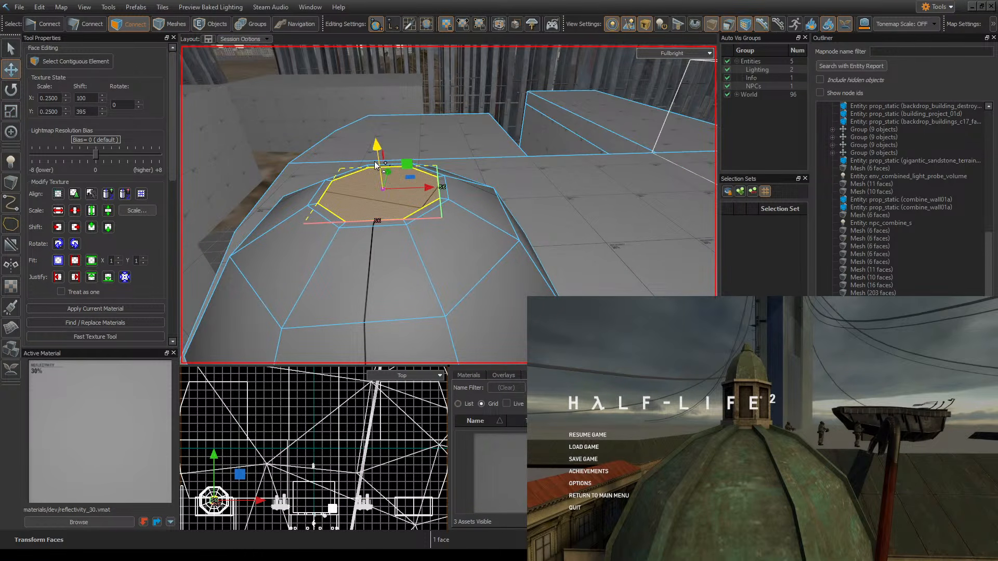
shift+drag(380, 182, 337, 194)
right_drag(337, 193, 458, 174)
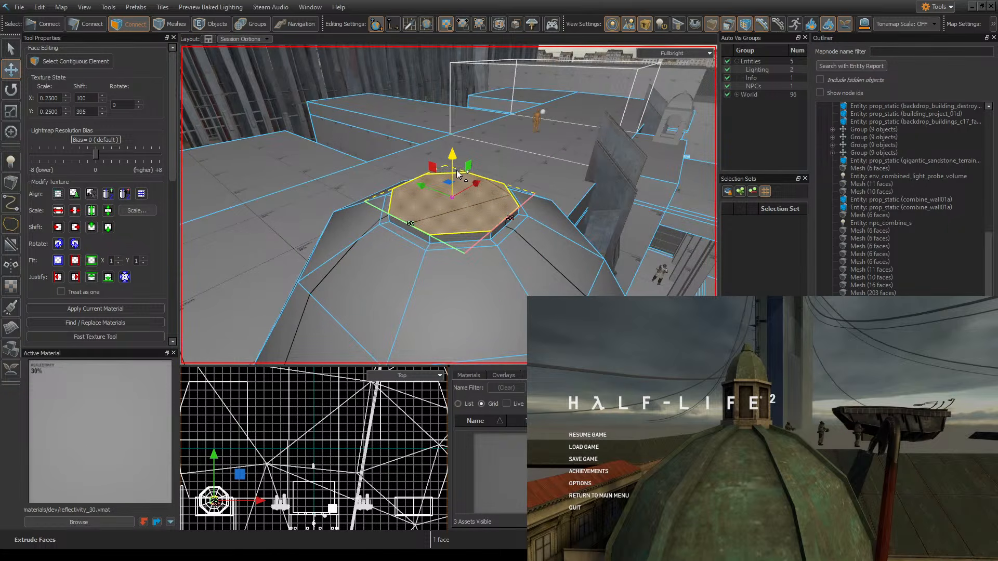
- Extend the raised octagonal face outward on both horizontal axes and extrude it slightly upward as a projecting lip
click(12, 110)
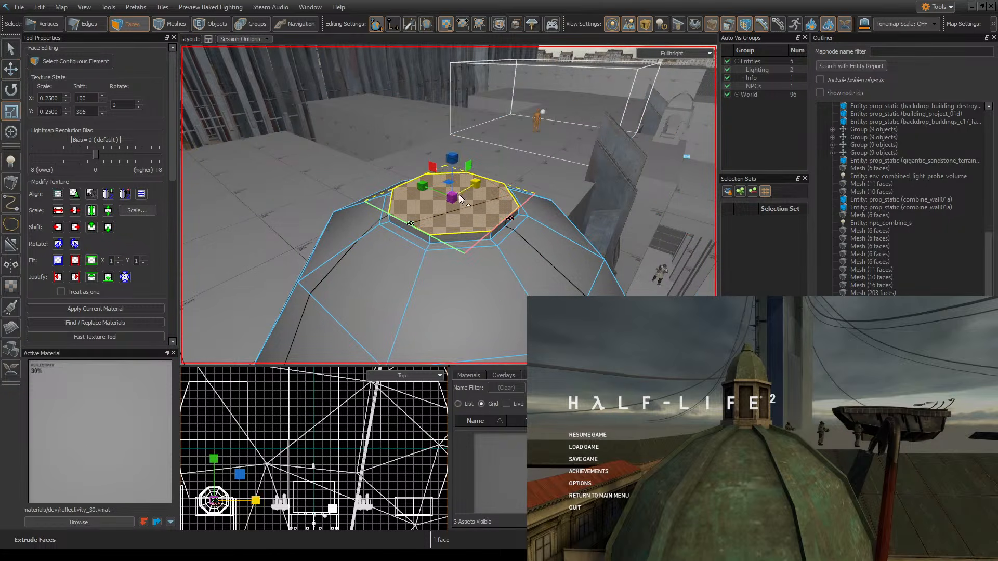
drag(423, 187, 414, 184)
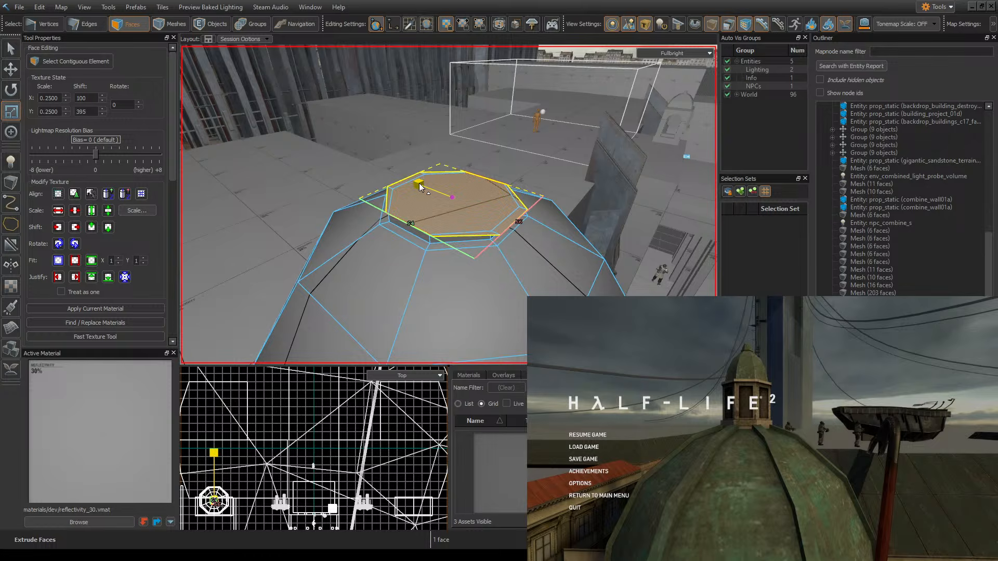
drag(476, 182, 479, 180)
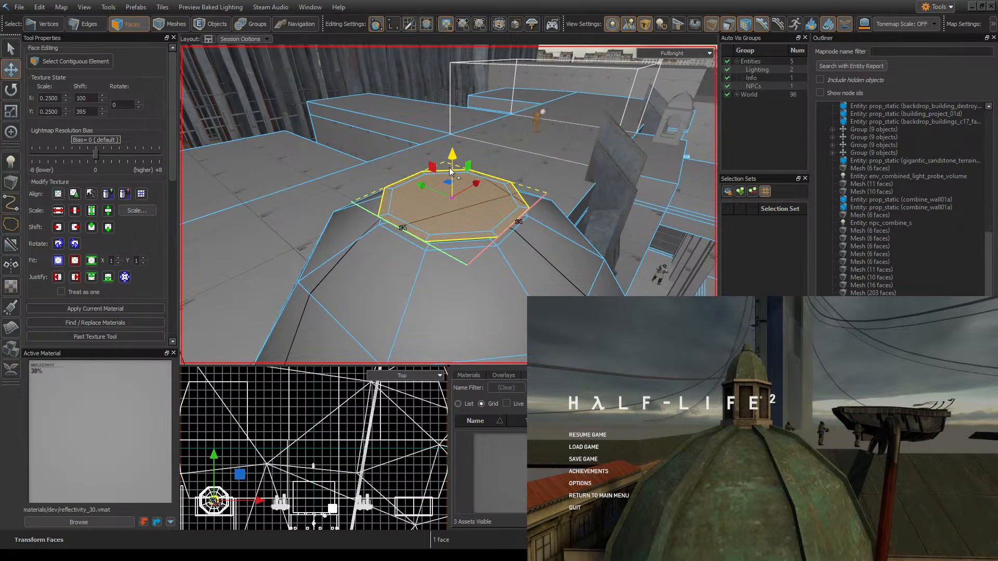
shift+drag(450, 172, 451, 163)
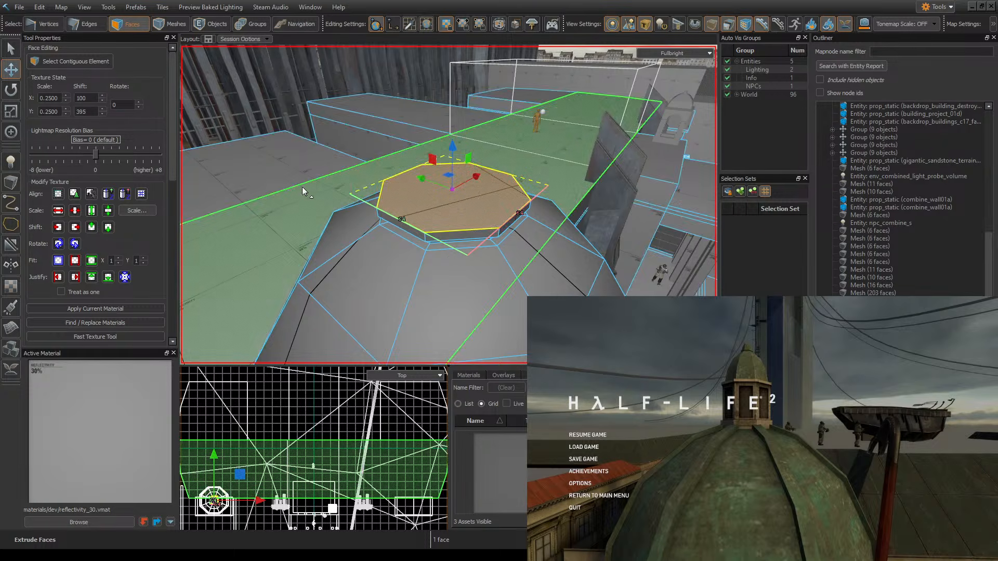
- Inset the lip's top face evenly on both horizontal axes to outline the lantern drum, and save the map
key(z)
key(d)
key(w)
key(s)
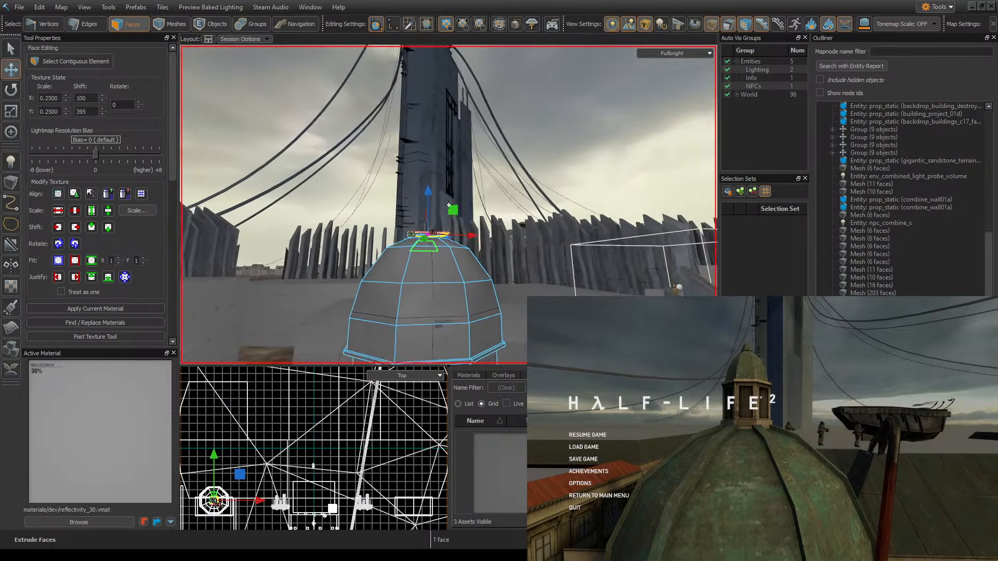
key(w)
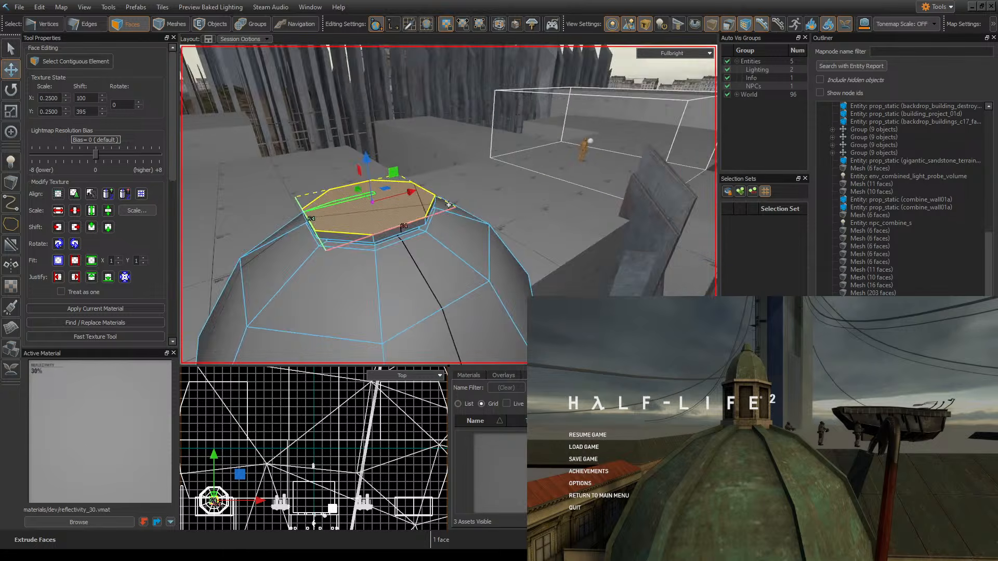
key(w)
key(s)
key(z)
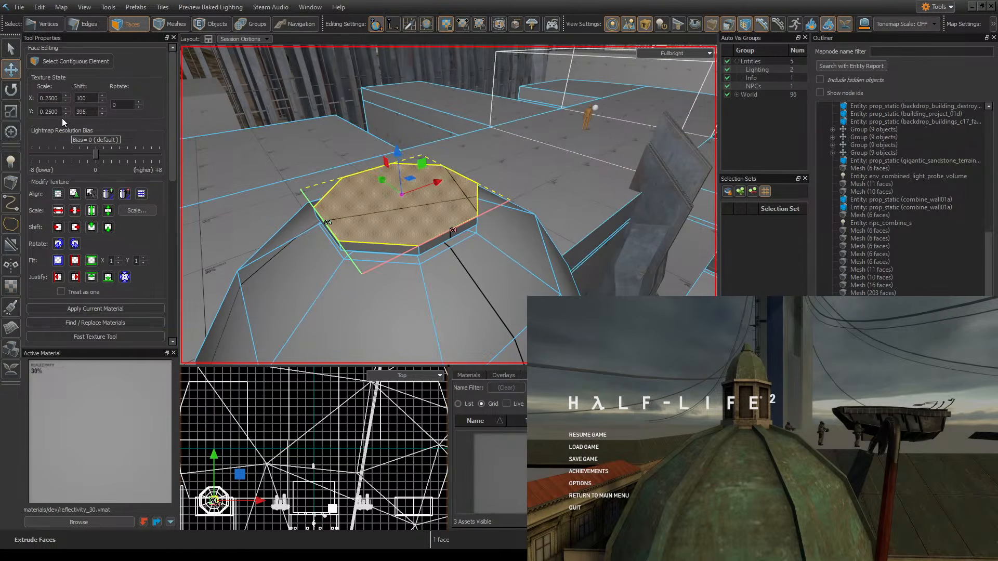
click(10, 113)
drag(429, 184, 429, 183)
right_drag(430, 183, 435, 173)
key(a)
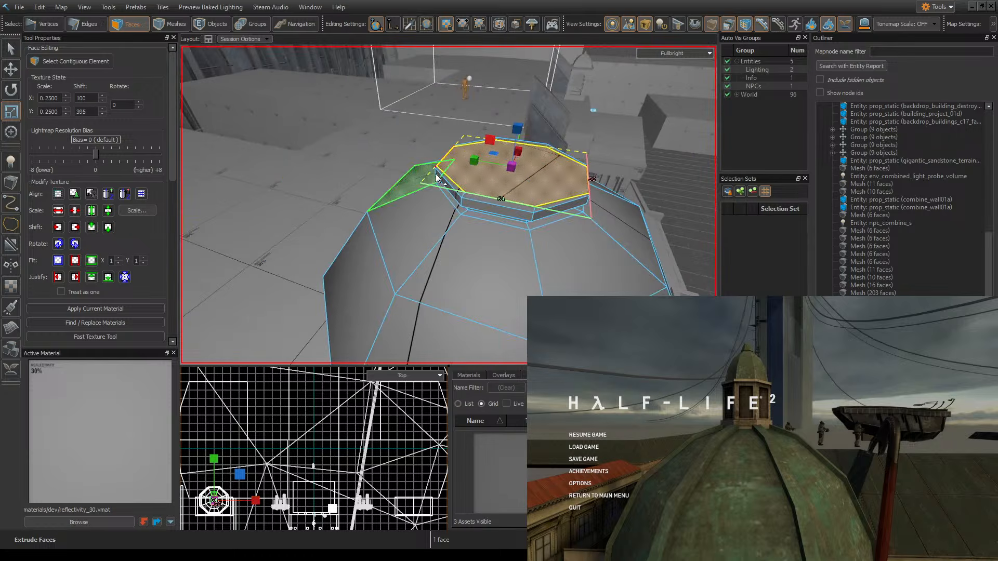
drag(471, 163, 479, 164)
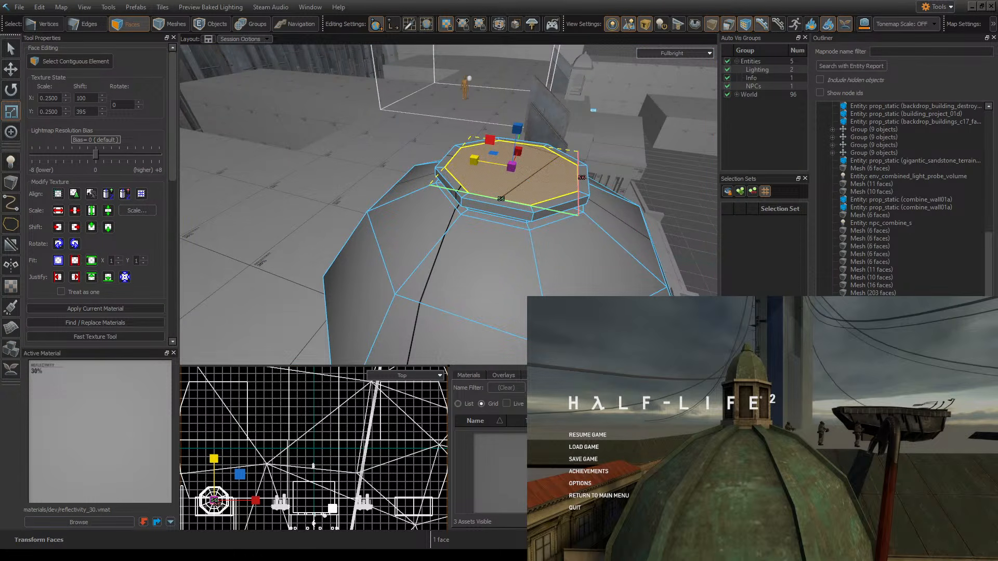
key(alt)
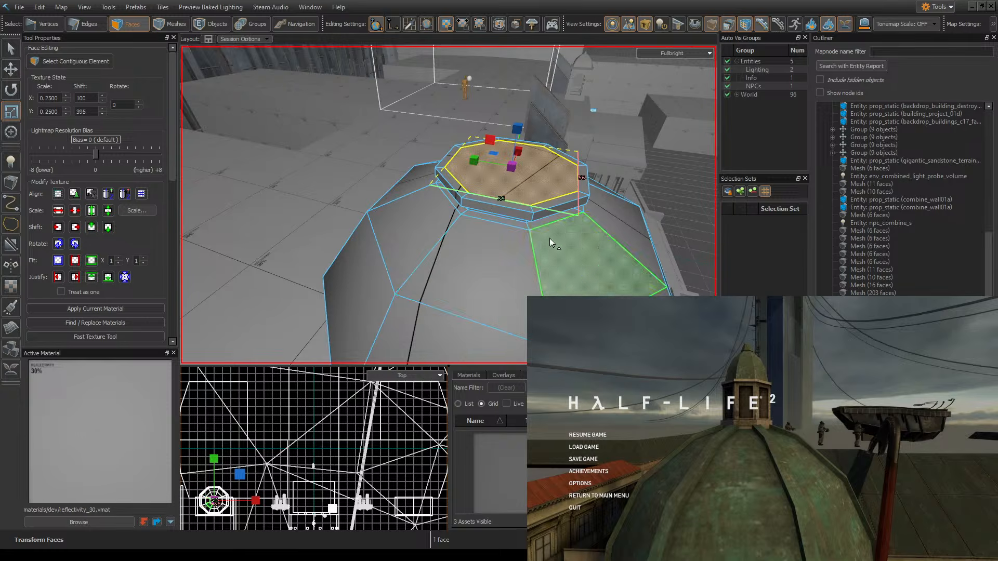
key(ctrl+s)
- Extrude the inset octagon upward into the lantern drum, adjust its height on a finer grid, and save the map
click(11, 70)
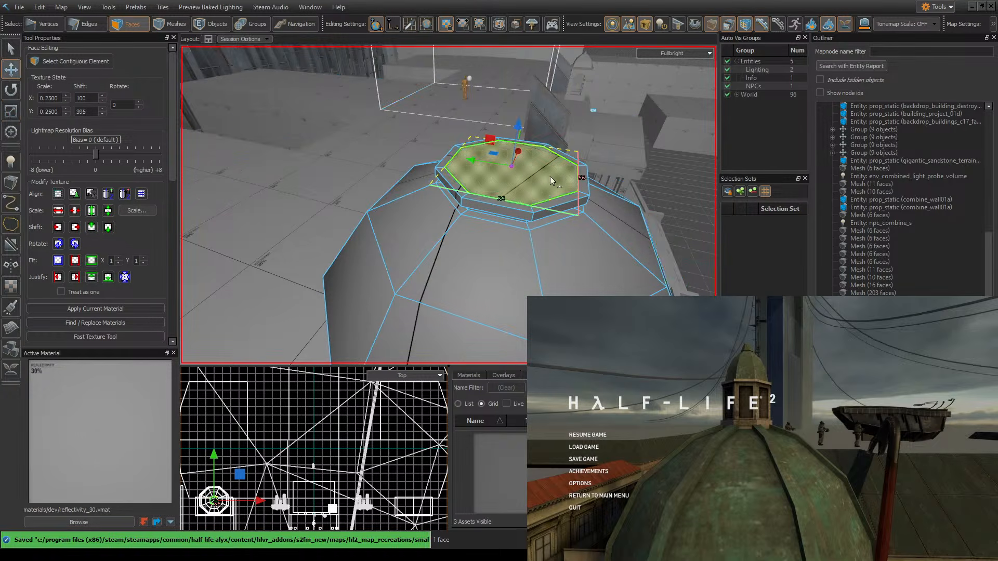
right_drag(589, 192, 585, 181)
key(ctrl+s)
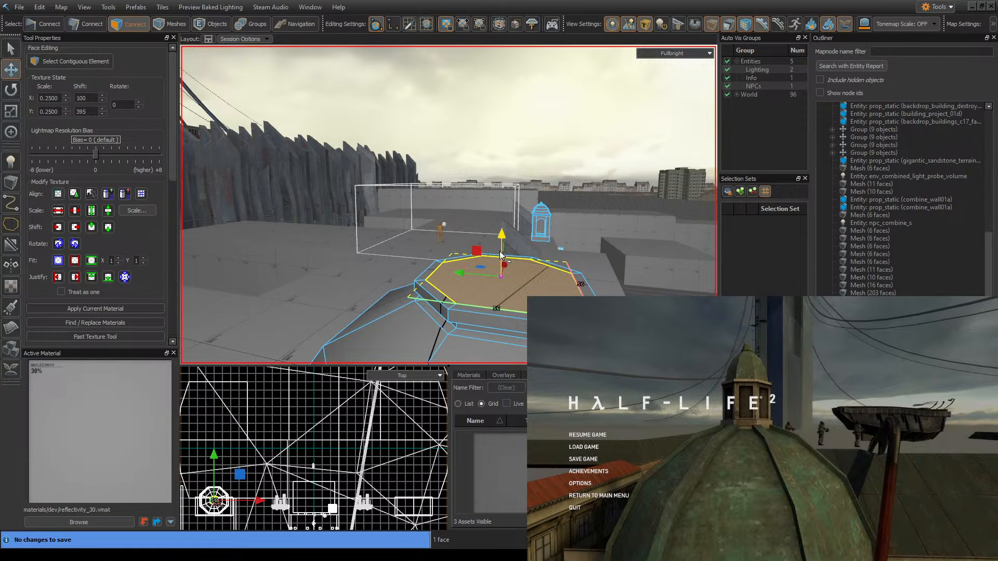
alt+drag(502, 280, 502, 227)
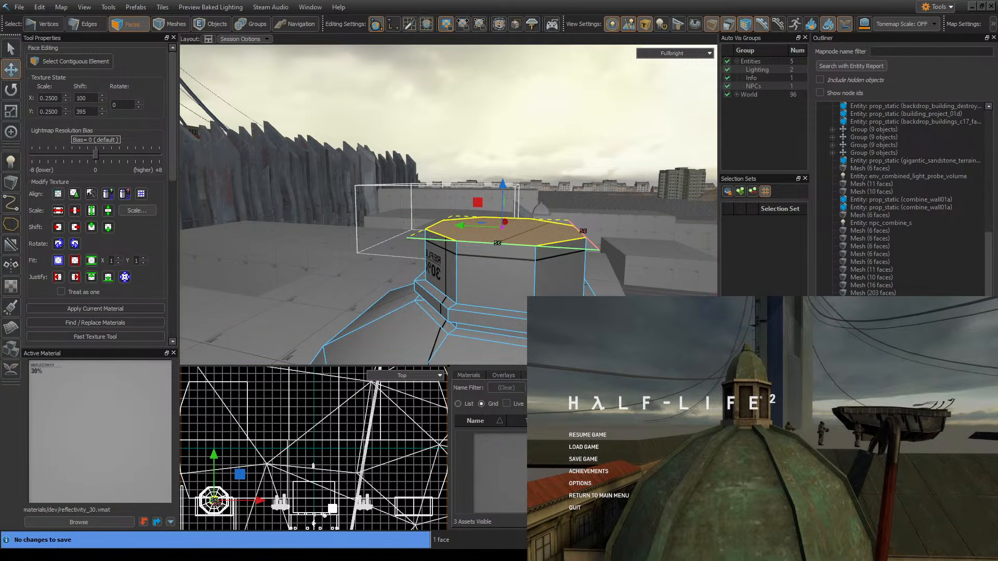
key([)
key([)
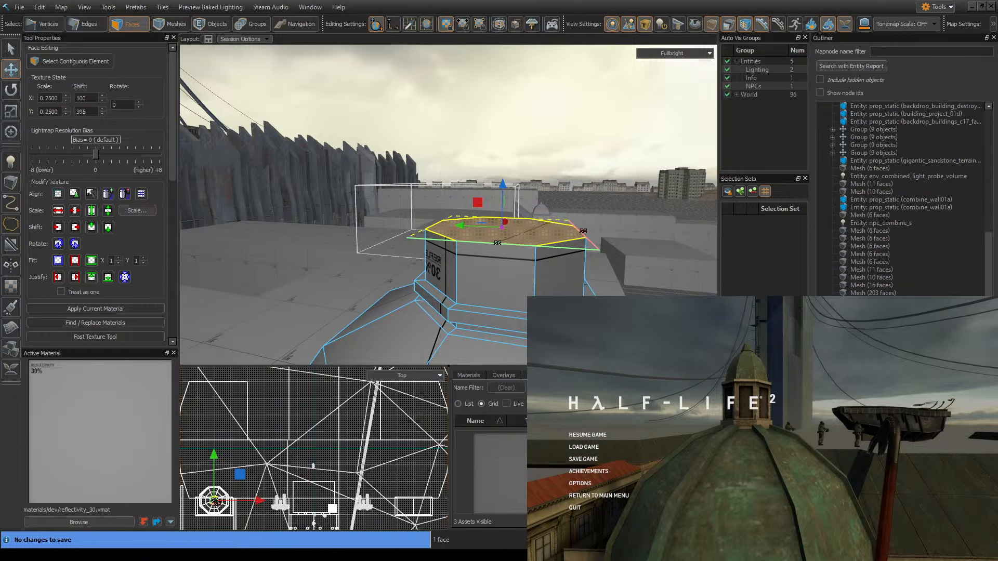
drag(502, 188, 502, 158)
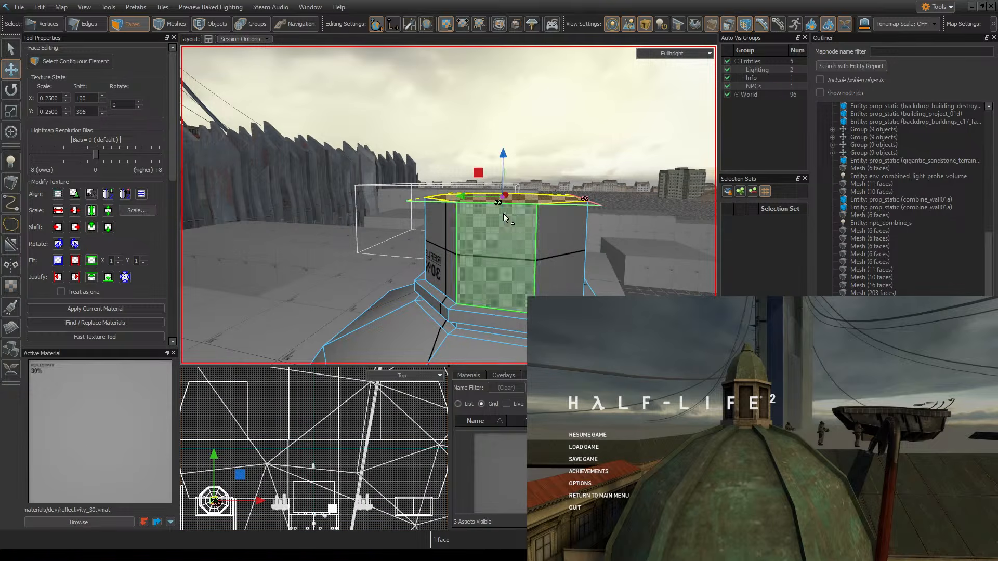
key(s)
key(d)
right_drag(561, 215, 437, 215)
key(ctrl+s)
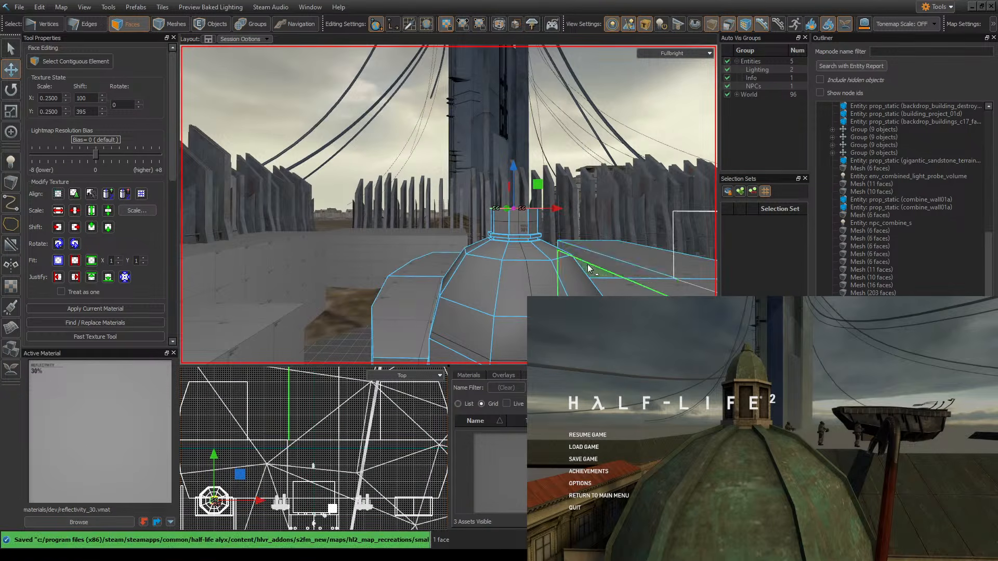
- Examine the lantern drum's height and proportions against the dome from several viewpoints
right_drag(562, 214, 665, 214)
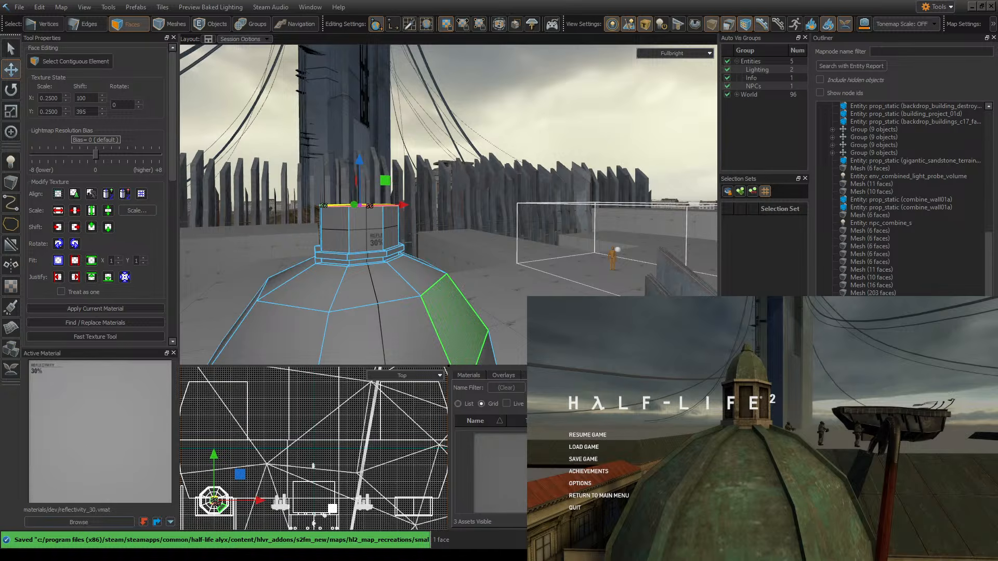
right_drag(498, 248, 526, 230)
key(w)
key(a)
key(d)
key(s)
key(w)
key(s)
key(w)
key(s)
key(w)
key(s)
key(ctrl+s)
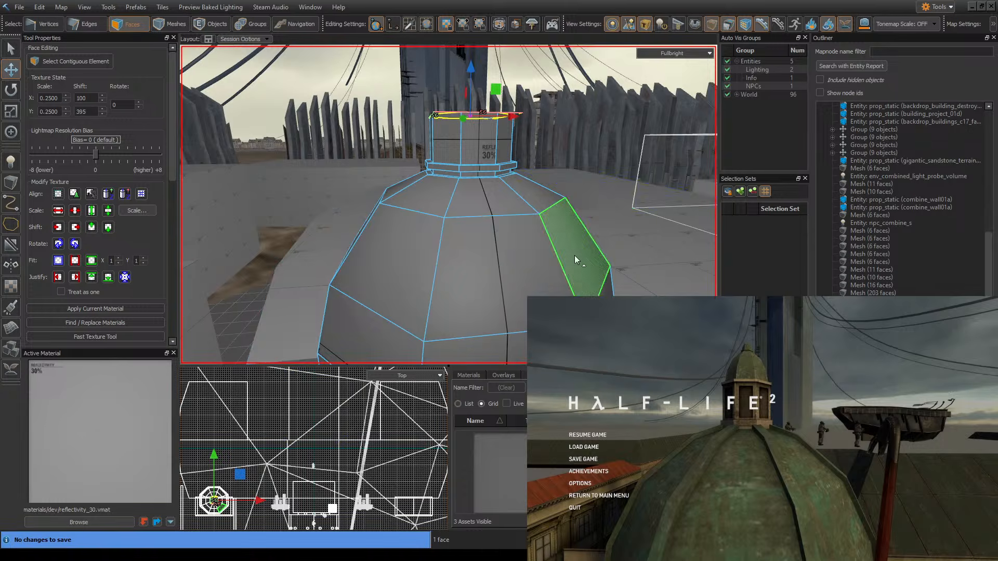
- Extrude the lantern drum's top face outward along the X axis to begin a projecting rim
key(w)
right_drag(575, 255, 449, 205)
key(s)
click(10, 111)
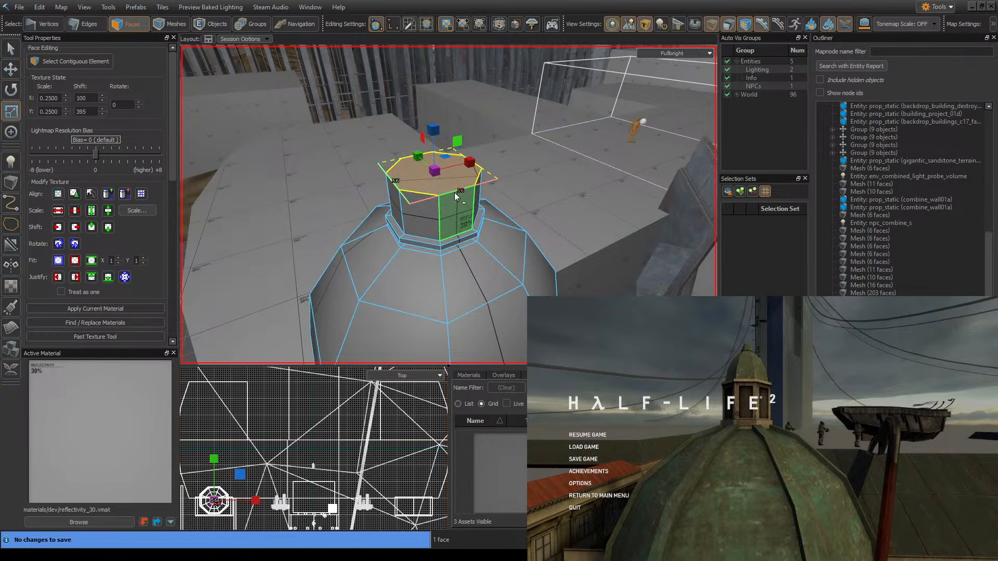
drag(461, 163, 476, 168)
right_drag(476, 167, 473, 164)
- Widen the drum's extended top face along the Y axis to even out the rim, and save the map
key(w)
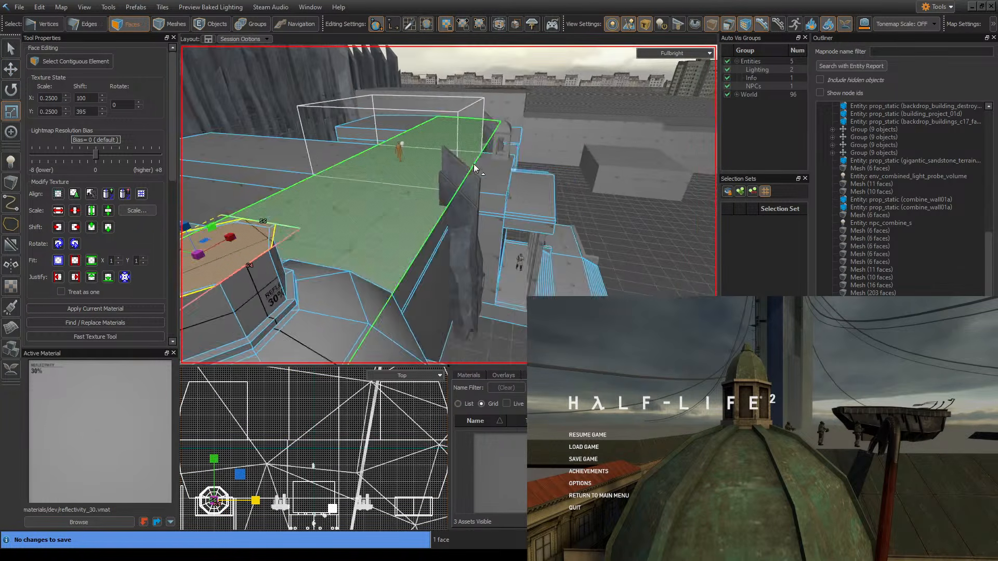
key(a)
key(s)
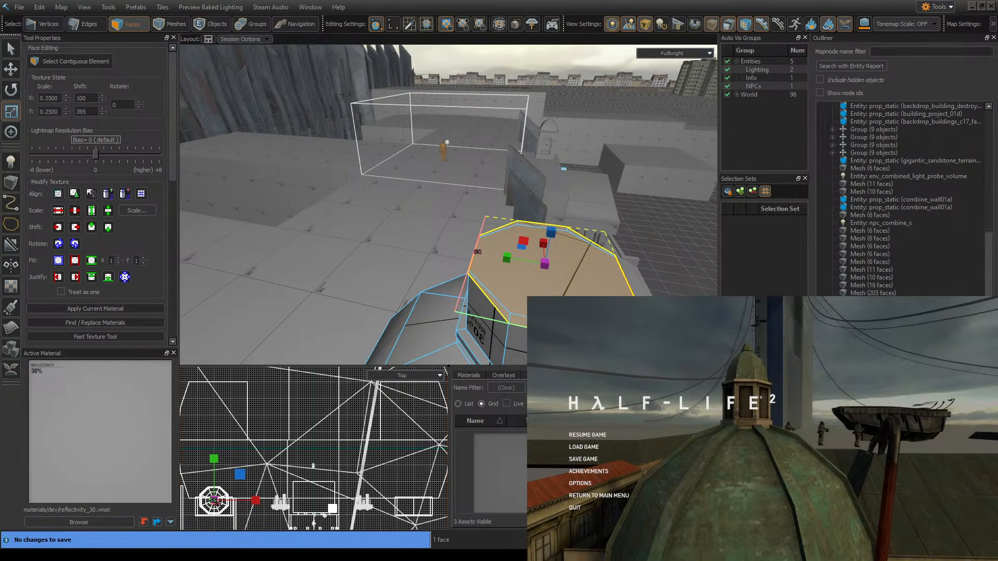
key(w)
right_drag(522, 180, 526, 192)
drag(528, 173, 522, 173)
key(s)
right_drag(522, 173, 531, 160)
key(ctrl+s)
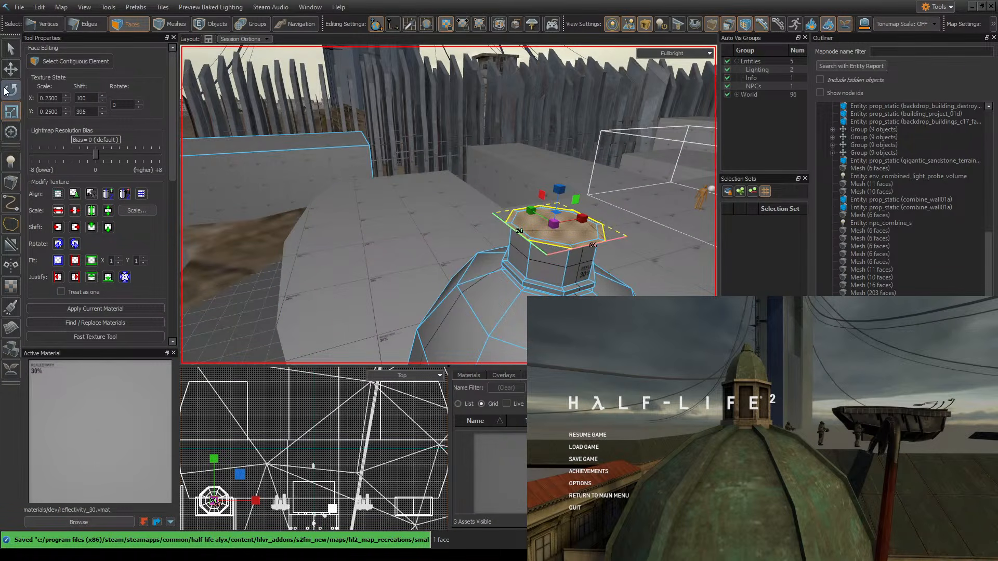
- Extrude the lantern drum's widened top face upward, lower it to form a thin projecting rim, and save the map
click(11, 69)
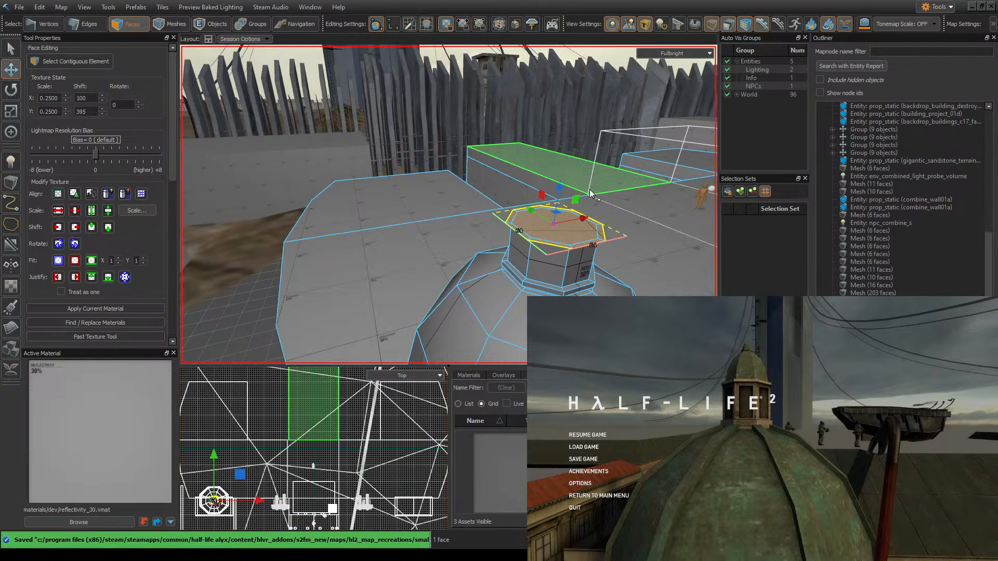
scroll(572, 198, up, 3)
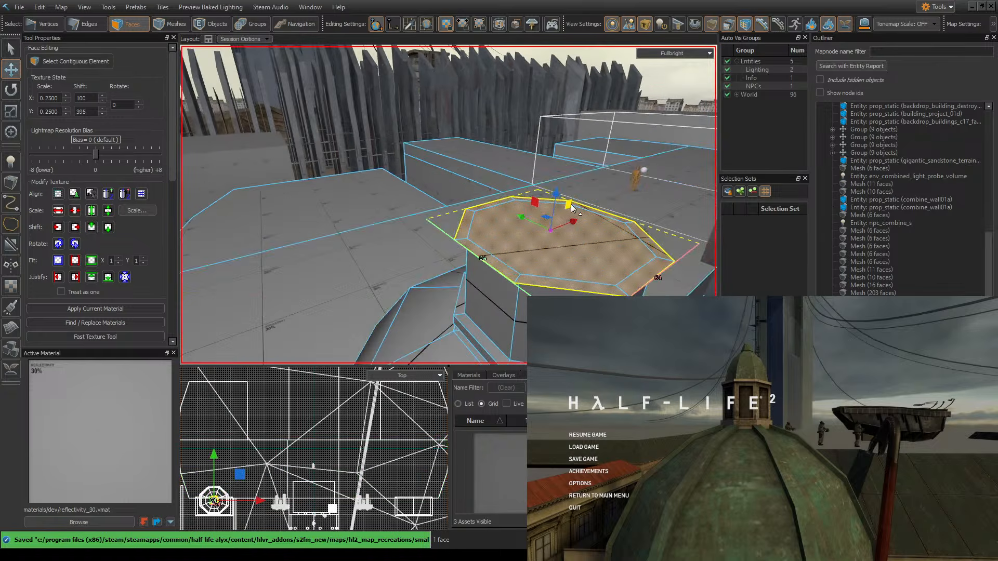
key(ctrl+s)
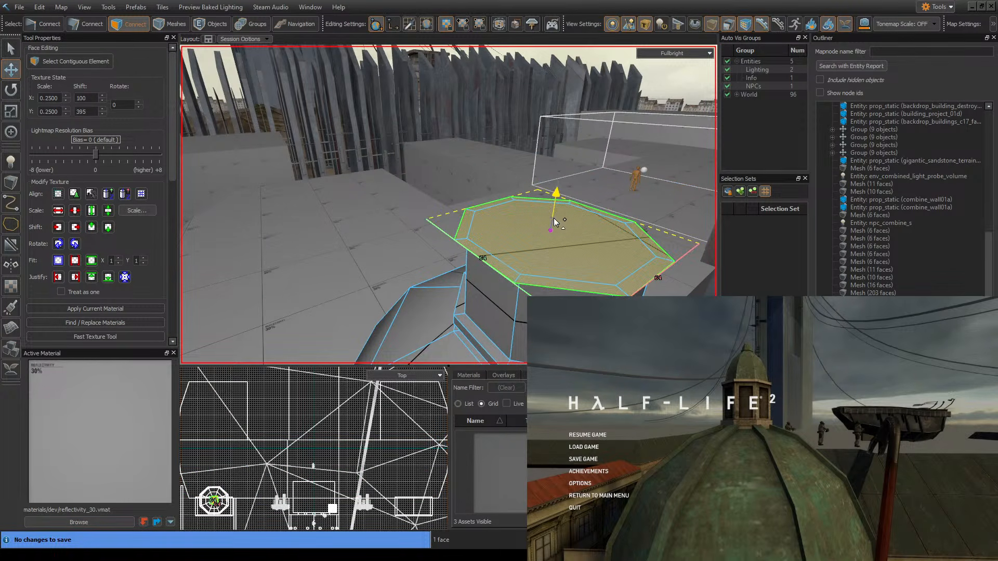
right_drag(561, 227, 448, 205)
shift+drag(448, 170, 448, 132)
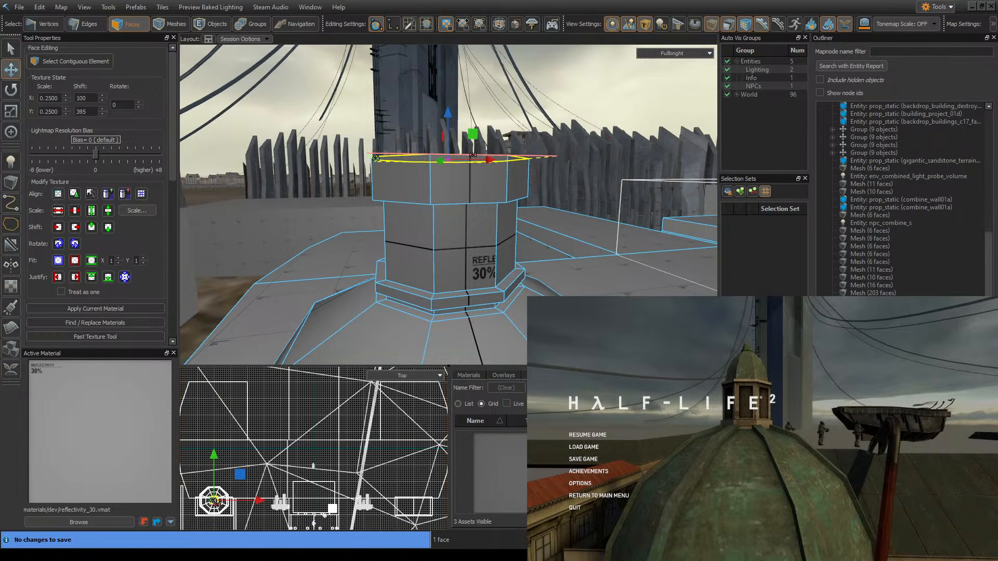
key(bracketright)
key(bracketright)
drag(447, 128, 447, 173)
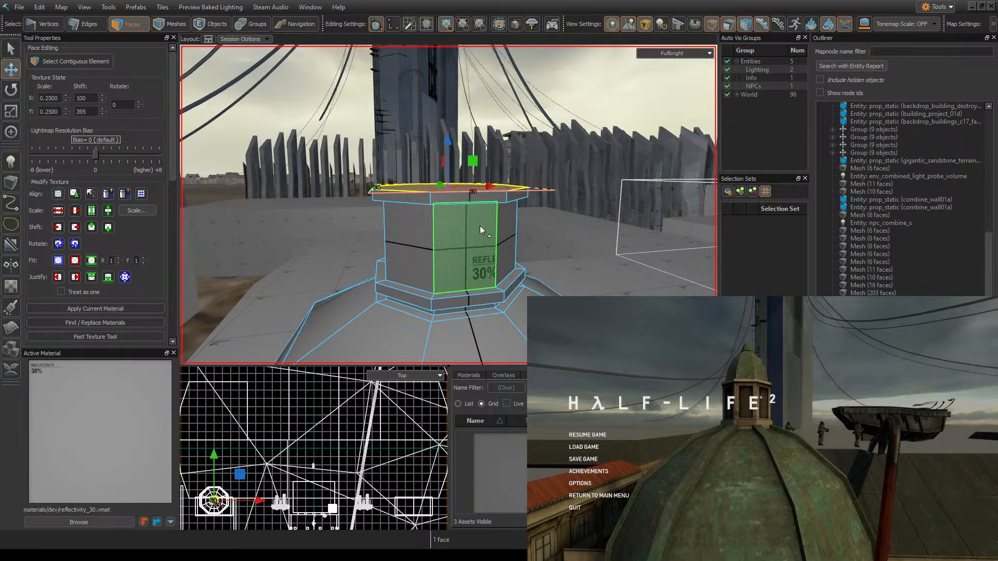
key(ctrl+s)
- Inset the rim's top octagon by extruding it inward along the X and Y axes, leaving a narrow ledge around it
key(z)
key(w)
key(s)
key(z)
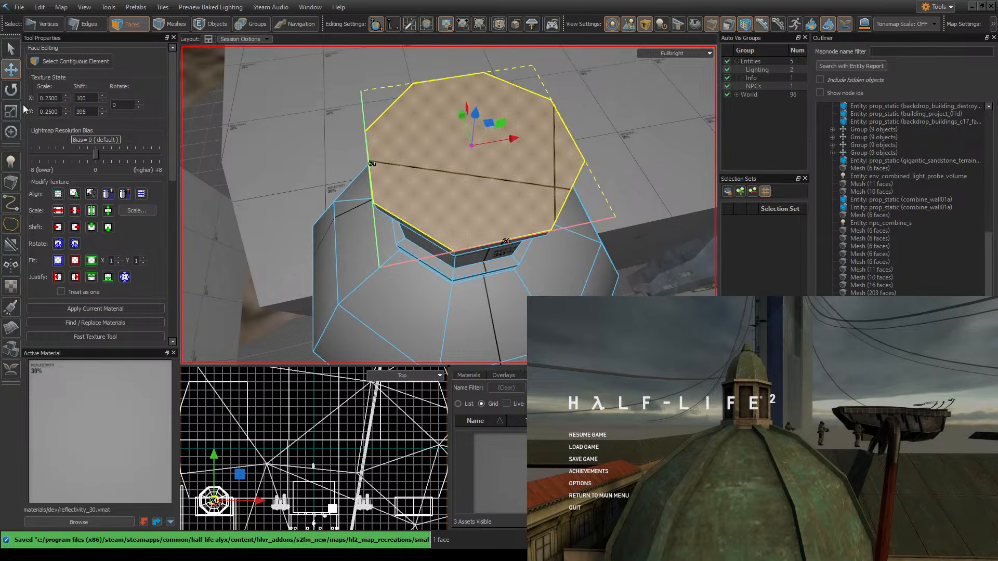
click(18, 110)
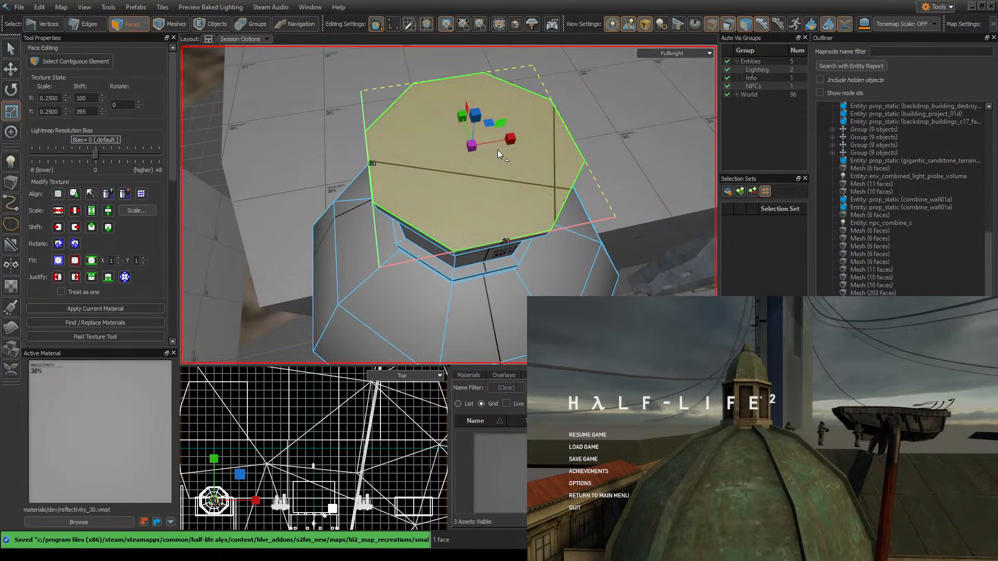
drag(511, 139, 503, 142)
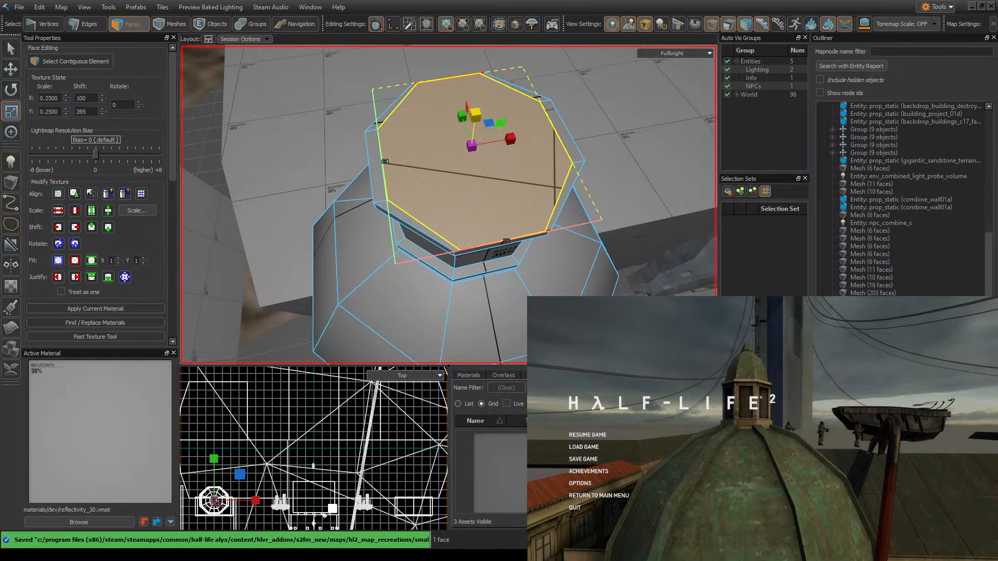
right_drag(503, 143, 499, 106)
drag(499, 105, 503, 109)
right_drag(604, 162, 338, 123)
- Extrude the inset octagon upward as the first tier of the lantern's roof, adjust its height, and save the map
click(6, 63)
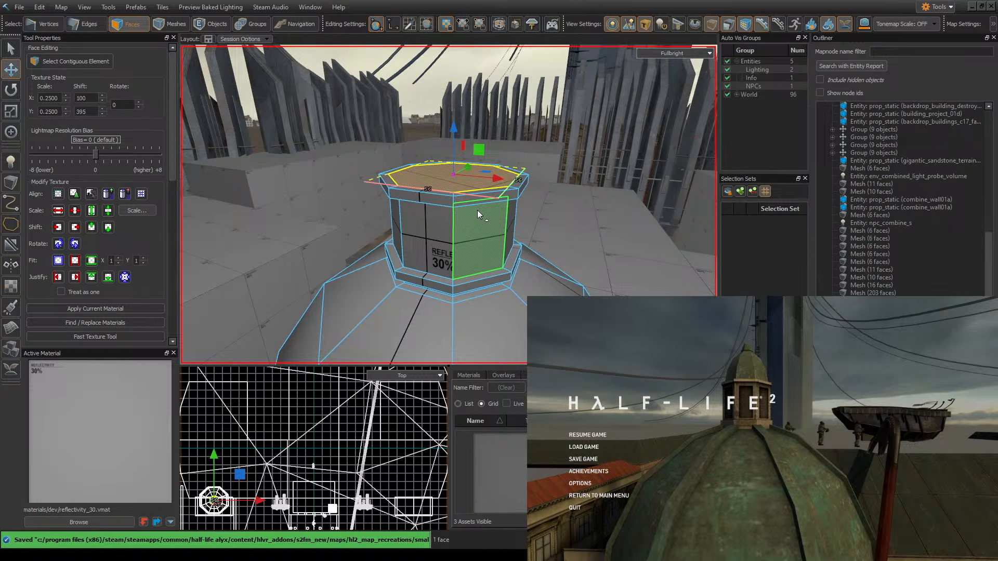
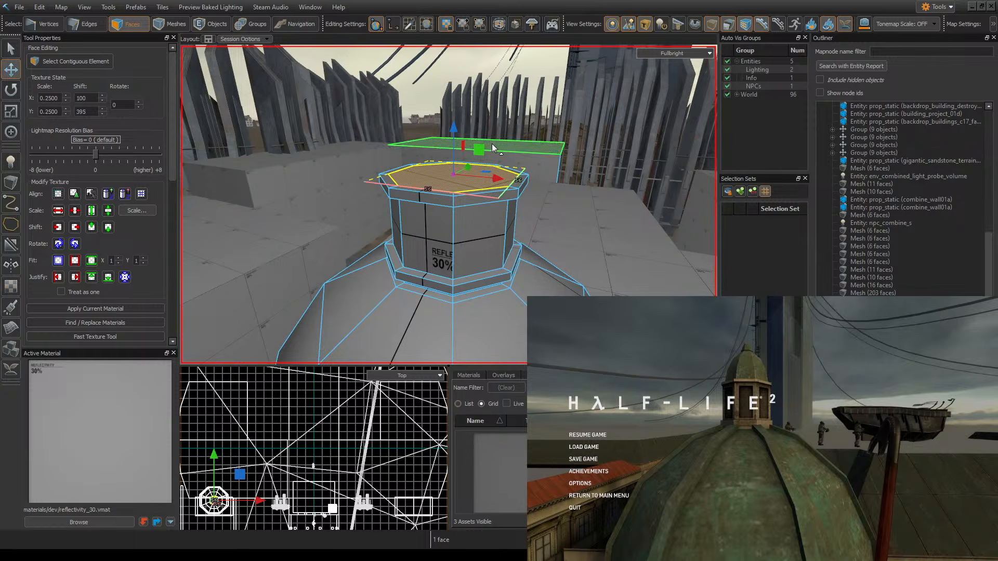
key(ctrl+s)
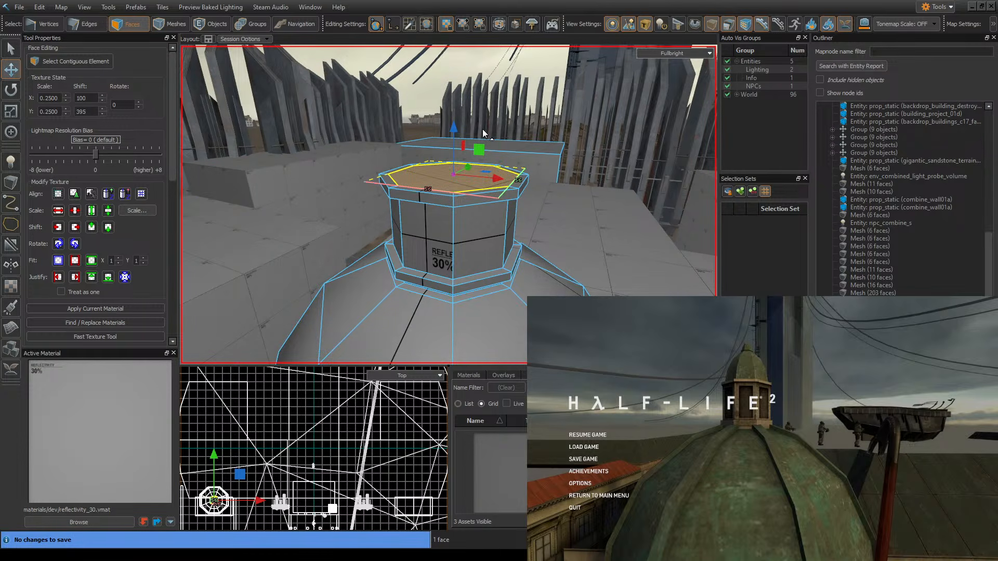
shift+drag(454, 169, 454, 159)
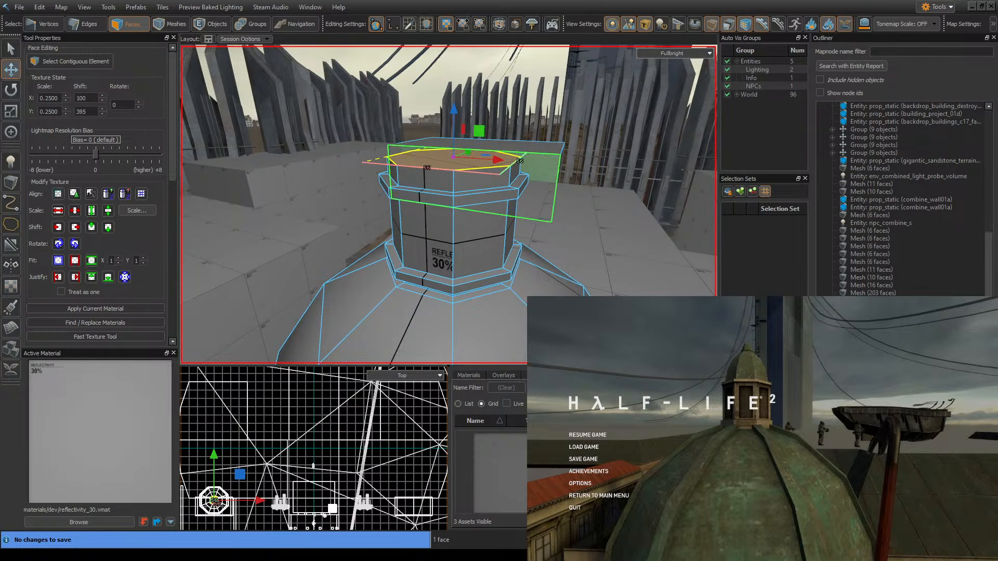
right_drag(502, 206, 500, 204)
drag(533, 169, 534, 158)
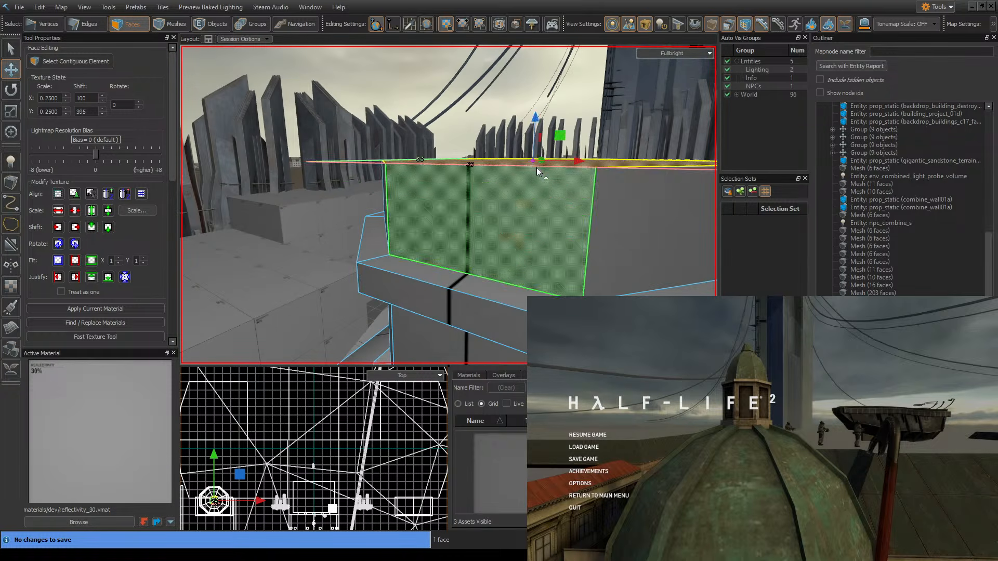
key(s)
right_drag(570, 162, 503, 190)
key(ctrl+s)
key(w)
key(s)
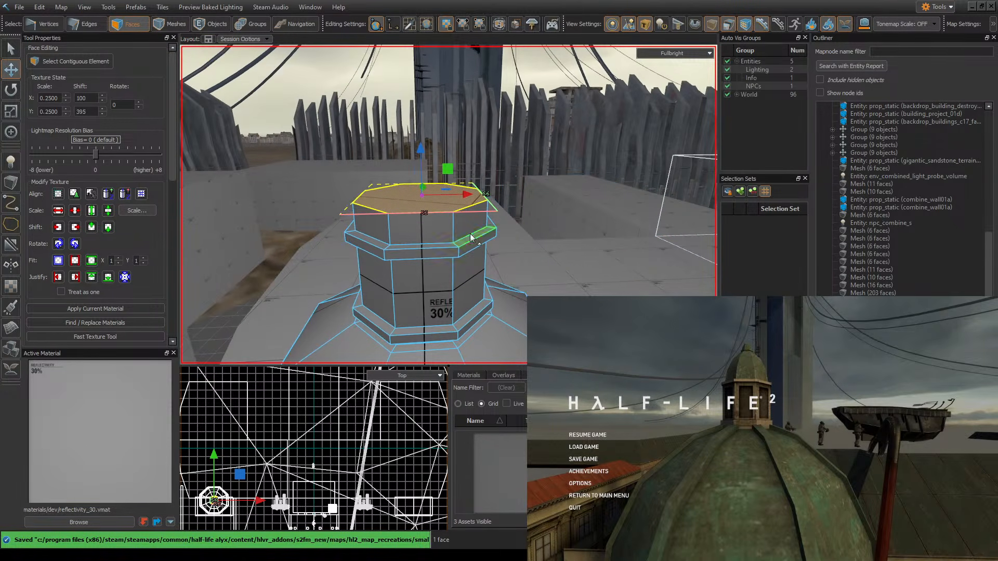
- Scale the first roof tier's top face inward along the X and Y axes to slope its sides
click(11, 111)
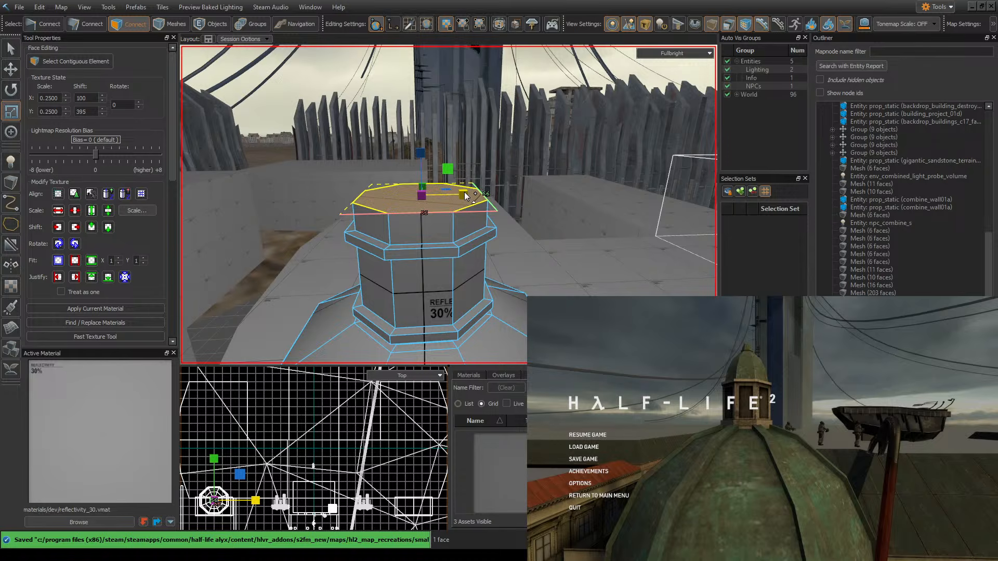
drag(464, 196, 457, 195)
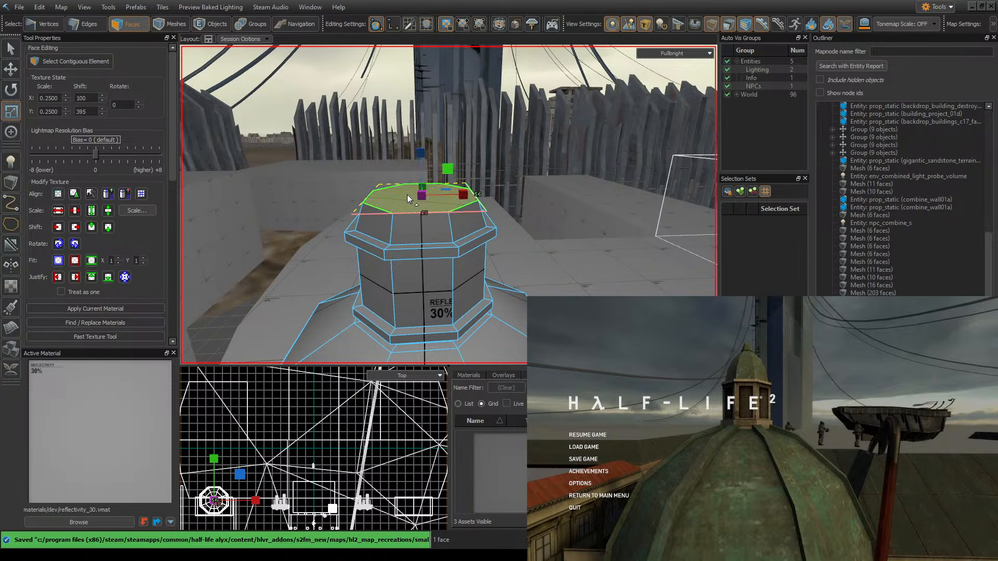
key(d)
right_drag(407, 195, 449, 205)
drag(506, 167, 501, 168)
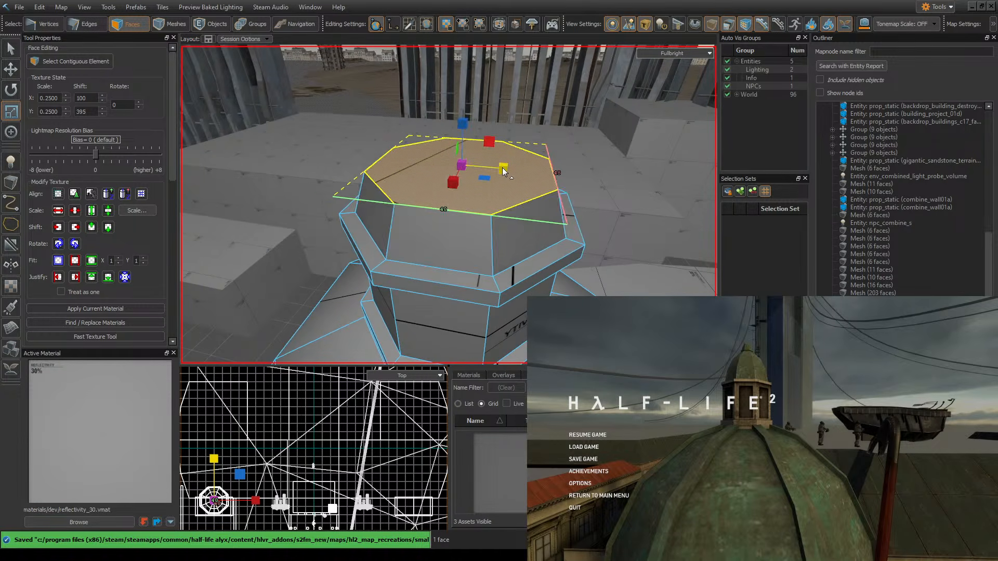
right_drag(502, 168, 519, 165)
key(a)
key(s)
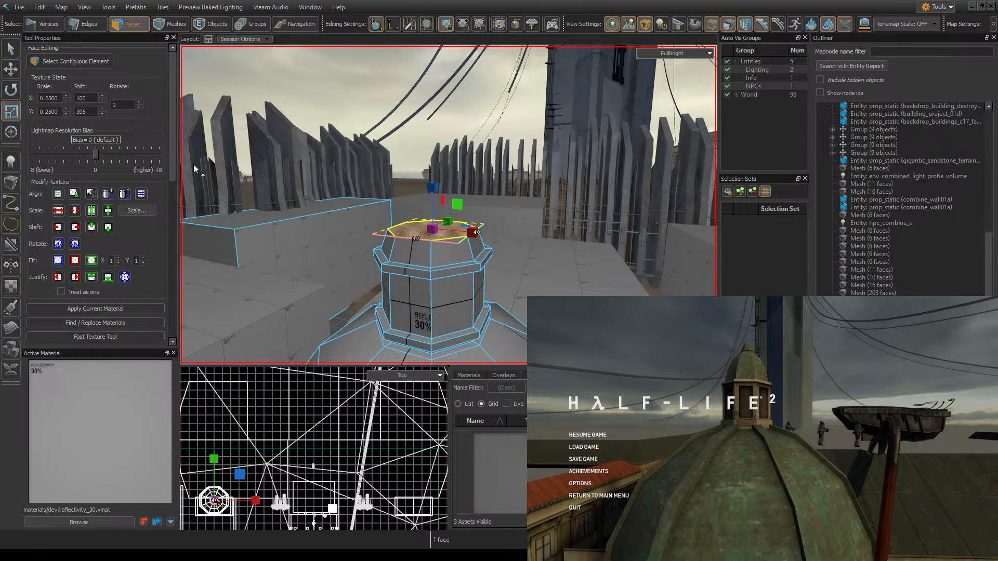
- Extrude the tapered top face upward to add a second tier to the lantern's roof
click(11, 69)
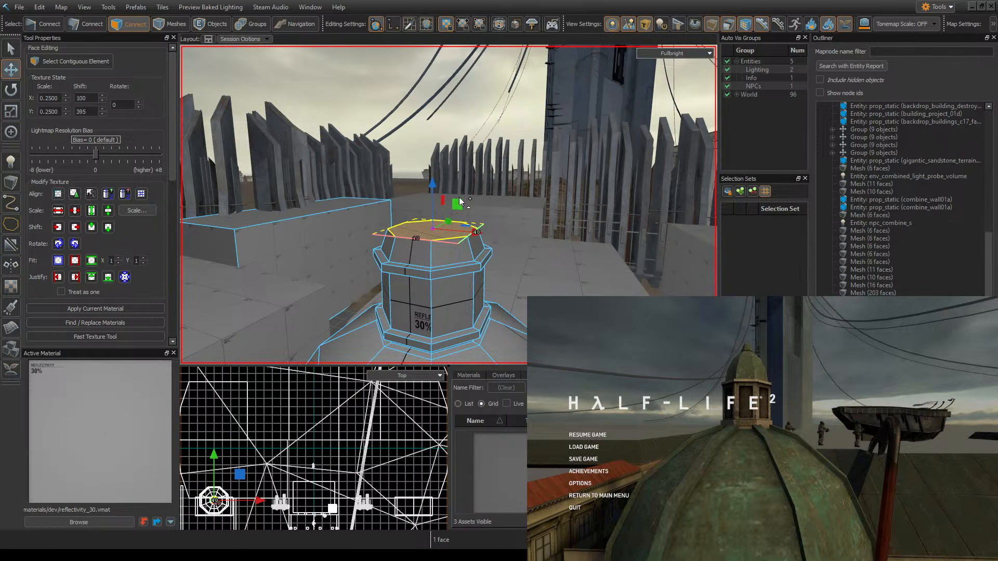
key(bracketleft)
key(bracketleft)
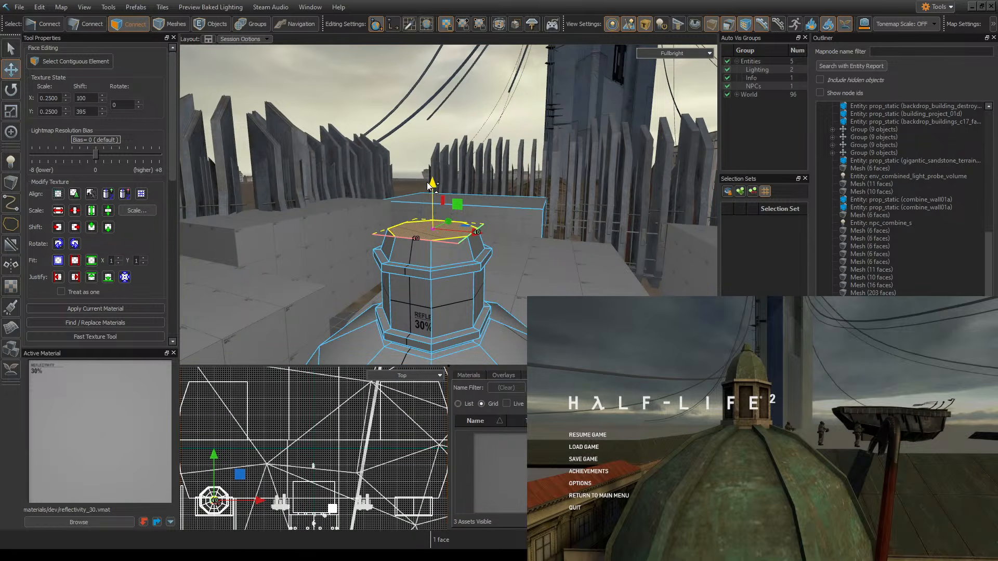
shift+drag(431, 184, 432, 156)
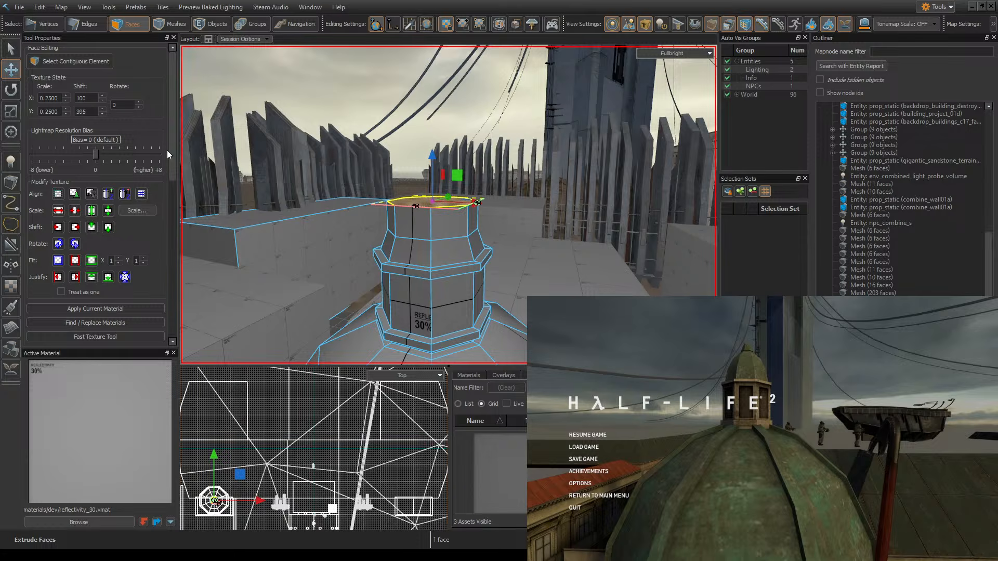
- Narrow the second roof tier's top face along the X and Y axes to continue the dome's curve
click(9, 111)
key(bracketright)
key(bracketright)
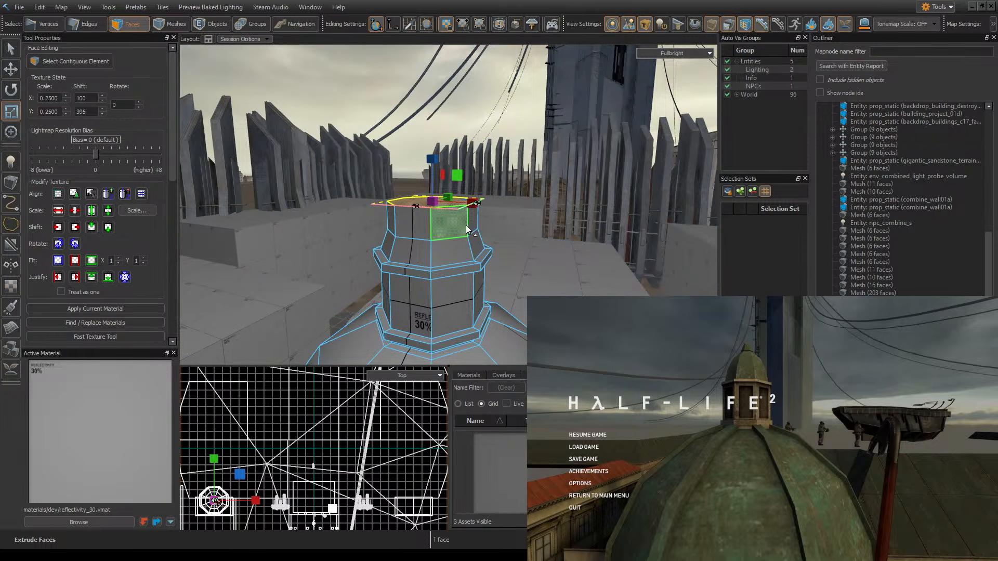
drag(471, 202, 462, 200)
mouse_move(492, 208)
right_down()
mouse_move(447, 204)
mouse_move(491, 208)
right_up()
key(w)
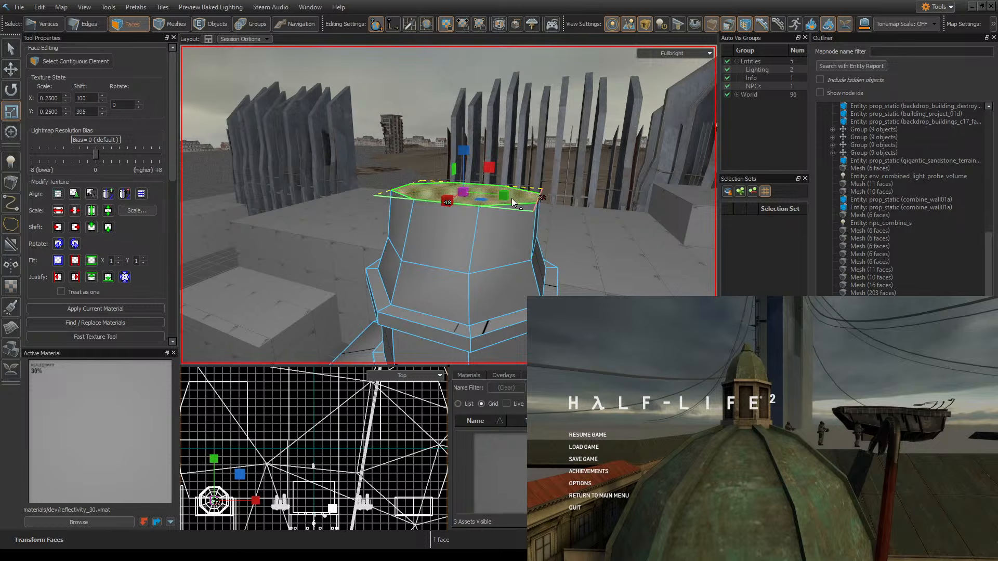
drag(506, 197, 492, 195)
key(a)
right_drag(491, 195, 464, 204)
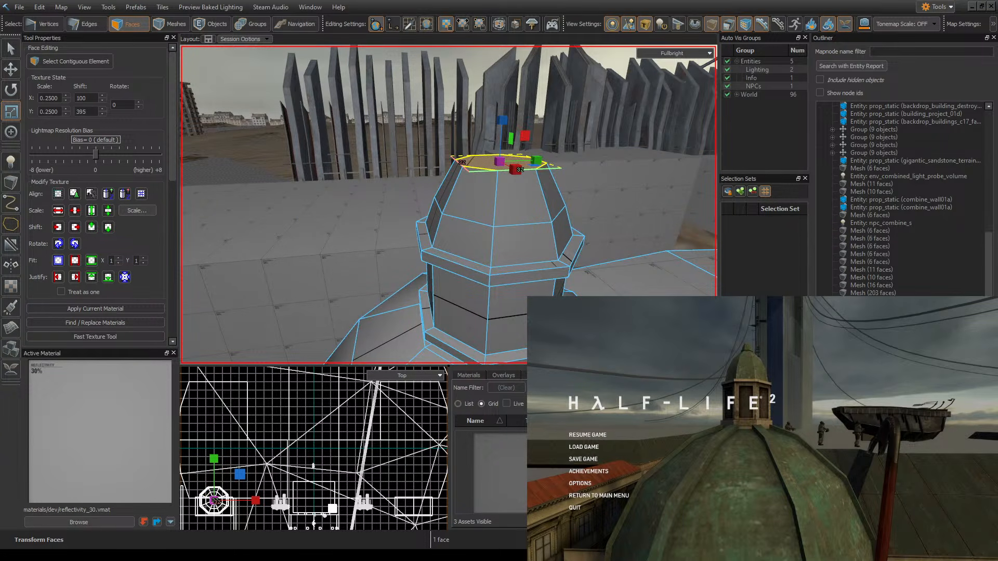
- Extrude the second tier's top face upward to add a third tier to the lantern's roof
key([)
key([)
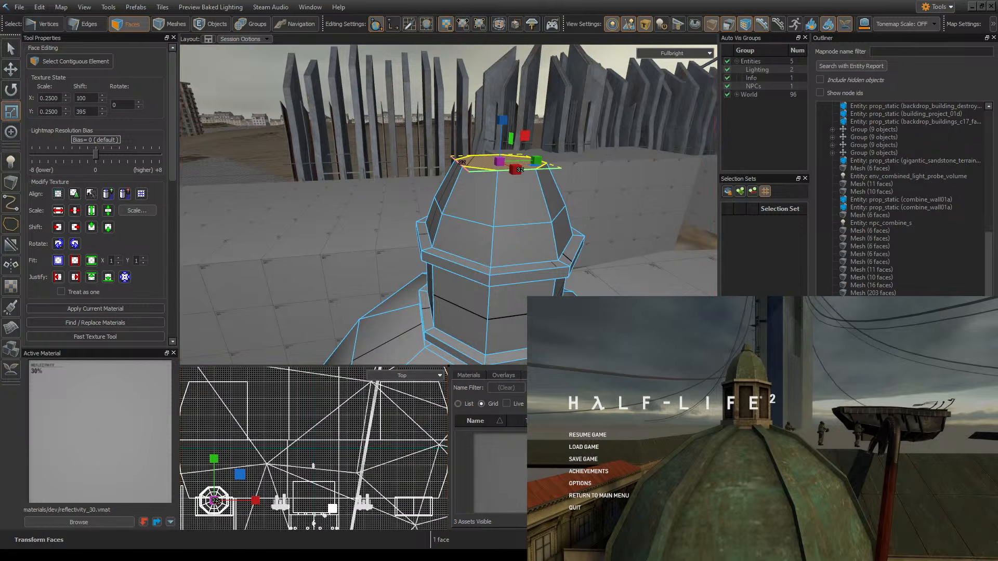
click(11, 68)
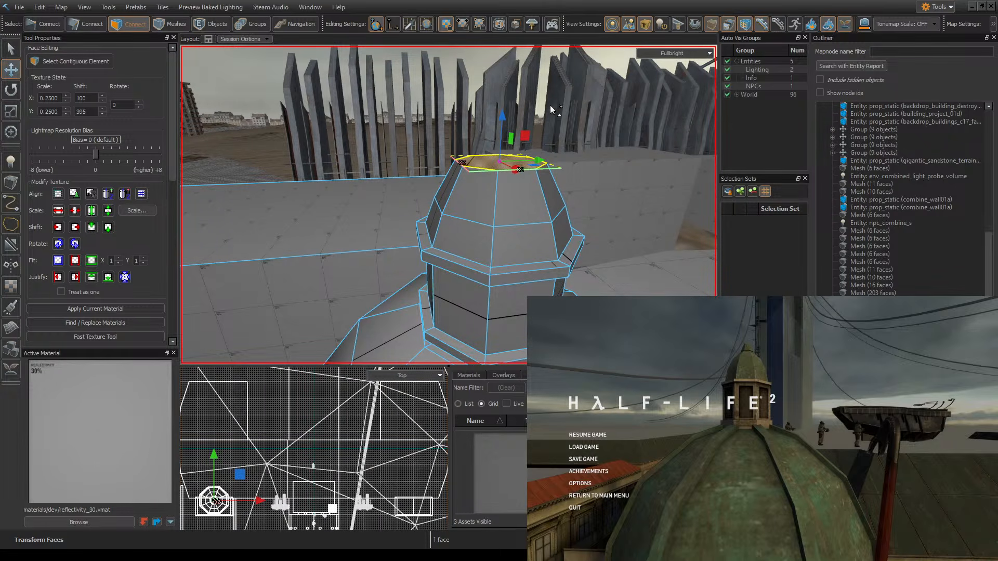
shift+drag(500, 127, 502, 83)
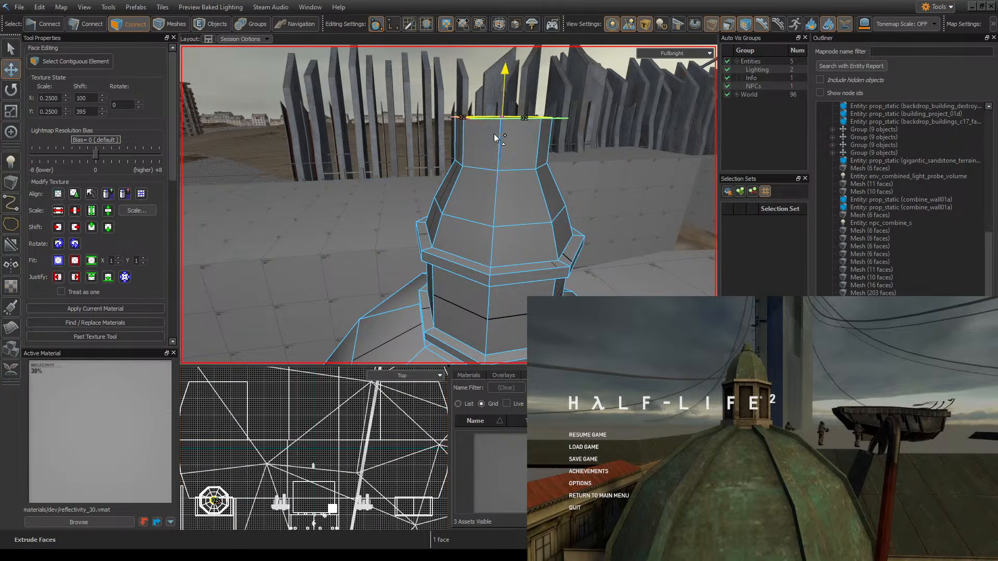
- Scale the third roof tier's top face inward along the Y and X axes to taper the tier
click(11, 111)
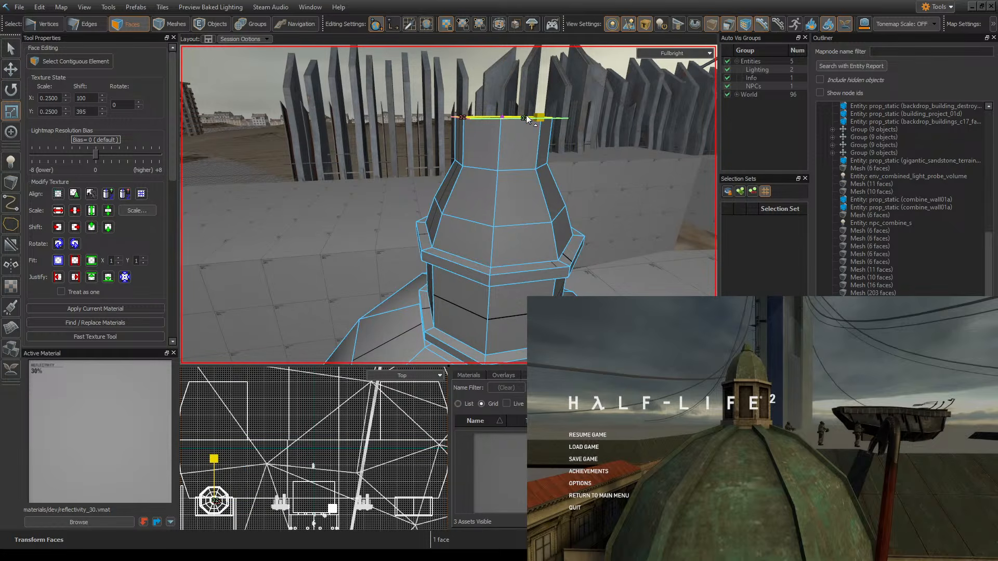
key(bracketright)
key(bracketright)
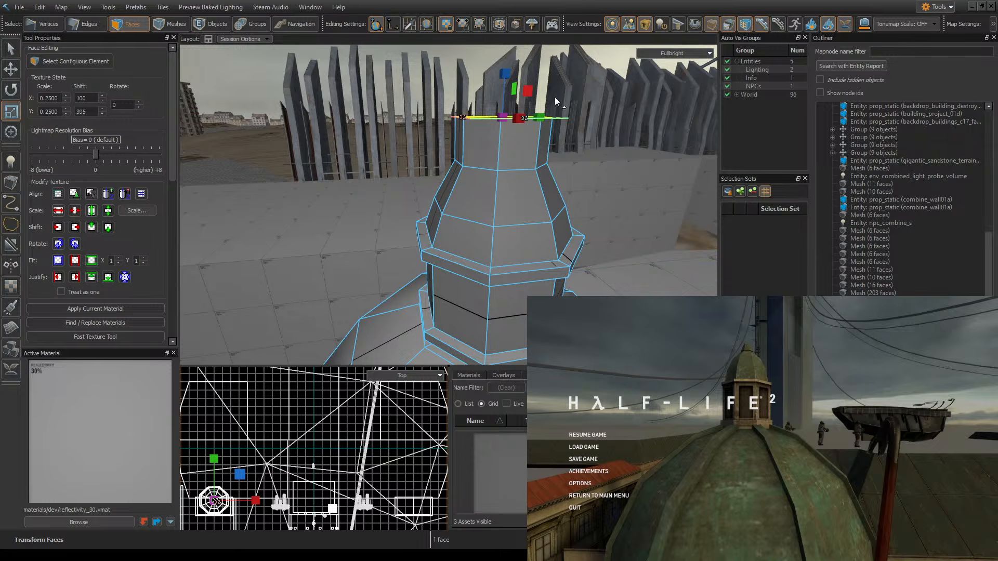
drag(541, 118, 529, 116)
key(a)
mouse_move(578, 124)
right_down()
mouse_move(448, 205)
mouse_move(579, 123)
right_up()
drag(498, 116, 483, 114)
key(w)
right_drag(506, 135, 515, 113)
key(s)
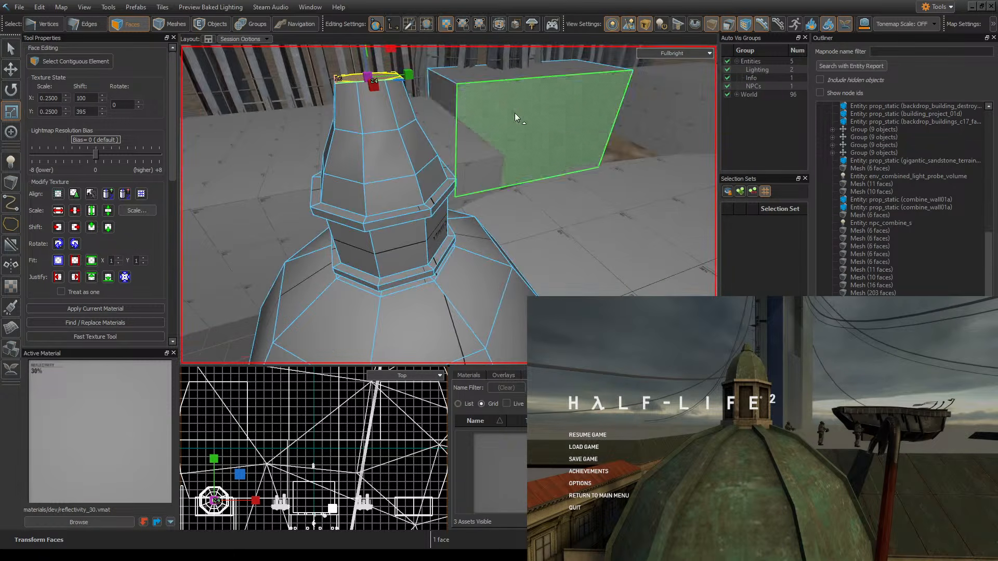
- Narrow the third tier's top face further along the Y axis, check the roof's profile, and save the map
drag(410, 75, 401, 74)
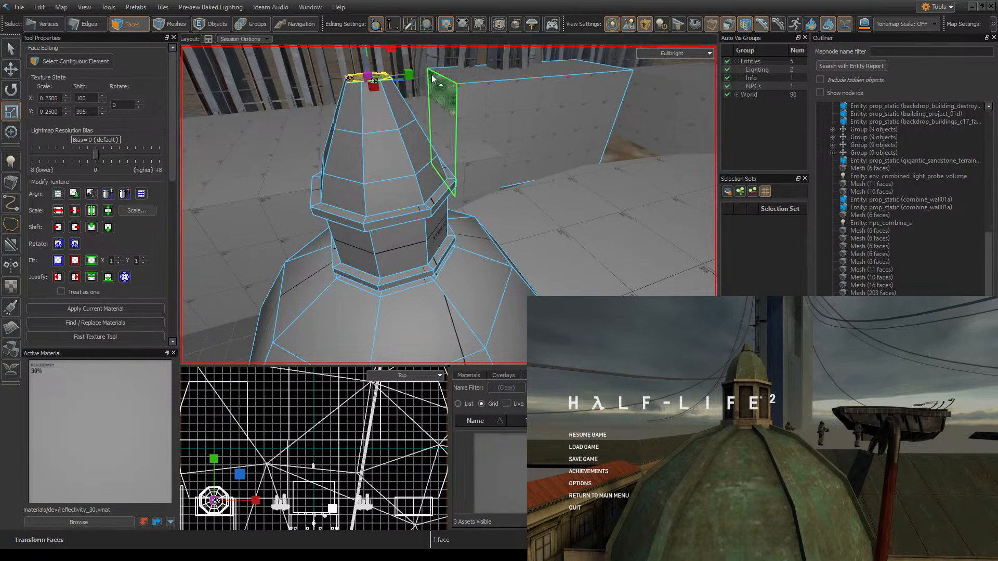
key(w)
right_drag(435, 78, 508, 129)
key(s)
key(s)
right_drag(538, 158, 449, 205)
key(w)
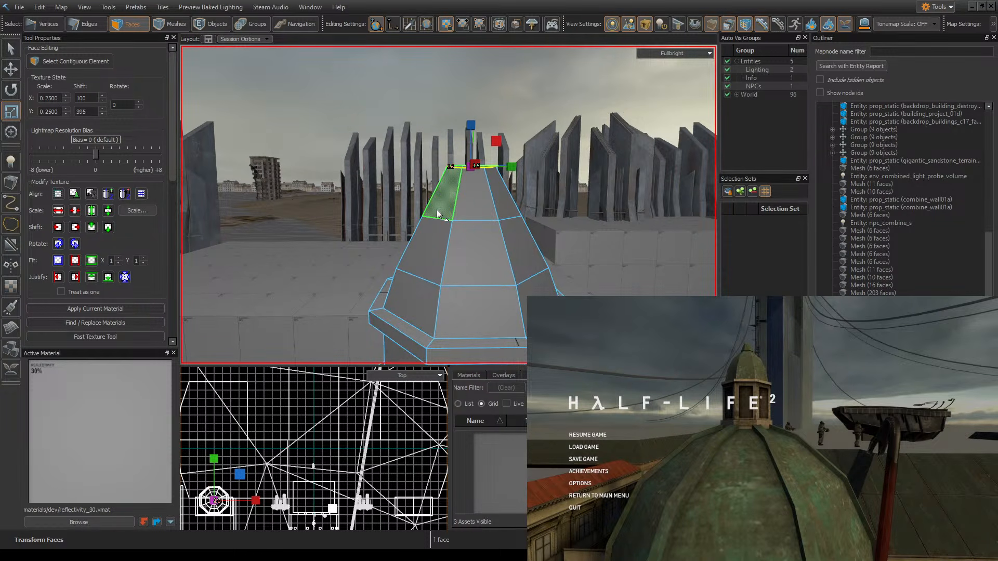
key(ctrl+s)
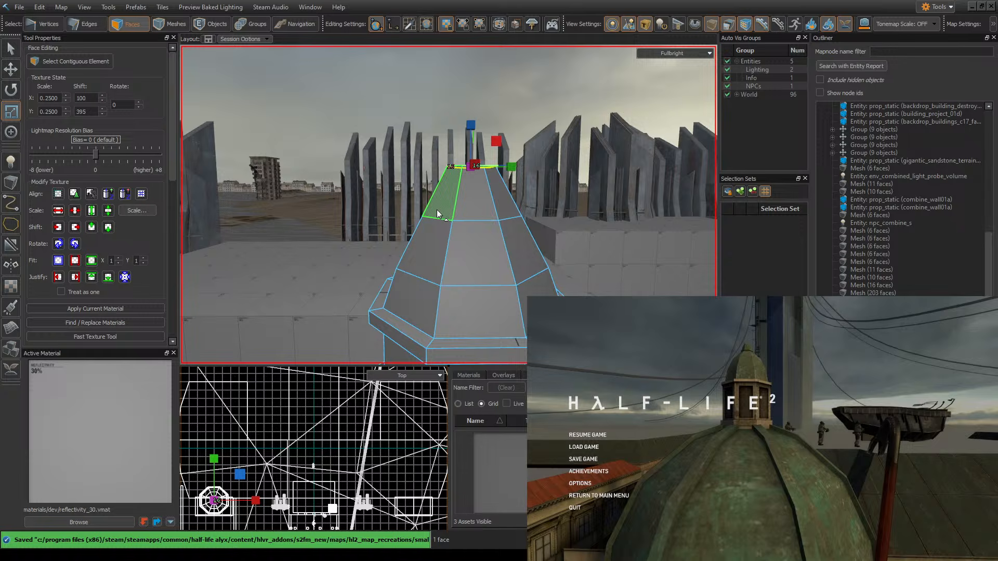
- Grow the selection from the roof's top face over the two upper tiers and raise them slightly with the Move tool
mouse_move(437, 210)
right_down()
mouse_move(437, 172)
mouse_move(442, 234)
mouse_move(449, 205)
mouse_move(435, 210)
right_up()
key(s)
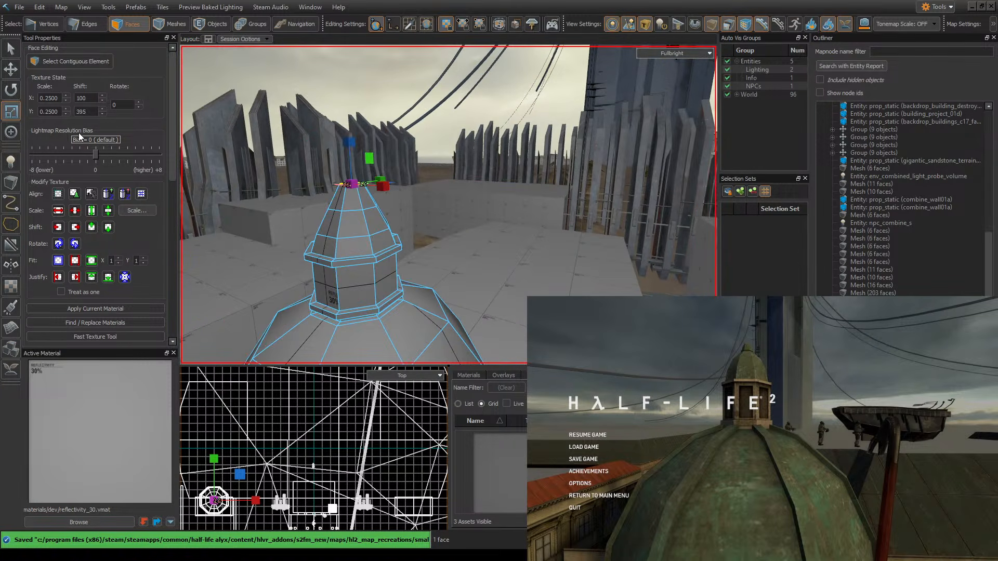
click(10, 67)
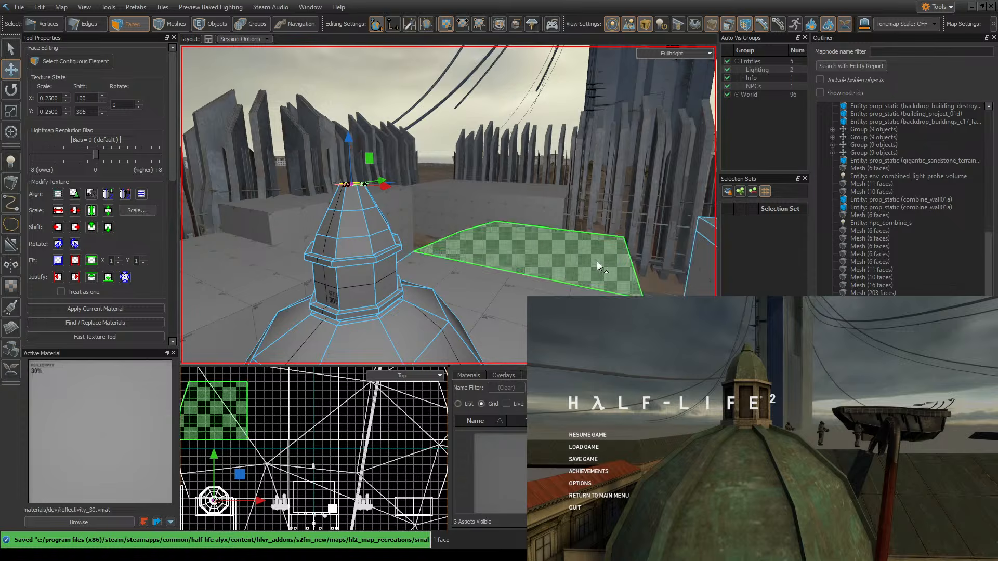
key(a)
right_drag(448, 205, 463, 208)
key(w)
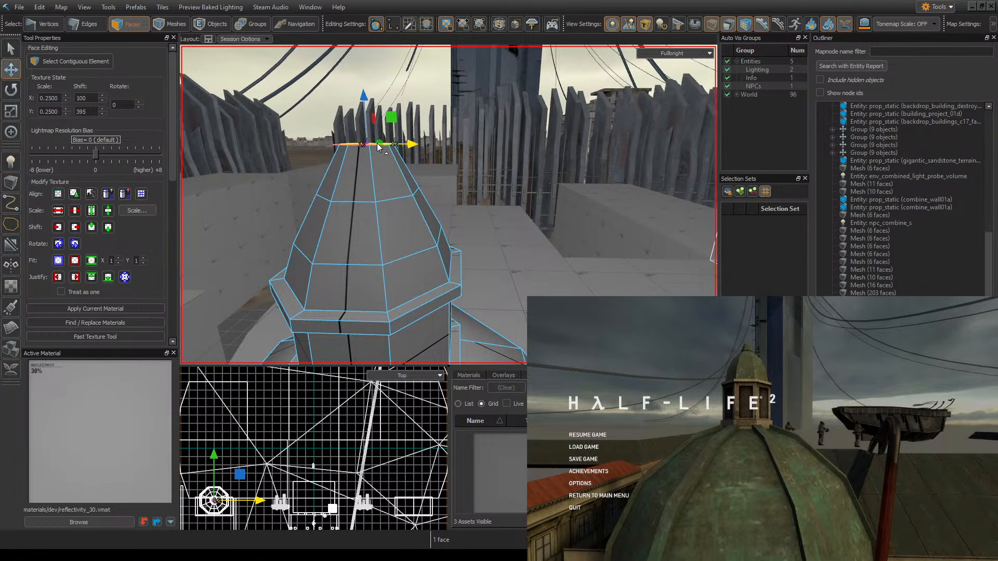
key(KP_Add)
key(KP_Add)
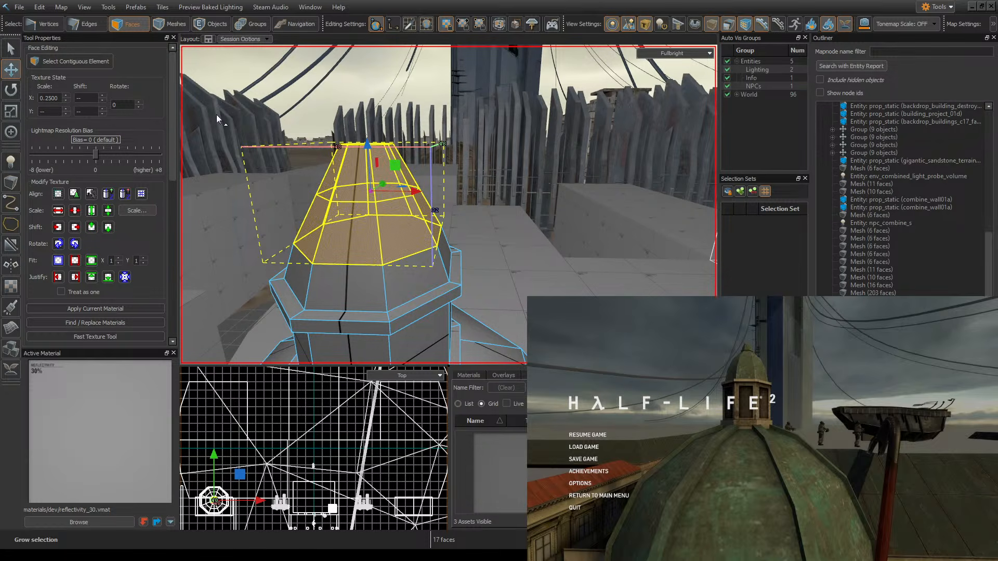
drag(365, 190, 358, 182)
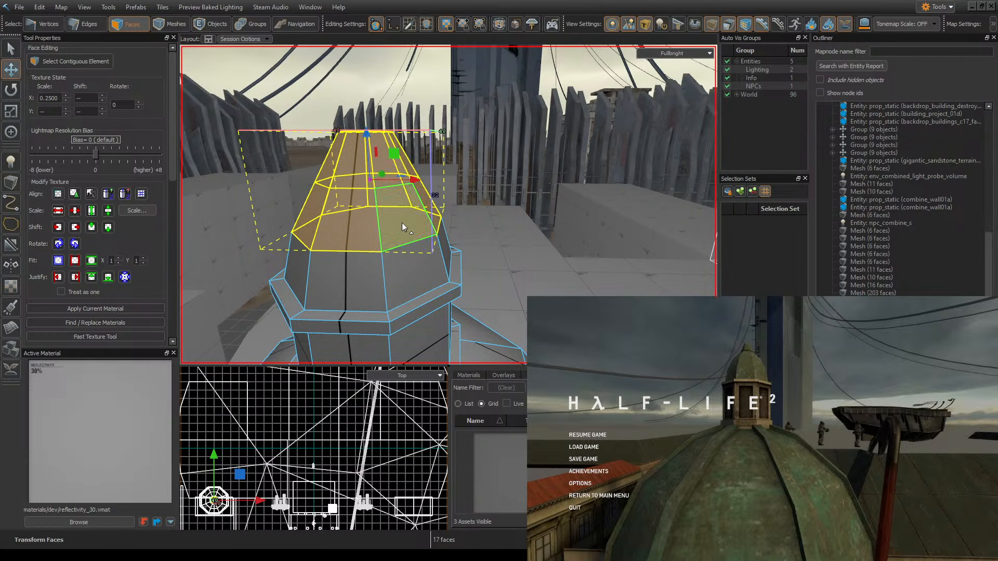
- Adjust the height of the roof's top tier, lower its top face to round off the dome, and save the map
key(w)
right_drag(376, 163, 385, 182)
key(s)
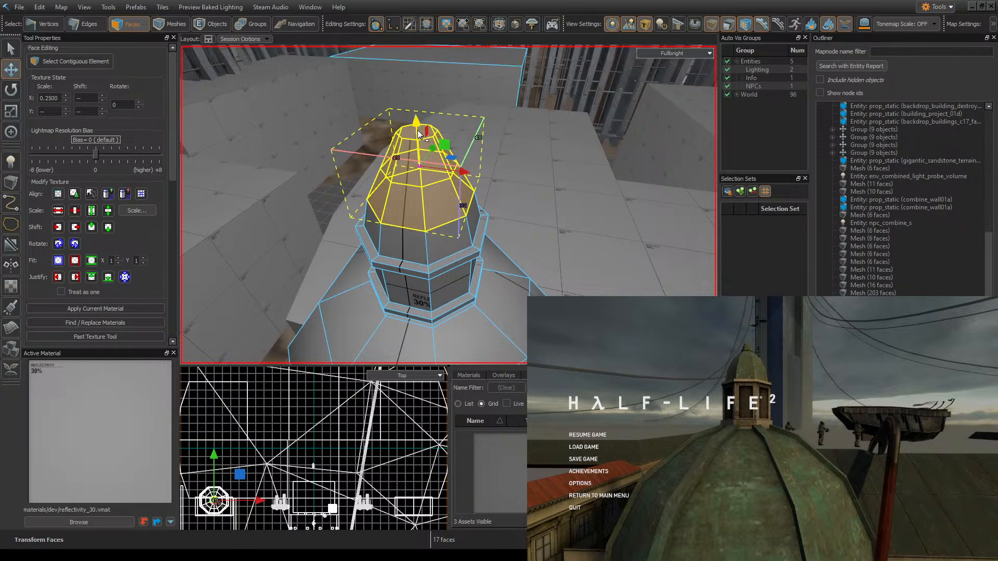
click(401, 132)
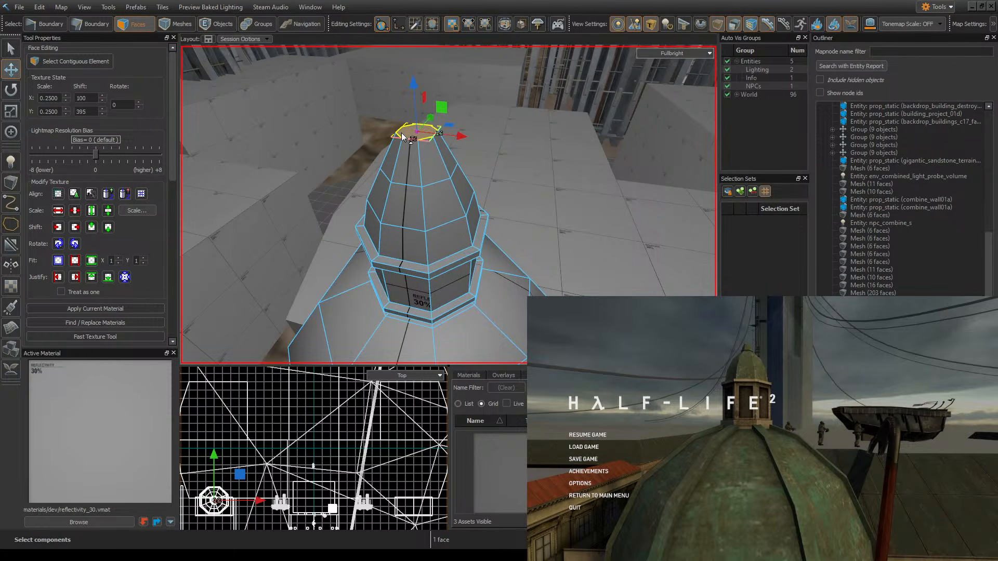
key(ctrl+KP_Add)
key(z)
key(w)
key(s)
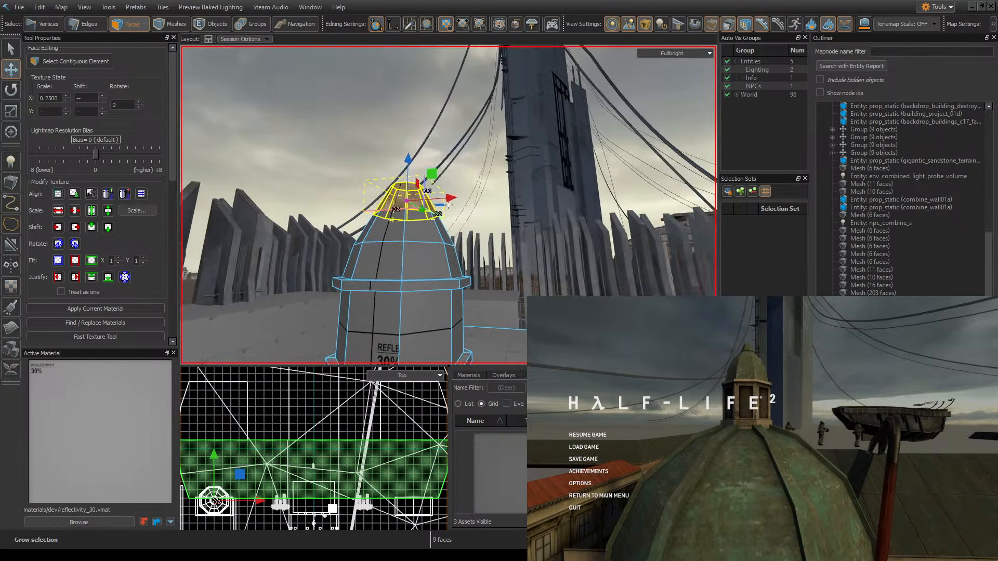
key(w)
key(a)
right_drag(448, 205, 448, 234)
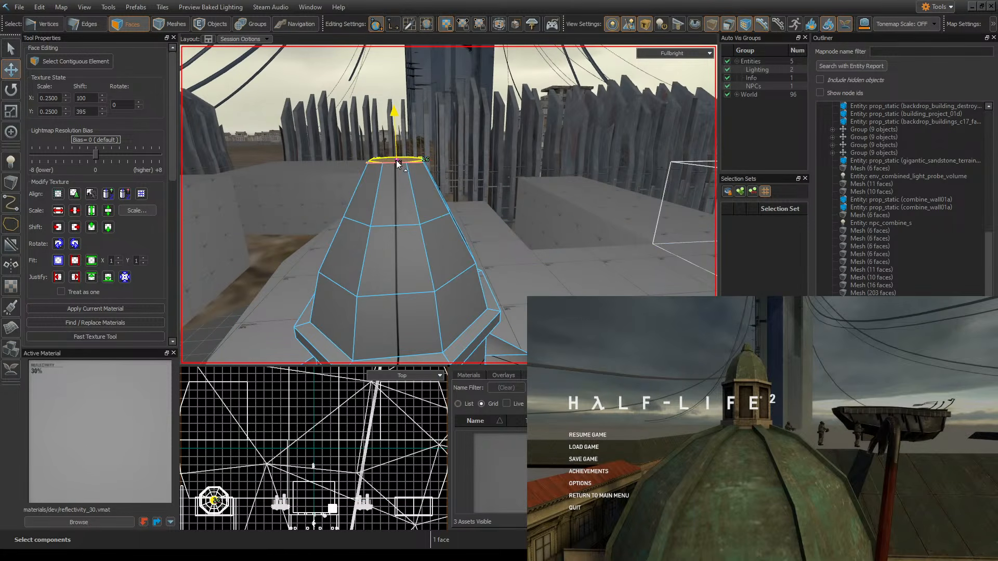
right_drag(402, 185, 449, 205)
key(ctrl+s)
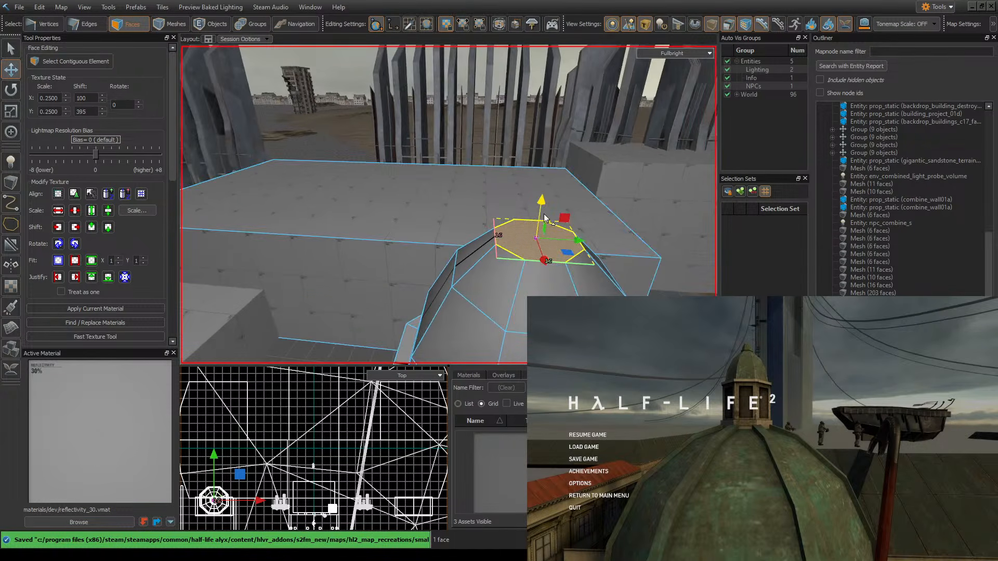
- Examine the lantern roof's rounded profile and flat top face from the side and from above
right_drag(539, 249, 449, 205)
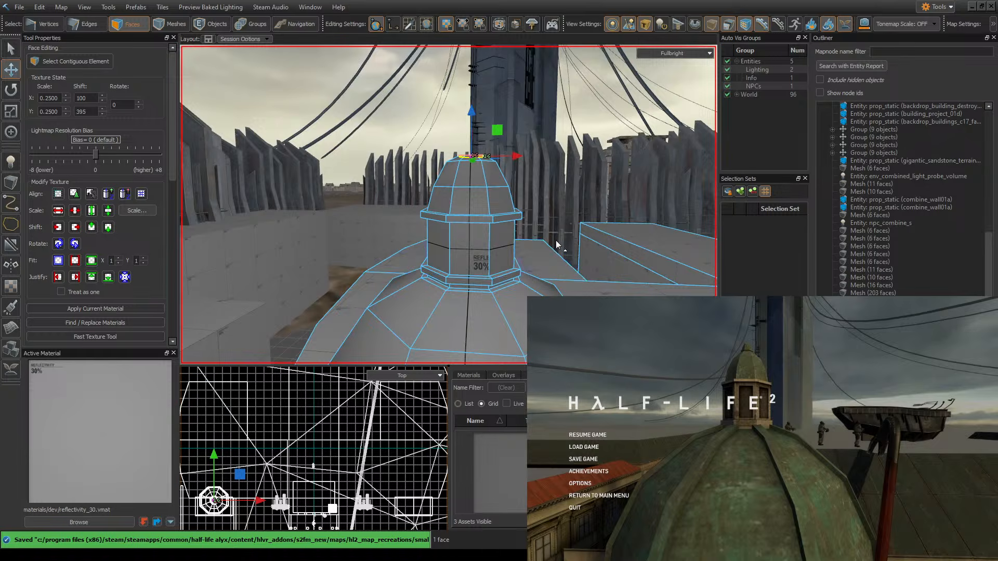
right_drag(554, 240, 475, 247)
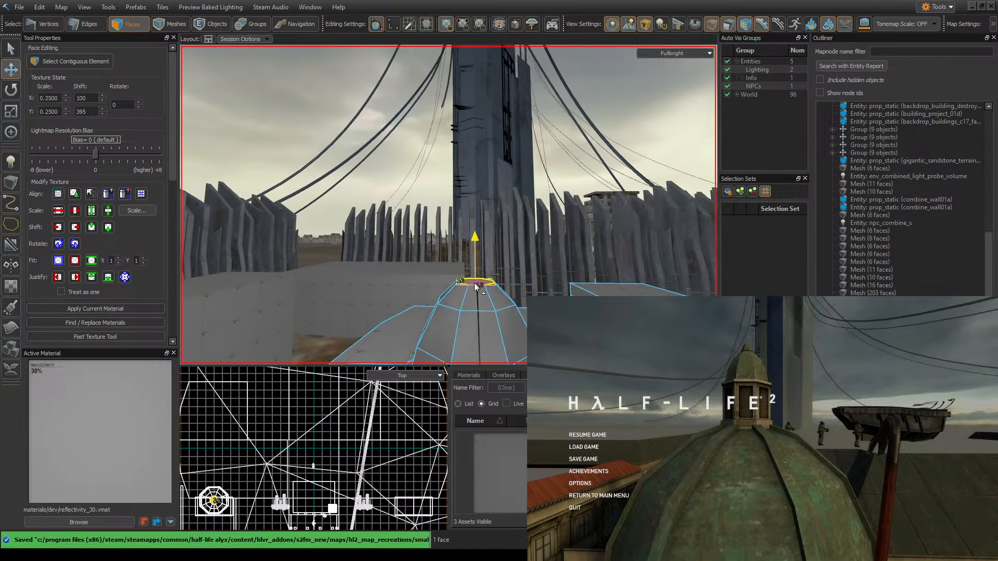
right_drag(477, 287, 449, 205)
ctrl+click(546, 283)
right_drag(444, 270, 448, 204)
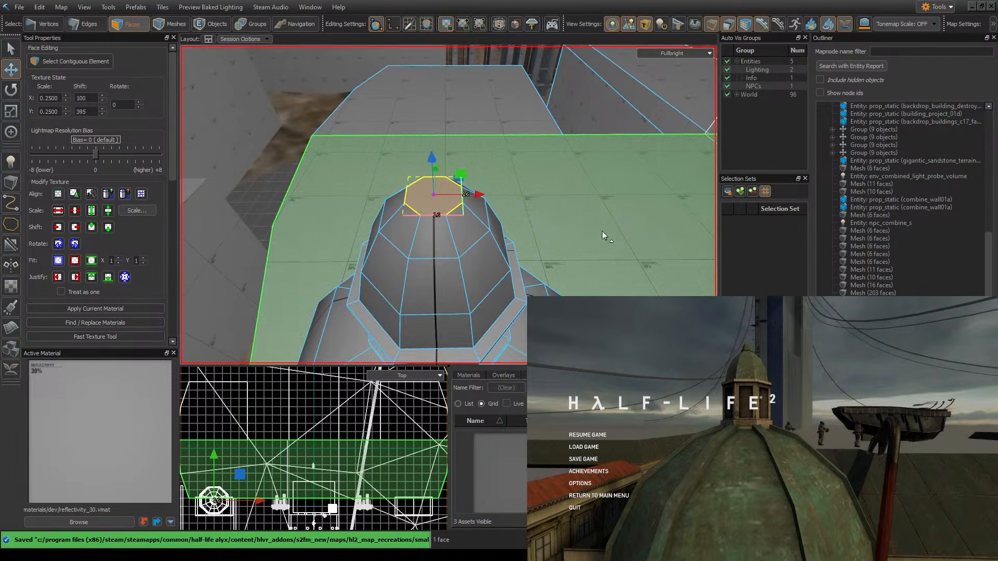
right_drag(602, 232, 449, 205)
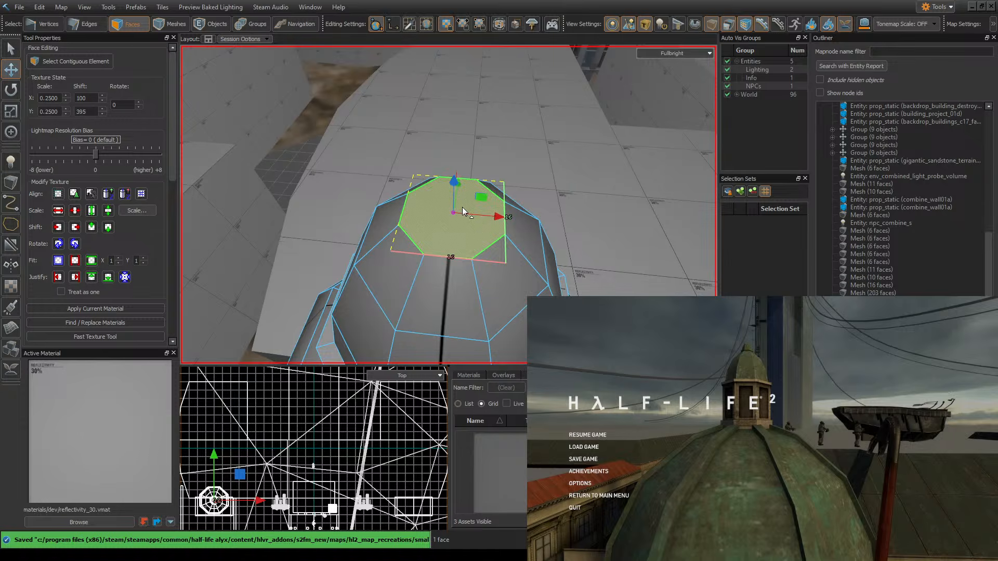
right_drag(654, 203, 449, 205)
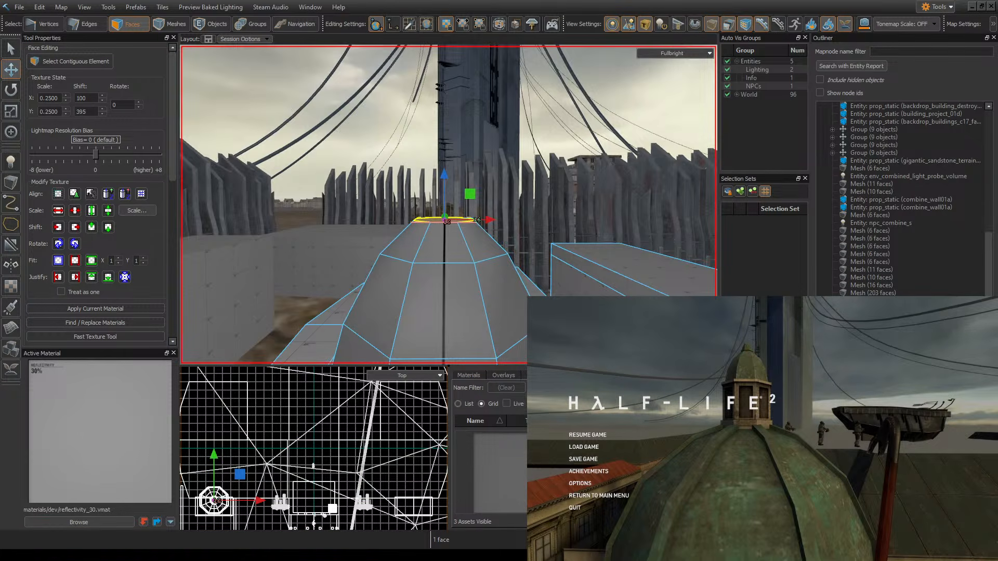
shift+drag(445, 221, 442, 215)
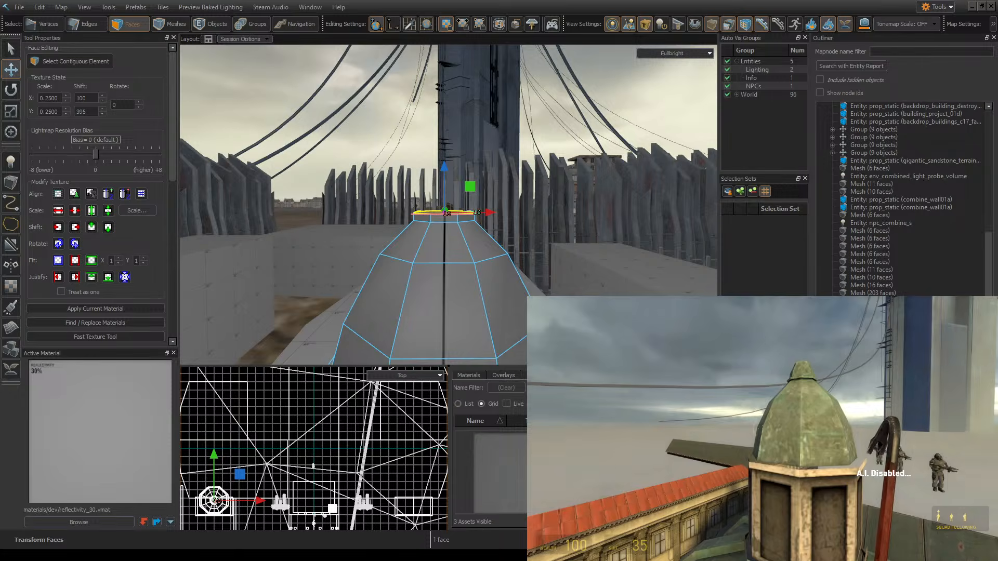
right_drag(489, 252, 489, 252)
key(ctrl+z)
key(ctrl+z)
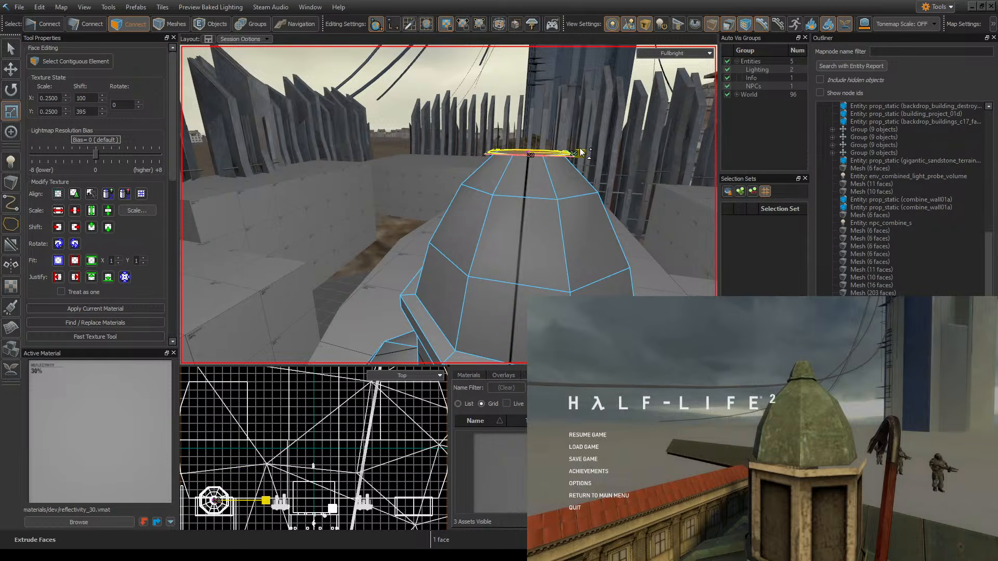
- Extrude the roof's top face outward along the X and Y axes and raise it into a short overhanging rim
shift+drag(582, 153, 582, 152)
right_drag(448, 203, 448, 203)
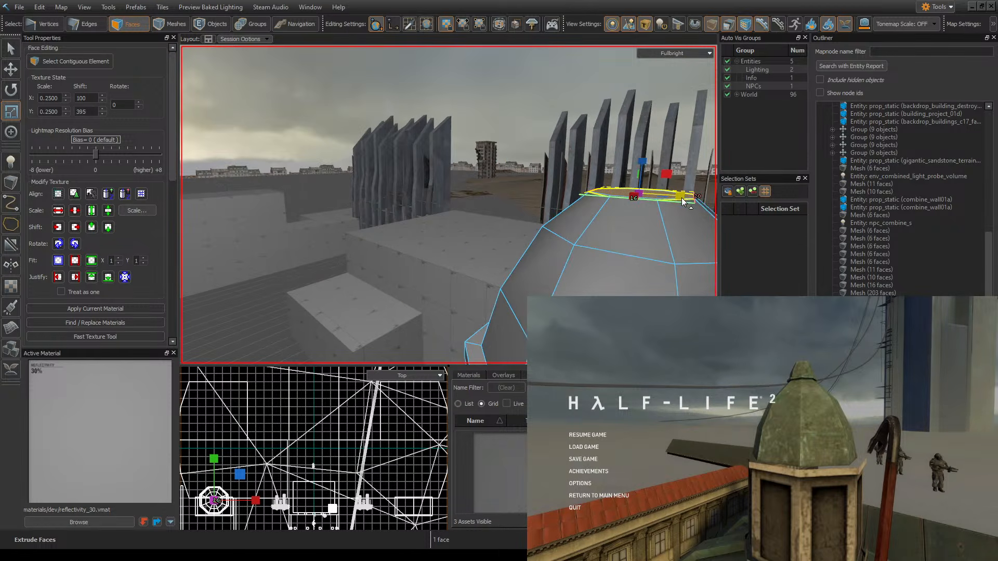
drag(687, 198, 688, 198)
right_drag(641, 193, 641, 193)
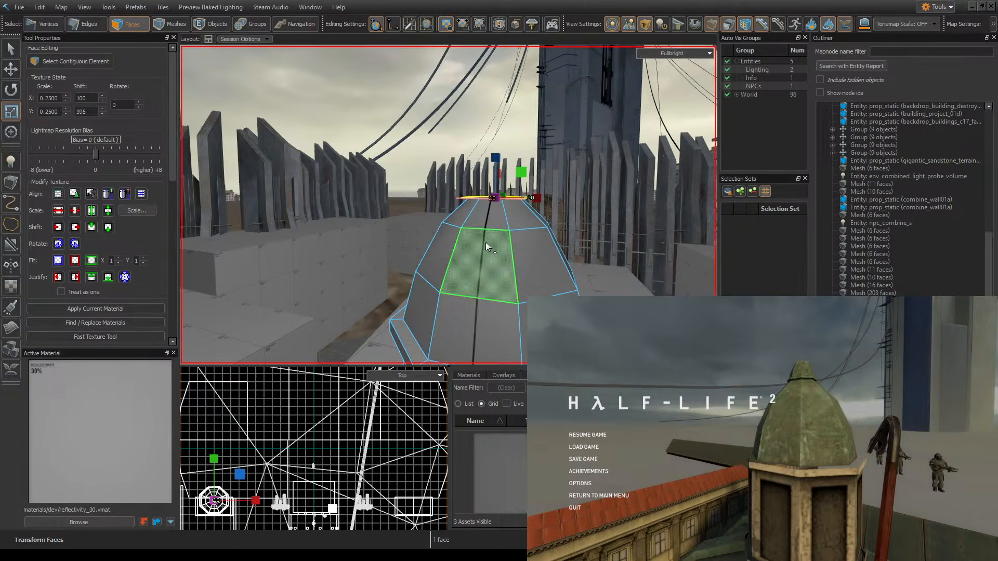
right_drag(487, 247, 487, 247)
key(w)
shift+drag(540, 164, 534, 182)
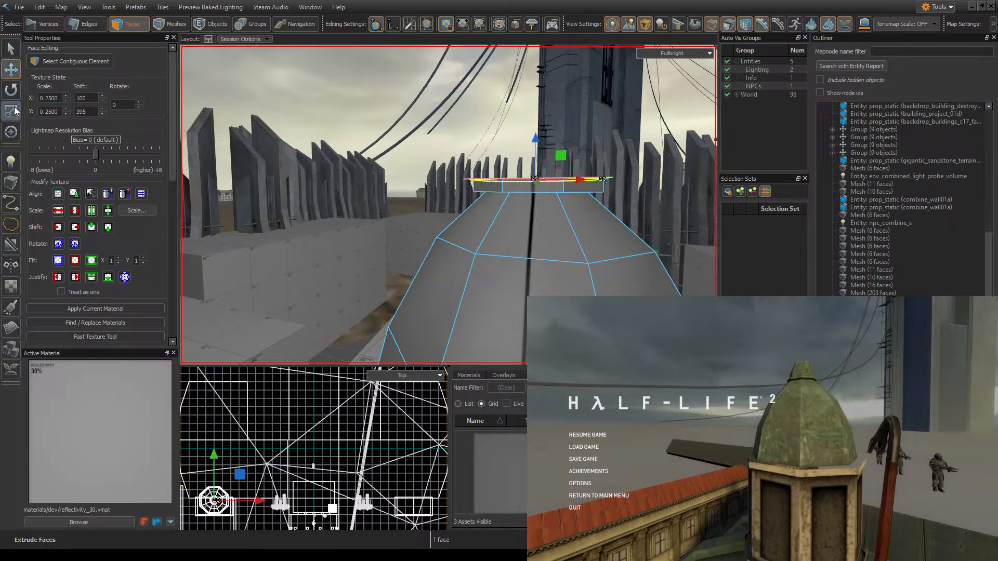
- Inset the rim's top face by extruding and scaling it inward along the X and Y axes, and save the map
shift+drag(568, 186, 569, 186)
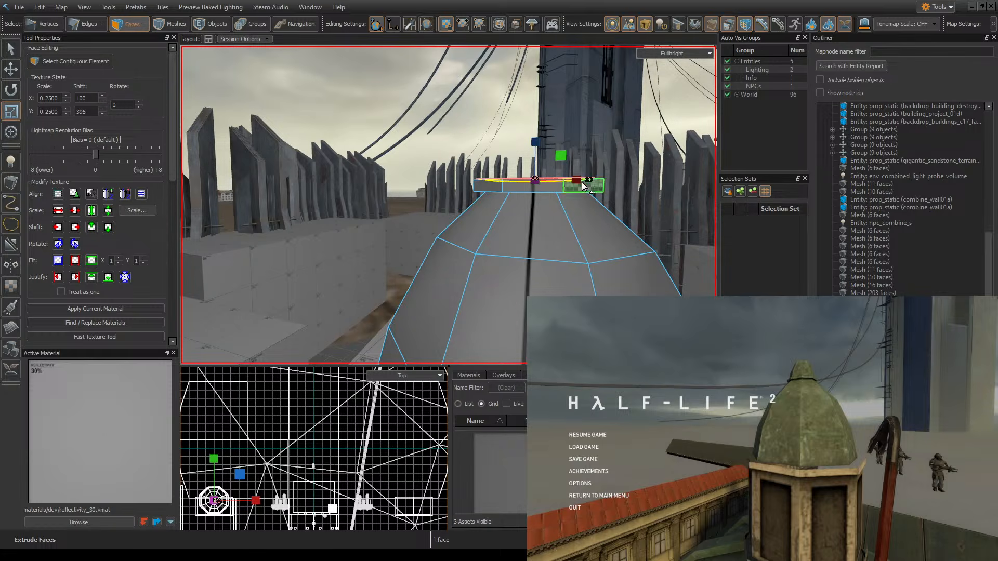
right_drag(569, 187, 449, 205)
key(s)
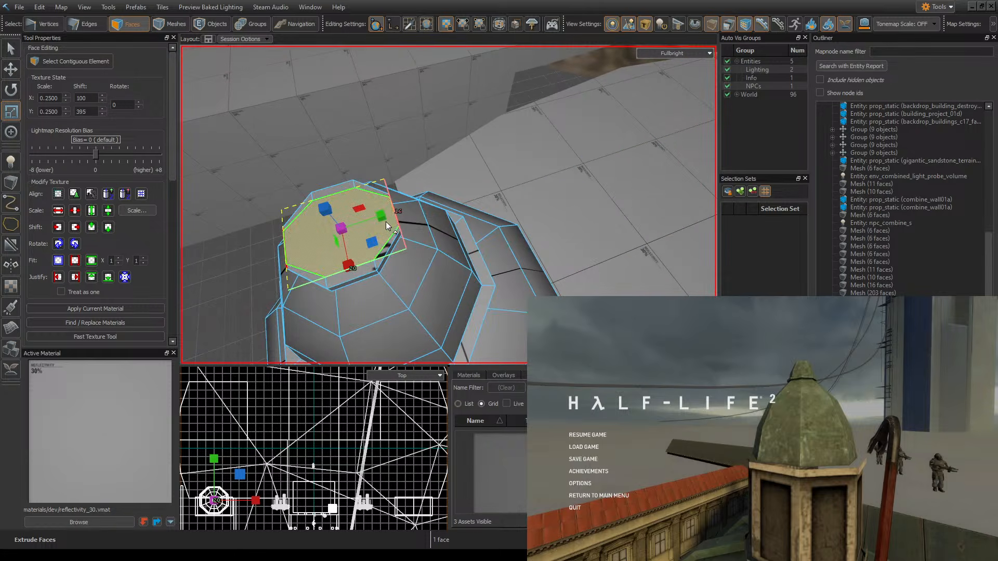
drag(380, 221, 370, 221)
key(a)
right_drag(370, 222, 404, 217)
key(s)
key(ctrl+s)
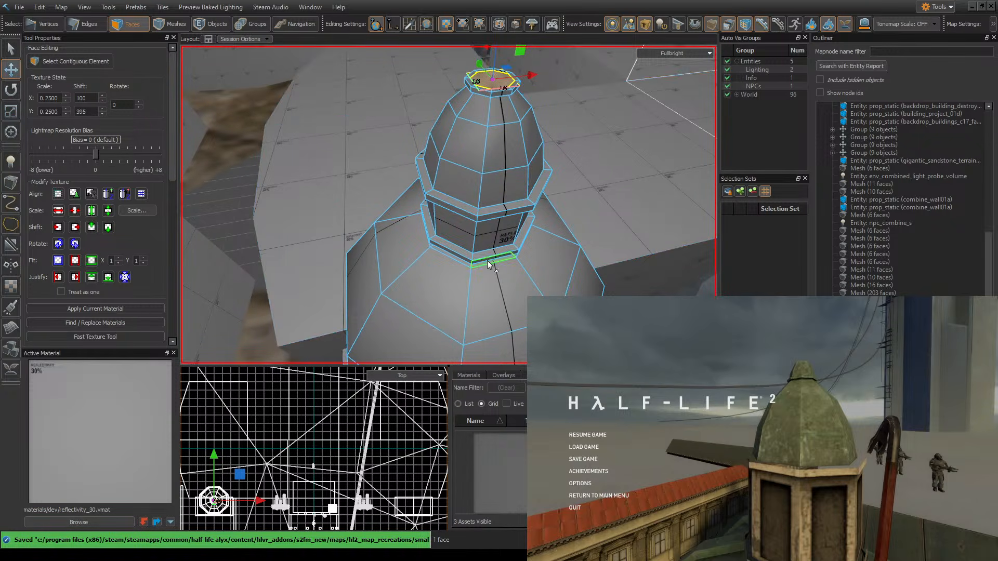
- Extrude the inset face on the rim upward twice to build a two-section finial on the lantern's roof
key(w)
right_drag(481, 275, 449, 205)
key(w)
key(s)
key(s)
key(w)
key(s)
key(s)
right_drag(579, 211, 448, 205)
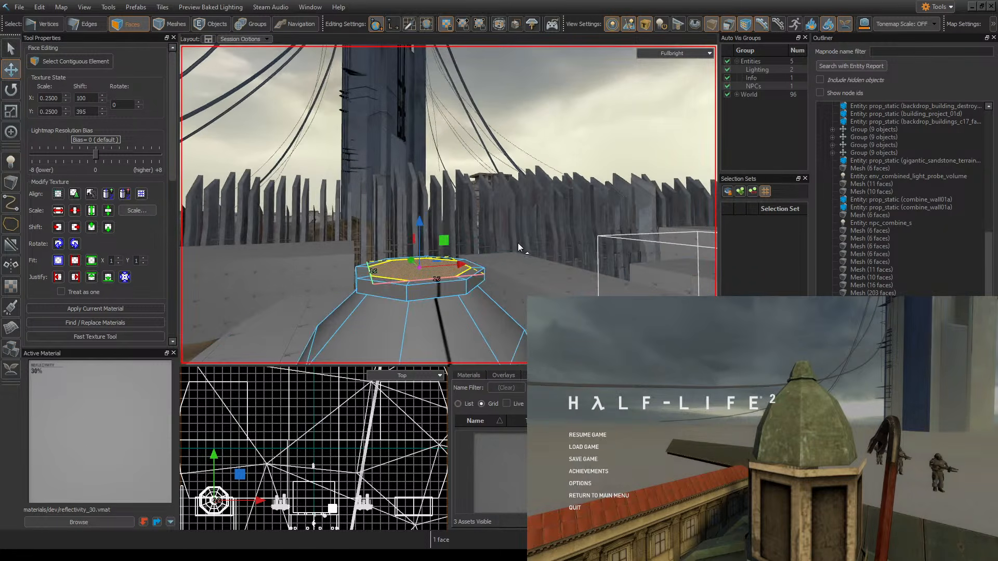
shift+drag(420, 268, 417, 228)
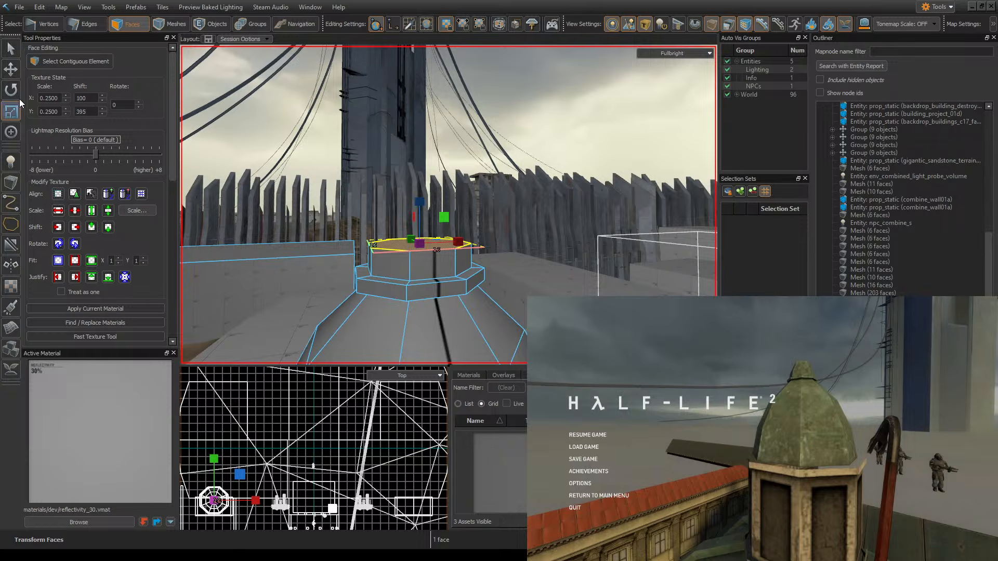
shift+drag(419, 241, 415, 216)
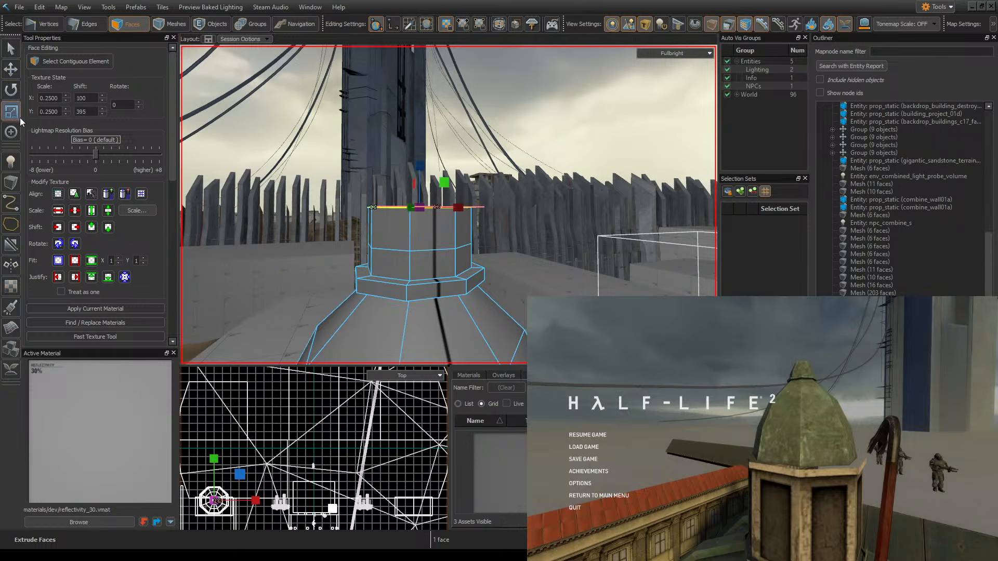
- Scale the finial's top face inward along the X and Y axes to taper the upper section, and save the map
mouse_move(457, 211)
mouse_down()
mouse_move(444, 210)
mouse_move(455, 209)
mouse_up()
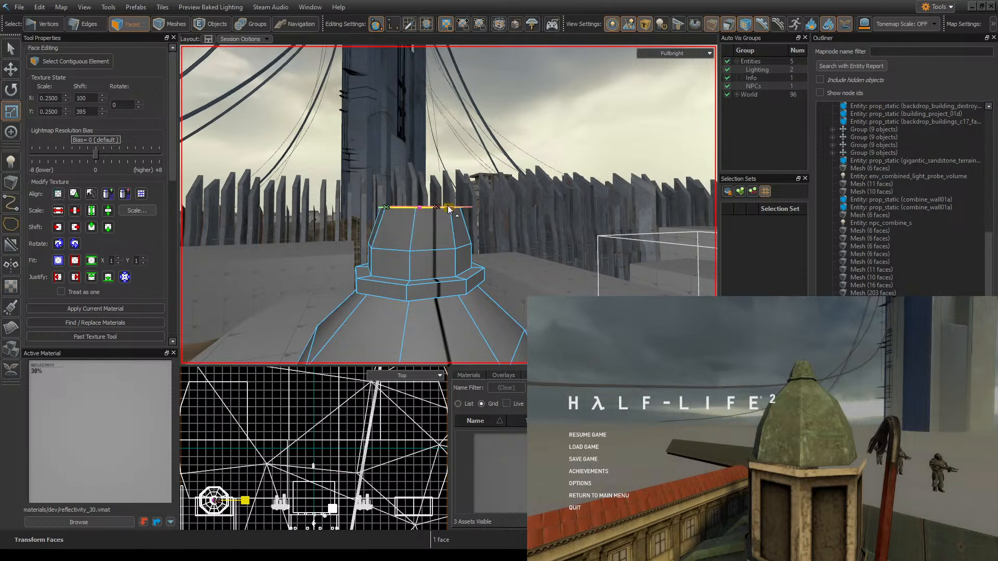
right_drag(454, 209, 459, 212)
key(s)
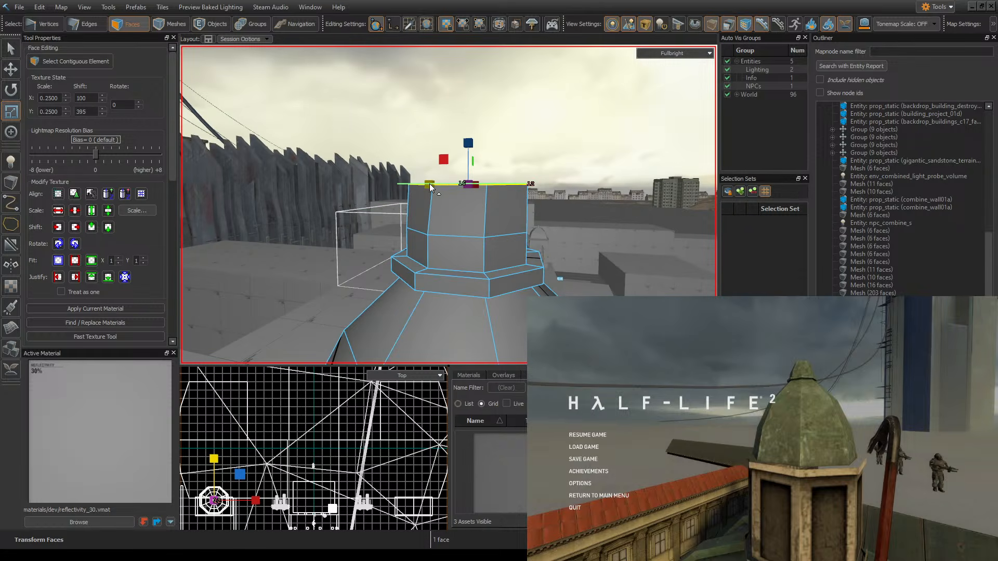
drag(430, 184, 437, 183)
key(d)
right_drag(446, 204, 448, 205)
key(s)
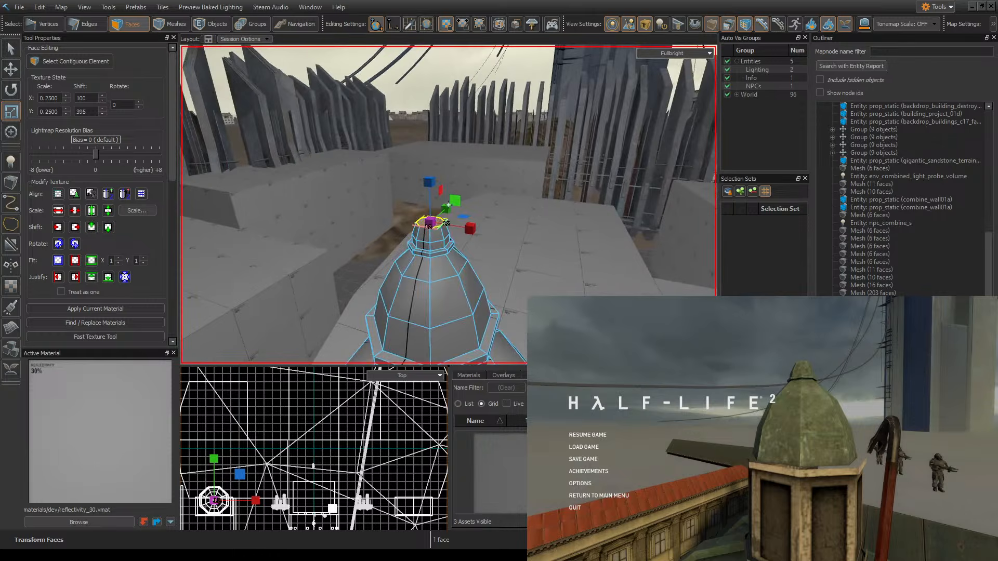
key(ctrl+s)
- Switch to Half-Life 2, resume the game, and examine the finial on the small dome's lantern from several viewpoints
click(727, 325)
key(Escape)
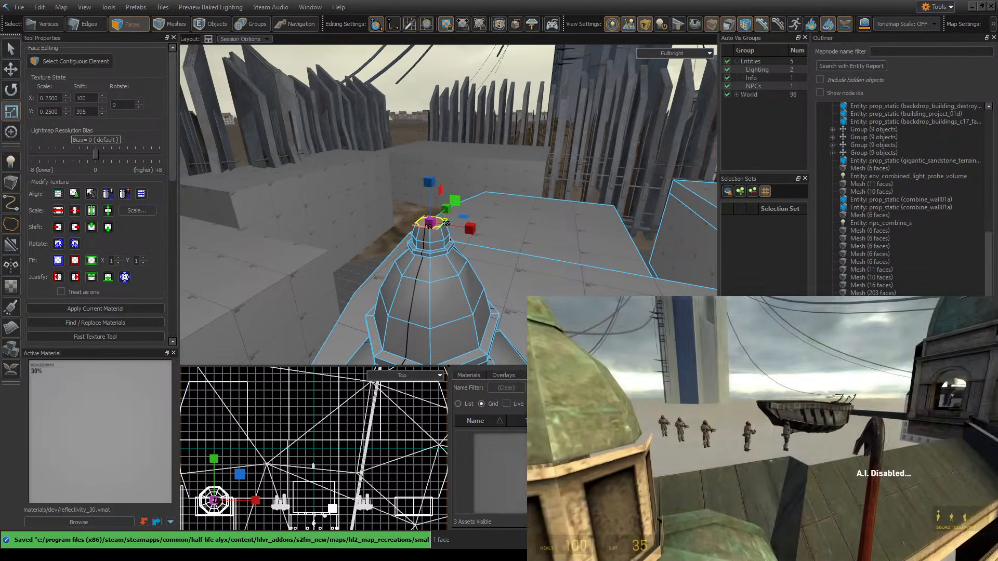
key(w)
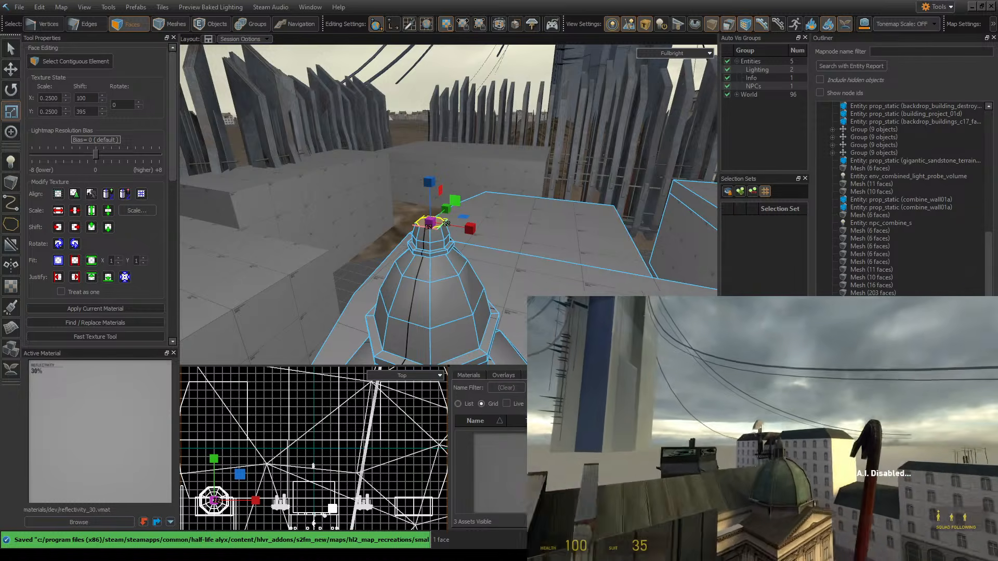
key(w)
key(w)
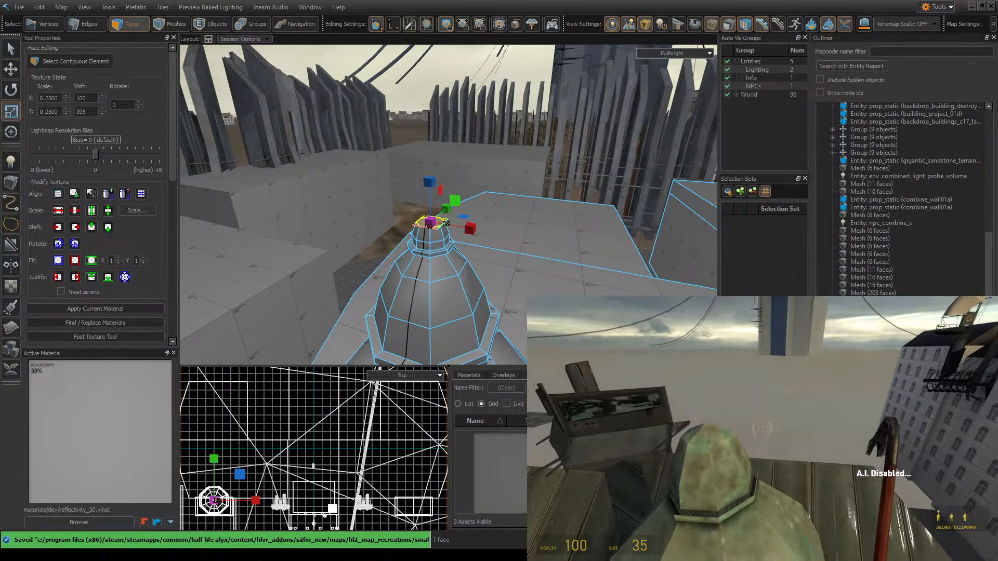
key(w)
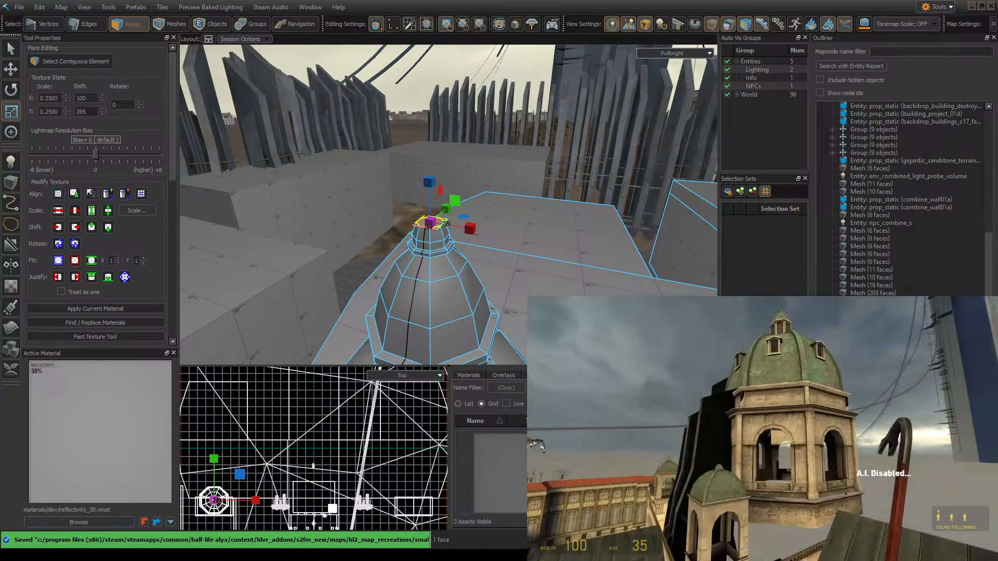
key(w)
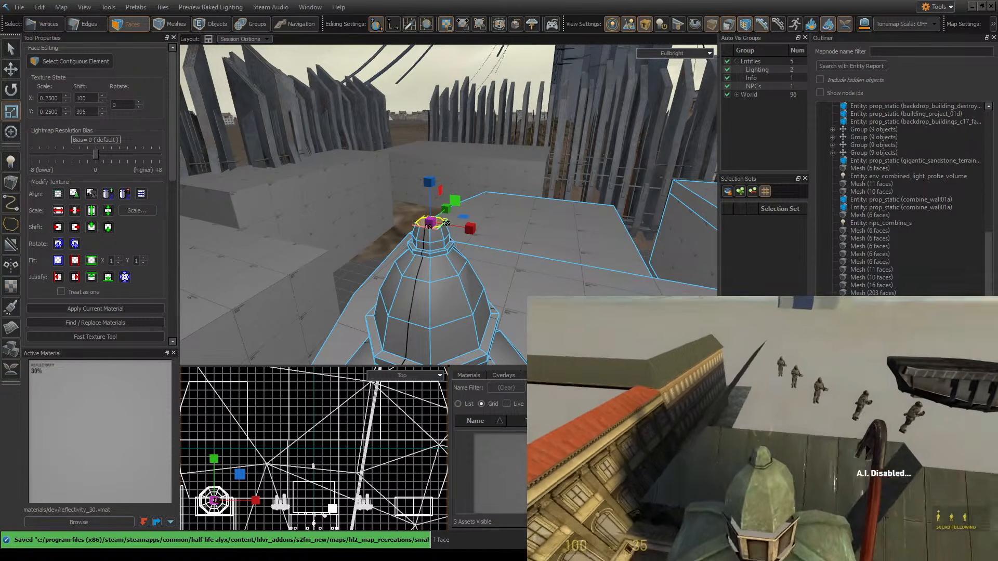
key(s)
key(s)
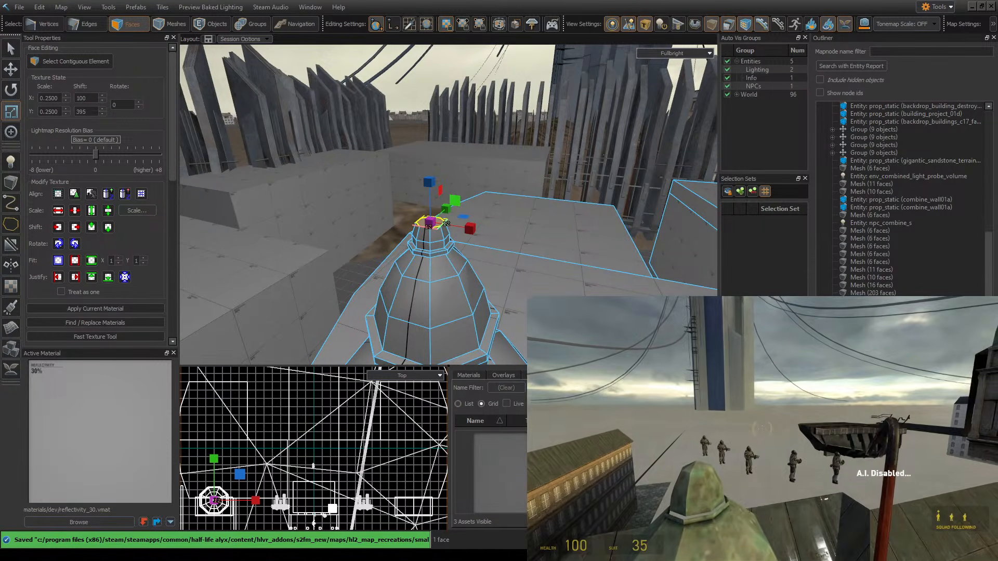
- Pause the game, return to Hammer, and extrude the finial's top face upward by a short section
key(Escape)
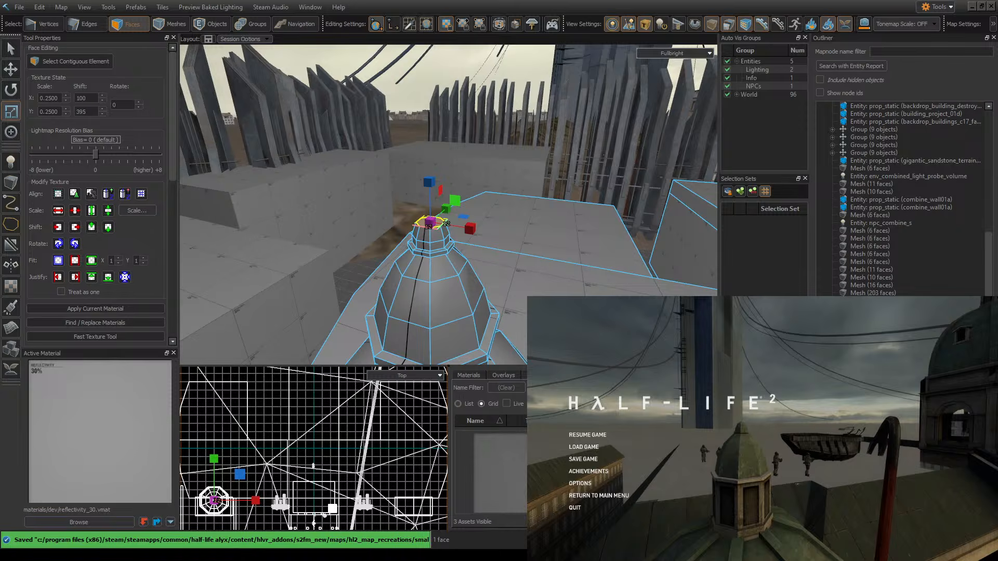
key(w)
key(a)
mouse_move(500, 235)
right_down()
mouse_move(541, 224)
mouse_move(500, 235)
right_up()
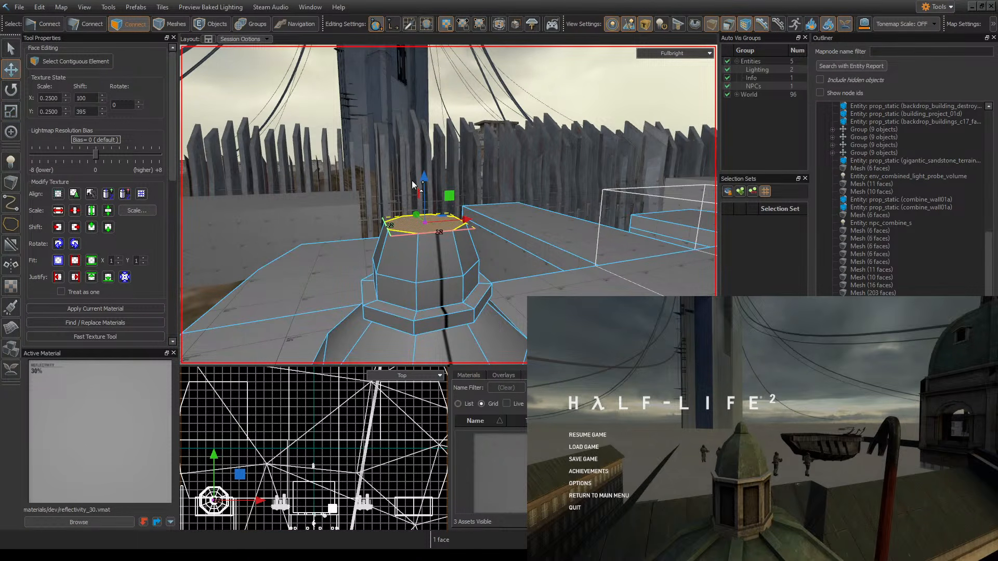
shift+drag(425, 226, 424, 214)
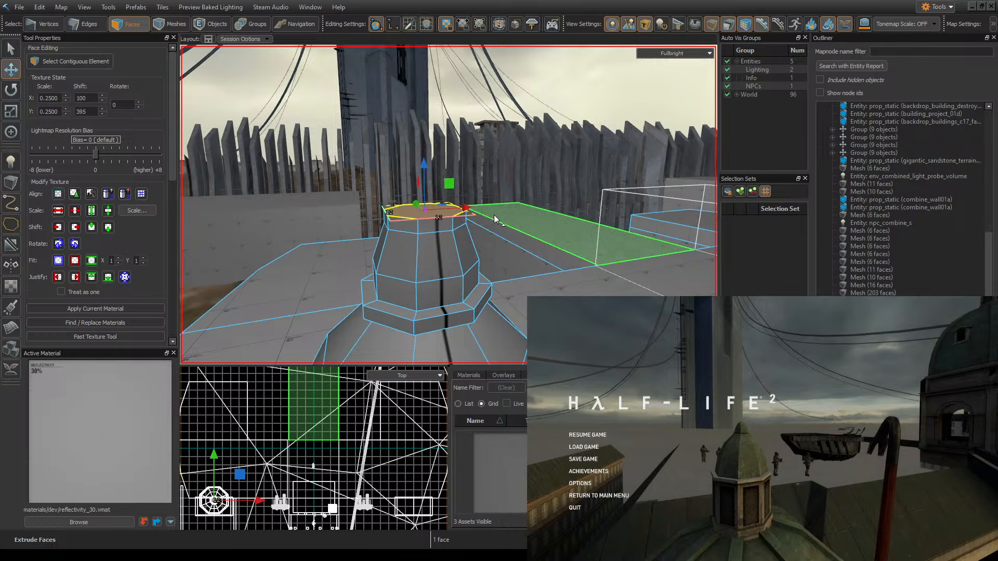
- Switch to vertex selection and select the first vertices around the rim of the finial's top face
right_drag(494, 219, 448, 205)
key(d)
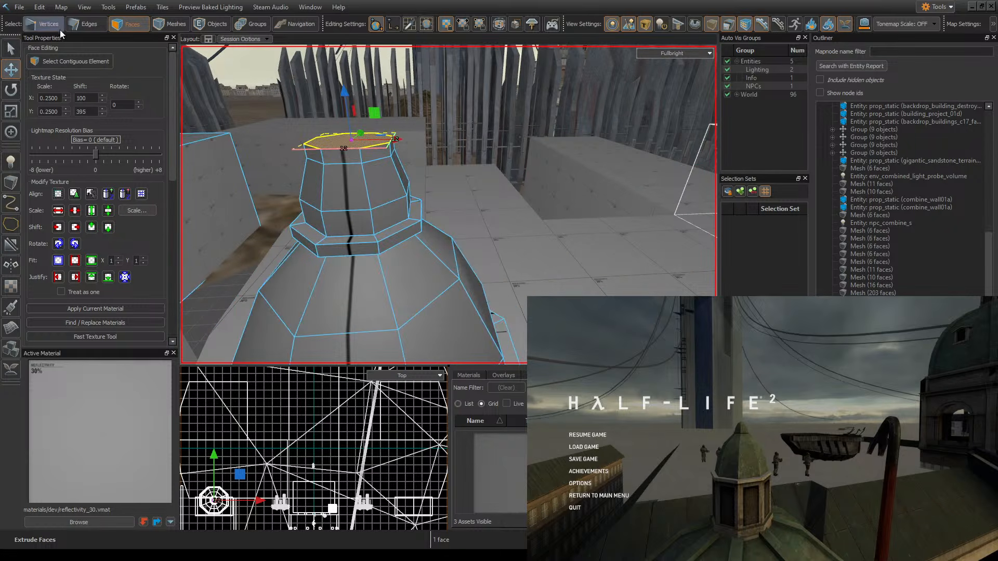
click(44, 25)
right_drag(422, 141, 420, 151)
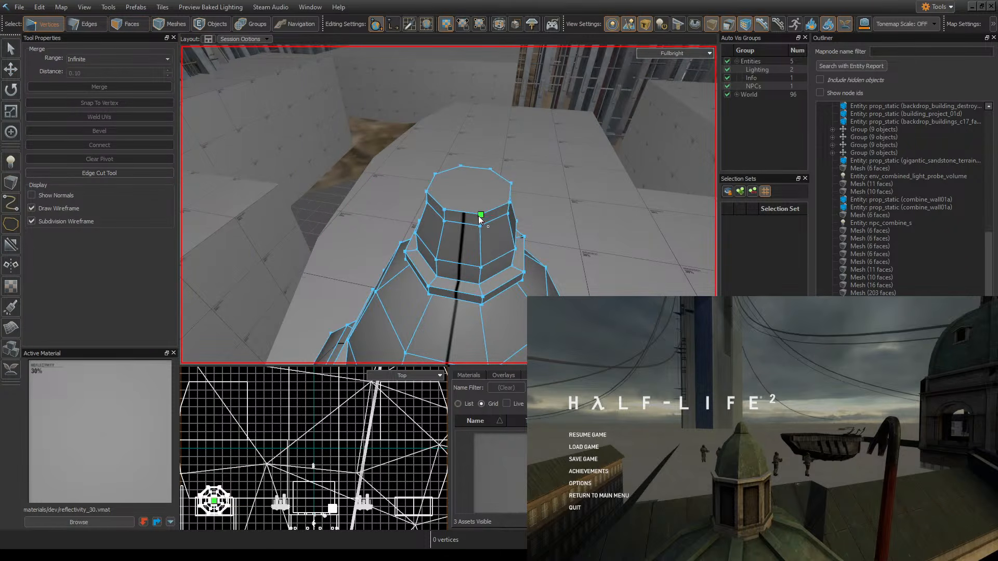
double_click(478, 217)
click(479, 217)
shift+click(440, 205)
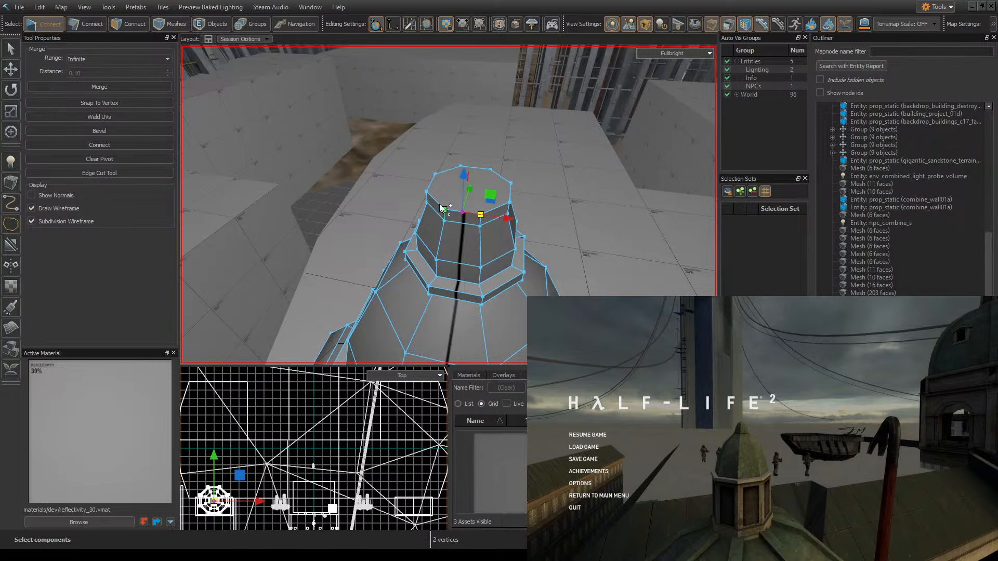
shift+click(427, 191)
shift+click(436, 174)
shift+click(483, 172)
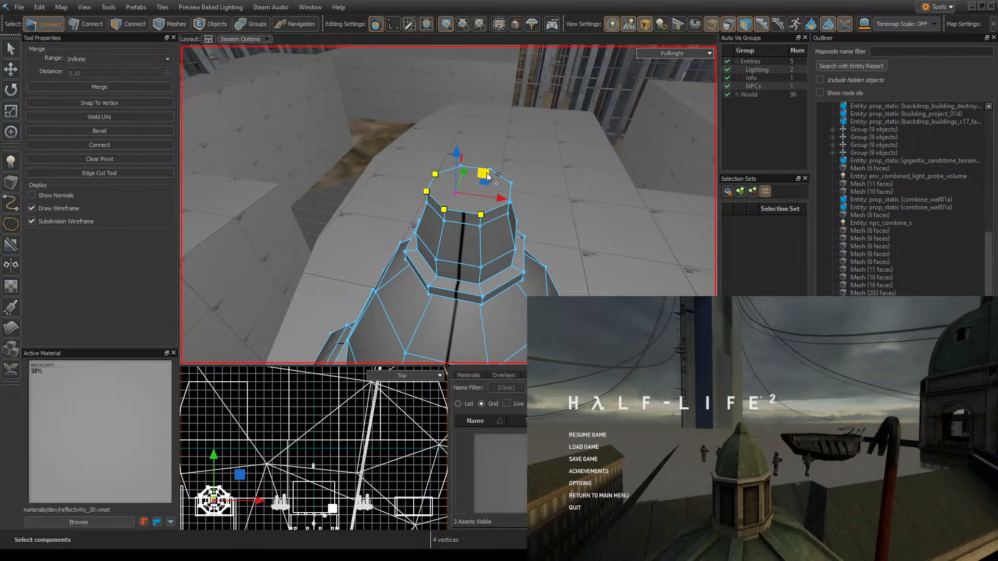
key(2)
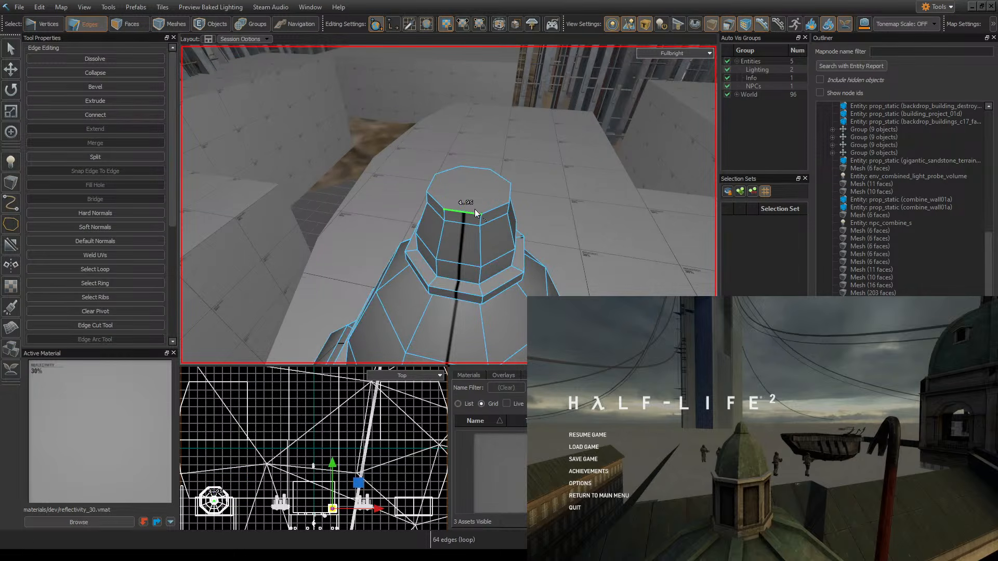
click(470, 215)
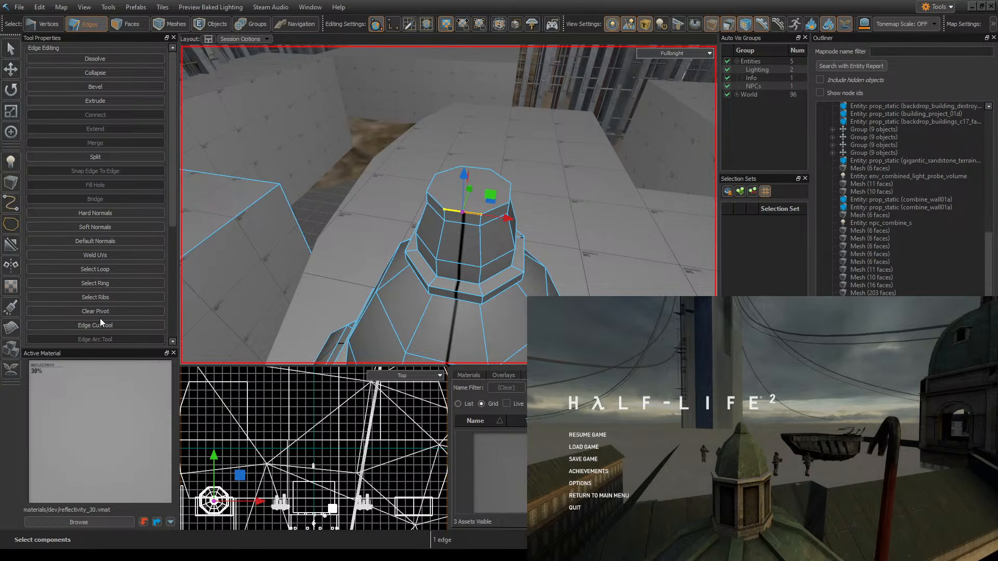
click(119, 283)
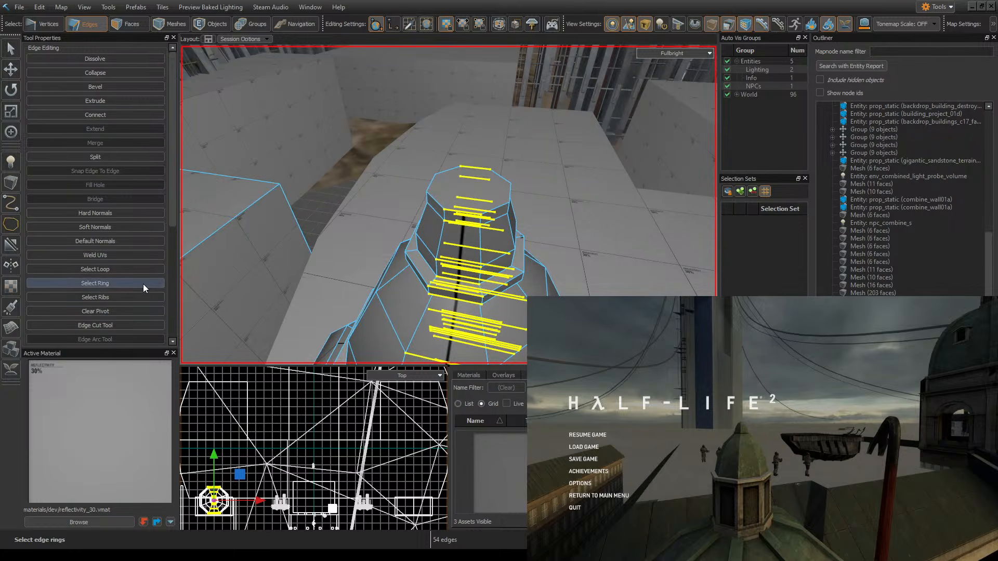
click(438, 205)
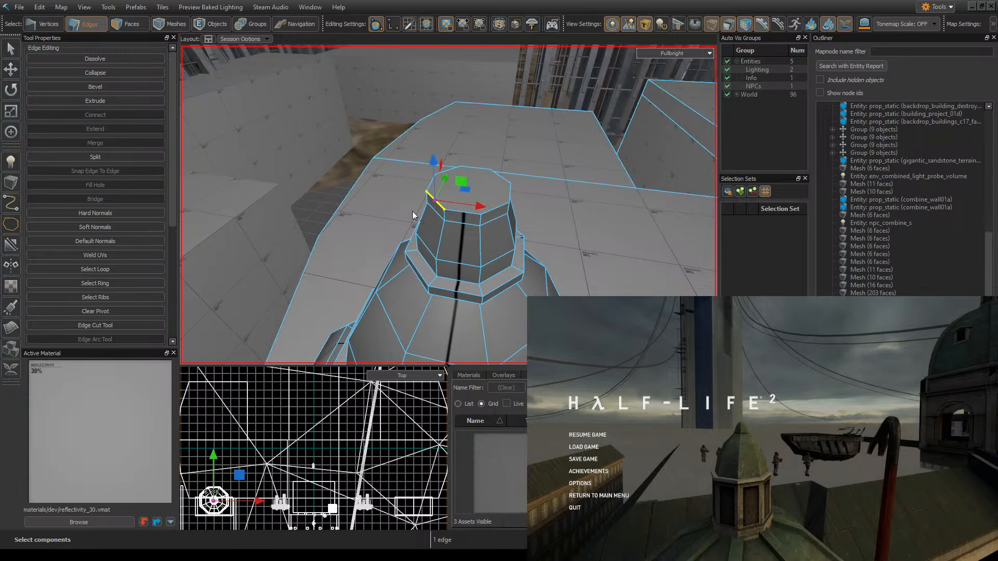
click(107, 269)
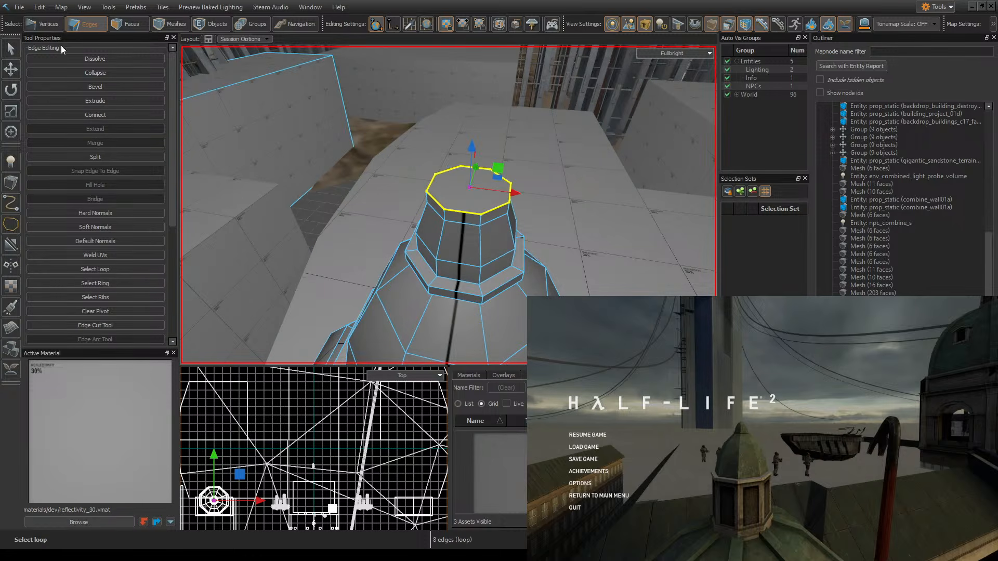
click(43, 27)
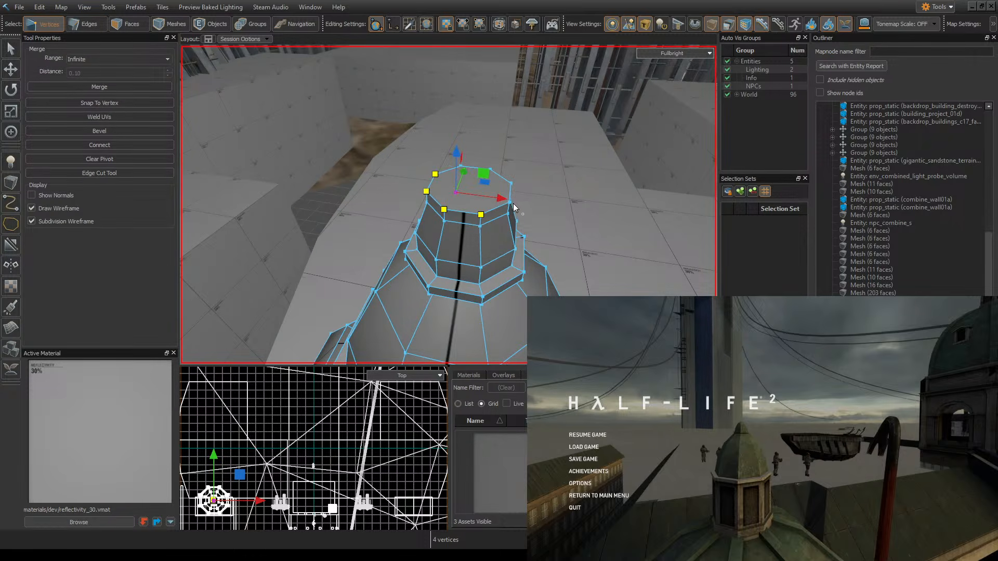
- Add the remaining vertices of the finial's top rim to the selection and merge them all into one vertex
key(z)
key(z)
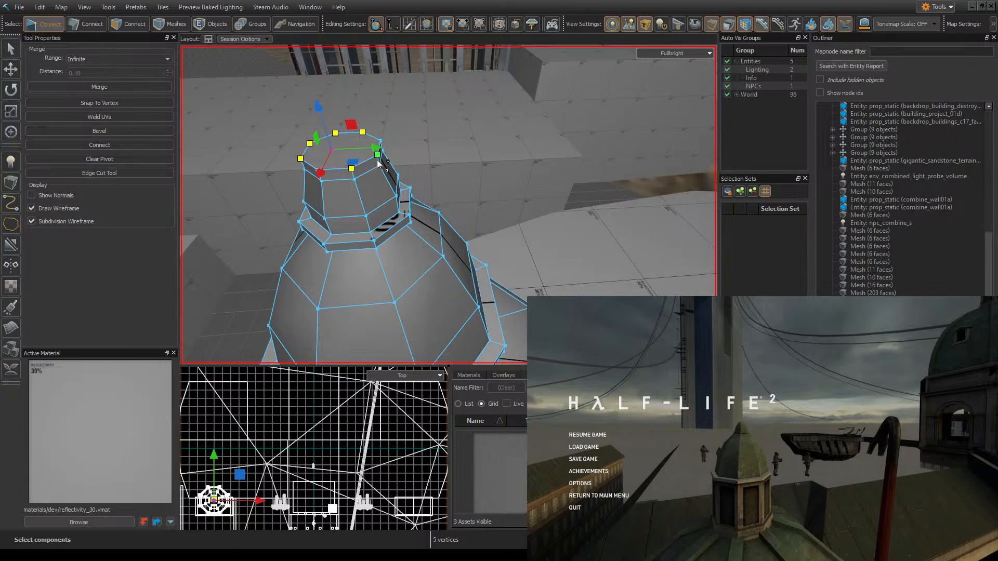
ctrl+click(377, 155)
ctrl+click(385, 143)
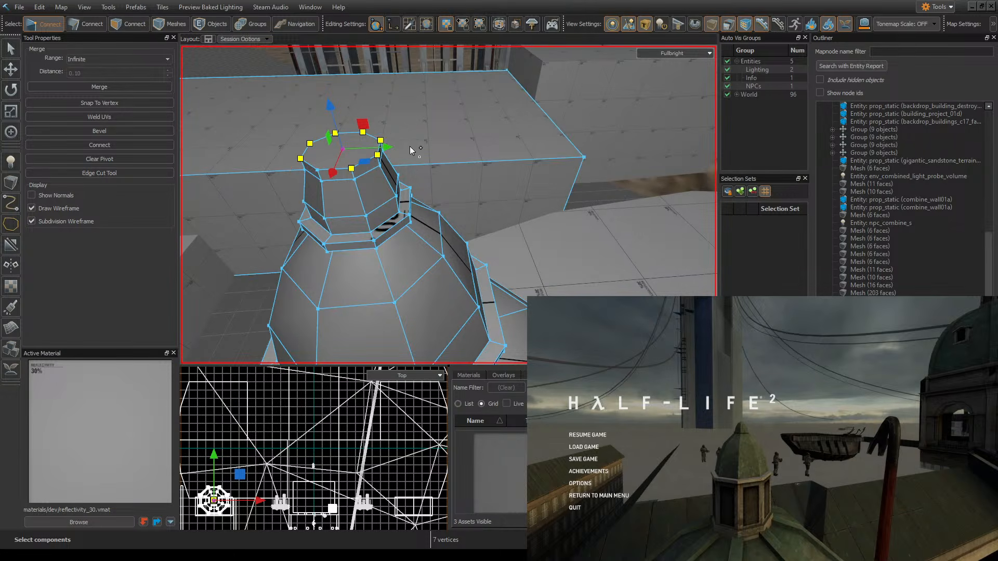
key(z)
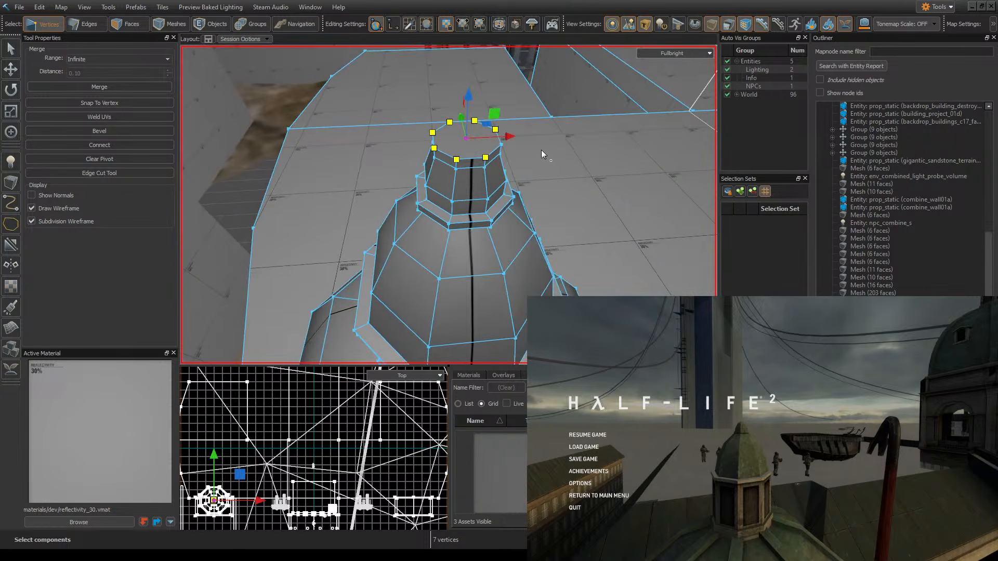
key(z)
ctrl+click(501, 145)
key(m)
- Move the merged vertex horizontally to the centre of the finial so its top forms a shallow pointed cap
key(z)
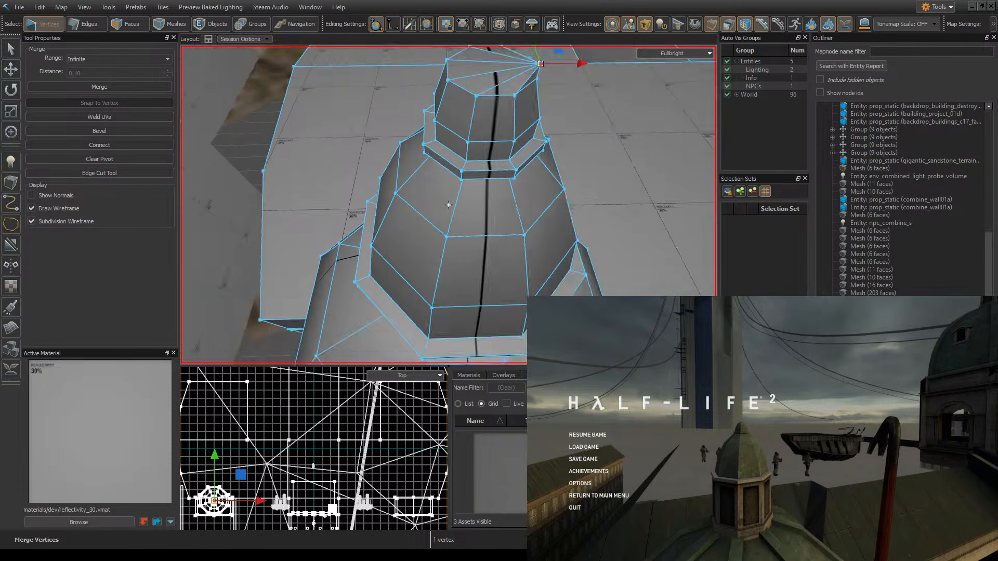
key(z)
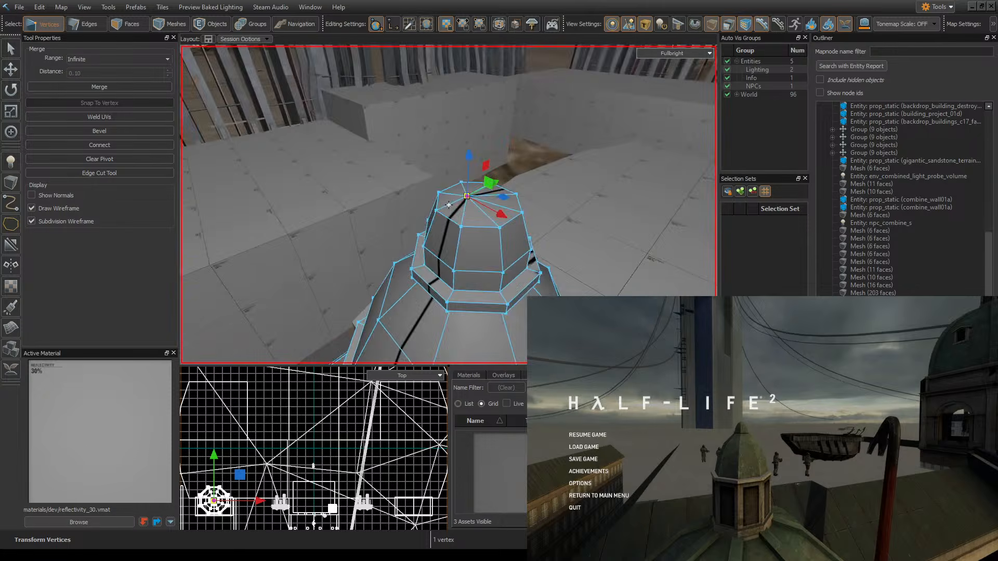
key(z)
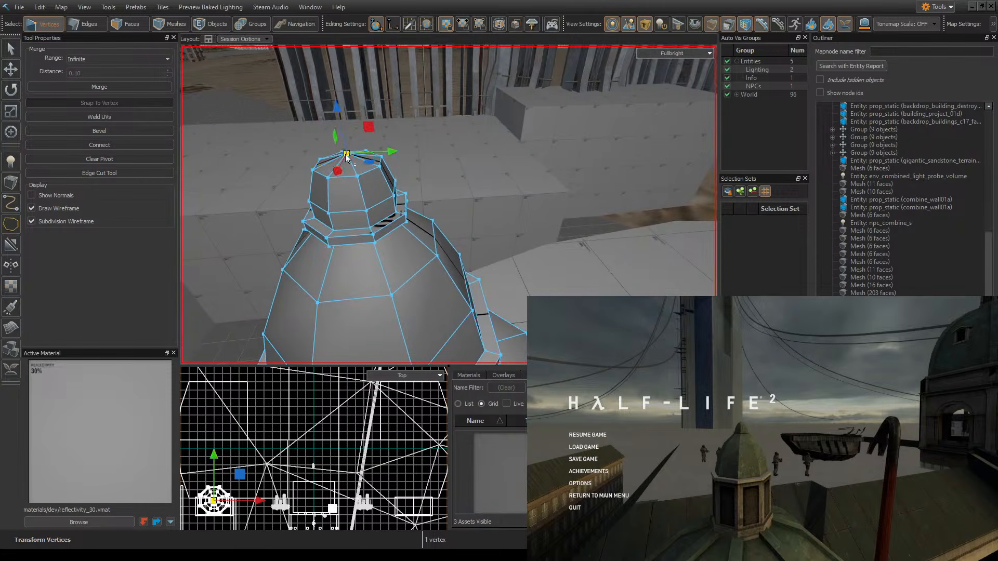
key(z)
key(z)
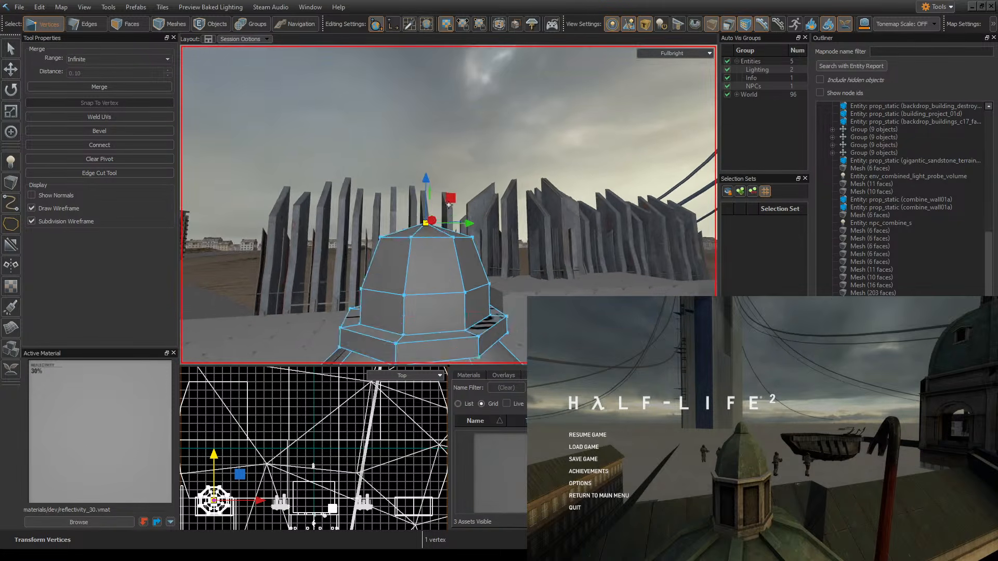
key(s)
key(d)
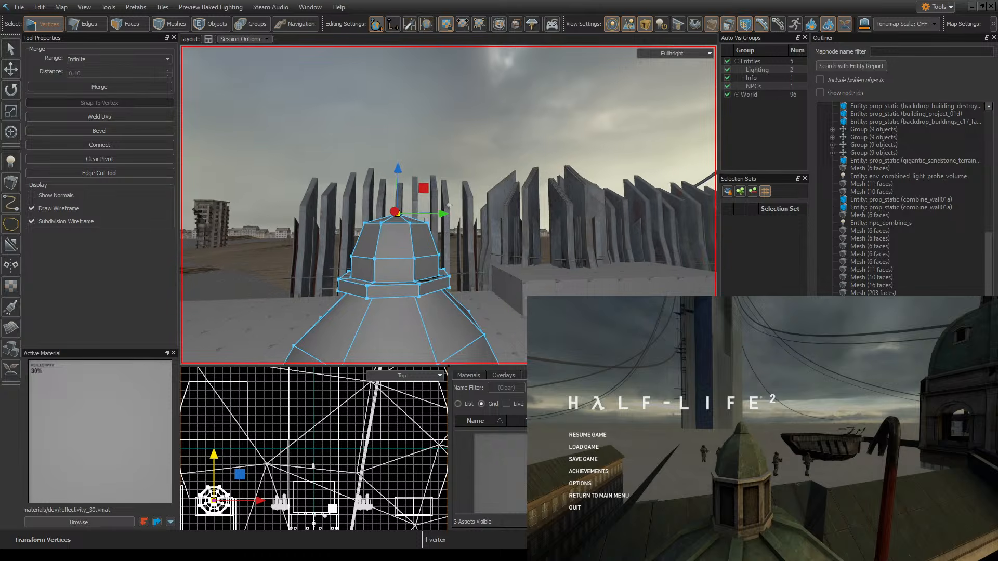
key(w)
key(z)
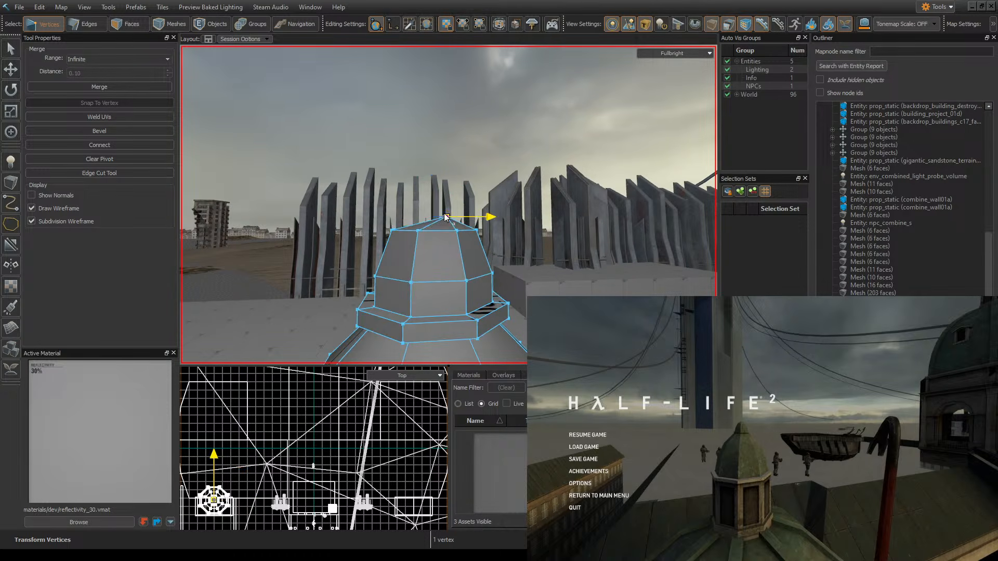
key(z)
key(s)
key(a)
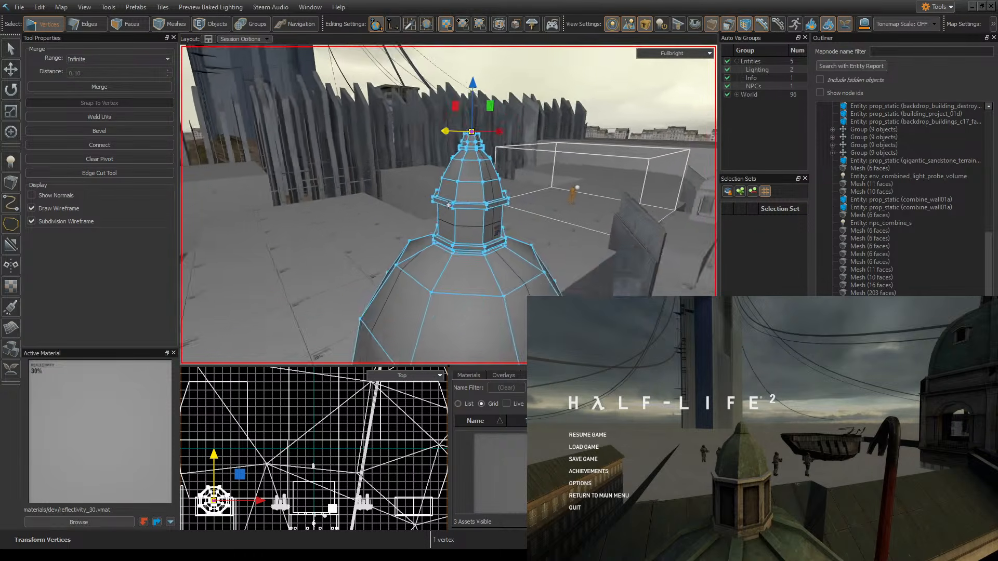
key(w)
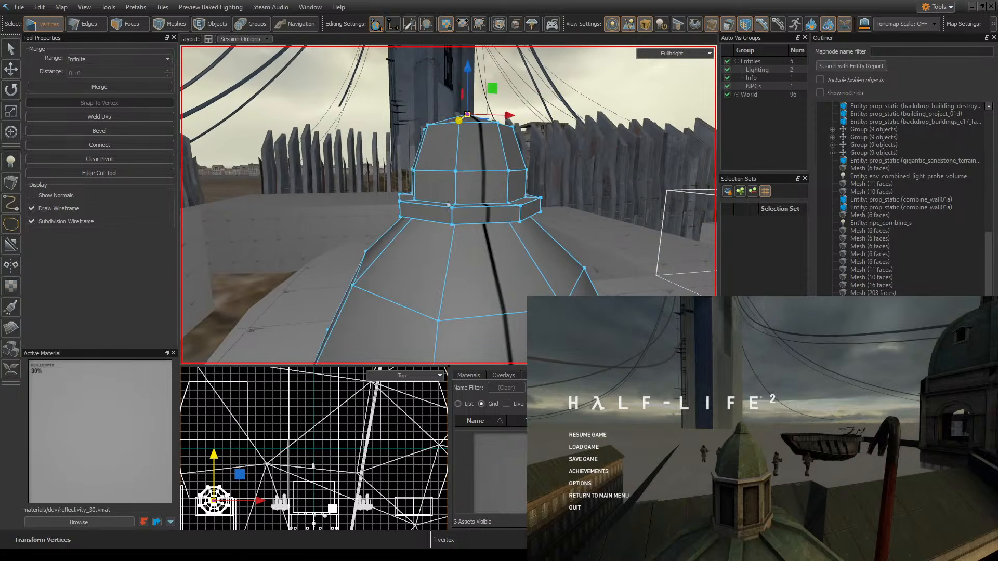
key(s)
key(z)
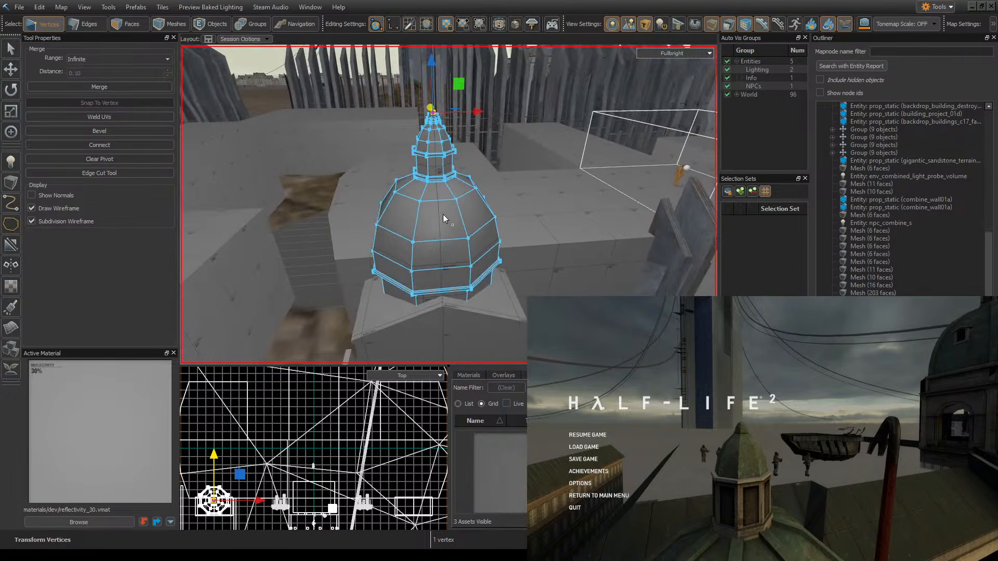
- Switch to Half-Life 2, resume the game, and examine the small dome and its lantern from near and far
click(588, 435)
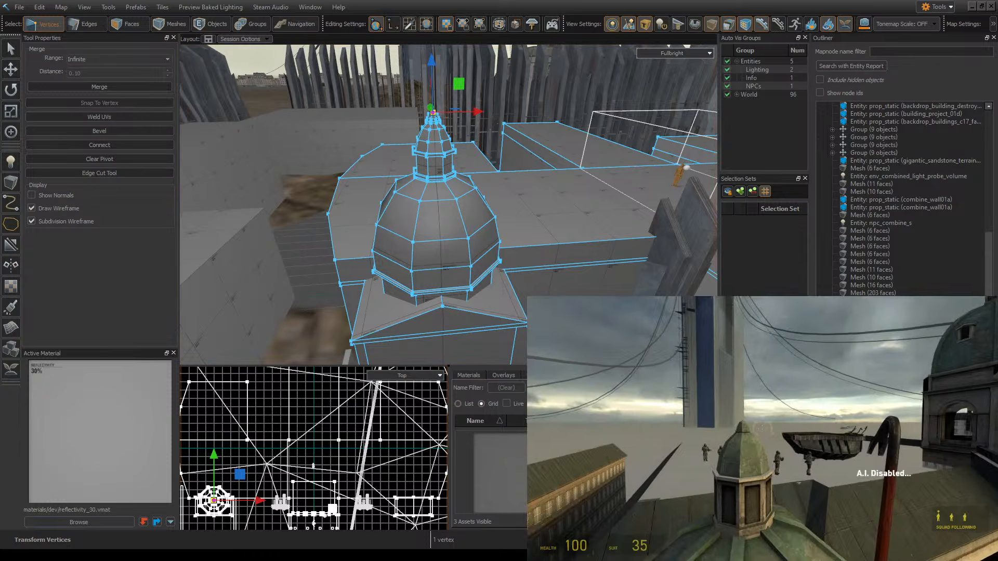
key(w)
key(s)
key(w)
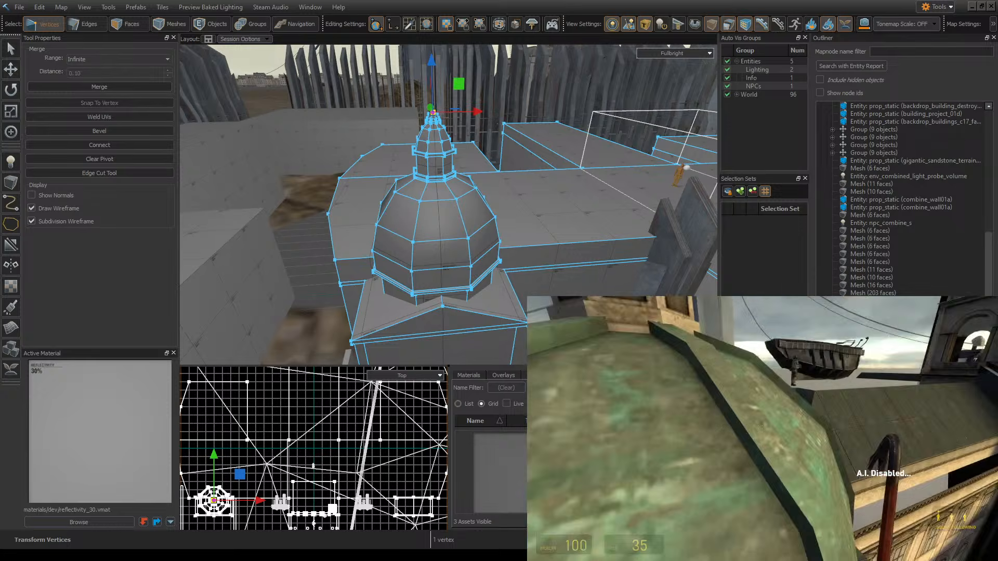
key(s)
key(w)
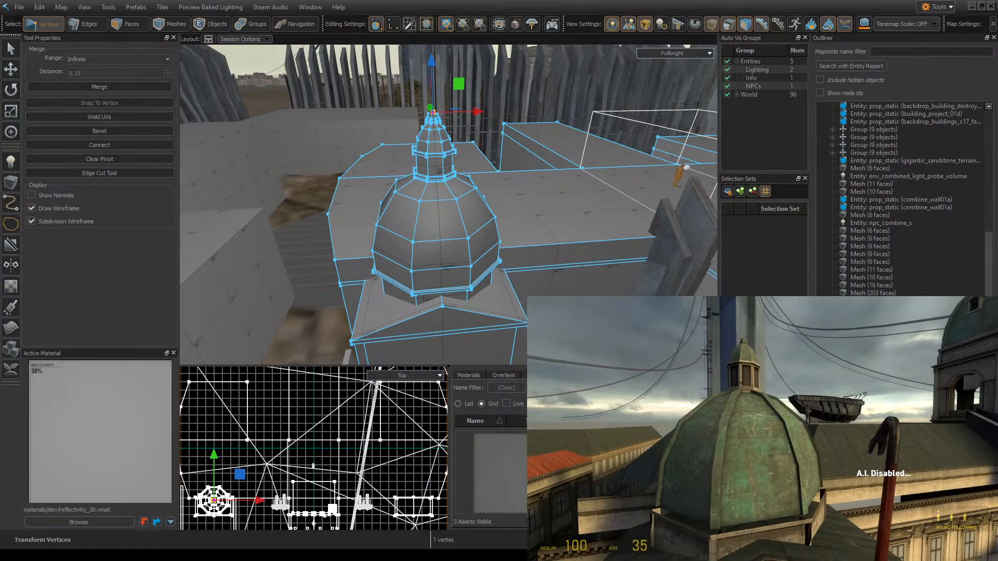
key(Escape)
- Return to Hammer and save the map with the finished lantern finial
right_drag(558, 242, 520, 180)
key(ctrl+s)
right_drag(578, 252, 559, 297)
key(s)
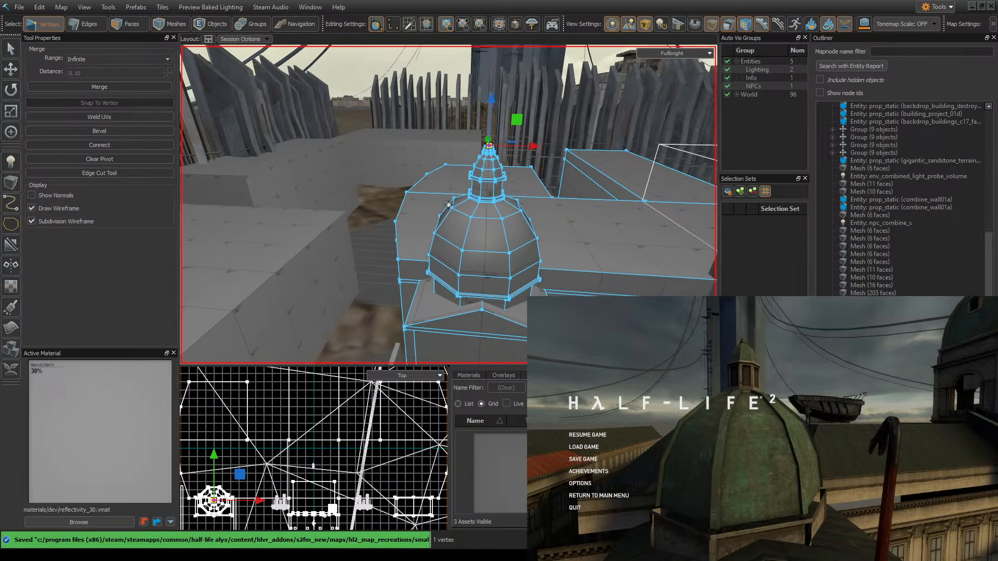
- Switch to Half-Life 2, resume the game, and examine the domed building's front facade and the surrounding buildings
key(alt+Tab)
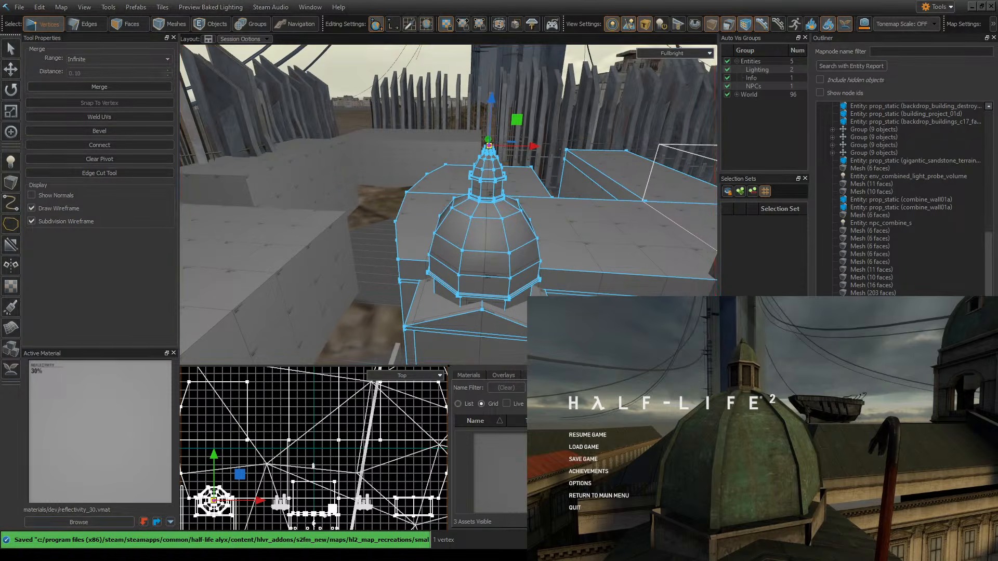
key(Escape)
key(w)
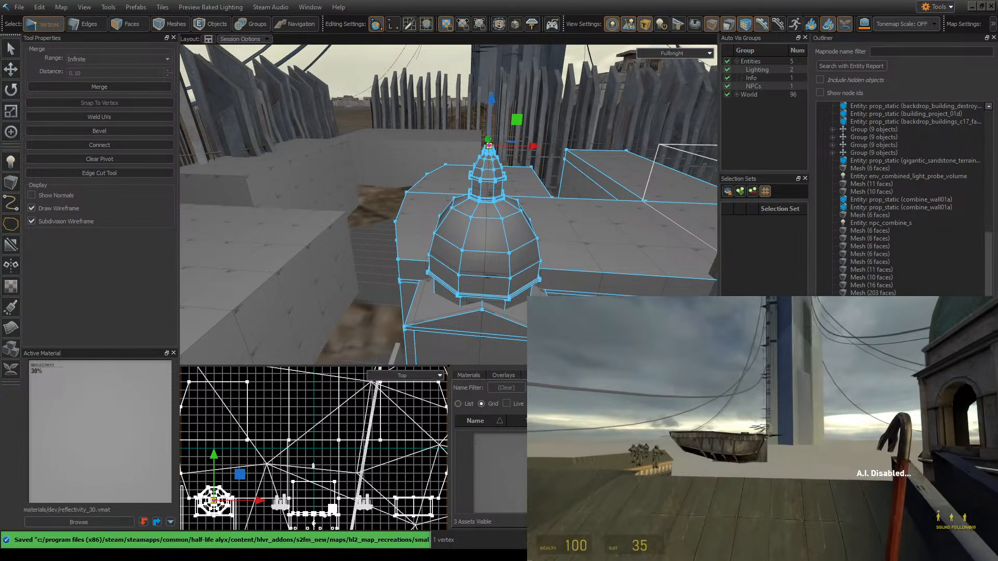
key(s)
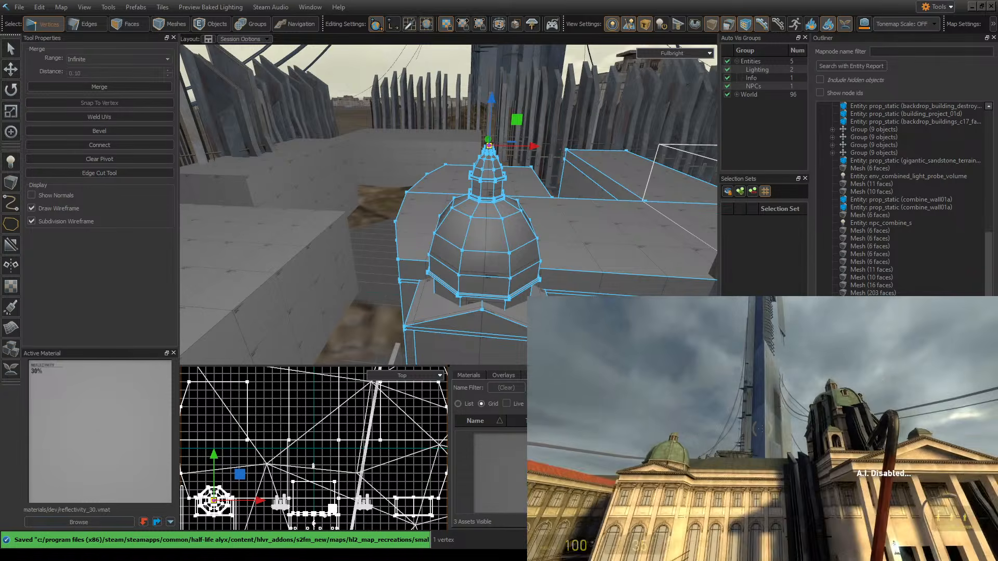
key(s)
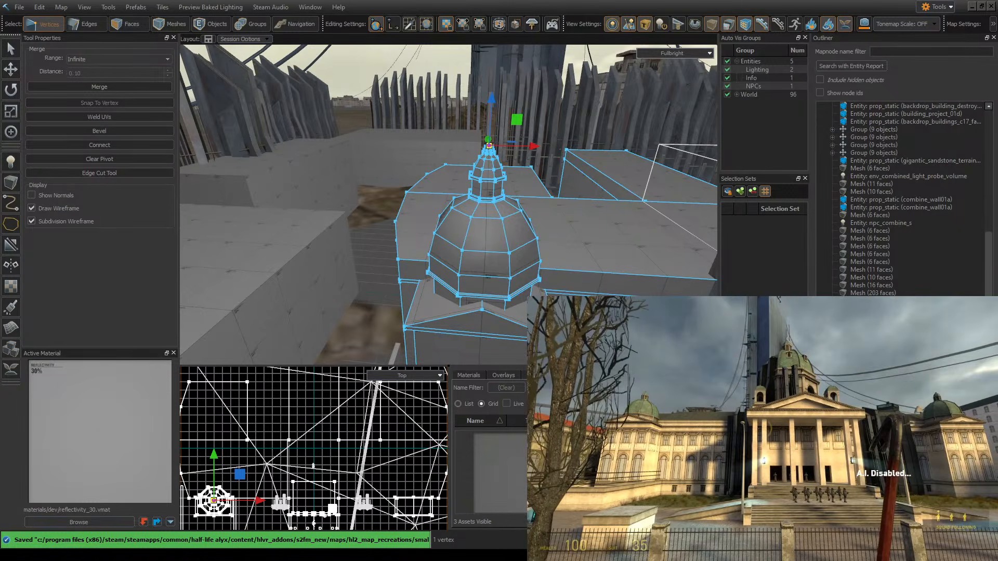
key(w)
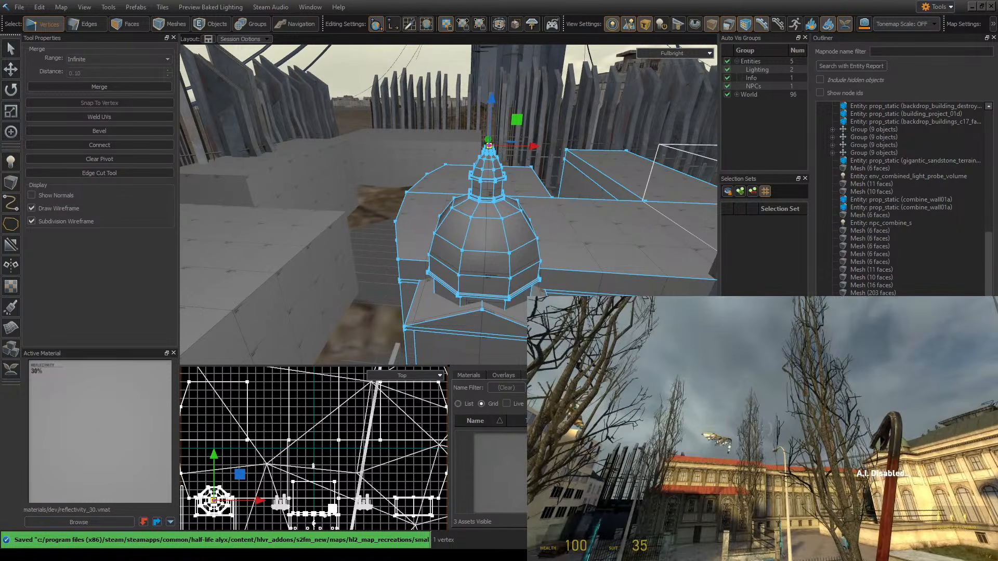
key(w)
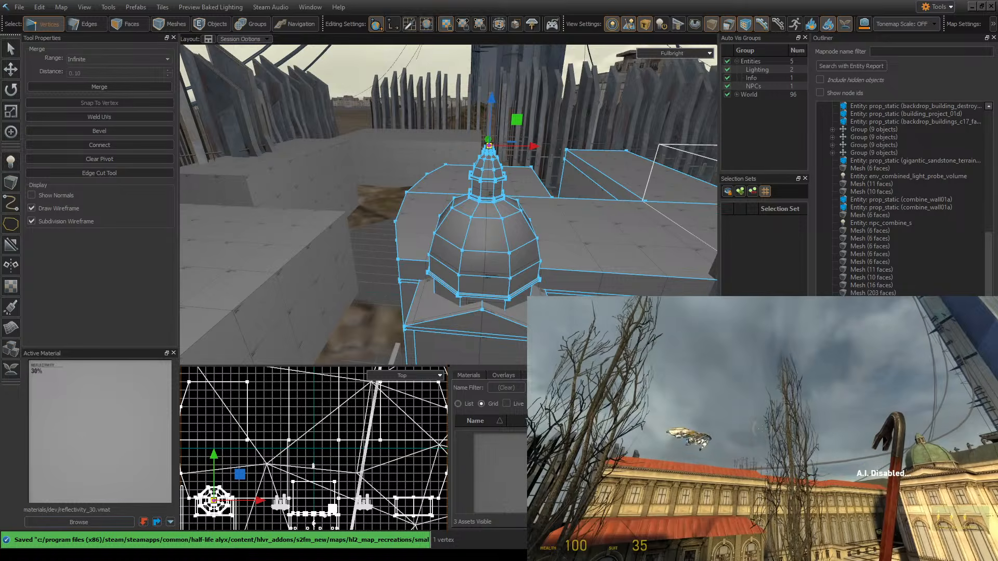
- Compare the small dome's drum and pediment in Half-Life 2 with the model in Hammer, from a distance and close up
key(w)
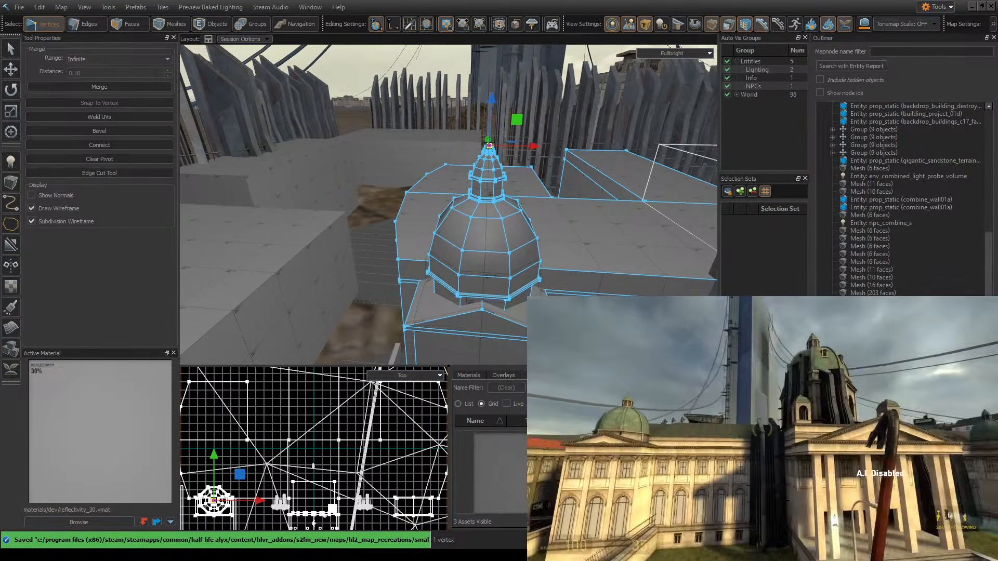
key(w)
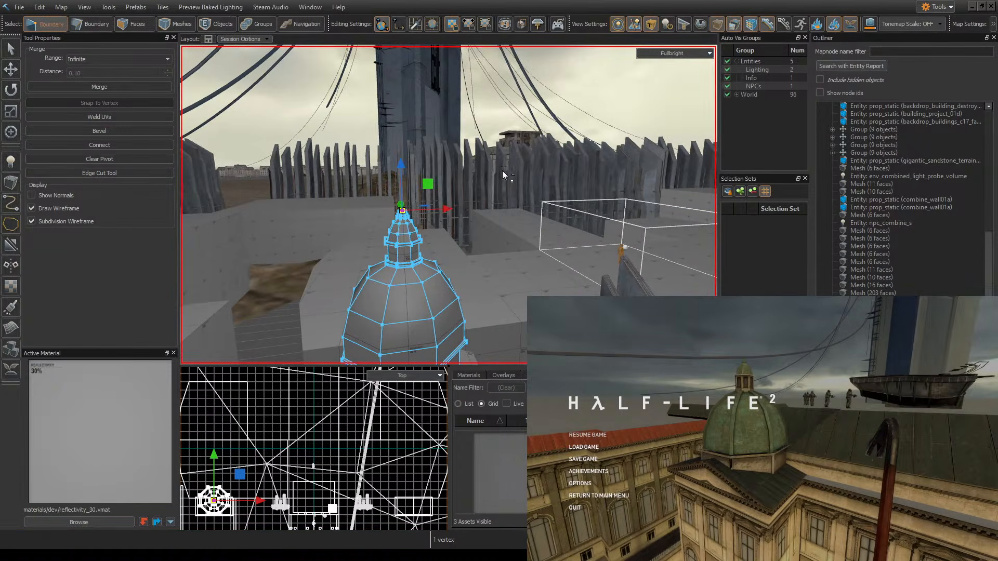
key(ctrl+s)
right_drag(503, 173, 448, 205)
key(w)
right_drag(603, 199, 448, 205)
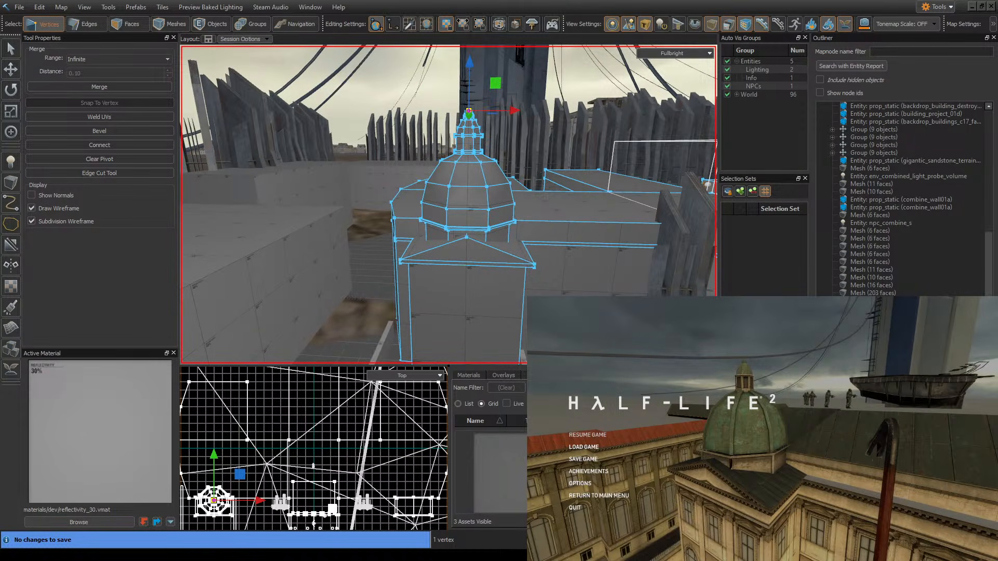
right_drag(663, 237, 448, 205)
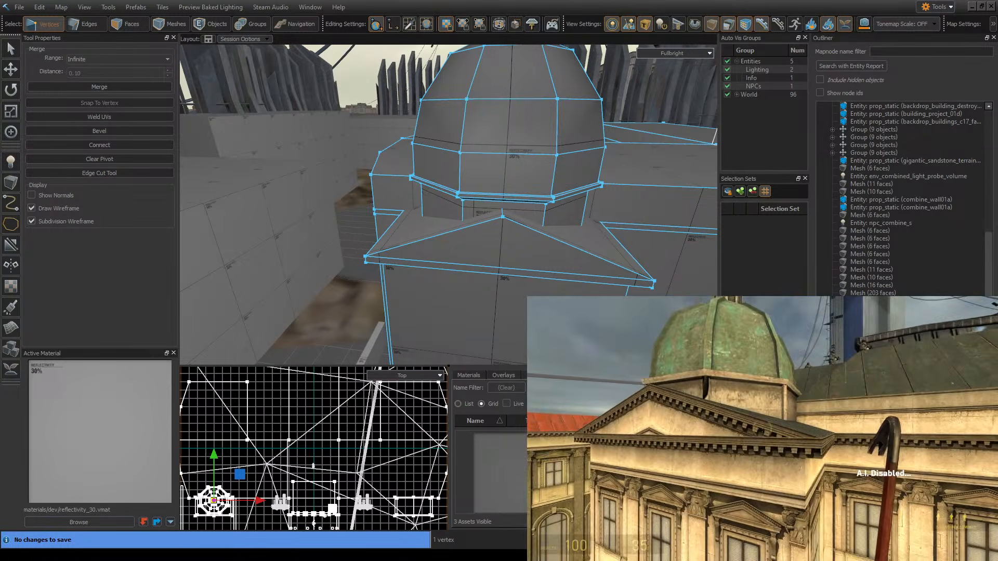
right_drag(448, 205, 448, 205)
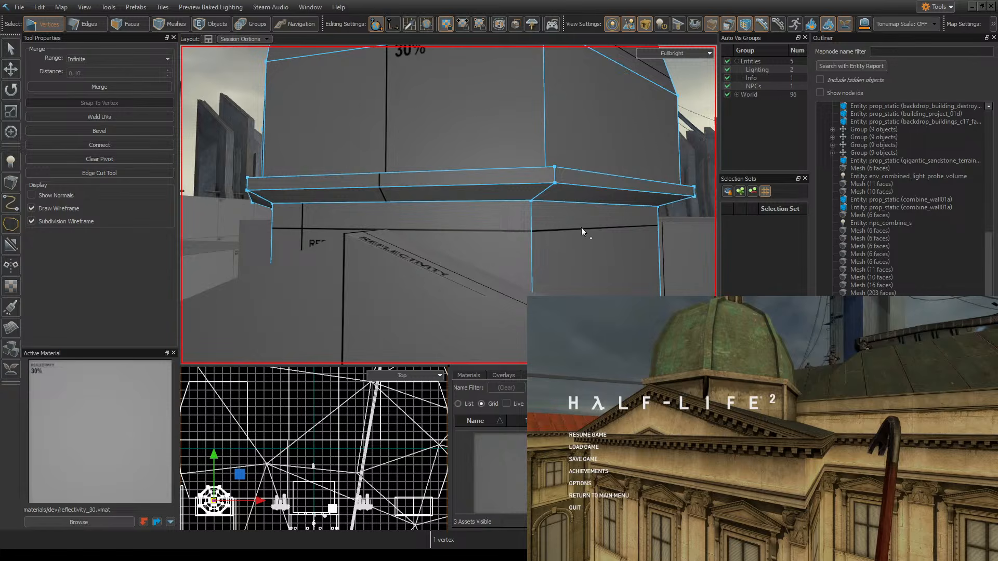
- Select the vertical corner edges around the small dome's octagonal drum, just below the projecting rim
click(147, 28)
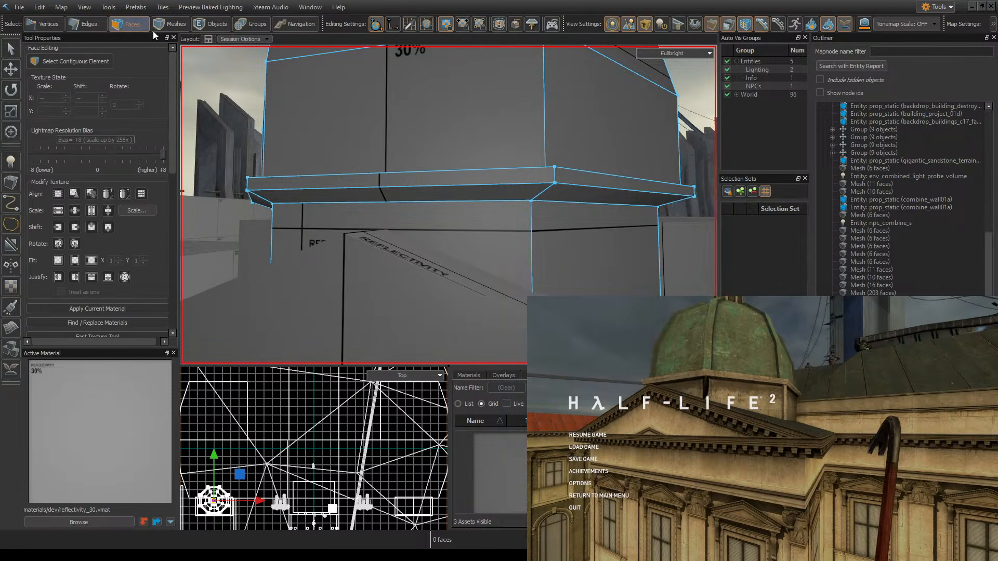
key(ctrl+s)
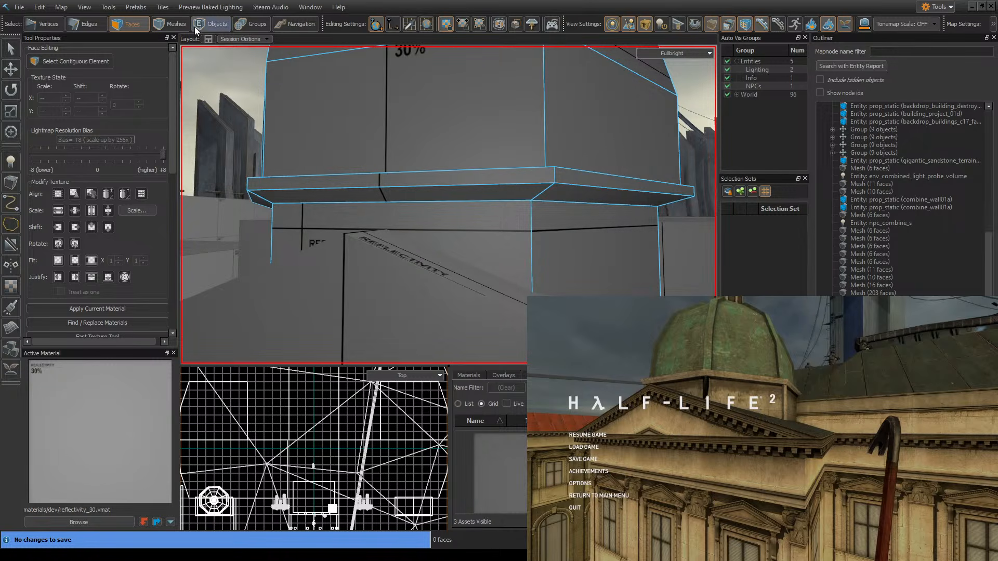
click(100, 25)
click(534, 235)
right_drag(536, 236, 606, 184)
ctrl+click(579, 187)
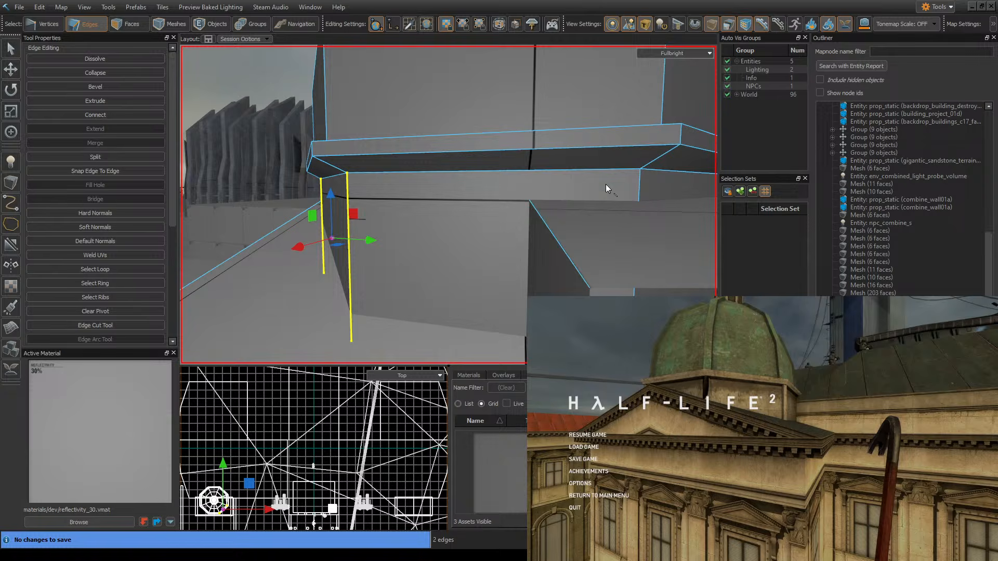
ctrl+click(642, 186)
right_drag(676, 180, 651, 163)
ctrl+click(555, 130)
right_drag(555, 130, 442, 200)
ctrl+click(428, 124)
ctrl+click(547, 121)
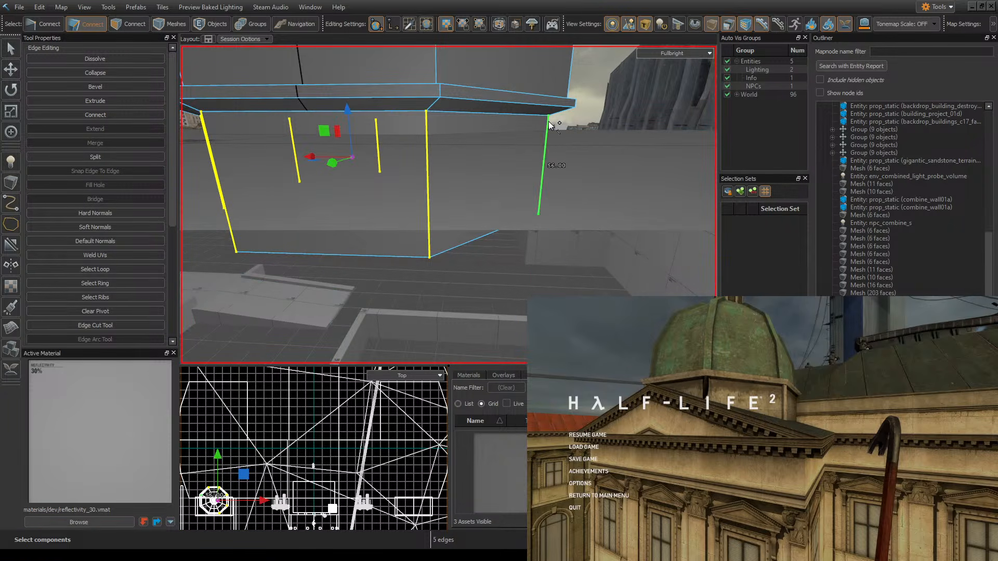
right_drag(549, 121, 604, 289)
key(ctrl+s)
ctrl+click(579, 287)
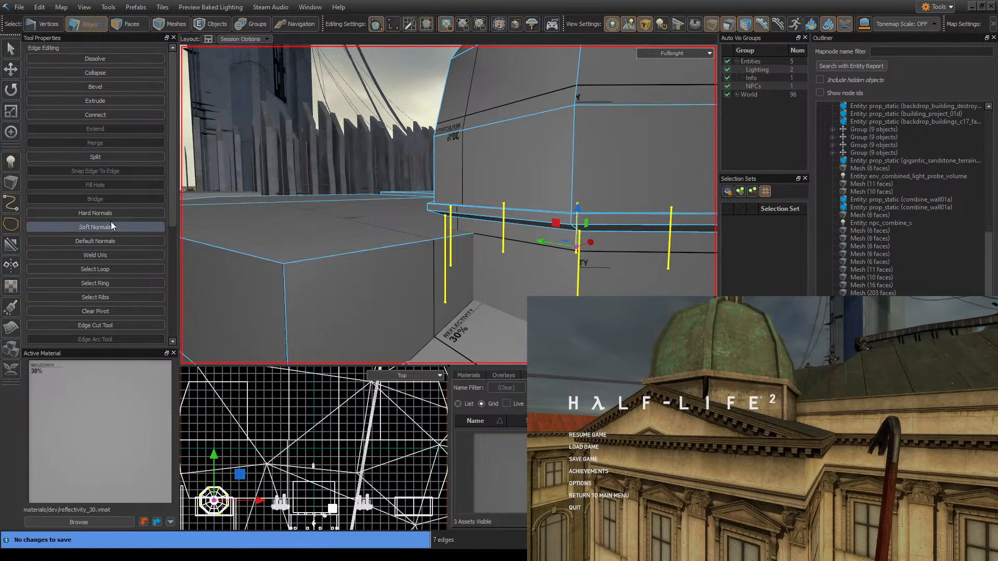
- Add the remaining vertical corner edge to the selection, bevel all eight drum corners, and save the map
click(111, 225)
right_drag(240, 204, 312, 211)
ctrl+click(494, 254)
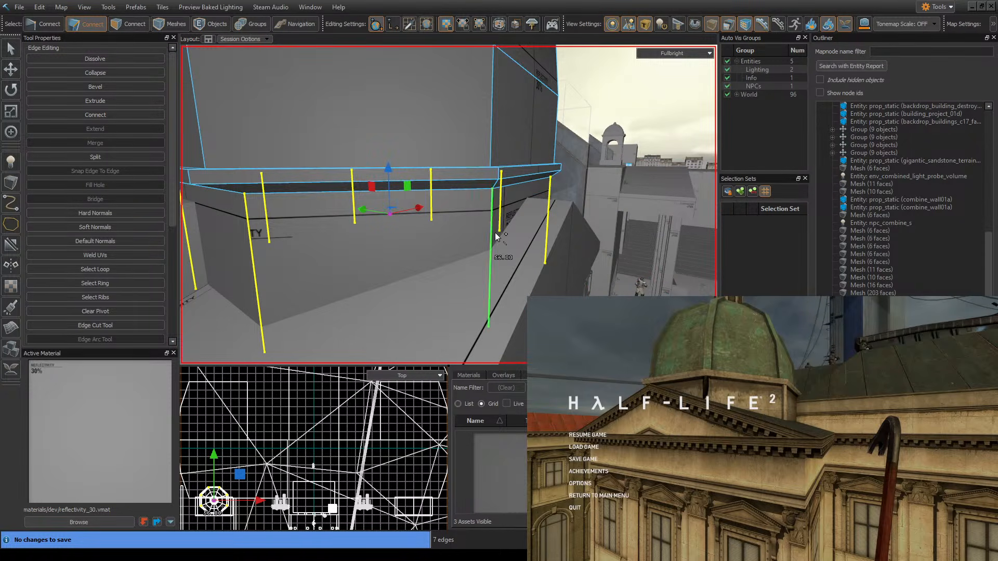
click(123, 213)
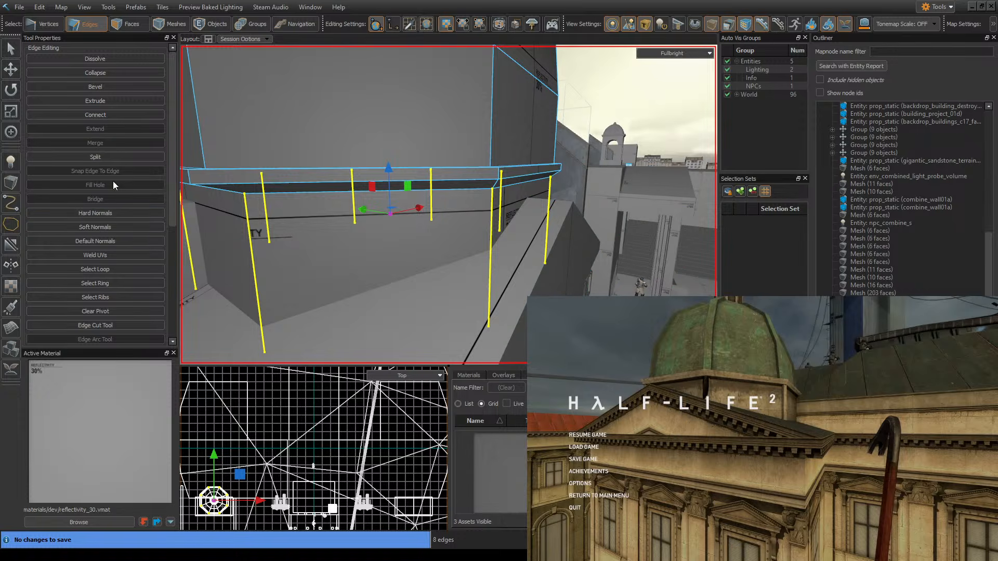
scroll(157, 238, down, 3)
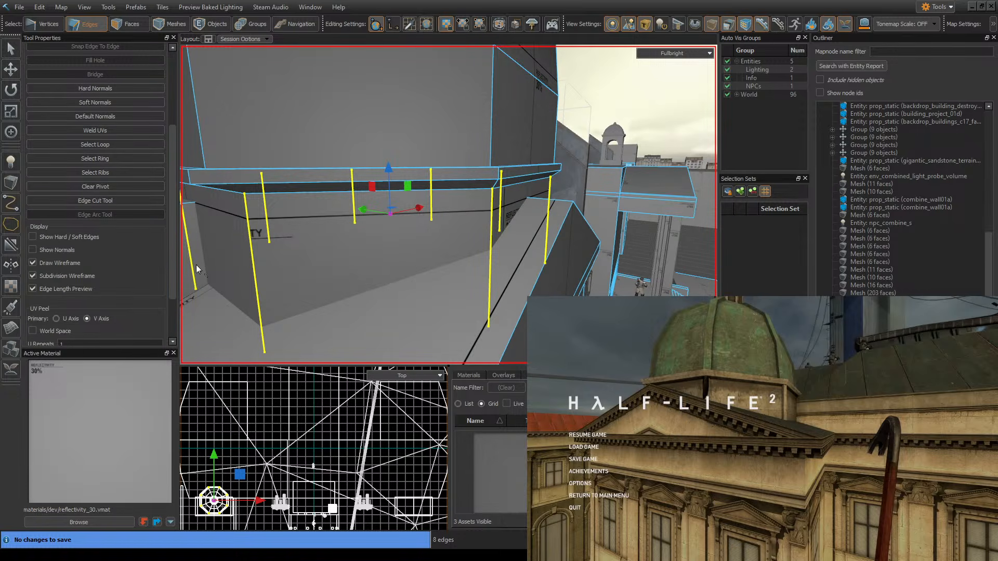
scroll(156, 268, up, 3)
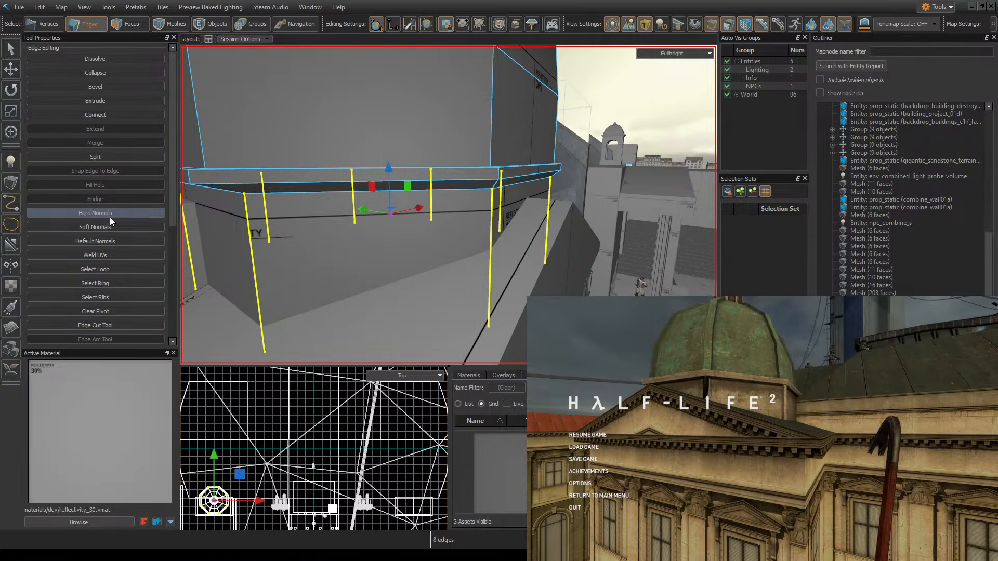
click(99, 87)
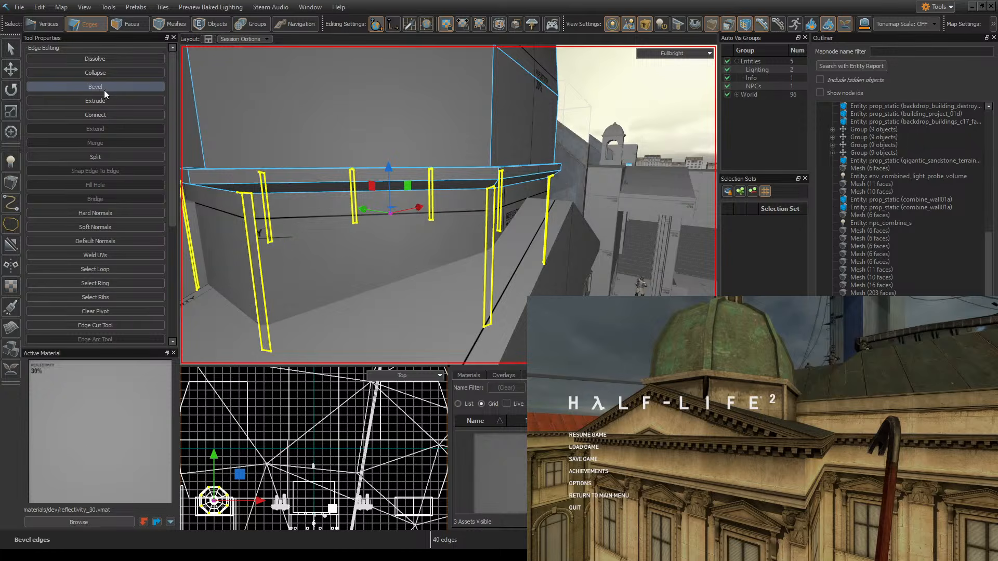
key(w)
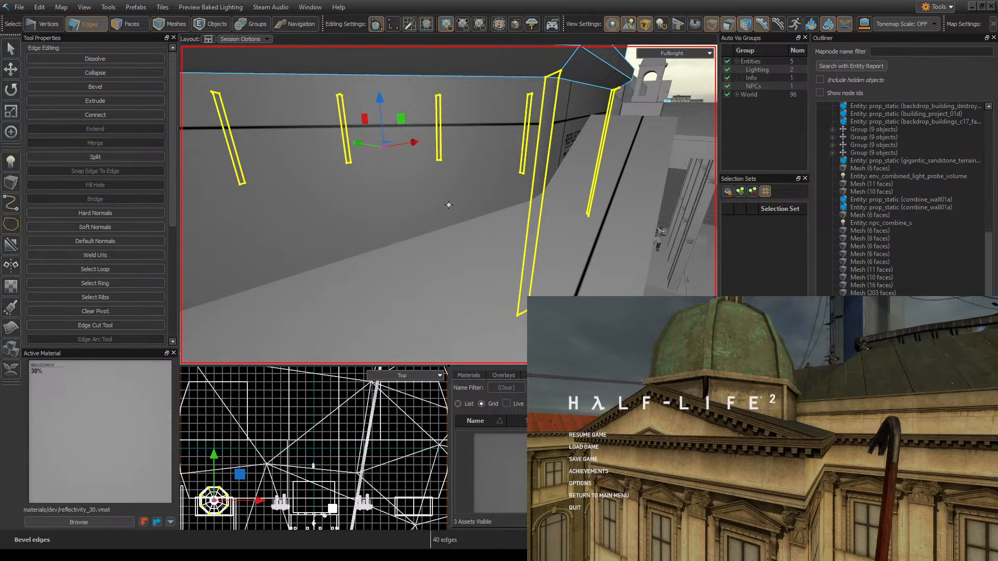
key(d)
right_drag(448, 204, 449, 205)
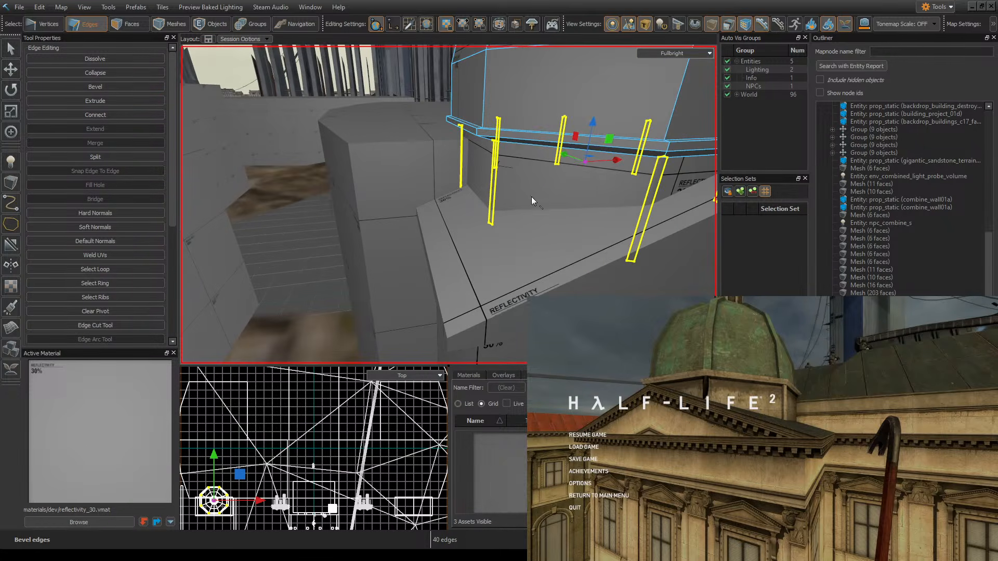
key(ctrl+s)
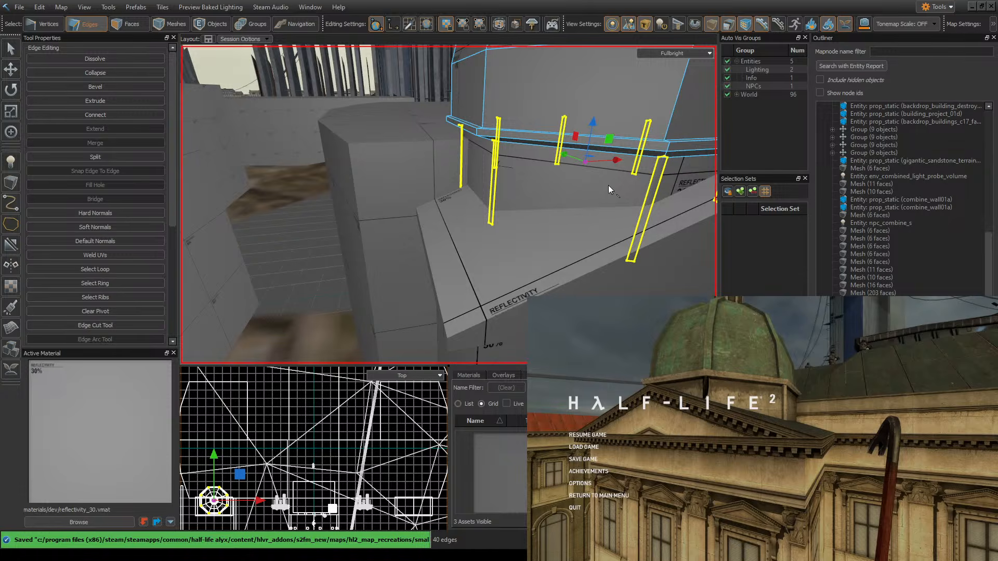
- Try to scale the bevelled drum corner edges outward along one horizontal axis
right_drag(609, 185, 448, 205)
click(13, 69)
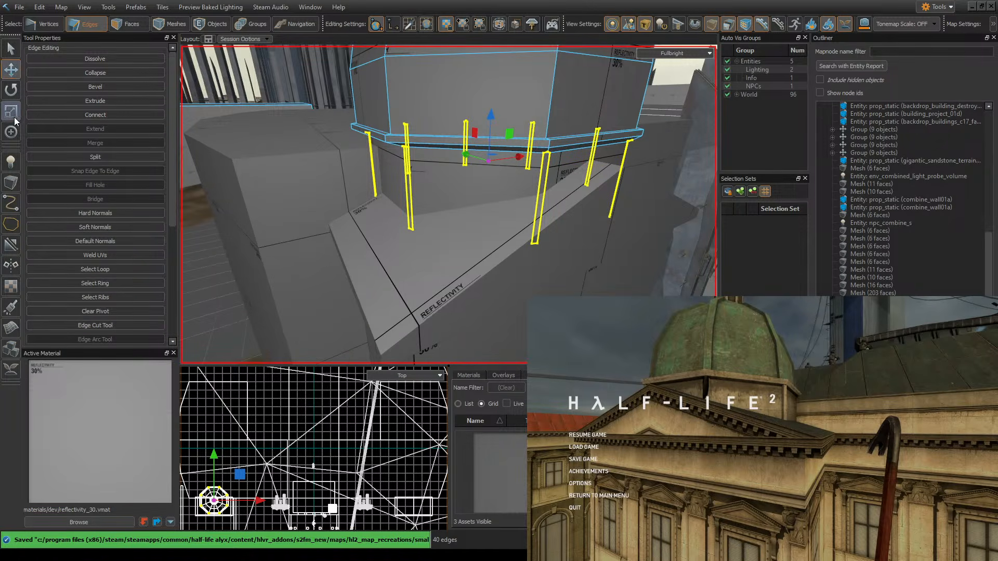
click(12, 118)
right_drag(590, 181, 590, 181)
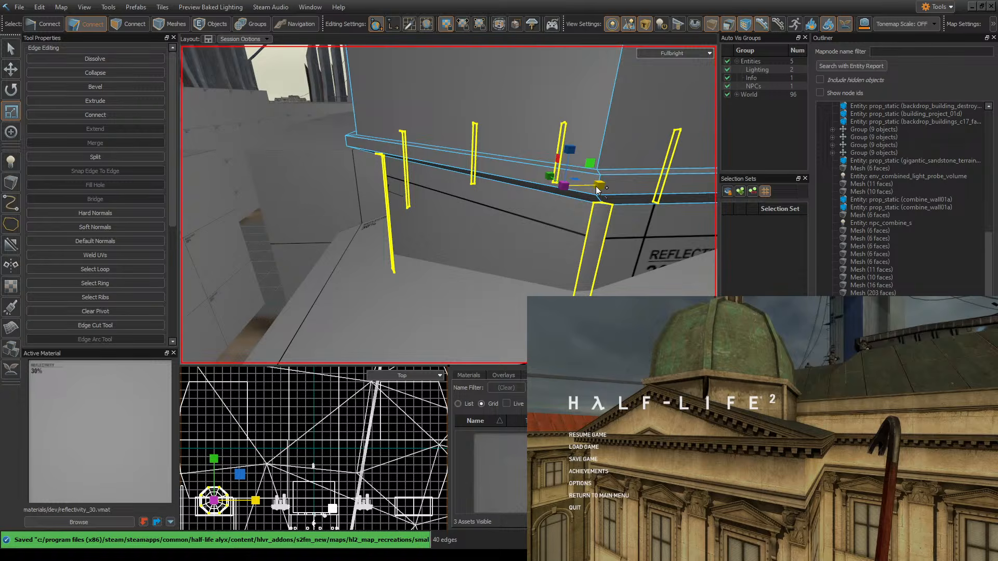
drag(598, 190, 602, 190)
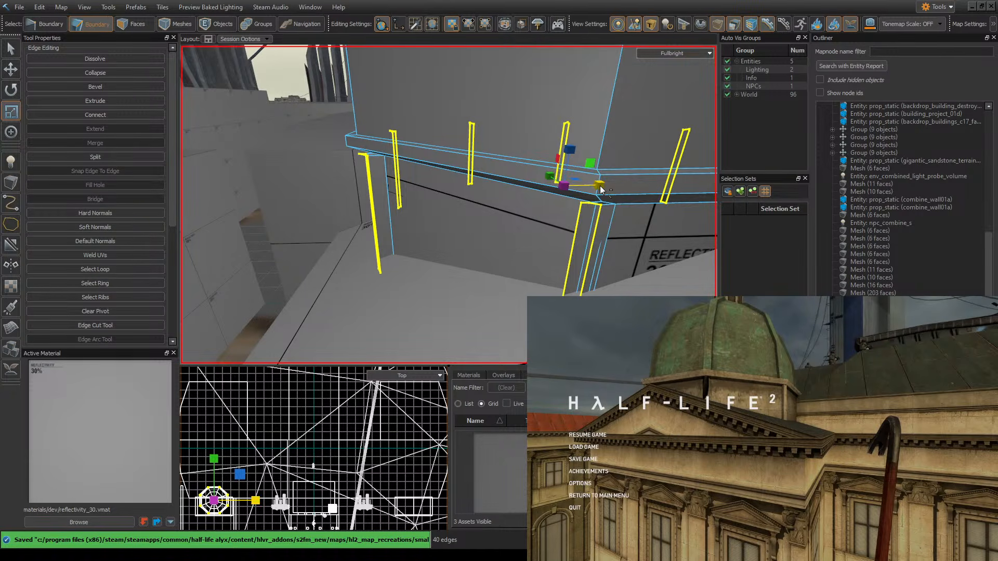
key(ctrl+z)
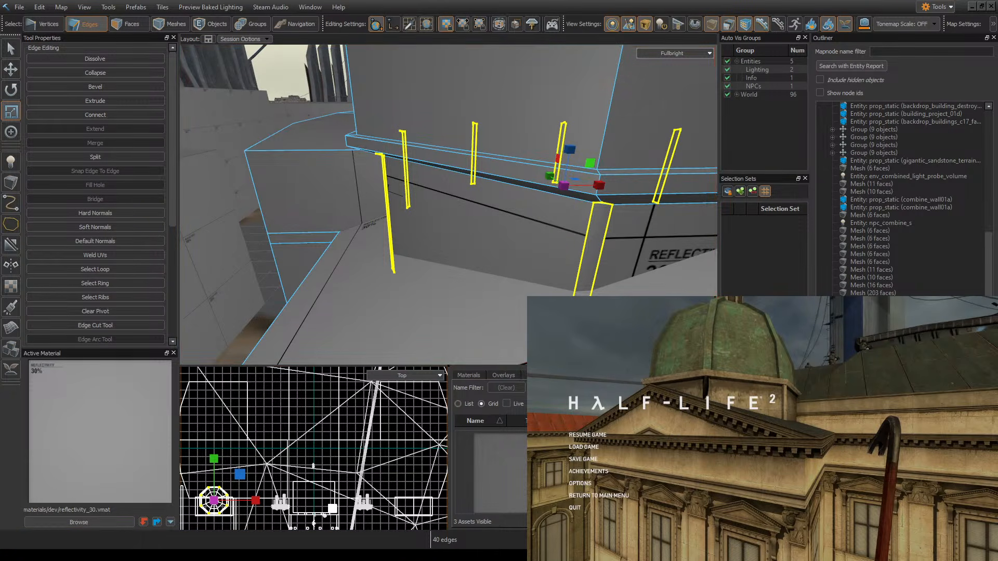
- Try to extrude the bevelled corner edges outward by scaling along both horizontal axes, and undo the extrusion and scaling
alt+drag(597, 192, 566, 186)
shift+drag(631, 177, 641, 178)
mouse_move(617, 182)
right_down()
mouse_move(448, 204)
mouse_move(617, 182)
right_up()
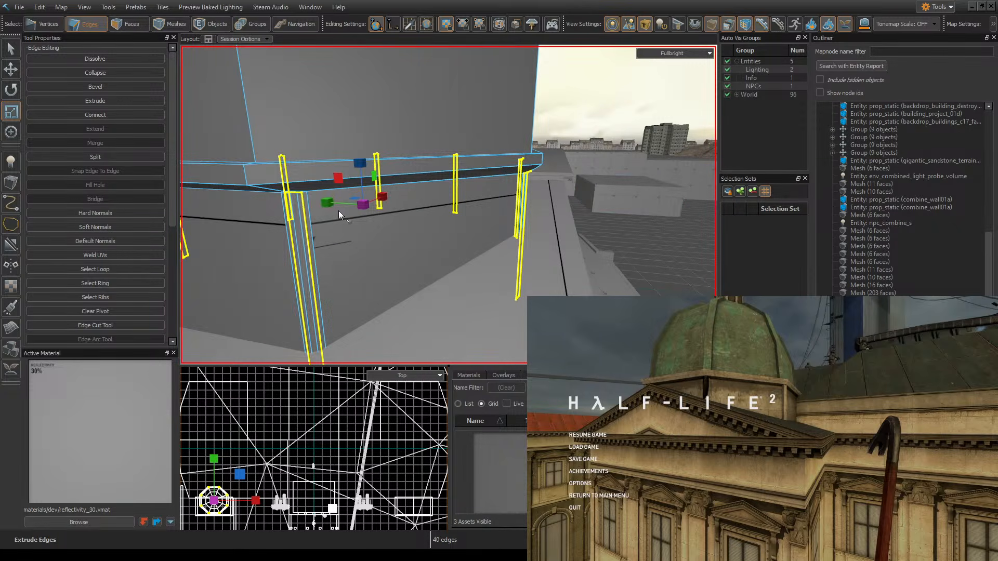
drag(332, 201, 327, 198)
right_drag(450, 166, 448, 205)
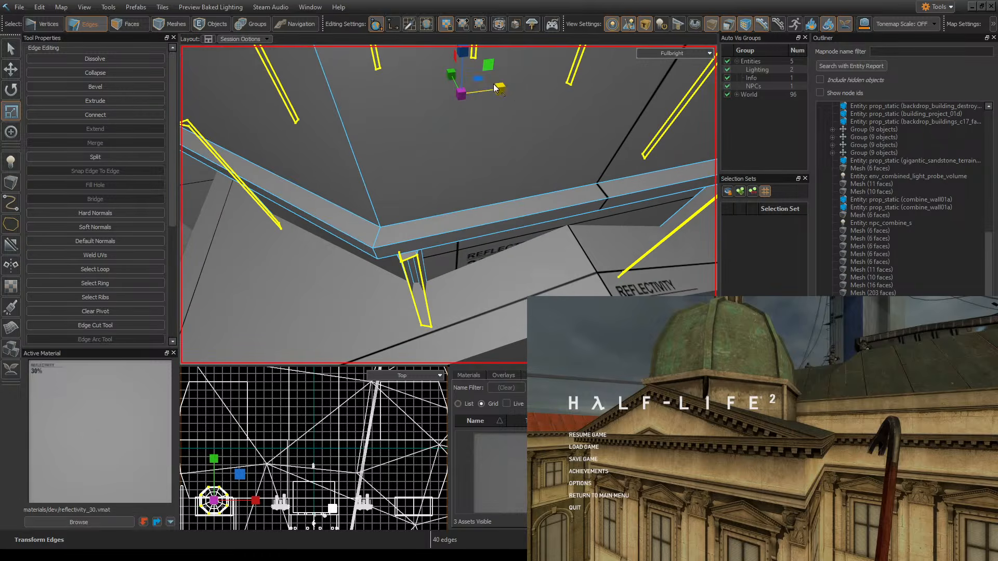
drag(504, 92, 503, 92)
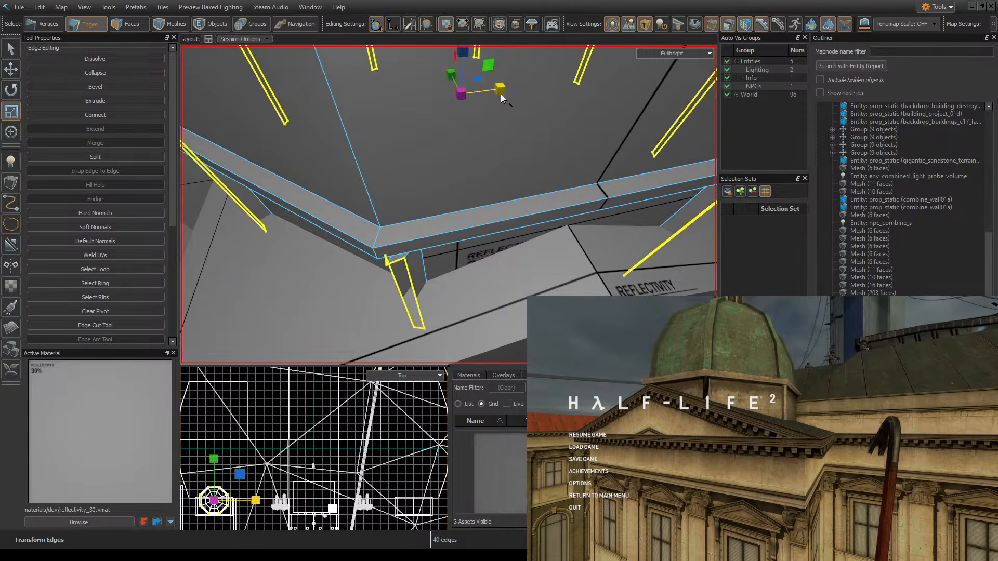
mouse_move(503, 91)
right_down()
mouse_move(449, 205)
mouse_move(501, 107)
right_up()
key(ctrl)
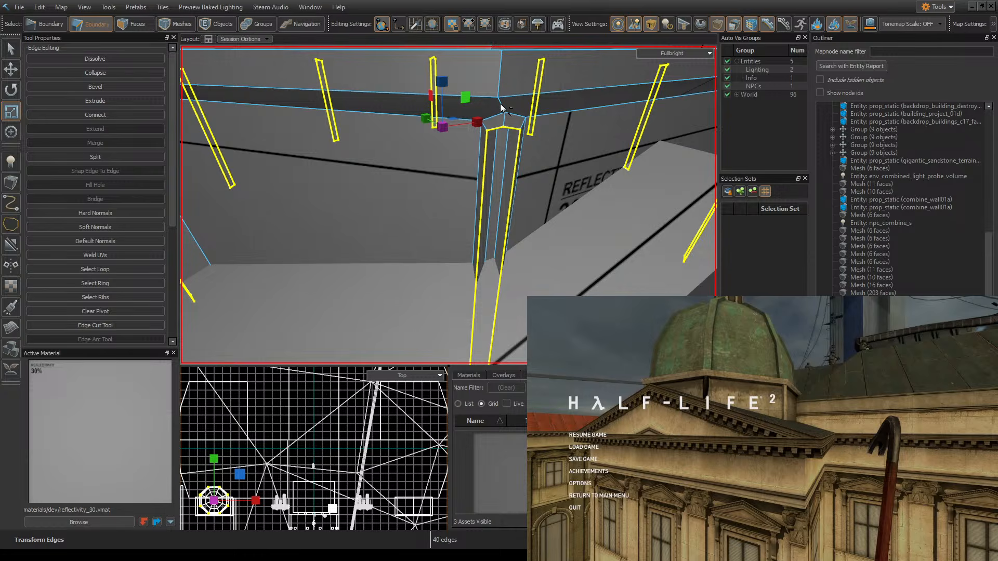
key(ctrl+z)
key(ctrl+z)
key(ctrl+z)
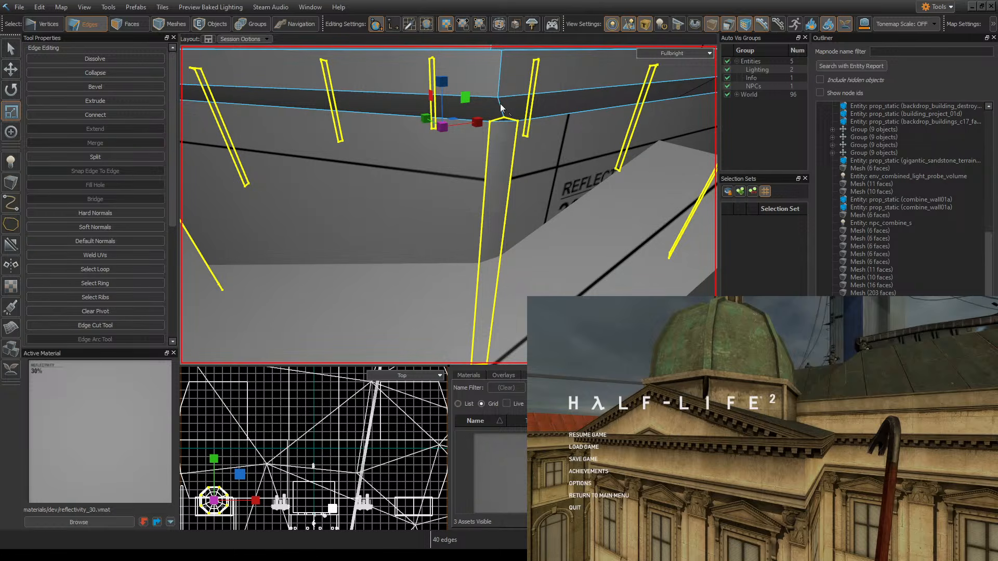
- Select the wall faces and narrow bevelled corner faces around the first half of the small dome's drum
click(139, 26)
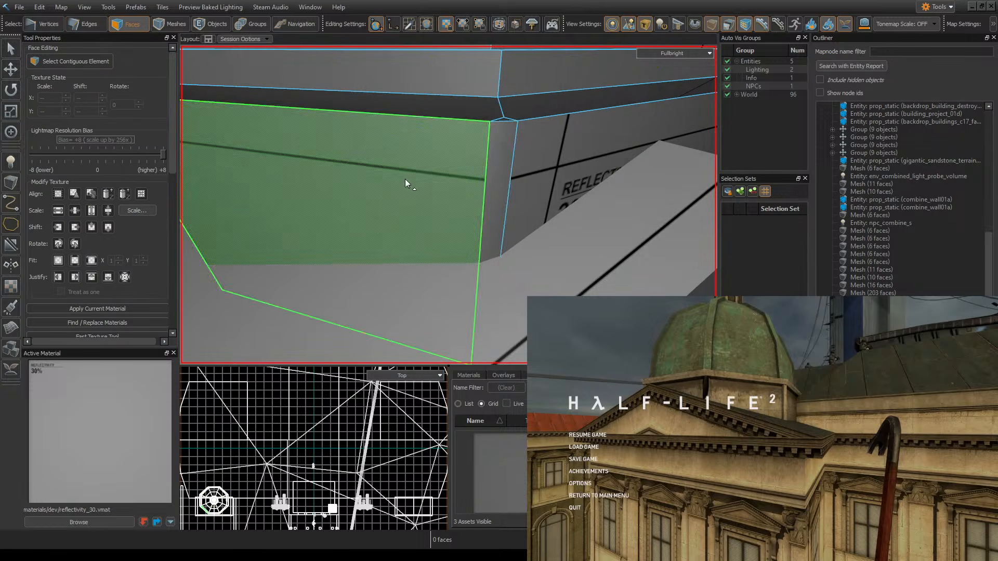
mouse_move(405, 179)
mouse_down()
mouse_move(563, 179)
mouse_move(597, 166)
mouse_up()
right_drag(597, 166, 508, 225)
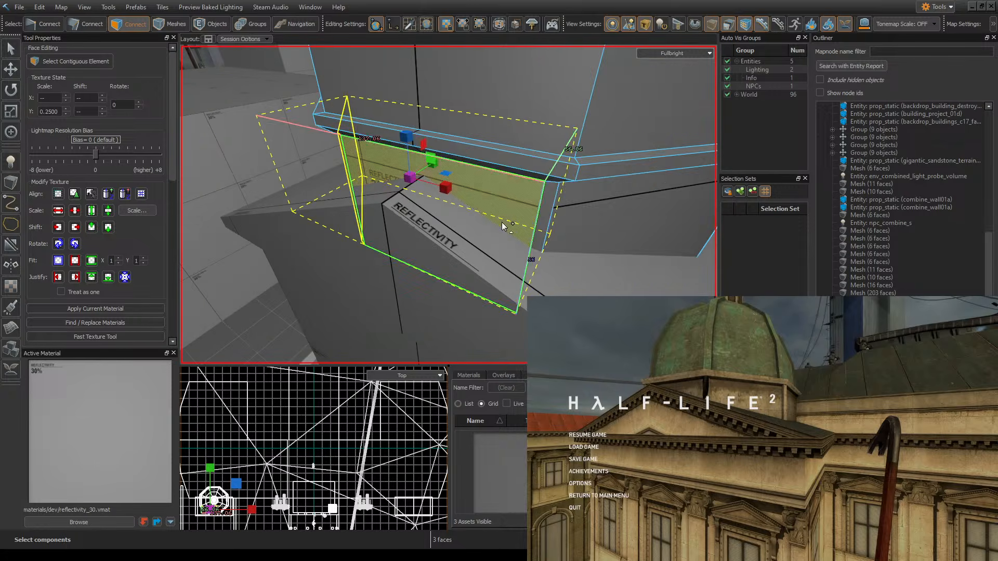
ctrl+drag(508, 225, 597, 195)
key(shift+d)
right_drag(597, 187, 449, 205)
click(10, 49)
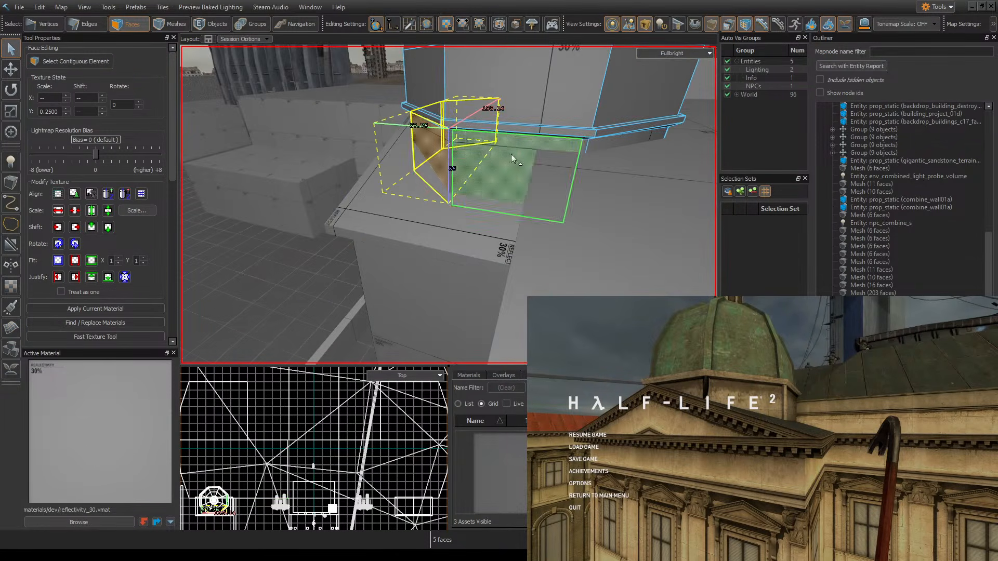
ctrl+drag(512, 158, 463, 154)
ctrl+drag(578, 146, 609, 149)
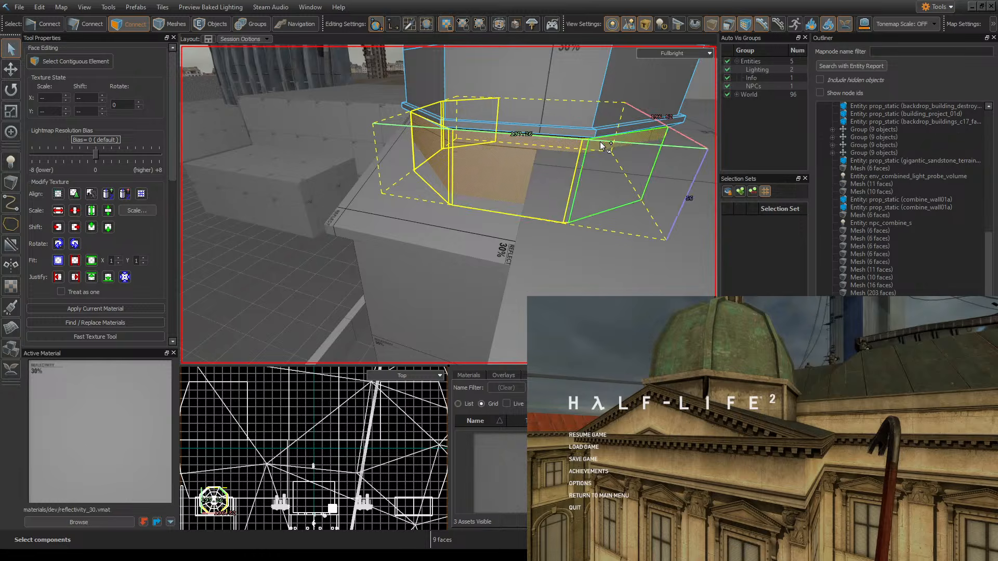
- Extend the face selection around the rest of the drum to include every wall and bevelled corner face, and save the map
right_drag(608, 150, 449, 204)
drag(512, 170, 555, 158)
key(ctrl+z)
ctrl+drag(492, 164, 563, 157)
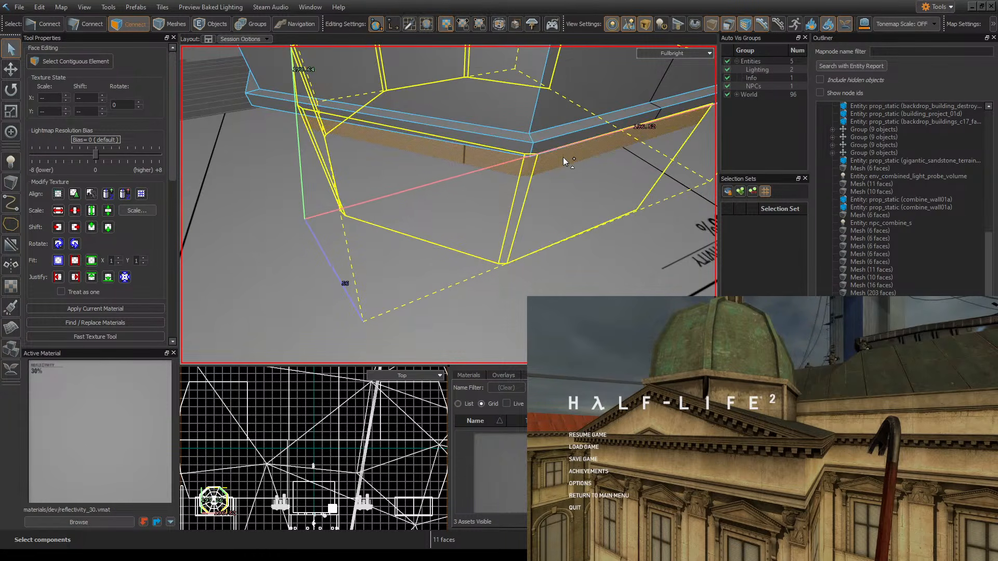
right_drag(563, 157, 448, 205)
ctrl+drag(460, 145, 583, 147)
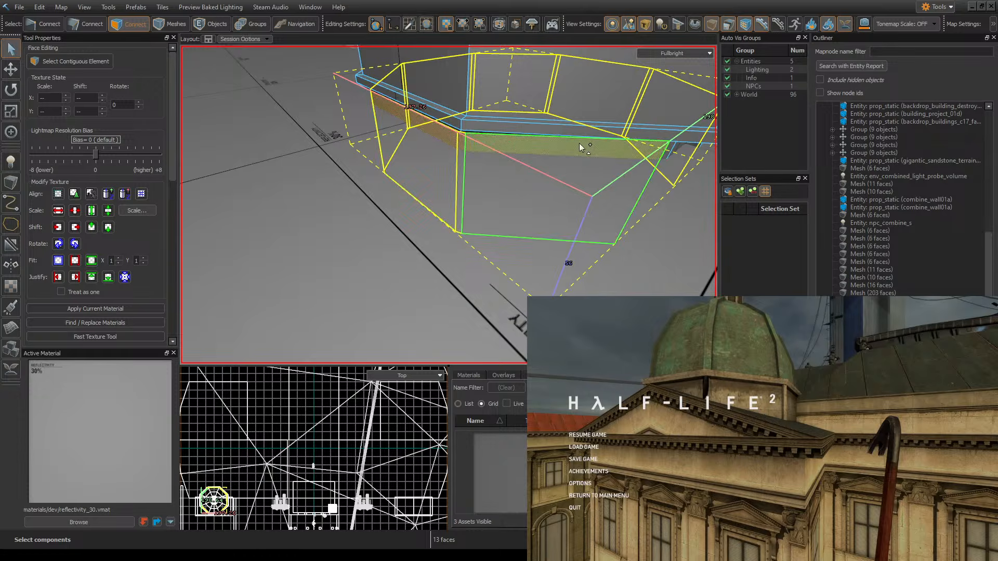
right_drag(584, 147, 448, 204)
ctrl+drag(386, 160, 631, 164)
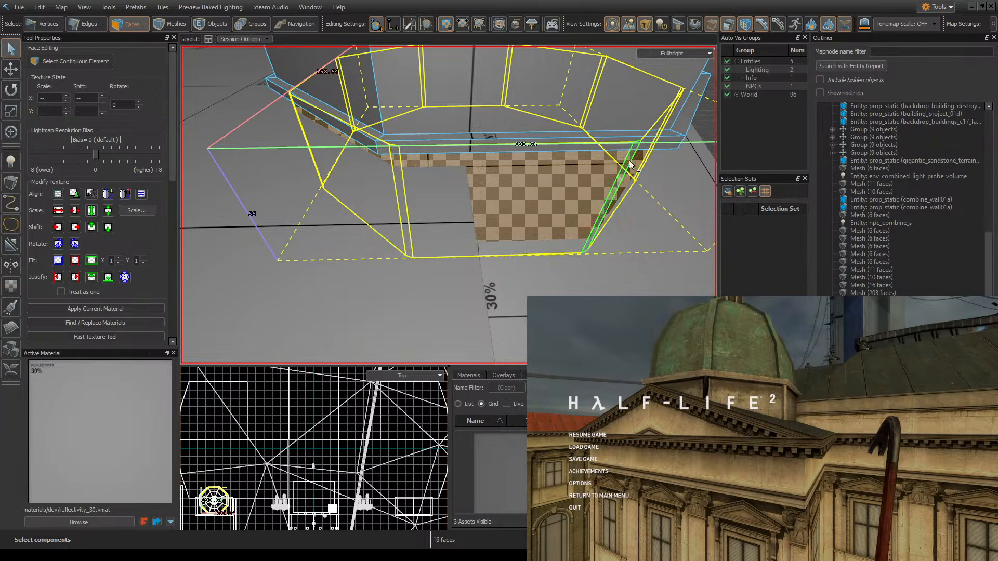
right_drag(630, 164, 448, 205)
shift+click(628, 169)
key(ctrl+s)
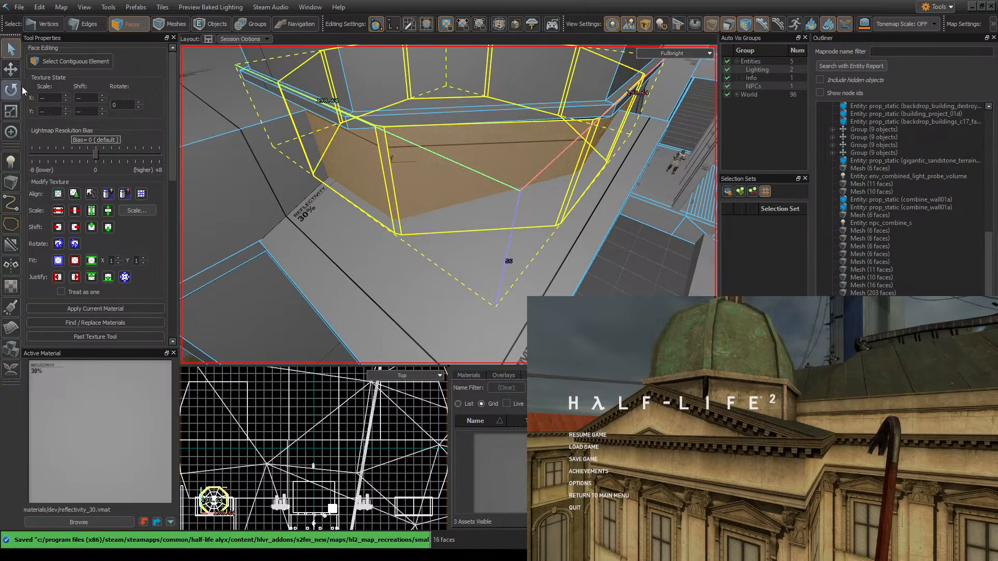
- Try to scale the selected drum wall and corner faces outward along a horizontal axis, and undo the scaling
click(11, 112)
right_drag(522, 225, 449, 205)
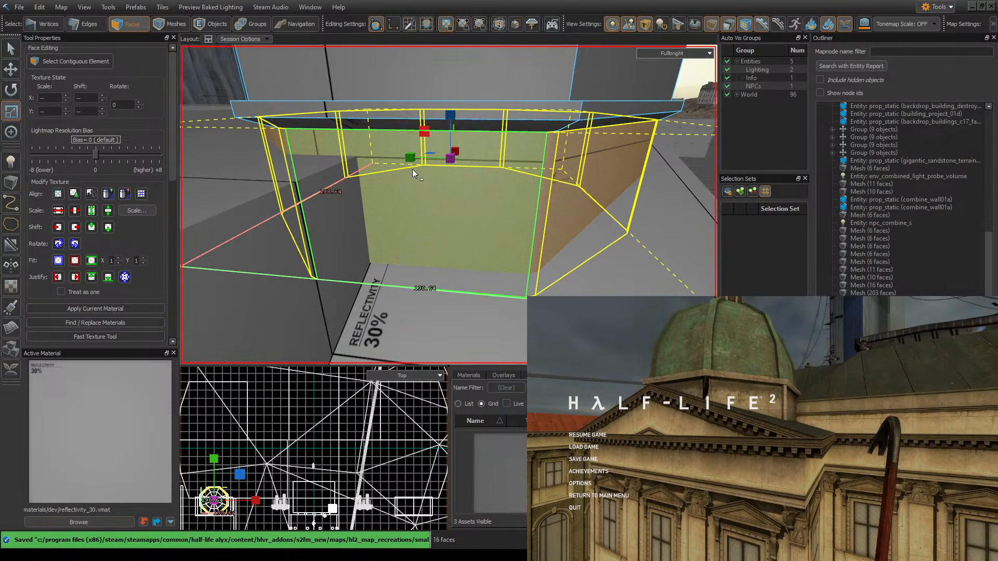
drag(409, 160, 407, 161)
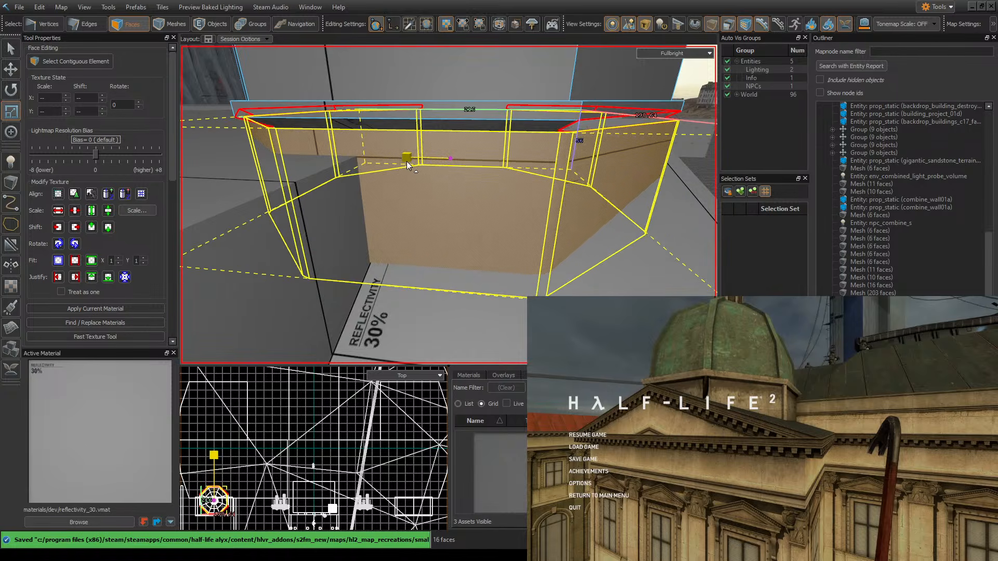
key(ctrl+z)
right_drag(590, 183, 448, 241)
drag(448, 241, 435, 239)
key(ctrl+z)
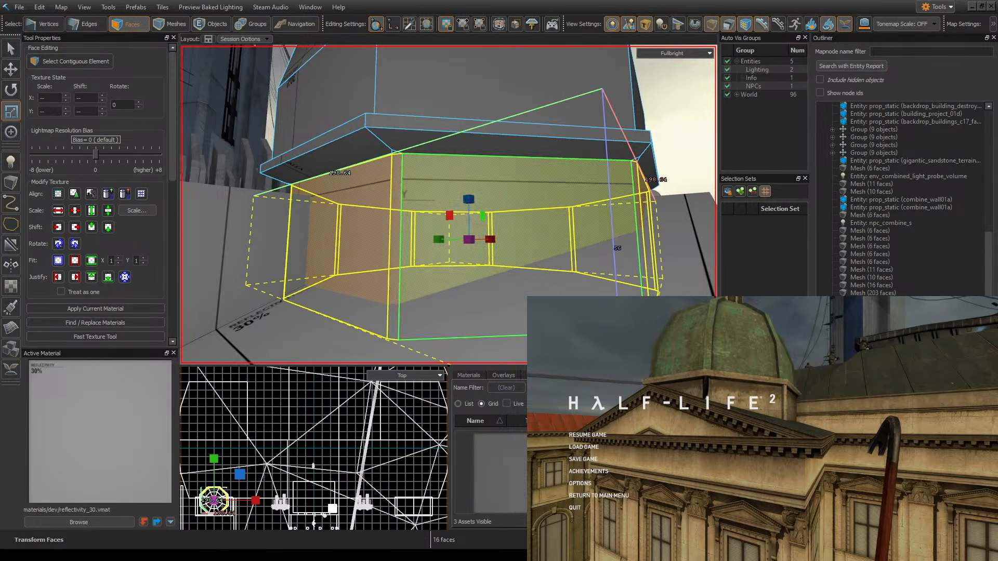
- Add the small faces above each bevelled corner under the cornice to the drum's face selection, and save the map
right_drag(552, 226, 653, 185)
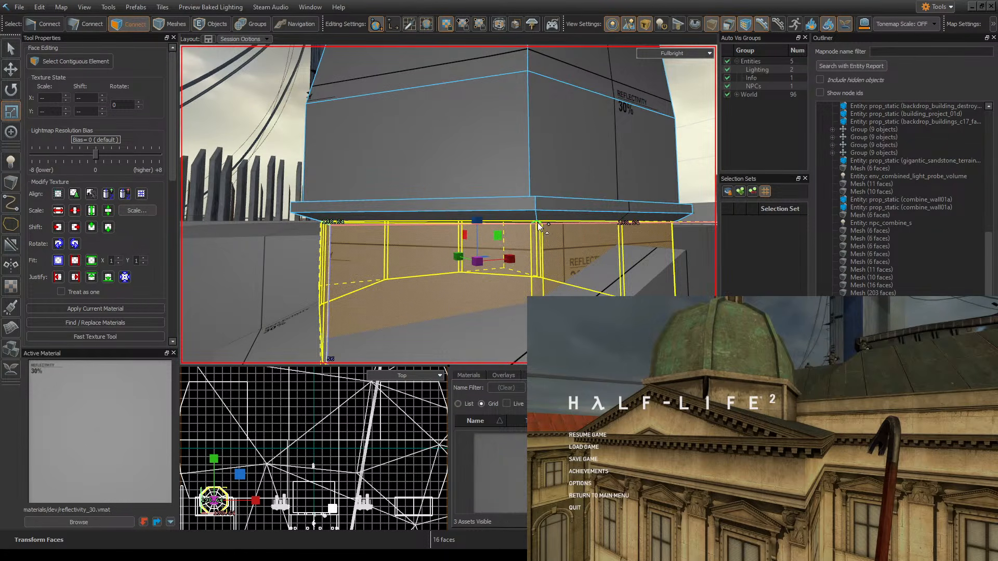
shift+click(538, 227)
right_drag(538, 226, 541, 137)
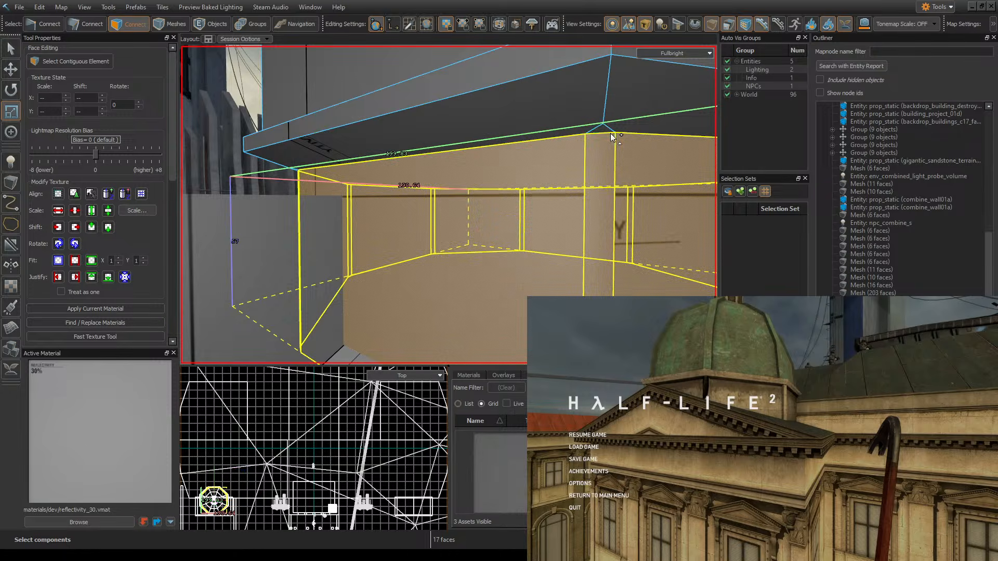
right_drag(606, 133, 449, 205)
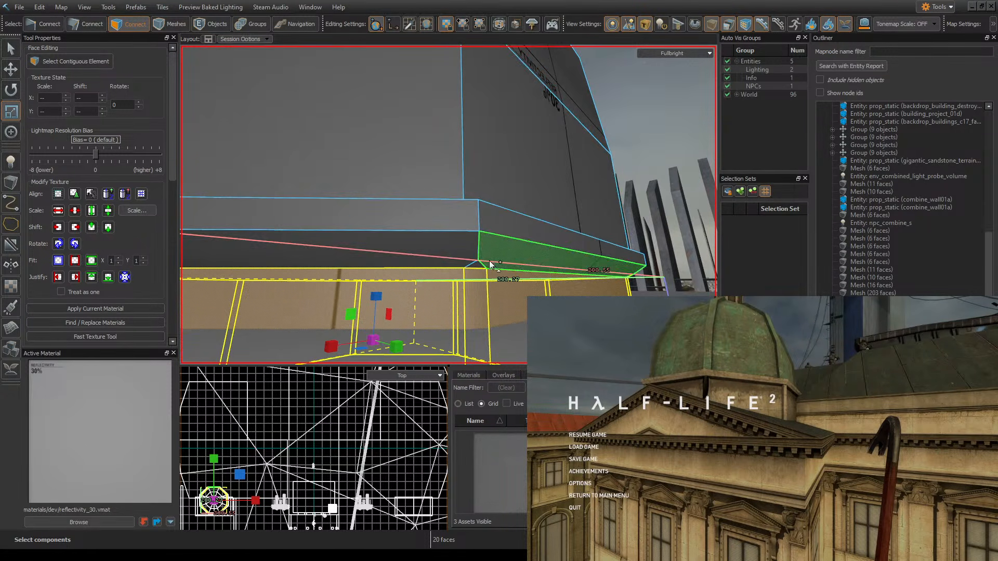
ctrl+click(480, 263)
right_drag(479, 263, 663, 91)
ctrl+click(391, 194)
ctrl+click(451, 147)
ctrl+click(619, 120)
right_drag(449, 204, 449, 205)
key(ctrl+s)
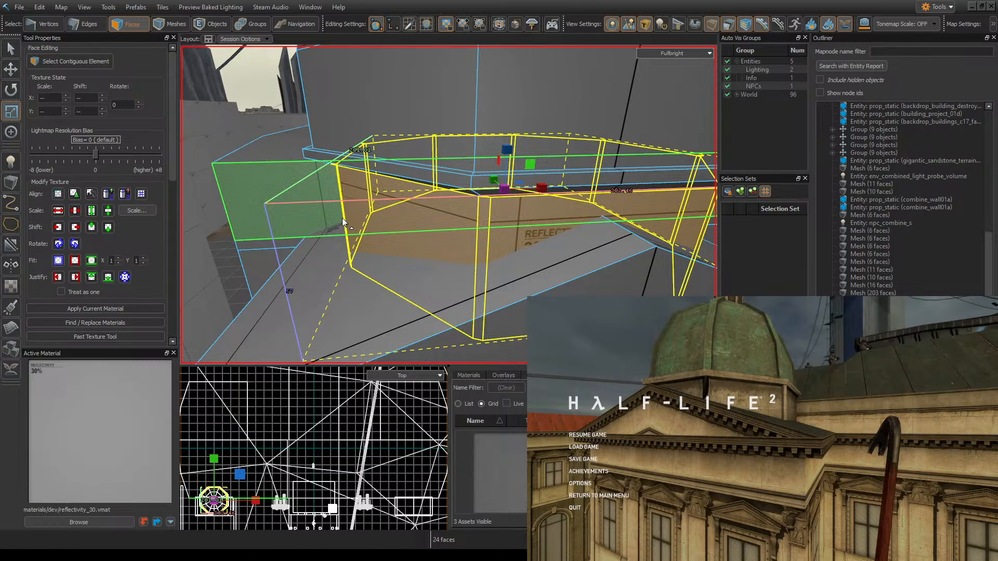
- Try to scale the selected drum faces, including the small corner top faces, slightly along both horizontal axes
key(z)
key(w)
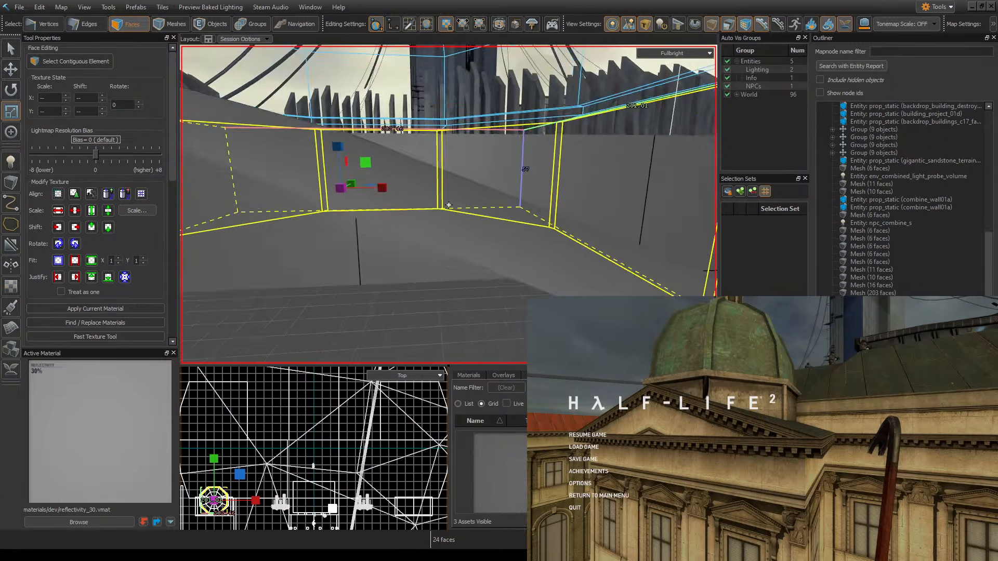
key(z)
drag(427, 195, 429, 194)
key(z)
key(d)
key(z)
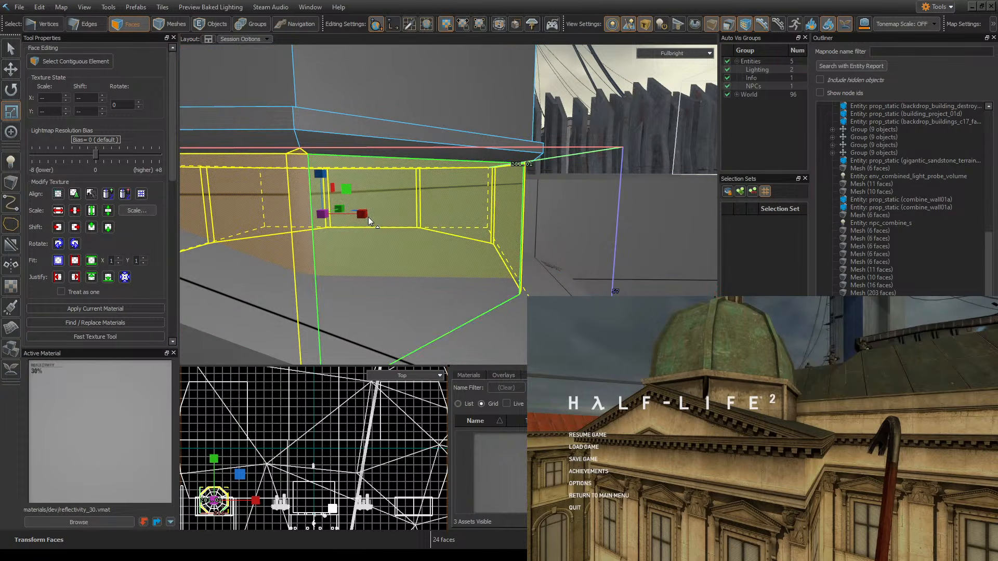
drag(368, 221, 363, 217)
key(z)
key(d)
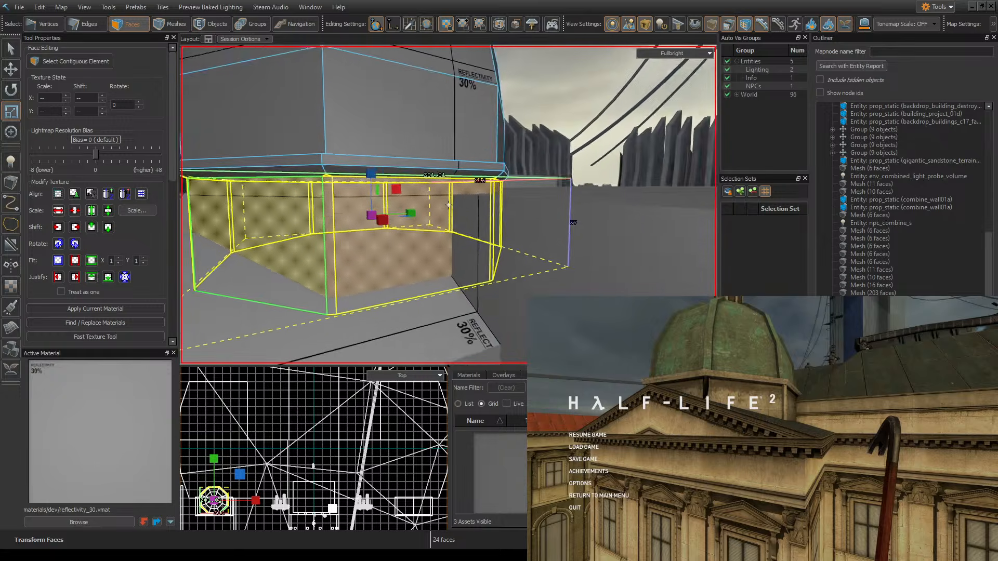
key(z)
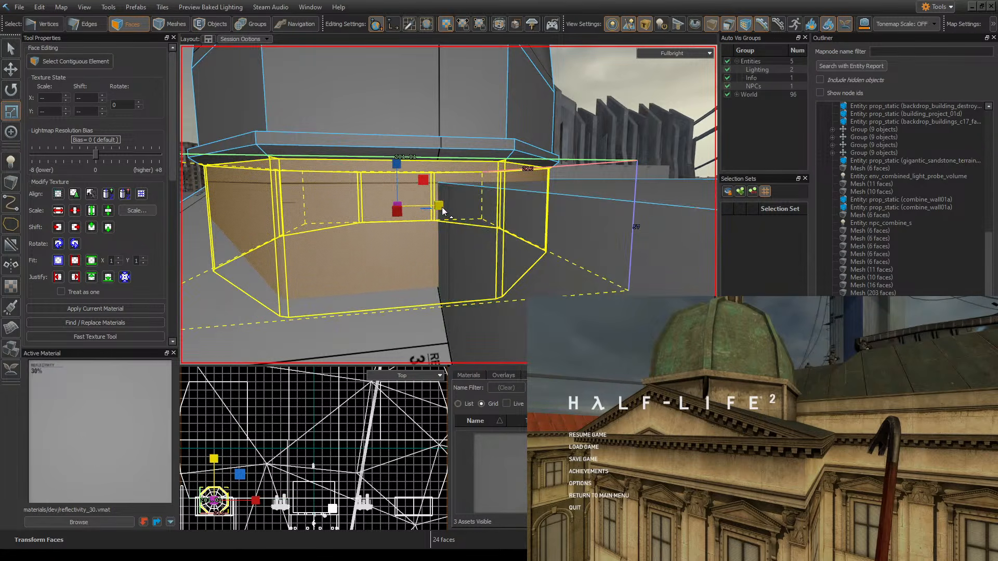
drag(443, 209, 440, 204)
- Undo the scaling of the drum's wall and corner faces, and save the map
key(z)
key(w)
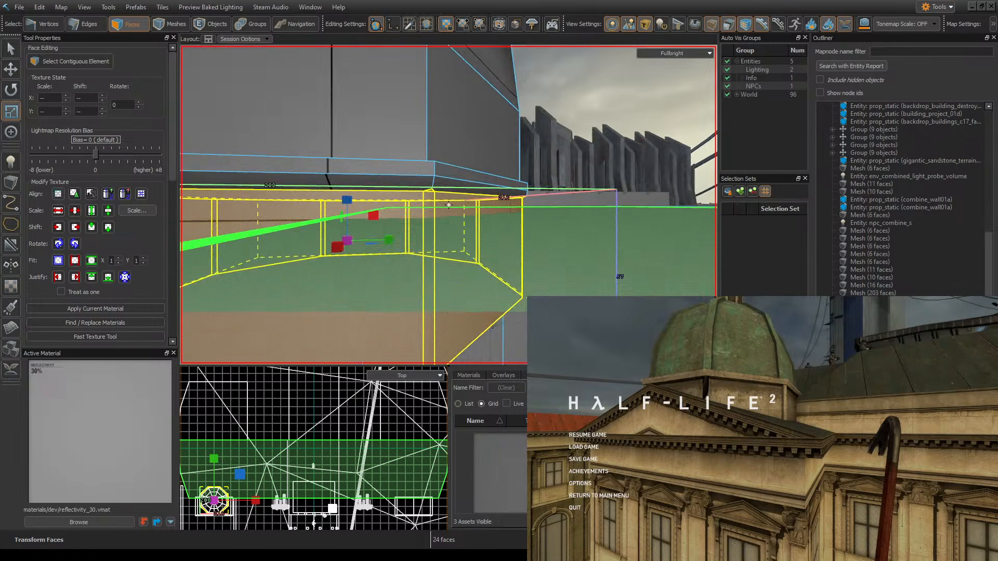
key(d)
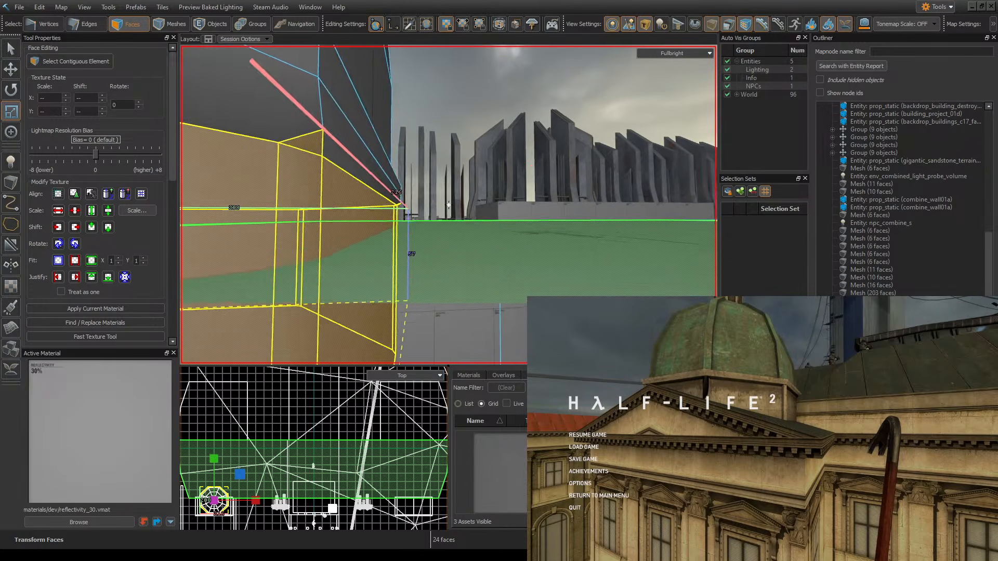
key(a)
key(s)
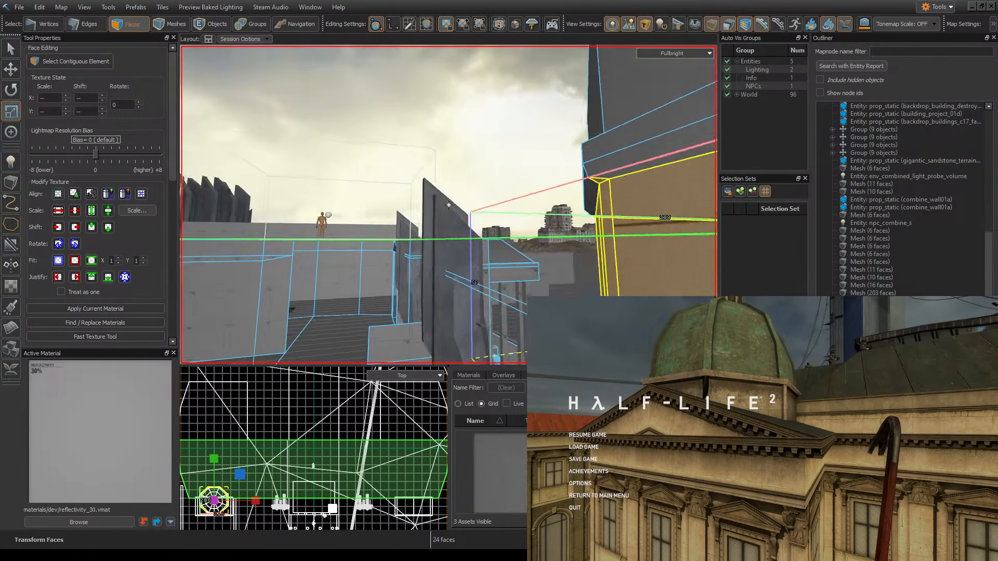
key(d)
key(z)
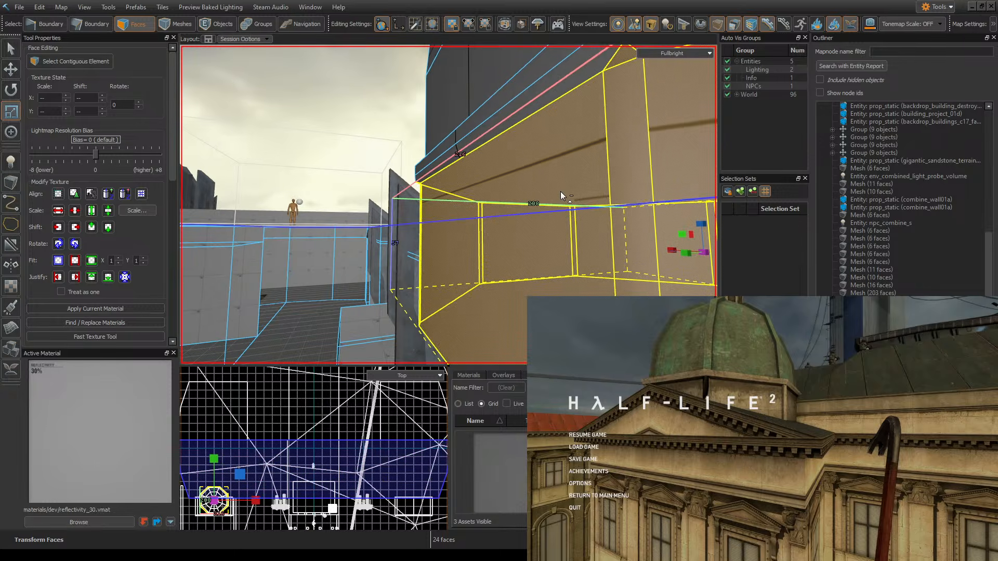
key(ctrl+z)
key(z)
key(s)
key(z)
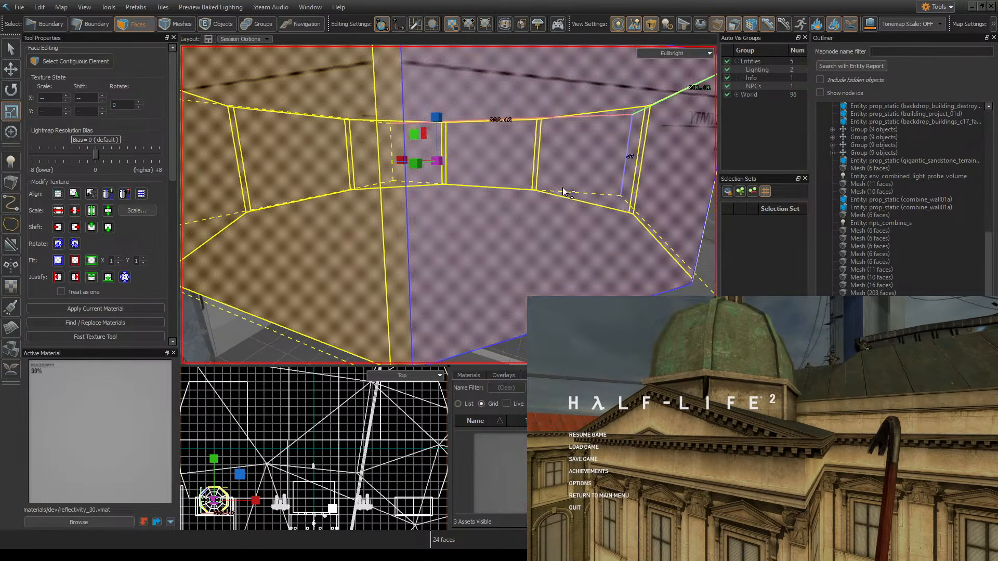
key(z)
key(s)
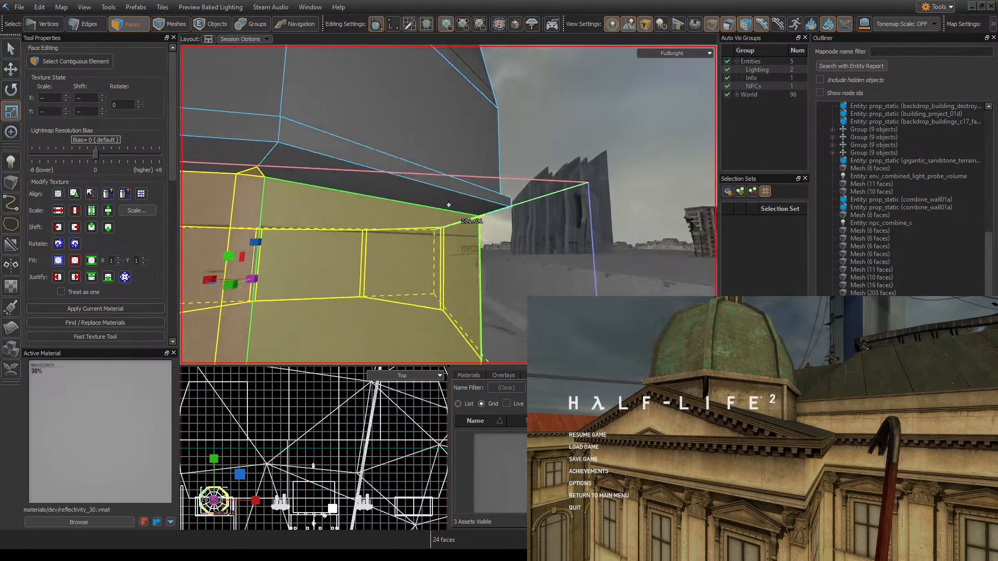
key(d)
key(w)
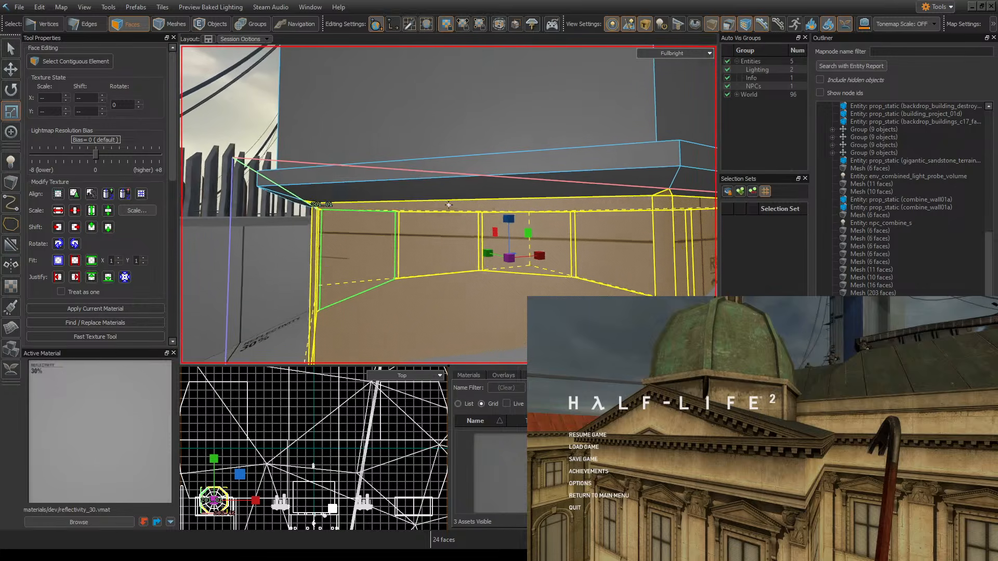
key(ctrl+s)
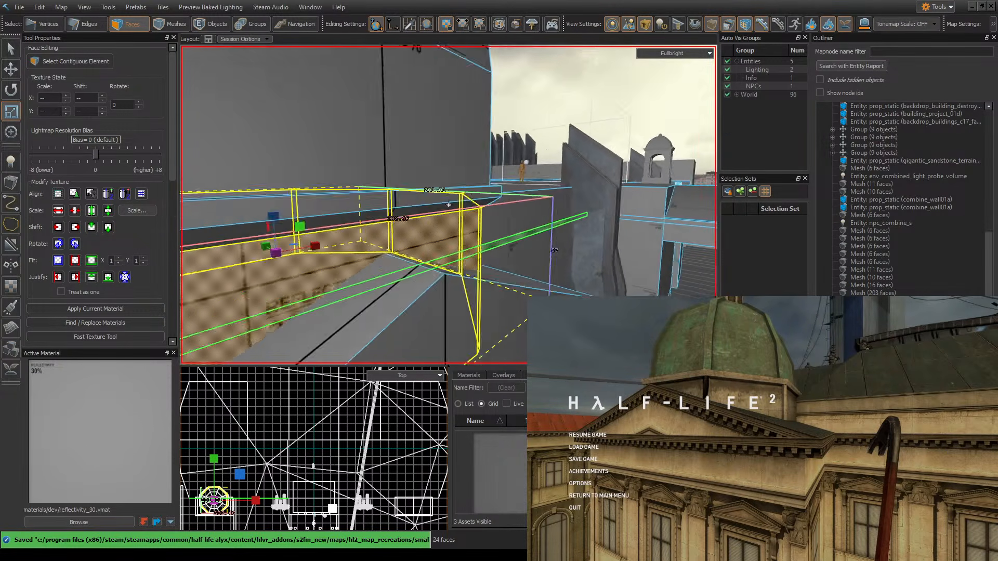
- Replace the selection with only the wide wall faces around the first half of the drum, leaving out the bevelled corners
key(d)
key(w)
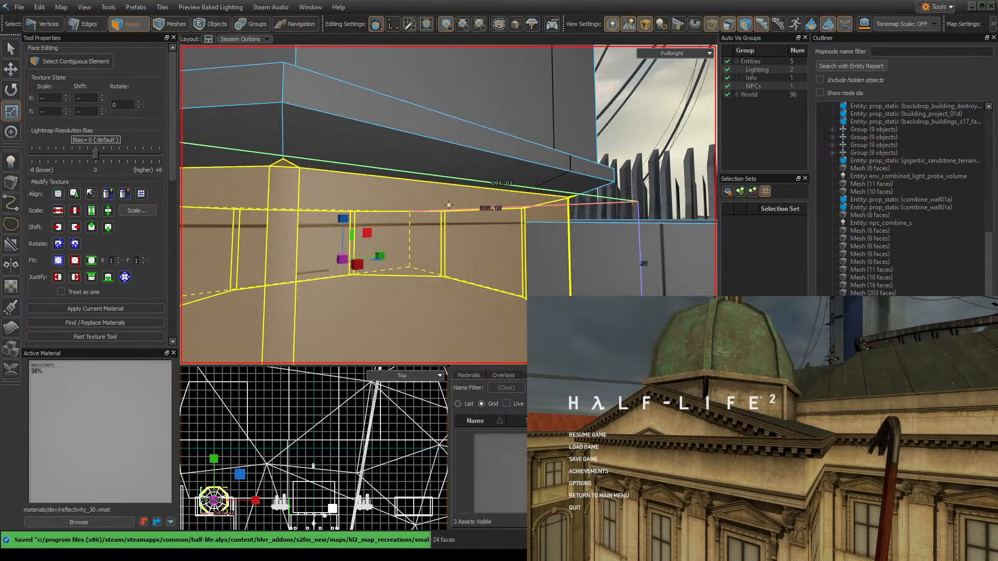
key(a)
key(w)
key(s)
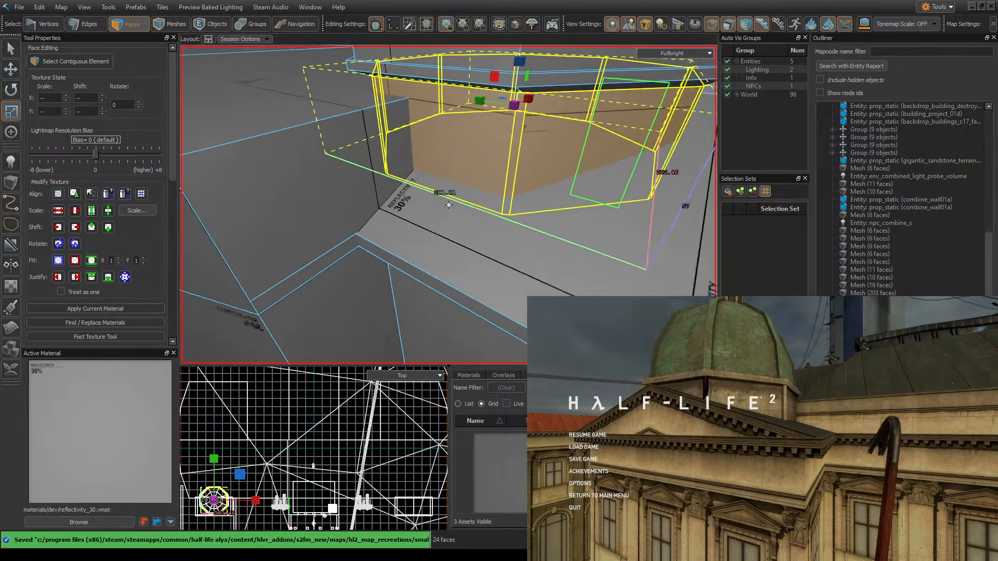
key(d)
click(448, 161)
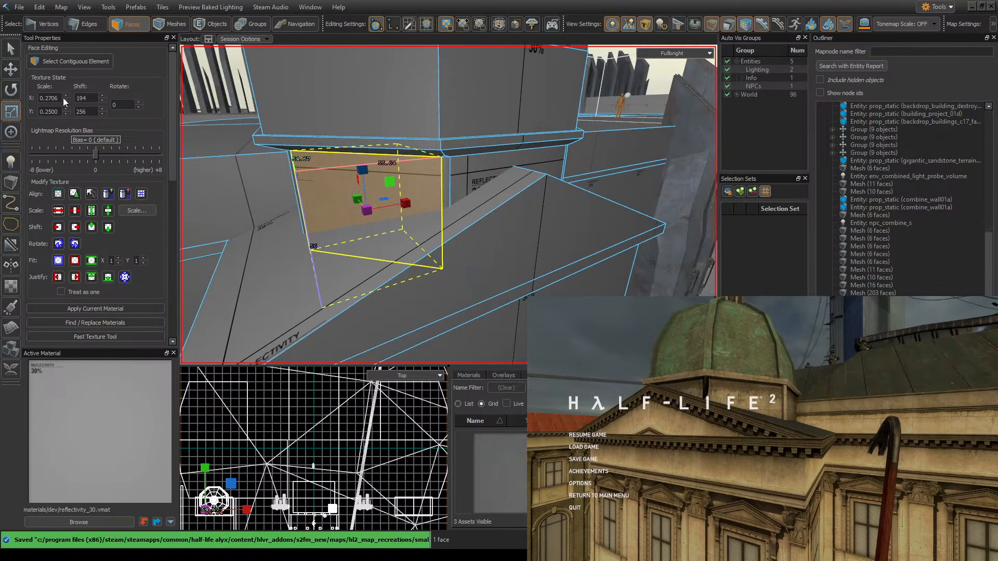
key(d)
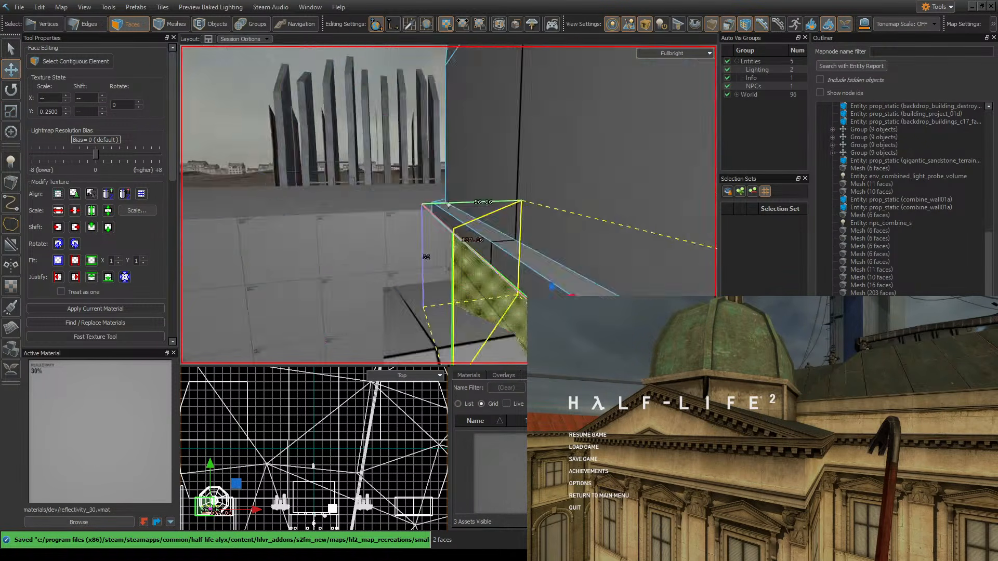
shift+click(511, 169)
key(d)
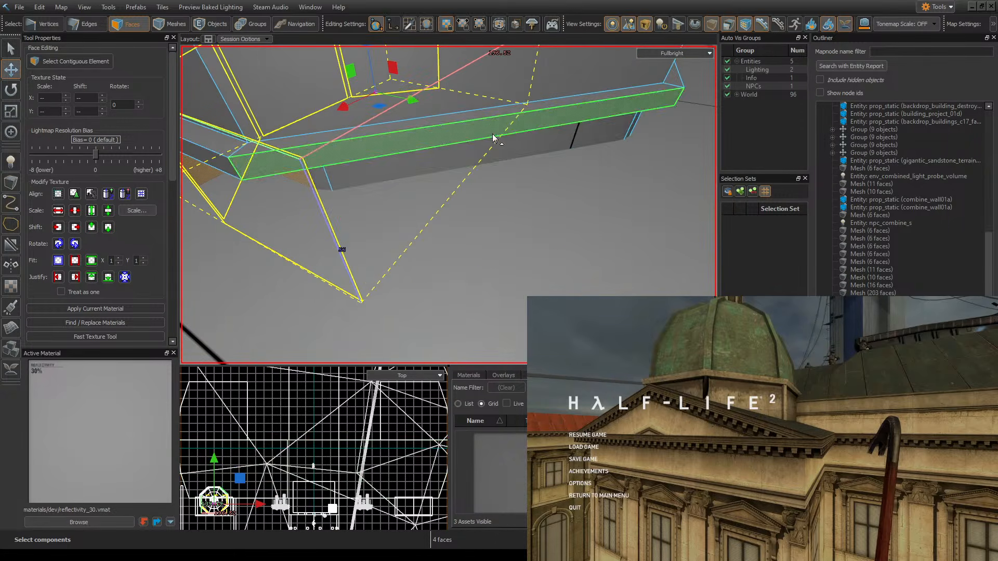
shift+click(495, 149)
- Add the remaining wide wall faces around the drum until all eight are selected, and save the map
key(d)
shift+click(550, 204)
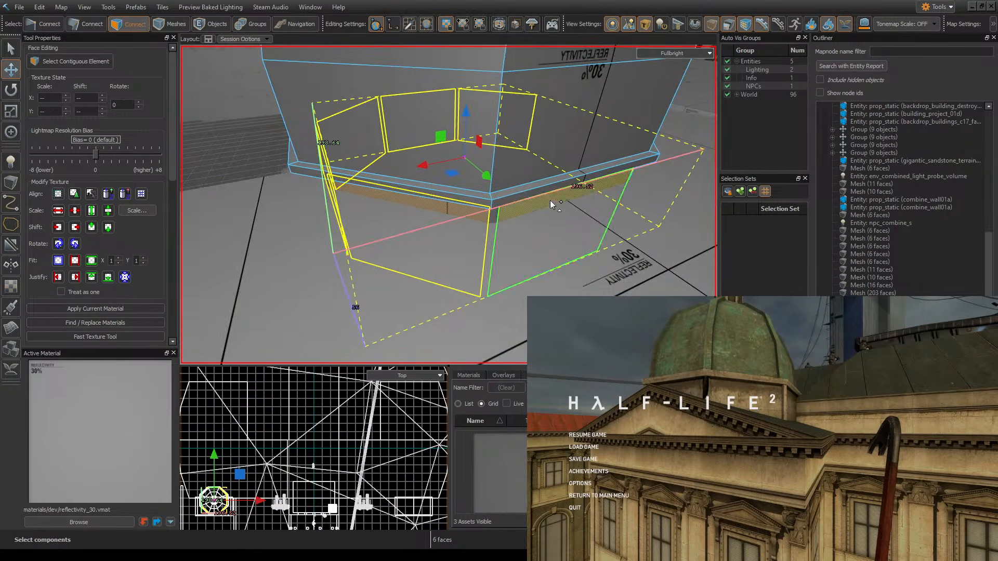
key(d)
shift+click(388, 179)
key(d)
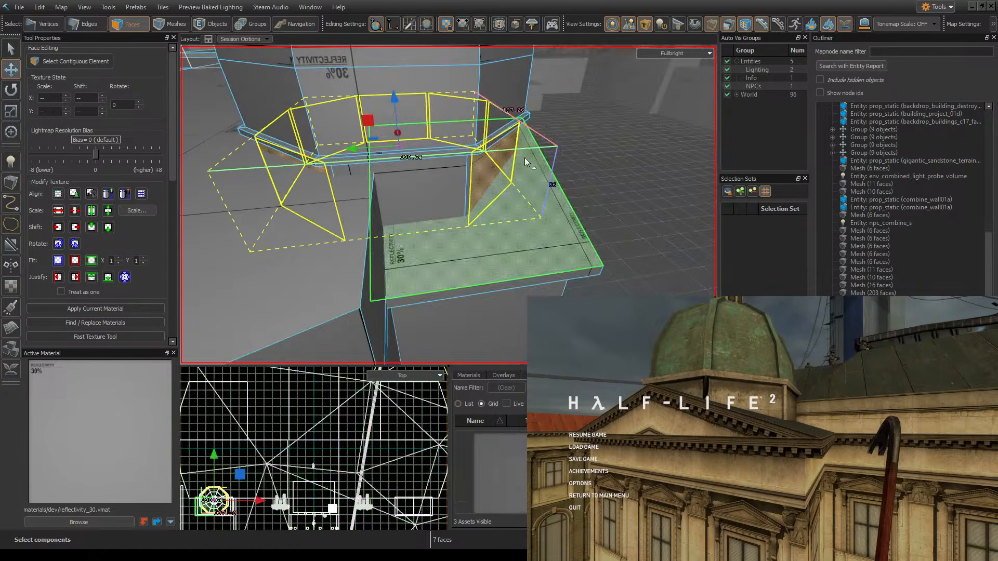
shift+click(445, 170)
key(d)
key(ctrl+s)
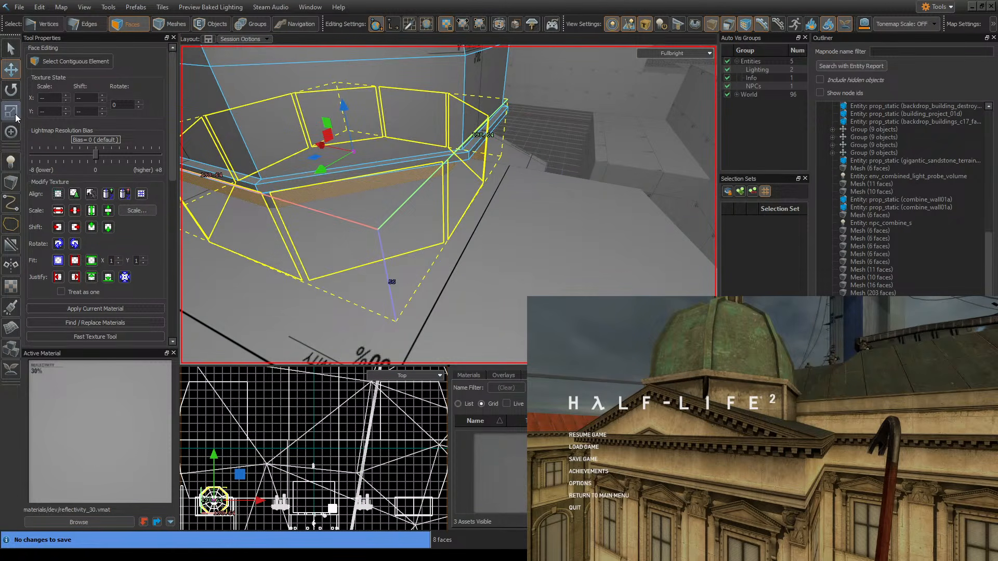
- Try to scale the eight drum wall faces inward along one horizontal axis without extruding, and undo it
click(15, 114)
key(d)
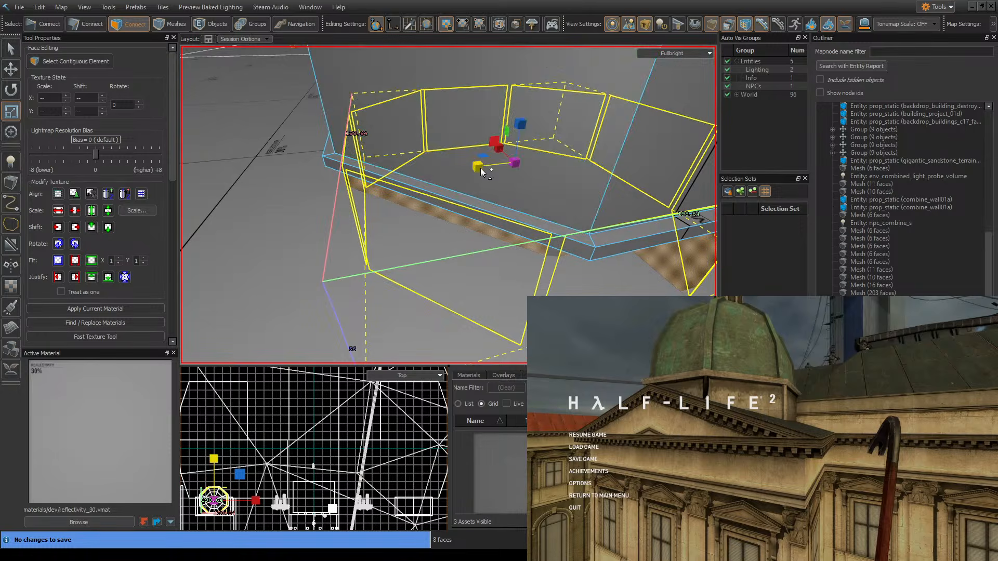
drag(482, 168, 484, 167)
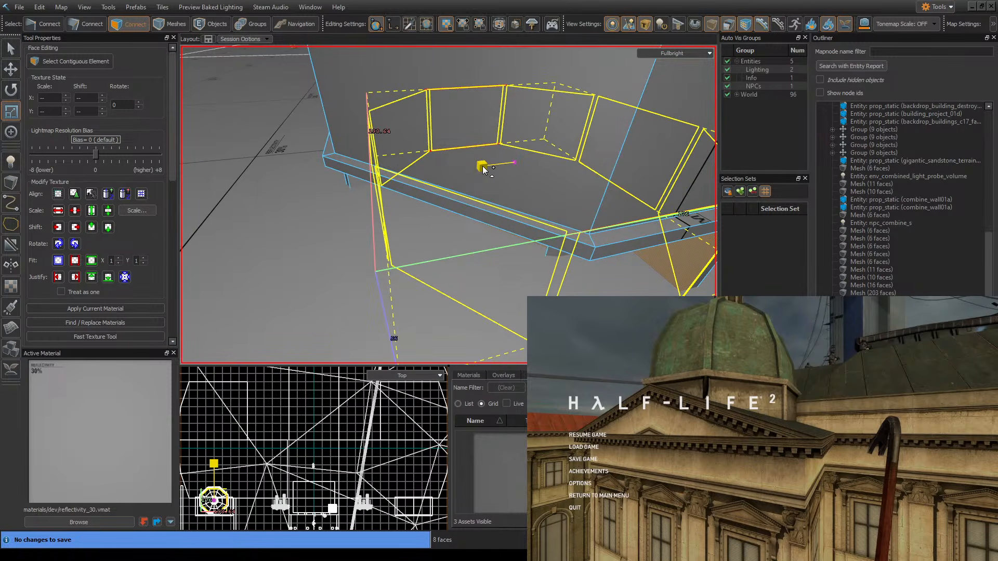
key(ctrl+z)
- Extrude the eight drum wall faces slightly inward by scaling them along both horizontal axes, leaving the bevelled corners as protruding pilasters
right_drag(533, 201, 523, 150)
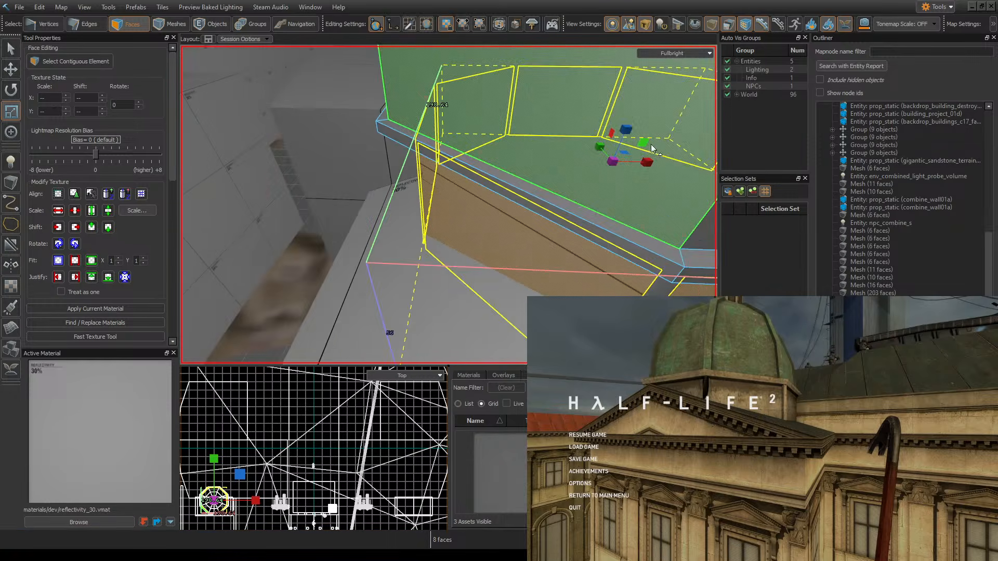
right_drag(655, 149, 703, 166)
shift+drag(696, 162, 698, 162)
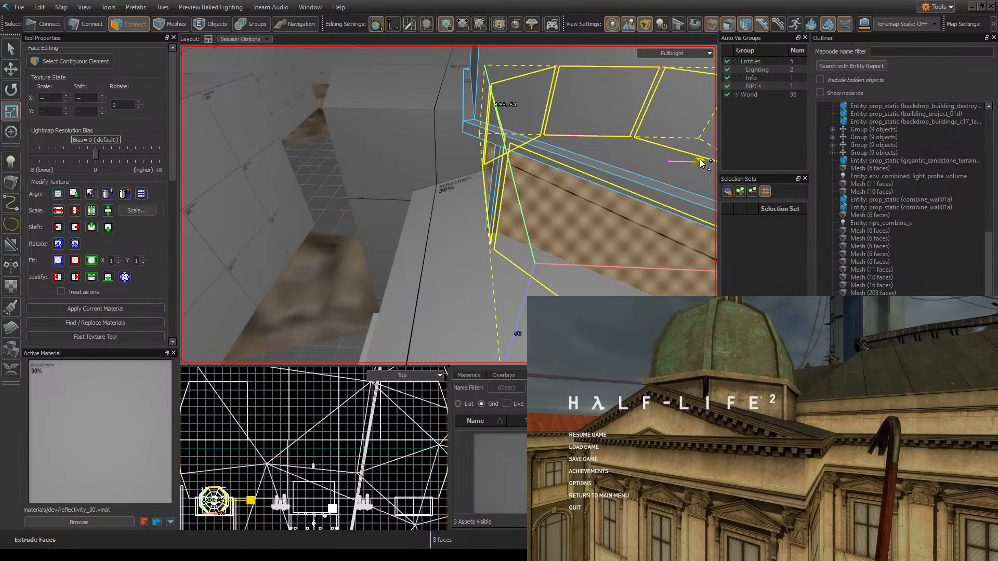
right_drag(703, 163, 634, 175)
drag(337, 142, 339, 141)
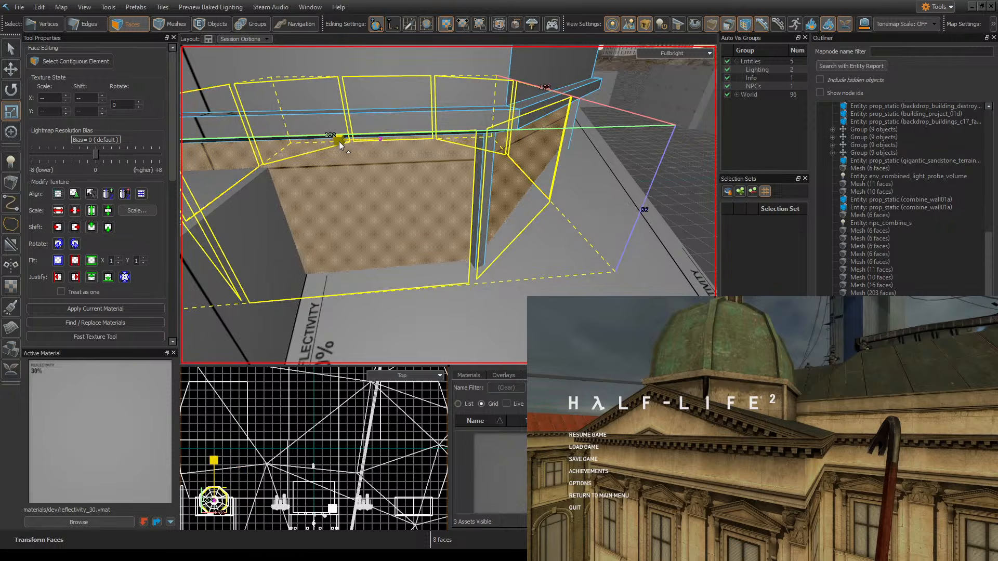
right_drag(338, 141, 449, 204)
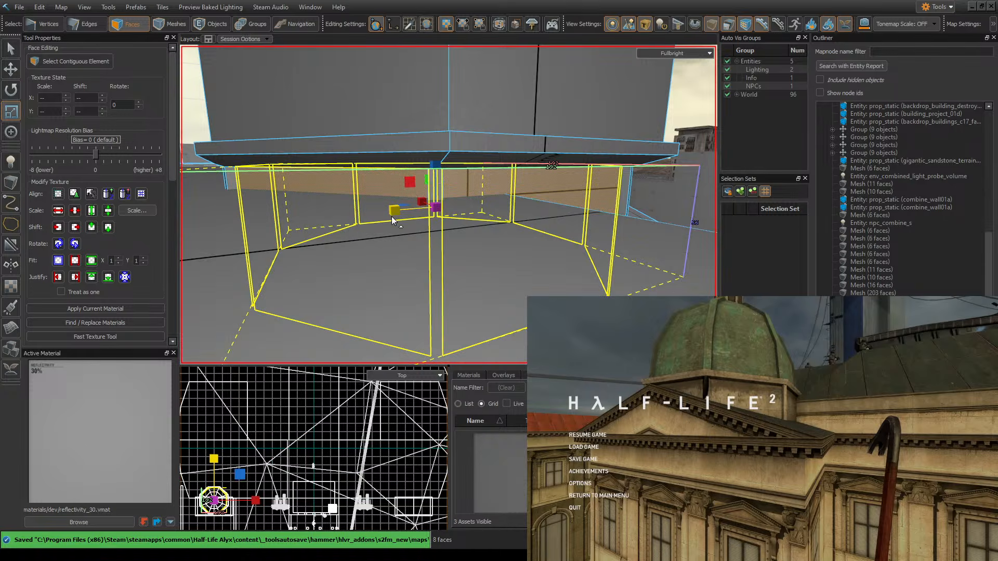
drag(392, 214, 397, 212)
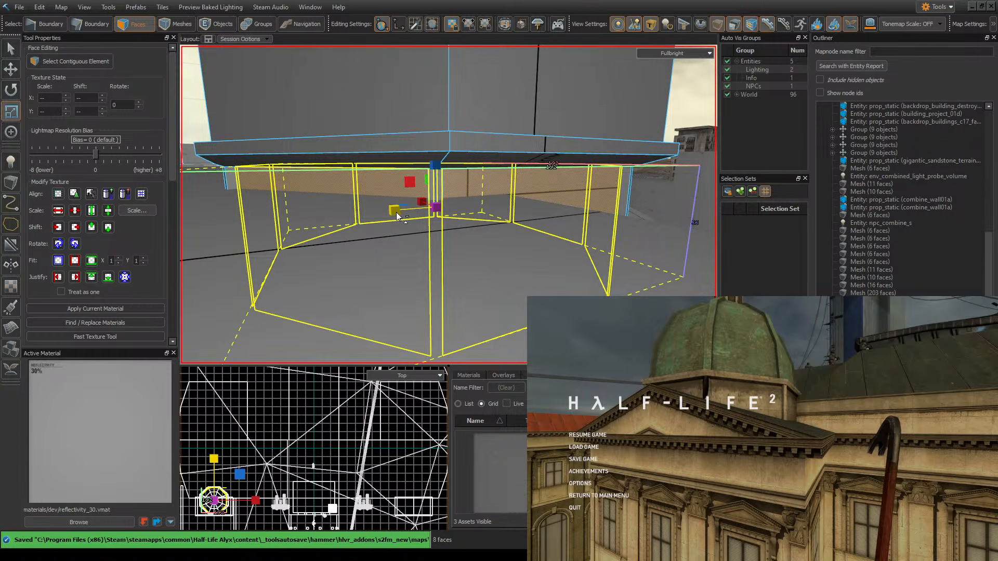
right_drag(521, 171, 448, 205)
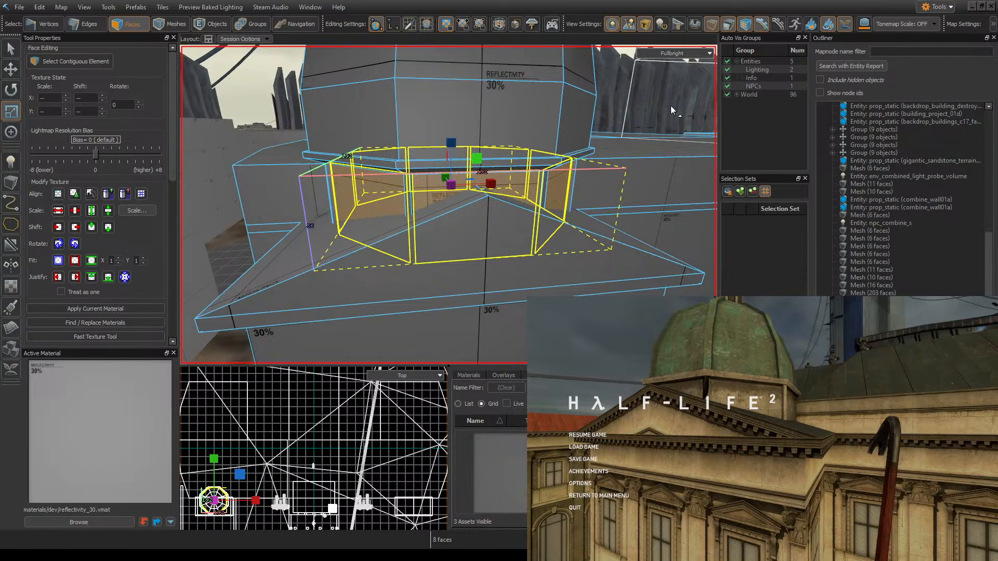
- Deselect the drum wall faces and examine the recessed walls and protruding corners beneath the dome
right_drag(670, 106, 449, 205)
click(432, 66)
right_drag(432, 66, 448, 205)
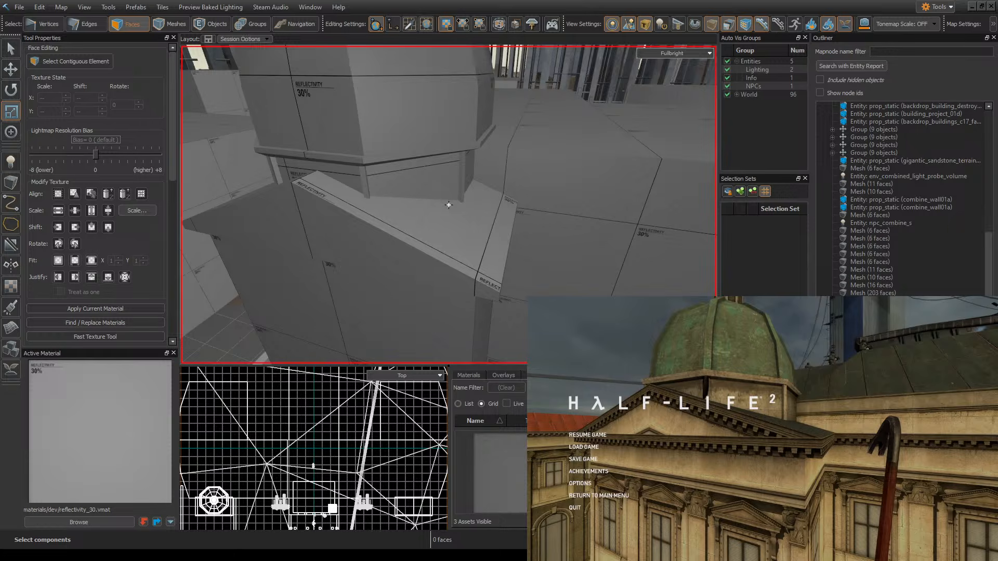
click(442, 89)
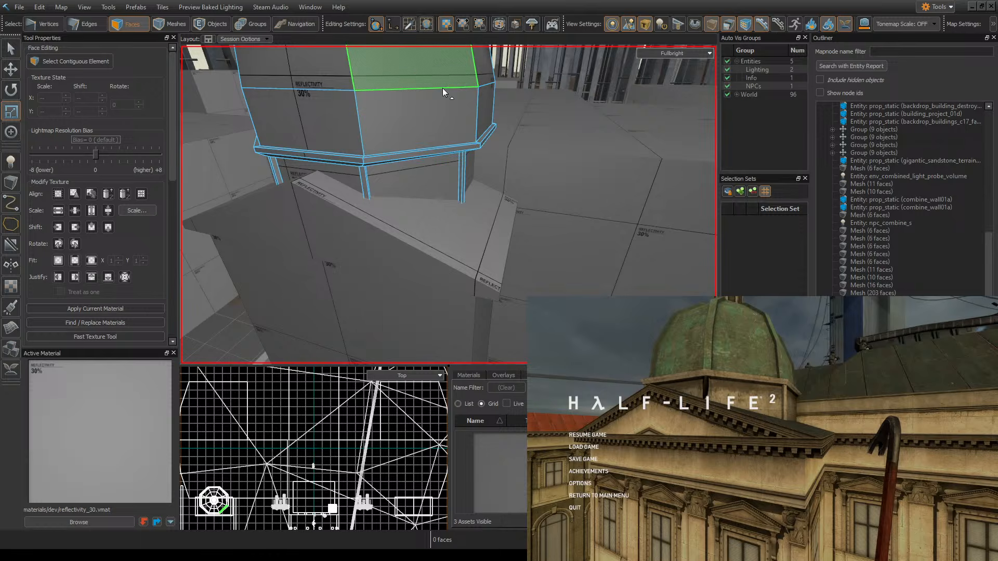
click(454, 123)
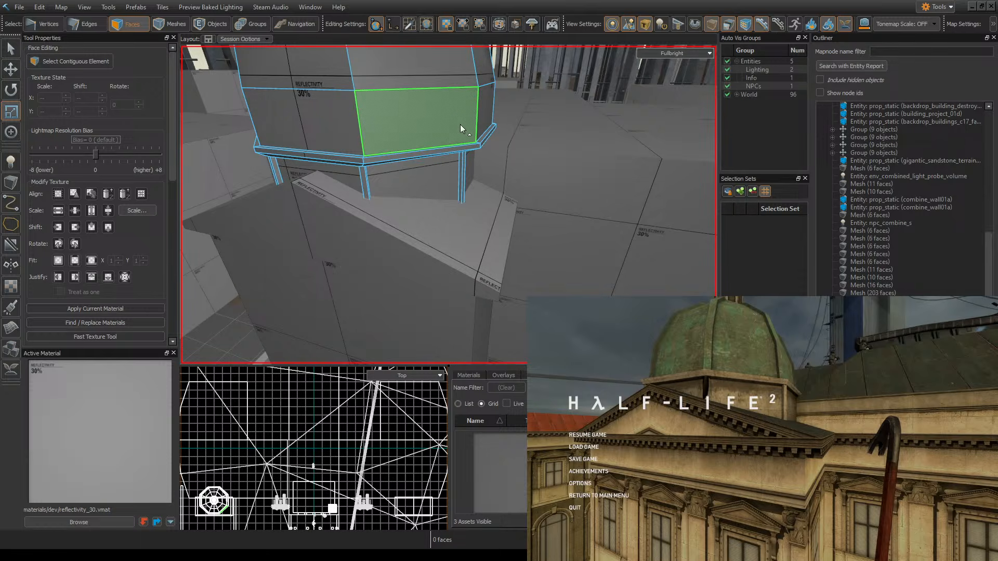
right_drag(463, 130, 490, 150)
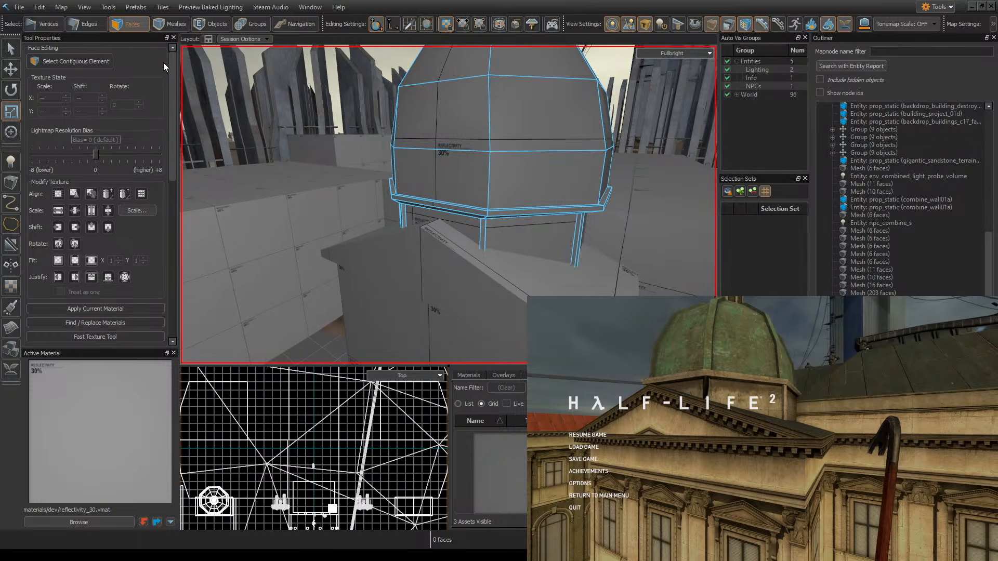
- Switch to edge selection, clear the selected edges, and examine the dome's outline from several sides
ctrl+click(93, 24)
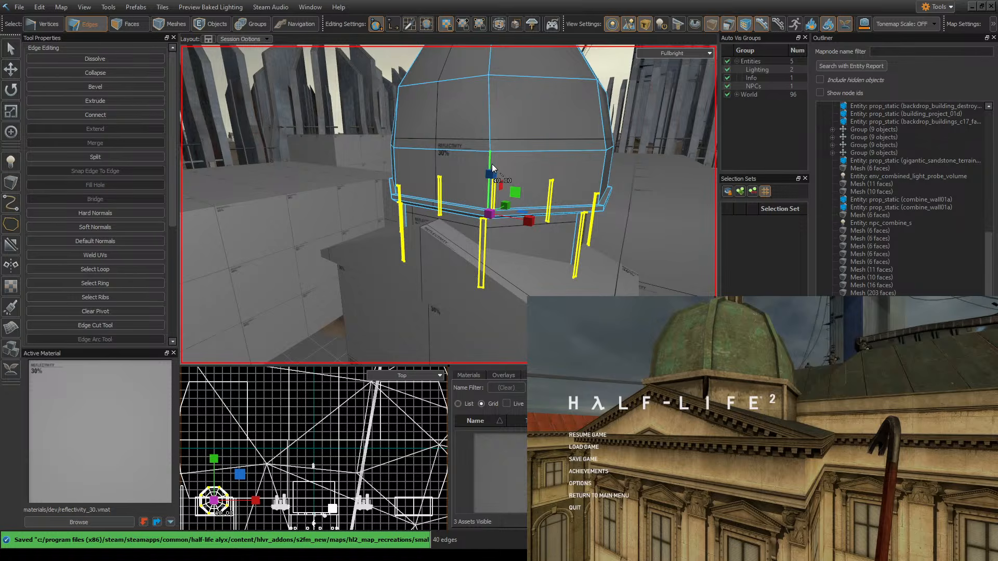
click(492, 164)
ctrl+click(489, 108)
right_drag(489, 108, 449, 205)
click(633, 167)
right_drag(633, 167, 497, 249)
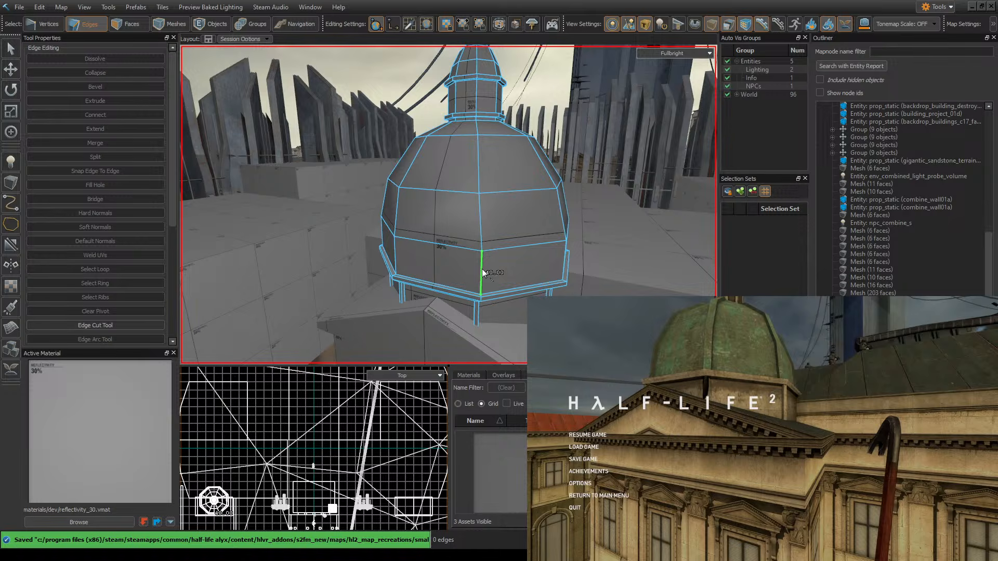
right_drag(488, 226, 516, 225)
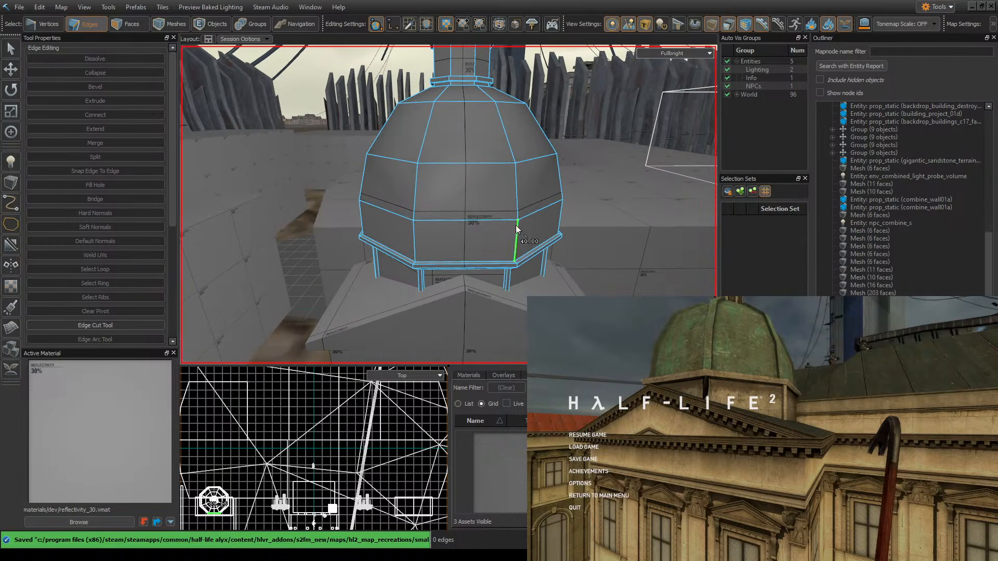
mouse_move(554, 185)
right_down()
mouse_move(449, 205)
mouse_move(553, 185)
right_up()
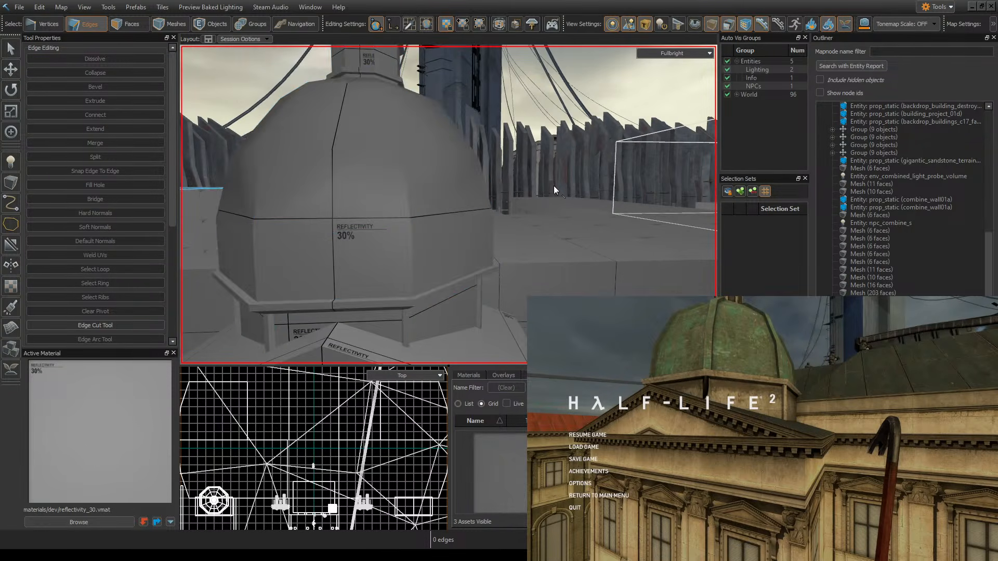
mouse_move(442, 191)
right_down()
mouse_move(448, 205)
mouse_move(441, 187)
right_up()
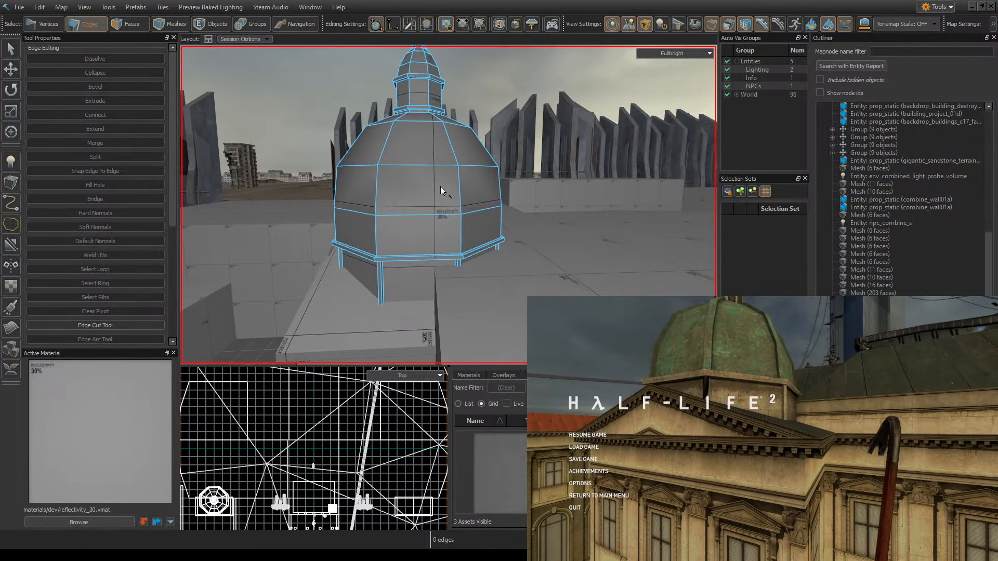
- Select the horizontal edge loop around the middle of the dome and scale it slightly inward along both horizontal axes
click(135, 26)
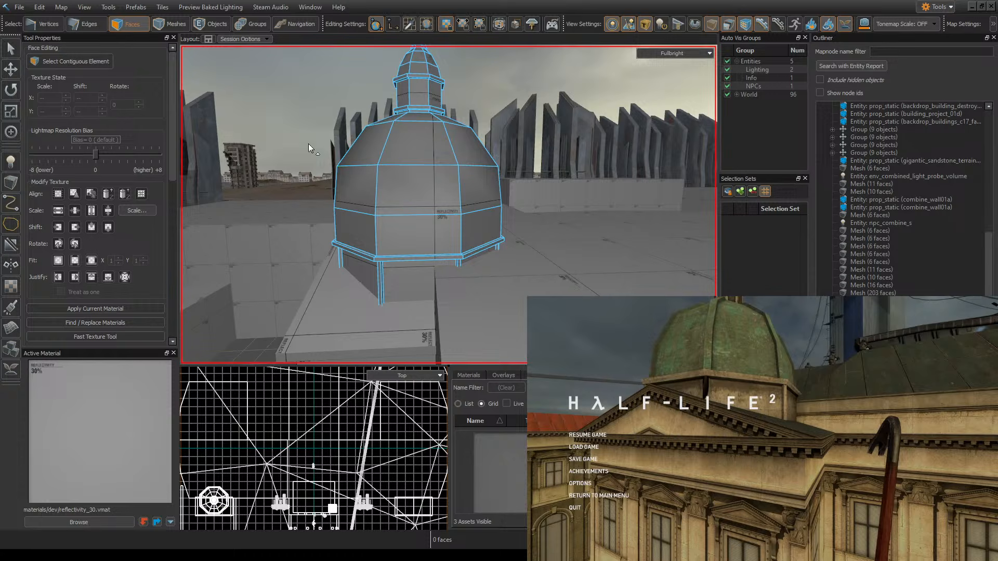
click(73, 24)
click(368, 162)
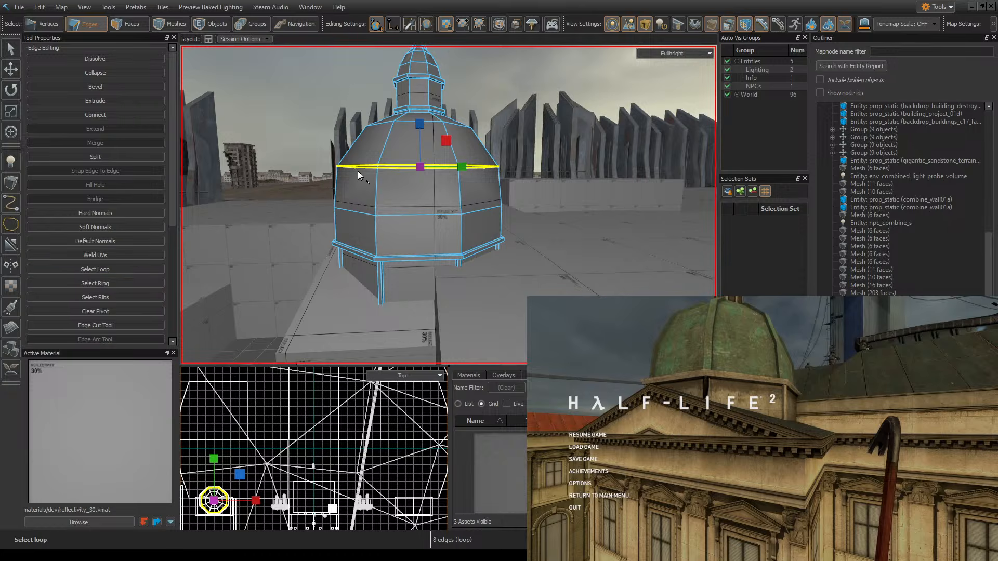
key(a)
drag(485, 168, 479, 167)
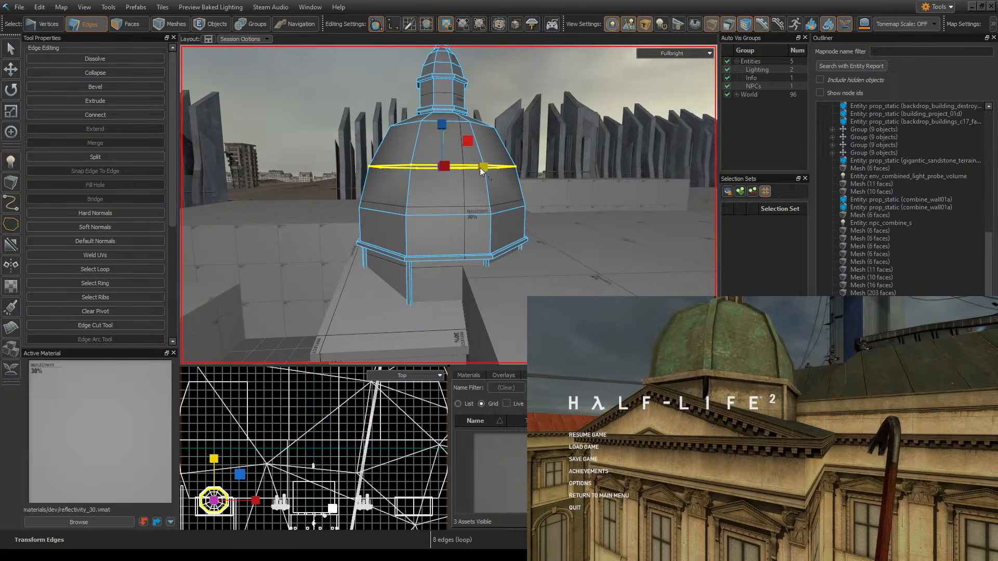
key(w)
key(a)
right_drag(479, 167, 525, 171)
key(s)
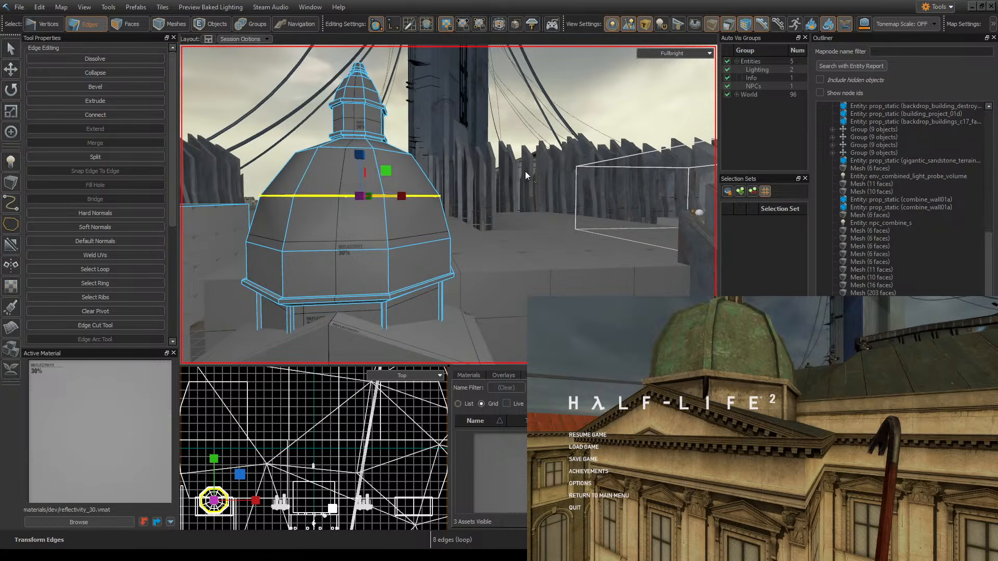
- Clear the edge loop selection, examine the dome's reshaped curve from different sides, and save the map
key(s)
right_drag(611, 77, 447, 205)
key(a)
key(w)
key(s)
right_drag(526, 271, 449, 205)
key(w)
key(w)
key(s)
right_drag(417, 204, 466, 219)
key(ctrl+s)
key(w)
key(w)
key(s)
key(ctrl+s)
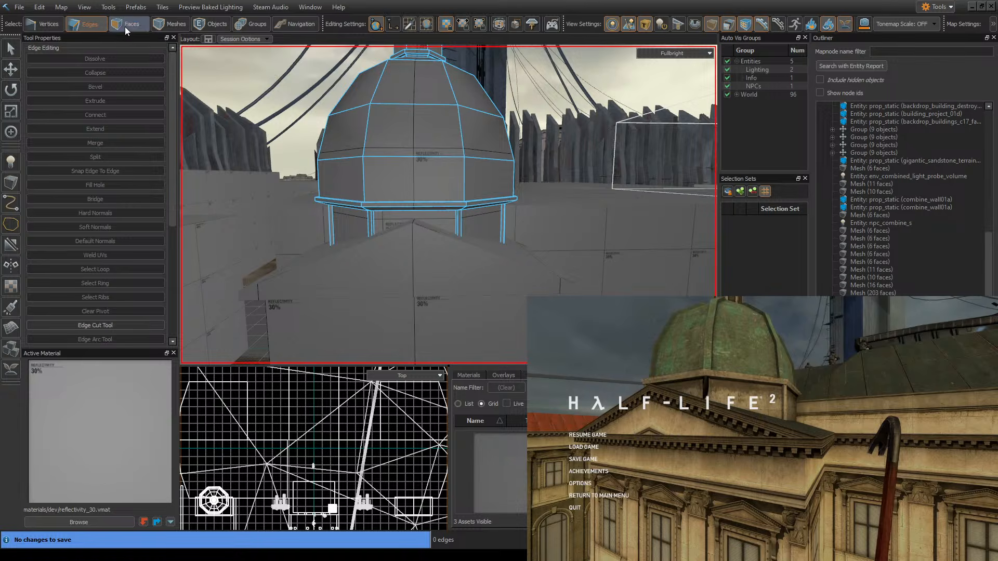
- Select the lowest vertical edges of the dome's two front ribs and add the next edge up on one of them
click(127, 29)
click(90, 25)
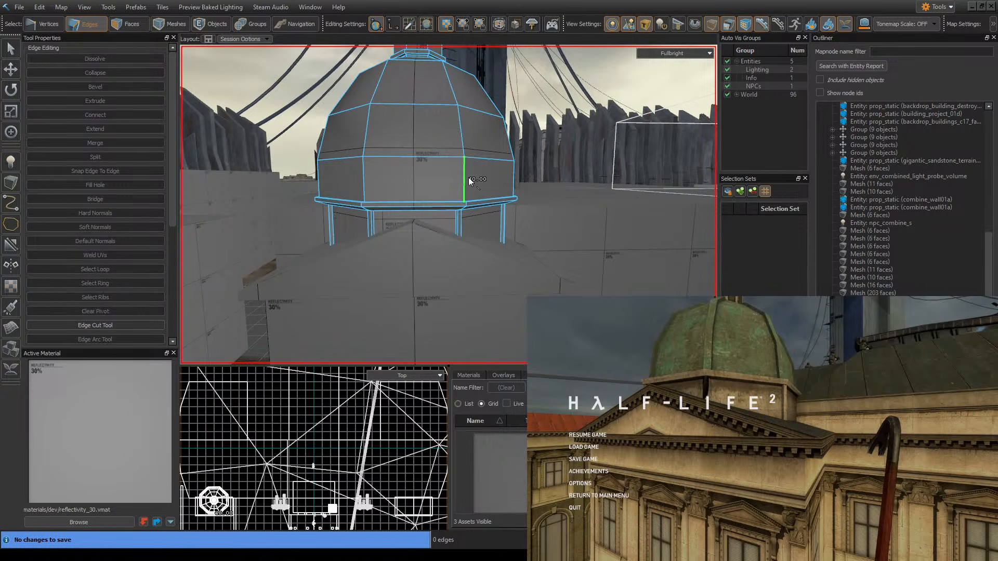
click(469, 177)
ctrl+click(364, 179)
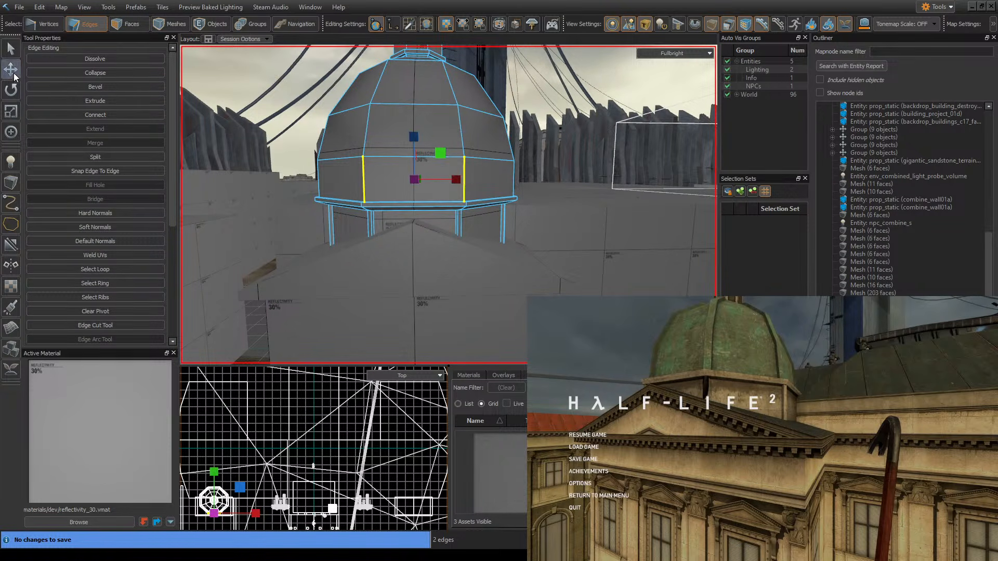
right_drag(541, 180, 597, 252)
ctrl+click(471, 276)
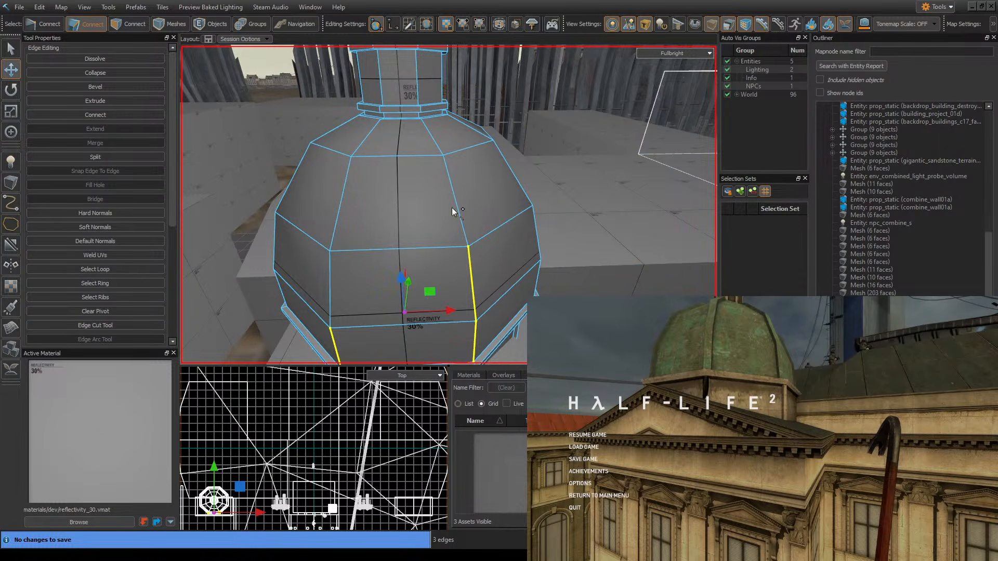
- Switch to Half-Life 2 to view the ribs on the in-game dome, and leave the game paused on that view
key(alt+Tab)
key(Escape)
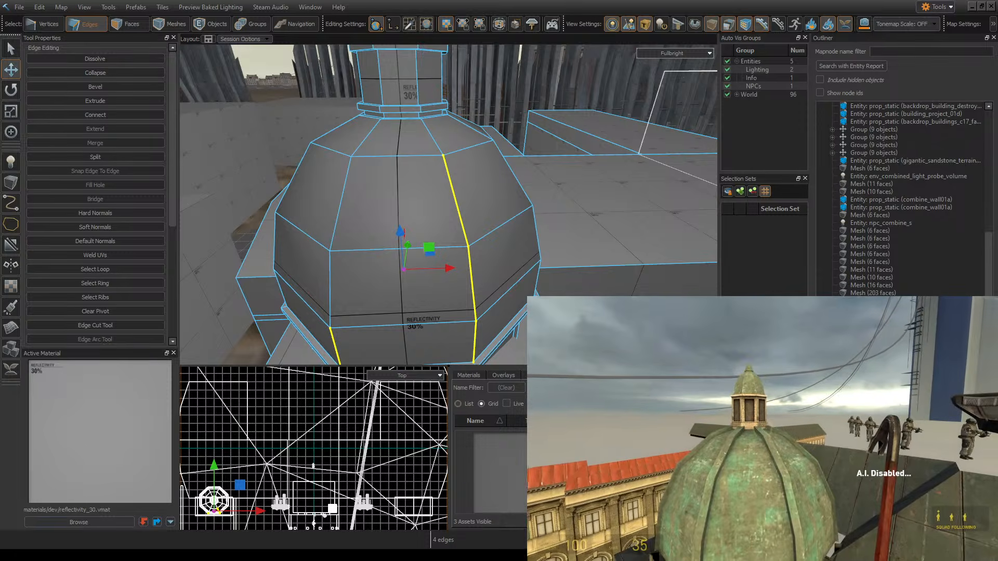
key(Escape)
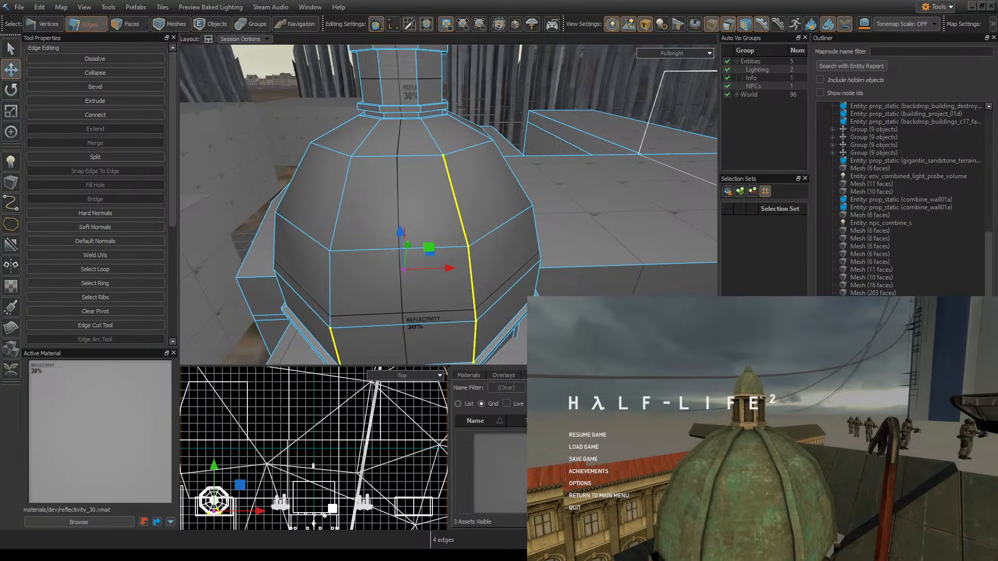
- Add the remaining main vertical edges of the two front ribs to the edge selection
right_drag(448, 283, 439, 271)
key(a)
shift+click(436, 240)
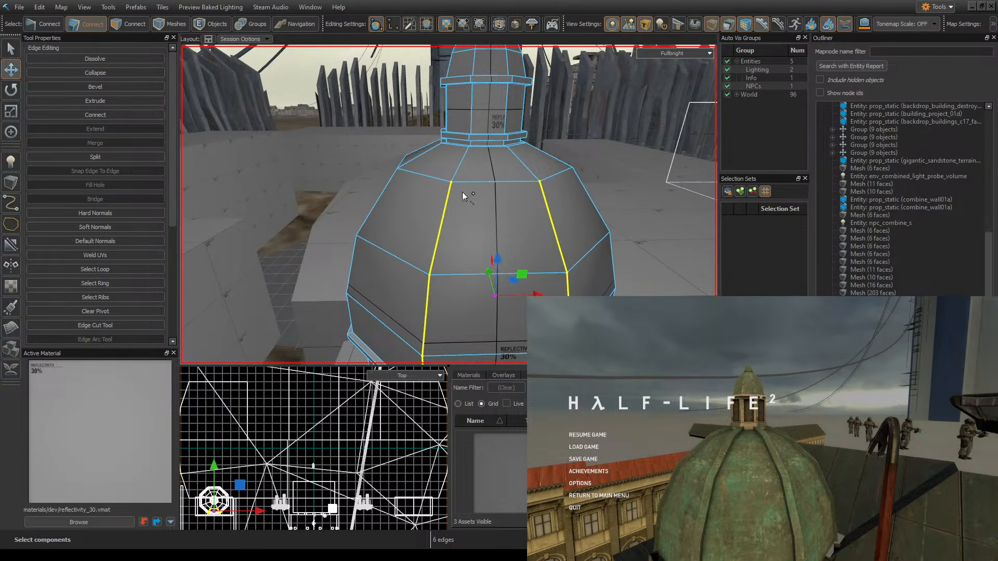
shift+click(528, 165)
right_drag(571, 174, 540, 195)
key(d)
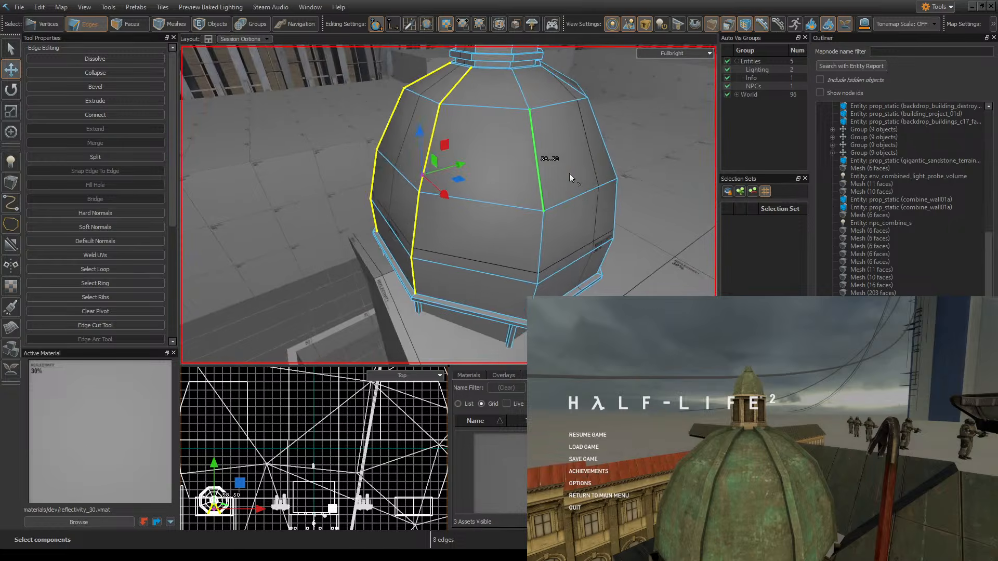
- Add the vertical edges of the next two ribs around the side of the dome to the selection
shift+click(525, 164)
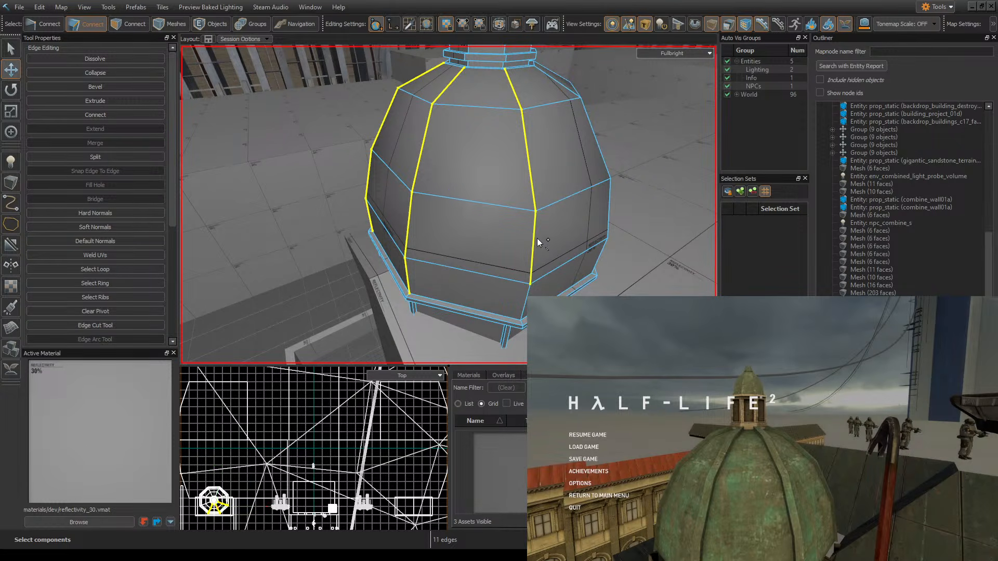
shift+click(527, 301)
key(d)
right_drag(526, 301, 478, 297)
shift+click(487, 306)
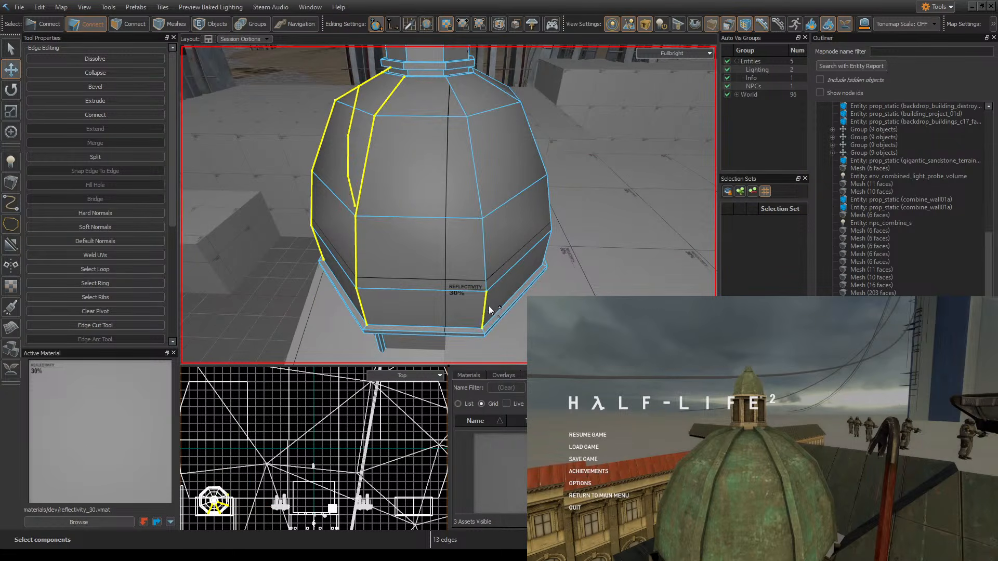
shift+click(484, 260)
shift+click(480, 177)
- Extend the selection around the back of the dome, starting with the lower edges of the following ribs
key(d)
right_drag(533, 138, 483, 138)
shift+click(521, 286)
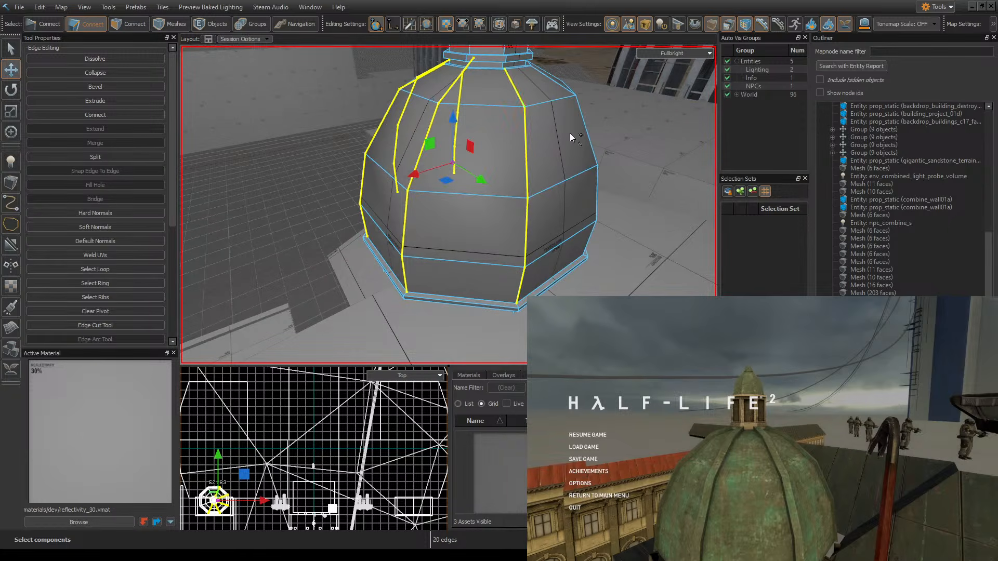
key(shift+d)
right_drag(570, 138, 458, 200)
click(11, 48)
right_drag(451, 162, 335, 257)
shift+click(359, 259)
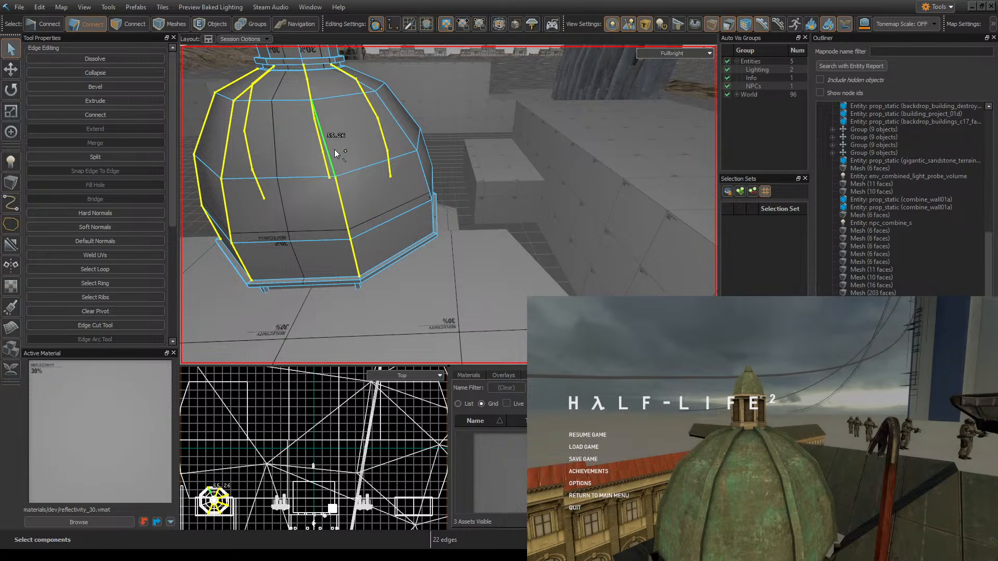
- Add the missing vertical edges of the last ribs until all eight ribs are selected from the base ledge up
shift+click(315, 92)
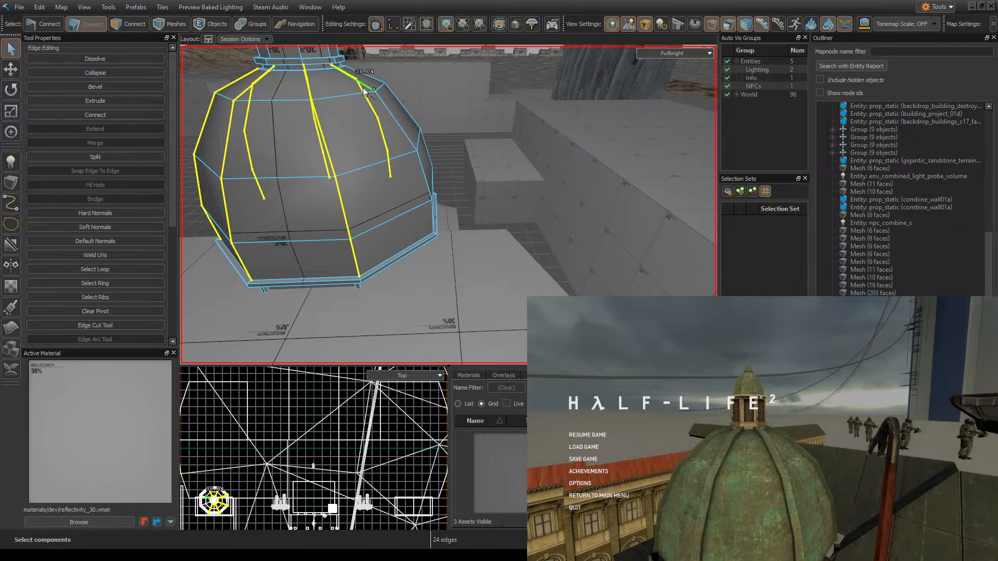
shift+click(425, 171)
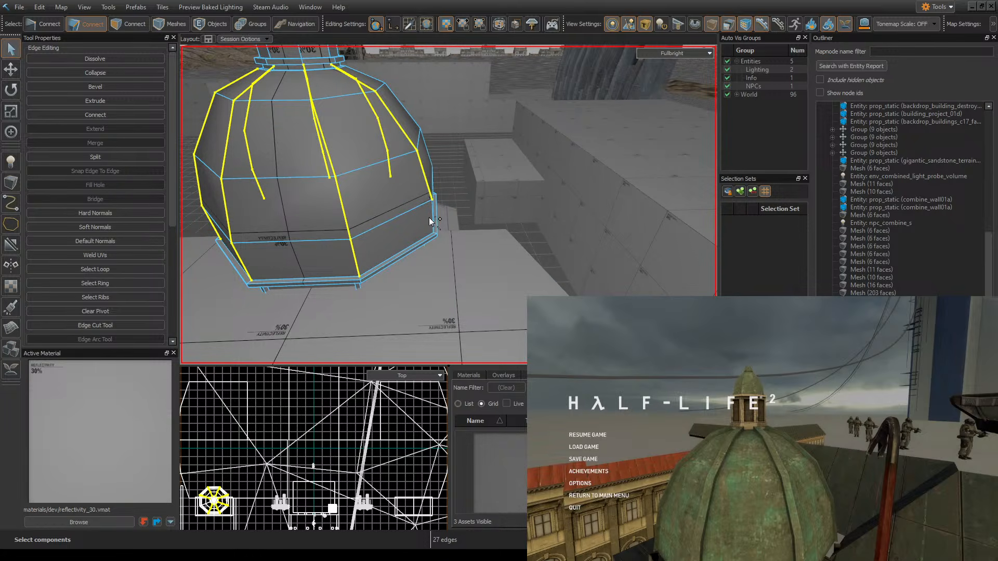
shift+click(431, 217)
right_drag(432, 217, 453, 211)
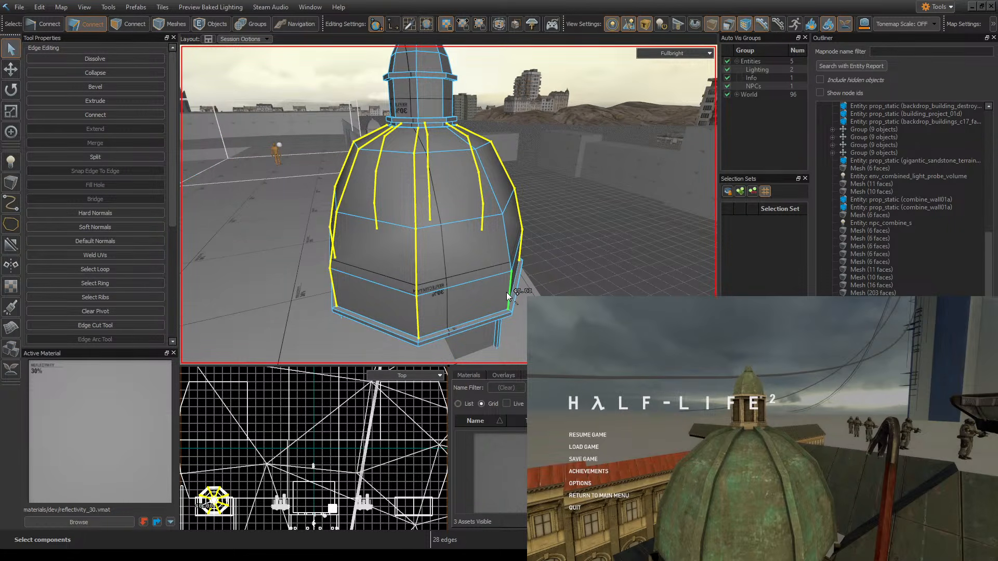
shift+click(486, 176)
shift+click(461, 137)
right_drag(462, 136, 449, 206)
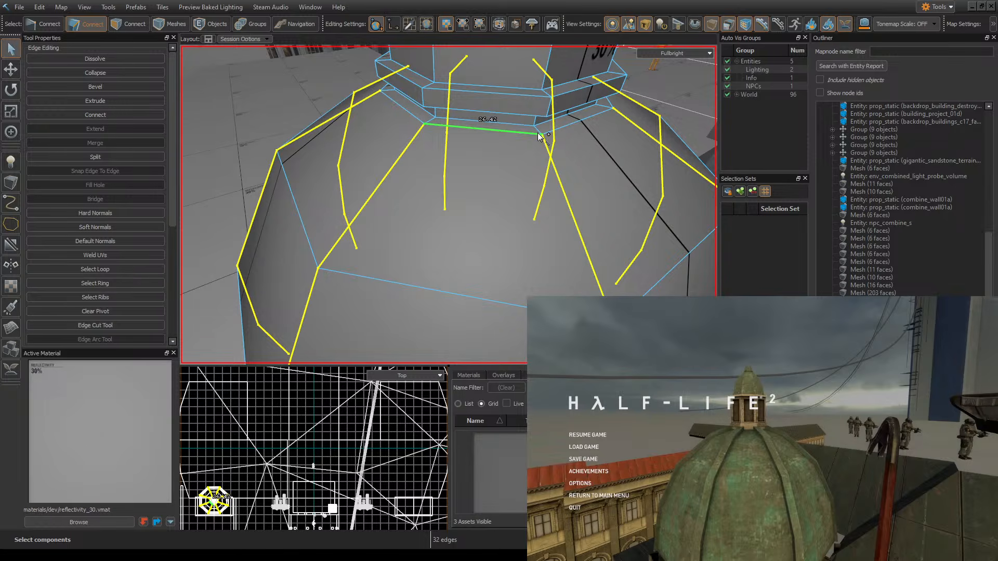
- Add the short edges joining the tops of the ribs to the lantern base around the dome
shift+click(538, 133)
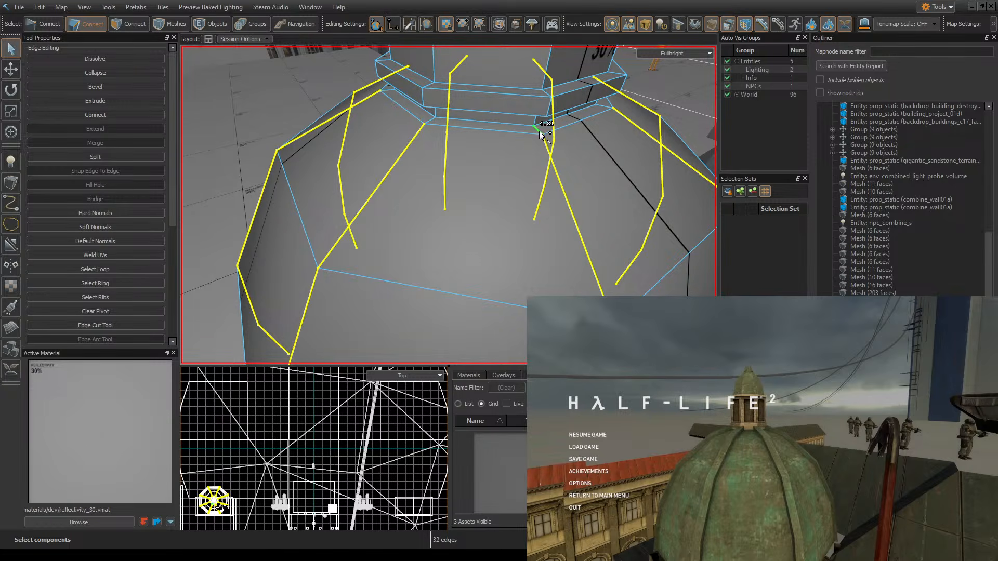
shift+click(429, 122)
right_drag(475, 142, 508, 154)
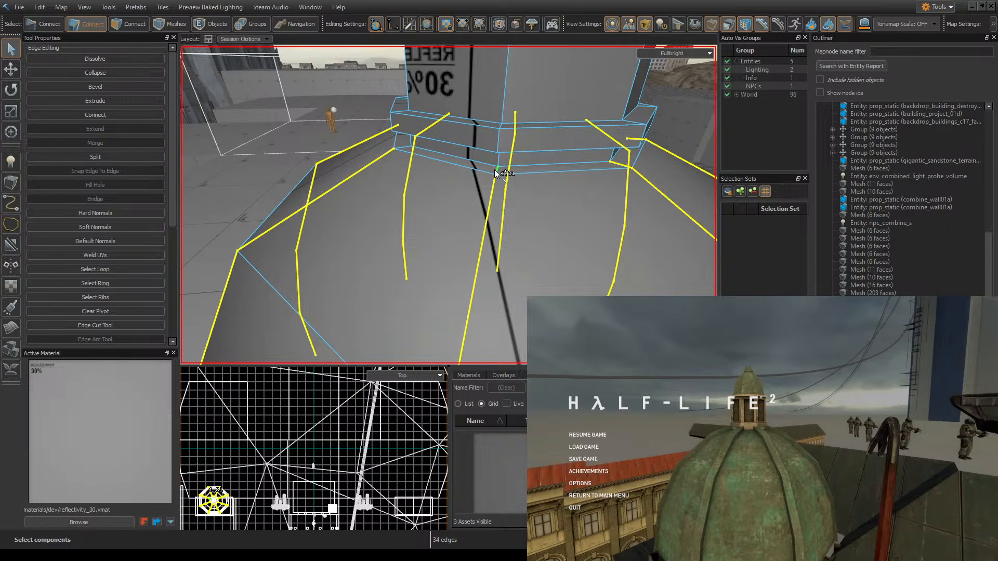
right_drag(449, 205, 448, 204)
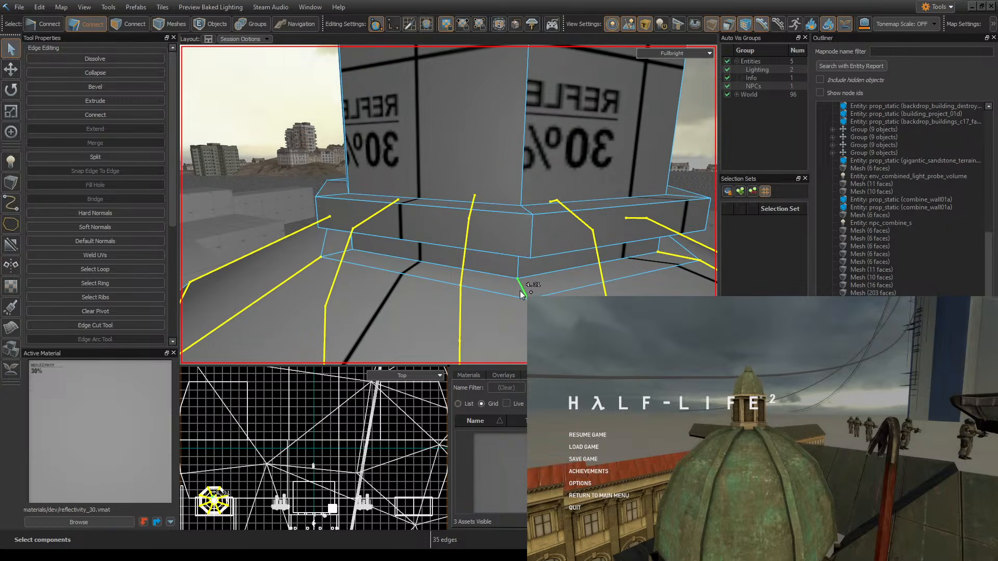
shift+click(332, 257)
right_drag(332, 257, 449, 205)
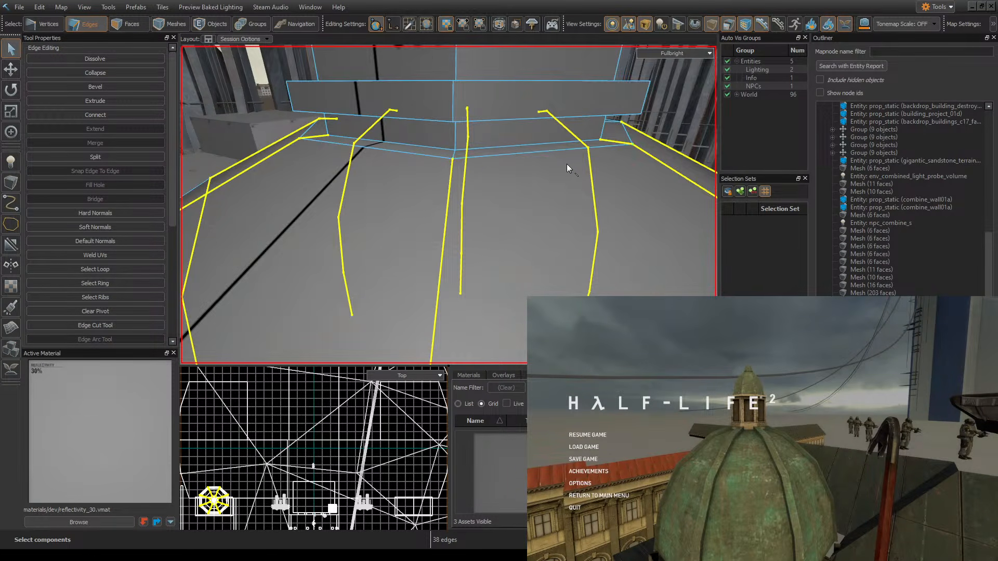
shift+click(457, 158)
- Save the map and check the selected rib edges around the dome
right_drag(325, 136, 449, 205)
key(ctrl+s)
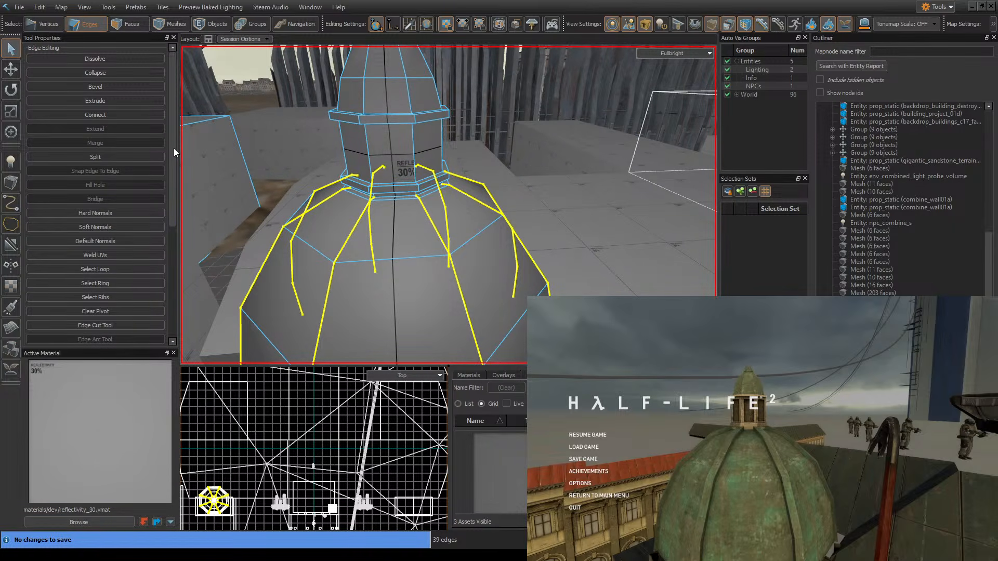
drag(173, 148, 324, 248)
right_drag(481, 223, 255, 216)
drag(176, 193, 225, 139)
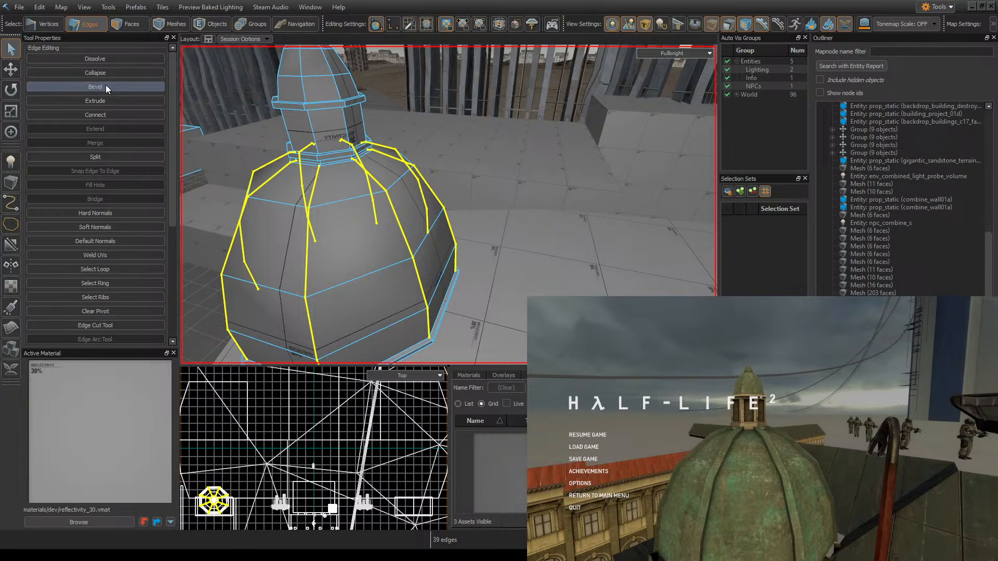
- Try a wider bevel on the selected rib edges around the dome
click(105, 87)
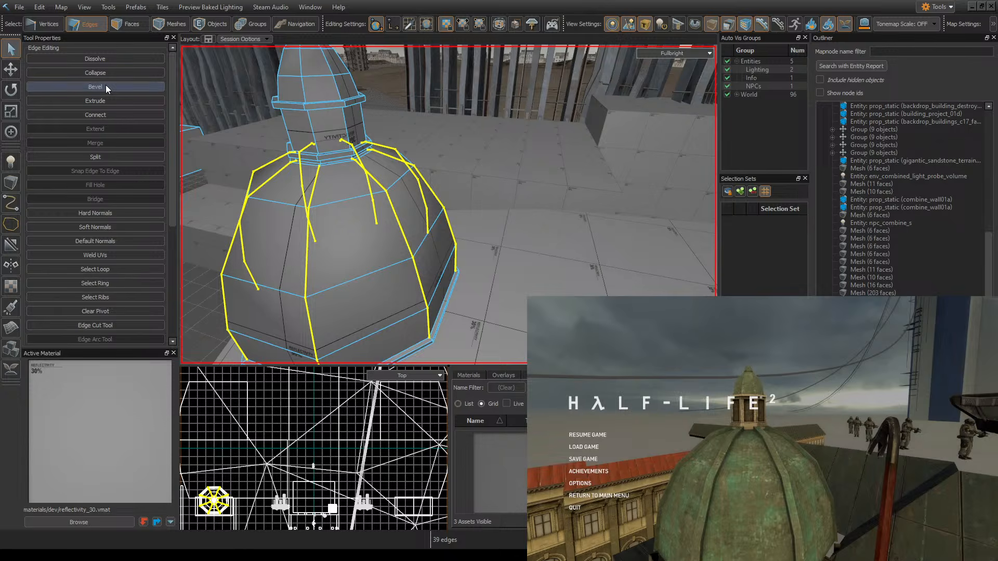
right_drag(363, 198, 363, 198)
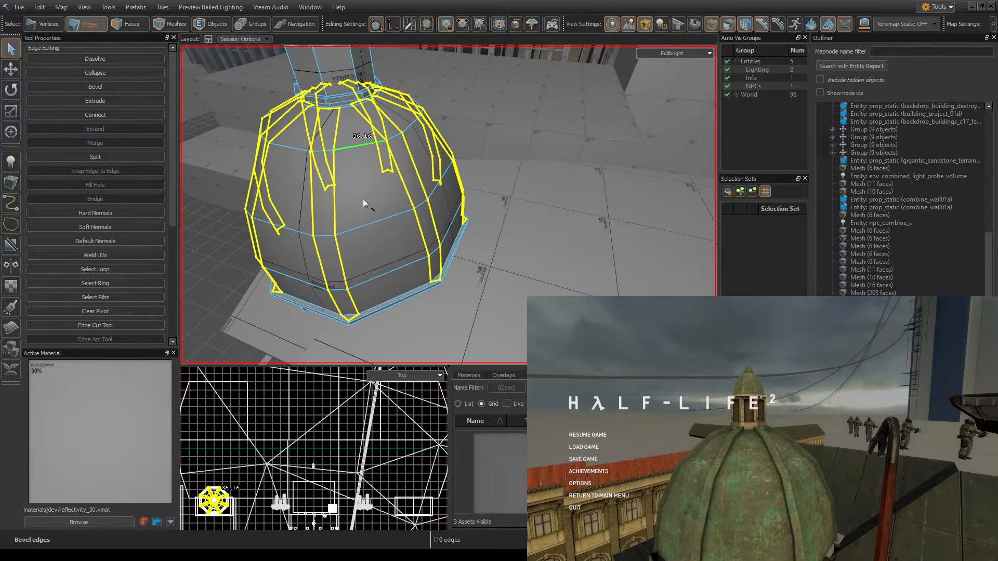
key(Escape)
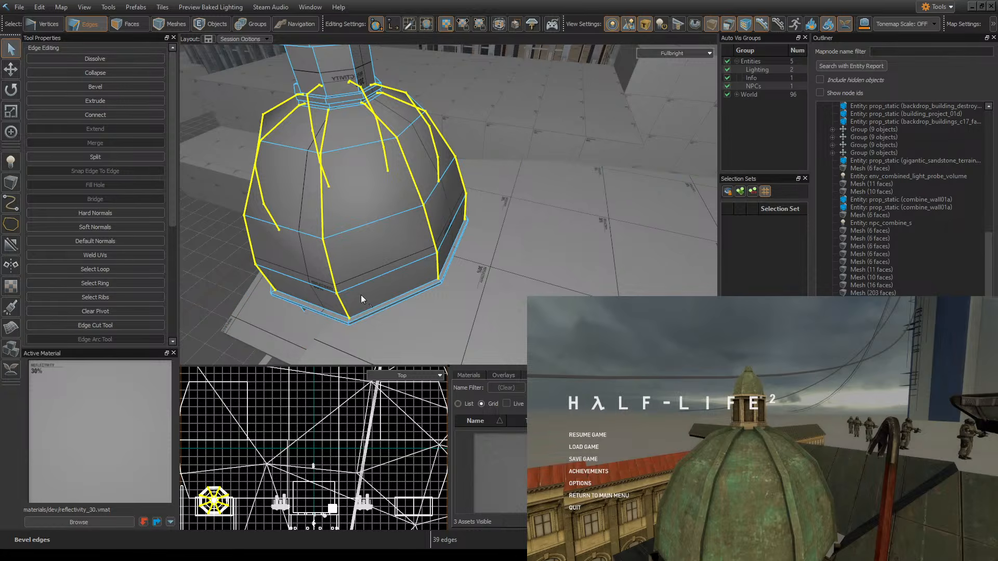
click(95, 86)
right_drag(502, 229, 400, 188)
key(Escape)
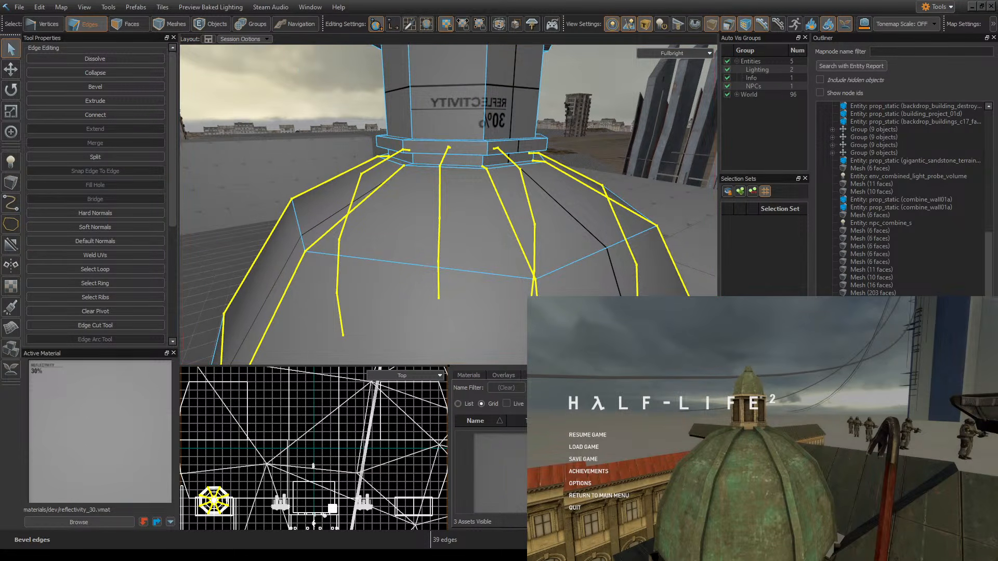
- Bevel the selected rib edges into narrow strips running from the dome's base to the lantern
click(83, 92)
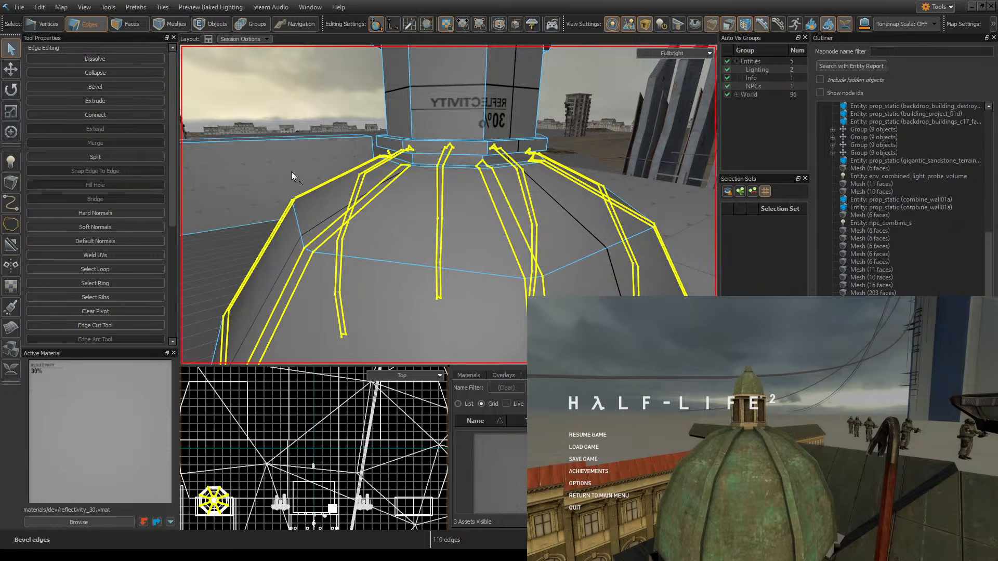
right_drag(291, 171, 449, 205)
- Switch to face selection and select the panel faces between the ribs on two adjacent sides of the dome
click(125, 26)
right_drag(450, 317, 448, 205)
click(482, 299)
shift+click(457, 248)
shift+click(447, 179)
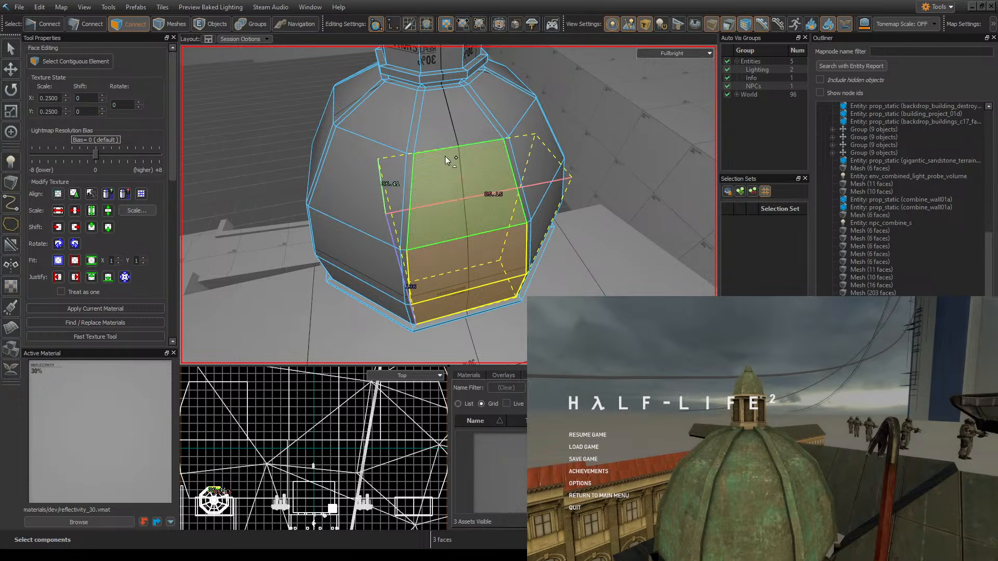
shift+click(443, 124)
shift+click(364, 277)
shift+click(360, 171)
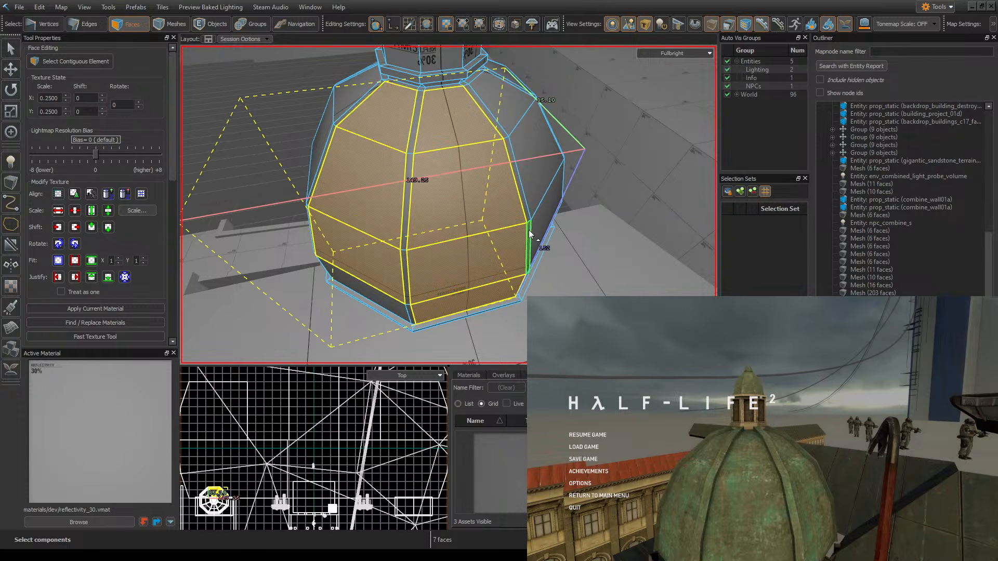
- Add the panel faces of the next two sides of the dome to the selection, leaving the rib strips out
right_drag(528, 229, 479, 230)
shift+click(450, 218)
shift+click(483, 106)
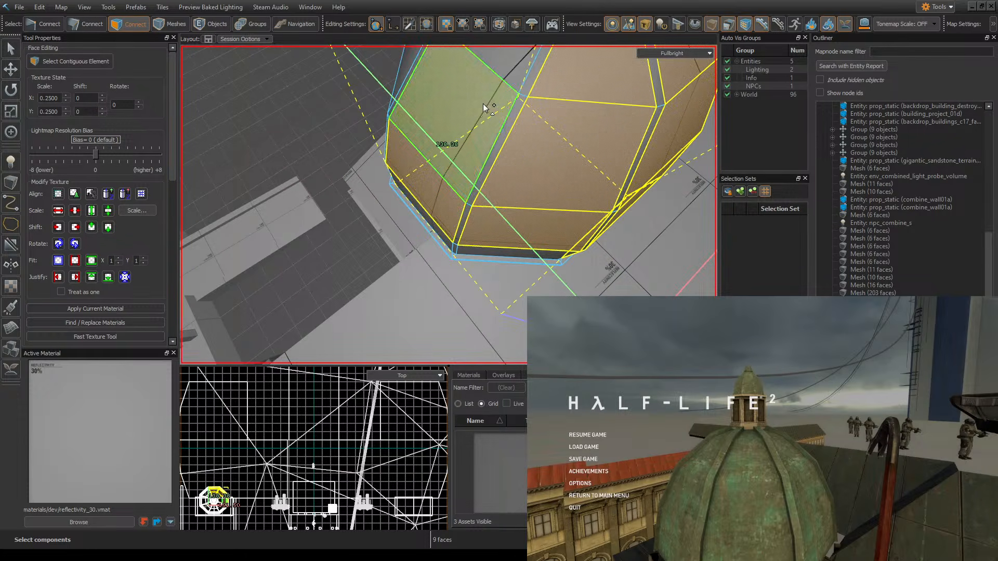
shift+click(515, 58)
right_drag(541, 151, 577, 179)
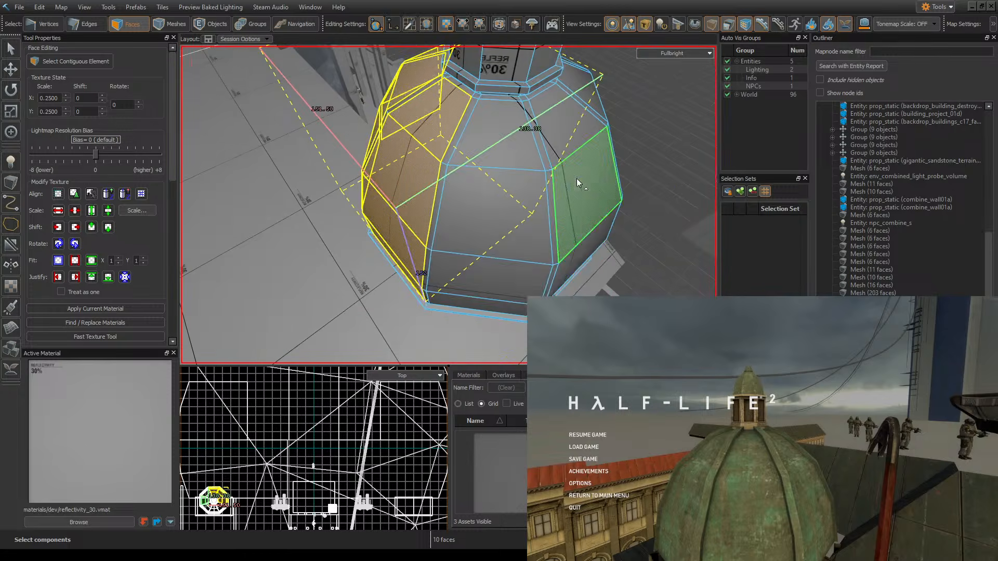
shift+click(503, 270)
shift+click(502, 208)
shift+click(496, 141)
- Extend the face selection around the dome with the panels of the two following sides
right_drag(496, 140, 498, 236)
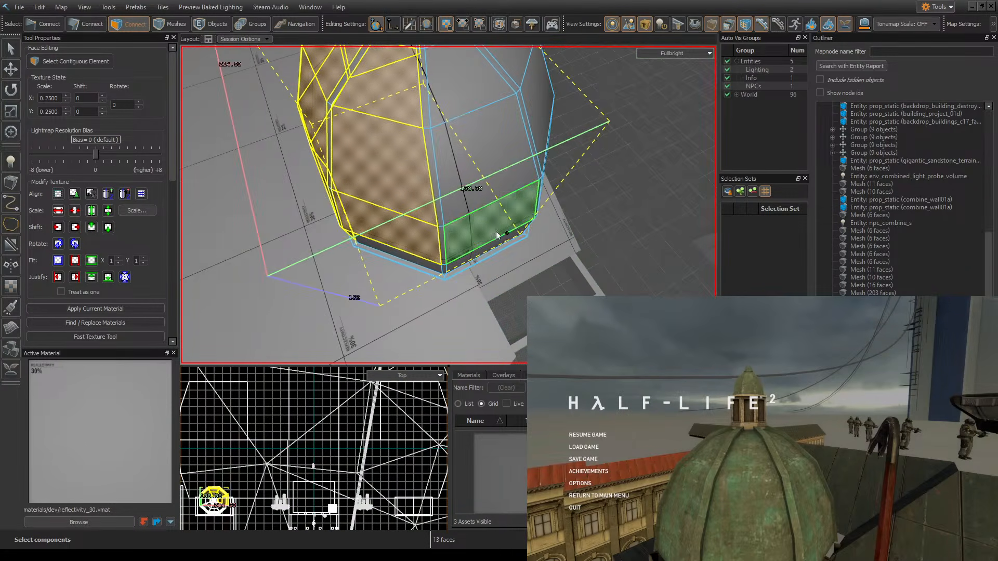
shift+click(496, 236)
shift+click(487, 179)
shift+click(490, 92)
right_drag(490, 93, 521, 273)
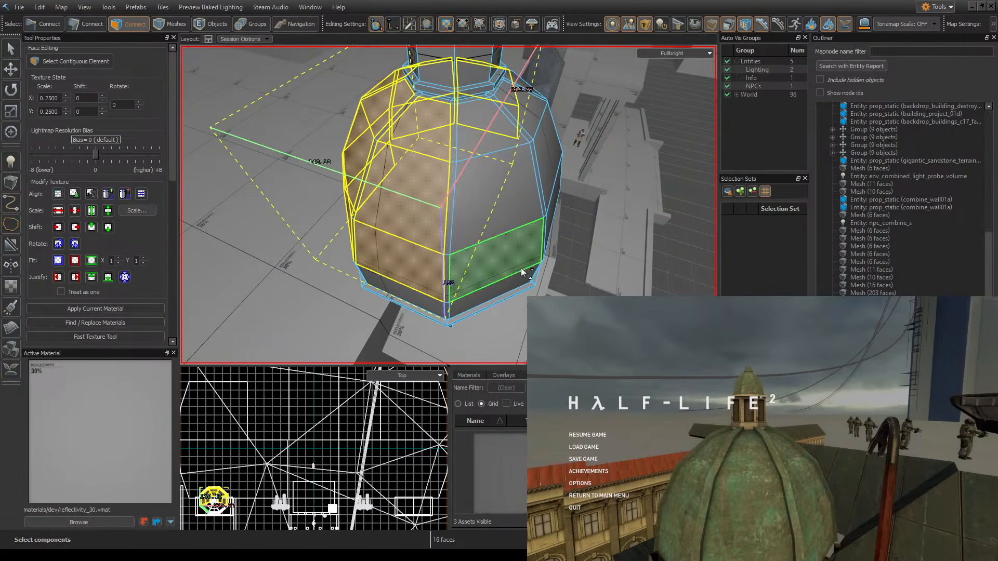
shift+click(521, 264)
shift+click(495, 182)
shift+click(488, 130)
- Add the missing lowest-row panel faces around the dome's base to the selection
right_drag(488, 130, 522, 189)
shift+click(432, 211)
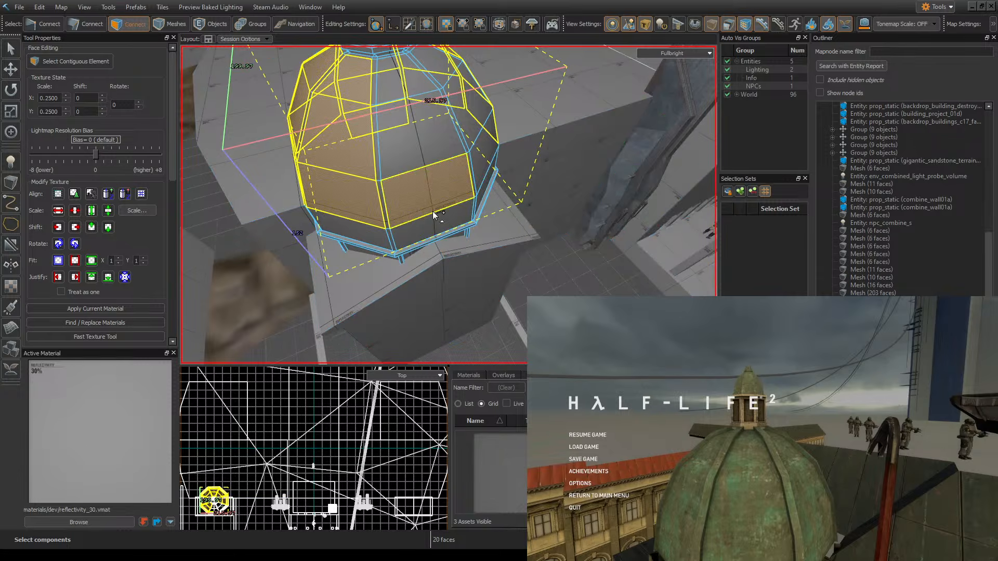
shift+click(378, 232)
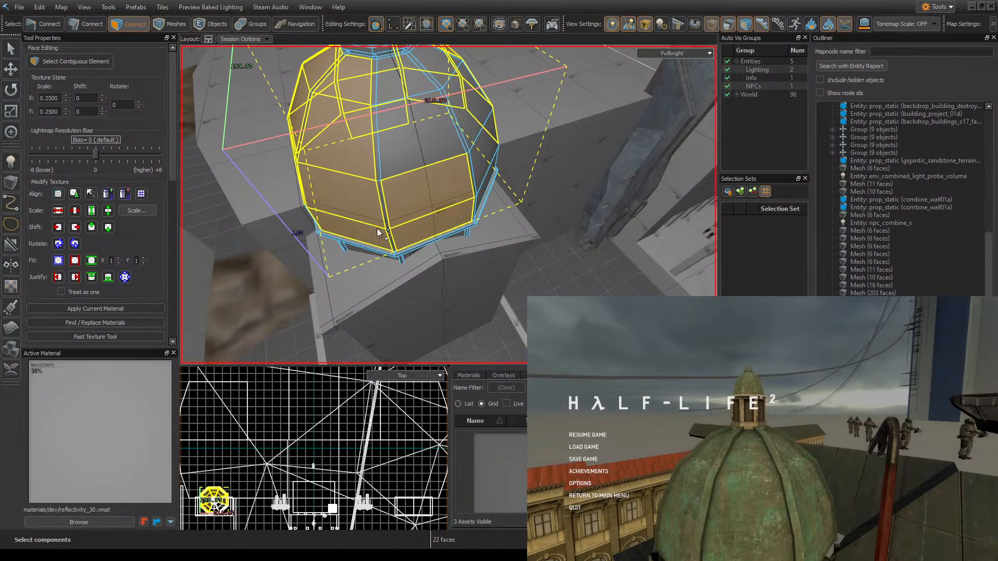
right_drag(410, 201, 425, 246)
shift+click(419, 217)
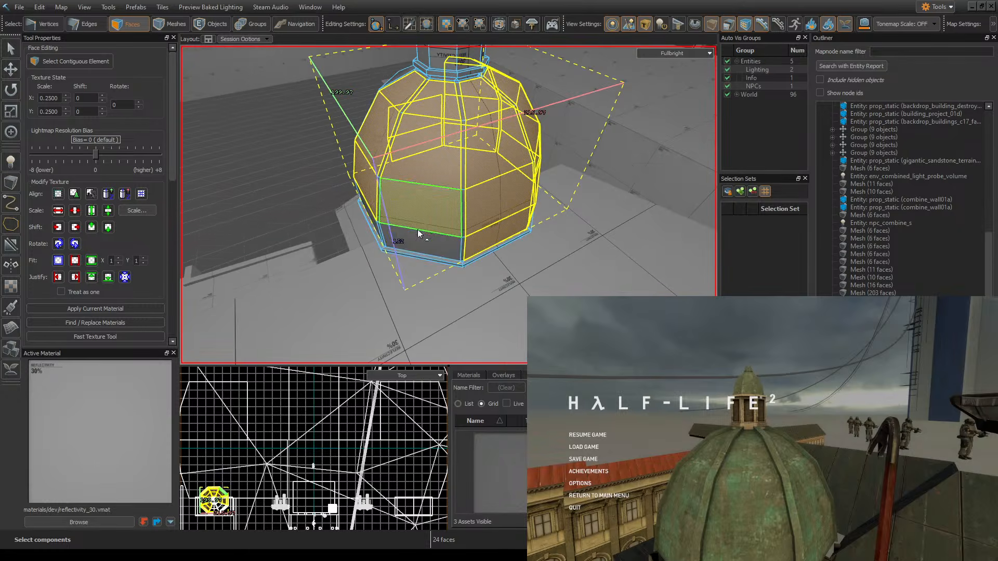
shift+click(425, 247)
- Complete the selection with the last side's panels and the remaining middle and upper faces between the ribs
alt+drag(425, 247, 446, 205)
shift+click(407, 229)
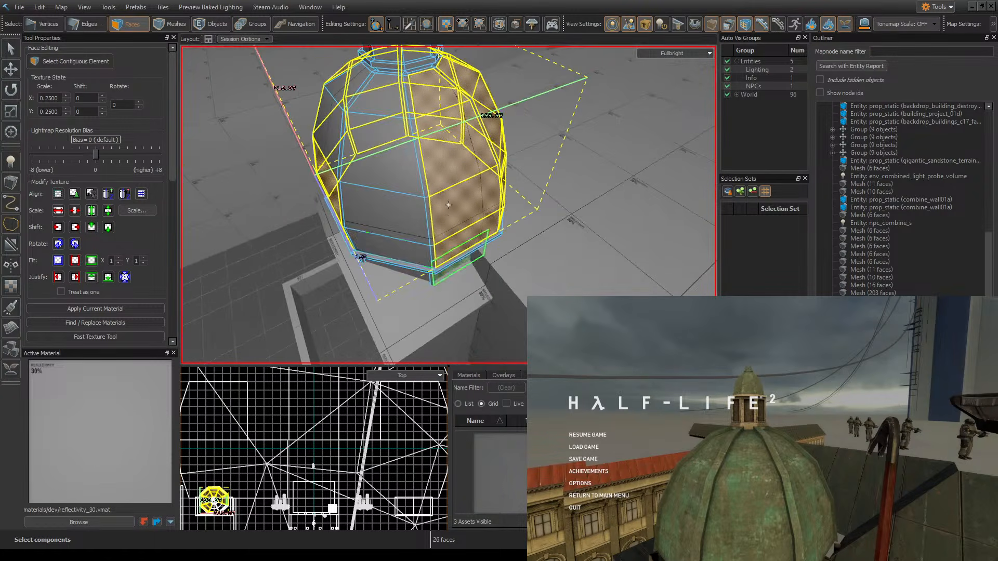
shift+click(402, 244)
shift+click(399, 213)
shift+click(394, 156)
shift+click(390, 107)
right_drag(389, 106, 447, 145)
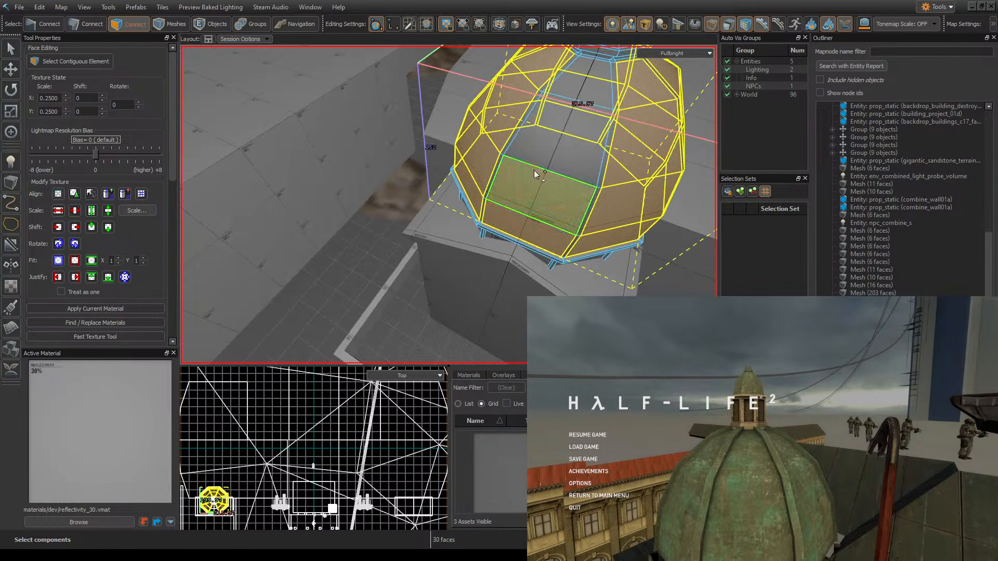
shift+click(535, 173)
shift+click(561, 145)
right_drag(600, 63, 613, 96)
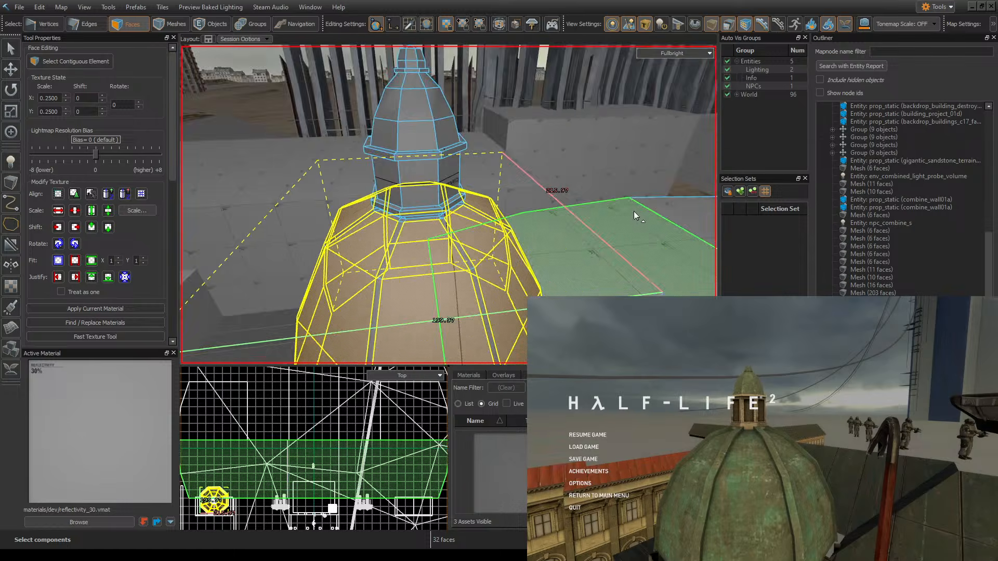
- Extrude the selected panel faces slightly inward with the Scale tool so the rib strips stand out
right_drag(635, 216, 449, 205)
key(w)
key(s)
click(17, 113)
key(w)
shift+drag(417, 187, 413, 185)
right_drag(413, 185, 413, 185)
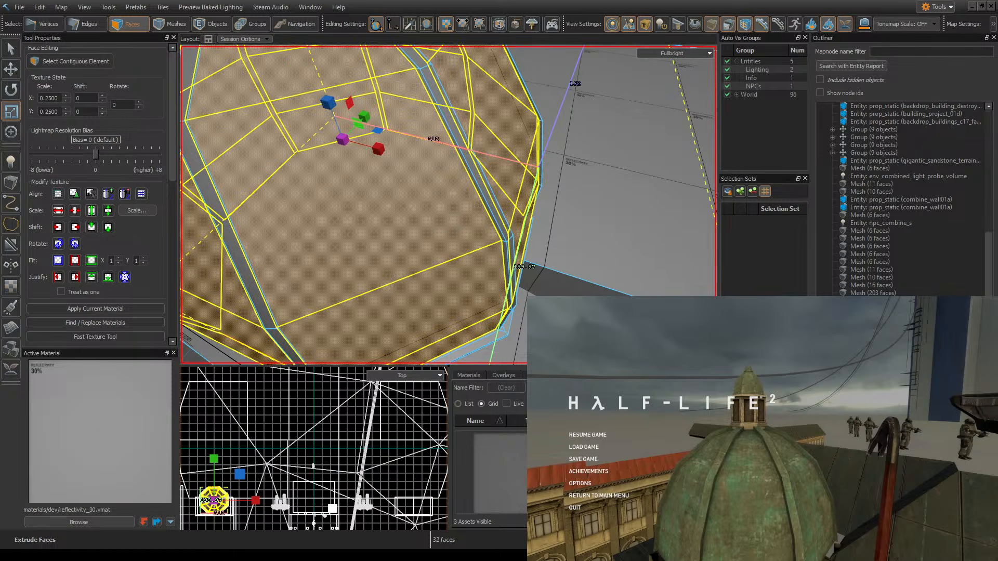
right_drag(564, 279, 563, 279)
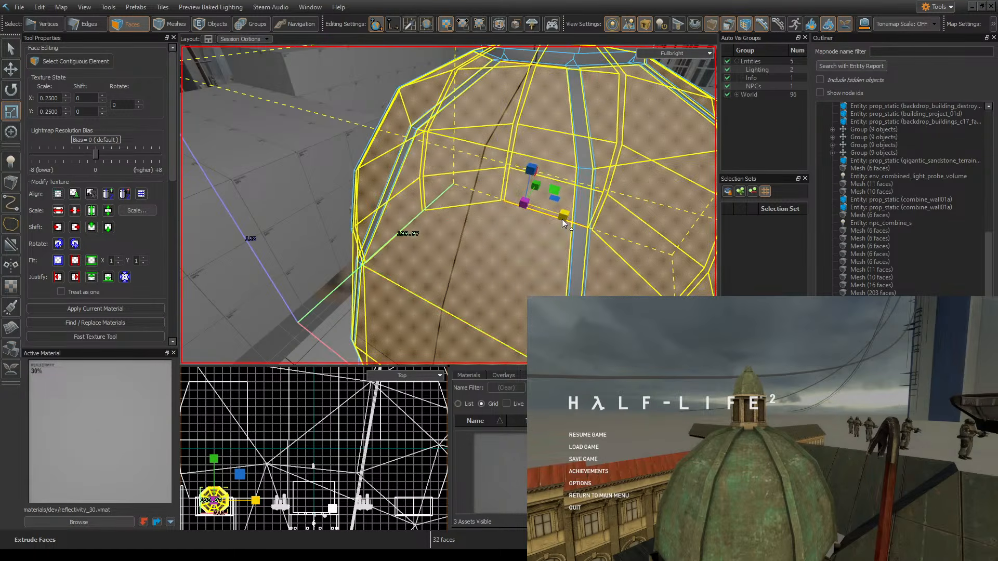
- Scale the extruded panel faces inward along the X and Y axes to recess them between the ribs
drag(562, 219, 562, 216)
right_drag(562, 216, 562, 216)
right_drag(448, 205, 575, 185)
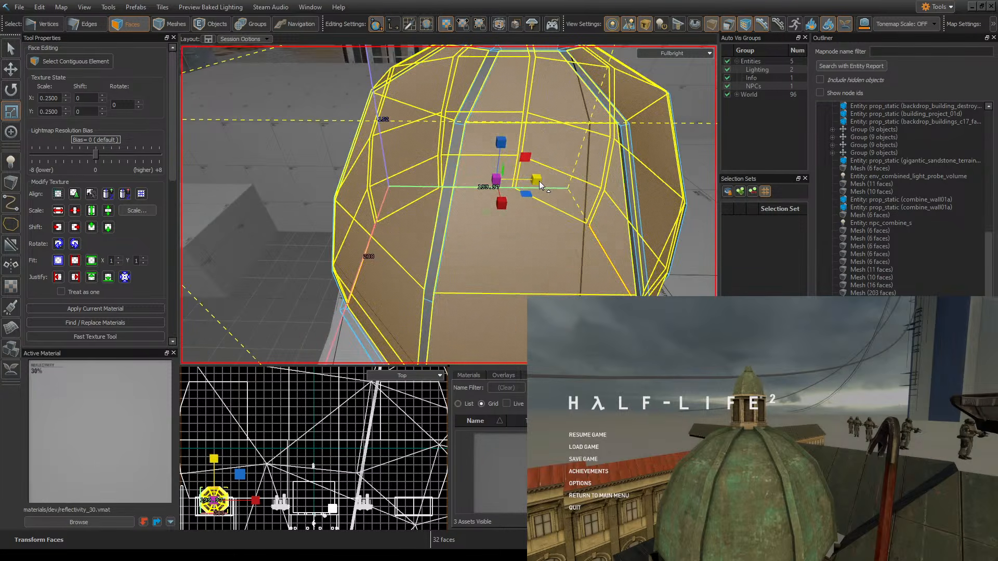
drag(537, 180, 569, 197)
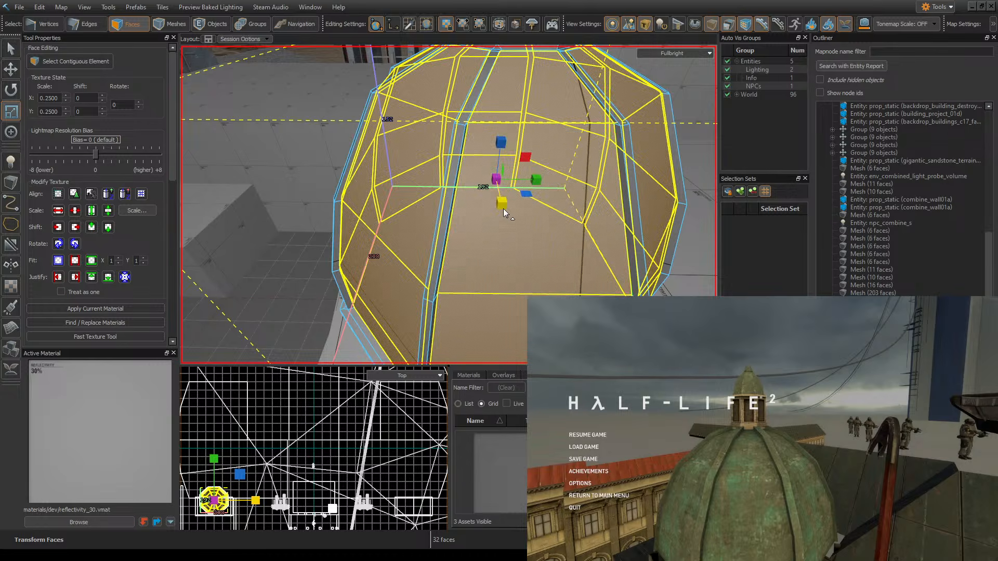
drag(503, 208, 507, 207)
key(z)
key(a)
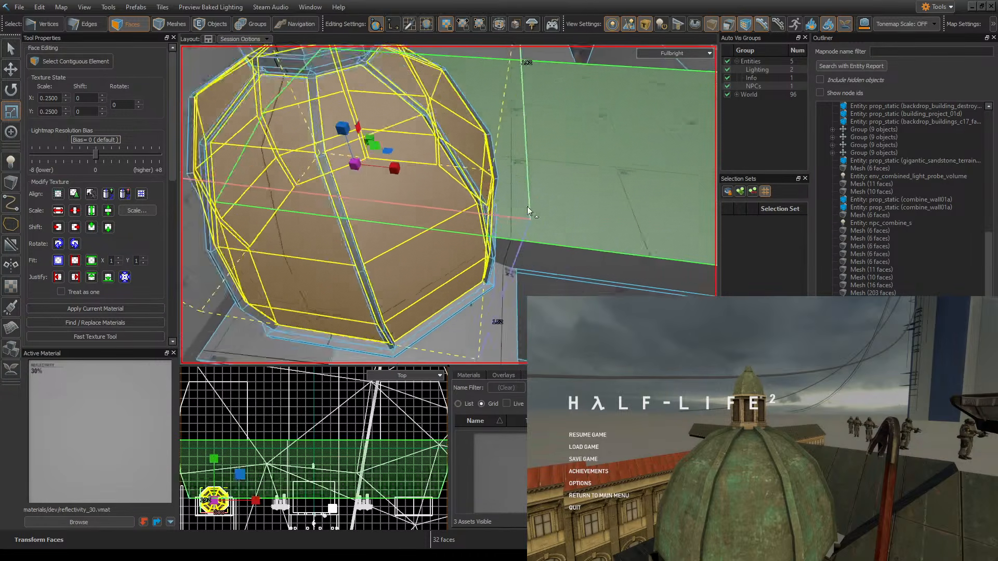
key(w)
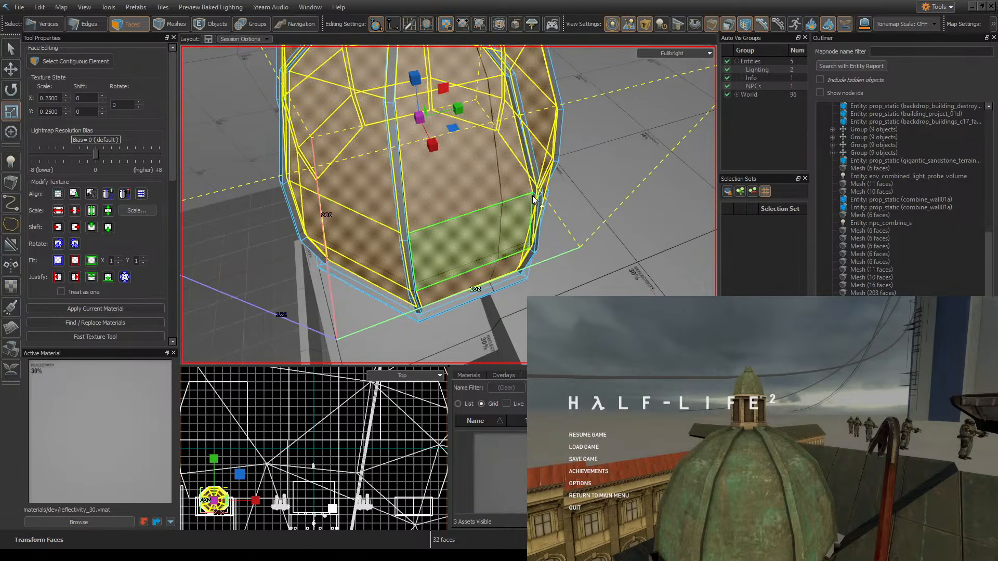
key(z)
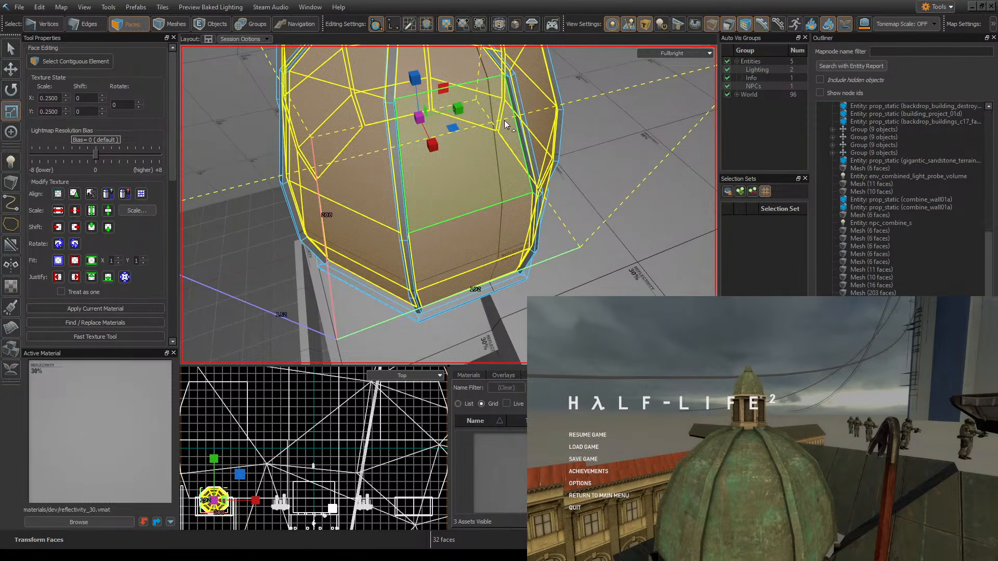
- Undo the last scaling changes and readjust the recessed faces along the X axis to even out the rib depth
drag(458, 110, 461, 112)
key(ctrl+z)
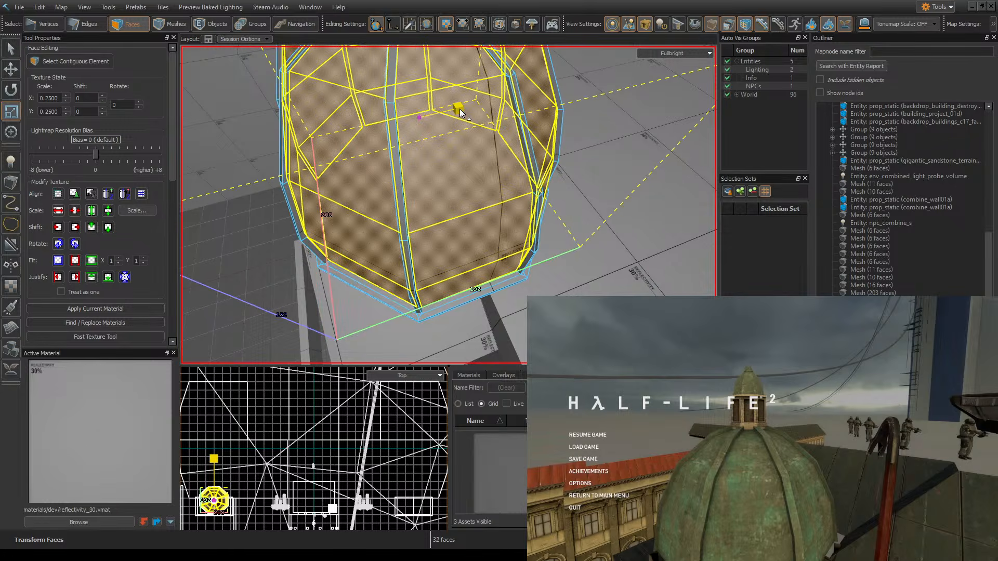
key(ctrl+z)
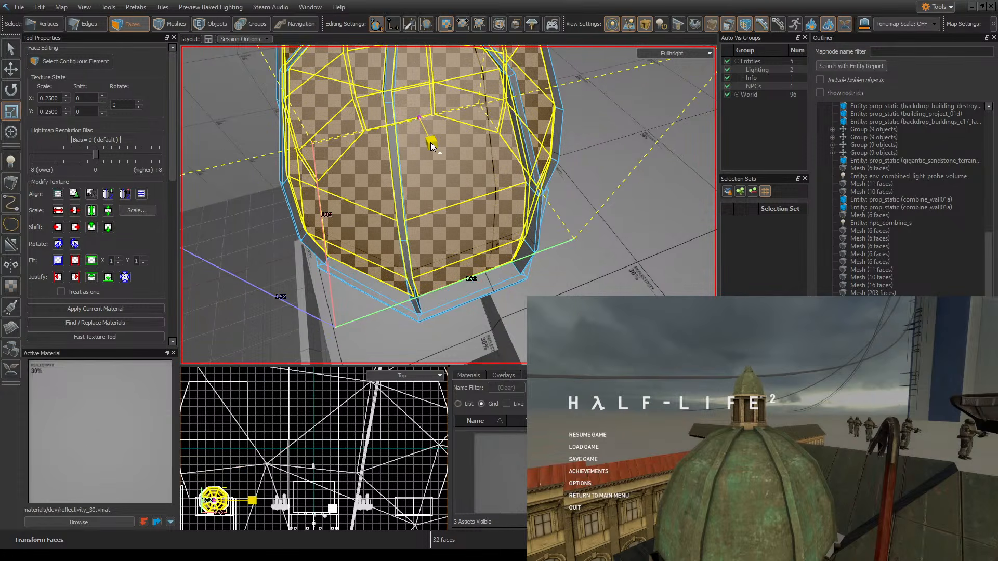
drag(434, 147, 436, 147)
right_drag(446, 163, 448, 205)
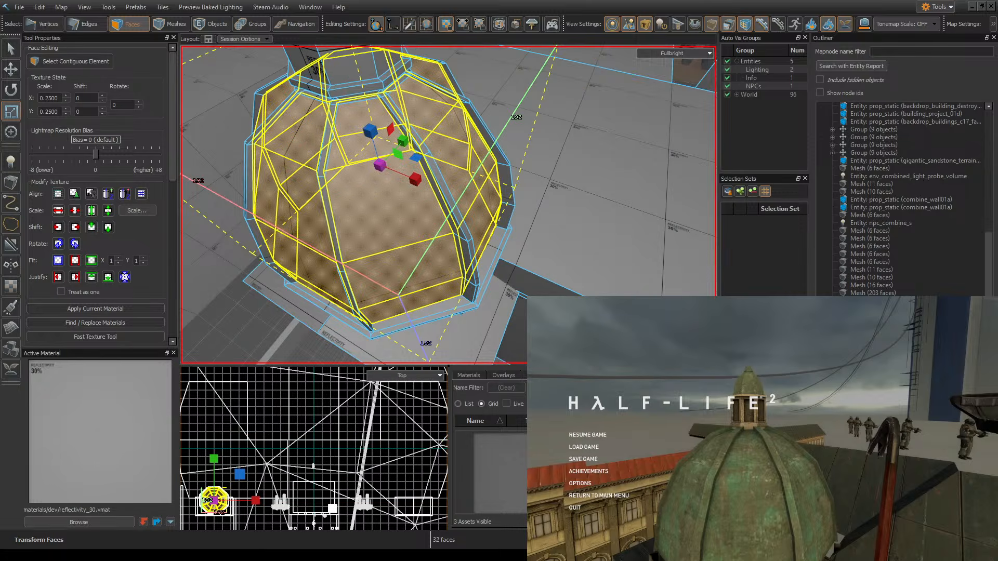
drag(420, 177, 421, 177)
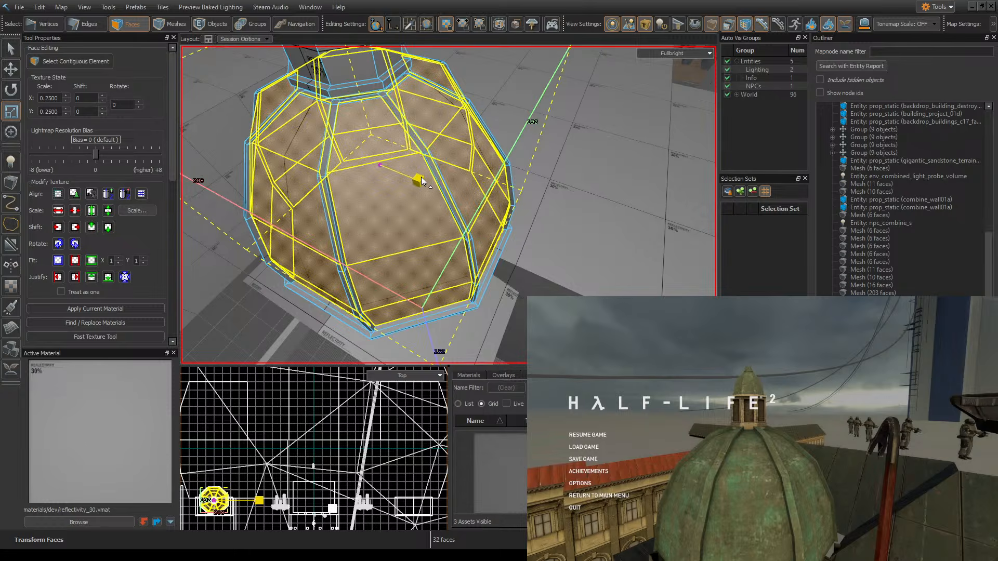
right_drag(421, 177, 449, 205)
- Readjust the scale of the recessed faces along the Y axis to match the rib depth
drag(507, 158, 508, 159)
right_drag(508, 159, 500, 143)
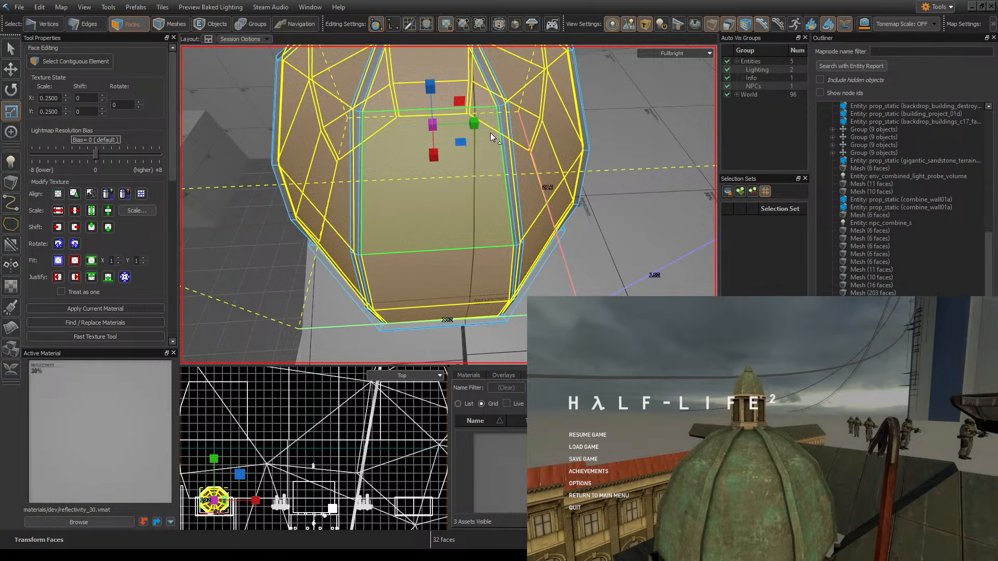
drag(477, 127, 475, 126)
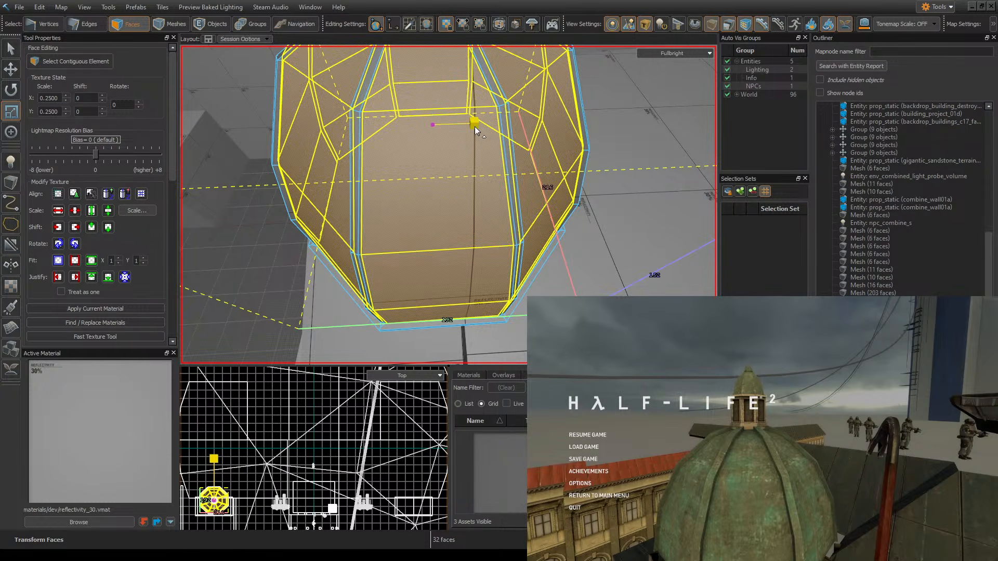
drag(474, 127, 479, 127)
right_drag(479, 126, 416, 149)
- Undo the inward extrusion and scaling, keeping the flat panel faces between the ribs selected
key(Escape)
key(ctrl+z)
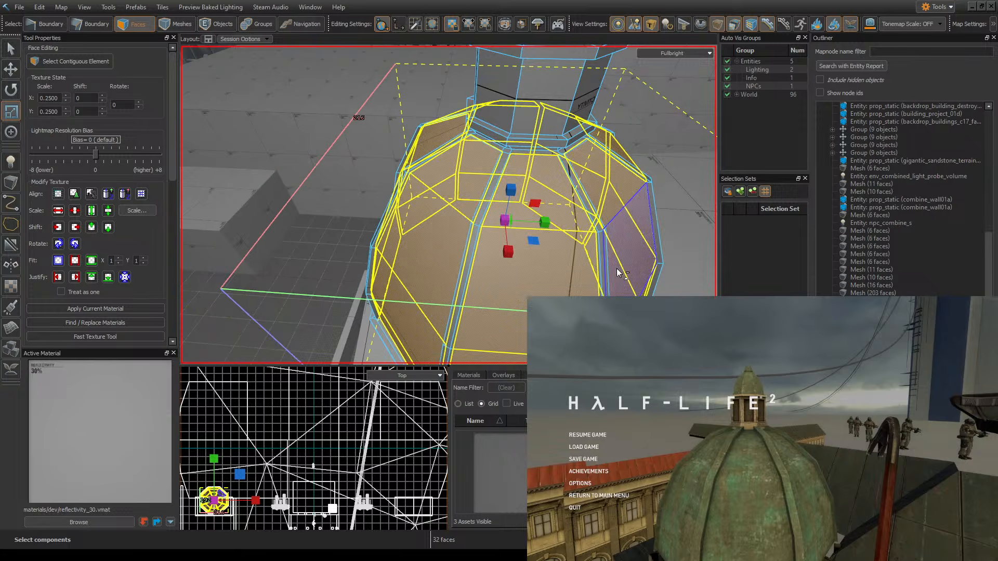
right_drag(652, 89, 663, 188)
click(663, 185)
key(ctrl+z)
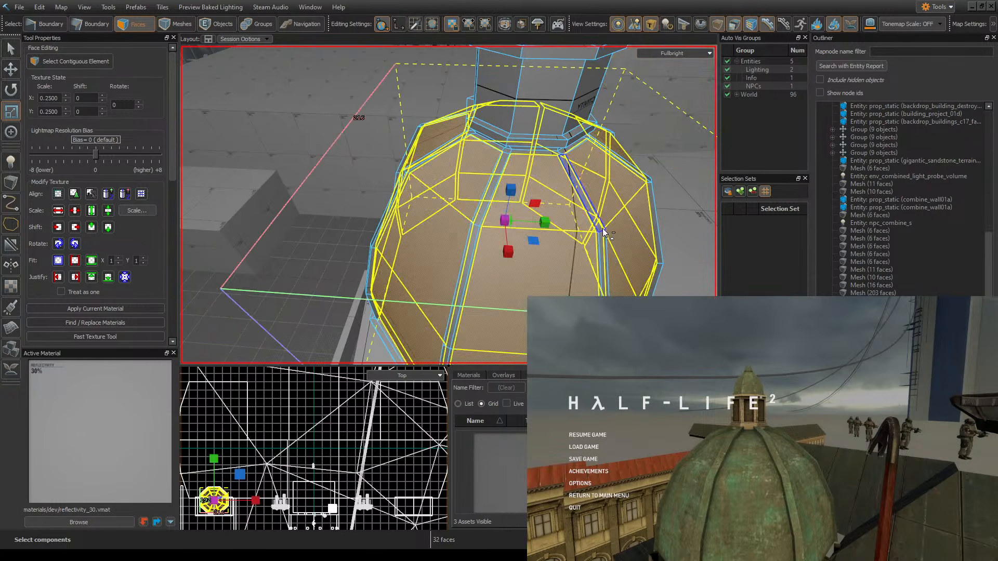
- Extrude the panel faces inward again and fine-tune their scale along the horizontal axes to form evenly raised ribs
right_drag(603, 228, 448, 205)
right_drag(561, 252, 359, 173)
drag(362, 160, 364, 157)
right_drag(364, 158, 481, 210)
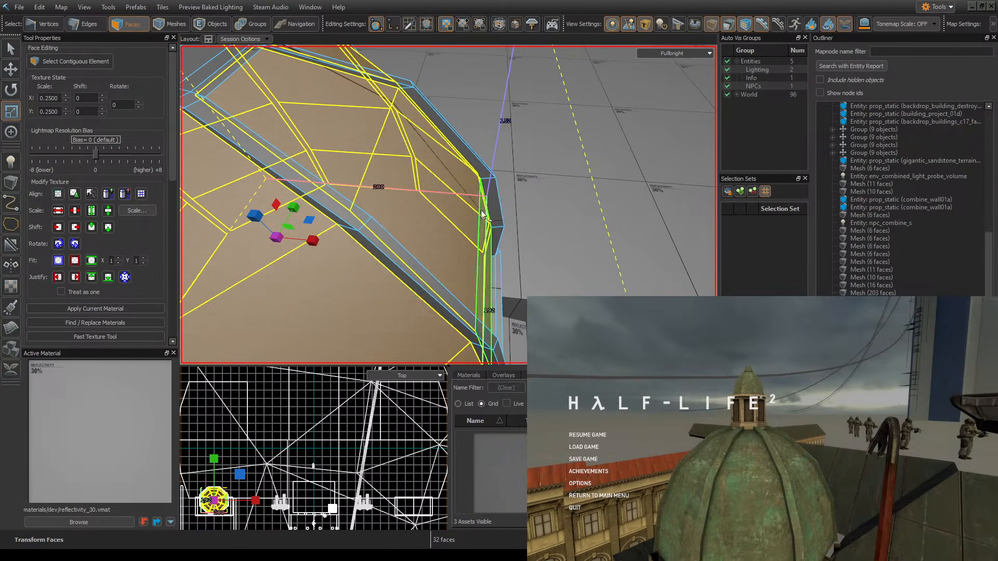
drag(313, 241, 298, 204)
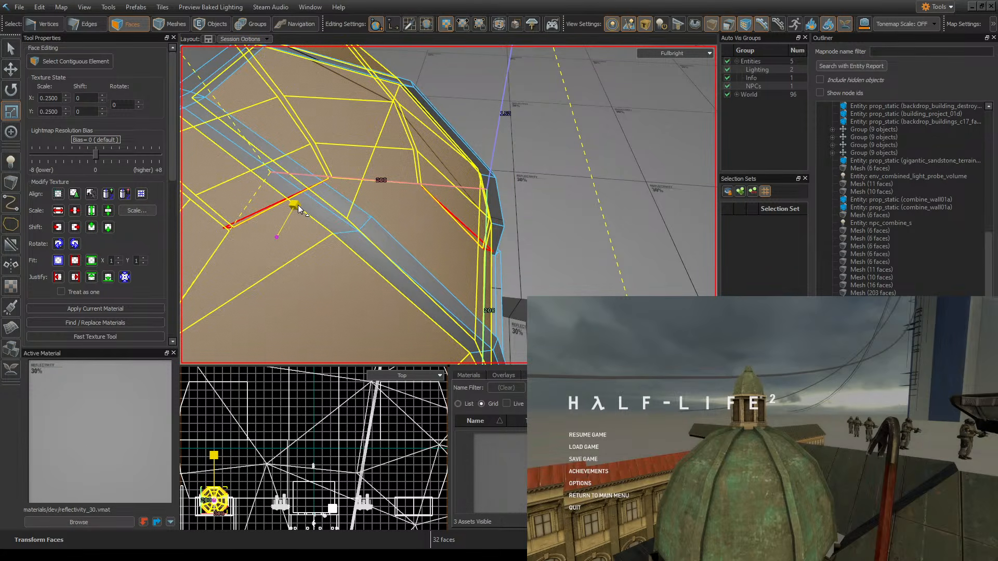
mouse_move(292, 204)
mouse_down()
mouse_move(302, 207)
mouse_move(291, 208)
mouse_up()
key(z)
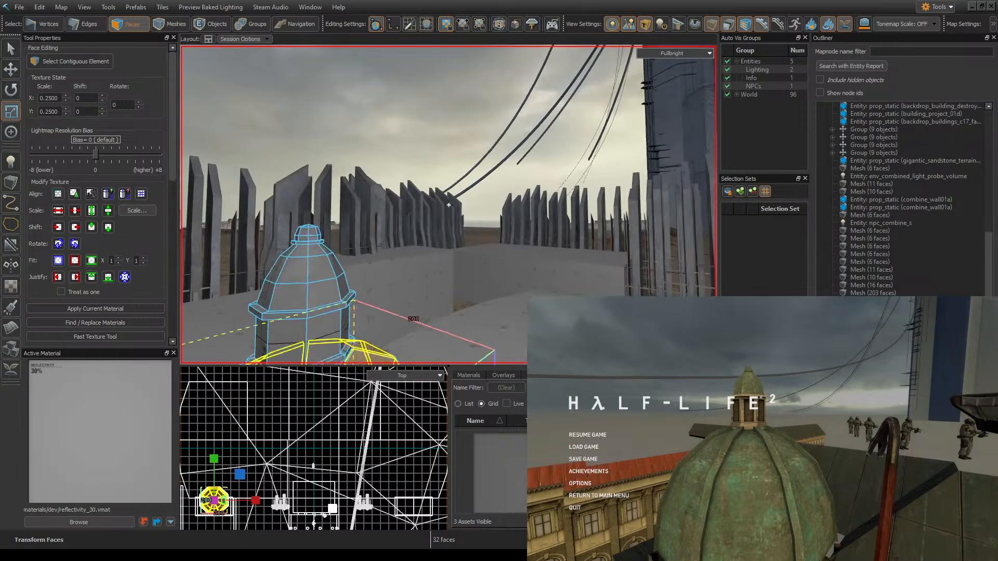
- Fine-tune the scale of the dome's recessed panel faces along the horizontal axes to even out the rib depth
key(z)
click(398, 166)
key(z)
key(w)
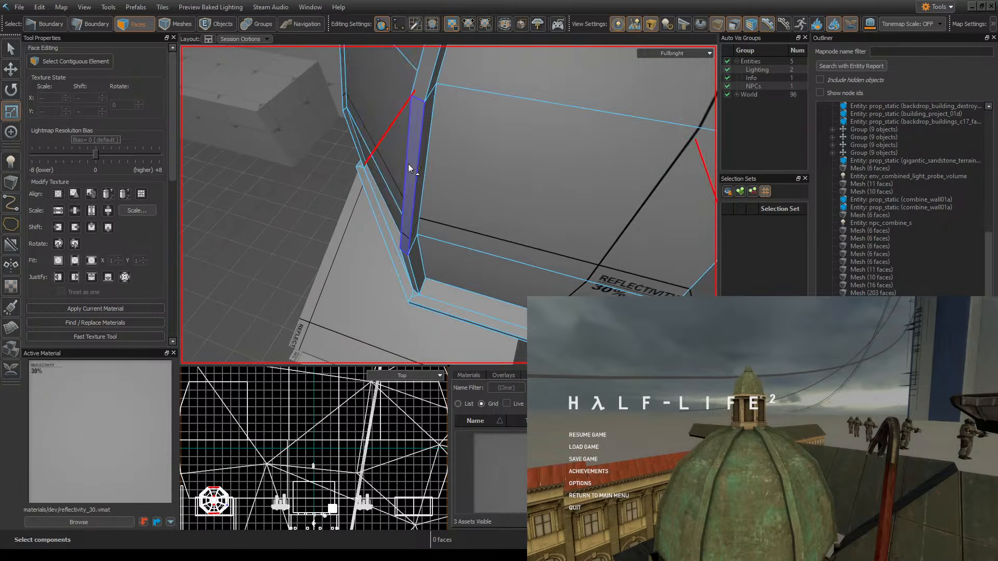
double_click(448, 205)
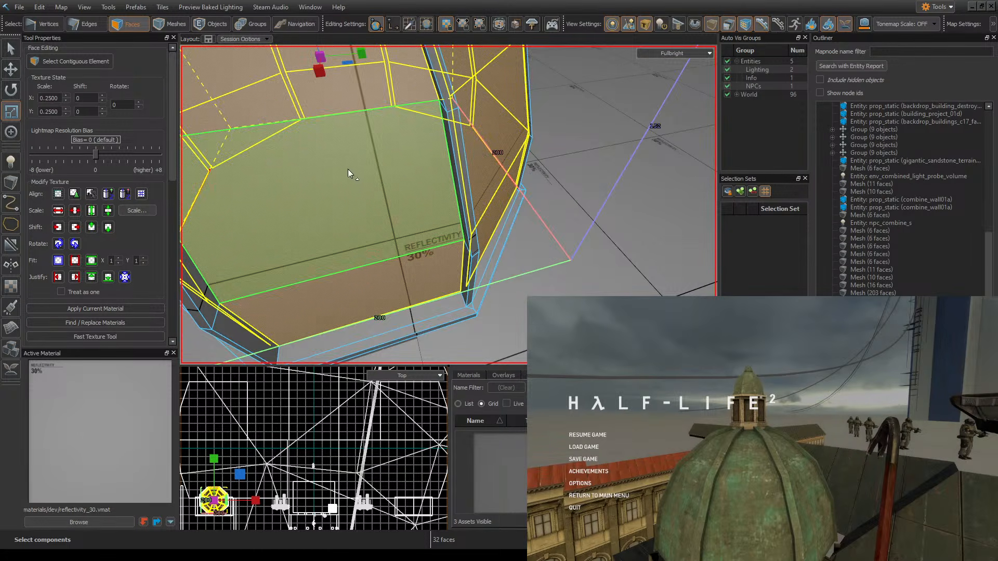
drag(359, 54, 360, 56)
key(z)
key(w)
key(z)
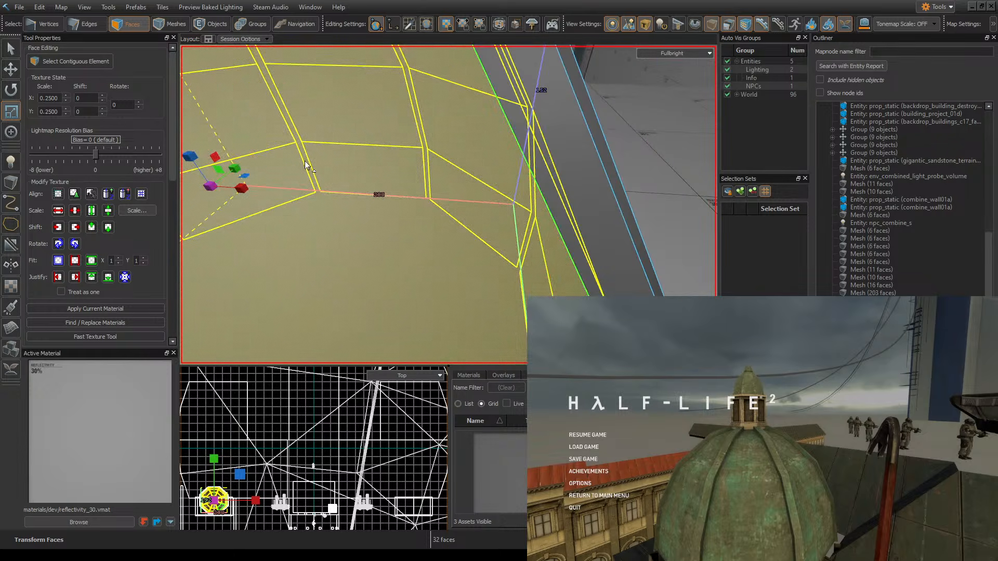
drag(245, 186, 239, 185)
- Deselect the faces and examine the rib depth and the base edge from all around the dome
key(z)
key(s)
key(z)
click(385, 88)
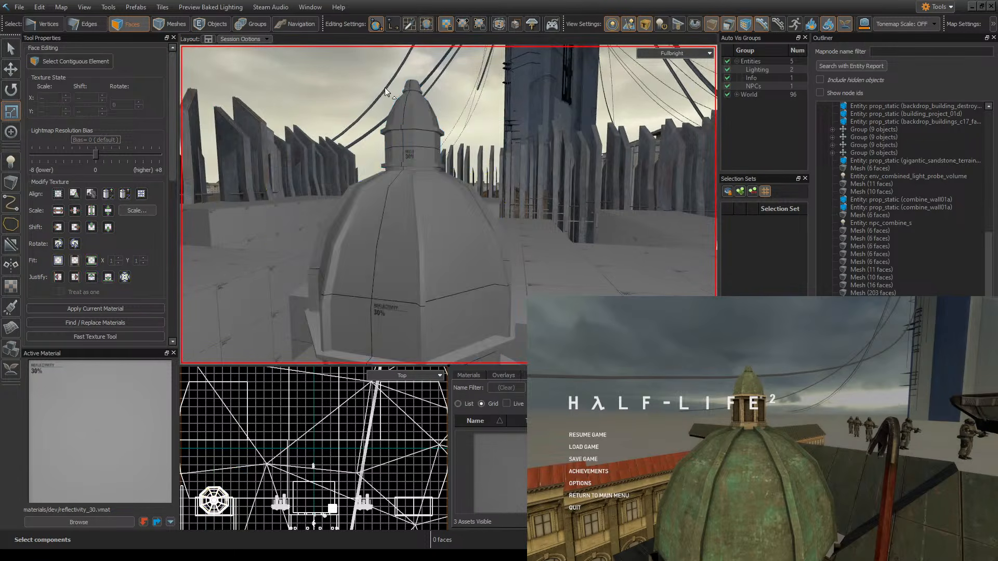
key(z)
key(w)
key(s)
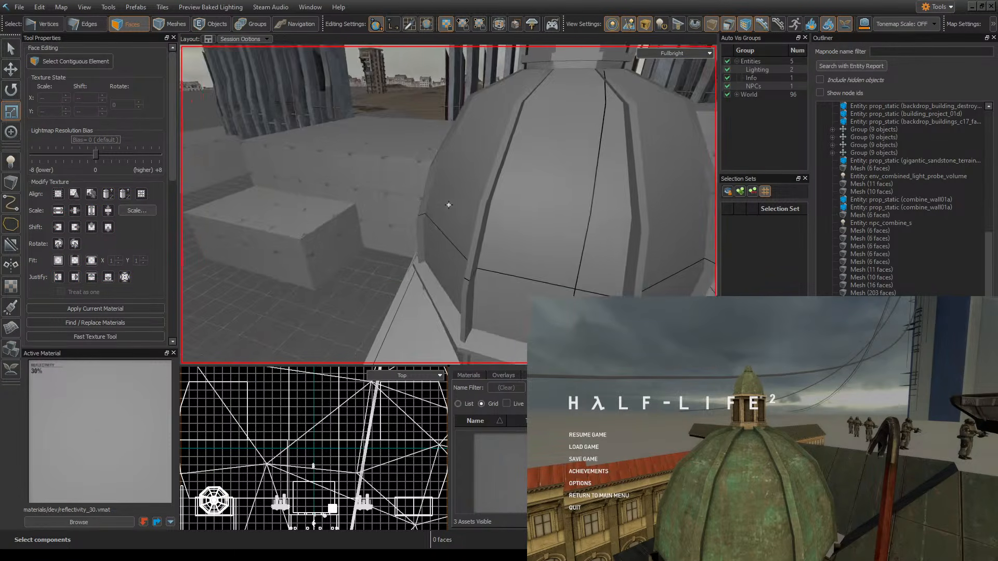
key(s)
key(d)
key(w)
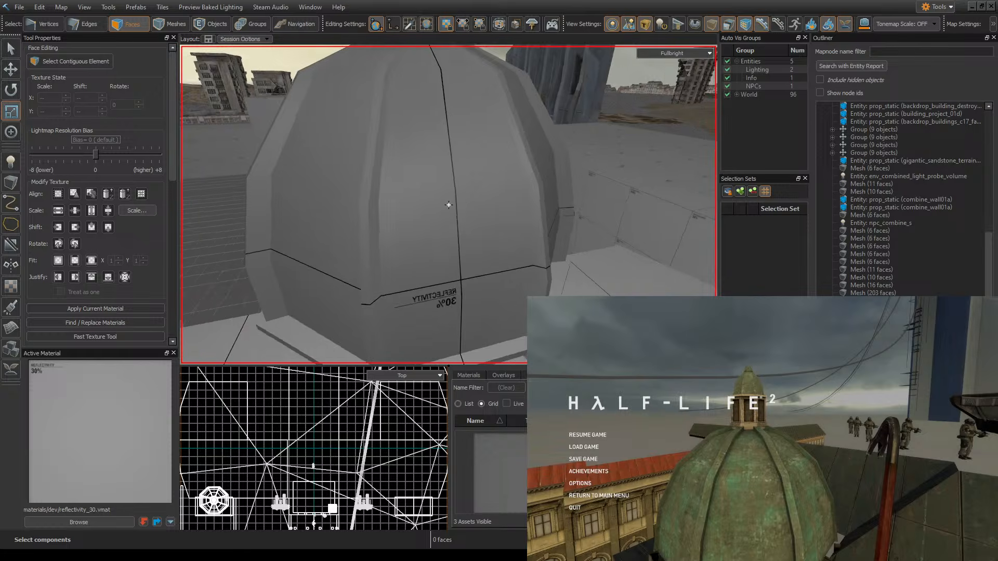
key(d)
key(a)
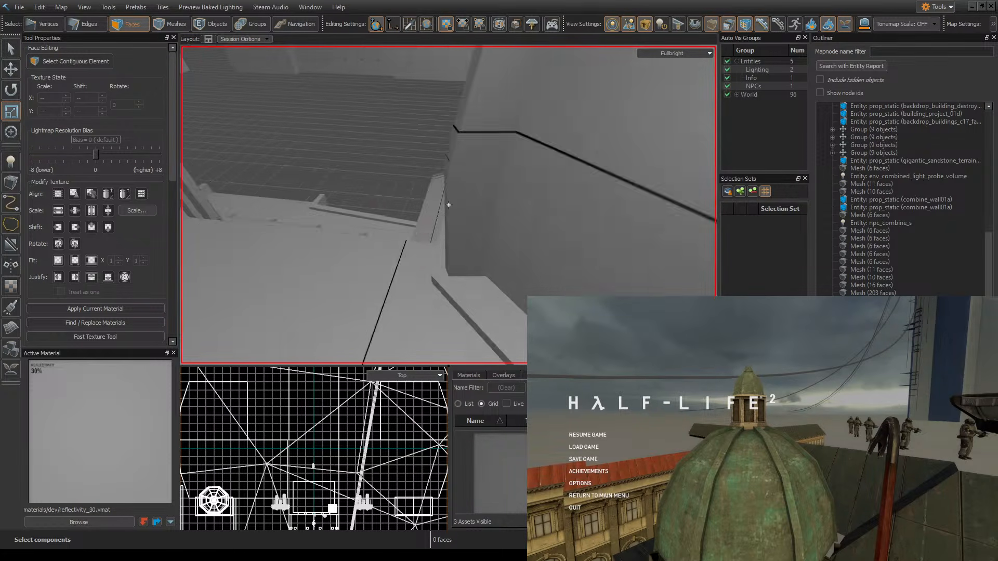
click(449, 205)
key(w)
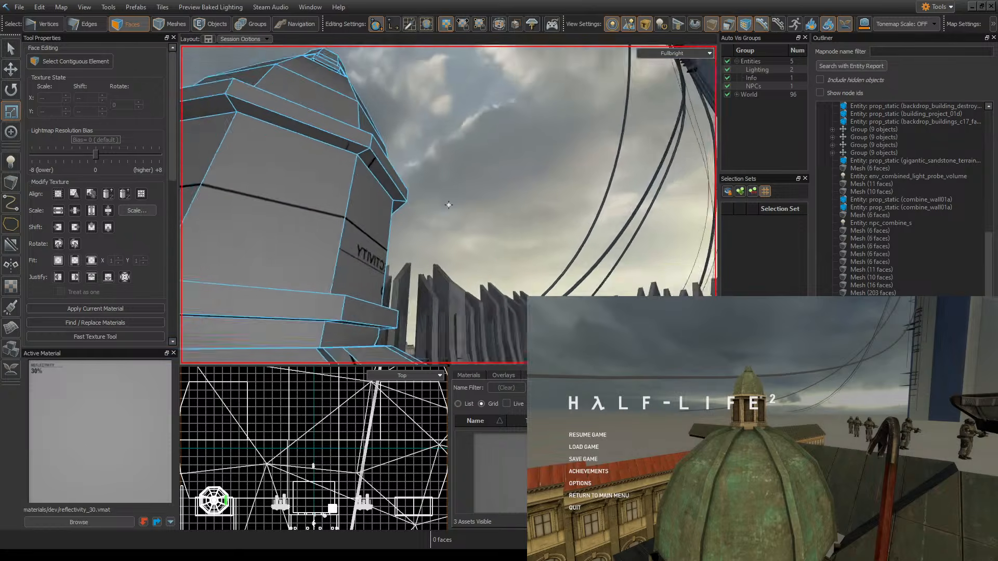
- Undo the scaling and inward extrusion, keeping the flat panel faces between the ribs selected
key(z)
key(ctrl+z)
key(z)
key(w)
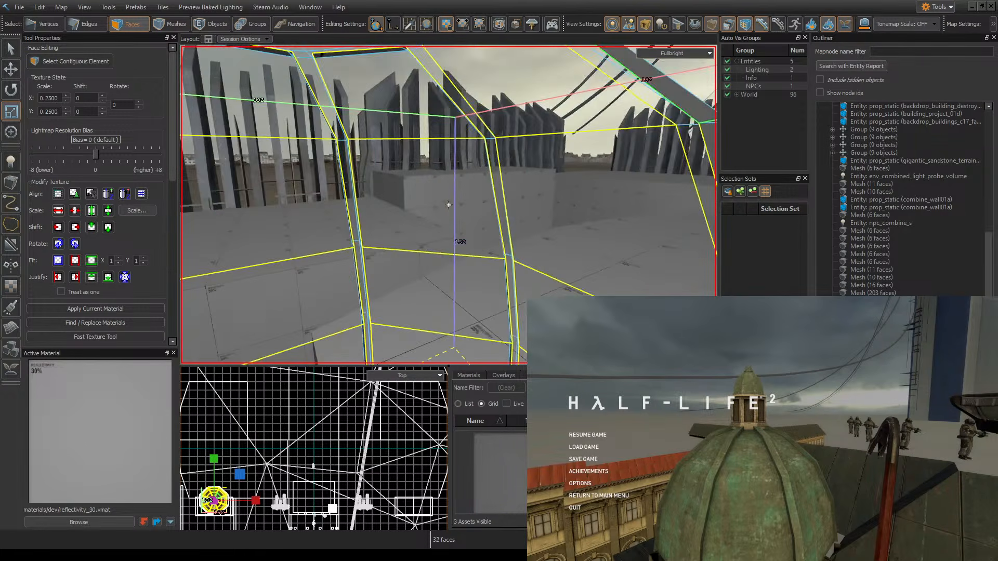
key(s)
key(z)
key(ctrl+z)
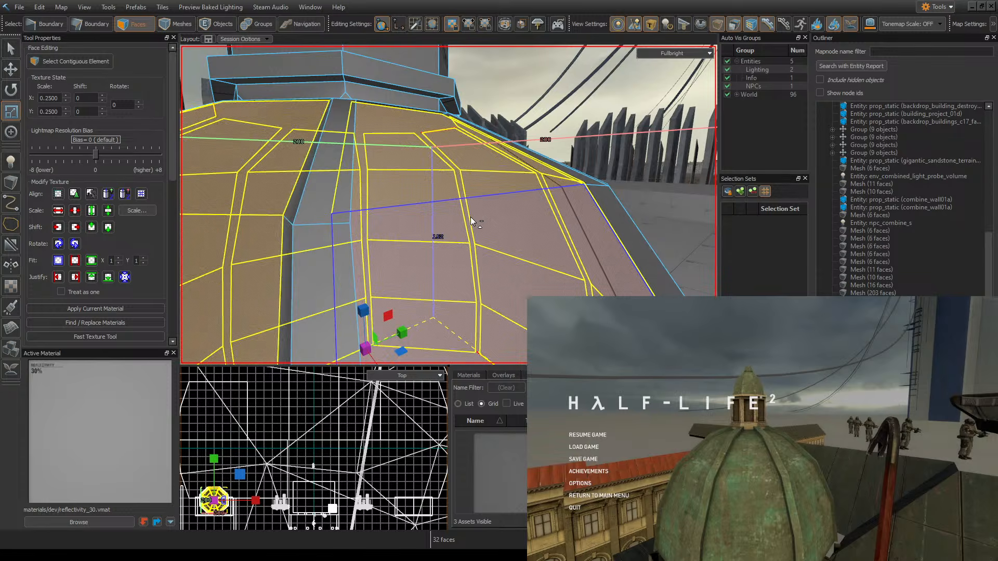
key(ctrl+z)
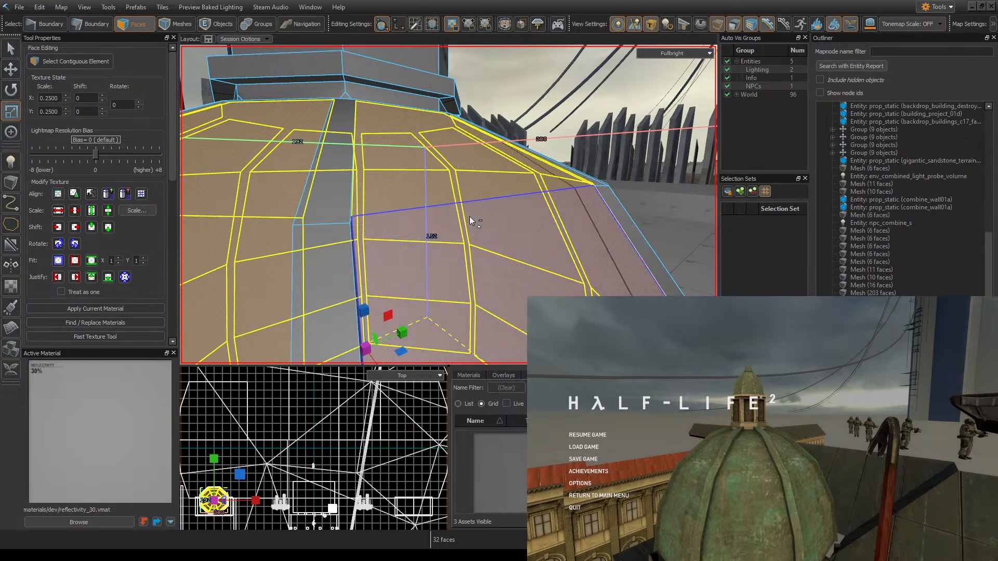
key(ctrl+z)
key(ctrl+z)
key(ctrl+z)
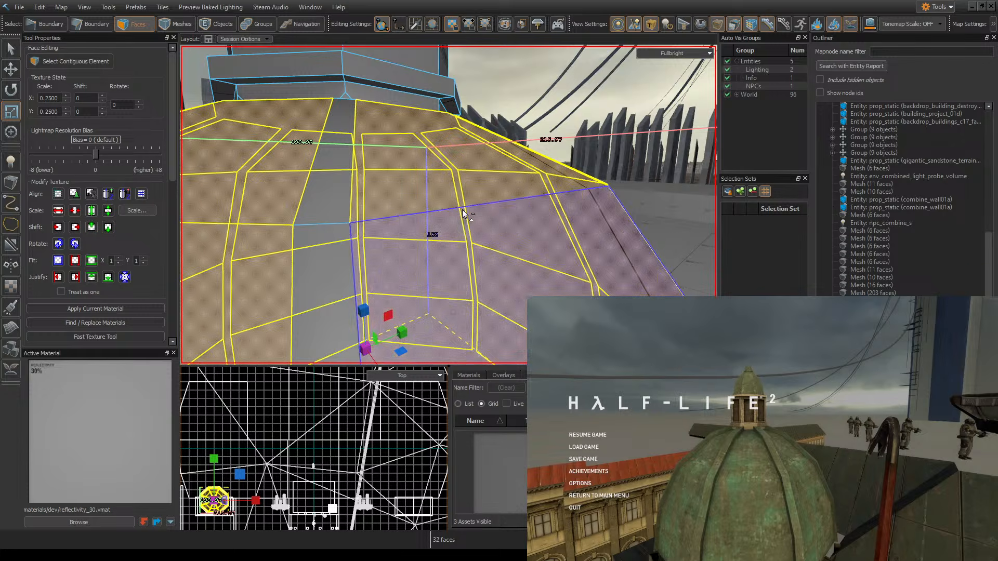
- Try a slight inward extrusion of the dome's panel faces with uniform scaling, check the ribs, and undo it
right_drag(462, 210, 482, 152)
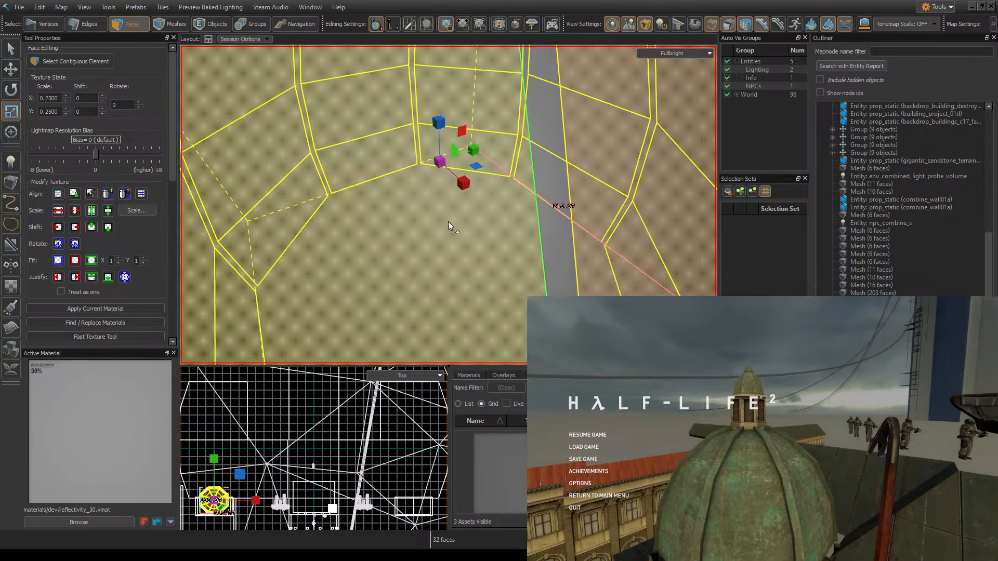
right_drag(448, 222, 408, 162)
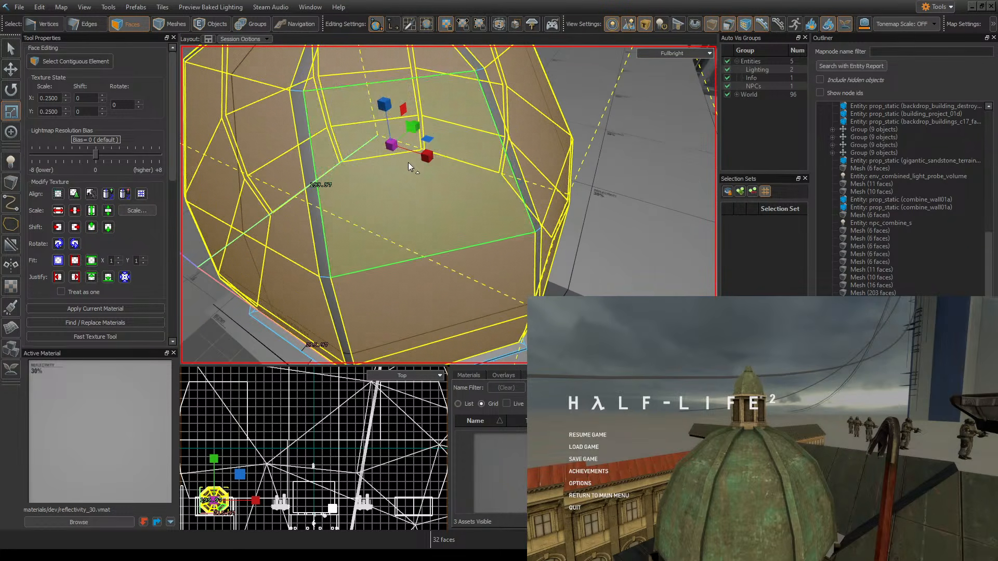
shift+drag(388, 147, 388, 148)
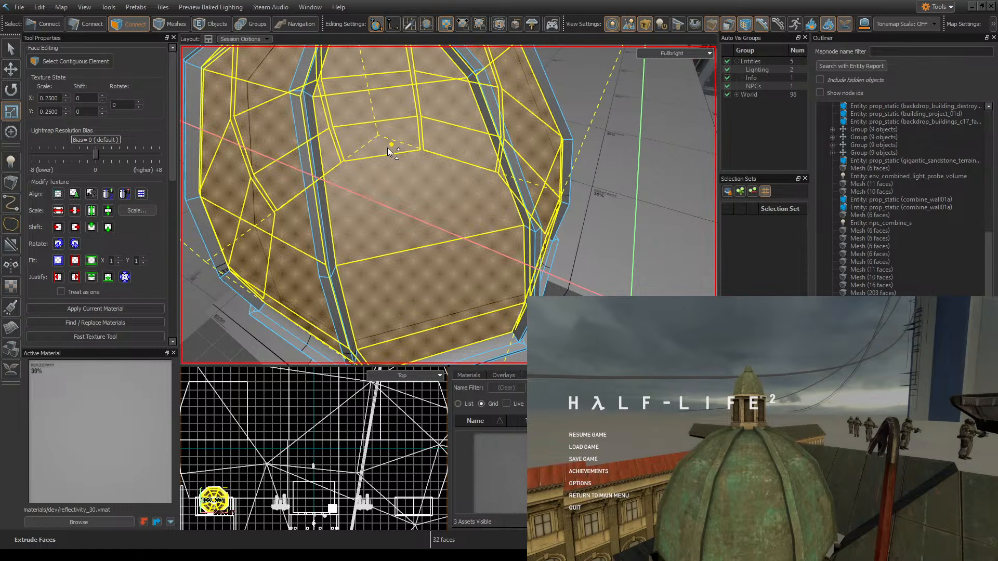
right_drag(387, 147, 474, 139)
click(474, 92)
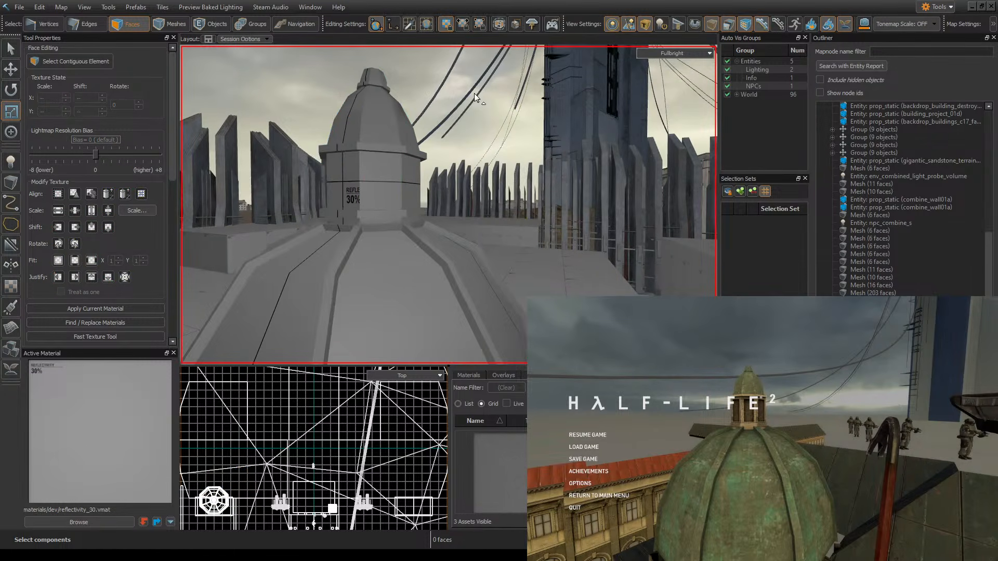
right_drag(474, 93, 448, 205)
key(ctrl+z)
key(ctrl+z)
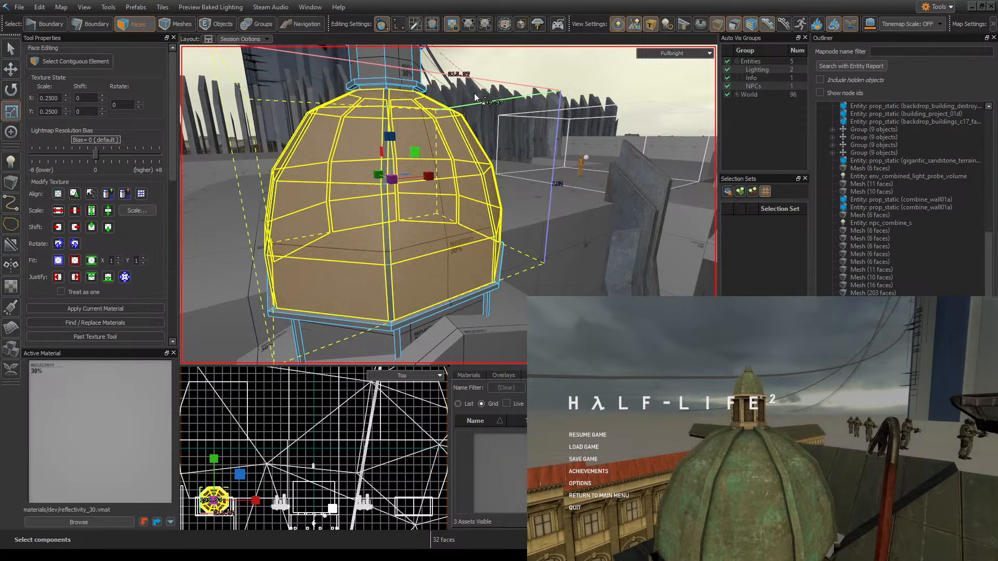
- Extrude the dome's panel faces slightly inward with uniform scaling to form the raised ribs, and save the map
right_drag(449, 205, 407, 167)
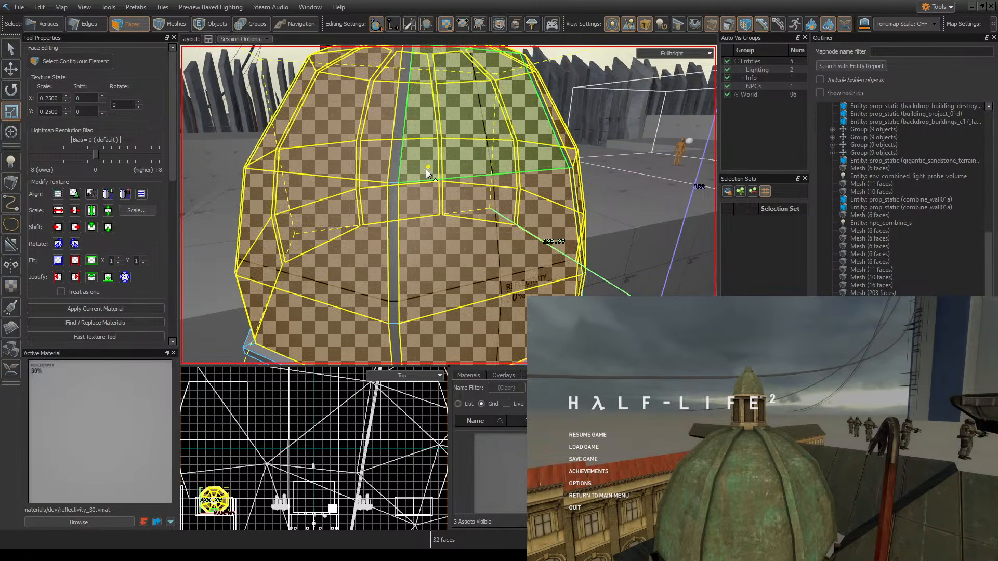
key(ctrl+z)
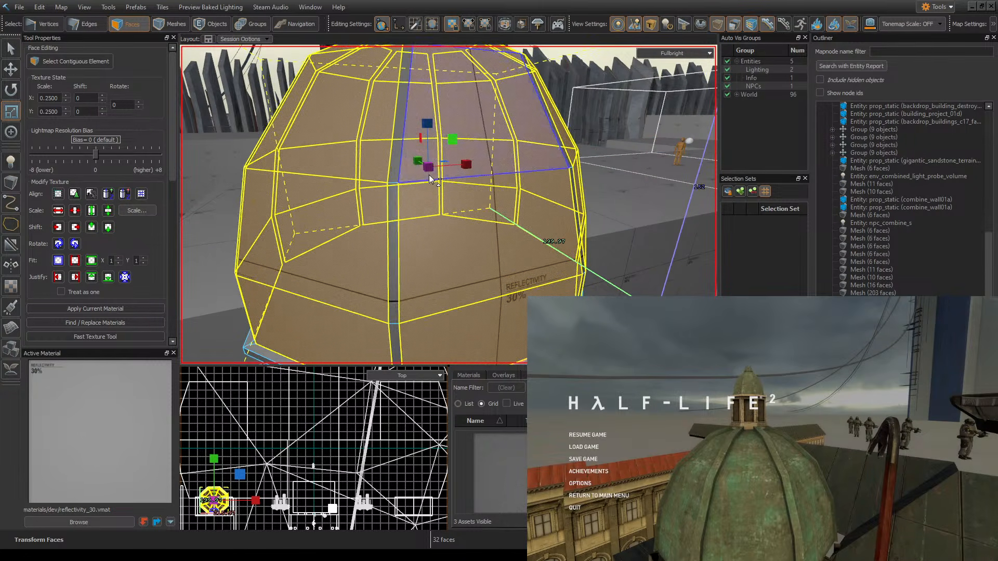
shift+drag(428, 170, 430, 168)
right_drag(431, 169, 441, 146)
key(s)
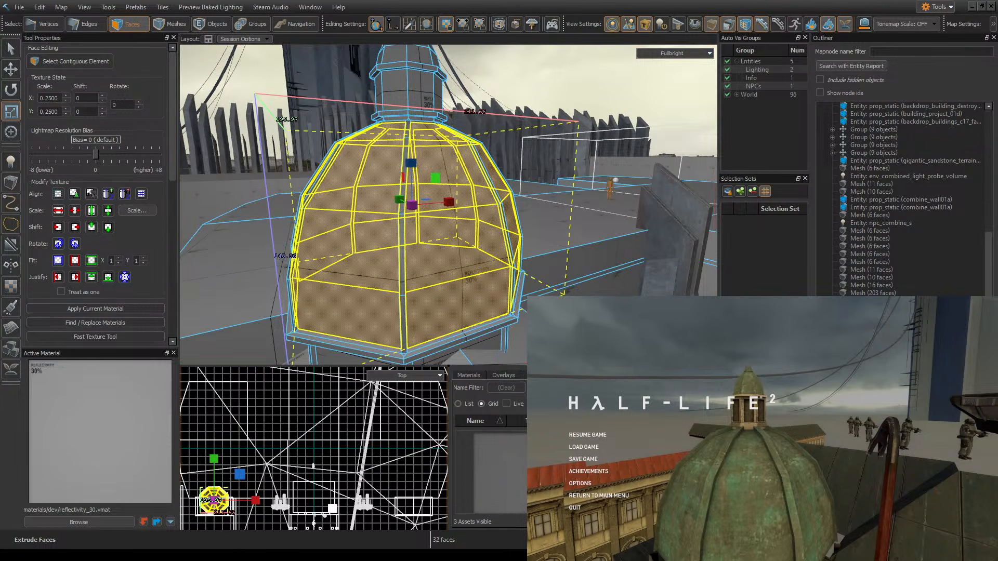
right_drag(546, 229, 448, 205)
click(529, 136)
key(w)
key(s)
key(ctrl+s)
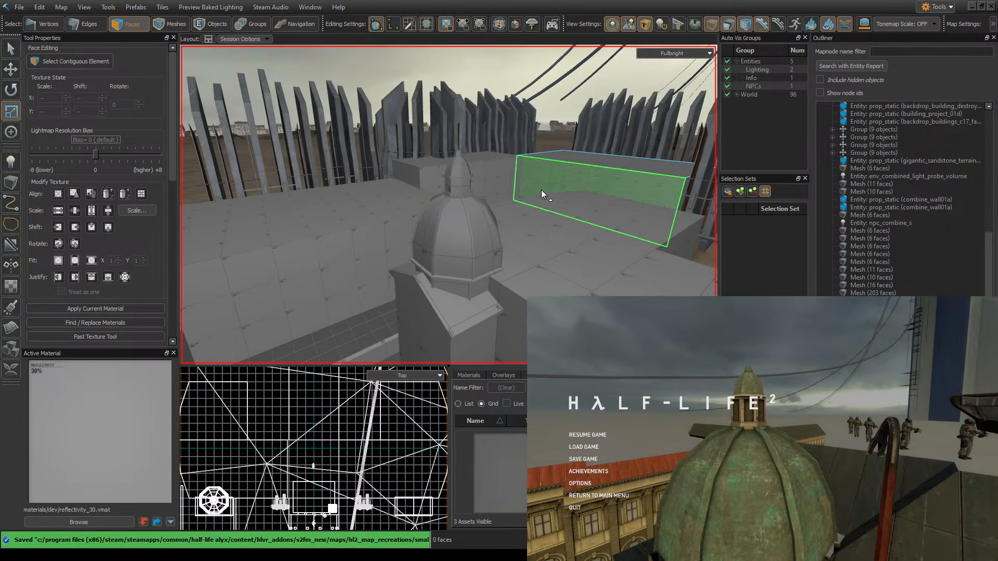
- Select four adjacent wall faces of the octagonal drum between the large ribbed dome and its small top dome
right_drag(569, 160, 448, 205)
key(w)
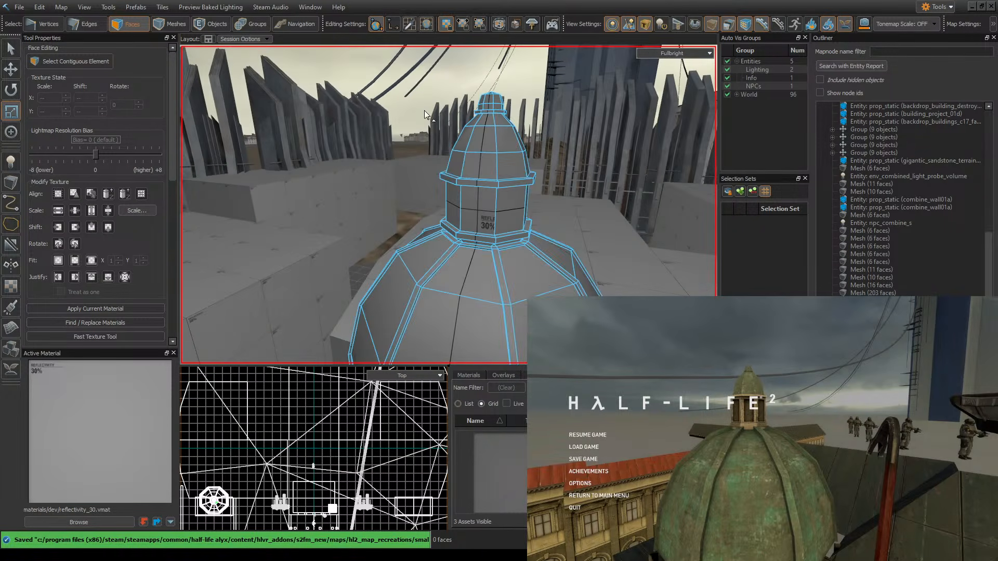
click(487, 225)
right_drag(536, 221, 448, 205)
key(a)
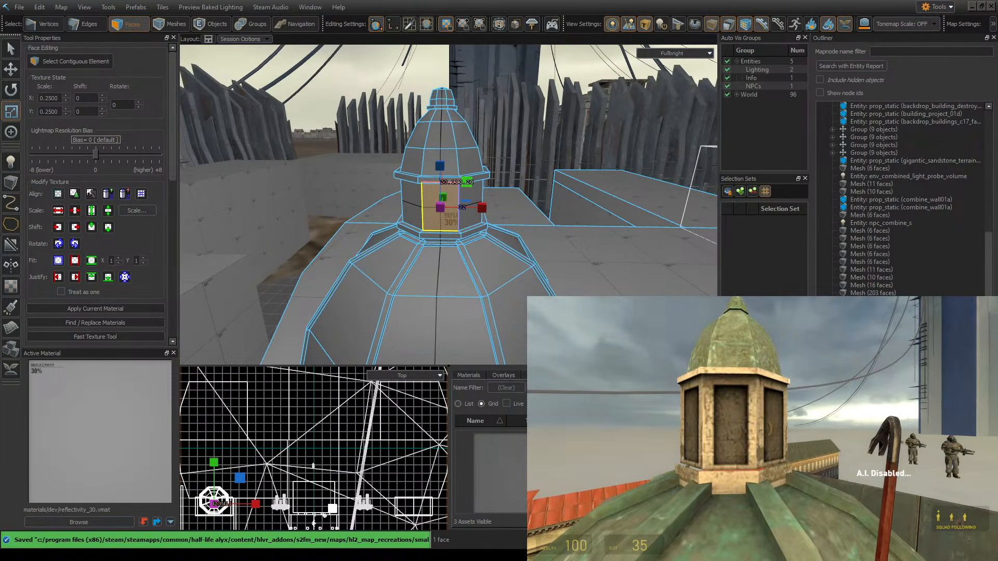
key(w)
right_drag(448, 204, 411, 190)
shift+click(542, 226)
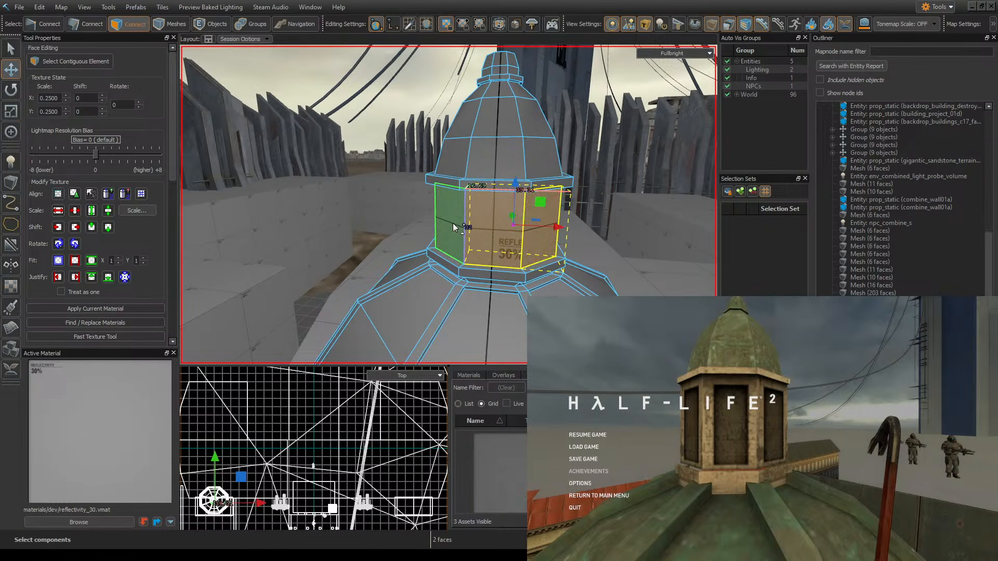
shift+click(454, 226)
key(d)
right_drag(453, 225, 416, 205)
shift+click(485, 219)
right_drag(486, 219, 424, 205)
key(d)
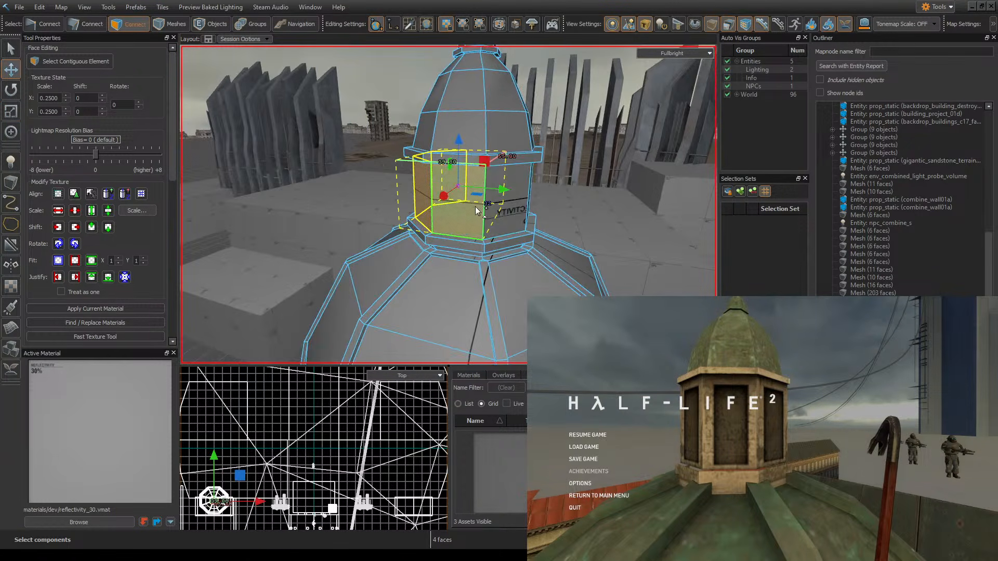
- Add the remaining four wall faces of the octagonal drum to the selection and save the map
shift+click(497, 208)
right_drag(496, 208, 448, 204)
key(d)
shift+click(495, 181)
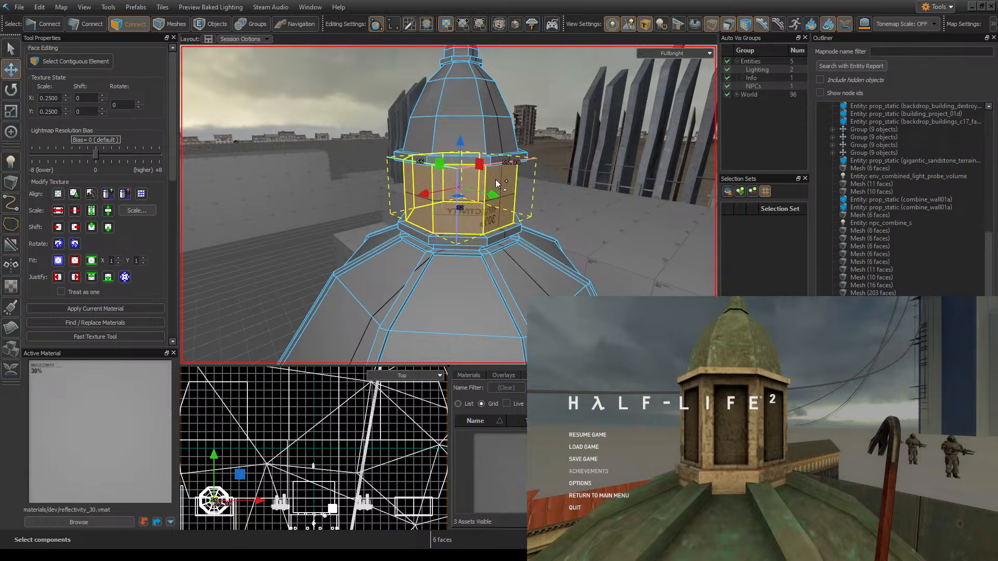
right_drag(496, 181, 448, 205)
key(d)
shift+click(432, 181)
shift+click(450, 180)
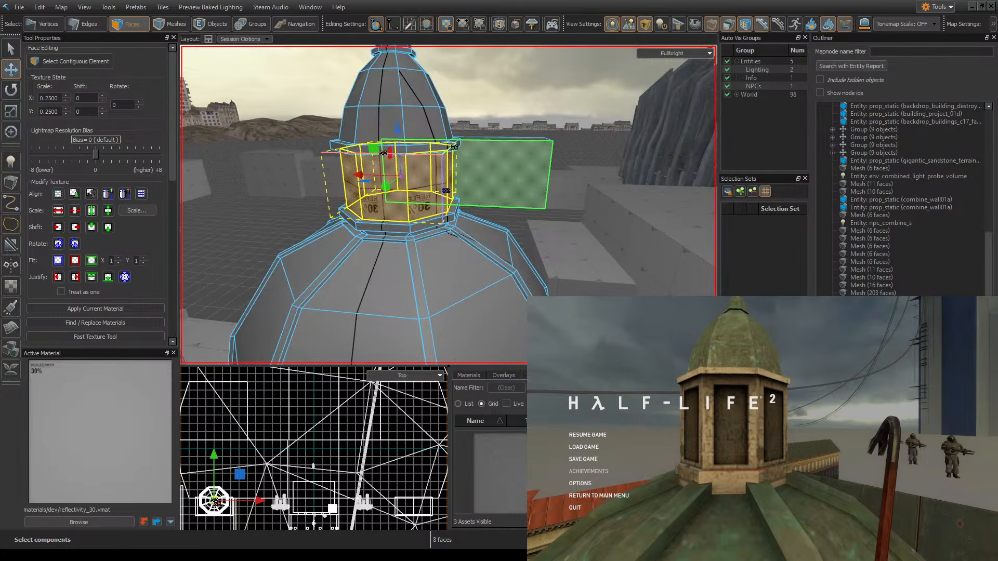
key(d)
mouse_move(488, 167)
right_down()
mouse_move(448, 205)
mouse_move(431, 205)
mouse_move(483, 167)
right_up()
key(ctrl+s)
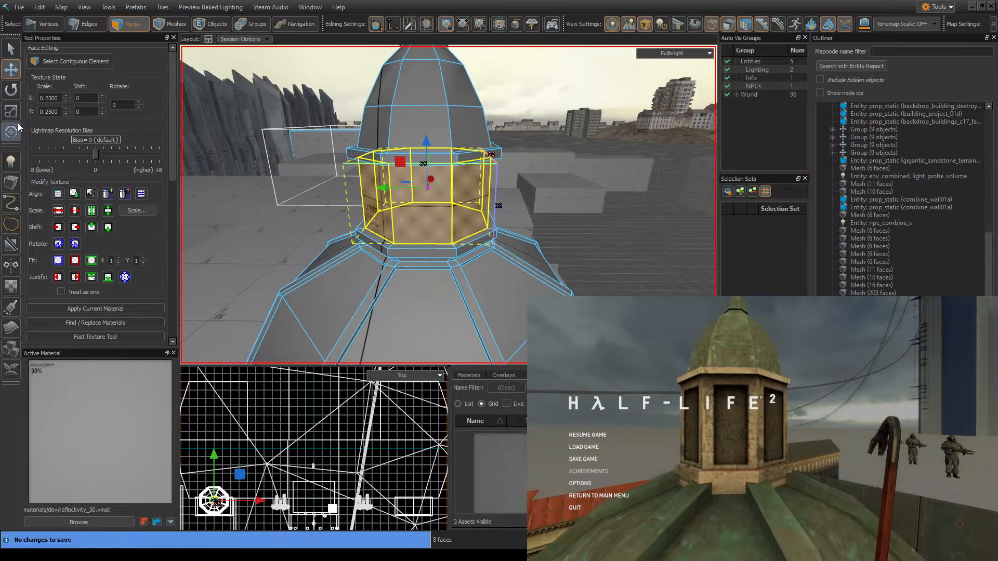
- Cut the drum's eight wall faces horizontally near their upper and lower edges with the clipping tool, keeping both sides
click(9, 250)
key(w)
right_drag(412, 171, 413, 141)
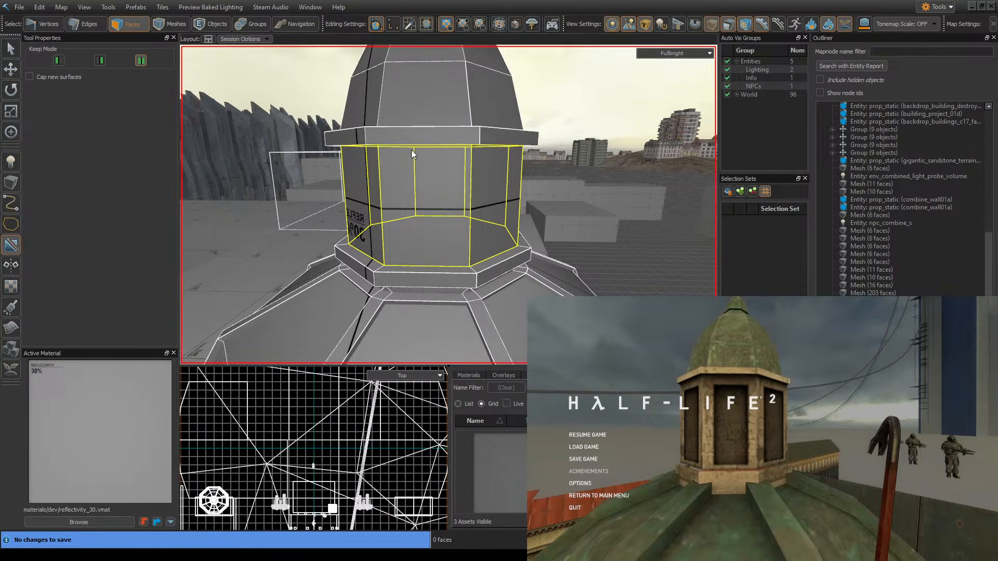
drag(392, 161, 424, 161)
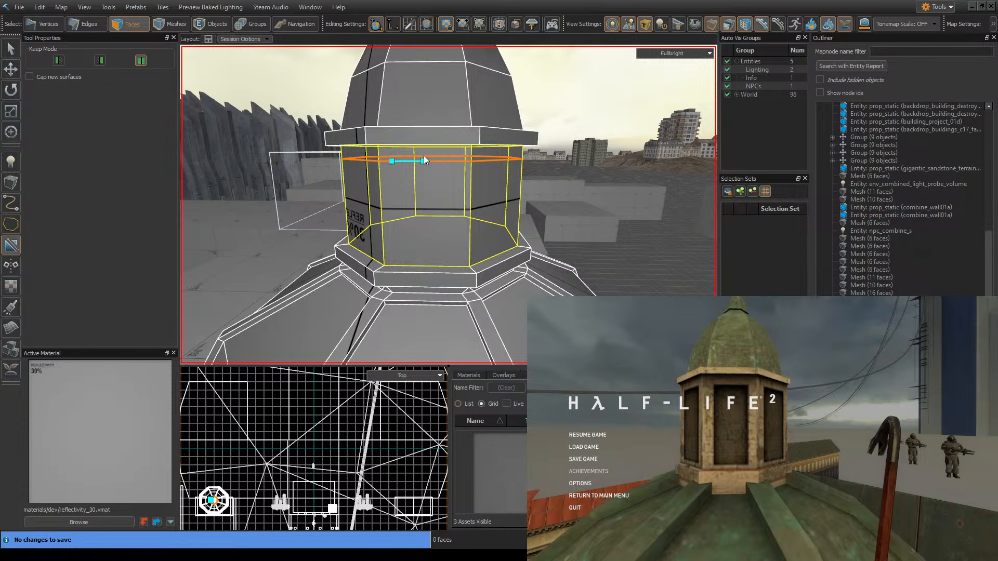
key(Escape)
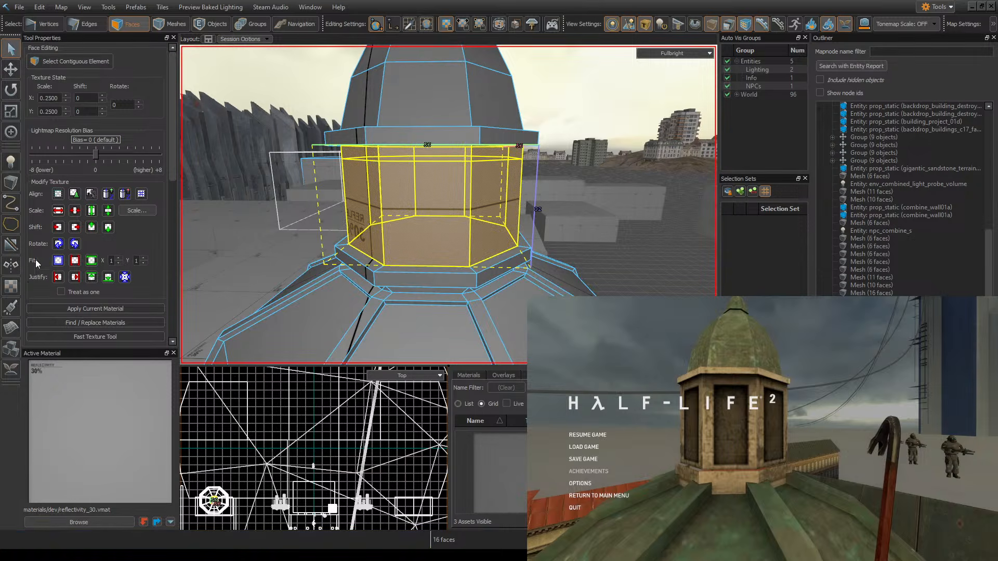
click(10, 243)
drag(396, 251, 412, 252)
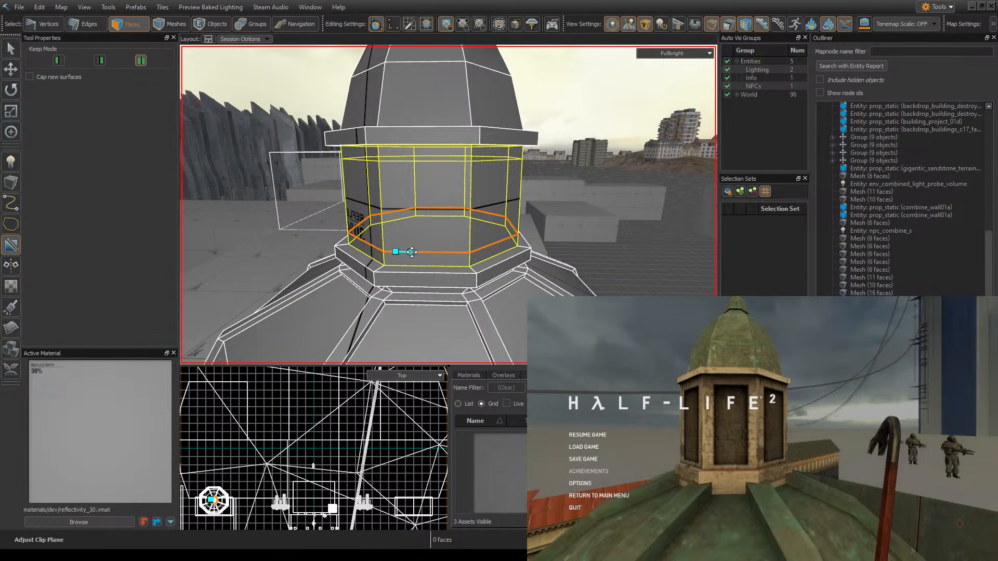
key(Return)
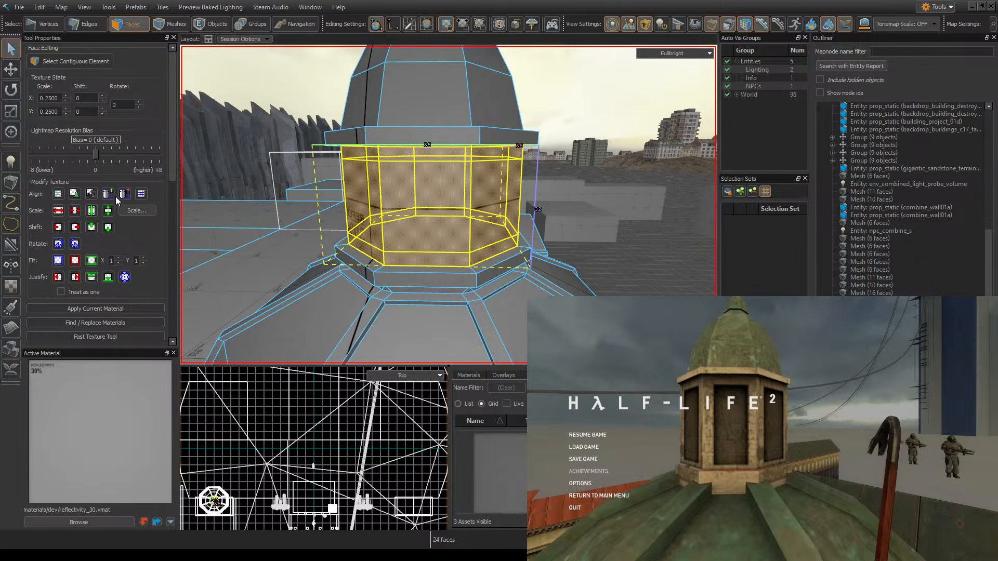
click(11, 244)
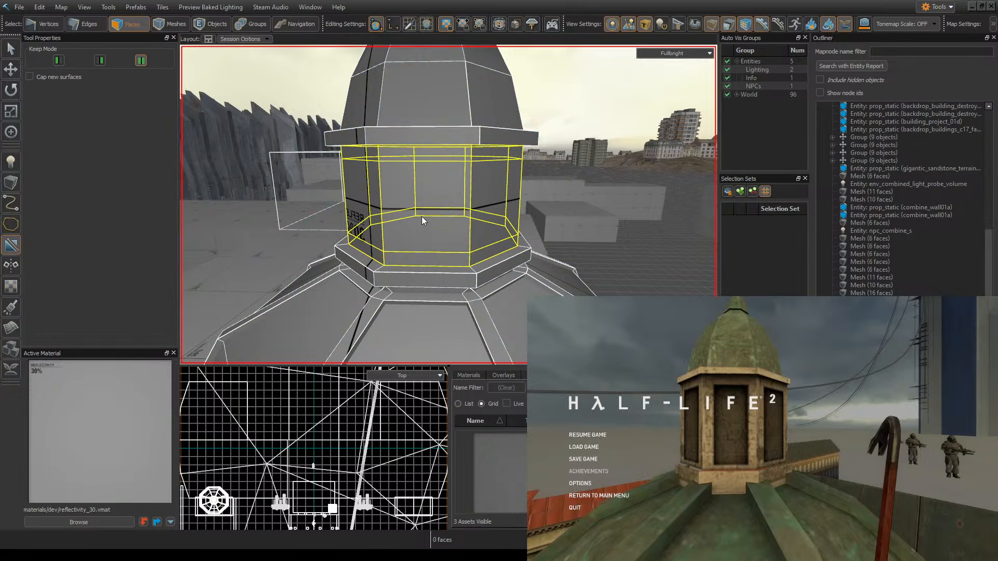
drag(456, 178, 456, 193)
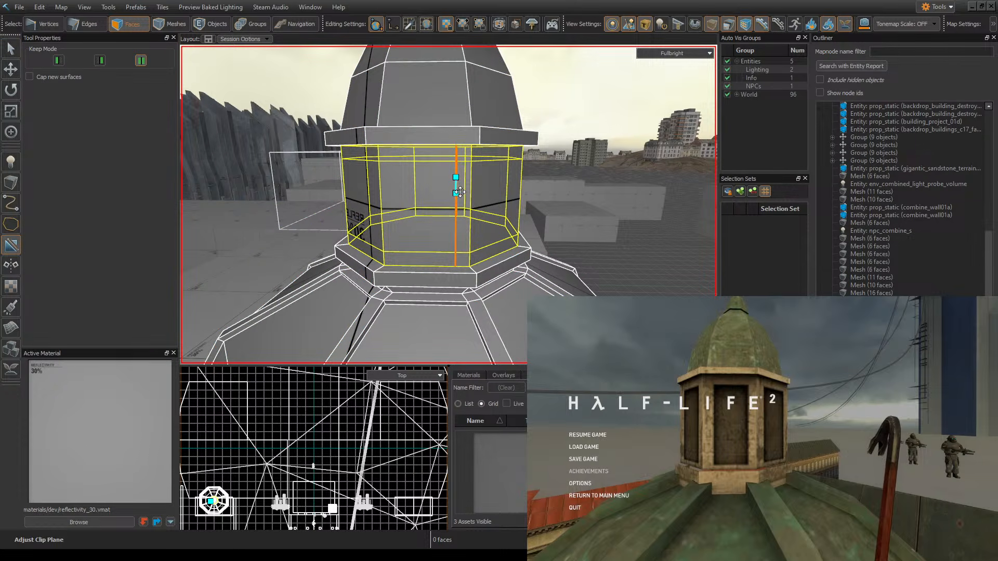
click(15, 51)
- Select three adjacent middle wall panels of the octagonal drum, between the upper and lower border strips
click(398, 201)
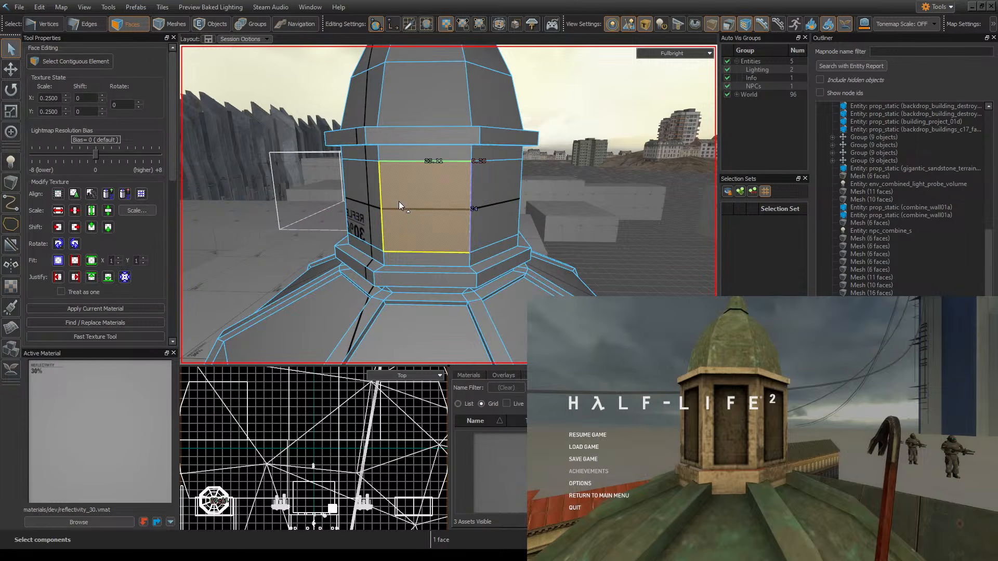
scroll(170, 235, down, 10)
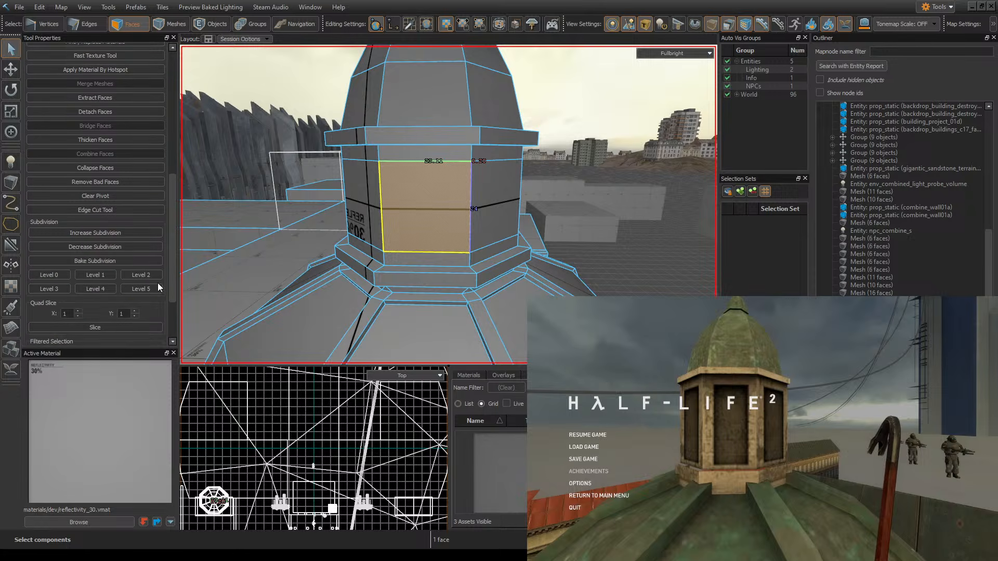
scroll(157, 283, up, 5)
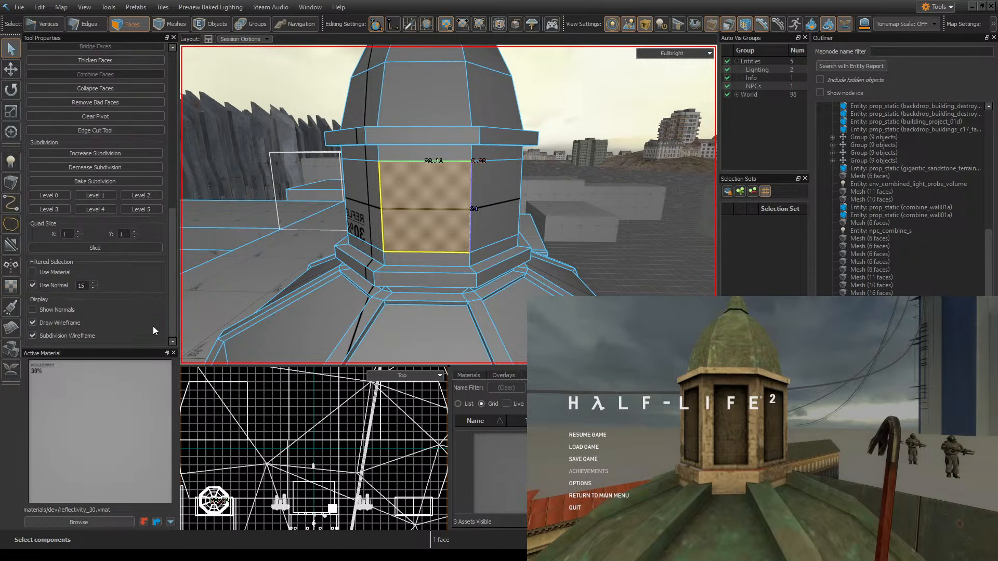
right_drag(483, 194, 447, 204)
shift+click(484, 193)
shift+click(643, 196)
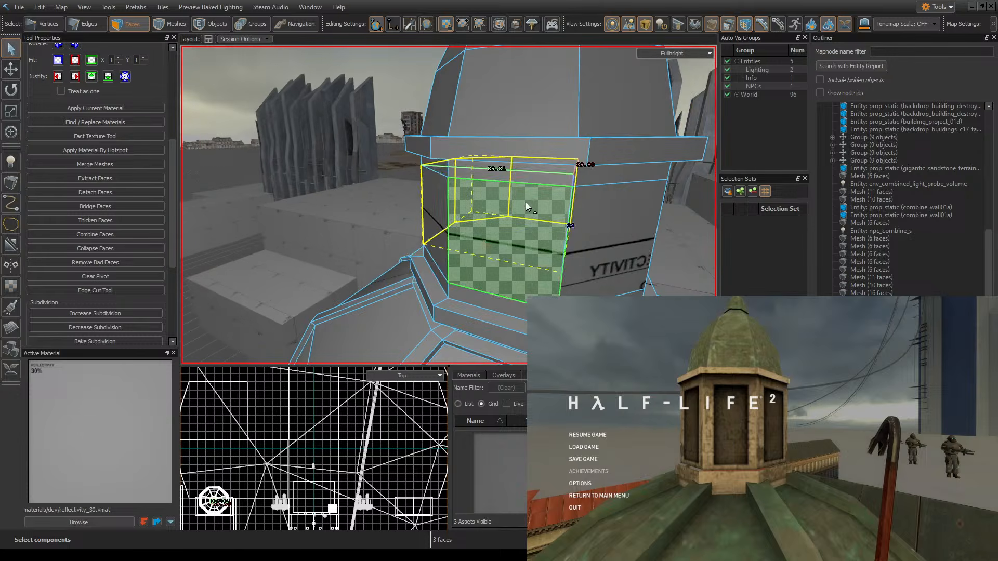
- Add the remaining five middle wall panels around the drum to the selection and save the map
shift+click(437, 217)
shift+click(473, 222)
shift+click(618, 221)
right_drag(618, 221, 499, 209)
shift+click(380, 249)
shift+click(468, 236)
key(ctrl+s)
scroll(224, 188, down, 5)
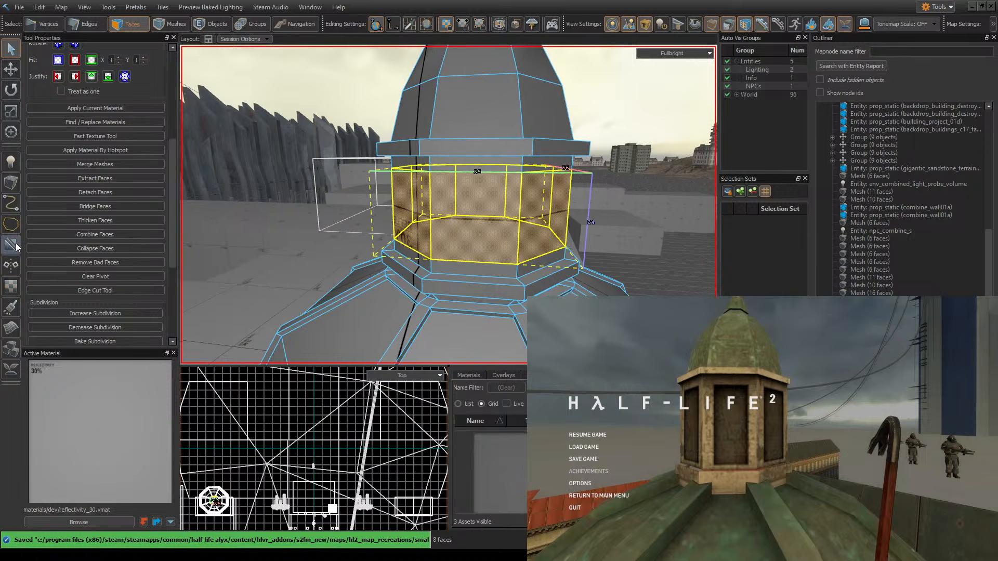
- Cut one wall panel of the drum and its opposite vertically near both side edges with the clipping tool, keeping both sides, and save the map
click(11, 245)
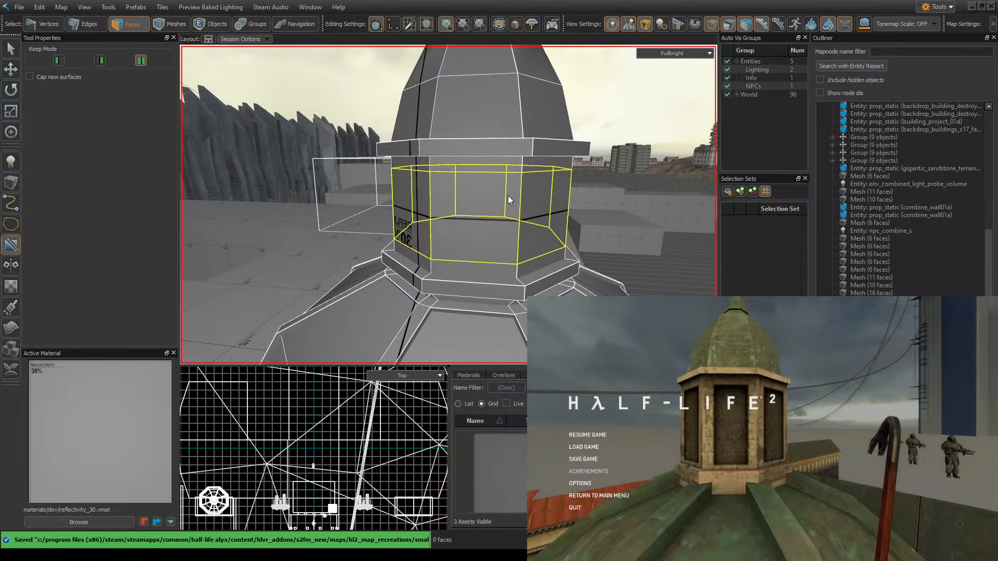
drag(506, 188, 511, 218)
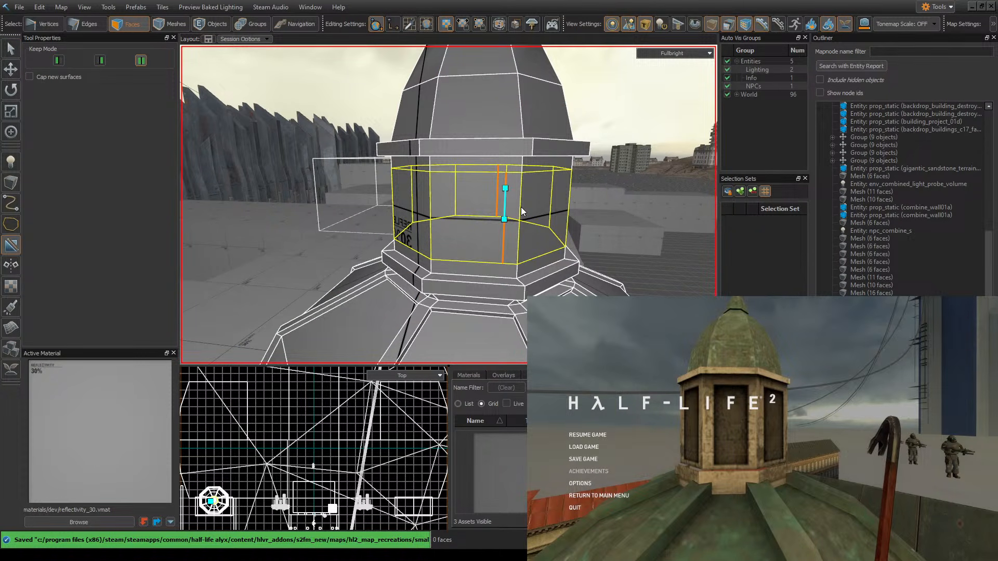
key(Return)
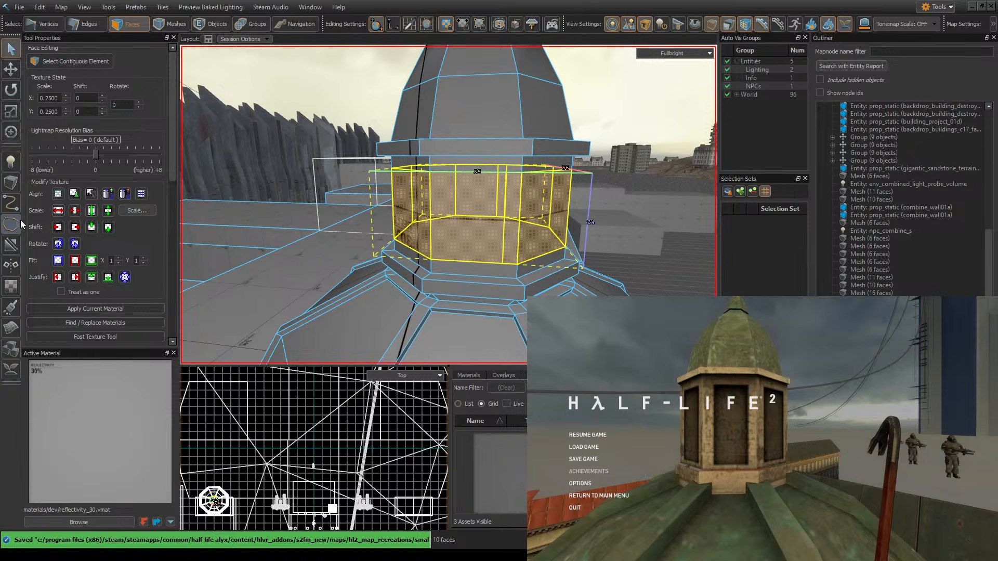
click(18, 247)
drag(444, 201, 445, 224)
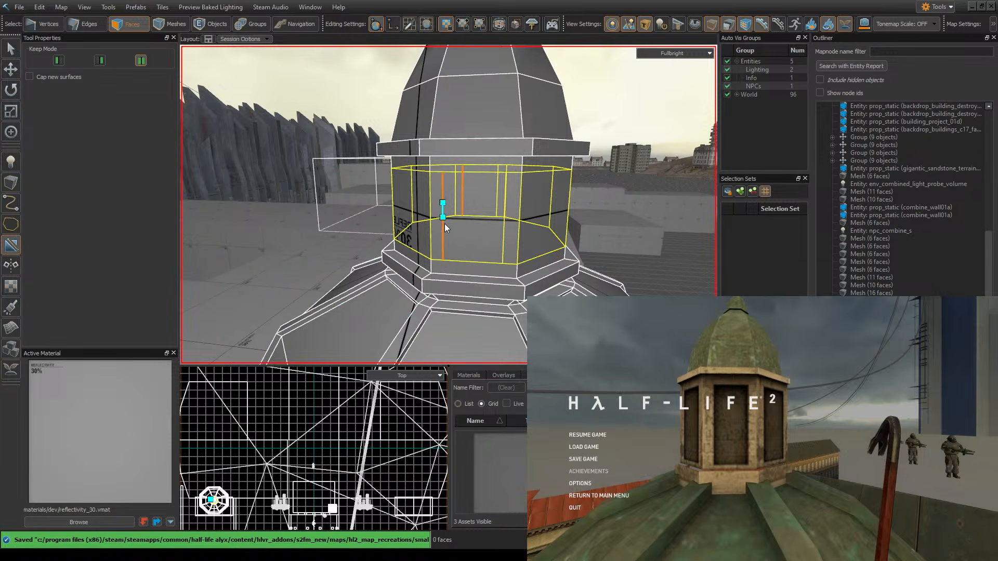
key(Return)
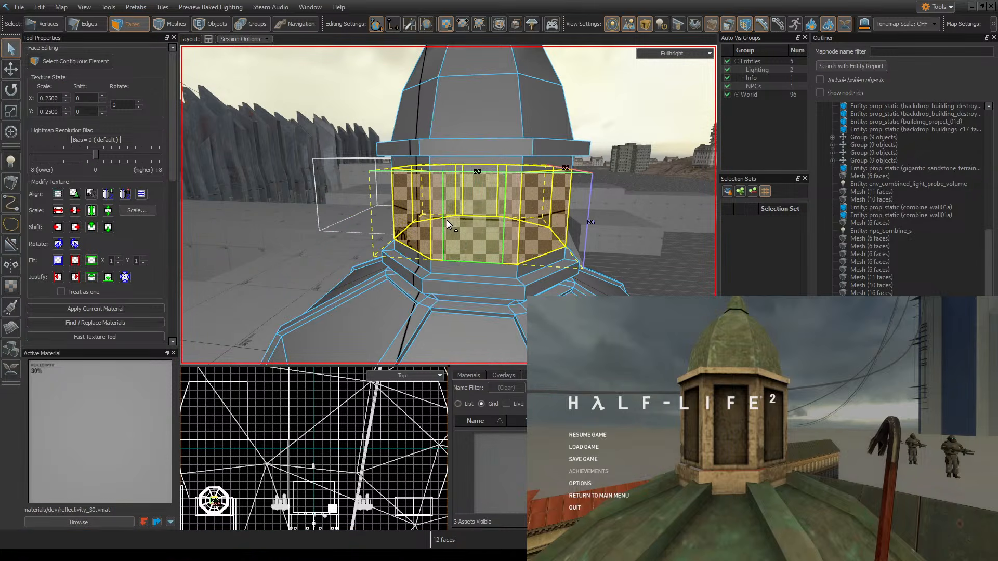
key(ctrl+s)
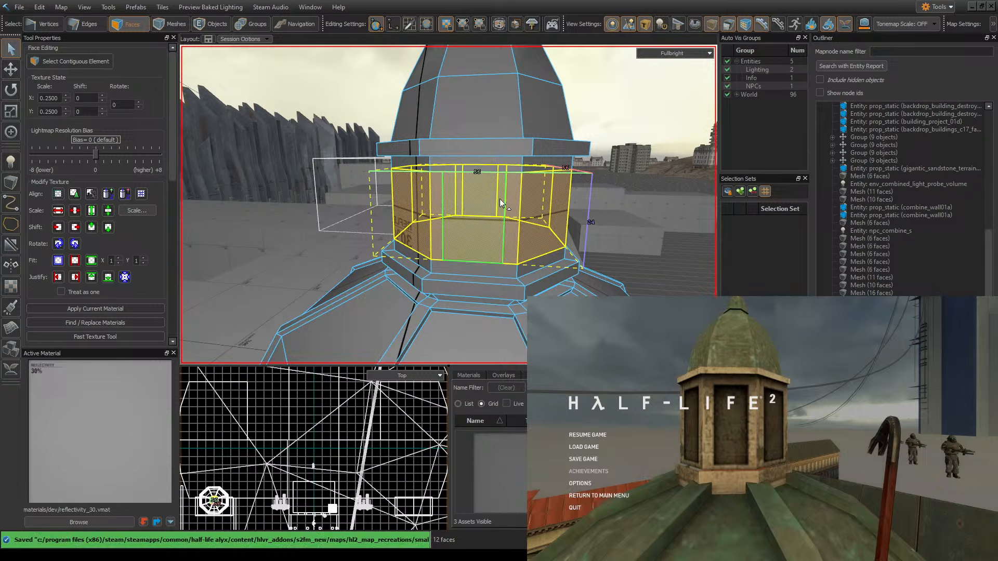
scroll(448, 204, down, 5)
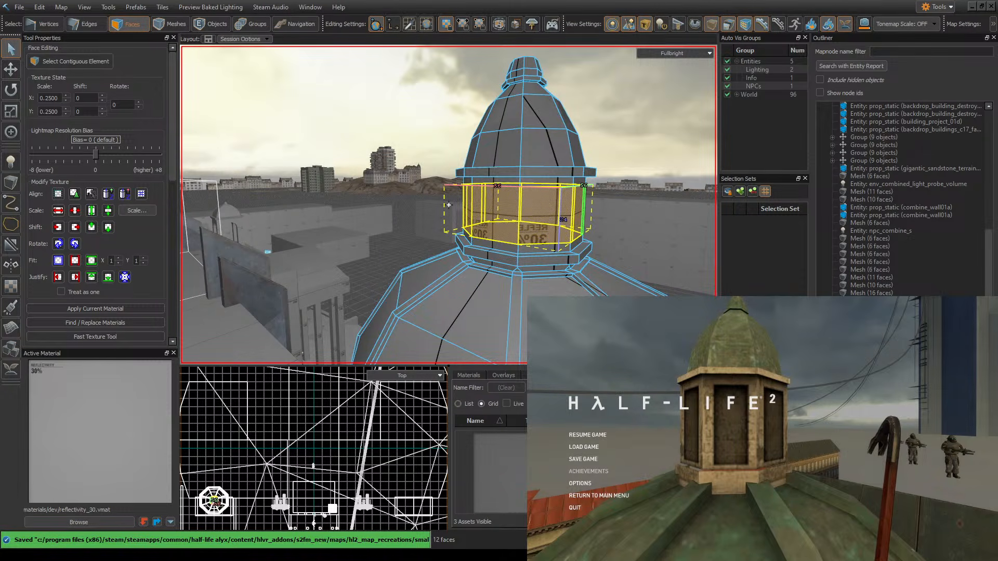
key(w)
key(d)
right_drag(449, 204, 448, 204)
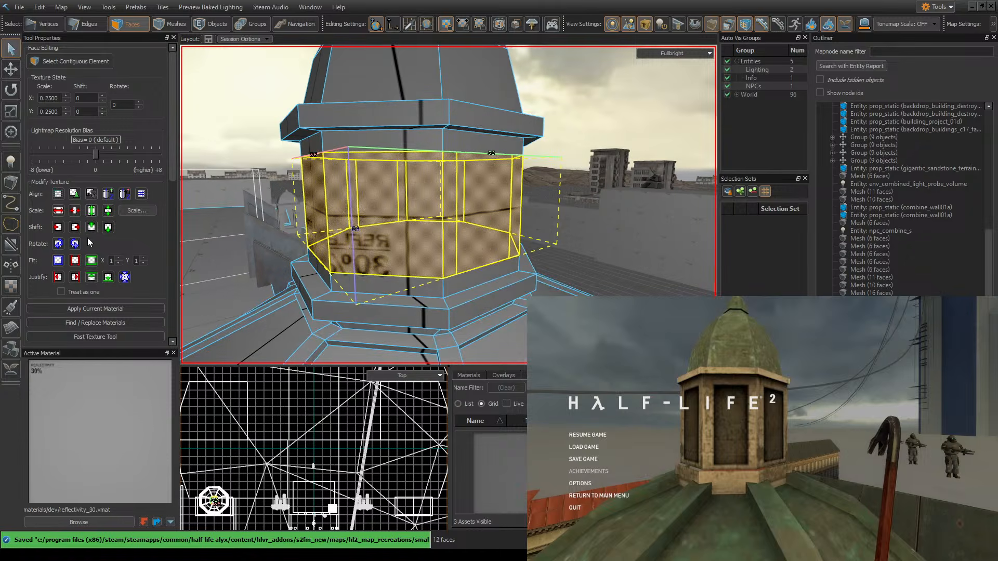
click(18, 246)
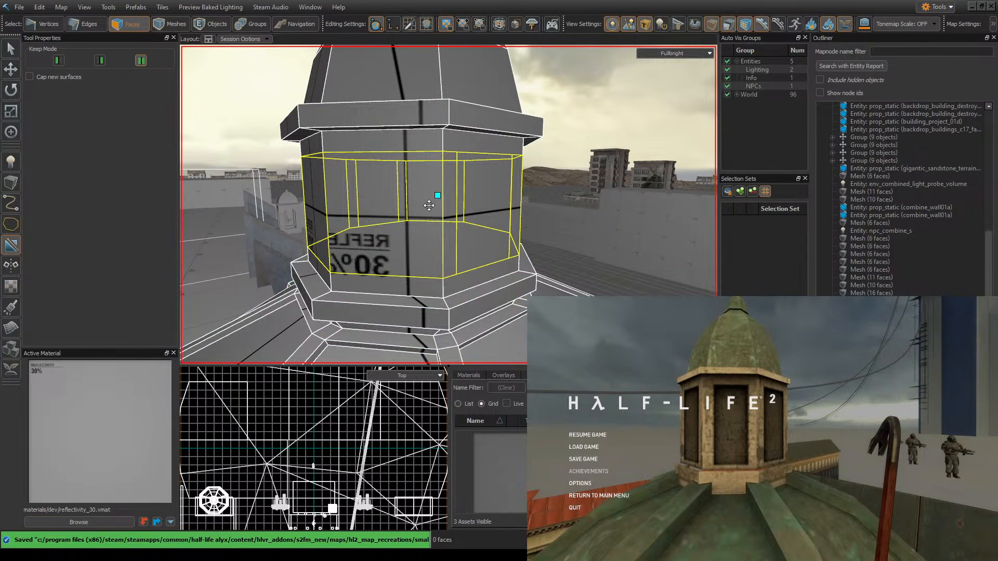
key(ctrl+z)
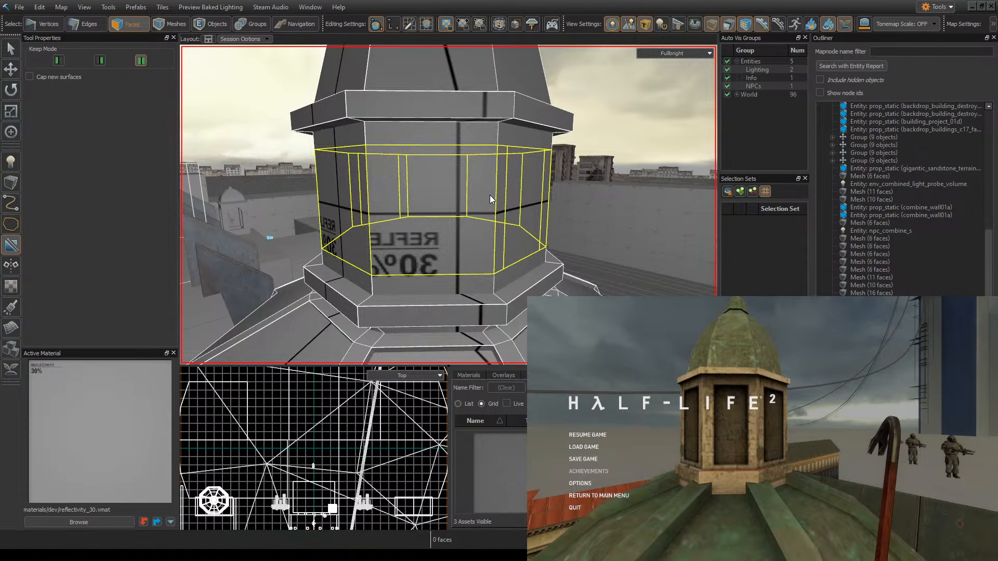
key(Escape)
right_drag(483, 208, 481, 207)
key(d)
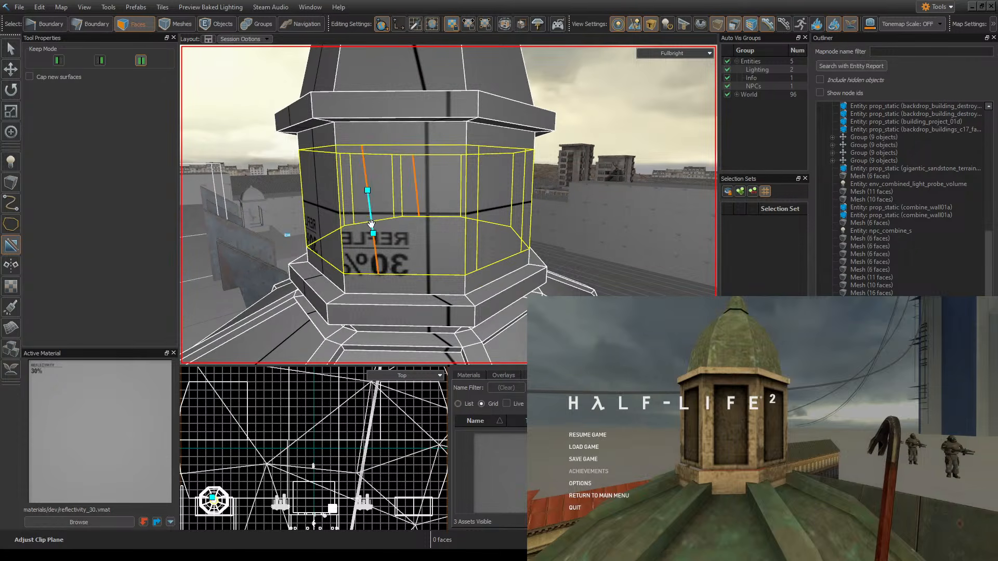
key(Escape)
- Clip a second pair of opposite drum wall panels vertically near both side edges, keeping both sides
right_drag(416, 208, 502, 180)
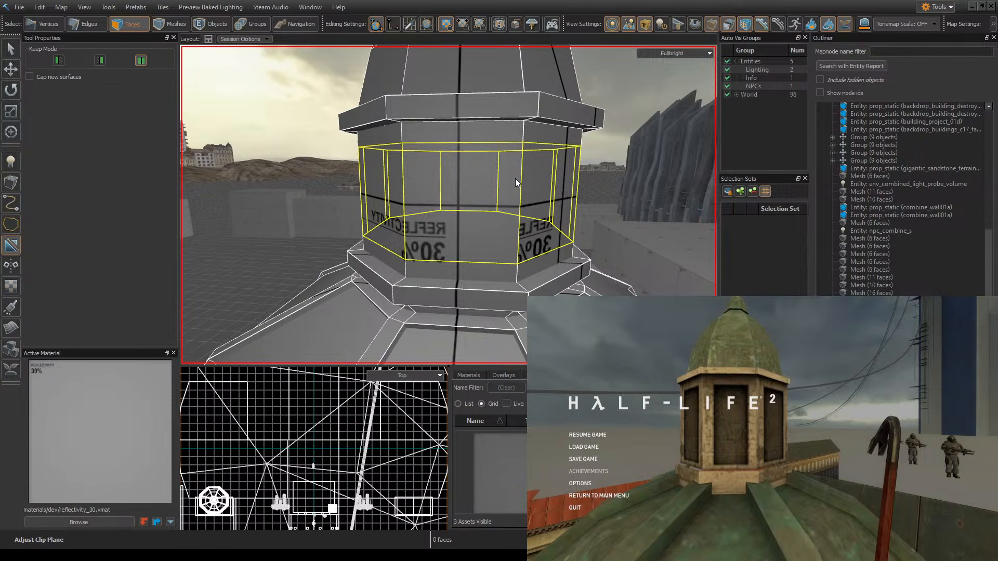
drag(517, 174, 517, 223)
key(Escape)
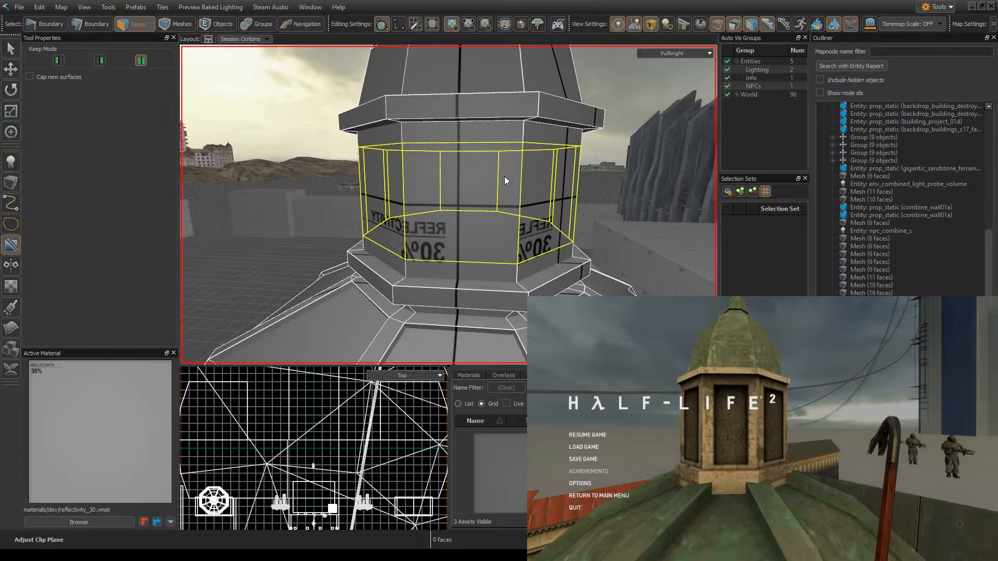
drag(502, 163, 500, 208)
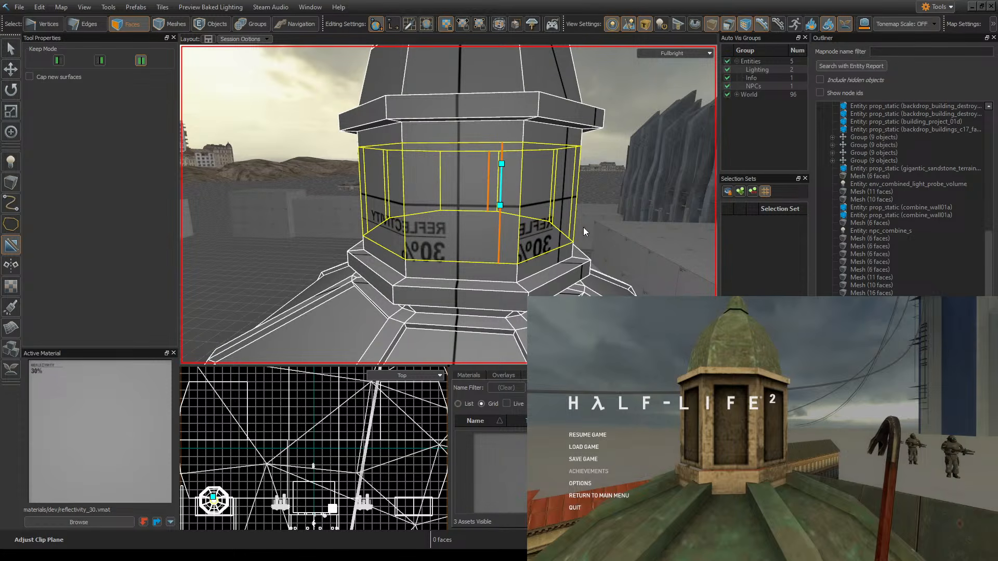
key(Return)
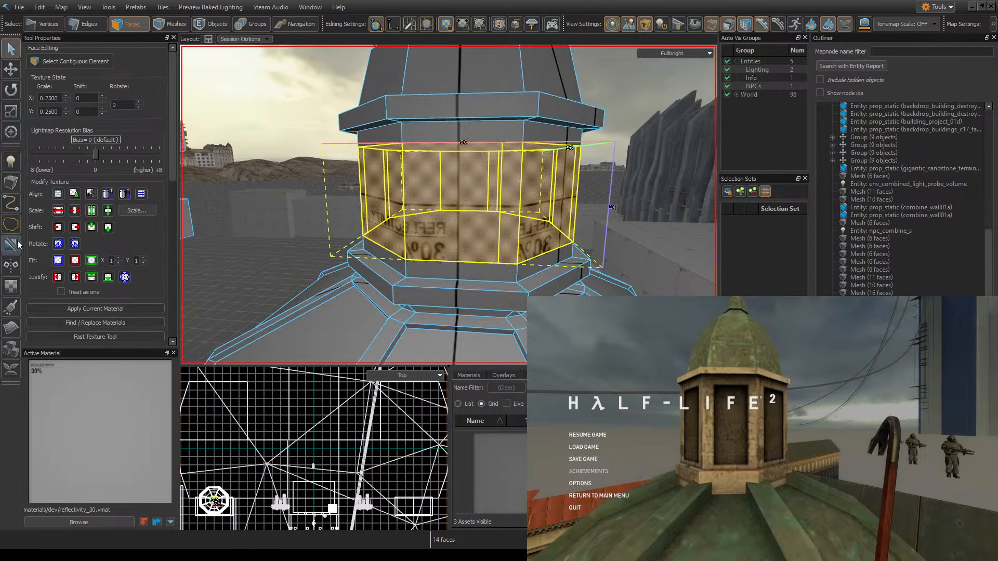
click(17, 243)
drag(415, 177, 418, 219)
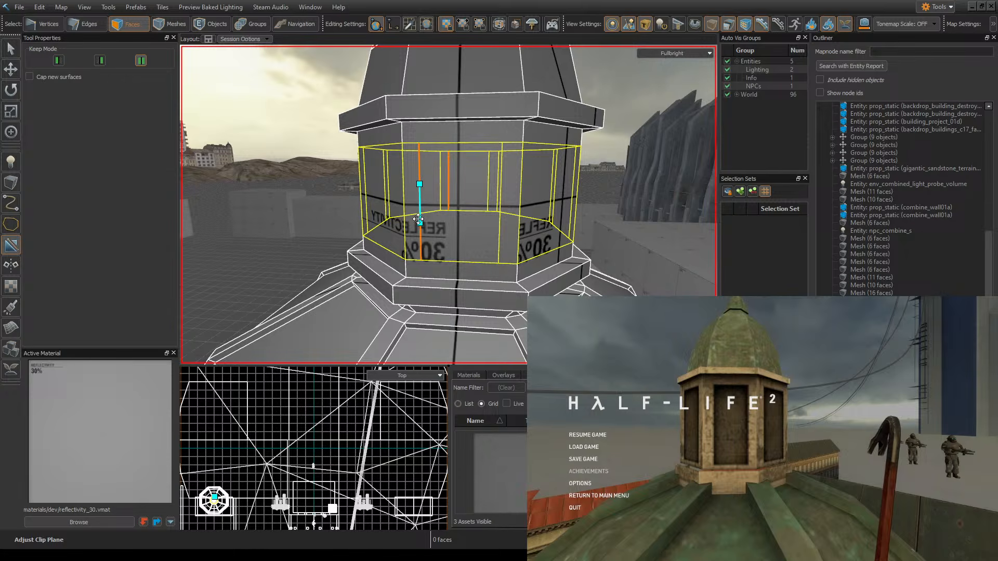
key(Return)
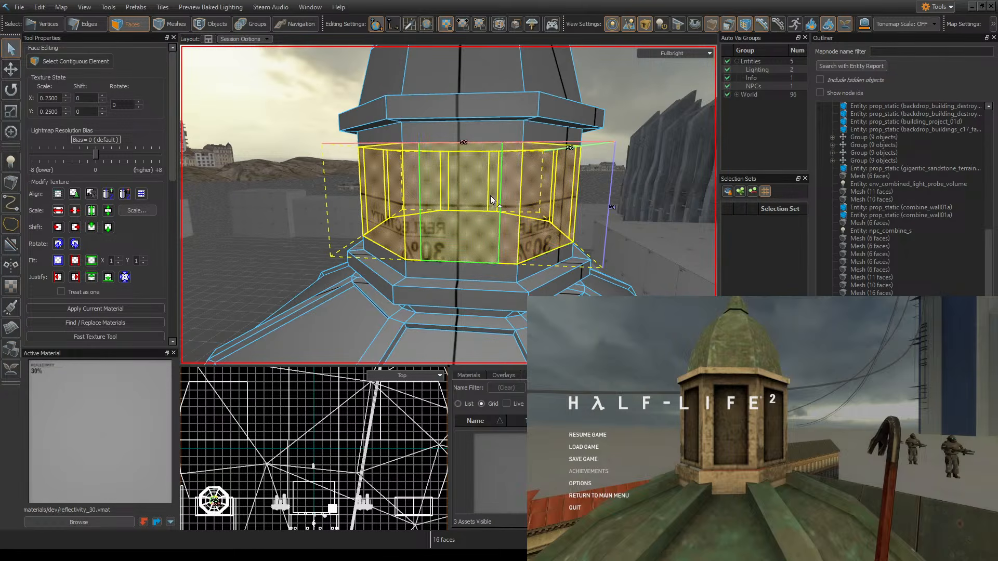
- Select only a pair of opposite drum wall panels that have no vertical border cuts yet
right_drag(492, 199, 456, 197)
click(318, 195)
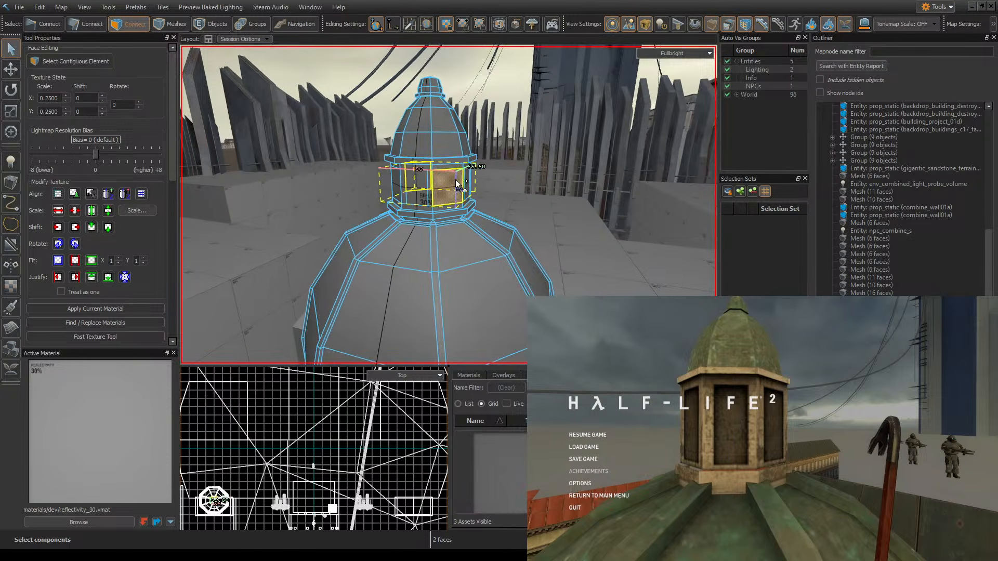
key(z)
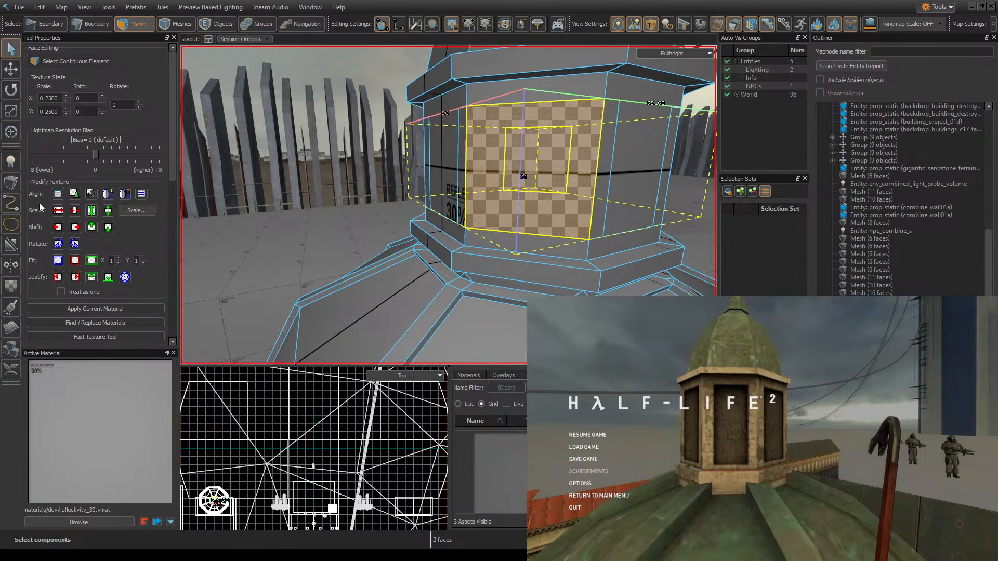
- Cut a narrow vertical strip along both sides of the selected opposite lantern panels with the Clipping tool, keeping both halves
key(ctrl+s)
click(11, 244)
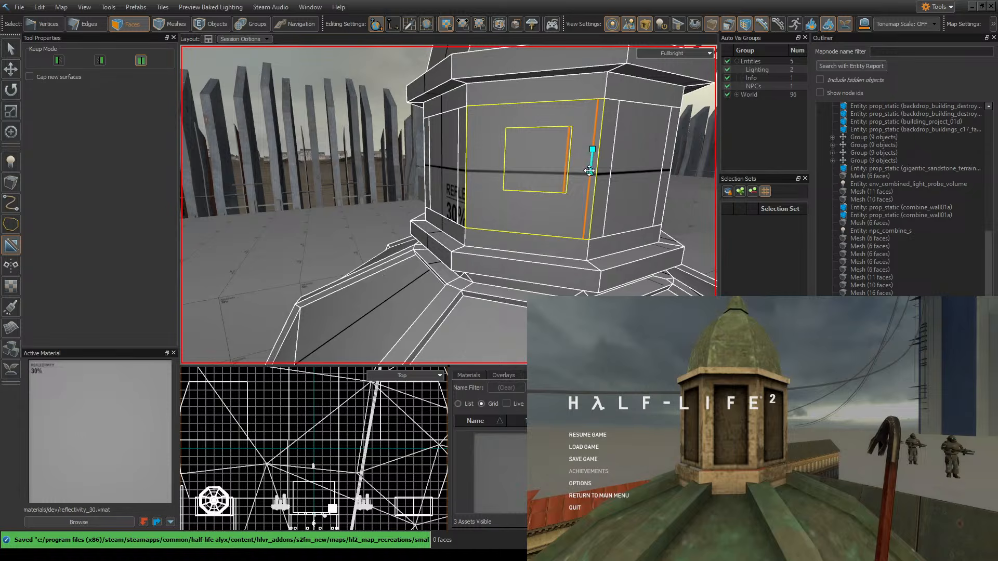
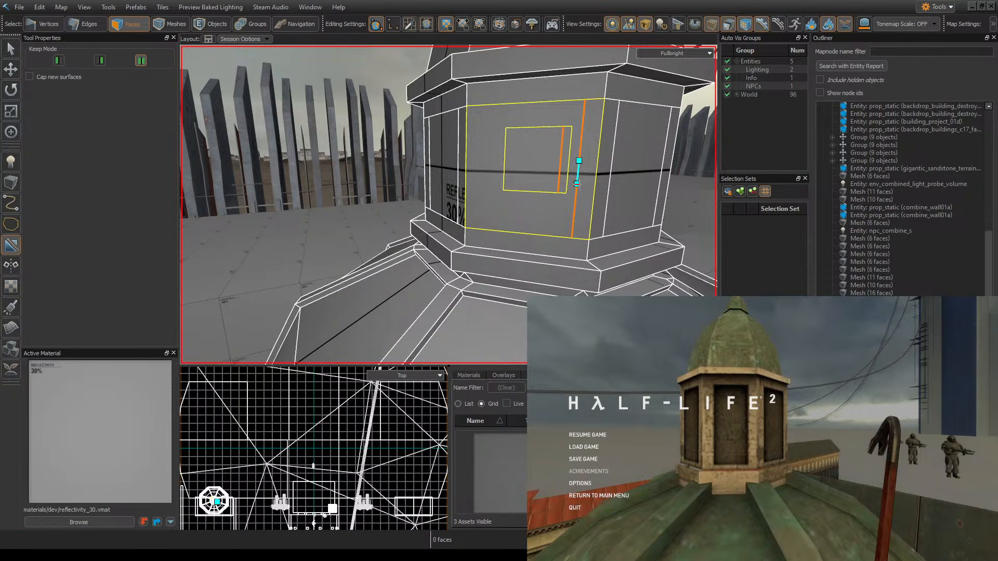
key(Return)
click(11, 244)
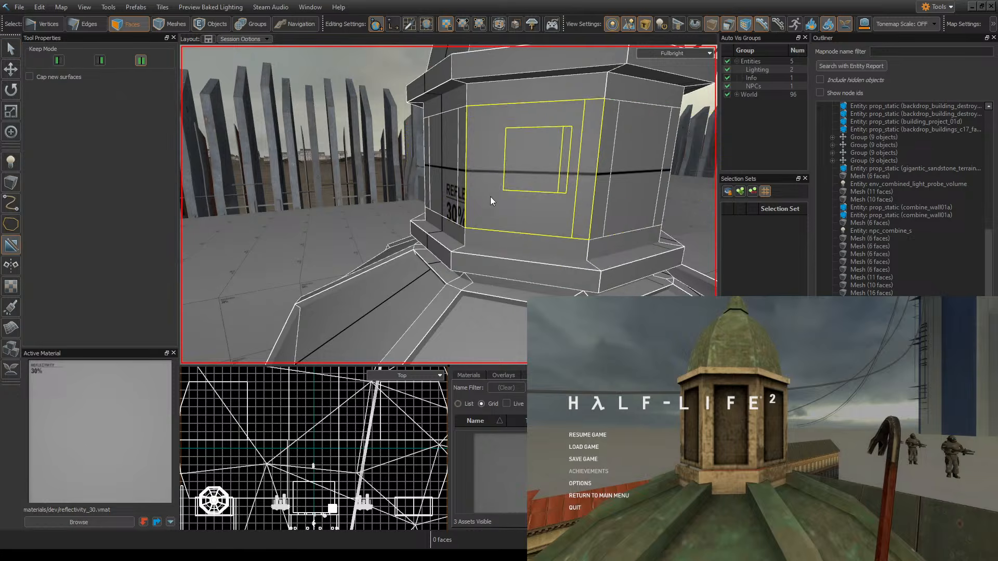
drag(547, 172, 547, 188)
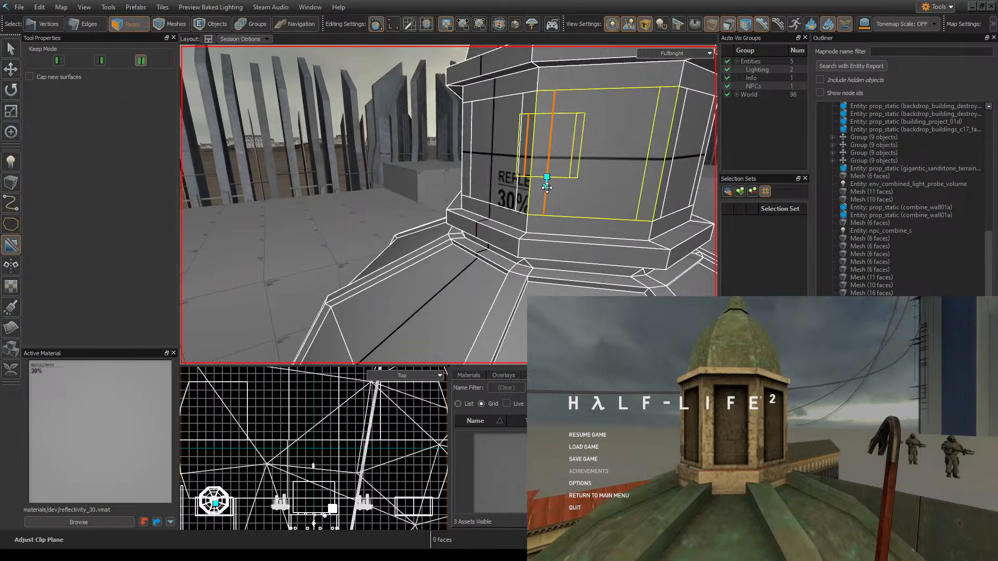
key(d)
key(Return)
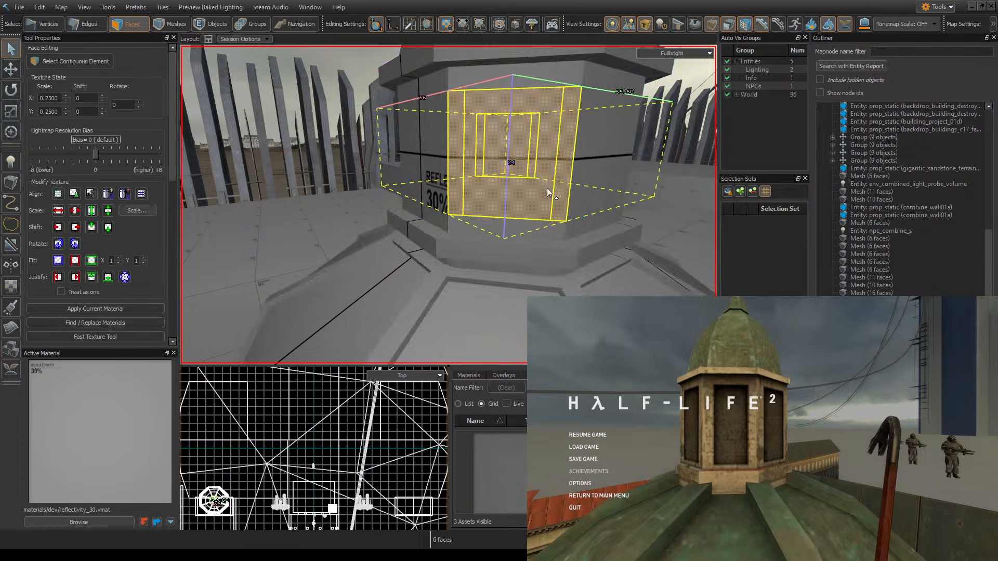
- Select the next uncut pair of opposite lantern panels, save the map, and clip a narrow vertical strip along one side
key(d)
right_drag(448, 204, 498, 179)
key(w)
key(a)
ctrl+click(435, 184)
key(ctrl+s)
key(shift+x)
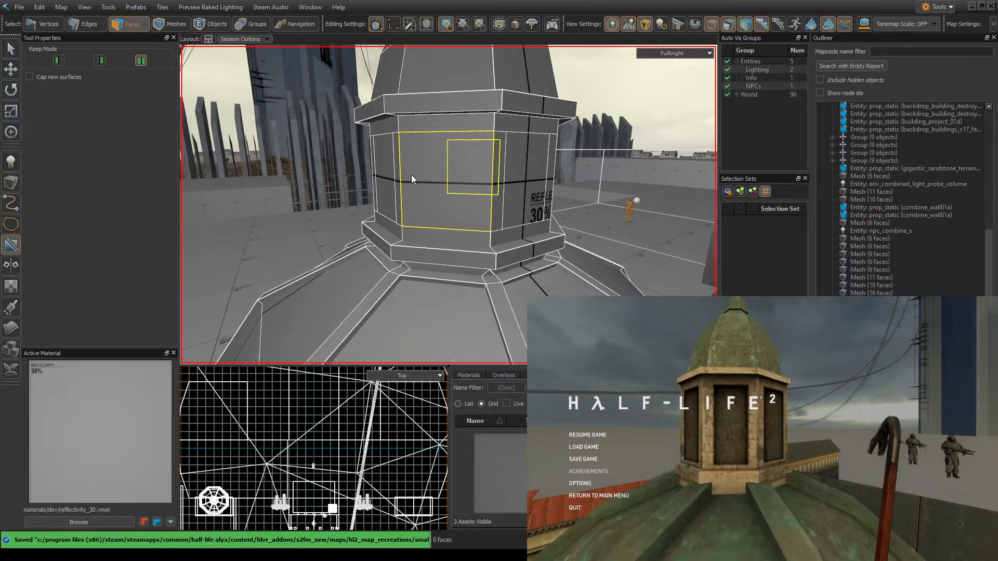
drag(412, 173, 412, 189)
right_drag(447, 184, 449, 204)
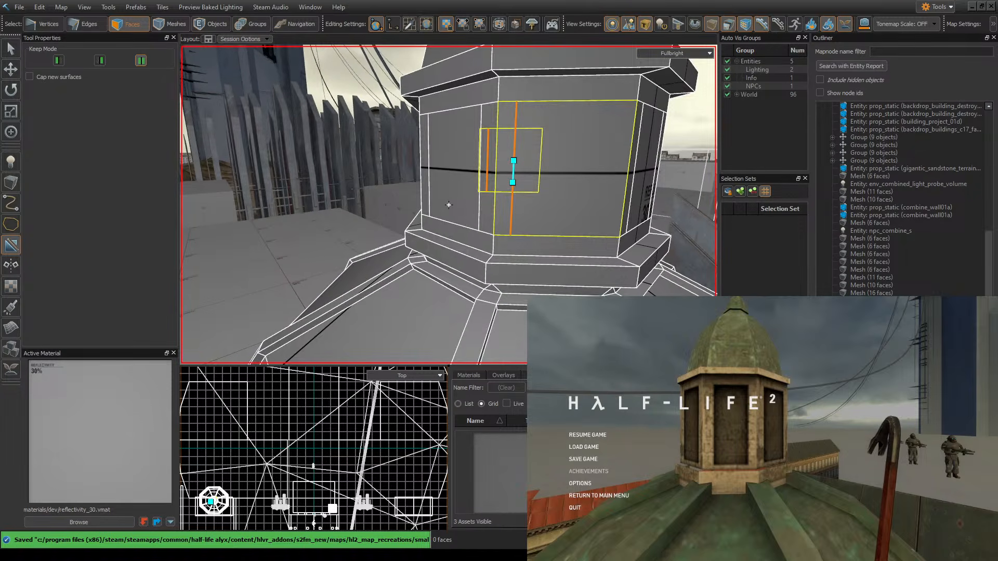
key(Return)
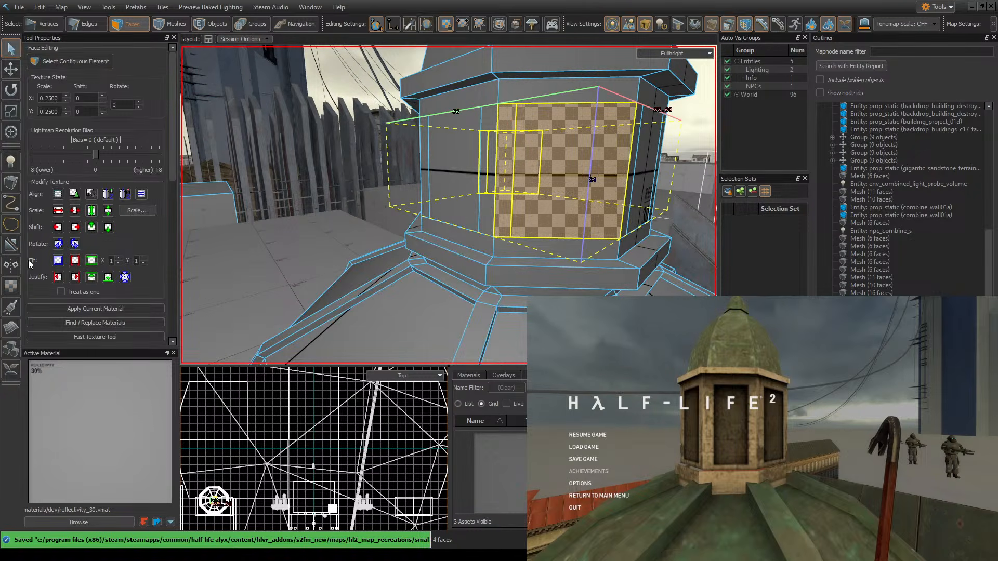
- Clip a matching narrow vertical strip along the other side of the same pair of lantern panels
click(12, 247)
right_drag(196, 223, 525, 197)
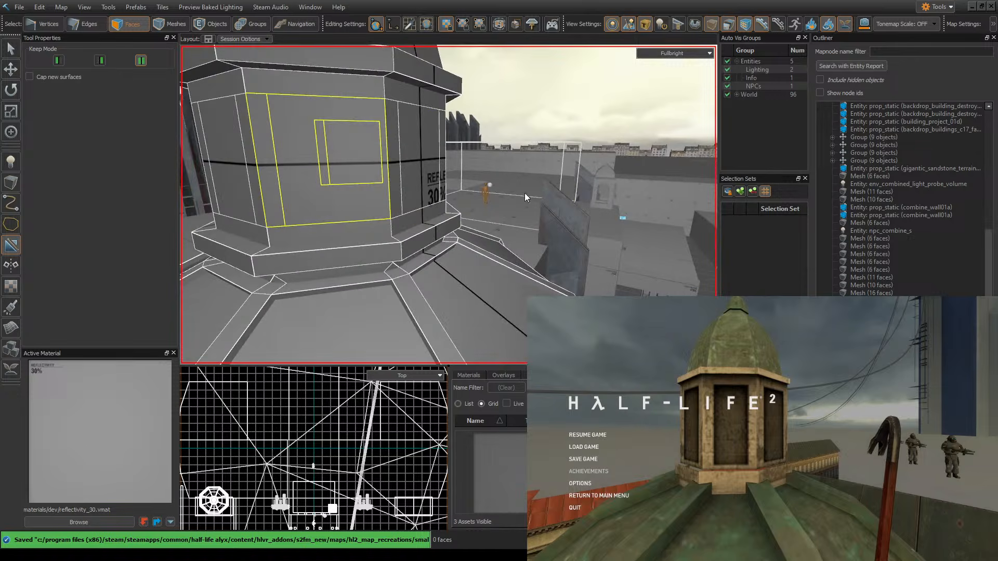
drag(372, 152, 376, 164)
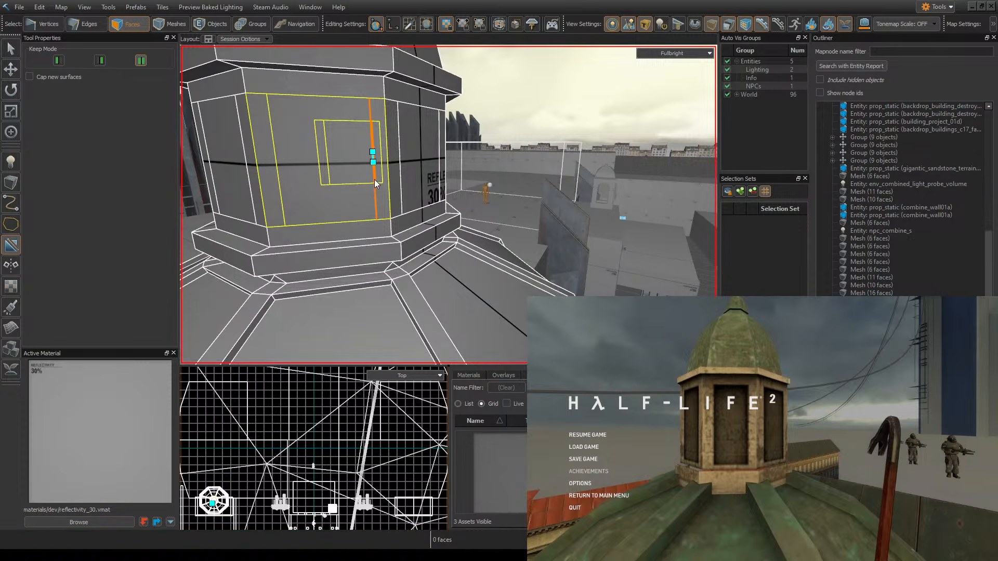
key(Return)
- Select the eight central panels around the lantern, scale them inward to recess them into the walls, and save the map
click(498, 185)
mouse_move(501, 186)
right_down()
mouse_move(531, 218)
mouse_move(485, 198)
right_up()
shift+click(485, 198)
shift+click(414, 198)
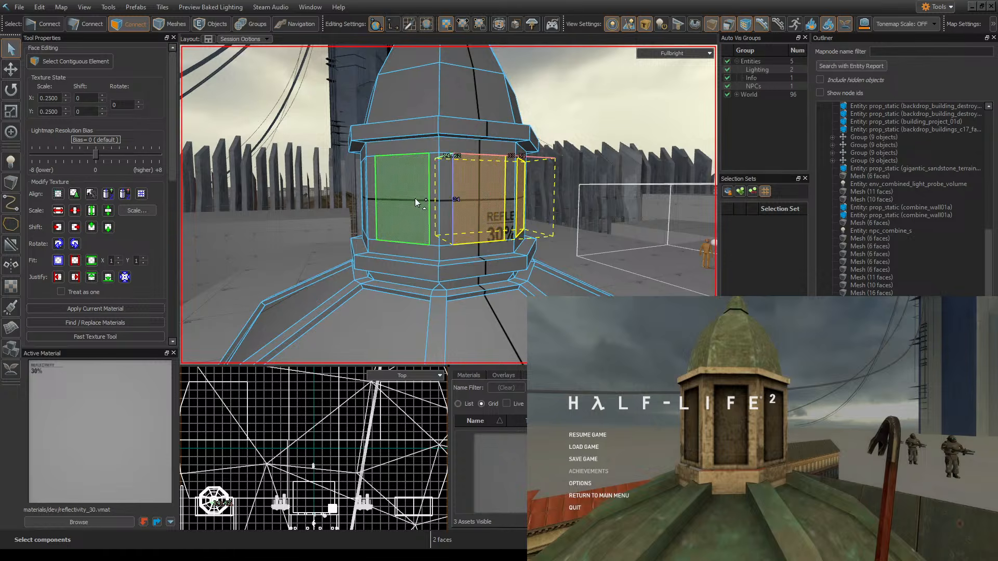
right_drag(415, 198, 367, 195)
shift+click(438, 175)
shift+click(432, 175)
shift+click(432, 175)
key(ctrl+s)
key(r)
right_drag(413, 172, 448, 205)
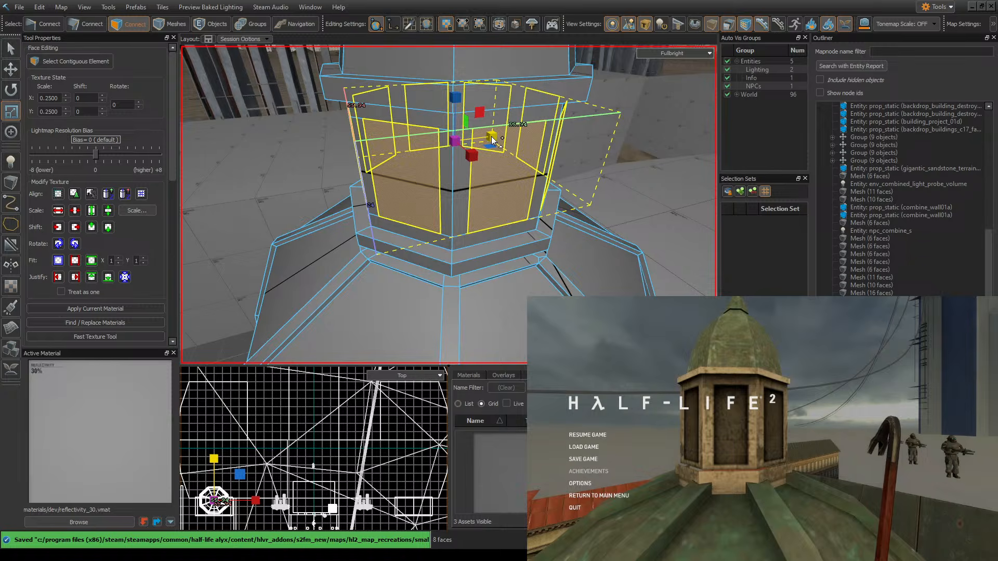
drag(492, 140, 488, 138)
right_drag(487, 138, 449, 205)
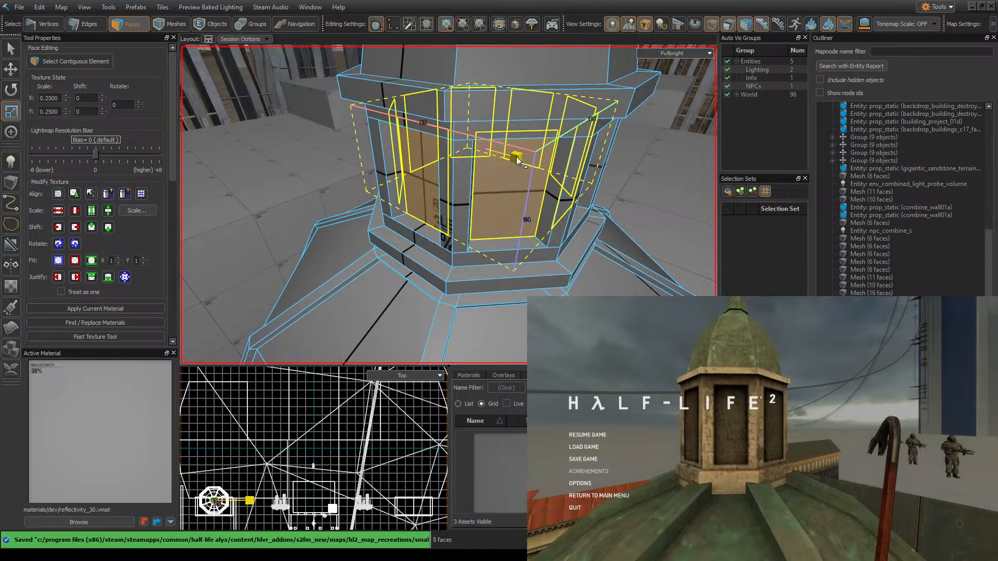
right_drag(516, 157, 449, 205)
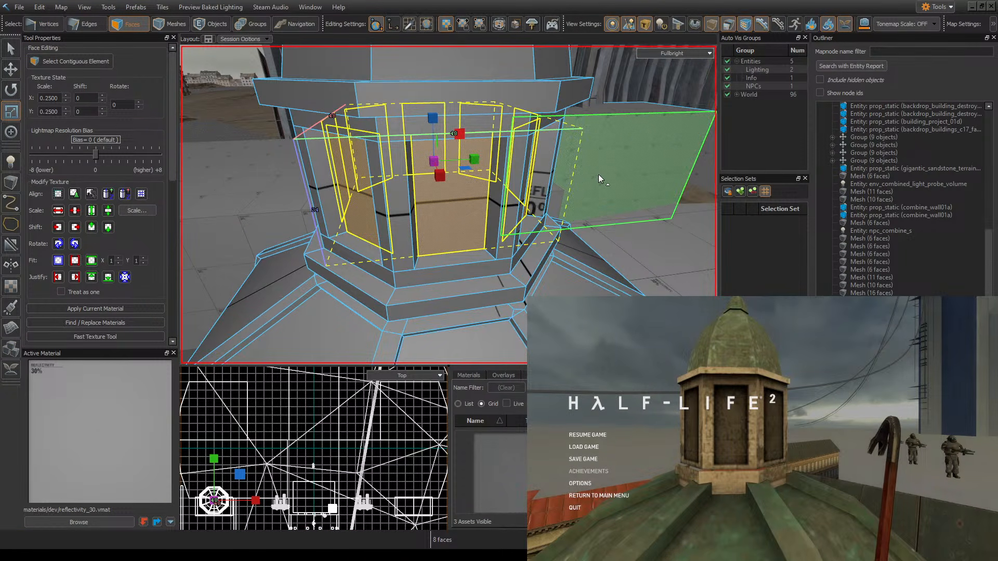
key(ctrl+s)
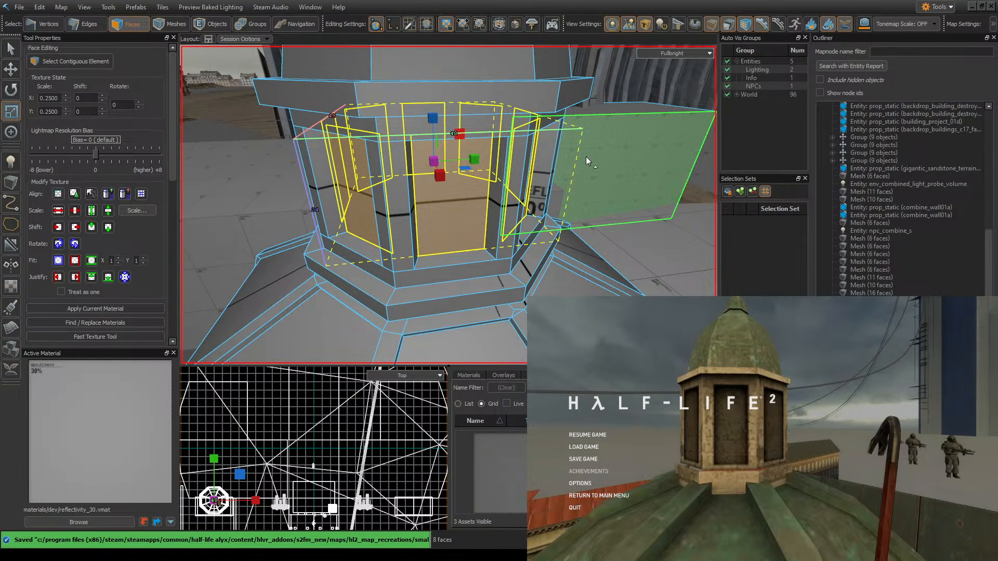
right_drag(615, 176, 637, 215)
key(ctrl+s)
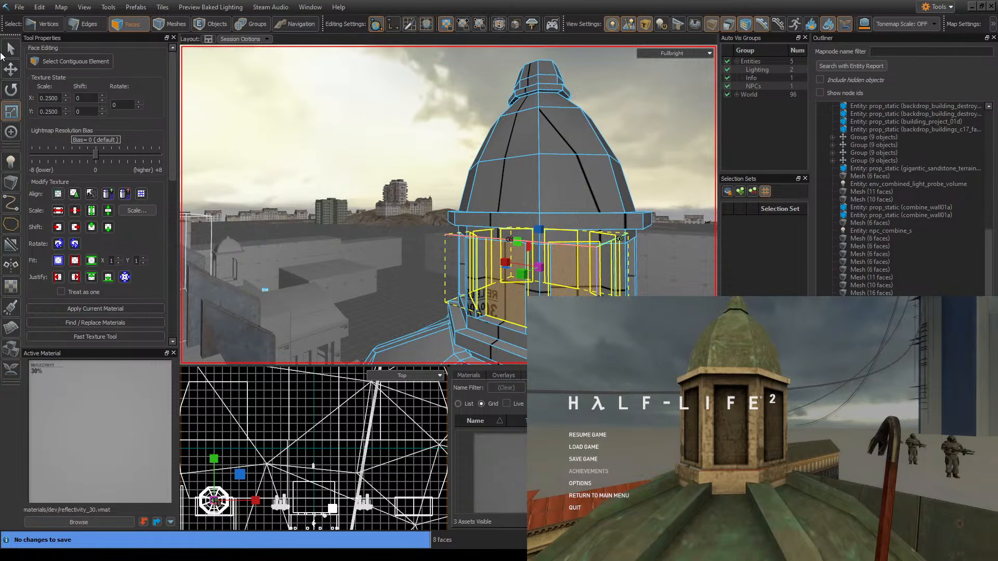
- Select every face of the dome mesh, realign its texture, and clear the selection
click(445, 135)
right_drag(483, 161, 449, 205)
double_click(369, 205)
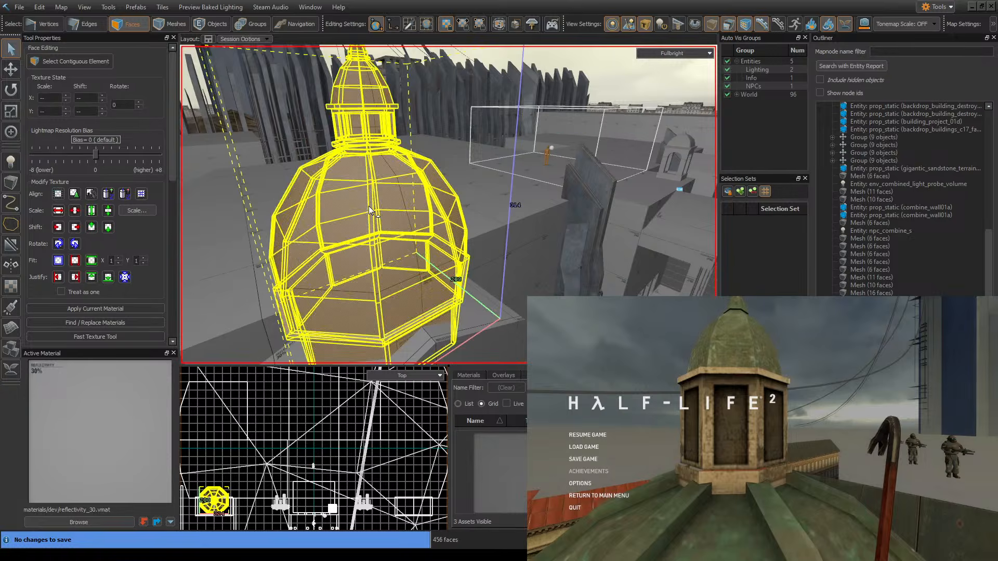
click(54, 194)
right_drag(471, 150, 448, 205)
click(478, 146)
- Switch to Half-Life 2 and examine the central dome tower and its lantern against the blockout
right_drag(679, 73, 448, 205)
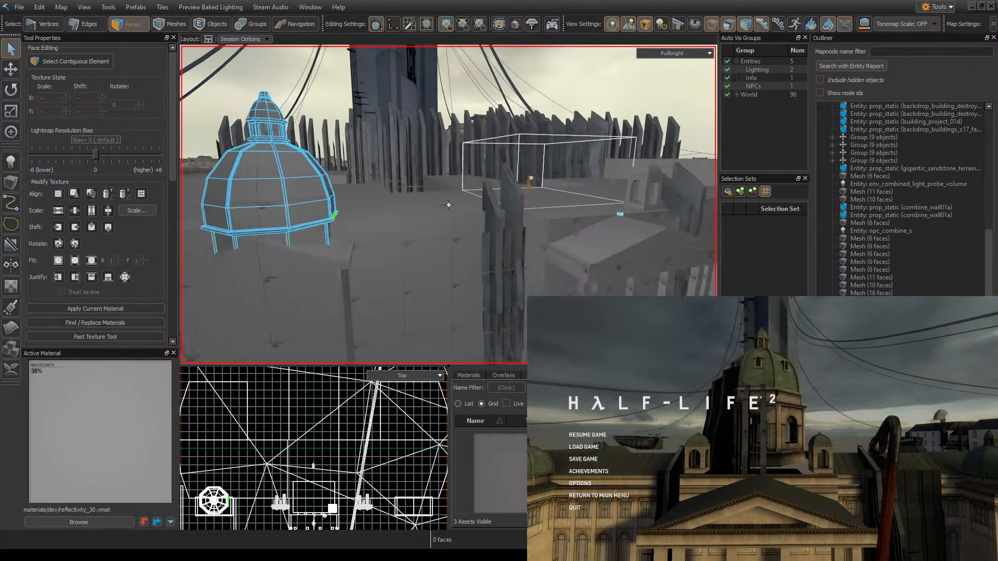
right_drag(449, 208, 499, 271)
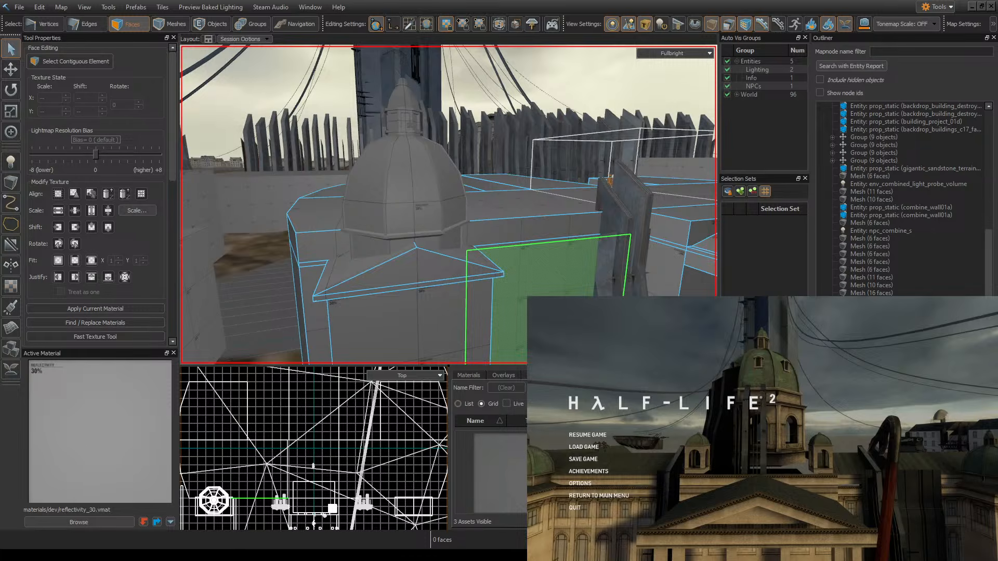
mouse_move(449, 205)
right_down()
mouse_move(426, 180)
mouse_move(449, 249)
mouse_move(449, 205)
mouse_move(426, 204)
mouse_move(448, 205)
right_up()
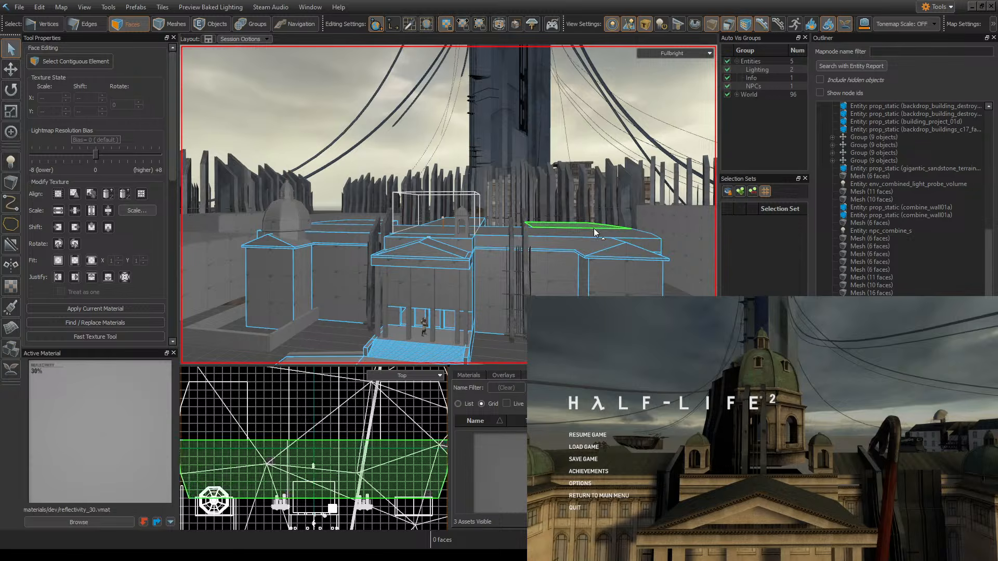
click(587, 435)
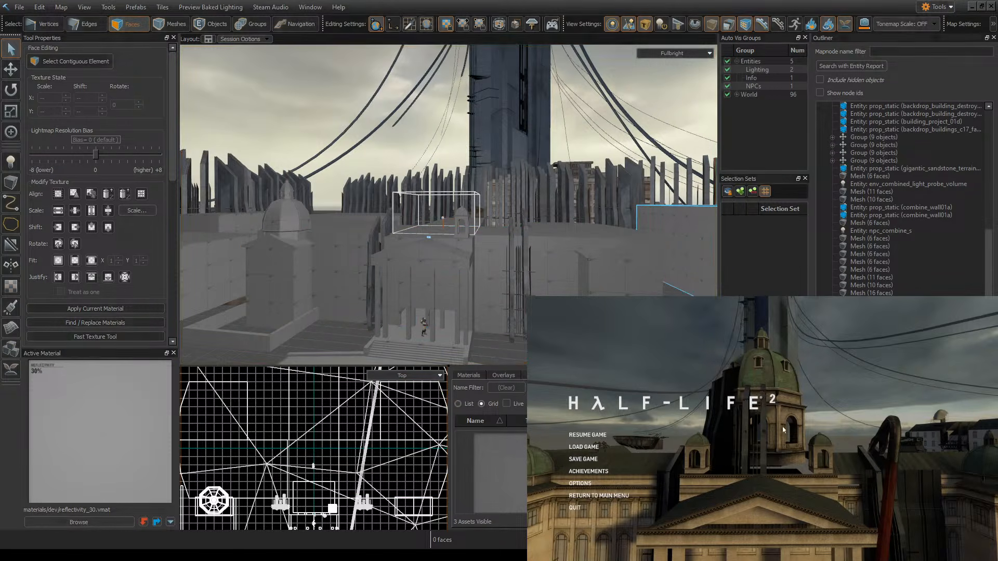
key(Escape)
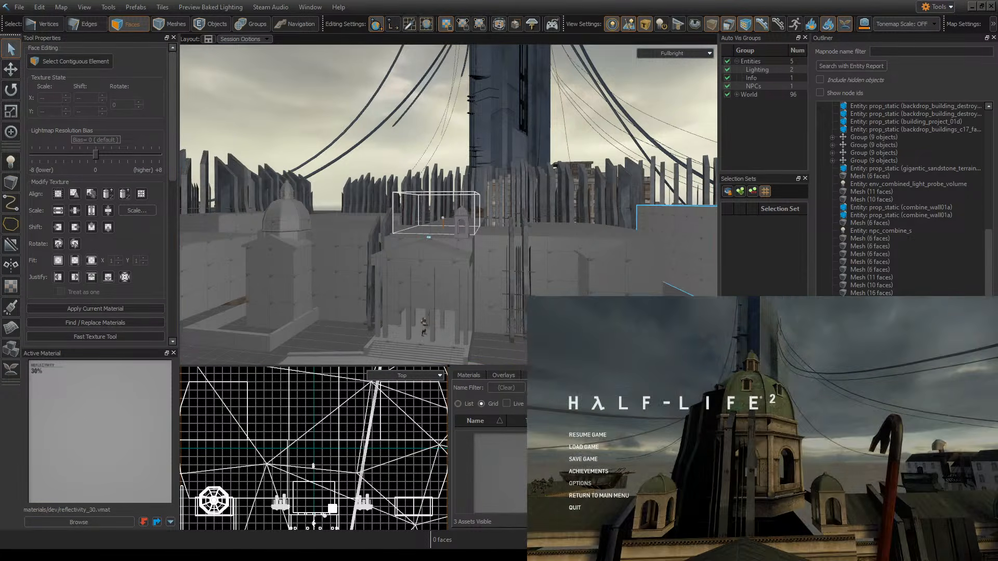
right_drag(519, 265, 449, 204)
key(w)
click(587, 435)
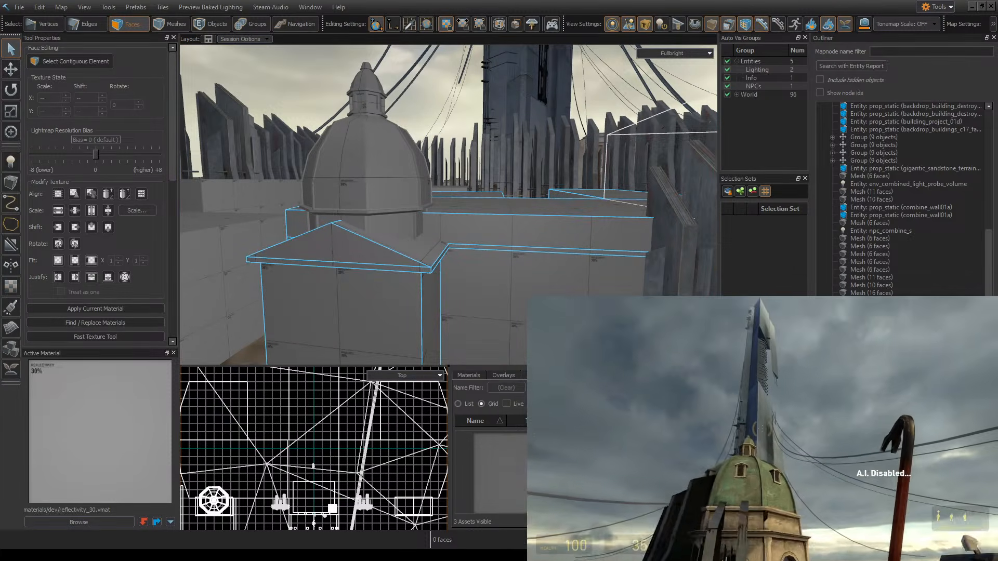
key(w)
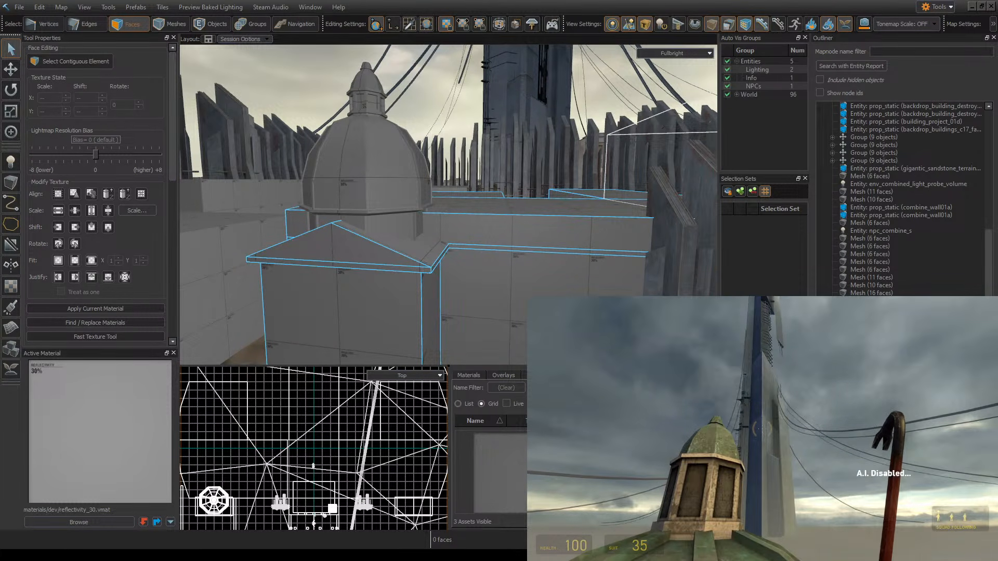
key(s)
key(w)
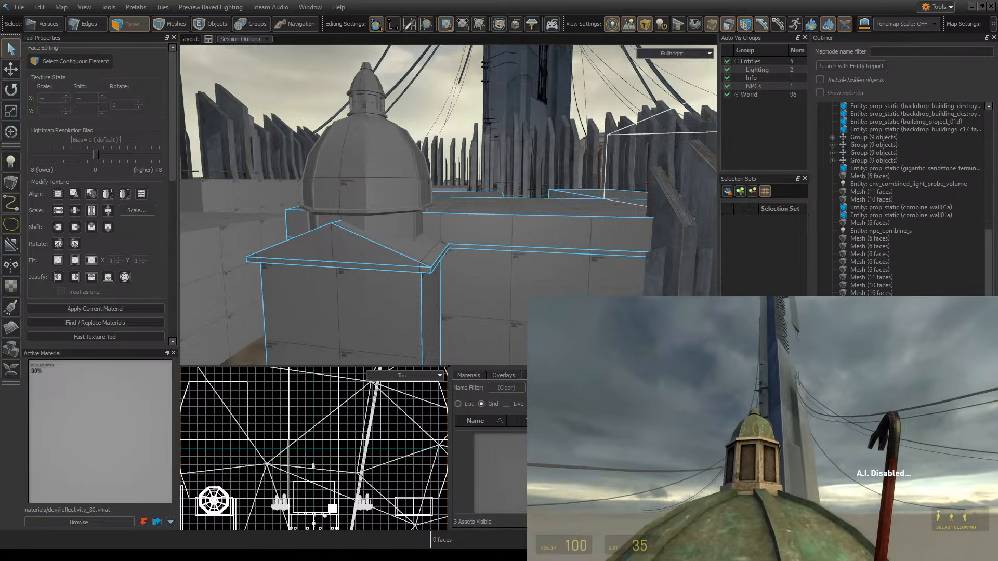
key(s)
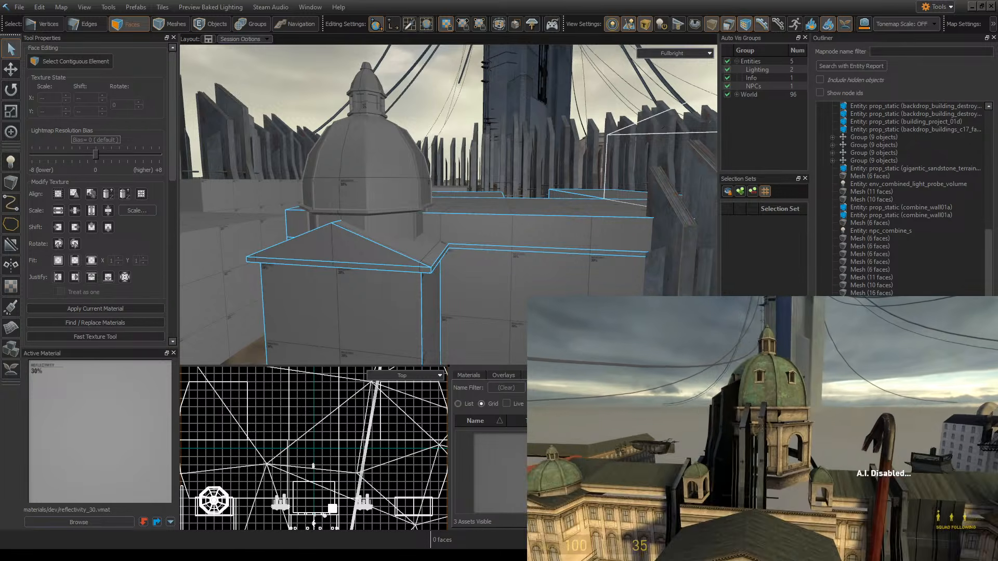
key(w)
key(Escape)
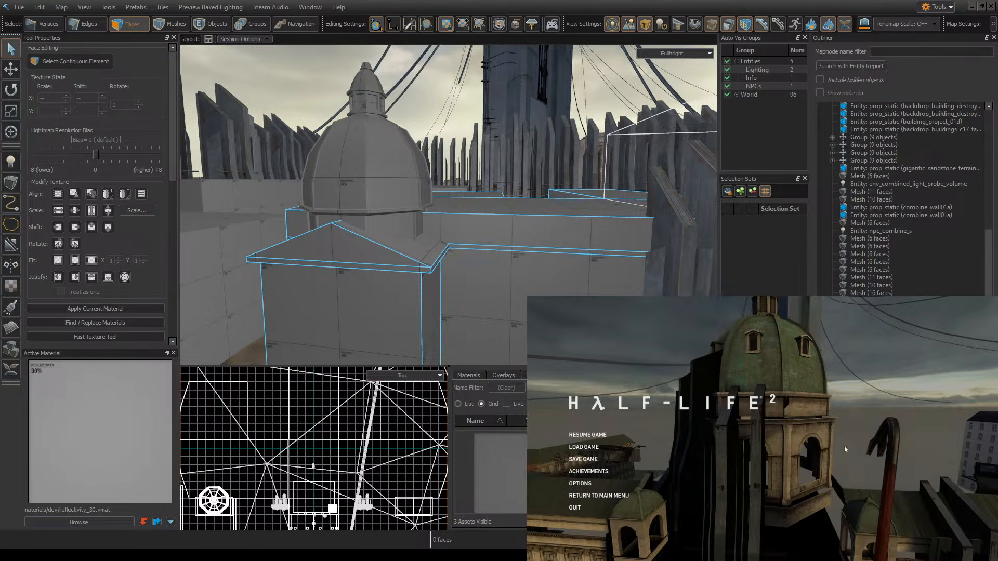
- Select the dome mesh as an object and clone it across to the middle section of the building
right_drag(385, 208, 395, 249)
click(197, 27)
click(392, 202)
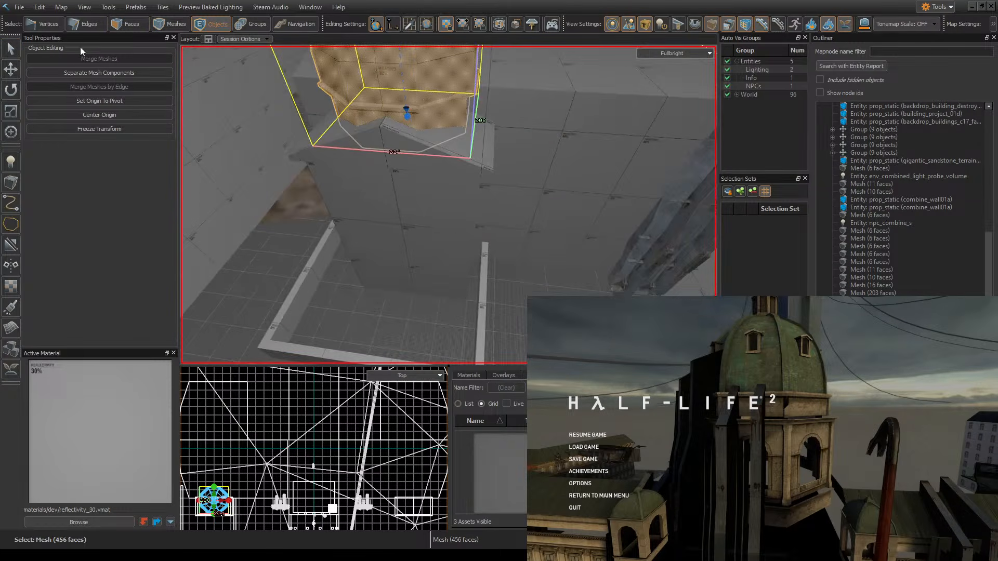
click(6, 66)
right_drag(432, 203, 433, 169)
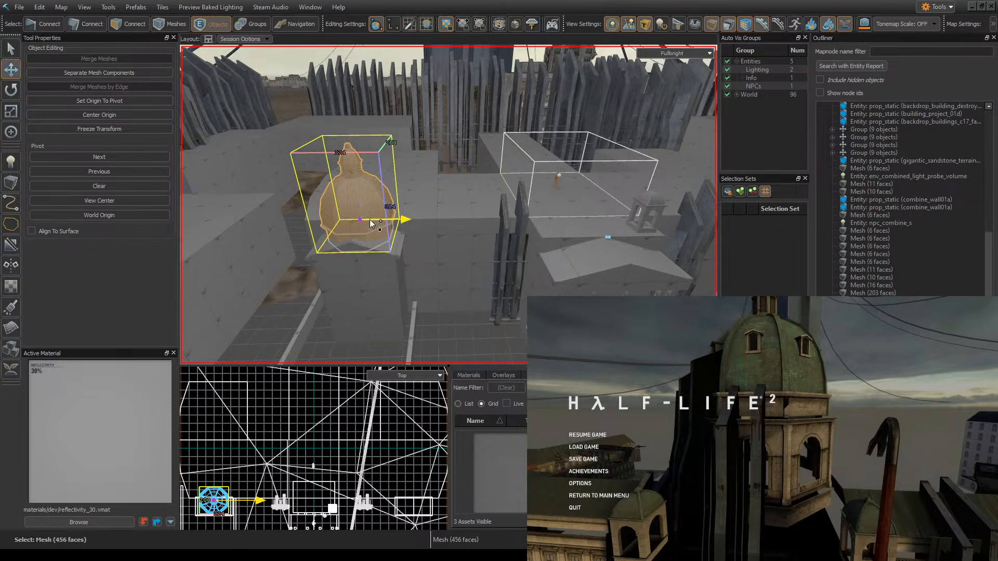
shift+drag(577, 224, 577, 223)
mouse_move(522, 241)
right_down()
mouse_move(445, 203)
mouse_move(460, 260)
right_up()
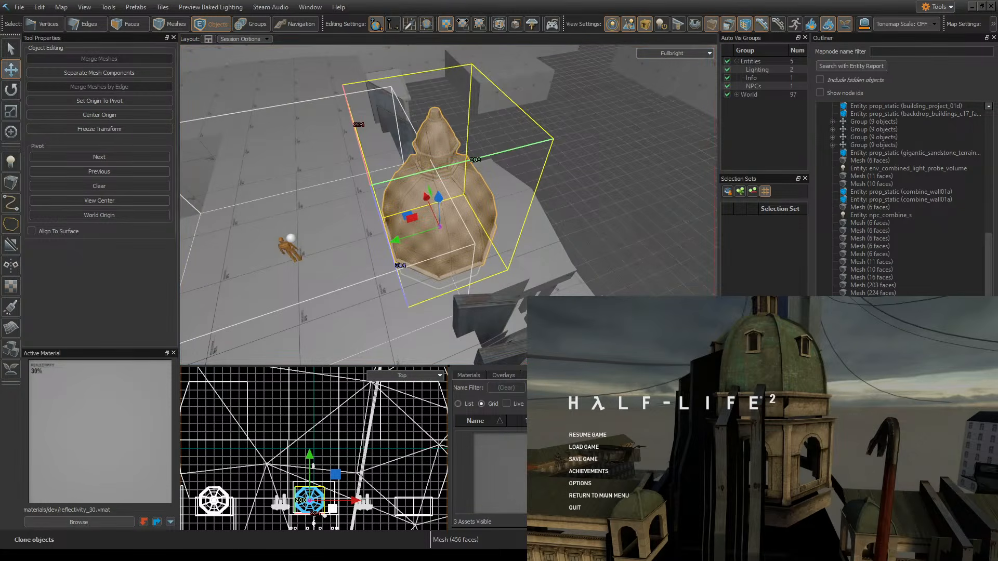
- Move the cloned dome back over the central roof, center it, raise it above the roof, and save the map
drag(398, 236, 355, 224)
right_drag(355, 224, 493, 153)
drag(493, 130, 513, 130)
mouse_move(501, 140)
right_down()
mouse_move(447, 202)
mouse_move(501, 139)
right_up()
drag(457, 232, 466, 132)
right_drag(466, 132, 449, 205)
key(ctrl+s)
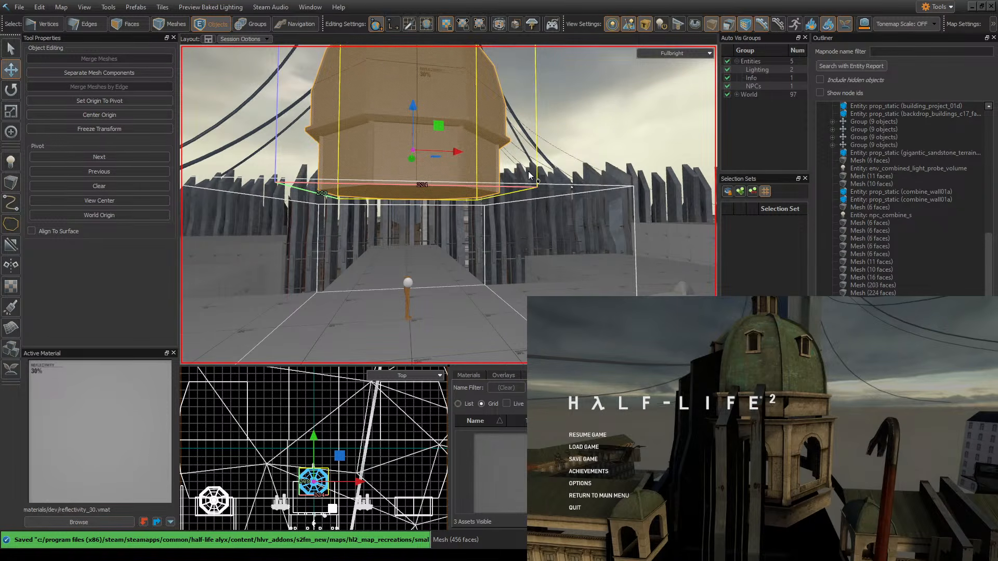
- Compare the cloned dome's placement with the central tower in Half-Life 2
right_drag(531, 236, 449, 204)
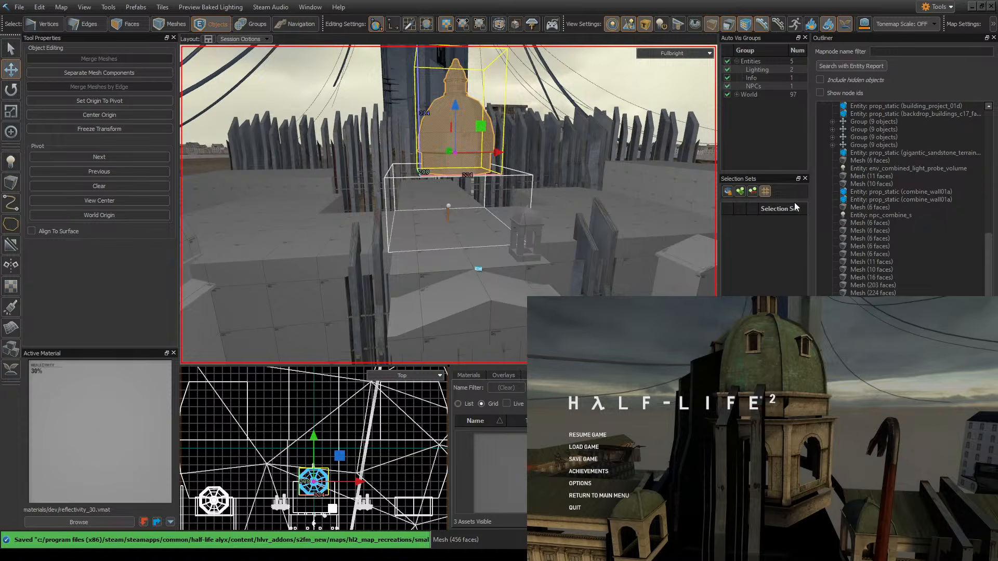
click(804, 353)
key(Escape)
key(s)
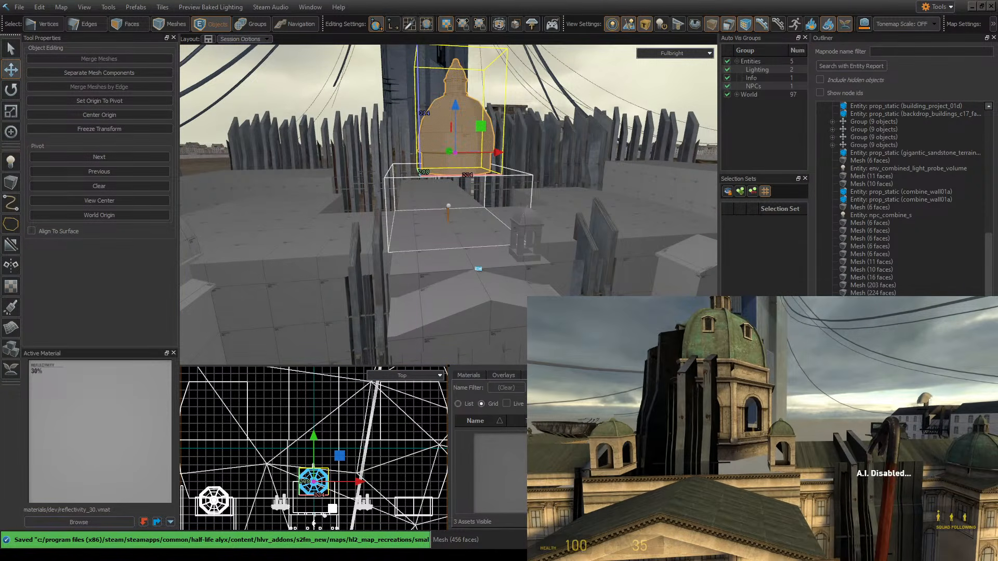
key(Escape)
key(w)
mouse_move(514, 141)
right_down()
mouse_move(515, 198)
mouse_move(515, 143)
right_up()
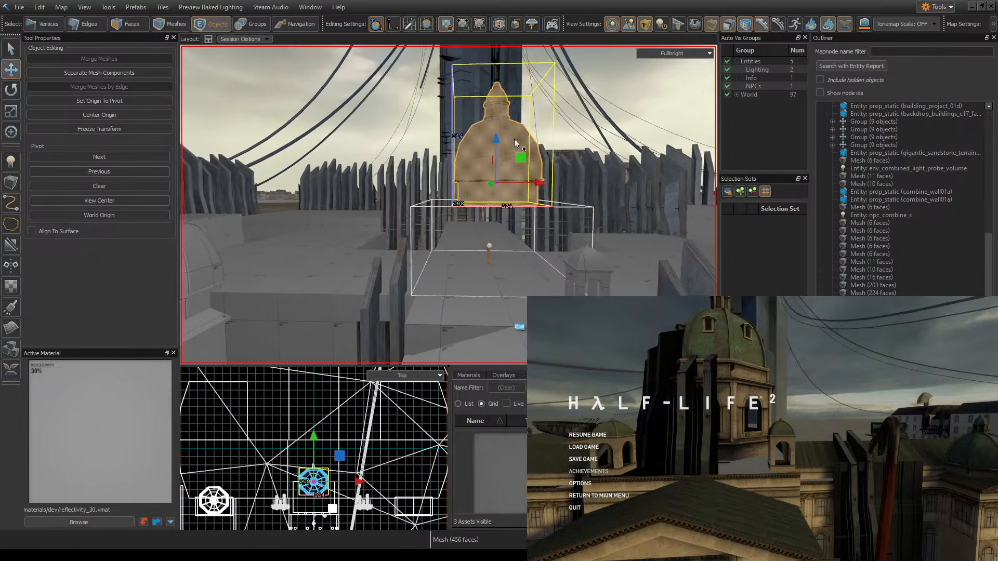
click(90, 24)
scroll(597, 219, up, 4)
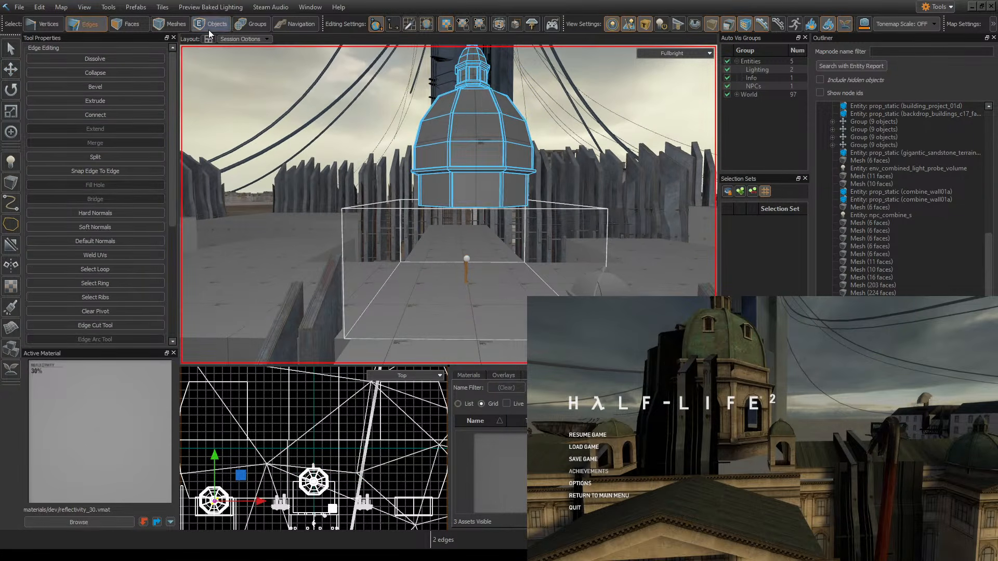
click(211, 24)
right_drag(437, 156, 551, 182)
right_drag(448, 205, 497, 199)
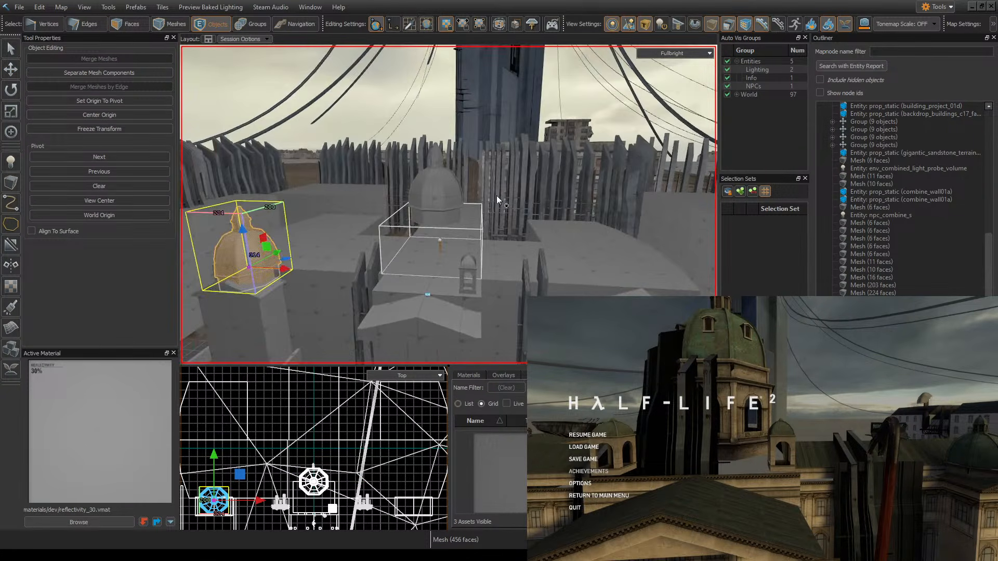
- Try to select the edge loop around the bottom of the central dome's base, including its adjoining faces
click(87, 23)
key(w)
right_drag(397, 157, 462, 234)
key(s)
click(431, 207)
click(479, 241)
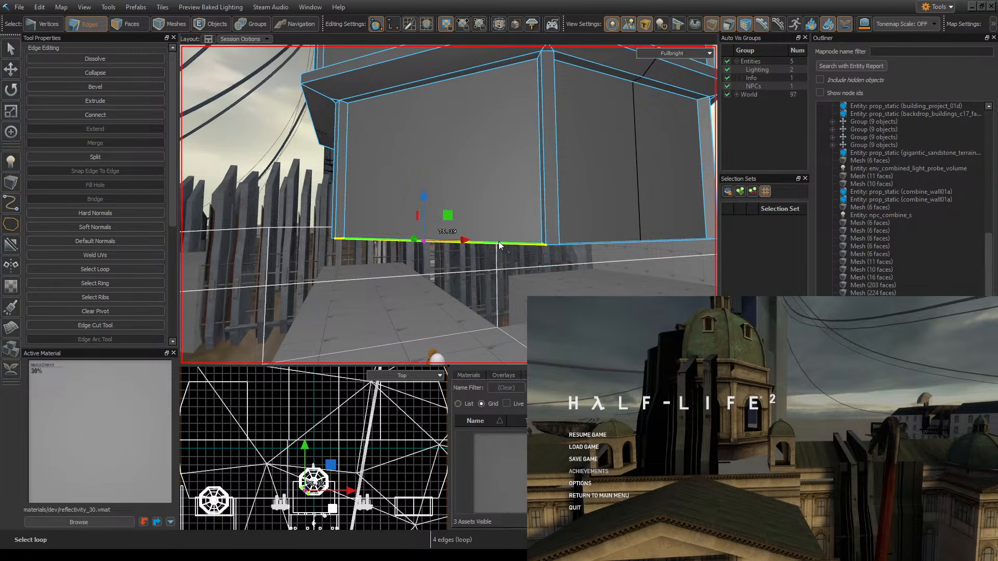
double_click(581, 243)
mouse_move(581, 242)
right_down()
mouse_move(448, 204)
mouse_move(581, 248)
right_up()
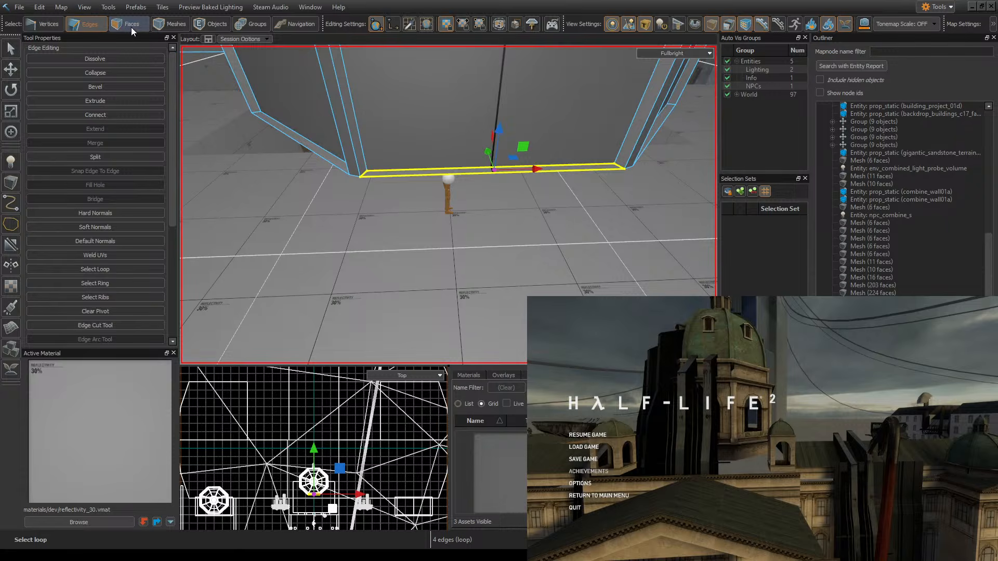
click(132, 29)
click(441, 171)
ctrl+click(316, 150)
key(z)
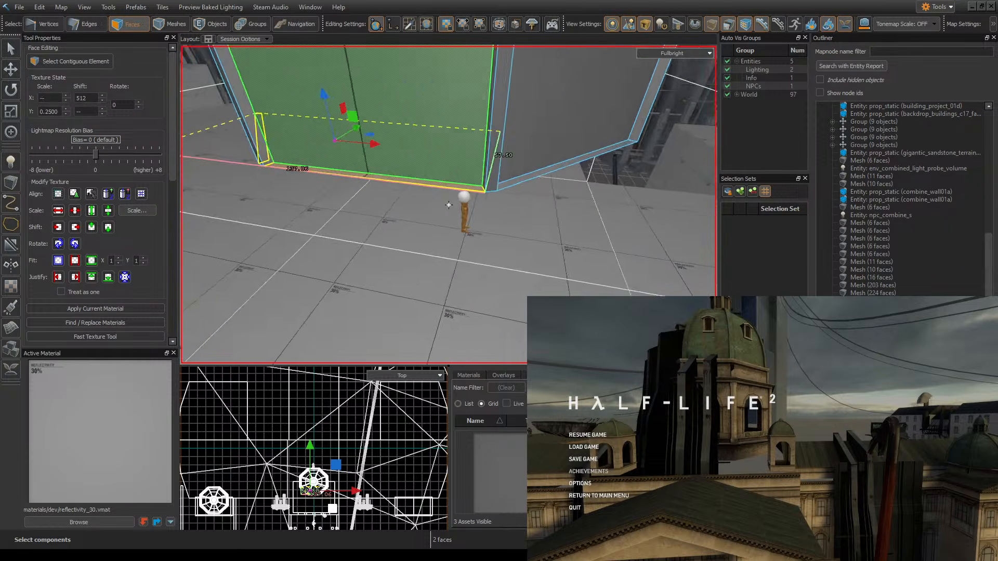
key(a)
- Switch to Half-Life 2 and examine the stone section directly beneath the central tower's green dome
key(alt+Tab)
key(Escape)
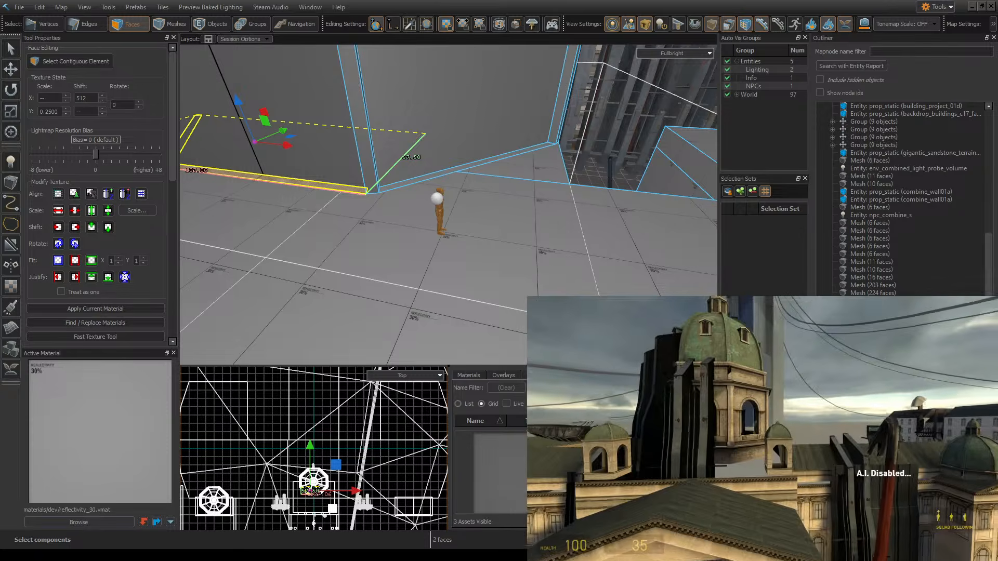
key(w)
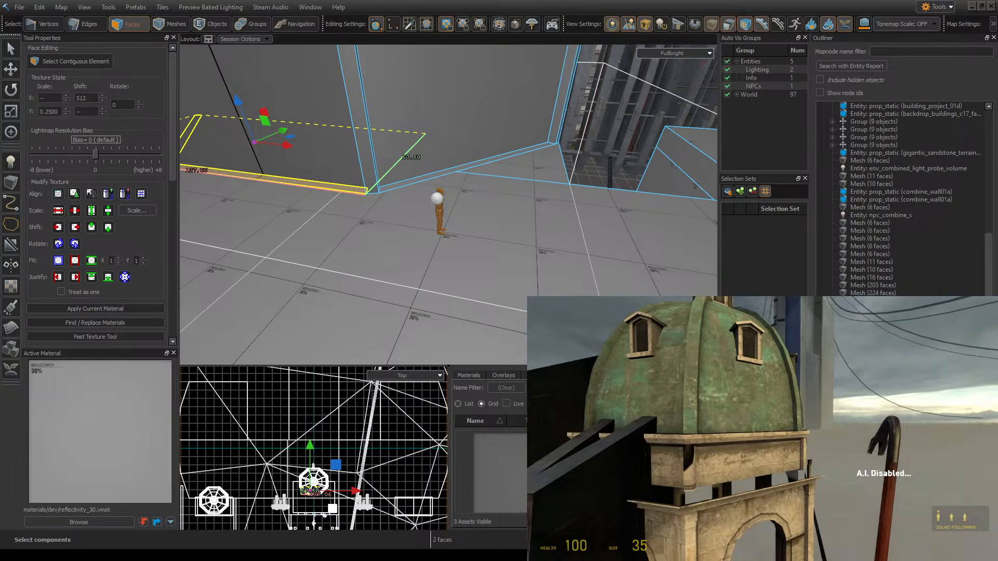
key(s)
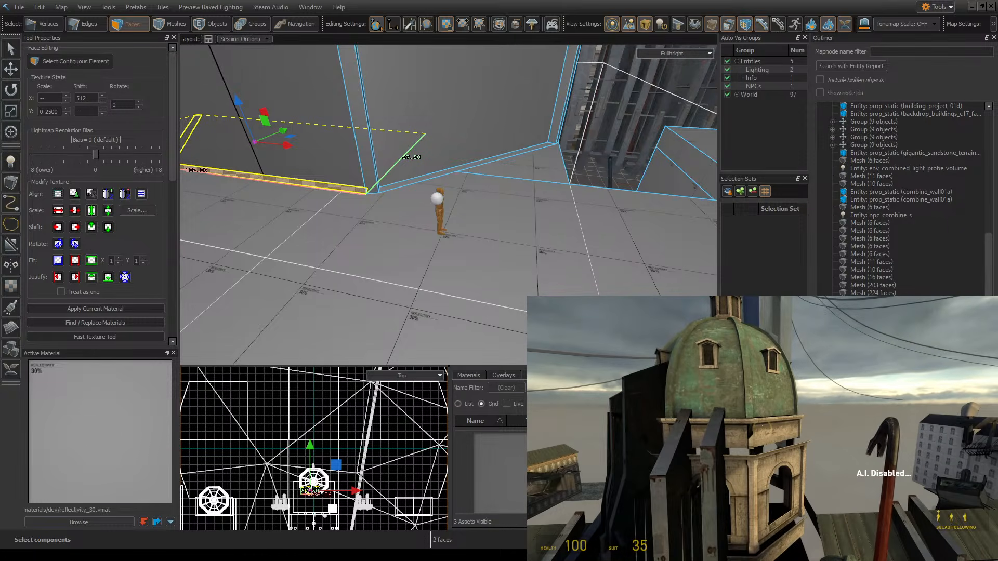
key(Escape)
- Switch back to Hammer and delete the octagonal face closing the underside of the central dome's base
scroll(444, 161, down, 4)
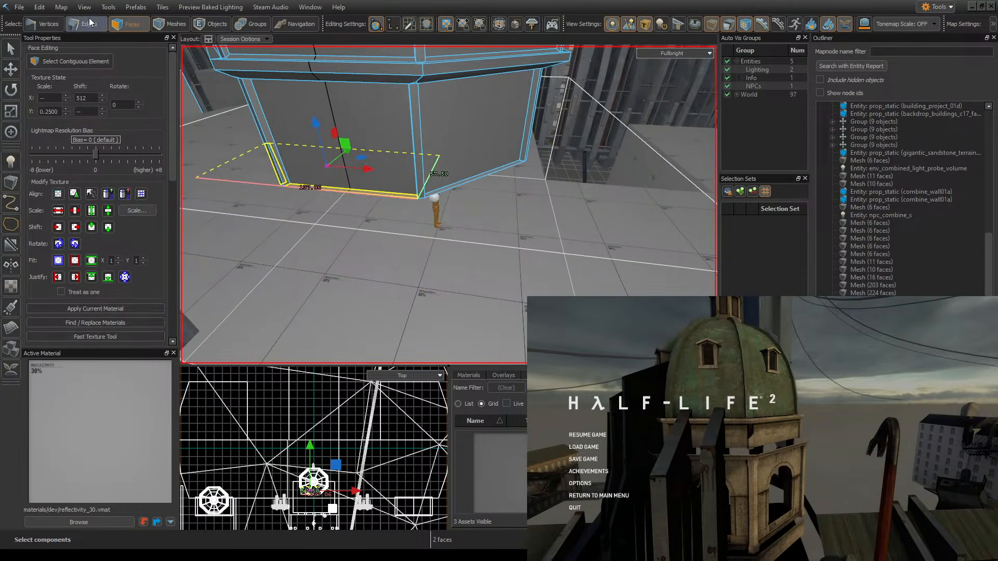
click(88, 24)
click(403, 200)
key(z)
key(w)
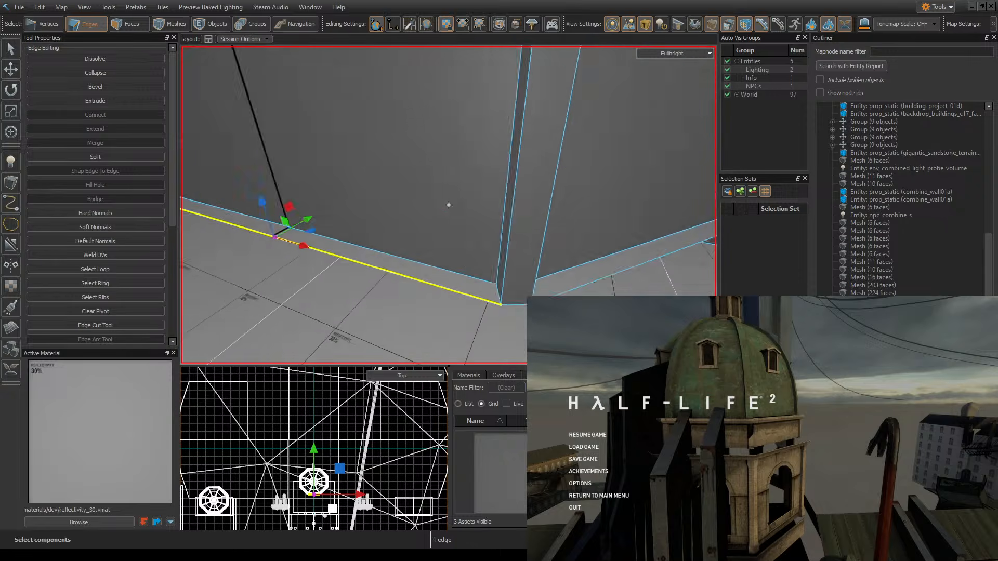
key(z)
click(128, 24)
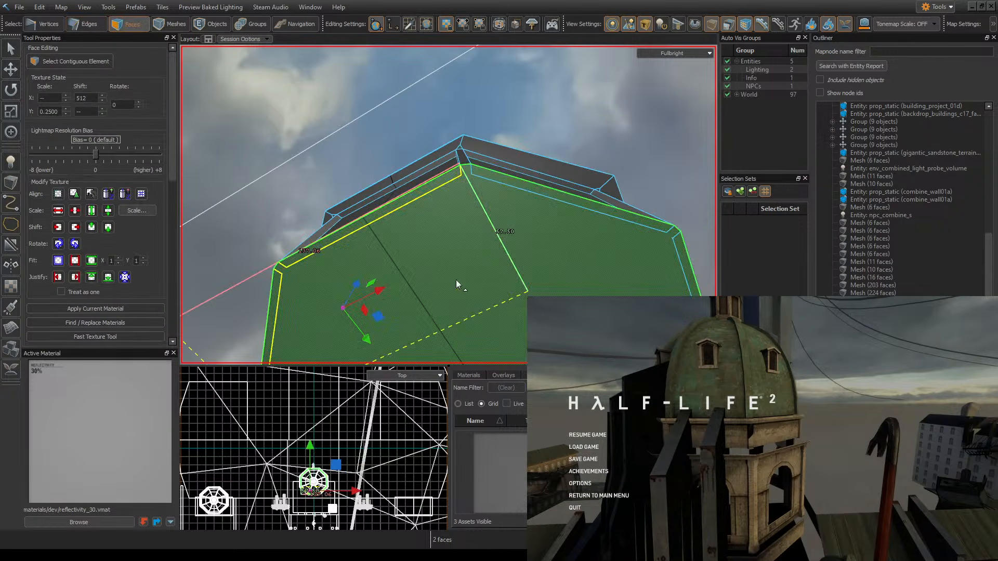
click(508, 203)
scroll(508, 203, down, 3)
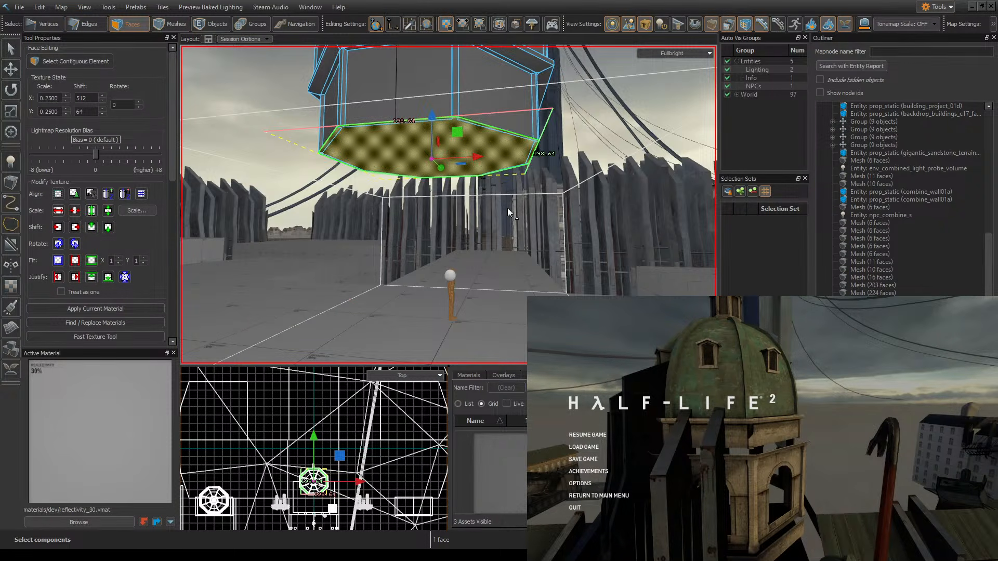
key(Delete)
- Select the full open edge loop around the bottom of the central dome's base and save the map
key(z)
key(z)
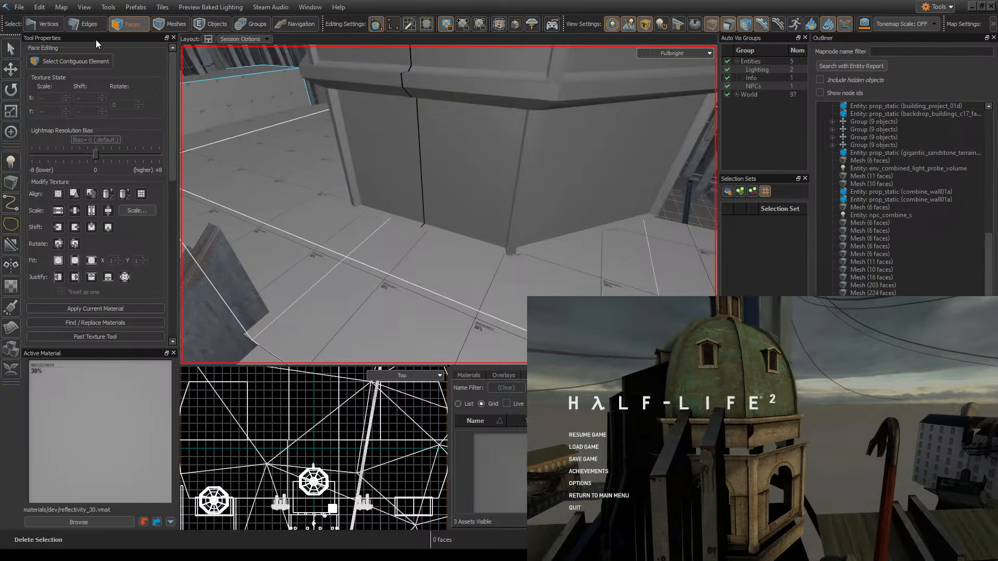
click(89, 25)
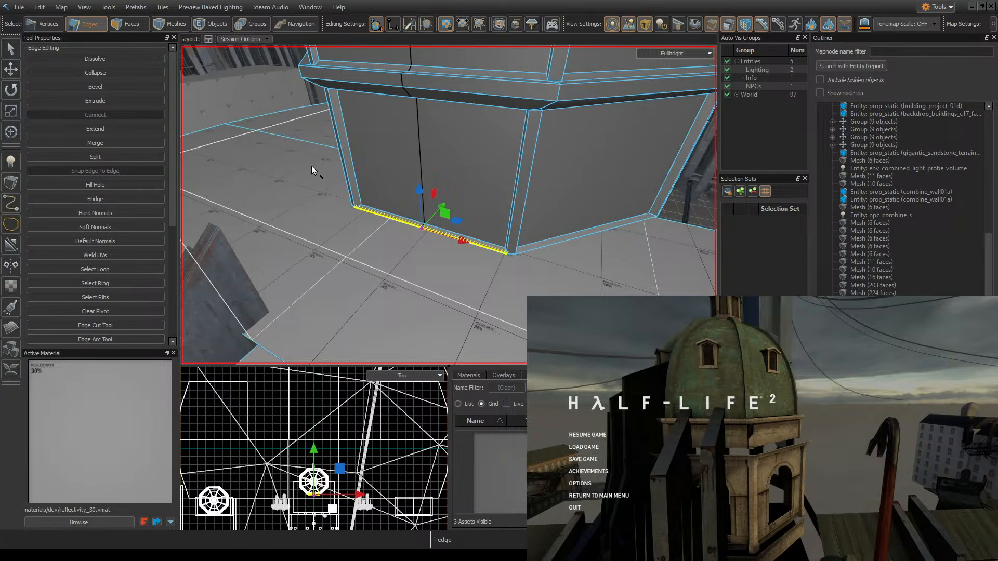
double_click(498, 253)
key(z)
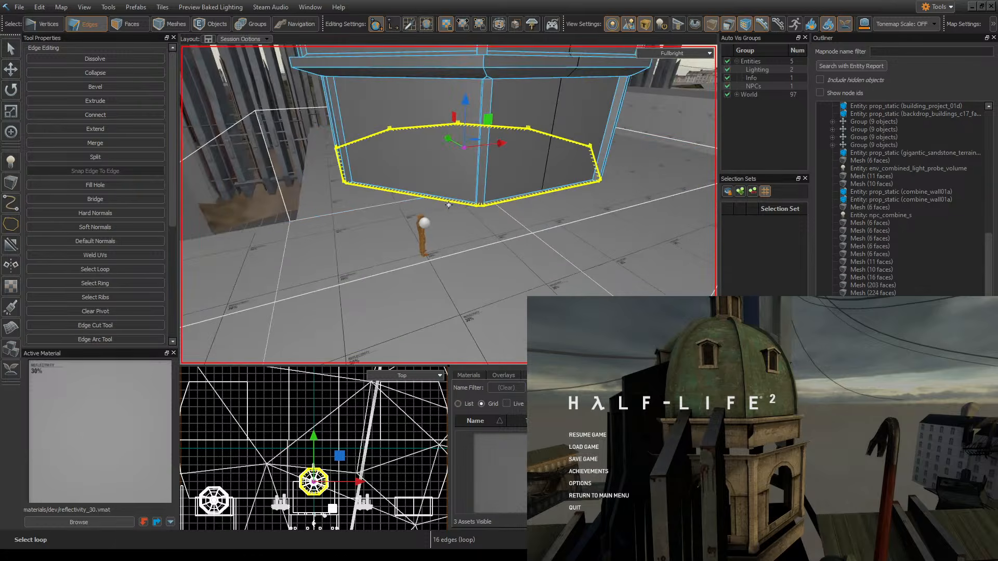
key(ctrl+s)
key(z)
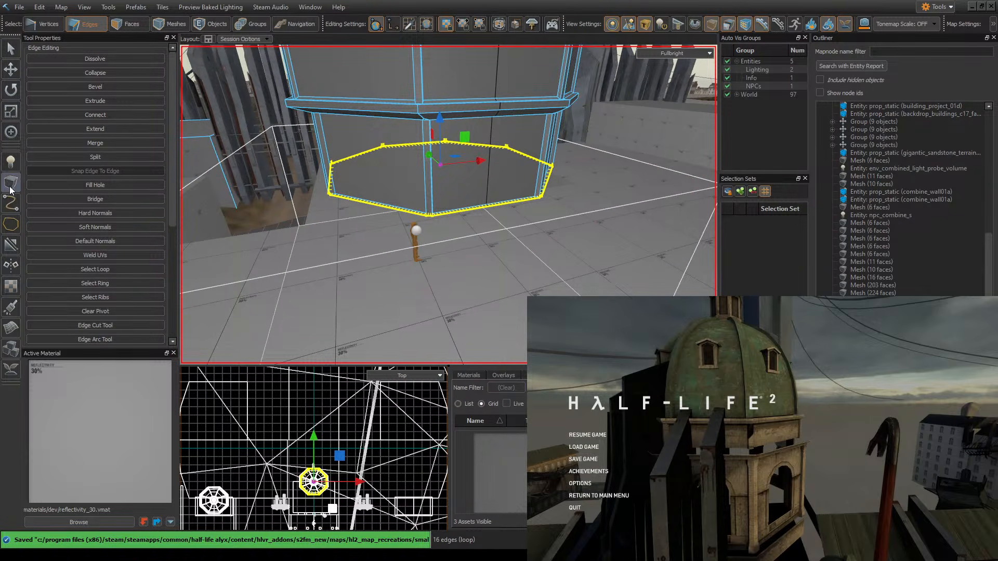
- Extrude the selected bottom edge loop outward with Scale to form a flat ledge around the dome's base
click(812, 437)
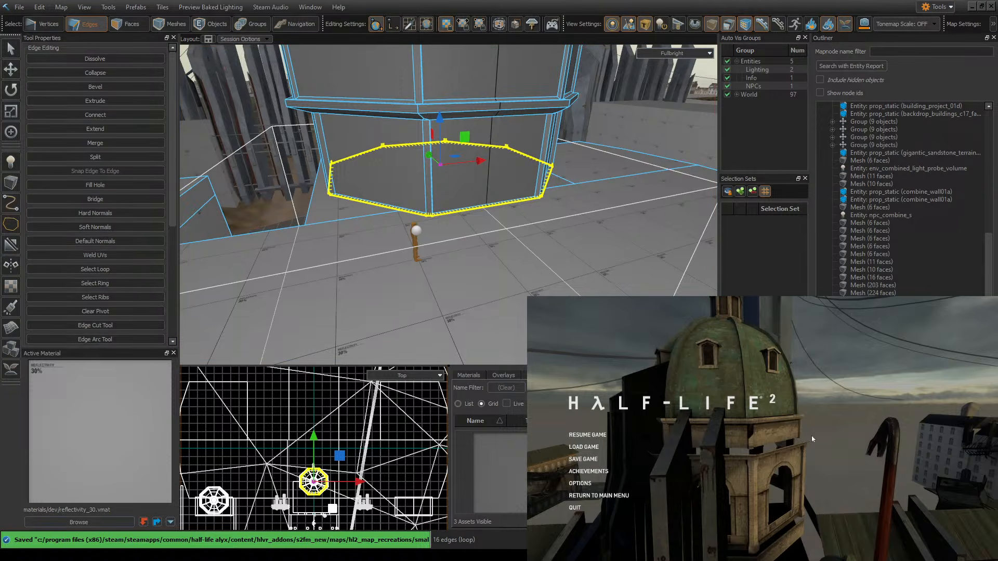
click(11, 111)
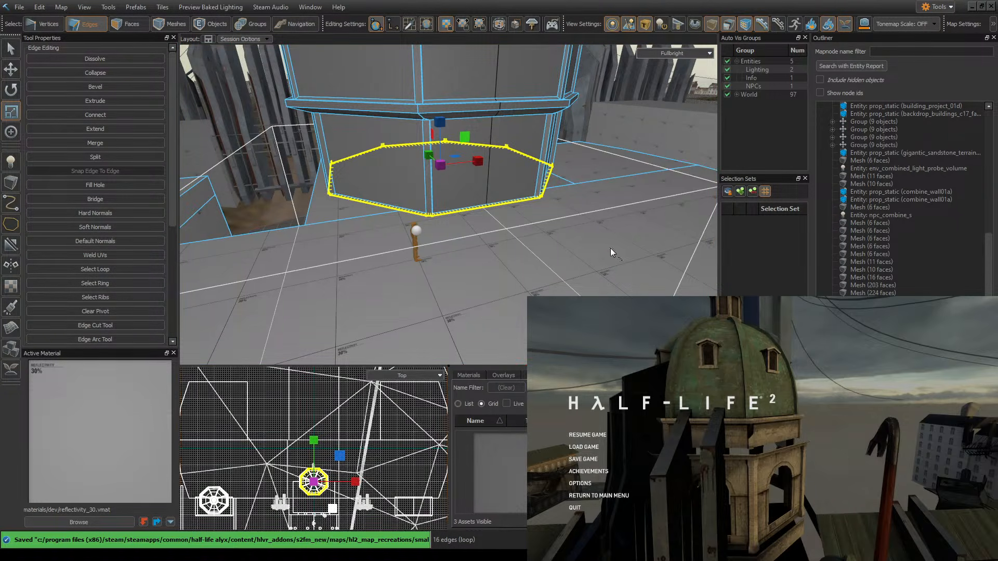
shift+drag(474, 164, 490, 160)
right_drag(490, 160, 366, 179)
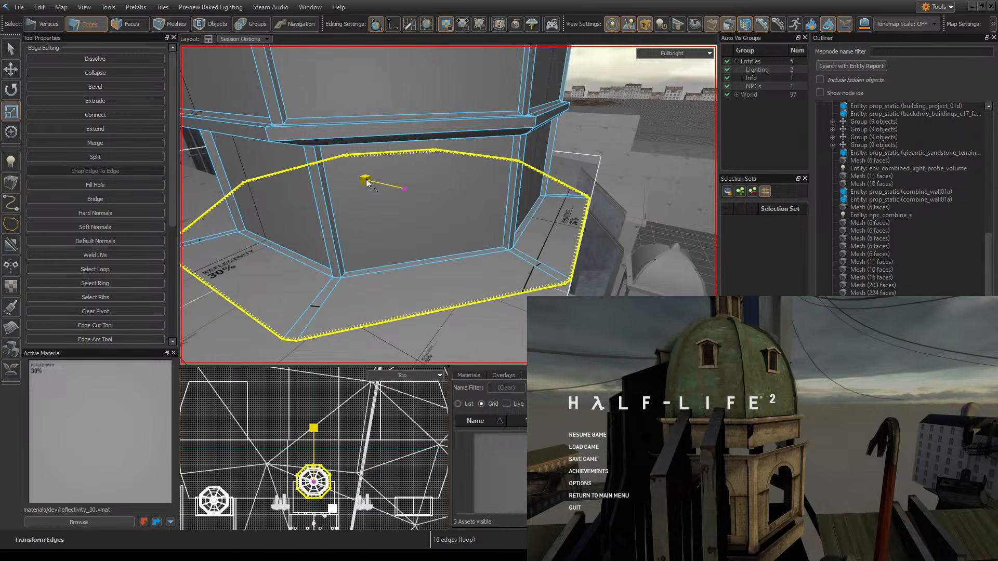
- Fine-tune the scale of the ledge's outer edge loop along its depth to even out the border, and save the map
right_drag(544, 220, 553, 209)
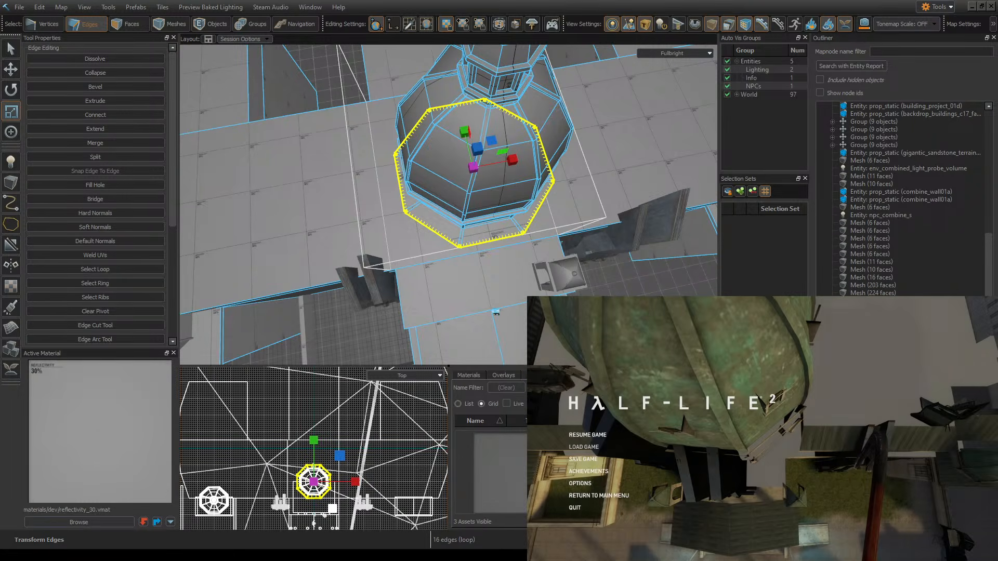
right_drag(552, 134, 542, 111)
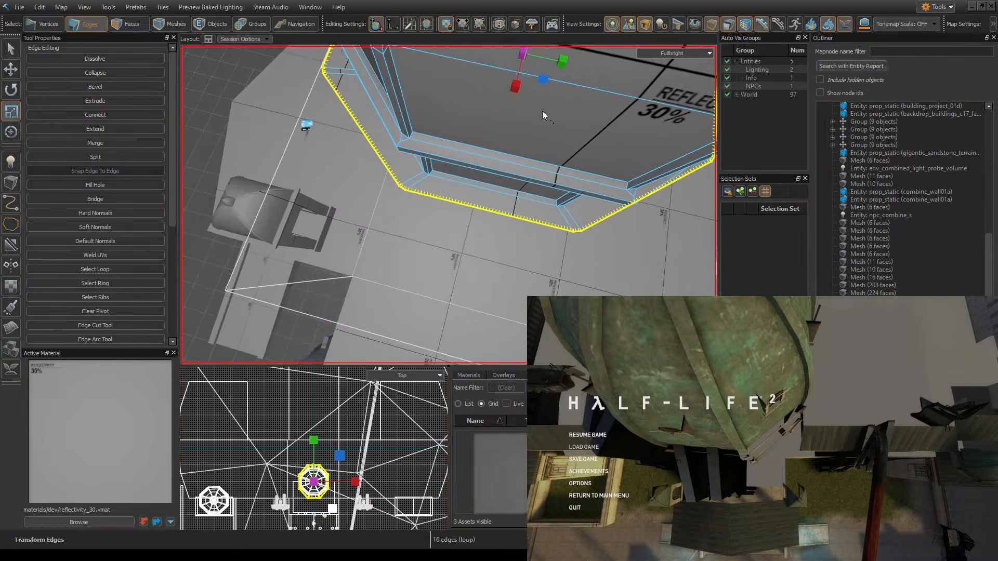
drag(565, 64, 559, 64)
mouse_move(559, 64)
right_down()
mouse_move(449, 205)
mouse_move(571, 70)
right_up()
key(ctrl+s)
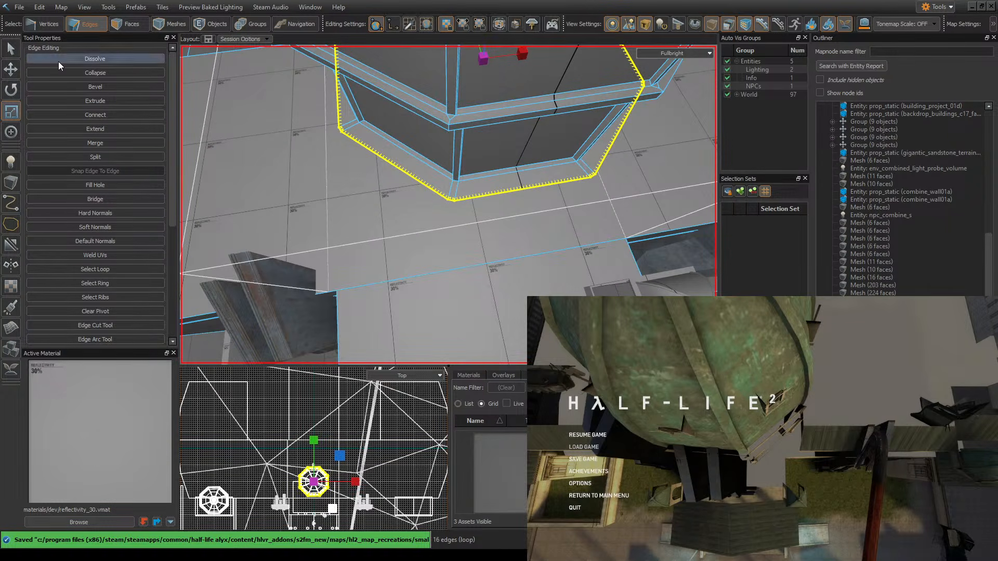
- Compare the new ledge with the stone cornice and arched tower section below the dome in Half-Life 2
mouse_move(544, 177)
right_down()
mouse_move(448, 205)
mouse_move(544, 176)
right_up()
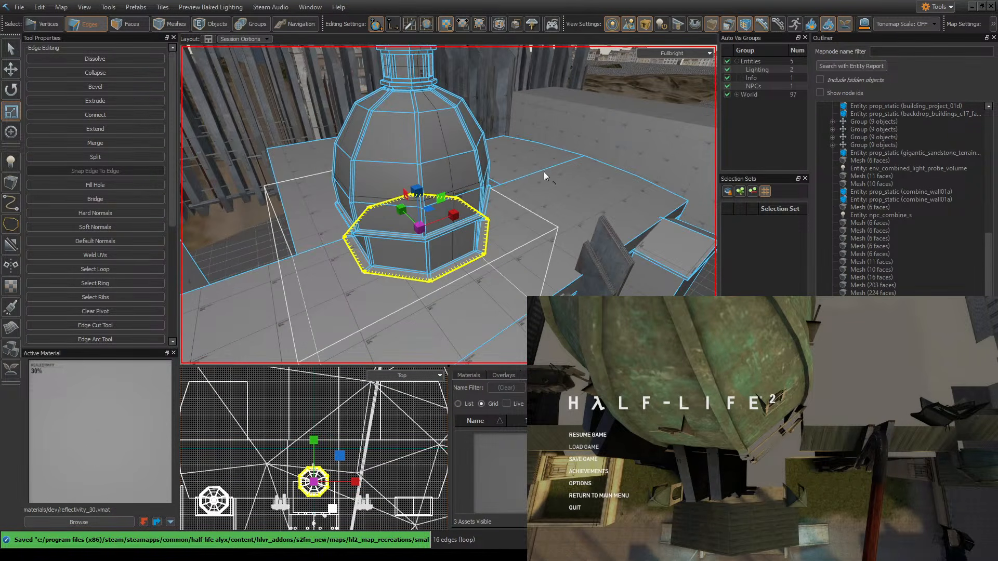
right_drag(315, 149, 573, 169)
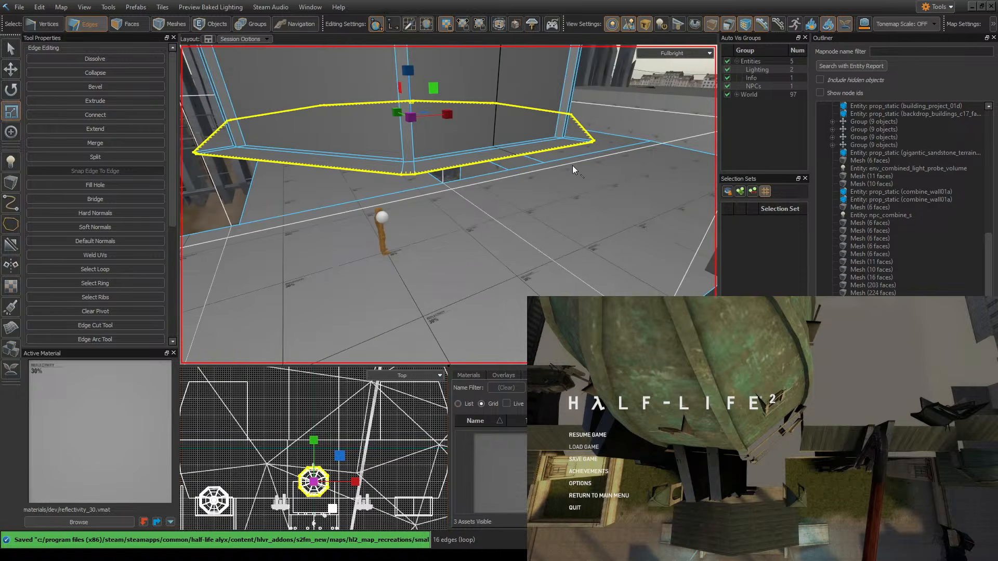
key(alt+Tab)
key(Escape)
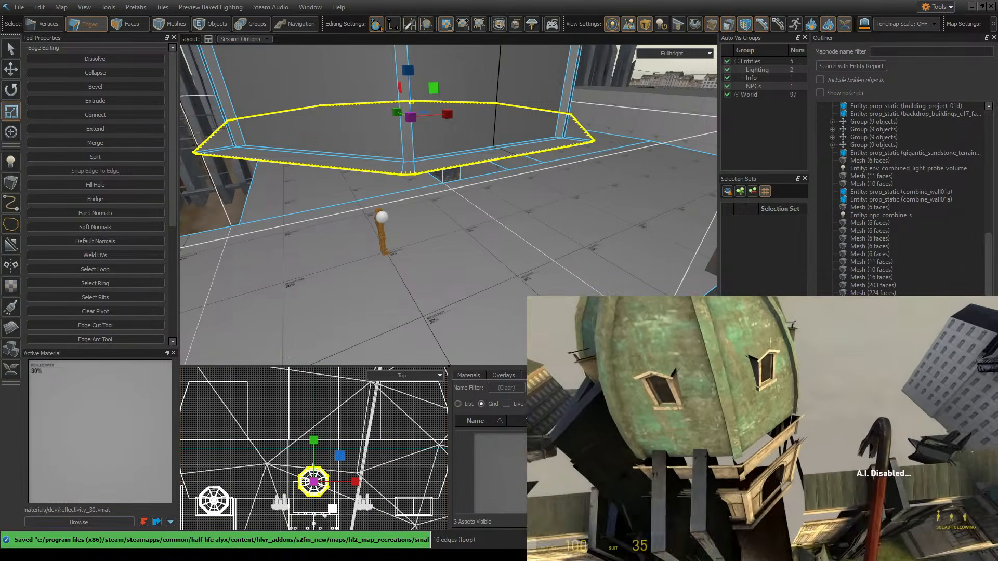
key(s)
key(w)
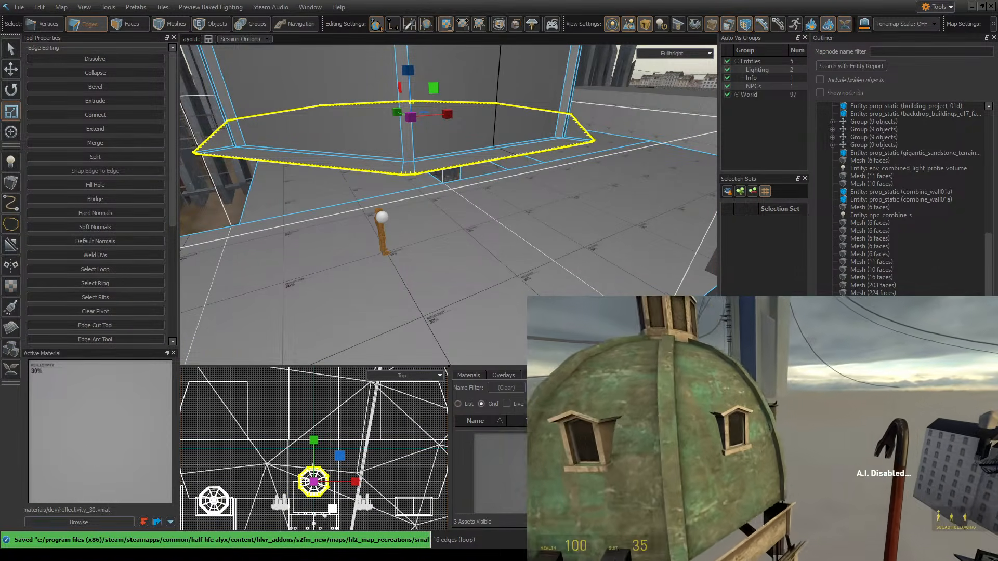
key(s)
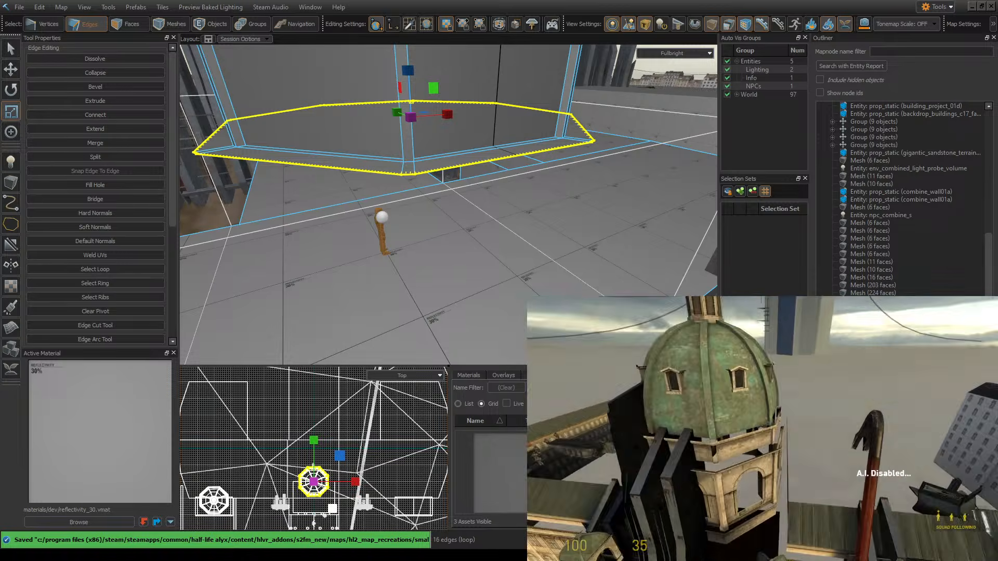
key(w)
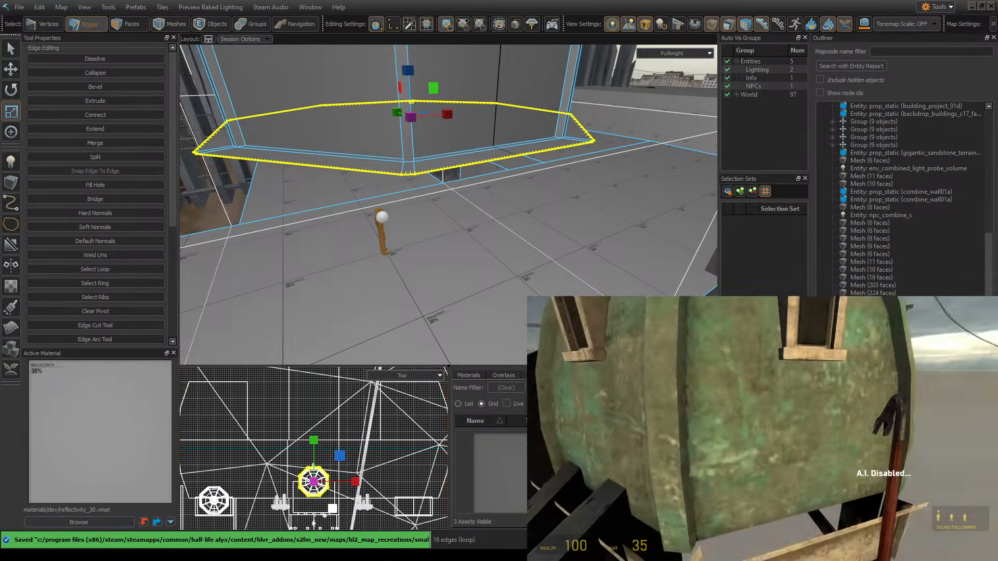
key(s)
key(s)
key(w)
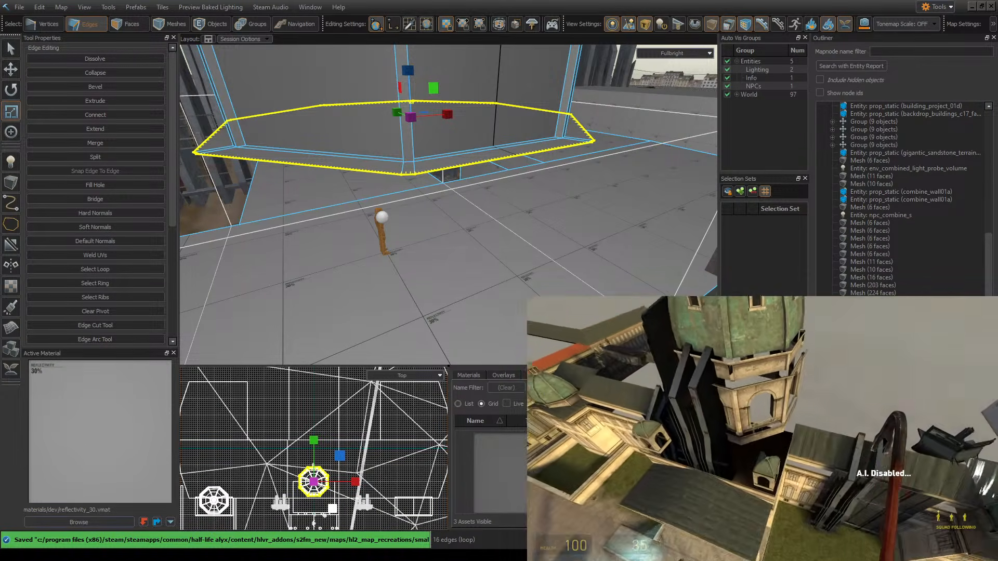
key(w)
key(s)
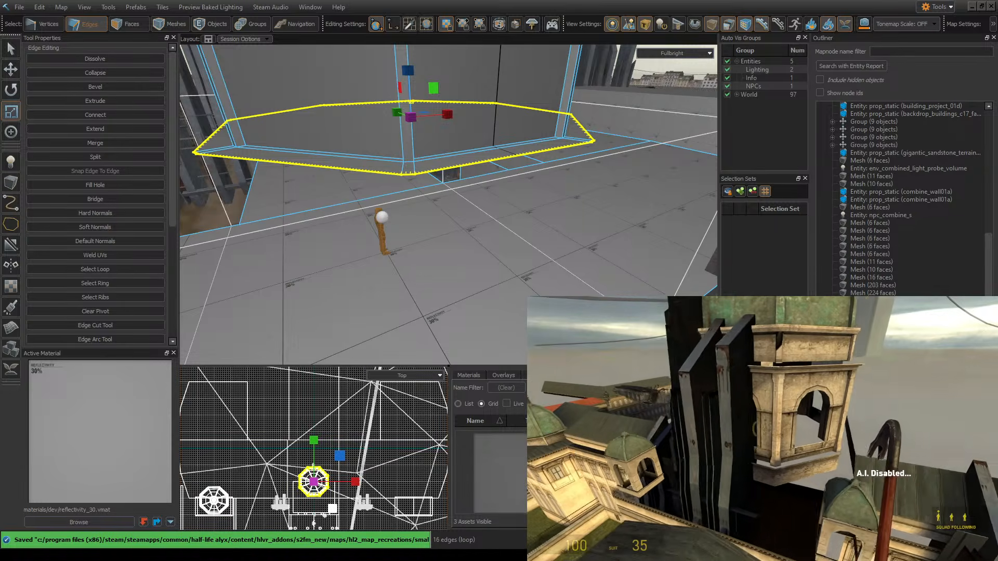
key(w)
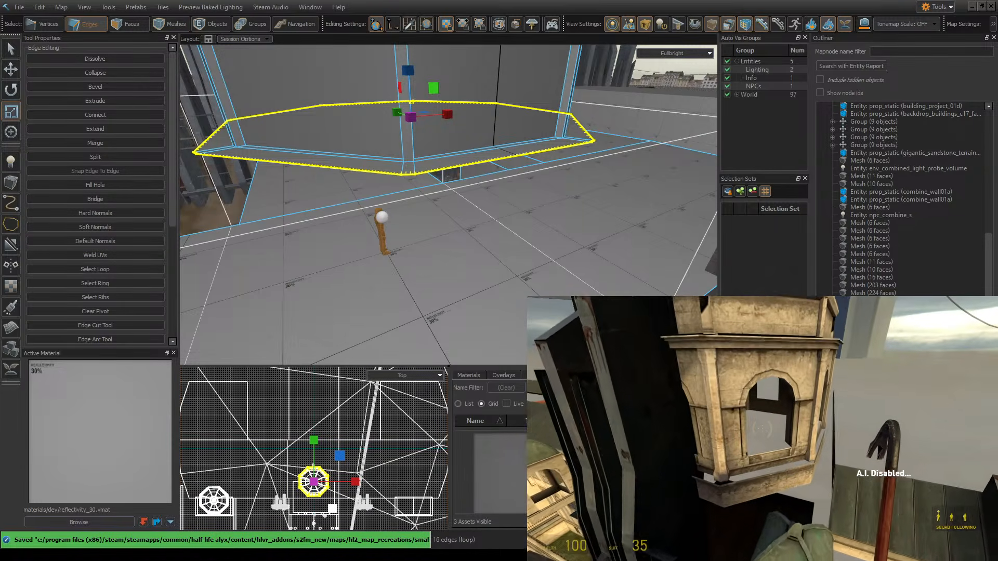
key(s)
key(Escape)
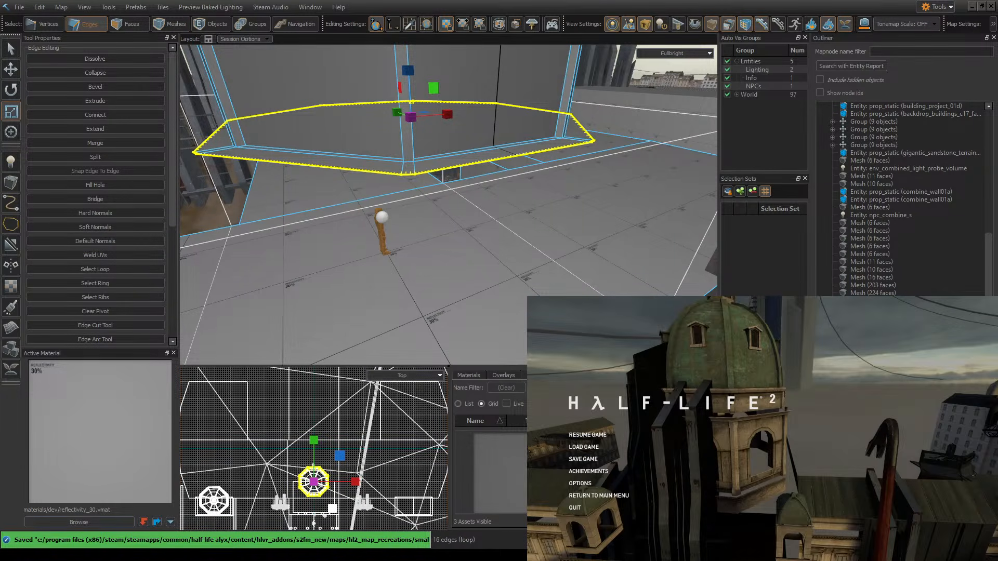
mouse_move(300, 191)
right_down()
mouse_move(448, 204)
mouse_move(300, 191)
right_up()
key(w)
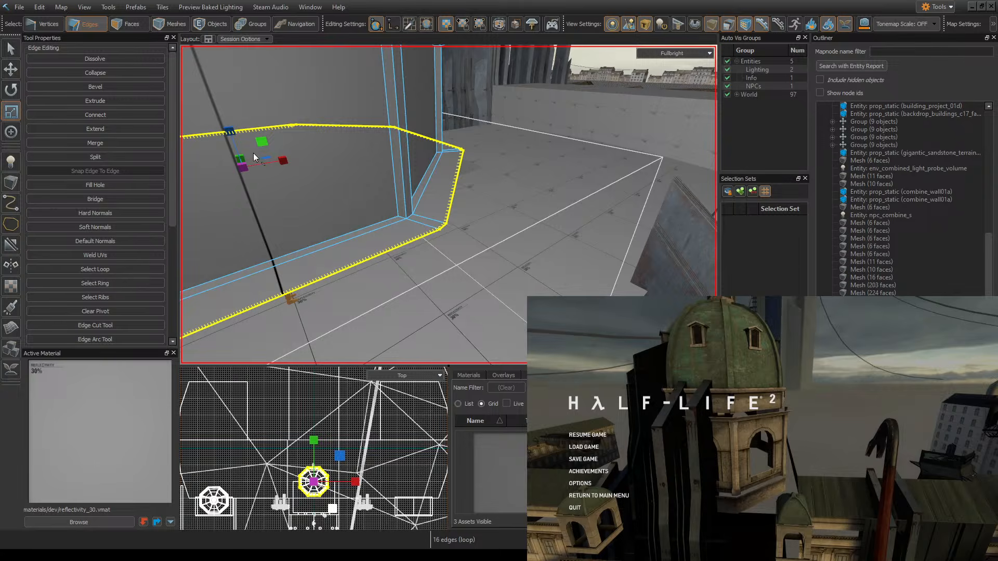
click(129, 25)
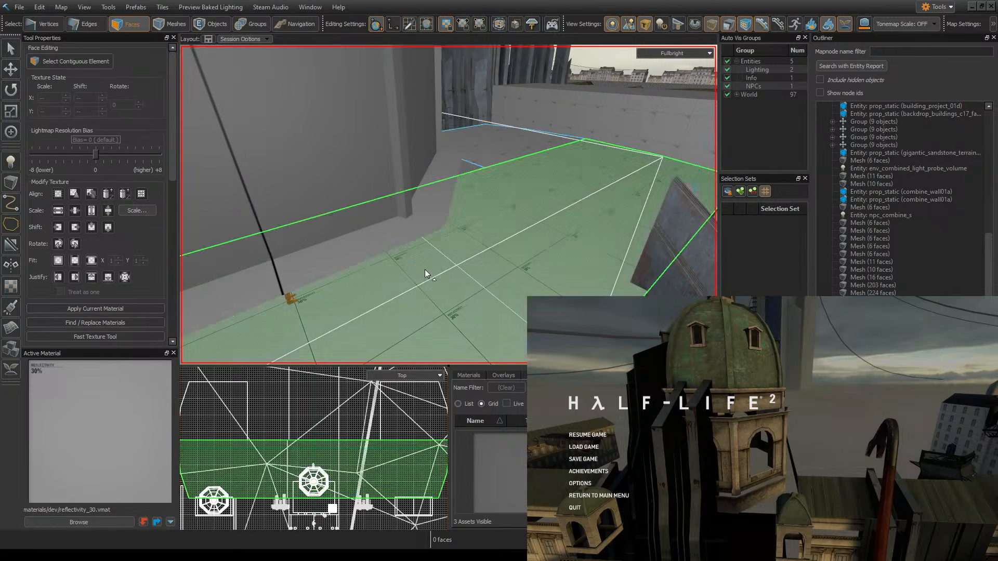
click(90, 26)
key(f)
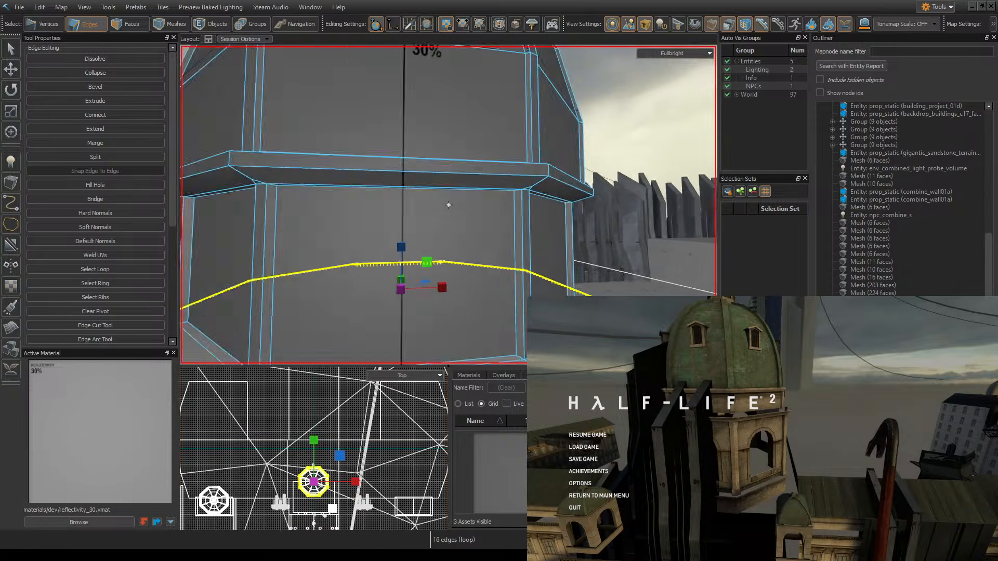
- Try to select the ledge around the dome's base by growing the selection from its outer edge loop
key(s)
mouse_move(447, 143)
right_down()
mouse_move(434, 112)
mouse_move(447, 144)
right_up()
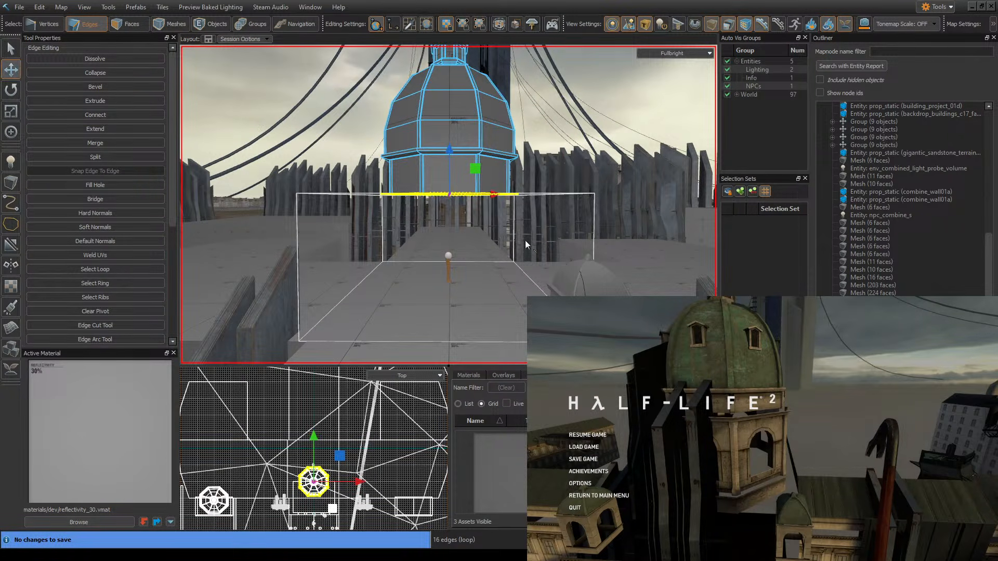
key(w)
mouse_move(528, 226)
right_down()
mouse_move(536, 260)
mouse_move(528, 225)
right_up()
key(s)
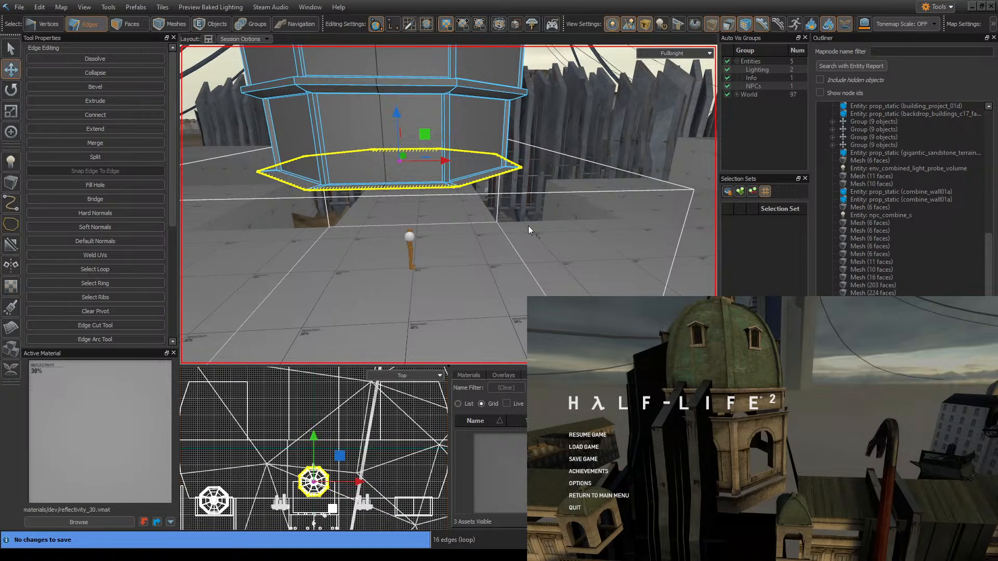
click(143, 29)
click(407, 188)
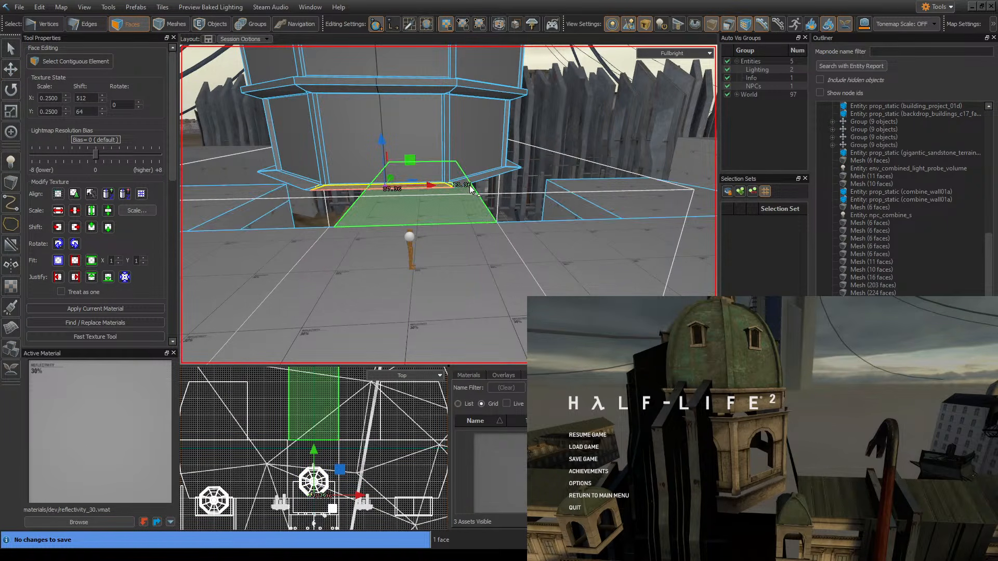
click(81, 26)
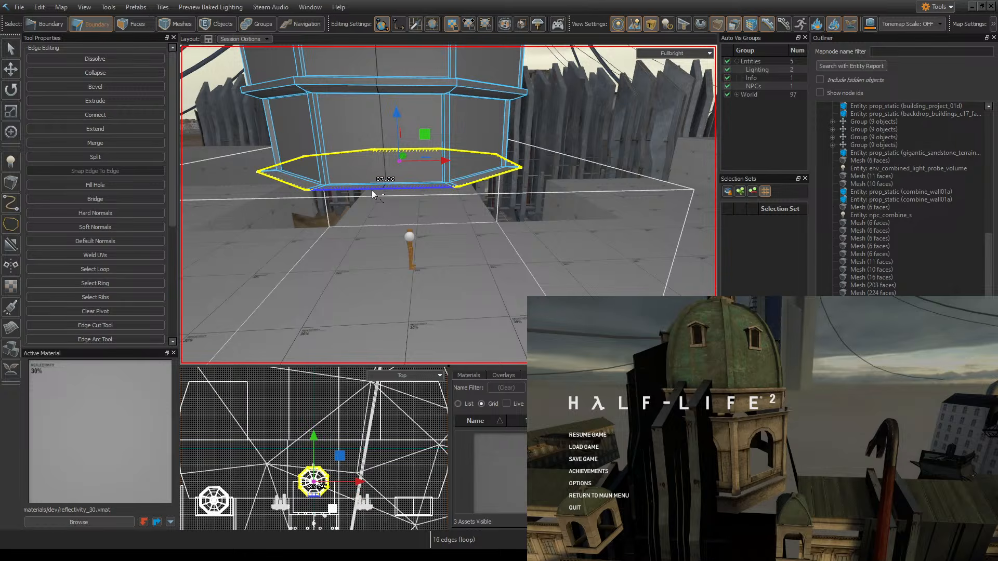
key(KP_Add)
key(KP_Add)
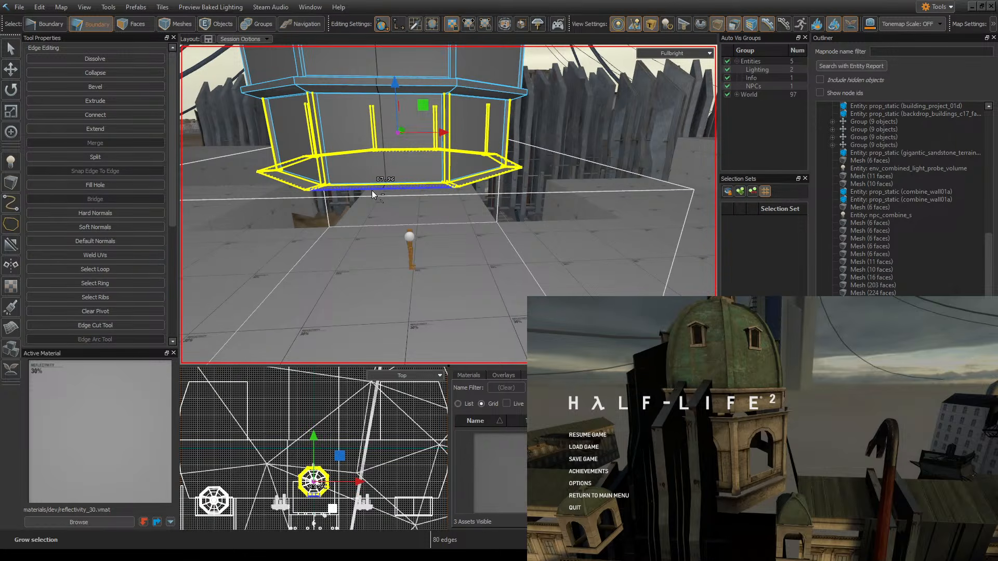
- Select all the faces forming the ledge ring around the bottom of the dome's base, and save the map
click(130, 24)
key(w)
right_drag(483, 151, 448, 205)
ctrl+click(519, 121)
ctrl+click(505, 127)
right_drag(505, 127, 449, 205)
key(d)
ctrl+click(507, 229)
ctrl+click(563, 220)
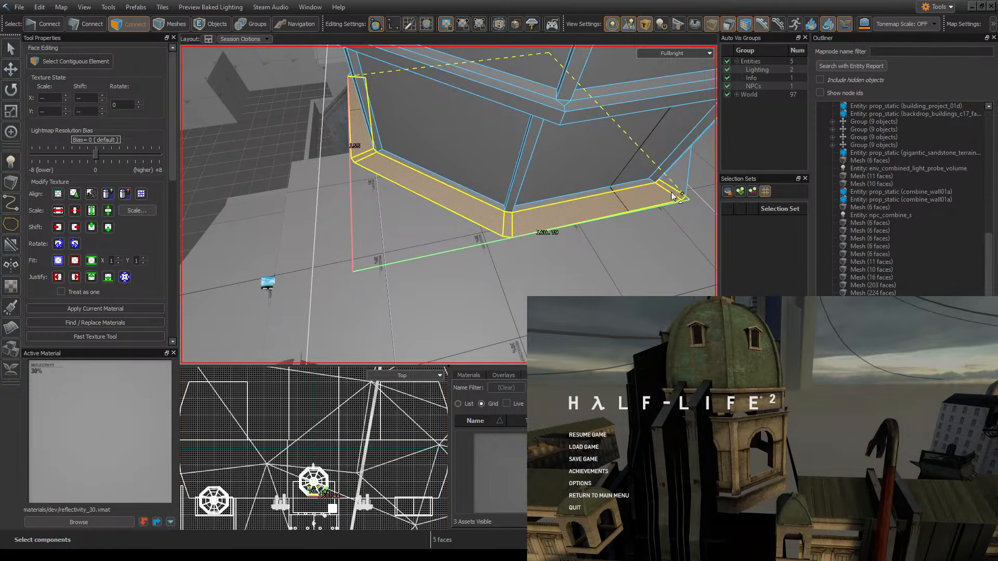
key(d)
right_drag(686, 183, 448, 205)
ctrl+click(397, 220)
ctrl+click(404, 217)
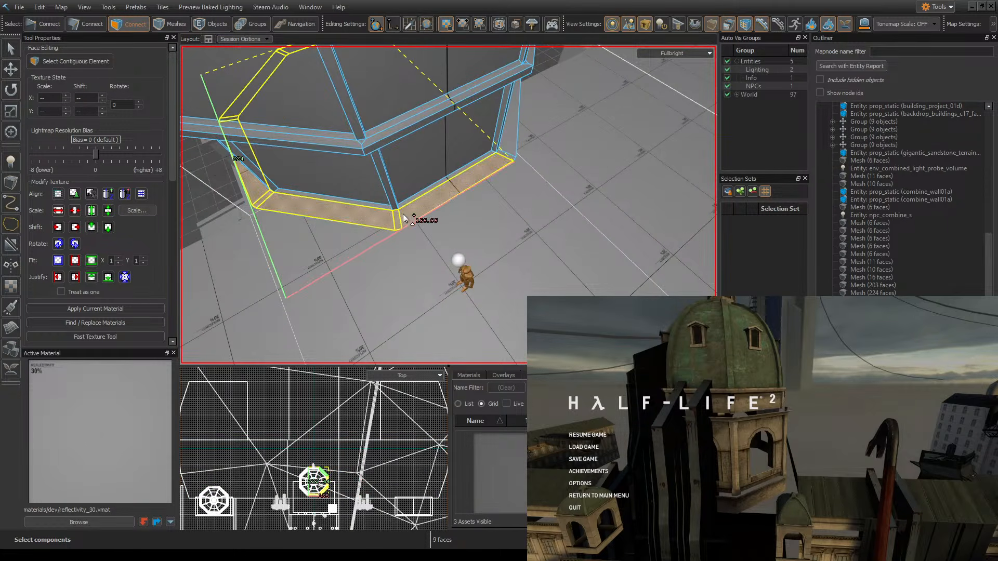
ctrl+click(505, 156)
ctrl+click(510, 150)
key(d)
right_drag(510, 150, 448, 204)
ctrl+click(370, 200)
ctrl+click(388, 194)
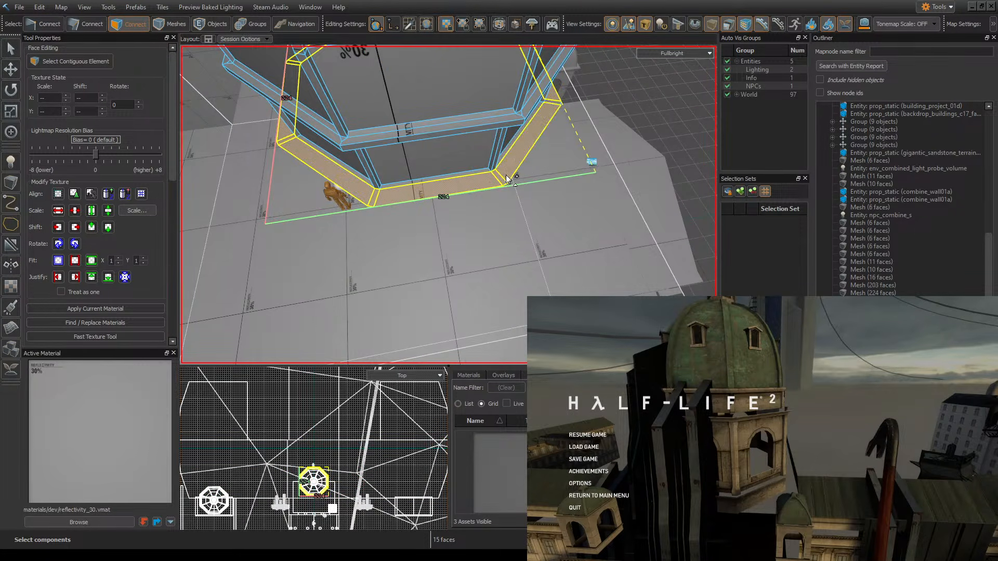
key(d)
right_drag(542, 156, 448, 205)
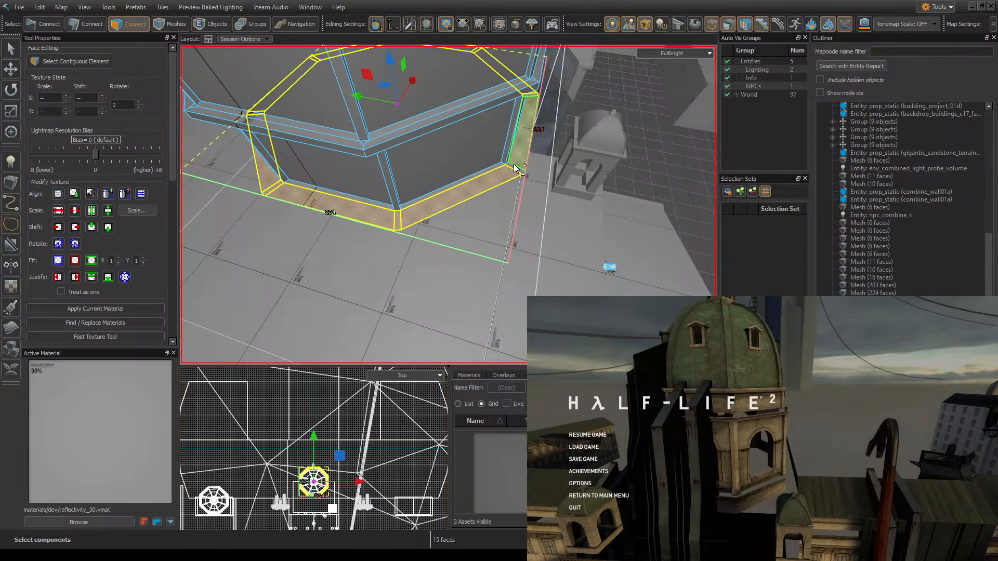
ctrl+click(488, 171)
ctrl+click(350, 198)
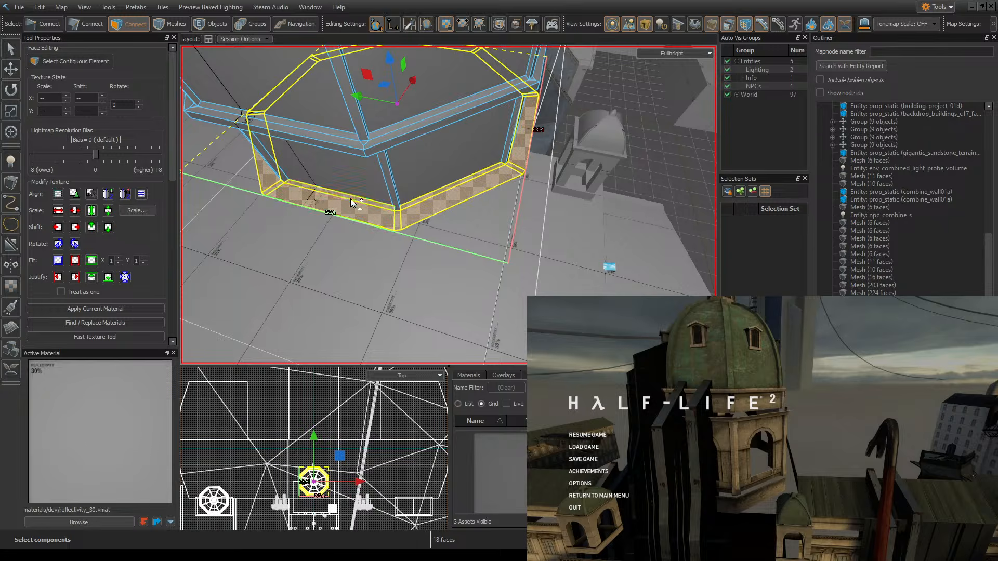
right_drag(351, 199, 448, 205)
key(a)
ctrl+click(513, 242)
key(a)
right_drag(513, 242, 441, 180)
ctrl+click(499, 222)
key(a)
ctrl+click(412, 240)
key(a)
ctrl+click(524, 206)
key(a)
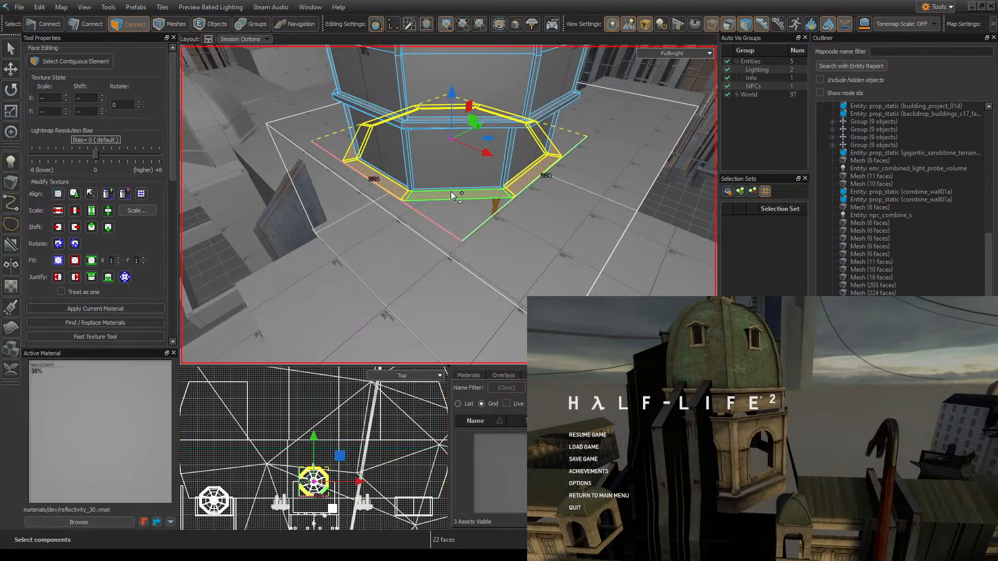
ctrl+click(394, 186)
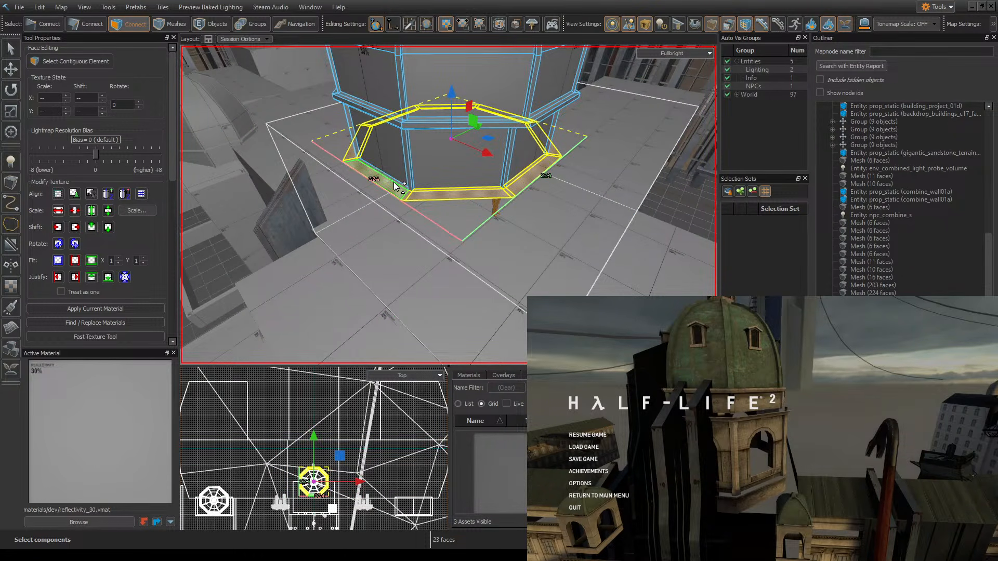
key(ctrl+s)
key(a)
right_drag(465, 266, 442, 270)
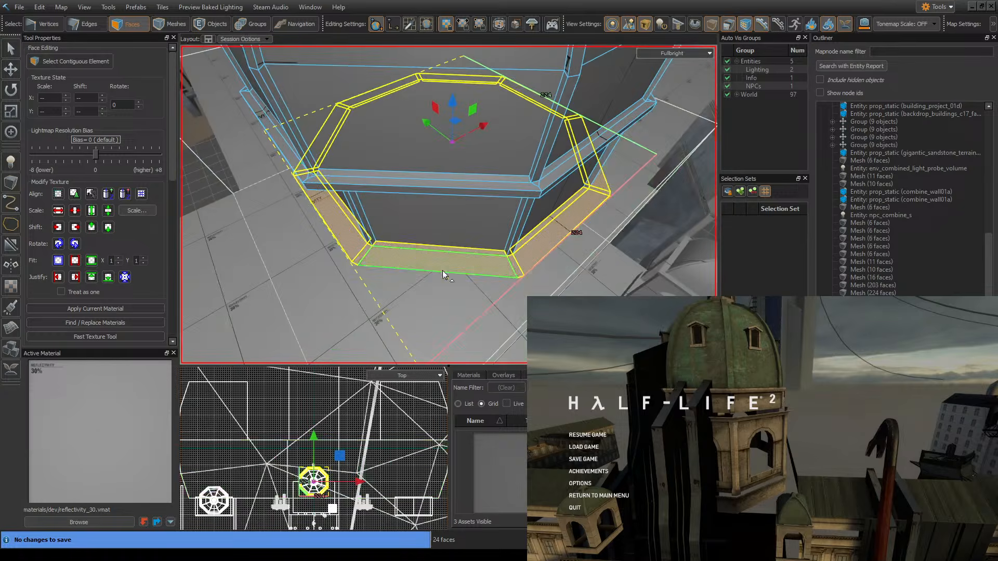
- Raise the selected ledge faces slightly to shorten the wall section above them, and save the map
right_drag(451, 224, 482, 170)
key(s)
drag(436, 169, 436, 162)
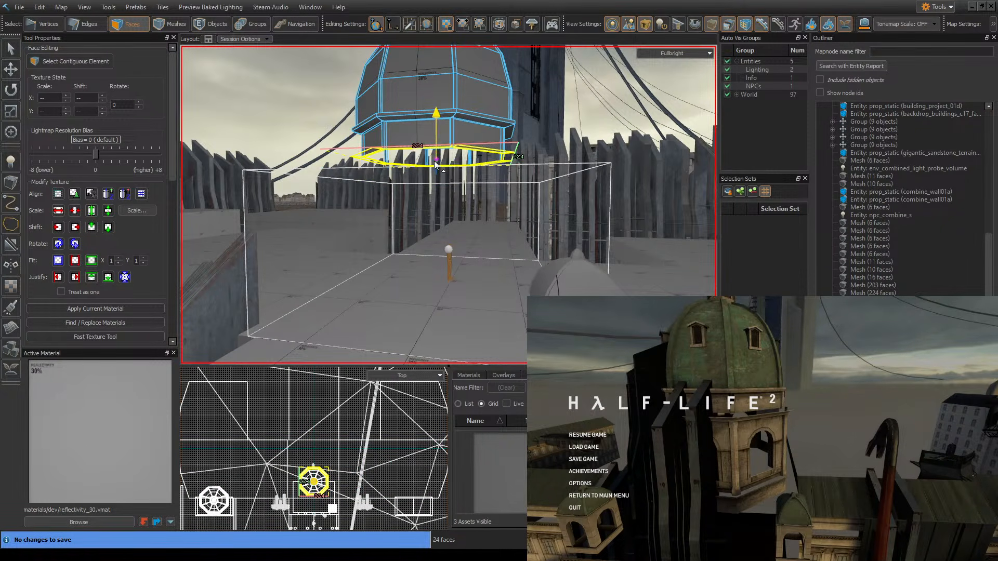
mouse_move(547, 223)
right_down()
mouse_move(549, 172)
mouse_move(565, 217)
right_up()
key(w)
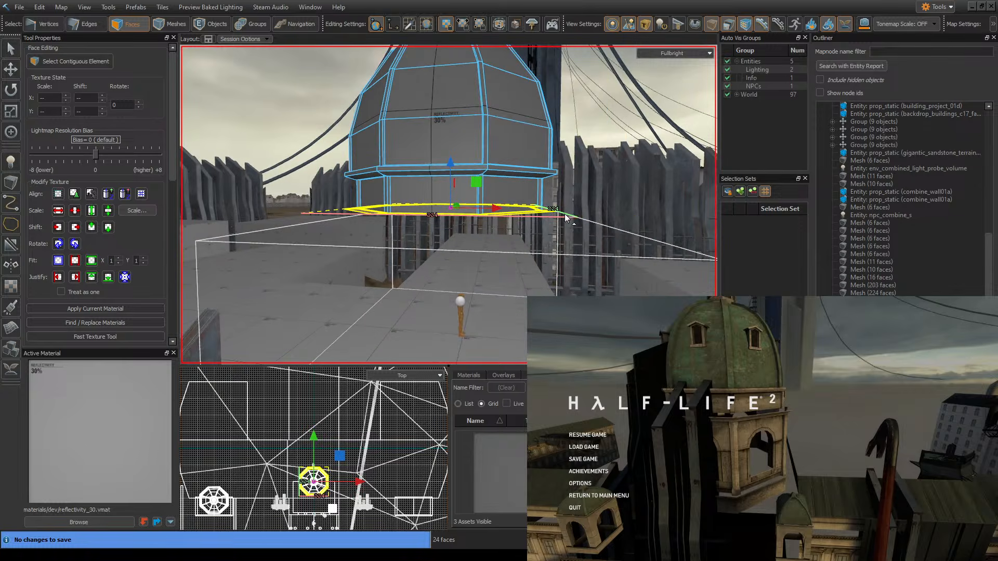
key(ctrl+s)
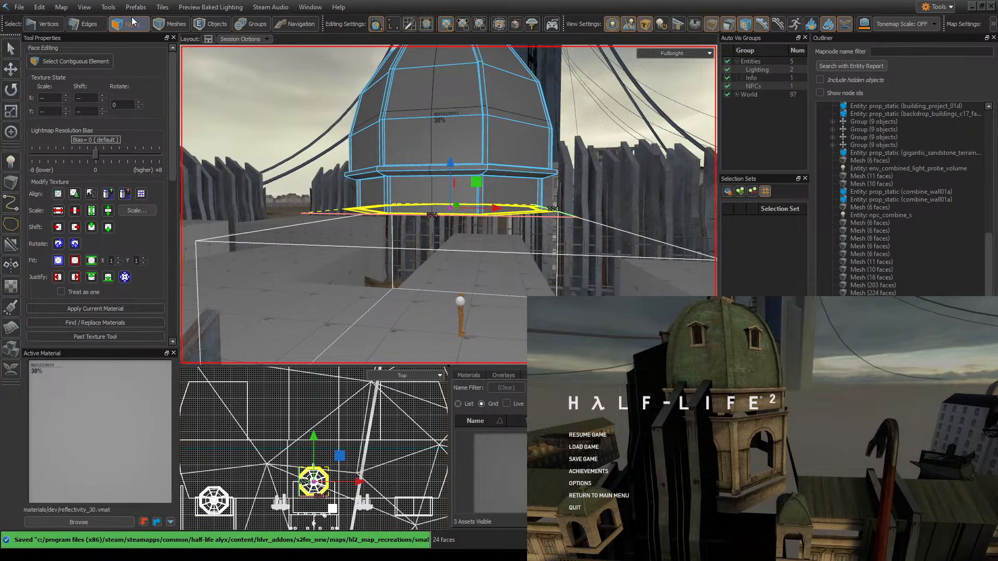
- Select the full outer edge loop of the ledge at the bottom of the dome's base
click(97, 26)
key(w)
right_drag(431, 218, 471, 211)
click(417, 248)
double_click(417, 248)
key(s)
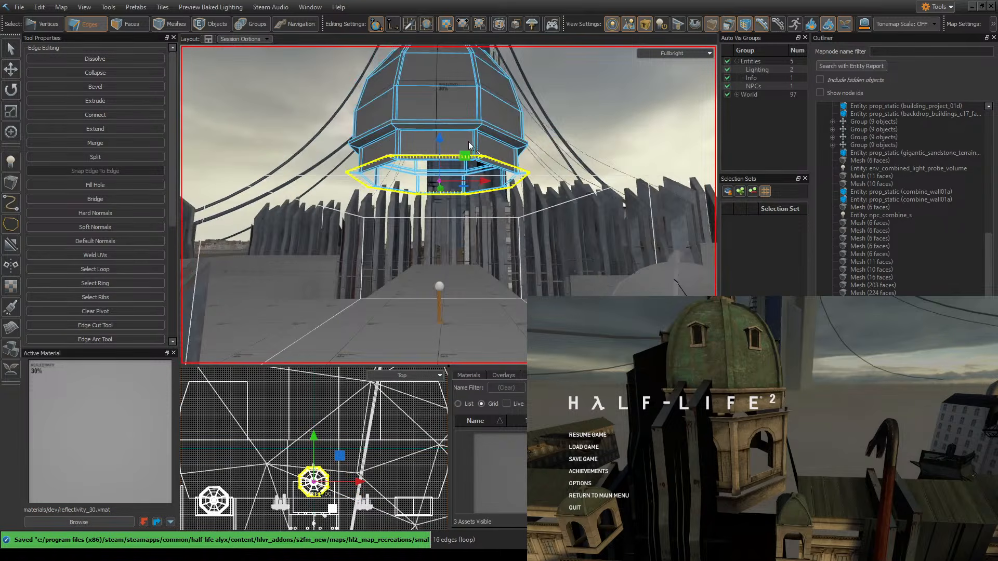
- Extrude the ledge's outer edge loop downward into a tall tower wall, and lower its bottom further on a coarser grid
shift+drag(442, 147, 445, 278)
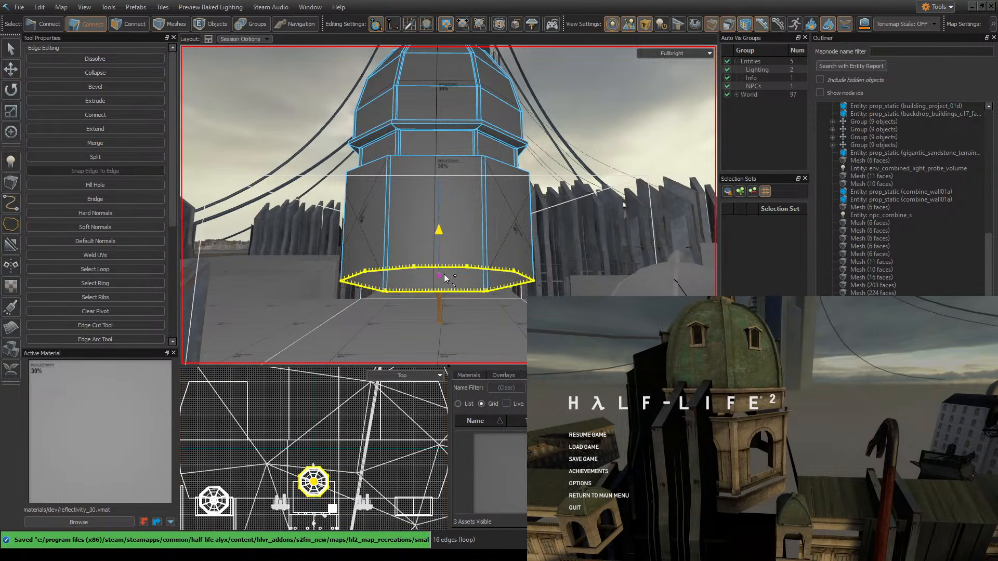
key(bracketright)
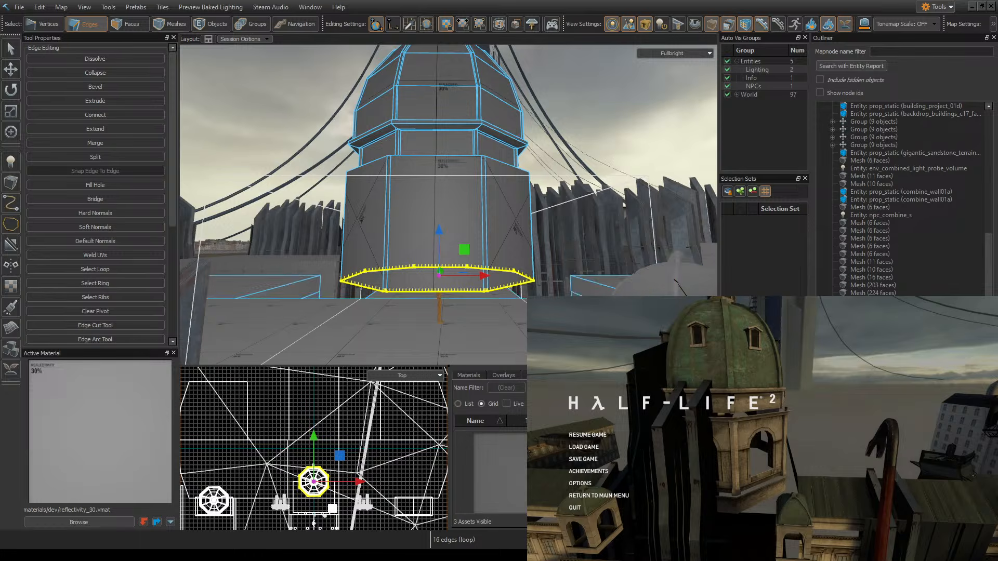
key(bracketright)
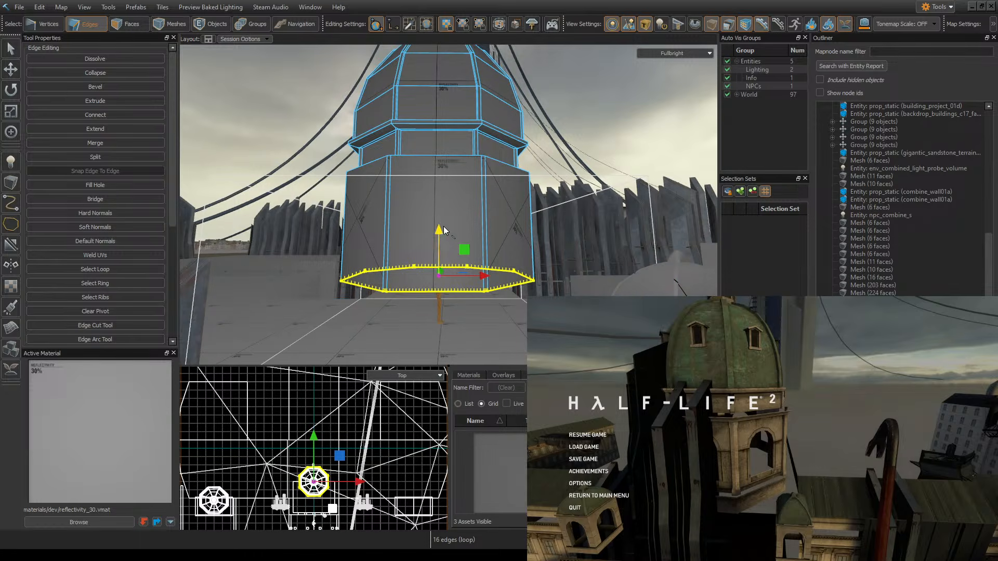
drag(444, 226, 436, 271)
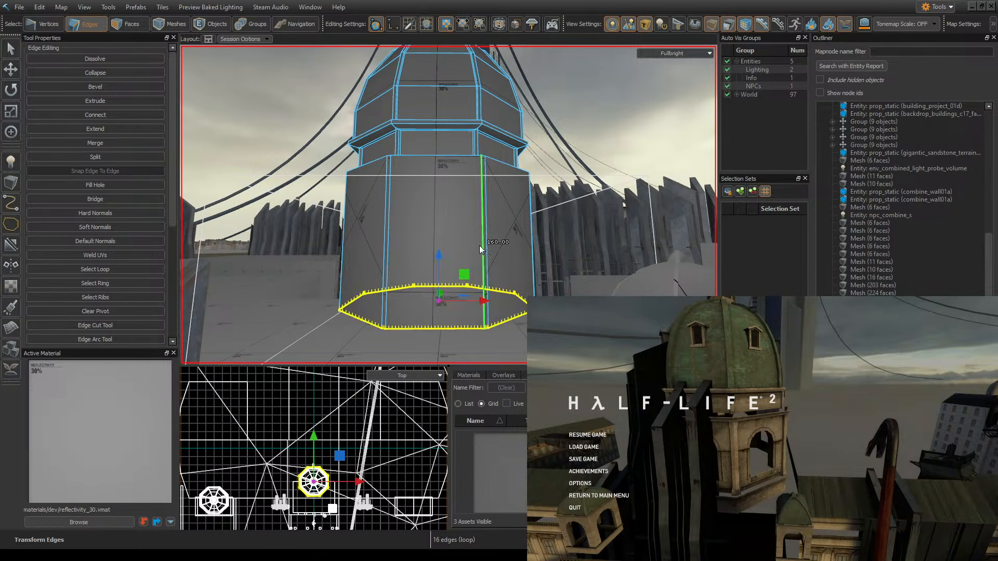
key(s)
right_drag(482, 249, 448, 204)
key(w)
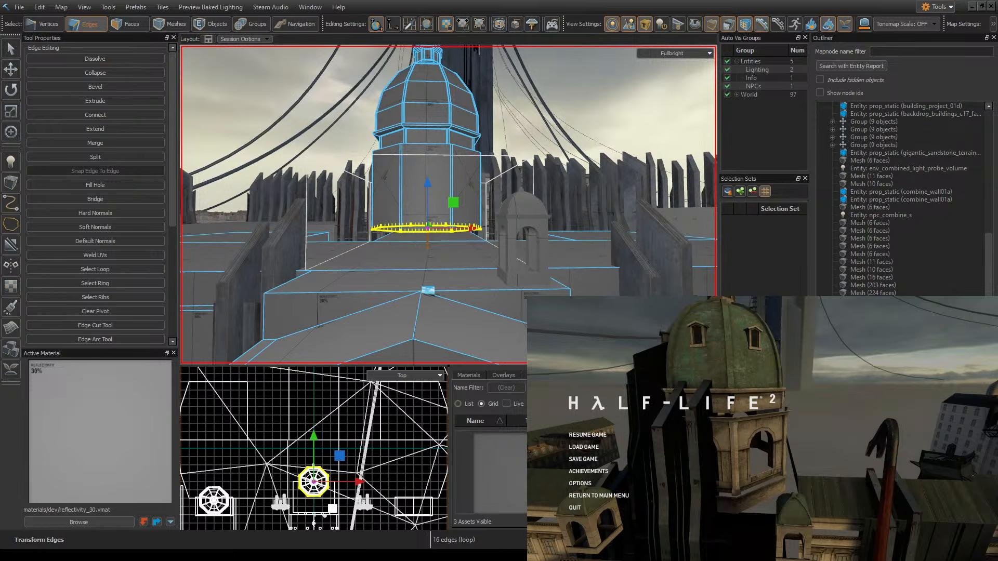
- Compare the extruded tower wall with the cornice and arched tower section in Half-Life 2, from afar and up close
click(587, 435)
key(w)
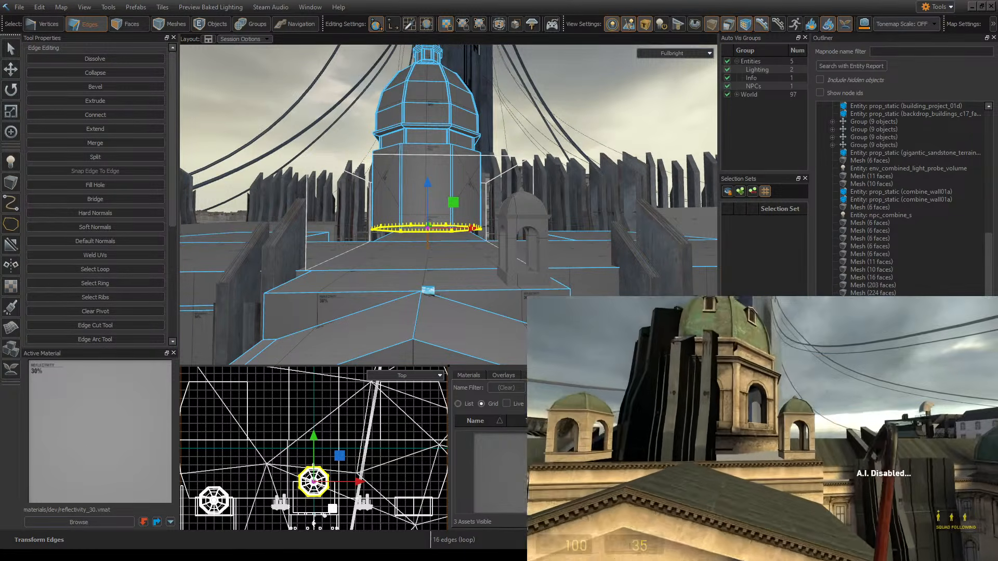
key(Escape)
key(w)
right_drag(607, 239, 657, 191)
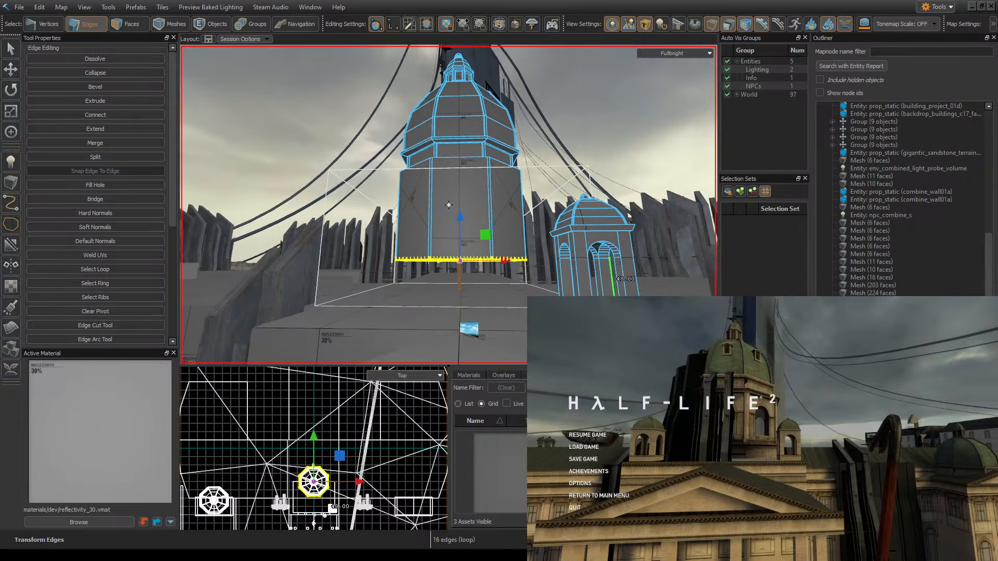
key(w)
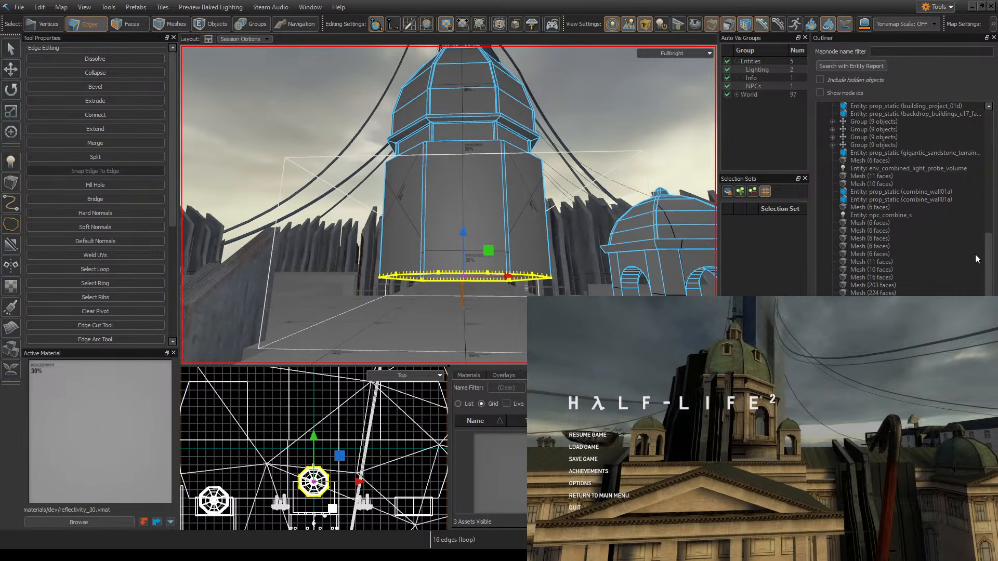
key(Escape)
key(w)
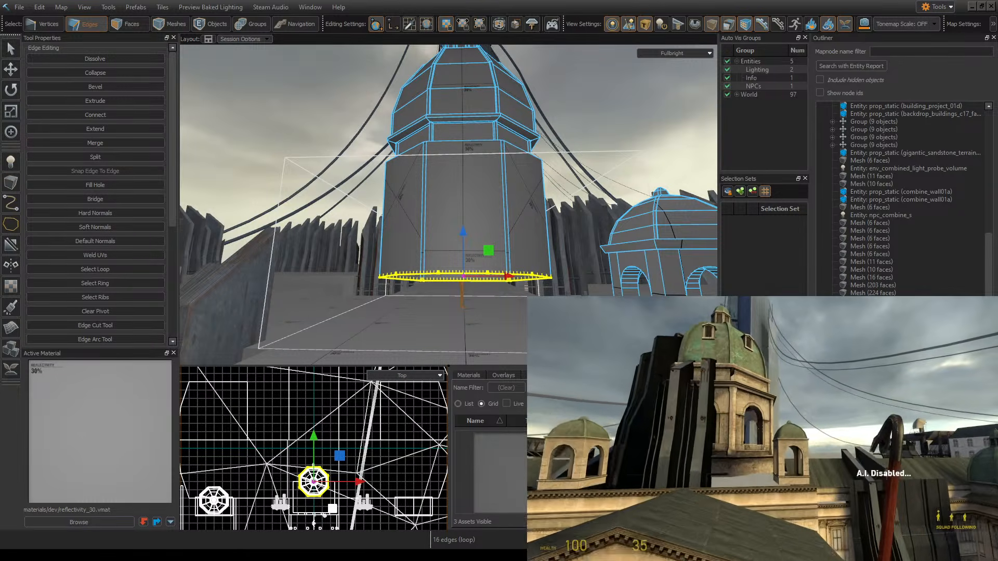
key(s)
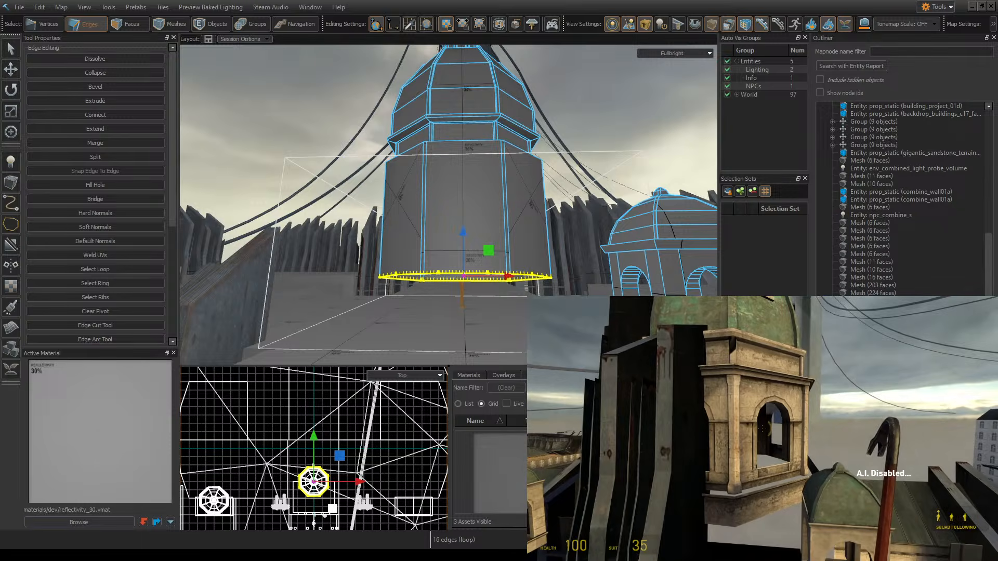
key(Escape)
key(w)
right_drag(503, 214, 431, 214)
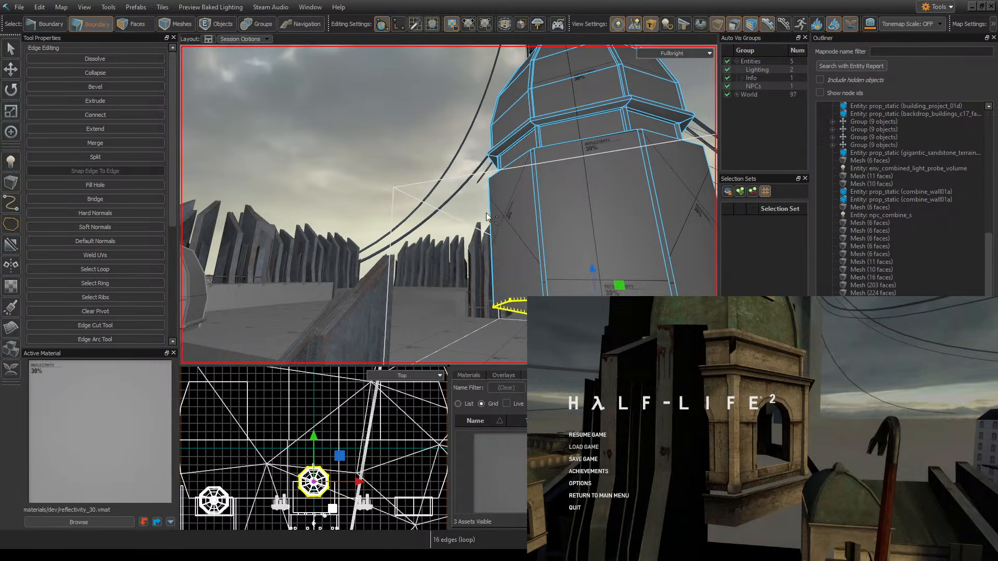
- Undo the downward extrusion and lowering of the tower wall
key(ctrl+z)
key(ctrl+z)
key(w)
right_drag(502, 214, 512, 244)
key(s)
- Extrude the ledge's outer edge loop downward and raise its bottom edge to leave only a thin cornice band
key(z)
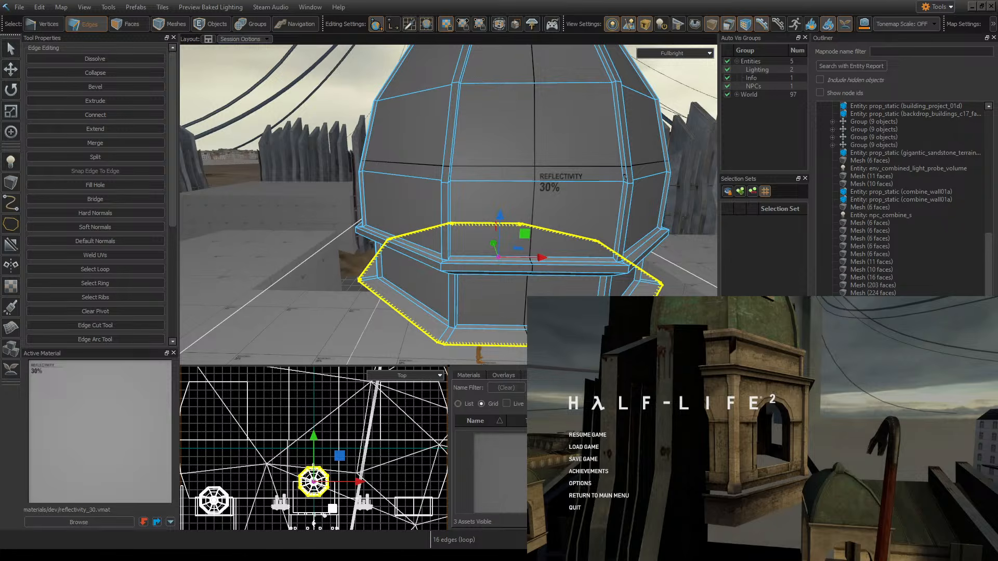
key(z)
key(w)
key(s)
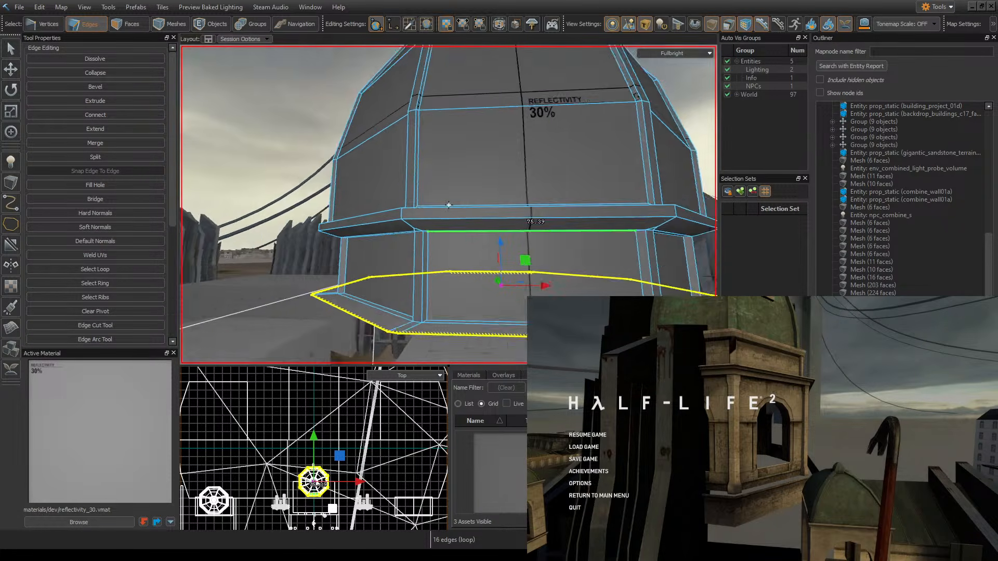
key(w)
key(z)
shift+drag(542, 244, 545, 279)
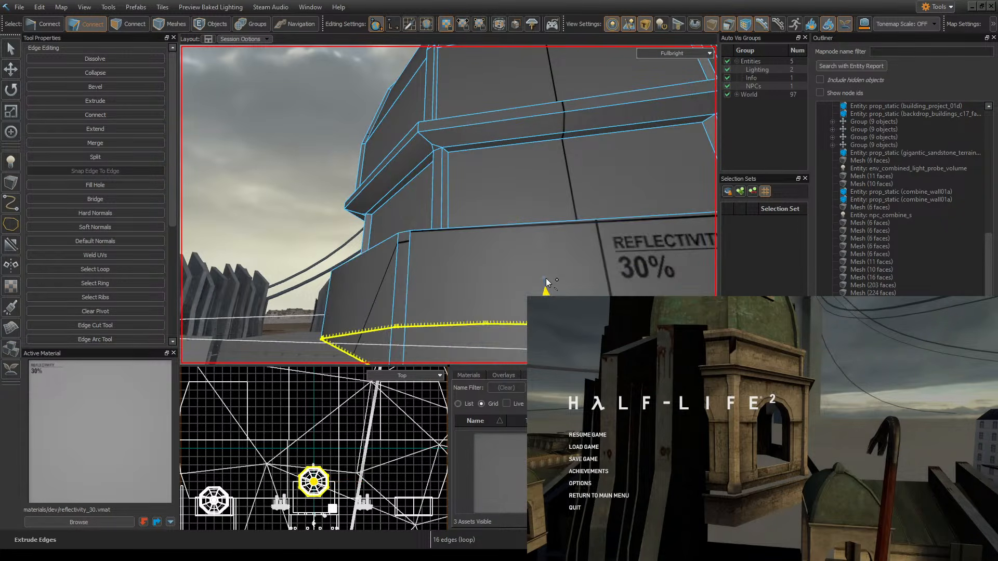
key(z)
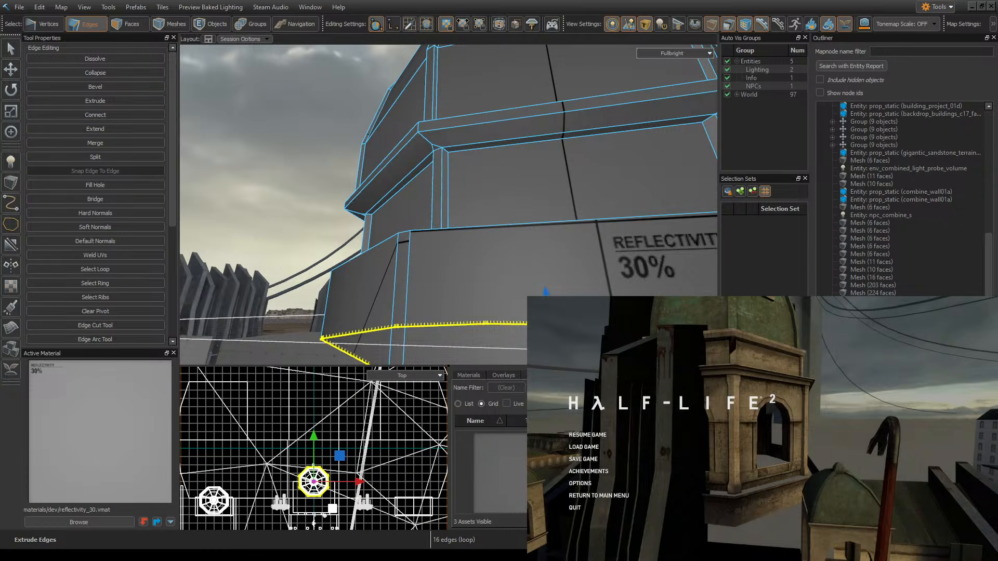
drag(550, 332, 546, 291)
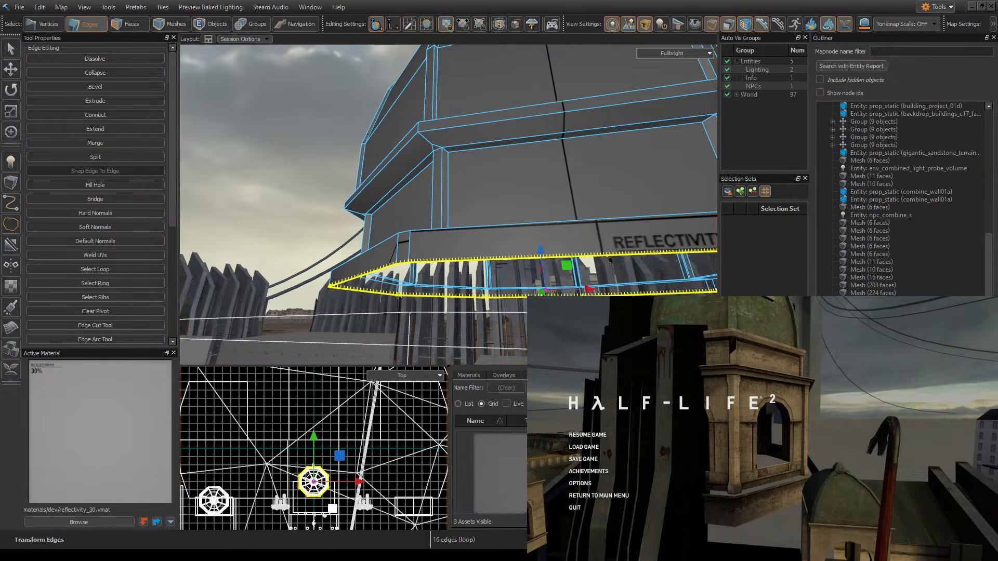
drag(540, 251, 540, 280)
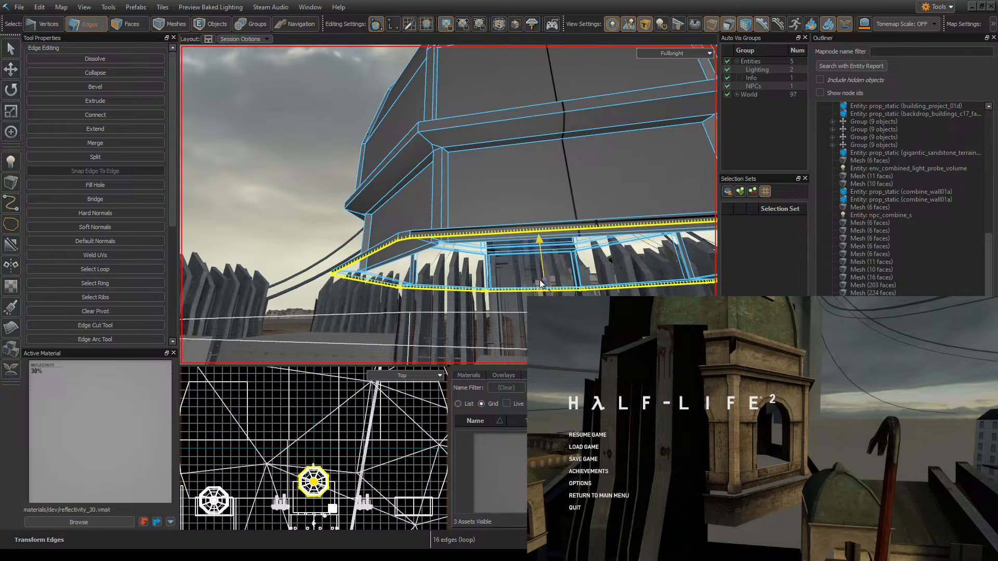
- Extrude the thin cornice band's bottom edge loop slightly inward by scaling it along both horizontal axes
click(13, 113)
right_drag(439, 203, 477, 220)
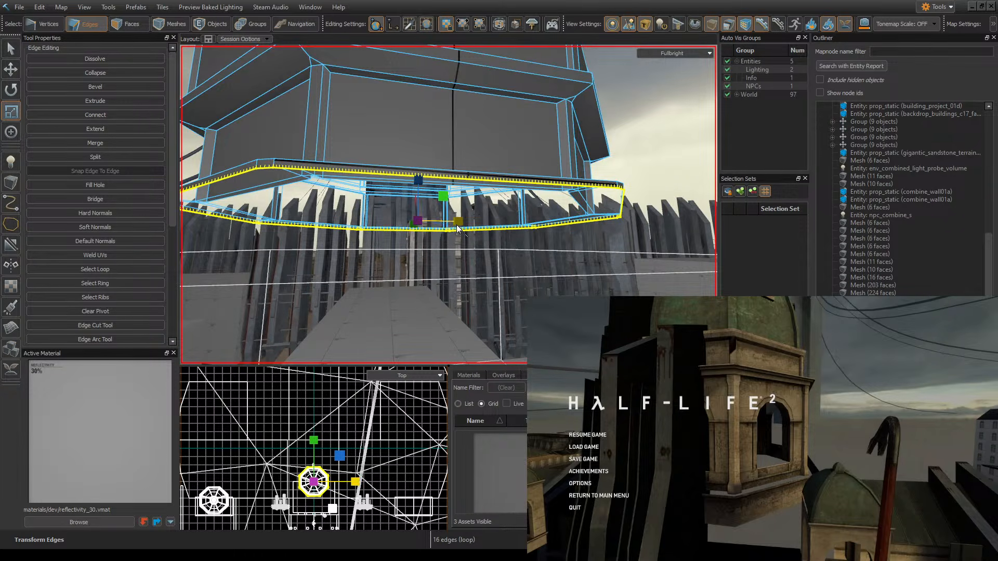
shift+drag(458, 229, 457, 228)
right_drag(458, 228, 573, 190)
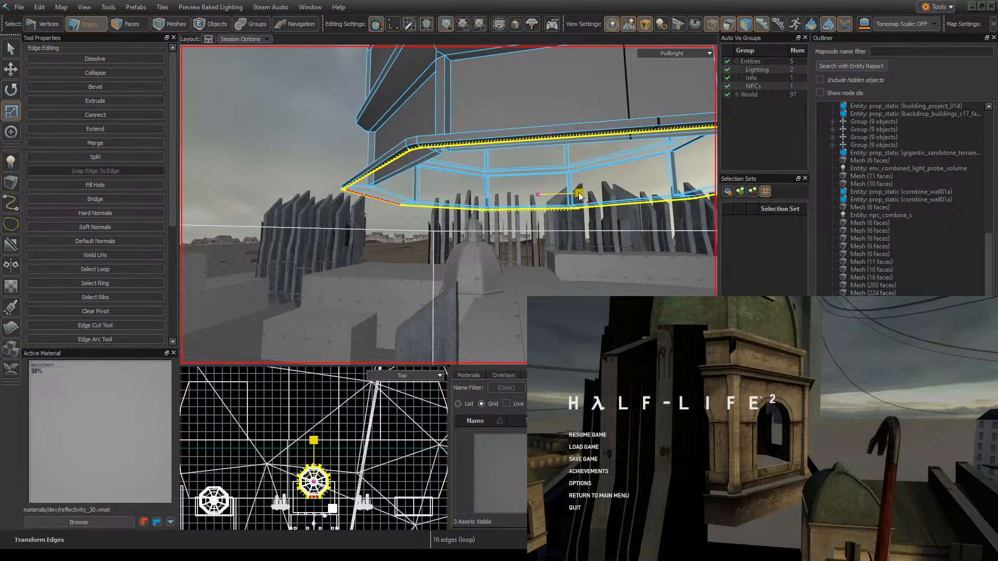
drag(581, 197, 579, 193)
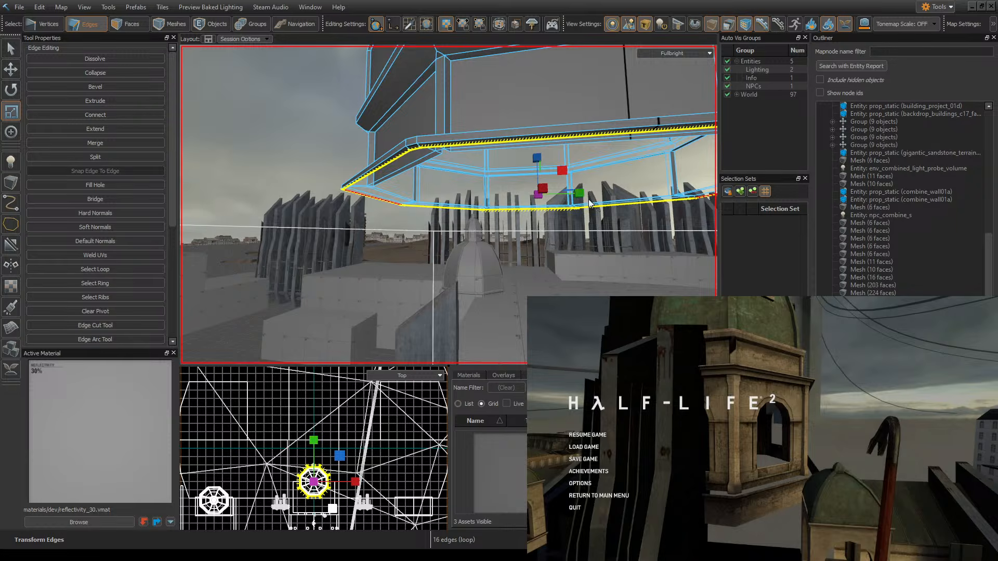
right_drag(590, 203, 550, 194)
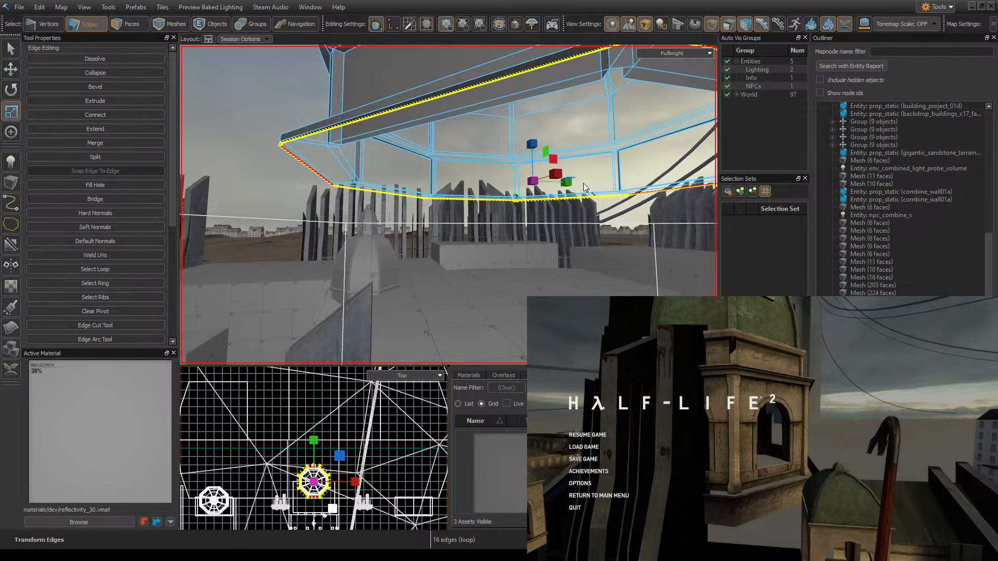
key(z)
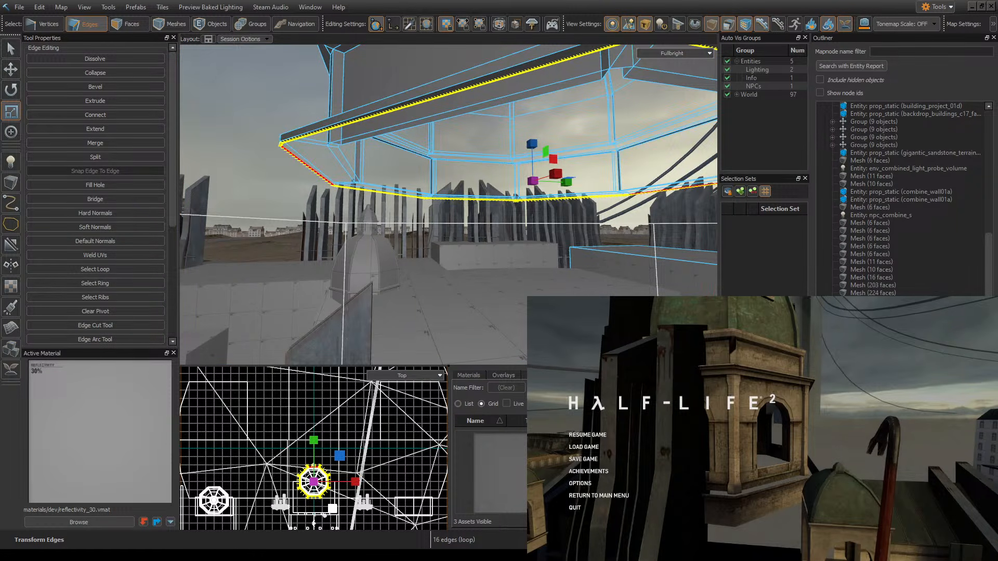
drag(575, 185, 571, 187)
drag(564, 186, 566, 186)
right_drag(566, 186, 449, 204)
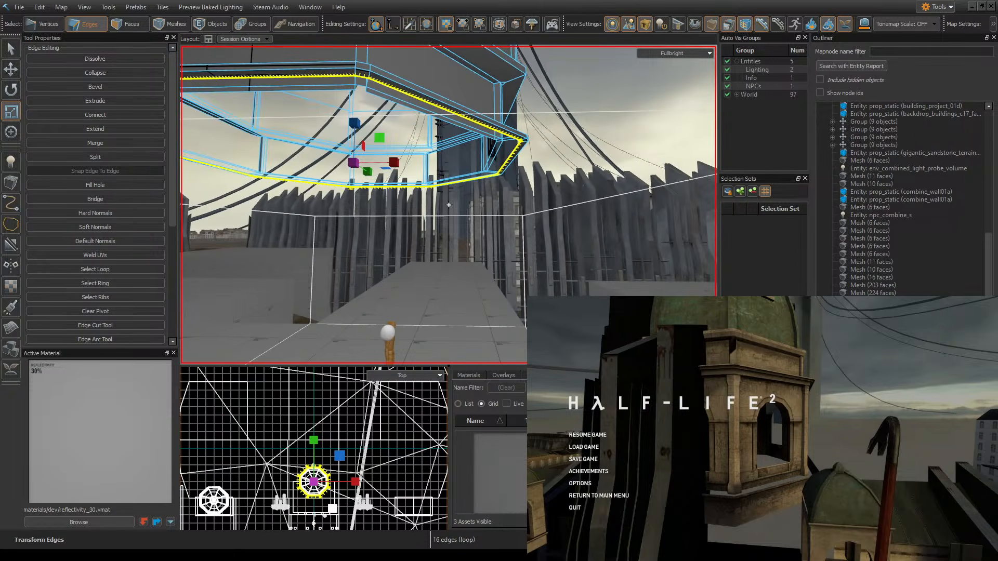
- Extrude the inset edge loop a short way downward as another thin cornice band, and compare it with the cornice in Half-Life 2
click(8, 75)
shift+drag(355, 125, 356, 167)
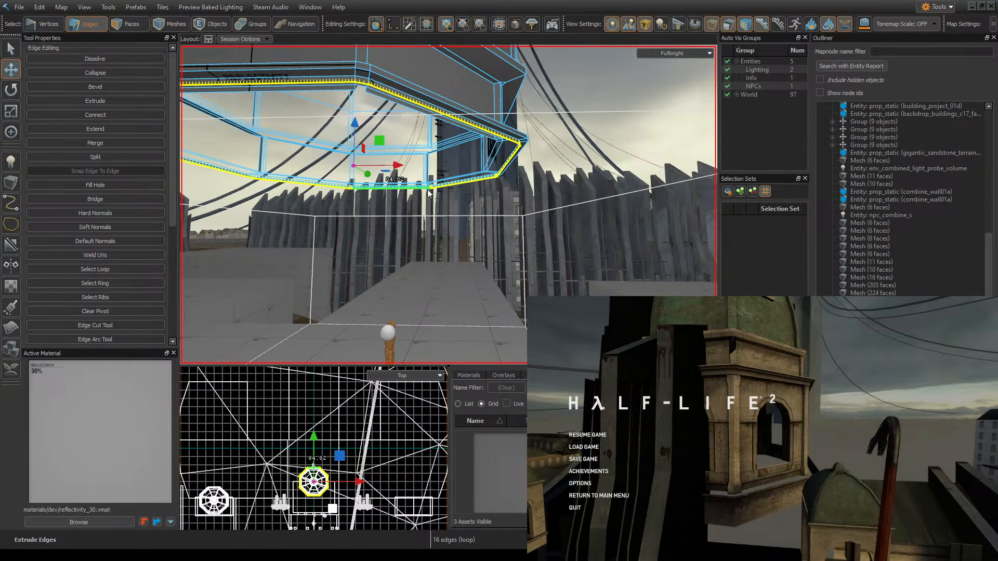
right_drag(427, 189, 449, 204)
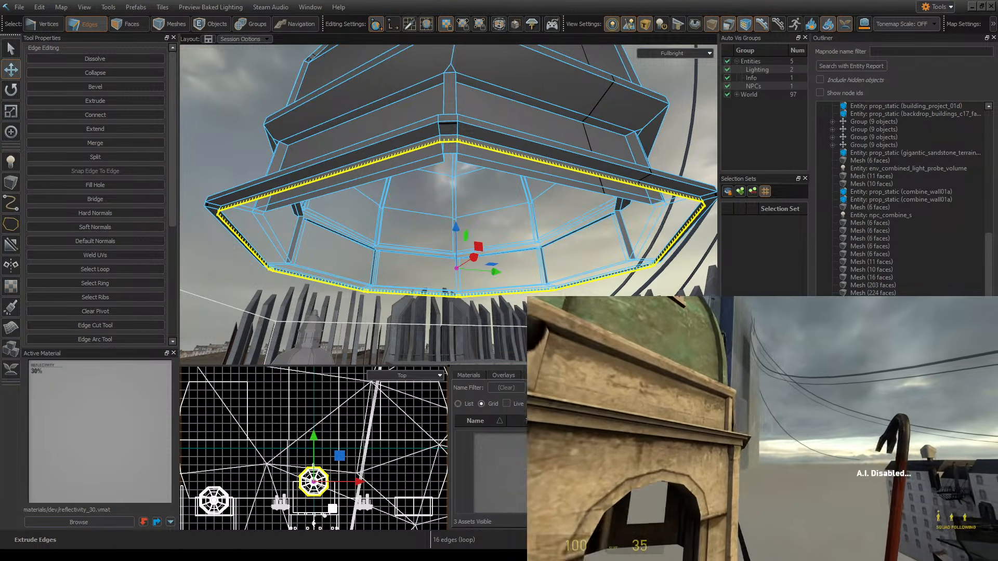
key(Escape)
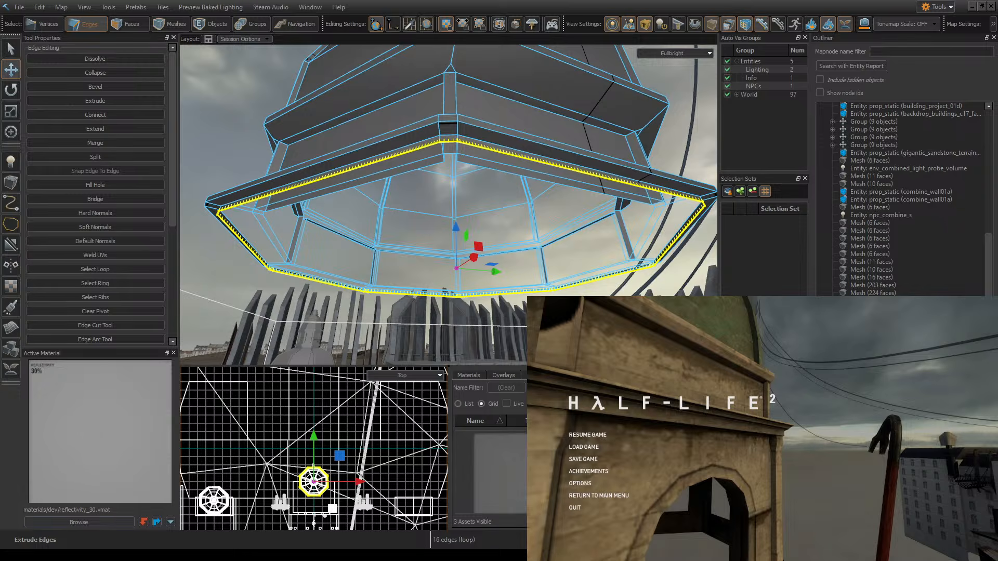
- Extrude the new lower band's bottom edge loop inward along both horizontal axes to step the cornice in
right_drag(448, 205, 463, 229)
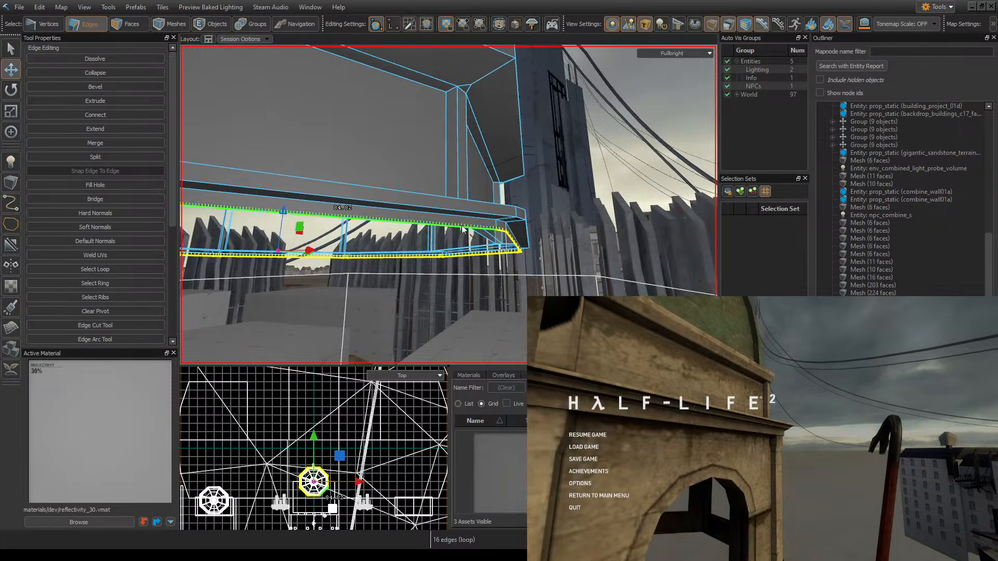
key(r)
key(f)
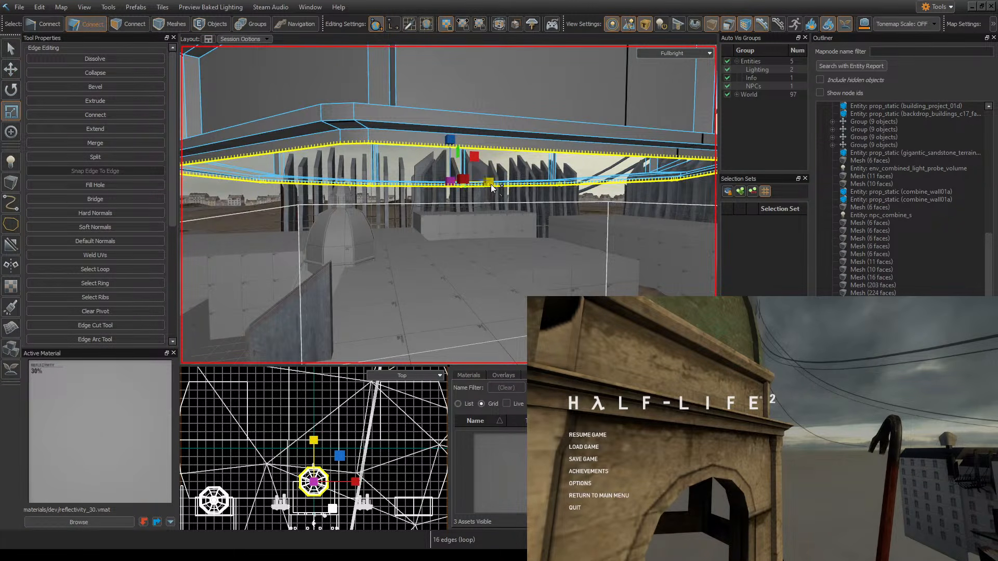
shift+drag(490, 184, 487, 183)
right_drag(486, 183, 436, 223)
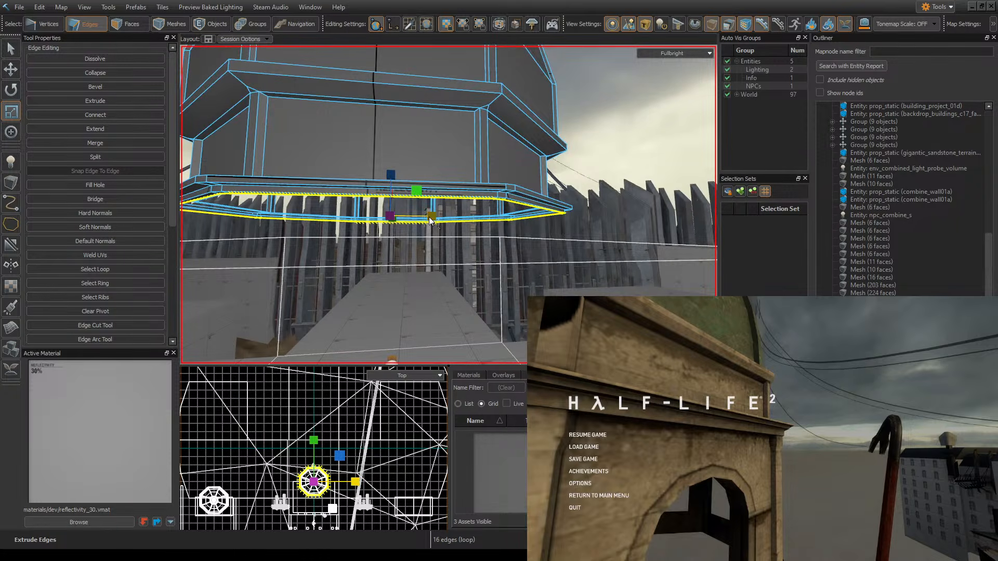
drag(430, 220, 430, 218)
right_drag(430, 218, 449, 205)
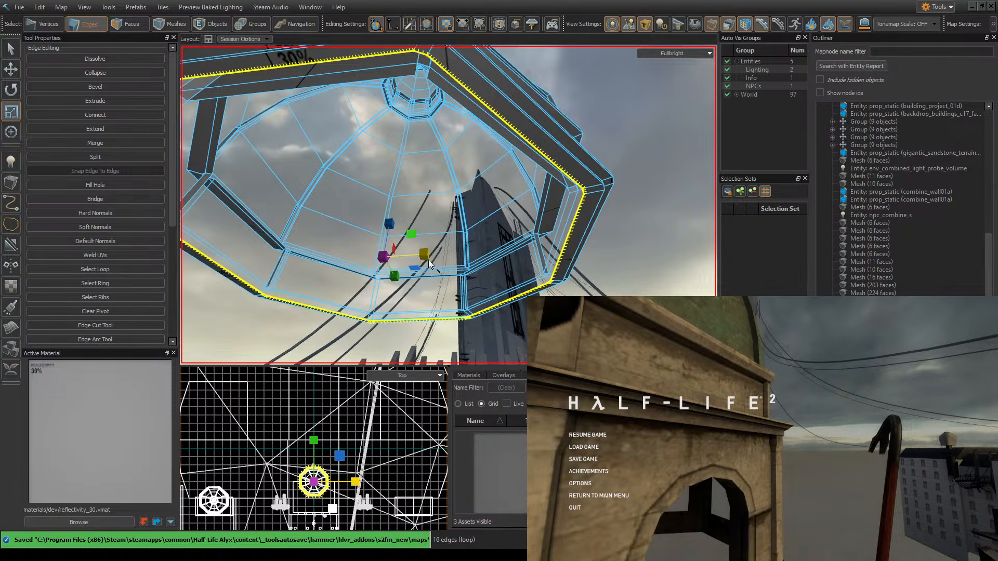
- Extrude the stepped-in edge loop downward as a further band under the cornice, and save the map
right_drag(426, 254, 448, 205)
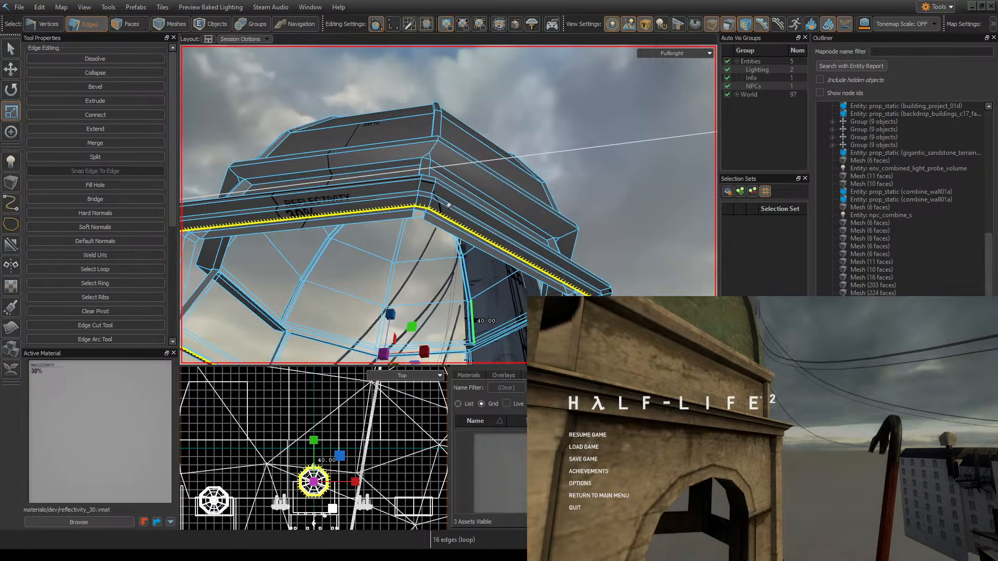
click(11, 69)
scroll(494, 167, down, 3)
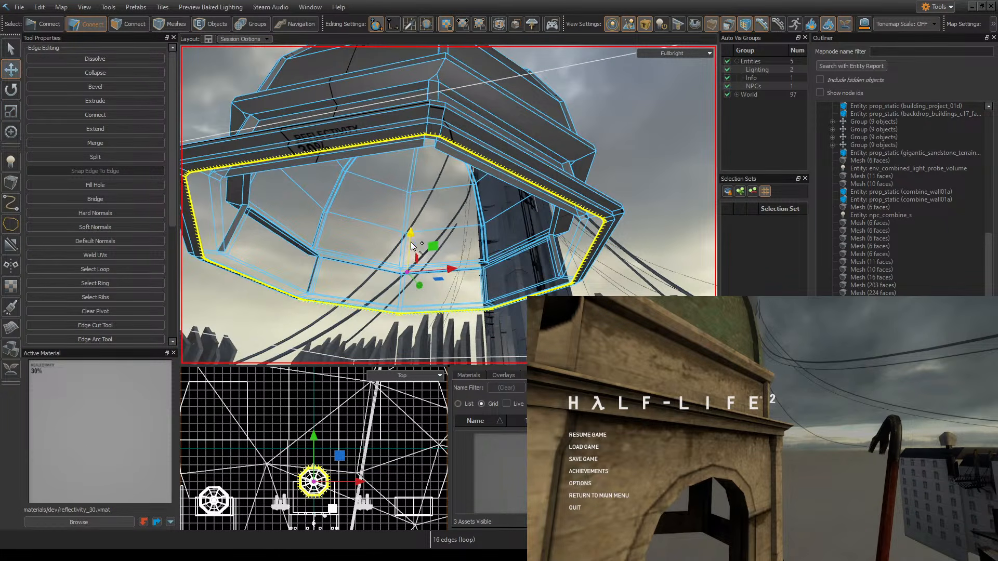
shift+drag(411, 242, 410, 286)
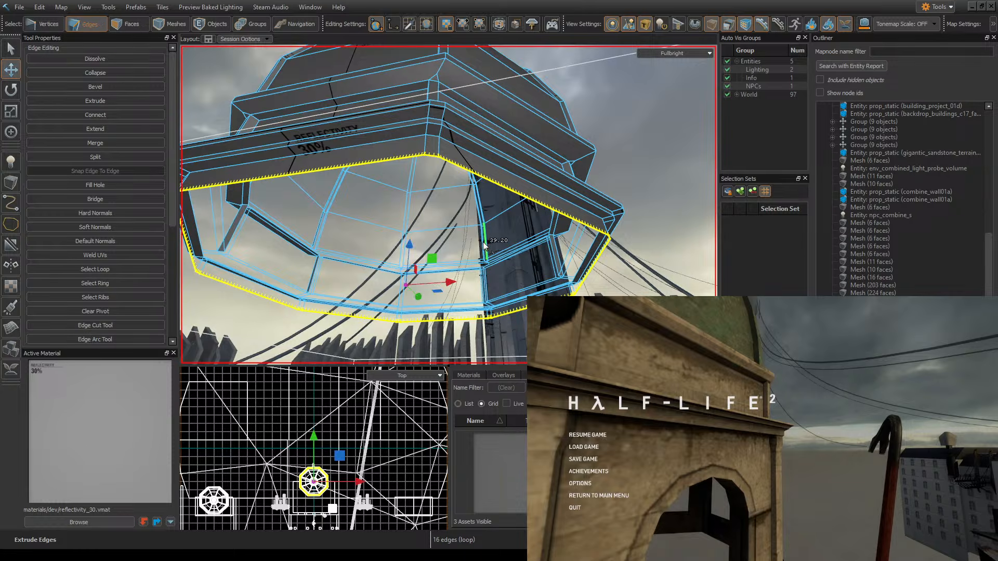
key(s)
right_drag(483, 245, 457, 271)
key(w)
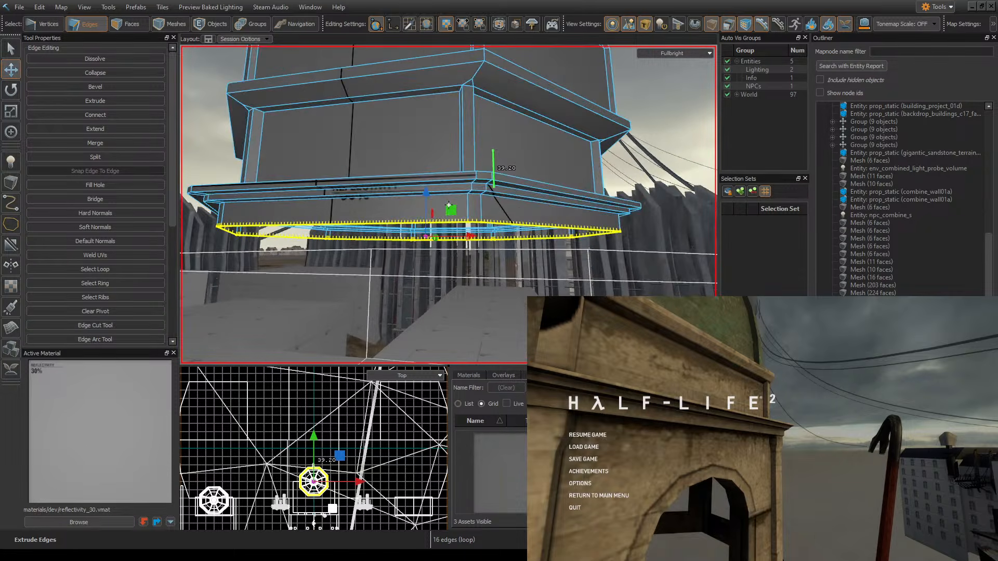
right_drag(449, 205, 449, 169)
key(s)
key(ctrl+s)
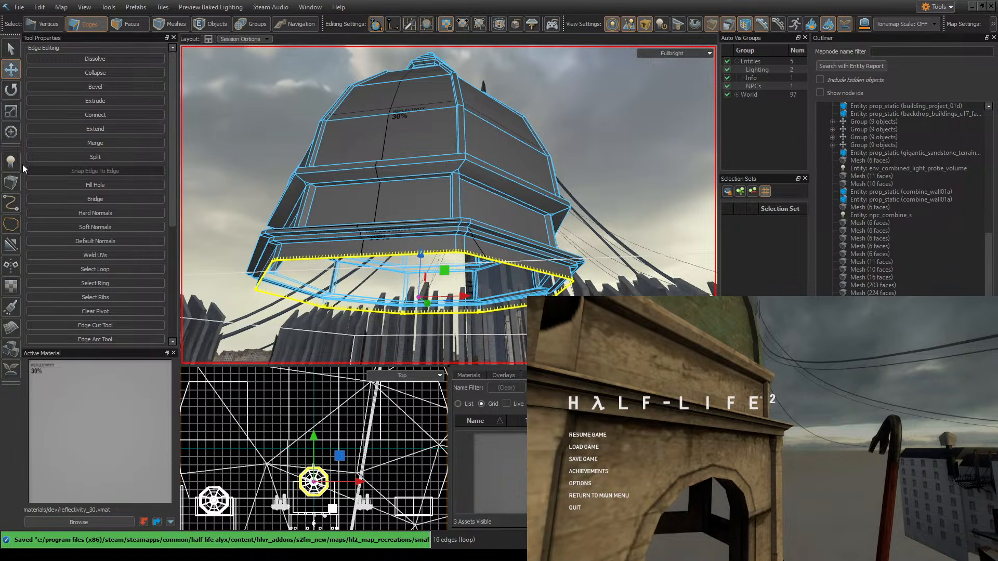
- Extrude the lowest band's bottom edge loop inward on both horizontal axes and save the map
click(11, 115)
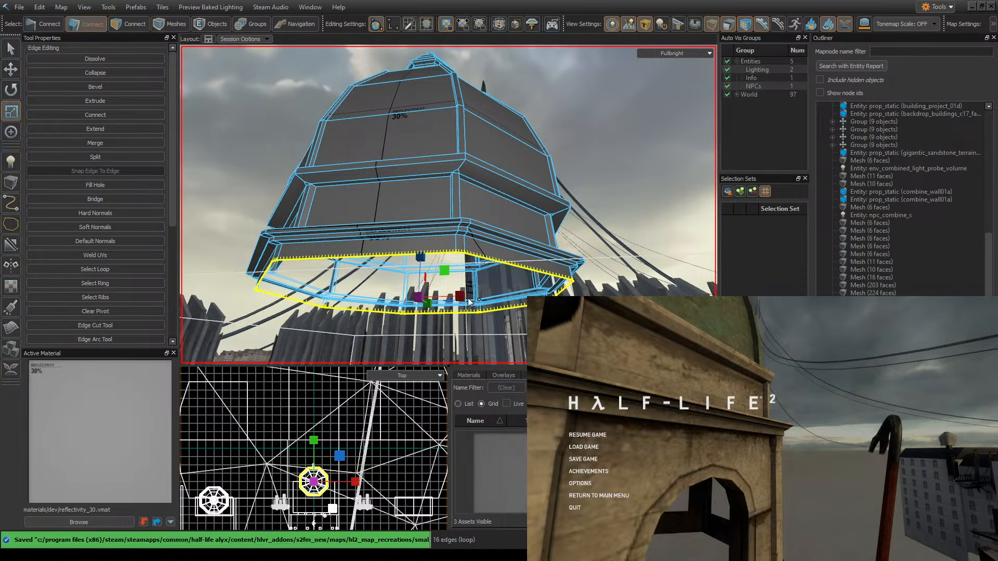
shift+drag(463, 298, 459, 295)
key(d)
right_drag(459, 296, 401, 299)
drag(614, 207, 613, 207)
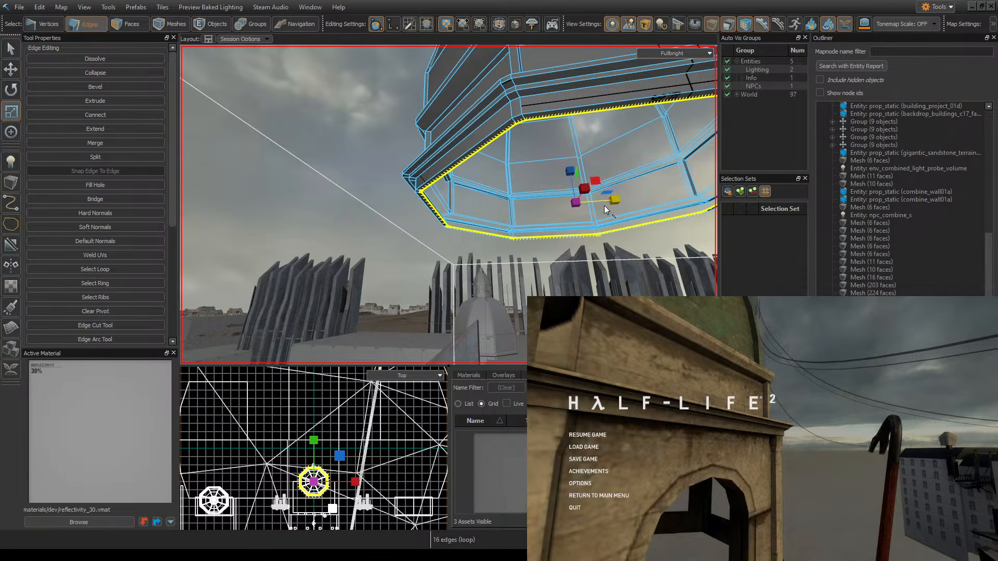
key(s)
right_drag(604, 205, 654, 230)
key(ctrl+s)
- Extrude the inner edge loop beneath the cornice downward into the tower wall, and lower its bottom edge further towards the roof
key(w)
right_drag(379, 137, 496, 138)
key(s)
right_drag(527, 181, 492, 129)
drag(449, 129, 435, 223)
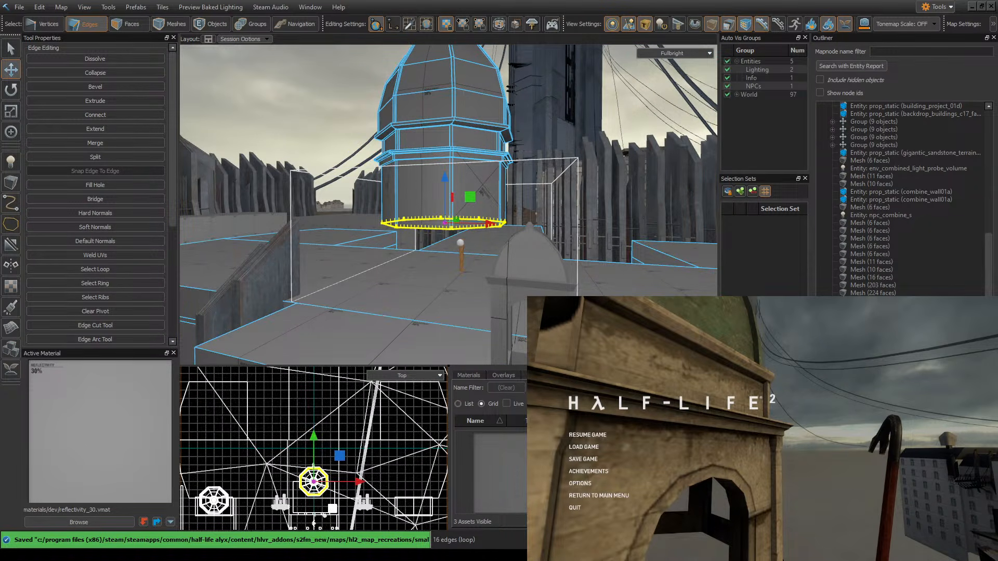
drag(442, 186, 442, 202)
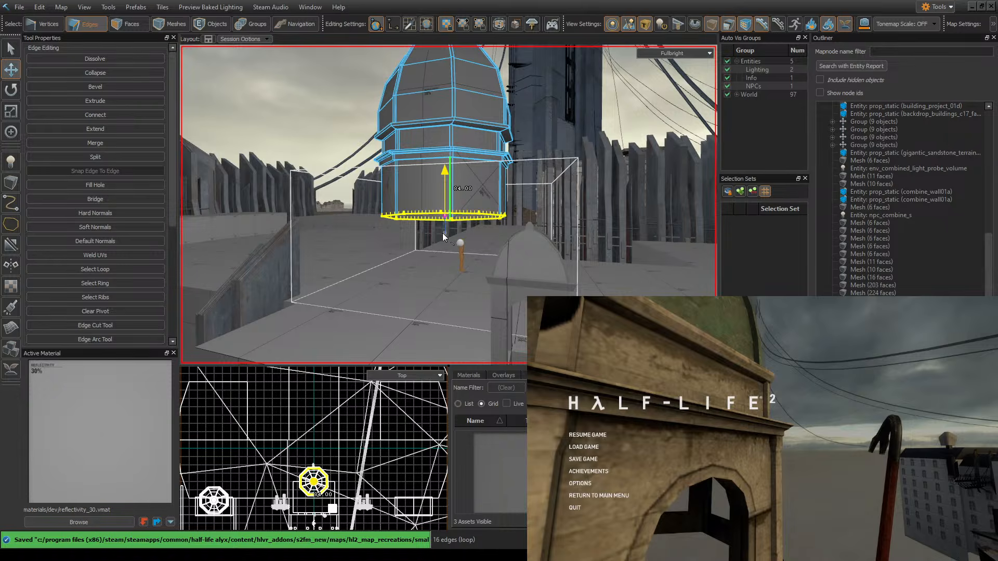
- Compare the tower wall's height below the cornice with the domed tower in Half-Life 2, from afar and up close
mouse_move(442, 233)
right_down()
mouse_move(457, 232)
mouse_move(442, 233)
right_up()
key(s)
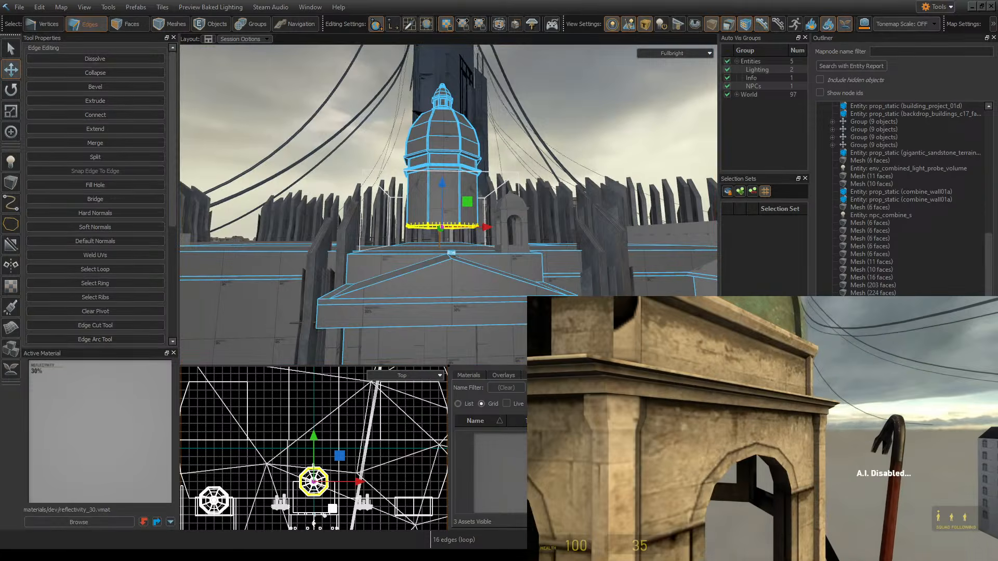
key(s)
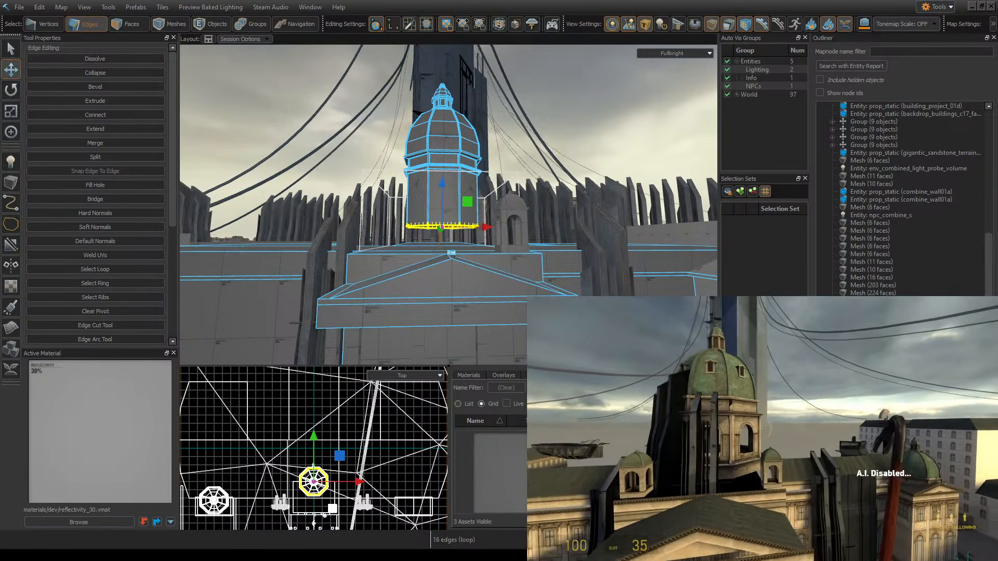
key(Escape)
key(z)
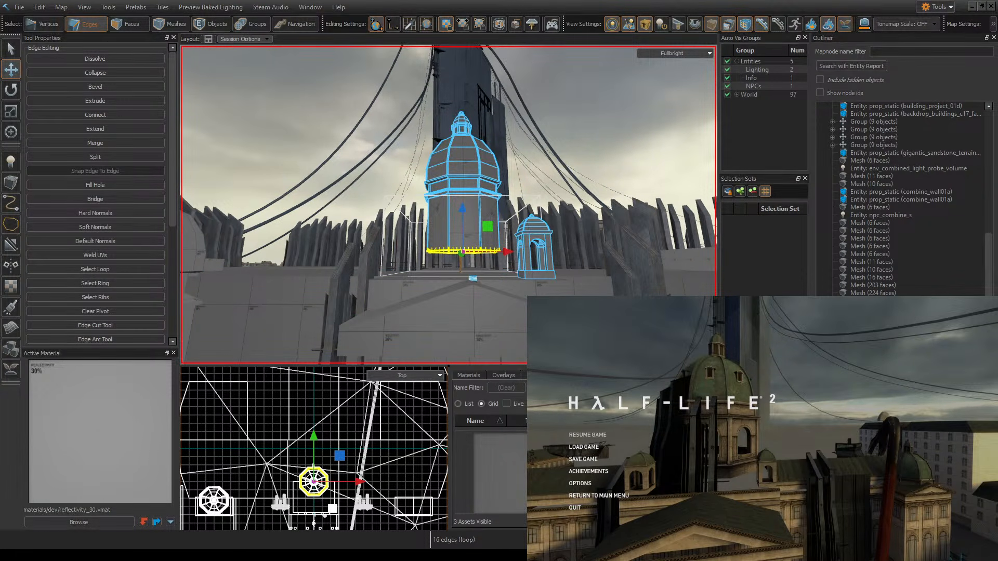
click(779, 421)
right_drag(503, 200, 504, 200)
key(w)
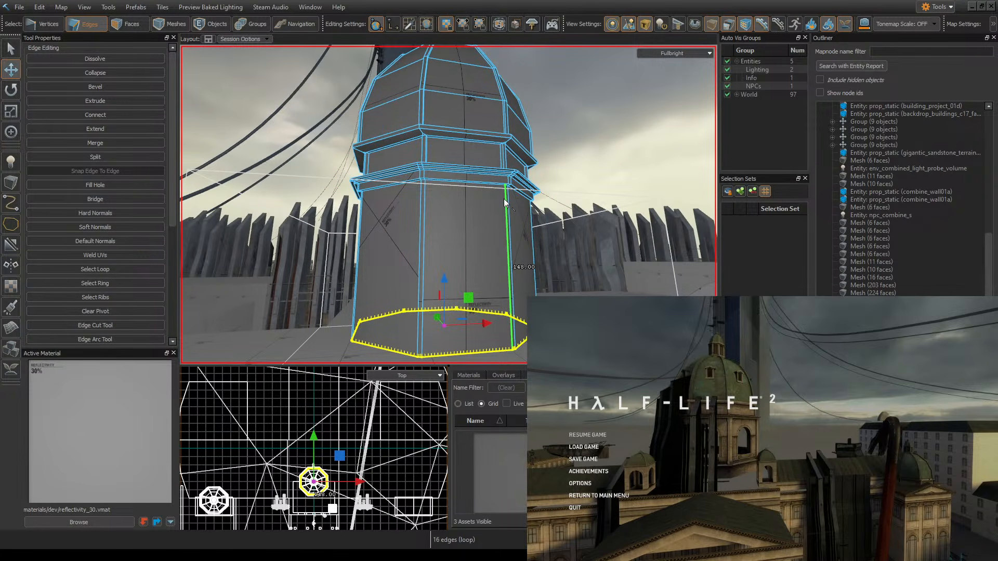
right_drag(522, 234, 448, 204)
key(d)
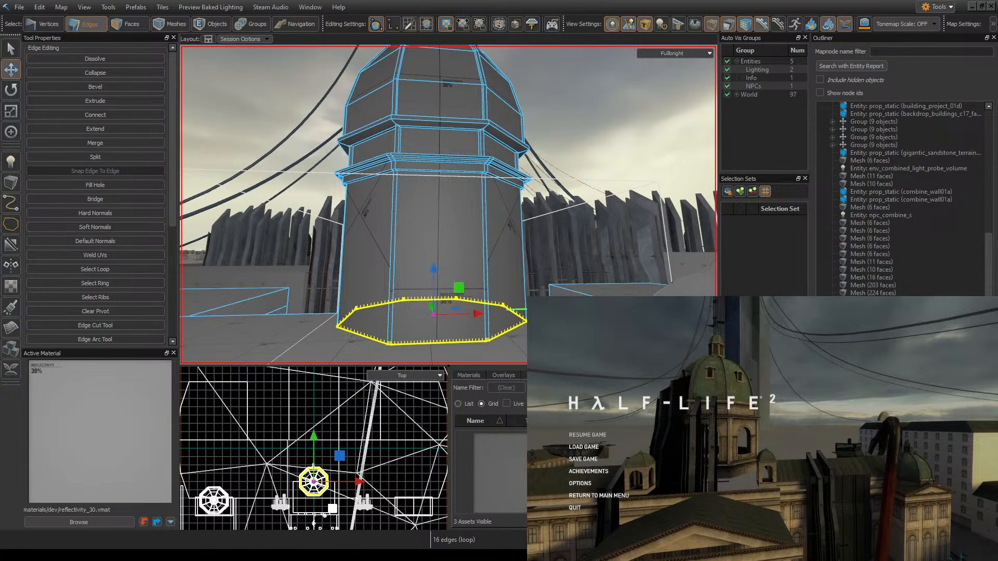
- Raise the tower wall's bottom edge loop to shorten the wall, check its proportions from several angles, and save the map
drag(433, 298, 442, 274)
key(s)
right_drag(487, 253, 500, 253)
key(s)
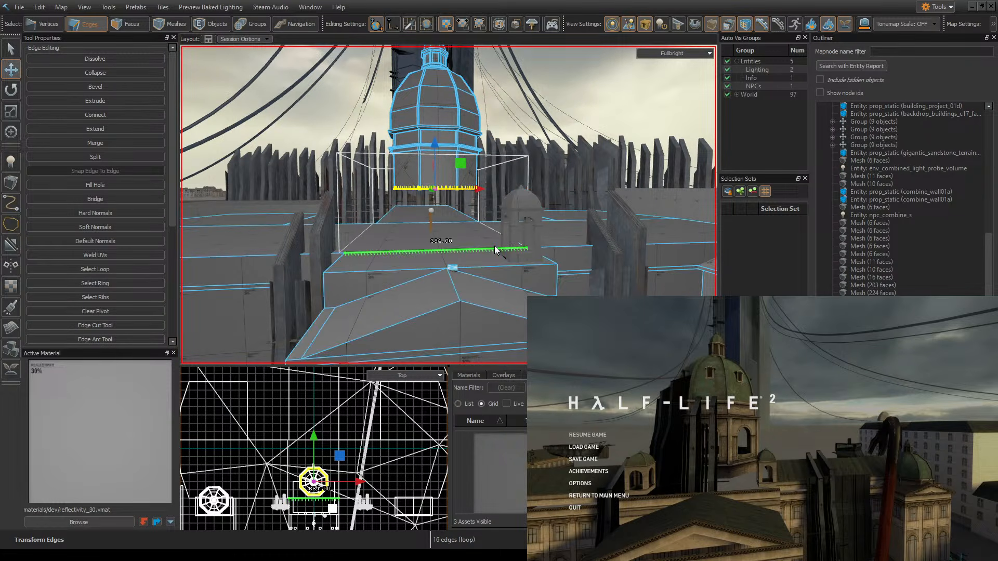
right_drag(495, 251, 448, 205)
key(w)
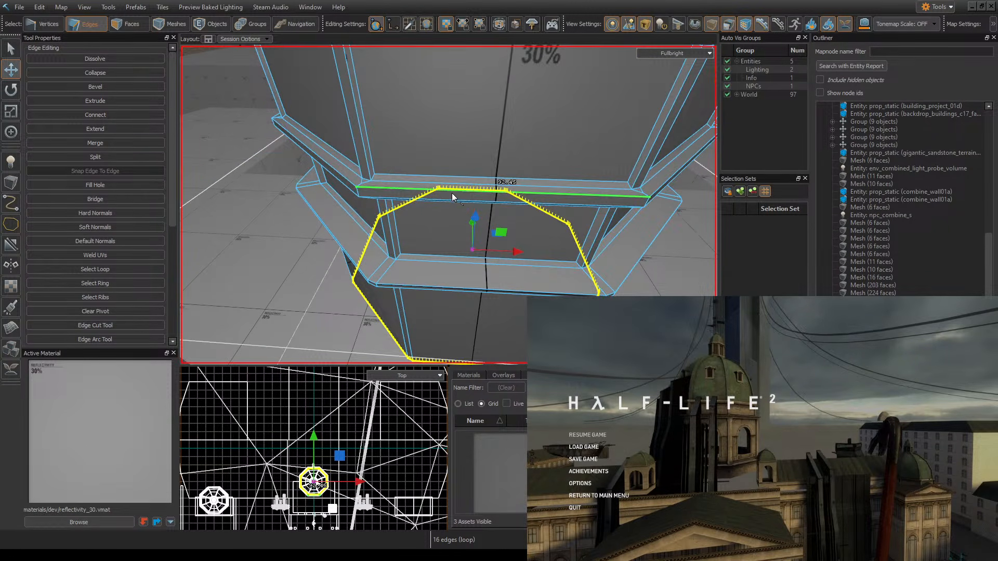
right_drag(615, 194, 611, 193)
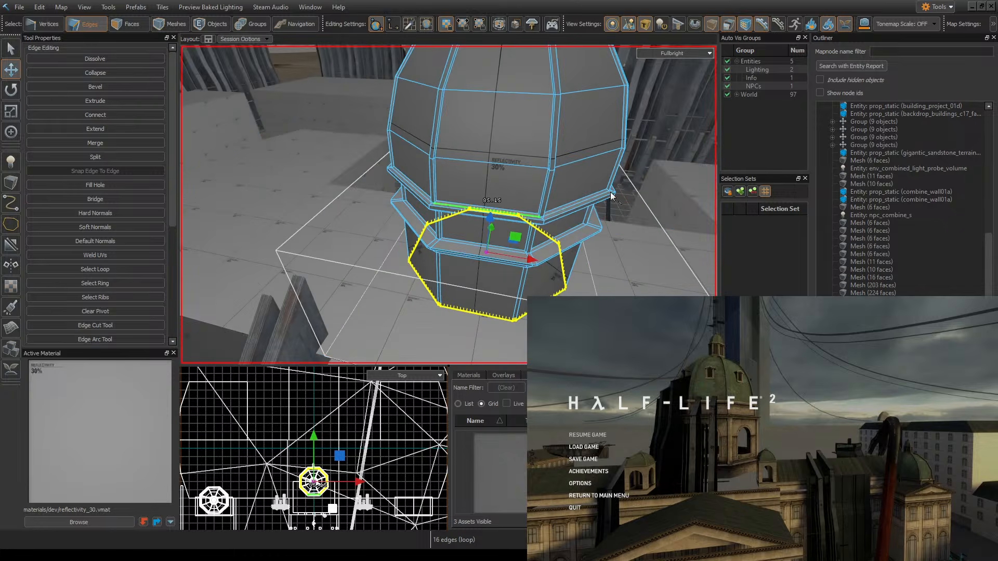
key(ctrl+s)
- Lower the tower wall's bottom edge loop again to lengthen the wall, and check its base against the small cupola
mouse_move(522, 263)
right_down()
mouse_move(448, 205)
mouse_move(522, 263)
right_up()
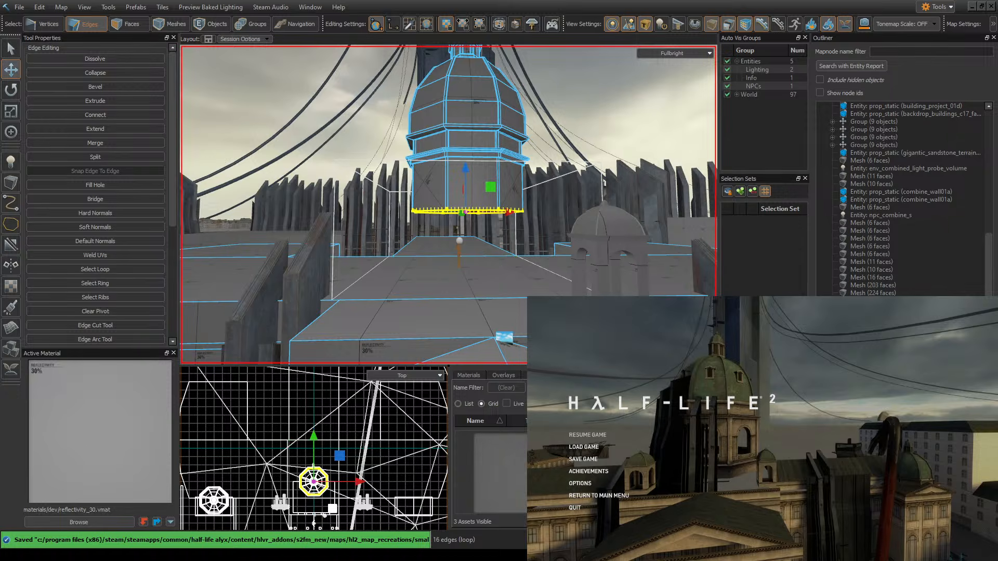
drag(470, 211, 470, 227)
right_drag(469, 227, 449, 205)
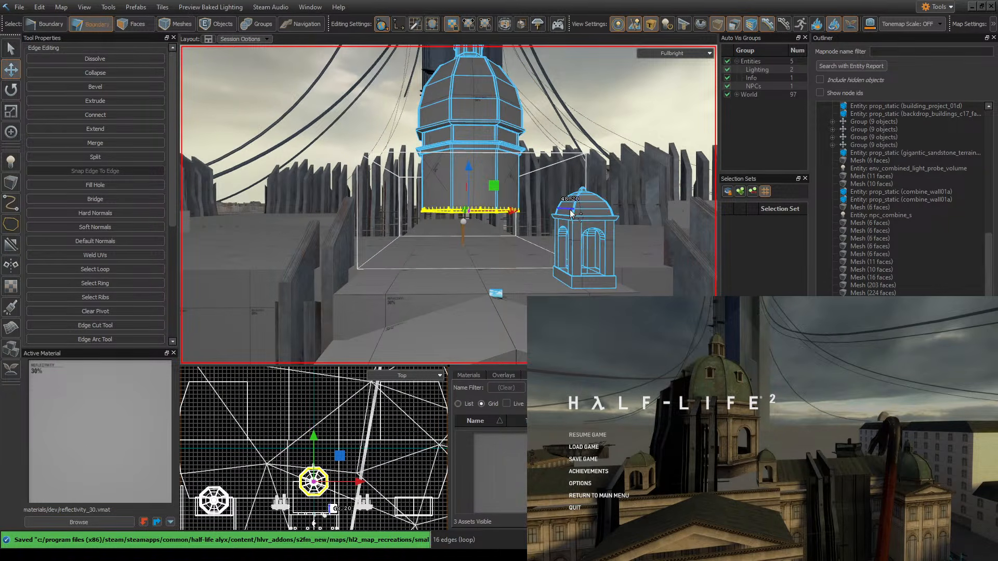
right_drag(575, 227, 449, 205)
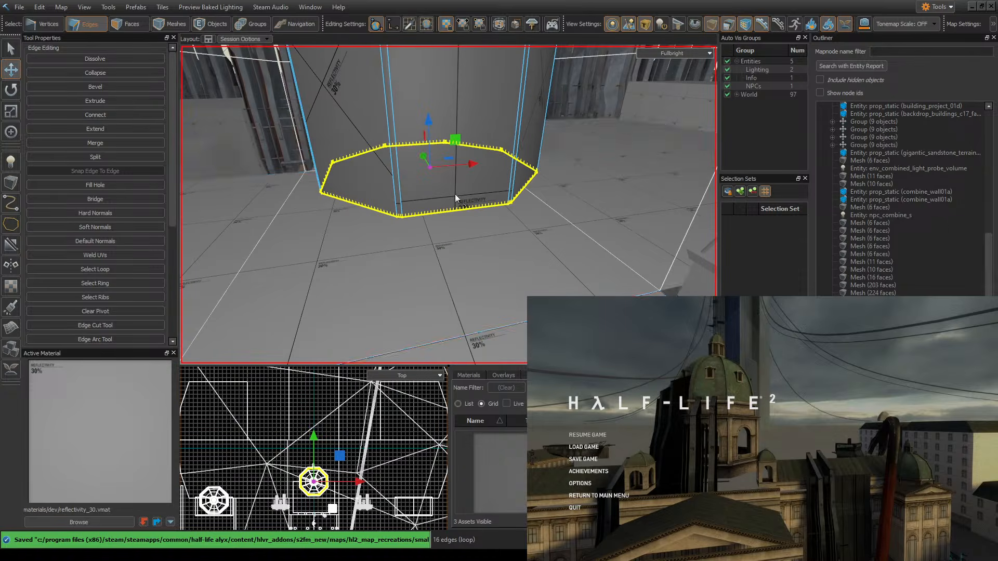
- Compare the tower's base with Half-Life 2, and extrude the wall's bottom edge loop outward into a wide ledge
click(11, 112)
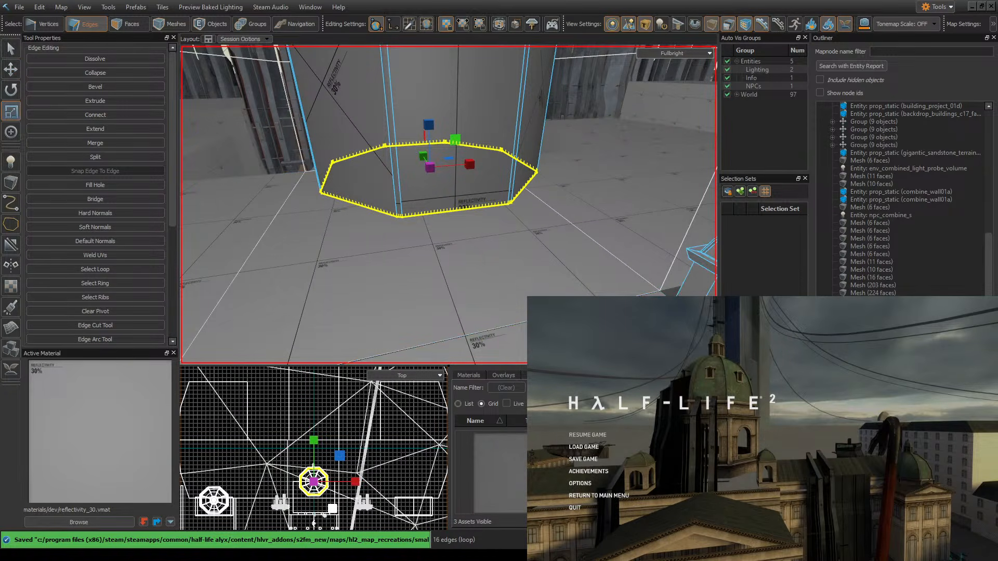
click(588, 435)
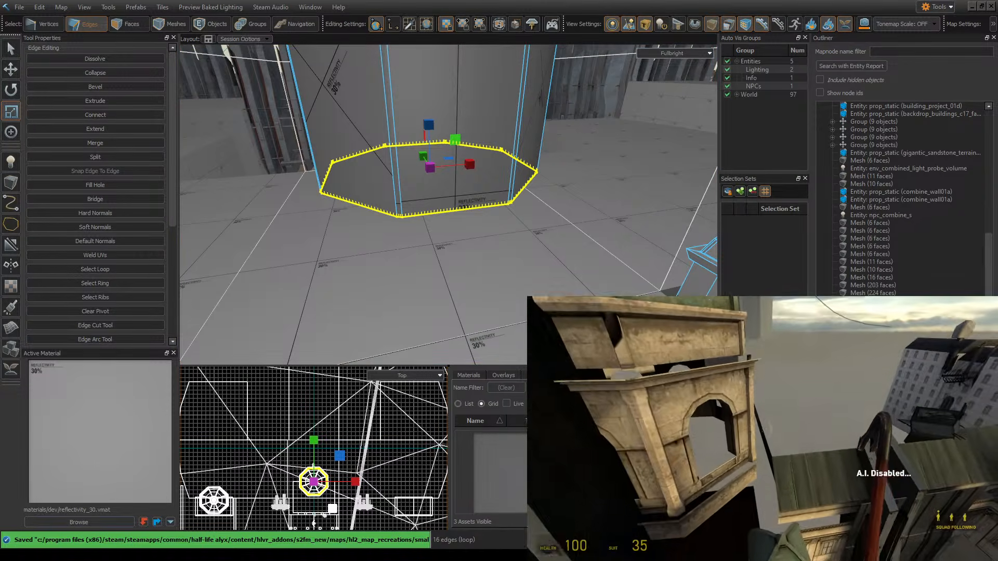
key(Escape)
right_drag(596, 214, 448, 205)
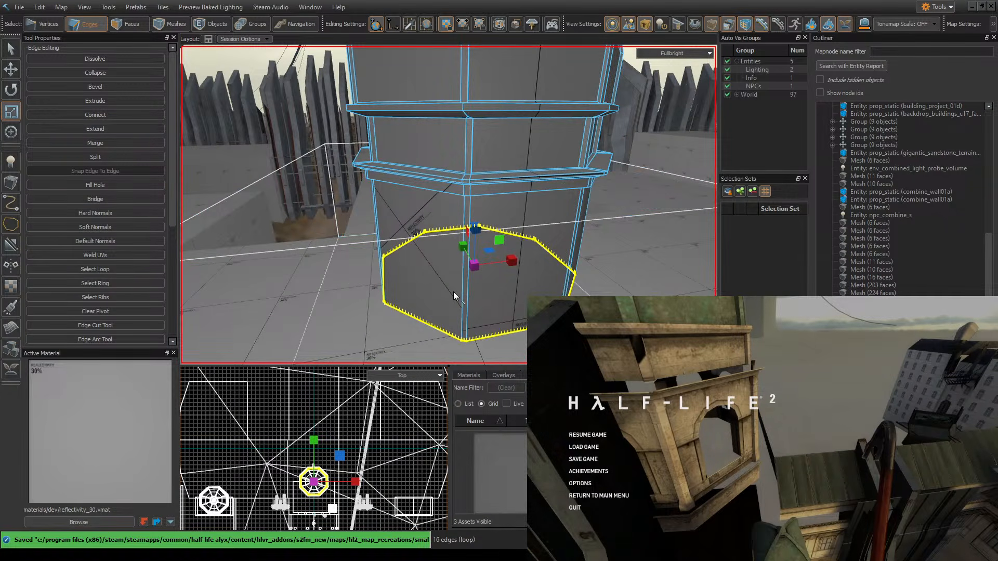
shift+drag(472, 269, 523, 261)
drag(461, 246, 457, 240)
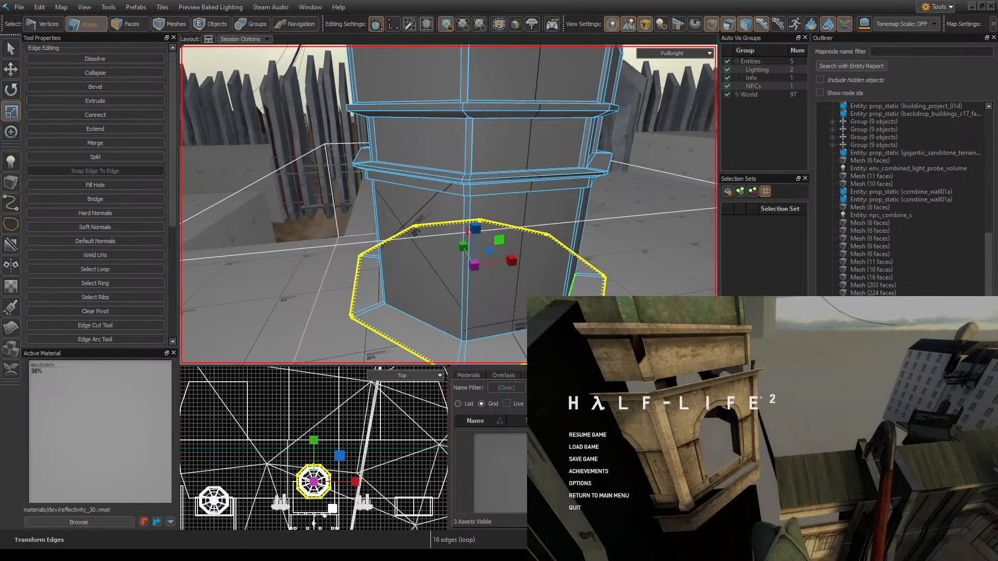
- Scale the base ledge's outer edge loop inward on a finer grid to narrow the overhang, checking it from several angles
key([)
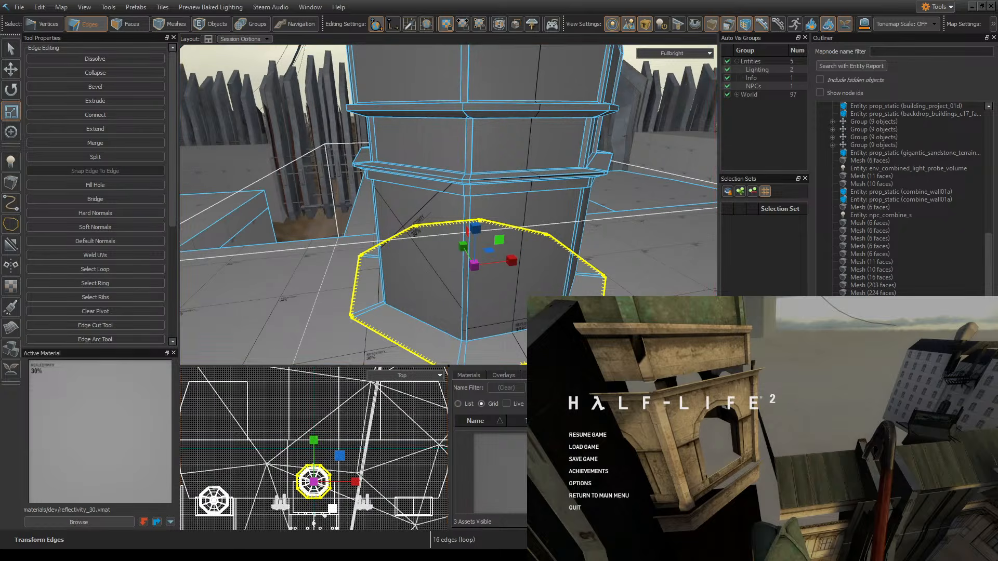
key(])
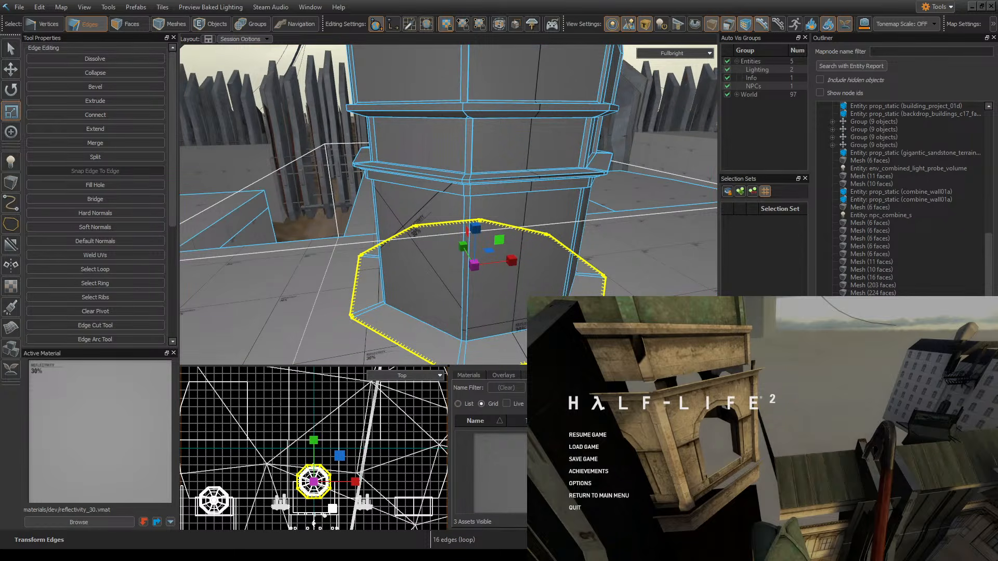
key([)
right_drag(520, 234, 473, 252)
drag(557, 244, 551, 241)
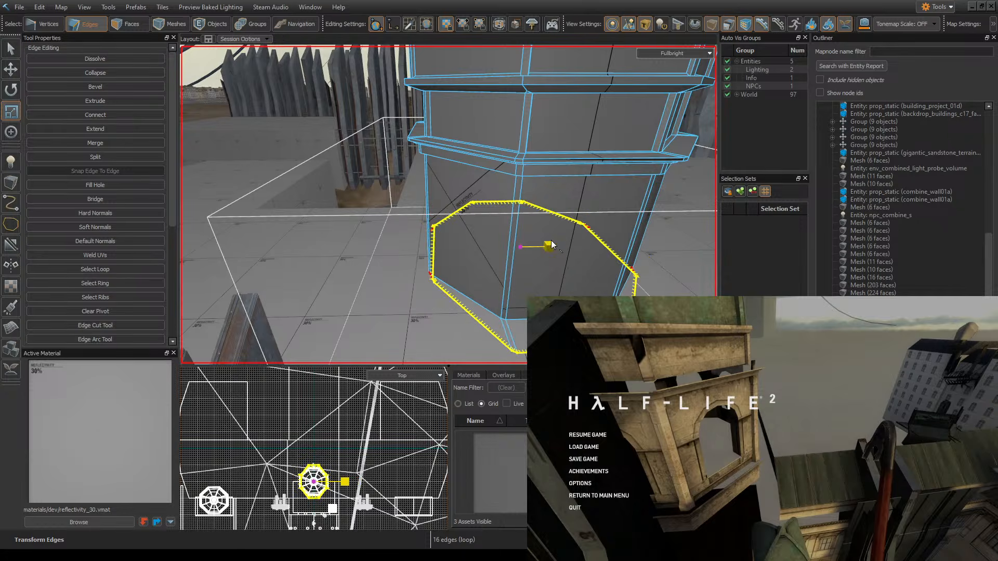
right_drag(571, 247, 489, 255)
key(d)
drag(471, 229, 479, 230)
key(d)
right_drag(479, 229, 401, 237)
drag(543, 189, 539, 192)
right_drag(579, 223, 551, 270)
key(w)
key(f)
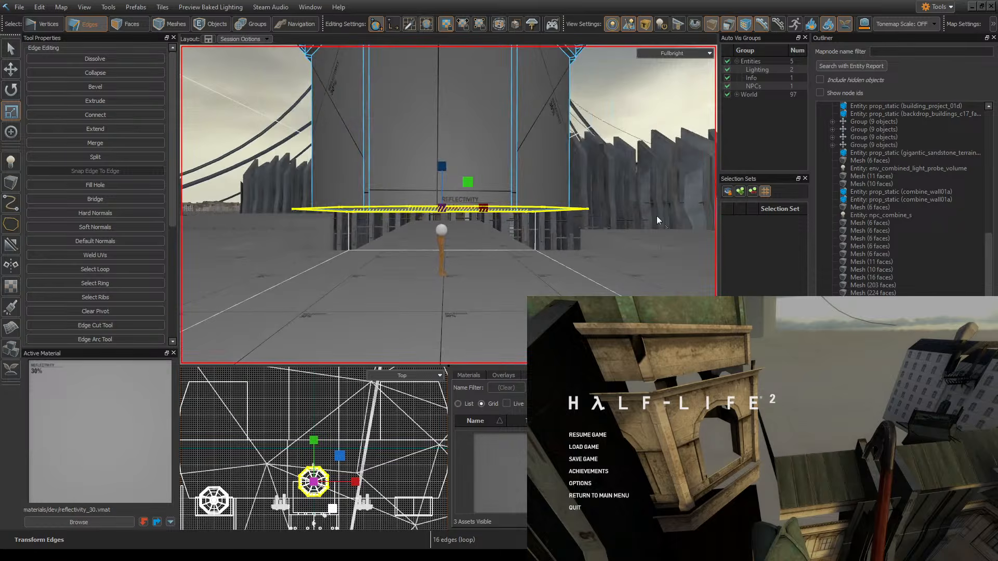
- Check the tower's base in Half-Life 2, and extrude the ledge's outer edge loop downward into two stacked bands
key(Escape)
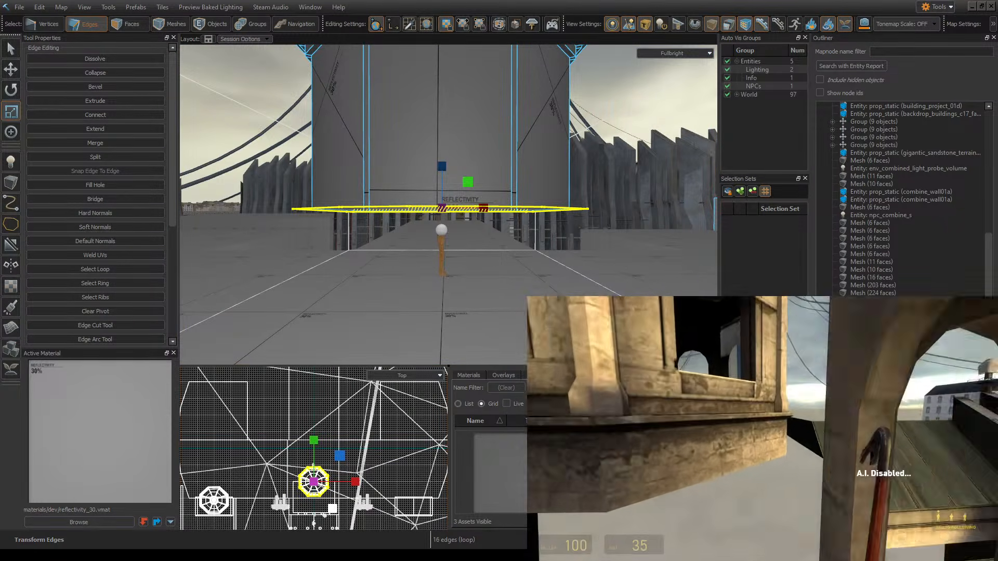
key(Escape)
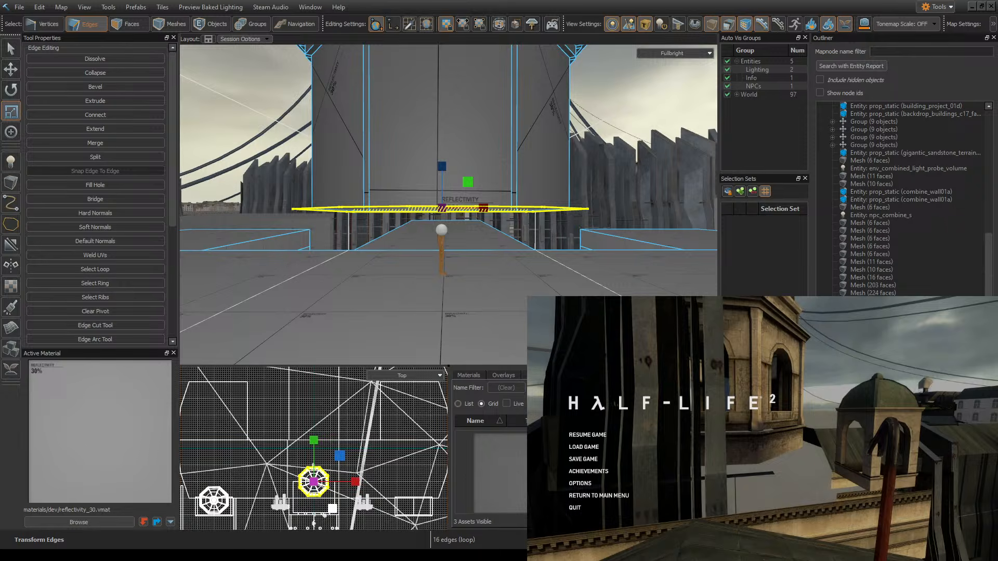
key(bracketright)
key(bracketright)
click(12, 69)
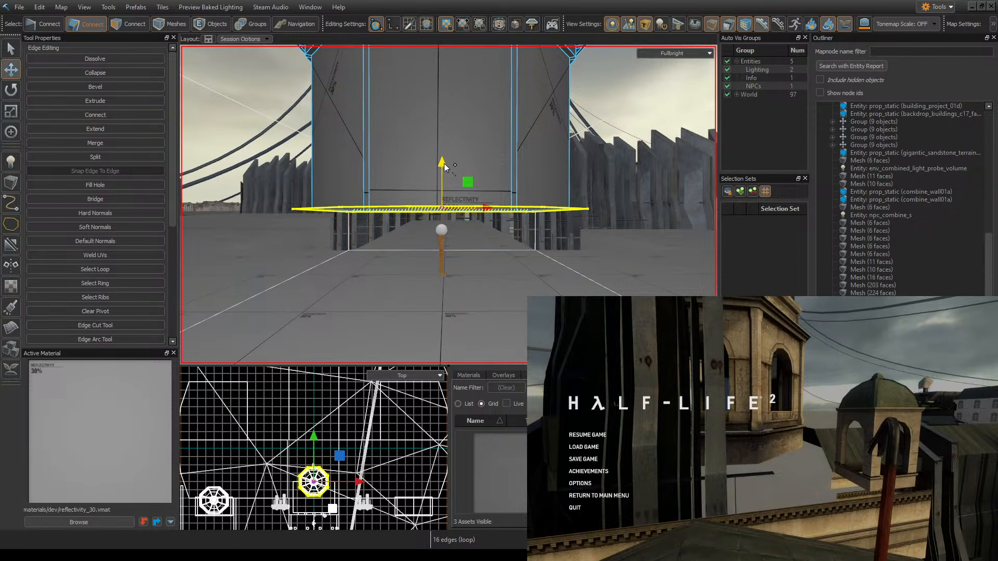
shift+drag(443, 165, 443, 212)
key(w)
right_drag(576, 236, 489, 220)
key(s)
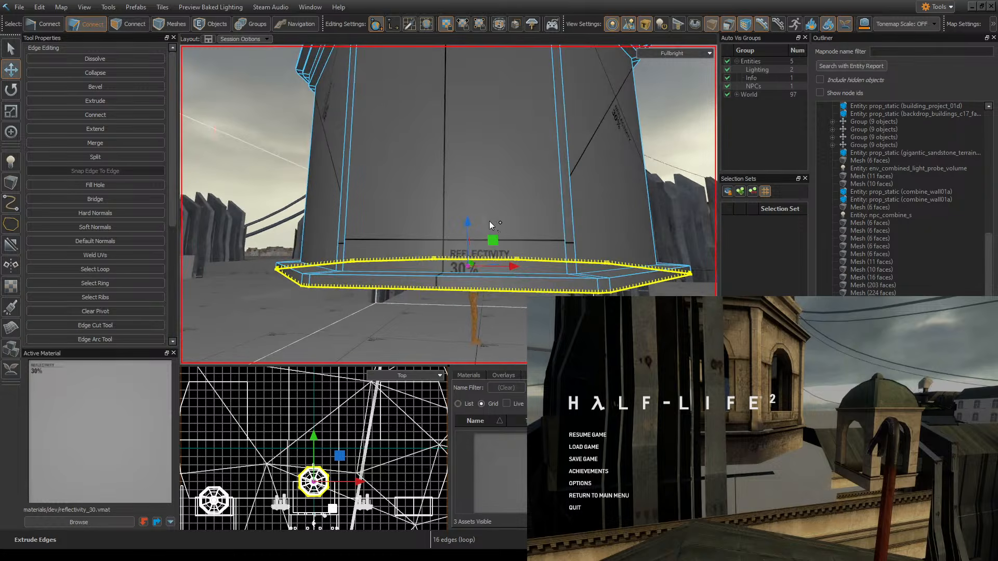
drag(466, 229, 466, 269)
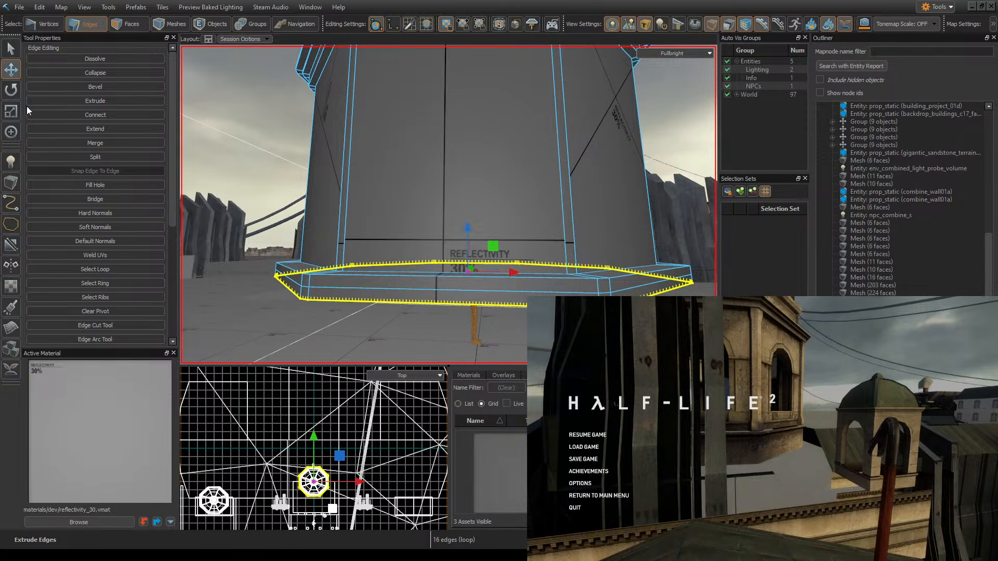
- Scale the ledge's lowest edge loop inward to taper its lower band, and save the map
click(11, 111)
drag(511, 273, 510, 270)
right_drag(510, 270, 480, 220)
drag(491, 228, 493, 229)
right_drag(493, 228, 507, 225)
key(ctrl+s)
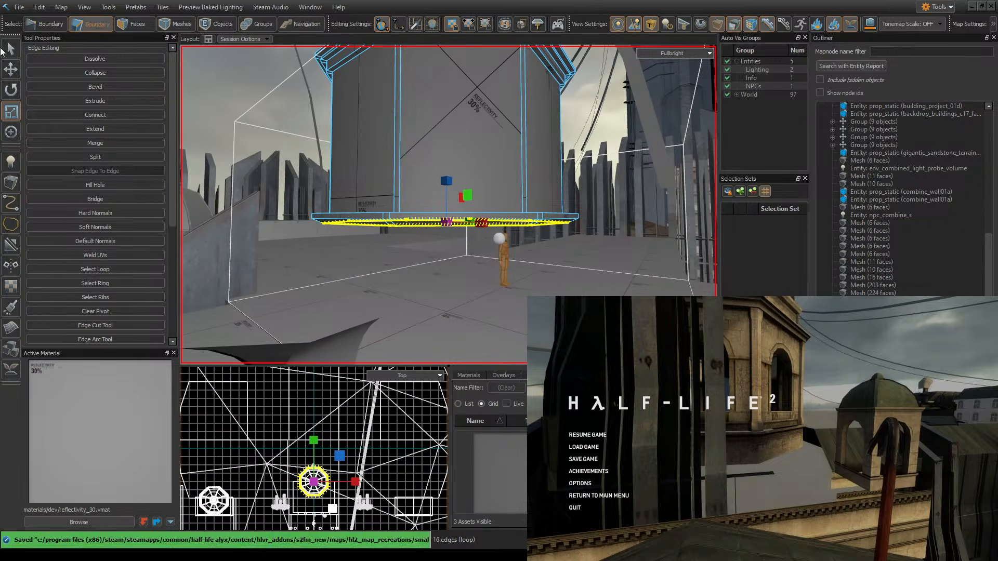
- Extend the tower's bottom edge loop down to the roof, and compare the whole tower with Half-Life 2 from afar
key(w)
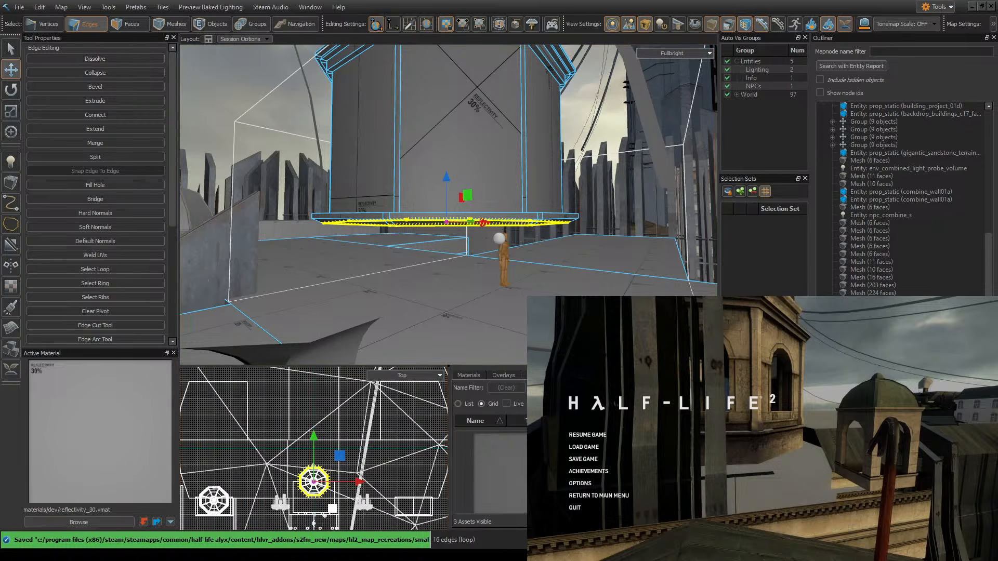
drag(451, 190, 457, 244)
right_drag(533, 247, 618, 166)
key(5)
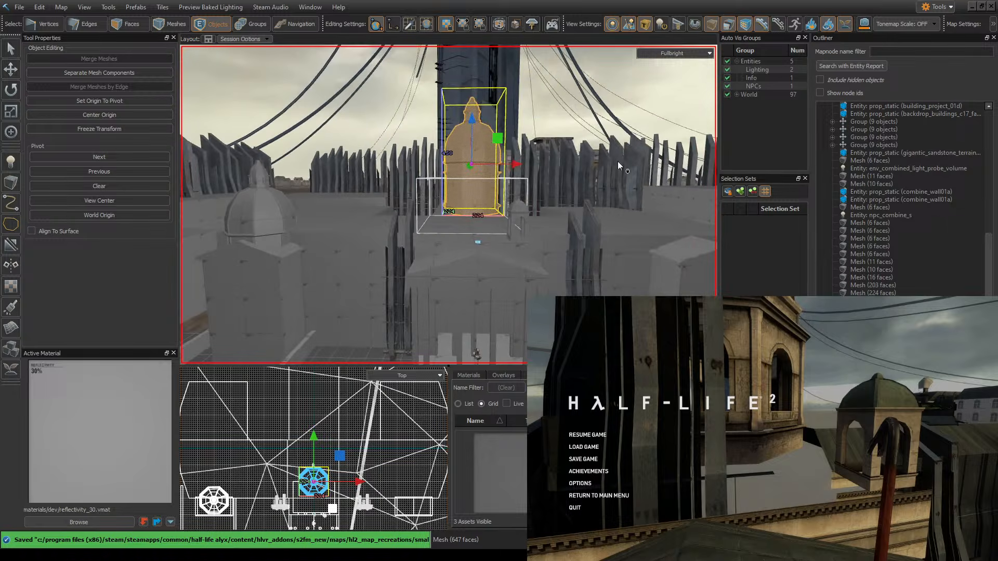
key(alt+Tab)
key(Escape)
key(s)
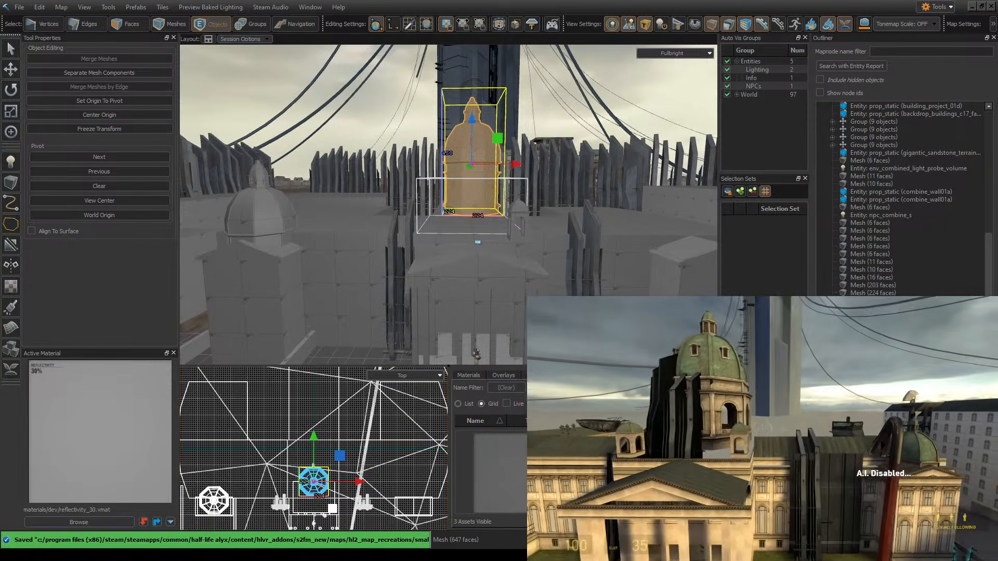
key(Escape)
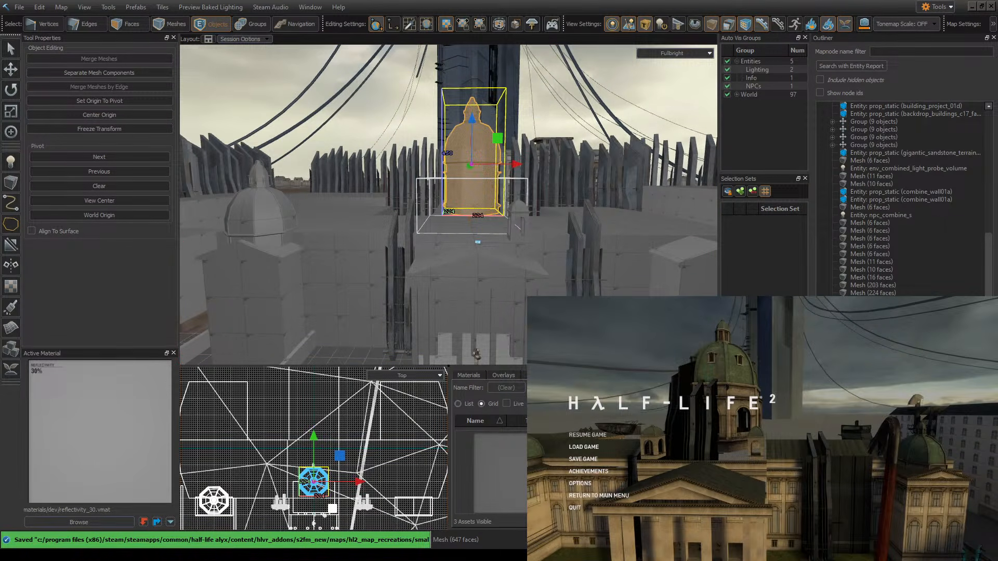
- Scale the whole tower mesh wider in both horizontal directions, adjusting the grid size for the resizing
click(11, 111)
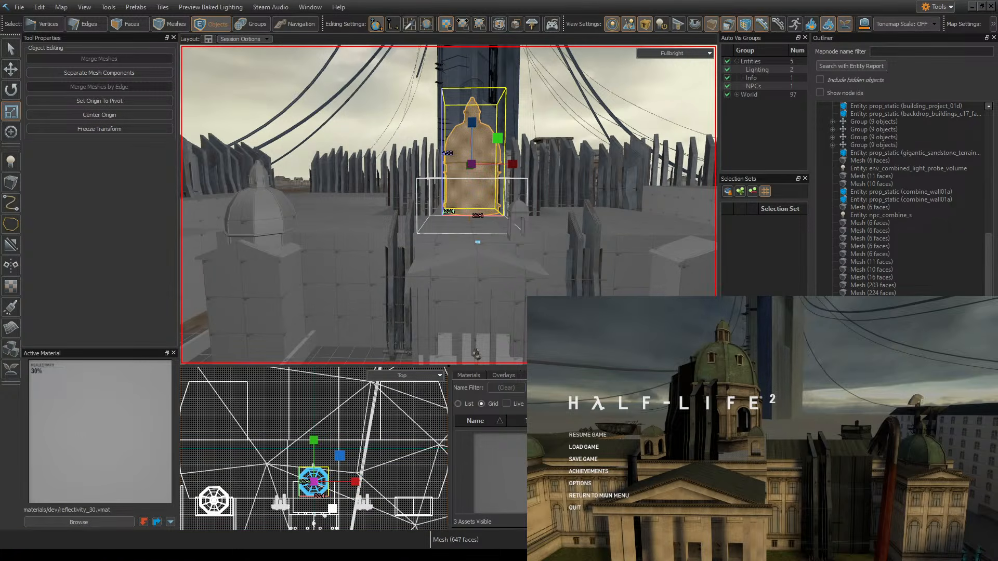
key(bracketright)
key(bracketright)
drag(512, 165, 527, 166)
right_drag(558, 166, 518, 202)
key([)
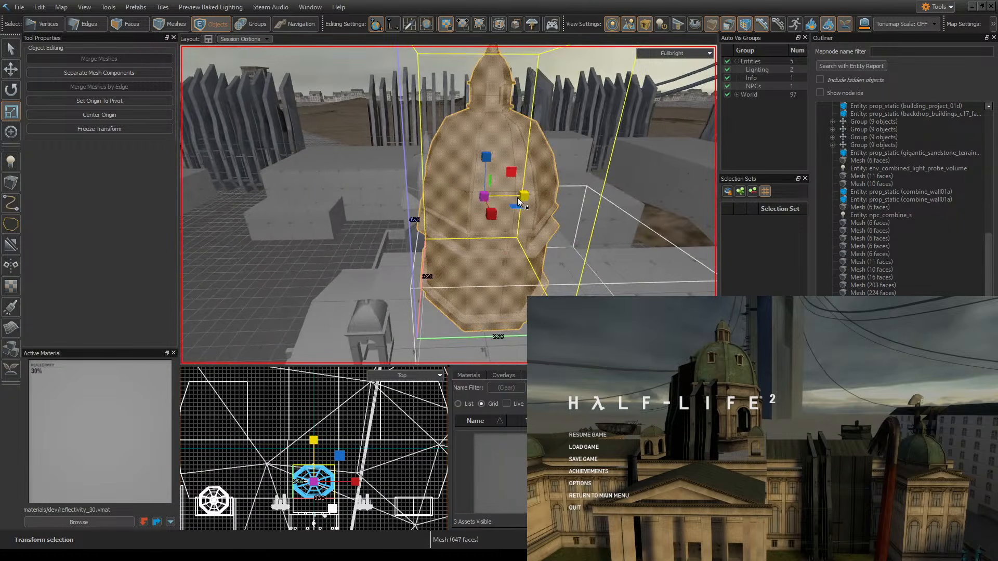
drag(527, 198, 538, 198)
right_drag(537, 197, 448, 205)
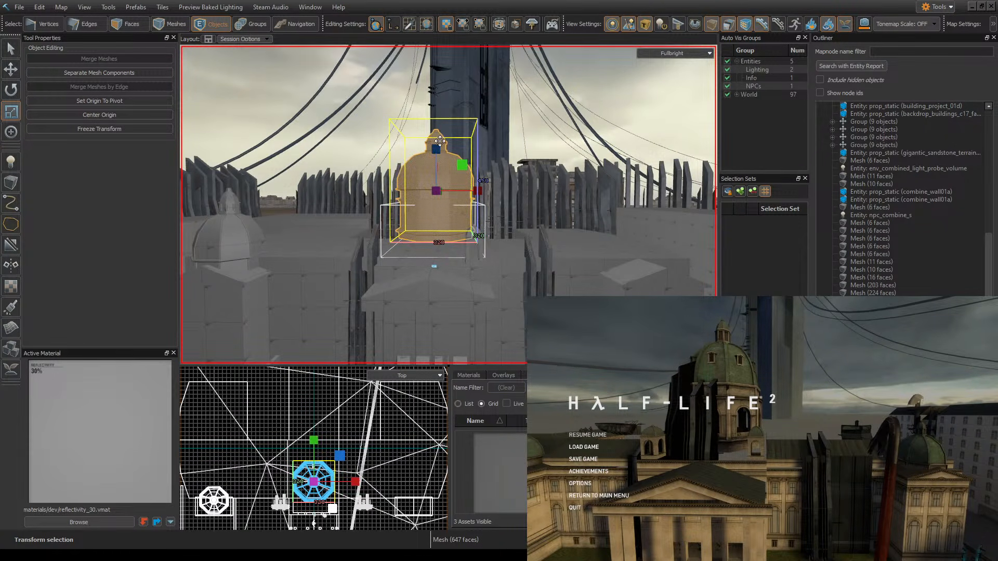
- Stretch the whole tower mesh vertically to suit its wider shape, undoing unwanted height changes
drag(439, 150, 430, 142)
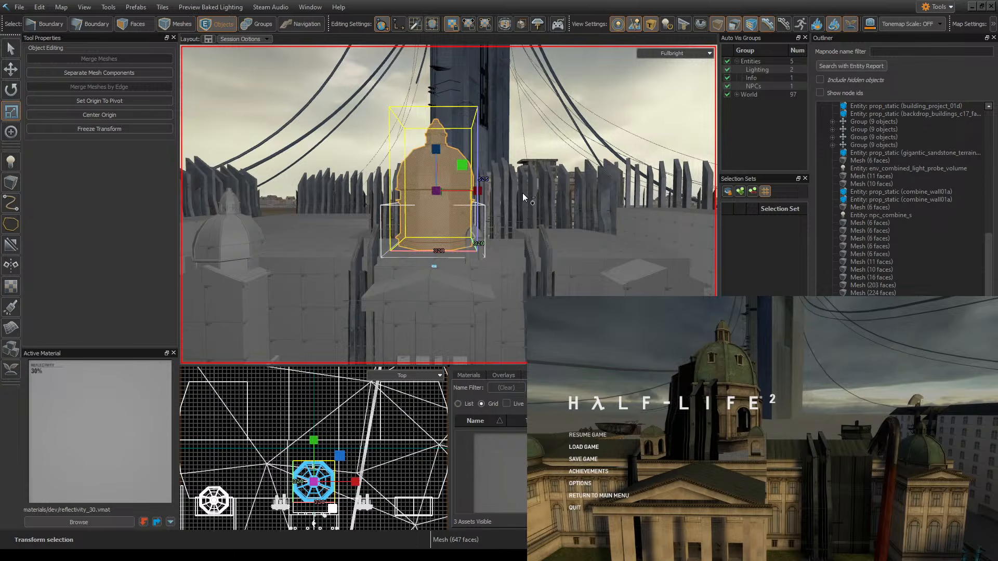
key(ctrl+z)
key(])
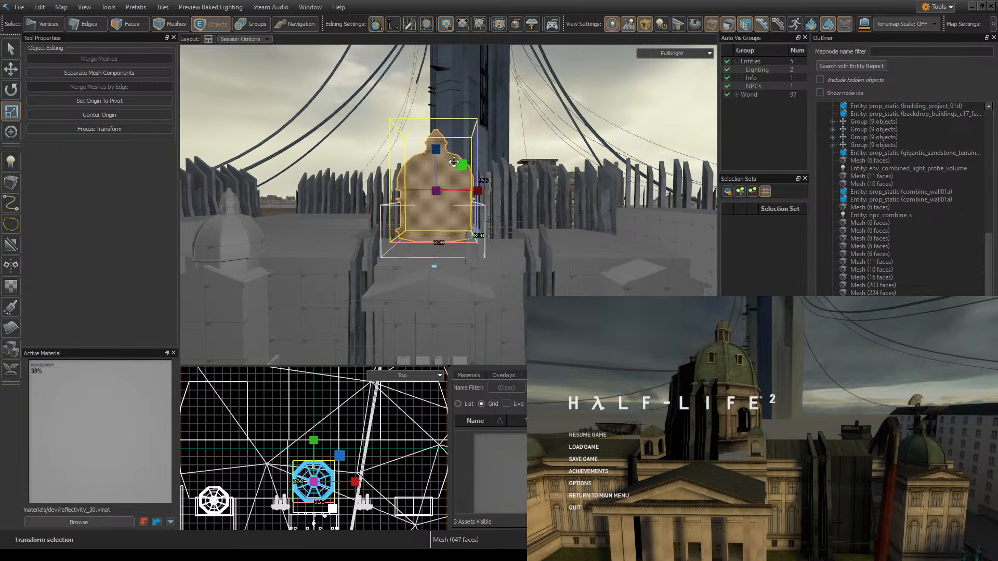
drag(437, 150, 442, 146)
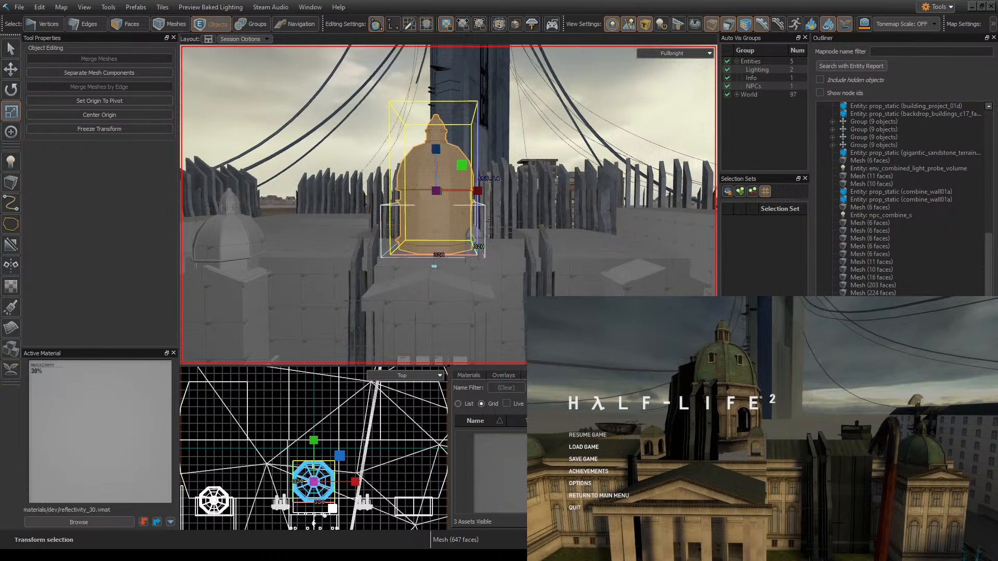
key([)
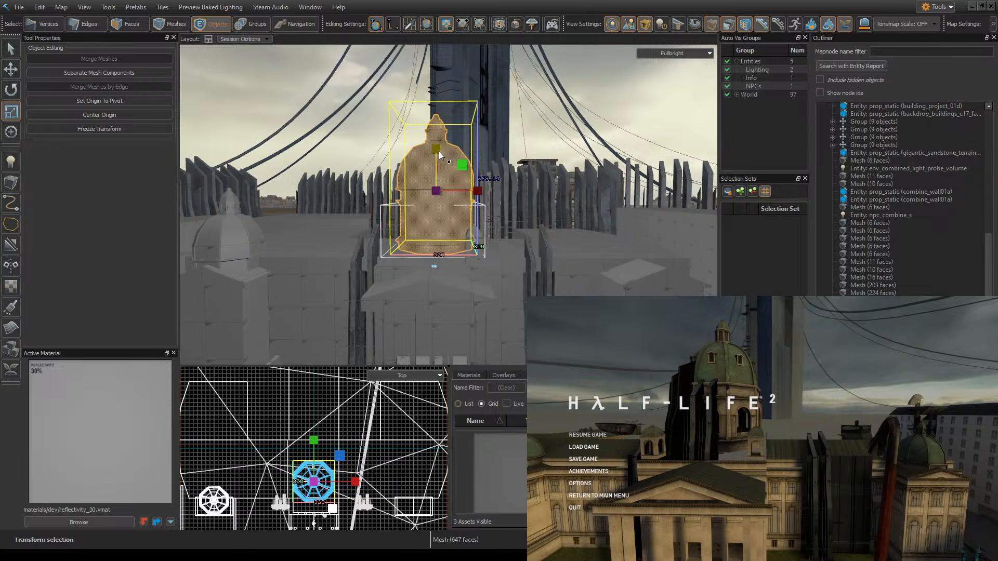
drag(439, 154, 440, 145)
key(ctrl+z)
right_drag(439, 146, 449, 205)
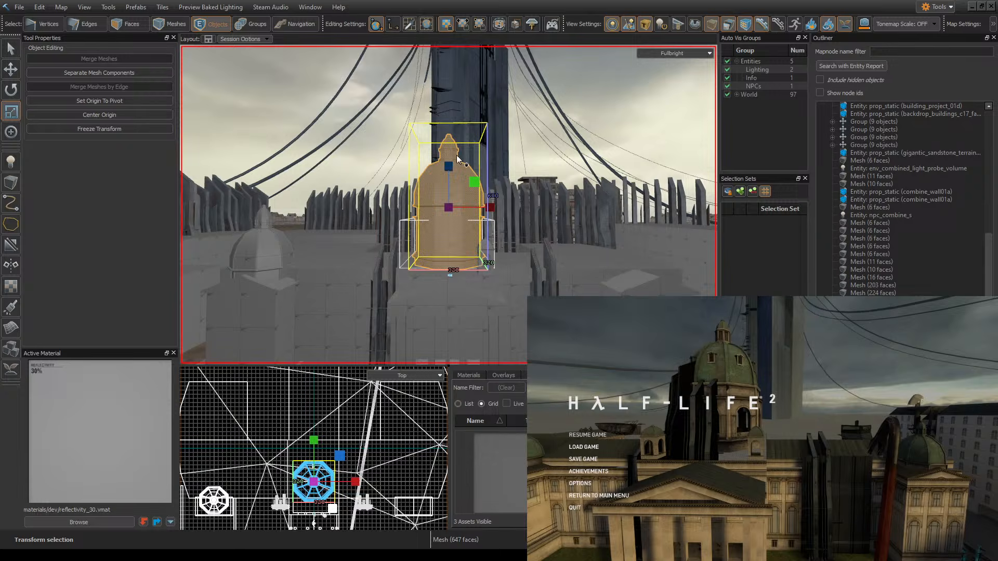
- Deselect the tower, save the map, and check the tower's proportions against the Half-Life 2 view
click(14, 76)
right_drag(565, 133, 449, 205)
key(Escape)
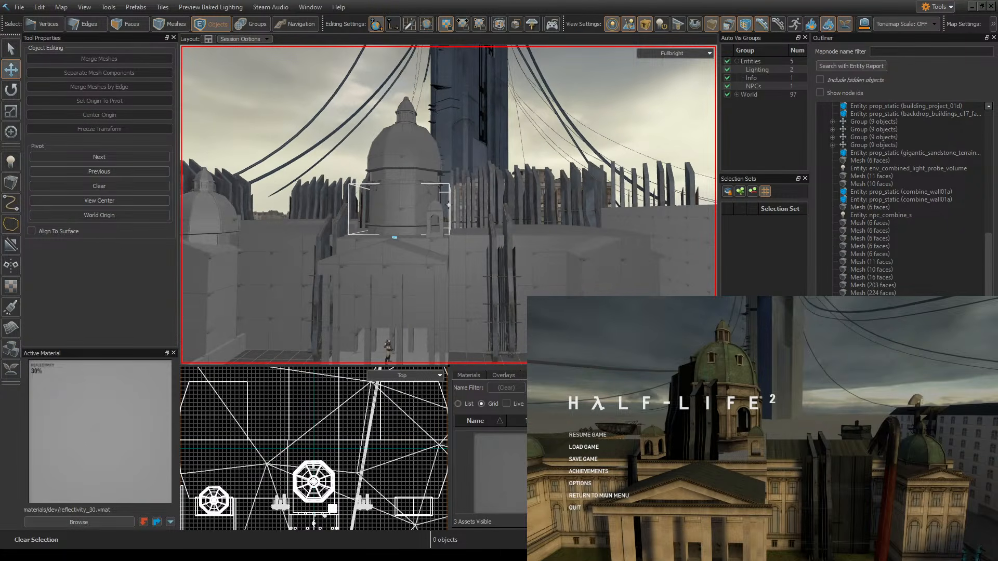
key(ctrl+s)
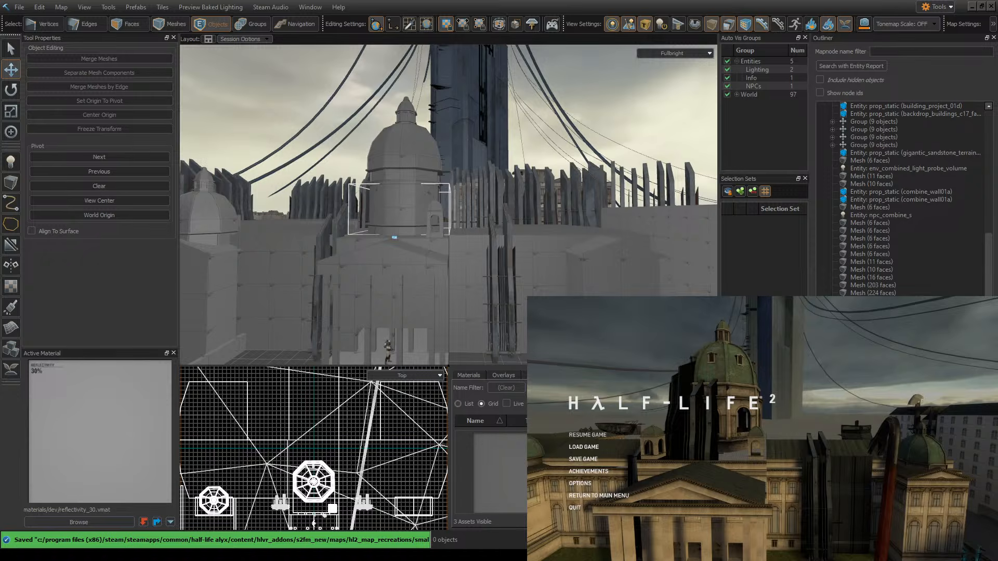
key(alt+Tab)
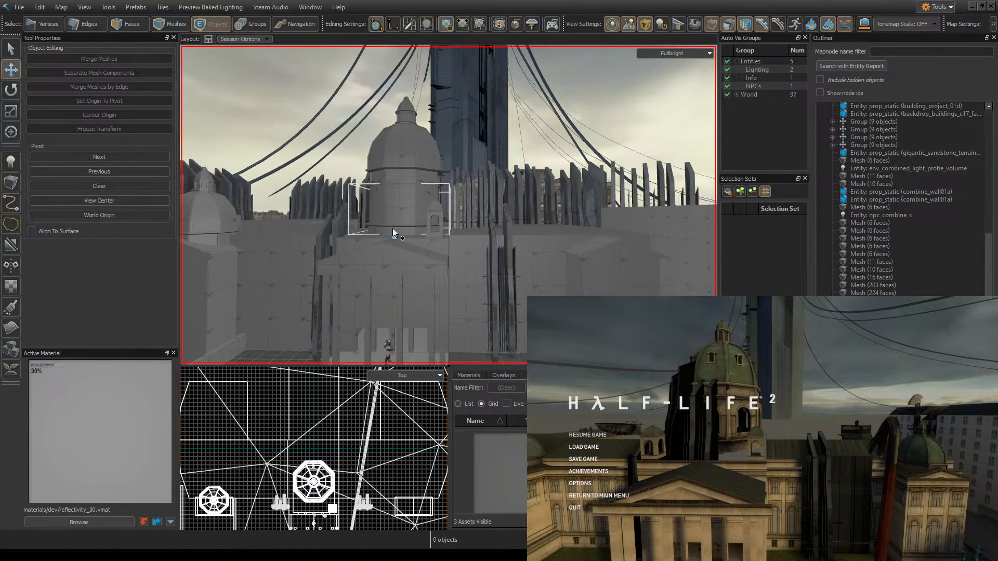
right_drag(516, 194, 492, 276)
key(w)
key(ctrl+s)
- Select all faces of the central tower mesh, align their texture to the world, and clear the face selection
click(444, 185)
key(w)
key(s)
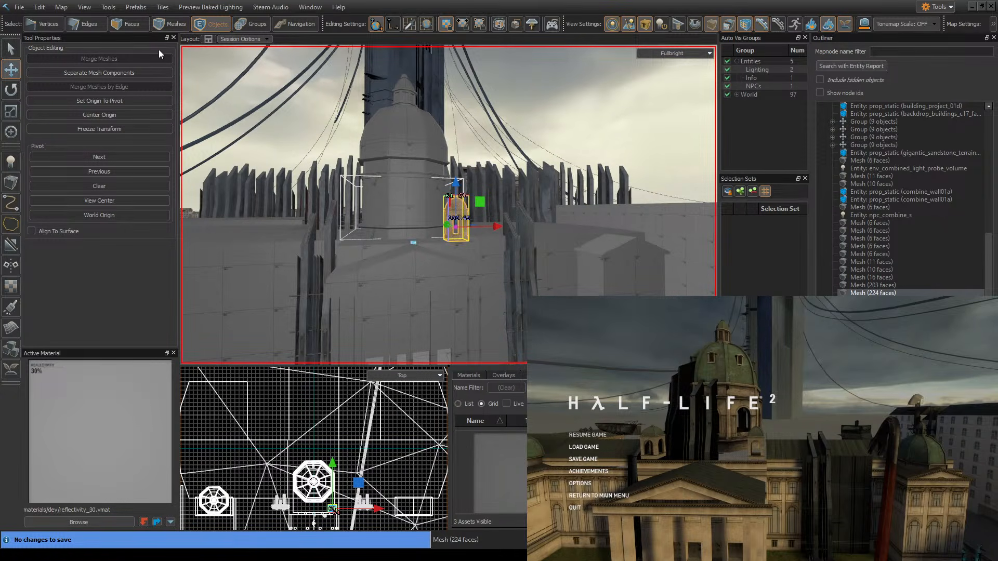
click(131, 30)
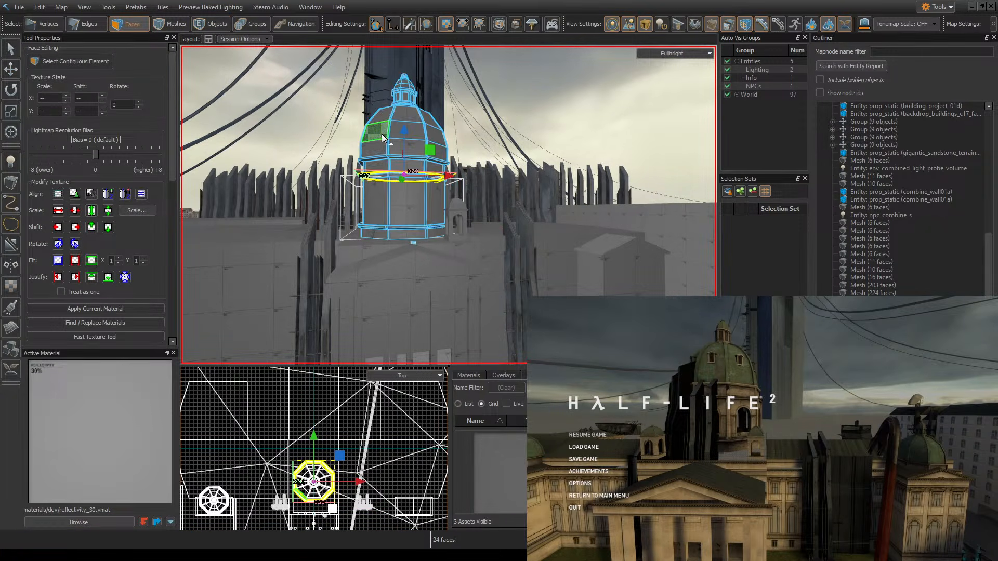
double_click(372, 137)
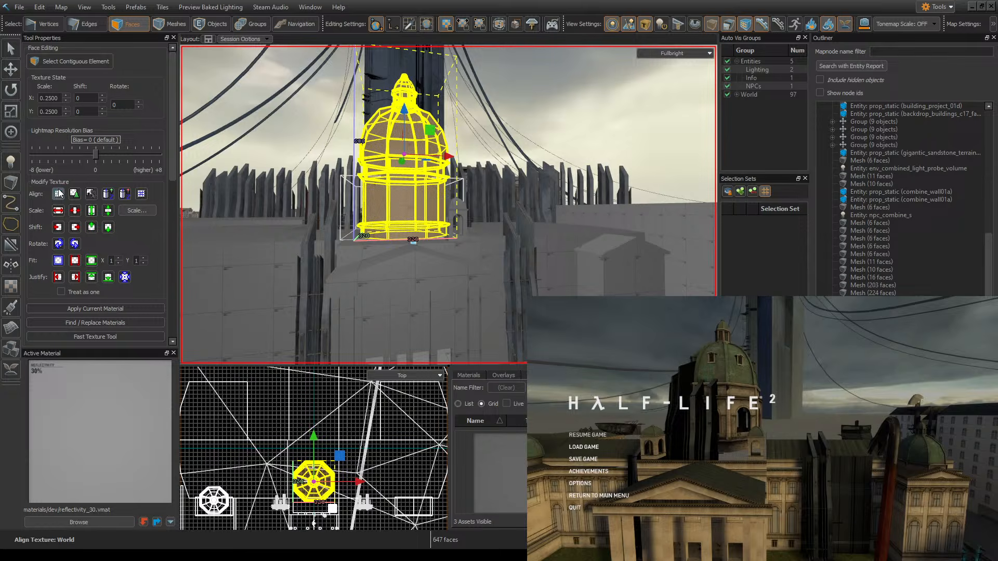
click(567, 109)
- Inspect the central tower's new base and wall beside the side dome and small cupola from several viewpoints
key(z)
key(w)
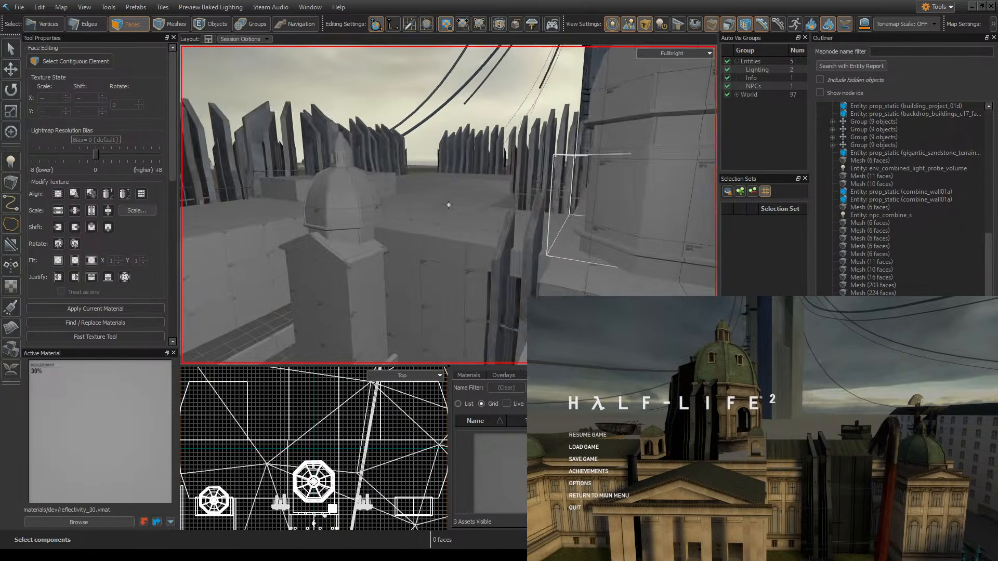
key(s)
key(w)
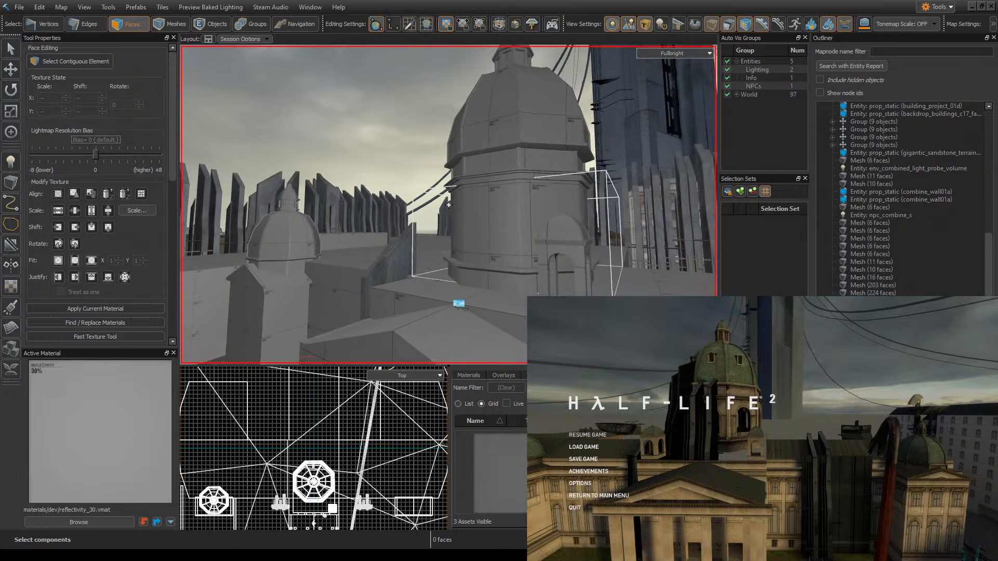
key(z)
key(z)
key(z)
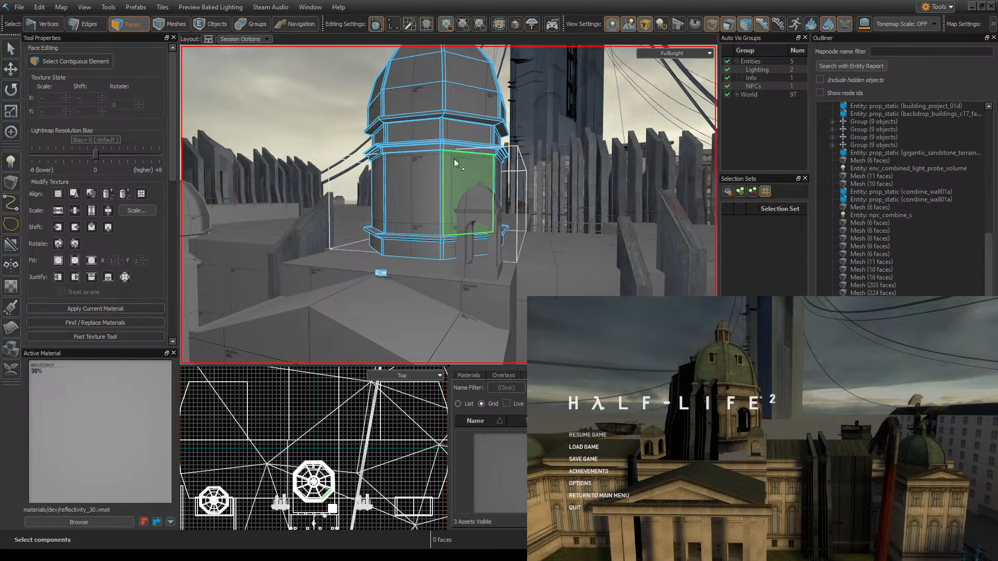
- Select a single large wall face of the central tower between the cornice and base ledge, and save the map
key(z)
key(w)
key(z)
click(407, 191)
key(ctrl+s)
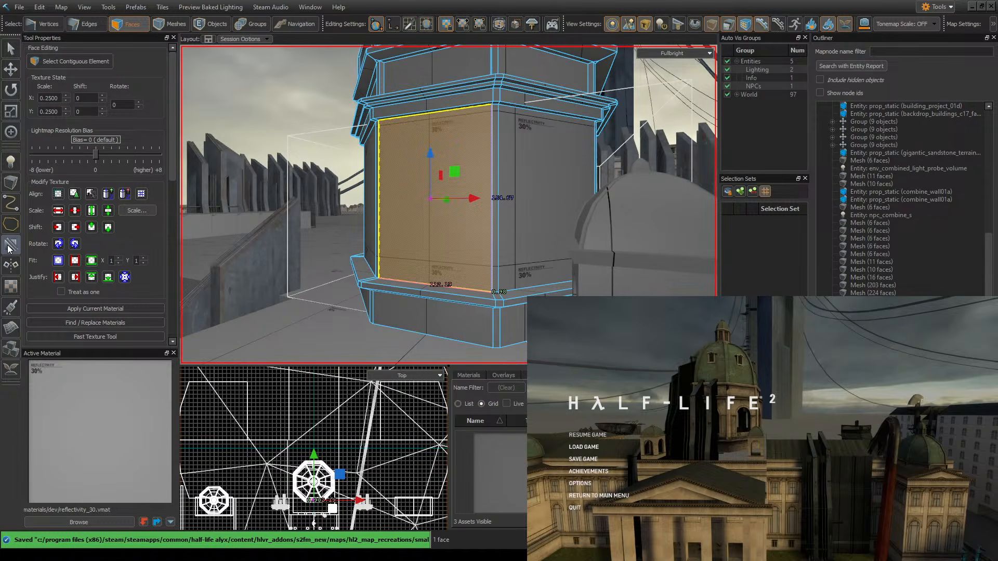
key(z)
key(z)
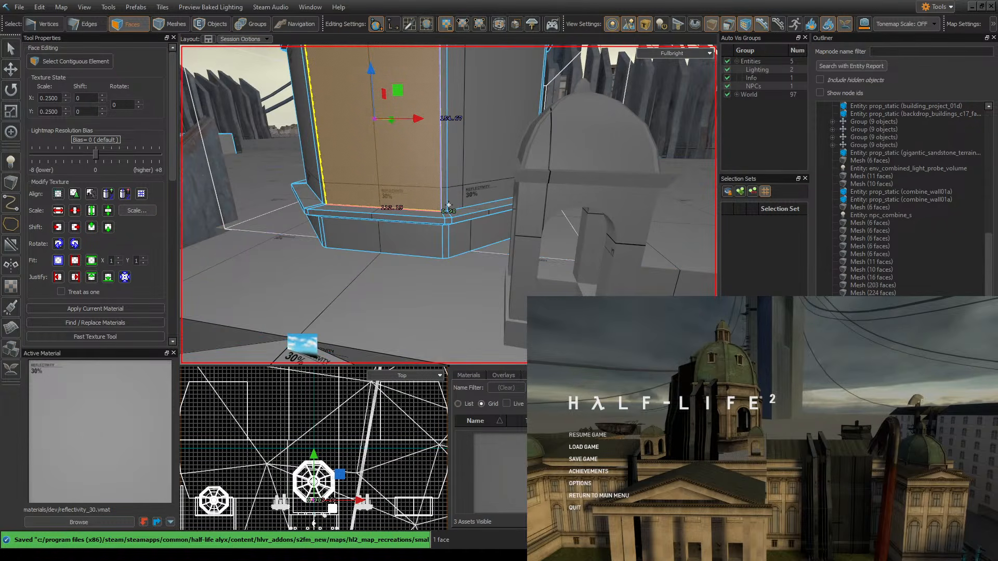
- Switch to Half-Life 2 and examine the reference tower's arched openings, corner pilasters and base ledge up close, then pause the game
click(757, 368)
key(Escape)
key(w)
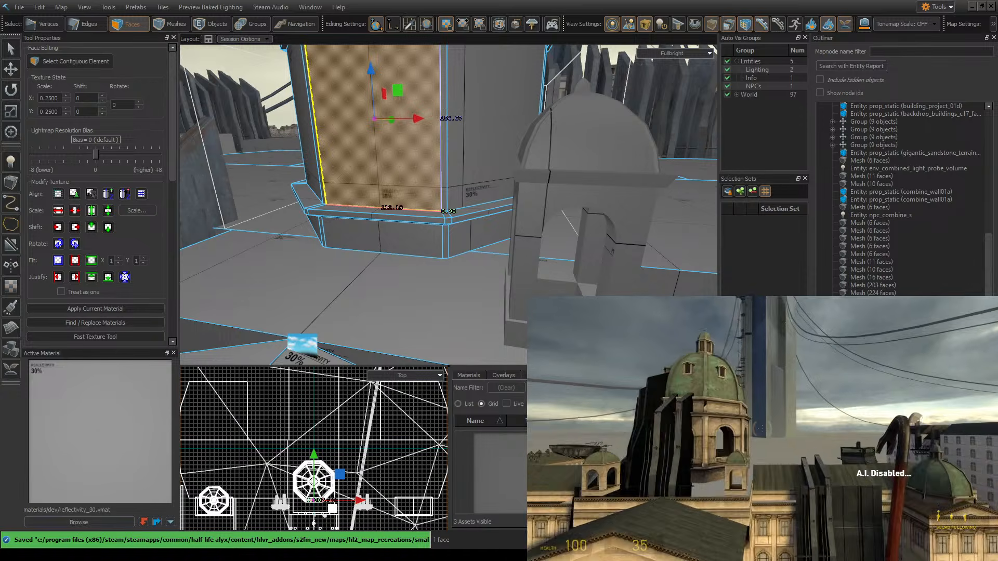
key(s)
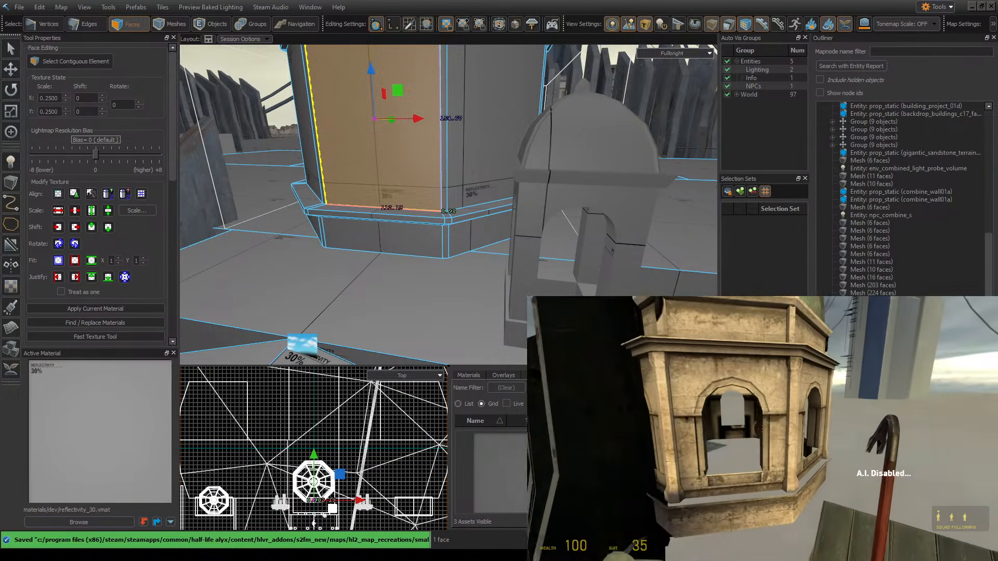
key(Escape)
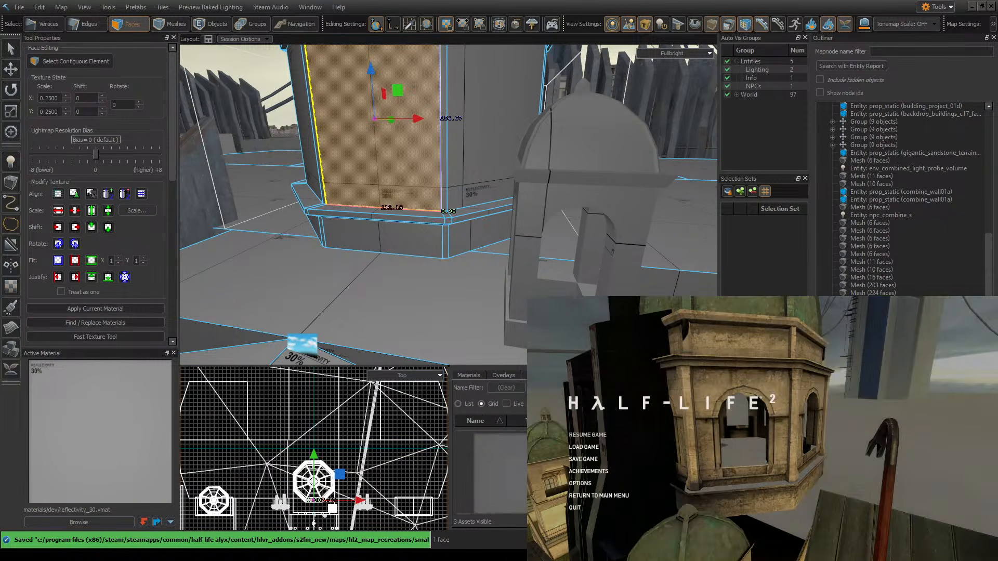
- Back in Hammer, extend the face selection to the two wall faces adjoining the selected one on the central tower
key(s)
right_drag(504, 232, 504, 233)
key(a)
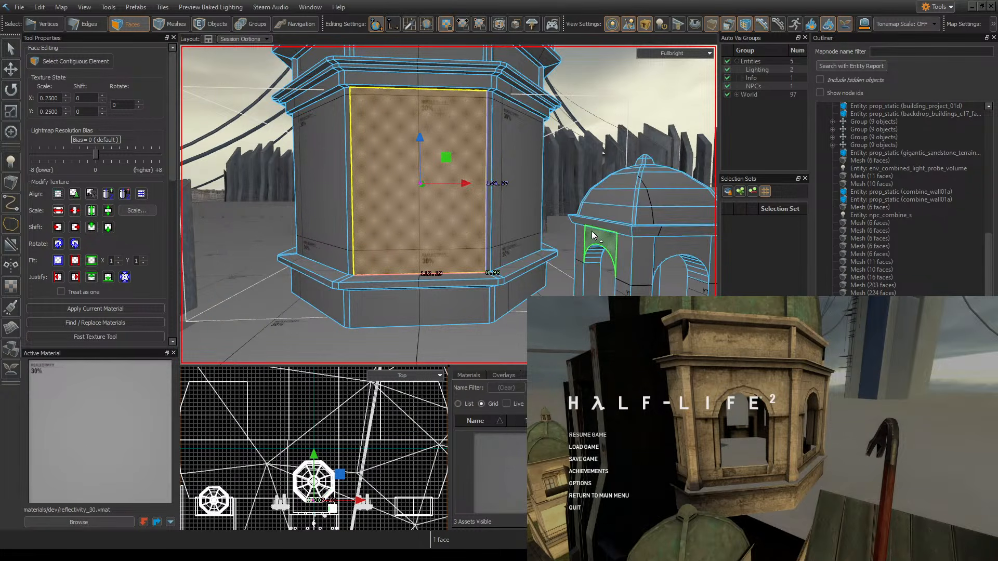
shift+click(516, 208)
shift+click(315, 223)
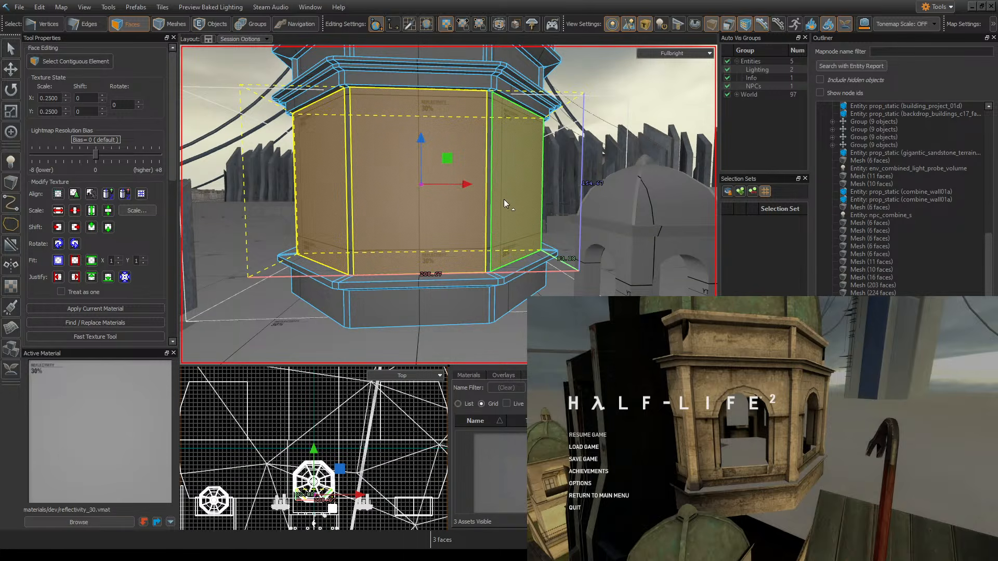
key(w)
right_drag(504, 198, 449, 205)
key(s)
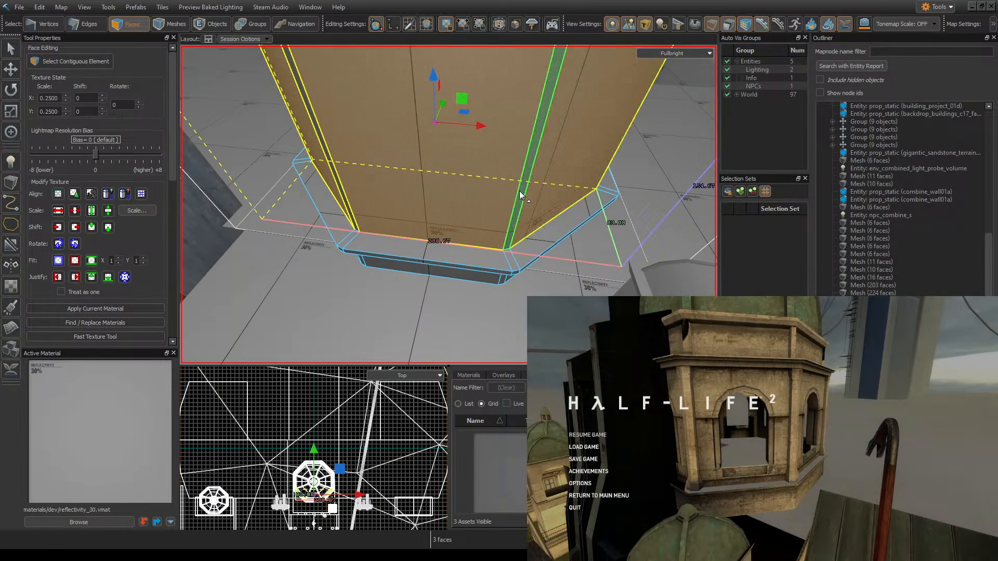
- Try selecting the narrow corner strips between the central tower's large wall faces
click(516, 191)
click(526, 191)
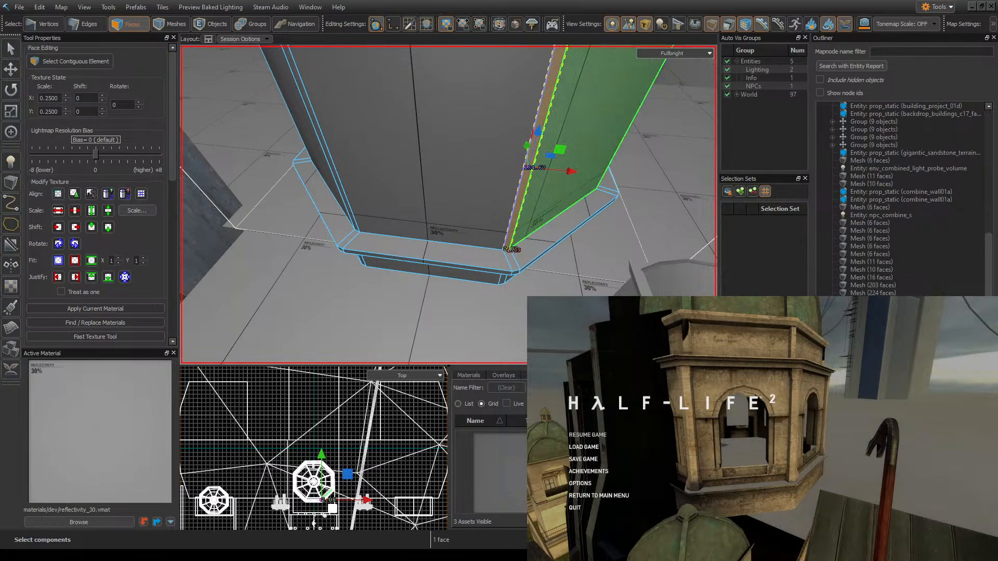
key(w)
mouse_move(527, 197)
right_down()
mouse_move(449, 205)
mouse_move(527, 196)
right_up()
key(s)
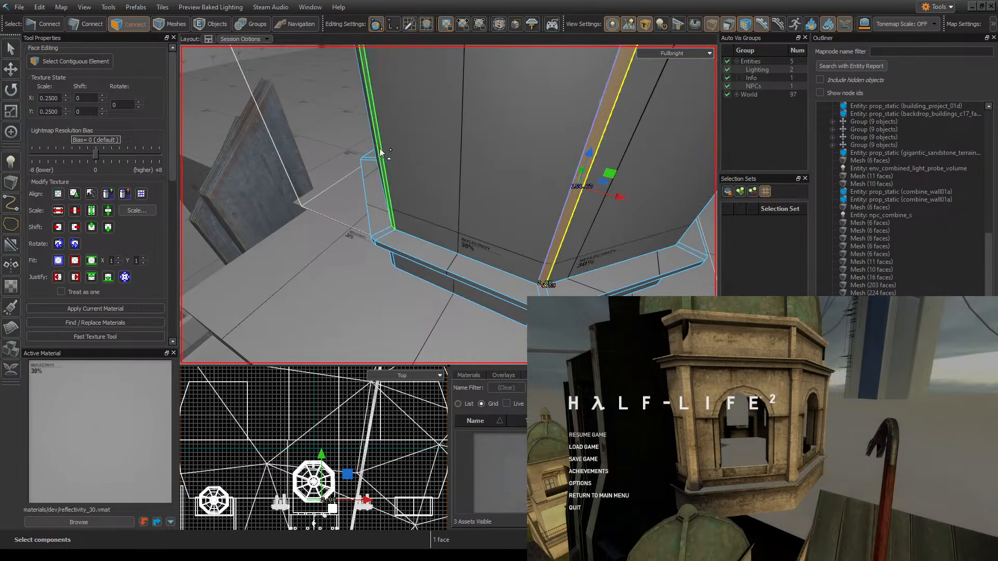
ctrl+click(380, 151)
key(a)
right_drag(380, 151, 449, 205)
shift+click(388, 189)
key(a)
shift+click(347, 177)
key(a)
key(d)
click(396, 129)
right_drag(404, 132, 448, 205)
key(d)
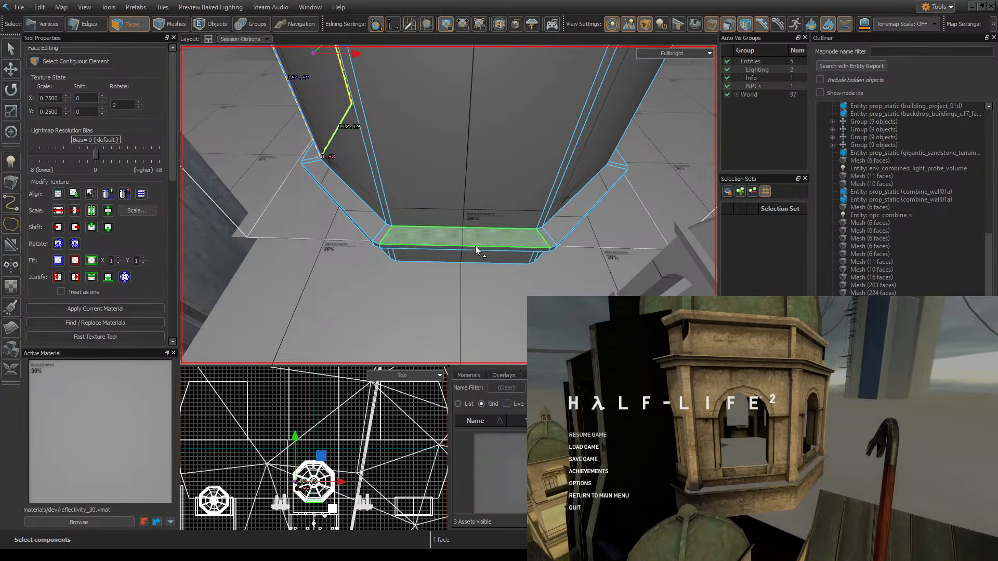
- Try selecting the outer rim faces of the central tower's base ledge, starting from its front side
key(w)
right_drag(477, 238, 448, 205)
click(441, 169)
right_drag(442, 169, 448, 205)
key(s)
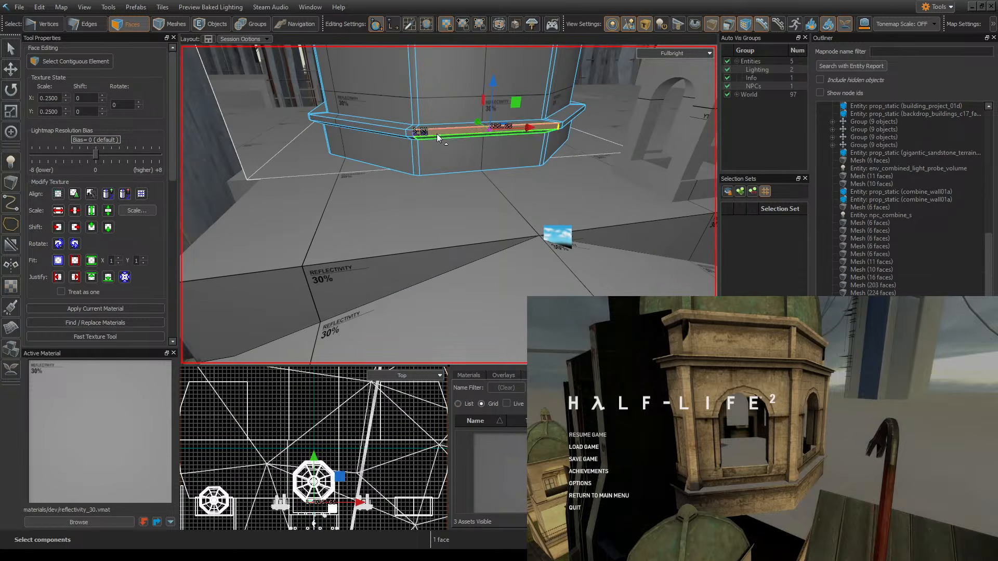
shift+drag(410, 136, 353, 128)
right_drag(457, 156, 448, 205)
key(a)
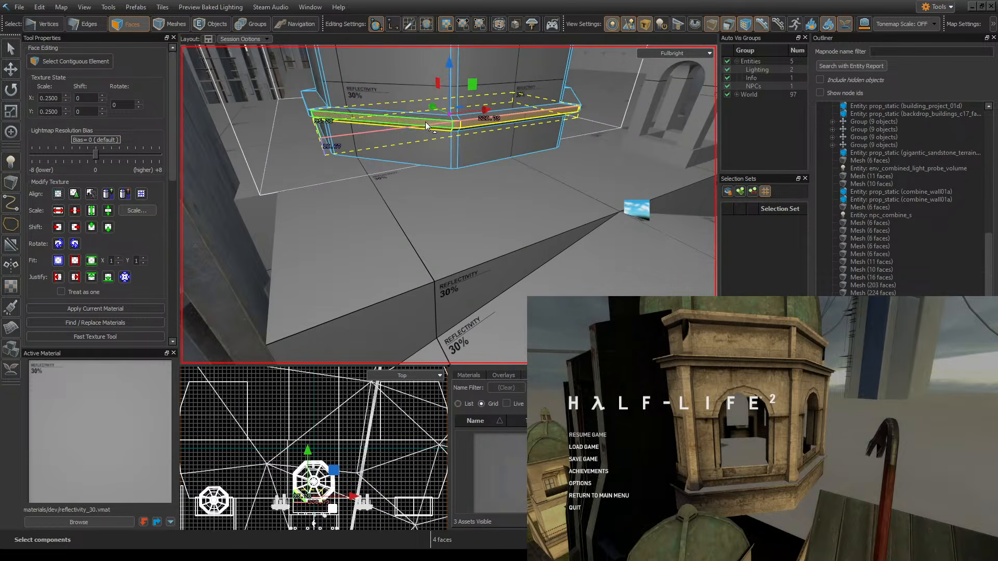
ctrl+click(430, 131)
key(a)
right_drag(430, 134, 449, 205)
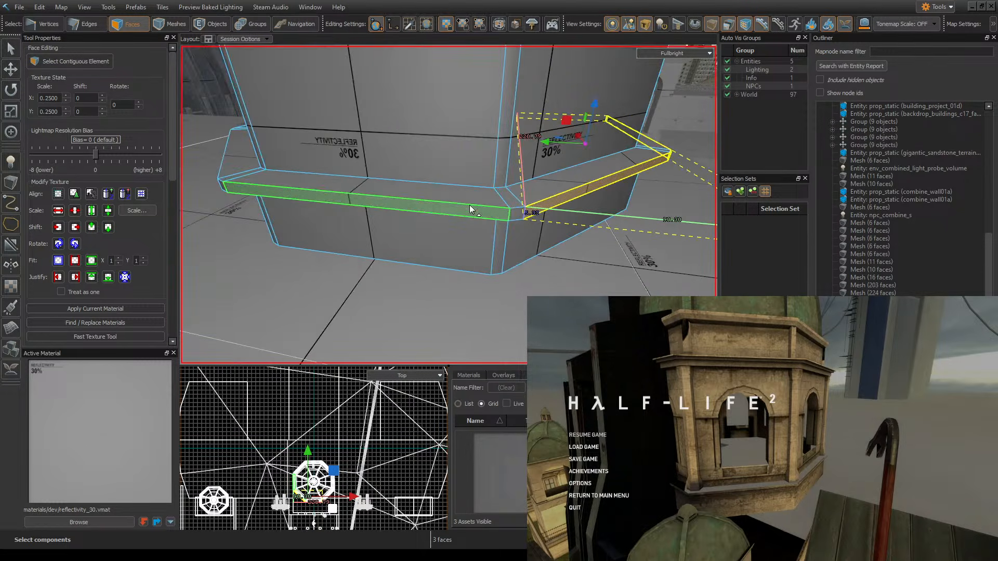
shift+drag(517, 218, 462, 211)
- Select all eight large wall faces around the central tower and activate the Scale tool for them
click(471, 151)
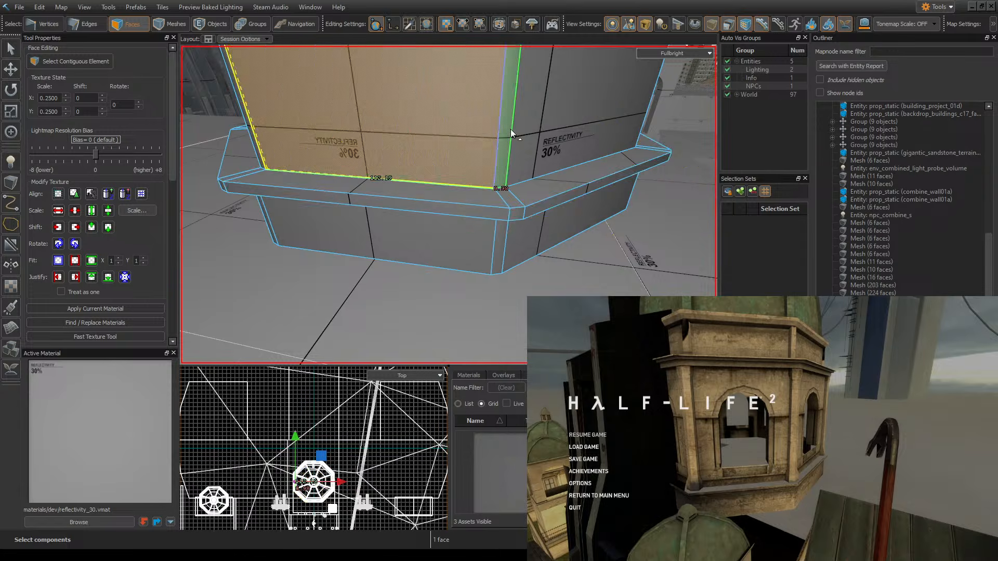
key(d)
mouse_move(522, 129)
right_down()
mouse_move(449, 205)
mouse_move(520, 137)
mouse_move(531, 249)
mouse_move(572, 189)
mouse_move(449, 204)
mouse_move(542, 152)
mouse_move(449, 205)
mouse_move(406, 197)
mouse_move(449, 205)
mouse_move(444, 173)
right_up()
shift+click(523, 129)
key(d)
shift+click(515, 147)
shift+click(532, 250)
key(d)
shift+click(572, 189)
key(d)
shift+click(542, 152)
key(d)
shift+click(406, 198)
key(d)
shift+click(441, 174)
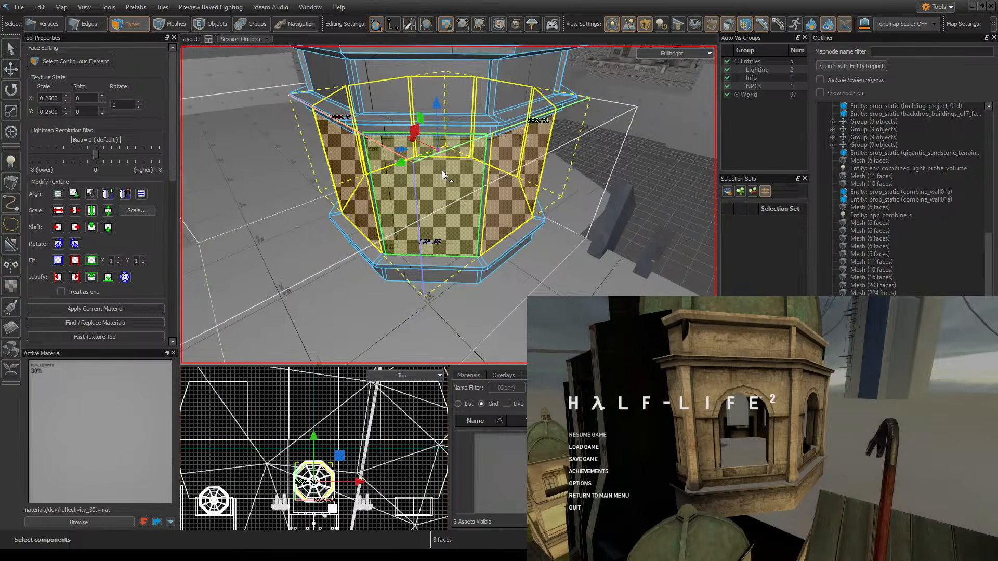
key(ctrl+s)
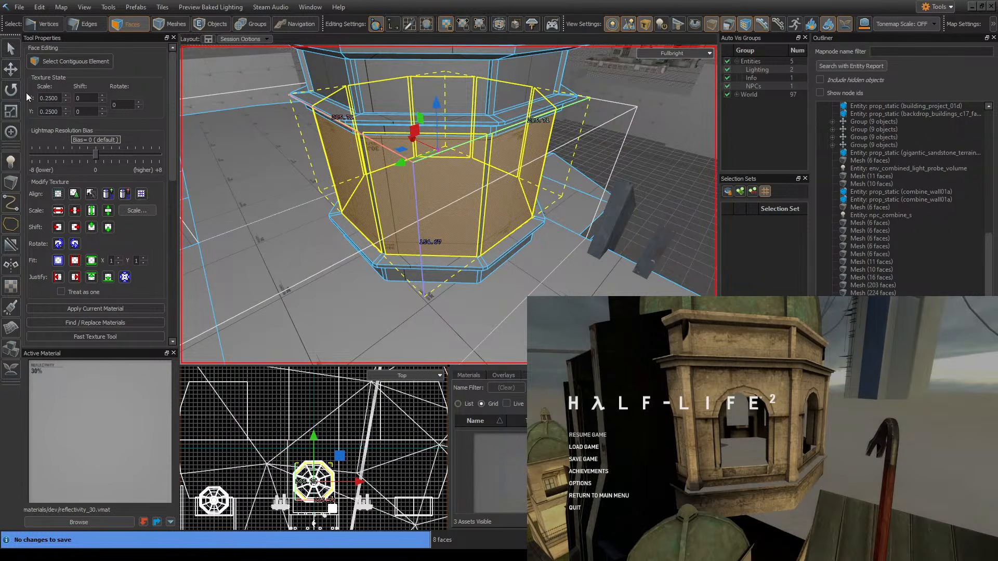
click(13, 109)
right_drag(352, 140, 390, 134)
key(a)
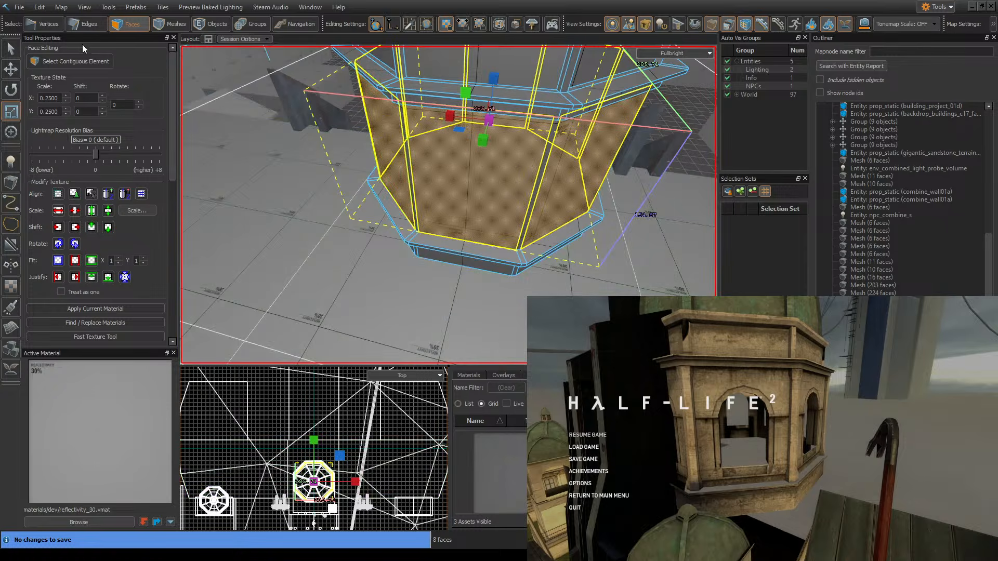
- Duplicate the whole central tower mesh and place the copy well to its side as a backup
click(215, 25)
mouse_move(238, 165)
right_down()
mouse_move(448, 205)
mouse_move(238, 166)
right_up()
key(s)
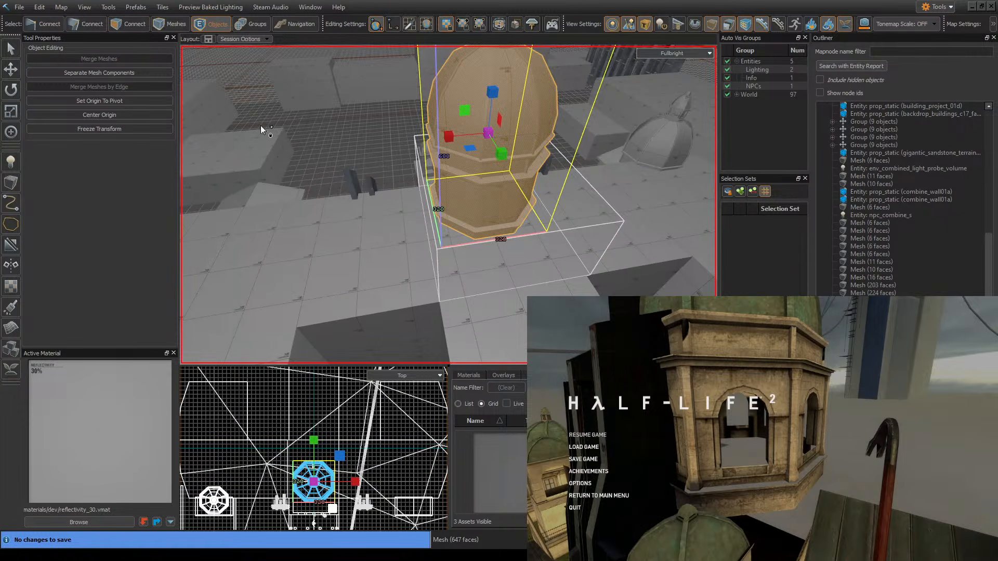
click(13, 68)
shift+drag(446, 140, 179, 162)
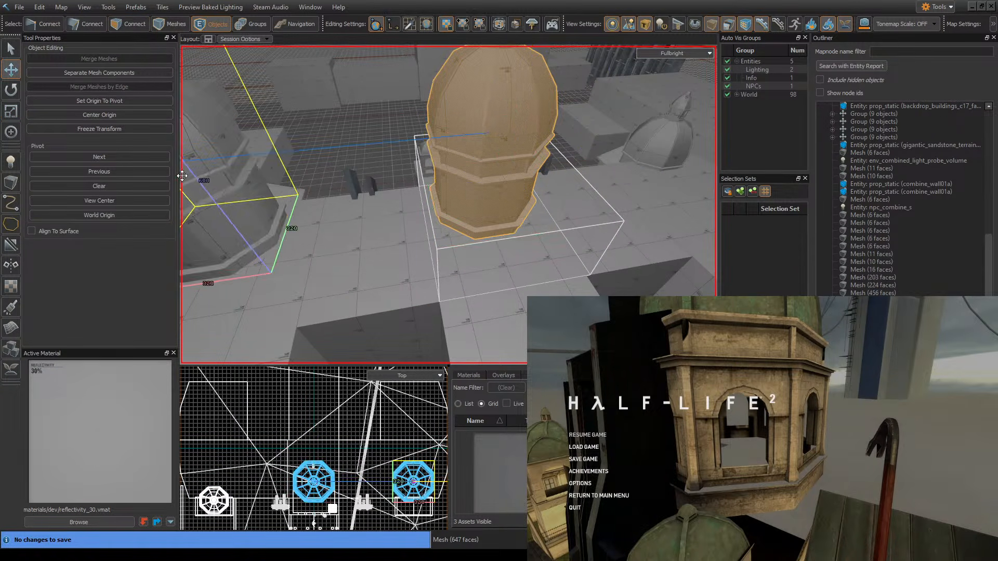
mouse_move(442, 140)
right_down()
mouse_move(449, 205)
mouse_move(442, 141)
right_up()
key(w)
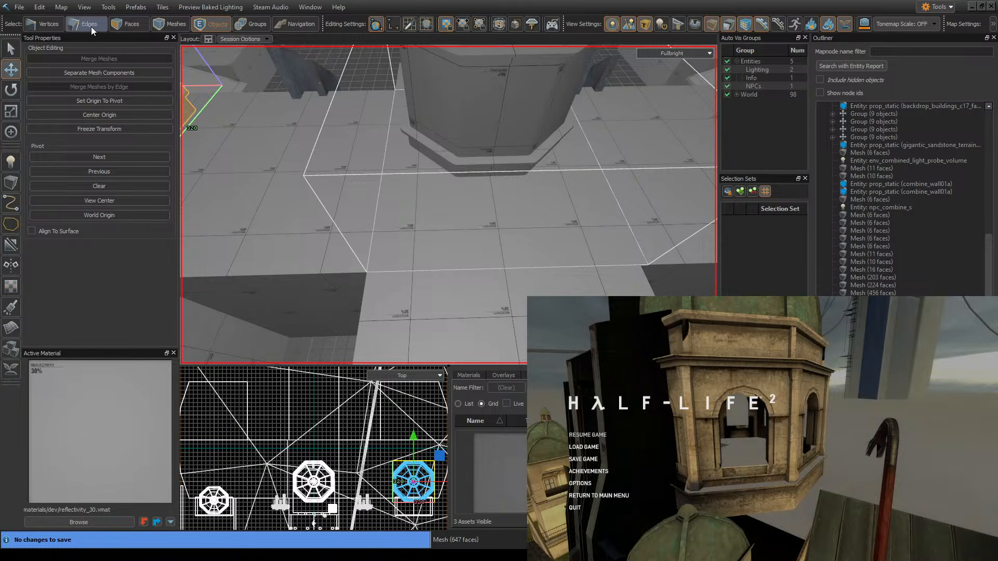
- Select the outer rim faces and corner pieces along the first part of the original tower's base ledge, and save the map
click(130, 26)
key(w)
mouse_move(345, 138)
right_down()
mouse_move(448, 205)
mouse_move(345, 138)
right_up()
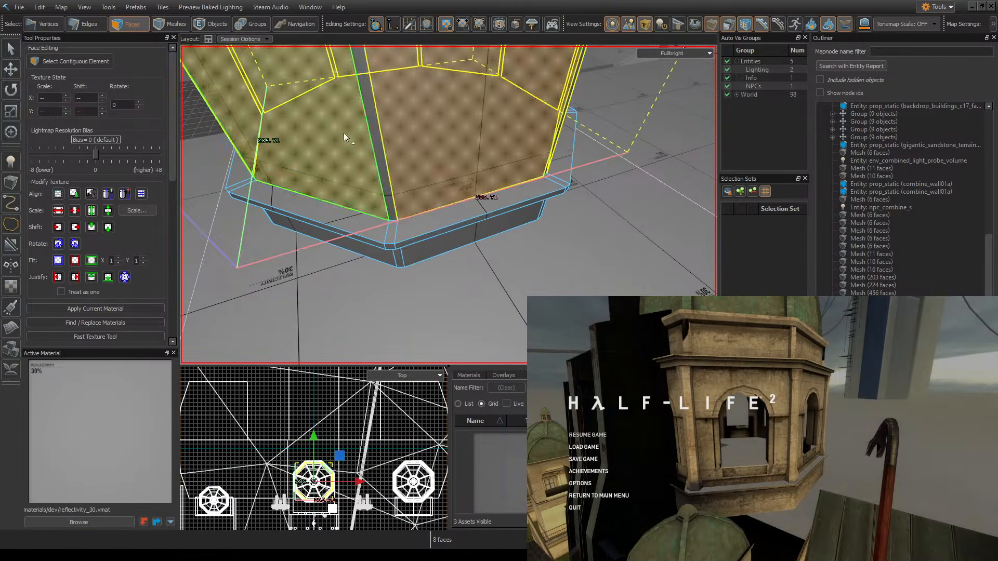
click(448, 230)
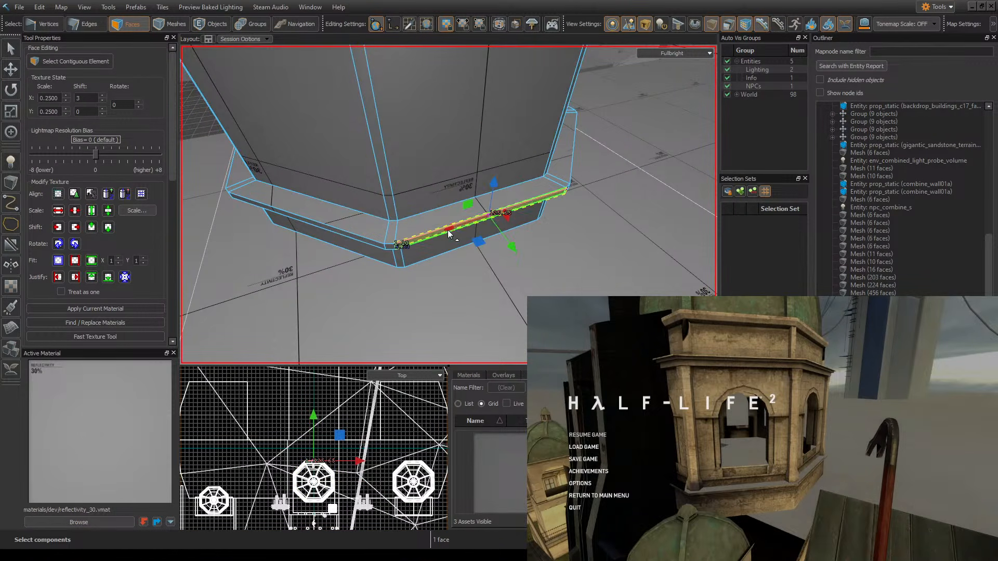
shift+click(367, 241)
right_drag(370, 239, 448, 205)
key(a)
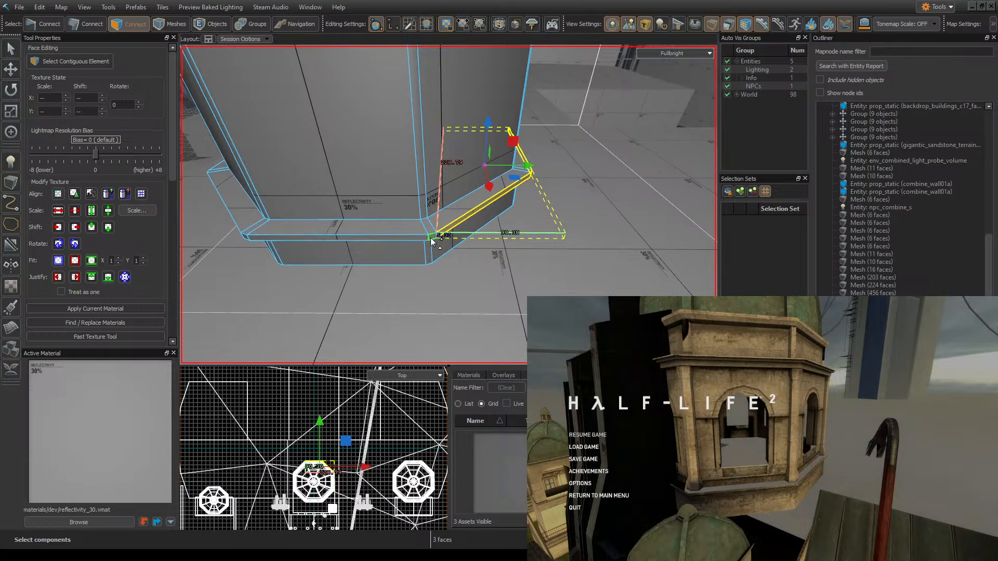
shift+click(431, 240)
shift+click(415, 238)
key(ctrl+s)
right_drag(415, 238, 448, 205)
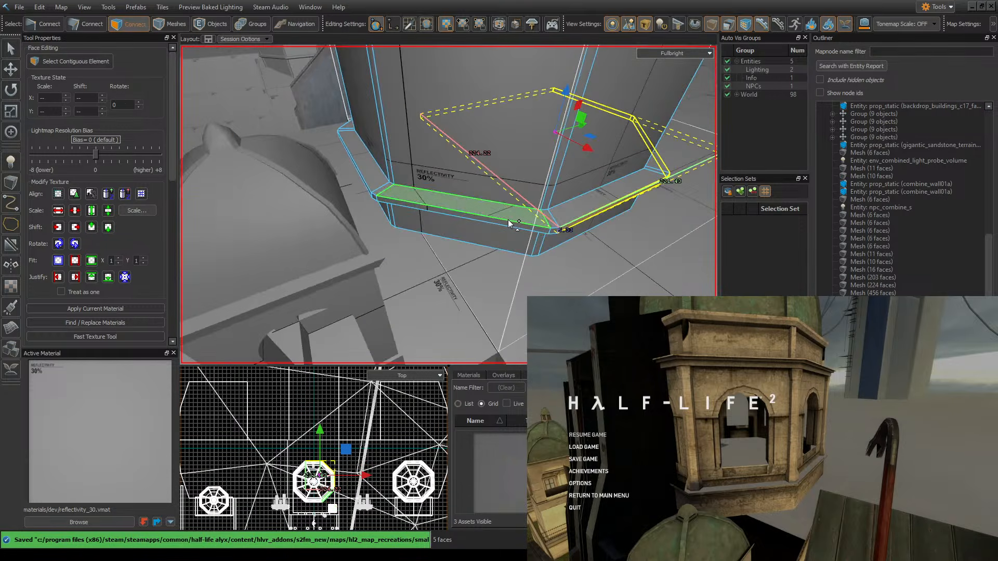
shift+click(543, 231)
shift+click(553, 234)
key(d)
right_drag(520, 235, 448, 205)
shift+click(496, 192)
shift+click(471, 187)
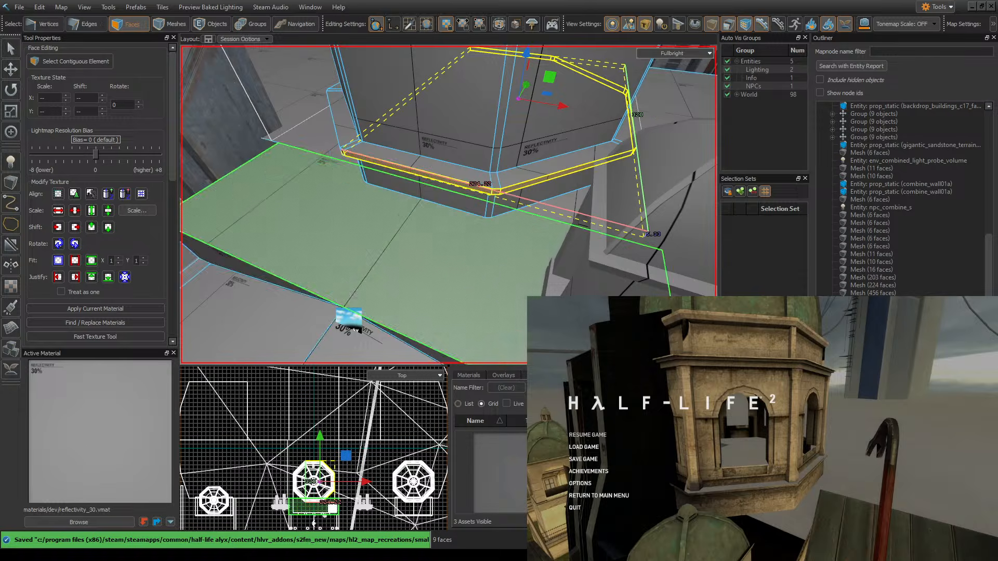
- Add the remaining base ledge rim faces and corner pieces until the full ring of 16 faces is selected, and save
right_drag(355, 329, 374, 196)
shift+click(426, 202)
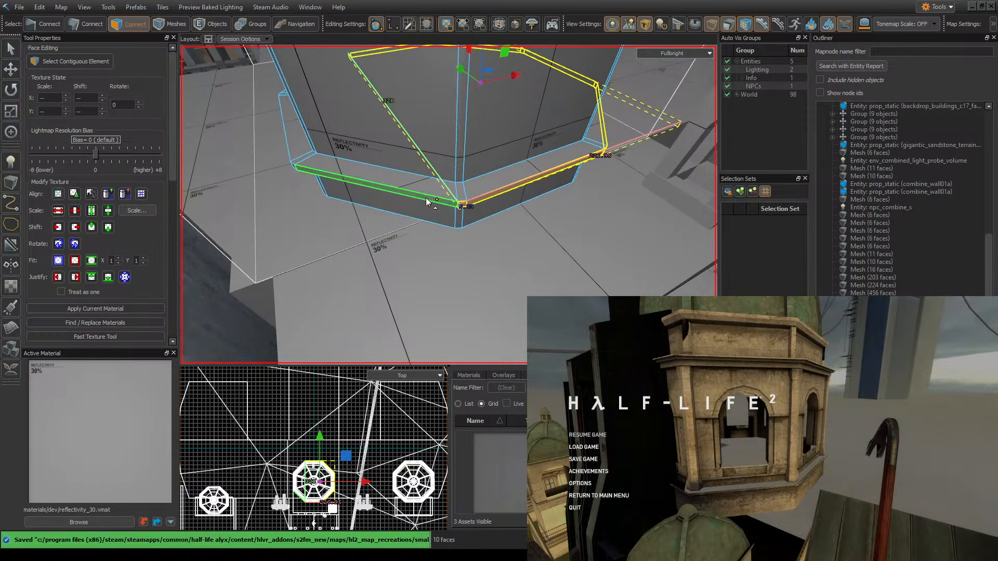
shift+click(426, 202)
key(a)
right_drag(472, 171, 492, 158)
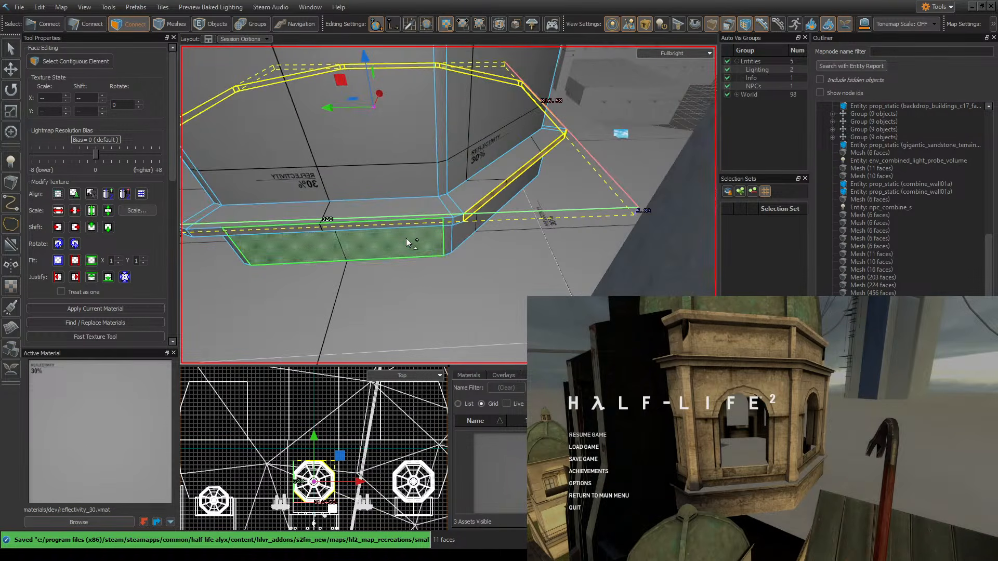
shift+click(422, 217)
shift+click(456, 222)
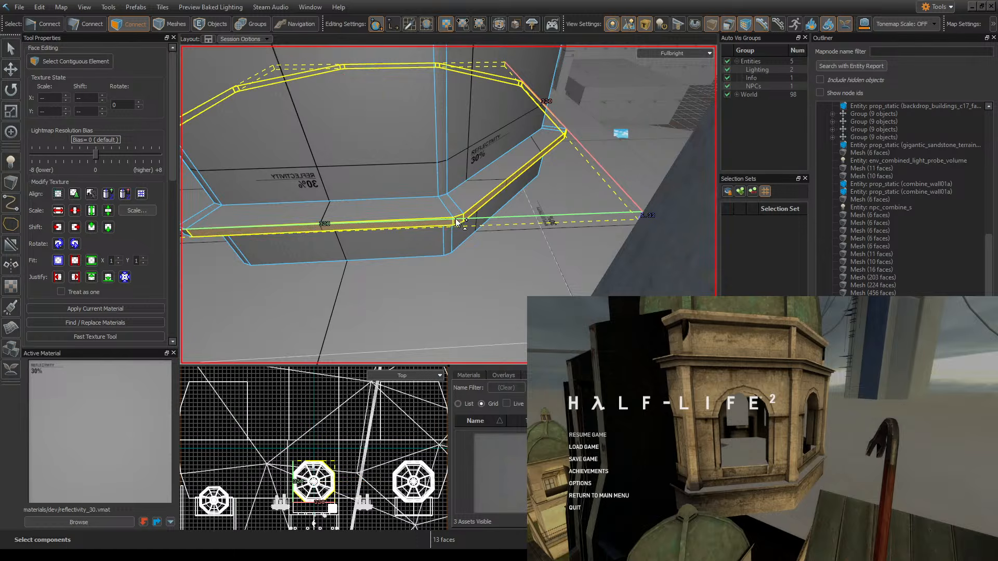
key(a)
right_drag(448, 205, 449, 205)
shift+click(440, 242)
right_drag(440, 242, 448, 205)
key(a)
shift+click(525, 252)
key(d)
right_drag(551, 224, 448, 205)
key(ctrl+s)
- Scale the selected rim ring inwards horizontally so the base ledge protrudes less from the tower wall
click(11, 111)
right_drag(369, 117, 369, 116)
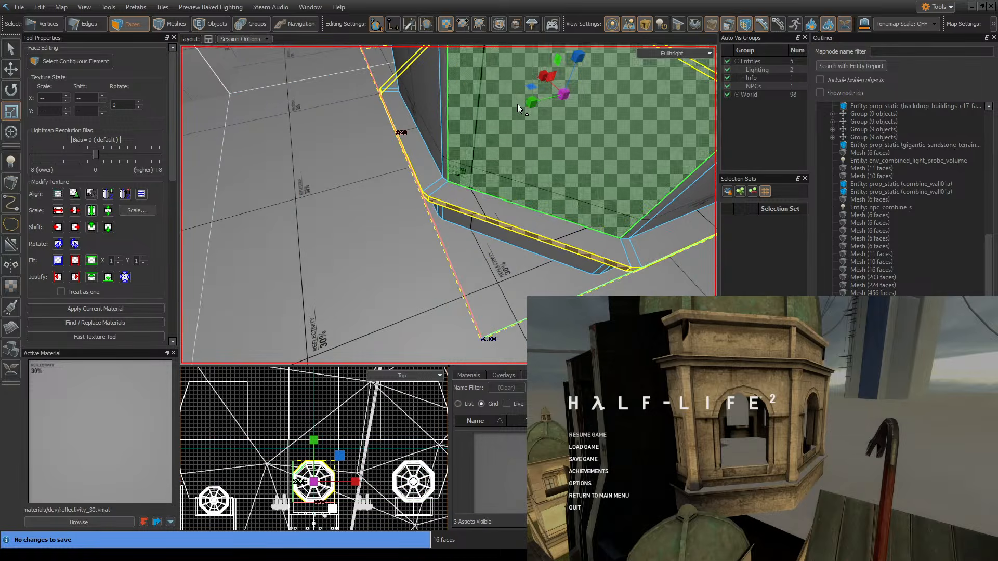
drag(538, 108, 535, 108)
right_drag(535, 108, 534, 108)
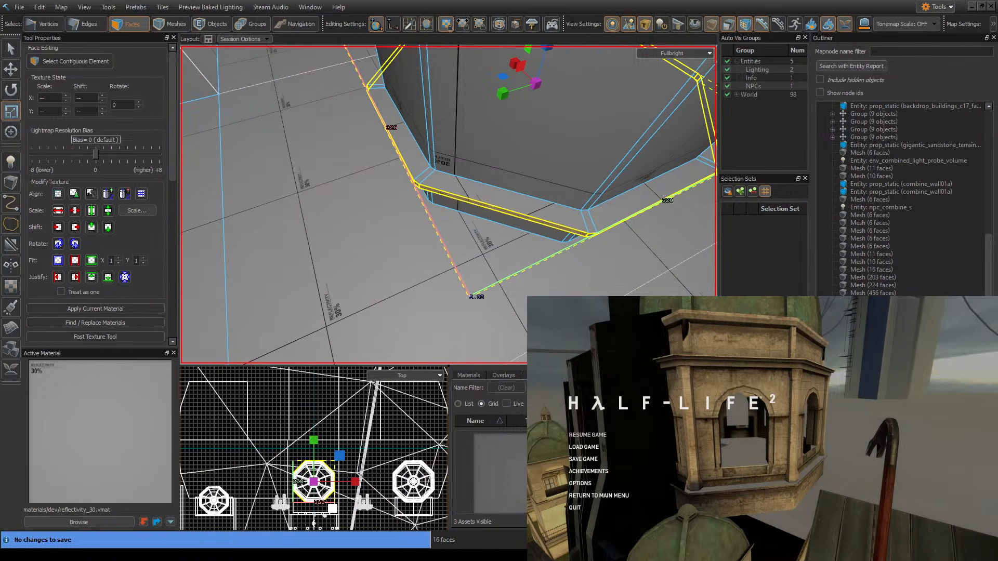
drag(503, 94, 506, 95)
right_drag(505, 95, 505, 95)
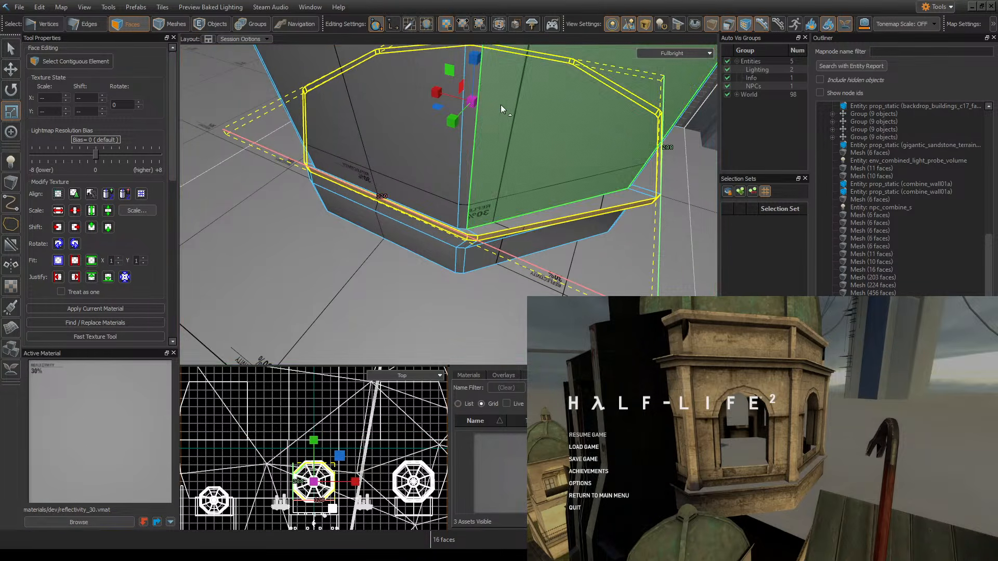
drag(453, 121, 452, 122)
drag(451, 123, 437, 94)
- Select the eight large wall faces around the original central tower, leaving out the corner strips, and save the map
right_drag(521, 134, 425, 140)
click(426, 139)
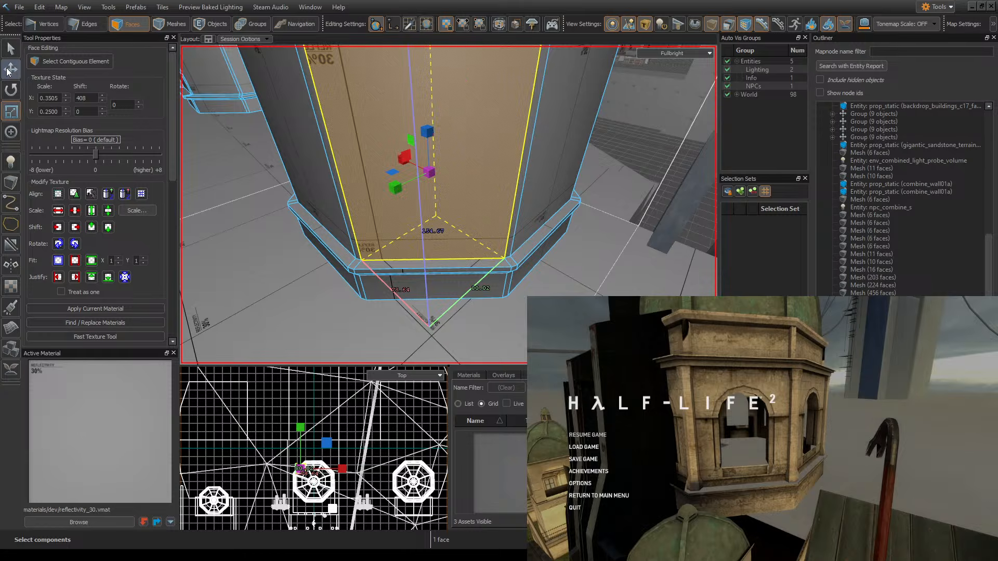
click(9, 72)
right_drag(363, 208, 475, 145)
ctrl+click(567, 144)
right_drag(568, 145, 451, 173)
ctrl+click(520, 220)
ctrl+click(497, 158)
ctrl+click(451, 174)
ctrl+click(554, 158)
right_drag(554, 158, 449, 204)
ctrl+click(478, 154)
key(ctrl+s)
ctrl+click(478, 182)
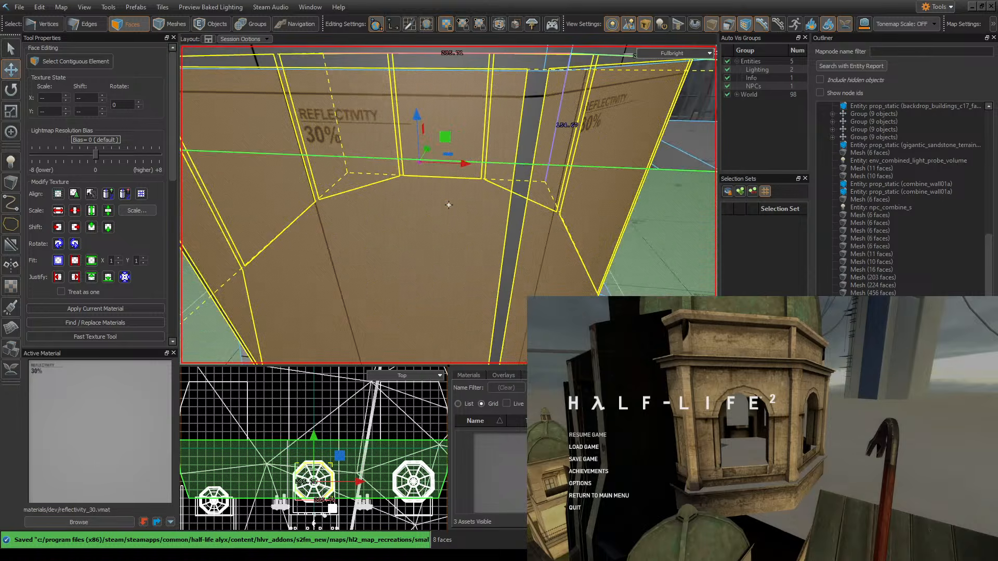
- Try to scale the eight selected wall faces of the central tower horizontally to set them off from the corner strips
key(ctrl+s)
click(11, 111)
right_drag(377, 141, 377, 141)
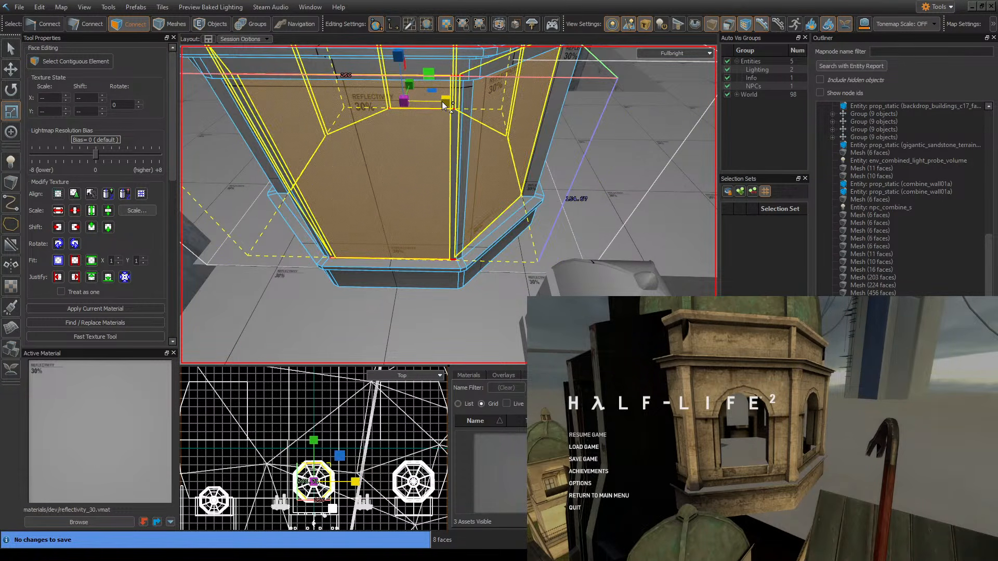
right_drag(484, 90, 523, 97)
drag(510, 87, 512, 86)
right_drag(513, 86, 519, 108)
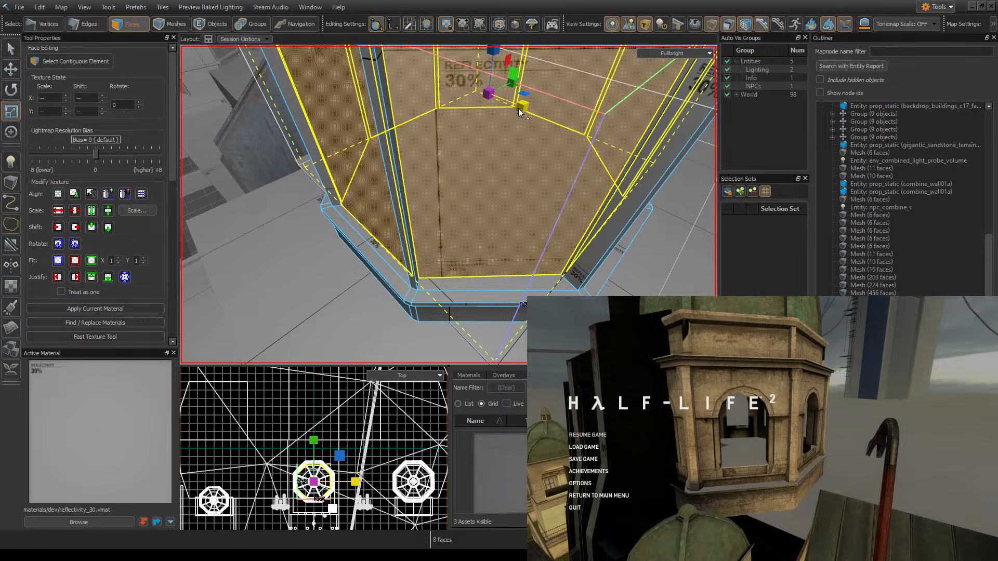
drag(519, 108, 524, 108)
right_drag(452, 203, 556, 118)
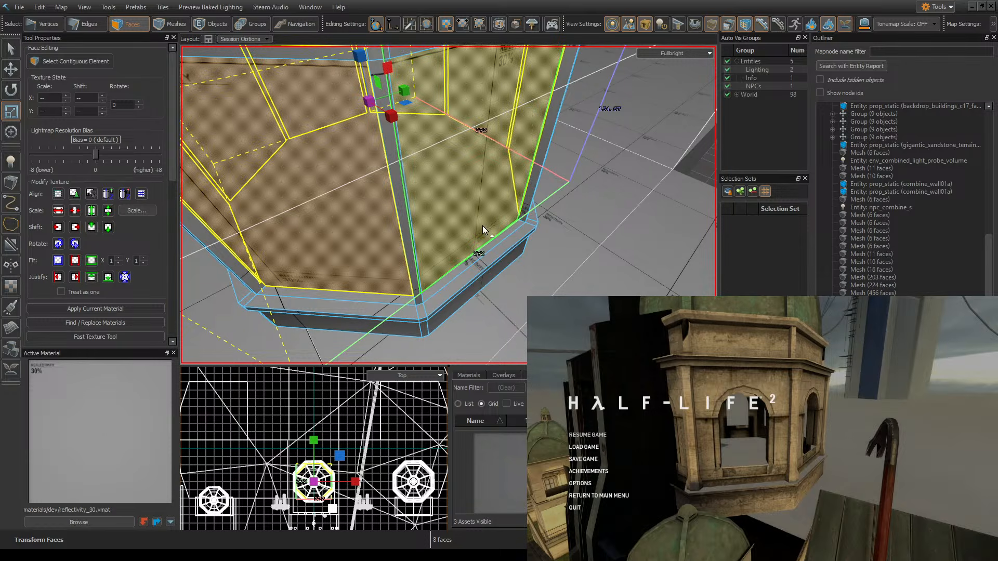
right_drag(482, 225, 464, 186)
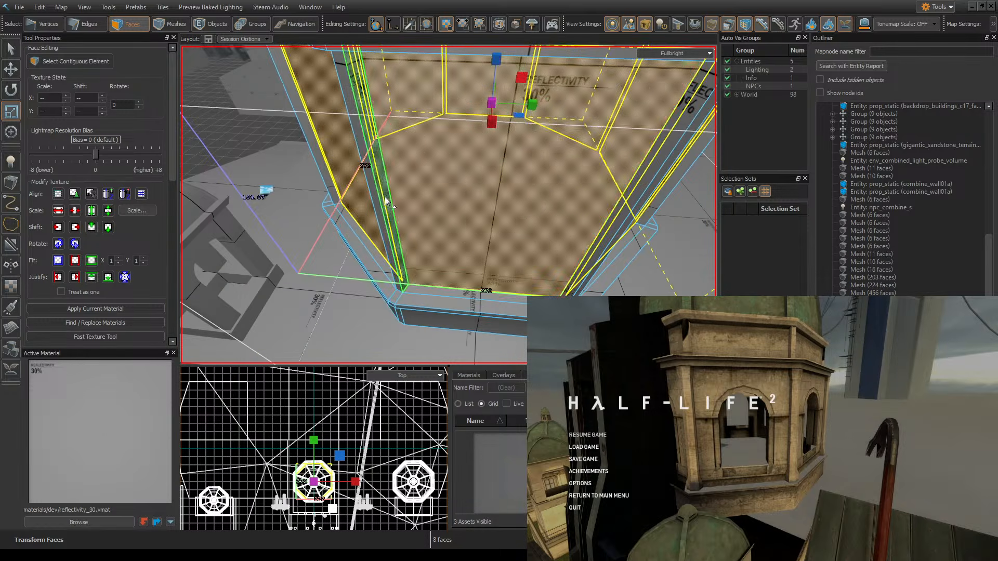
- Try to move one narrow corner strip face of the tower sideways above the base ledge, and undo the moves
click(385, 201)
right_drag(385, 200, 484, 173)
click(20, 71)
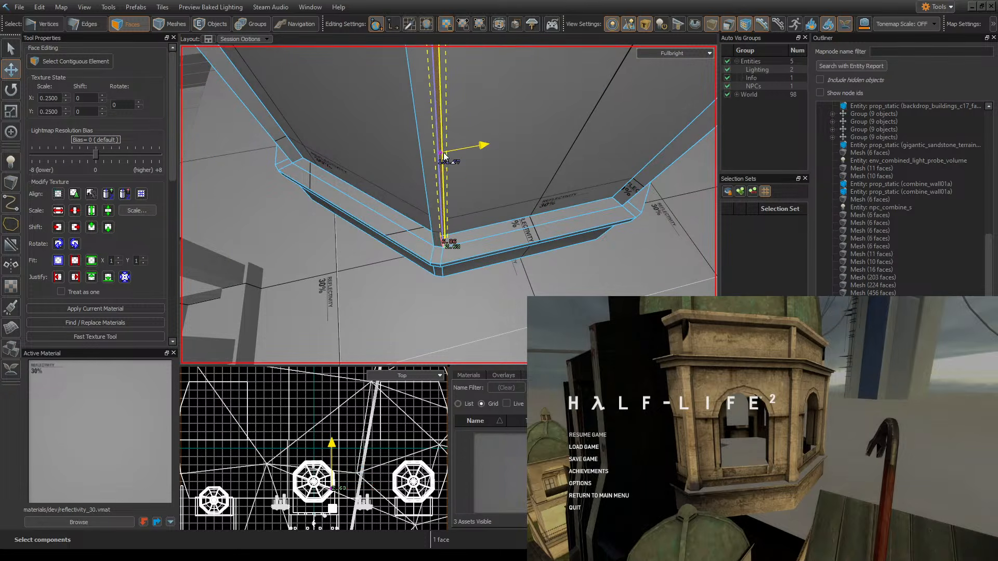
drag(444, 153, 454, 153)
right_drag(451, 155, 465, 158)
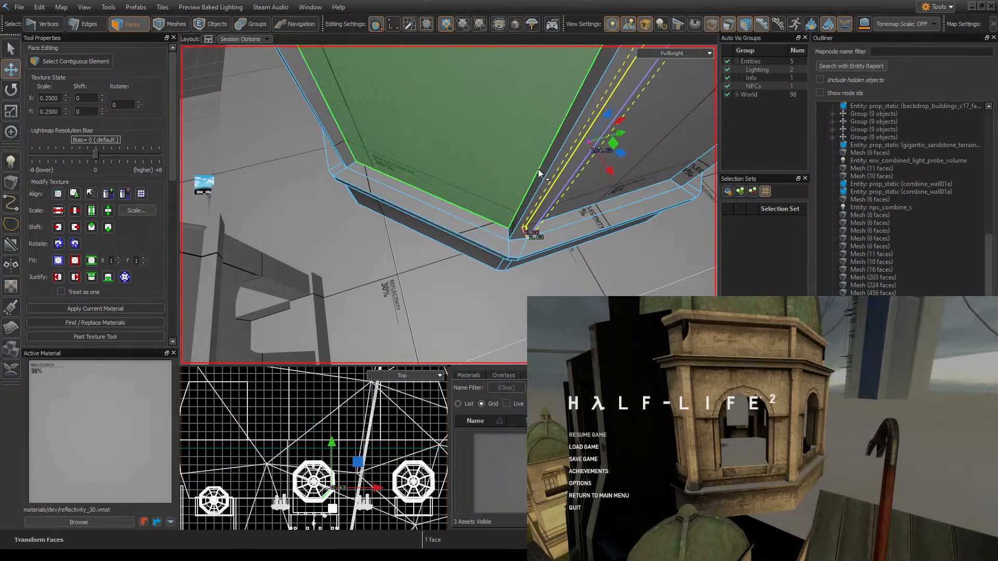
right_drag(538, 169, 545, 151)
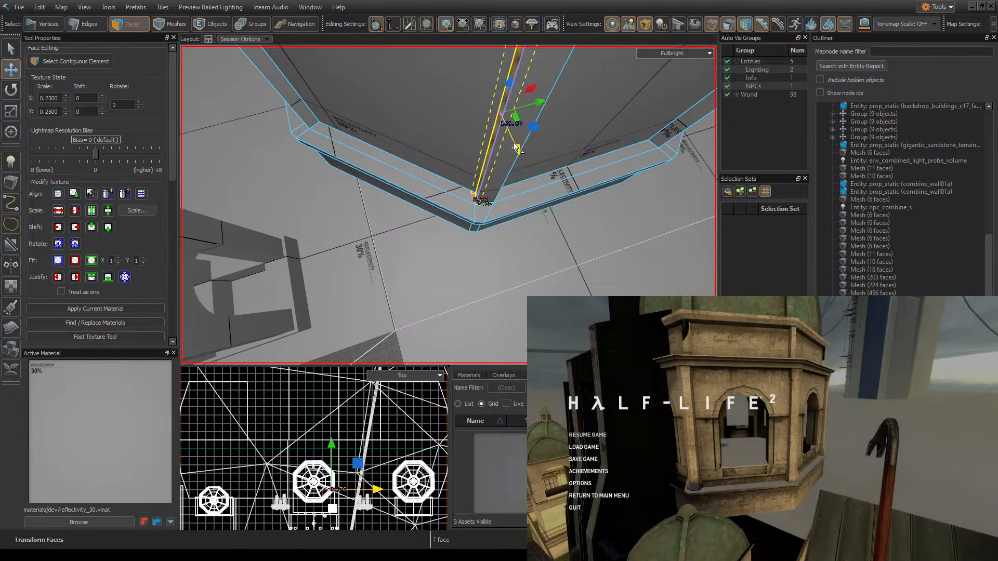
drag(514, 143, 494, 111)
key(ctrl+z)
key(ctrl+z)
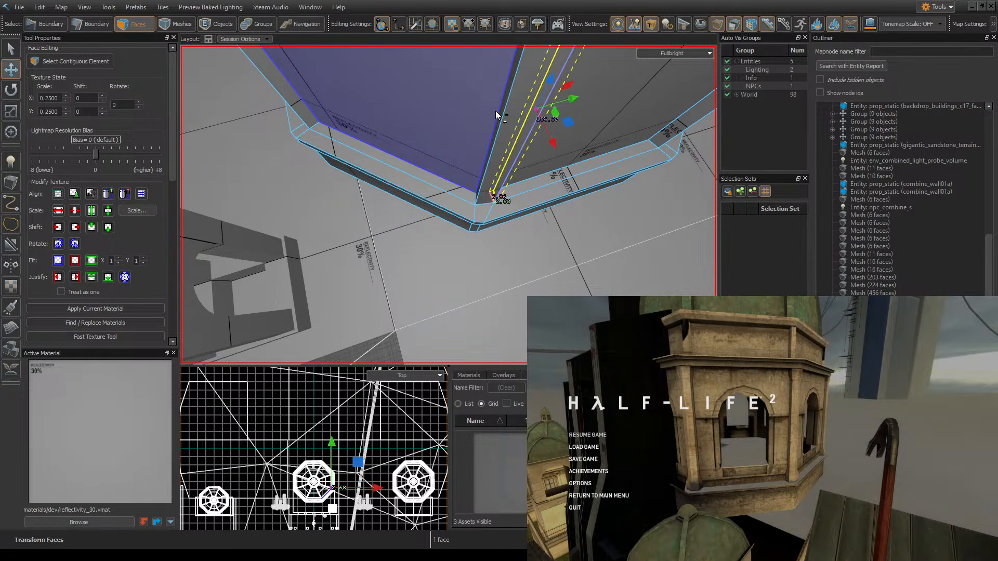
key(ctrl+z)
- Try to shift the same corner strip face horizontally towards the corner of the base ledge
right_drag(542, 106, 539, 105)
drag(477, 82, 457, 87)
right_drag(457, 87, 494, 76)
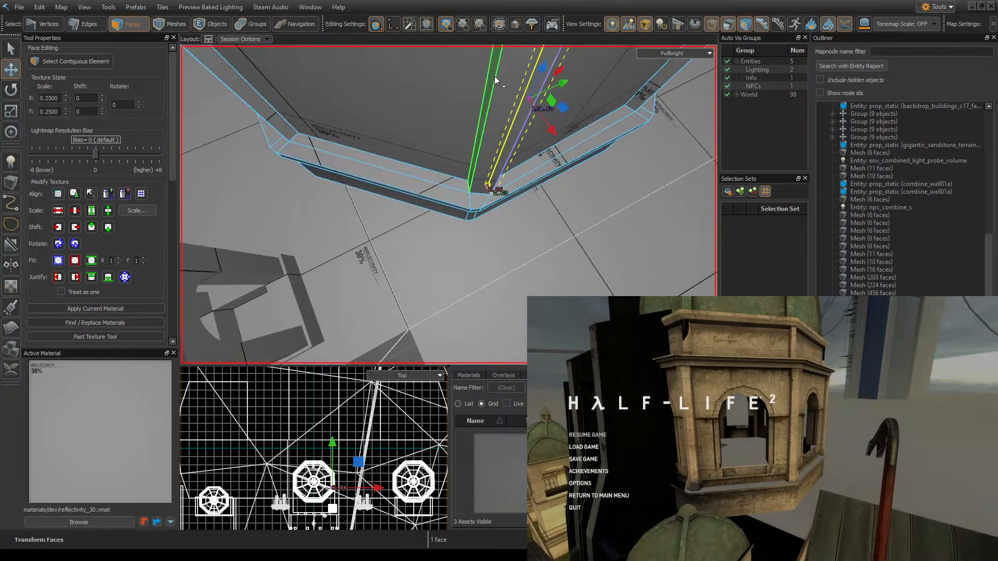
alt+drag(495, 76, 463, 90)
click(582, 105)
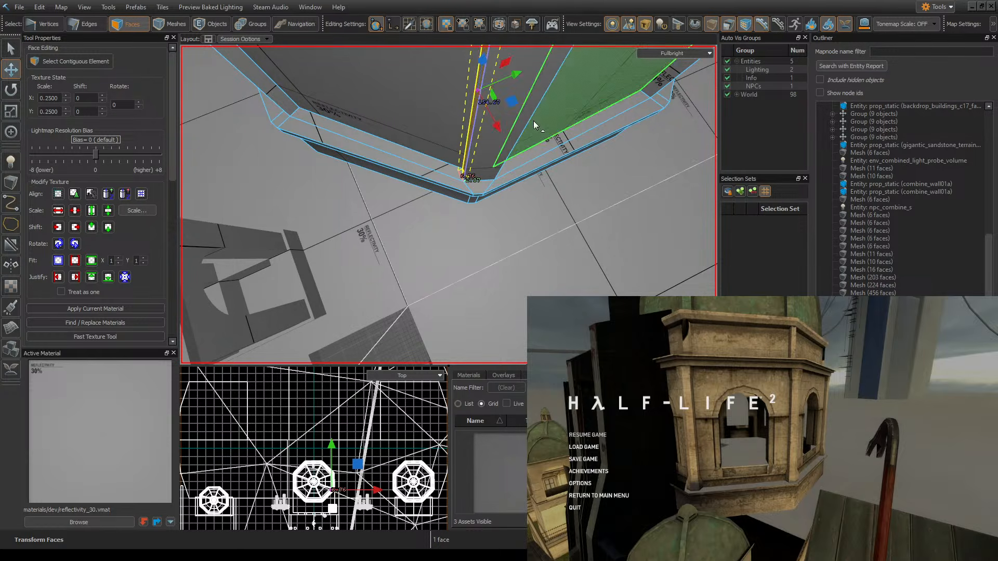
right_drag(535, 123, 449, 205)
- Try to reposition the next corner strip face of the tower horizontally, undoing the first move
click(442, 117)
mouse_move(435, 117)
right_down()
mouse_move(449, 205)
mouse_move(488, 145)
mouse_move(491, 121)
right_up()
click(482, 128)
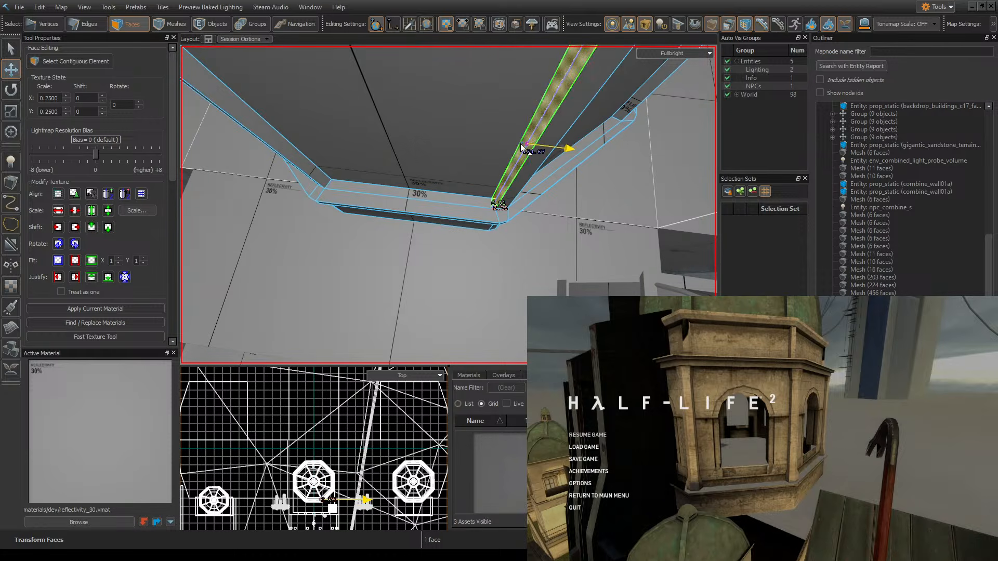
mouse_move(523, 148)
mouse_down()
mouse_move(497, 133)
mouse_move(524, 150)
mouse_up()
key(ctrl+z)
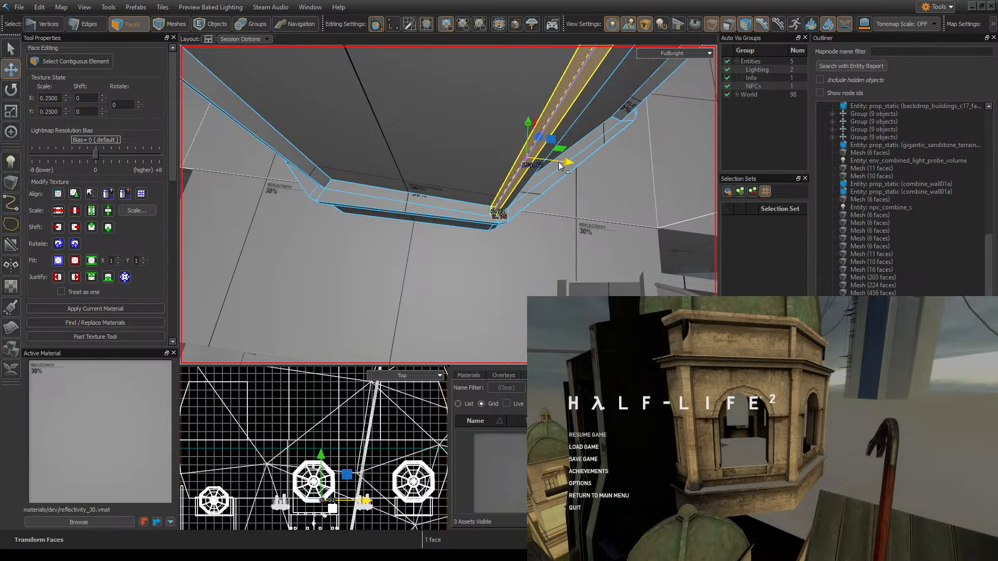
right_drag(559, 162, 555, 162)
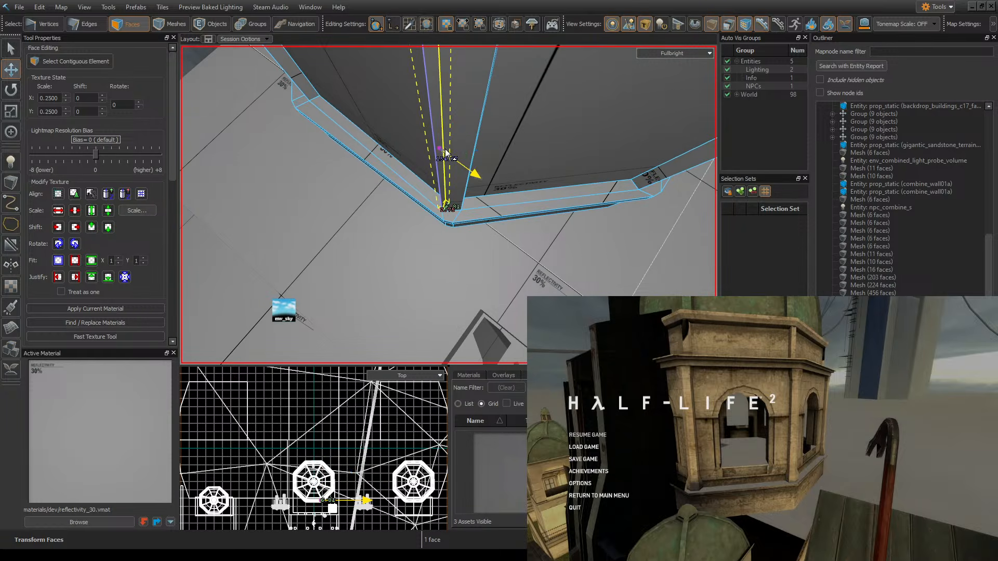
right_drag(481, 130, 455, 129)
click(453, 122)
drag(499, 93, 481, 83)
- Try further horizontal moves of this second corner strip face to line it up with the neighbouring walls
right_drag(506, 156, 450, 205)
right_drag(522, 154, 436, 141)
click(503, 157)
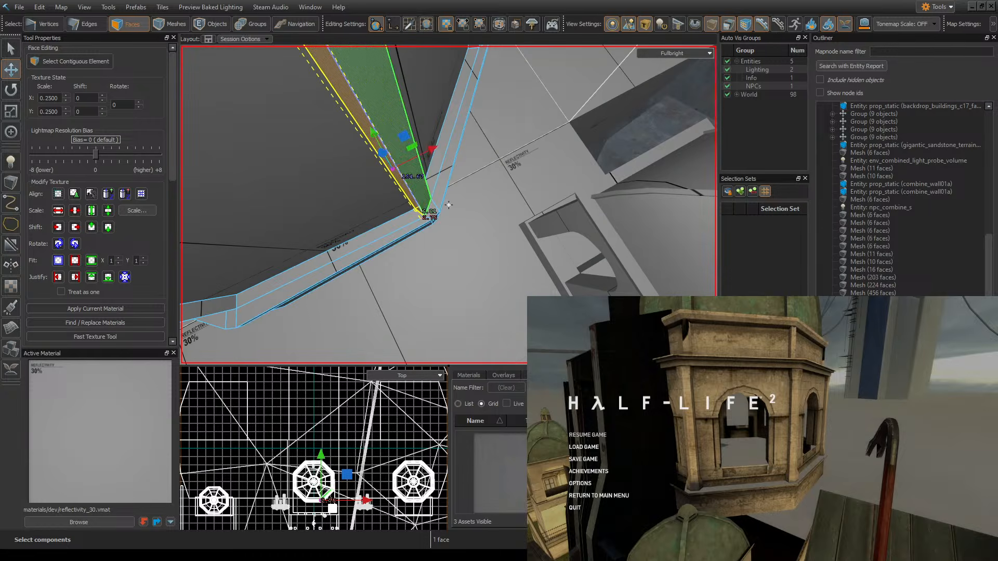
drag(431, 151, 379, 172)
right_drag(379, 172, 463, 160)
click(461, 158)
click(480, 160)
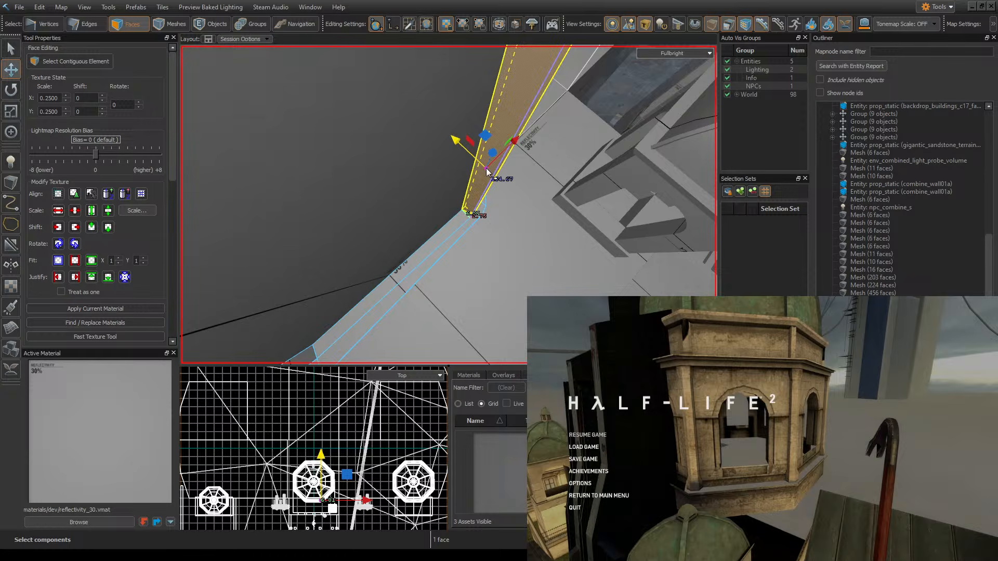
right_drag(475, 169, 497, 171)
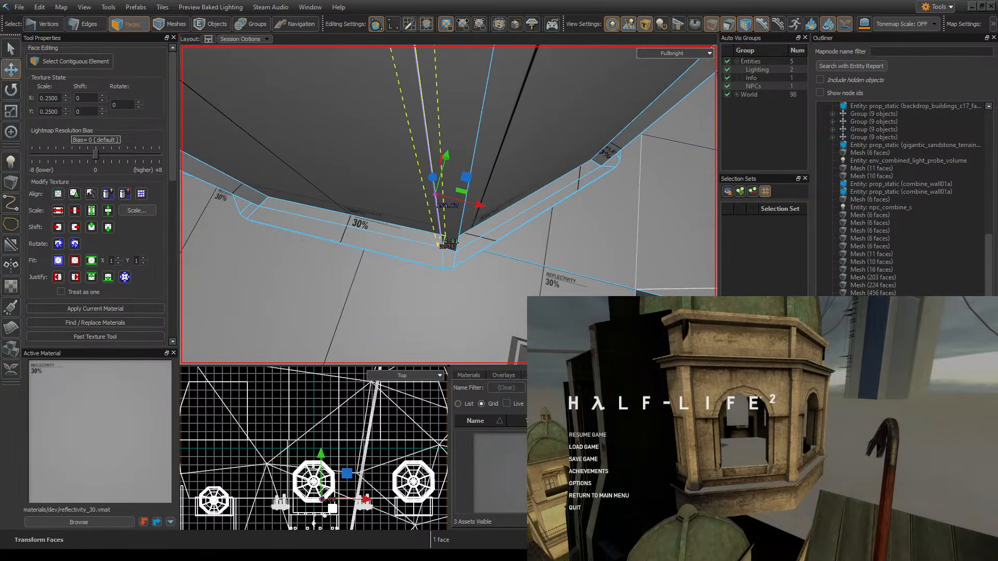
right_drag(505, 236, 449, 205)
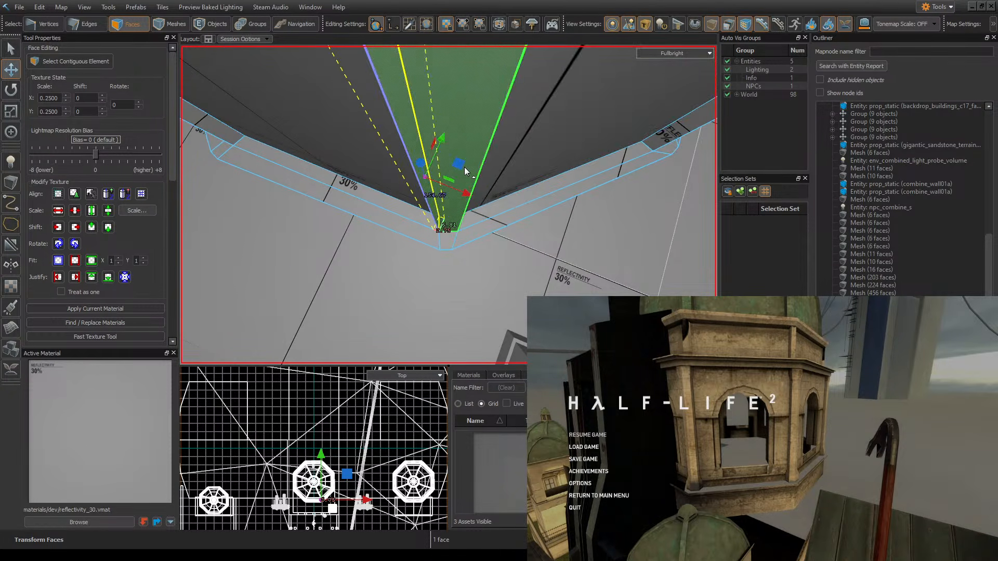
click(464, 167)
drag(469, 182, 441, 200)
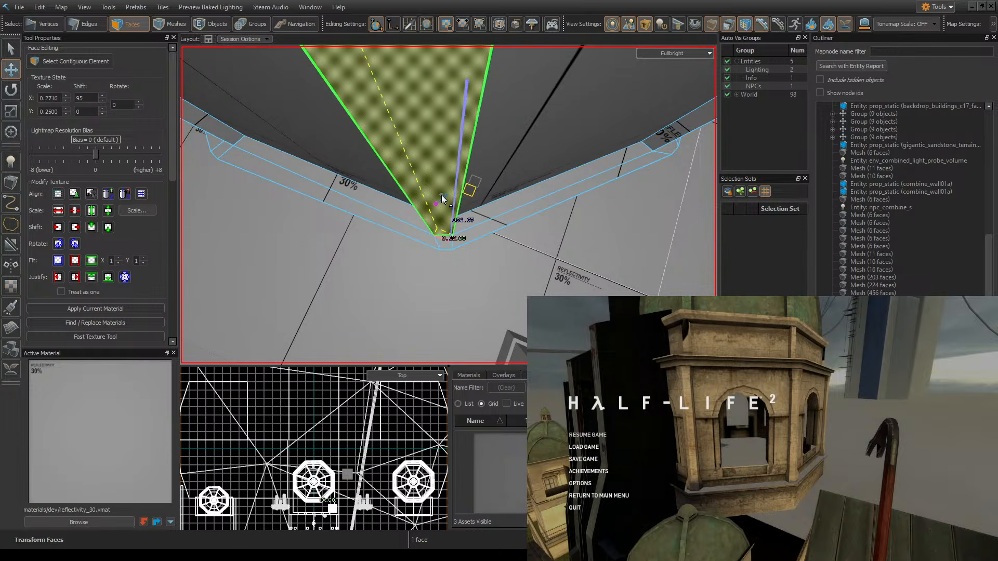
right_drag(486, 195, 448, 205)
- Undo the corner strip moves and the wall scaling, back to the selection of the eight large wall faces
key(ctrl+z)
key(ctrl+z)
key(ctrl+z)
key(ctrl+z)
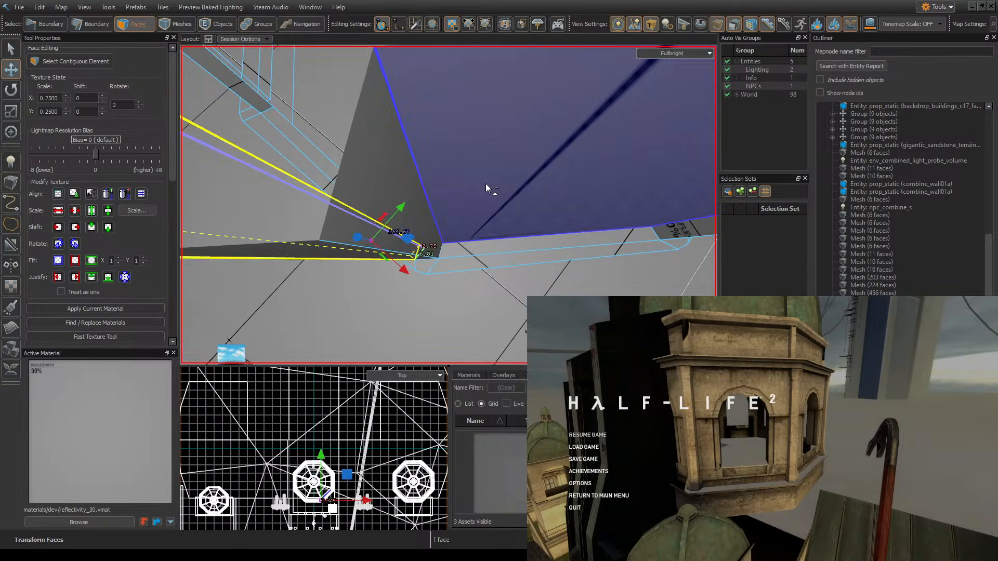
key(ctrl+z)
key(ctrl+z)
key(ctrl+z)
key(ctrl+z)
key(ctrl+z)
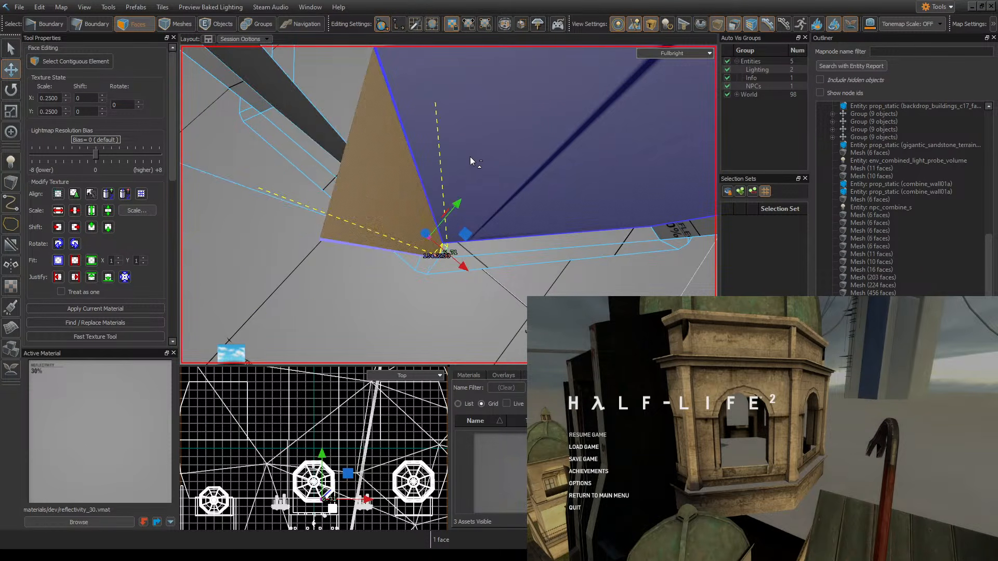
key(ctrl+z)
key(ctrl+z)
key(ctrl+z)
key(ctrl+z)
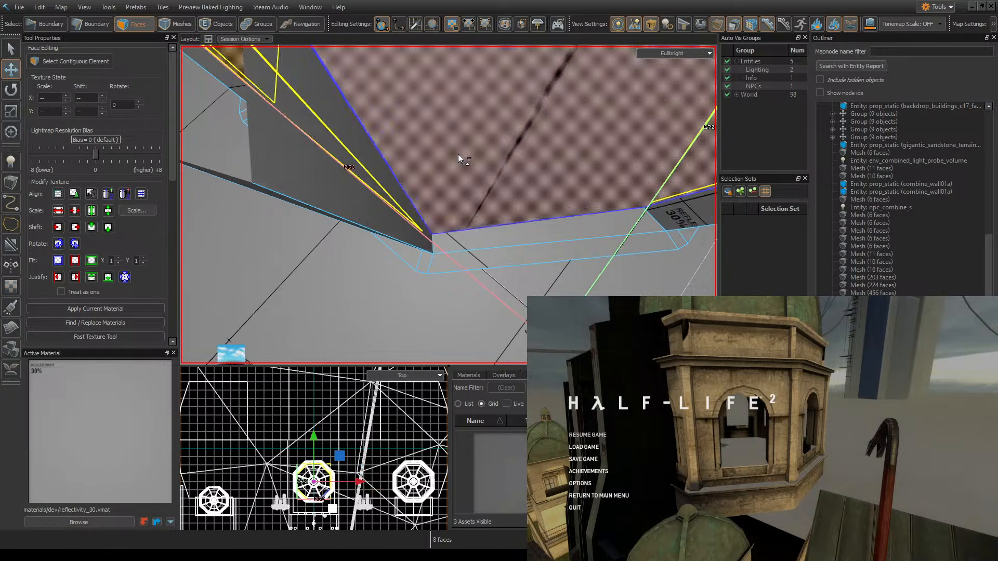
key(ctrl+z)
key(ctrl+z)
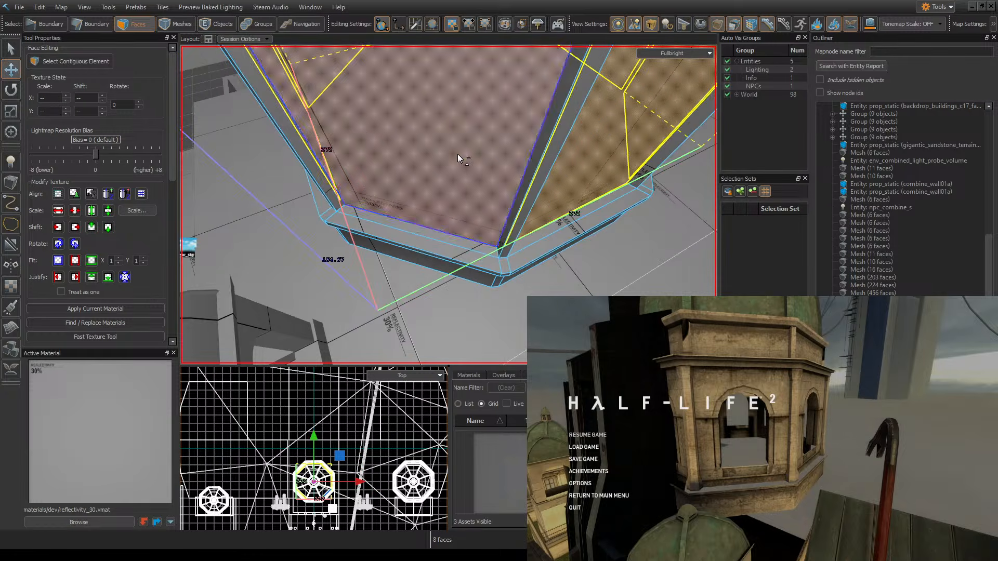
- Save the map and examine how the tower's wall faces and corner strips meet the base ledge, selecting one wall face
mouse_move(538, 176)
right_down()
mouse_move(556, 200)
mouse_move(539, 177)
right_up()
key(ctrl+s)
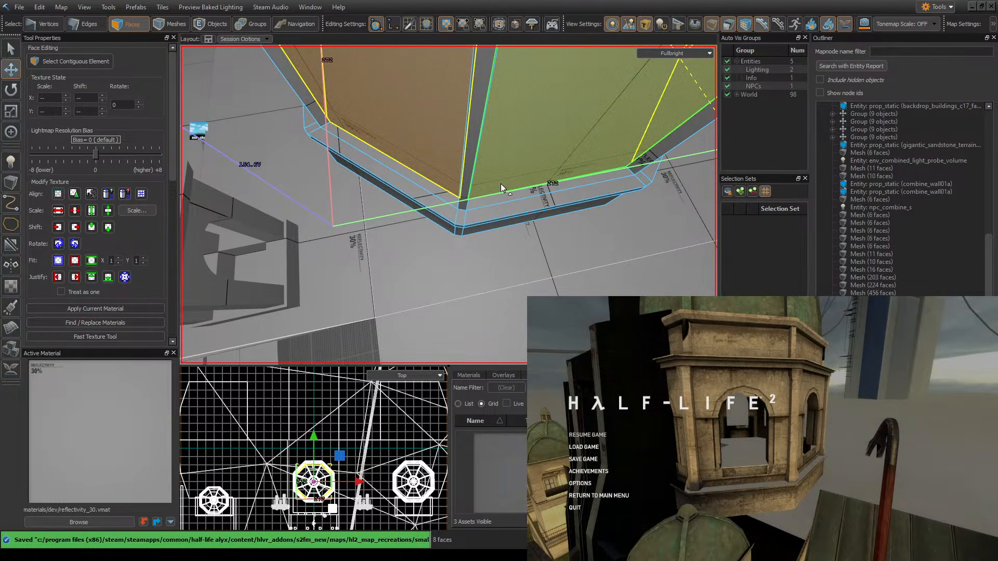
click(474, 177)
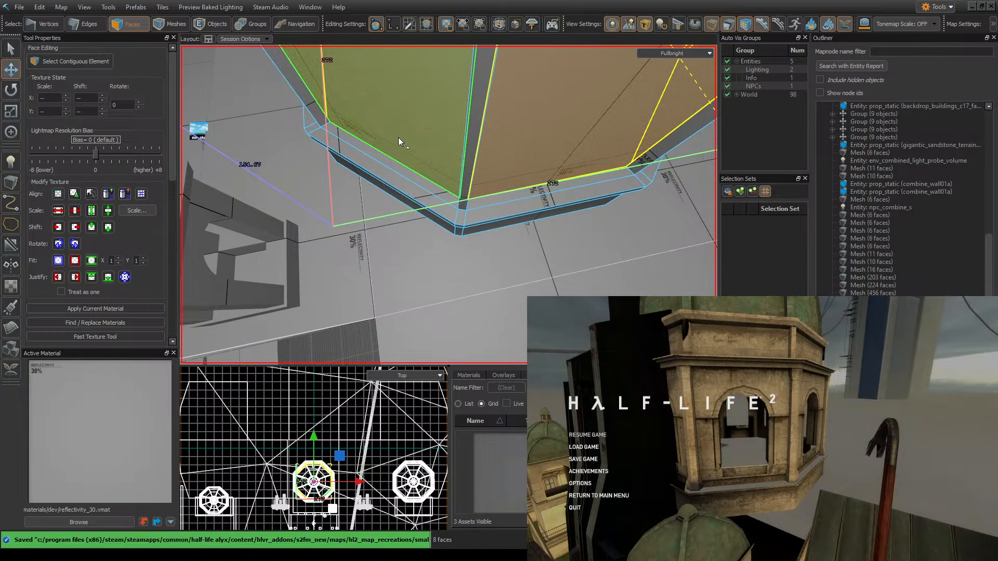
mouse_move(483, 195)
right_down()
mouse_move(448, 205)
mouse_move(484, 195)
mouse_move(477, 208)
mouse_move(472, 192)
right_up()
key(ctrl+s)
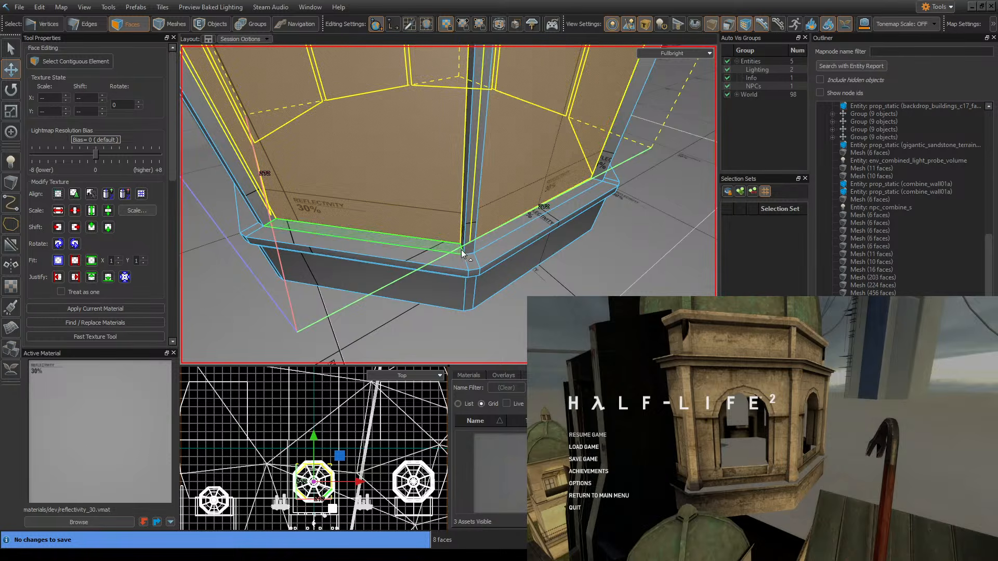
right_drag(482, 241, 472, 225)
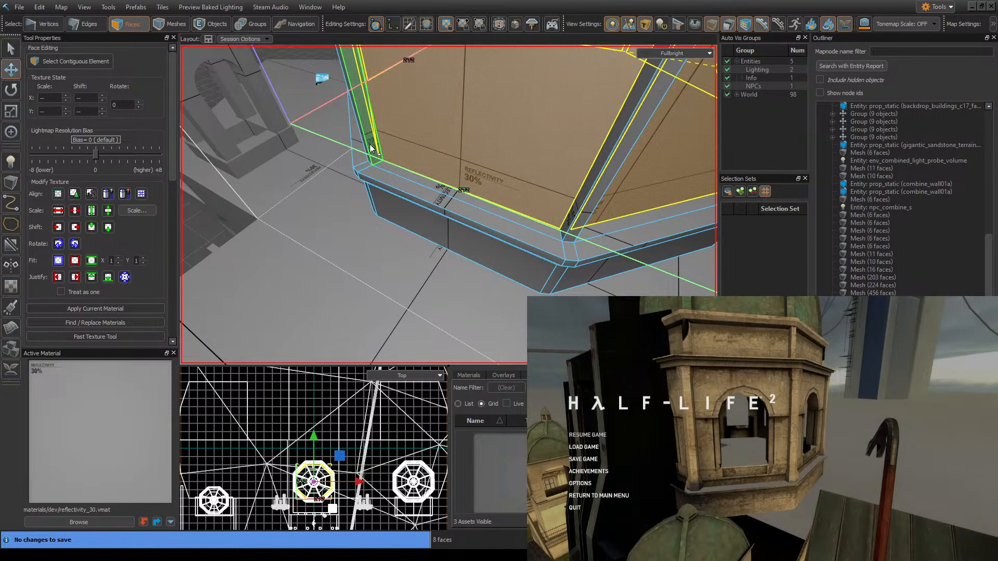
mouse_move(399, 156)
right_down()
mouse_move(411, 148)
mouse_move(385, 136)
mouse_move(399, 156)
right_up()
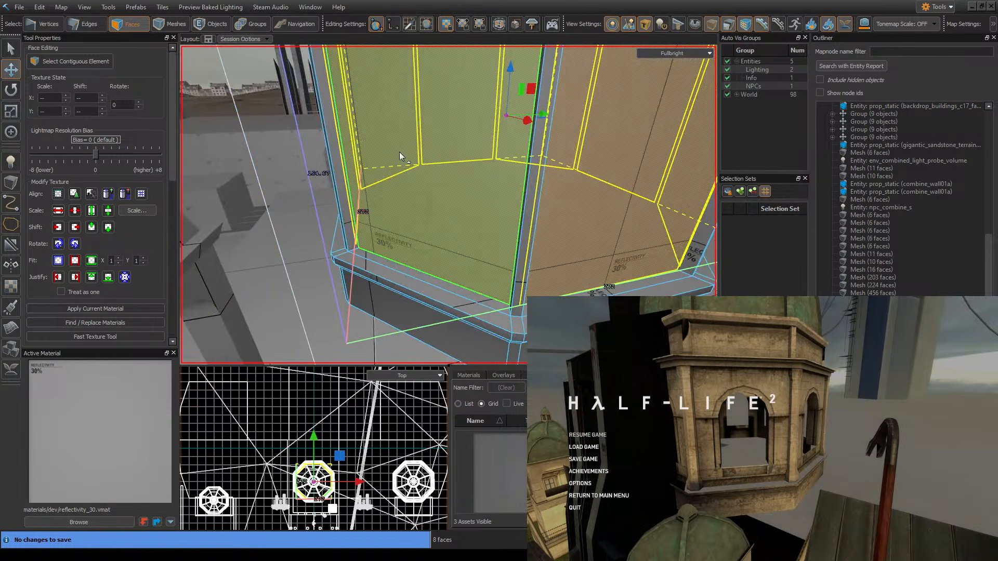
right_drag(536, 208, 520, 251)
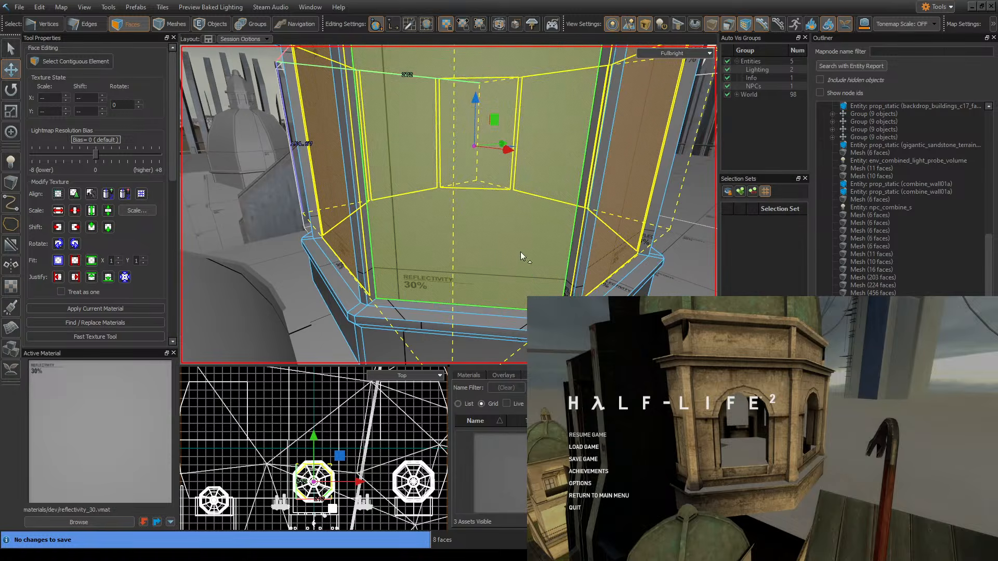
click(487, 256)
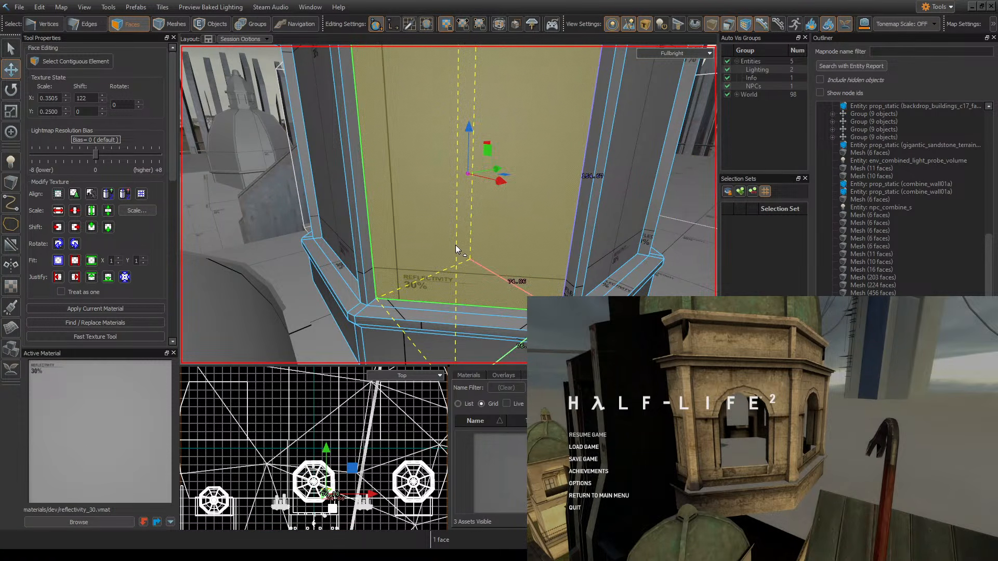
right_drag(455, 249, 552, 287)
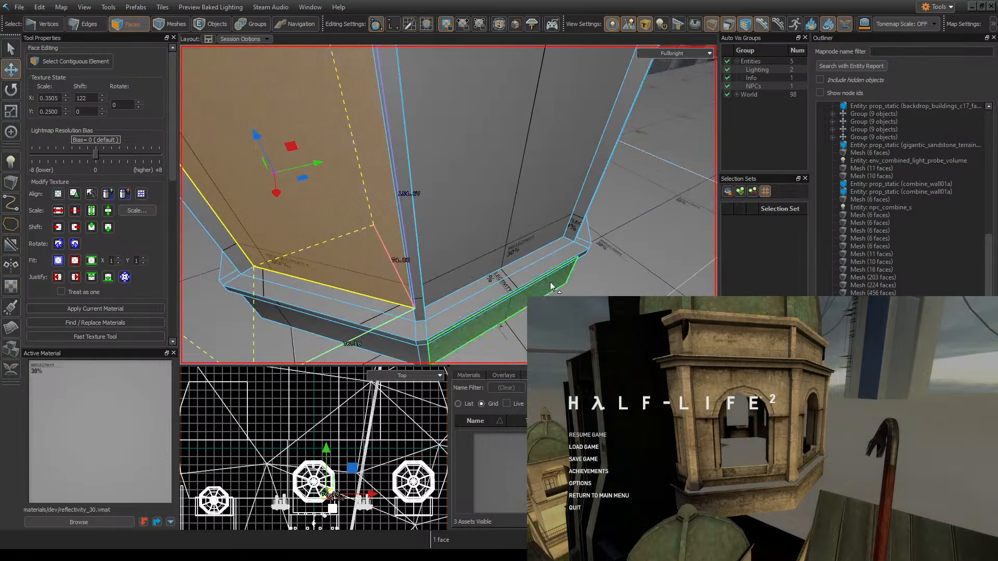
key(ctrl+s)
- Create a small eight-sided cylinder about 16 by 16 units on the ground beside the central tower's base ledge
click(10, 182)
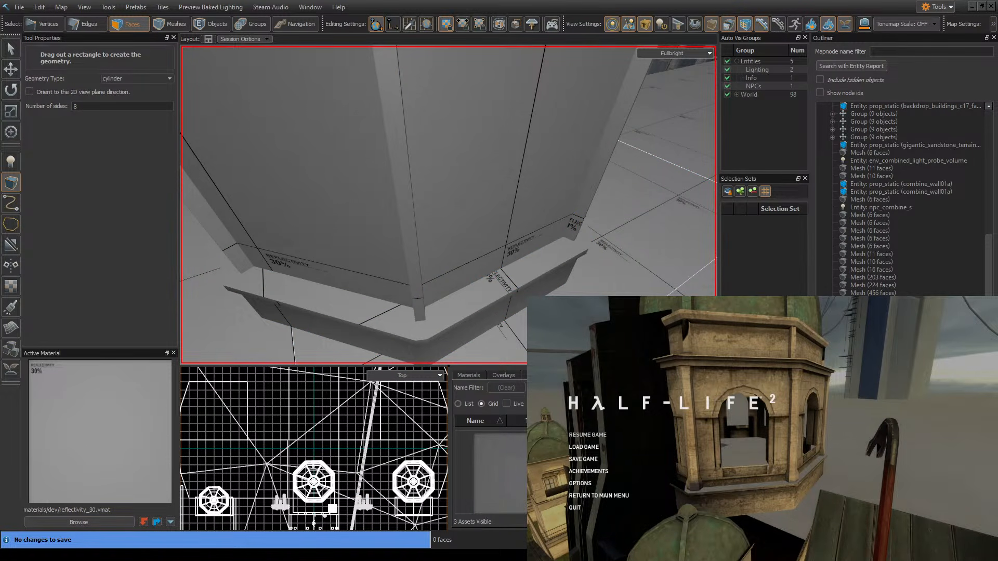
right_drag(367, 194, 365, 234)
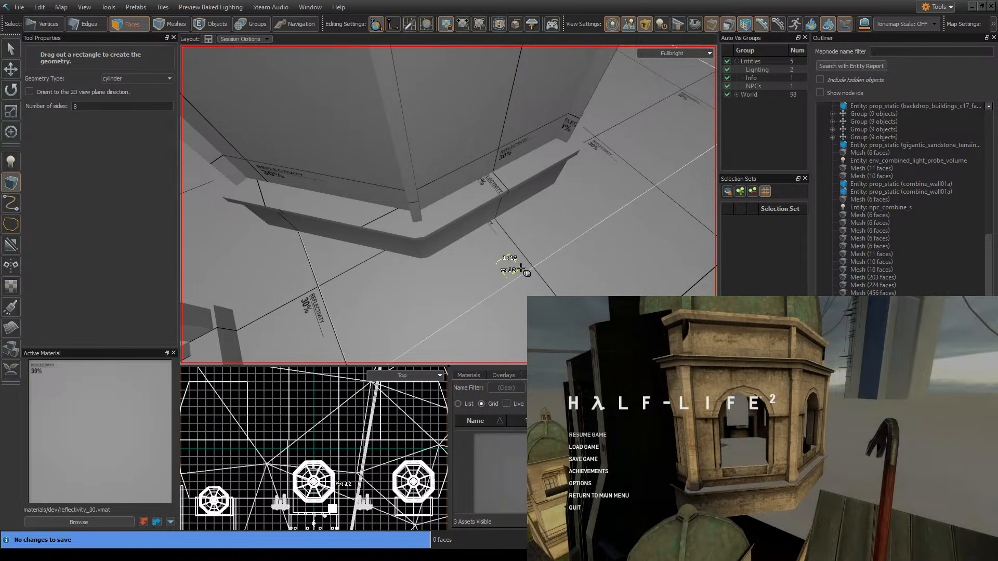
drag(521, 268, 521, 269)
right_drag(535, 261, 570, 307)
key(w)
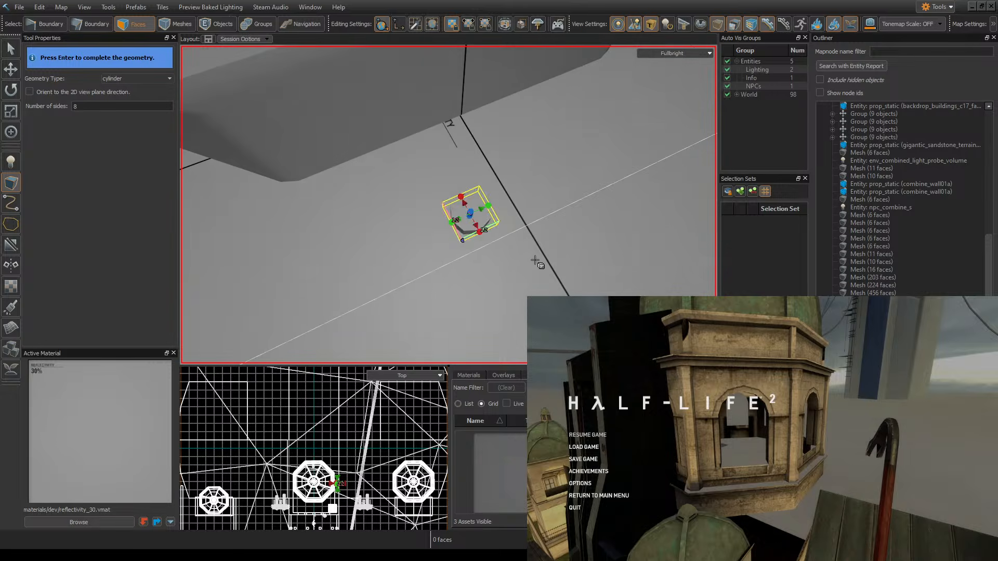
key(Escape)
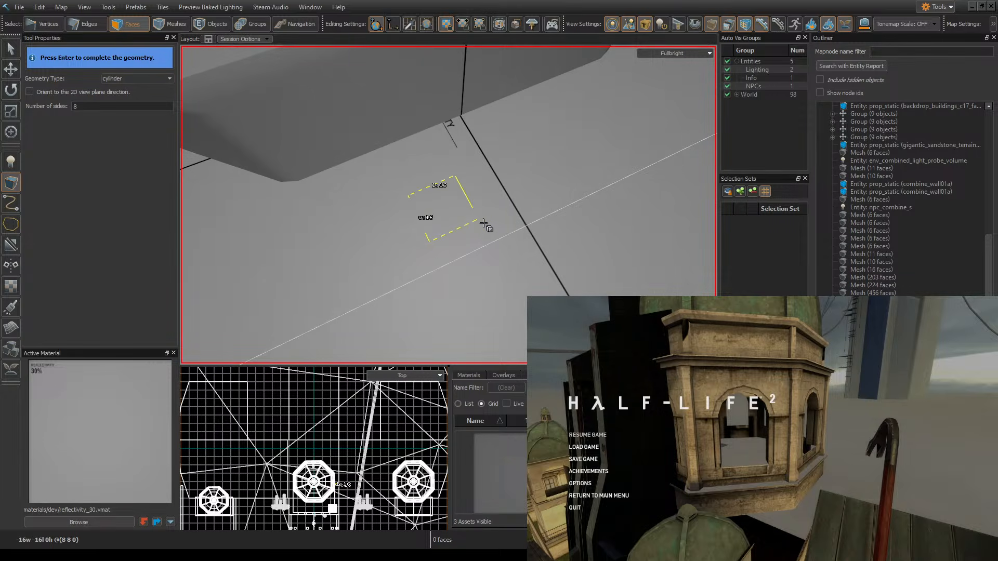
drag(483, 223, 481, 222)
key(s)
right_drag(482, 222, 426, 213)
click(14, 74)
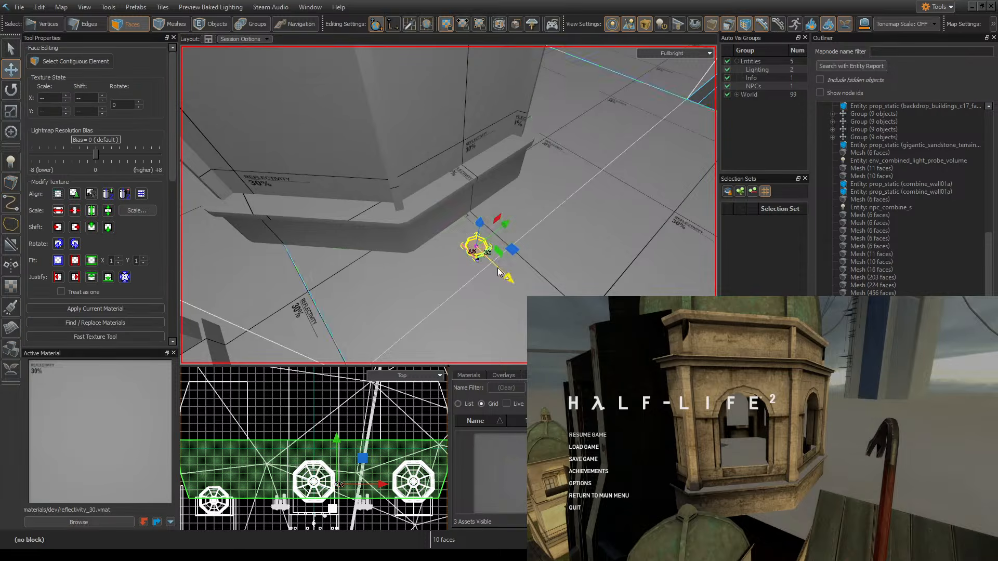
- Move the whole eight-sided cylinder onto the base ledge at the central tower's front corner
click(207, 24)
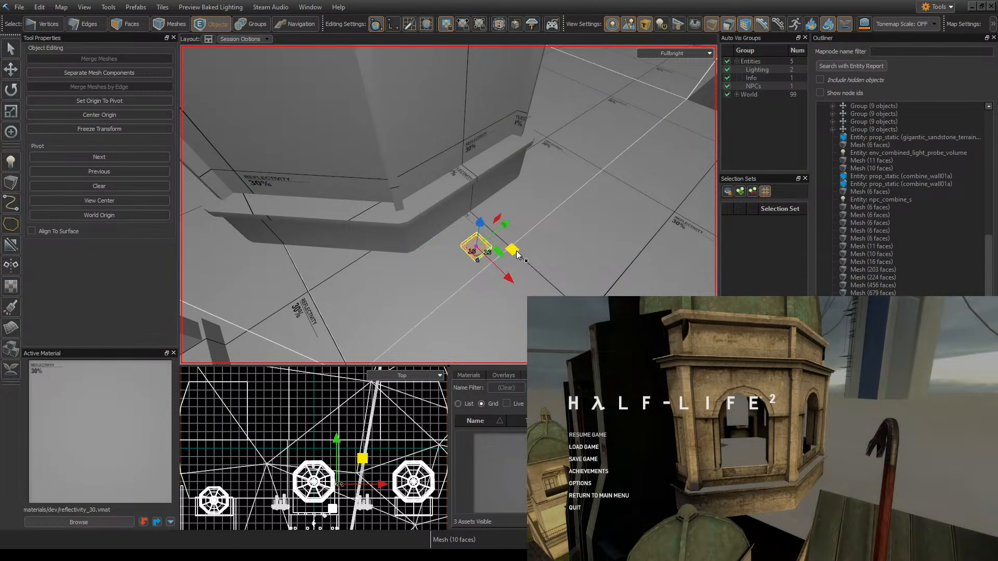
drag(516, 251, 454, 251)
drag(408, 229, 258, 197)
right_drag(258, 198, 225, 199)
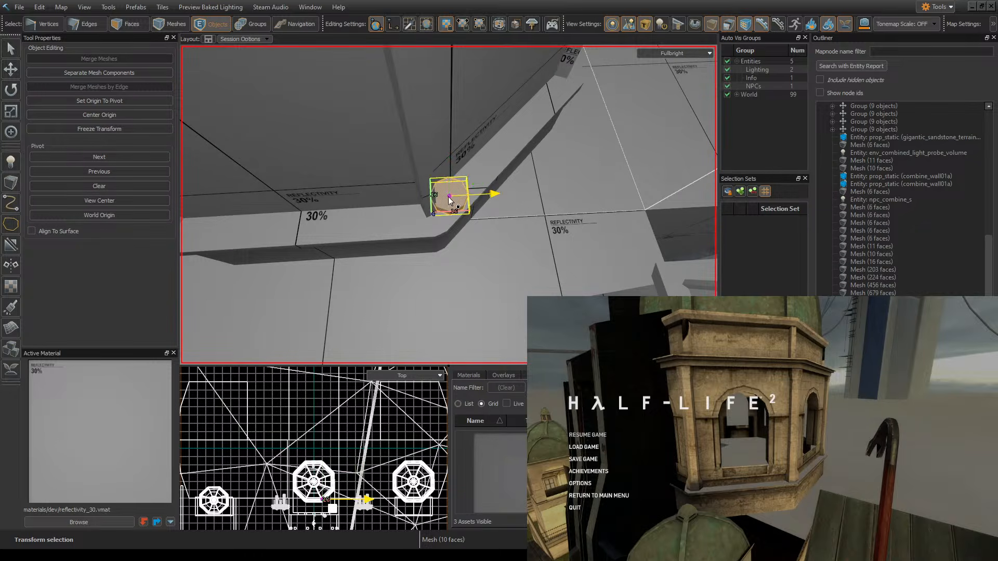
drag(427, 199, 422, 203)
right_drag(444, 211, 449, 205)
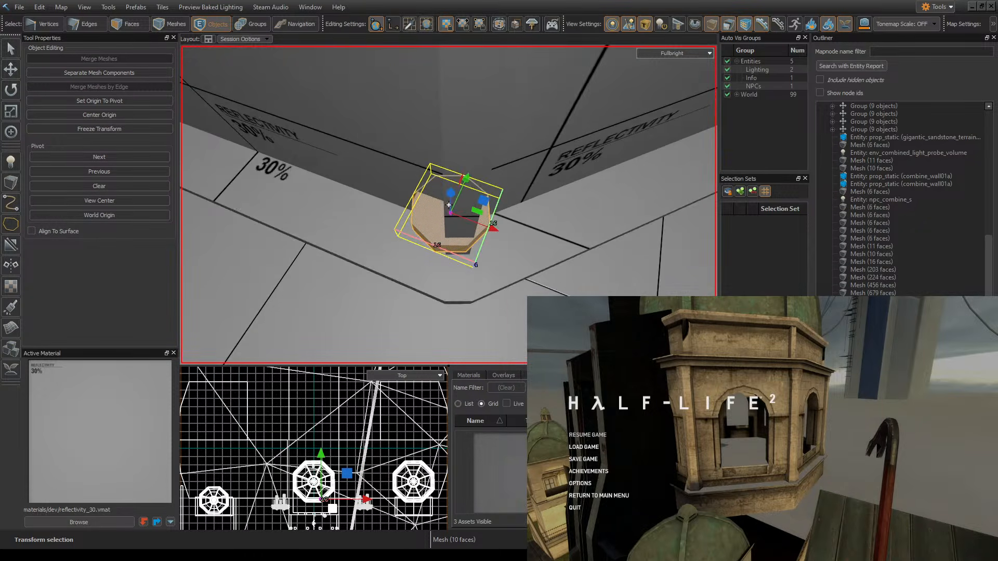
- Fine-tune the cylinder's horizontal position against the wall corner and lower it onto the base ledge
click(479, 199)
click(441, 234)
drag(482, 201, 473, 234)
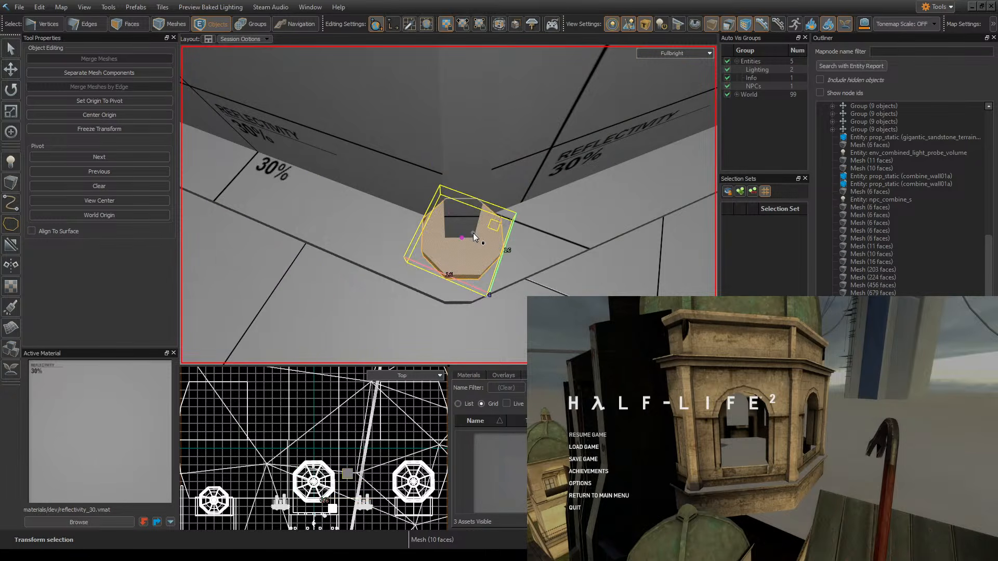
right_drag(470, 237, 539, 213)
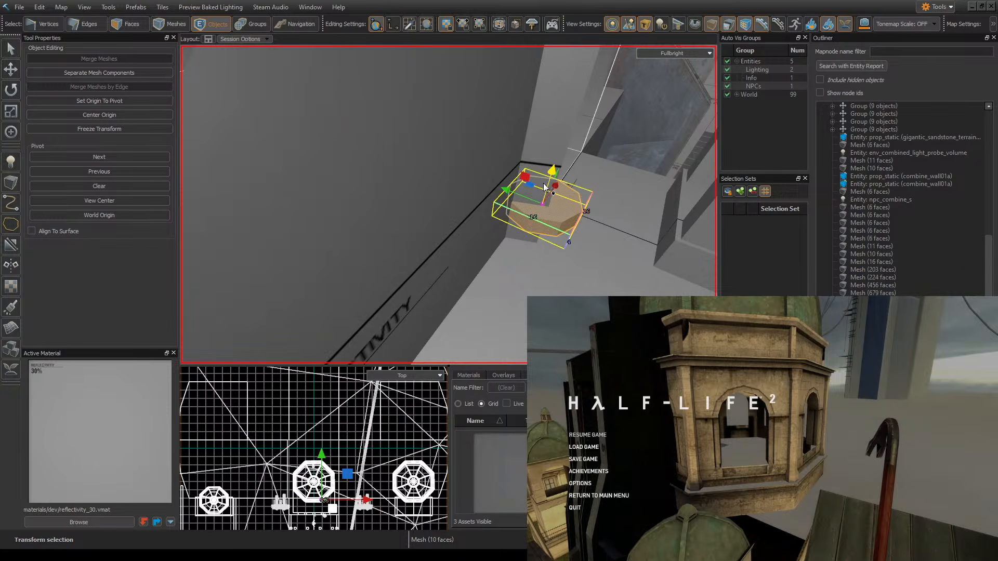
drag(545, 187, 541, 223)
right_drag(541, 223, 448, 205)
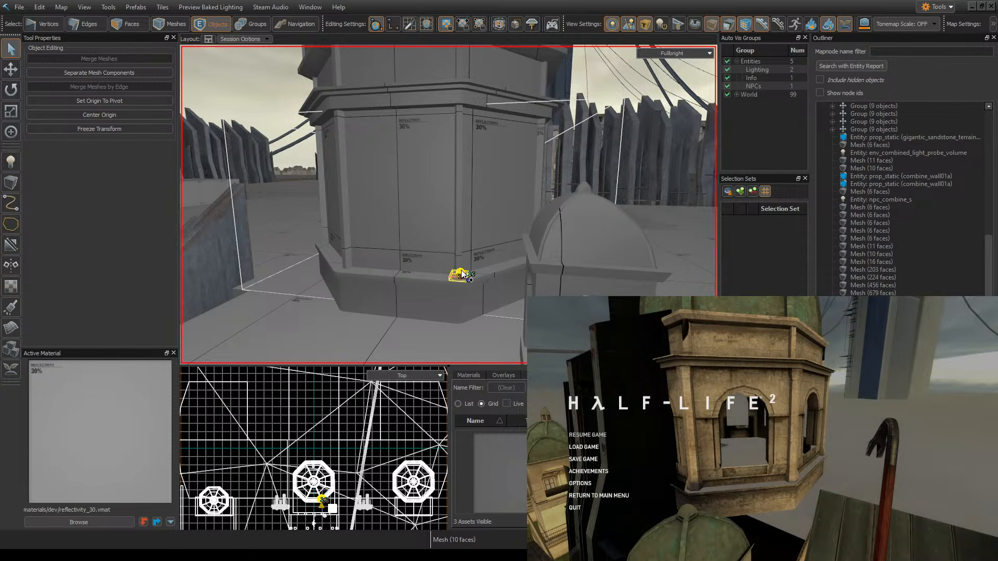
- Stretch the cylinder upward into a tall corner column reaching the underside of the tower's cornice
key(w)
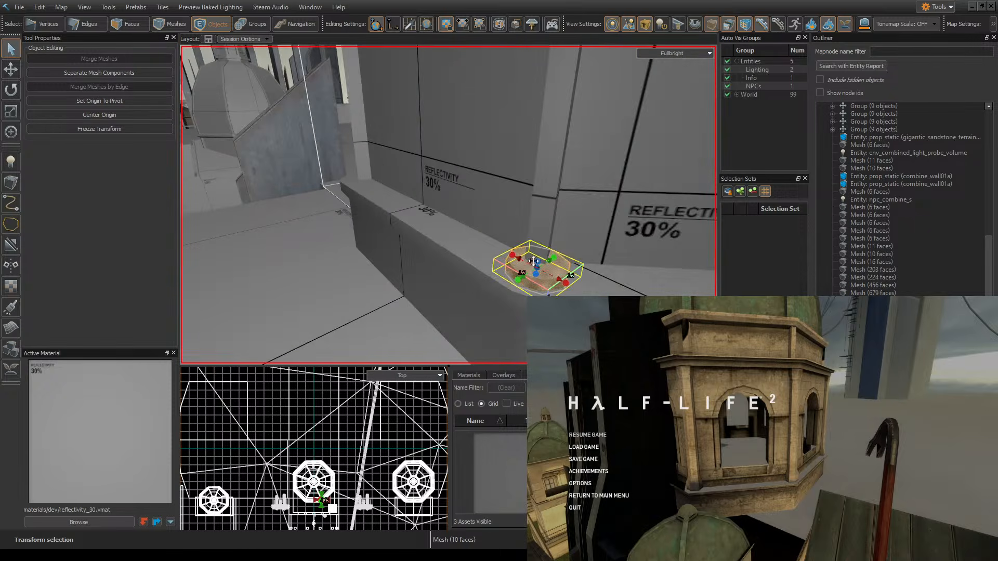
drag(539, 260, 540, 85)
key(s)
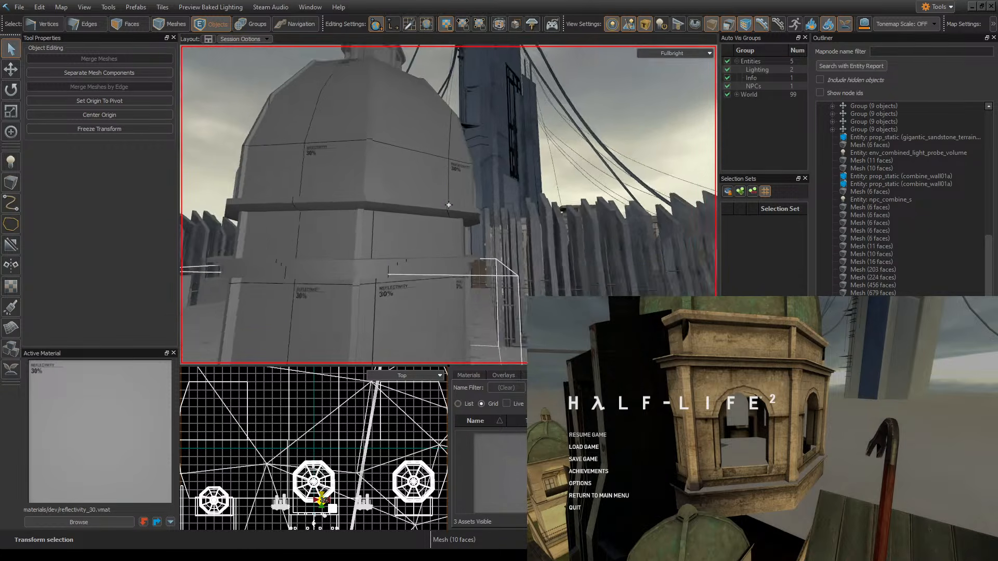
right_drag(480, 296, 482, 198)
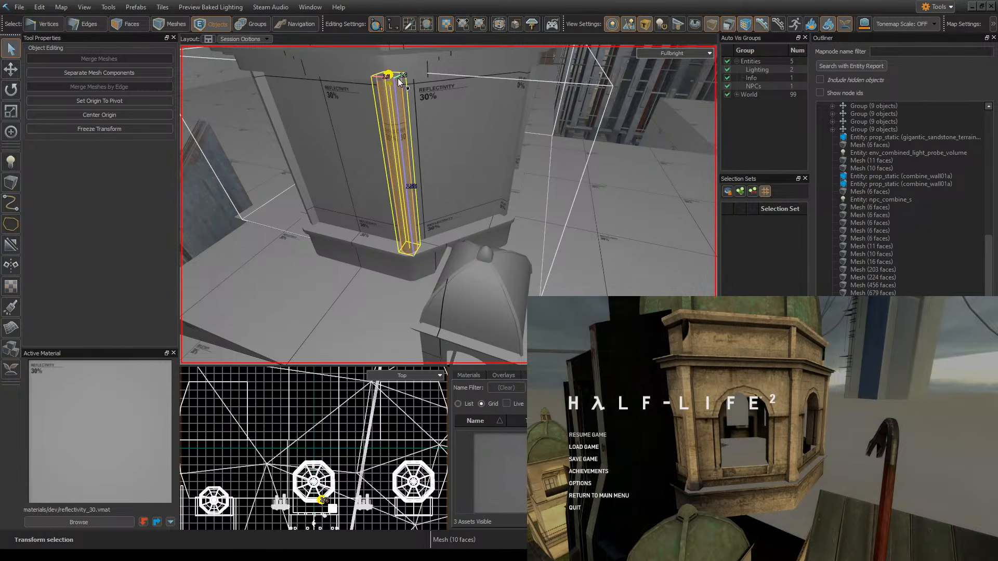
key(w)
right_drag(399, 82, 449, 205)
- Shift the corner column horizontally against the tower's wall corner, compare its fit at cornice and ledge, and save the map
click(11, 69)
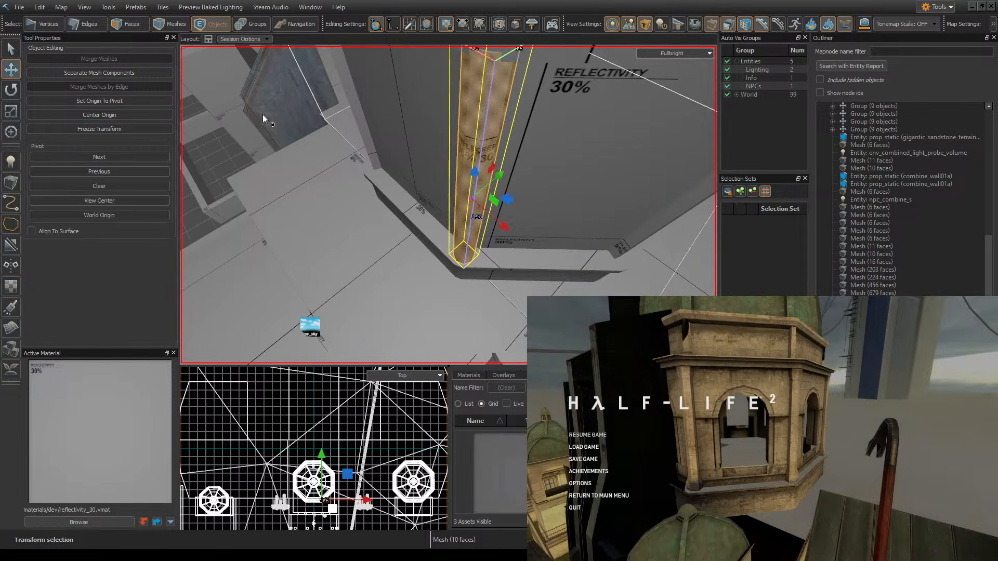
right_drag(291, 114, 304, 114)
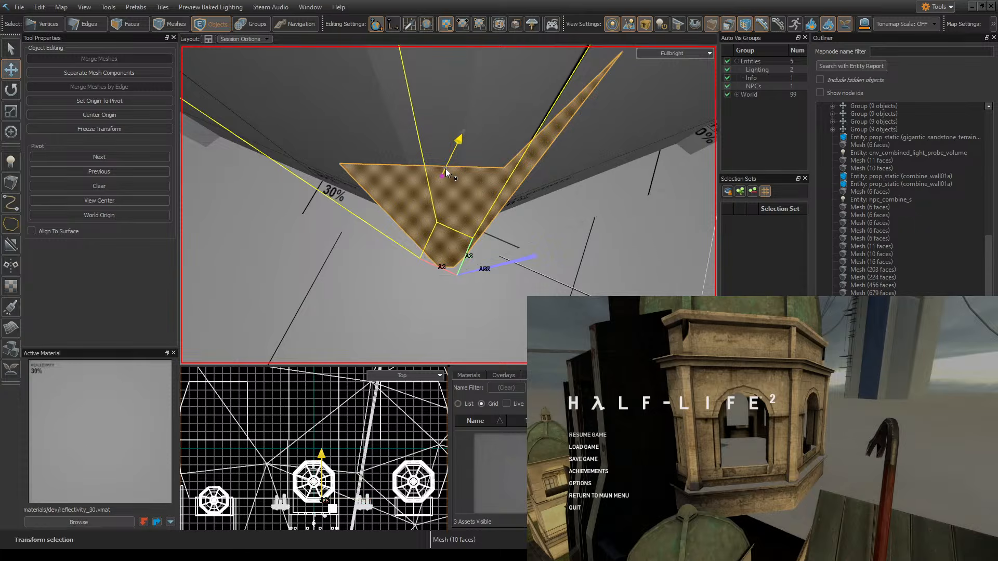
drag(445, 169, 435, 142)
key(z)
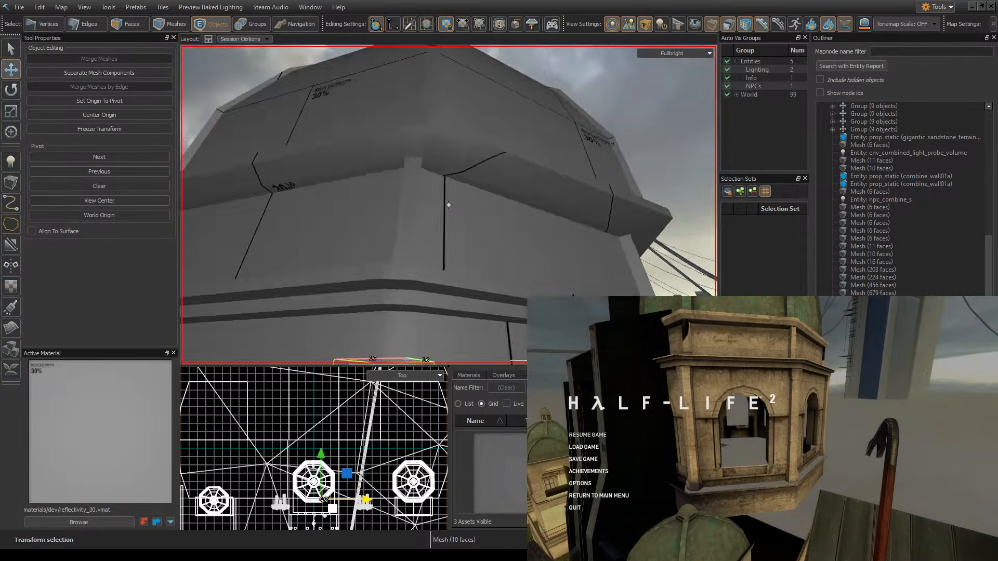
key(d)
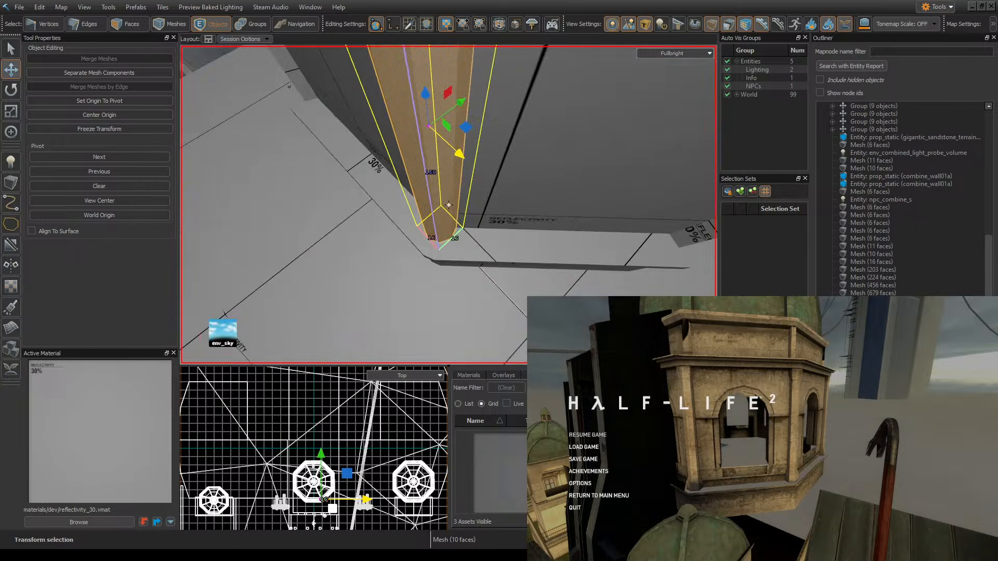
key(s)
key(w)
key(s)
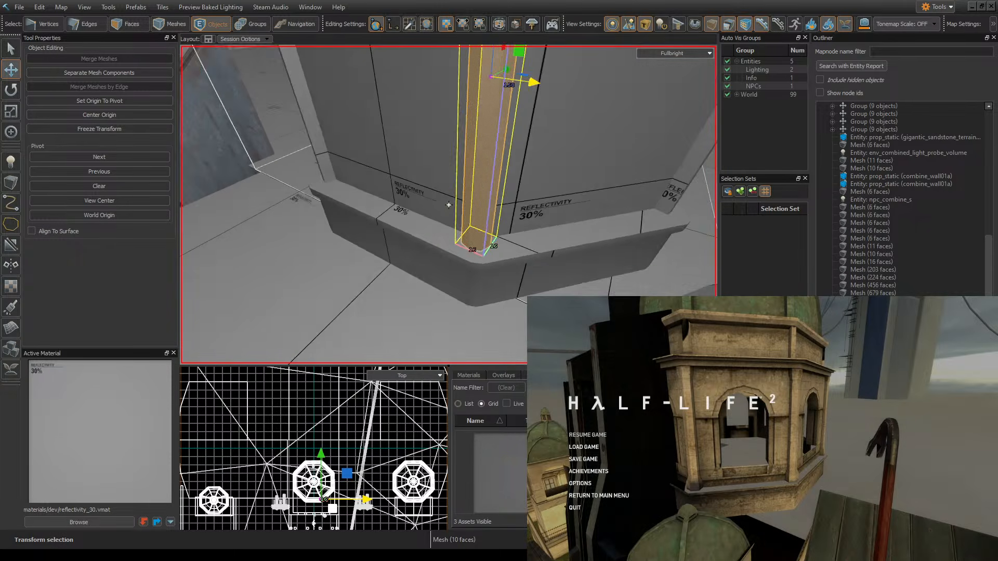
key(z)
key(z)
key(z)
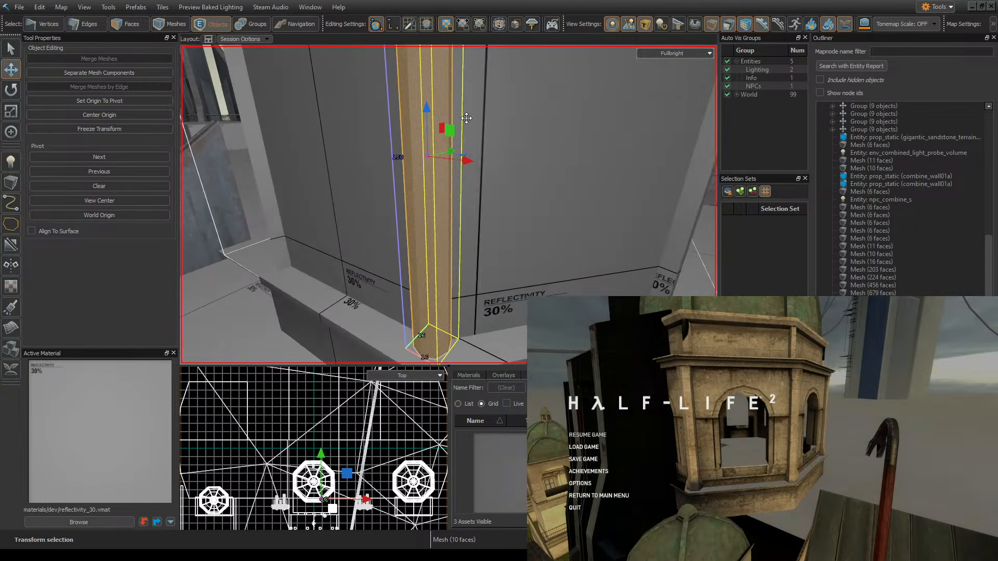
key(ctrl+s)
key(z)
key(s)
key(z)
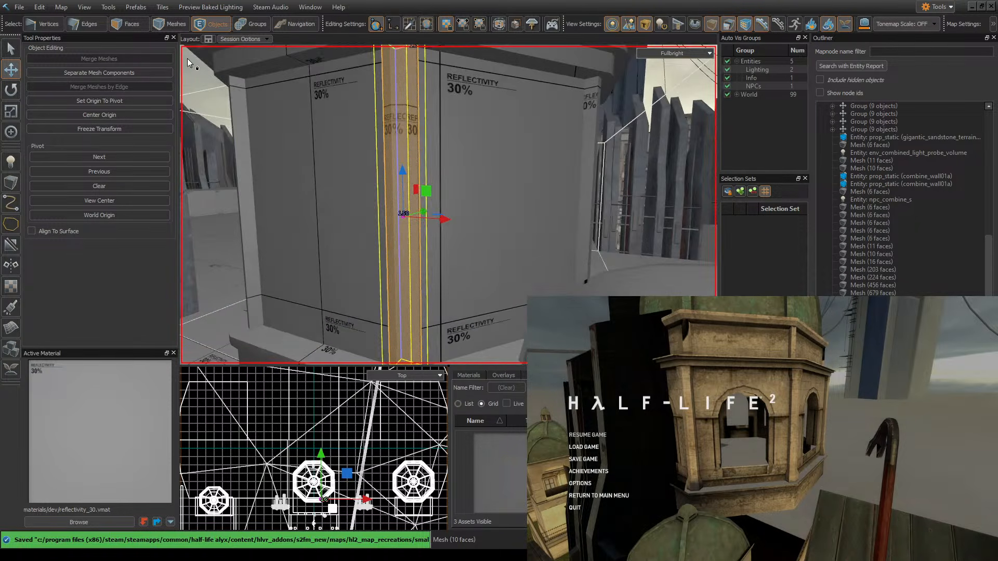
- Cut the corner column horizontally at two heights just above its base with the Clipping tool, keeping both sides
click(126, 23)
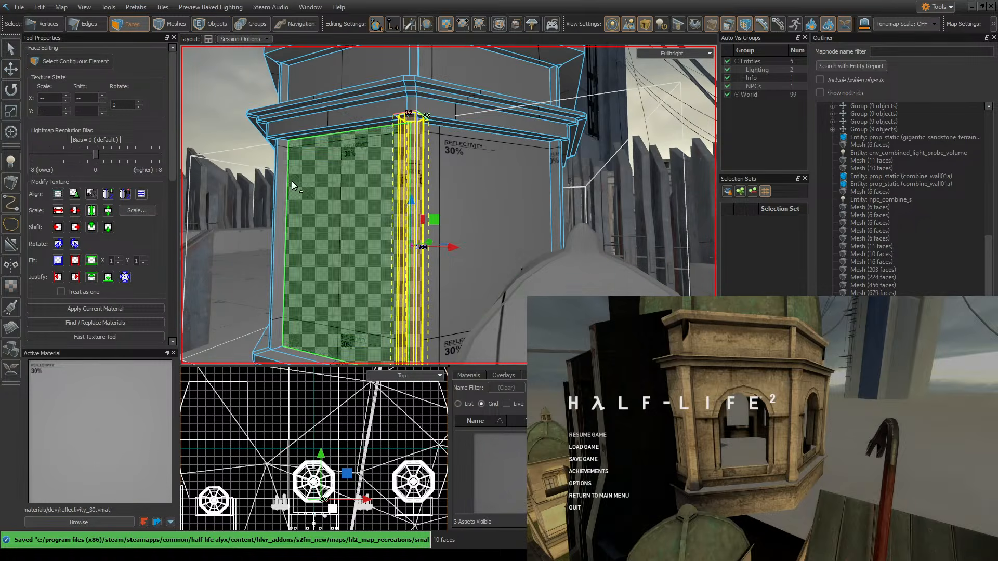
click(12, 247)
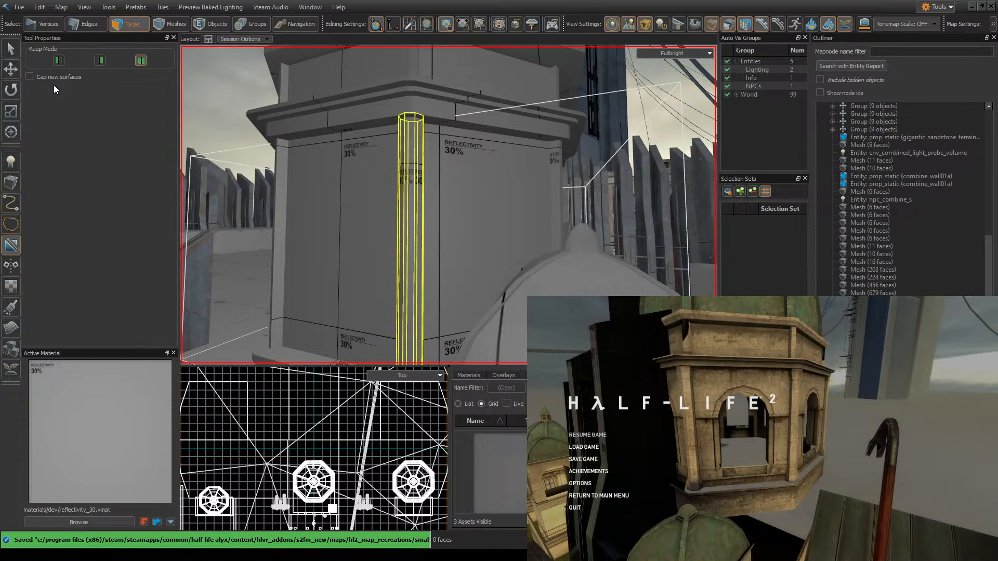
right_drag(457, 227, 452, 291)
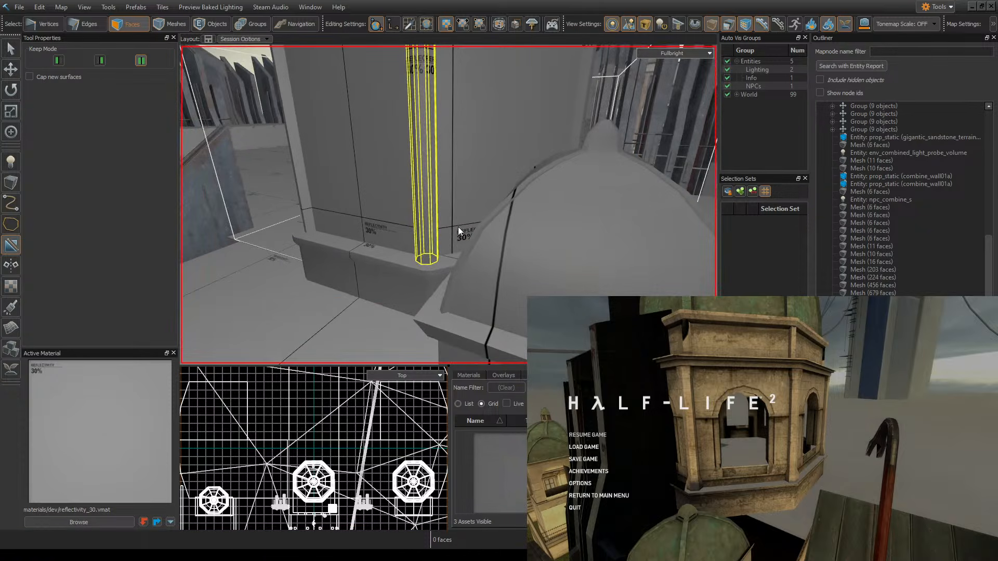
right_drag(435, 241, 426, 179)
drag(465, 208, 449, 209)
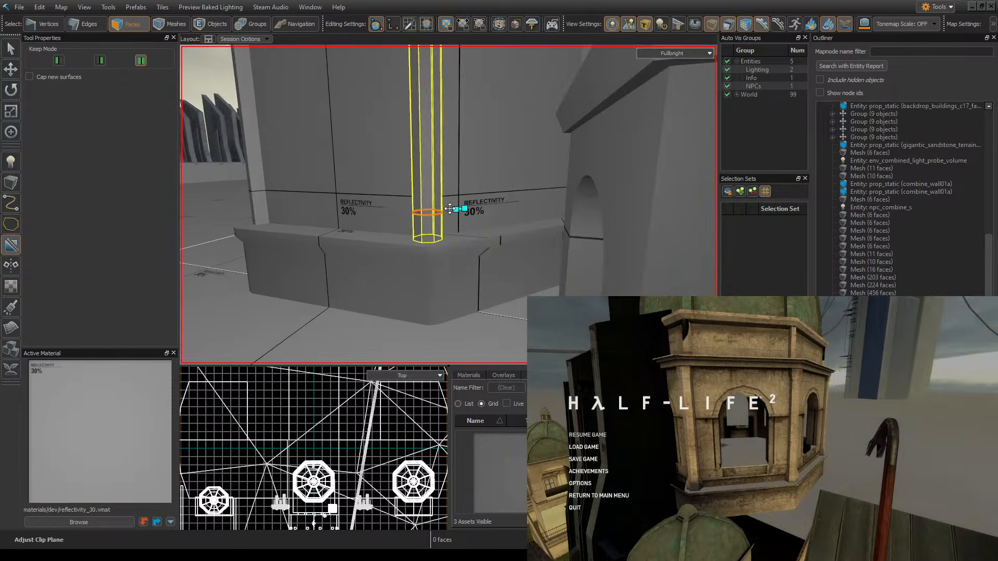
right_drag(417, 208, 462, 174)
key(Escape)
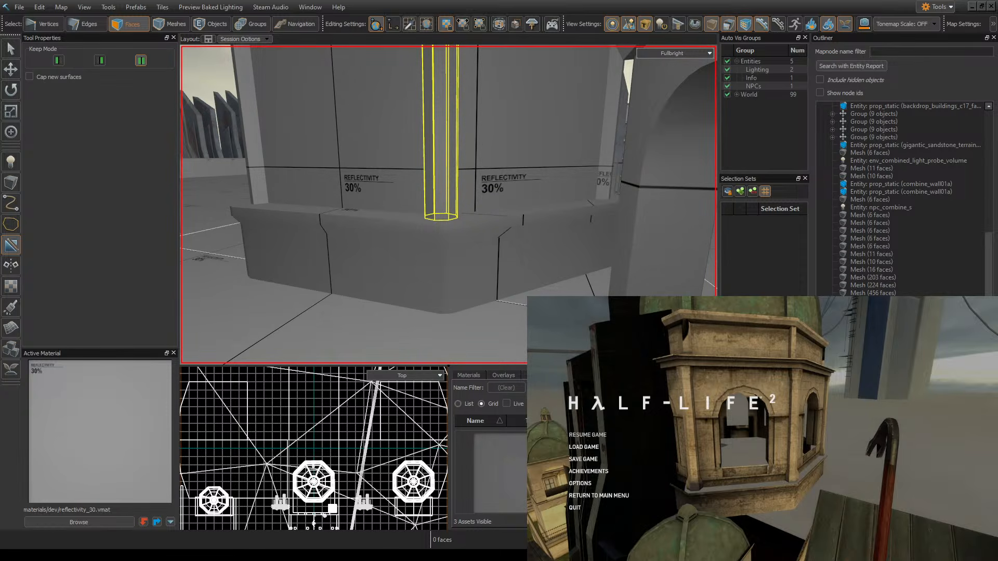
mouse_move(461, 203)
mouse_down()
mouse_move(435, 206)
mouse_move(427, 190)
mouse_move(441, 206)
mouse_up()
key(Return)
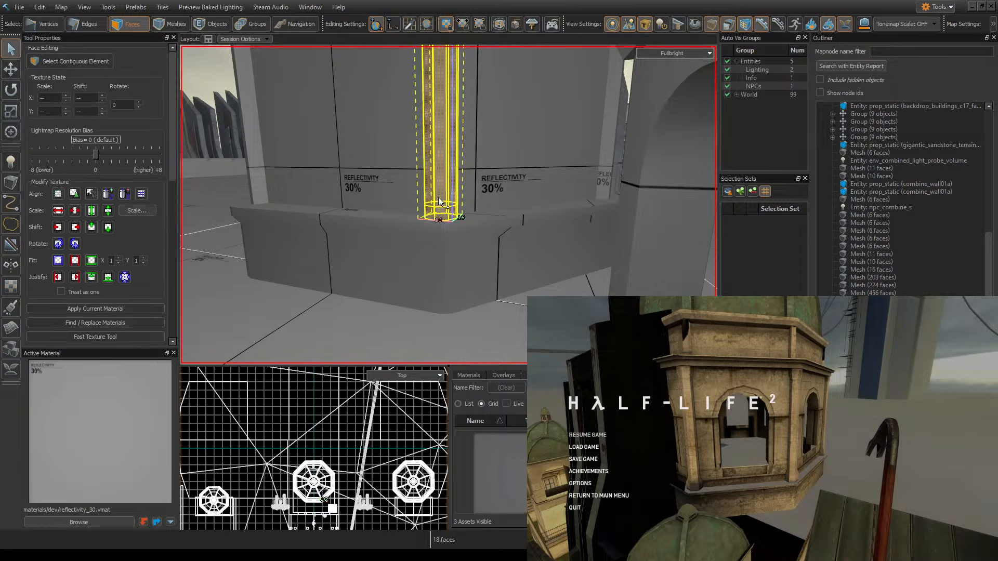
click(8, 248)
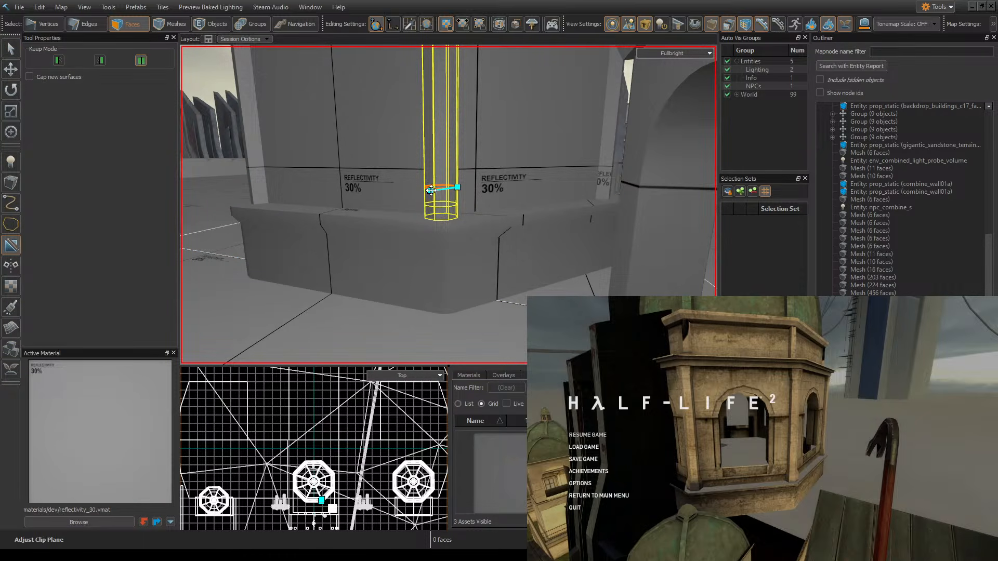
key(Return)
- Cut the corner column horizontally at two heights just below the cornice, keeping both sides
right_drag(490, 201, 326, 195)
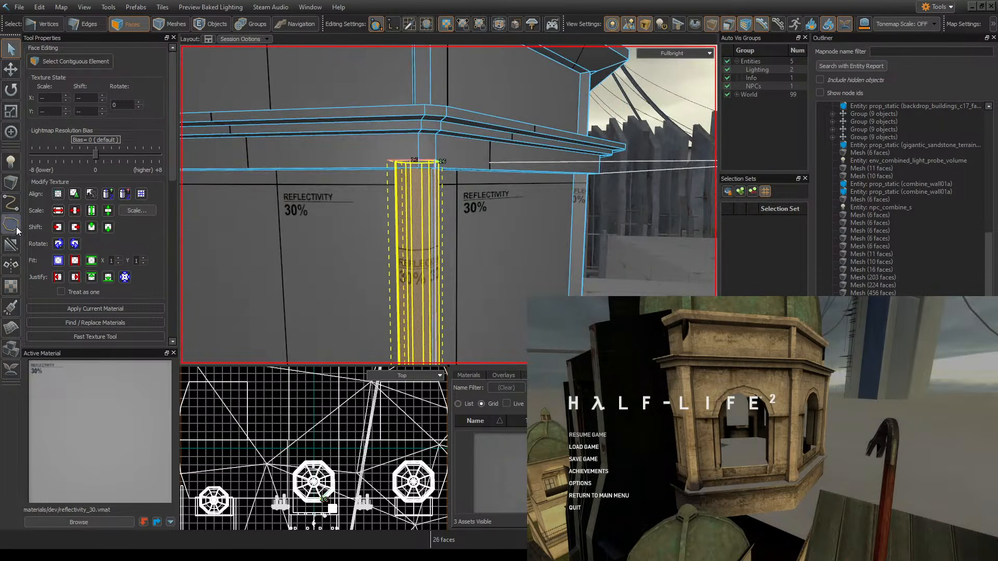
key(shift+x)
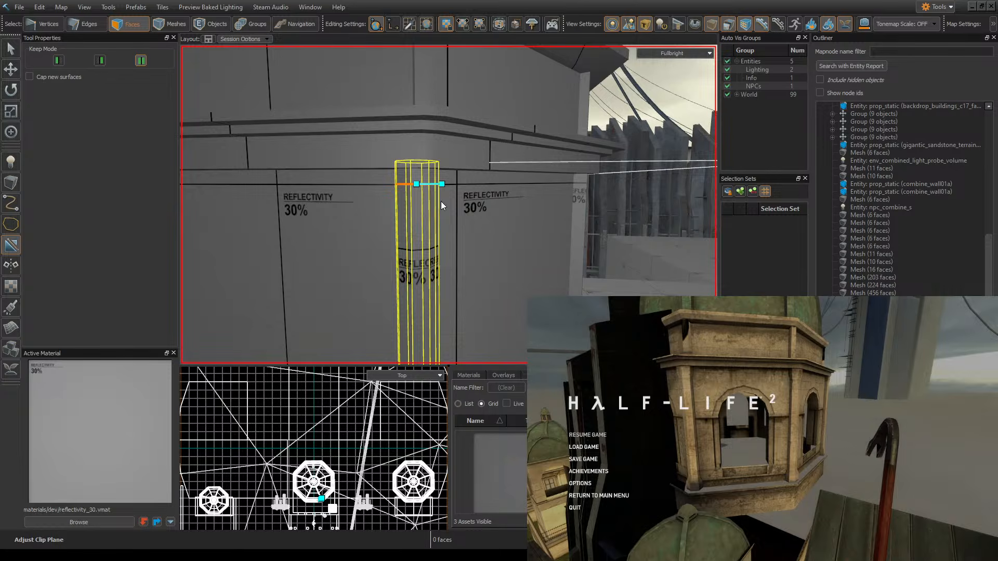
key(Return)
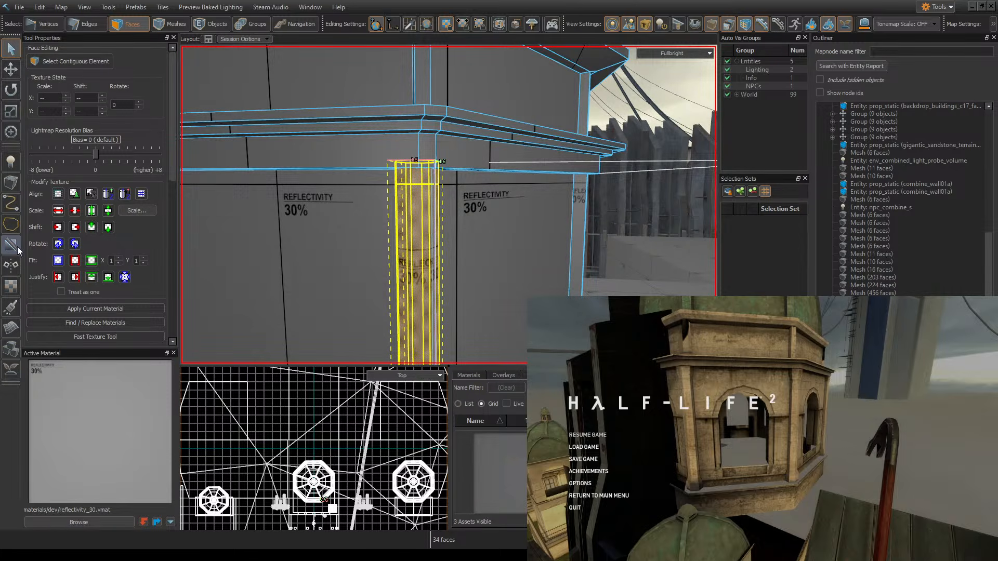
click(13, 245)
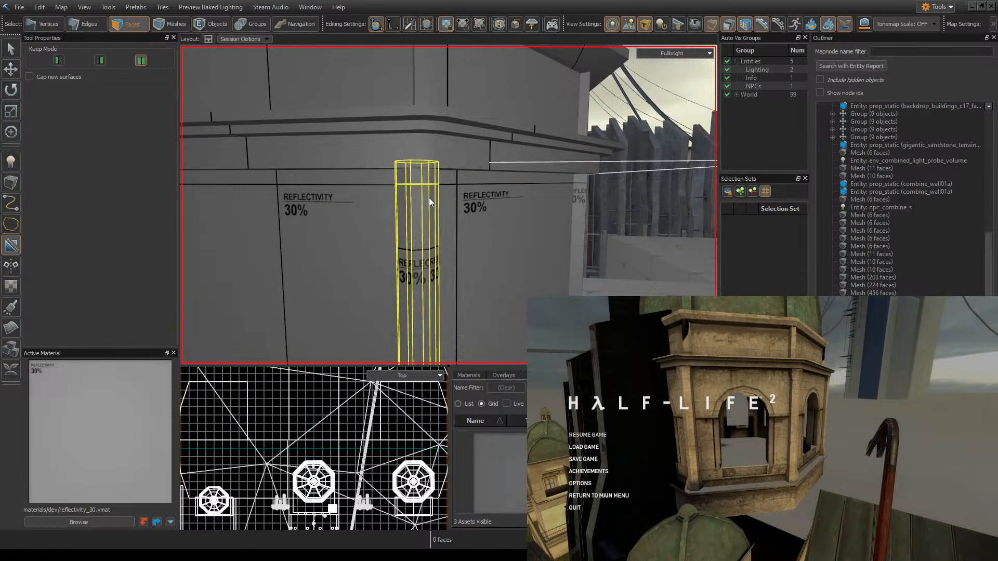
drag(426, 209, 406, 212)
key(Return)
- Select all eight side faces of the column's long middle section and save the map
click(423, 239)
shift+click(434, 242)
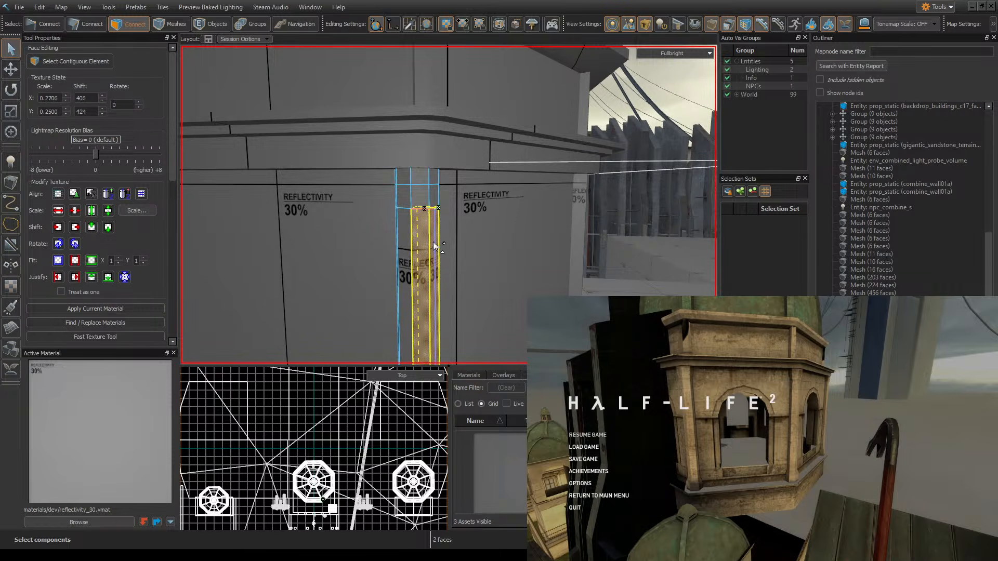
shift+click(442, 241)
key(d)
right_drag(442, 241, 323, 241)
ctrl+click(588, 230)
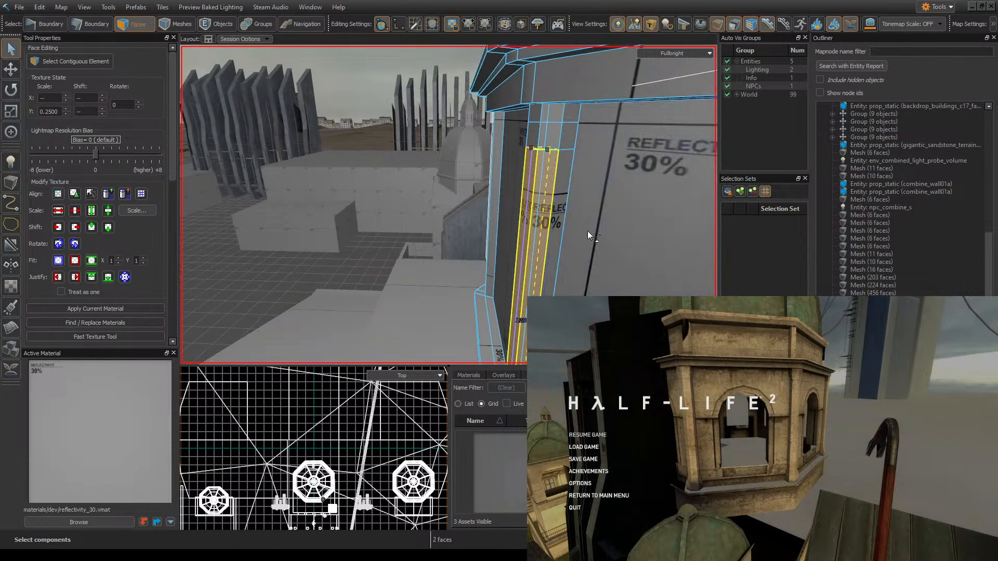
key(d)
right_drag(578, 196, 416, 182)
shift+click(489, 182)
shift+click(489, 179)
shift+click(503, 176)
key(d)
shift+click(561, 186)
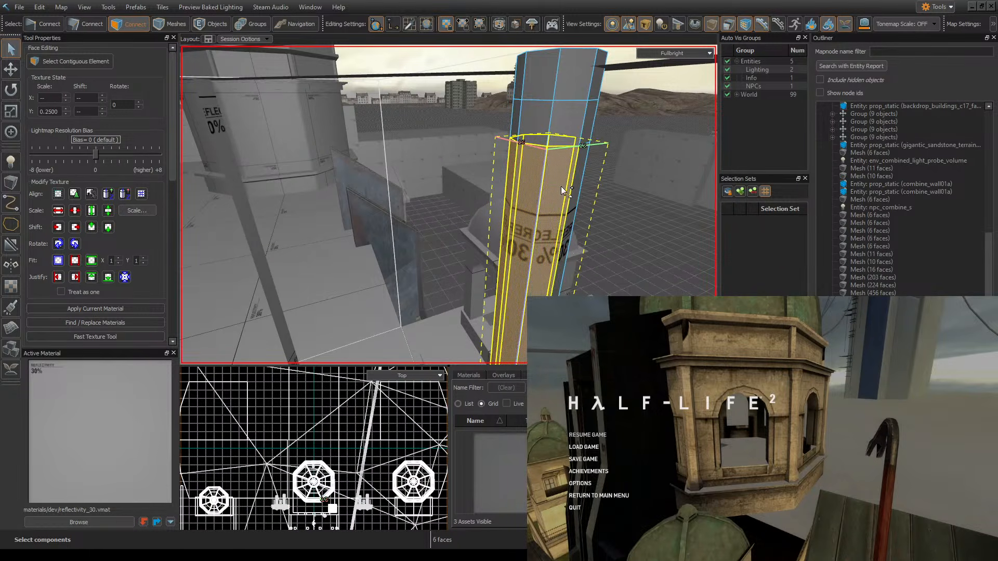
shift+click(575, 185)
key(d)
right_drag(576, 185, 447, 203)
shift+click(456, 173)
key(ctrl+s)
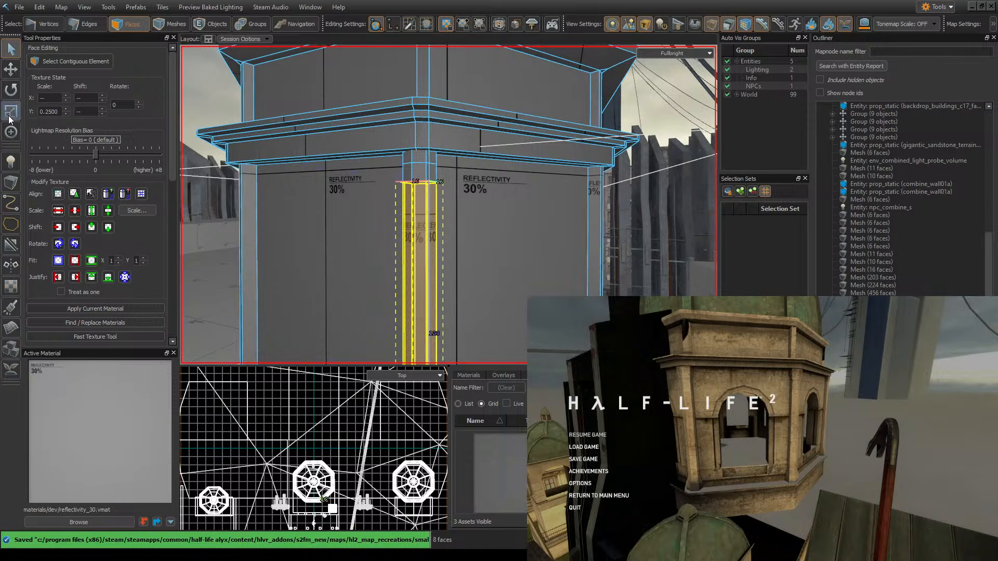
- Scale the corner column's long middle section inward along both horizontal axes to make it slimmer than its ends
click(9, 116)
right_drag(447, 169, 449, 206)
key(w)
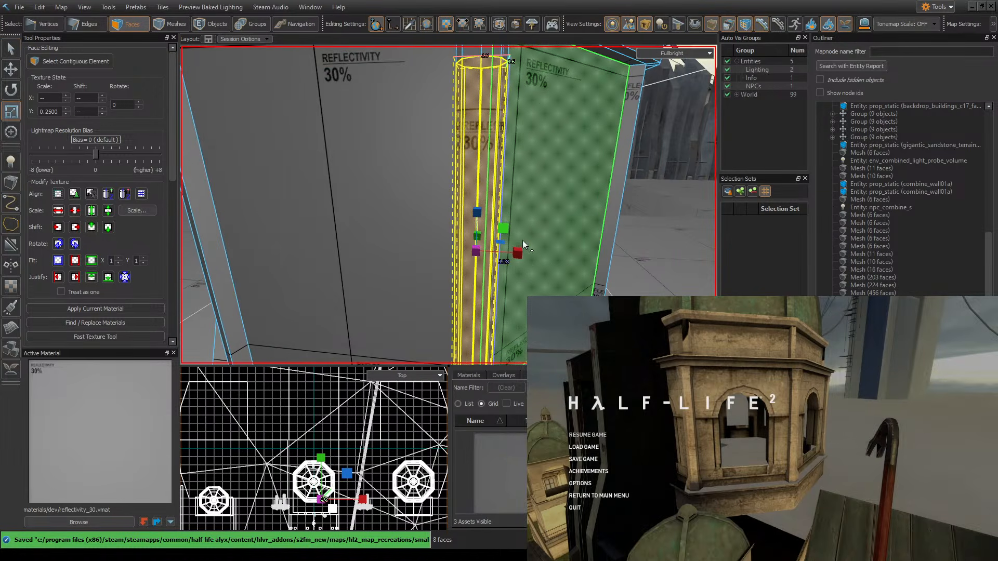
right_drag(523, 245, 528, 247)
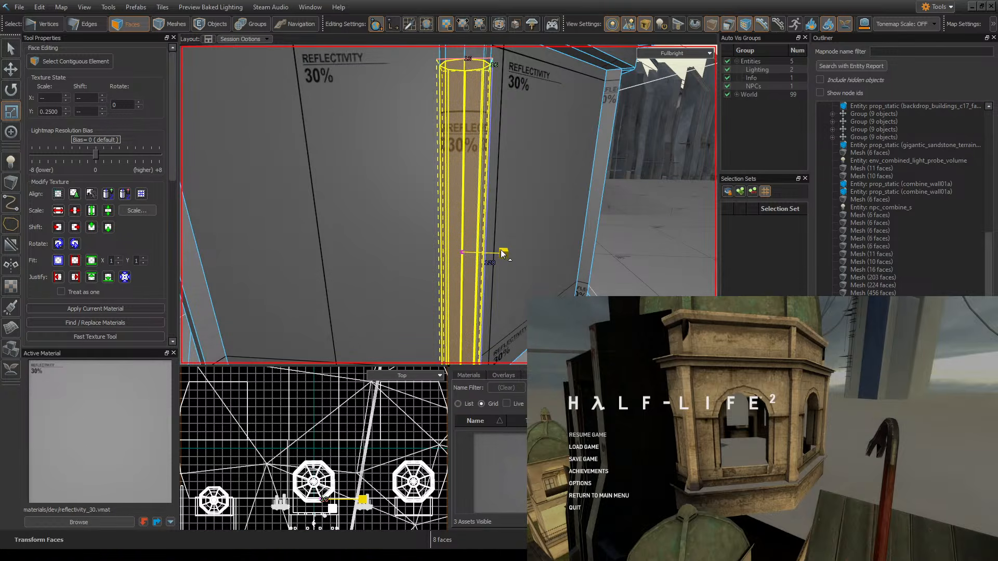
drag(500, 250, 492, 249)
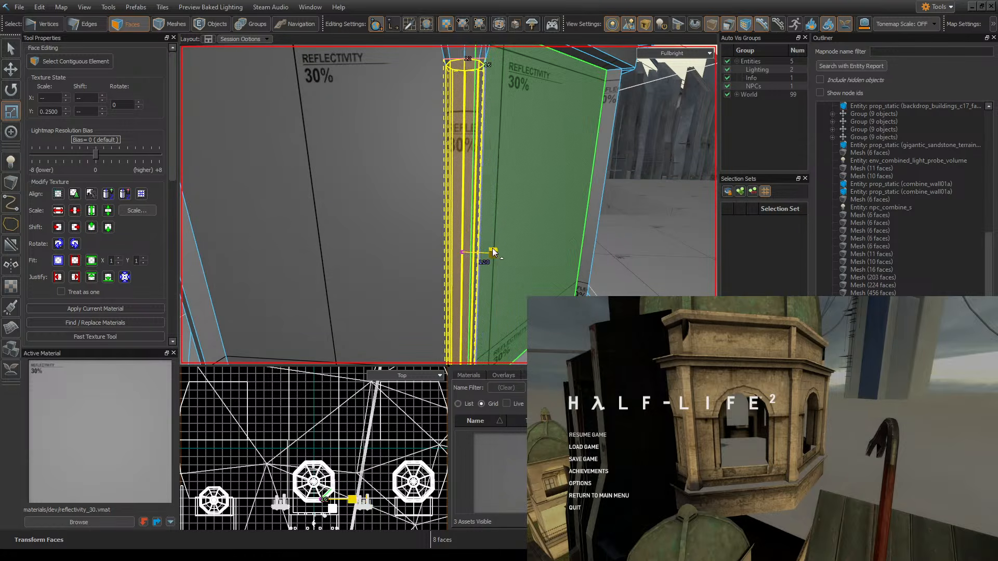
right_drag(493, 252, 481, 206)
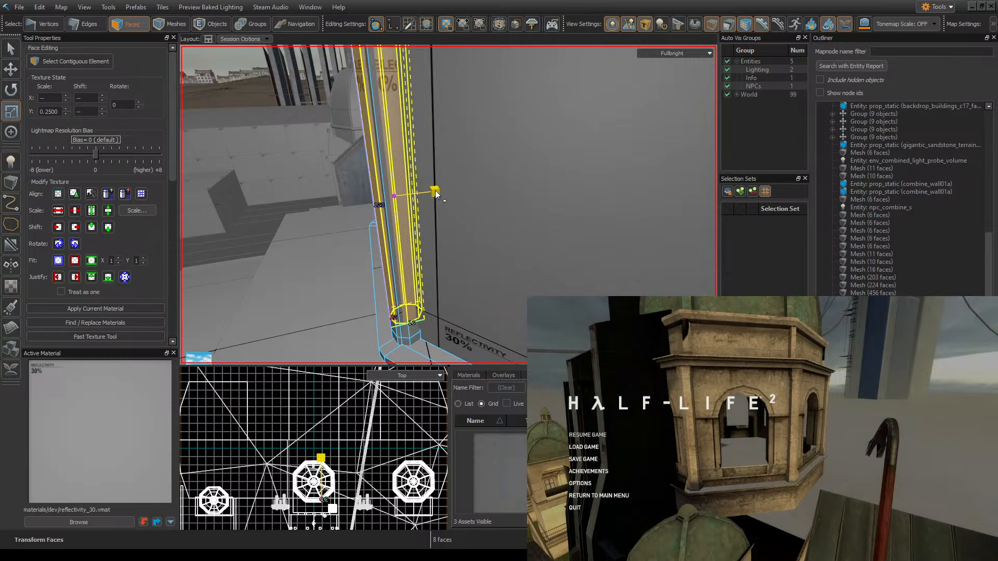
right_drag(429, 191, 448, 206)
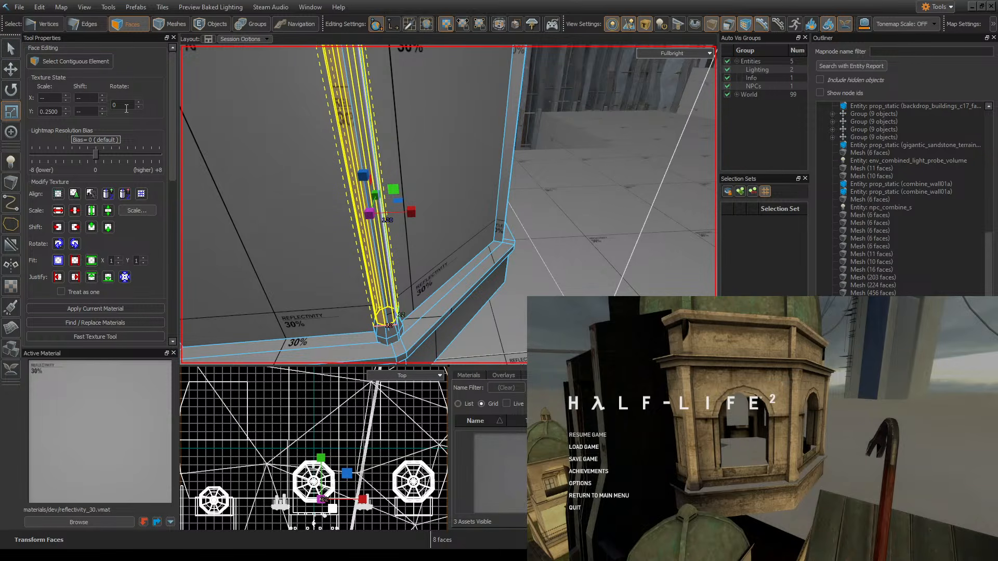
- Shift the whole corner column slightly sideways at the tower's wall corner and save the map
click(201, 28)
right_drag(269, 70, 449, 205)
click(5, 72)
drag(435, 83, 446, 84)
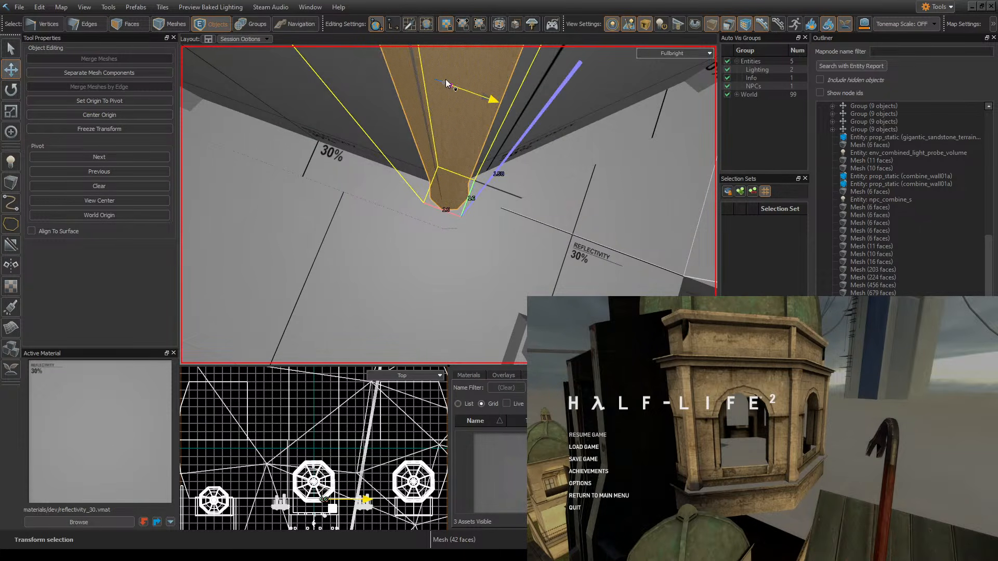
right_drag(445, 83, 448, 205)
key(ctrl+s)
right_drag(460, 89, 478, 106)
key(ctrl+s)
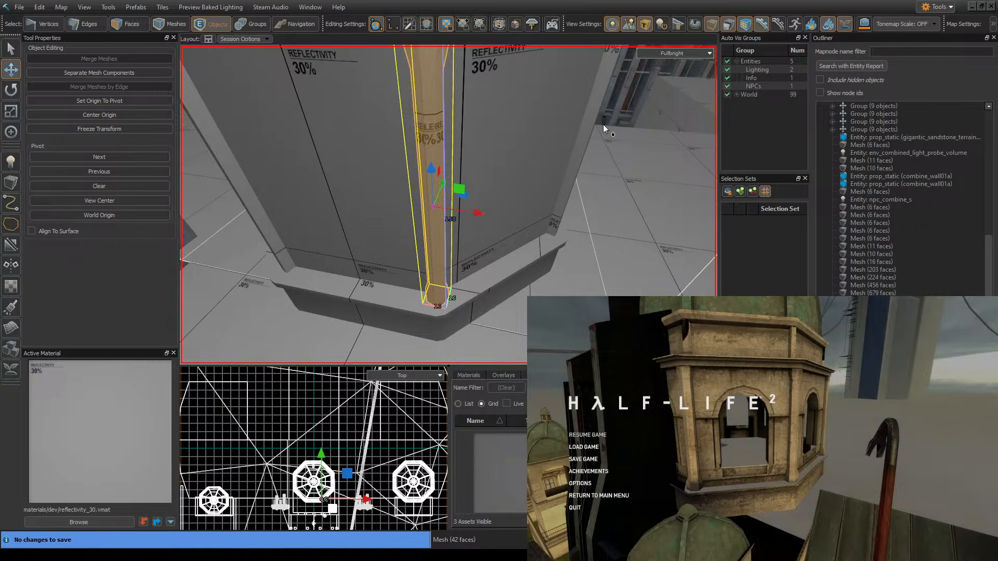
- Delete the separate corner column from the tower and save the map
right_drag(548, 153, 514, 169)
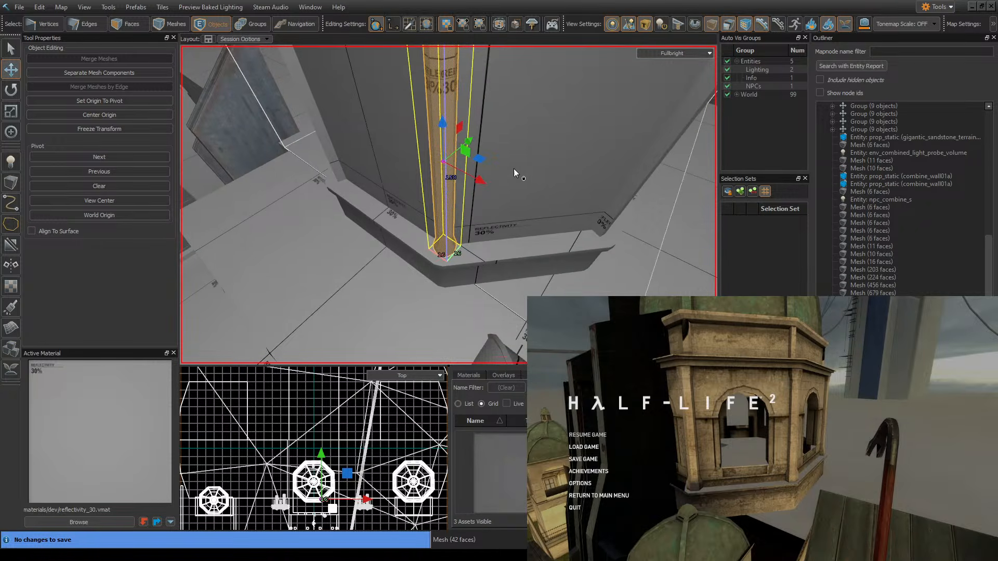
click(130, 24)
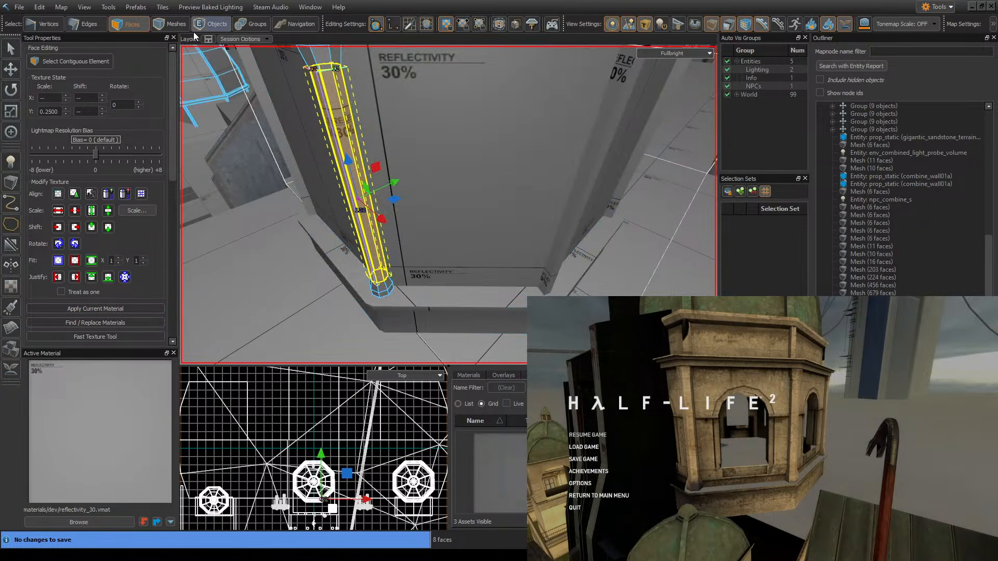
click(208, 24)
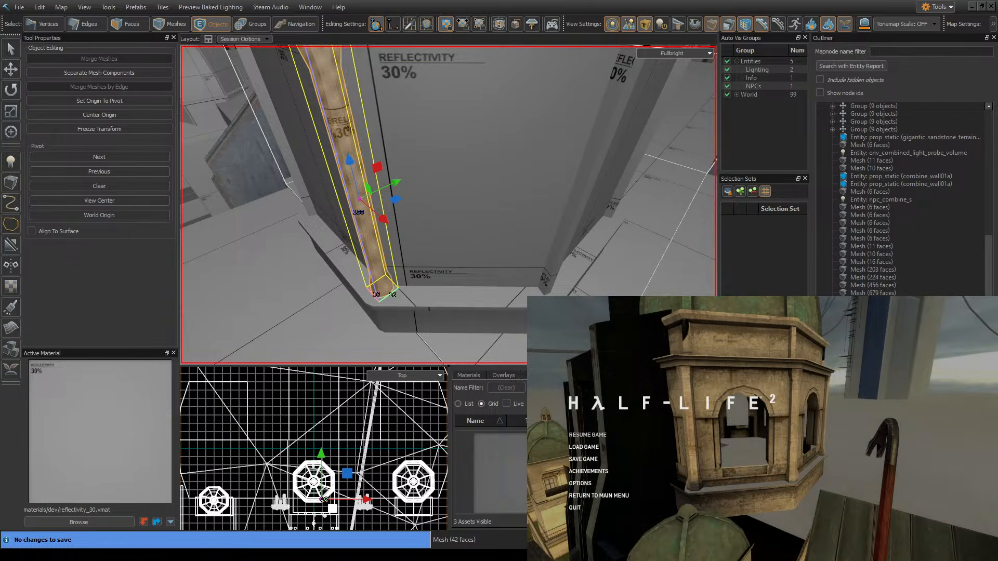
key(Delete)
key(ctrl+s)
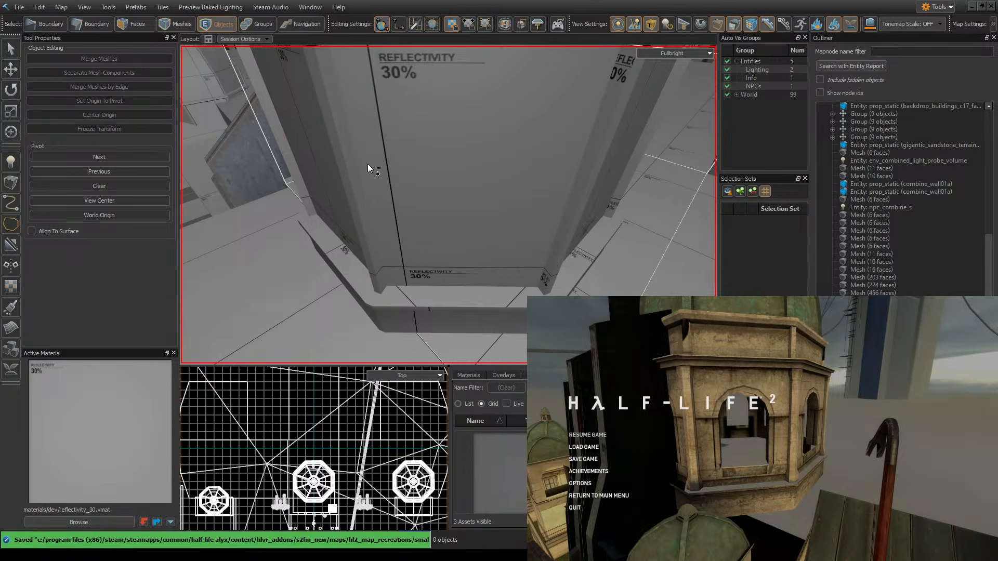
- Select the three narrow vertical strip faces at each of the eight wall corners between the tower's ledge and cornice
click(363, 193)
click(138, 25)
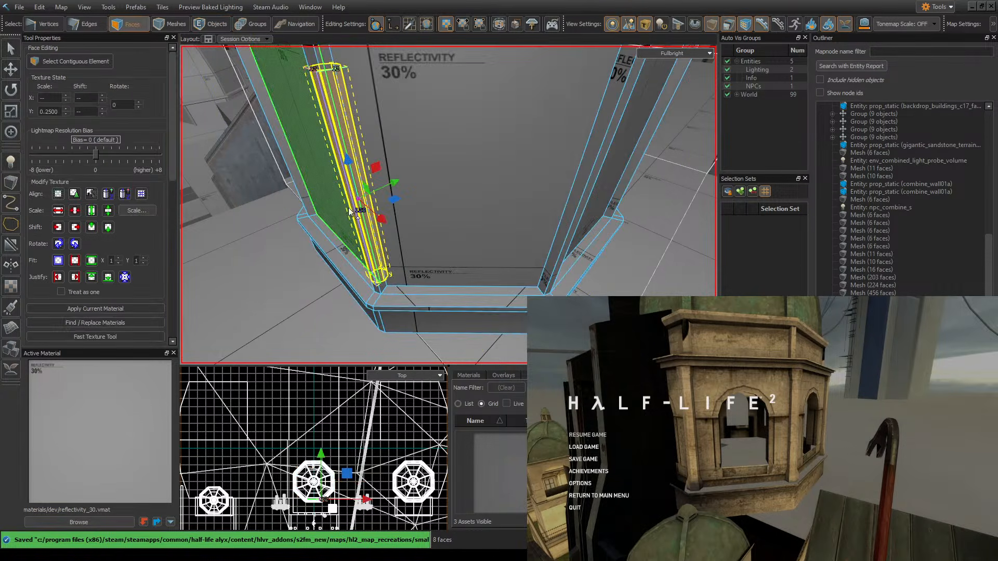
click(404, 150)
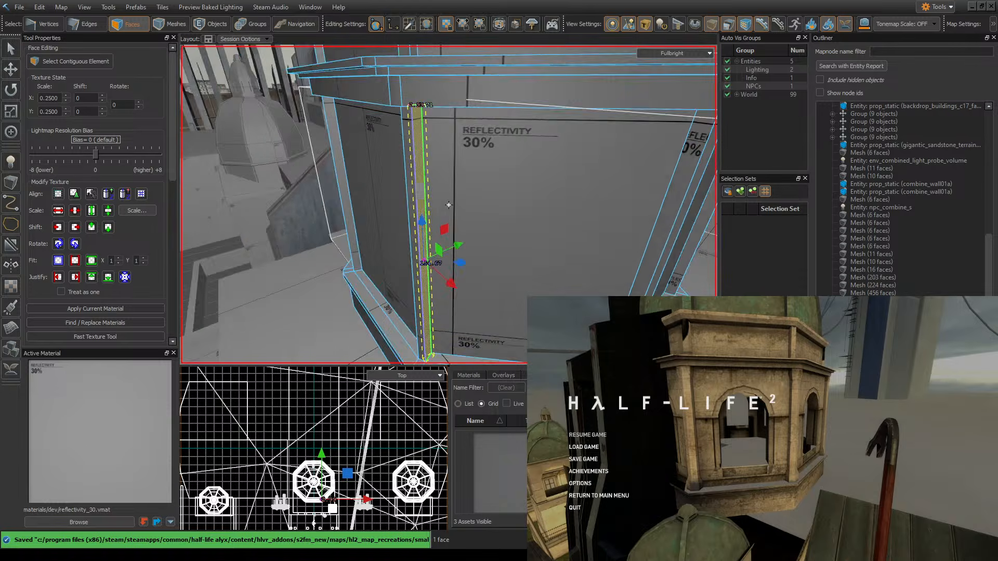
shift+click(384, 146)
right_drag(384, 145, 406, 151)
shift+click(407, 151)
right_drag(448, 203, 448, 205)
shift+click(535, 190)
shift+click(544, 185)
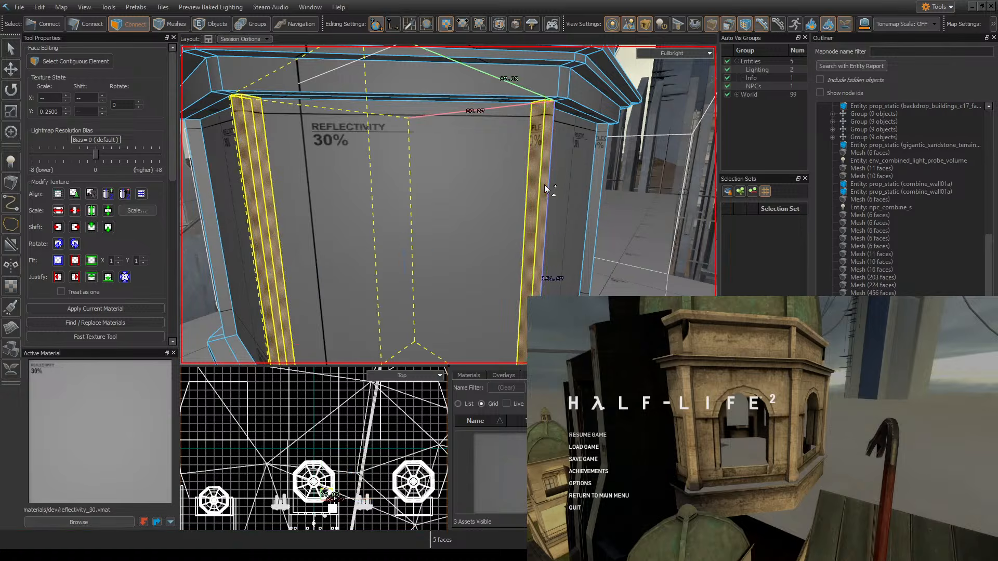
right_drag(544, 185, 508, 203)
shift+click(458, 208)
shift+click(461, 218)
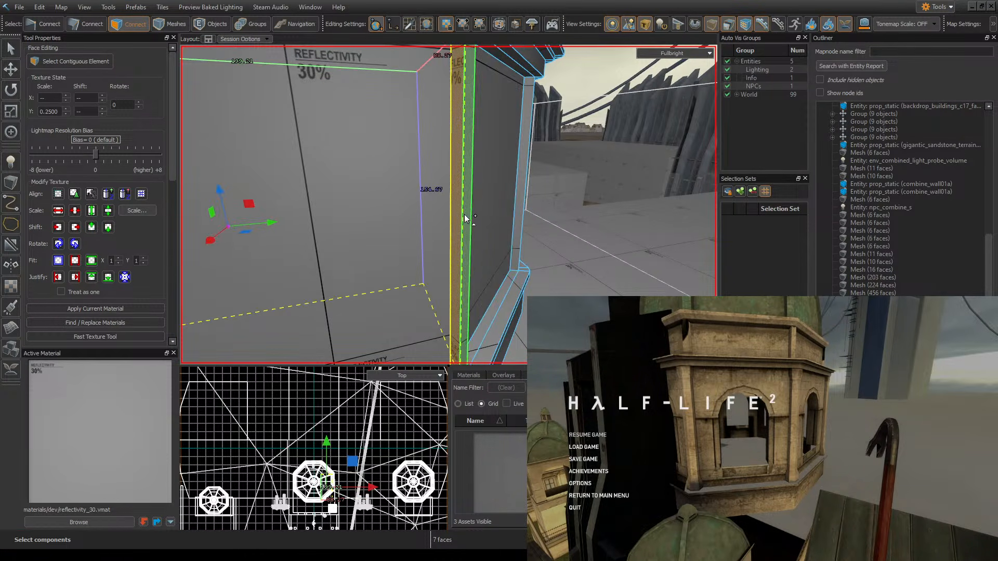
shift+click(468, 218)
shift+click(515, 218)
right_drag(513, 217, 537, 188)
shift+click(383, 212)
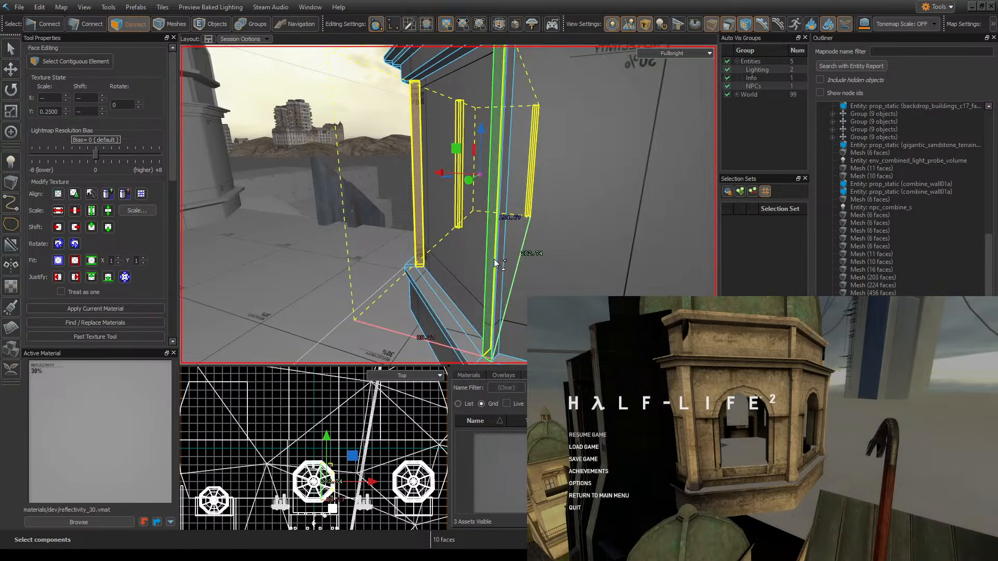
shift+click(494, 258)
right_drag(492, 258, 449, 205)
shift+click(506, 233)
shift+click(513, 242)
shift+click(473, 217)
shift+click(480, 220)
shift+click(489, 185)
shift+click(425, 208)
shift+click(435, 209)
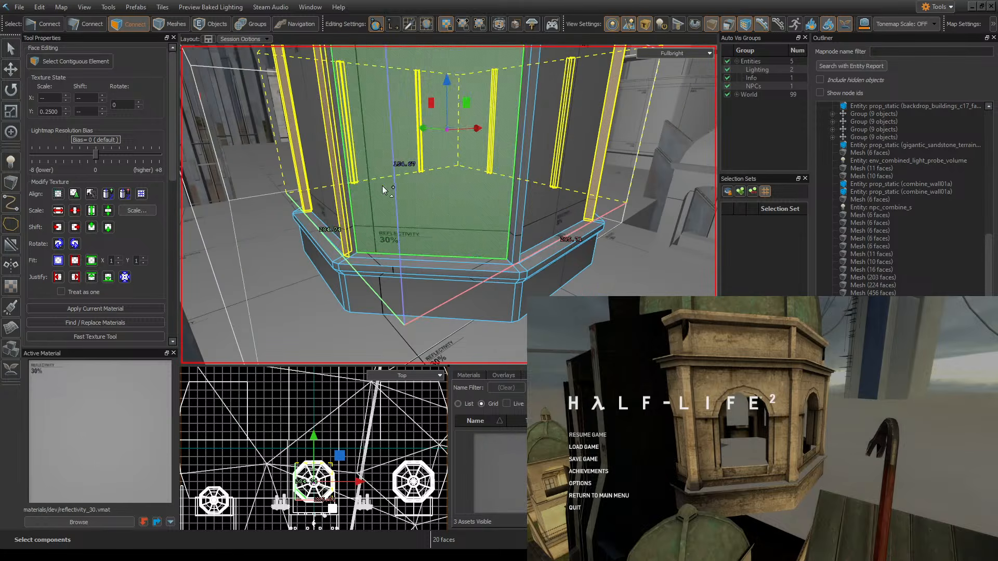
shift+click(346, 198)
right_drag(364, 198, 449, 205)
right_drag(522, 173, 449, 205)
shift+click(500, 194)
- Switch to Half-Life 2, resume the game to examine the reference tower's corners, and return to Hammer
key(alt+Tab)
key(Escape)
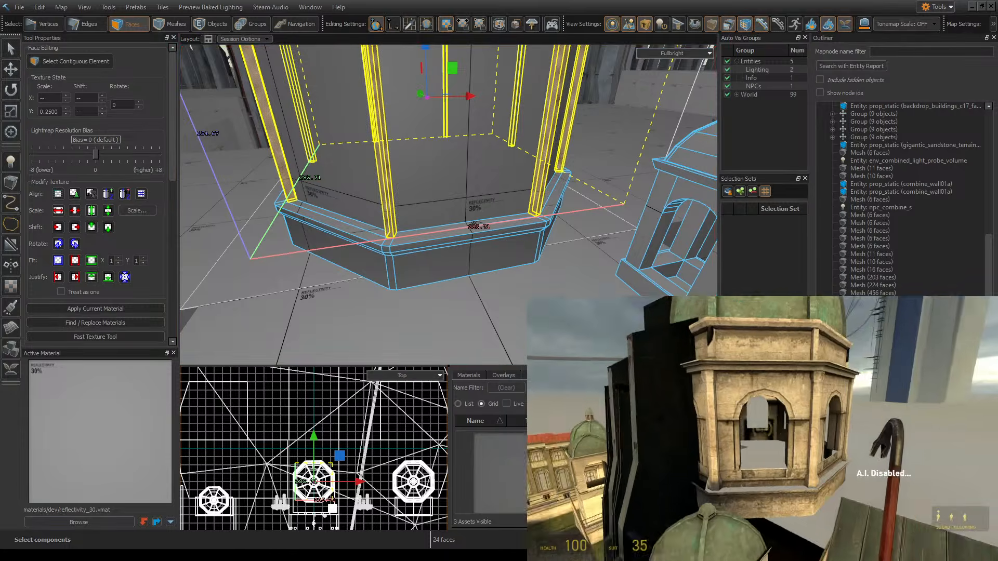
key(w)
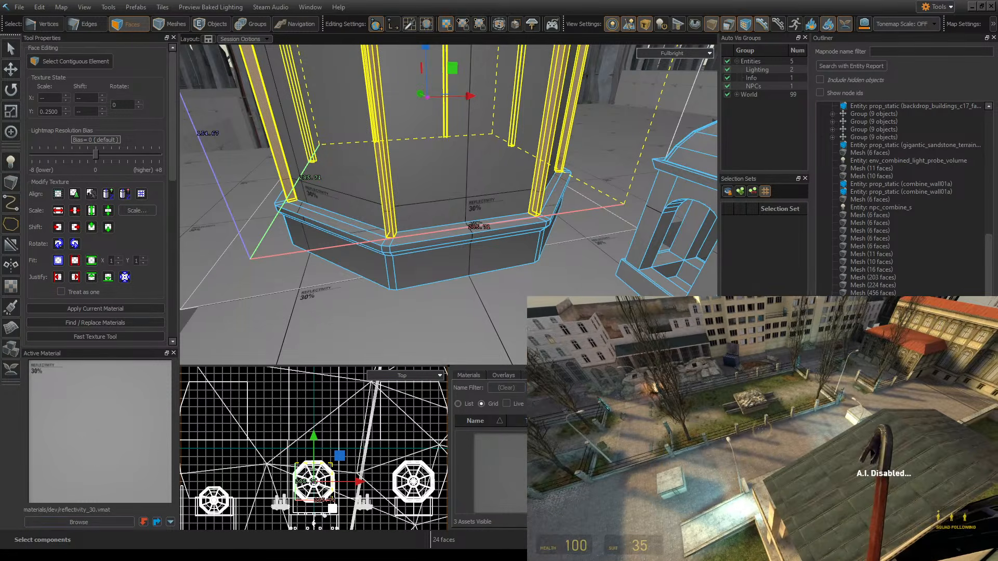
key(alt+Tab)
key(z)
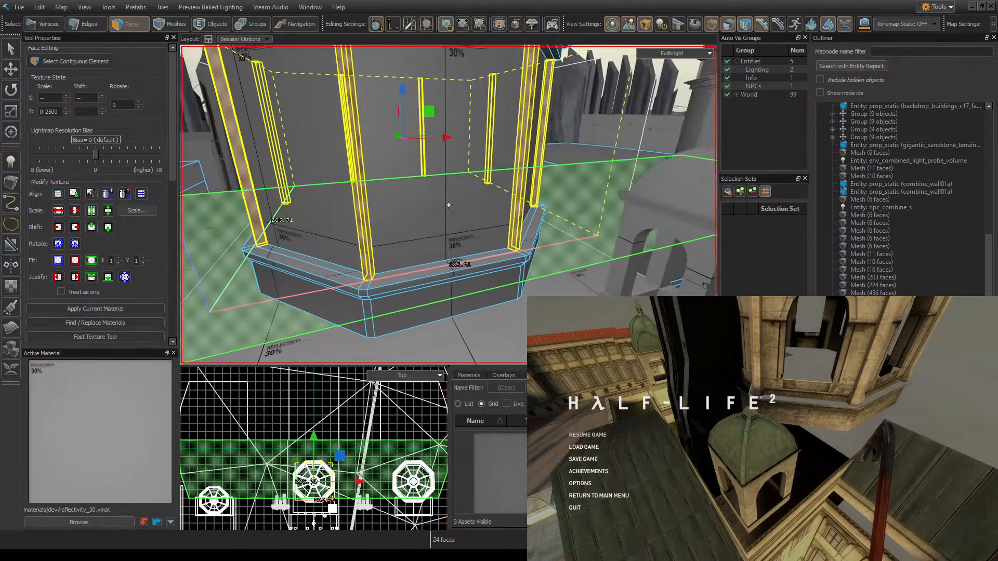
- Save the map and delete the selected narrow faces at all the tower's wall corners
key(ctrl+s)
key(w)
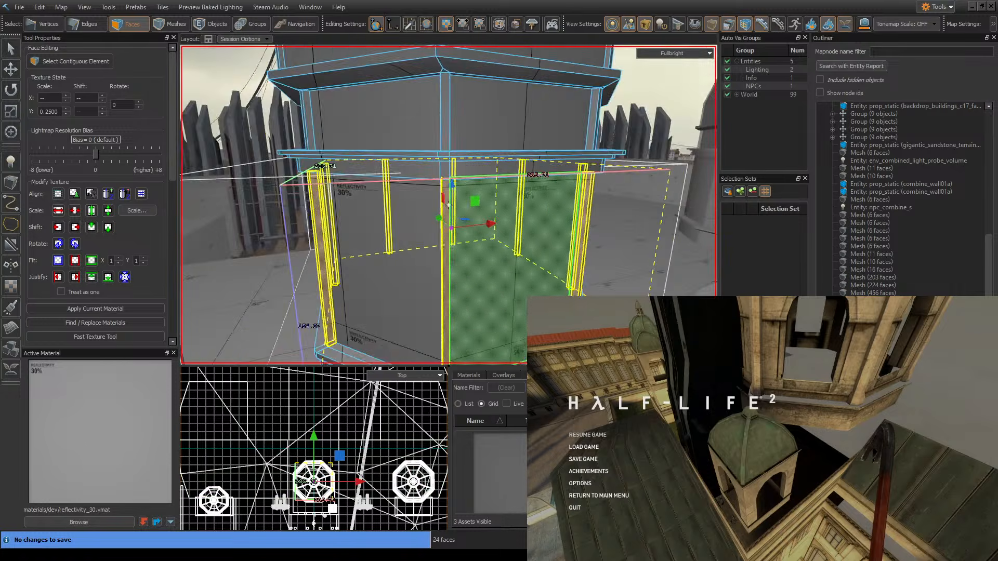
key(z)
key(Escape)
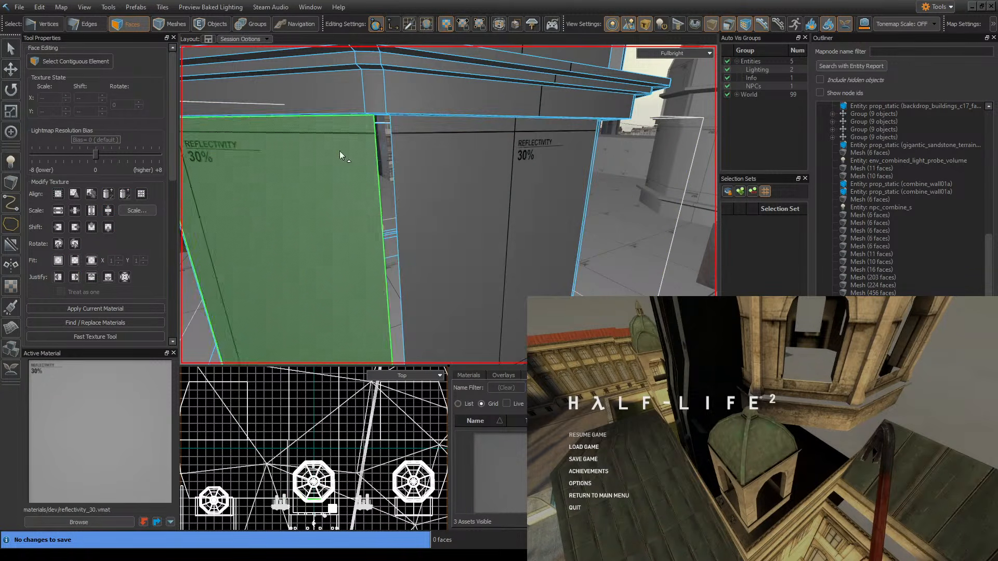
- Bridge the two short open edges just under the cornice at the first wall corner
click(94, 27)
key(z)
key(s)
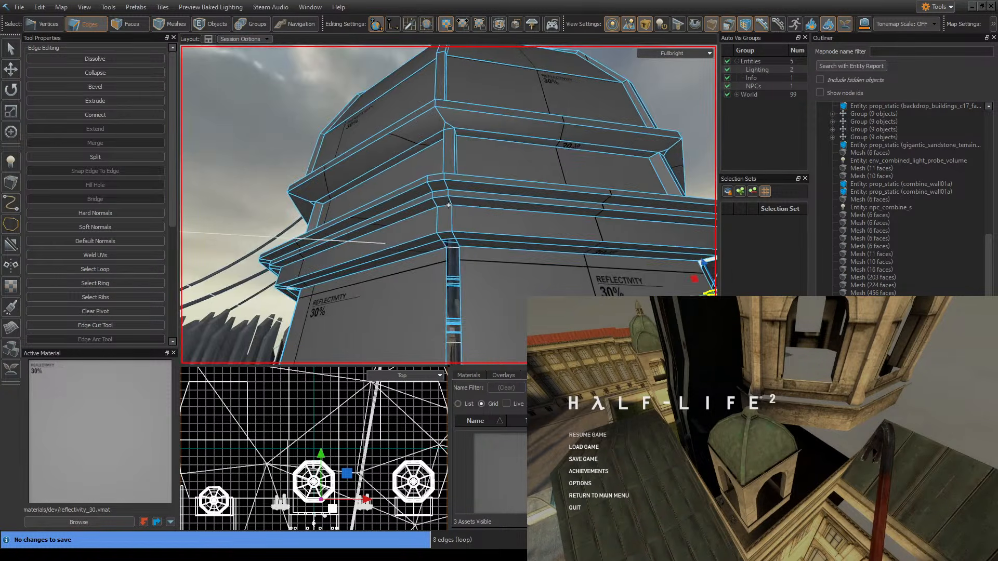
key(w)
key(z)
key(z)
key(s)
key(z)
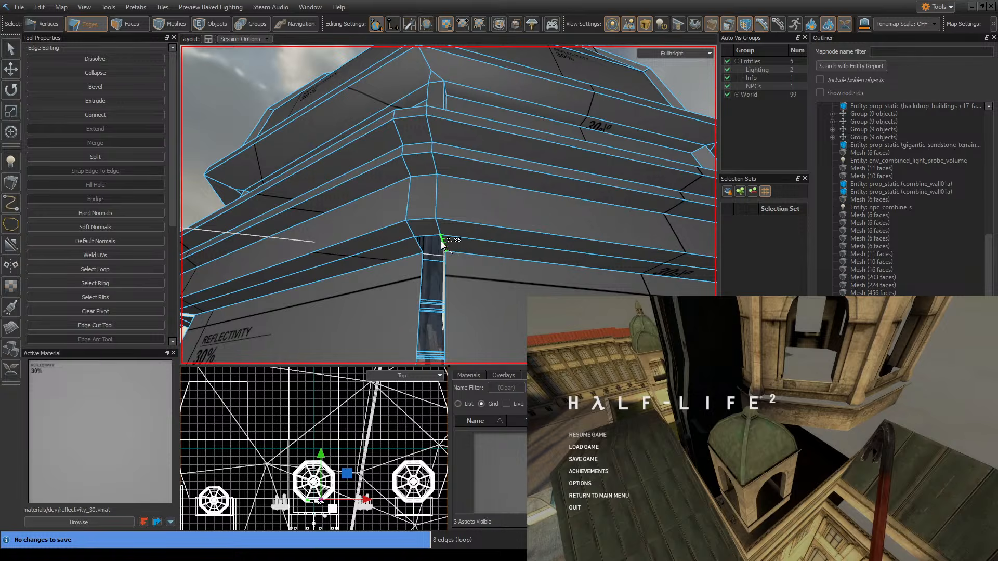
click(443, 244)
ctrl+click(420, 247)
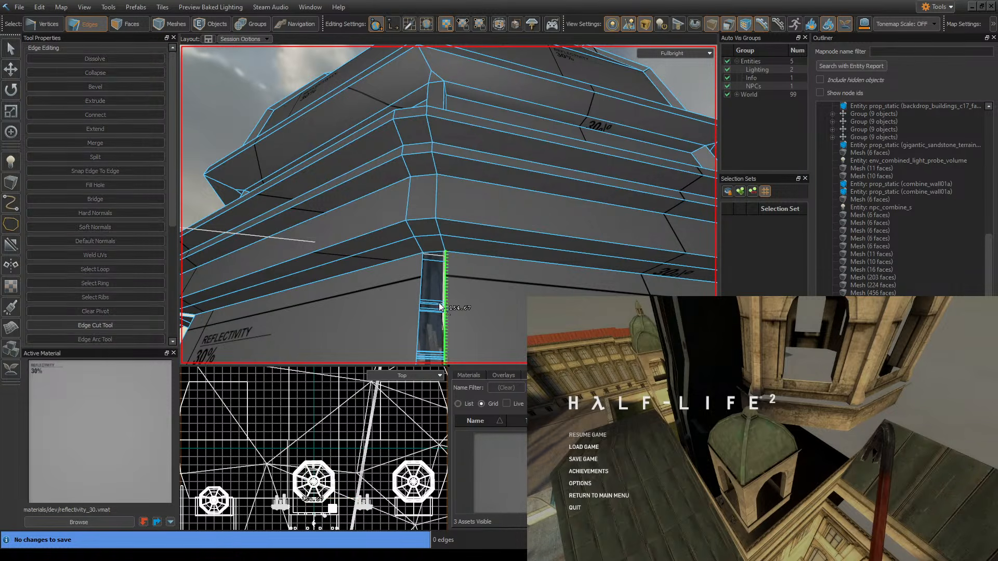
- Bridge the two long vertical edges of the first corner's gap and the short ledge edges at its base
key(z)
key(w)
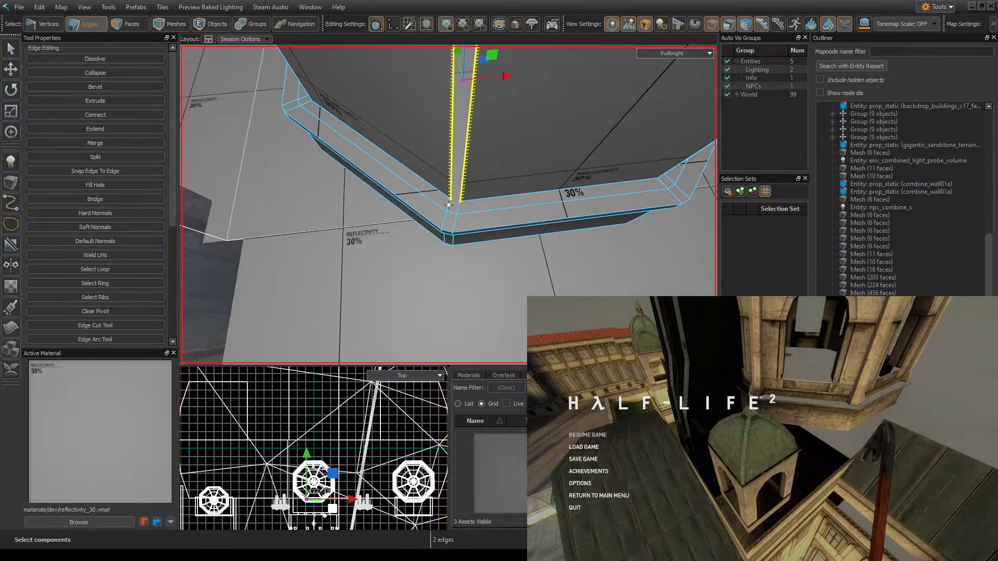
key(b)
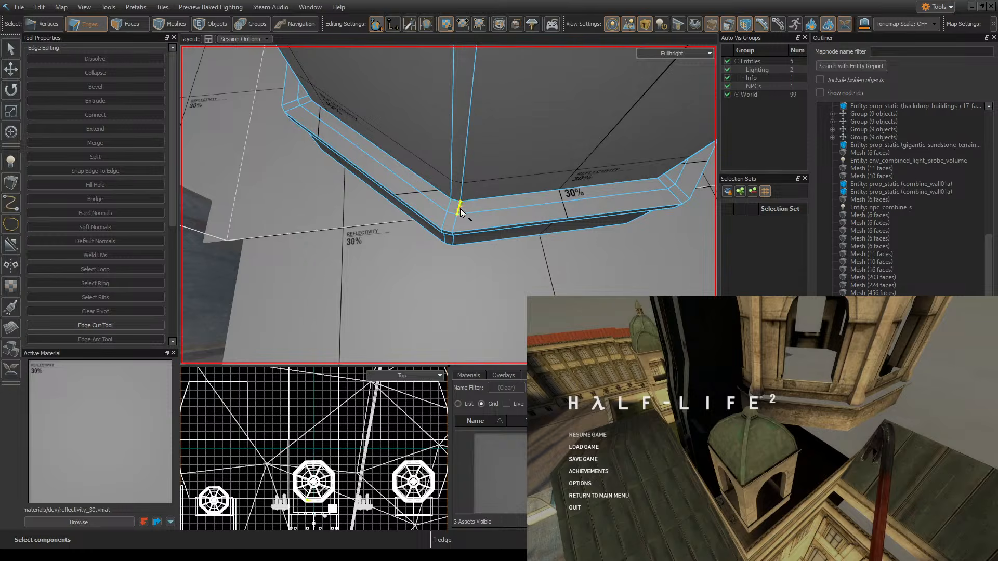
shift+click(450, 209)
key(b)
- Bridge the short ledge edges and the two long vertical wall edges at the second open corner
click(459, 235)
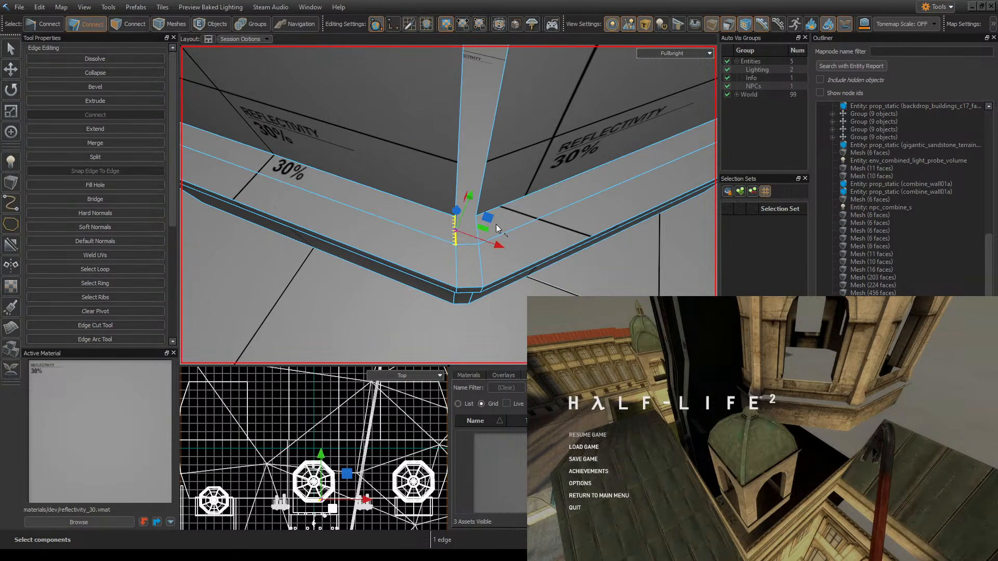
shift+click(479, 232)
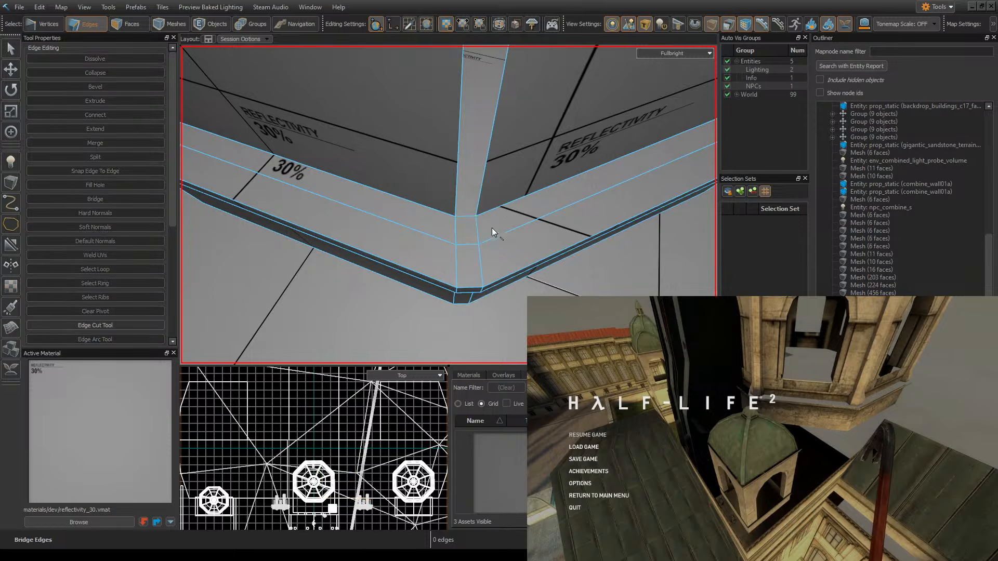
right_drag(492, 228, 517, 211)
click(483, 146)
shift+click(464, 149)
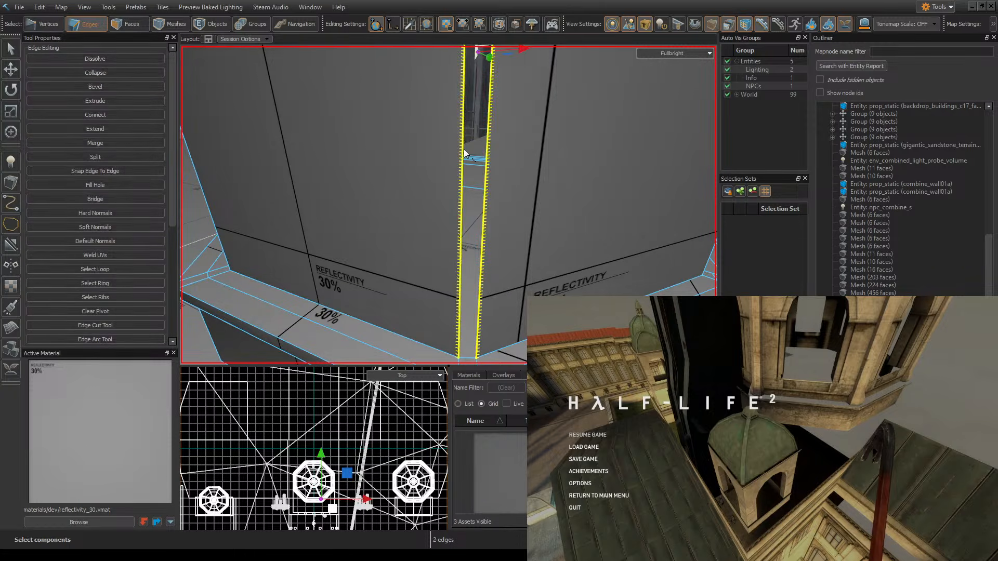
key(alt+b)
- Bridge the two short edges beneath the cornice at the second corner to close its gap
right_drag(464, 150, 529, 149)
click(488, 127)
shift+click(467, 127)
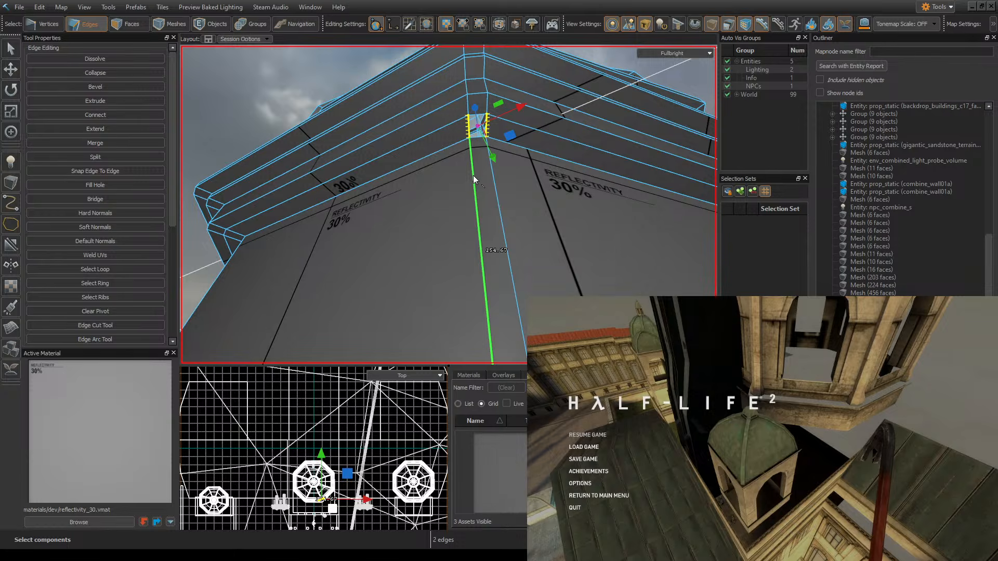
key(alt+b)
- Bridge the open edge pairs at the third wall corner from the cornice down to the ledge
right_drag(473, 176, 493, 161)
click(428, 166)
shift+click(407, 166)
key(alt+b)
click(458, 179)
shift+click(444, 180)
key(alt+b)
click(433, 170)
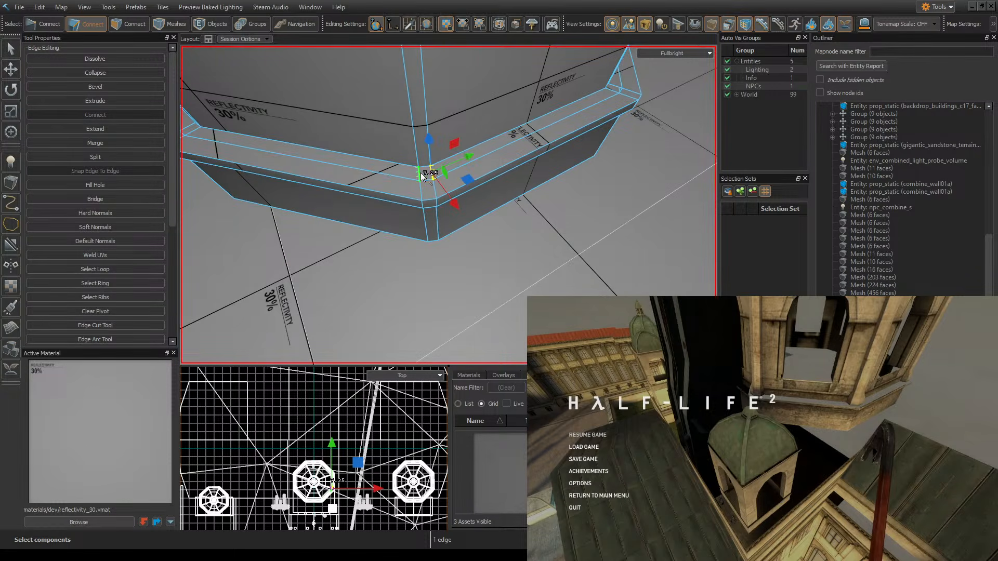
key(alt+b)
- Bridge the two long vertical wall edges and the short ledge edges at the fourth open corner
right_drag(508, 196, 449, 205)
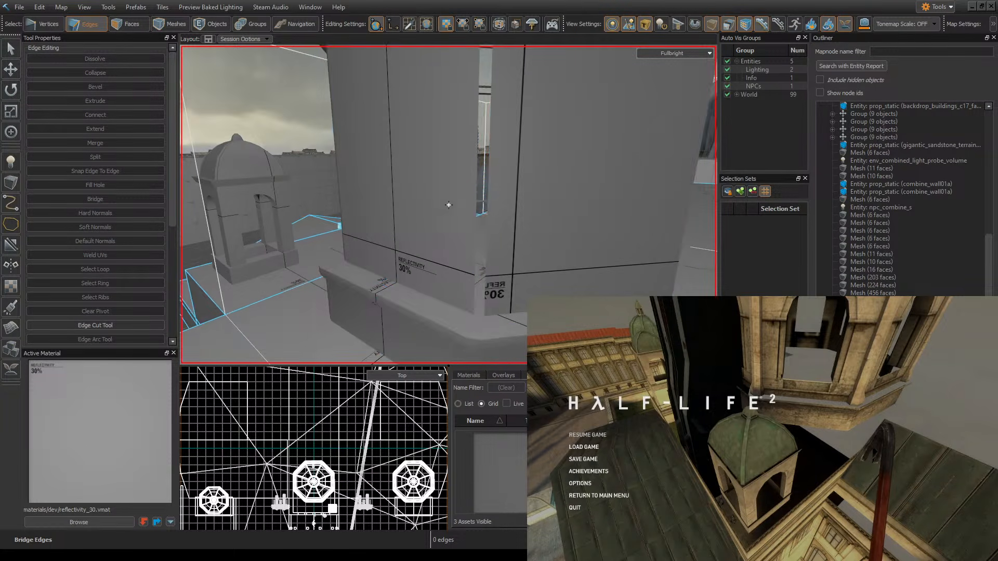
click(487, 166)
shift+click(472, 163)
key(alt+b)
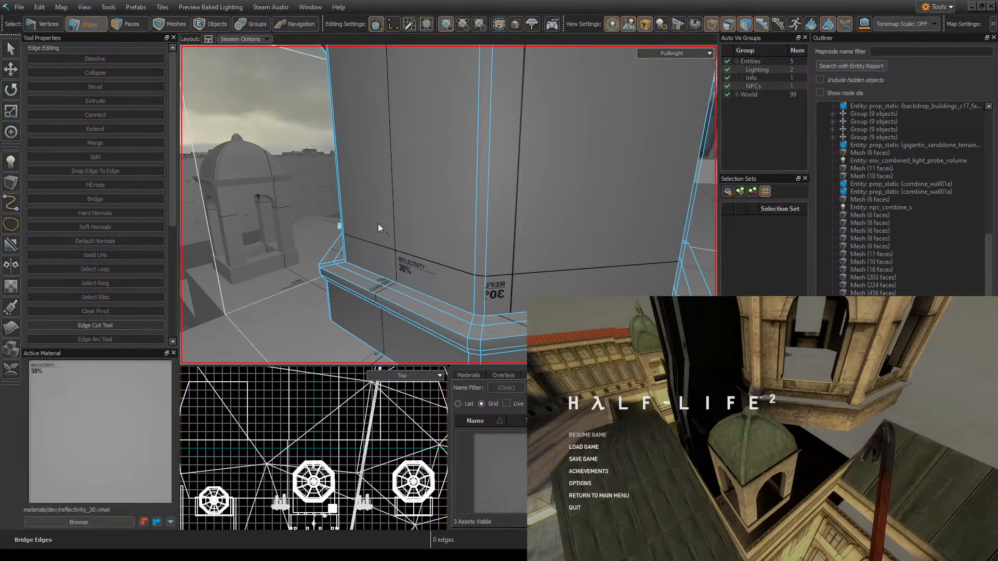
click(469, 319)
shift+click(470, 320)
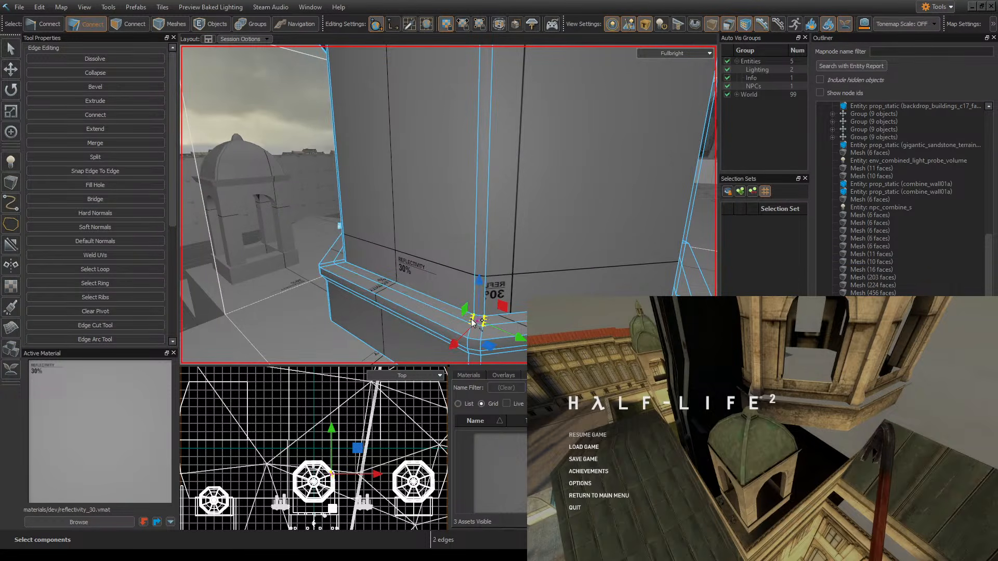
key(alt+b)
- Bridge the two short edges beneath the cornice at the fourth corner
right_drag(487, 305, 512, 235)
click(457, 168)
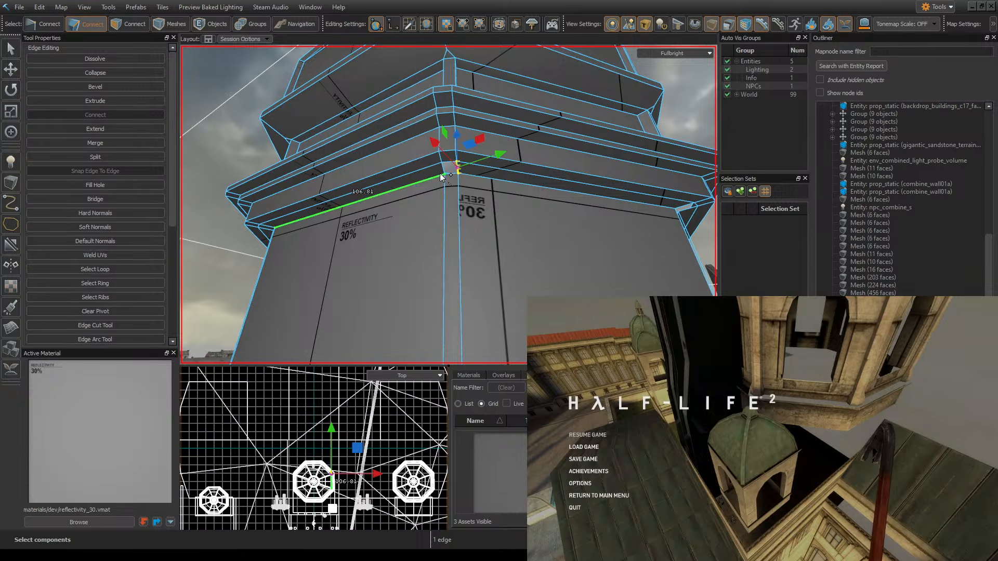
shift+click(444, 170)
key(alt+b)
- Bridge the open edge pairs at the fifth wall corner from the ledge up to the cornice
right_drag(444, 170, 447, 205)
click(569, 330)
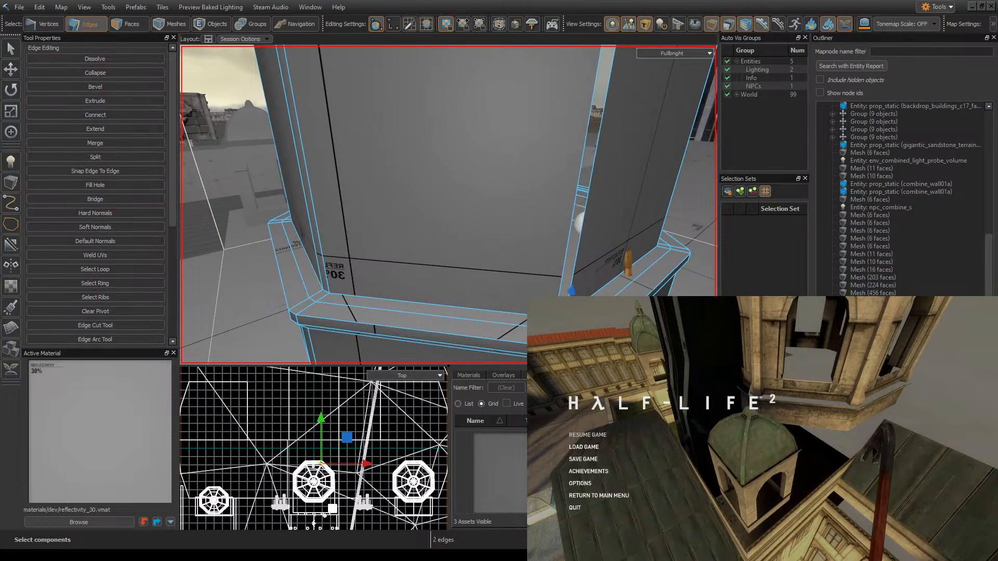
click(575, 261)
shift+click(560, 259)
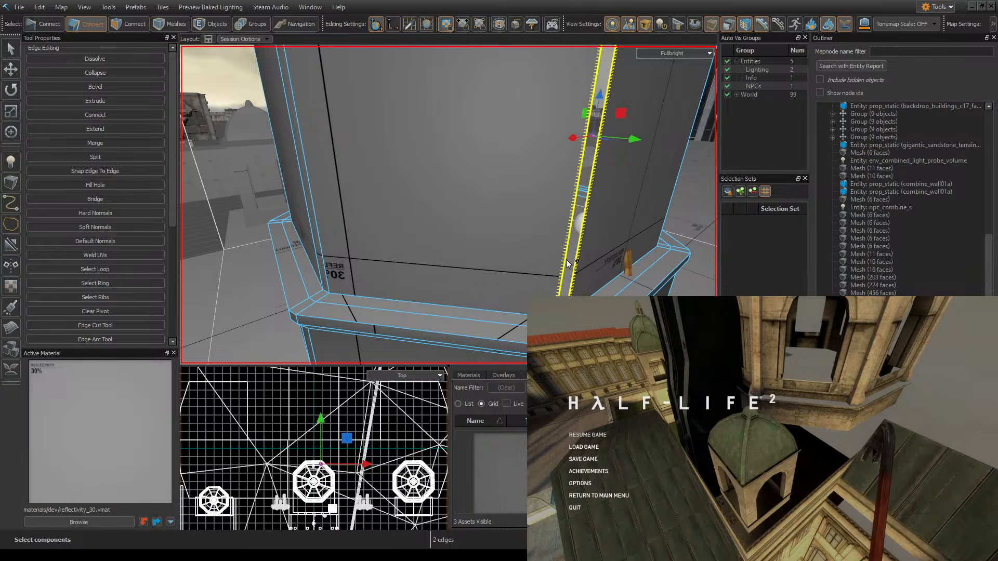
key(alt+b)
right_drag(560, 258, 448, 205)
click(557, 205)
shift+click(544, 199)
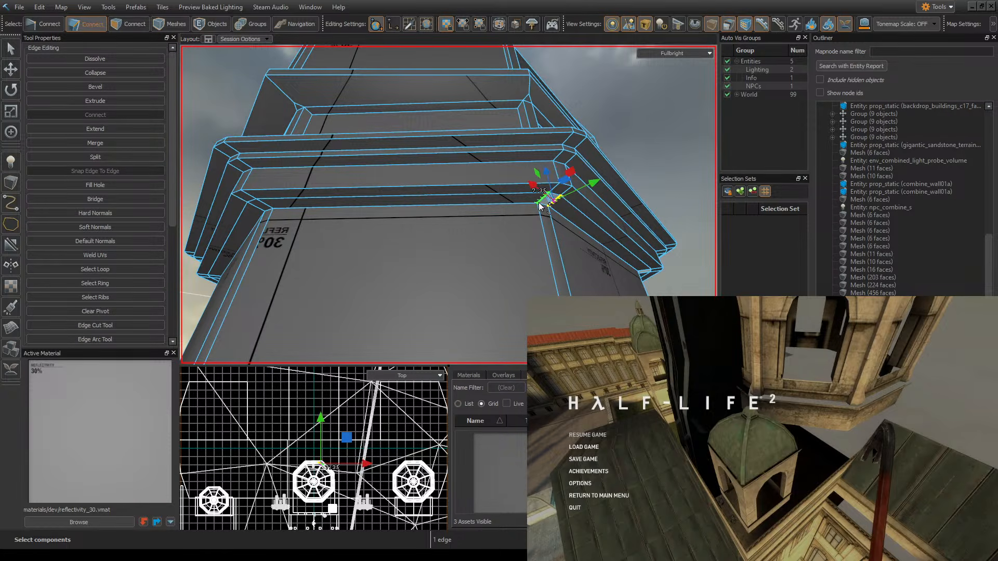
key(alt+b)
- Bridge the two long vertical wall edges at the sixth corner above the ledge
right_drag(579, 233, 556, 277)
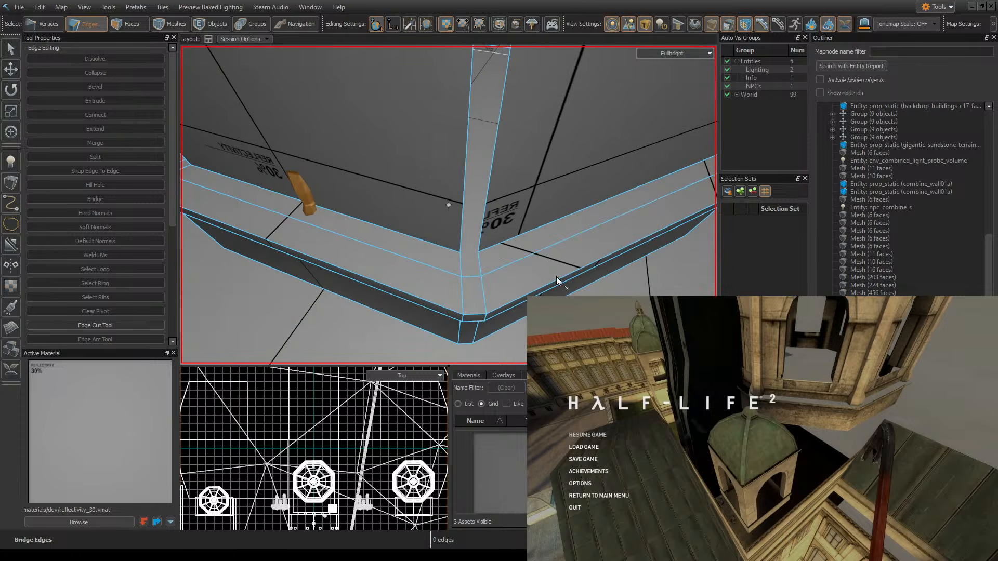
click(460, 268)
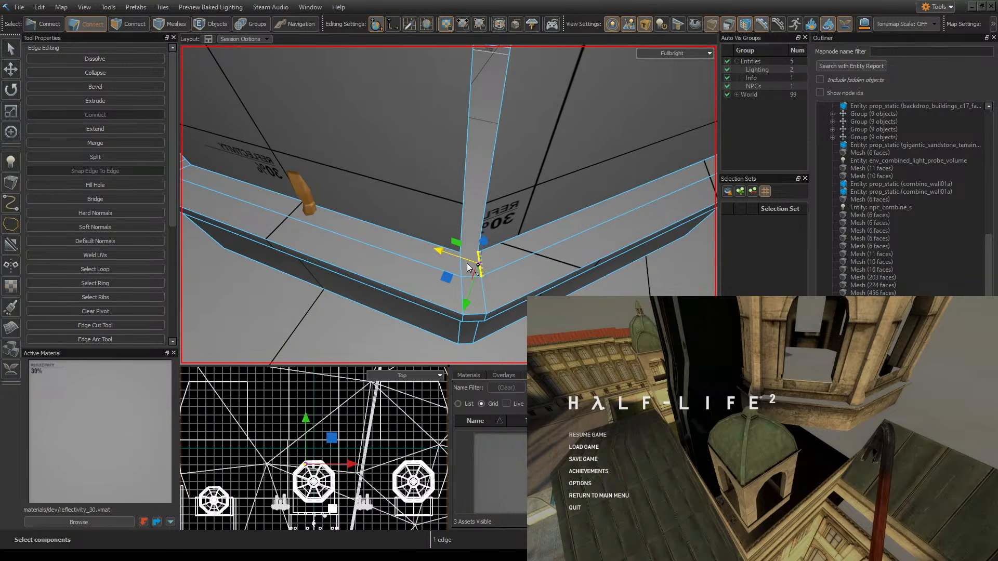
click(488, 200)
shift+click(464, 191)
key(alt+b)
- Bridge the two short edges beneath the cornice at the sixth corner
right_drag(463, 191, 438, 136)
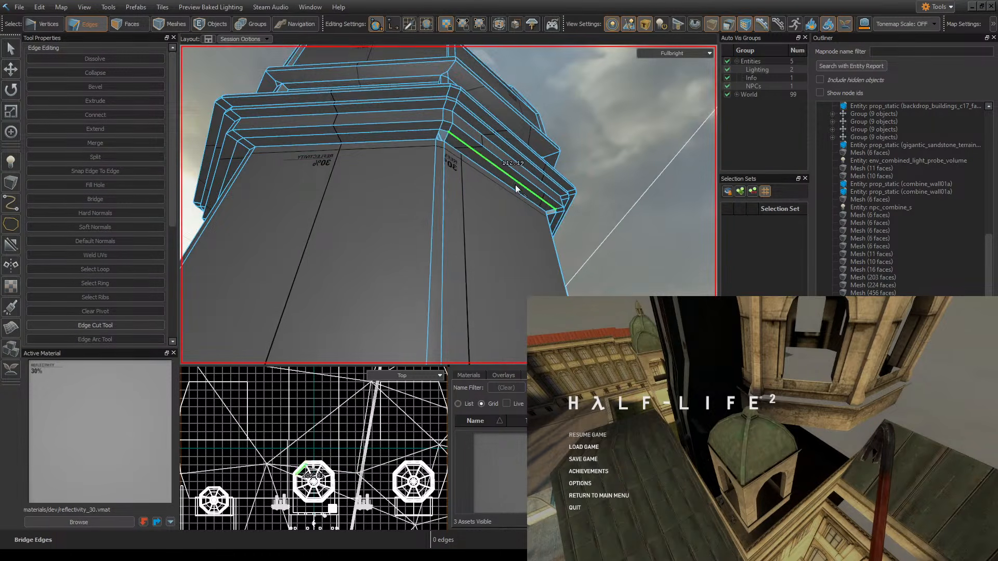
click(440, 135)
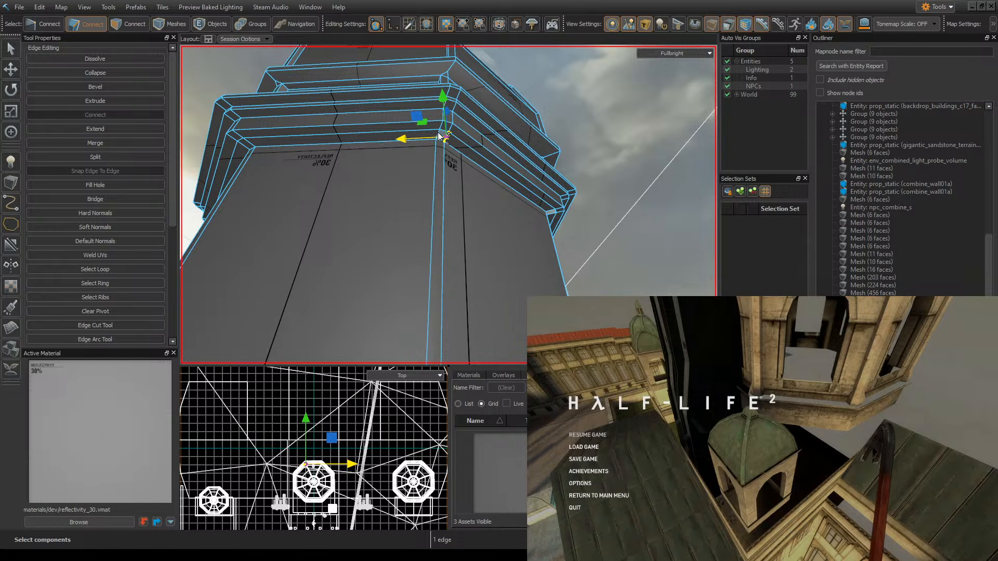
key(w)
right_drag(444, 154, 438, 136)
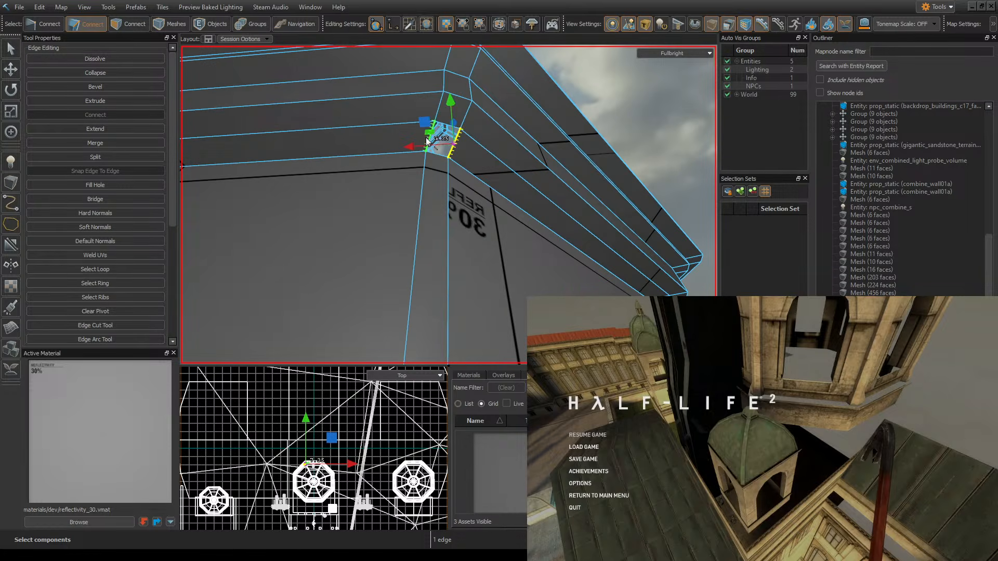
shift+click(430, 141)
key(alt+b)
- Bridge the two long vertical wall edges and the remaining short edge pairs at the seventh corner
mouse_move(542, 174)
right_down()
mouse_move(448, 205)
mouse_move(529, 181)
right_up()
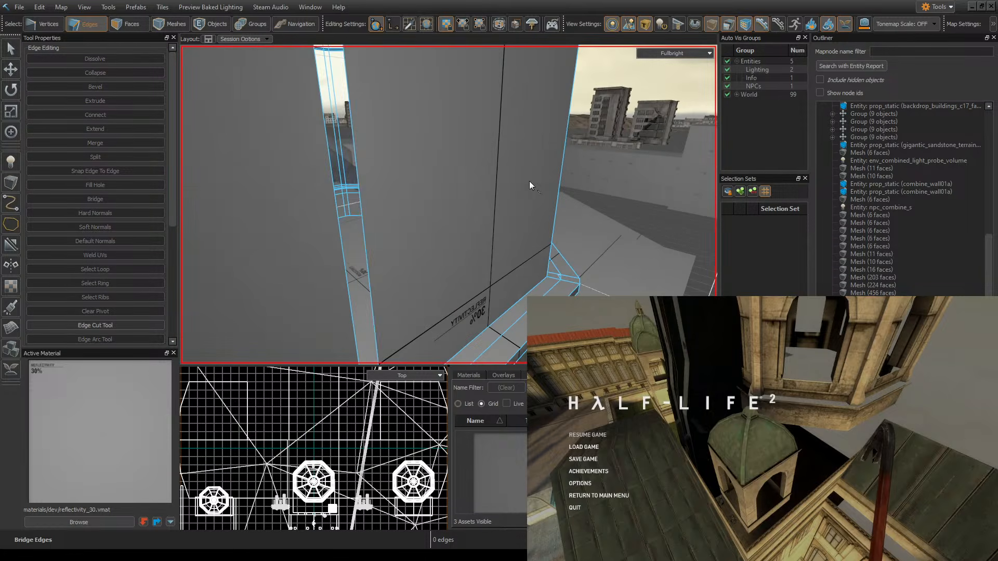
click(364, 207)
shift+click(332, 205)
right_drag(438, 151, 438, 160)
key(alt+b)
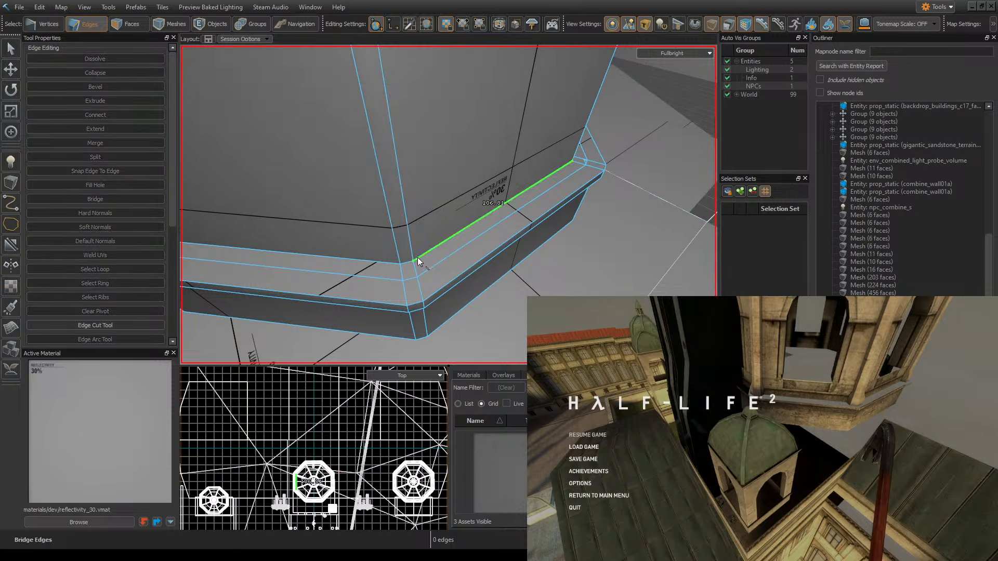
click(416, 270)
right_drag(401, 273, 478, 275)
click(447, 224)
shift+click(446, 224)
key(alt+b)
- Bridge the two long vertical wall edges and the short edges beneath the cornice at the last open corner
right_drag(449, 206, 436, 195)
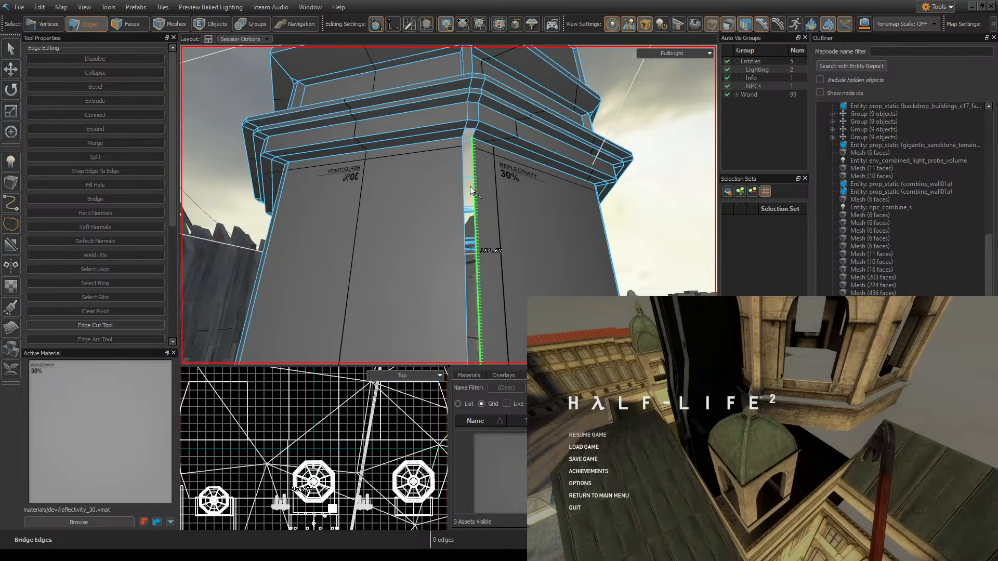
click(472, 186)
shift+click(461, 188)
key(alt+b)
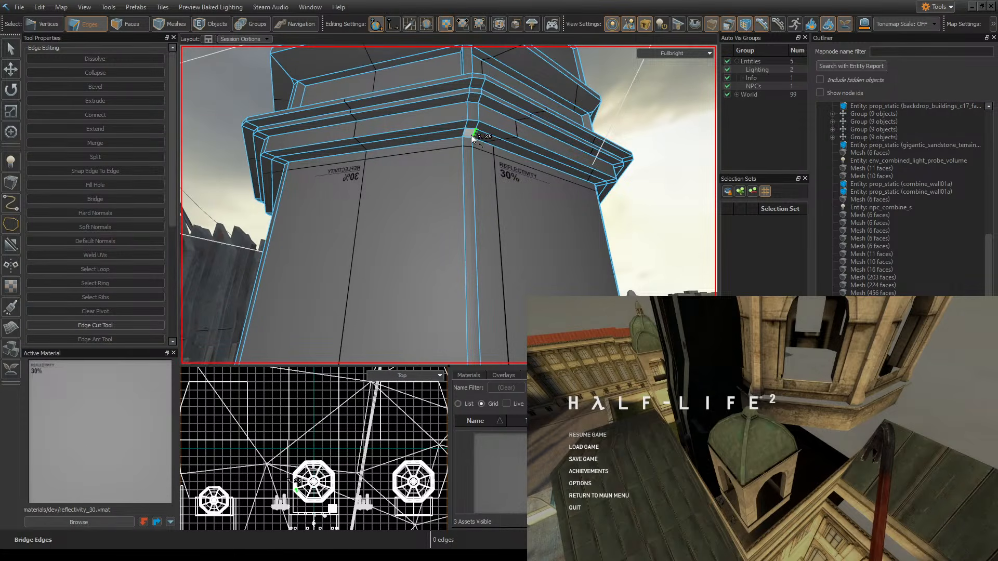
click(475, 134)
right_drag(495, 154, 483, 114)
key(w)
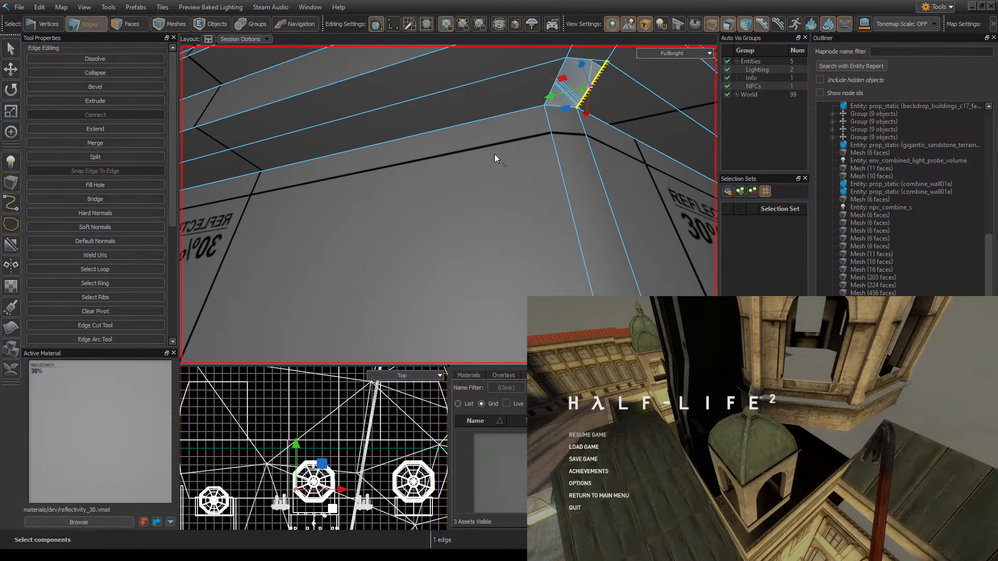
shift+click(543, 102)
key(alt+b)
- Bridge the two short ledge edges at the base of the last corner
right_drag(542, 105, 448, 205)
key(w)
click(492, 198)
shift+click(475, 209)
key(alt+b)
- Save the map with the rebuilt tower corners
key(s)
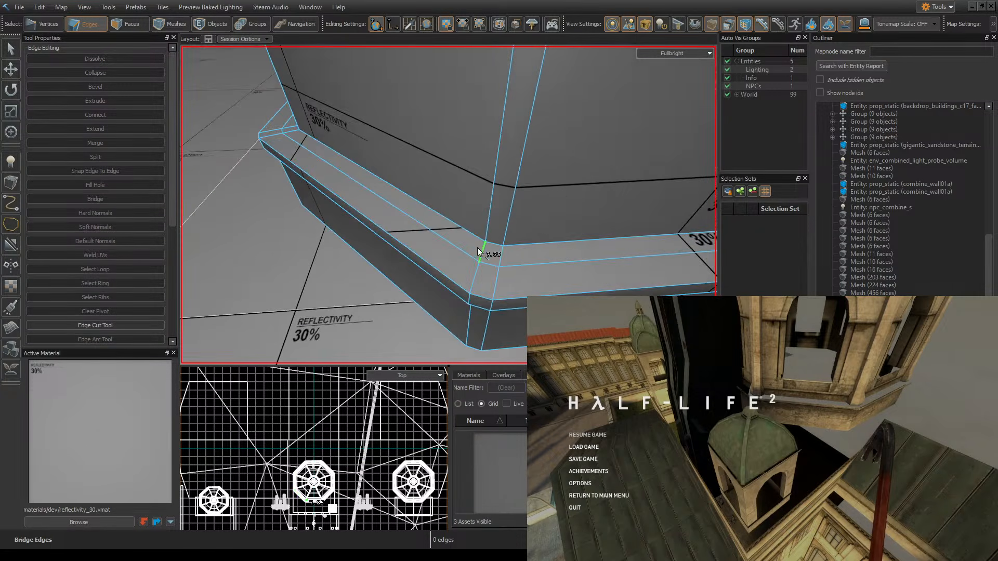
key(s)
right_drag(500, 258, 449, 205)
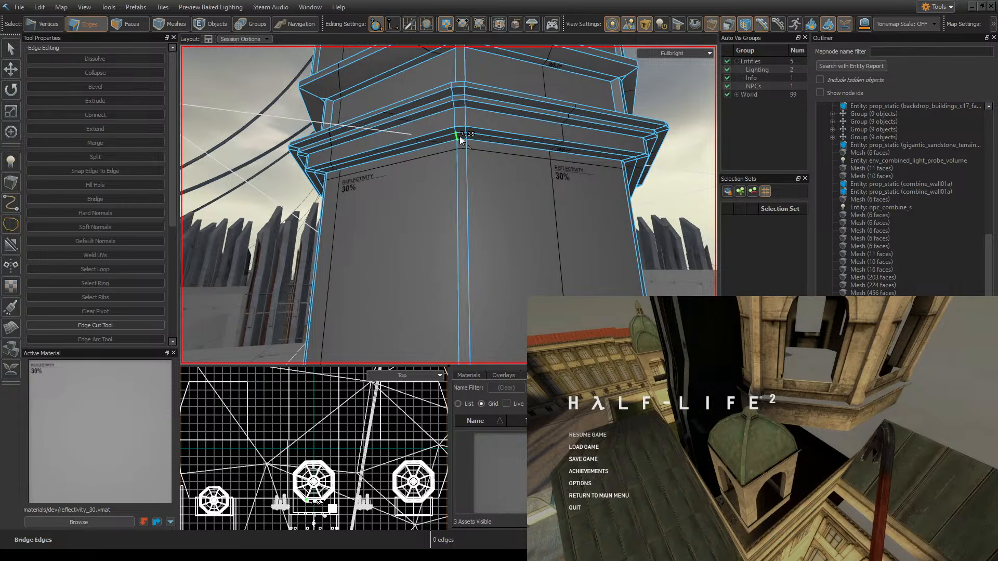
key(ctrl+s)
right_drag(523, 138, 532, 154)
key(s)
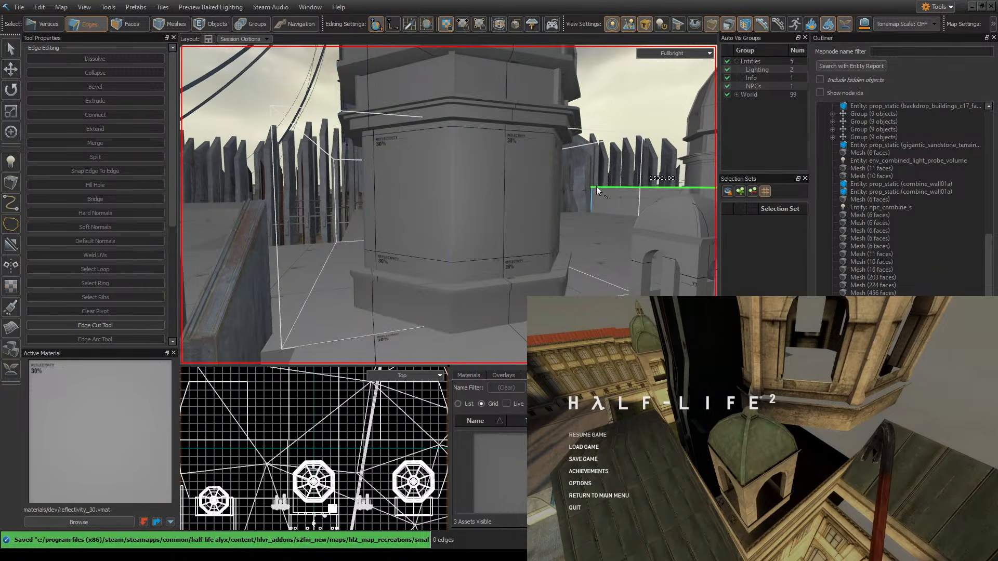
- Leave edge editing of the tower and turn on the display of quick-hidden objects to reveal the corner pillar
key(w)
right_drag(611, 163, 449, 204)
key(s)
key(ctrl)
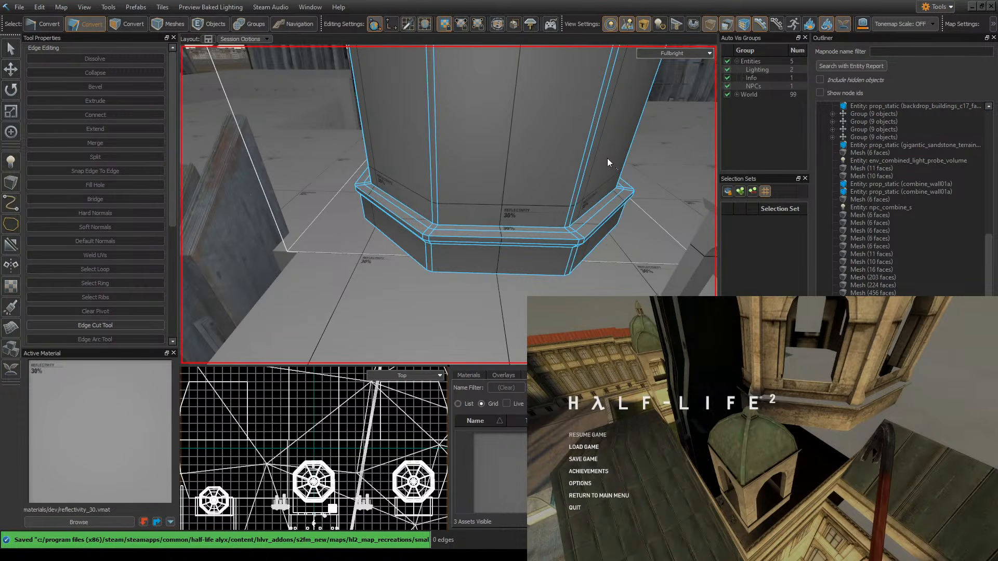
key(ctrl)
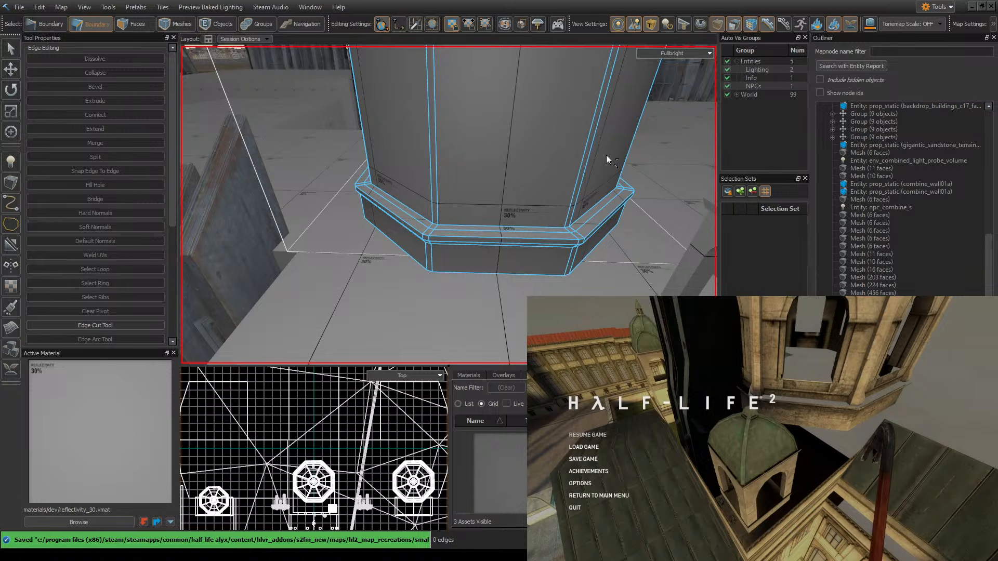
ctrl+click(607, 155)
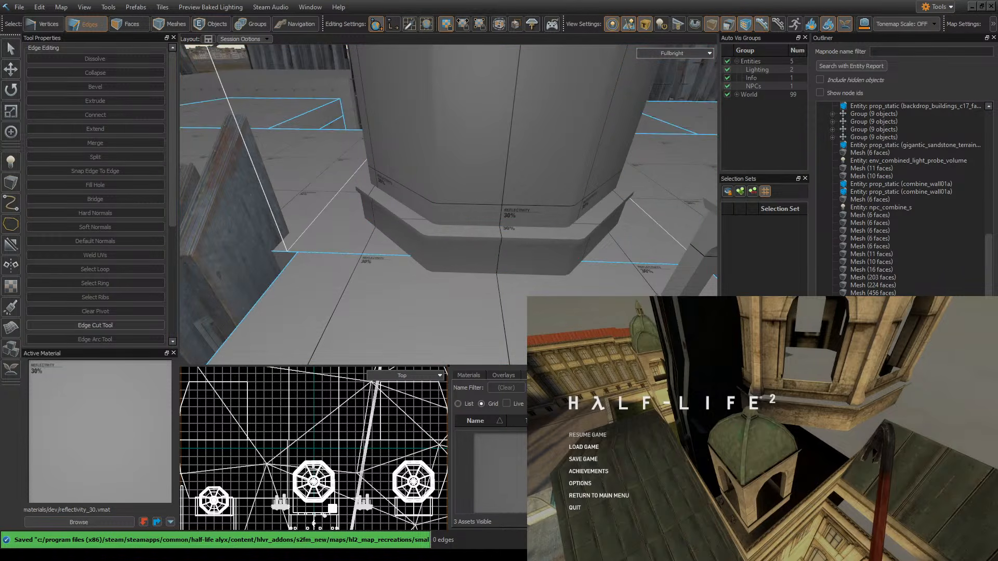
click(888, 301)
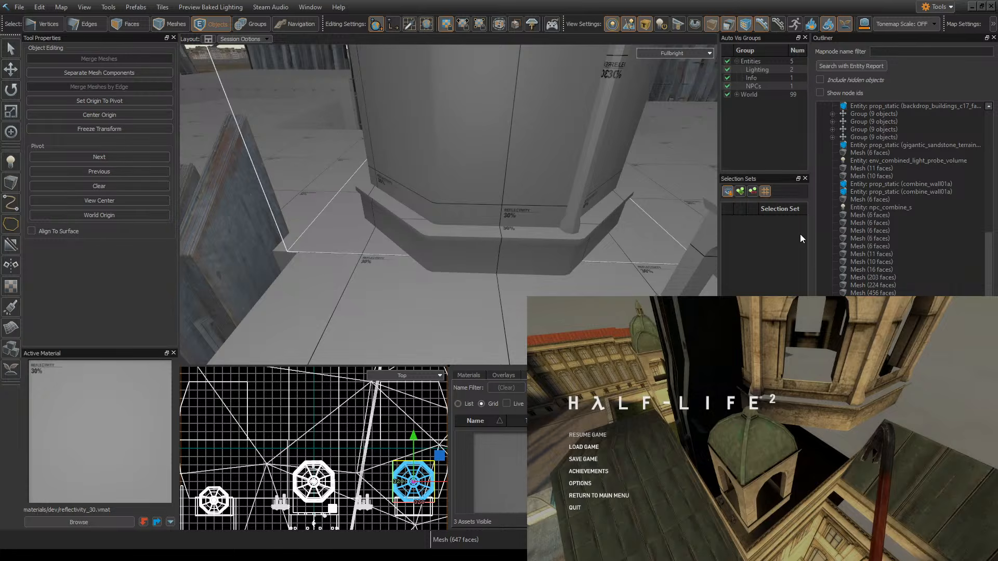
key(z)
key(z)
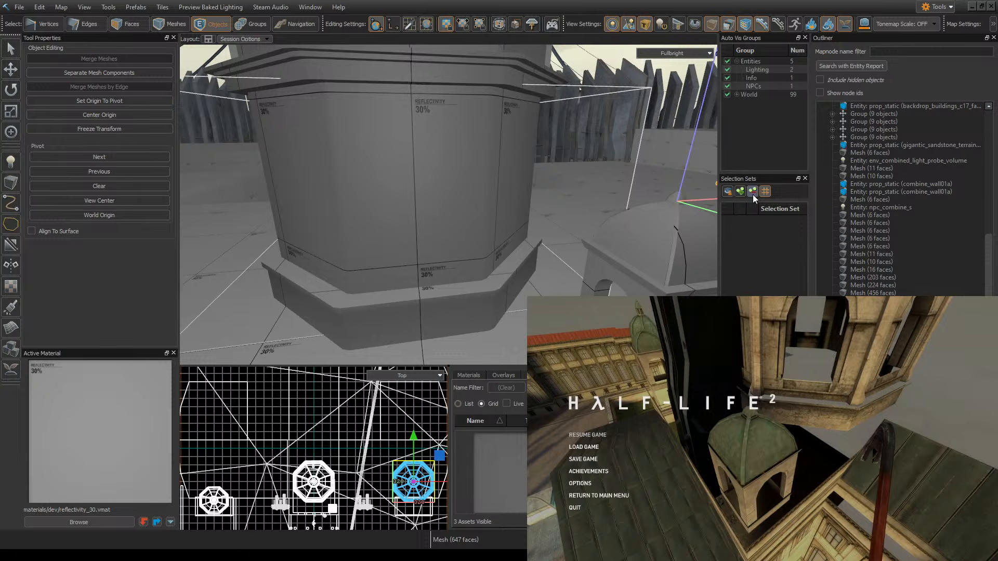
click(728, 192)
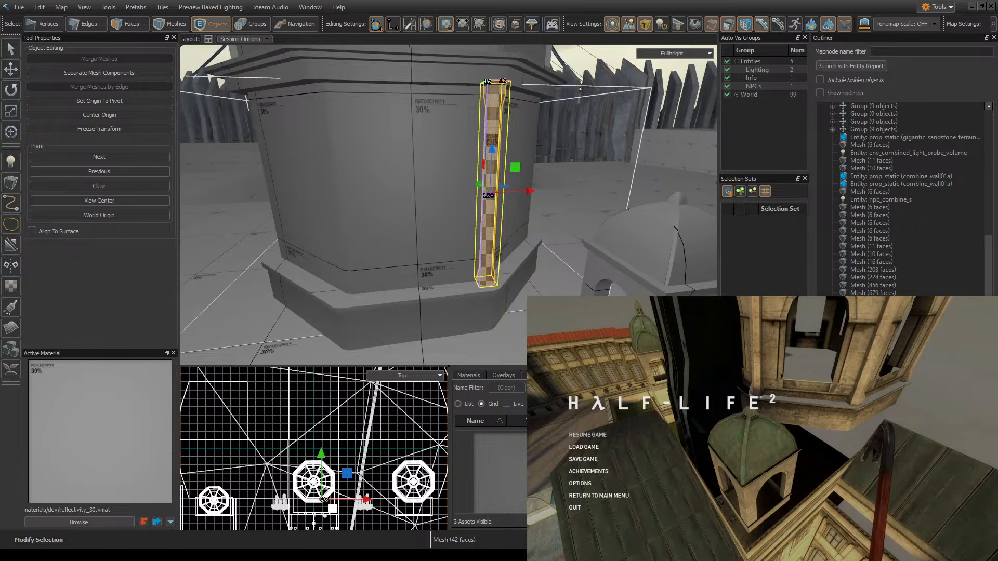
- Quick-hide the corner pillar and toggle the display of hidden objects while reselecting it
key(h)
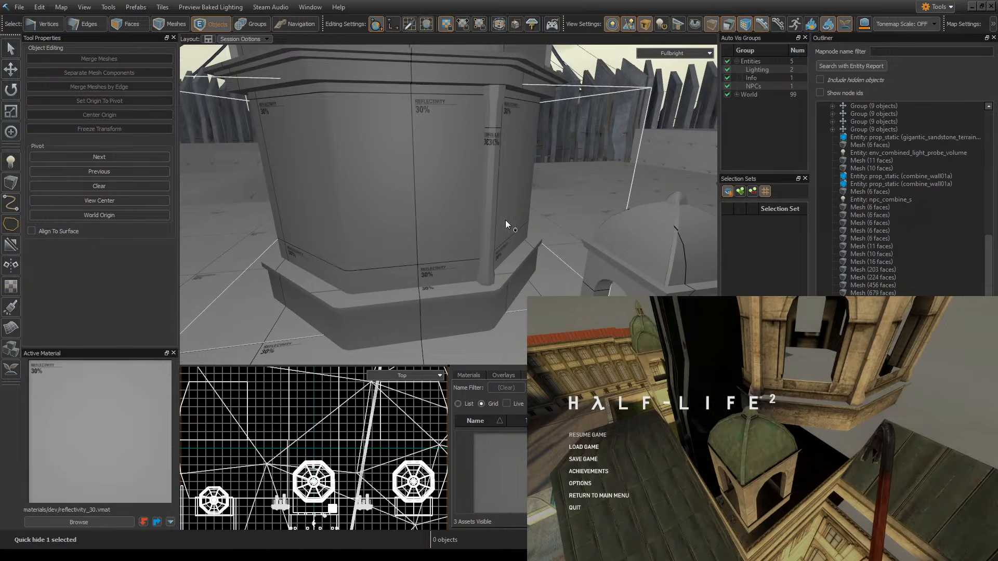
click(491, 207)
click(726, 193)
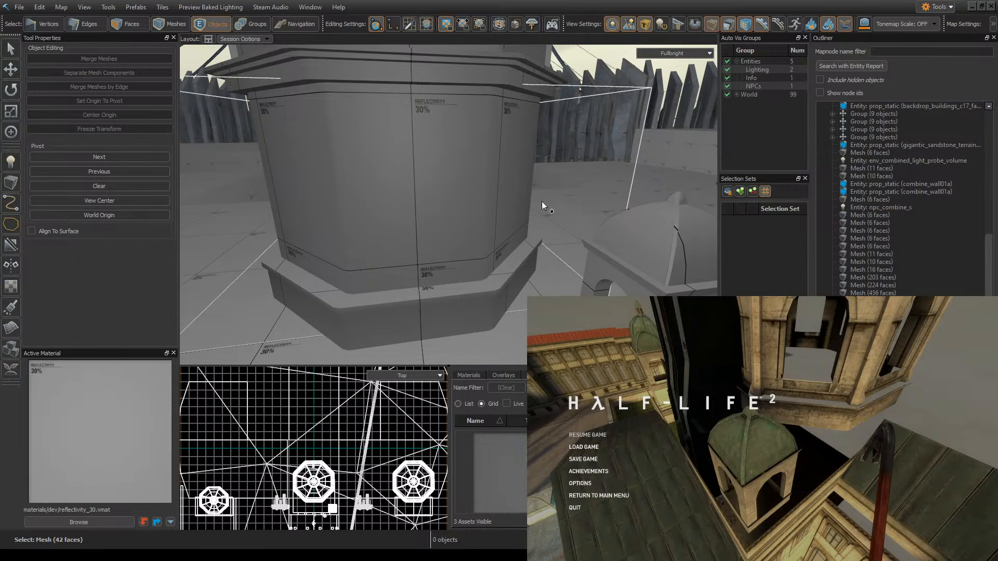
key(ctrl)
key(ctrl)
click(730, 191)
click(514, 168)
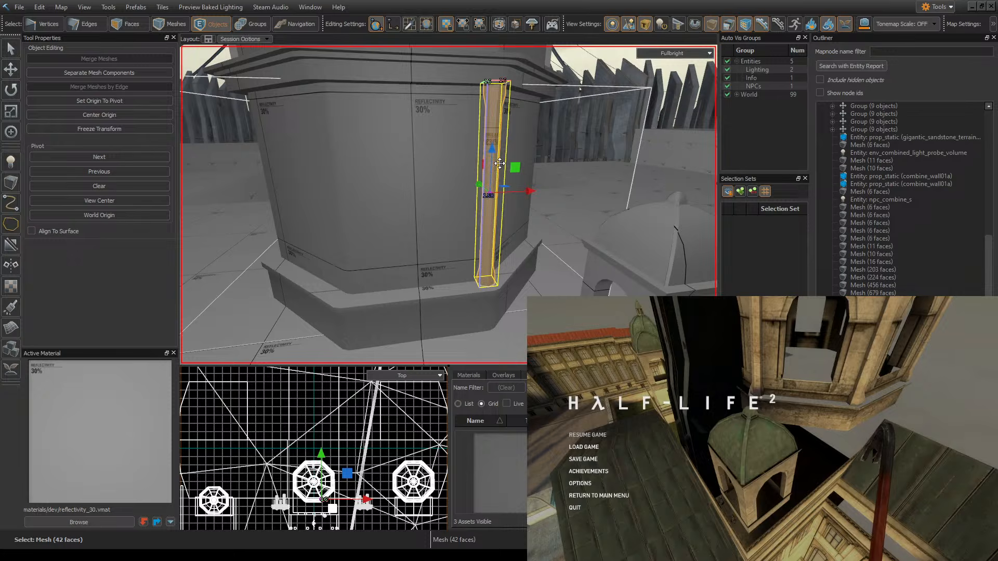
click(730, 190)
- Try quick-hiding the unselected objects around the corner pillar, and turn the display of hidden objects back on
key(ctrl)
key(ctrl+z)
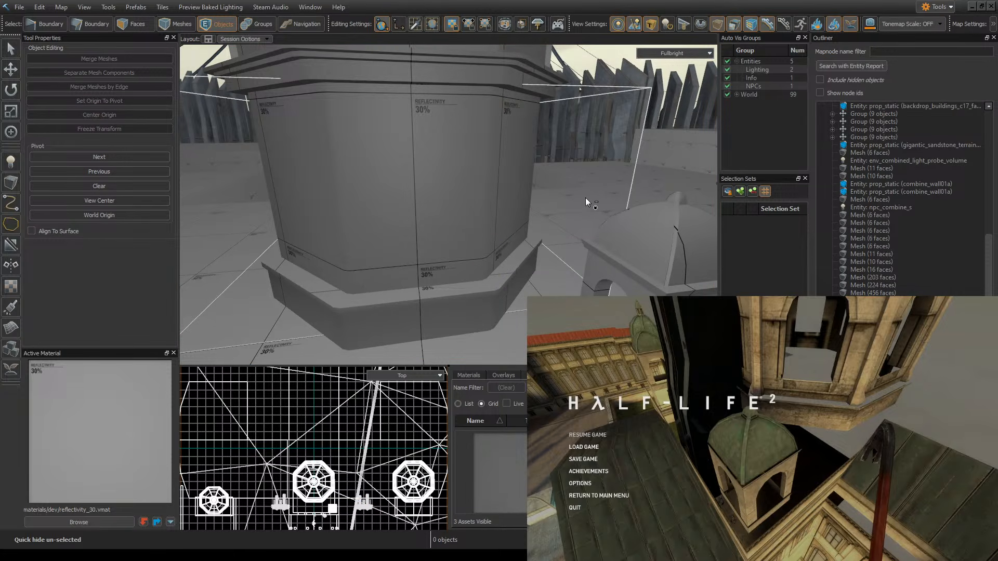
click(731, 191)
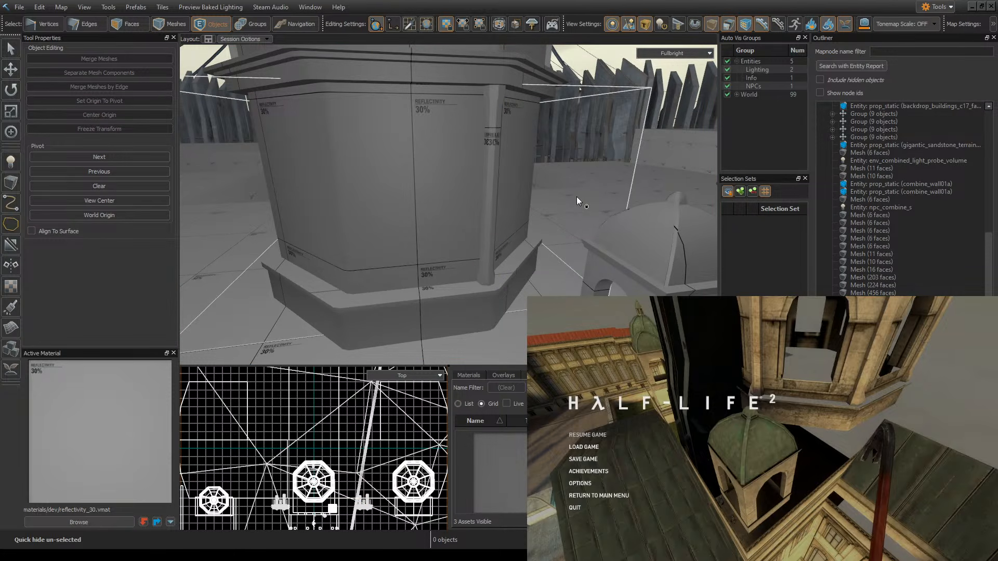
click(494, 194)
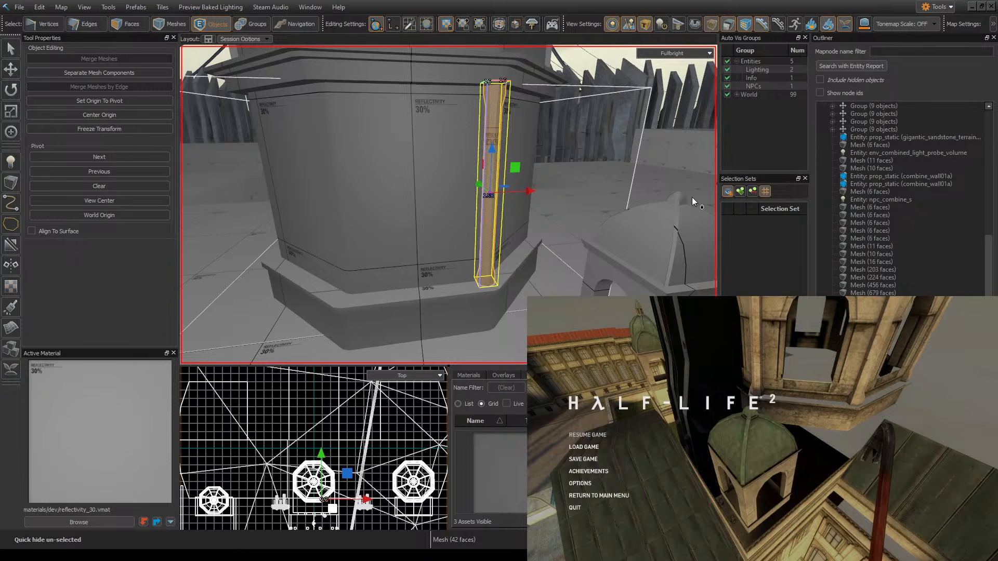
click(728, 191)
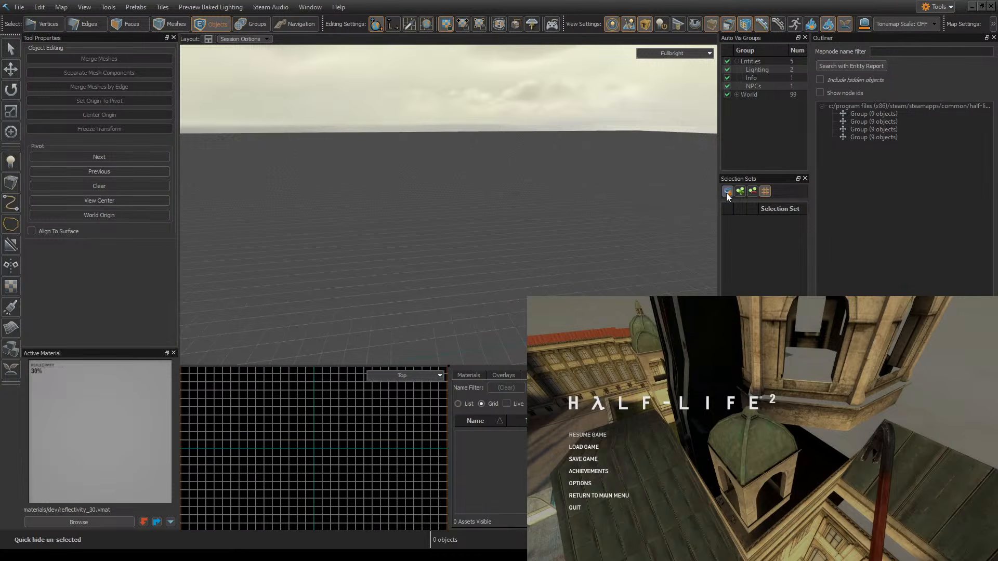
click(727, 193)
click(726, 192)
click(725, 193)
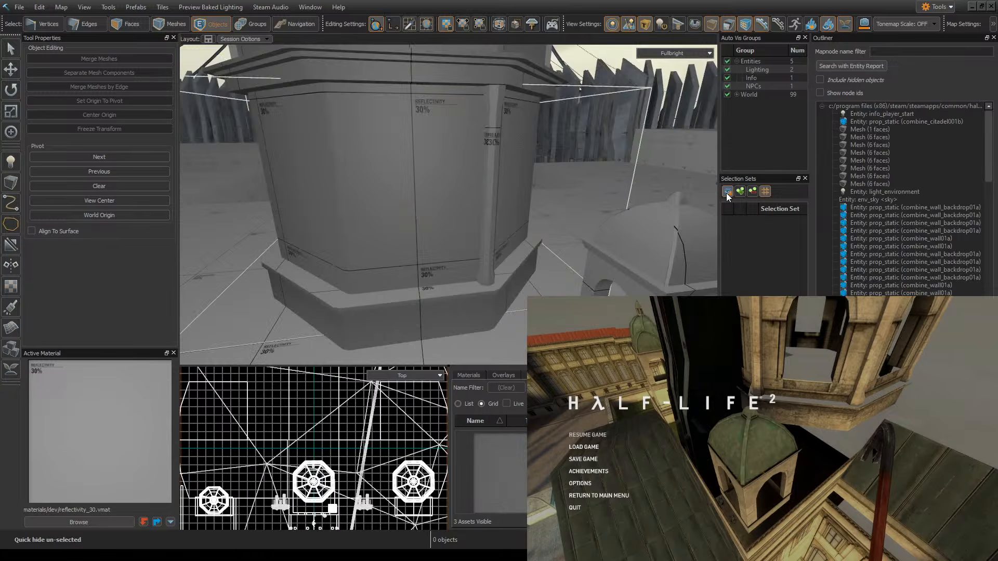
- Select the column mesh standing on the octagonal tower's corner and save the map
click(495, 188)
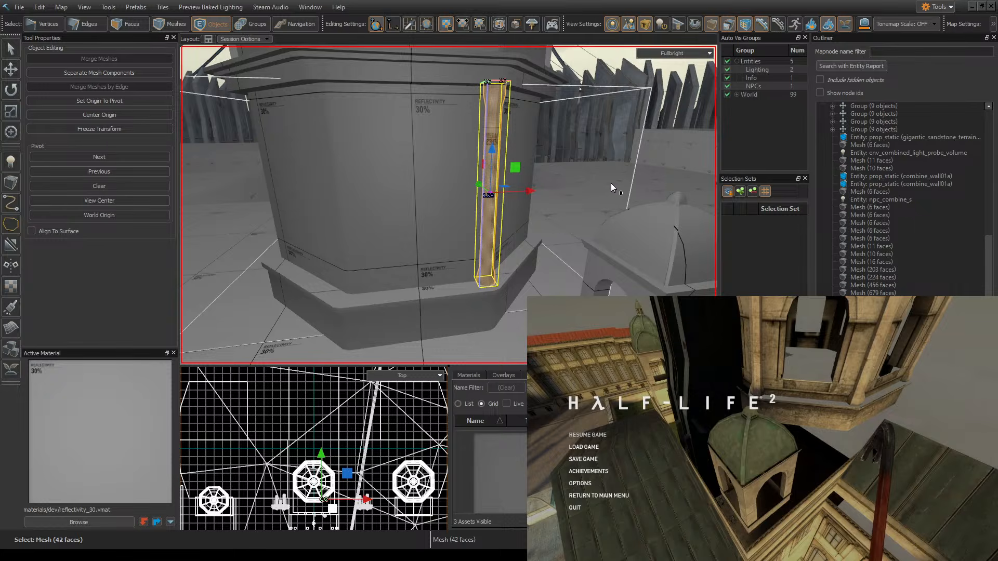
click(616, 185)
click(494, 172)
right_drag(595, 169, 601, 148)
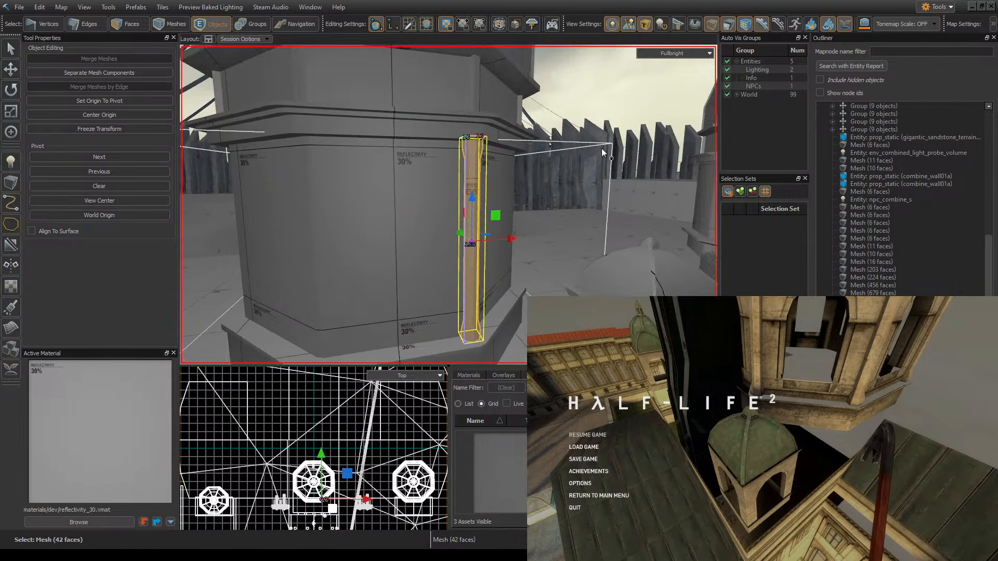
key(ctrl+s)
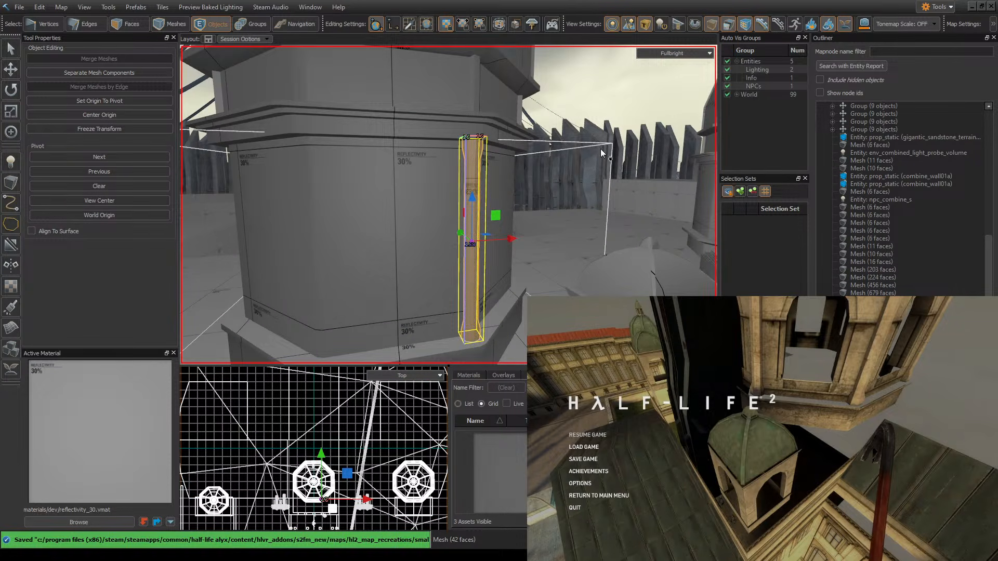
- Try toggling the display of quick-hidden objects, reselecting the tower's corner column in between
click(724, 192)
click(724, 192)
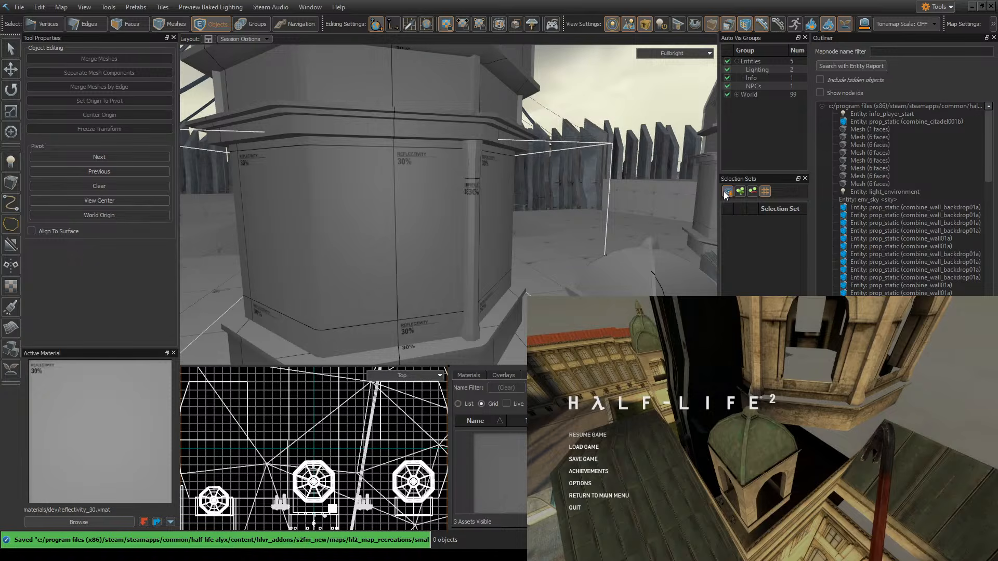
key(ctrl+s)
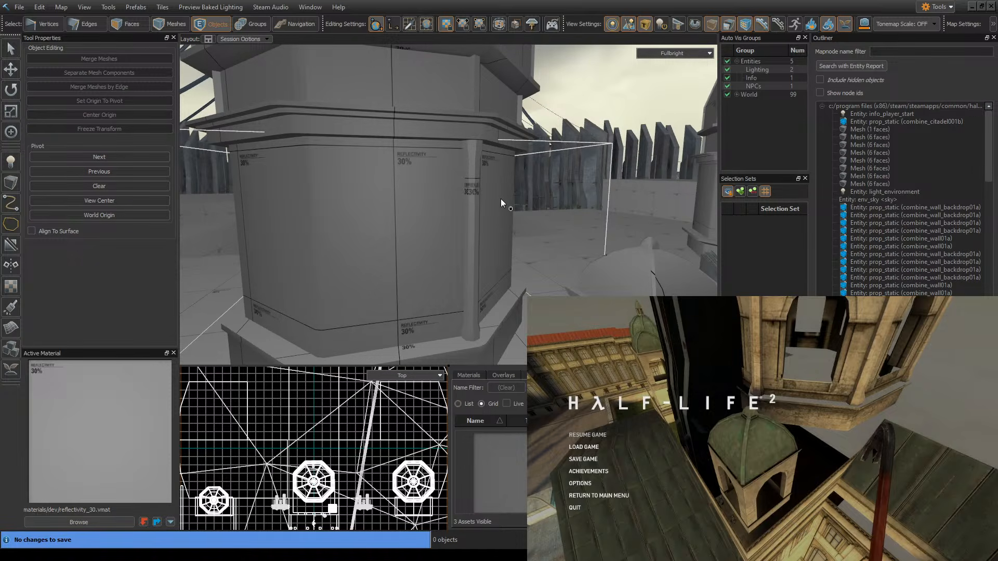
click(478, 205)
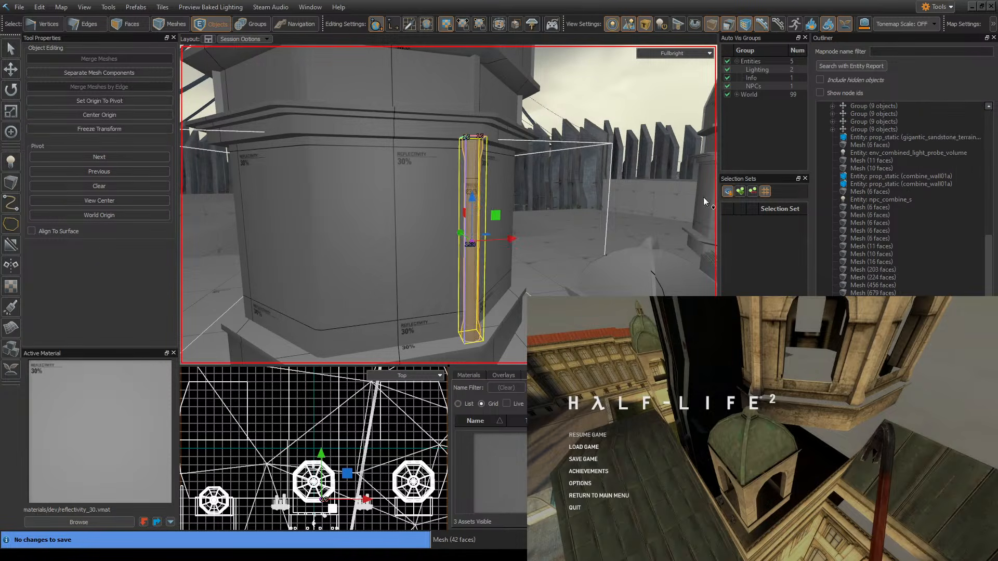
click(727, 191)
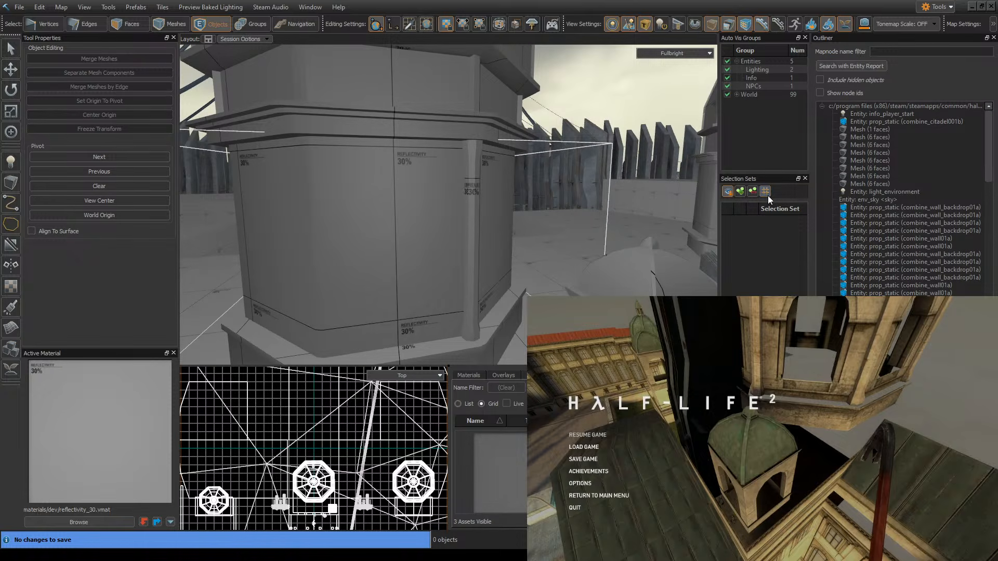
- Include hidden objects in the Outliner, turn off the display of quick-hidden objects and select the corner column's mesh in the list
scroll(915, 288, down, 5)
scroll(912, 288, down, 1)
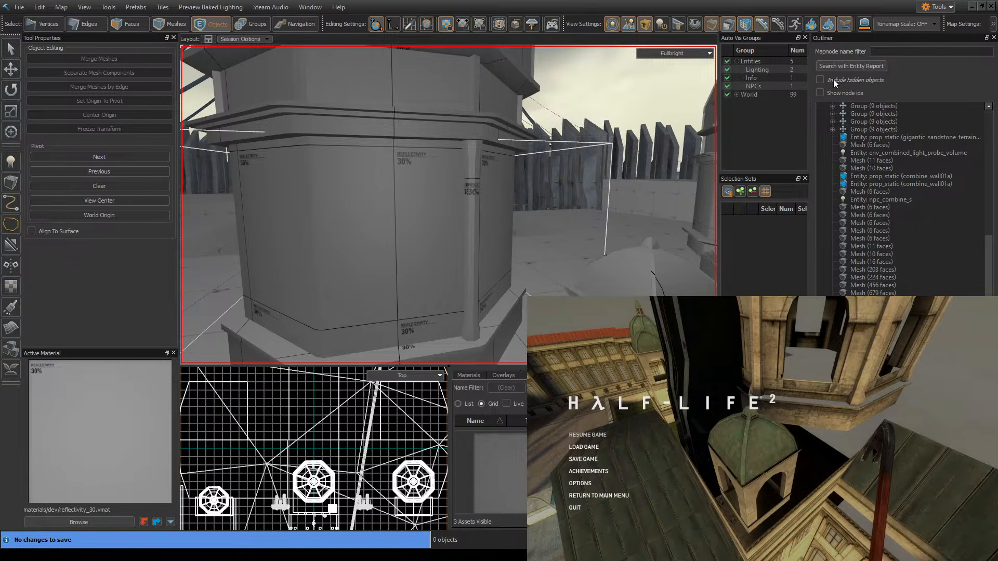
click(821, 79)
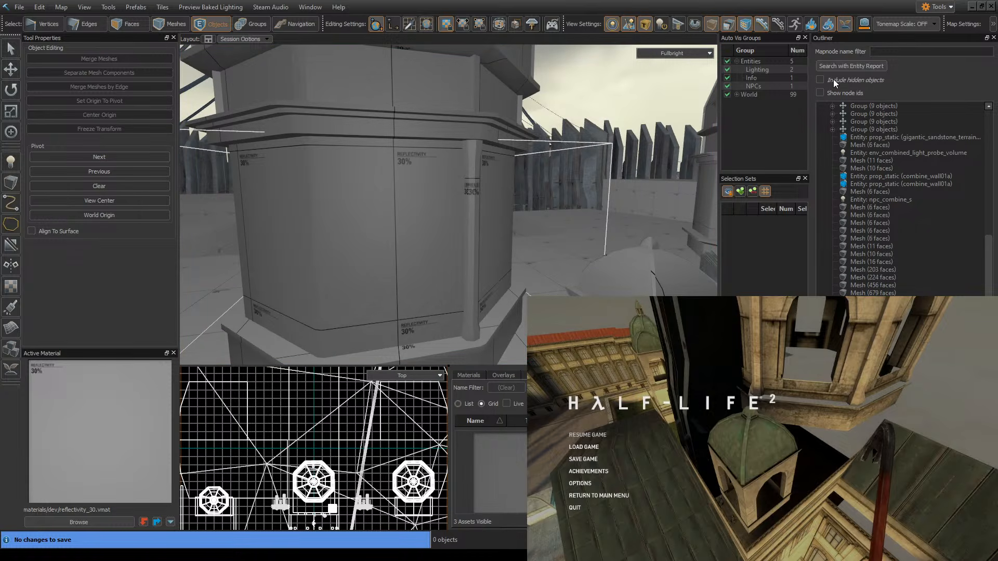
click(833, 80)
click(727, 194)
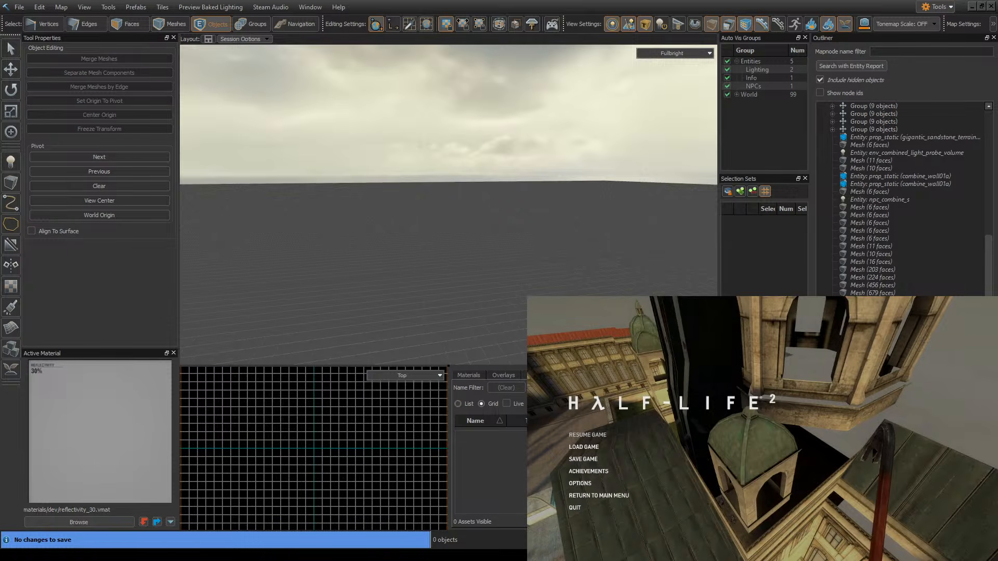
click(863, 333)
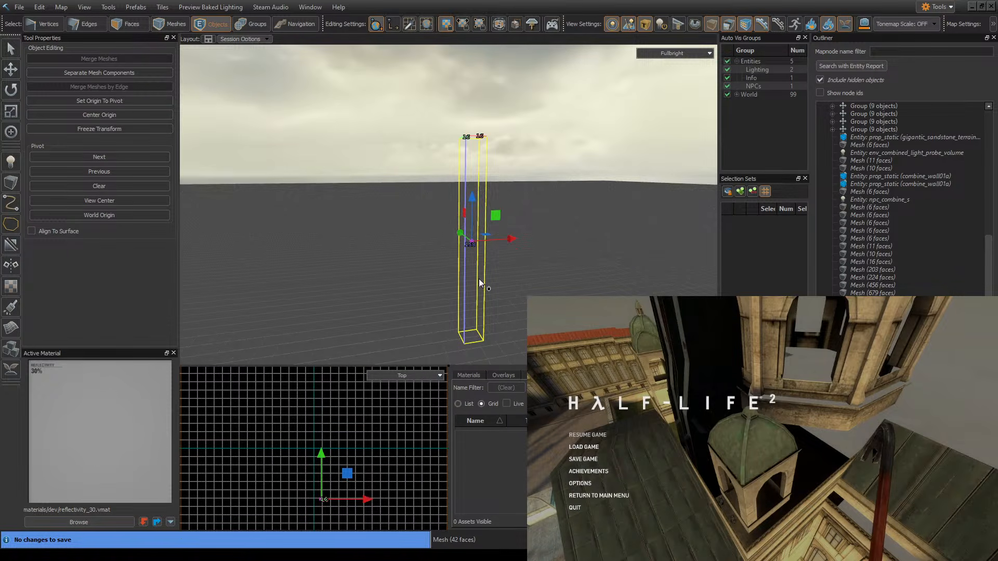
- Try quick-hiding the selected column and the unselected objects, and undo the quick-hide operations
key(ctrl+h)
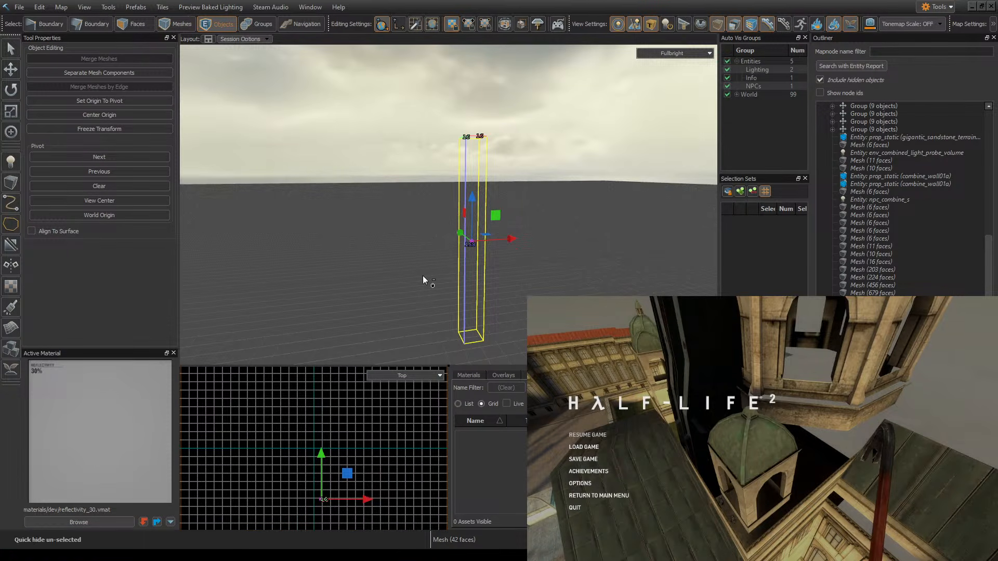
key(alt)
key(h)
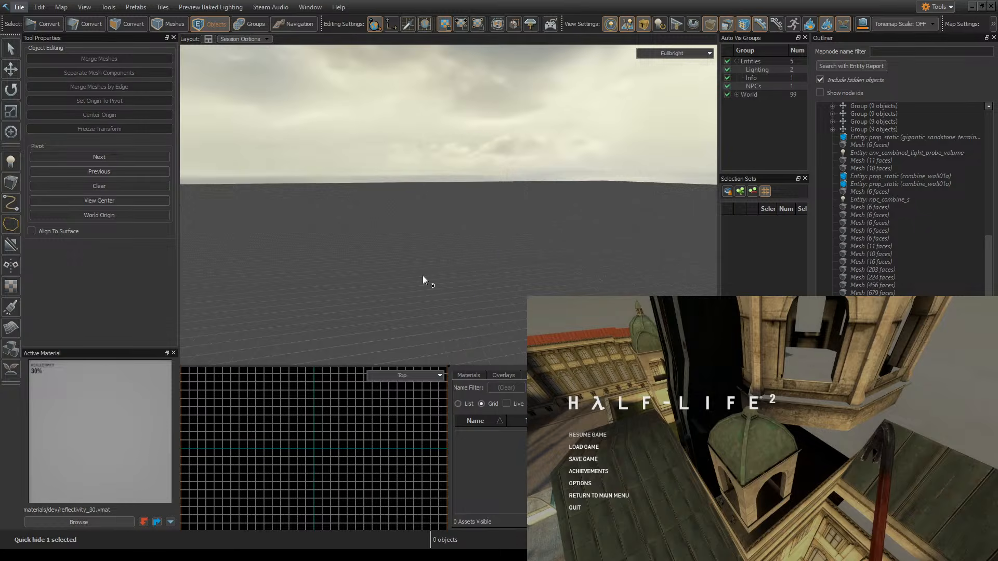
key(ctrl+z)
key(Right)
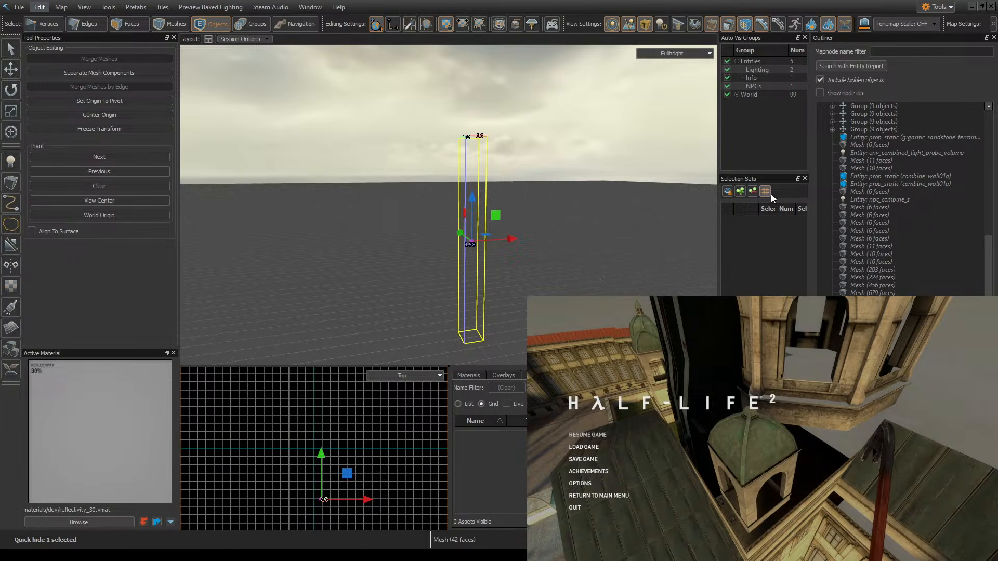
key(alt)
key(h)
key(ctrl+z)
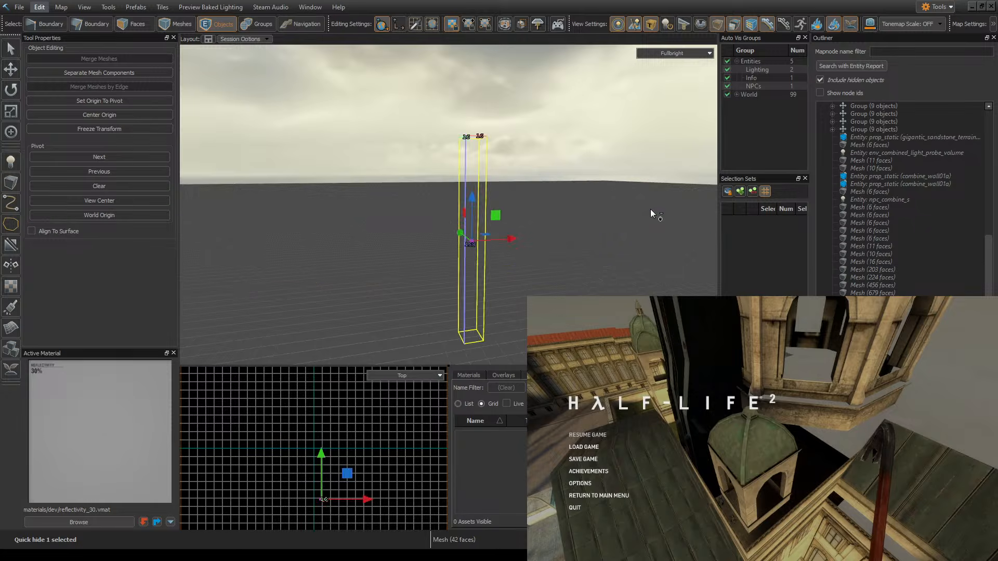
key(h)
key(ctrl+z)
key(ctrl+z)
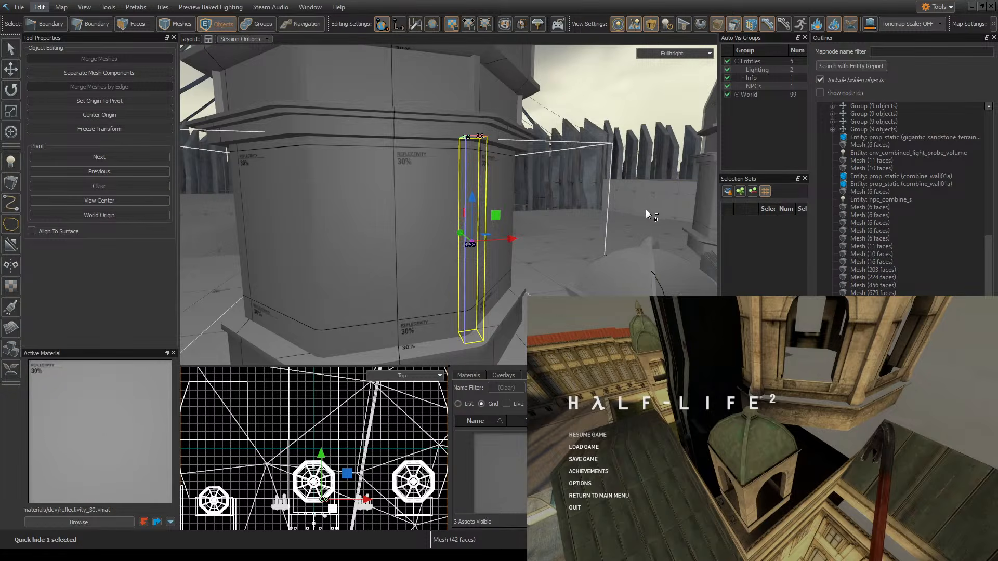
- Save the map, turn on the display of quick-hidden objects around the tower's corner column and clear the selection
right_drag(645, 210, 587, 216)
key(ctrl+s)
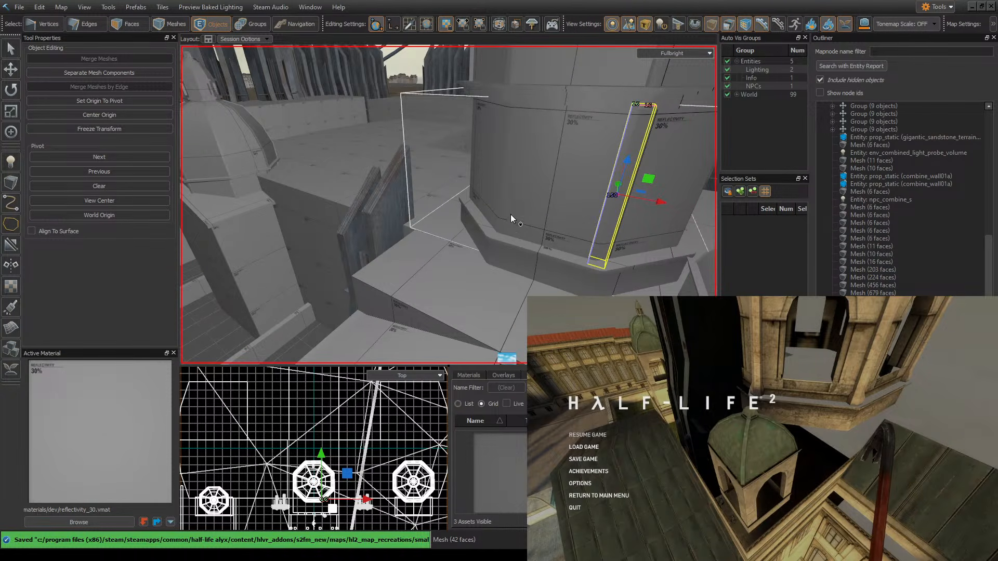
key(z)
key(z)
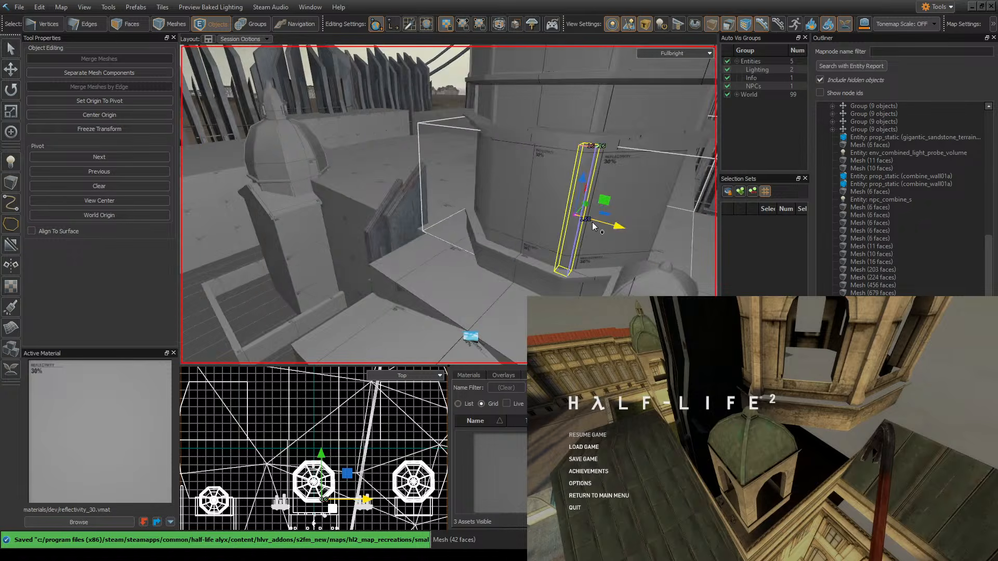
key(z)
key(w)
key(z)
key(z)
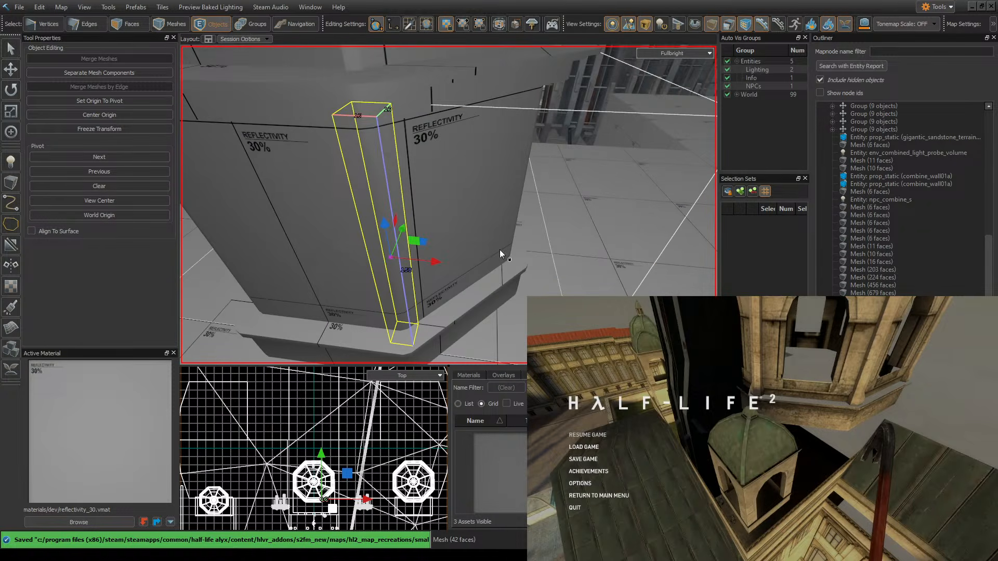
click(727, 194)
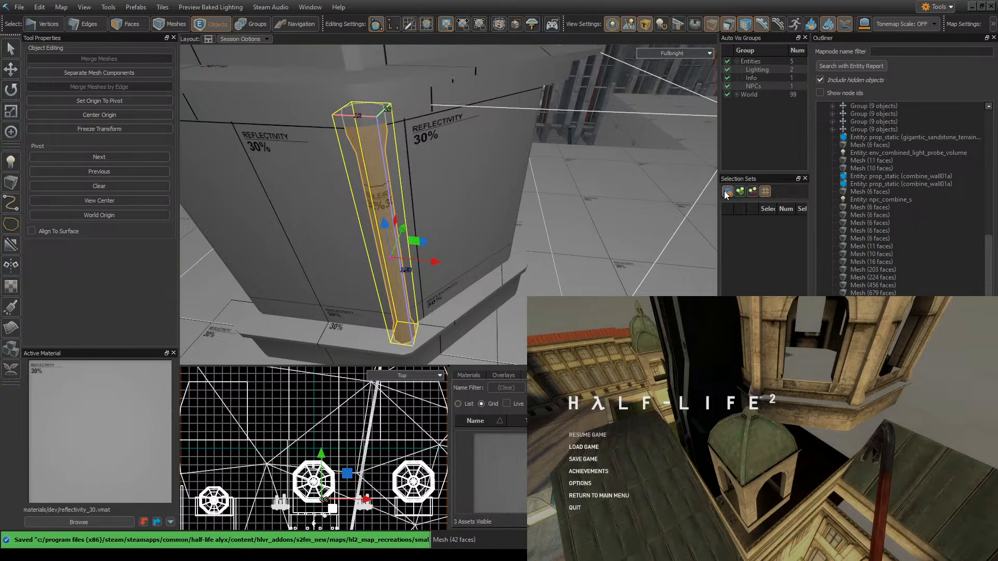
key(Escape)
click(723, 194)
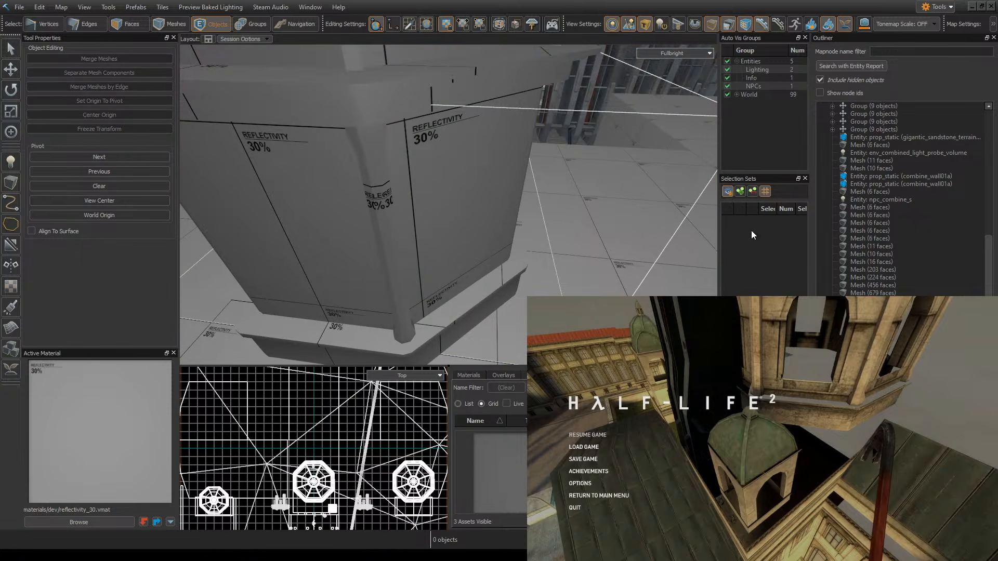
- Unhide the quick-hidden corner column and save the map
click(380, 220)
click(726, 191)
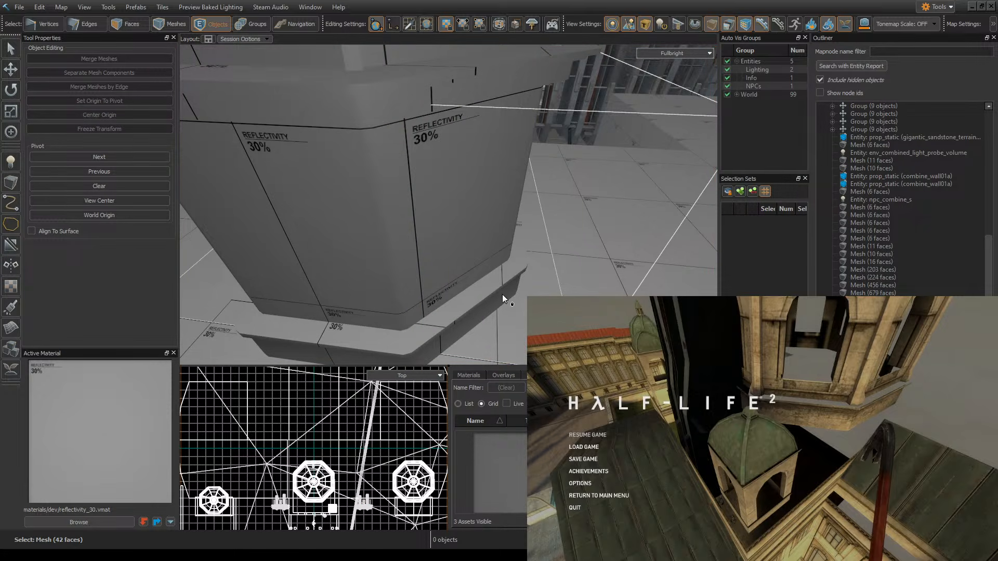
key(u)
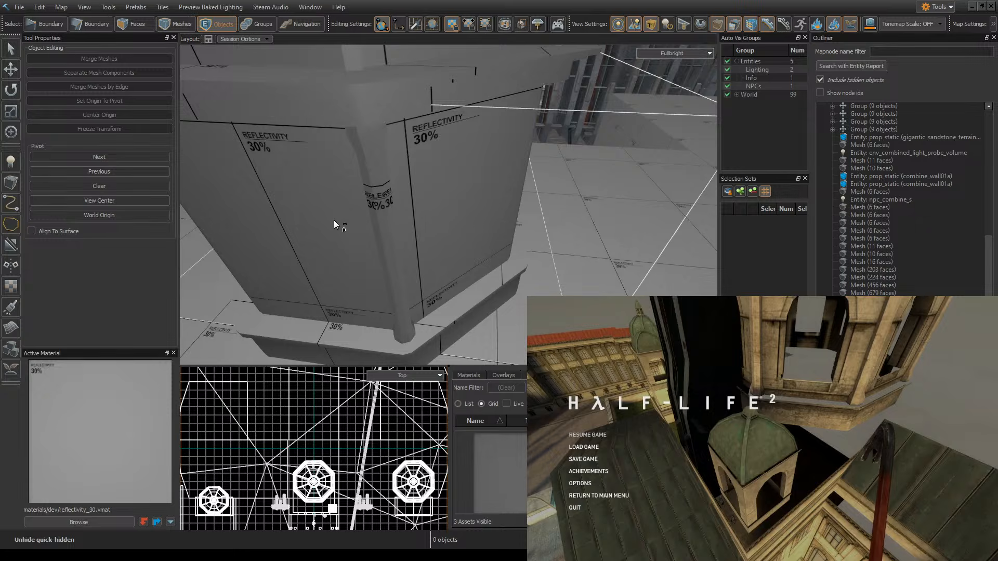
key(ctrl+s)
- Select the corner column and clone it along the X axis onto the tower's neighbouring corner
key(z)
key(s)
key(w)
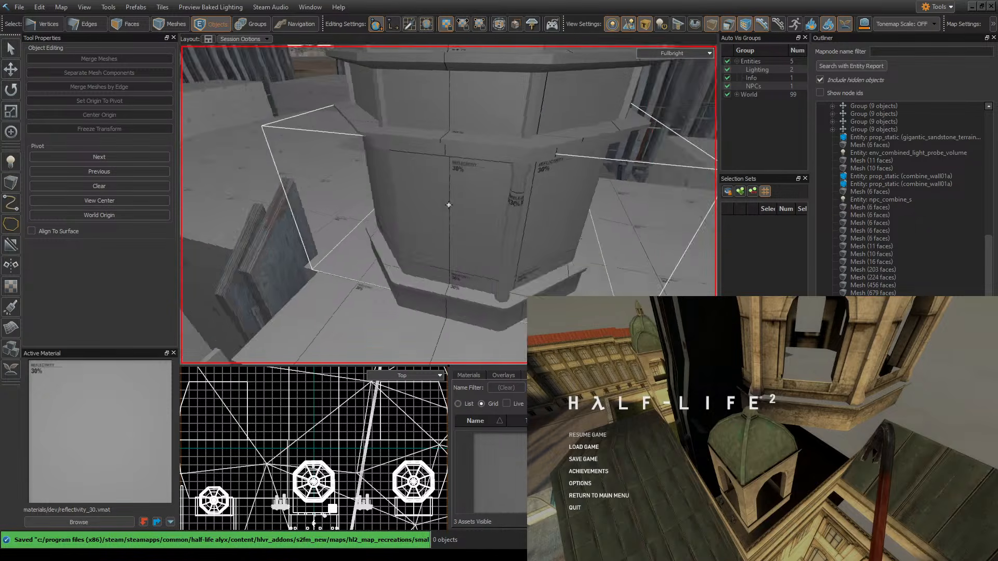
click(522, 208)
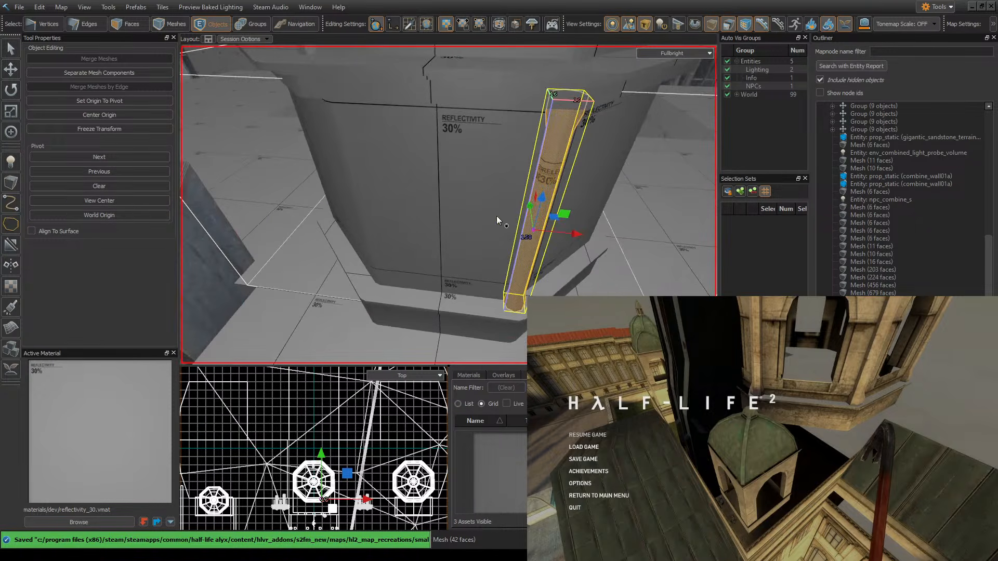
key(s)
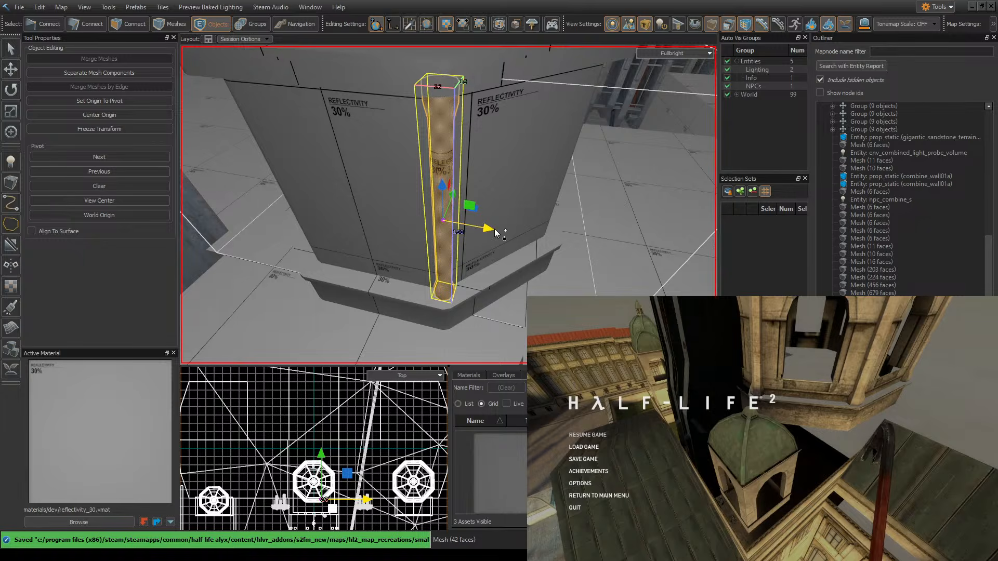
shift+drag(494, 231, 292, 220)
key(ctrl+z)
key(a)
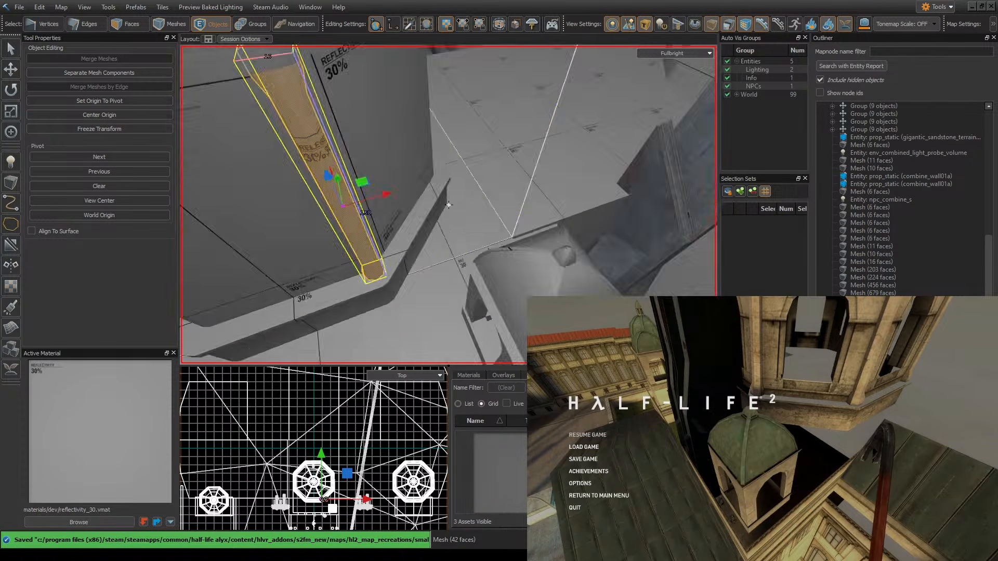
shift+drag(563, 208, 308, 270)
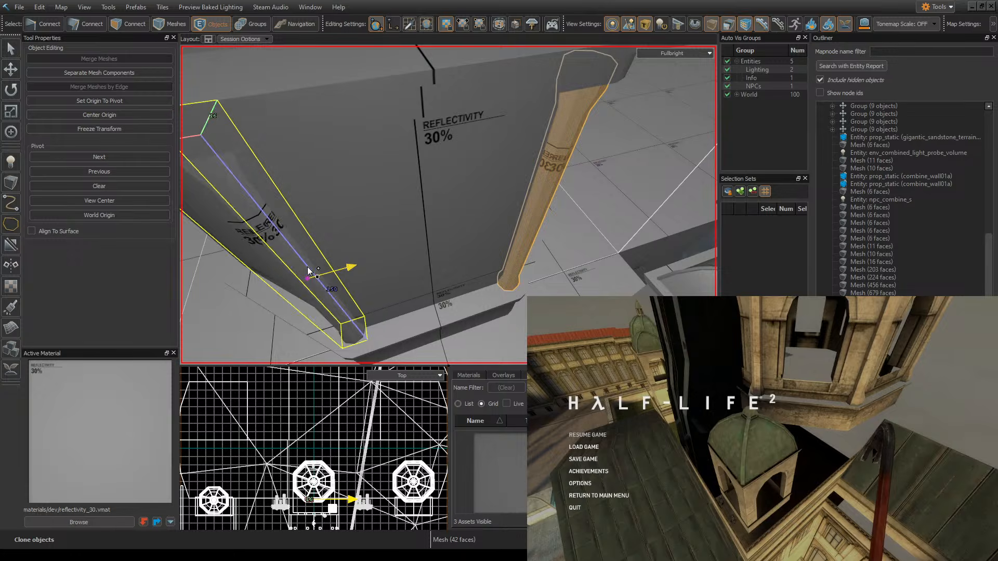
- Clone the second column onto the tower's next corner and adjust its position to sit on the base ledge
right_drag(308, 271, 449, 205)
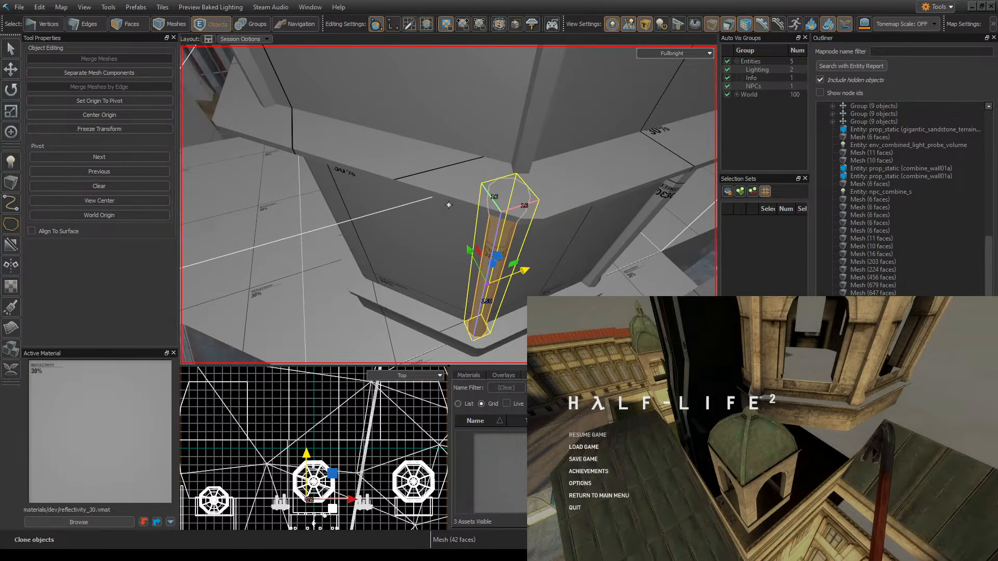
mouse_move(505, 276)
shift+mouse_down()
mouse_move(358, 262)
mouse_move(340, 233)
shift+mouse_up()
right_drag(340, 234, 448, 205)
right_drag(448, 204, 369, 233)
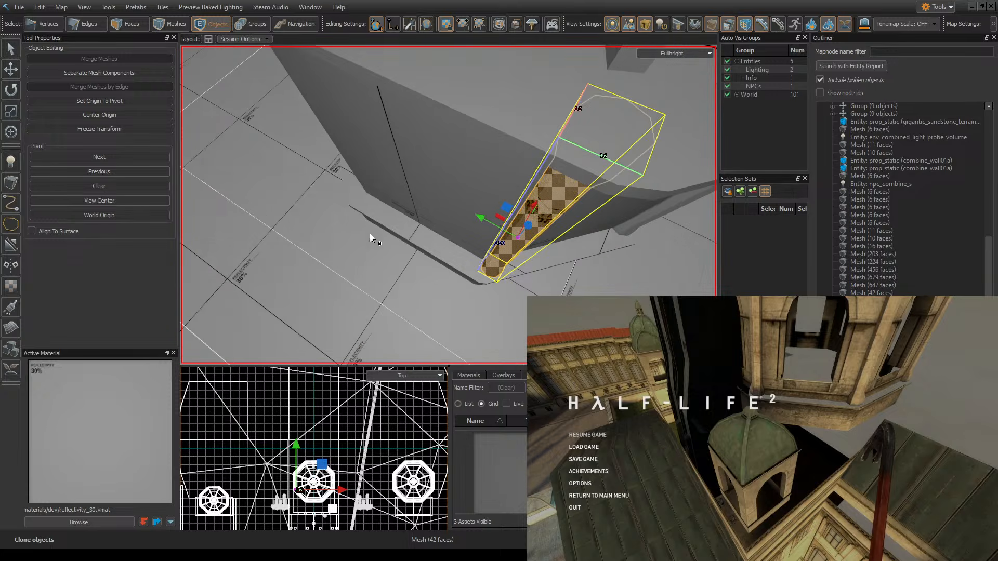
drag(490, 220, 478, 213)
right_drag(478, 213, 448, 205)
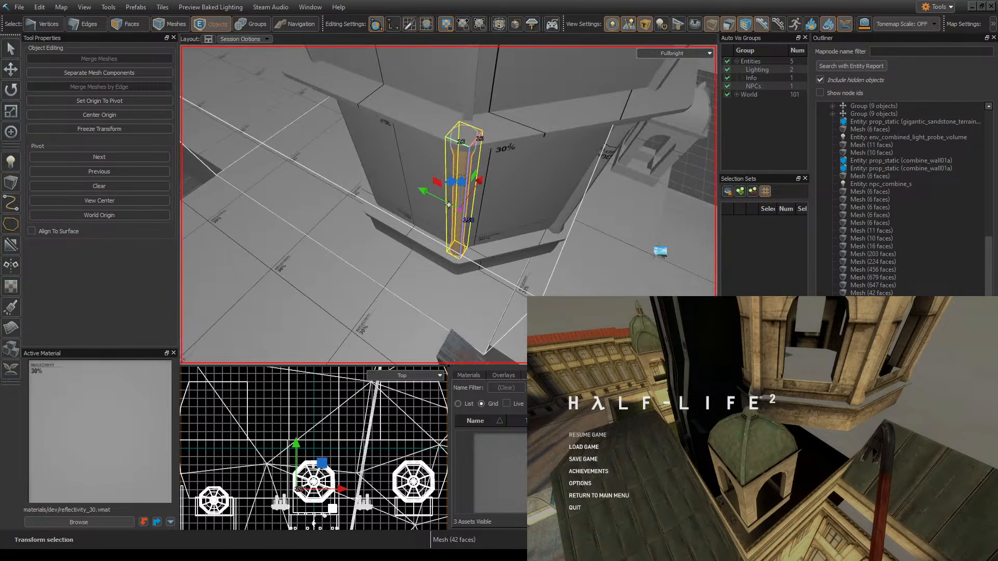
- Clone the third column along the Y axis onto the fourth corner, fine-tune its position and save the map
shift+drag(424, 191, 353, 171)
right_drag(366, 185, 448, 205)
drag(448, 186, 431, 185)
right_drag(432, 185, 448, 205)
key(ctrl+s)
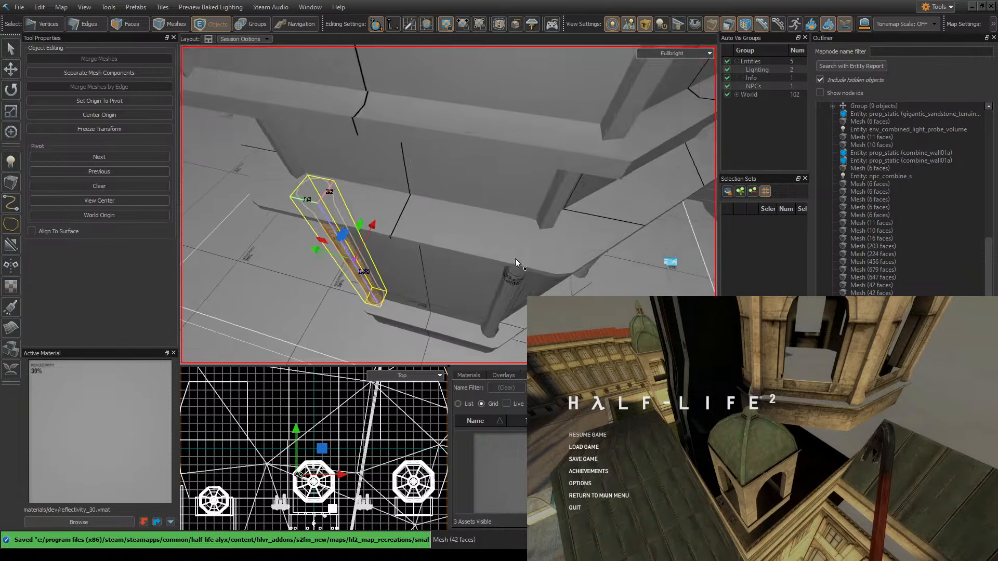
- Select the third and fourth columns together and clone them along the X axis to the opposite side of the tower
right_drag(516, 258, 449, 204)
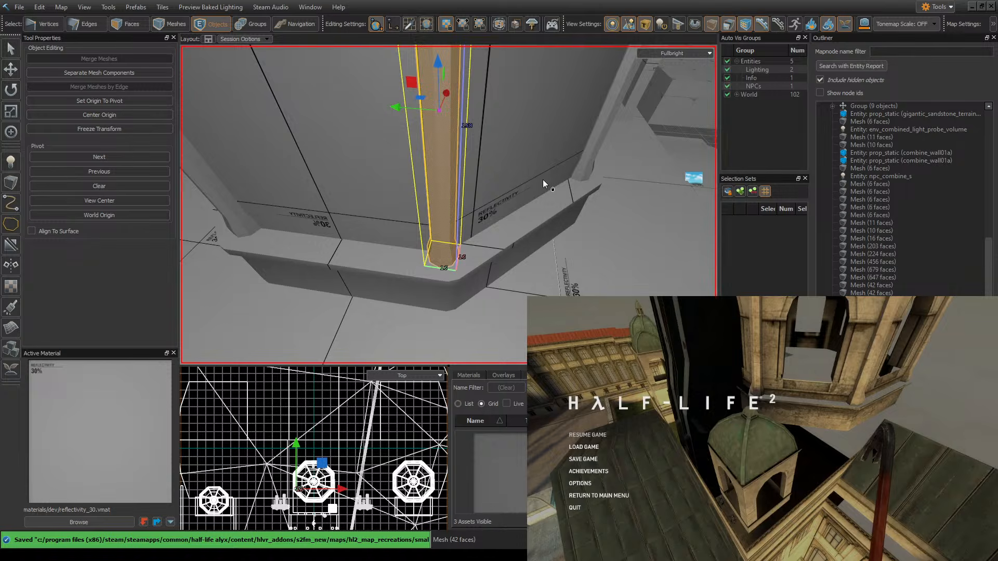
right_drag(541, 185, 446, 180)
ctrl+click(283, 170)
shift+drag(407, 175, 612, 191)
- Select the first two columns together and clone them along the Y axis to the far side of the tower
mouse_move(612, 190)
right_down()
mouse_move(581, 203)
mouse_move(471, 176)
mouse_move(448, 205)
mouse_move(516, 185)
mouse_move(448, 205)
mouse_move(430, 191)
mouse_move(369, 192)
mouse_move(449, 205)
right_up()
click(423, 180)
ctrl+click(326, 184)
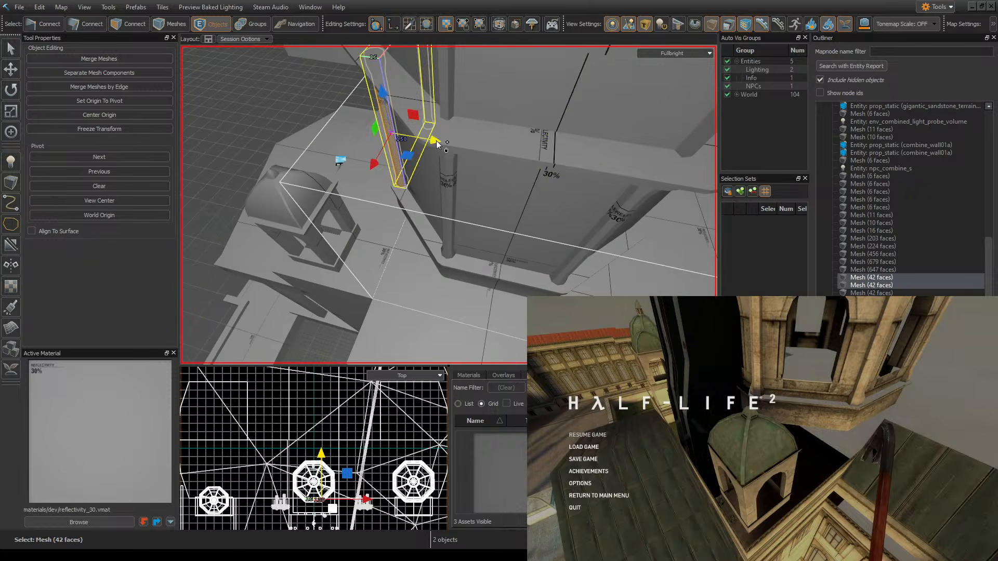
shift+drag(434, 143, 677, 177)
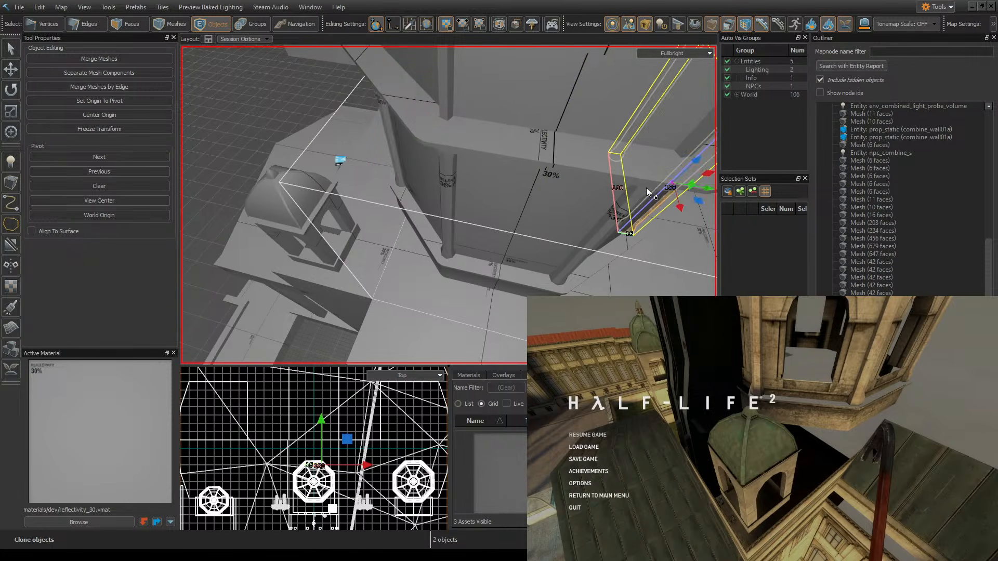
- Select the four cloned columns on the opposite sides of the tower together and delete them
right_drag(677, 177, 449, 205)
click(436, 231)
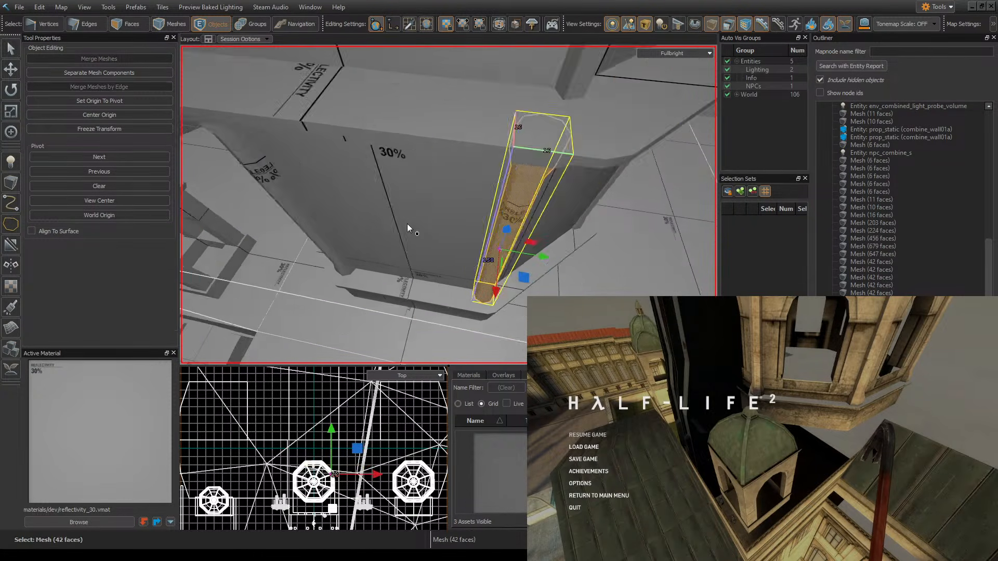
ctrl+click(319, 206)
click(333, 206)
ctrl+click(551, 228)
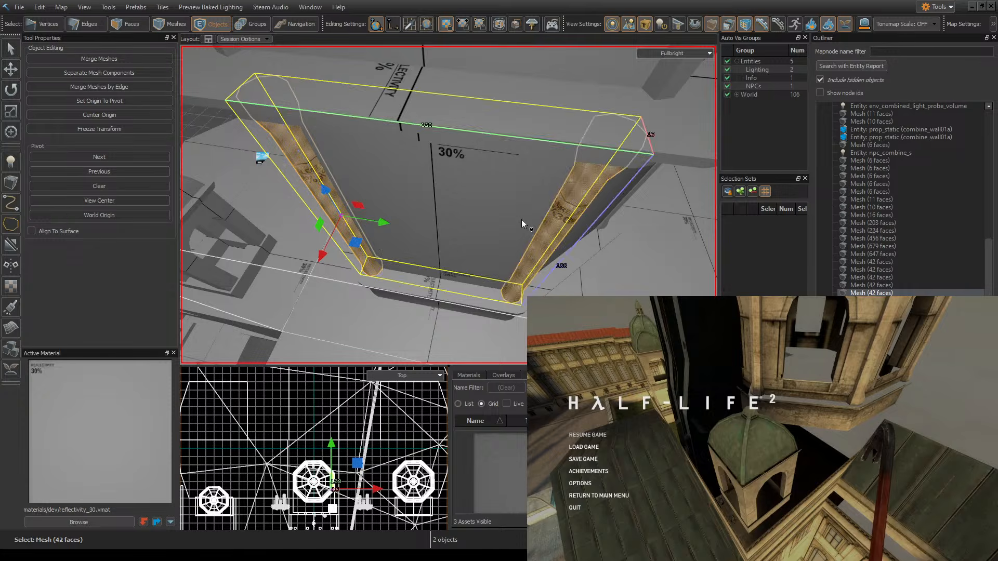
right_drag(522, 220, 448, 205)
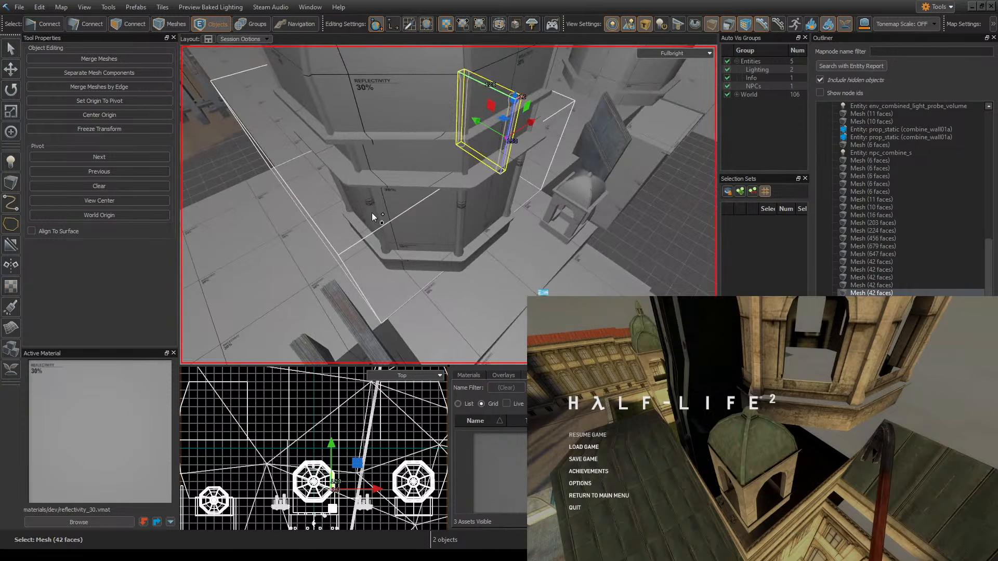
ctrl+click(375, 211)
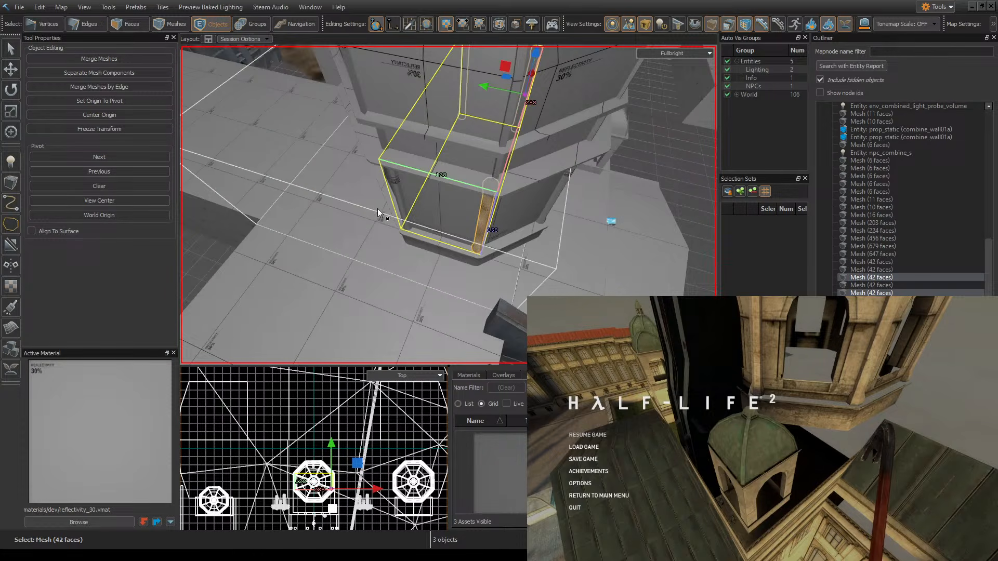
ctrl+click(401, 189)
key(Delete)
- Select the four remaining corner columns of the tower together and save the map
right_drag(510, 226, 347, 162)
click(407, 155)
ctrl+click(688, 205)
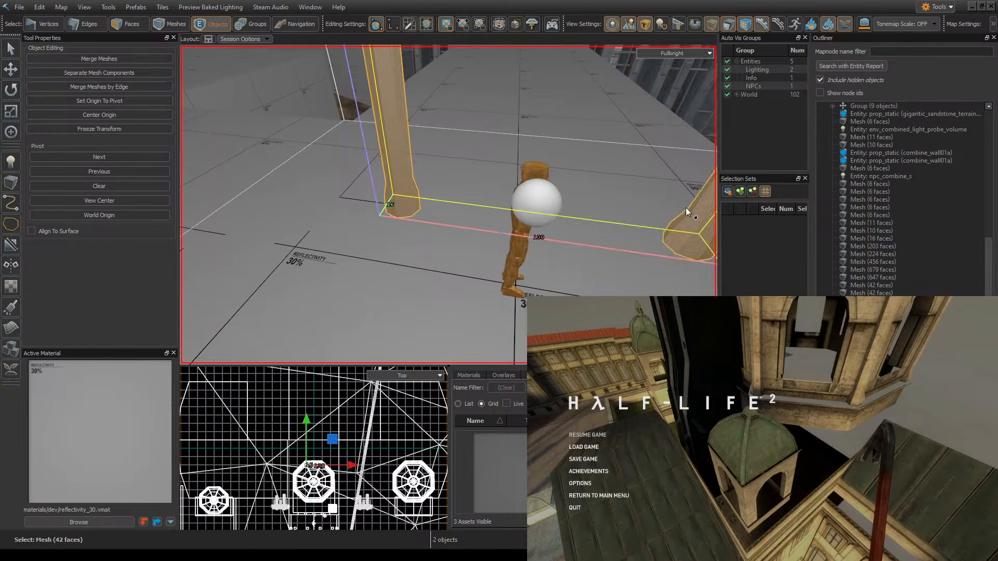
right_drag(686, 208, 448, 205)
ctrl+click(564, 212)
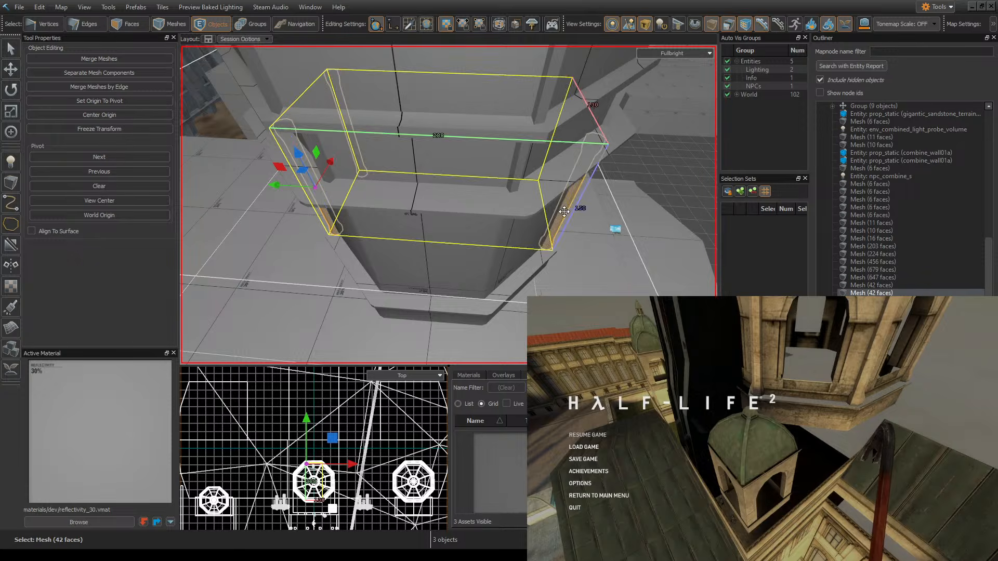
right_drag(564, 212, 564, 212)
ctrl+click(521, 215)
key(ctrl+s)
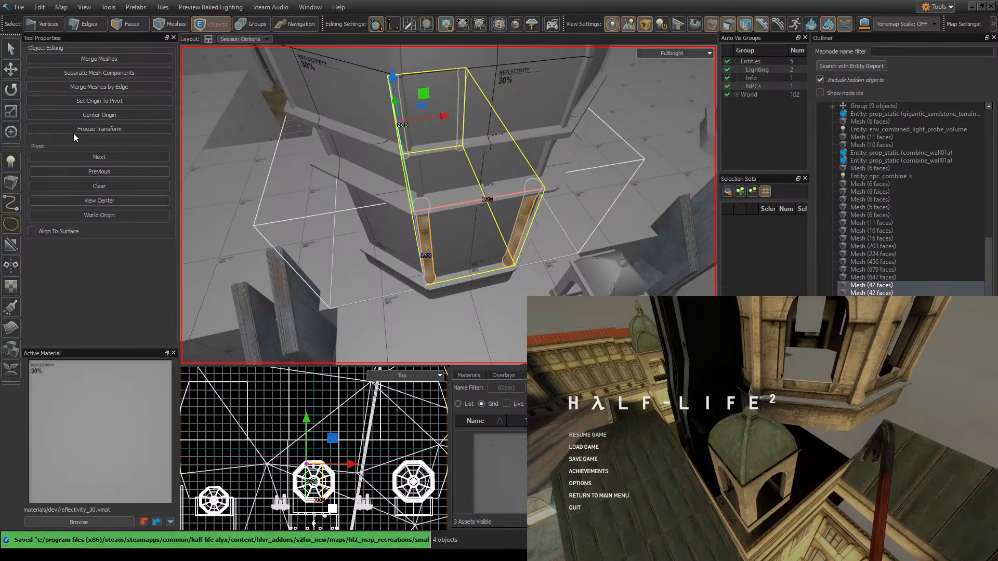
- Activate the Rotate tool and cycle the four columns' pivot to the centre of the tower
click(10, 89)
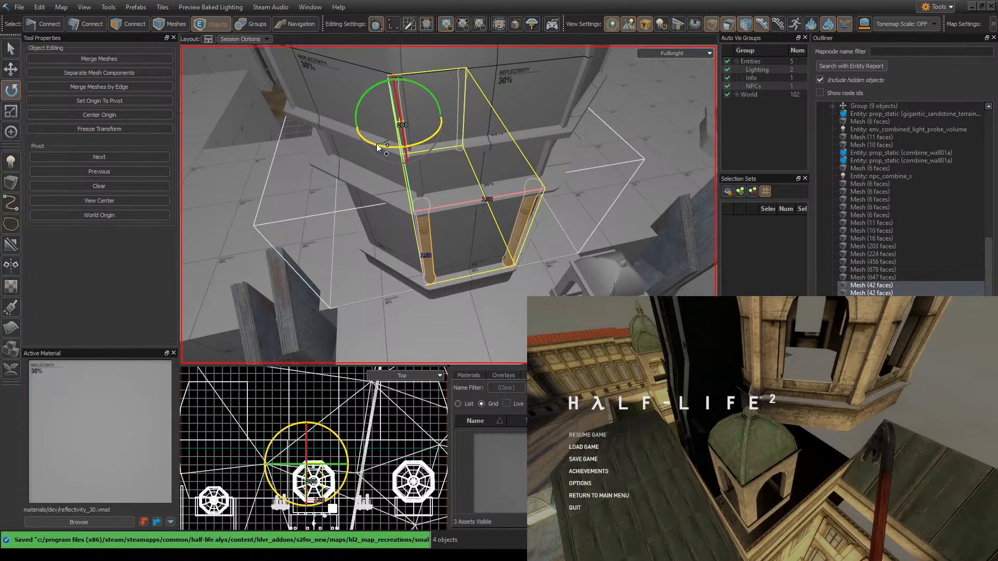
right_drag(377, 148, 377, 148)
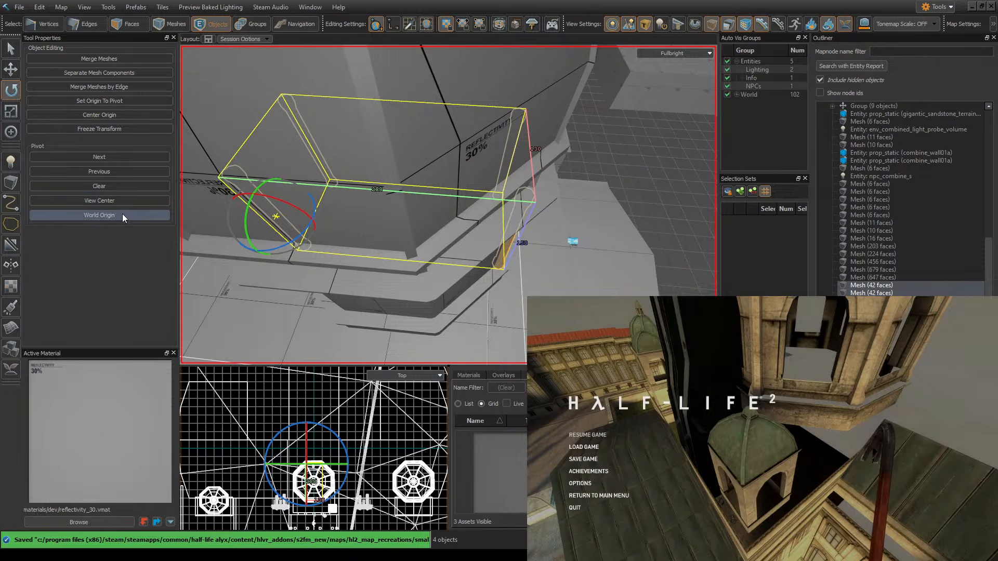
click(113, 202)
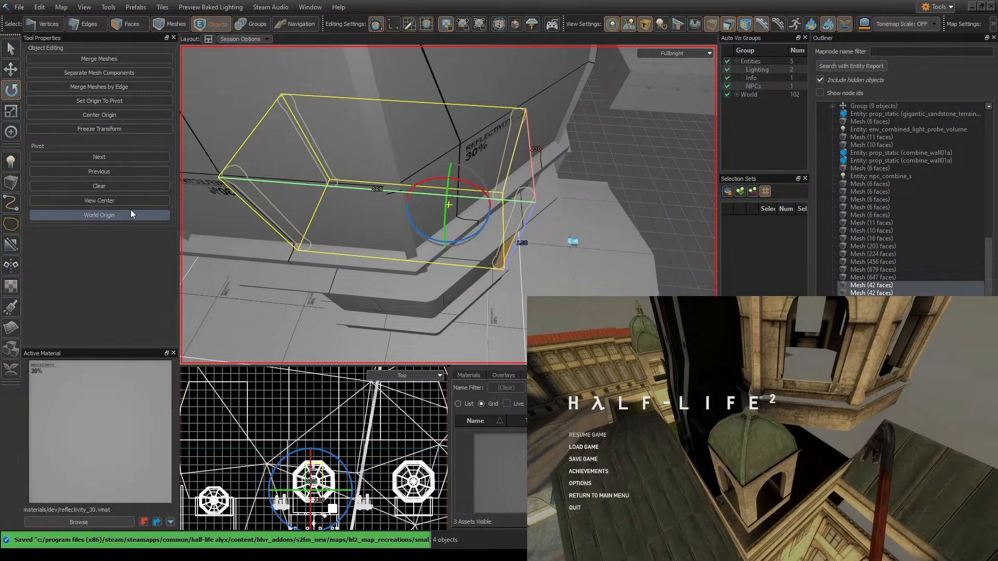
click(113, 213)
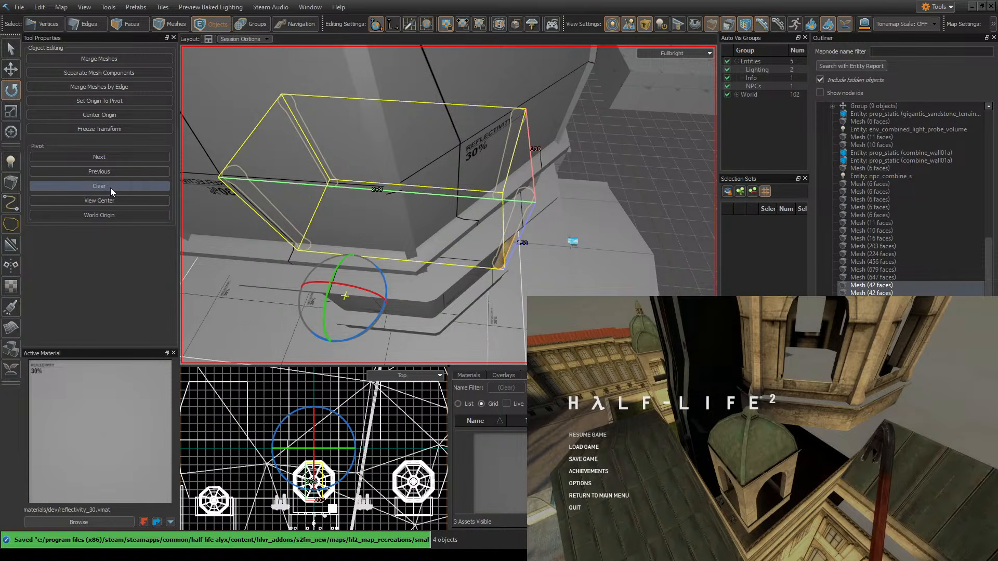
click(105, 159)
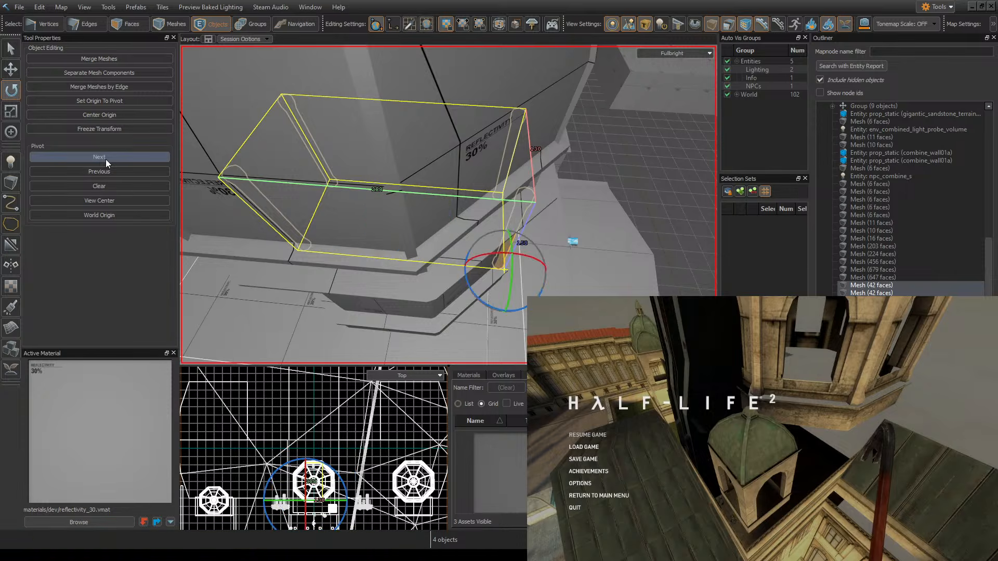
click(105, 159)
click(105, 159)
click(105, 159)
click(105, 159)
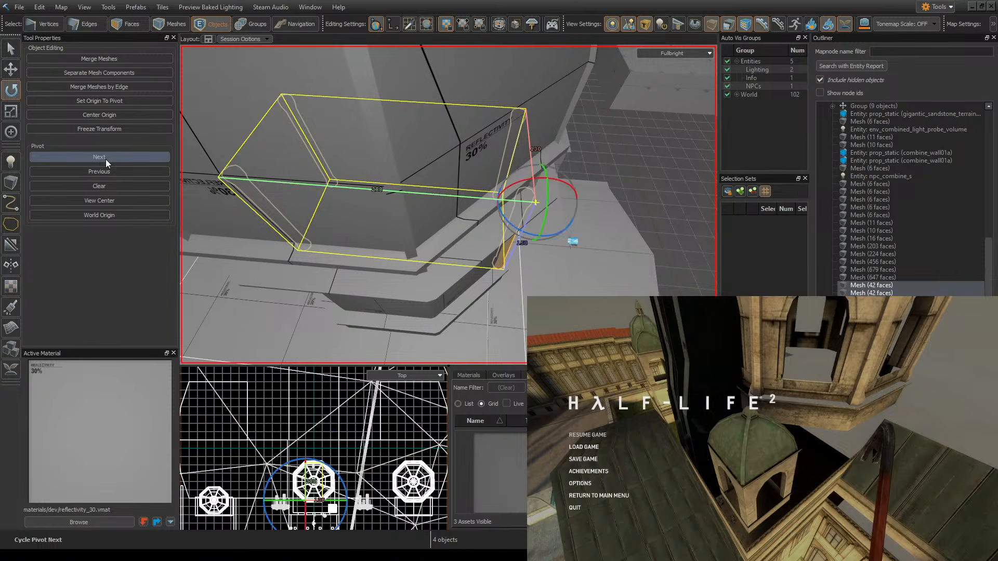
click(105, 159)
click(105, 159)
click(105, 159)
click(105, 159)
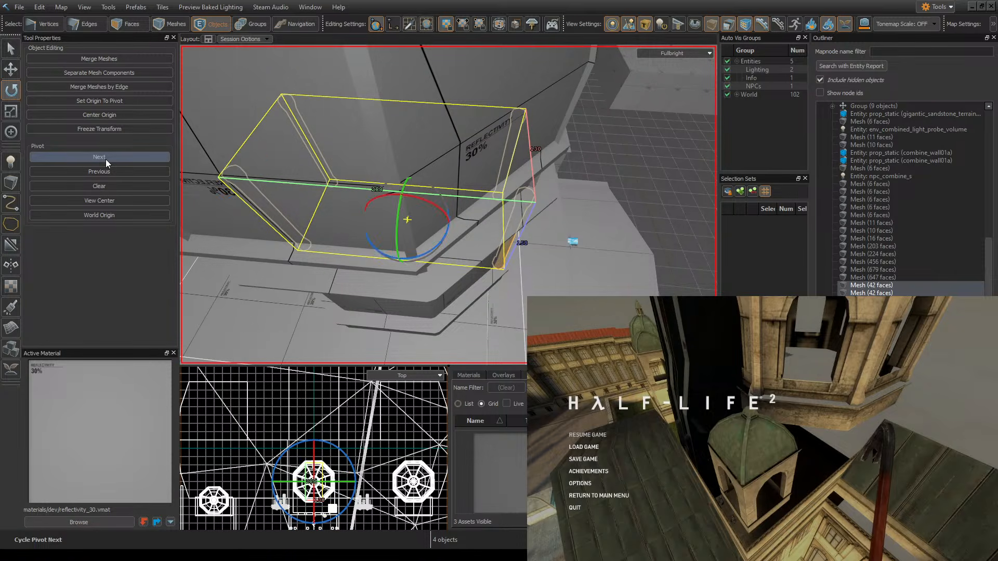
- Clone the four columns by rotating them around the tower's centre onto the opposite corners and save the map
mouse_move(402, 213)
right_down()
mouse_move(448, 205)
mouse_move(402, 213)
right_up()
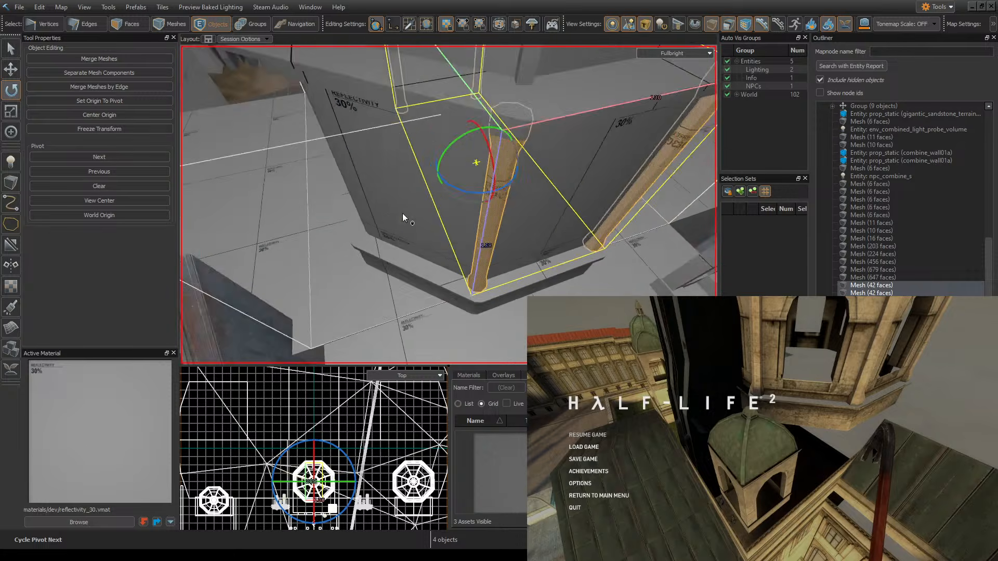
mouse_move(448, 198)
mouse_down()
mouse_move(519, 198)
mouse_move(463, 202)
mouse_move(556, 191)
mouse_move(559, 182)
mouse_up()
key(ctrl+z)
shift+drag(456, 197, 556, 188)
key(z)
key(w)
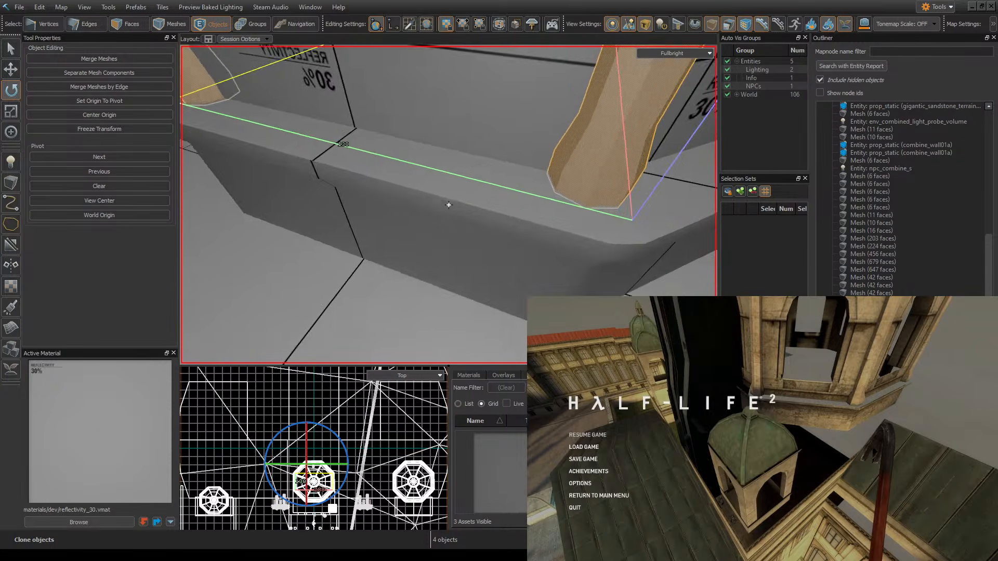
key(s)
key(z)
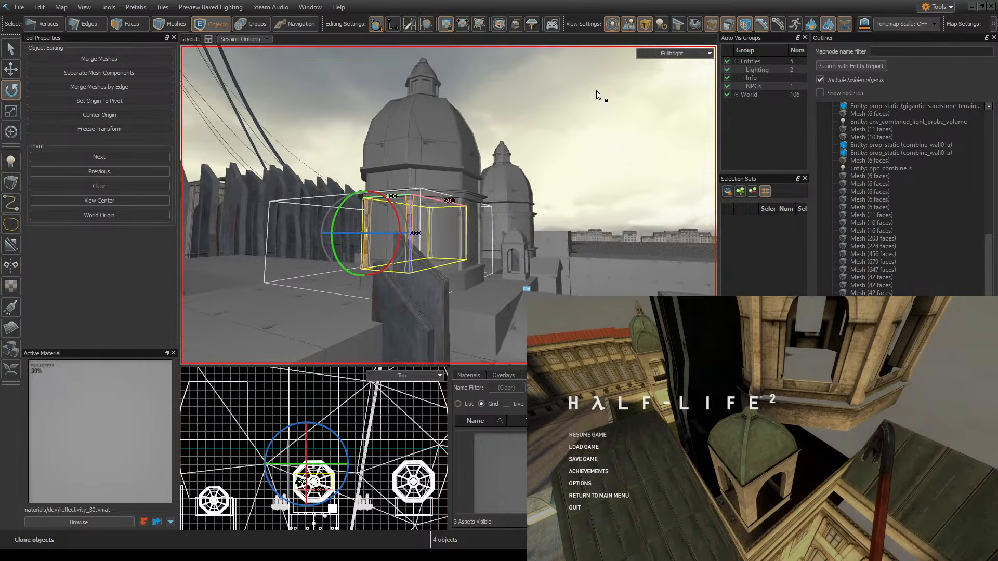
click(599, 96)
key(z)
key(w)
key(z)
key(ctrl+s)
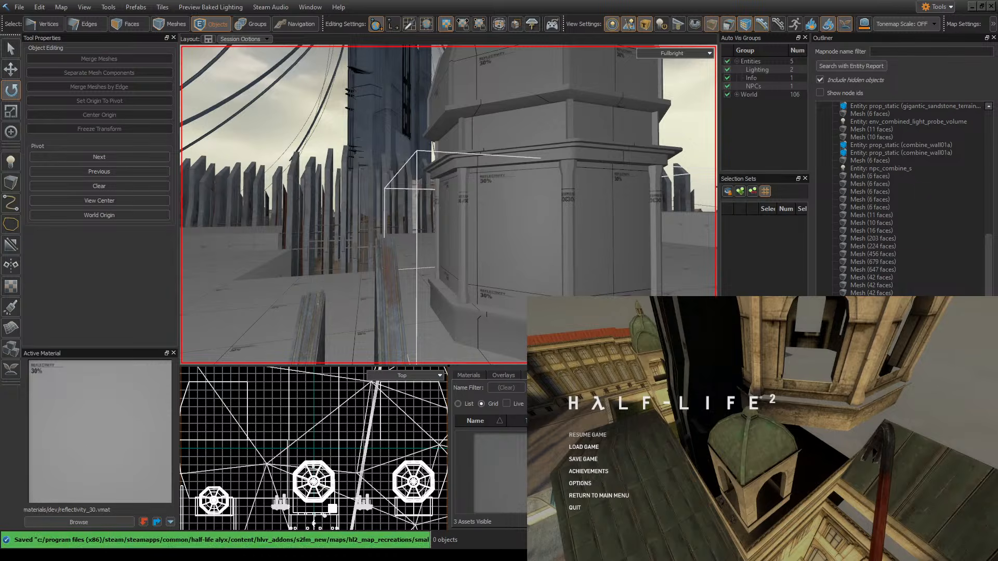
- Inspect the placed columns from several sides of the tower and save the map
key(z)
key(s)
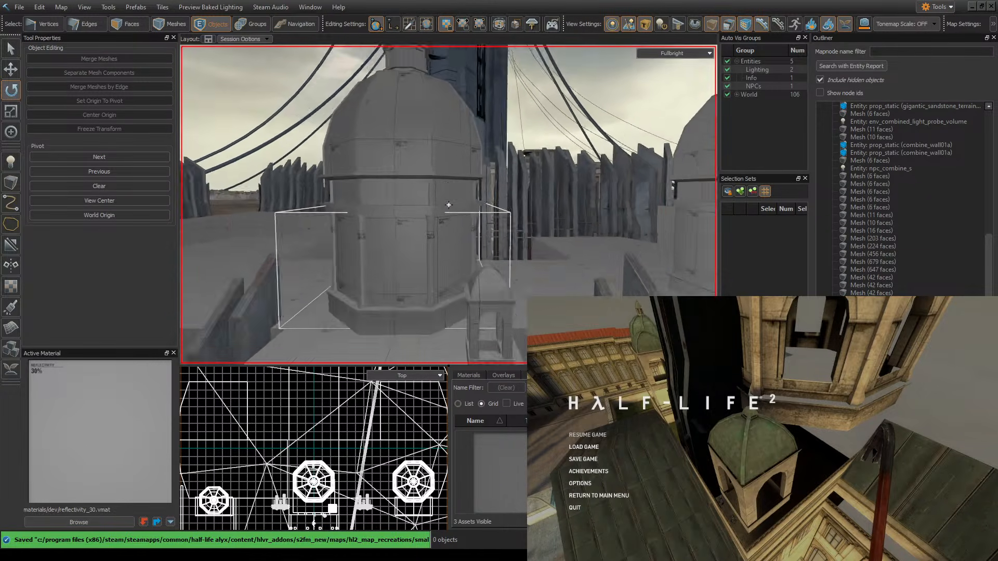
key(w)
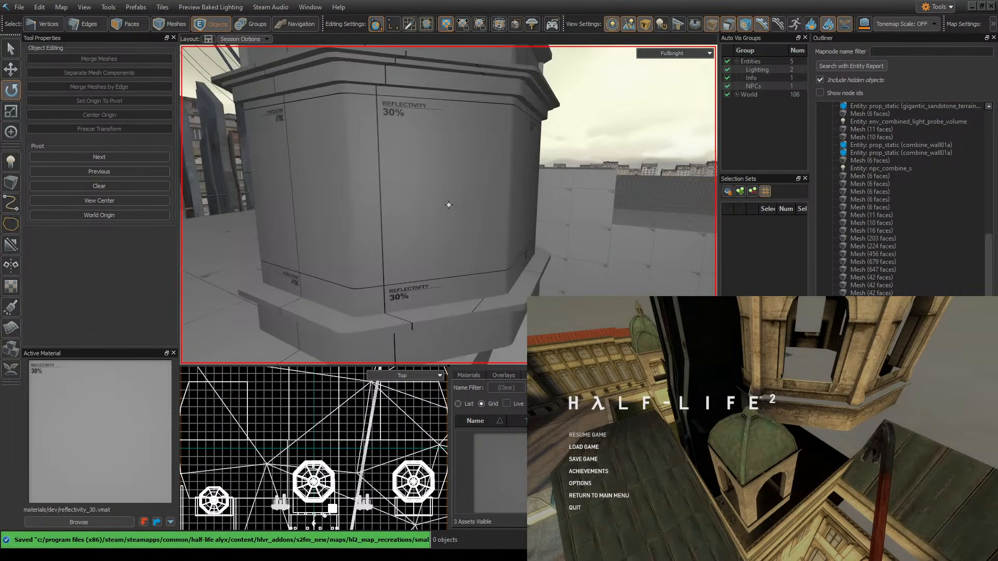
key(s)
key(w)
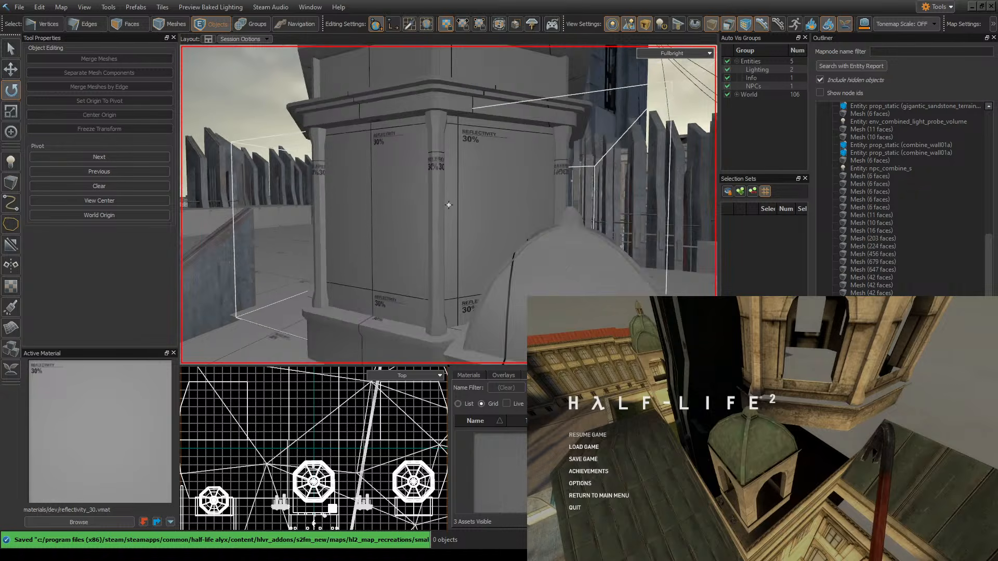
key(s)
key(w)
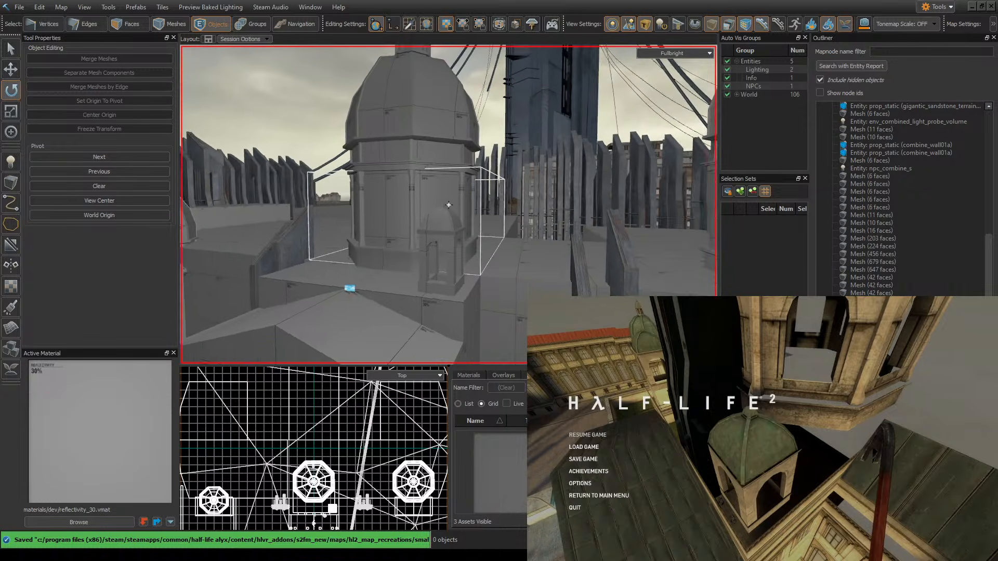
key(ctrl+s)
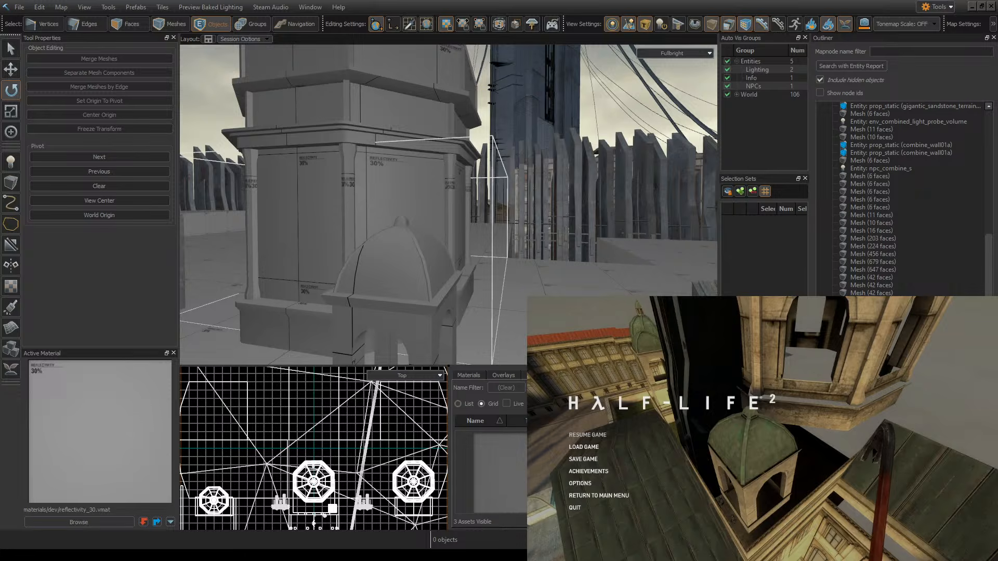
- Move the info_player_start entity to a new spot on the roof beside the tower and save the map
right_drag(480, 225, 480, 225)
click(452, 176)
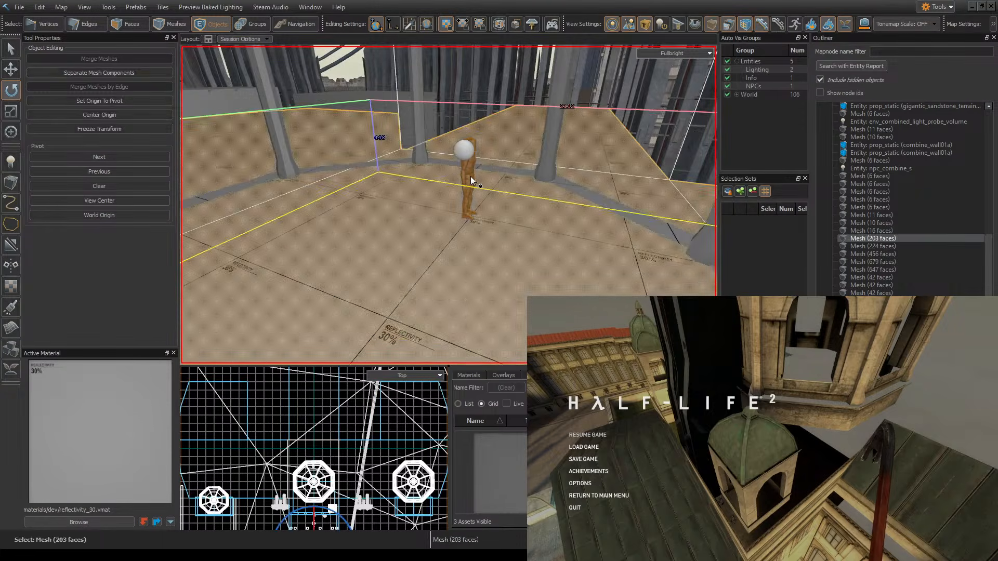
click(470, 177)
right_drag(470, 176, 438, 166)
click(11, 71)
drag(411, 138, 424, 167)
right_drag(424, 169, 448, 206)
key(ctrl+s)
- Preview the buildings in Baked Lighting and All Lighting modes and return the view to Fullbright
right_drag(615, 84, 615, 84)
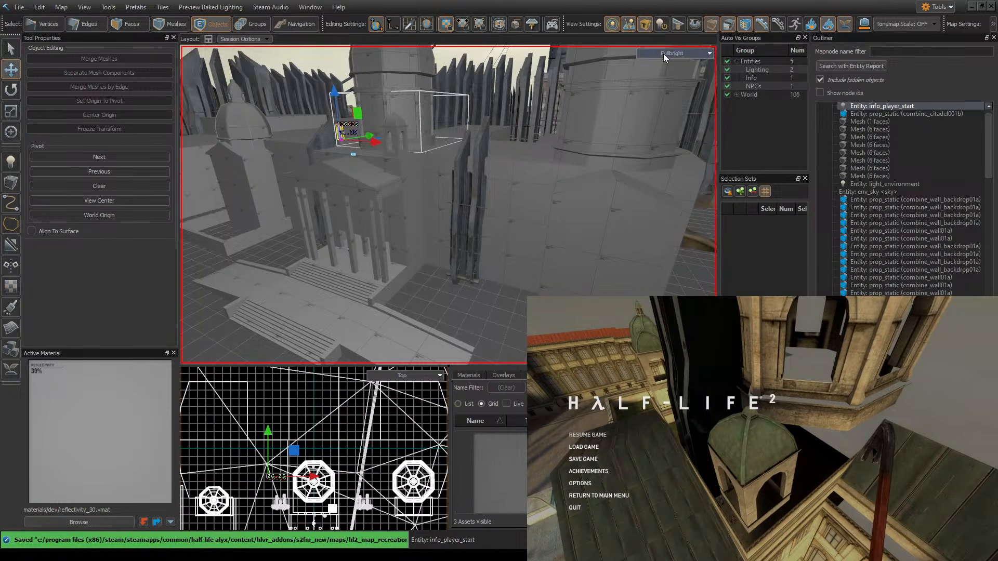
click(663, 225)
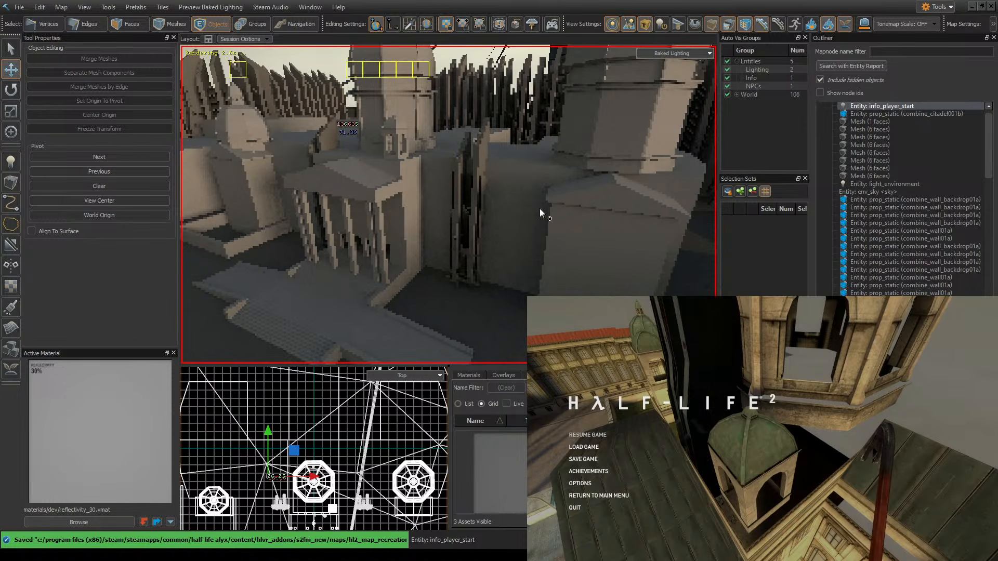
key(s)
right_drag(535, 208, 525, 197)
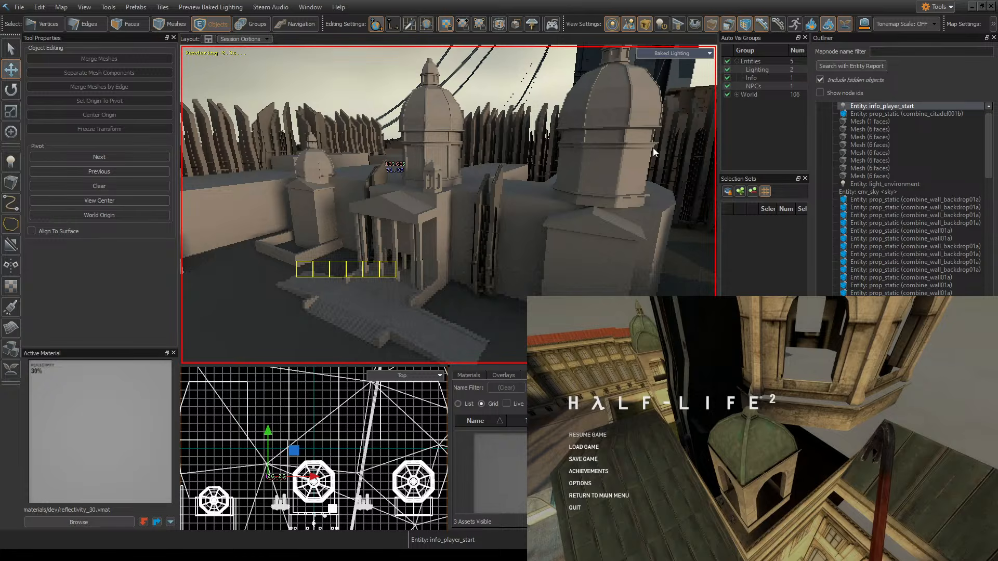
click(663, 157)
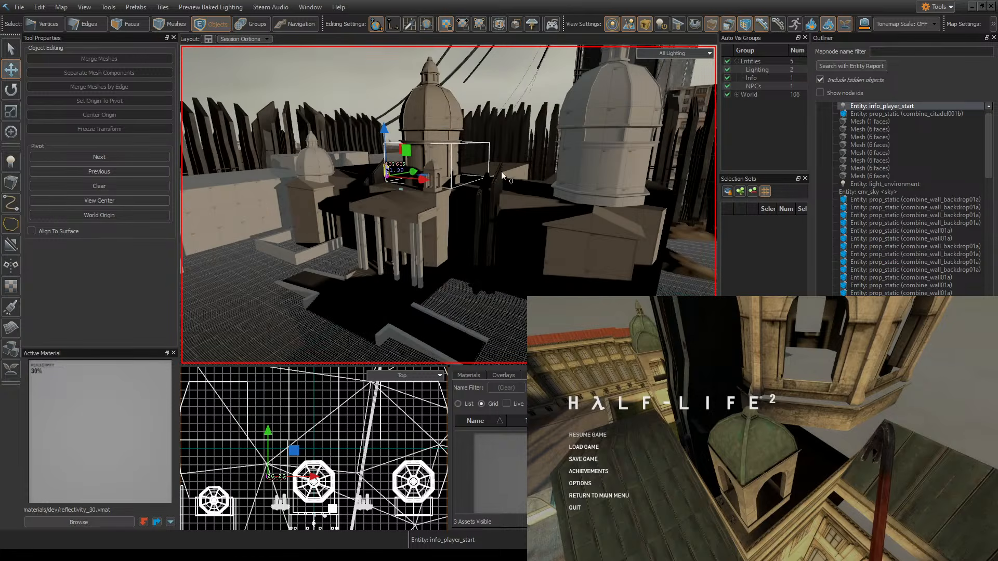
key(w)
right_drag(290, 215, 448, 205)
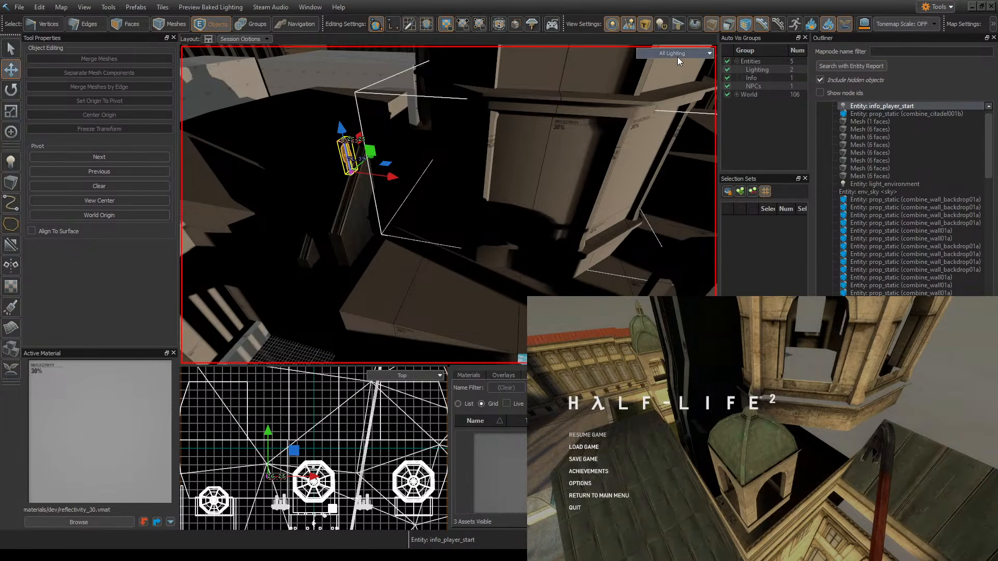
key(F5)
right_drag(590, 221, 448, 205)
key(w)
key(ctrl+s)
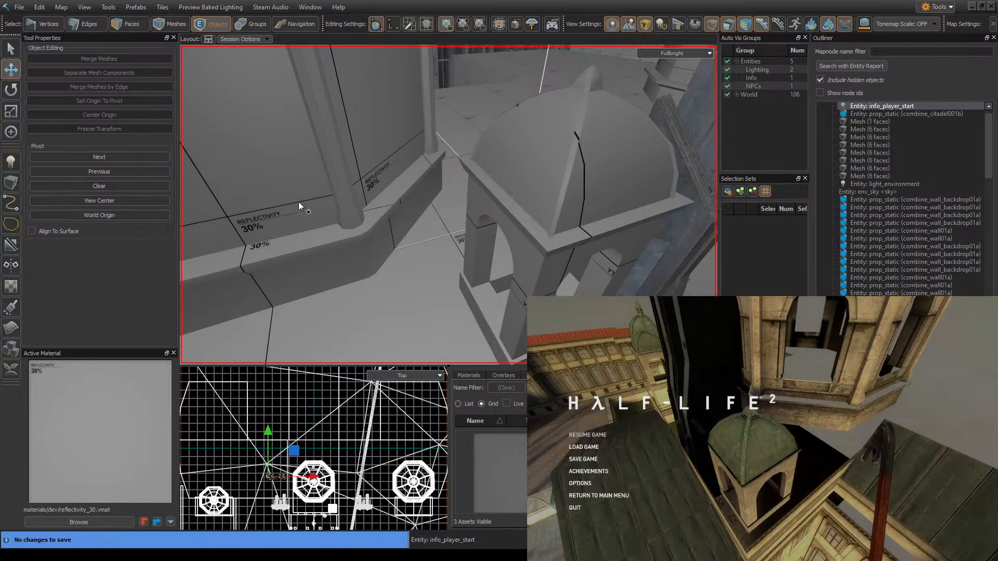
- Select the eight wall faces between the columns of the tower's lower section in face mode
right_drag(296, 227, 449, 205)
click(128, 24)
click(382, 208)
ctrl+click(448, 217)
key(a)
ctrl+click(298, 213)
key(a)
ctrl+click(411, 211)
key(a)
ctrl+click(388, 213)
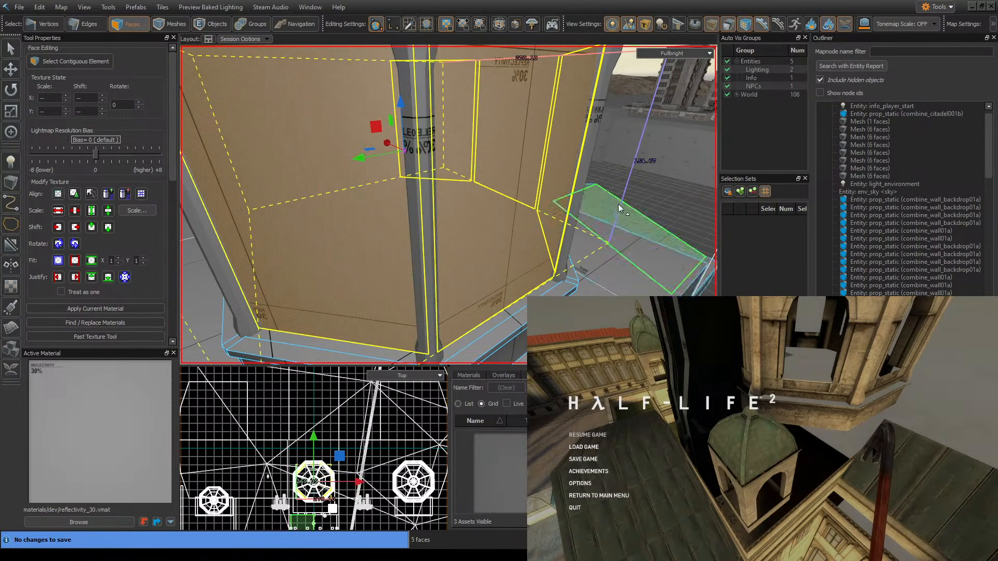
right_drag(557, 208, 448, 205)
ctrl+click(443, 216)
key(a)
ctrl+click(365, 212)
key(a)
right_drag(366, 211, 448, 205)
ctrl+click(433, 216)
key(ctrl+s)
- Cut the eight wall faces horizontally just above the base ledge with the Clipping tool, keeping both sides, and save the map
click(19, 243)
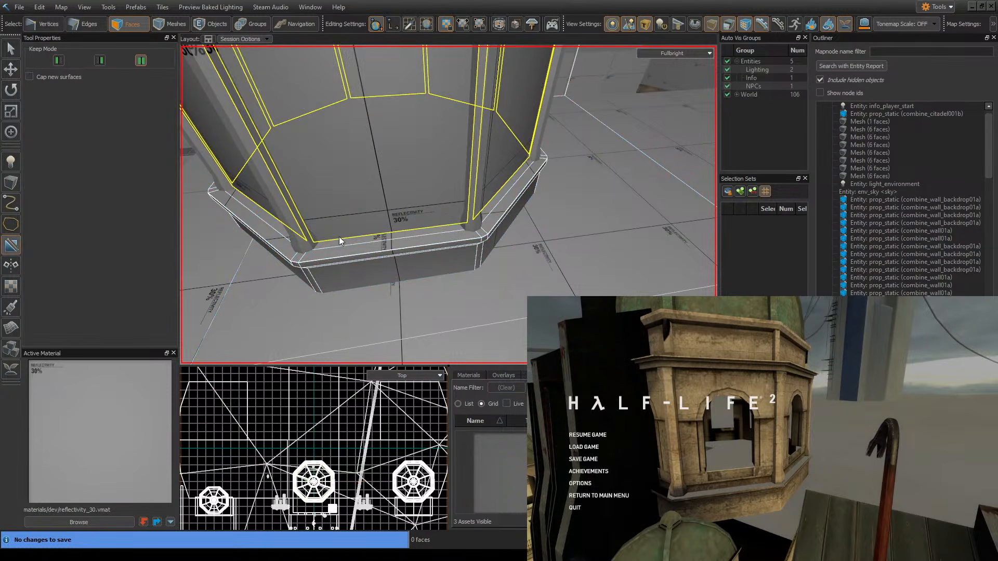
right_drag(341, 233, 382, 223)
drag(366, 230, 413, 227)
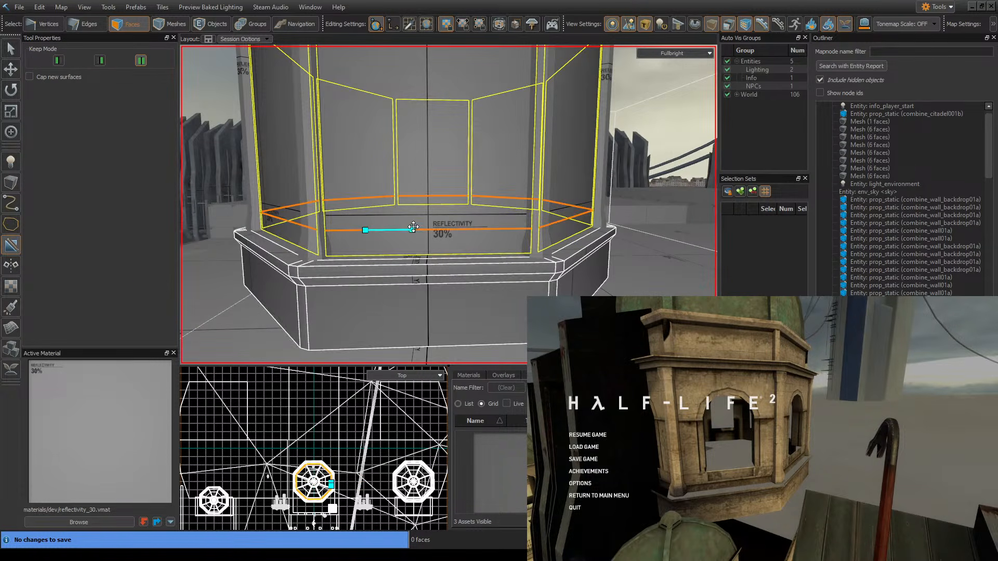
key(Return)
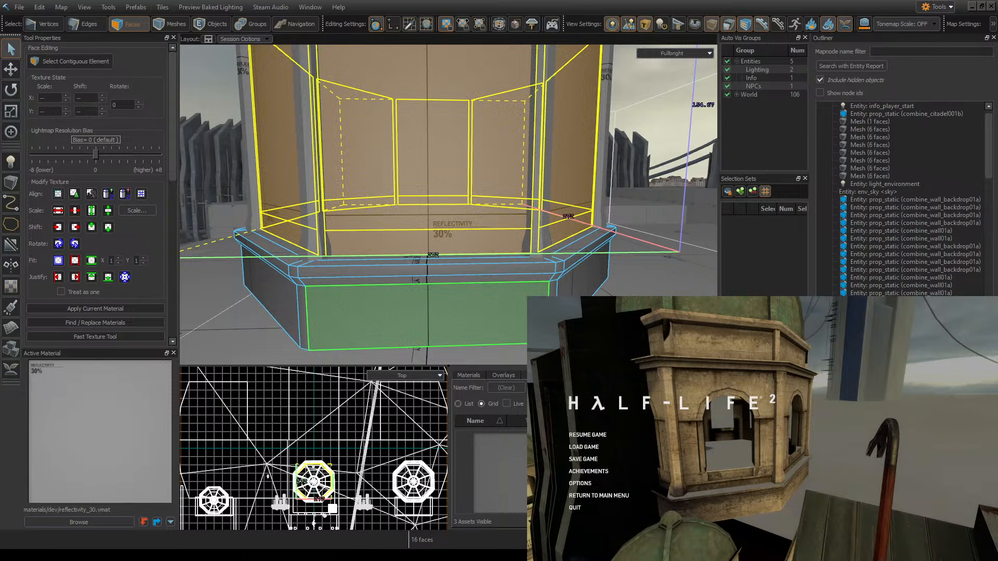
key(w)
right_drag(595, 249, 427, 305)
key(ctrl+s)
key(s)
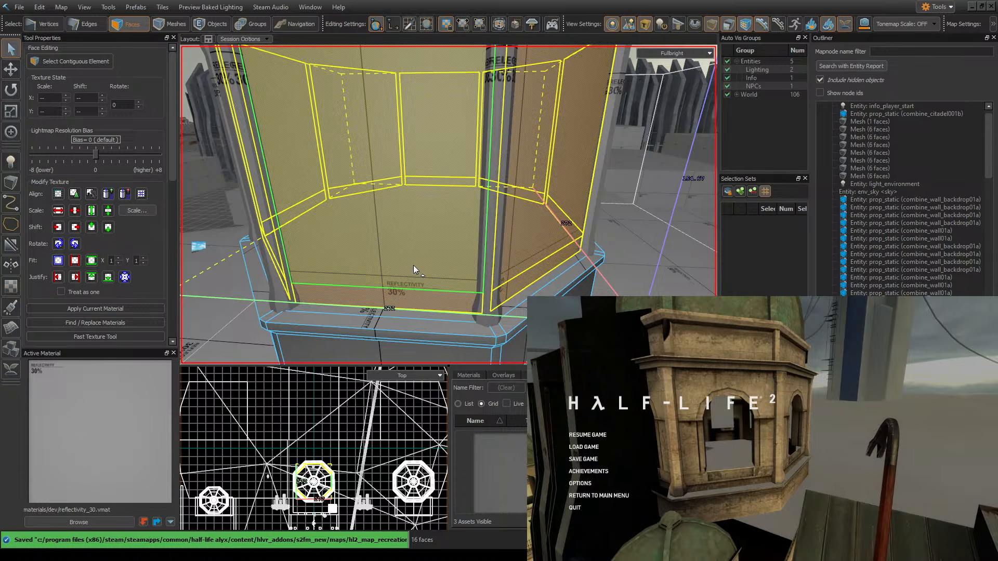
click(410, 244)
key(d)
right_drag(549, 183, 525, 190)
ctrl+click(548, 183)
key(d)
key(ctrl+z)
key(ctrl+z)
key(d)
- Save the map and cut the tower's lower walls horizontally a second time, just above the first cut, with the Clipping tool
key(ctrl+s)
click(10, 245)
right_drag(441, 195, 360, 218)
key(w)
drag(349, 214, 398, 232)
right_drag(397, 232, 500, 221)
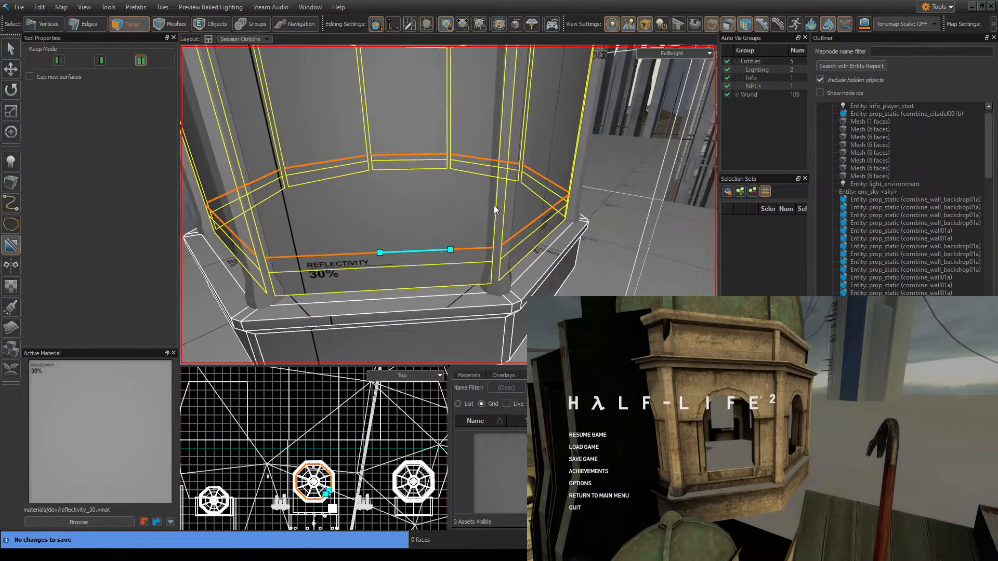
key(Return)
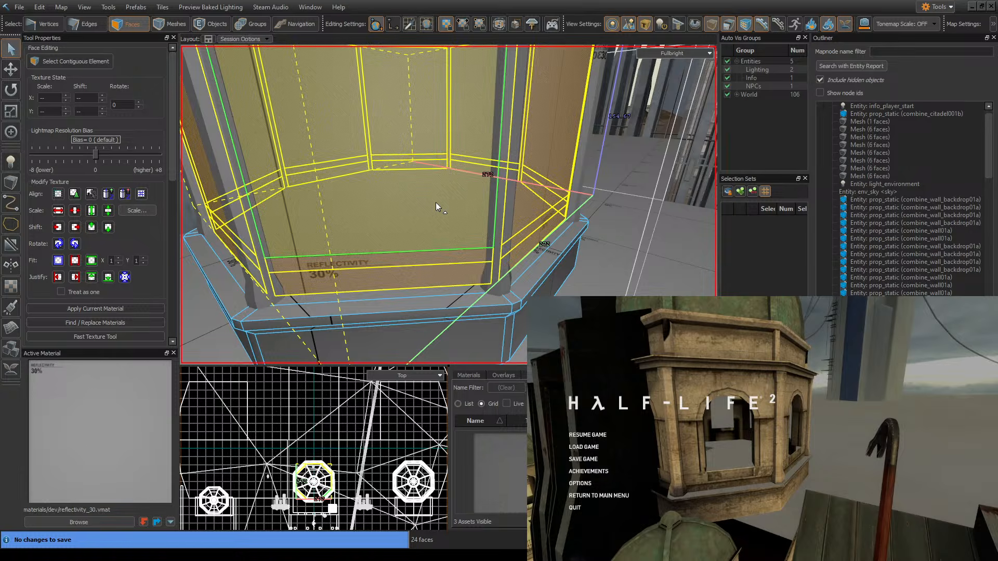
- Select two opposite wall faces between the columns of the tower's lower section and save the map
click(436, 203)
mouse_move(520, 202)
right_down()
mouse_move(447, 204)
mouse_move(522, 200)
right_up()
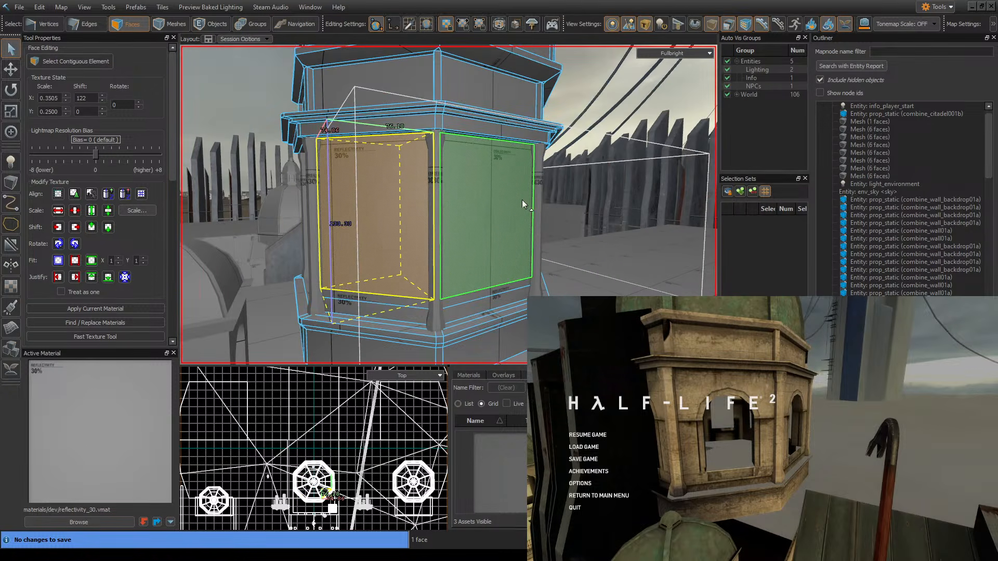
right_drag(566, 228, 449, 205)
ctrl+click(522, 211)
key(ctrl+s)
- Try to cut the two opposite wall faces vertically on both sides of the planned window, using a finer grid
click(10, 245)
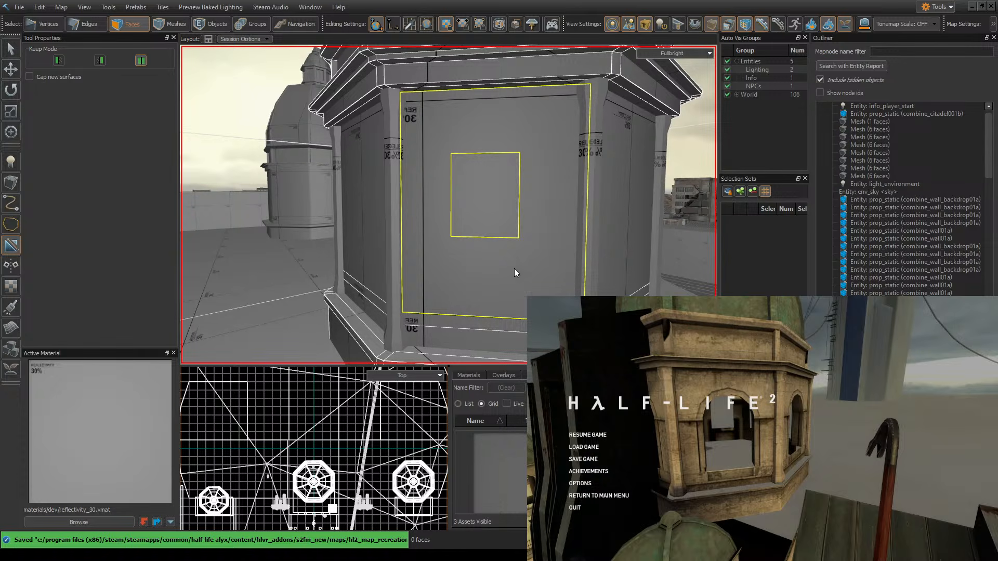
drag(432, 313, 432, 276)
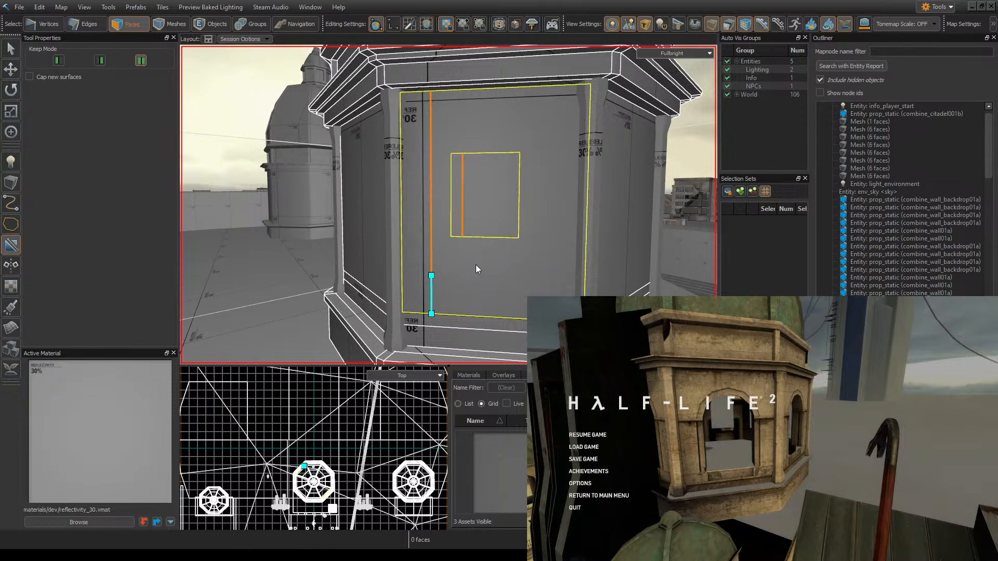
key(Escape)
key([)
key([)
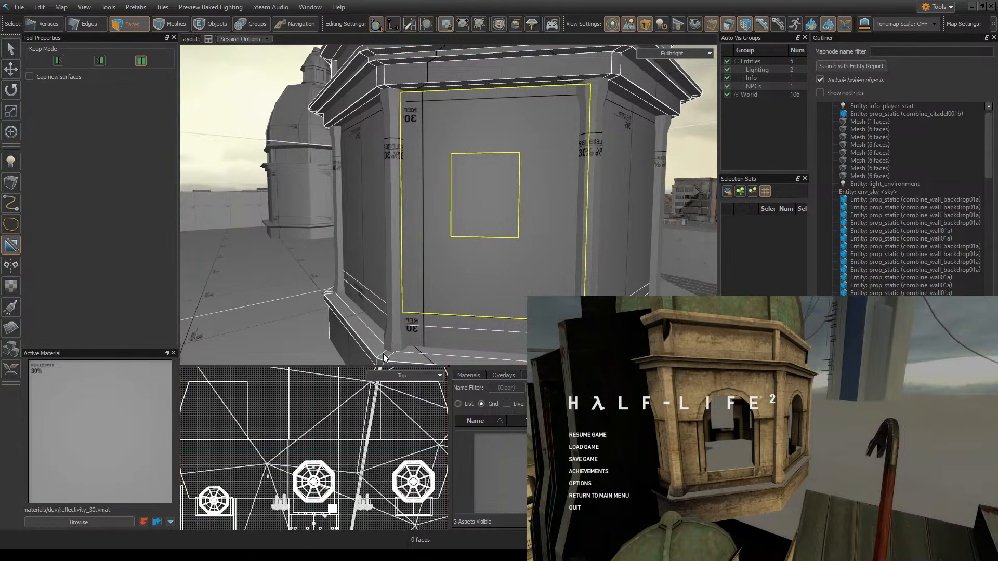
drag(450, 311, 448, 281)
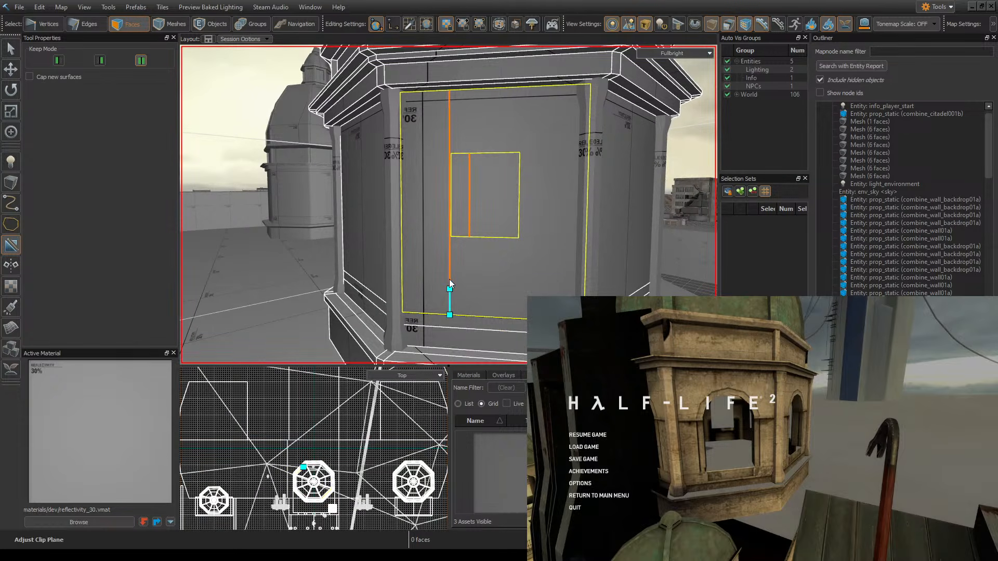
key(Return)
click(13, 249)
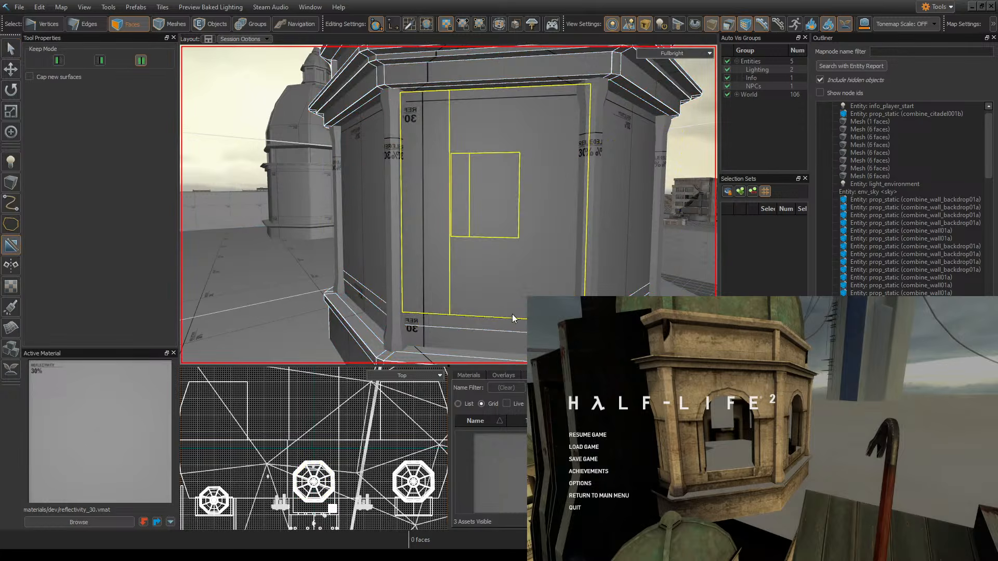
drag(526, 318, 542, 283)
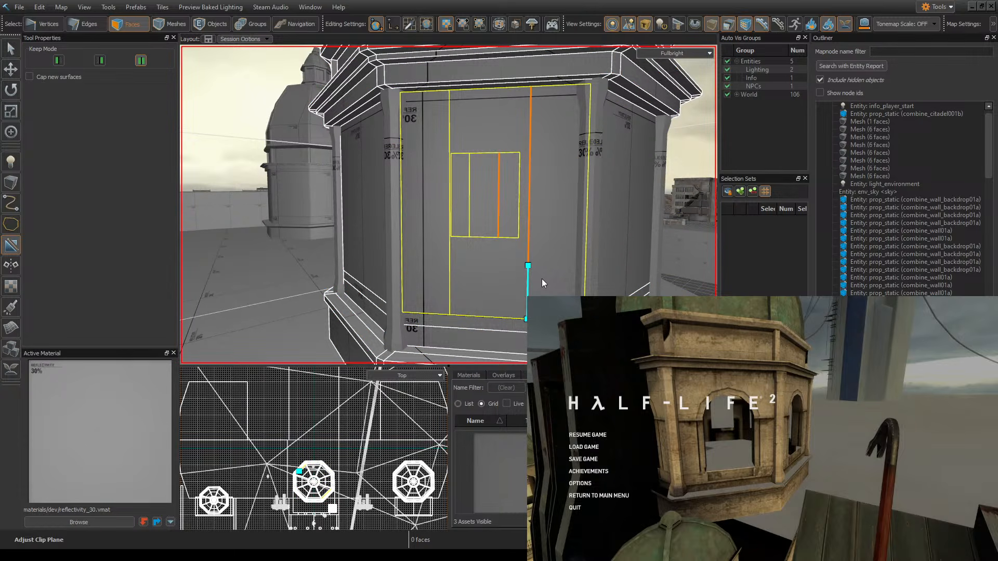
key(Return)
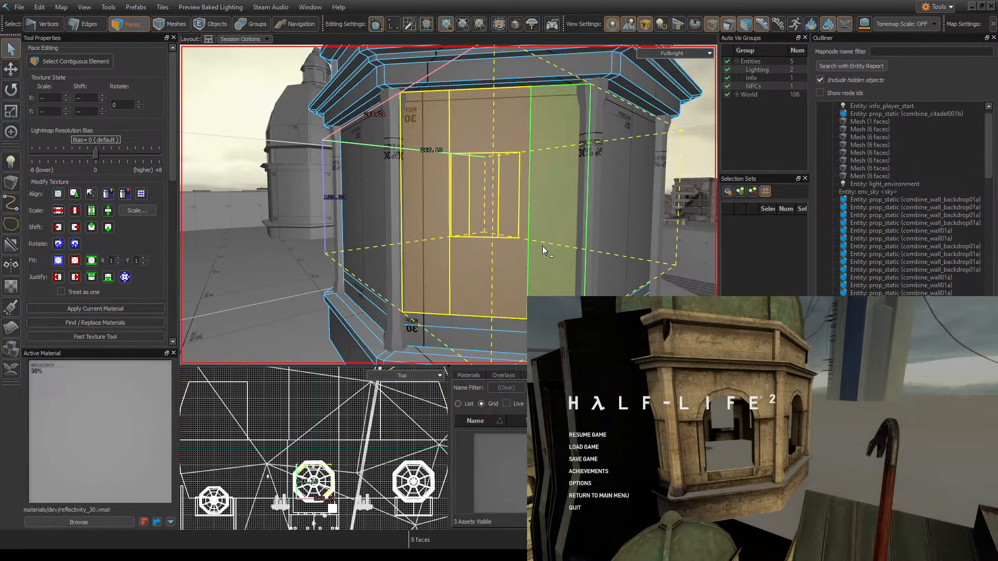
- Undo the vertical cuts on the two opposite wall faces
key(z)
key(d)
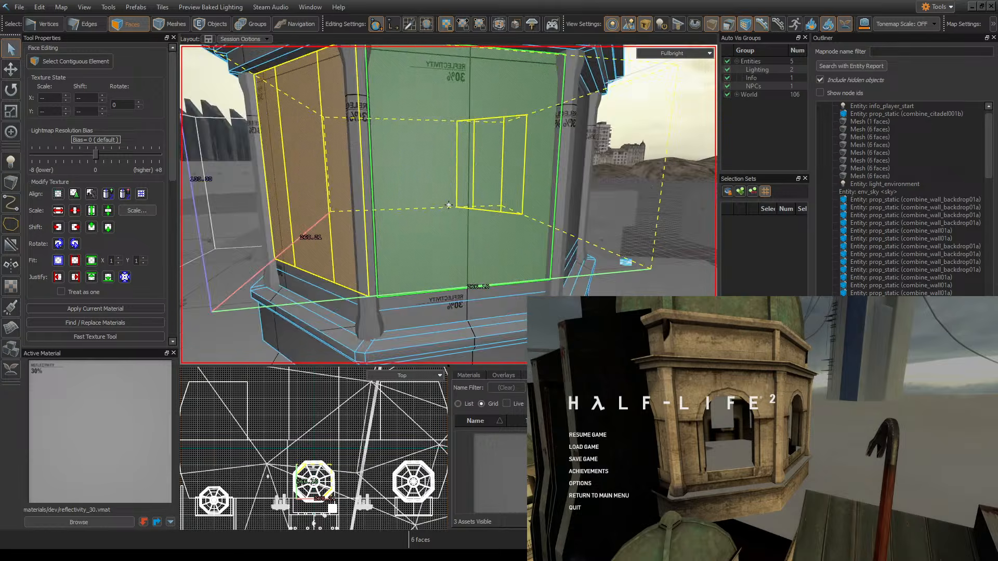
key(a)
key(z)
key(ctrl+z)
key(ctrl+z)
key(ctrl+z)
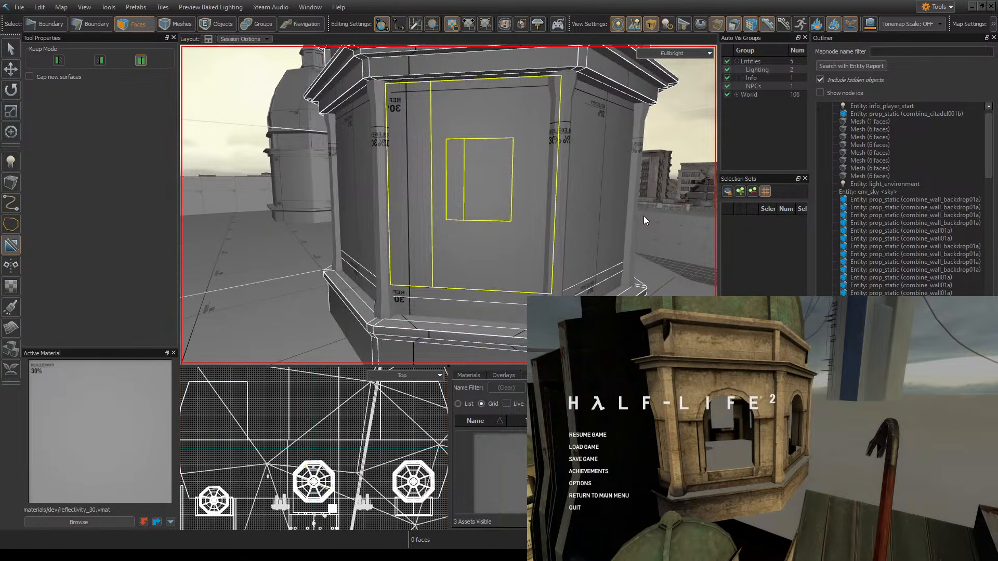
key(ctrl+z)
key(ctrl+z)
key(ctrl+z)
key(ctrl+z)
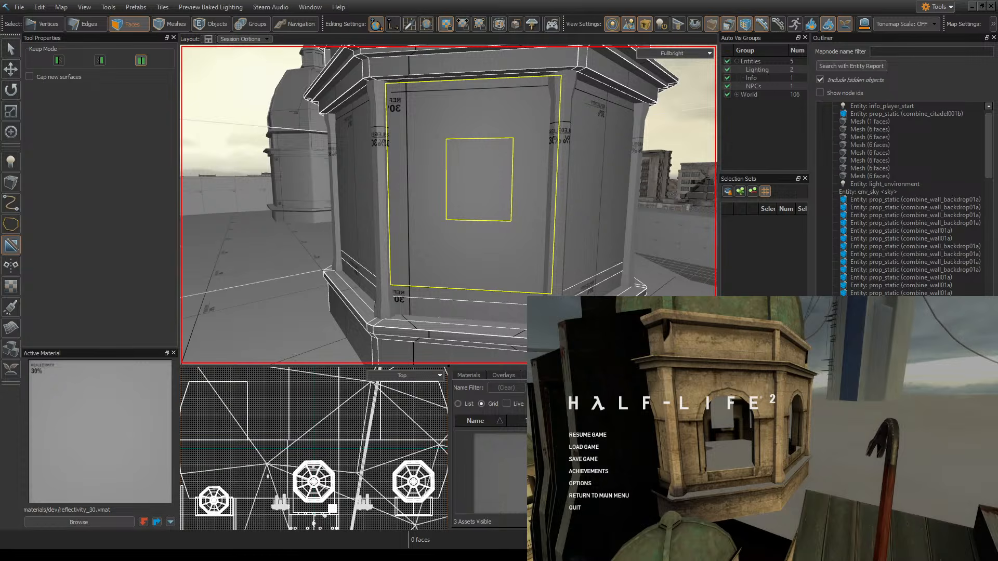
- Cut the two opposite wall faces vertically near both columns with the Clipping tool on a coarser grid
key(z)
key(bracketleft)
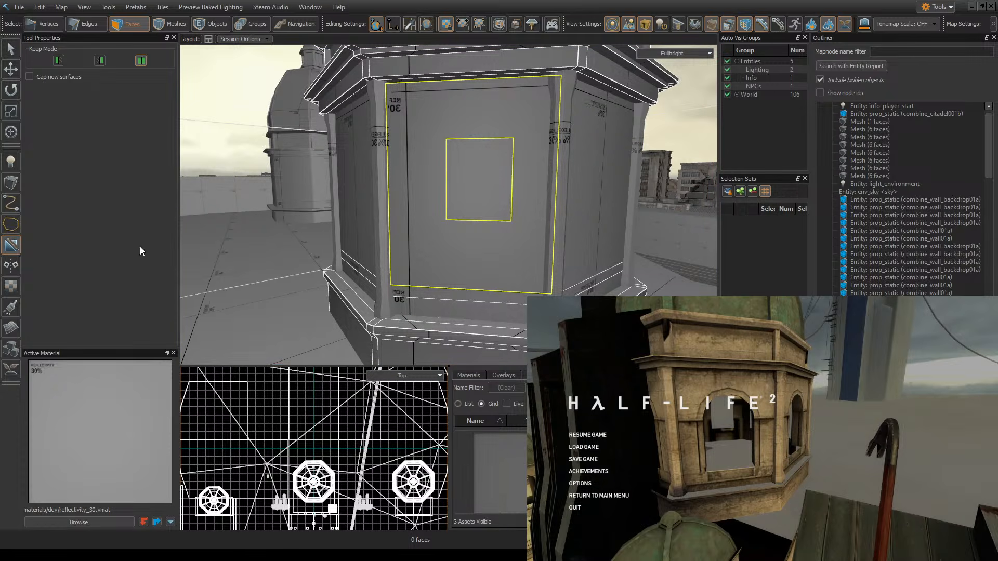
drag(416, 275, 417, 239)
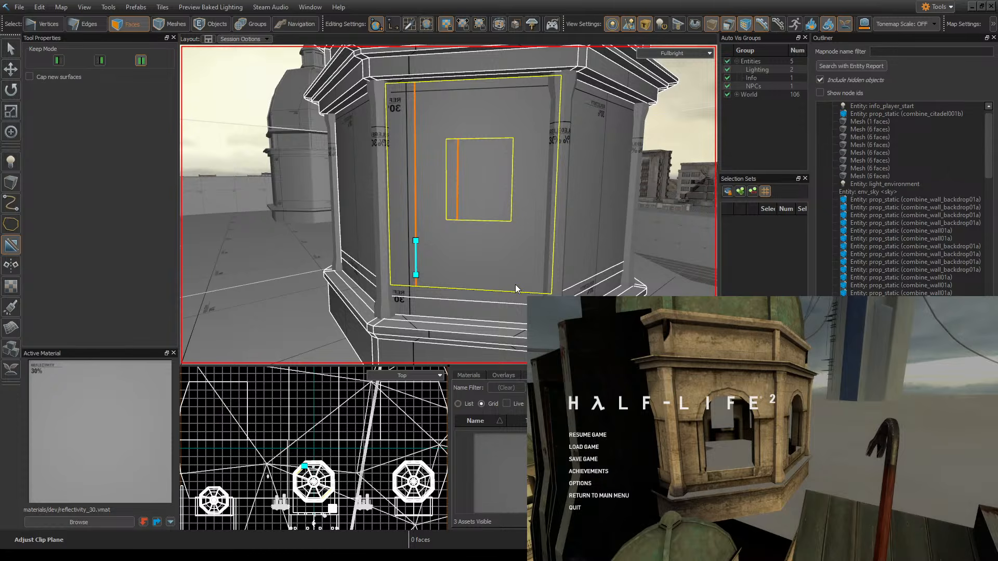
key(Return)
drag(520, 292, 527, 247)
key(Return)
- Select a second pair of opposite wall faces on the tower's lower section and save the map
key(shift+s)
mouse_move(525, 250)
right_down()
mouse_move(489, 224)
mouse_move(592, 271)
mouse_move(524, 245)
mouse_move(535, 224)
mouse_move(447, 205)
mouse_move(468, 230)
right_up()
key(ctrl+s)
click(577, 232)
ctrl+click(501, 217)
key(ctrl+s)
- Try to cut the second pair of wall faces vertically close to one column, and undo the cut
click(14, 250)
drag(449, 231, 450, 205)
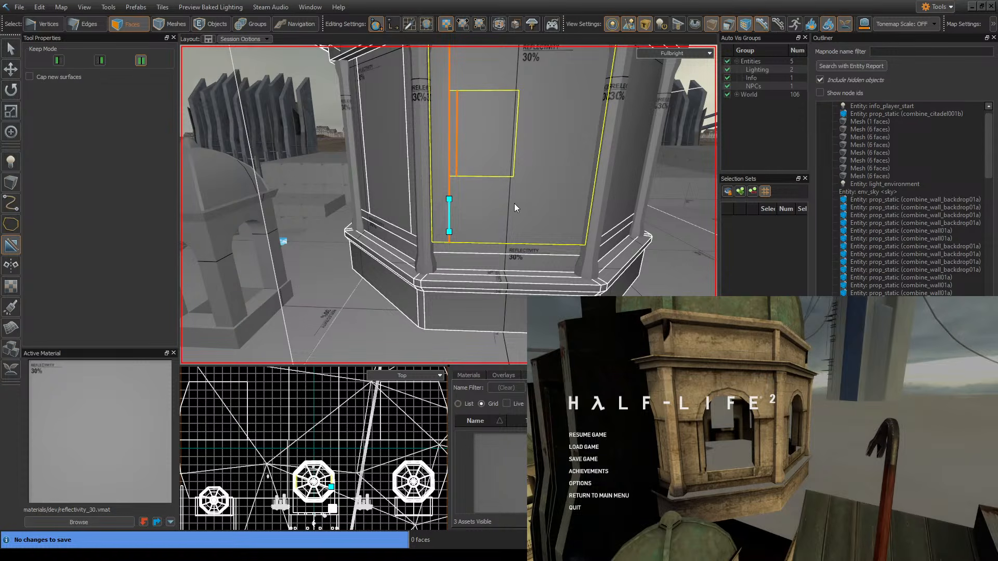
key(Return)
right_drag(364, 219, 462, 201)
click(11, 247)
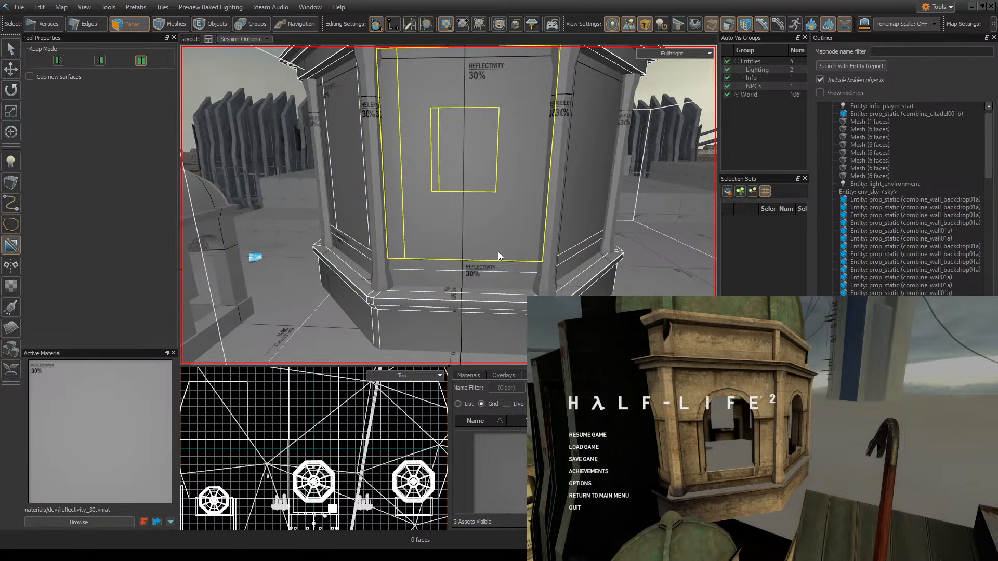
key(ctrl+z)
key(ctrl+z)
key(ctrl+z)
key(ctrl+z)
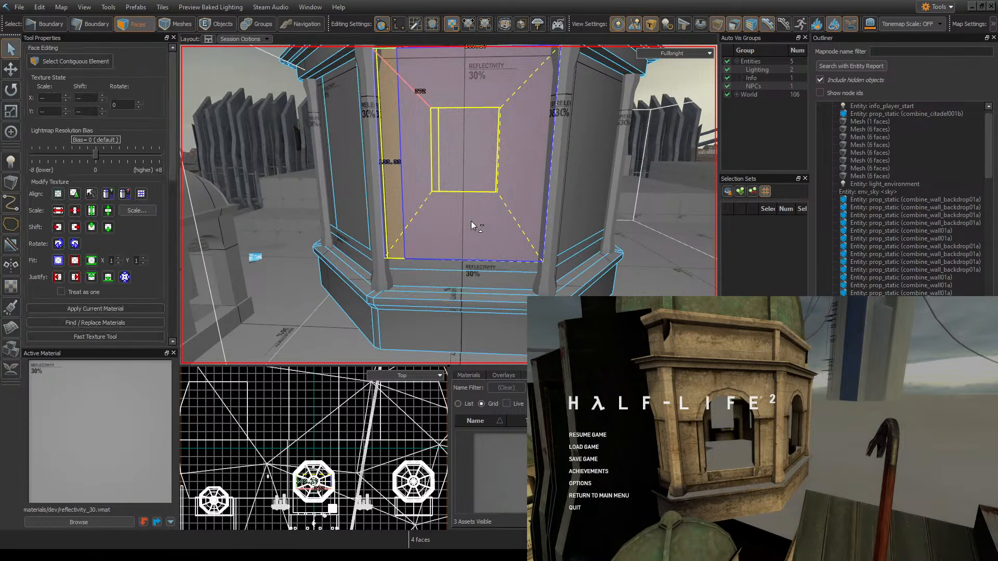
- Cut the second pair of wall faces vertically near both columns with the Clipping tool on a finer grid
key(bracketleft)
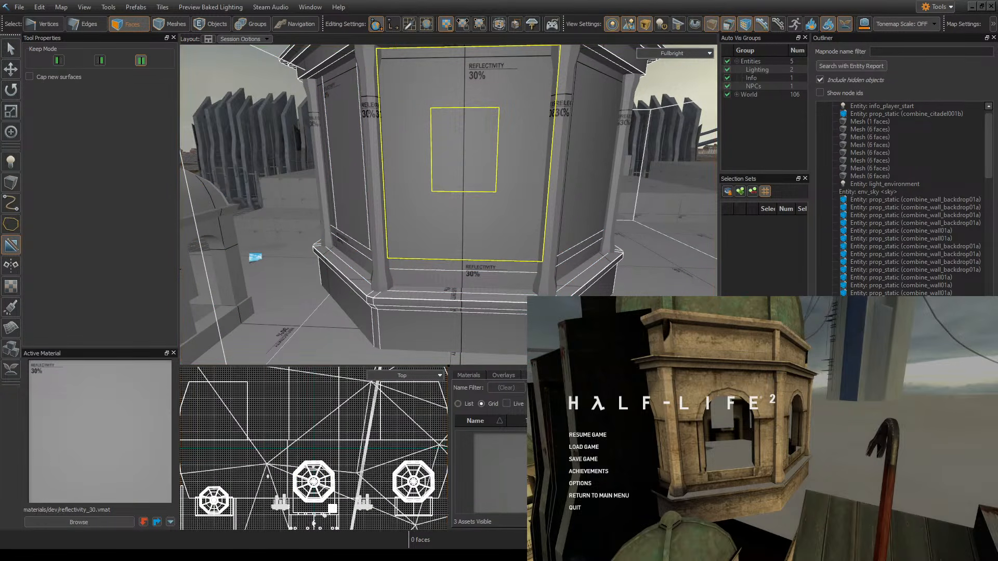
drag(415, 237, 413, 214)
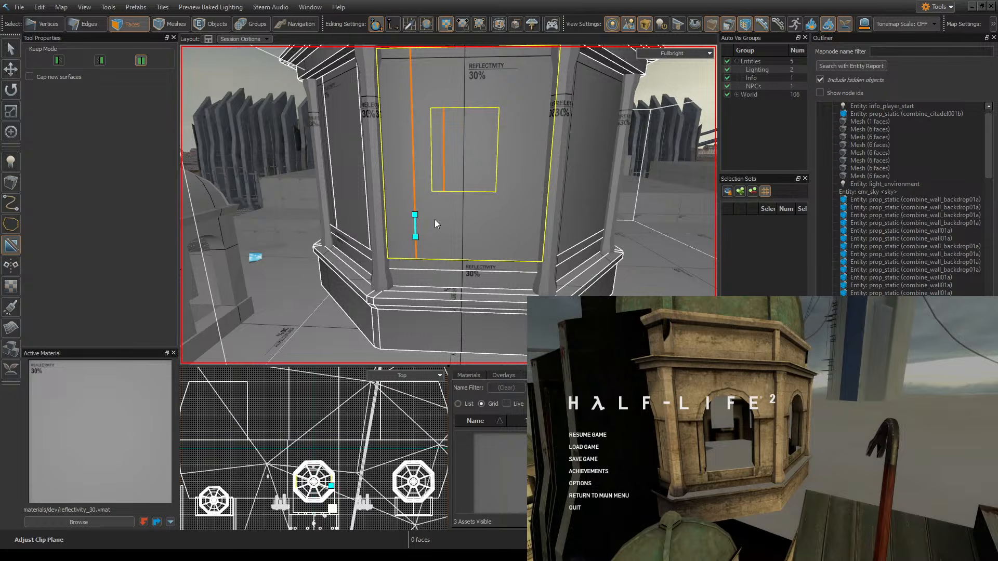
key(Return)
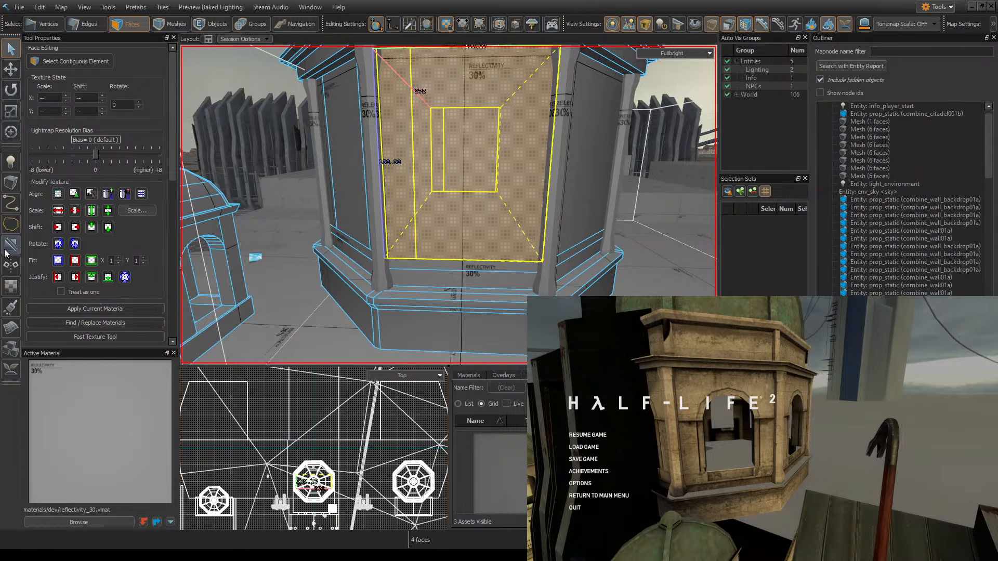
click(10, 247)
drag(507, 247, 514, 206)
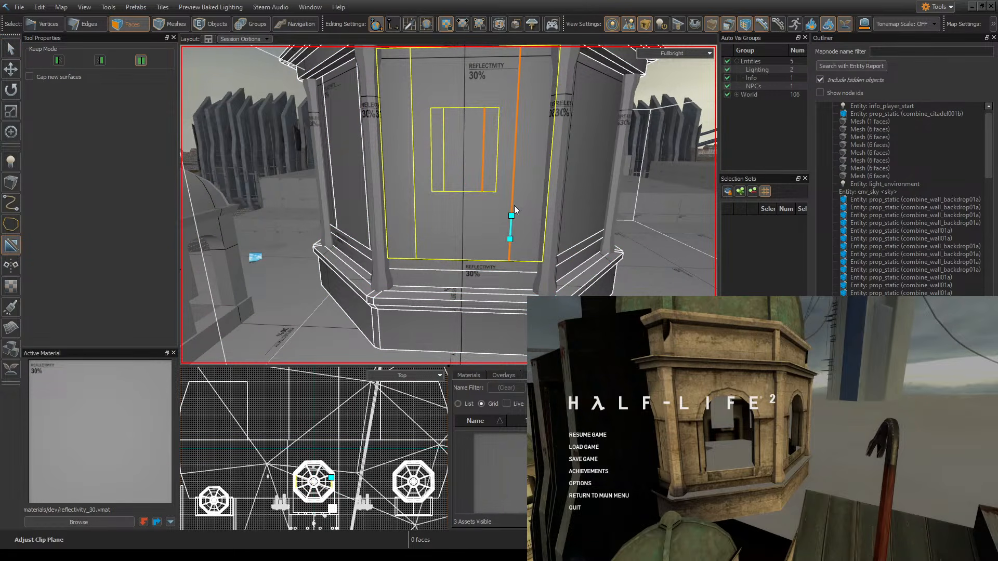
key(Return)
- Select a third pair of opposite, still uncut wall faces on the tower's lower section
key(z)
key(a)
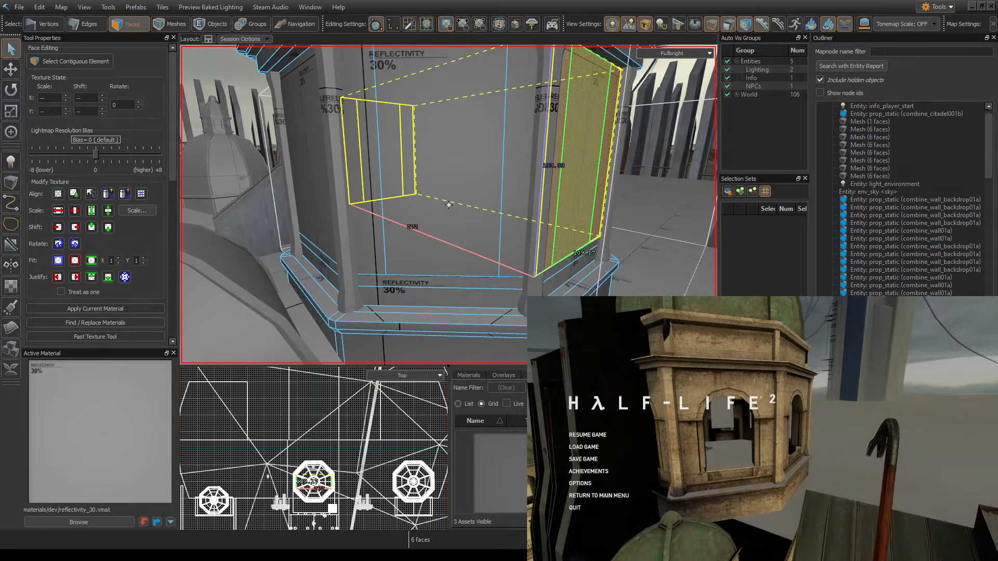
key(z)
key(a)
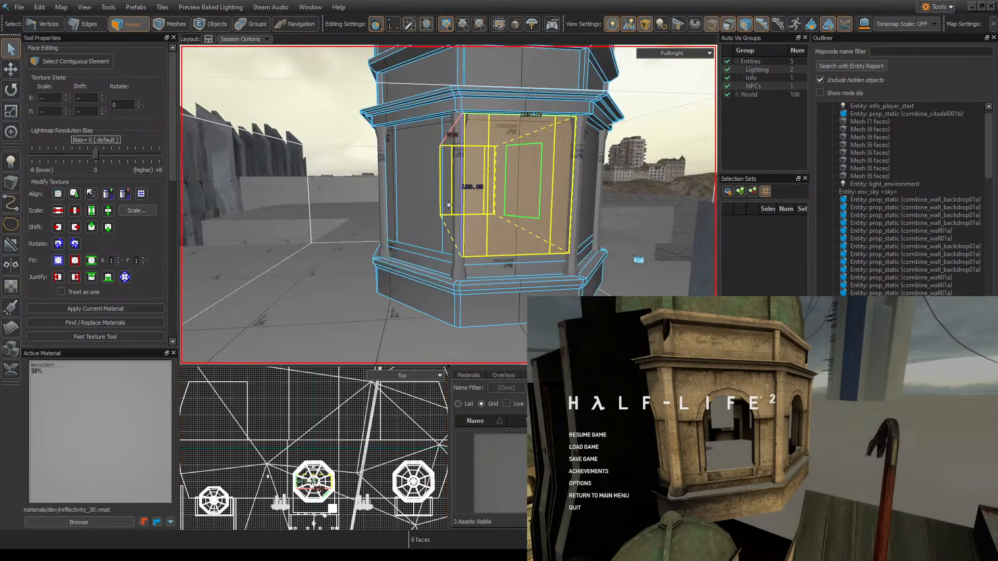
key(d)
key(z)
click(455, 231)
key(z)
key(a)
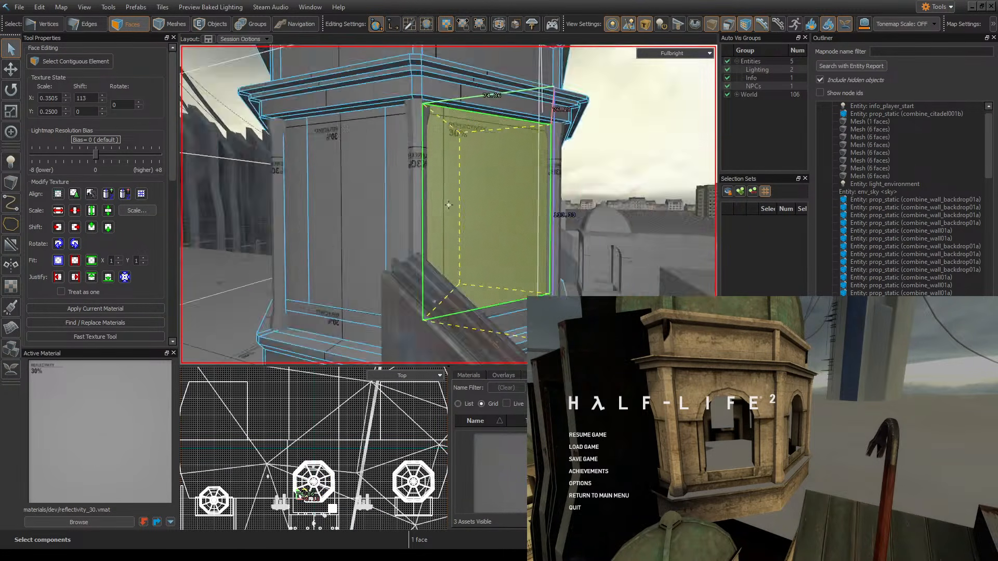
key(z)
ctrl+click(502, 242)
key(z)
key(d)
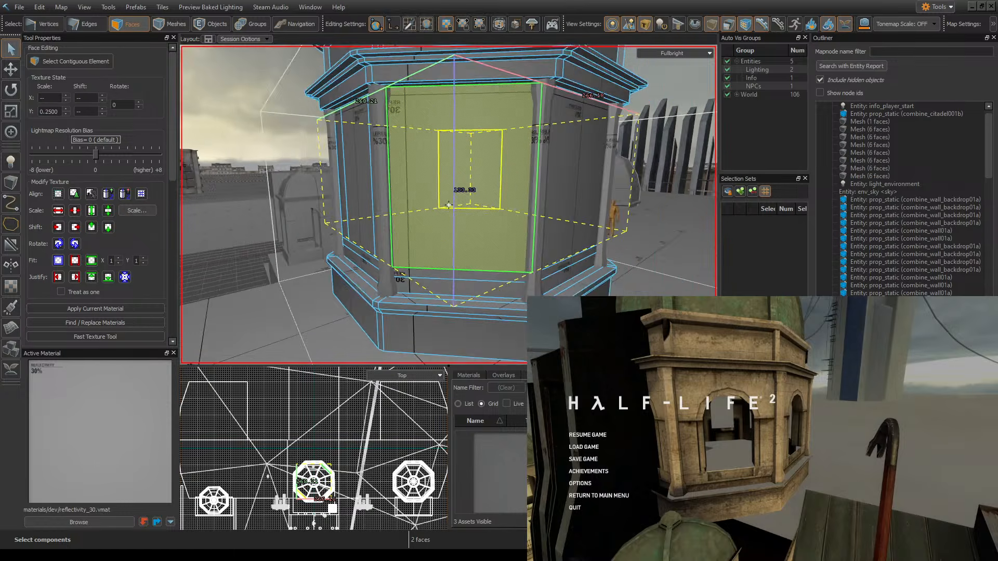
key(z)
- Try to cut the third pair of wall faces vertically near both columns with the Clipping tool
click(12, 245)
drag(406, 279, 406, 248)
key(Return)
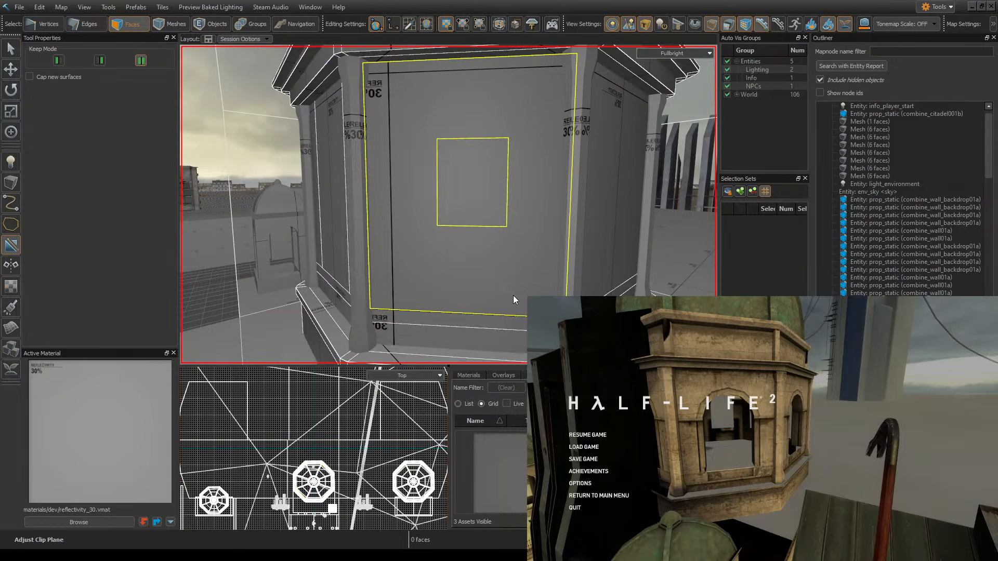
drag(513, 295, 520, 257)
key(Return)
- Try the vertical cut on the third pair of wall faces again with a coarser grid, and undo it
key(bracketright)
key(bracketright)
drag(421, 299, 421, 244)
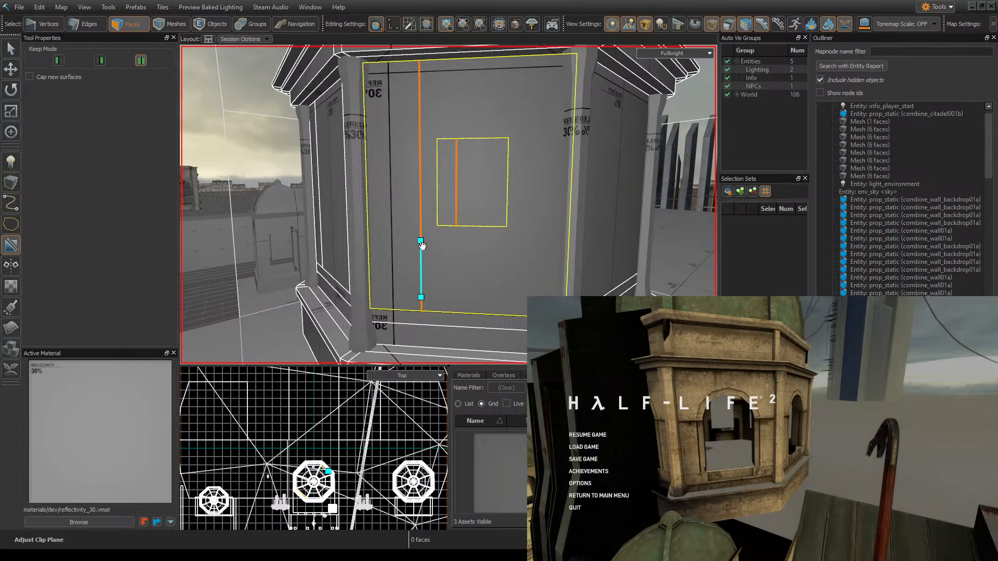
key(Return)
mouse_move(402, 281)
mouse_down()
mouse_move(399, 196)
mouse_move(379, 218)
mouse_up()
key(ctrl+z)
key(ctrl+z)
key(ctrl+z)
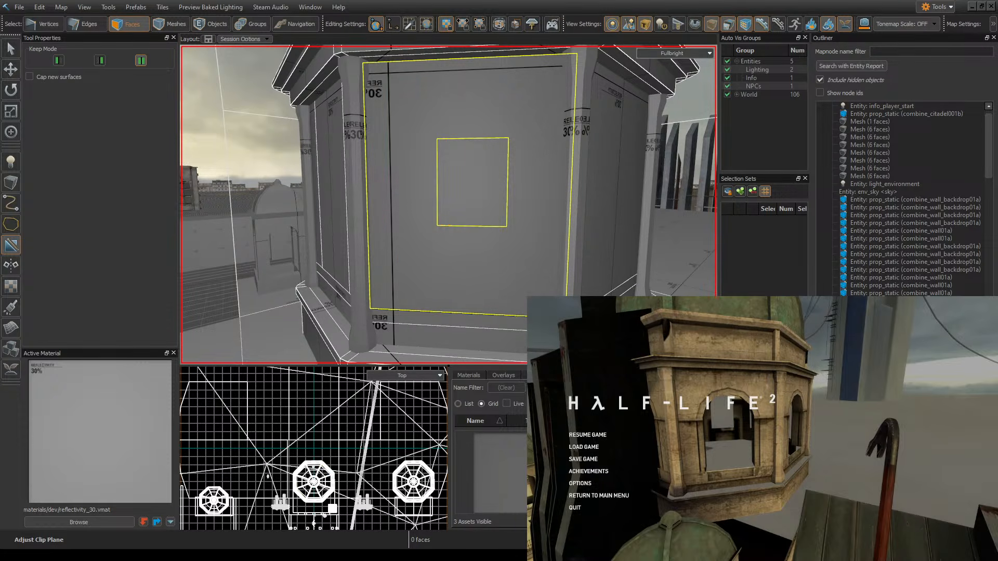
- Refine the grid and reselect the third pair of opposite wall faces, viewing the tower from its other side
key(bracketleft)
click(11, 49)
click(432, 188)
key(w)
right_drag(432, 189, 448, 204)
key(s)
ctrl+click(549, 196)
right_drag(549, 197, 449, 204)
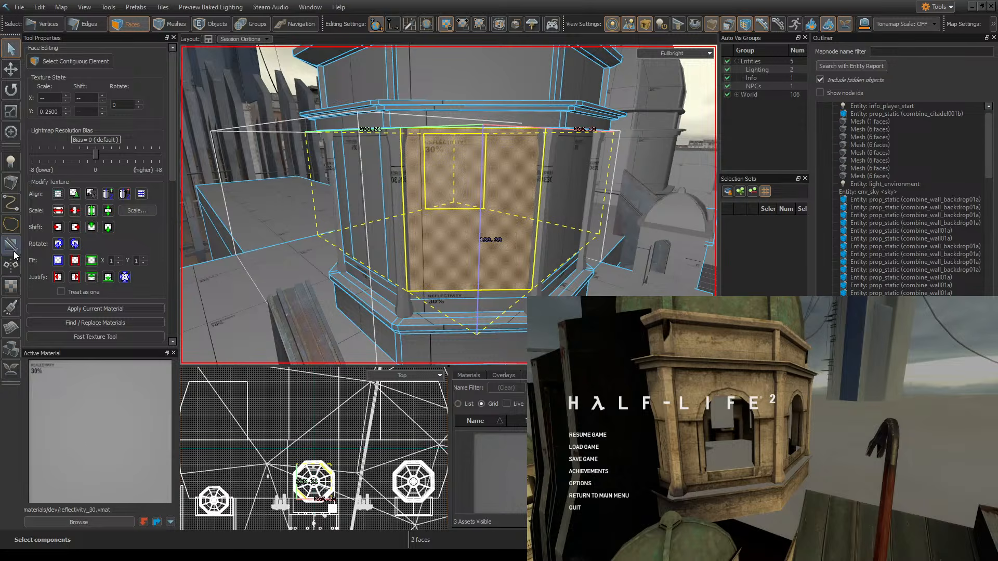
- Try to place a vertical clip line beside one column of the reselected walls, on a finer and a coarser grid
click(12, 248)
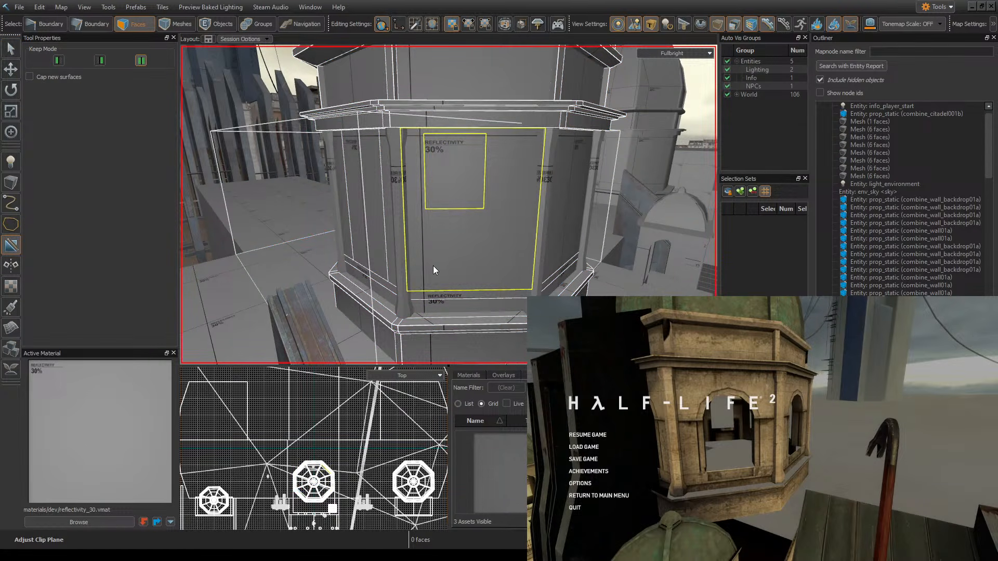
mouse_move(439, 288)
mouse_down()
mouse_move(435, 259)
mouse_move(419, 253)
mouse_up()
key(ctrl+z)
key(ctrl+z)
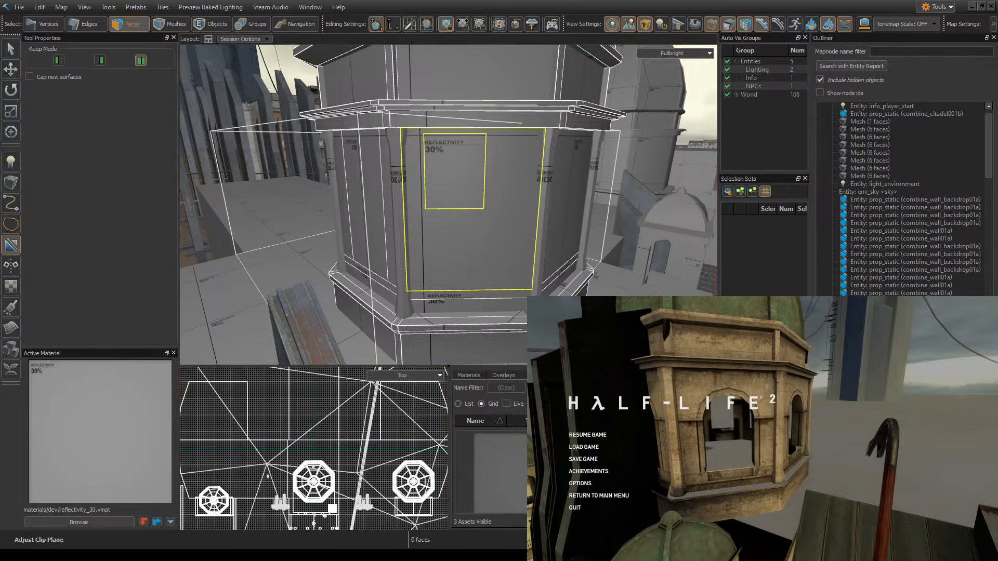
key([)
drag(429, 277, 428, 264)
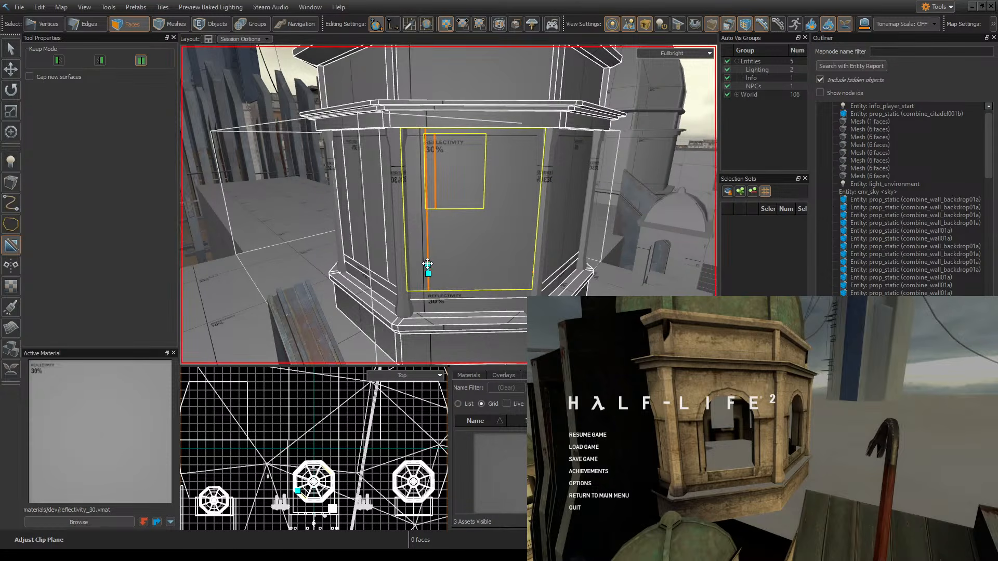
right_drag(471, 231, 484, 228)
key(ctrl+z)
- Try two more vertical clip lines farther from the column on the selected walls, and undo them
drag(440, 281, 448, 260)
key(ctrl+z)
drag(458, 167, 459, 206)
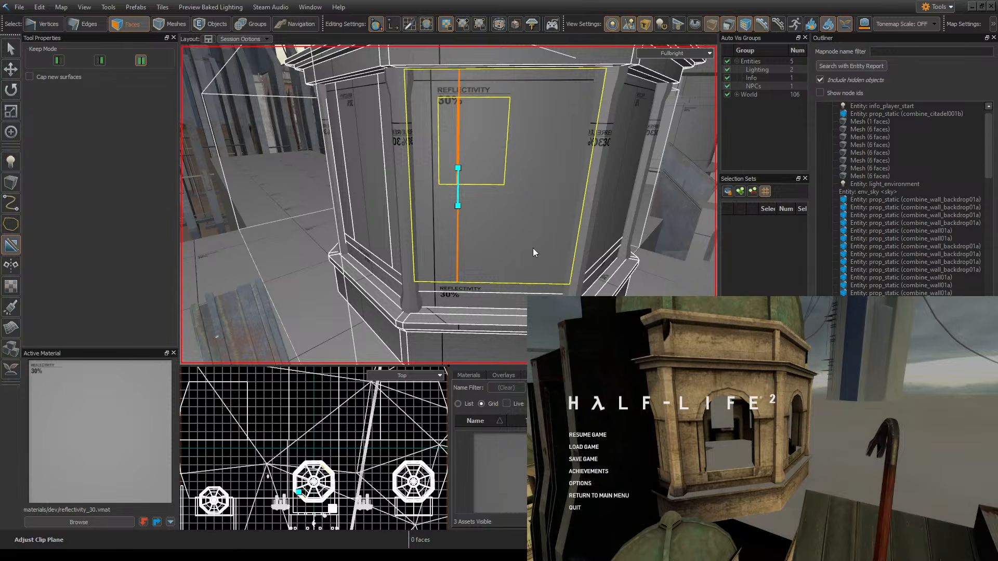
mouse_move(557, 229)
right_down()
mouse_move(449, 205)
mouse_move(557, 229)
right_up()
right_drag(601, 278, 474, 223)
key(ctrl+z)
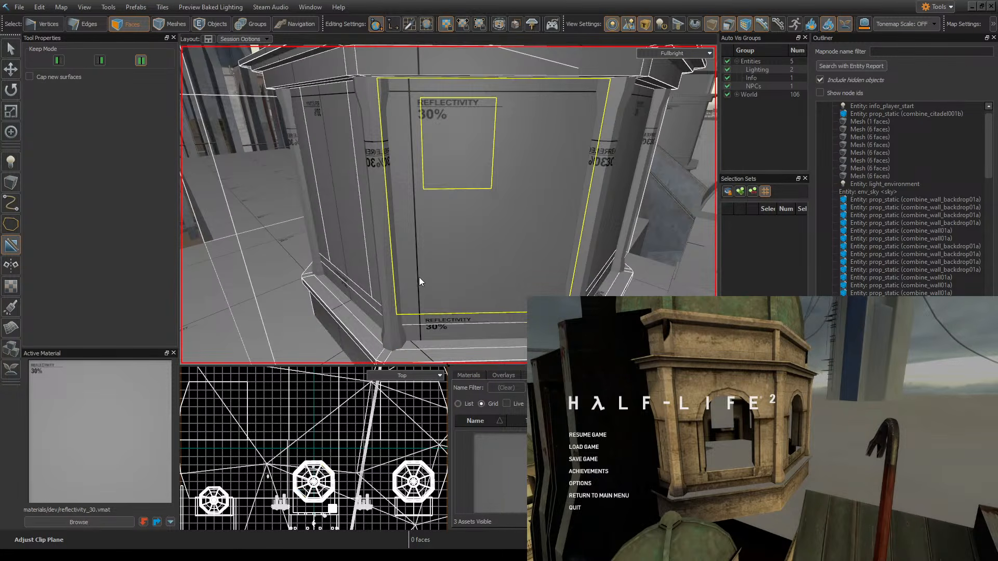
- Cut the third pair of opposite walls vertically a short distance inside both flanking columns
drag(425, 292, 424, 257)
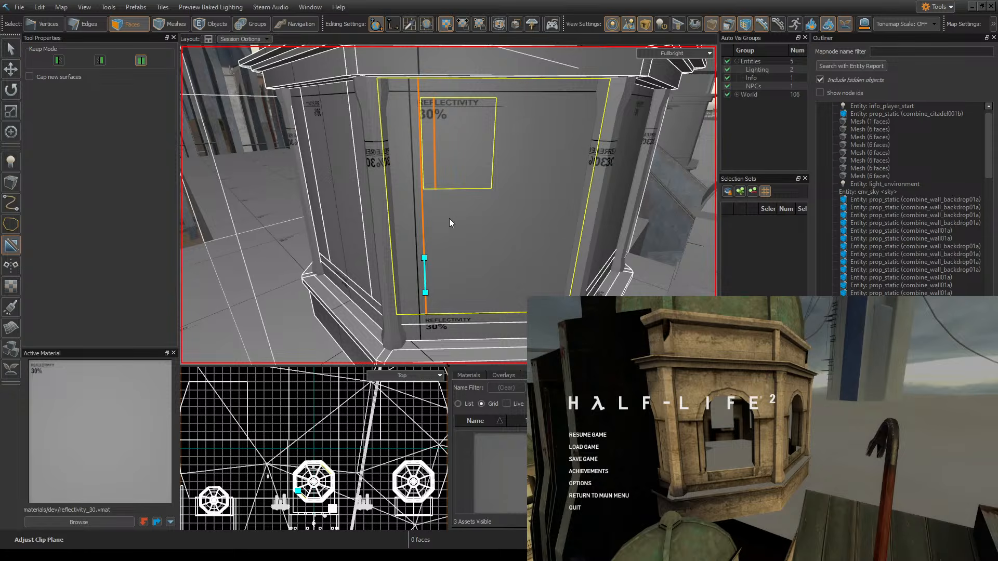
key(Return)
right_drag(449, 218, 448, 204)
key(shift+x)
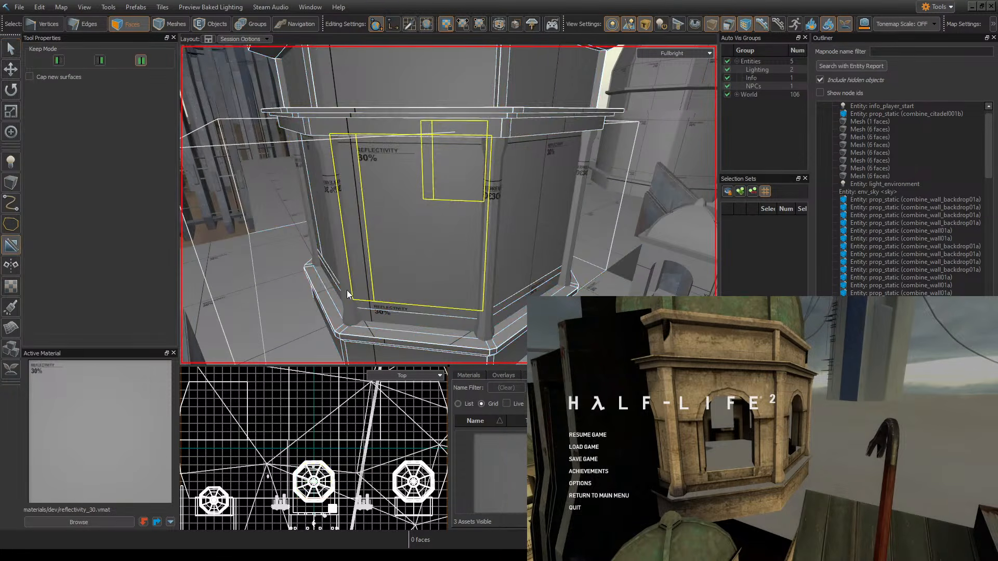
drag(459, 296, 458, 280)
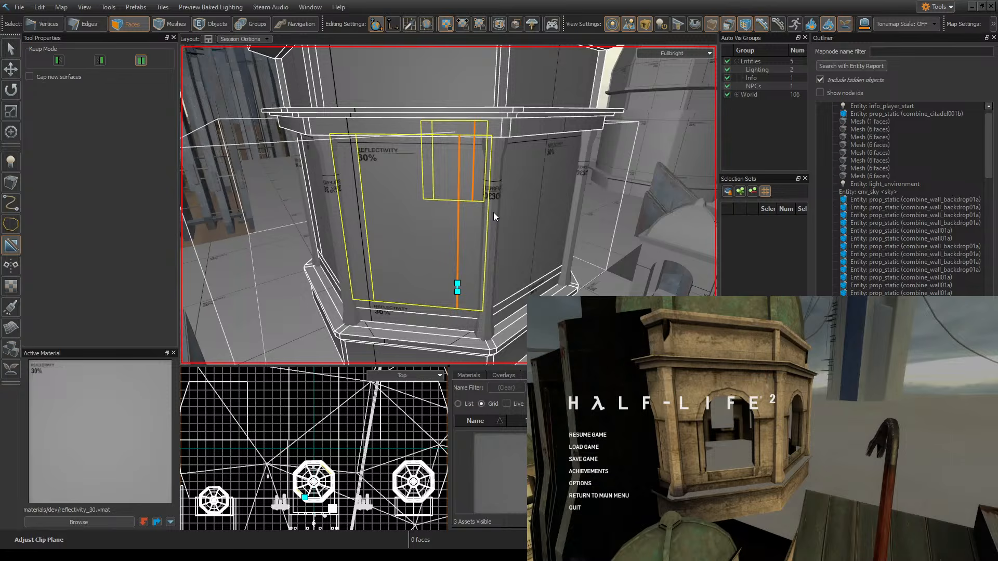
key(Return)
right_drag(495, 208, 449, 205)
click(18, 245)
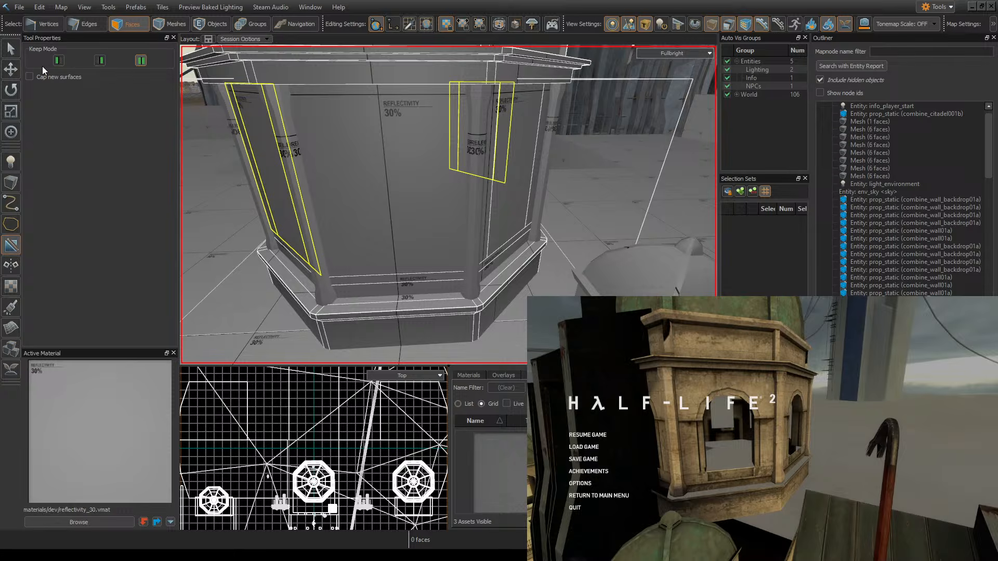
- Select the remaining pair of opposite wall faces and cut them vertically beside one column
click(12, 50)
click(422, 145)
right_drag(422, 145, 524, 210)
ctrl+click(454, 153)
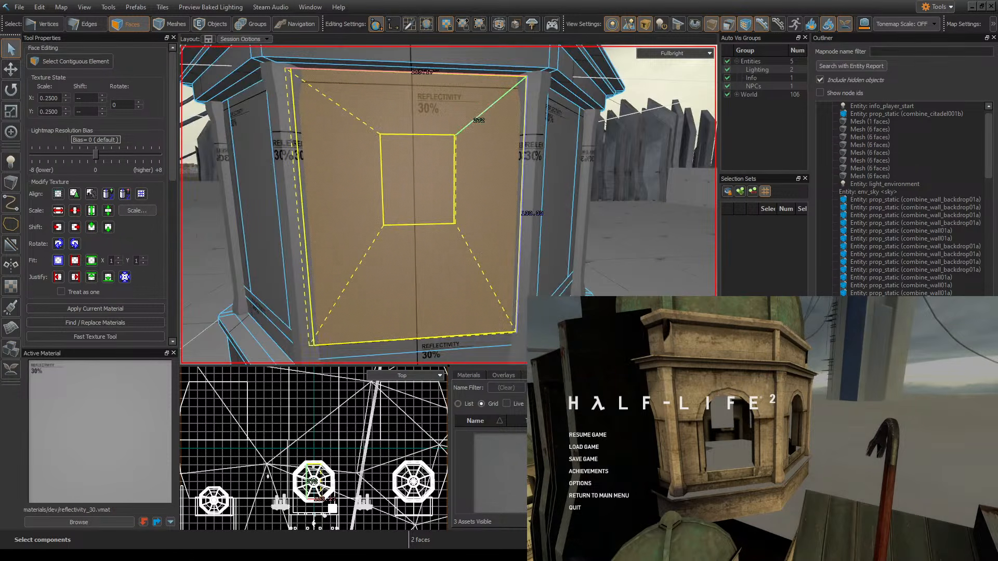
click(11, 245)
drag(475, 334, 475, 278)
key(Return)
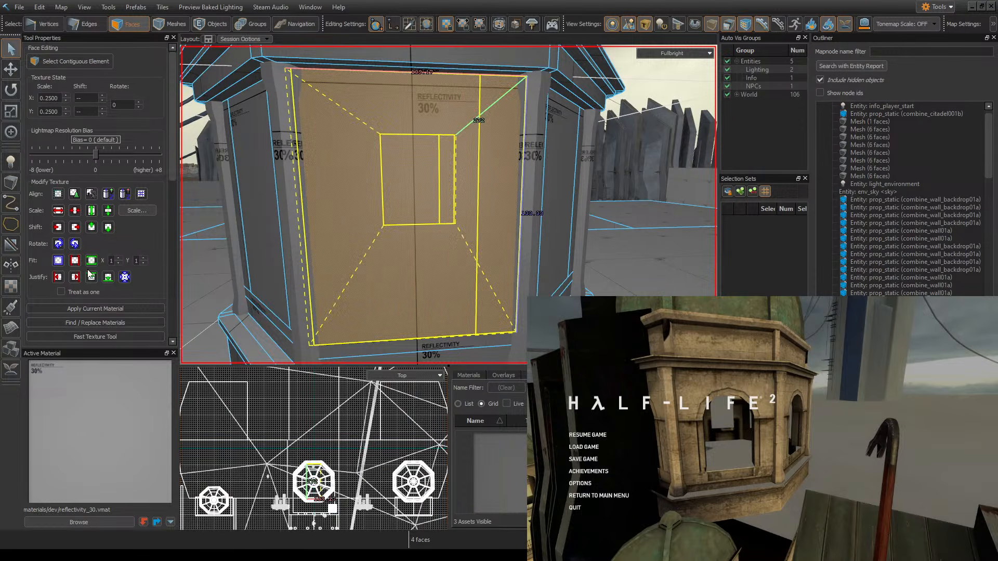
- Cut the remaining pair of walls vertically beside the other column to match the first cut
click(11, 245)
drag(352, 314, 348, 285)
scroll(348, 284, down, 3)
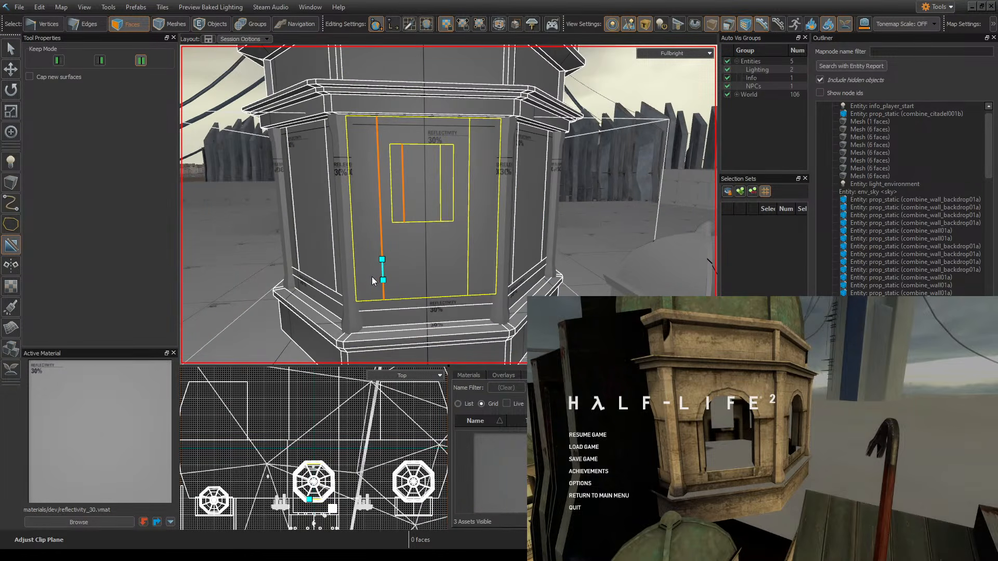
key(Return)
- Select the middle panel between the vertical cuts on all eight sides of the tower
click(406, 251)
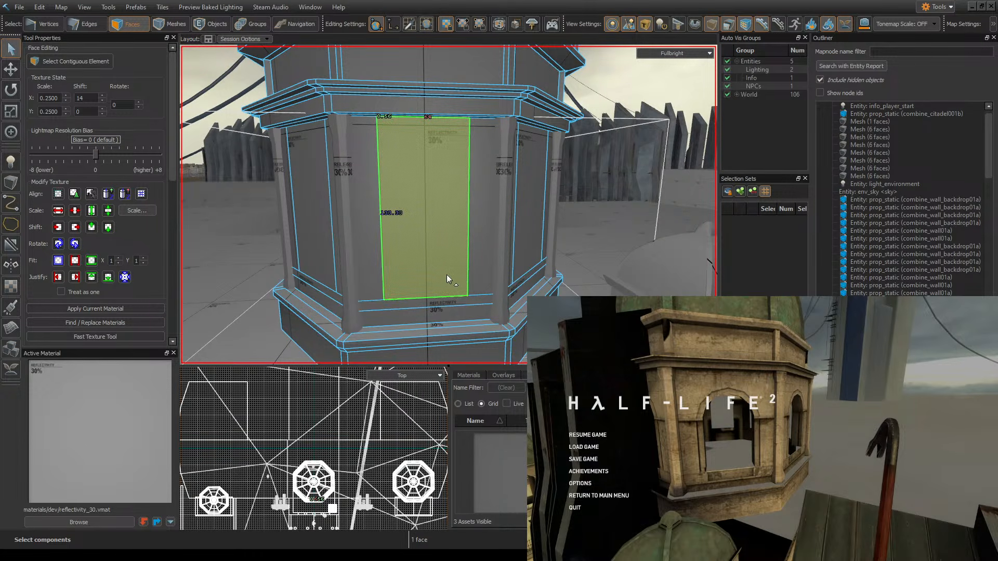
key(d)
right_drag(528, 269, 458, 269)
shift+click(568, 273)
key(d)
right_drag(567, 273, 426, 208)
shift+click(414, 242)
shift+click(540, 240)
key(d)
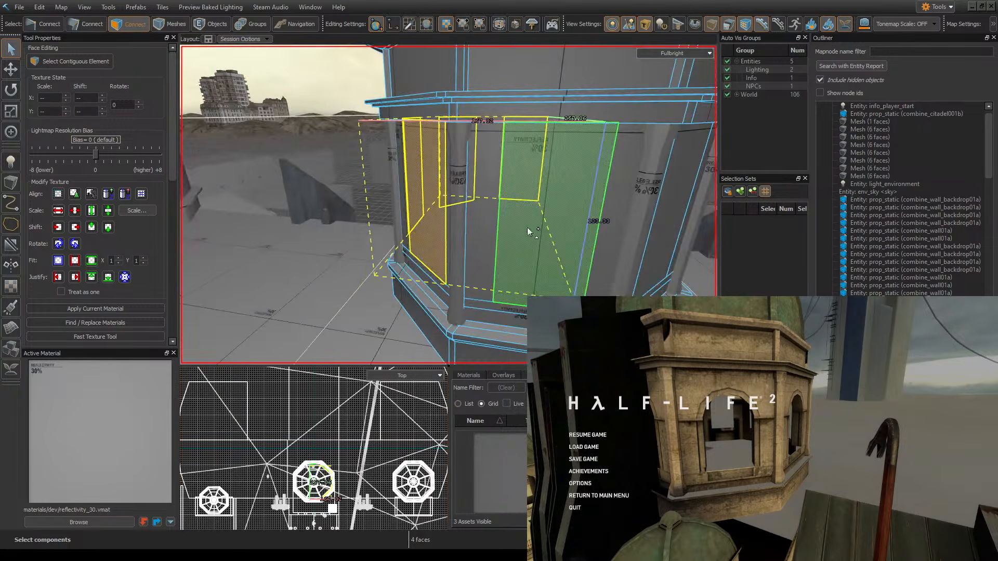
shift+click(528, 227)
right_drag(613, 228, 539, 220)
key(d)
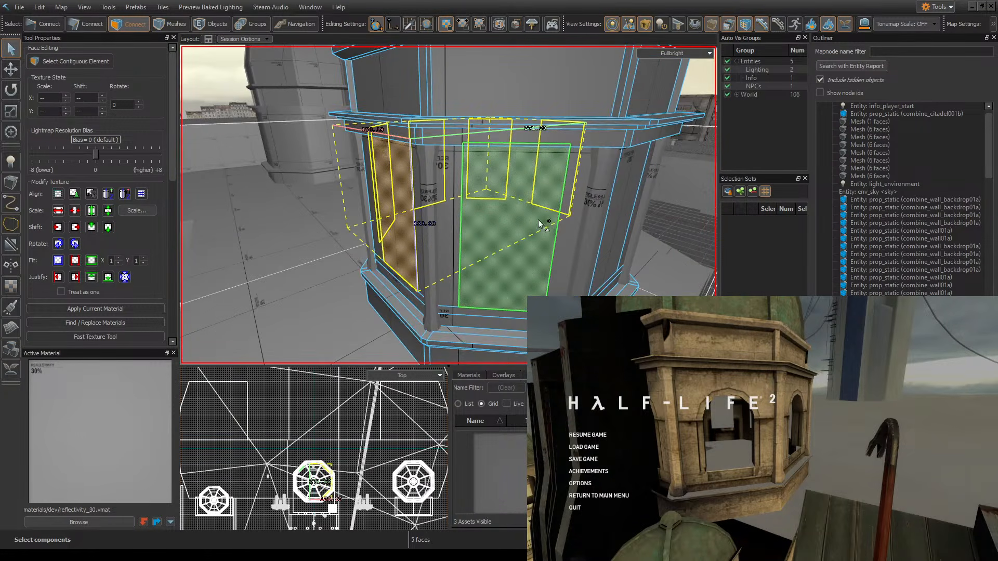
shift+click(501, 216)
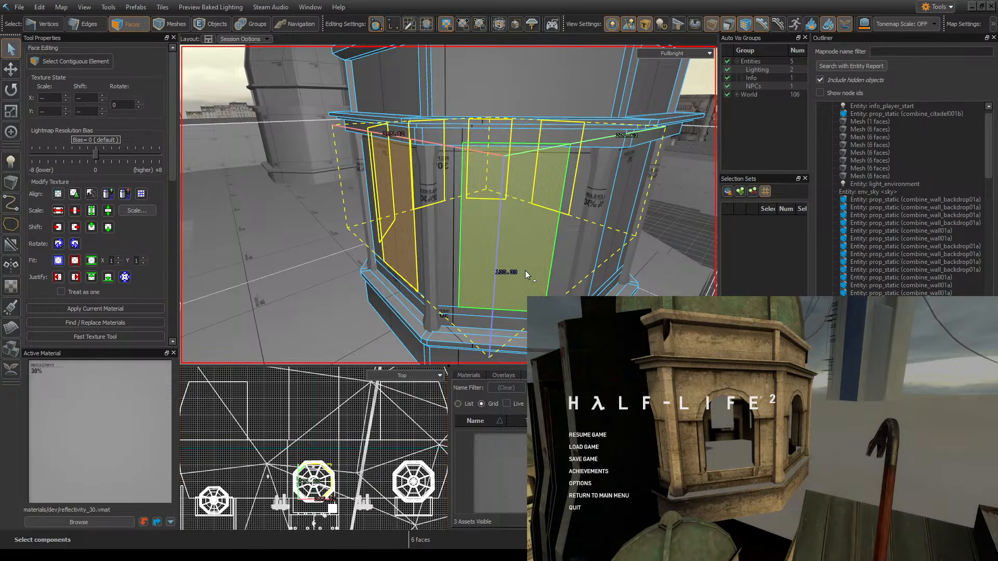
key(d)
right_drag(563, 270, 499, 198)
shift+click(528, 229)
key(d)
shift+click(576, 220)
- Save the map, keeping the eight middle wall panels selected
key(w)
key(s)
key(a)
key(w)
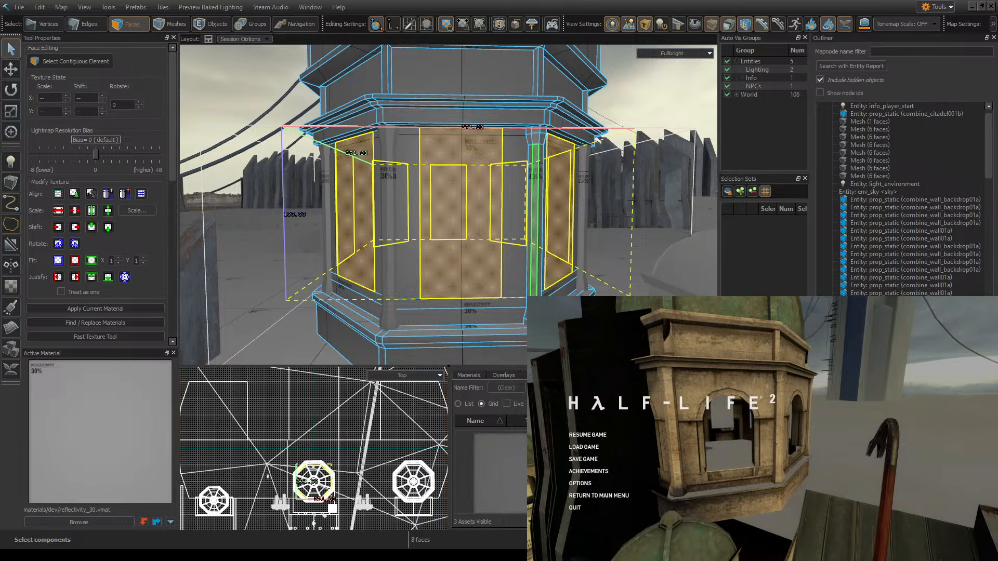
right_drag(515, 215, 446, 236)
key(w)
key(ctrl+s)
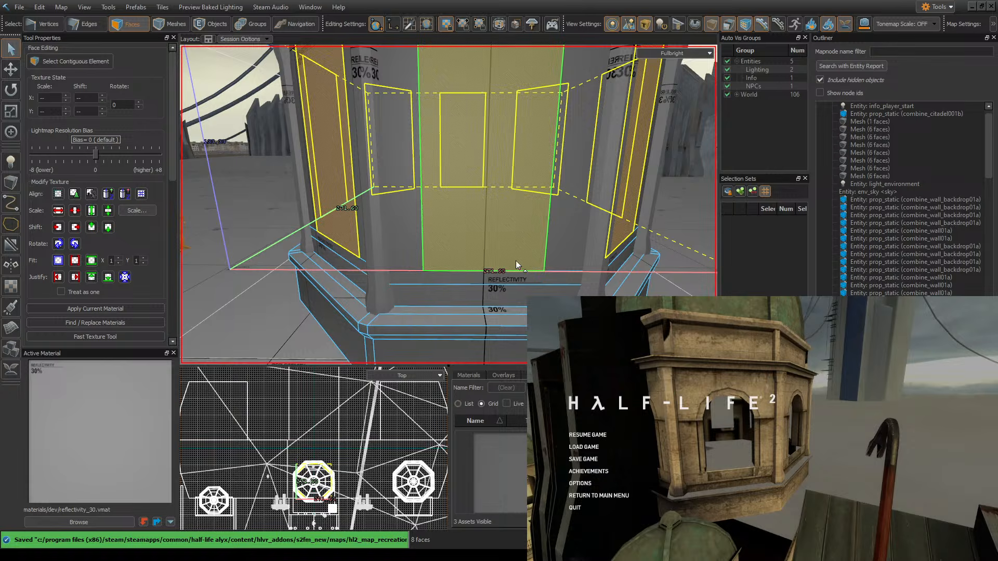
click(14, 72)
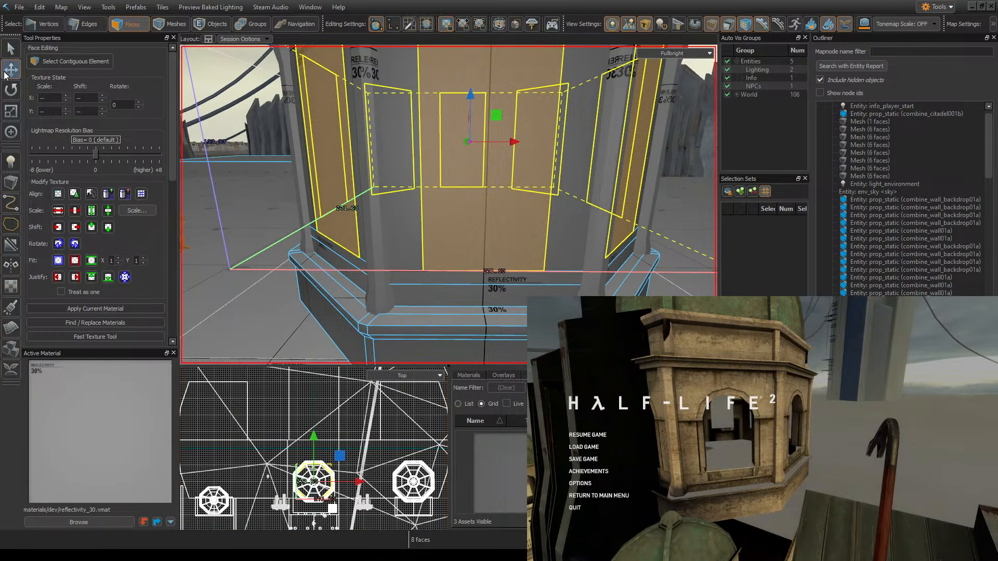
scroll(507, 181, down, 5)
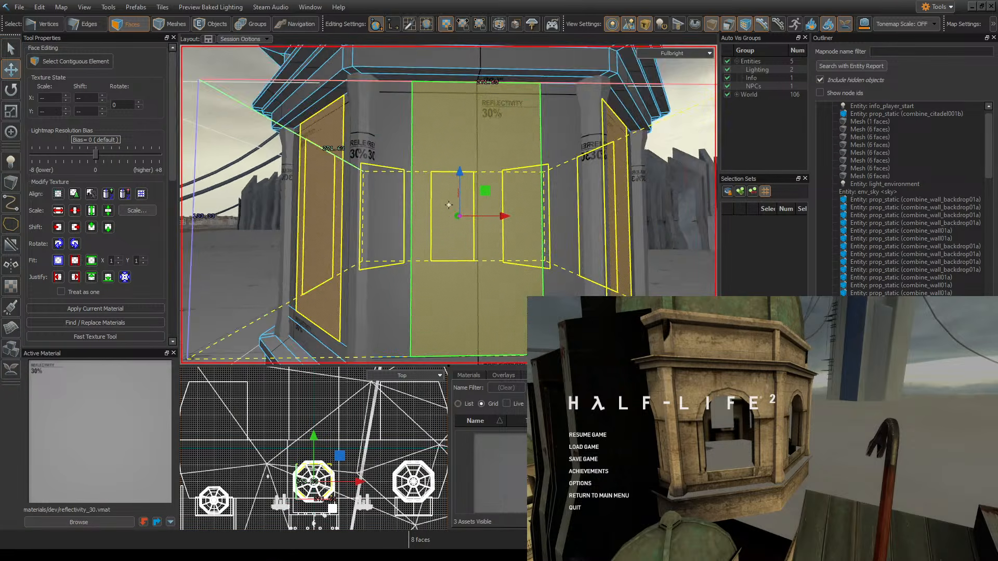
click(11, 244)
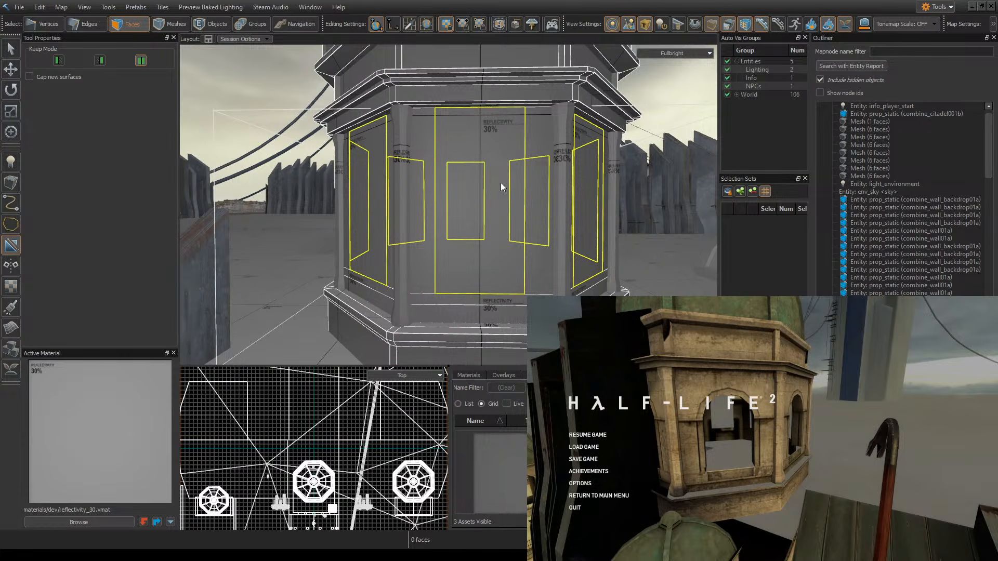
drag(435, 160, 480, 204)
key(Escape)
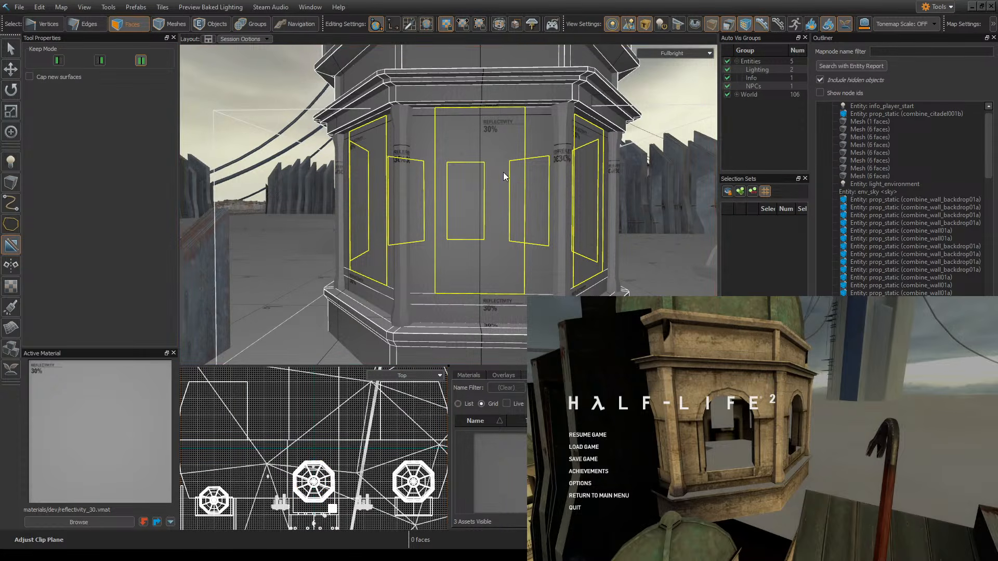
- Try a horizontal cut across the upper part of the eight middle panels on a fine grid, and undo it
drag(504, 172, 469, 172)
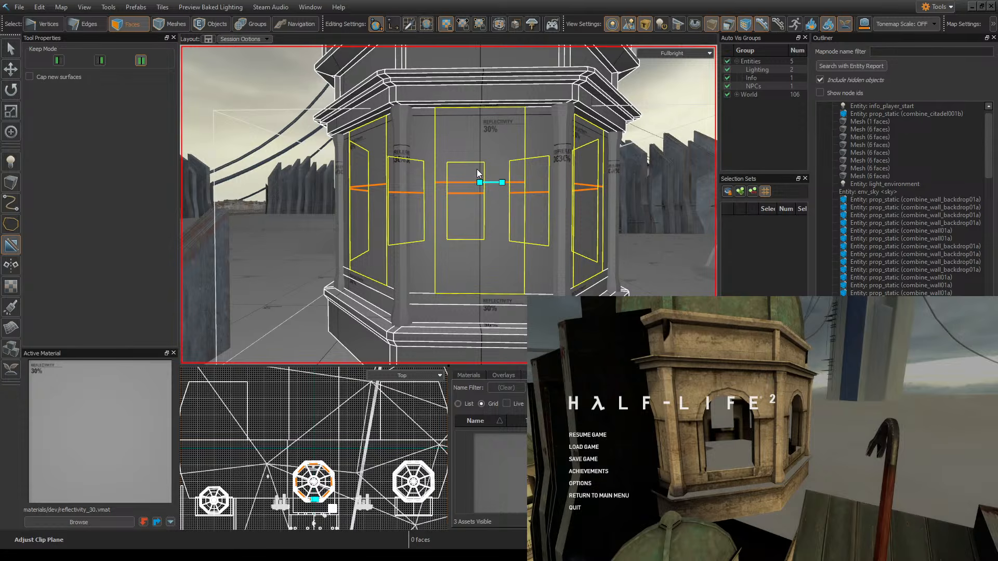
key(Return)
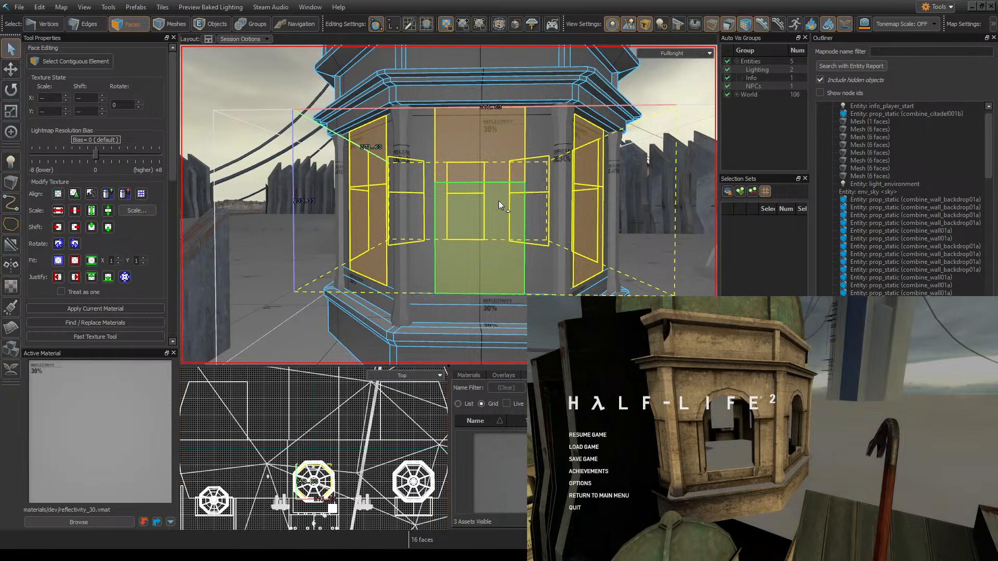
key(ctrl)
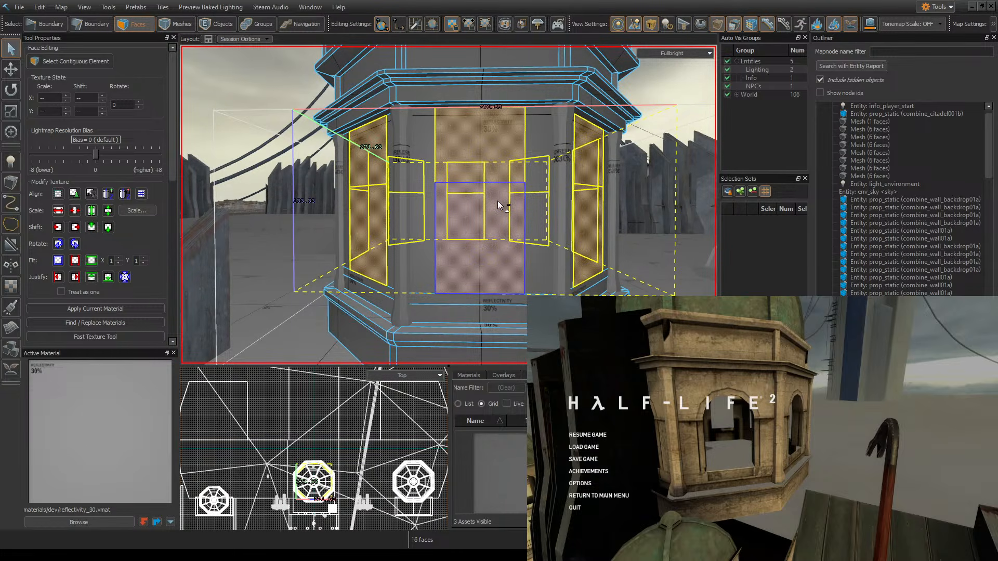
key(ctrl+z)
key(ctrl+z)
key(ctrl+z)
- Cut the eight middle panels horizontally slightly above mid-height on a coarser grid
drag(491, 201, 486, 201)
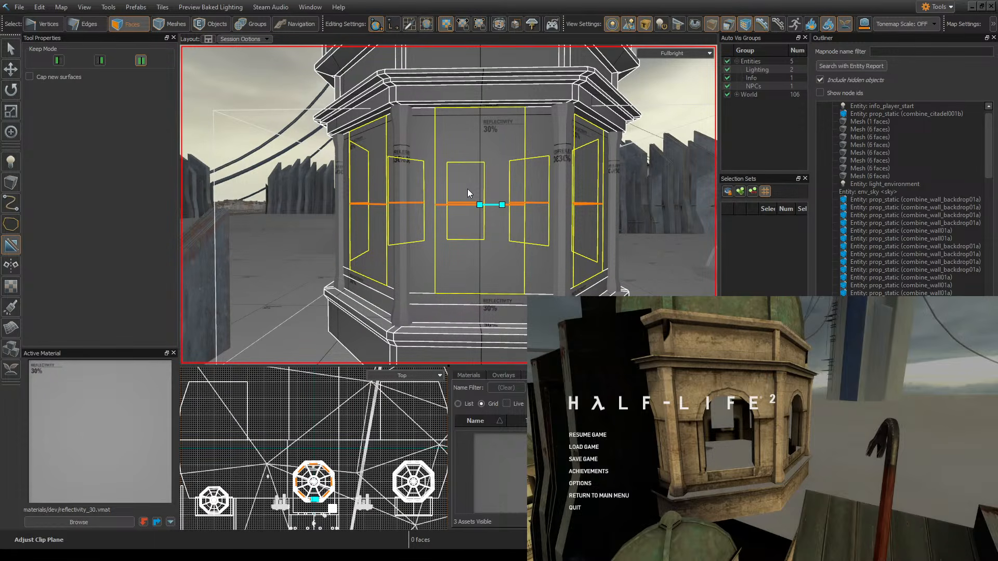
drag(502, 204, 458, 182)
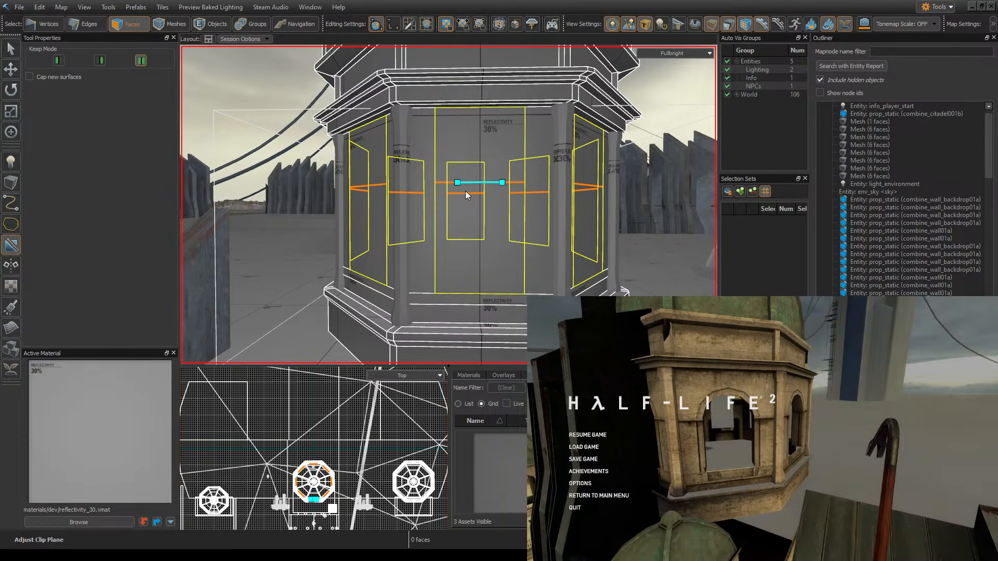
key(Return)
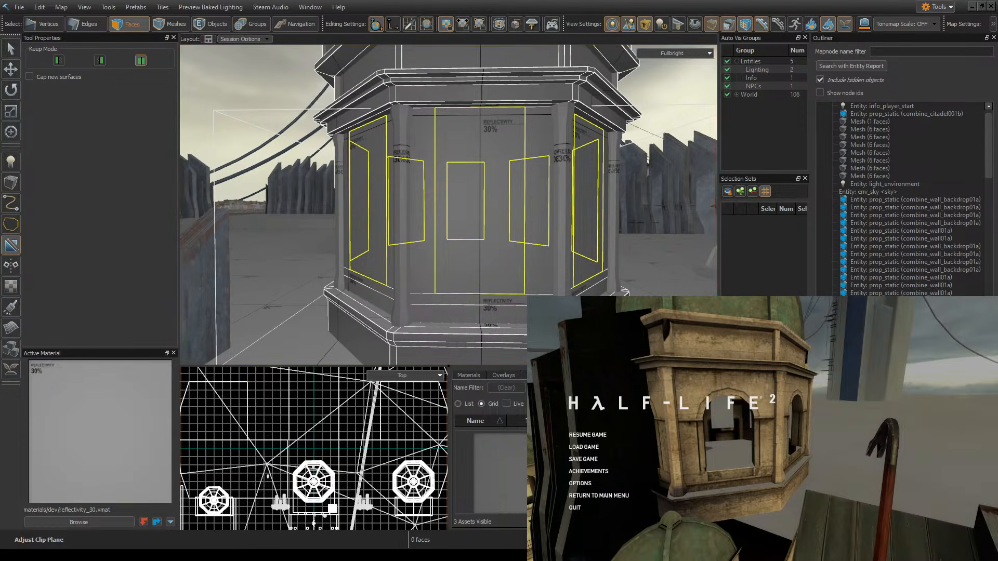
drag(493, 204, 463, 197)
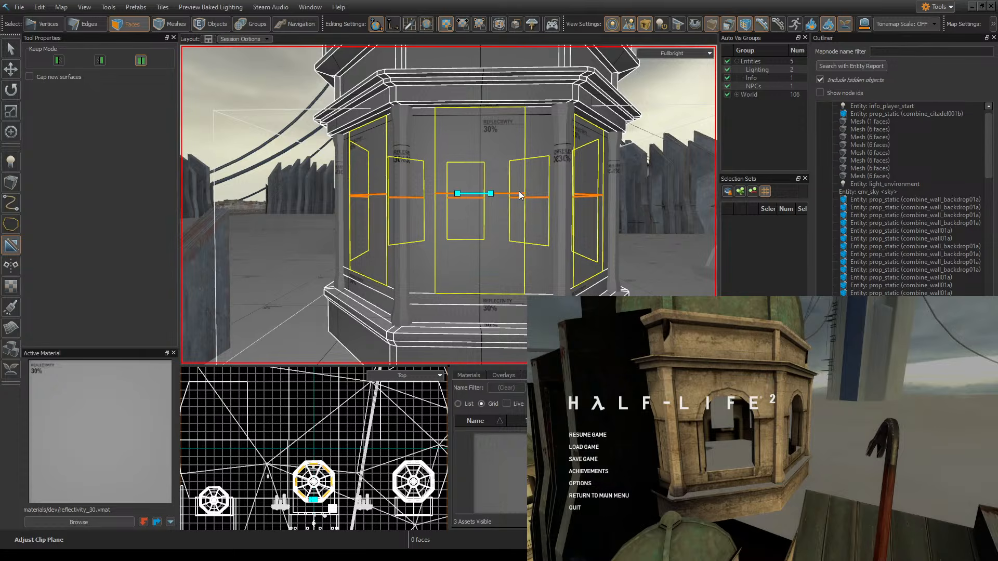
key(Return)
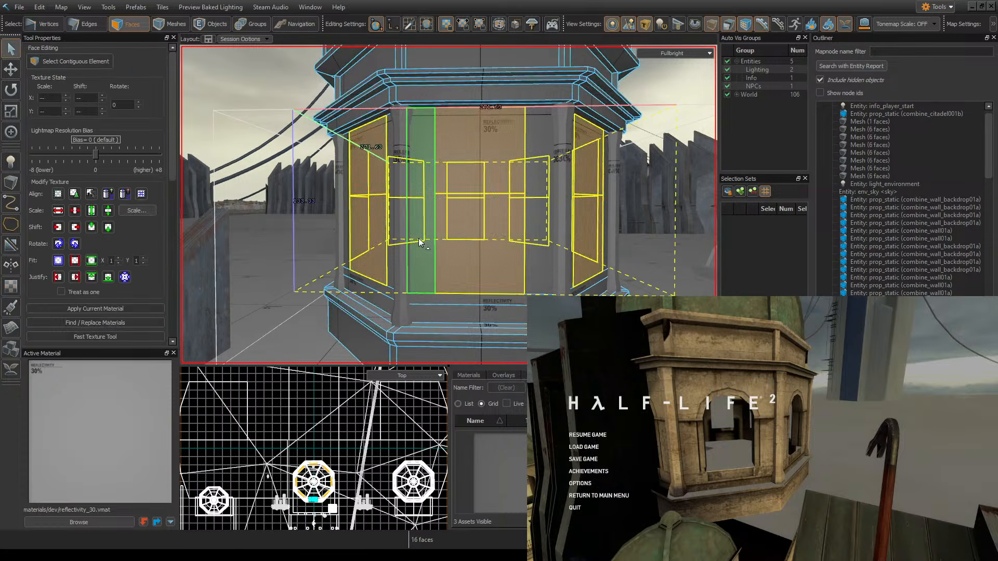
- Select the lower middle panel on all eight sides, delete them to open the windows, and save the map
click(479, 258)
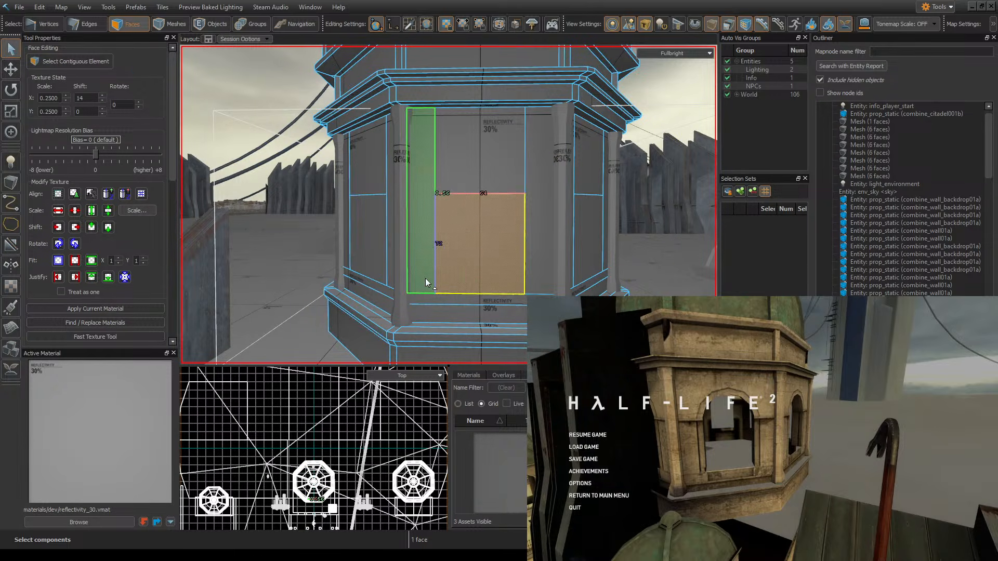
right_drag(425, 279, 540, 238)
ctrl+click(516, 230)
ctrl+click(396, 216)
ctrl+click(368, 242)
ctrl+click(412, 254)
ctrl+click(444, 238)
ctrl+click(448, 238)
ctrl+click(585, 251)
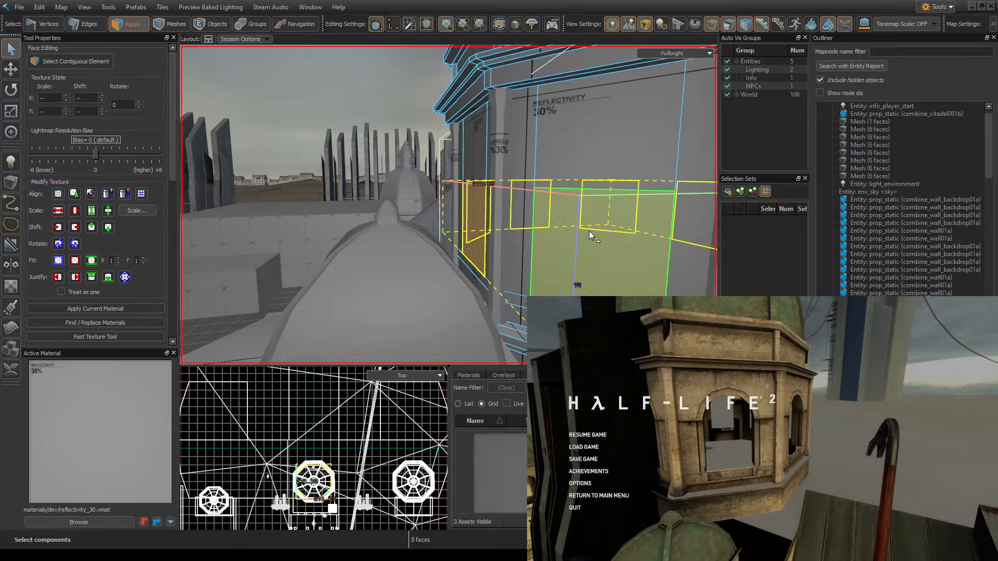
key(ctrl+s)
- Arch the top edges of the eight window openings with the Edge Arc Tool at height -32 and 16 steps, and save
click(93, 24)
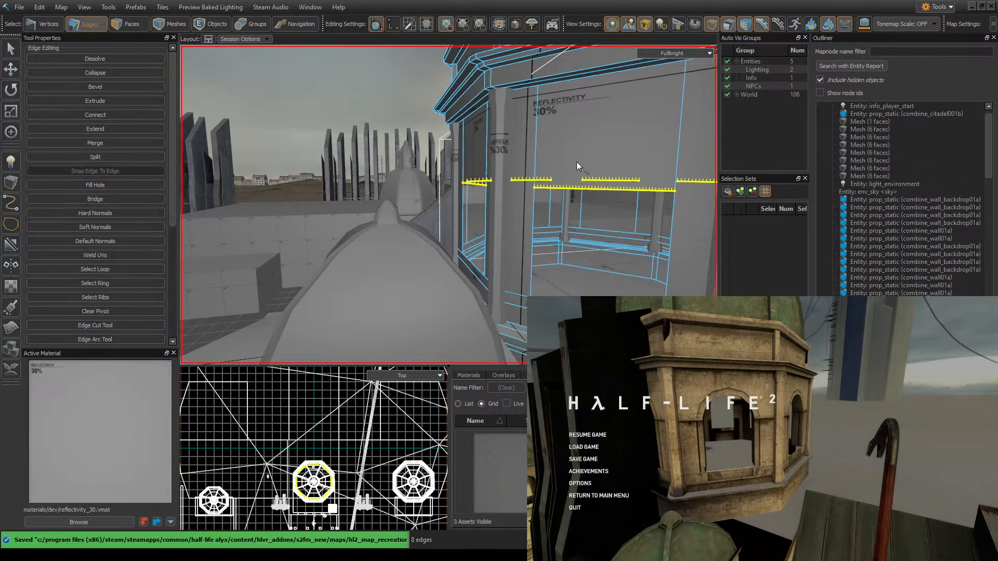
key(f)
click(126, 338)
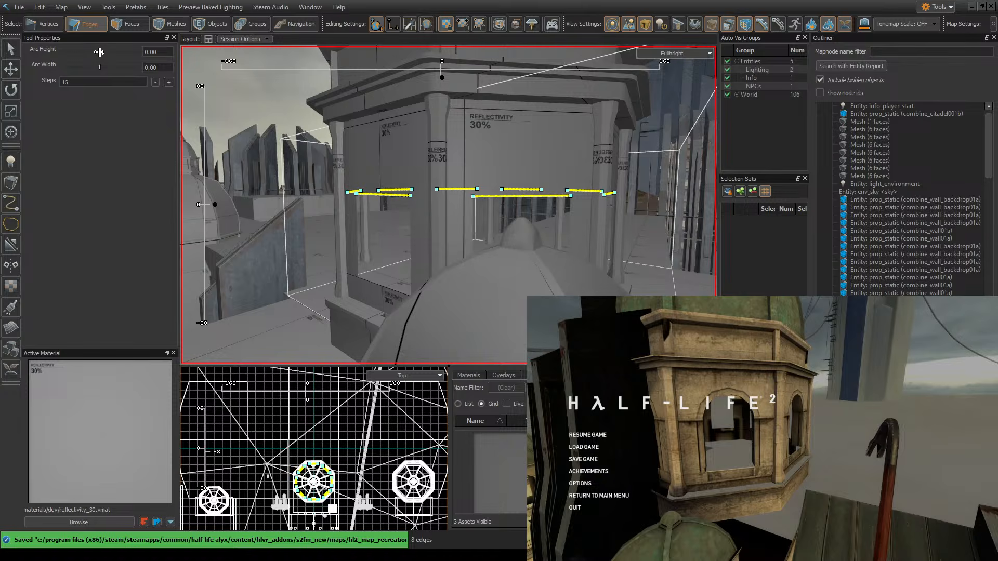
drag(98, 52, 96, 52)
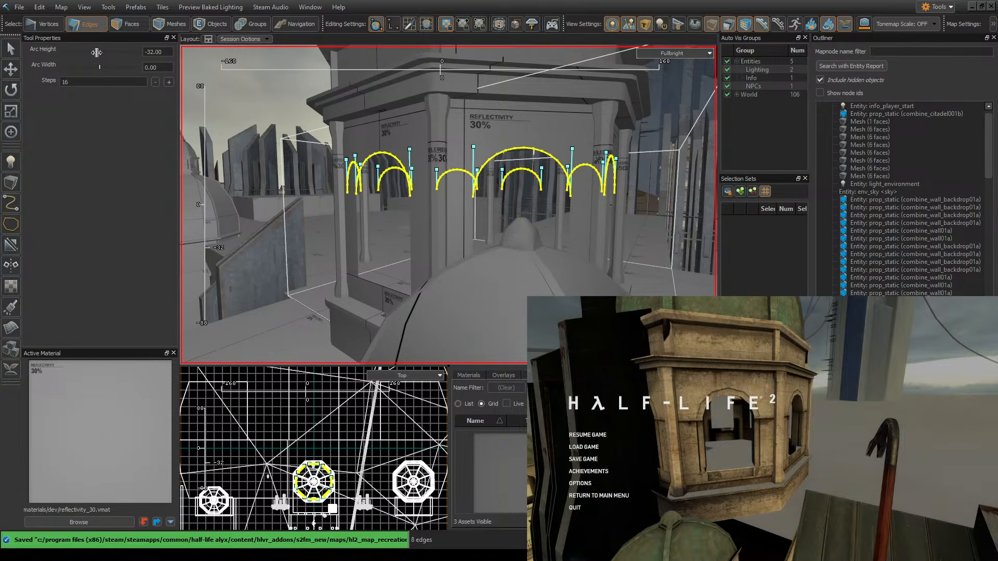
right_drag(491, 138, 449, 205)
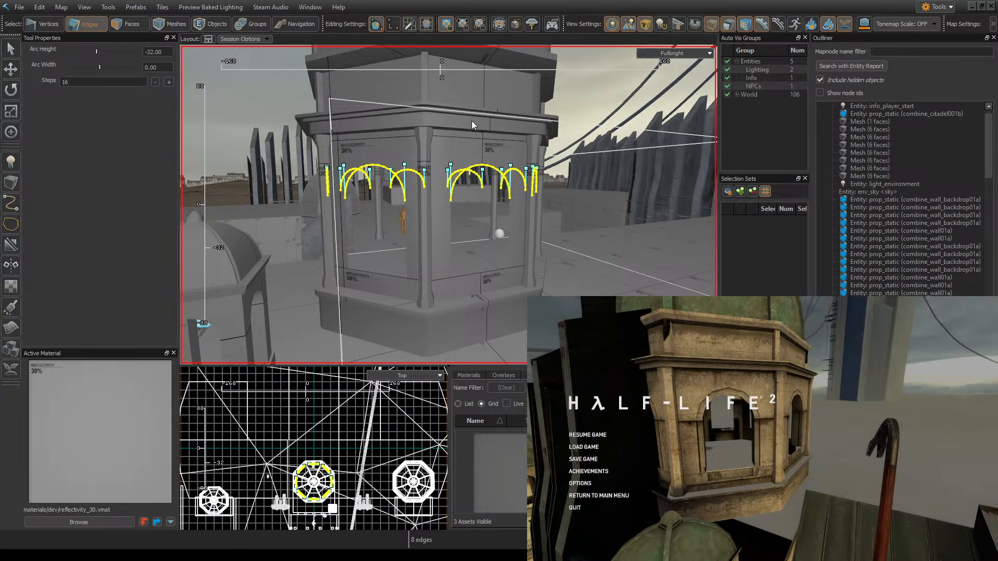
key(Return)
right_drag(306, 243, 449, 205)
key(ctrl+s)
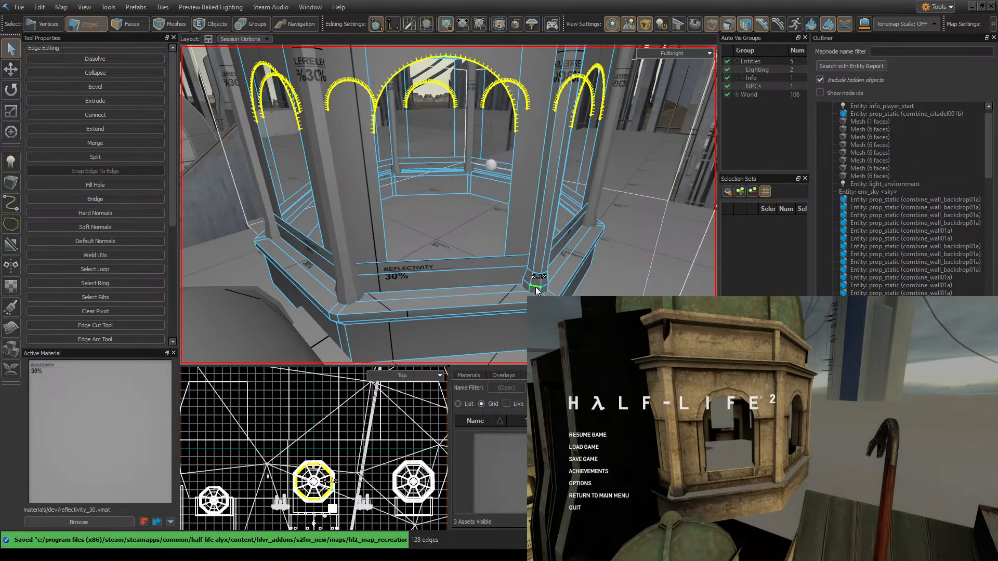
- Select the edge loop around one arched window, switch to the loop of another window facing the view, and save the map
click(479, 260)
double_click(479, 261)
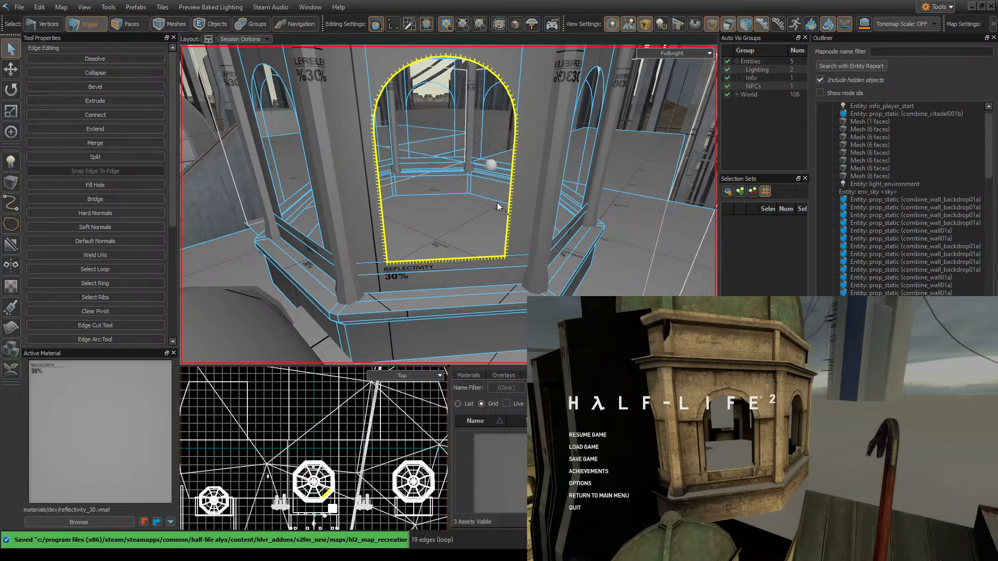
right_drag(469, 182, 582, 165)
double_click(597, 214)
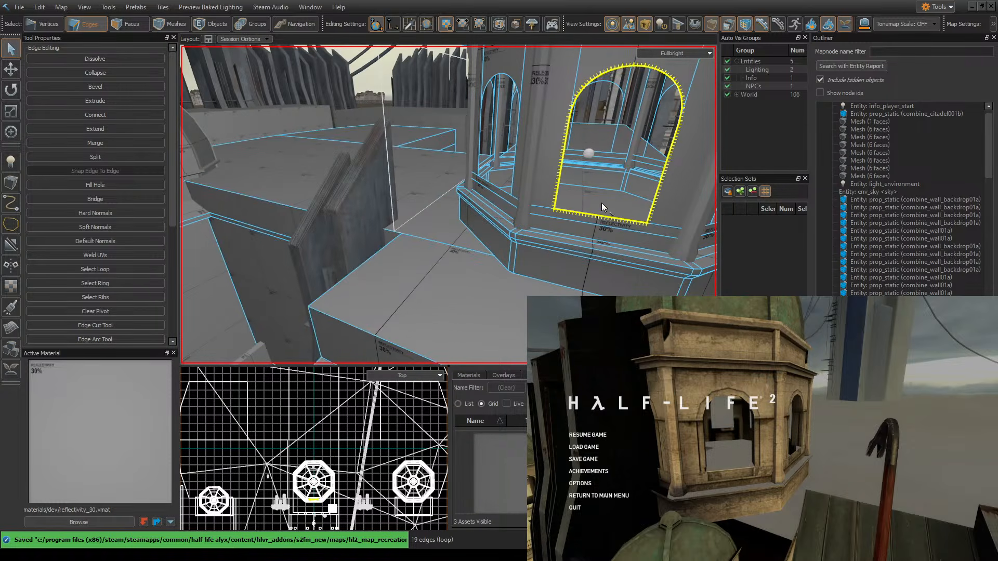
right_drag(601, 203, 601, 202)
right_drag(449, 205, 587, 179)
key(ctrl+s)
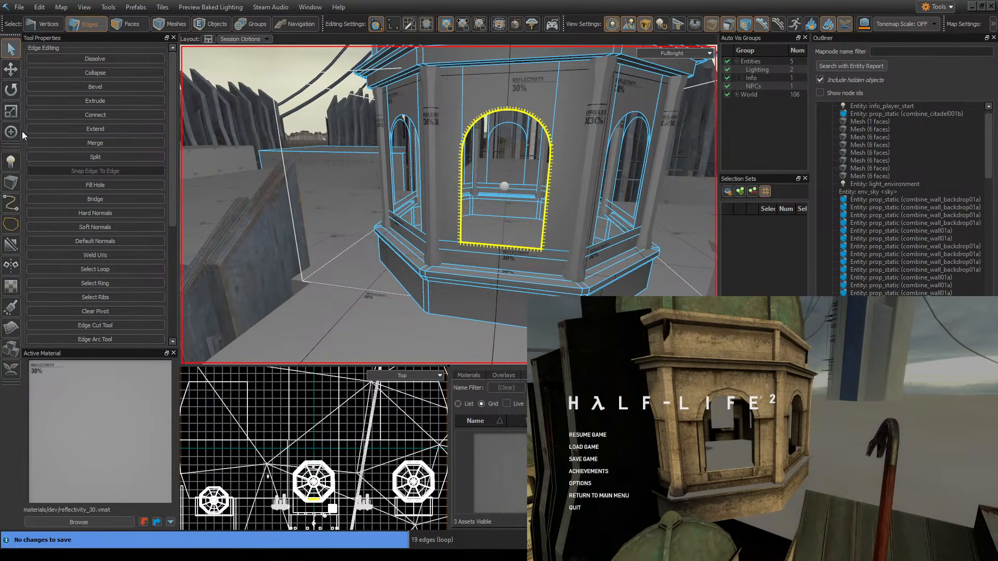
- Add the edge loops of the remaining arched windows until all eight are selected, and save the map
click(11, 69)
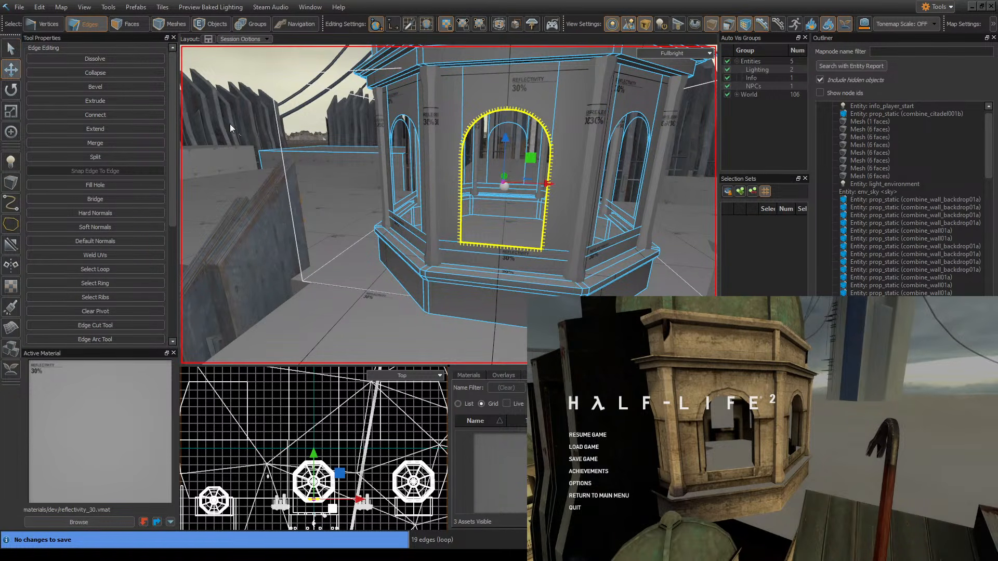
mouse_move(448, 205)
right_down()
mouse_move(475, 189)
mouse_move(449, 204)
right_up()
ctrl+double_click(522, 293)
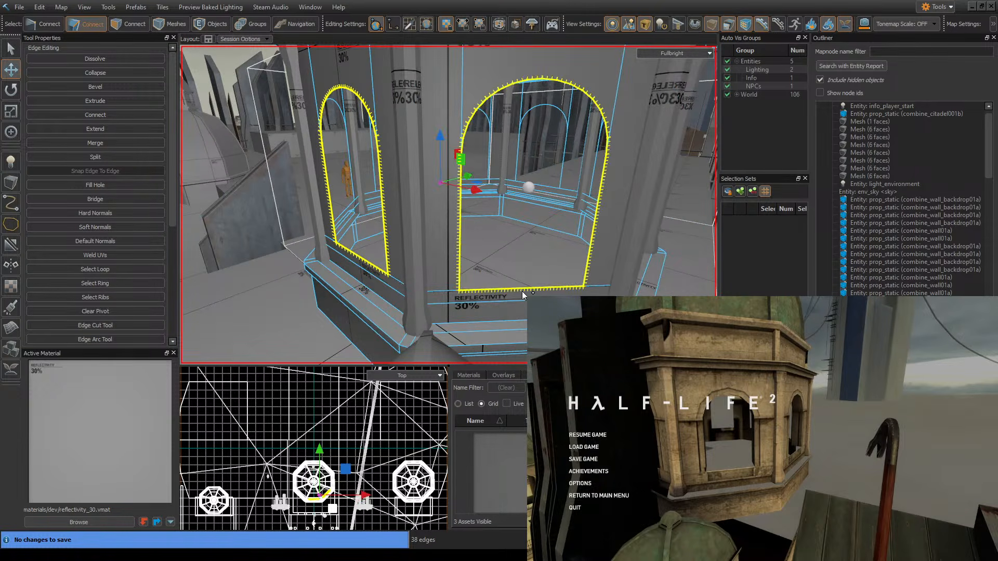
right_drag(523, 293, 449, 205)
ctrl+double_click(535, 272)
right_drag(619, 245, 448, 205)
ctrl+double_click(549, 176)
right_drag(549, 177, 449, 205)
ctrl+double_click(511, 334)
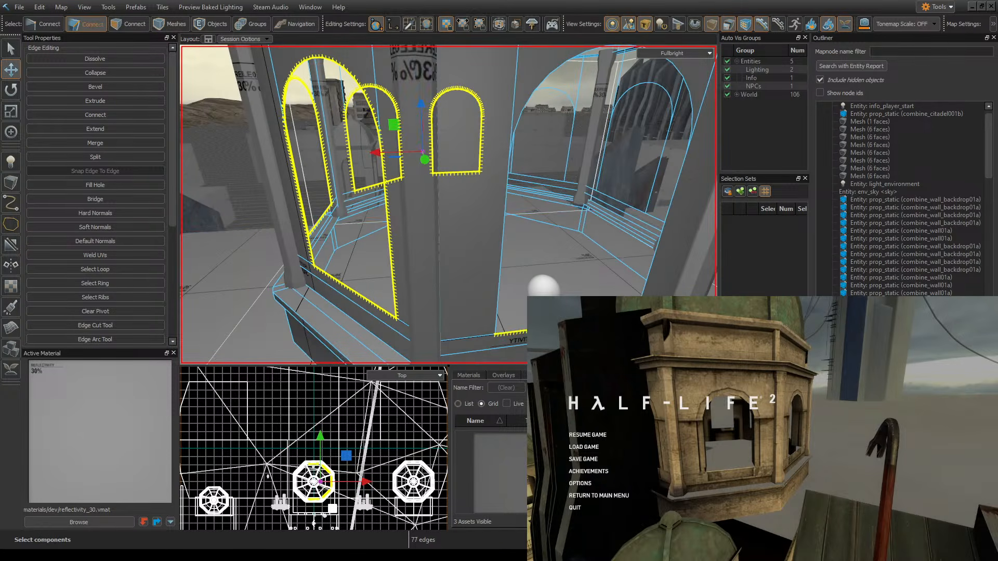
right_drag(511, 333, 566, 264)
ctrl+double_click(466, 301)
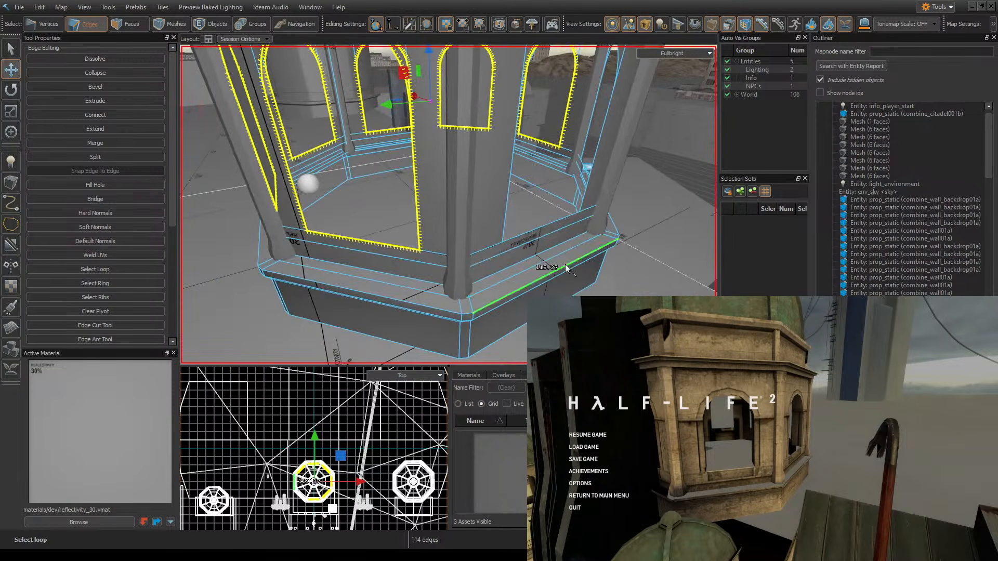
ctrl+double_click(539, 228)
right_drag(539, 229, 563, 232)
ctrl+double_click(559, 235)
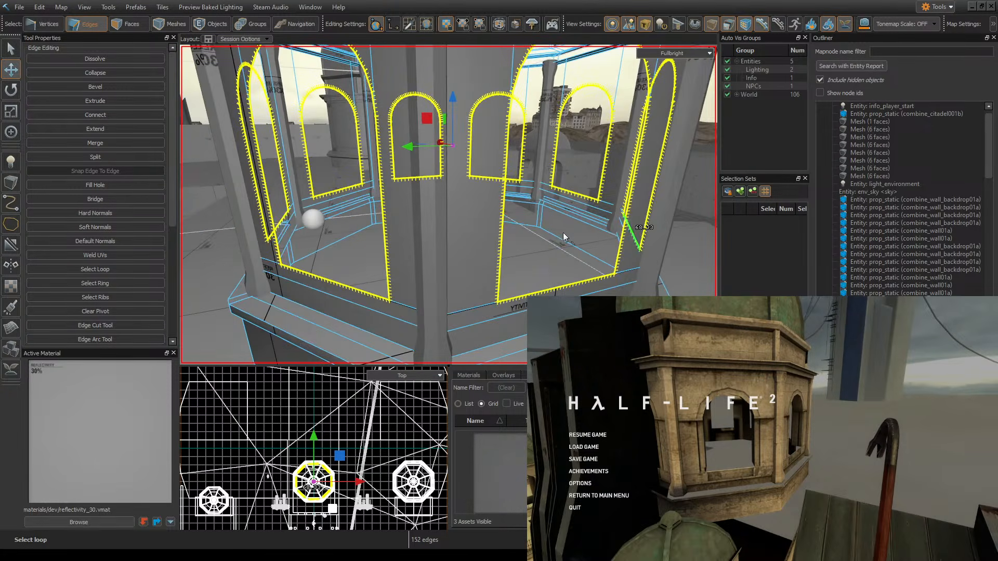
key(ctrl+s)
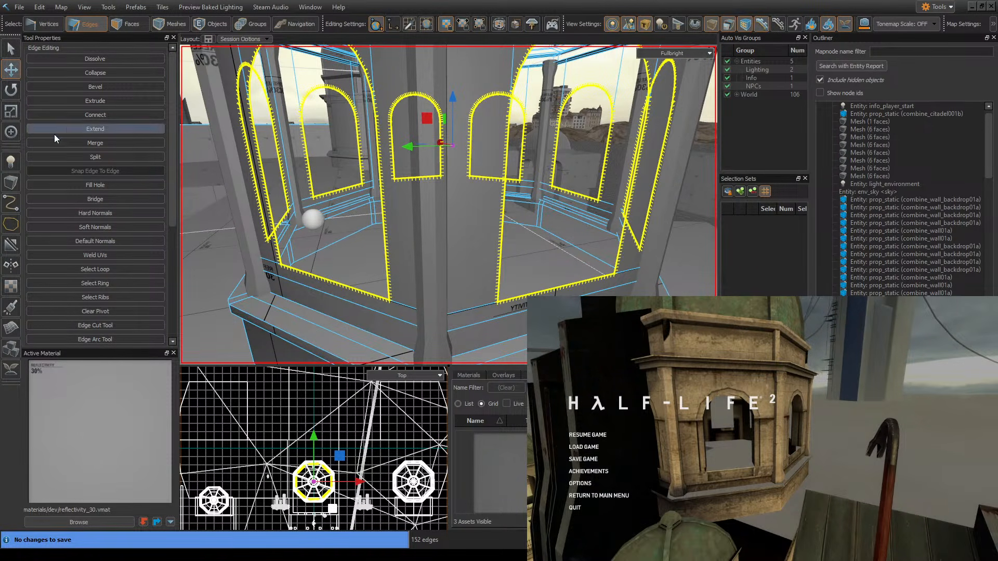
- Extrude the eight window loops slightly toward the tower's centre by scaling them together, giving the openings depth
click(11, 111)
right_drag(578, 169, 450, 203)
right_drag(498, 152, 453, 156)
drag(394, 186, 393, 186)
right_drag(393, 186, 448, 205)
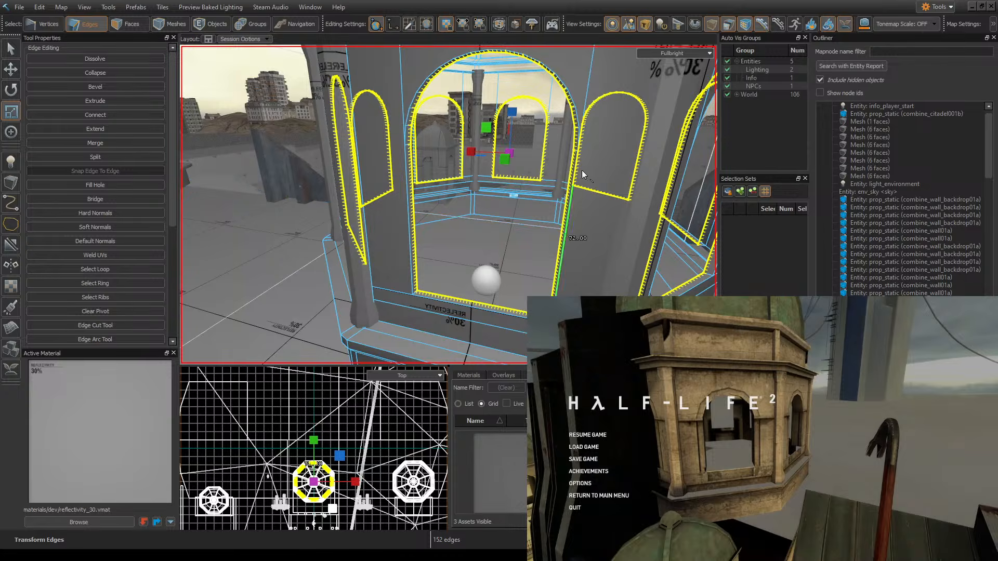
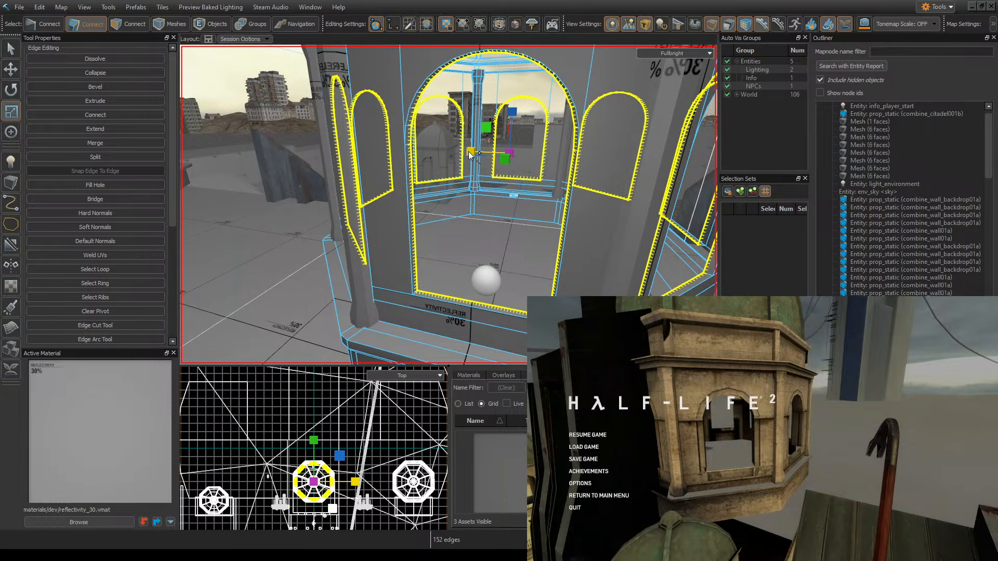
- Try to form the inner window frames by scale-extruding all eight loops together
shift+drag(469, 151, 482, 151)
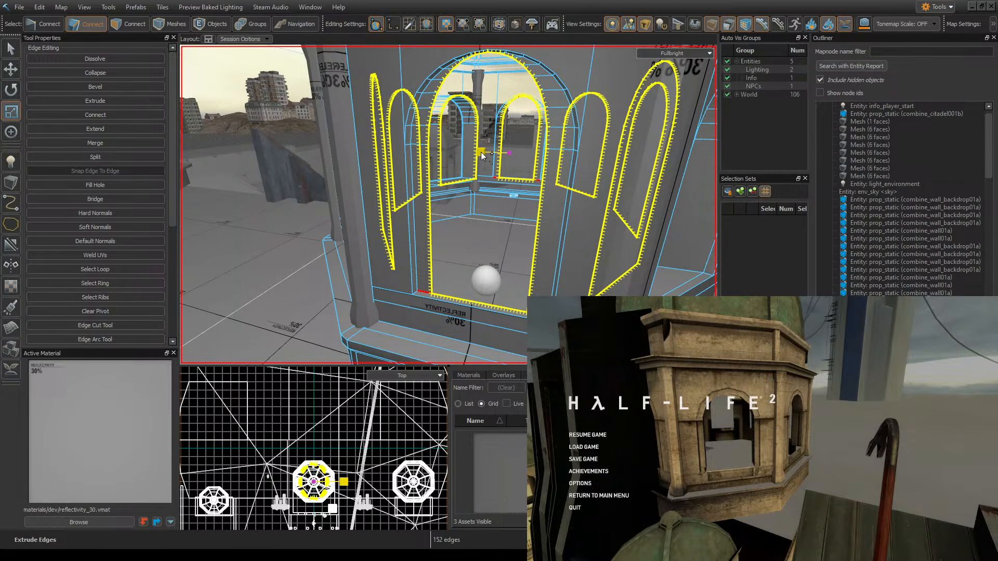
shift+drag(482, 152, 502, 151)
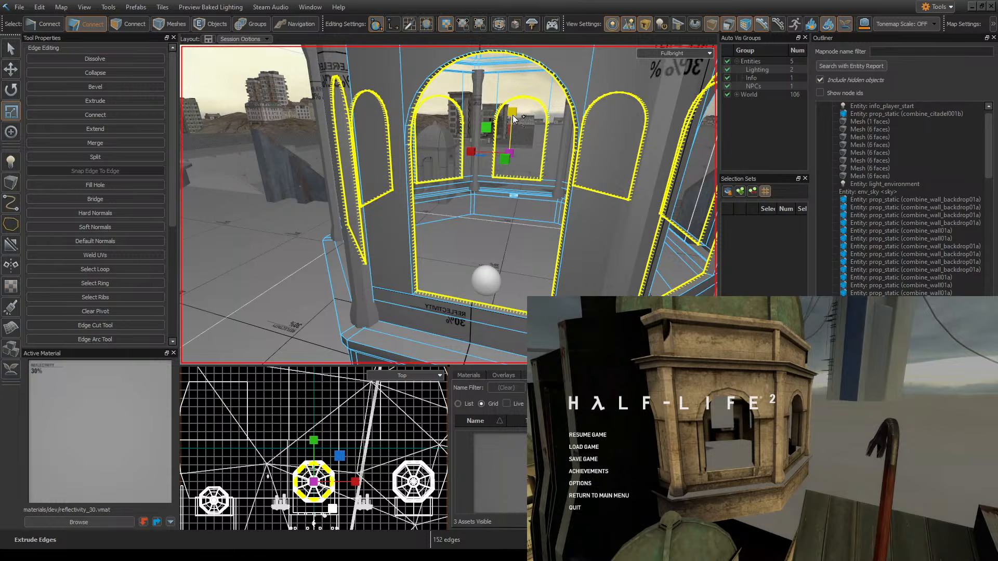
shift+drag(513, 114, 511, 116)
drag(469, 153, 477, 151)
mouse_move(478, 151)
right_down()
mouse_move(448, 205)
mouse_move(522, 140)
mouse_move(464, 146)
right_up()
mouse_move(458, 147)
mouse_down()
mouse_move(446, 152)
mouse_move(470, 172)
mouse_up()
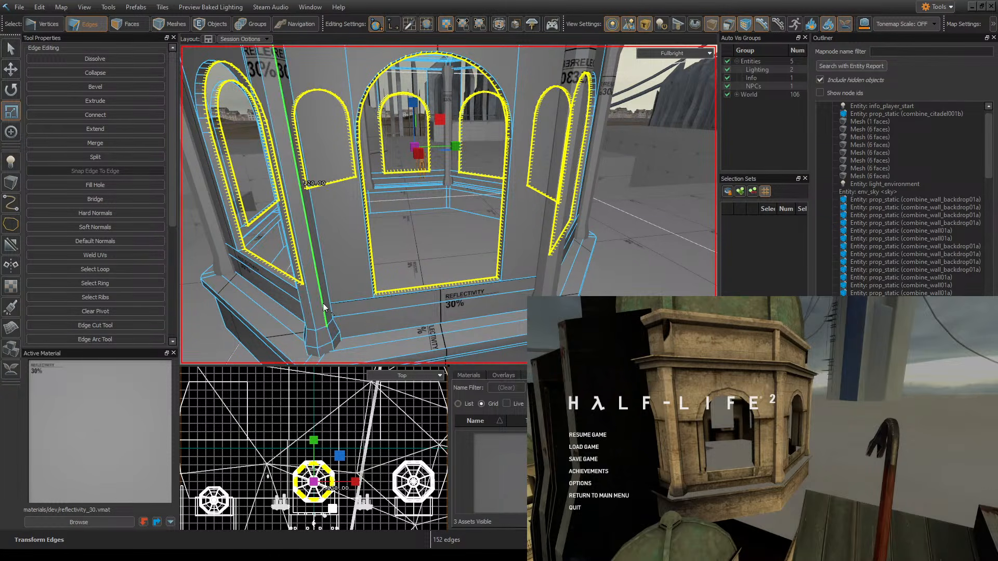
- Select the edge loop of one arched window together with that of the window directly opposite
click(499, 239)
double_click(500, 236)
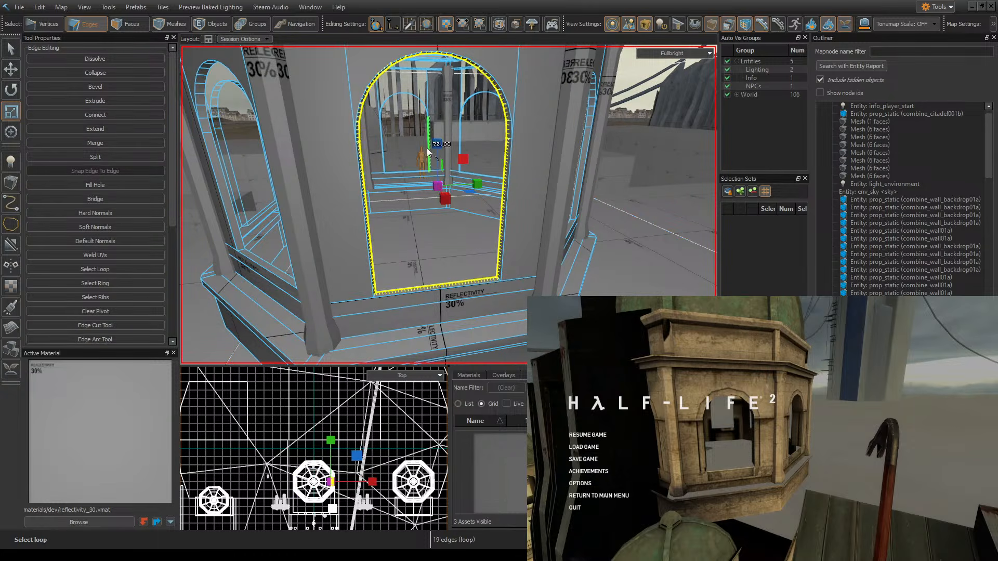
key(z)
key(w)
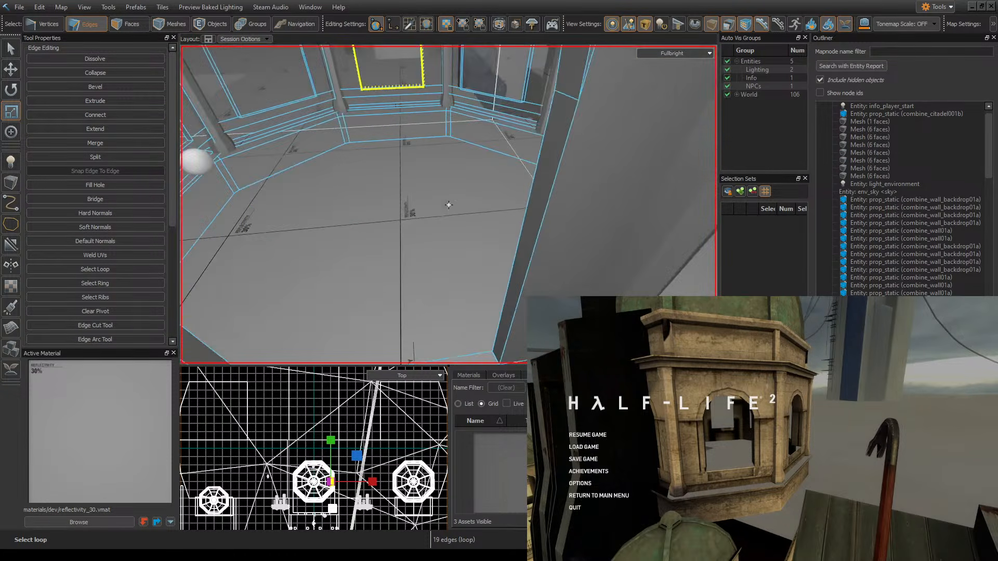
key(s)
key(z)
ctrl+double_click(417, 280)
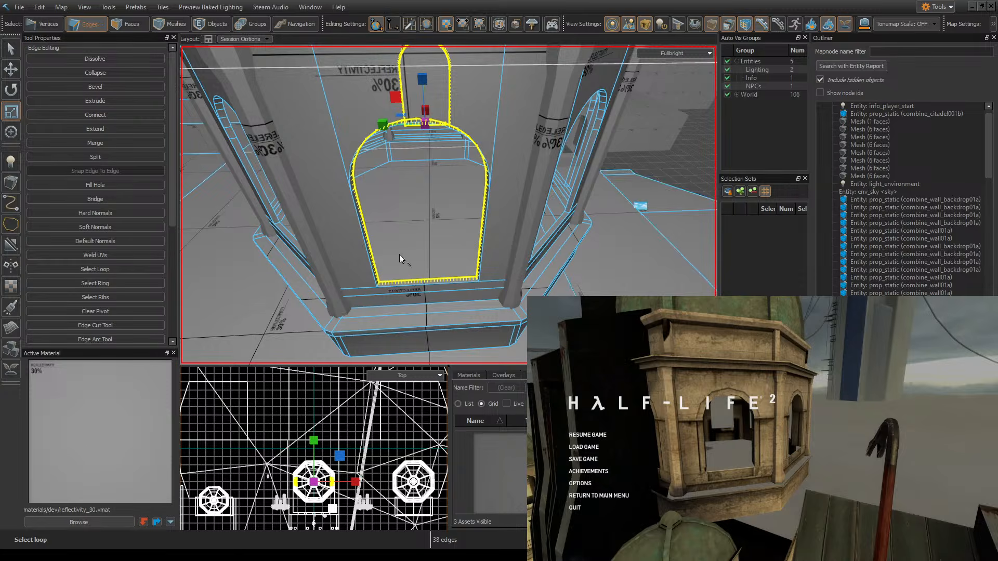
key(z)
key(w)
key(z)
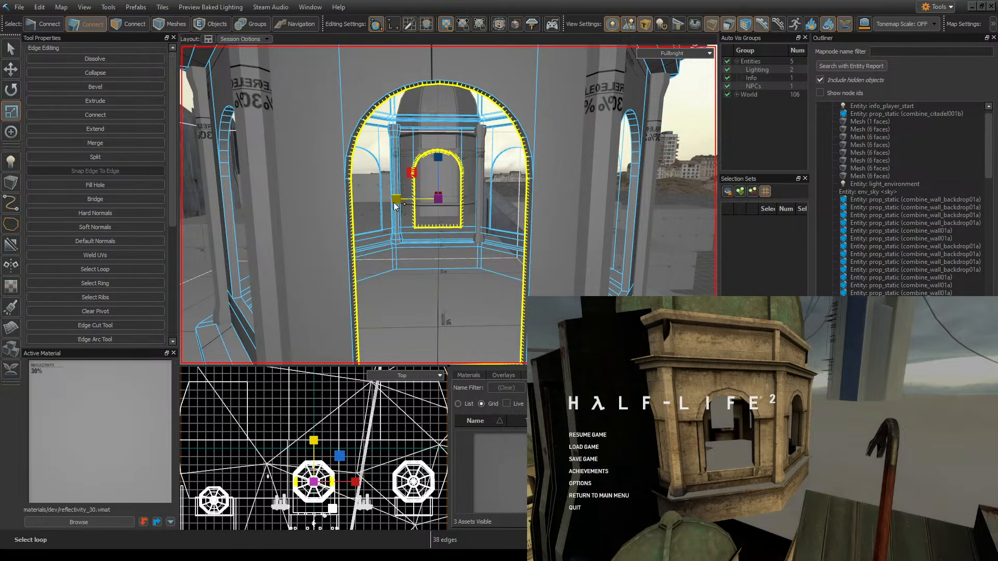
- Extrude the two opposite loops inward across their width and scale down their height to form arched frames
shift+drag(396, 202, 403, 200)
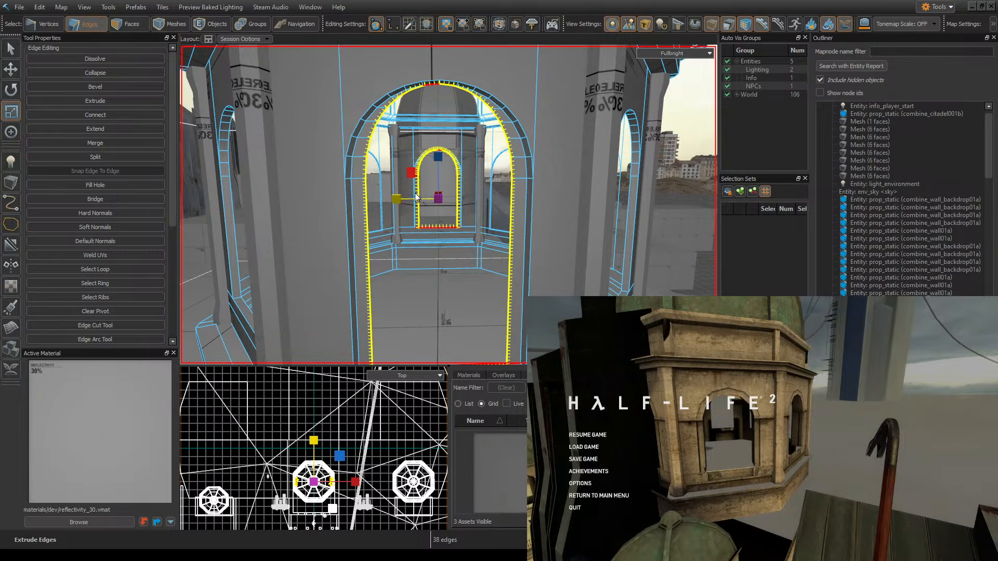
drag(437, 166, 438, 170)
key(s)
mouse_move(438, 171)
right_down()
mouse_move(438, 187)
mouse_move(438, 170)
right_up()
drag(464, 112, 464, 105)
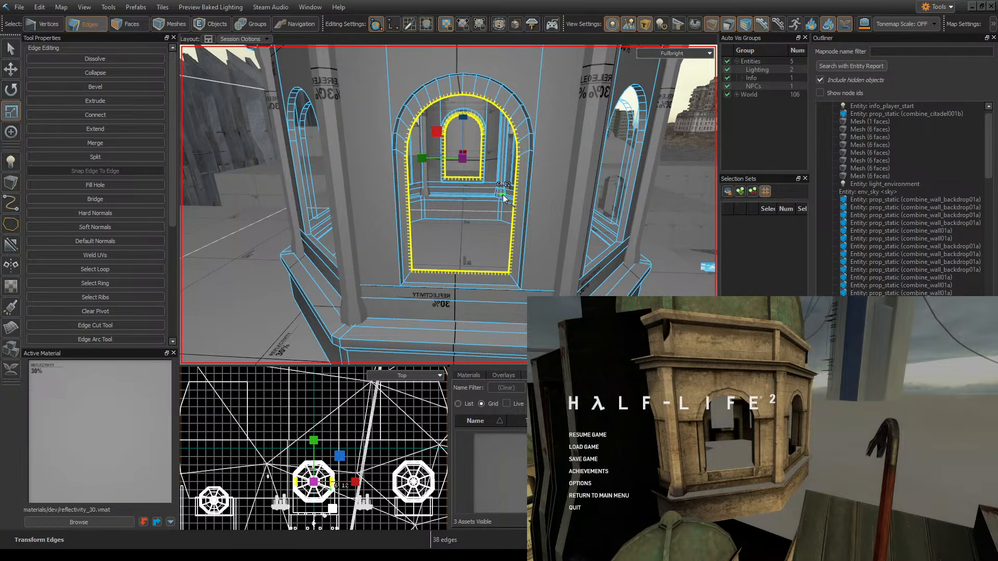
key(z)
key(w)
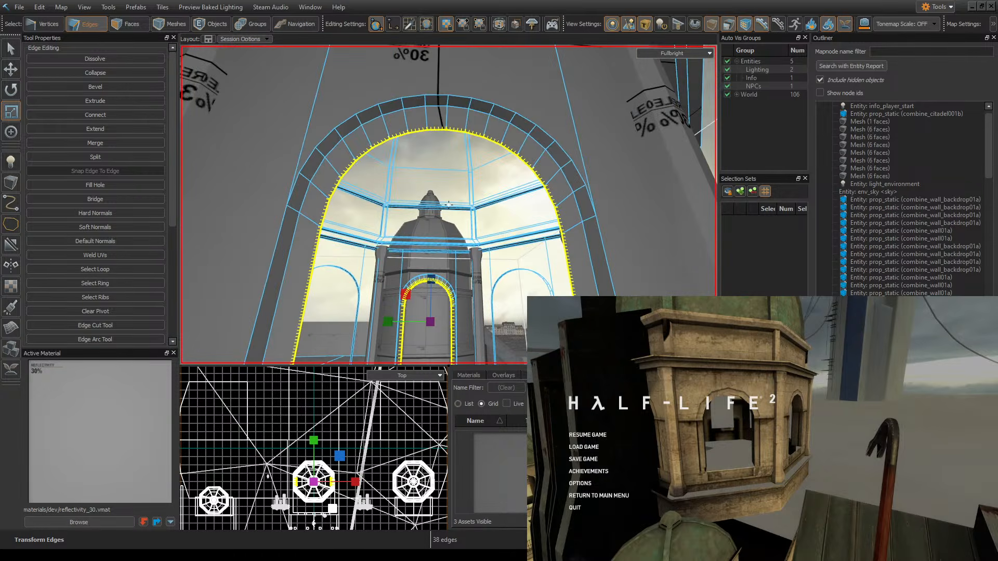
key(s)
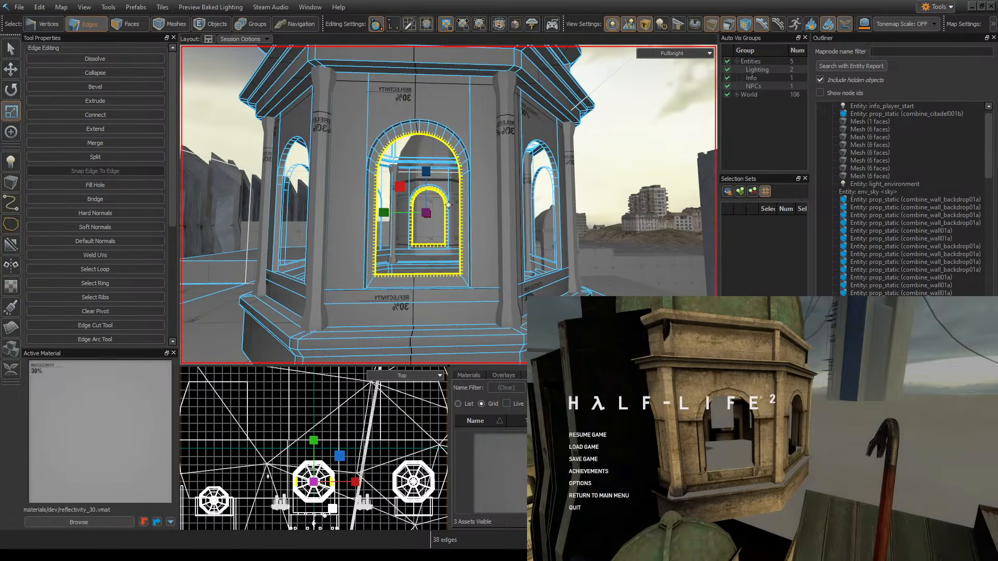
key(w)
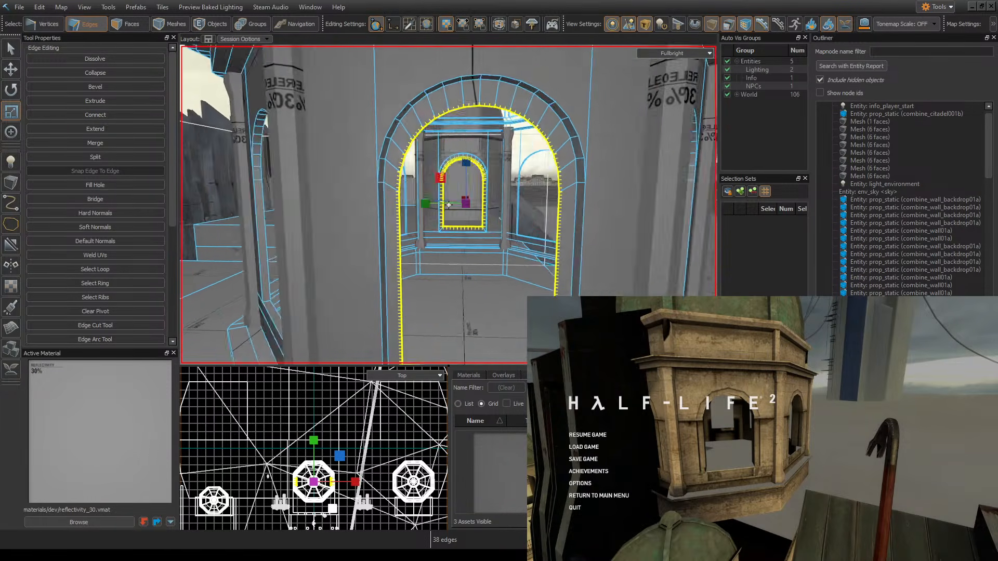
key(s)
key(z)
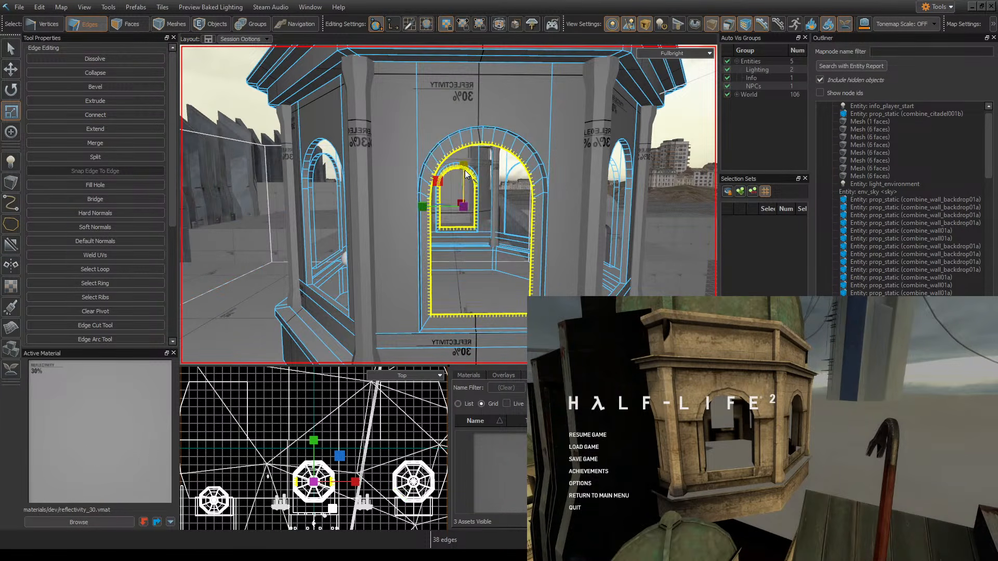
drag(464, 165, 467, 165)
- Select the opposite window pair perpendicular to the framed one, extrude both loops inward across their width and reduce their height
right_drag(628, 209, 449, 204)
right_drag(467, 245, 467, 245)
right_drag(407, 232, 518, 205)
double_click(629, 197)
shift+double_click(598, 180)
shift+double_click(520, 204)
shift+drag(357, 203, 369, 201)
drag(398, 161, 398, 170)
key(s)
right_drag(397, 170, 448, 205)
key(w)
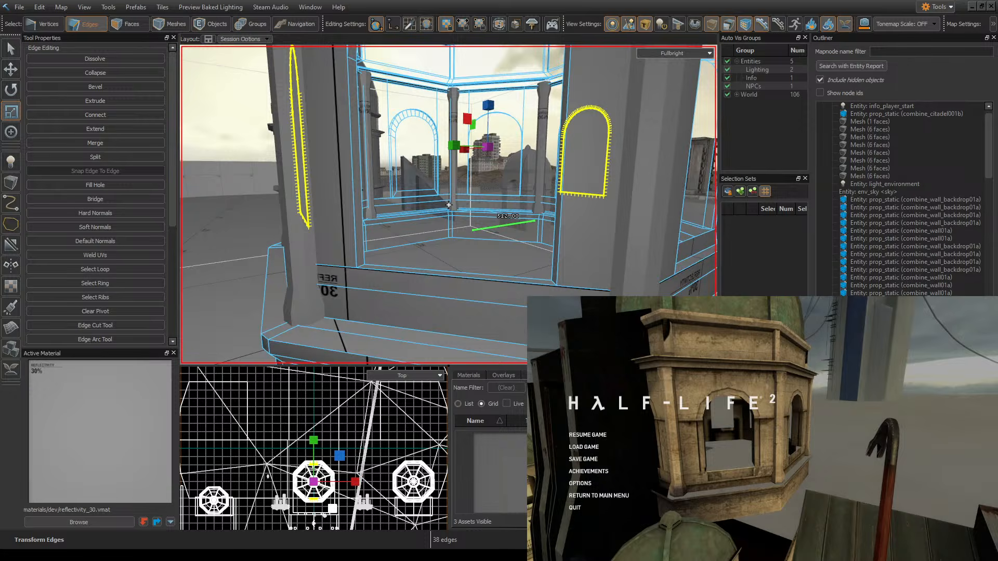
- Try to extrude and scale the loops of two diagonally oriented opposite windows inward as a pair, and undo the changes
double_click(363, 245)
key(a)
right_drag(364, 246, 449, 205)
shift+double_click(523, 208)
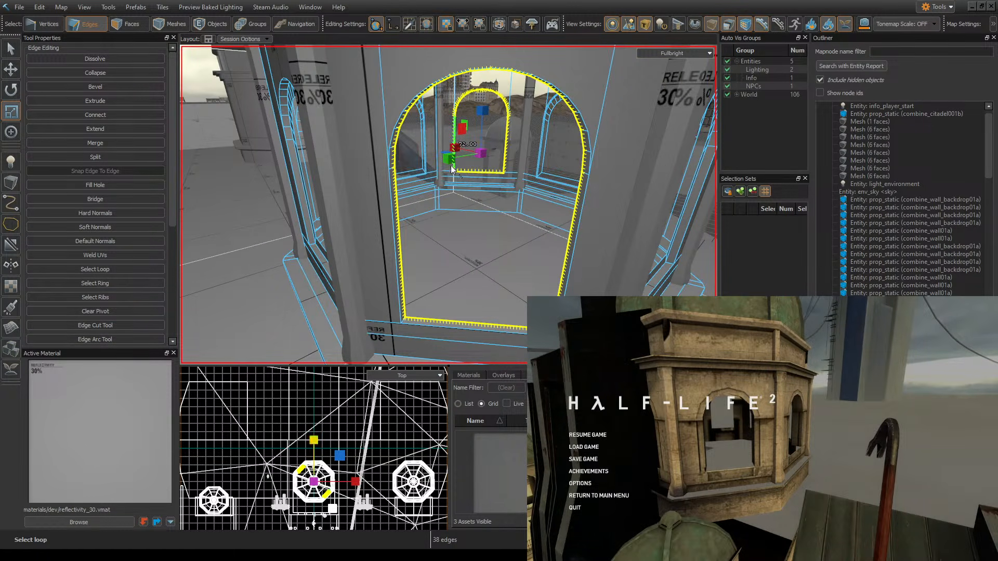
shift+drag(457, 166, 456, 150)
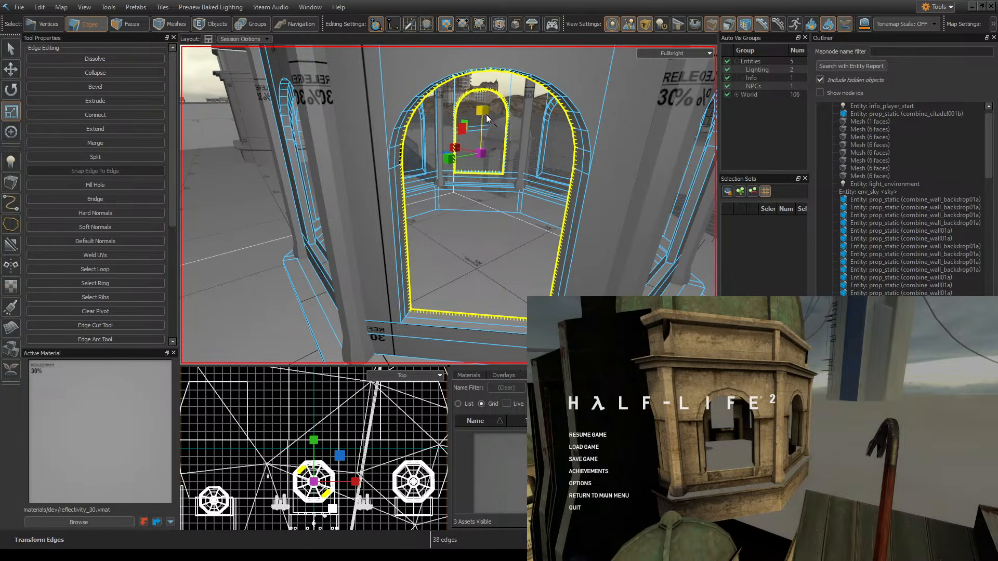
drag(484, 114, 483, 120)
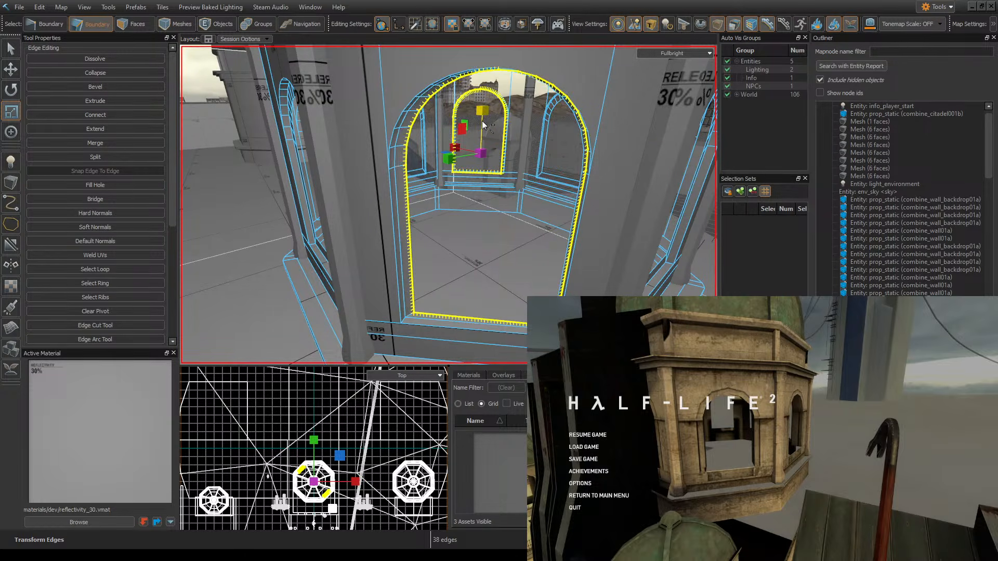
key(ctrl+z)
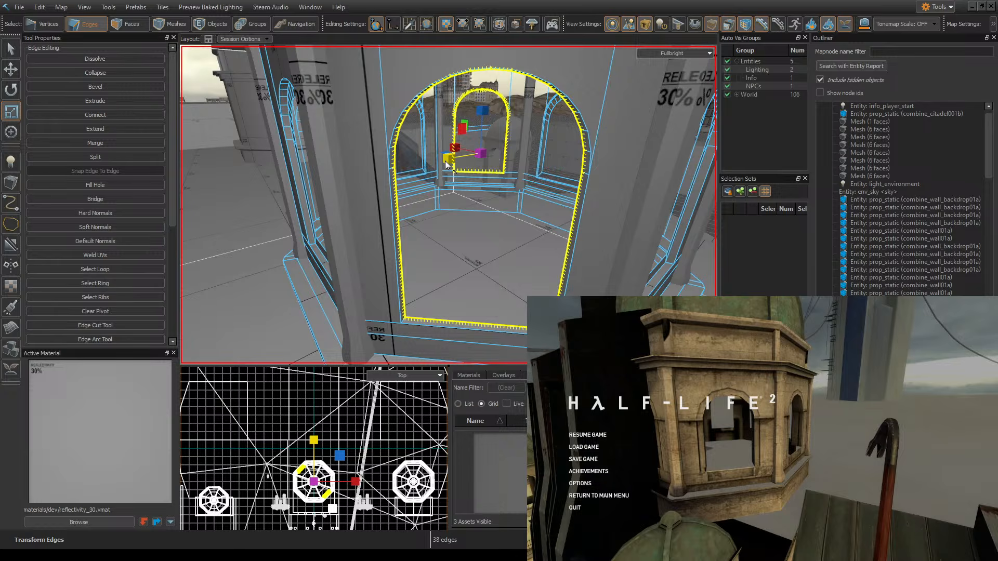
mouse_move(446, 162)
shift+mouse_down()
mouse_move(457, 149)
mouse_move(445, 158)
shift+mouse_up()
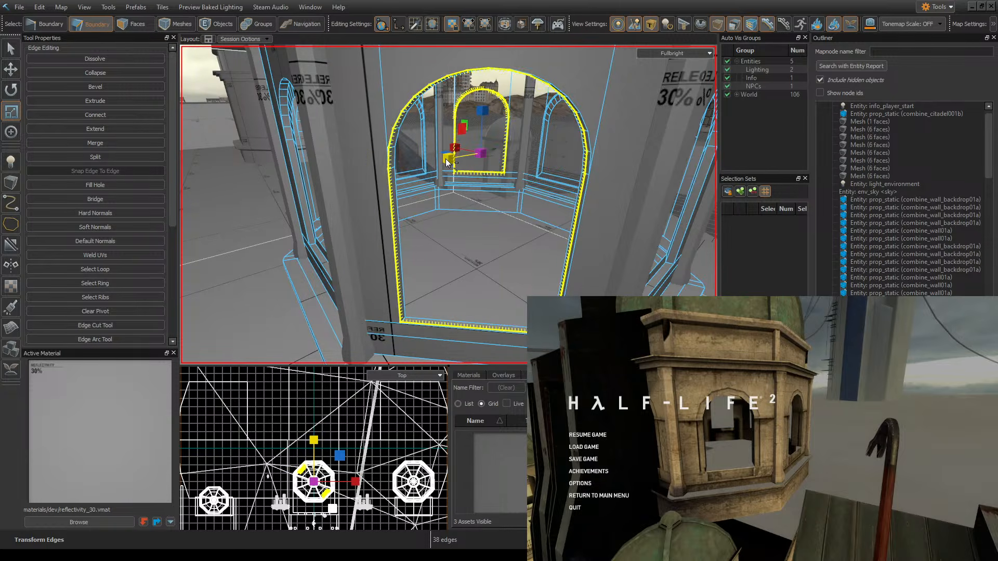
key(ctrl+z)
key(ctrl+z)
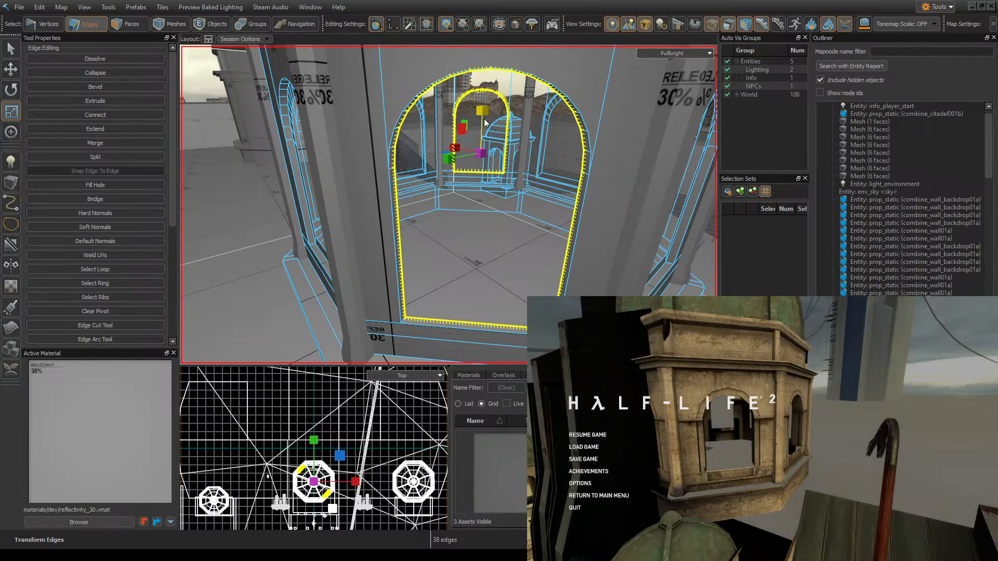
- Try the diagonal pair again, reducing the loops' height before narrowing them, and undo the scaling
shift+drag(484, 123, 472, 114)
drag(448, 161, 449, 159)
right_drag(449, 159, 451, 209)
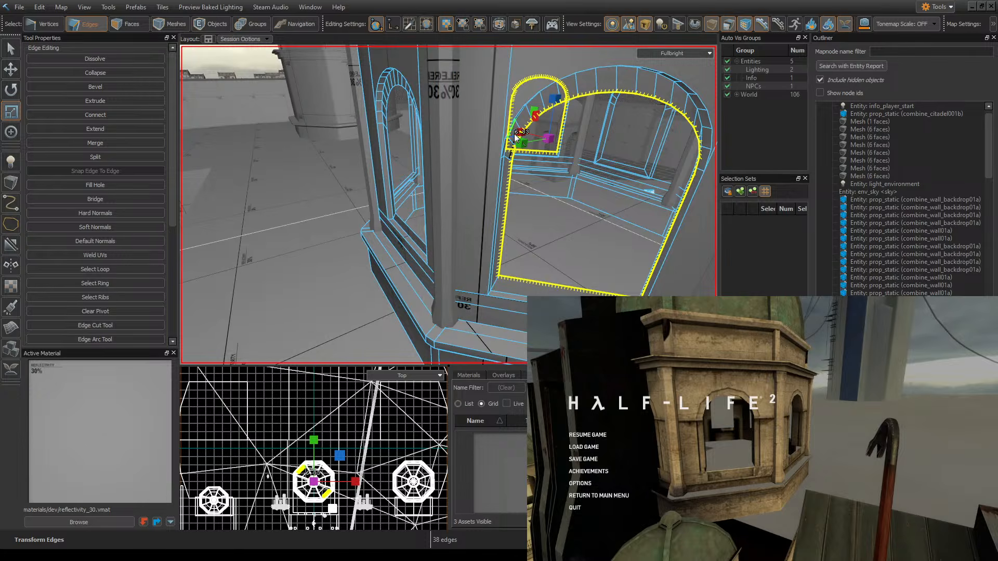
drag(522, 135, 523, 131)
key(ctrl+z)
key(ctrl+z)
key(ctrl+z)
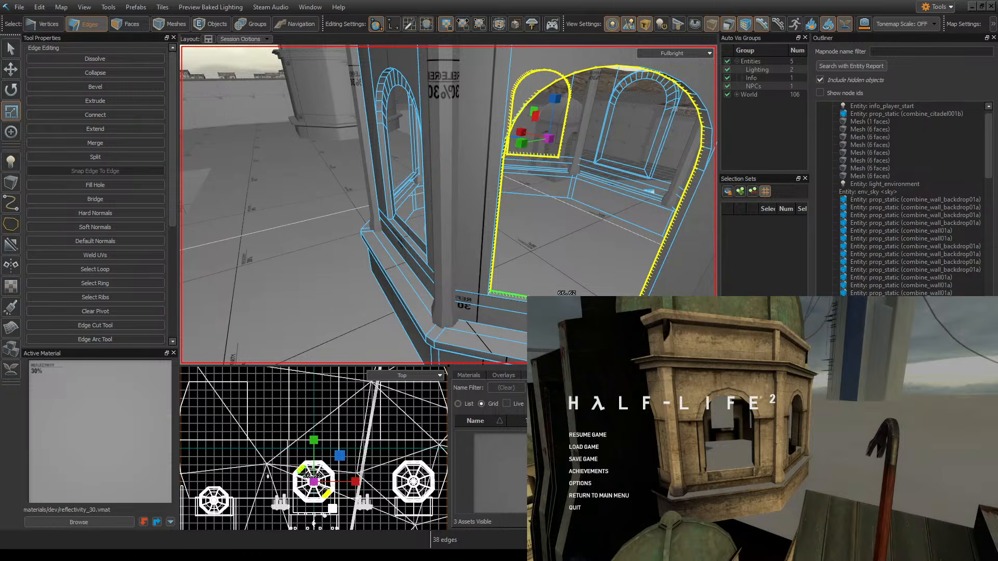
- Select the loop of one diagonal window on its own, save the map, and extrude the loop inward across its width
double_click(507, 294)
right_drag(572, 179, 448, 205)
key(ctrl+s)
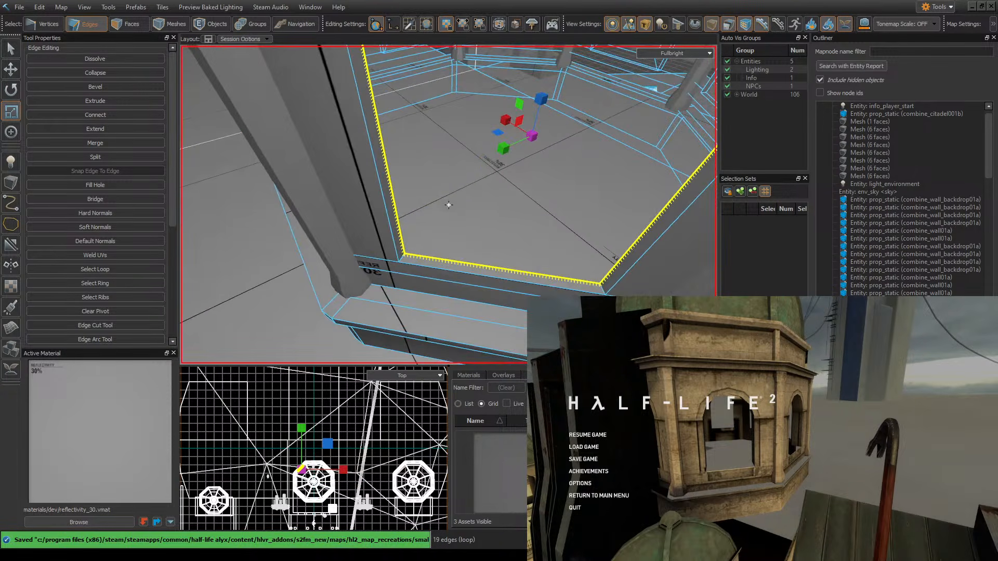
right_drag(565, 184, 506, 155)
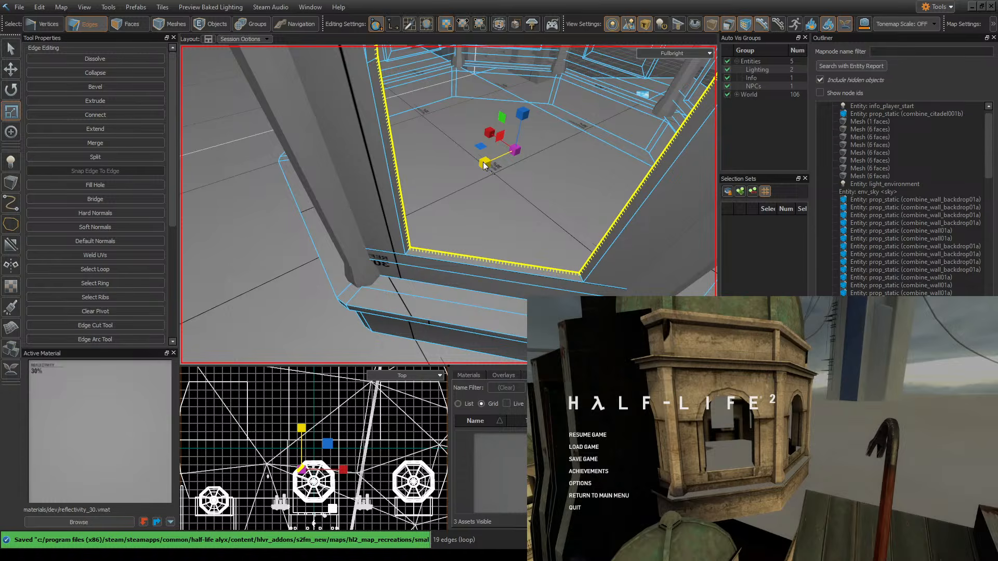
shift+drag(492, 165, 494, 140)
key(ctrl+z)
right_drag(501, 137, 480, 146)
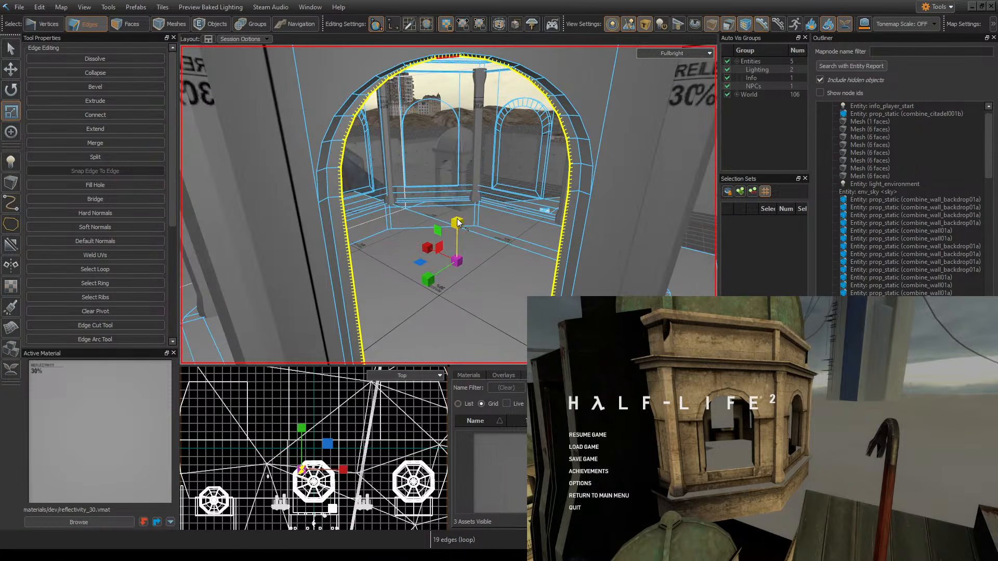
- Scale down the extruded loop's height and adjust its width along both horizontal axes to form an arched frame
drag(457, 220, 460, 229)
right_drag(460, 229, 469, 179)
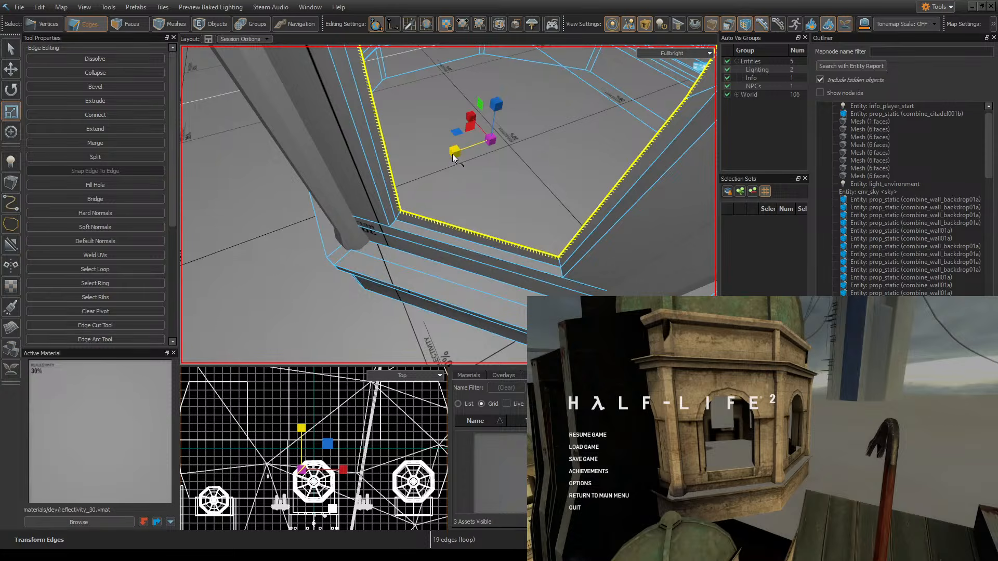
drag(456, 153, 460, 152)
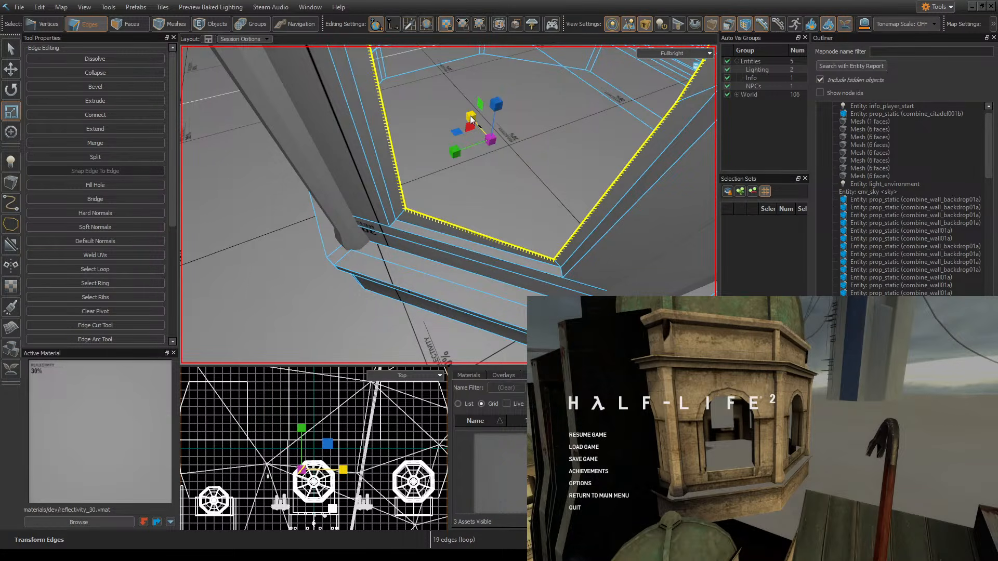
drag(472, 117, 474, 121)
- Select the inner edge loop of the next diagonal window
right_drag(476, 127, 448, 205)
right_drag(465, 160, 462, 160)
double_click(540, 323)
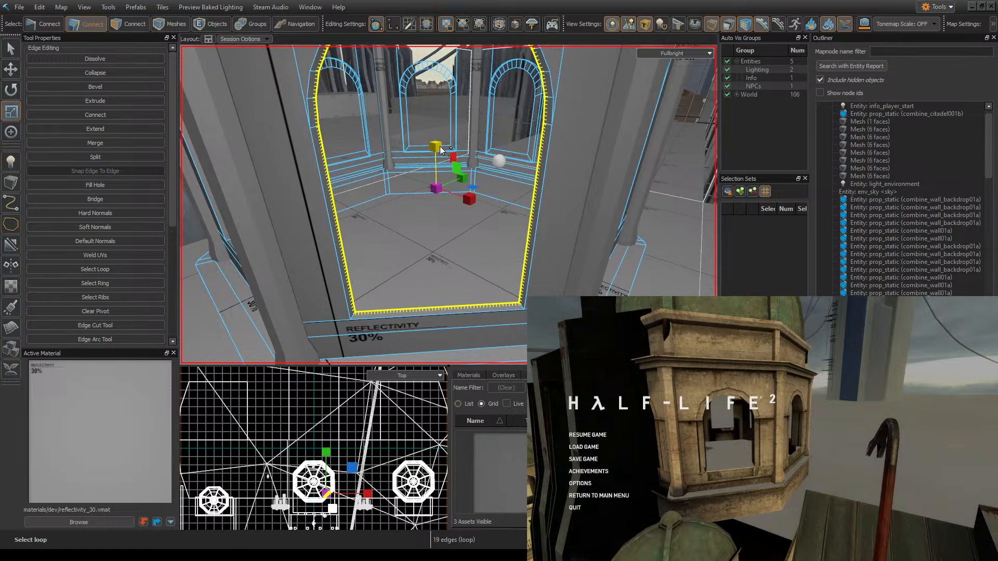
- Try to extrude the loop by reducing its height first, adjusting its scale along both horizontal axes
mouse_move(441, 150)
shift+mouse_down()
mouse_move(479, 159)
mouse_move(463, 176)
mouse_move(449, 158)
shift+mouse_up()
key(z)
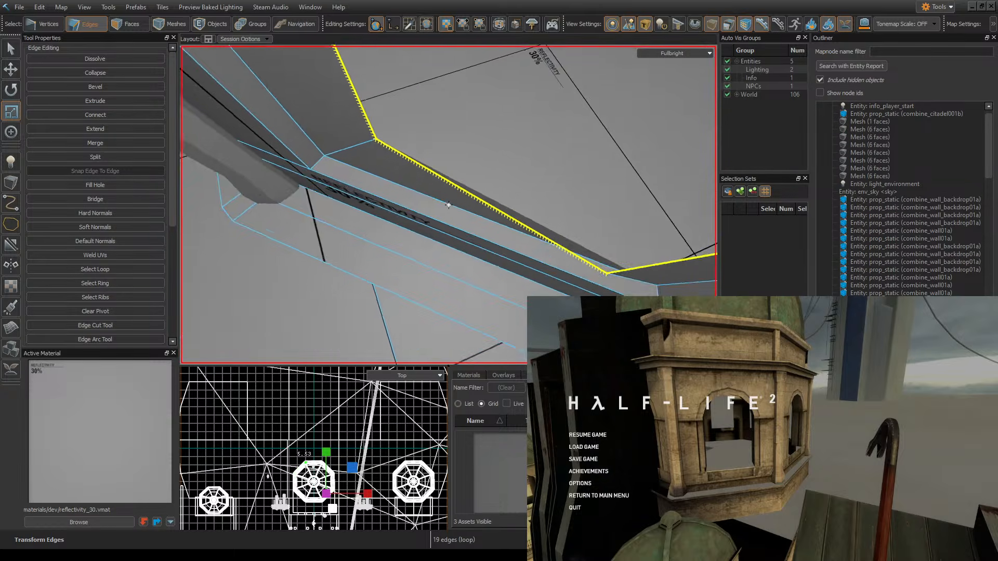
key(s)
key(z)
drag(468, 211, 481, 208)
drag(469, 170, 487, 167)
drag(472, 205, 492, 214)
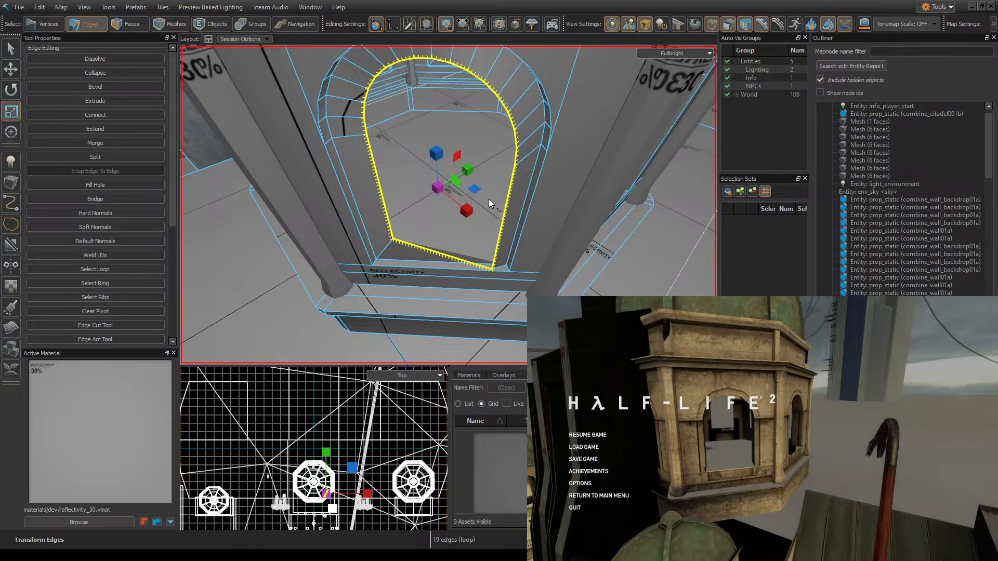
drag(473, 170, 488, 158)
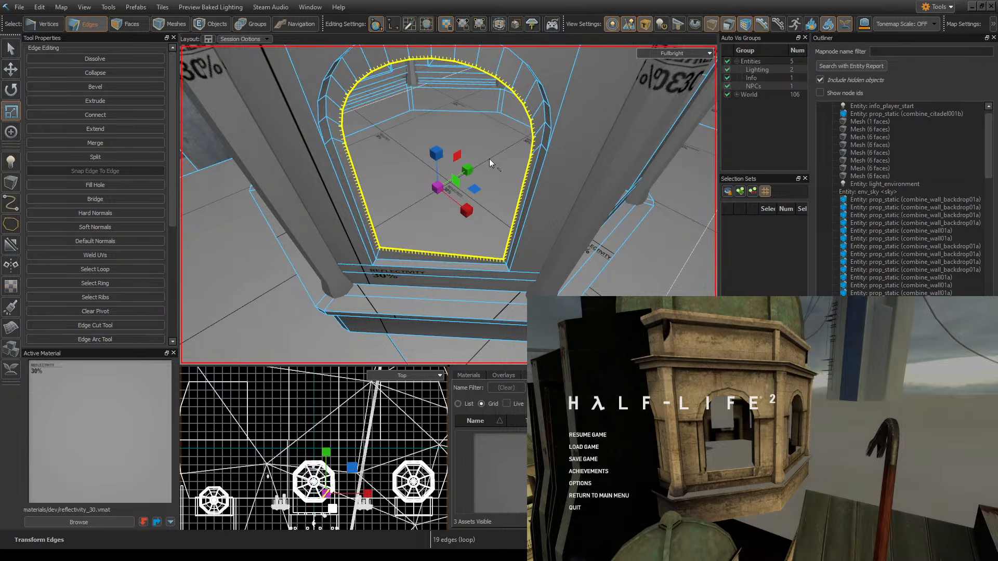
- Undo the extrusion and all scaling of this diagonal window's loop
key(ctrl+z)
key(ctrl+z)
key(ctrl+z)
key(ctrl+z)
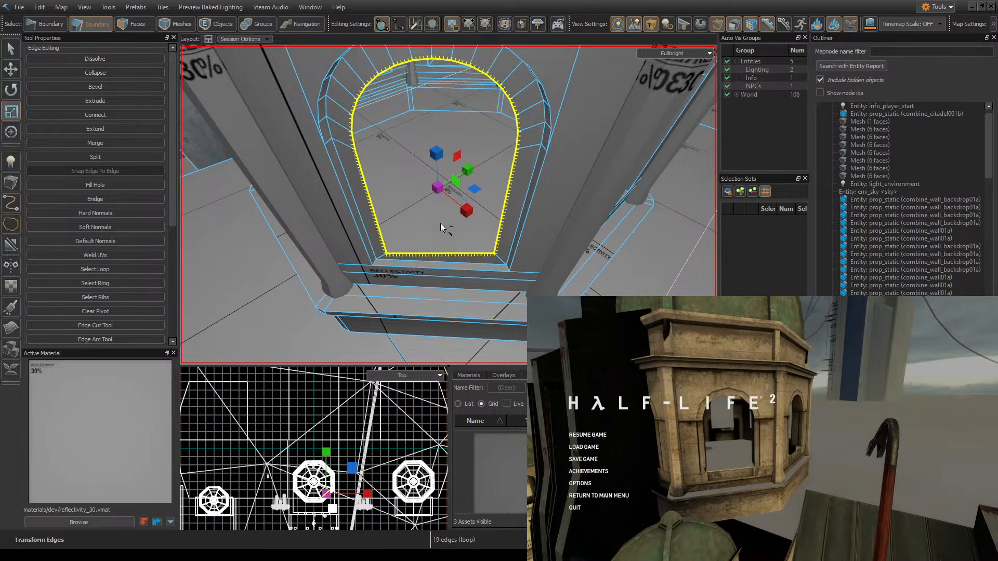
key(ctrl+z)
key(ctrl+z)
key(ctrl+z)
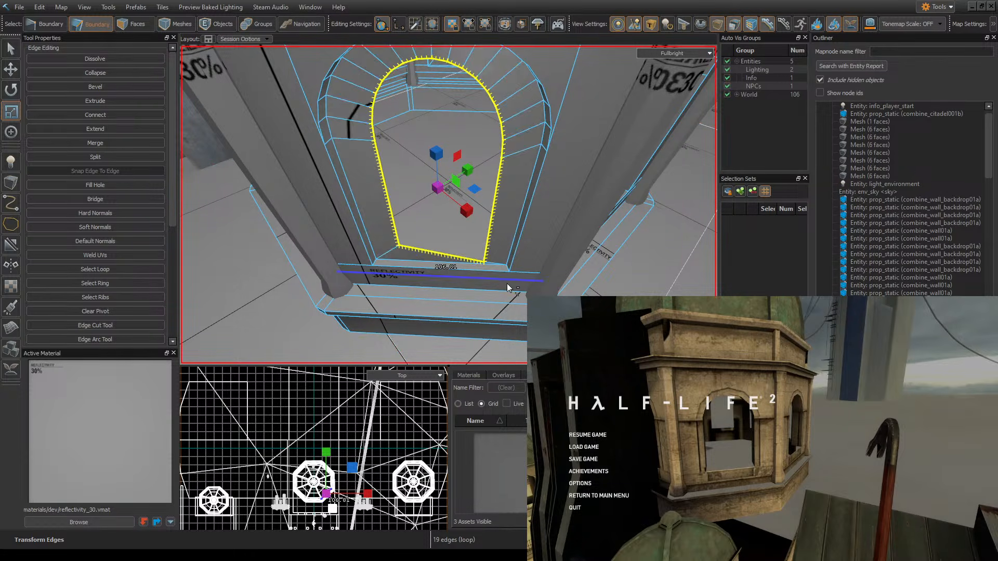
key(ctrl+z)
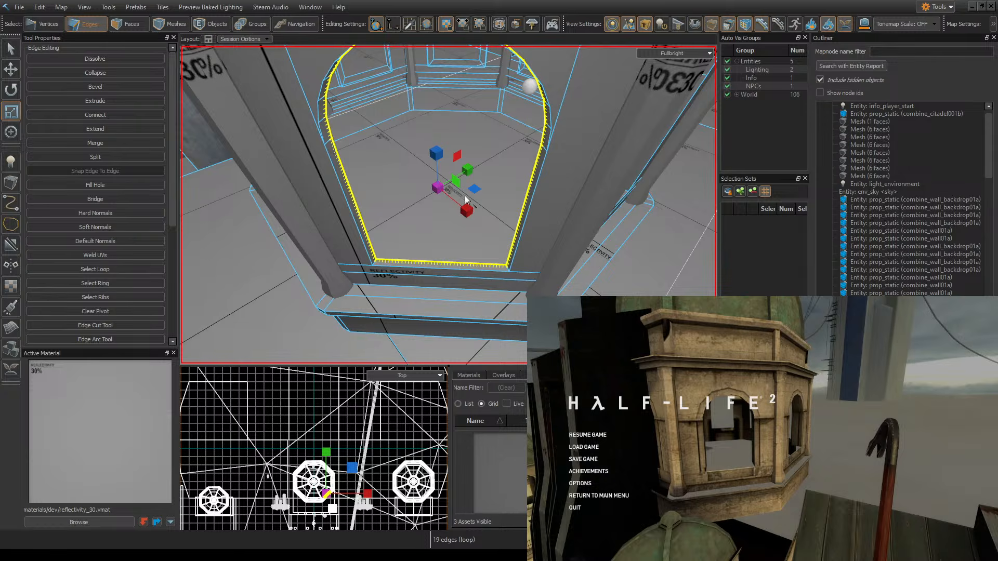
- Extrude the diagonal window's loop inward across its width, match the scale on the other horizontal axis, and reduce its height
shift+drag(469, 213, 464, 172)
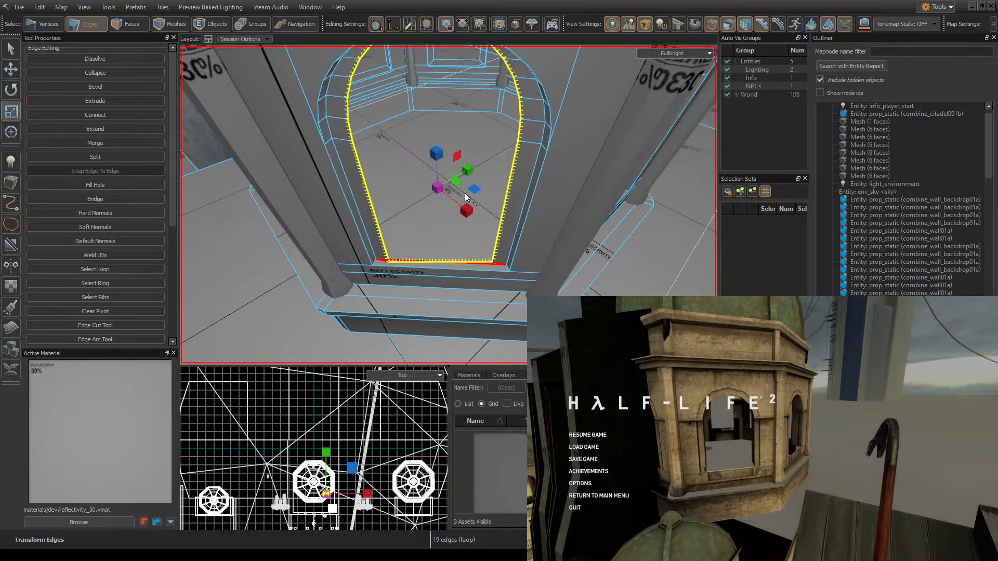
right_drag(464, 172, 448, 205)
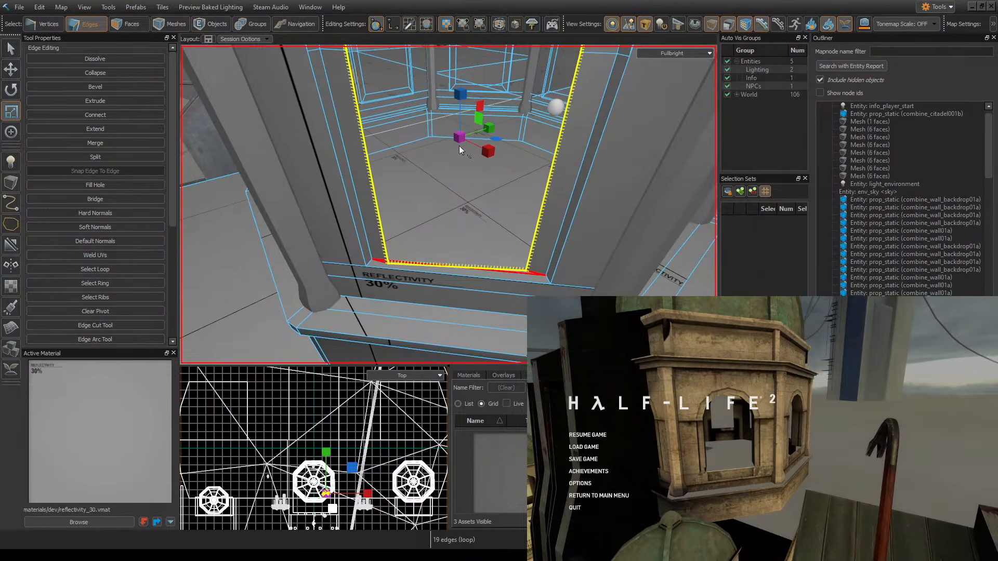
right_drag(487, 152, 495, 154)
drag(564, 144, 568, 142)
right_drag(568, 142, 466, 98)
mouse_move(404, 86)
mouse_down()
mouse_move(398, 93)
mouse_move(412, 85)
mouse_up()
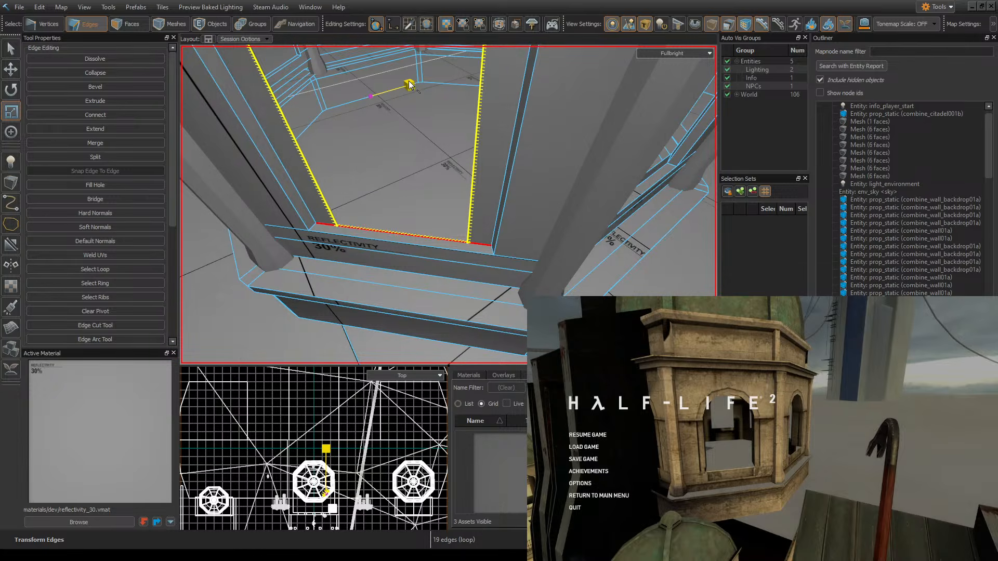
right_drag(409, 85, 333, 21)
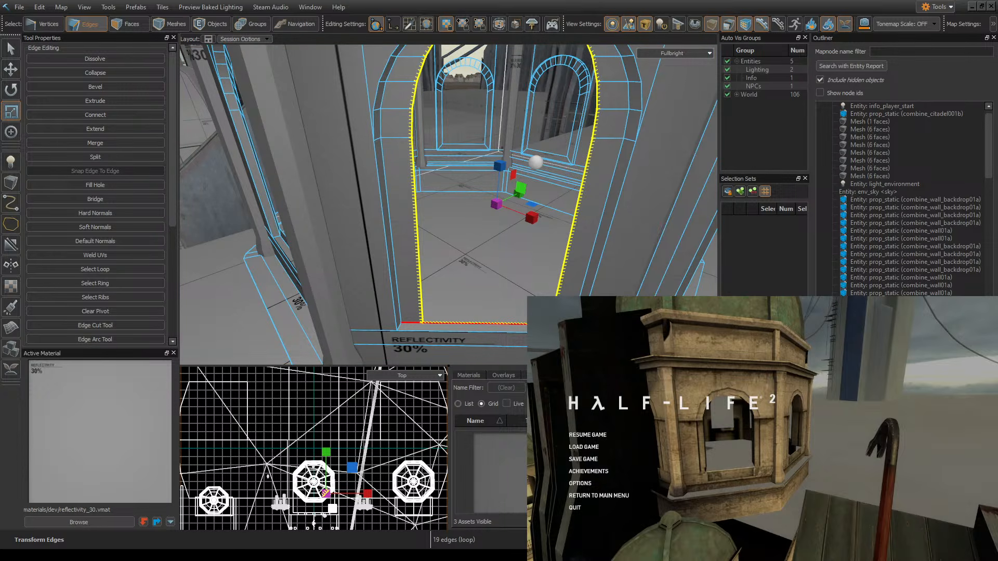
drag(499, 166, 507, 176)
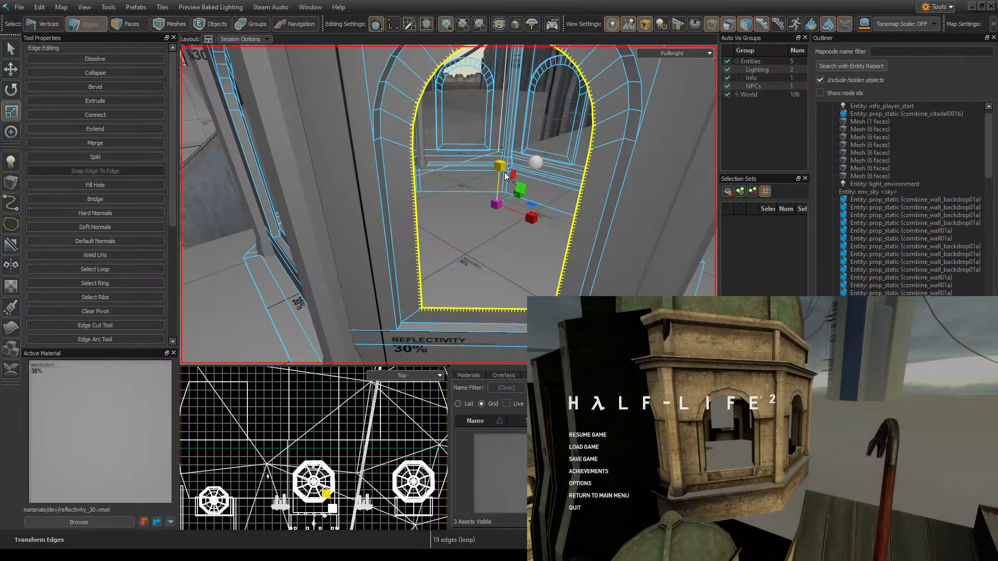
right_drag(505, 172, 441, 213)
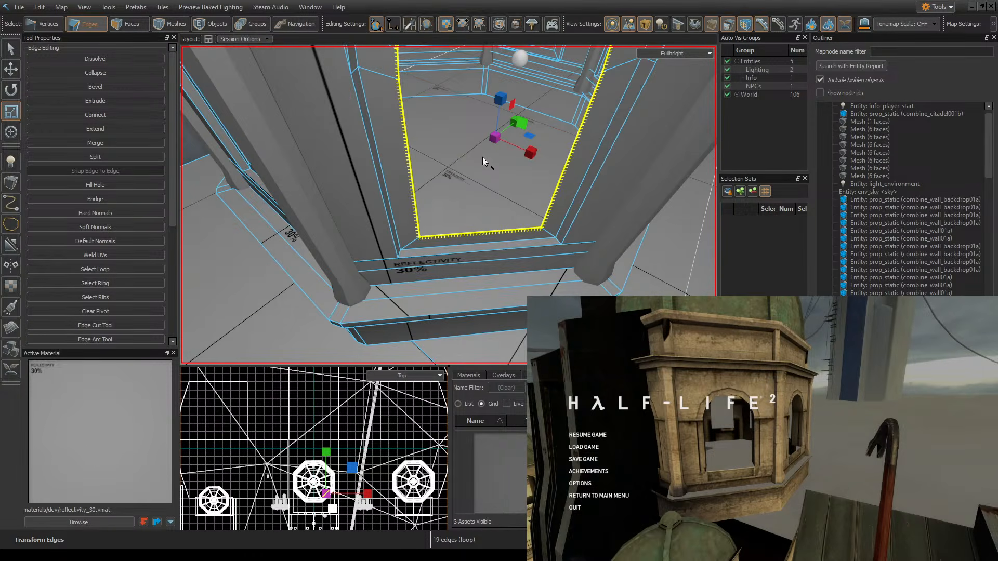
right_drag(483, 157, 449, 204)
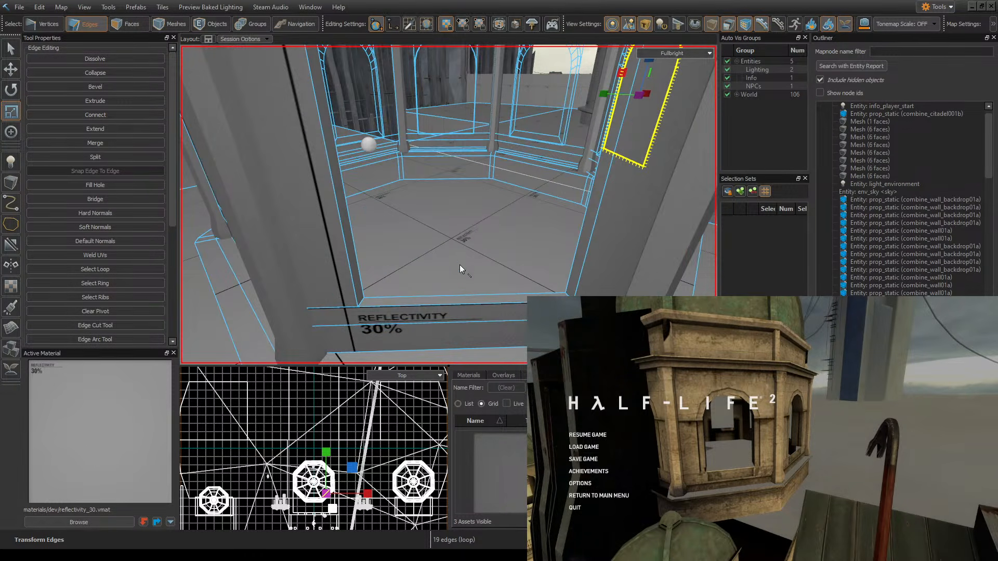
- Select the loop of the third diagonal window, extrude it inward across its width and scale down its height
double_click(459, 297)
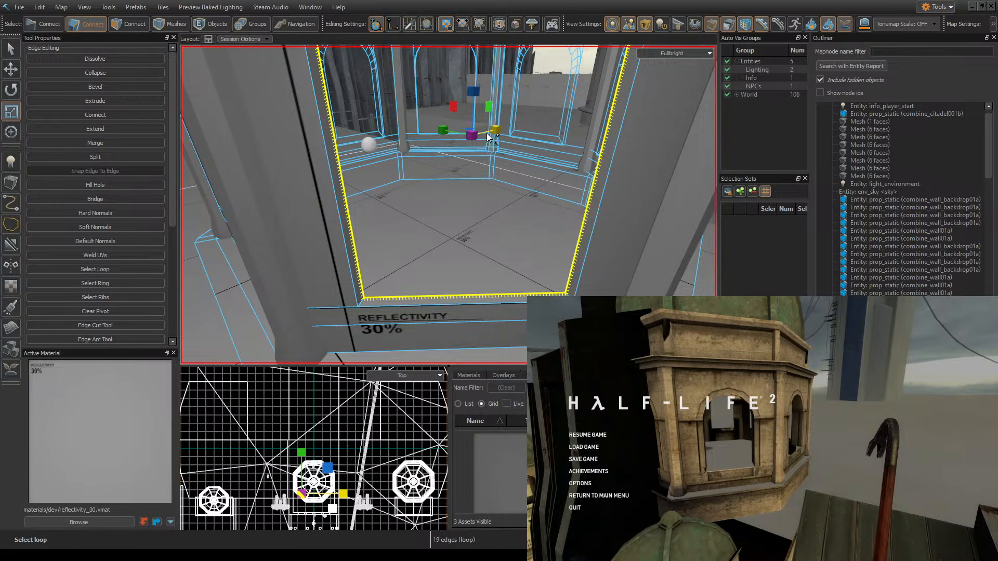
mouse_move(488, 137)
shift+mouse_down()
mouse_move(440, 130)
mouse_move(506, 129)
shift+mouse_up()
key(f)
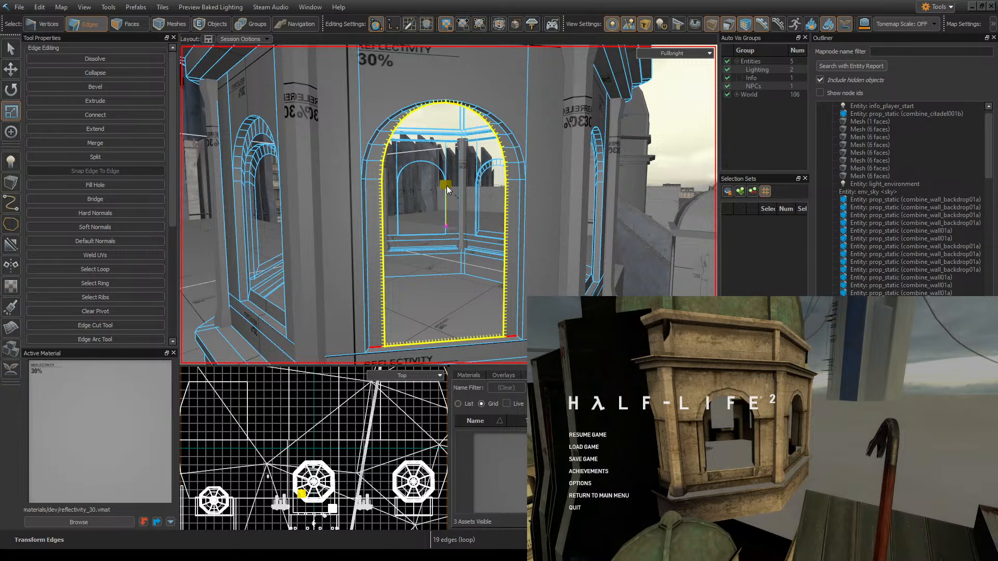
drag(447, 186, 447, 189)
right_drag(499, 196, 449, 205)
- Select the loop of the remaining diagonal window and extrude it inward by scaling along both horizontal axes
double_click(396, 268)
right_drag(395, 269, 454, 171)
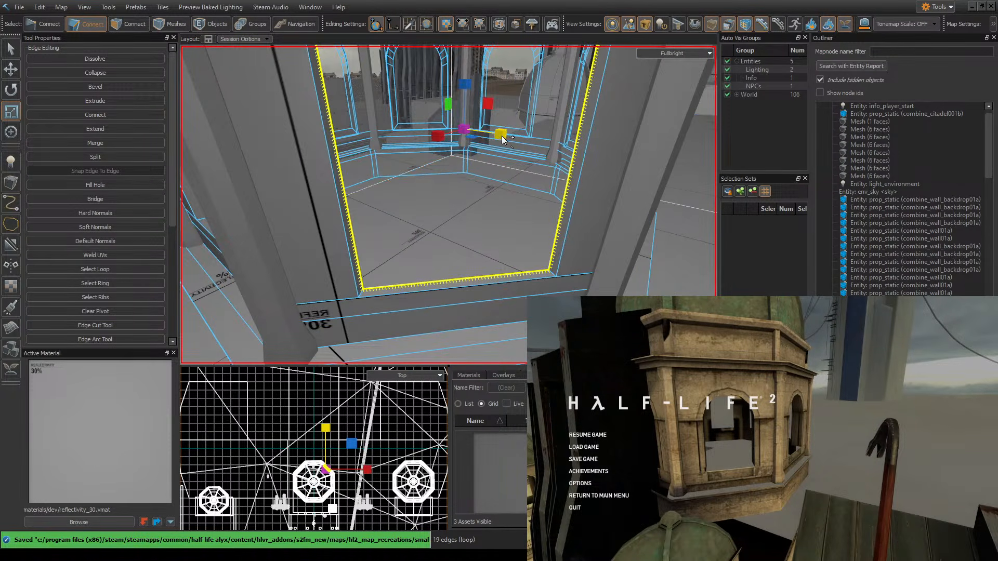
drag(501, 136, 435, 135)
drag(497, 136, 494, 132)
mouse_move(433, 139)
mouse_down()
mouse_move(447, 136)
mouse_move(439, 133)
mouse_up()
right_drag(450, 139, 494, 134)
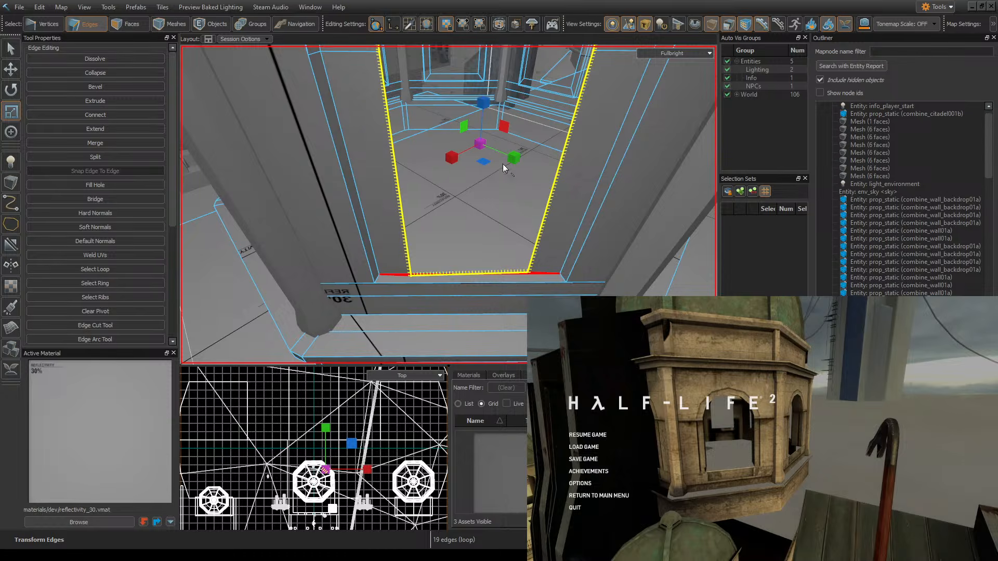
- Fine-tune the extruded loop's scale along both horizontal axes so its bottom edge runs parallel to the wall
drag(512, 157, 528, 153)
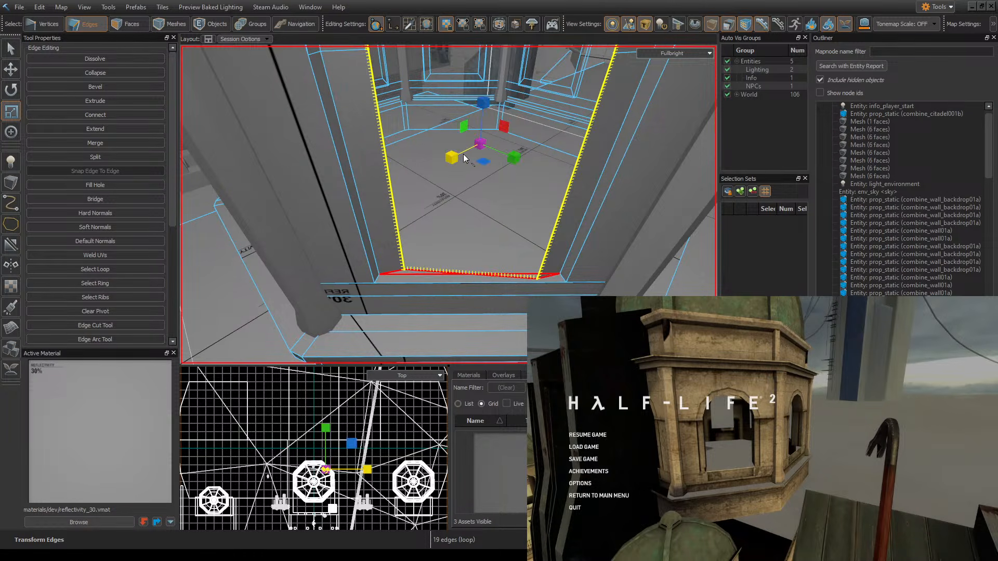
mouse_move(454, 155)
mouse_down()
mouse_move(463, 151)
mouse_move(447, 155)
mouse_up()
right_drag(463, 175, 449, 205)
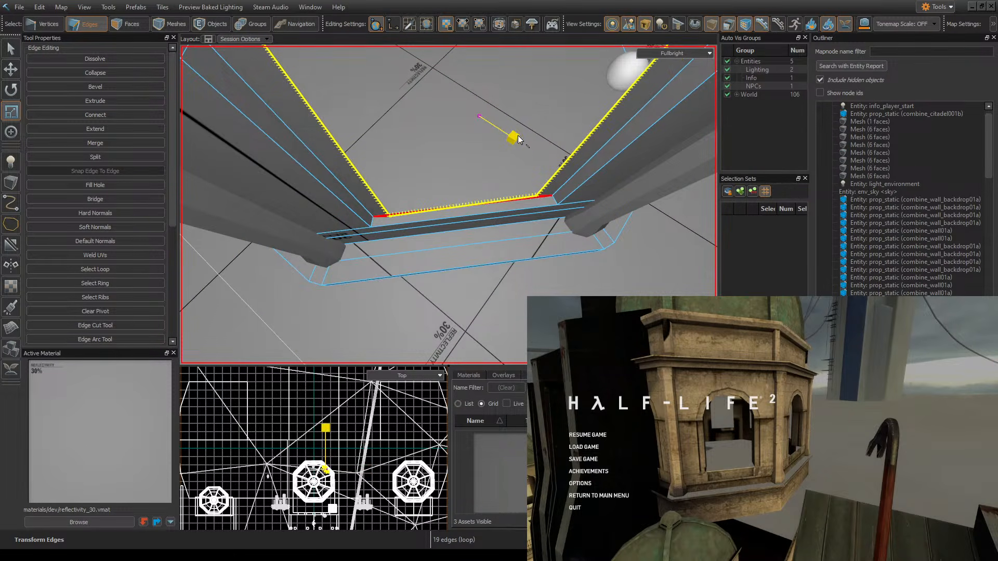
drag(516, 134, 513, 142)
right_drag(498, 172, 447, 205)
- Reduce the height of the last diagonal window's extruded loop to complete its arched frame
key(s)
click(448, 185)
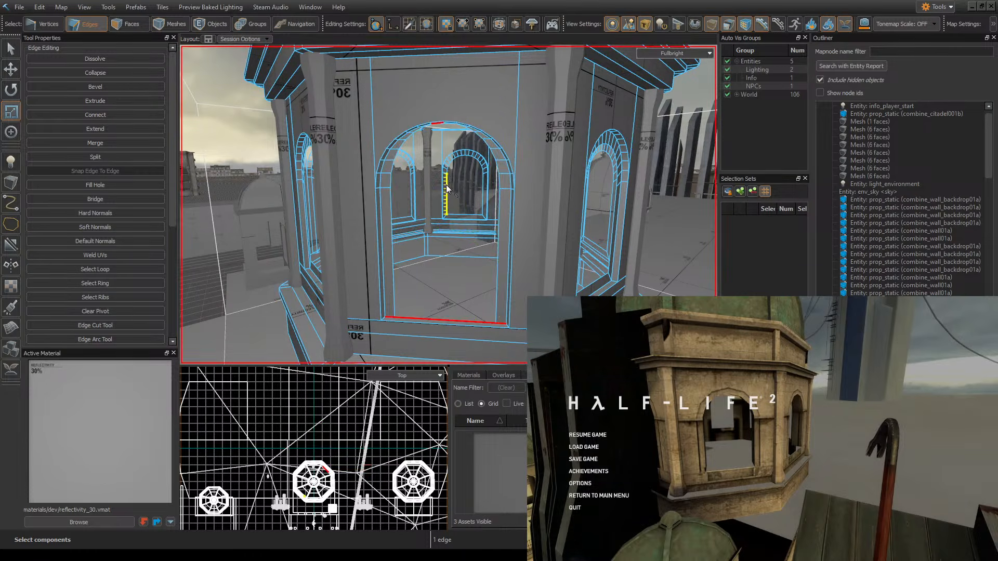
key(ctrl+z)
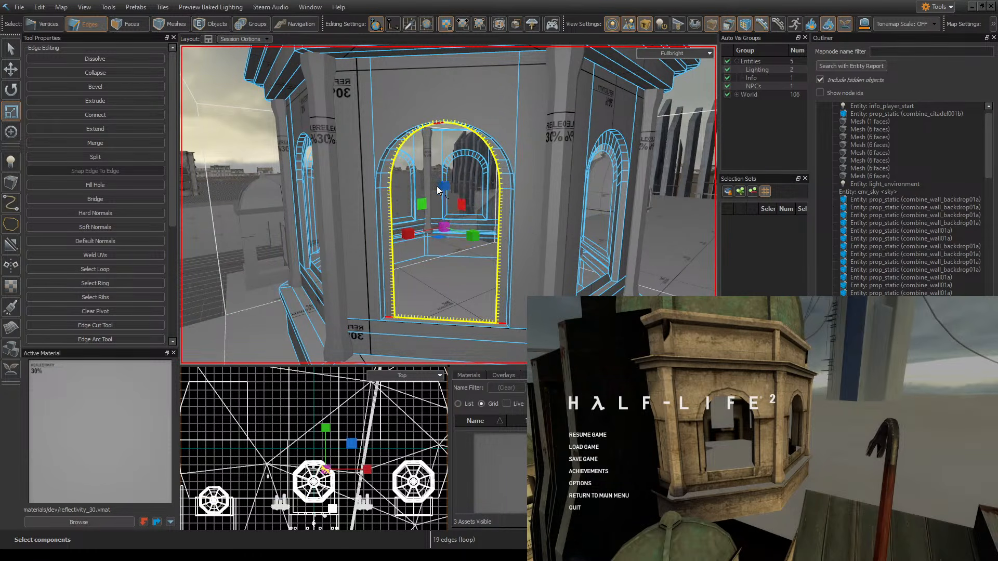
drag(447, 193, 447, 192)
right_drag(448, 193, 518, 245)
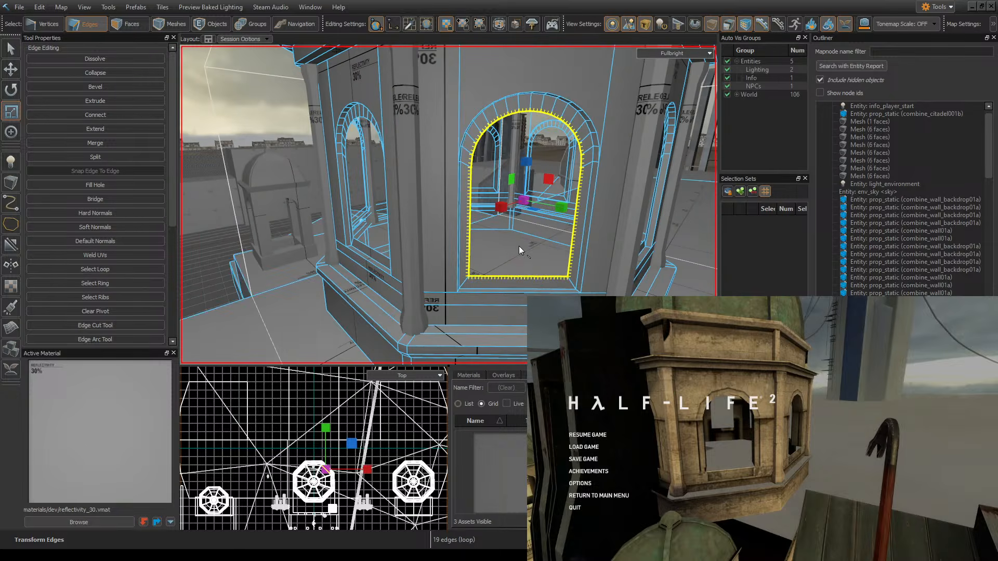
- Switch to the Selection tool, clear the edge selection and save the map
click(7, 55)
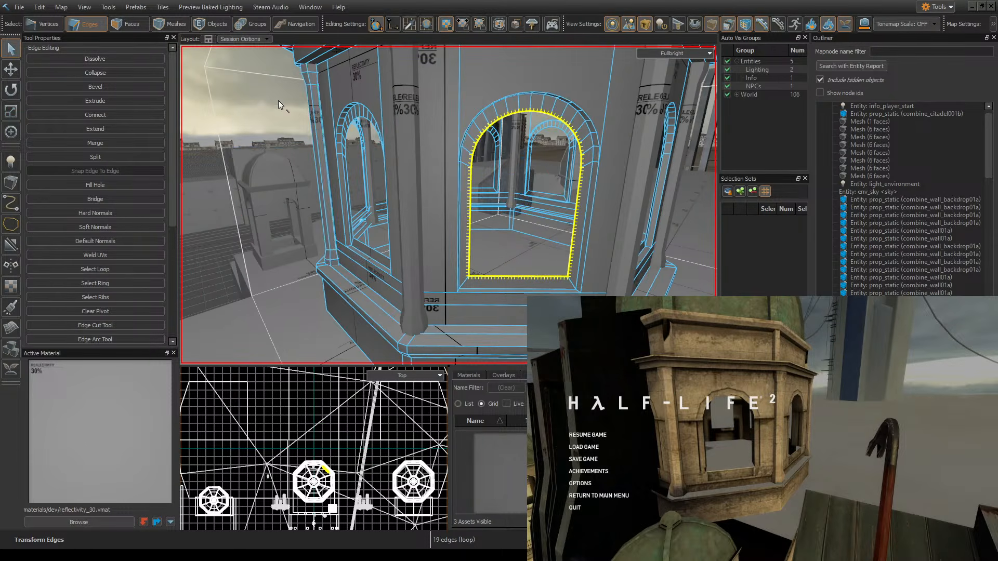
click(278, 101)
right_drag(334, 174, 335, 175)
key(ctrl+s)
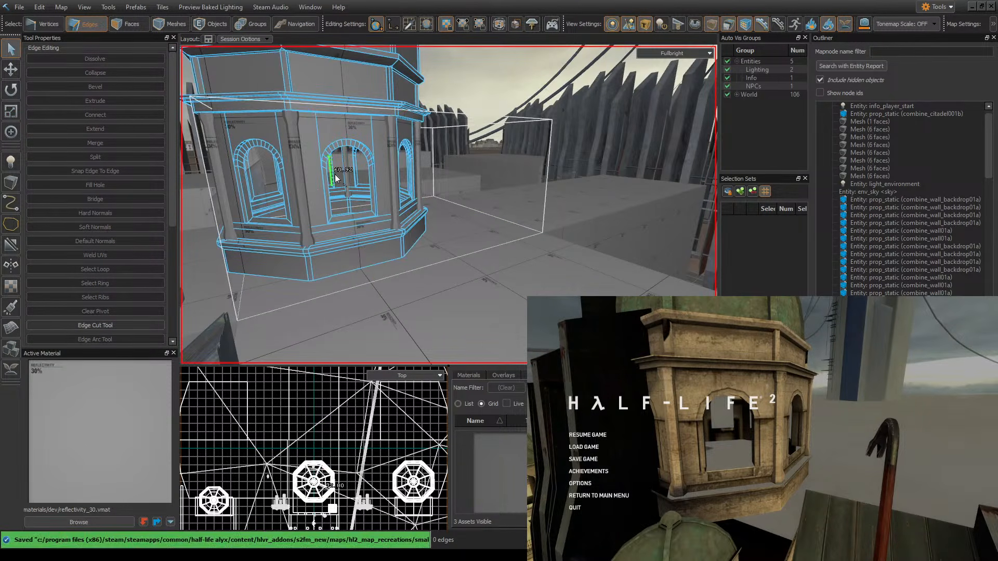
- Select the framed inner loop of an axis-facing window and extrude it toward the tower's interior to give the frame depth
key(w)
right_drag(451, 183, 283, 183)
double_click(438, 202)
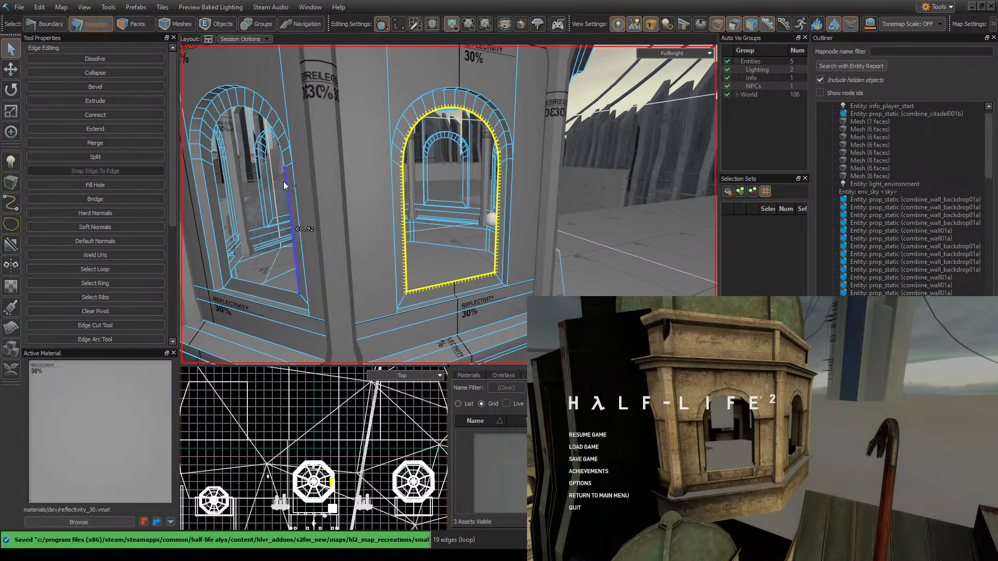
key(ctrl+s)
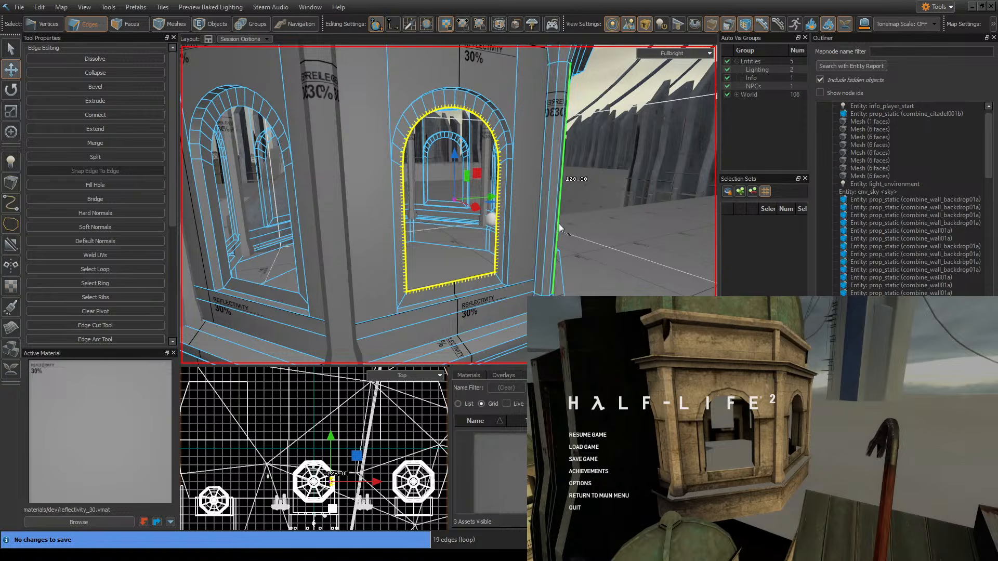
right_drag(559, 224, 623, 223)
key(bracketleft)
key(bracketleft)
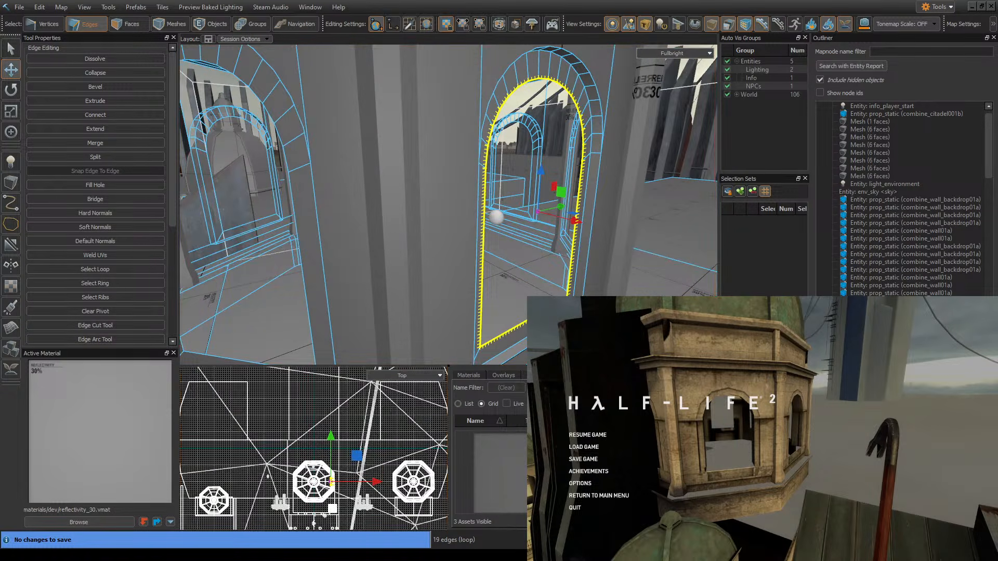
mouse_move(540, 213)
shift+mouse_down()
mouse_move(519, 209)
mouse_move(553, 216)
mouse_move(538, 212)
shift+mouse_up()
key(z)
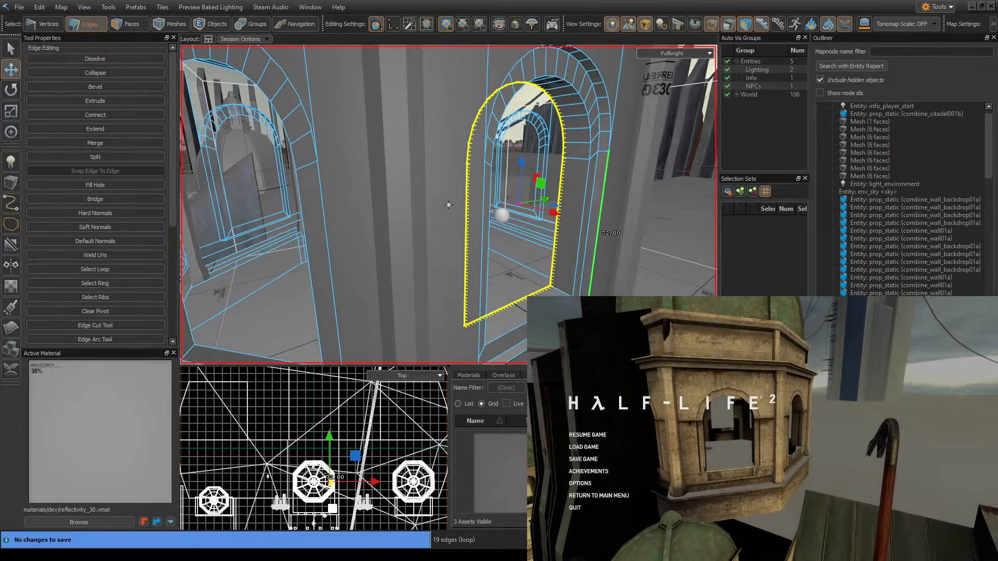
key(d)
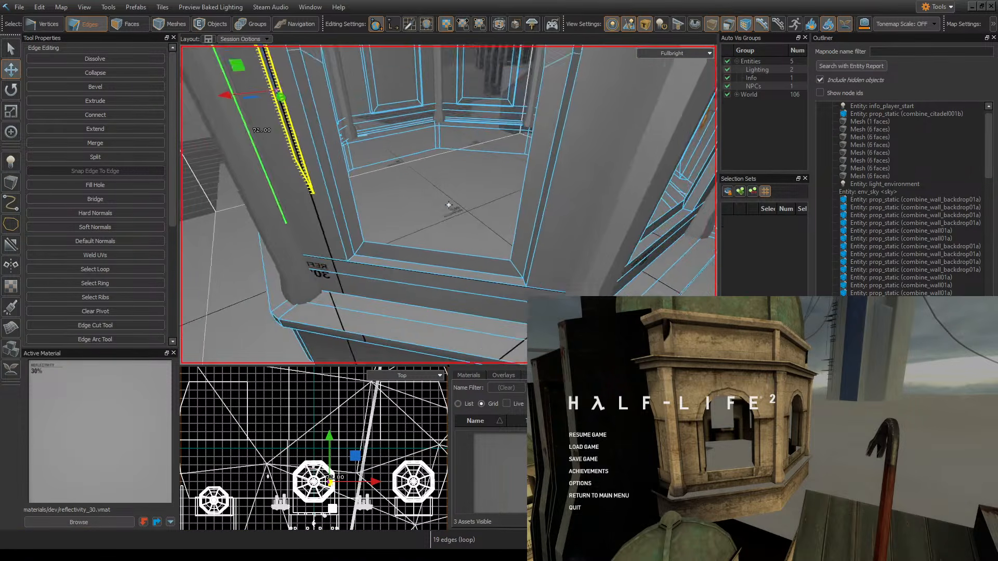
key(z)
double_click(454, 236)
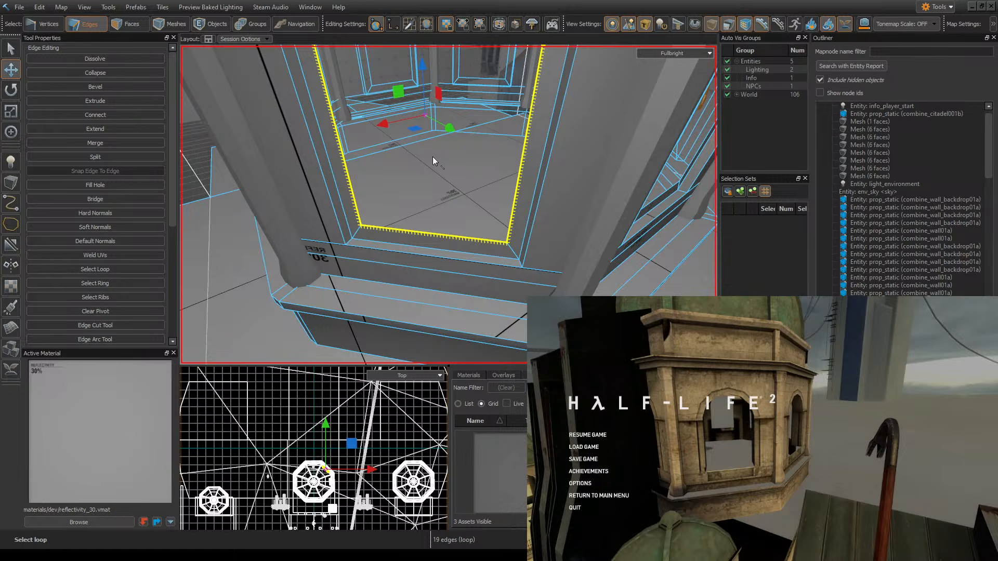
shift+drag(447, 130, 439, 99)
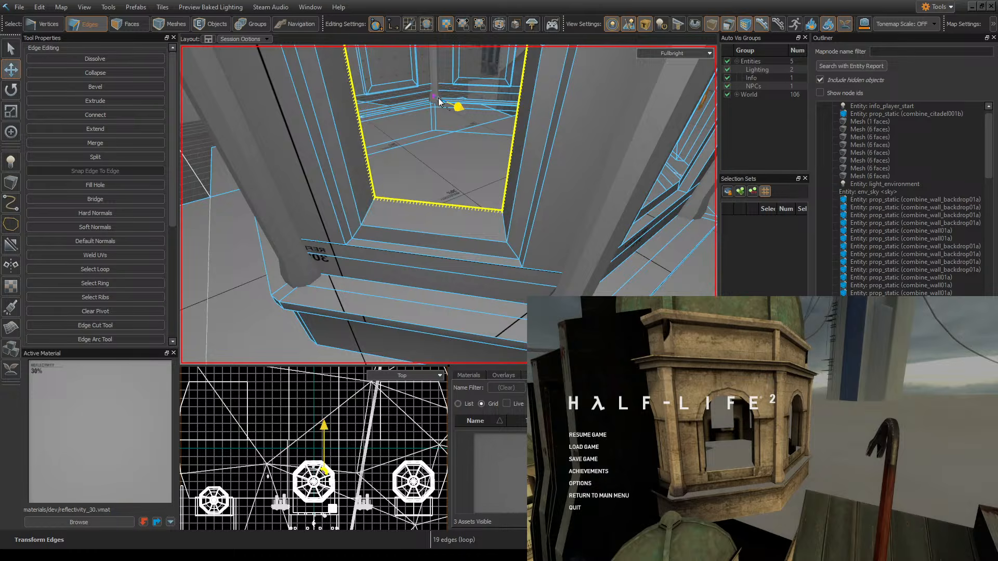
key(z)
key(s)
key(w)
key(s)
key(z)
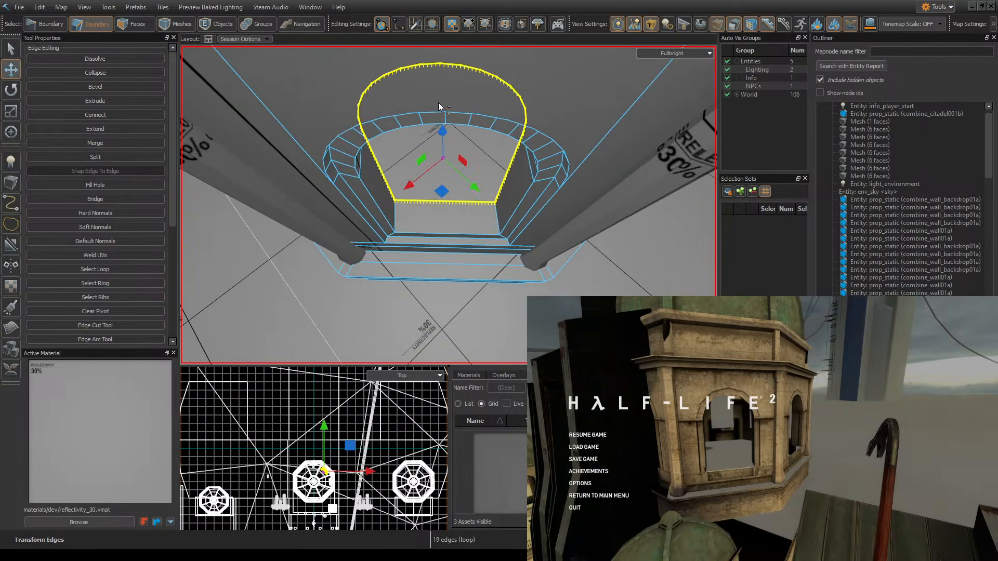
key(ctrl+z)
key(ctrl+z)
key(ctrl+z)
key(z)
key(a)
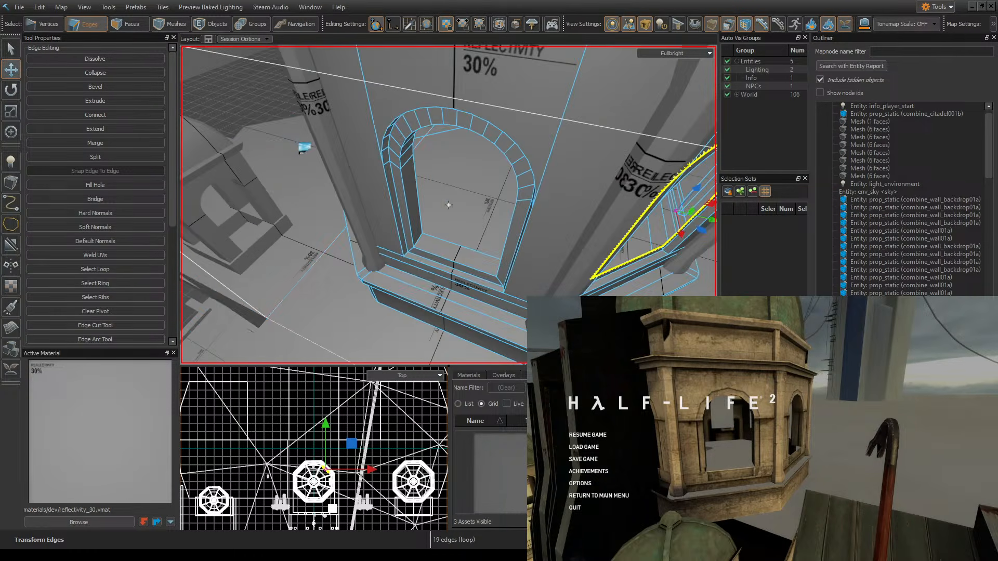
- Select the framed inner edge loops of four adjacent arched windows around the tower
key(z)
double_click(499, 157)
key(ctrl+Down)
key(d)
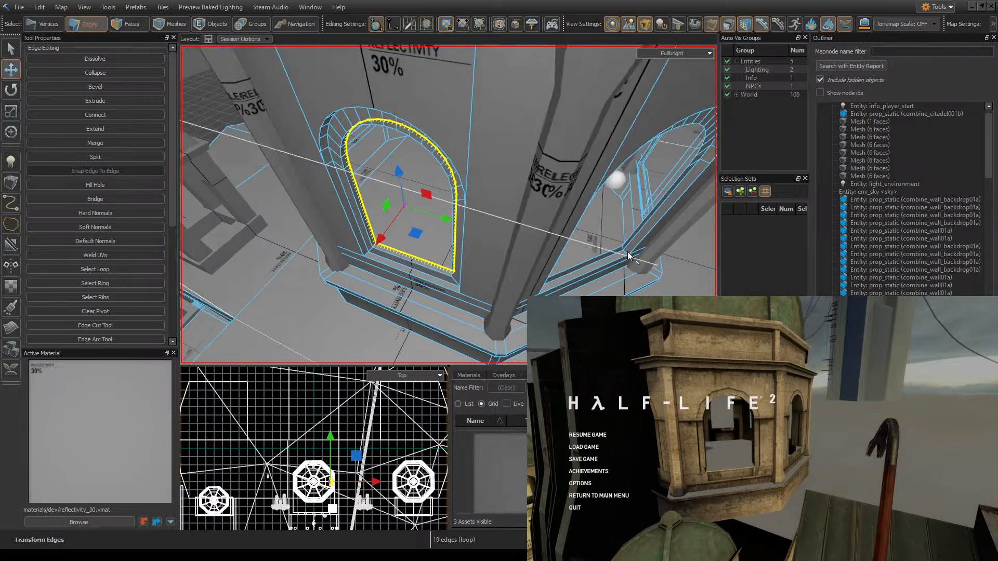
key(ctrl+Down)
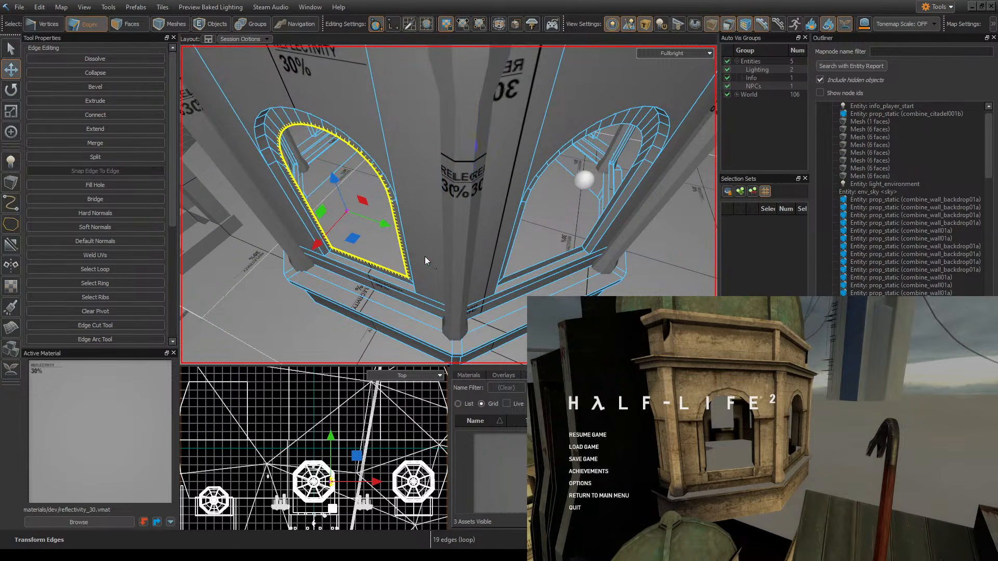
ctrl+double_click(534, 270)
key(z)
key(d)
key(z)
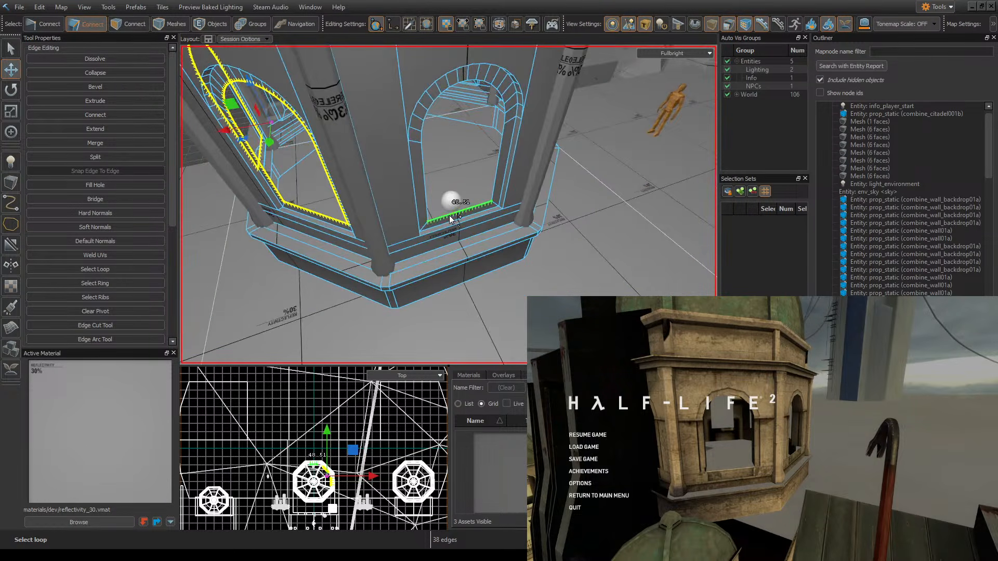
ctrl+double_click(450, 216)
key(z)
key(d)
key(z)
shift+double_click(547, 256)
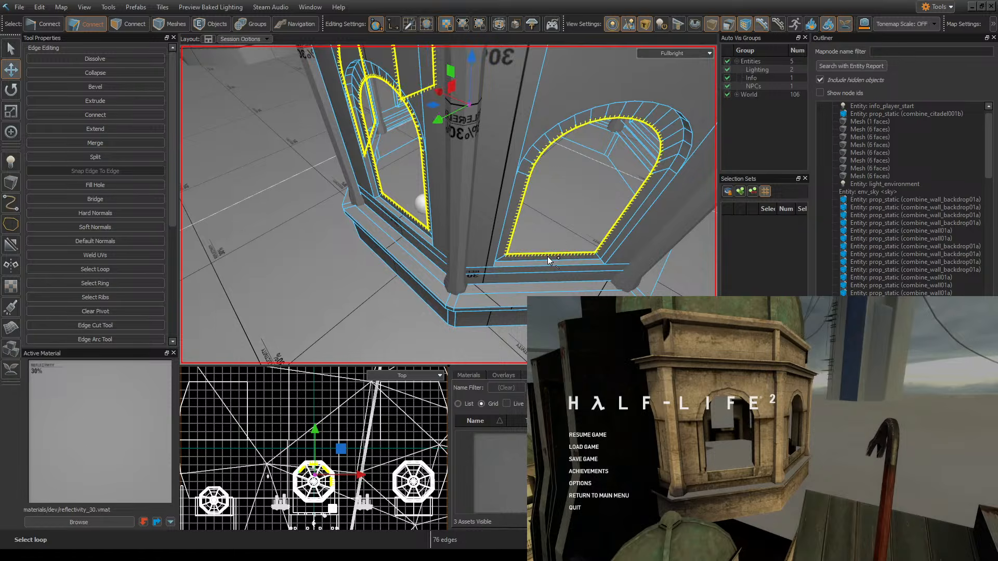
key(z)
key(d)
key(z)
- Add the inner edge loops of the remaining four arched windows to the selection
shift+double_click(458, 225)
key(z)
key(d)
key(z)
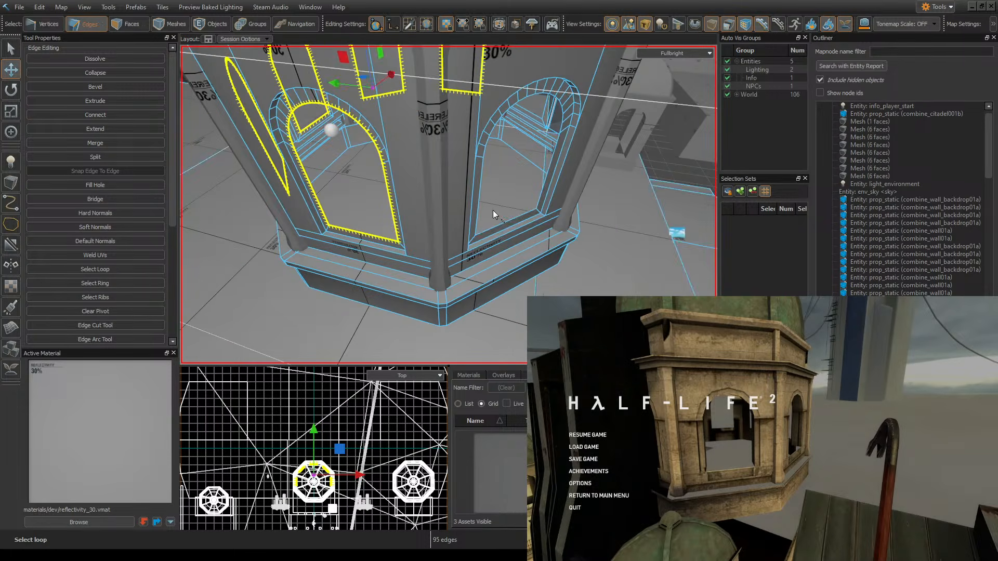
shift+click(493, 228)
shift+double_click(492, 227)
key(z)
key(d)
key(z)
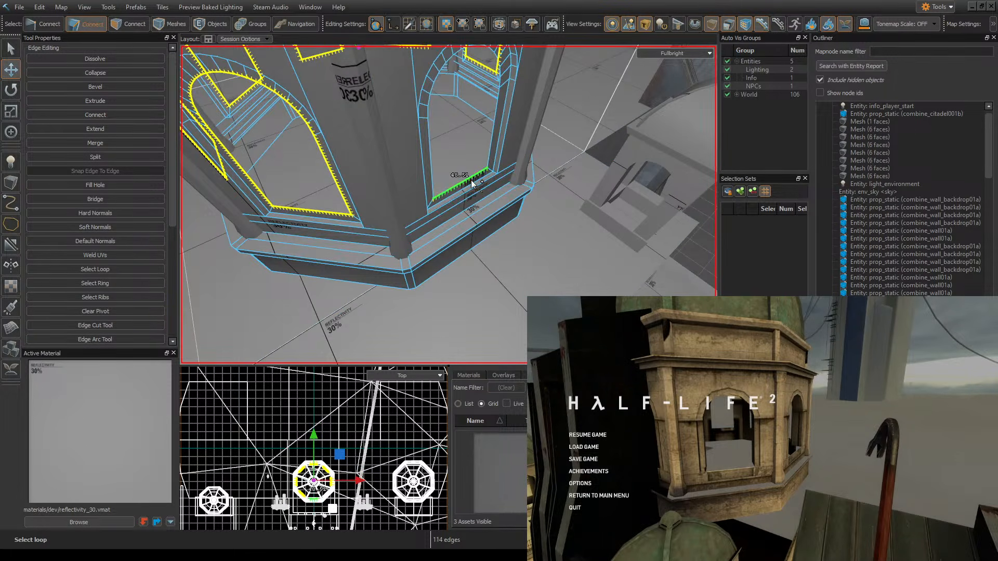
shift+double_click(471, 180)
key(z)
key(d)
key(z)
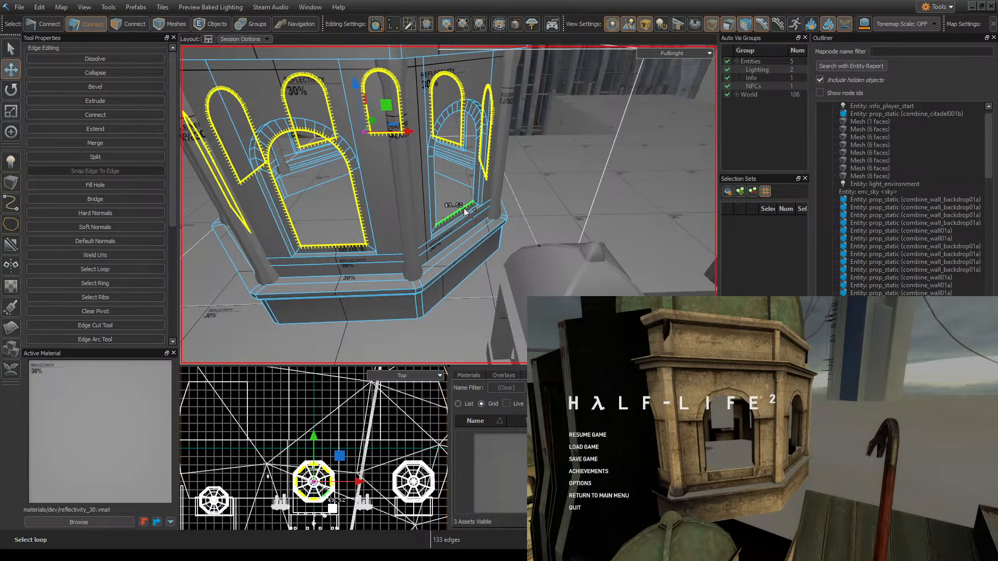
shift+double_click(464, 209)
key(z)
key(d)
key(z)
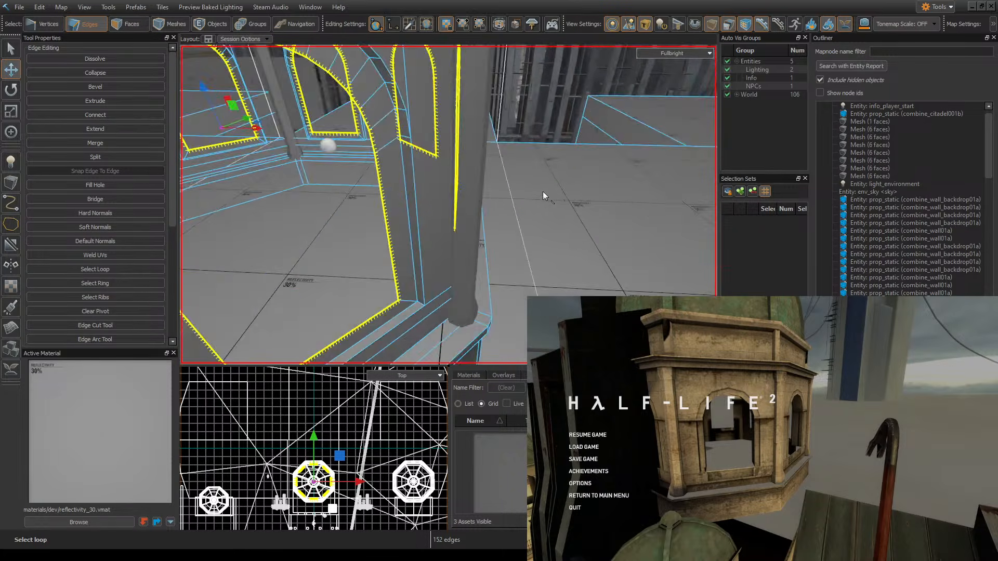
- Save the map and extrude all eight window loops toward the tower's centre by scaling them horizontally
key(z)
key(s)
key(z)
key(ctrl+s)
click(11, 112)
key(z)
key(s)
key(z)
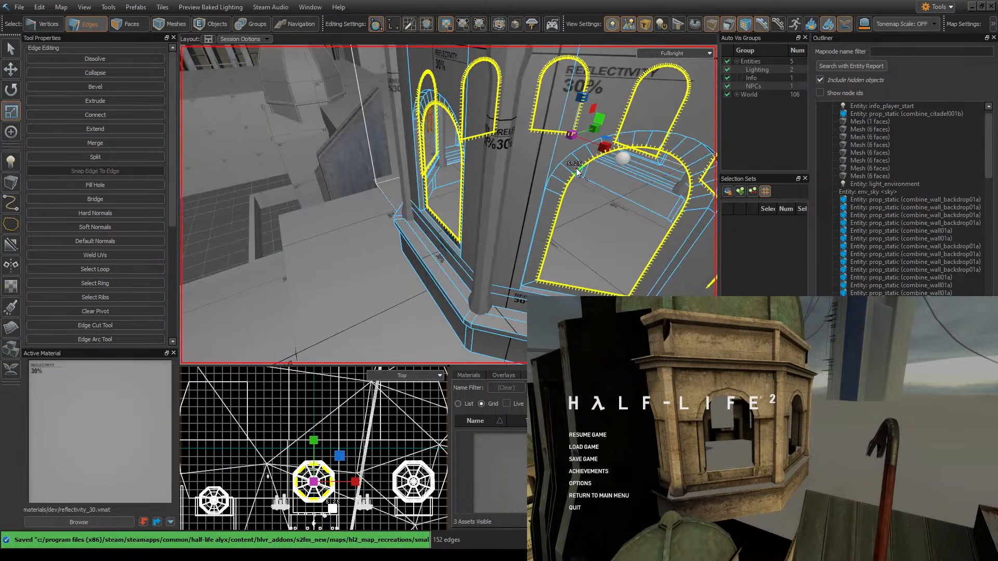
key(z)
key(z)
drag(522, 113, 493, 111)
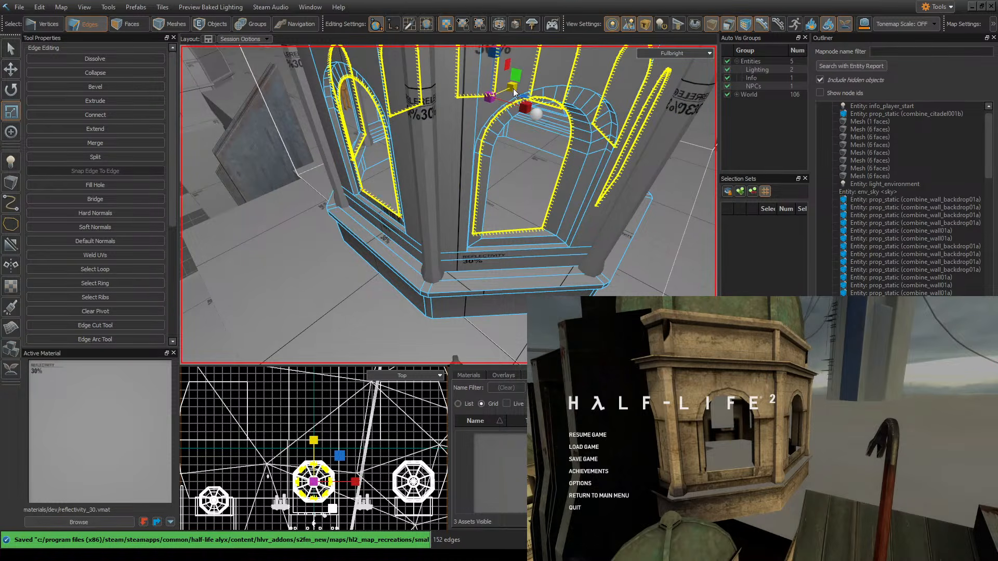
key(z)
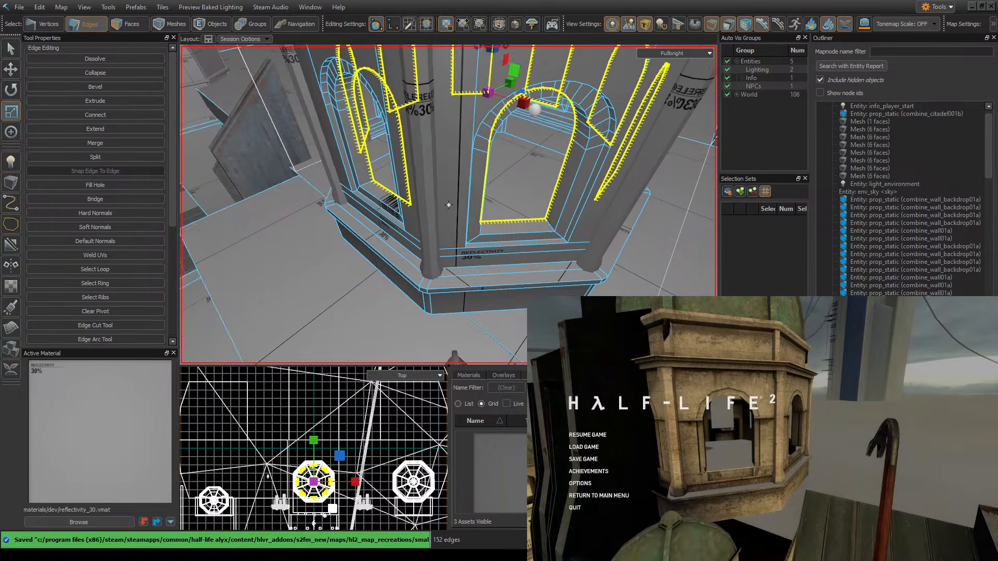
- Examine the extruded depth of the window frames around the tower and clear the edge selection
key(w)
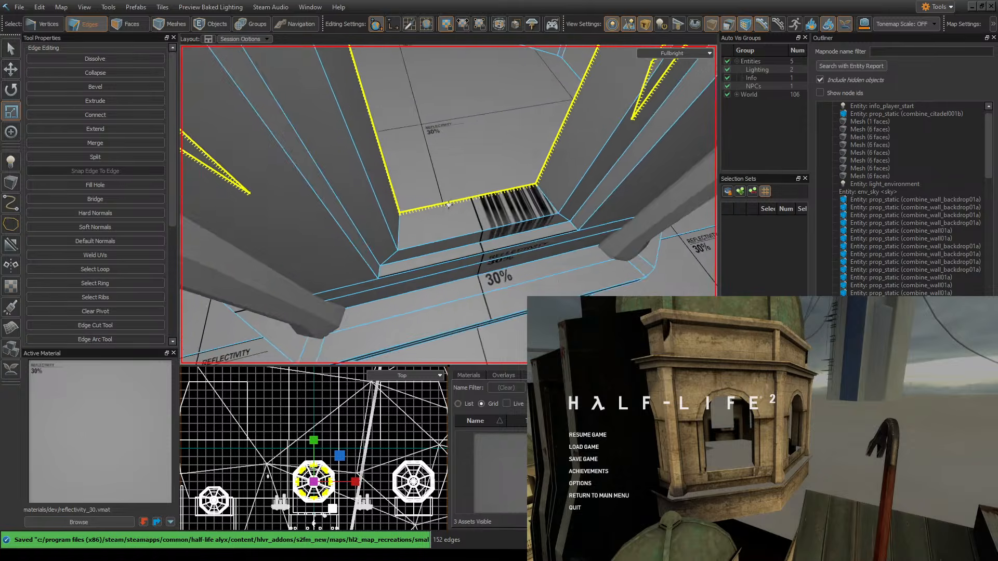
key(s)
key(z)
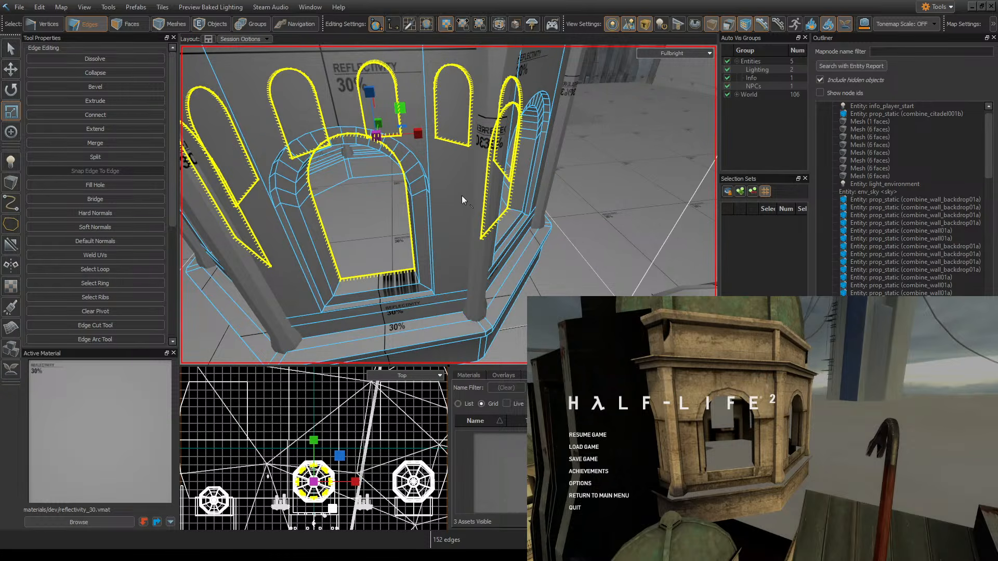
scroll(464, 200, up, 3)
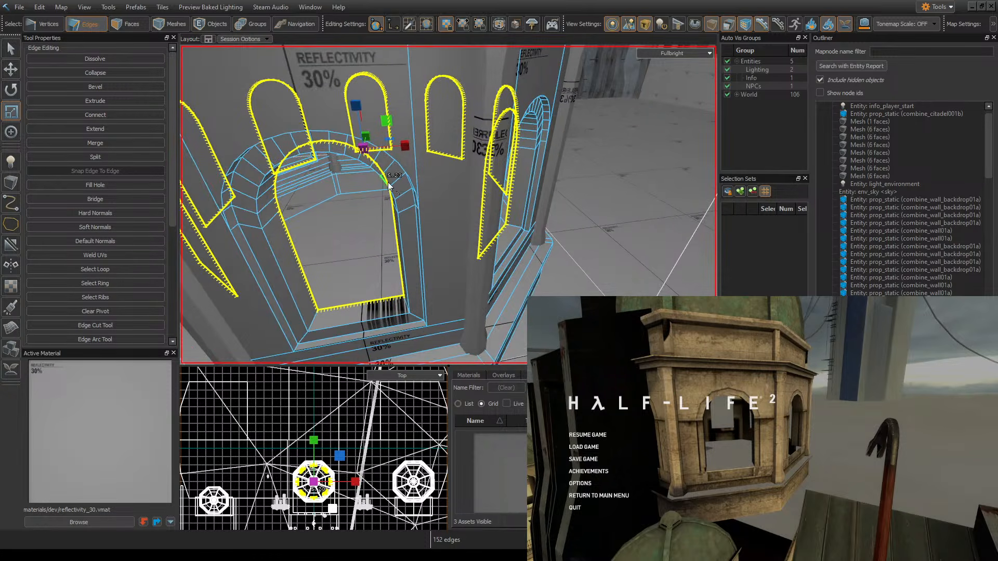
key(z)
key(s)
key(z)
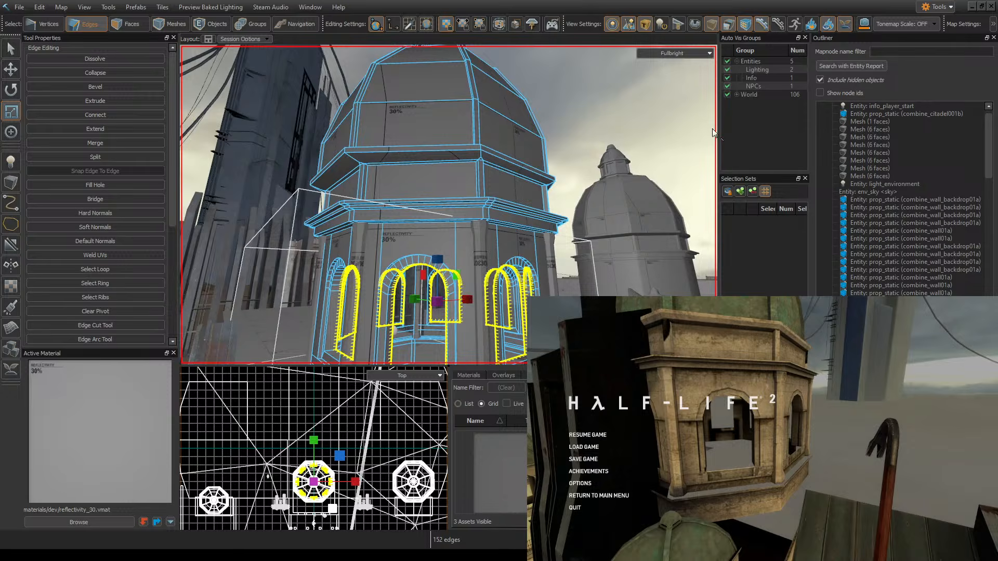
click(622, 119)
key(z)
key(w)
key(z)
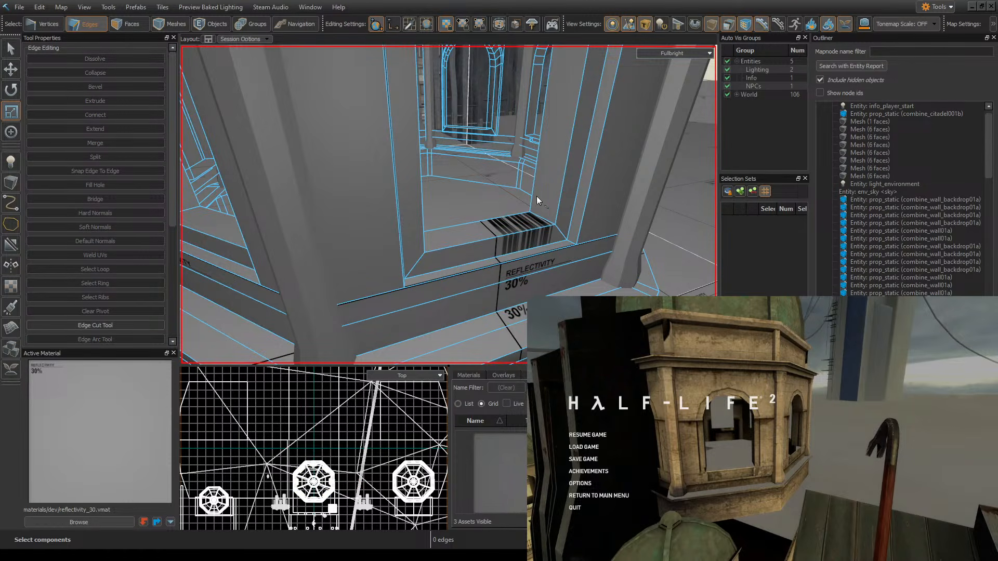
- From inside the tower, bridge the facing inner vertical edges of two neighbouring windows to cover the column between them
click(484, 224)
key(z)
key(w)
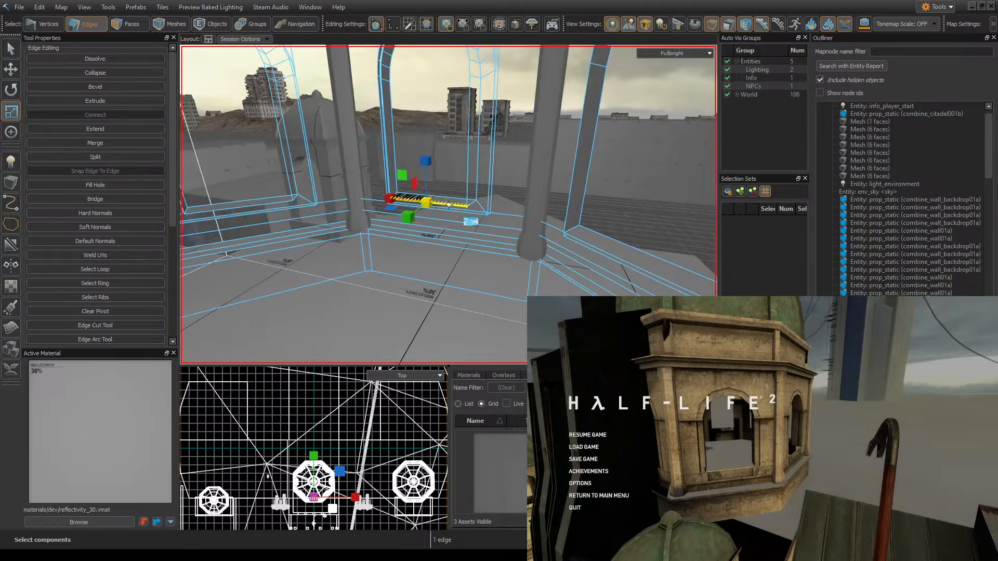
key(s)
key(z)
key(z)
key(z)
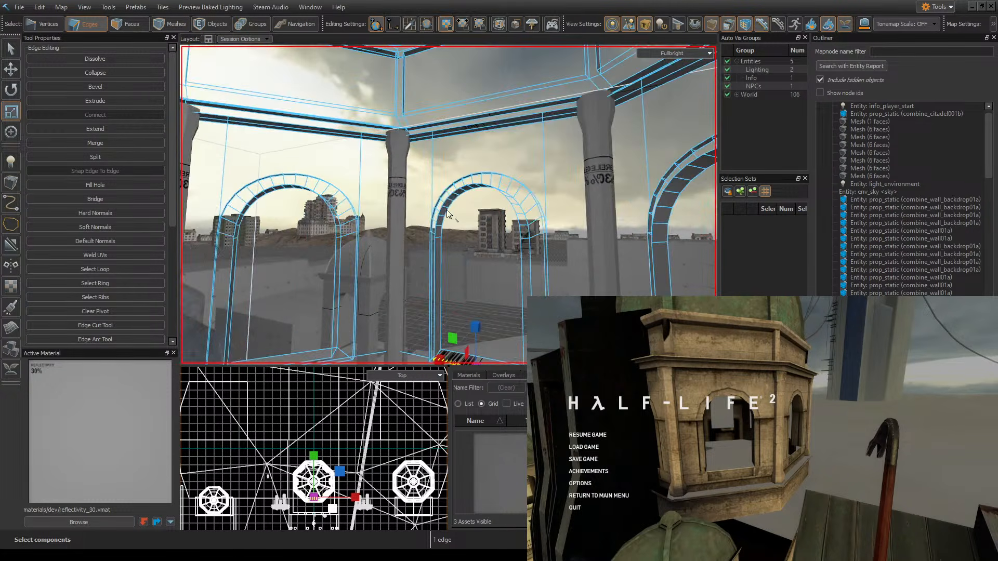
key(z)
key(z)
key(w)
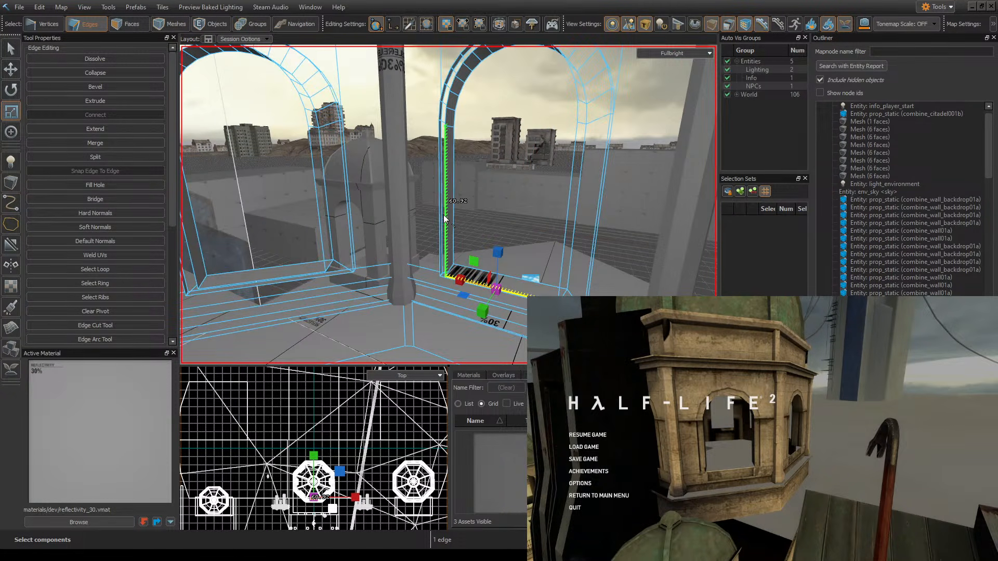
click(445, 214)
key(z)
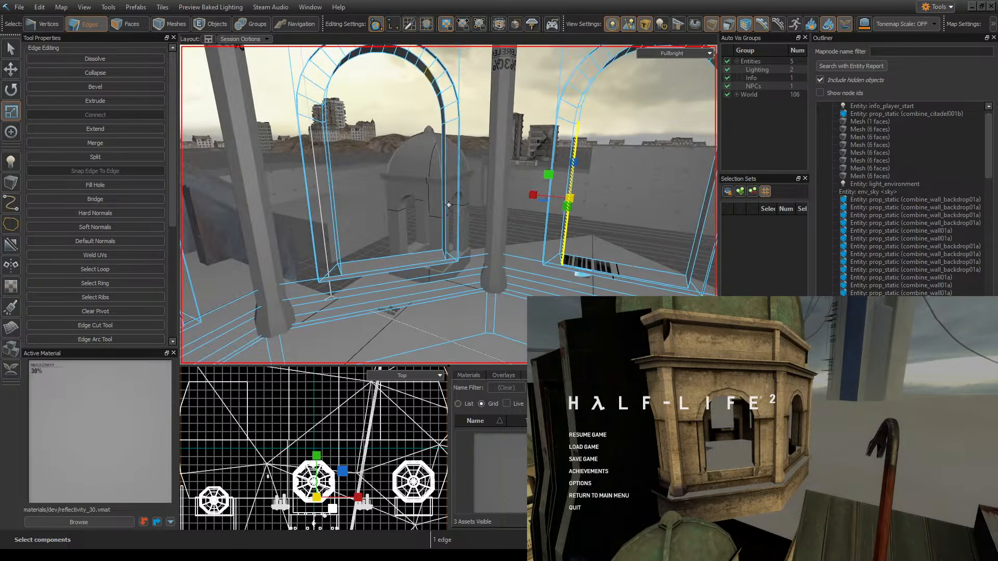
key(z)
key(z)
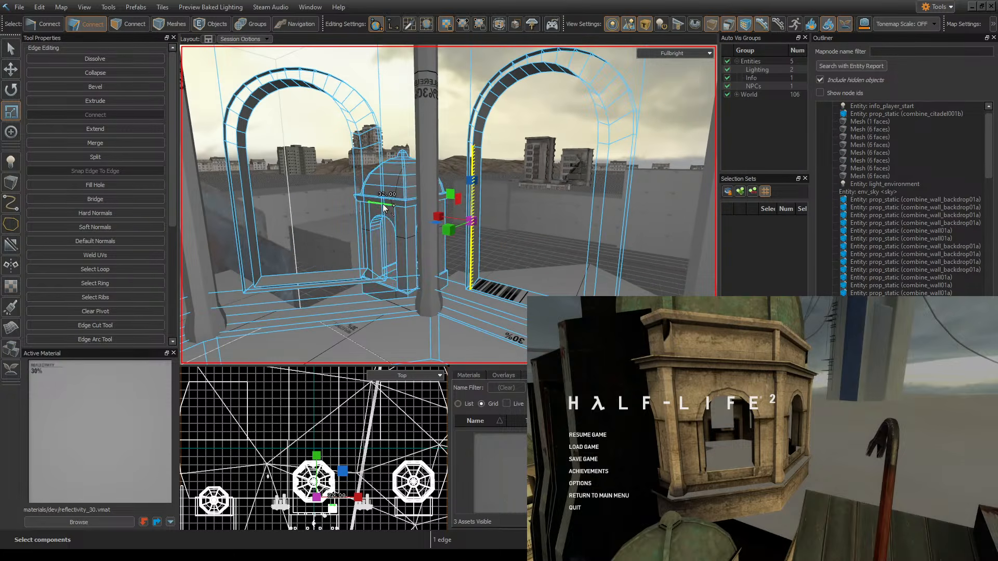
key(z)
key(a)
key(z)
ctrl+click(368, 212)
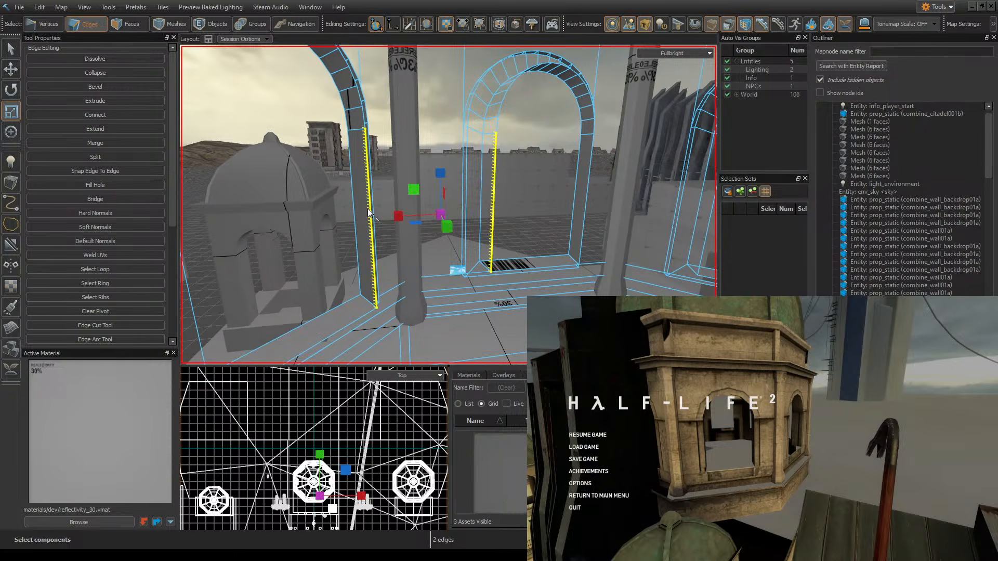
key(alt+b)
- Bridge the facing inner vertical edges of the windows on either side of the second column
key(z)
key(z)
key(z)
key(z)
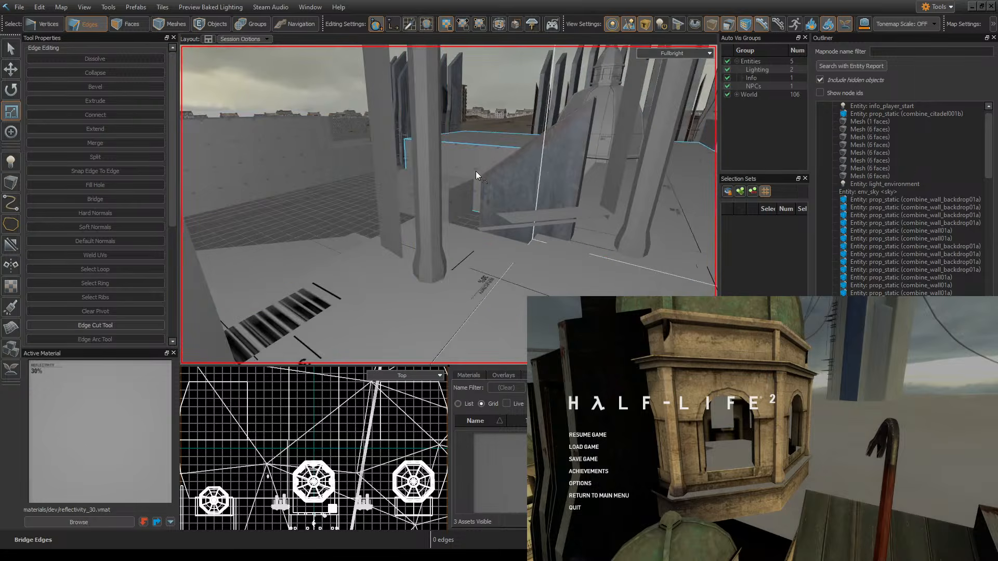
click(399, 174)
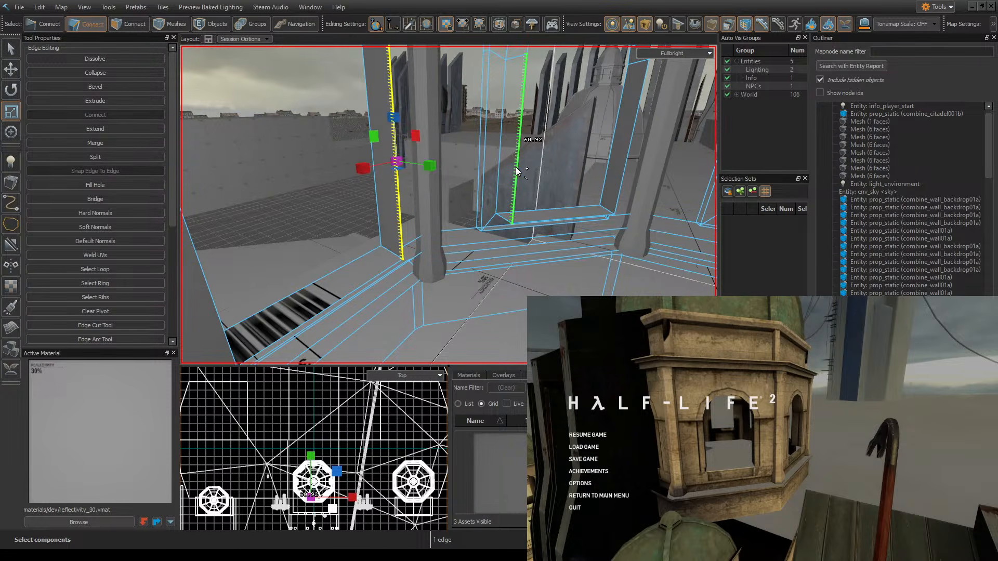
ctrl+click(516, 167)
key(alt+b)
- Bridge the inner vertical window edges across the third column to continue the interior wall
key(z)
key(z)
click(519, 157)
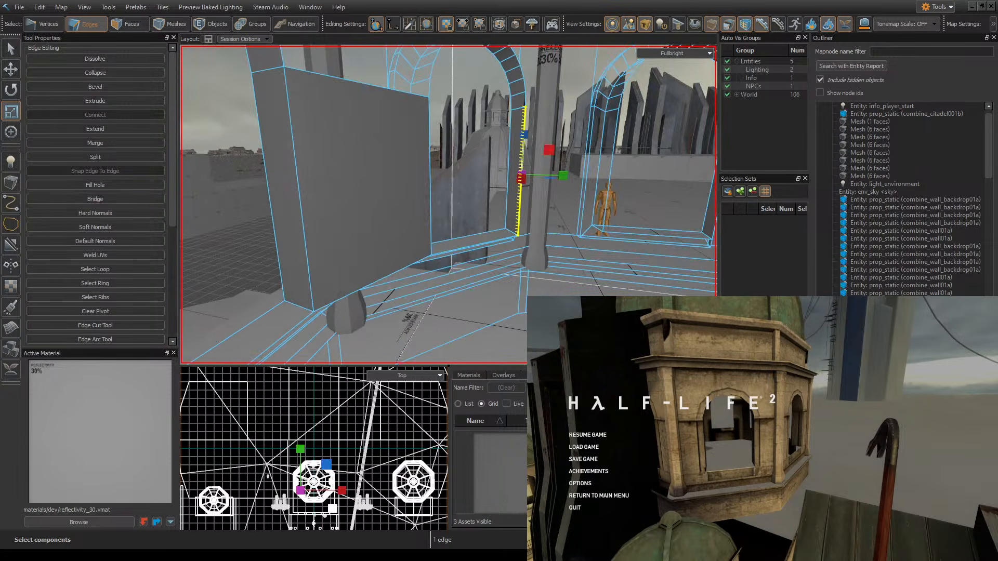
key(z)
key(z)
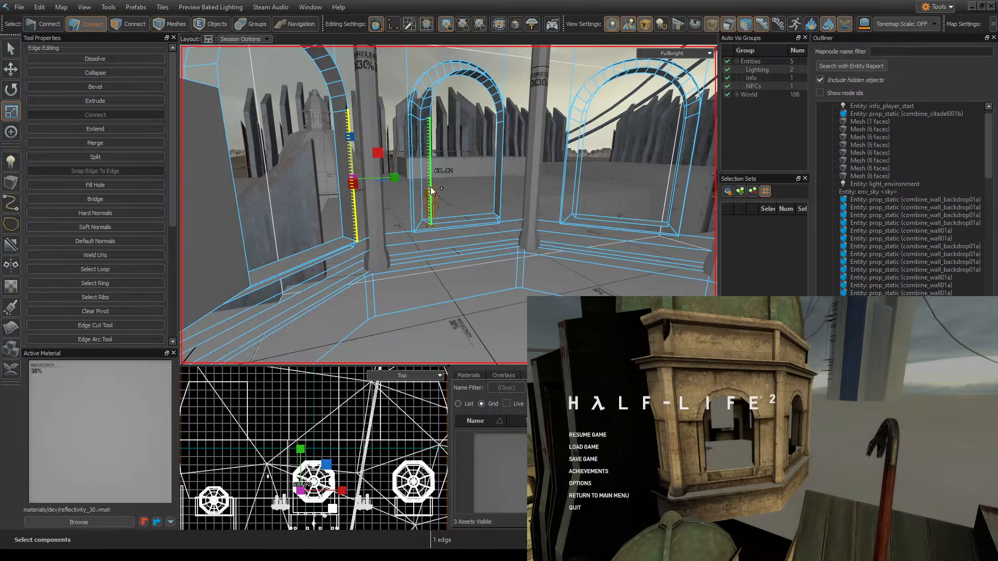
ctrl+click(431, 186)
key(alt+b)
- Bridge the facing inner vertical window edges across the fourth and fifth columns
click(495, 170)
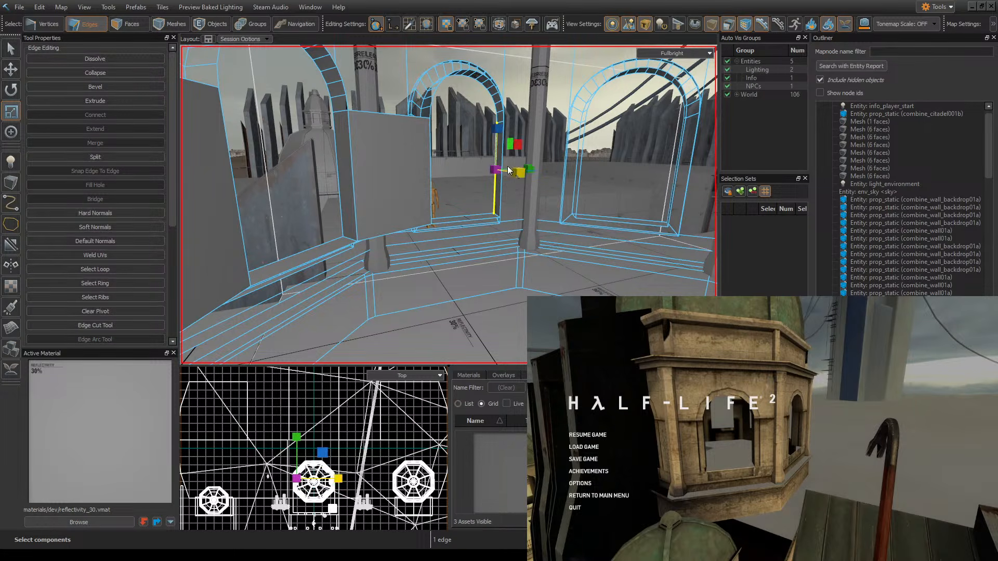
click(498, 200)
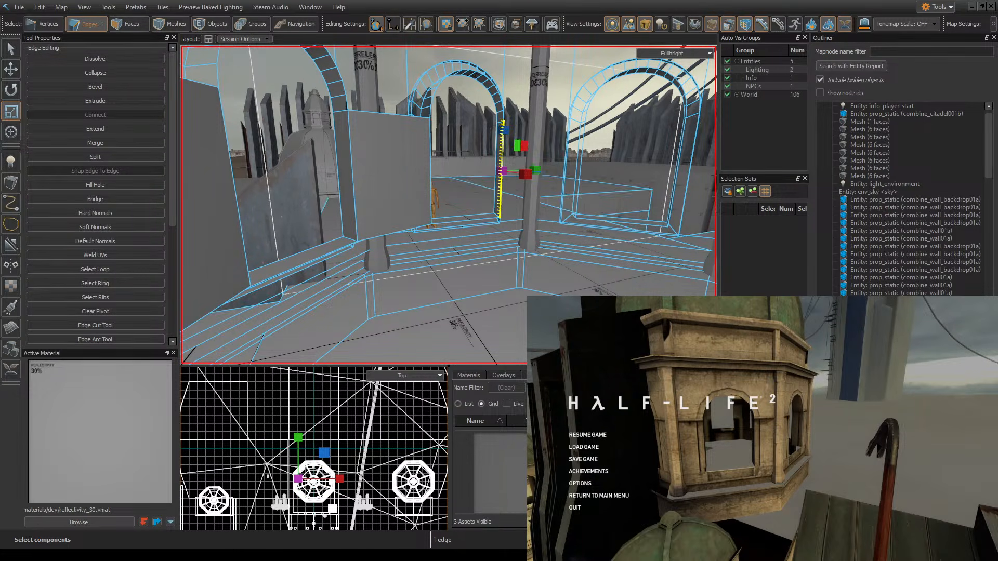
right_drag(555, 202, 634, 182)
ctrl+click(478, 223)
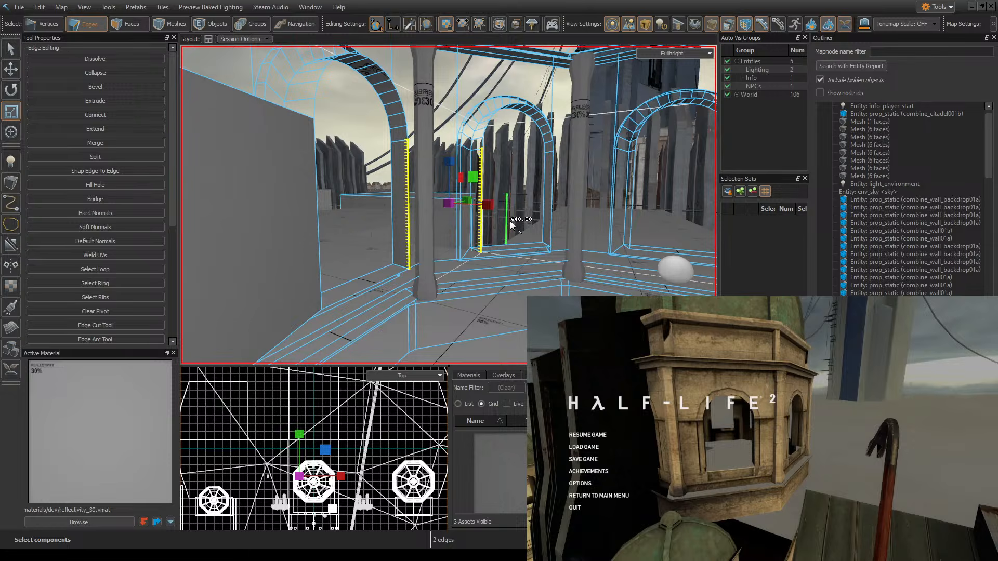
key(alt+b)
click(552, 210)
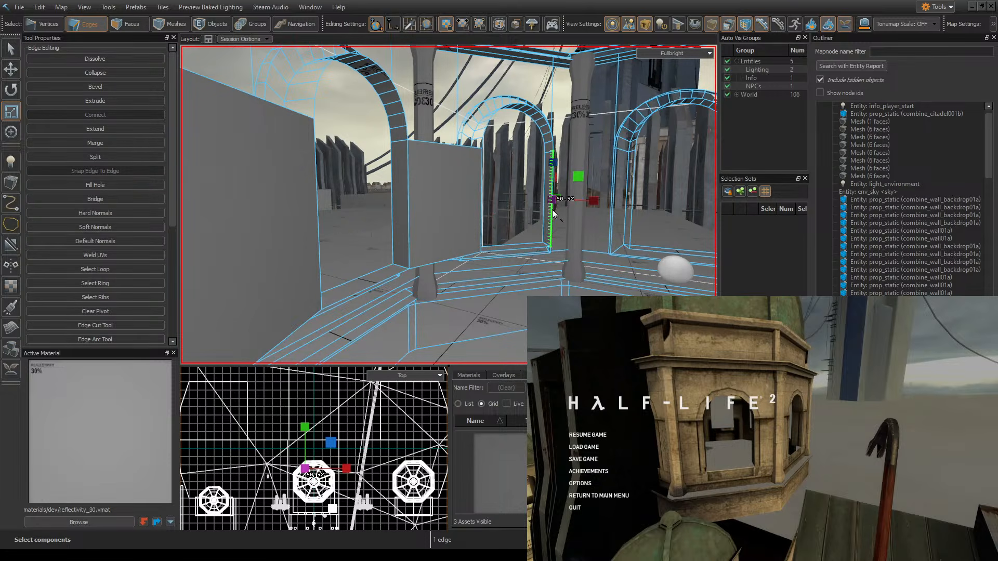
ctrl+click(632, 217)
key(alt+b)
- Bridge the facing inner vertical window edges across the sixth column to extend the interior wall
right_drag(632, 217, 444, 232)
click(463, 258)
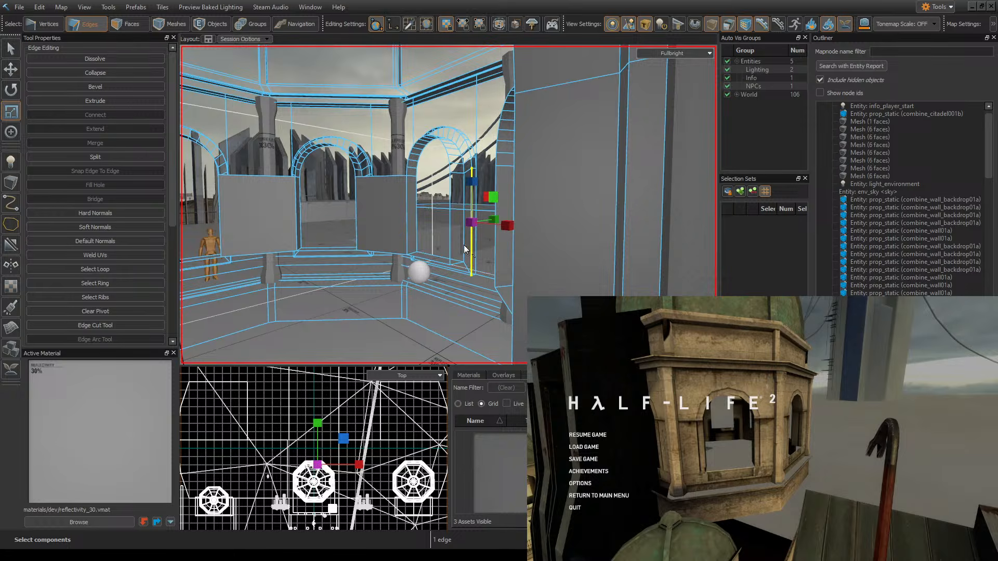
ctrl+click(455, 245)
key(alt+b)
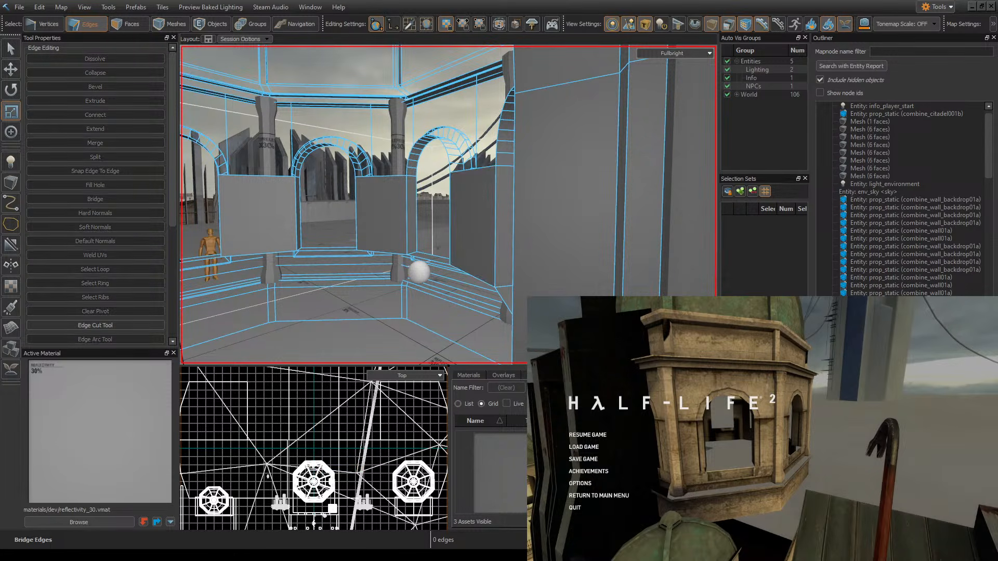
- Bridge the facing inner vertical edges of the windows on either side of the seventh column
right_drag(498, 256, 421, 218)
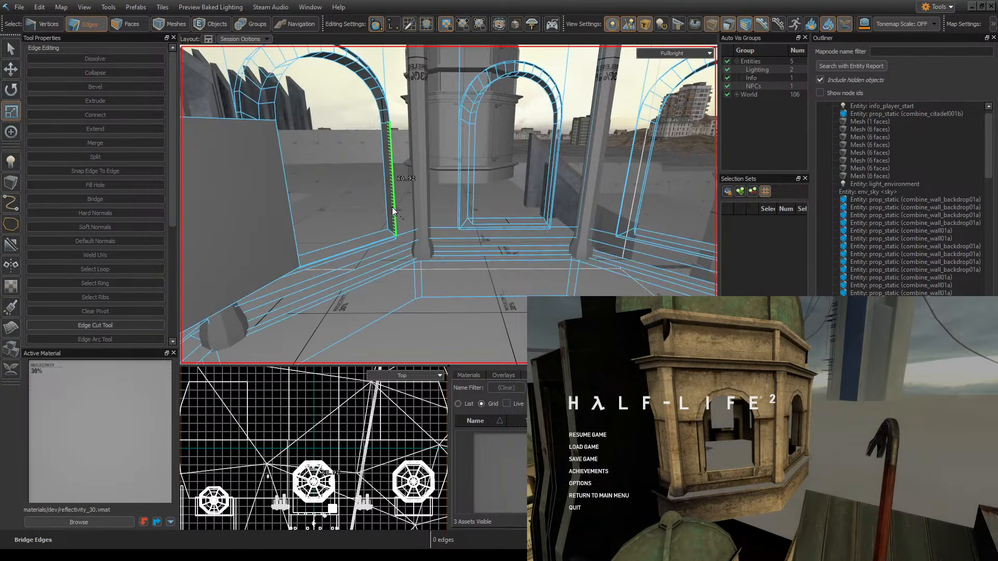
click(392, 207)
shift+click(474, 200)
key(alt+b)
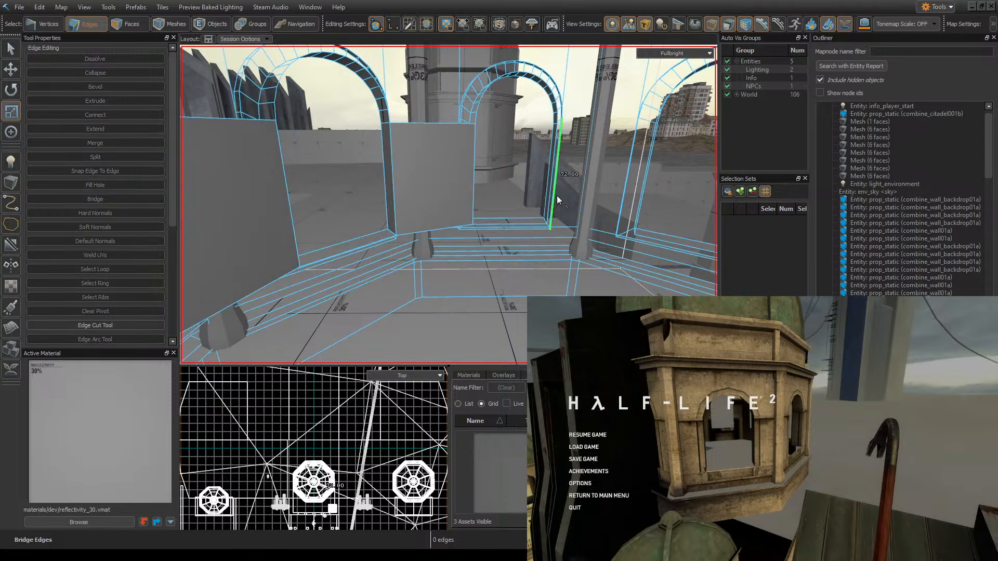
- Bridge the inner vertical window edges across the last column to close the ring of interior wall faces
click(549, 193)
right_drag(549, 192, 455, 205)
shift+click(502, 184)
key(alt+b)
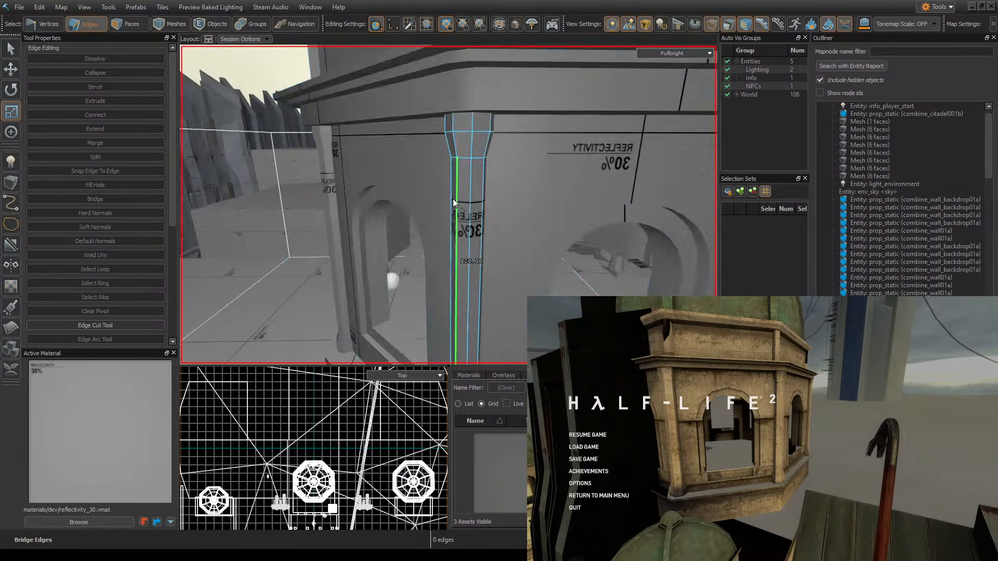
right_drag(306, 241, 449, 206)
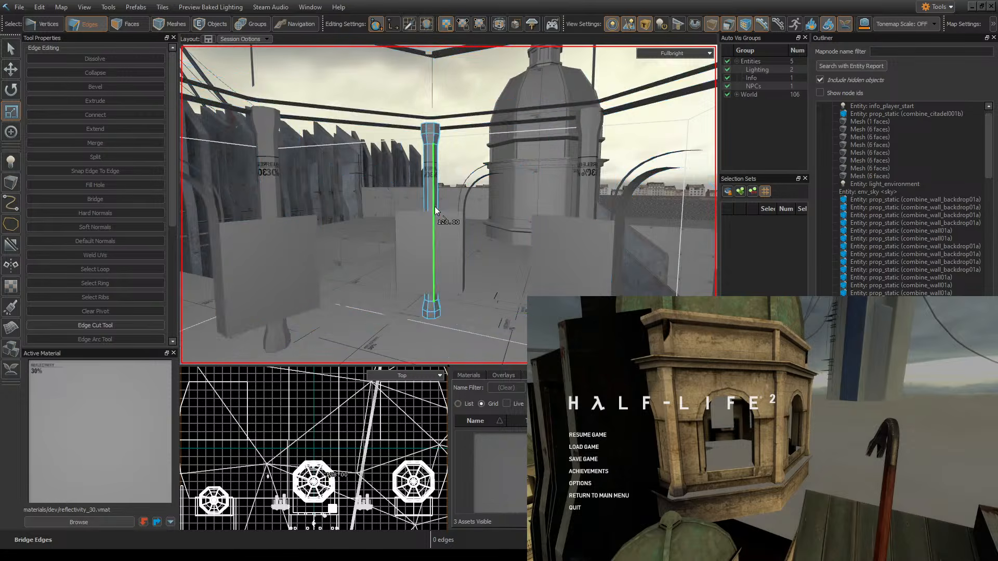
double_click(441, 213)
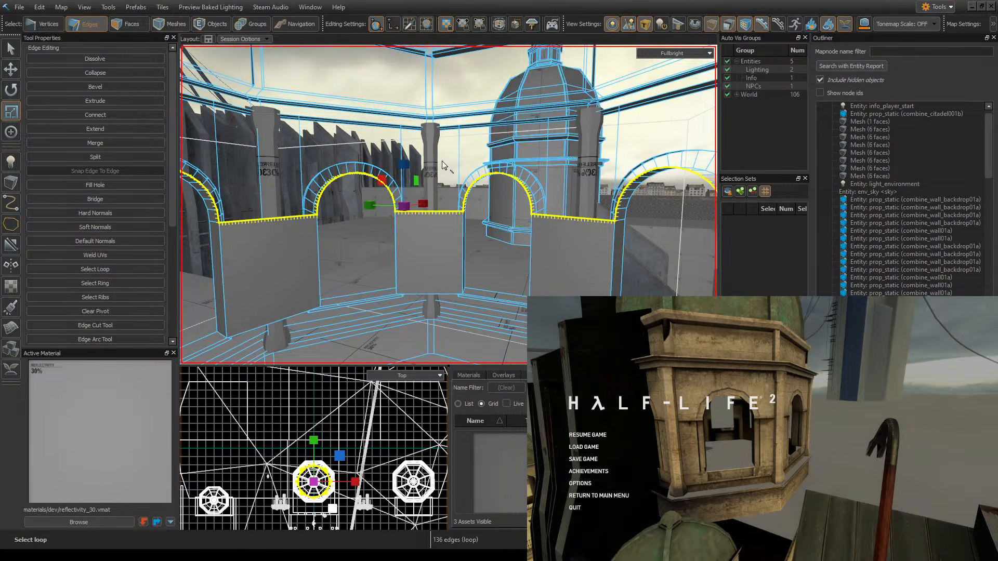
right_drag(442, 213, 450, 205)
scroll(546, 195, up, 4)
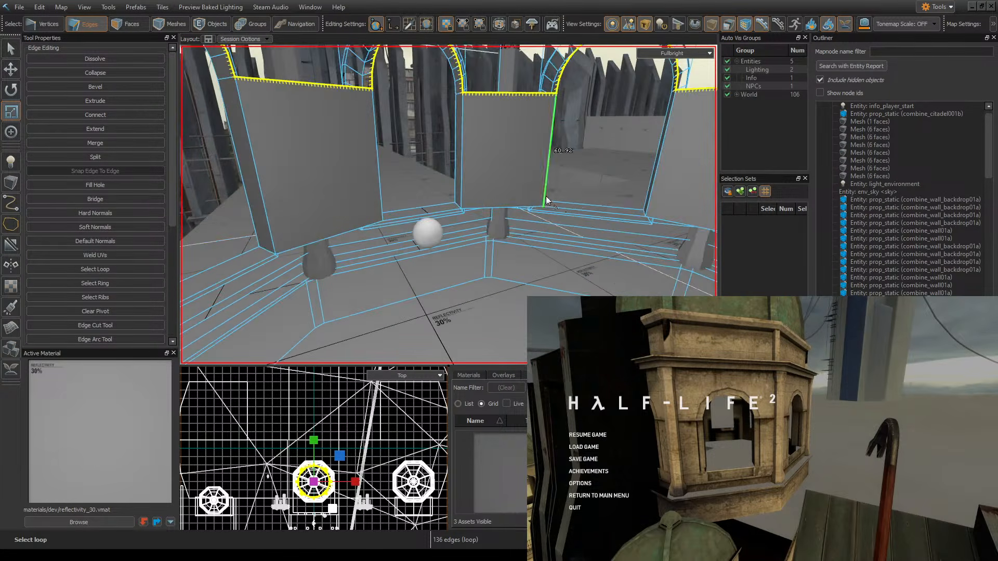
- Select the edge loop along the bottom of the interior wall faces and fill the hole with a floor face
click(559, 207)
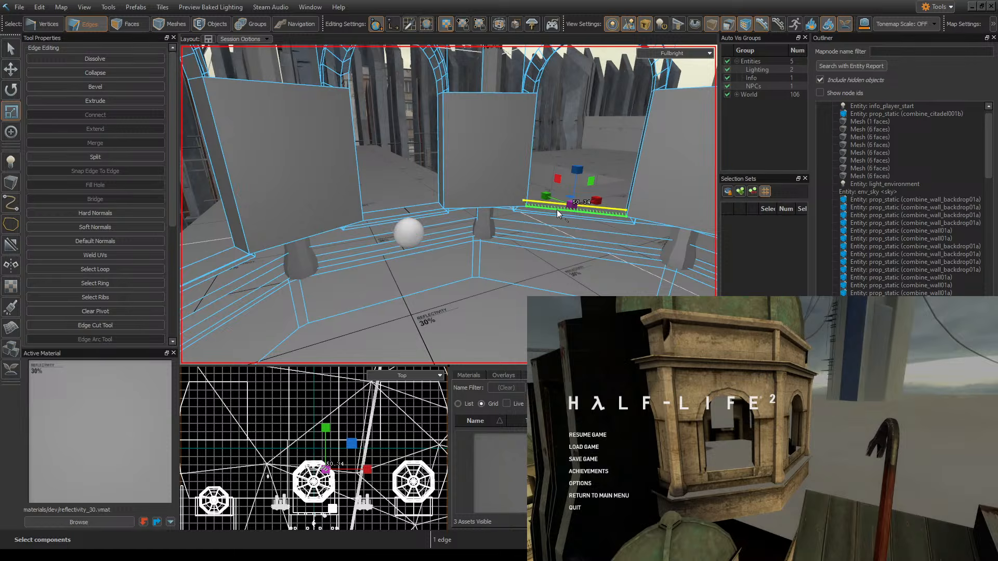
double_click(557, 210)
scroll(548, 208, down, 4)
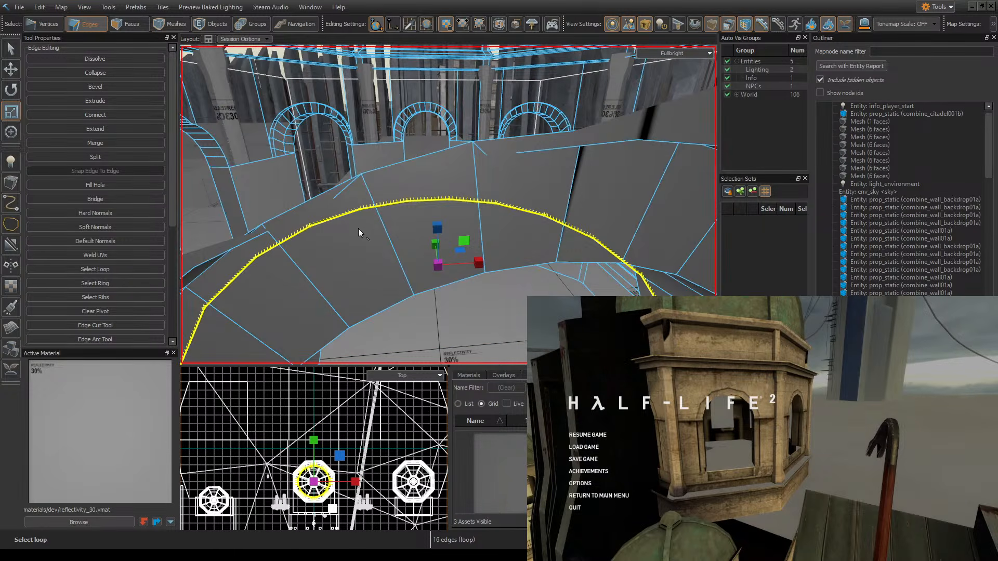
mouse_move(467, 179)
right_down()
mouse_move(448, 205)
mouse_move(467, 180)
right_up()
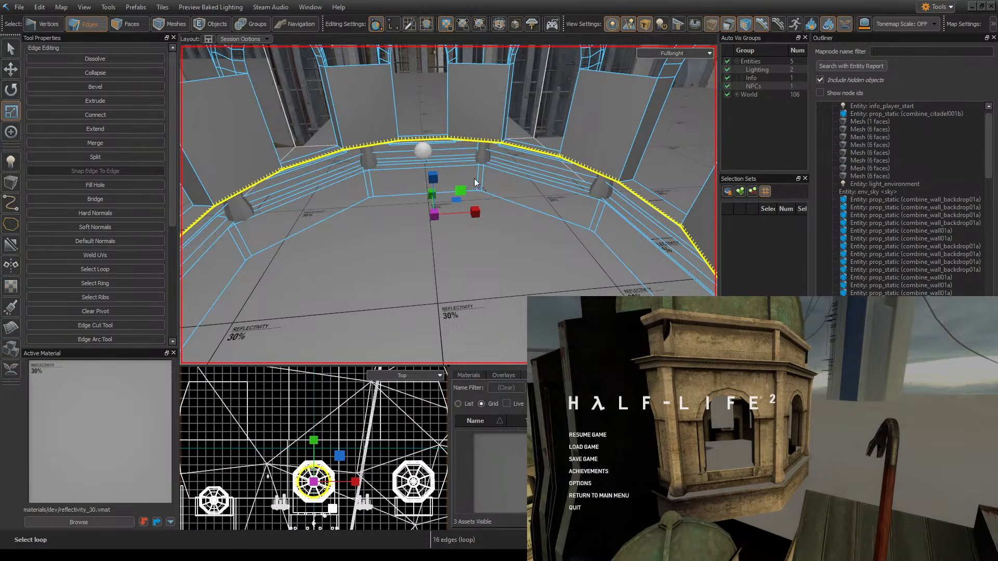
click(83, 187)
key(w)
scroll(456, 220, up, 3)
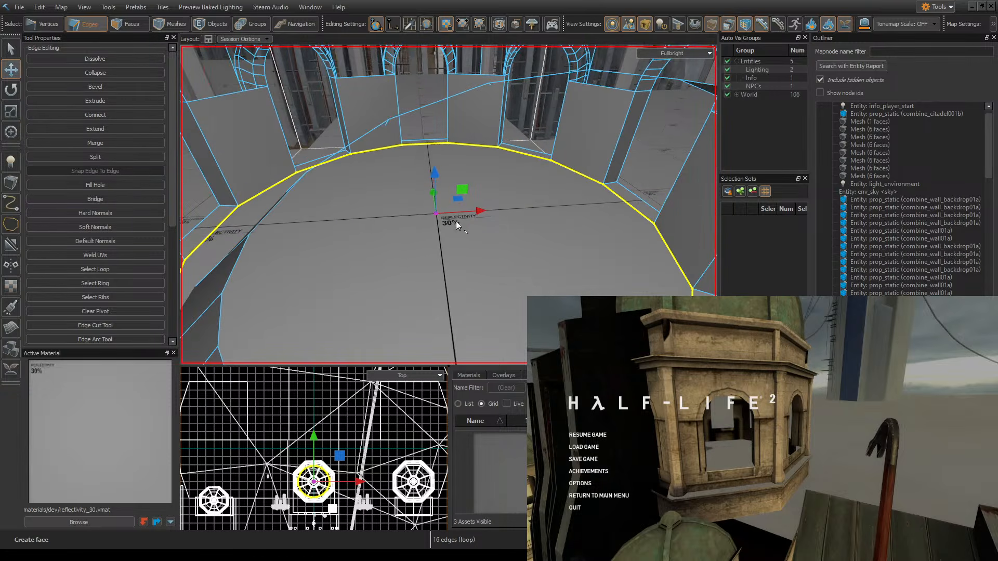
- Extrude the new floor face downward and lower it a little further on a finer grid
click(125, 25)
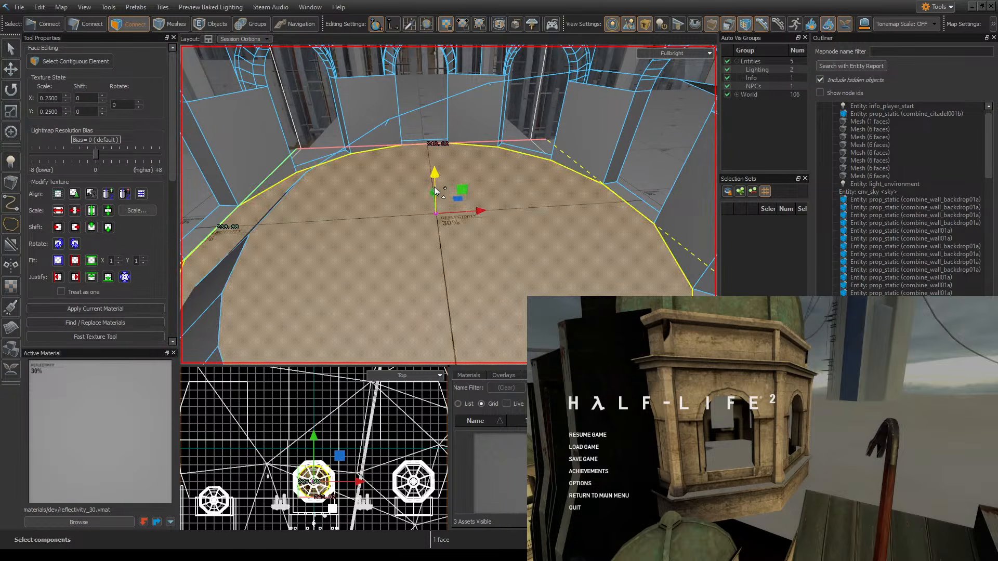
shift+drag(434, 187, 439, 251)
right_drag(439, 250, 448, 205)
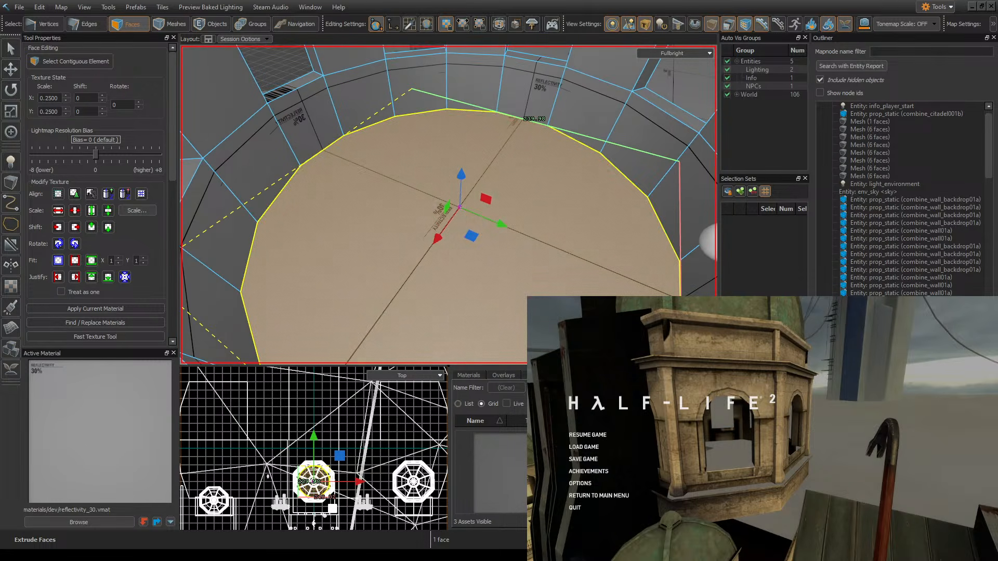
key([)
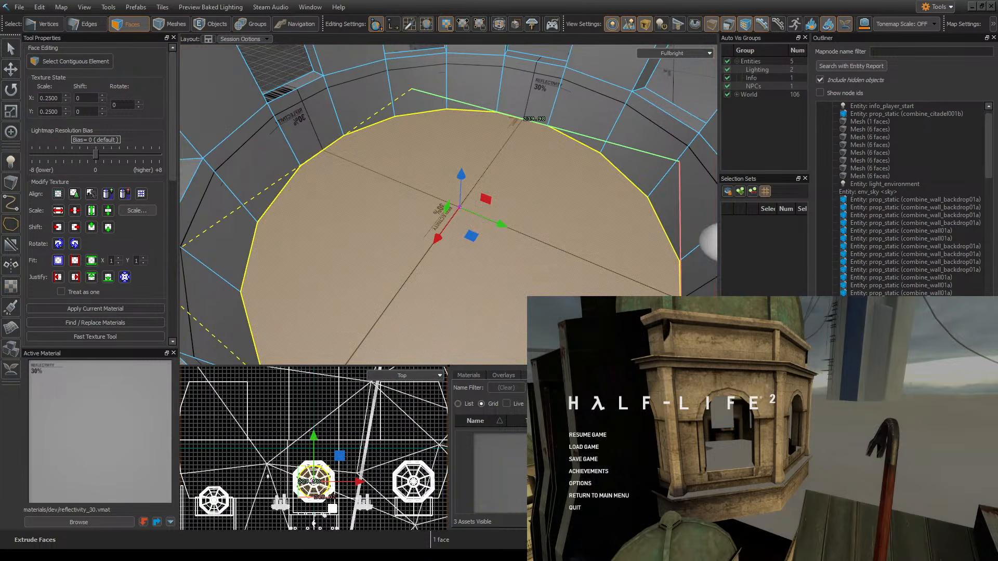
drag(460, 178, 458, 217)
right_drag(493, 223, 507, 216)
key(Escape)
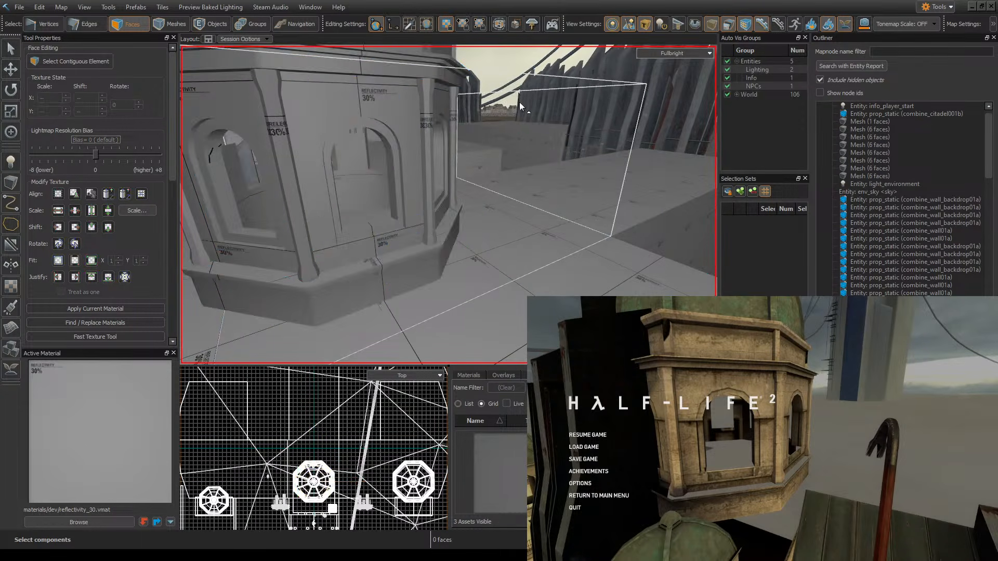
- Save the map and try filling the hole bounded by the edge loop over the windows, then undo the fill
right_drag(519, 104, 448, 205)
right_drag(394, 240, 435, 236)
click(86, 23)
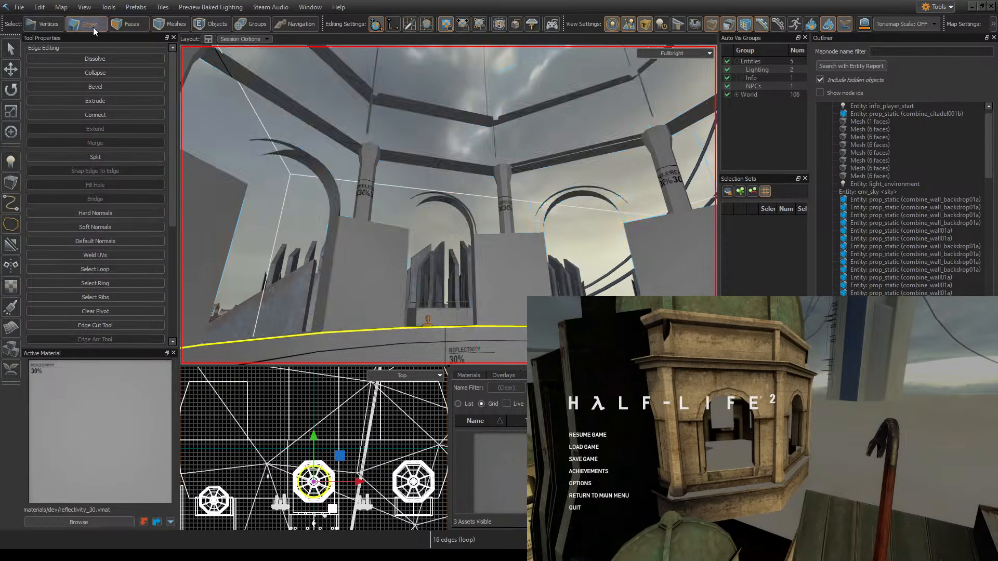
double_click(313, 155)
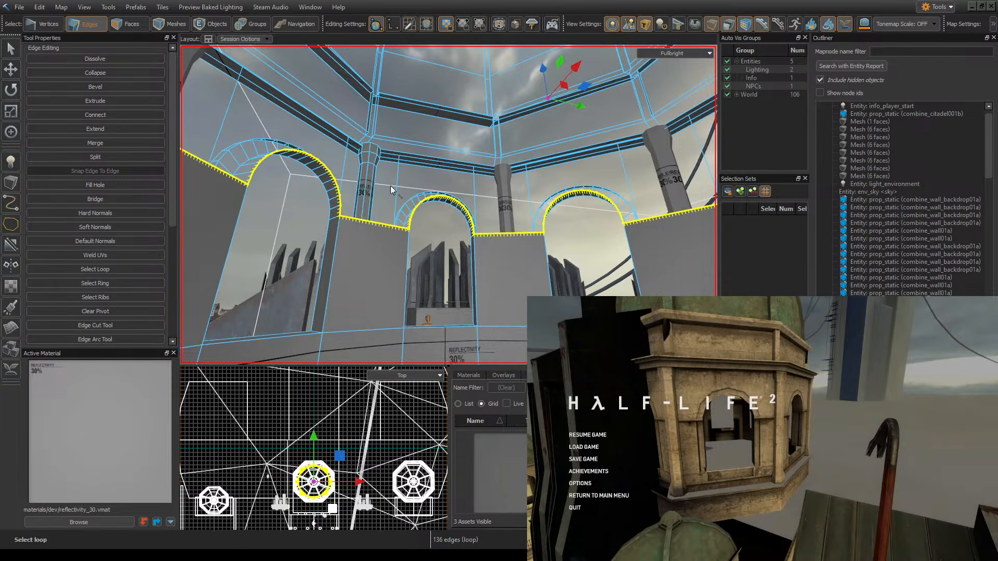
right_drag(391, 186, 385, 189)
key(ctrl+s)
click(102, 184)
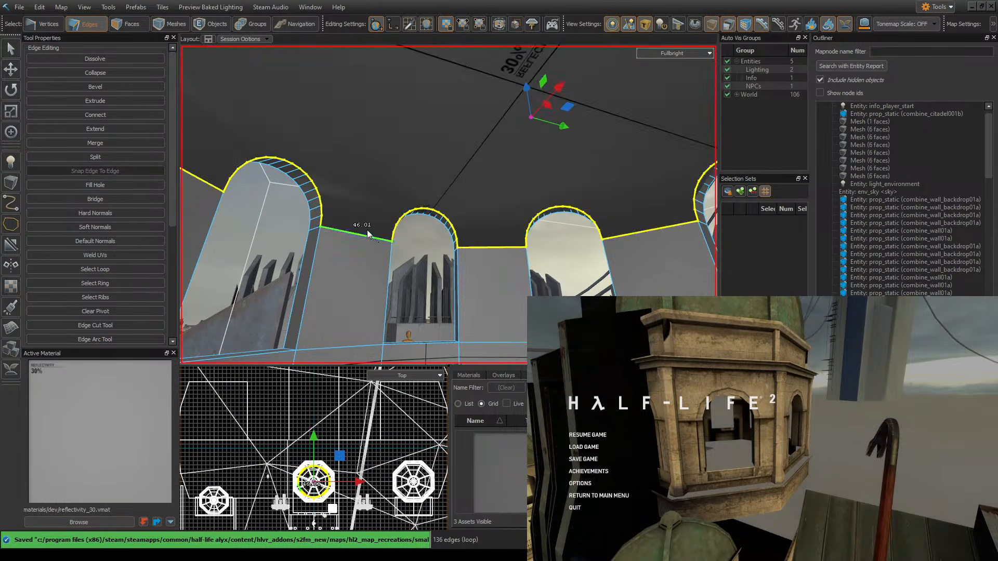
right_drag(367, 229, 448, 204)
key(ctrl+z)
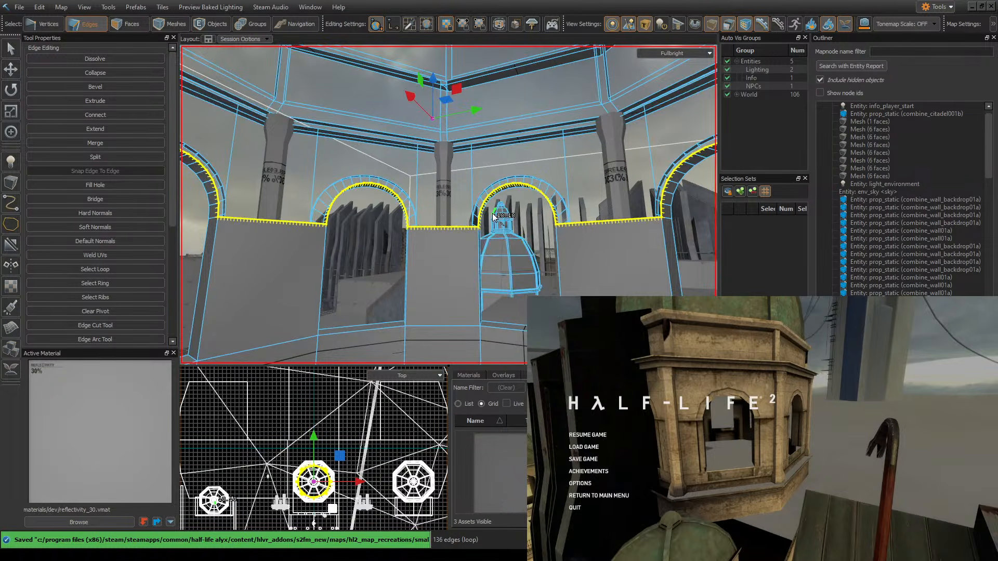
- Try to bridge the complete edge loop running over the arches and interior wall tops
click(453, 229)
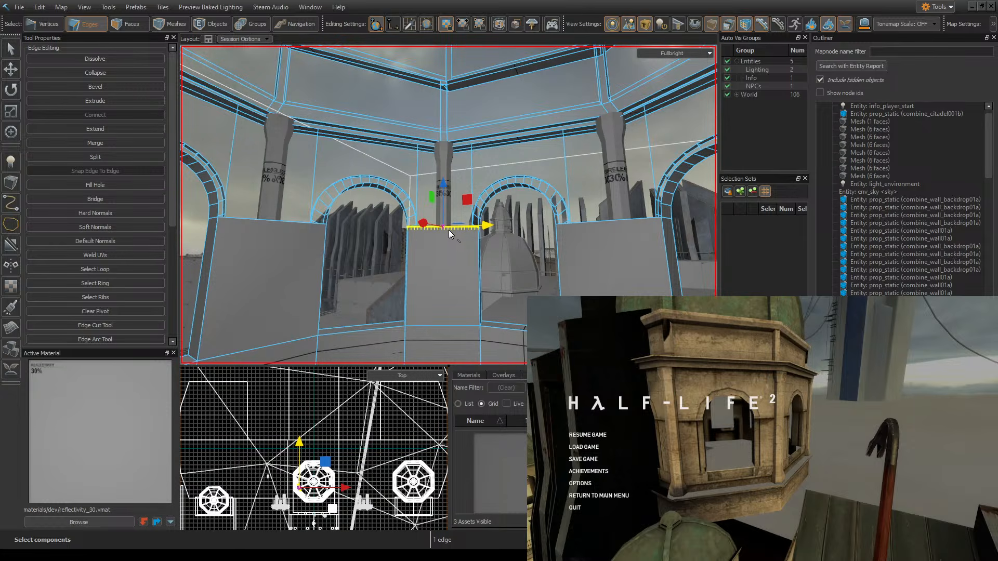
double_click(510, 183)
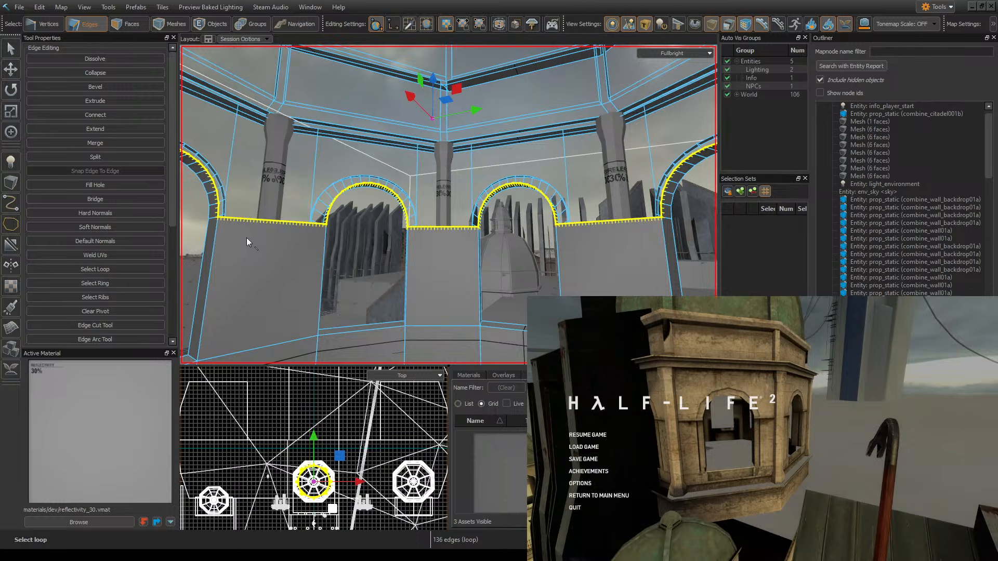
click(149, 196)
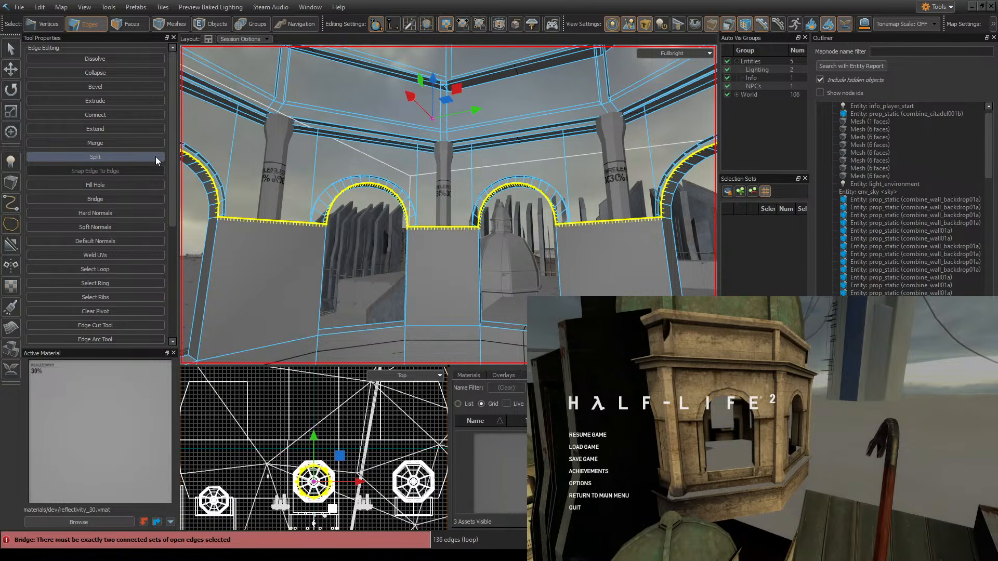
- Start a 16-step interpolated bridge between the top edges of two interior wall faces on opposite sides of the tower
click(582, 224)
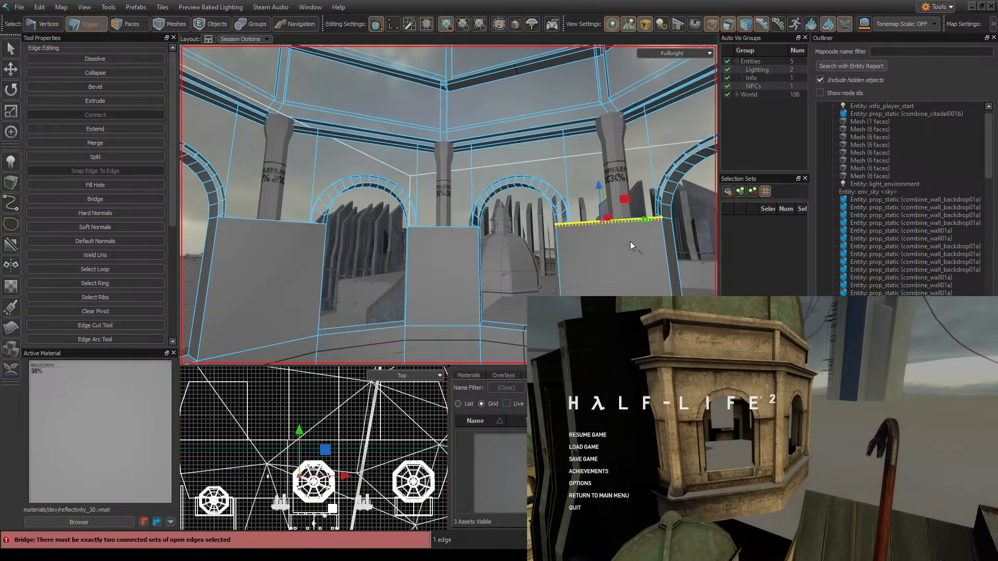
key(z)
key(s)
key(w)
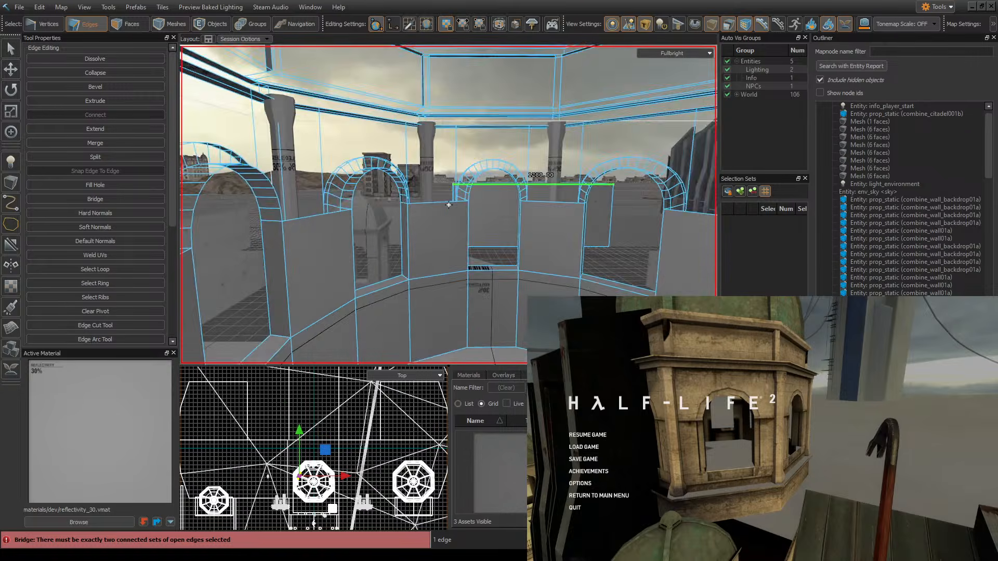
key(s)
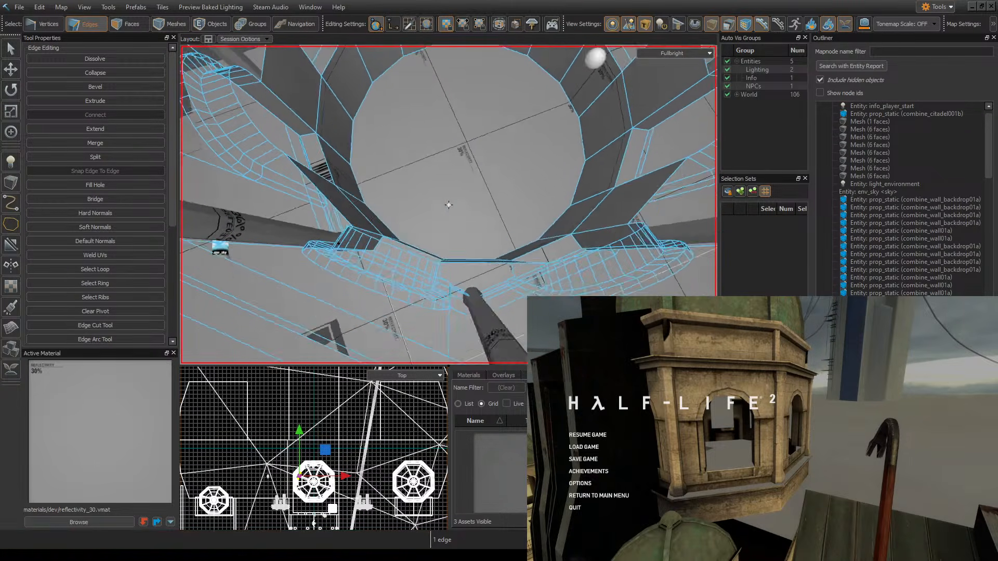
key(z)
ctrl+click(476, 294)
key(z)
key(w)
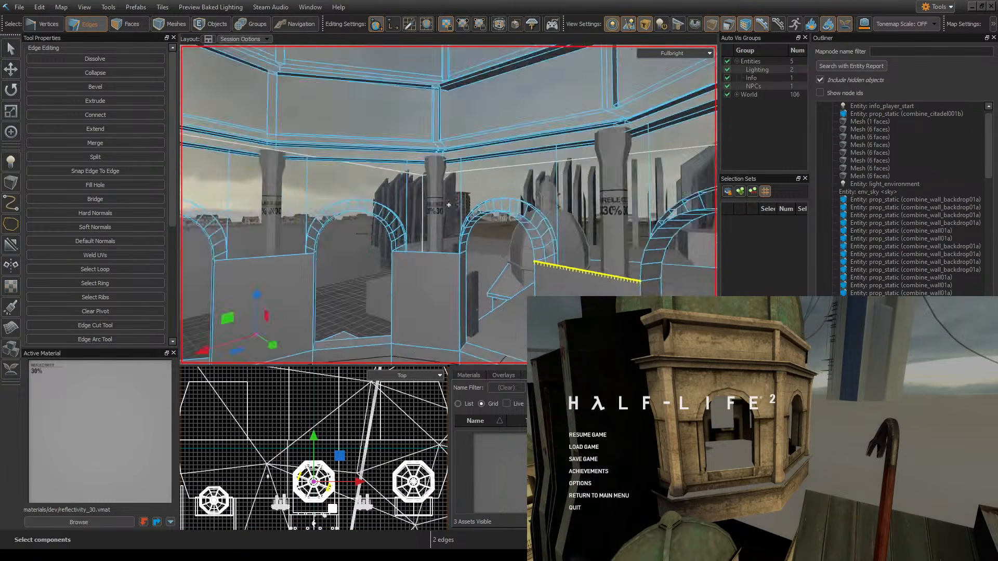
key(s)
key(z)
key(alt+b)
- Examine the arched bridge preview spanning the tower interior from several viewpoints
key(z)
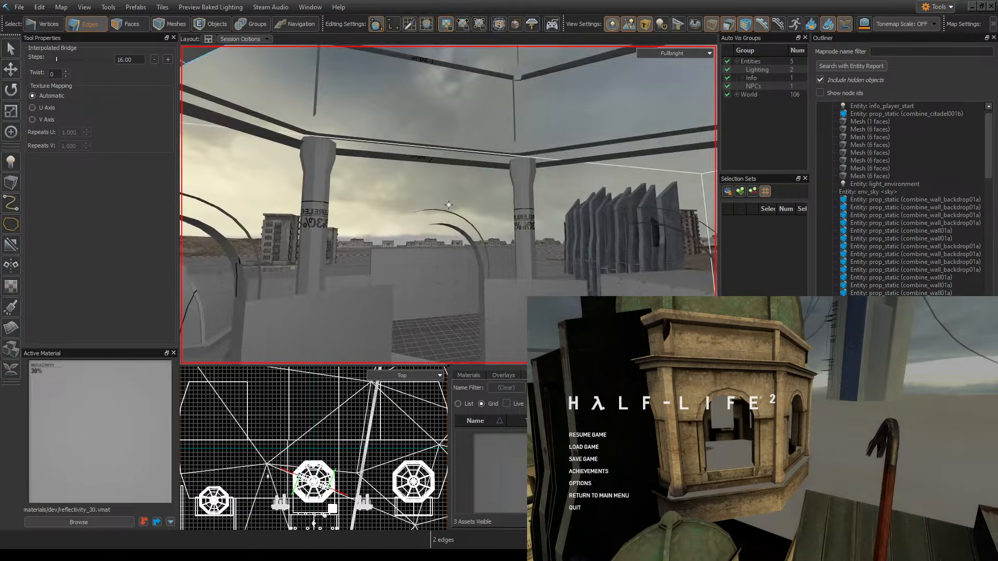
key(s)
key(w)
key(s)
key(z)
key(w)
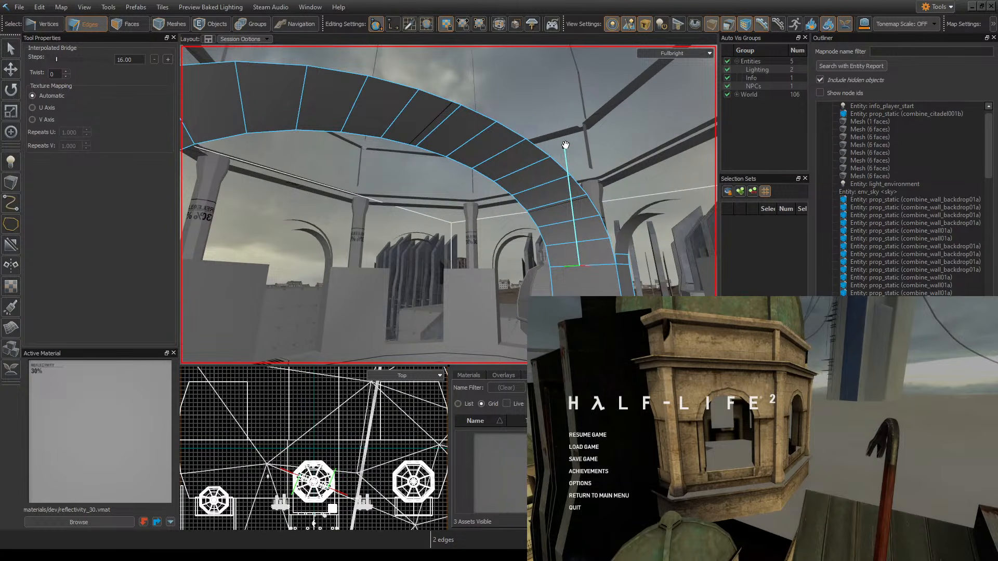
key(z)
key(w)
key(s)
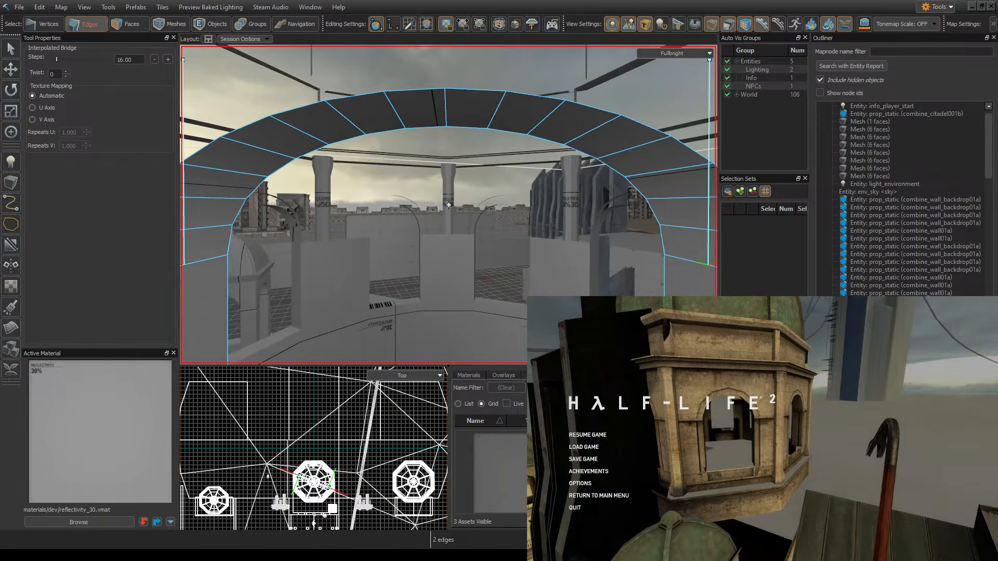
key(s)
key(z)
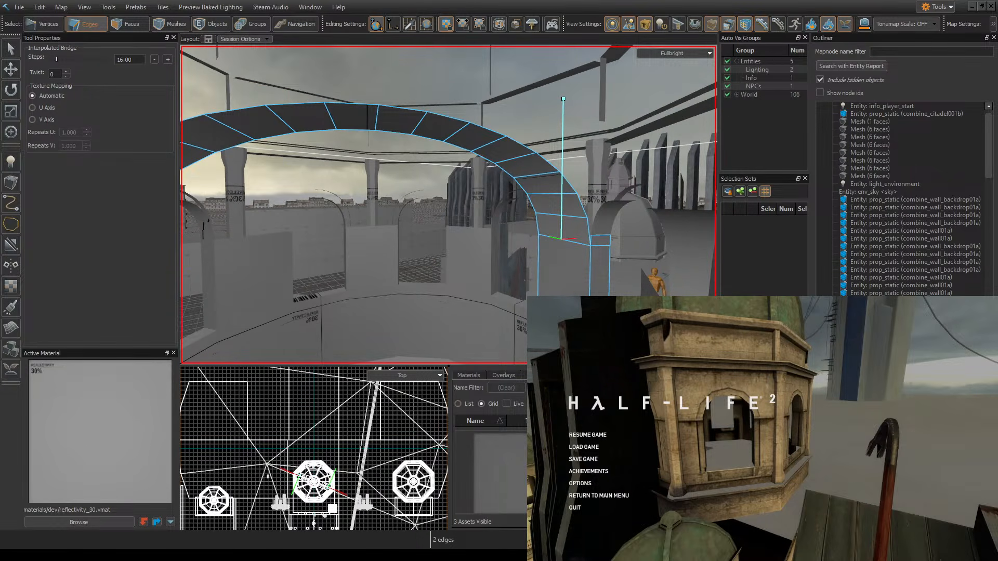
- Switch to Half-Life 2, resume the game and fly through the original tower to examine its interior
key(Escape)
key(w)
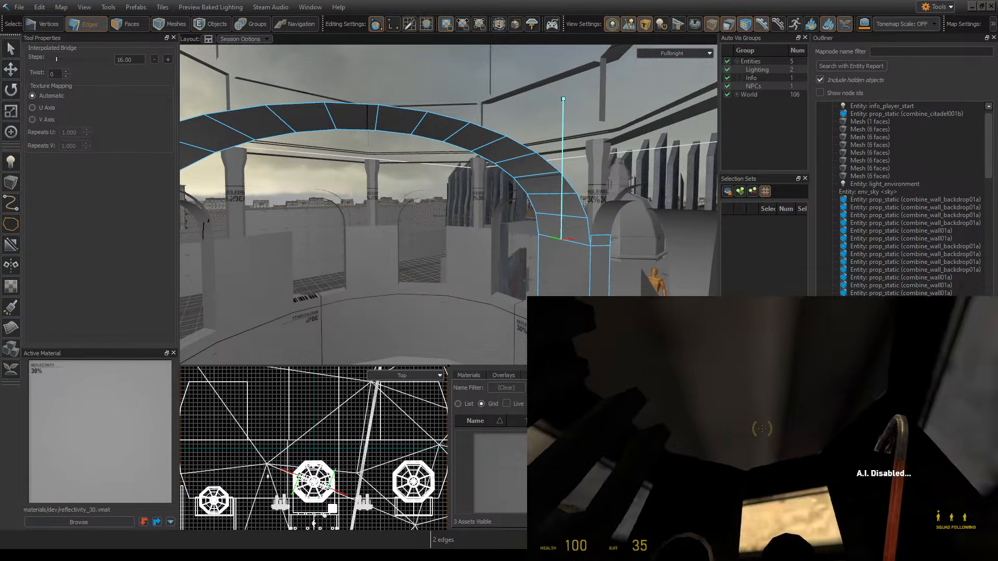
key(w)
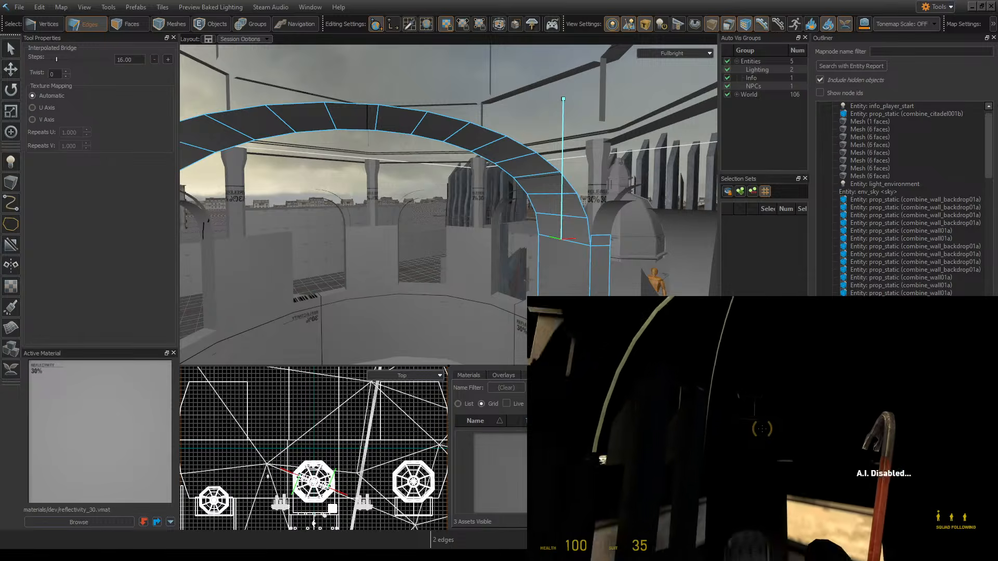
key(w)
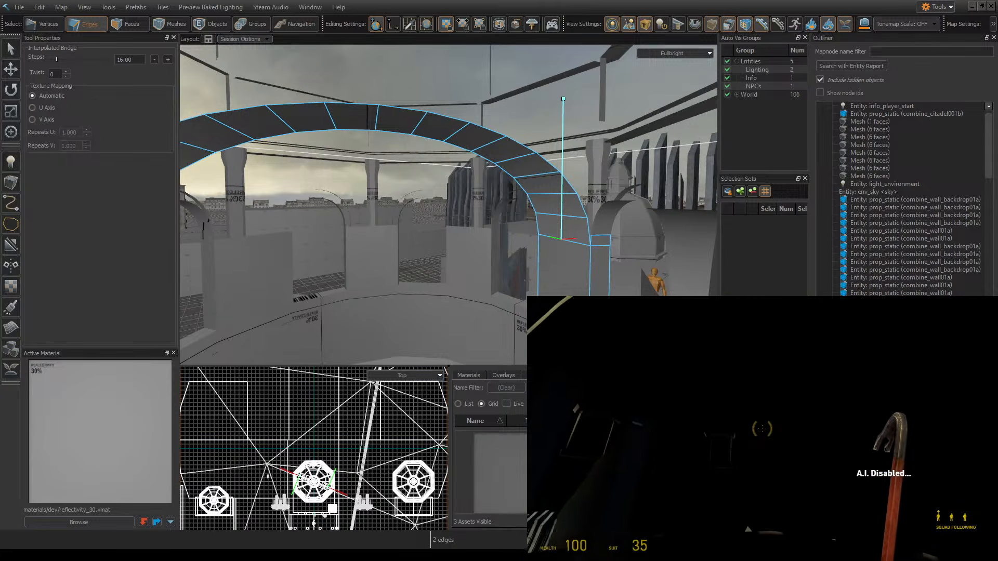
key(w)
key(Escape)
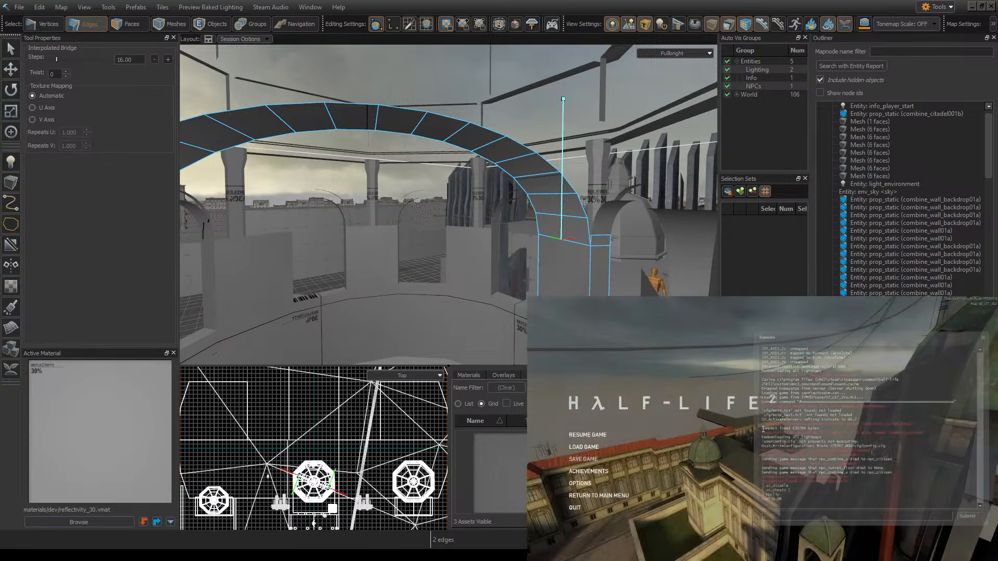
- Load a "Follow Freeman!" saved game and go outside toward the ruined domed tower
click(584, 447)
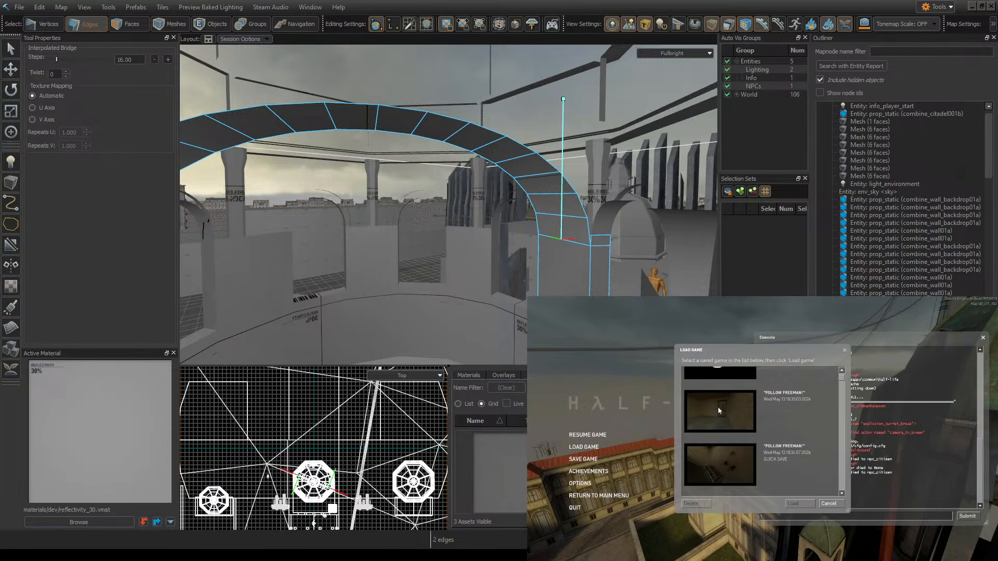
double_click(711, 419)
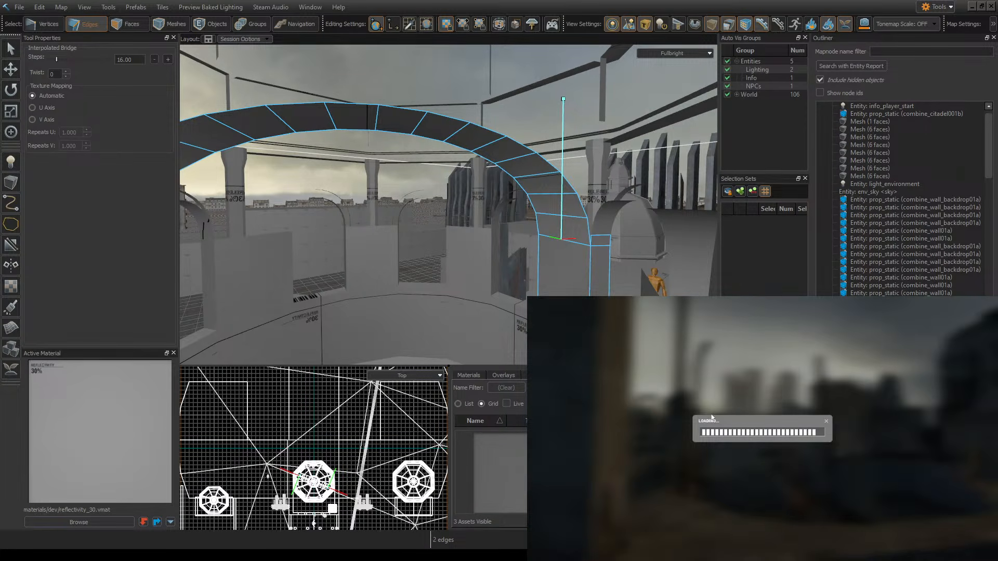
key(w)
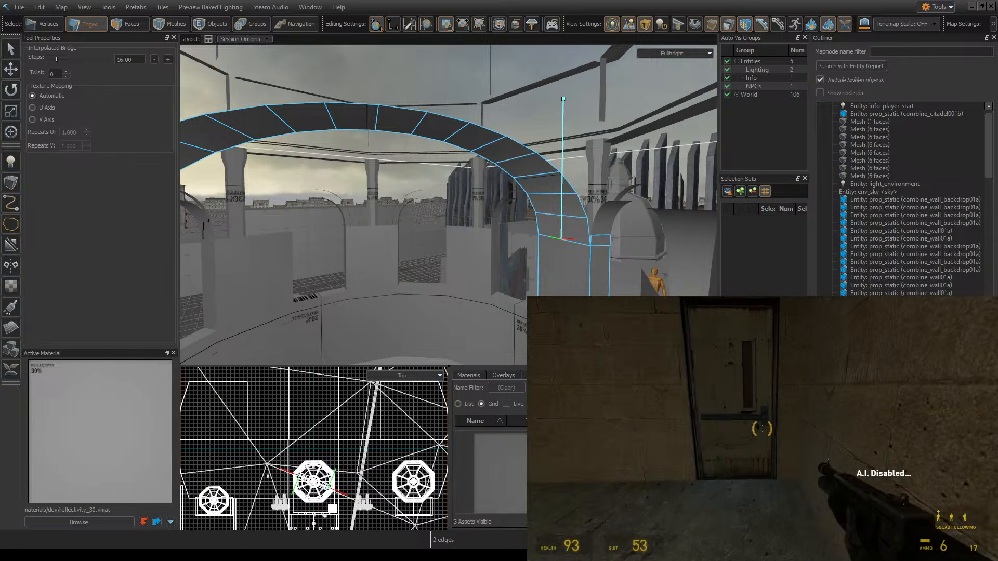
key(e)
key(w)
key(2)
key(2)
click(762, 429)
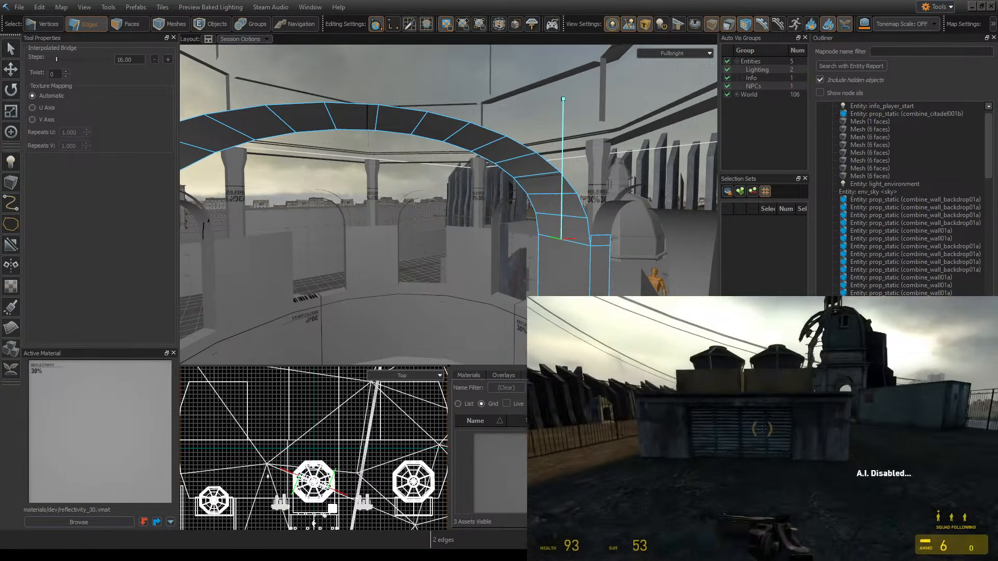
key(1)
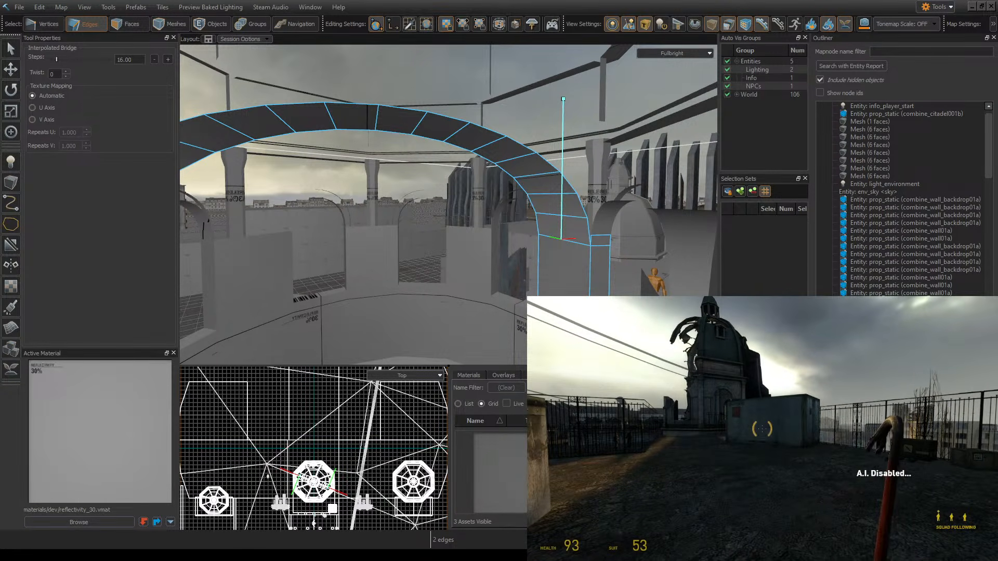
- Run sv_cheats 1, ai_disable and noclip in the game console and return to the game
key(grave)
key(grave)
key(grave)
text(noclip)
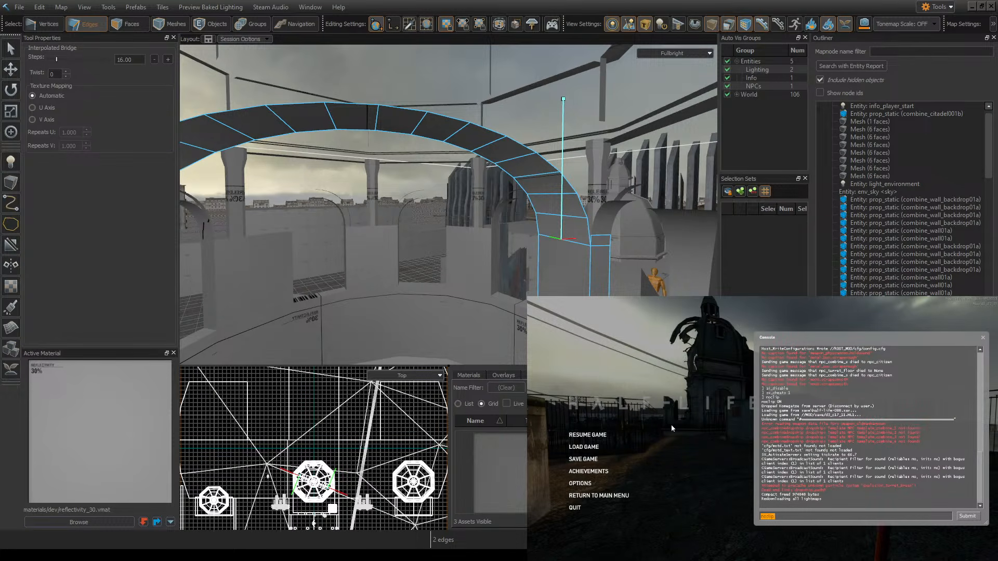
key(BackSpace)
key(BackSpace)
key(BackSpace)
key(BackSpace)
key(BackSpace)
key(BackSpace)
text(sv_cheats)
key(Return)
text(1)
key(Return)
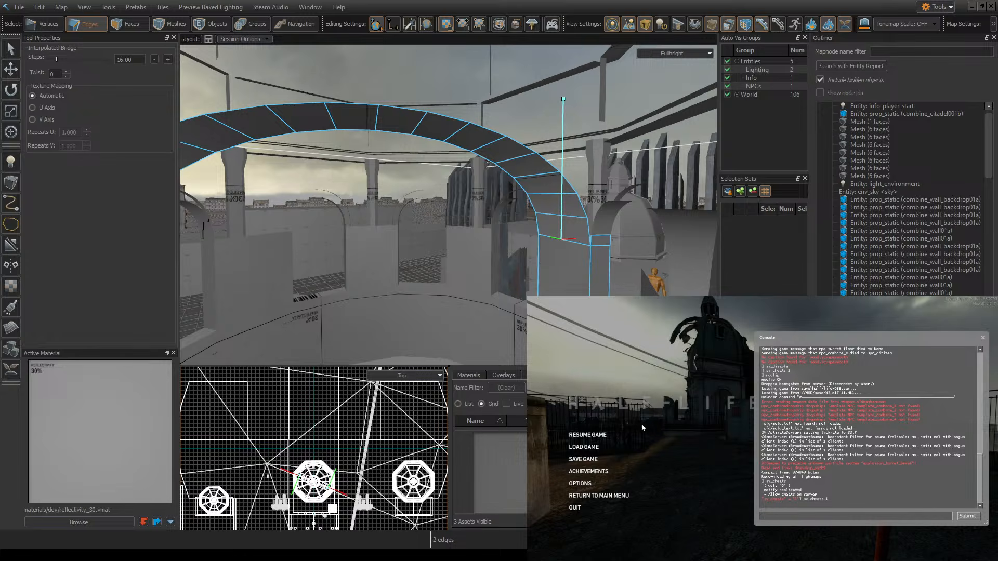
text(ai_disable)
key(Return)
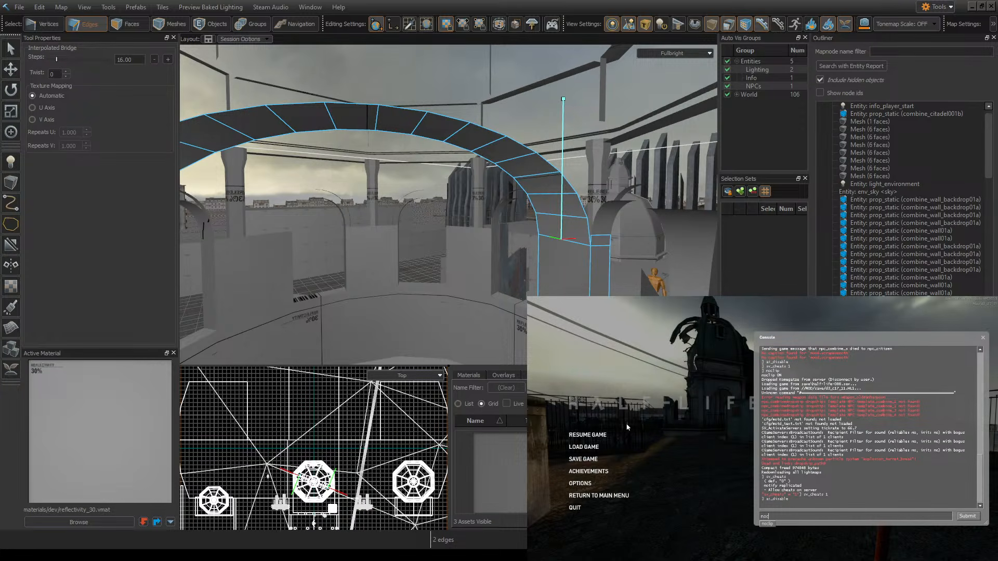
text(noclip)
key(Return)
key(Escape)
- Fly up to the ruined domed tower, run ai_disable again and examine its open structure
key(w)
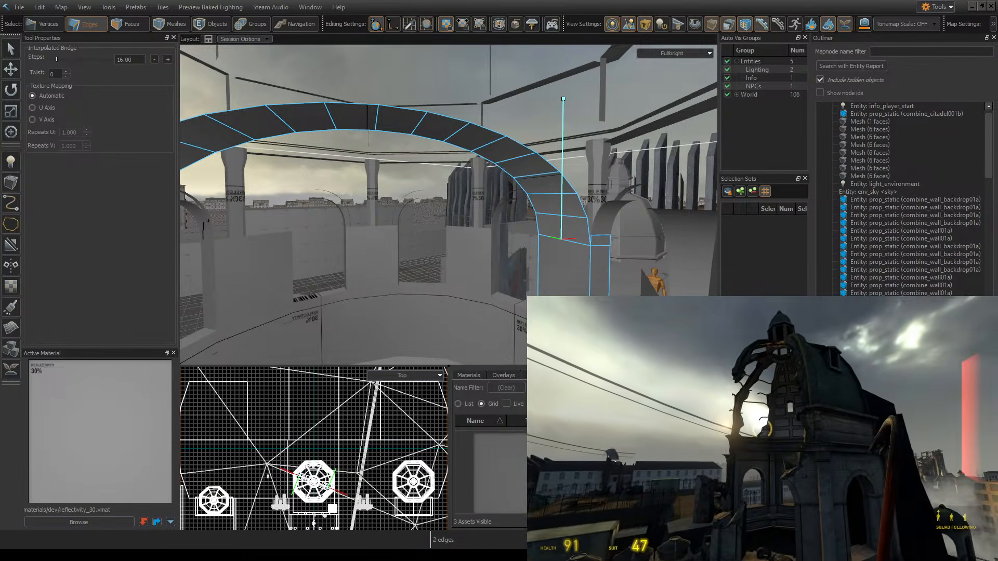
key(grave)
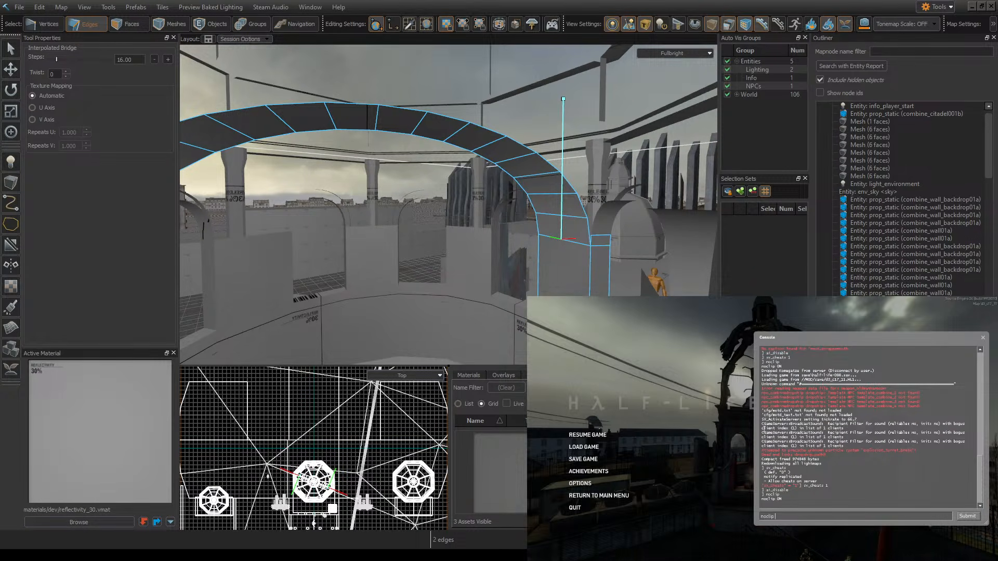
key(Return)
key(Escape)
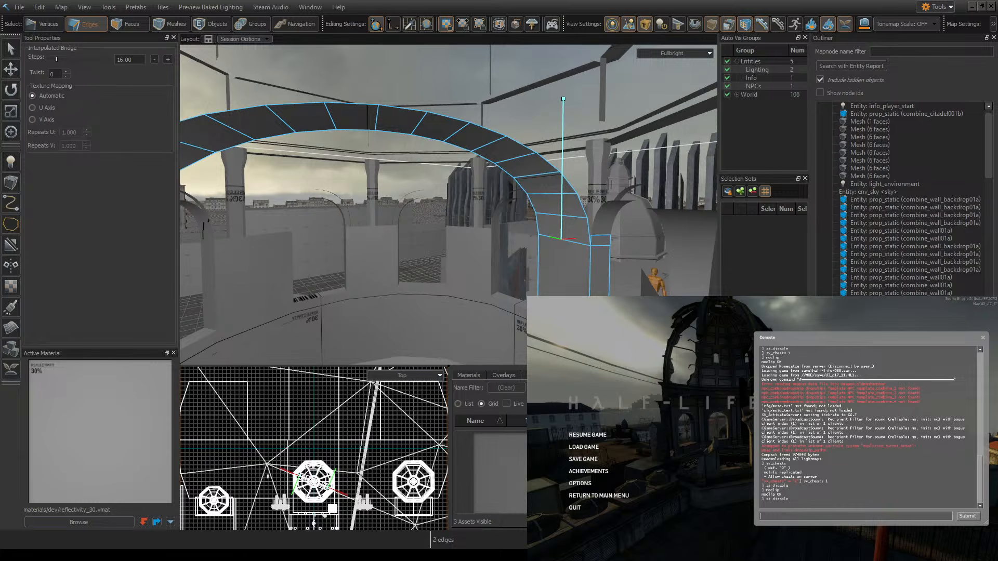
- Switch back to the map editor, leave the interpolated bridge for the move tool and view the tower from outside
right_drag(616, 221, 449, 205)
key(w)
key(s)
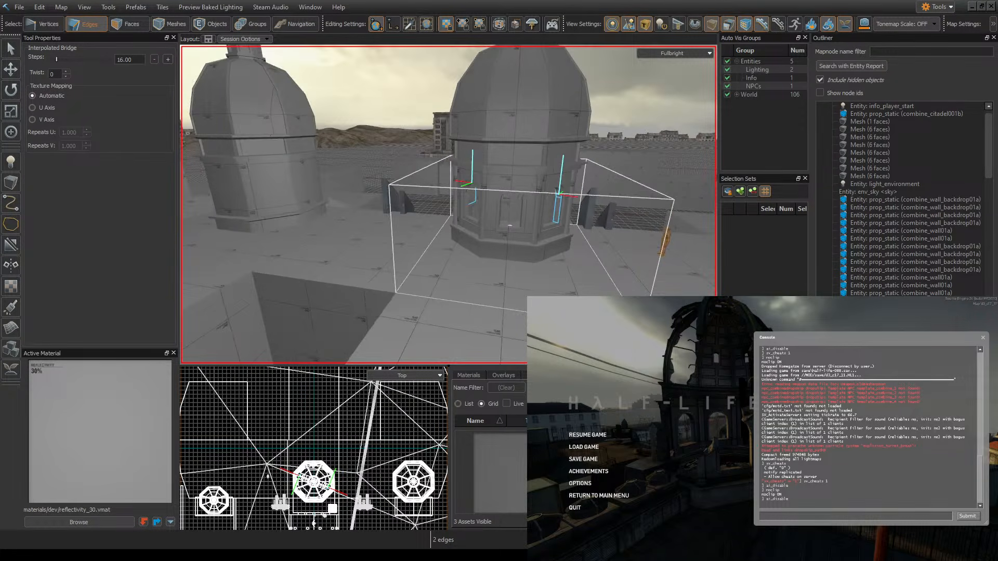
key(w)
right_drag(360, 218, 449, 204)
key(t)
key(w)
key(s)
key(w)
key(s)
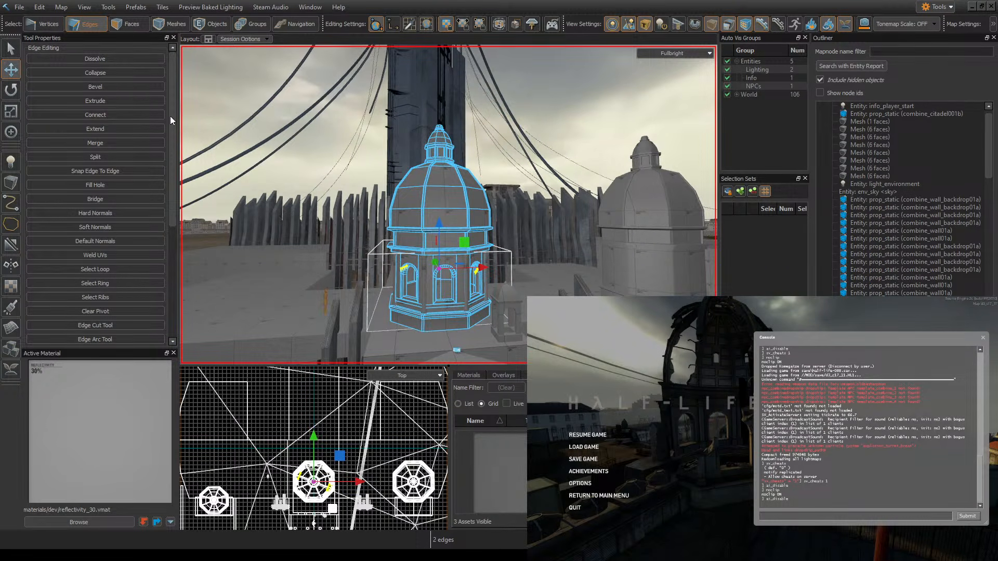
- Change to object selection, clear the tower selection and save the map
click(205, 27)
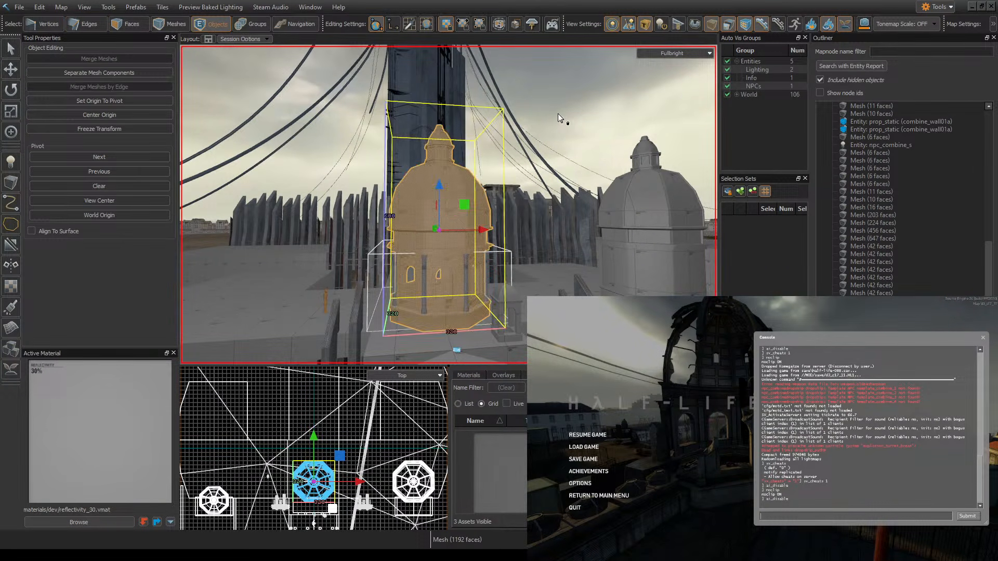
right_drag(558, 114, 497, 195)
click(569, 100)
key(s)
key(w)
key(ctrl+s)
key(s)
key(w)
key(s)
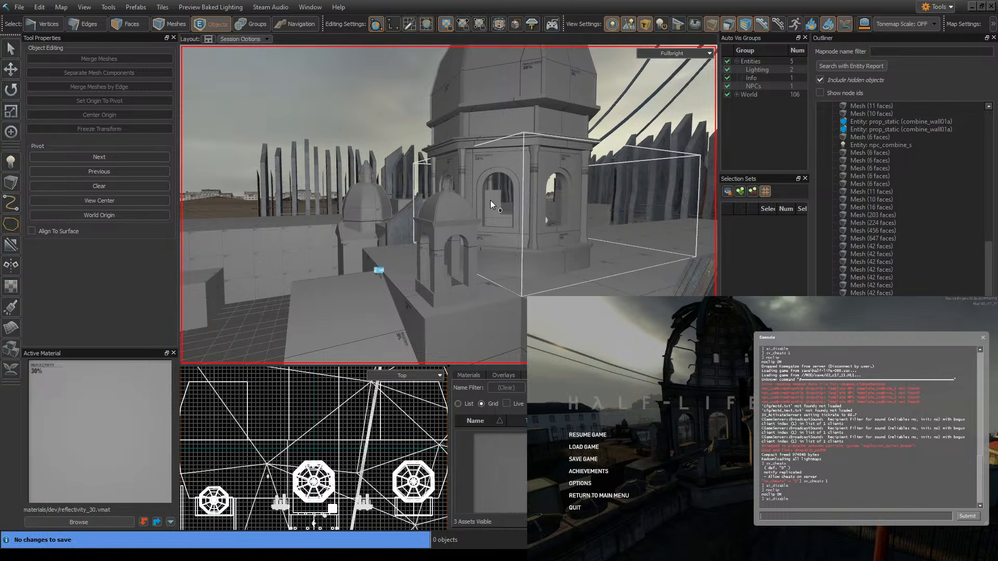
- Delete the large domed tower mesh on the block beside the main tower and save the map
key(z)
key(s)
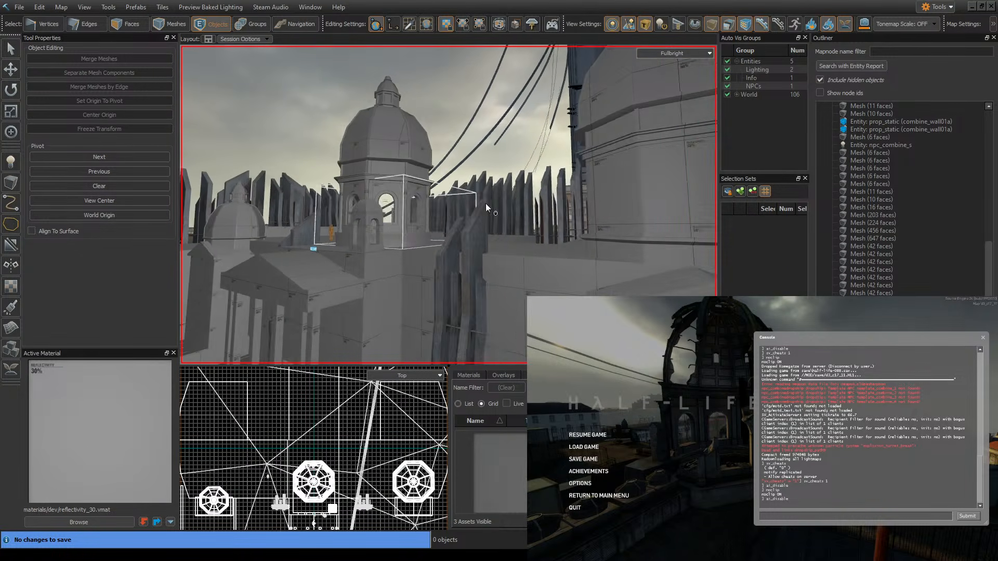
key(z)
click(683, 206)
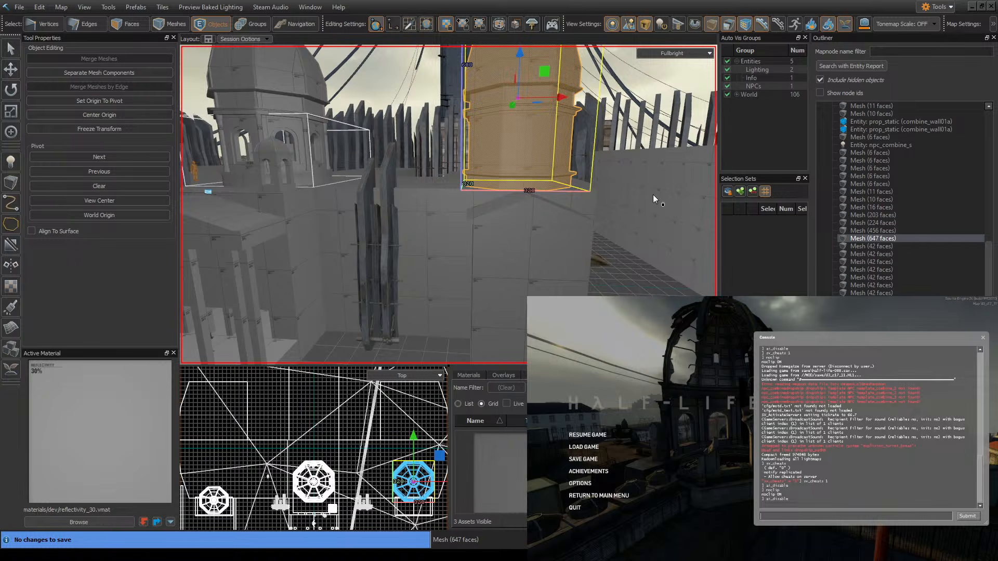
key(Delete)
key(z)
key(s)
key(w)
key(z)
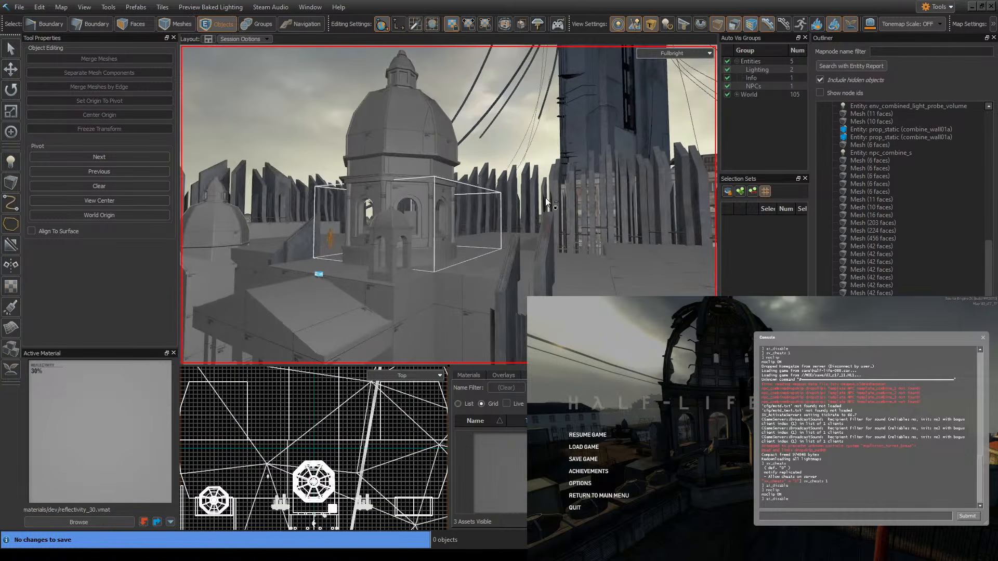
key(ctrl+s)
- Examine the main tower inside and out, together with the surrounding rooftops and smaller domes
key(z)
key(w)
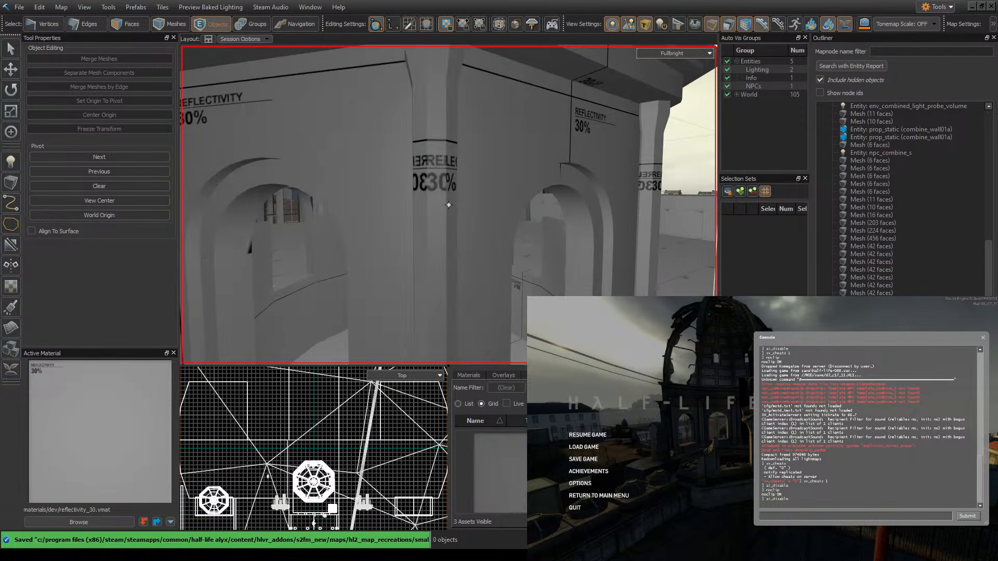
key(s)
key(w)
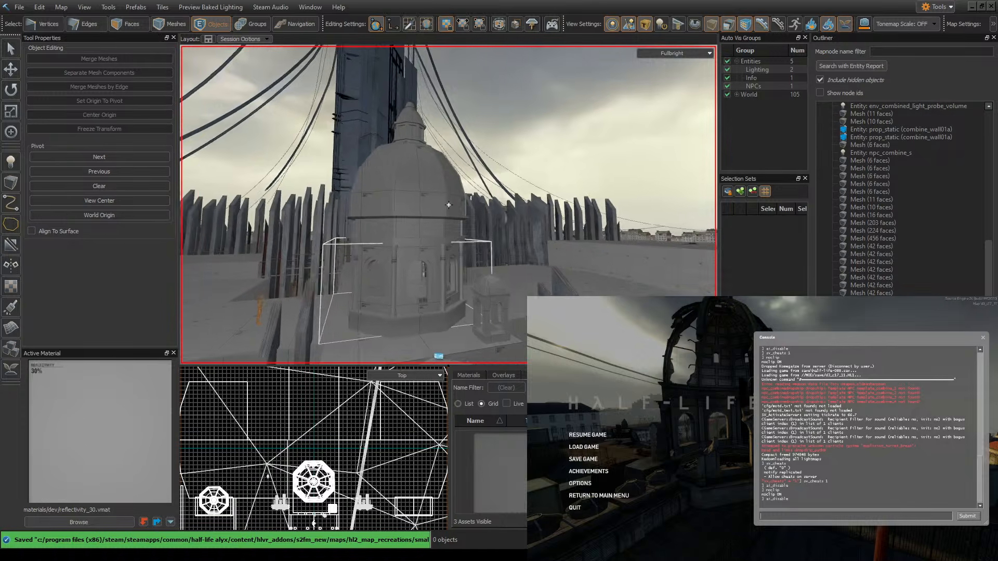
key(w)
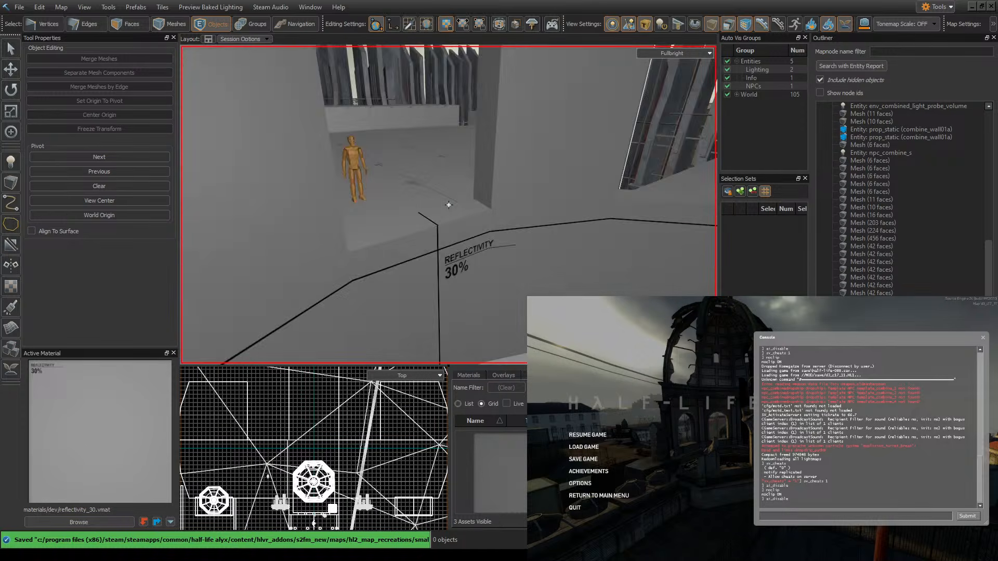
key(s)
key(s)
key(z)
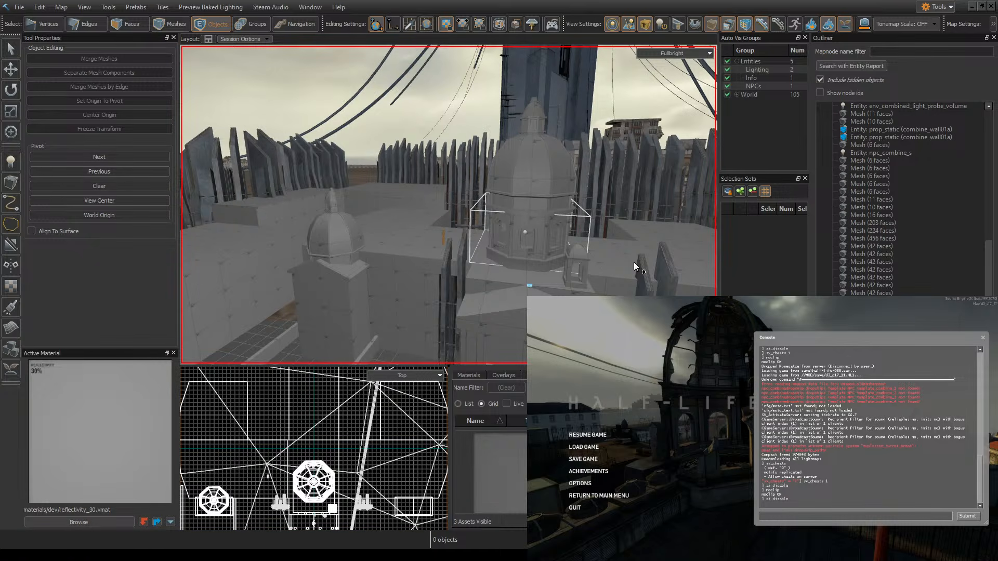
key(z)
key(w)
key(z)
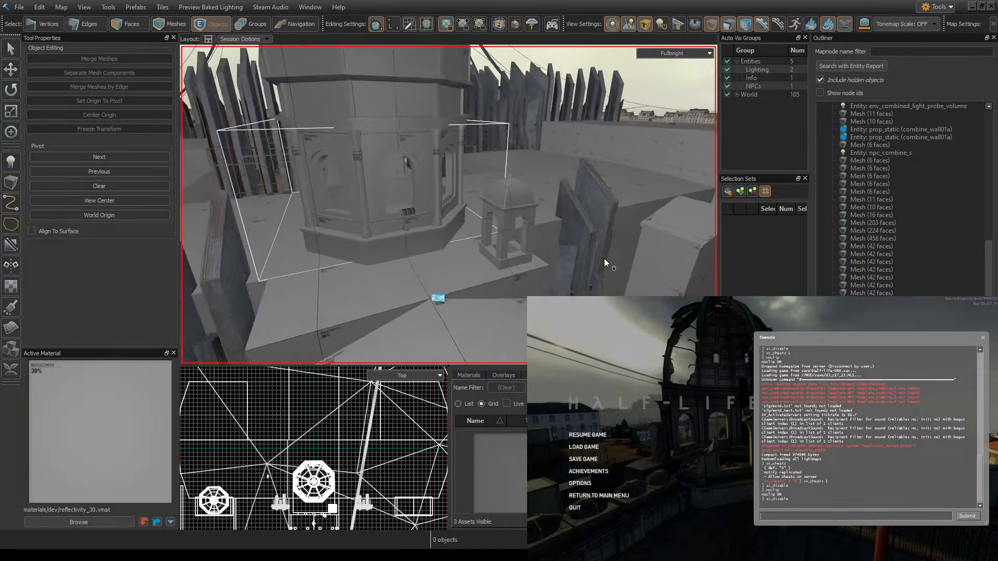
key(z)
key(w)
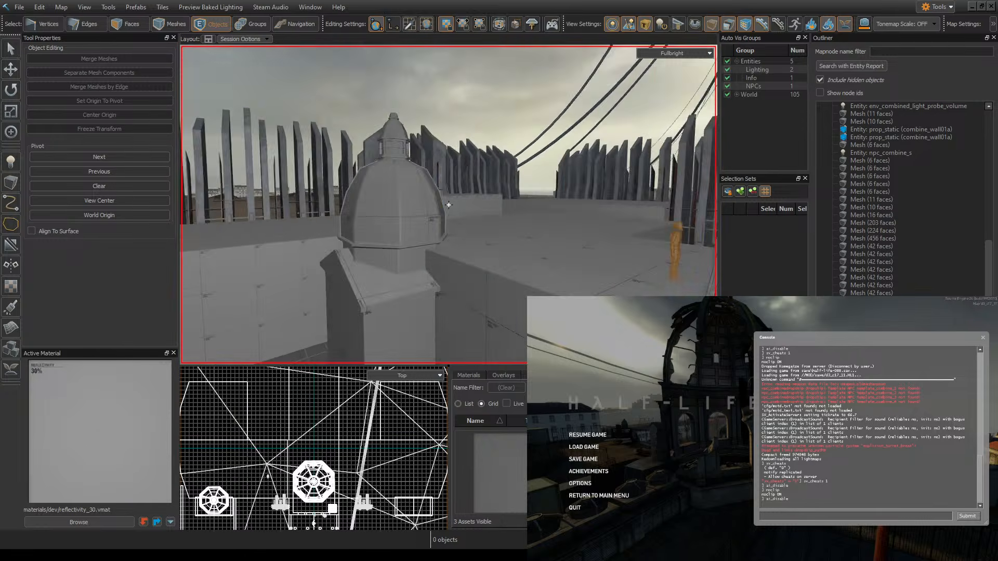
key(s)
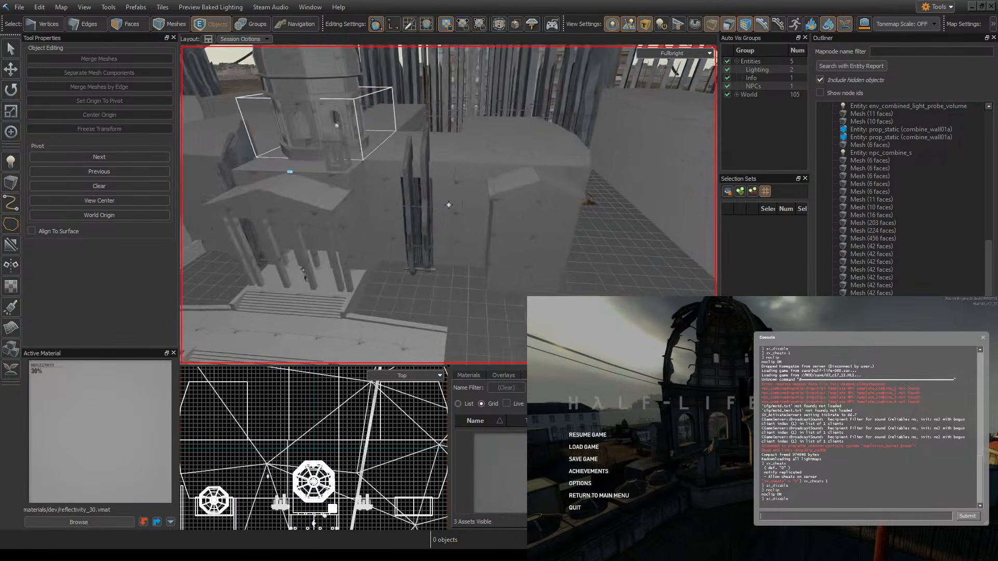
key(w)
key(w)
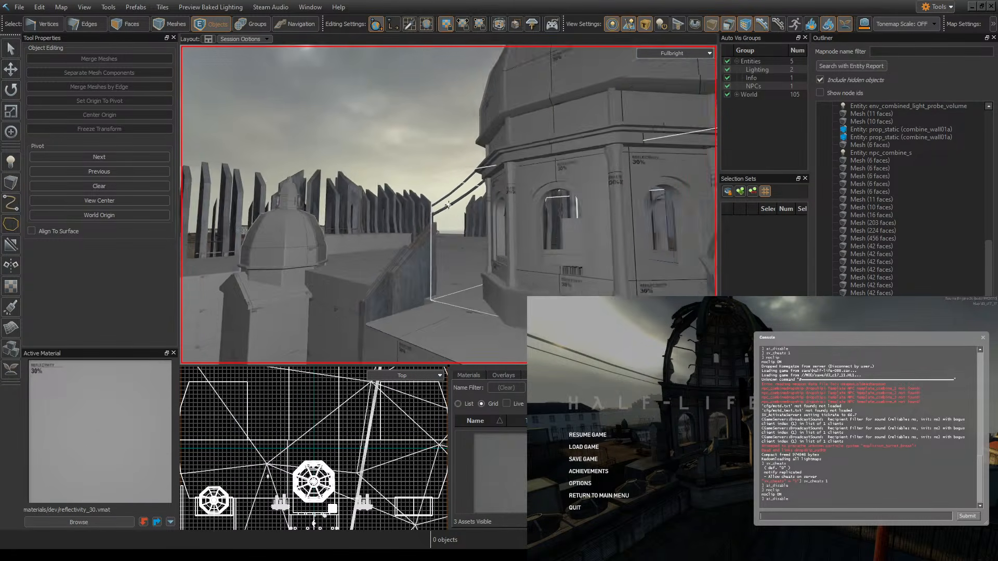
key(s)
key(w)
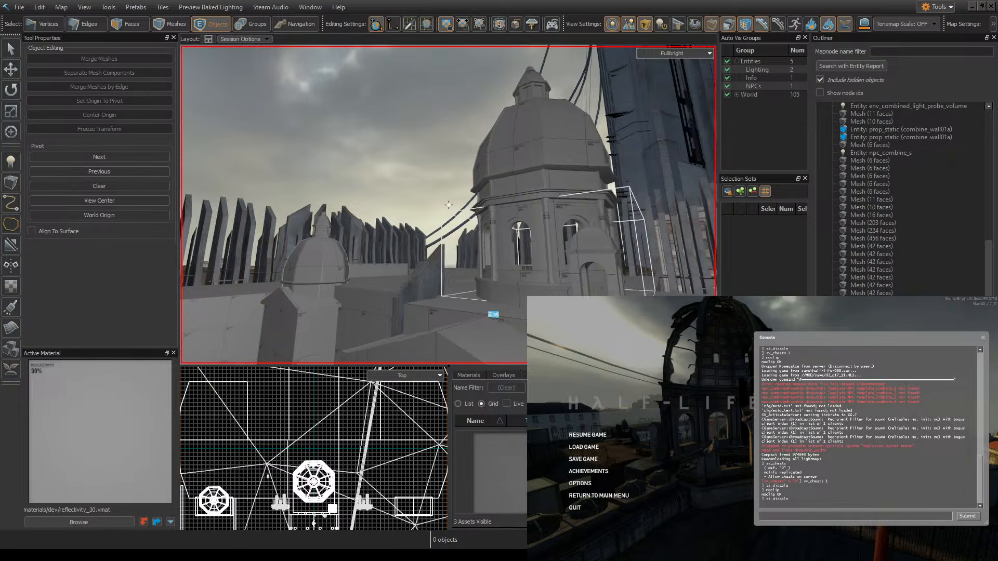
key(w)
key(w)
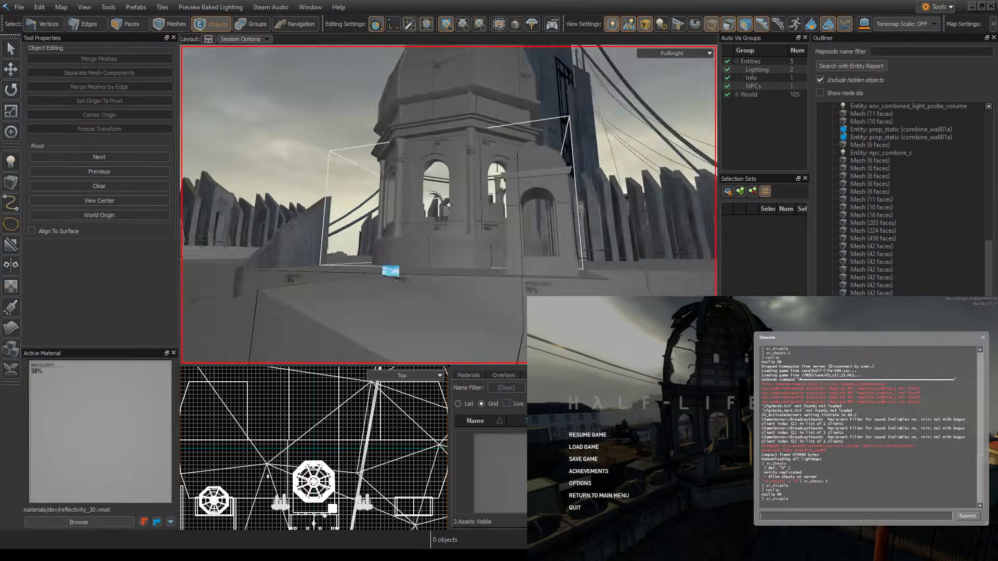
key(s)
- Clone the small arched turret in front of the main tower and position the copy on the roof's opposite side
key(z)
click(525, 69)
right_drag(525, 69, 599, 137)
key(s)
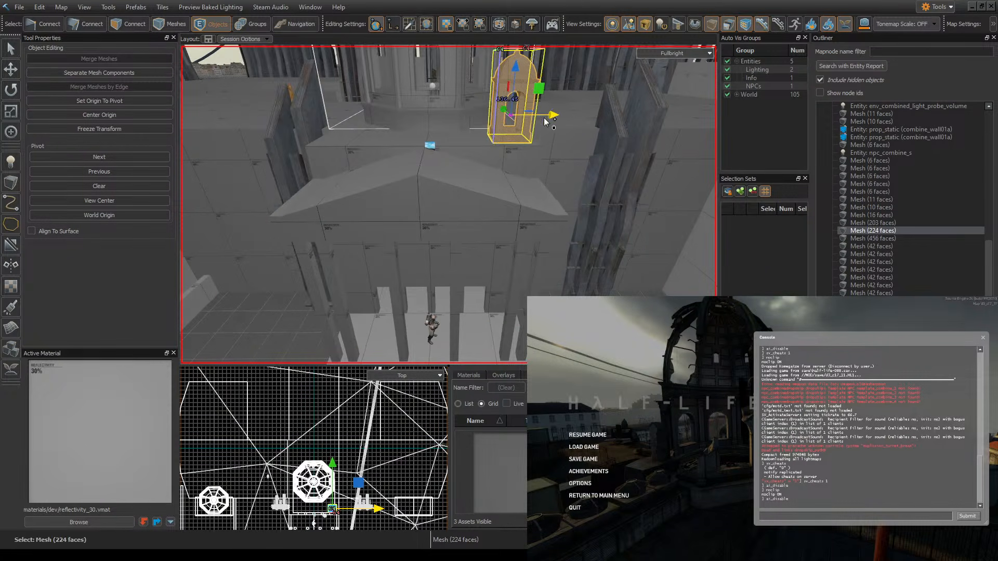
shift+drag(544, 117, 355, 111)
key(z)
key(w)
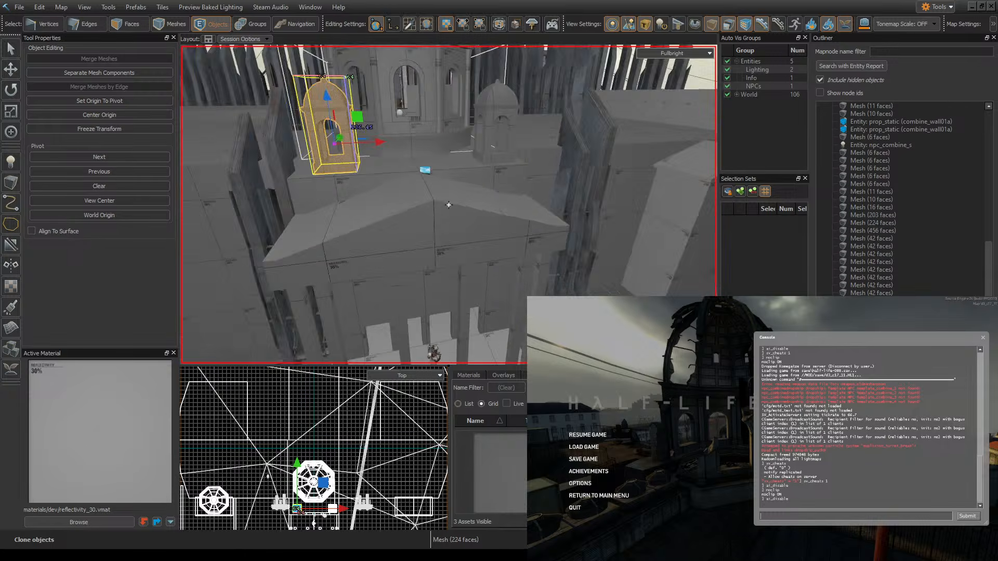
key(z)
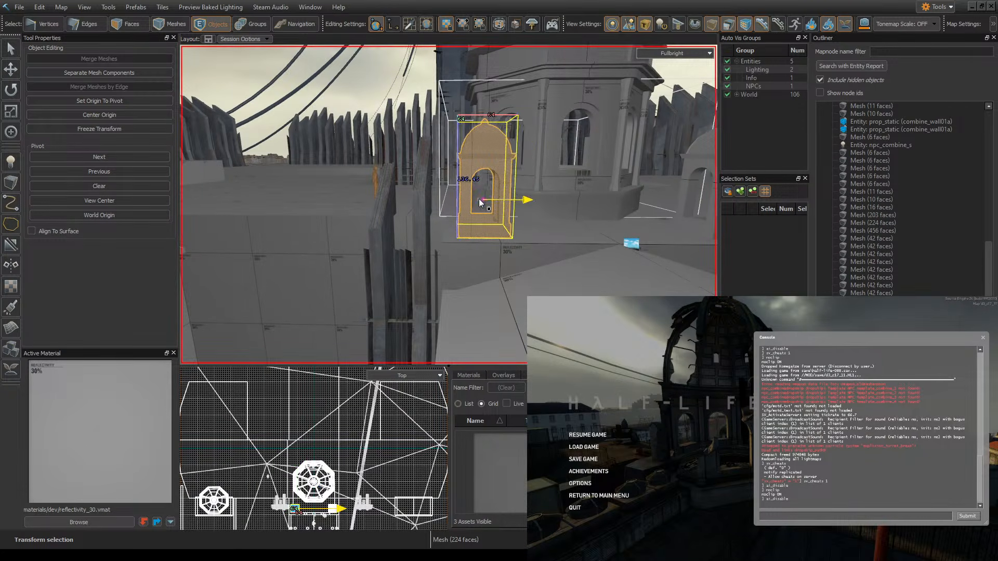
key(z)
key(w)
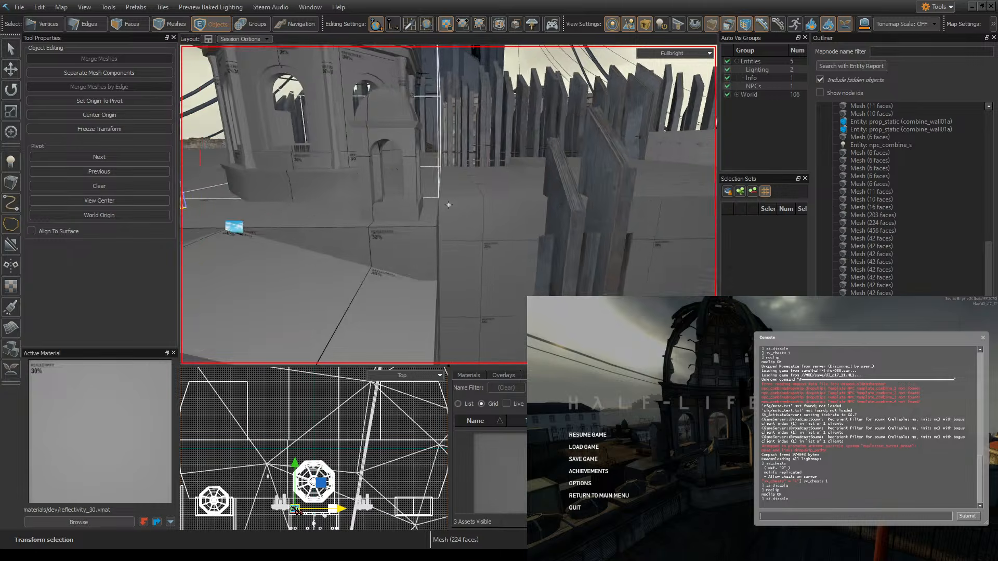
- Clone the smaller dome on the corner block across to the other side of the main tower
key(z)
click(341, 232)
key(z)
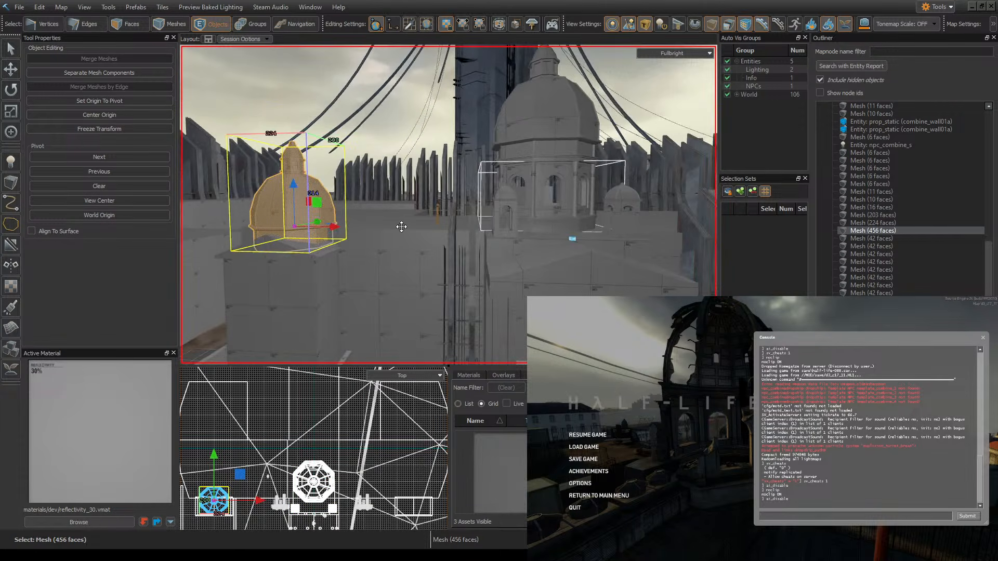
key(z)
shift+drag(322, 231, 665, 232)
key(z)
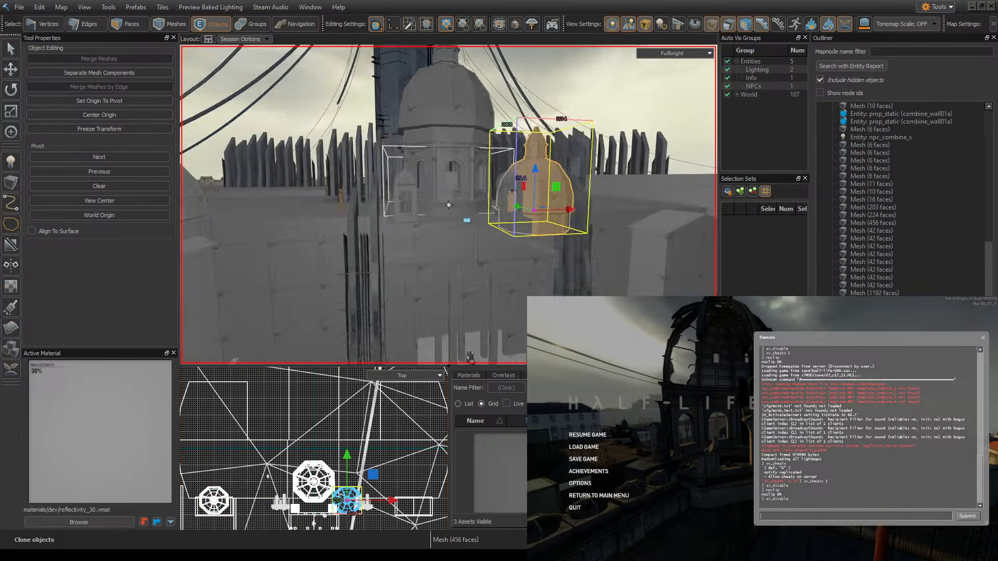
- Move the cloned dome outward onto the empty block on the opposite corner and check how its base sits
key(w)
key(z)
drag(280, 206, 519, 216)
key(z)
key(w)
key(z)
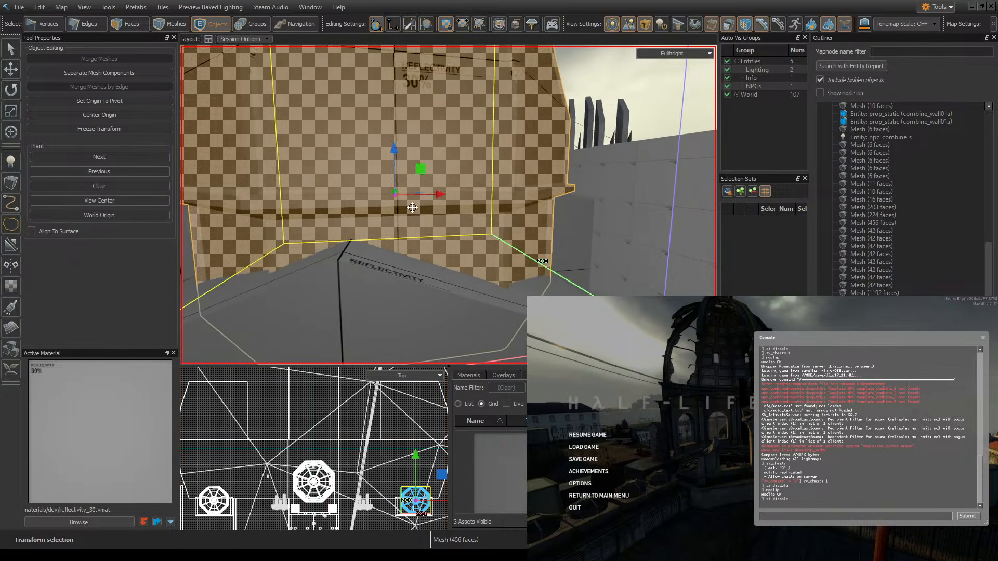
- Shift the cloned dome slightly inward to centre it over the opposite corner block, and clear the selection
drag(411, 196, 380, 197)
key(z)
key(s)
key(z)
key(z)
key(s)
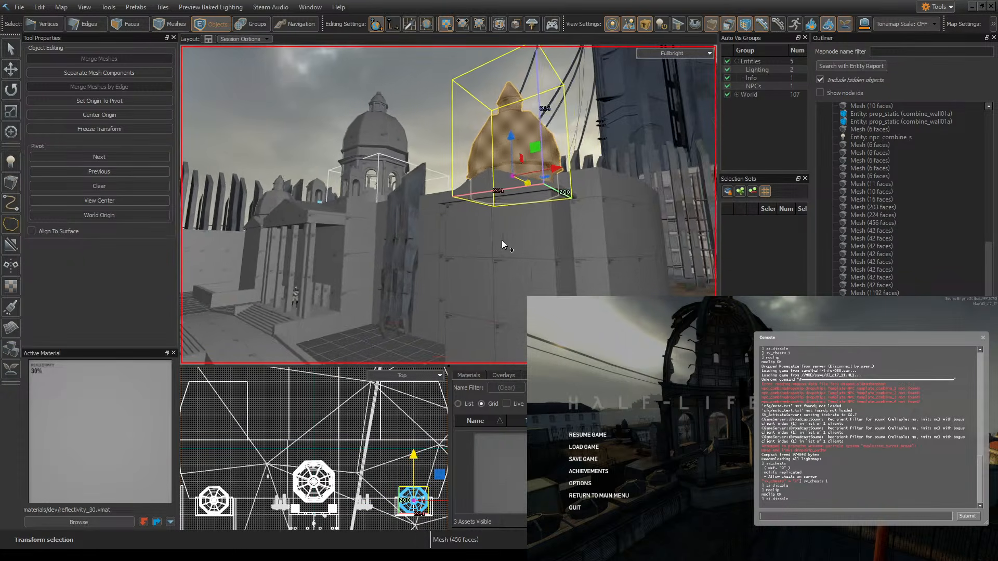
key(z)
click(423, 94)
- Save the map with the cloned dome in place on the opposite corner
key(z)
key(s)
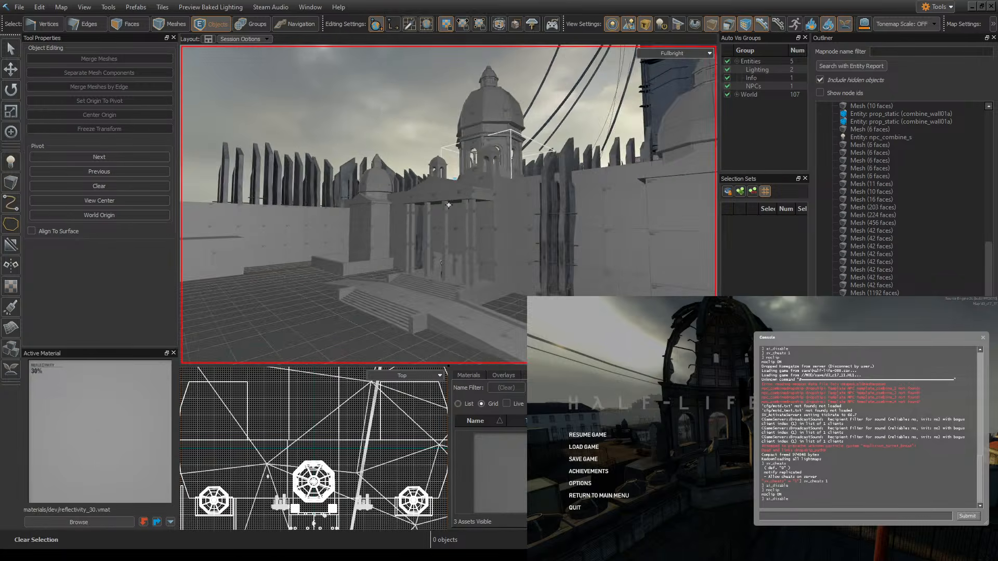
key(z)
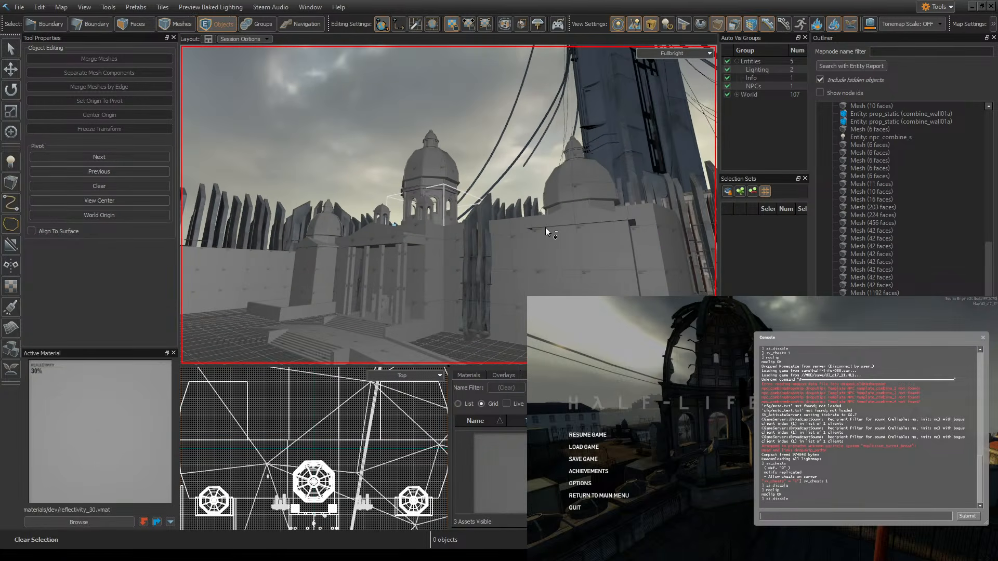
key(ctrl+s)
- Preview the whole building and its domes with Baked Lighting from an overhead front view
key(z)
key(w)
key(z)
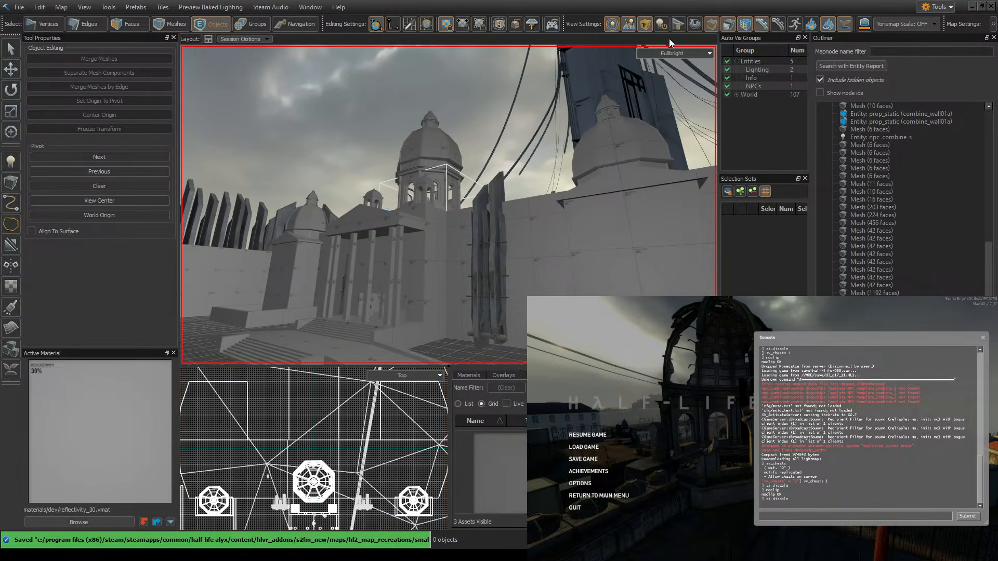
click(684, 219)
key(z)
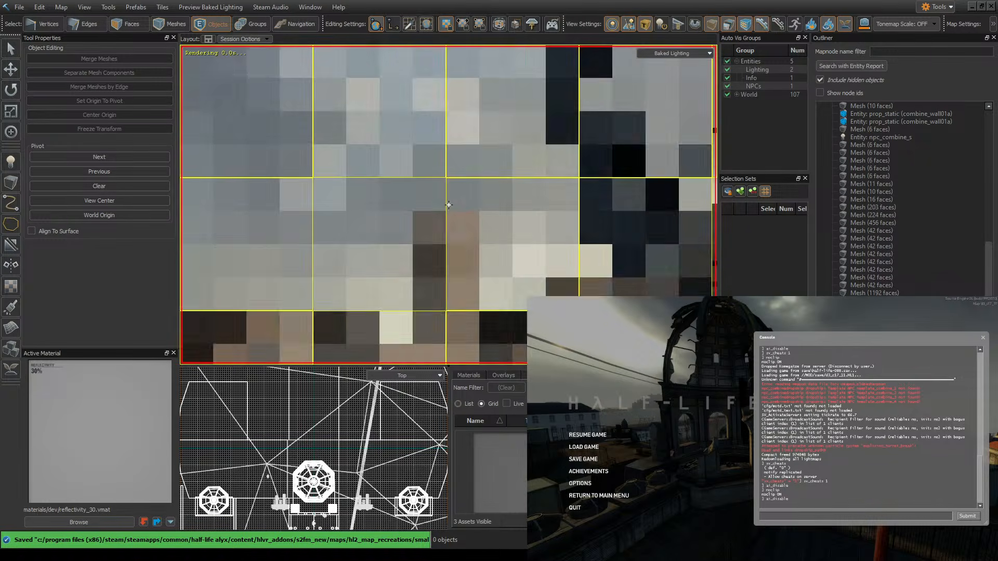
key(w)
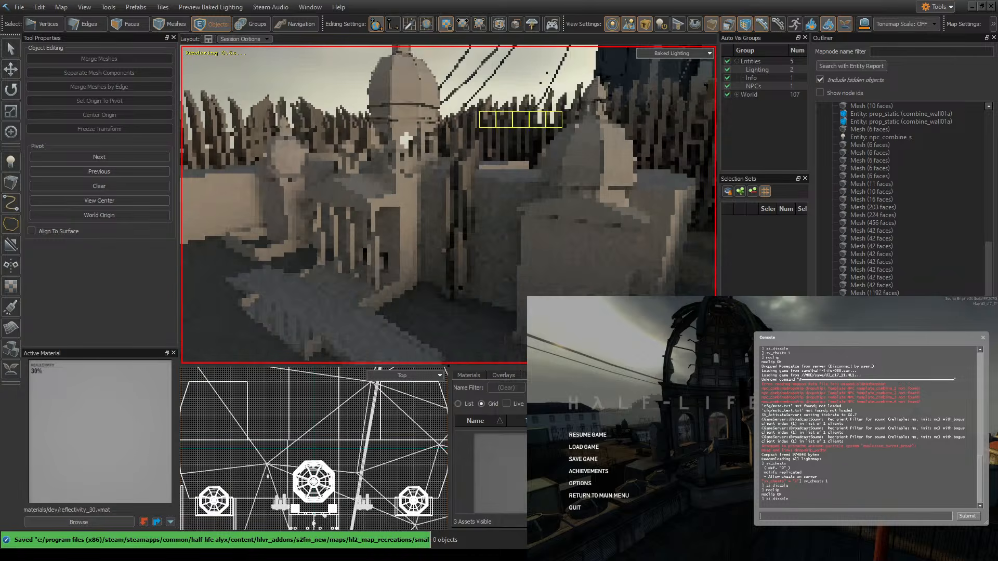
key(s)
key(z)
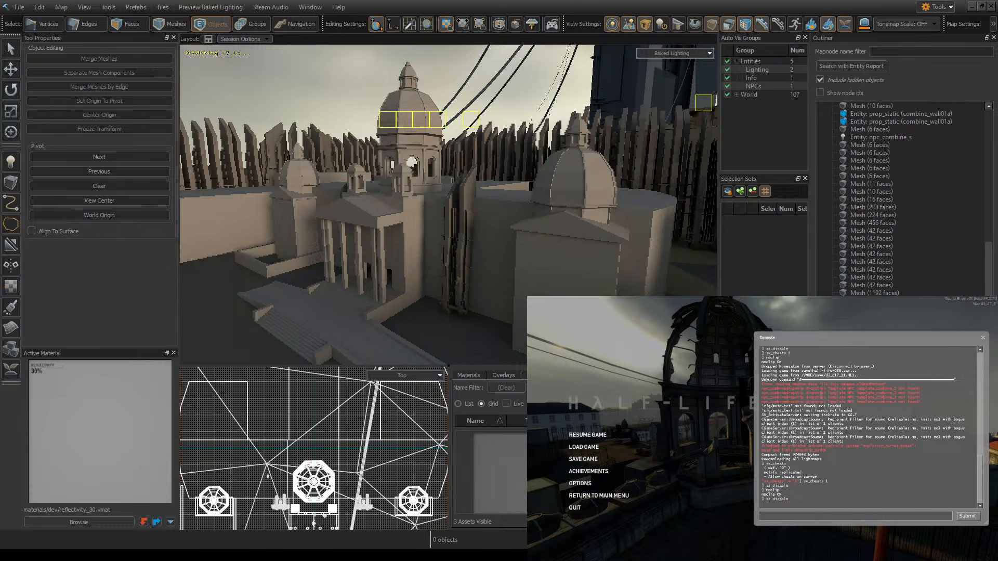
- Change the 3D viewport's display mode to All Lighting and look at the domes against the citadel
click(670, 47)
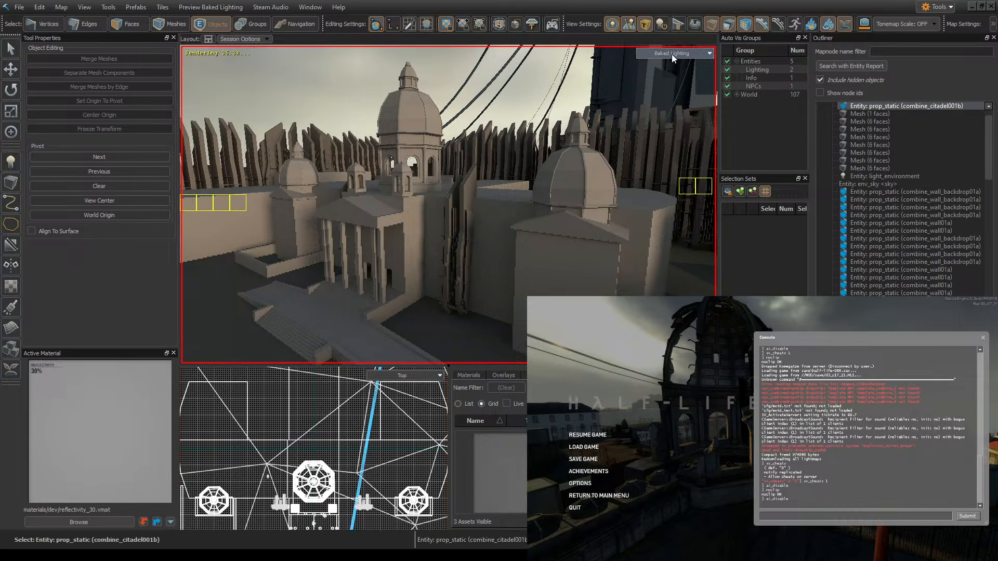
click(676, 161)
key(w)
right_drag(675, 161, 709, 147)
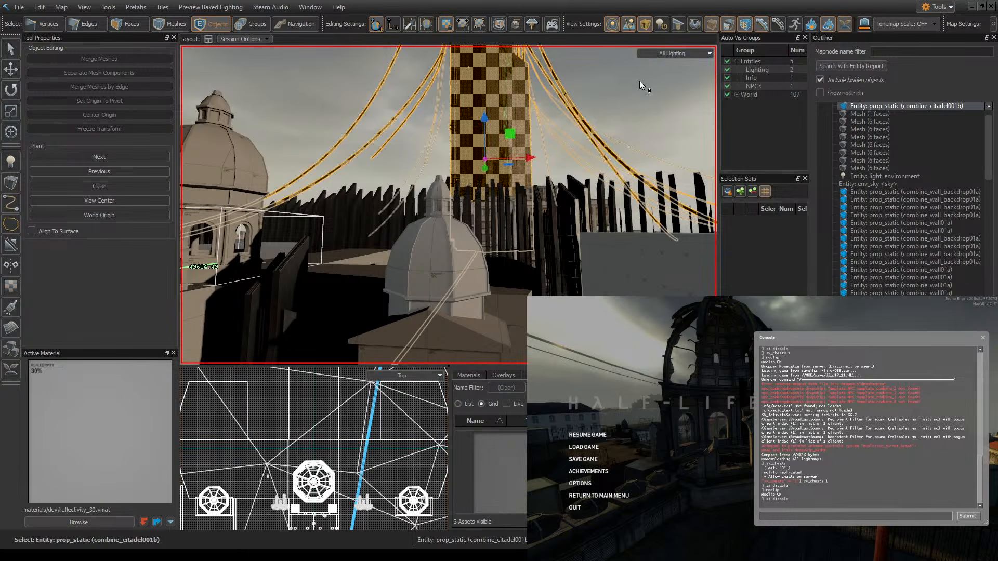
- Return the 3D viewport to Fullbright and clear the citadel prop selection
click(666, 121)
key(z)
key(w)
key(s)
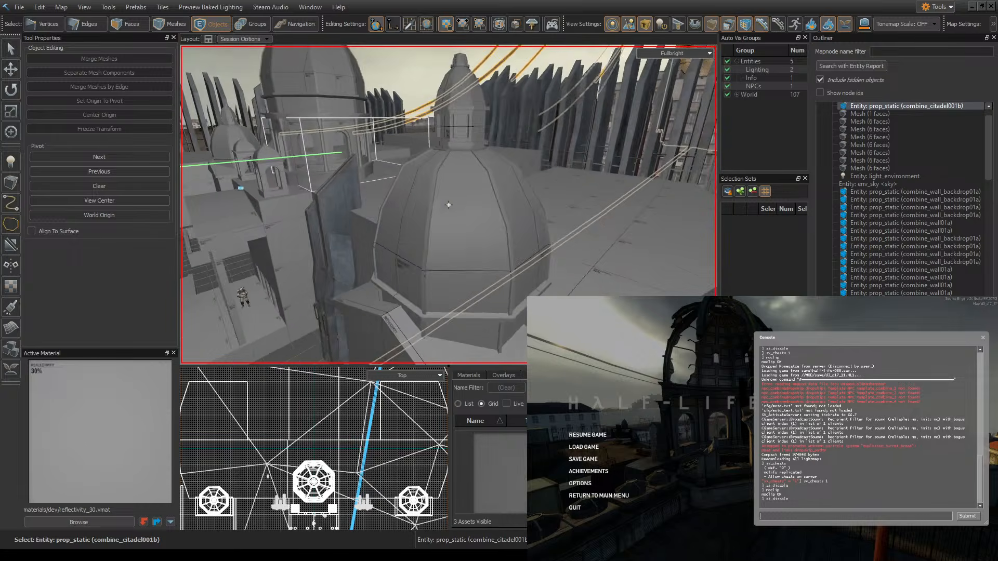
key(s)
key(z)
click(393, 68)
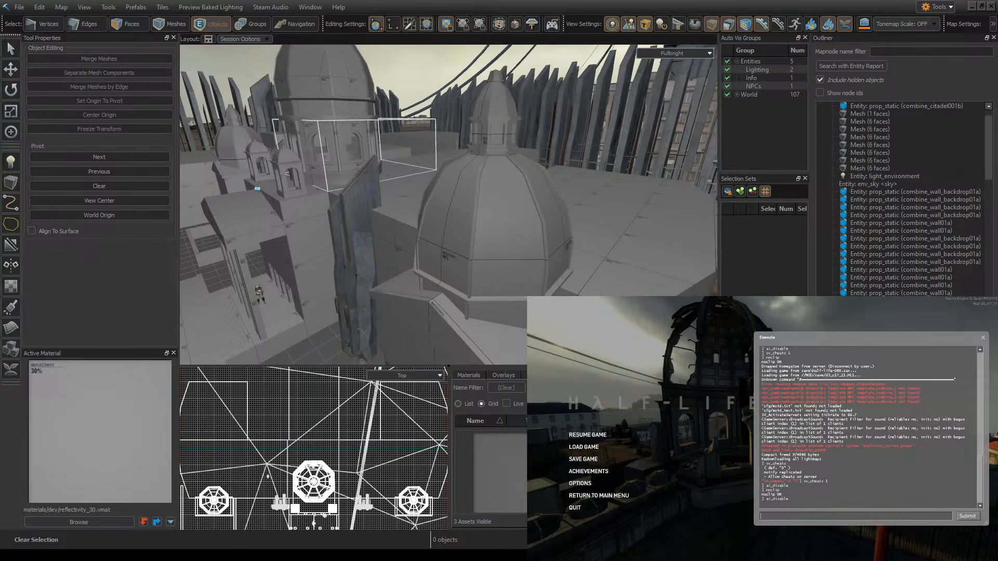
- Examine the main tower inside and out, the arched turrets and the corner domes, and save the map
key(z)
key(w)
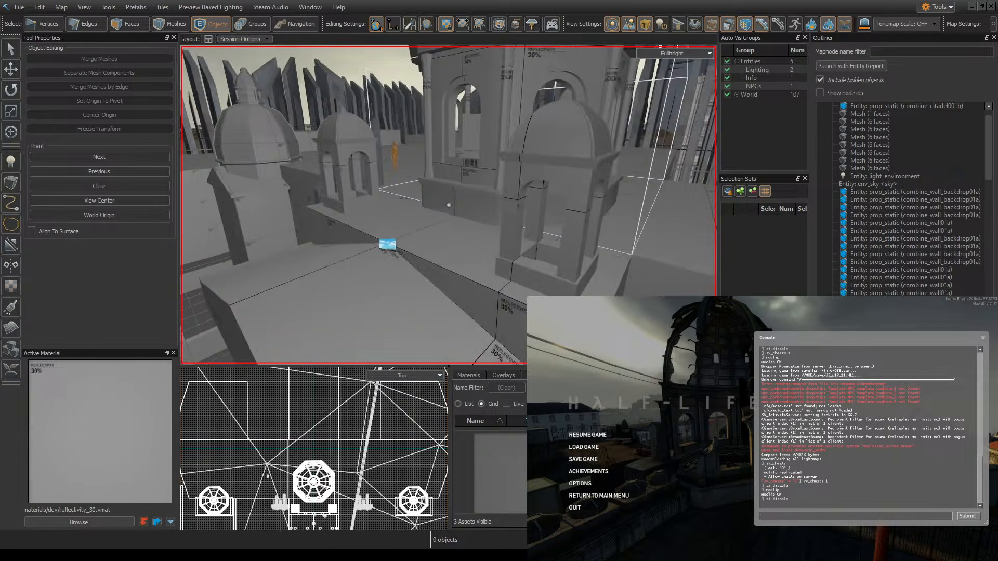
right_drag(449, 205, 460, 270)
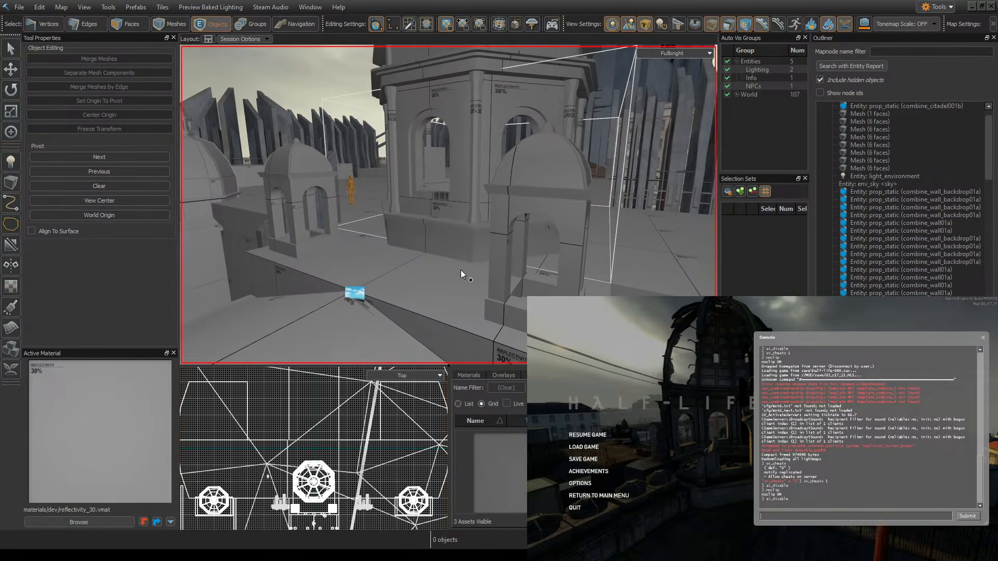
click(471, 552)
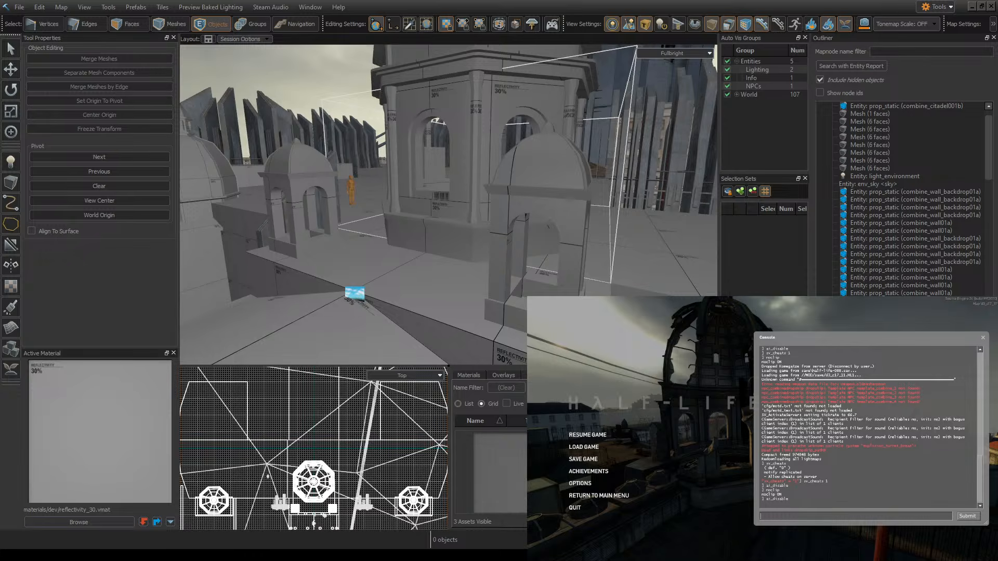
key(z)
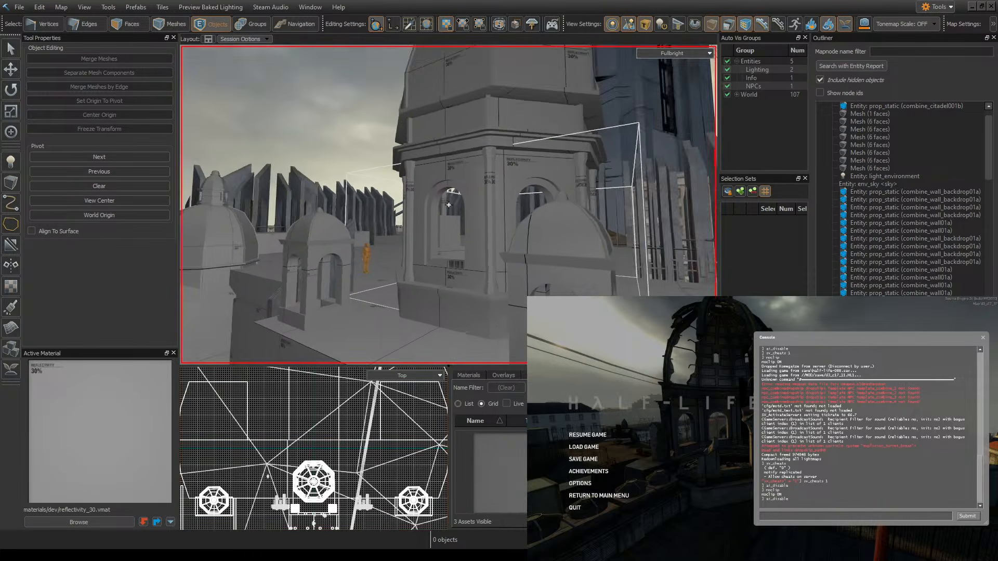
key(w)
key(w)
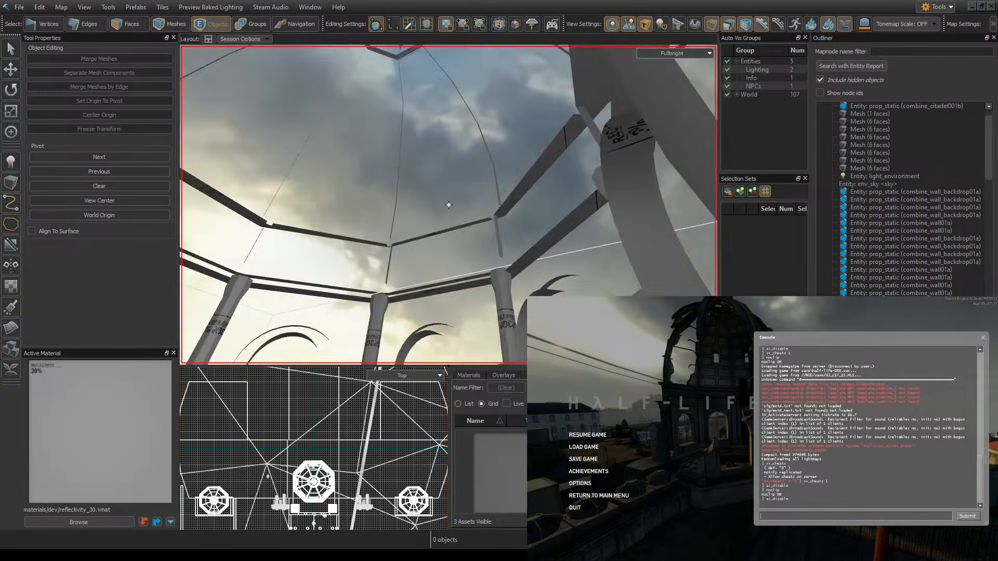
key(s)
key(w)
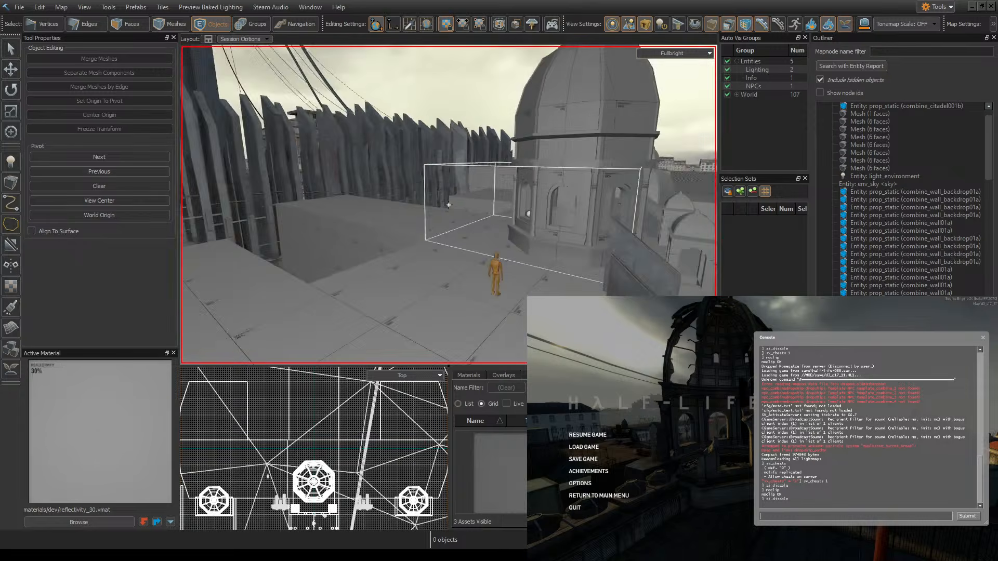
key(s)
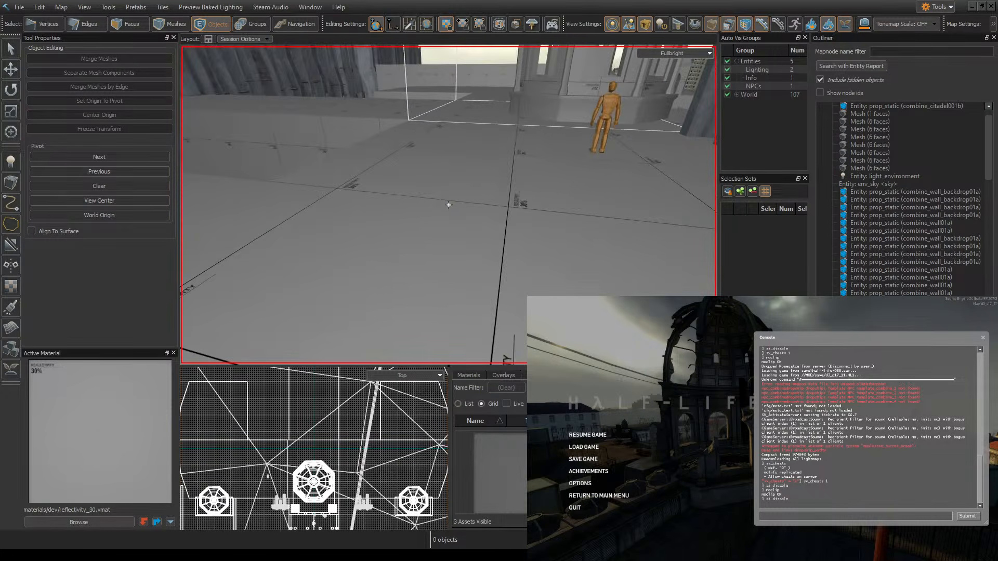
key(w)
key(w)
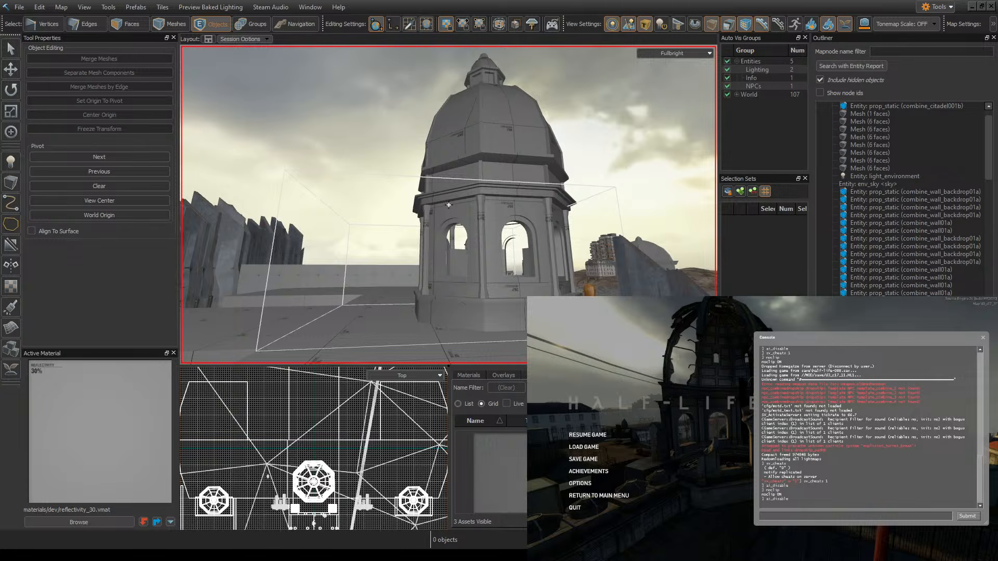
key(s)
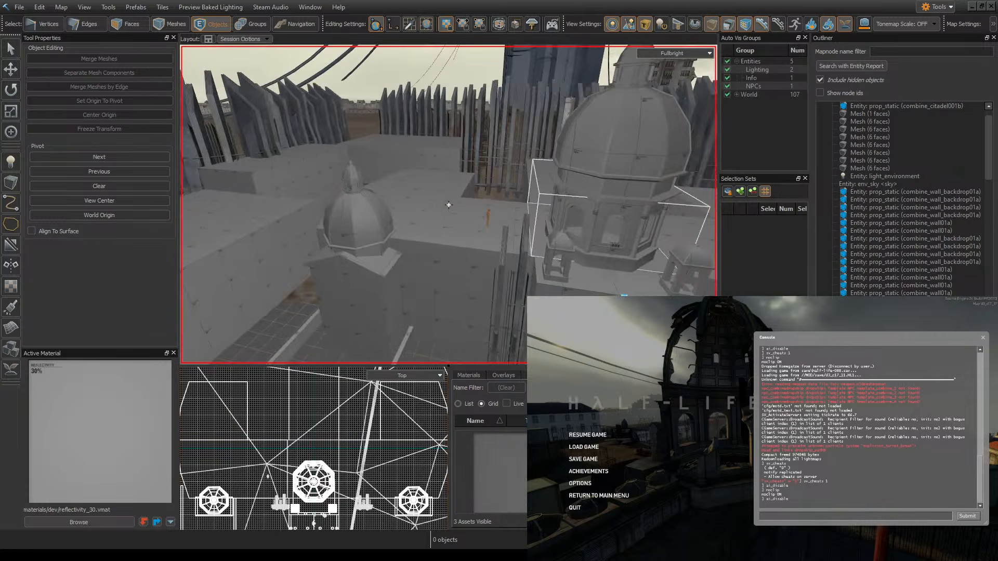
key(w)
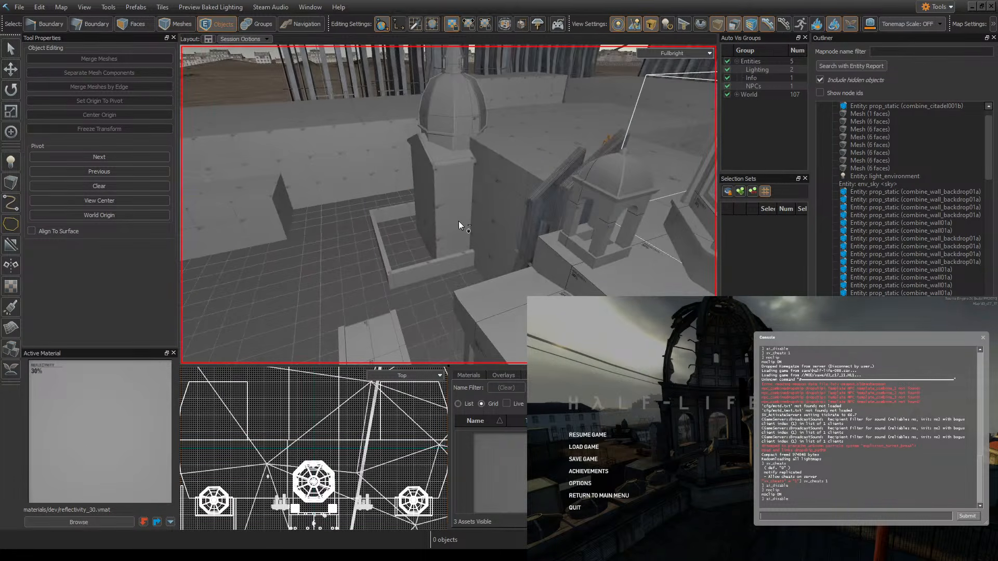
key(ctrl+s)
key(s)
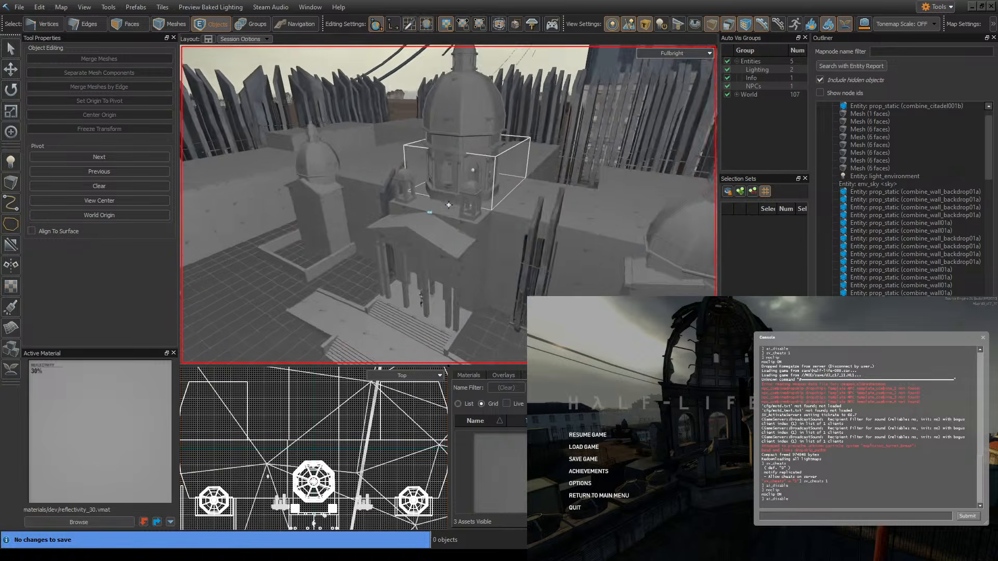
- Realign the texture on all faces of the main tower mesh and return to object selection
key(w)
key(w)
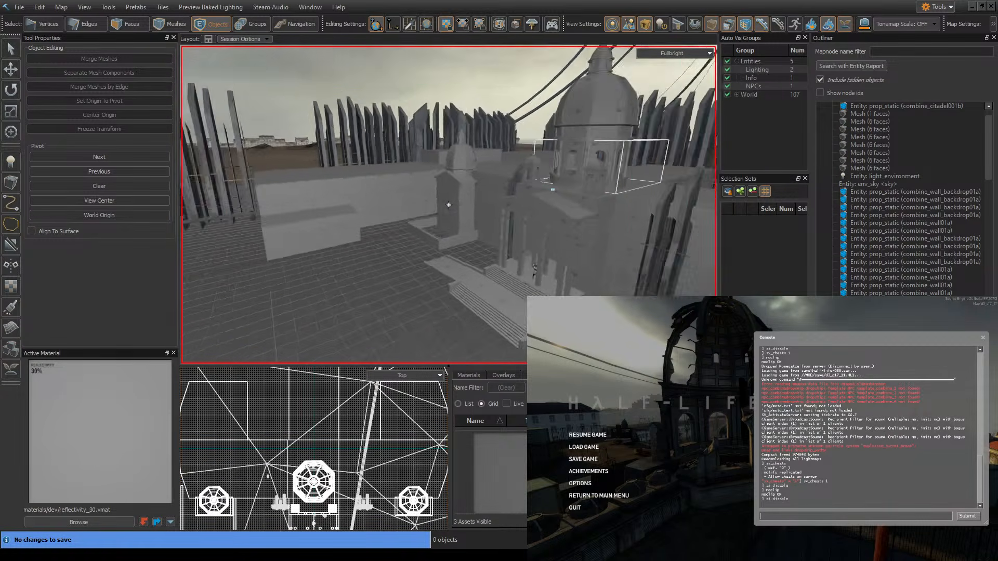
key(w)
key(s)
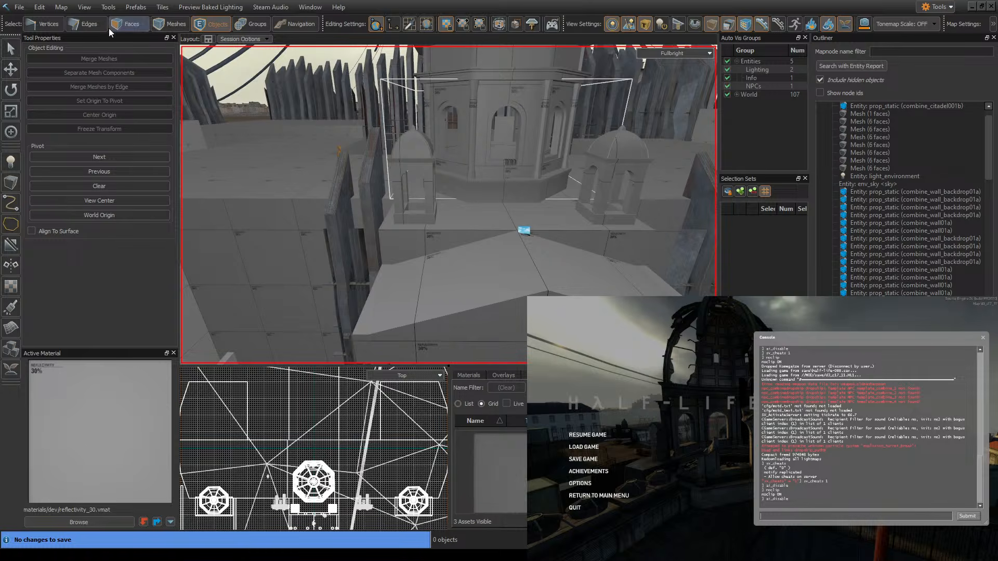
click(124, 24)
click(466, 70)
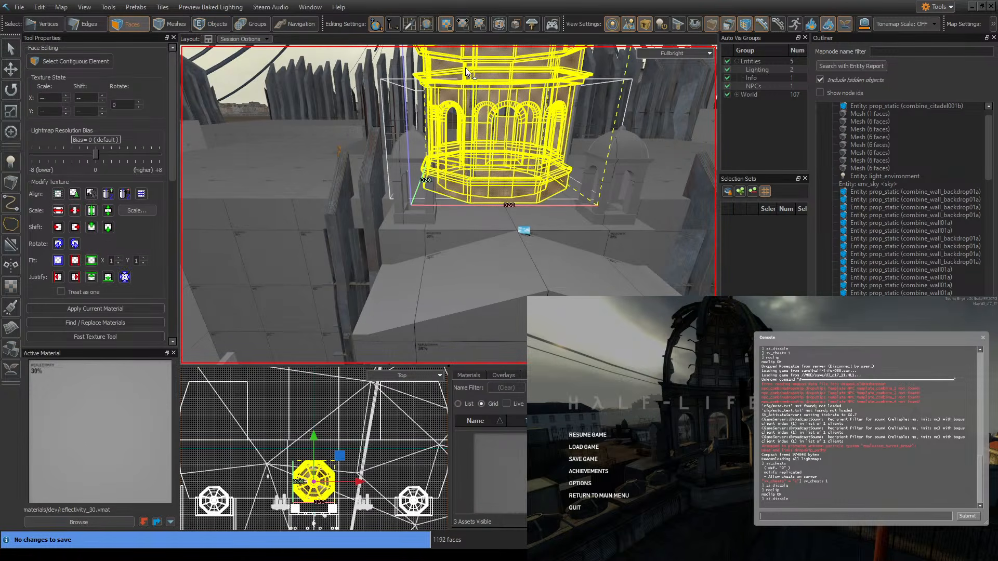
click(58, 193)
click(211, 23)
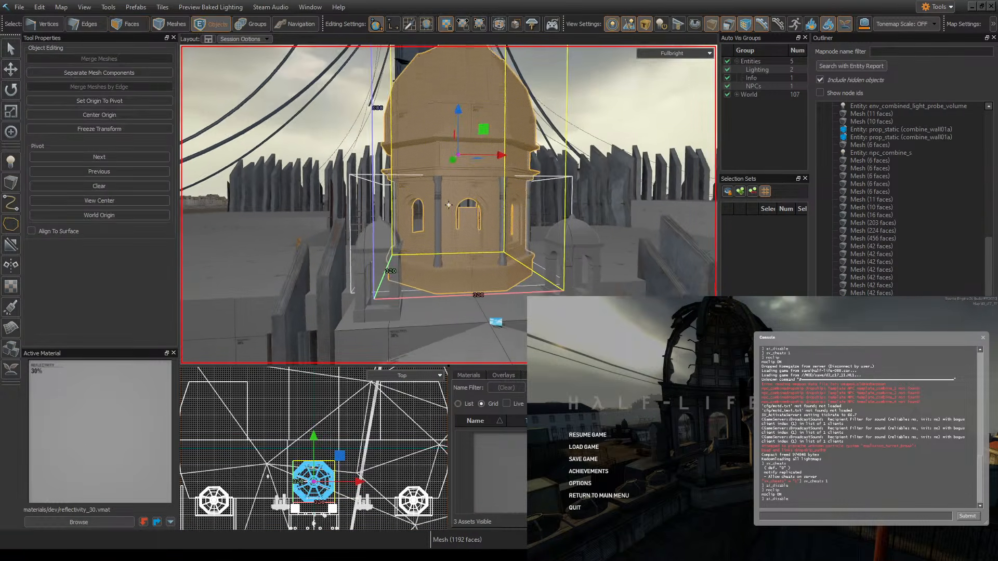
- Clear the main tower selection and save the map
key(Escape)
key(w)
key(ctrl+s)
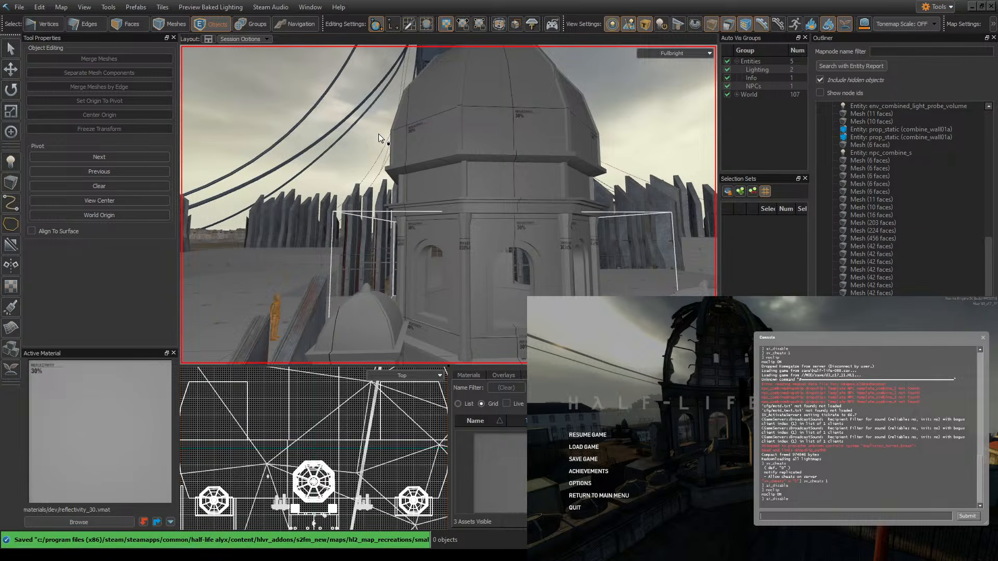
key(z)
key(w)
key(s)
right_drag(449, 205, 449, 205)
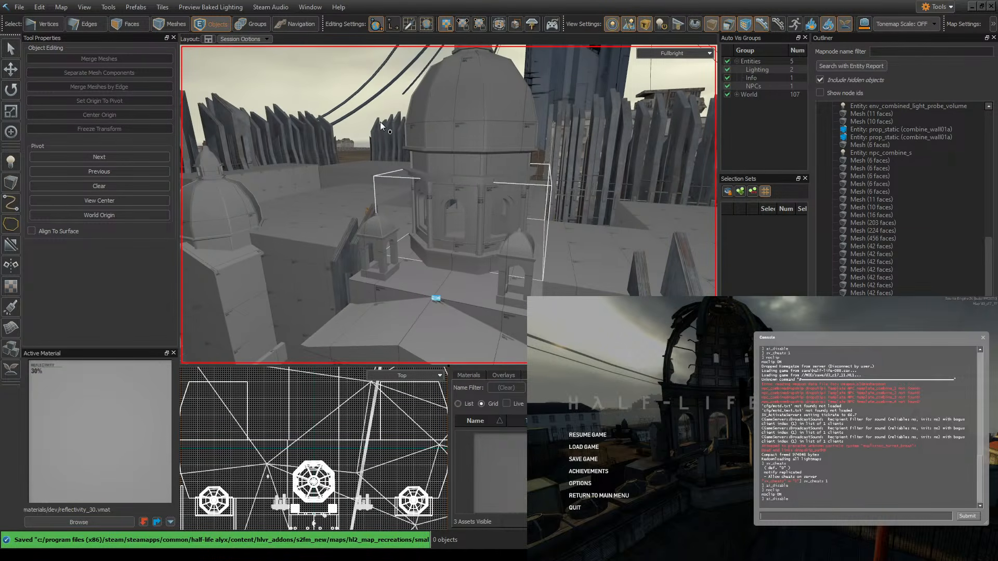